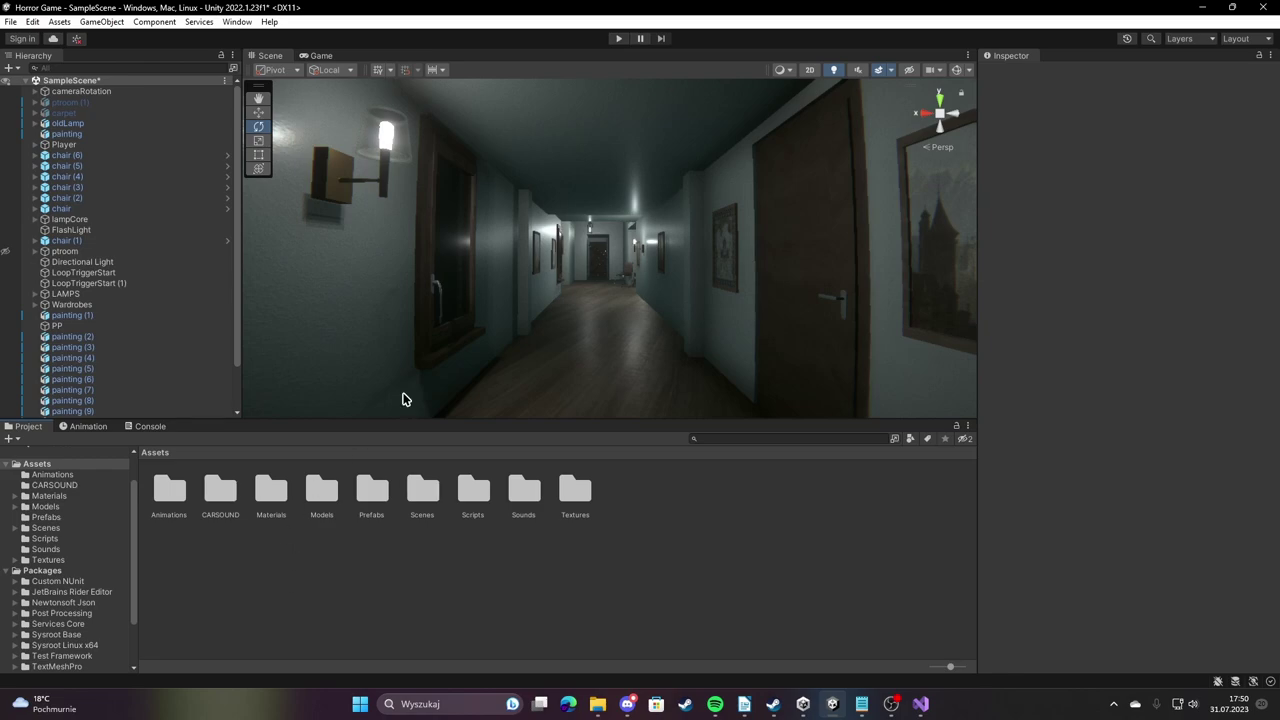
Fly back down the lit corridor to inspect it, glancing at the episode plan notes.
right_click_drag(641, 277, 14, 291)
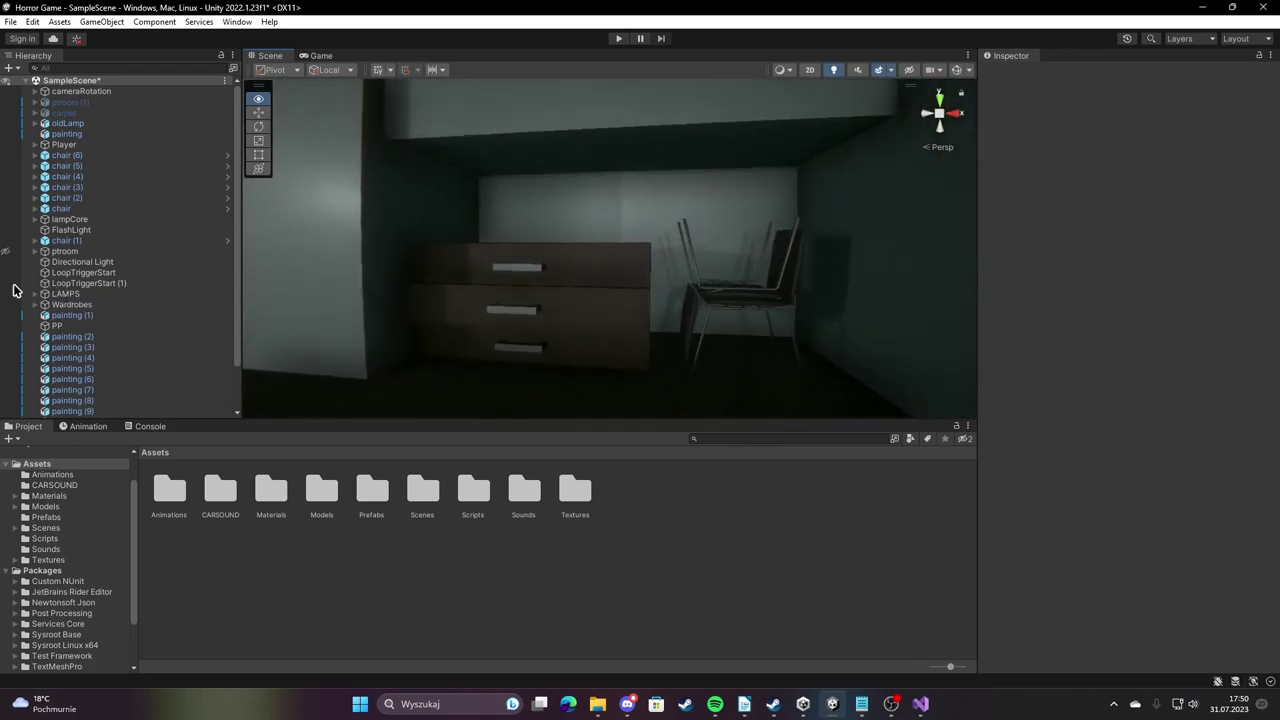
mouse_move(300, 290)
right_mouse_down()
mouse_move(268, 284)
mouse_move(608, 286)
right_mouse_up()
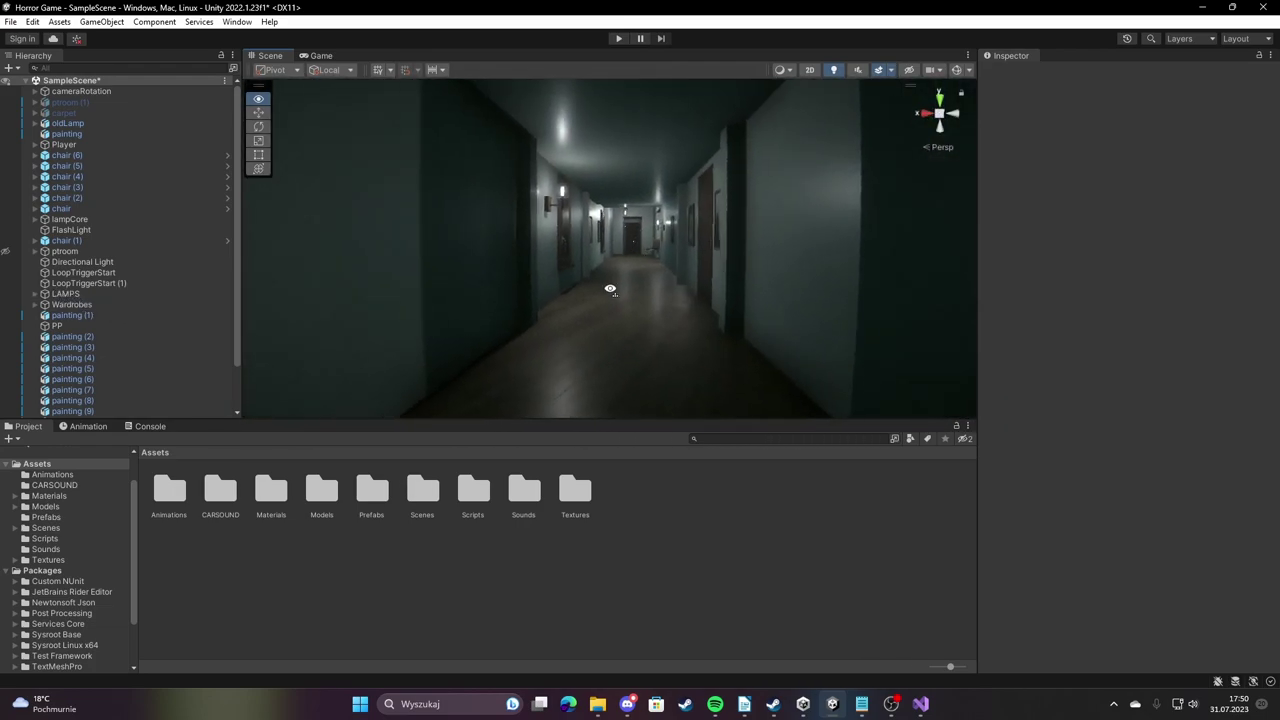
left_click(866, 702)
left_click_drag(444, 470, 499, 292)
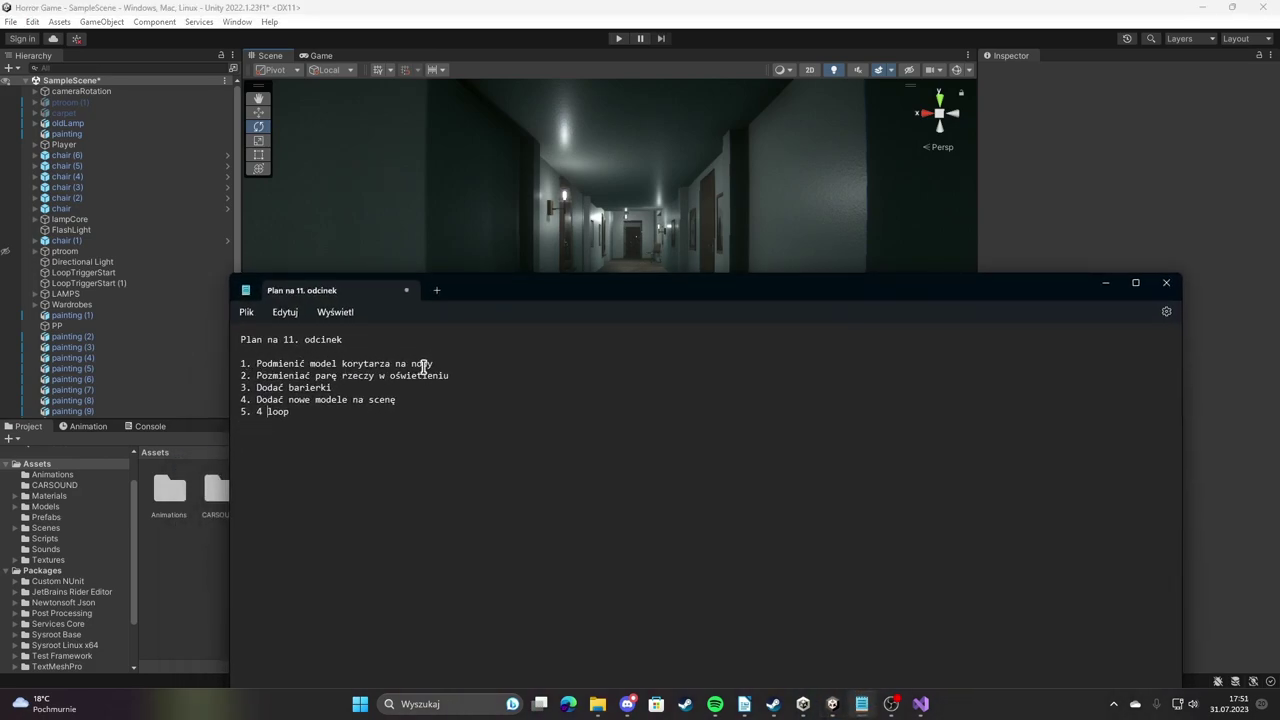
left_click(1104, 284)
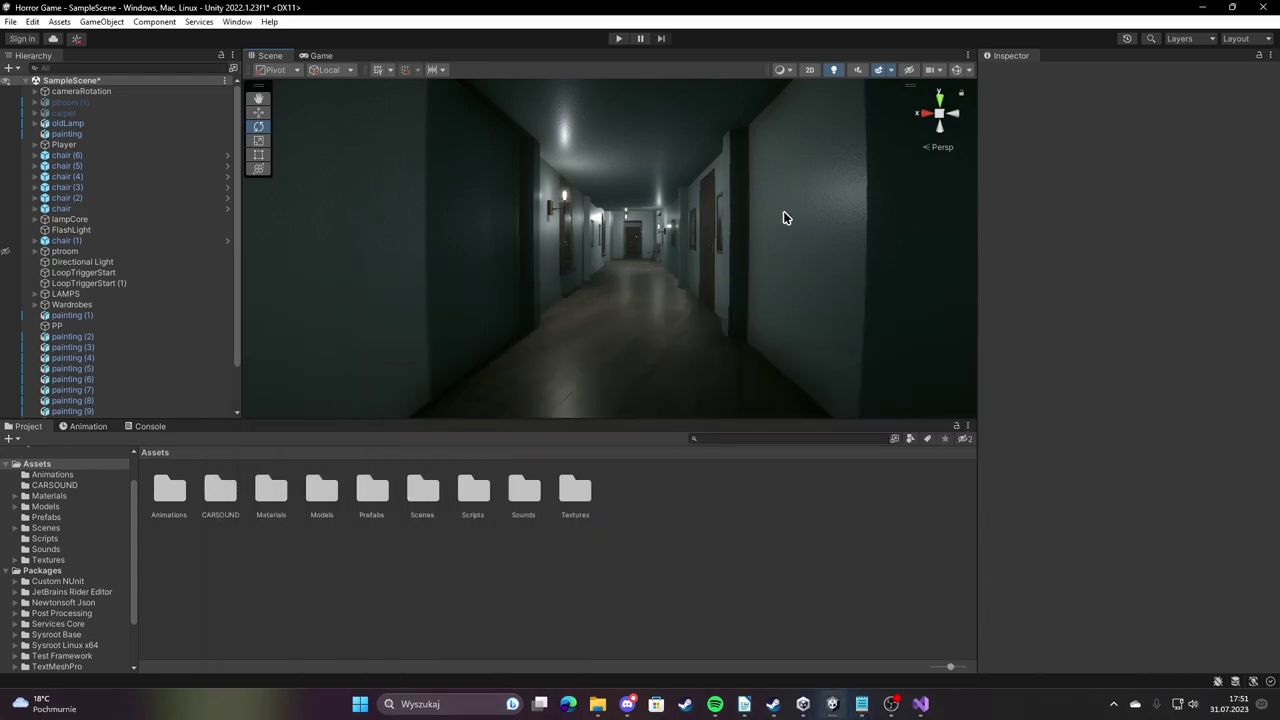
mouse_move(770, 262)
right_mouse_down()
mouse_move(548, 251)
mouse_move(1176, 251)
right_mouse_up()
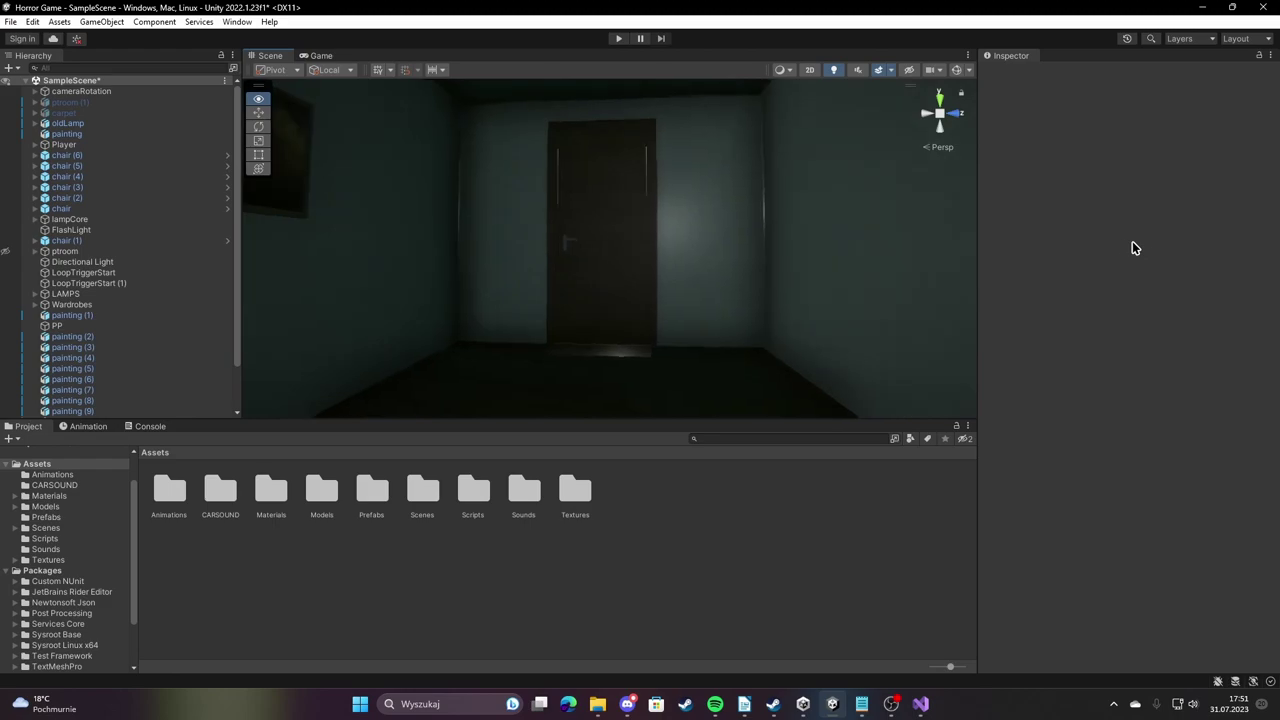
right_click_drag(1176, 251, 549, 306)
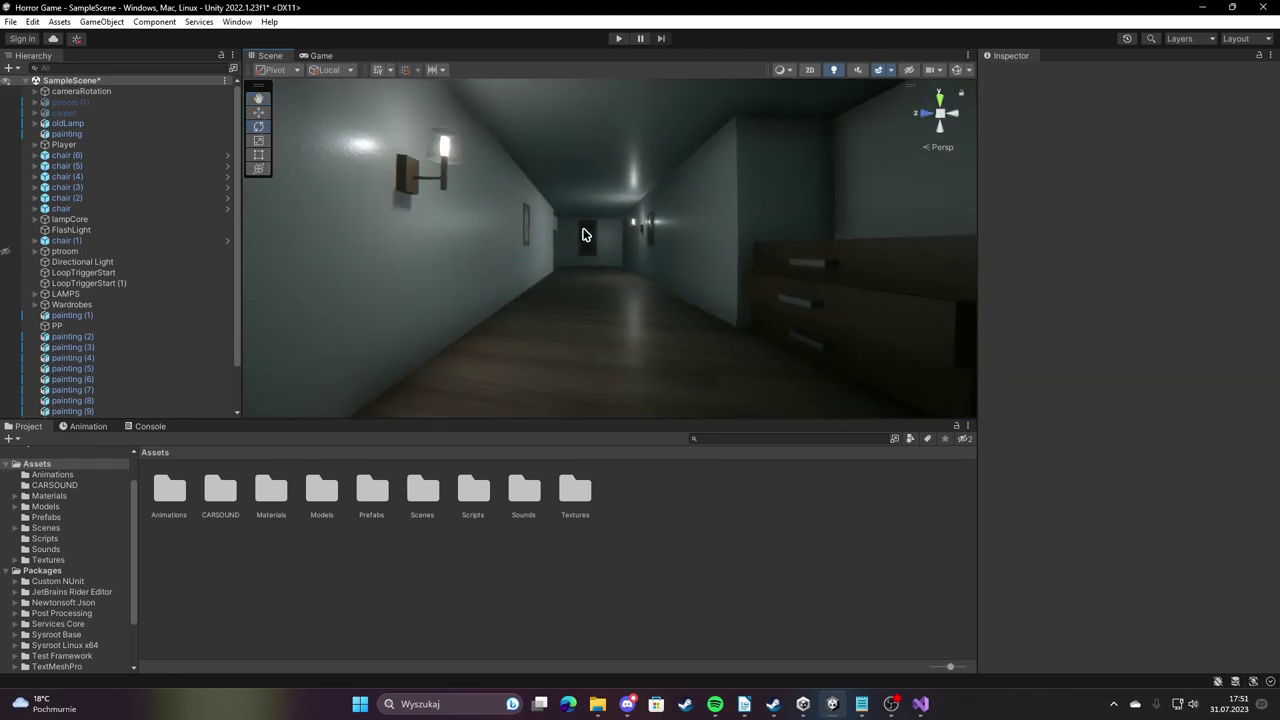
left_click(861, 704)
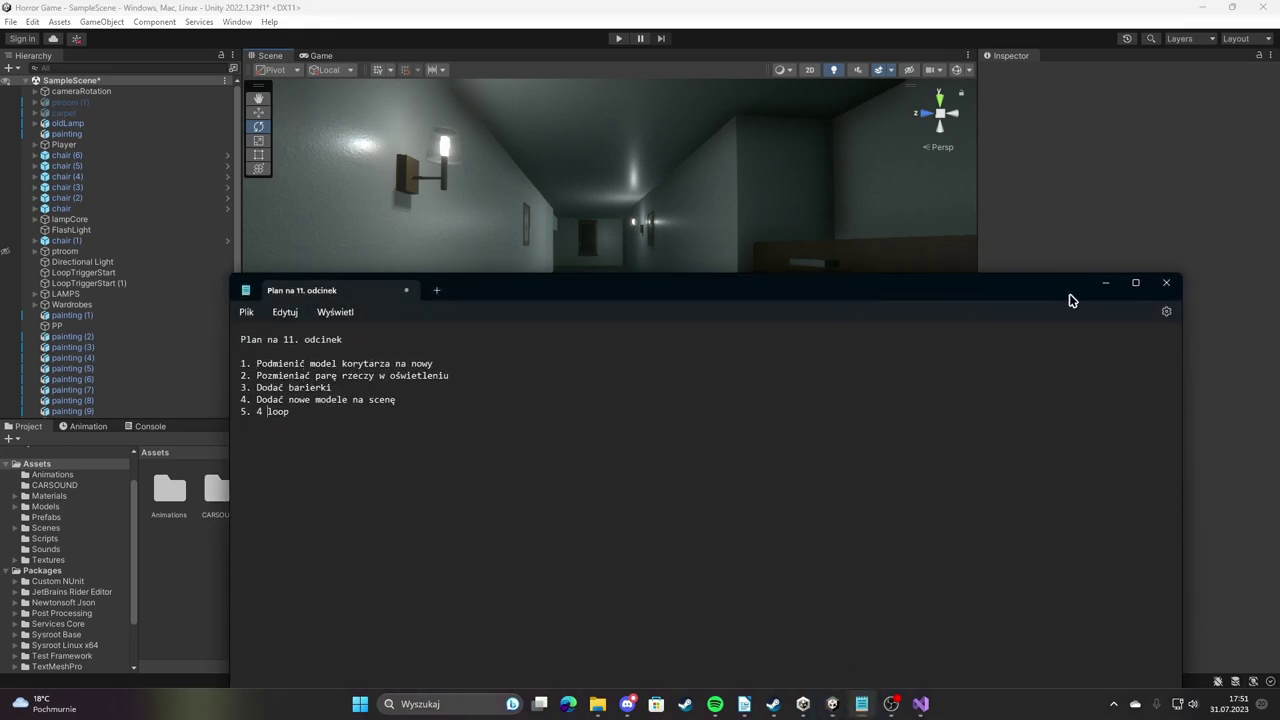
left_click(1105, 283)
Inspect the corridor ceiling and the room with the lamp, then fly to a room's doorway.
mouse_move(586, 257)
right_mouse_down()
mouse_move(864, 245)
mouse_move(286, 137)
mouse_move(1270, 336)
mouse_move(847, 327)
right_mouse_up()
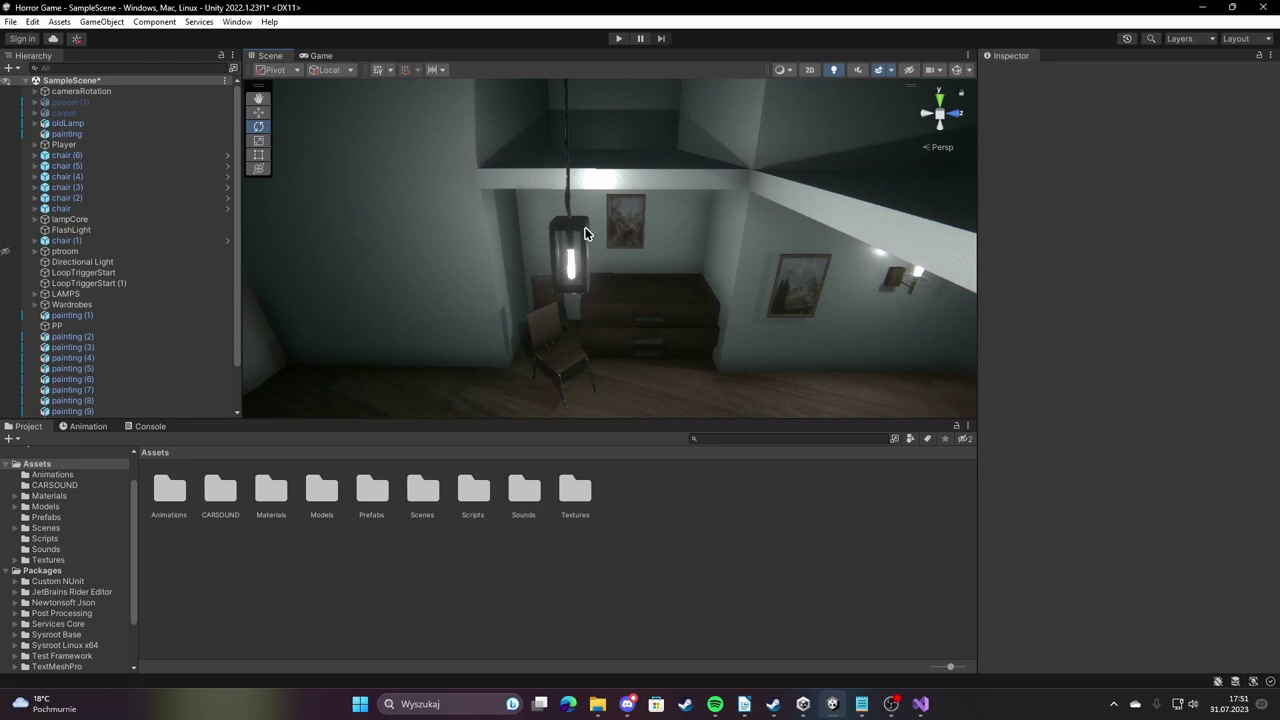
scroll(651, 229, "down", 3)
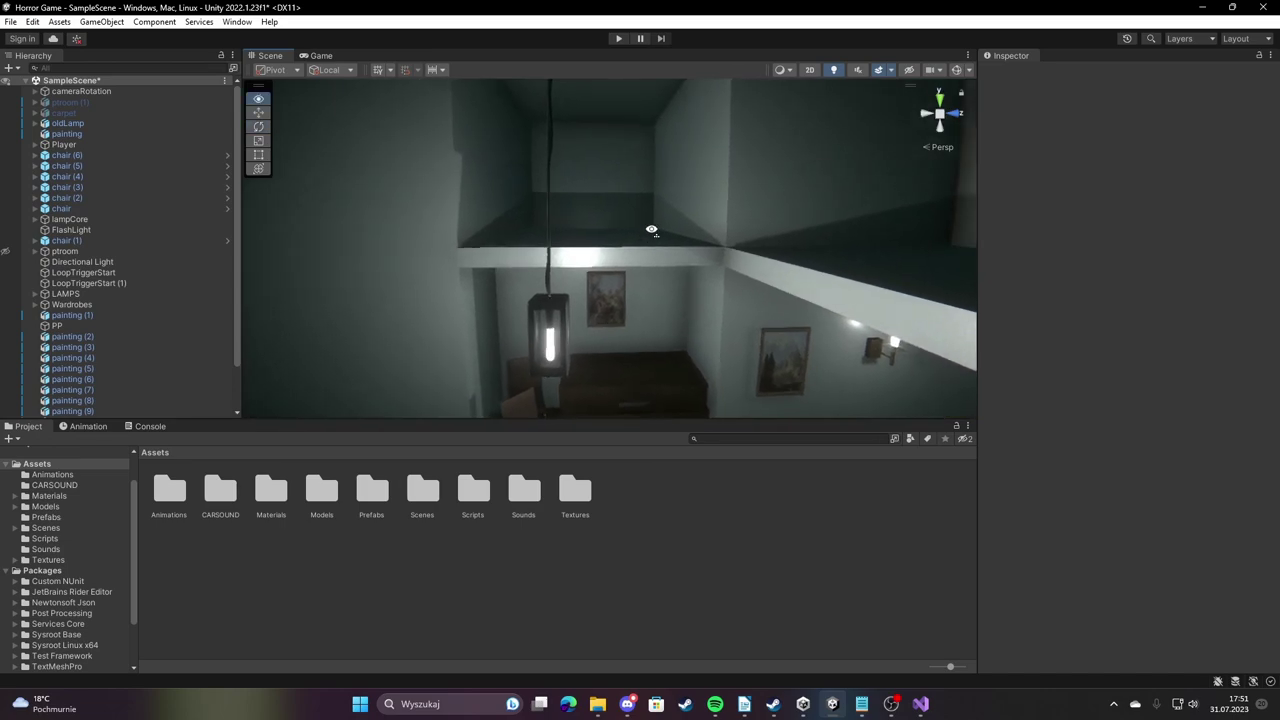
scroll(570, 287, "up", 3)
right_click_drag(558, 256, 653, 193)
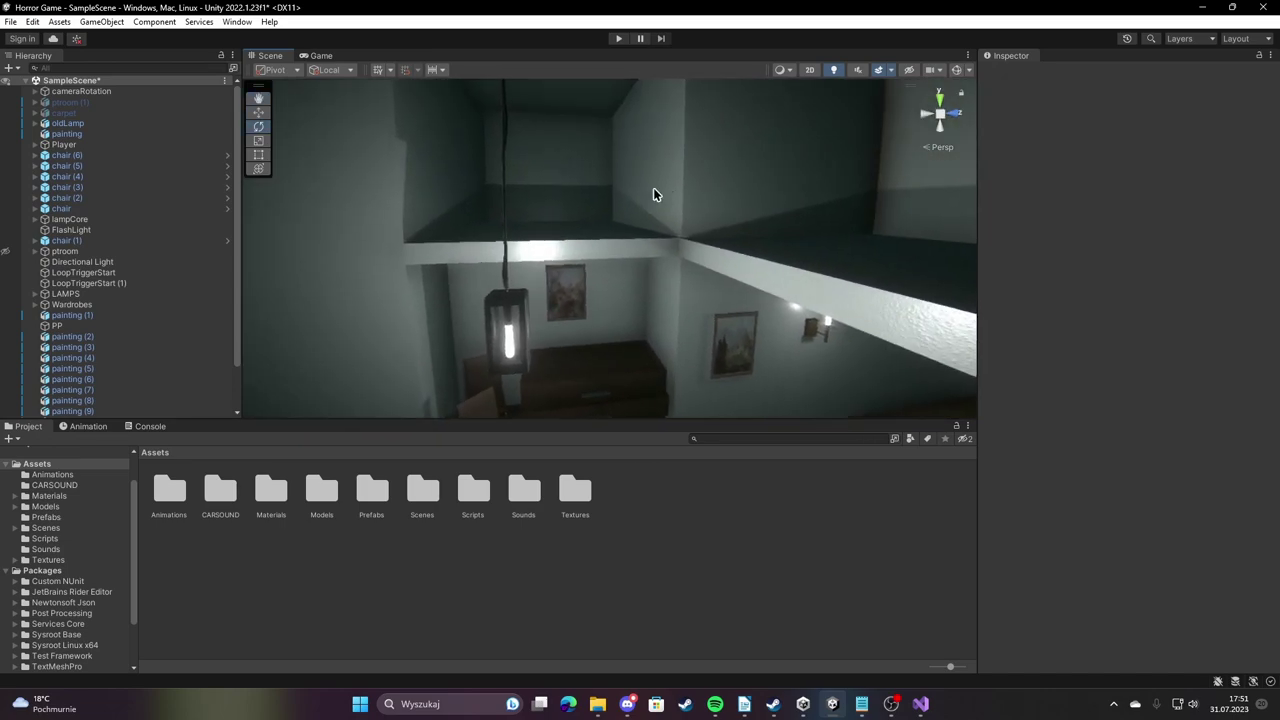
right_click_drag(474, 167, 572, 459)
left_click(861, 704)
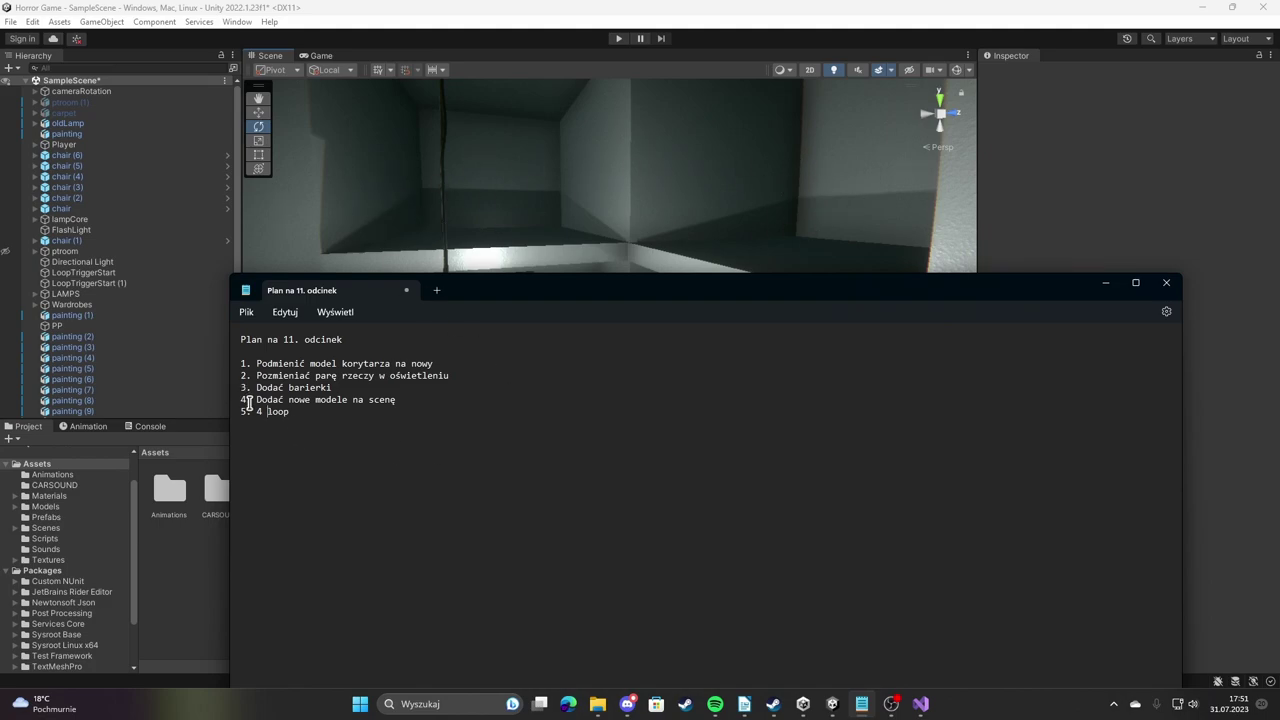
left_click(1107, 289)
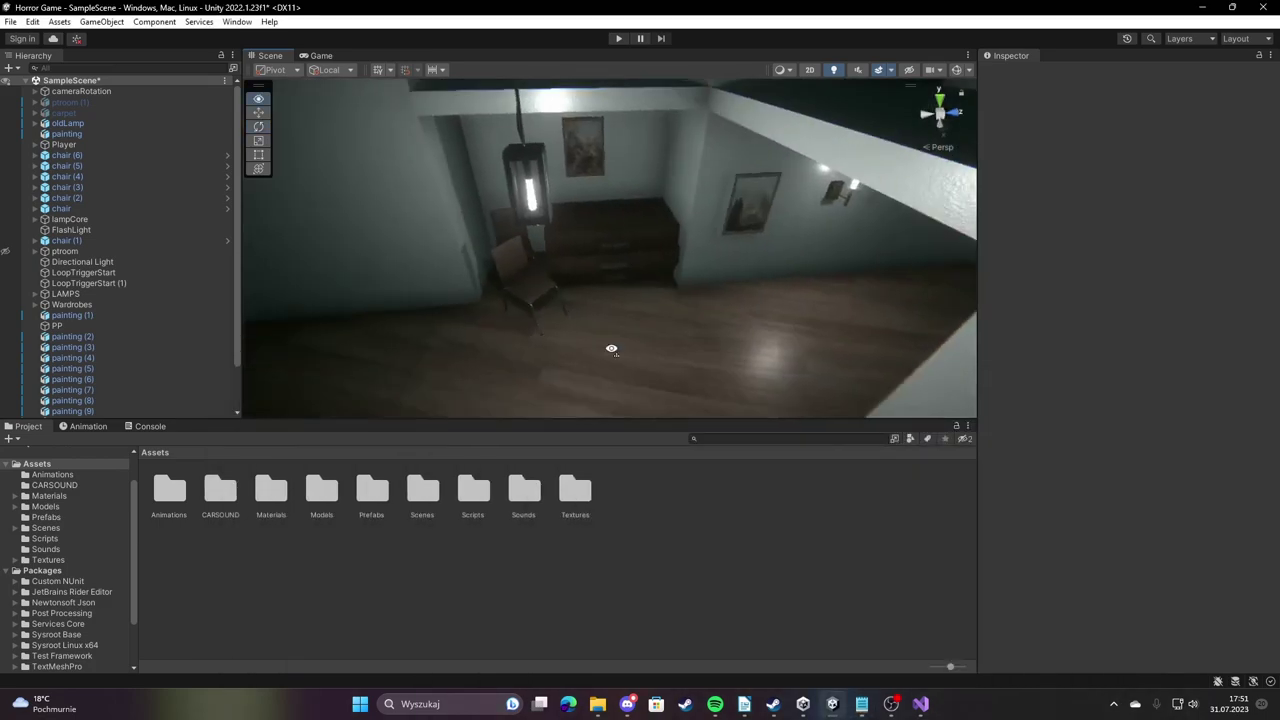
right_click_drag(608, 349, 414, 333)
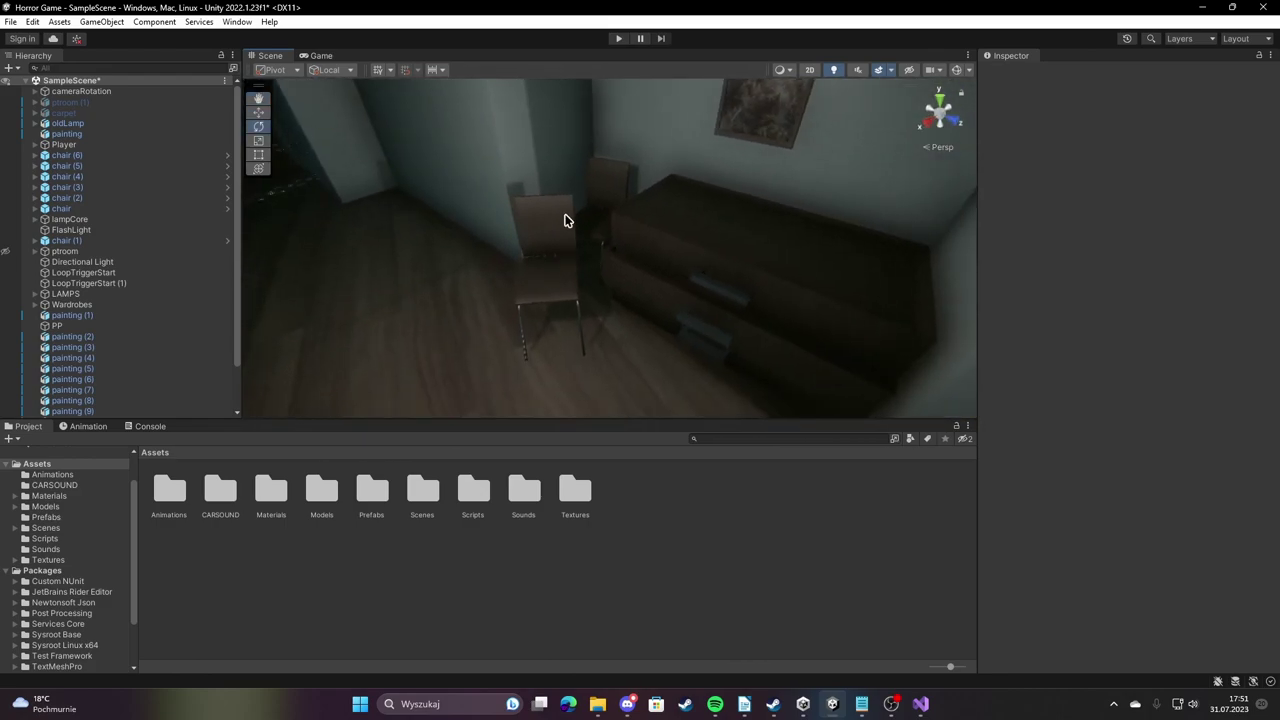
mouse_move(414, 333)
right_mouse_down()
mouse_move(983, 101)
mouse_move(277, 80)
right_mouse_up()
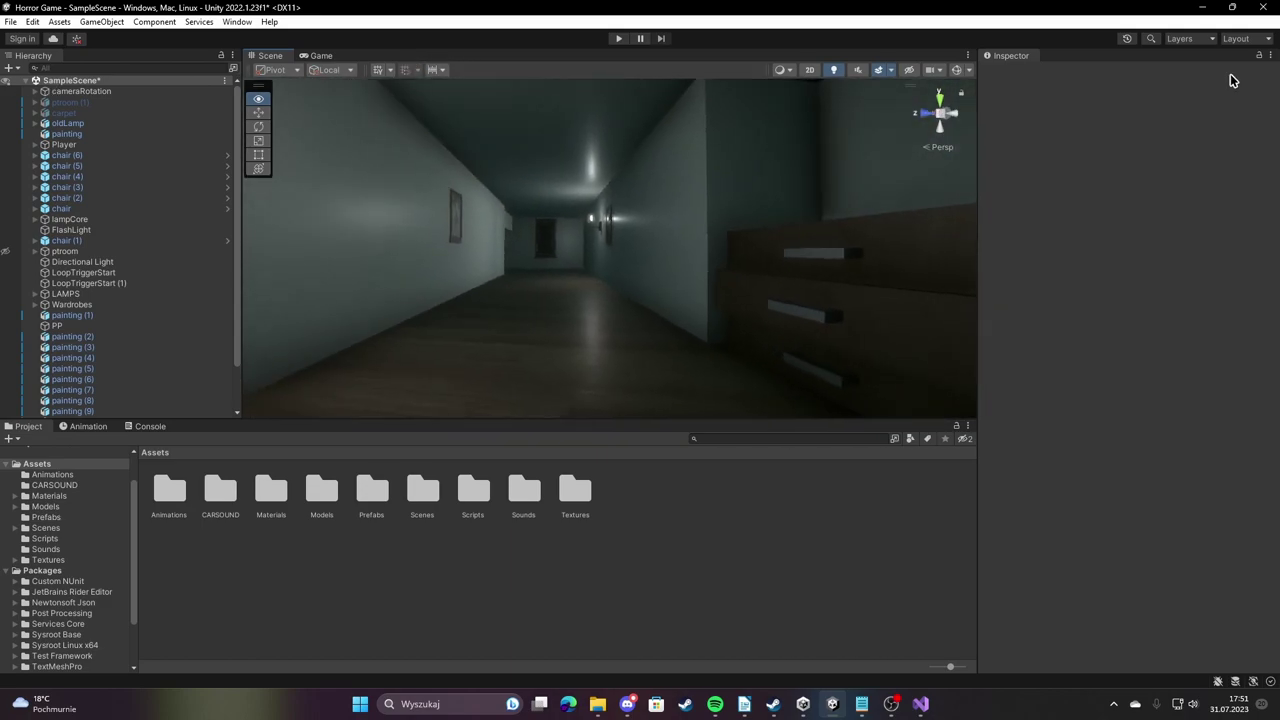
right_click_drag(280, 82, 1107, 342)
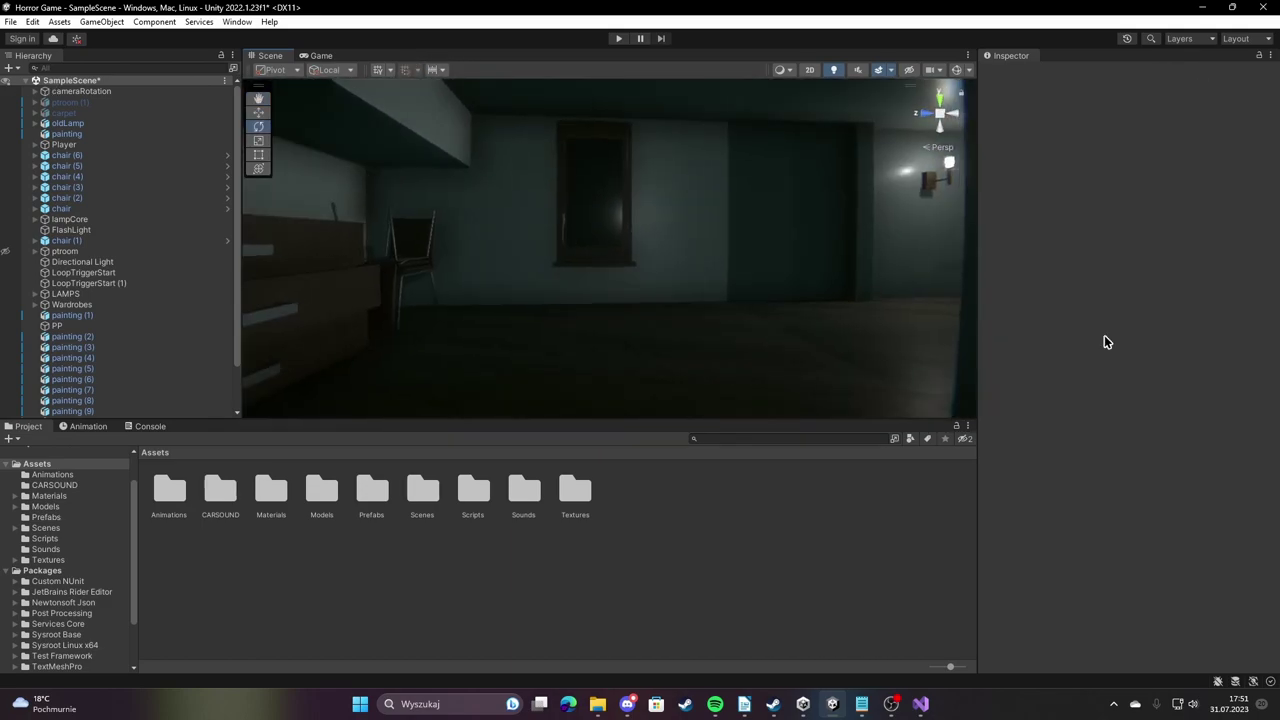
Fly past the chained door and chair to the door with the painting and the hallway's end door.
left_click(861, 704)
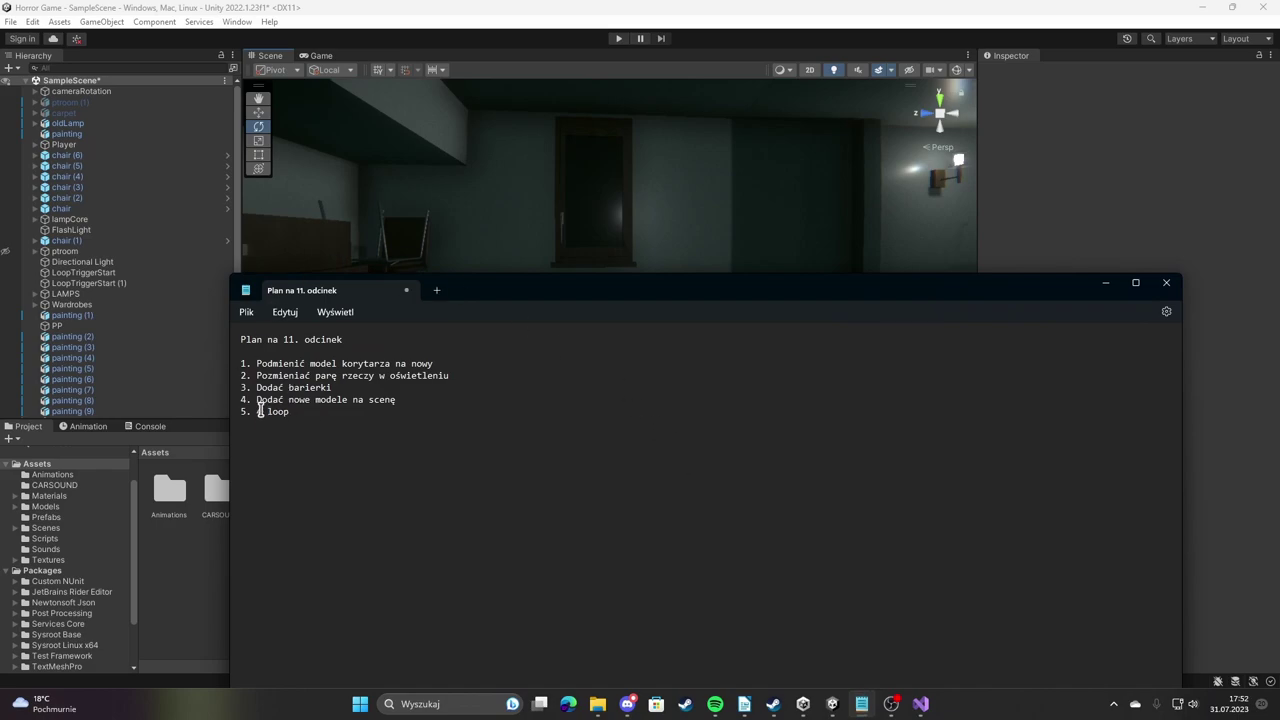
left_click(1108, 285)
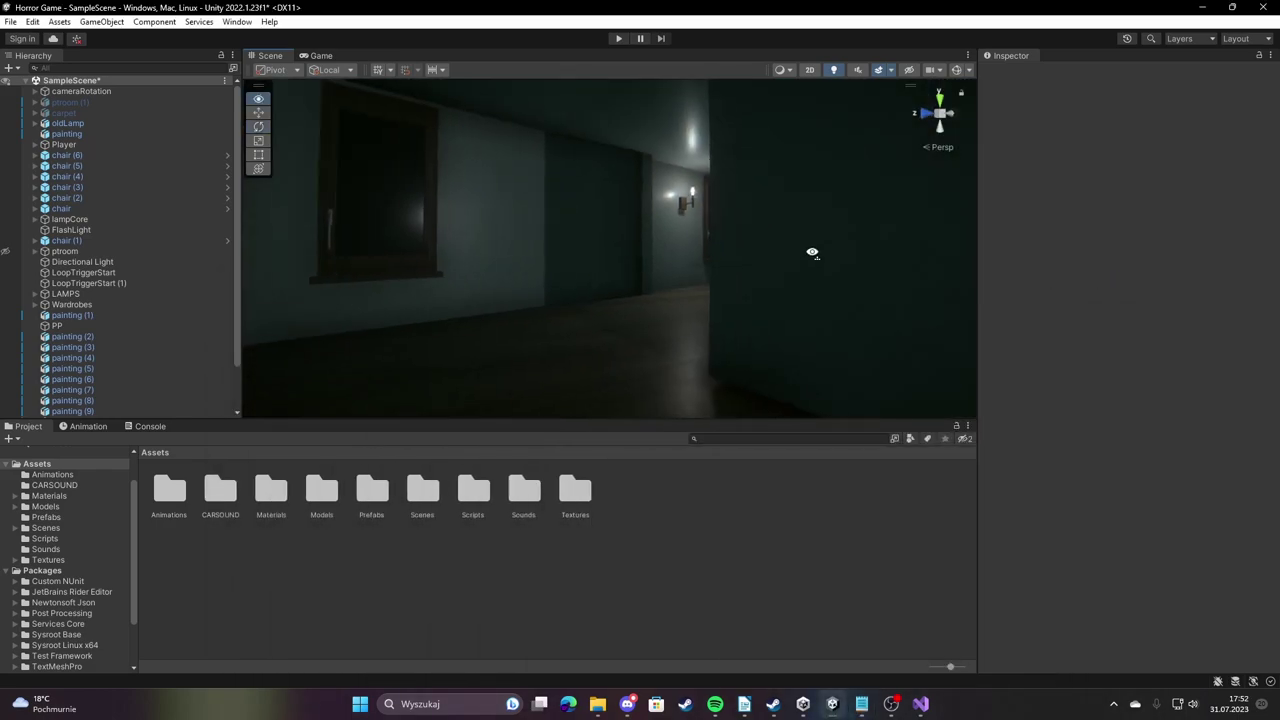
right_click_drag(814, 251, 1148, 242)
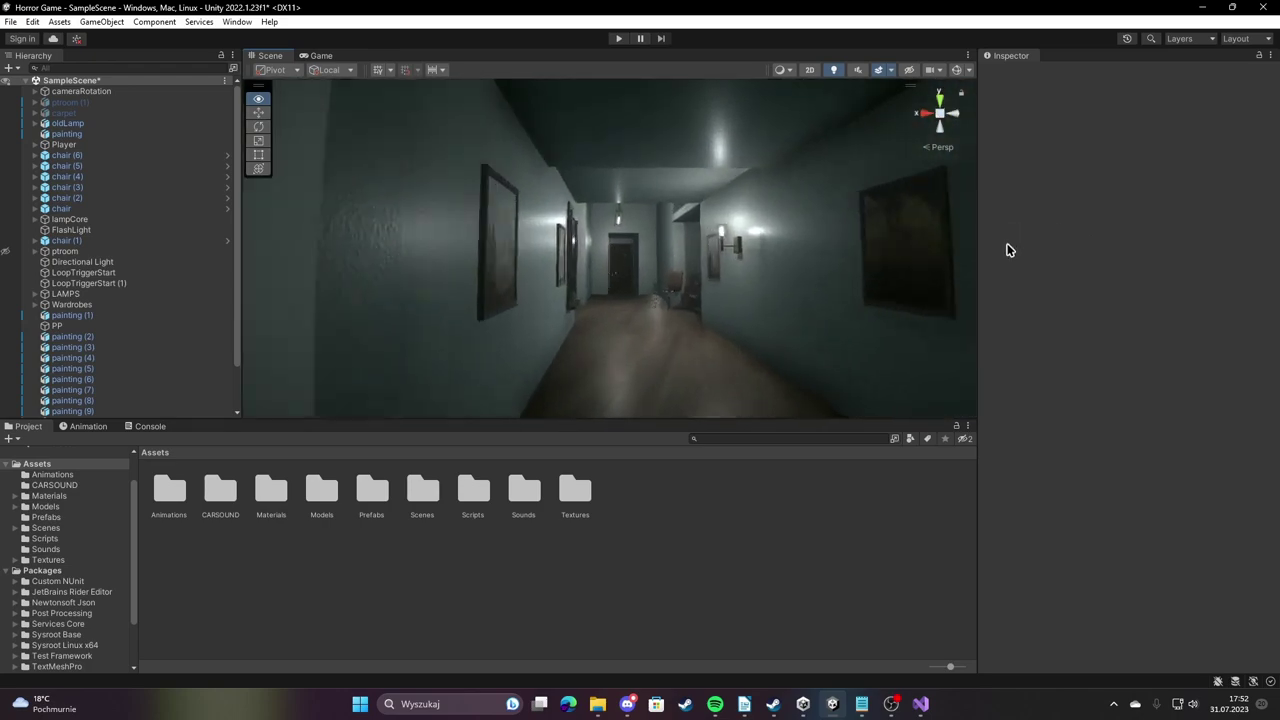
mouse_move(1148, 242)
right_mouse_down()
mouse_move(1017, 255)
mouse_move(1063, 268)
mouse_move(569, 172)
mouse_move(651, 128)
right_mouse_up()
mouse_move(512, 195)
right_mouse_down()
mouse_move(593, 247)
mouse_move(611, 237)
mouse_move(48, 257)
right_mouse_up()
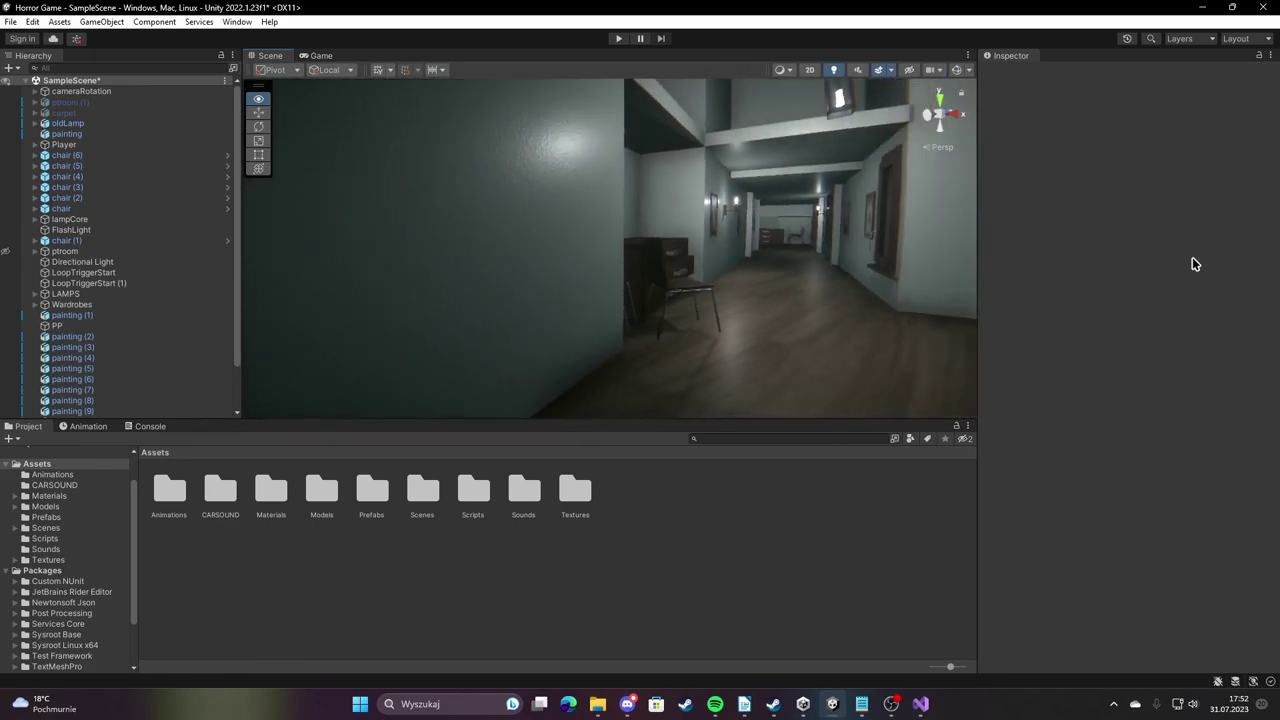
mouse_move(48, 257)
right_mouse_down()
mouse_move(1069, 233)
mouse_move(684, 226)
right_mouse_up()
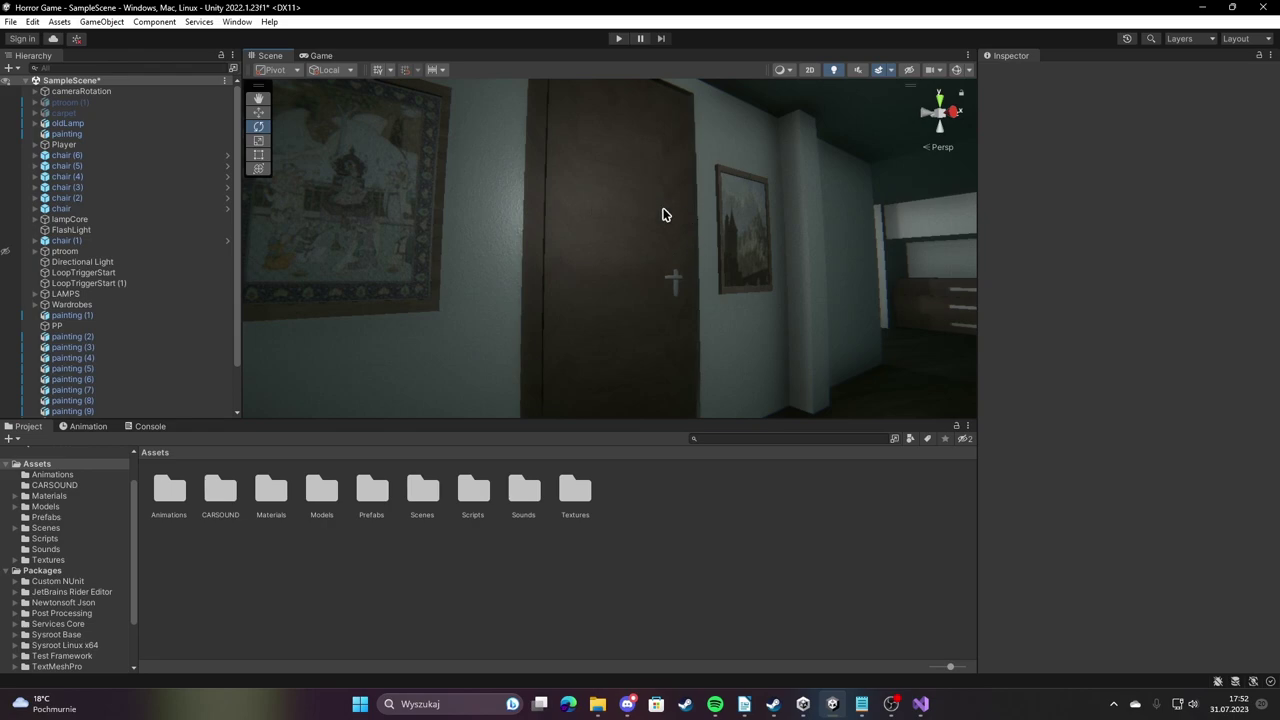
mouse_move(748, 274)
right_mouse_down()
mouse_move(487, 253)
mouse_move(694, 284)
right_mouse_up()
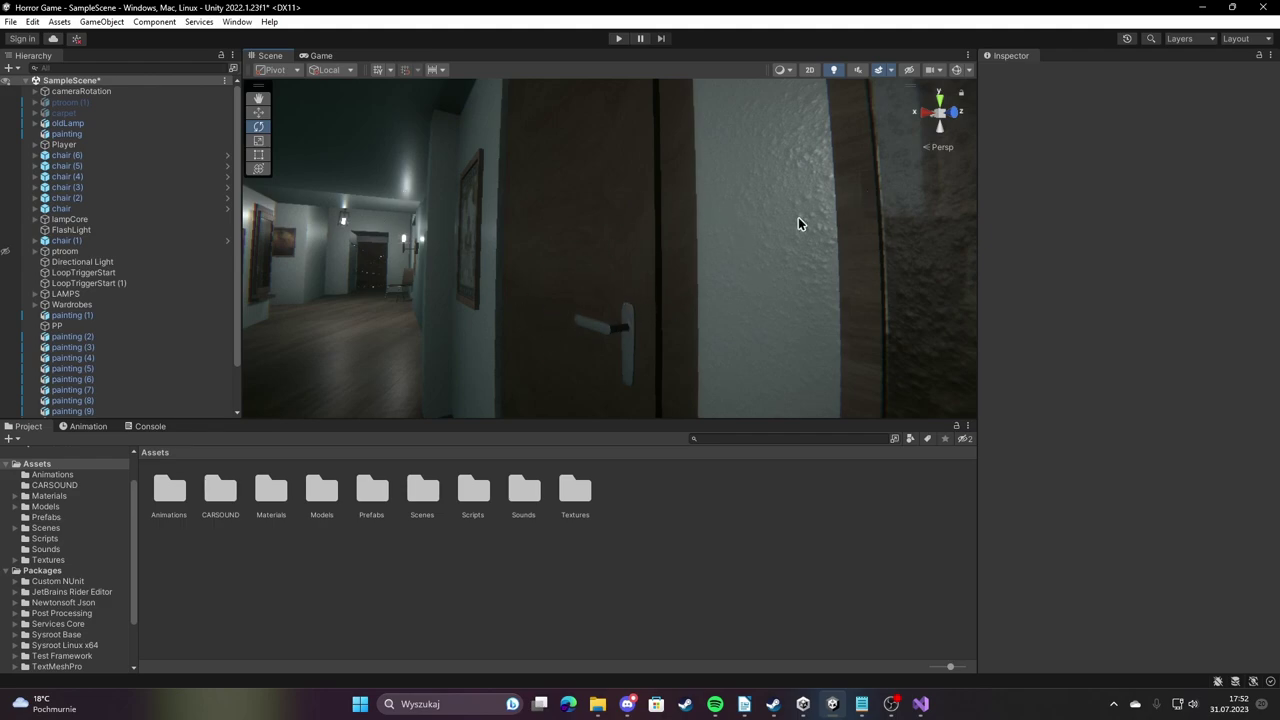
right_click_drag(798, 223, 576, 304)
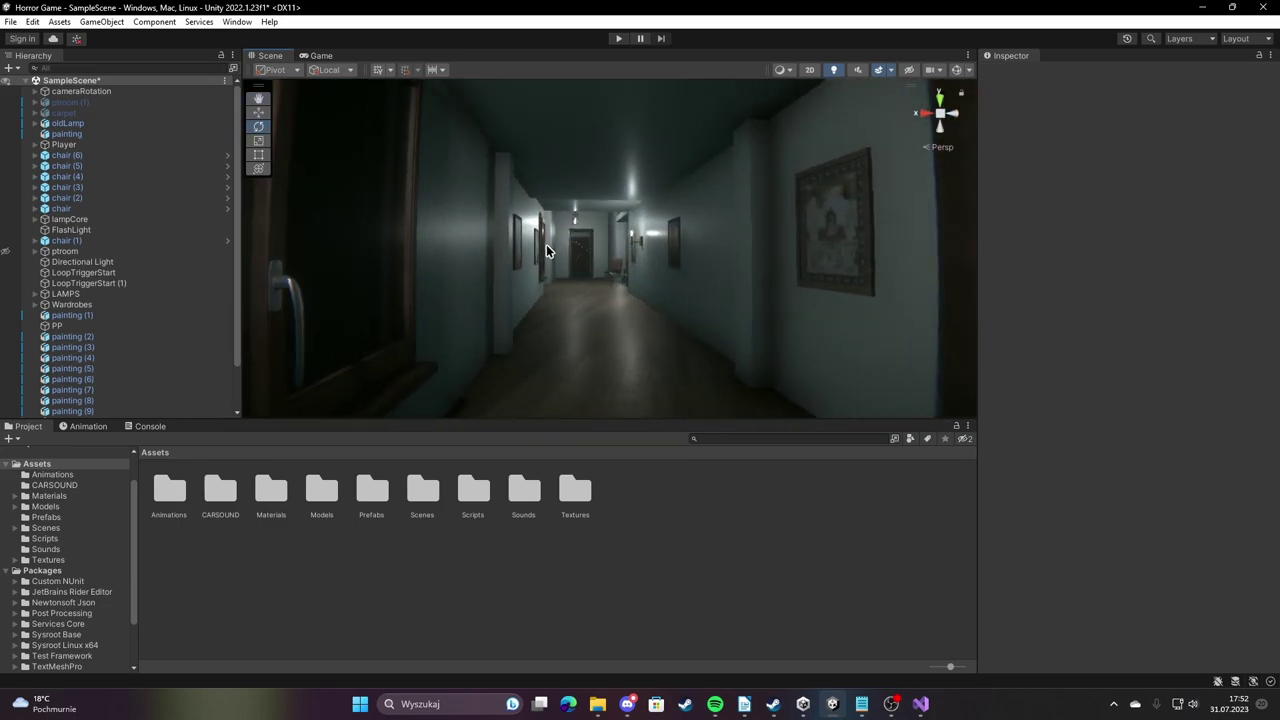
mouse_move(586, 222)
right_mouse_down()
mouse_move(609, 272)
mouse_move(846, 271)
right_mouse_up()
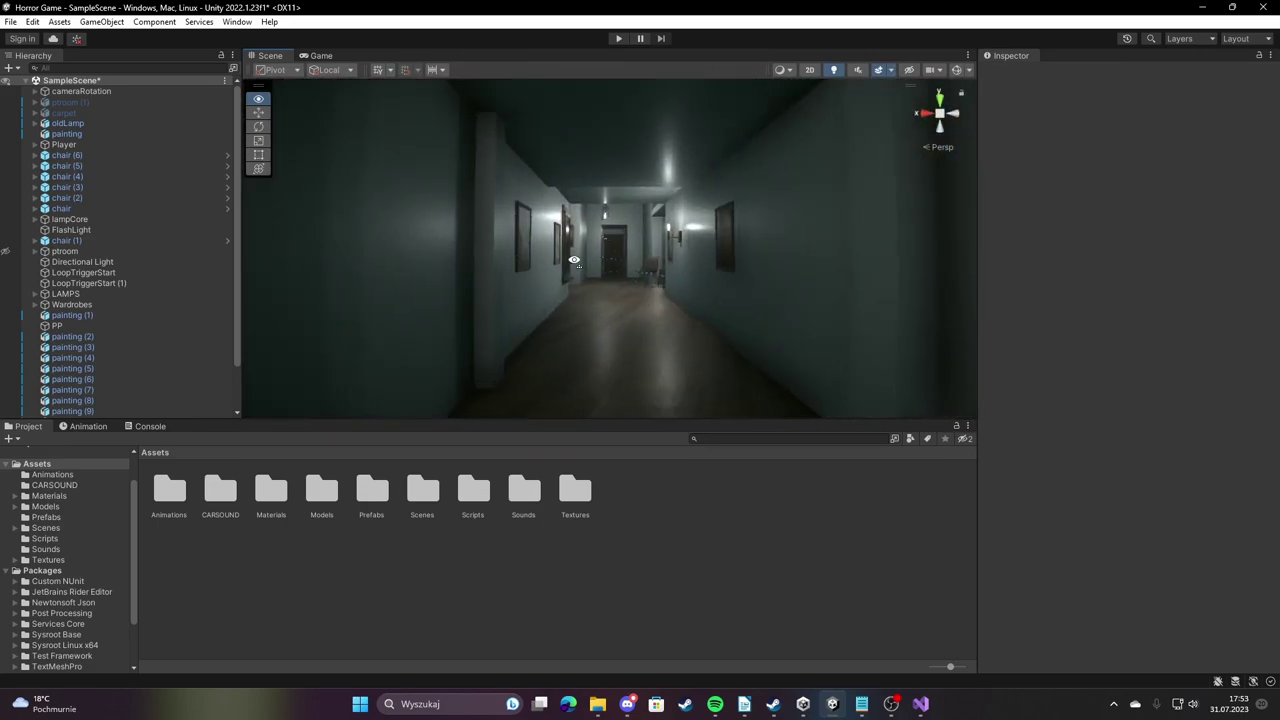
right_click_drag(846, 271, 640, 330)
left_click(860, 704)
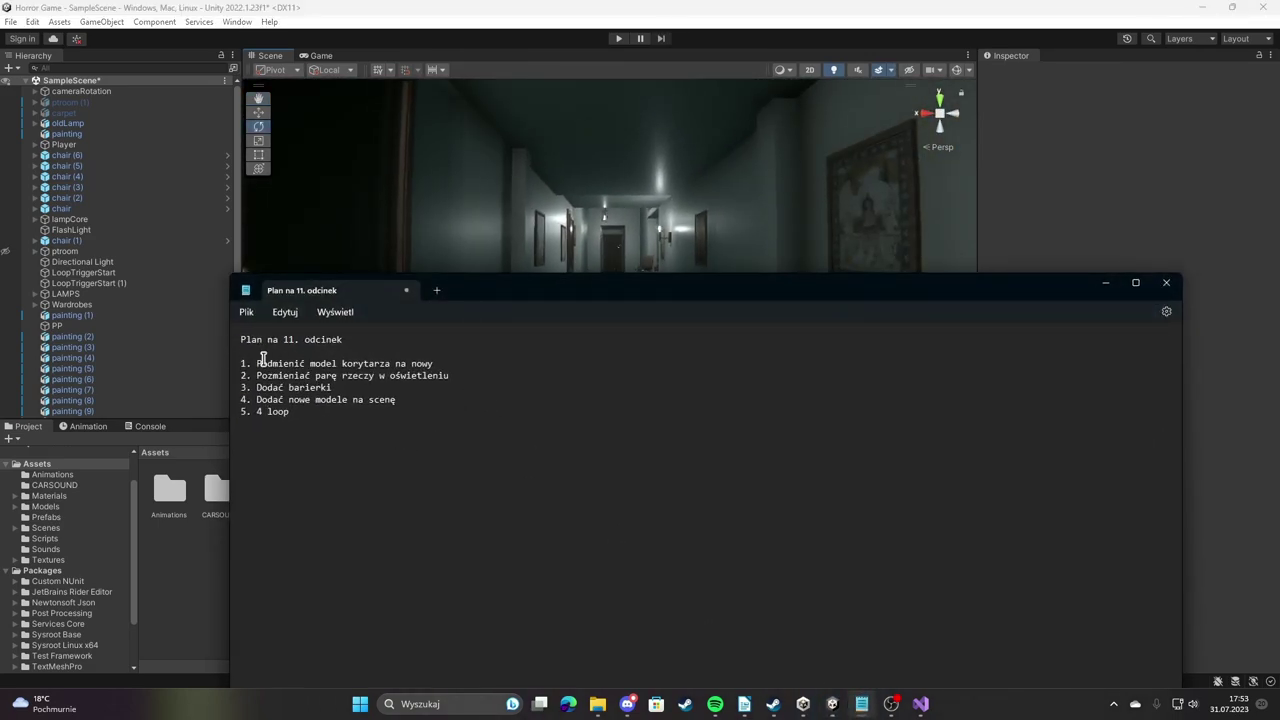
left_click(1105, 284)
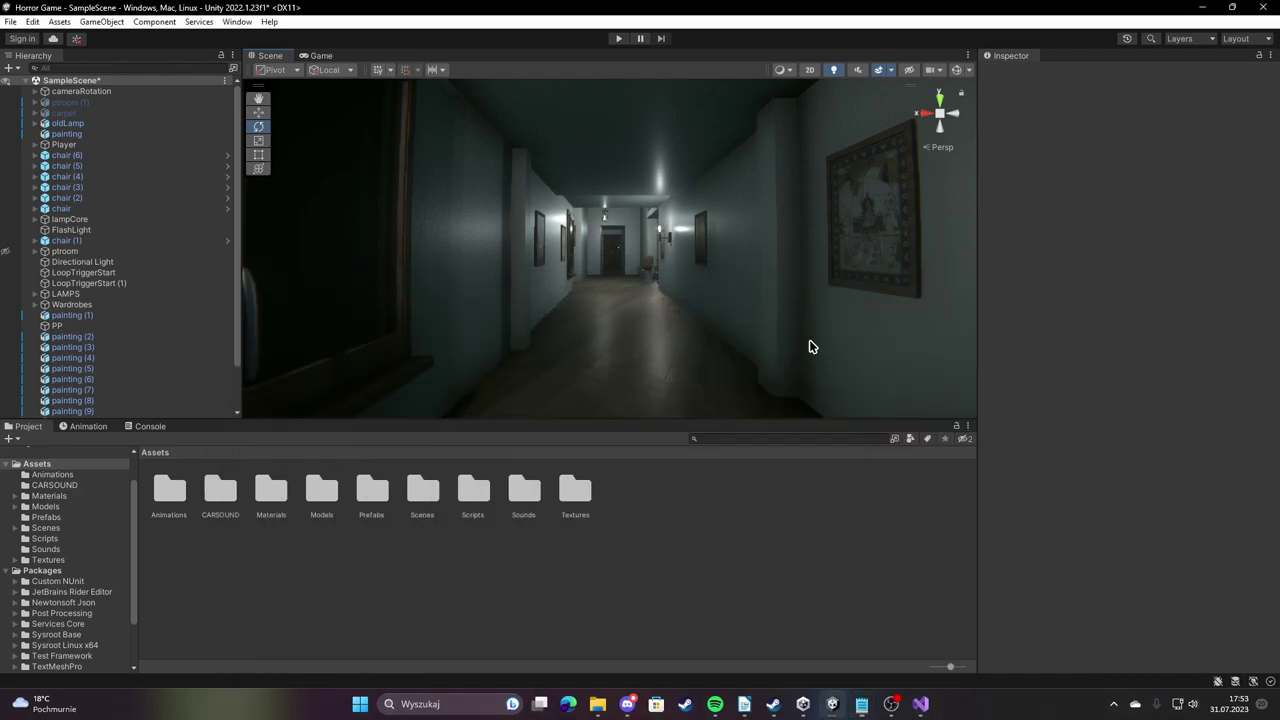
In File Explorer, select the updated ptroom model in the Poradnik gra horror Models folder.
double_click(333, 507)
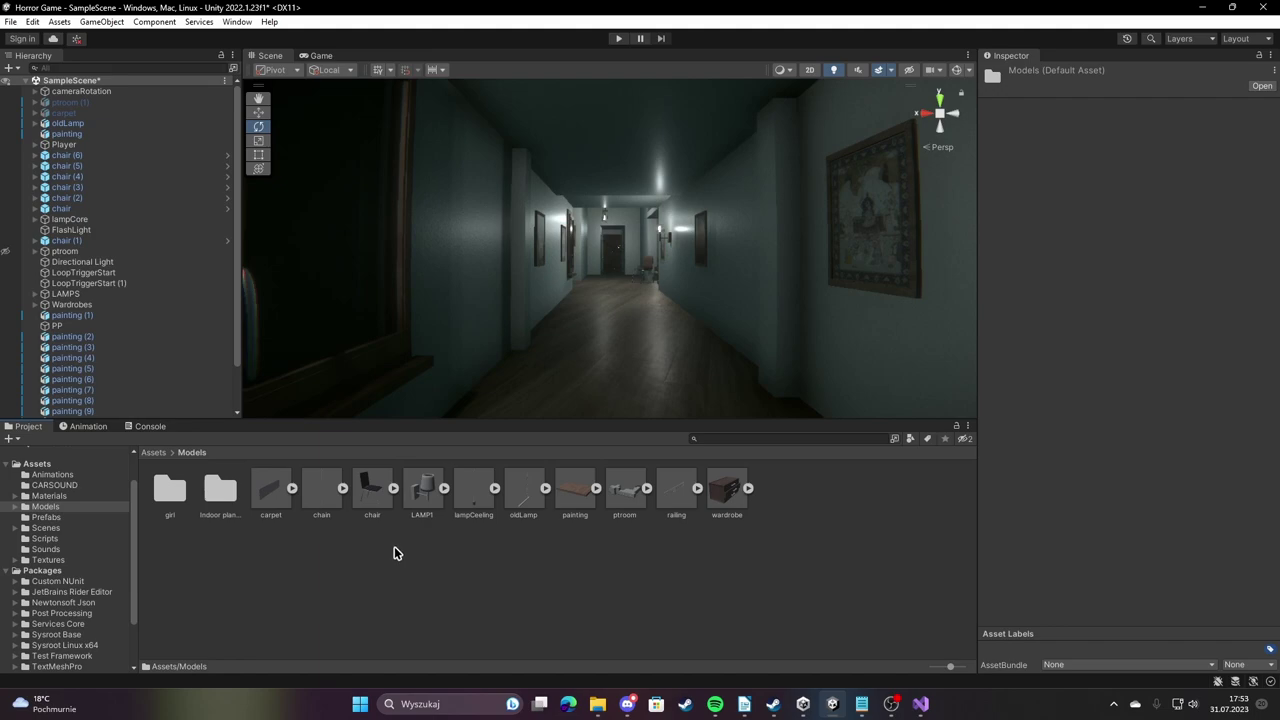
left_click(598, 704)
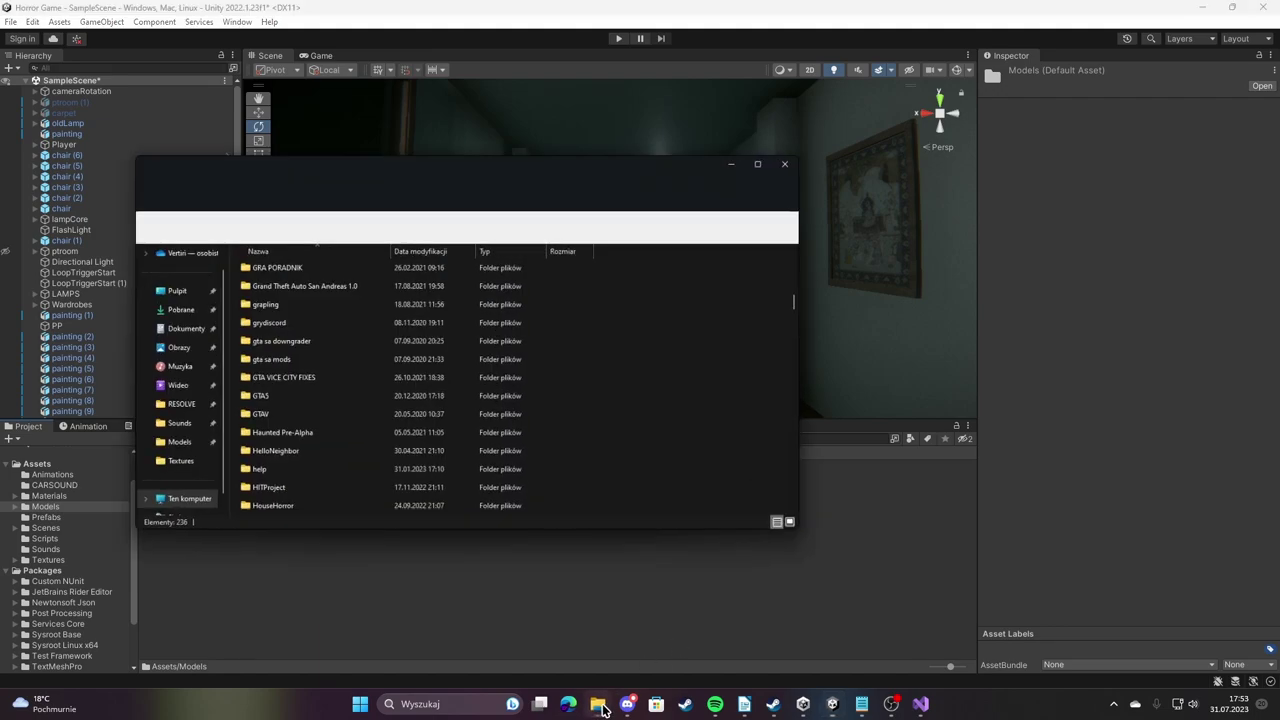
left_click_drag(306, 101, 539, 134)
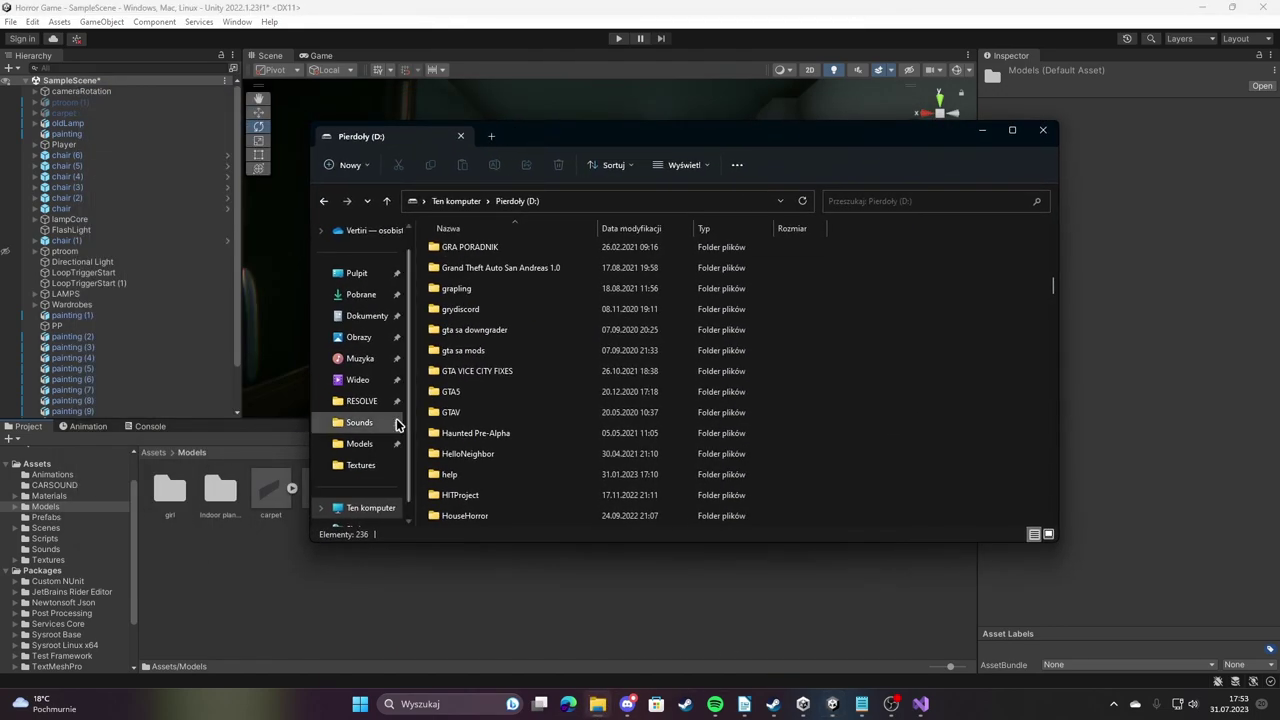
left_click(366, 424)
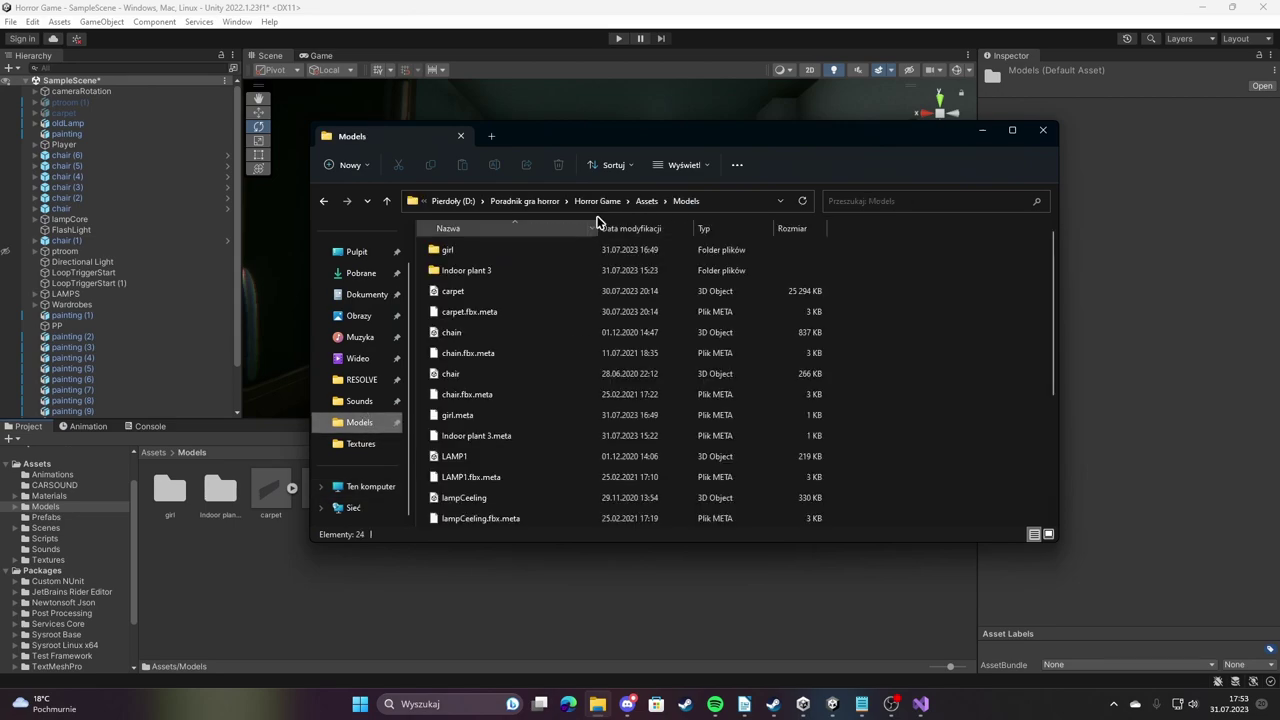
left_click(535, 203)
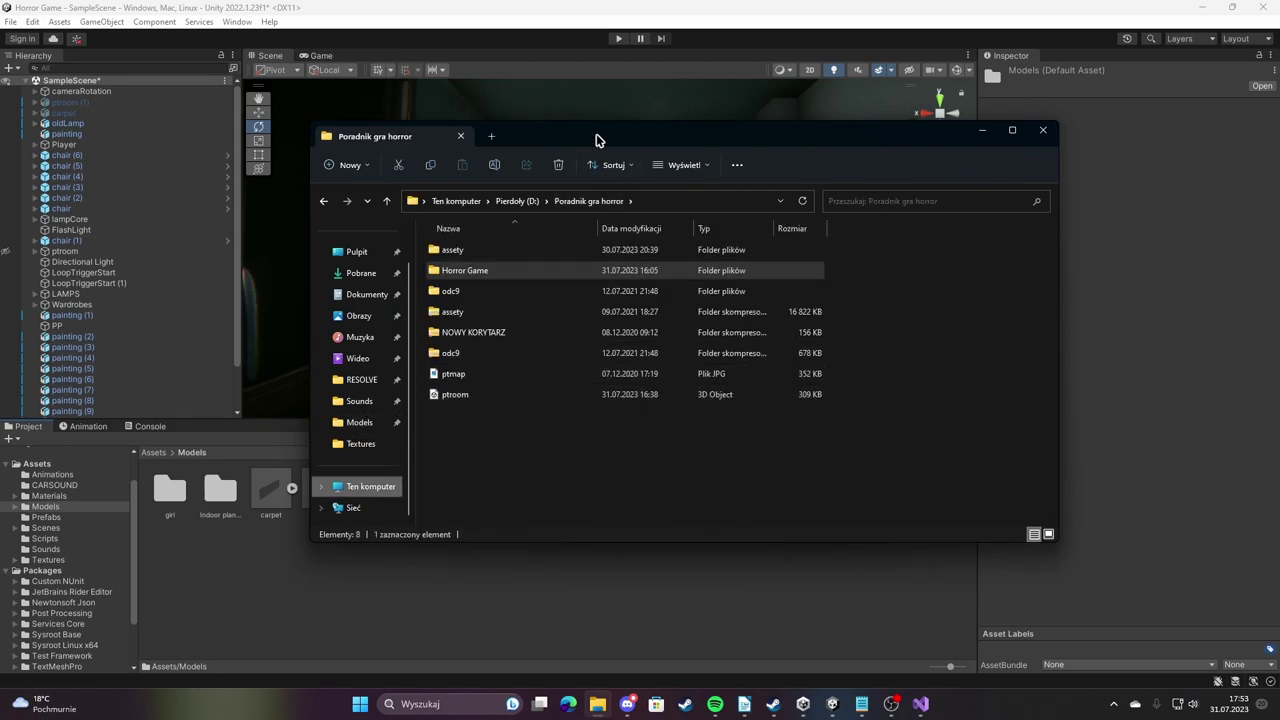
left_click_drag(597, 140, 822, 131)
left_click(677, 388)
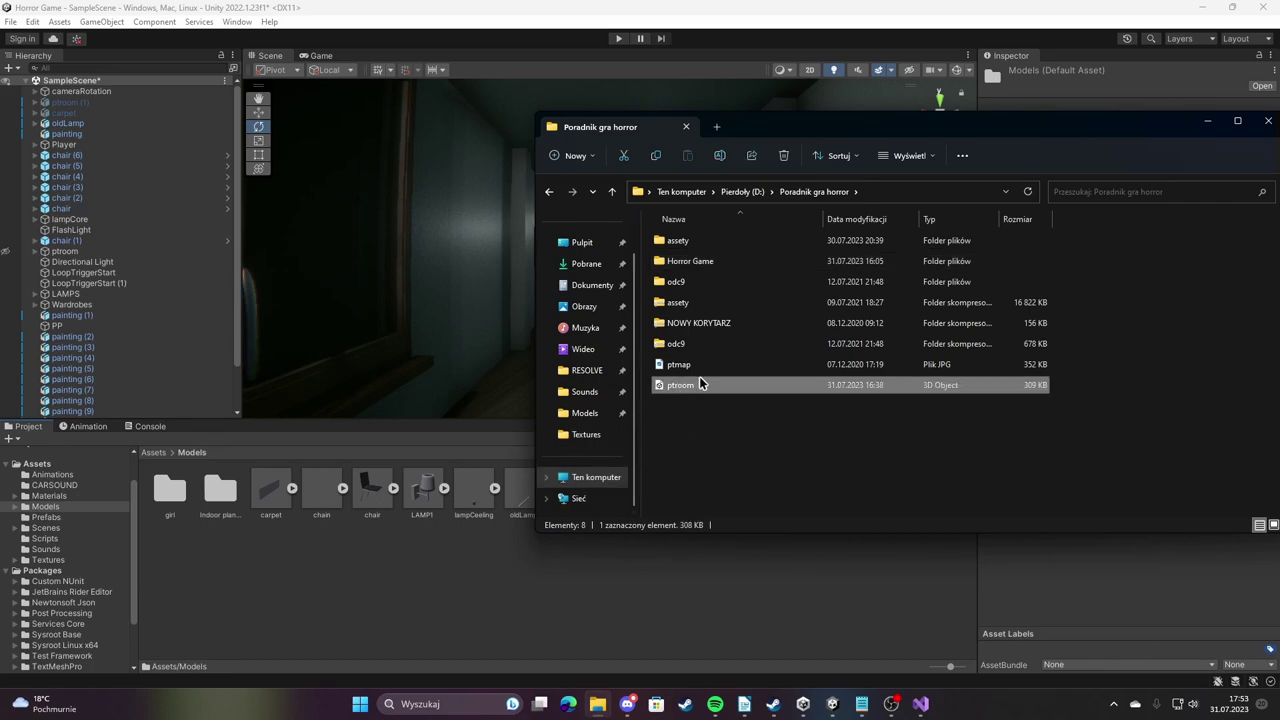
Paste ptroom into Horror Game > Assets > Models, replacing the old file, and return to Unity.
double_click(698, 263)
double_click(697, 262)
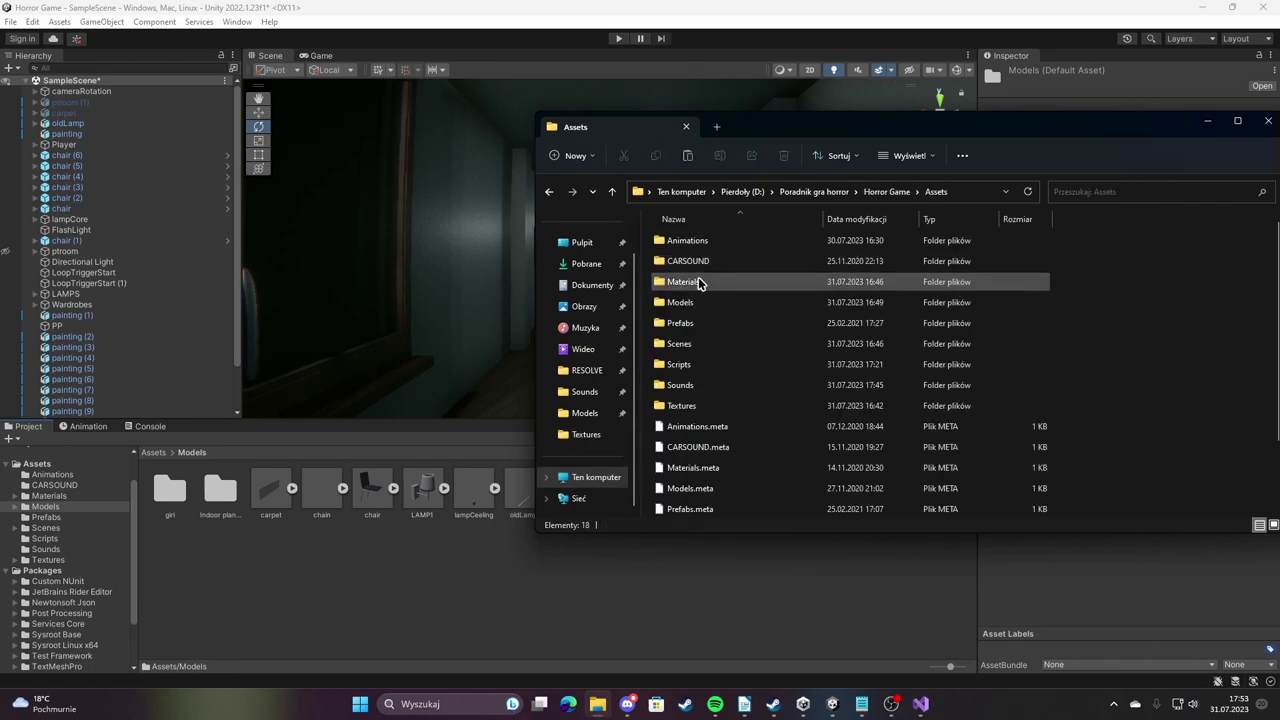
double_click(705, 304)
key("ctrl+v")
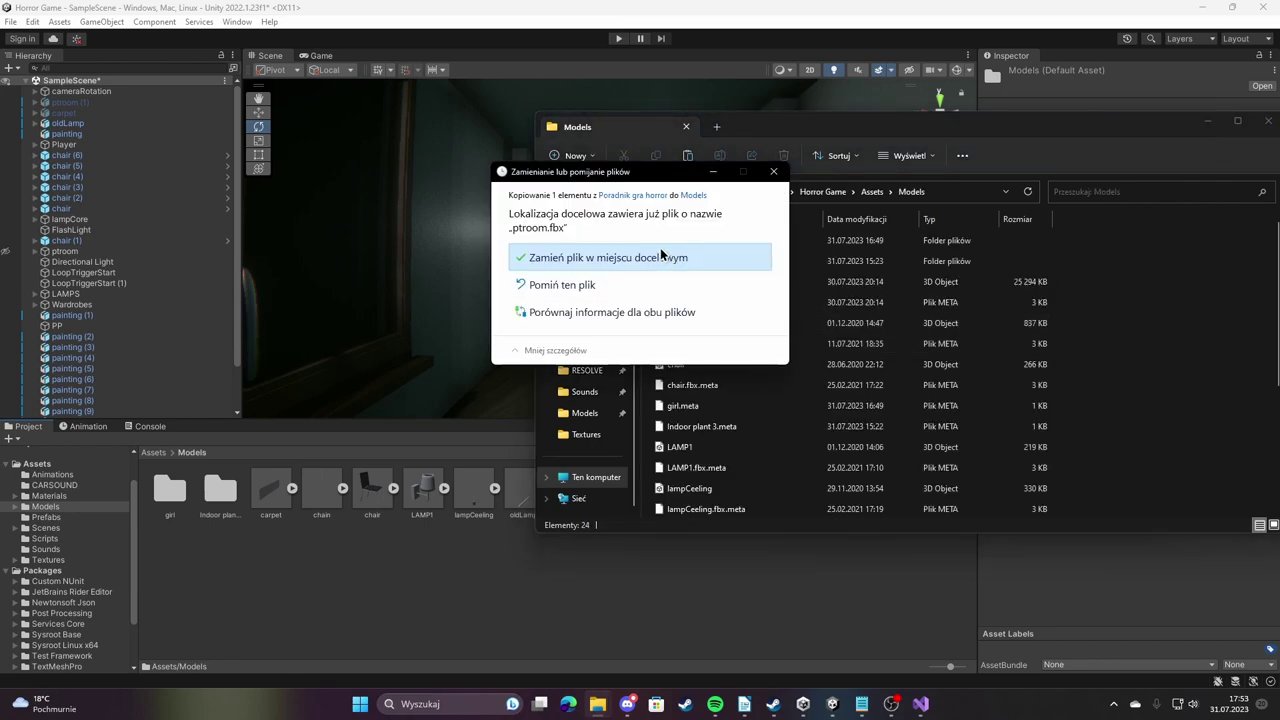
left_click(648, 251)
left_click(451, 581)
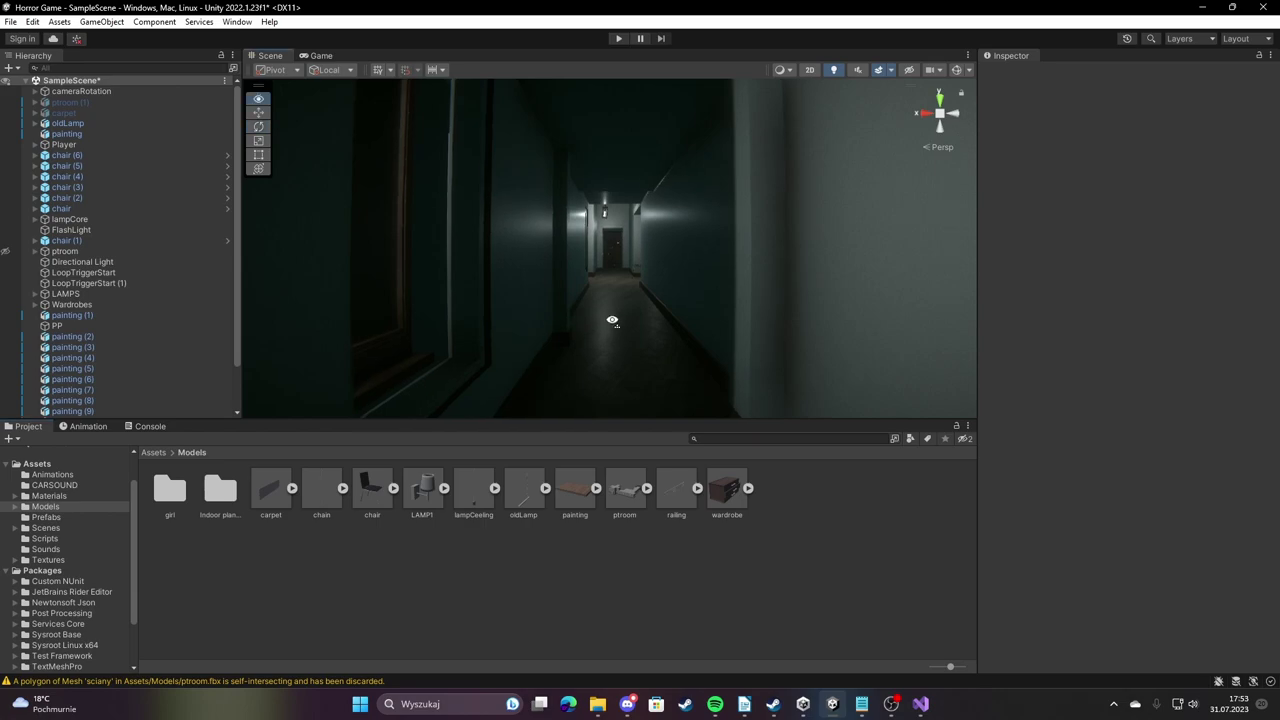
Slide the LAMP1 (3) wall lamp along X from 4.762 to about 5.19, flush against the corridor wall.
mouse_move(612, 320)
right_mouse_down()
mouse_move(907, 314)
mouse_move(272, 304)
mouse_move(255, 316)
mouse_move(738, 323)
right_mouse_up()
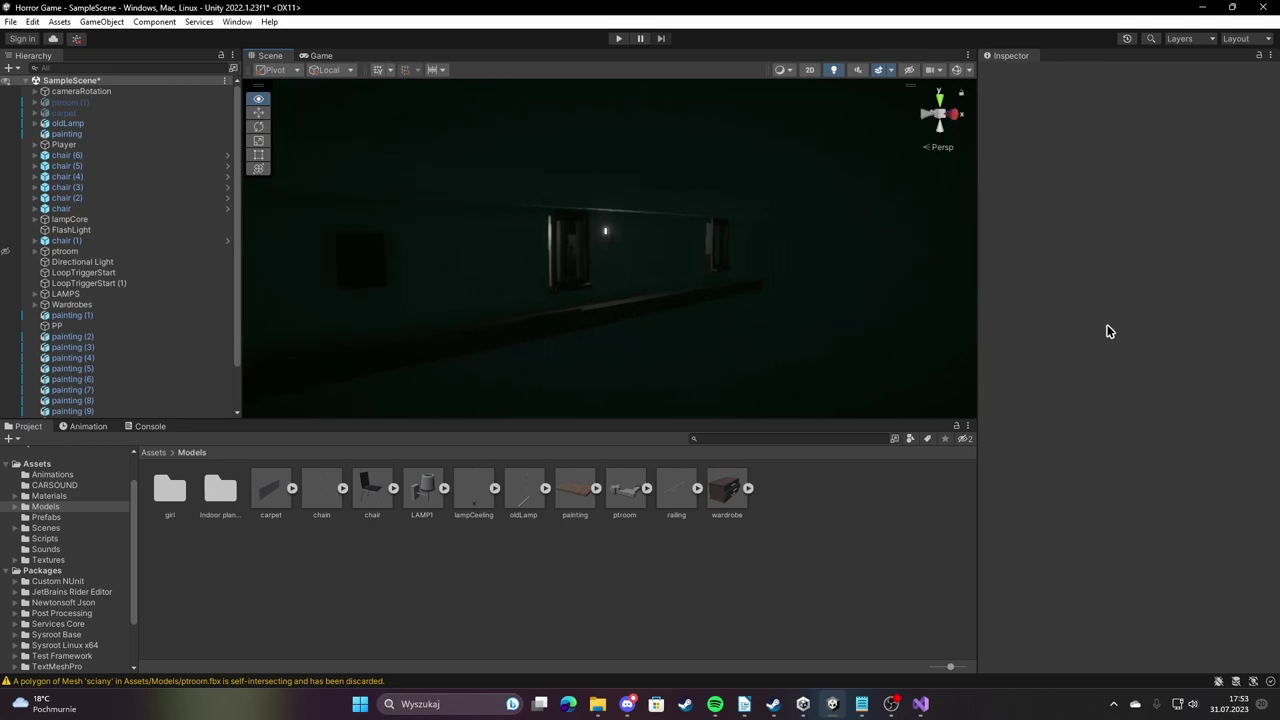
right_click_drag(738, 323, 1188, 313)
left_click(593, 291)
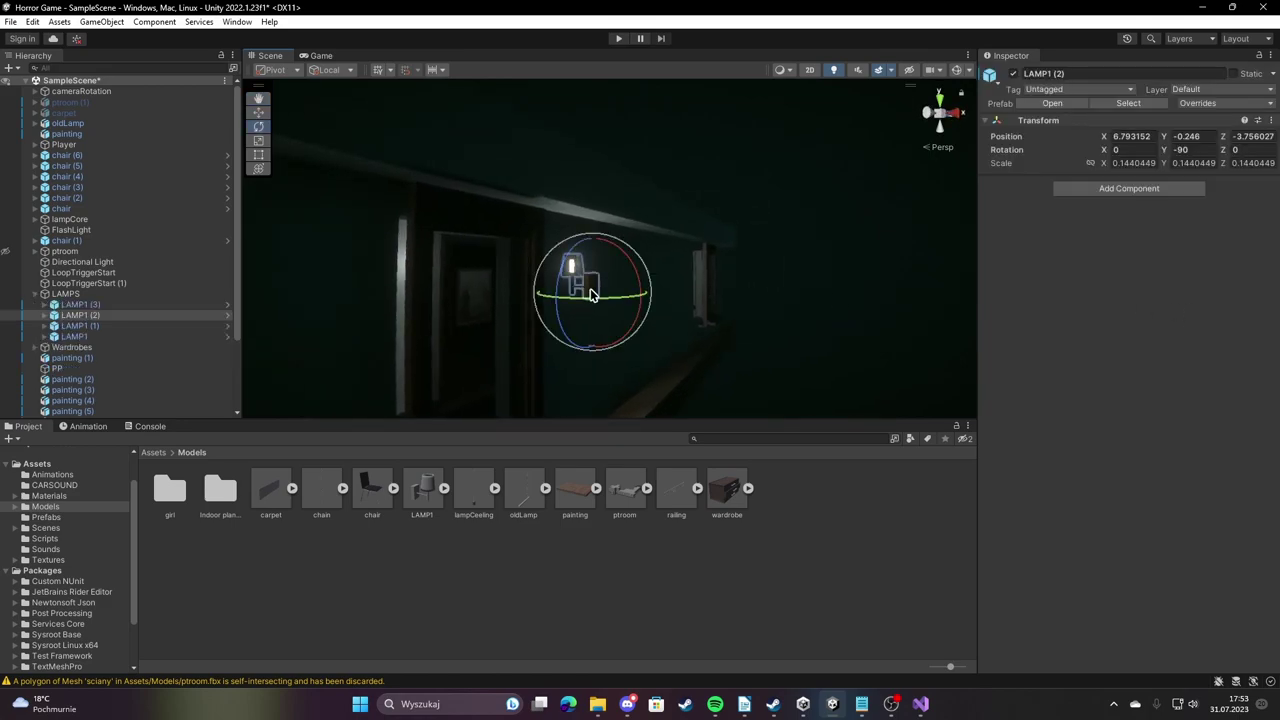
right_click_drag(600, 322, 114, 316)
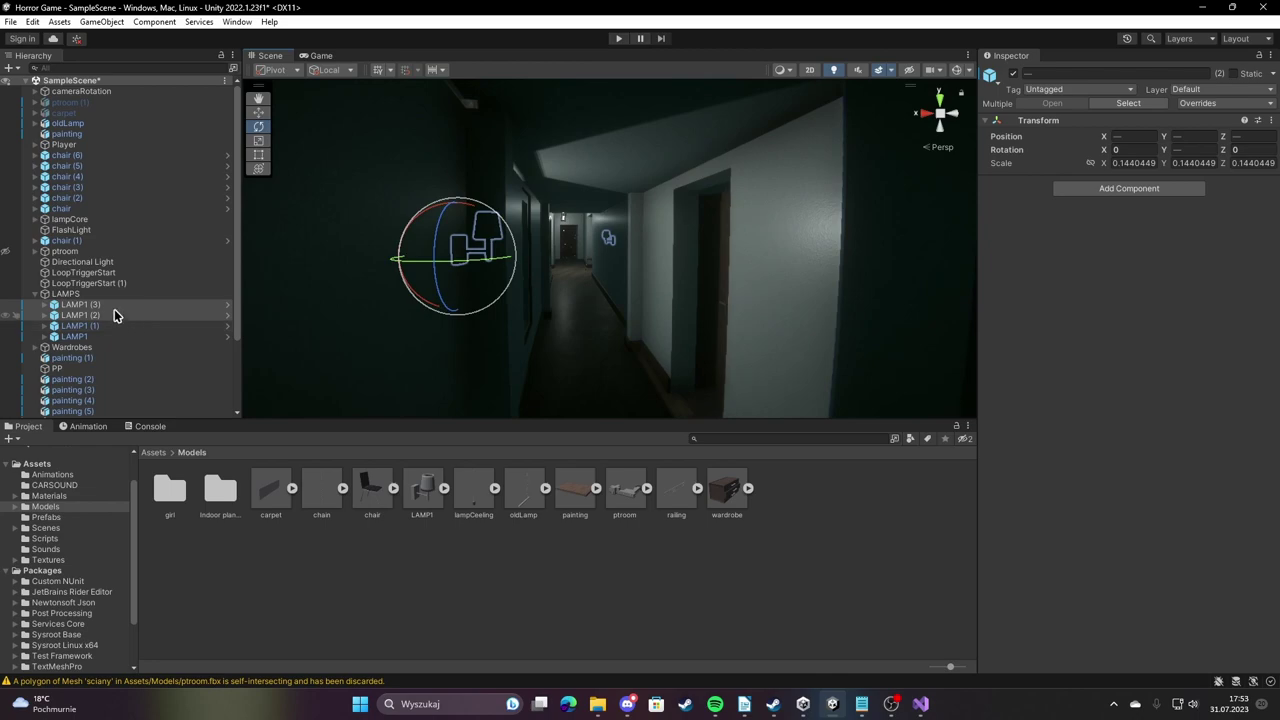
right_click_drag(478, 297, 557, 291)
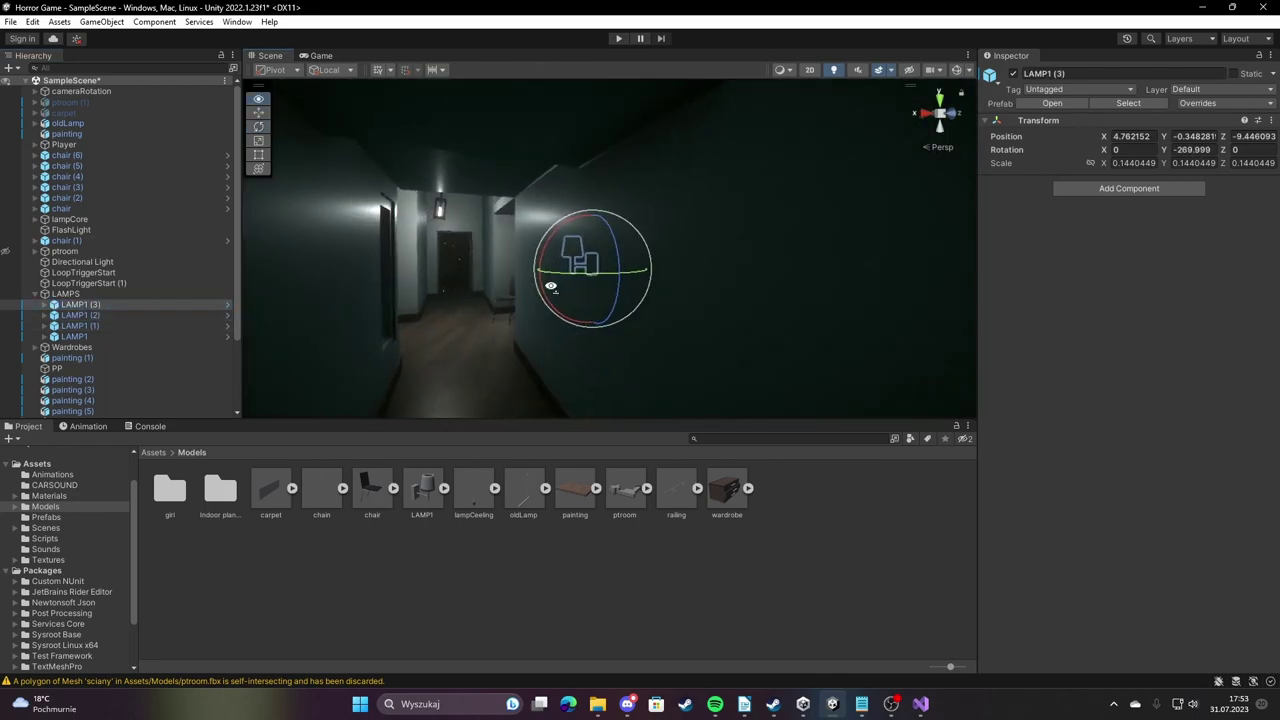
left_click_drag(550, 292, 473, 302)
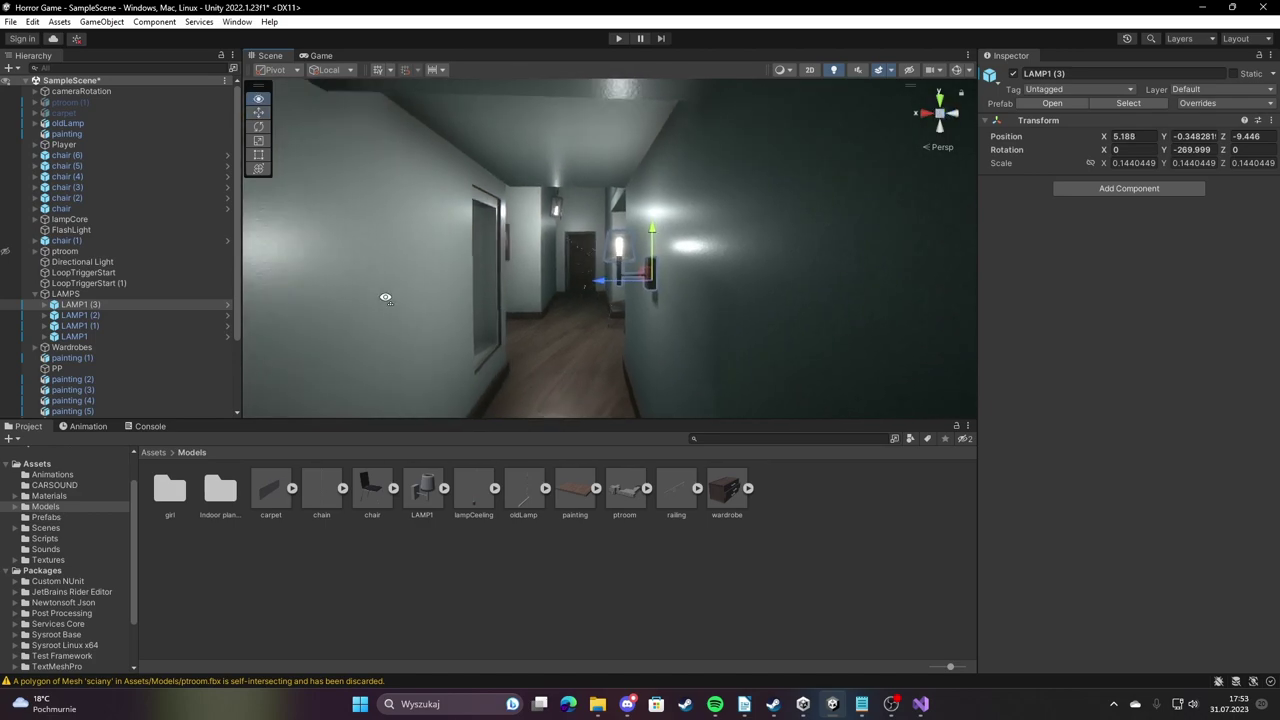
right_click_drag(473, 305, 434, 303)
left_click(434, 303)
Shift Door.001 along its Z axis so it fits its doorway.
left_click(700, 248)
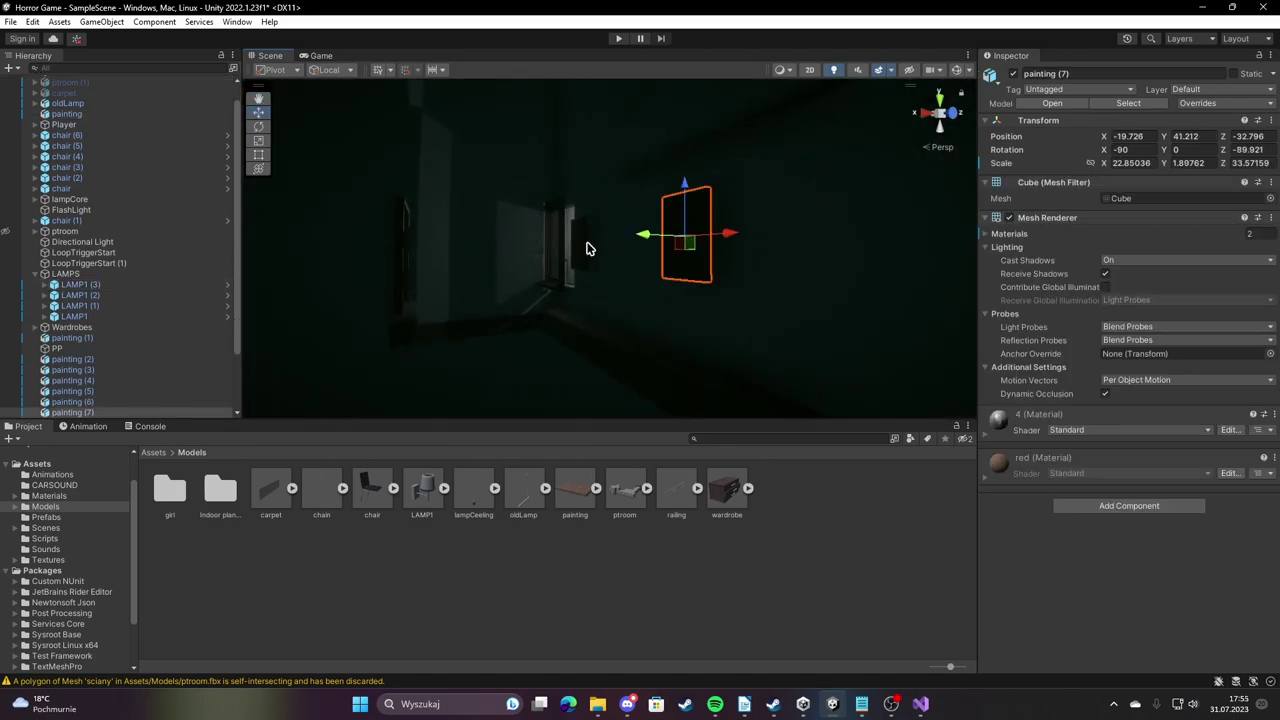
left_click(575, 250, "shift")
right_click_drag(575, 250, 508, 243)
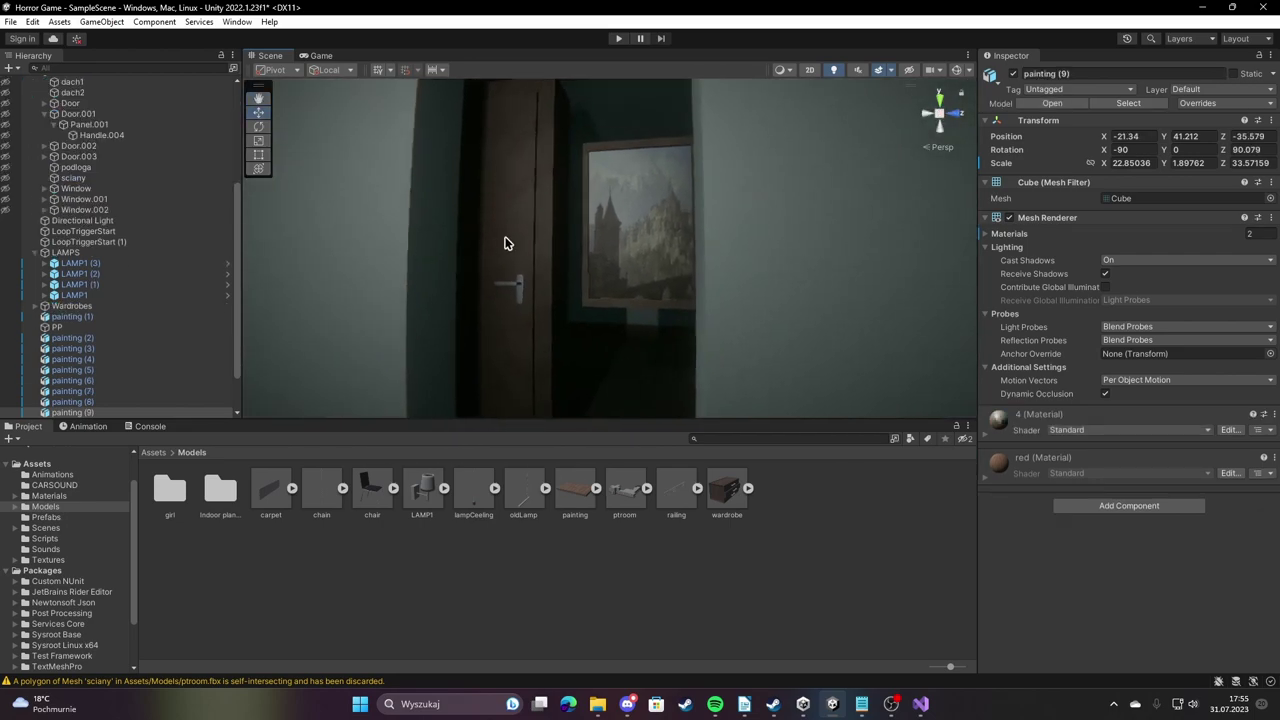
left_click(551, 230)
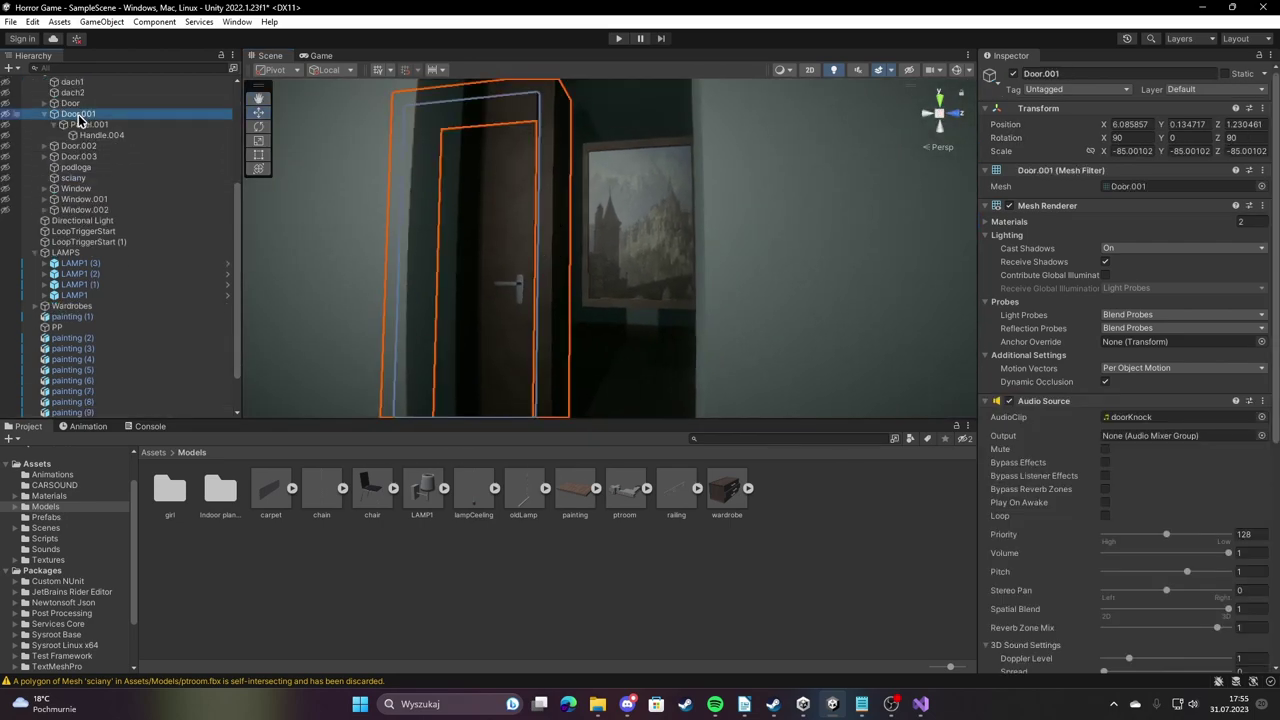
right_click_drag(484, 268, 530, 350)
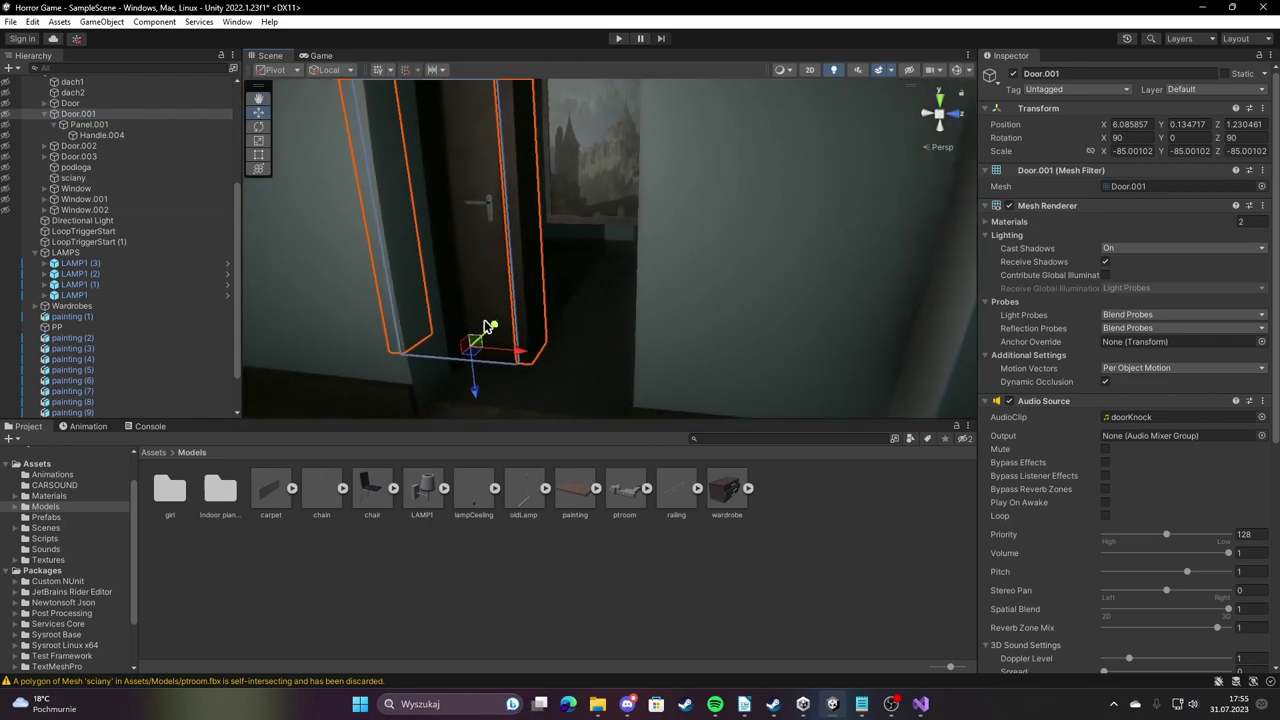
left_click_drag(537, 358, 605, 365)
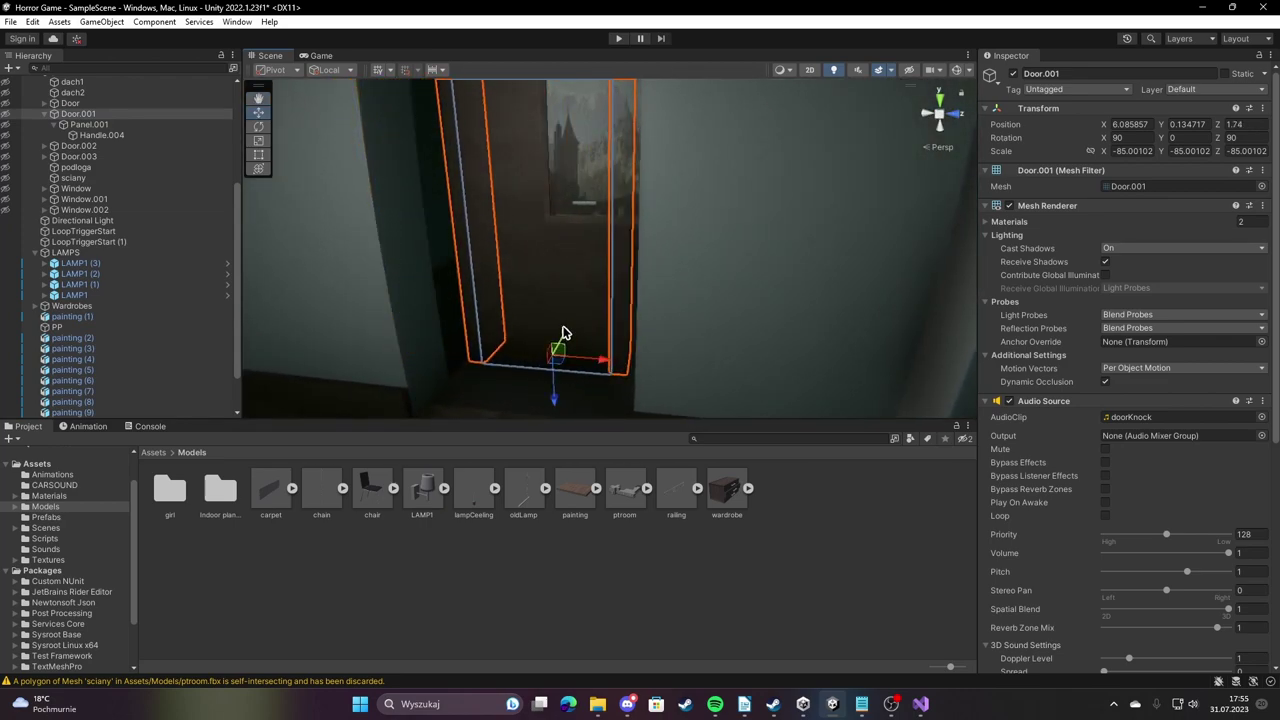
key("f")
right_click_drag(420, 194, 642, 394)
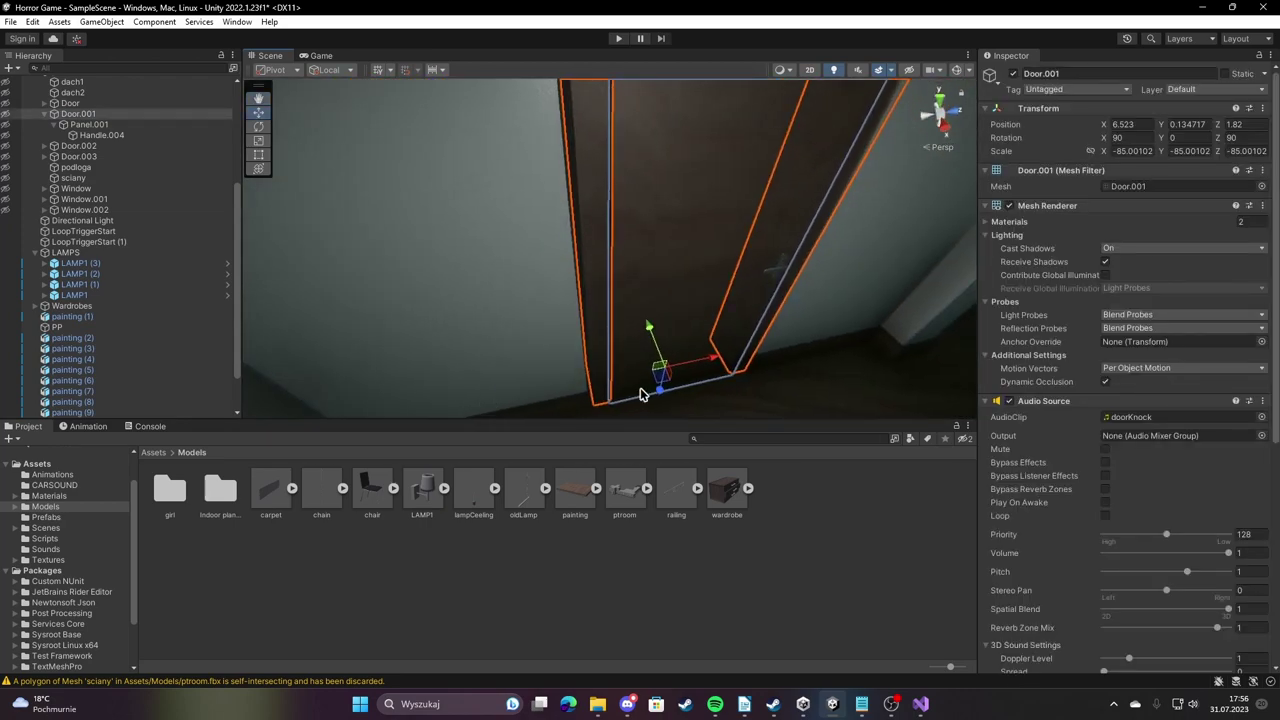
left_click_drag(712, 361, 706, 362)
mouse_move(709, 362)
right_mouse_down()
mouse_move(650, 330)
mouse_move(1194, 371)
right_mouse_up()
left_click(774, 497)
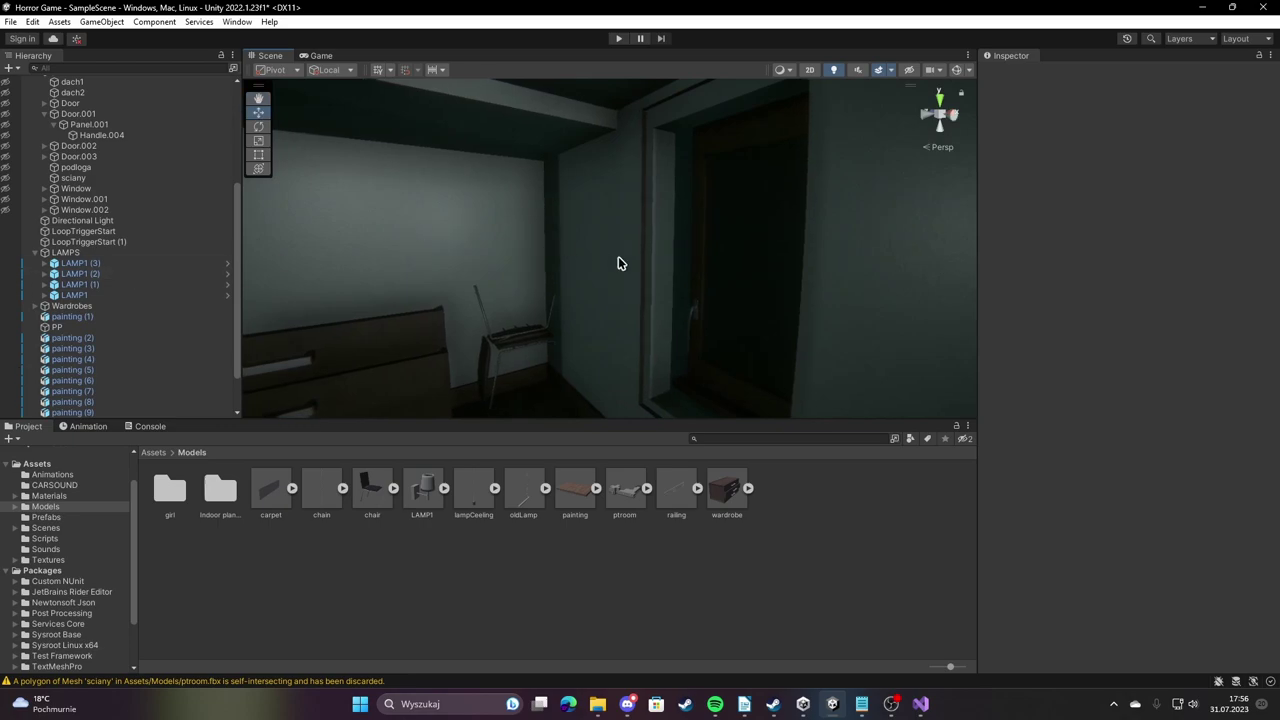
Slide Door.003 left along its X axis to fit its doorway.
left_click(706, 266)
key("f")
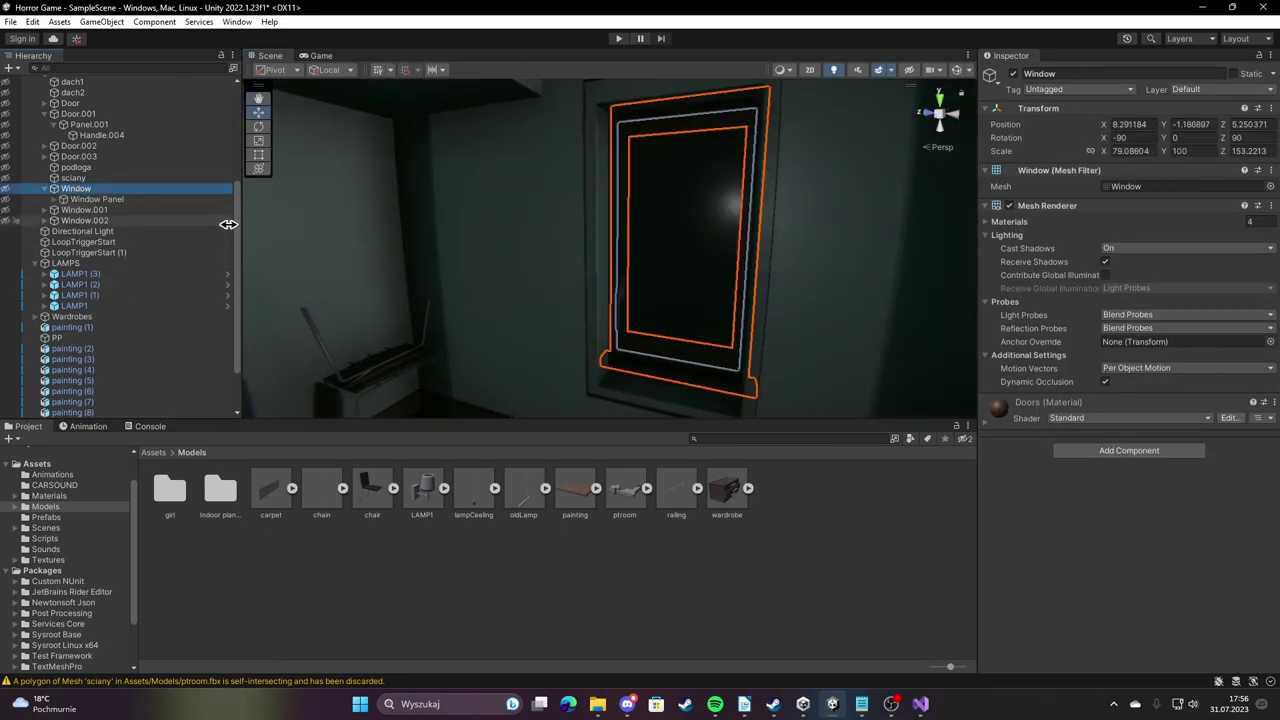
left_click(84, 209, "ctrl")
right_click_drag(580, 314, 592, 424)
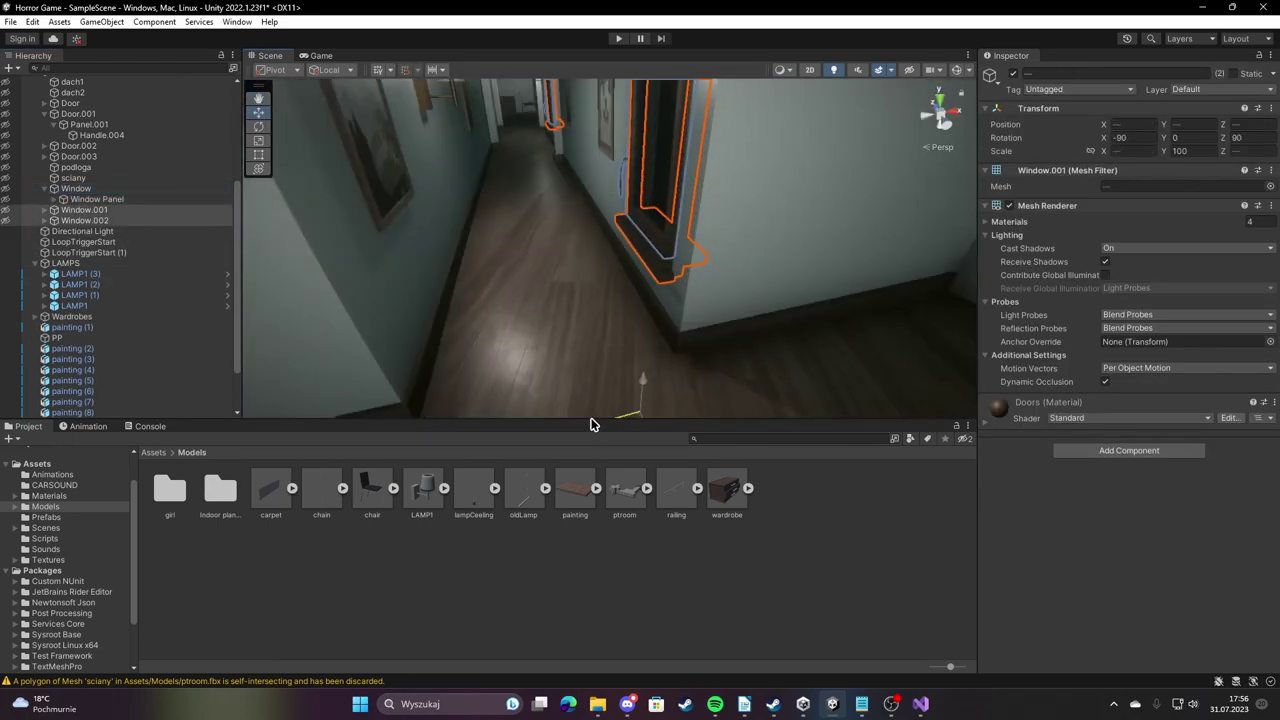
left_click(836, 516)
mouse_move(805, 280)
right_mouse_down()
mouse_move(858, 270)
mouse_move(970, 184)
mouse_move(642, 174)
right_mouse_up()
left_click(642, 174)
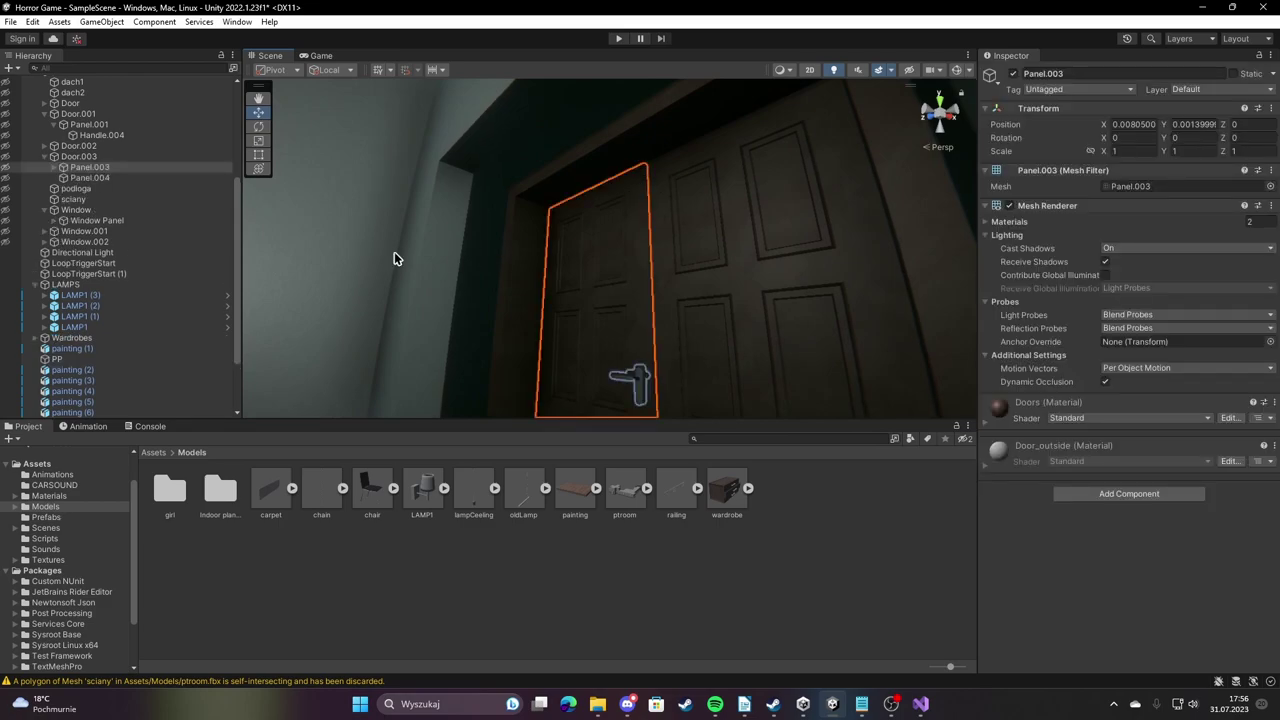
double_click(86, 155)
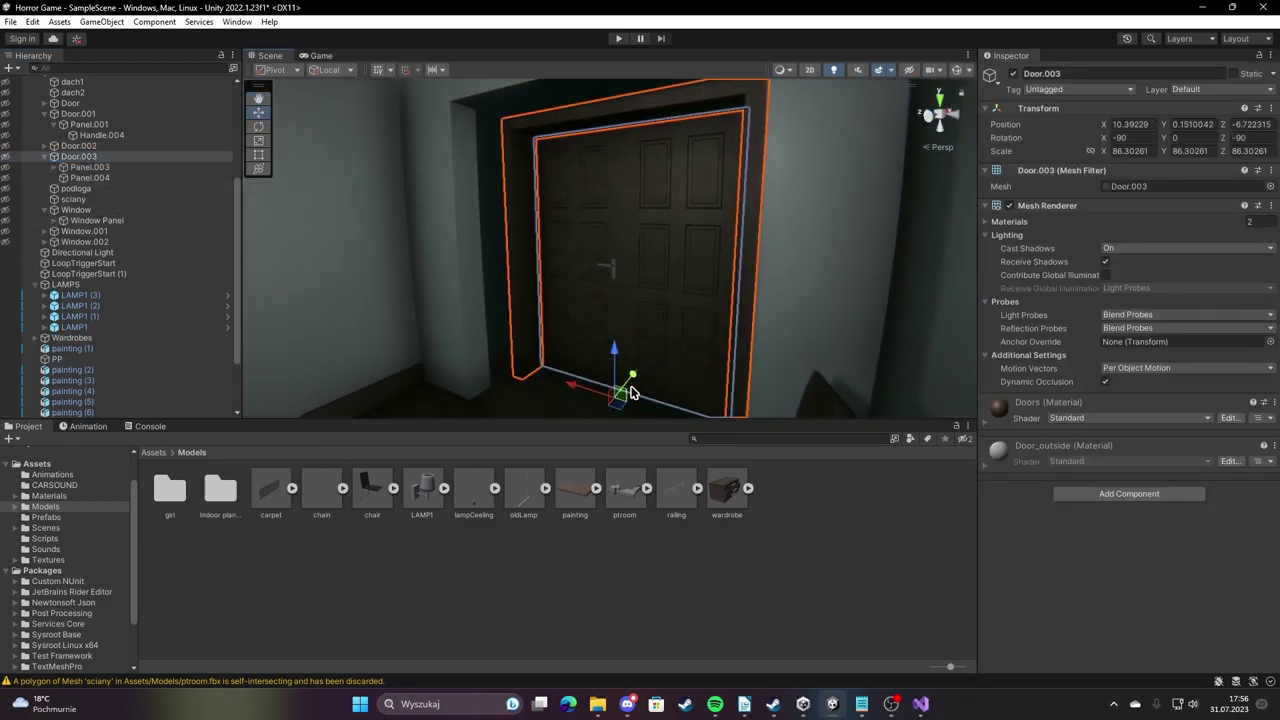
left_click_drag(622, 384, 603, 401)
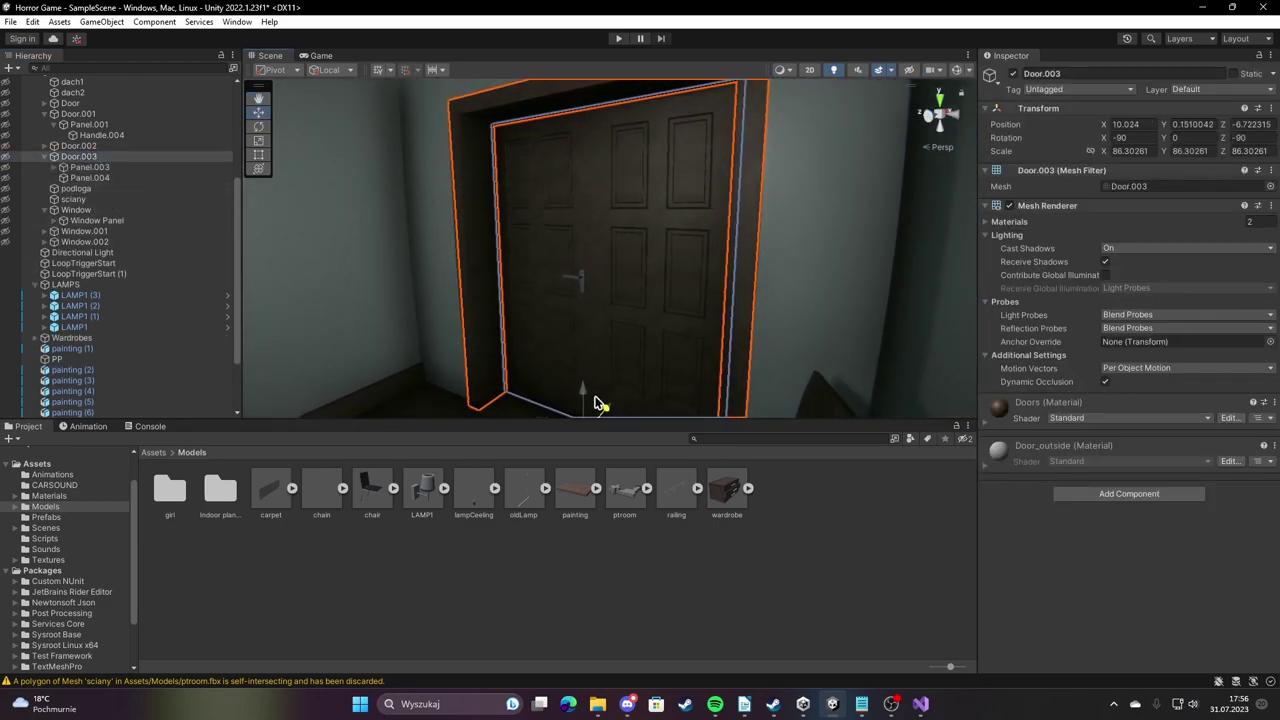
Nudge wardrobe (2) to X 4.574 and the other wardrobe to Z -1.33, closer to the walls.
mouse_move(586, 384)
right_mouse_down()
mouse_move(185, 394)
mouse_move(529, 286)
right_mouse_up()
left_click(594, 303)
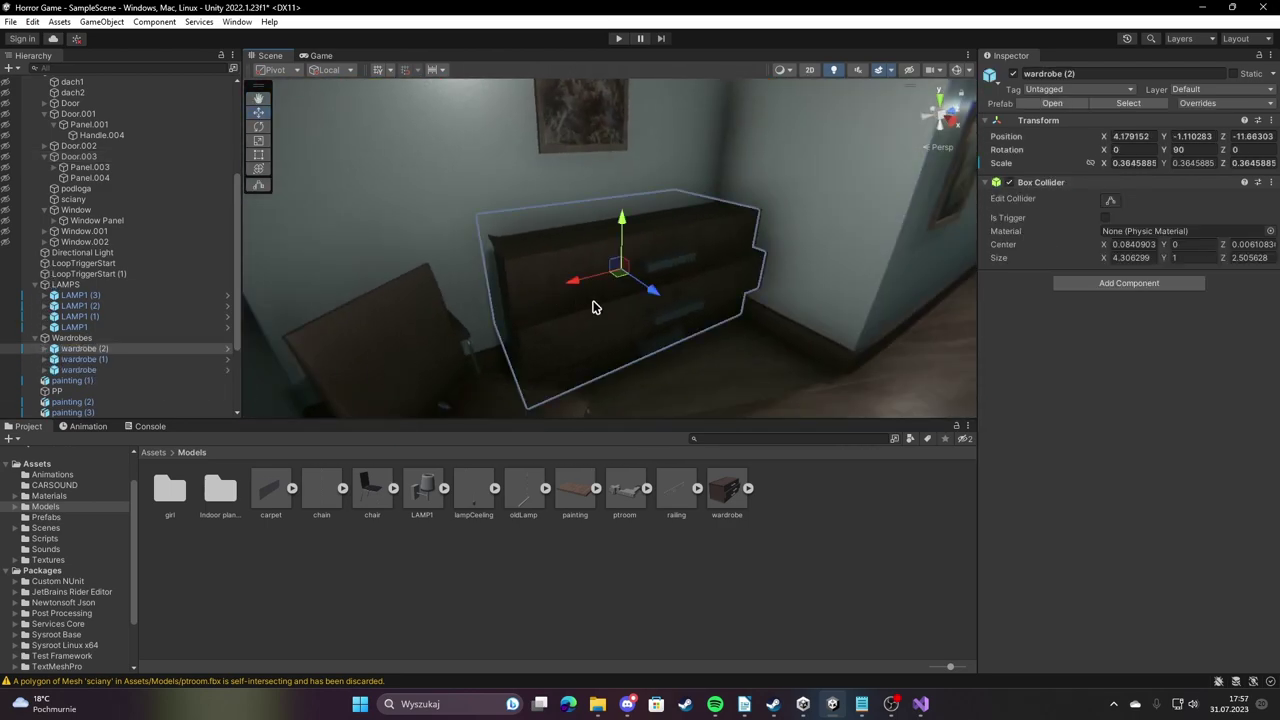
left_click_drag(695, 318, 705, 328)
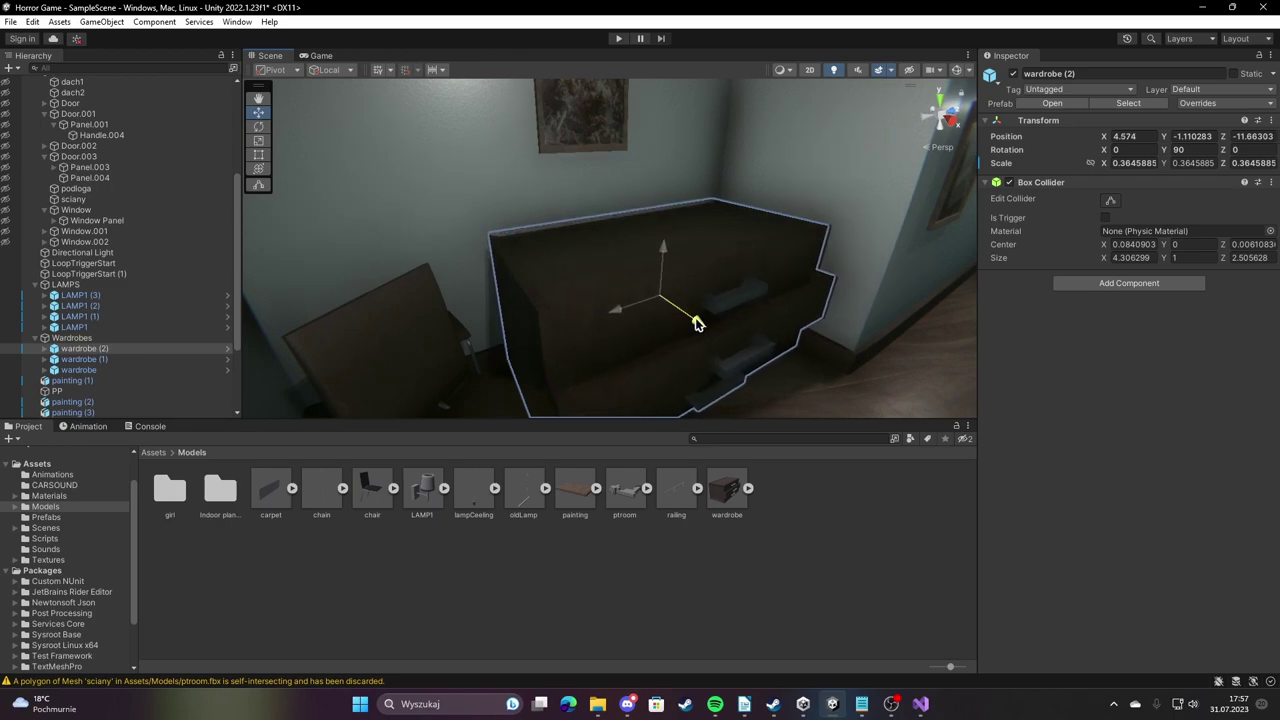
right_click_drag(700, 325, 914, 240)
left_click(546, 318)
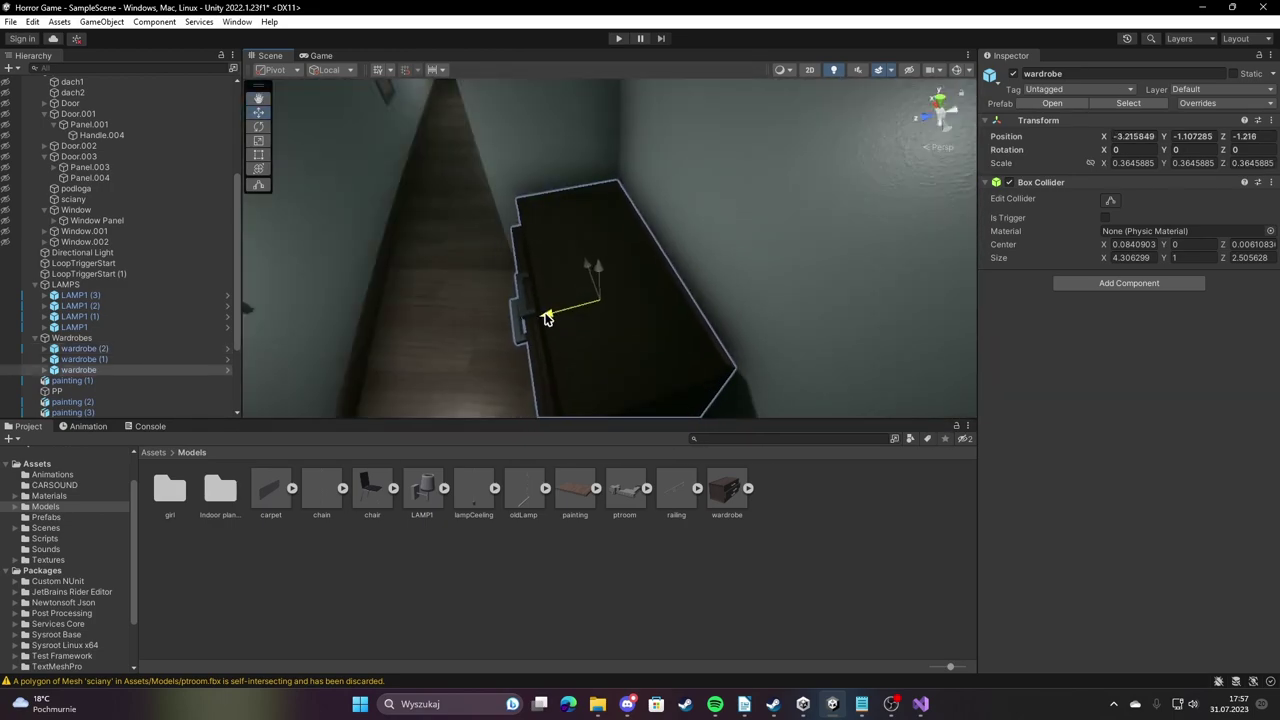
left_click_drag(553, 316, 549, 317)
mouse_move(483, 309)
right_mouse_down()
mouse_move(645, 292)
mouse_move(450, 161)
mouse_move(314, 163)
right_mouse_up()
Delete chair (1), chair (6) and chair (2) from the scene.
left_click(547, 238)
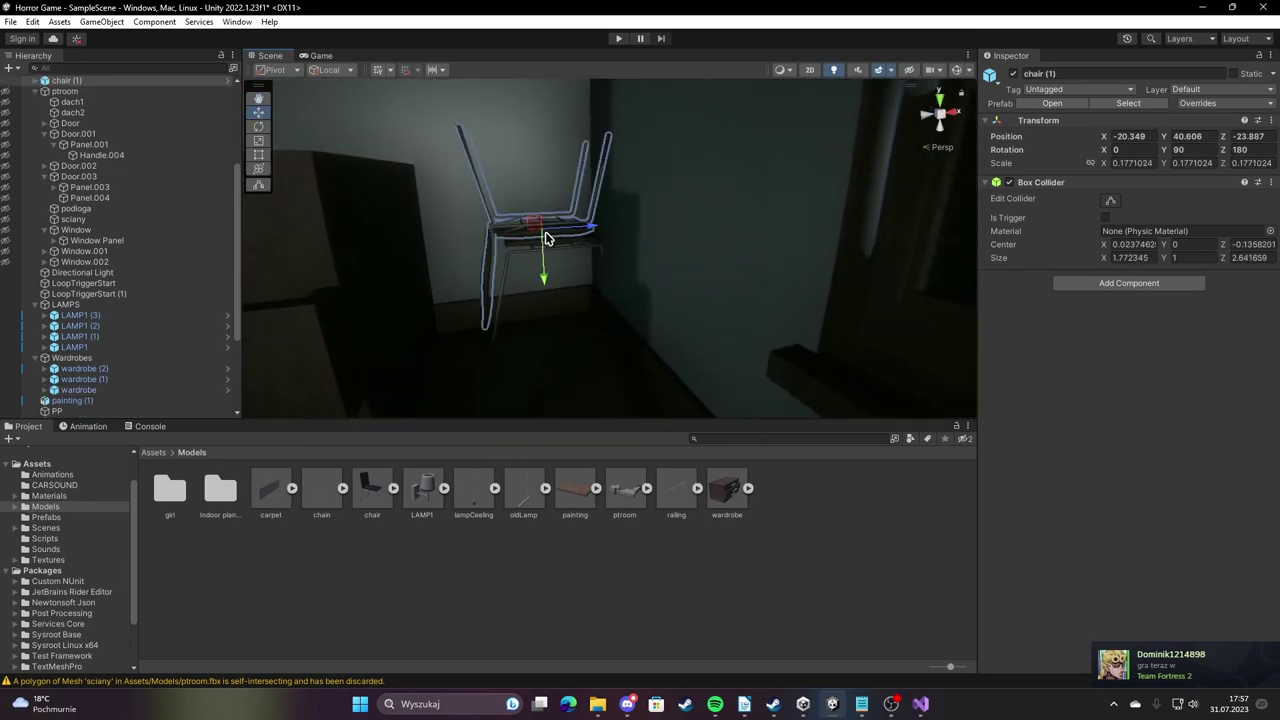
scroll(163, 145, "up", 5)
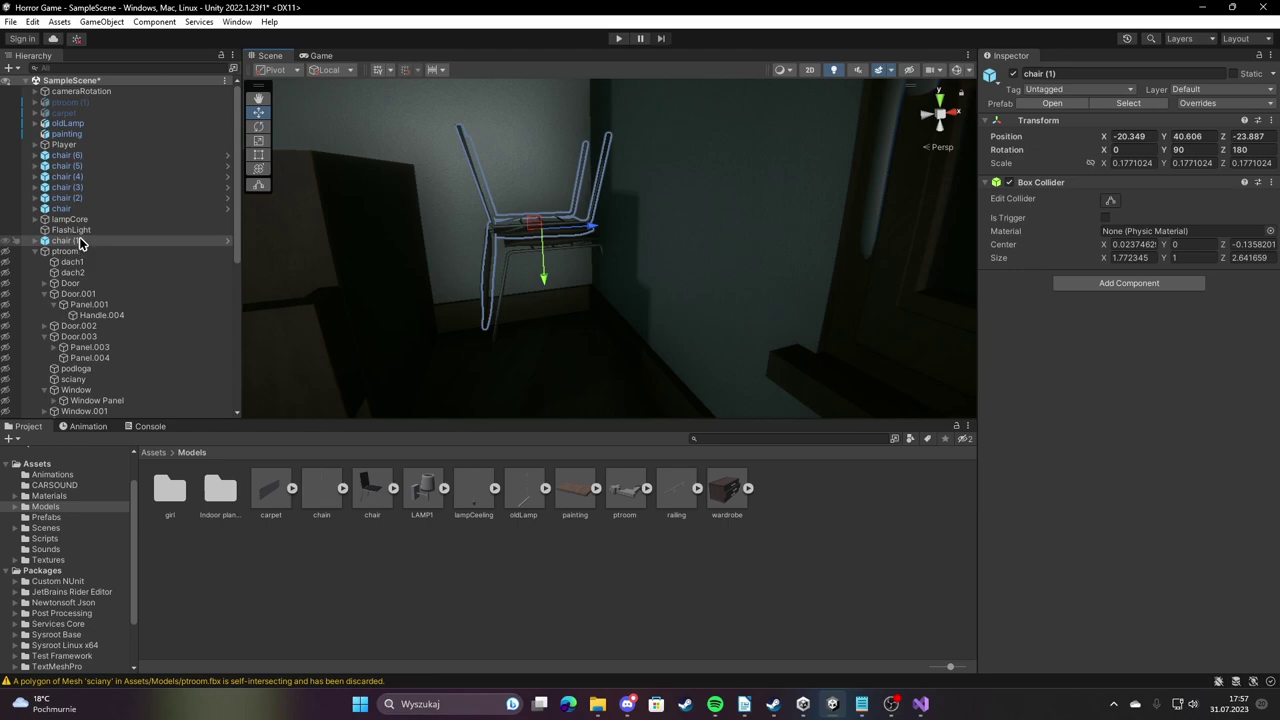
key("Delete")
left_click(100, 208)
key("Delete")
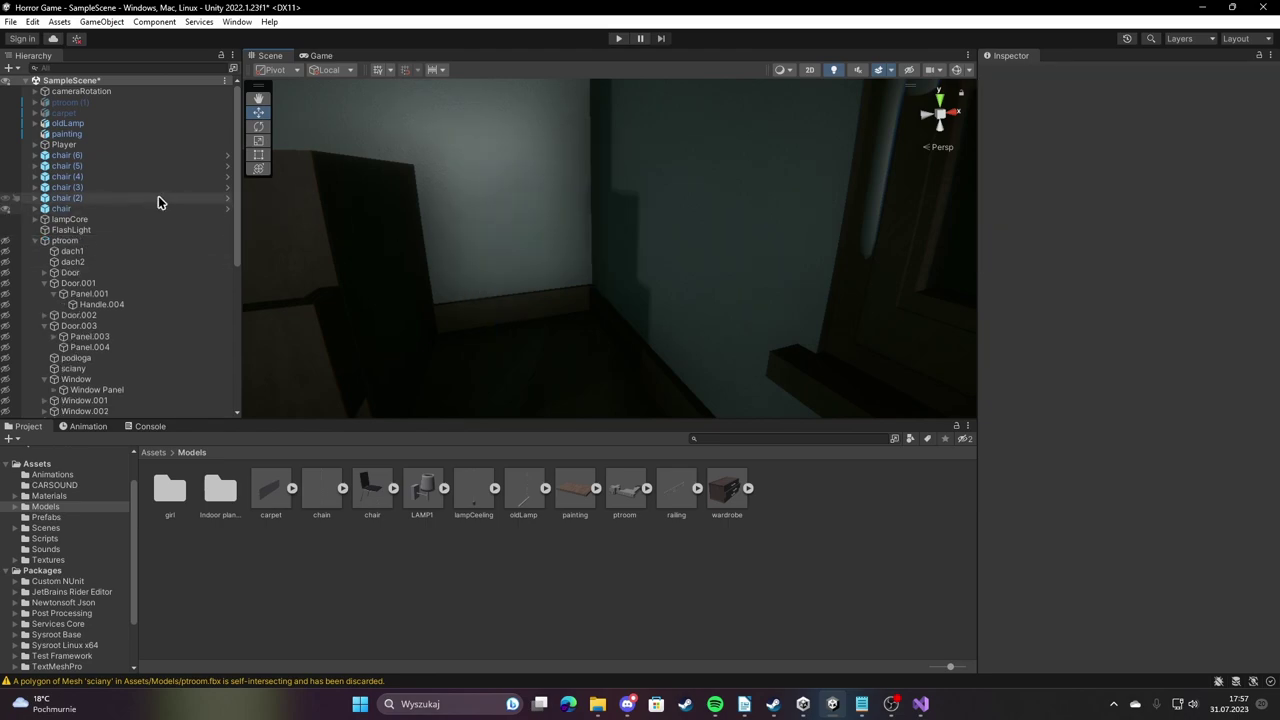
left_click(98, 158)
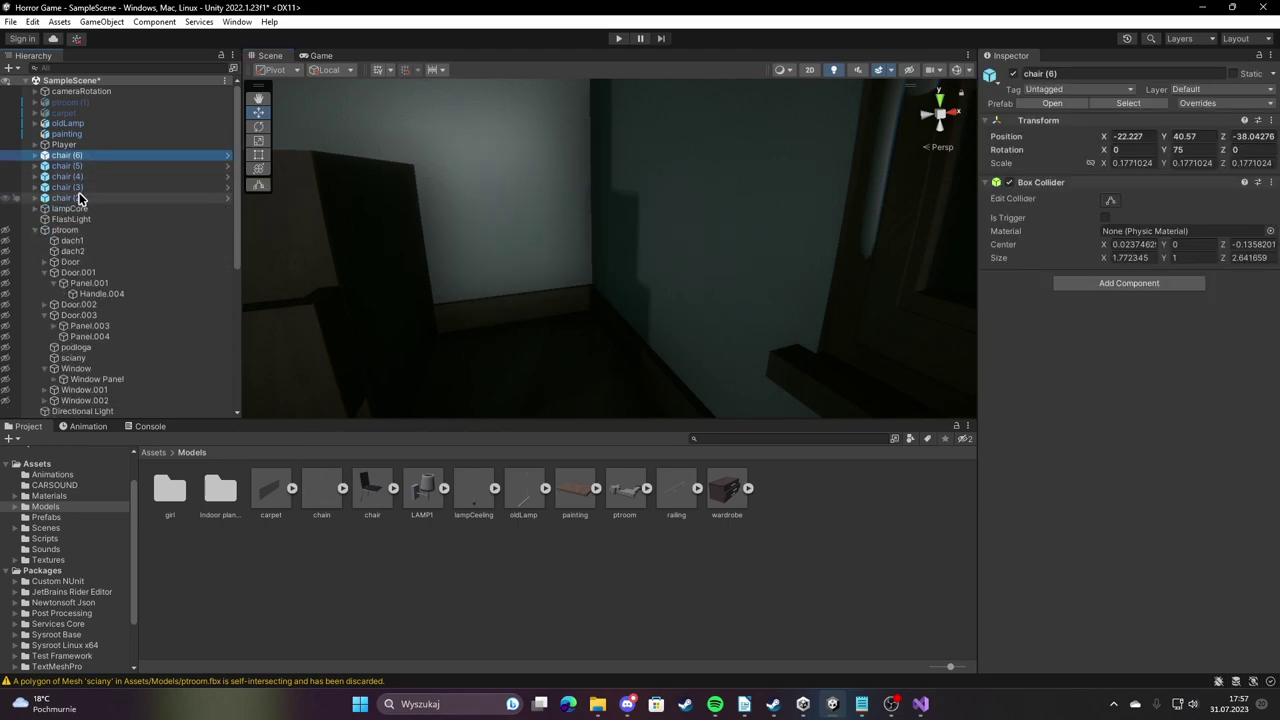
double_click(66, 155)
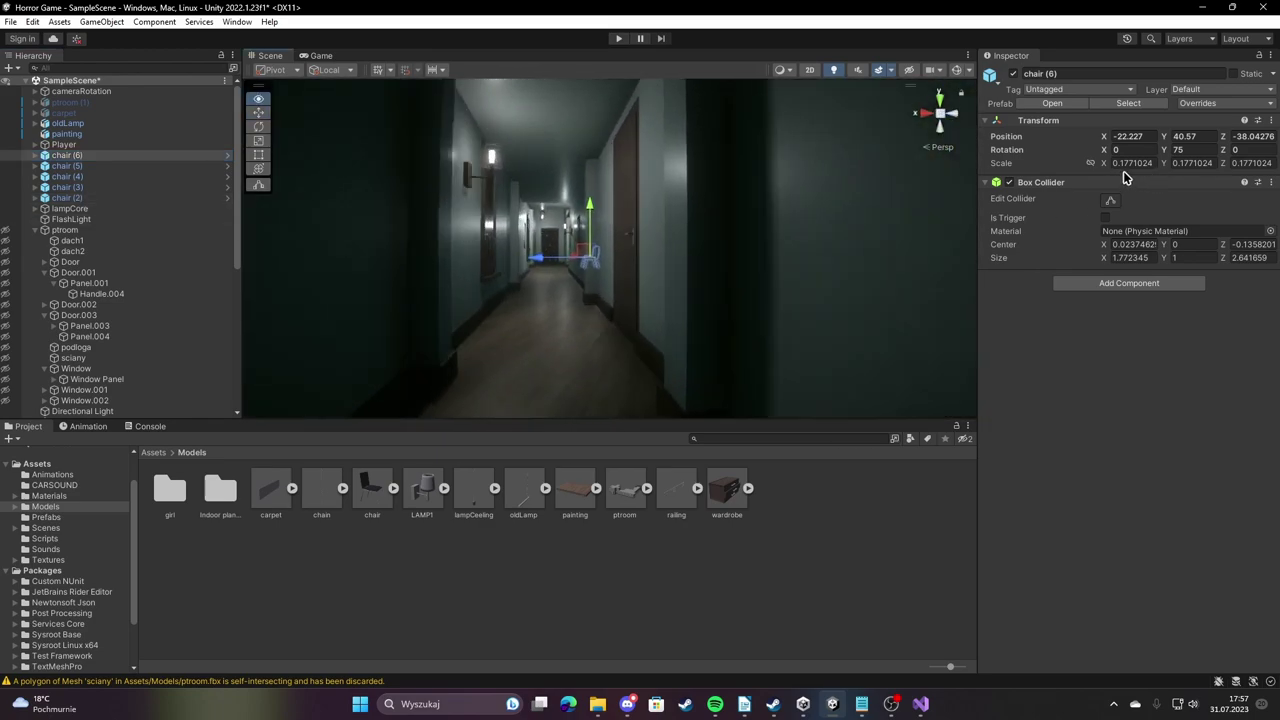
right_click_drag(37, 188, 256, 256)
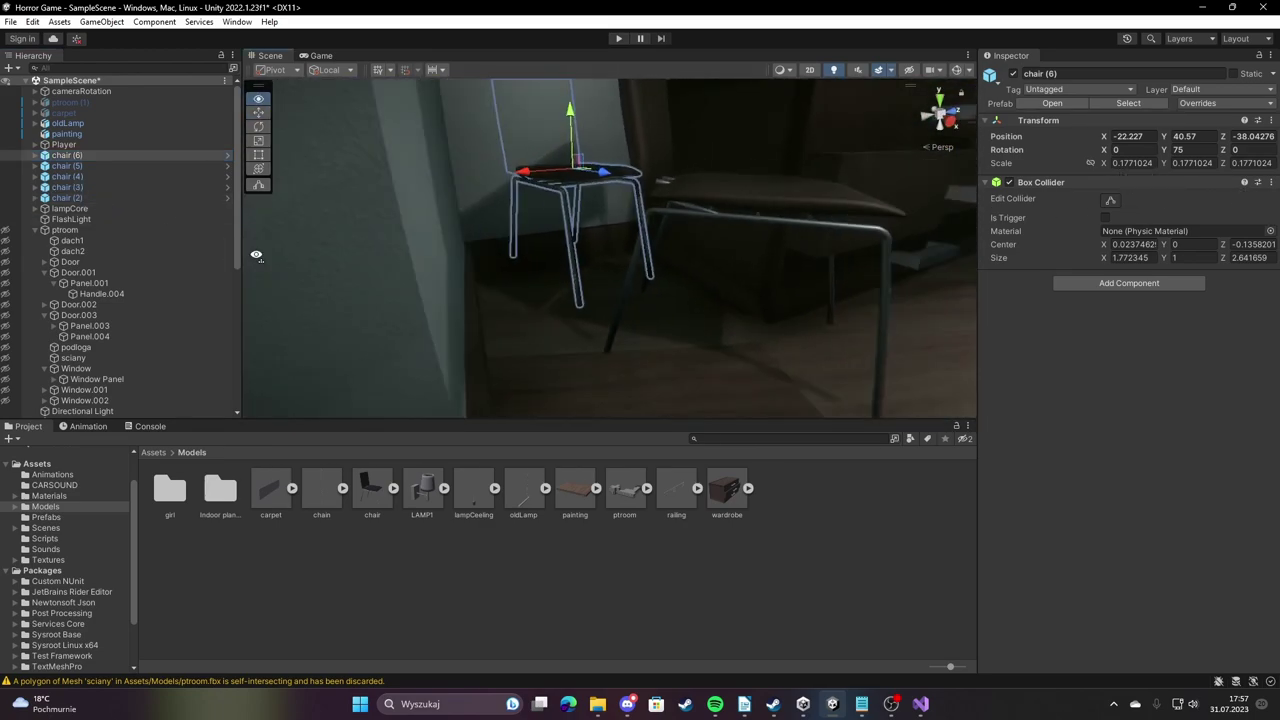
key("Delete")
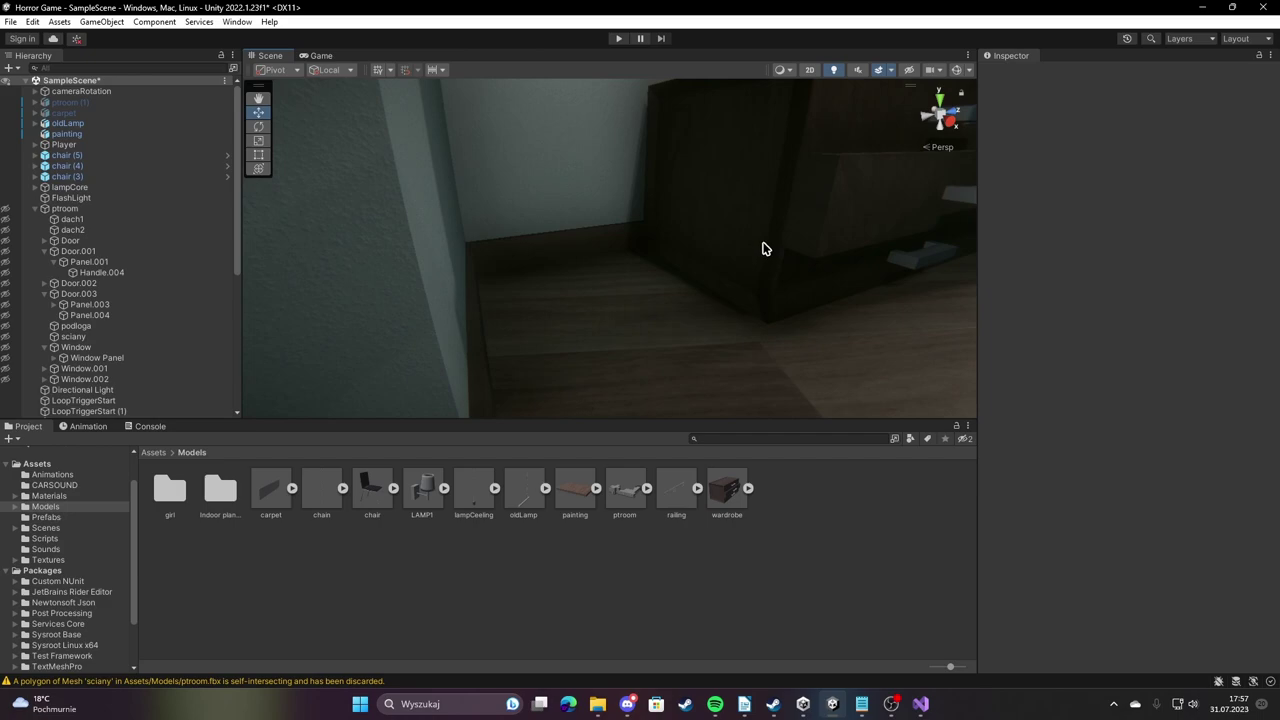
Delete chairs (4) and (3) from the room, leaving only chair (5).
mouse_move(763, 248)
right_mouse_down()
mouse_move(1255, 170)
mouse_move(197, 239)
mouse_move(205, 193)
mouse_move(800, 188)
mouse_move(306, 180)
mouse_move(274, 223)
right_mouse_up()
left_click(541, 278)
key("Delete")
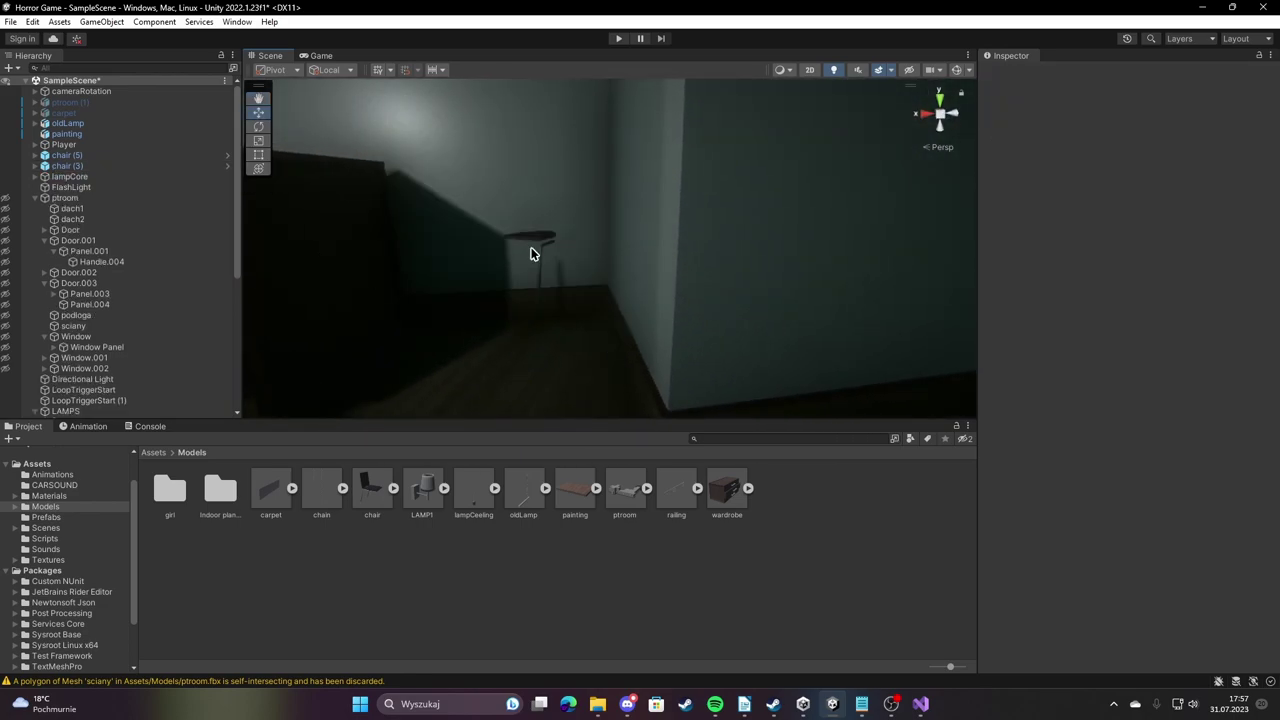
key("ctrl+z")
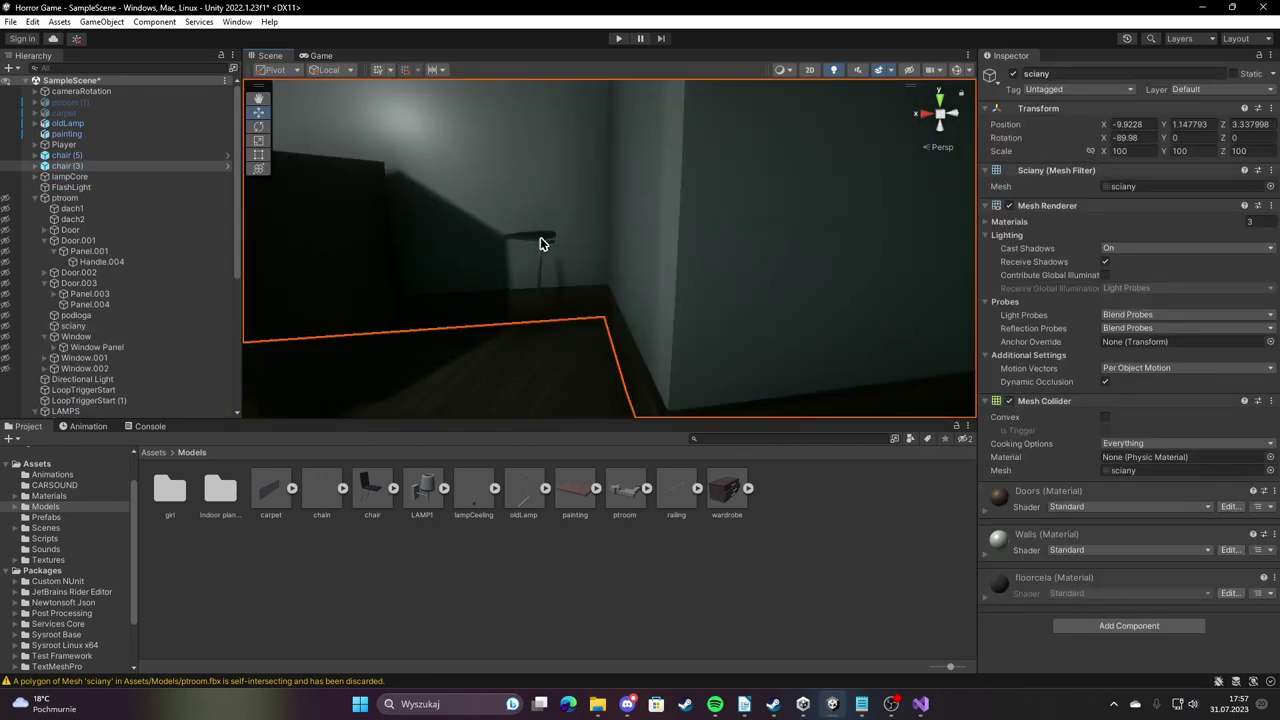
left_click(537, 240)
key("Delete")
mouse_move(640, 246)
right_mouse_down()
mouse_move(349, 240)
mouse_move(208, 188)
mouse_move(622, 191)
mouse_move(334, 190)
mouse_move(600, 200)
right_mouse_up()
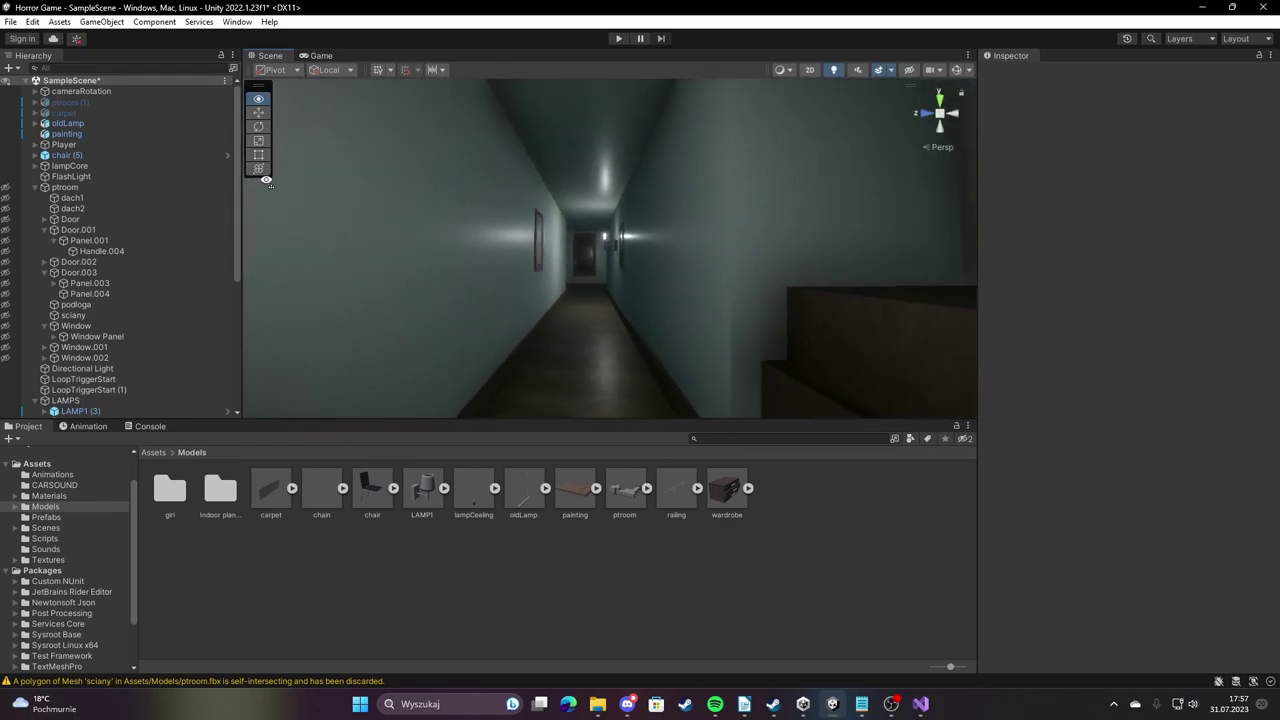
Inspect the Floor material in Materials, list the Textures folder, and switch to the Game view.
left_click(48, 495)
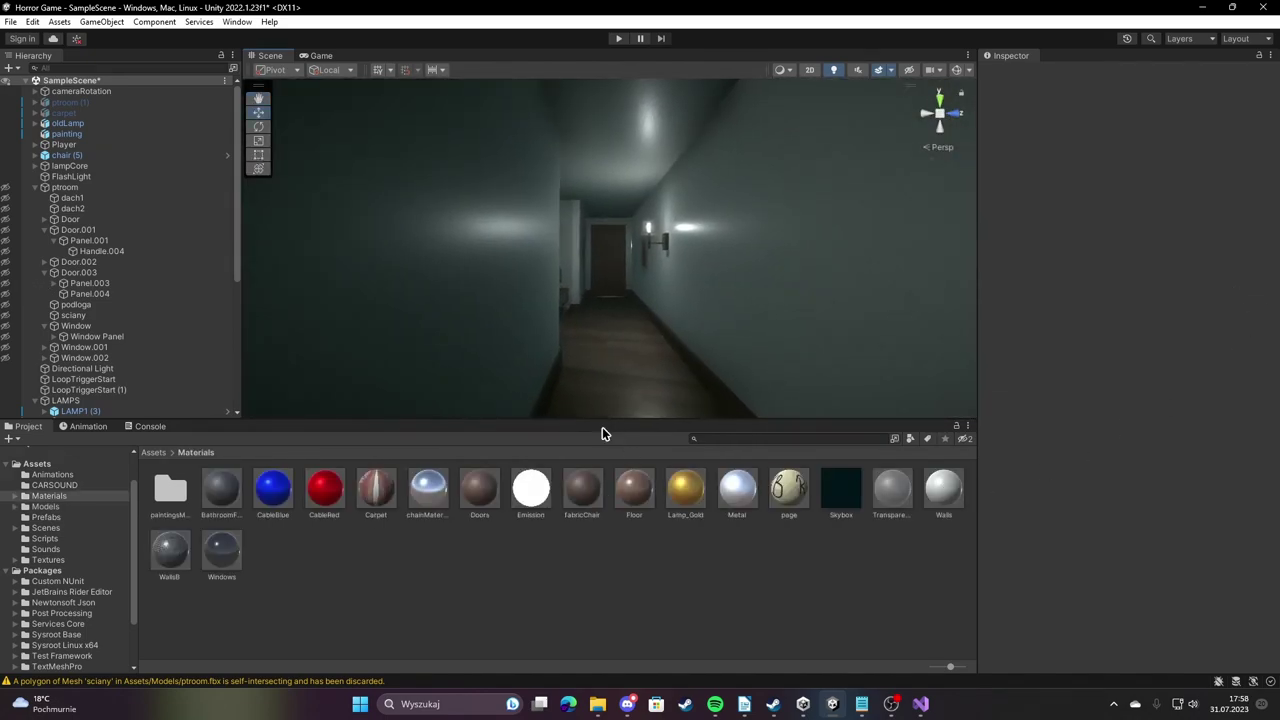
left_click(634, 490)
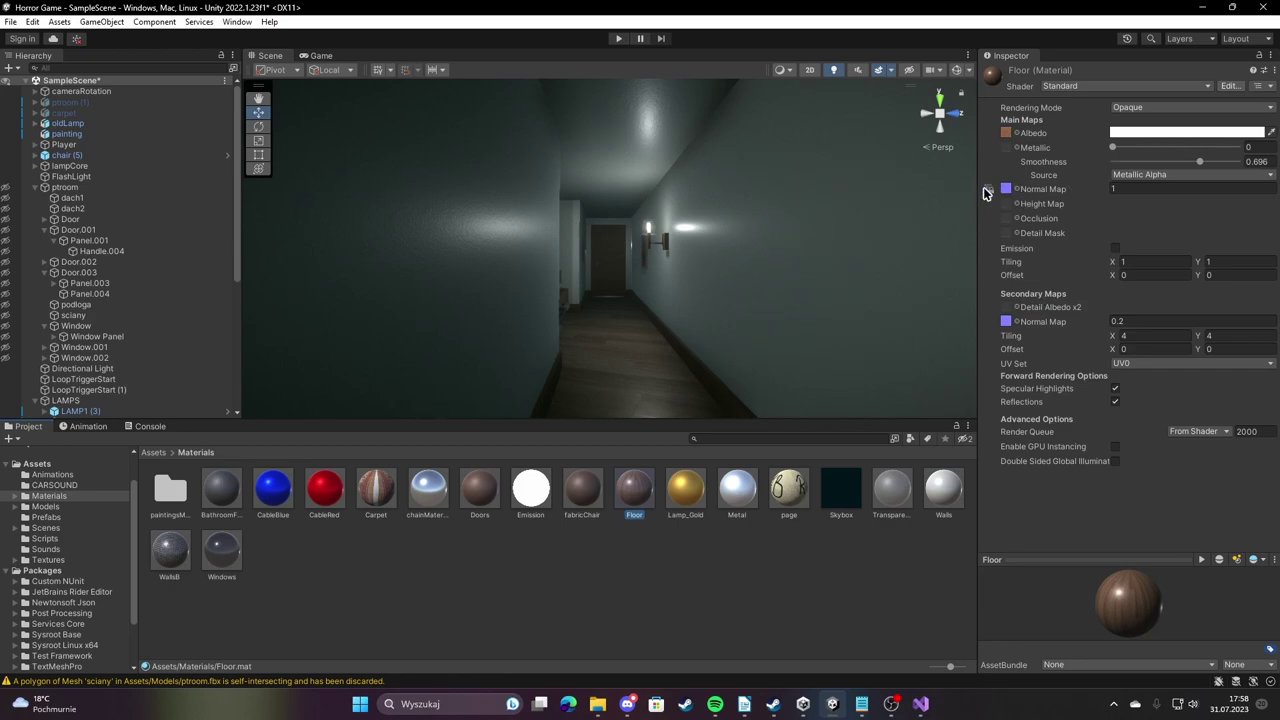
left_click(48, 561)
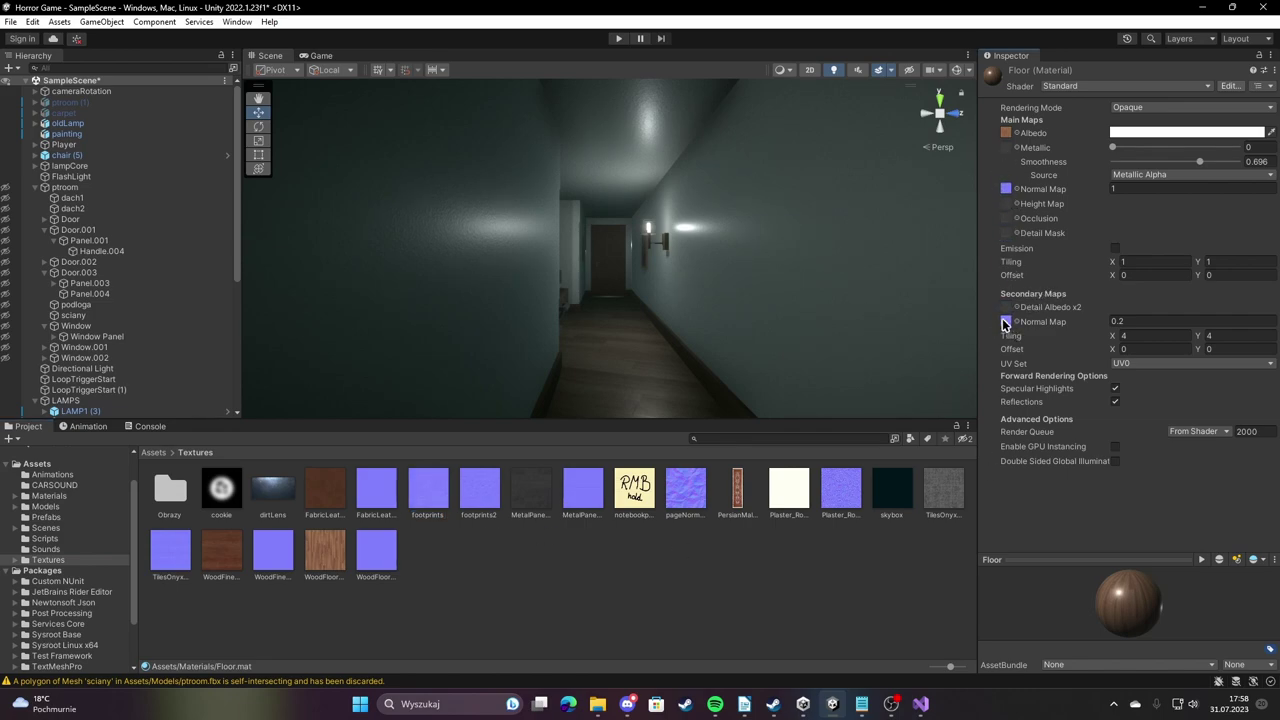
right_click_drag(662, 334, 643, 336)
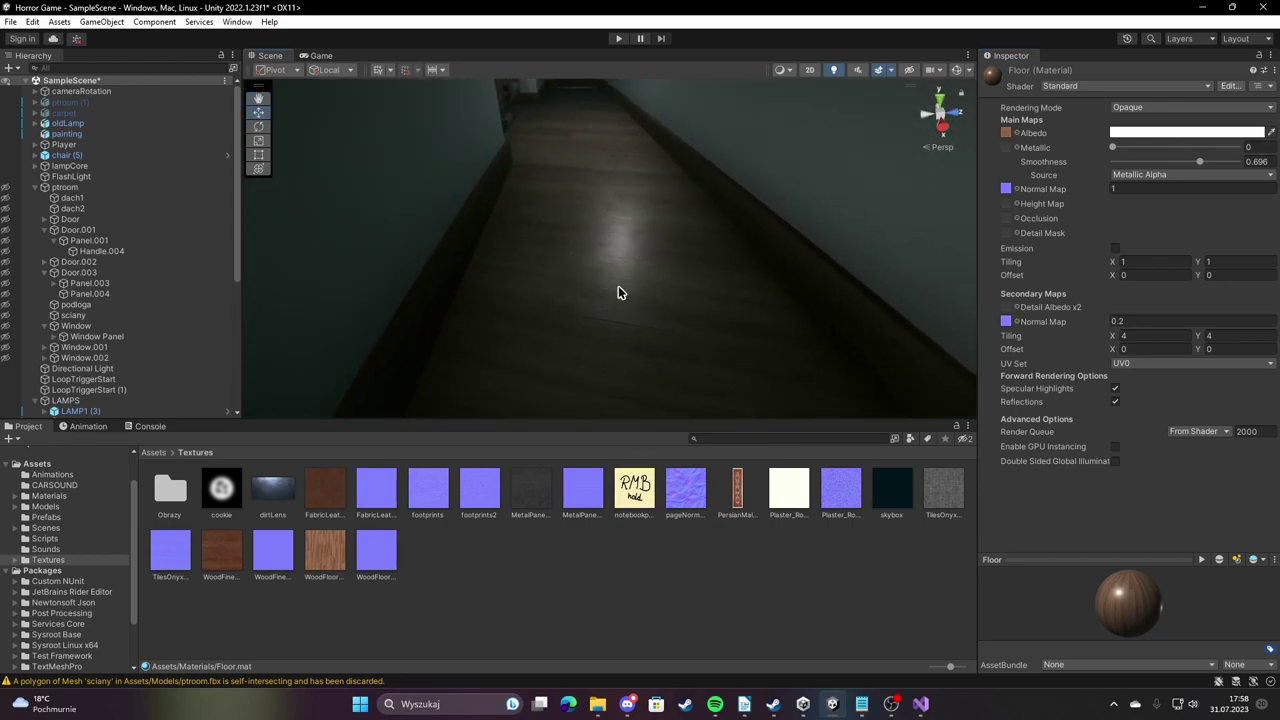
left_click(320, 55)
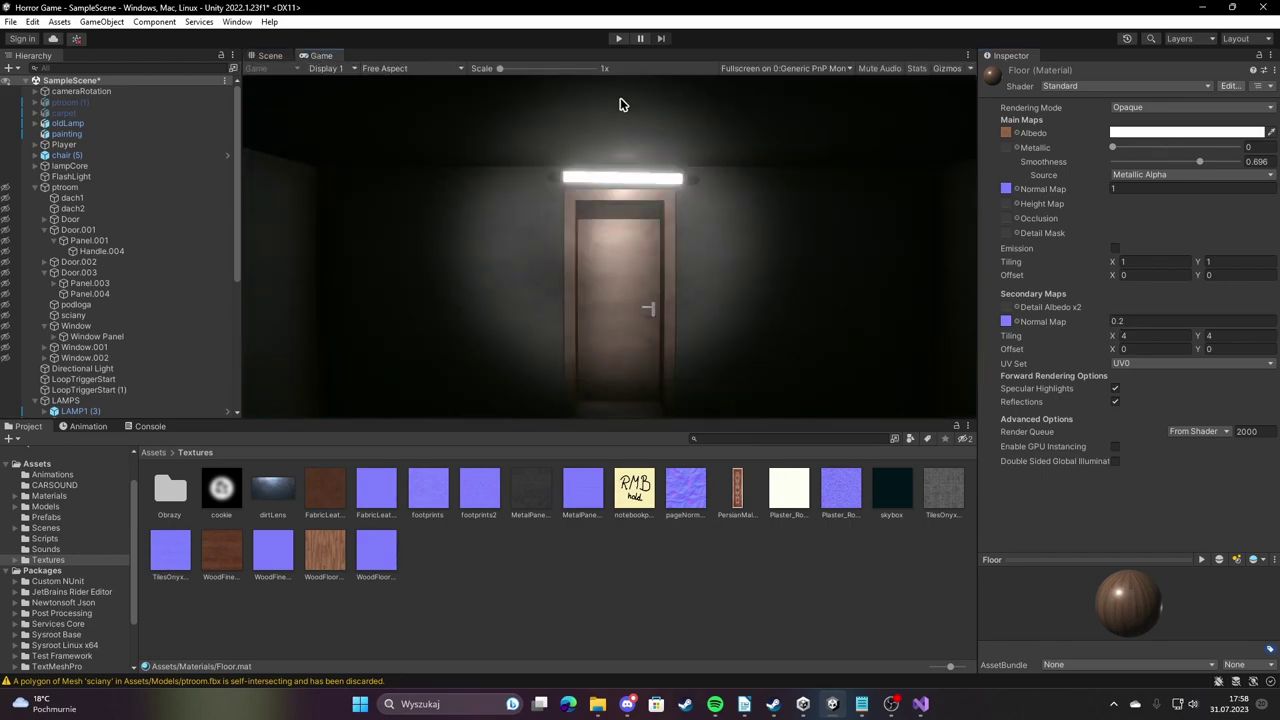
Play-test the game by walking through the corridors, then stop Play mode.
left_click(617, 38)
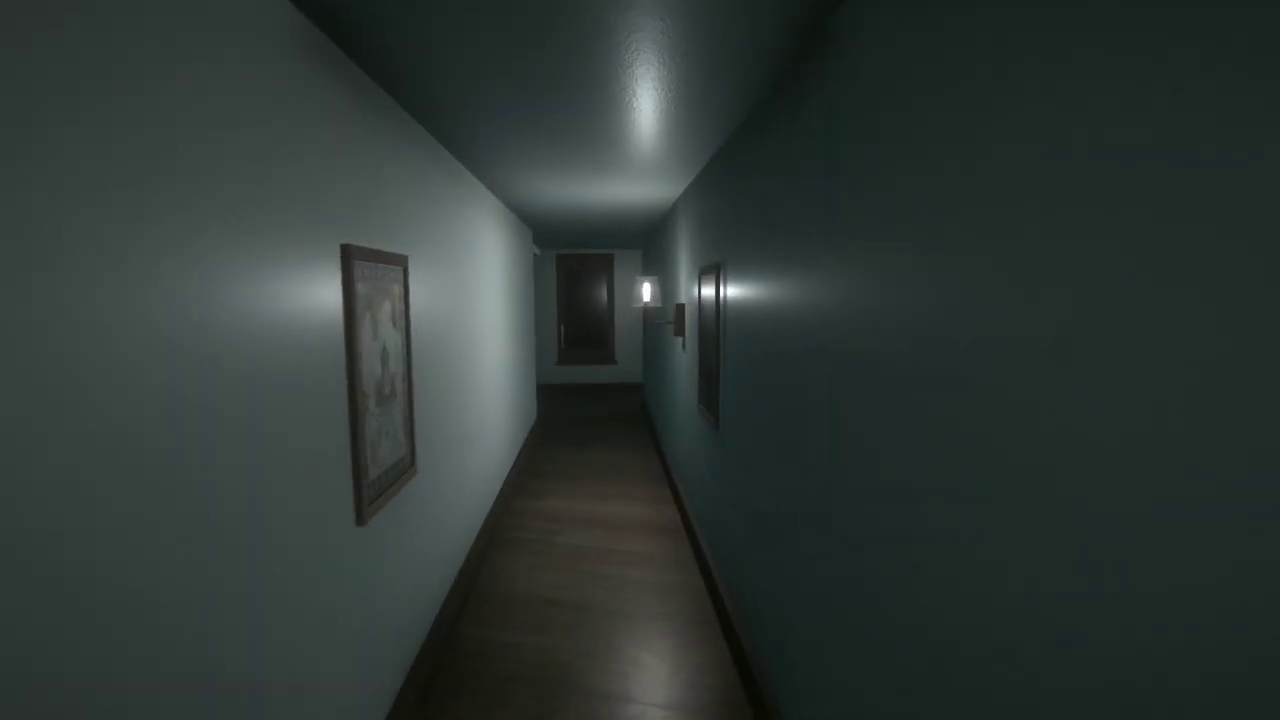
key("ctrl+p")
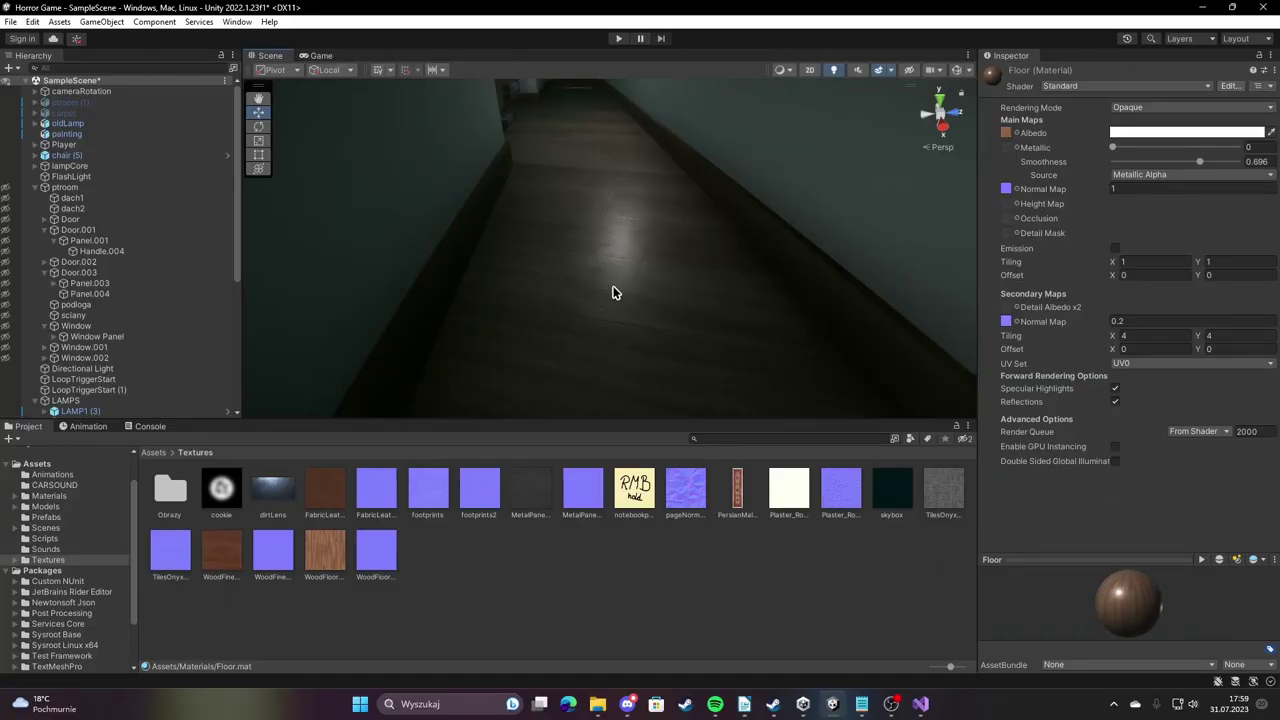
mouse_move(574, 300)
right_mouse_down()
mouse_move(849, 262)
mouse_move(1253, 147)
mouse_move(325, 151)
mouse_move(346, 189)
right_mouse_up()
key("alt+Tab")
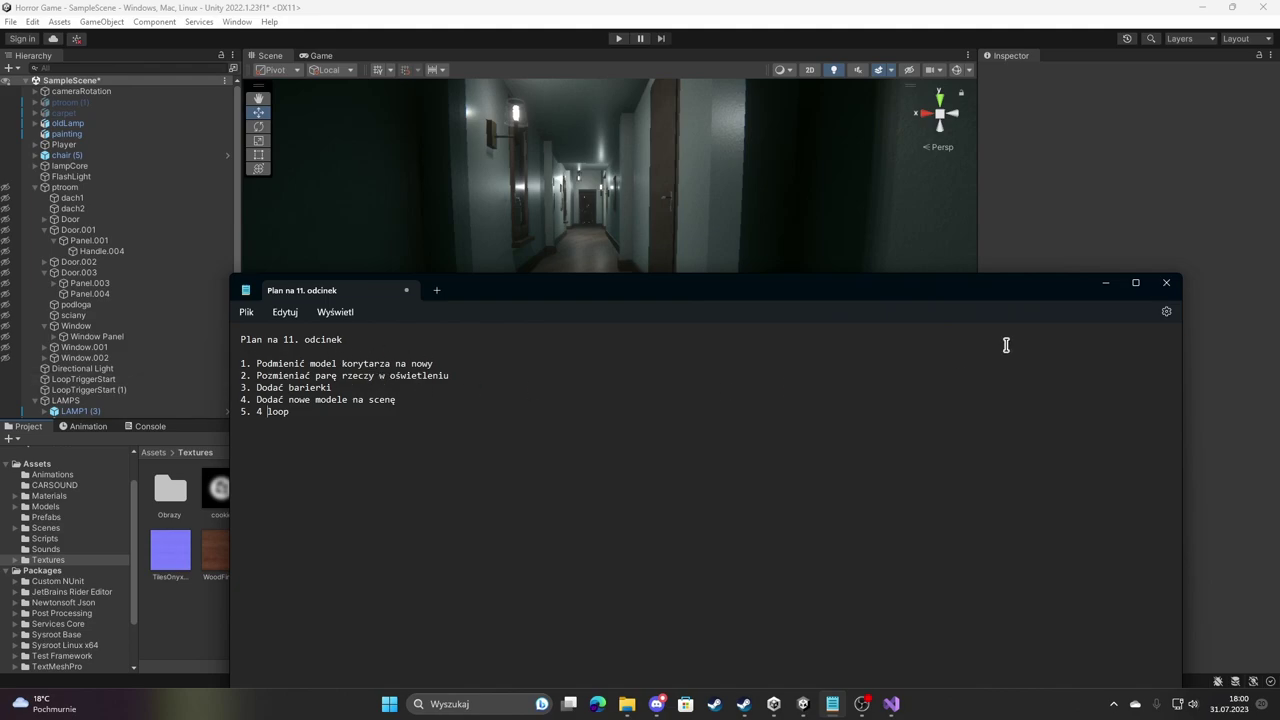
left_click(1105, 283)
mouse_move(975, 257)
right_mouse_down()
mouse_move(724, 168)
mouse_move(595, 192)
right_mouse_up()
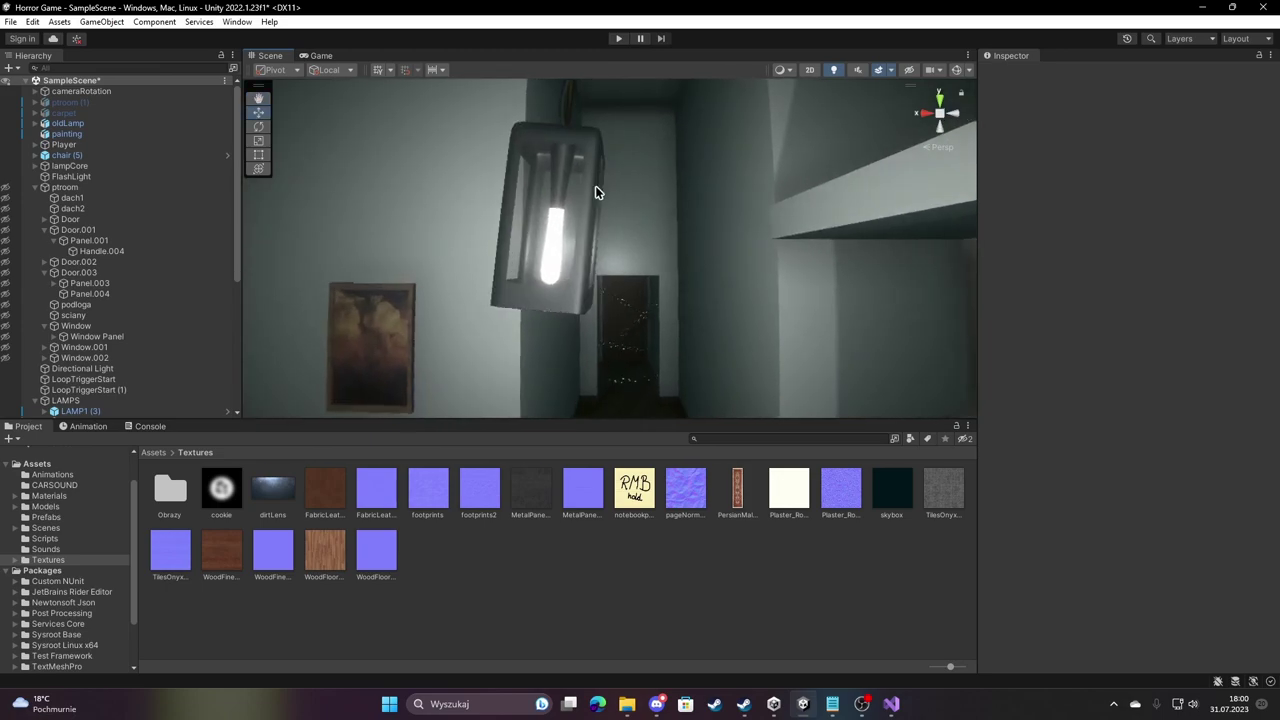
Make lampCeiling's Point Light a spot light aimed straight down with a widened spot angle.
left_click(558, 234)
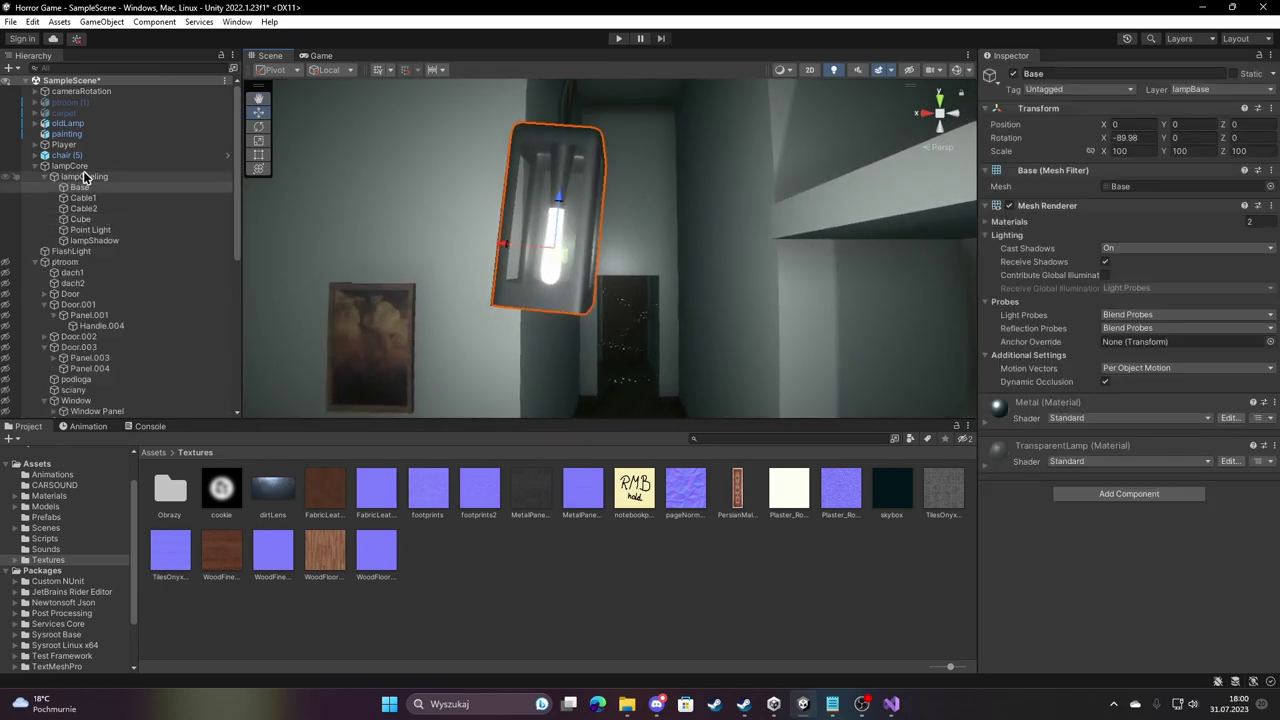
left_click(118, 232)
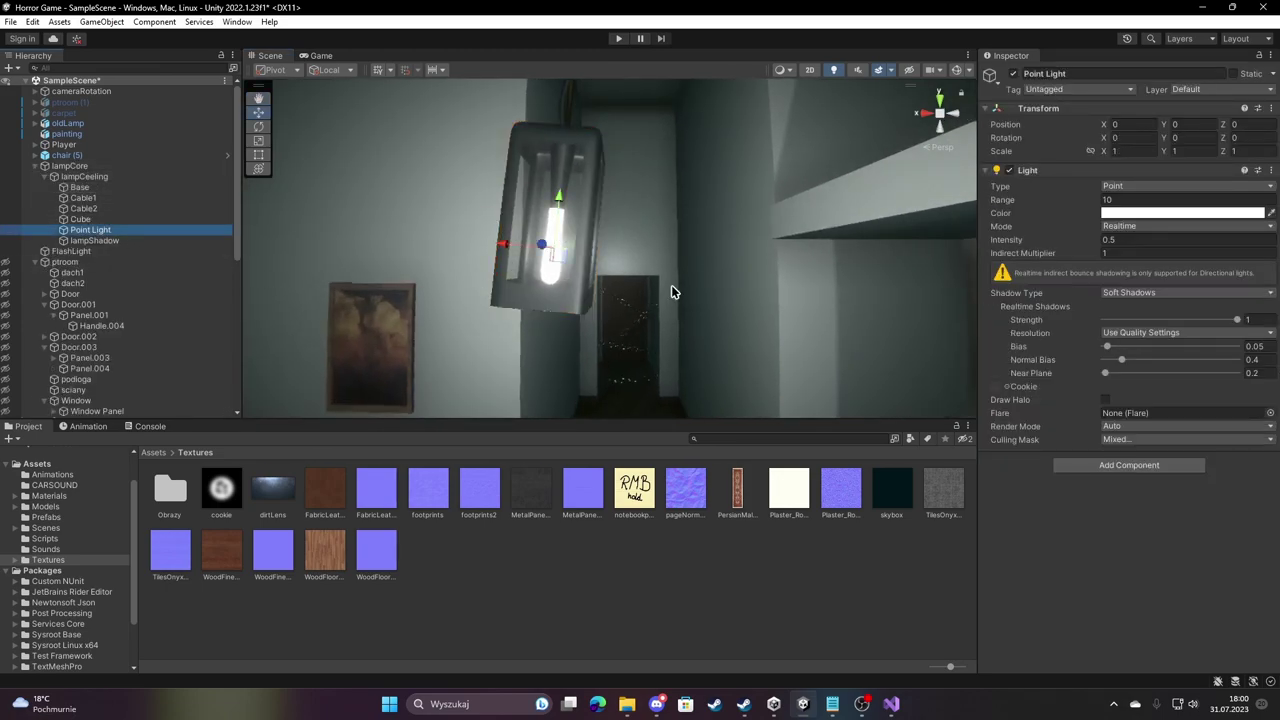
left_click(1133, 187)
left_click(1133, 201)
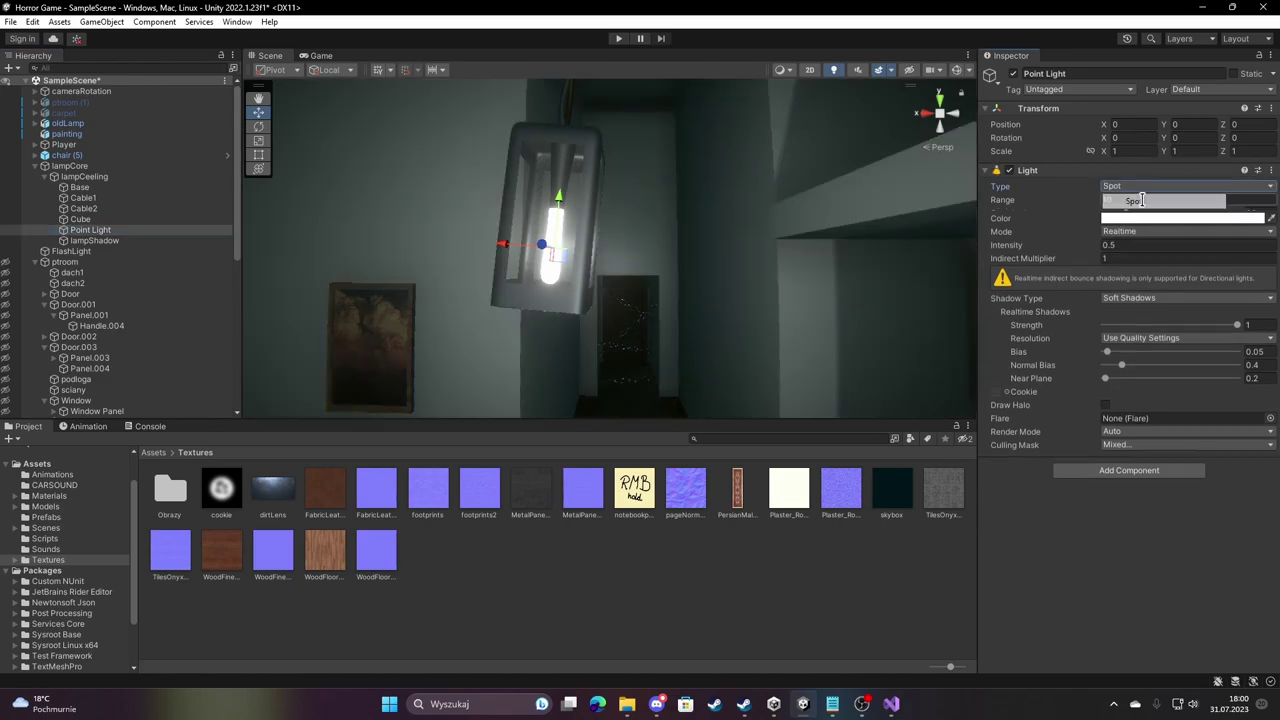
scroll(605, 292, "down", 3)
scroll(605, 290, "down", 3)
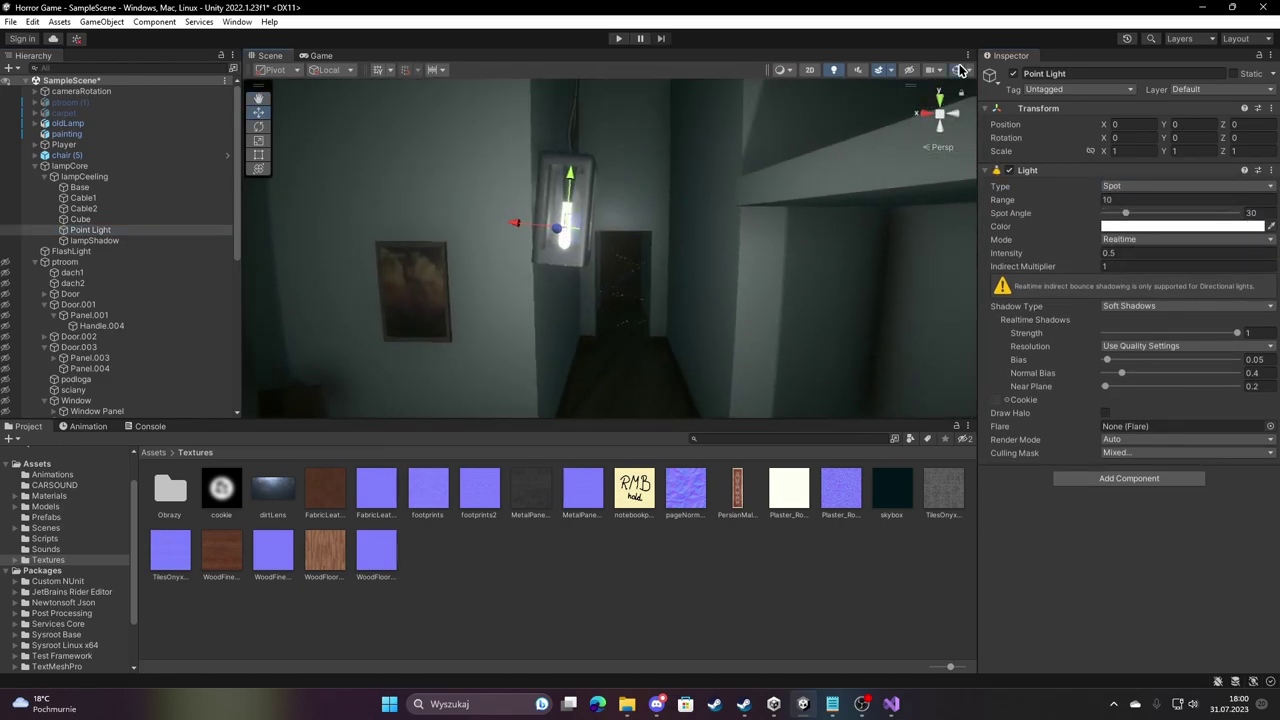
left_click(958, 70)
right_click_drag(640, 196, 700, 230)
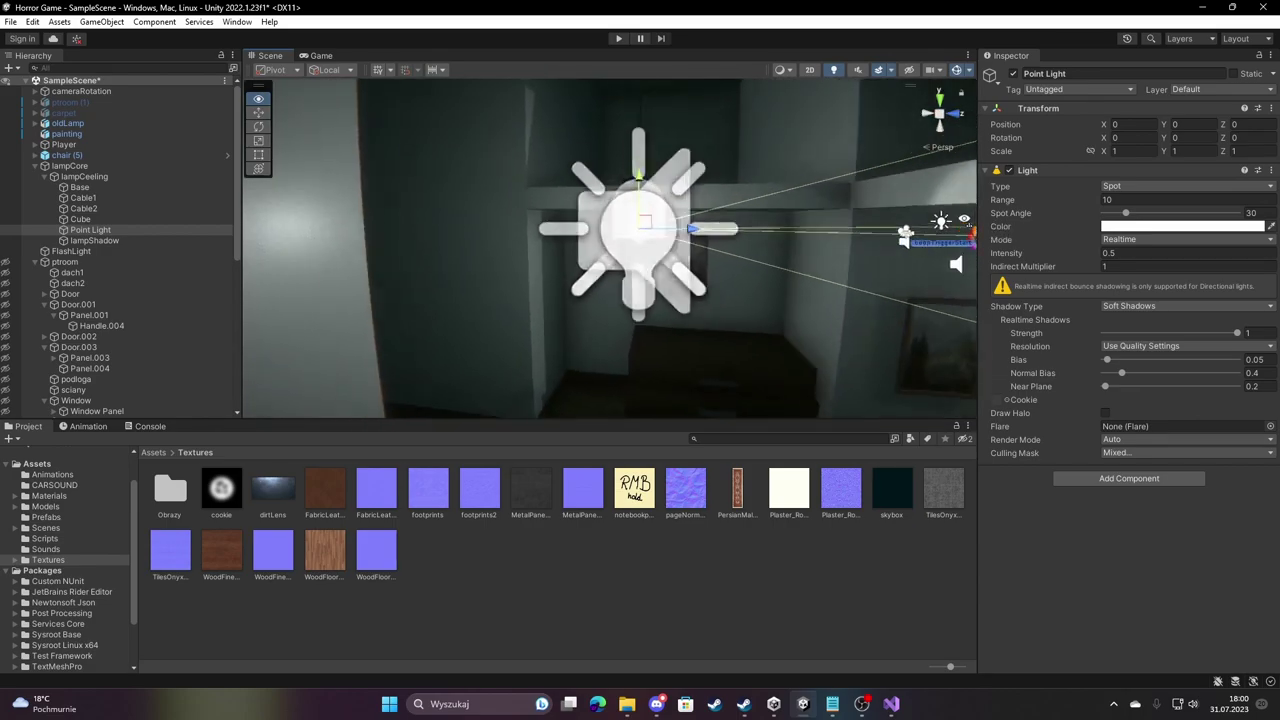
scroll(670, 270, "down", 3)
scroll(670, 270, "down", 2)
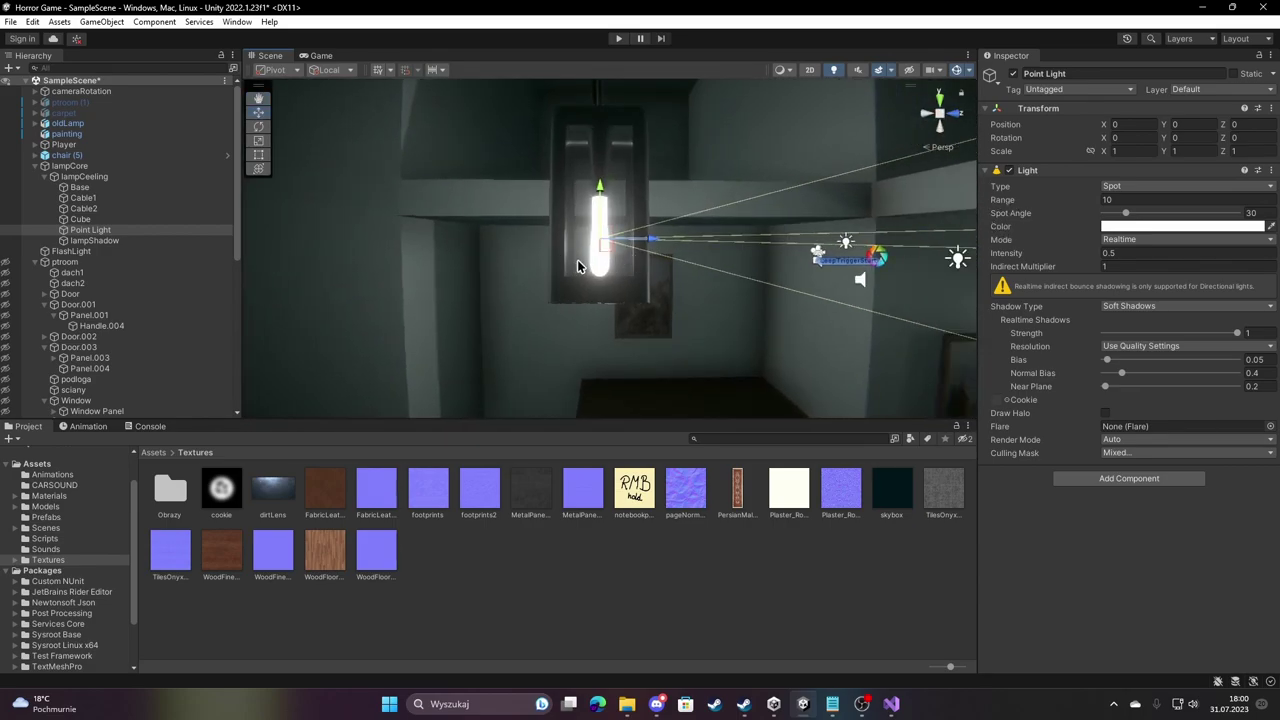
left_click_drag(551, 230, 646, 117)
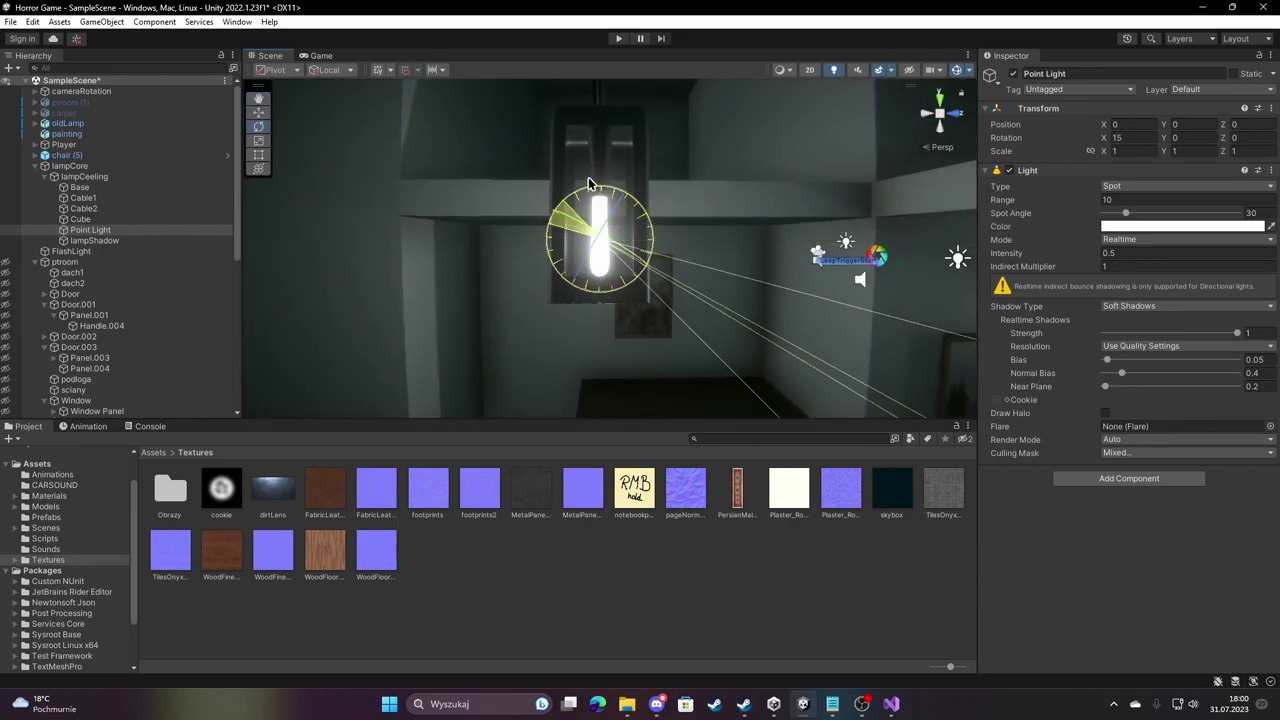
mouse_move(646, 117)
right_mouse_down()
mouse_move(465, 246)
mouse_move(348, 268)
mouse_move(340, 238)
right_mouse_up()
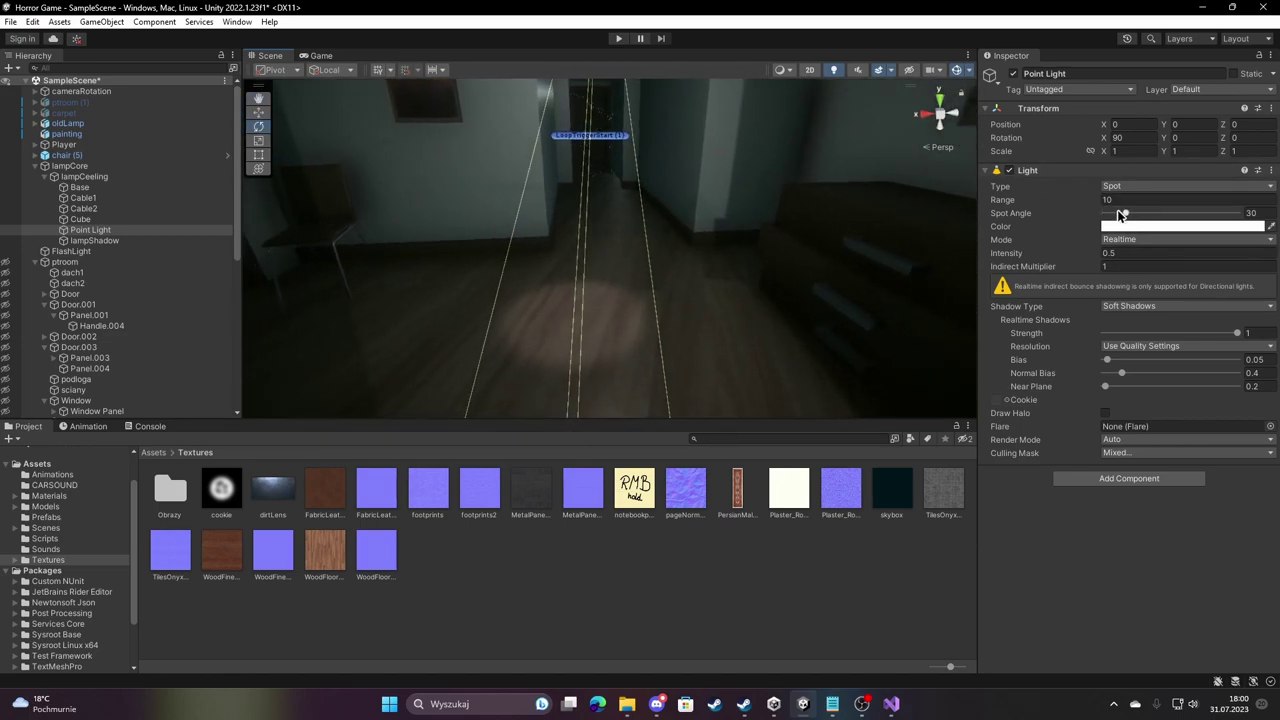
left_click_drag(1131, 215, 1218, 227)
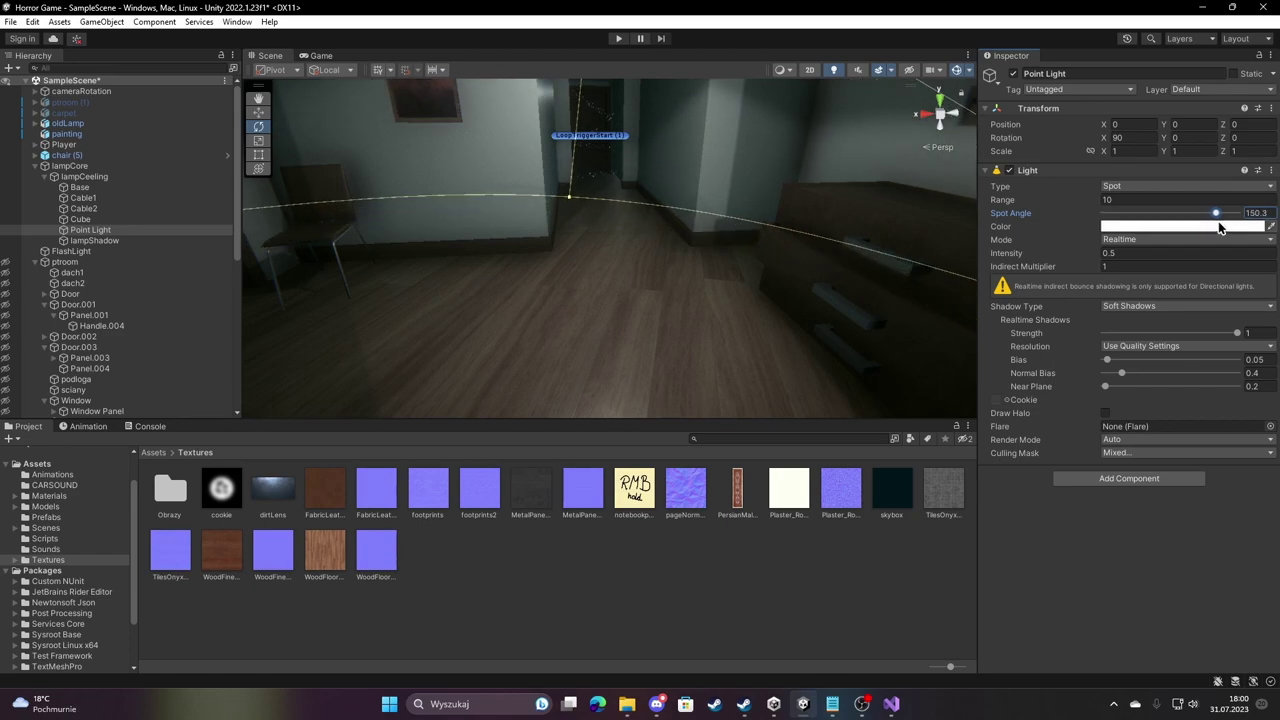
key("f")
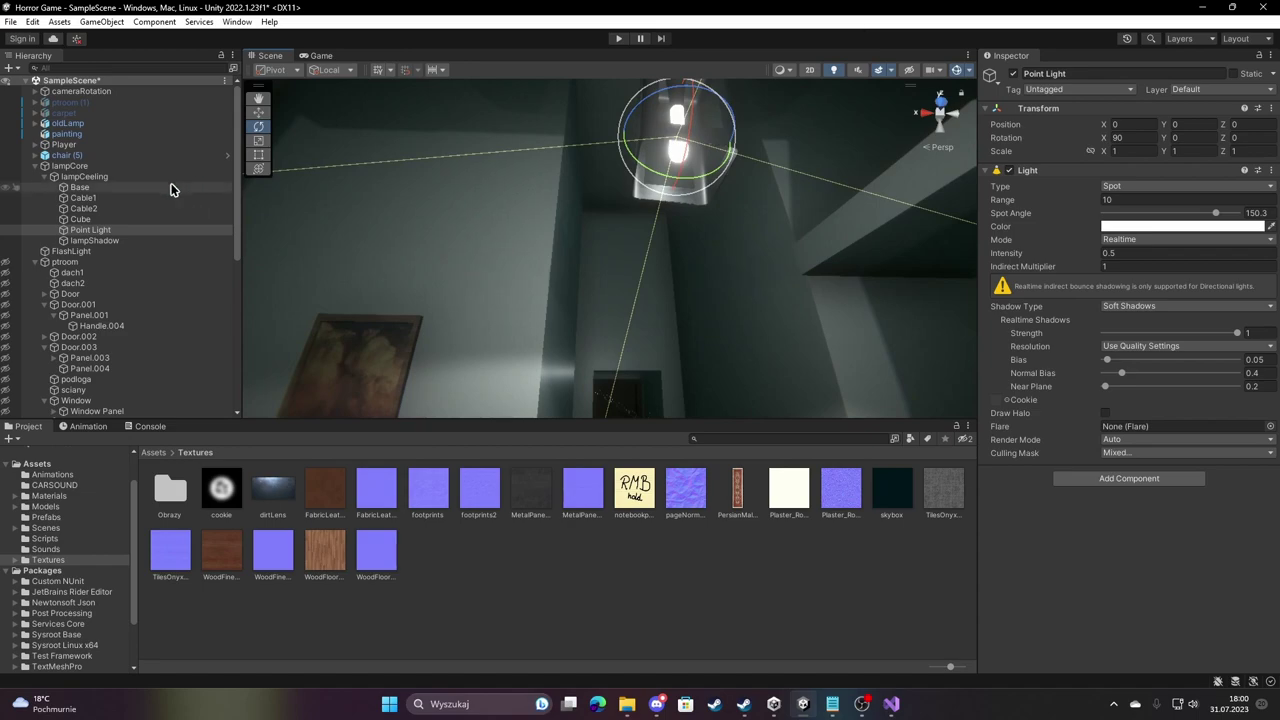
Make lampShadow a spot light aimed down, widening its spot angle from 30 to 150.3.
left_click(104, 241)
left_click(1175, 187)
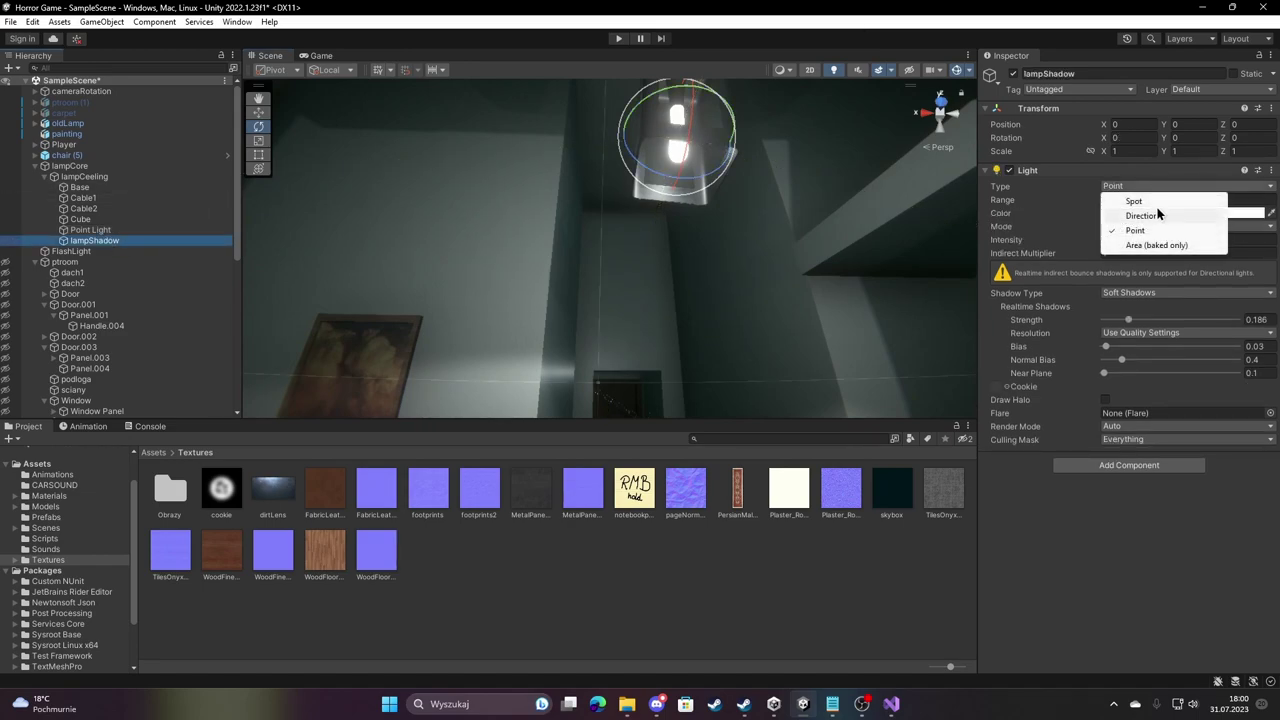
left_click(1153, 205)
mouse_move(749, 186)
right_mouse_down()
mouse_move(840, 147)
mouse_move(1165, 239)
right_mouse_up()
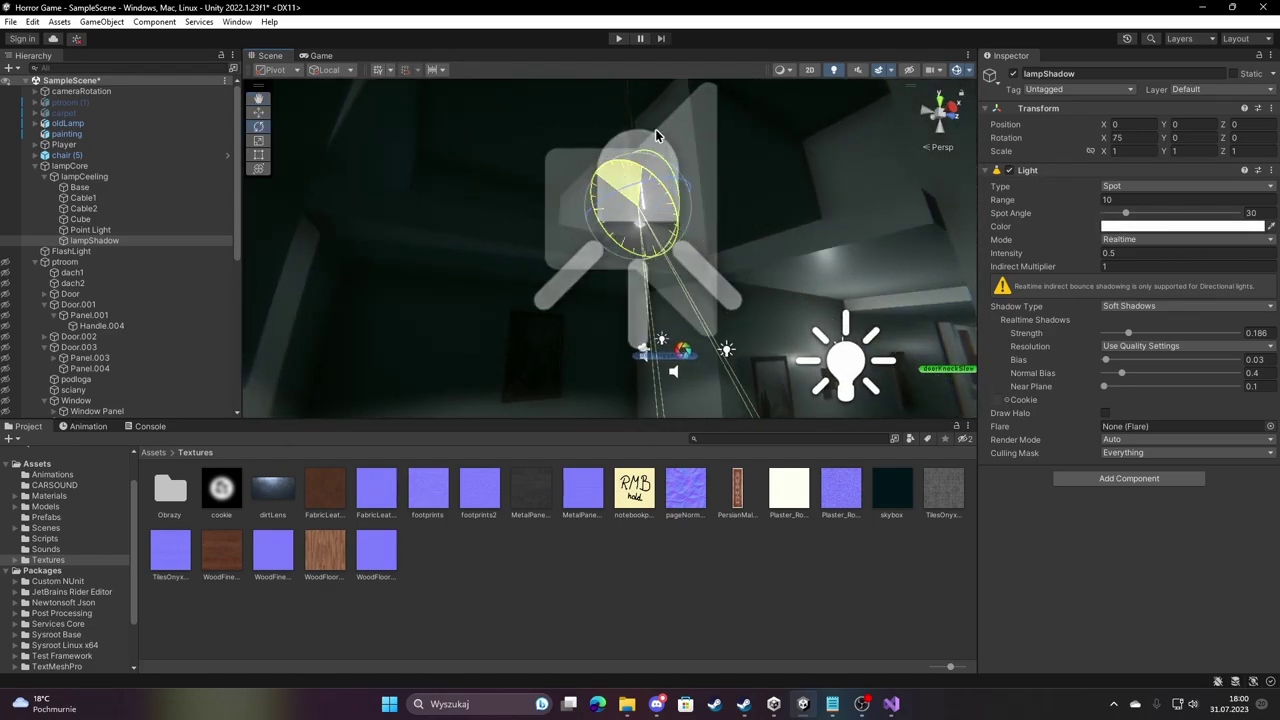
left_click_drag(597, 178, 620, 330)
mouse_move(620, 330)
right_mouse_down()
mouse_move(301, 358)
mouse_move(759, 333)
right_mouse_up()
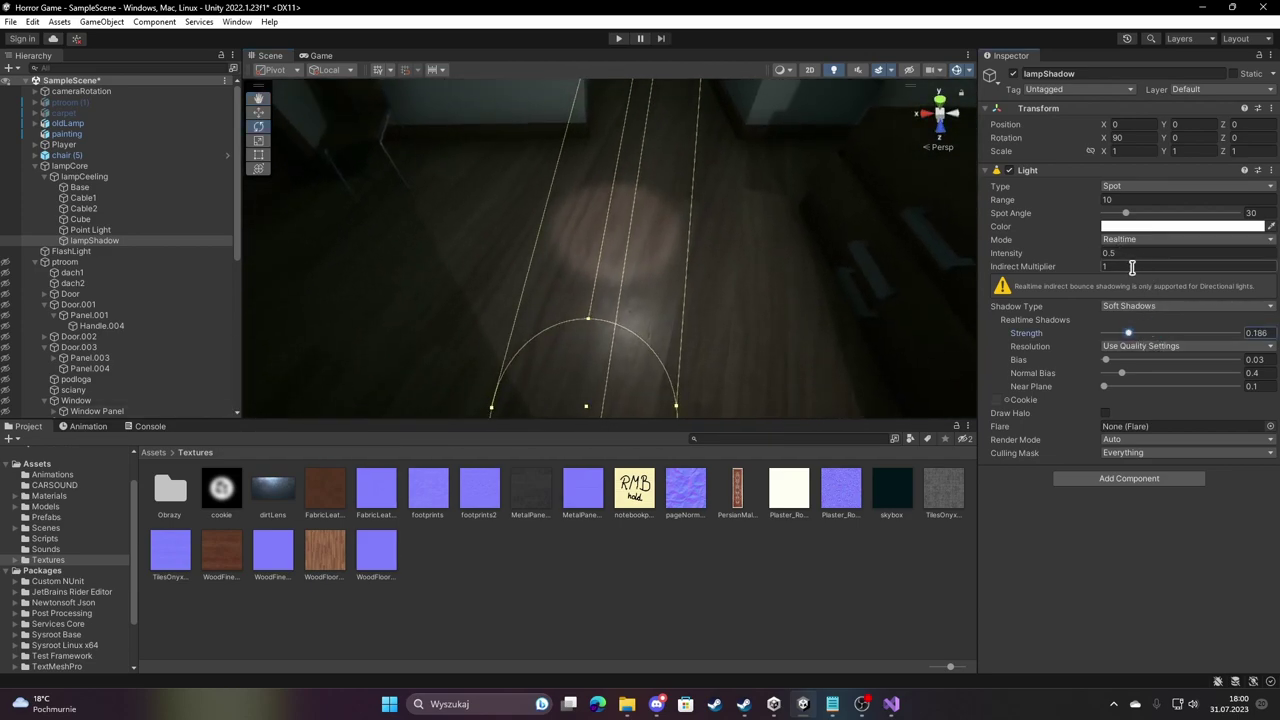
left_click_drag(1126, 213, 1211, 214)
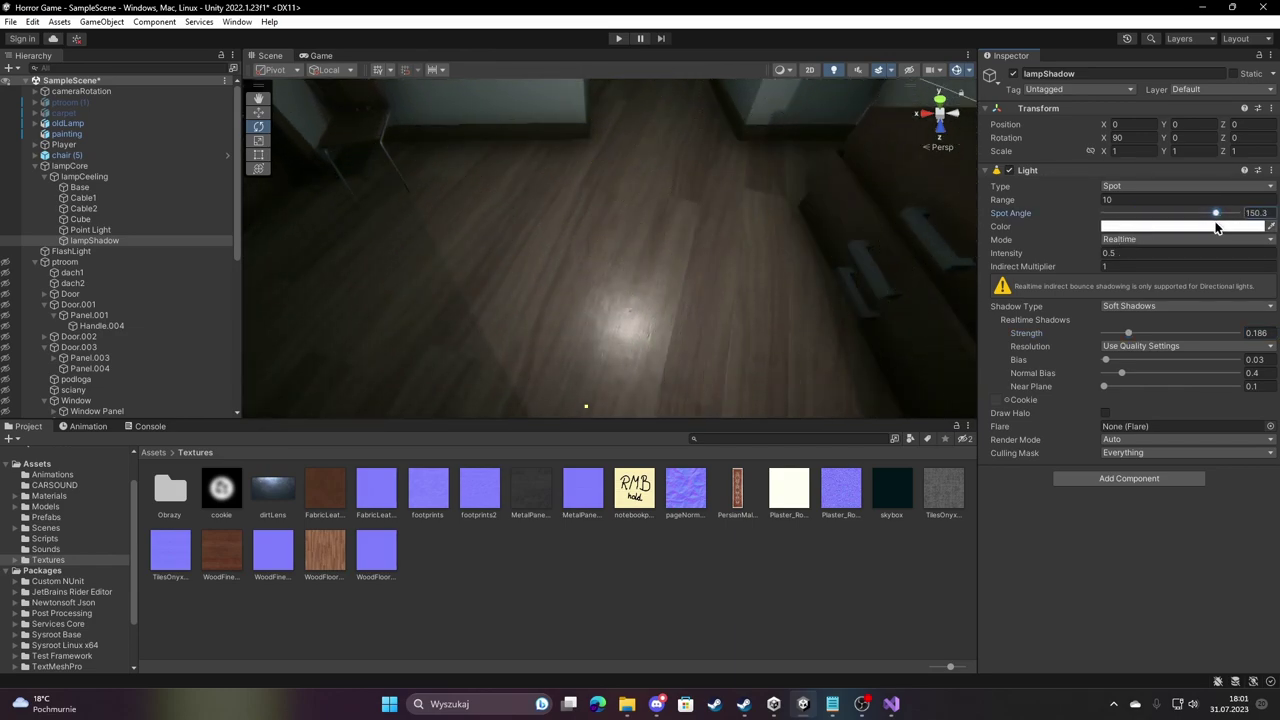
mouse_move(754, 202)
right_mouse_down()
mouse_move(107, 657)
mouse_move(683, 41)
right_mouse_up()
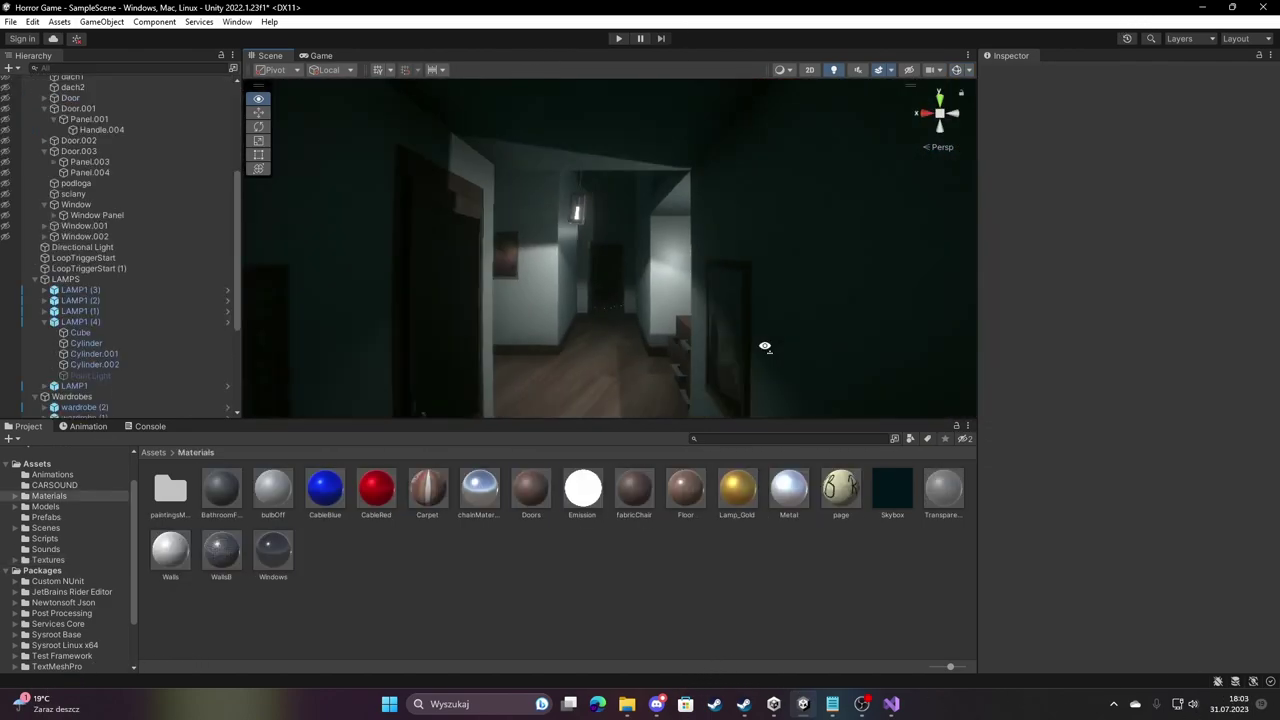
Open Assets > Models to list carpet, chair, LAMP1, lampCeiling, ptroom, wardrobe and the other models.
left_click(832, 704)
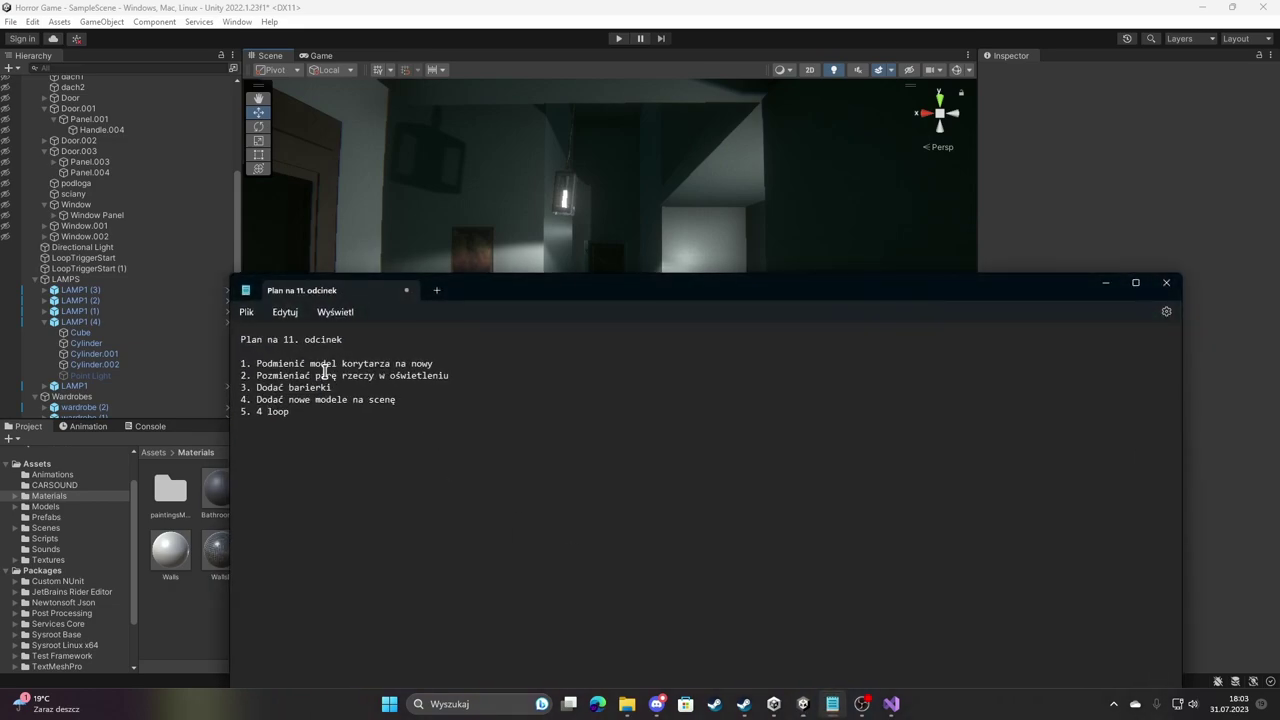
left_click(1109, 281)
right_click_drag(604, 279, 1052, 320)
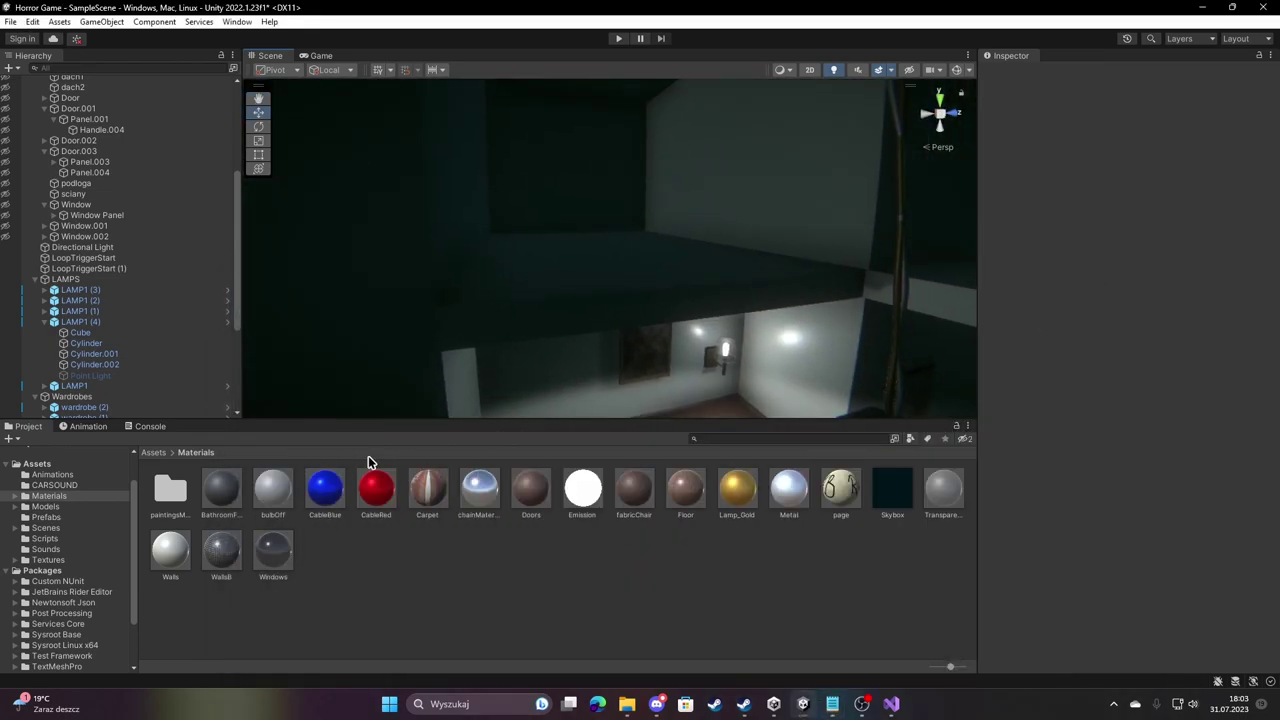
left_click(47, 507)
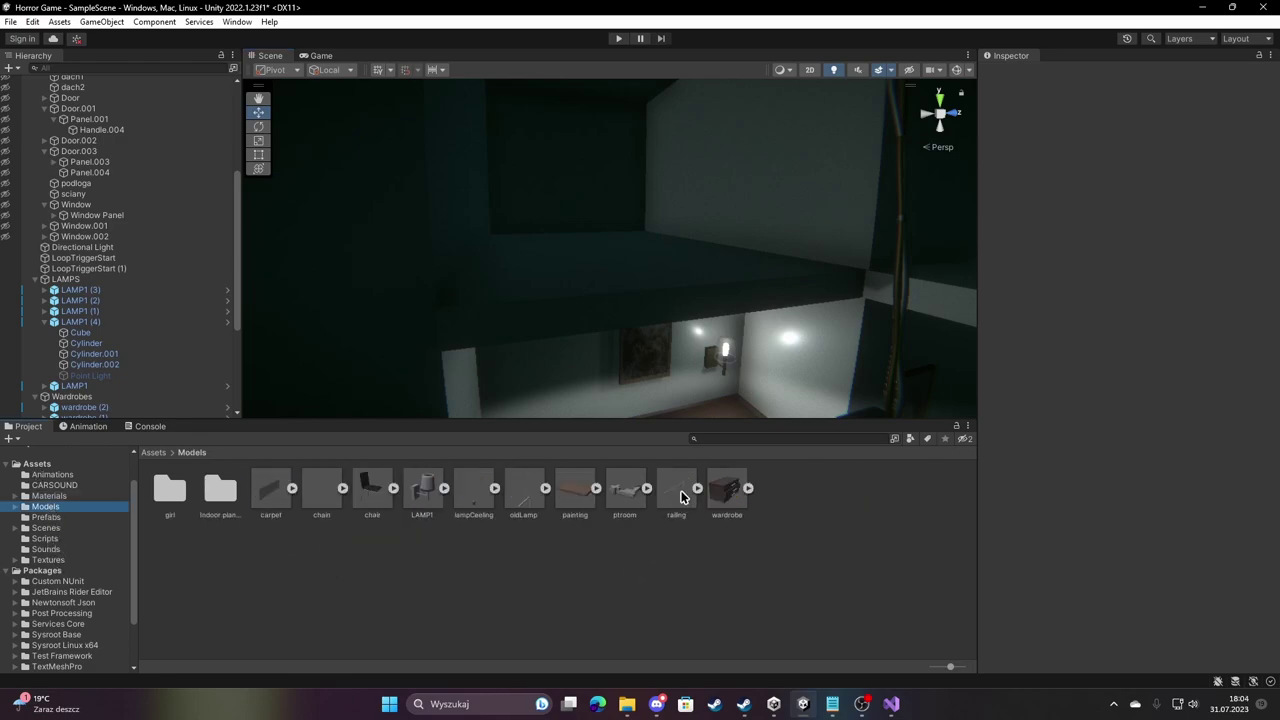
Drag the railing model into the scene and try the Metal and Floor materials on it.
left_click_drag(681, 497, 674, 286)
key("f")
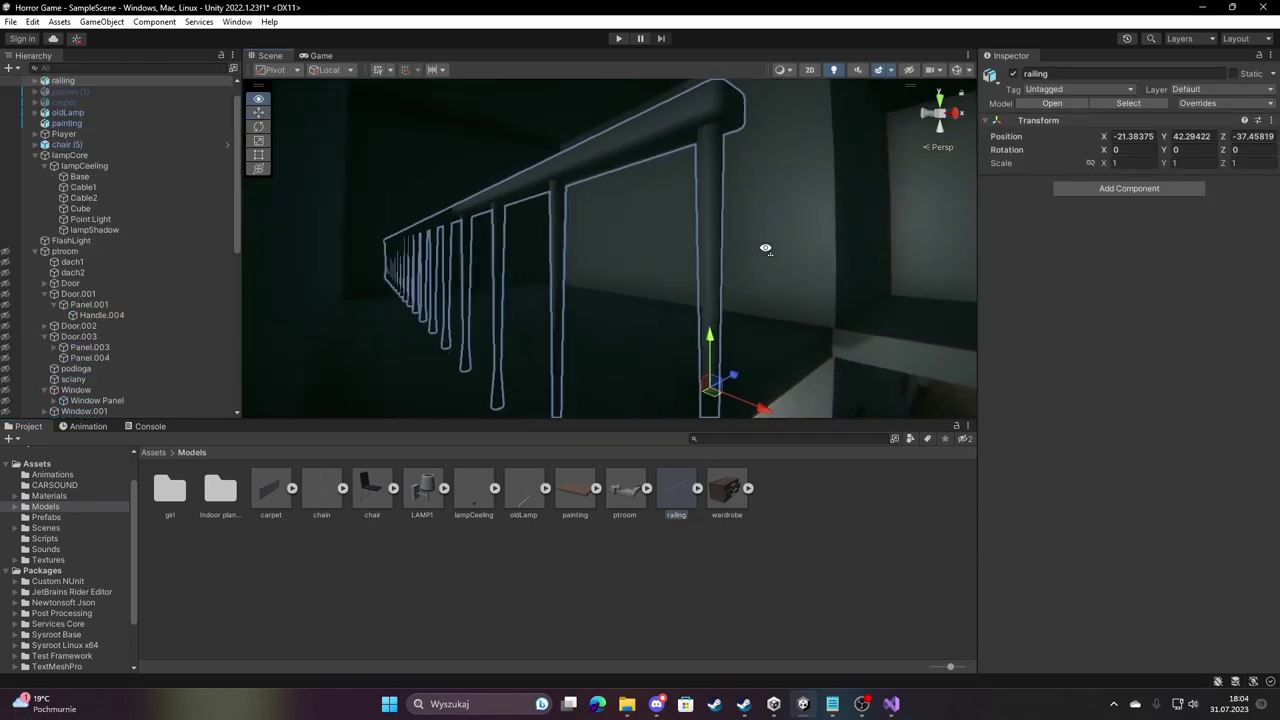
left_click_drag(766, 248, 740, 255, "alt")
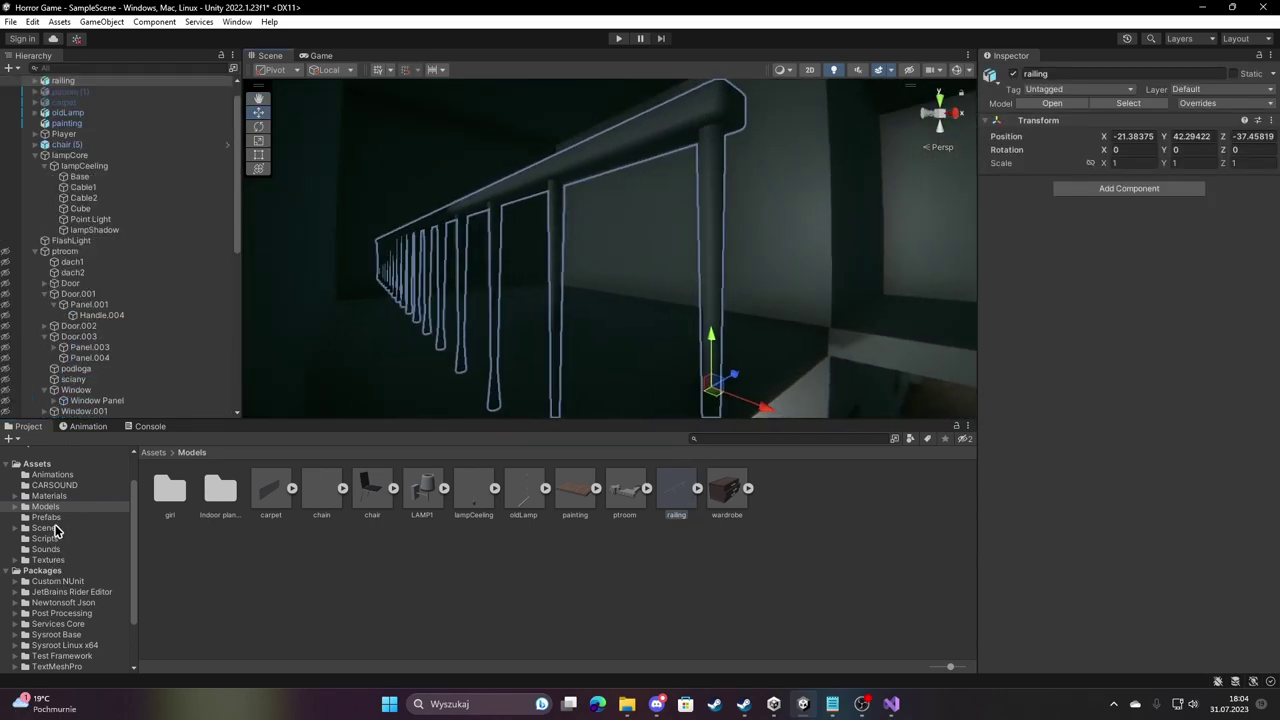
right_click_drag(354, 371, 497, 383)
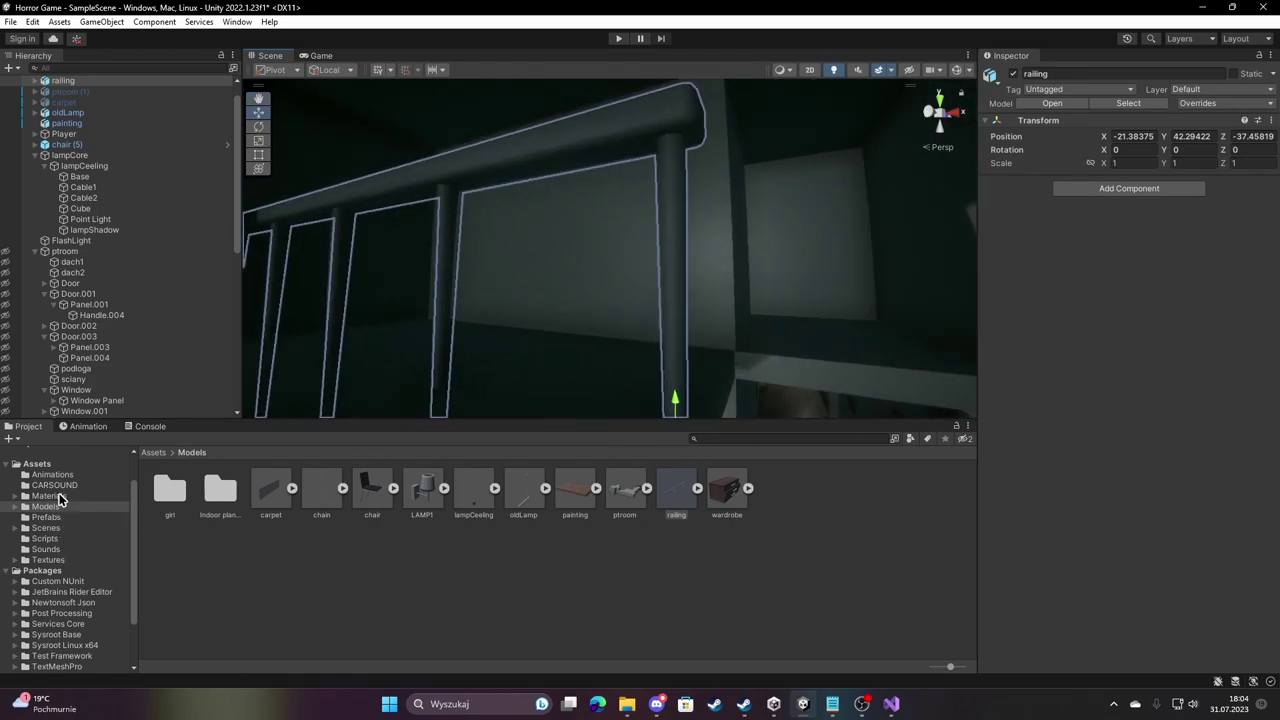
left_click(47, 496)
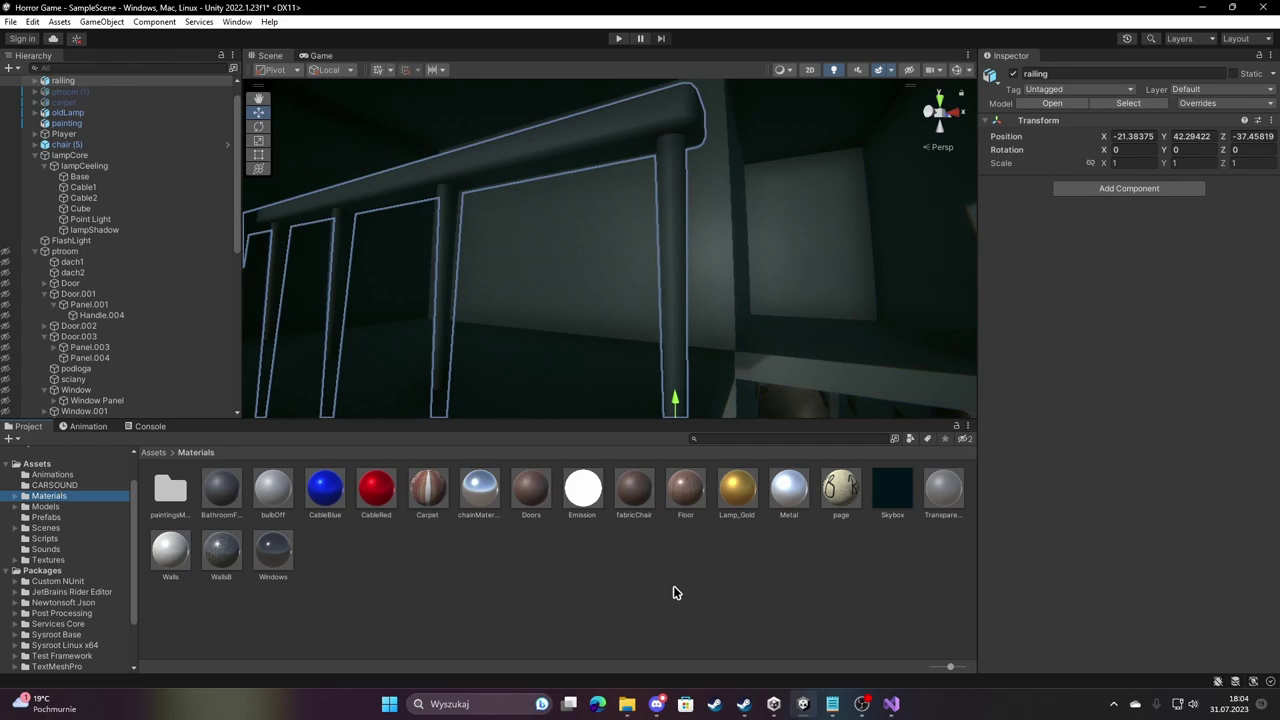
left_click_drag(785, 490, 673, 323)
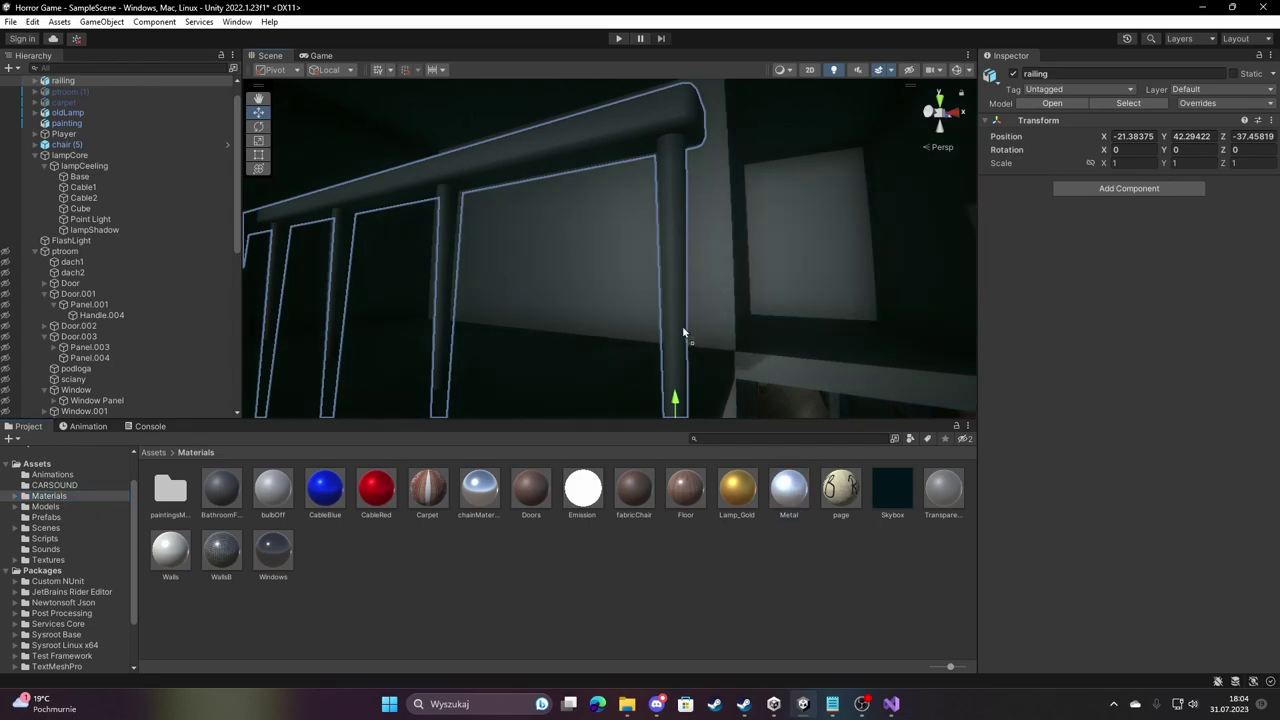
mouse_move(564, 370)
right_mouse_down()
mouse_move(566, 263)
mouse_move(570, 276)
right_mouse_up()
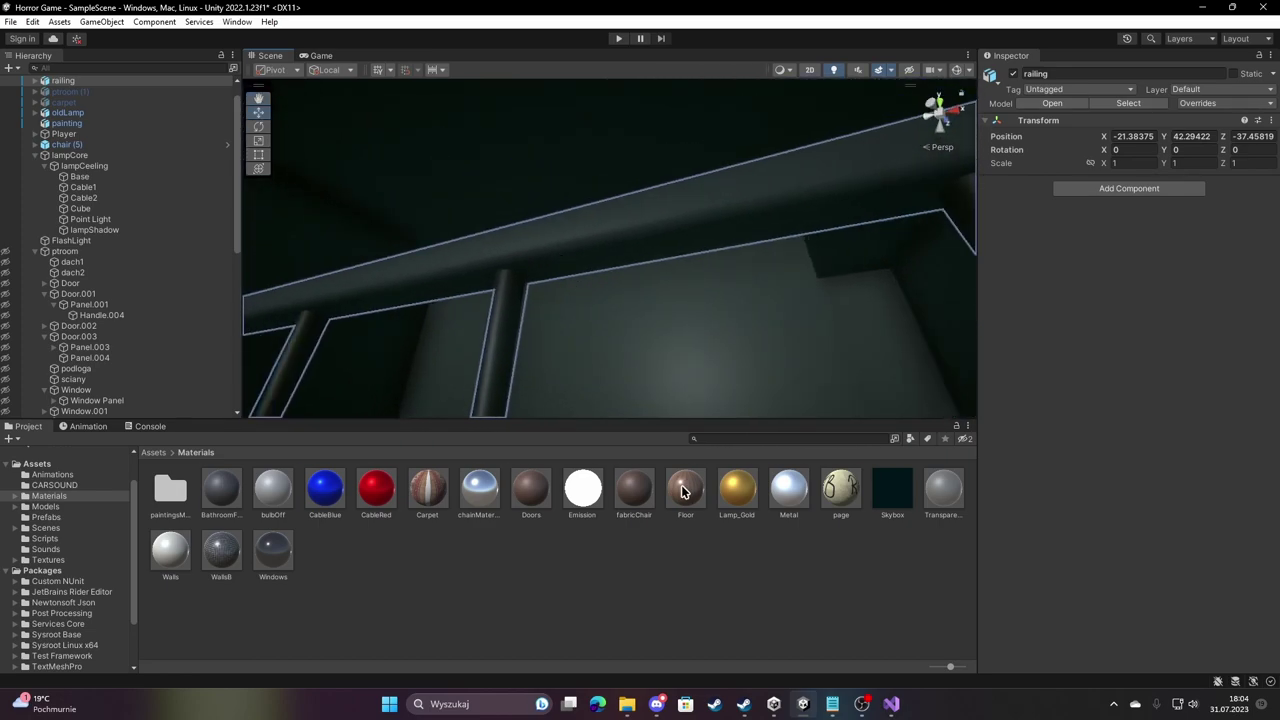
left_click_drag(680, 494, 609, 220)
mouse_move(612, 230)
right_mouse_down()
mouse_move(506, 367)
mouse_move(645, 345)
right_mouse_up()
Rotate the railing to -90° on Y, slide it along its length, and shrink it to about 0.41 scale.
key("e")
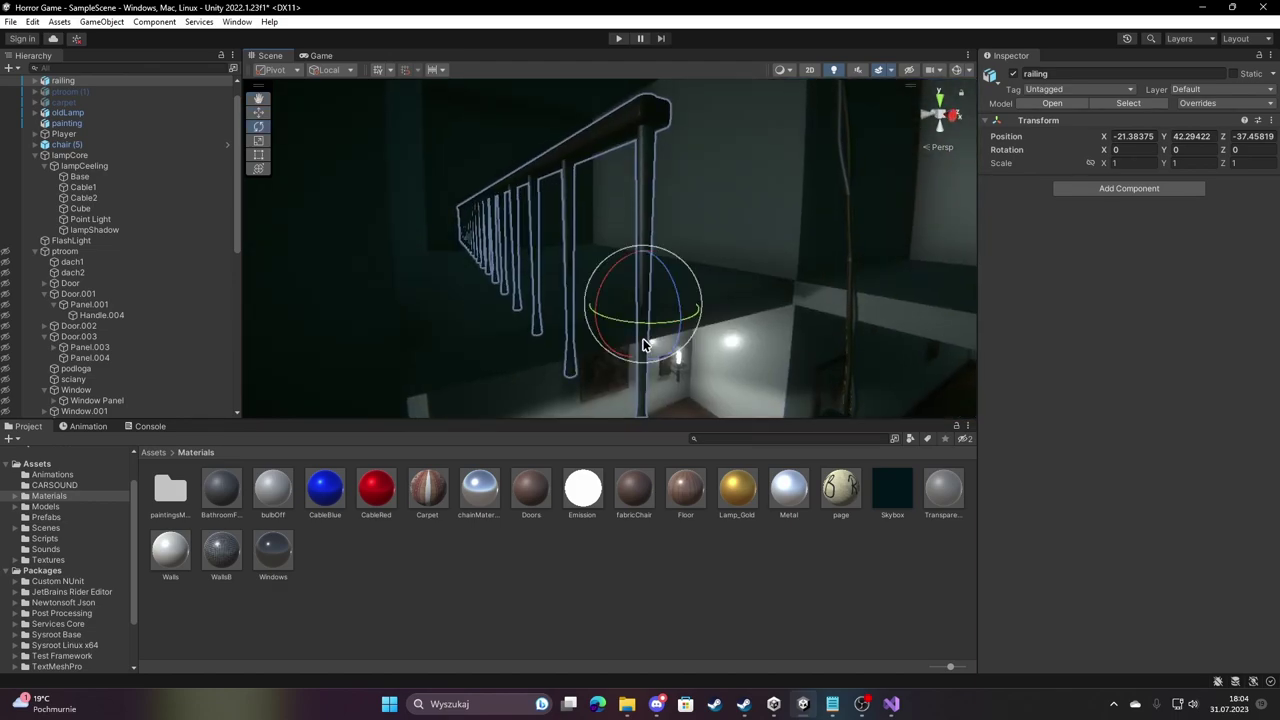
left_click_drag(647, 325, 843, 320)
mouse_move(843, 320)
right_mouse_down()
mouse_move(513, 347)
mouse_move(614, 343)
right_mouse_up()
key("w")
left_click_drag(685, 317, 950, 334)
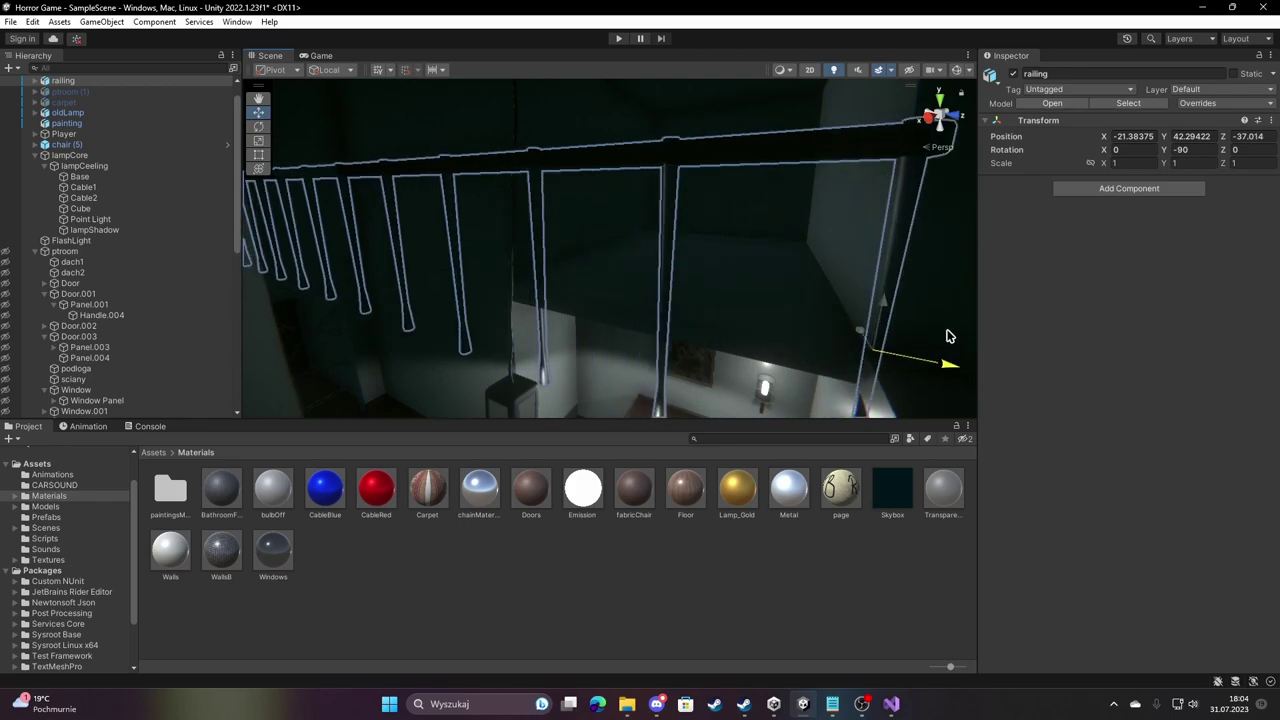
key("e")
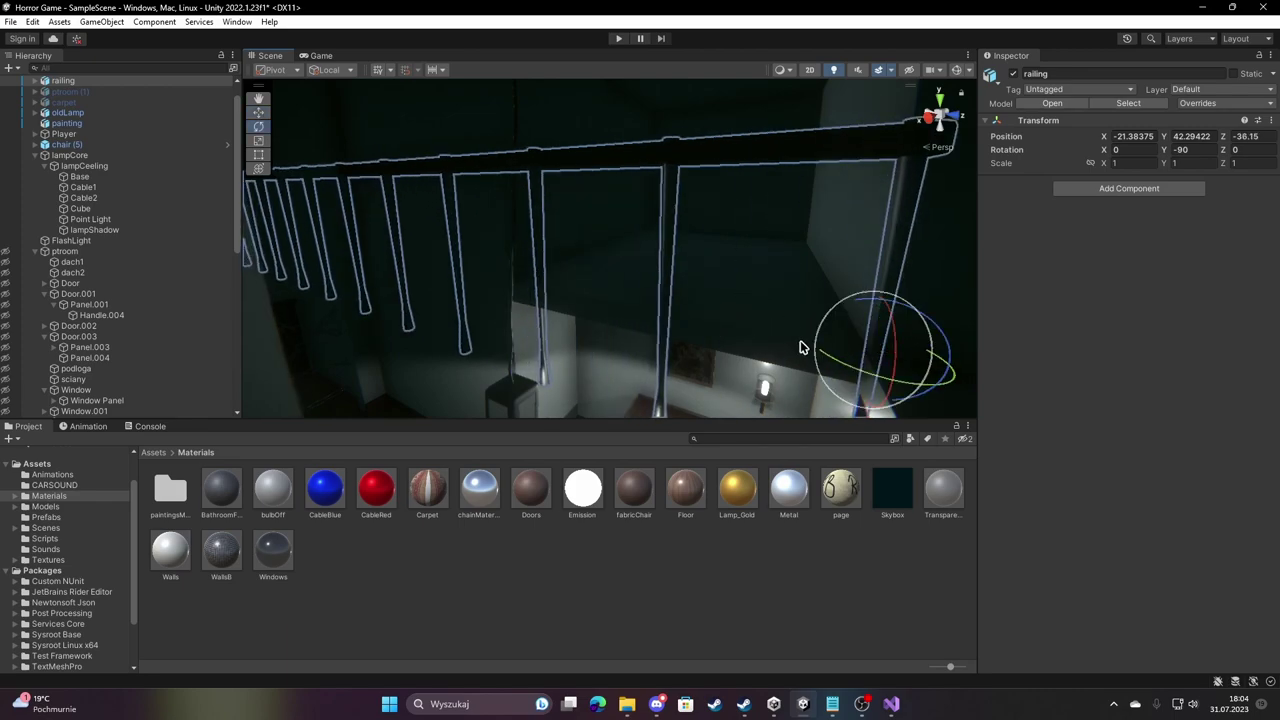
key("r")
left_click_drag(874, 353, 842, 370)
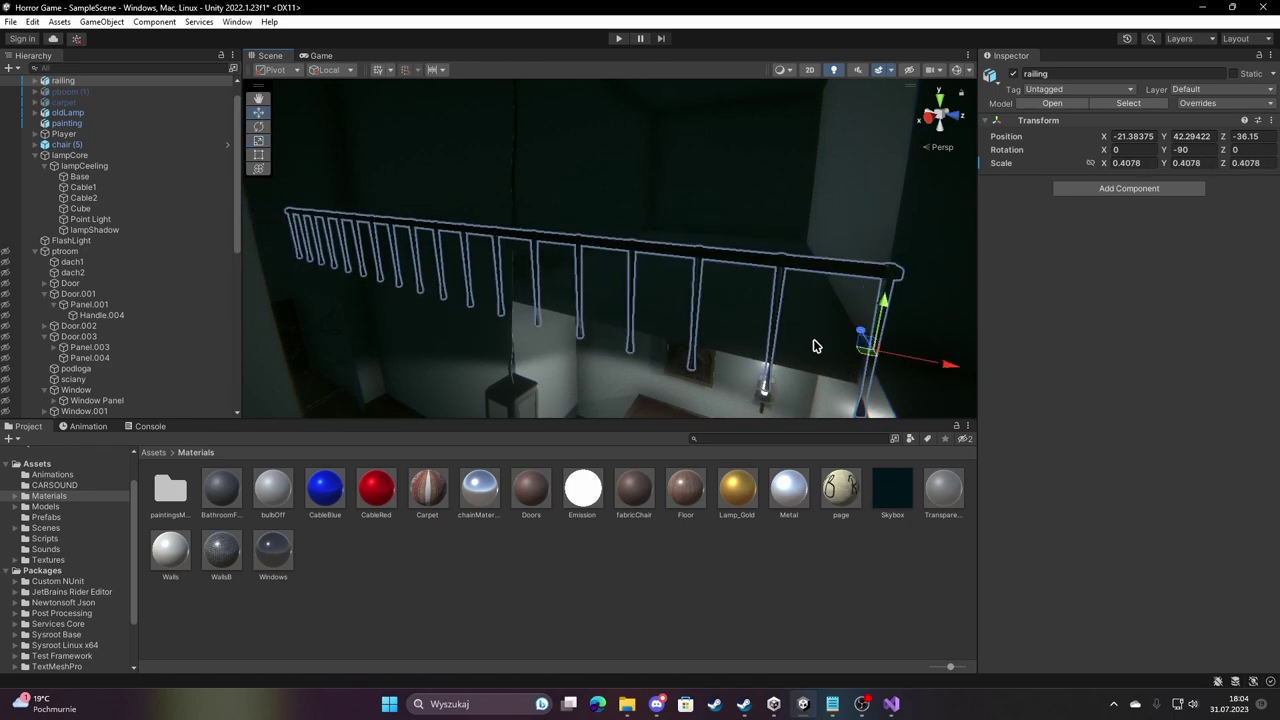
Position the railing along the upper-floor landing edge, raising it and shifting it closer.
left_click_drag(864, 338, 860, 280)
mouse_move(865, 280)
right_mouse_down()
mouse_move(580, 351)
mouse_move(925, 310)
mouse_move(810, 278)
right_mouse_up()
left_click_drag(773, 260, 771, 291)
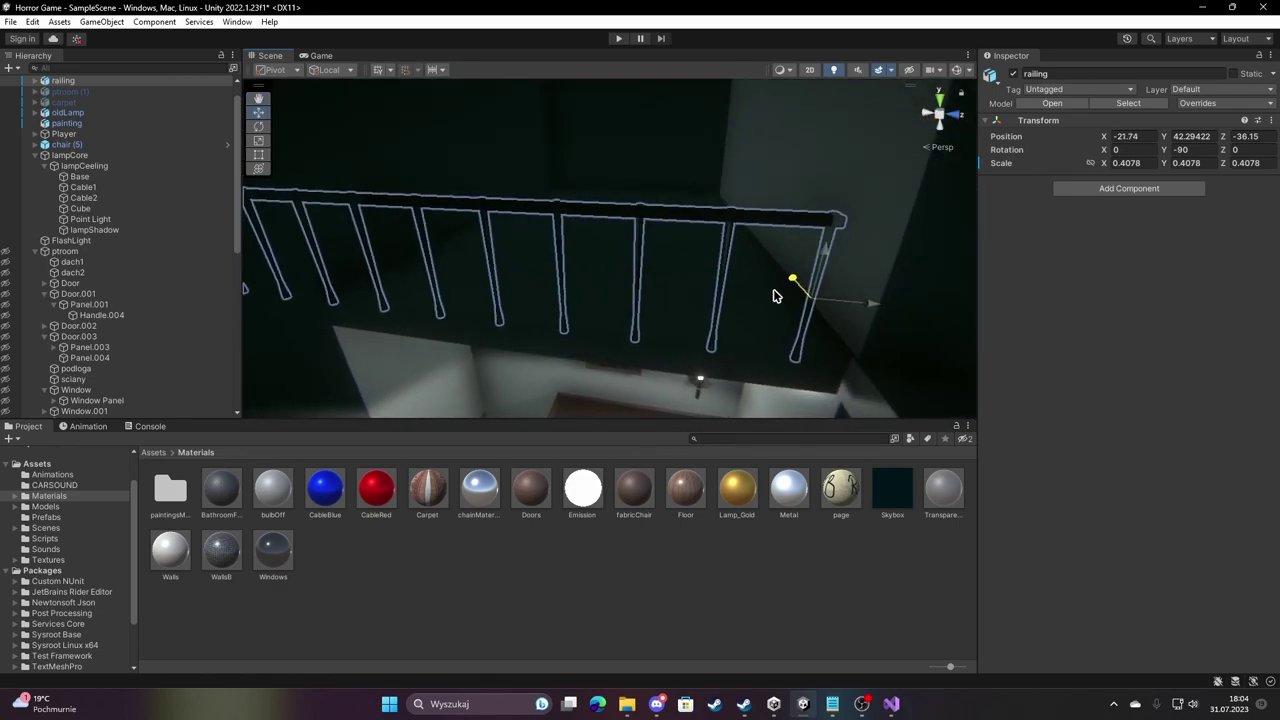
right_click_drag(771, 291, 978, 177)
left_click(837, 71)
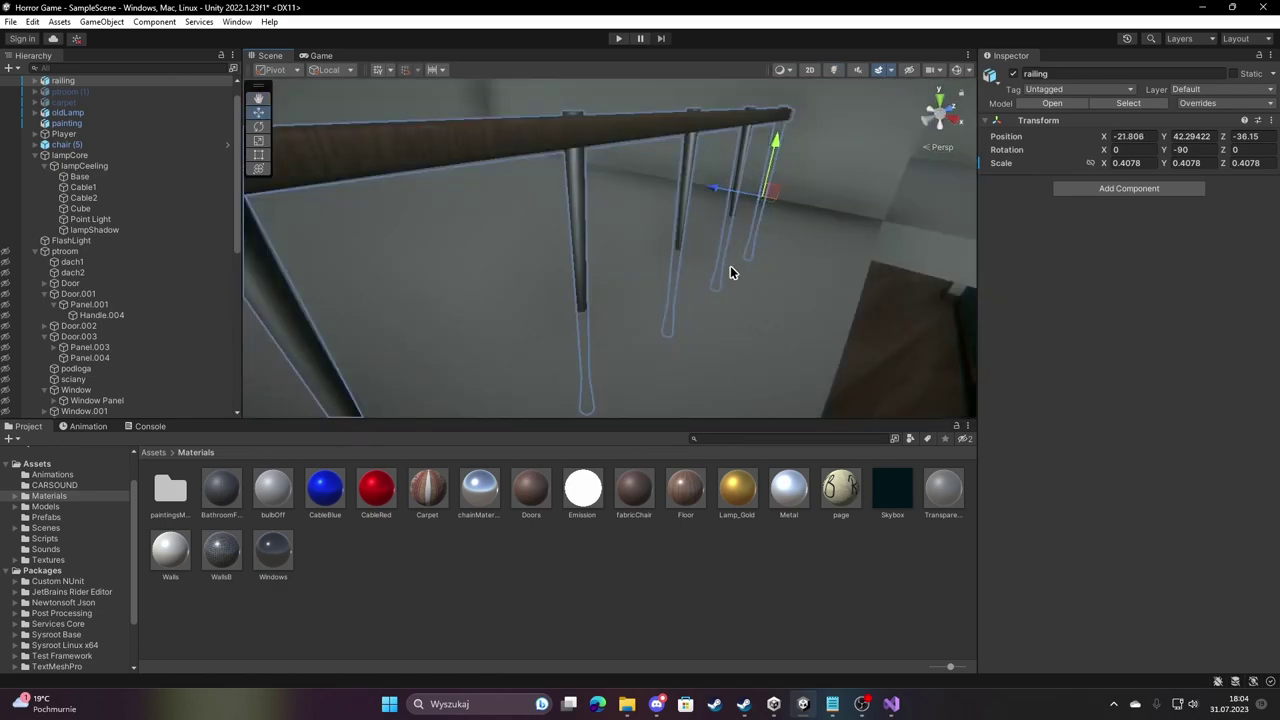
left_click_drag(712, 192, 856, 74)
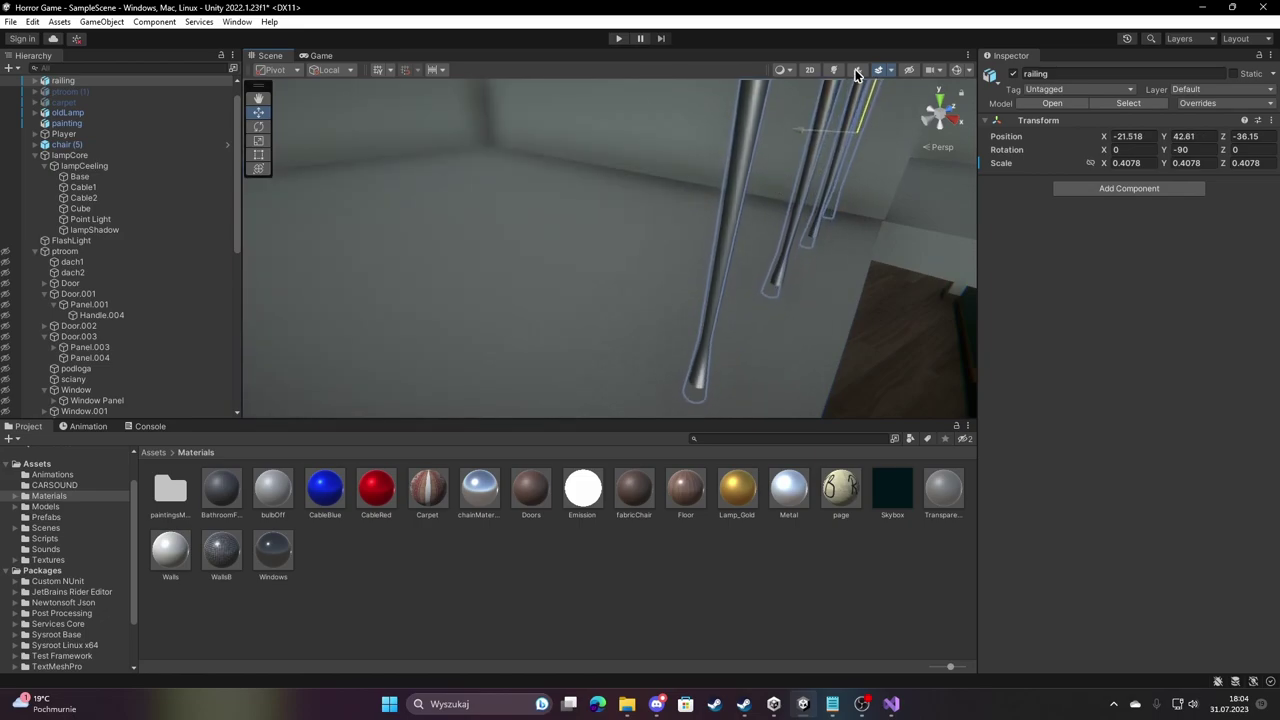
right_click_drag(860, 91, 635, 255)
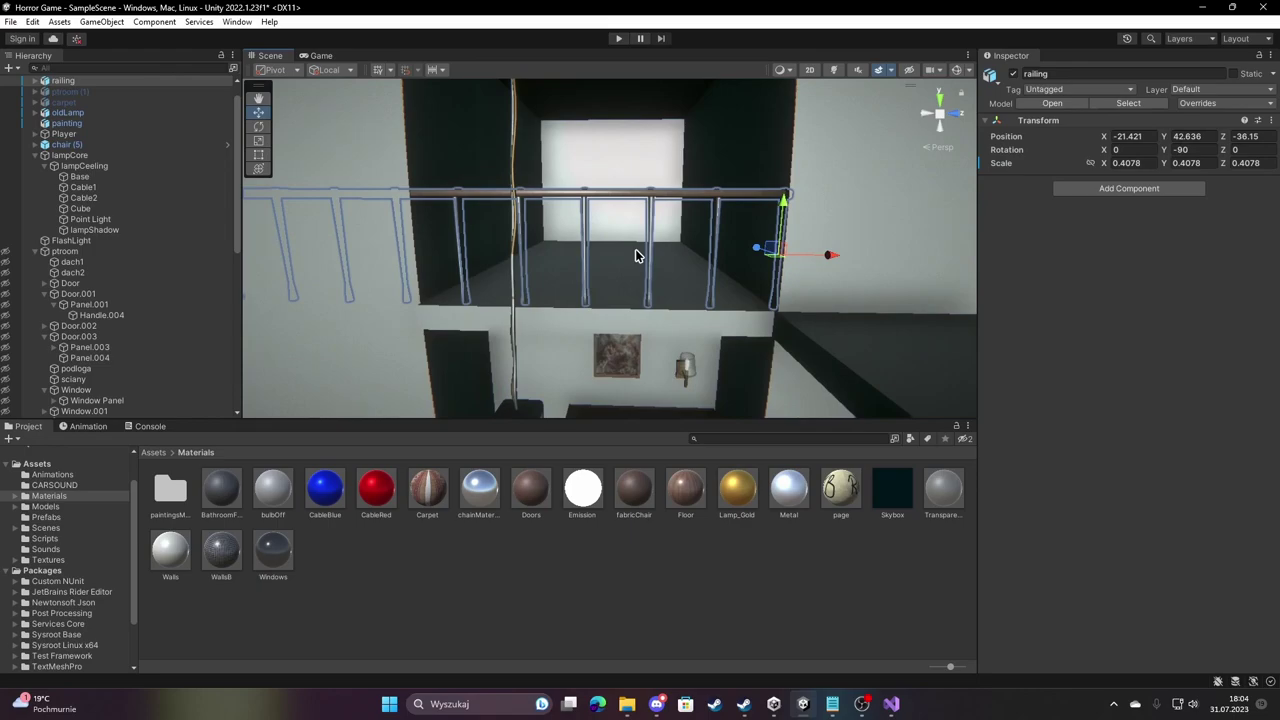
Duplicate the railing, turn the copy to -180°, and nudge it along Z into place.
key("ctrl+d")
left_click_drag(746, 267, 867, 278)
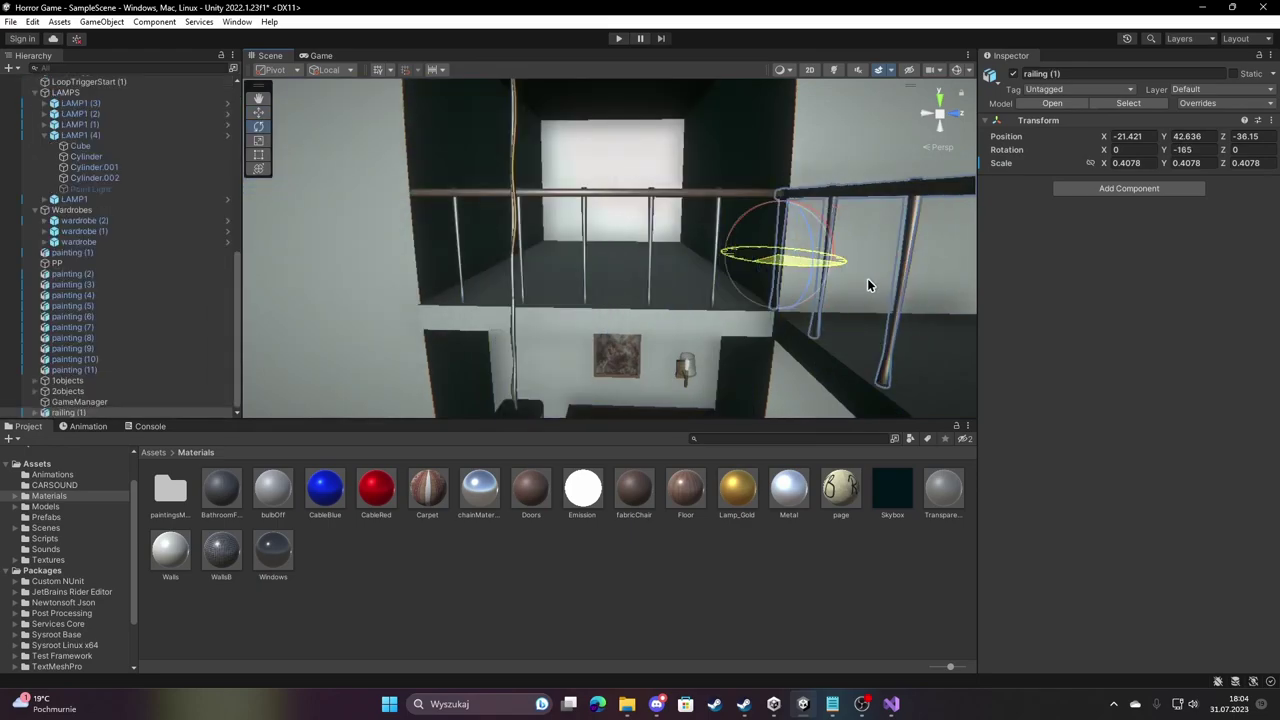
mouse_move(869, 279)
right_mouse_down()
mouse_move(910, 270)
mouse_move(672, 259)
right_mouse_up()
key("w")
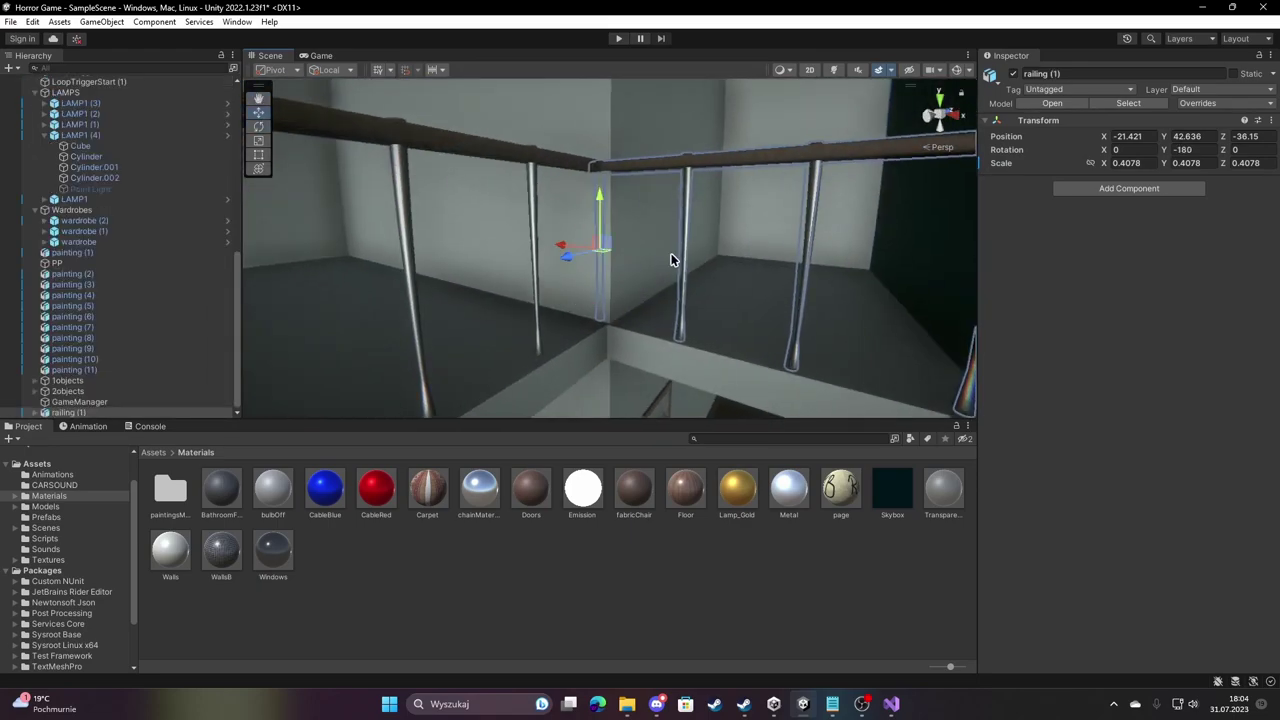
left_click_drag(567, 259, 580, 251)
mouse_move(580, 251)
right_mouse_down()
mouse_move(500, 277)
mouse_move(584, 622)
right_mouse_up()
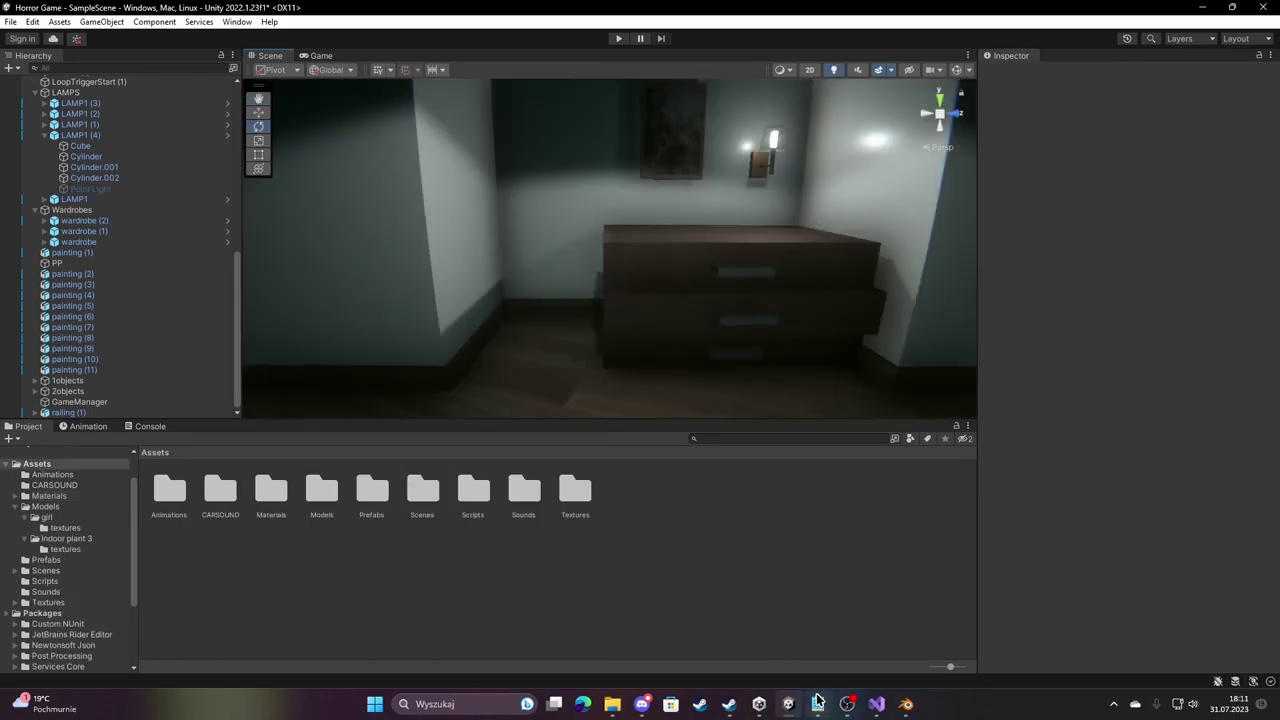
left_click(816, 700)
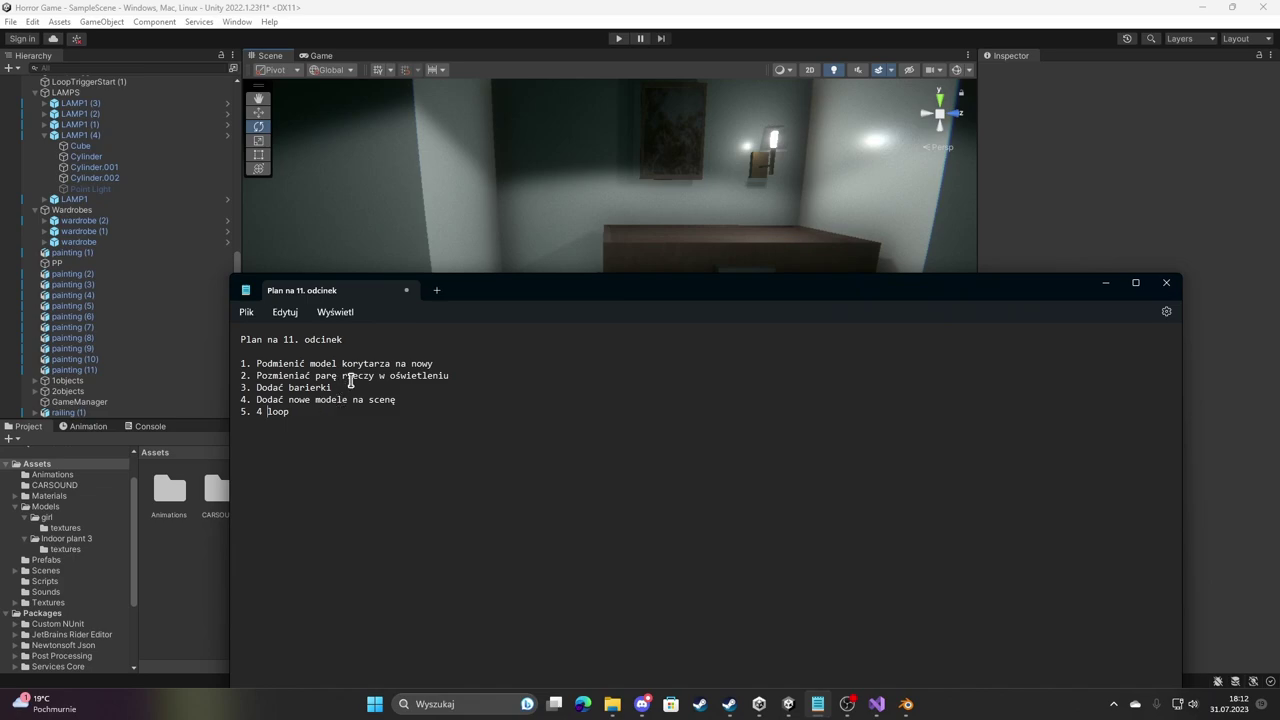
left_click(1102, 286)
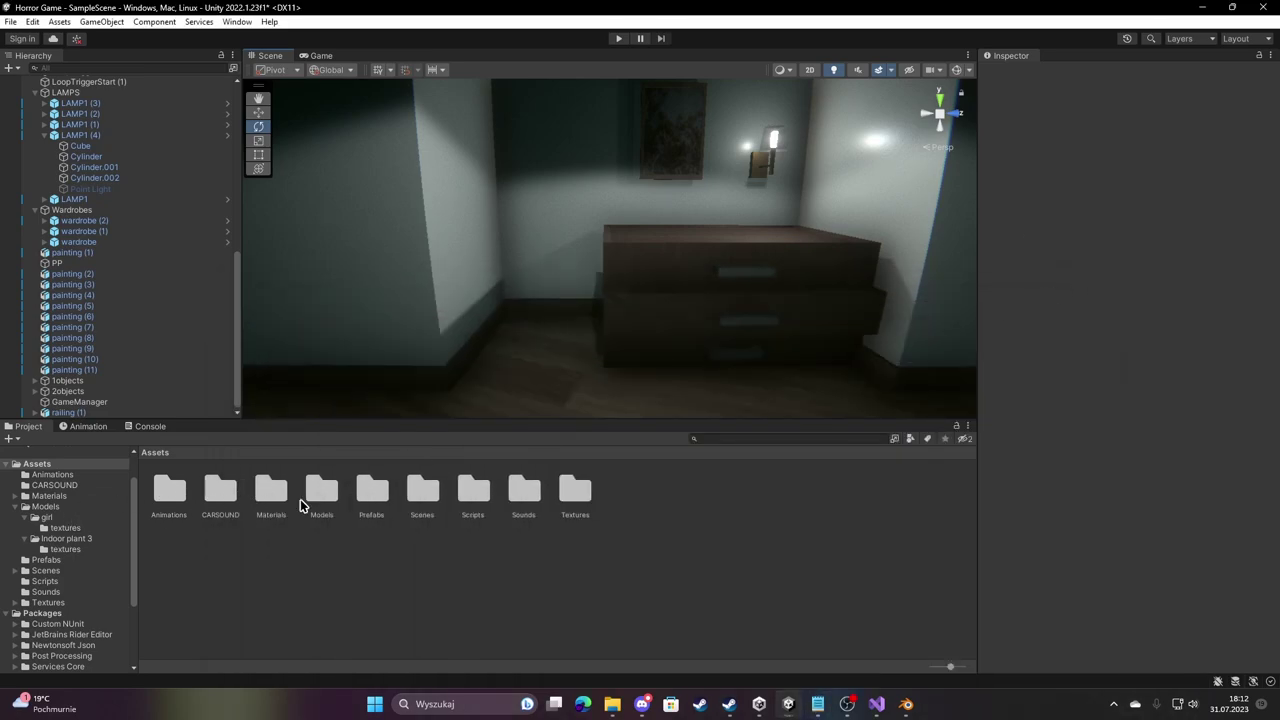
Place the Low-Poly Plant from Models > Indoor plant 3 beside the chest of drawers, nudged along X.
double_click(316, 500)
double_click(212, 500)
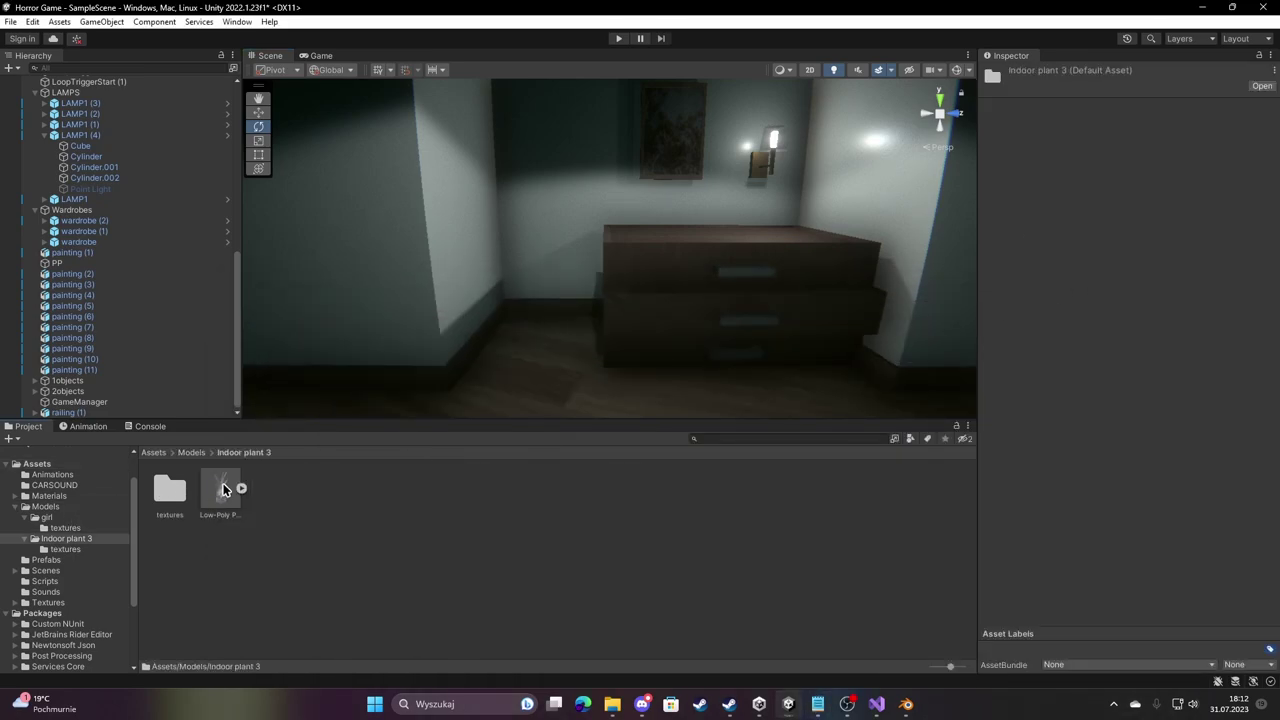
left_click(223, 489)
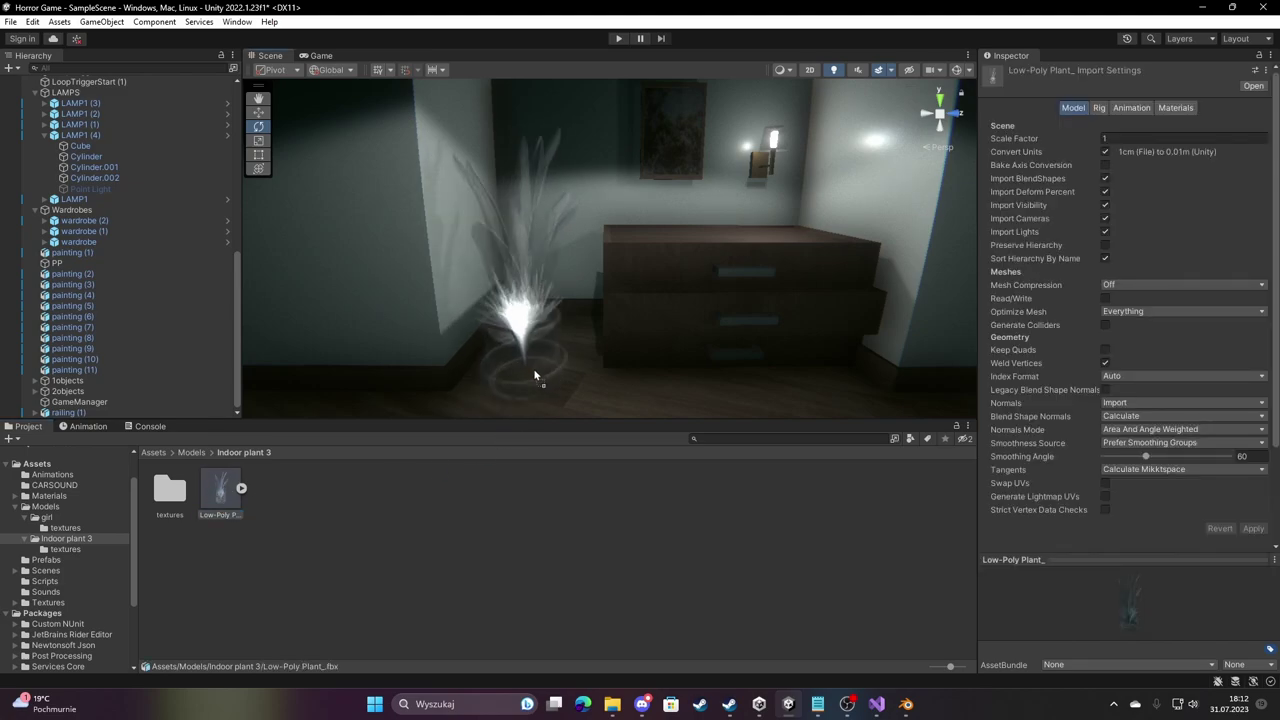
left_click_drag(220, 506, 541, 360)
key("f")
mouse_move(519, 243)
left_mouse_down("alt")
mouse_move(490, 530)
mouse_move(649, 369)
left_mouse_up("alt")
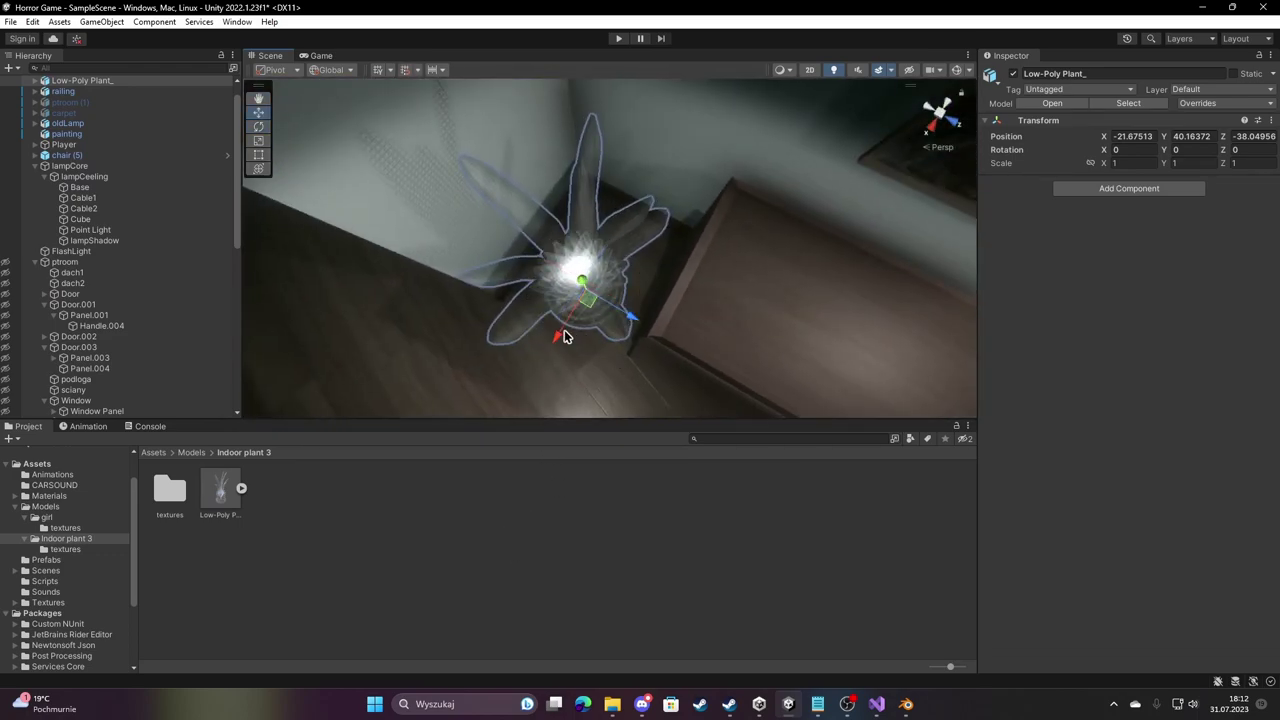
left_click_drag(560, 338, 615, 110)
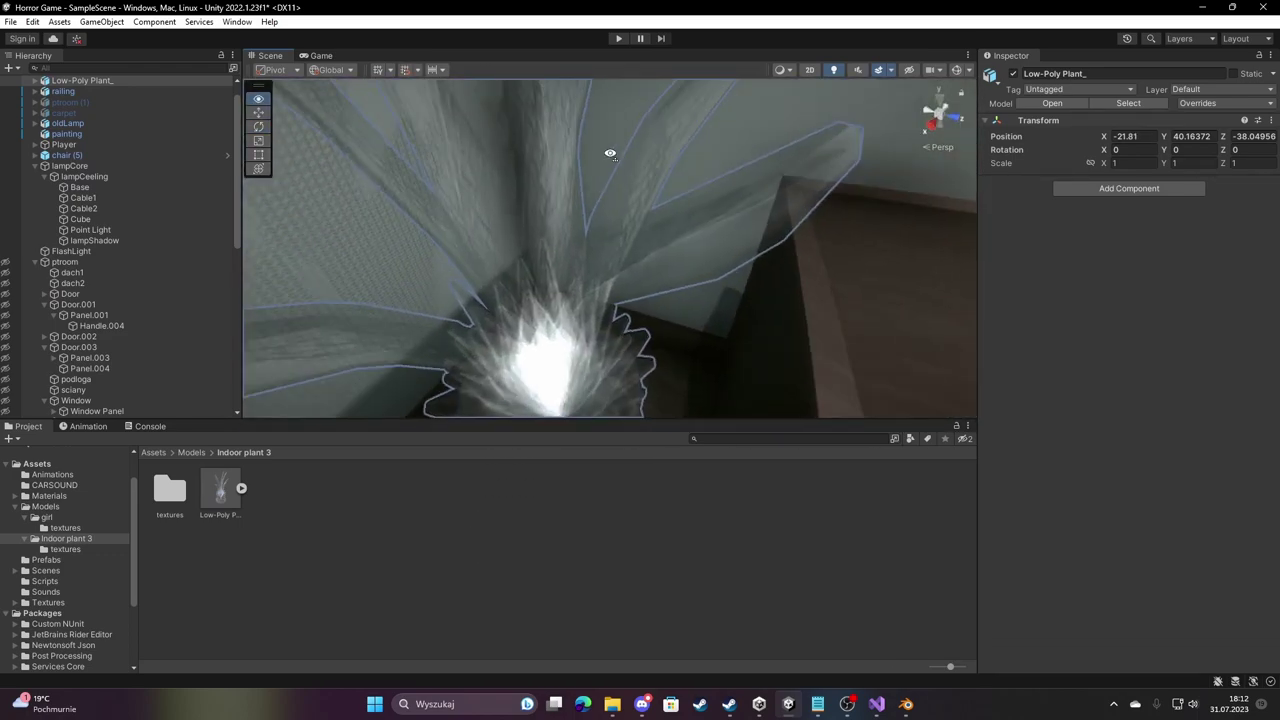
Create two new materials in the plant's textures folder, naming one 'pot' with colour texture and normal map.
double_click(170, 490)
right_click(273, 569)
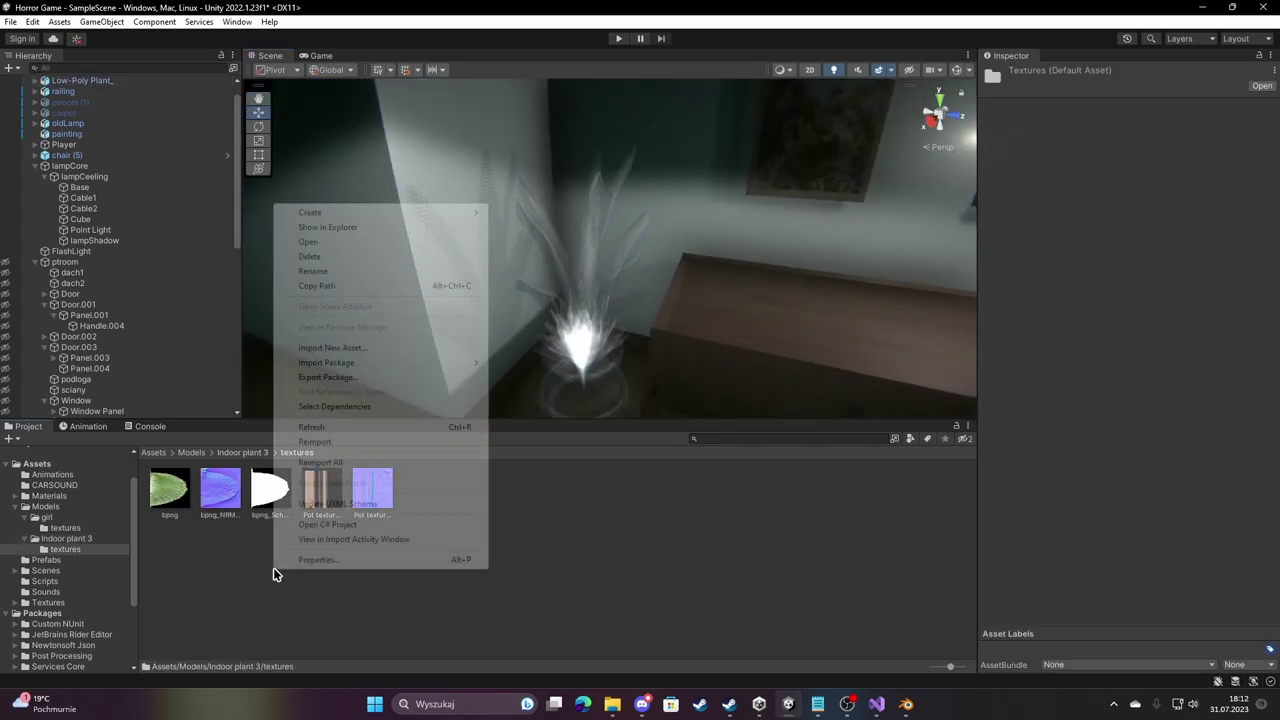
mouse_move(327, 207)
left_click(522, 381)
type("plant")
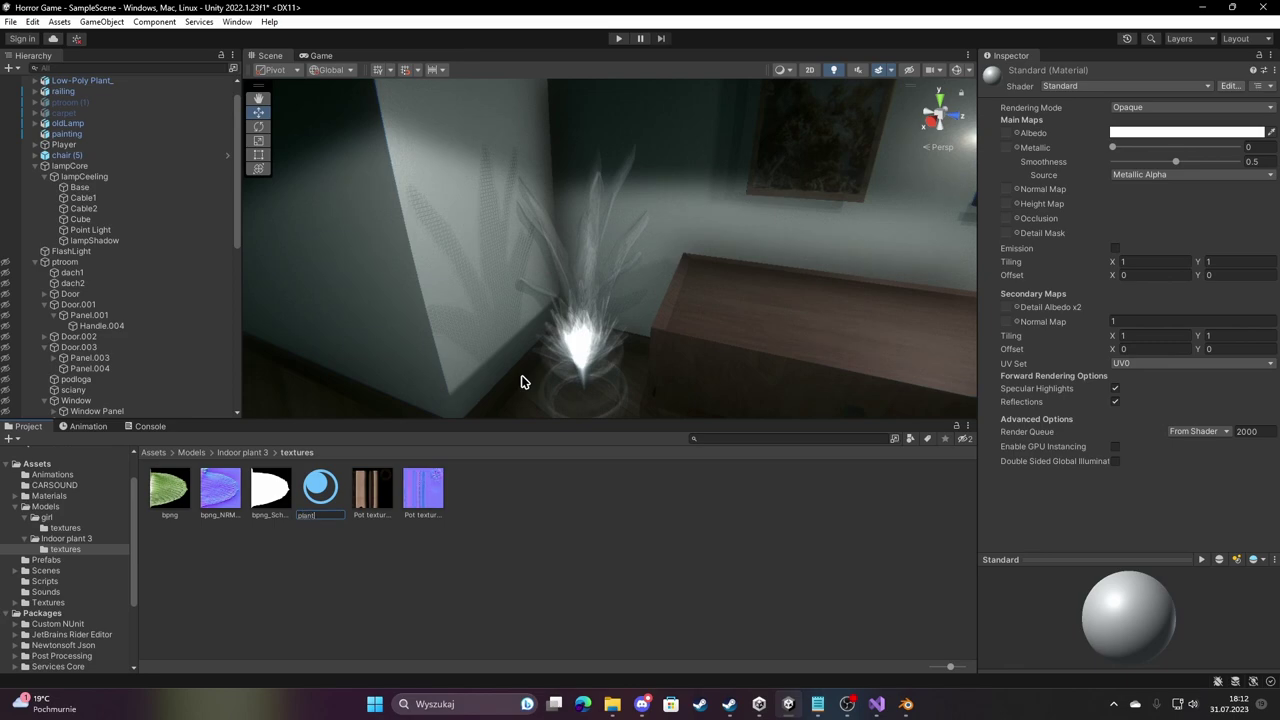
right_click(493, 492)
mouse_move(530, 136)
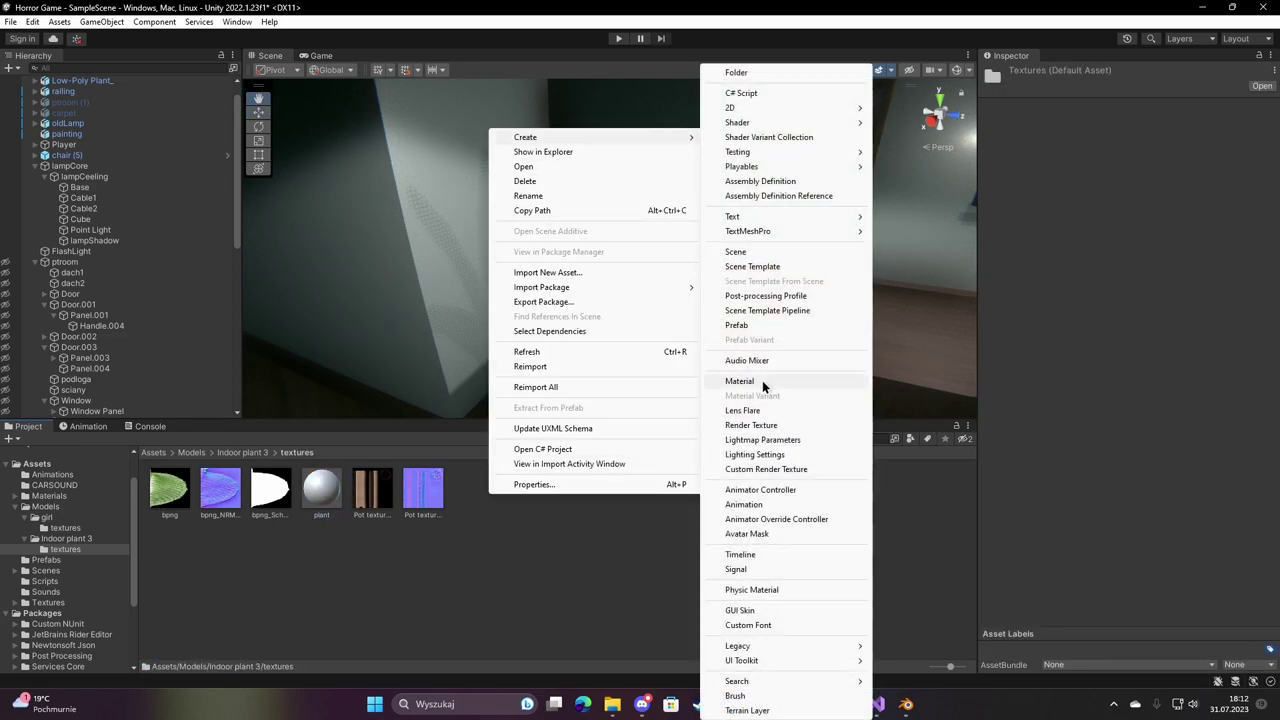
left_click(740, 381)
type("ot")
key("Return")
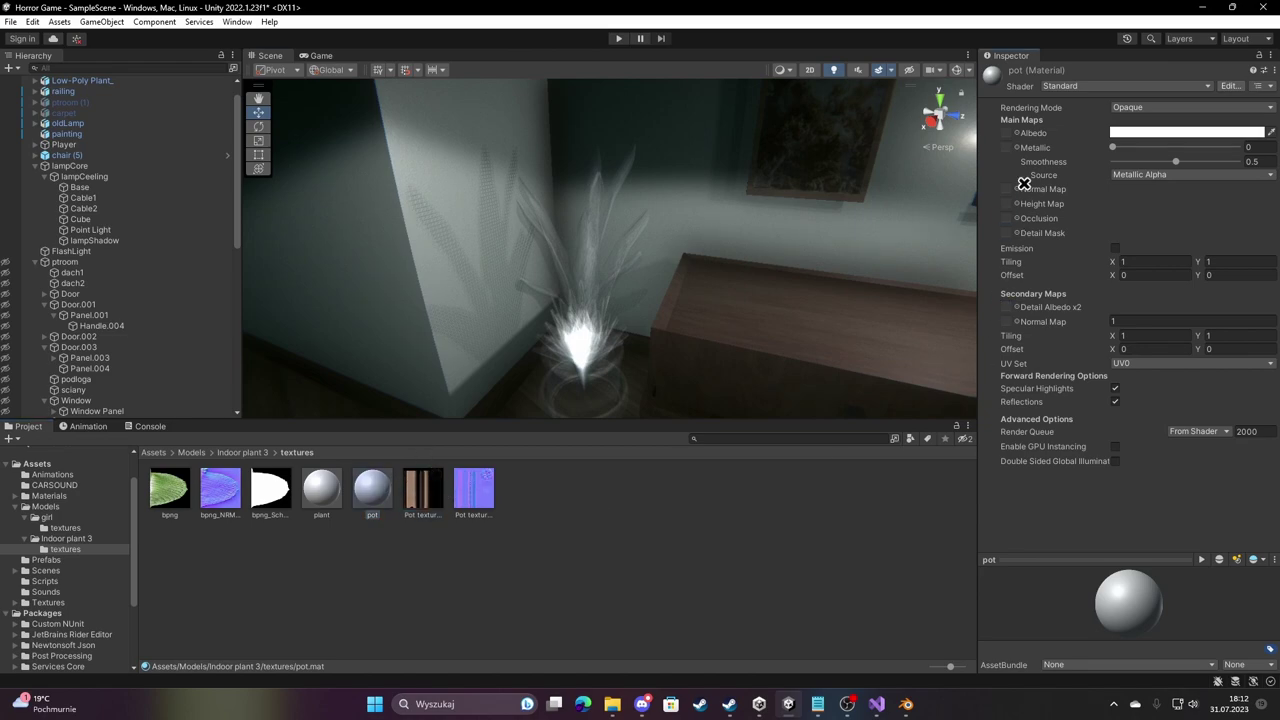
left_click_drag(1011, 140, 1009, 135)
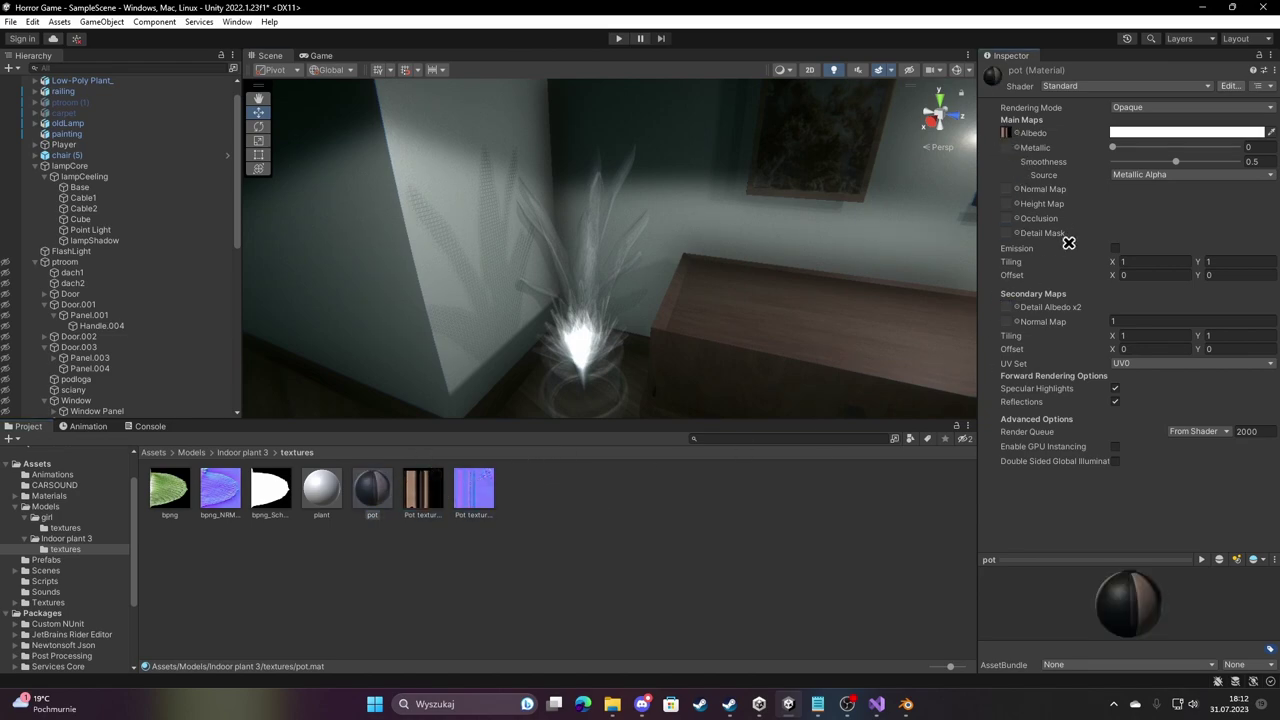
left_click_drag(1005, 197, 1005, 190)
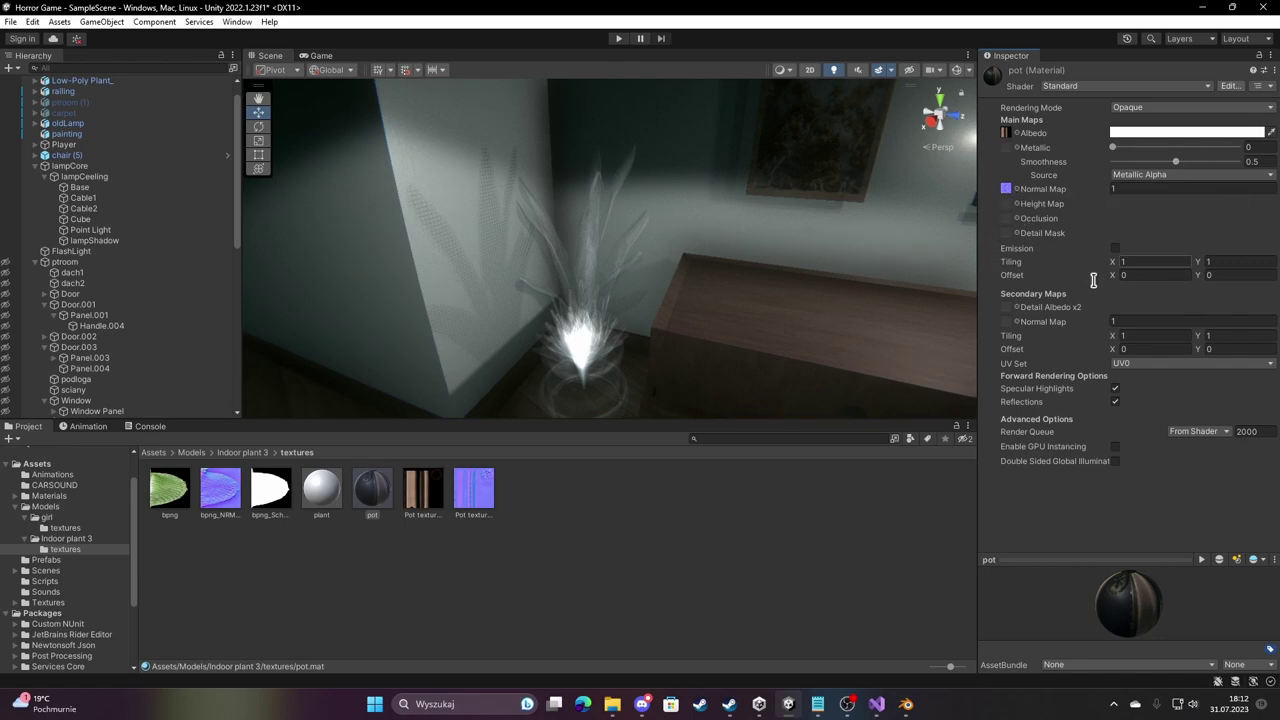
Set the plant leaf material's Smoothness to about 0.72.
left_click_drag(533, 340, 634, 327, "alt")
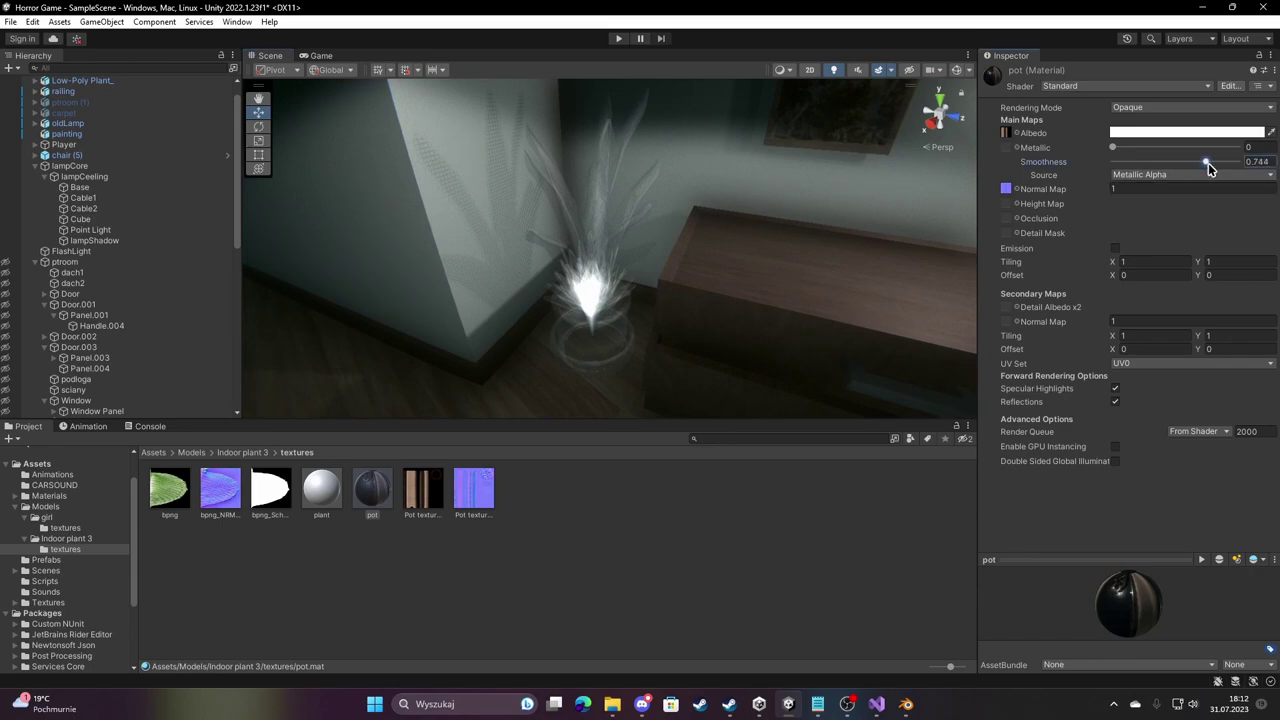
left_click(324, 505)
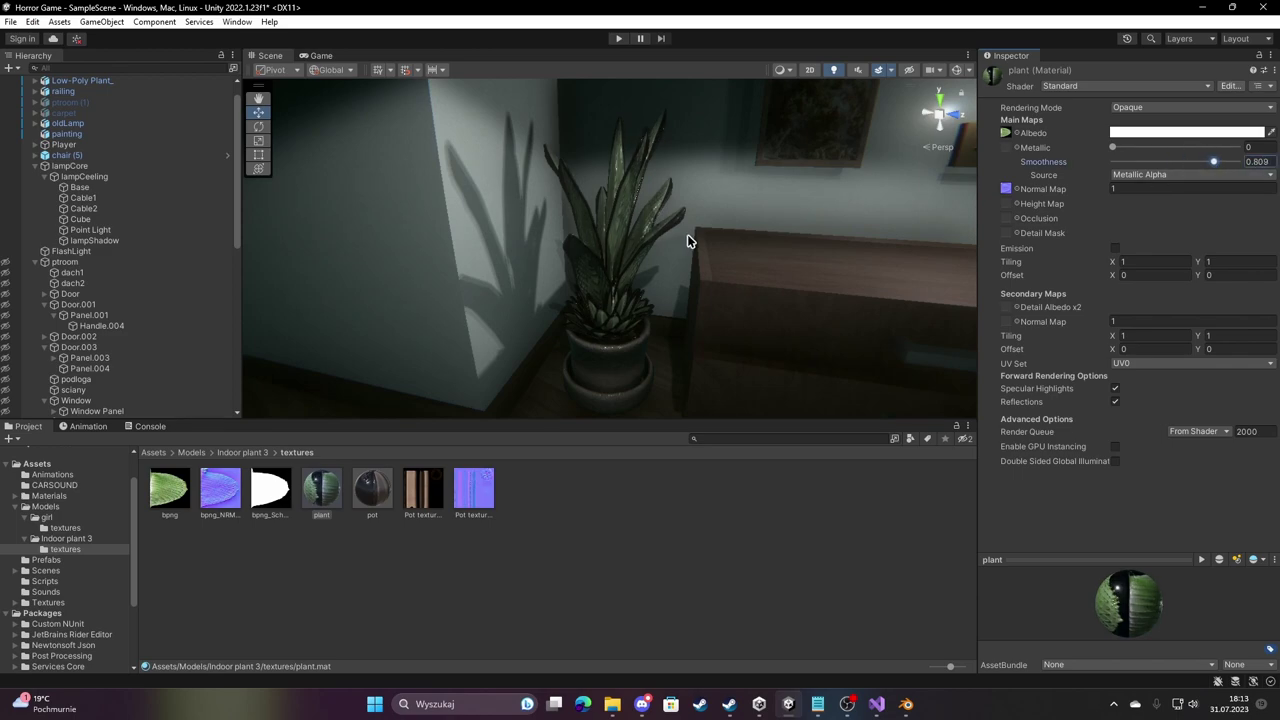
right_click_drag(687, 234, 657, 266)
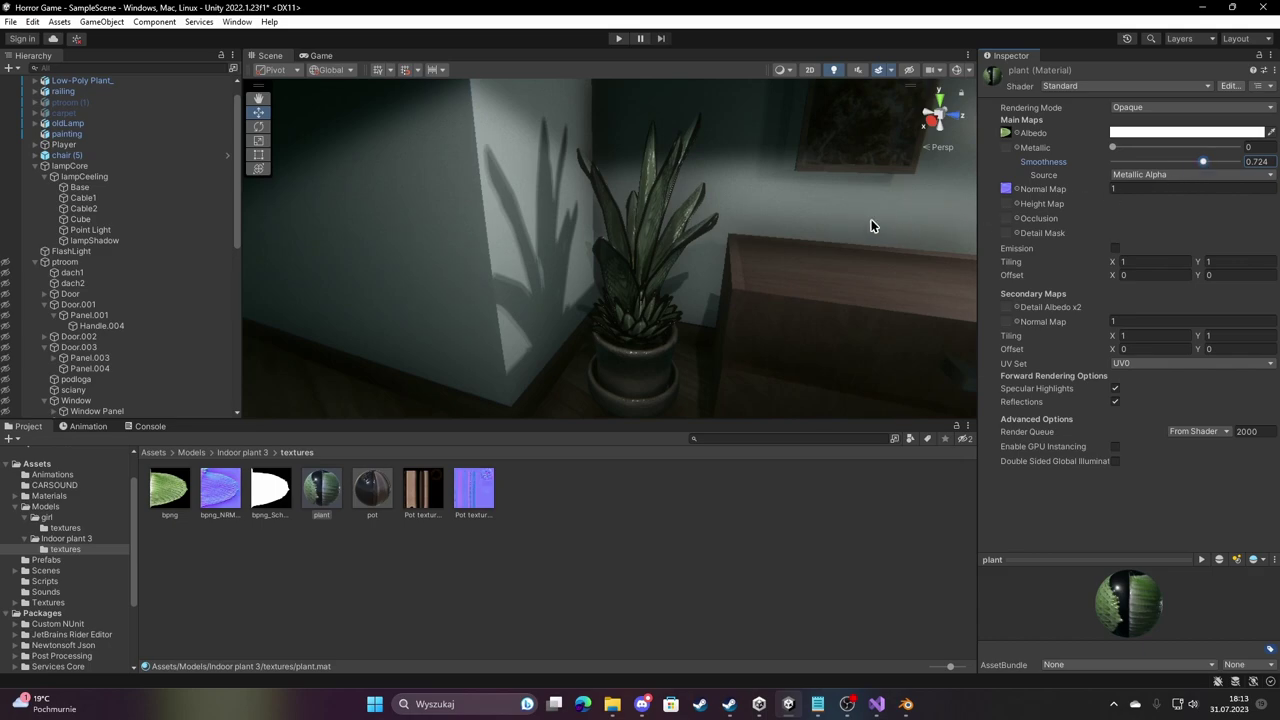
Duplicate the potted plant and set the copy on the hallway dresser.
left_click(620, 312)
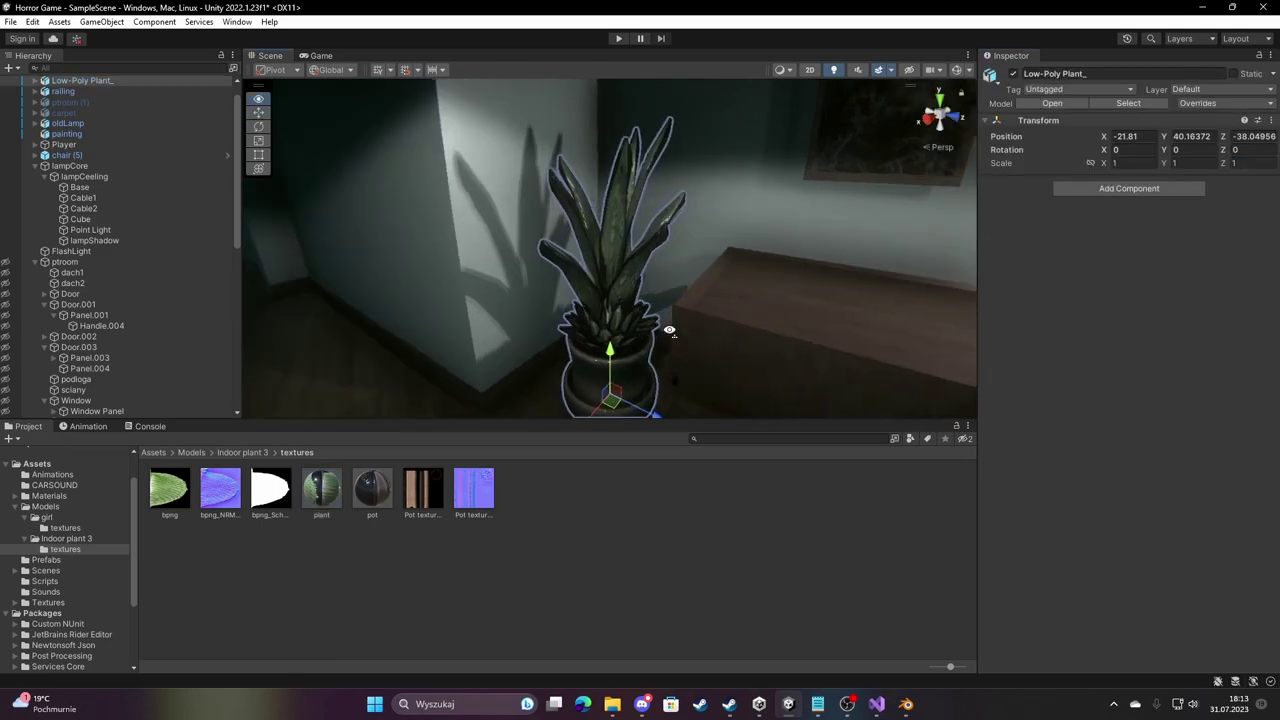
right_click_drag(663, 323, 792, 351)
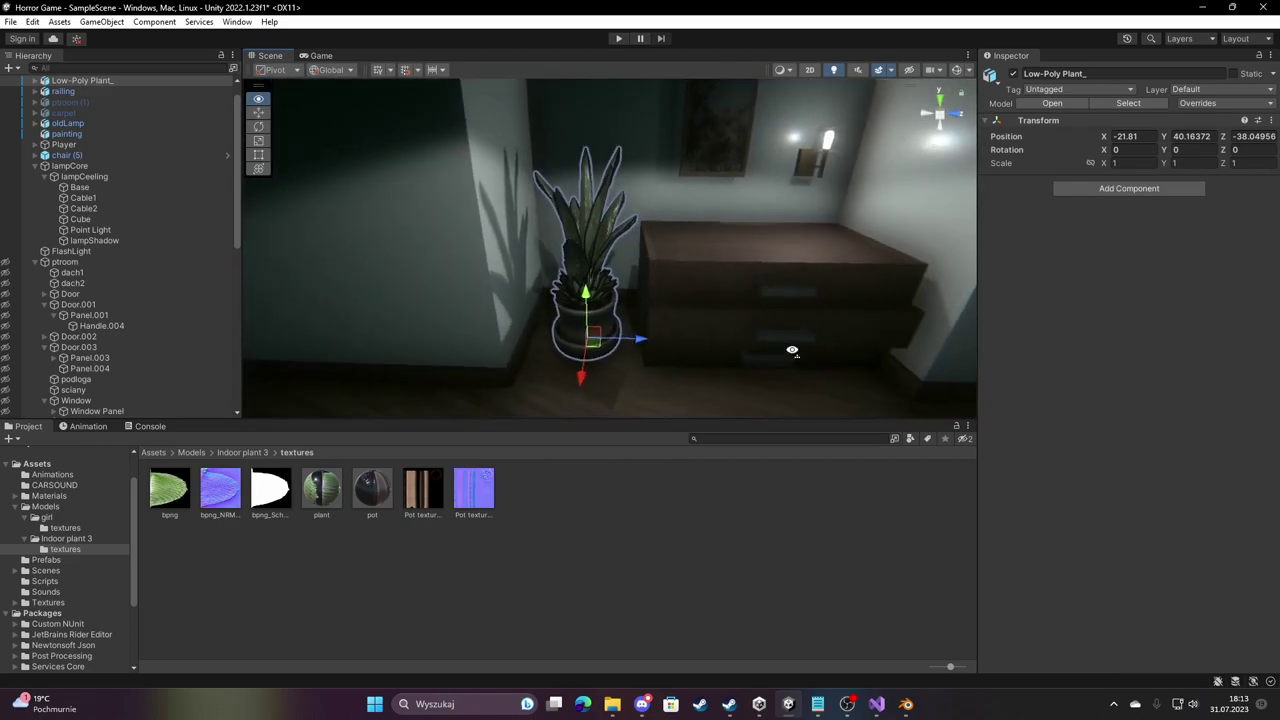
key("ctrl+d")
left_click_drag(643, 344, 886, 329)
right_click_drag(886, 329, 615, 298)
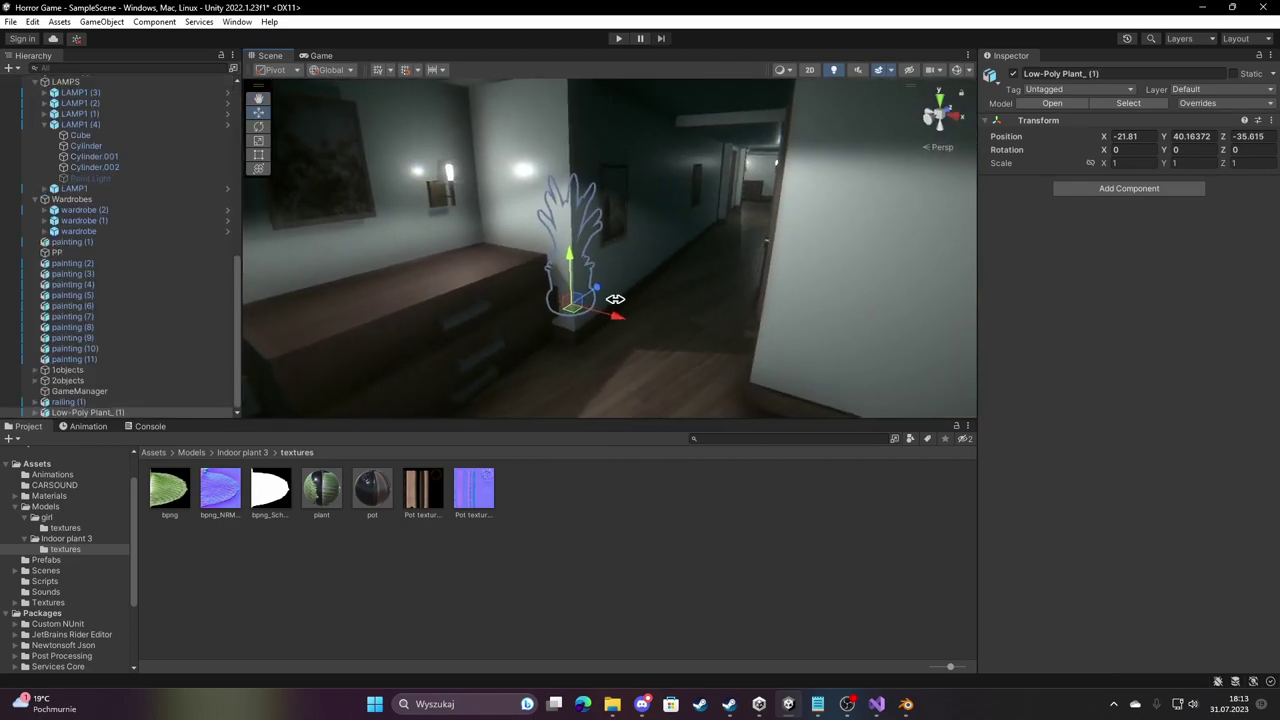
key("f")
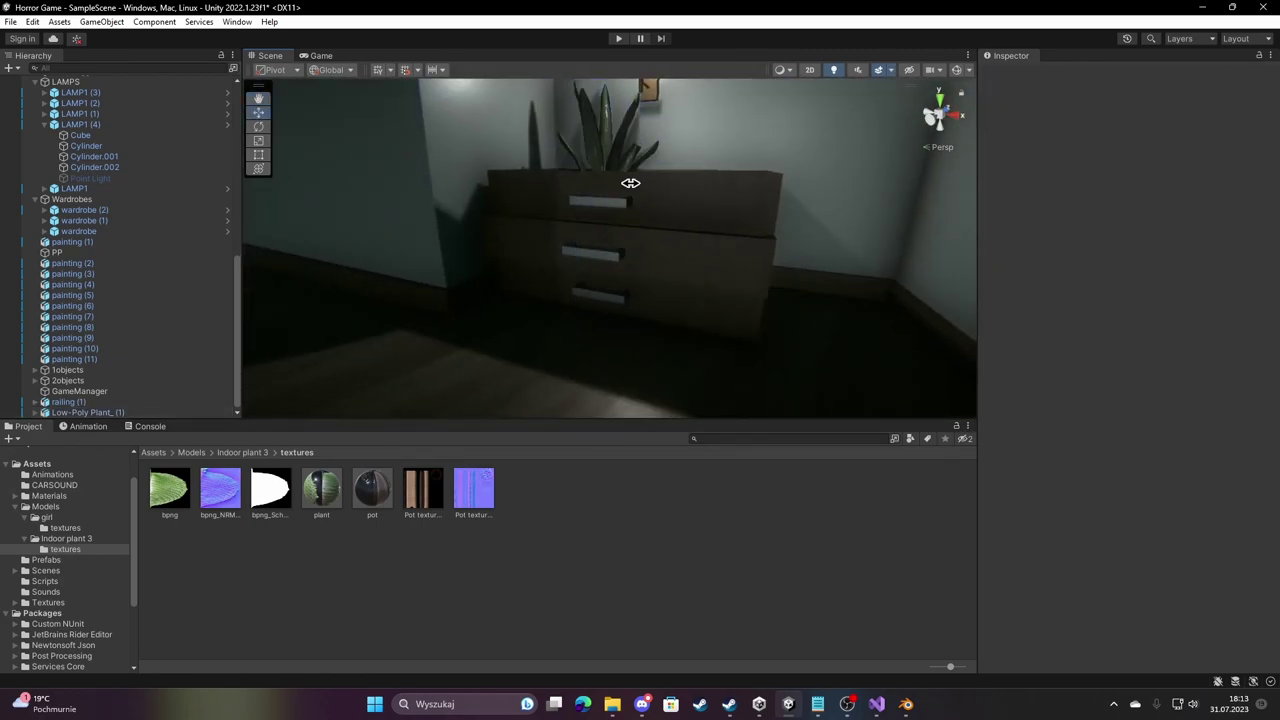
mouse_move(630, 183)
right_mouse_down()
mouse_move(729, 251)
mouse_move(608, 286)
right_mouse_up()
left_click_drag(608, 286, 651, 286)
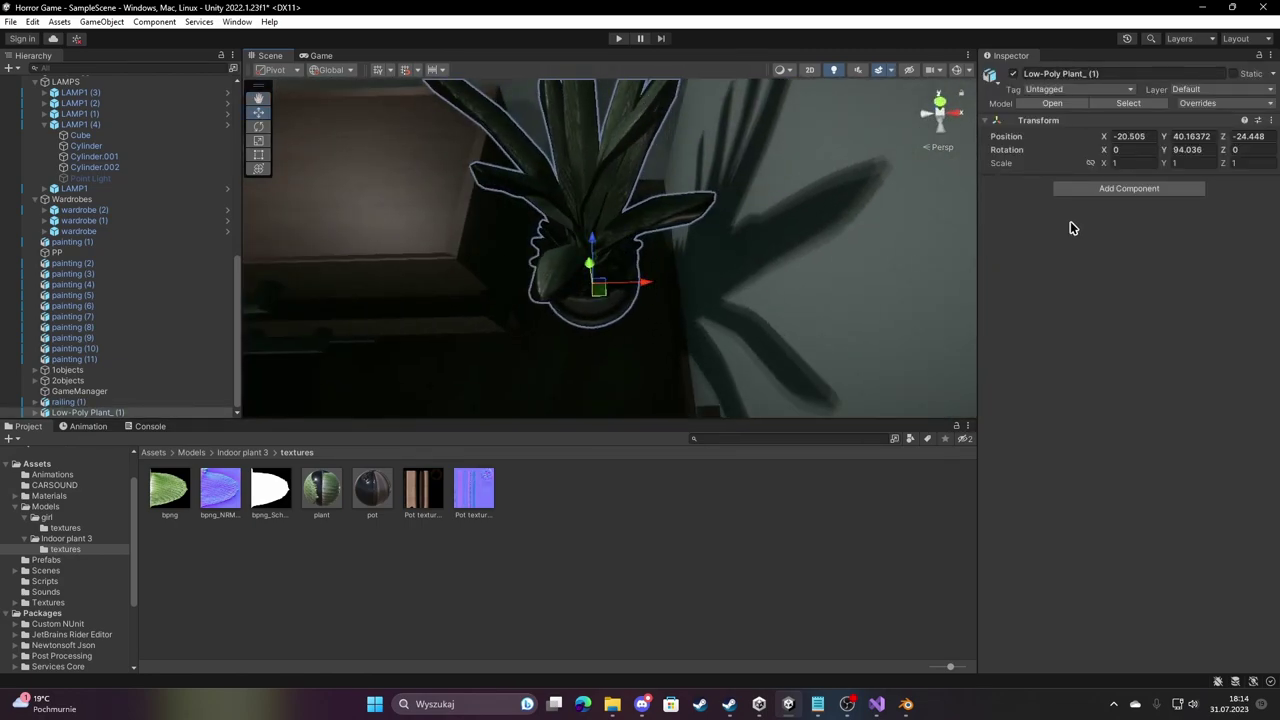
Add a Box Collider to the plant and fit its bounds around the pot.
left_click(1088, 192)
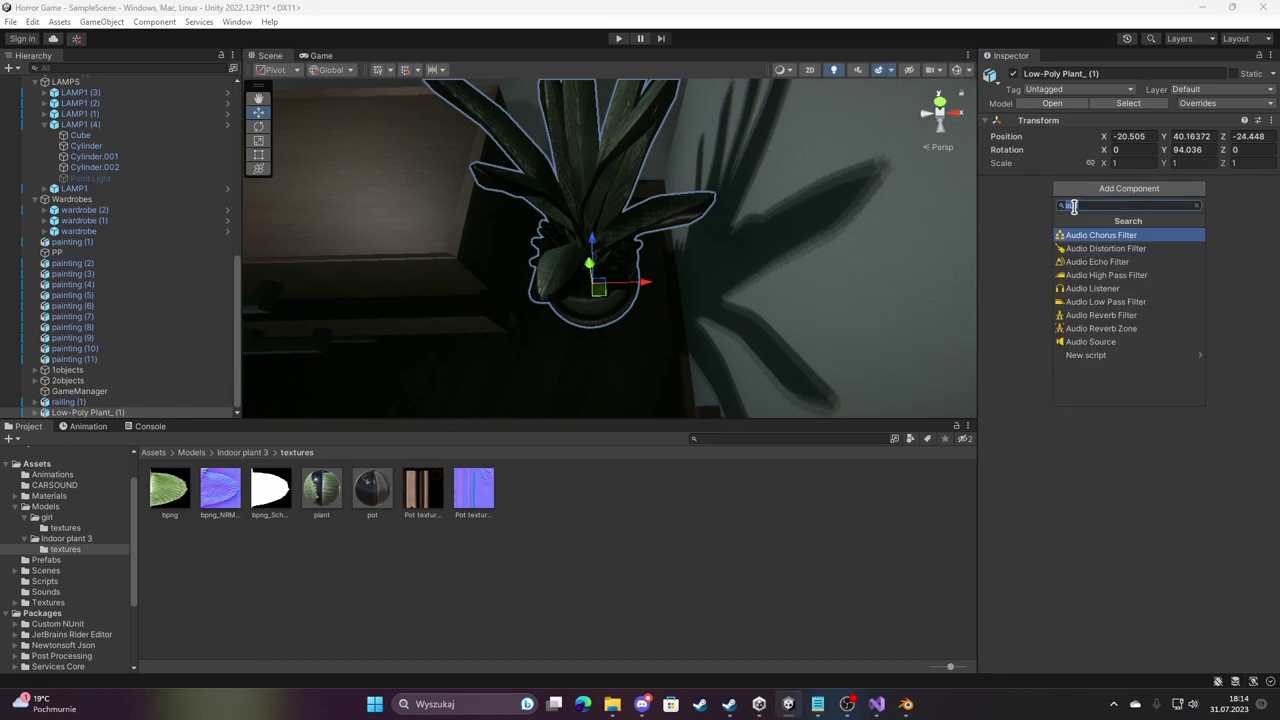
type("boxc")
left_click(1077, 234)
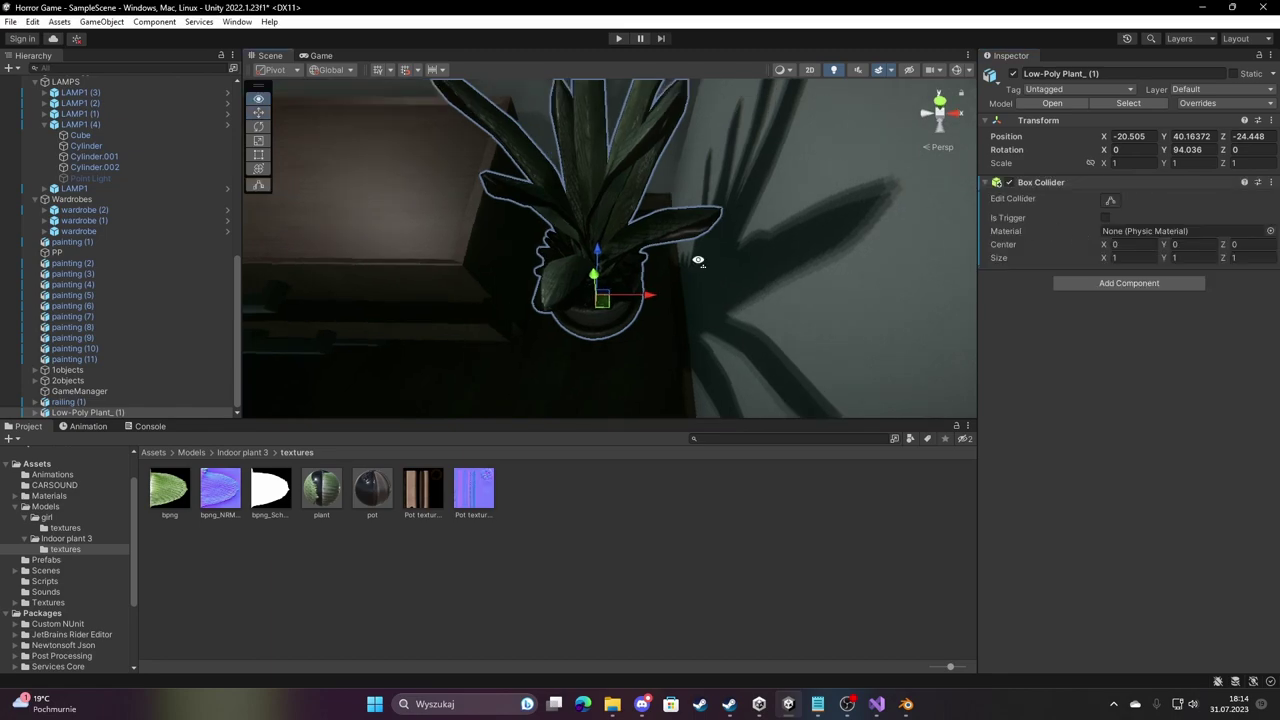
right_click_drag(694, 251, 700, 177)
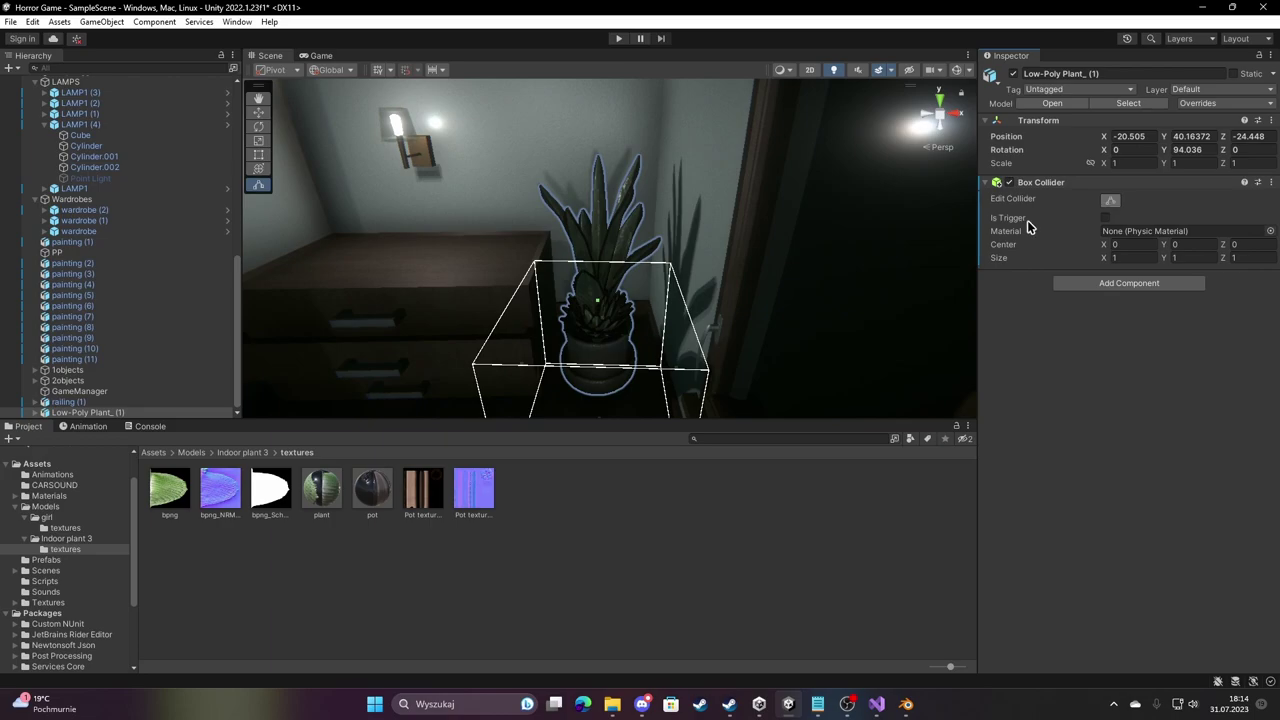
mouse_move(690, 330)
right_mouse_down()
mouse_move(680, 384)
mouse_move(686, 248)
mouse_move(768, 265)
mouse_move(721, 245)
mouse_move(918, 384)
right_mouse_up()
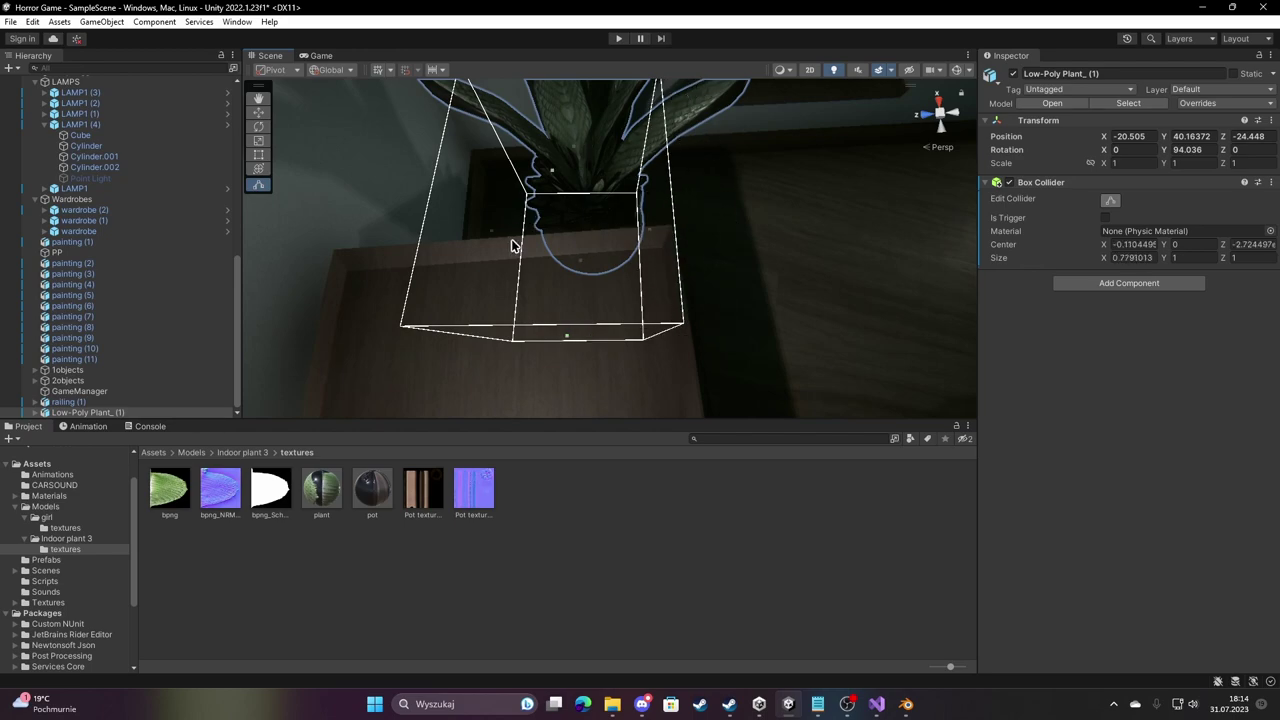
right_click_drag(531, 234, 395, 220)
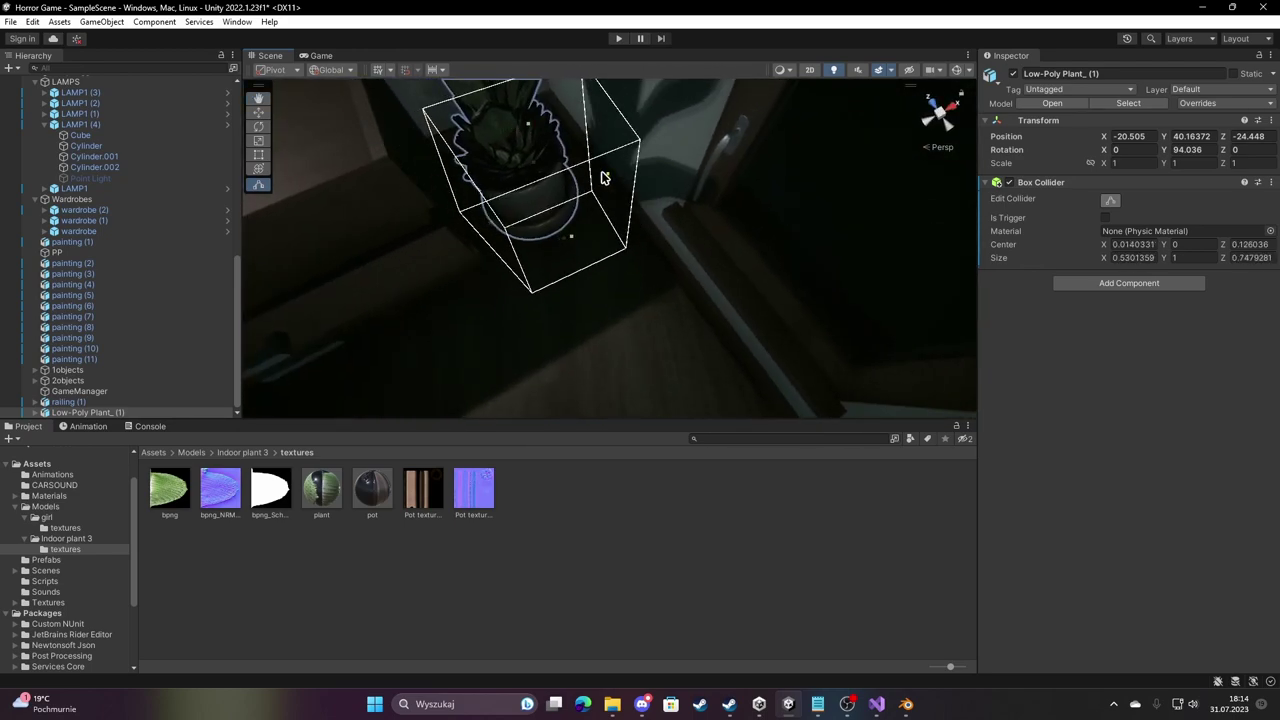
mouse_move(650, 216)
right_mouse_down()
mouse_move(928, 277)
mouse_move(1158, 160)
mouse_move(743, 303)
right_mouse_up()
Move the plant copy along X toward the hallway, then start Play mode in the Game view.
left_click(743, 303)
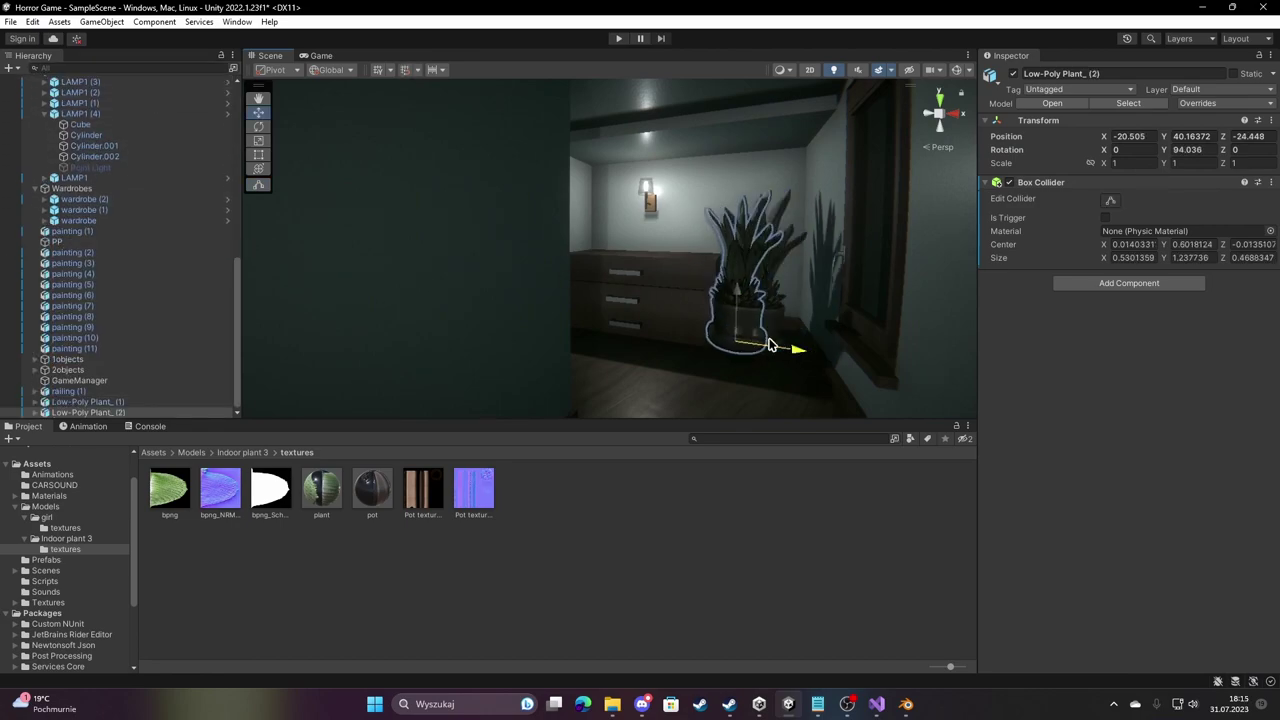
left_click_drag(770, 345, 510, 298)
key("f")
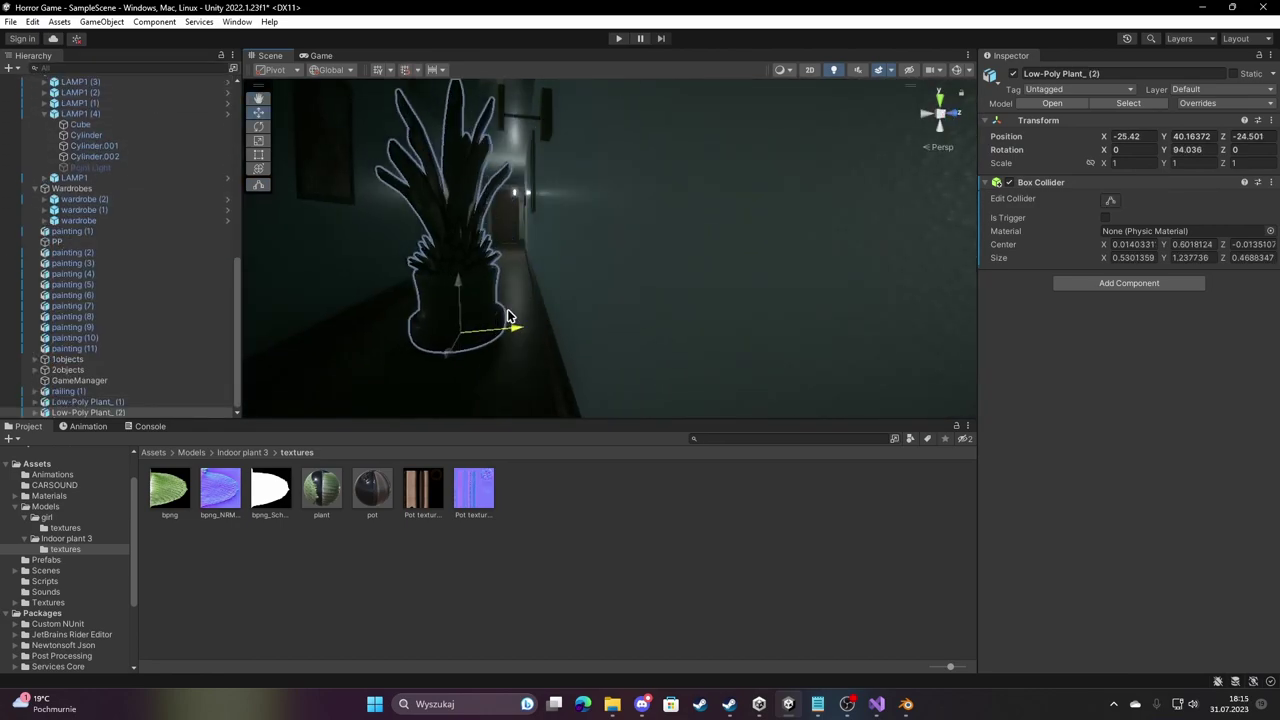
key("ctrl+z")
key("f")
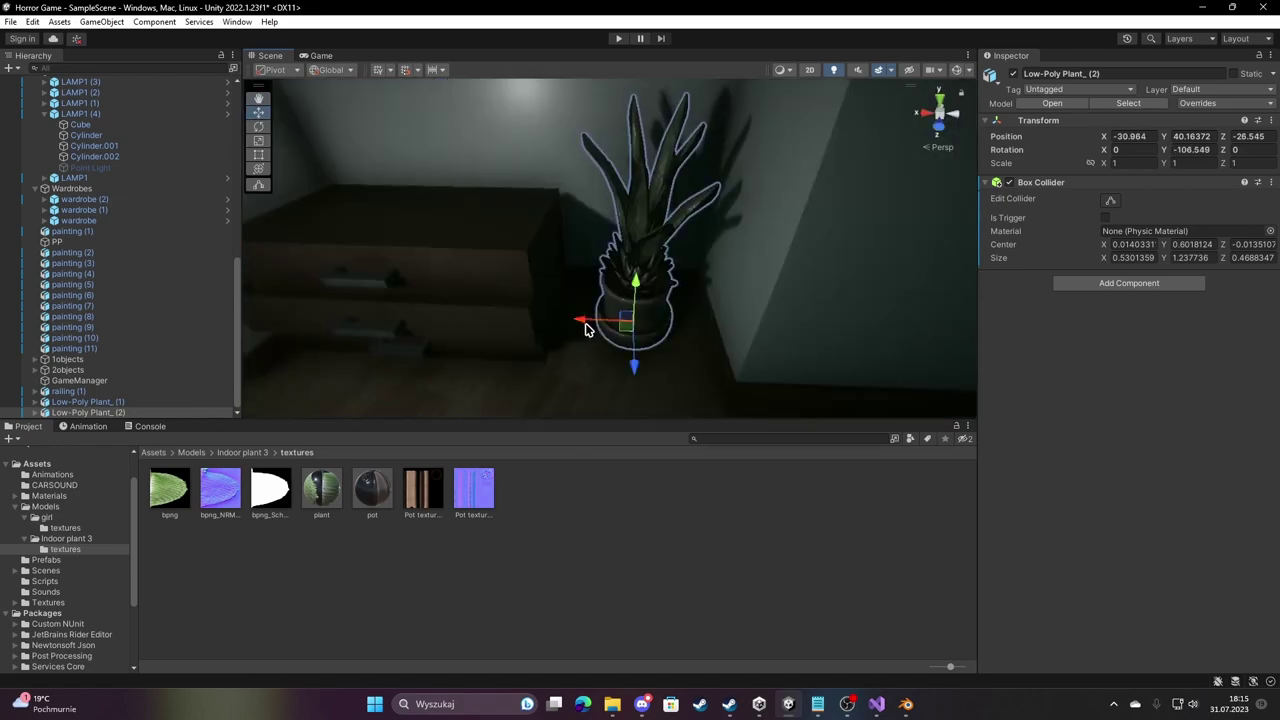
left_click(310, 55)
left_click(617, 39)
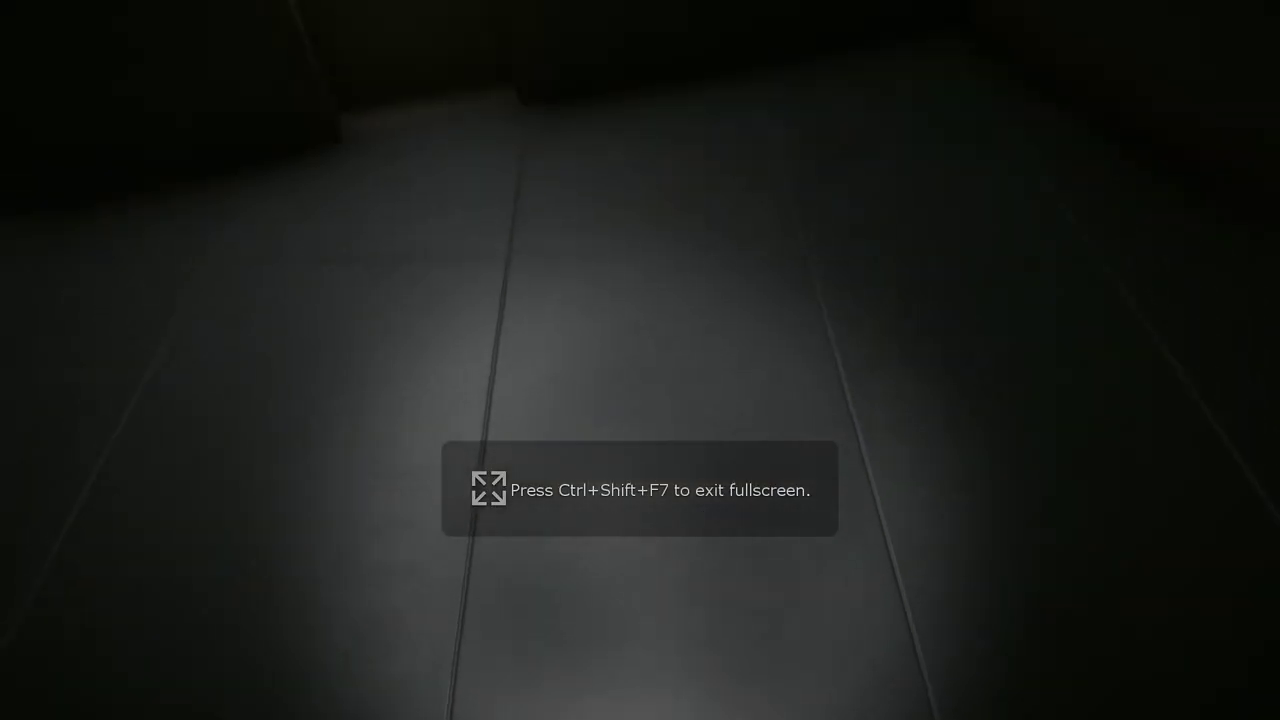
Walk through the door, past the dresser and corner plant, down the hallway to the stairwell lamp.
key("w")
key("e")
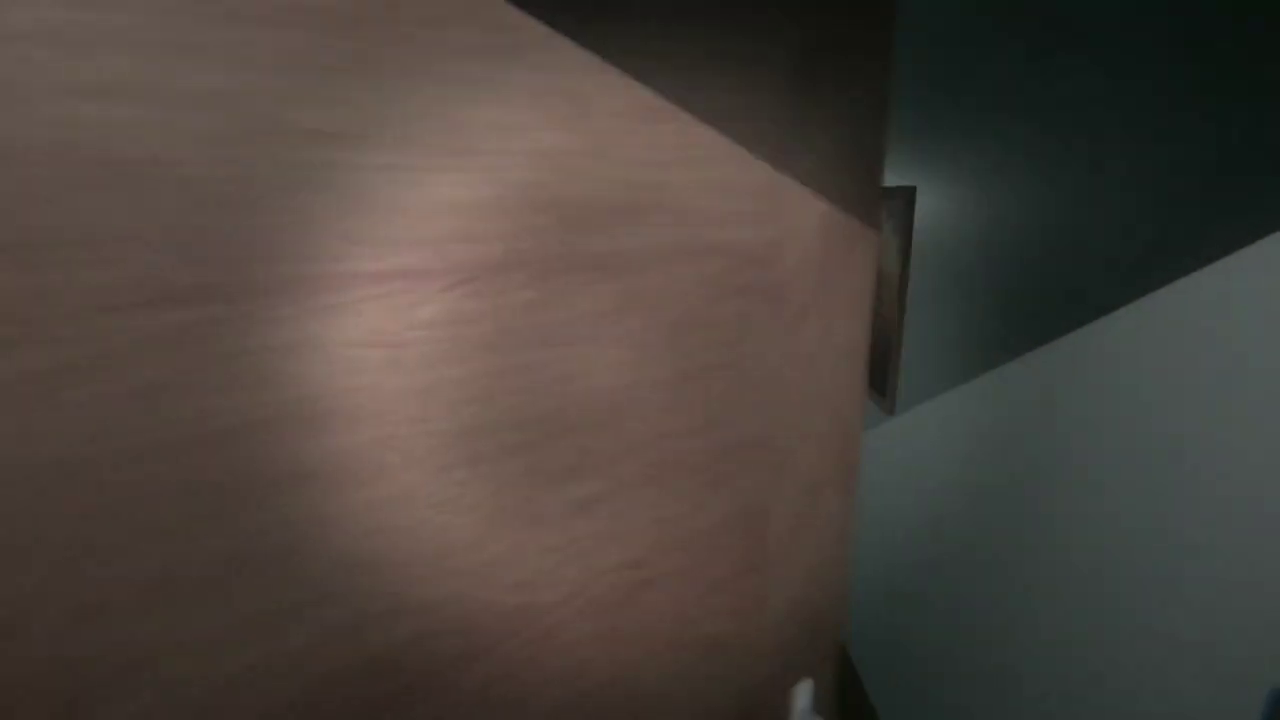
key("w")
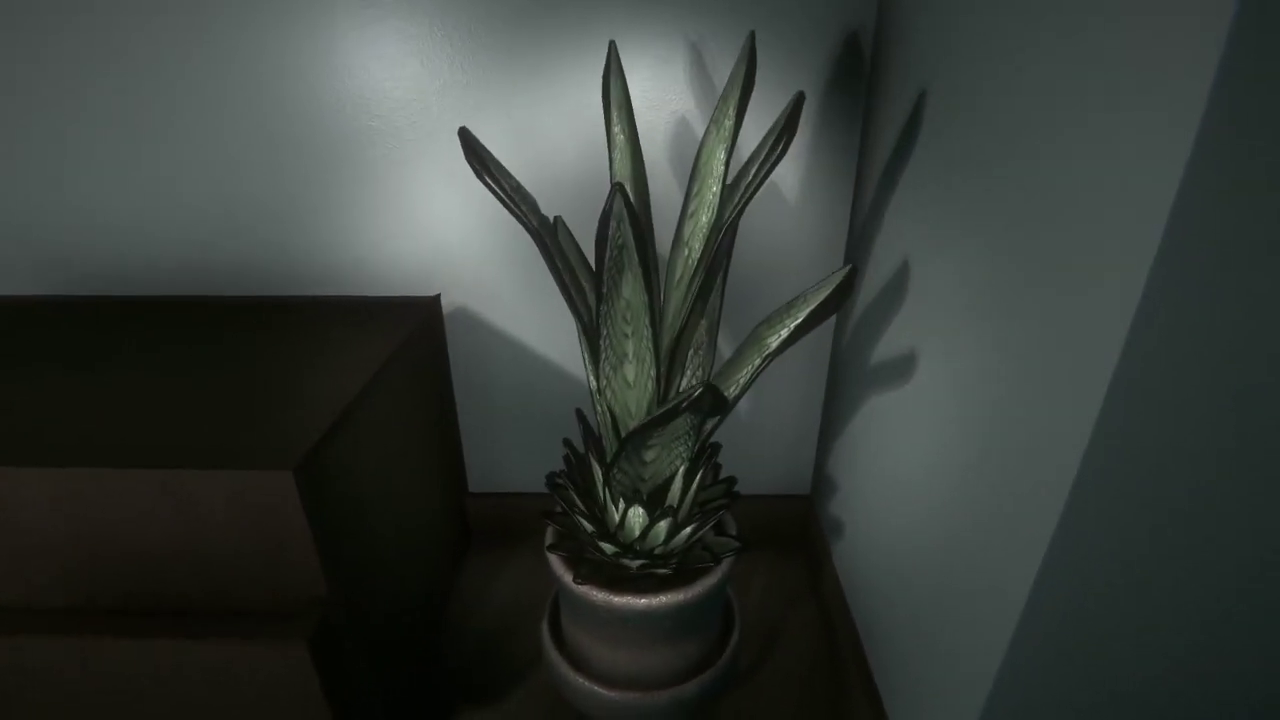
key("w")
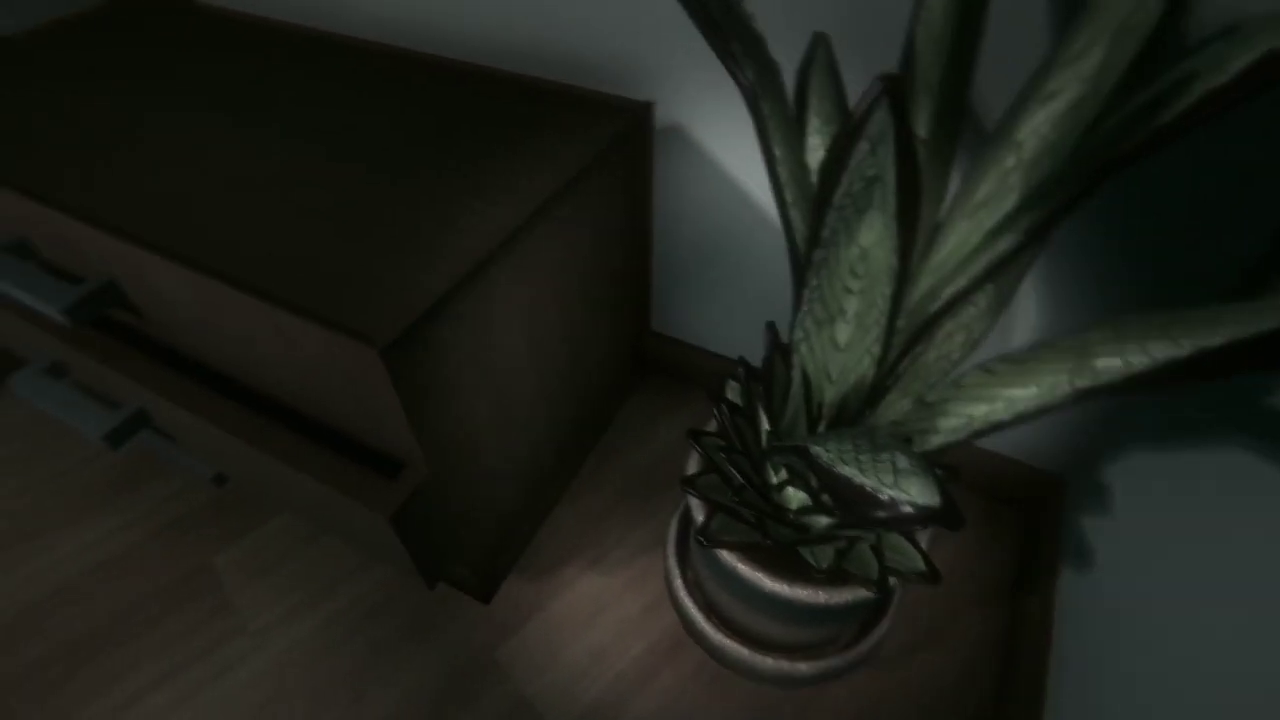
key("w")
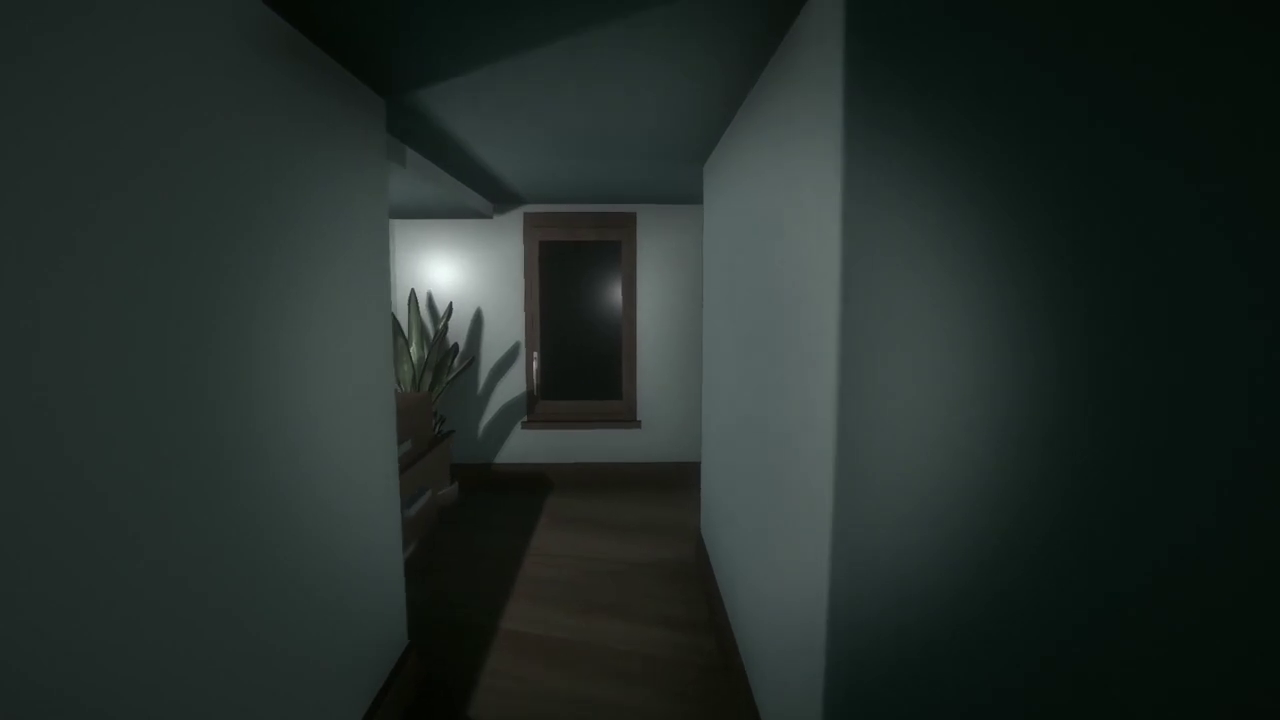
key("w")
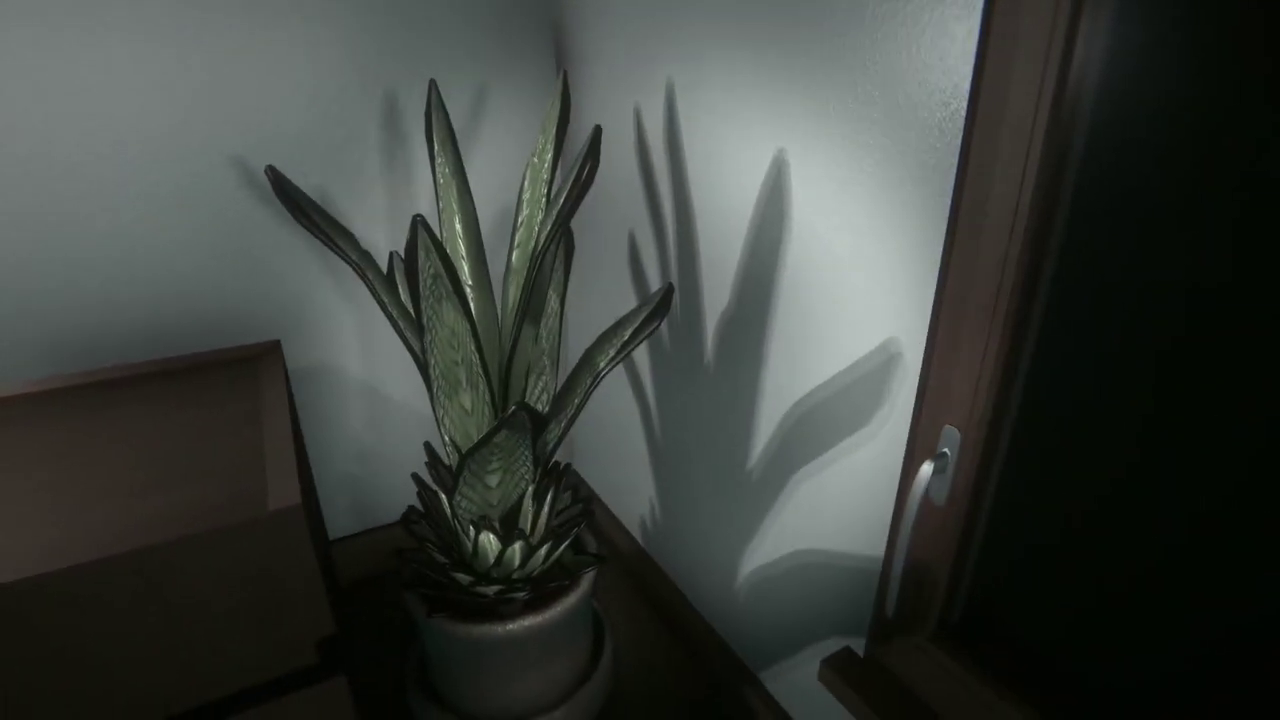
key("w")
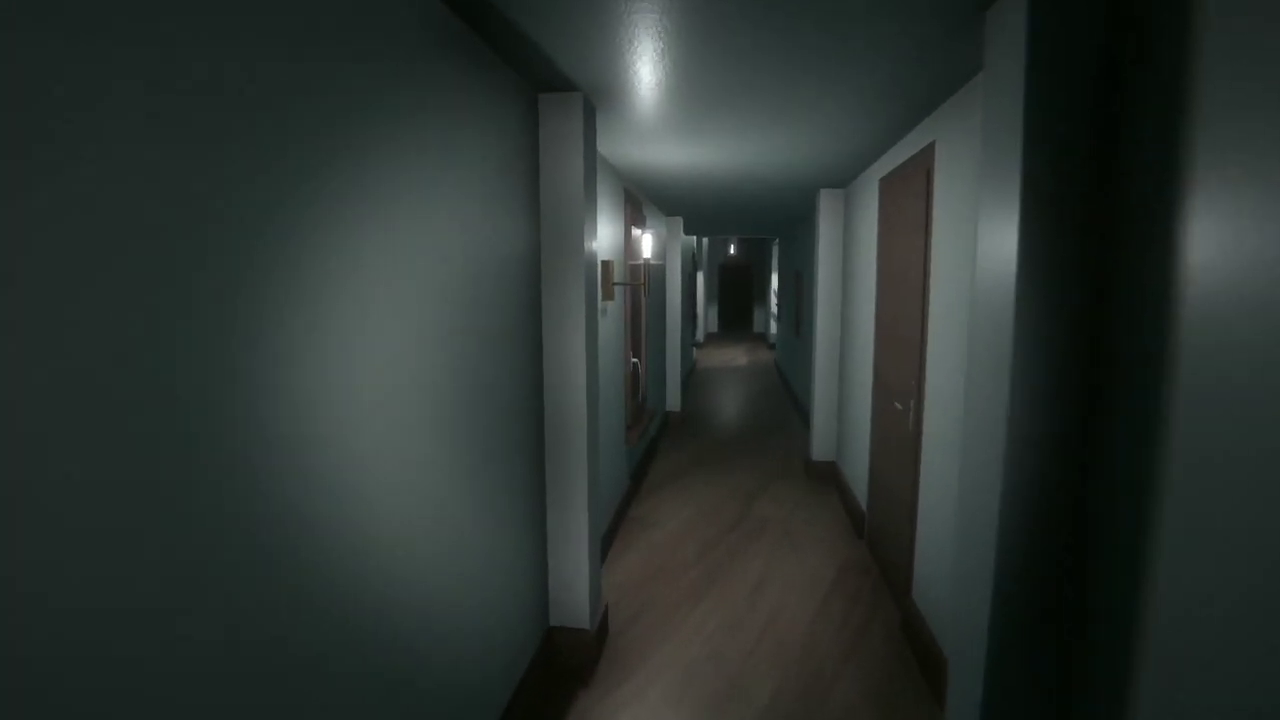
key("w")
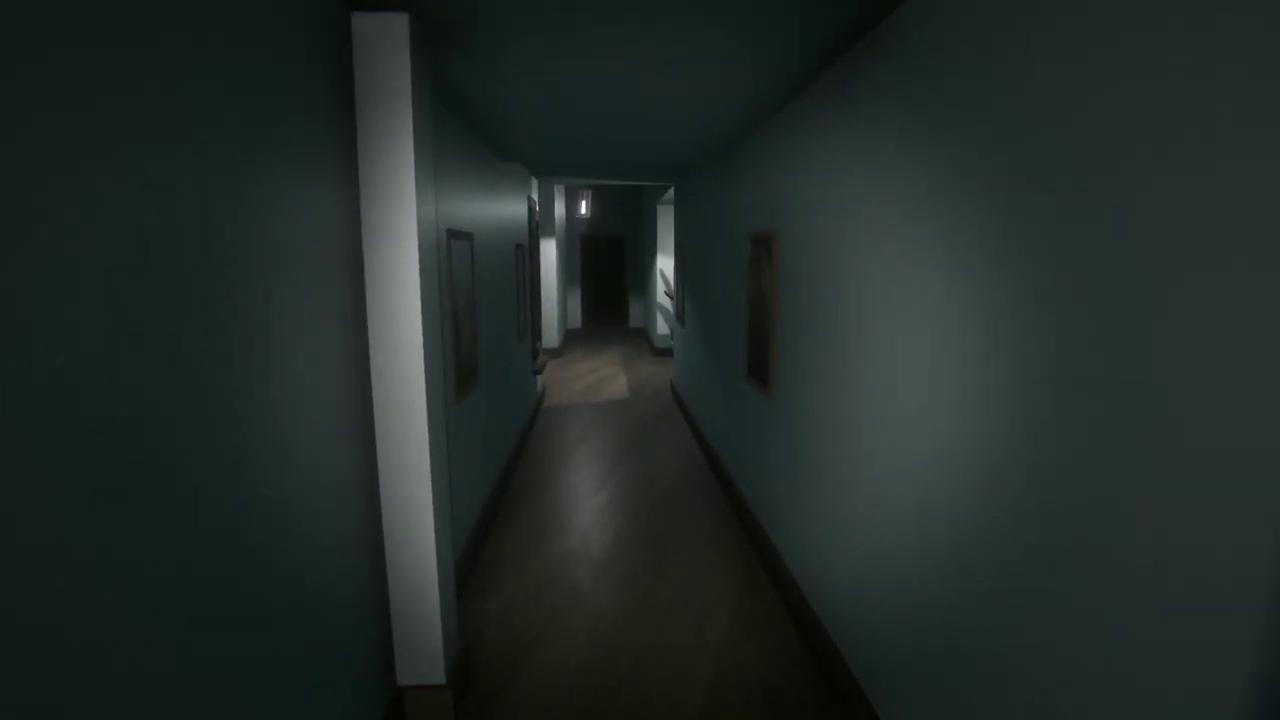
key("w")
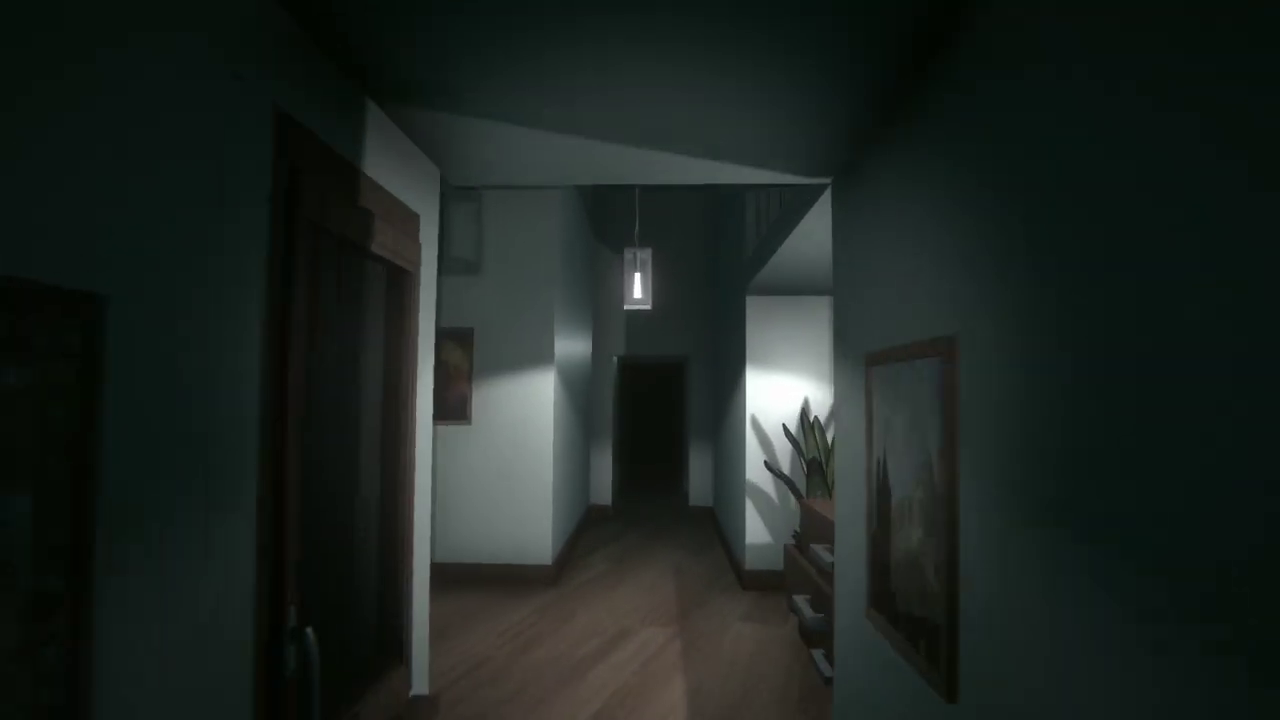
key("w")
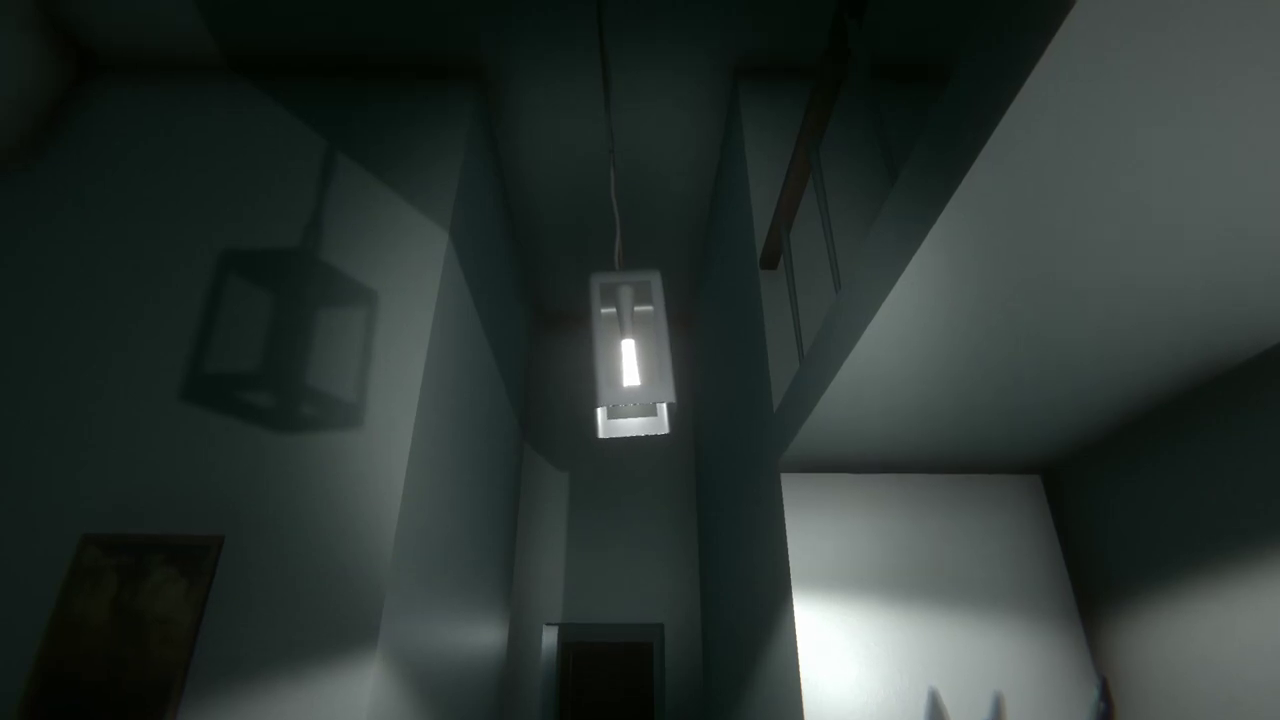
key("w")
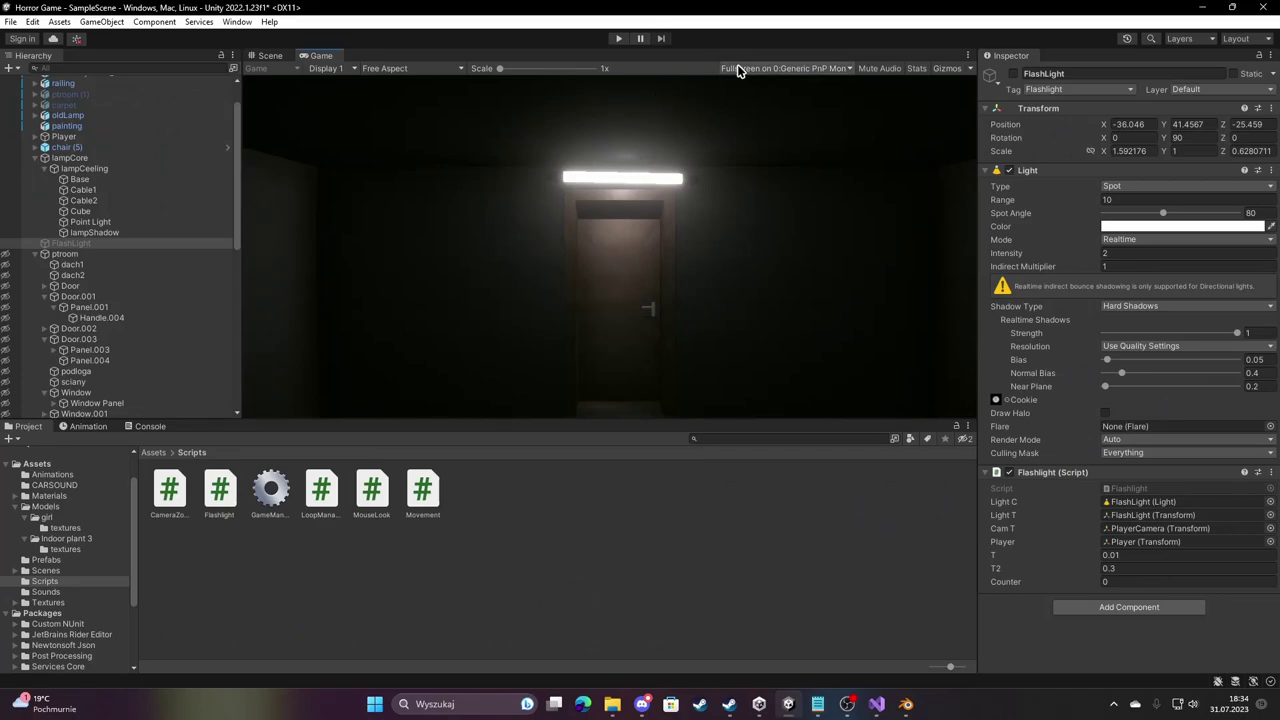
Run another play test maximized in the editor, then fly the scene view into the corridor.
left_click(737, 69)
left_click(754, 126)
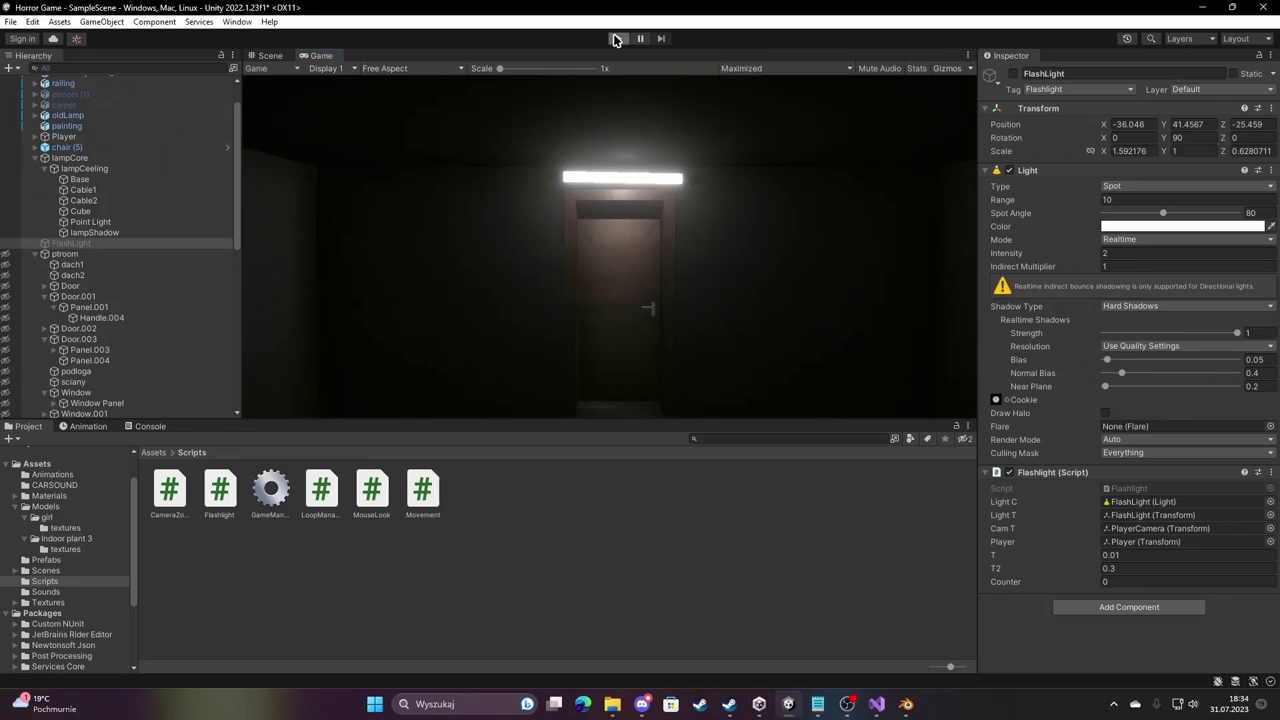
left_click(616, 39)
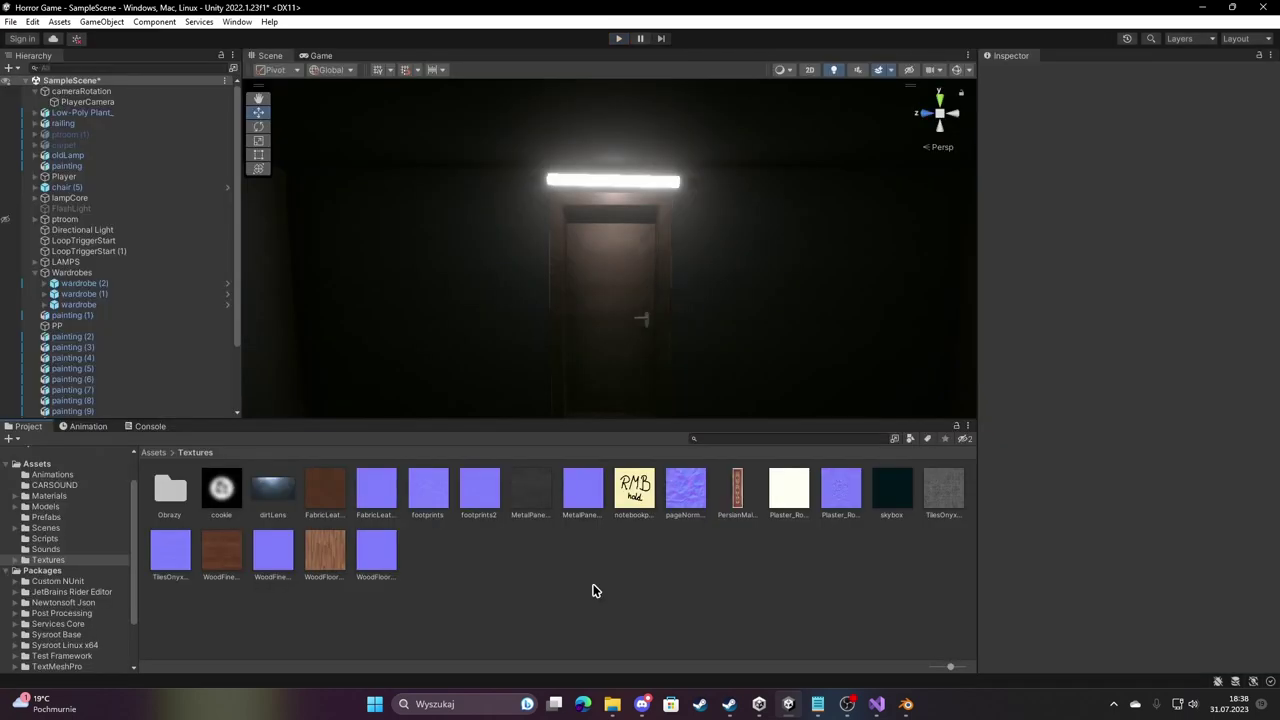
left_click(37, 464)
mouse_move(574, 268)
right_mouse_down()
mouse_move(590, 220)
mouse_move(924, 226)
right_mouse_up()
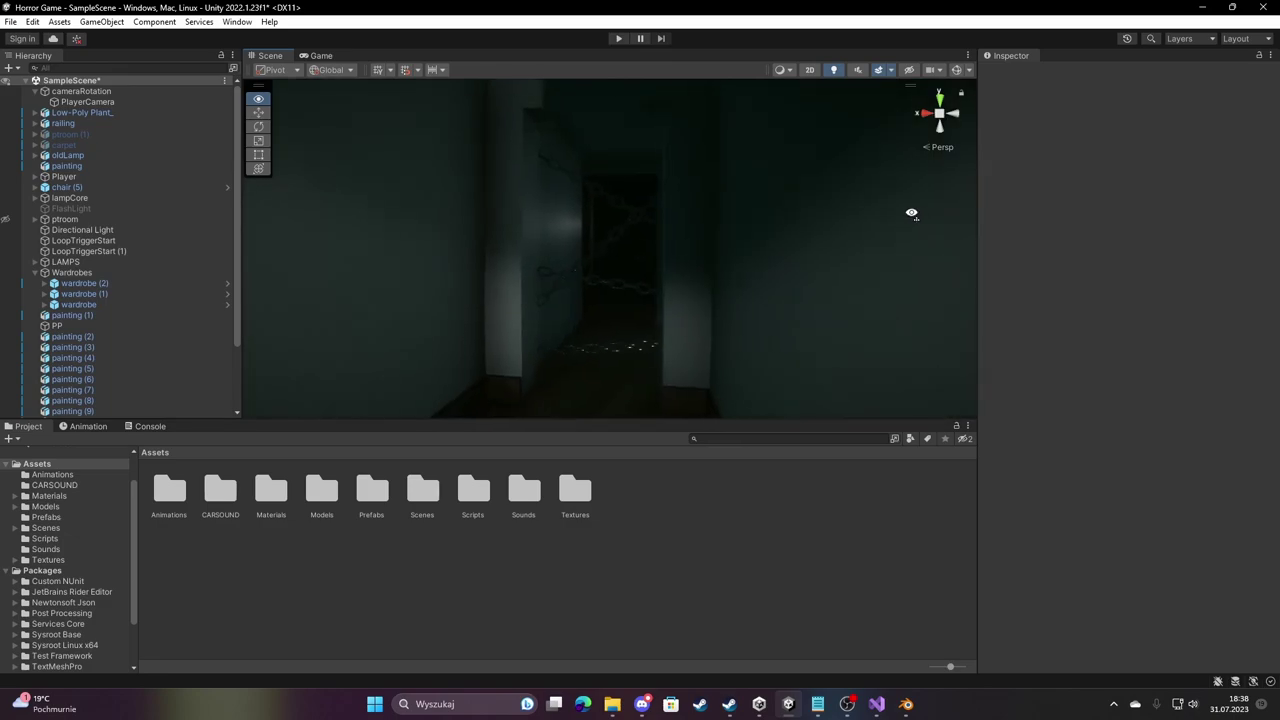
Fly down the corridor and inspect the chained door's Panel.002, chain (2) and its torus links.
right_click_drag(924, 226, 718, 244)
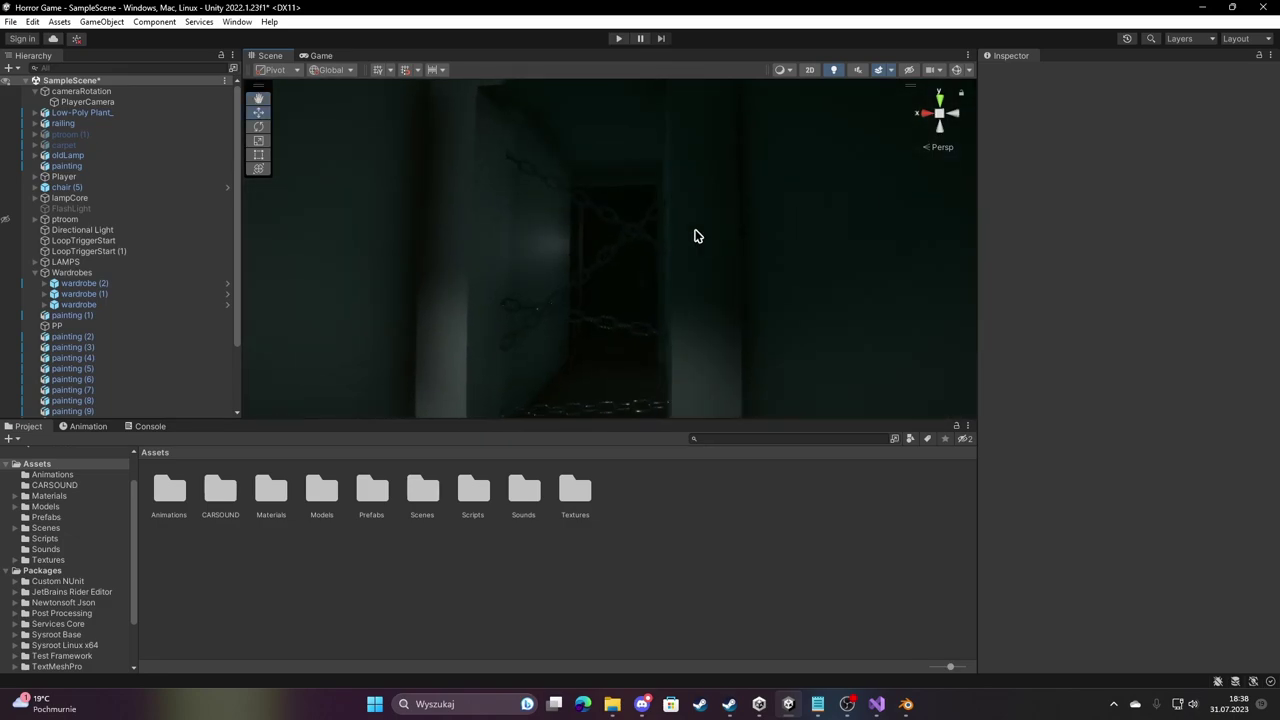
left_click(629, 243)
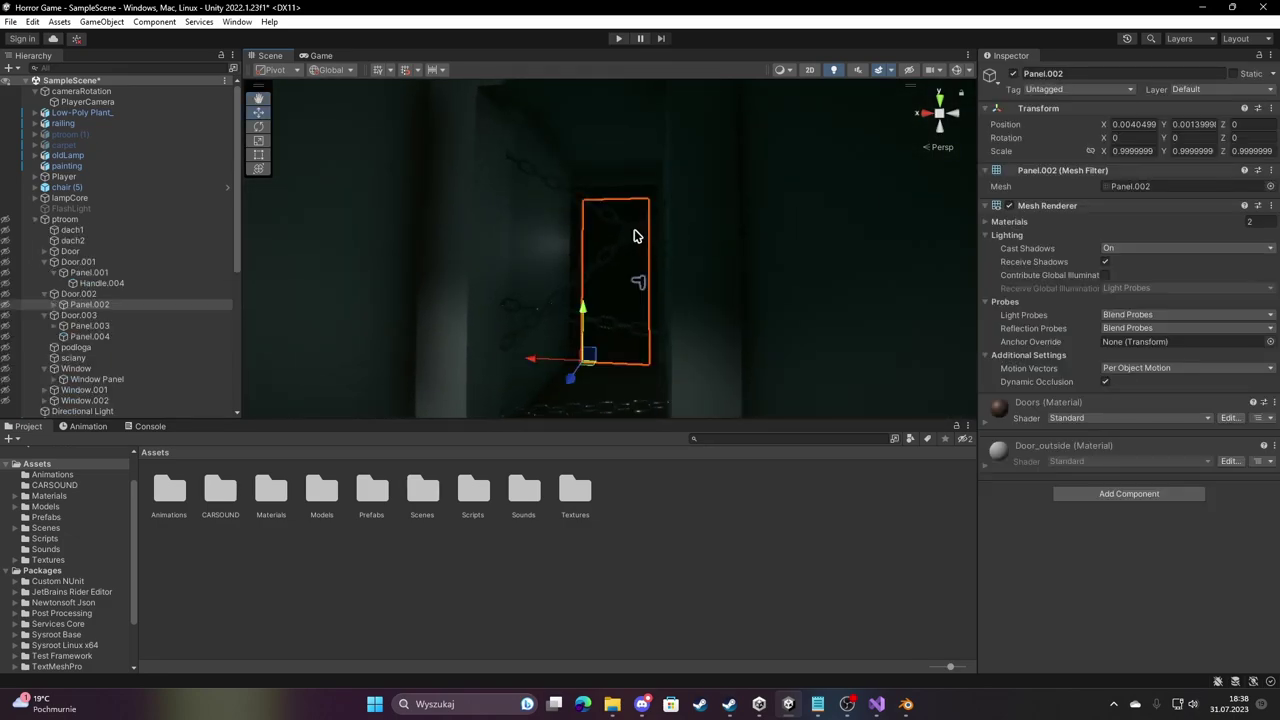
left_click(634, 237)
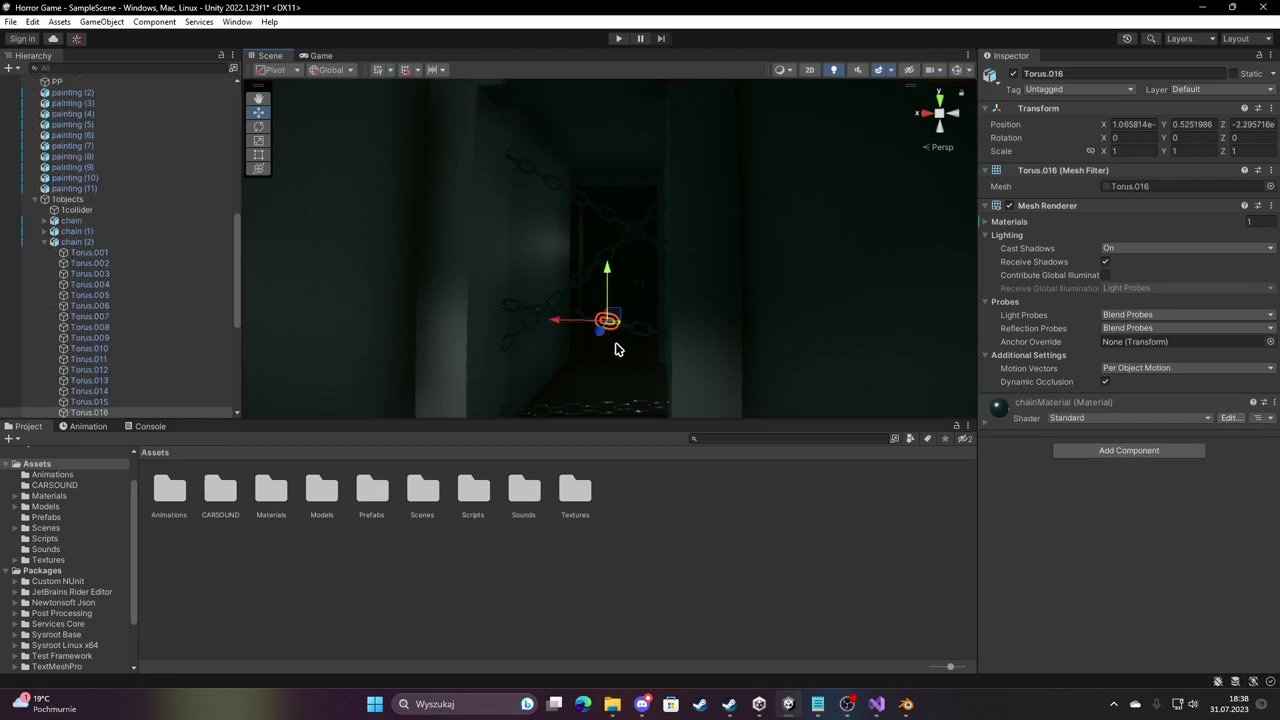
left_click(88, 241)
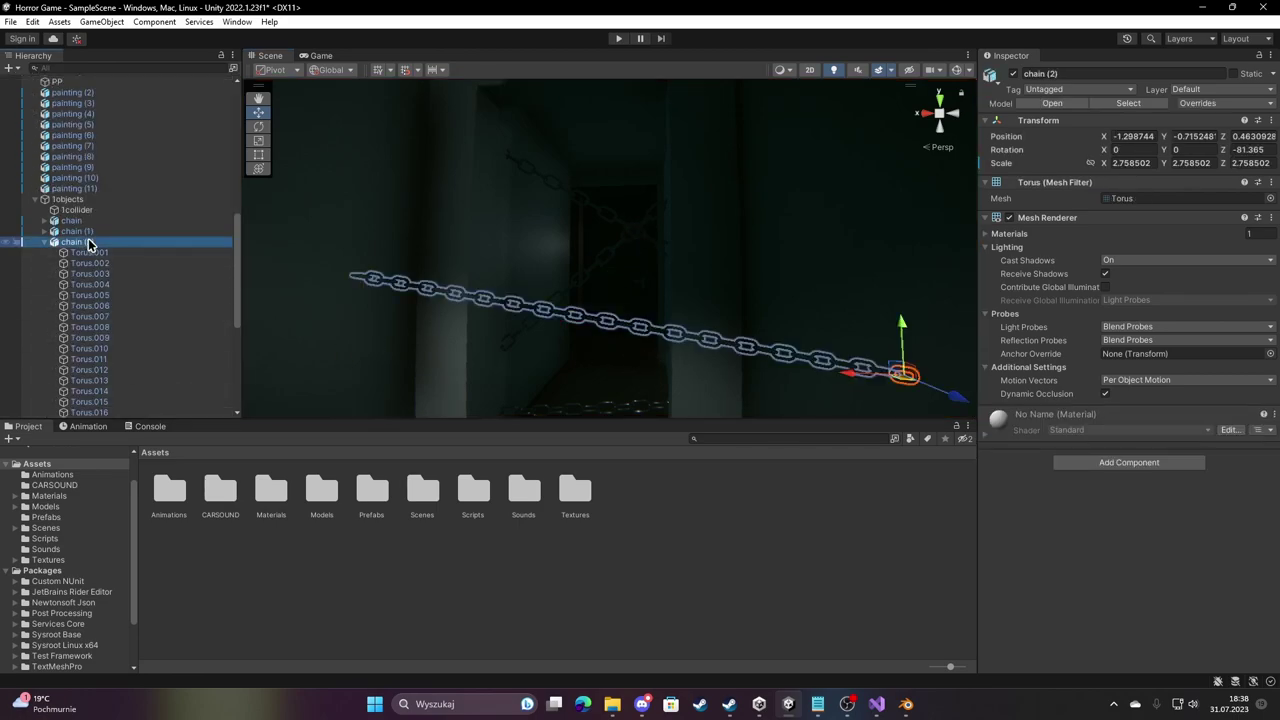
left_click(80, 251)
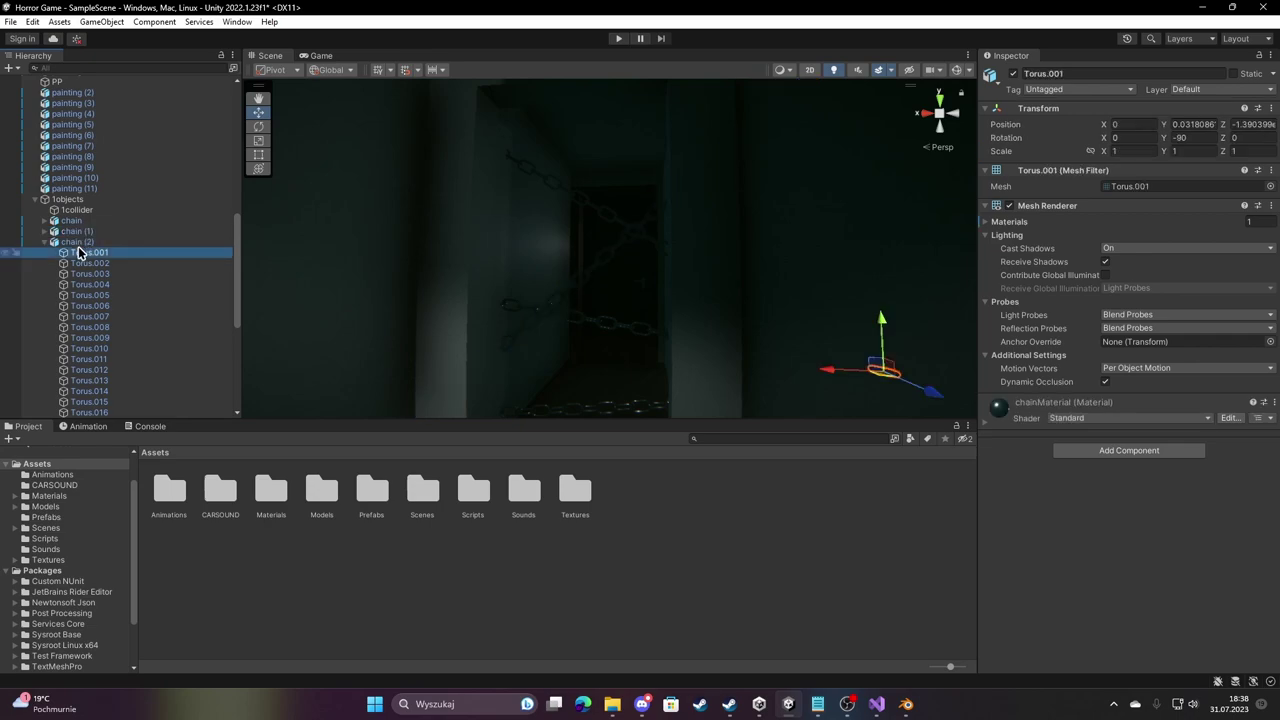
scroll(121, 308, "down", 5)
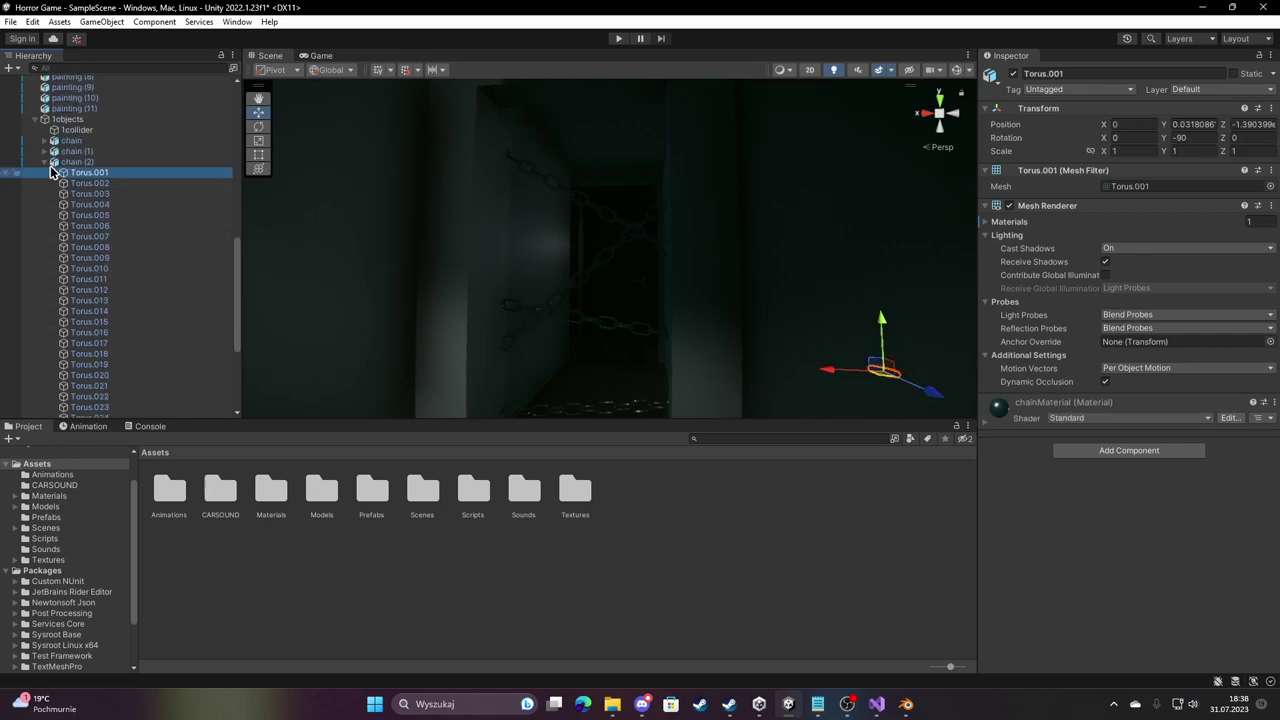
scroll(778, 154, "up", 3)
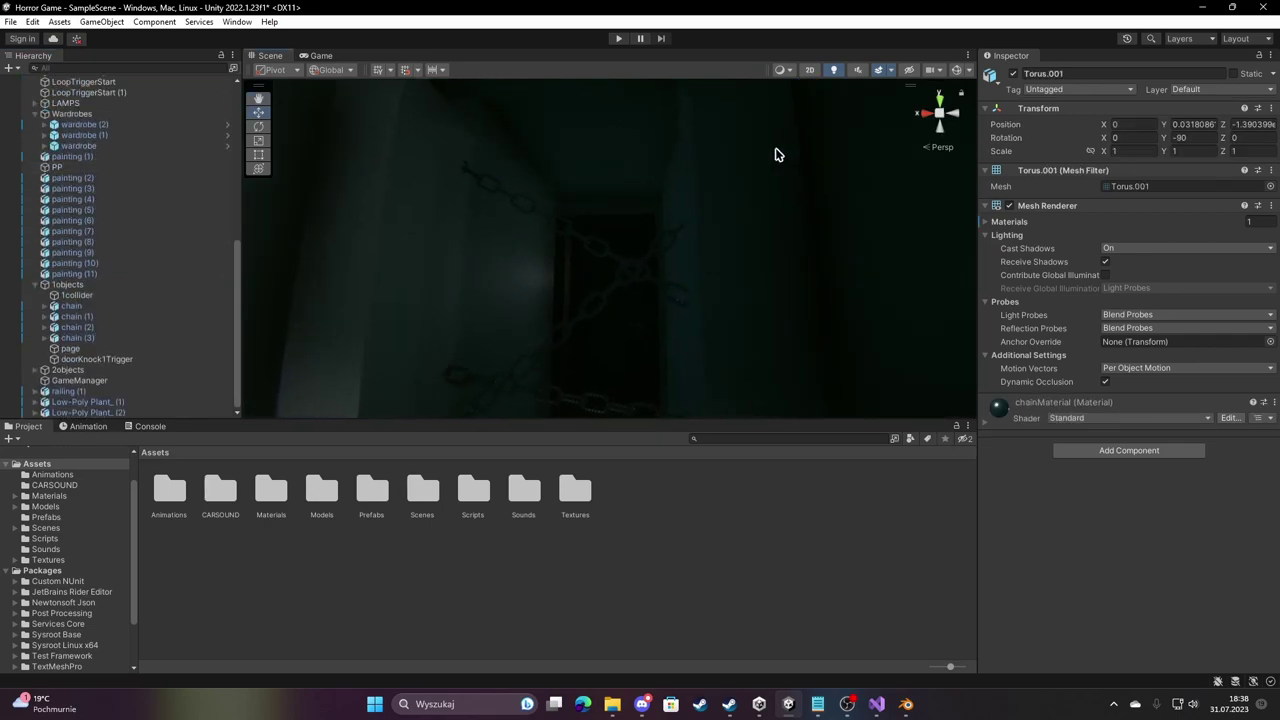
Turn off scene lighting, frame Door.002, and duplicate it.
left_click(836, 71)
left_click(658, 204)
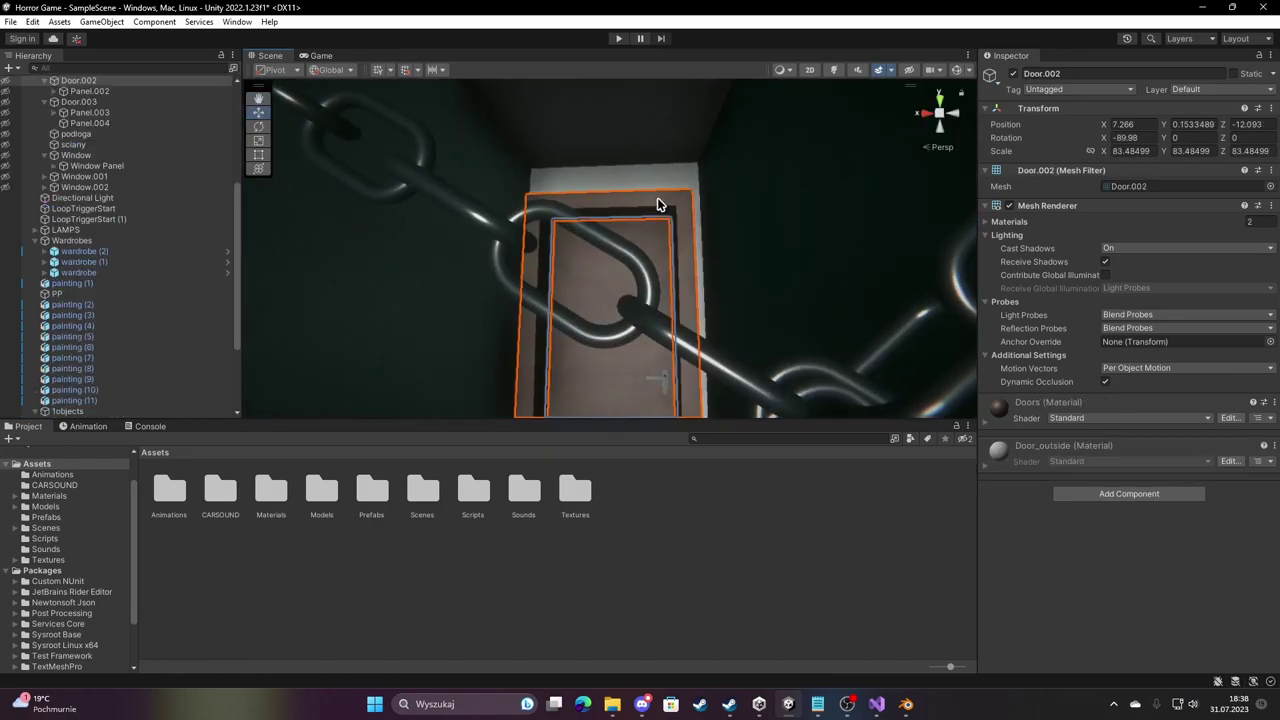
scroll(667, 274, "up", 3)
scroll(86, 161, "up", 3)
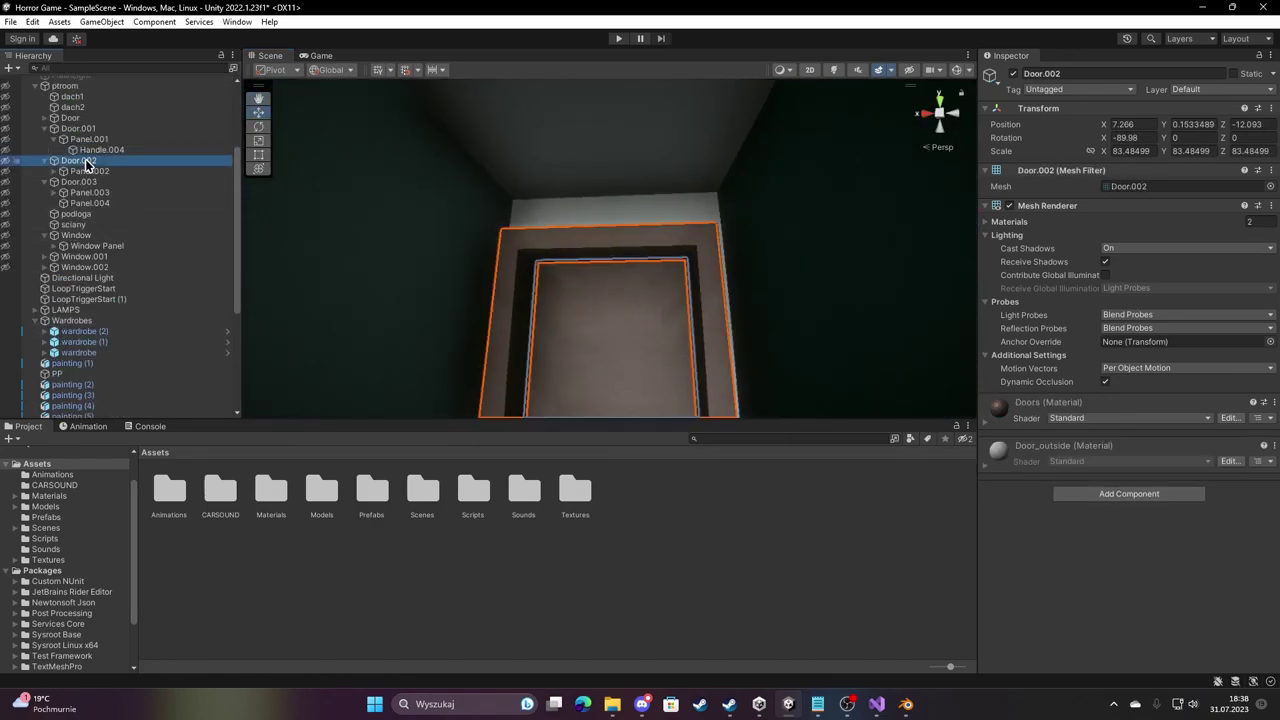
double_click(86, 165)
mouse_move(600, 330)
left_mouse_down("alt")
mouse_move(730, 426)
mouse_move(640, 398)
left_mouse_up("alt")
key("ctrl+d")
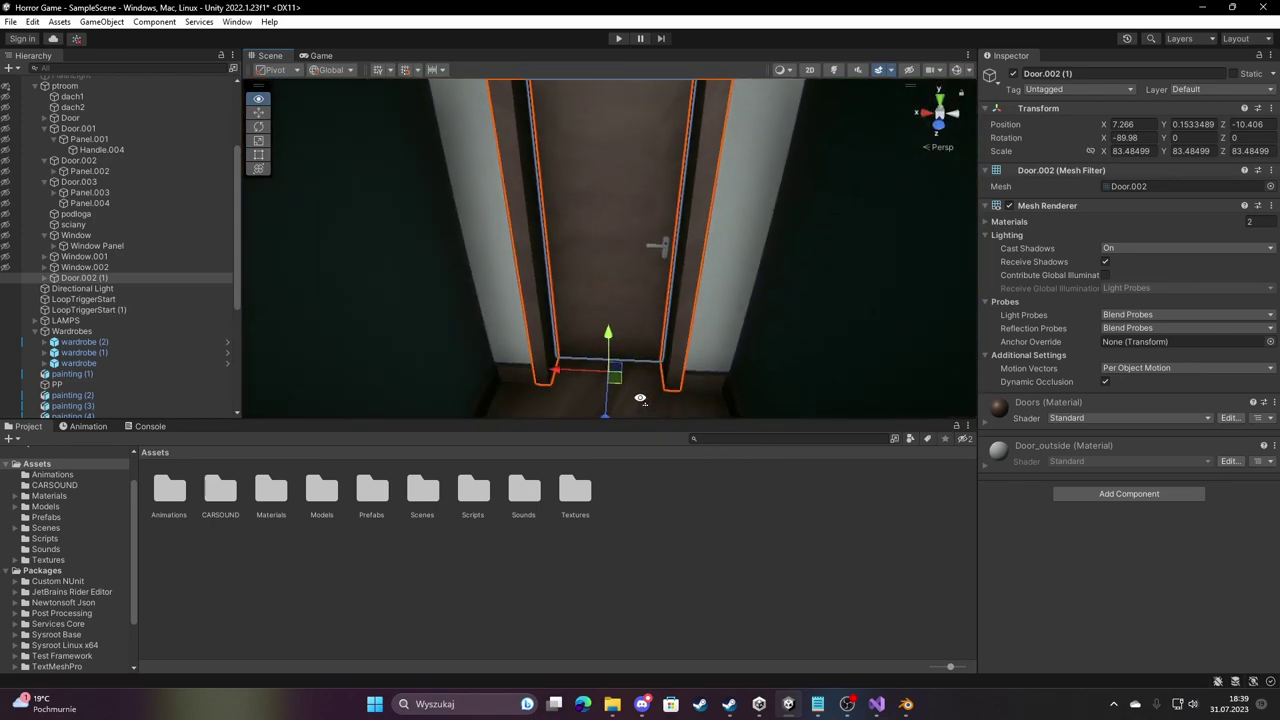
Rotate Panel.002 of Door.002 (1) to about -102° on Z so the door swings open.
left_click(592, 205)
key("e")
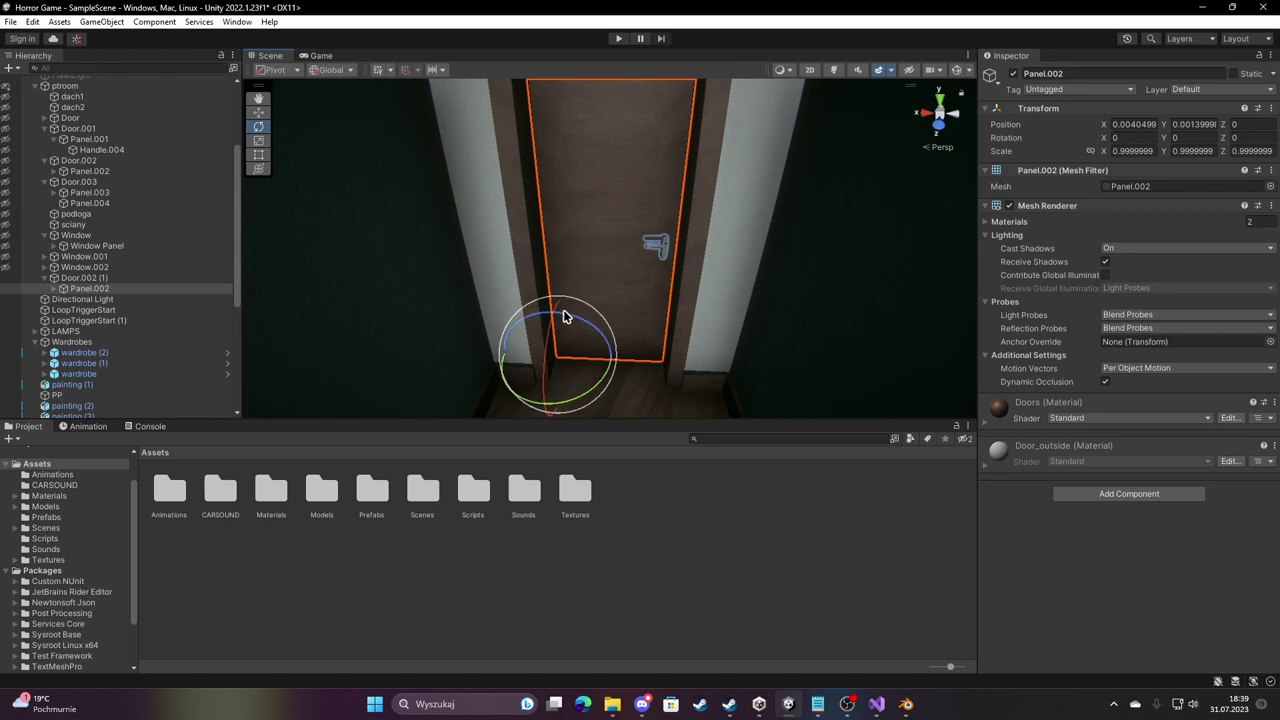
mouse_move(563, 316)
left_mouse_down("alt")
mouse_move(555, 333)
mouse_move(562, 318)
left_mouse_up("alt")
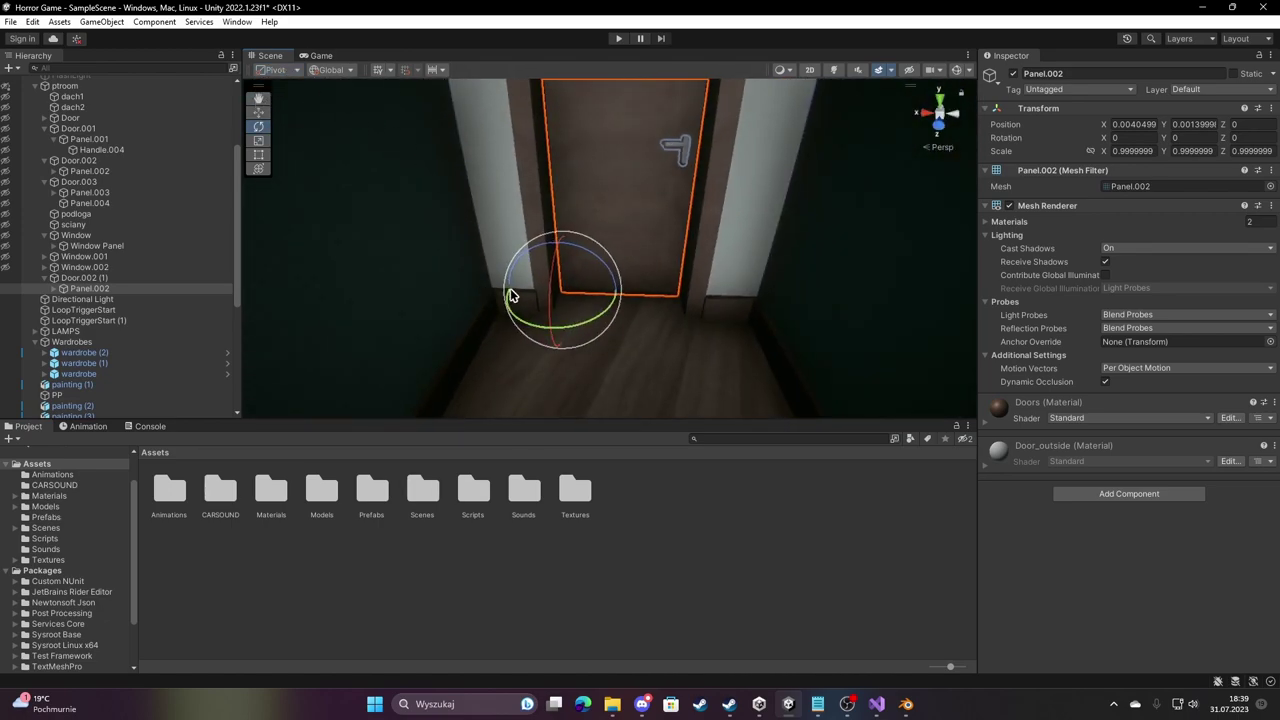
left_click_drag(576, 332, 669, 316)
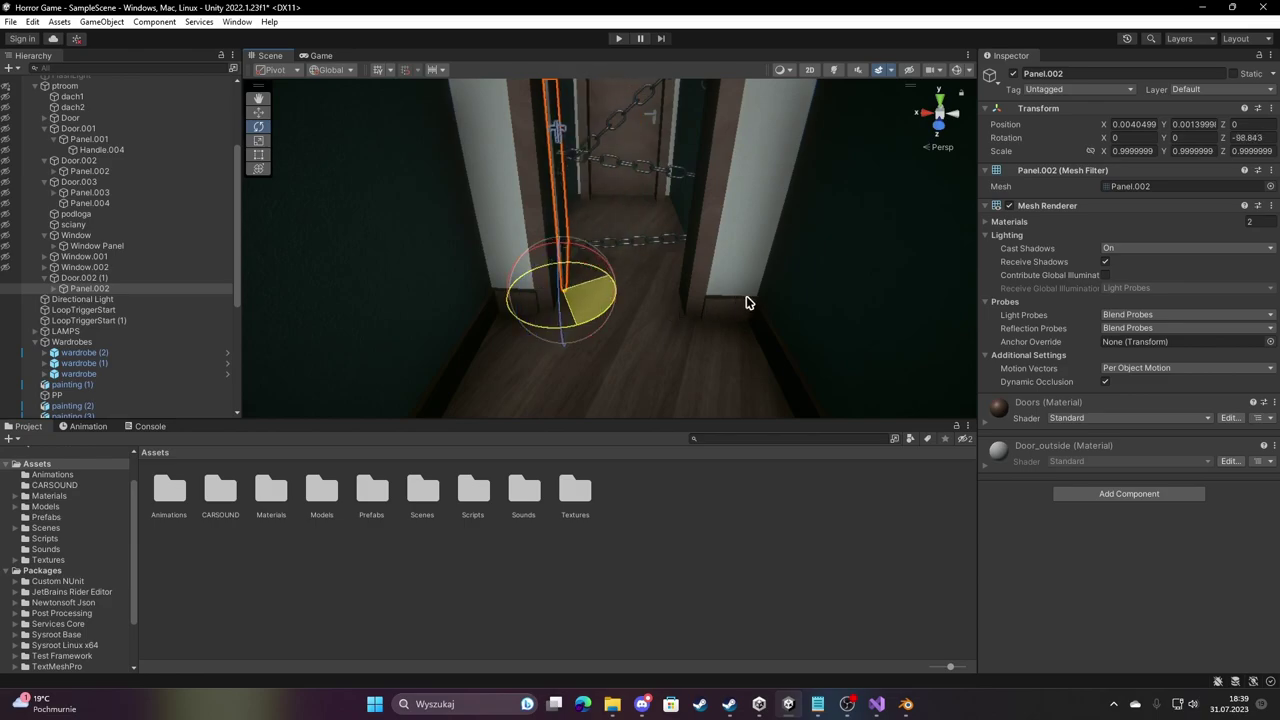
mouse_move(745, 302)
left_mouse_down("alt")
mouse_move(520, 346)
mouse_move(606, 366)
left_mouse_up("alt")
left_click_drag(603, 366, 608, 370)
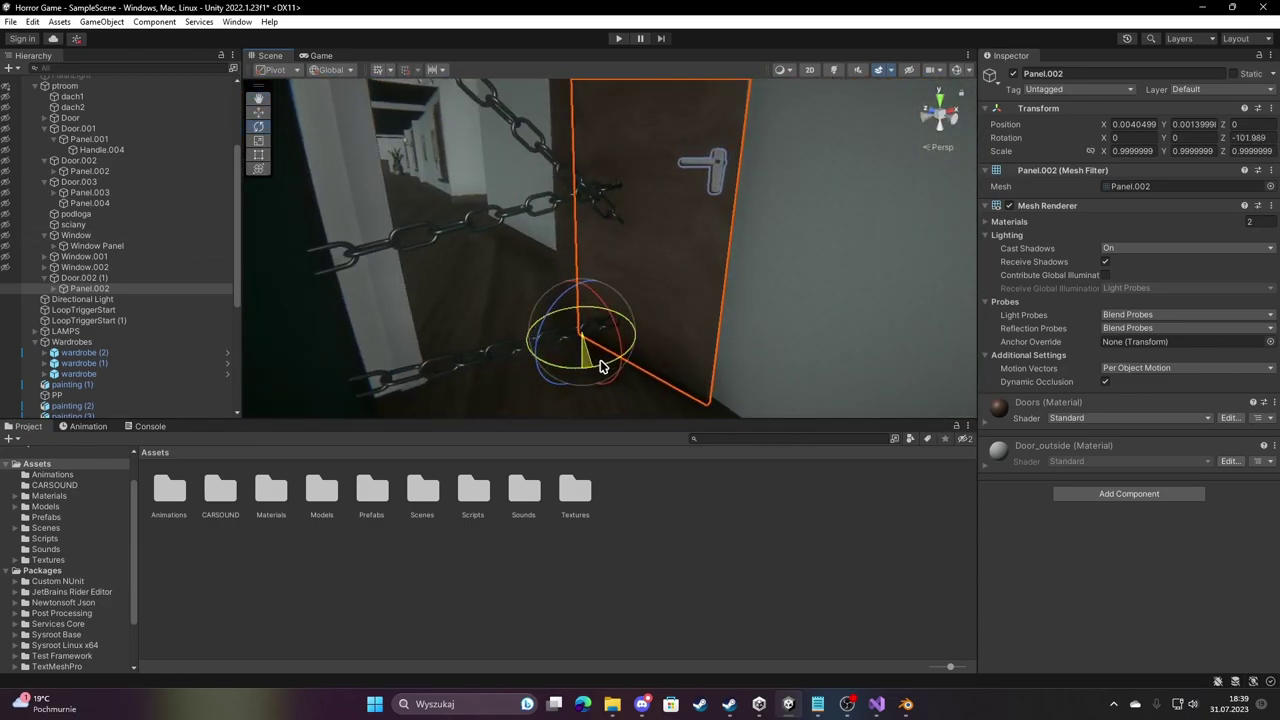
mouse_move(640, 277)
left_mouse_down("alt")
mouse_move(1130, 247)
mouse_move(507, 269)
left_mouse_up("alt")
Rename the duplicate door's panel to 'open' and make a copy named 'closed'.
left_click(108, 288)
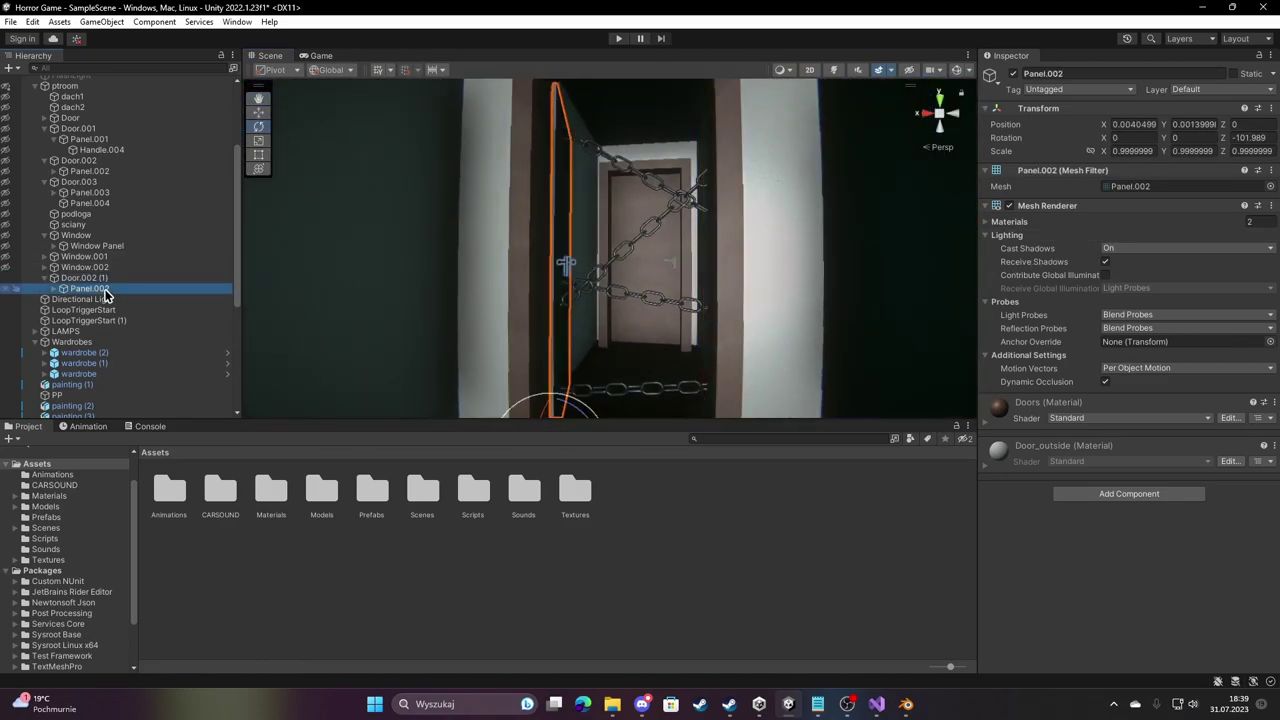
key("F2")
type("open")
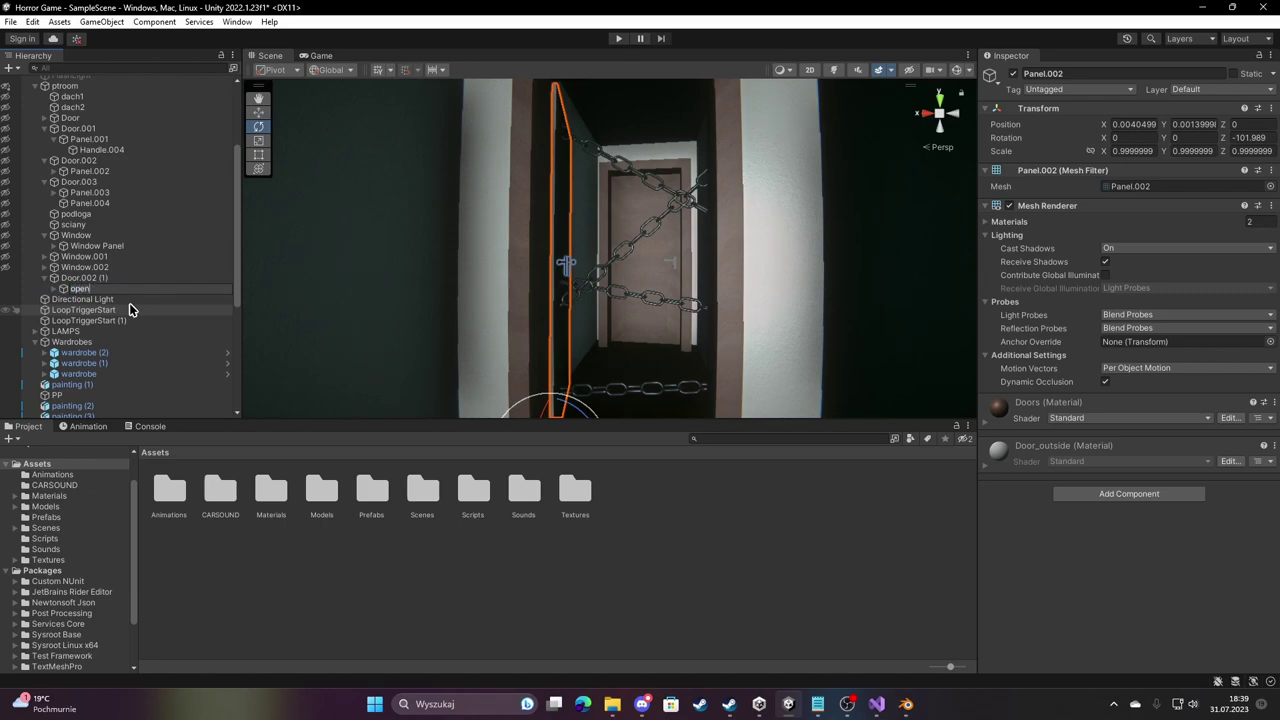
key("Return")
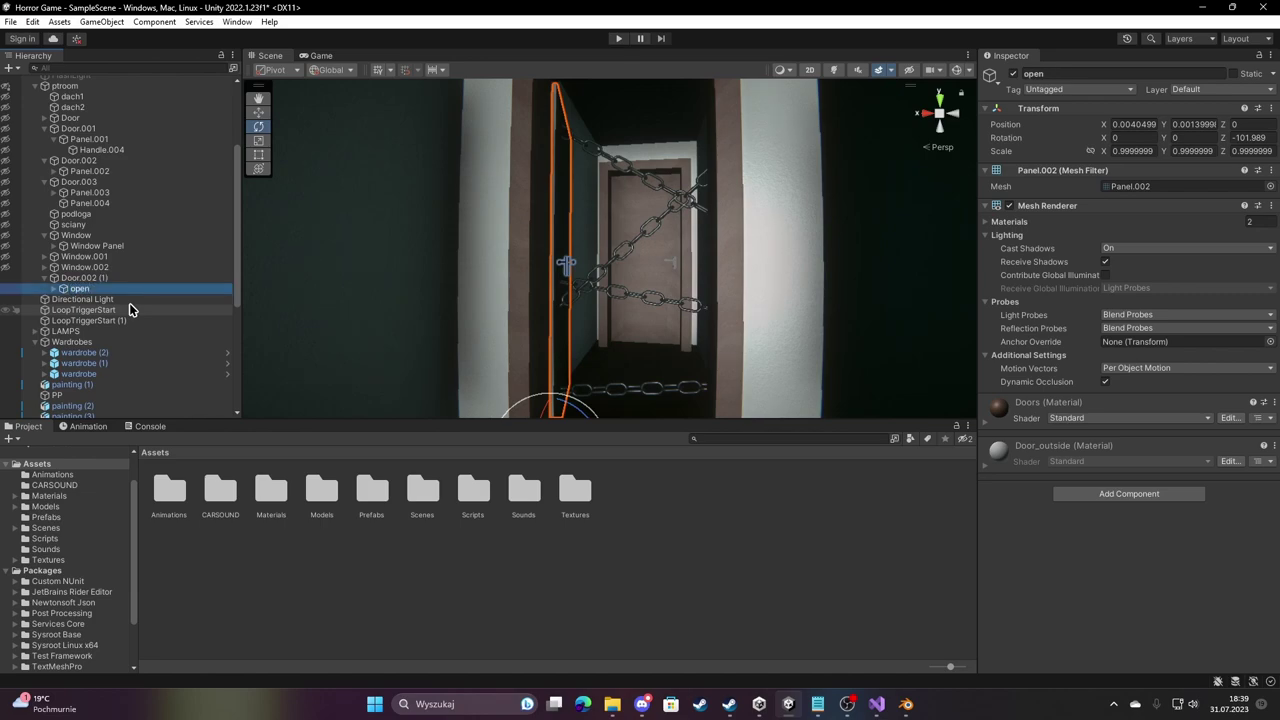
key("ctrl+d")
key("F2")
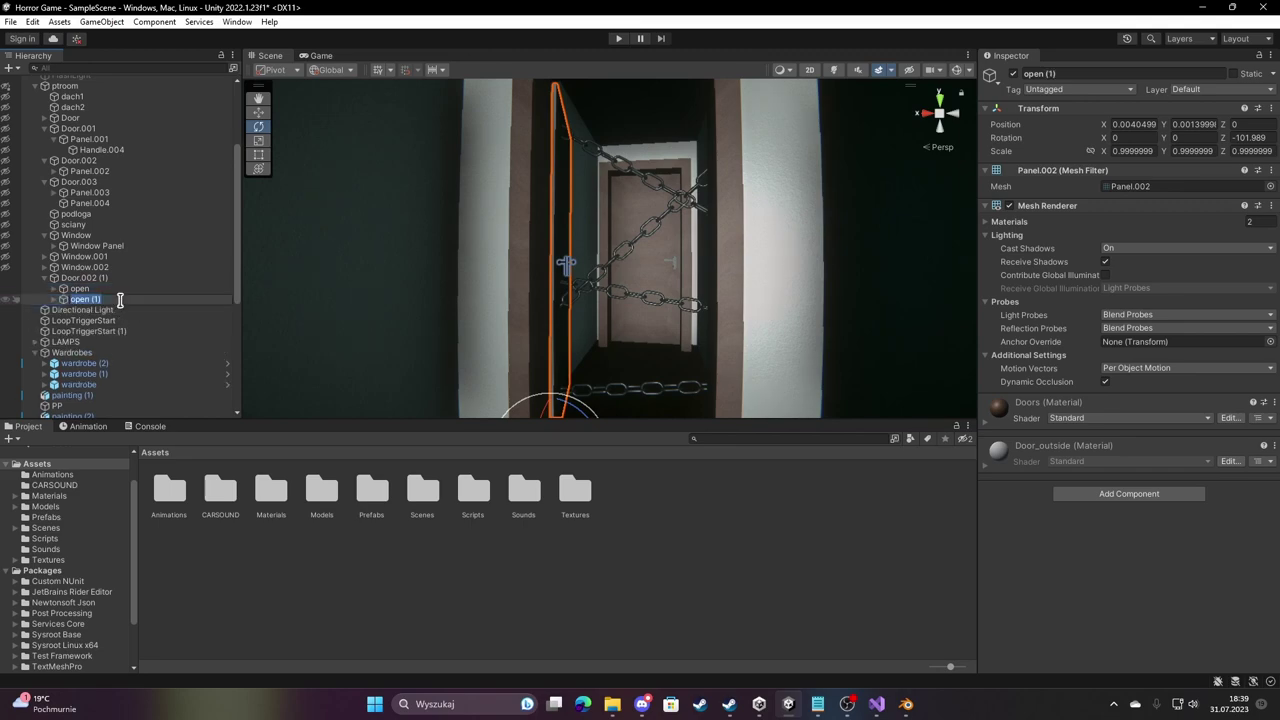
type("closed")
key("Return")
Set the closed panel's Z rotation to 0 and deactivate it.
key("f")
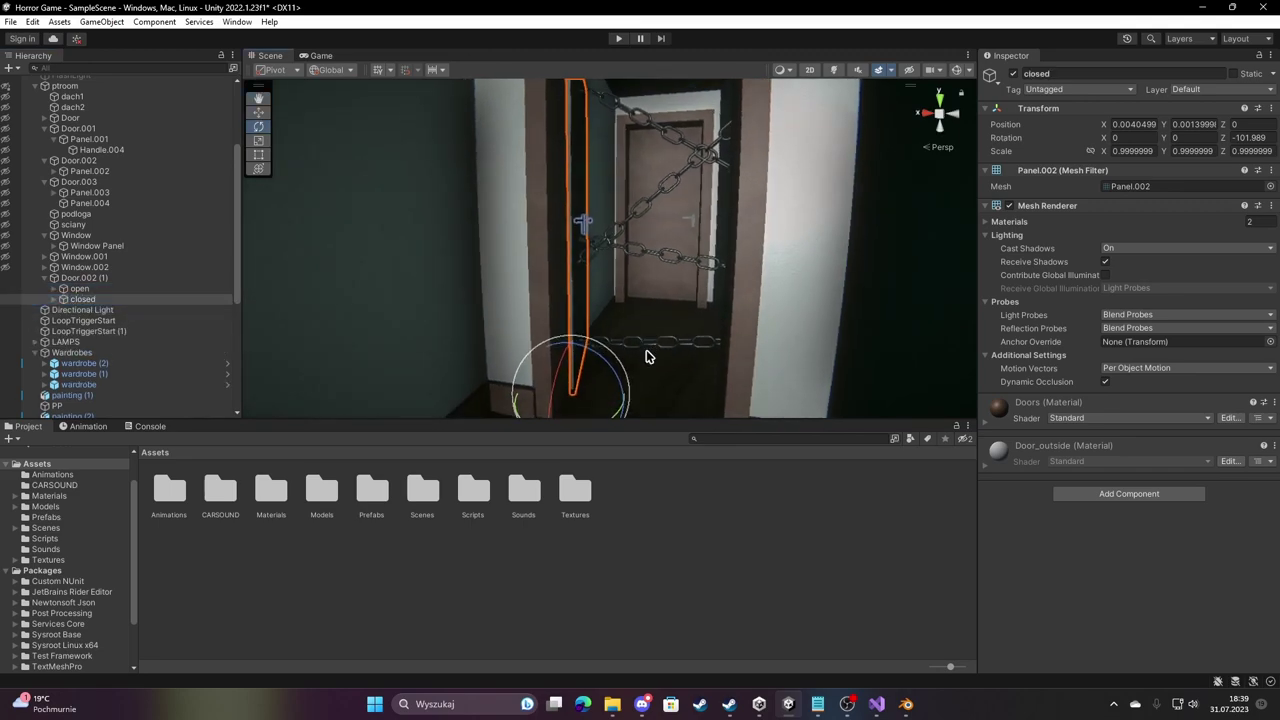
mouse_move(626, 384)
left_mouse_down()
mouse_move(449, 413)
mouse_move(470, 414)
left_mouse_up()
scroll(651, 394, "up", 5)
left_click_drag(737, 397, 654, 408, "alt")
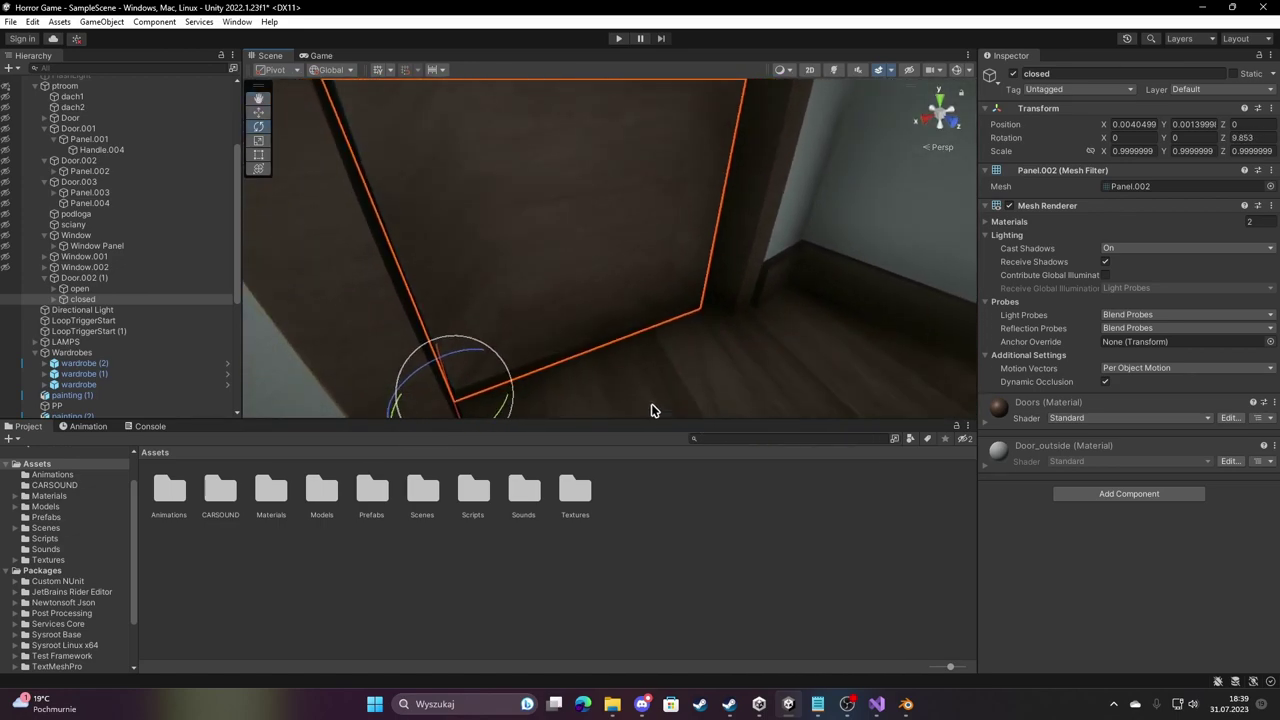
left_click_drag(497, 420, 516, 403)
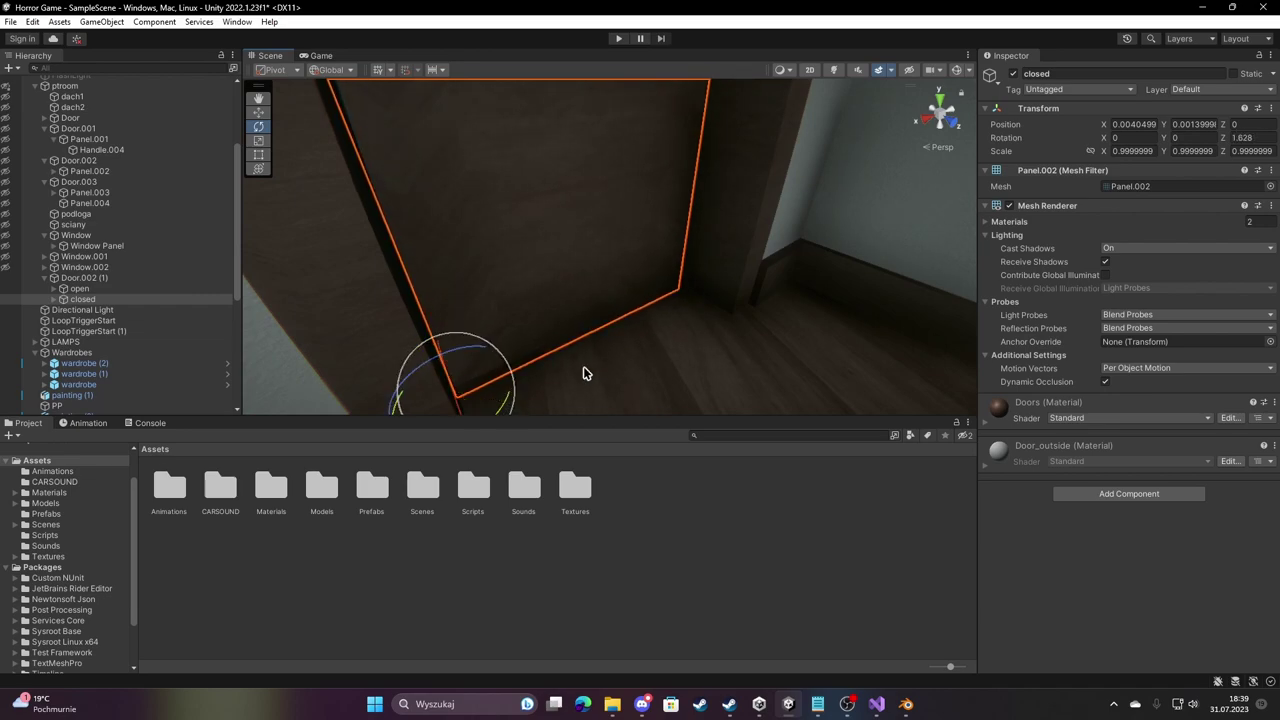
type("0")
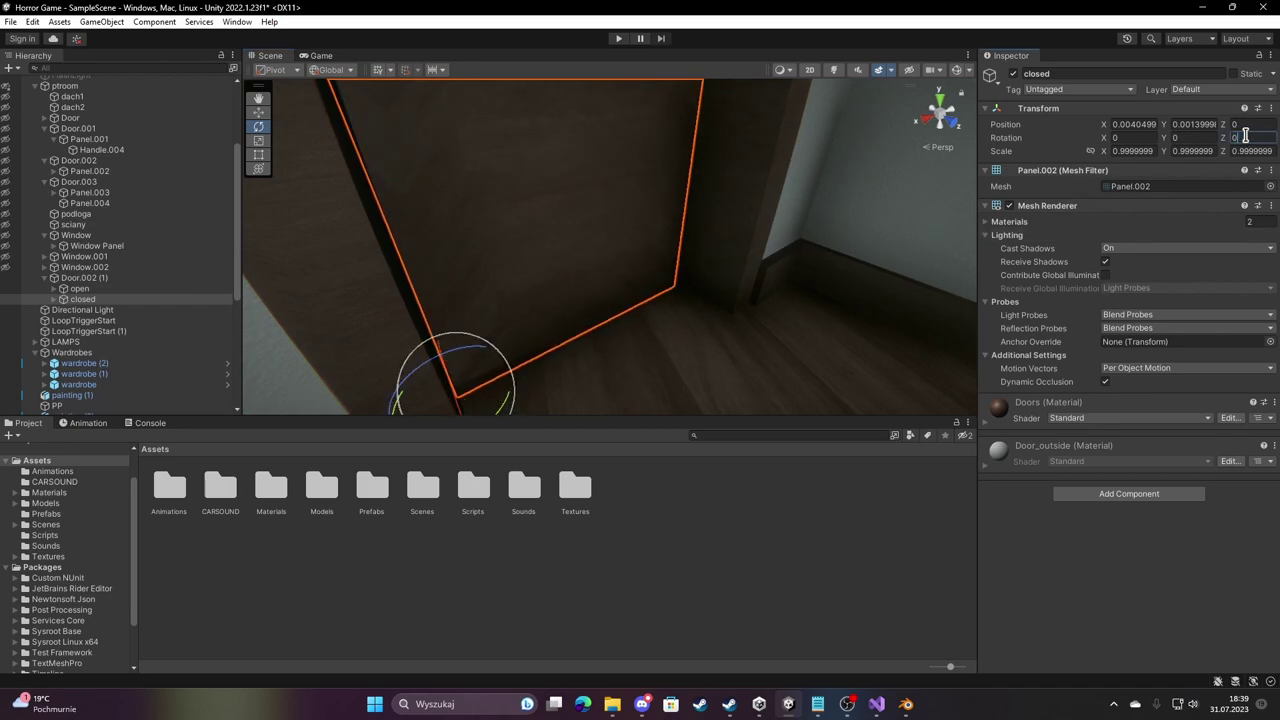
right_click_drag(612, 170, 503, 120)
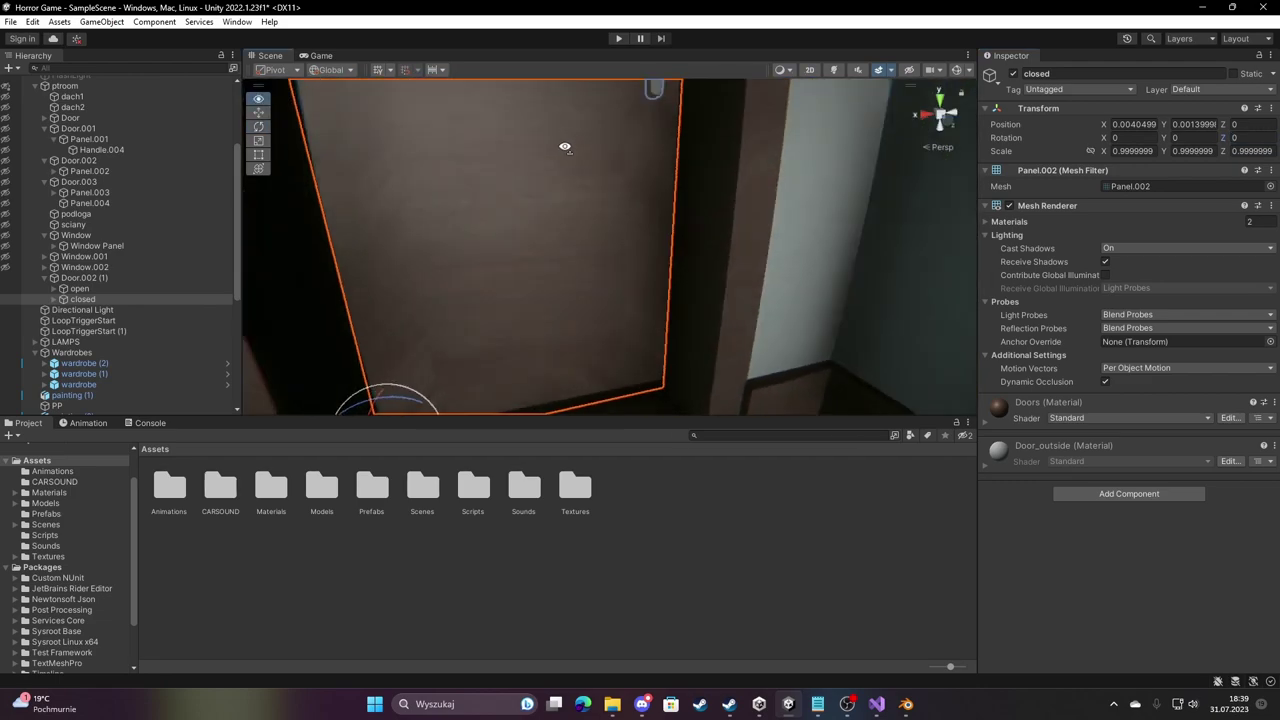
scroll(502, 119, "down", 5)
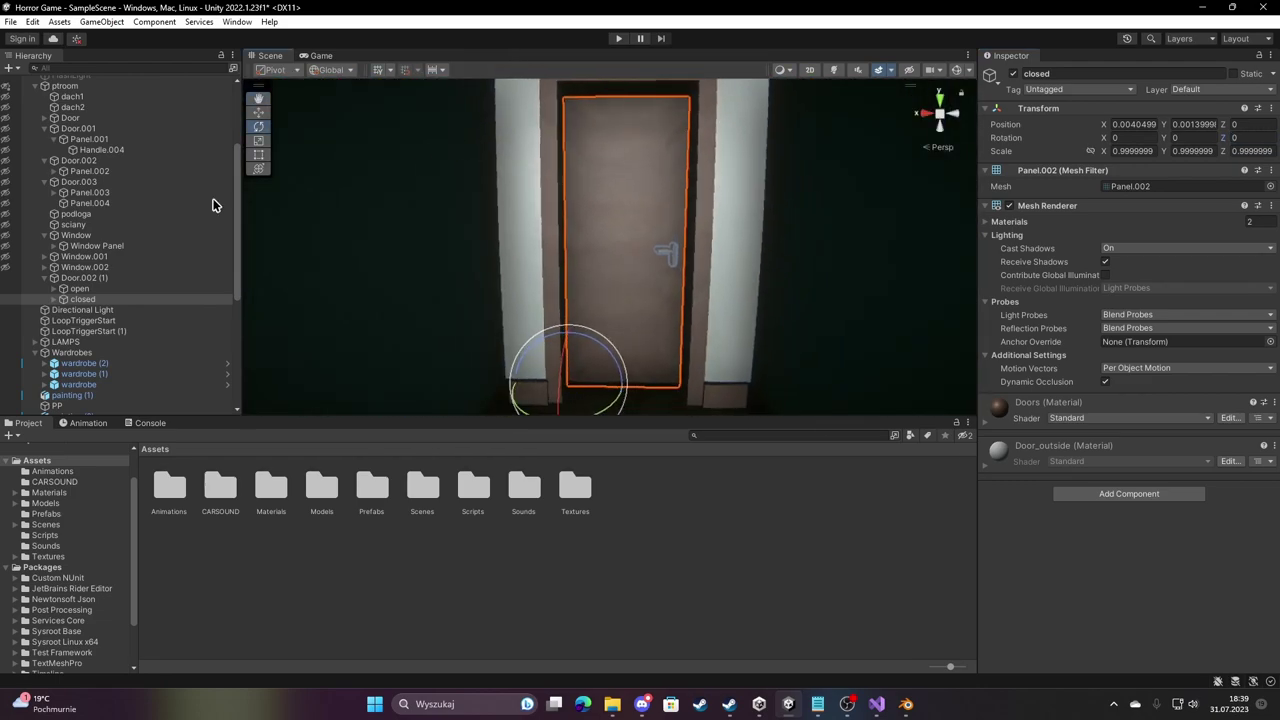
left_click(82, 299)
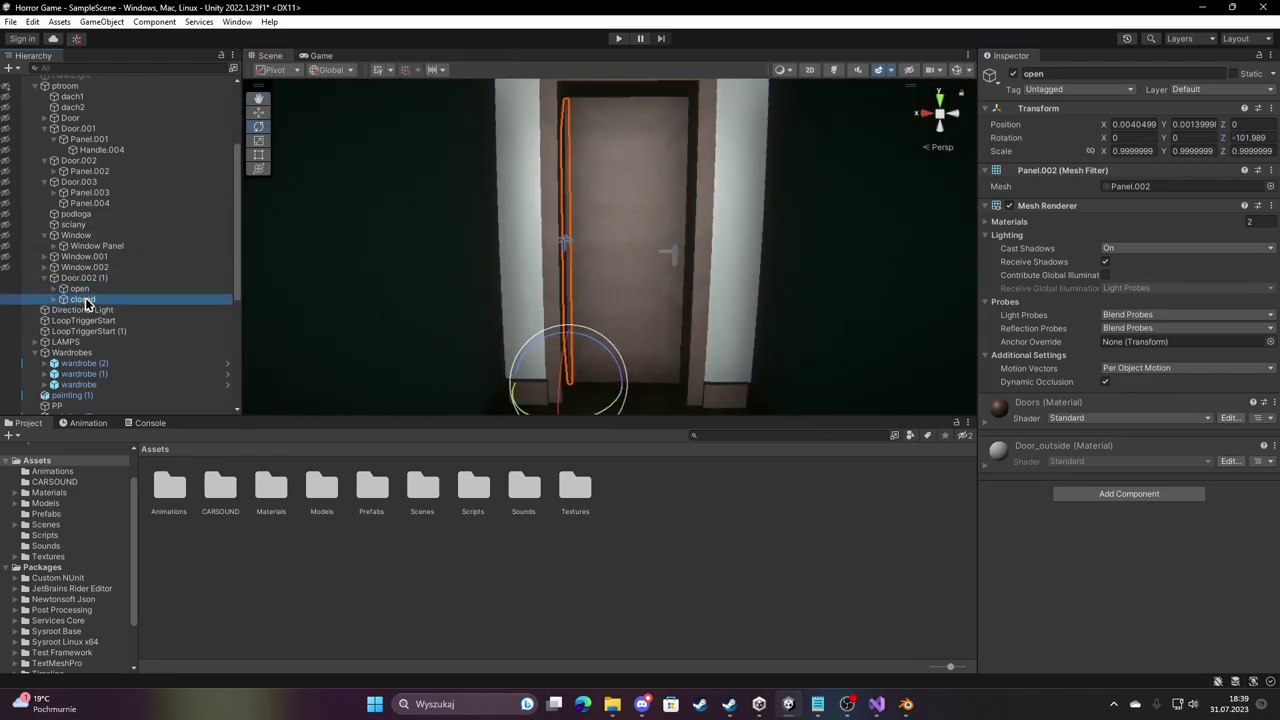
left_click(1015, 75)
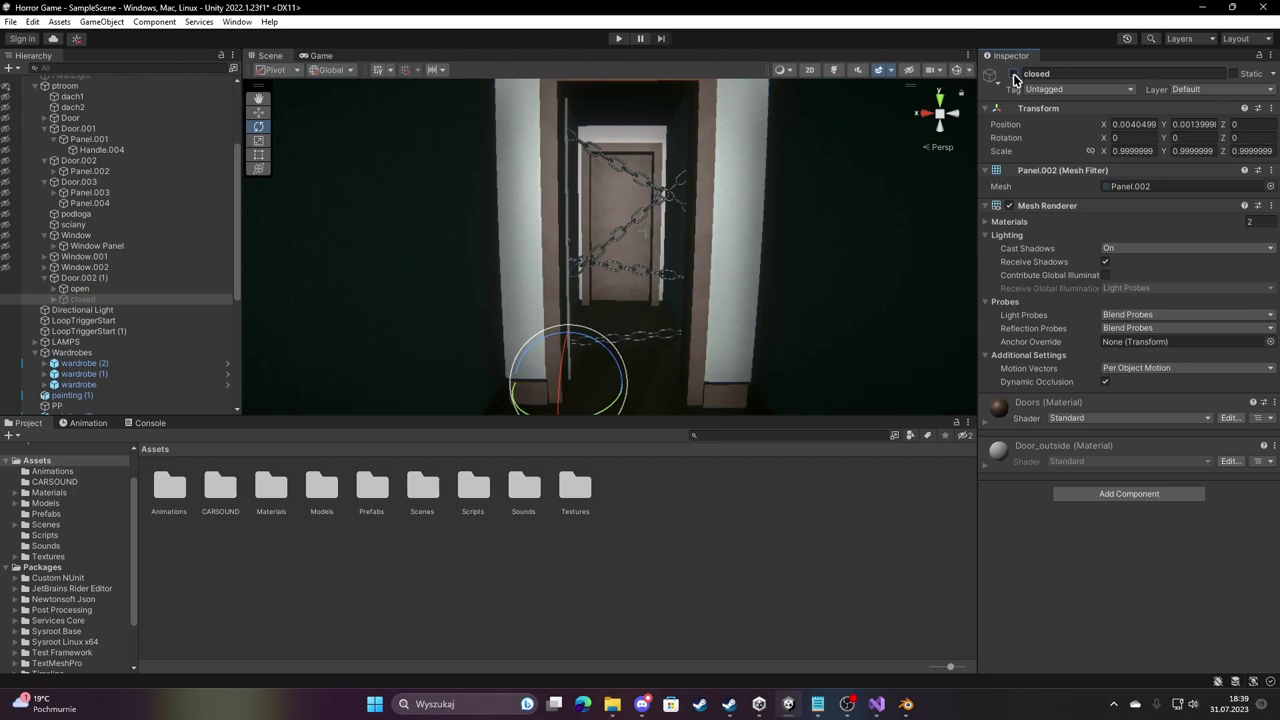
scroll(128, 287, "down", 5)
Select chain through chain (3) under 1objects and delete all four.
scroll(129, 289, "down", 1)
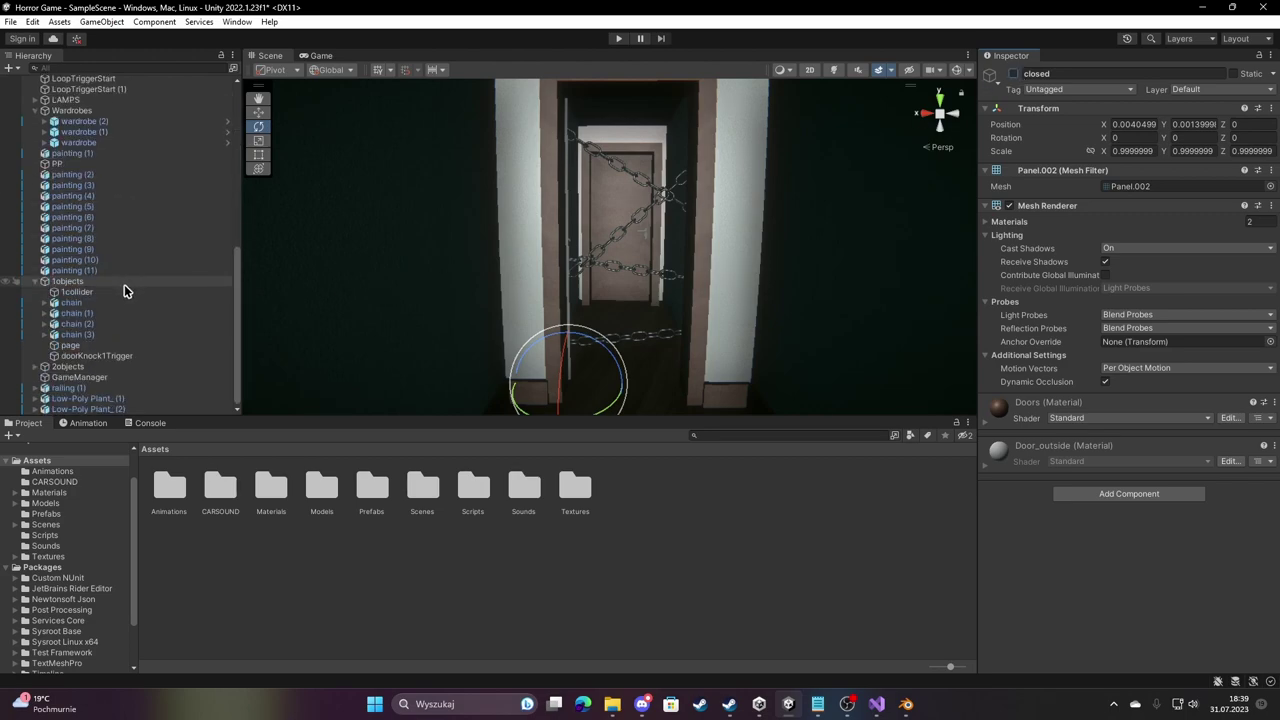
left_click(72, 302)
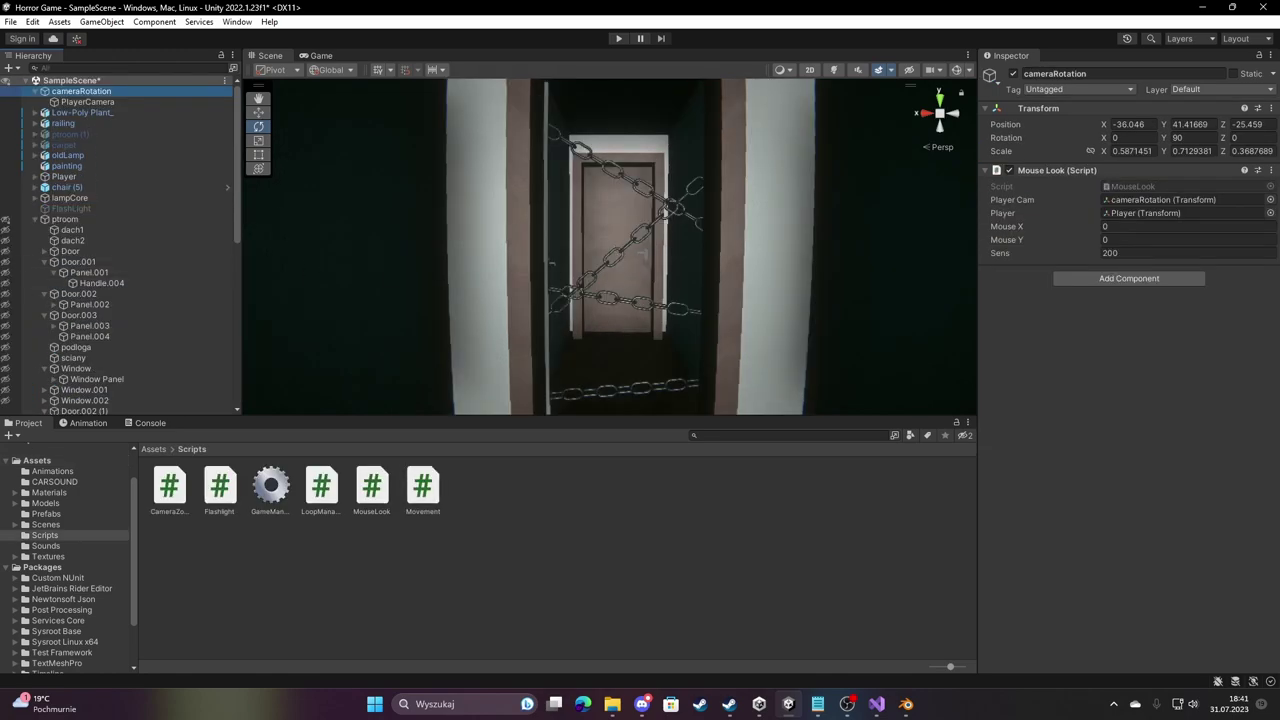
scroll(114, 283, "down", 5)
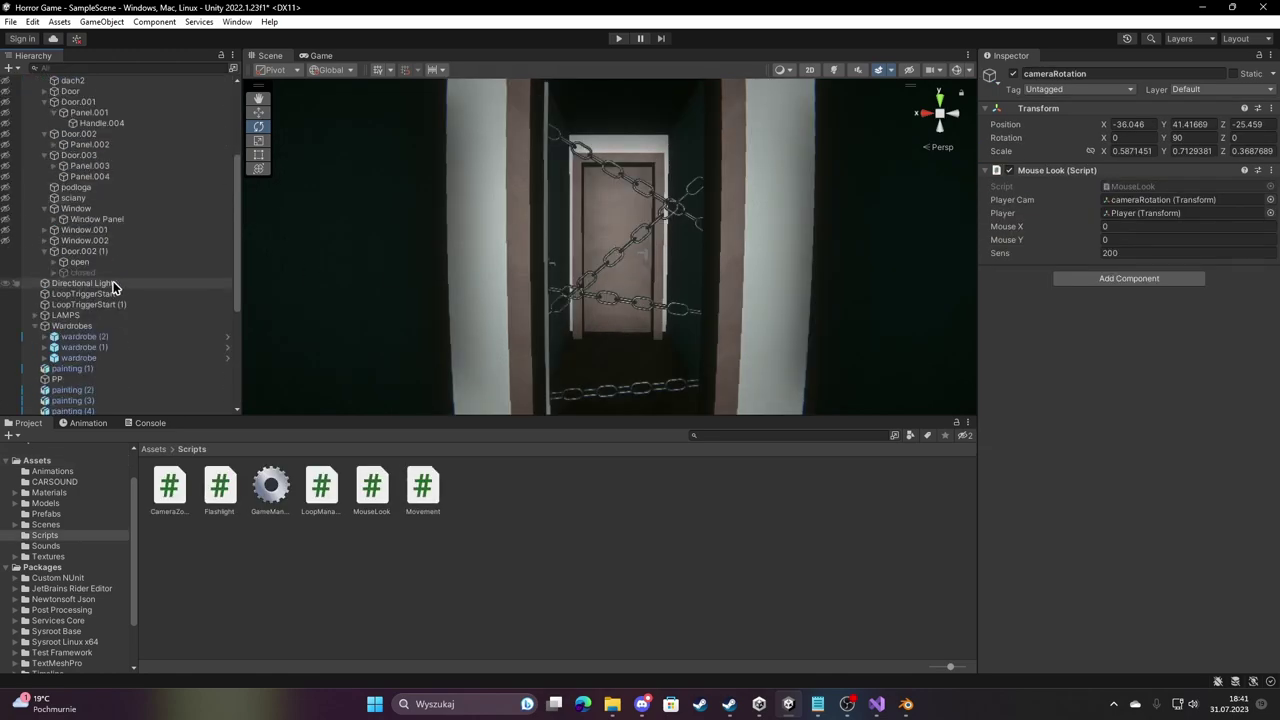
scroll(114, 283, "down", 5)
left_click(623, 257)
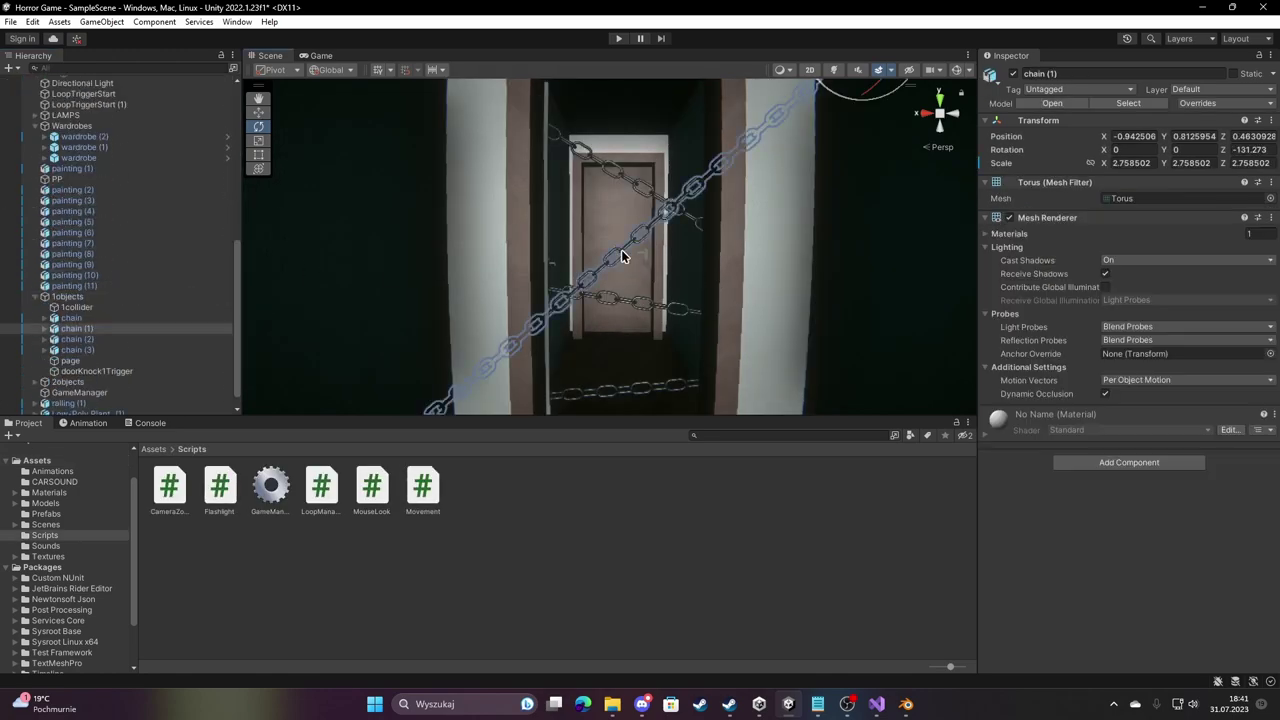
left_click(81, 315)
left_click(91, 346, "shift")
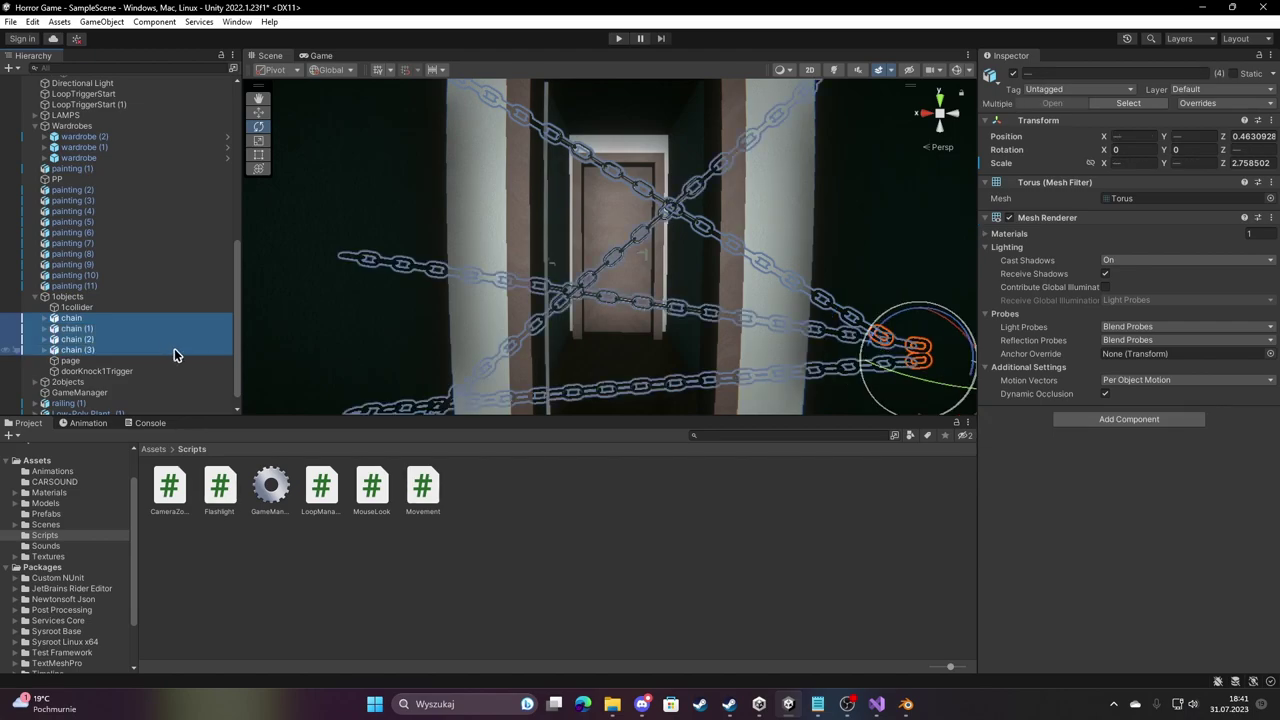
key("Delete")
left_click_drag(546, 283, 595, 272, "alt")
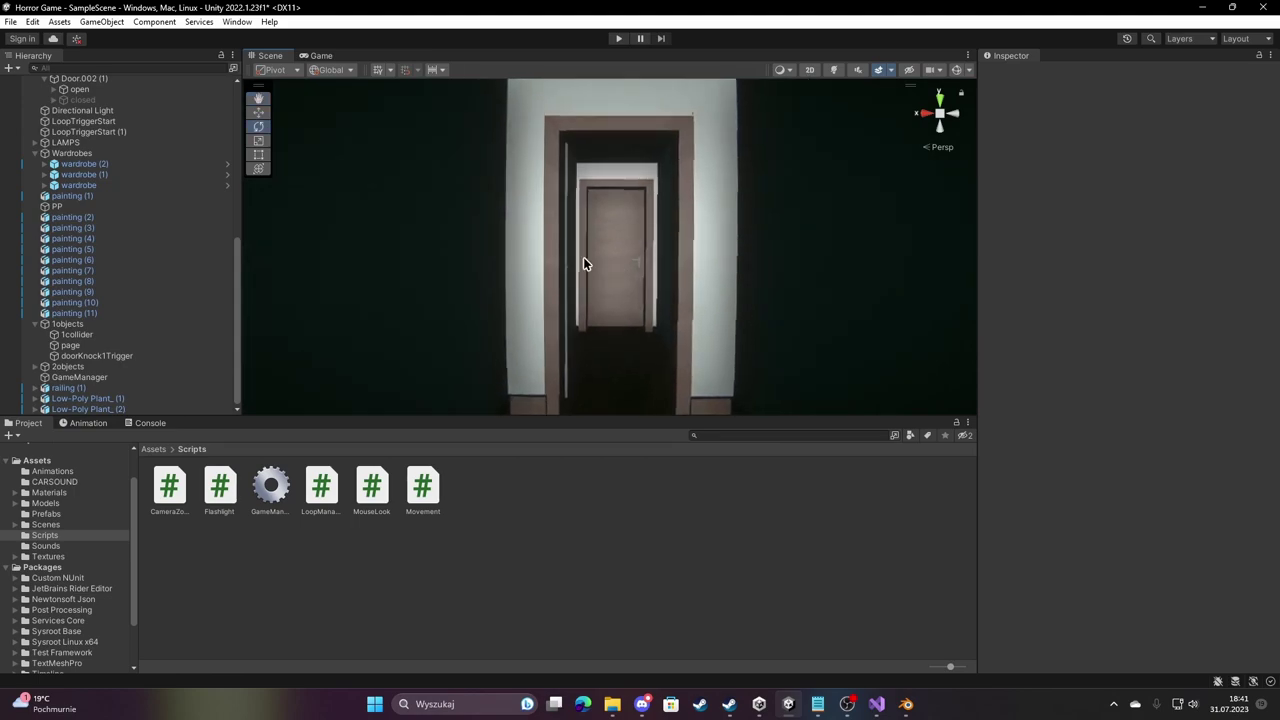
Move the closed door panel into the 1objects group and frame it in the Scene view.
right_click_drag(595, 272, 115, 339)
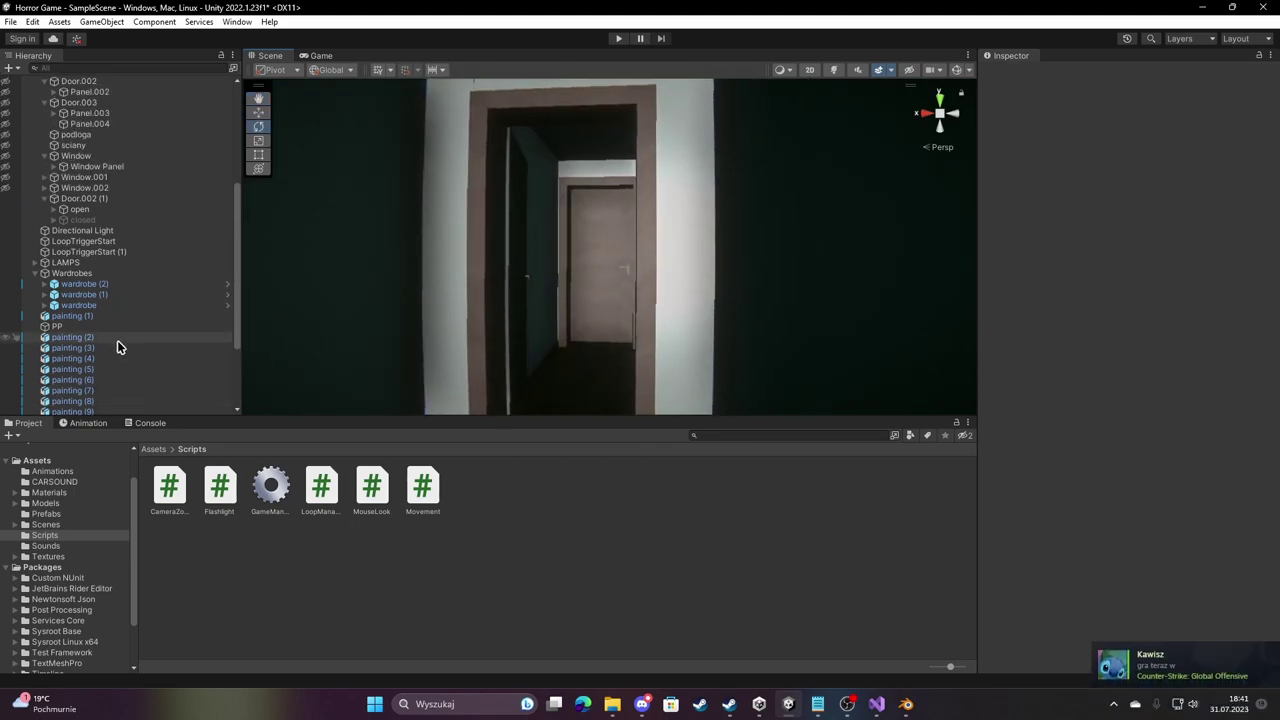
left_click(100, 337)
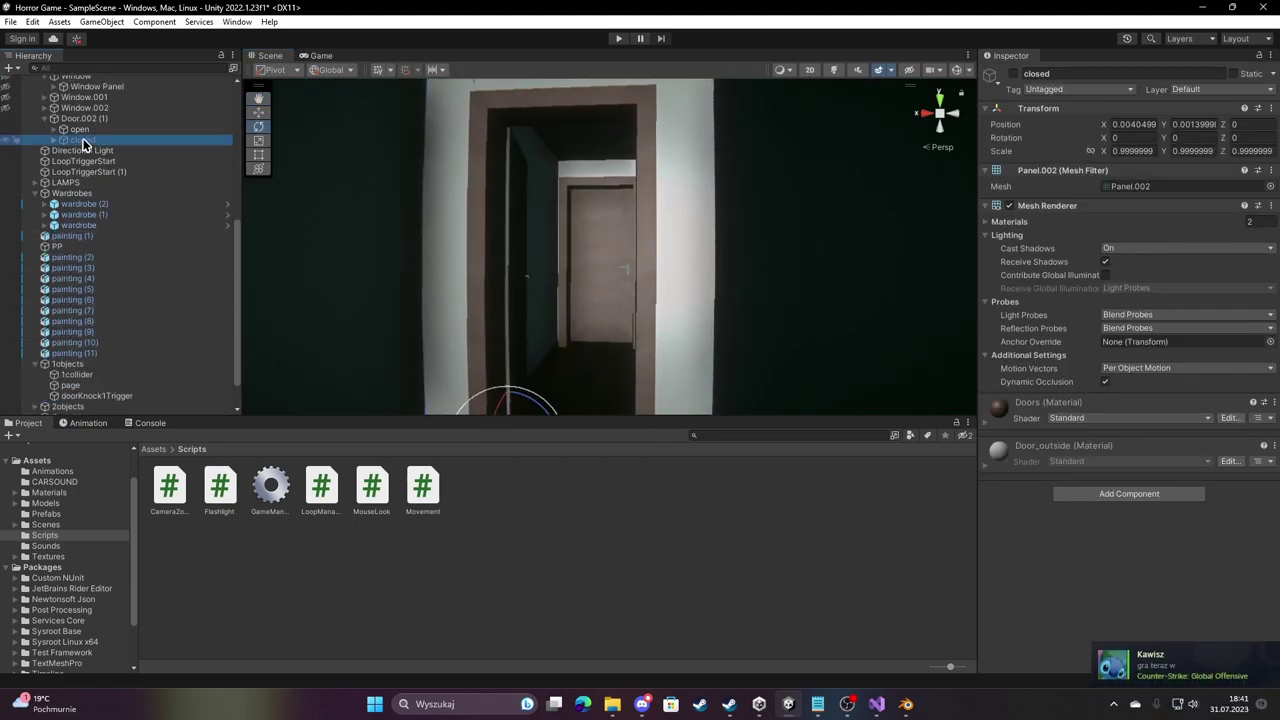
left_click_drag(90, 410, 68, 365)
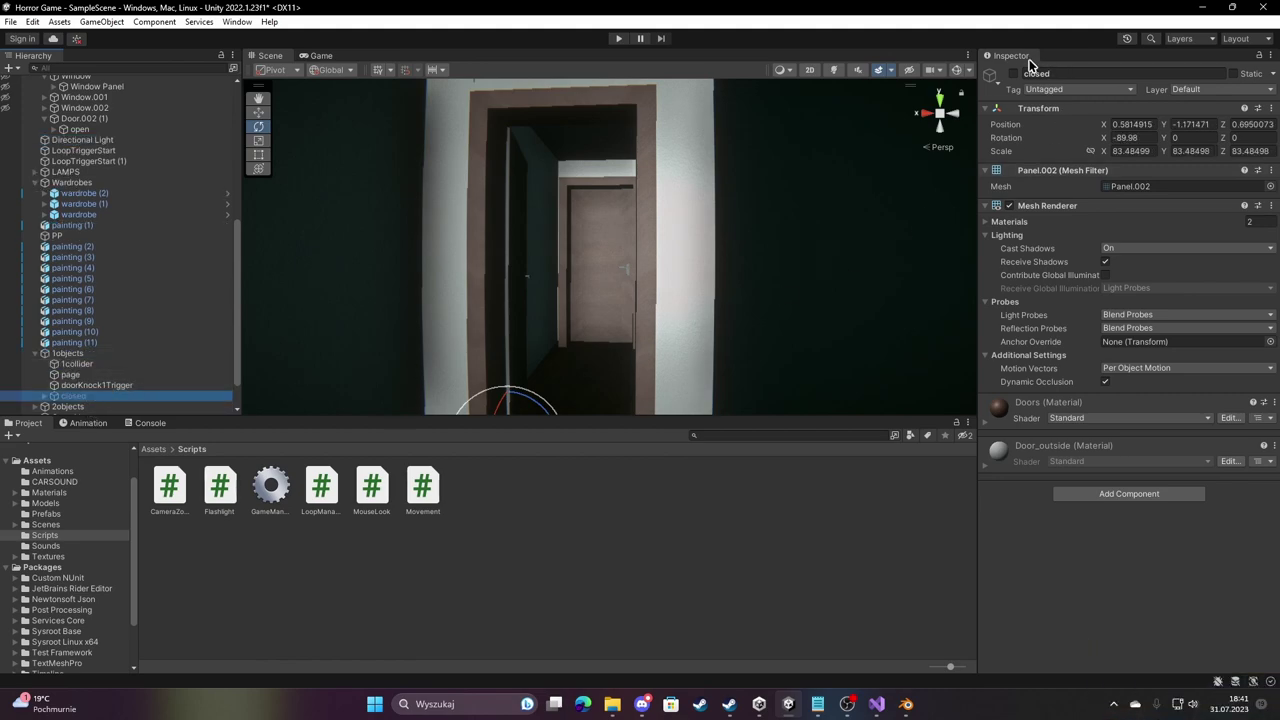
key("f")
right_click_drag(740, 200, 600, 262)
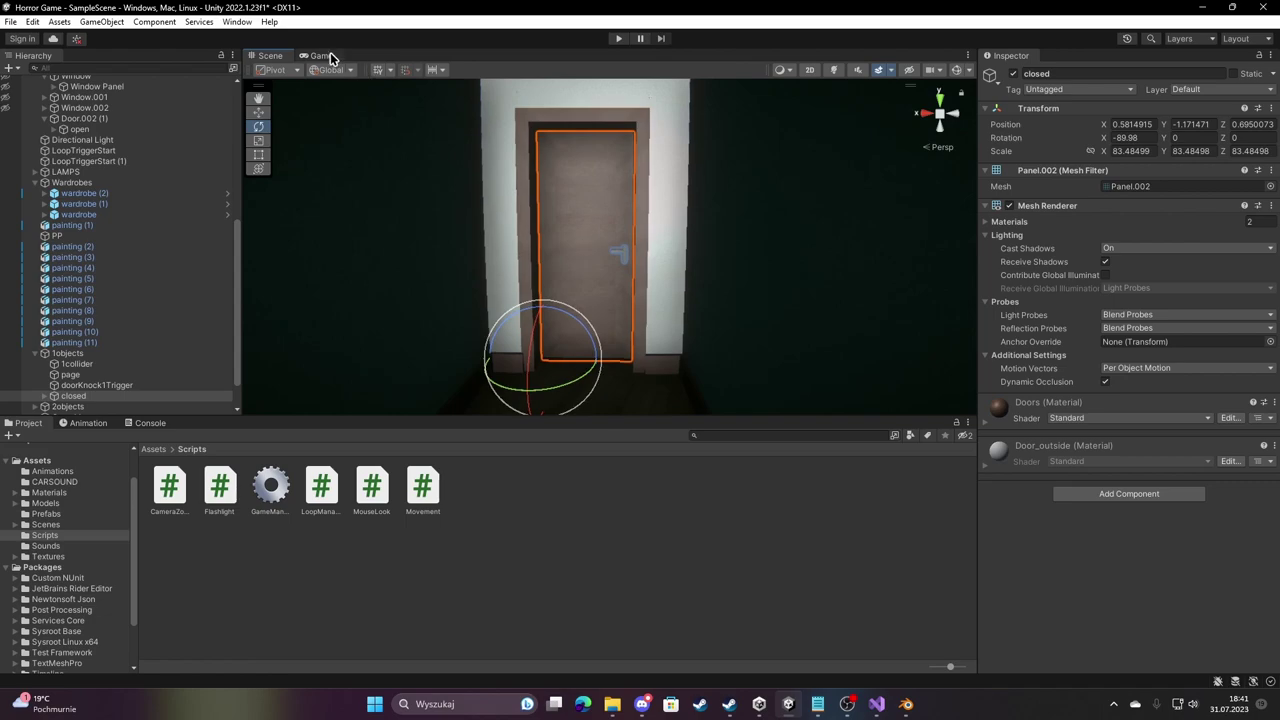
Inspect the page object on the wall, then enter Play mode with Ctrl+P to test the door knocks.
left_click(321, 55)
left_click(618, 38)
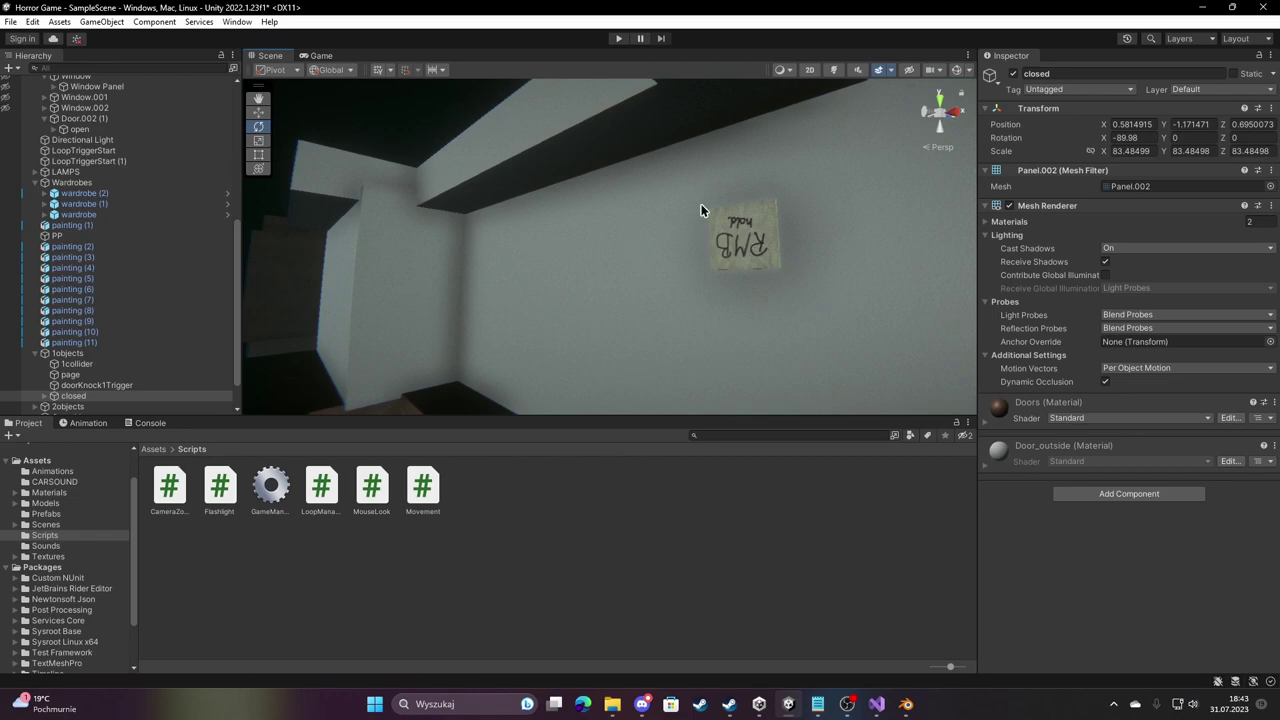
scroll(801, 221, "down", 5)
left_click(712, 207)
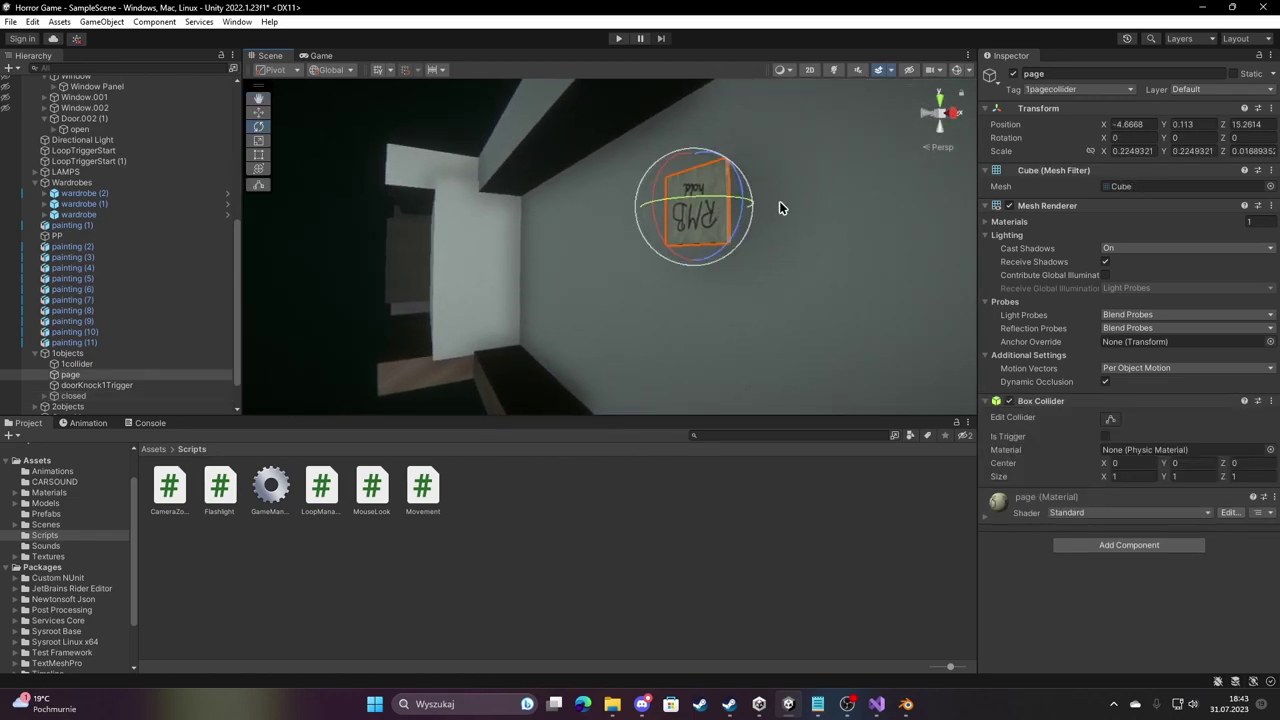
mouse_move(779, 201)
left_mouse_down("alt")
mouse_move(528, 200)
mouse_move(679, 222)
mouse_move(352, 216)
left_mouse_up("alt")
key("w")
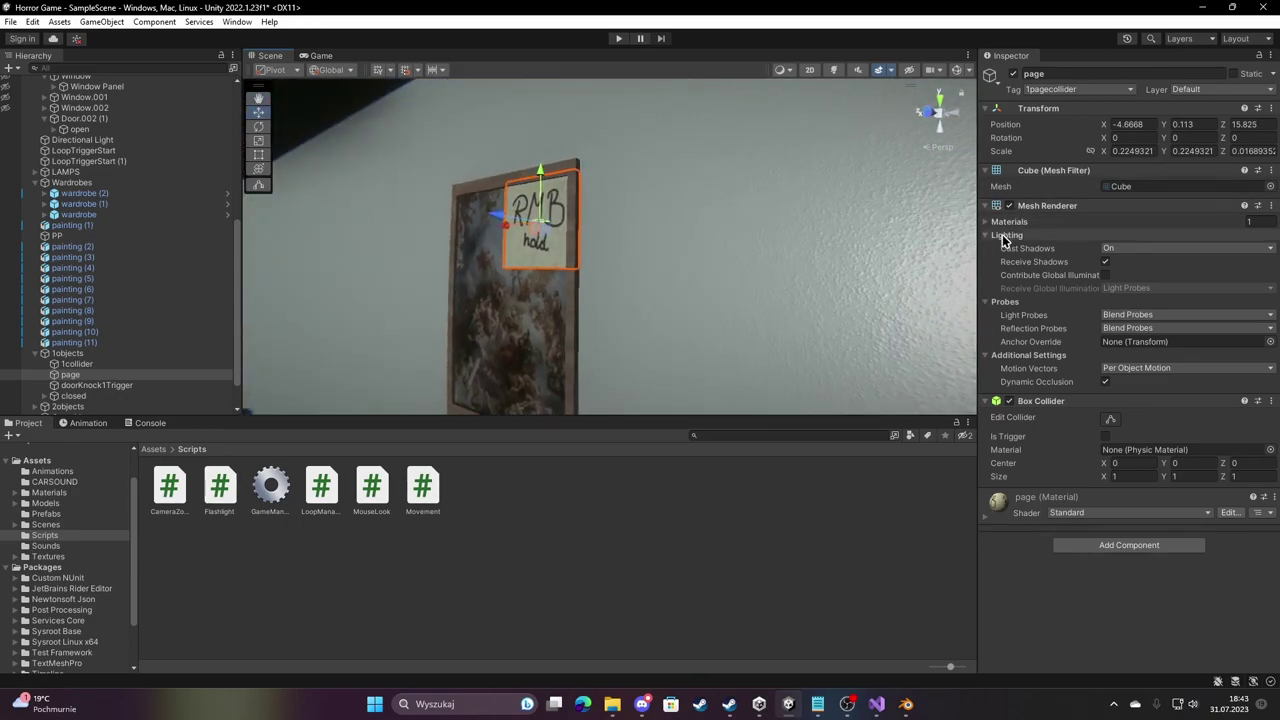
key("ctrl+p")
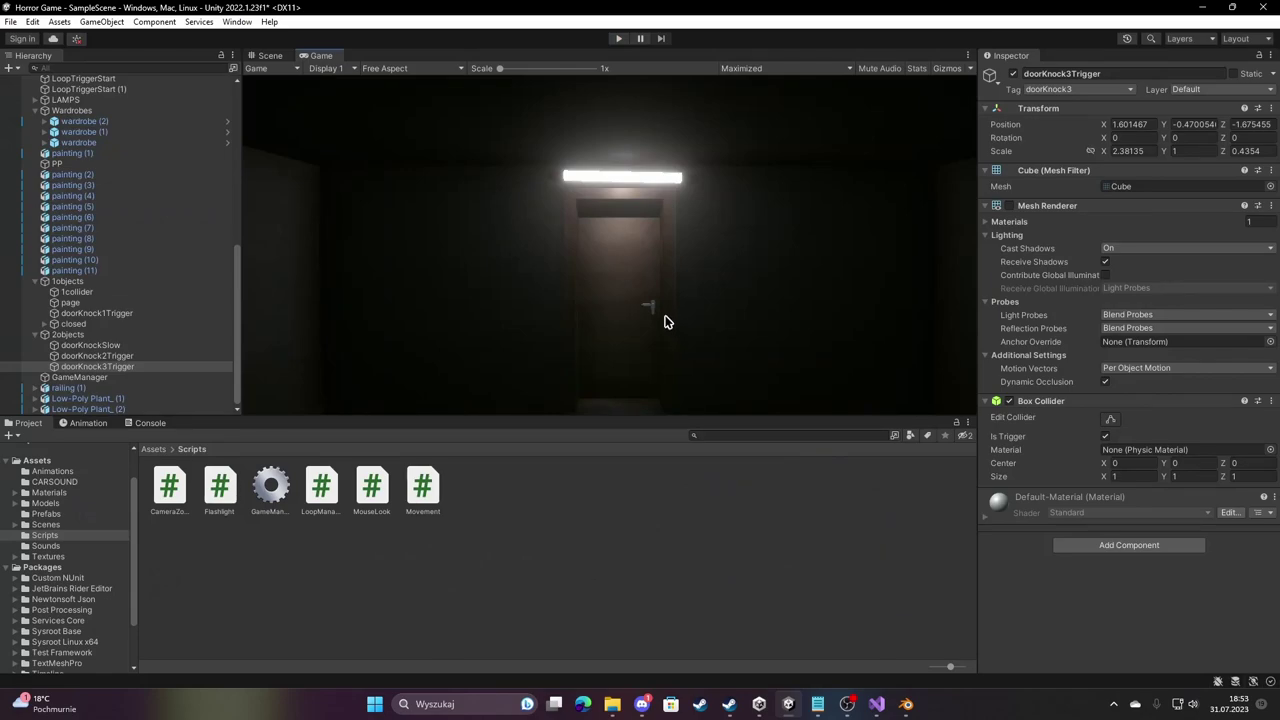
In LoopManager.cs, declare a new public bool field below the doorBanging field.
left_click(877, 703)
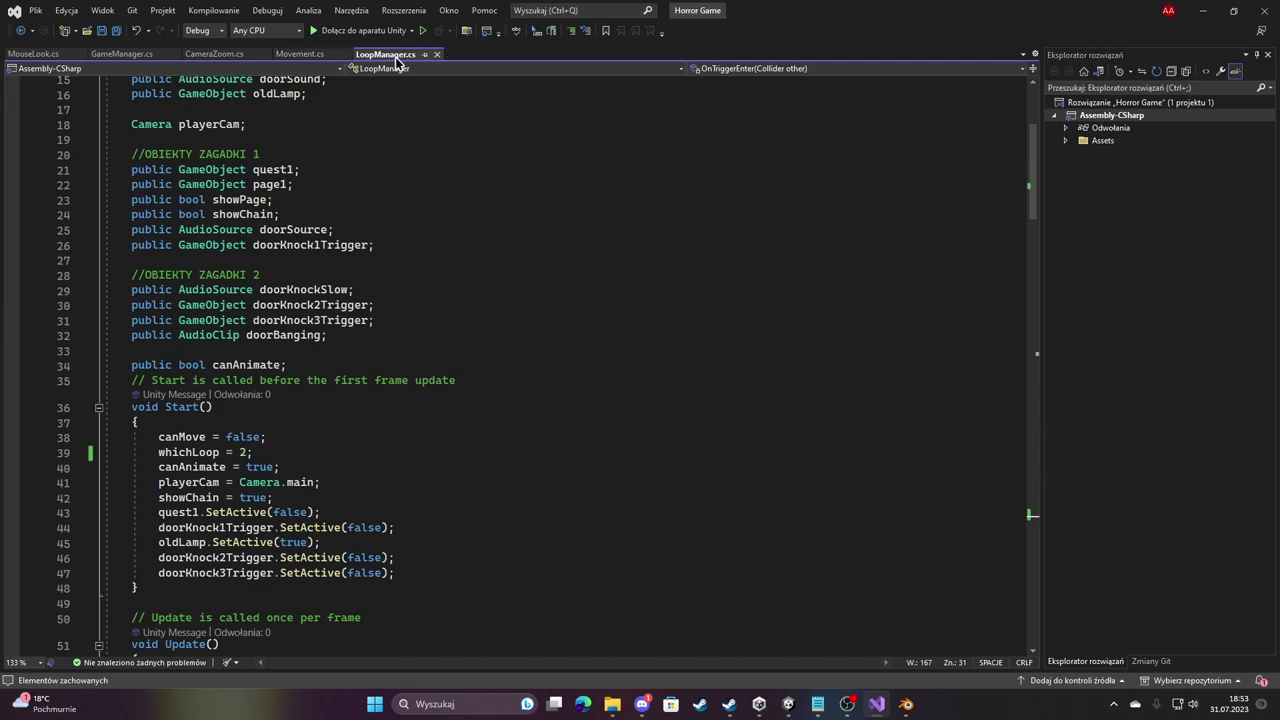
scroll(392, 267, "up", 5)
scroll(268, 340, "down", 3)
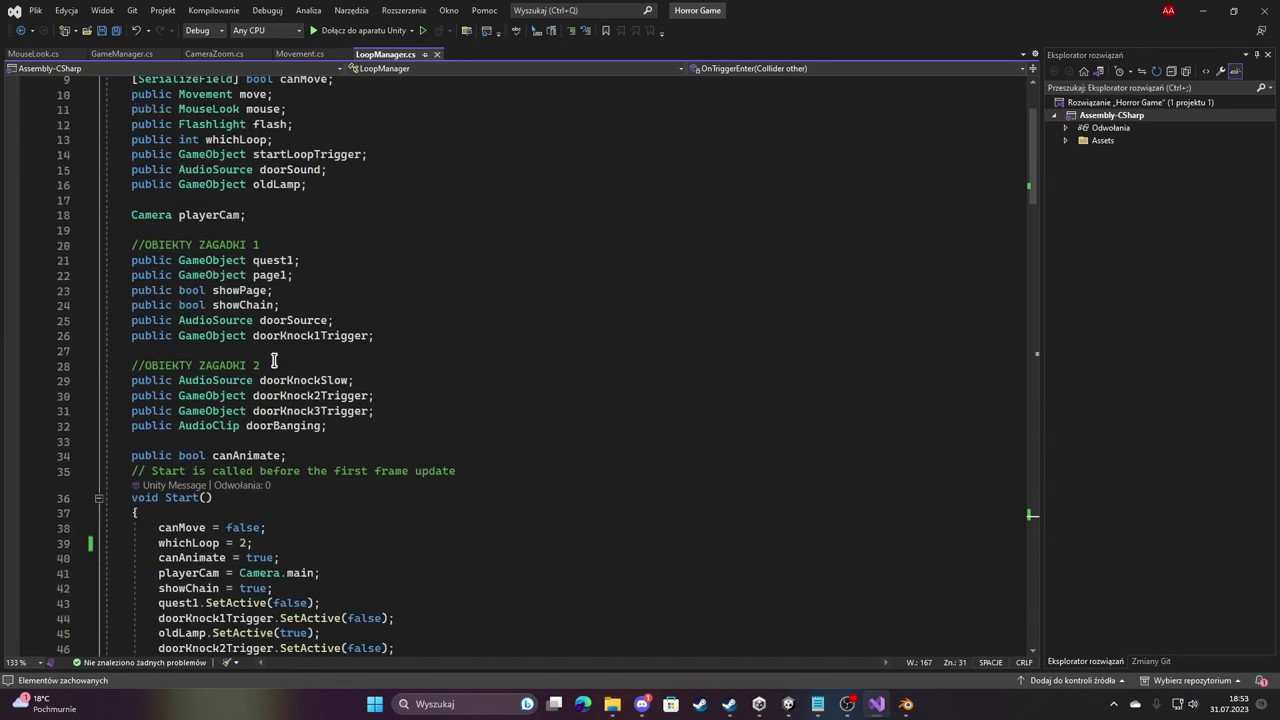
left_click(348, 428)
key("Return")
key("Return")
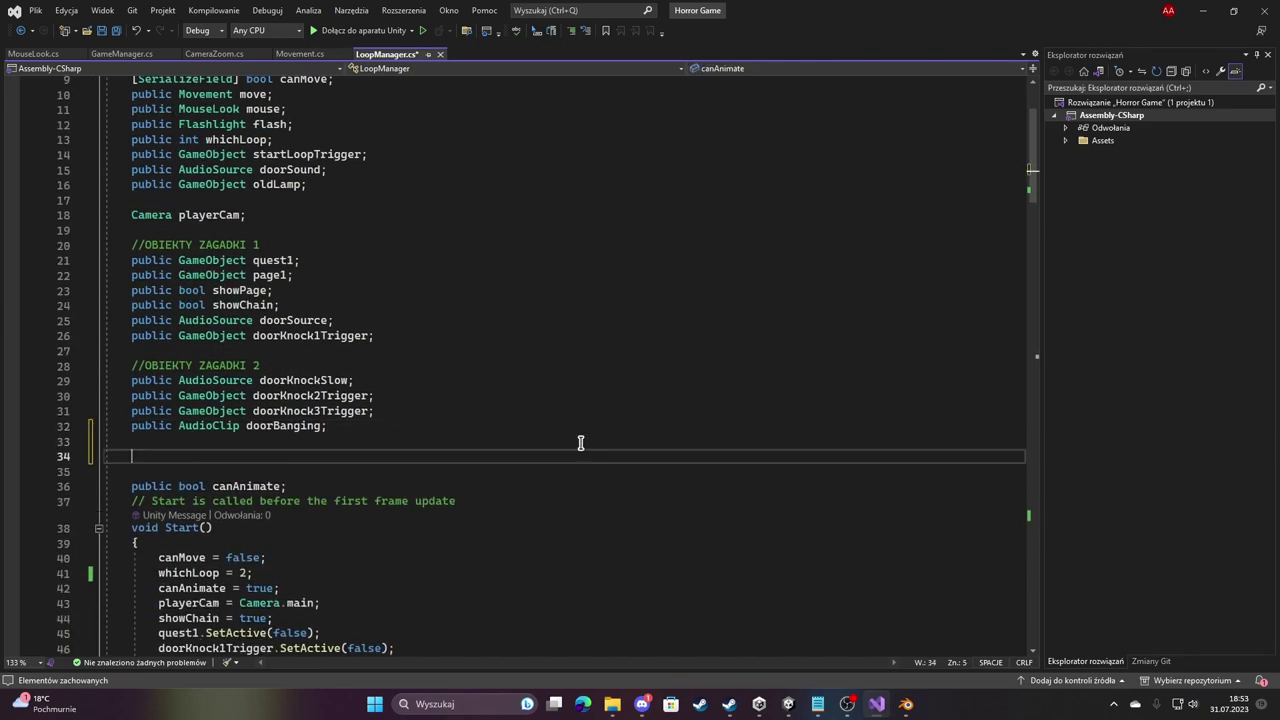
type("public bool trigger;")
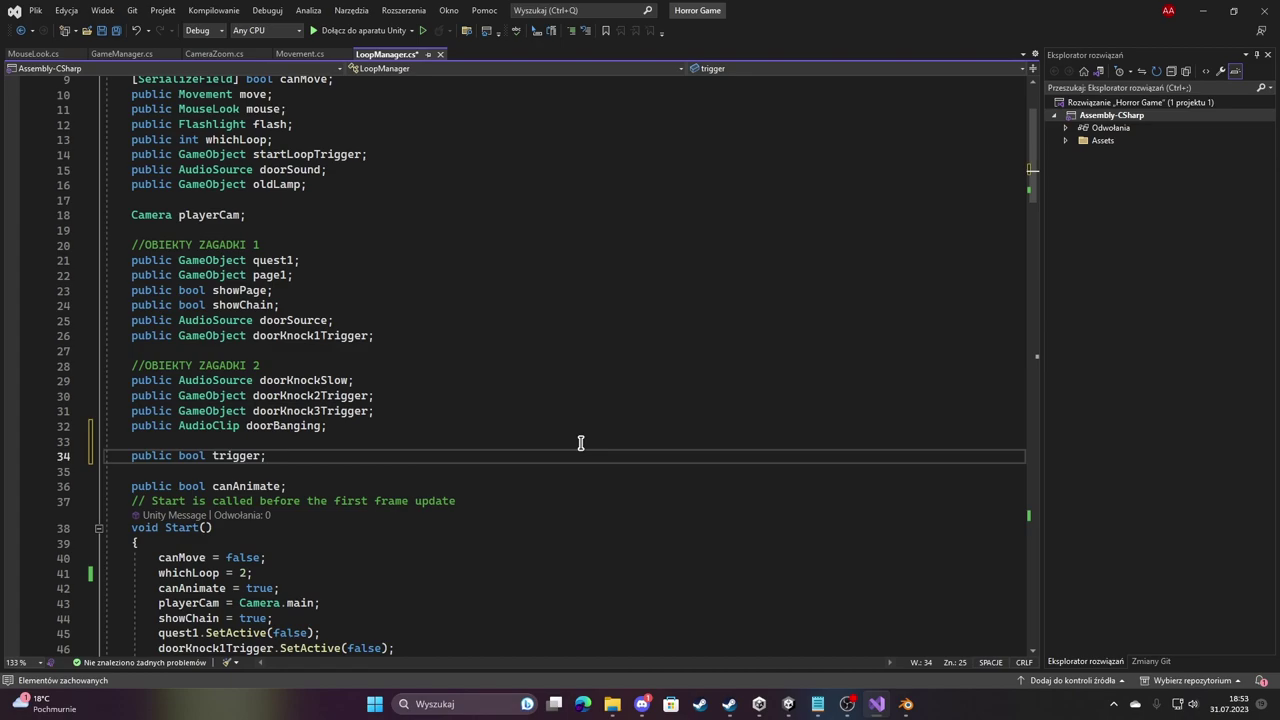
Add 'trigger = true;' inside the doorKnock3 block.
scroll(428, 349, "down", 7)
scroll(428, 349, "down", 12)
scroll(428, 345, "down", 13)
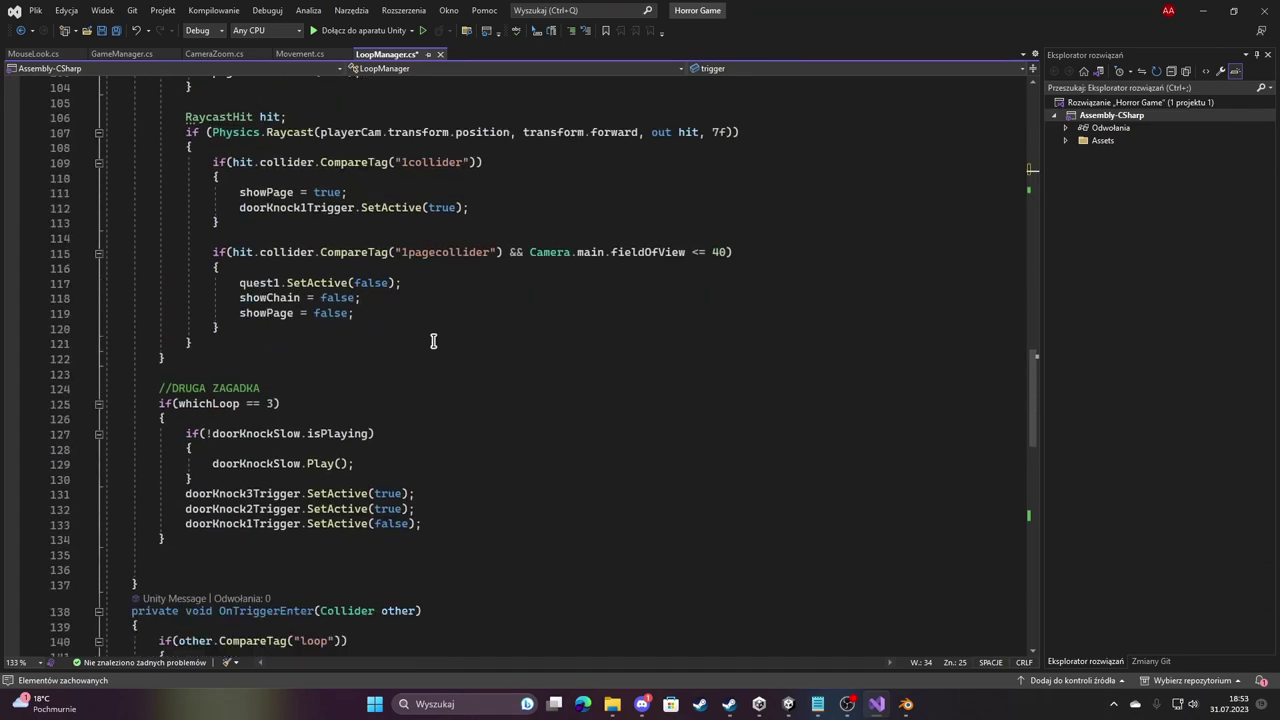
scroll(434, 340, "down", 9)
scroll(434, 340, "down", 4)
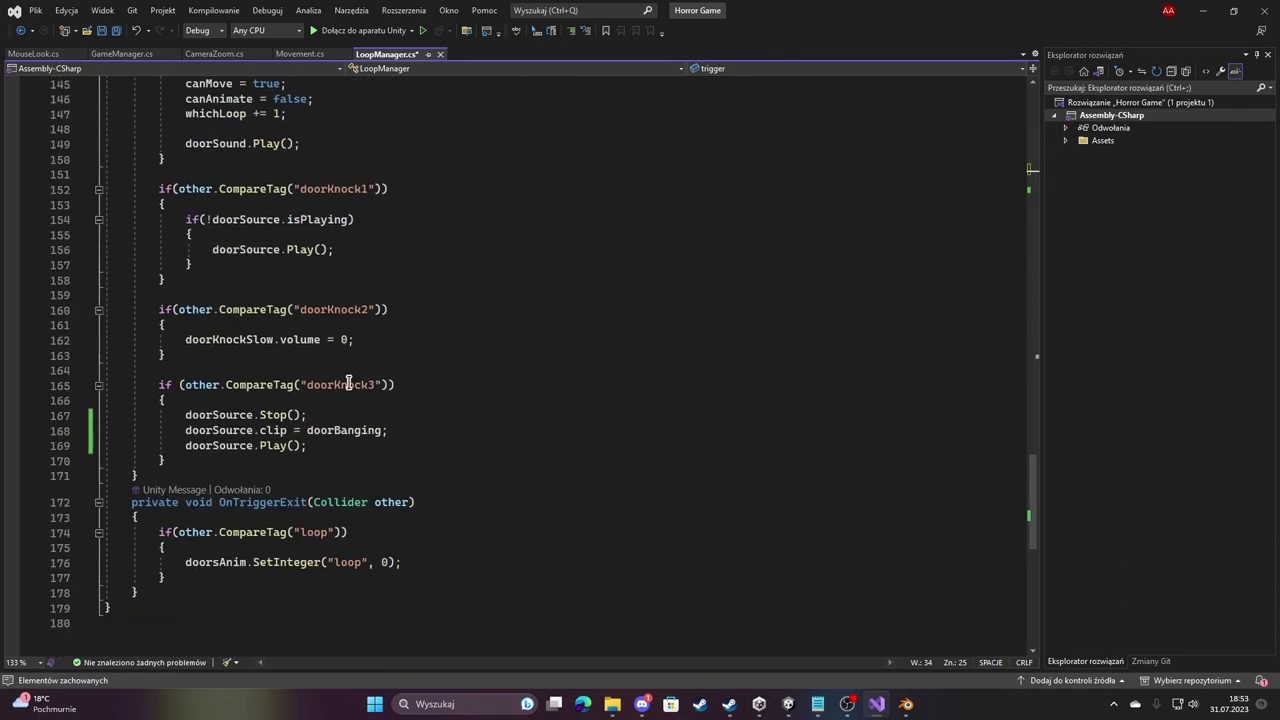
left_click(209, 401)
key("Return")
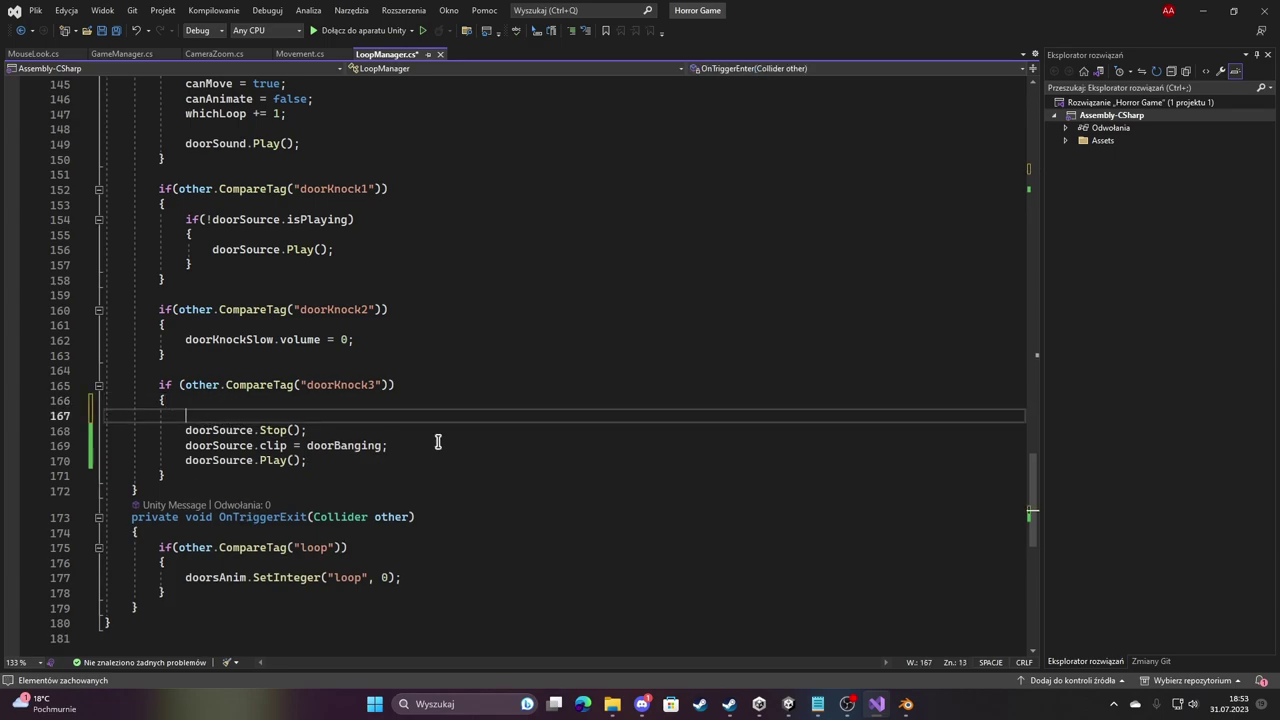
type("trigger = tr")
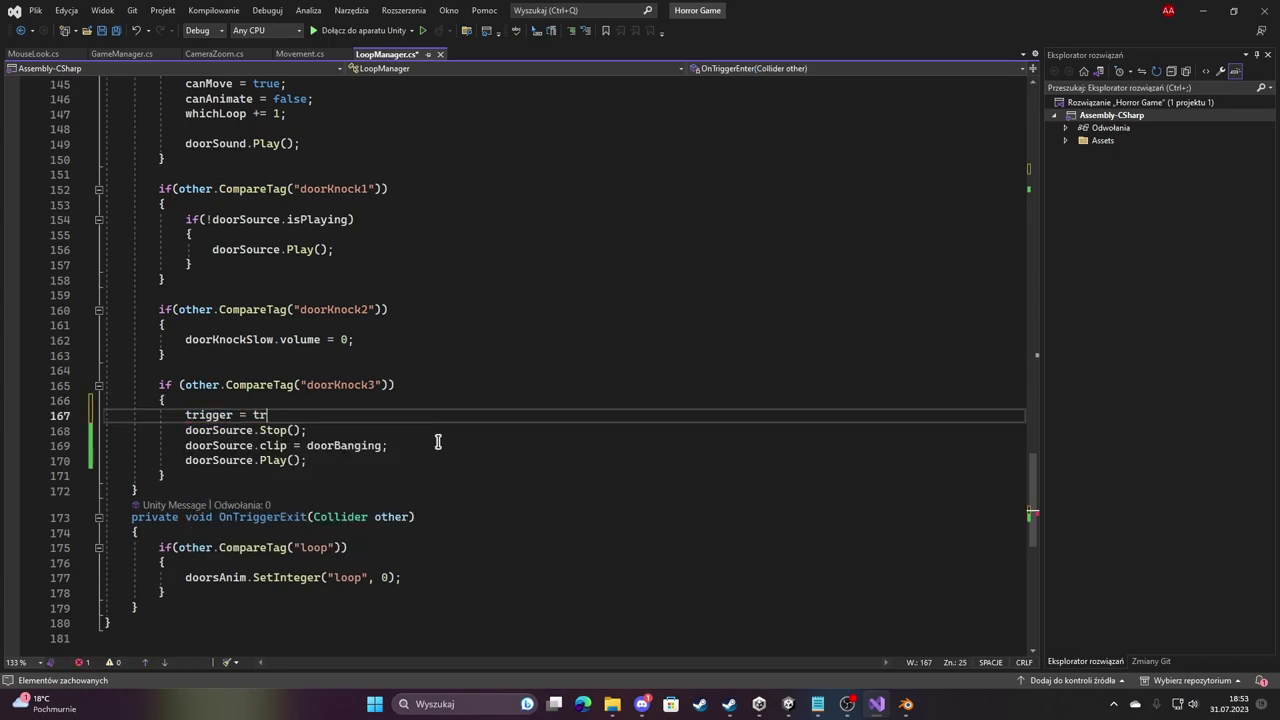
type("ue;")
Add doorKnock3Trigger.SetActive(false); after the Play call.
left_click(320, 468)
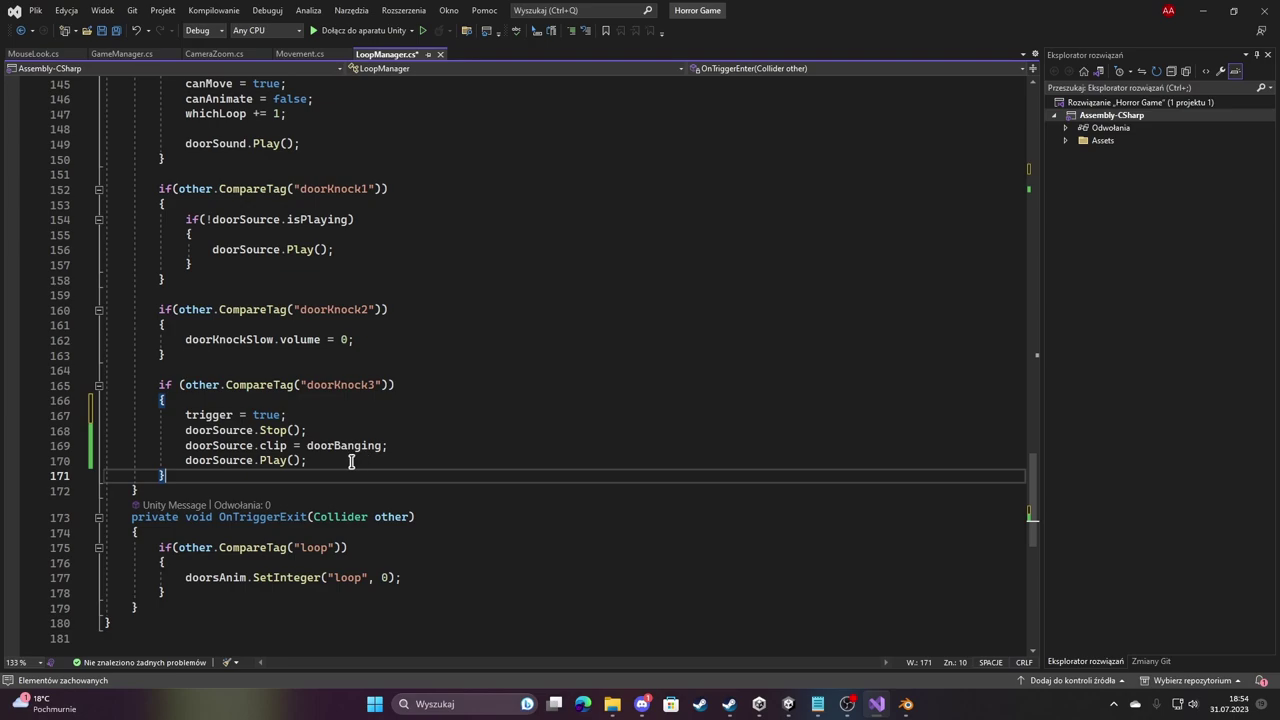
key("Return")
type("door")
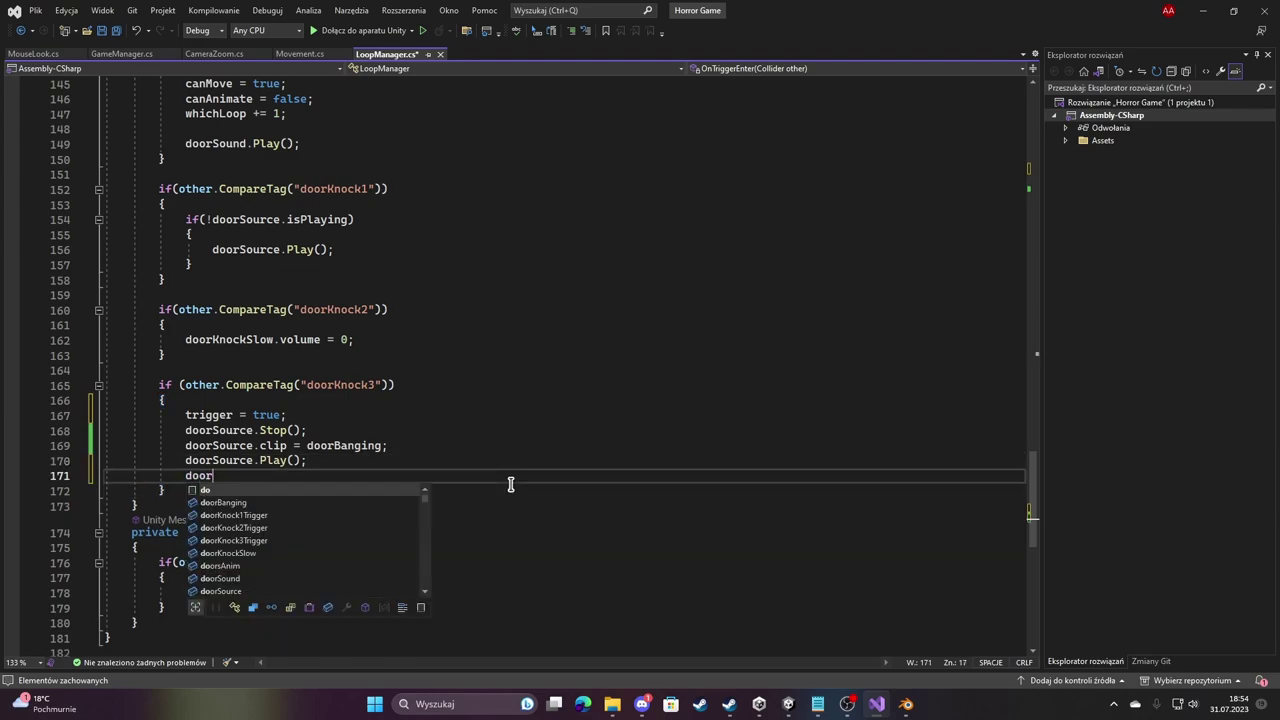
type("kn")
key("Tab")
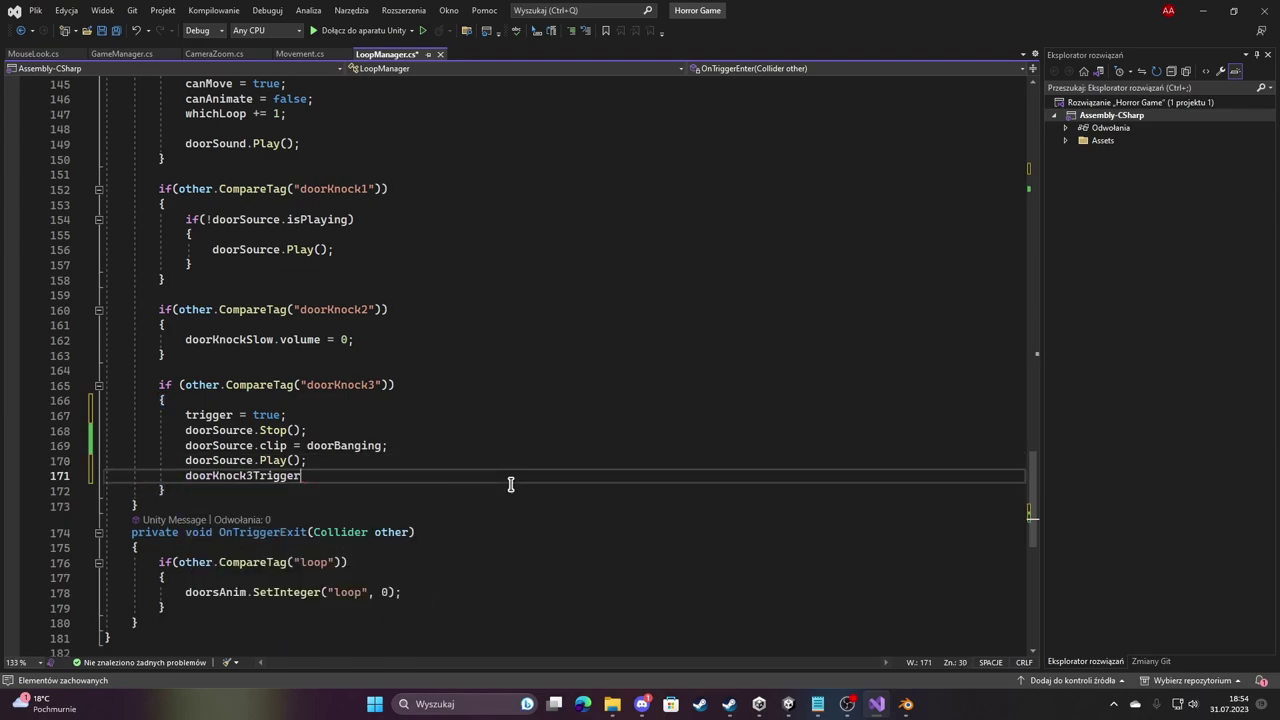
type(".")
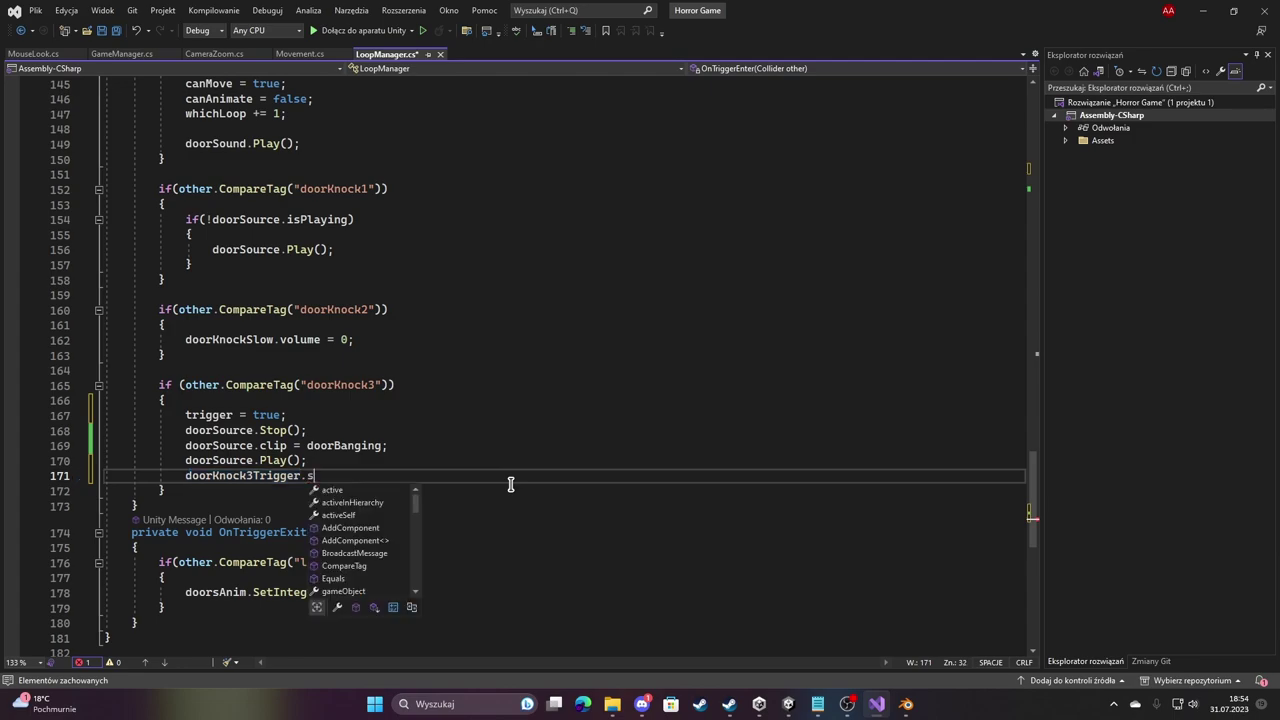
type("set")
key("Tab")
type("(f")
key("Tab")
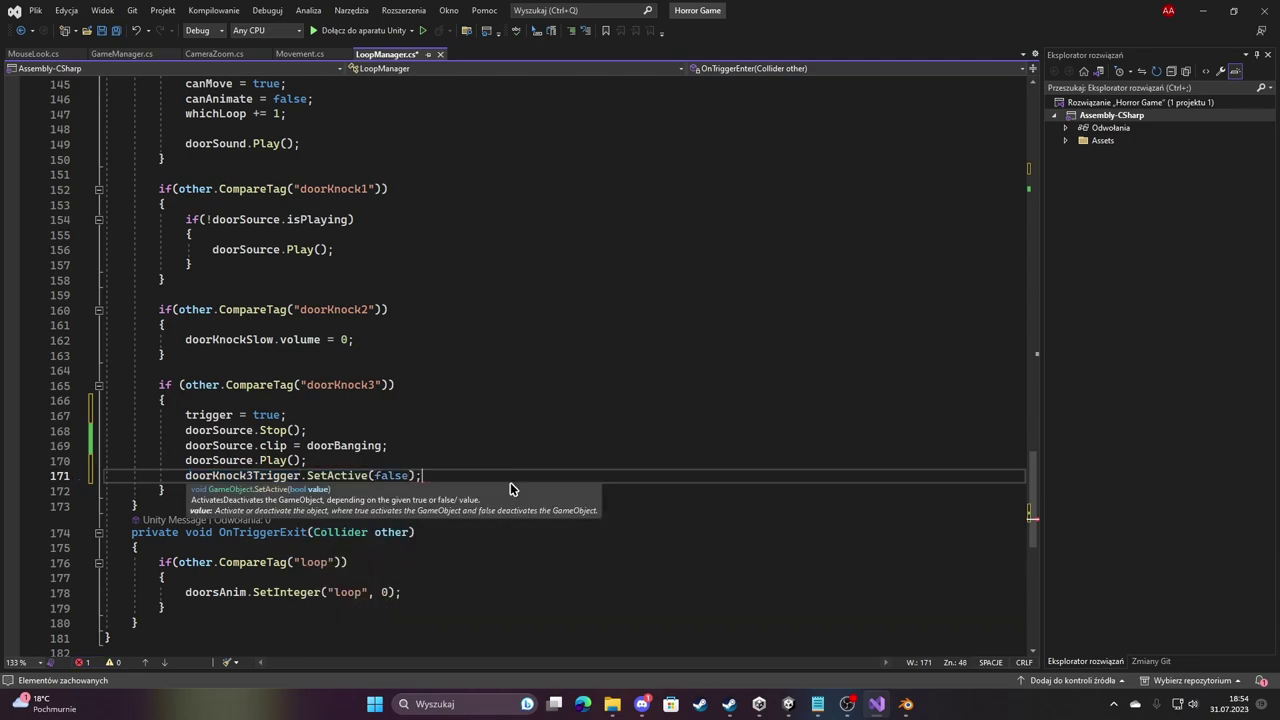
type(");")
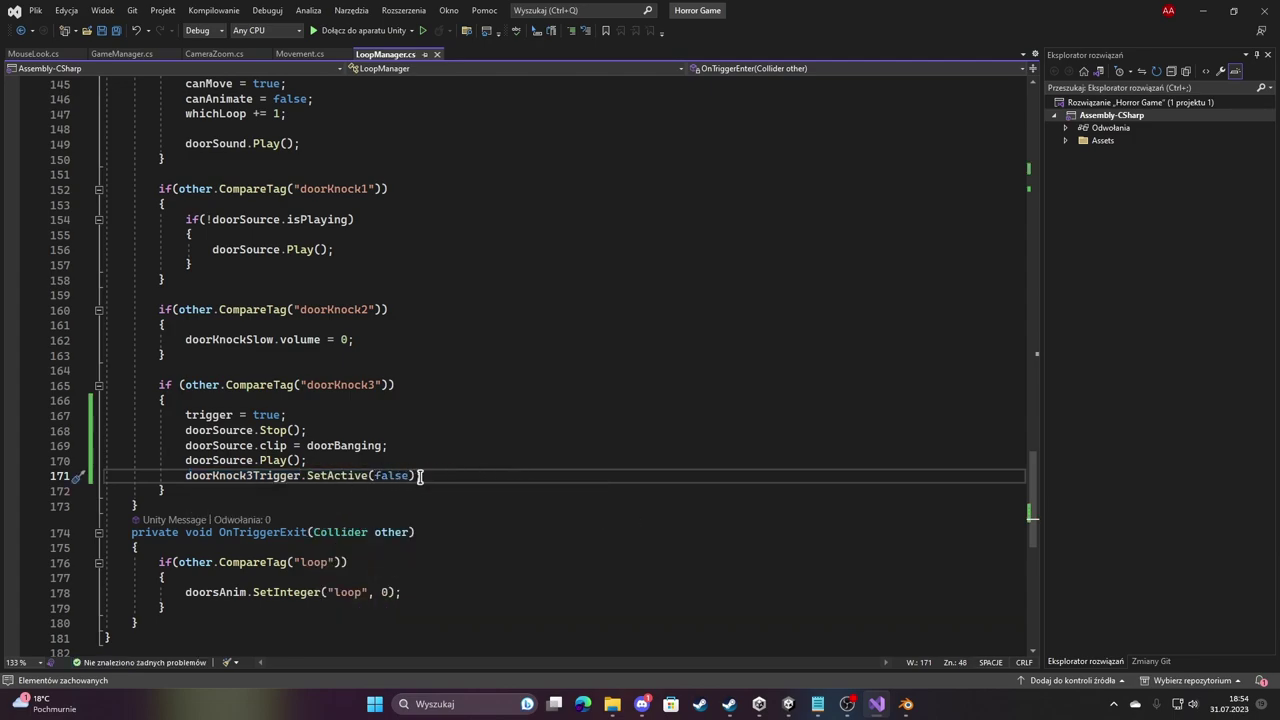
Insert an if(!doorSource.isPlaying) block after the Stop call.
key("Up")
key("Up")
key("Up")
key("Return")
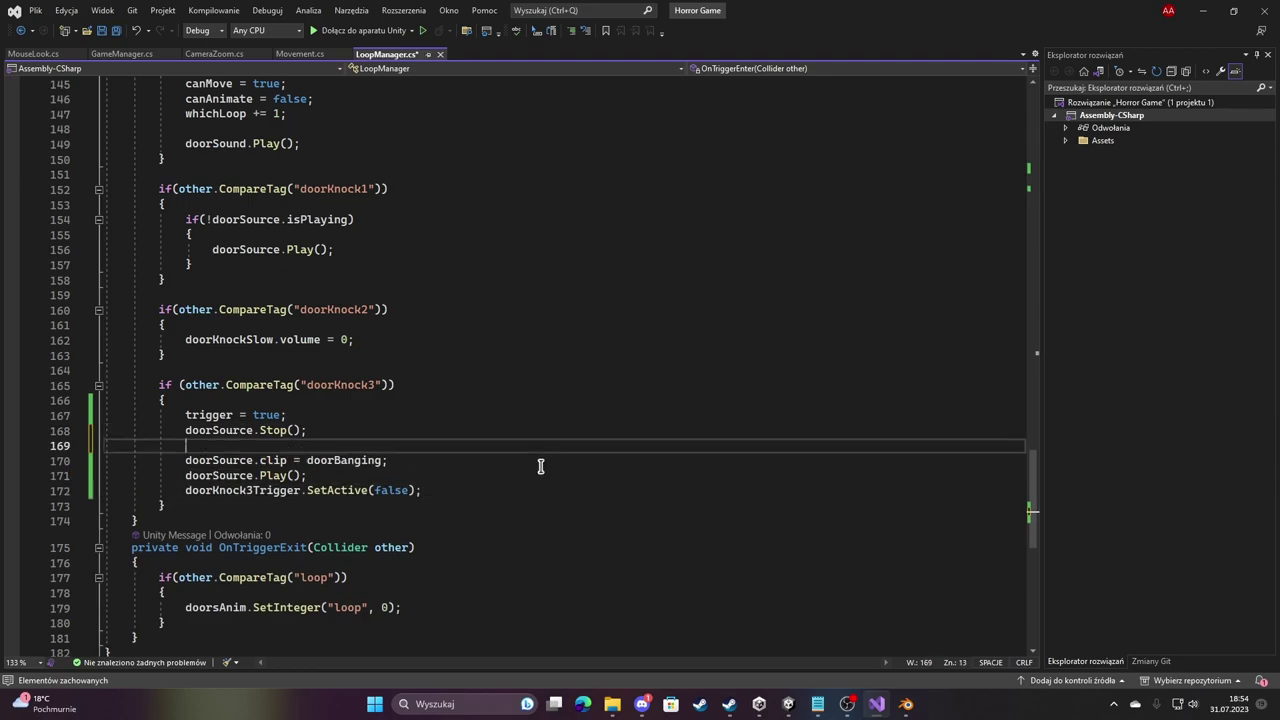
type("if(")
type("doorso")
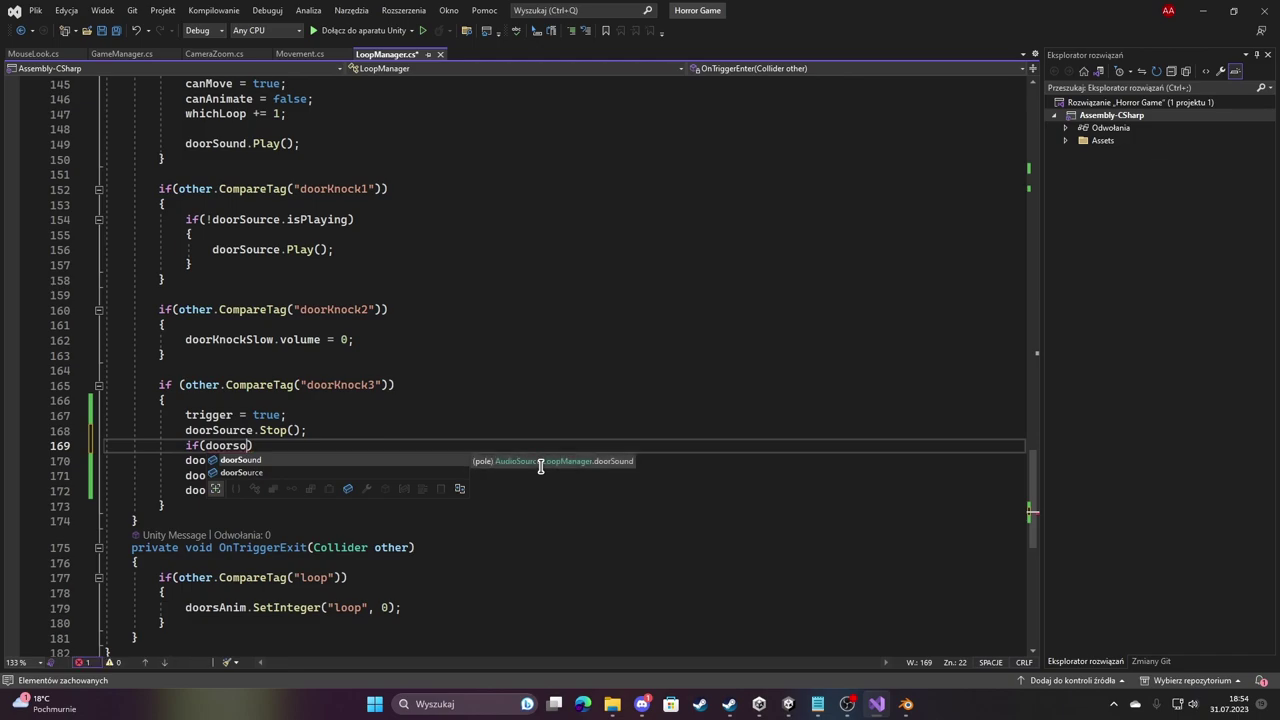
key("Down")
key("Tab")
type(".is")
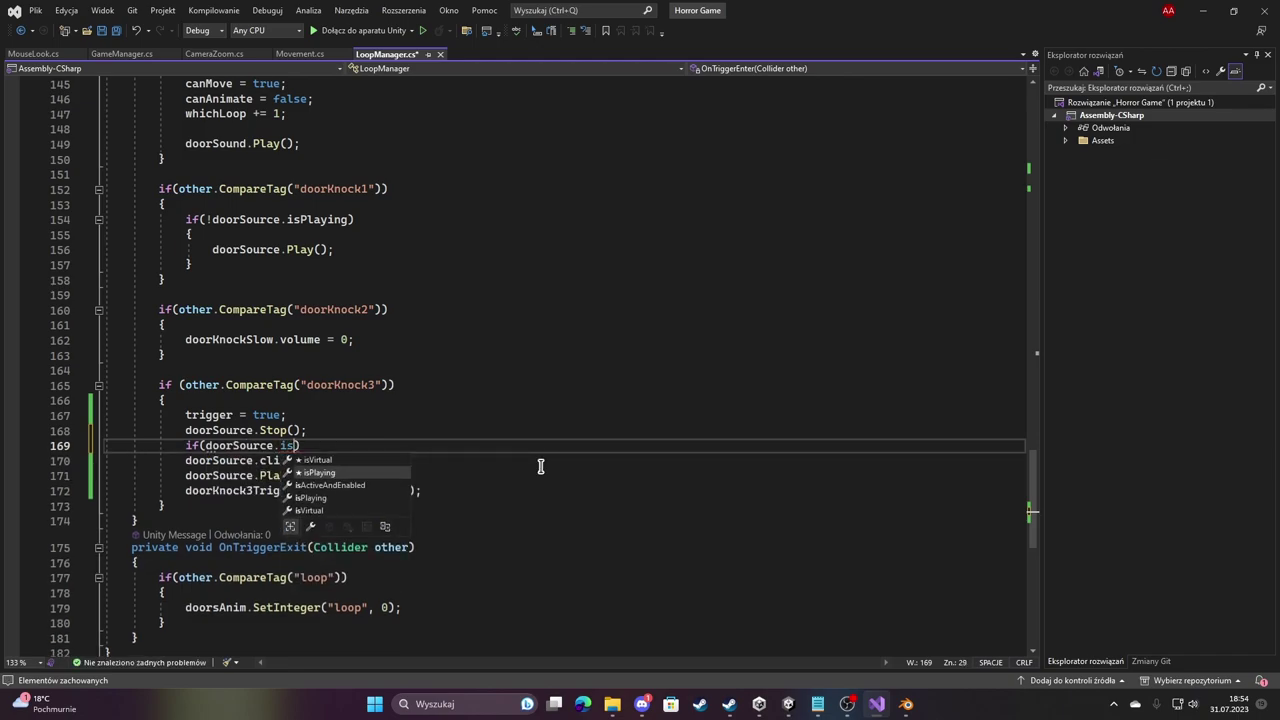
key("Tab")
left_click(205, 445)
type("!")
left_click(393, 449)
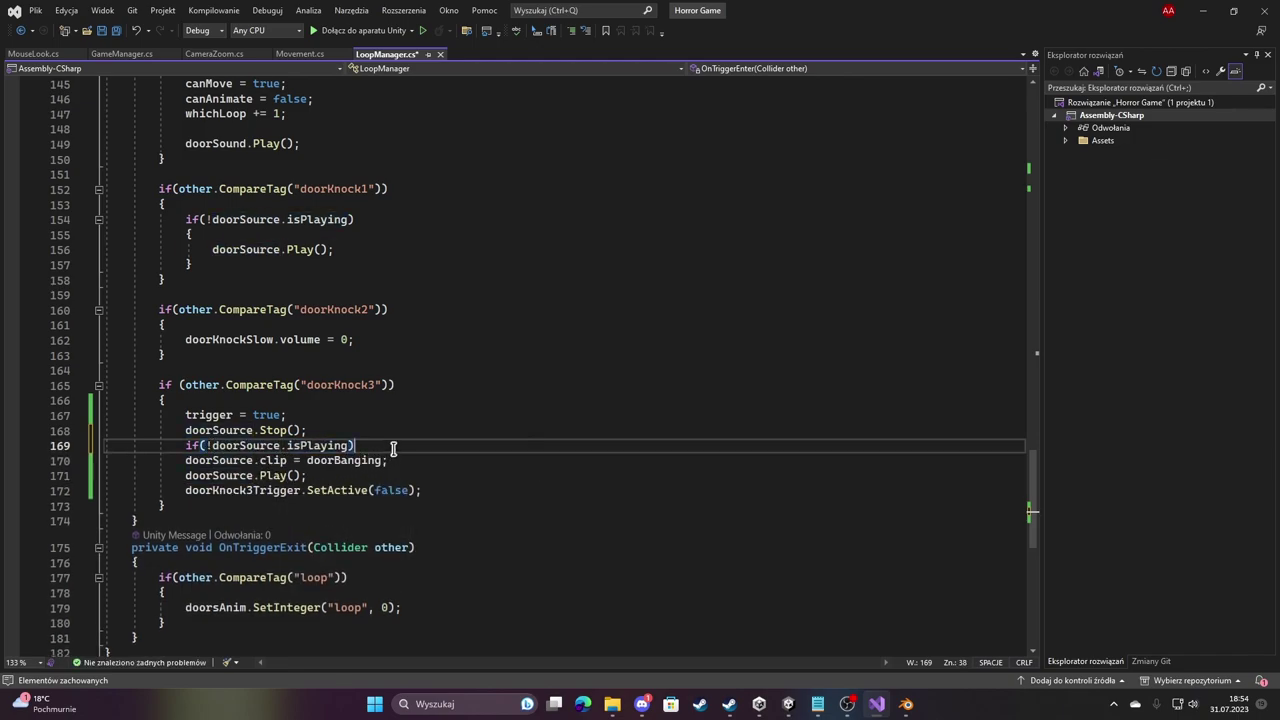
key("Return")
Move the doorSource.clip and doorSource.Play() lines inside the isPlaying check.
left_click_drag(304, 521, 190, 507)
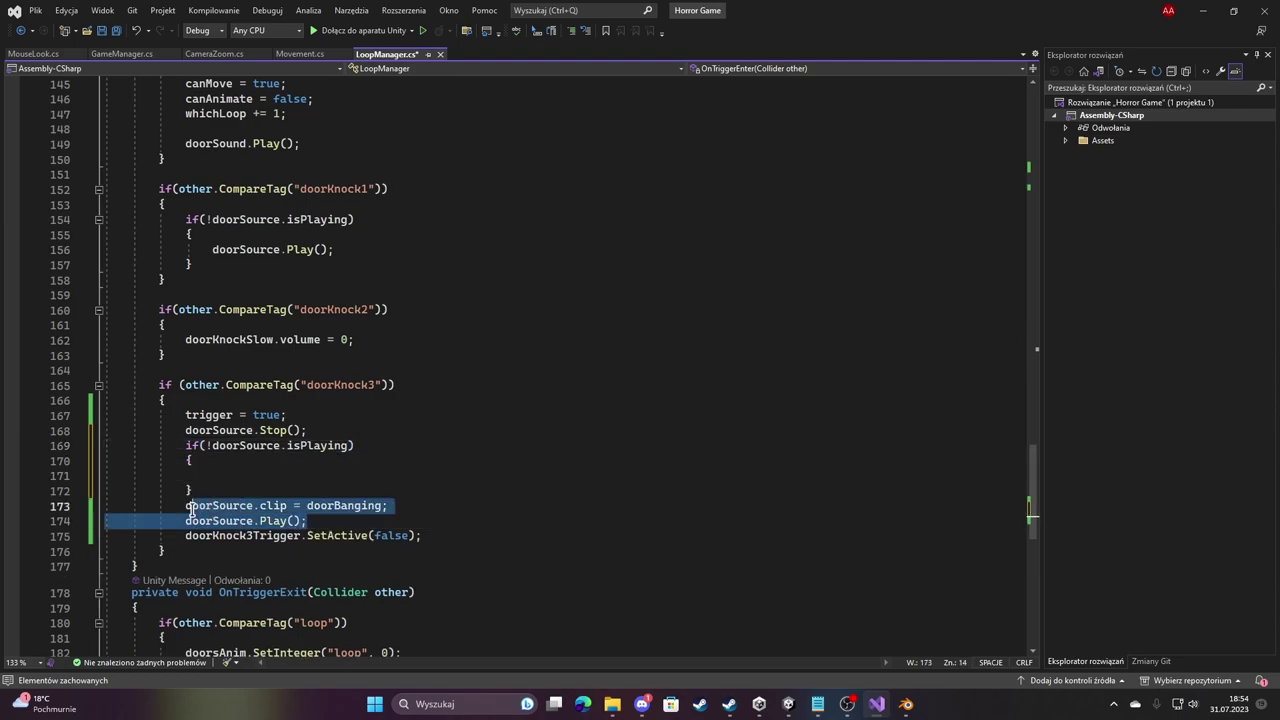
key("ctrl+x")
left_click(217, 475)
key("ctrl+v")
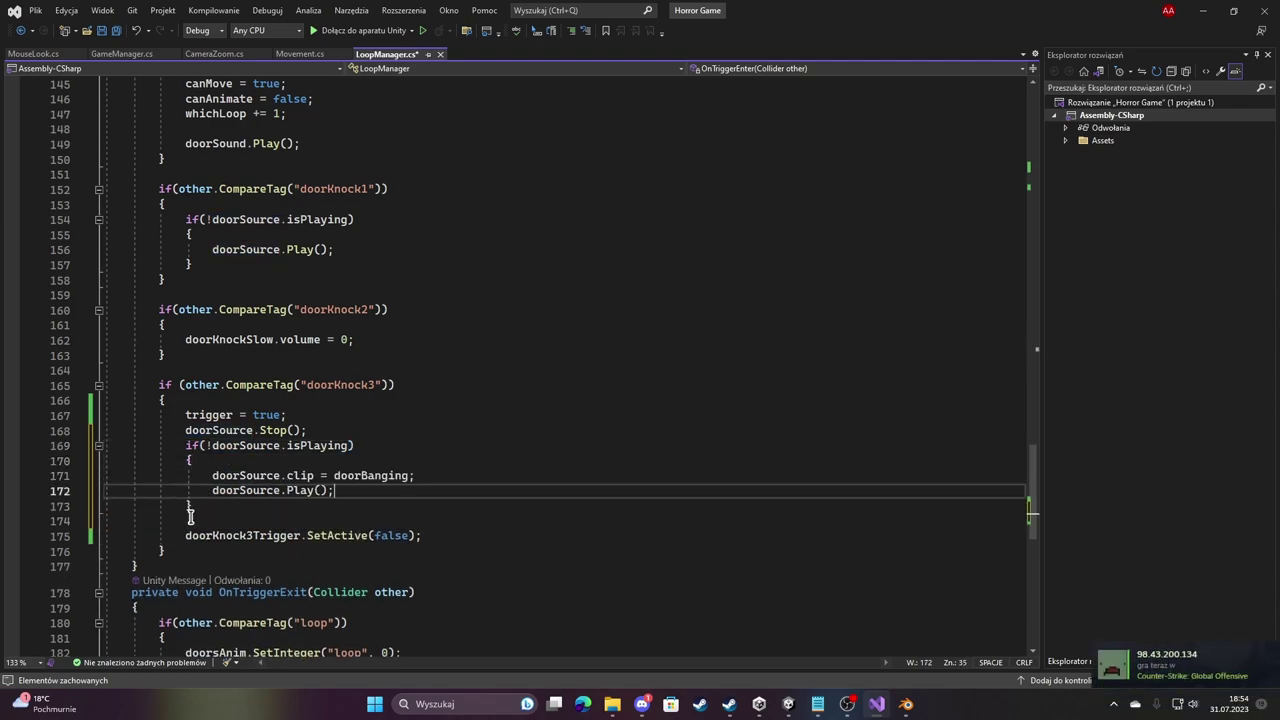
left_click(186, 521)
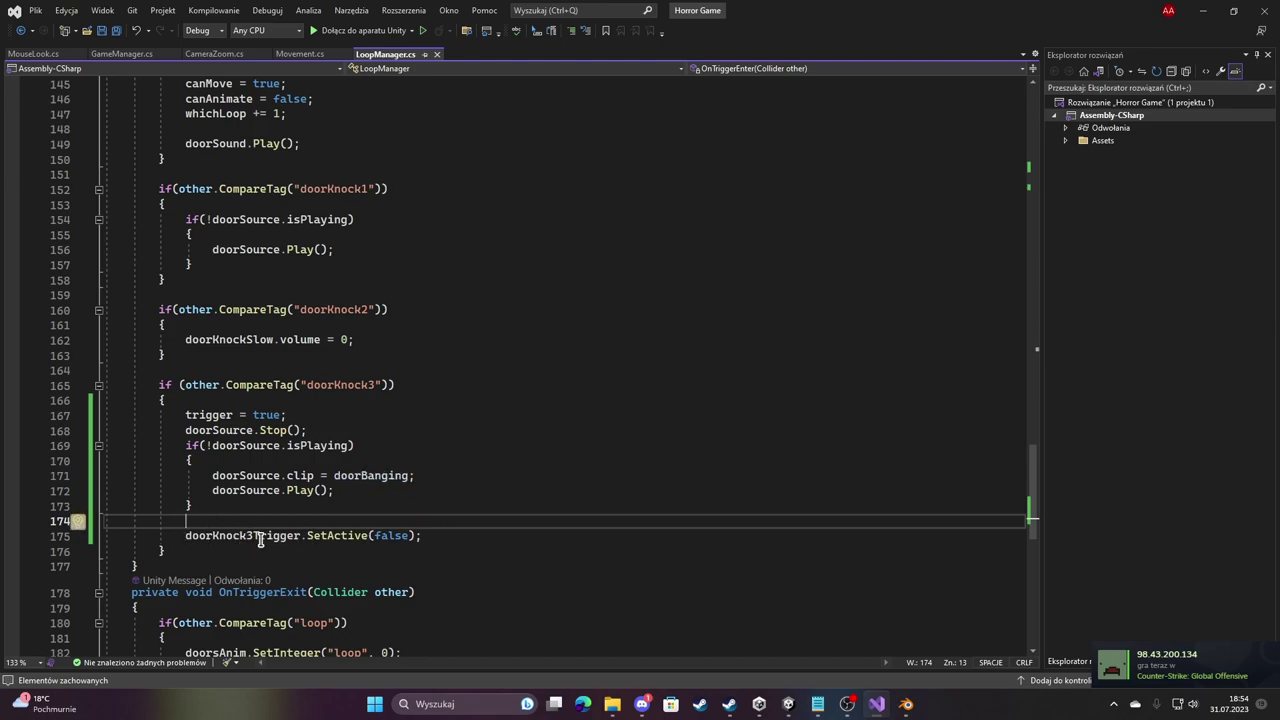
Add an if(!trigger) block after the doorKnockSlow play block.
scroll(463, 431, "up", 6)
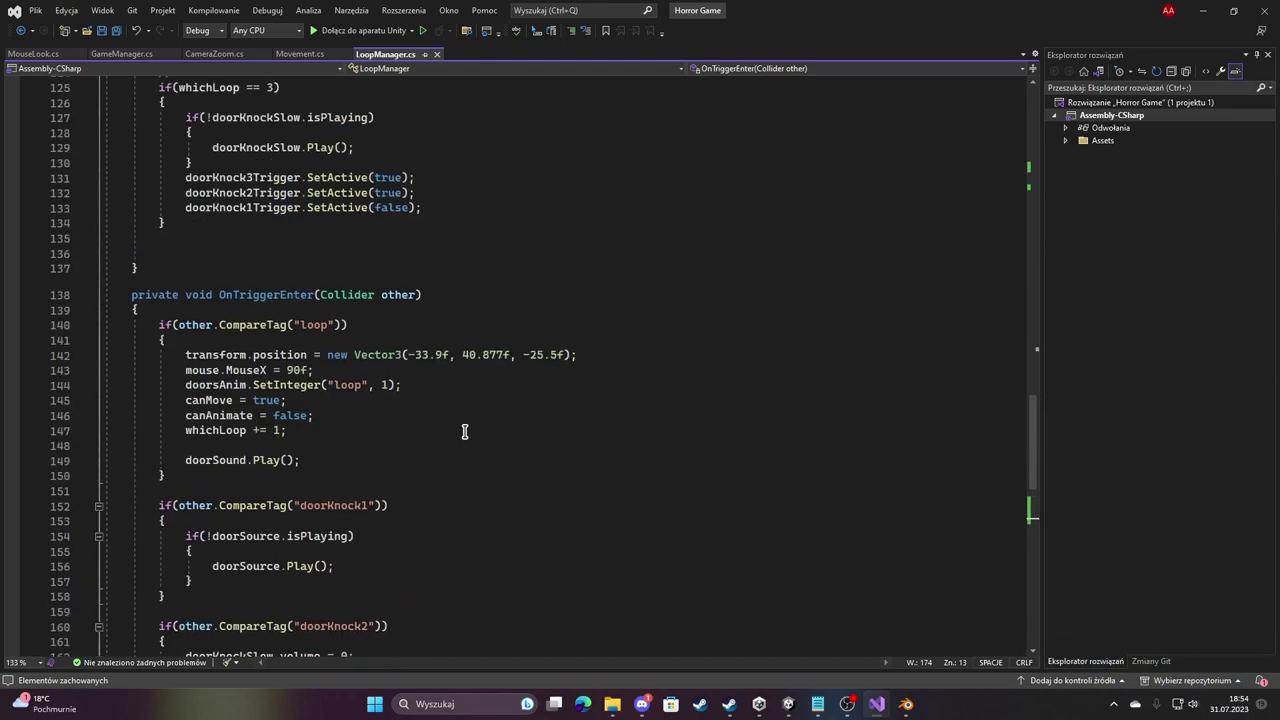
scroll(455, 430, "up", 6)
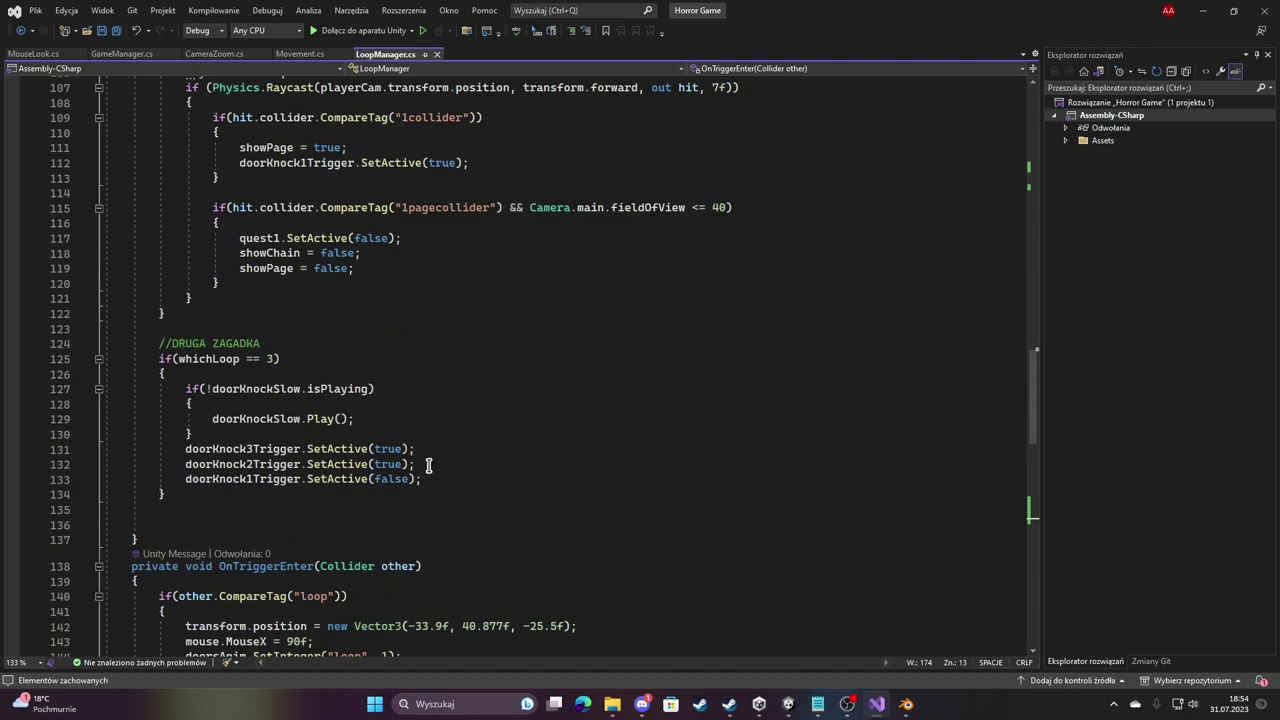
left_click(243, 433)
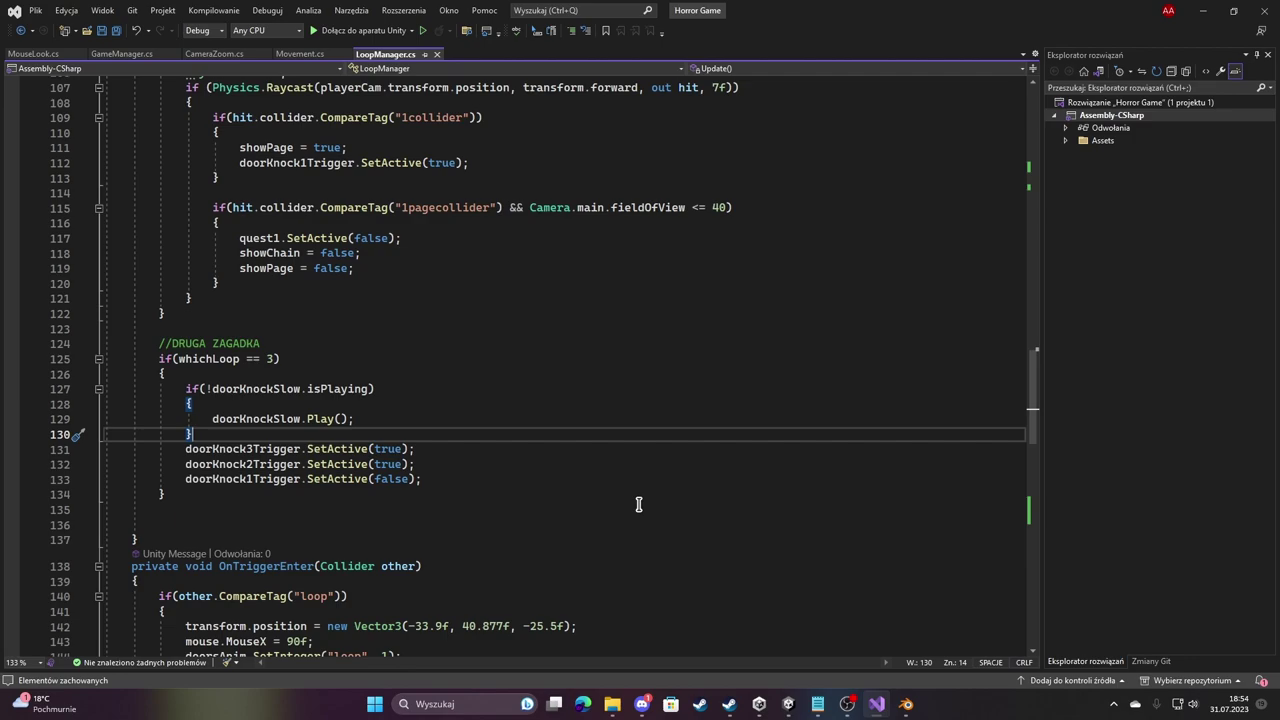
key("Return")
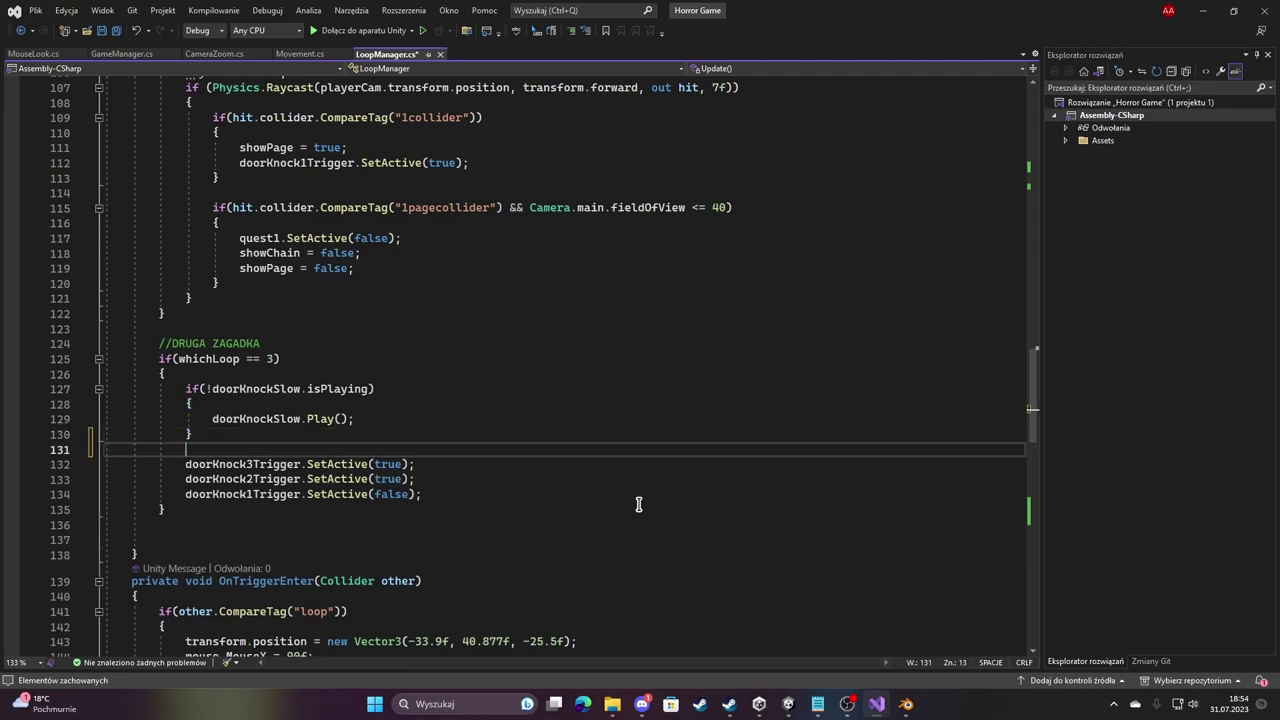
type("if(t")
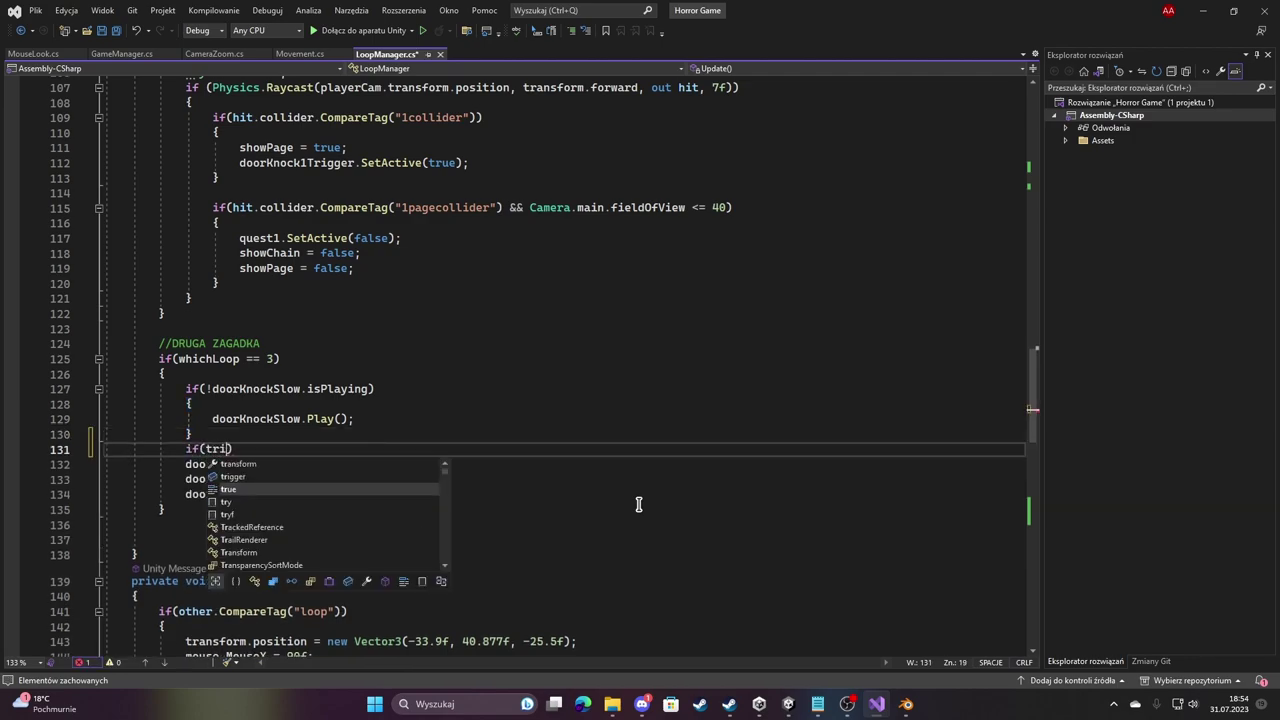
type("rigger")
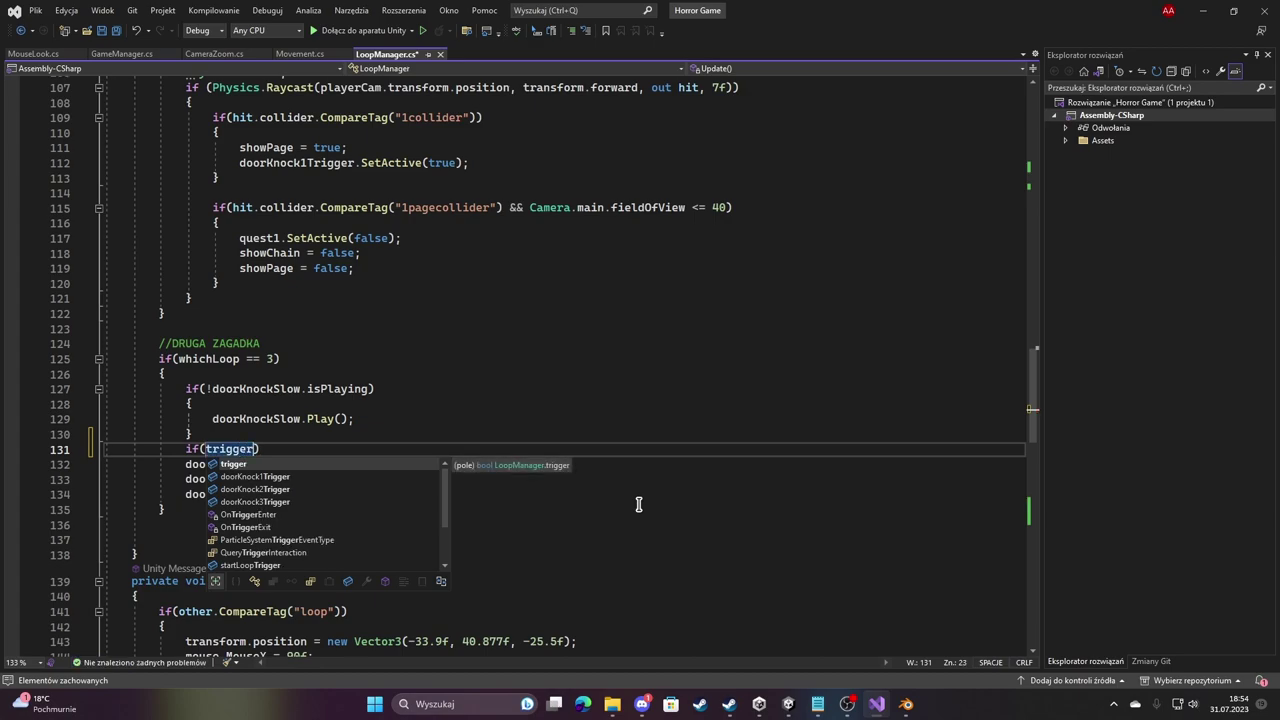
type(")")
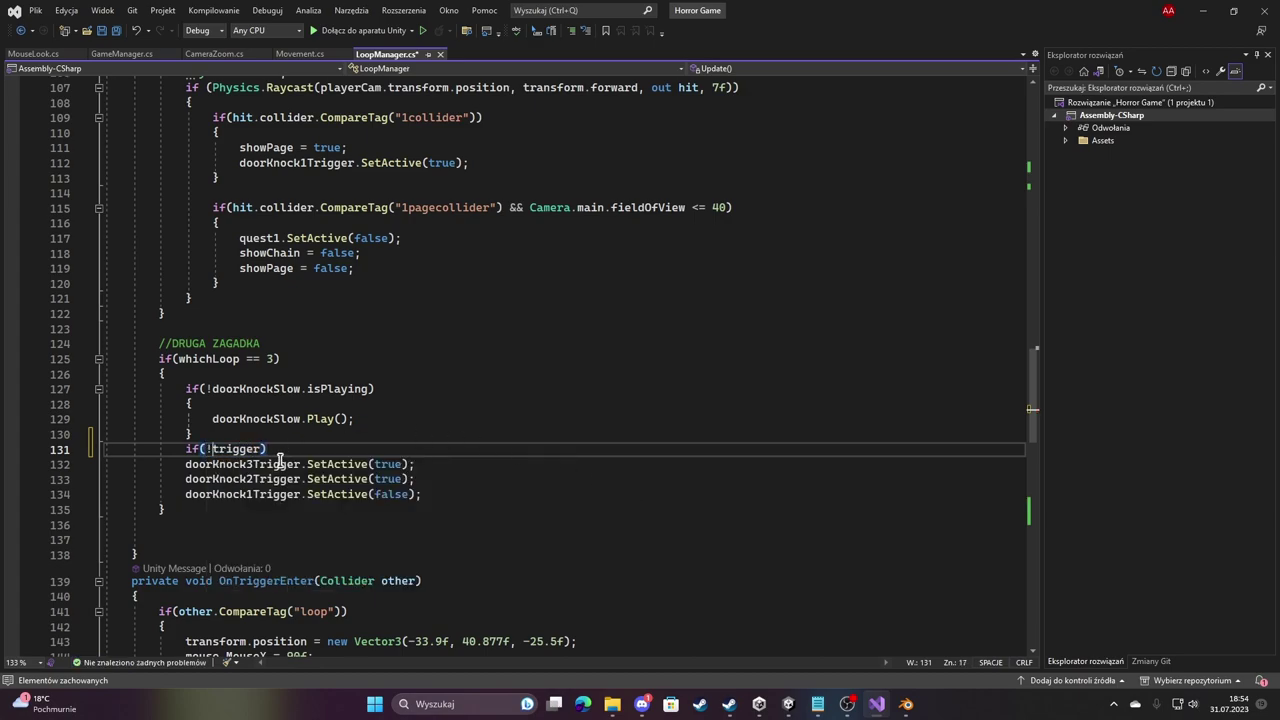
key("Return")
type("{")
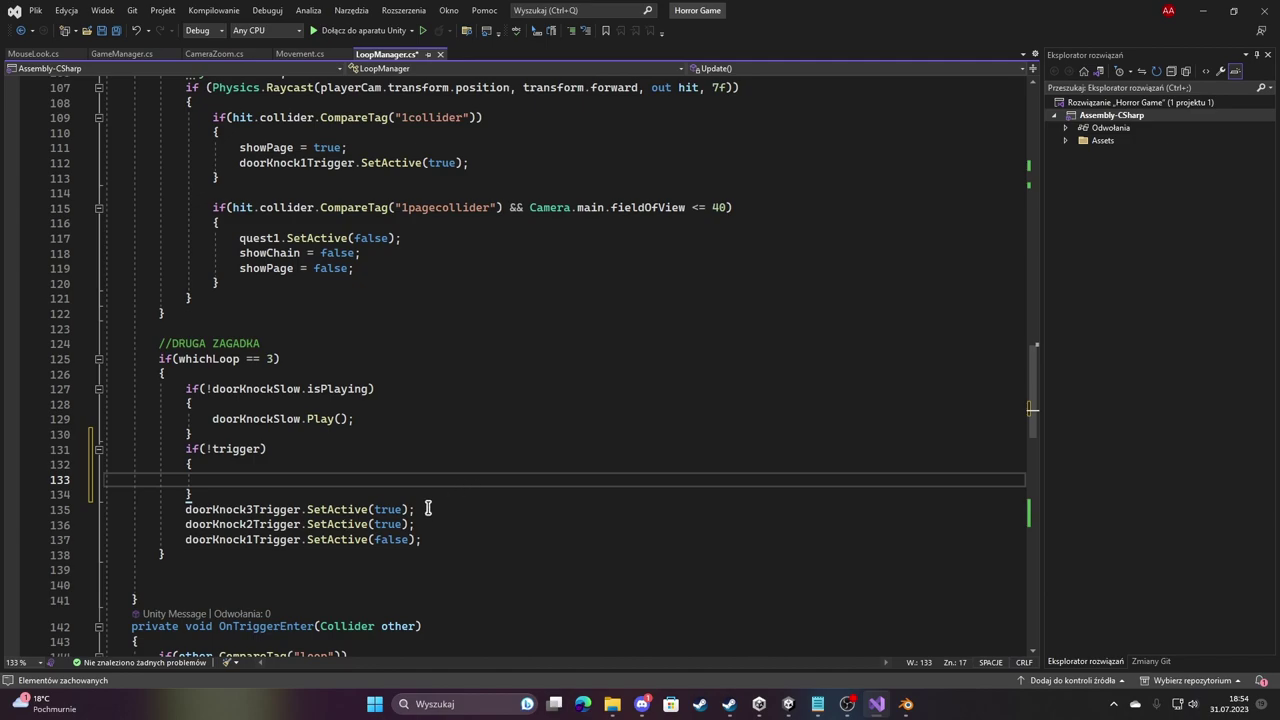
Move the doorKnock3Trigger.SetActive(true) line into the if(!trigger) block.
left_click_drag(427, 509, 185, 510)
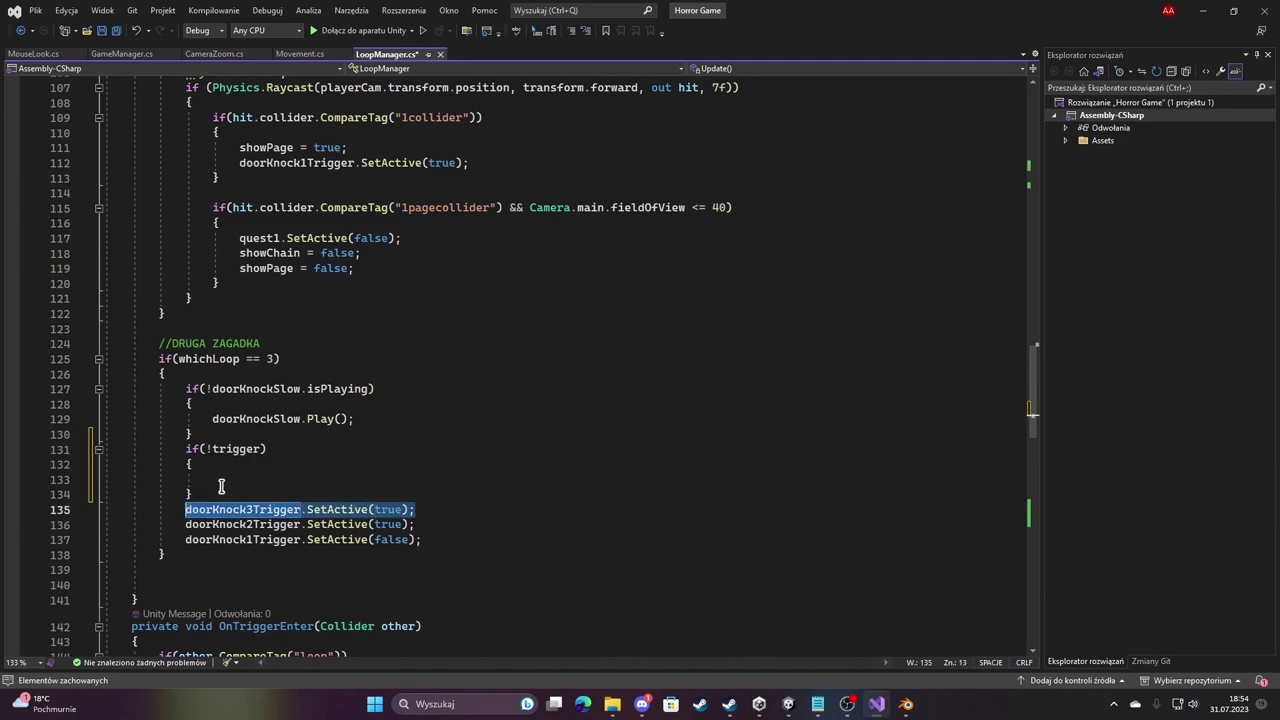
key("ctrl+x")
left_click(221, 484)
key("ctrl+v")
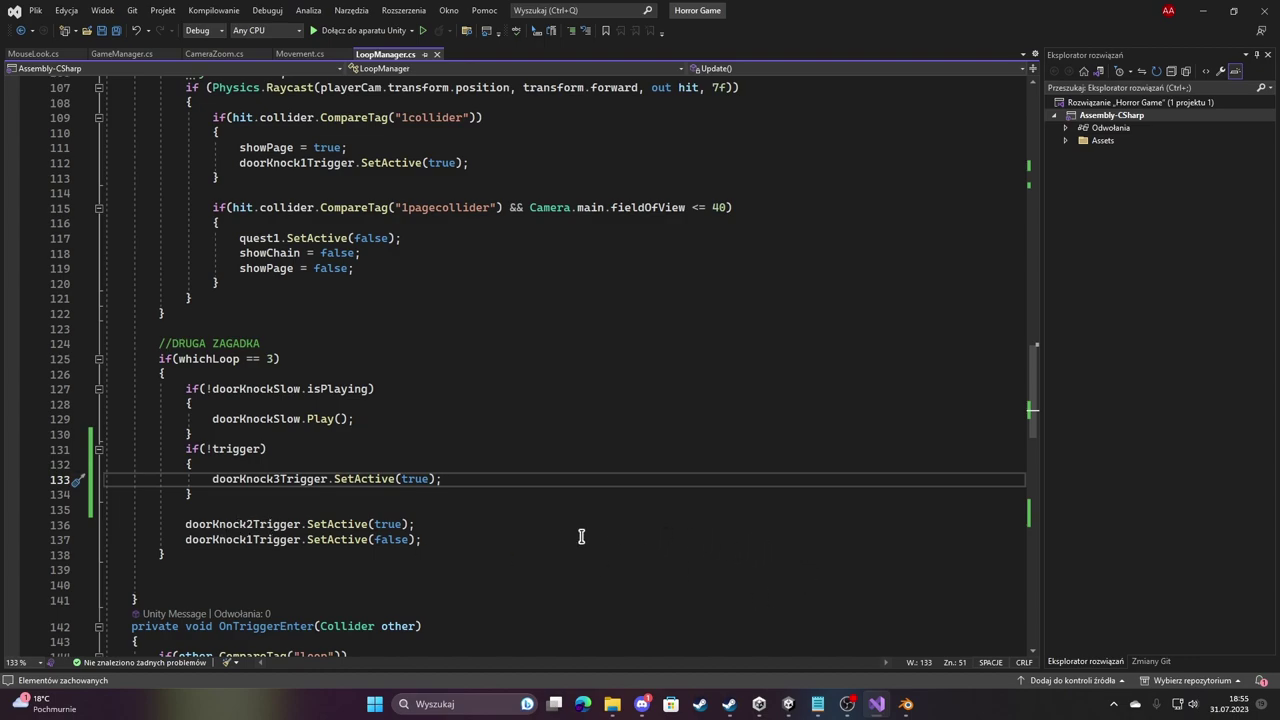
Let Unity reload the scripts, then confirm Start() sets whichLoop to 2.
left_click(788, 703)
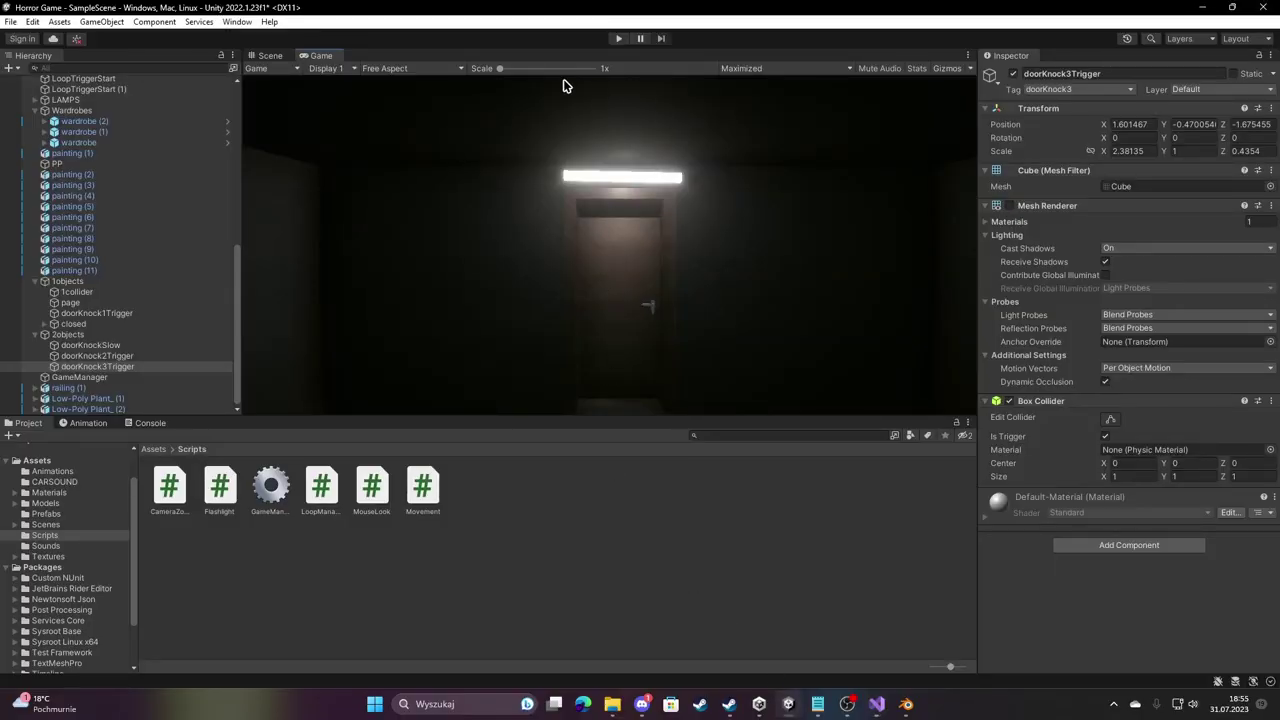
left_click(874, 706)
scroll(389, 406, "up", 8)
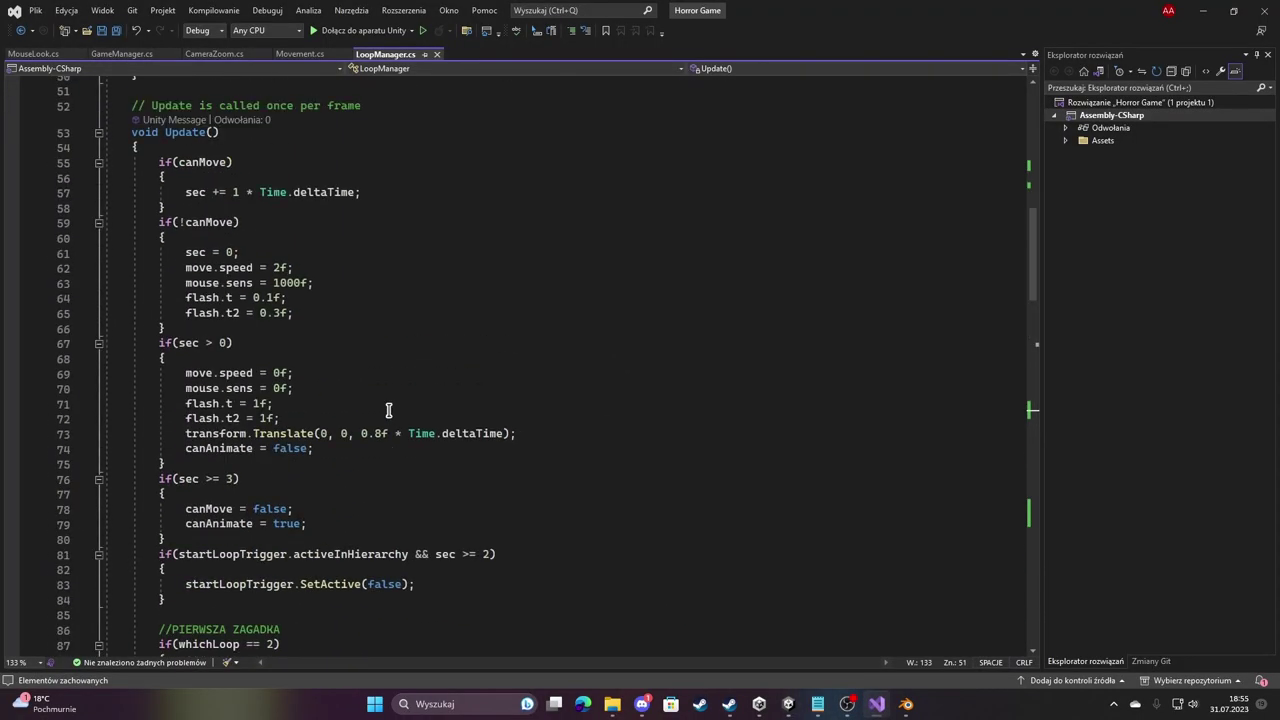
scroll(389, 410, "up", 12)
scroll(389, 410, "down", 1)
scroll(270, 405, "down", 1)
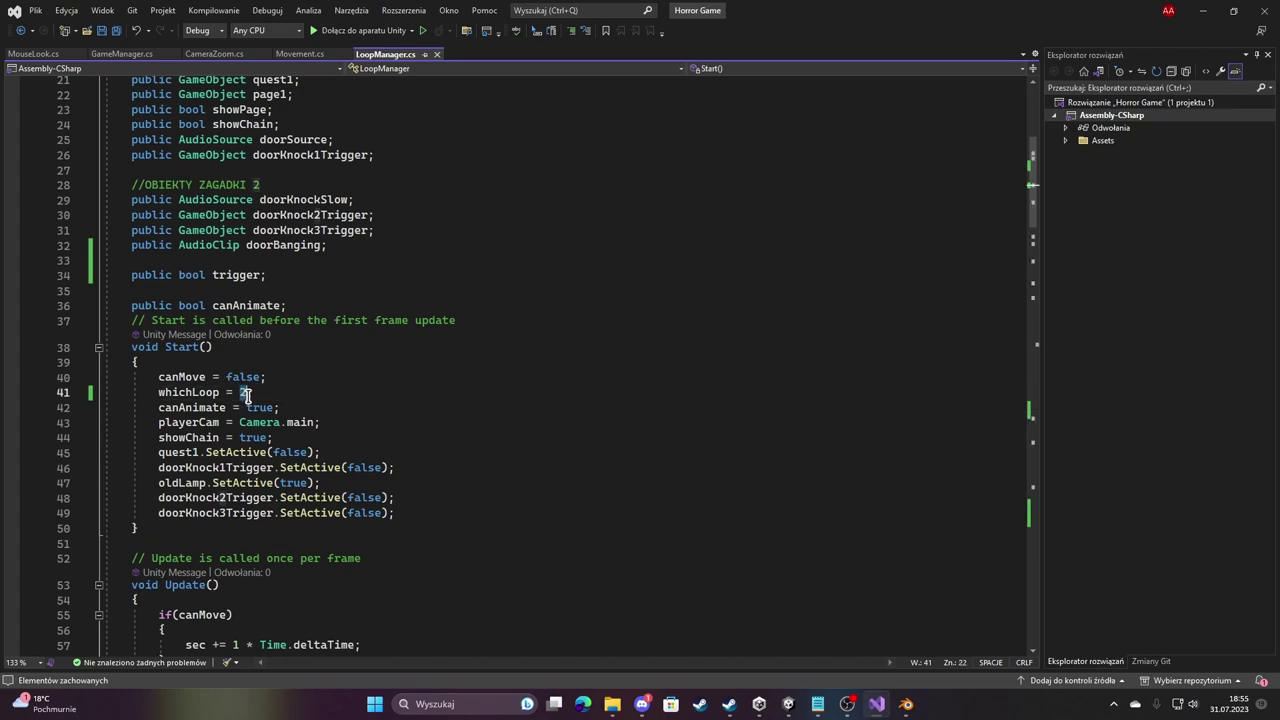
left_click(257, 395)
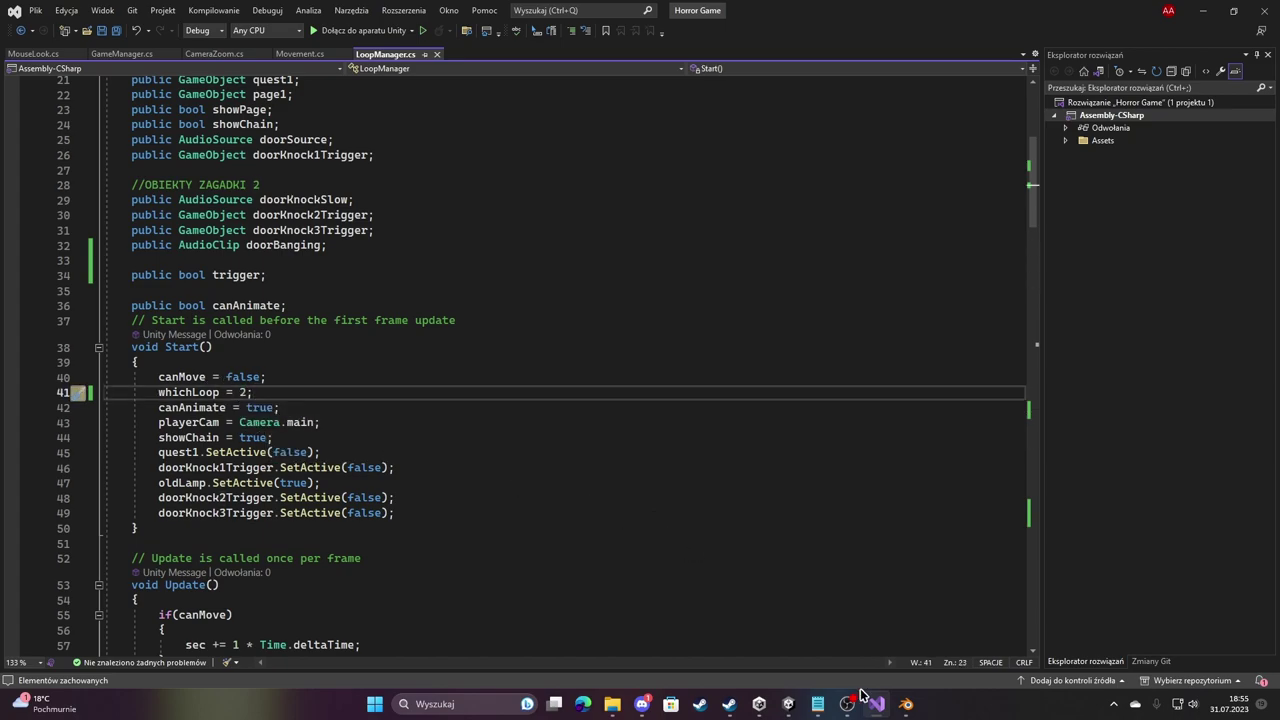
Start Play mode and walk down the hallway to the doorway of the lit room.
left_click(788, 704)
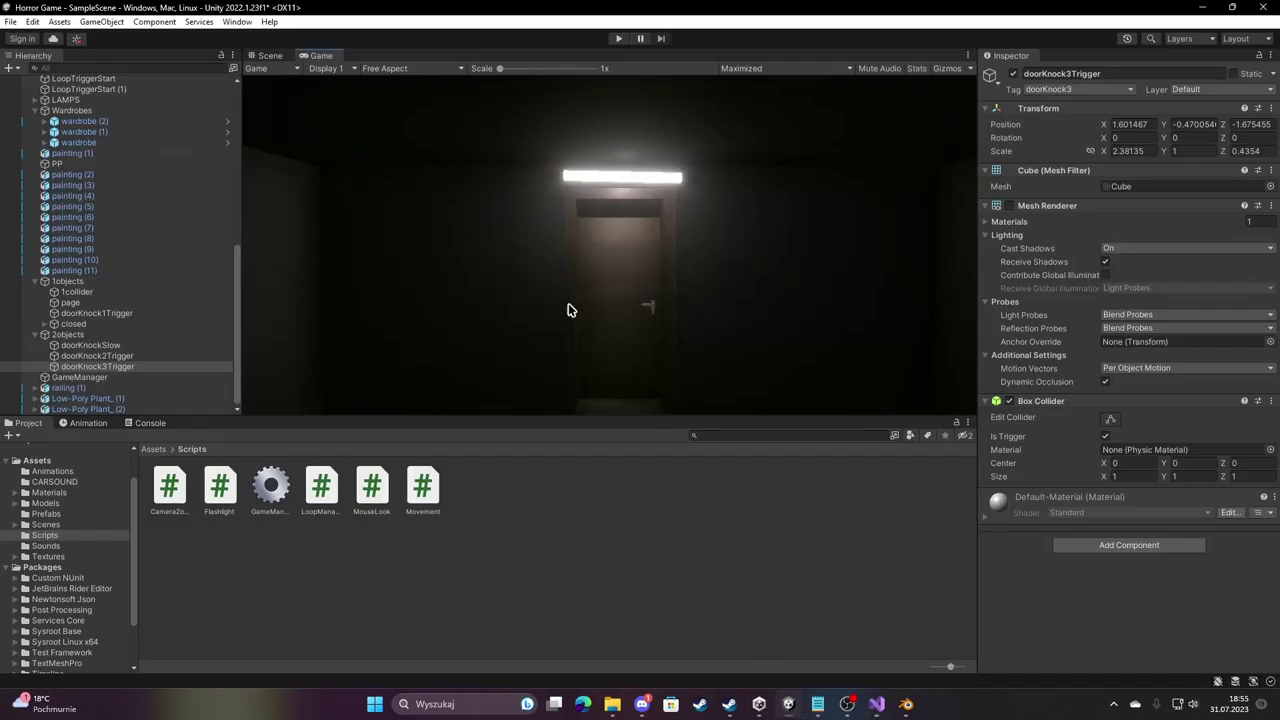
left_click(619, 38)
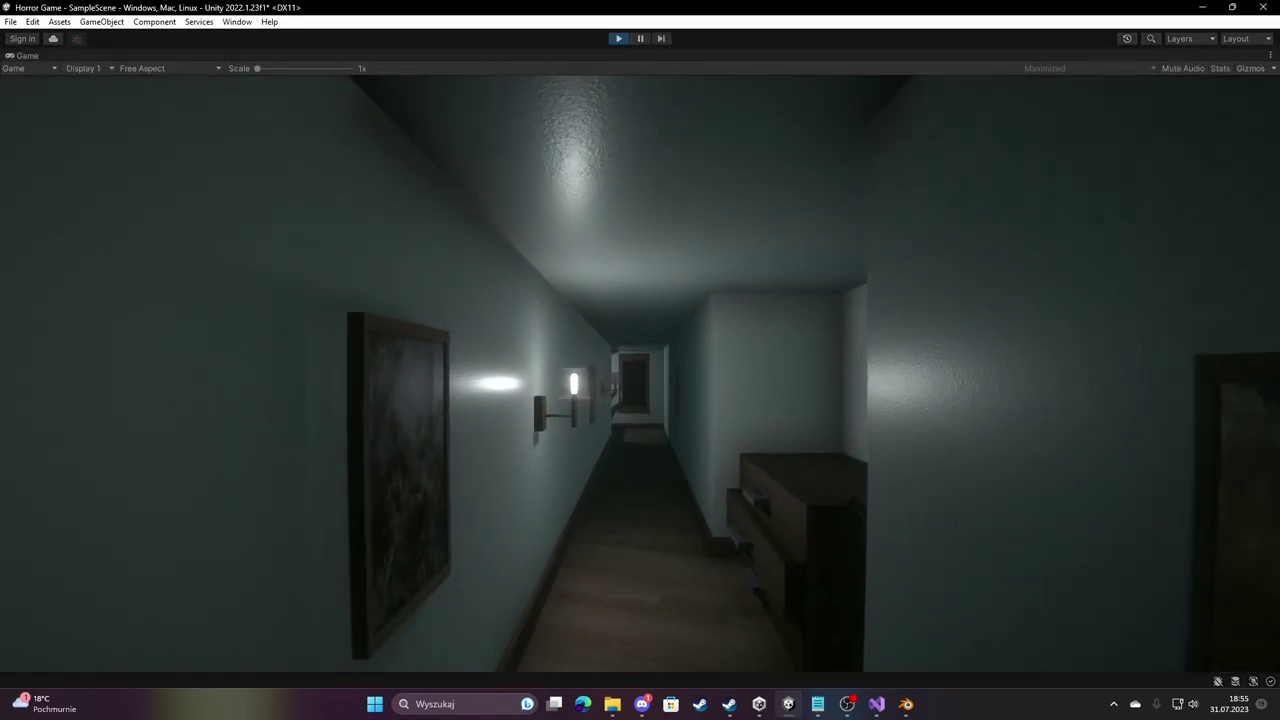
key("w")
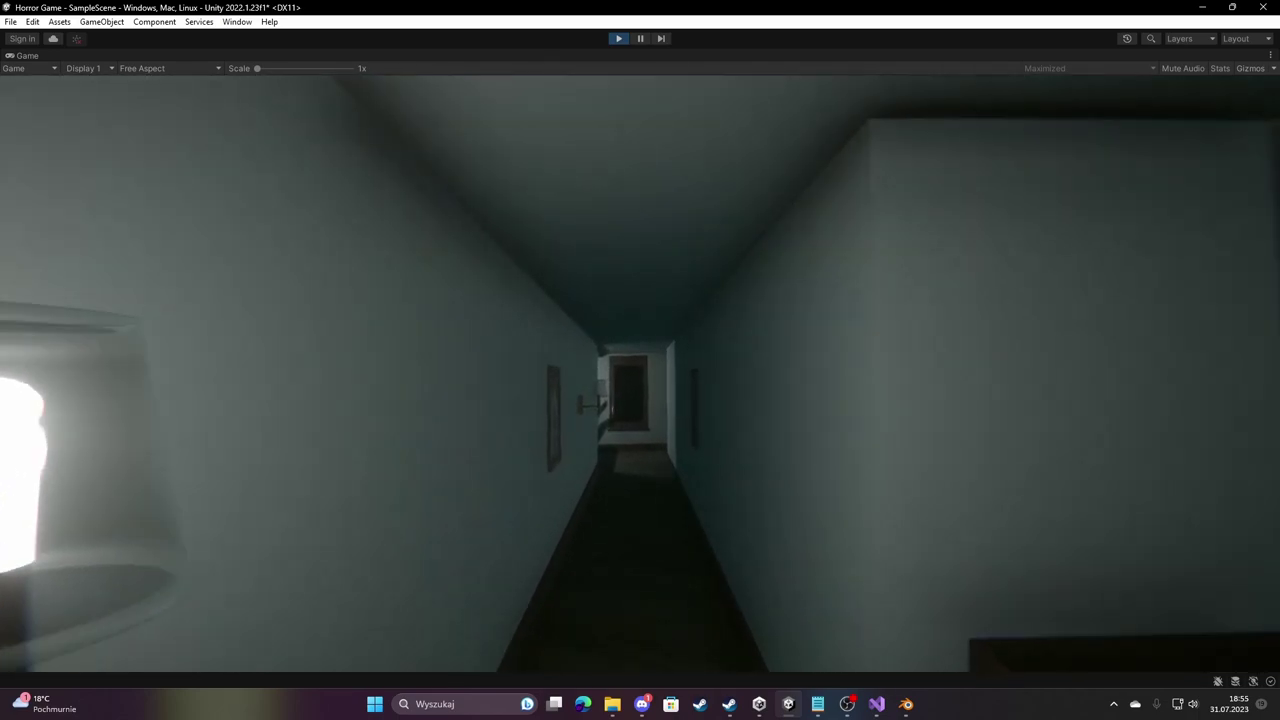
key("w")
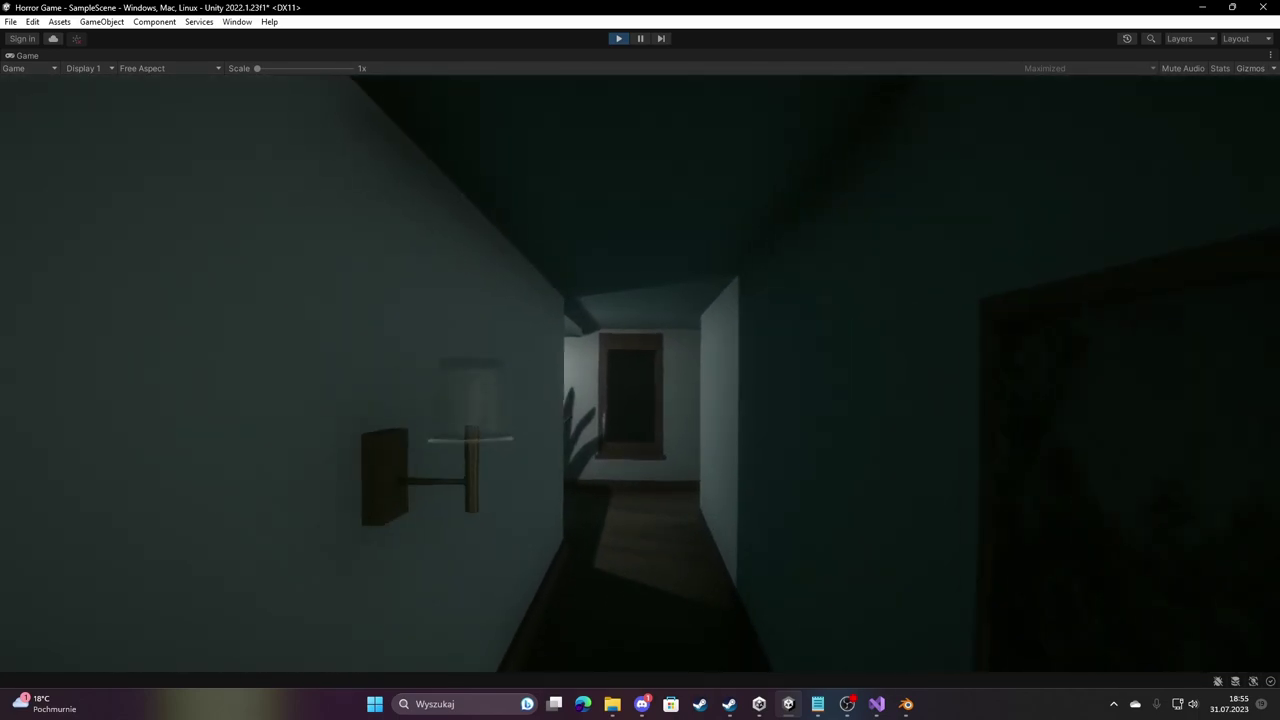
key("w")
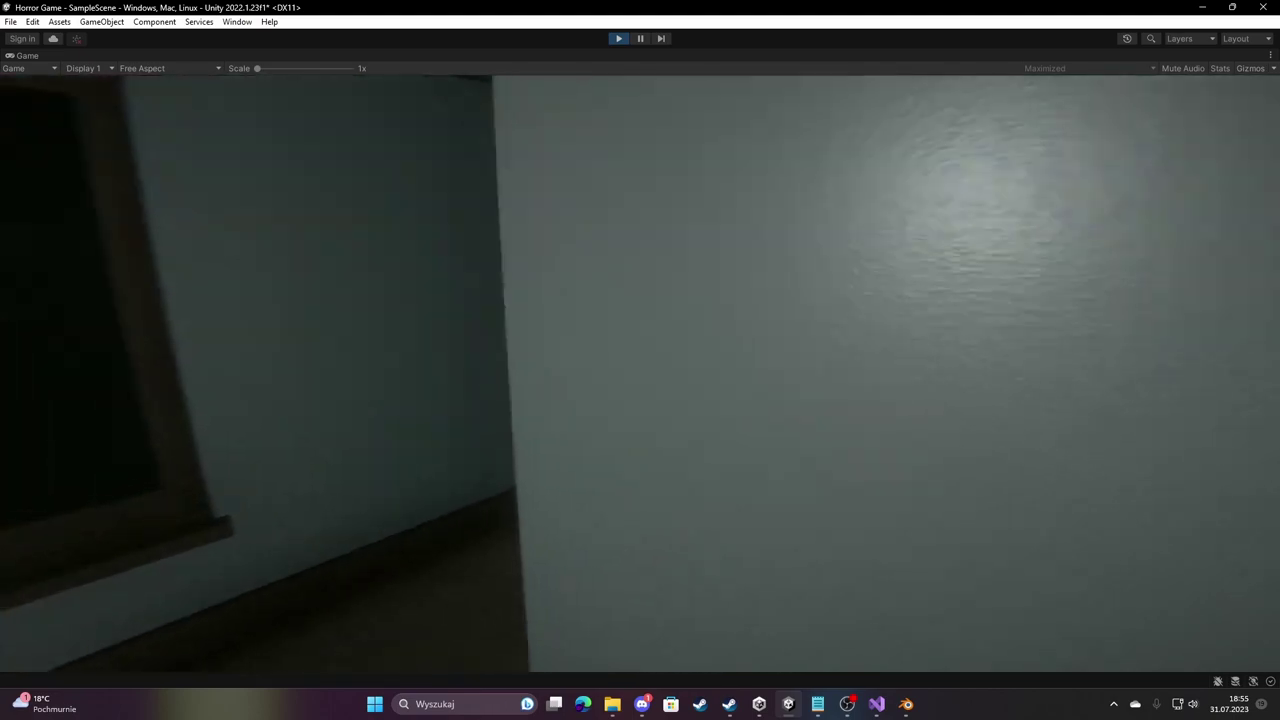
key("w")
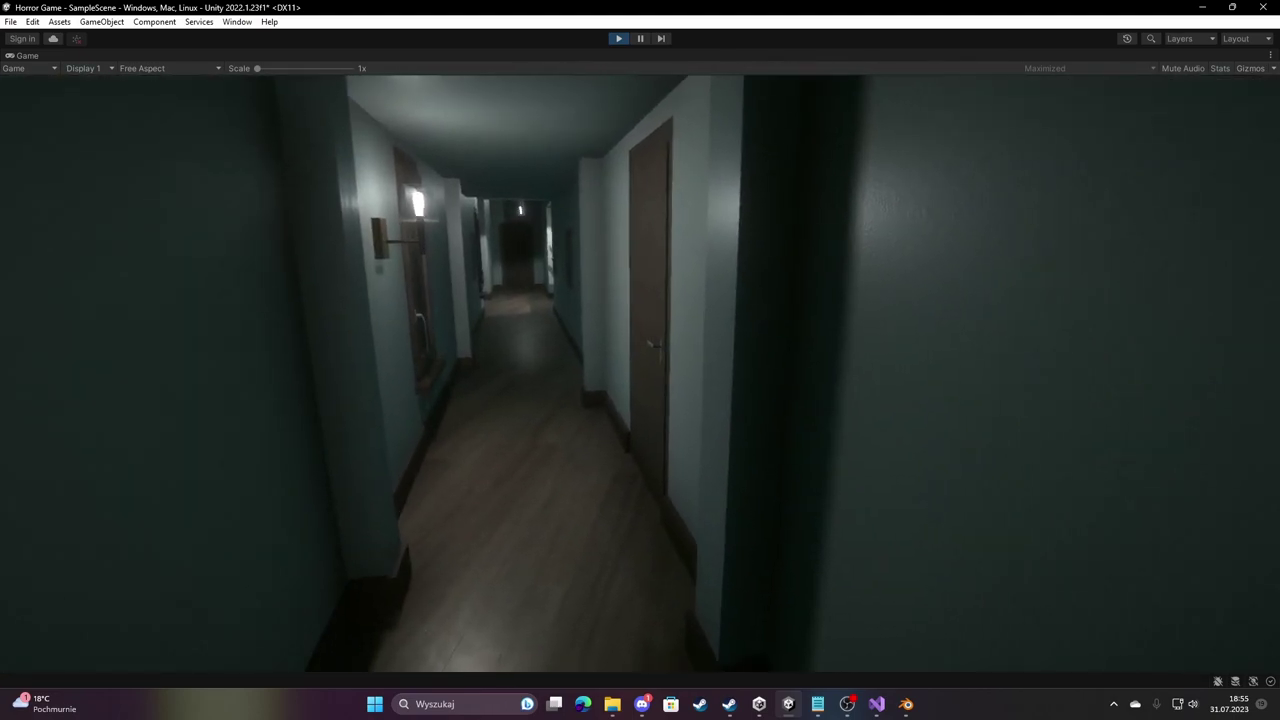
key("w")
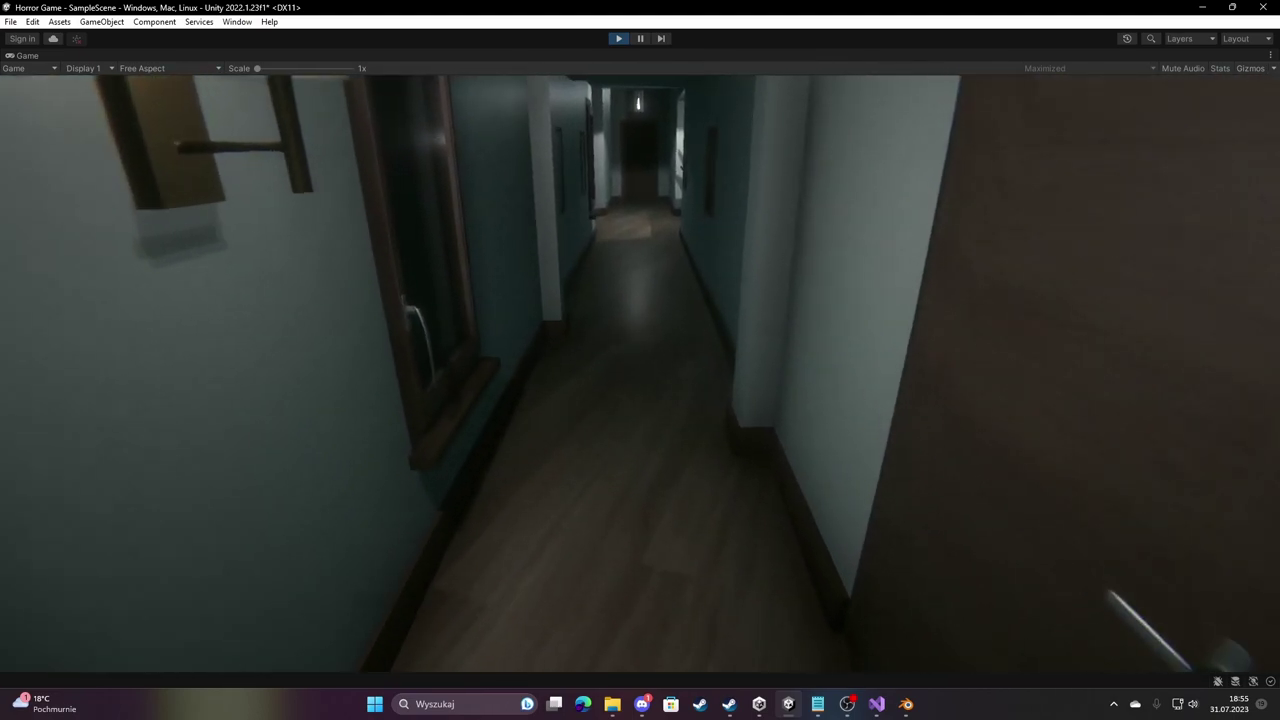
key("w")
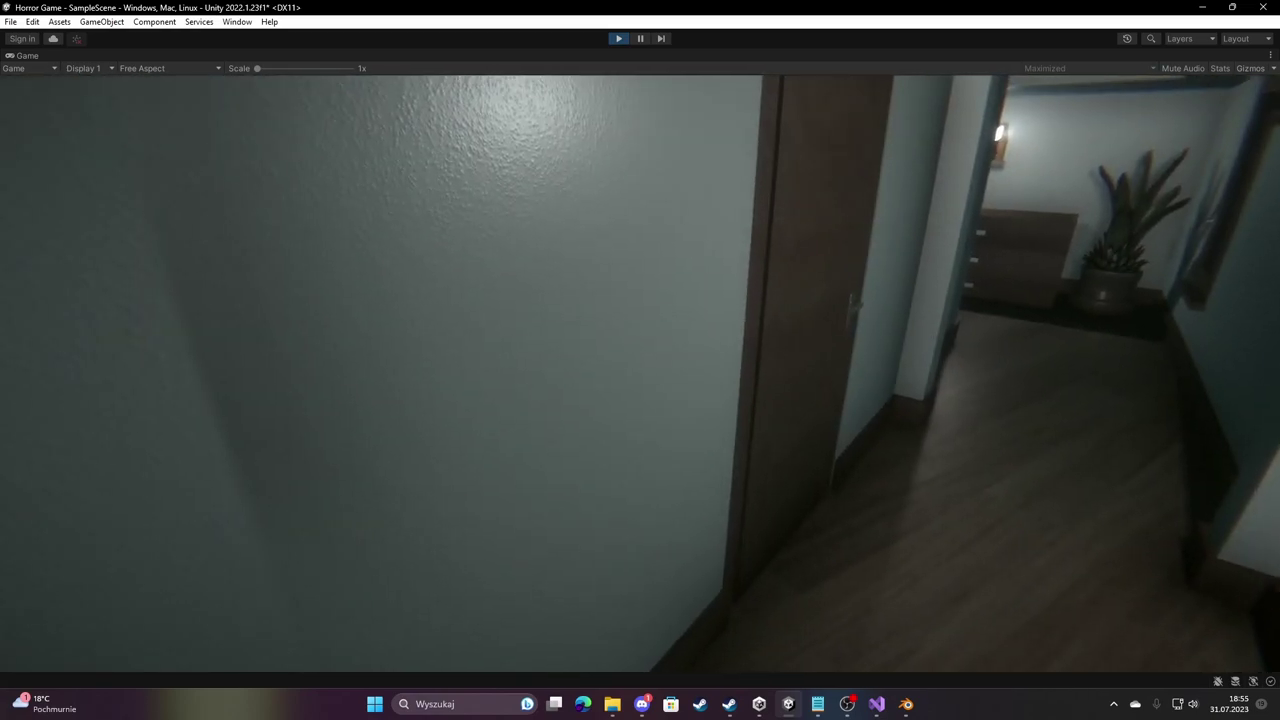
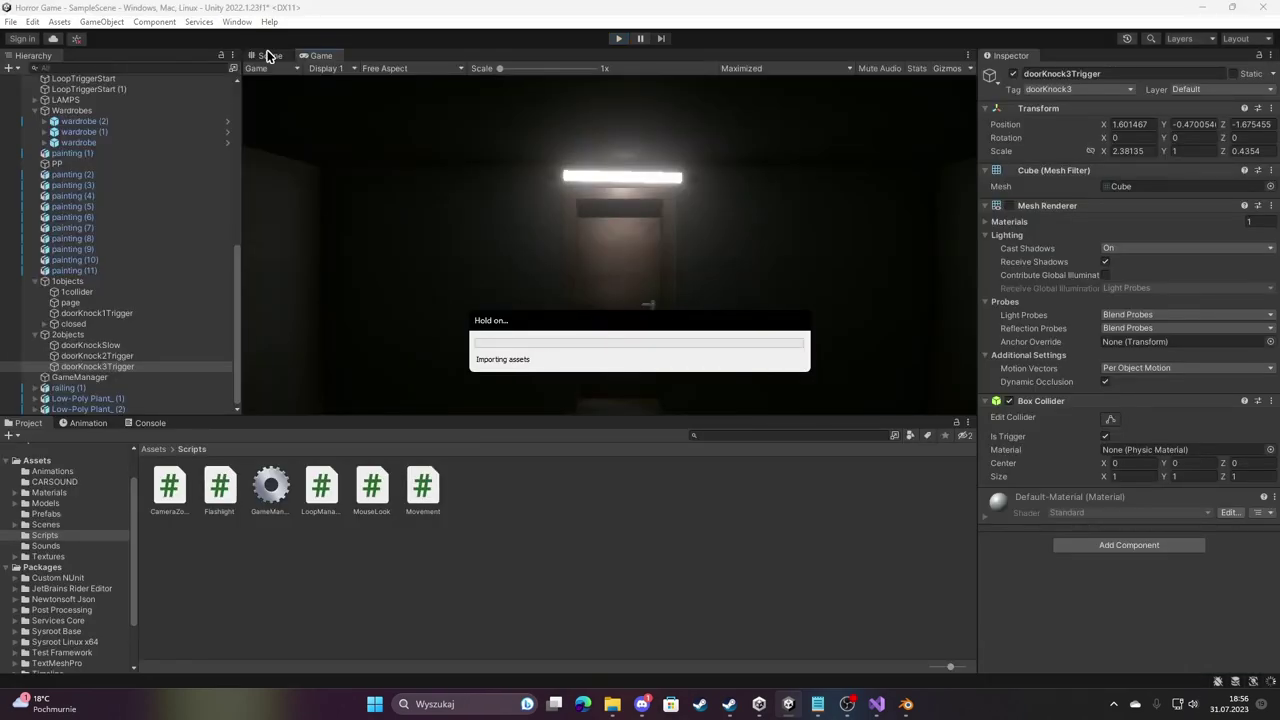
Show the Scene view turned down the hallway, clearing the door knock trigger selection.
left_click(268, 55)
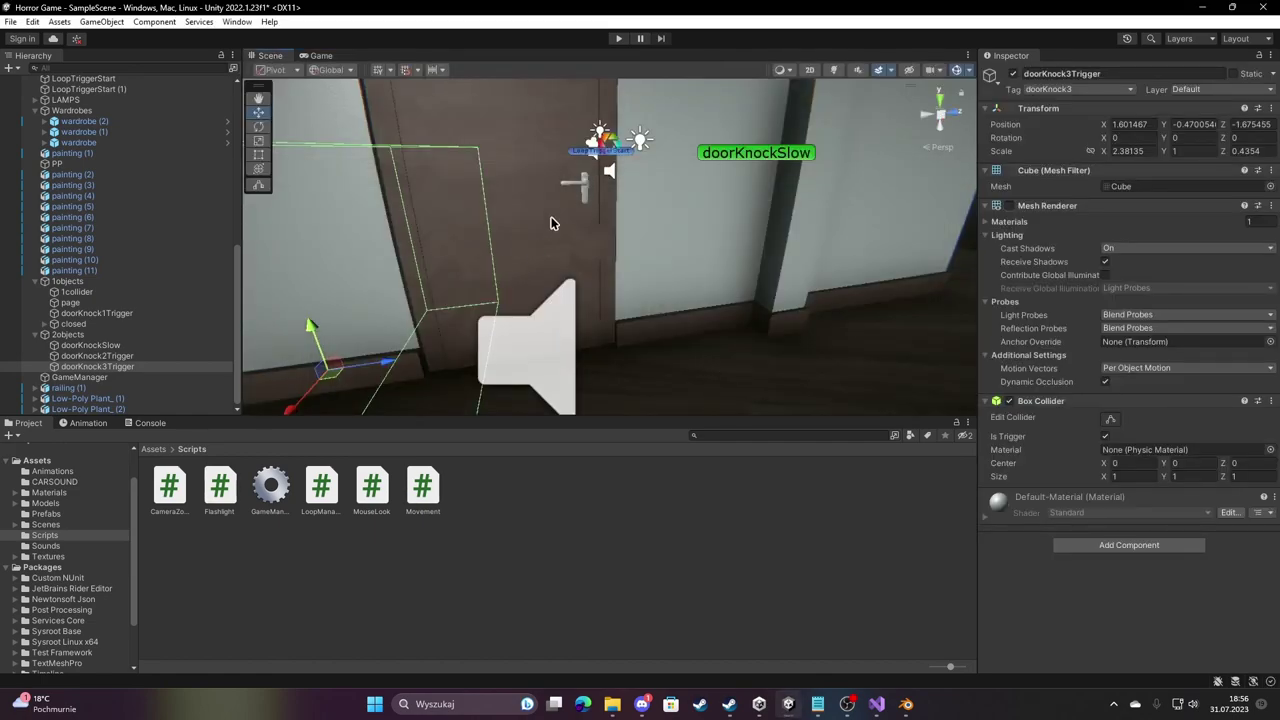
mouse_move(553, 222)
right_mouse_down()
mouse_move(286, 205)
mouse_move(348, 183)
mouse_move(265, 163)
mouse_move(300, 200)
right_mouse_up()
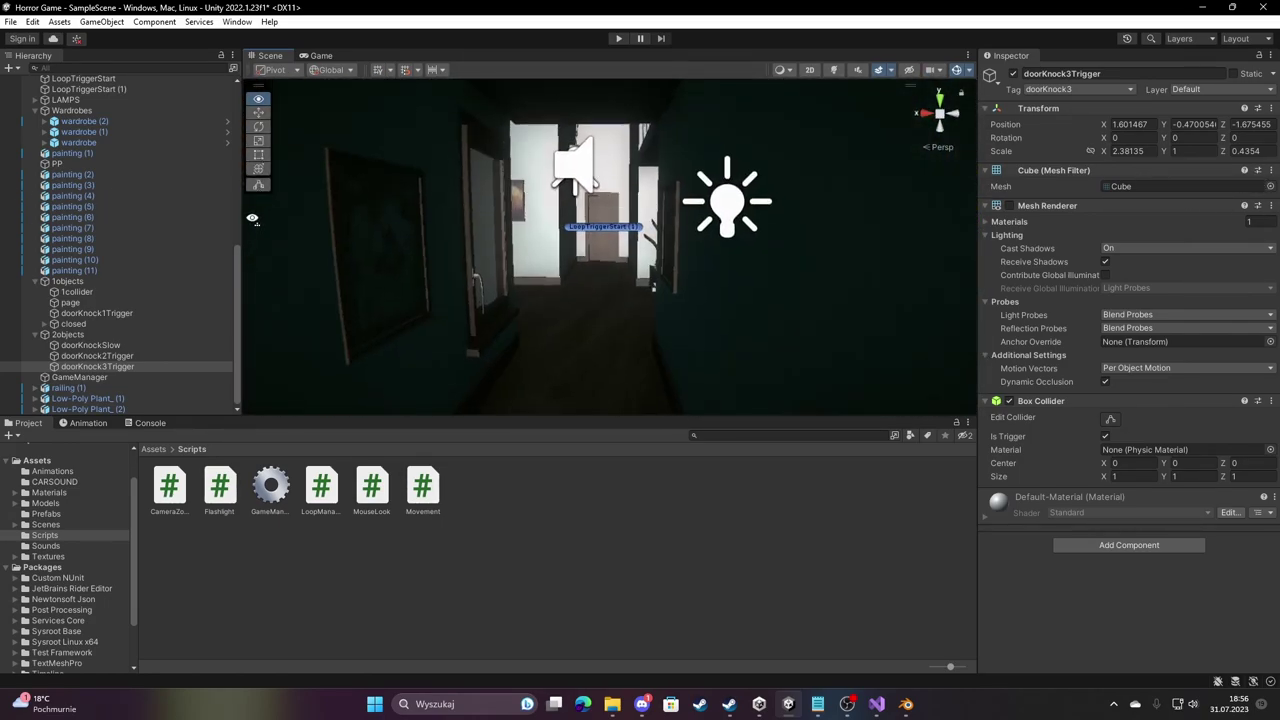
left_click(549, 494)
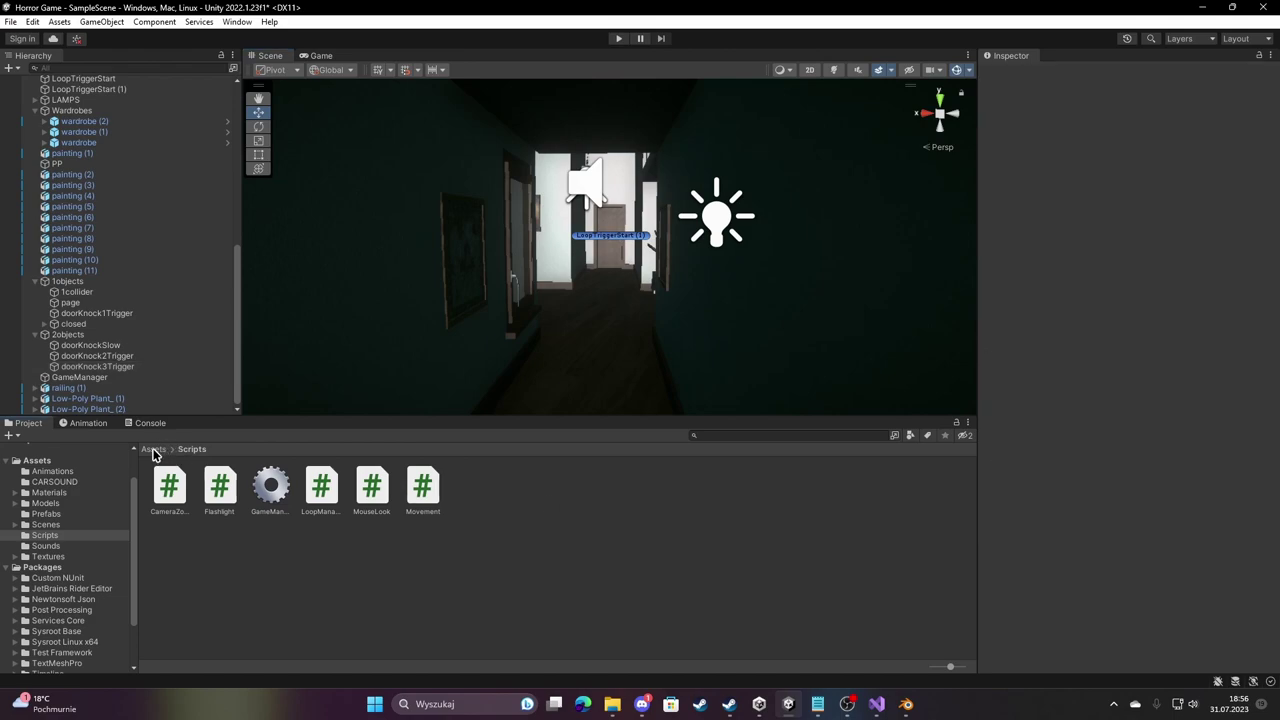
Place the shabannn model from Models/girl into the hallway, then switch to Blender.
left_click(45, 504)
double_click(178, 488)
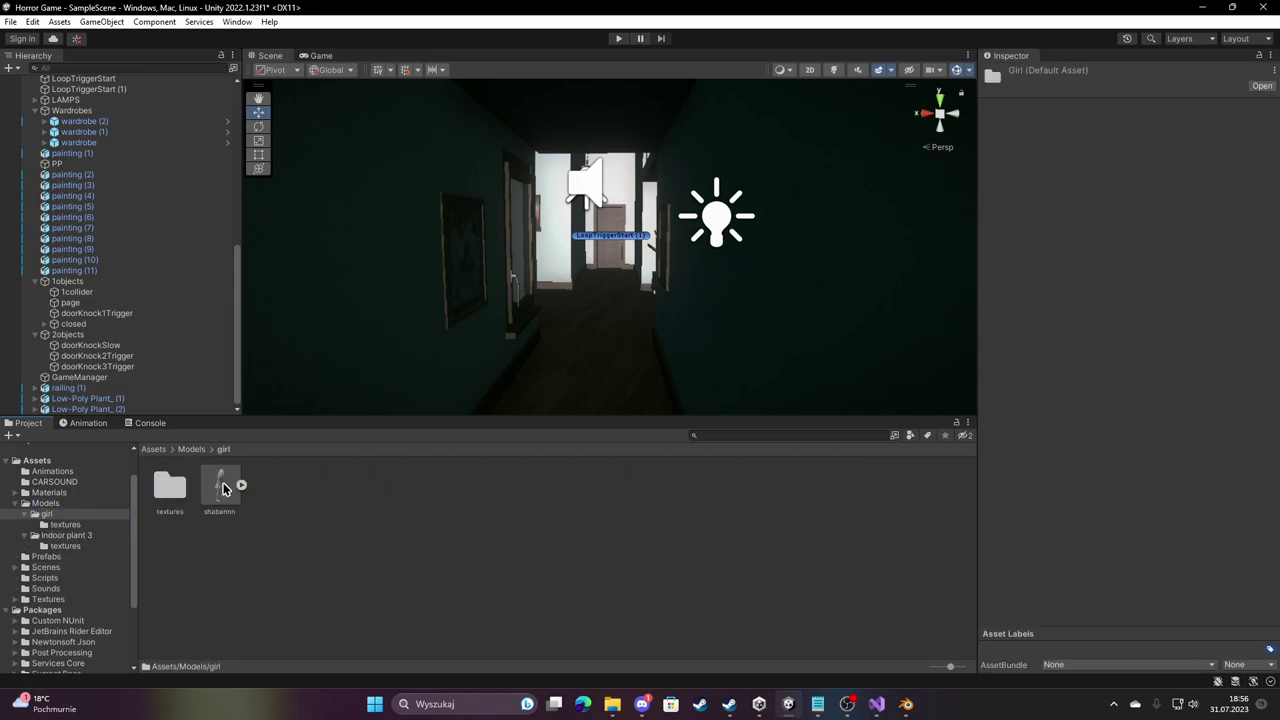
left_click_drag(220, 500, 598, 341)
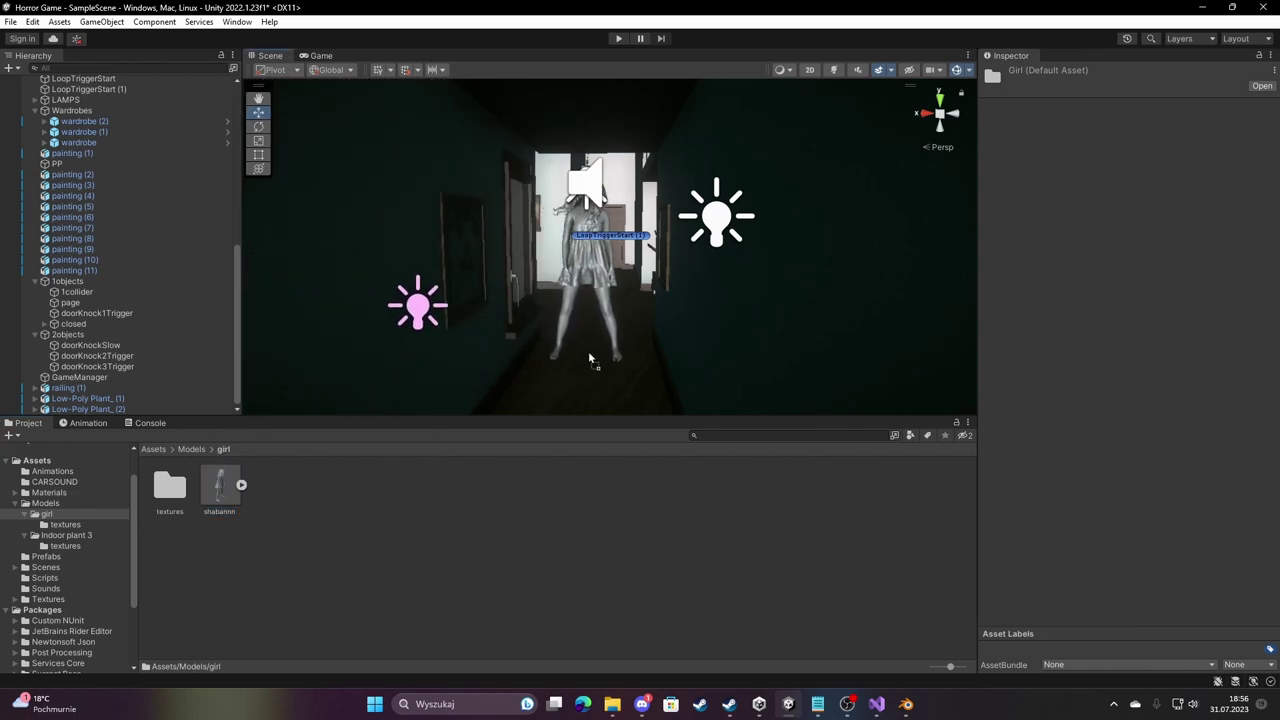
left_click_drag(598, 341, 604, 313)
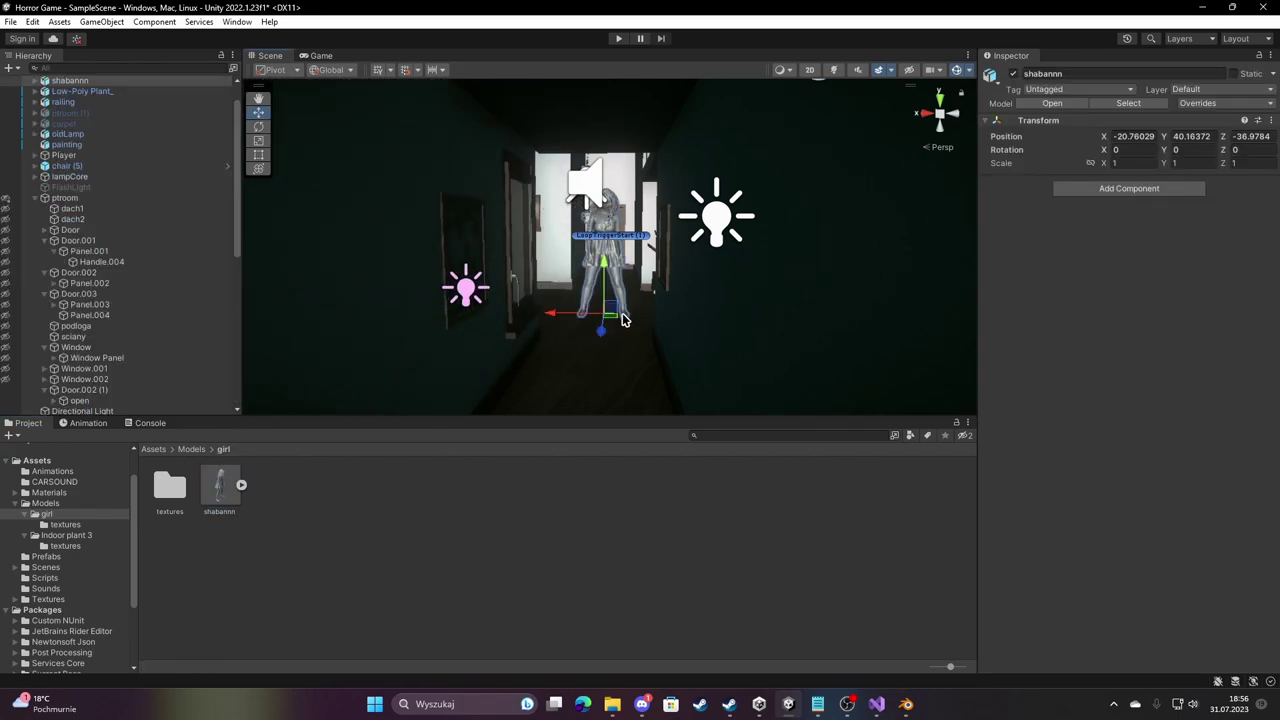
mouse_move(615, 308)
right_mouse_down()
mouse_move(608, 360)
mouse_move(783, 285)
mouse_move(527, 271)
mouse_move(638, 276)
right_mouse_up()
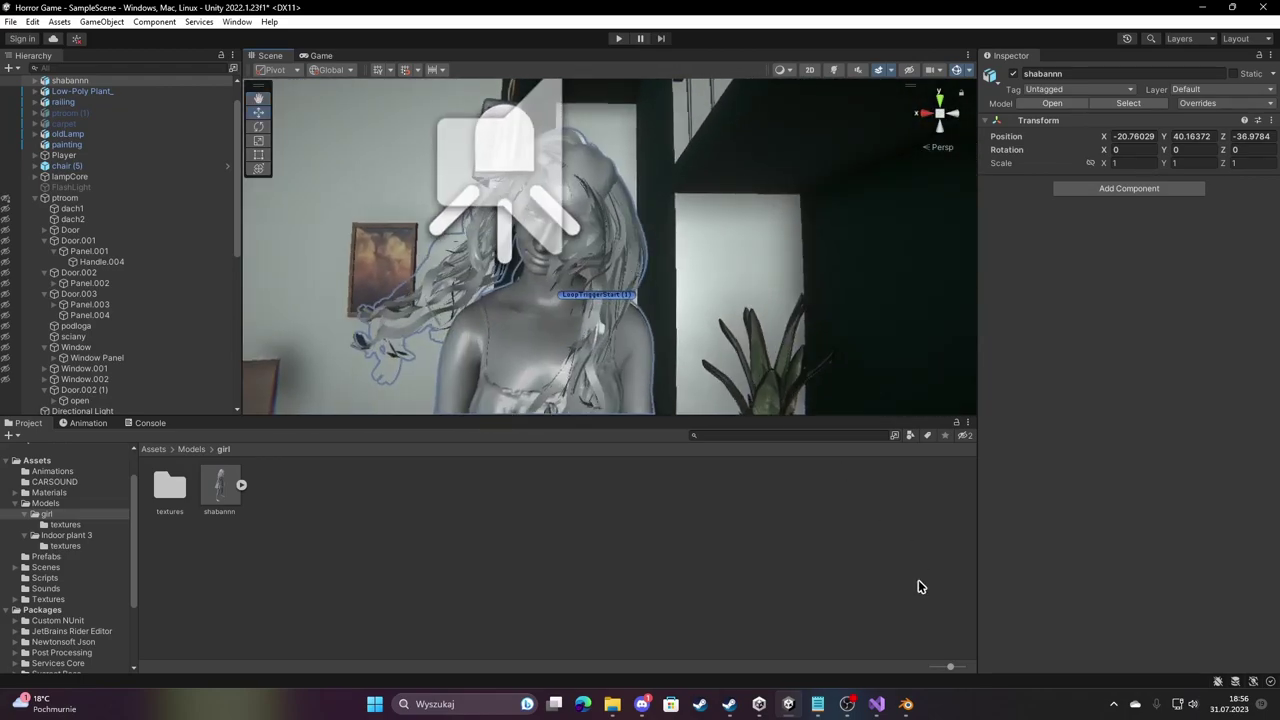
left_click(906, 704)
Empty the Blender scene by selecting and deleting all objects.
left_click(29, 23)
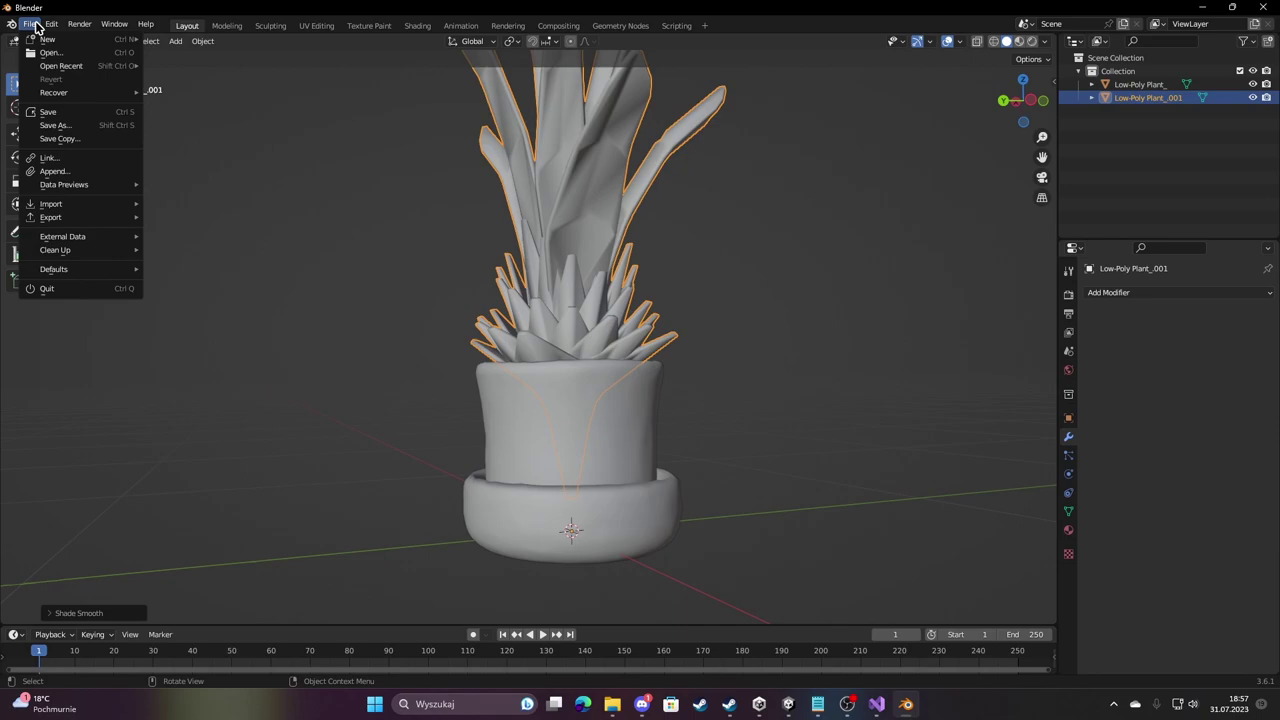
mouse_move(60, 63)
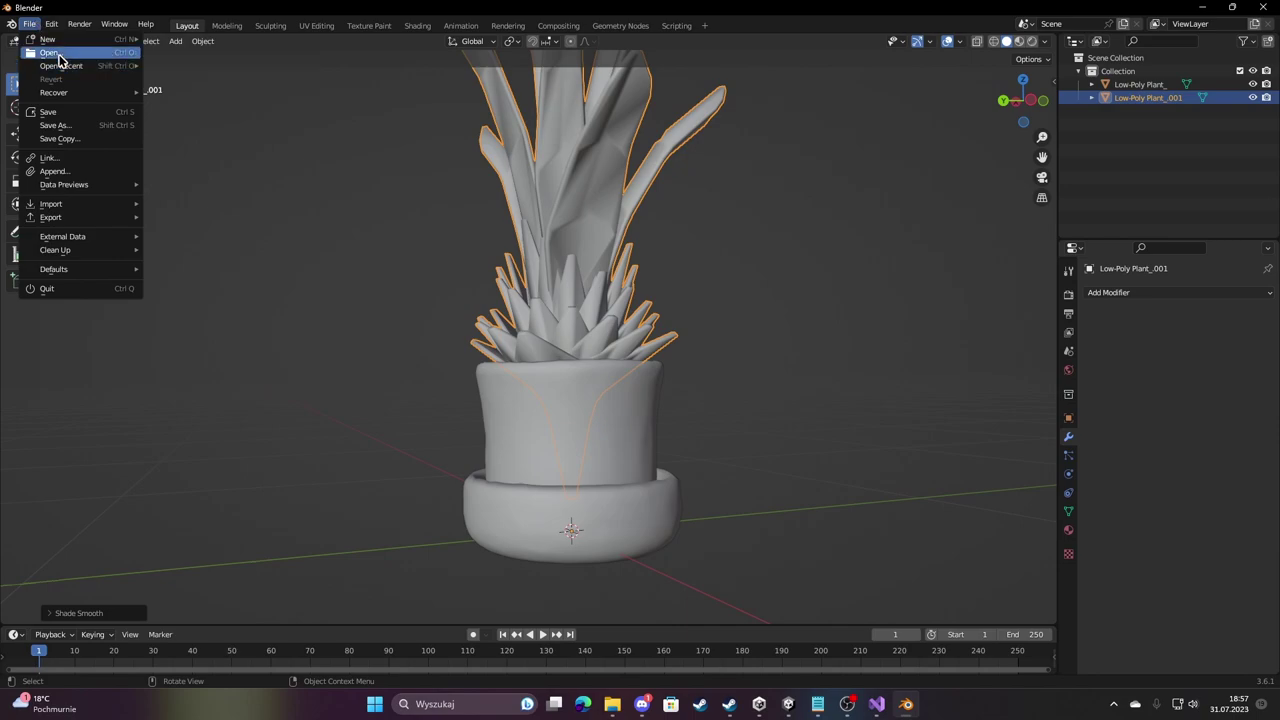
key("a")
key("Delete")
Import the girl character's FBX file from the Models/girl folder.
left_click(29, 23)
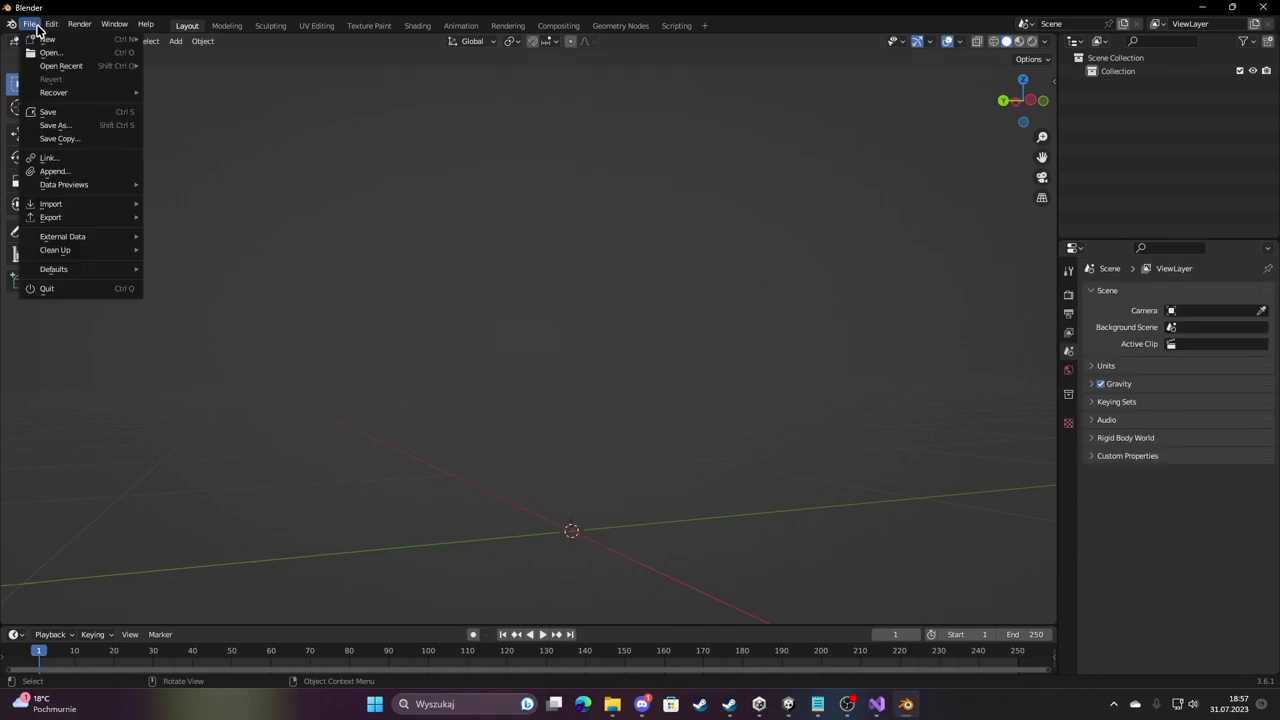
mouse_move(80, 206)
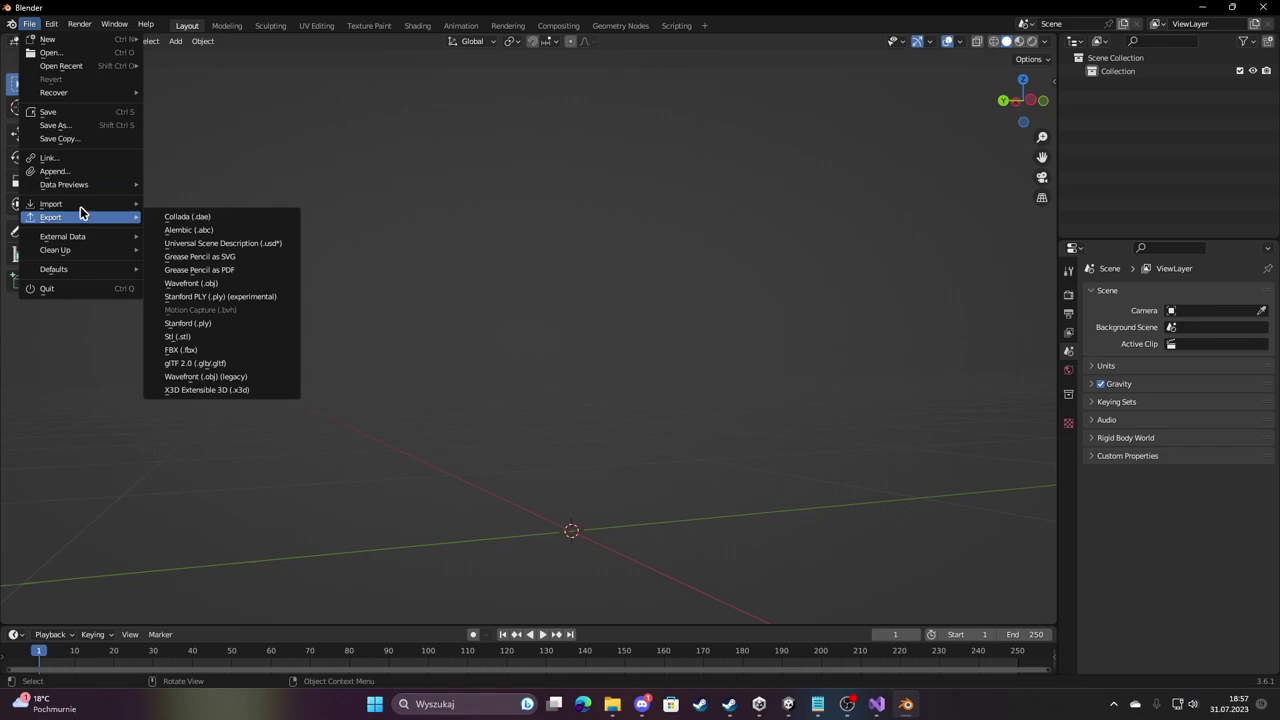
left_click(197, 348)
left_click(495, 166)
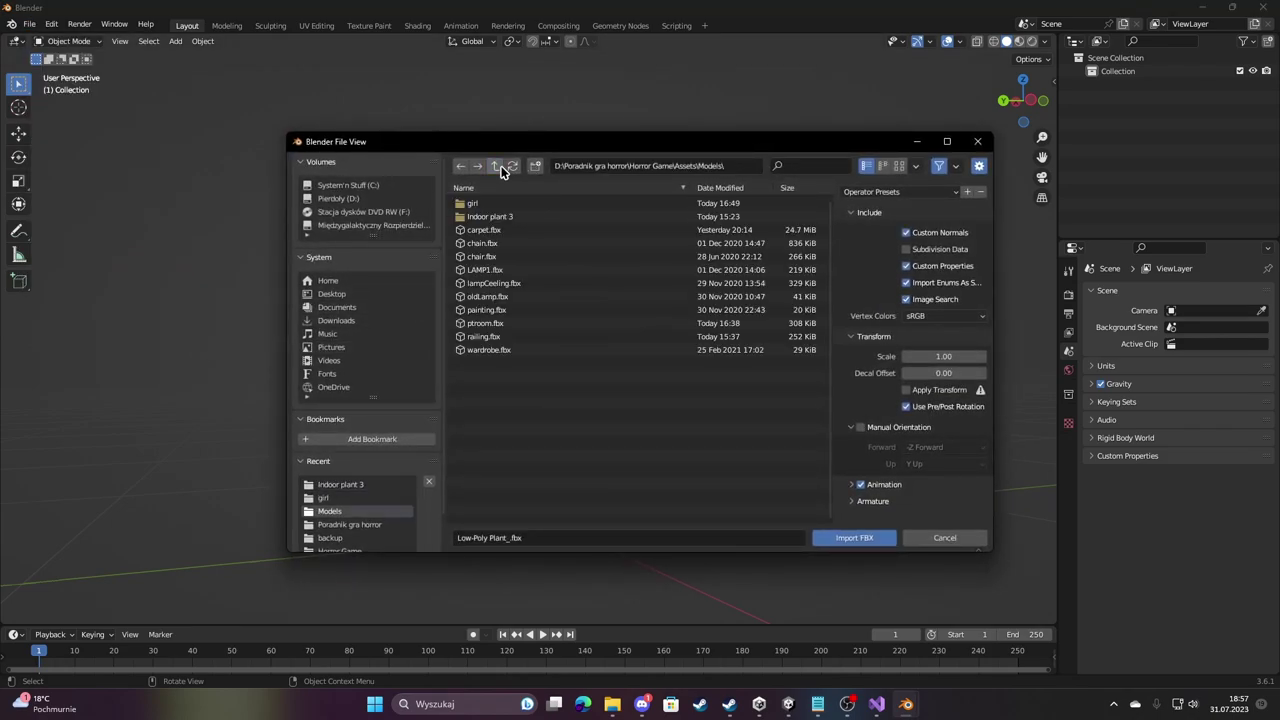
left_click(484, 203)
double_click(484, 203)
double_click(489, 220)
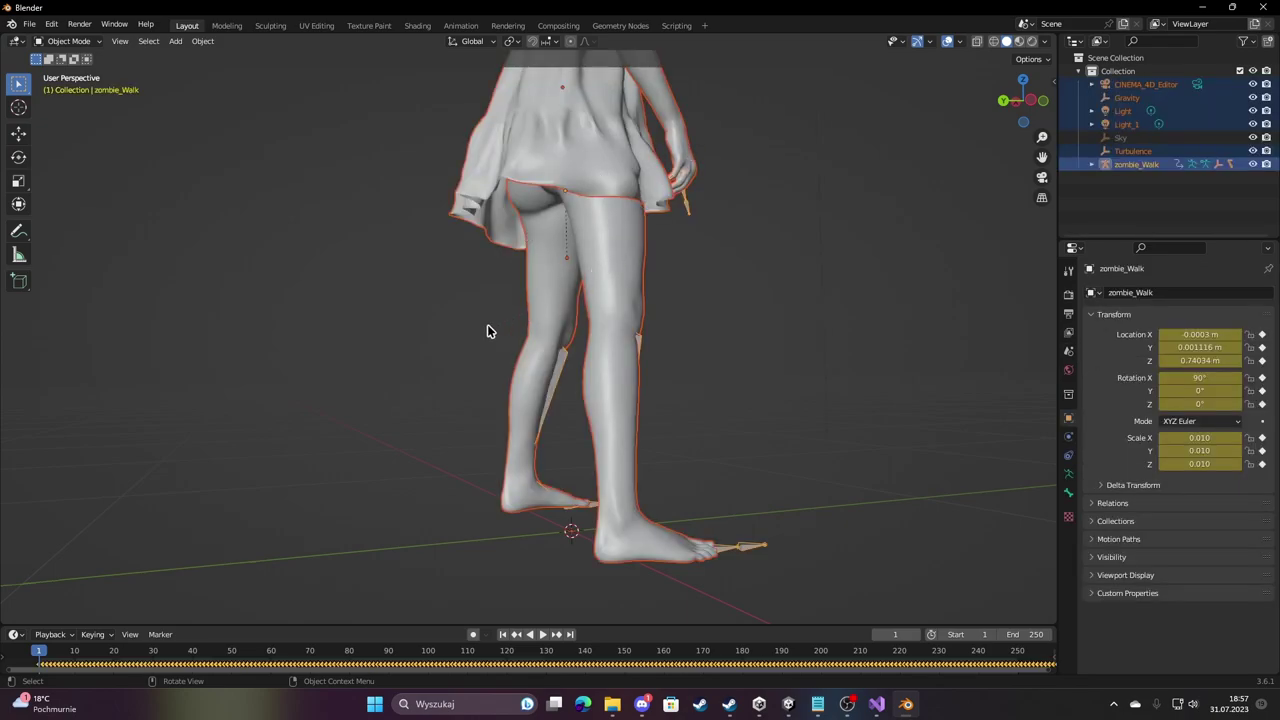
mouse_move(702, 185)
middle_mouse_down()
mouse_move(584, 367)
mouse_move(551, 234)
middle_mouse_up()
Add and apply a Solidify modifier on the hair object saclar_2.
left_click(448, 257)
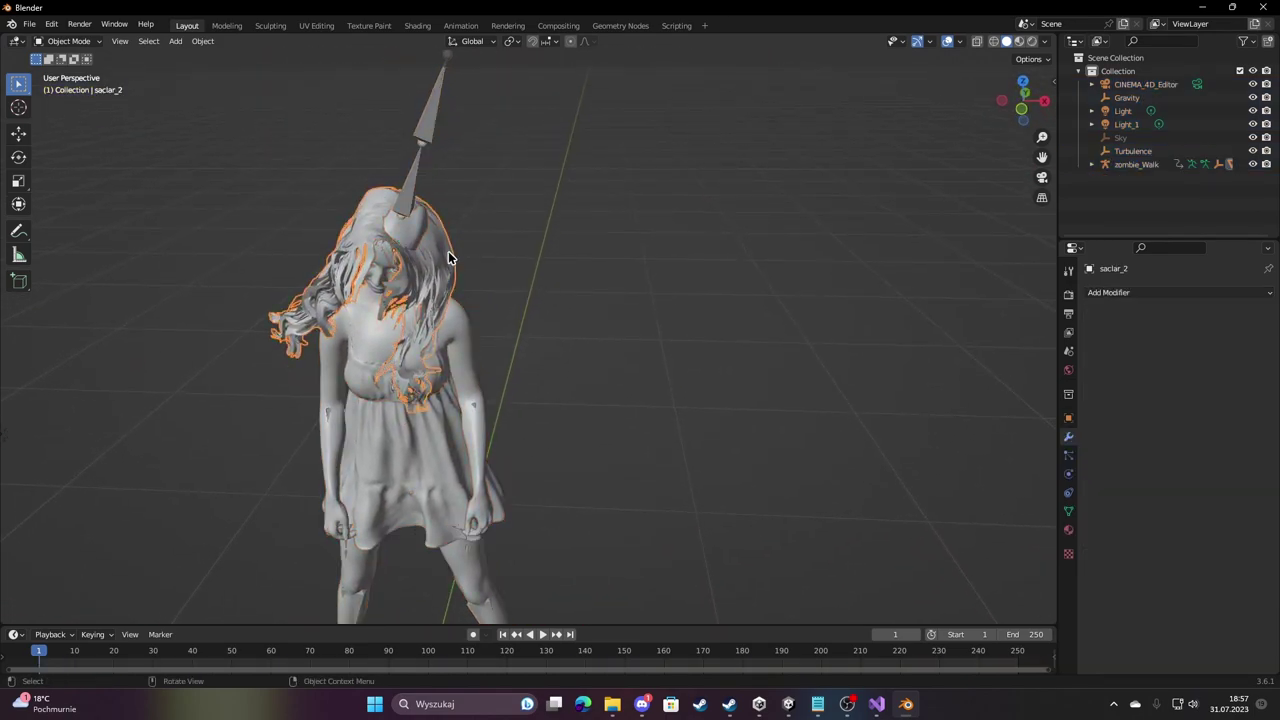
left_click(1117, 293)
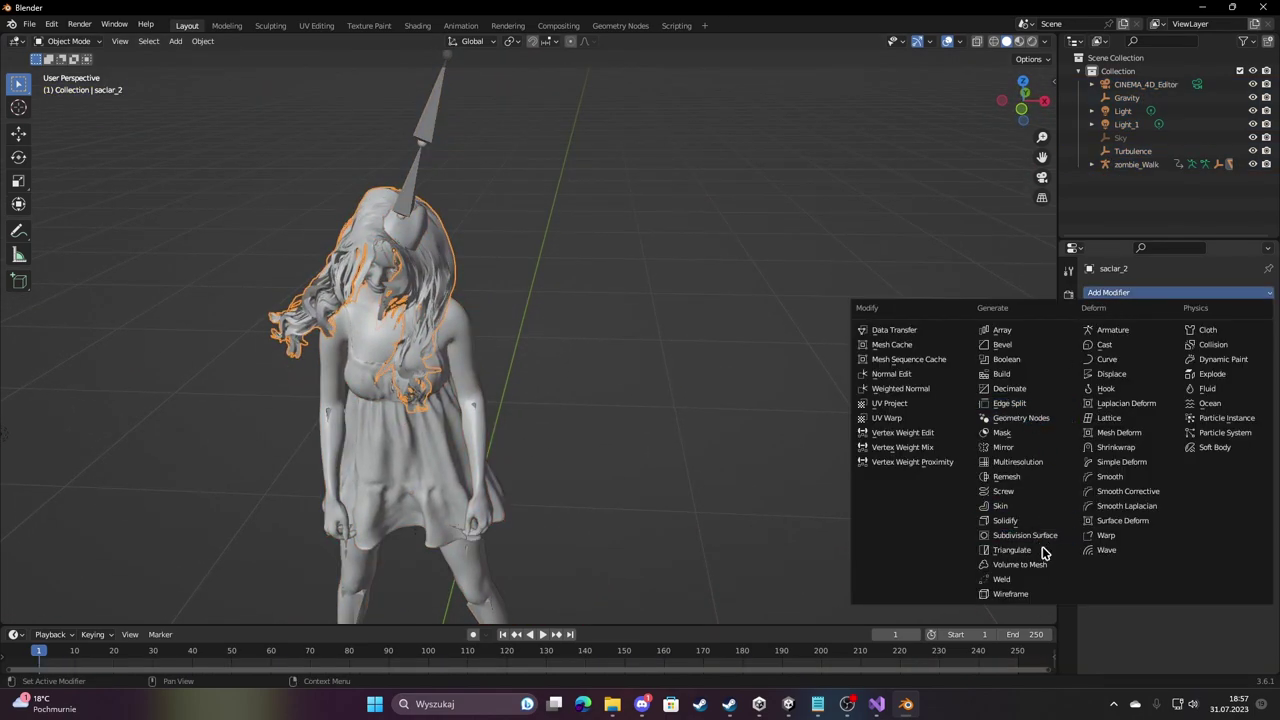
left_click(1005, 521)
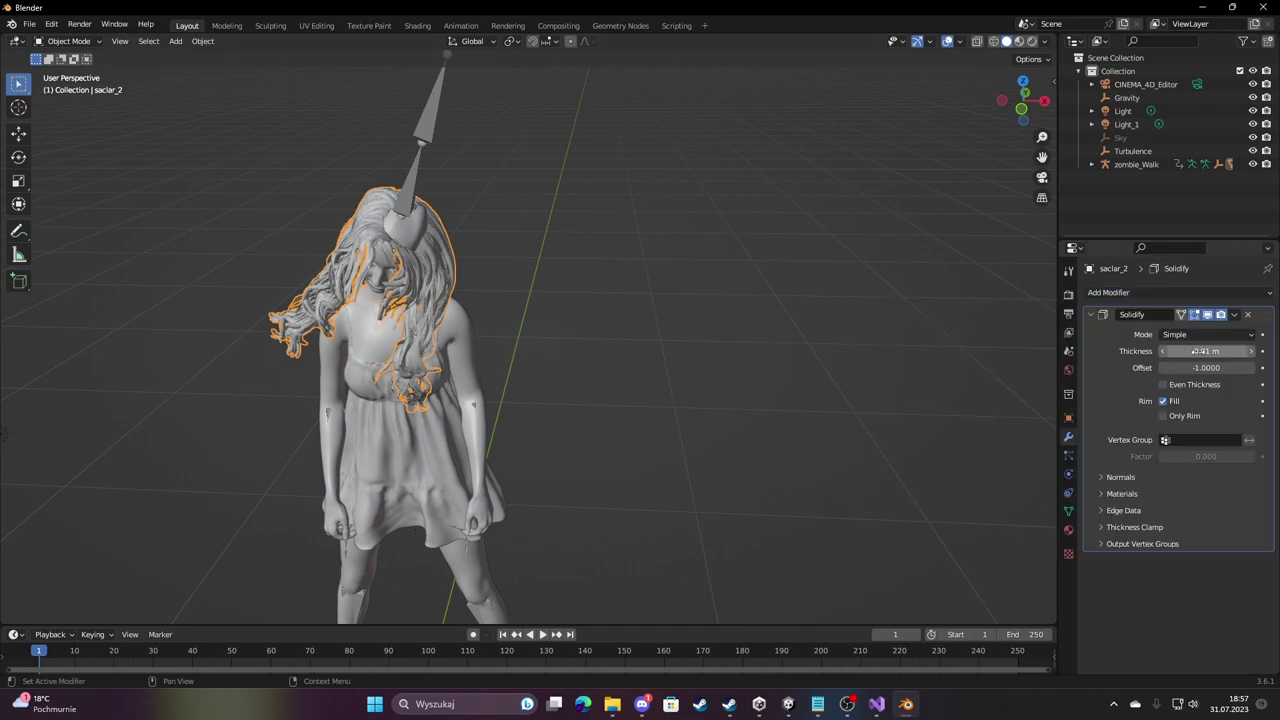
left_click(1234, 314)
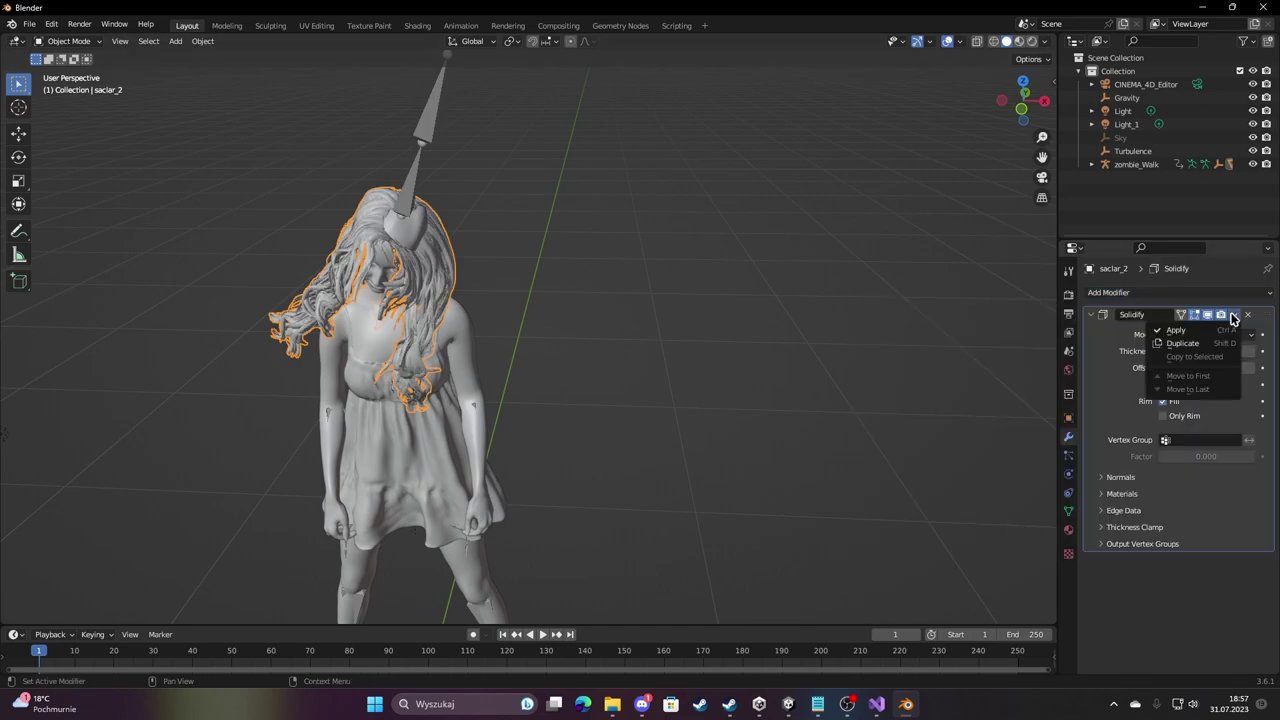
left_click(1200, 331)
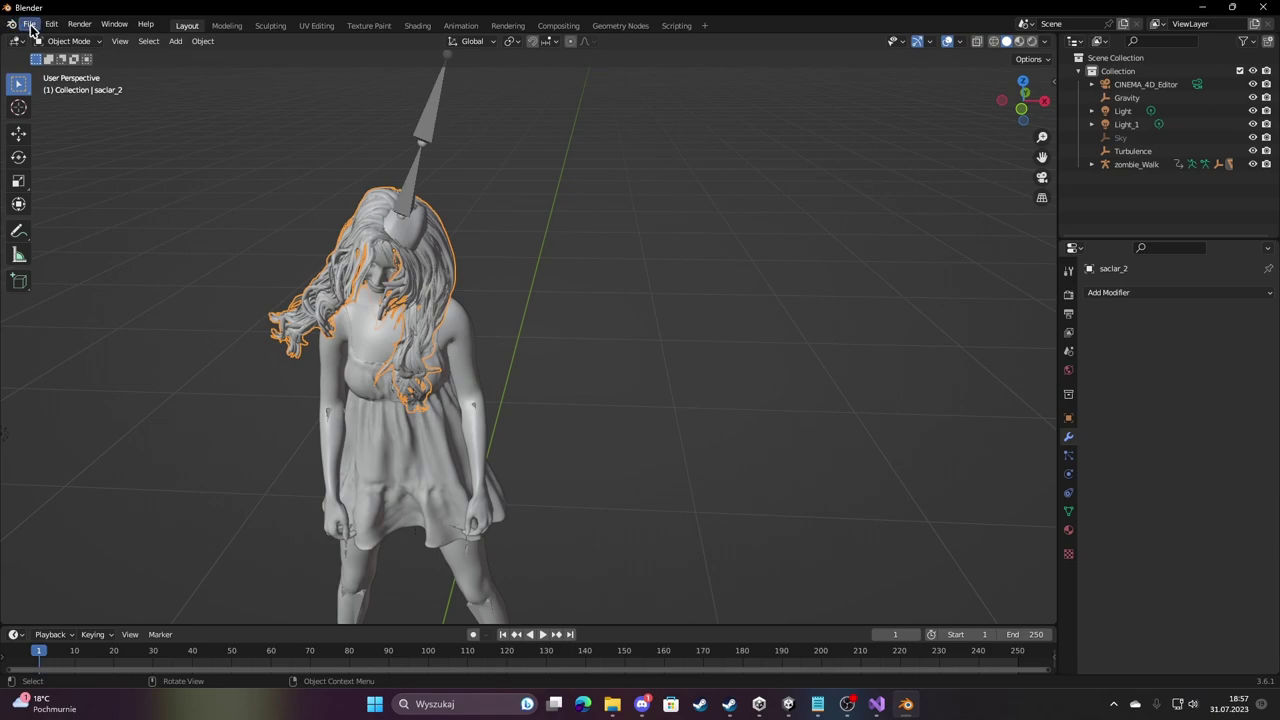
Export the model as FBX, overwriting shabannn.fbx in the girl folder.
left_click(29, 24)
mouse_move(80, 217)
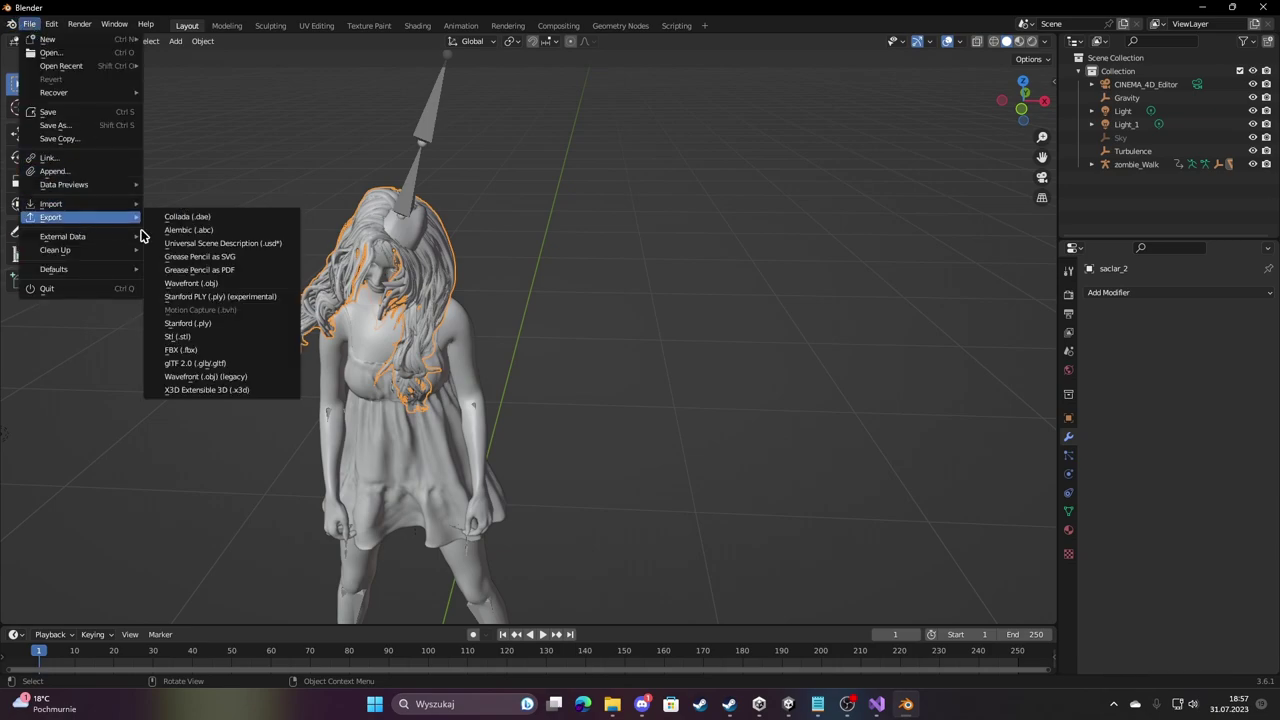
left_click(181, 349)
left_click(495, 166)
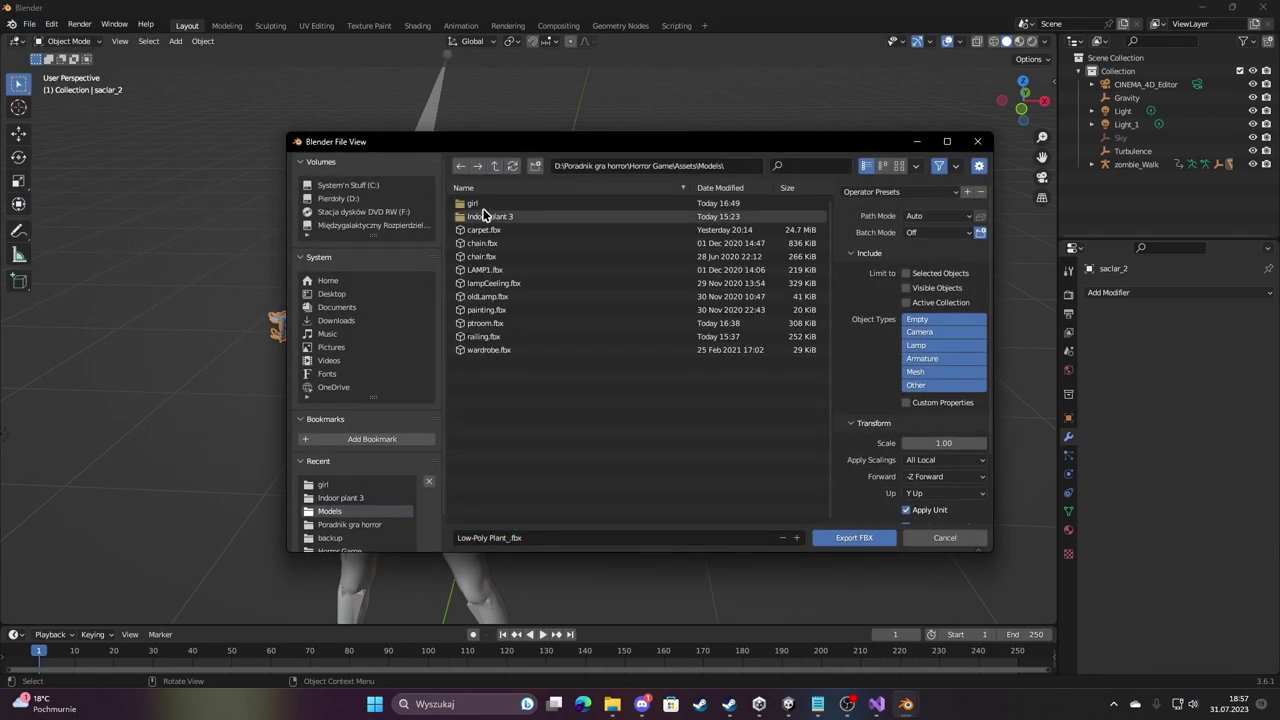
double_click(482, 204)
left_click(490, 216)
left_click(866, 538)
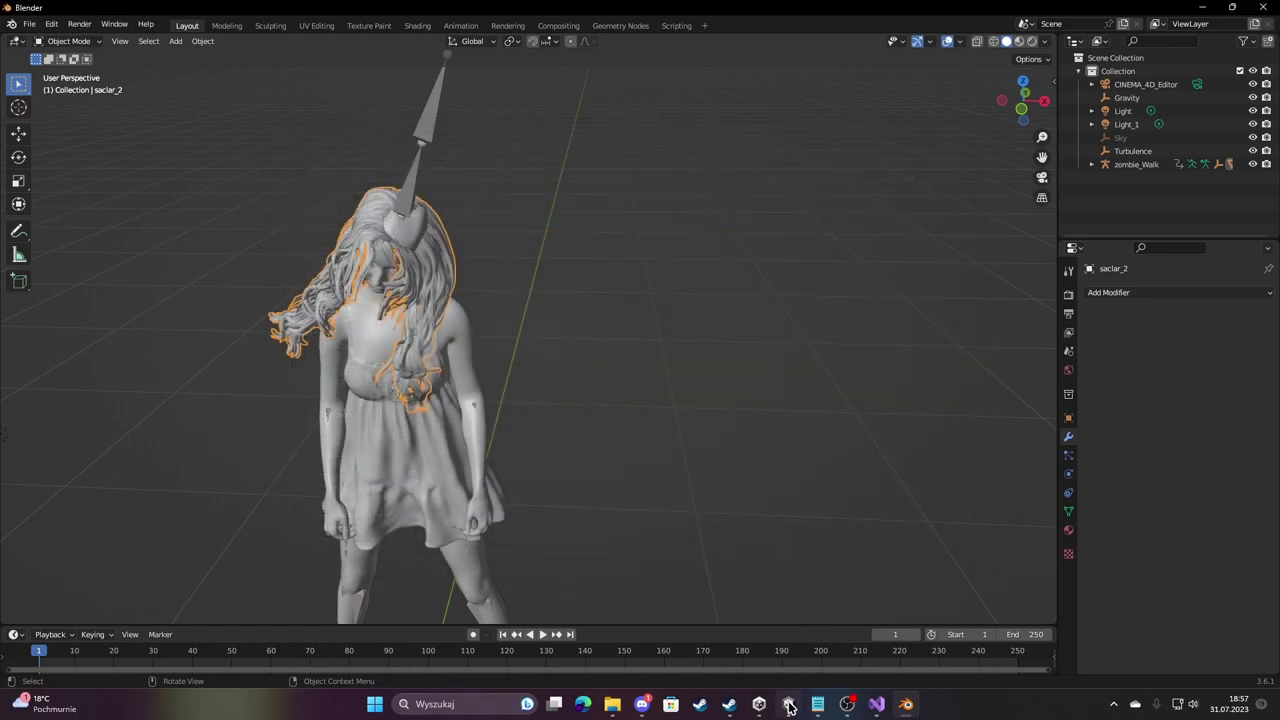
Check the reimported model in Unity, then close Blender without saving.
mouse_move(789, 706)
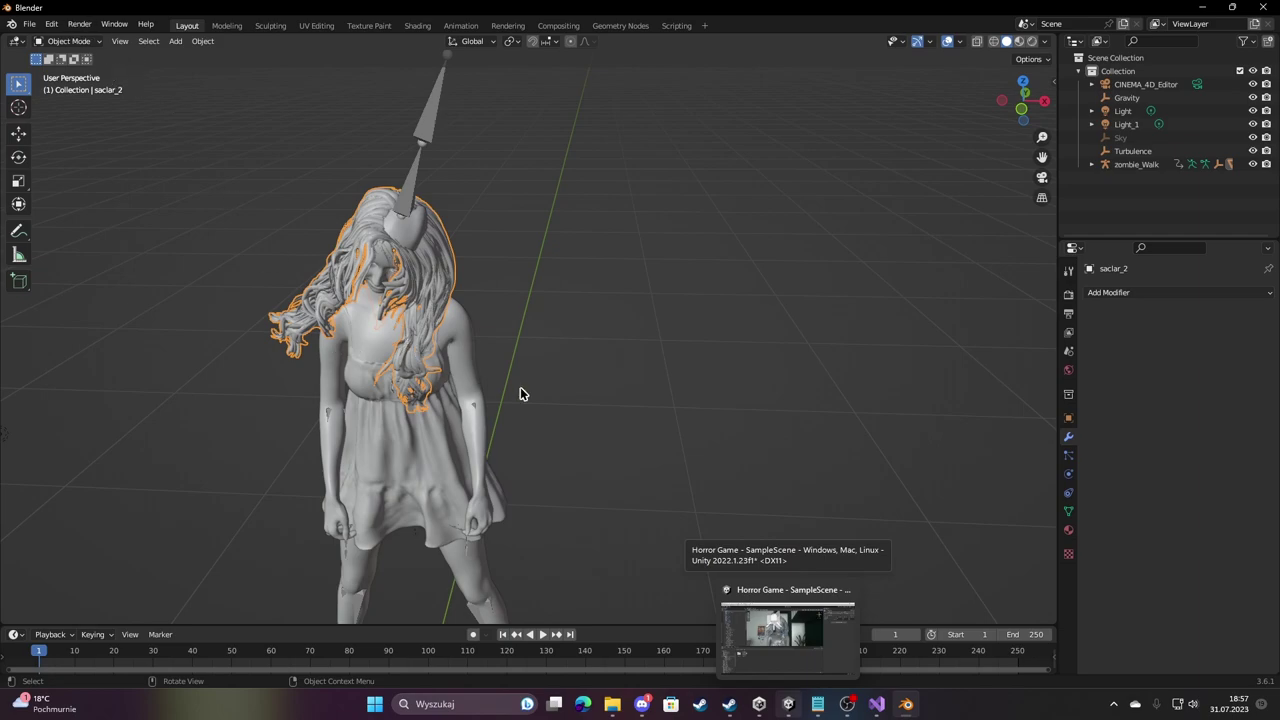
mouse_move(523, 389)
middle_mouse_down()
mouse_move(697, 480)
mouse_move(757, 645)
middle_mouse_up()
left_click(789, 704)
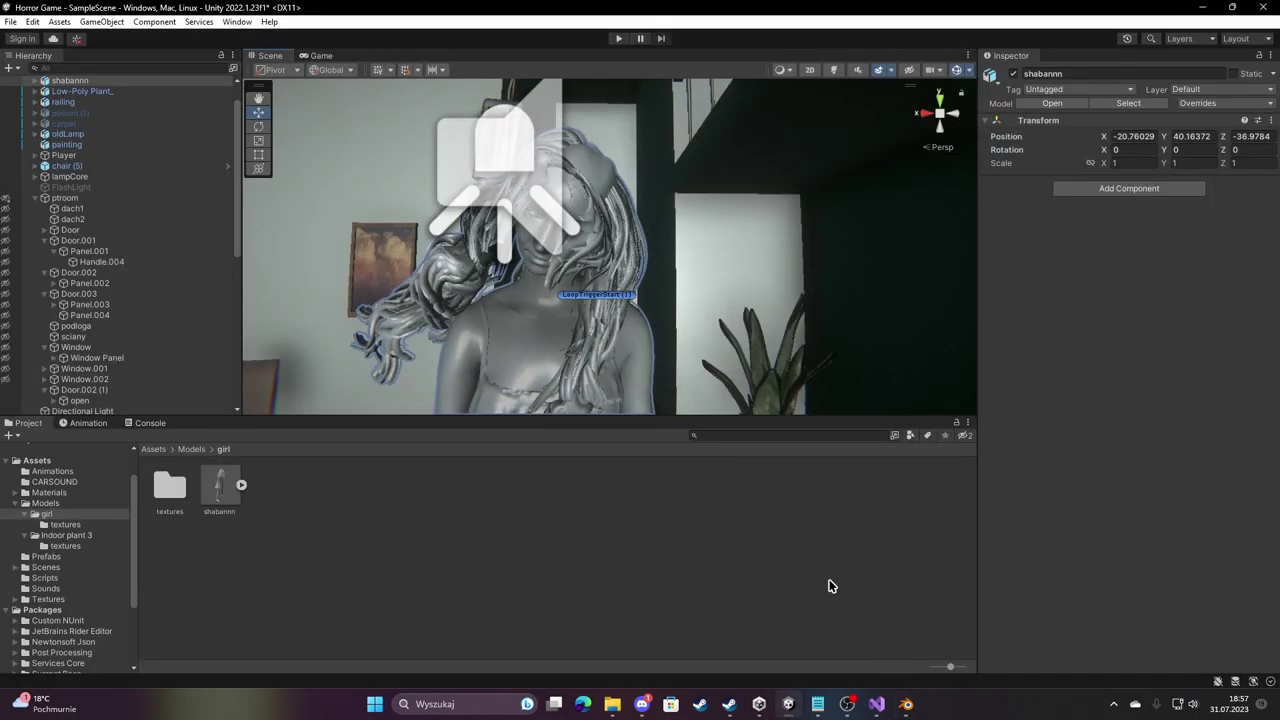
left_click(906, 704)
left_click(1265, 7)
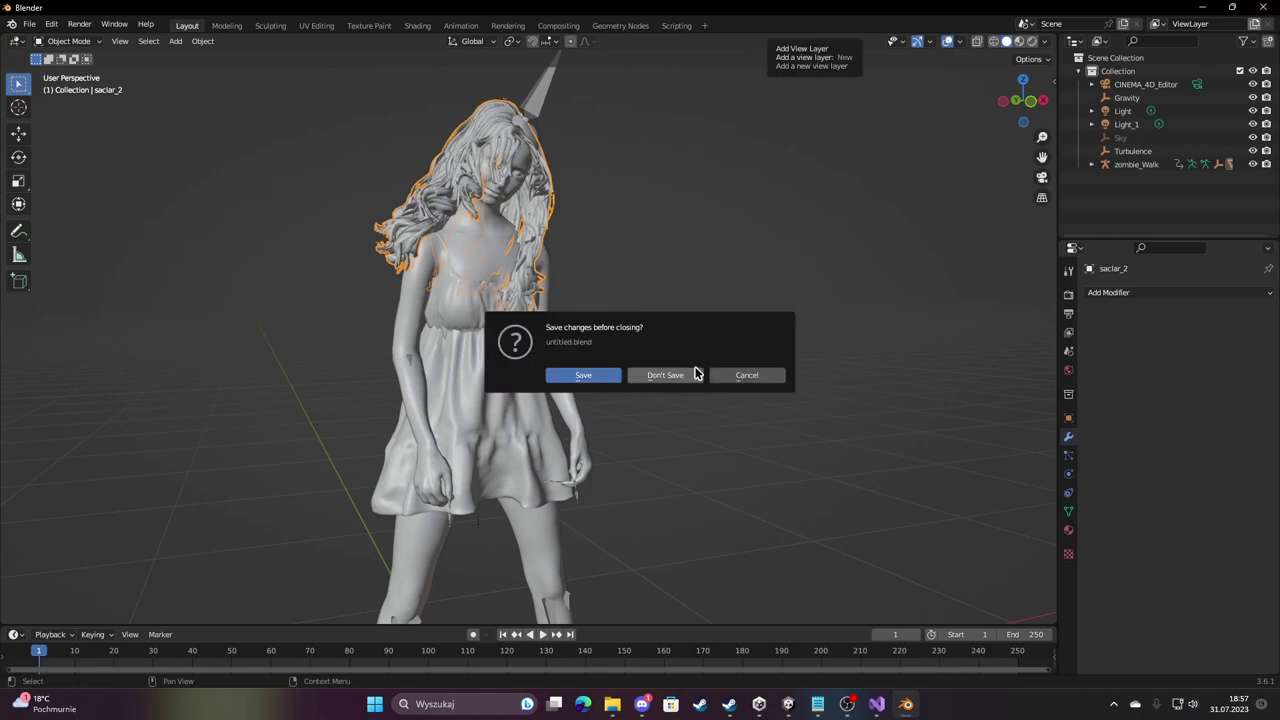
left_click(668, 372)
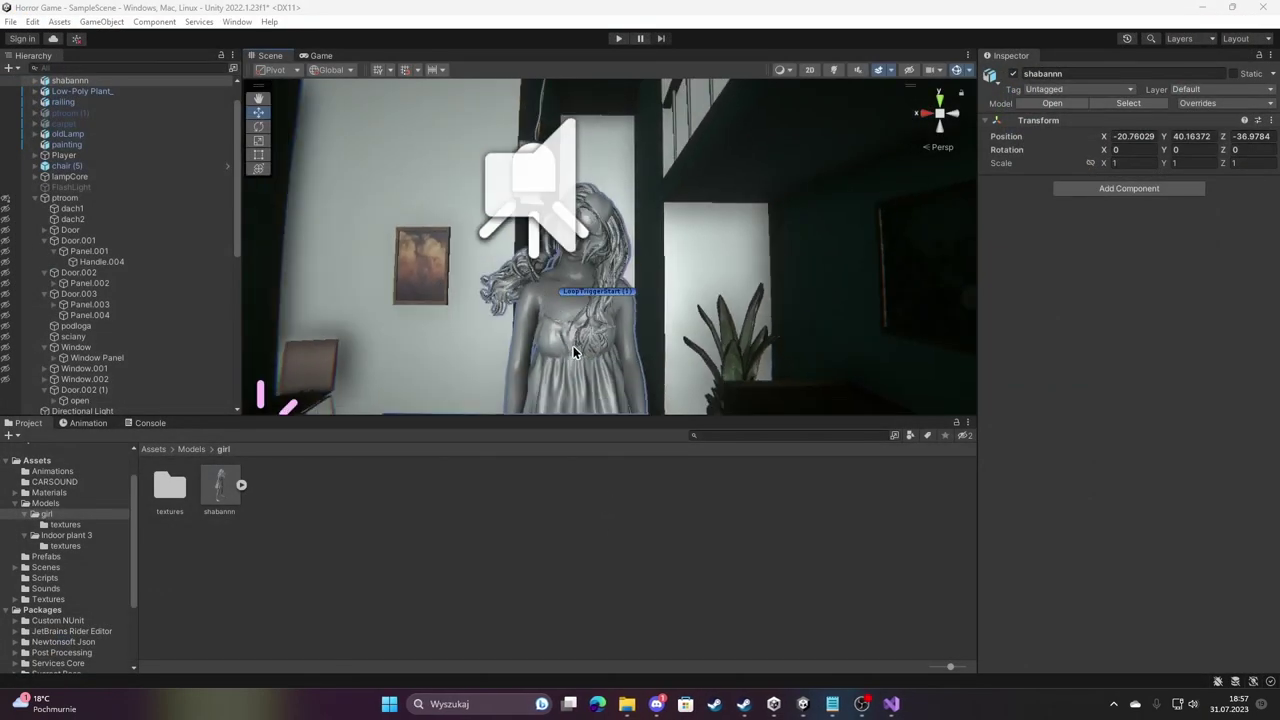
Delete the old SKIN, skin2, dress and hair materials from the girl's textures folder.
double_click(170, 492)
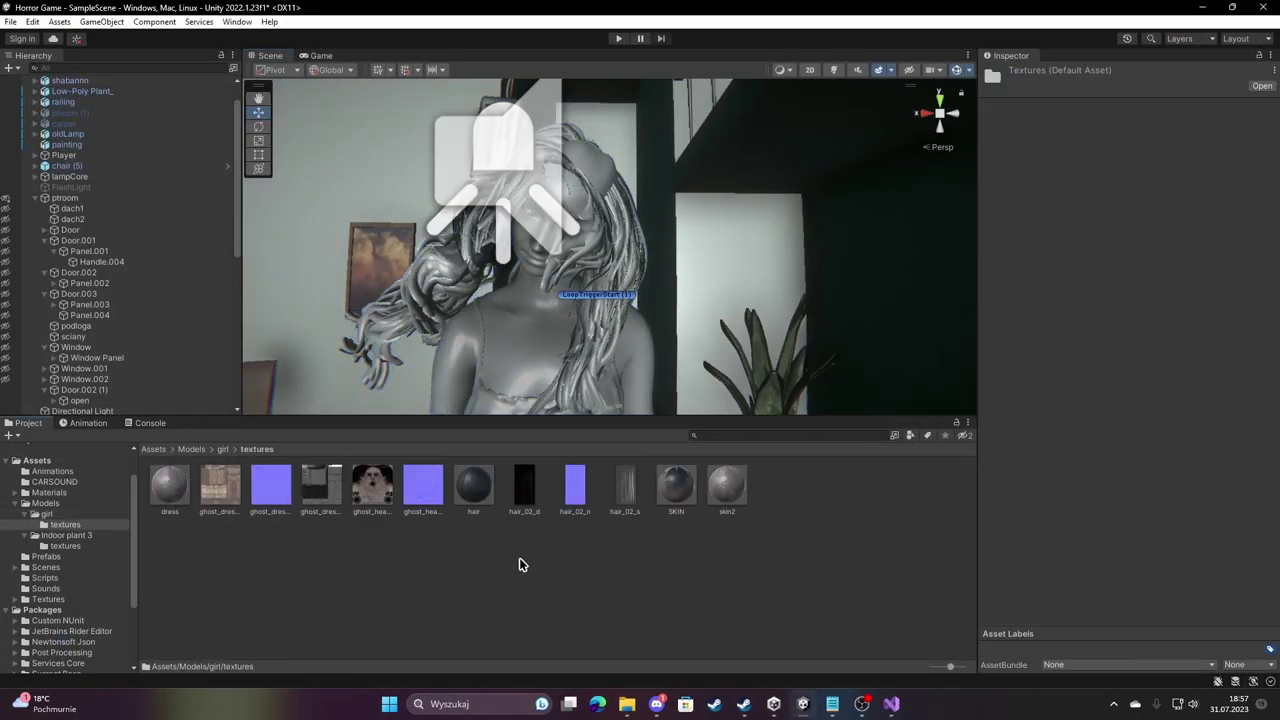
key("Delete")
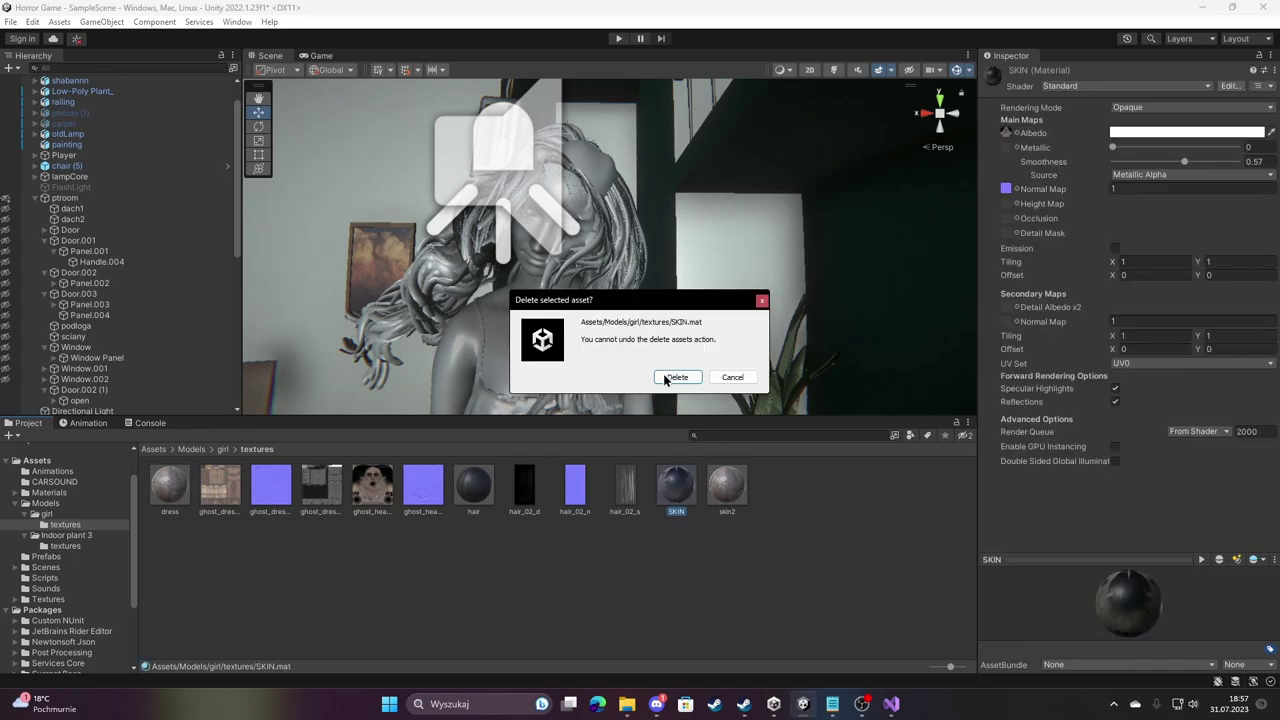
left_click(677, 377)
left_click(670, 484)
key("Delete")
left_click(677, 377)
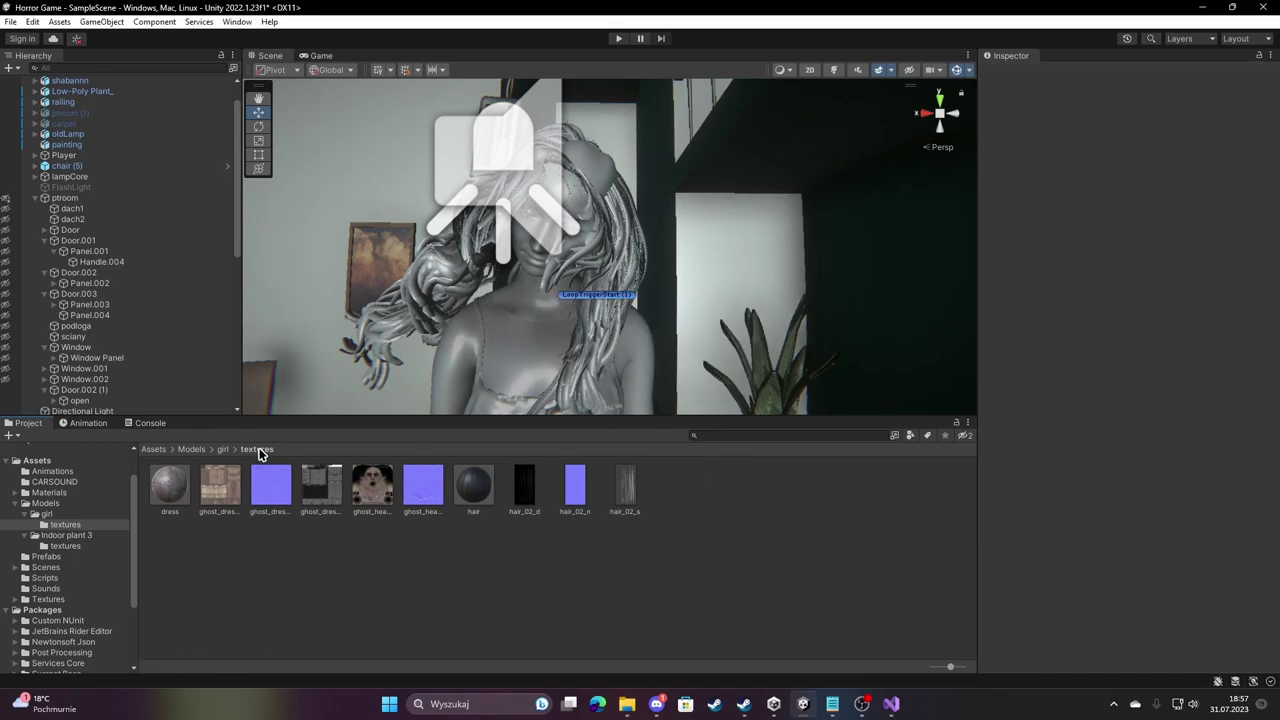
key("Delete")
left_click(677, 377)
left_click(423, 484)
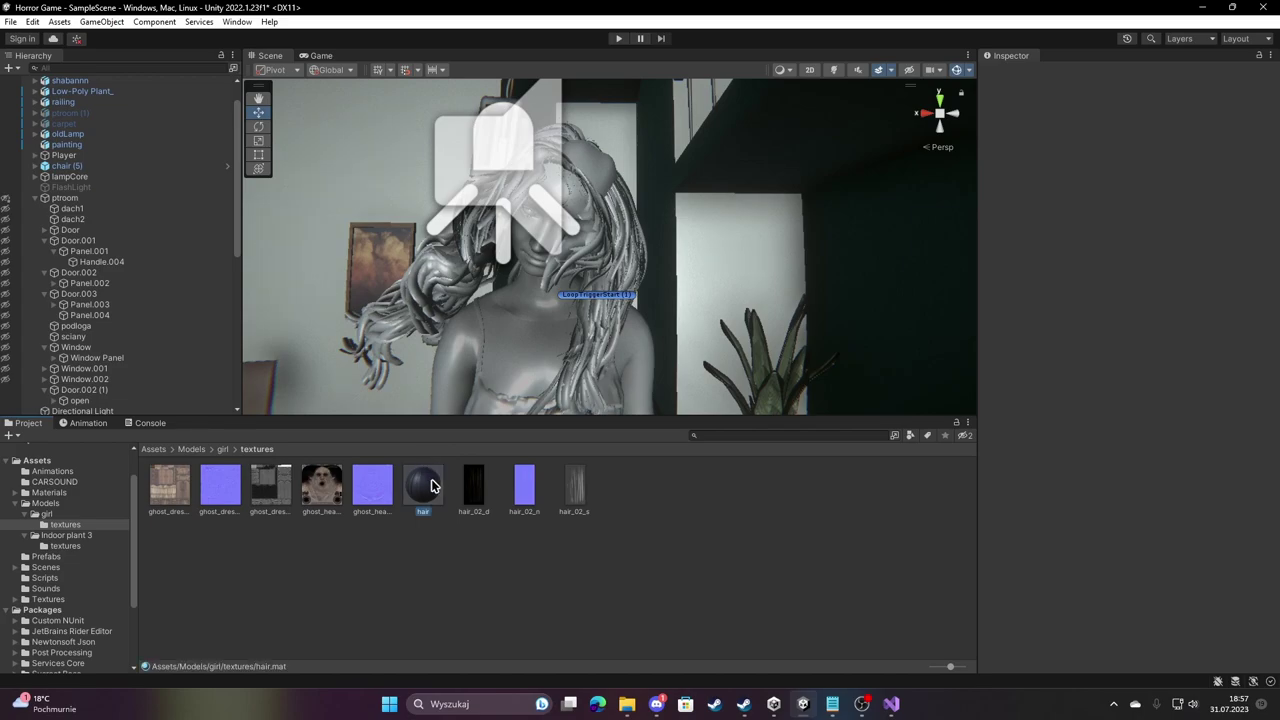
key("Delete")
left_click(677, 377)
Create a material named head with ghost head color and normal textures and apply it to the girl.
right_click(565, 510)
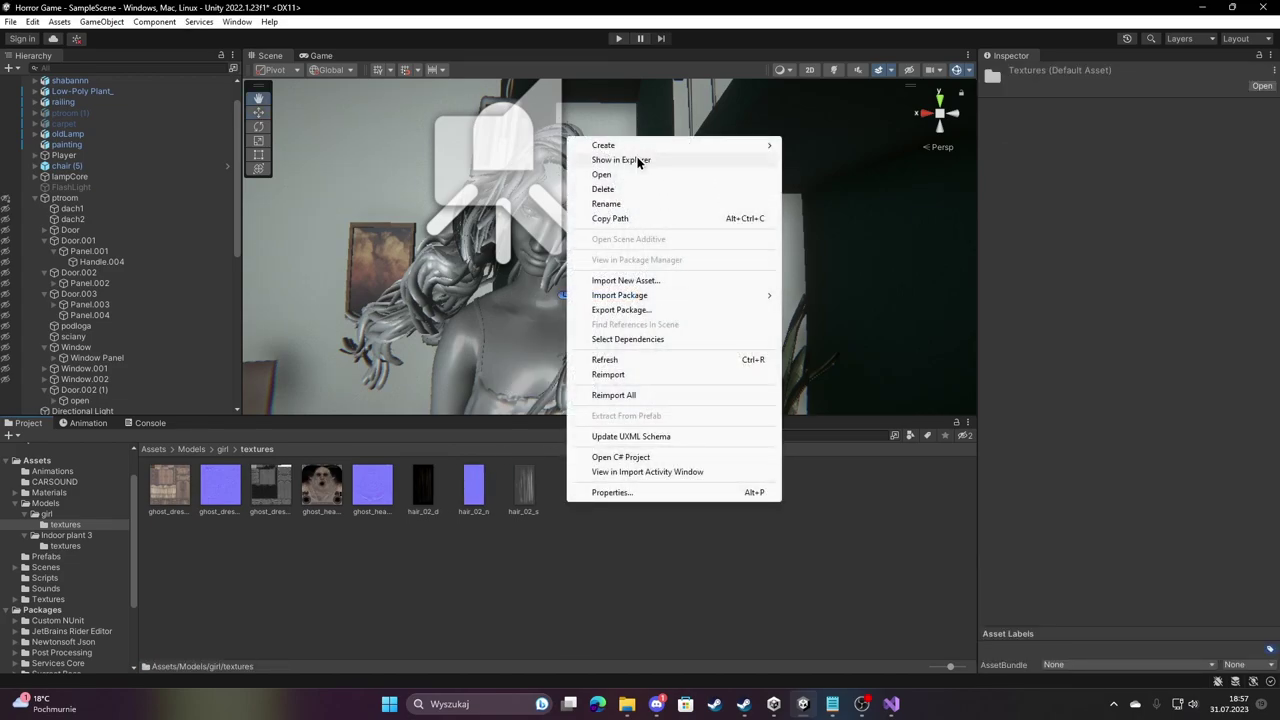
mouse_move(623, 146)
left_click(811, 384)
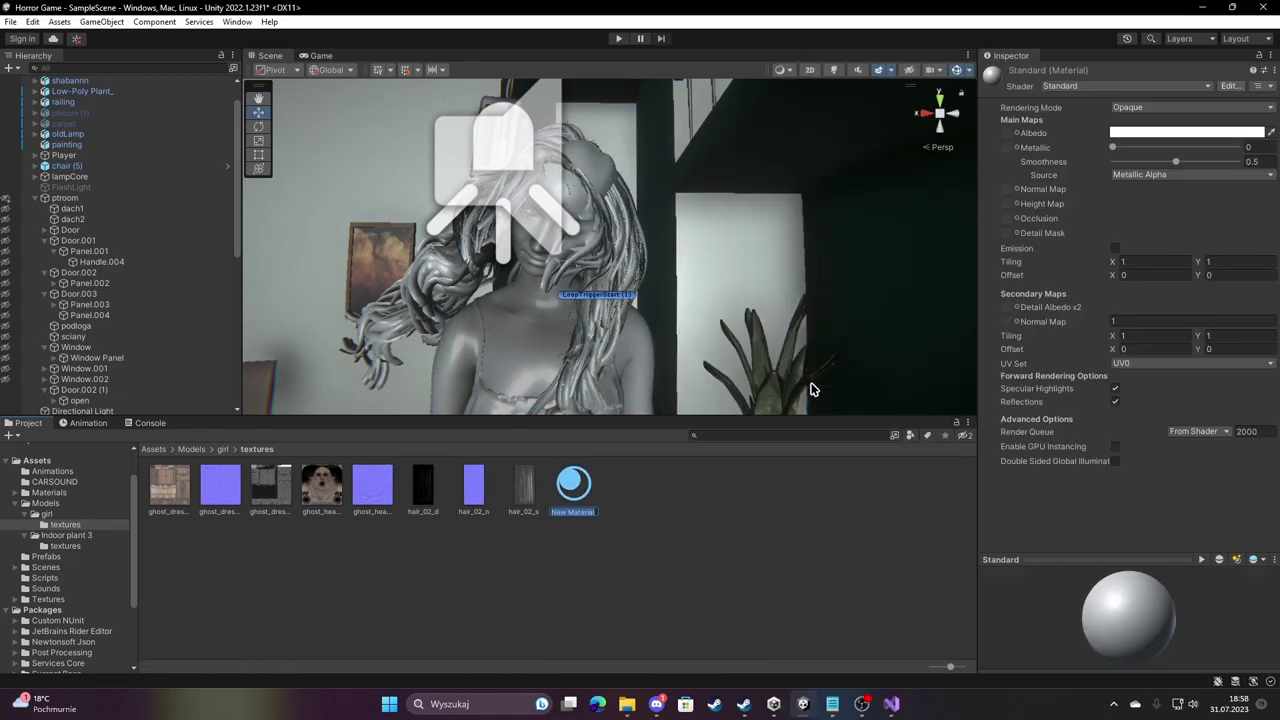
type("head")
key("Return")
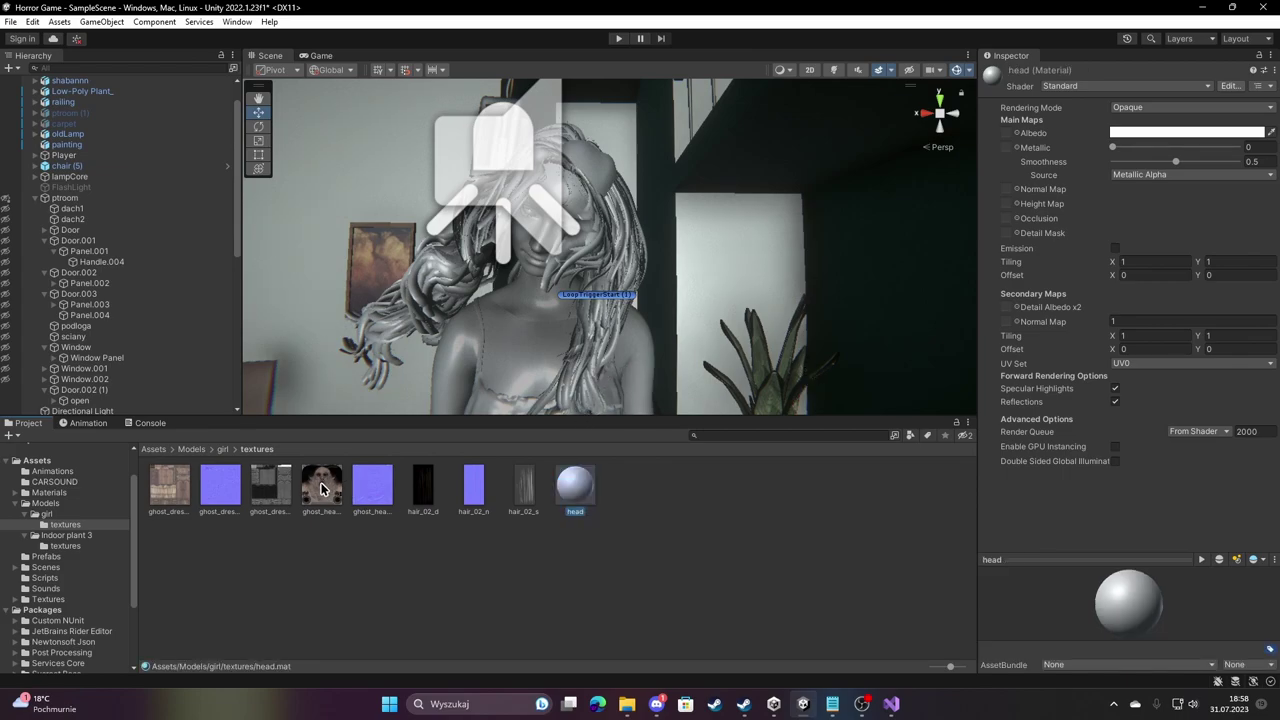
left_click_drag(1007, 133, 1008, 133)
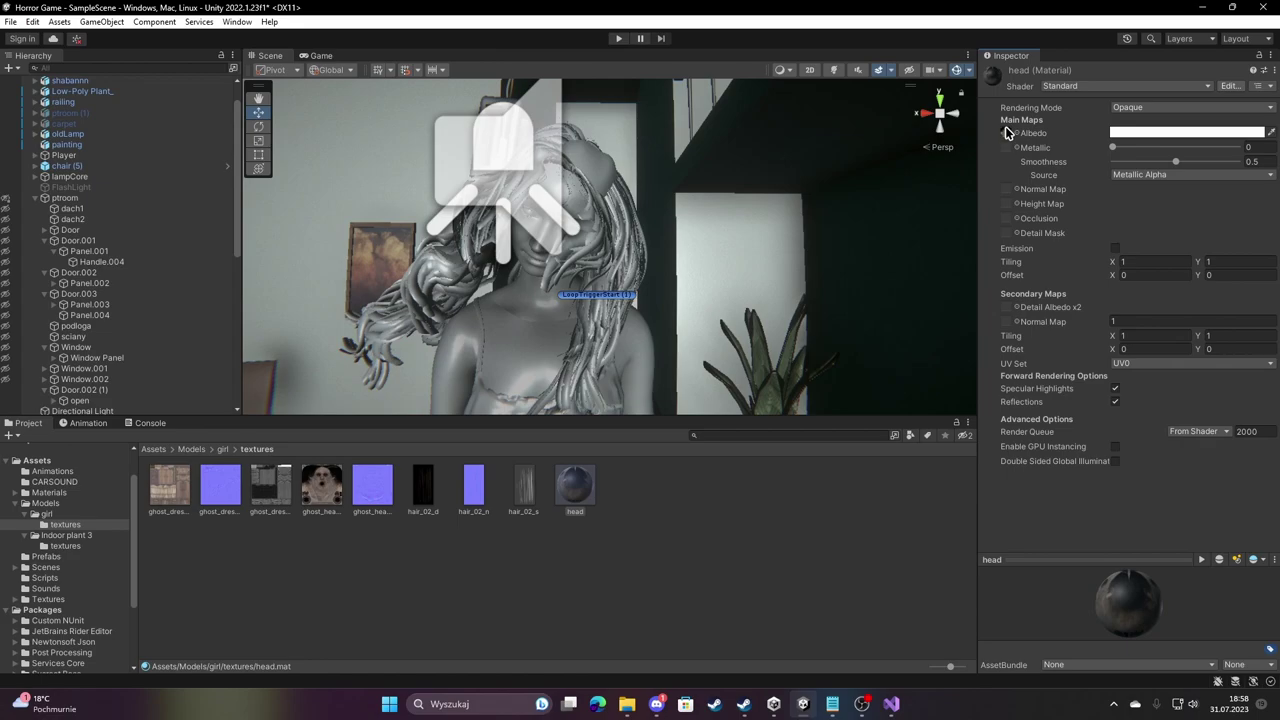
left_click_drag(372, 485, 1006, 189)
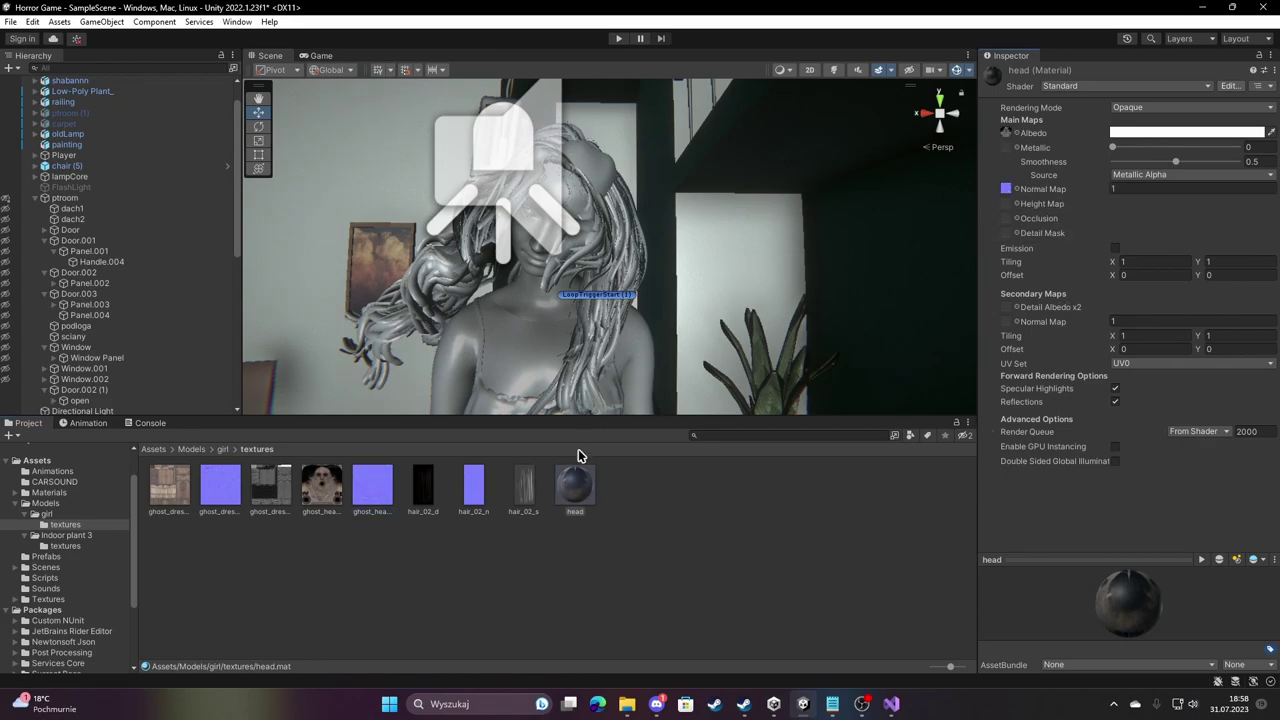
left_click_drag(575, 485, 544, 300)
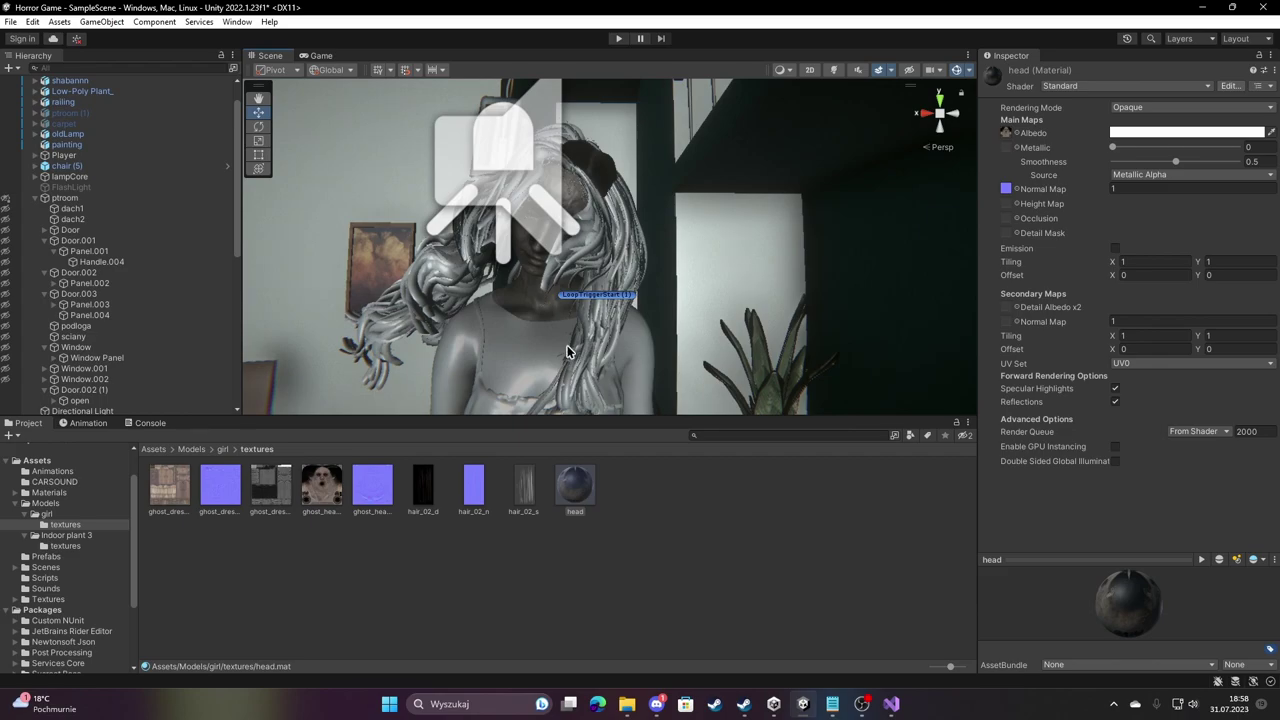
right_click(657, 510)
mouse_move(708, 153)
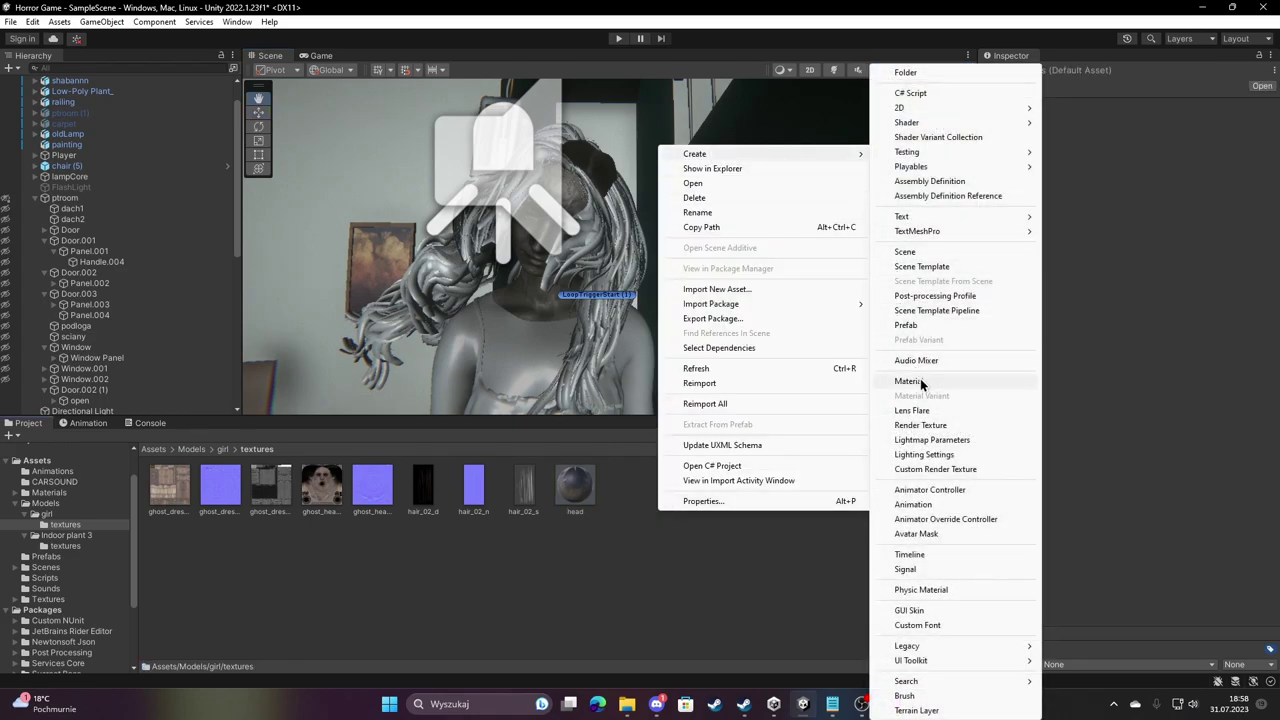
Create a skin material with color and normal textures and apply it to the girl's body.
left_click(918, 381)
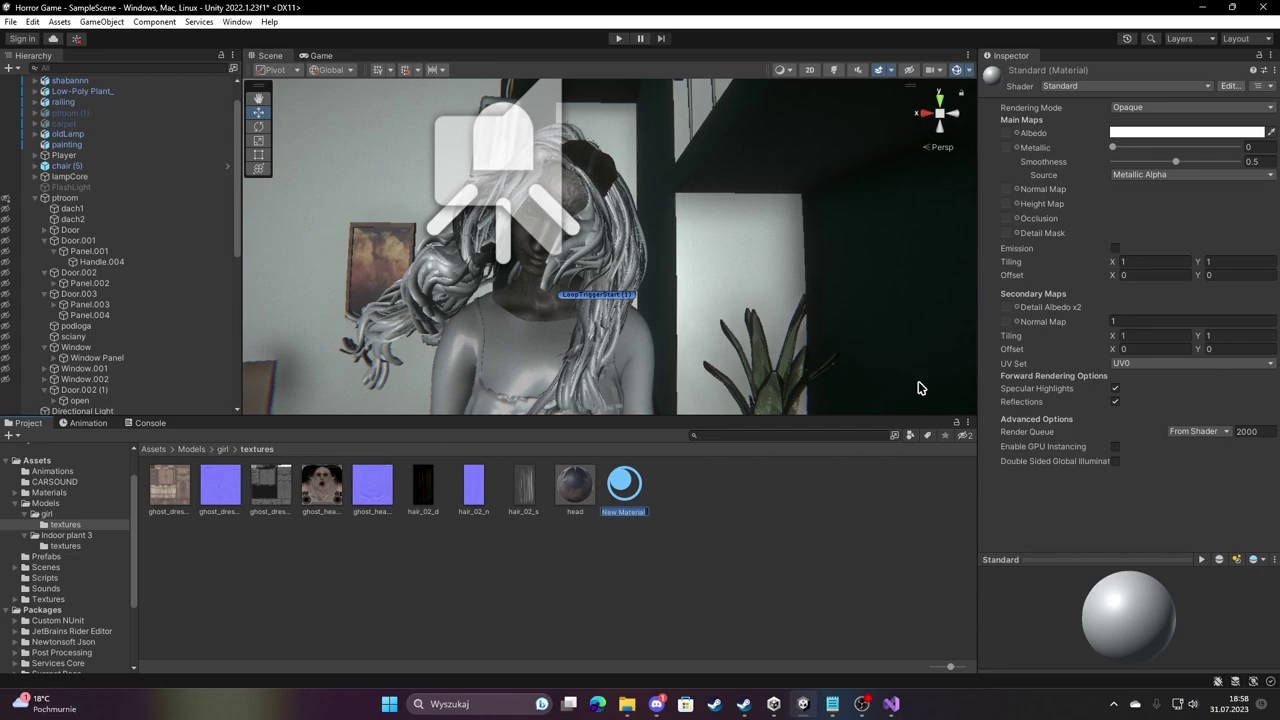
key("Return")
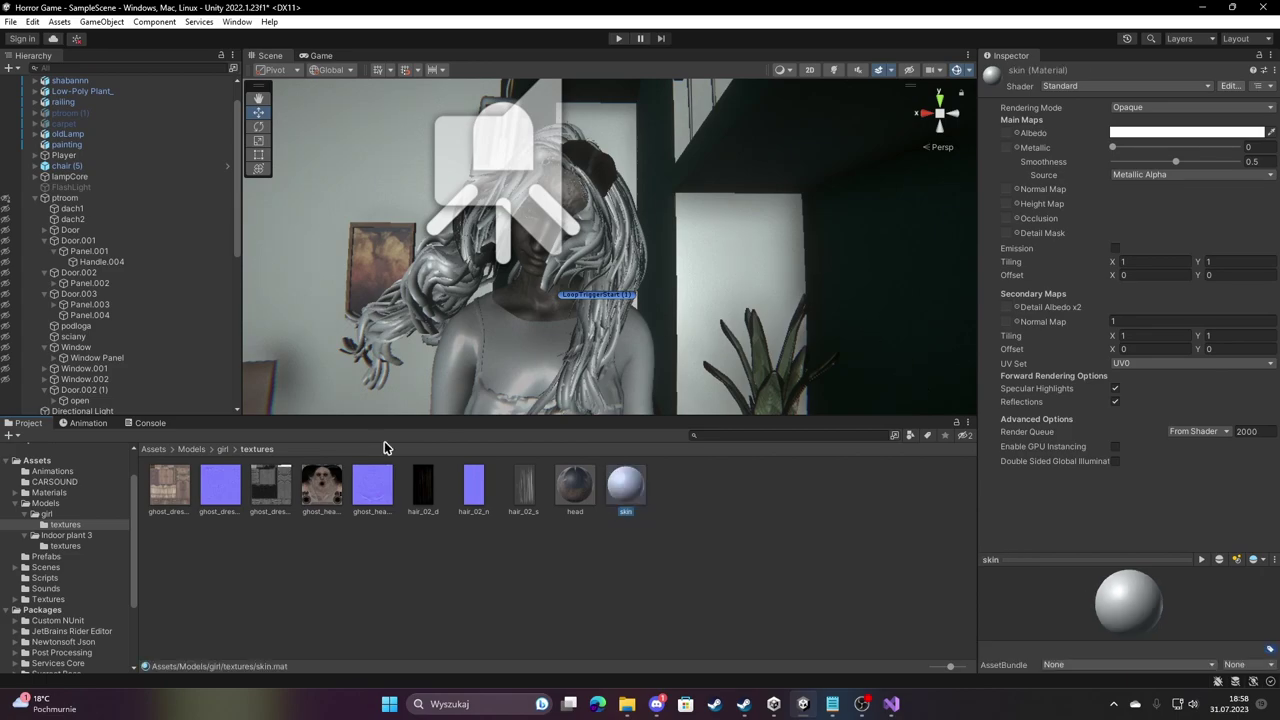
left_click_drag(625, 485, 948, 392)
left_click_drag(1006, 133, 1006, 133)
mouse_move(204, 502)
left_mouse_down()
mouse_move(1008, 205)
mouse_move(1006, 189)
left_mouse_up()
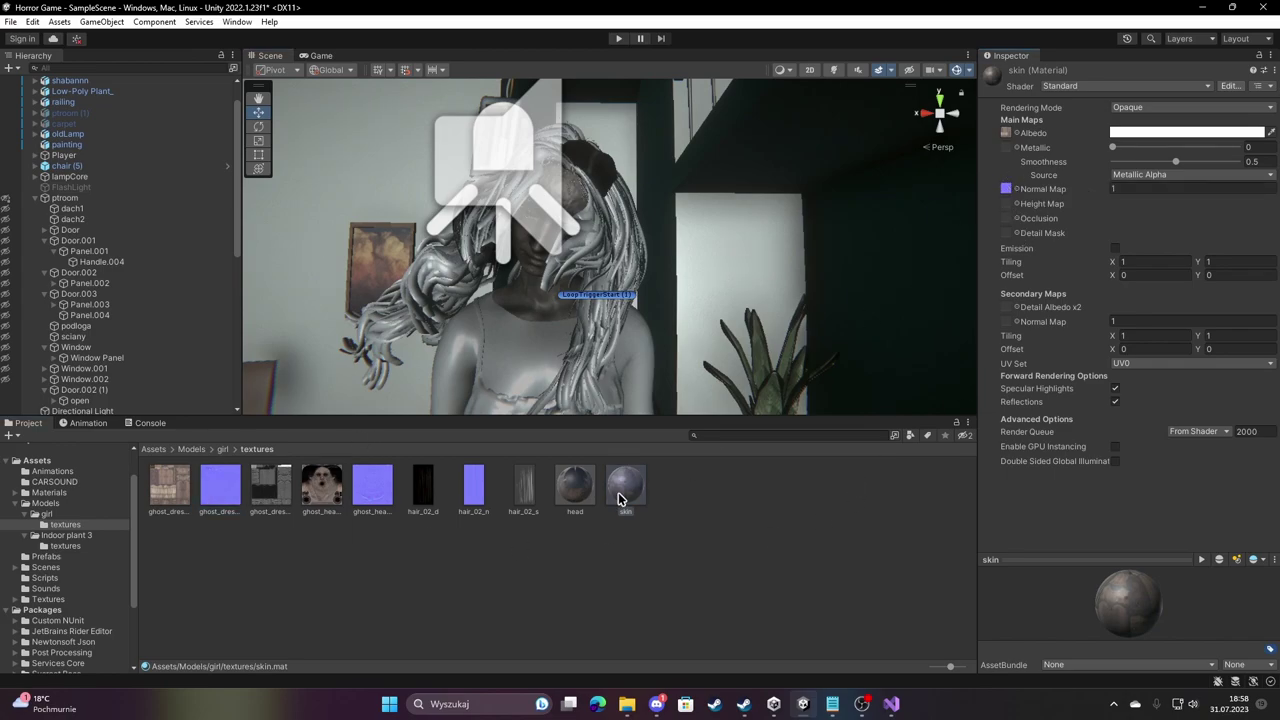
left_click_drag(619, 498, 630, 349)
type("dre")
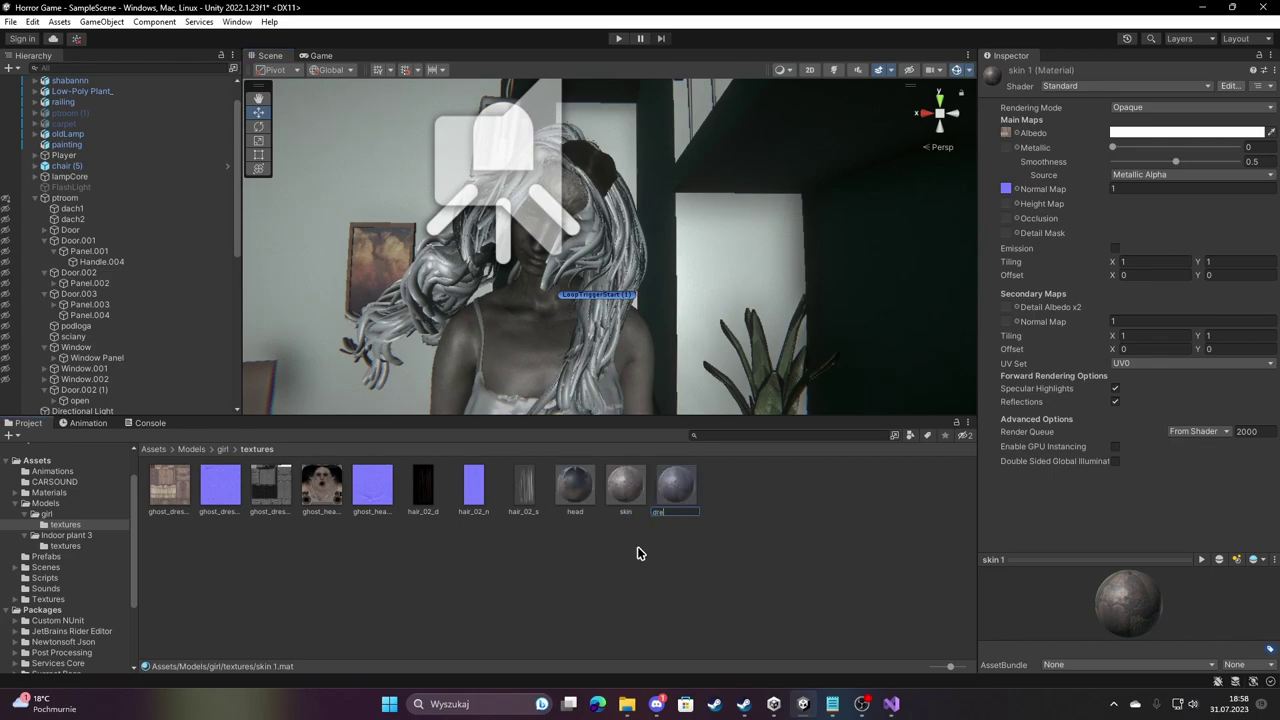
Name a copied material dress and apply it to the girl's dress.
type("ss")
key("Return")
mouse_move(516, 344)
middle_mouse_down()
mouse_move(533, 284)
mouse_move(540, 348)
middle_mouse_up()
mouse_move(155, 488)
left_mouse_down()
mouse_move(232, 486)
mouse_move(570, 328)
left_mouse_up()
mouse_move(185, 498)
left_mouse_down()
mouse_move(563, 231)
mouse_move(549, 211)
left_mouse_up()
mouse_move(549, 211)
right_mouse_down()
mouse_move(622, 343)
mouse_move(630, 335)
right_mouse_up()
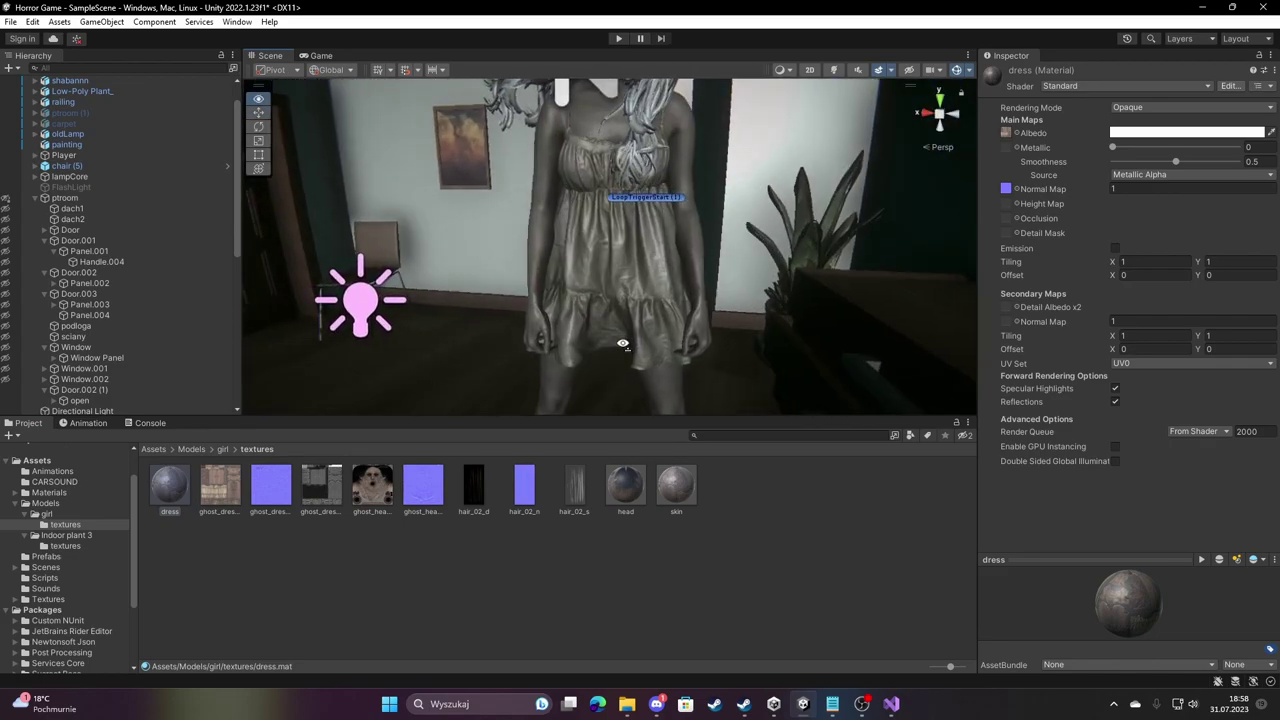
Create a new material named hair in the textures folder.
right_click(751, 509)
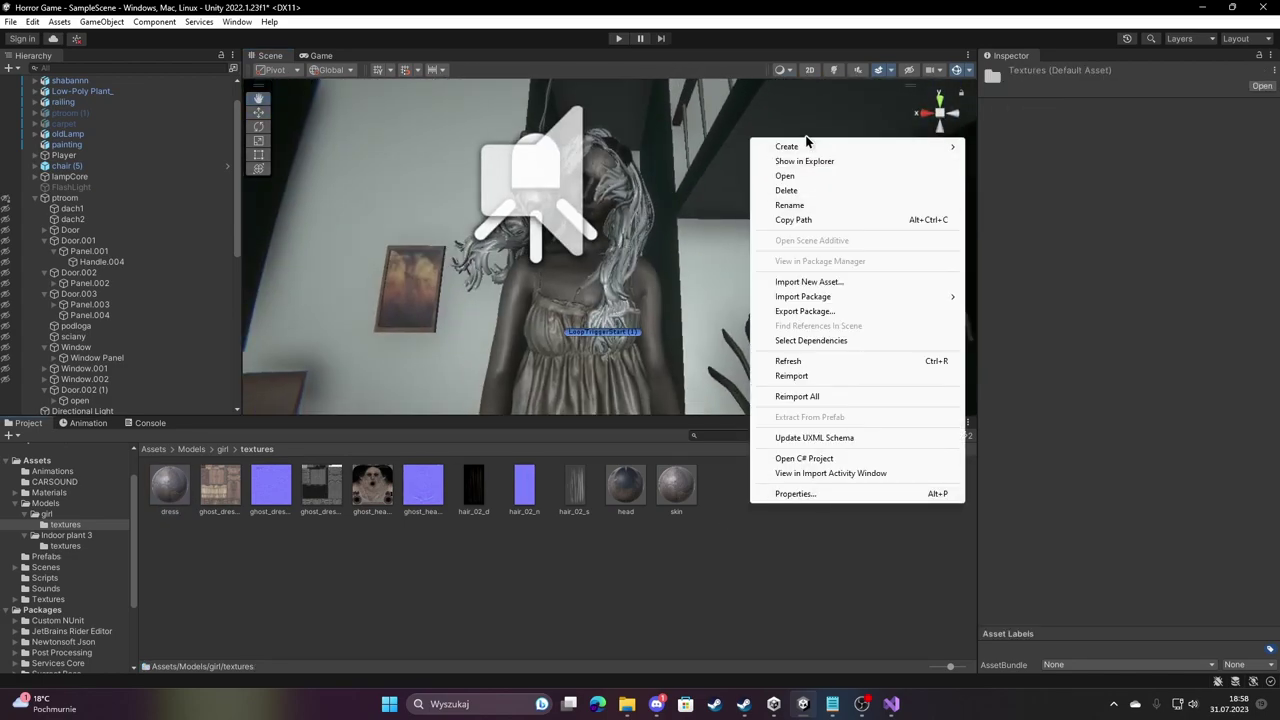
mouse_move(806, 146)
left_click(1005, 380)
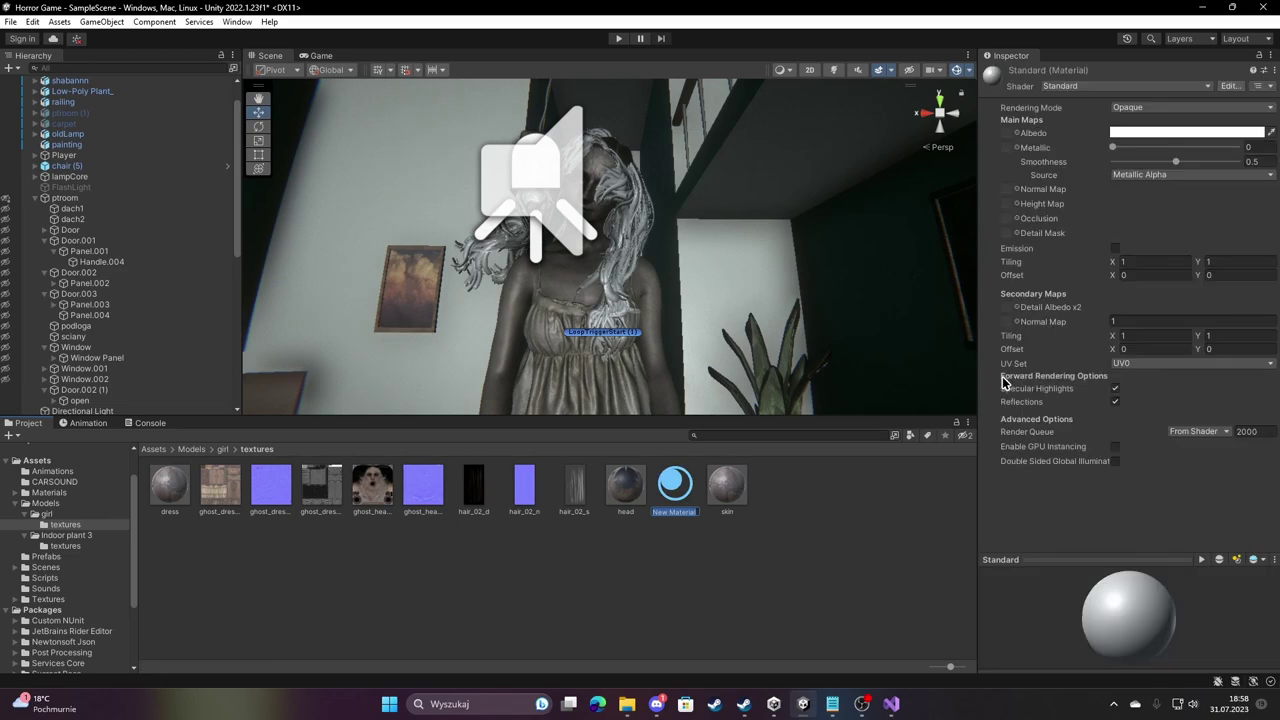
type("hair")
key("Return")
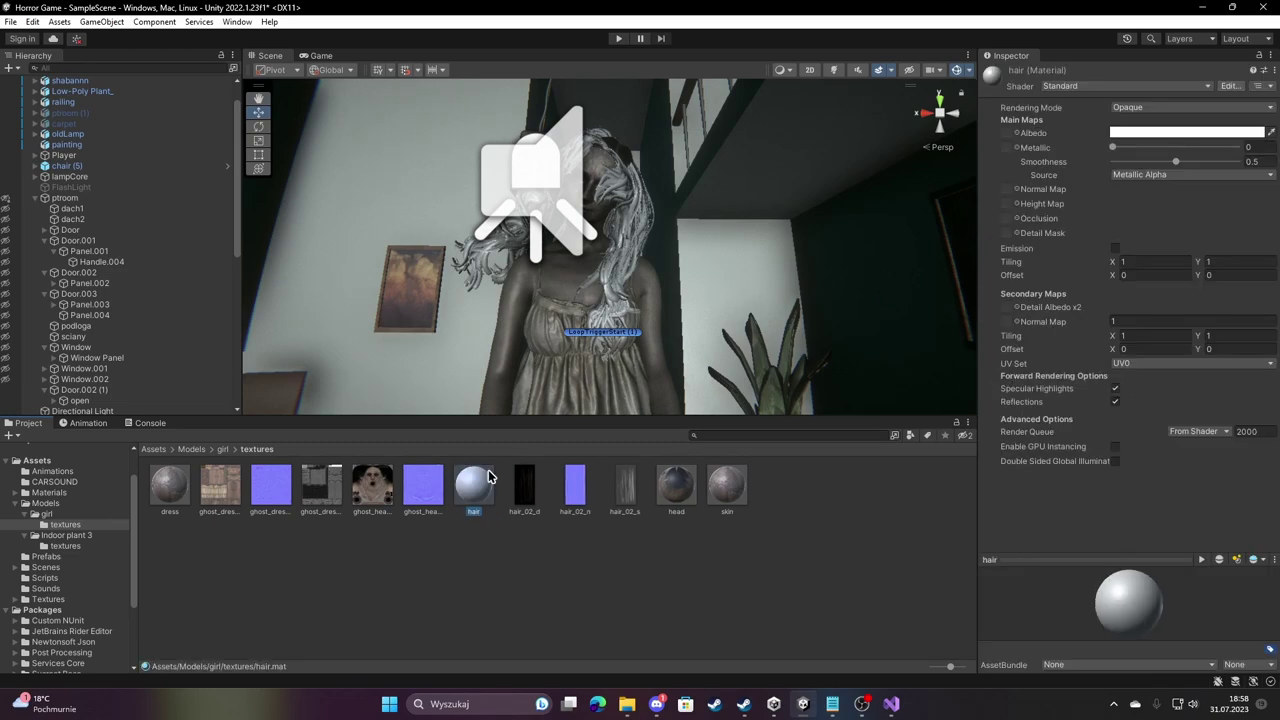
left_click(1006, 116)
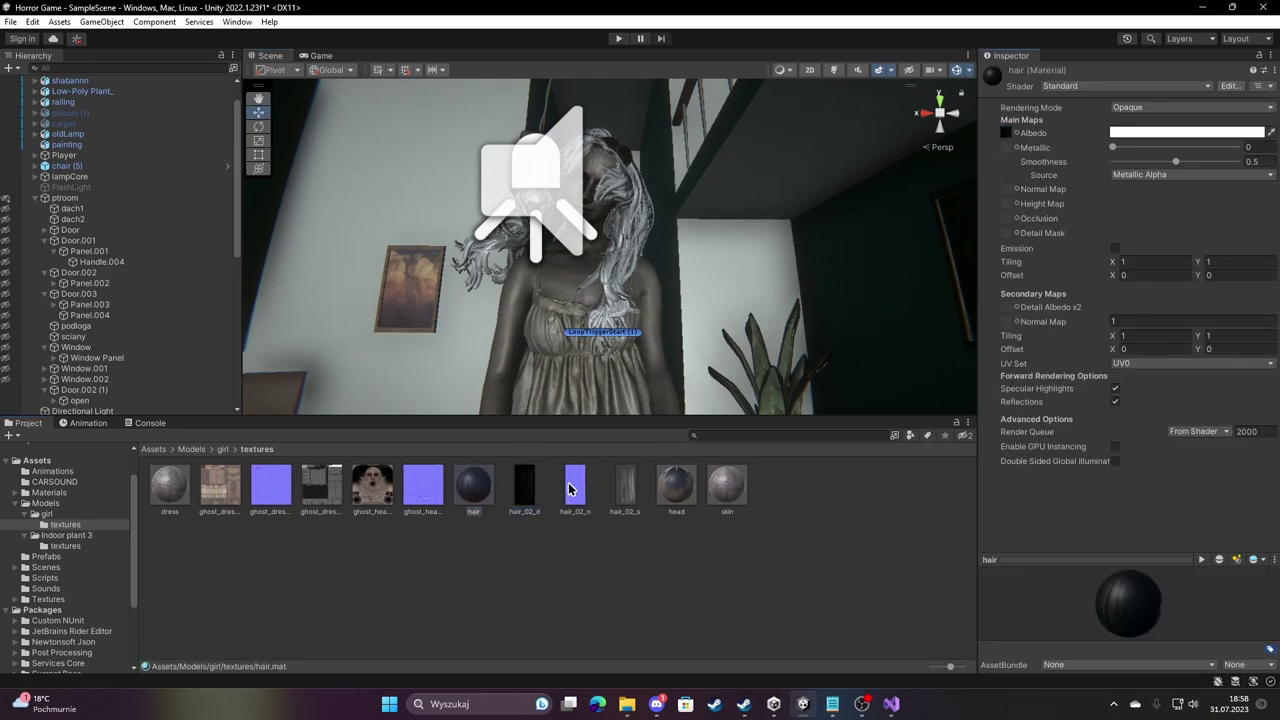
Apply the hair material to the girl's head and inspect her face.
mouse_move(655, 300)
right_mouse_down()
mouse_move(641, 203)
mouse_move(754, 229)
right_mouse_up()
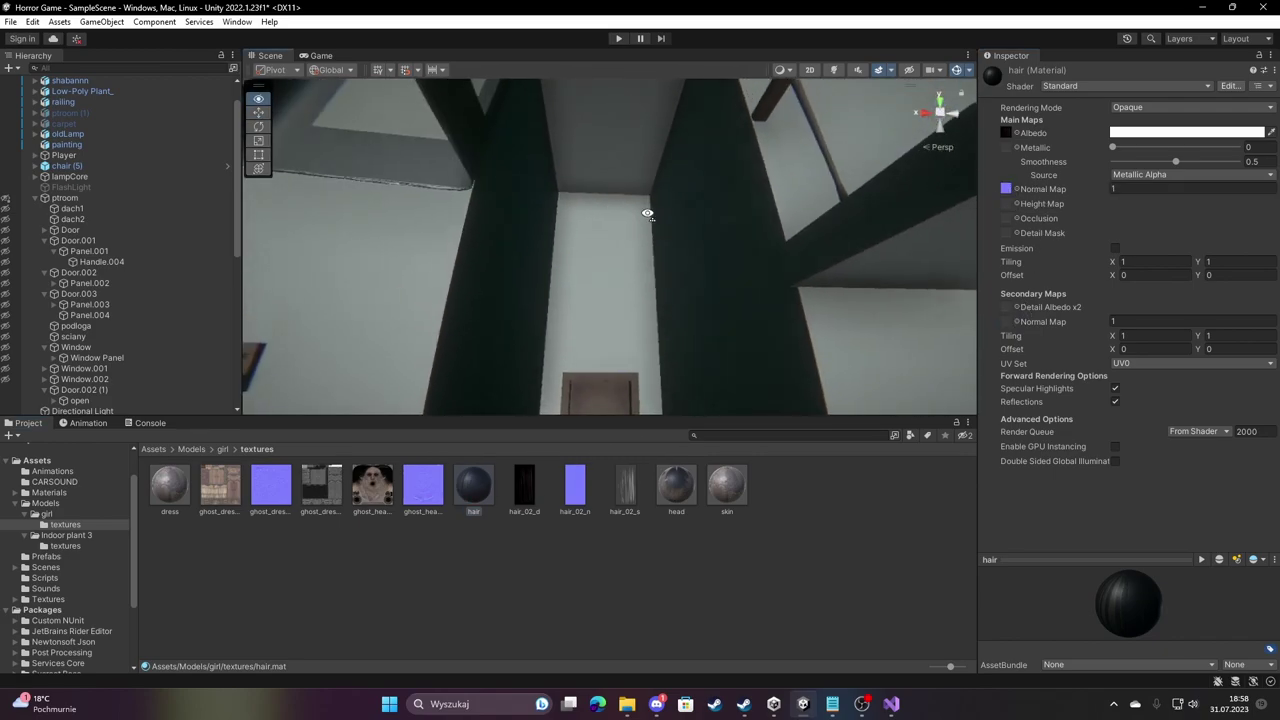
scroll(649, 209, "down", 3)
scroll(754, 229, "down", 1)
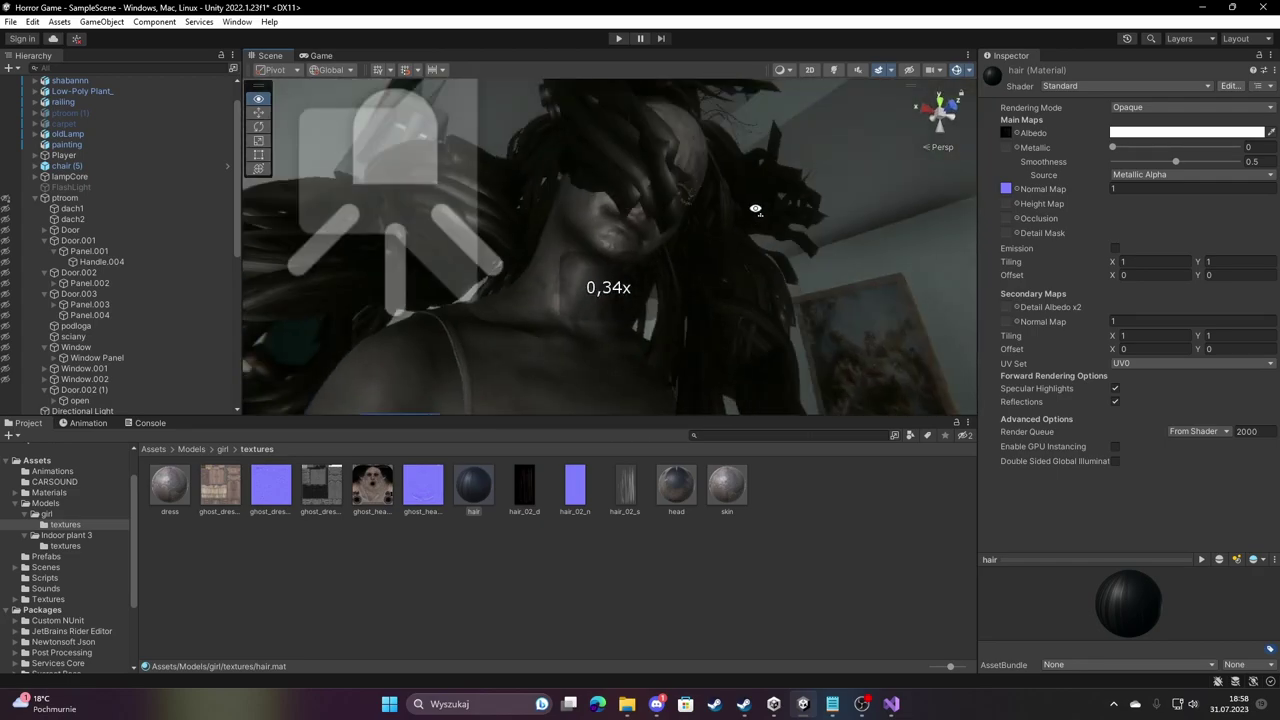
right_click_drag(754, 229, 538, 392)
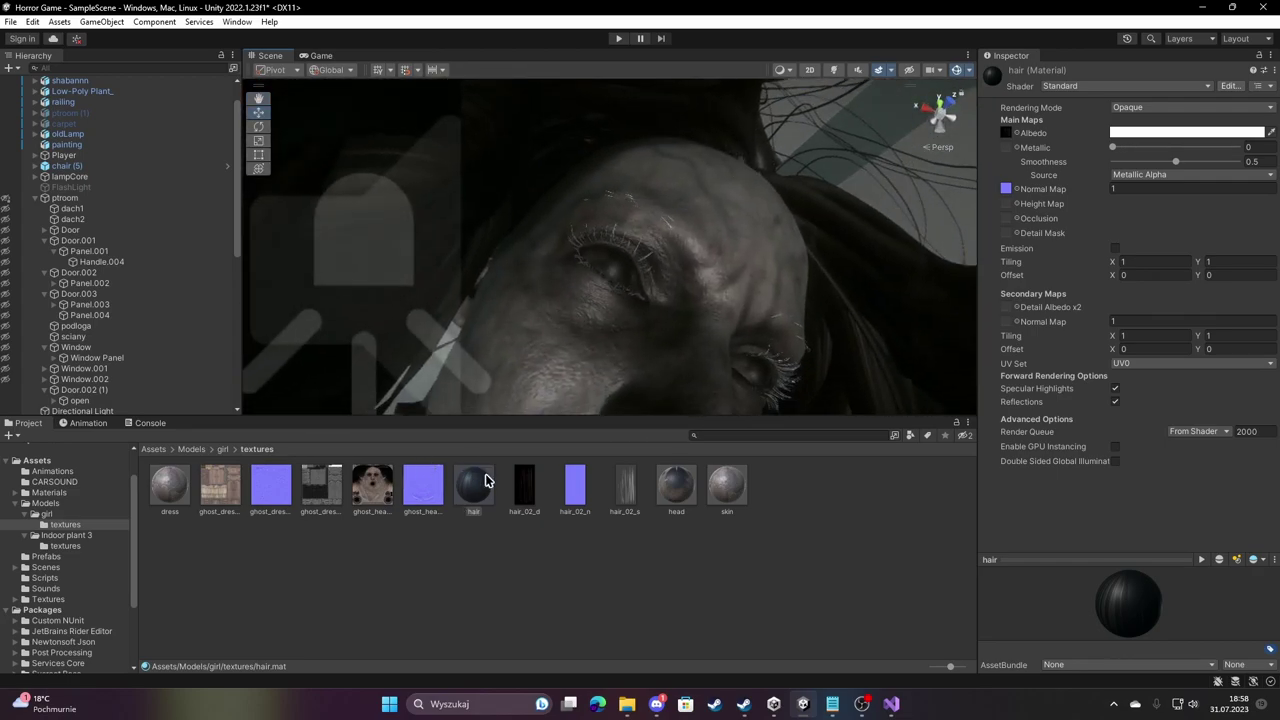
mouse_move(485, 481)
left_mouse_down()
mouse_move(640, 258)
mouse_move(607, 238)
left_mouse_up()
mouse_move(607, 238)
right_mouse_down()
mouse_move(679, 231)
mouse_move(673, 352)
mouse_move(624, 343)
right_mouse_up()
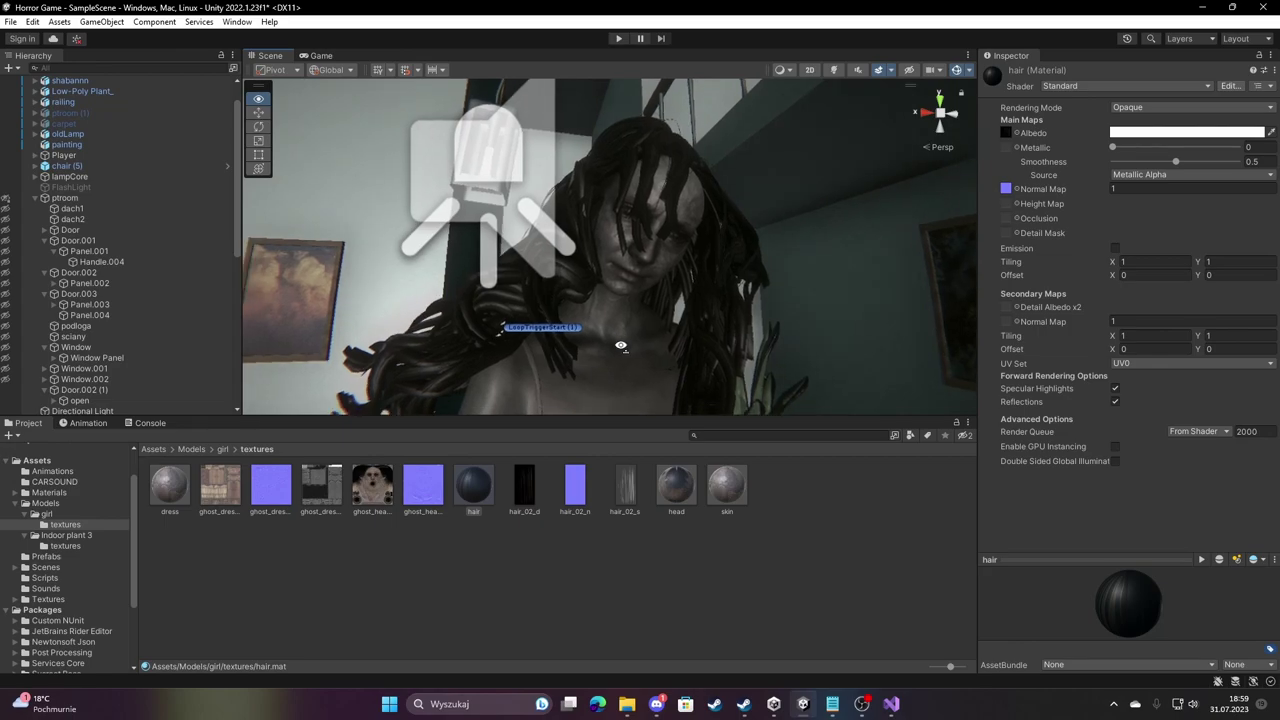
mouse_move(623, 341)
right_mouse_down()
mouse_move(600, 390)
mouse_move(596, 239)
mouse_move(631, 277)
right_mouse_up()
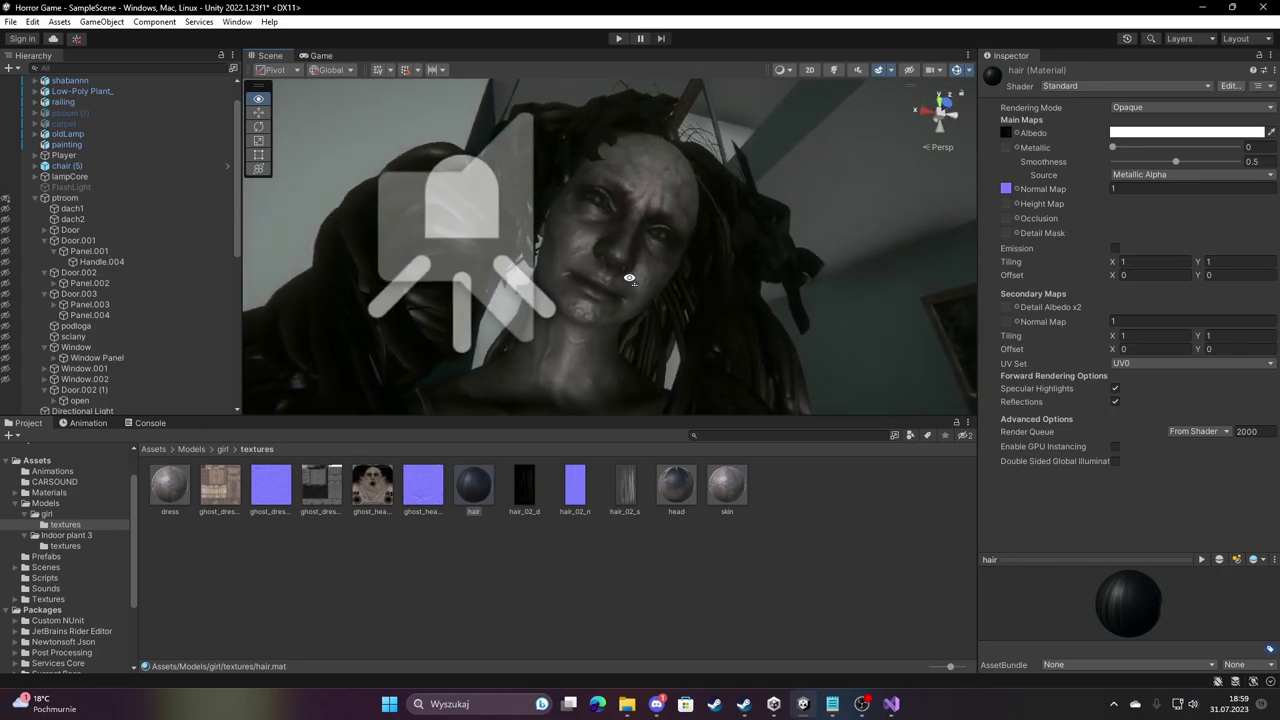
right_click_drag(629, 278, 586, 437)
Turn on scene lighting and select the girl's object to see its transform.
left_click(561, 540)
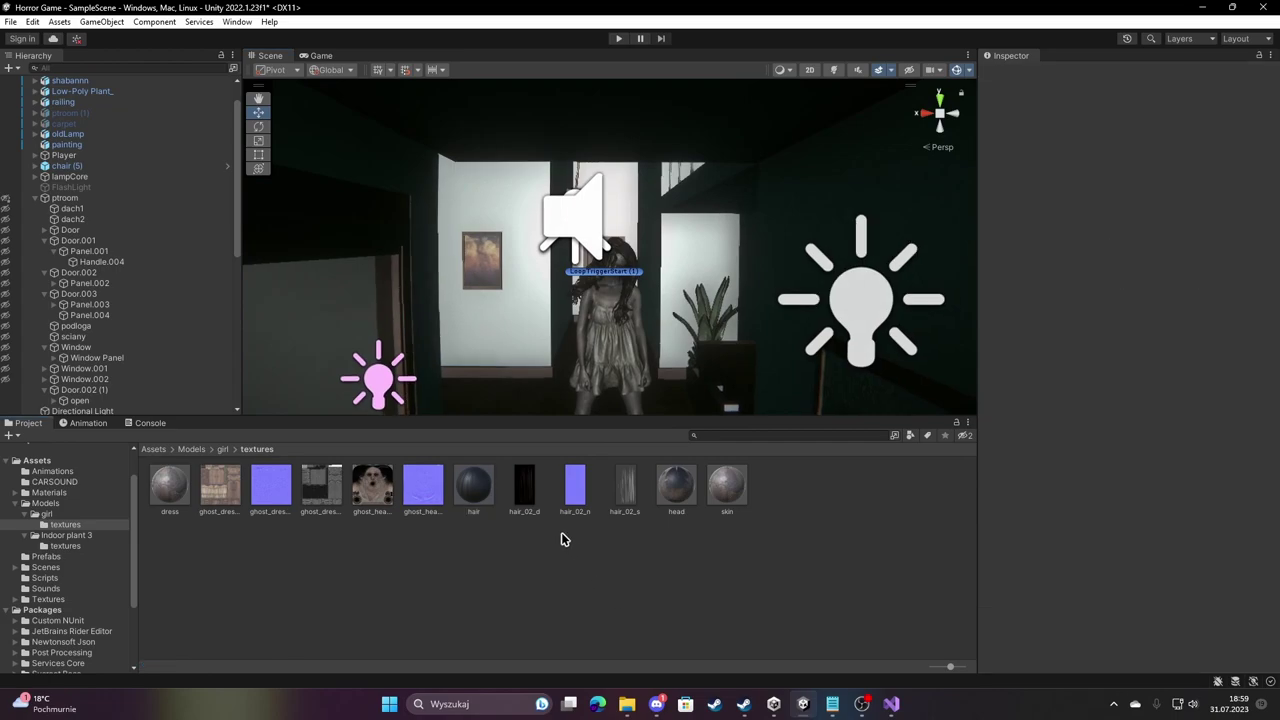
mouse_move(600, 250)
right_mouse_down()
mouse_move(826, 97)
mouse_move(749, 180)
right_mouse_up()
left_click(833, 69)
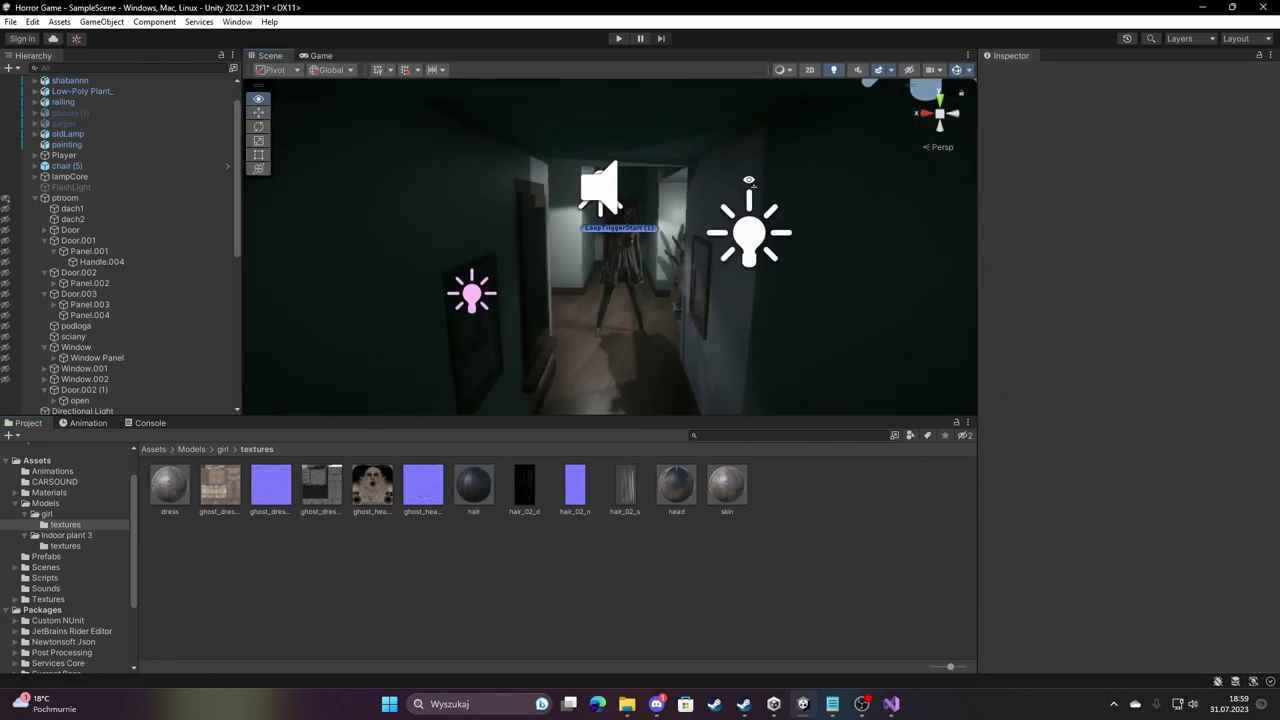
right_click_drag(749, 180, 742, 220)
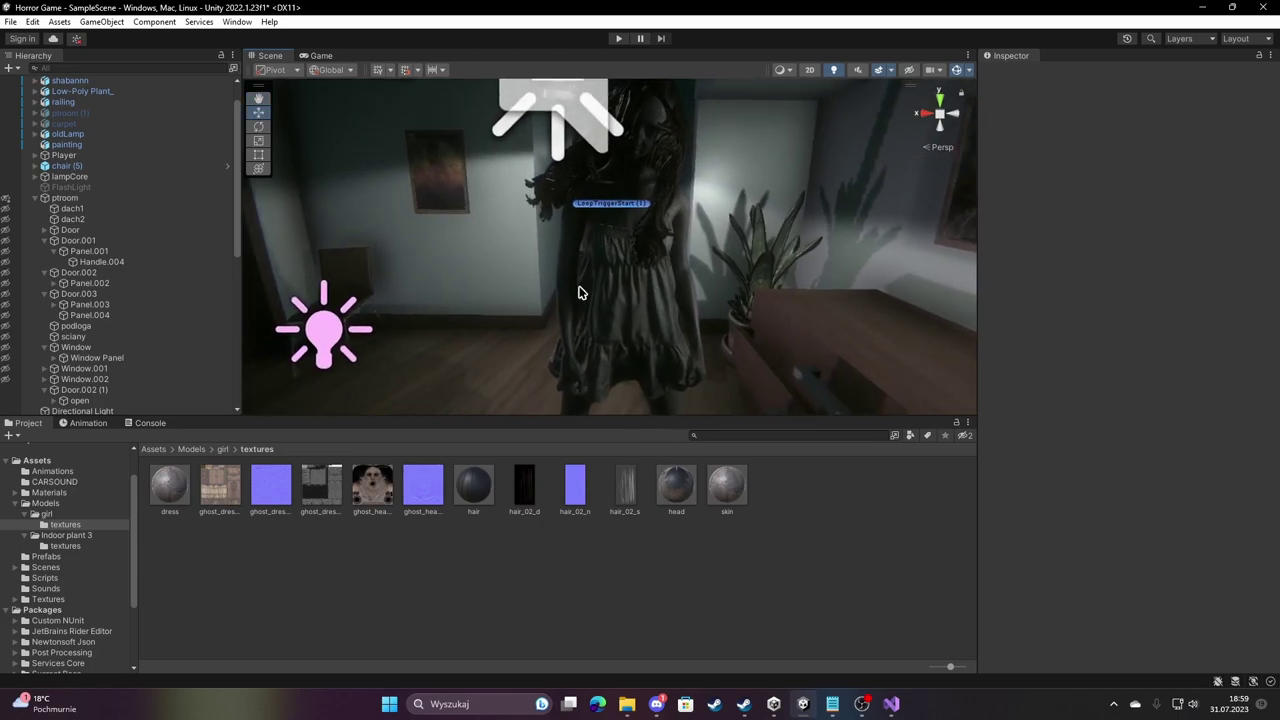
left_click(725, 511)
scroll(628, 263, "down", 3)
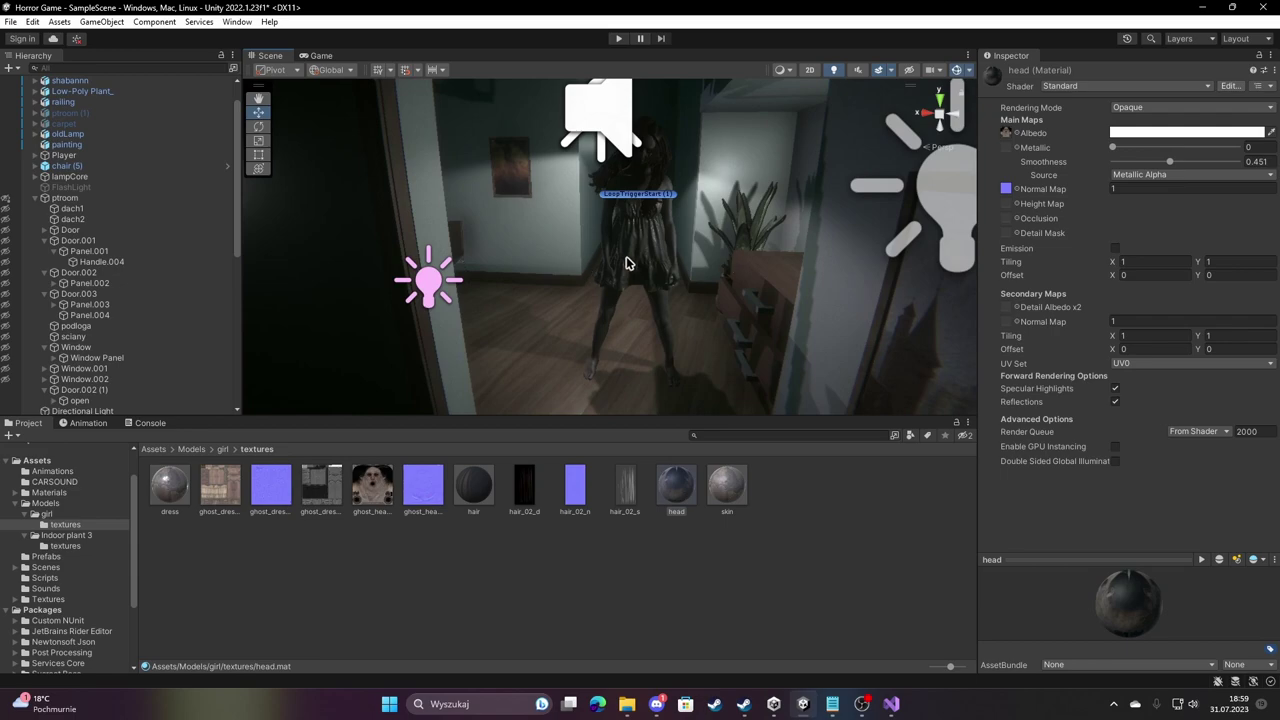
left_click(628, 263)
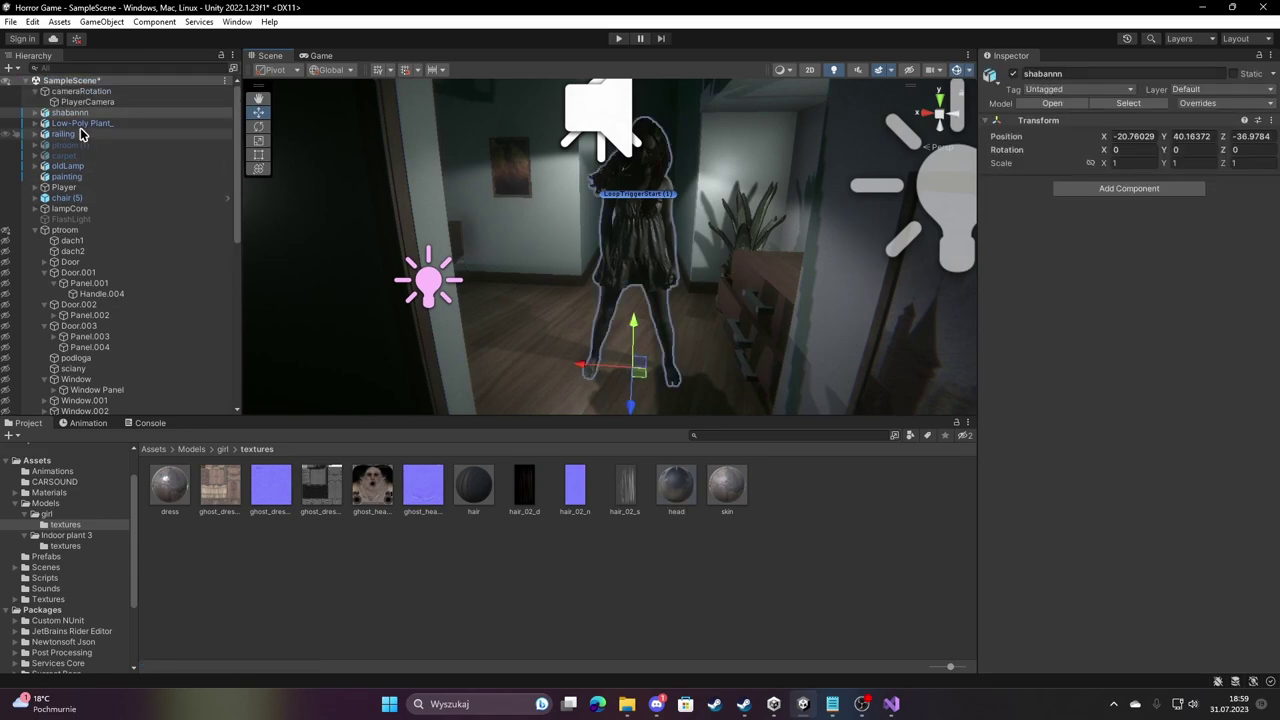
Unpack the girl's prefab instance in the Hierarchy.
right_click(65, 116)
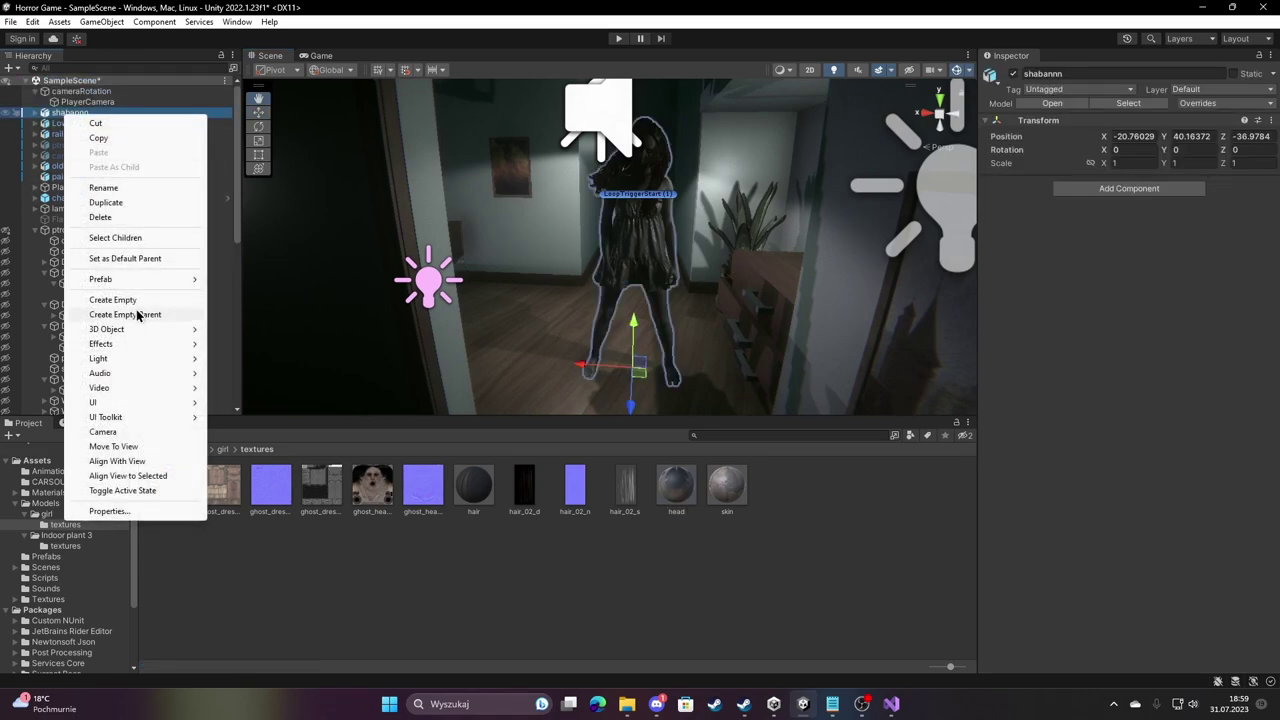
mouse_move(145, 336)
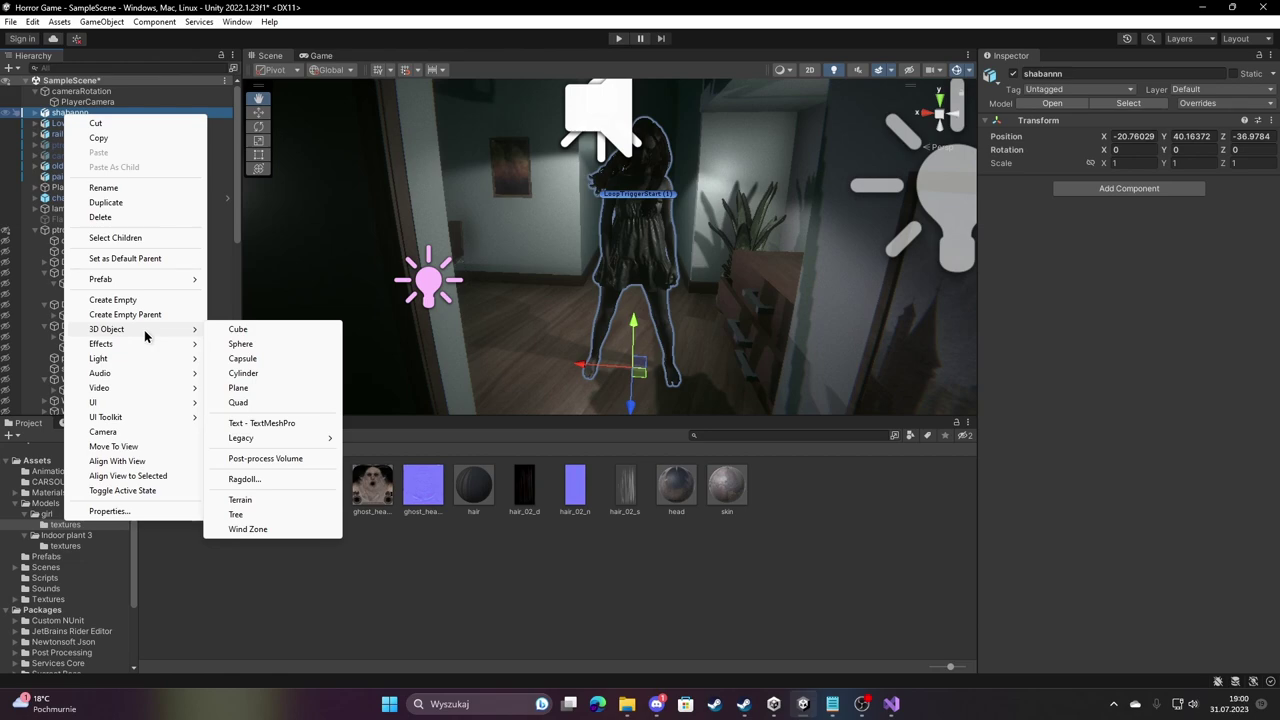
mouse_move(115, 287)
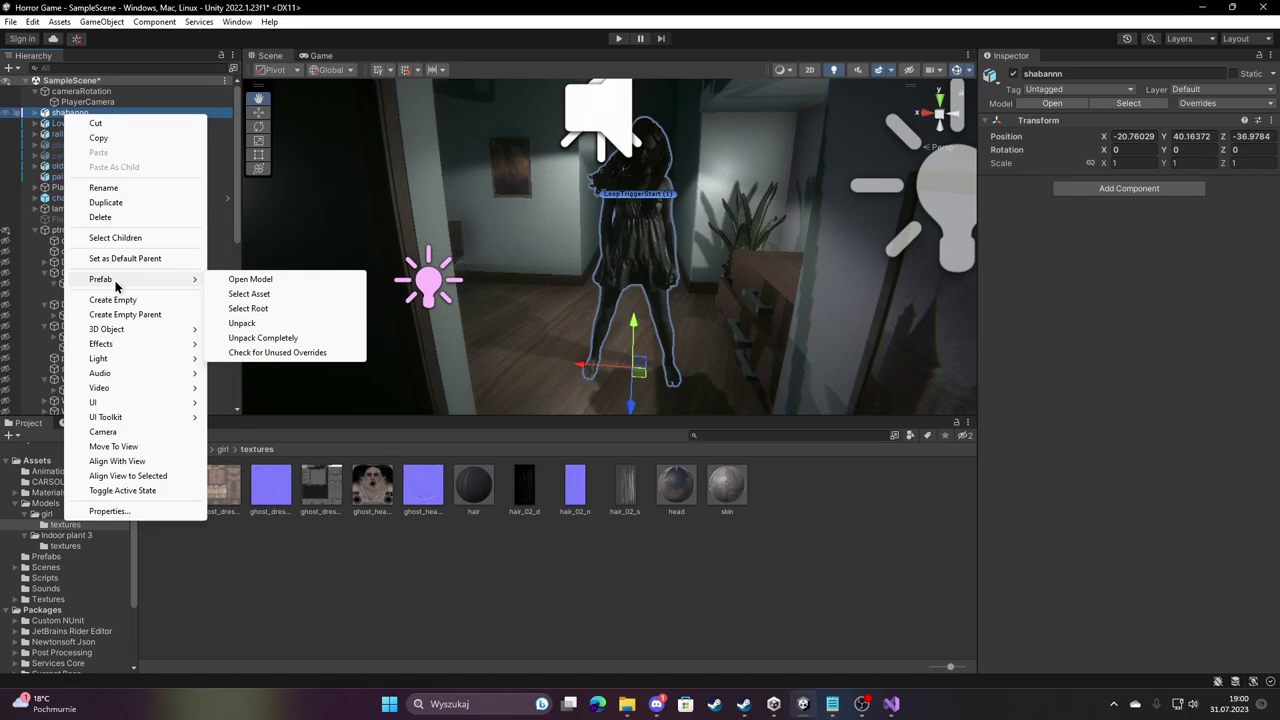
left_click(256, 339)
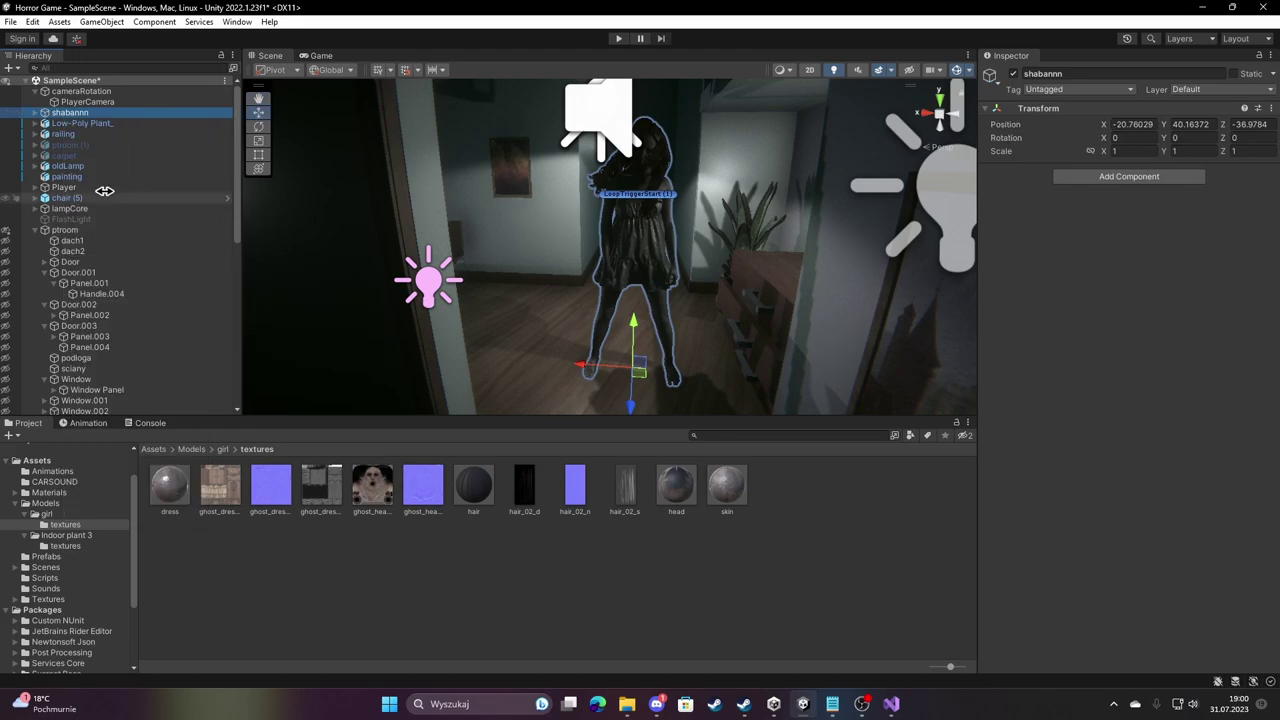
Delete the CINEMA_4D_Editor, Light, Light_1 and Sky child objects.
left_click(35, 114)
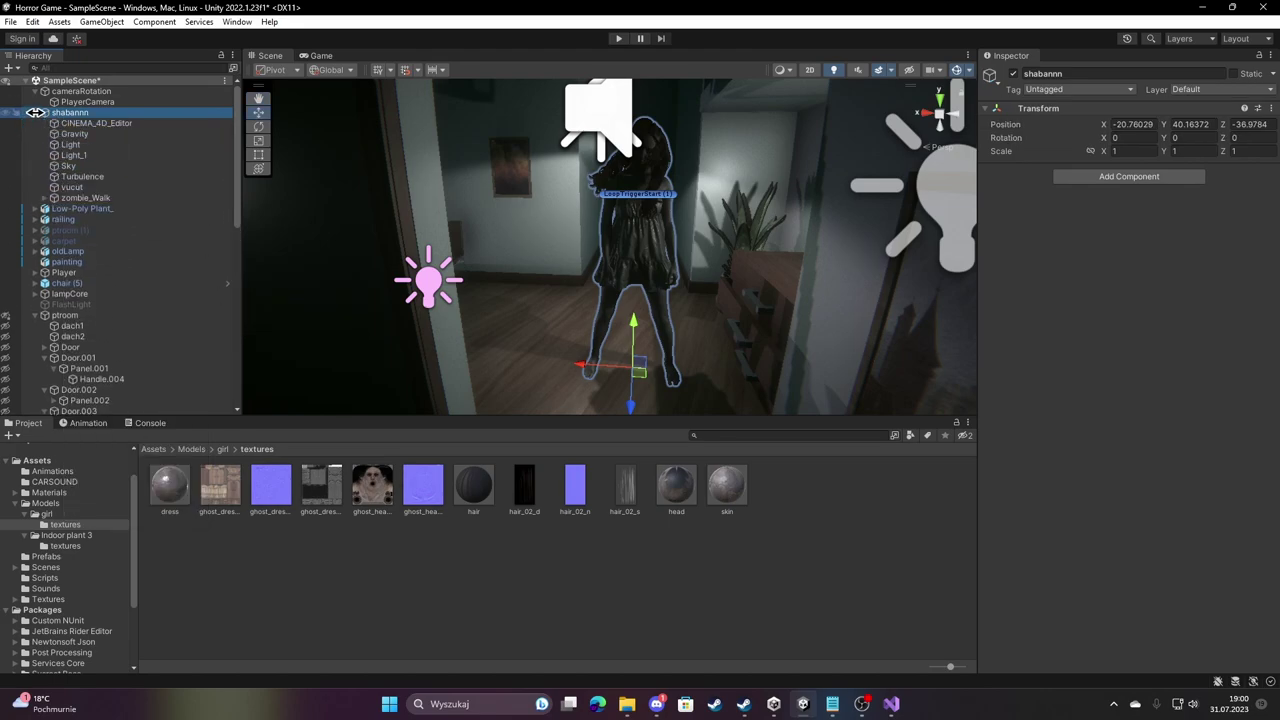
left_click(101, 123)
left_click(84, 145, "ctrl")
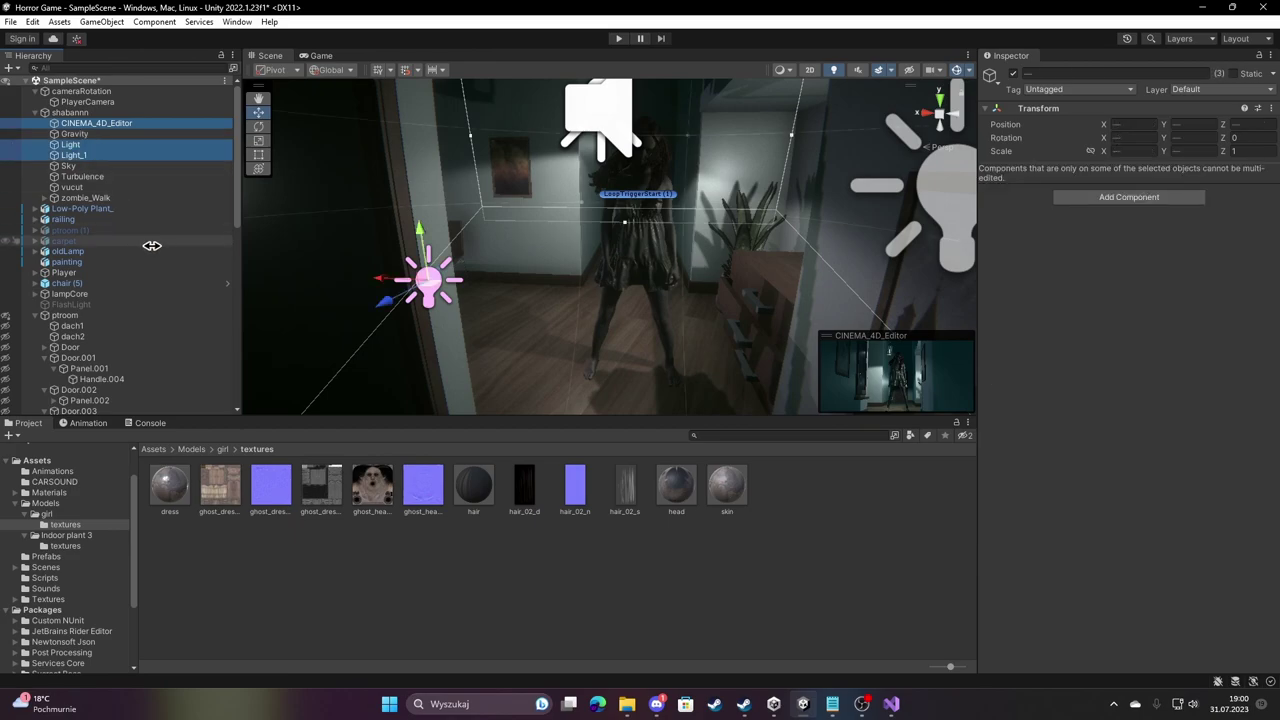
left_click(86, 165, "ctrl")
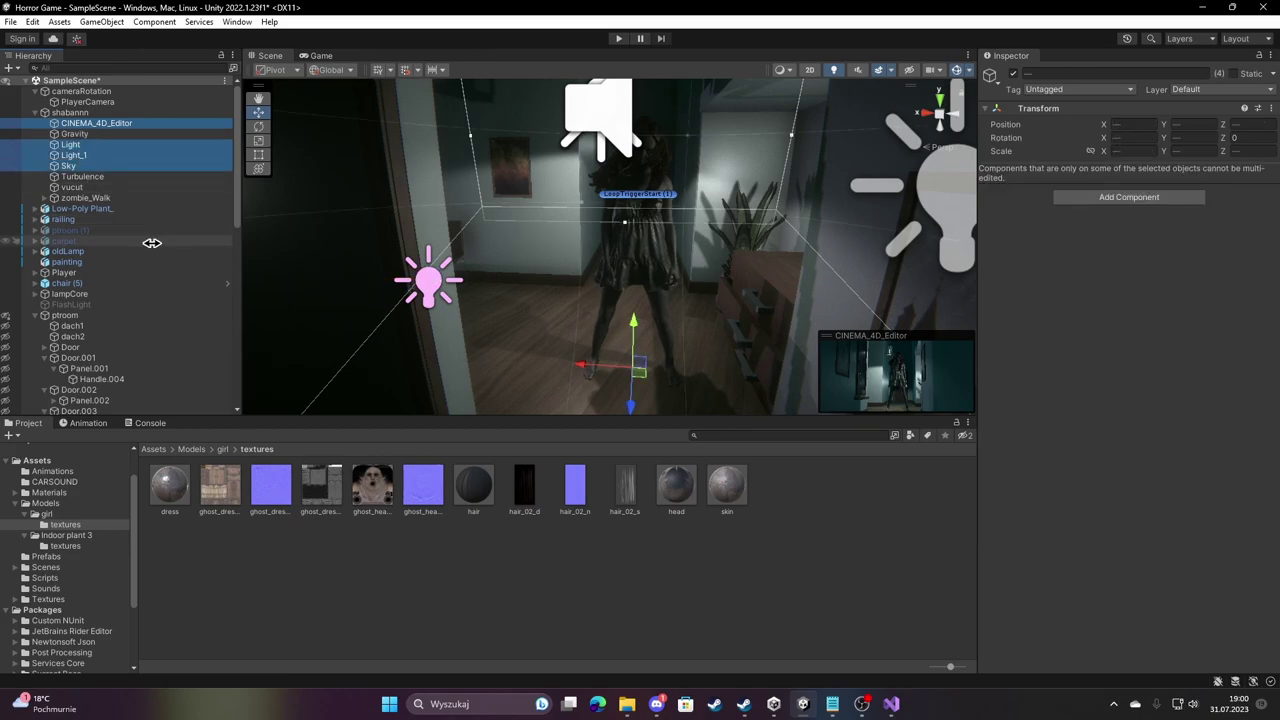
left_click(316, 55)
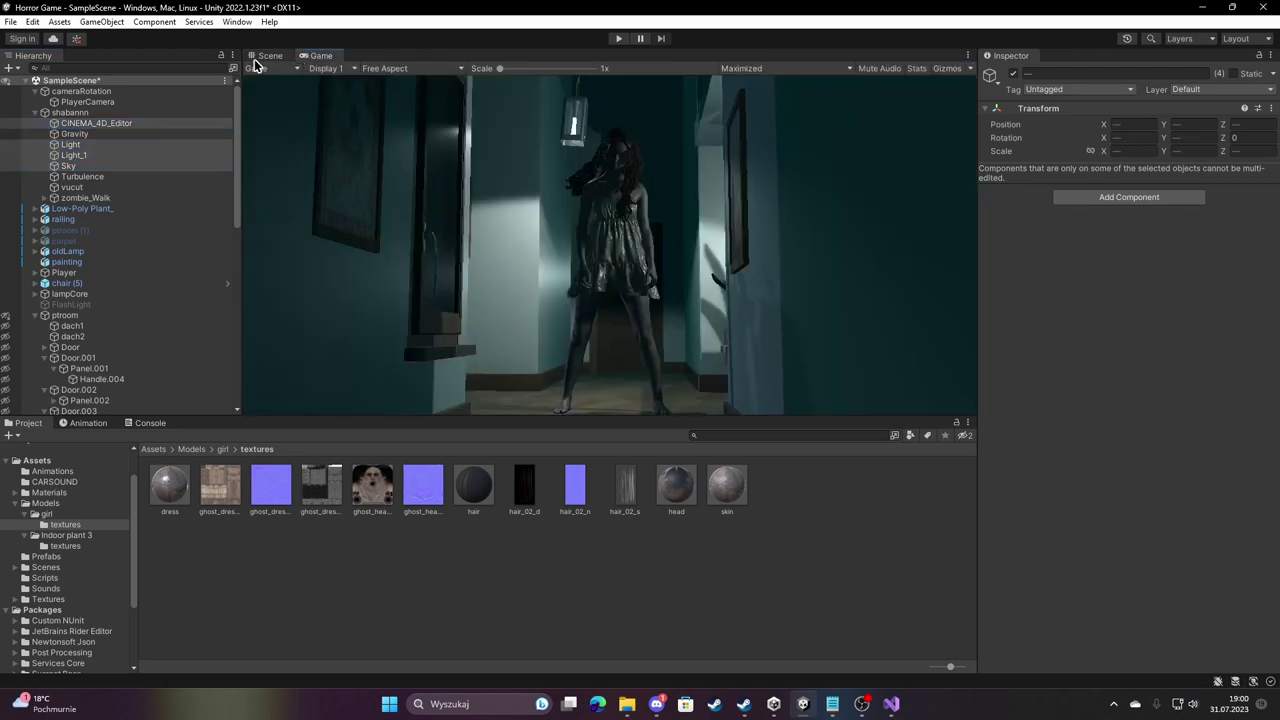
left_click(268, 56)
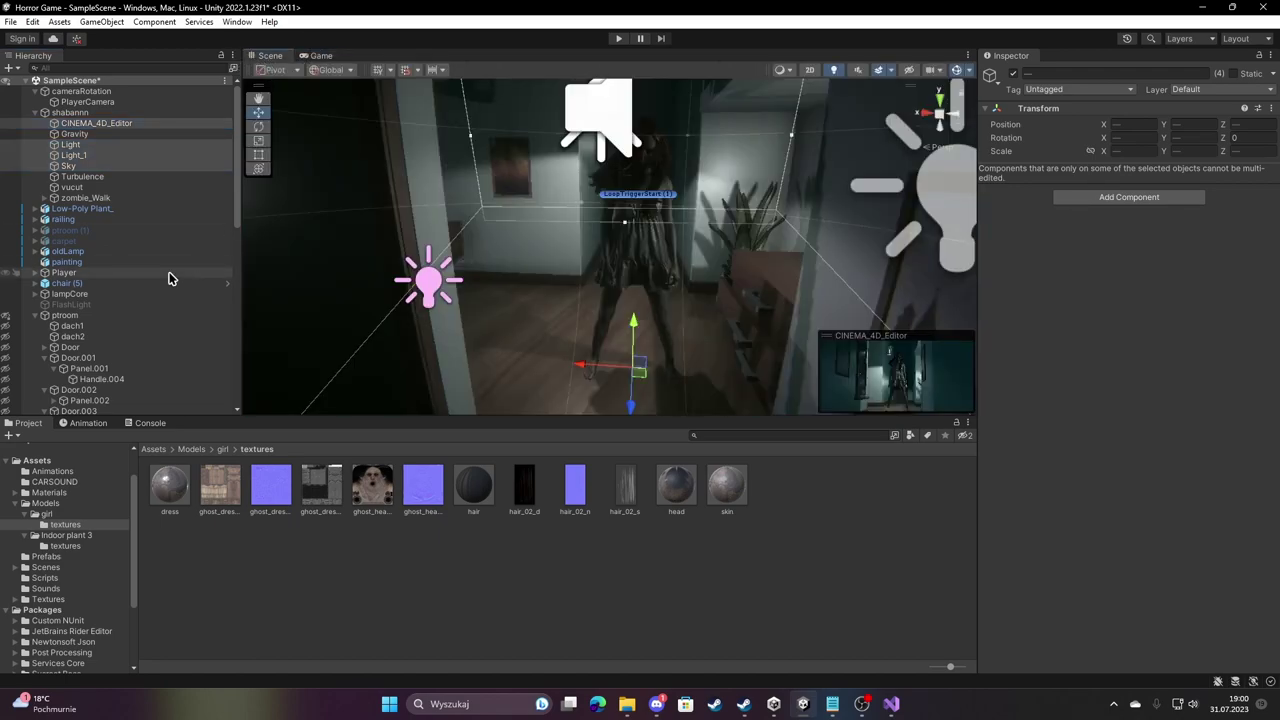
key("Delete")
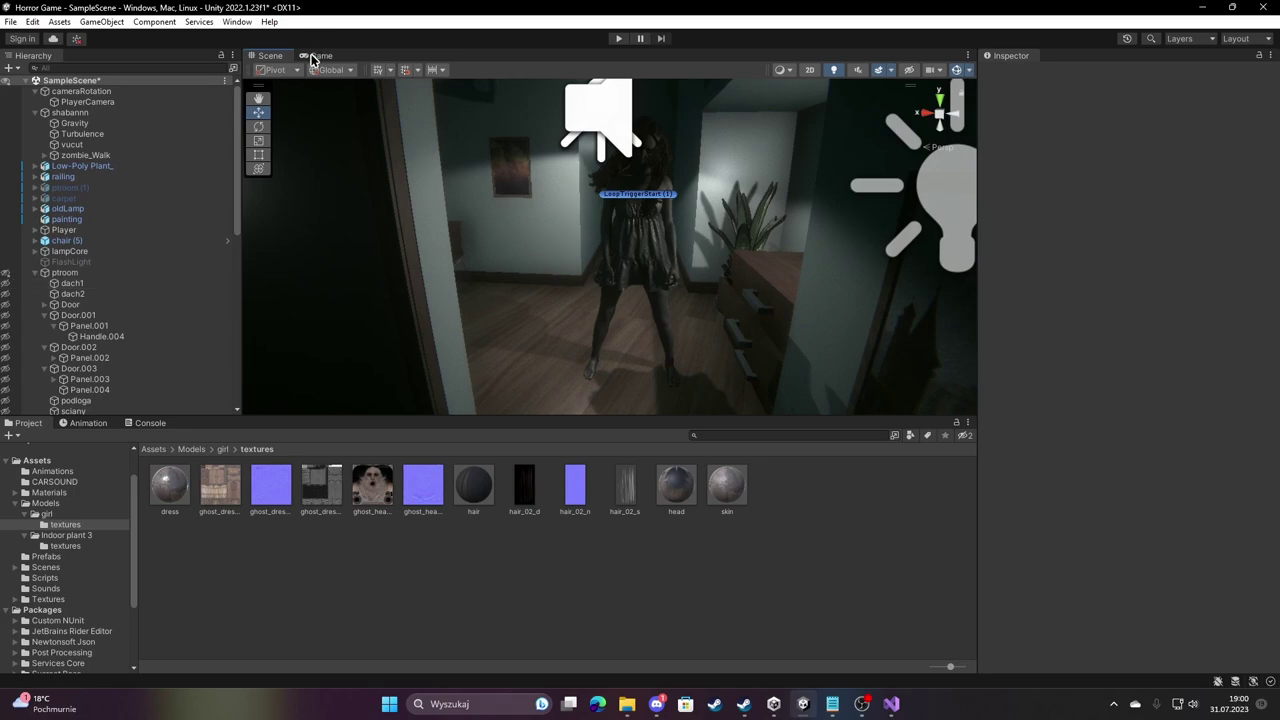
Rename shabannn to lisa and move it to the top of the Hierarchy above cameraRotation.
right_click_drag(484, 317, 629, 260)
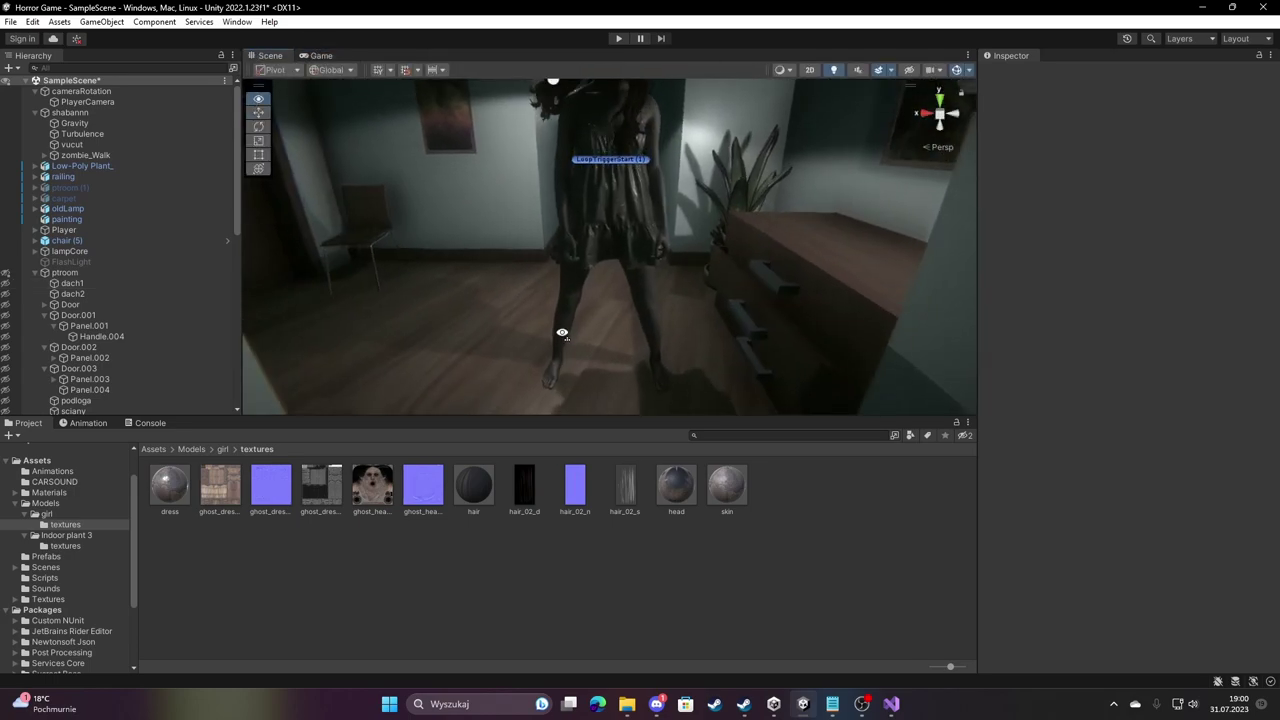
left_click(629, 260)
key("f")
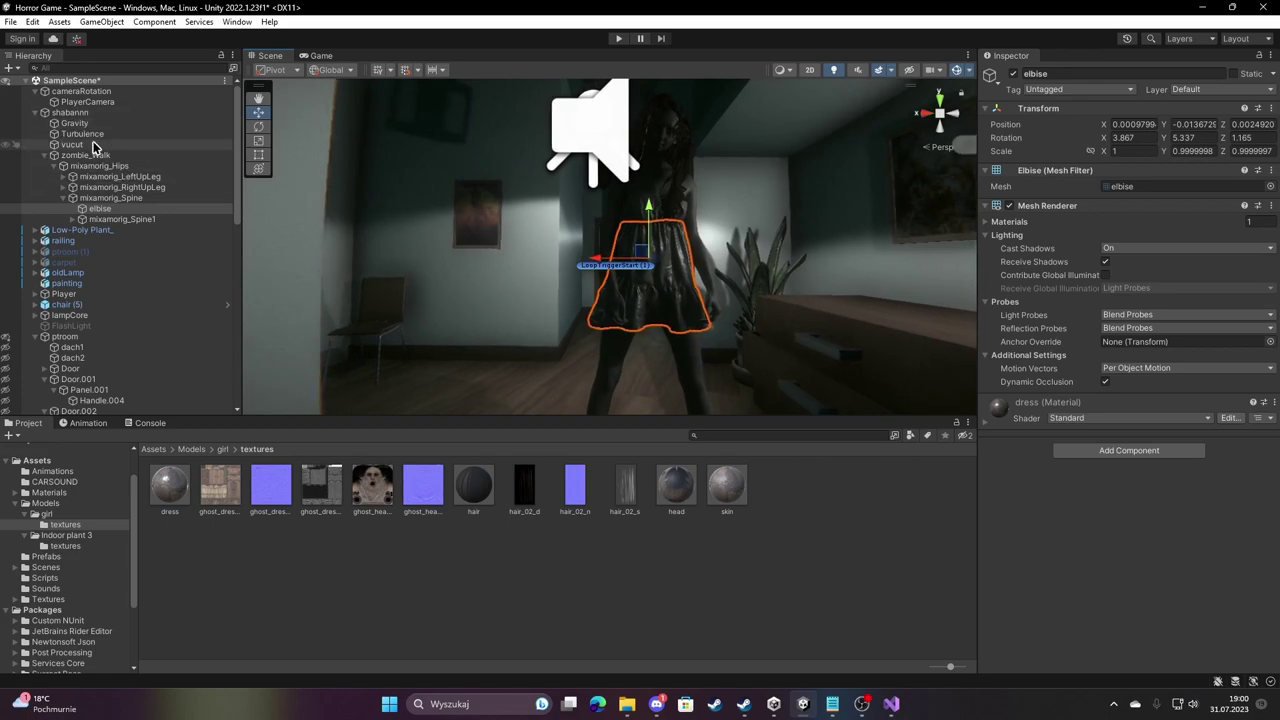
key("Left")
left_click(68, 115)
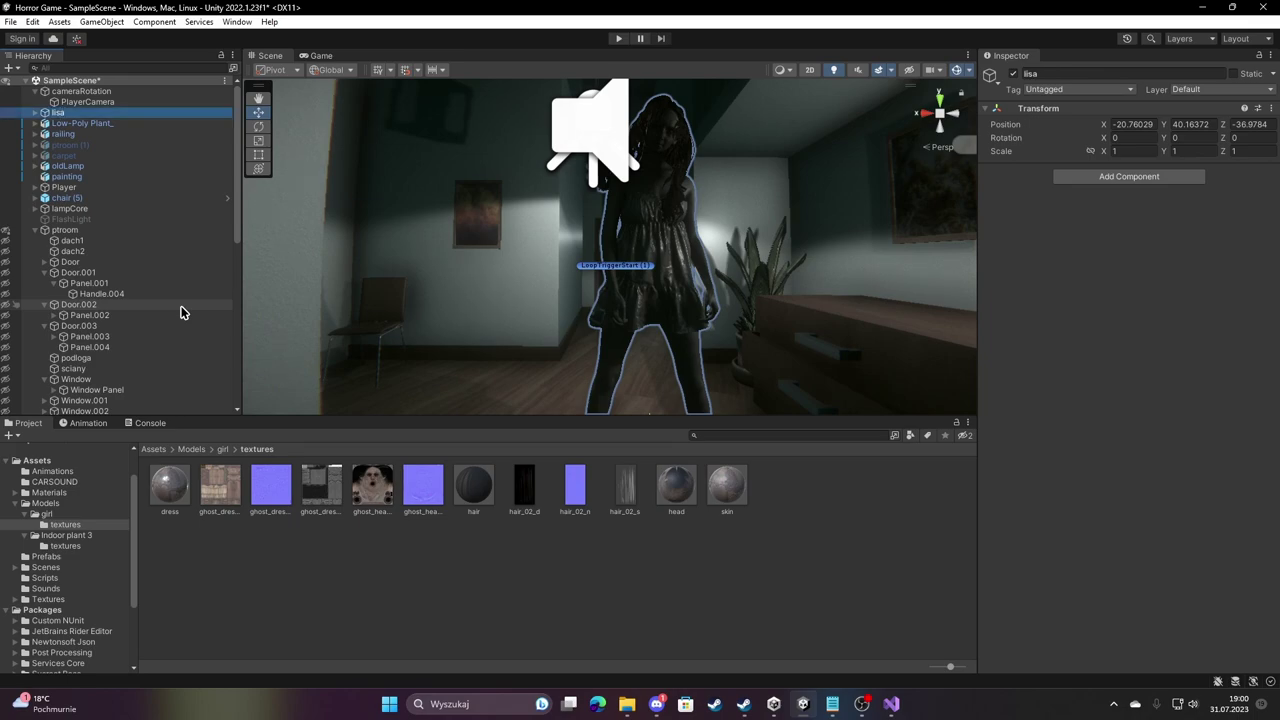
left_click_drag(58, 93, 57, 91)
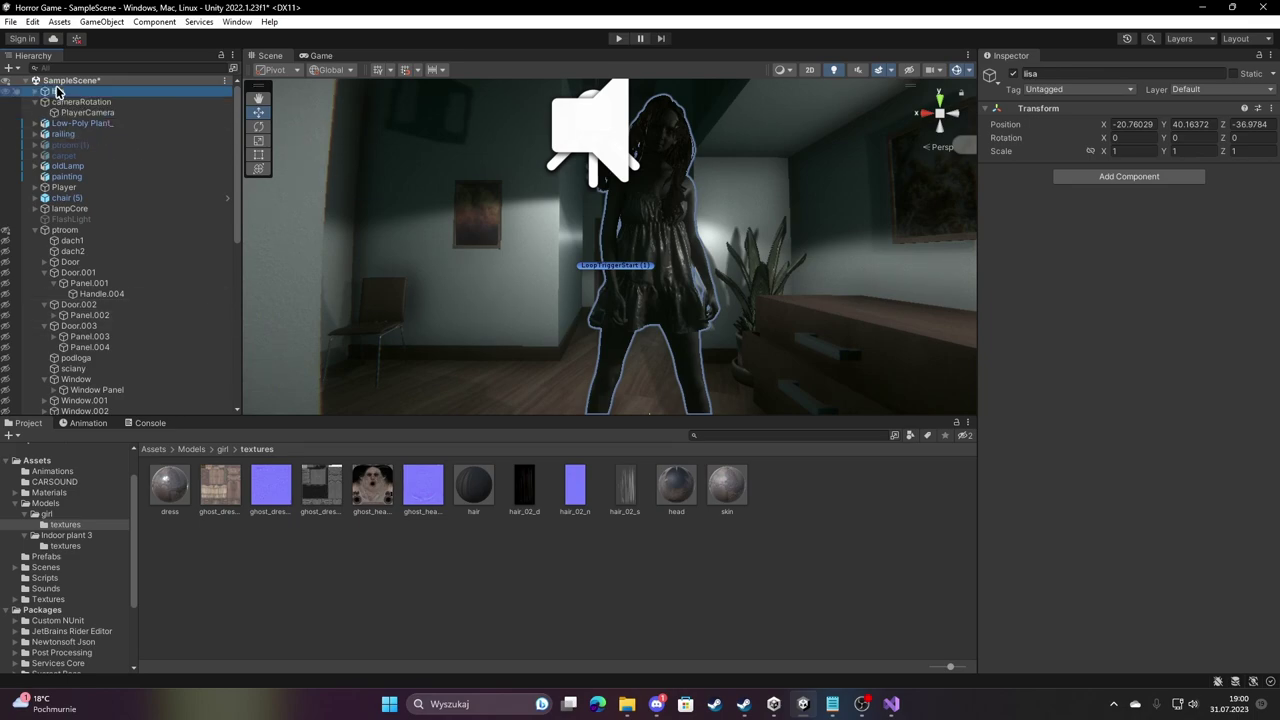
Orbit the Scene view around lisa in the hallway, then show the Game view.
mouse_move(315, 207)
left_mouse_down("alt")
mouse_move(613, 341)
mouse_move(421, 228)
mouse_move(604, 401)
left_mouse_up("alt")
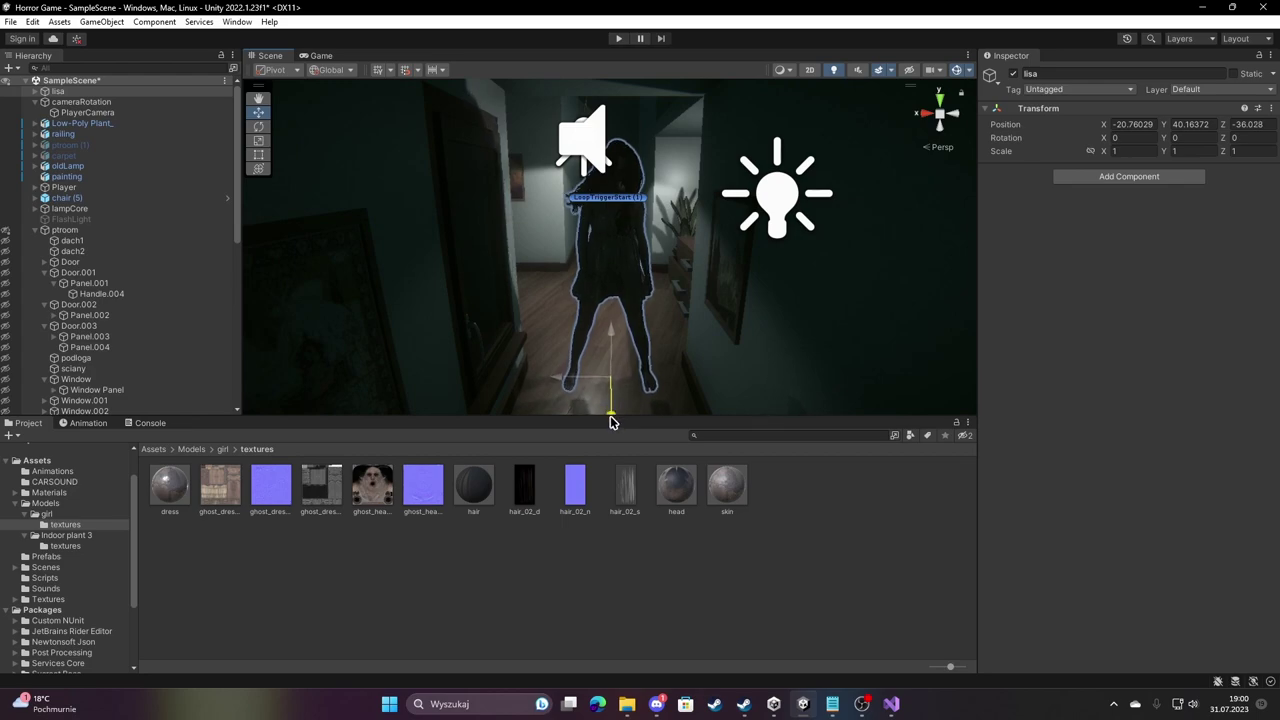
mouse_move(608, 418)
left_mouse_down("alt")
mouse_move(620, 418)
mouse_move(623, 348)
left_mouse_up("alt")
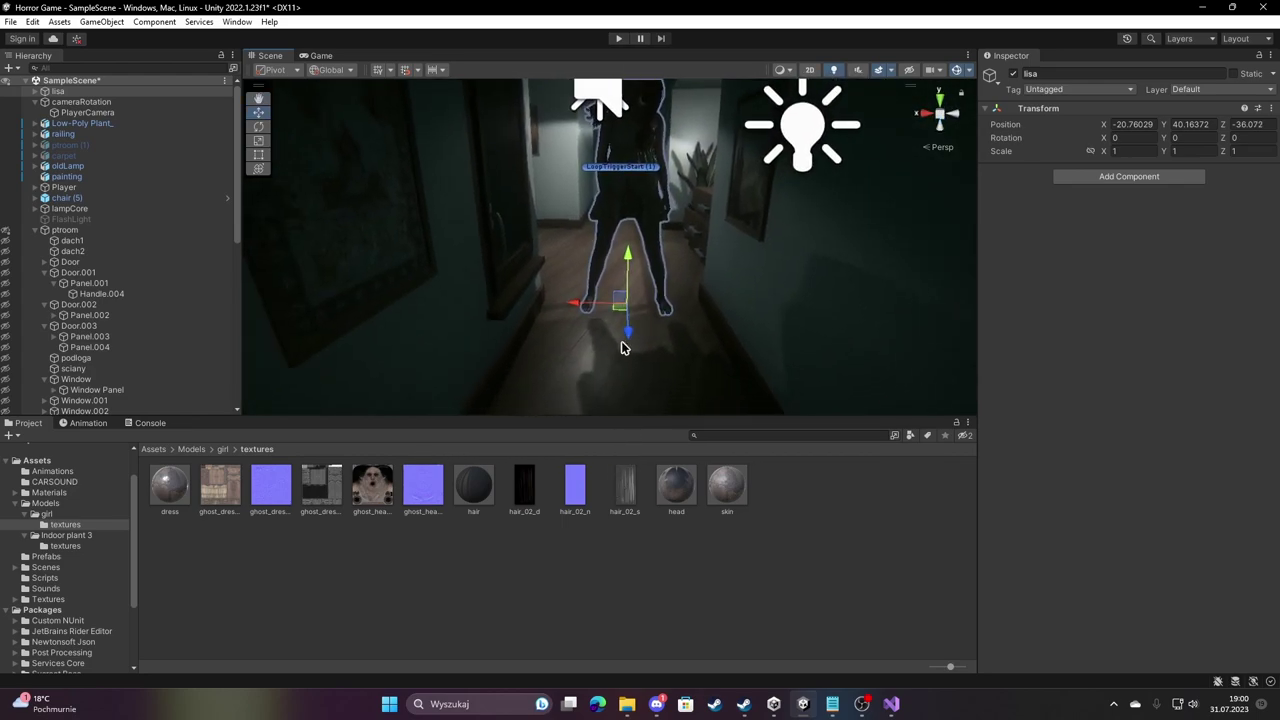
left_click_drag(627, 255, 622, 275, "alt")
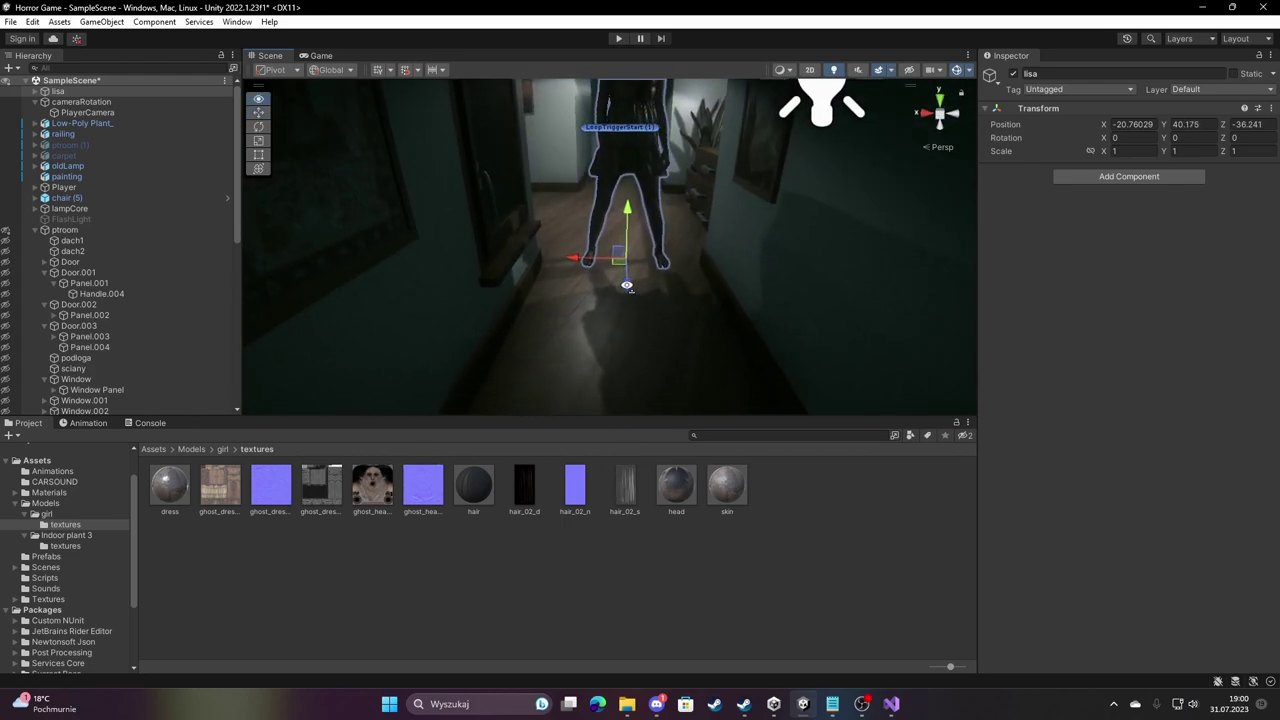
scroll(640, 276, "up", 3)
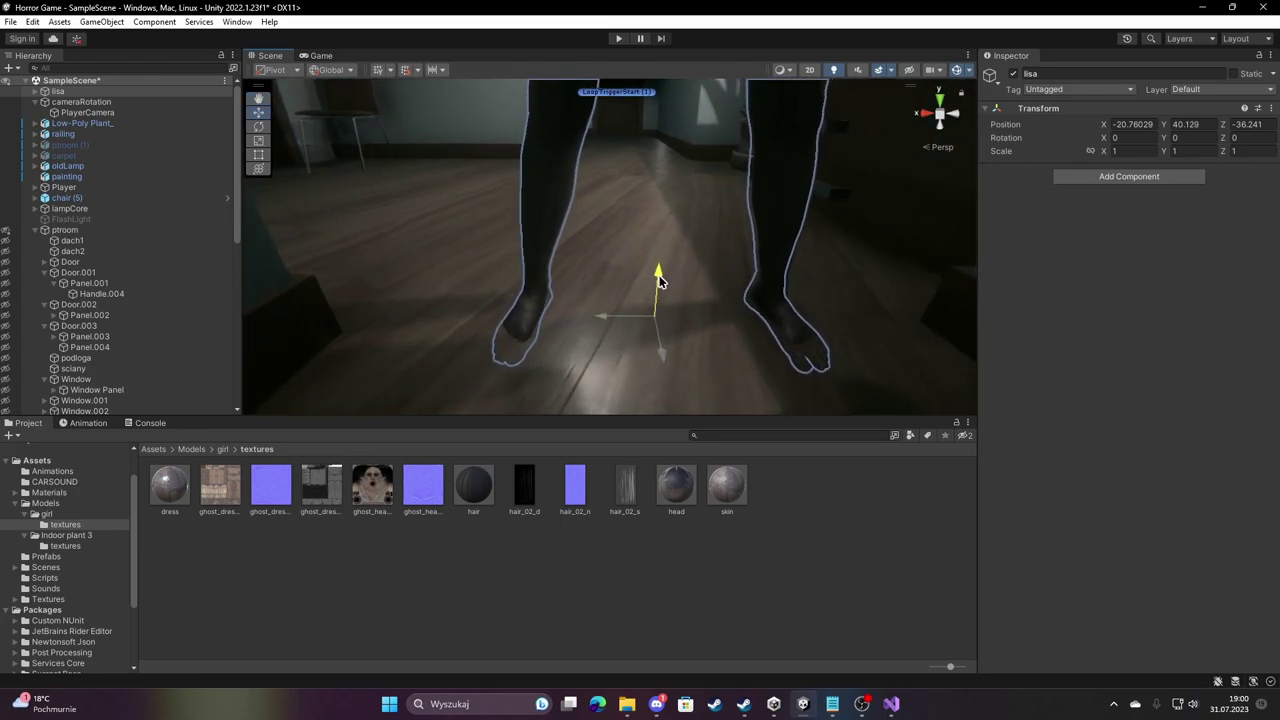
left_click_drag(662, 268, 655, 165, "alt")
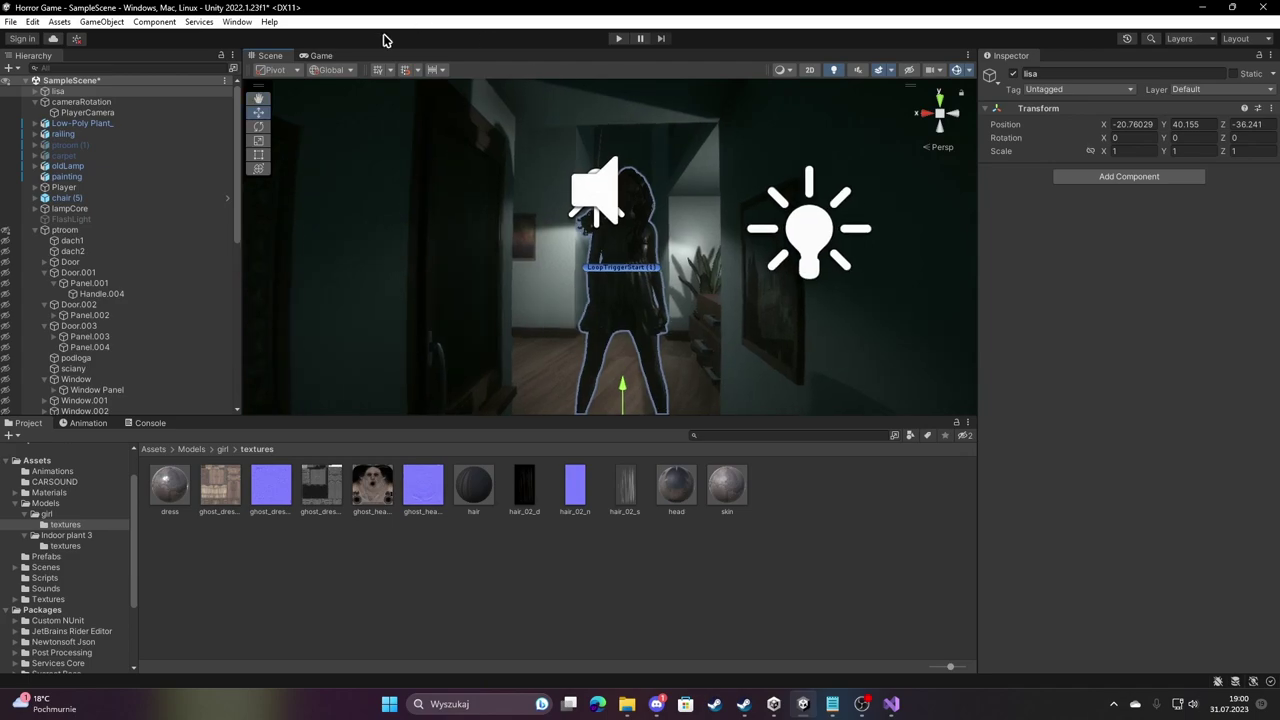
left_click(310, 56)
Set play mode to Fullscreen on monitor 0, then run and stop a play test.
left_click(769, 78)
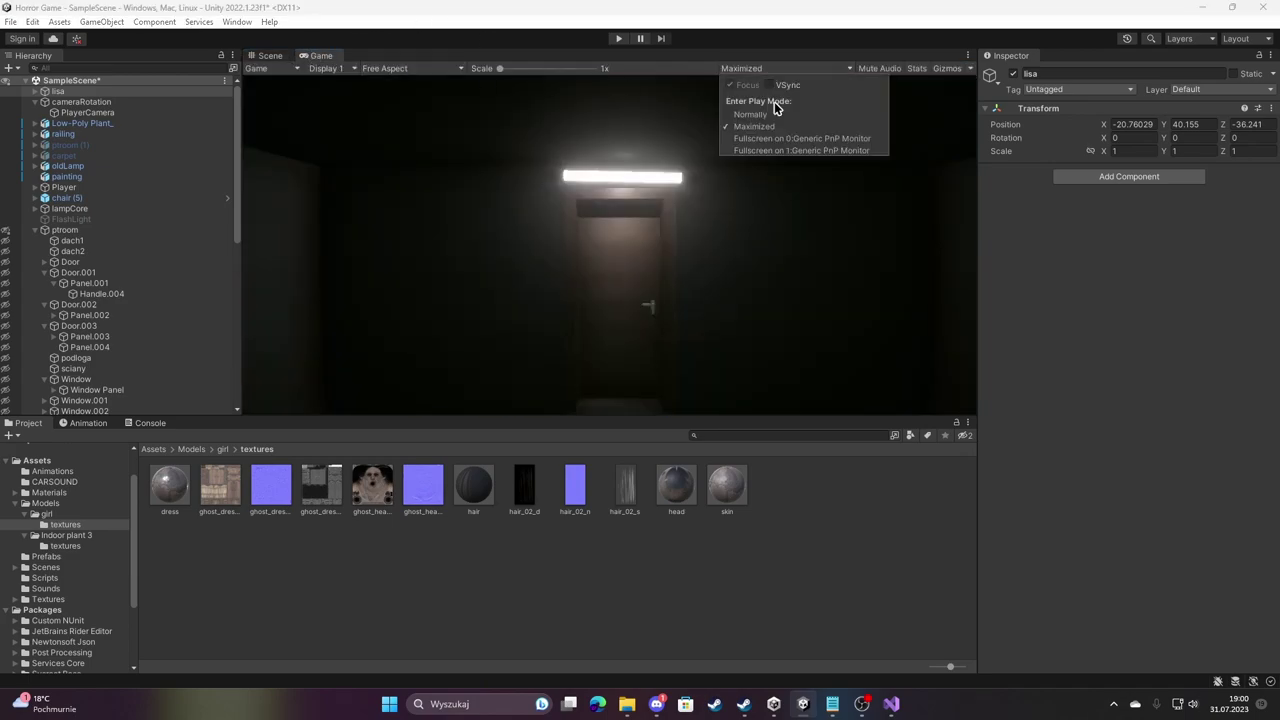
left_click(773, 140)
left_click(620, 39)
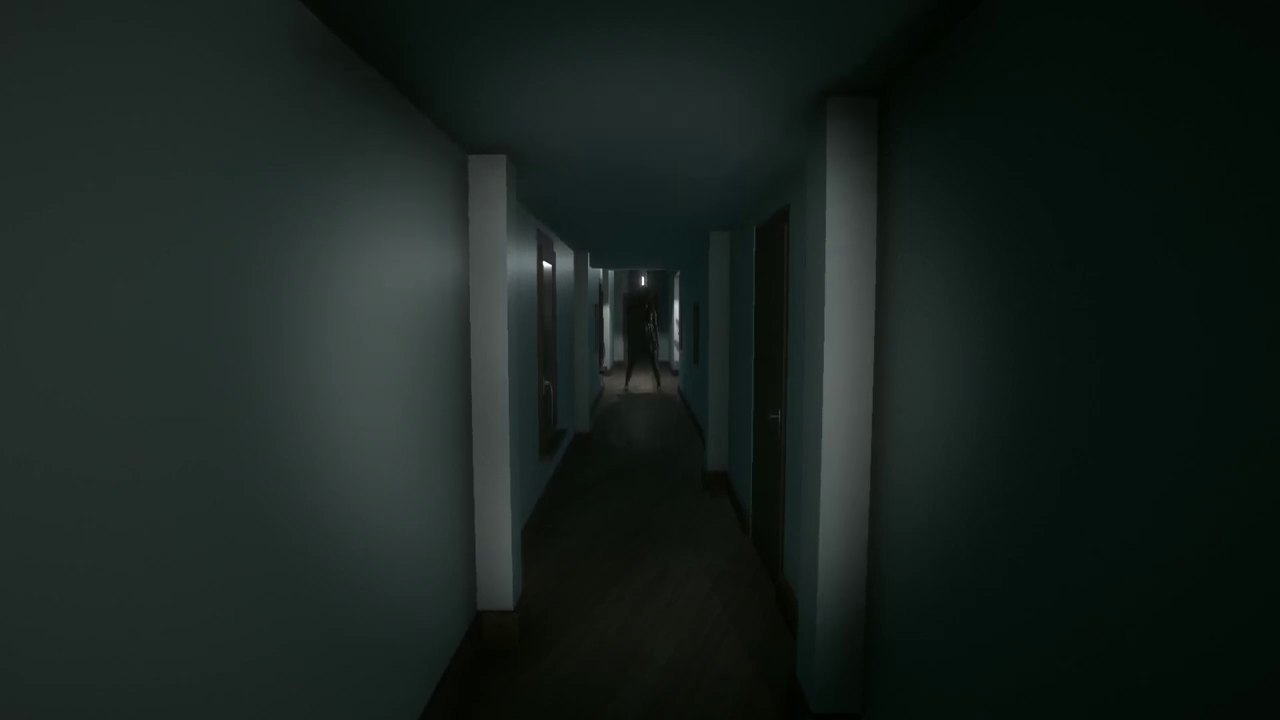
key("ctrl+shift+F7")
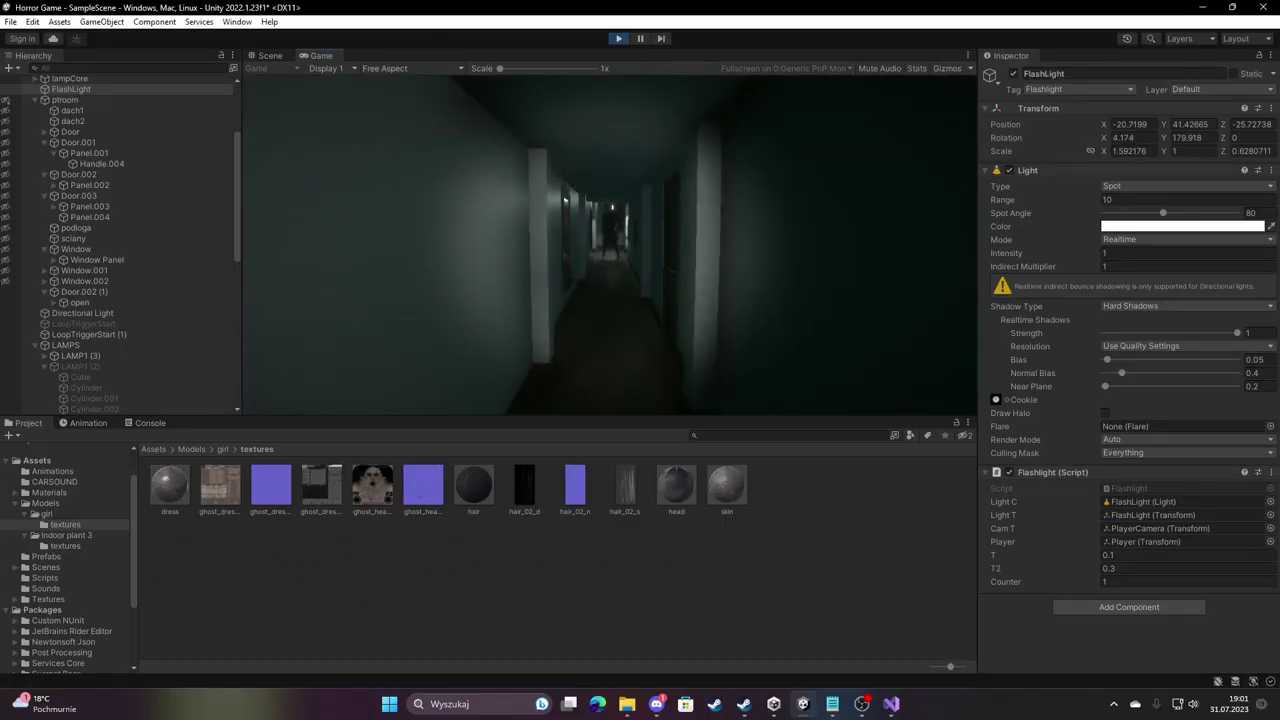
left_click(618, 38)
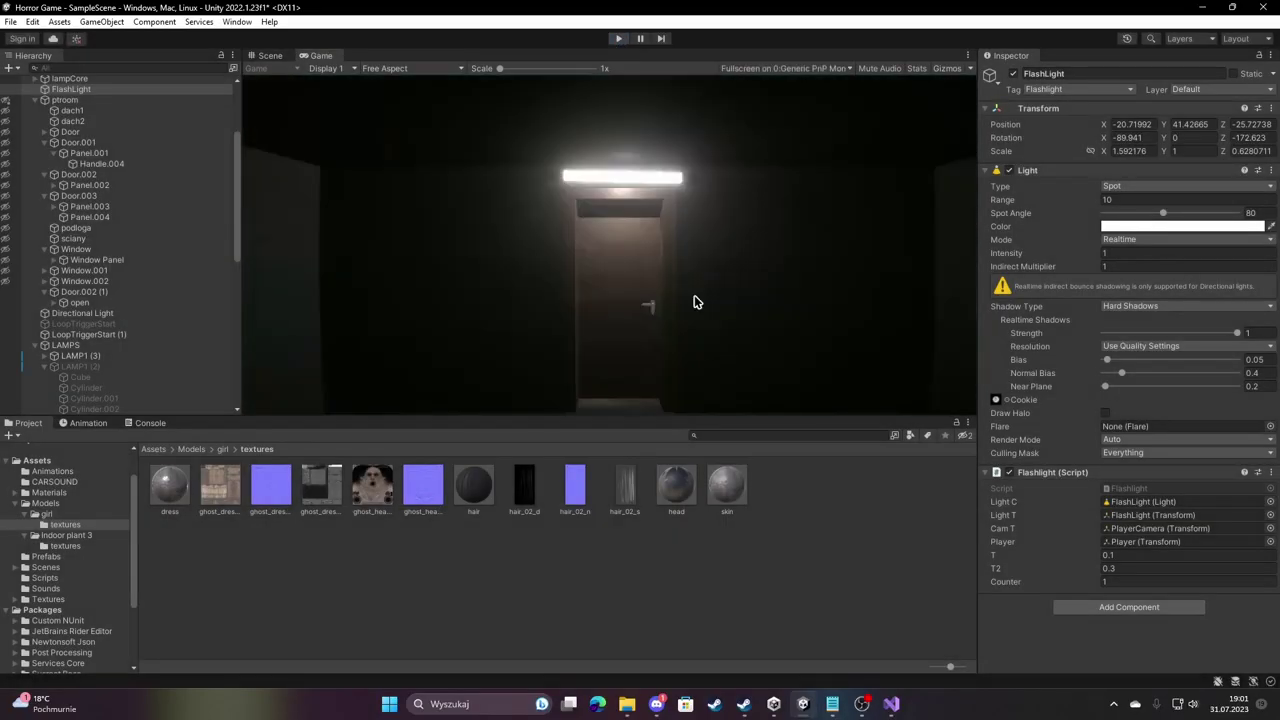
Select the lisa character and drag her closer along the corridor.
left_click(657, 704)
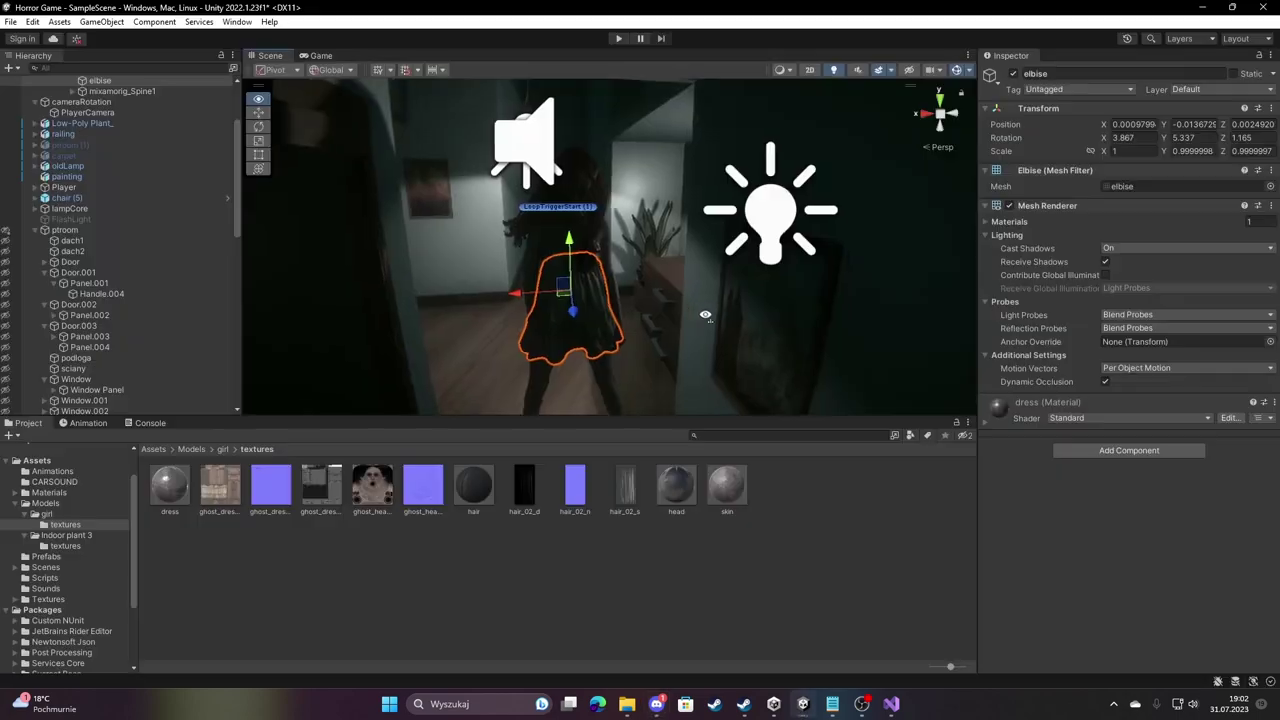
scroll(80, 300, "up", 5)
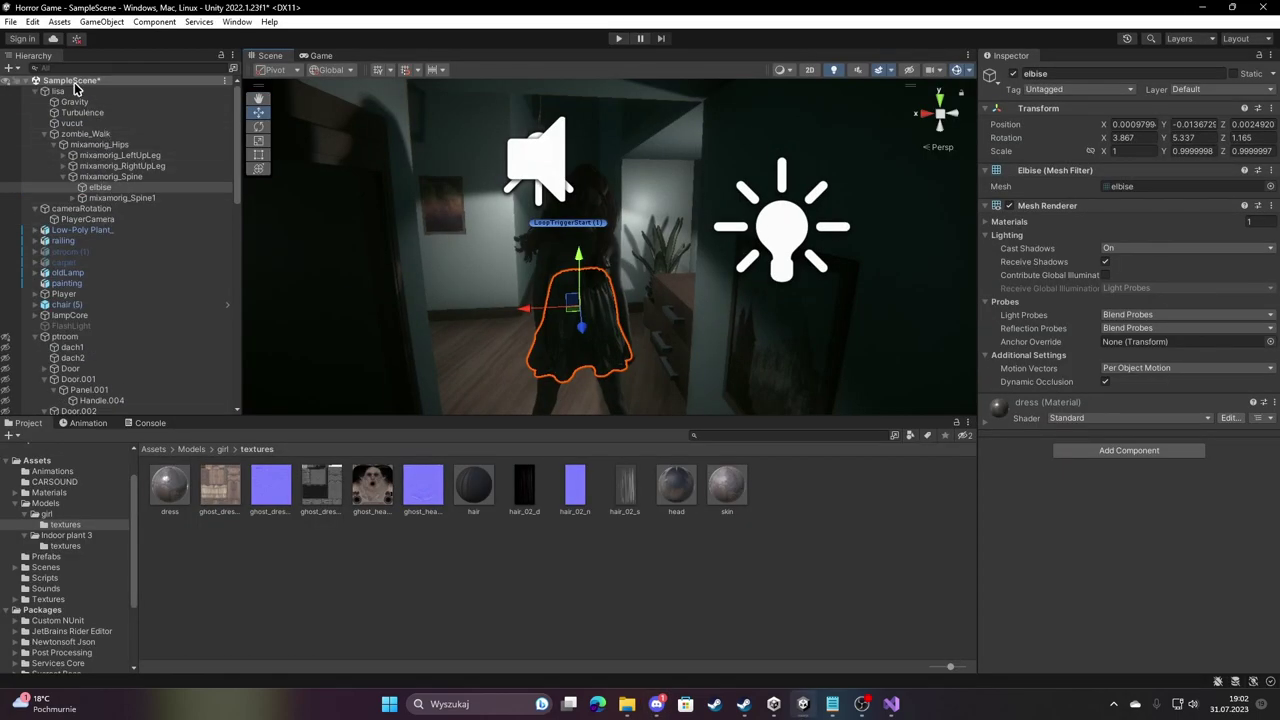
left_click(57, 91)
mouse_move(460, 260)
right_mouse_down()
mouse_move(480, 232)
mouse_move(962, 357)
mouse_move(609, 326)
right_mouse_up()
key("w")
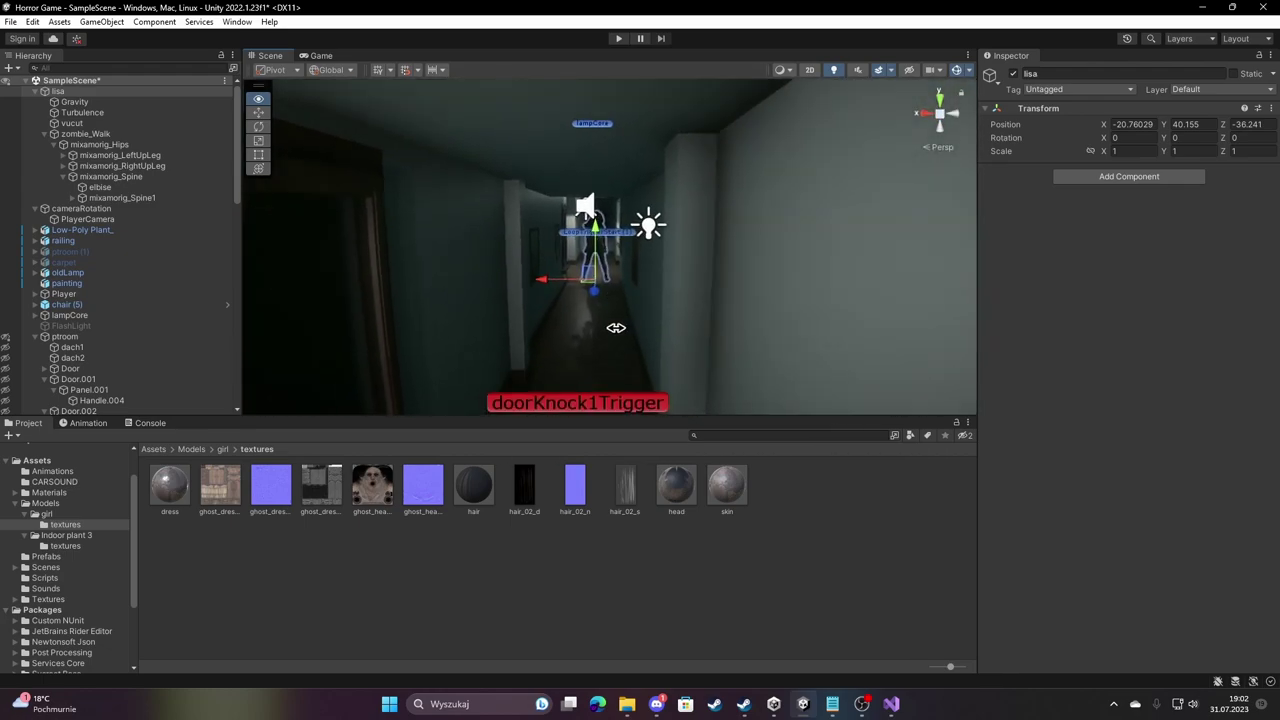
left_click_drag(586, 286, 537, 543)
key("f")
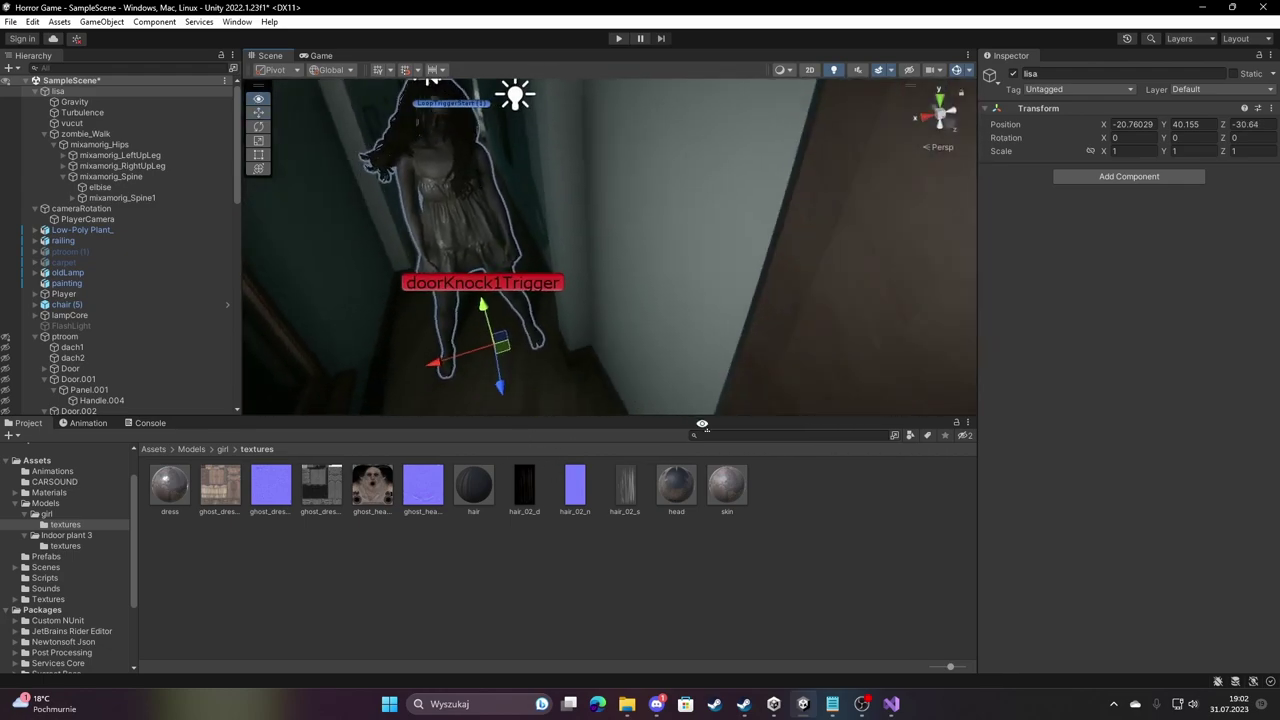
Shift lisa sideways to X -22.57, with scene lighting turned off for clarity.
scroll(600, 300, "up", 5)
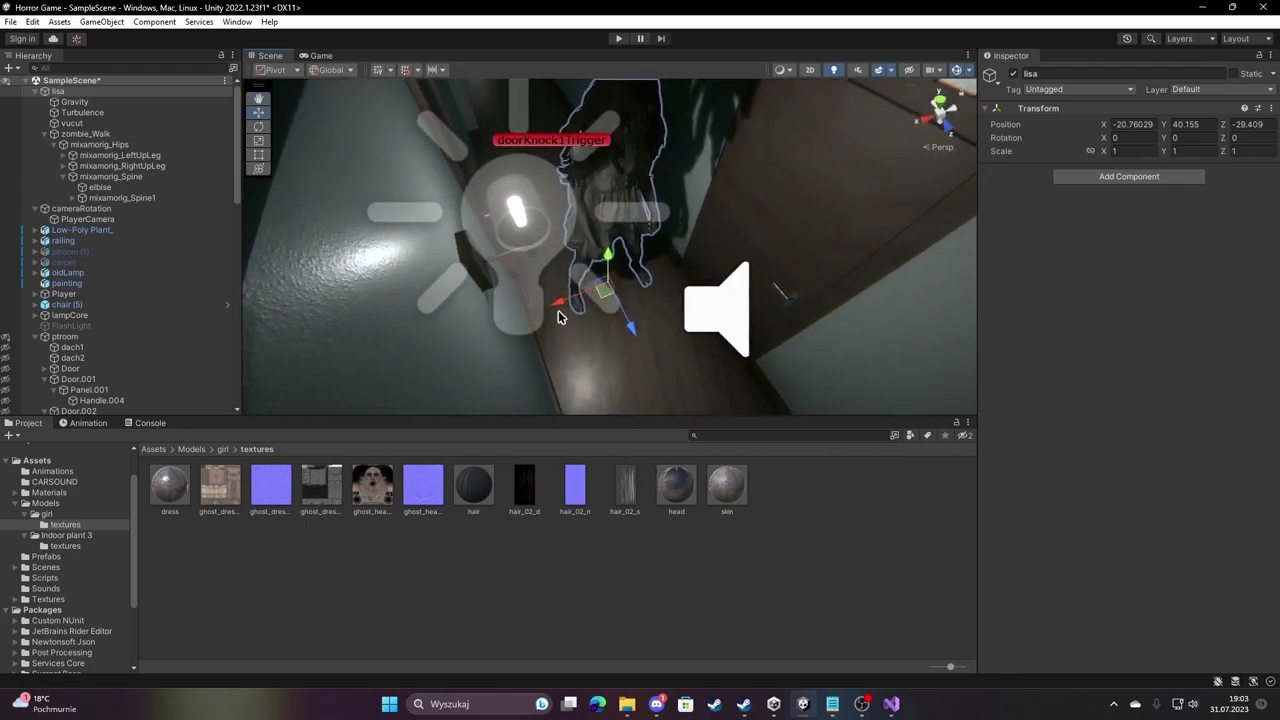
left_click_drag(640, 300, 697, 301)
right_click_drag(697, 301, 816, 75)
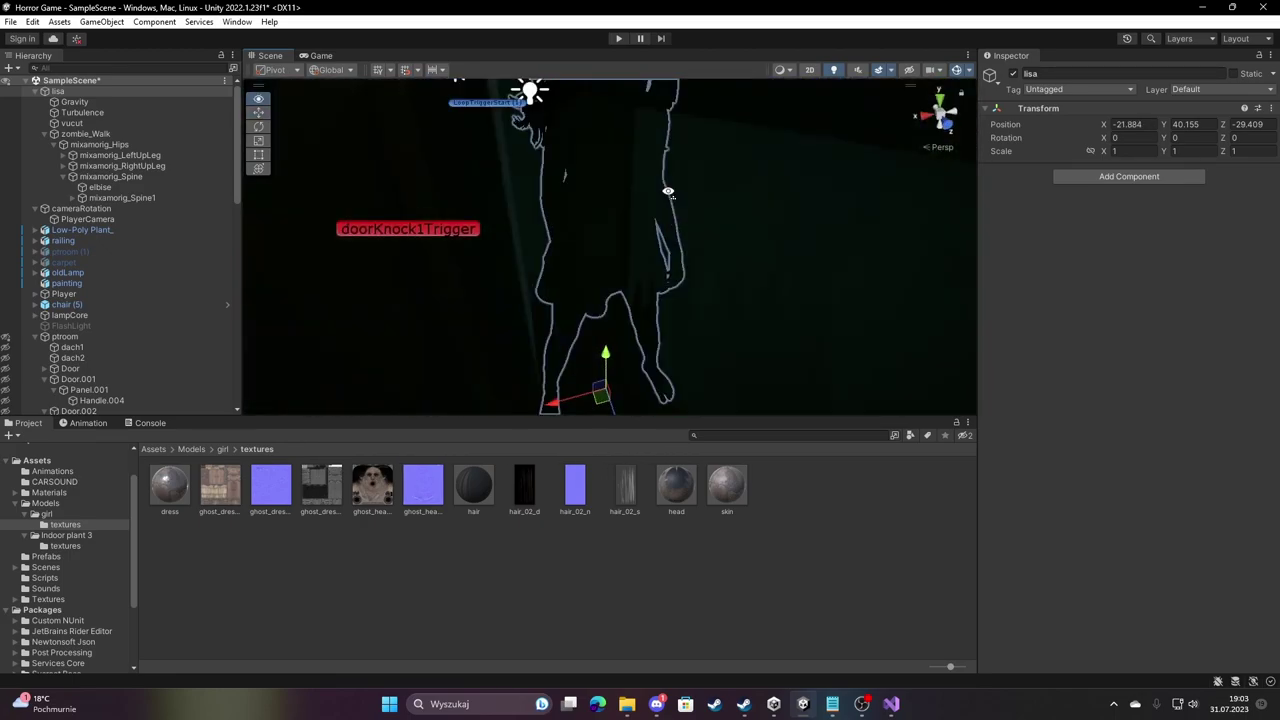
left_click(833, 69)
right_click_drag(620, 200, 588, 316)
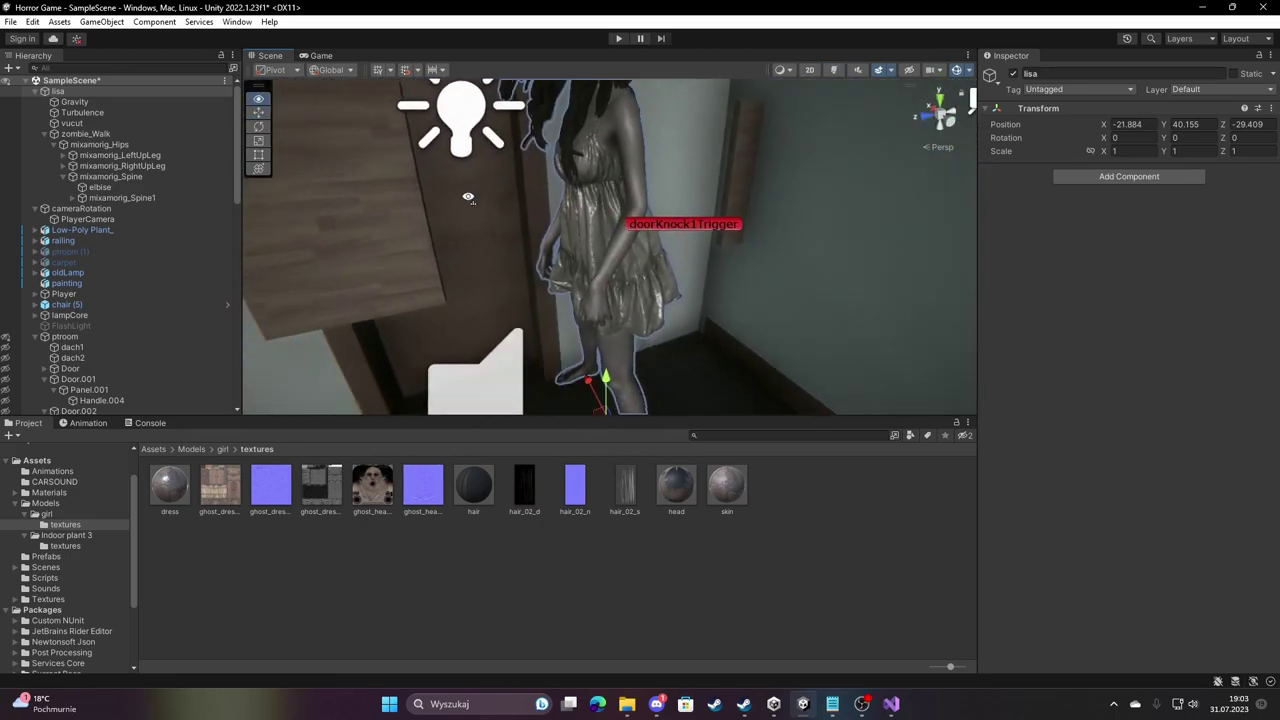
left_click_drag(570, 275, 655, 320)
key("f")
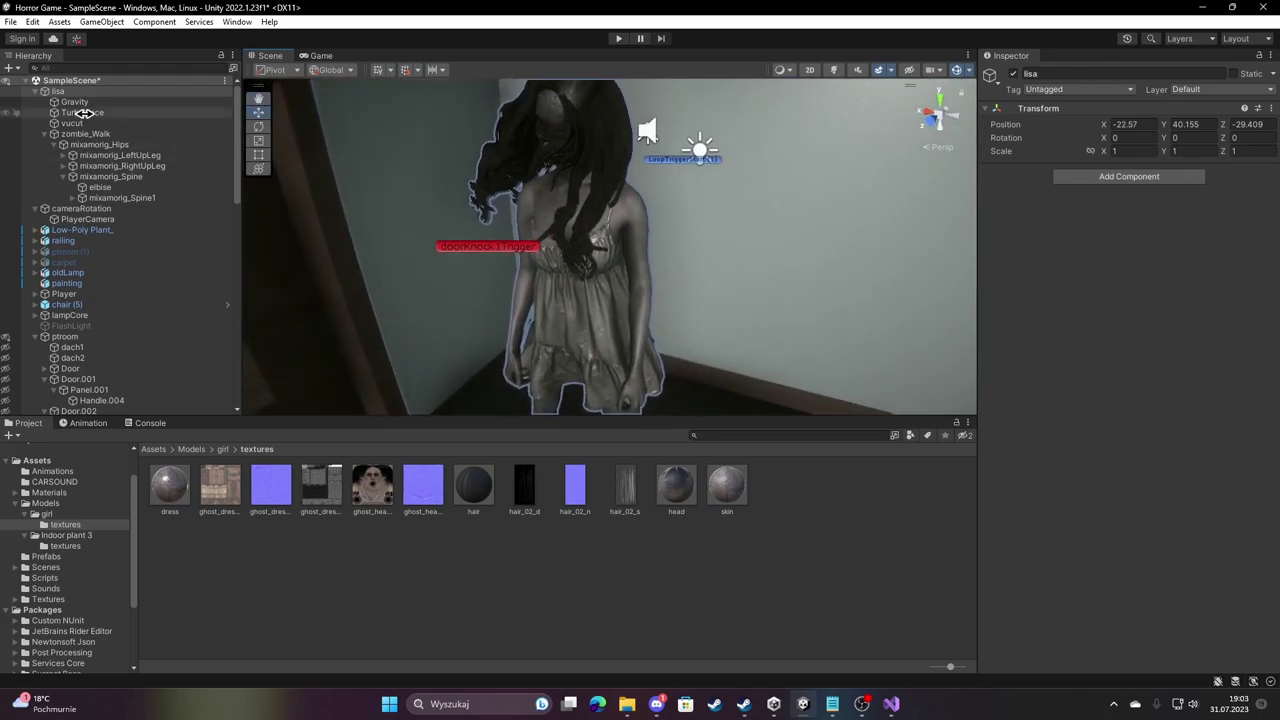
Inspect lisa's full body and the wall paintings (4) and (5).
left_click(57, 91)
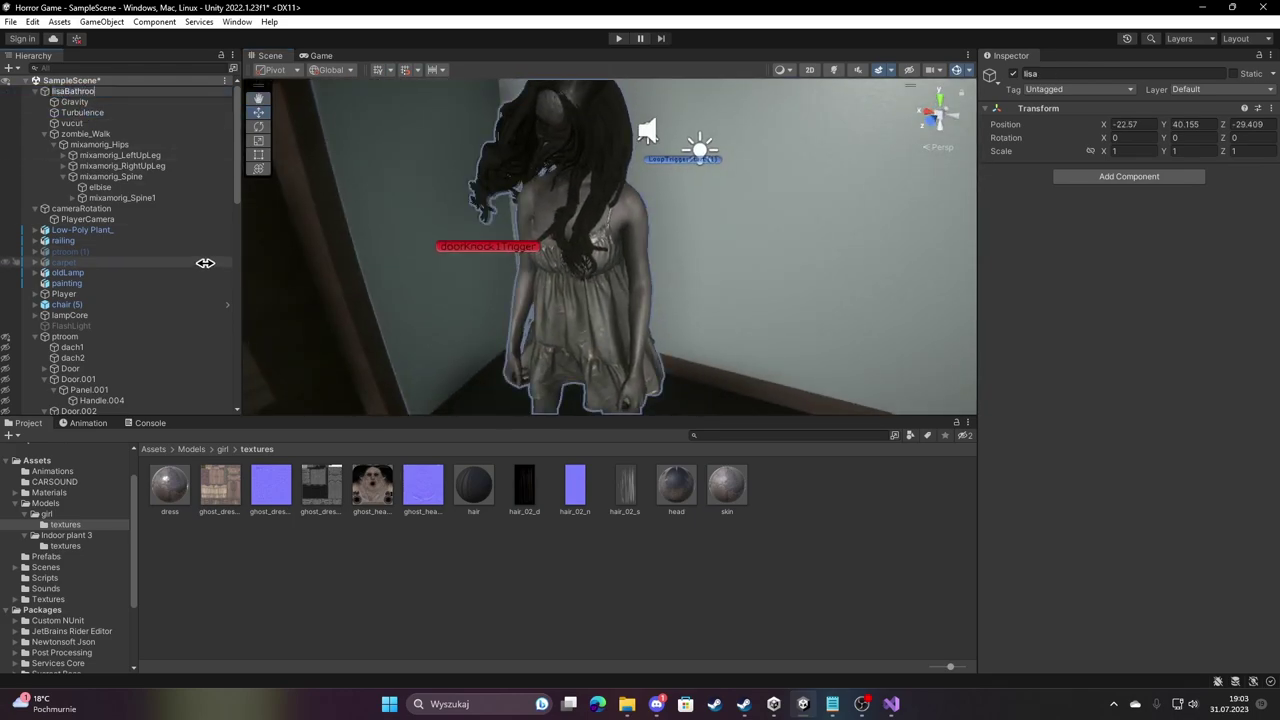
mouse_move(535, 192)
right_mouse_down()
mouse_move(575, 289)
mouse_move(288, 241)
right_mouse_up()
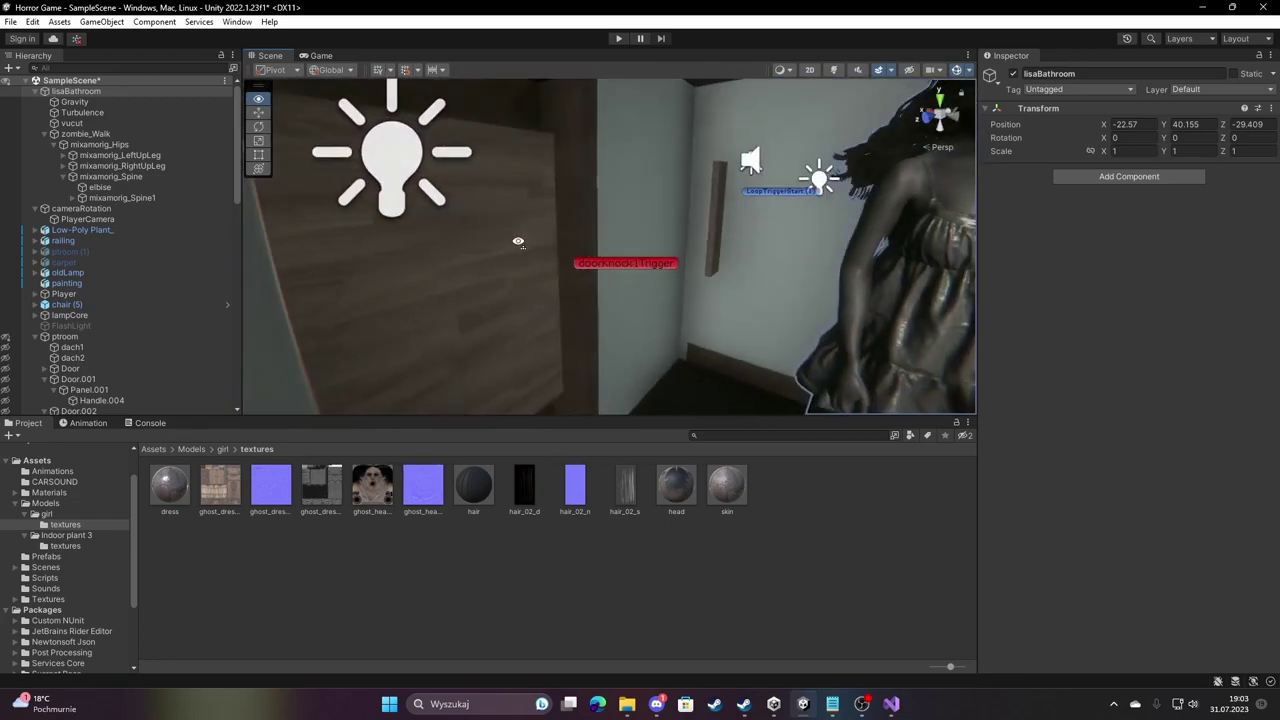
right_click_drag(288, 241, 637, 251)
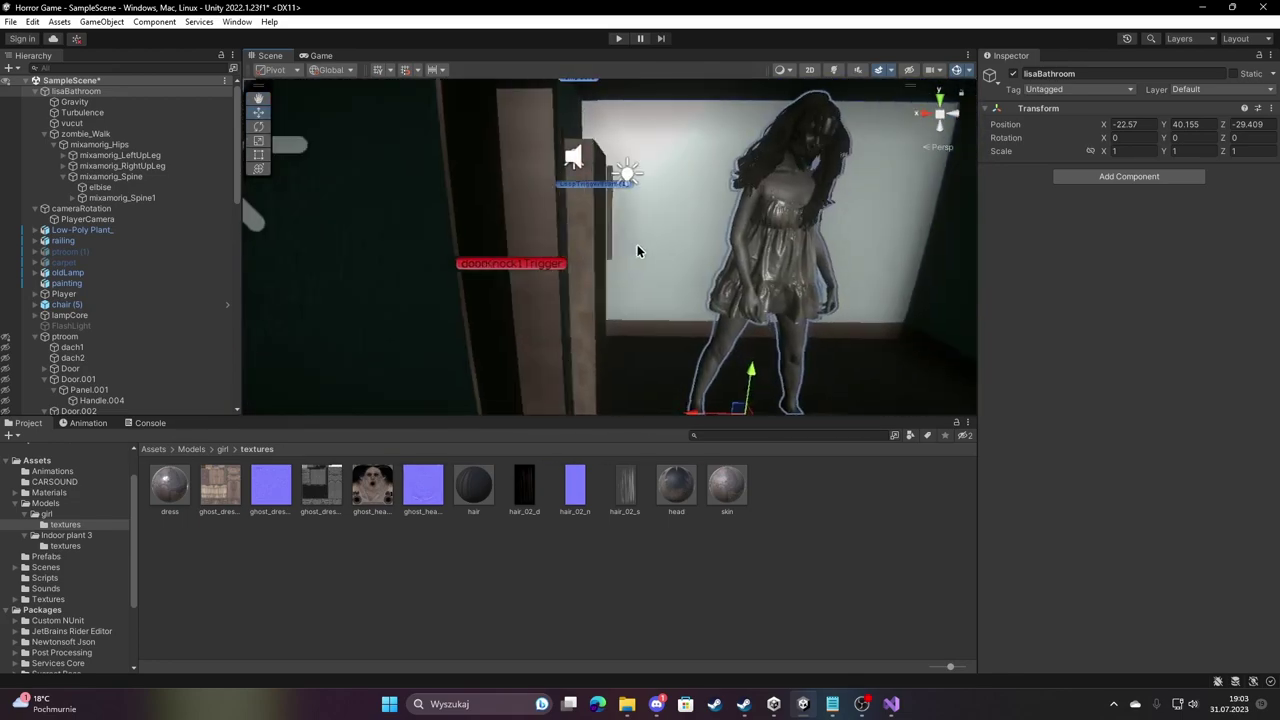
left_click(558, 265)
mouse_move(571, 296)
right_mouse_down()
mouse_move(423, 297)
mouse_move(713, 267)
right_mouse_up()
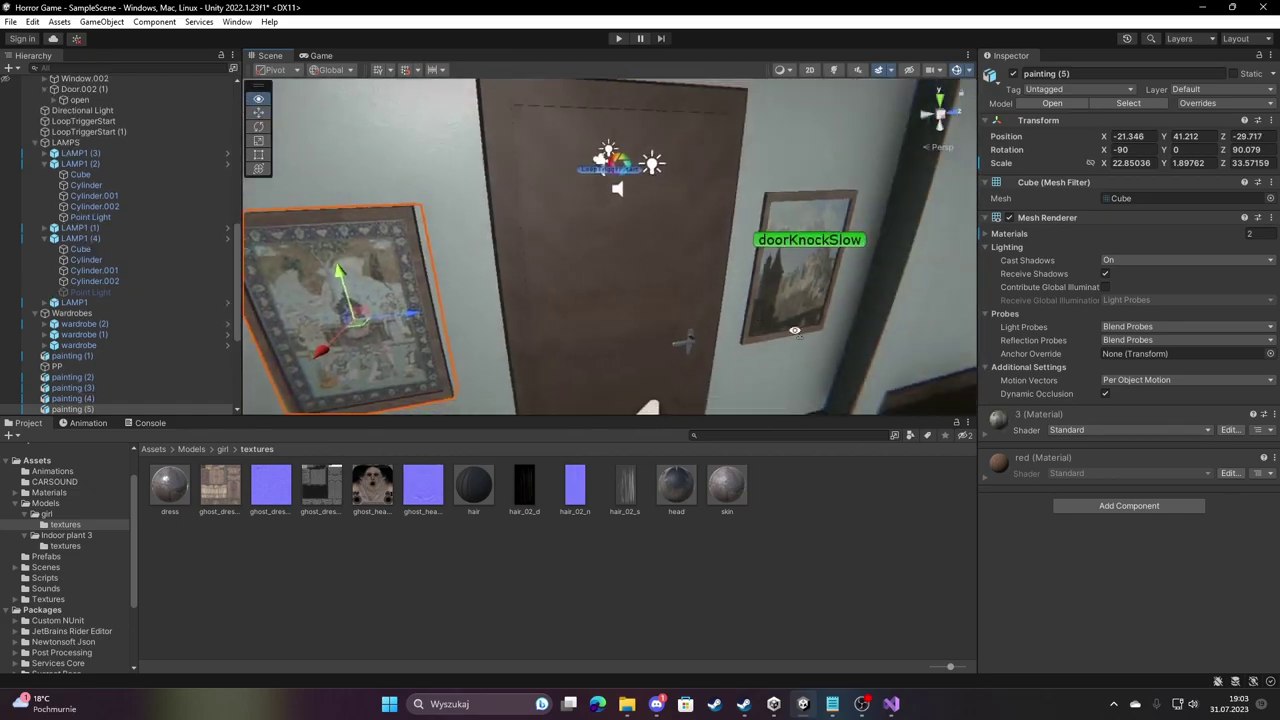
mouse_move(713, 267)
right_mouse_down()
mouse_move(411, 271)
mouse_move(443, 297)
mouse_move(289, 289)
mouse_move(361, 393)
mouse_move(548, 385)
right_mouse_up()
left_click(411, 271)
Rotate door panel Panel.001 slightly open and turn scene lighting back on.
left_click(289, 289)
key("e")
left_click_drag(561, 410, 548, 416)
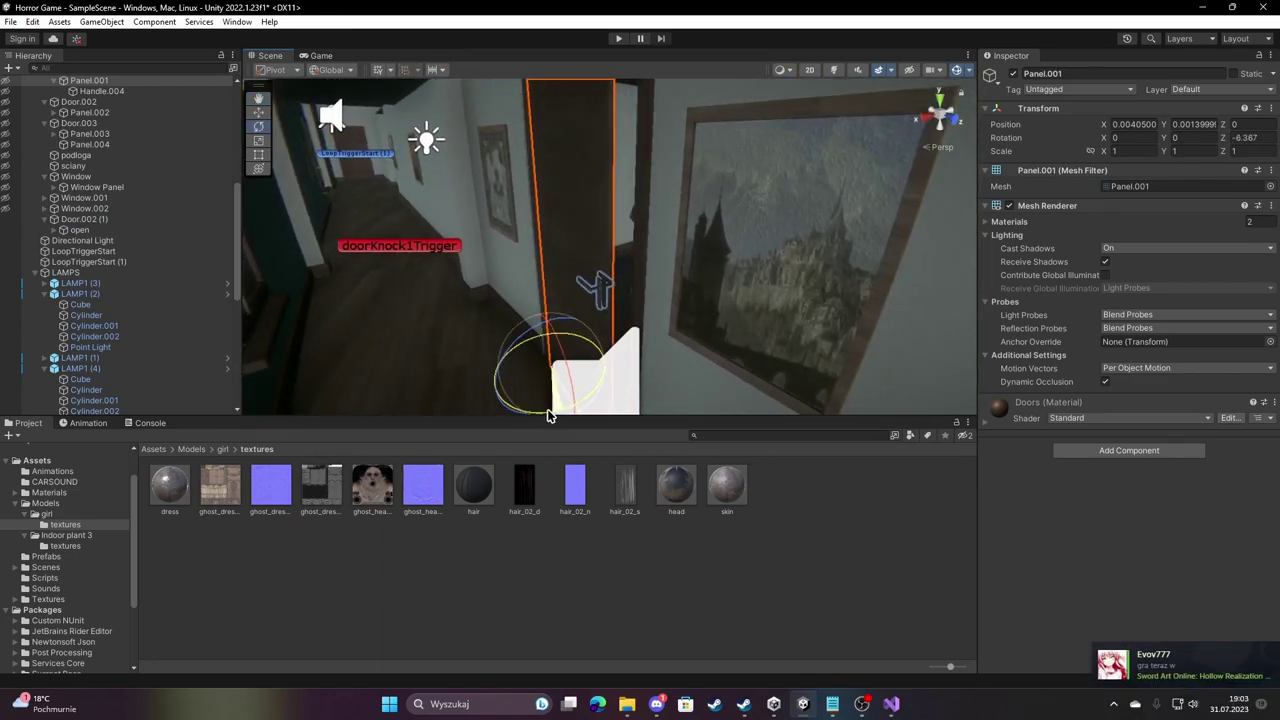
right_click_drag(541, 416, 893, 100)
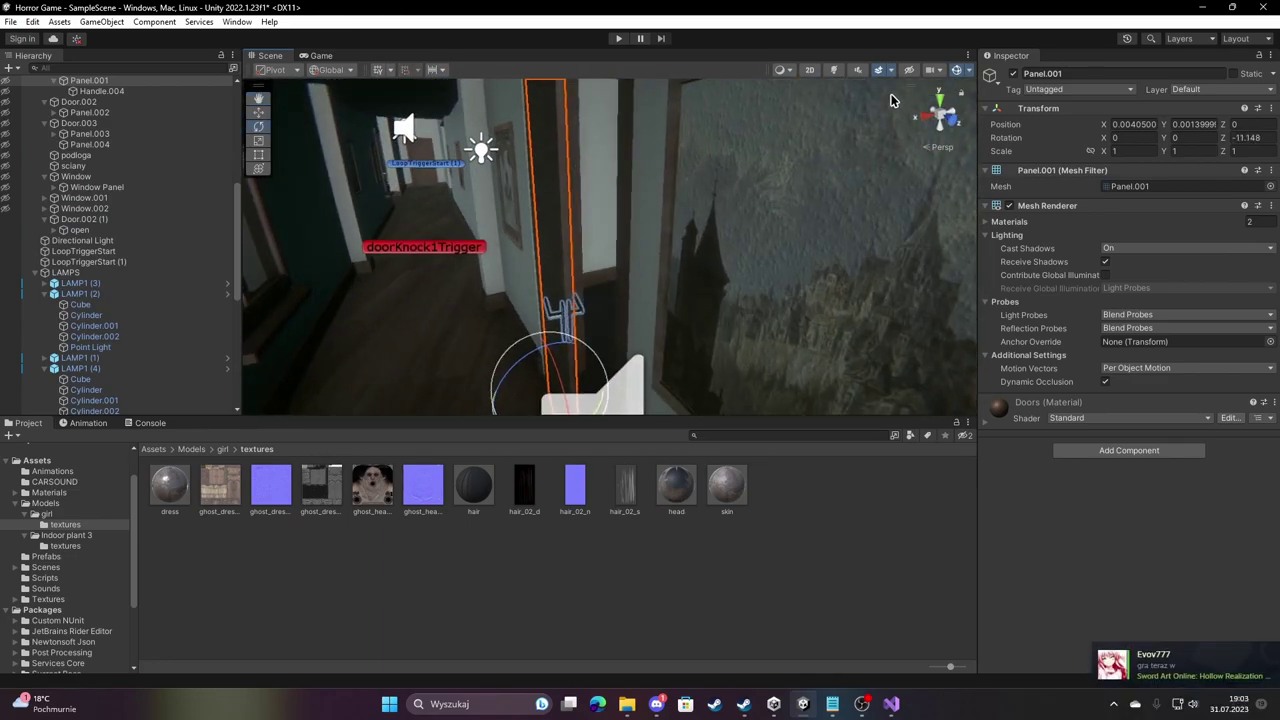
left_click(838, 71)
Turn lisaBathroom to 43.84° on Y and nudge her along Z to -29.134.
mouse_move(634, 194)
right_mouse_down()
mouse_move(665, 160)
mouse_move(842, 73)
right_mouse_up()
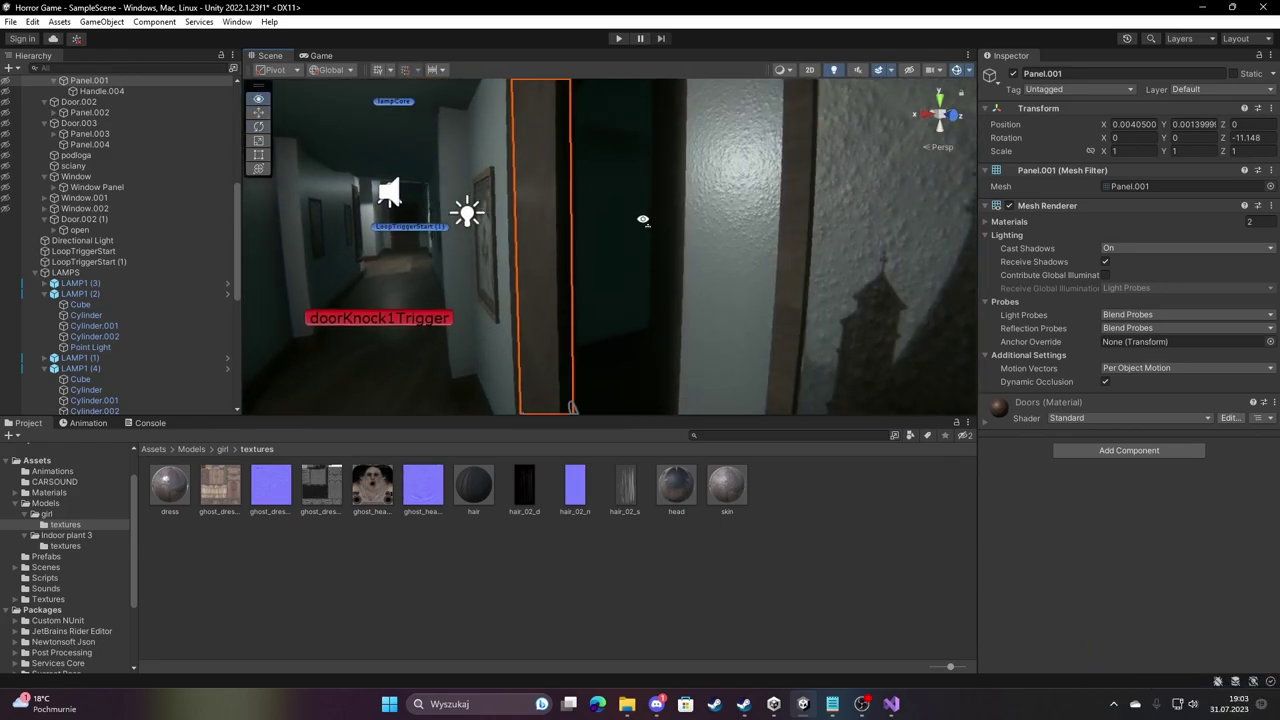
mouse_move(643, 219)
right_mouse_down()
mouse_move(531, 228)
mouse_move(560, 235)
right_mouse_up()
left_click(727, 274)
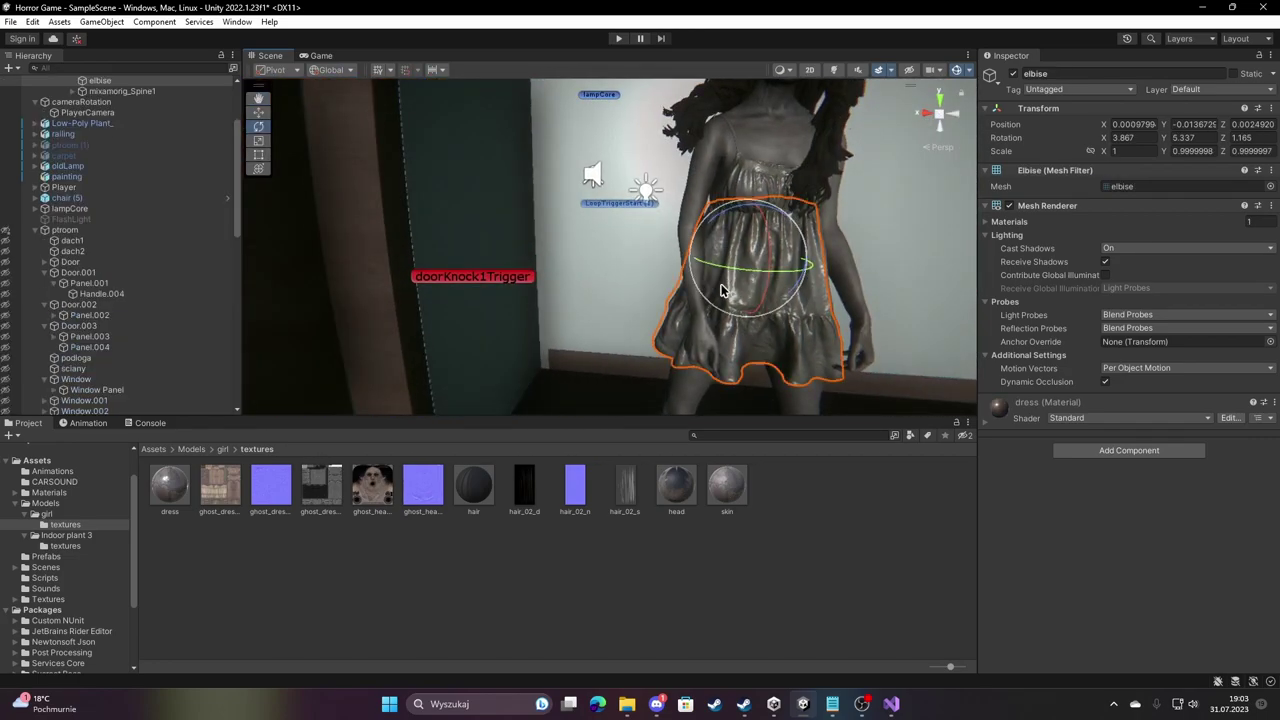
right_click_drag(727, 290, 760, 209)
scroll(100, 200, "up", 3)
left_click(70, 91)
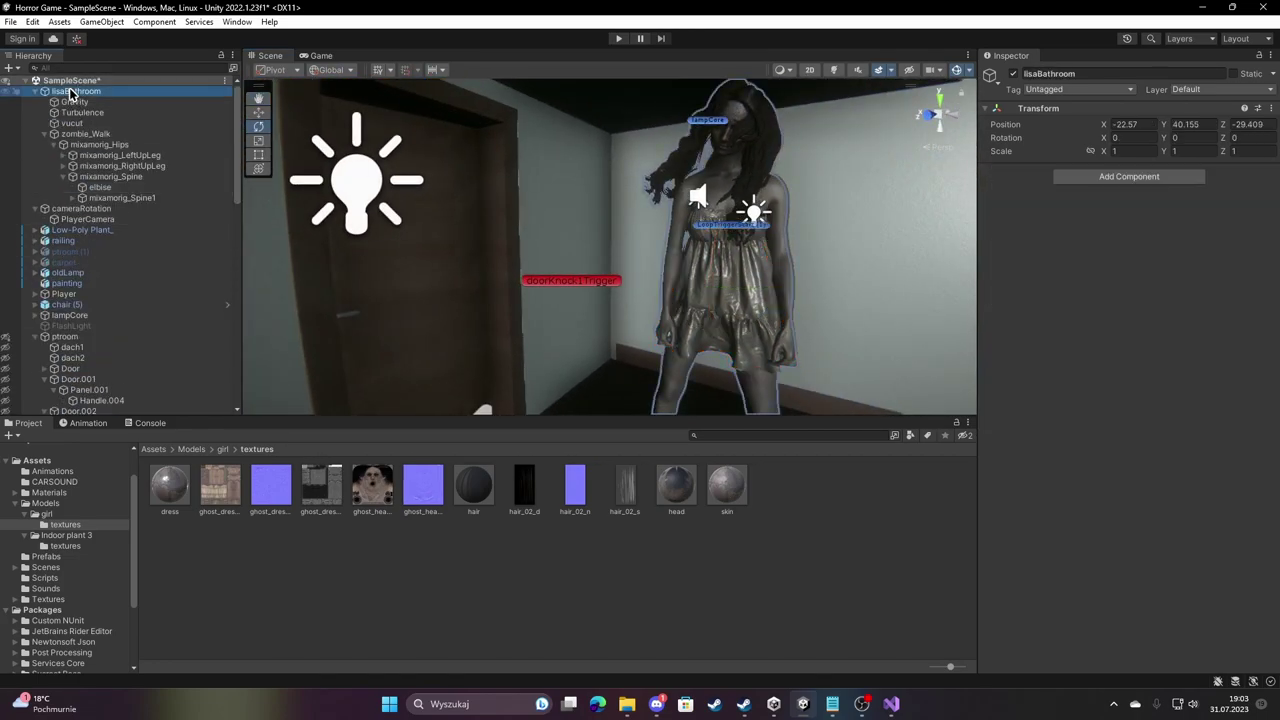
key("f")
mouse_move(700, 395)
left_mouse_down()
mouse_move(620, 392)
mouse_move(645, 415)
left_mouse_up()
key("w")
mouse_move(657, 380)
right_mouse_down()
mouse_move(793, 195)
mouse_move(857, 187)
right_mouse_up()
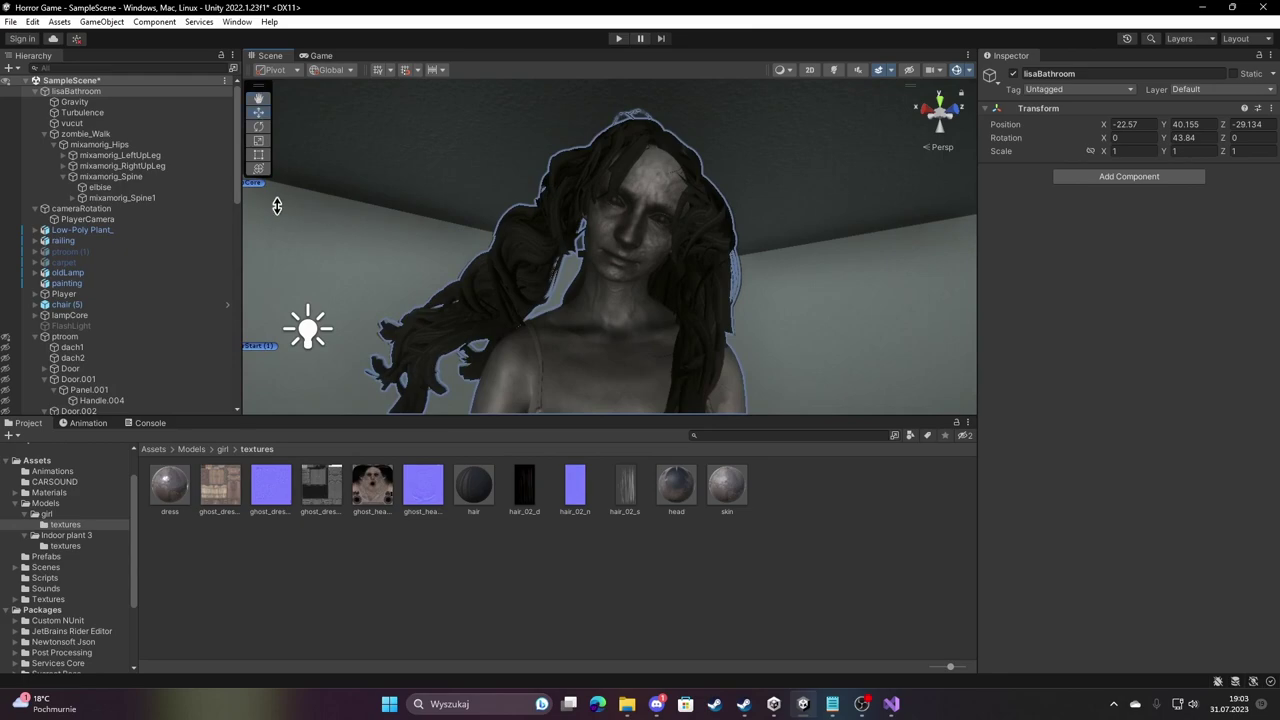
Add a Point Light to lisaBathroom and parent it under the mixamorig_Neck bone.
right_click(63, 91)
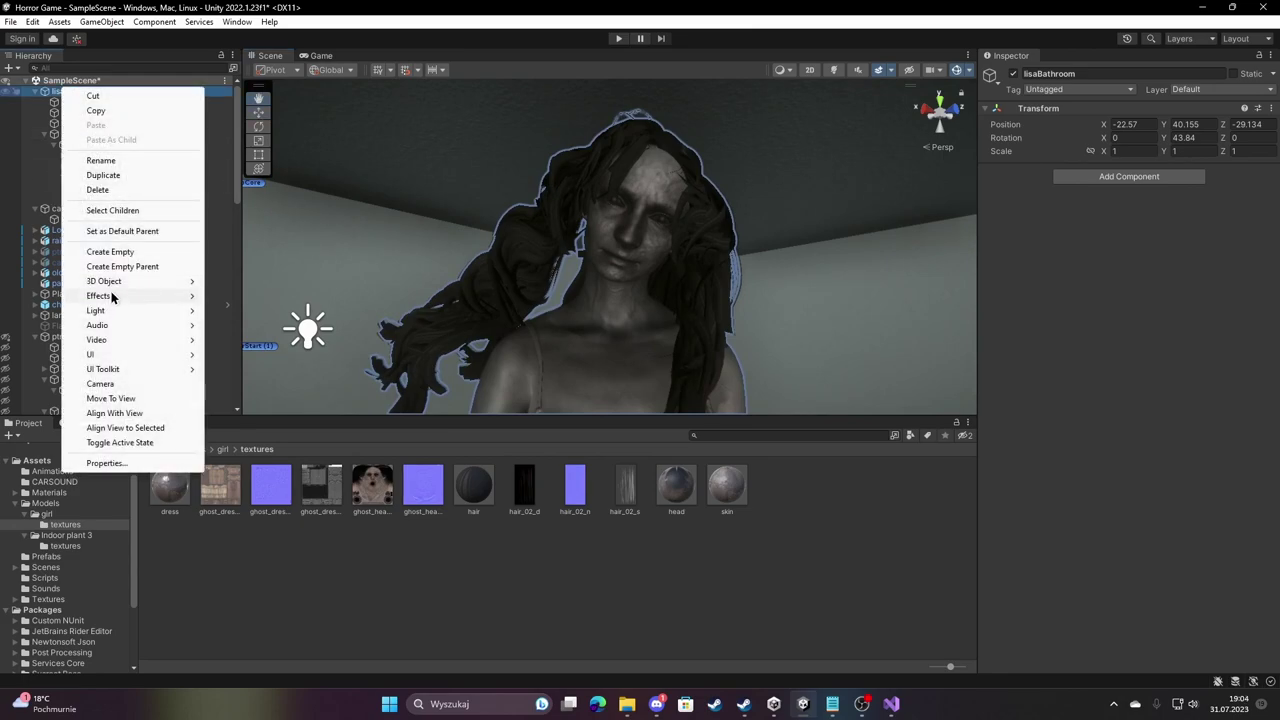
mouse_move(121, 311)
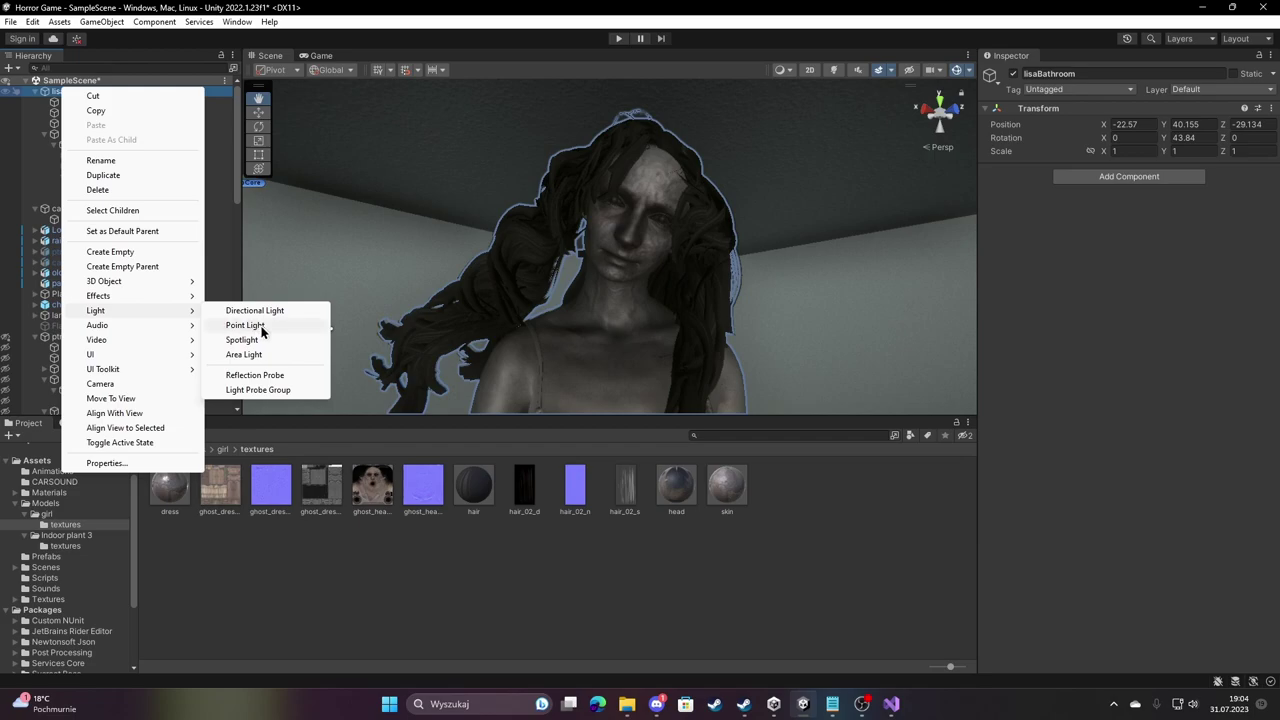
left_click(243, 325)
key("f")
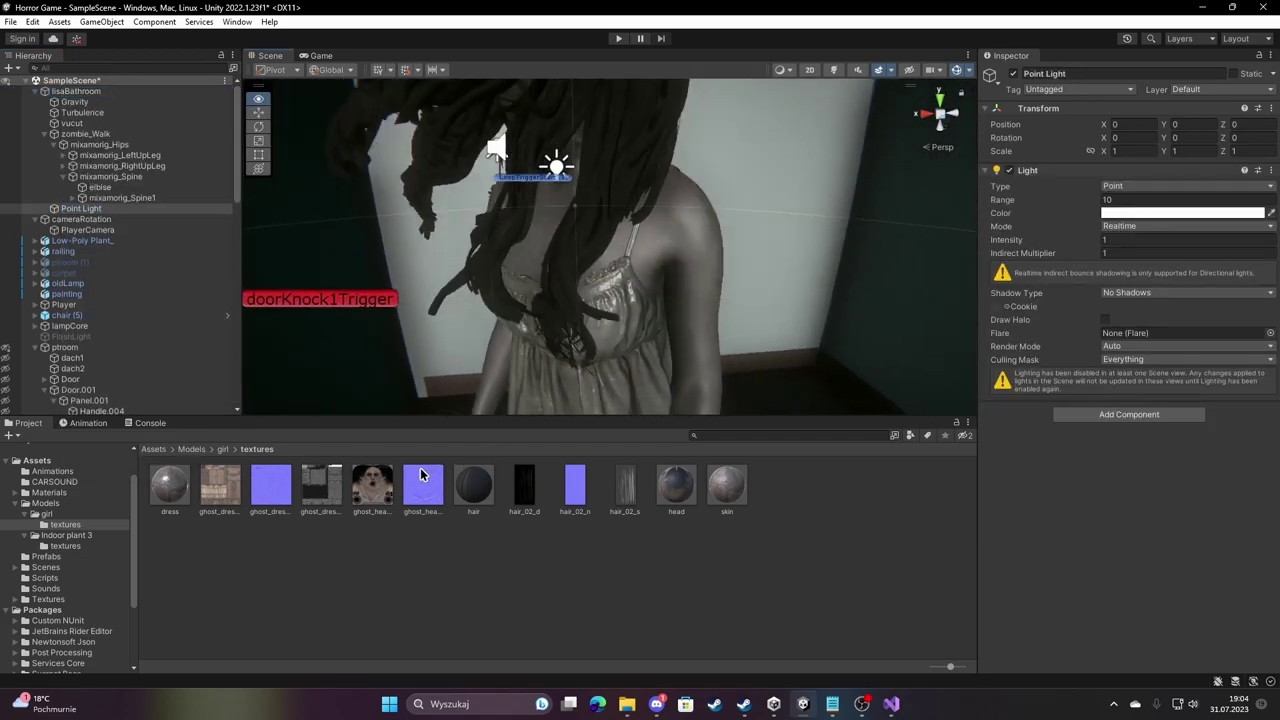
left_click(833, 69)
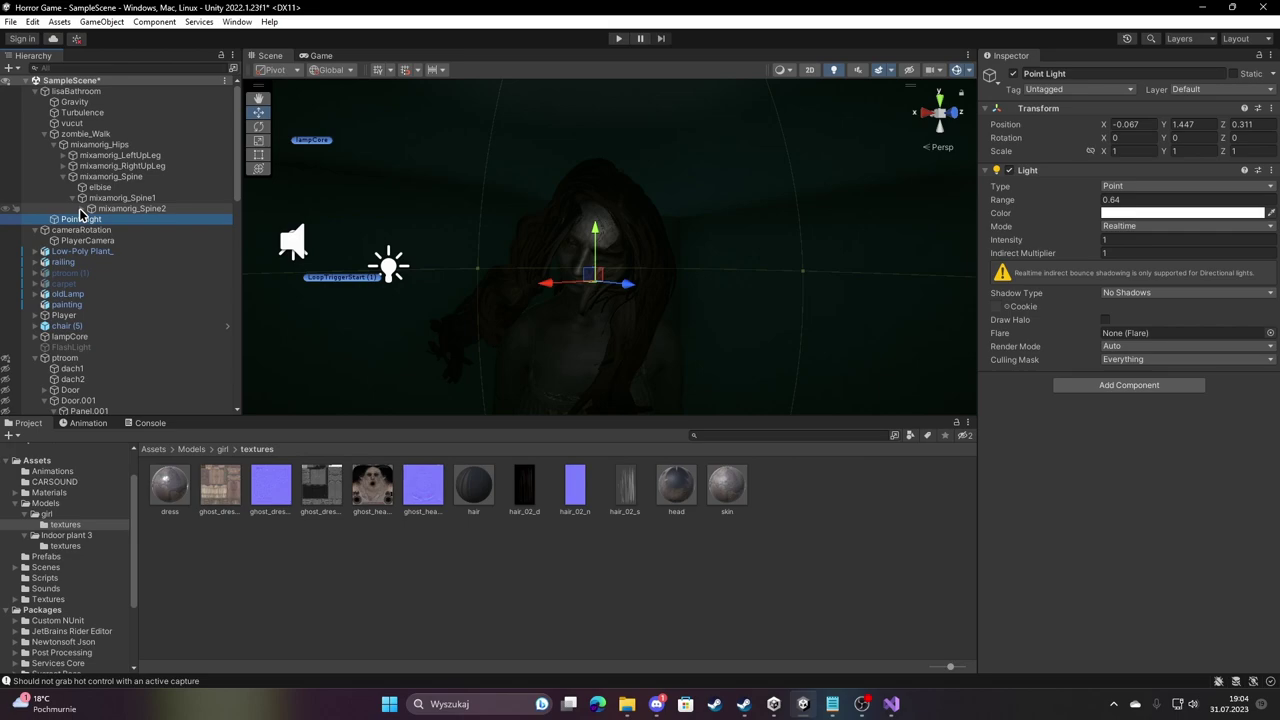
left_click_drag(82, 213, 88, 232)
left_click(90, 231)
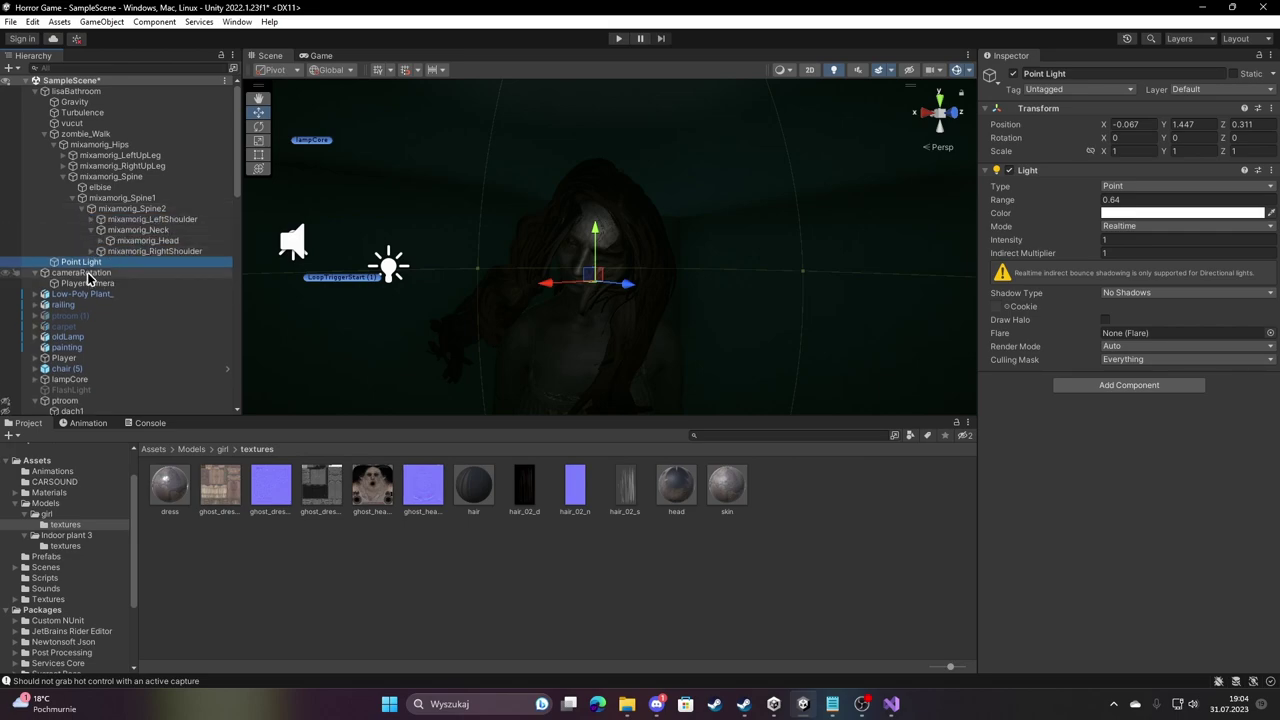
left_click_drag(152, 234, 153, 234)
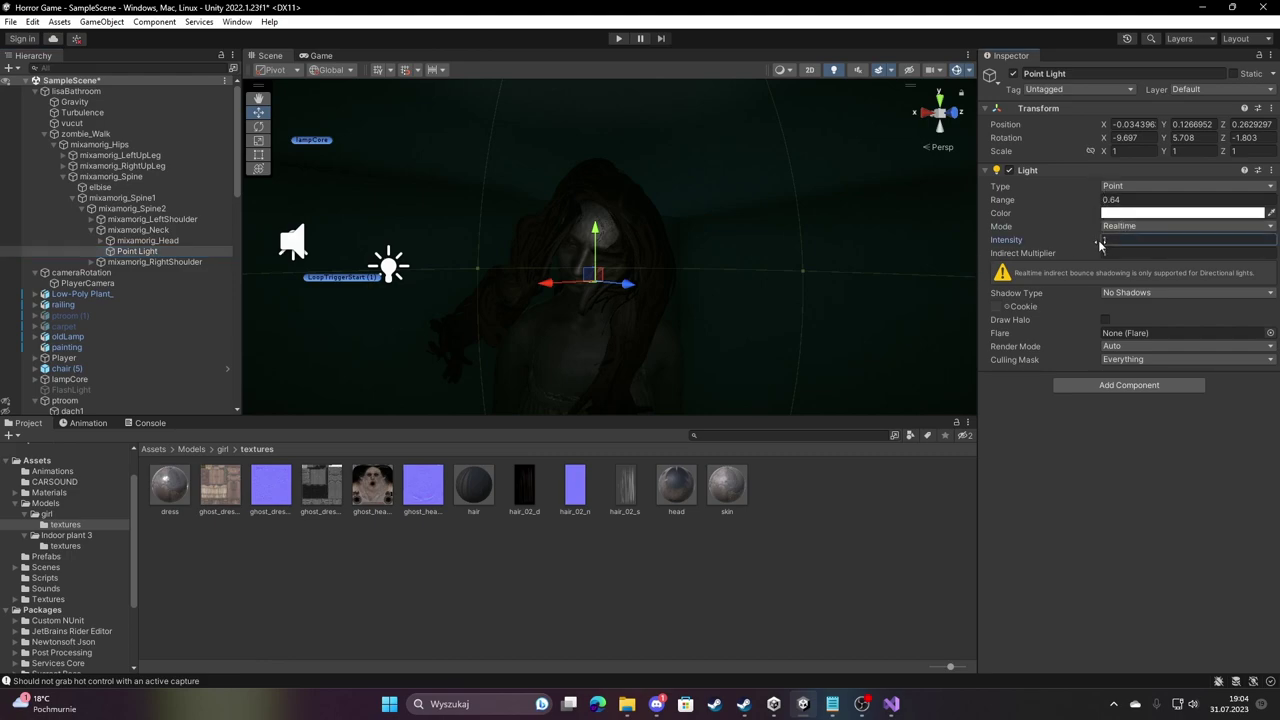
Set the Point Light to range 0.64 and intensity 2, checking it on her face.
left_click_drag(1100, 245, 1112, 250)
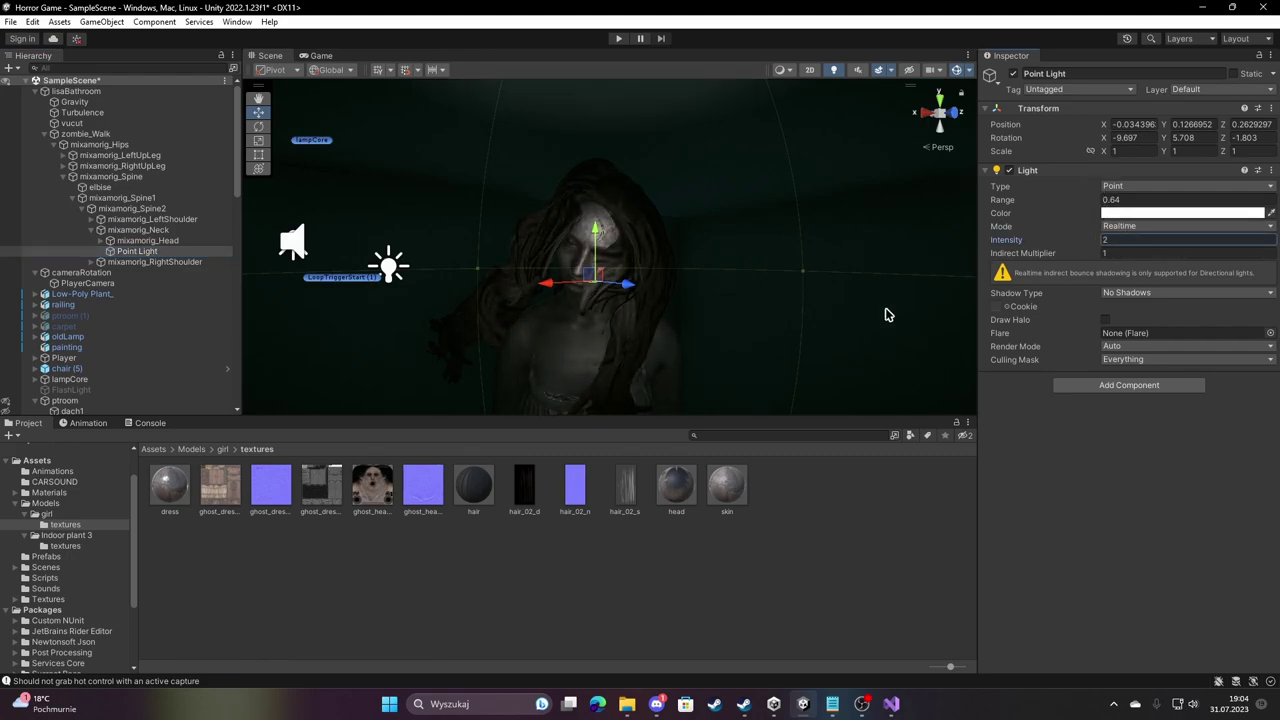
mouse_move(677, 245)
left_mouse_down("alt")
mouse_move(681, 255)
mouse_move(450, 270)
left_mouse_up("alt")
right_click_drag(337, 282, 715, 286)
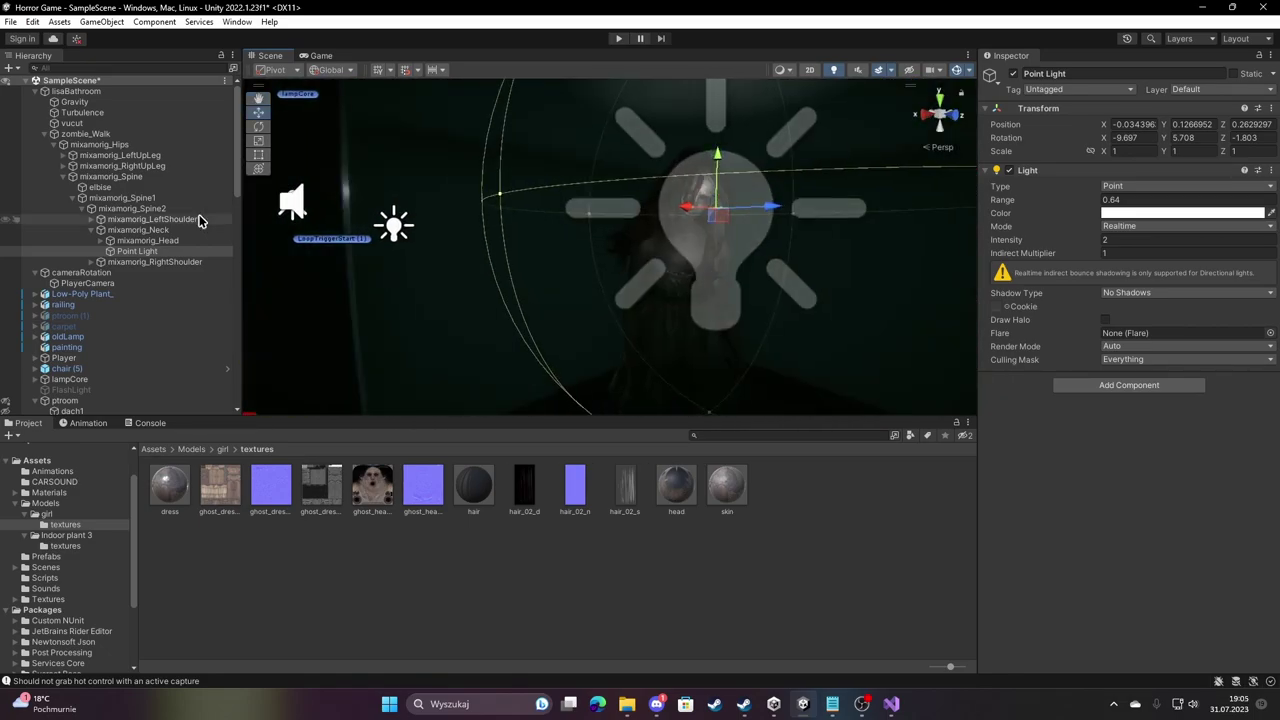
double_click(75, 91)
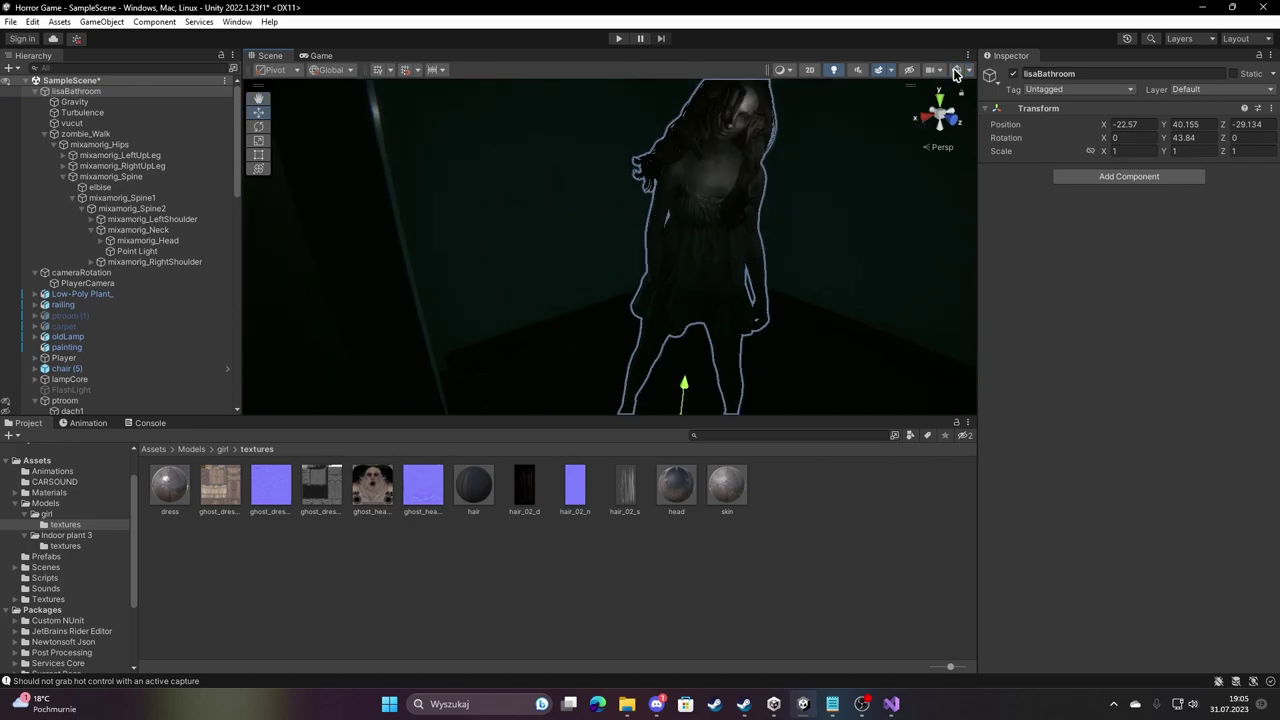
Move lisaBathroom to X -21.889 in the doorway and start a new animation for Panel.001.
left_click_drag(620, 340, 523, 353)
mouse_move(523, 353)
right_mouse_down()
mouse_move(686, 181)
mouse_move(700, 217)
right_mouse_up()
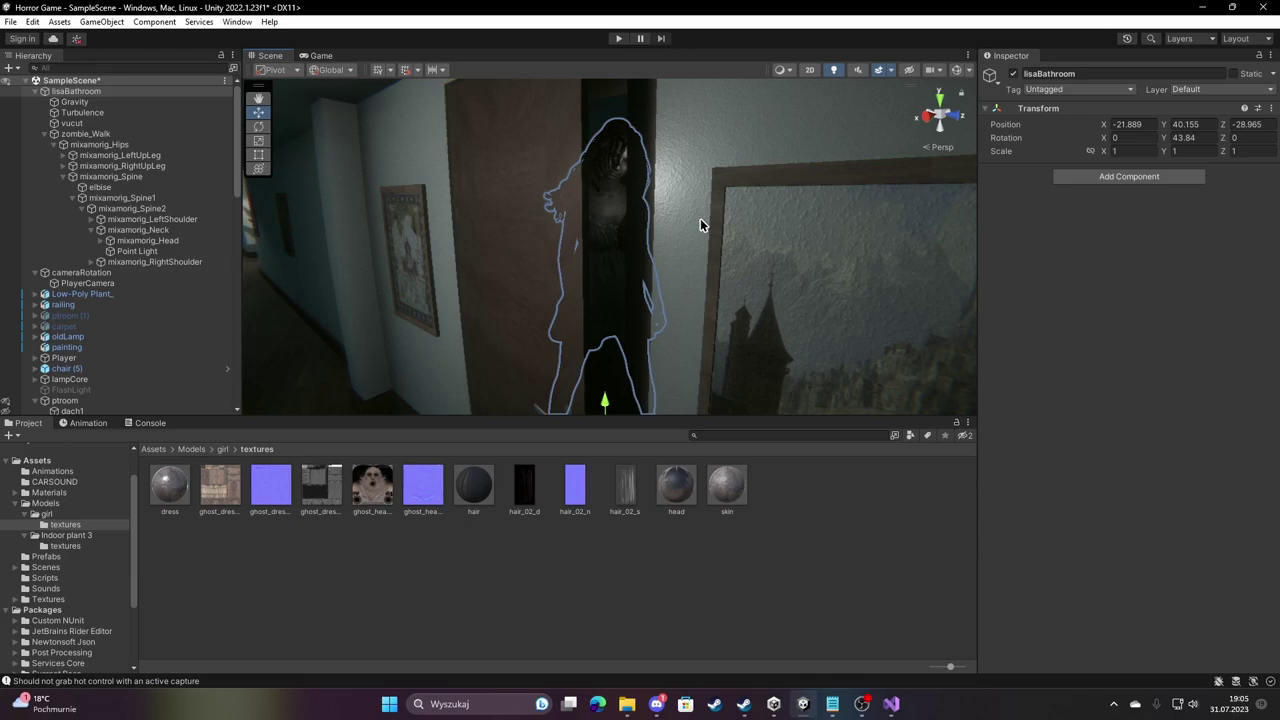
mouse_move(650, 185)
right_mouse_down()
mouse_move(619, 178)
mouse_move(630, 200)
mouse_move(609, 200)
right_mouse_up()
left_click(554, 255)
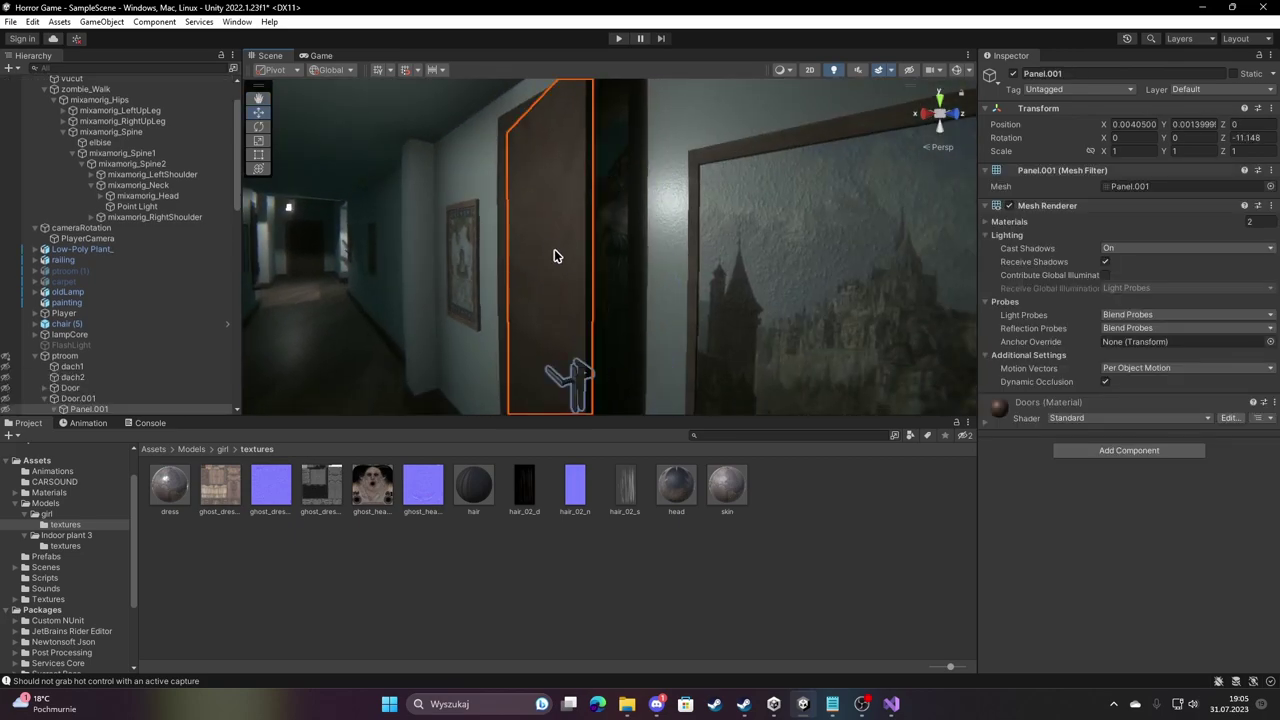
right_click_drag(671, 264, 631, 356)
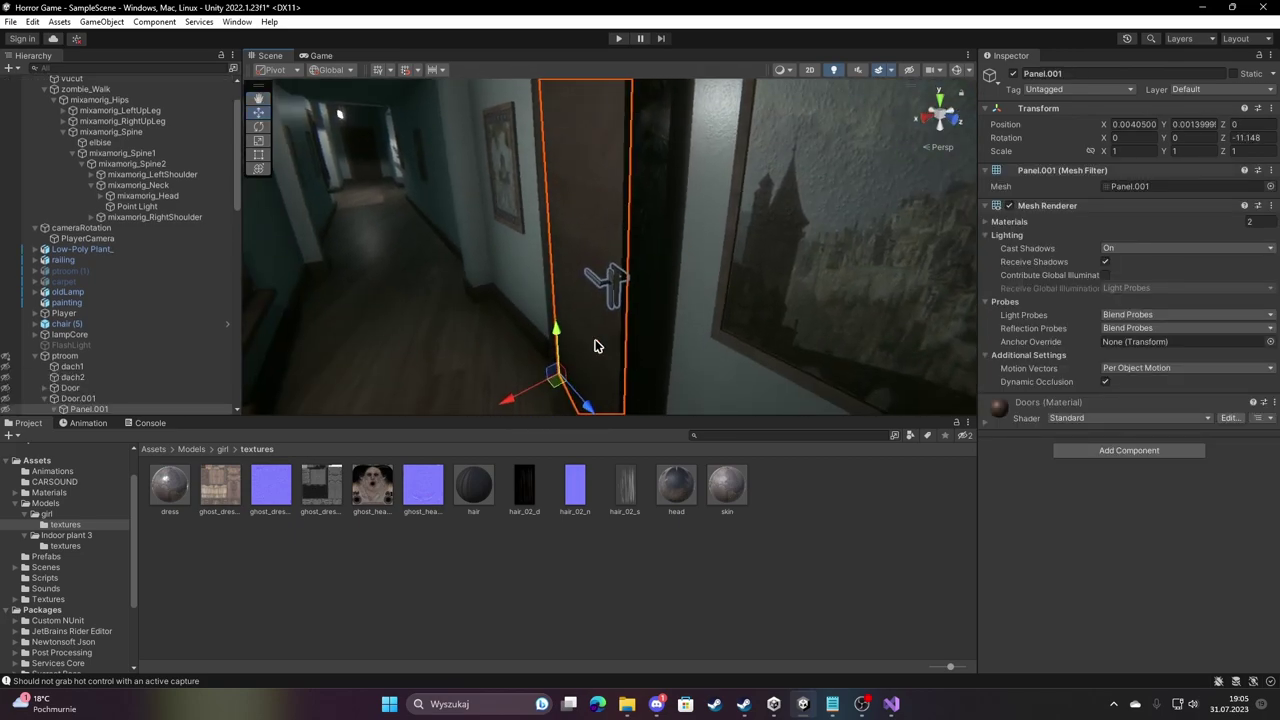
left_click(88, 424)
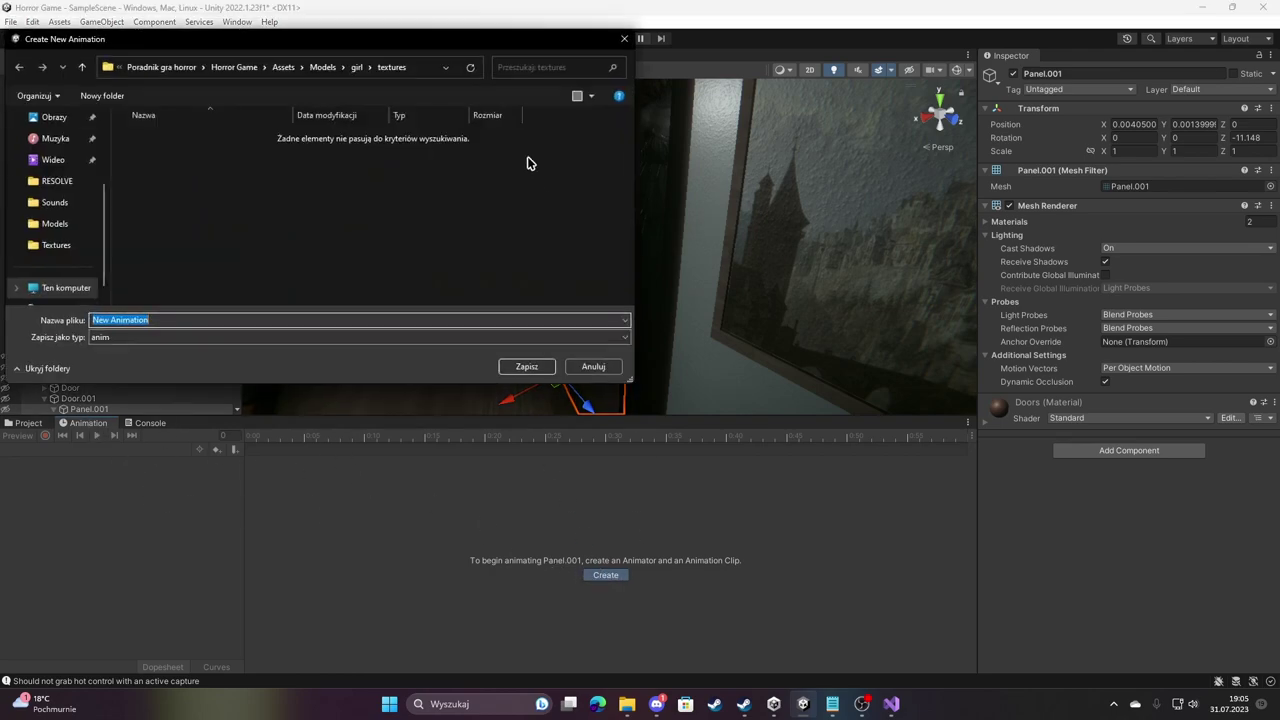
Save the doorCloseBathroom clip inside a new loop4 folder under Assets/Animations.
left_click(283, 67)
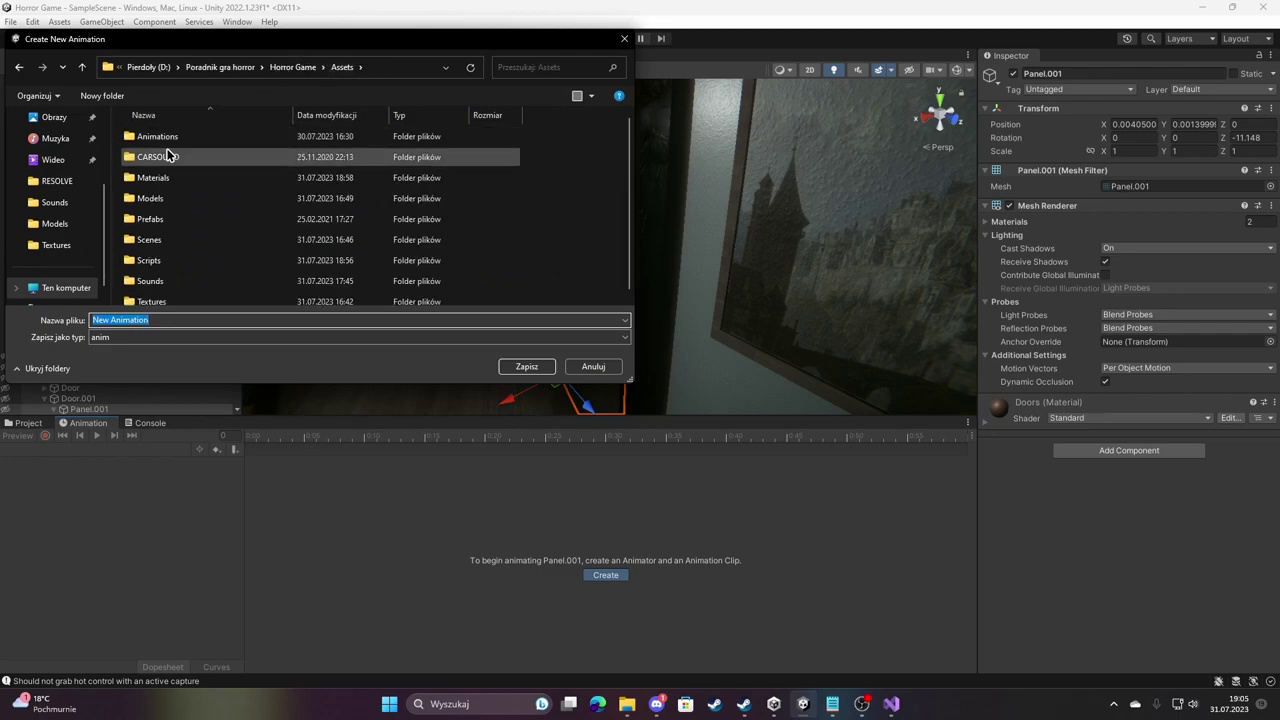
double_click(169, 155)
right_click(178, 241)
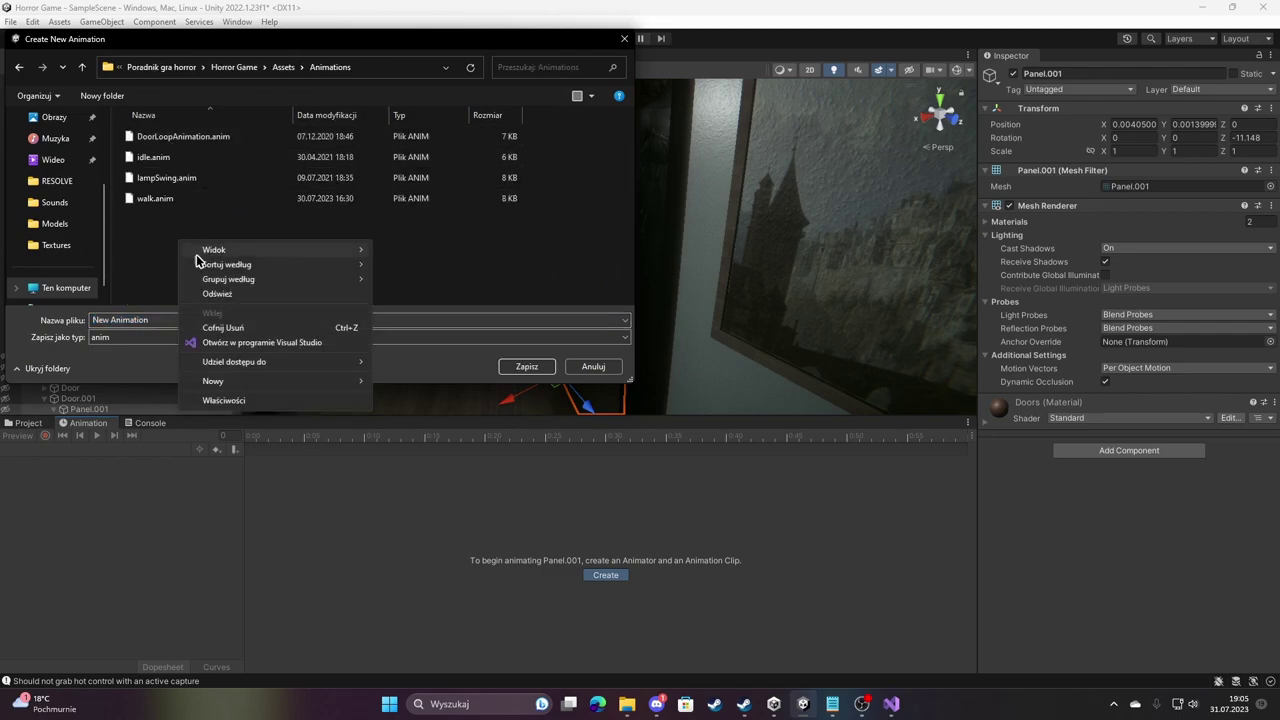
mouse_move(230, 378)
left_click(428, 385)
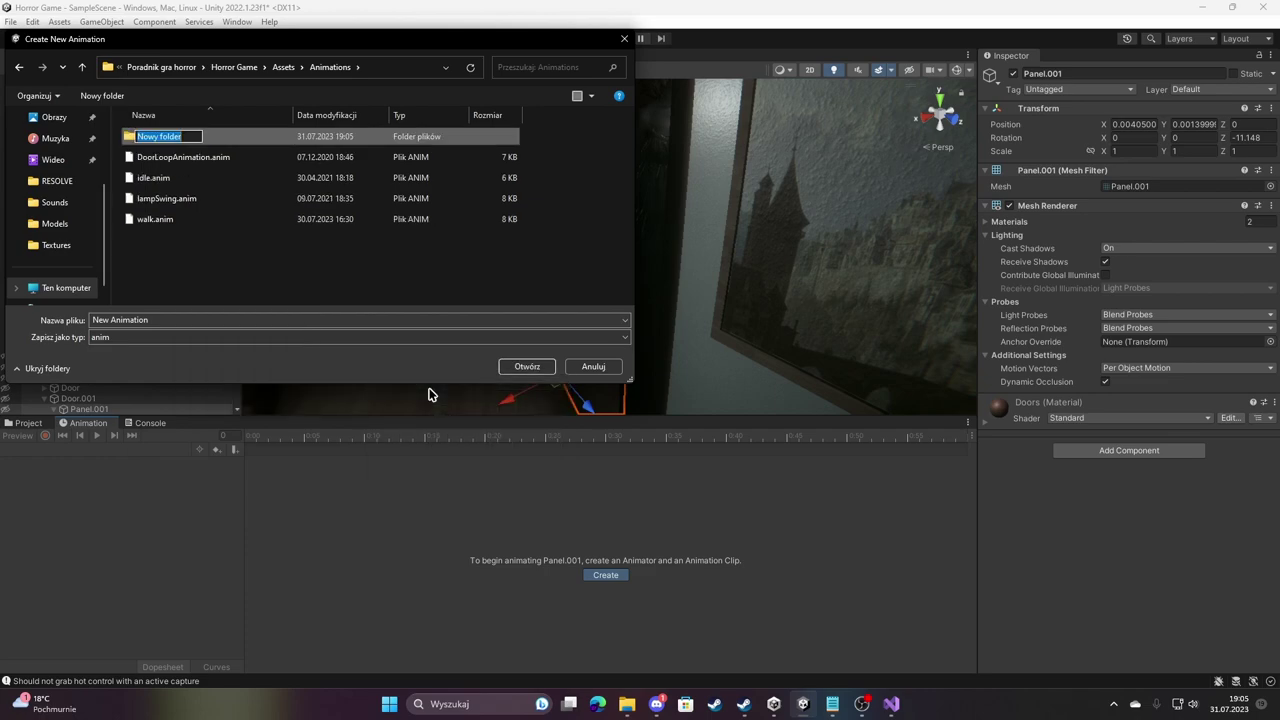
type("loop4")
key("Return")
key("Return")
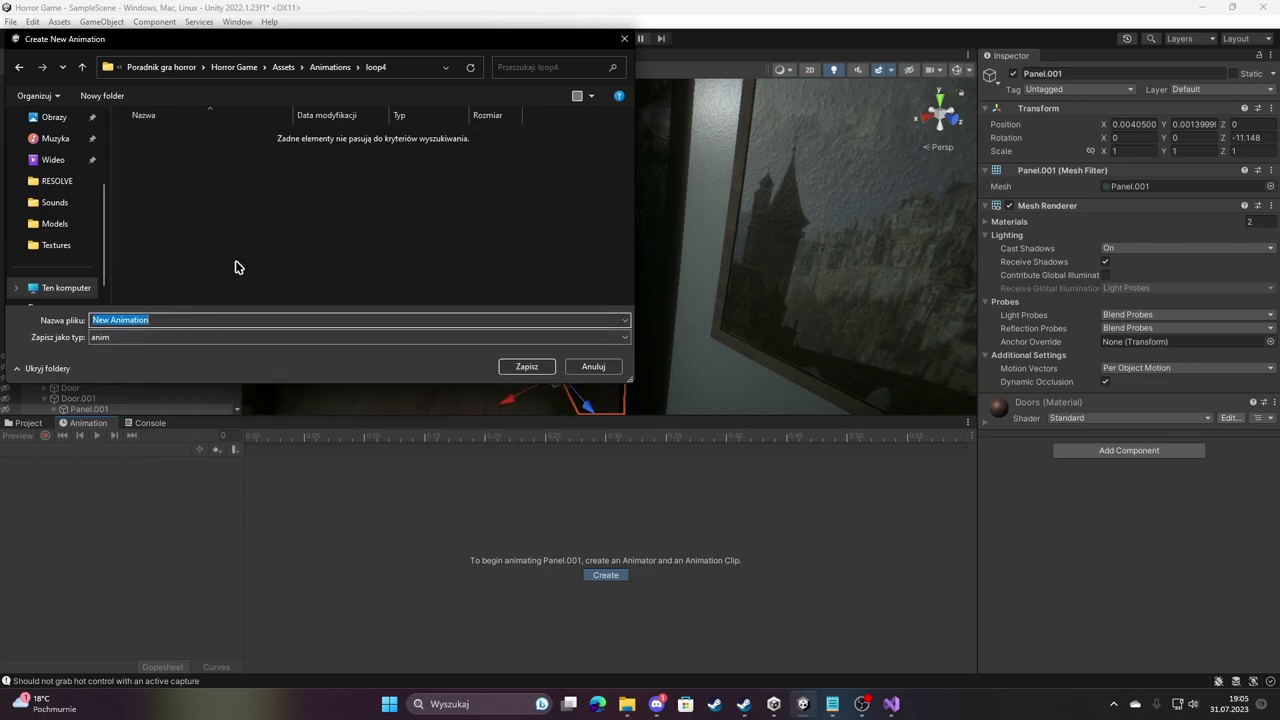
type("doorCloseBathroom")
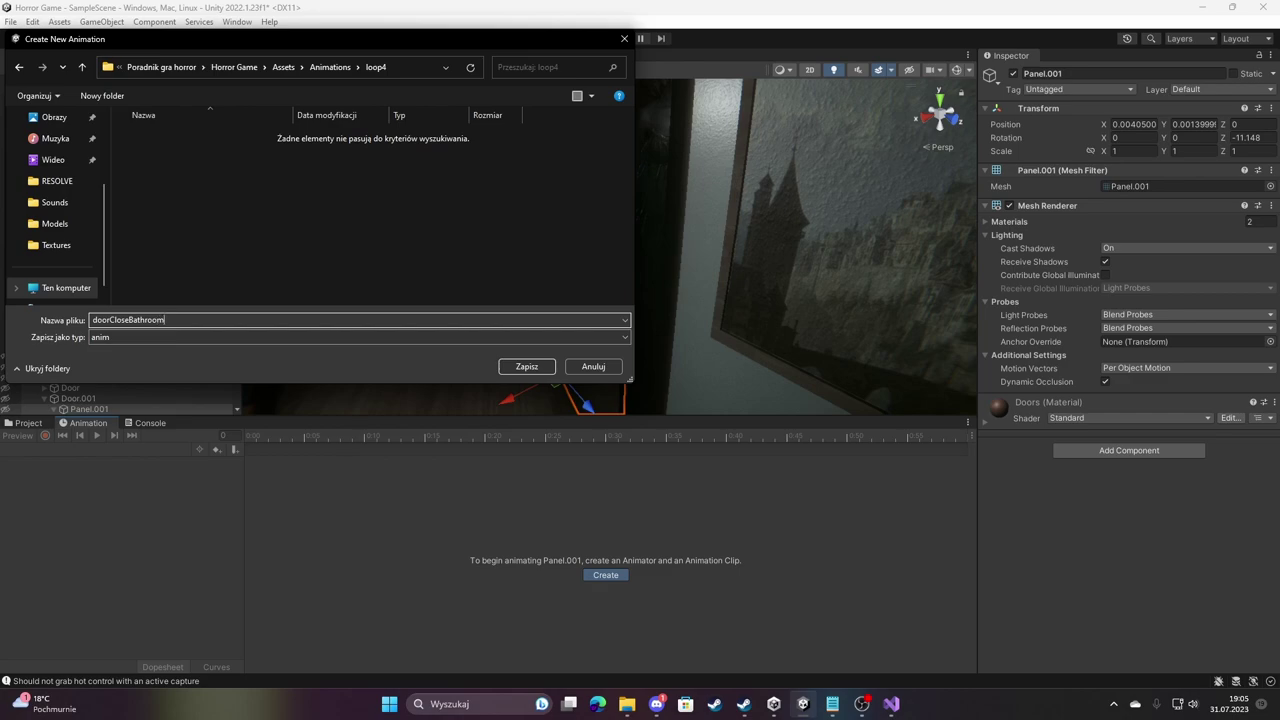
key("Return")
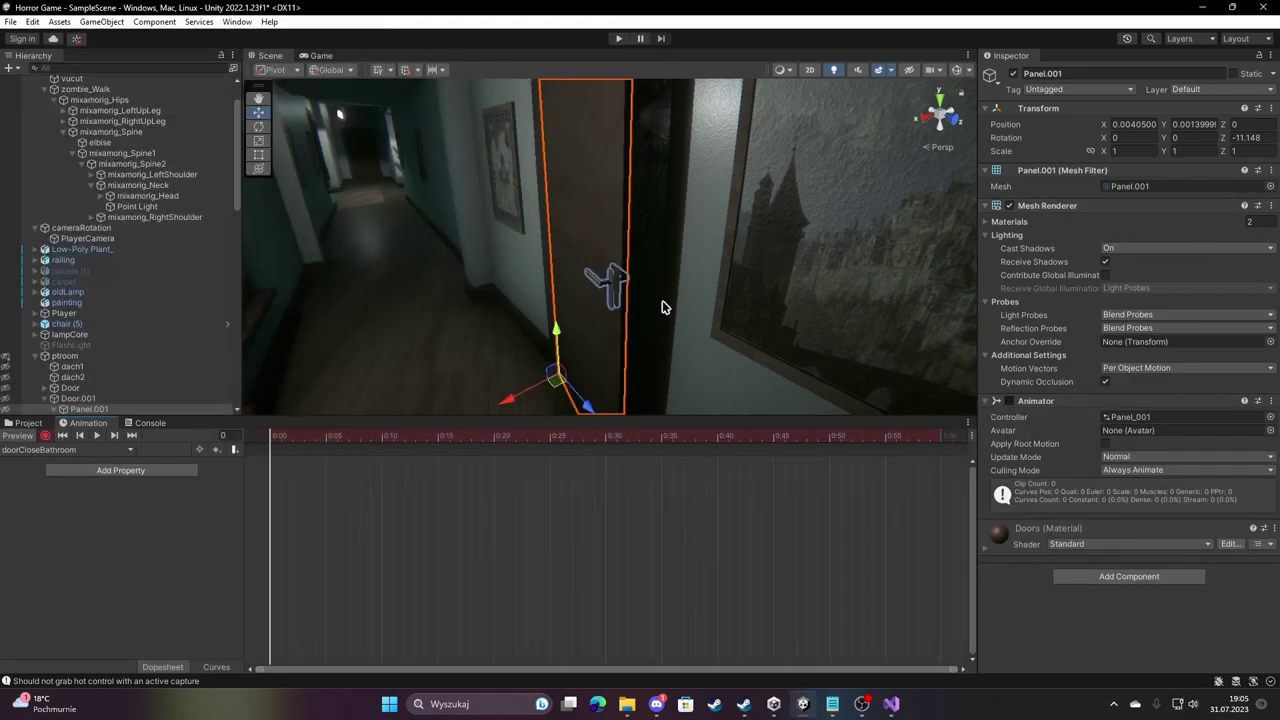
Record door Z rotation keys, entering -10 and then -15 near frame 15.
key("e")
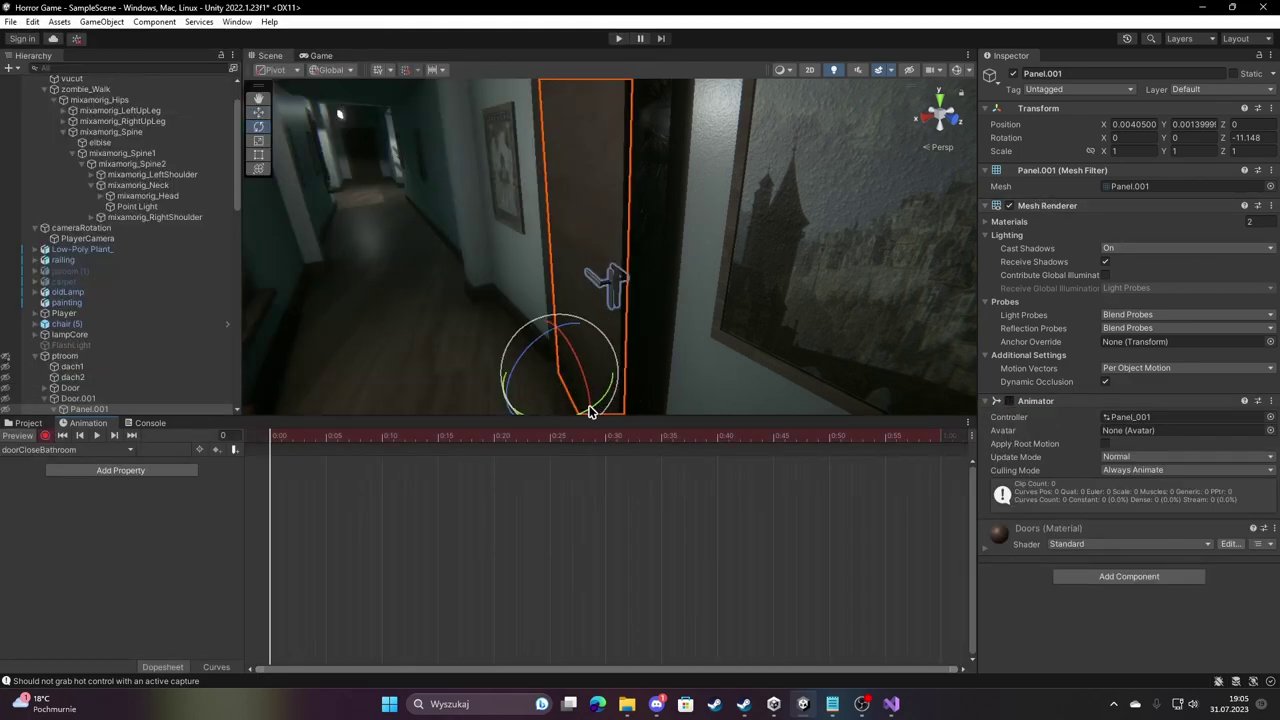
left_click_drag(586, 411, 584, 415)
key("ctrl+z")
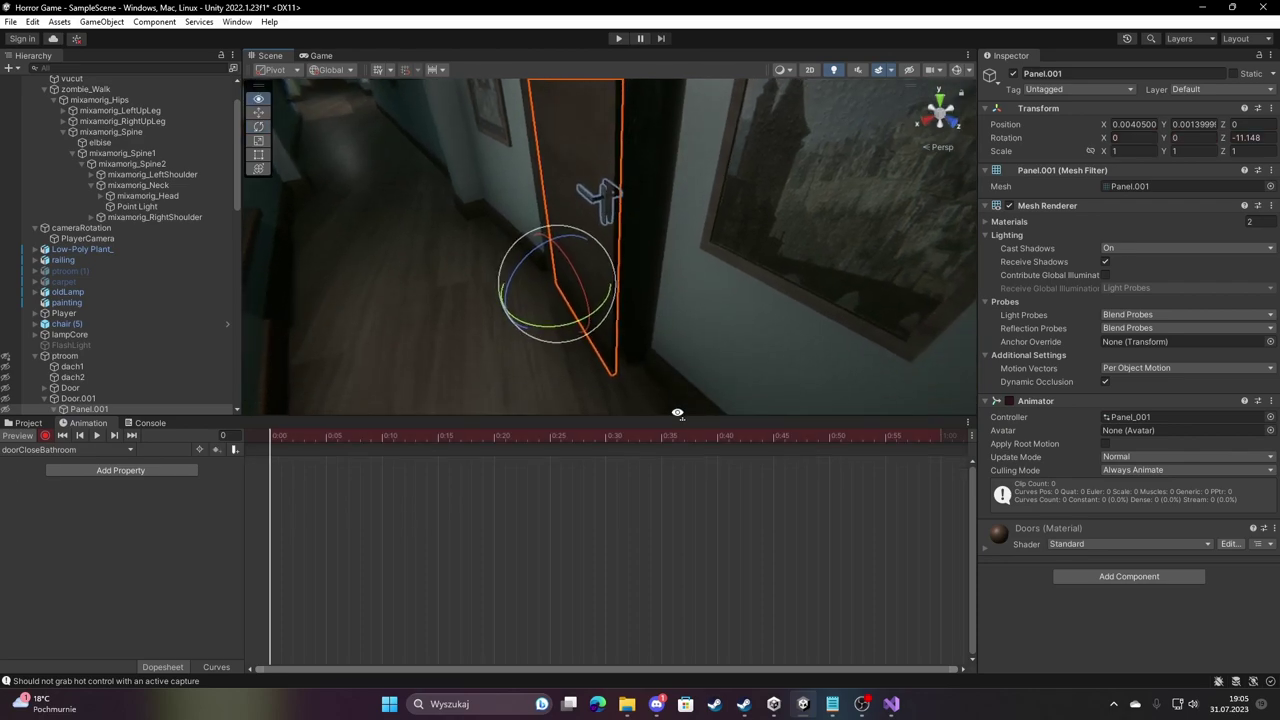
right_click_drag(584, 415, 563, 346)
left_click_drag(563, 346, 605, 346)
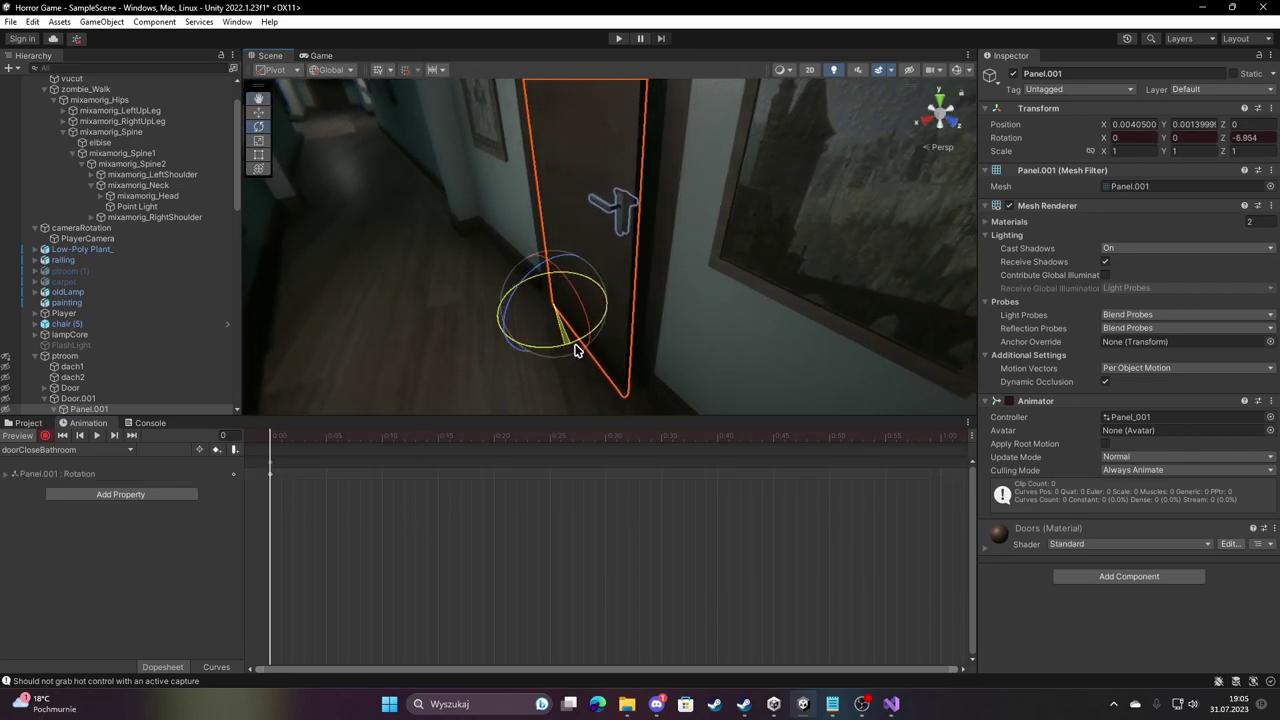
mouse_move(900, 163)
right_mouse_down()
mouse_move(772, 58)
mouse_move(1258, 138)
right_mouse_up()
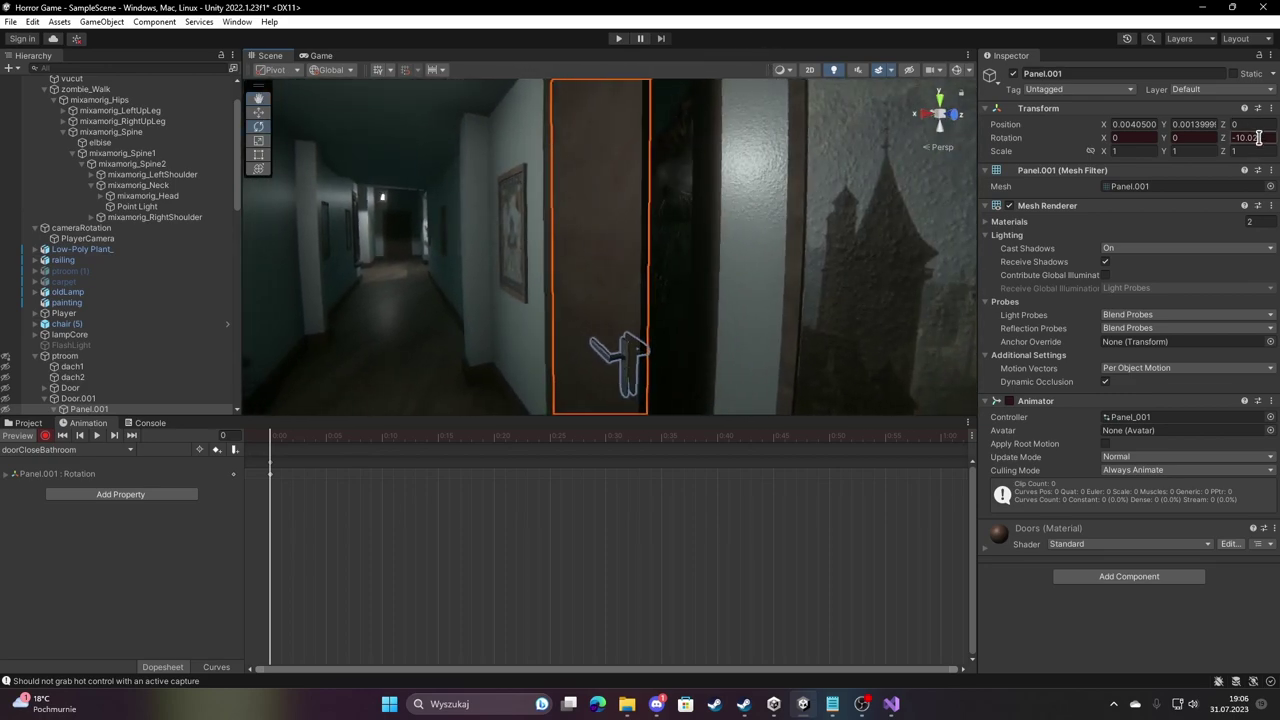
type("-10")
mouse_move(320, 445)
left_mouse_down()
mouse_move(436, 461)
mouse_move(493, 452)
left_mouse_up()
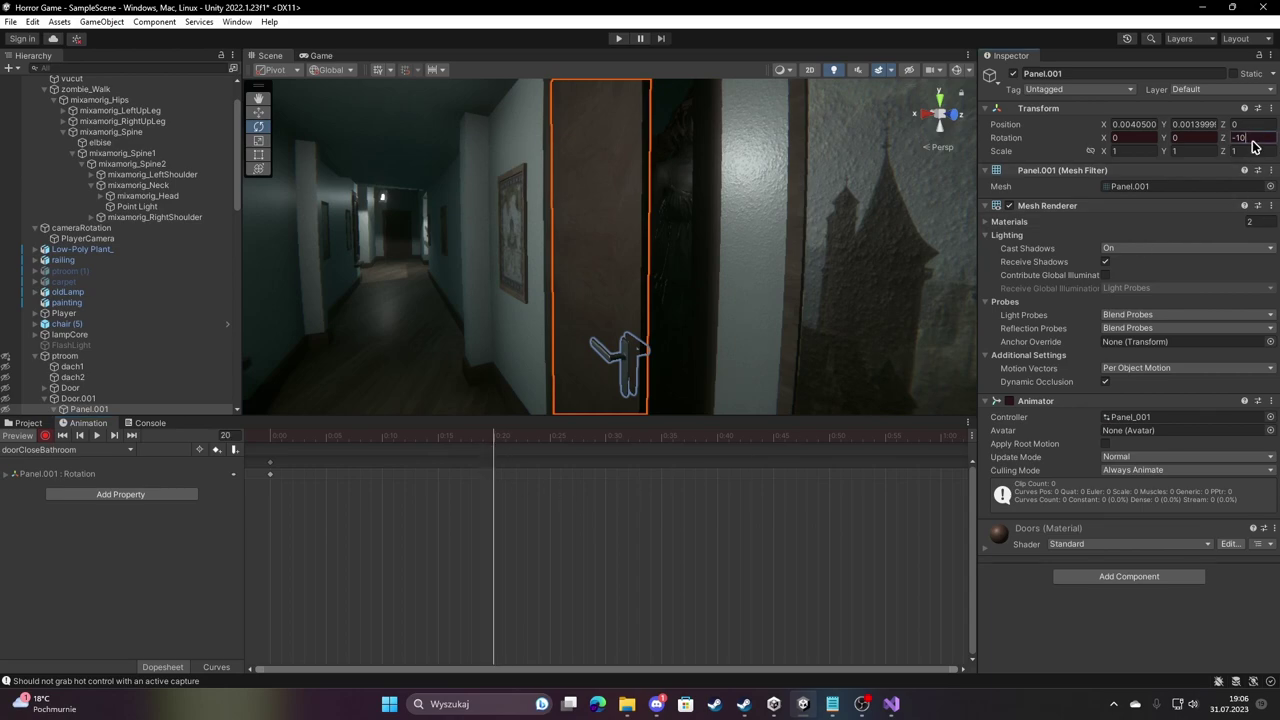
type("-15")
key("Return")
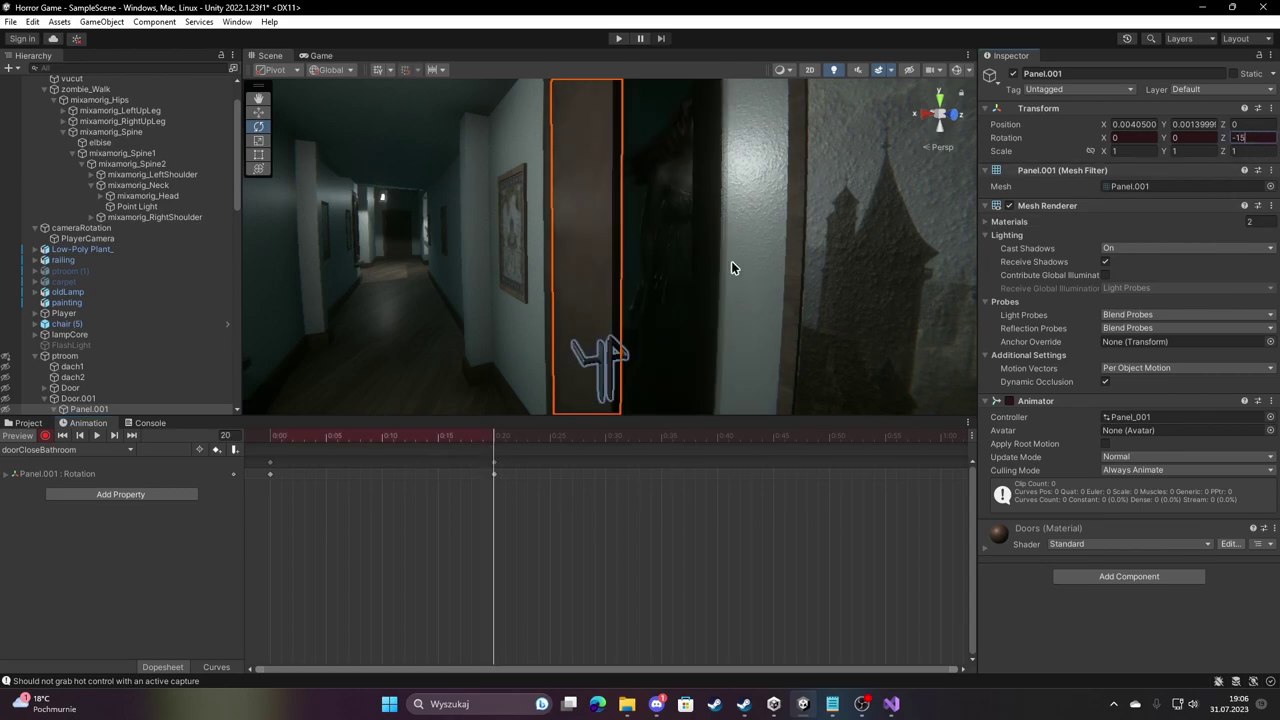
Shift the second keyframe to 0:15 and key Z rotation 0 at frame 50.
left_click_drag(410, 444, 512, 477)
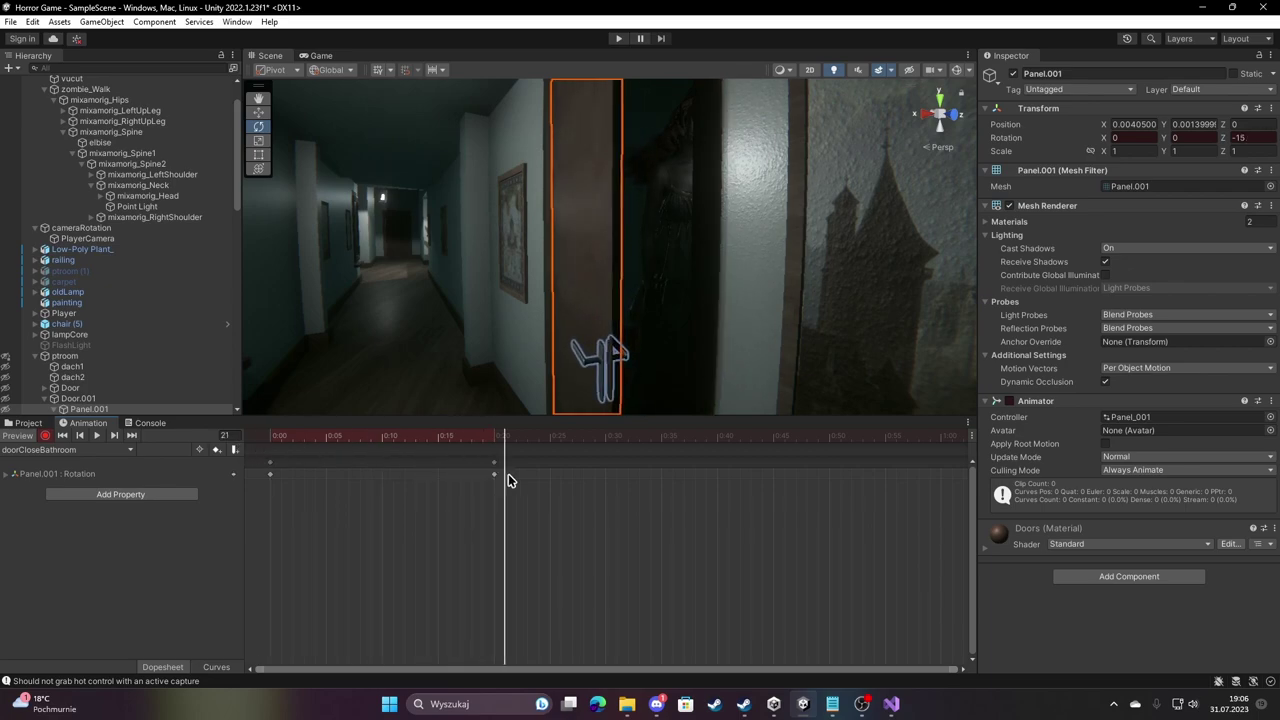
scroll(598, 497, "down", 1)
scroll(598, 497, "down", 1)
scroll(593, 478, "down", 1)
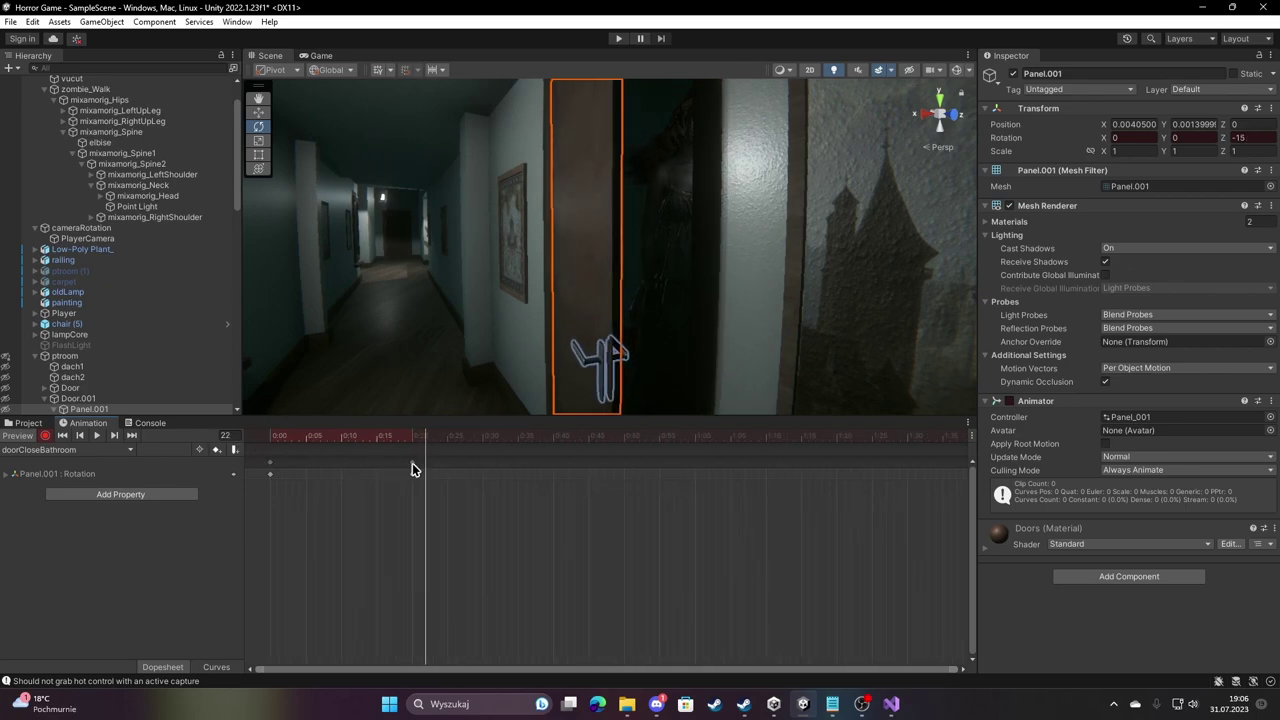
mouse_move(412, 464)
left_mouse_down()
mouse_move(380, 467)
mouse_move(624, 468)
left_mouse_up()
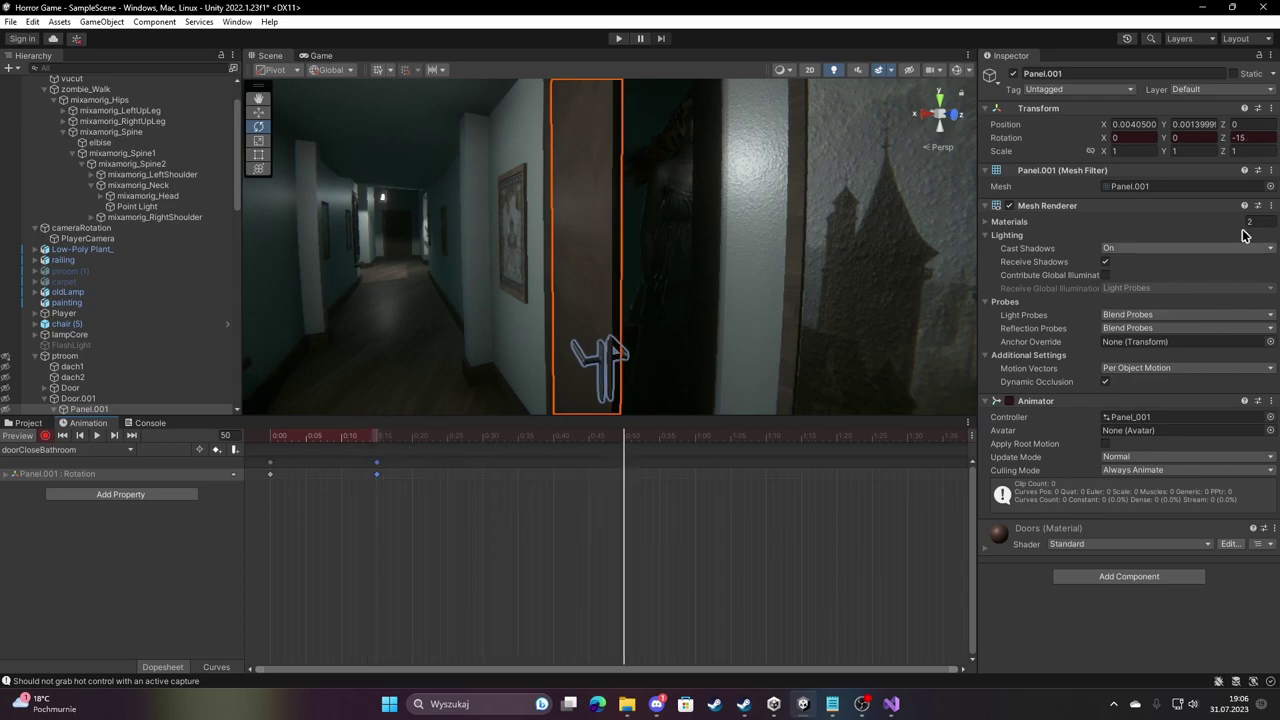
left_click(1260, 141)
key("Return")
left_click(505, 436)
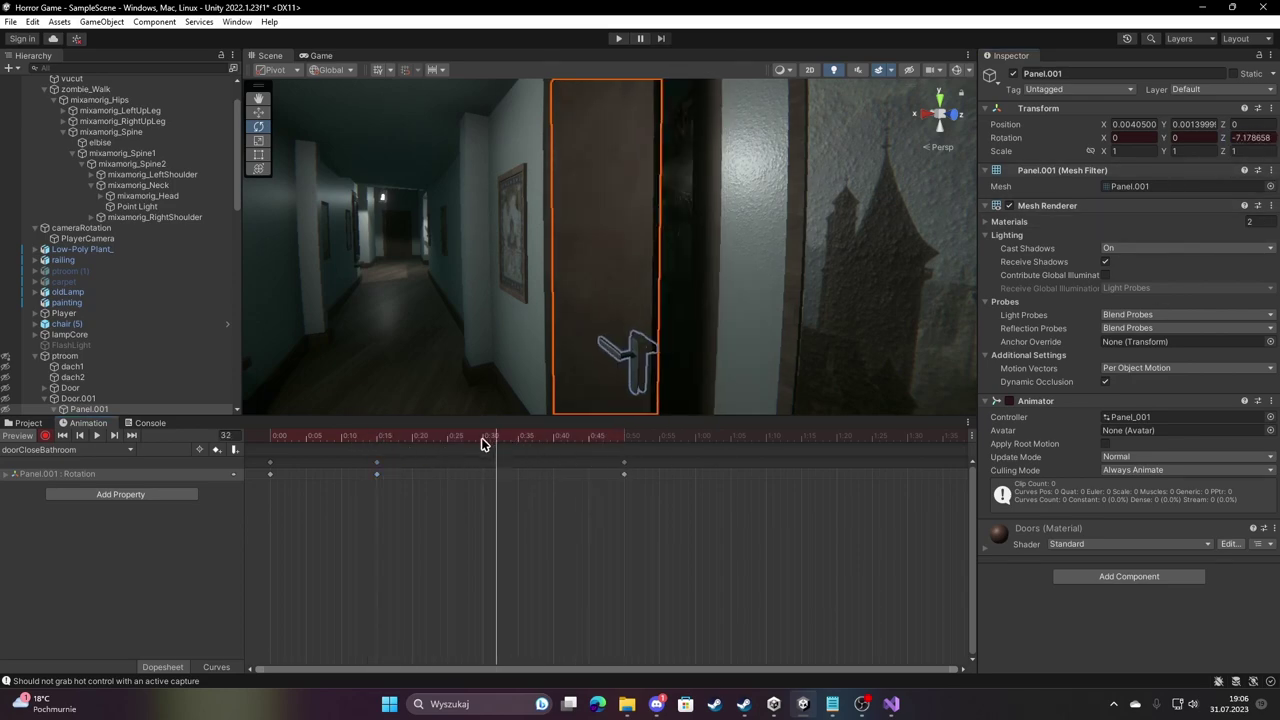
left_click(99, 437)
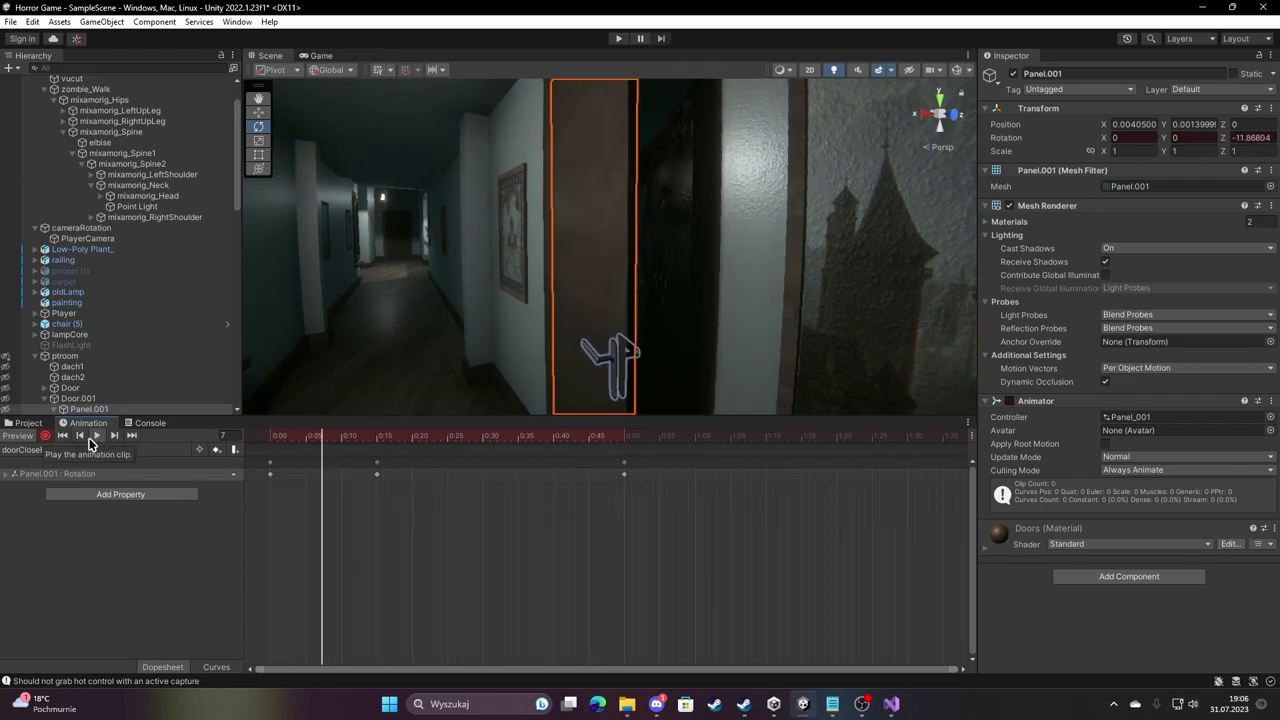
Set the frame-15 key to -12 and replay the clip from the start.
left_click(377, 441)
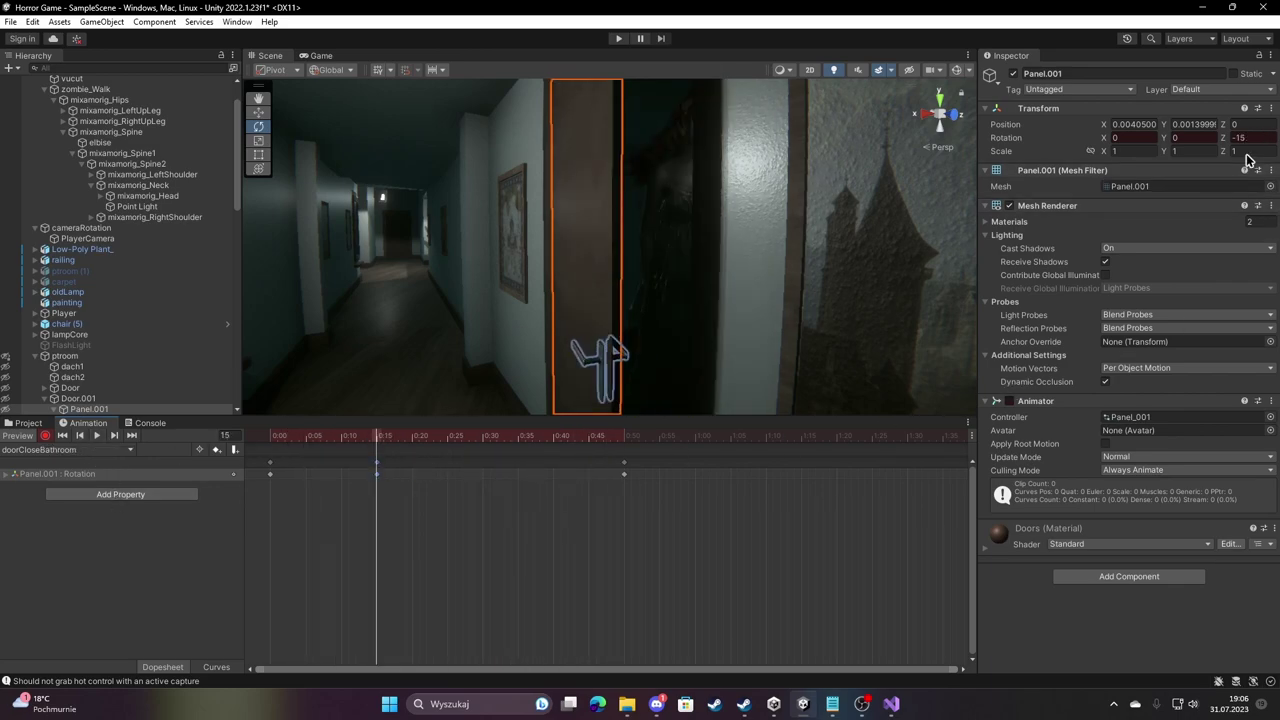
type("-12")
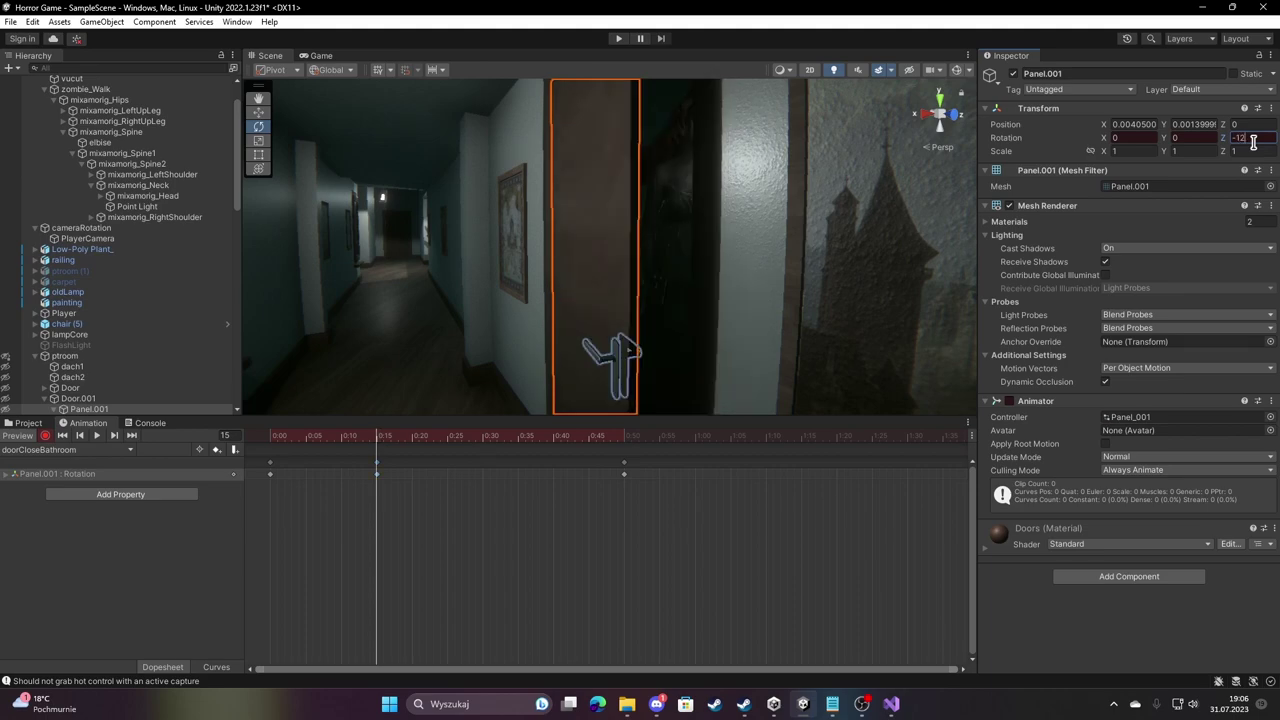
left_click(96, 435)
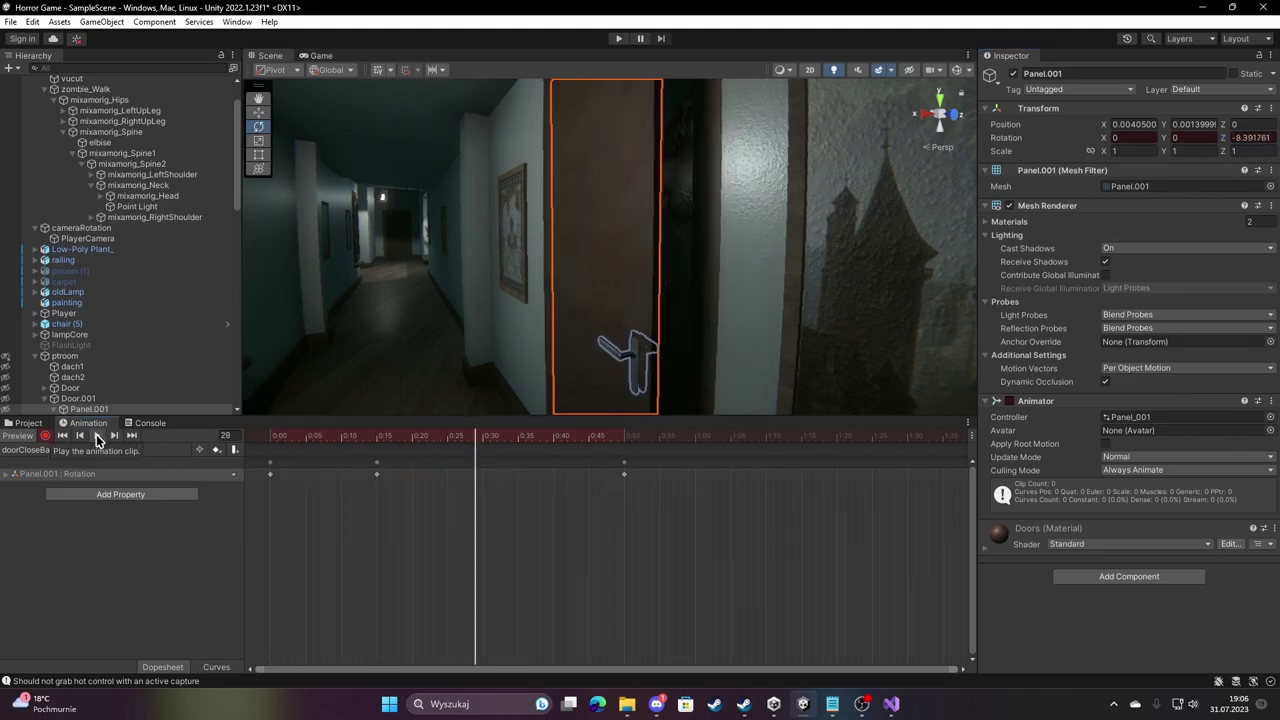
left_click(97, 436)
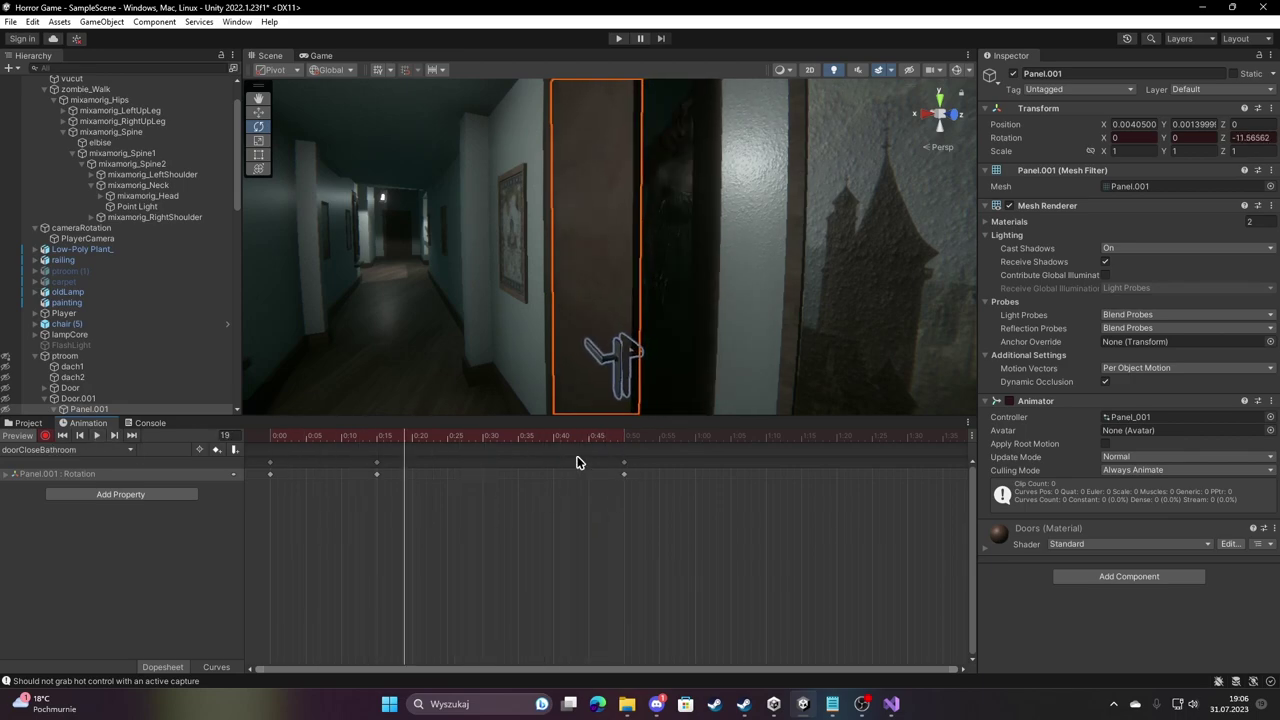
left_click(277, 436)
left_click(96, 436)
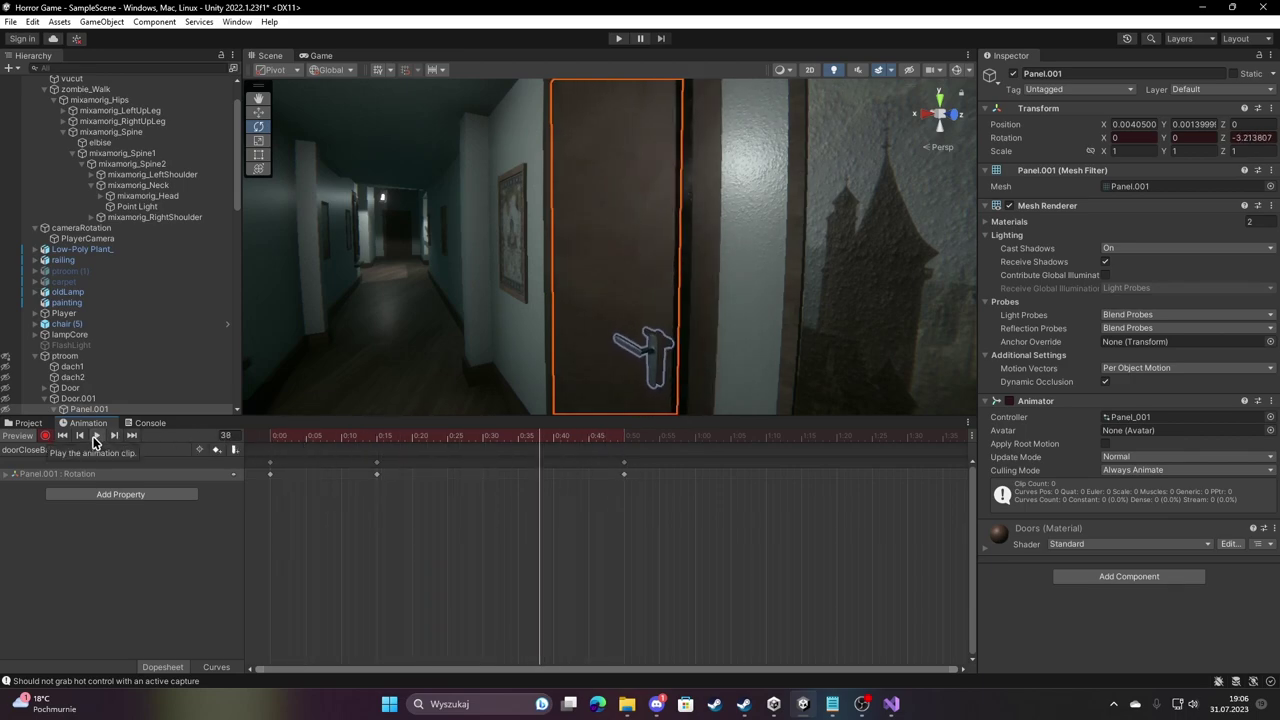
Uncheck Loop Time on the doorCloseBathroom clip in Assets/Animations/loop4.
left_click(28, 423)
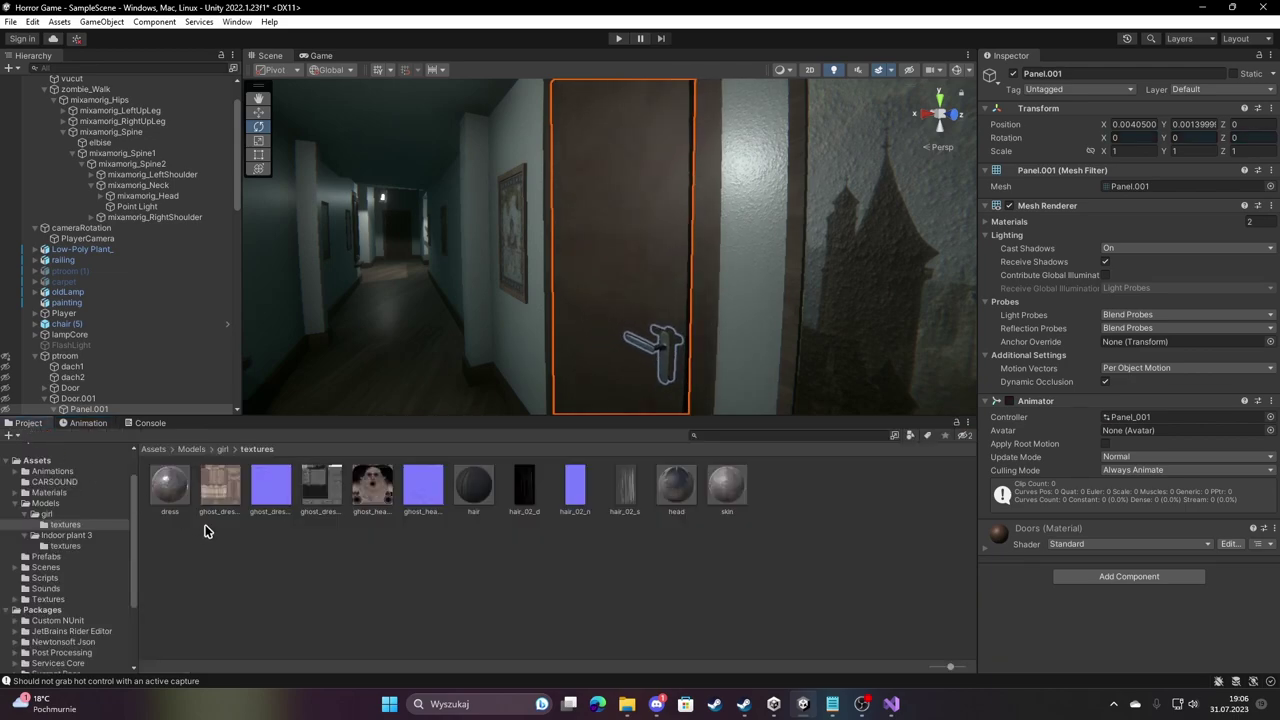
left_click(153, 449)
double_click(168, 488)
double_click(160, 490)
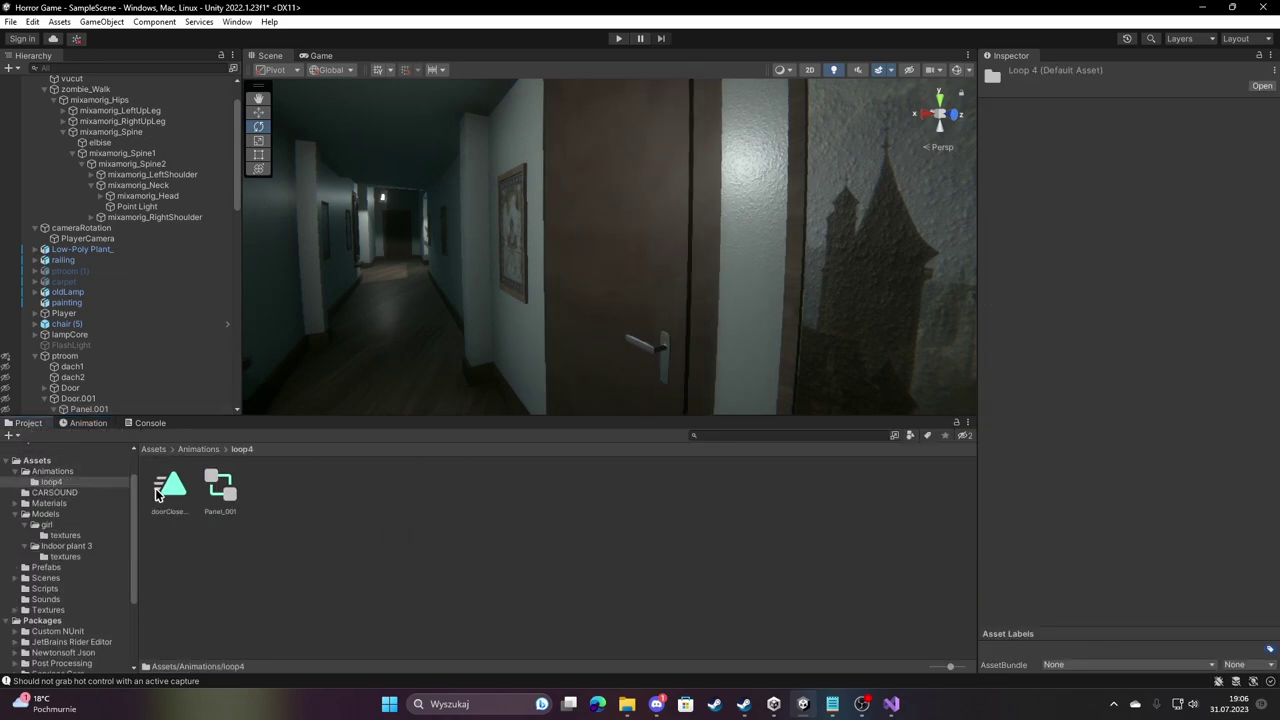
left_click(168, 490)
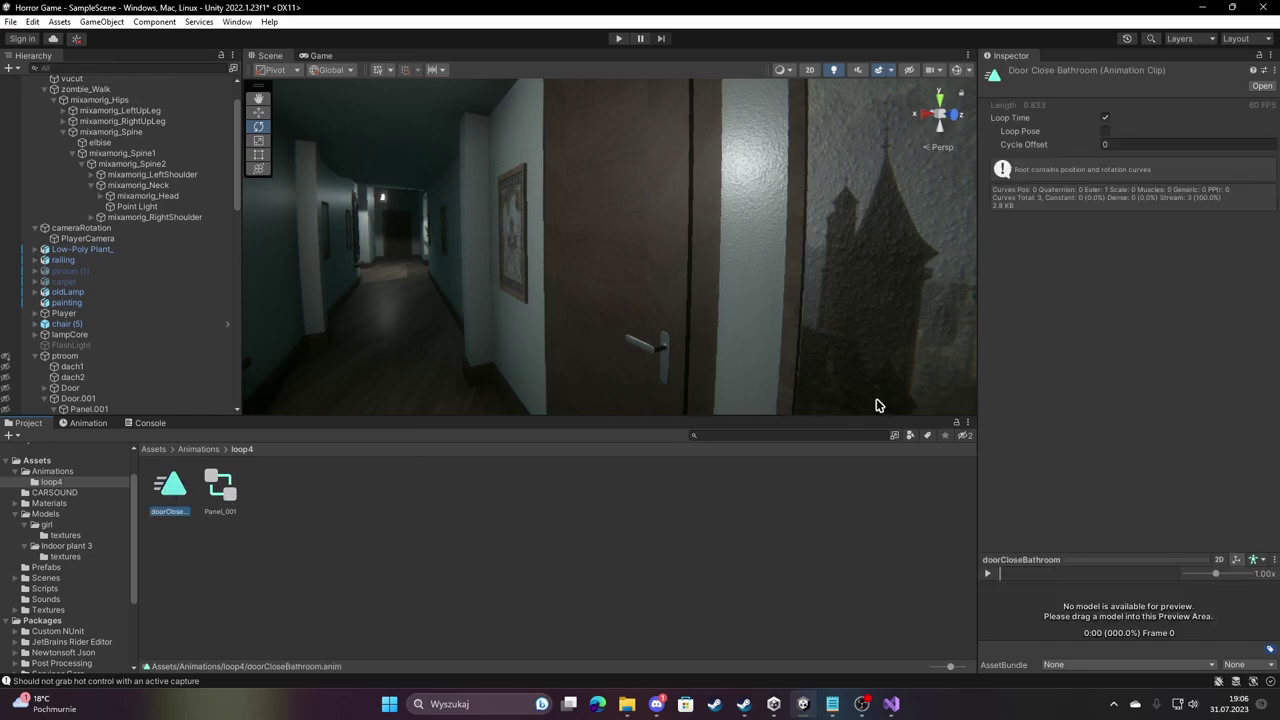
left_click(1106, 119)
Reselect Panel.001 and play then stop the doorCloseBathroom preview.
left_click(595, 270)
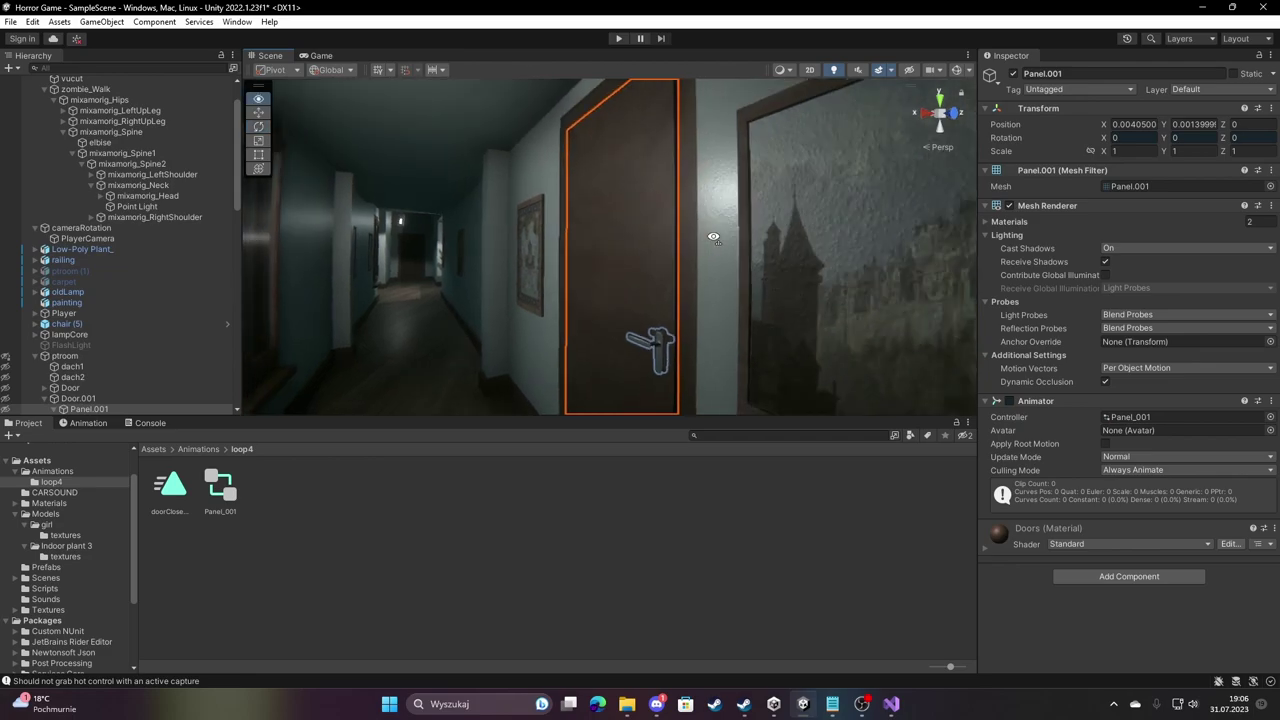
left_click_drag(698, 242, 420, 270, "alt")
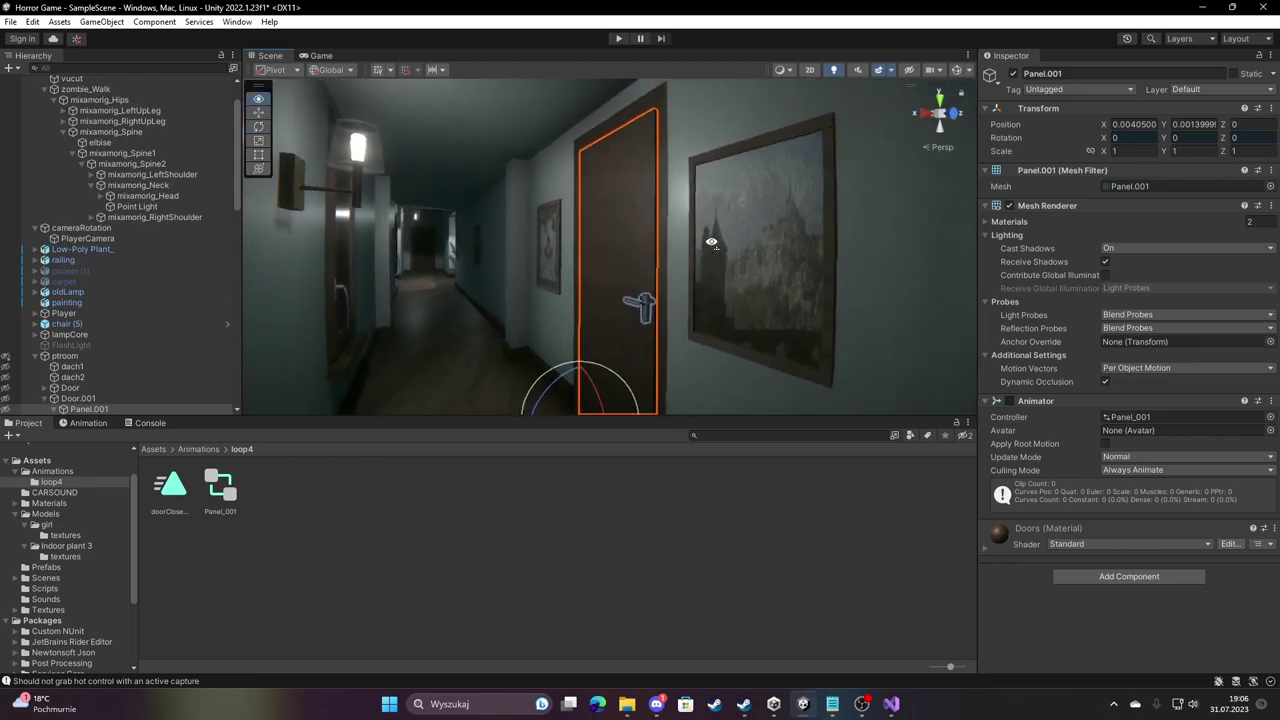
left_click(88, 428)
left_click(97, 436)
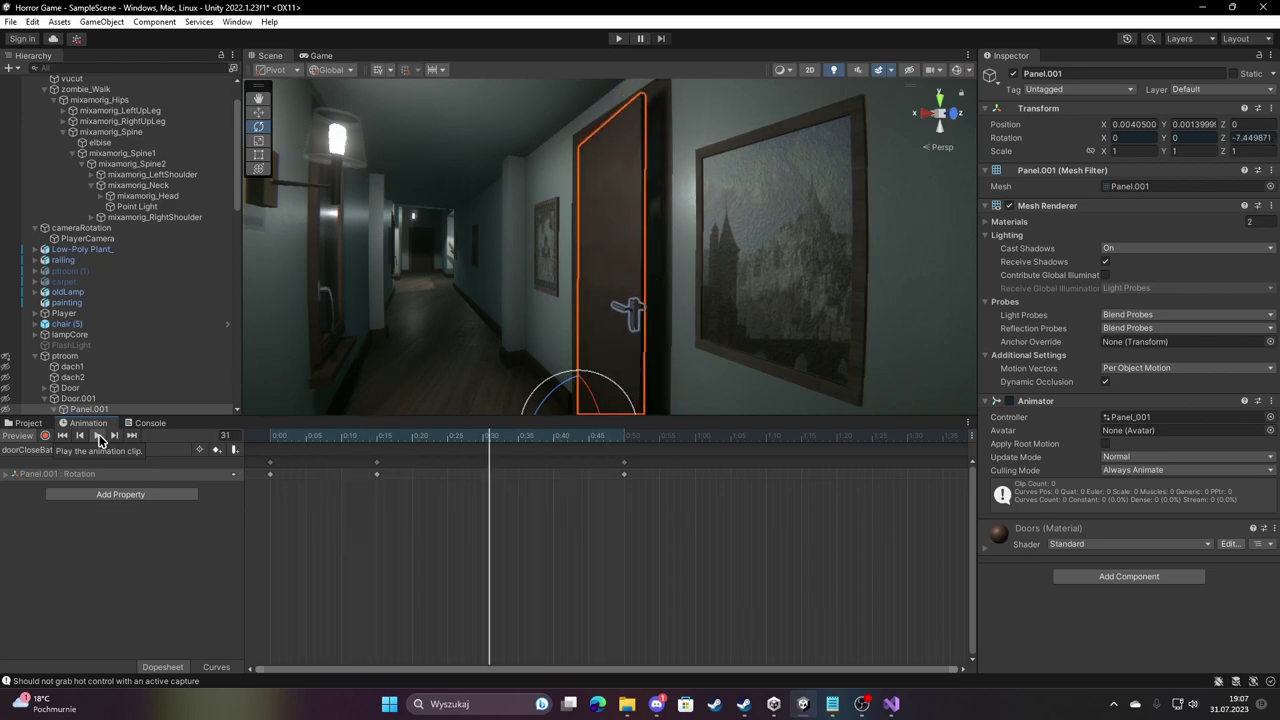
left_click(95, 436)
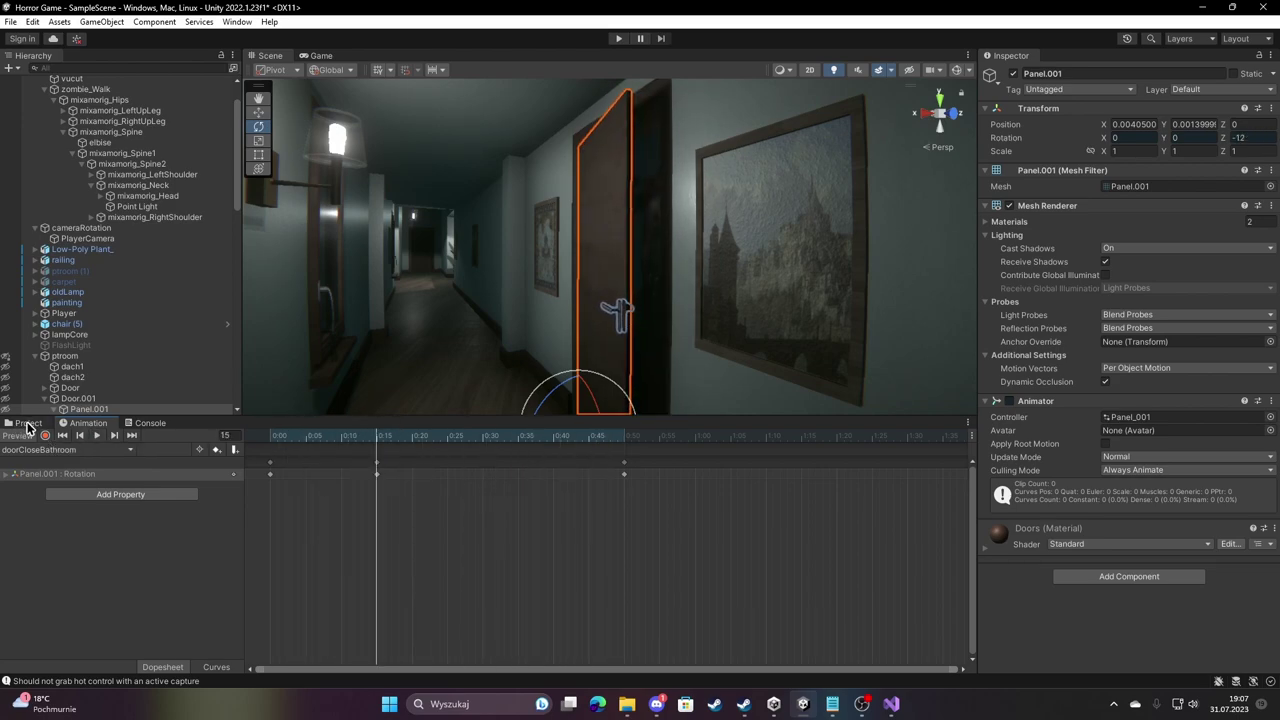
Create a new clip named doorOpenBathroom for the door panel.
left_click(35, 450)
left_click(50, 485)
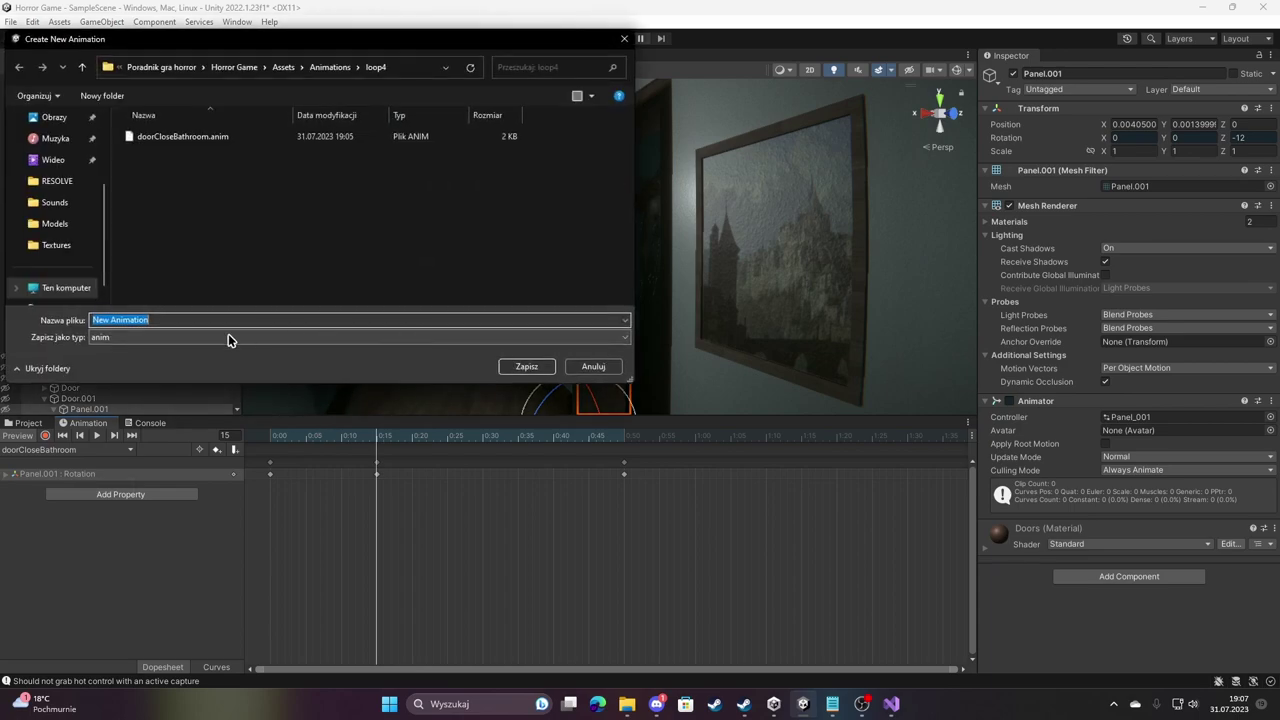
type("doorOp")
type("m")
key("Return")
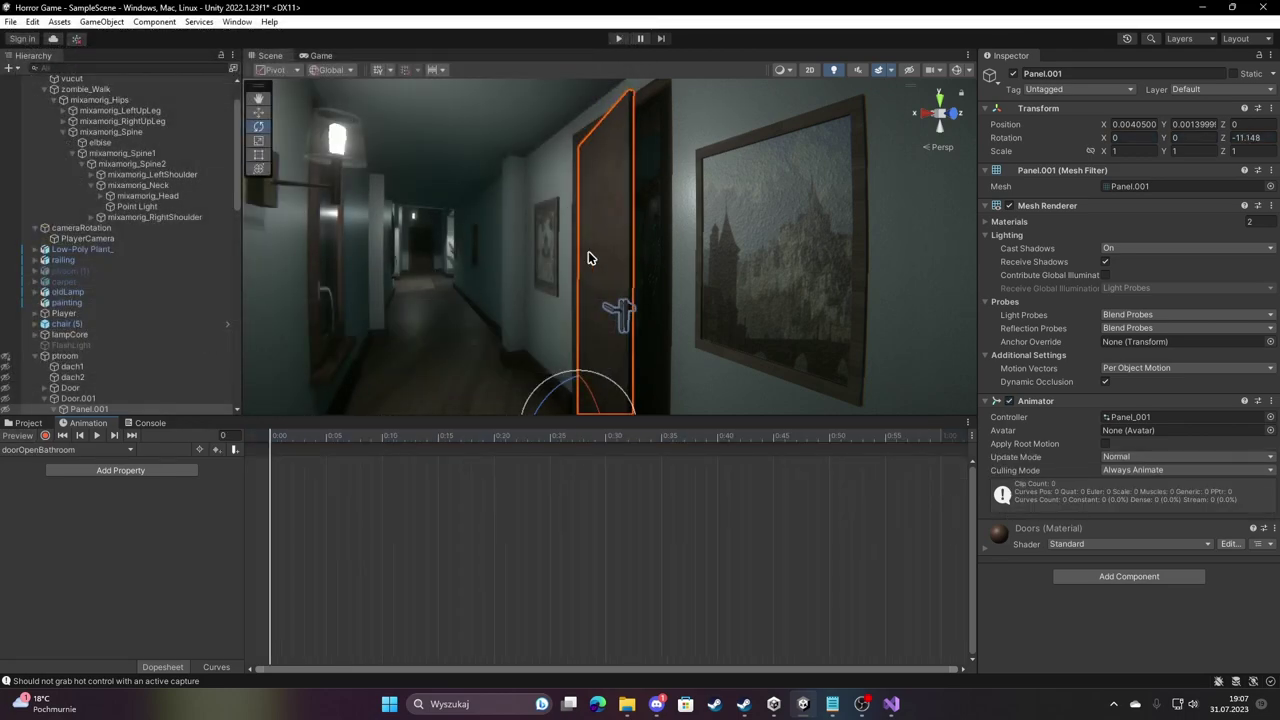
Record door Z rotation 0 at the start and -10 further along, then preview.
left_click(47, 447)
left_click(45, 435)
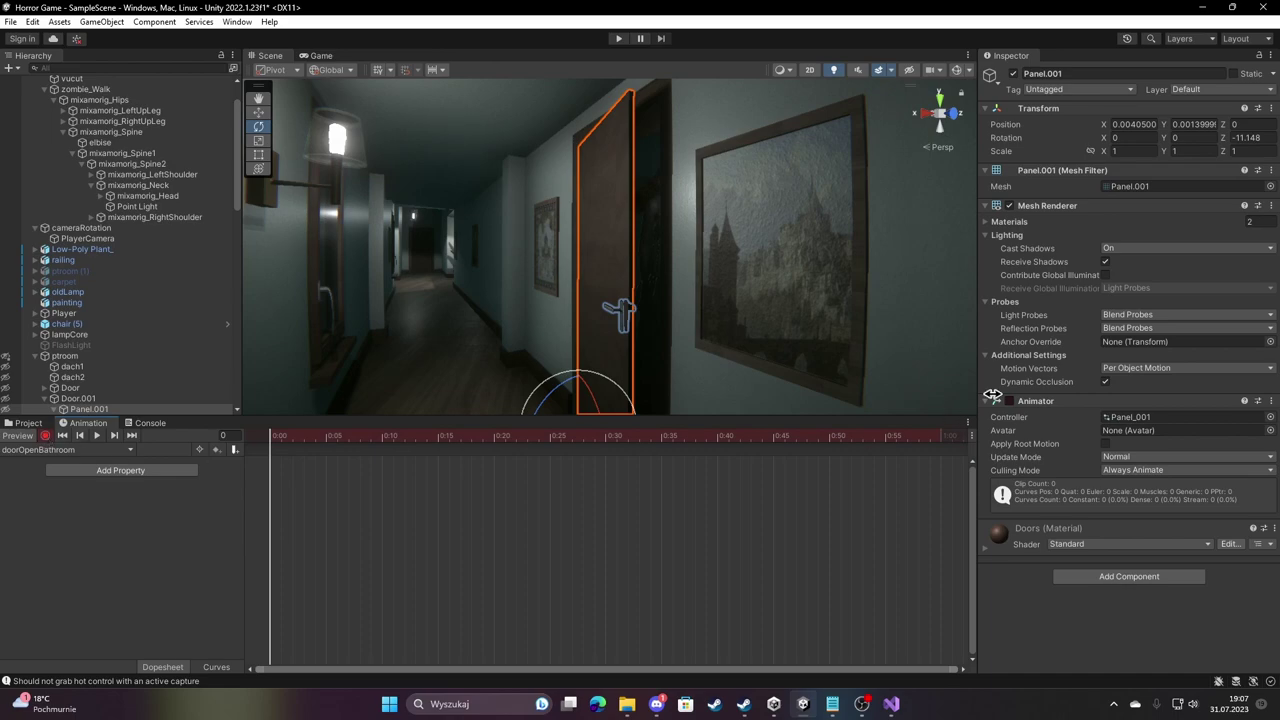
type("0")
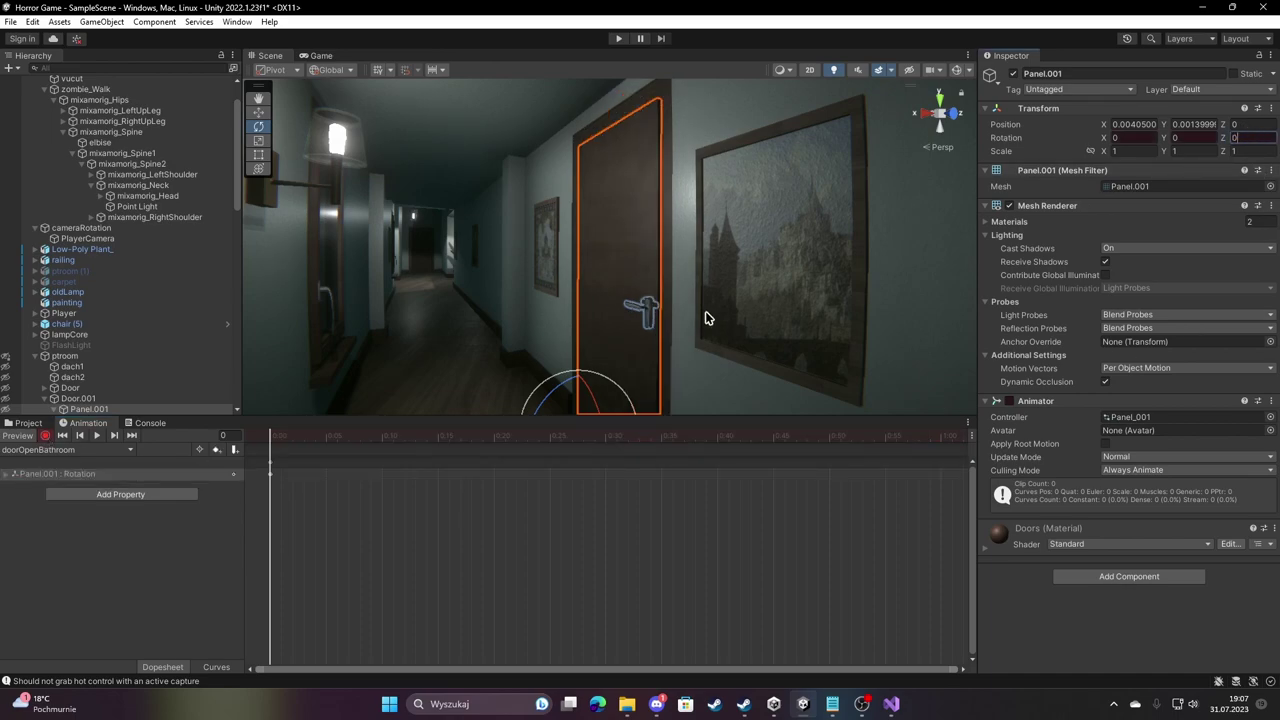
left_click_drag(534, 444, 922, 470)
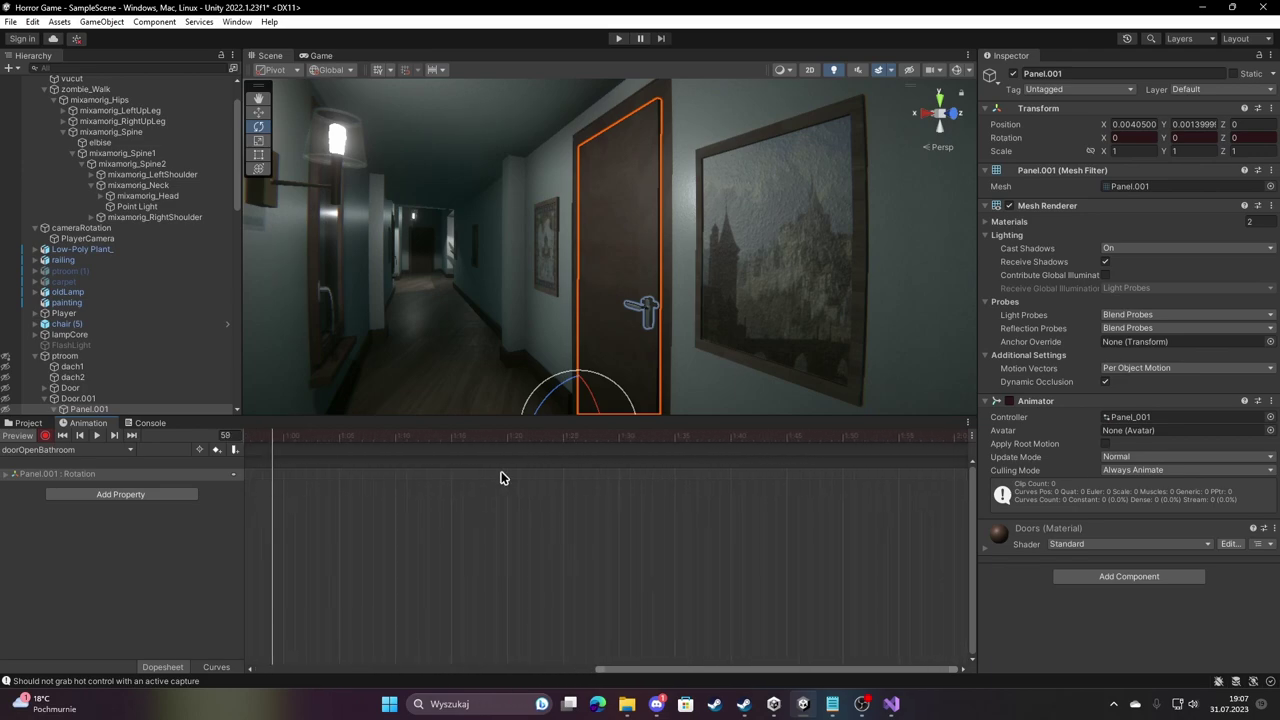
mouse_move(706, 438)
left_mouse_down()
mouse_move(558, 460)
mouse_move(620, 462)
left_mouse_up()
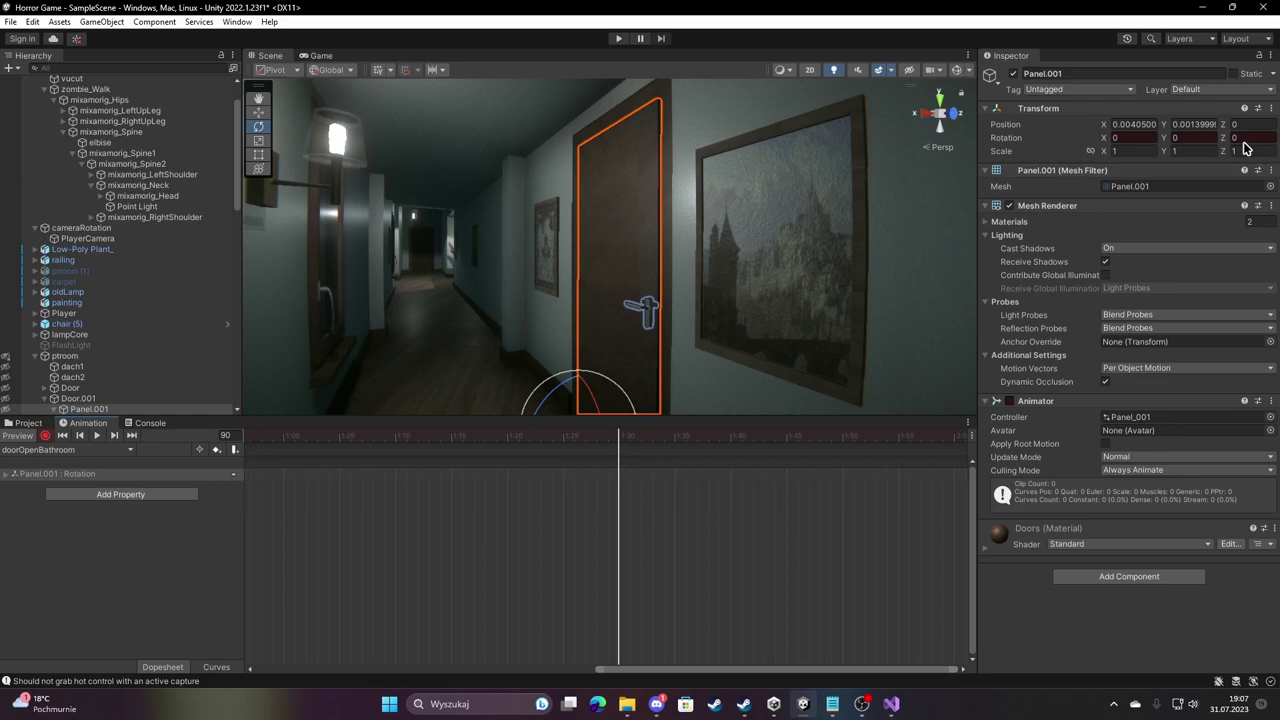
type("-10")
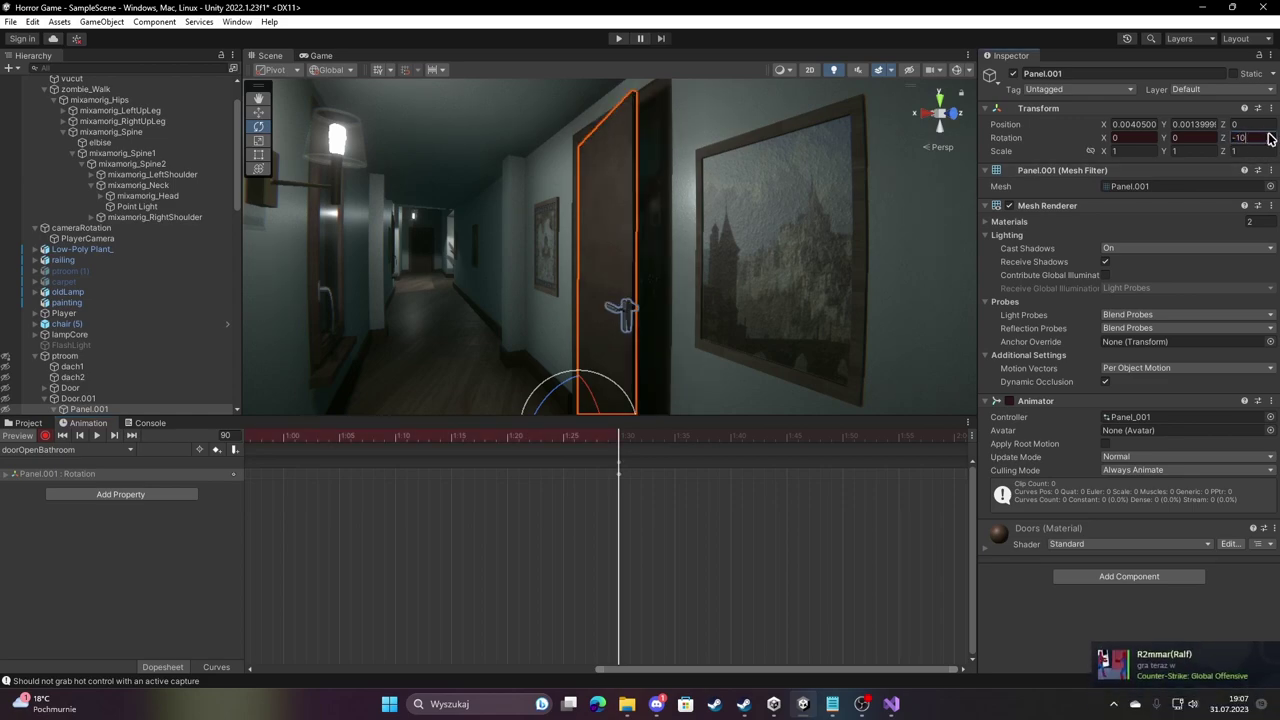
left_click(99, 436)
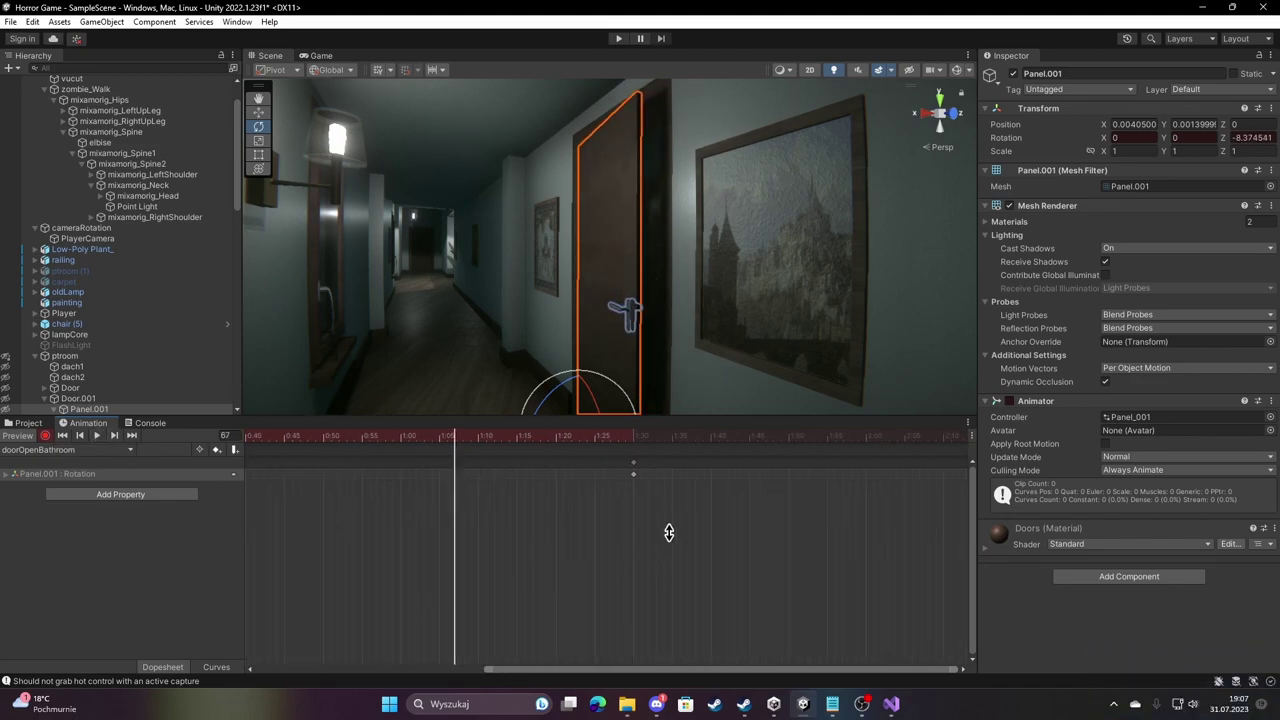
Drag the end keyframe later so the door opens more slowly, and replay.
scroll(672, 500, "down", 5)
scroll(578, 469, "down", 1)
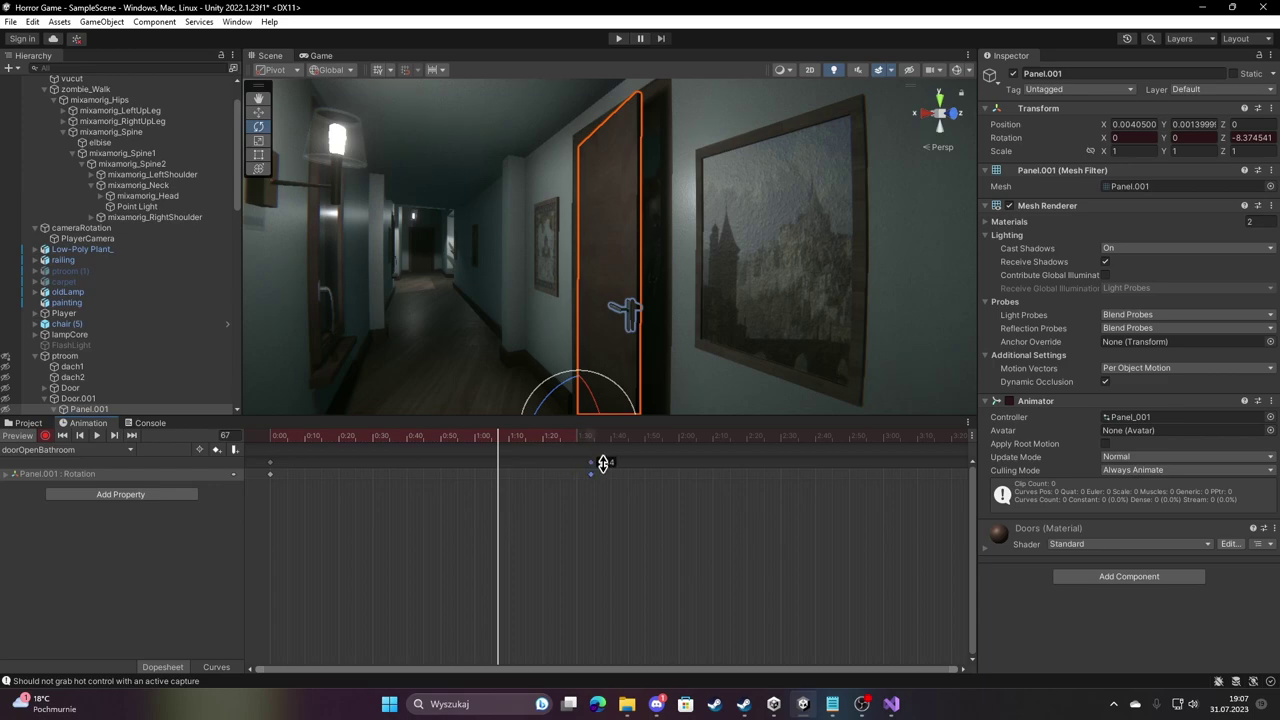
mouse_move(603, 463)
left_mouse_down()
mouse_move(735, 480)
mouse_move(680, 474)
left_mouse_up()
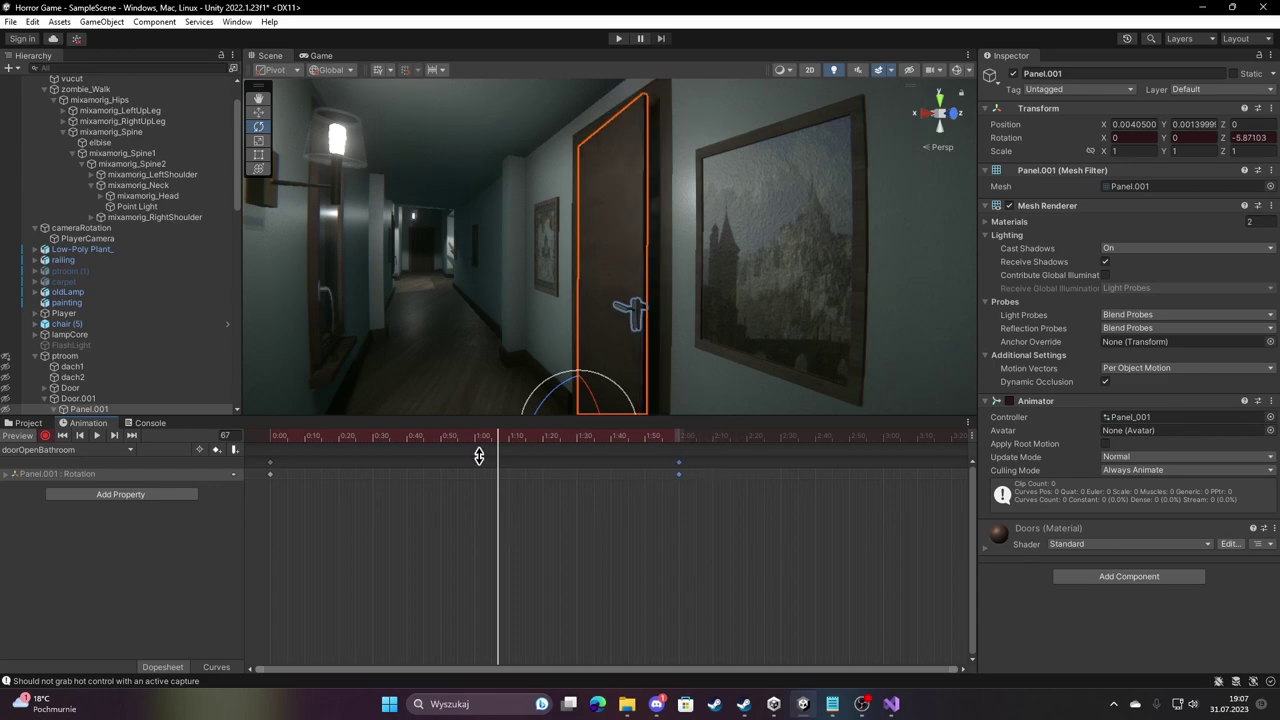
left_click(98, 436)
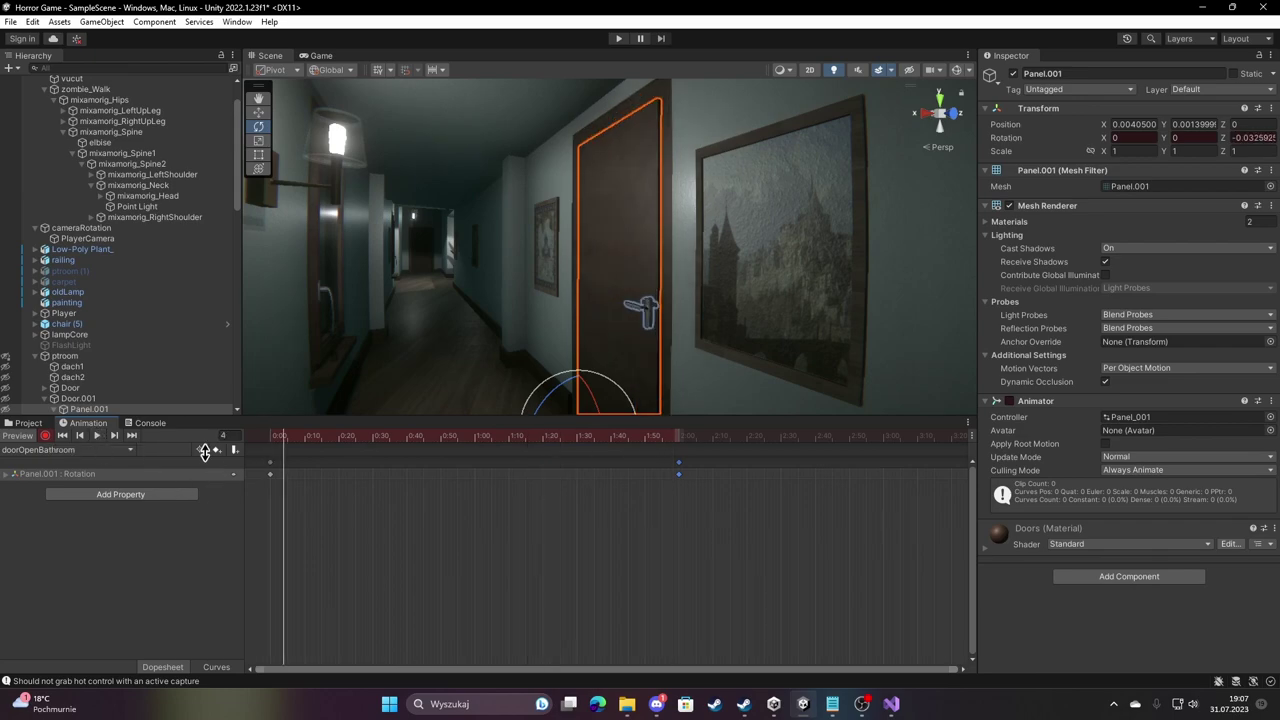
Stop keyframe recording and inspect the doorOpenBathroom clip's settings.
left_click(45, 436)
left_click(33, 423)
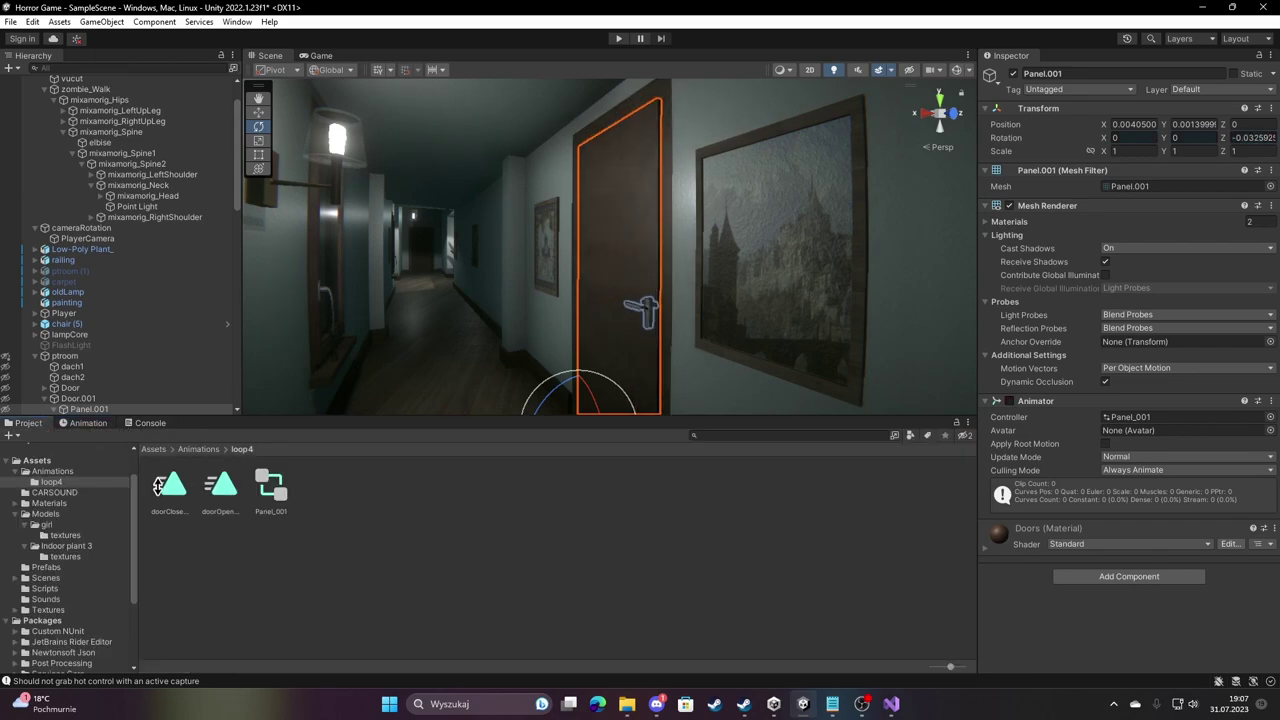
left_click(220, 486)
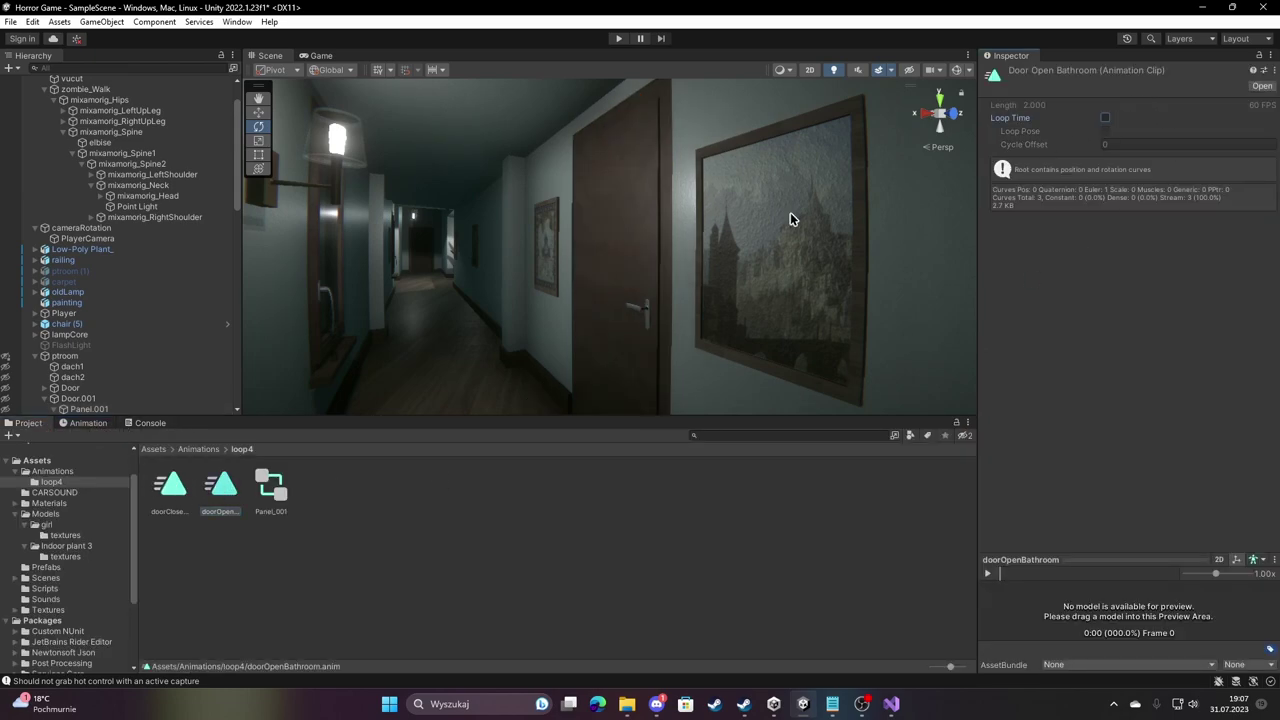
Deactivate the closed door object and select the open door panel.
right_click_drag(588, 344, 489, 340)
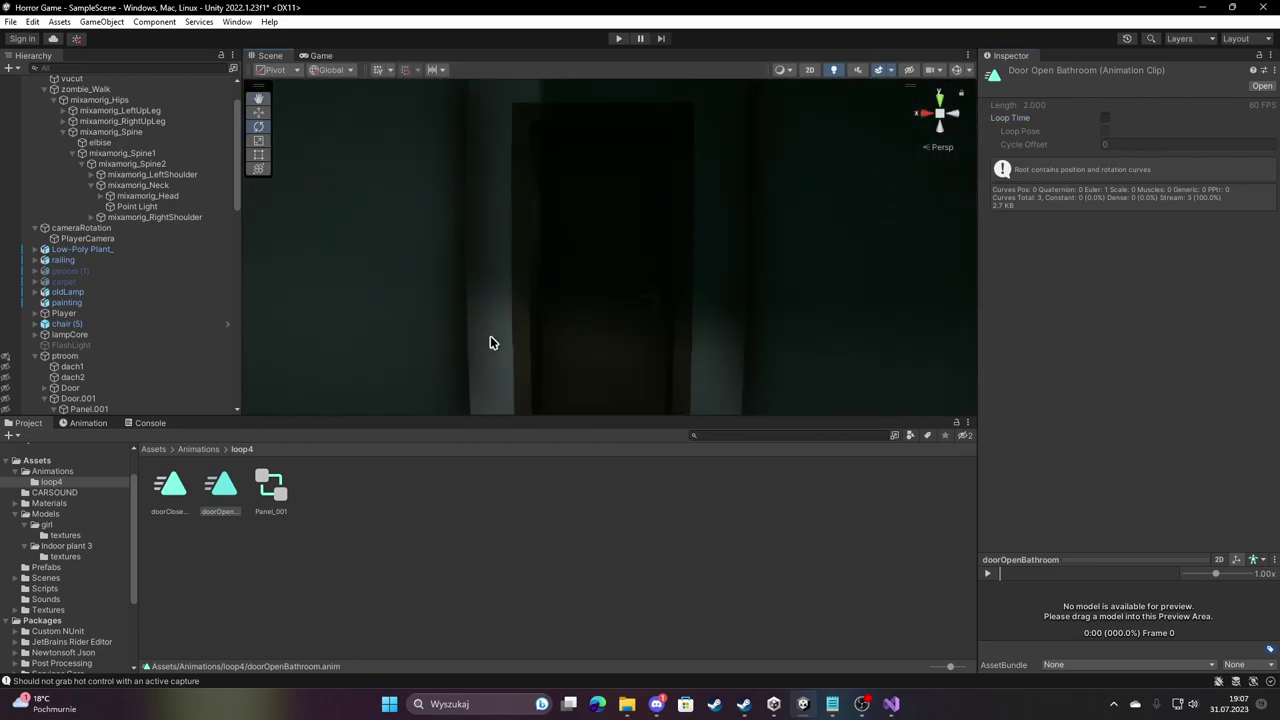
left_click(597, 317)
right_click_drag(600, 354, 640, 351)
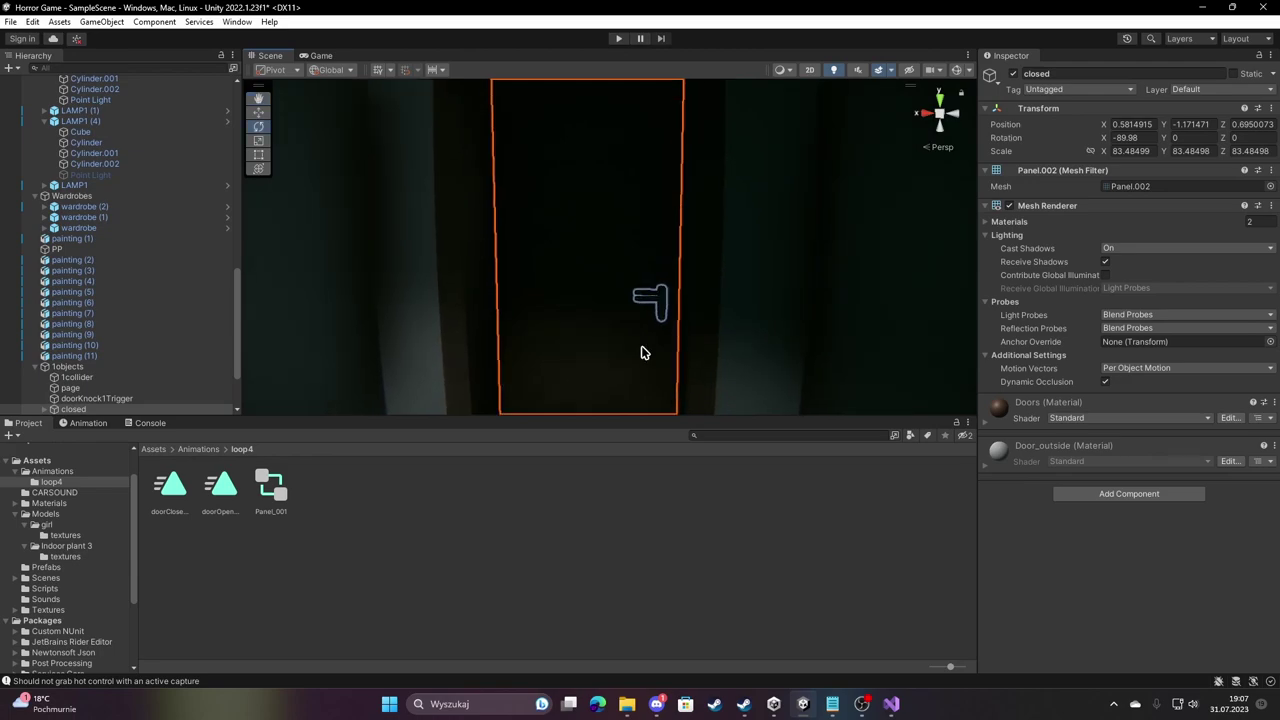
left_click(1014, 74)
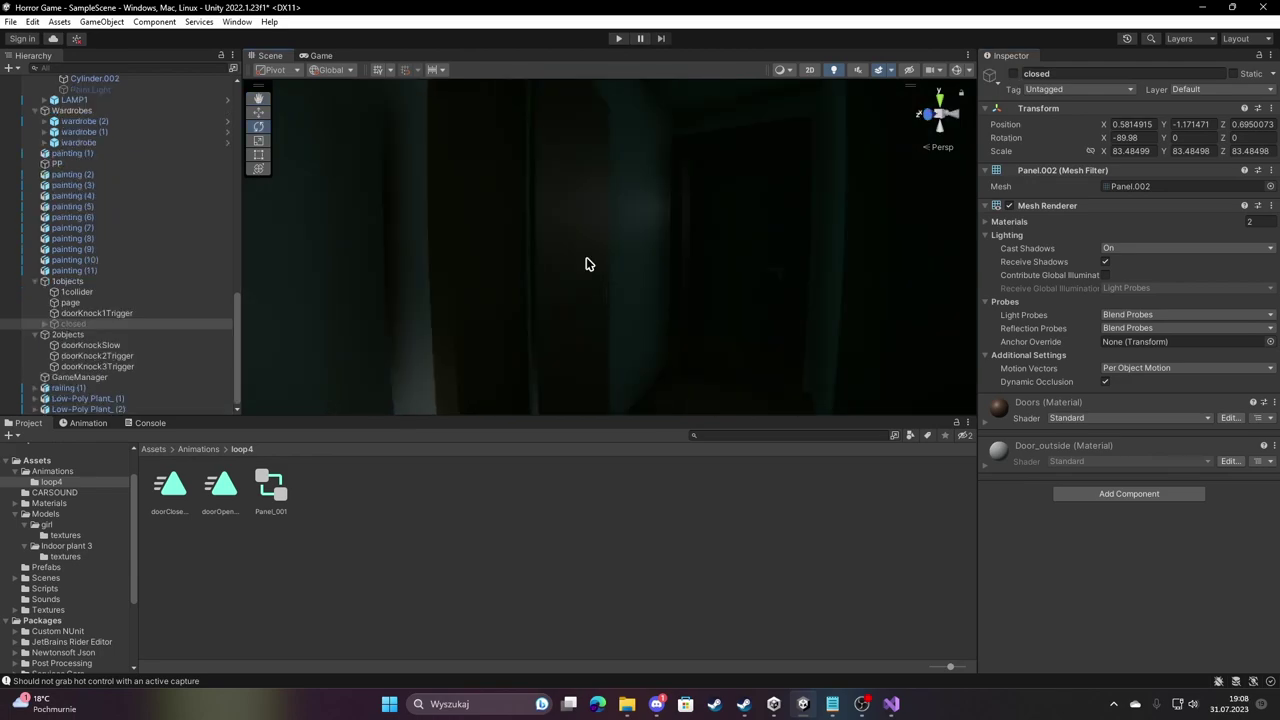
left_click(586, 264)
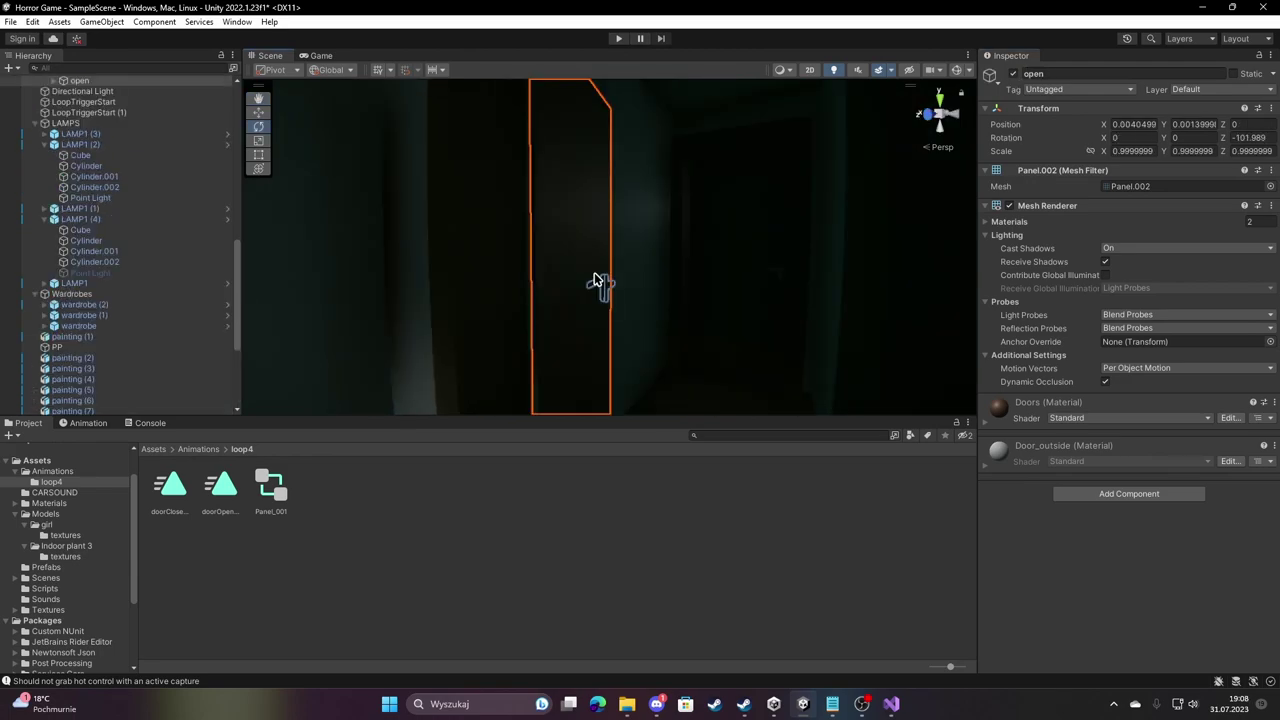
Create a new animation clip named doorCloseMain for the open door.
left_click(85, 423)
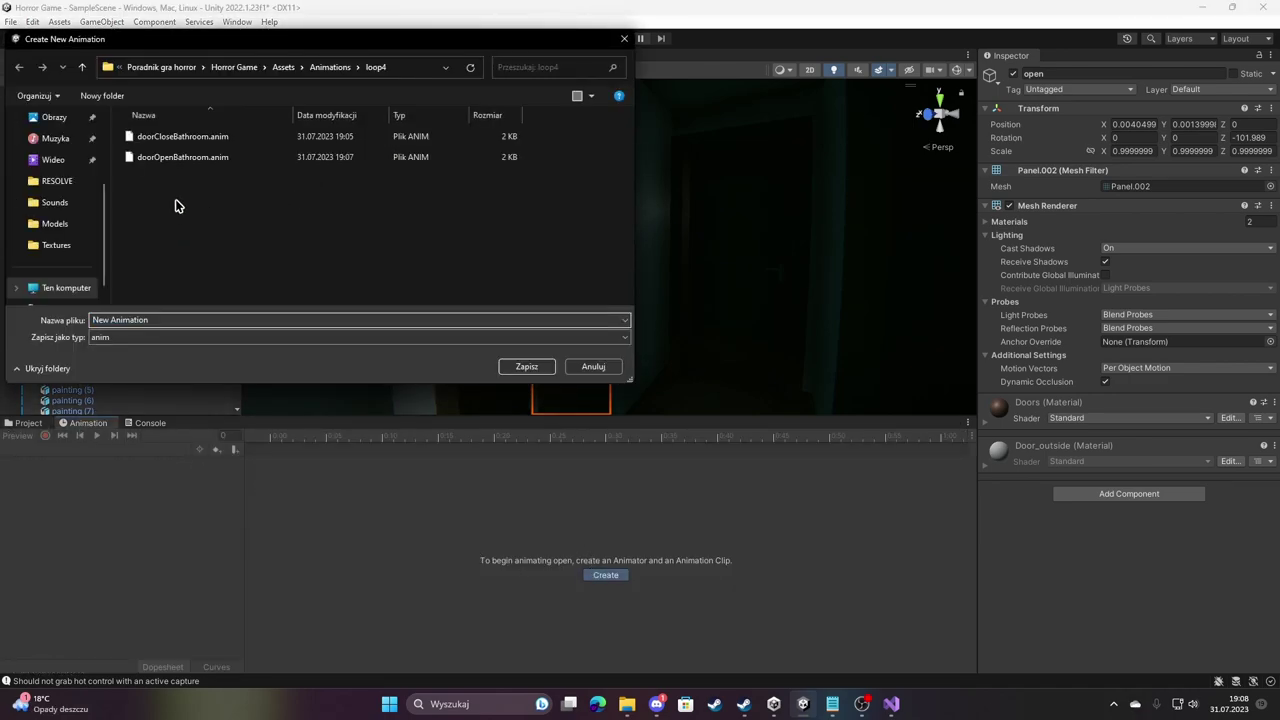
type("door")
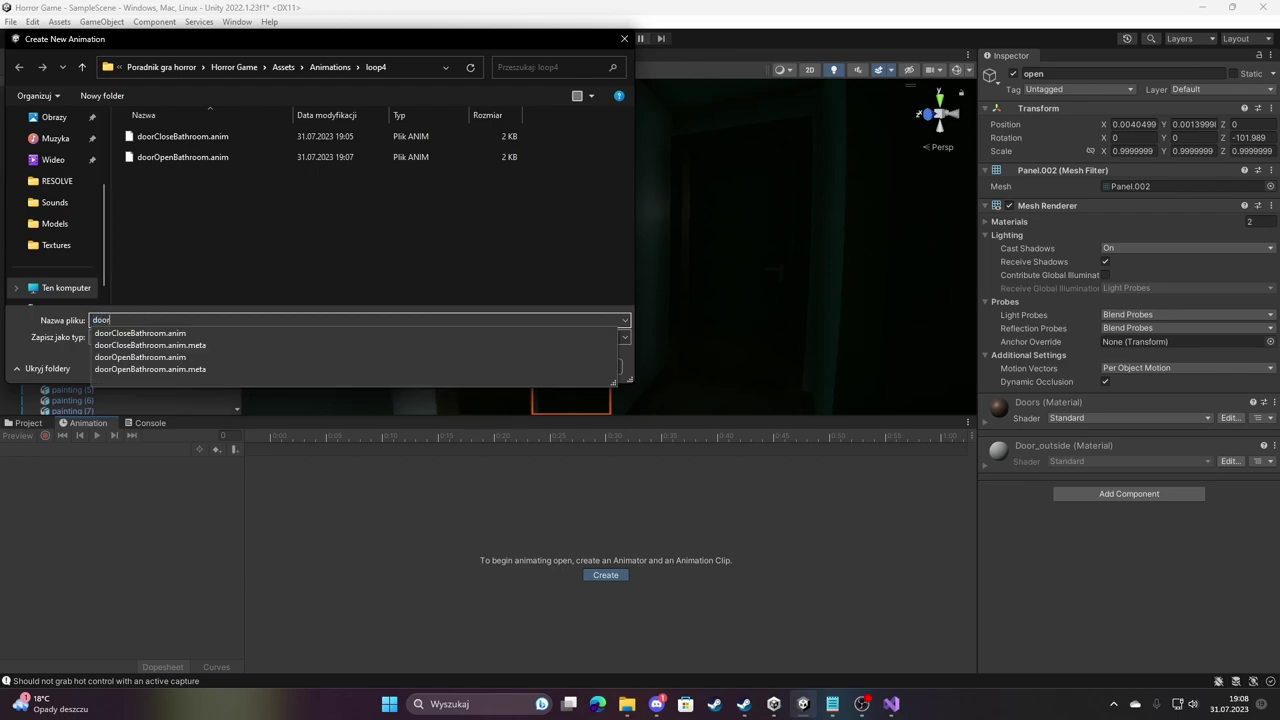
type("Close")
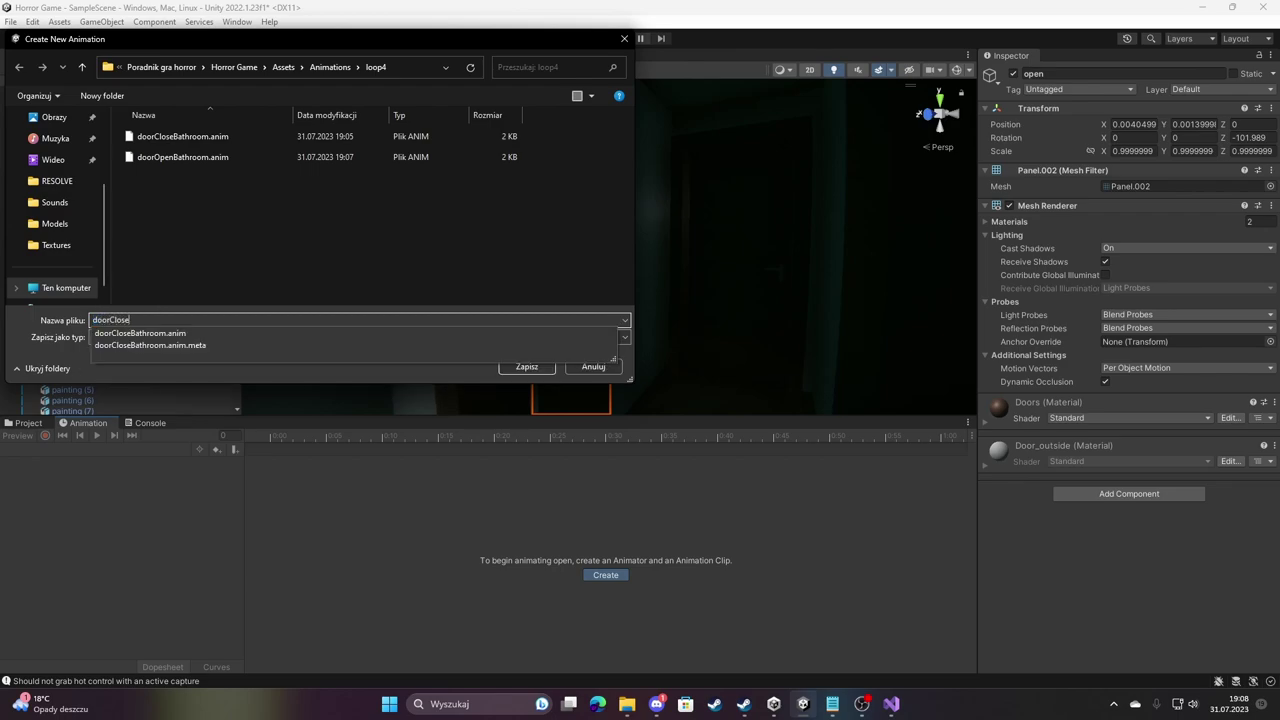
type("Main")
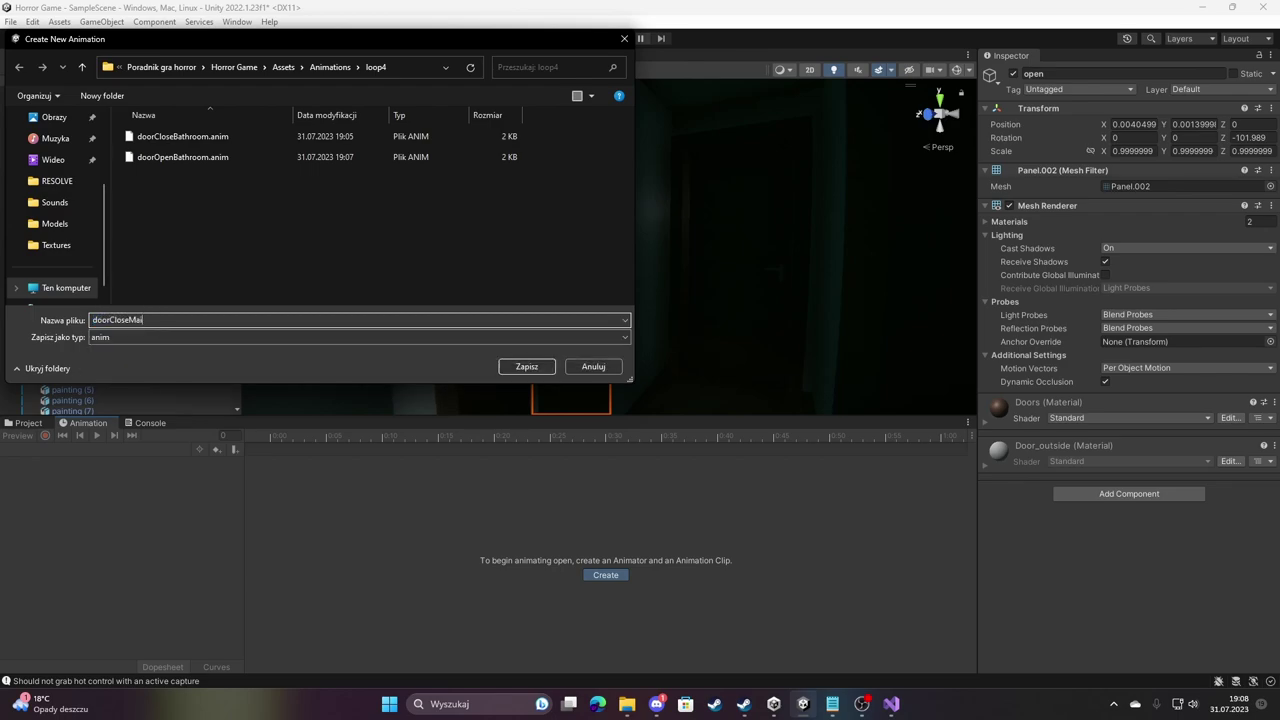
key("Return")
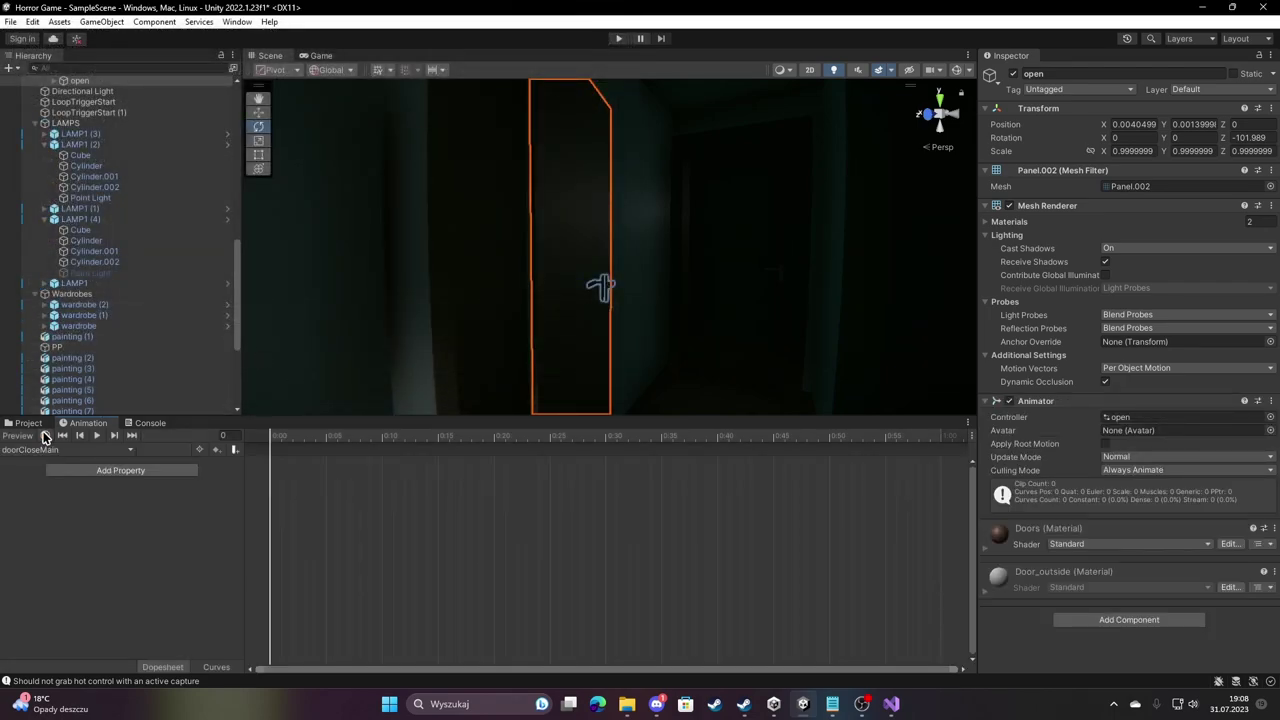
Record the door's Z rotation at -100 on frame 0.
left_click(45, 436)
mouse_move(601, 308)
right_mouse_down()
mouse_move(634, 397)
mouse_move(663, 306)
mouse_move(656, 349)
right_mouse_up()
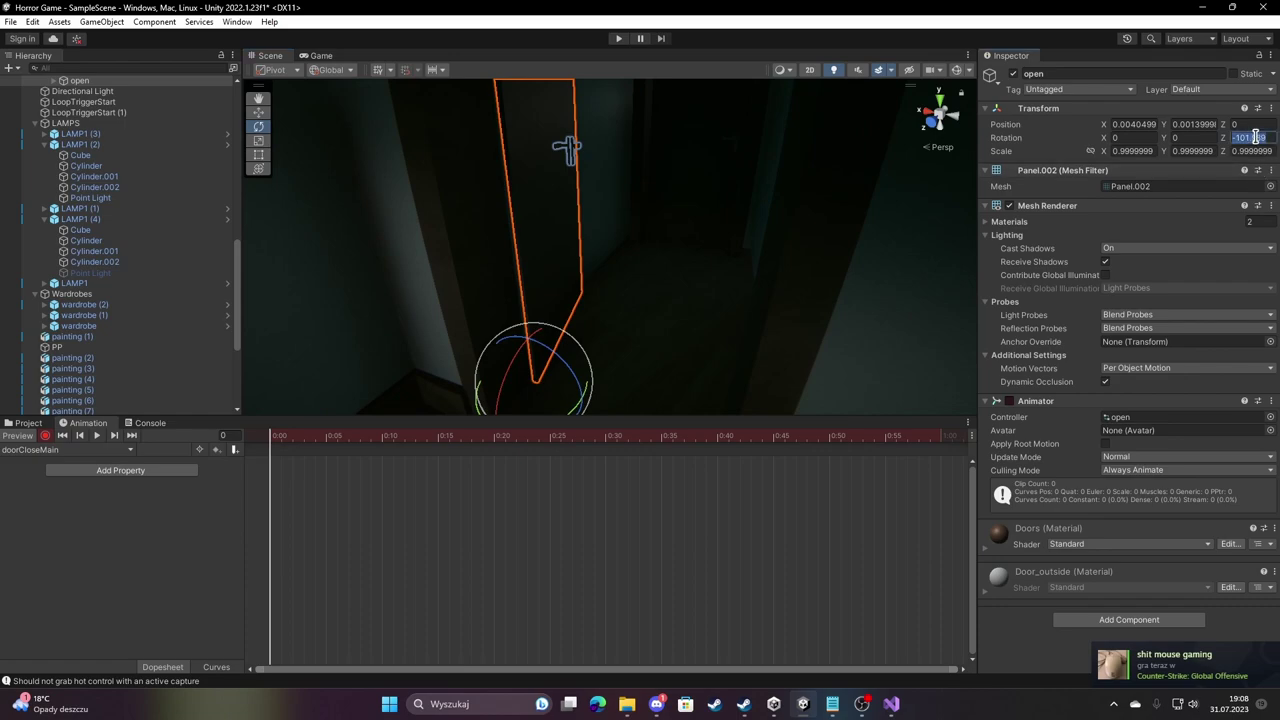
left_click_drag(1254, 144, 1255, 137)
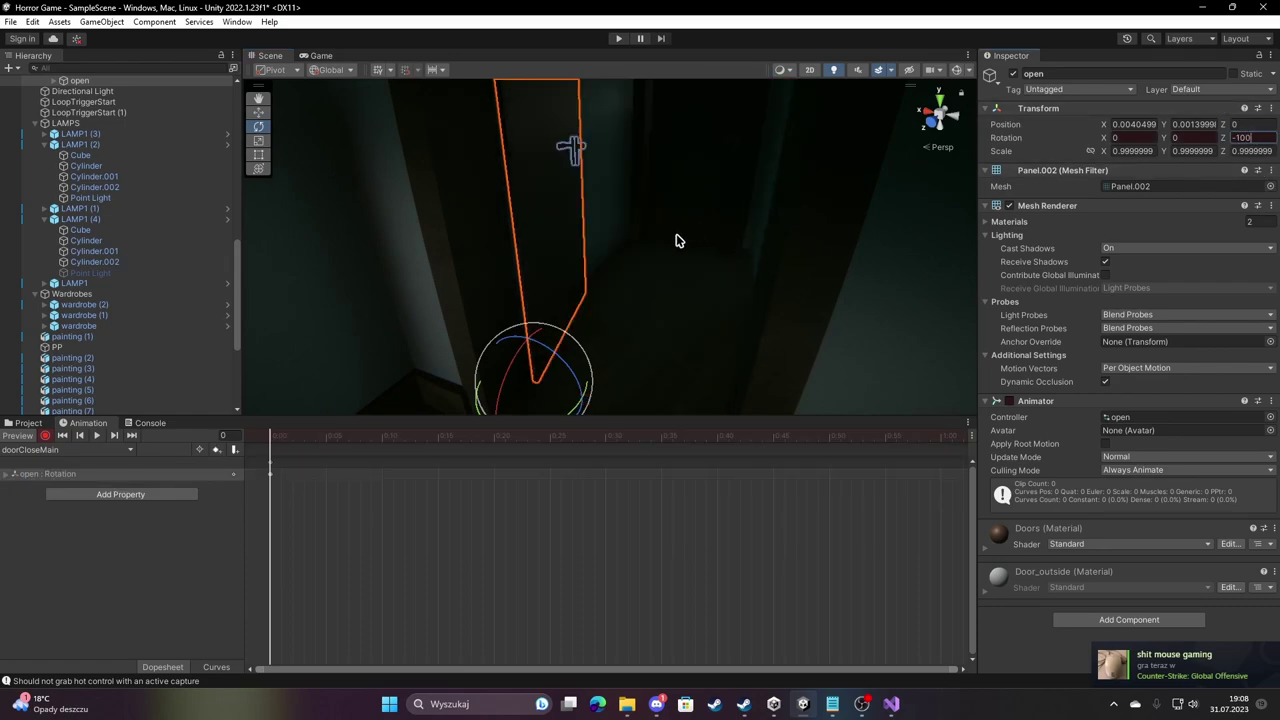
mouse_move(676, 240)
right_mouse_down()
mouse_move(683, 306)
mouse_move(720, 166)
mouse_move(547, 447)
right_mouse_up()
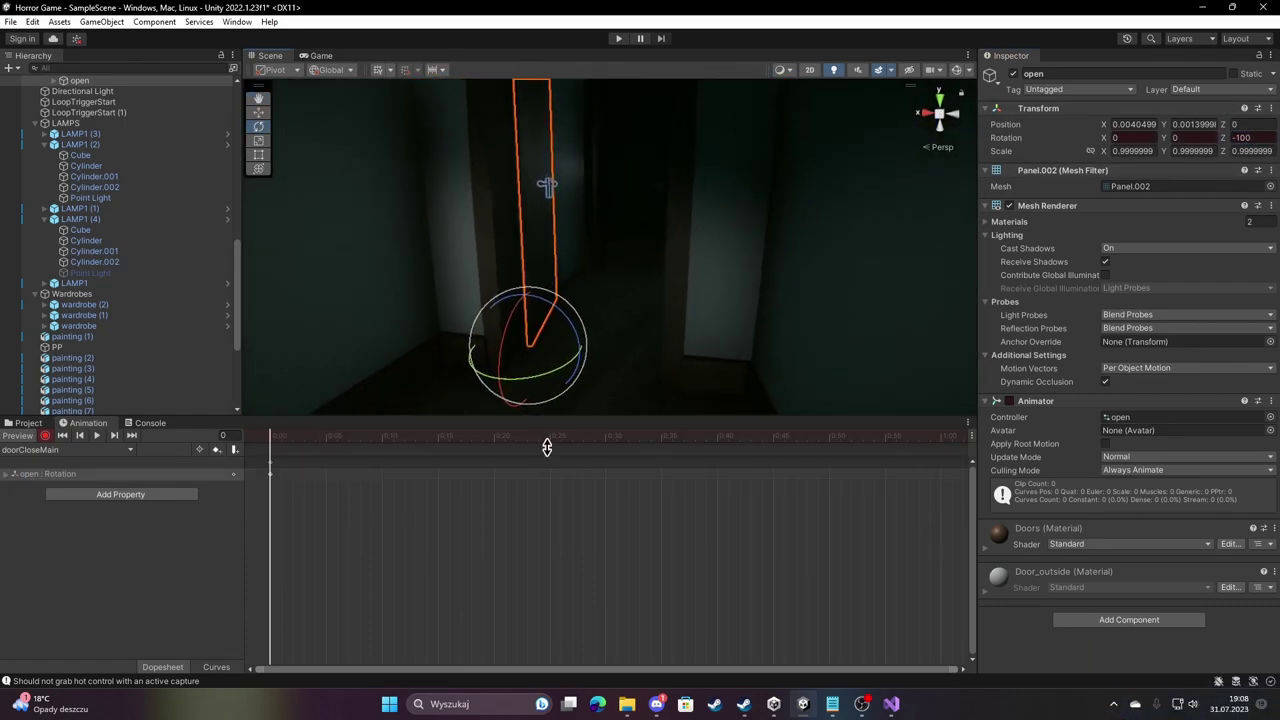
Key Z rotation 0 at frame 120, preview the swing, and stop recording.
scroll(625, 497, "down", 3)
left_click_drag(689, 441, 705, 440)
left_click(1254, 140)
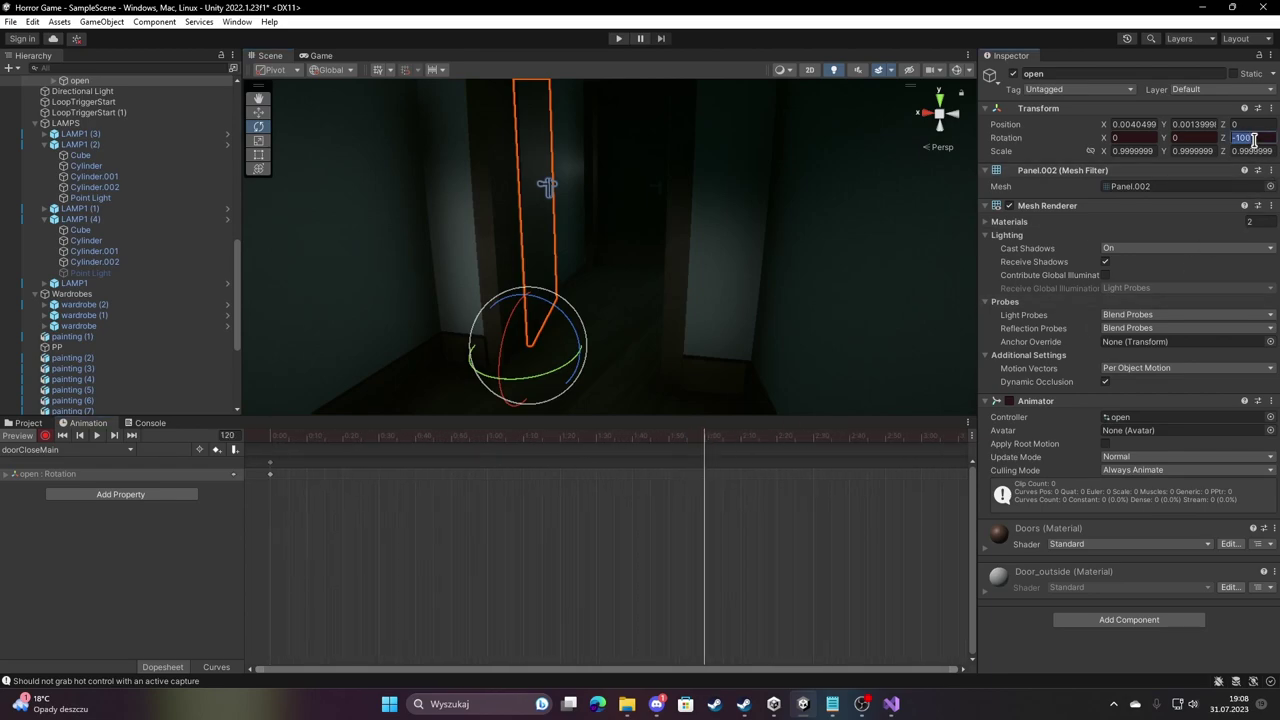
type("0")
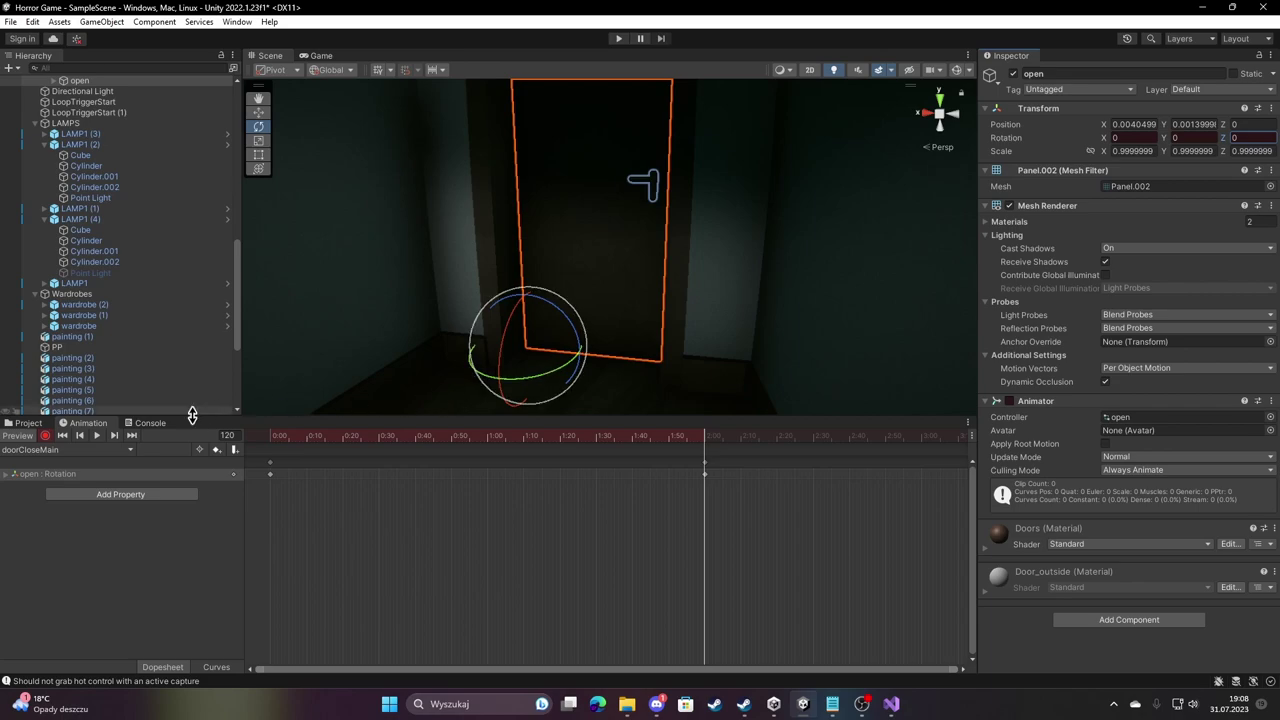
left_click(96, 436)
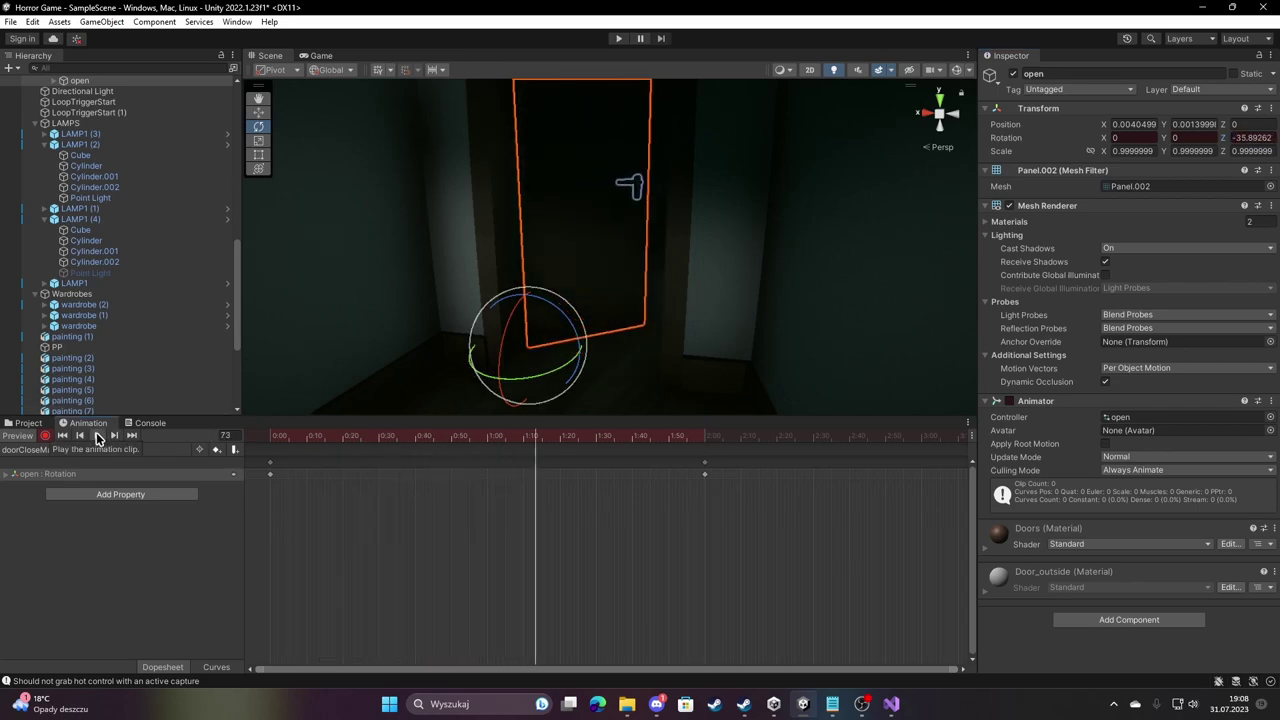
left_click(45, 436)
left_click(58, 486)
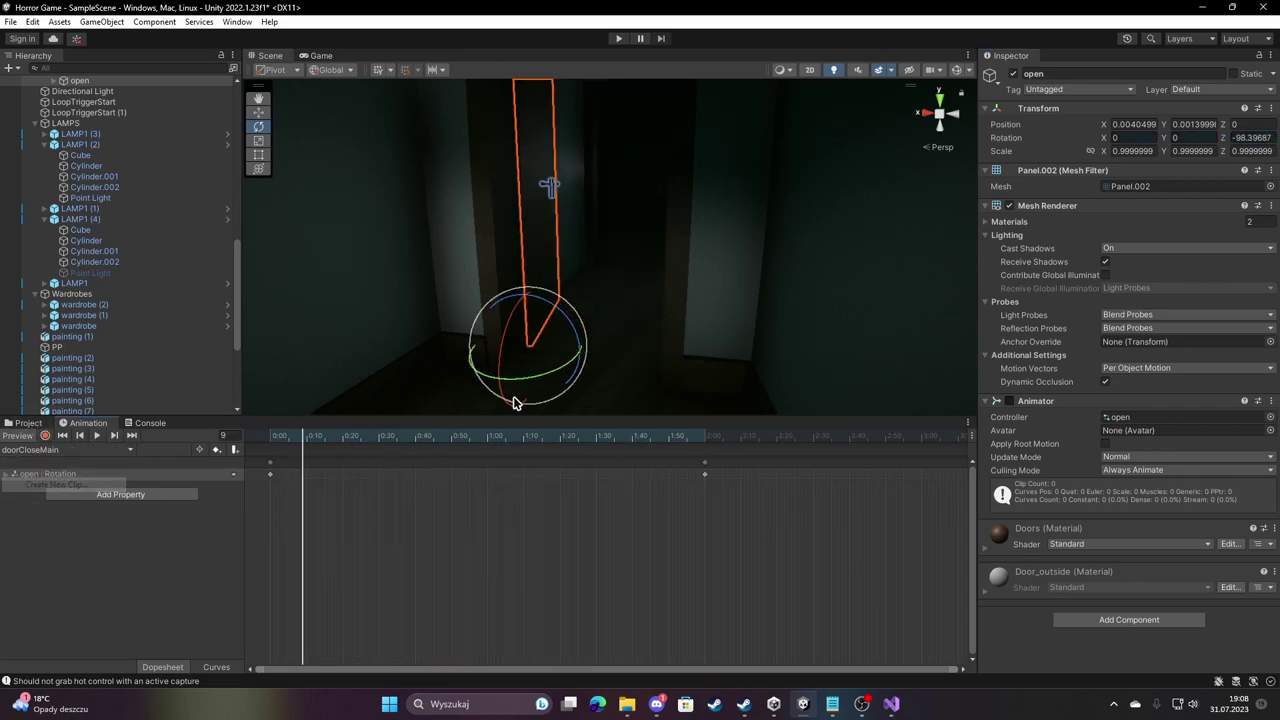
Save the new clip as doorOpenMain and key the door's Z rotation at 0 on frame 0.
type("door")
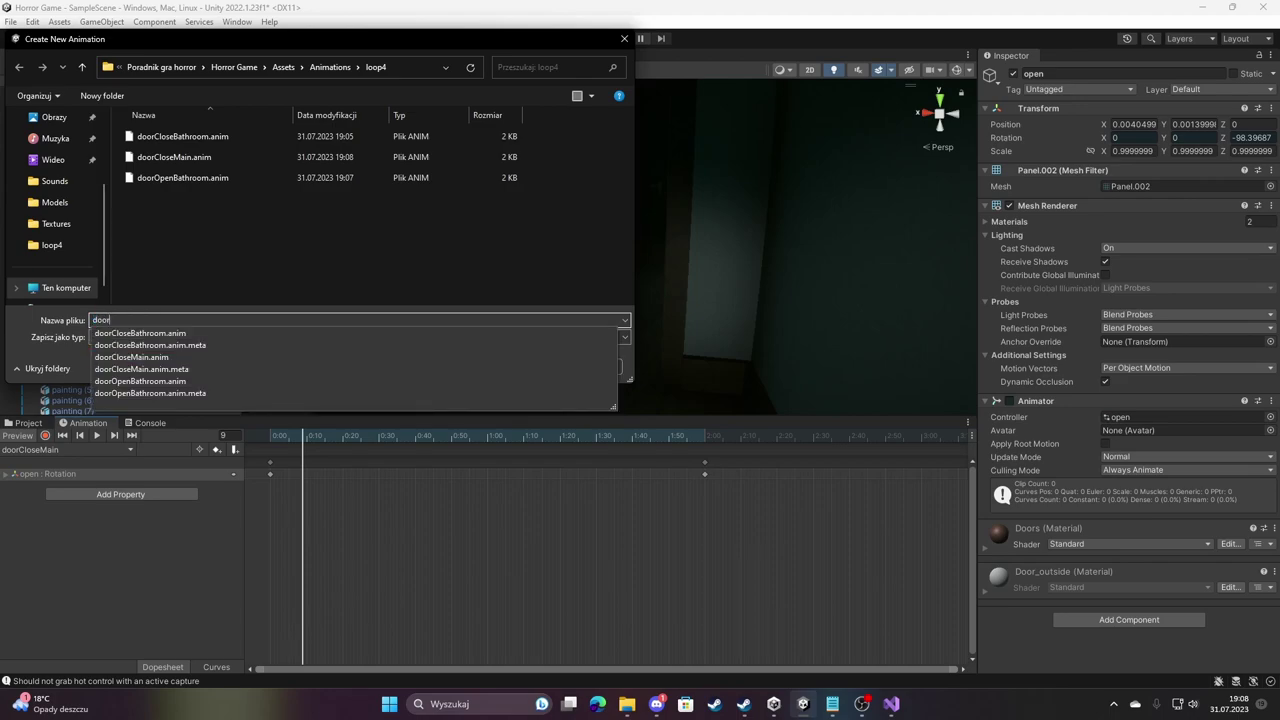
type("OpenMain")
key("Return")
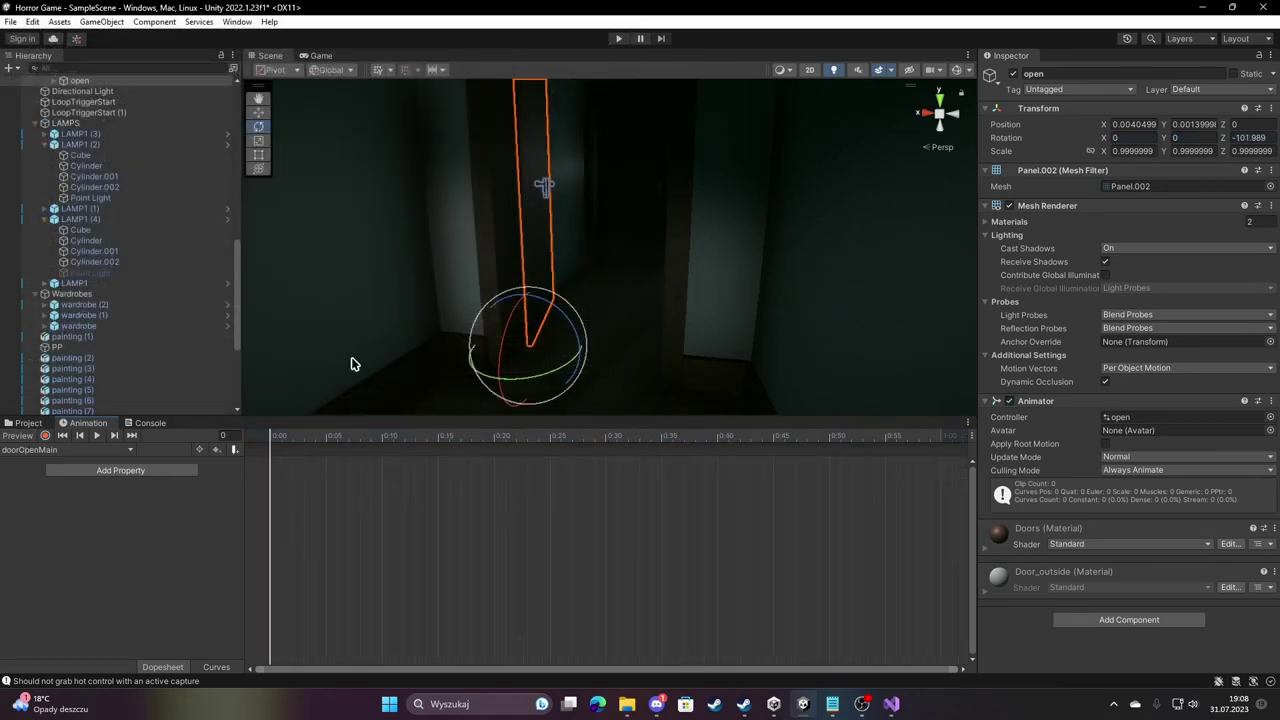
left_click(45, 438)
left_click(1245, 138)
type("0")
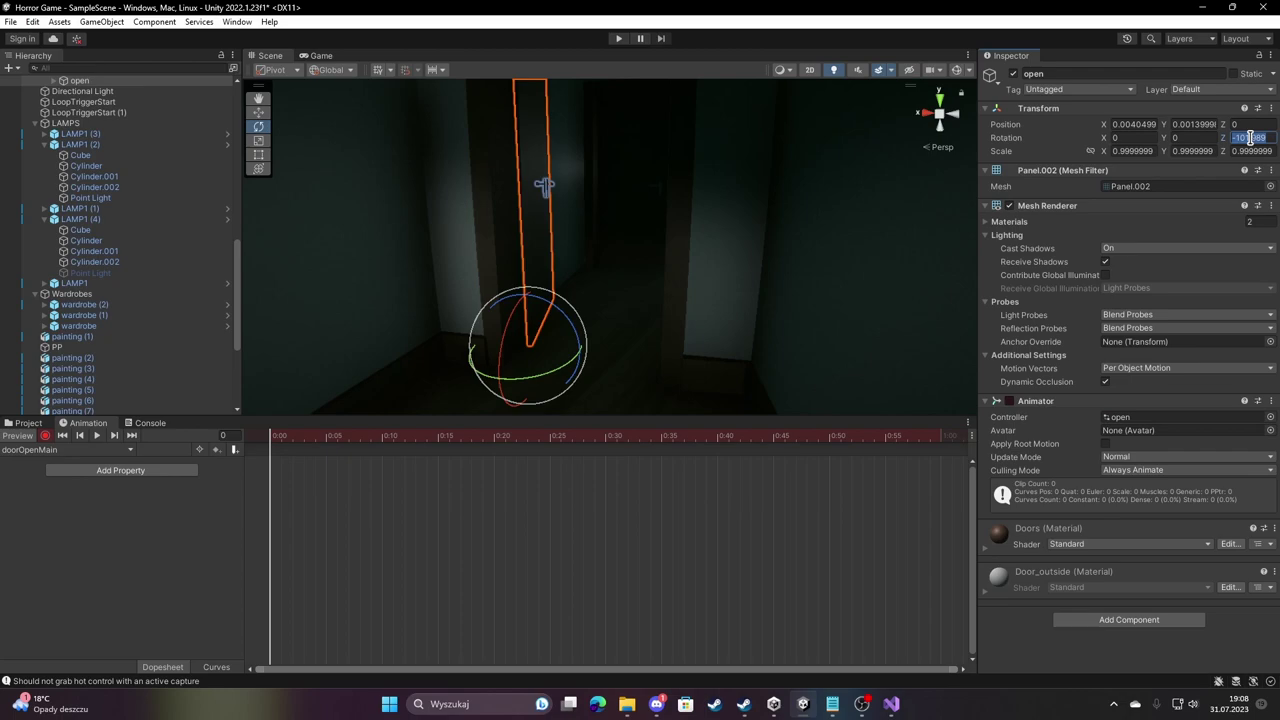
key("Return")
Key the door swung open with Z rotation -90 at frame 121.
scroll(748, 478, "right", 5)
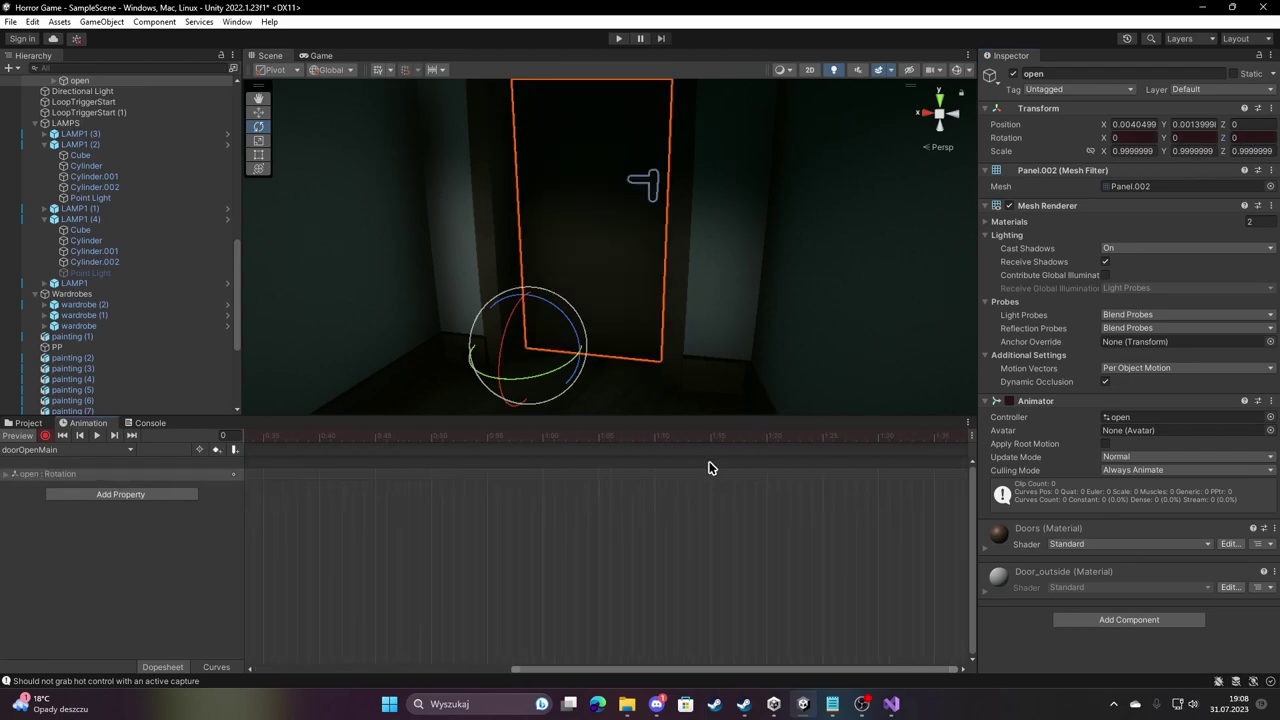
scroll(709, 466, "right", 3)
scroll(590, 475, "right", 4)
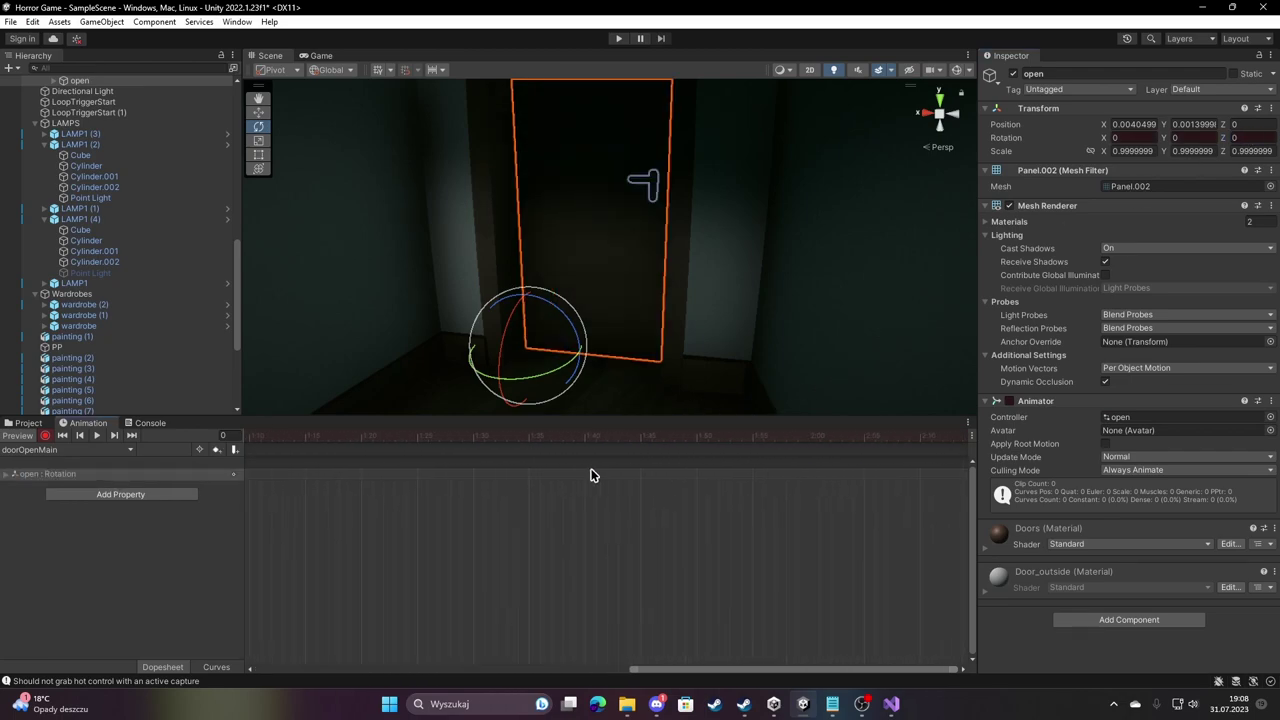
left_click(812, 437)
left_click(1243, 139)
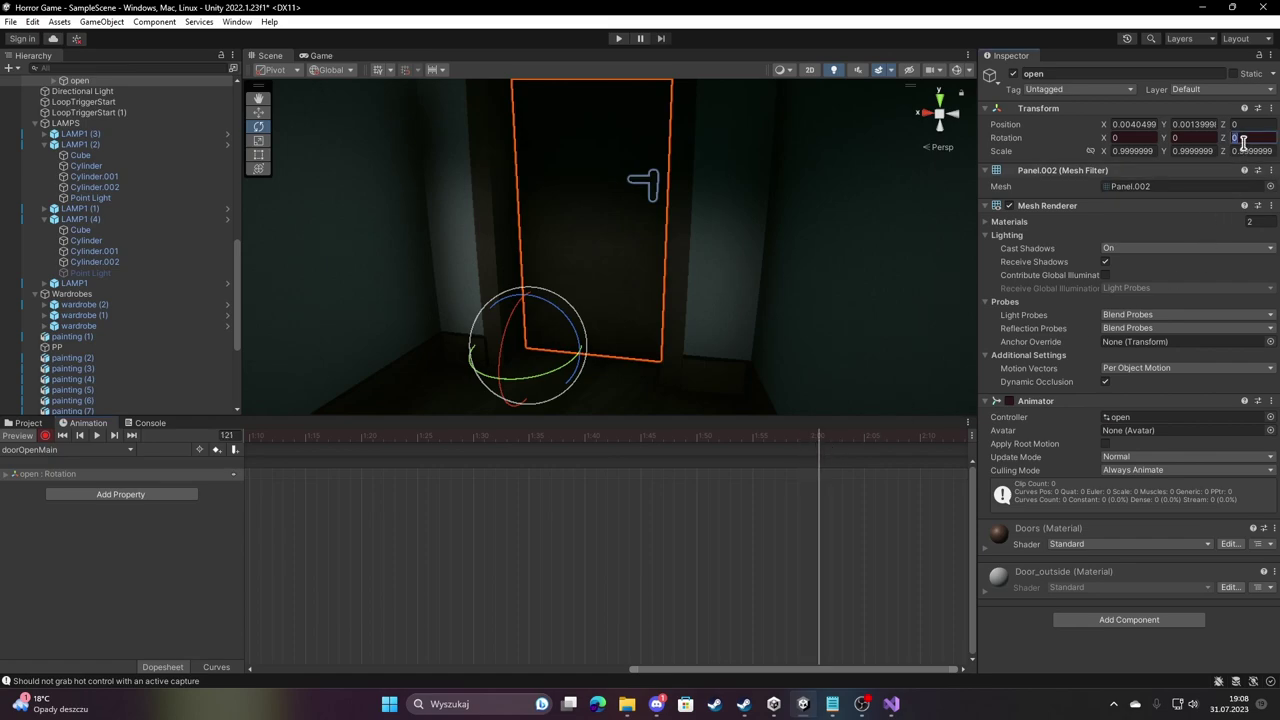
type("-90")
key("Return")
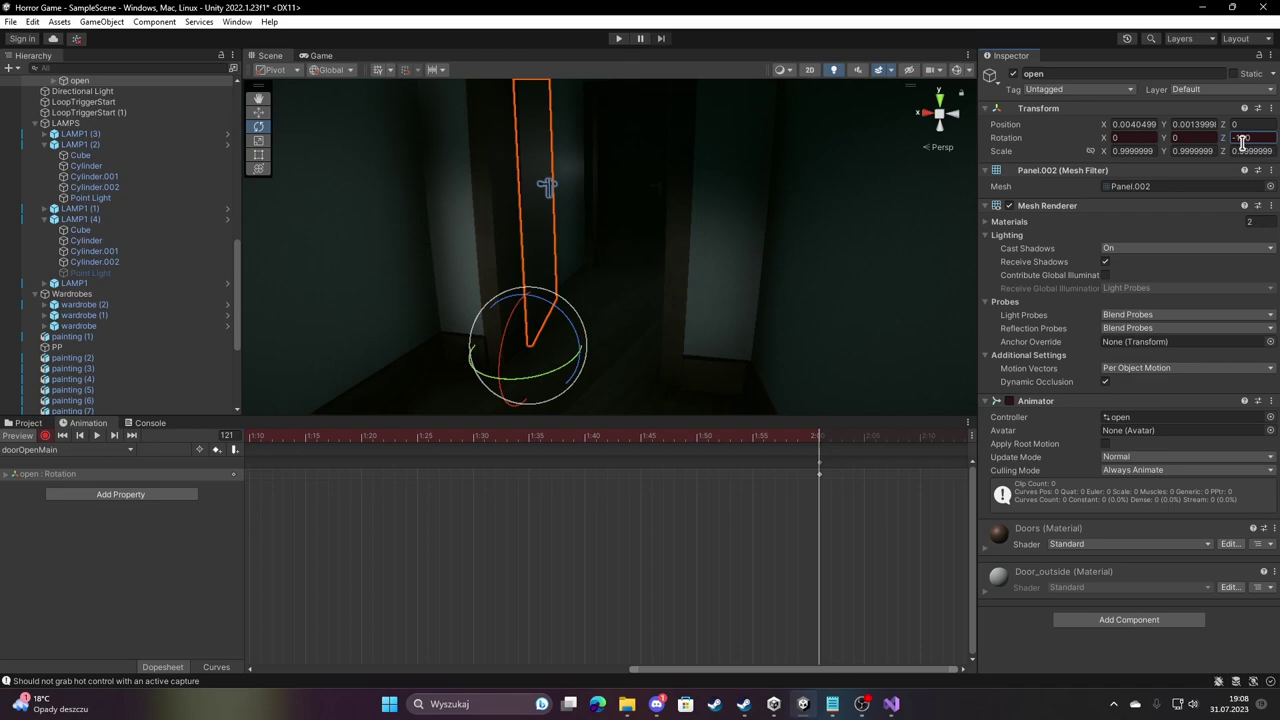
Stop recording and turn off Loop Time for the doorCloseMain and doorOpenMain clips.
left_click(45, 435)
left_click(28, 423)
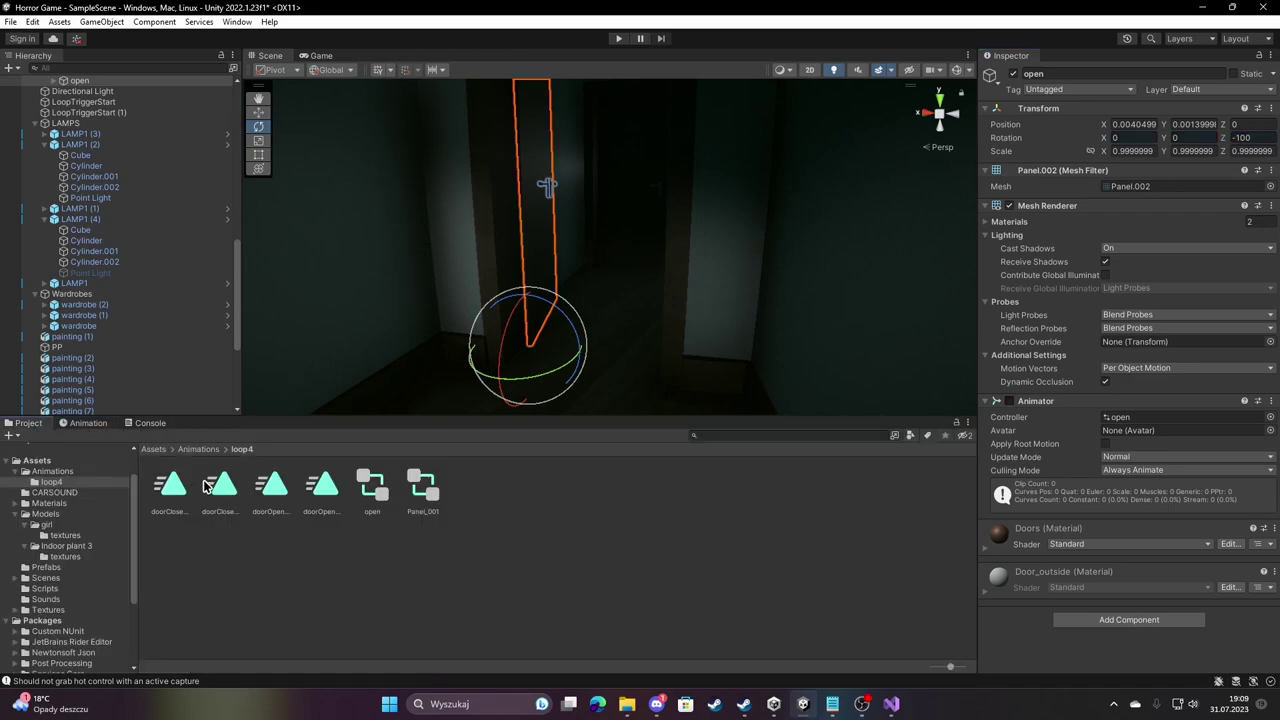
left_click(279, 492)
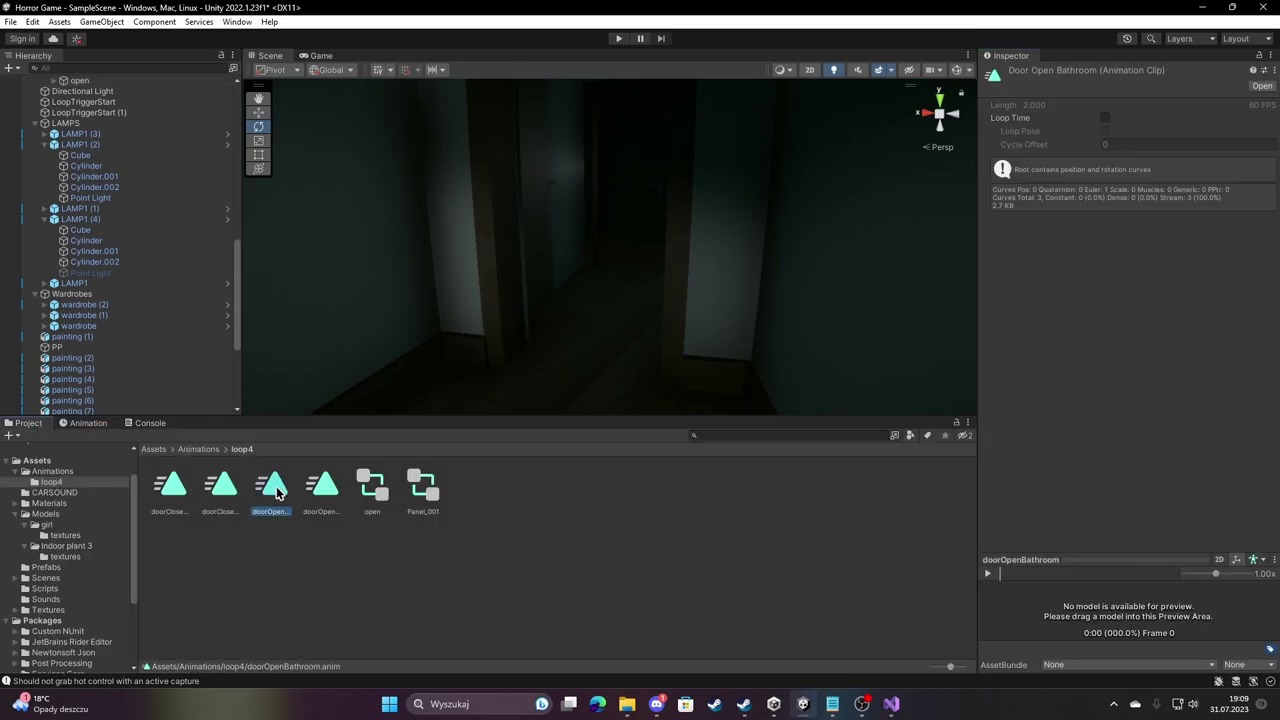
left_click(222, 488)
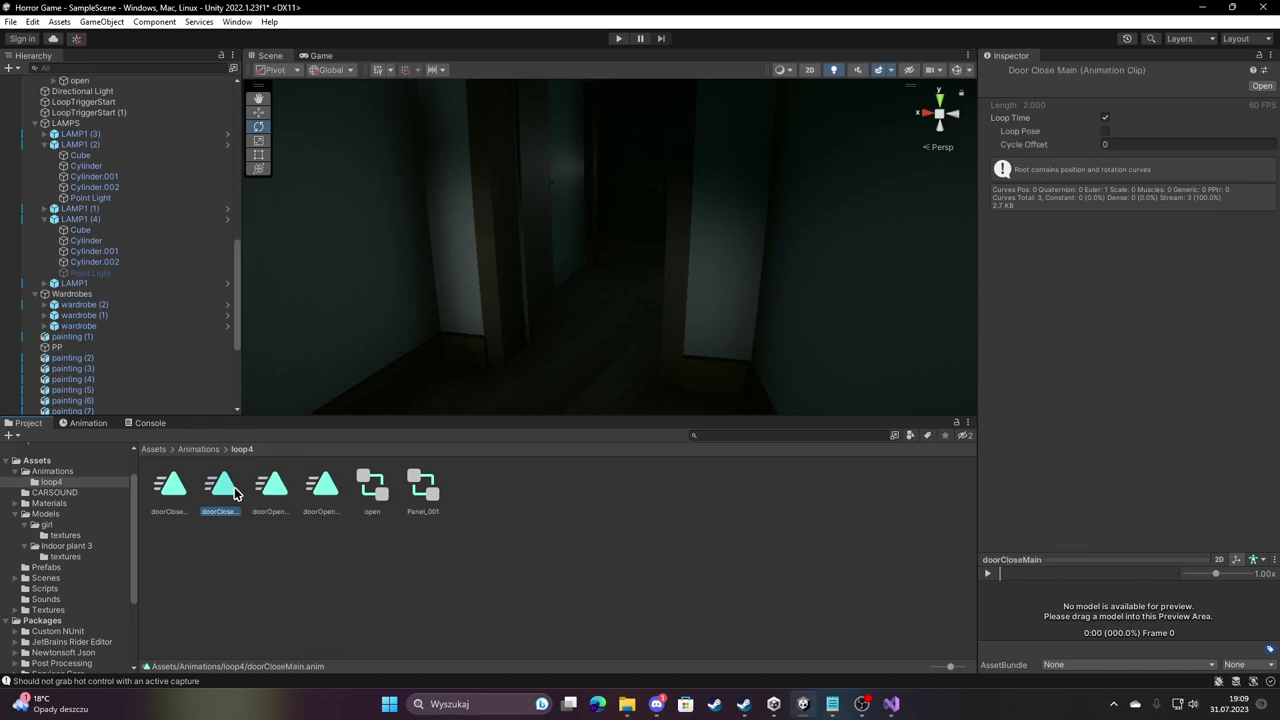
left_click(170, 487)
left_click(221, 490)
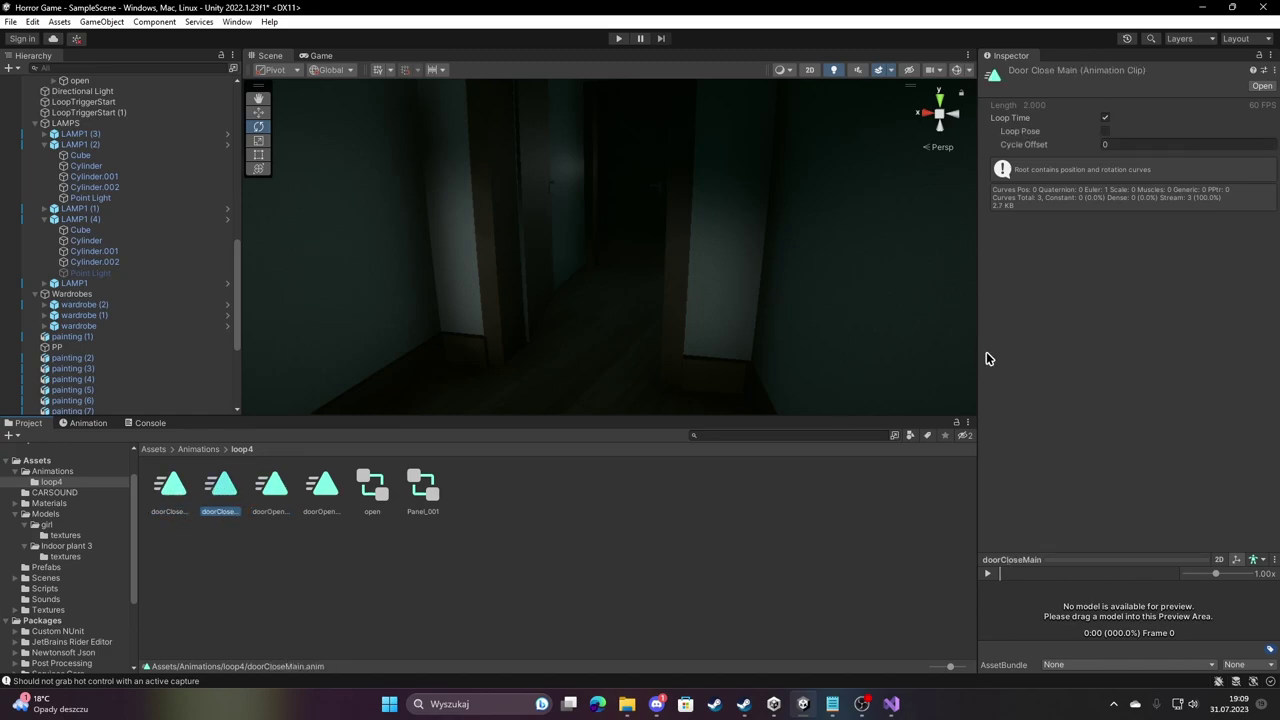
left_click(1105, 118)
left_click(321, 490)
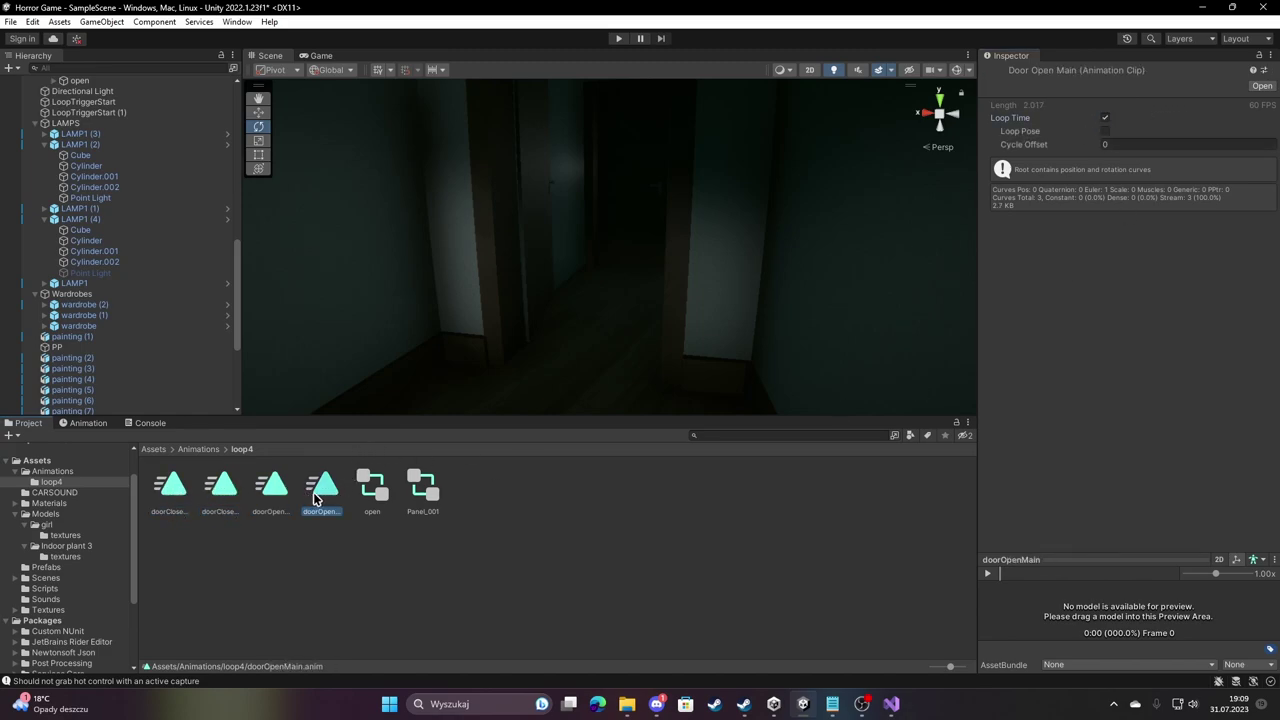
left_click(1105, 118)
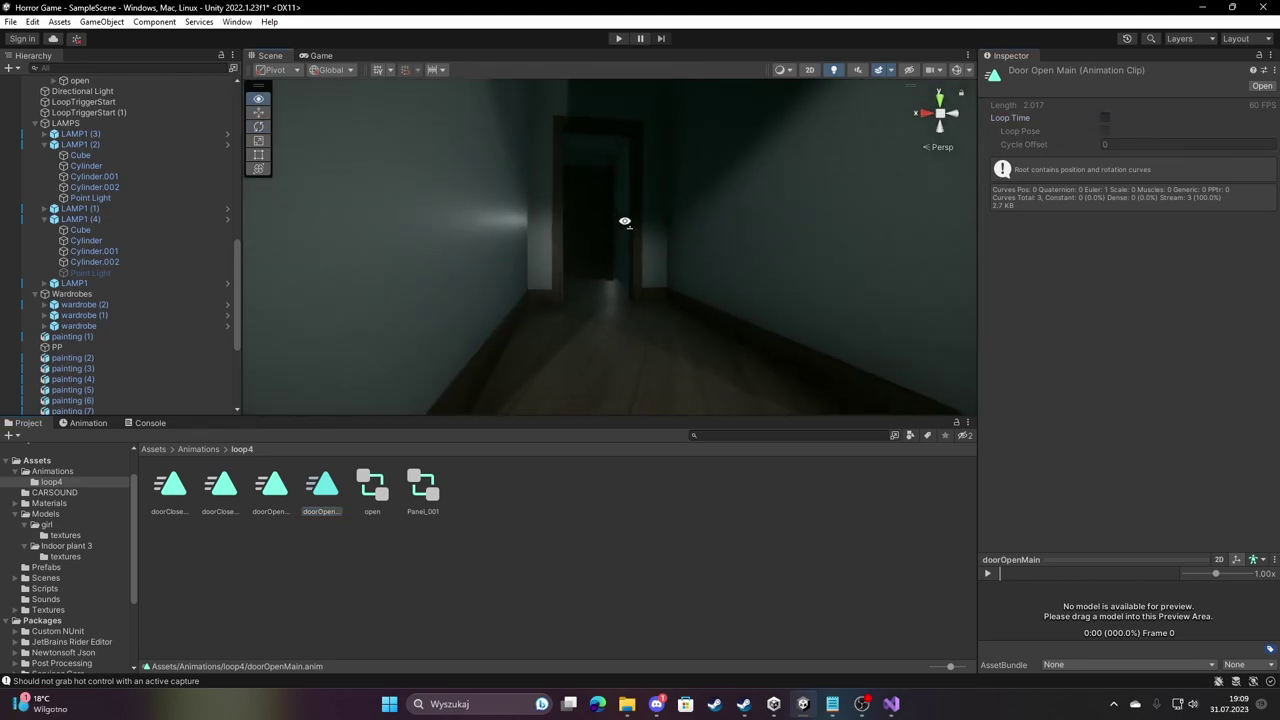
Fly back down the corridor and select the closed door object.
right_click_drag(530, 258, 577, 208)
scroll(77, 337, "down", 5)
scroll(86, 337, "down", 1)
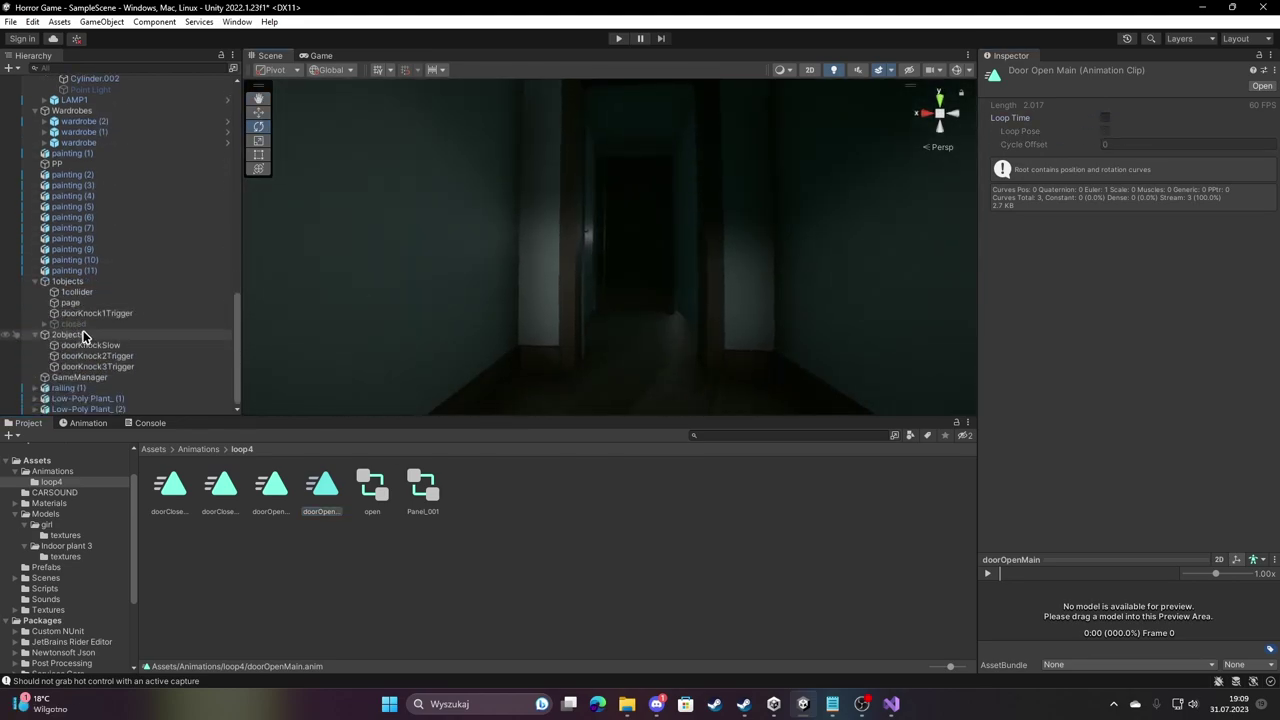
left_click(80, 324)
Frame the closed door and compare the open and Panel_001 animator controllers.
key("f")
mouse_move(608, 237)
right_mouse_down()
mouse_move(510, 328)
mouse_move(529, 329)
right_mouse_up()
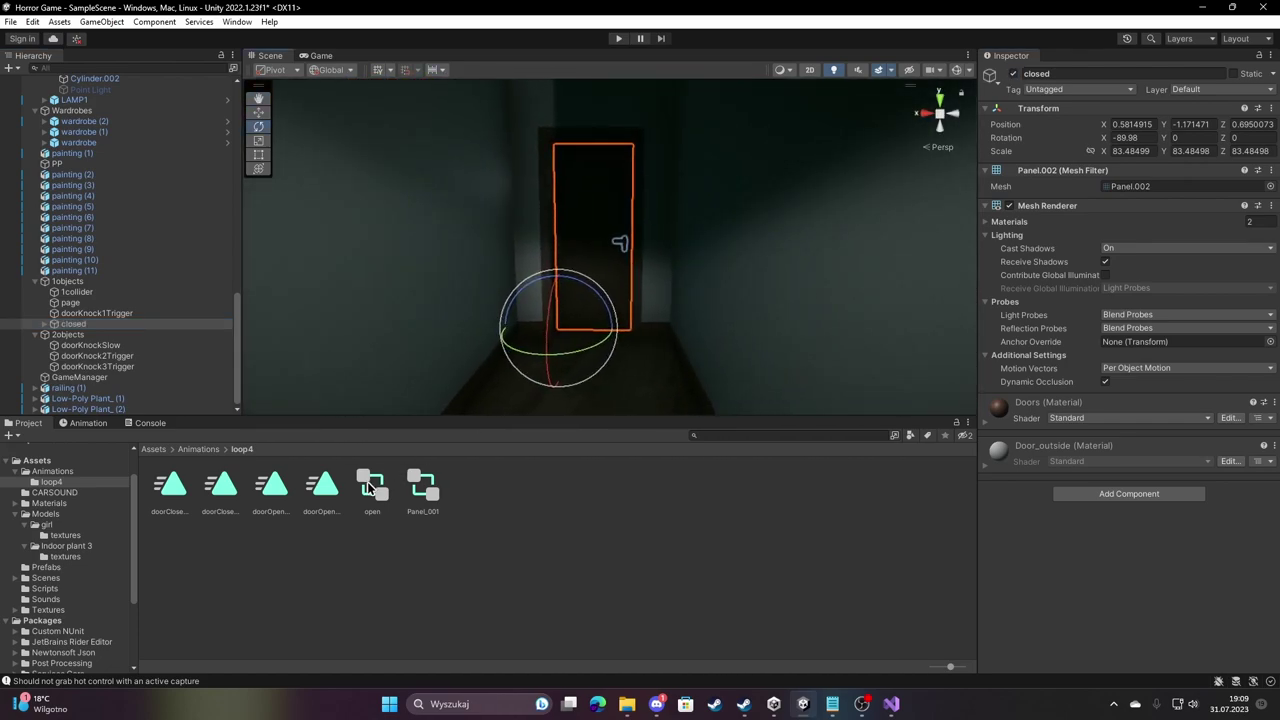
left_click(372, 485)
left_click(427, 489)
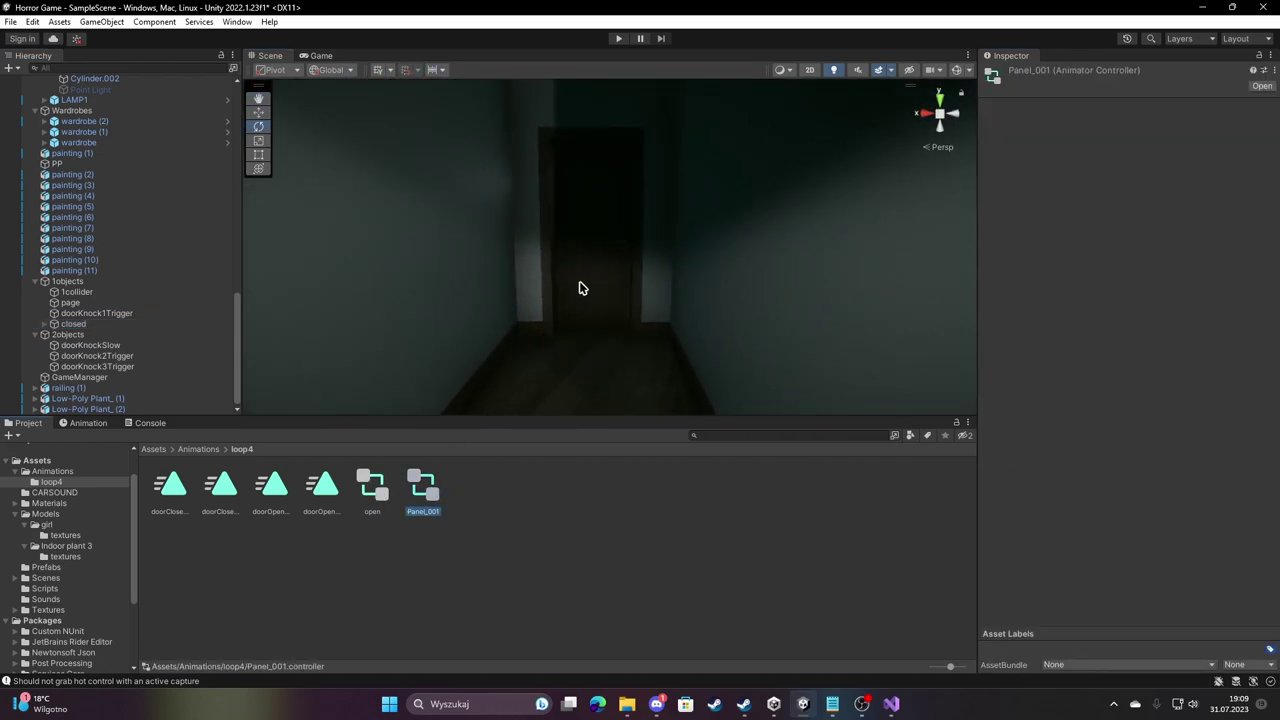
left_click(372, 485)
left_click(428, 487)
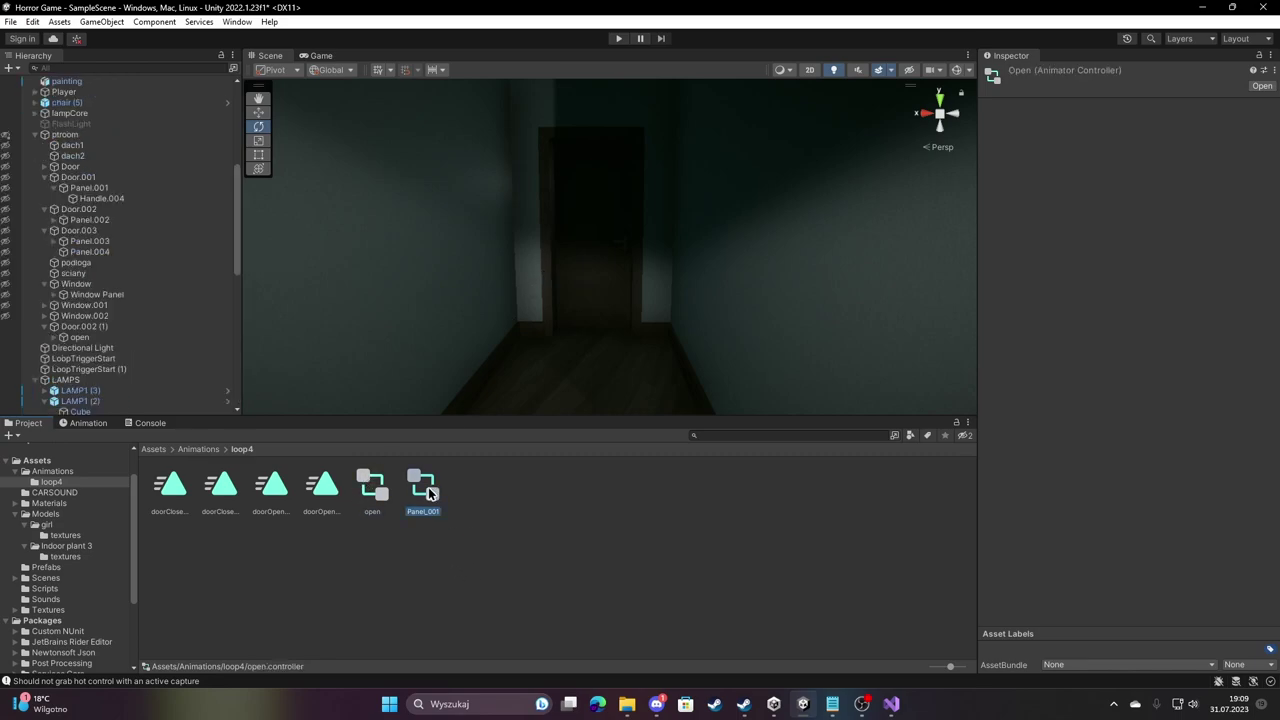
Open the Animator window from Window > Animation > Animator.
mouse_move(340, 280)
right_mouse_down()
mouse_move(899, 304)
mouse_move(232, 51)
right_mouse_up()
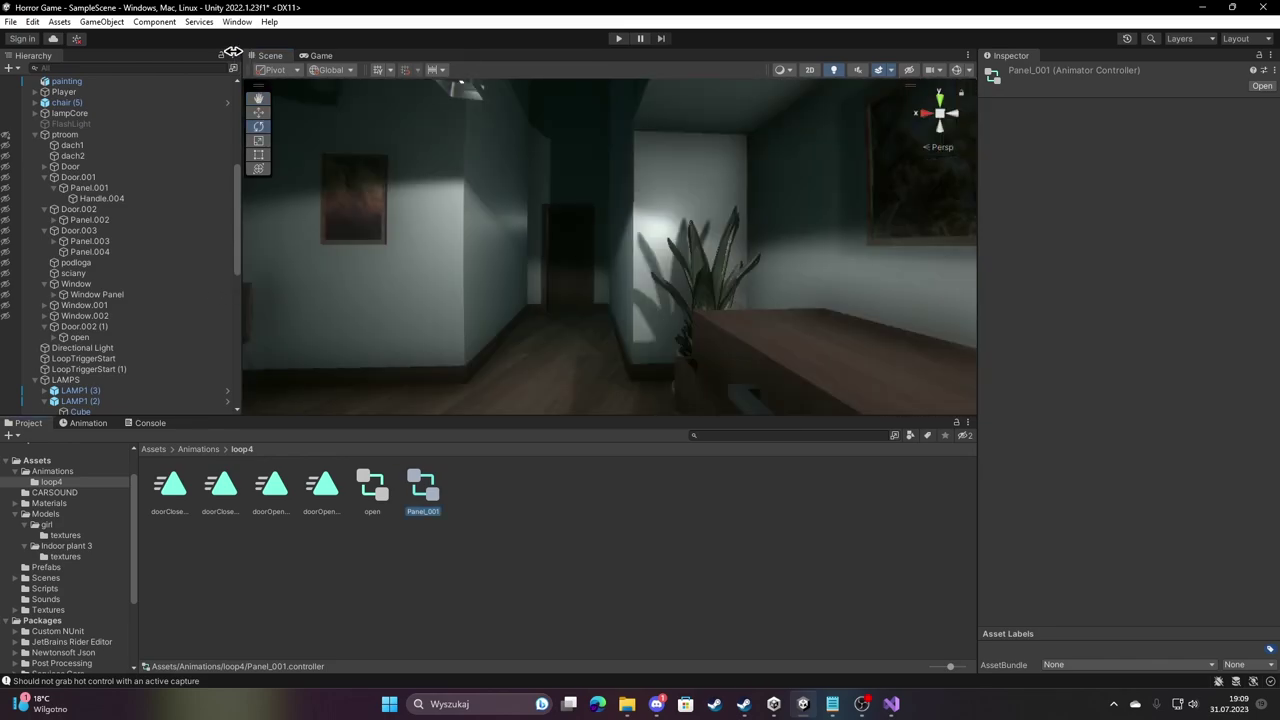
left_click(237, 21)
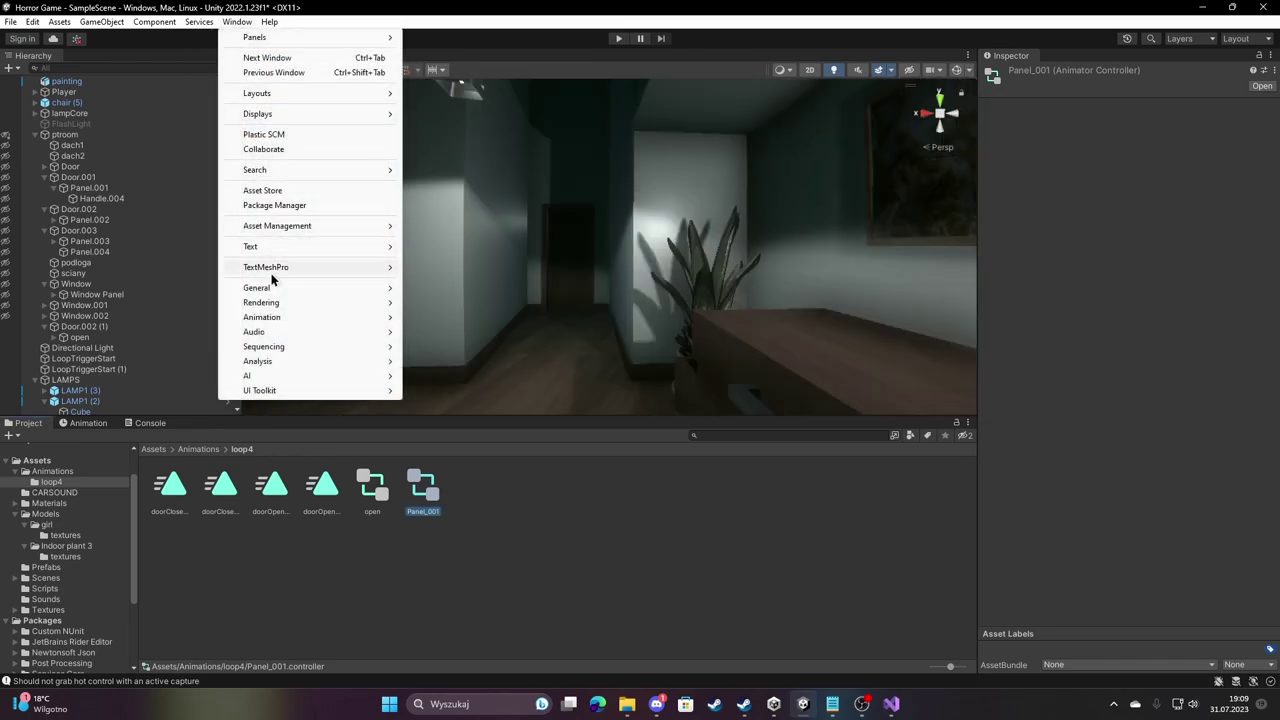
mouse_move(283, 317)
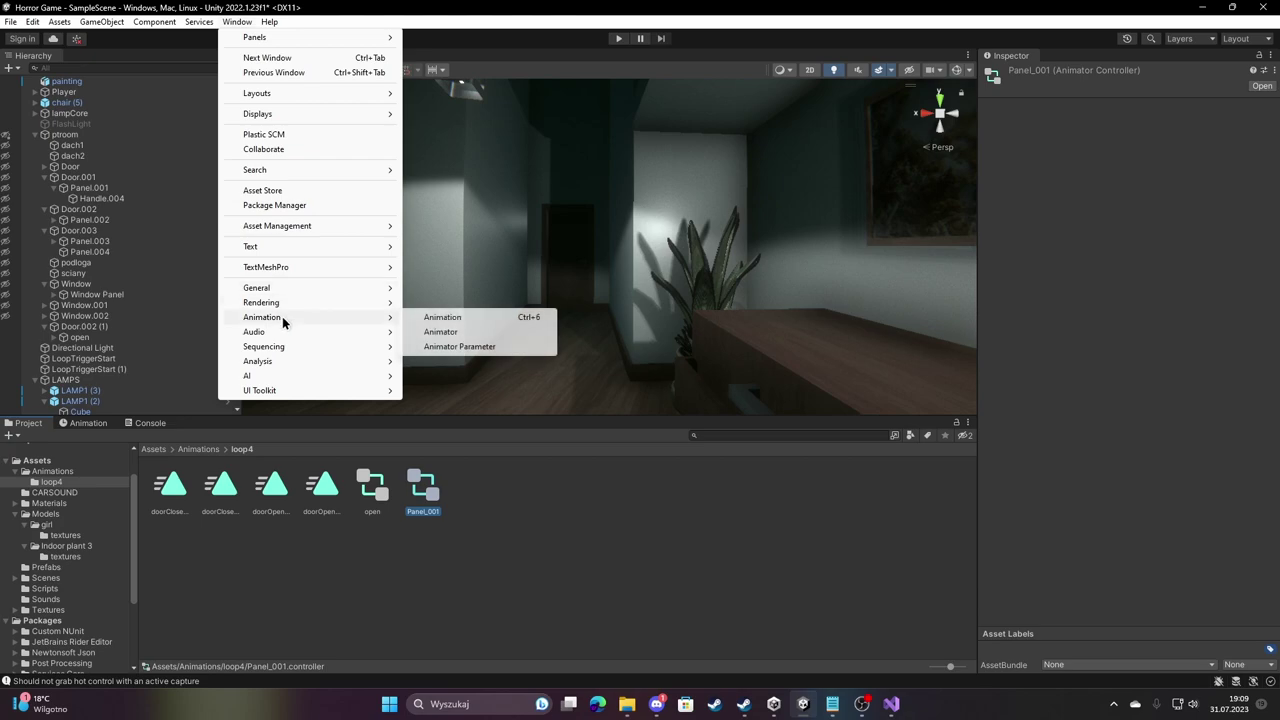
left_click(452, 331)
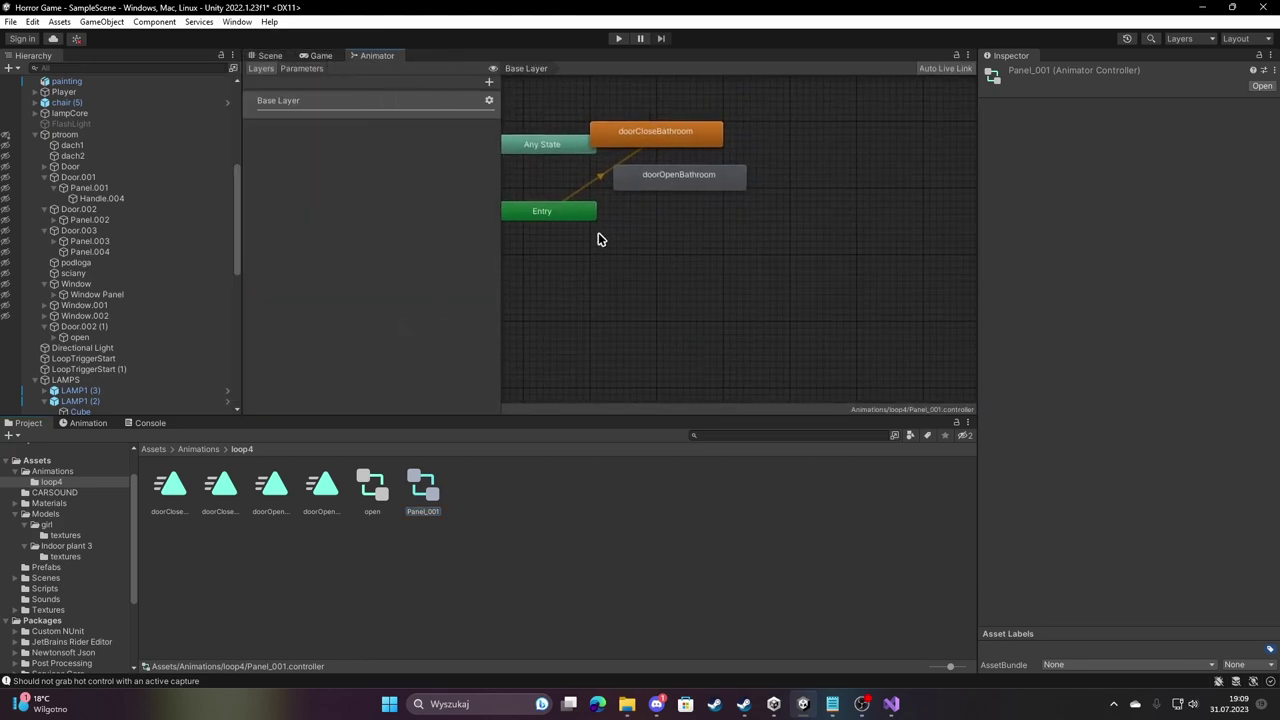
Disable the closed door object and select the open door.
left_click(278, 56)
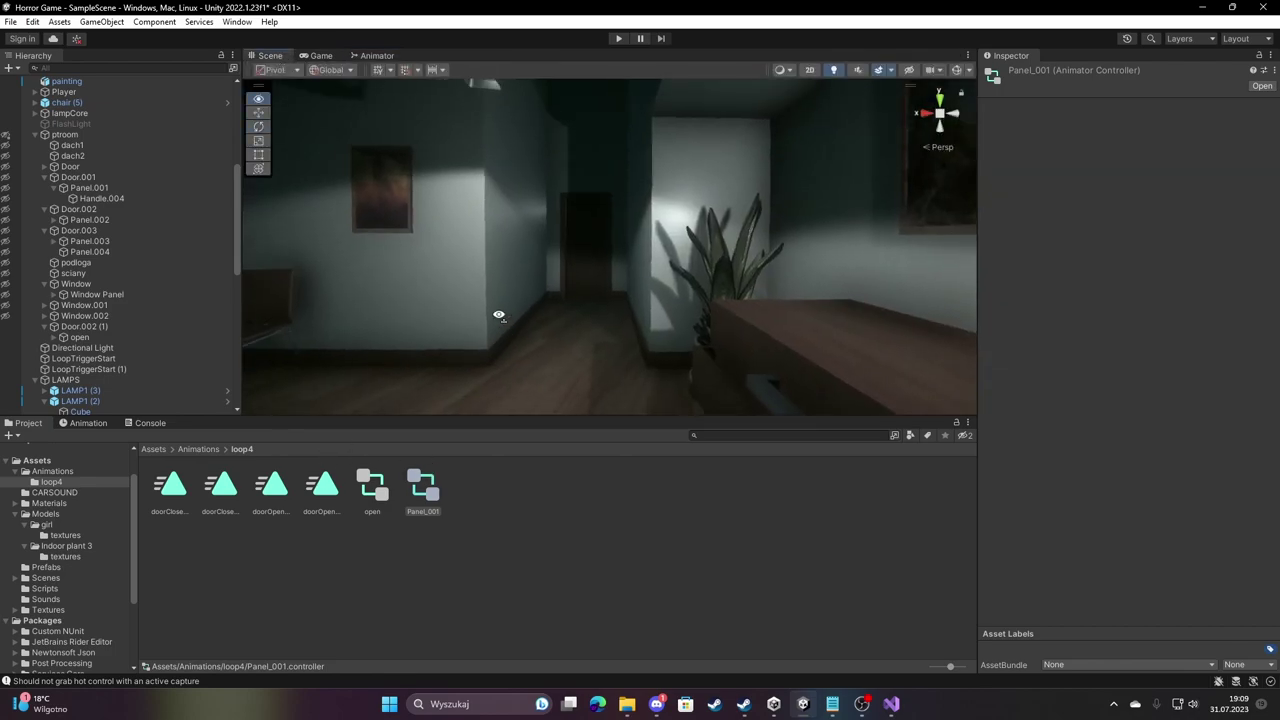
right_click_drag(488, 317, 486, 329)
key("w")
left_click(574, 271)
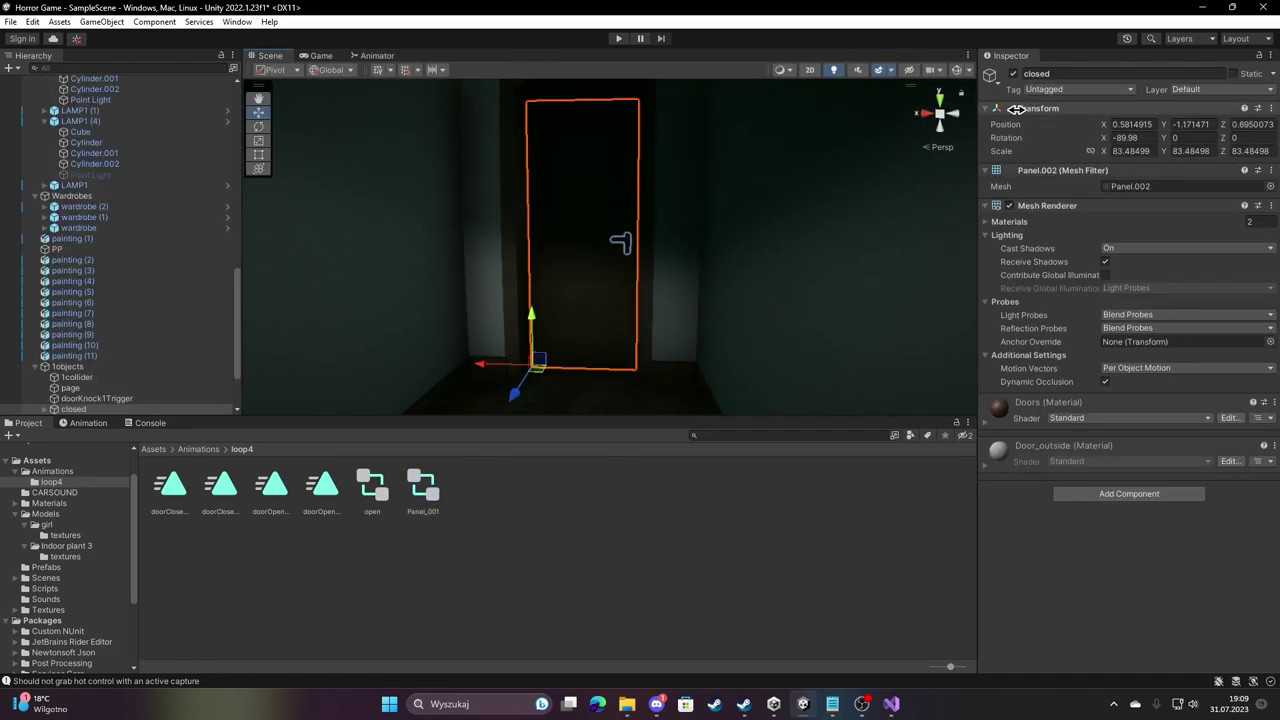
left_click(1013, 73)
left_click(573, 252)
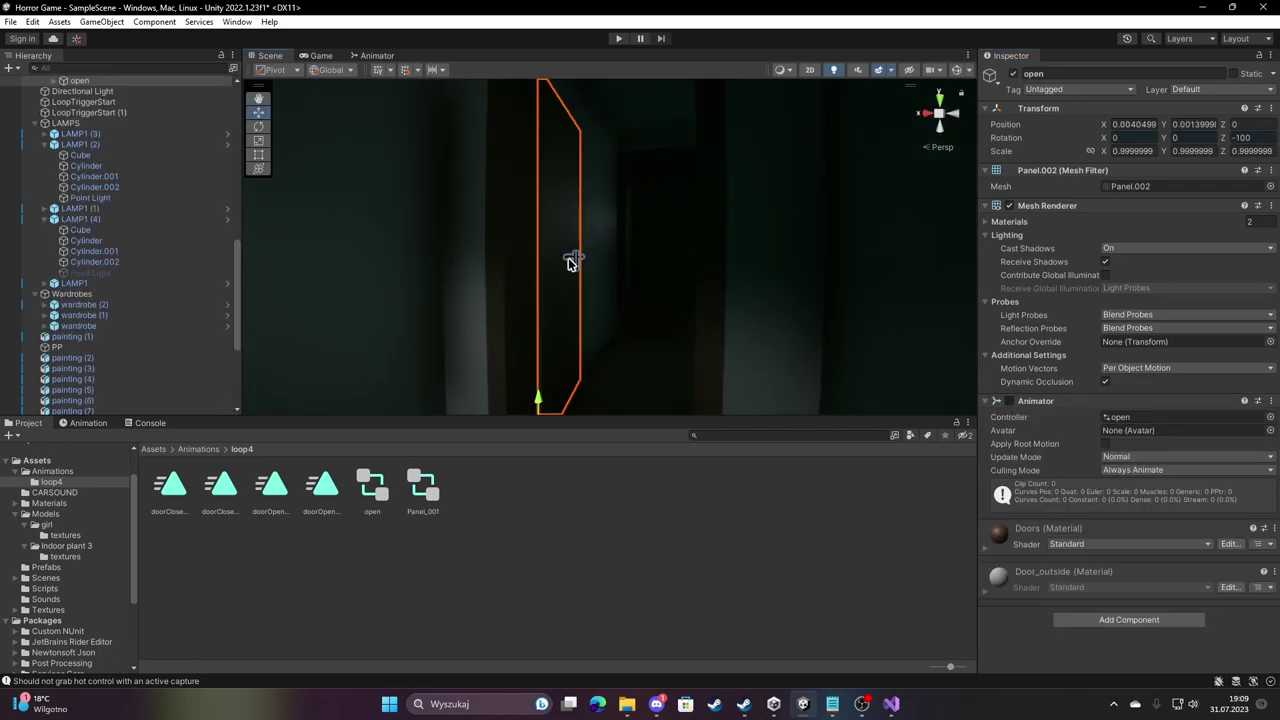
Create a doorMainDefault clip for the open door keying Z rotation -100.
left_click(90, 423)
left_click(50, 452)
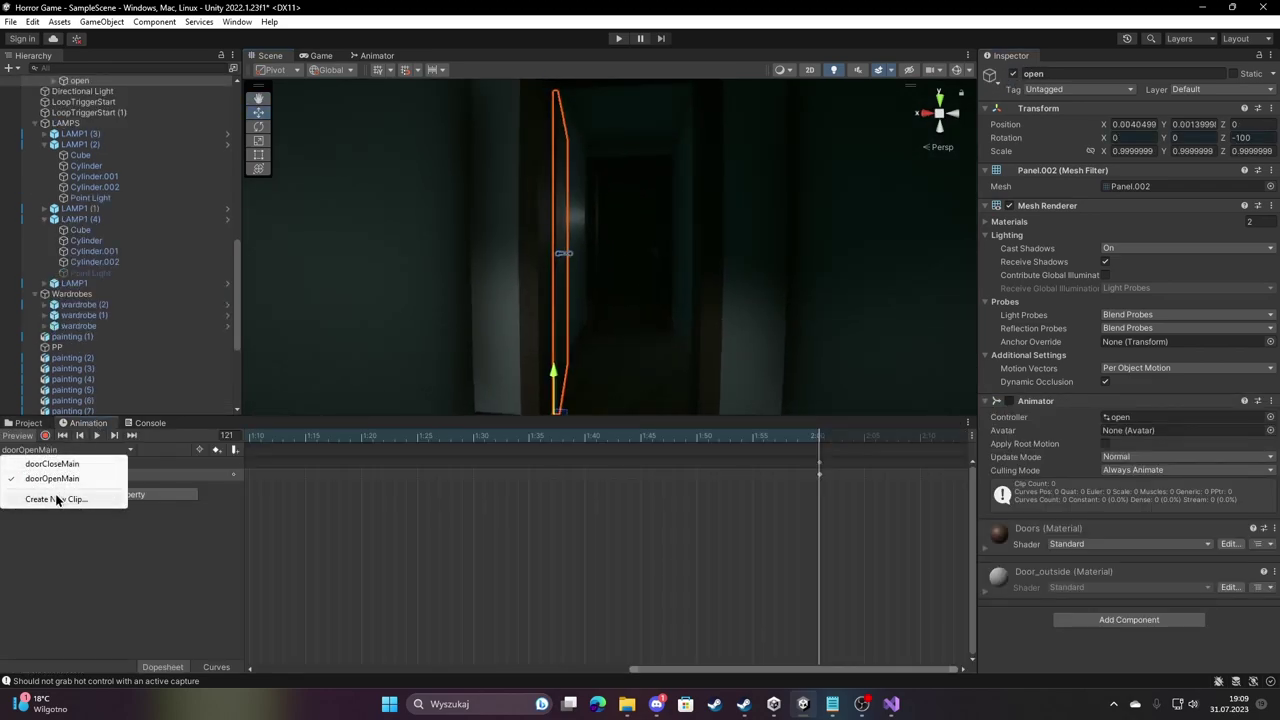
left_click(57, 497)
type("door")
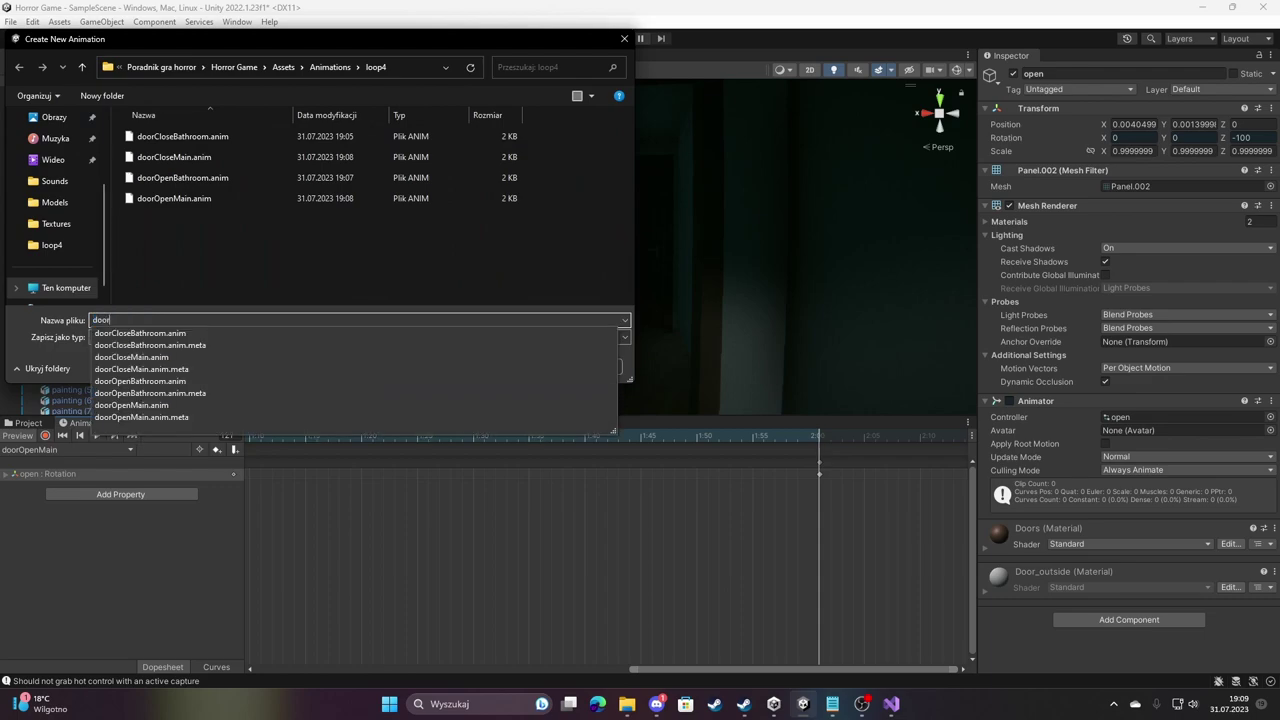
type("MainDefault")
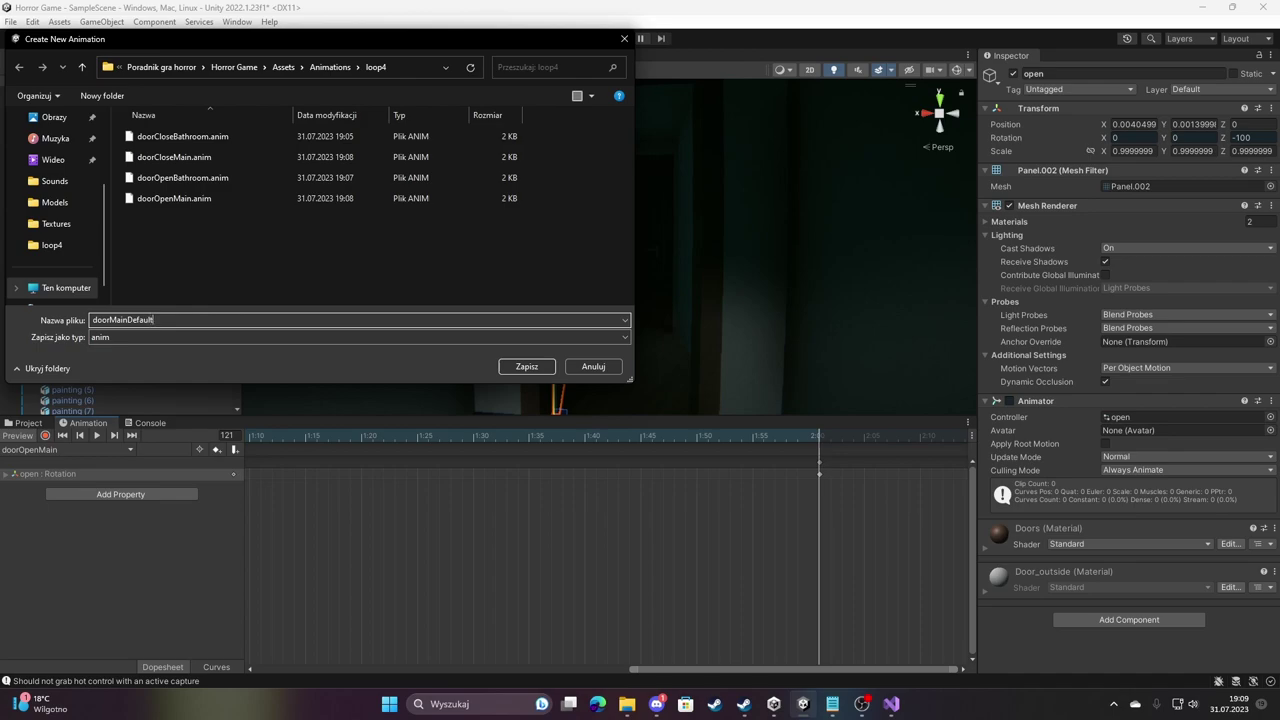
key("Return")
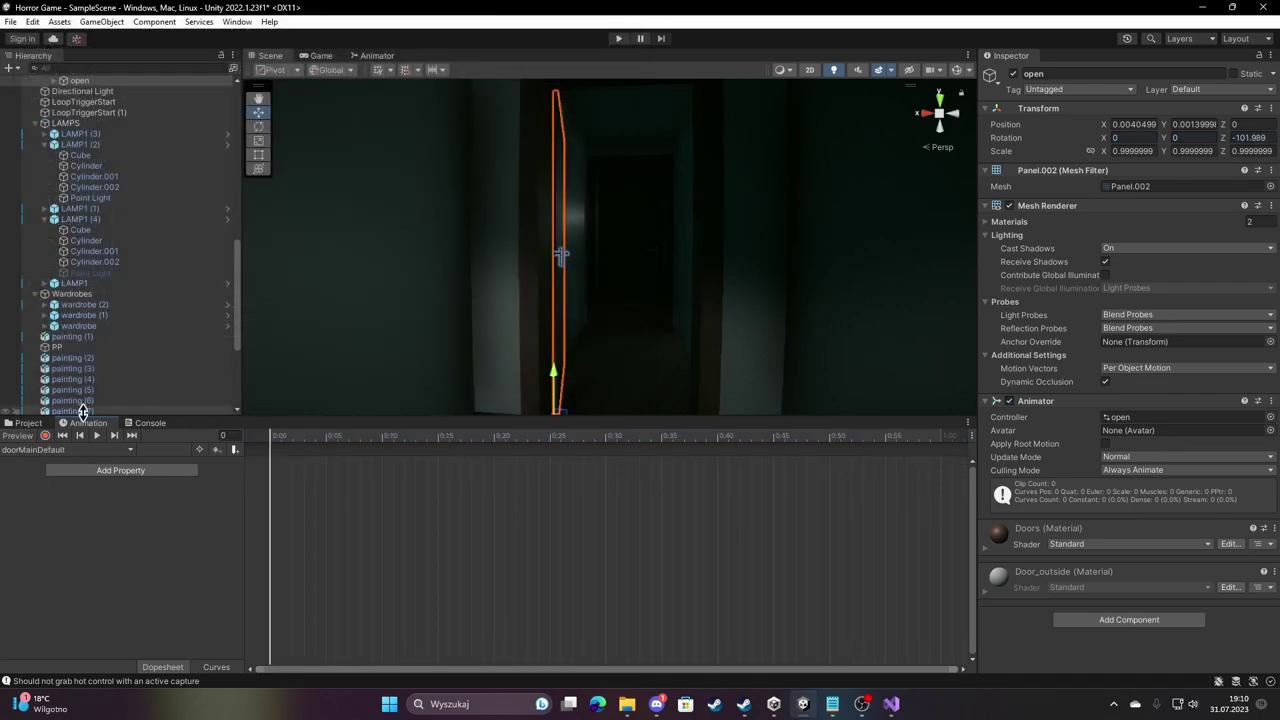
left_click(1258, 138)
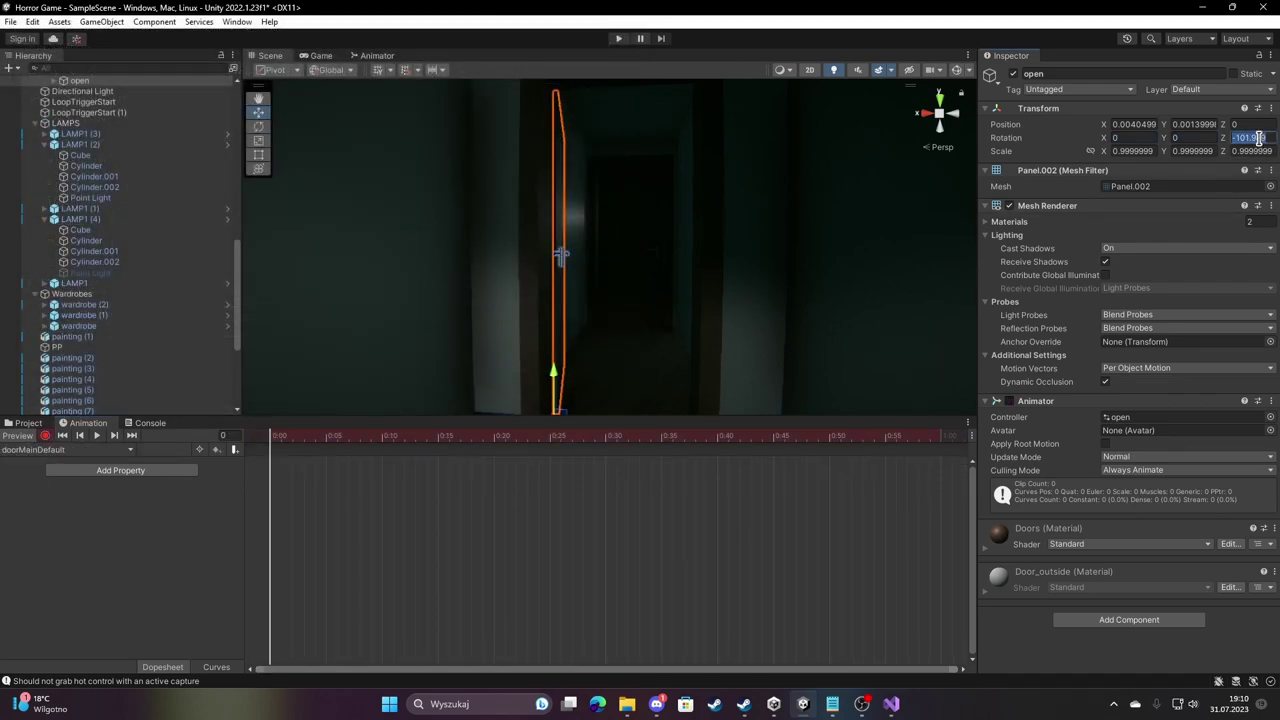
type("-100")
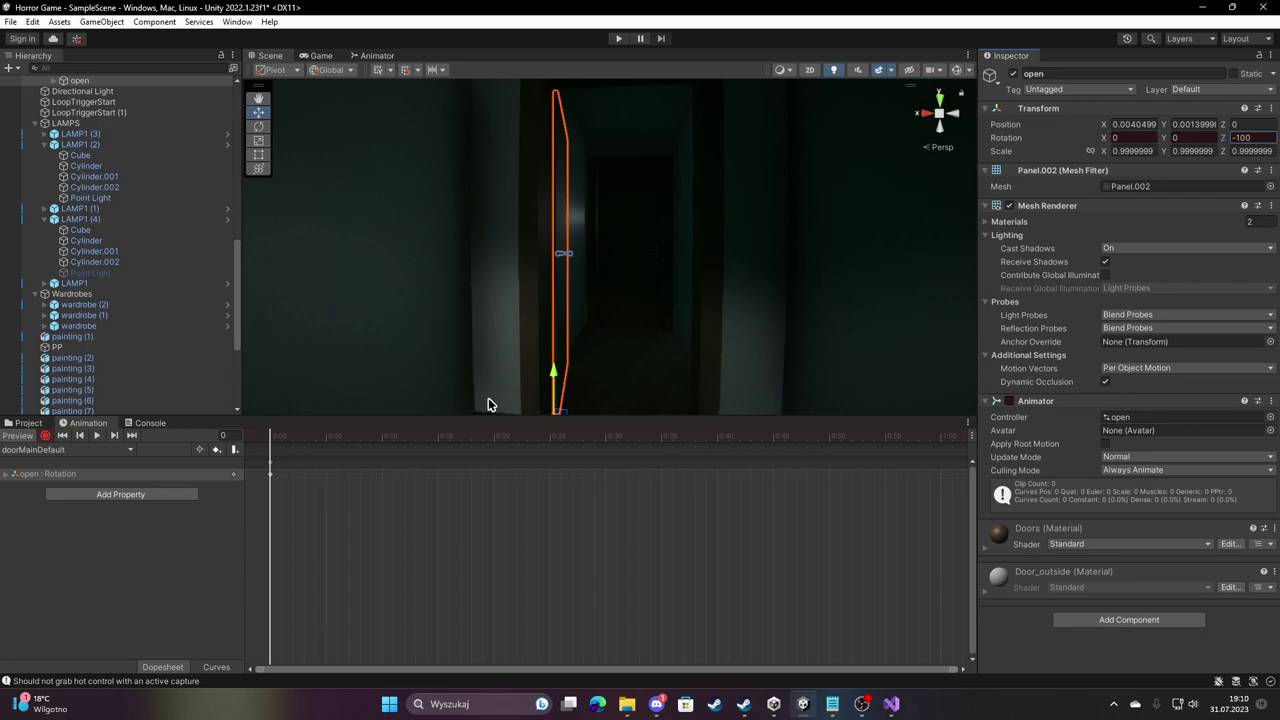
left_click(41, 437)
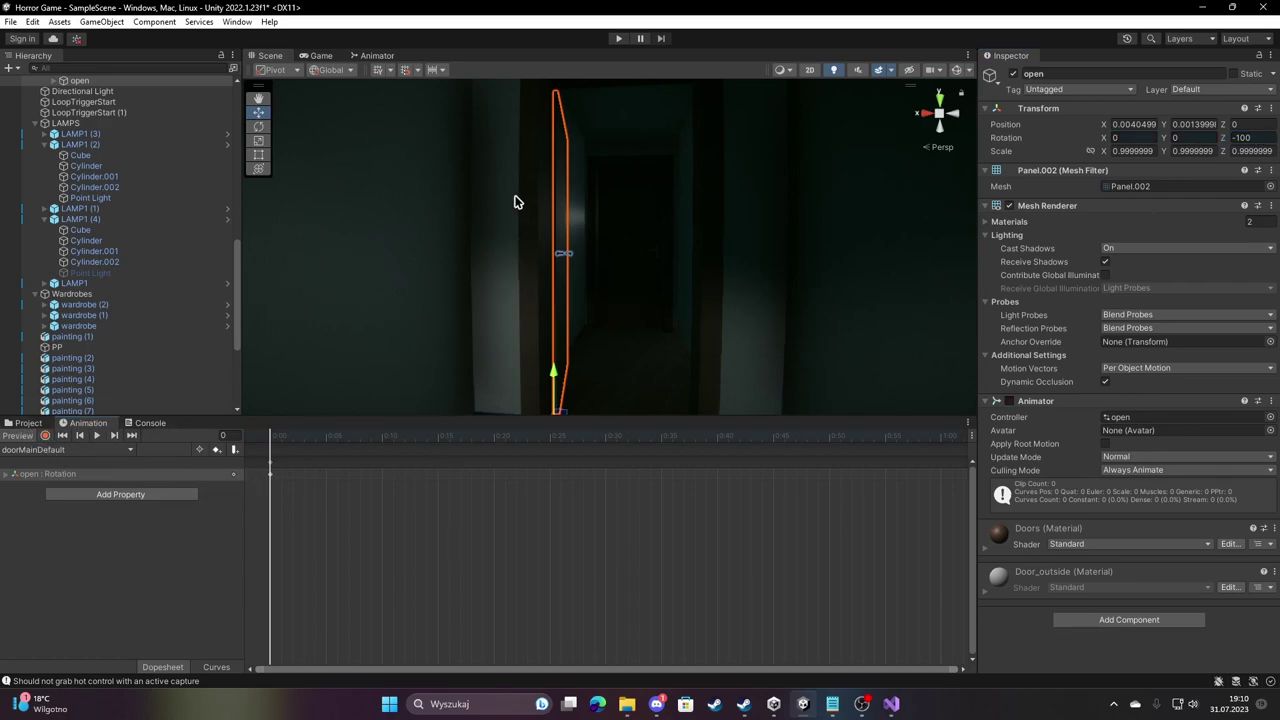
right_click_drag(514, 202, 1090, 200)
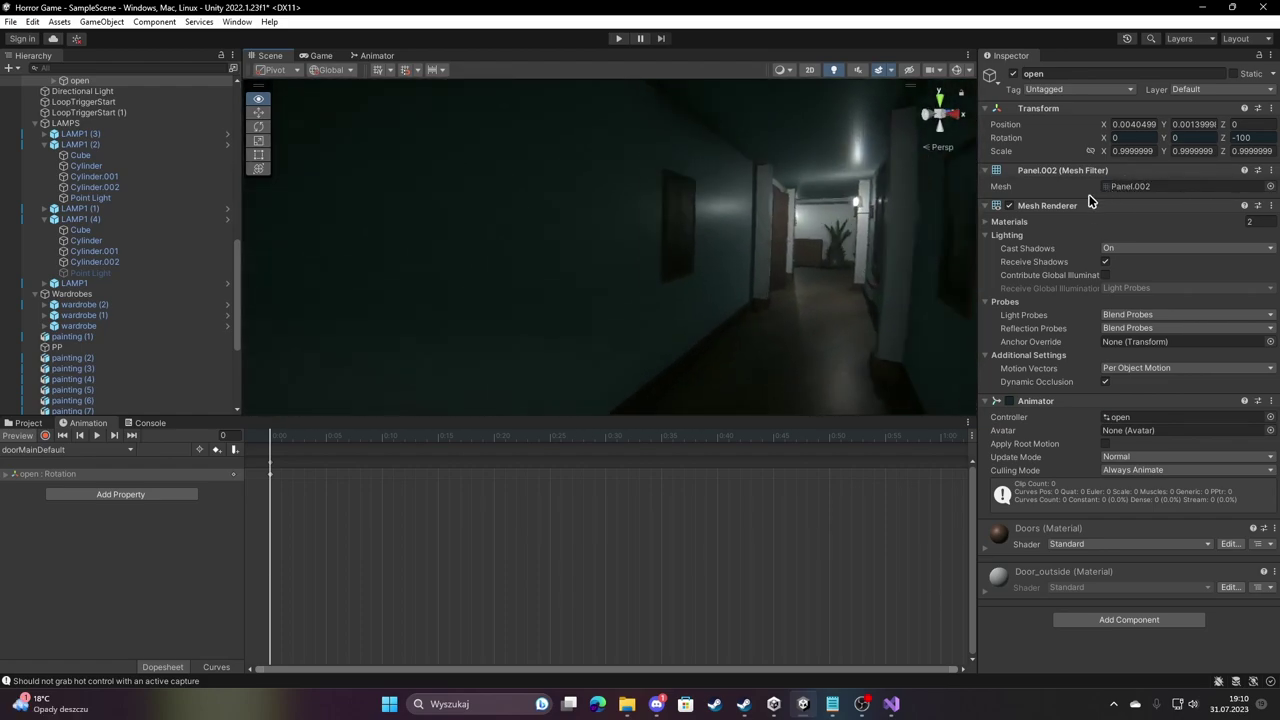
right_click_drag(1090, 200, 680, 200)
Select the Panel.001 door and create a new clip named doorBathroomDefault.
left_click(732, 207)
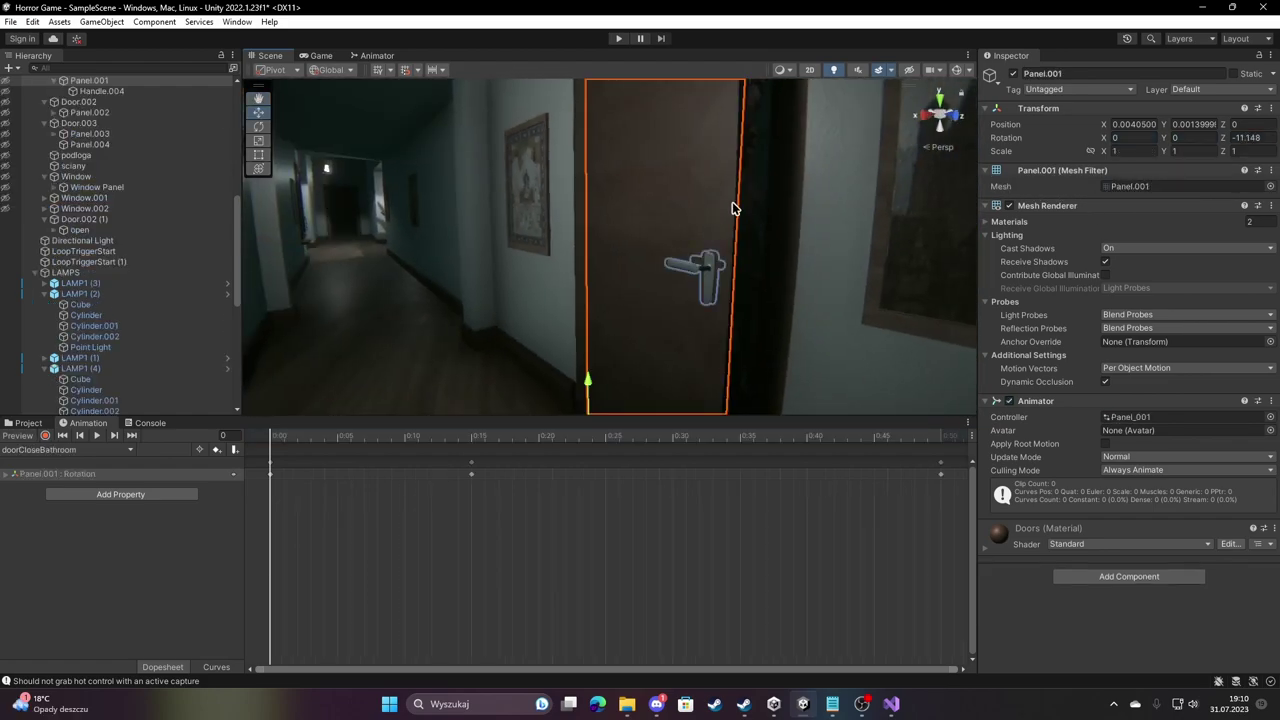
key("f")
left_click(60, 449)
left_click(88, 490)
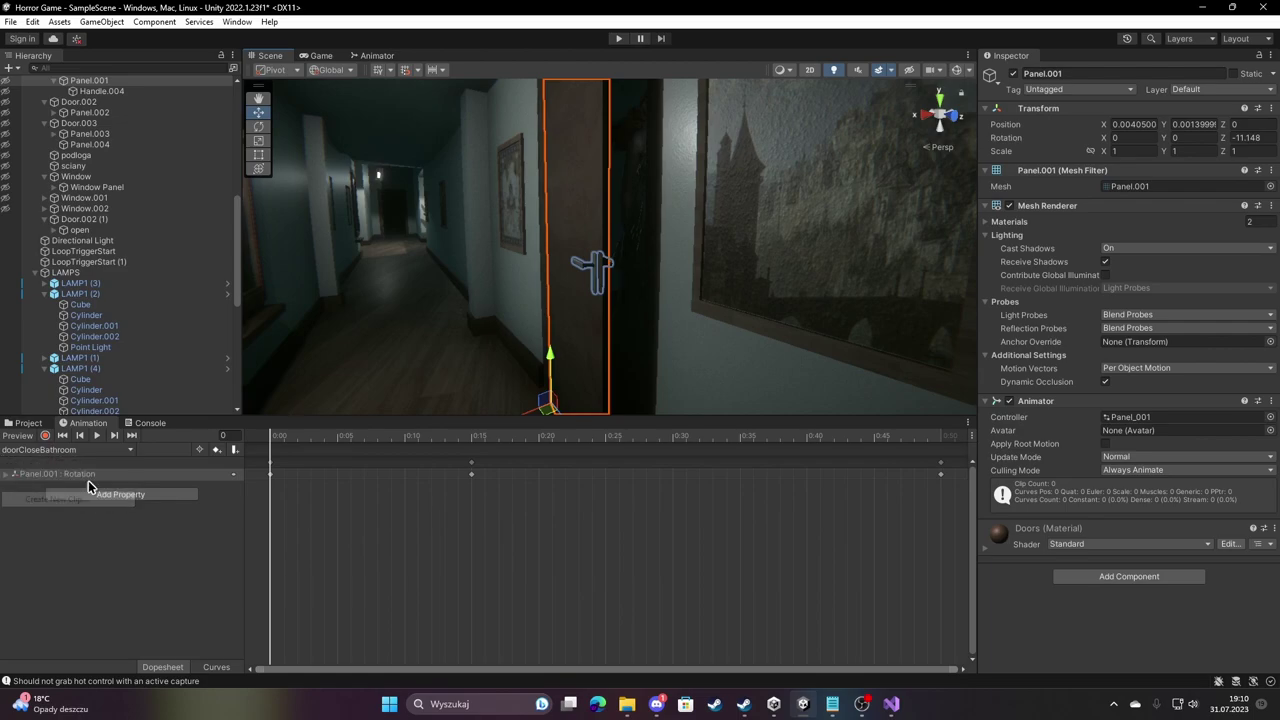
type("doorBathroo")
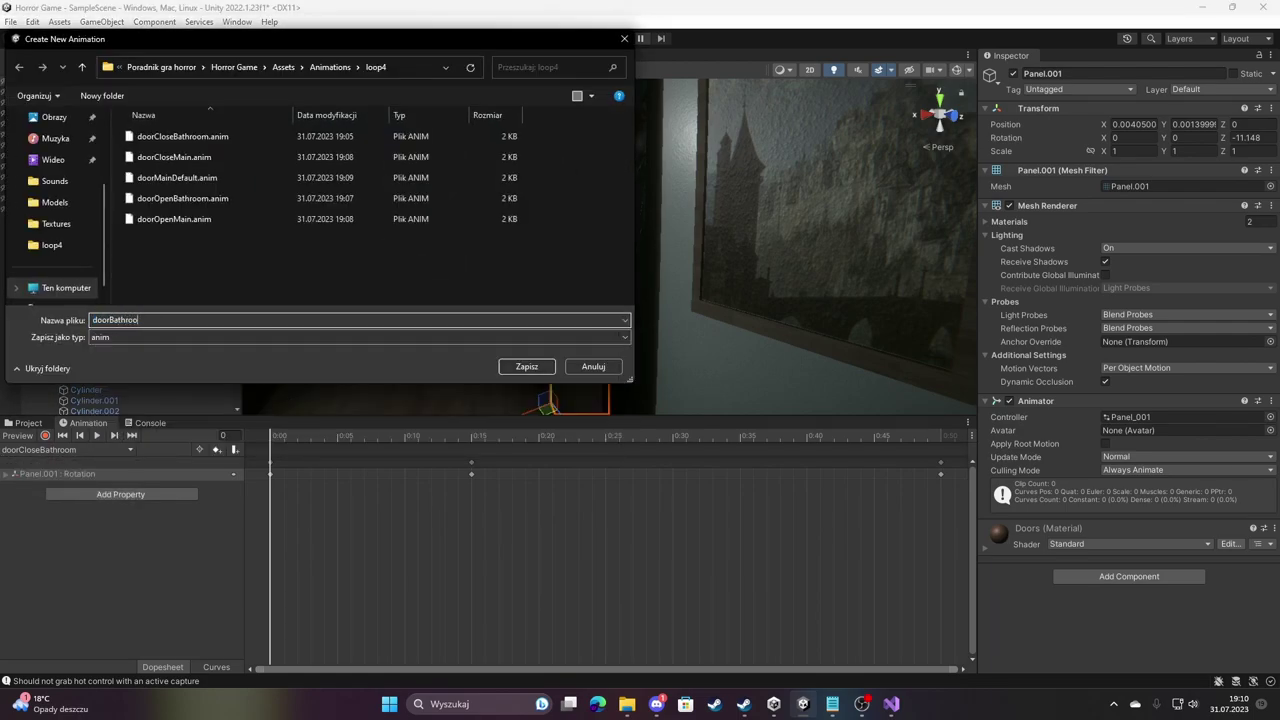
type("lt")
key("Return")
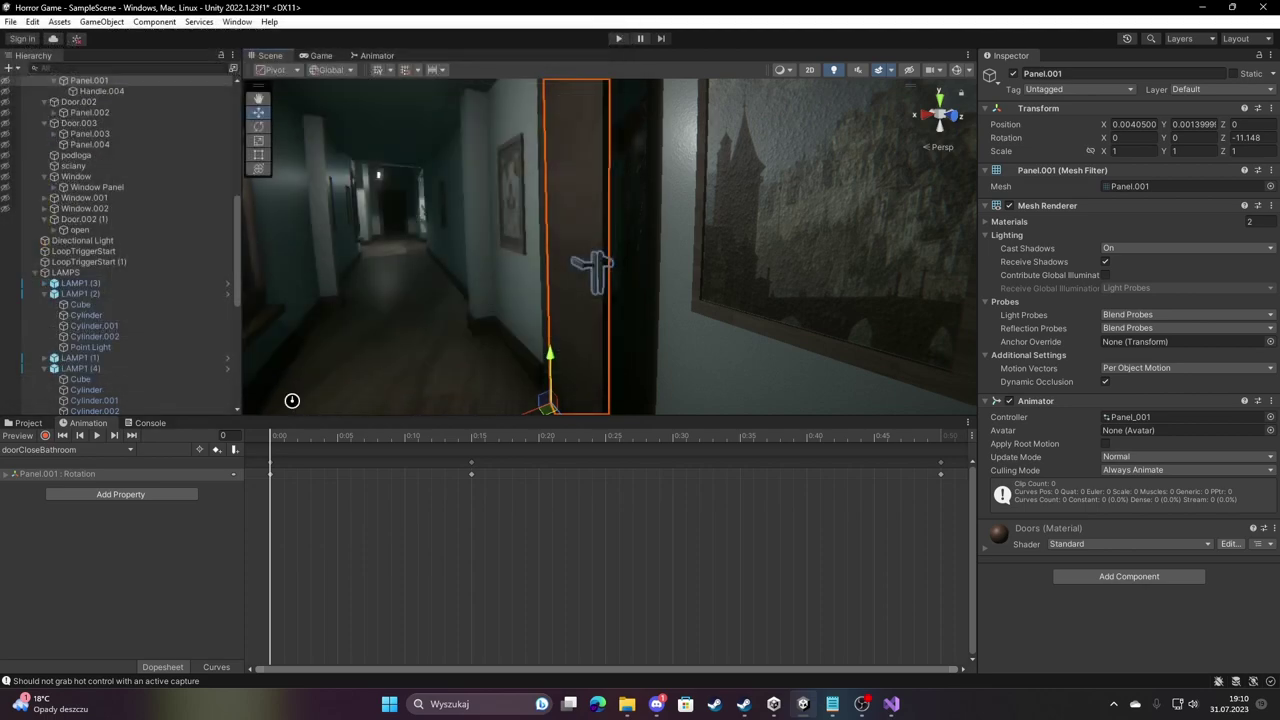
Record a keyframe with the door's Z rotation at 0, then stop recording.
left_click(45, 436)
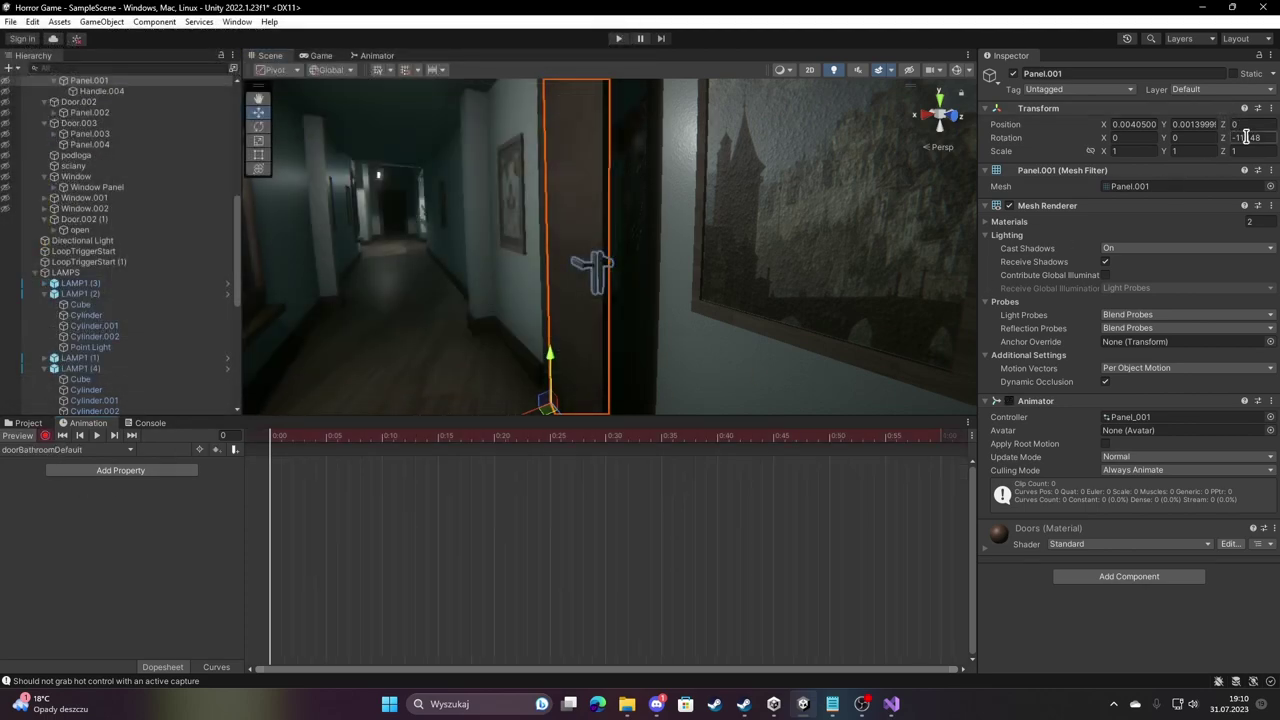
left_click(1250, 138)
type("0")
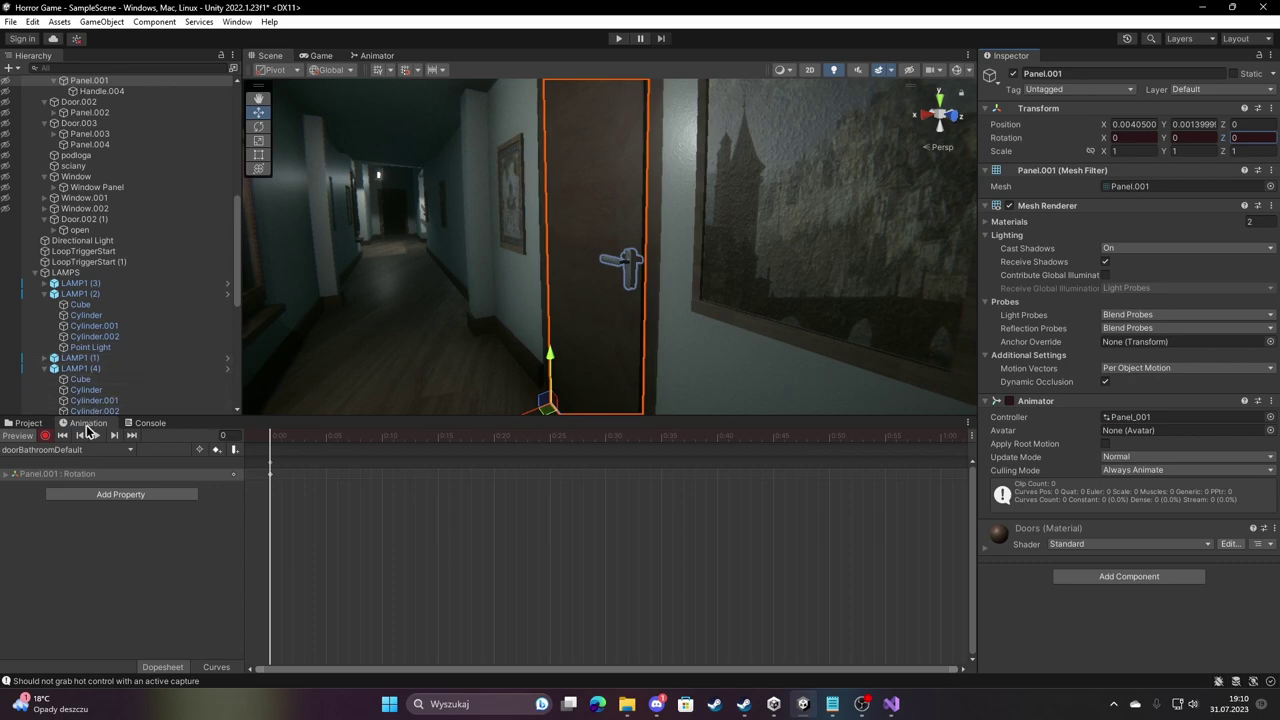
left_click(45, 436)
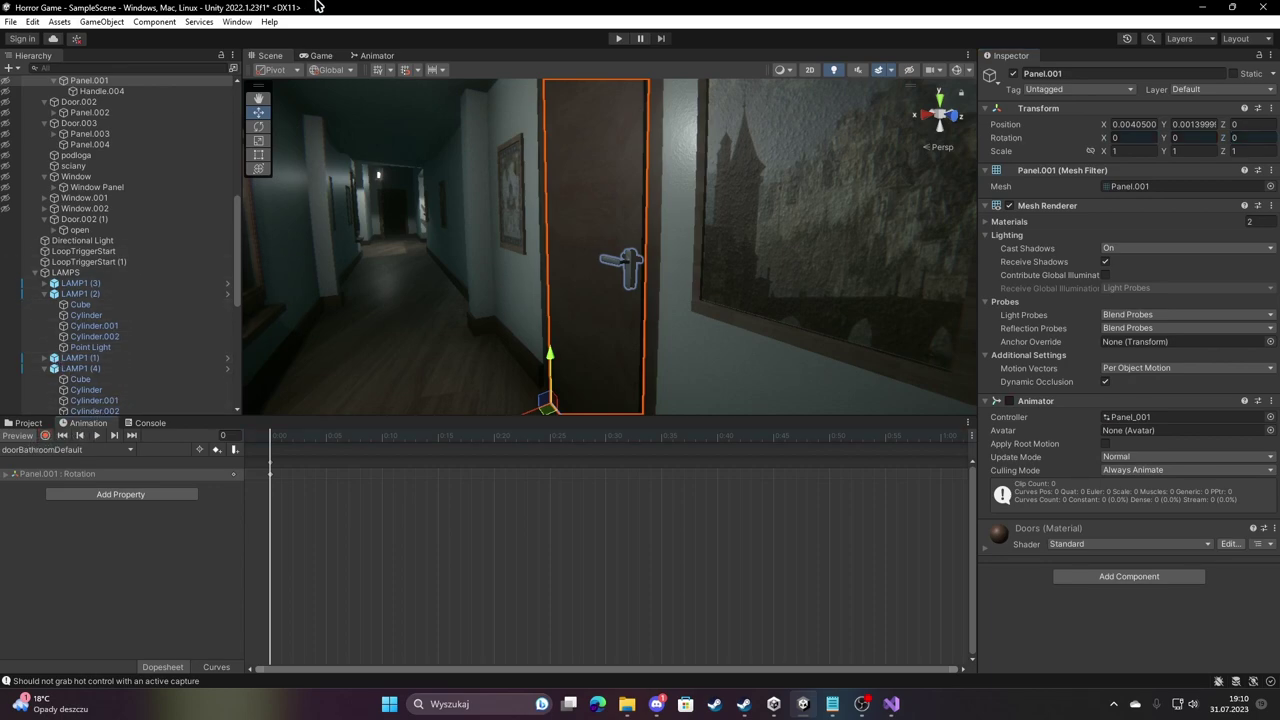
left_click(372, 56)
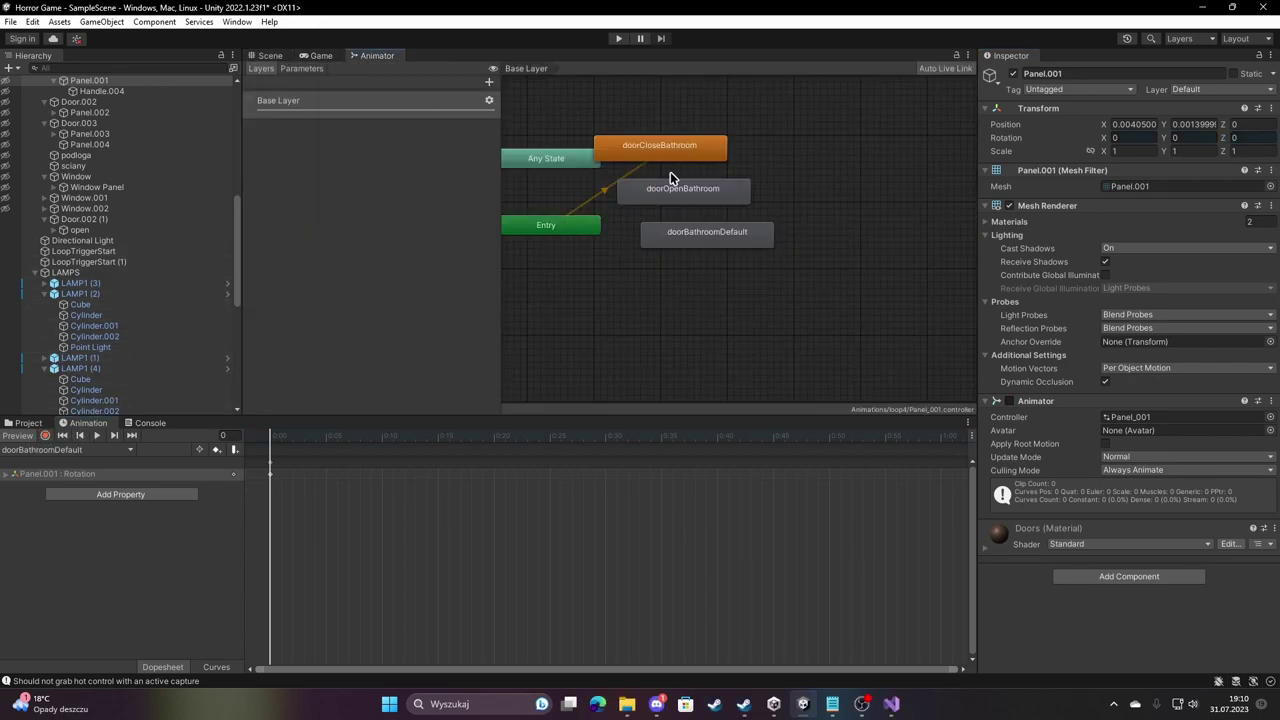
Make doorBathroomDefault the layer default state in Panel_001 and rearrange the door states.
left_click(692, 236)
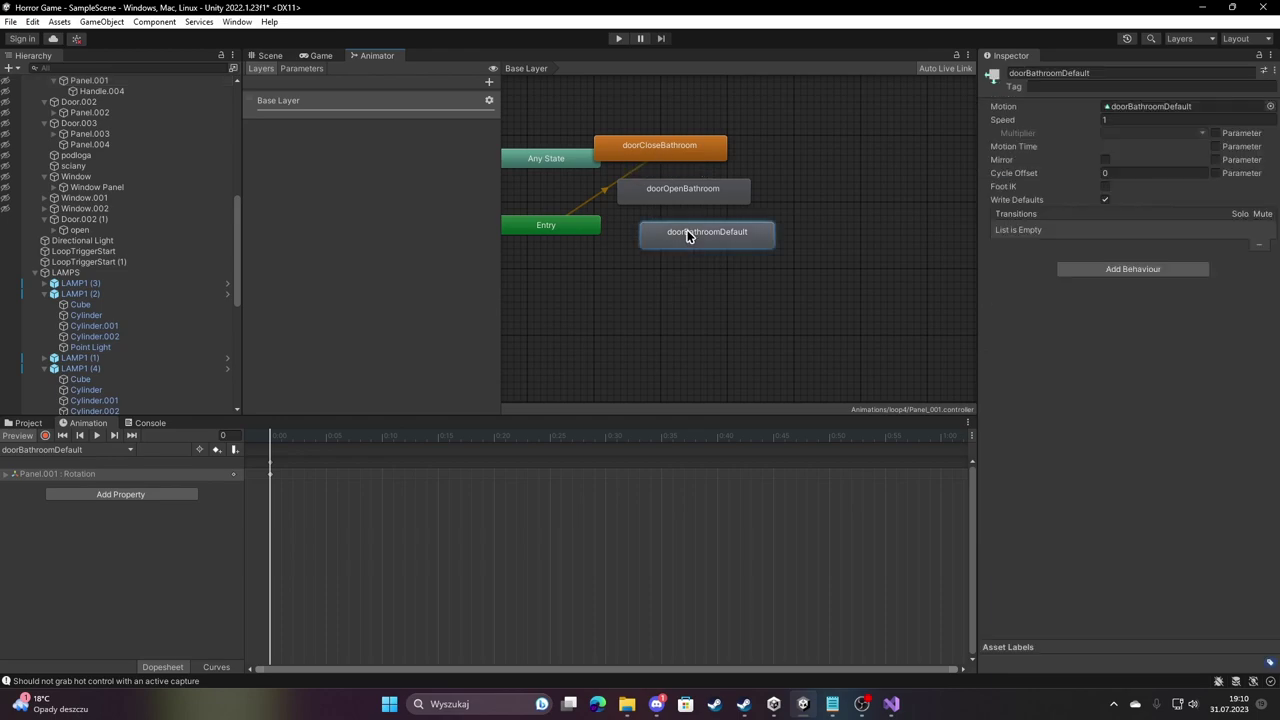
right_click(687, 234)
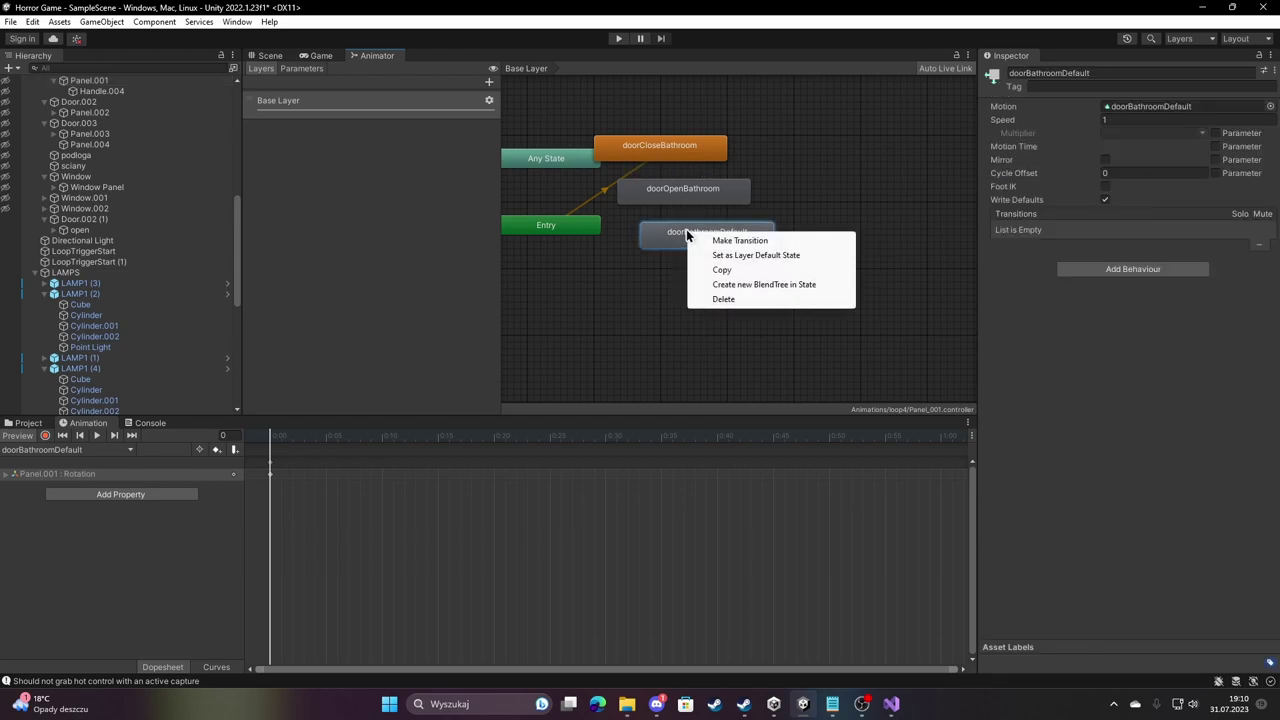
left_click(733, 258)
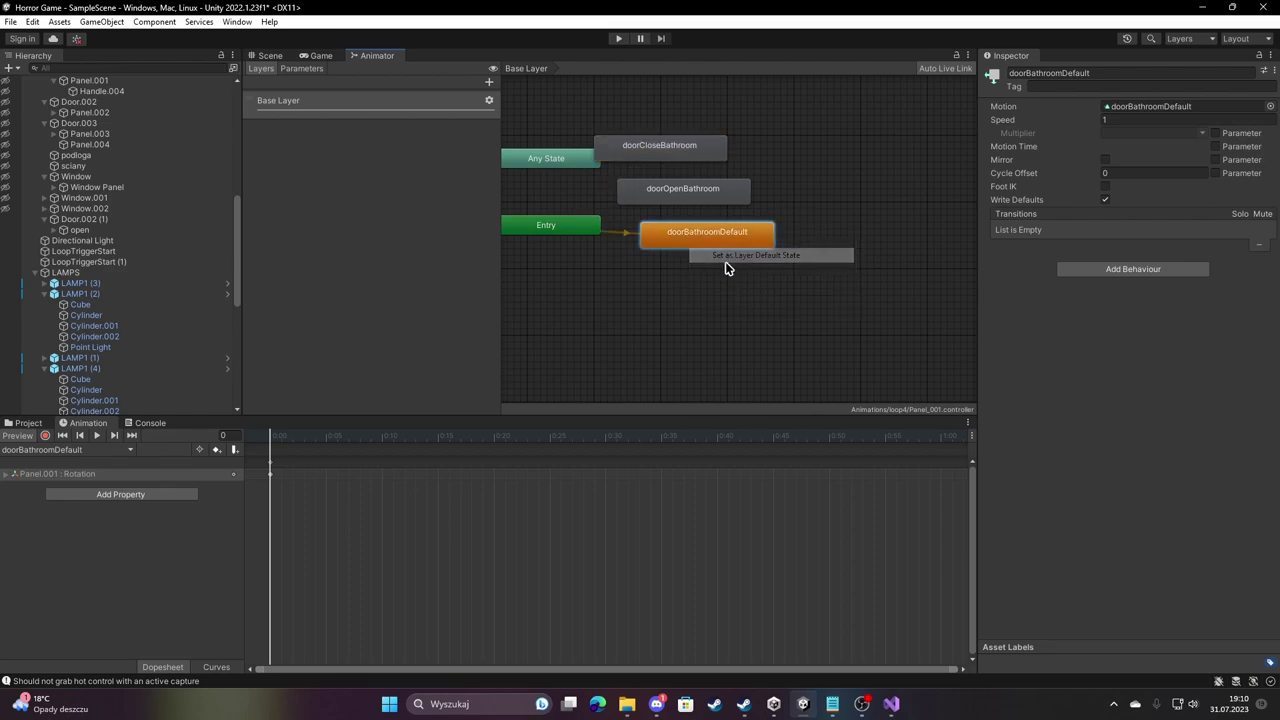
mouse_move(688, 173)
left_mouse_down()
mouse_move(763, 176)
mouse_move(754, 147)
left_mouse_up()
left_click_drag(705, 237, 703, 233)
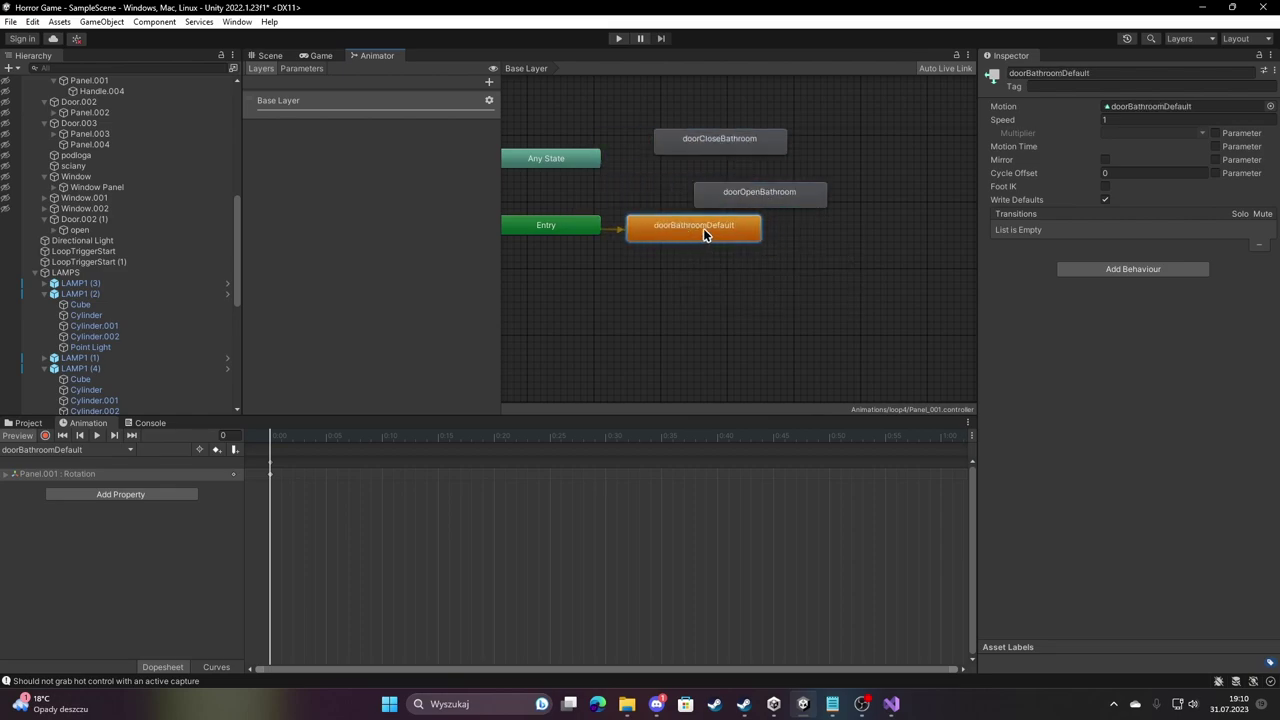
In the open controller, set doorMainDefault as the layer default state and tidy the layout.
left_click(28, 423)
left_click(478, 488)
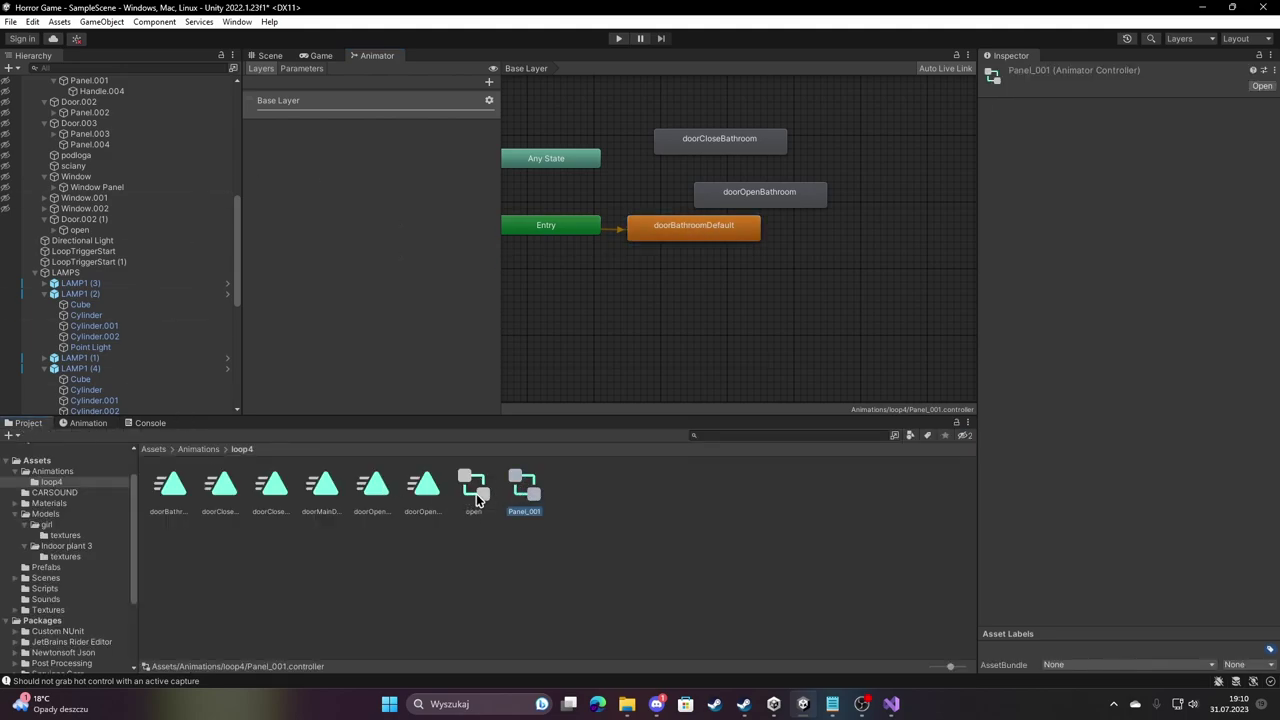
left_click(662, 270)
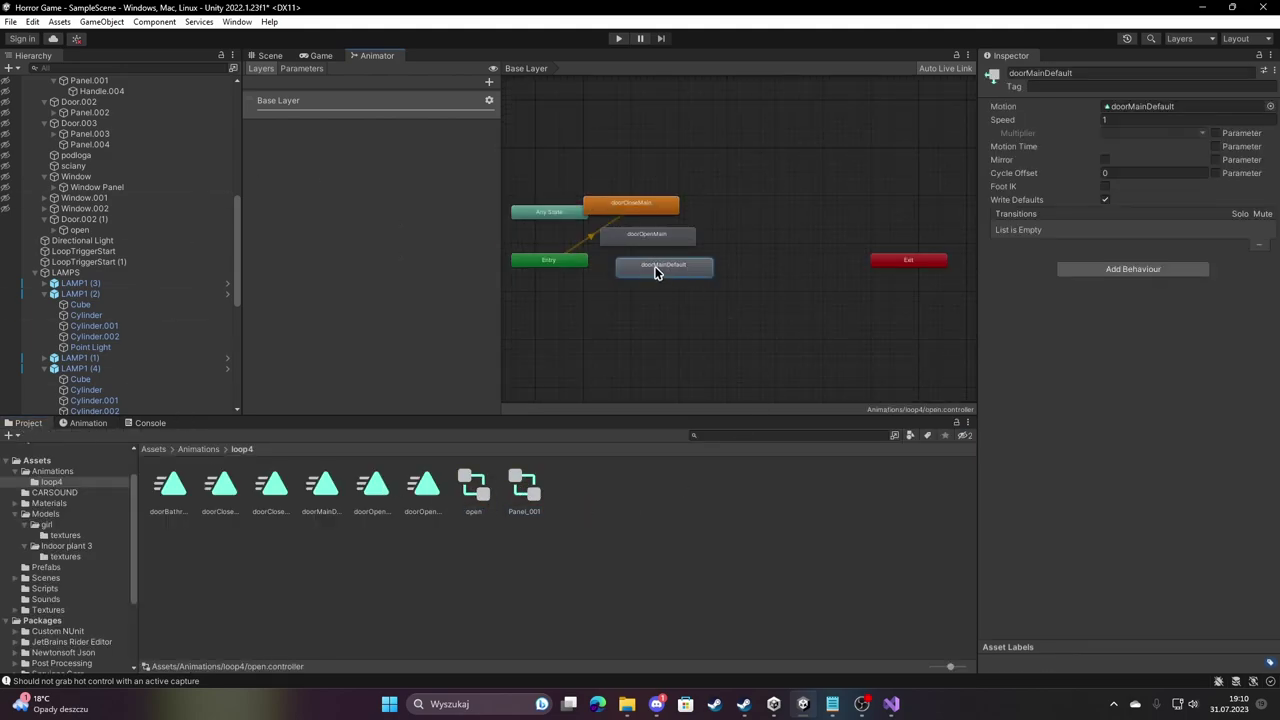
right_click(655, 270)
left_click(688, 290)
mouse_move(651, 234)
left_mouse_down()
mouse_move(701, 236)
mouse_move(683, 205)
left_mouse_up()
mouse_move(674, 266)
left_mouse_down()
mouse_move(660, 266)
mouse_move(699, 241)
left_mouse_up()
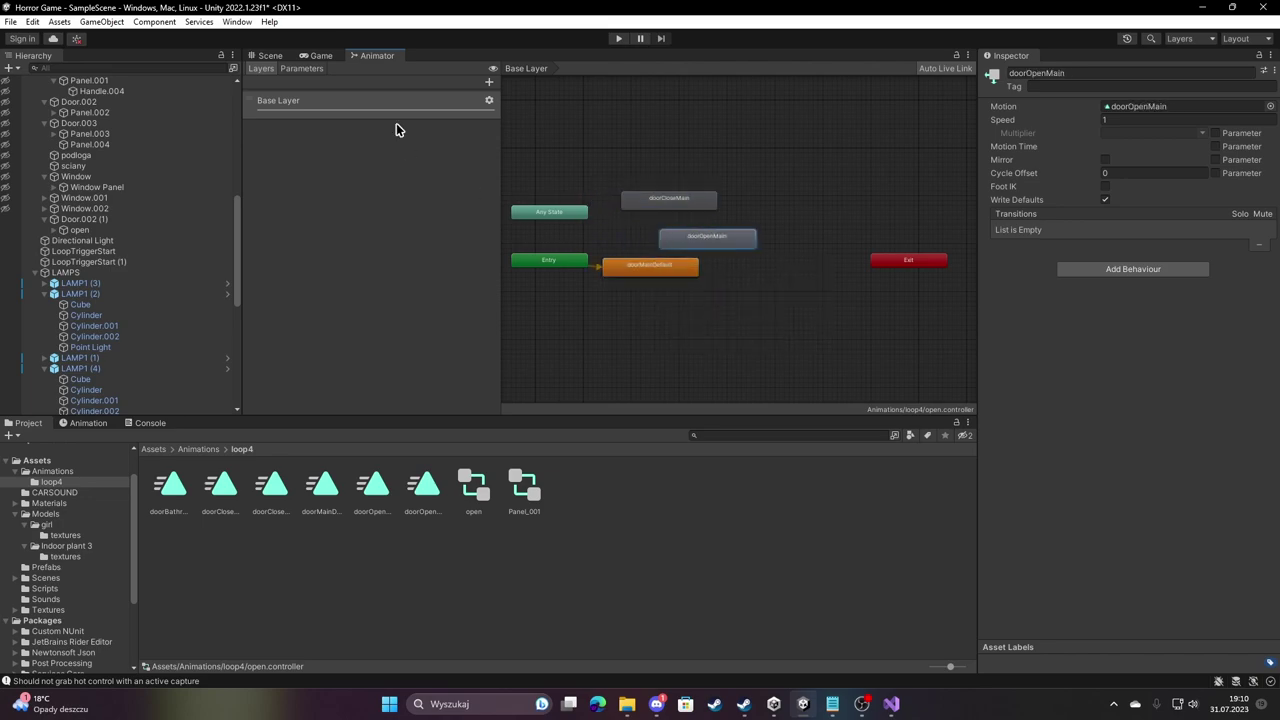
left_click(270, 55)
mouse_move(571, 266)
right_mouse_down()
mouse_move(591, 219)
mouse_move(500, 224)
right_mouse_up()
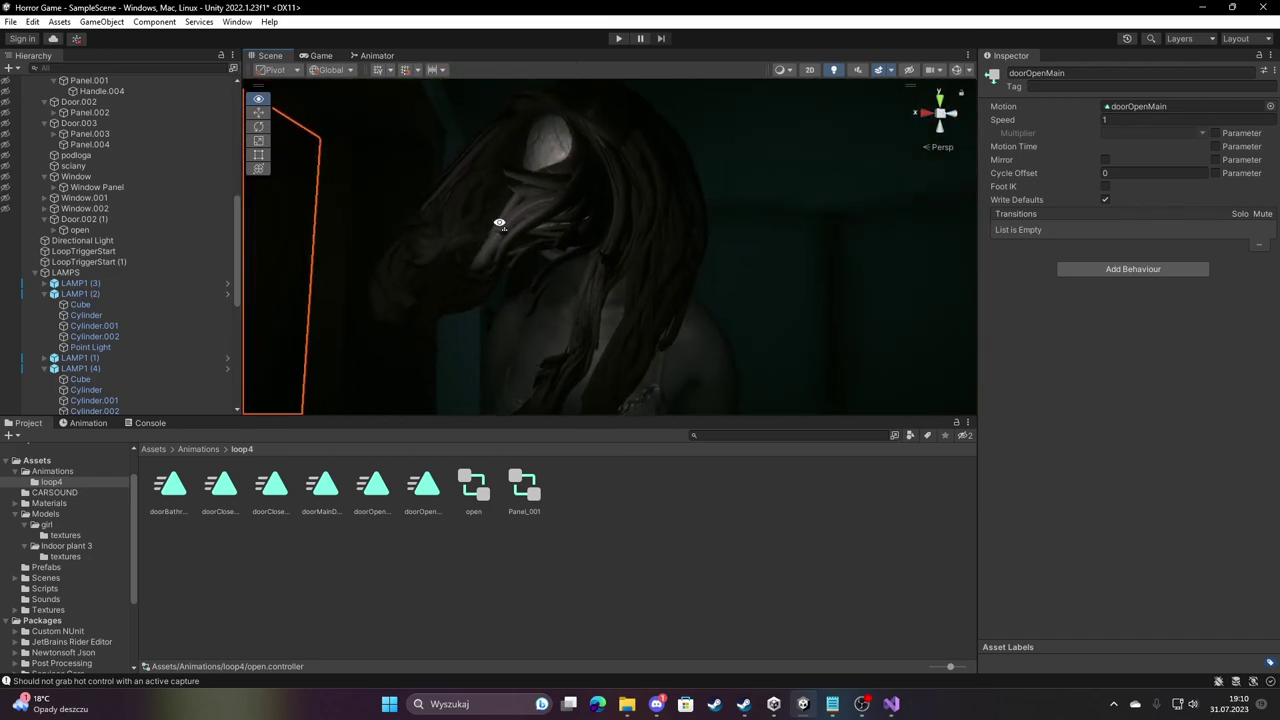
Set the Panel.001 door's Z rotation to -10 so it sits slightly ajar.
mouse_move(500, 224)
right_mouse_down()
mouse_move(503, 260)
mouse_move(475, 238)
mouse_move(617, 241)
right_mouse_up()
scroll(123, 183, "up", 5)
scroll(94, 151, "up", 5)
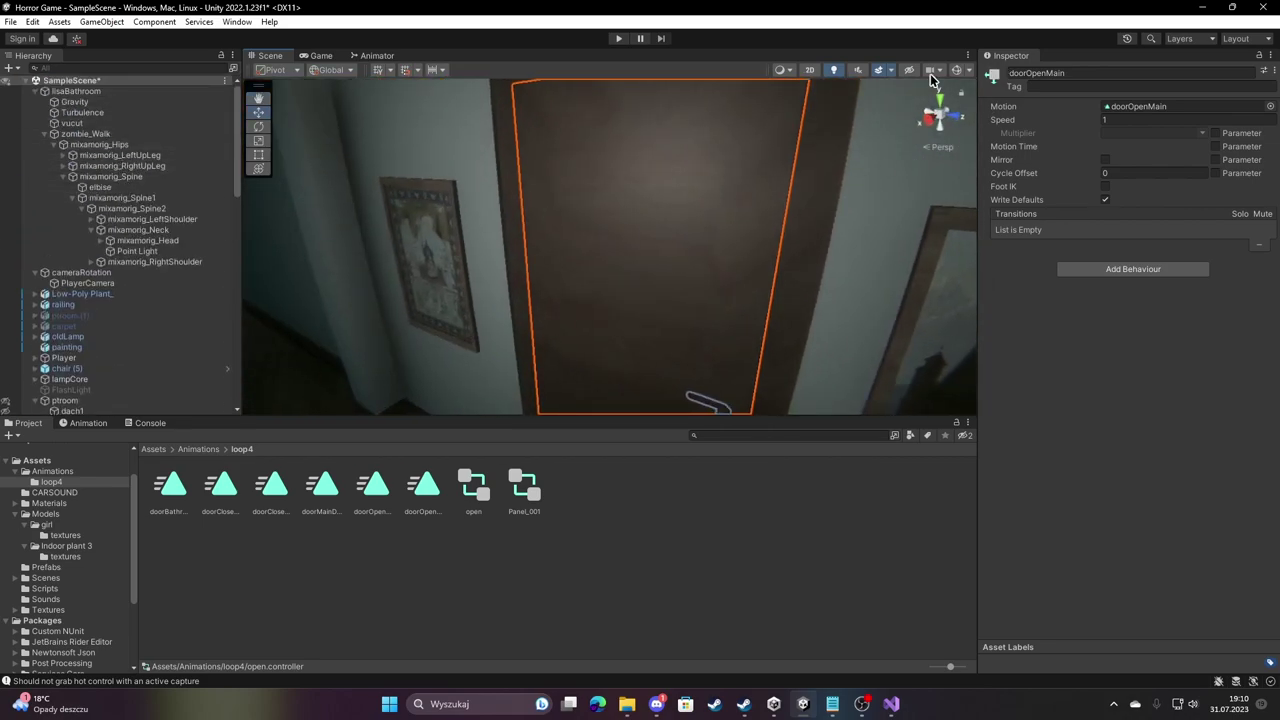
left_click(632, 248)
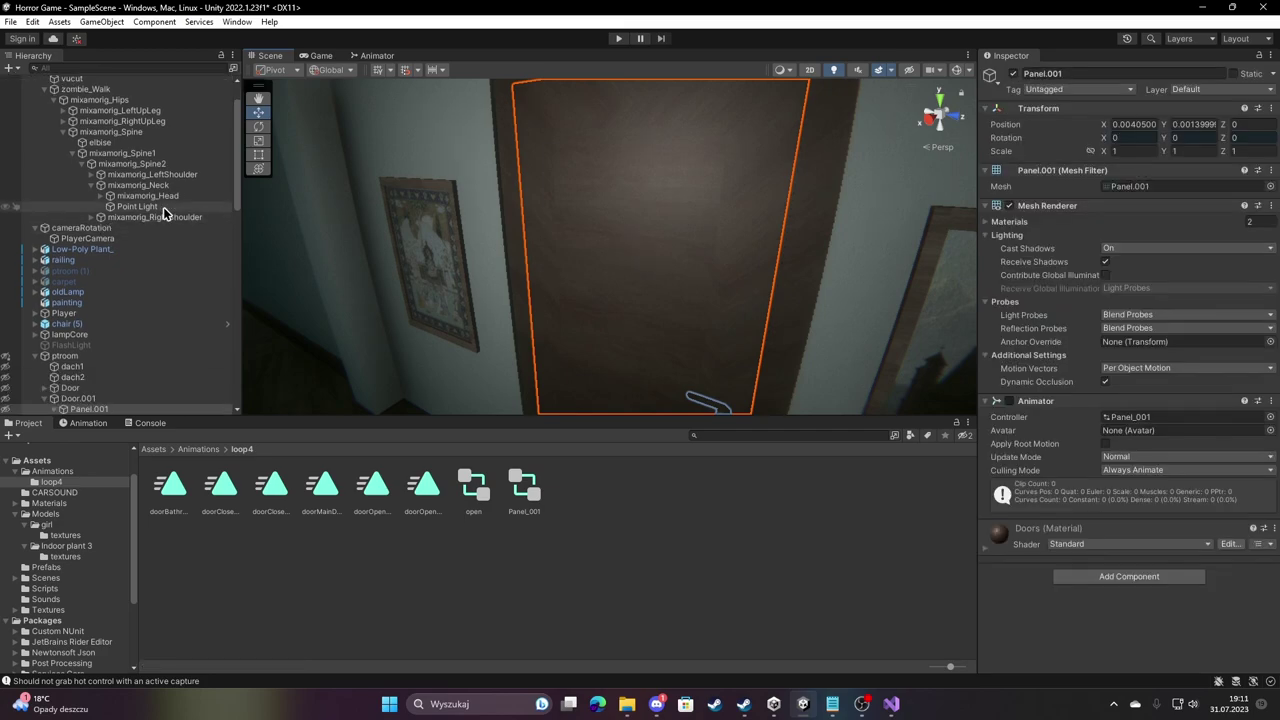
left_click(1248, 140)
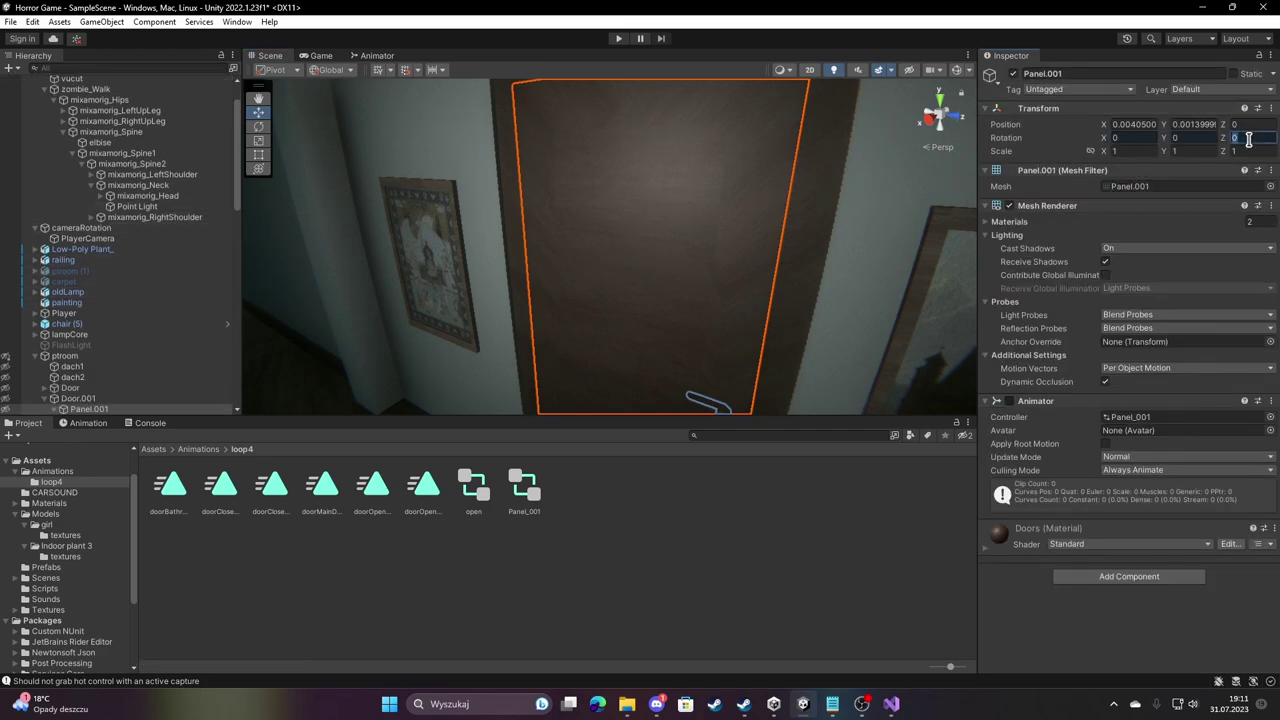
type("1")
key("BackSpace")
type("-")
type("10")
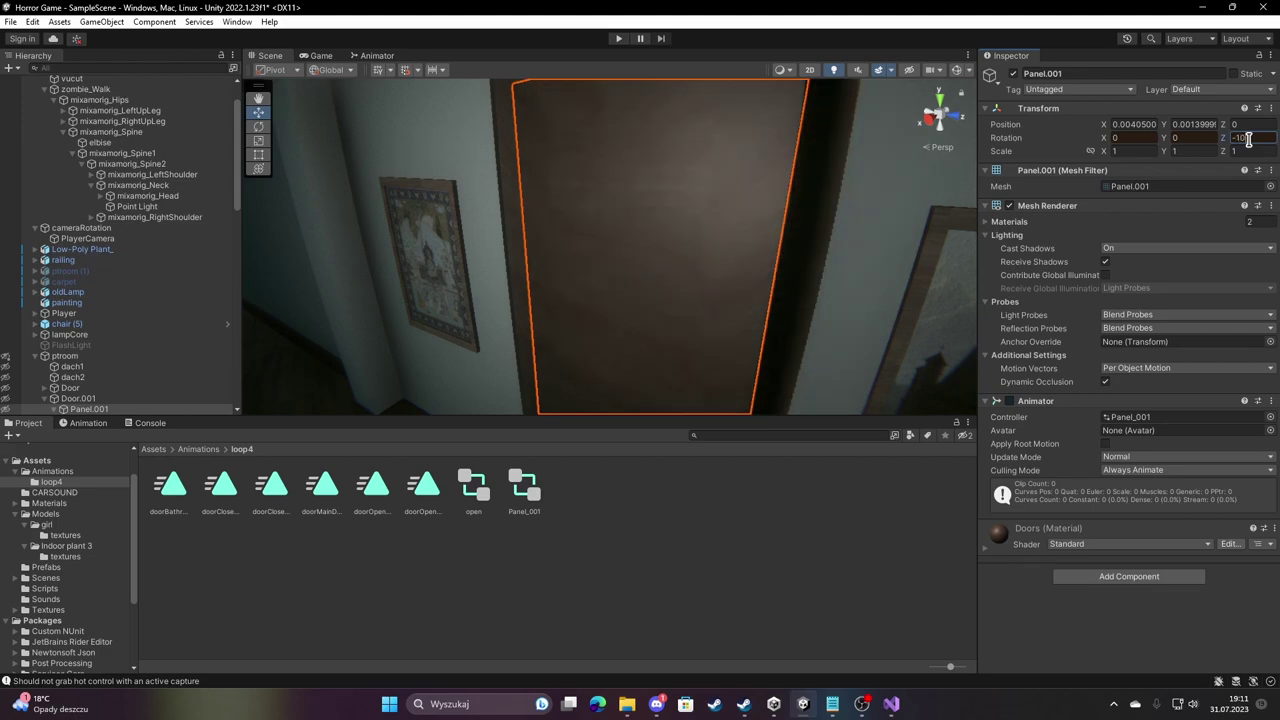
mouse_move(677, 252)
right_mouse_down()
mouse_move(590, 240)
mouse_move(621, 204)
mouse_move(731, 219)
right_mouse_up()
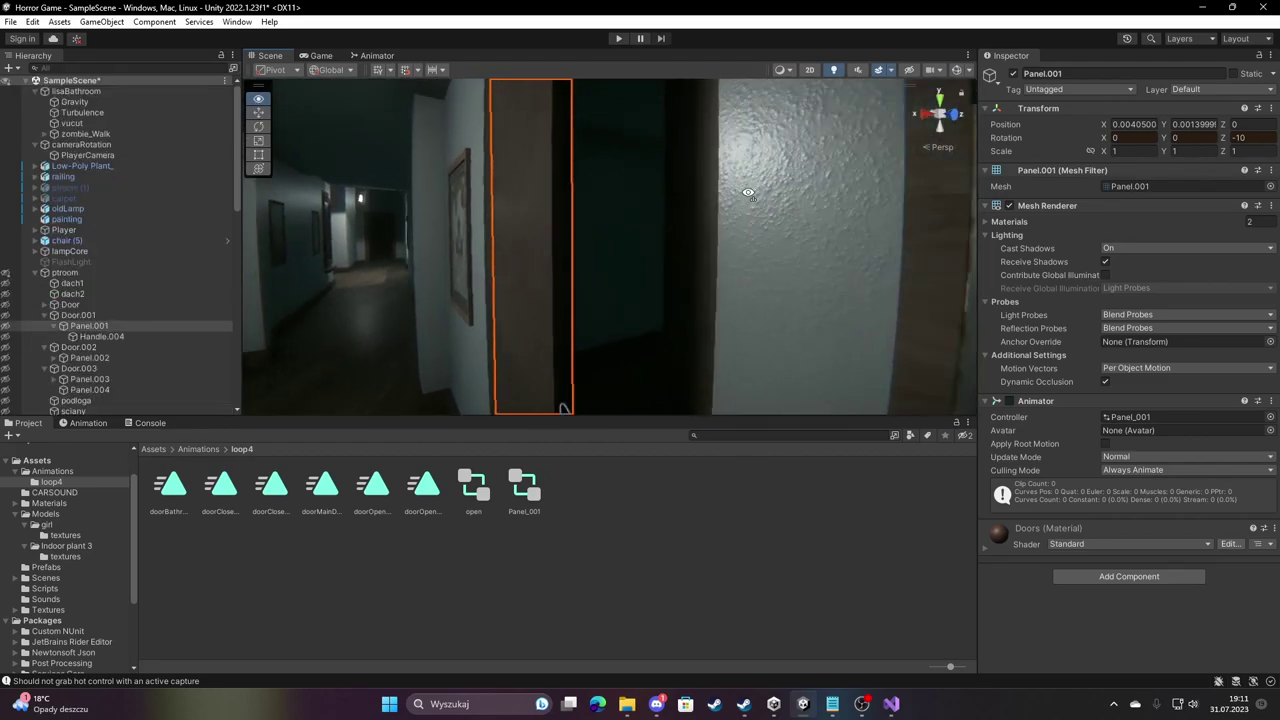
right_click_drag(731, 219, 731, 200)
Expand lisaBathroom, select and frame zombie_Walk, and bring up its Animation editor.
left_click(80, 91)
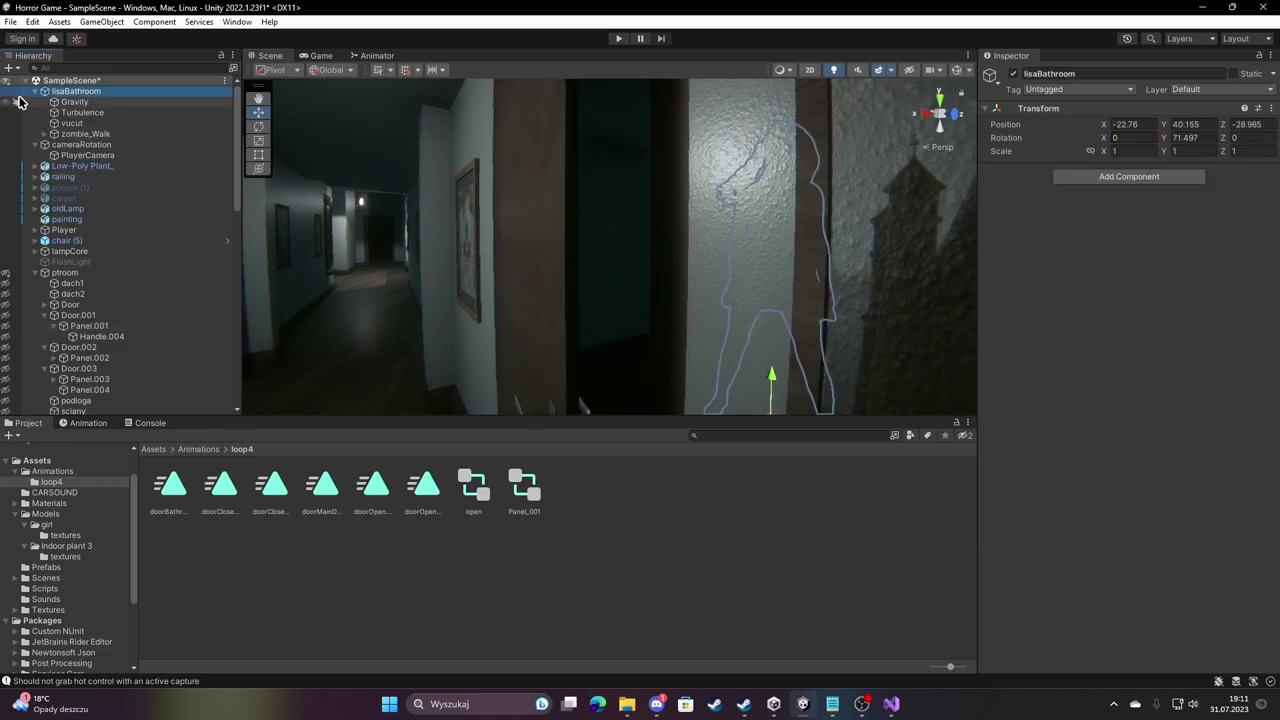
left_click(35, 91)
left_click(34, 91)
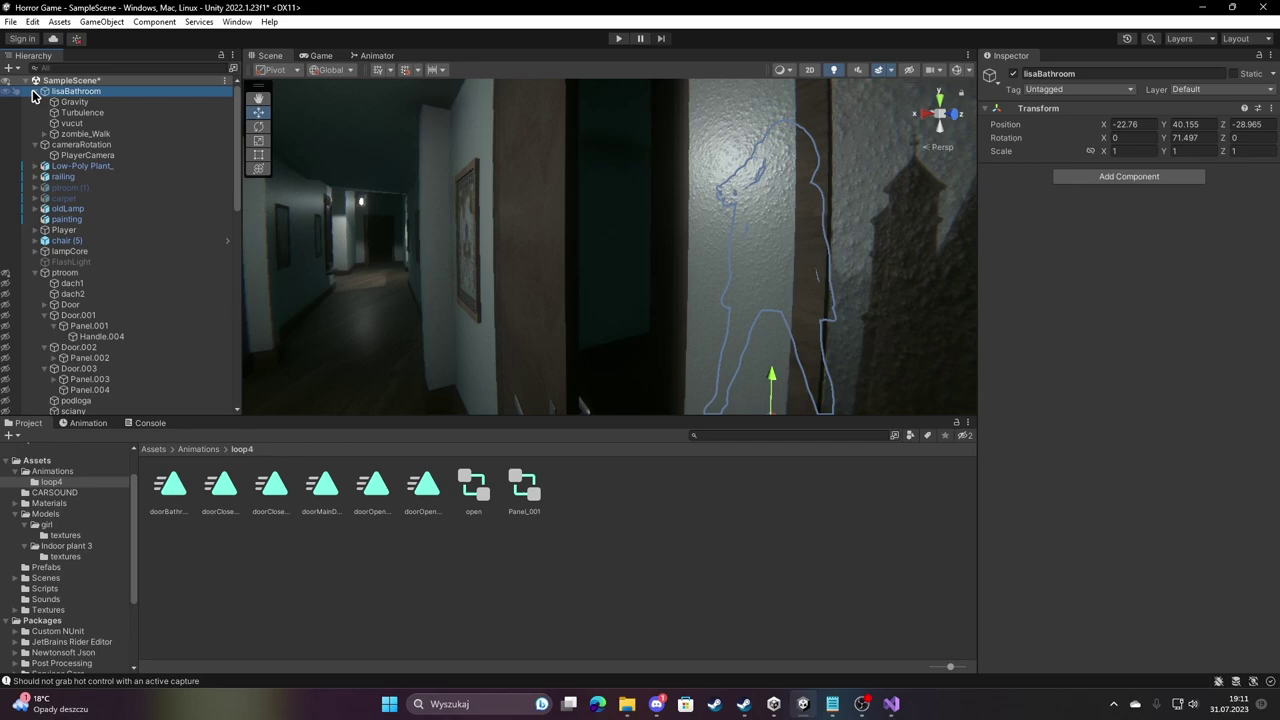
left_click(44, 133)
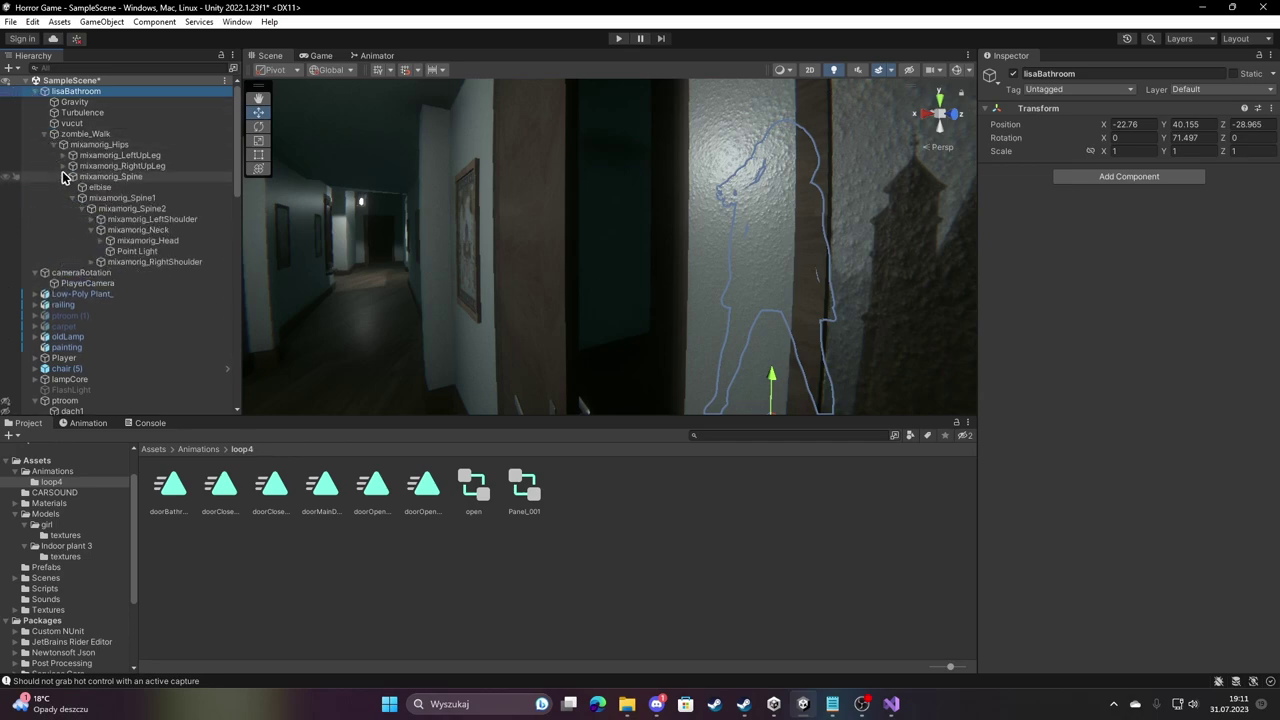
left_click(86, 134)
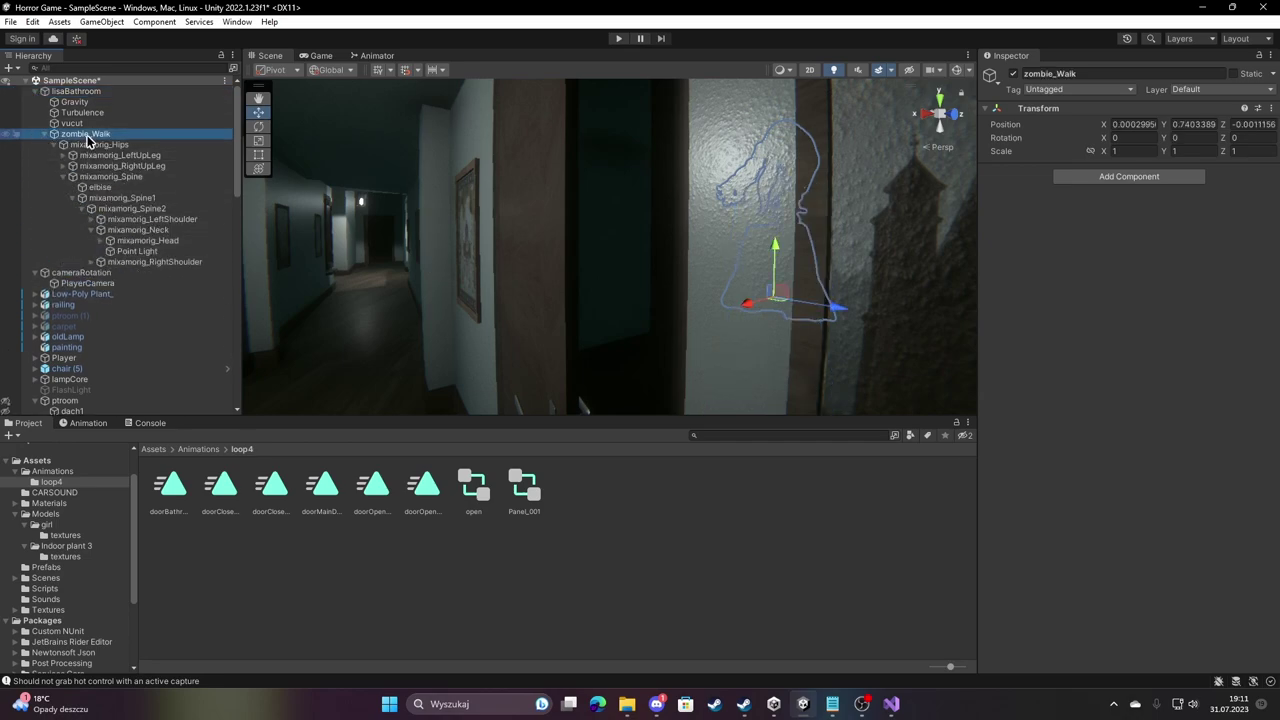
key("f")
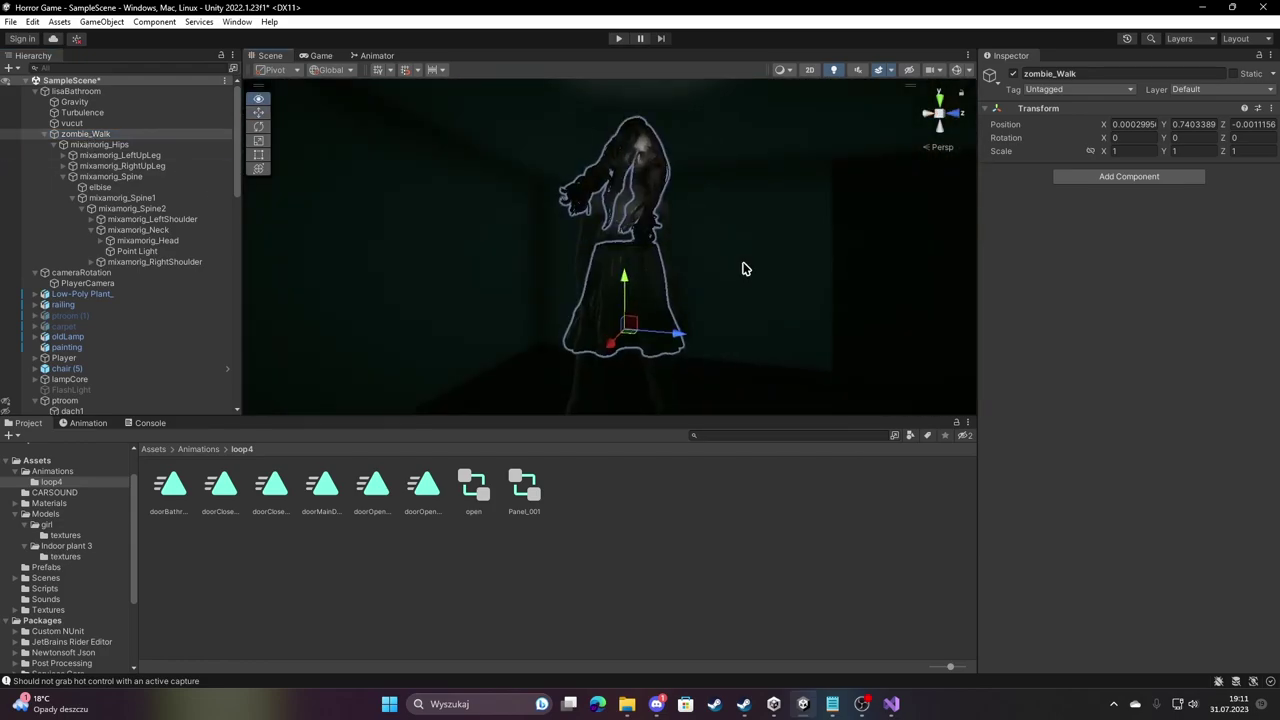
mouse_move(628, 290)
right_mouse_down()
mouse_move(577, 340)
mouse_move(703, 277)
right_mouse_up()
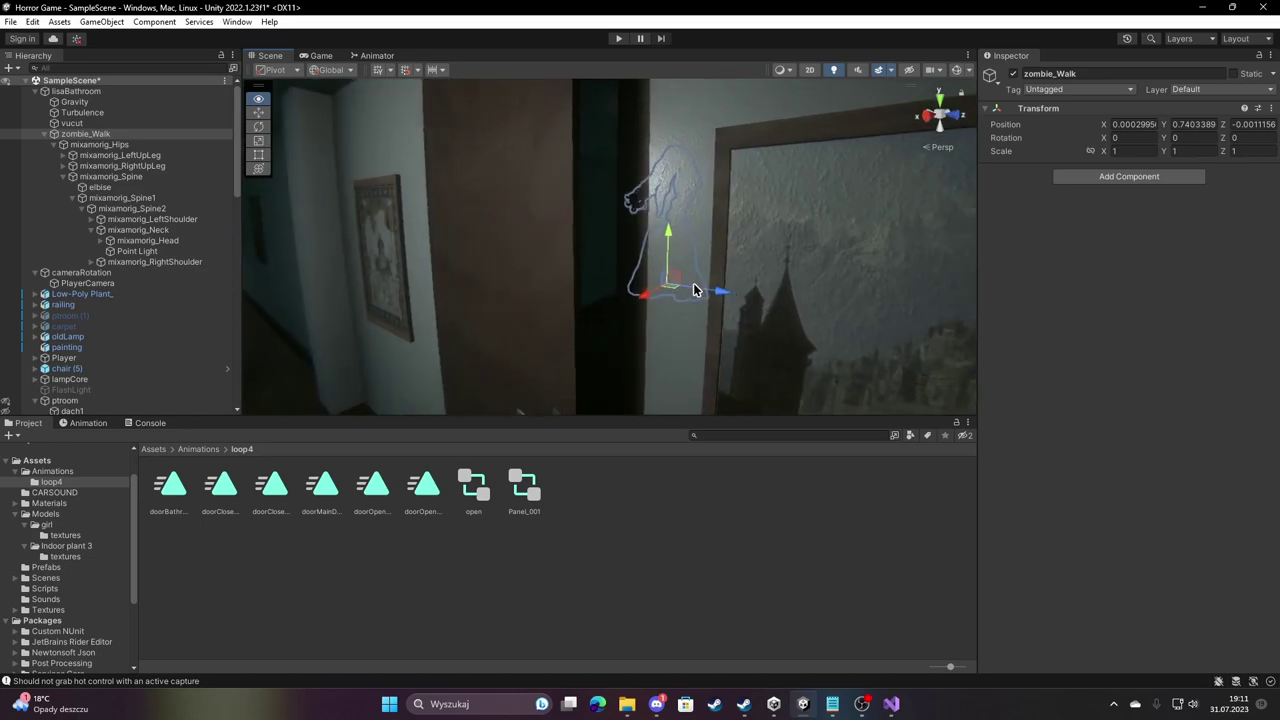
left_click(80, 423)
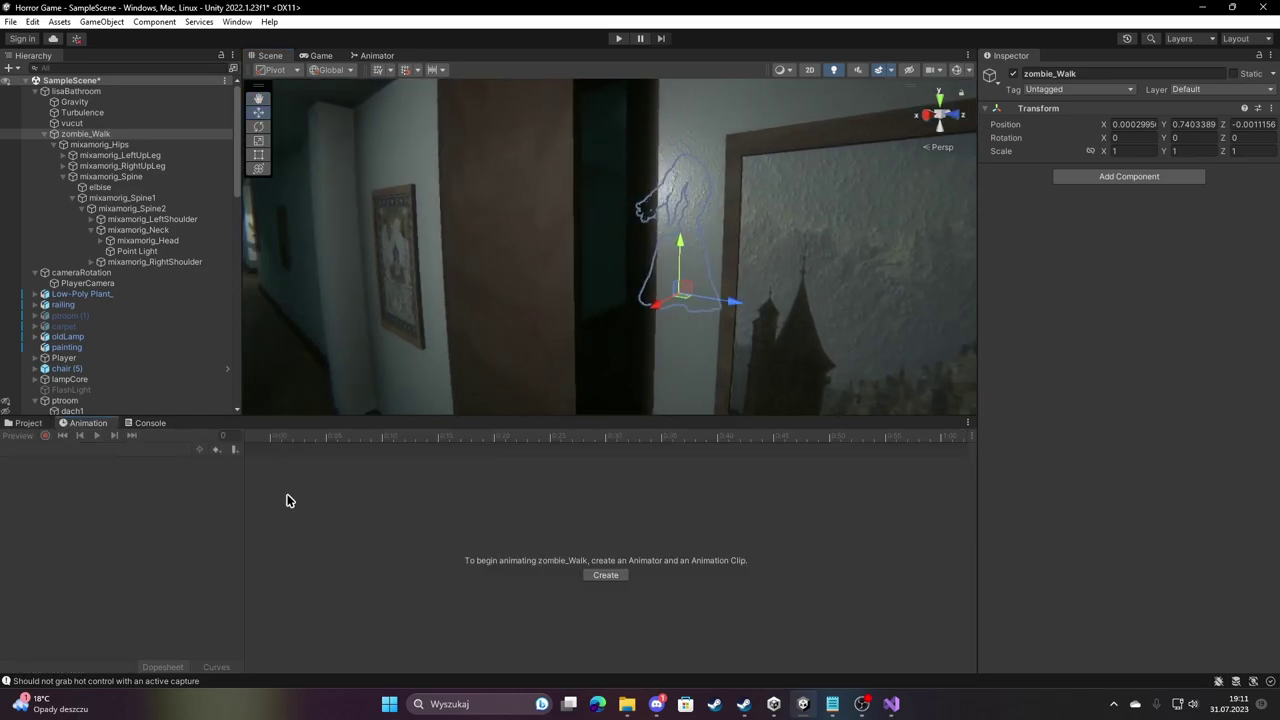
Create zombie_Walk's Animator with a clip saved as lisaClose in the loop4 folder.
left_click(601, 576)
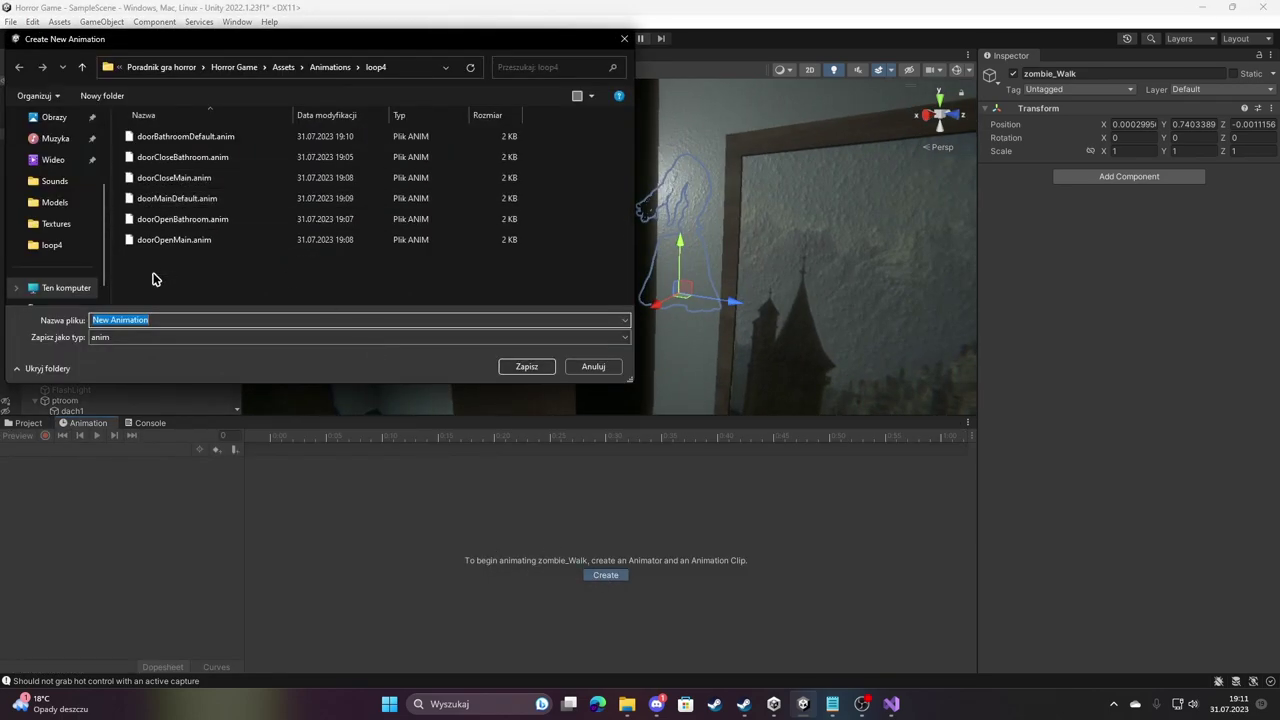
left_click(187, 321)
mouse_move(208, 437)
left_click(372, 442)
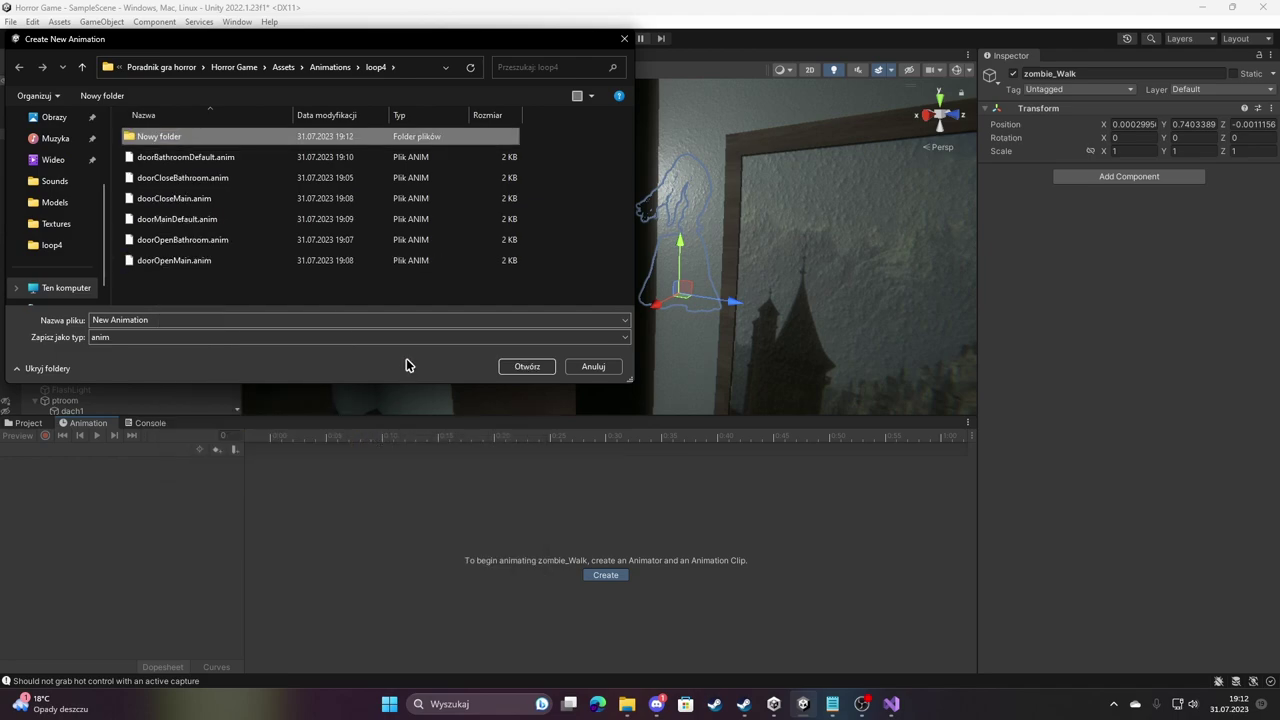
key("ctrl+z")
right_click(165, 283)
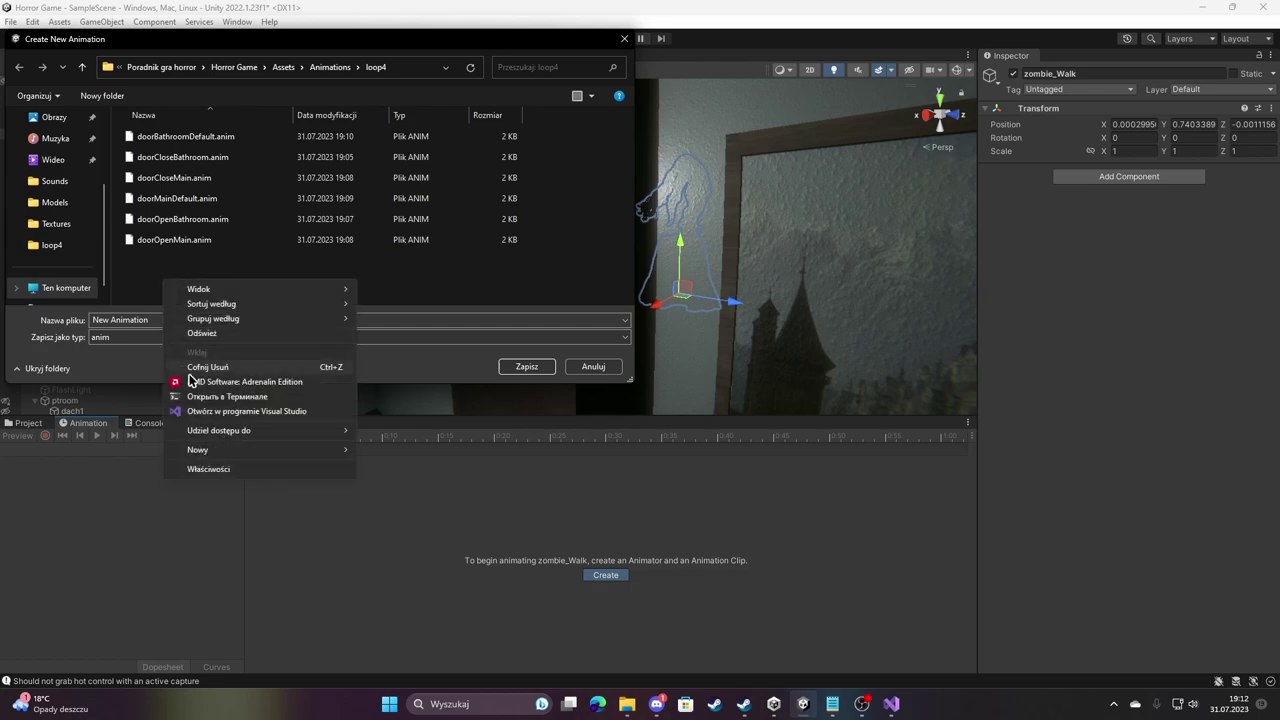
left_click(147, 319)
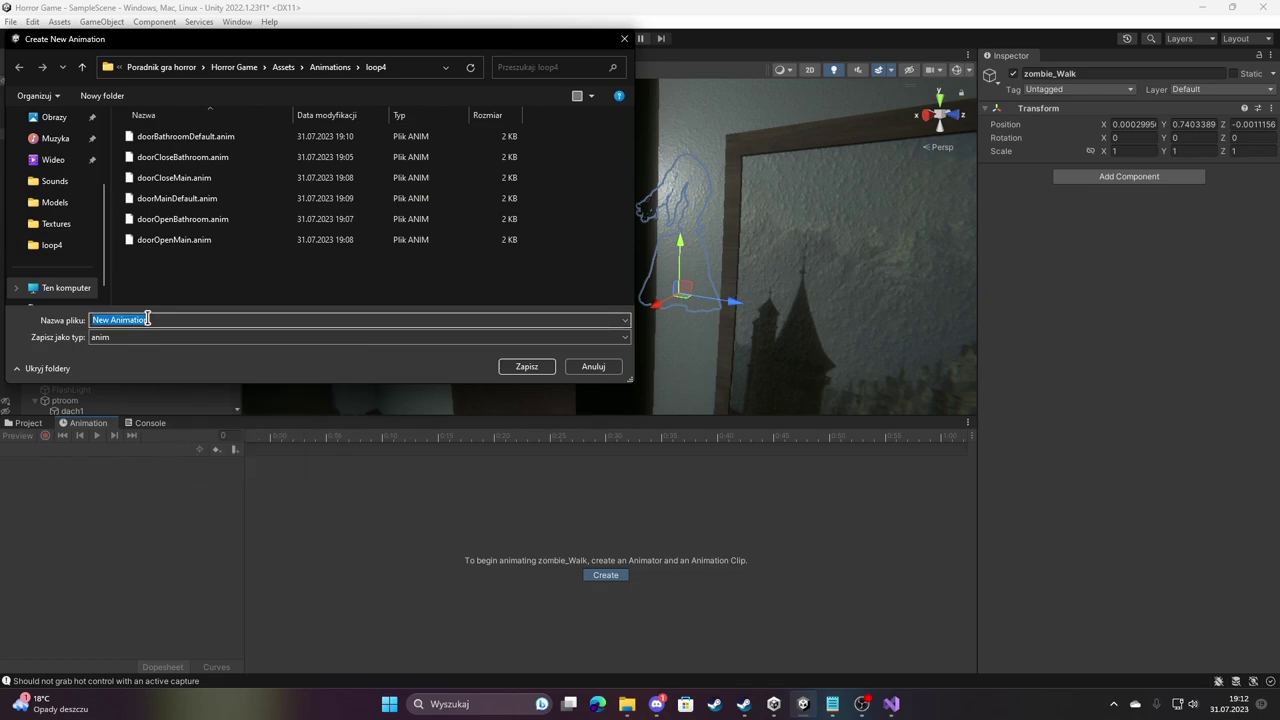
type("lisaClose")
key("Return")
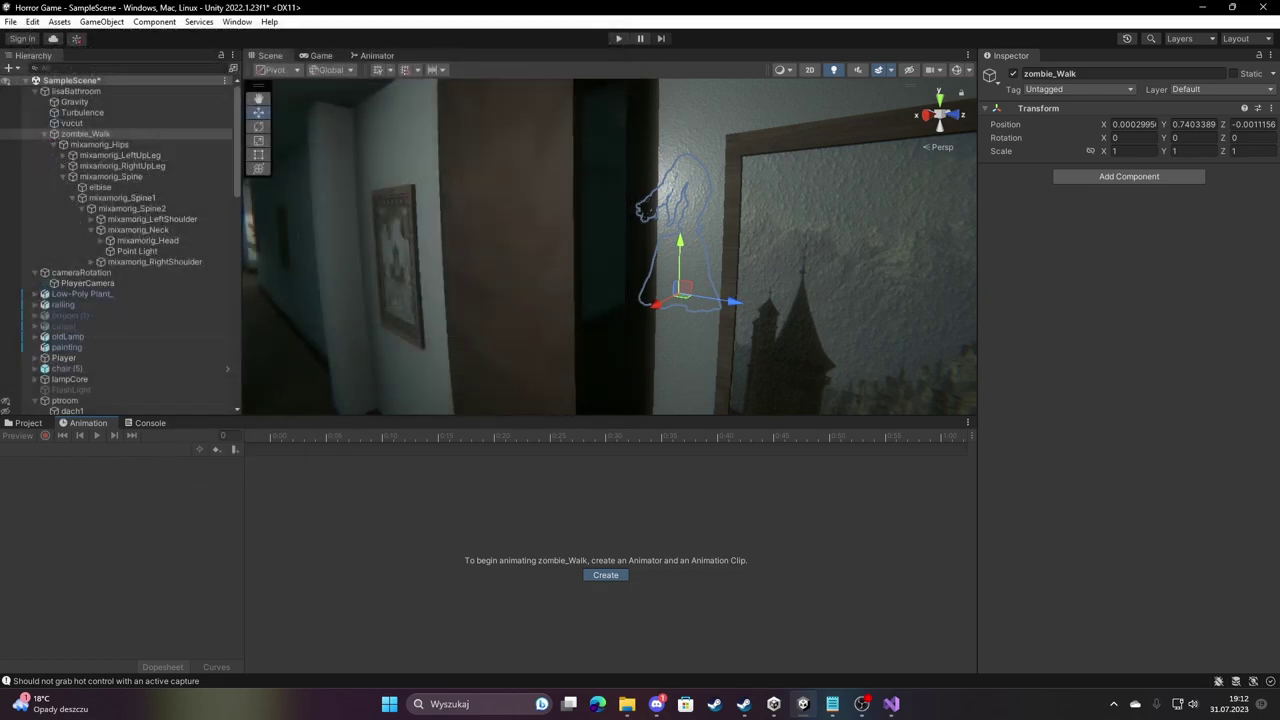
Start recording and move zombie_Walk left into the doorway.
left_click(17, 436)
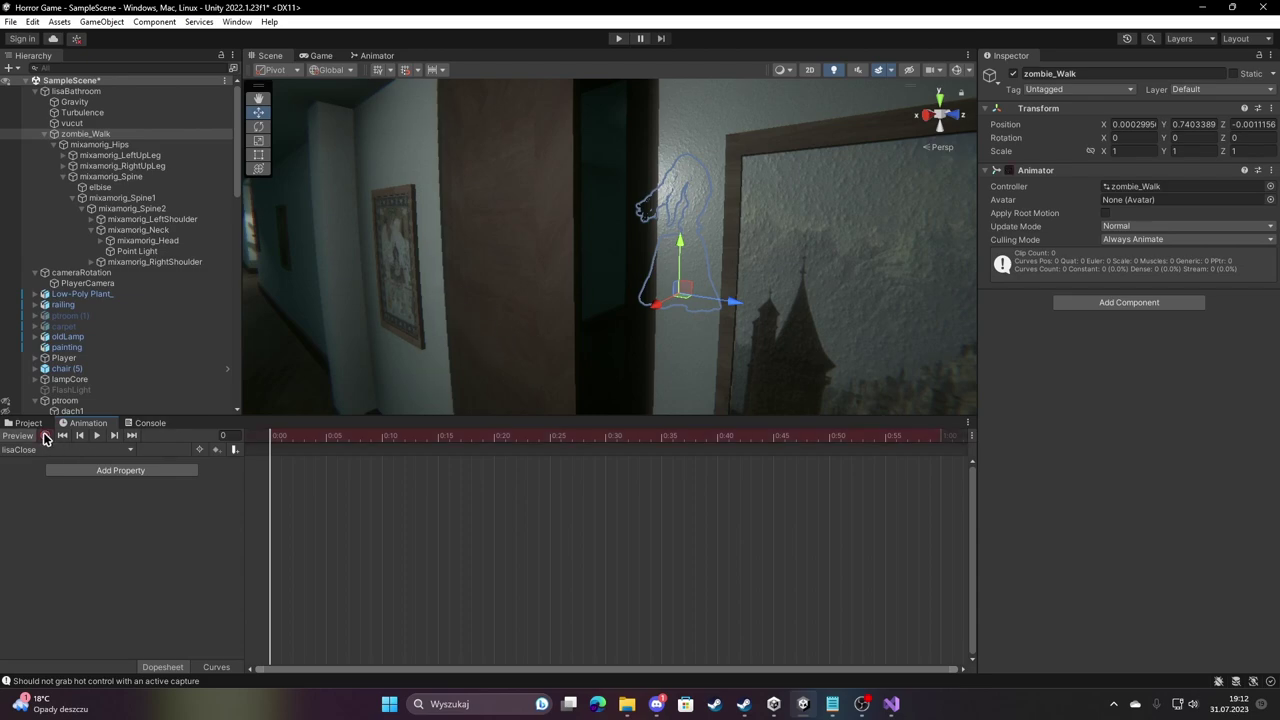
mouse_move(551, 349)
left_mouse_down("alt")
mouse_move(597, 329)
mouse_move(436, 447)
left_mouse_up("alt")
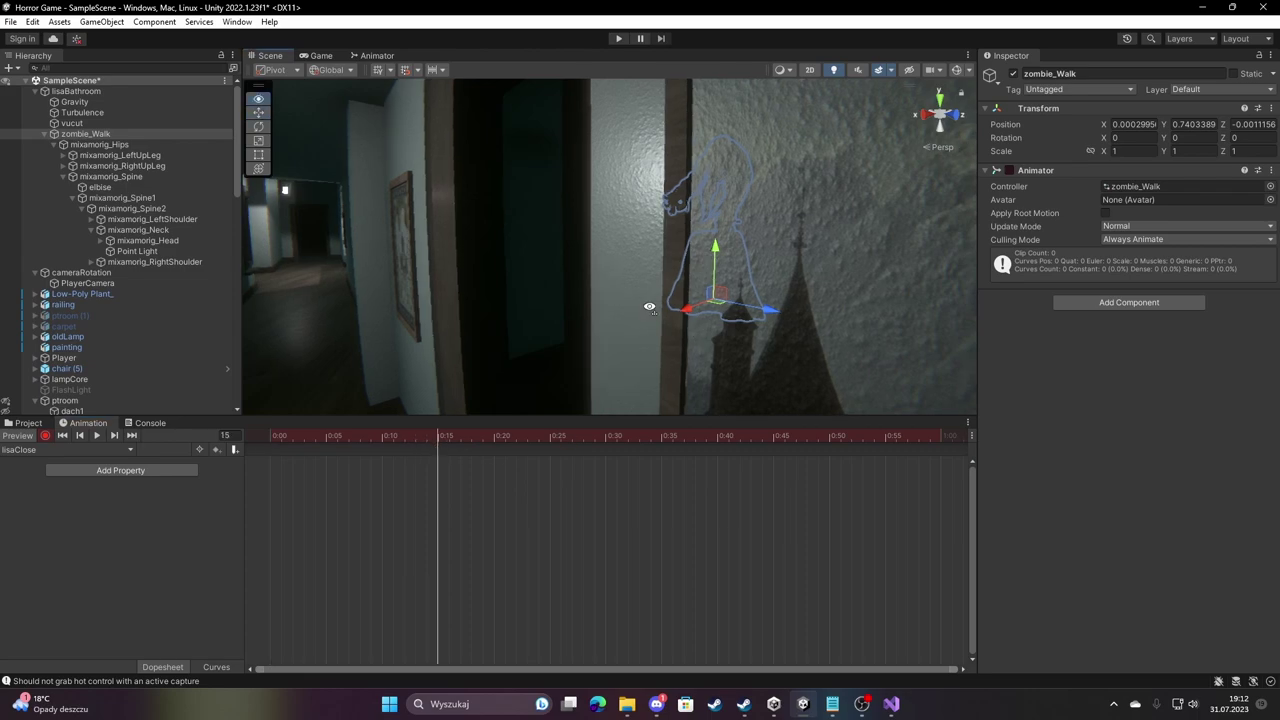
mouse_move(688, 328)
left_mouse_down("alt")
mouse_move(649, 289)
mouse_move(699, 333)
left_mouse_up("alt")
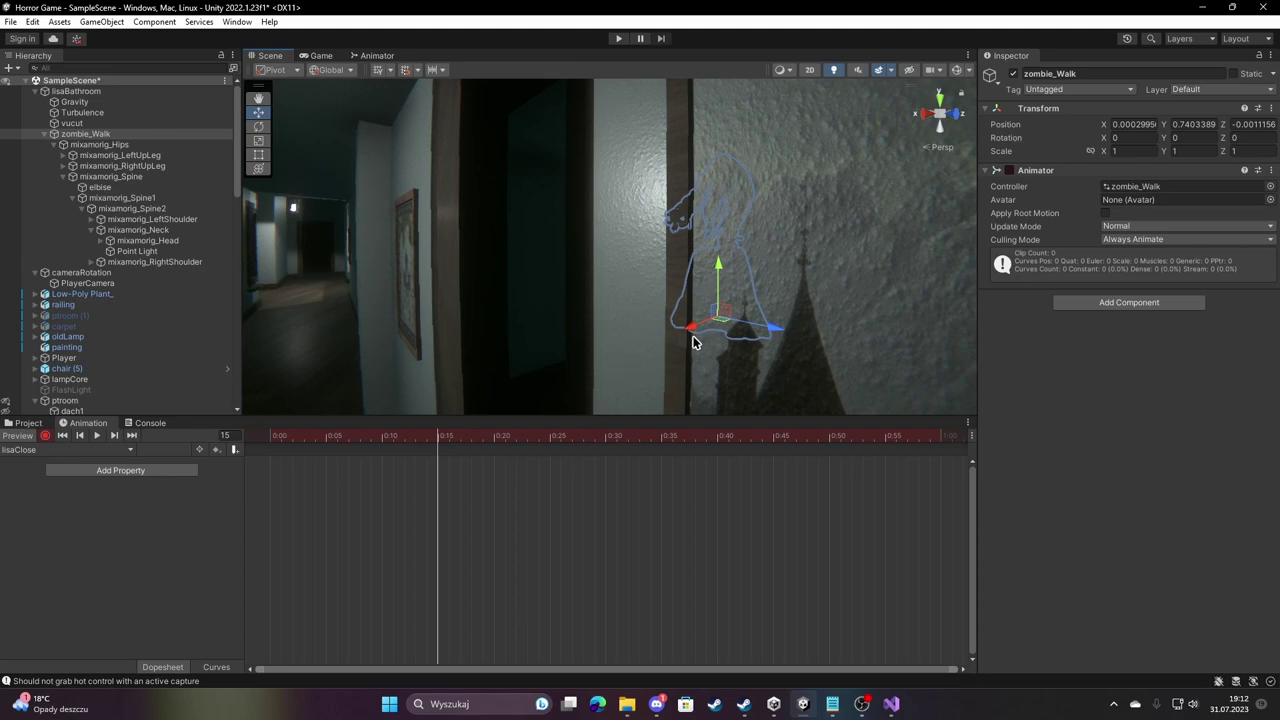
mouse_move(691, 336)
left_mouse_down()
mouse_move(538, 397)
mouse_move(644, 388)
left_mouse_up()
key("e")
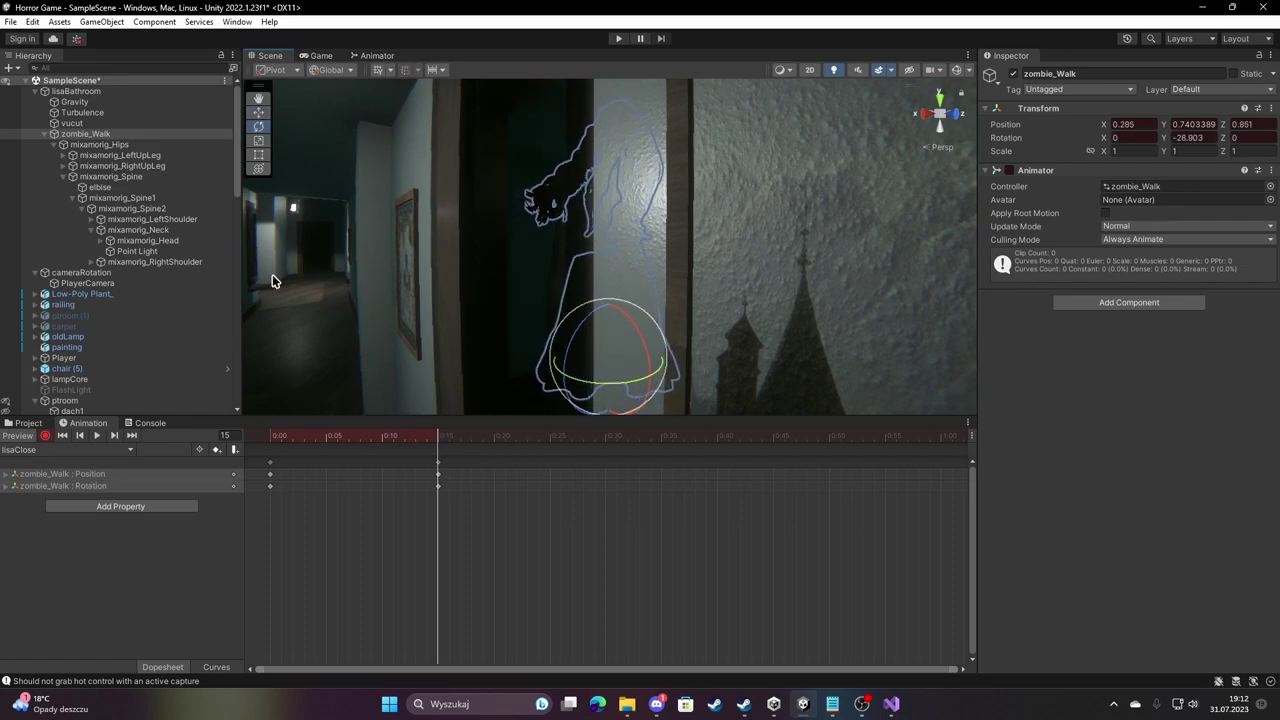
Rotate mixamorig_Spine1 to bend the zombie forward, then nudge zombie_Walk's position.
left_click(127, 197)
mouse_move(571, 251)
left_mouse_down()
mouse_move(543, 273)
mouse_move(555, 265)
left_mouse_up()
right_click_drag(555, 265, 587, 254)
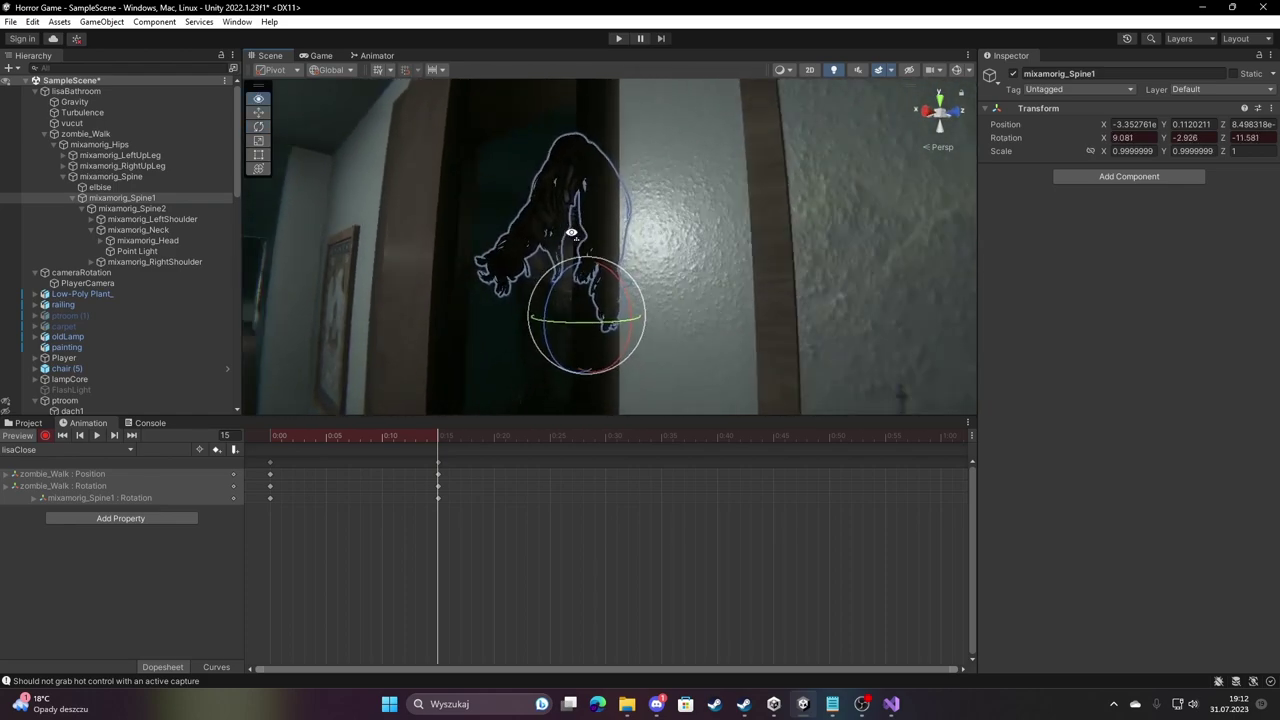
right_click_drag(588, 245, 518, 305)
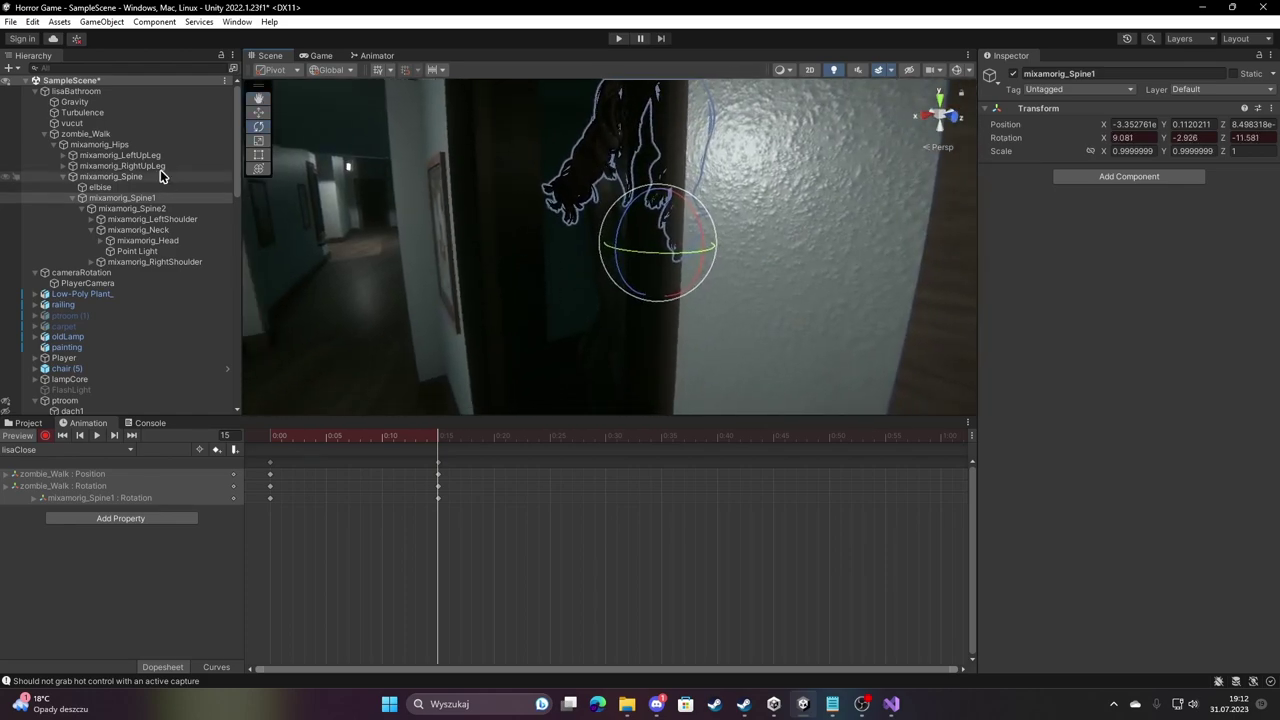
left_click(111, 135)
key("w")
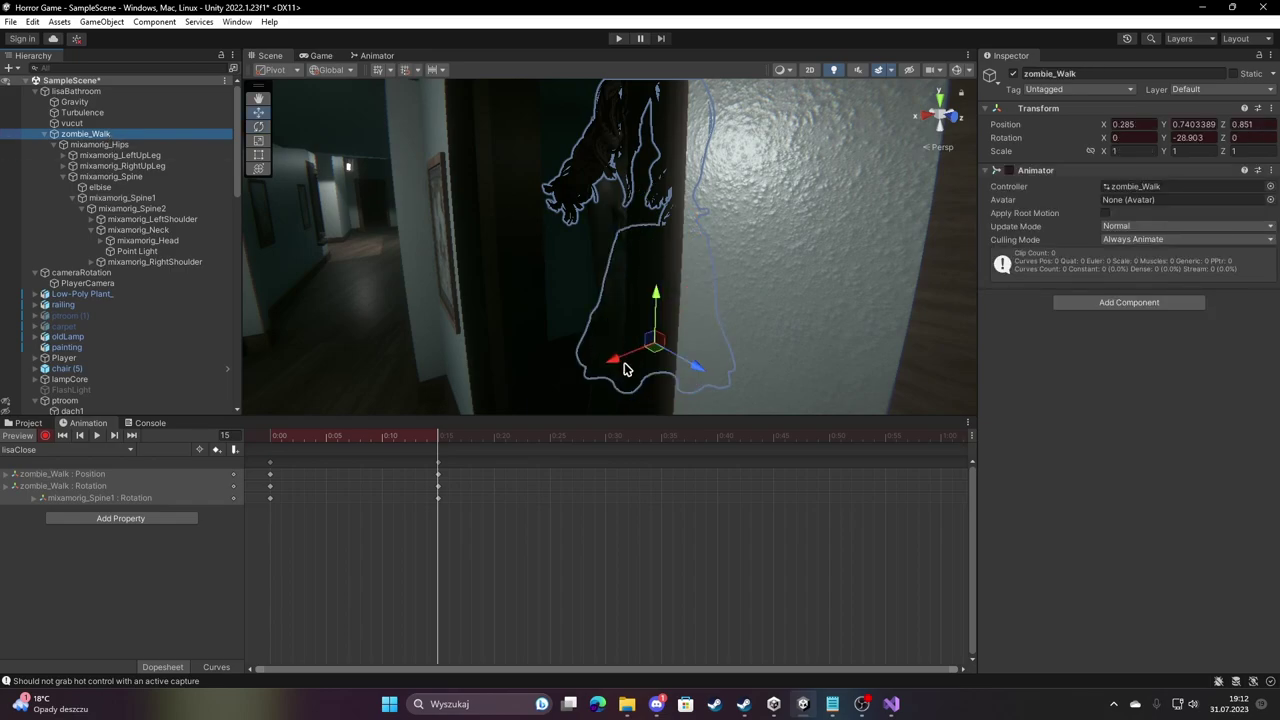
left_click_drag(623, 366, 580, 372)
mouse_move(580, 372)
right_mouse_down()
mouse_move(574, 334)
mouse_move(560, 330)
right_mouse_up()
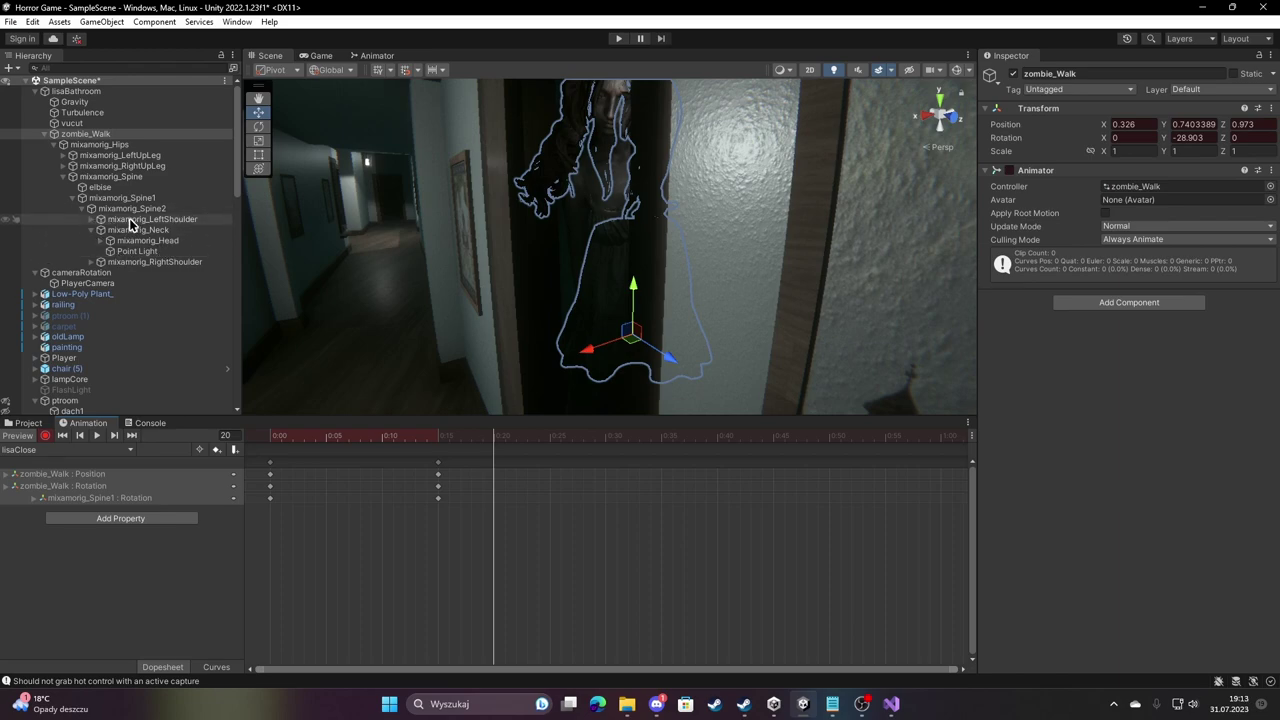
Rotate mixamorig_RightShoulder to raise the zombie's right arm, keying its rotation.
left_click(168, 262)
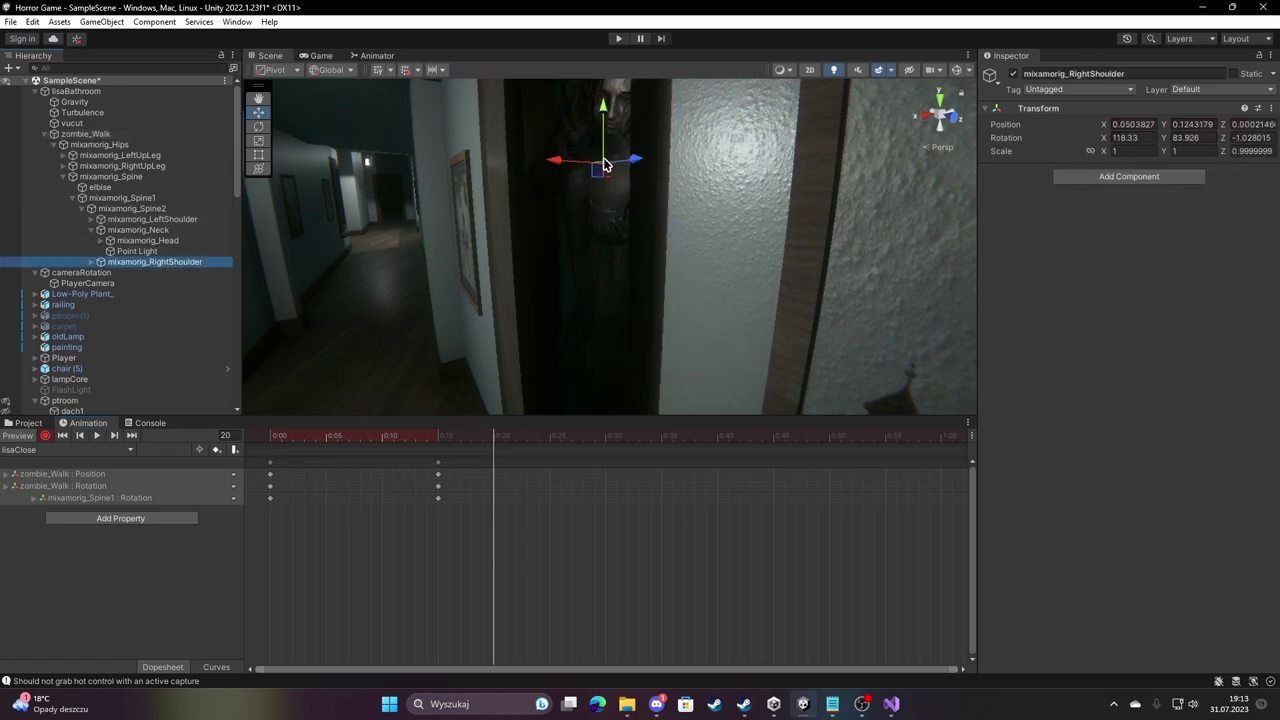
key("e")
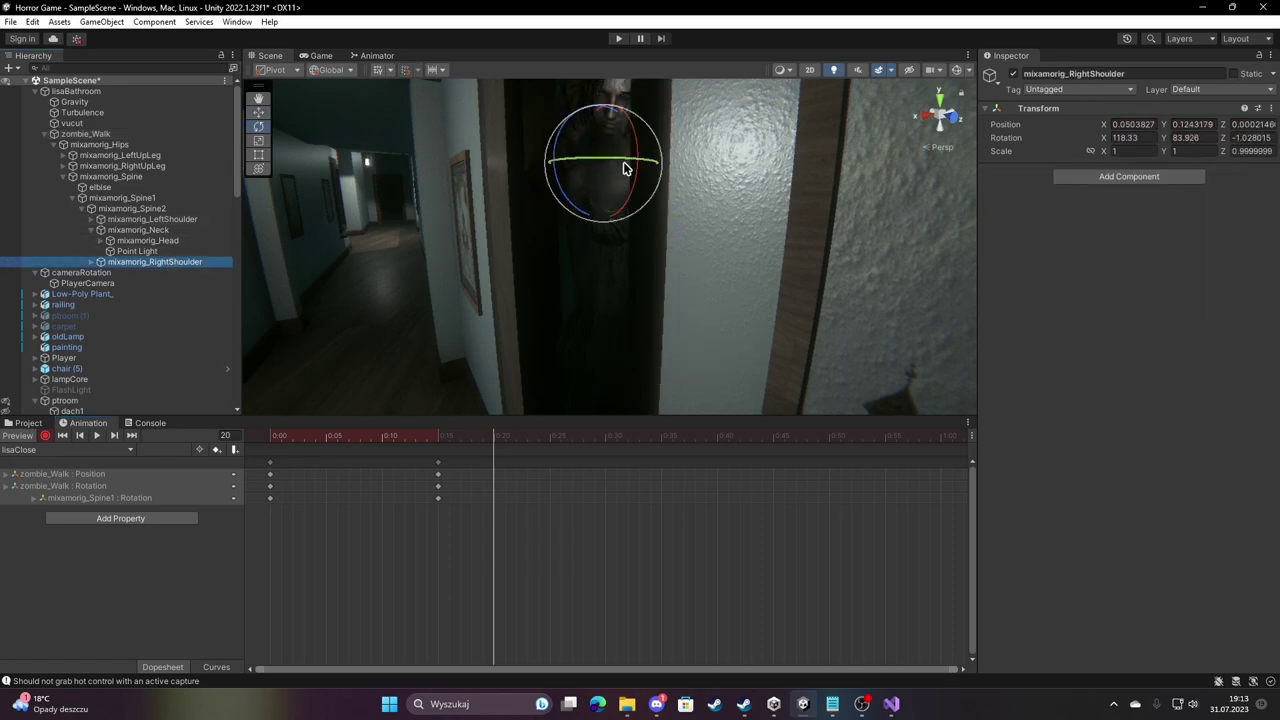
left_click_drag(633, 150, 517, 149)
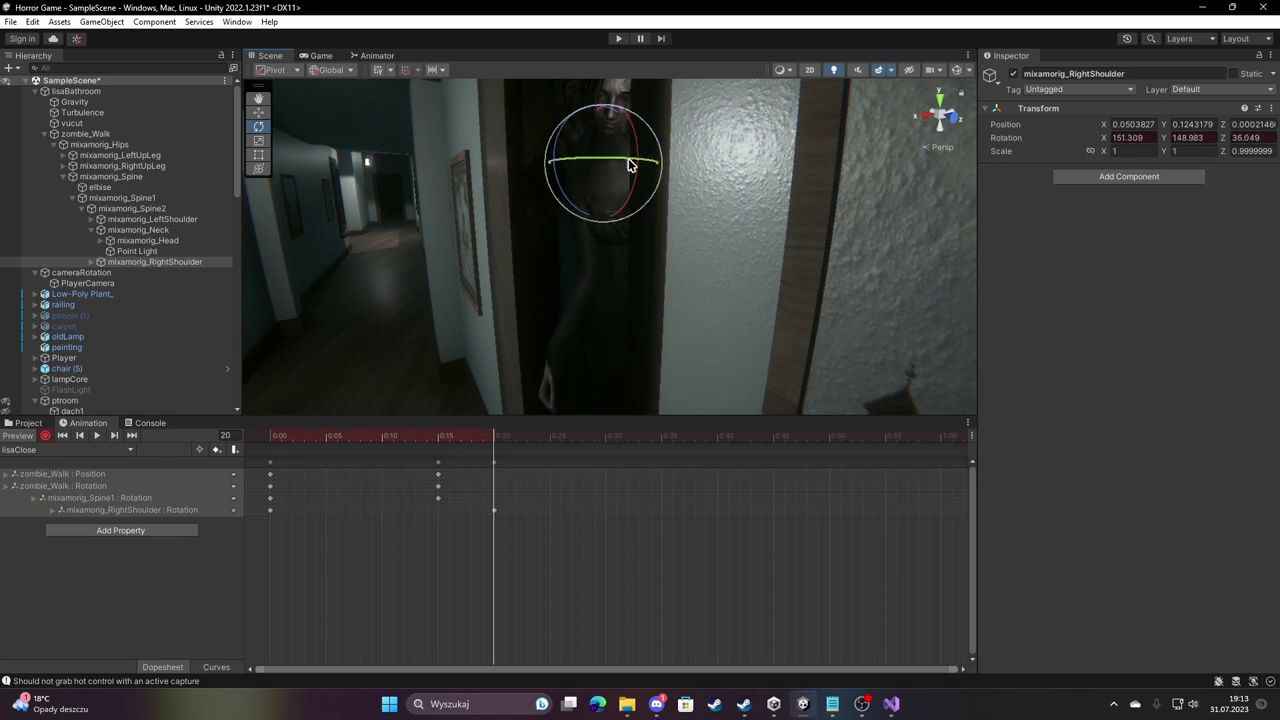
mouse_move(630, 165)
left_mouse_down()
mouse_move(618, 165)
mouse_move(648, 163)
left_mouse_up()
left_click_drag(560, 162, 621, 165)
scroll(553, 189, "up", 3)
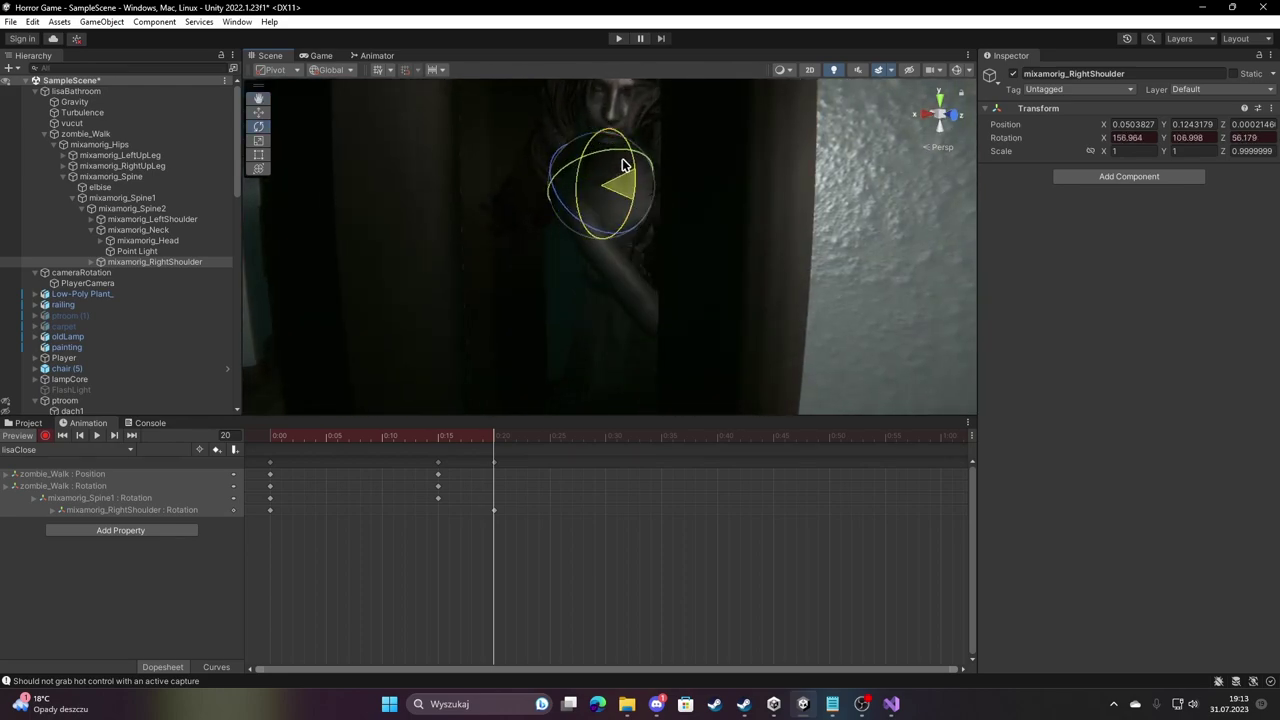
left_click_drag(578, 231, 540, 213)
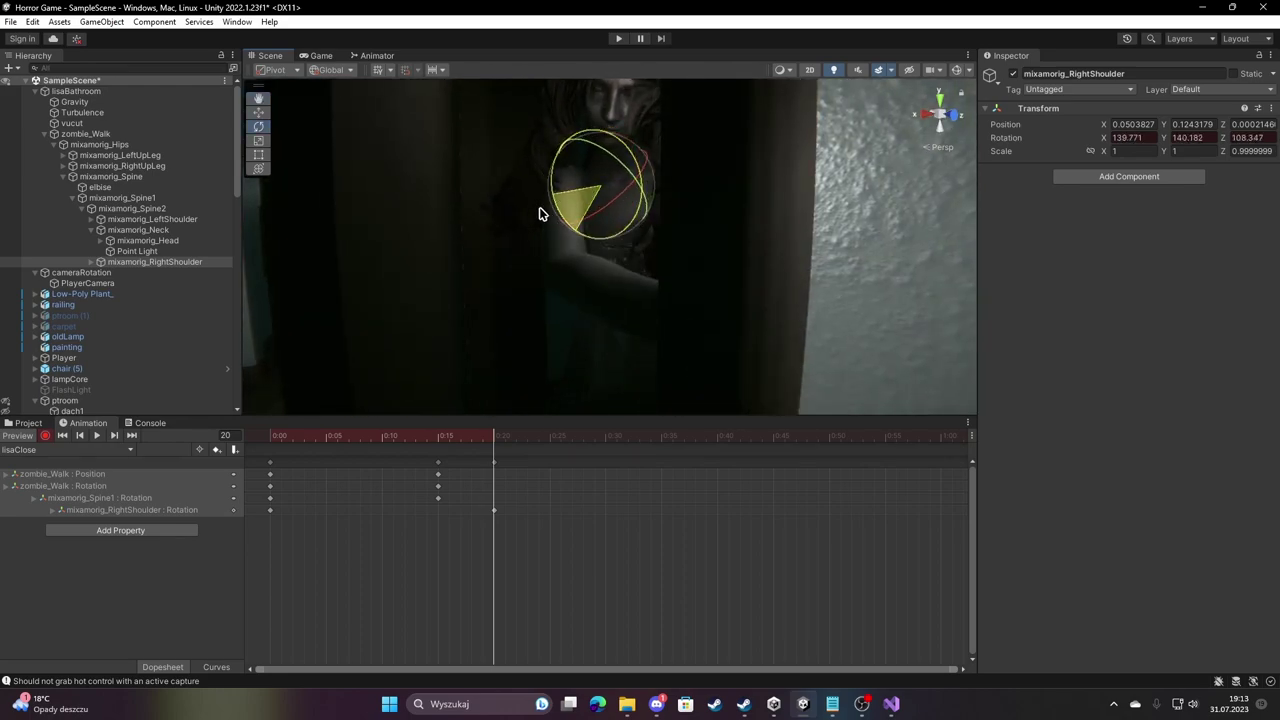
Rotate mixamorig_RightForeArm into a new pose, keying its rotation.
left_click(90, 263)
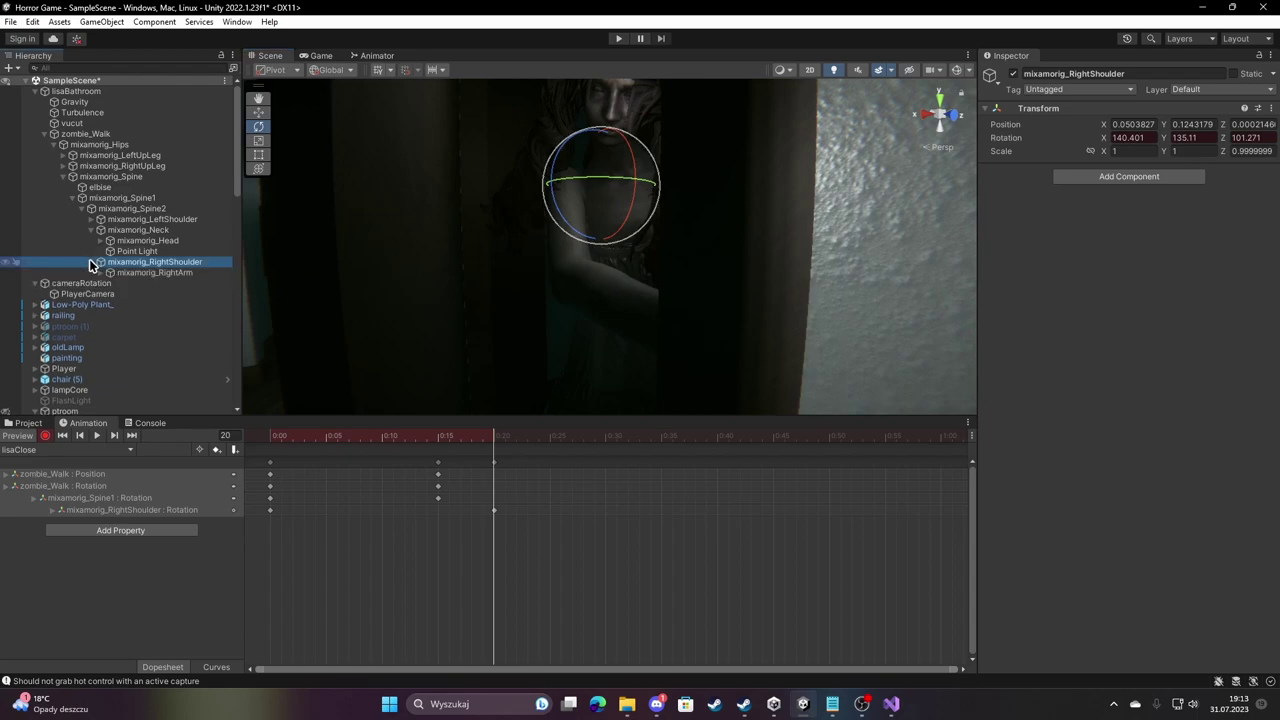
left_click(152, 273)
left_click(102, 273)
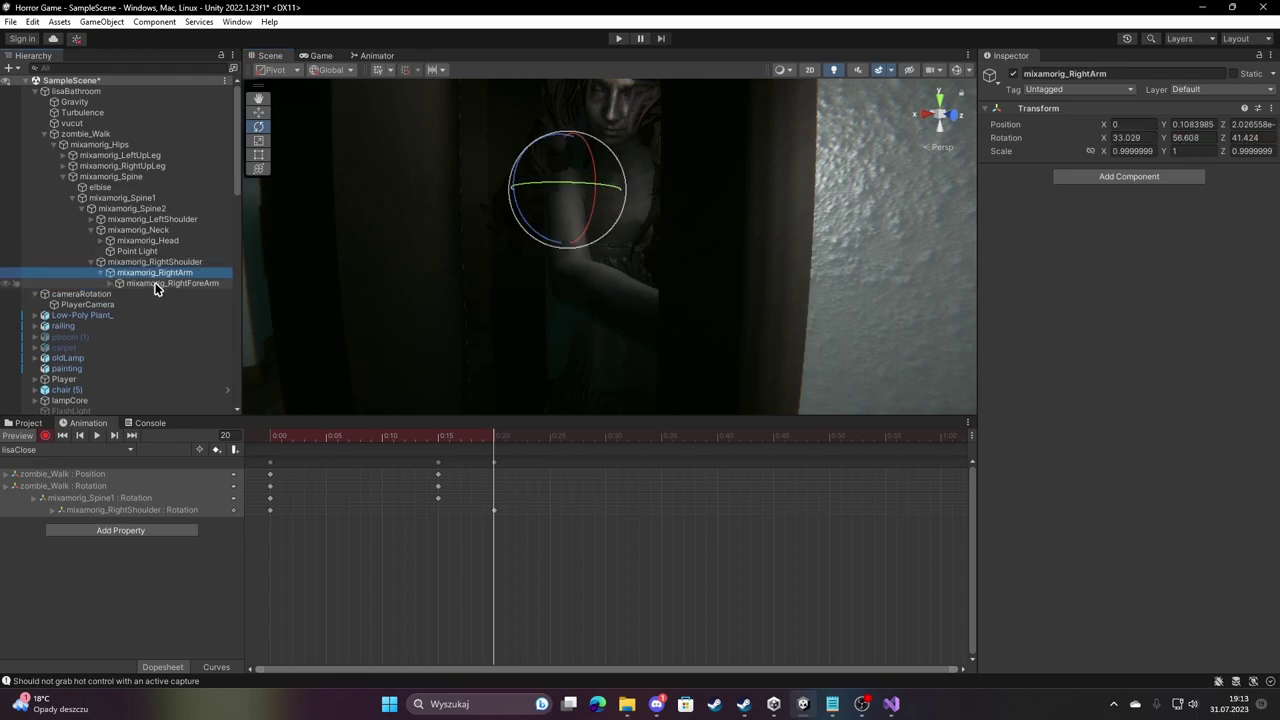
left_click(155, 285)
mouse_move(559, 296)
left_mouse_down()
mouse_move(523, 297)
mouse_move(551, 357)
left_mouse_up()
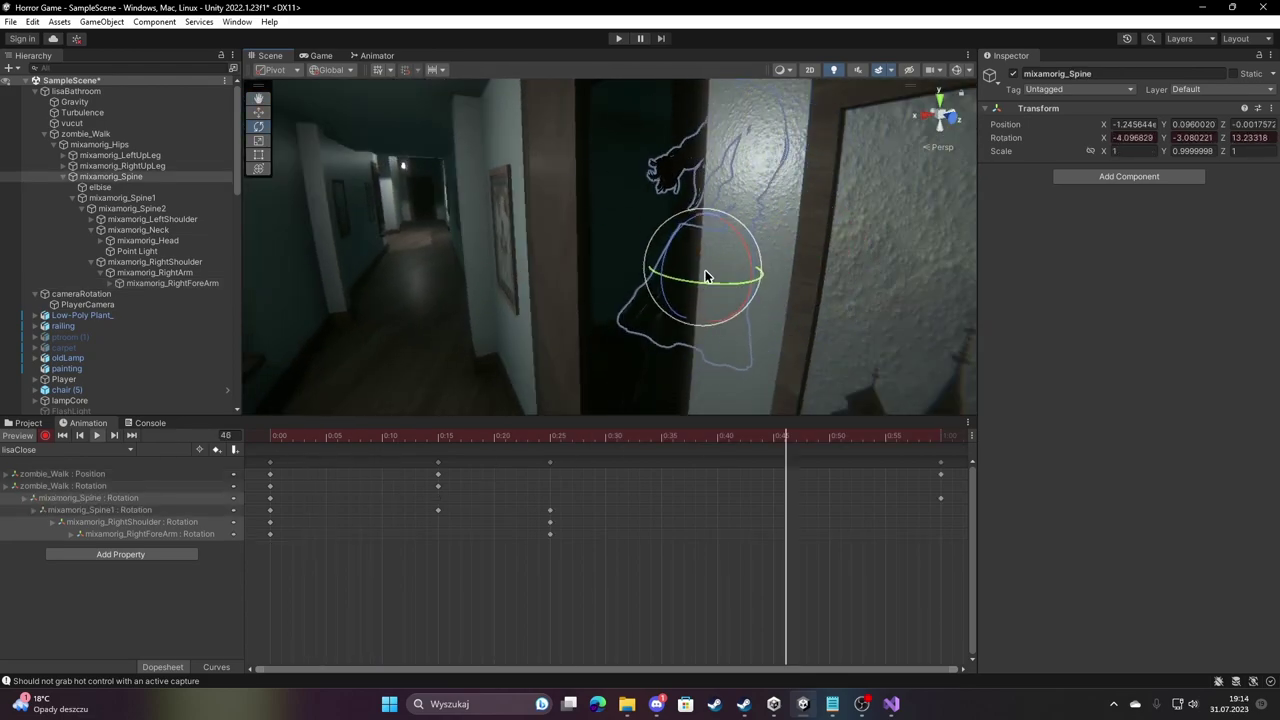
Stop the preview and key a mixamorig_Neck rotation turning the zombie's head.
left_click(97, 436)
mouse_move(551, 440)
left_mouse_down()
mouse_move(393, 462)
mouse_move(435, 480)
left_mouse_up()
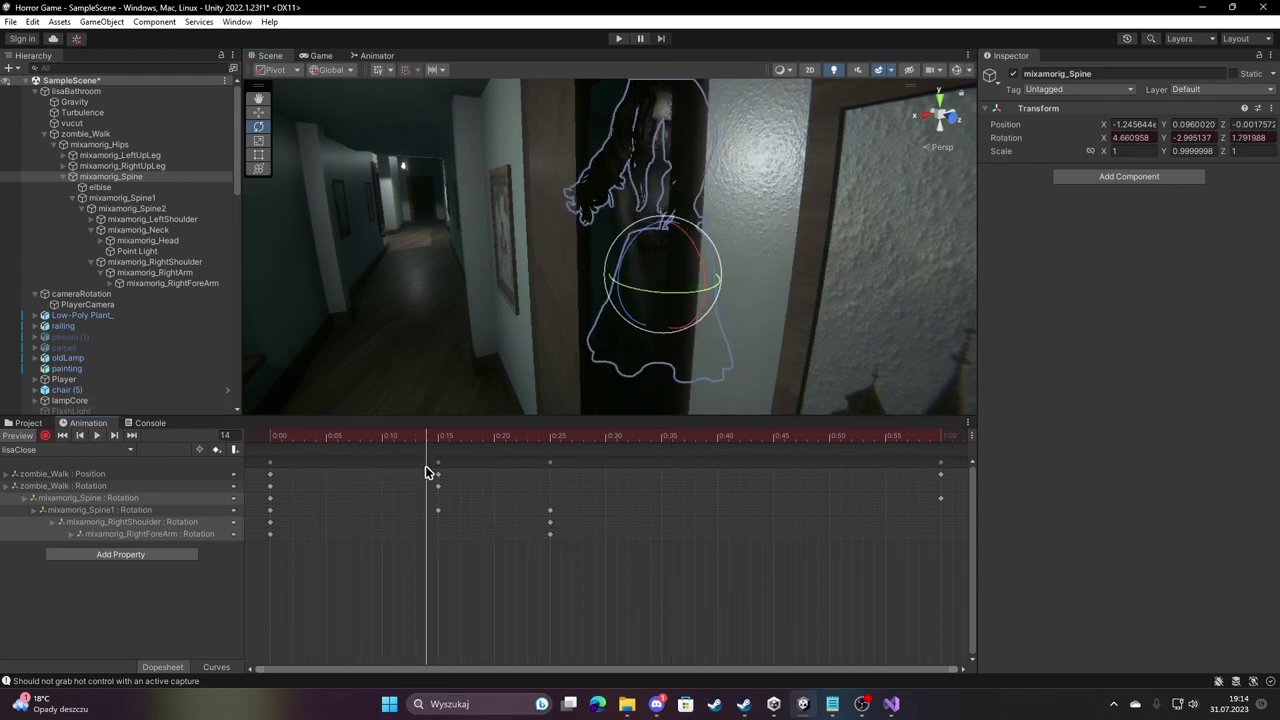
left_click(160, 231)
left_click_drag(700, 170, 680, 107)
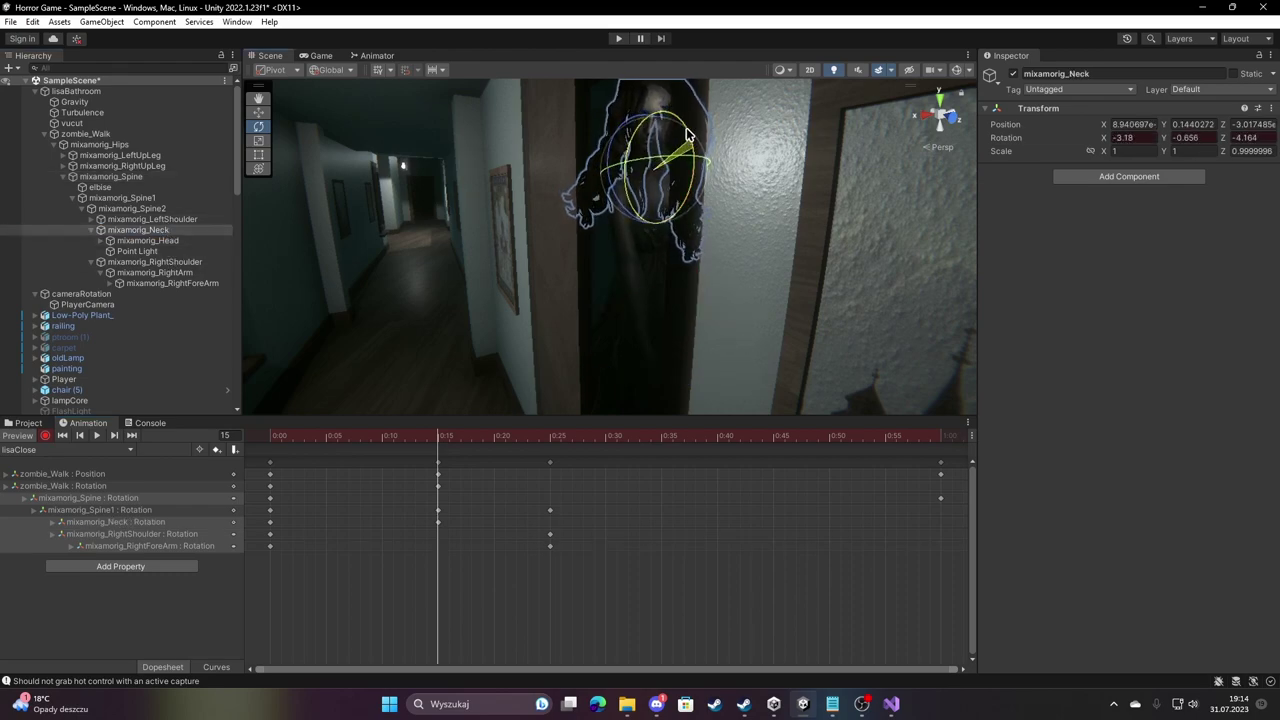
Turn the head further at frame 25, then stop recording and show the loop4 folder.
left_click_drag(410, 436, 531, 474)
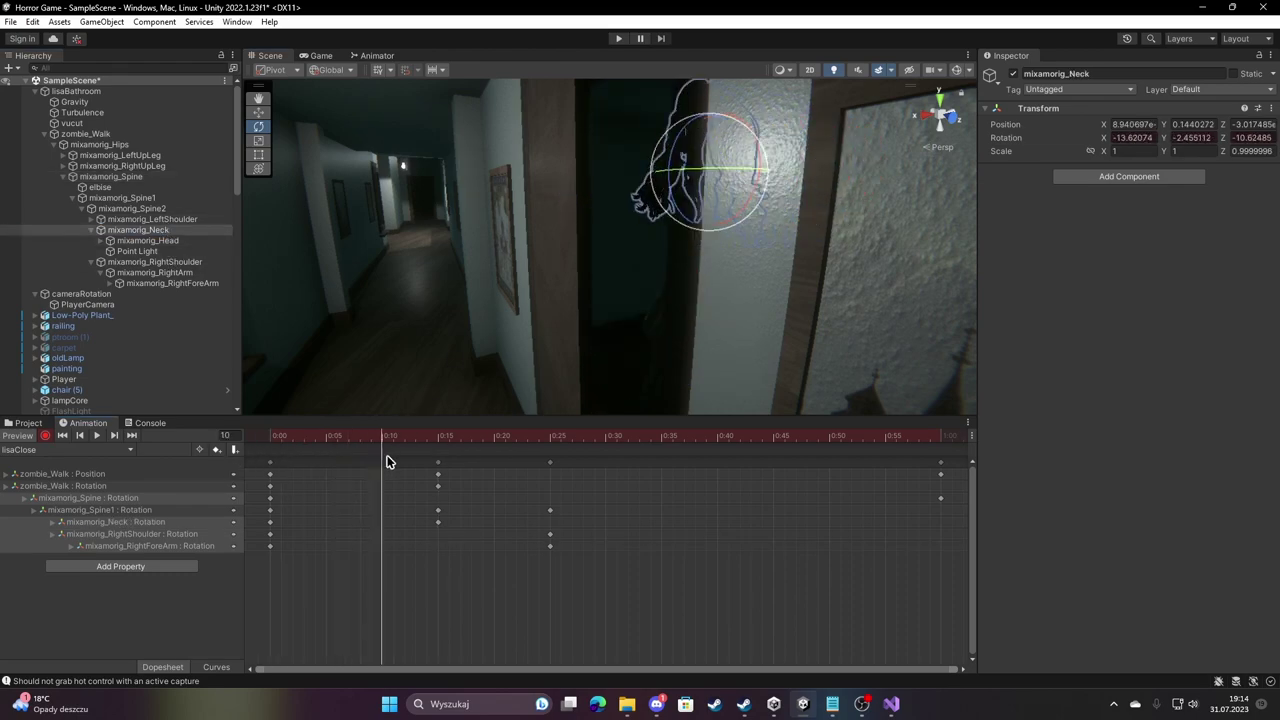
key("period")
key("period")
left_click_drag(679, 165, 637, 152)
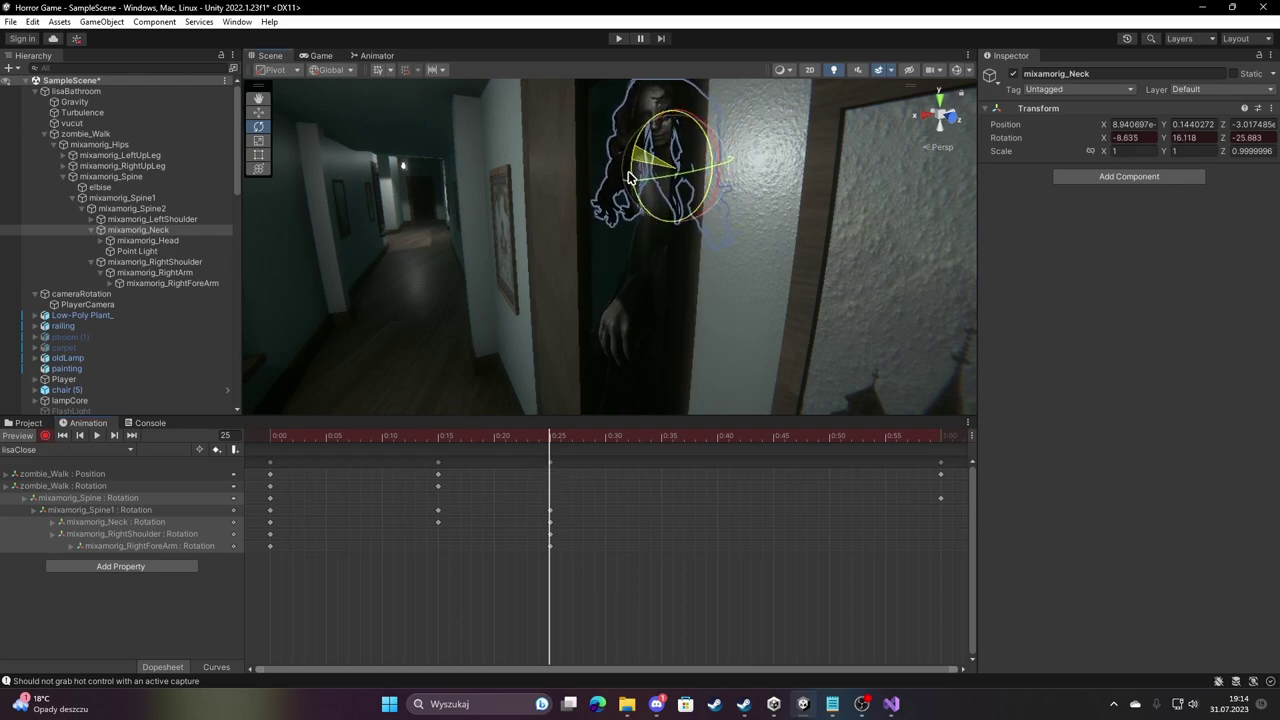
key("comma")
key("comma")
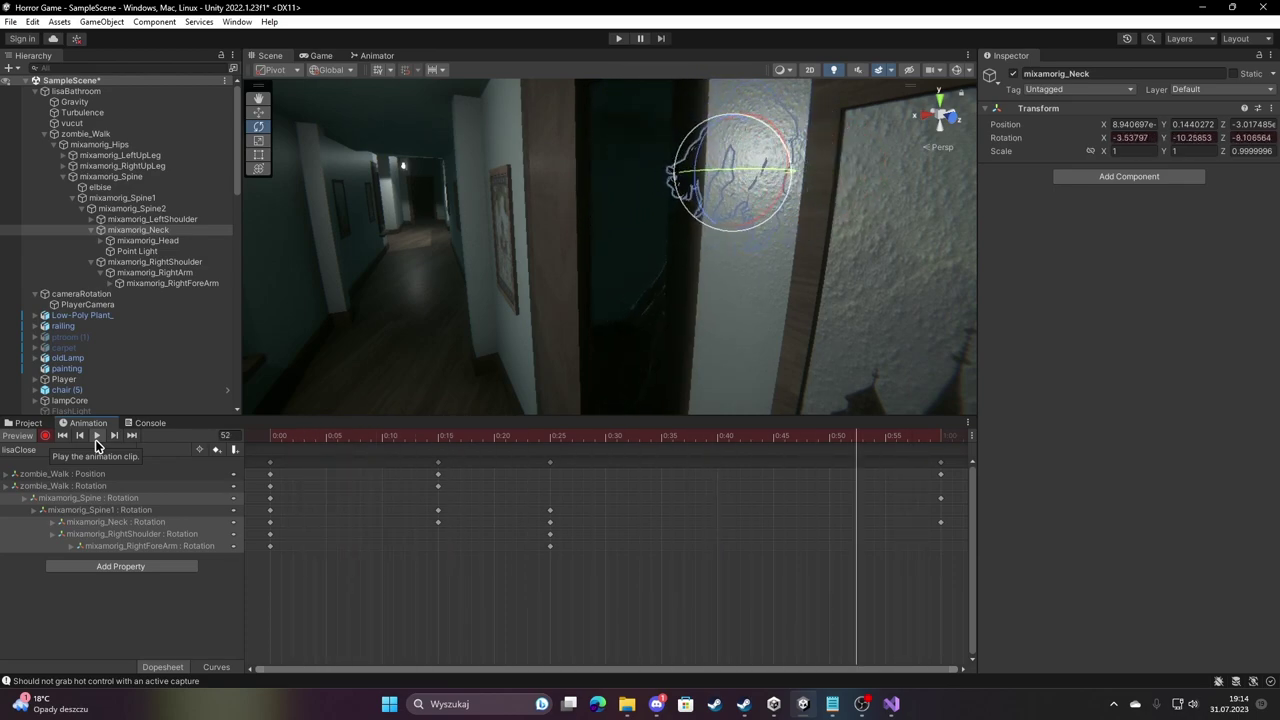
left_click(45, 435)
left_click(28, 423)
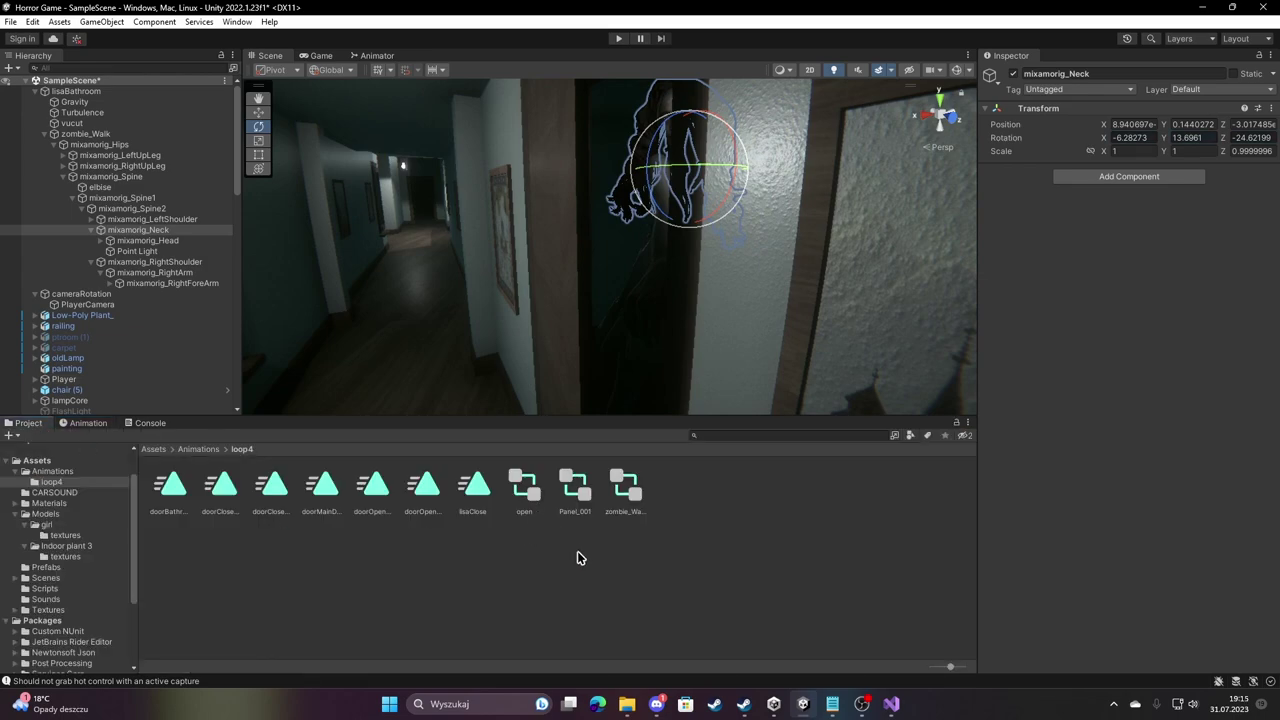
Select lisaClose.anim and start a new animation clip named lisaDefault.
left_click(475, 487)
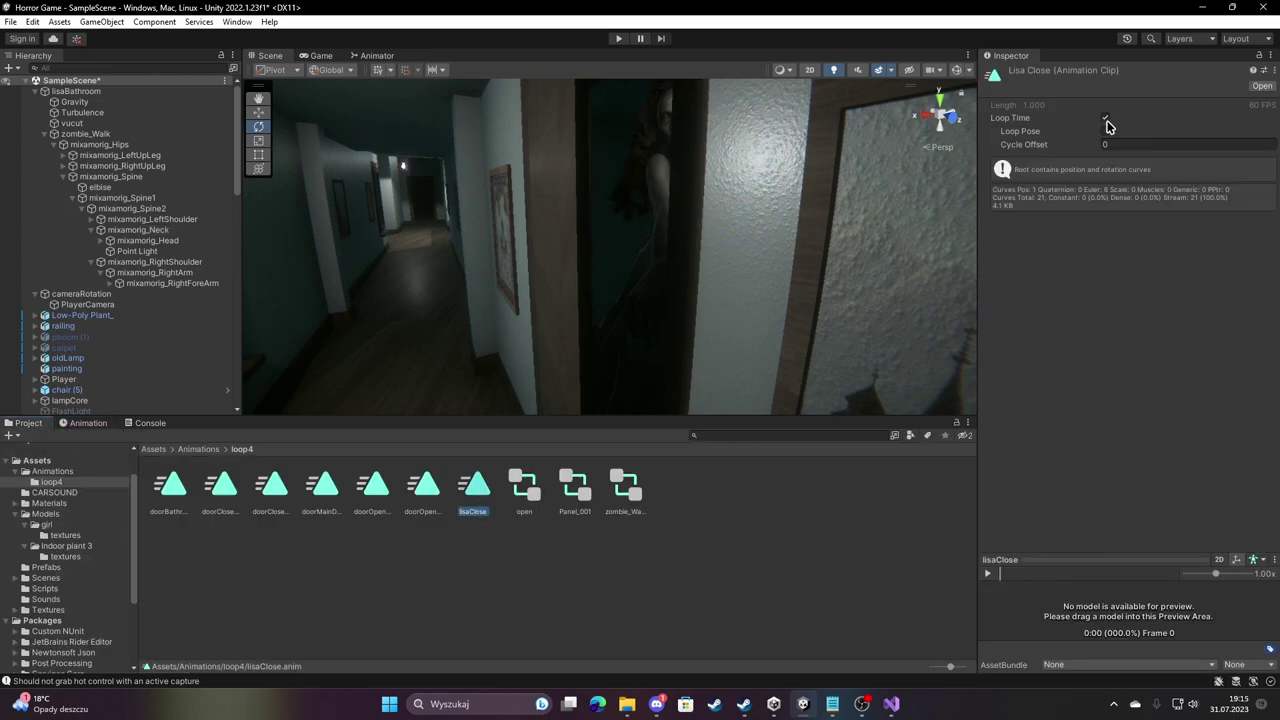
left_click(88, 424)
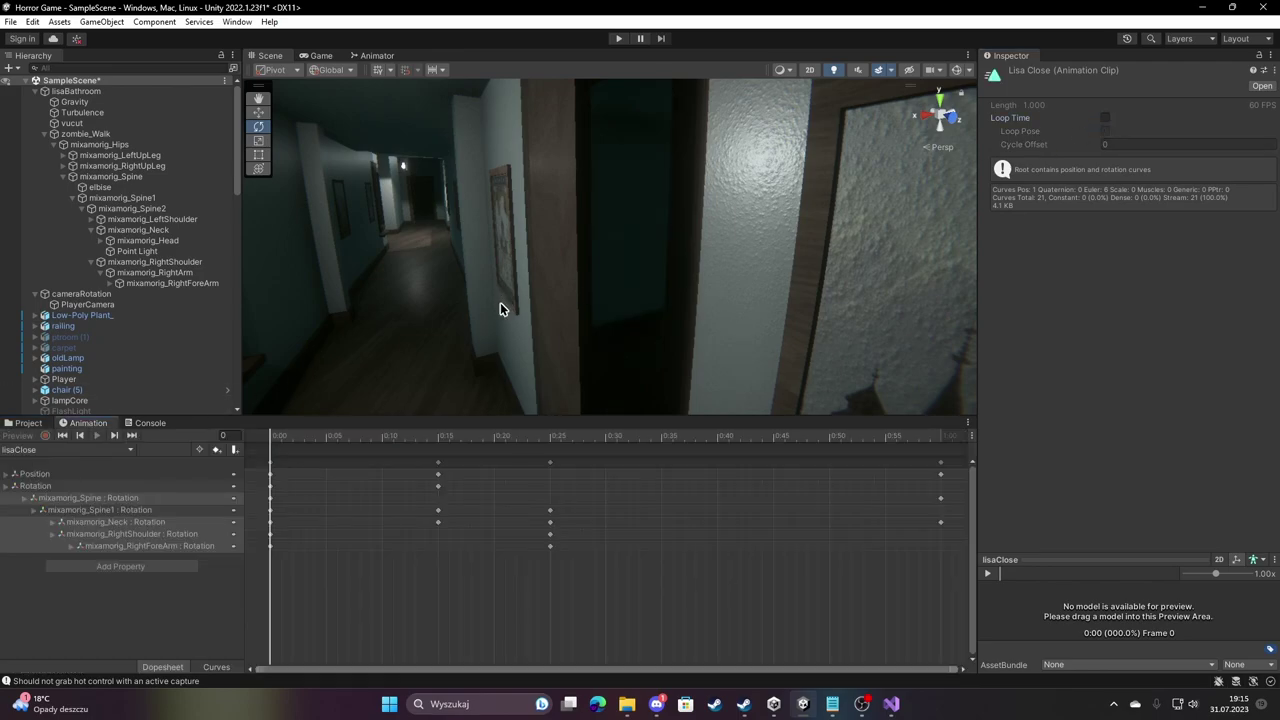
right_click_drag(500, 302, 717, 254)
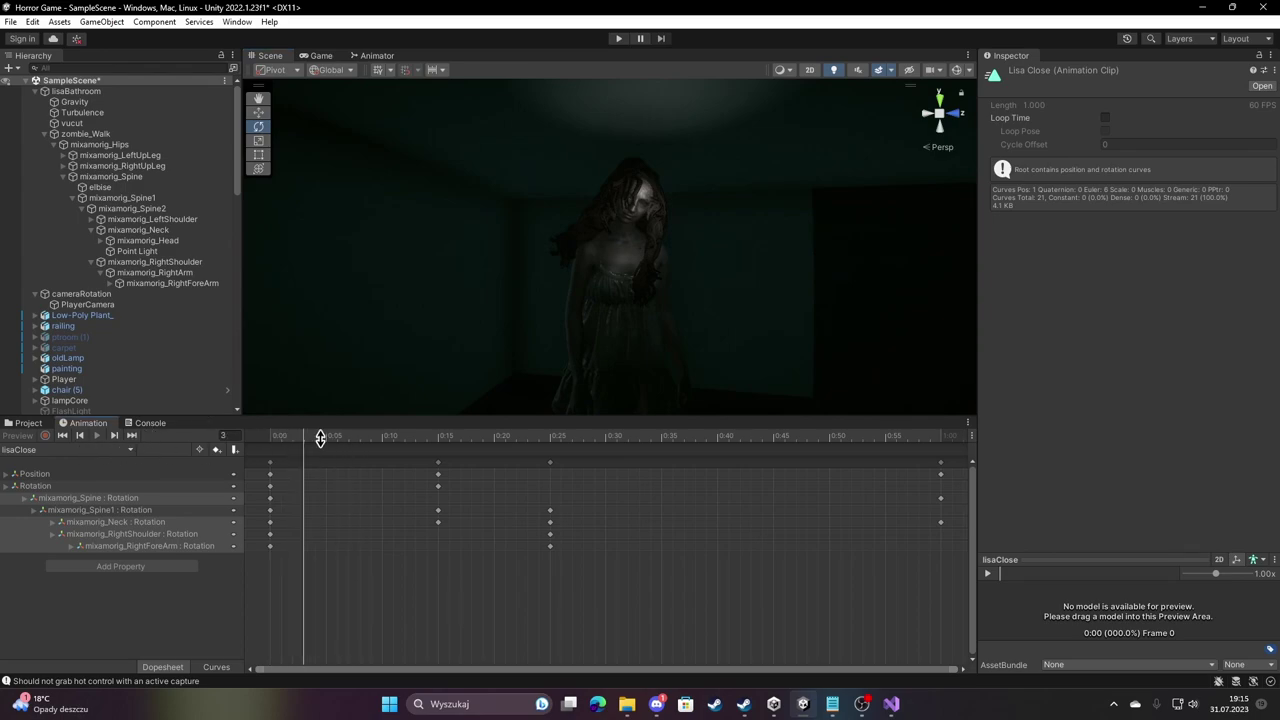
type("lisaDefault")
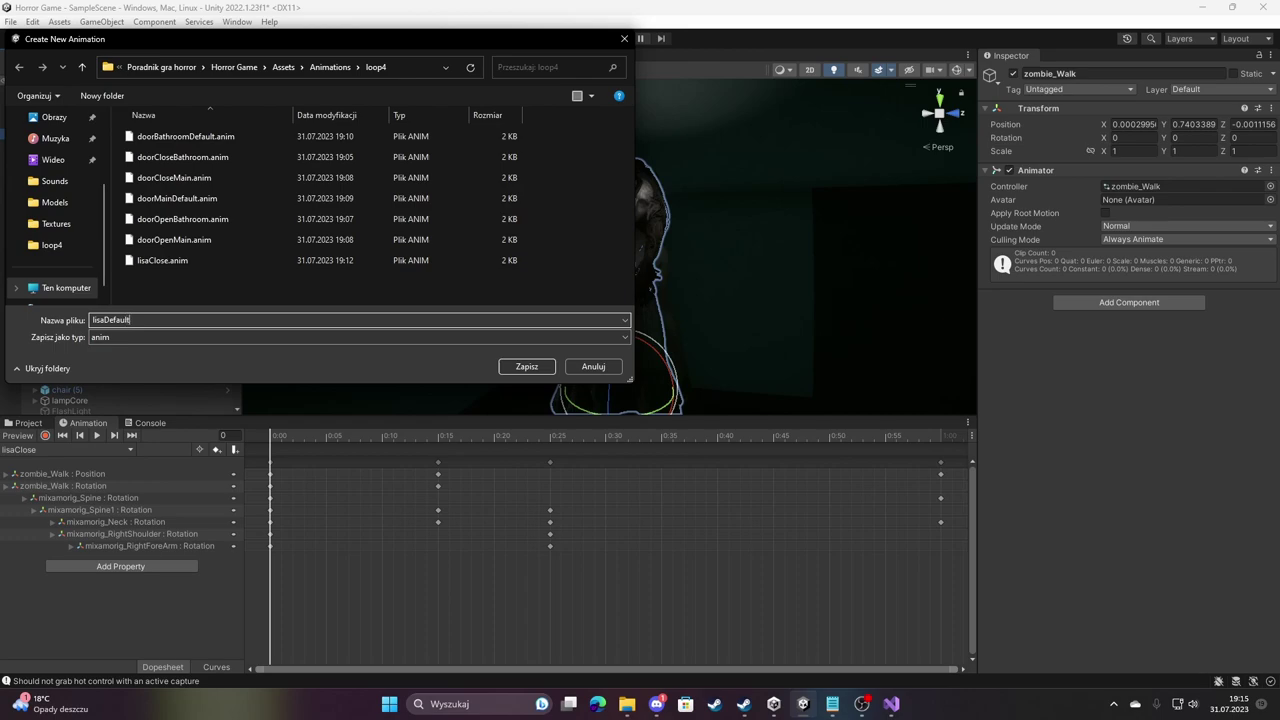
Save the lisaDefault clip and, with recording on, key zombie_Walk's Rotation at frame 0.
key("Return")
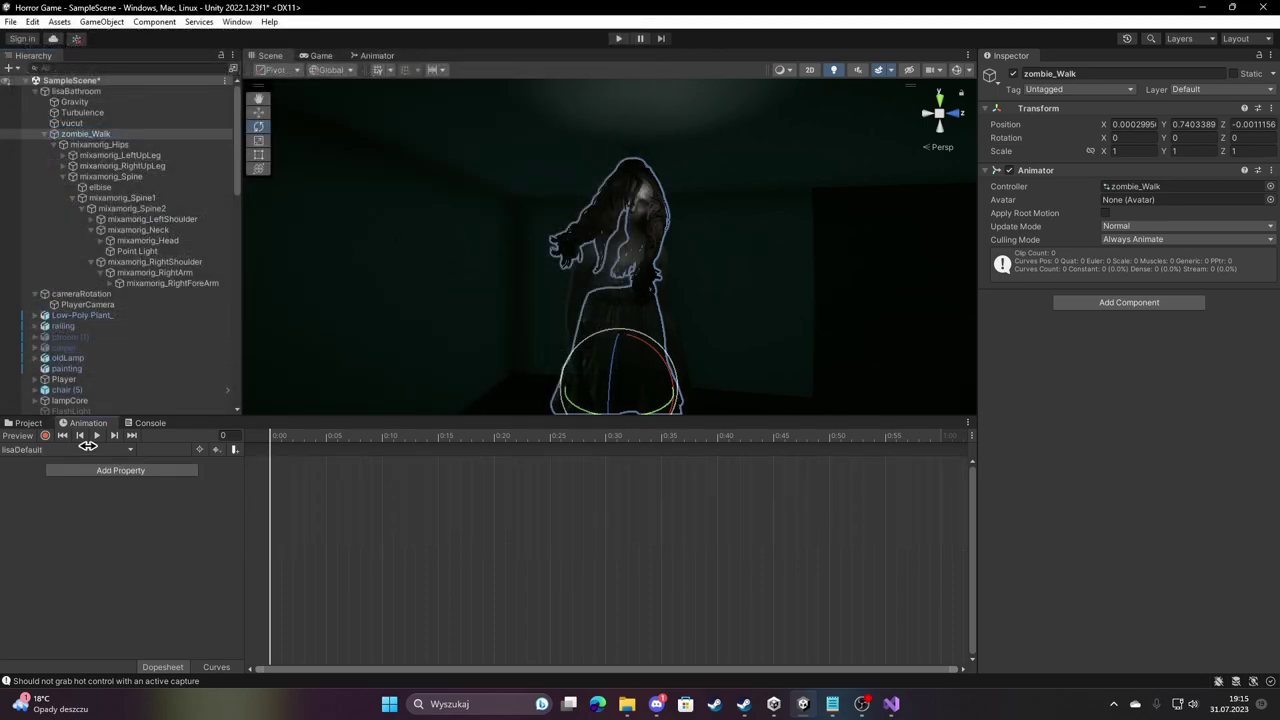
left_click(45, 436)
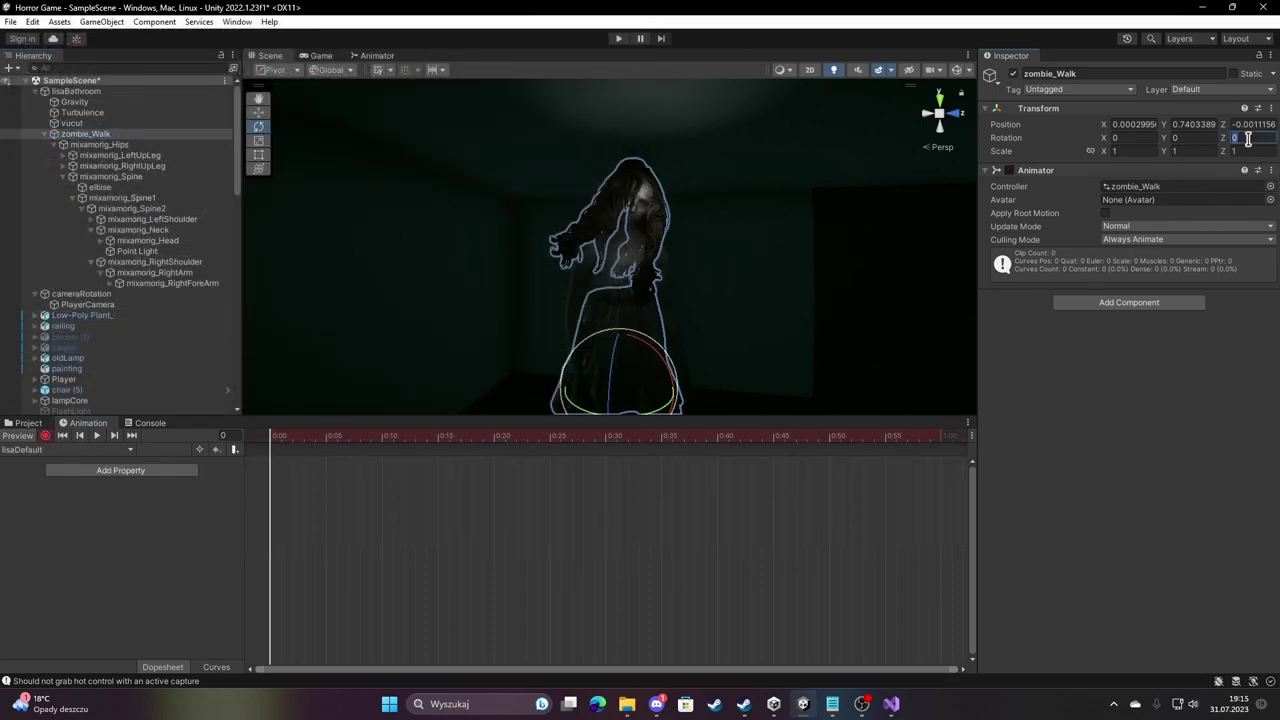
type("90")
key("Return")
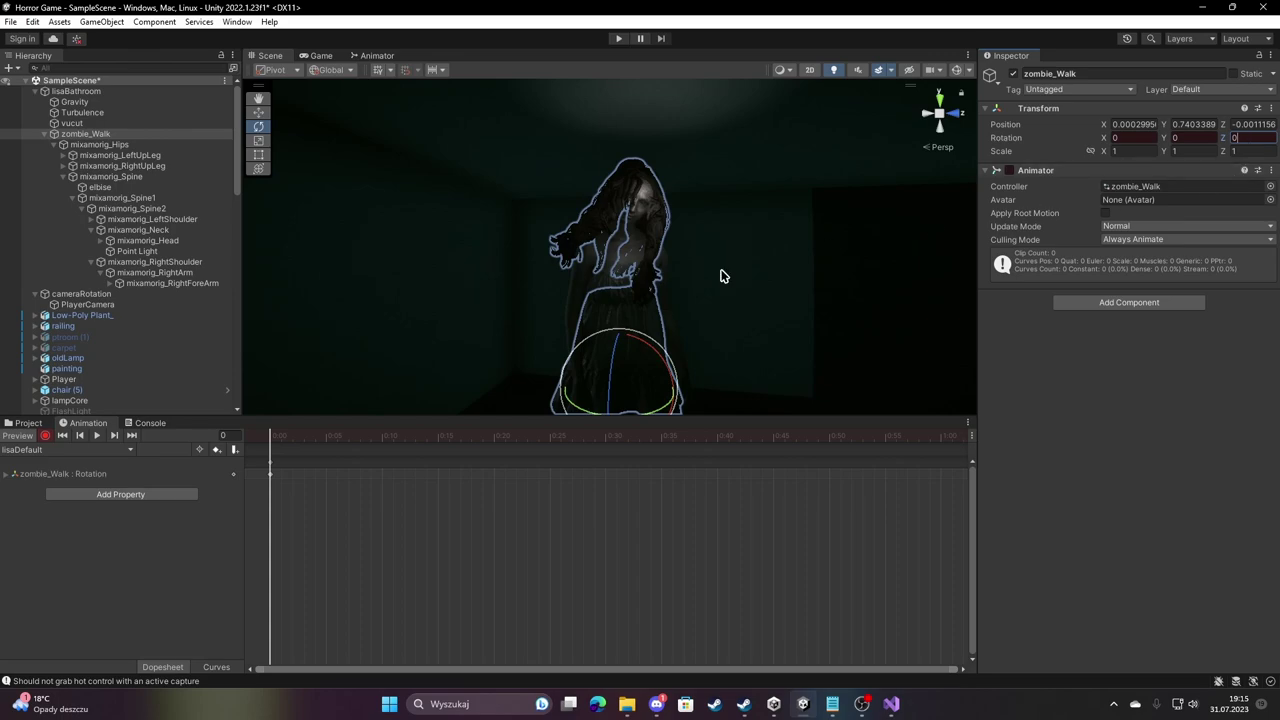
right_click_drag(525, 267, 400, 264)
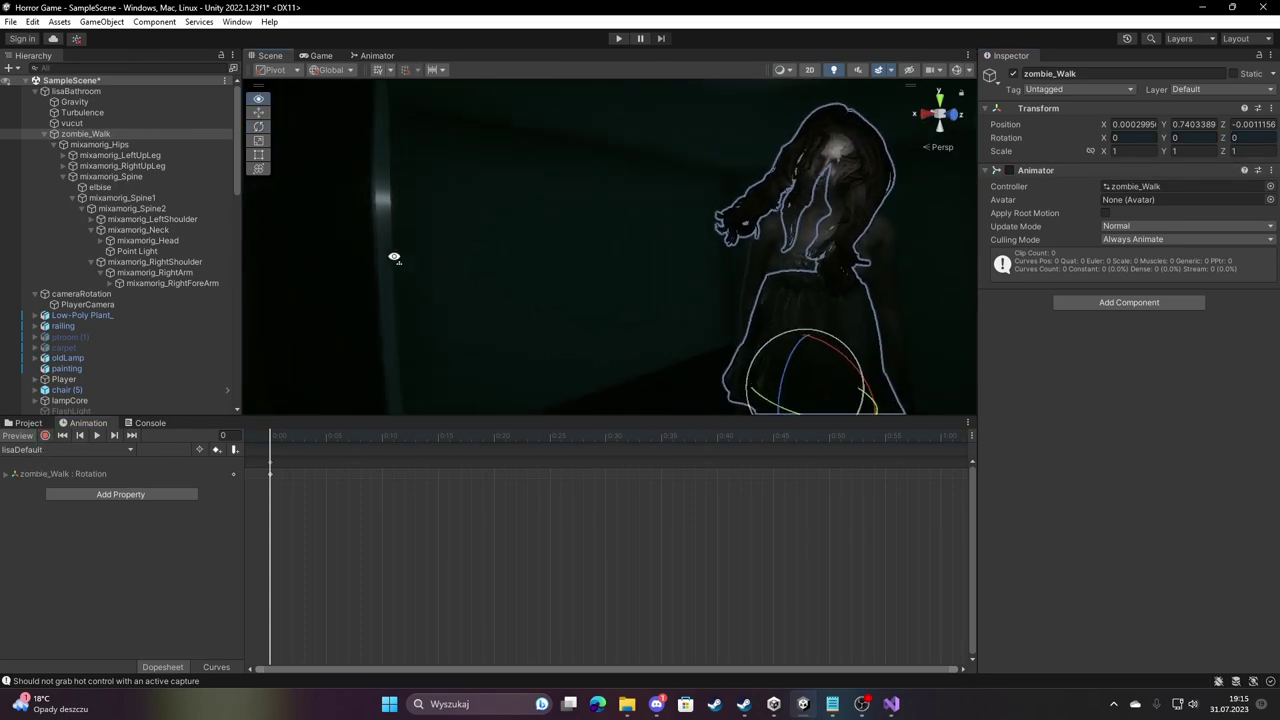
Set lisaDefault as the layer default state, place lisaClose above it, and return to Scene view.
left_click(372, 55)
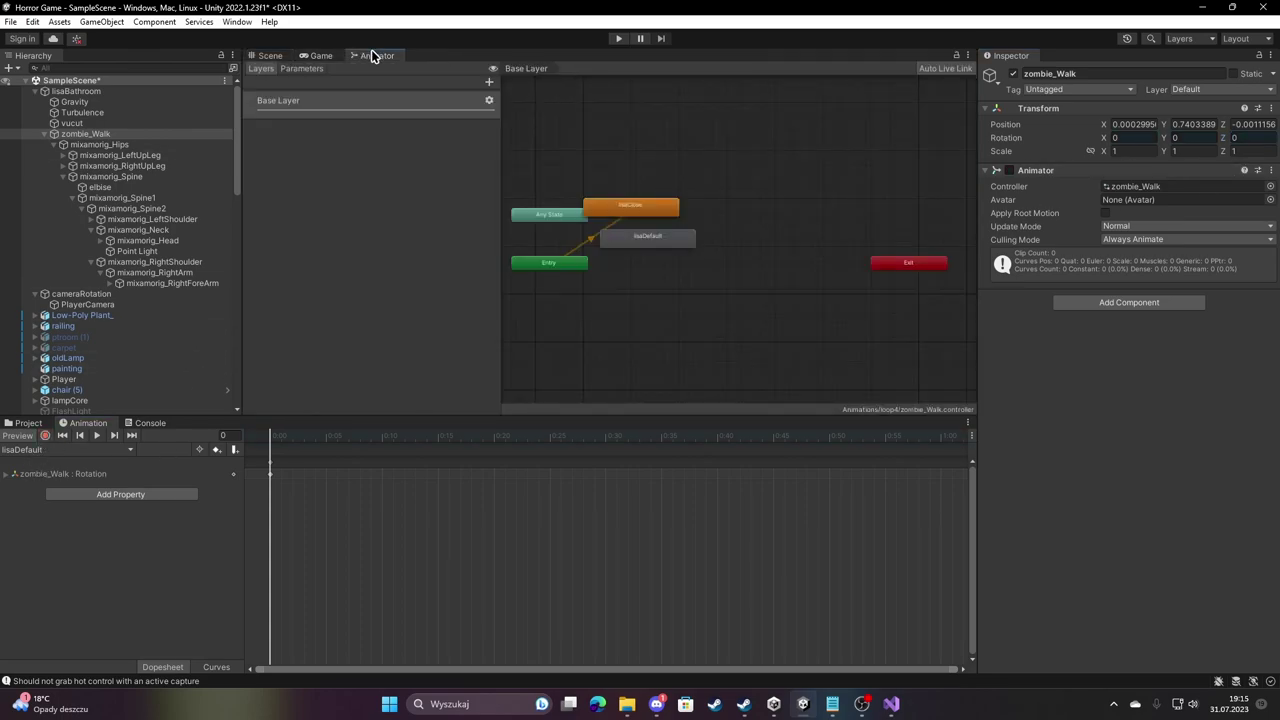
right_click(650, 247)
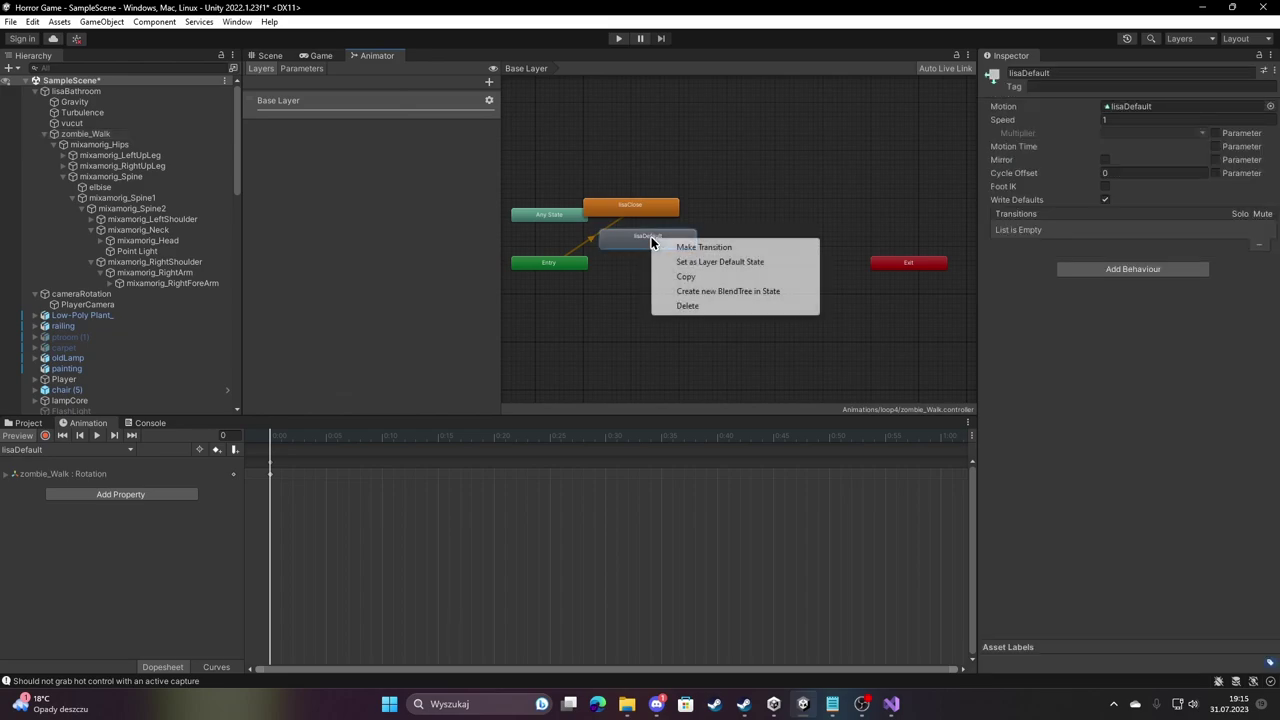
left_click(712, 261)
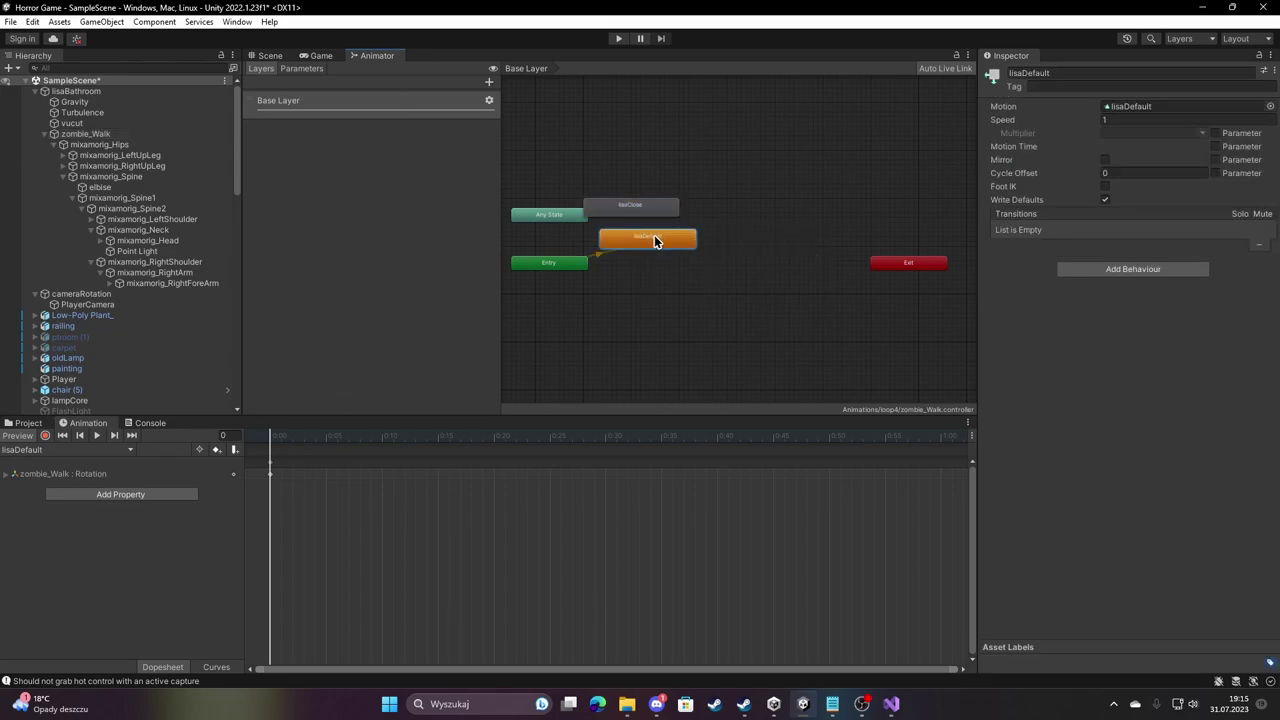
left_click_drag(651, 240, 665, 251)
left_click_drag(646, 206, 676, 214)
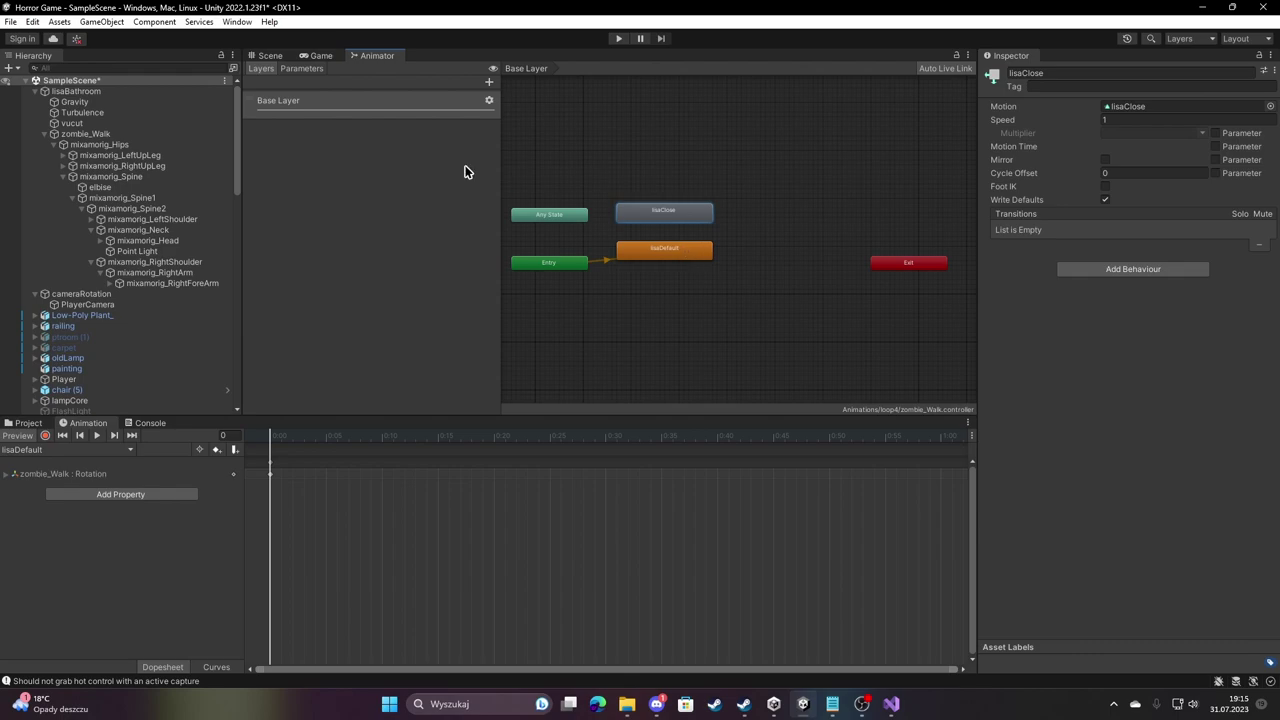
left_click(268, 55)
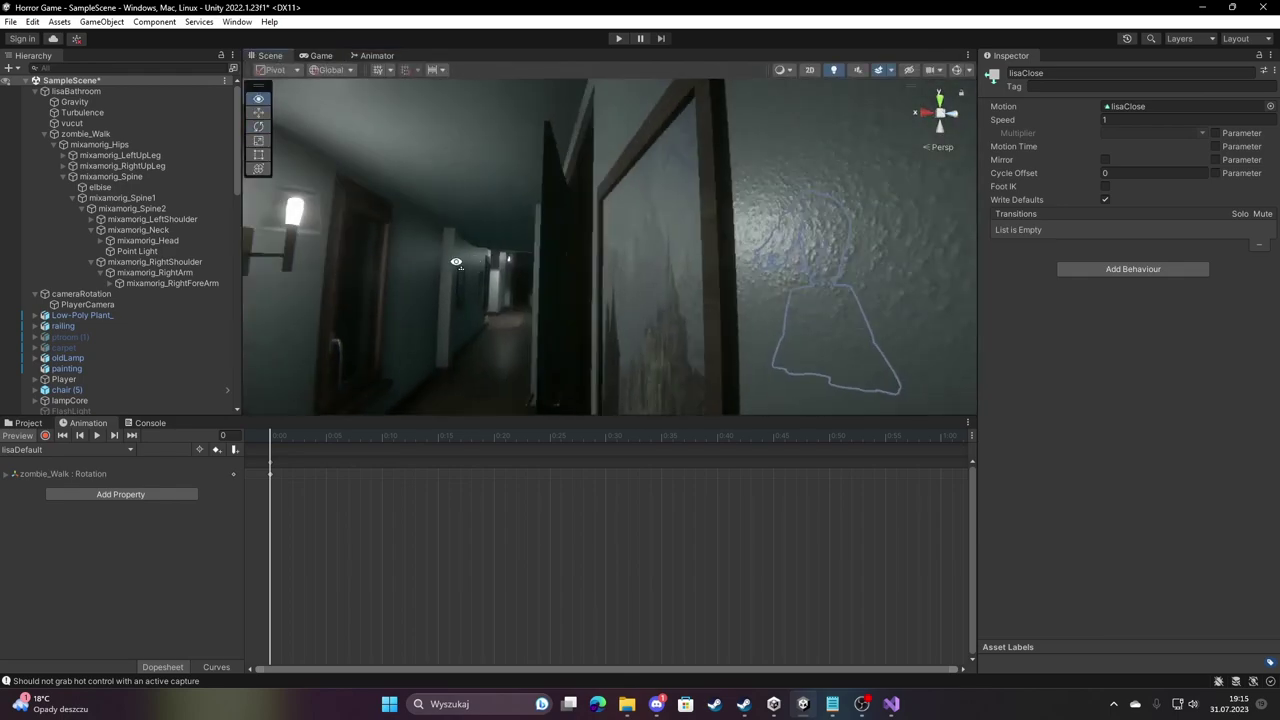
left_click_drag(536, 313, 656, 265, "alt")
Set the Game view to play Maximized and start play mode.
left_click(320, 56)
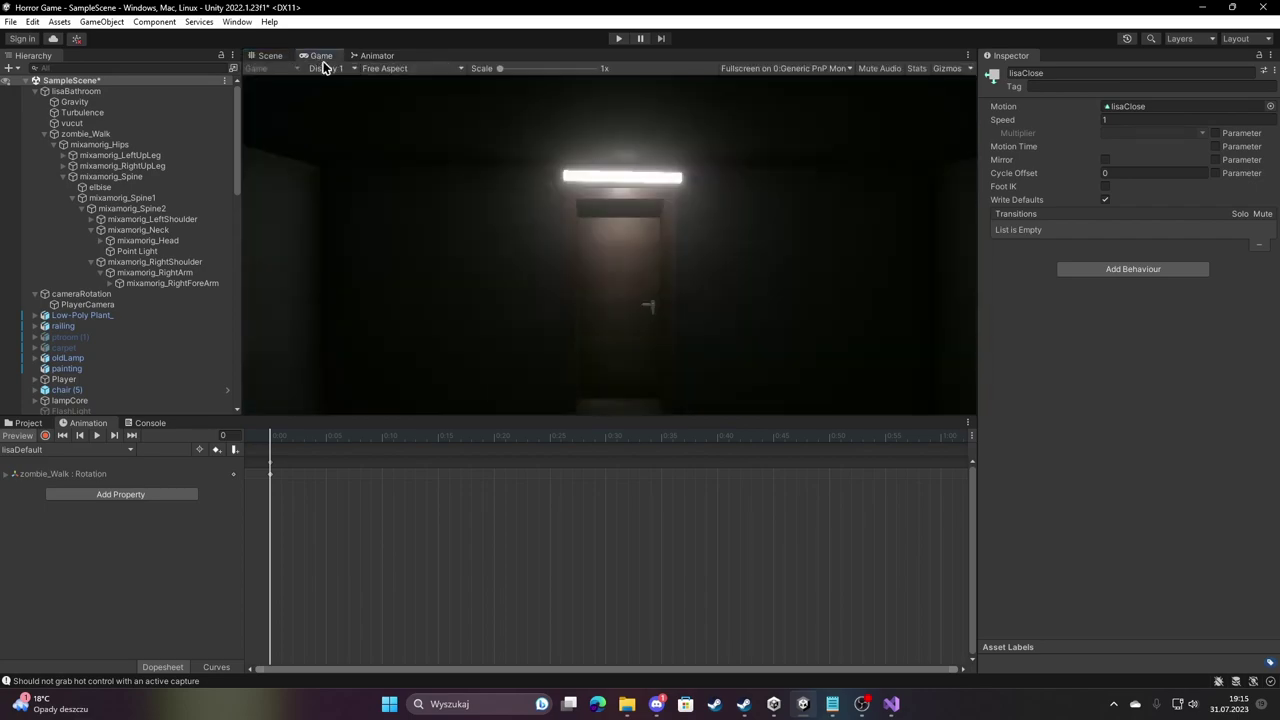
left_click(802, 69)
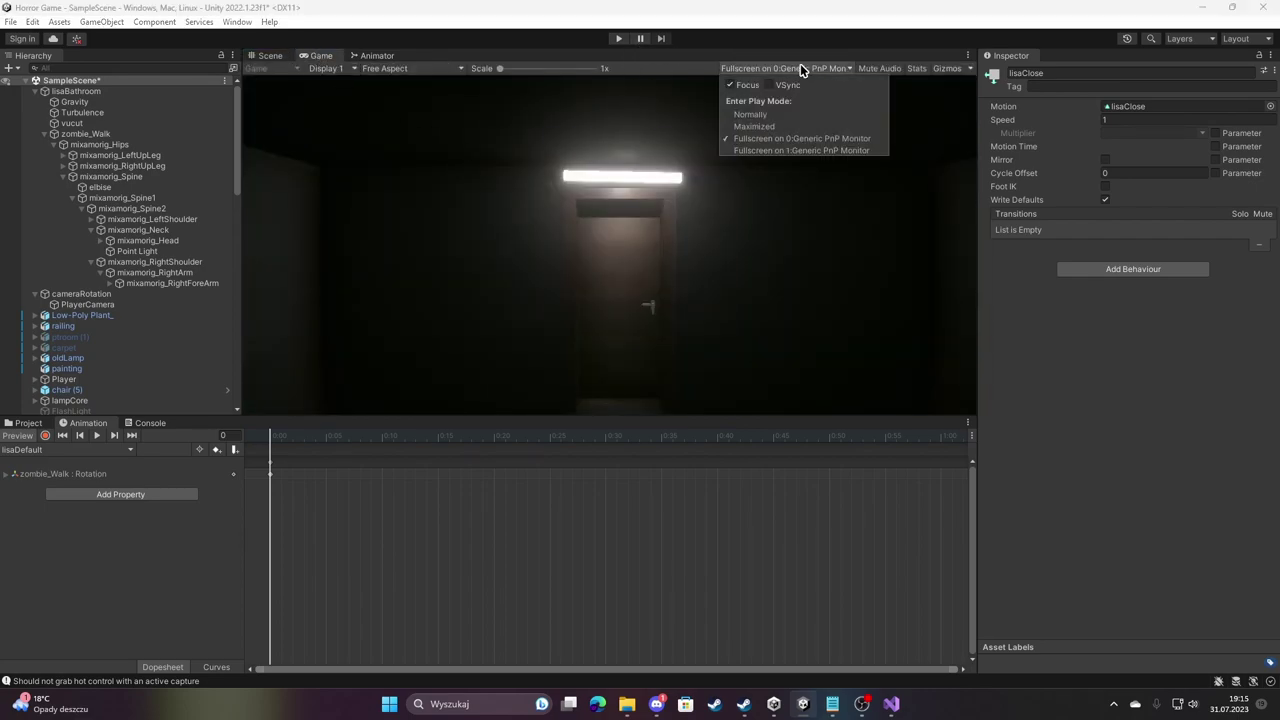
left_click(772, 128)
left_click(620, 39)
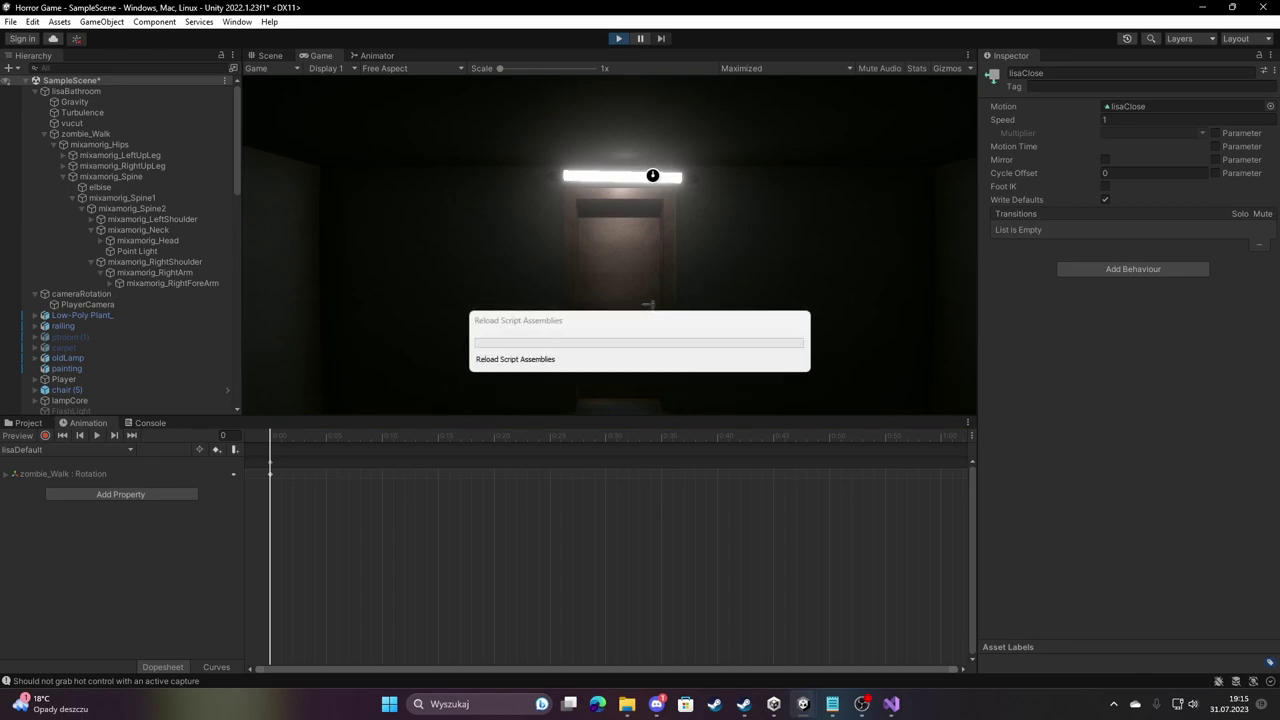
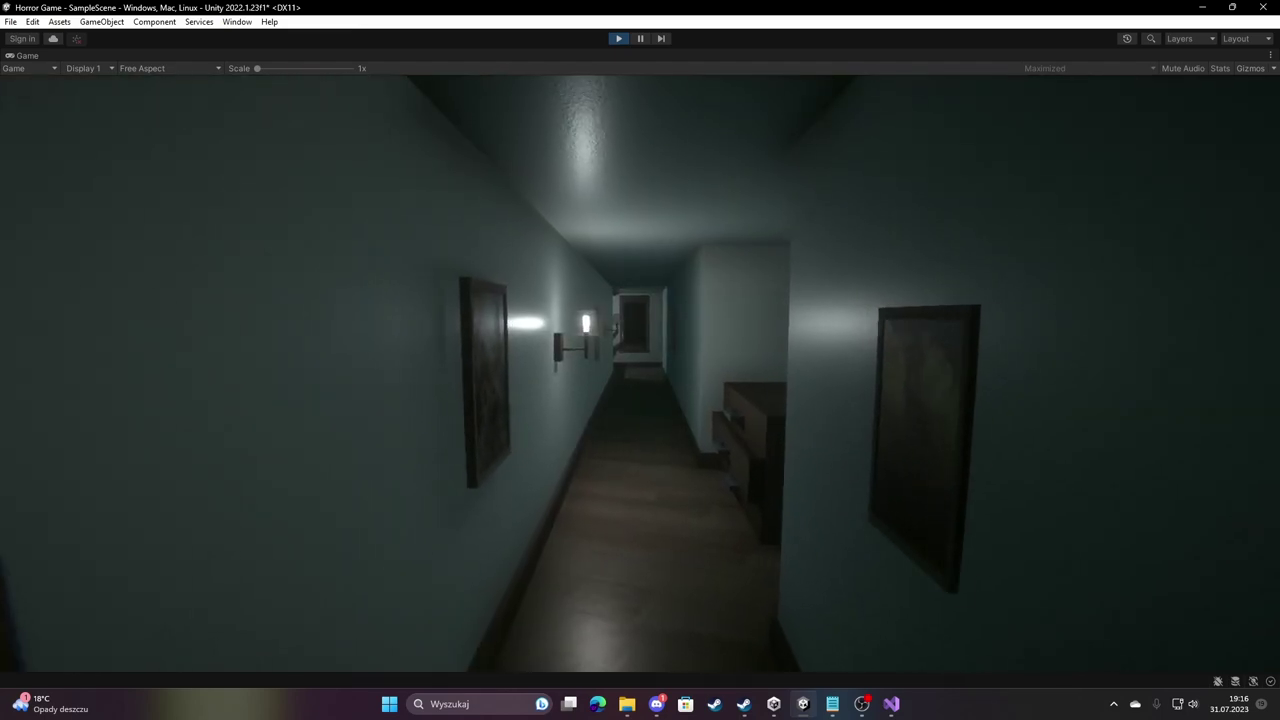
Stop the running game and return to editing the scene.
key("Escape")
left_click(619, 44)
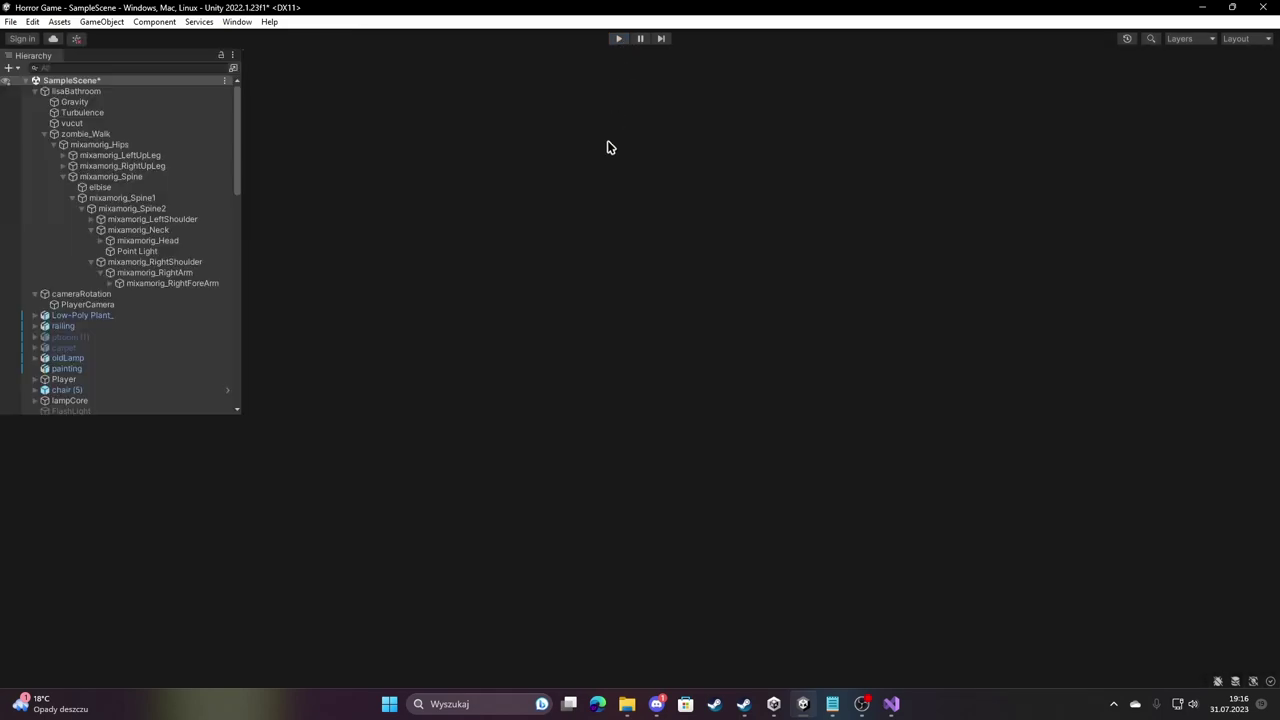
left_click(268, 55)
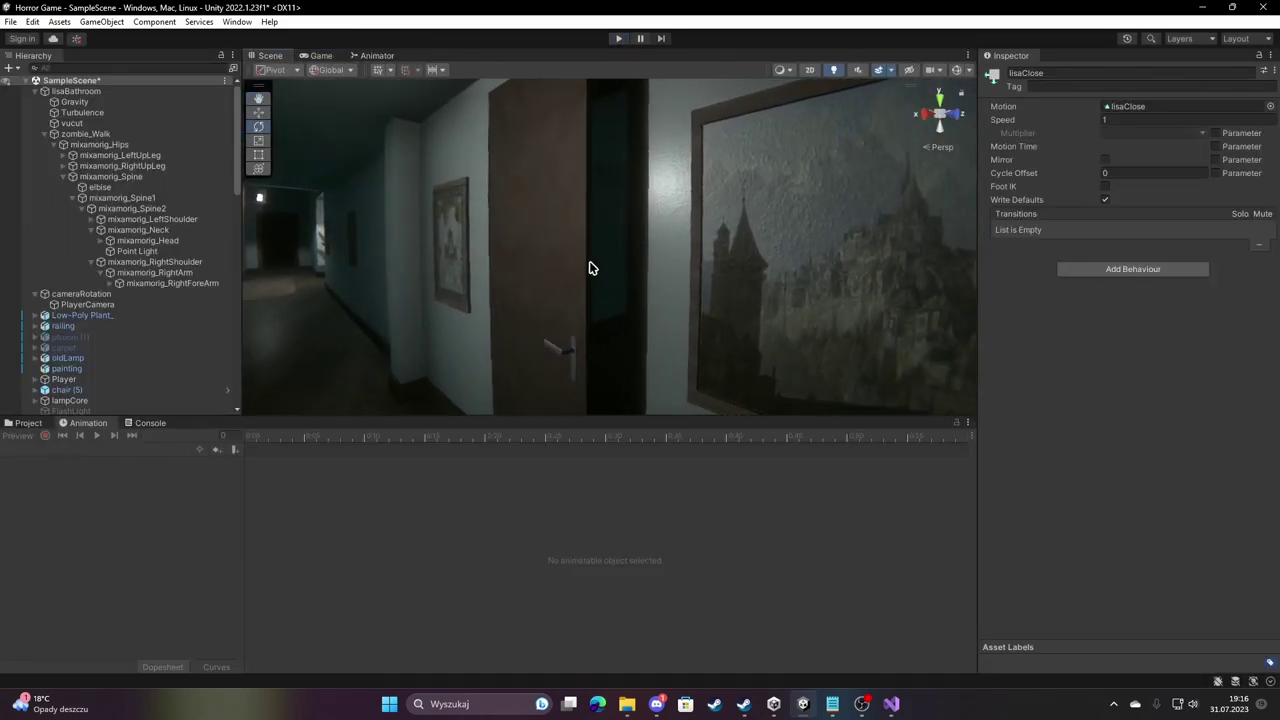
Add a Box Collider to the bathroom door panel Panel.001.
left_click(575, 262)
left_click(1115, 608)
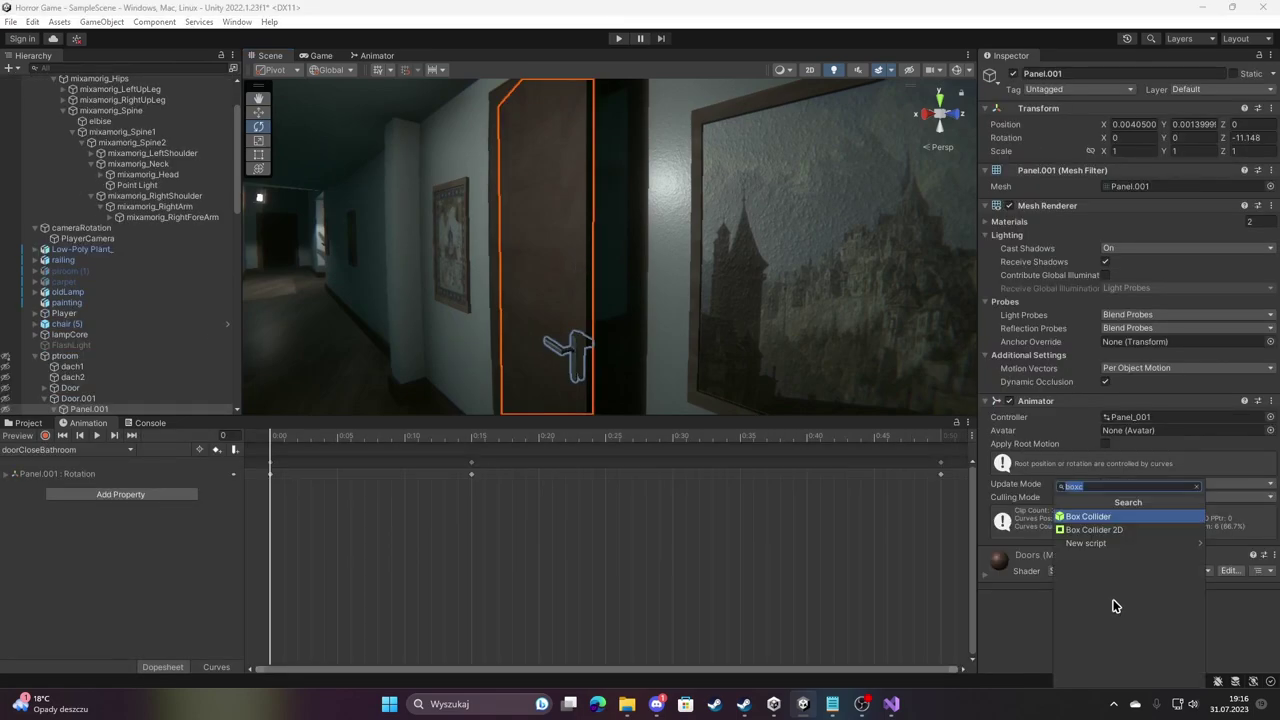
left_click(1098, 519)
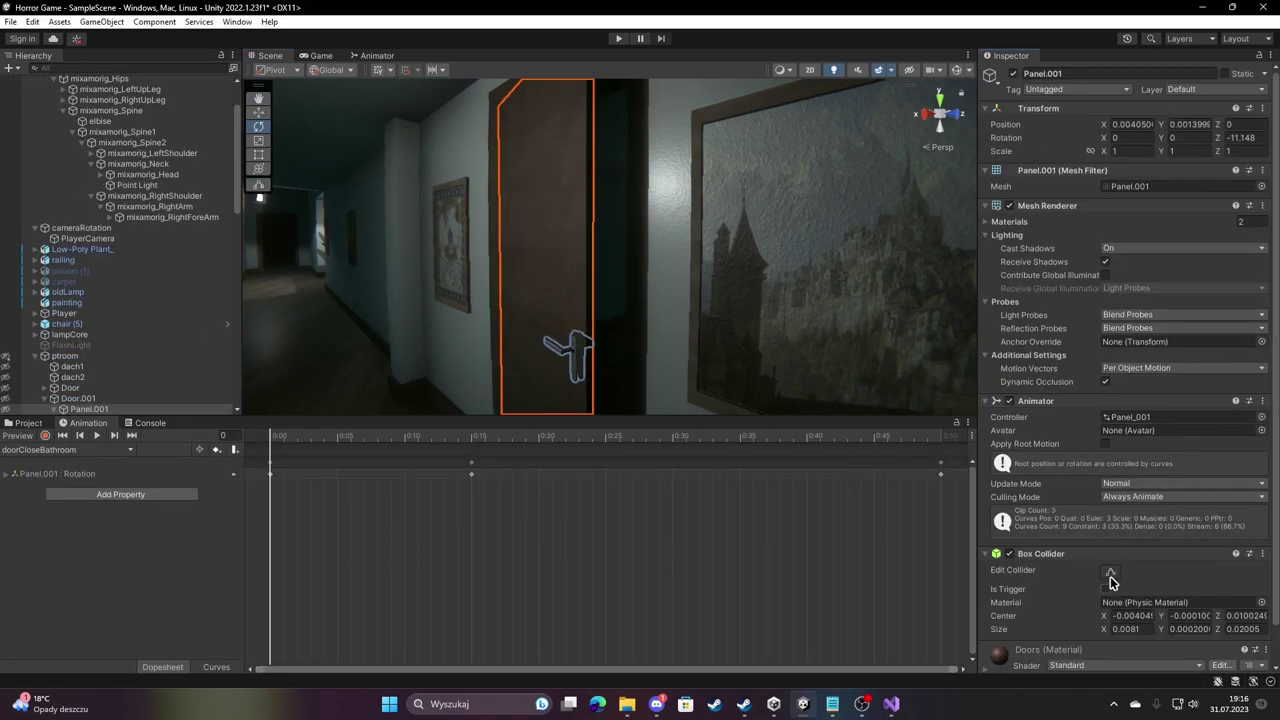
Scrub the door animation back to its first frame, then fly down the corridor.
mouse_move(651, 306)
right_mouse_down()
mouse_move(769, 289)
mouse_move(650, 296)
mouse_move(667, 301)
right_mouse_up()
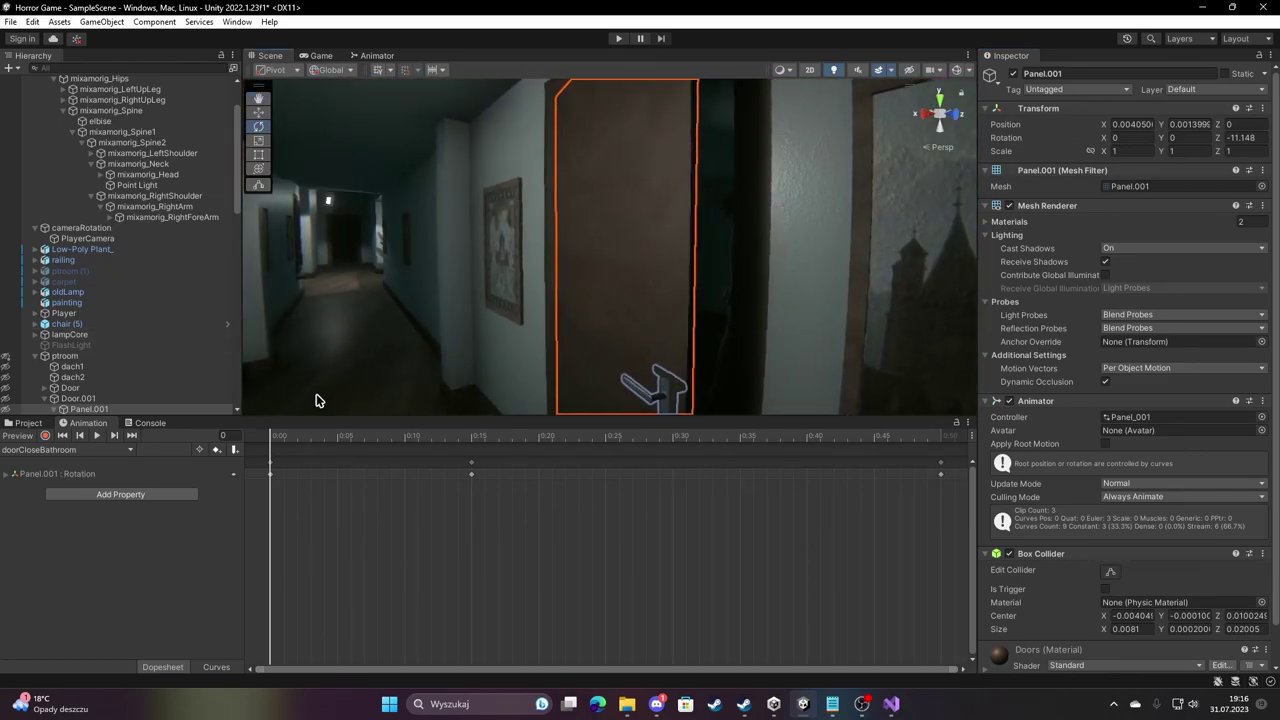
mouse_move(295, 437)
left_mouse_down()
mouse_move(842, 470)
mouse_move(815, 527)
mouse_move(229, 503)
left_mouse_up()
mouse_move(600, 300)
right_mouse_down()
mouse_move(435, 297)
mouse_move(436, 317)
right_mouse_up()
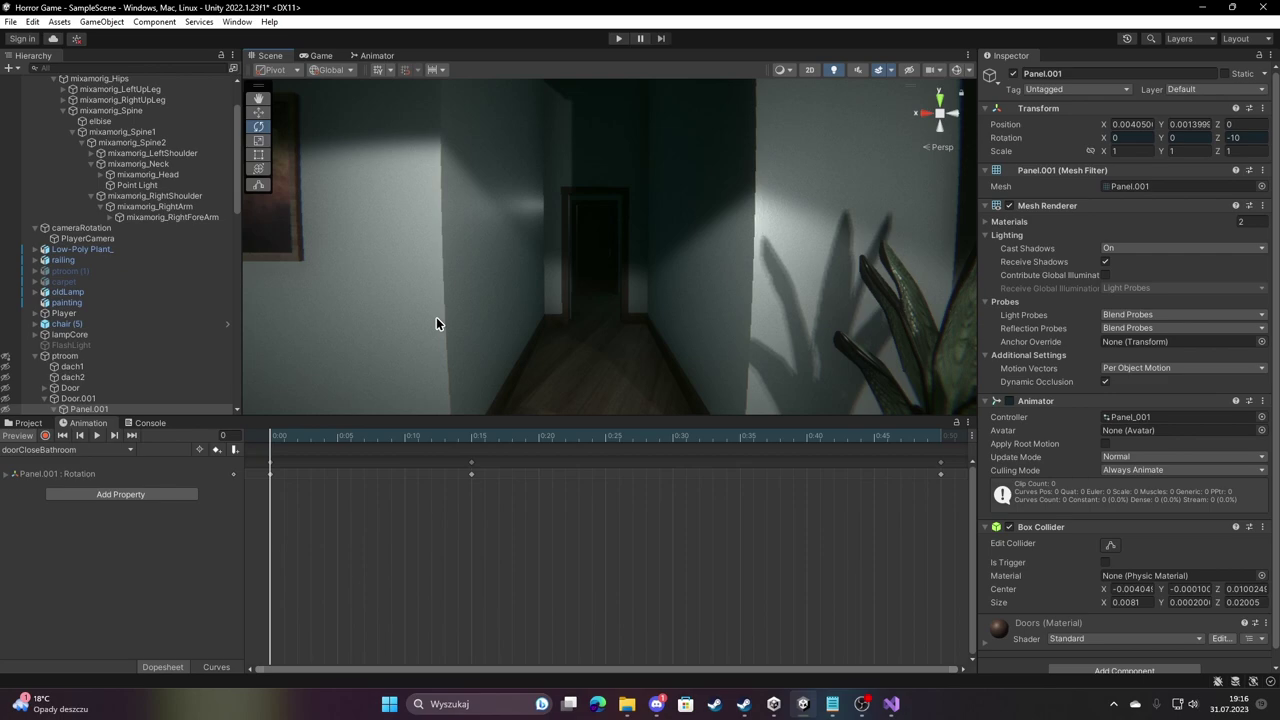
right_click_drag(436, 323, 1135, 400)
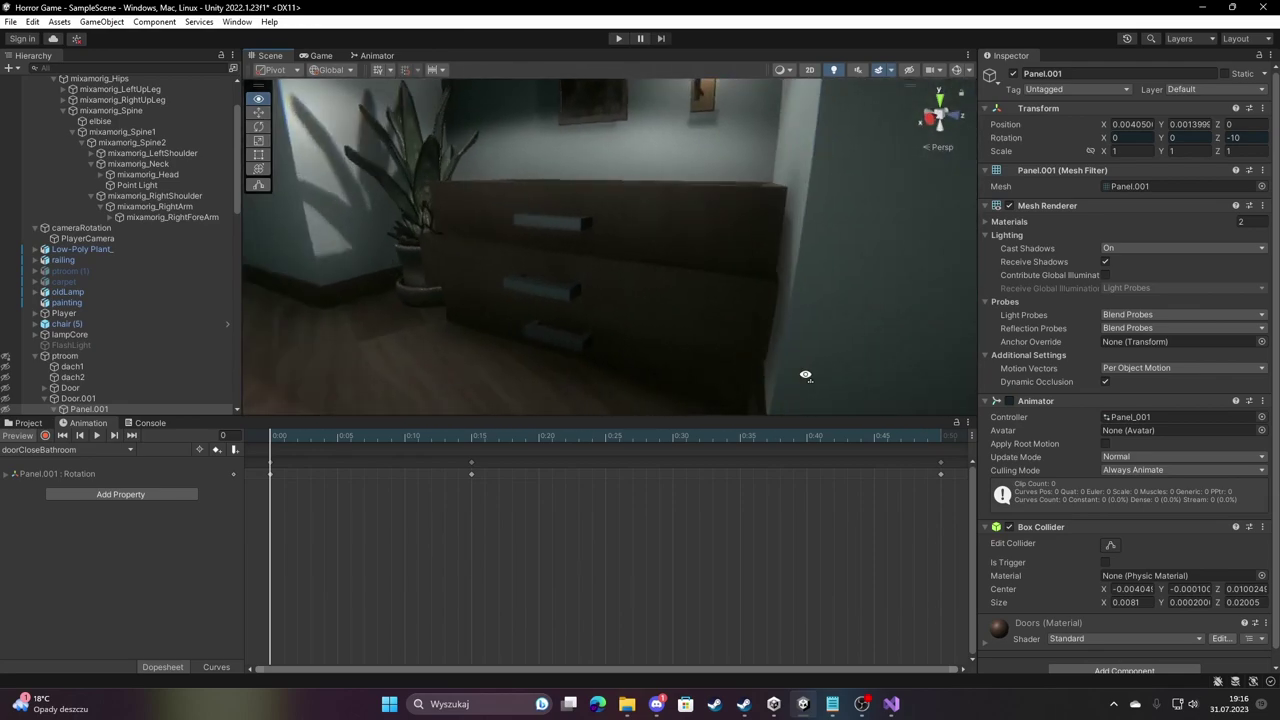
Create an empty object named 3objects and place it after 2objects.
left_click(35, 283)
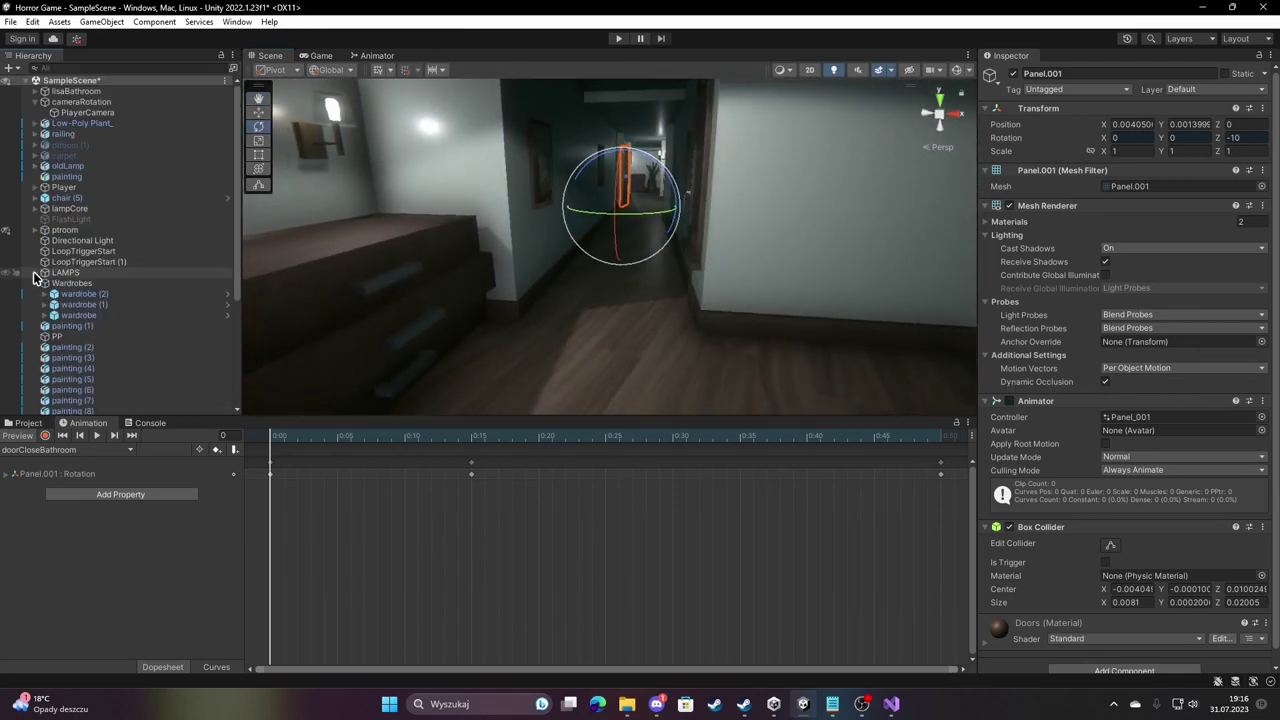
scroll(60, 350, "down", 3)
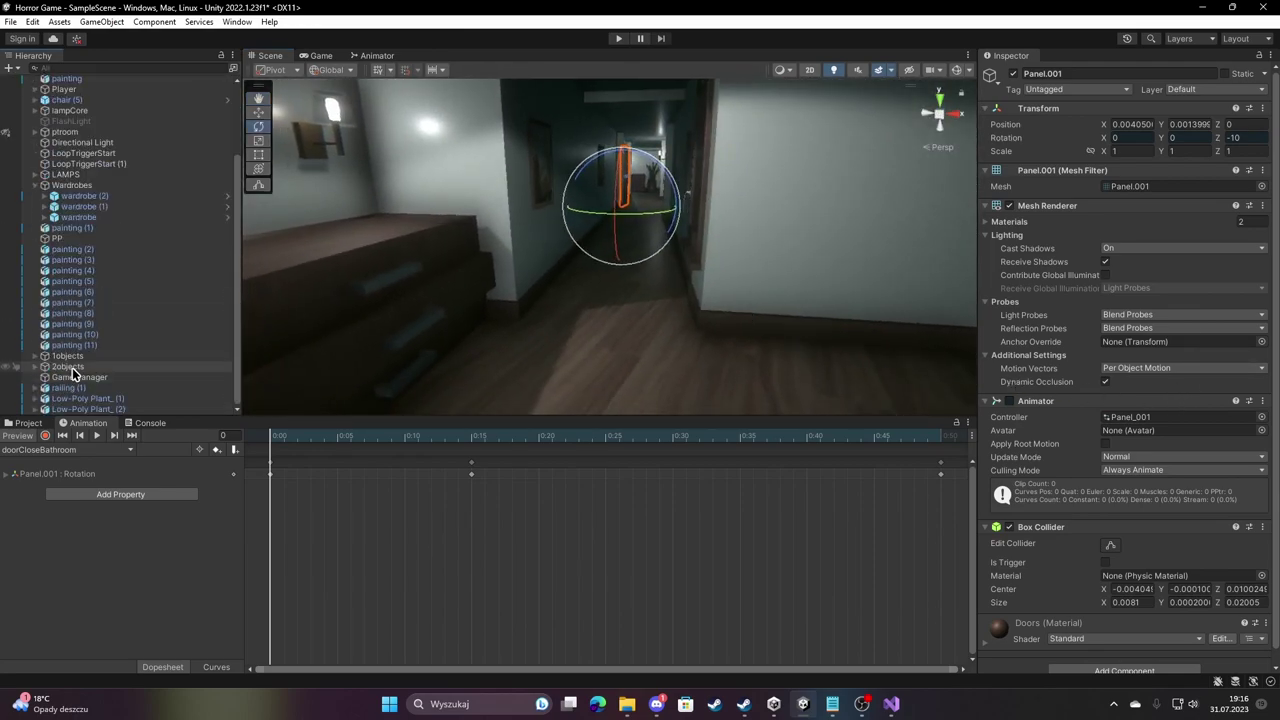
left_click(12, 68)
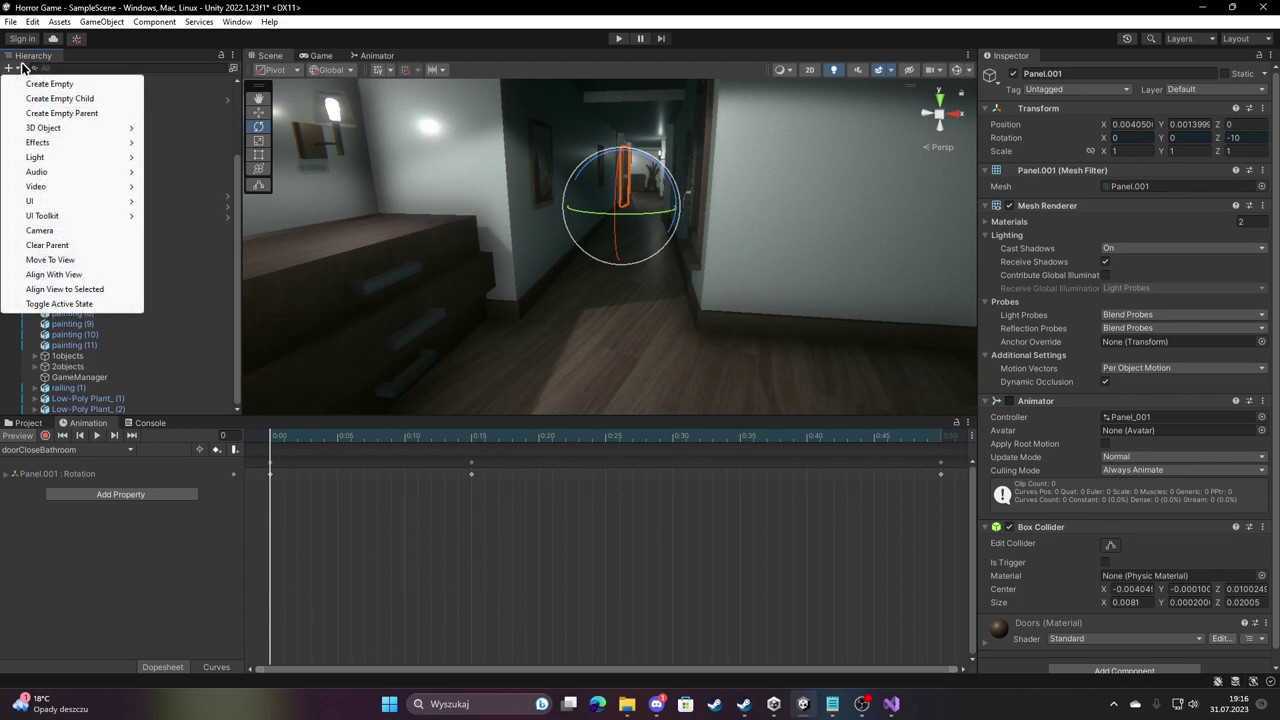
left_click(72, 84)
type("3object")
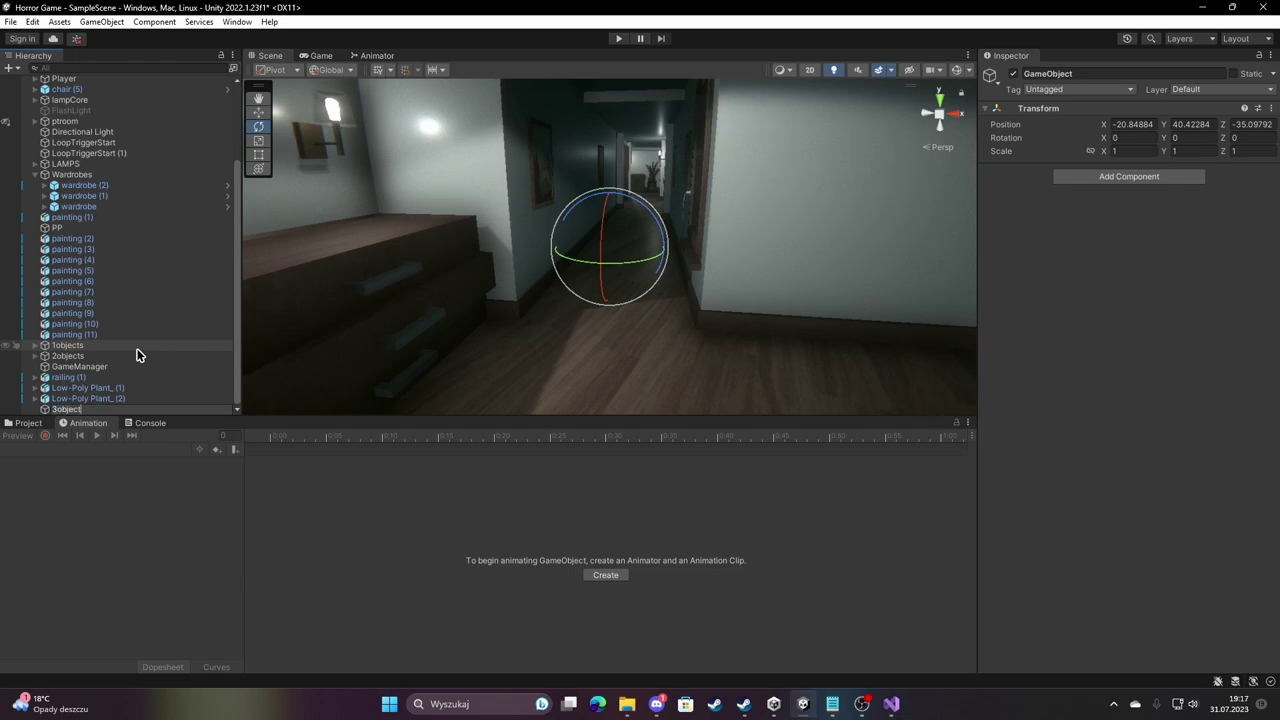
type("s")
key("Return")
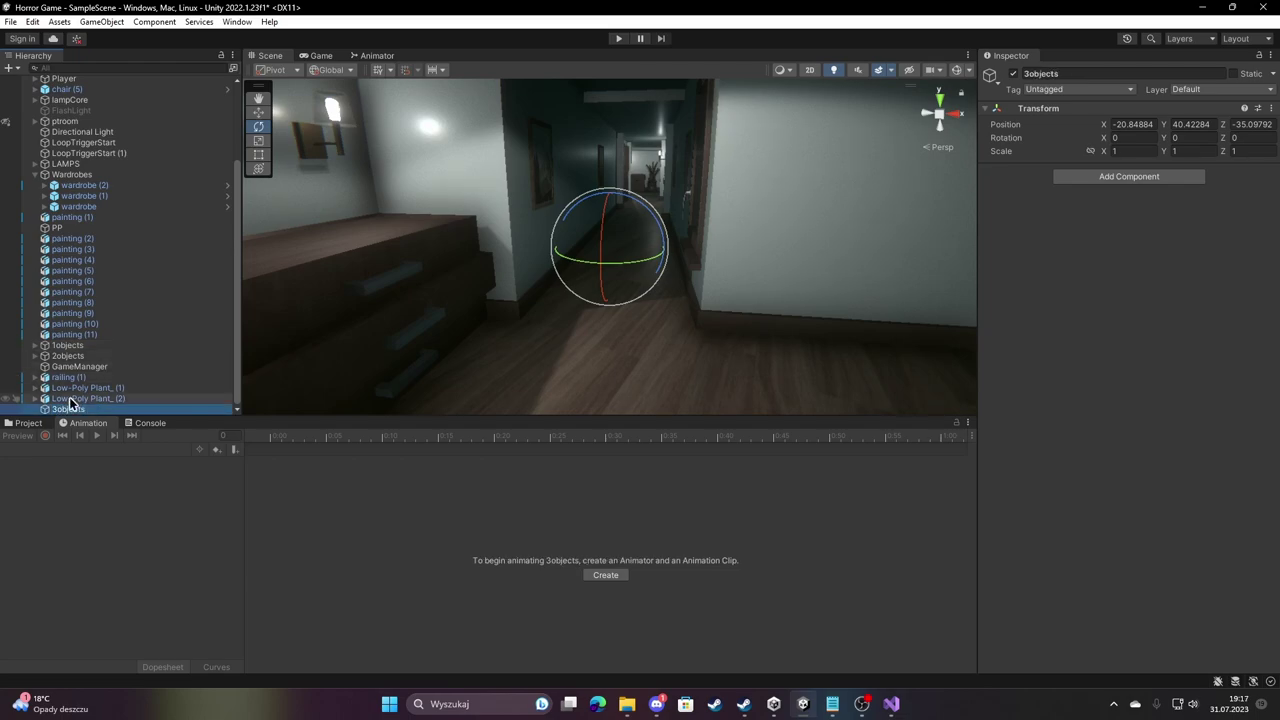
left_click_drag(65, 366, 66, 373)
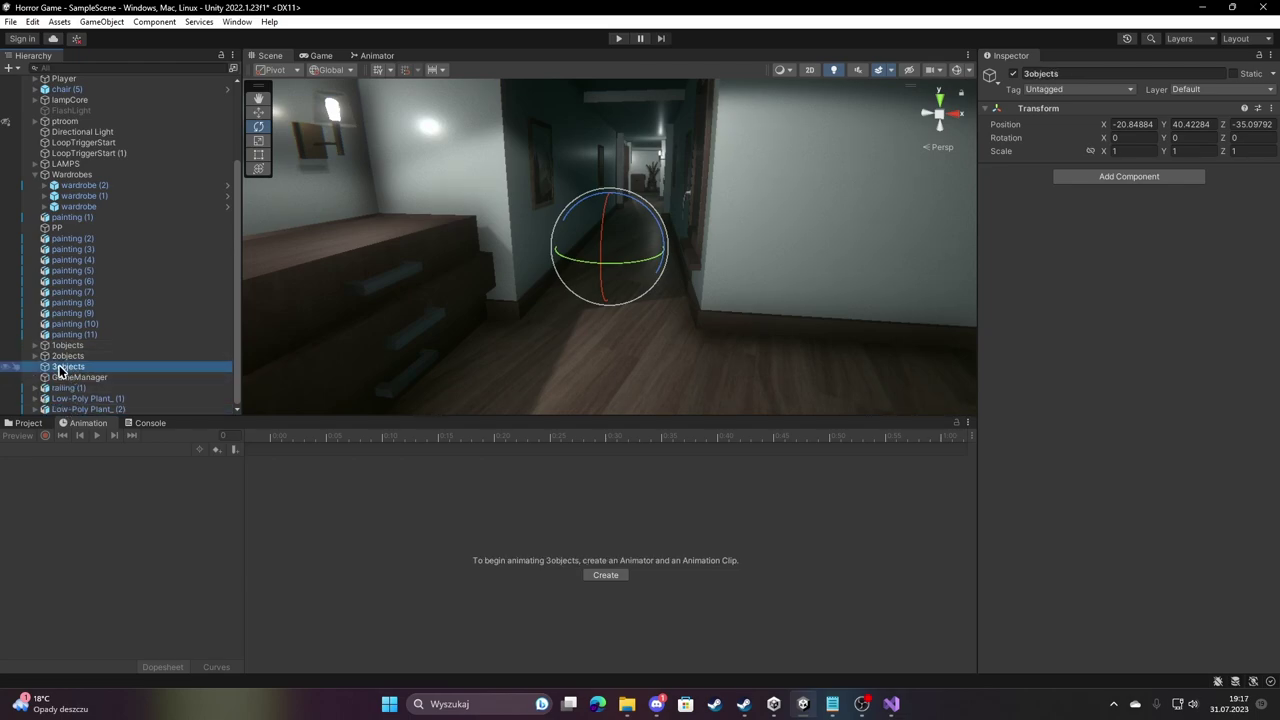
Add a Cube inside 3objects and size it to the corridor width.
right_click(58, 369)
mouse_move(125, 496)
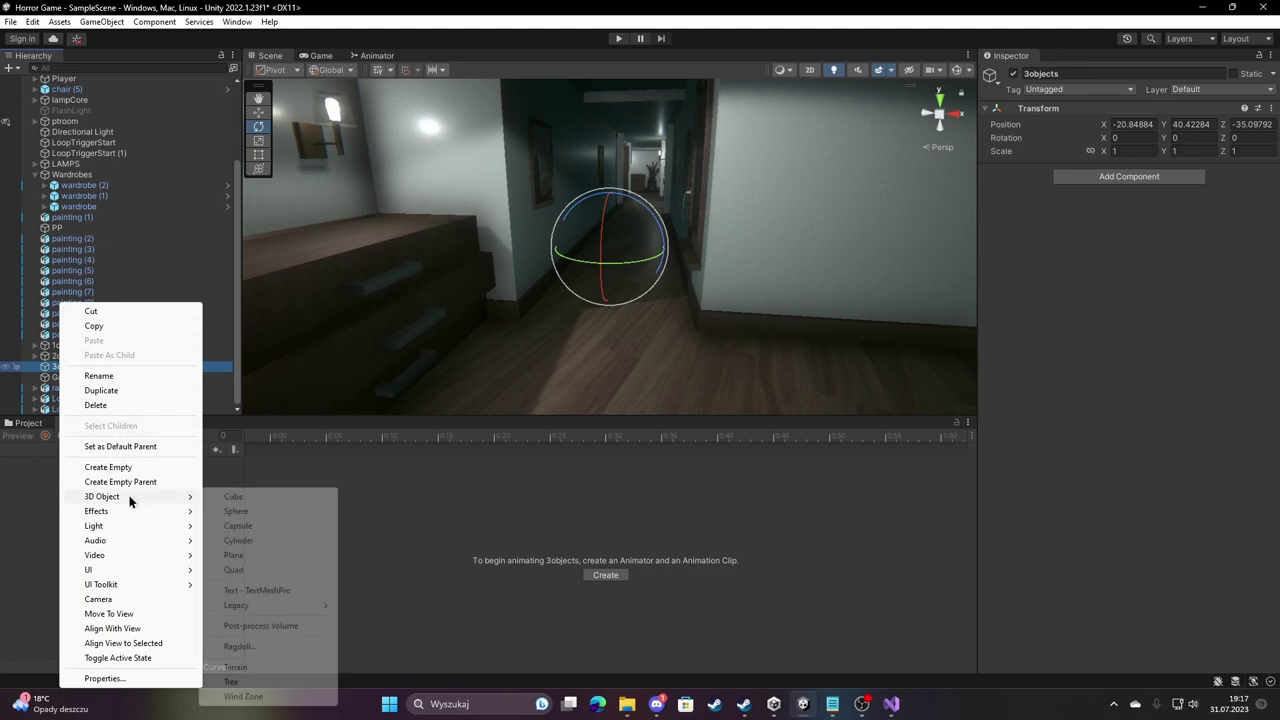
left_click(230, 503)
right_click_drag(620, 250, 630, 235)
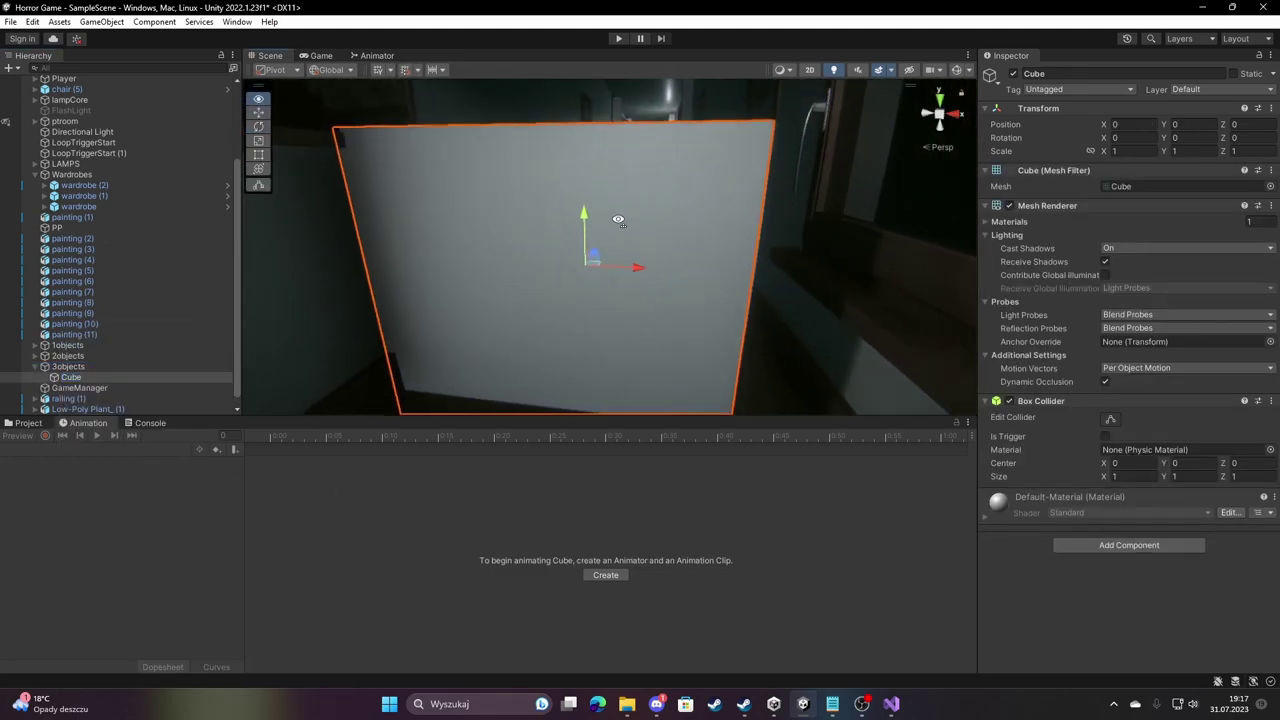
key("e")
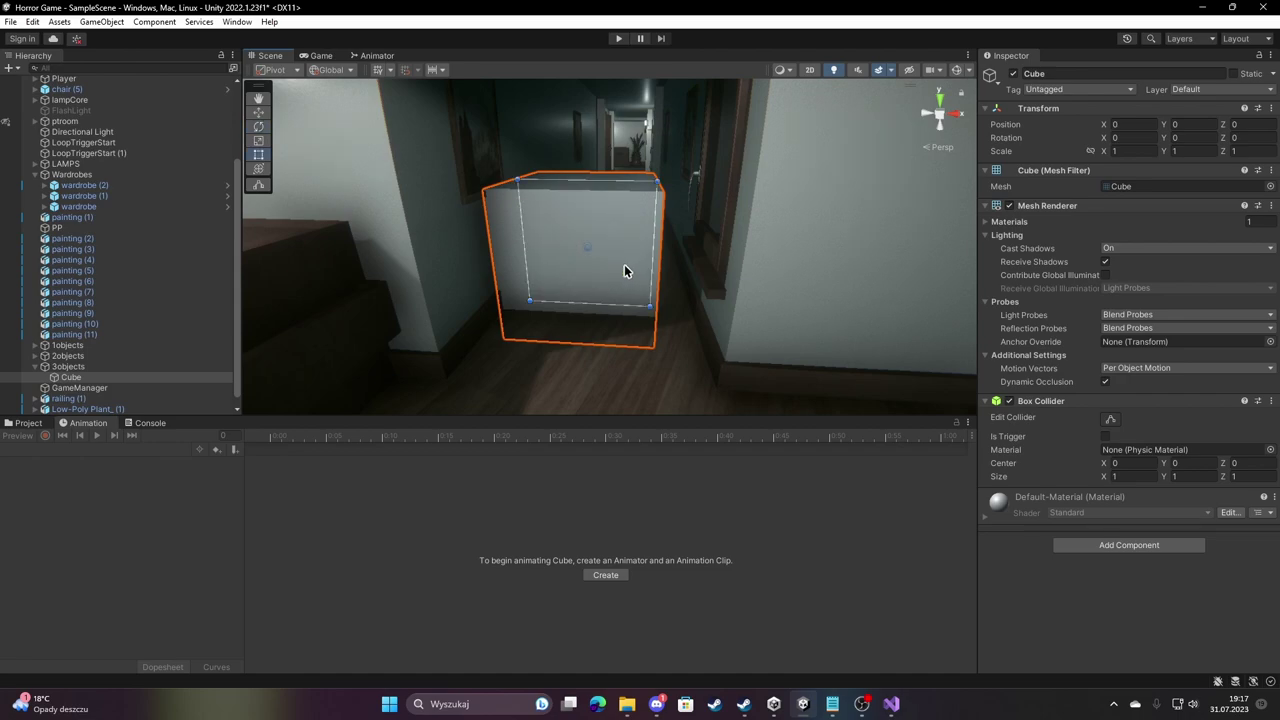
left_click_drag(655, 243, 694, 250)
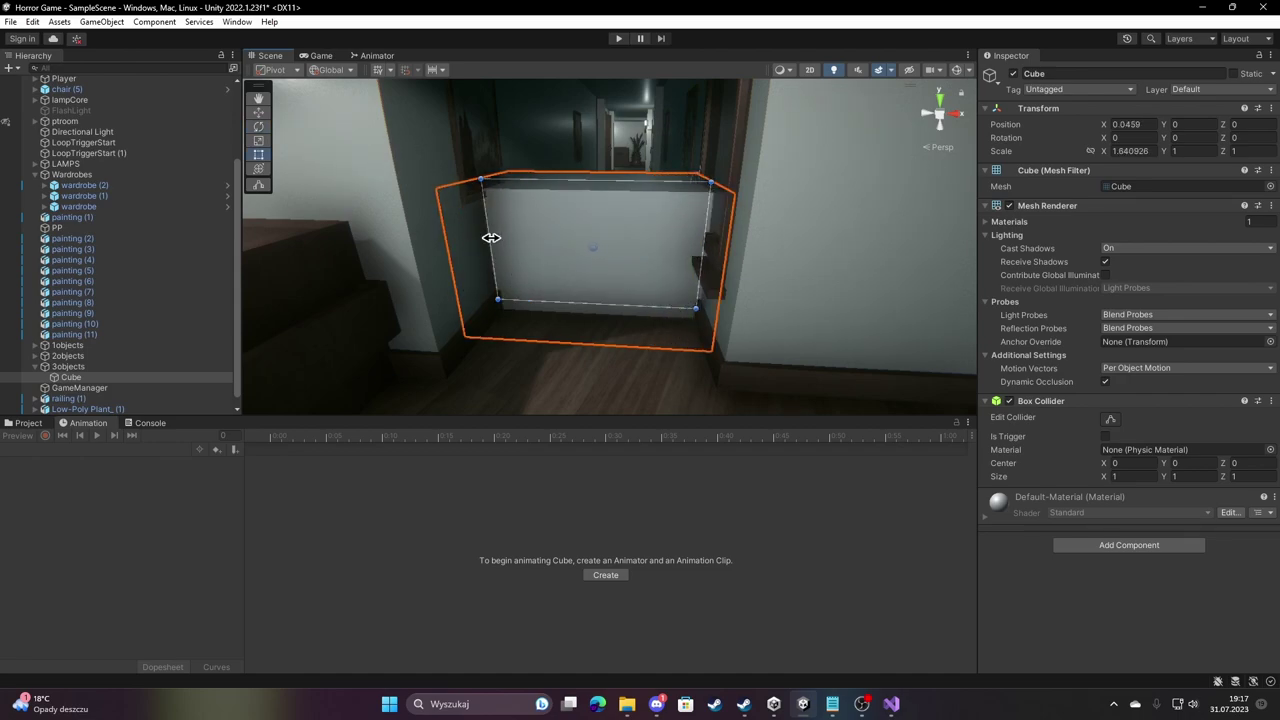
left_click_drag(491, 237, 480, 237)
right_click_drag(491, 230, 1163, 249)
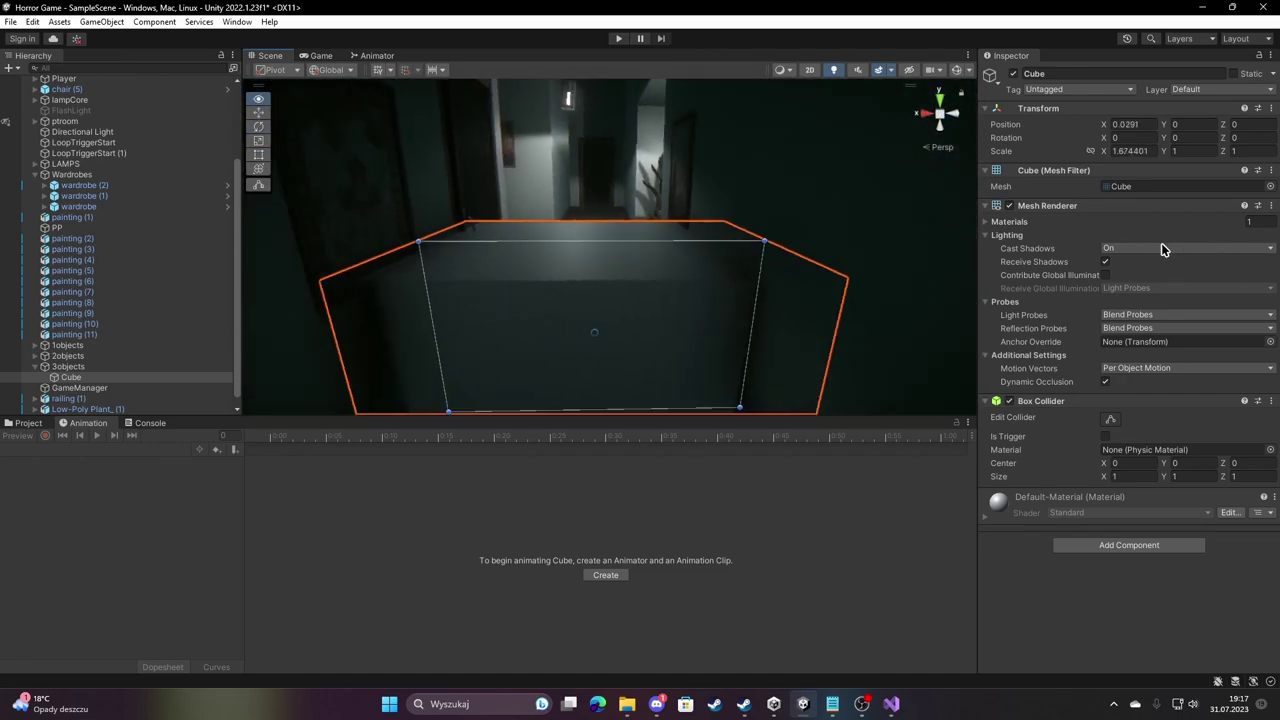
Flatten the cube into a thin slab across the corridor with the Rect tool.
key("w")
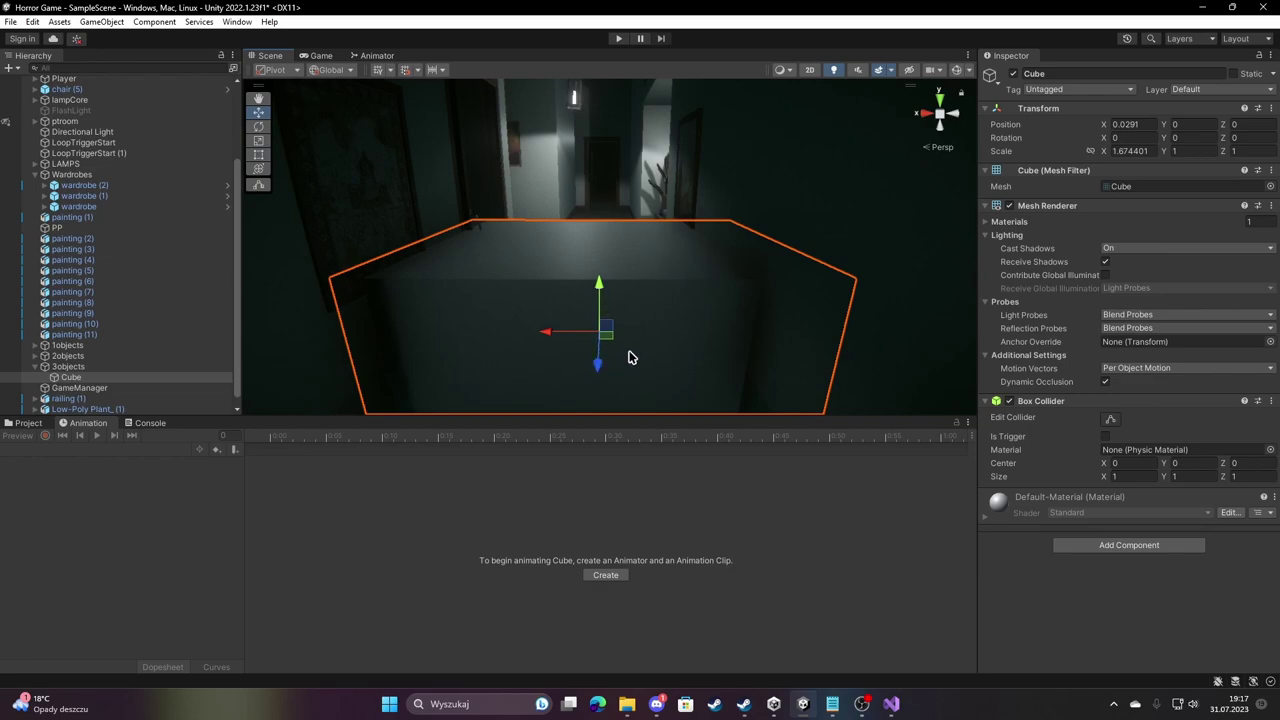
key("e")
right_click_drag(614, 371, 746, 345)
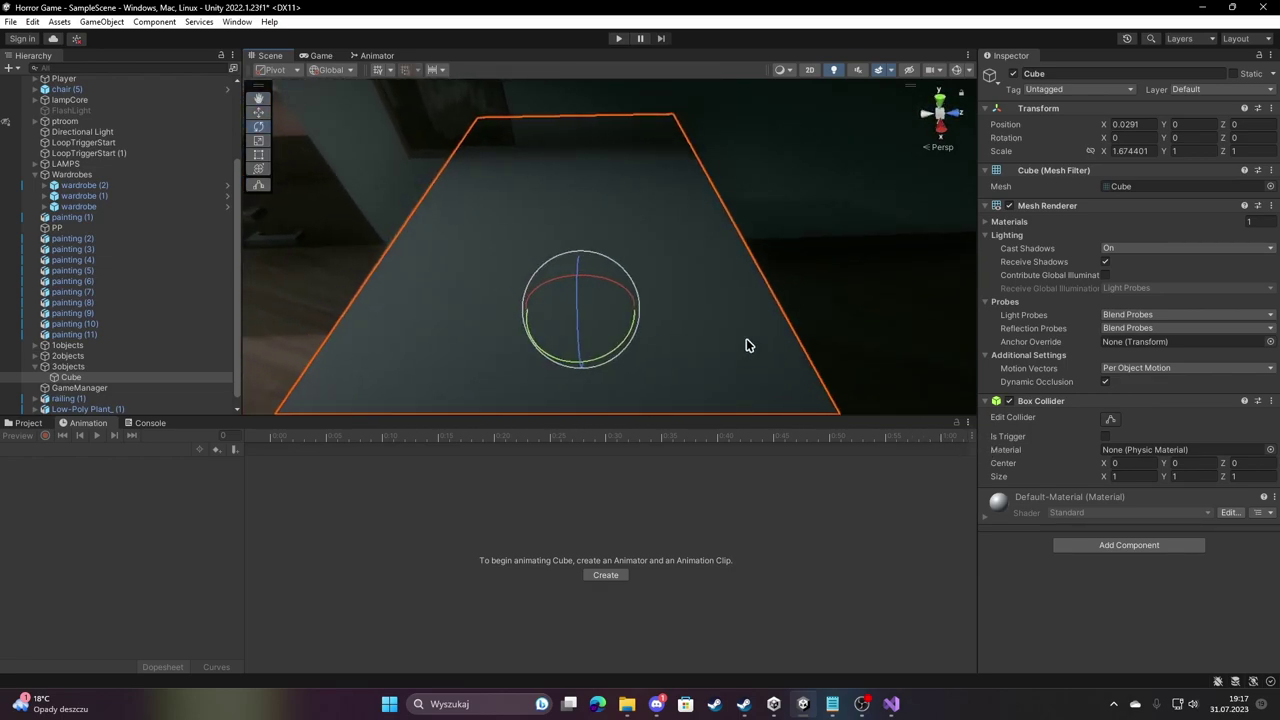
key("t")
left_click_drag(692, 303, 497, 314)
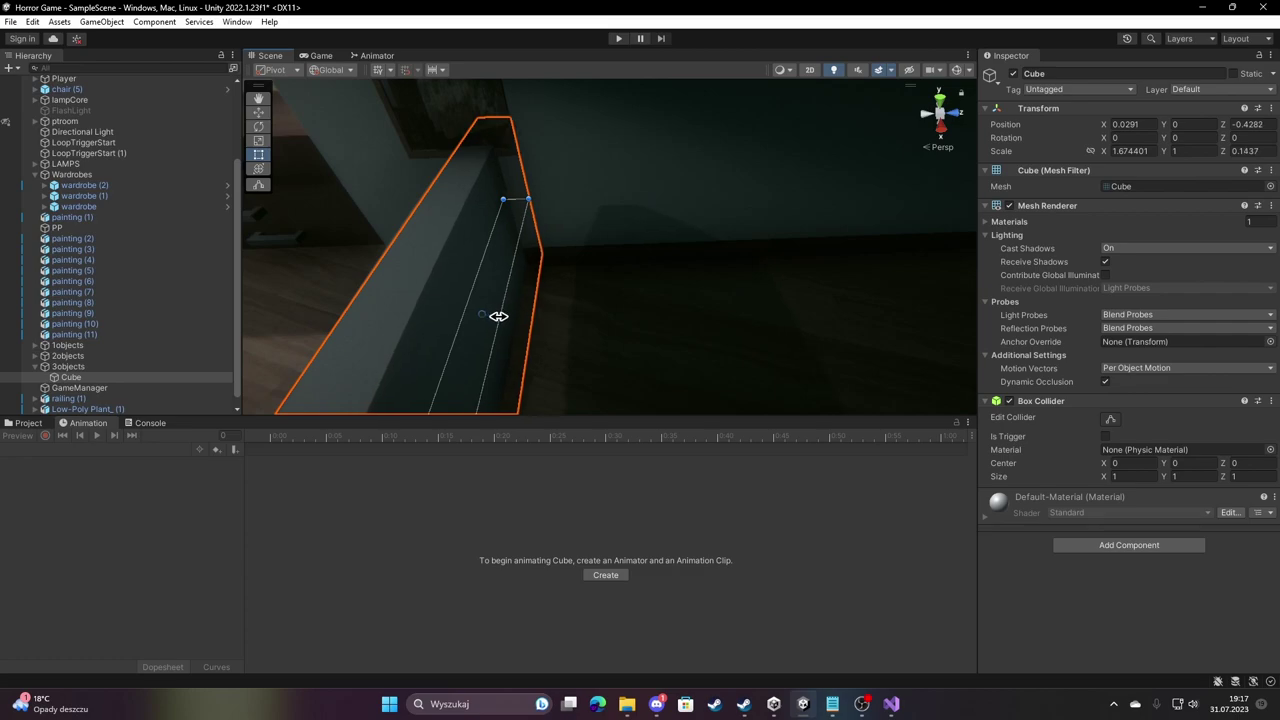
mouse_move(646, 314)
right_mouse_down()
mouse_move(360, 308)
mouse_move(266, 202)
right_mouse_up()
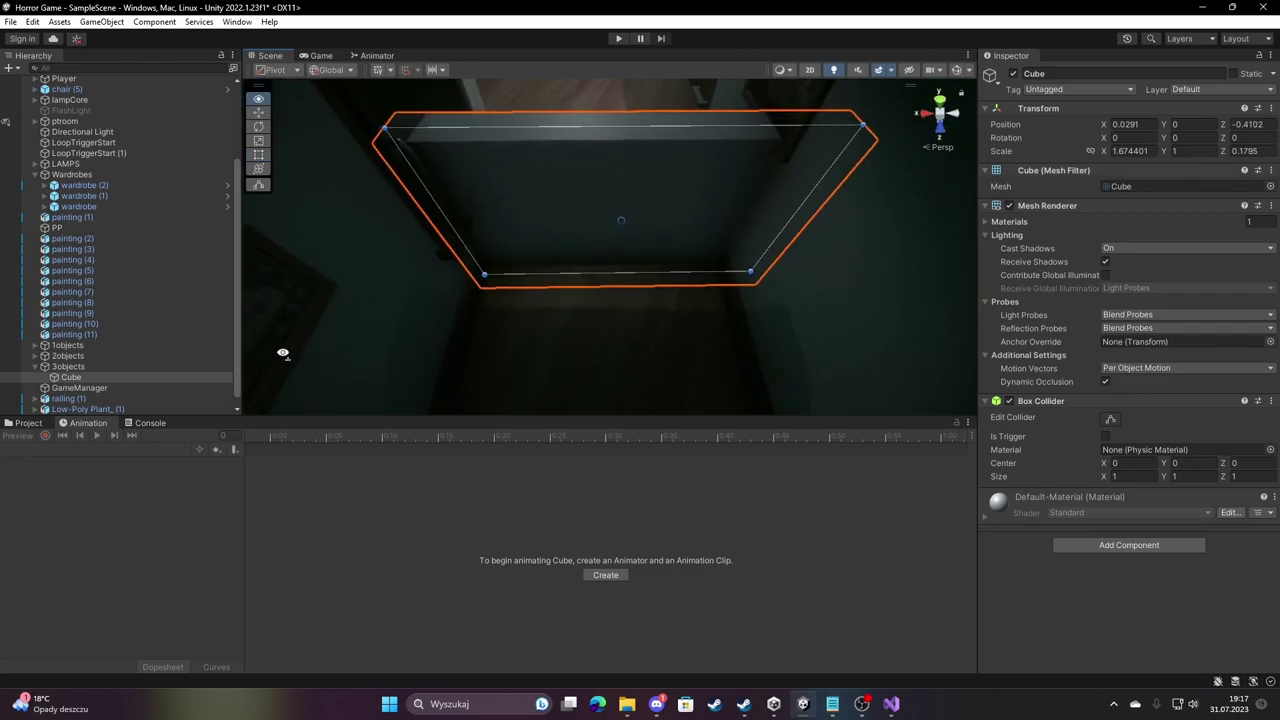
Make the cube's collider a trigger and turn off its Mesh Renderer.
left_click(1105, 437)
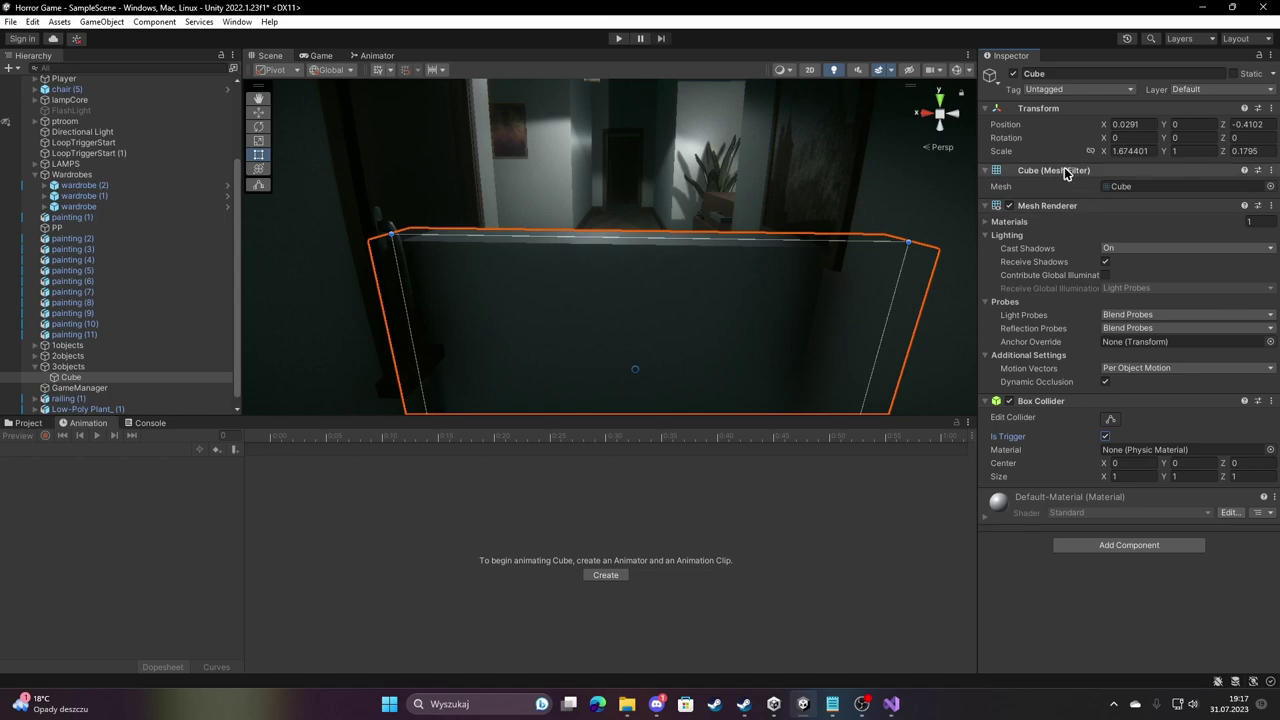
left_click(1009, 206)
left_click(1060, 90)
Add a new tag named doorCloseMain.
left_click(1066, 322)
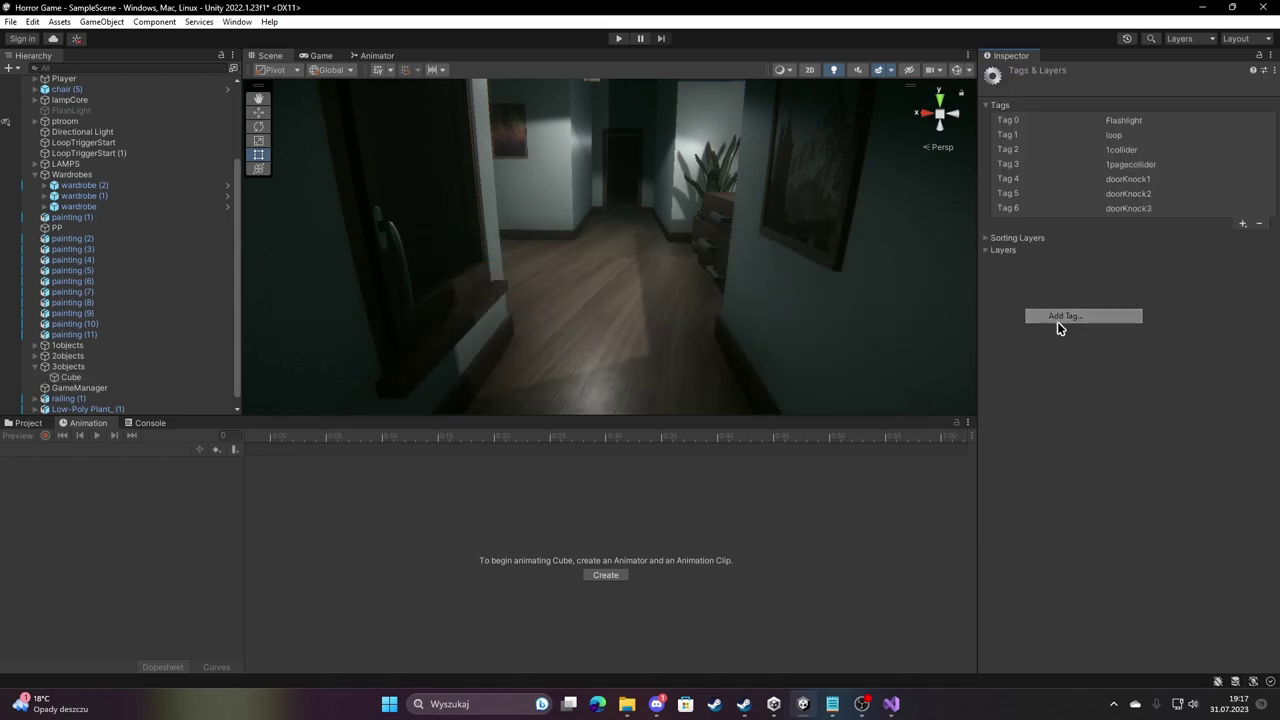
left_click(1243, 223)
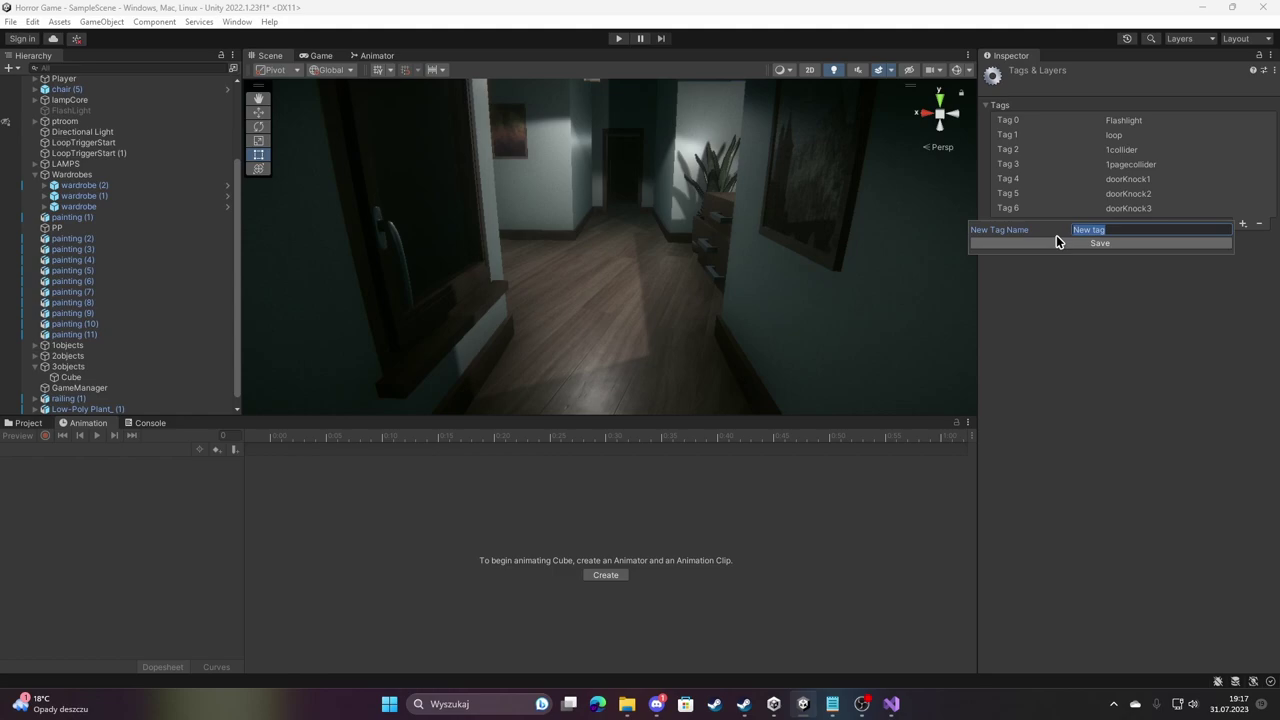
type("doorCloseMain")
left_click(1096, 248)
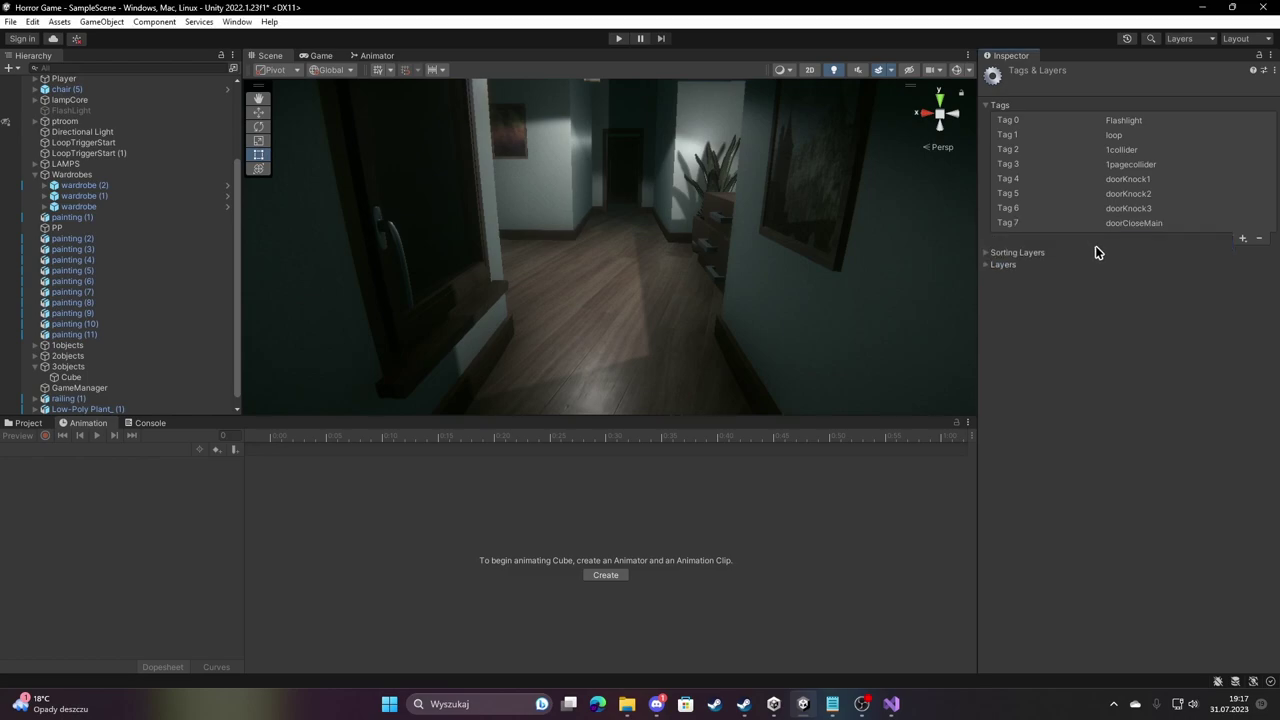
scroll(108, 200, "up", 5)
scroll(110, 270, "down", 4)
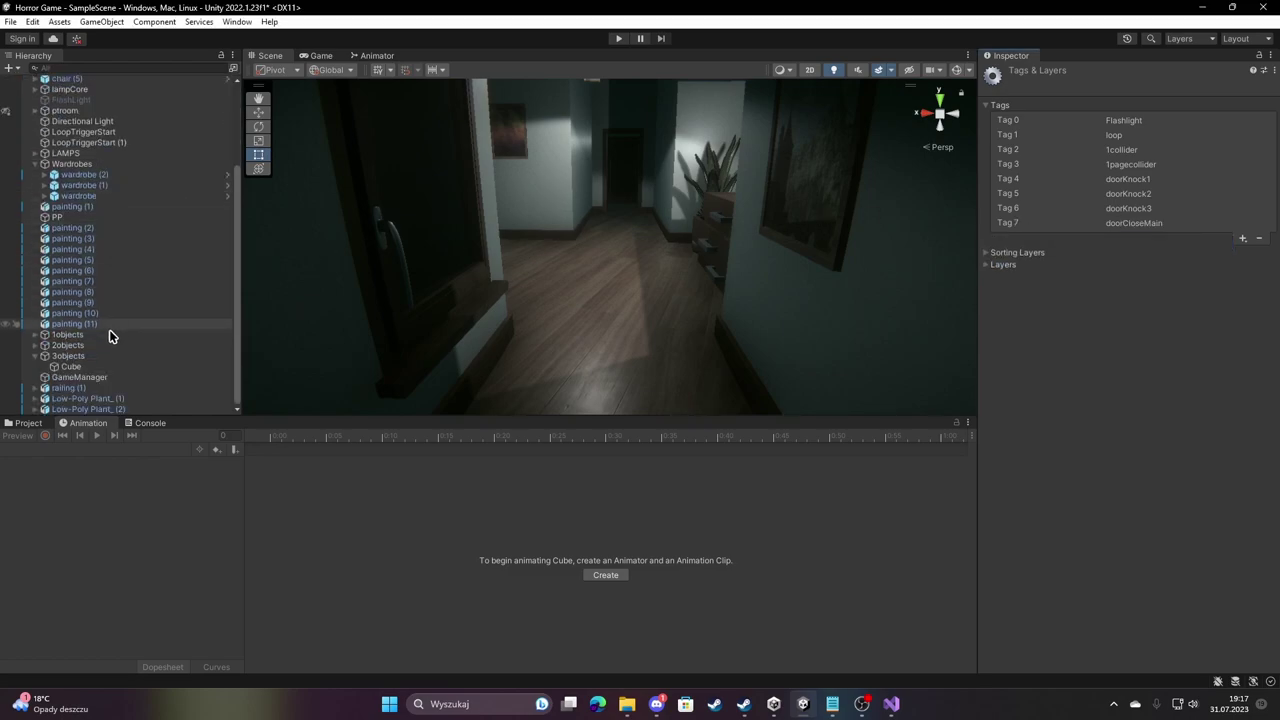
Rename the trigger cube to doorCloseMain.
left_click(72, 366)
type("doorCloseMian")
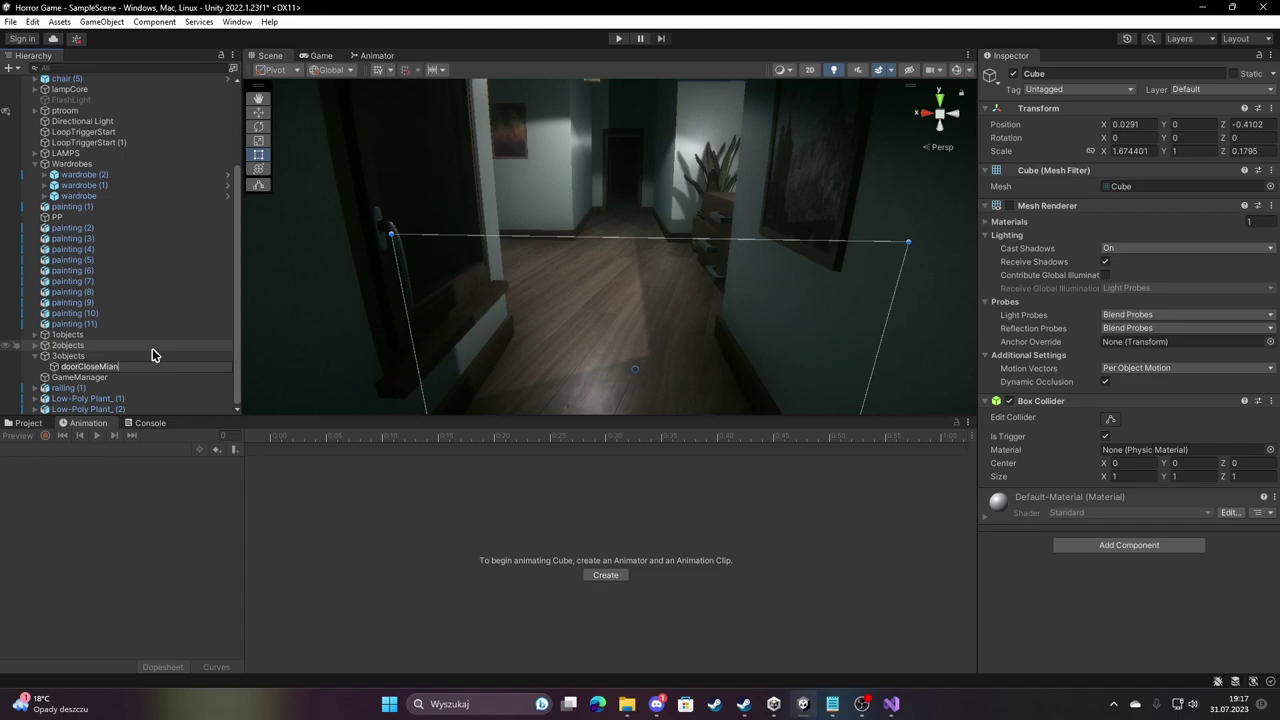
key("Return")
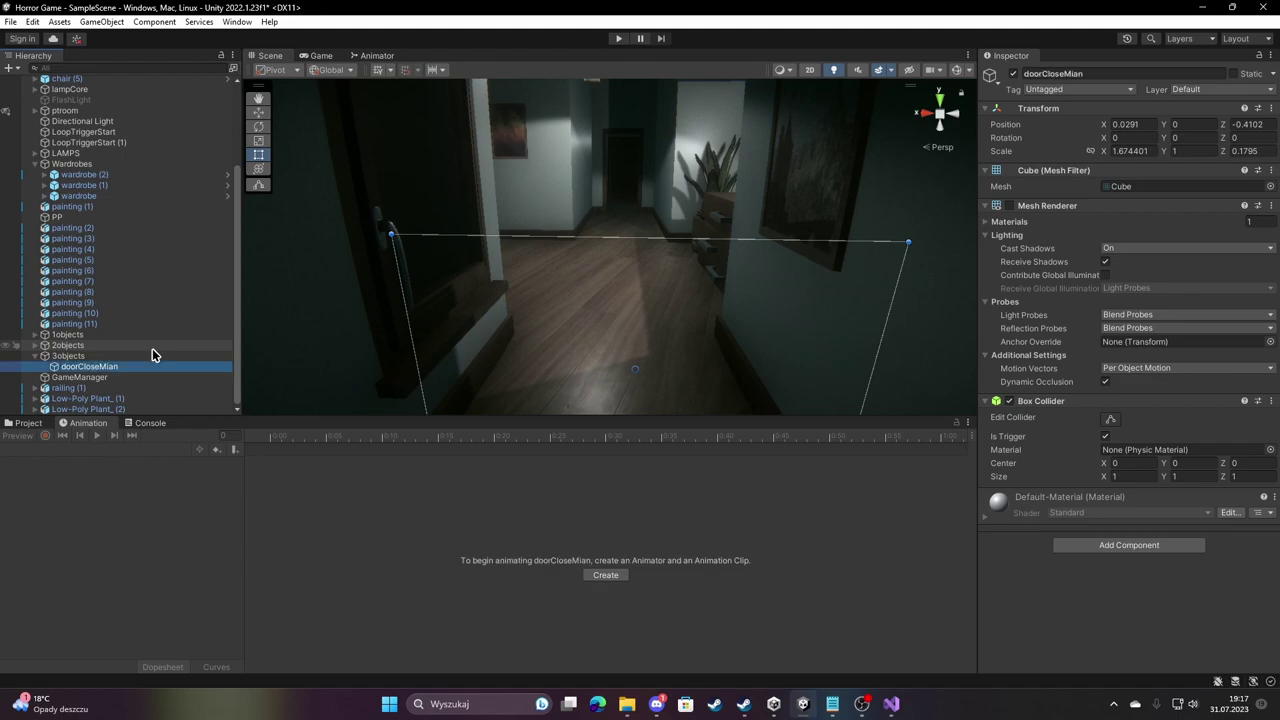
key("F2")
type("n]")
key("Return")
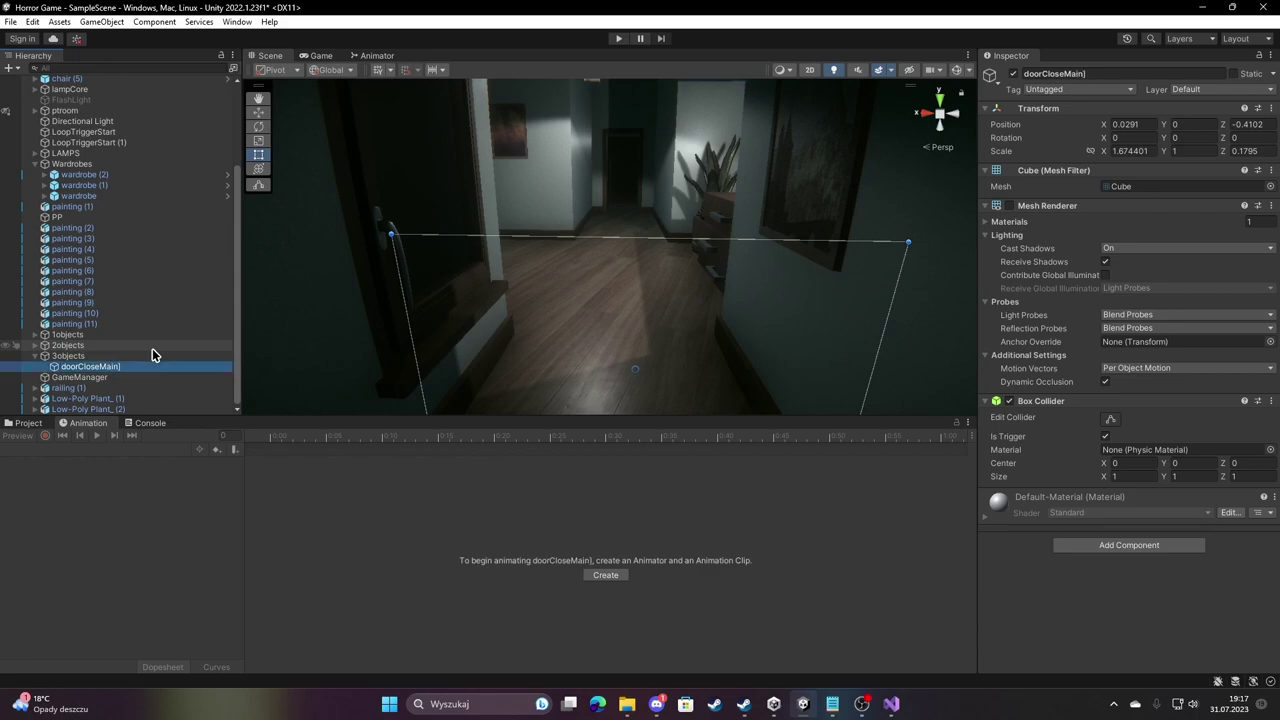
key("F2")
key("BackSpace")
key("Return")
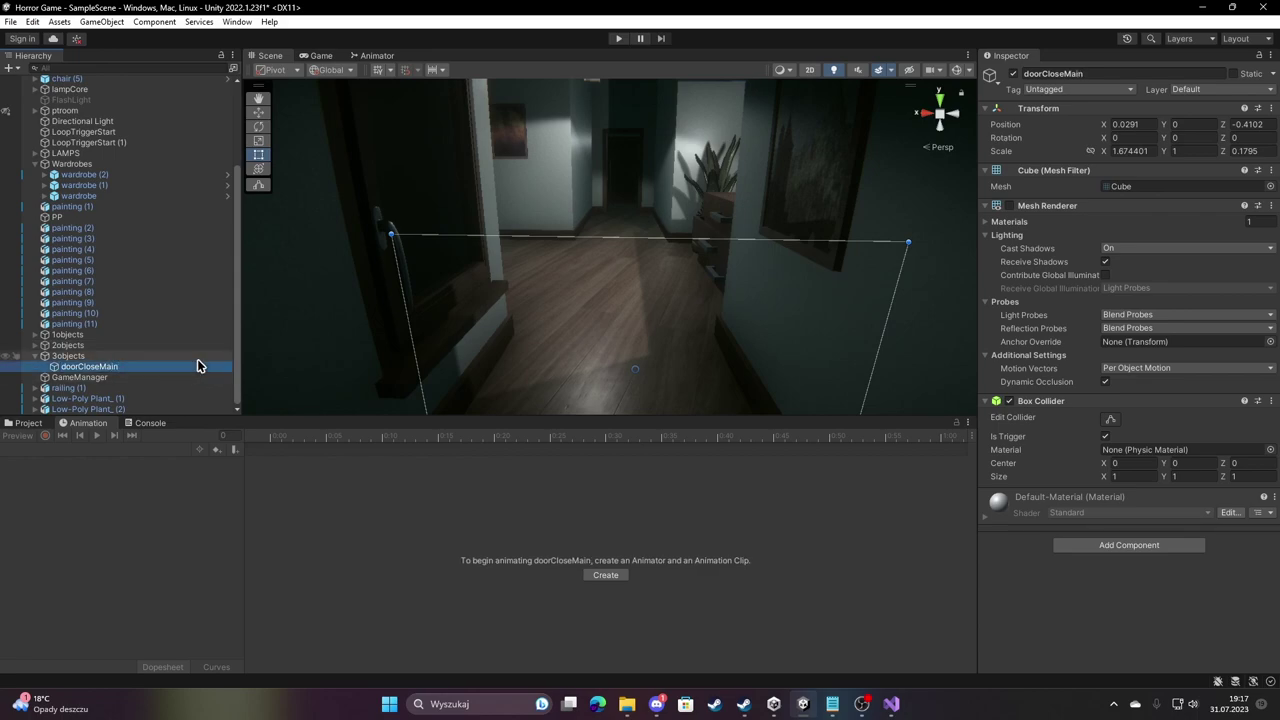
Assign the doorCloseMain tag to the trigger cube.
left_click(1043, 91)
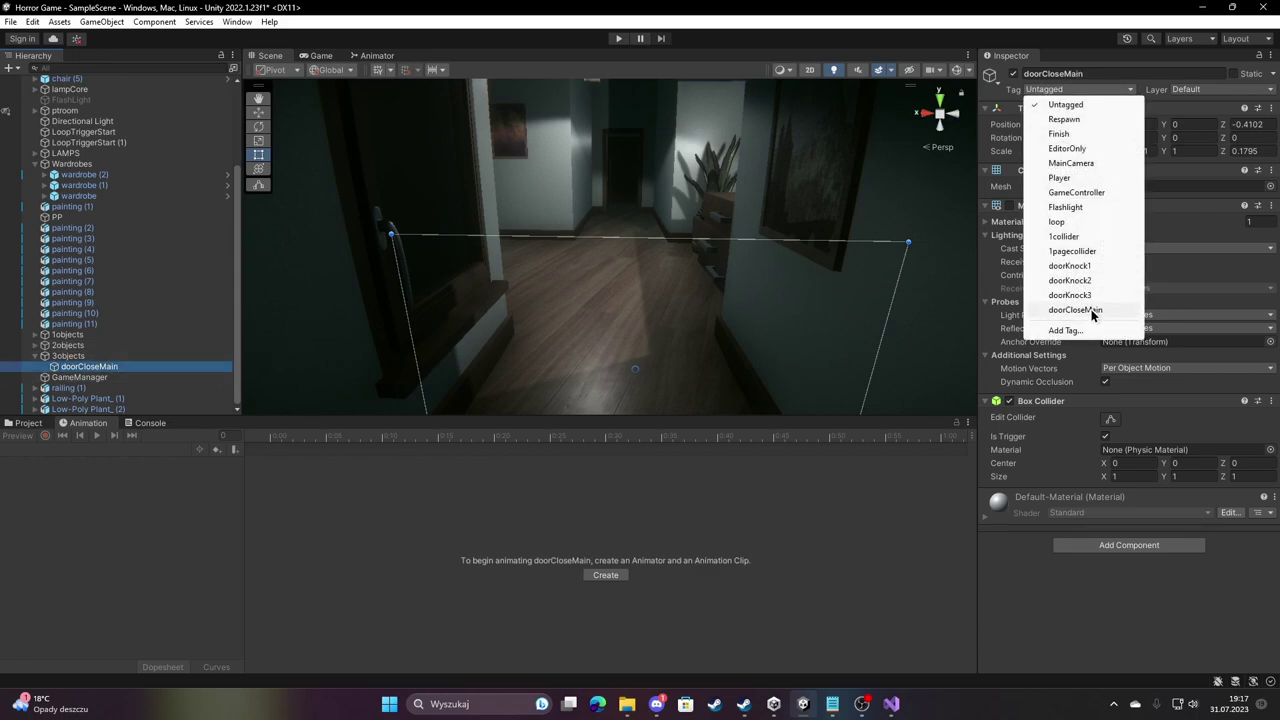
left_click(1094, 308)
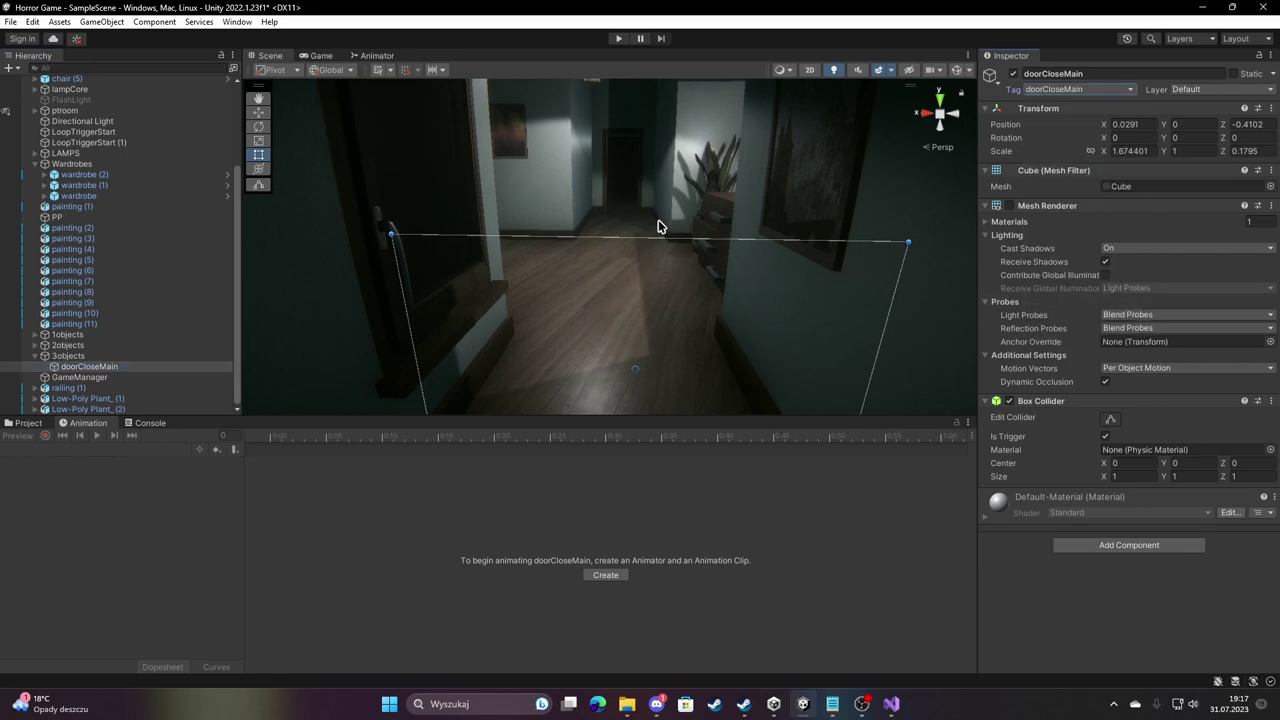
scroll(660, 226, "up", 2)
Select the door object 'open' and scrub through its opening animation.
scroll(671, 180, "up", 3)
scroll(677, 155, "up", 3)
scroll(676, 240, "up", 3)
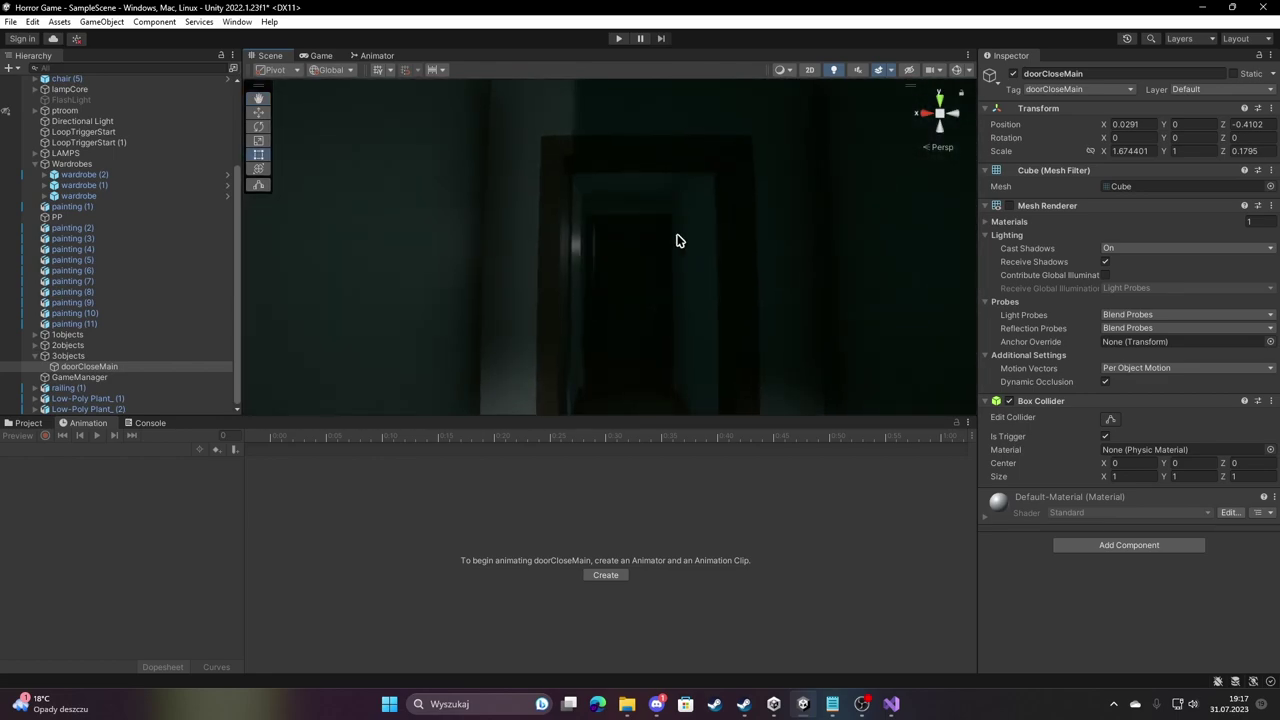
scroll(591, 271, "up", 3)
scroll(549, 274, "up", 2)
left_click(549, 276)
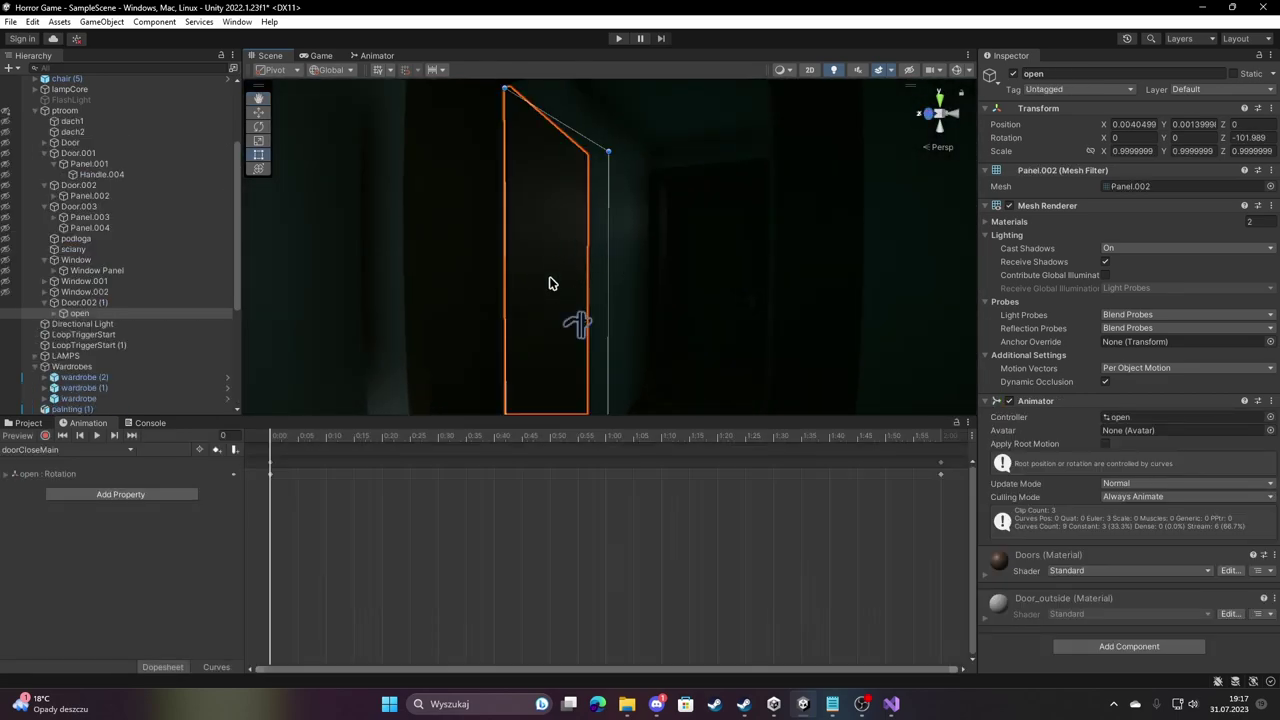
scroll(549, 284, "down", 3)
scroll(549, 284, "down", 2)
left_click_drag(306, 437, 936, 472)
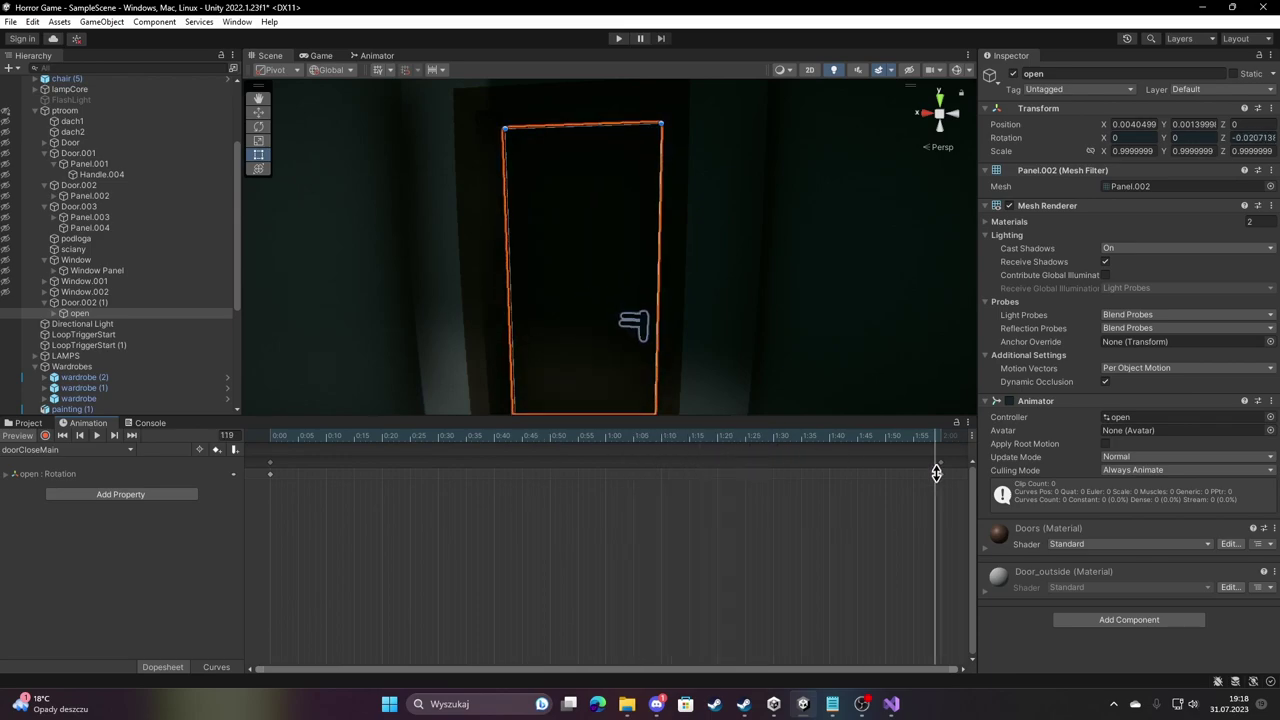
Give 'open' an Audio Source with Play On Awake off and Spatial Blend 1, then open Assets/Sounds.
left_click(80, 314)
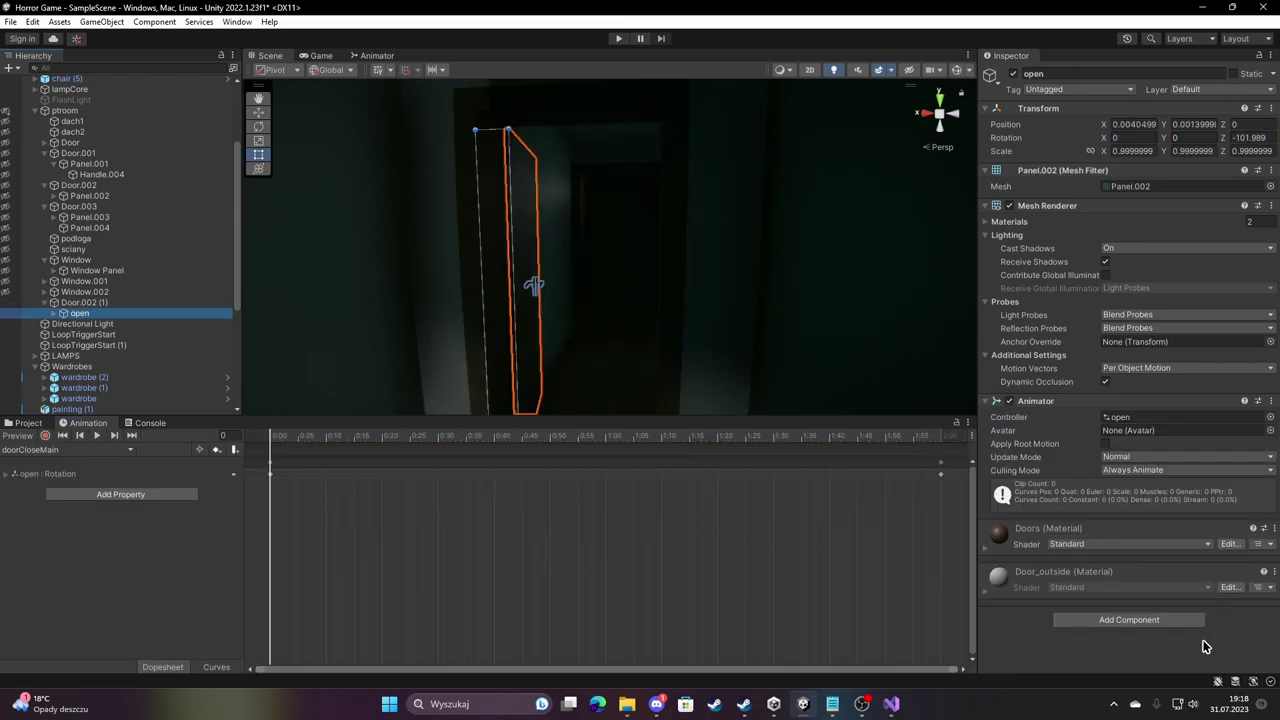
left_click(1144, 624)
type("boxcaudio")
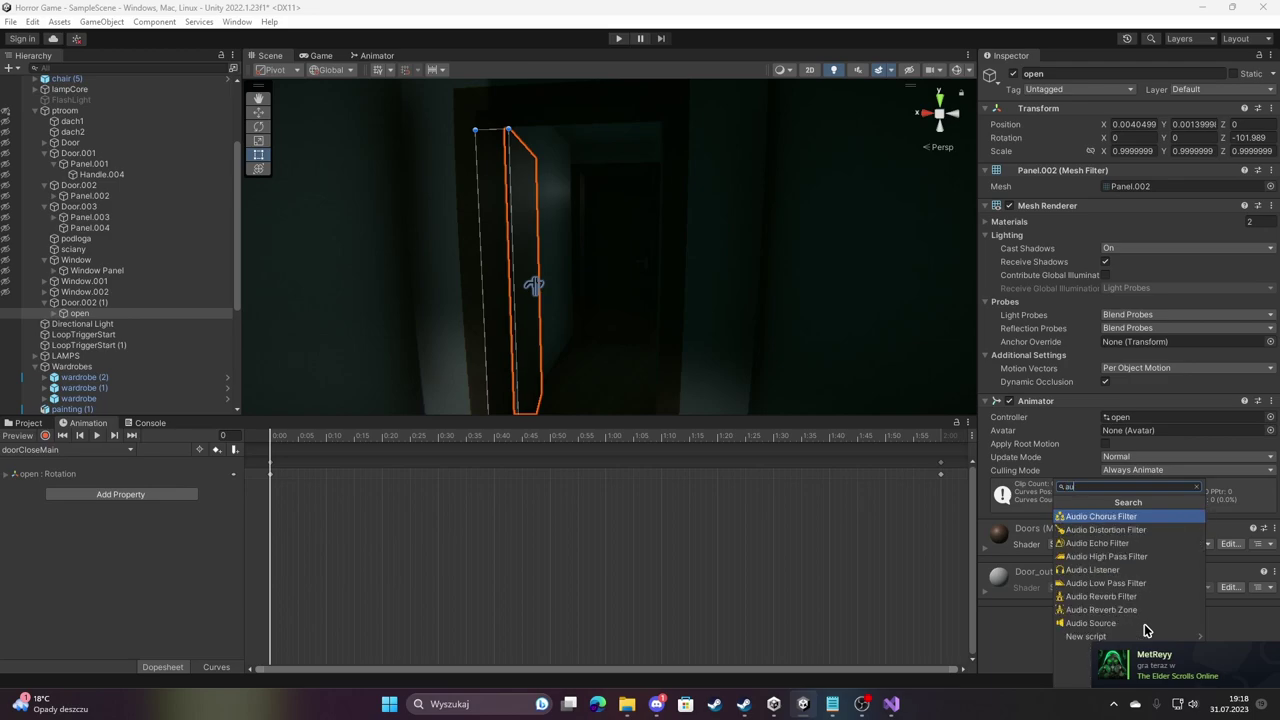
left_click(1093, 627)
scroll(1100, 425, "down", 3)
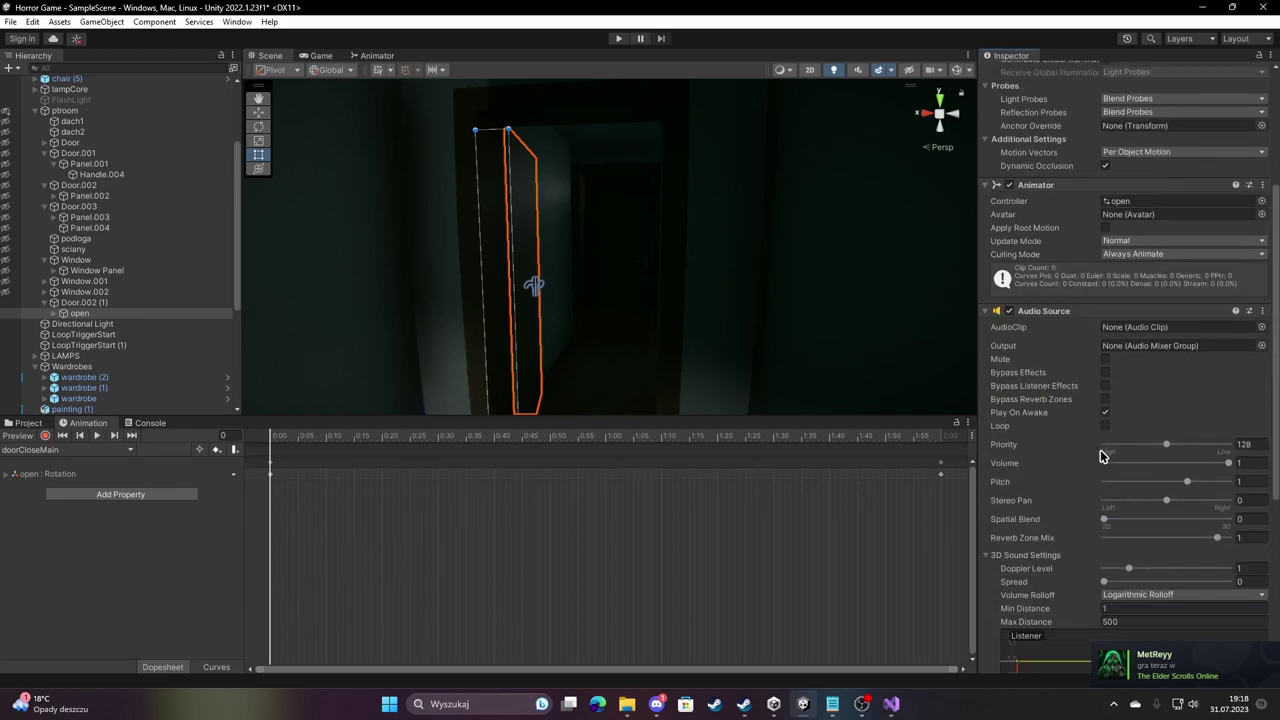
left_click(1105, 412)
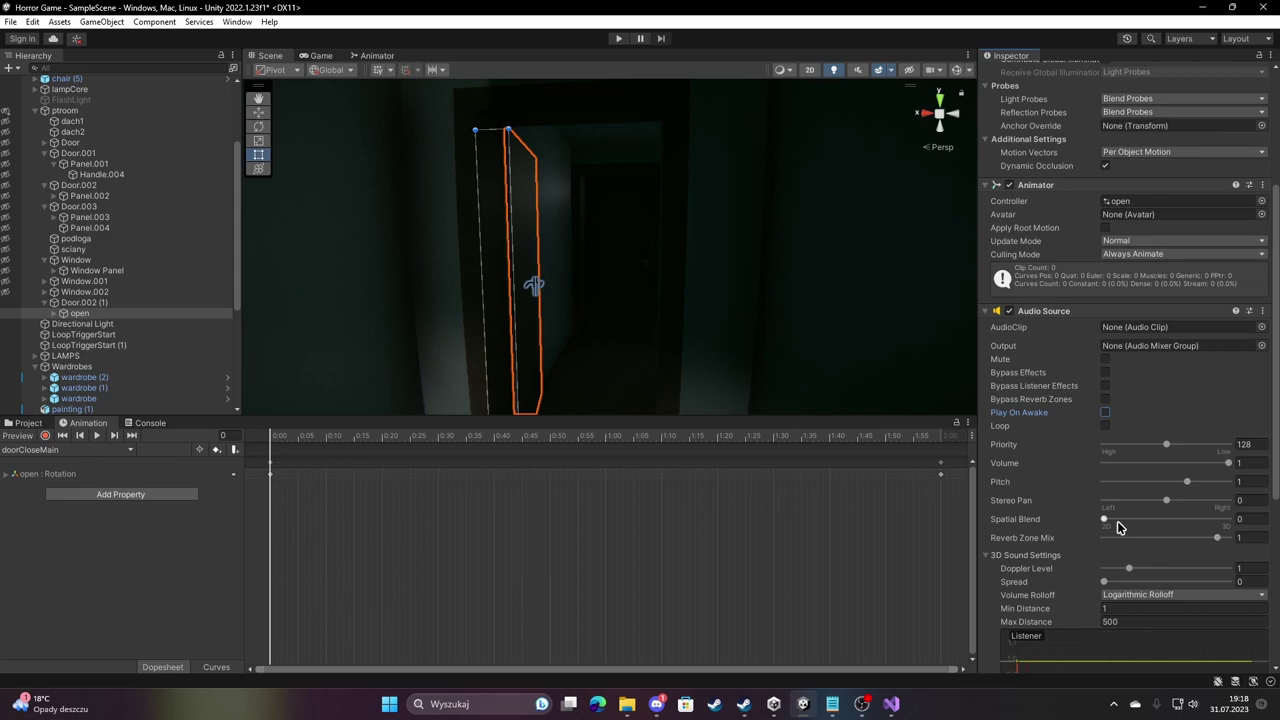
left_click_drag(1118, 528, 1242, 519)
left_click(25, 423)
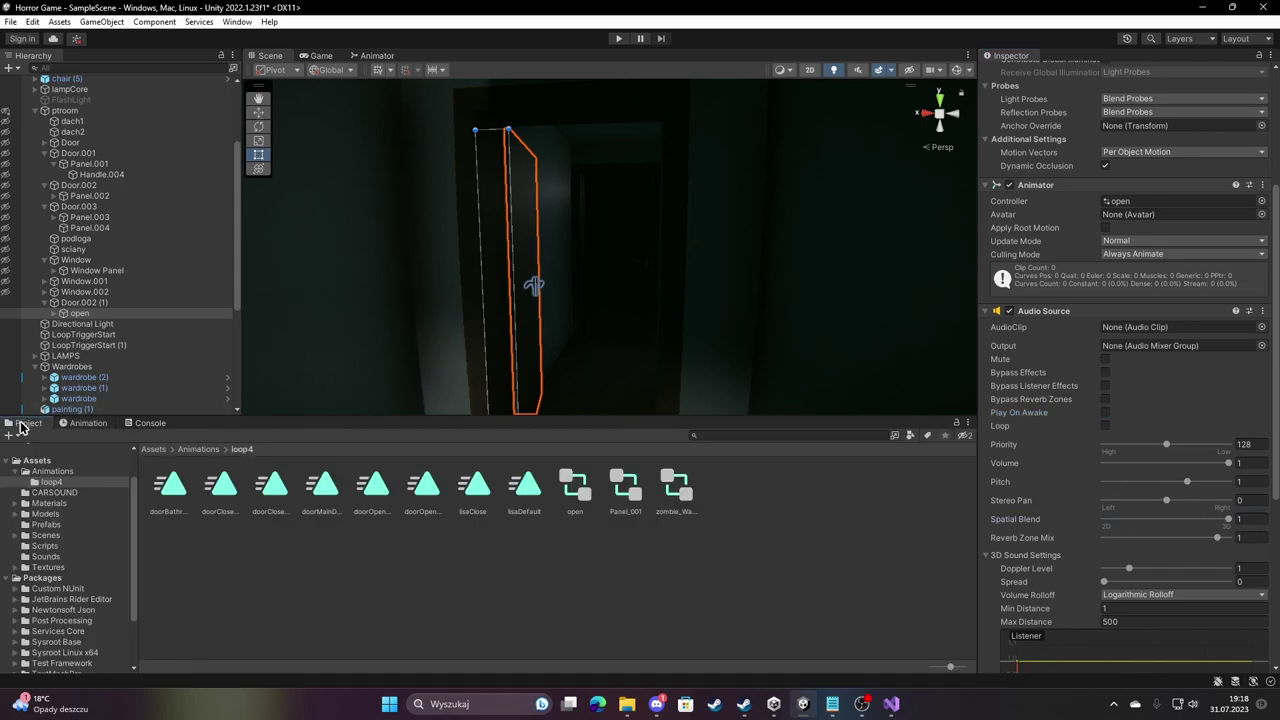
left_click(50, 556)
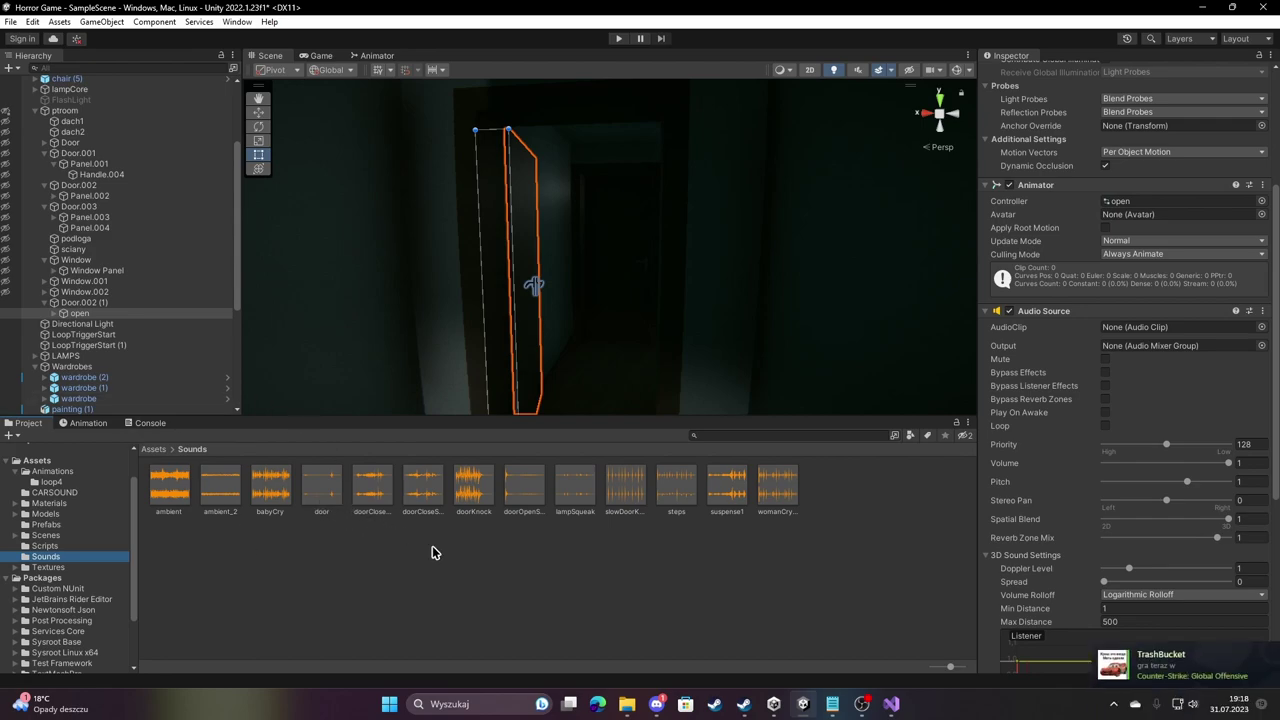
Preview the doorCloseSlow sound clip several times.
left_click(422, 486)
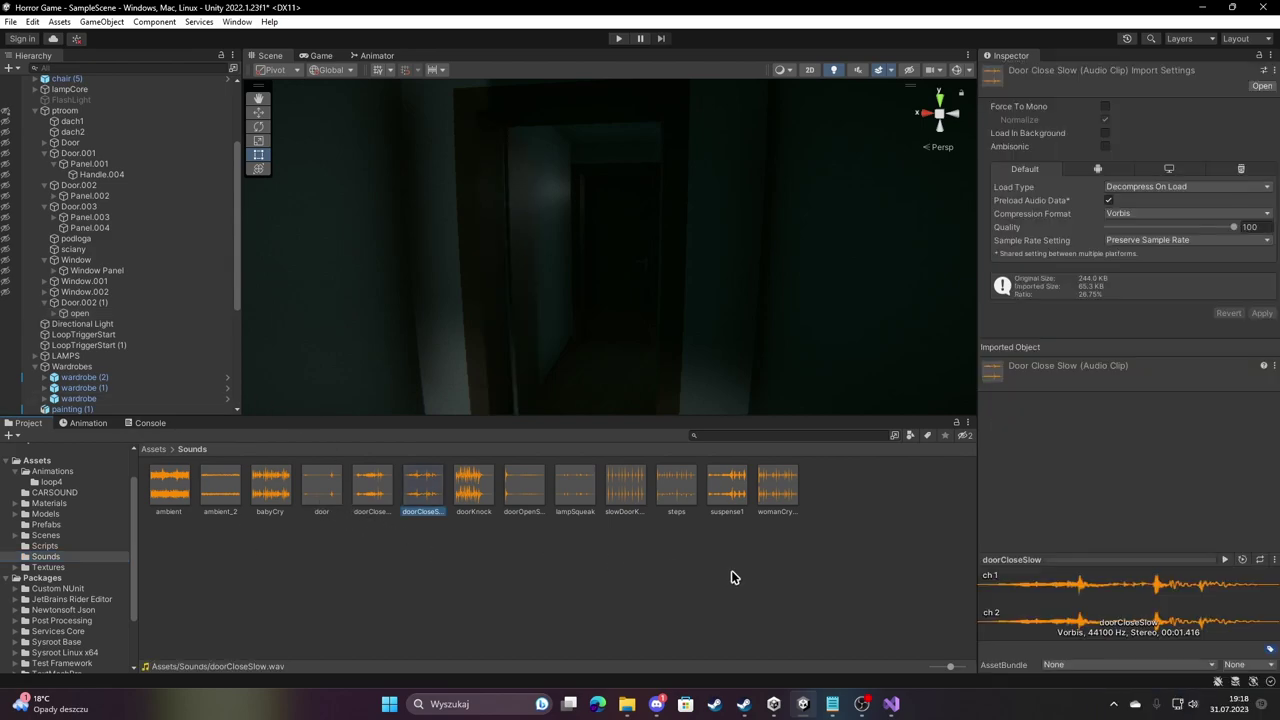
left_click(1225, 560)
left_click(1225, 560)
left_click(1225, 560)
left_click(1225, 560)
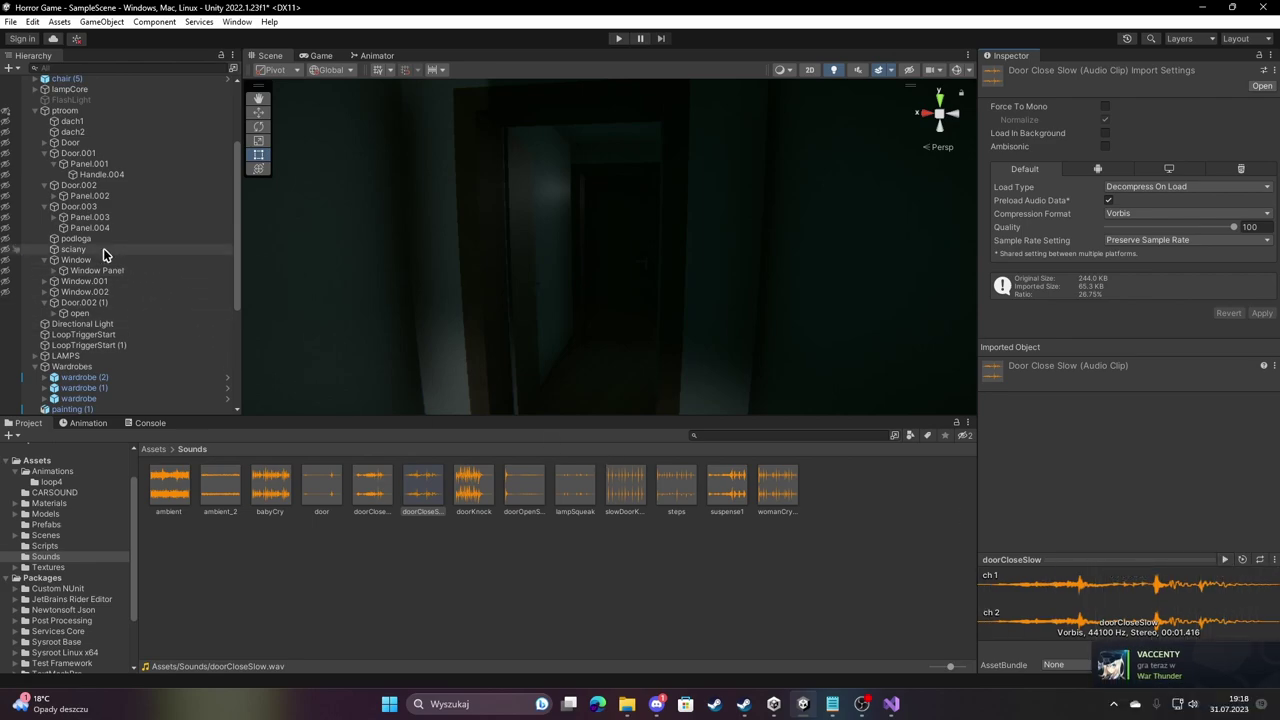
Assign doorCloseSlow as the AudioClip of the open door's Audio Source.
left_click(90, 313)
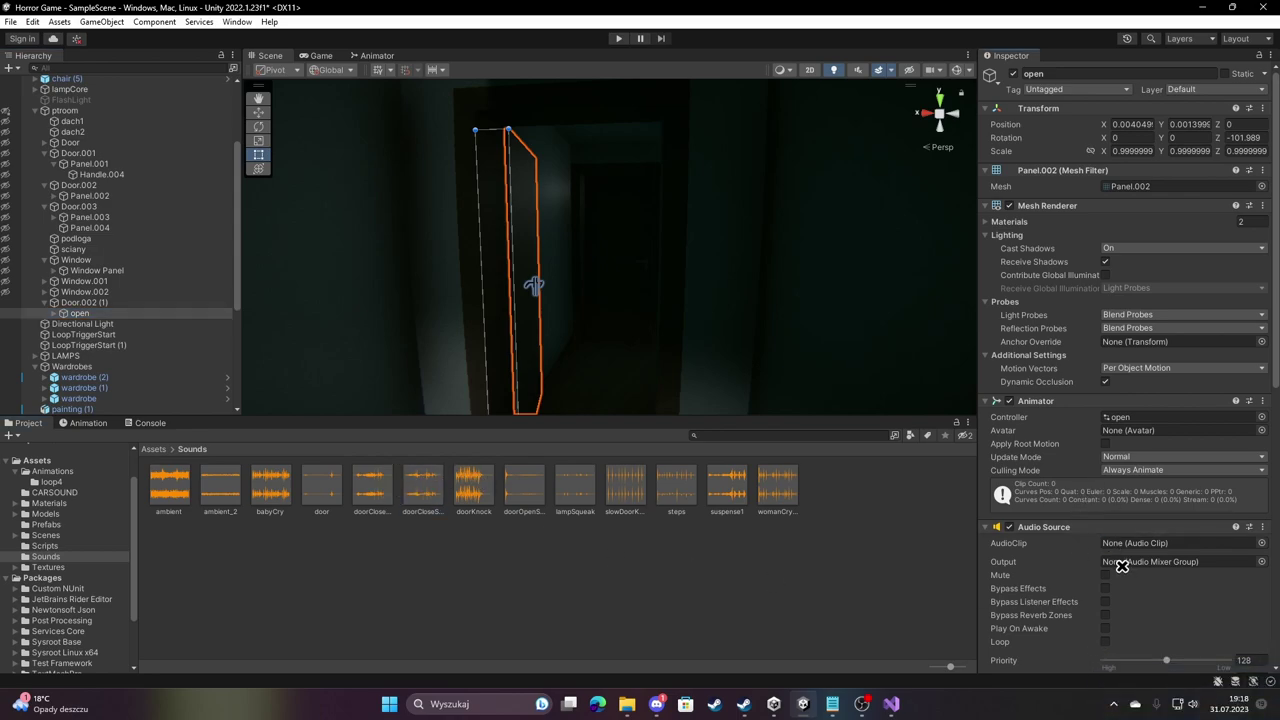
left_click_drag(407, 487, 1150, 543)
scroll(1165, 381, "down", 5)
scroll(1128, 462, "down", 3)
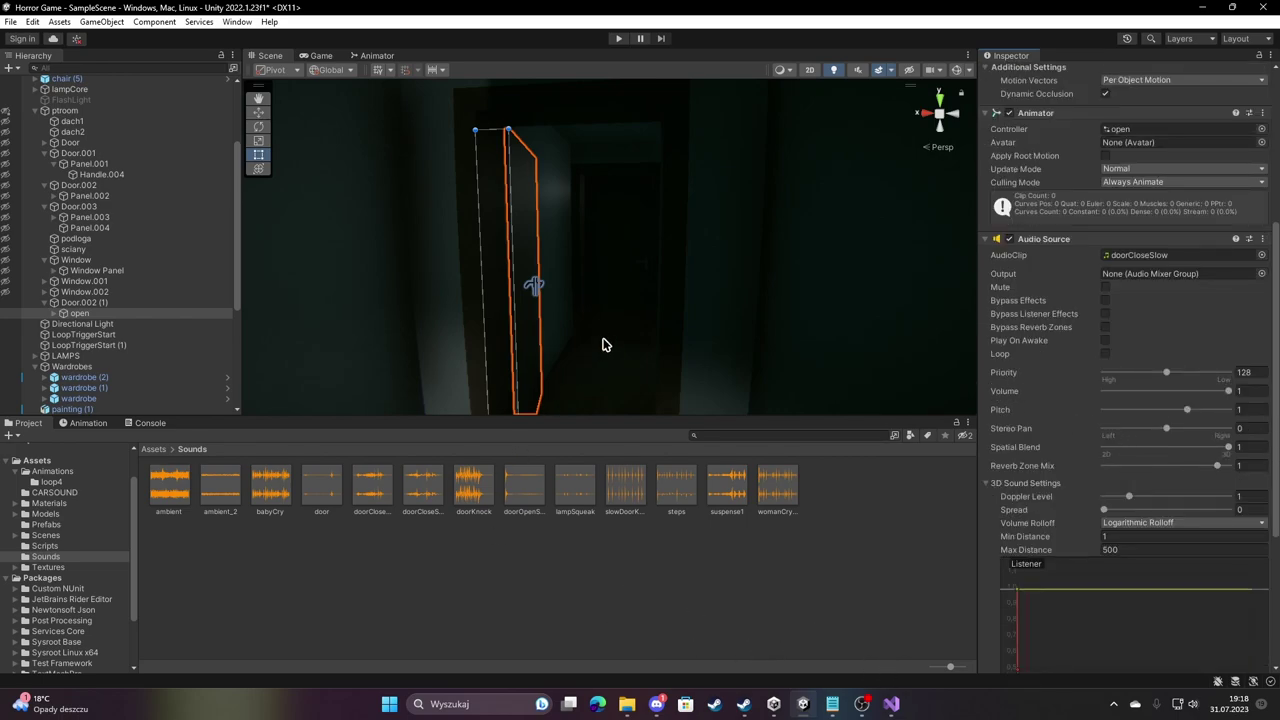
key("alt+Tab")
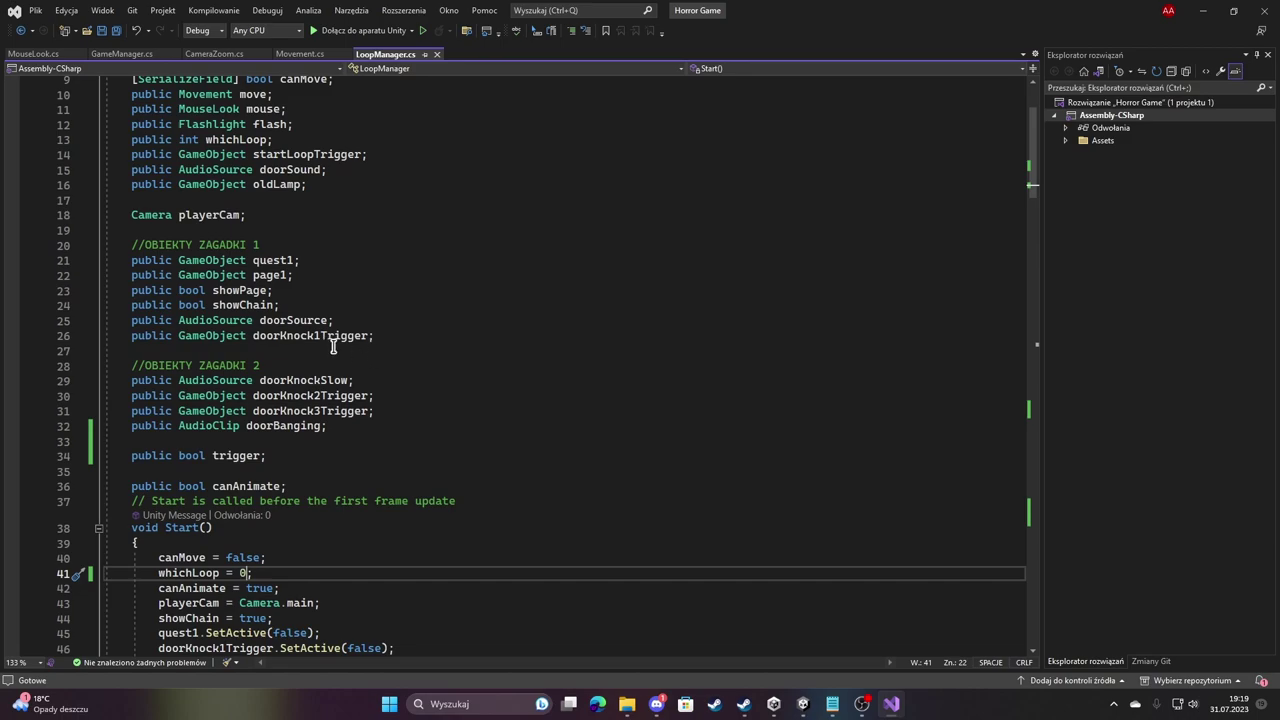
Add a //OBIEKTY ZAGADKI 3 comment and declare public AudioSource mainDoor.
left_click(377, 431)
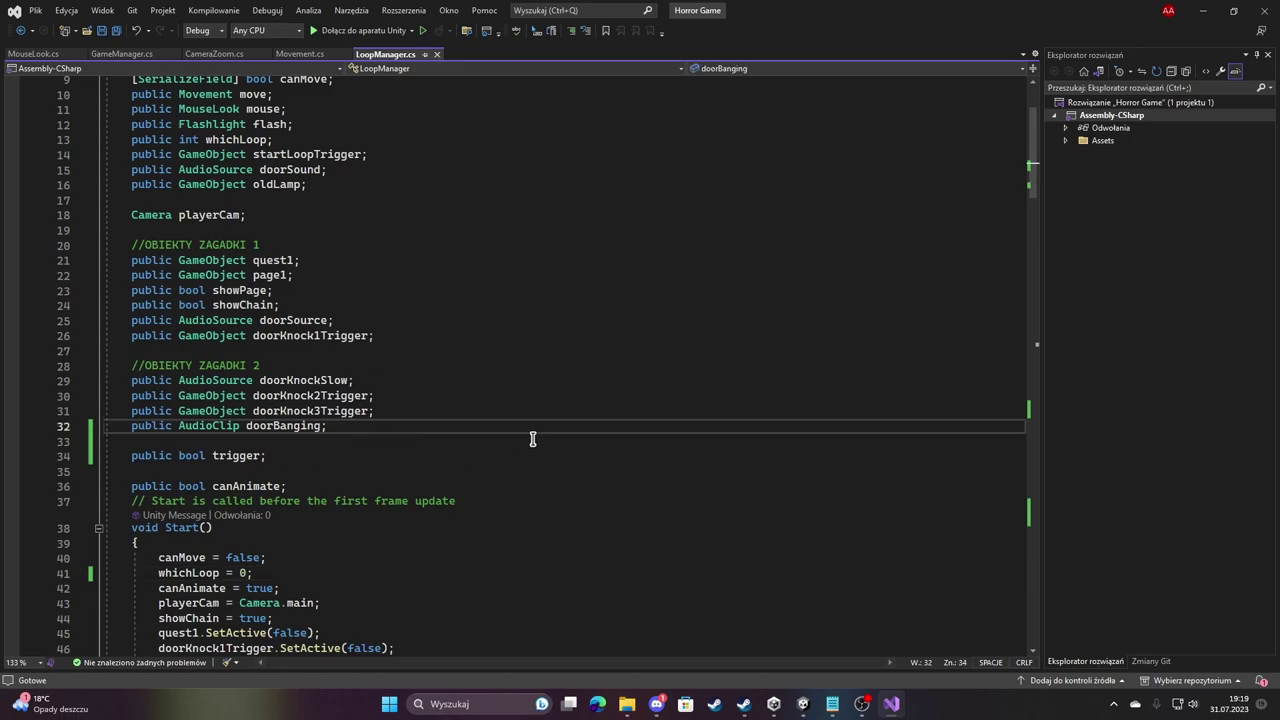
key("Return")
key("Return")
type("BIEKTY ZAGADKI 3")
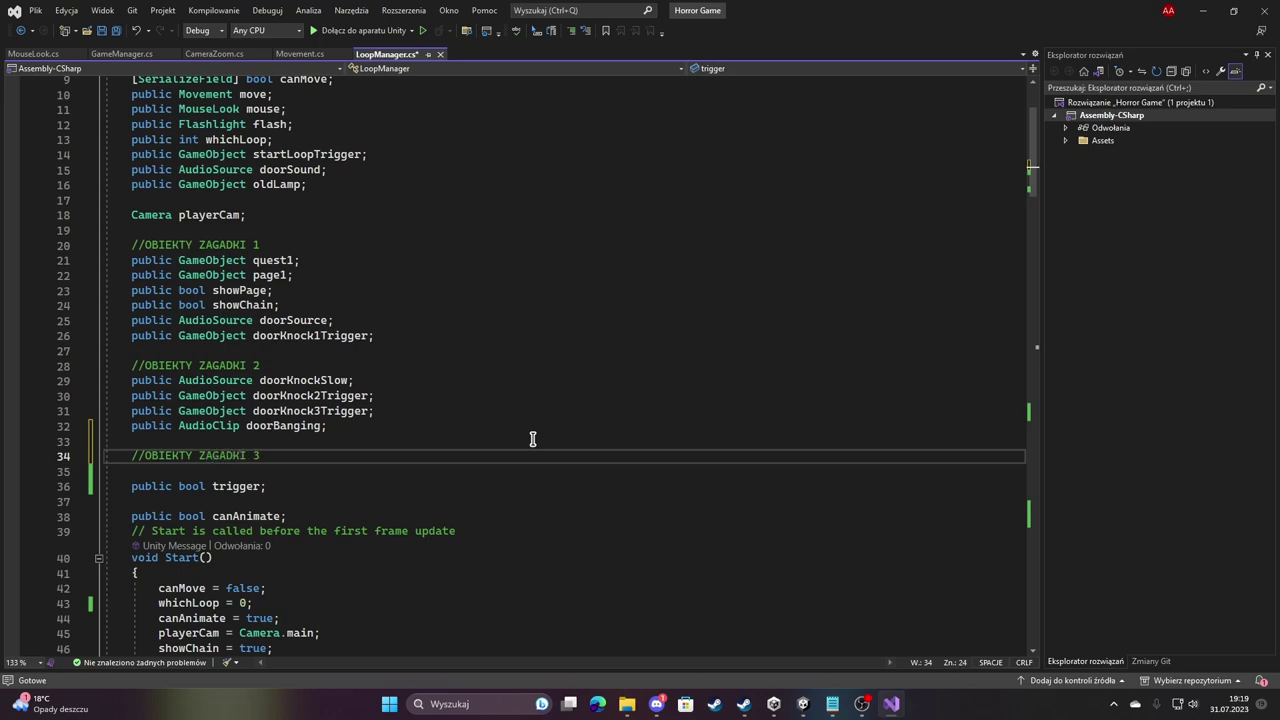
key("Return")
type("ubl")
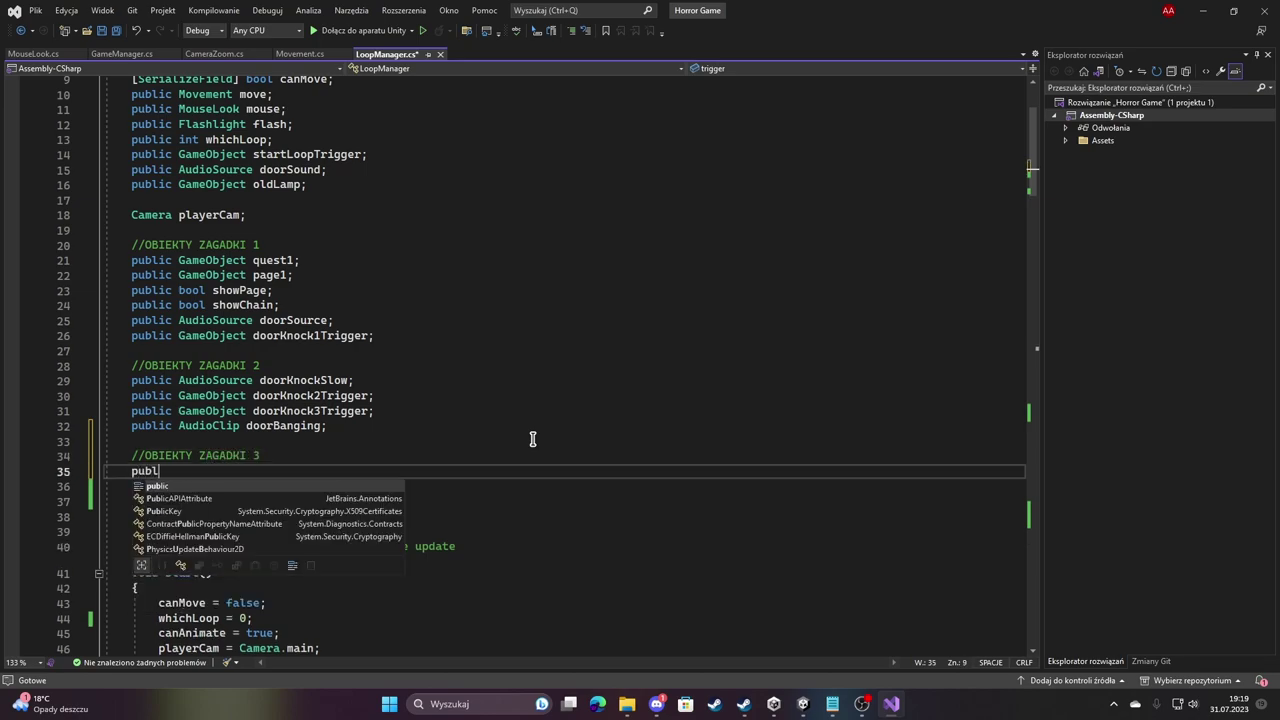
type("ic audioso")
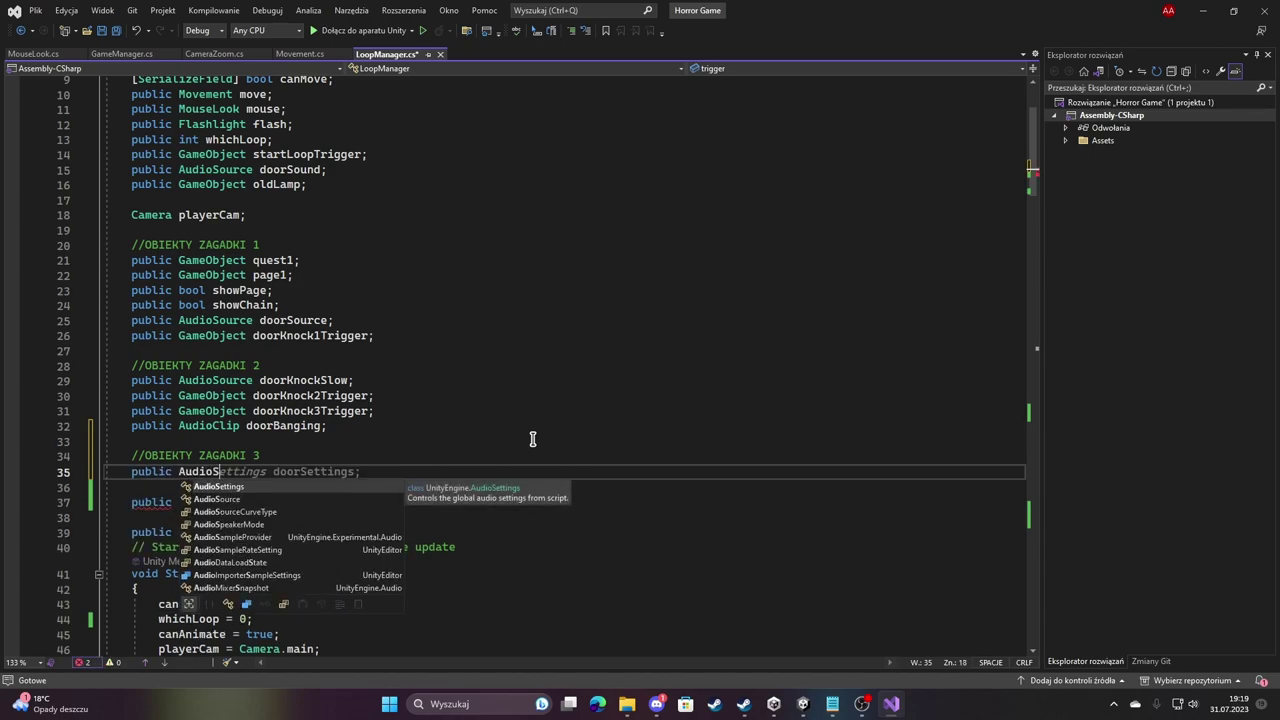
key("space")
type("urce mainD")
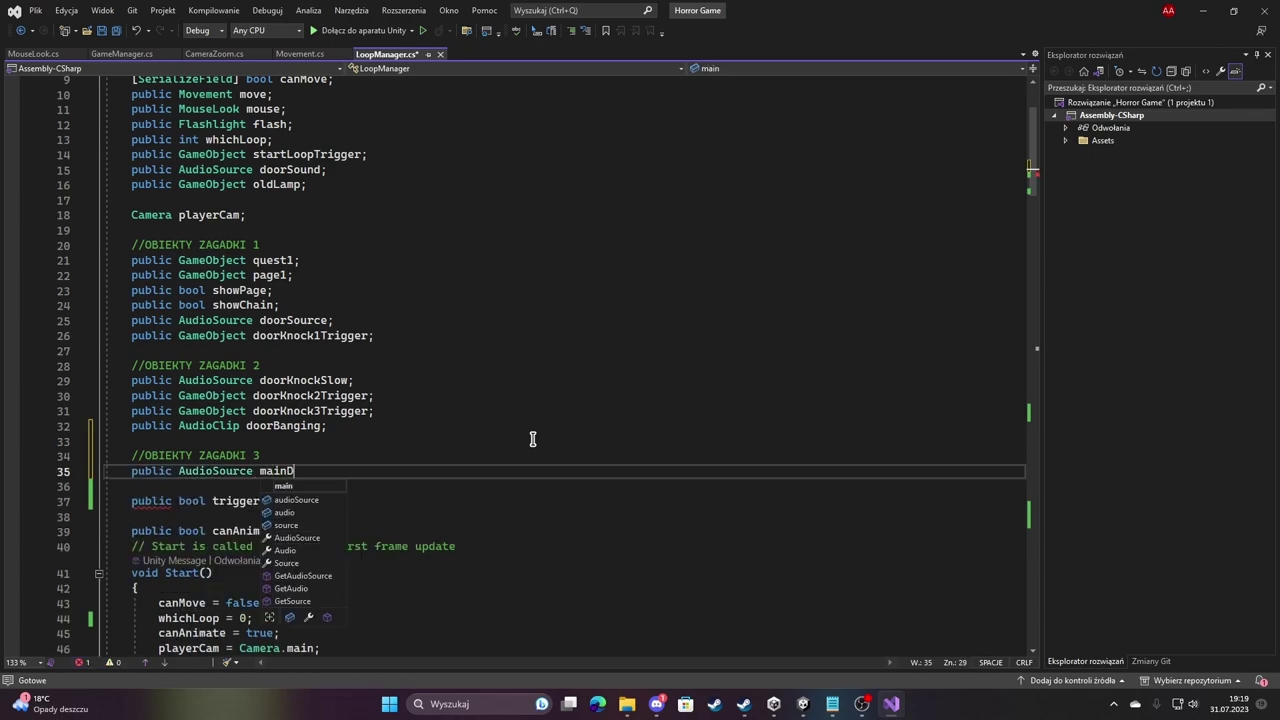
type("oor;")
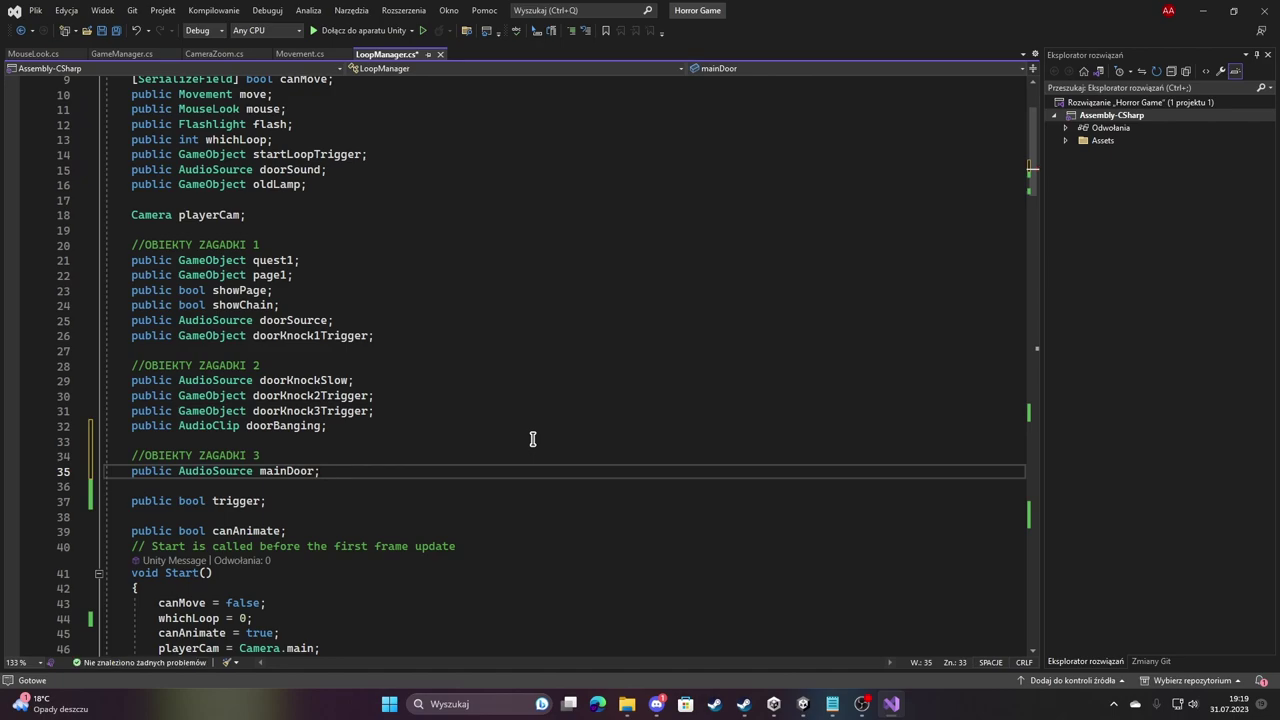
Declare public GameObject triggerMain below mainDoor.
key("Return")
type("public ")
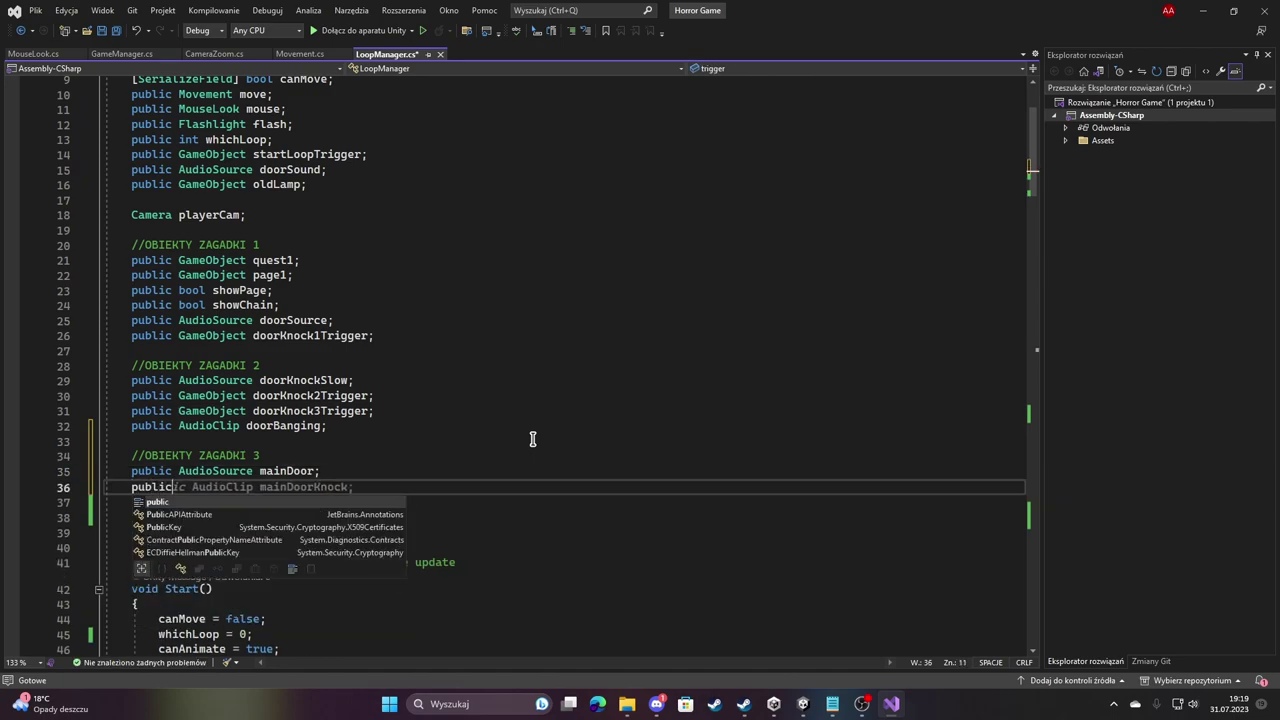
type("triggerM")
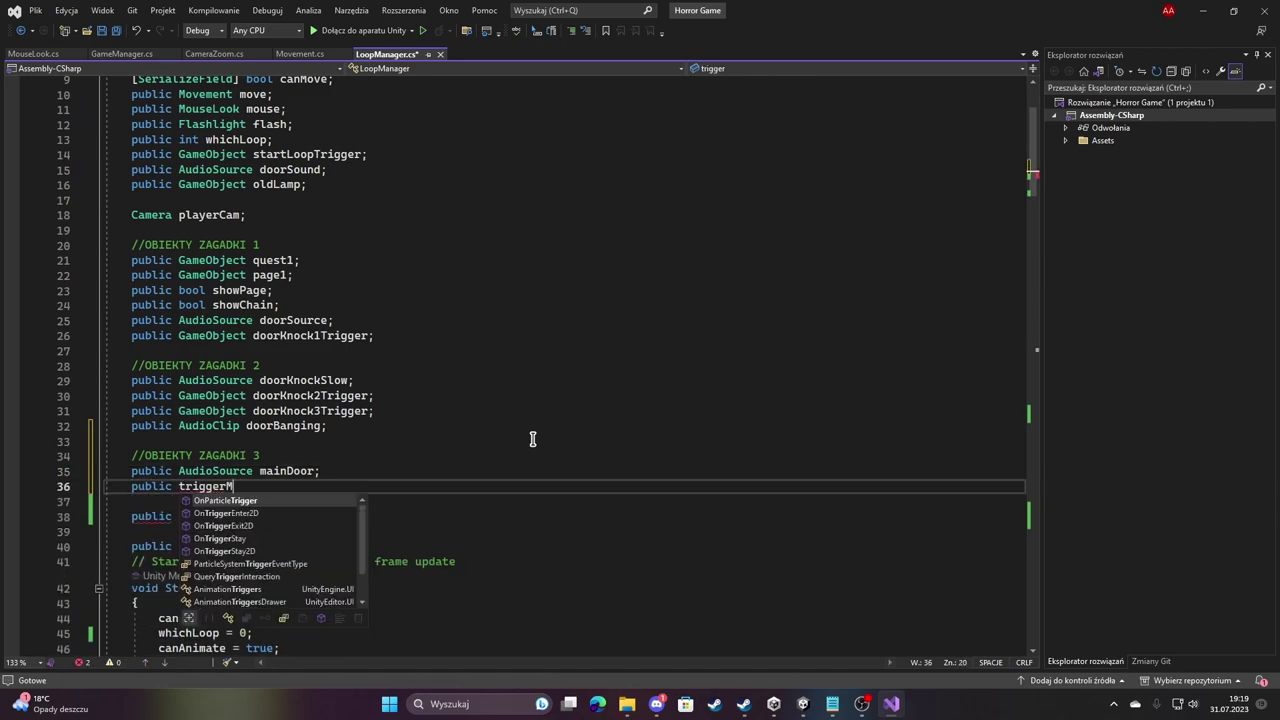
type("ain")
key("BackSpace")
key("BackSpace")
key("BackSpace")
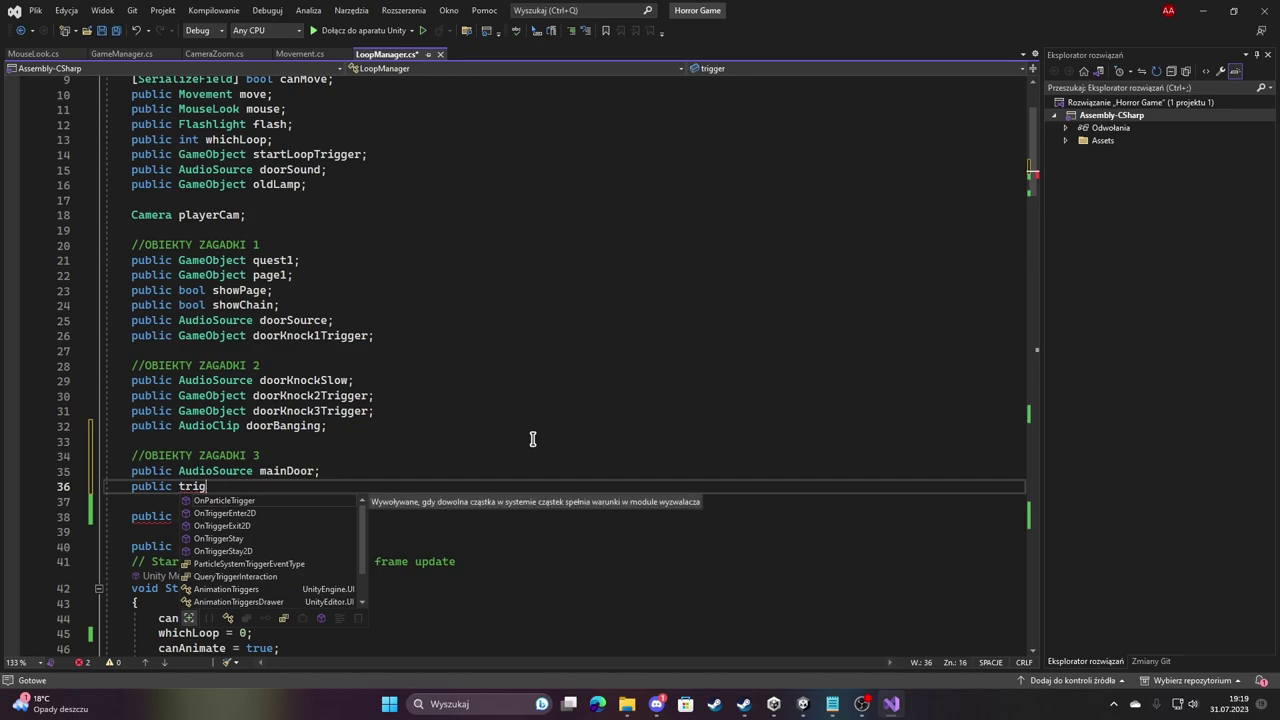
key("BackSpace")
key("BackSpace")
key("BackSpace")
type("gamej")
key("BackSpace")
type("o")
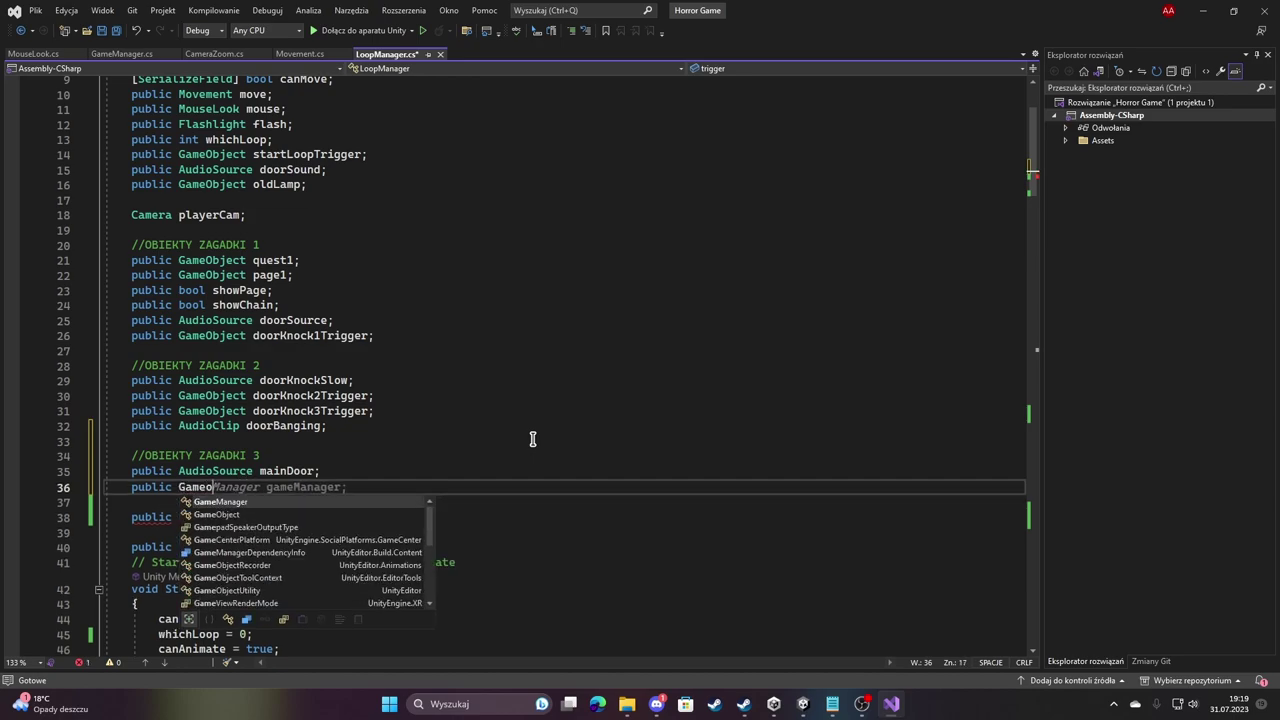
key("Tab")
type("tr")
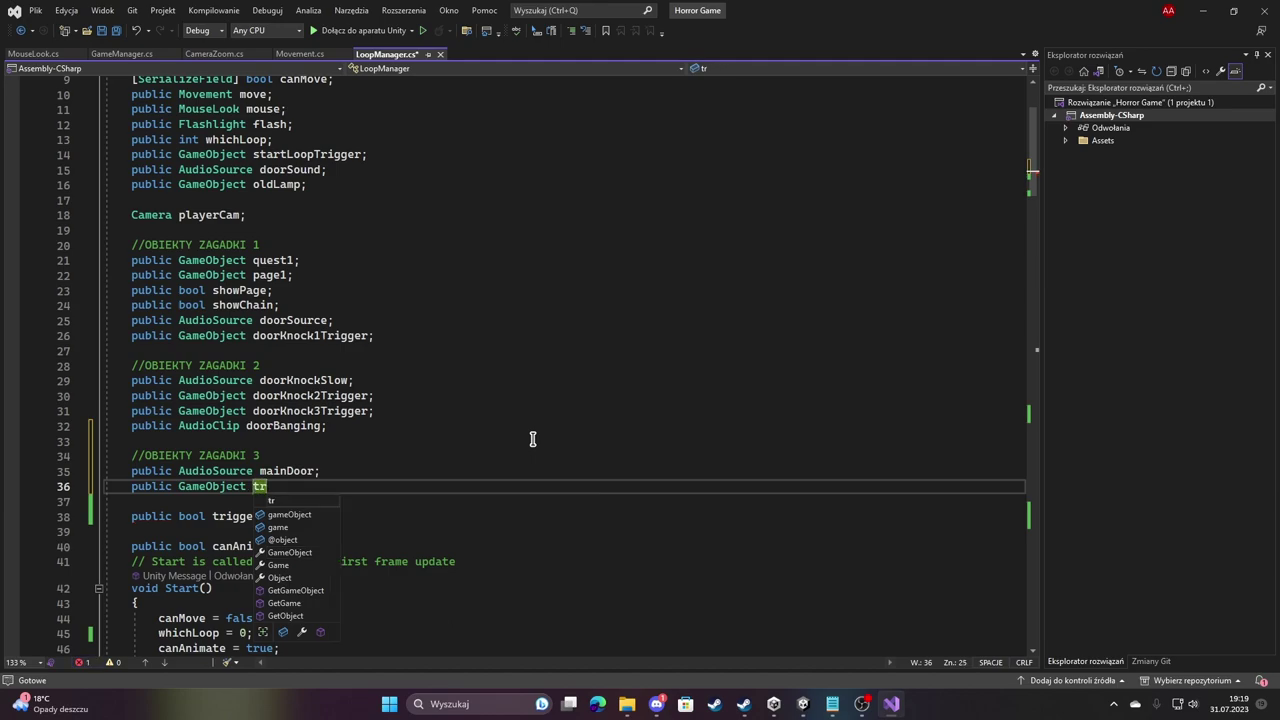
type("iggerMain")
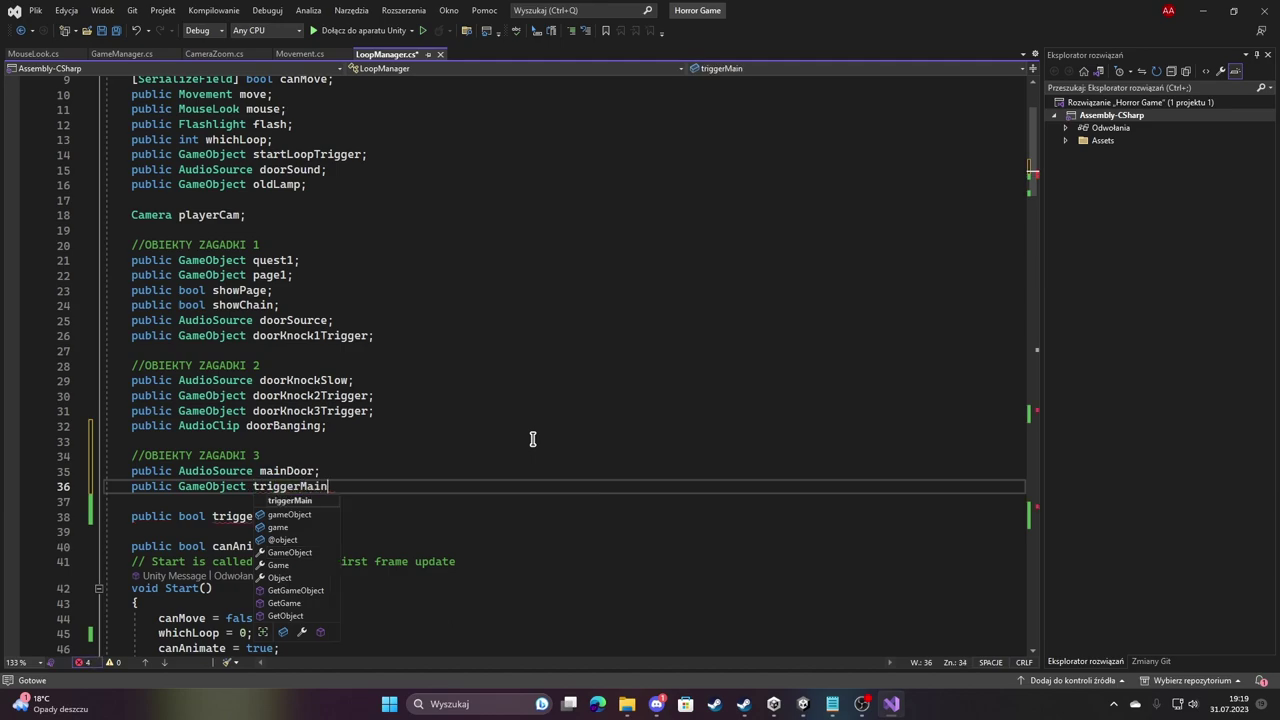
type(";")
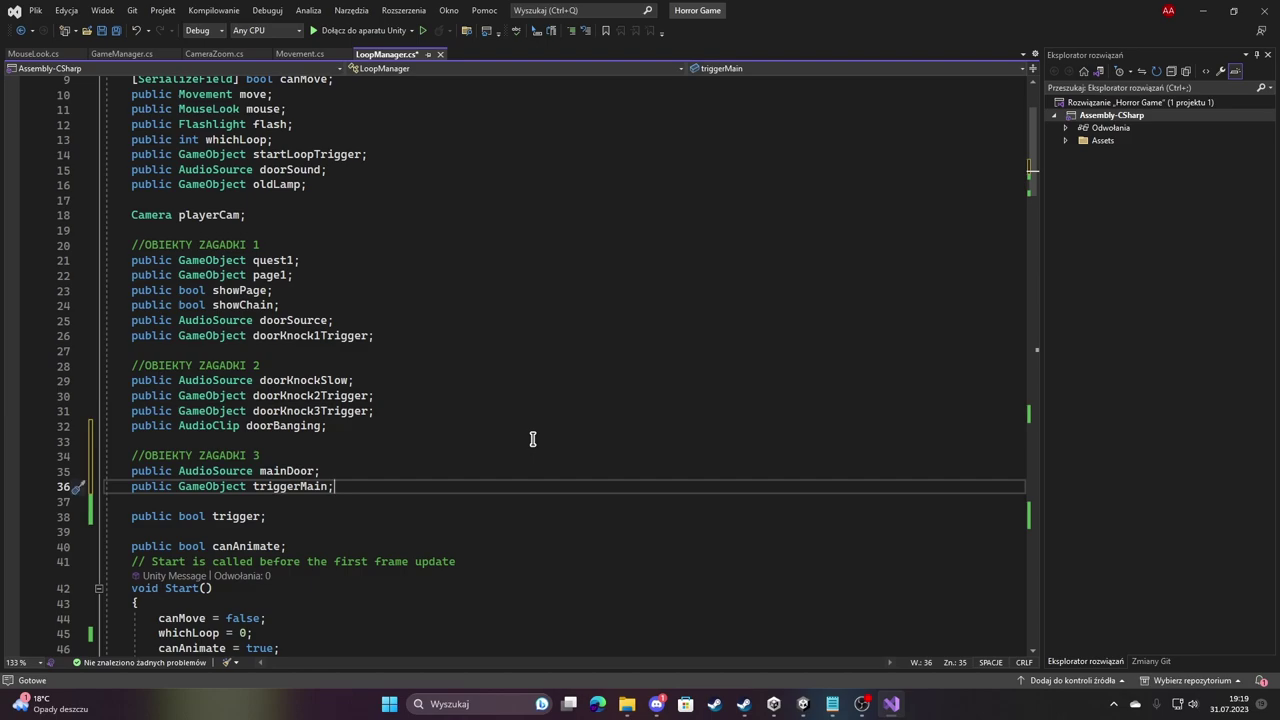
Add a //TRZECIA ZAGADKA comment below the second puzzle block in Update().
scroll(410, 340, "down", 5)
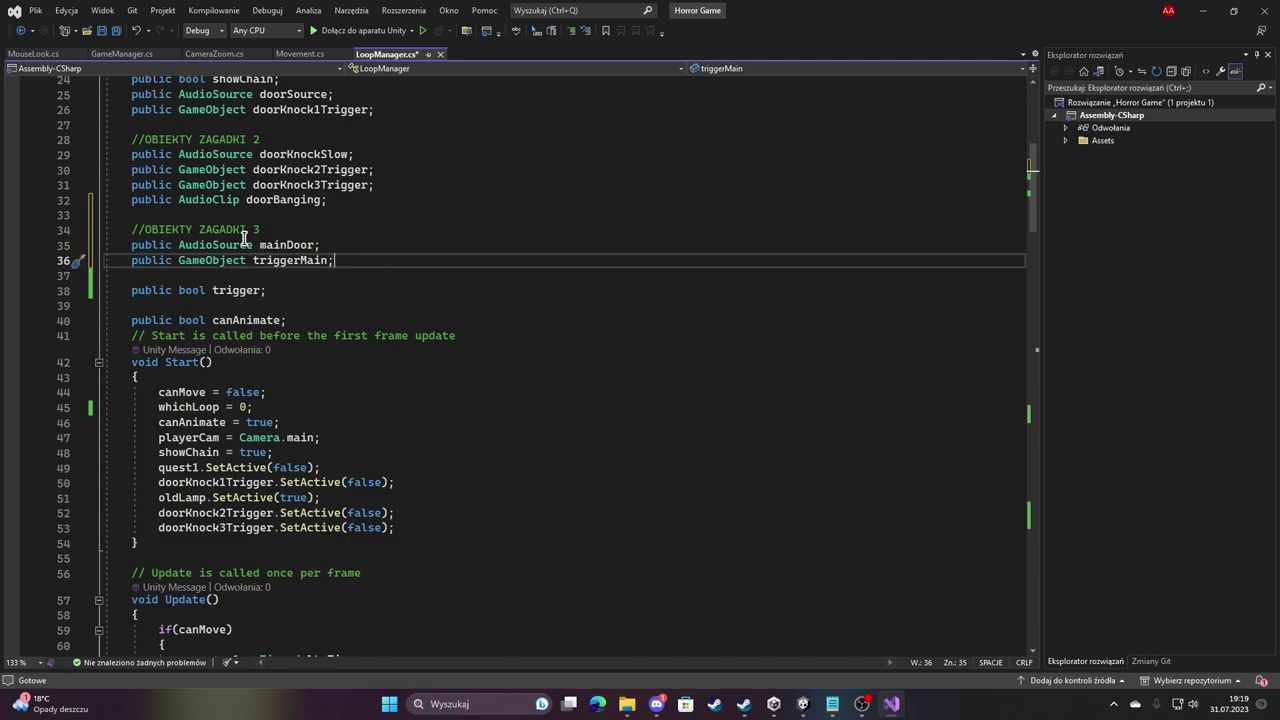
scroll(280, 243, "down", 12)
scroll(214, 243, "down", 5)
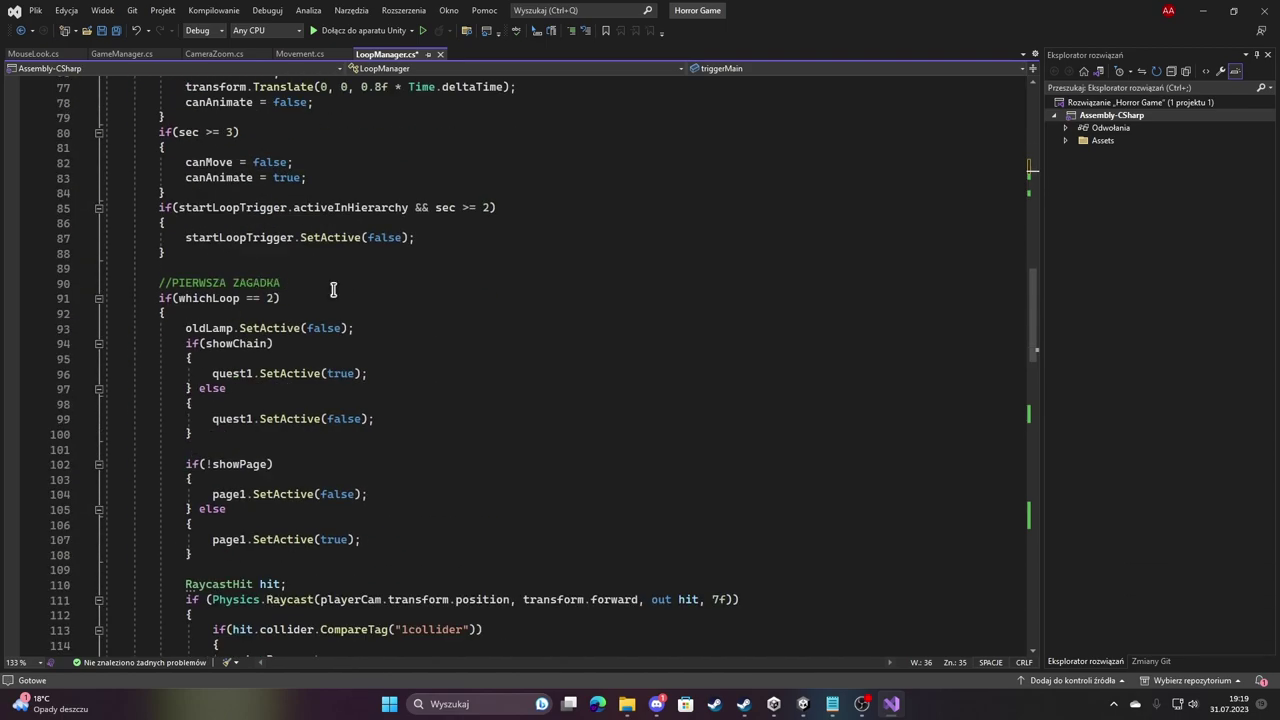
scroll(314, 280, "down", 5)
scroll(250, 380, "down", 8)
scroll(200, 430, "down", 2)
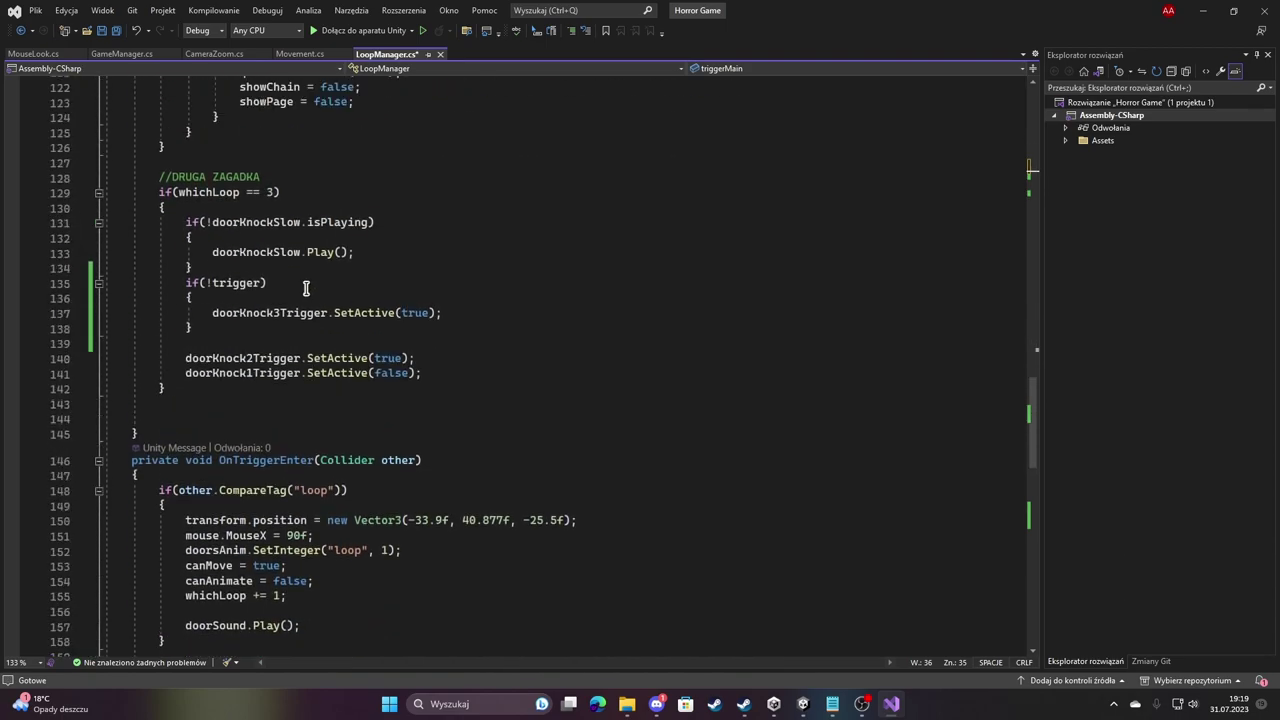
scroll(180, 456, "up", 1)
left_click(382, 438)
key("Return")
key("Return")
type("//TRZECIA ZAGADKA")
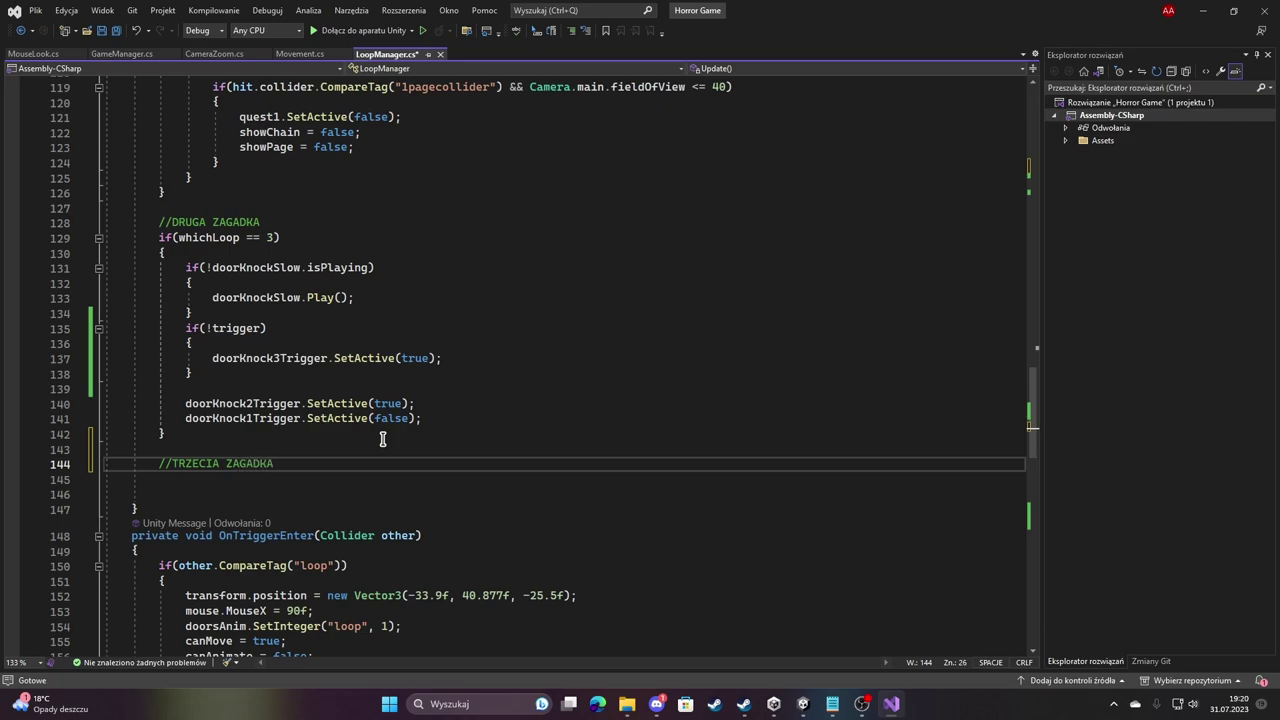
key("Return")
Write if (whichLoop == 4) calling triggerMain.SetActive(true) under the comment.
type("if(")
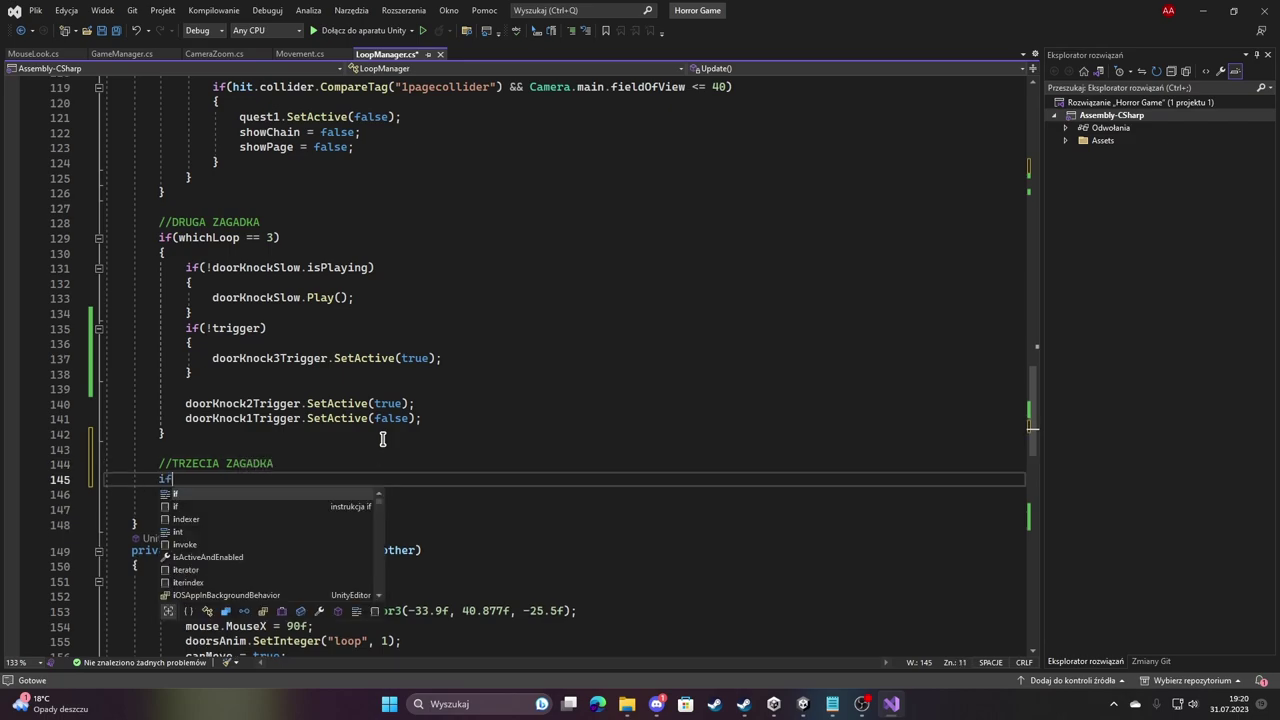
type("whioc")
key("BackSpace")
key("BackSpace")
type("ch)")
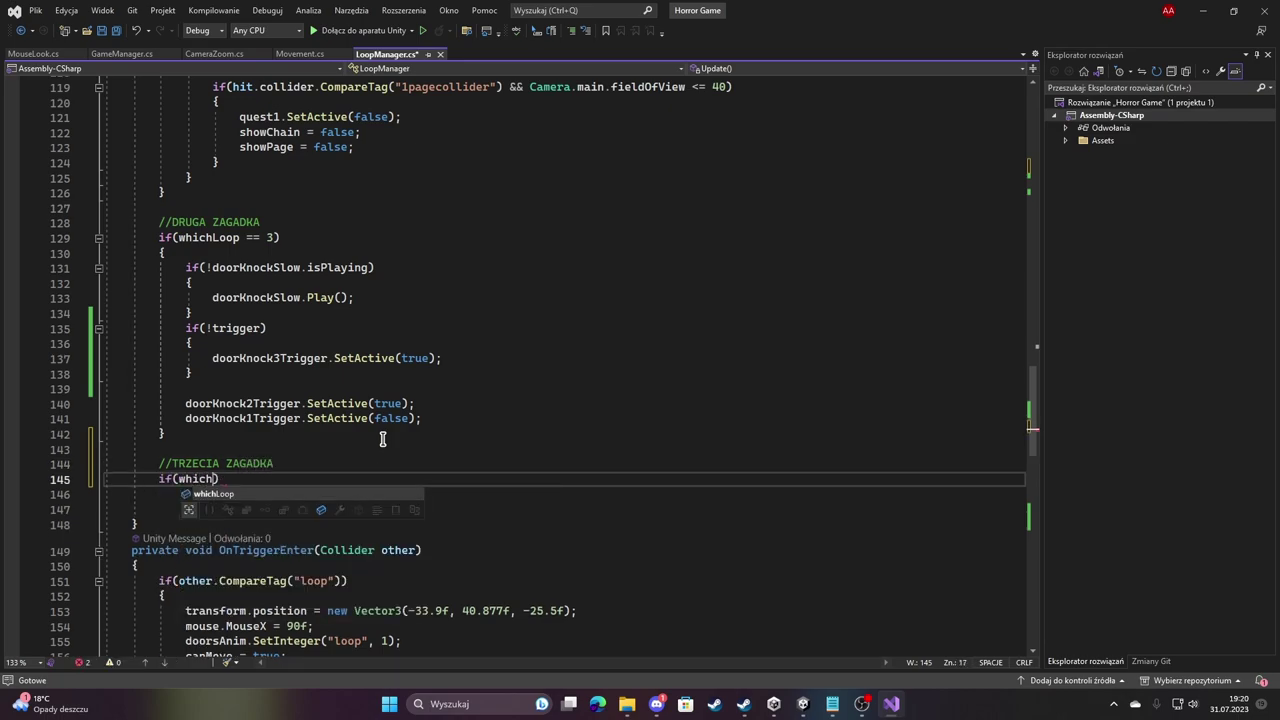
key("Tab")
type("== 4")
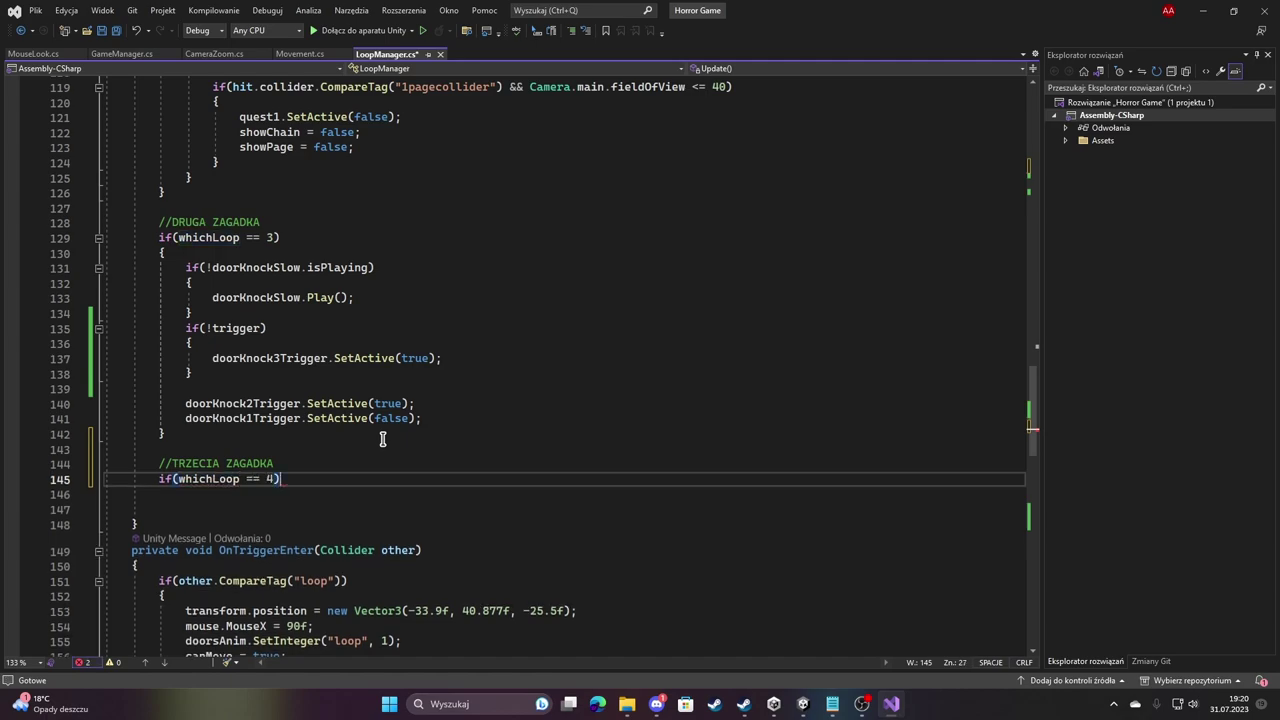
type("{")
key("Return")
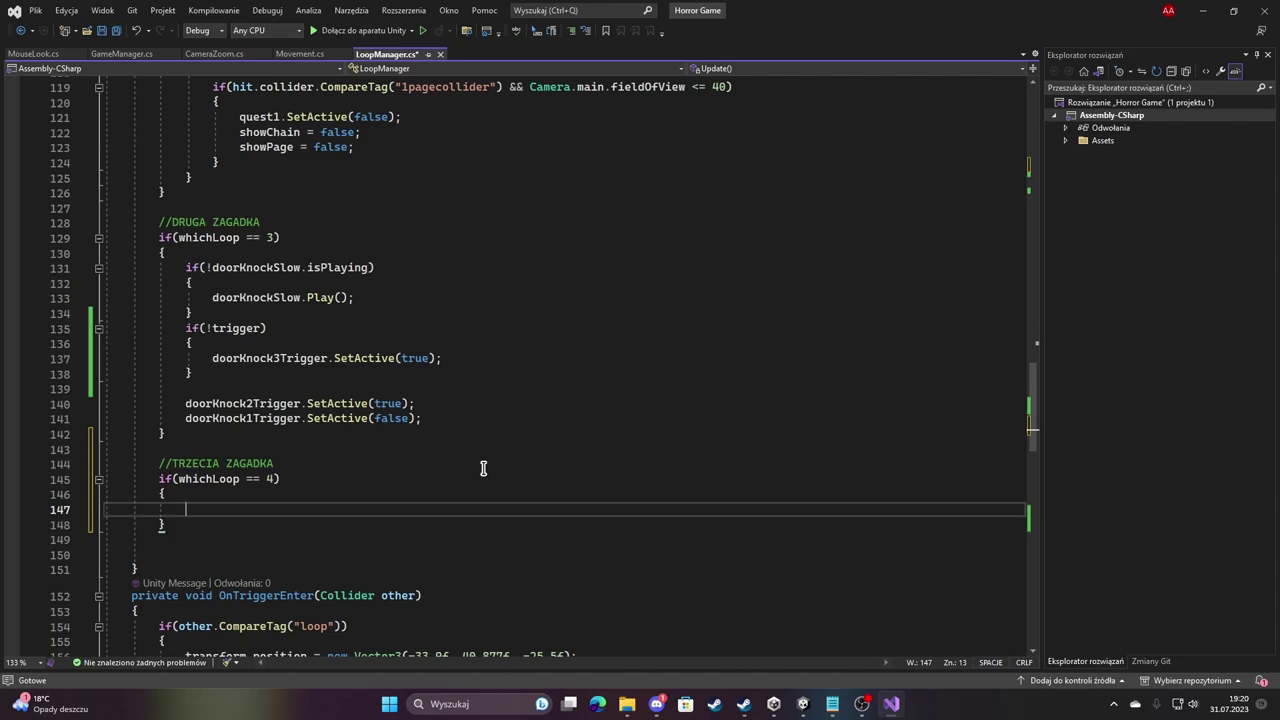
type("trigg")
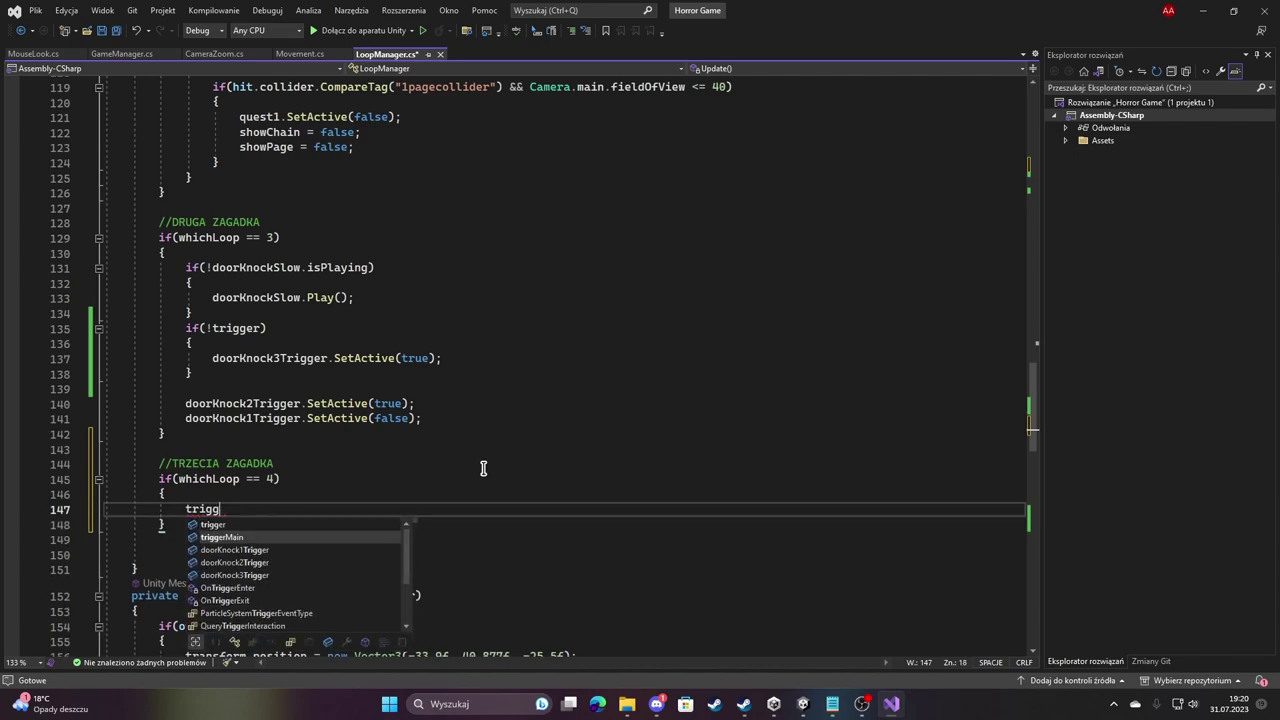
key("Tab")
type(".set(t")
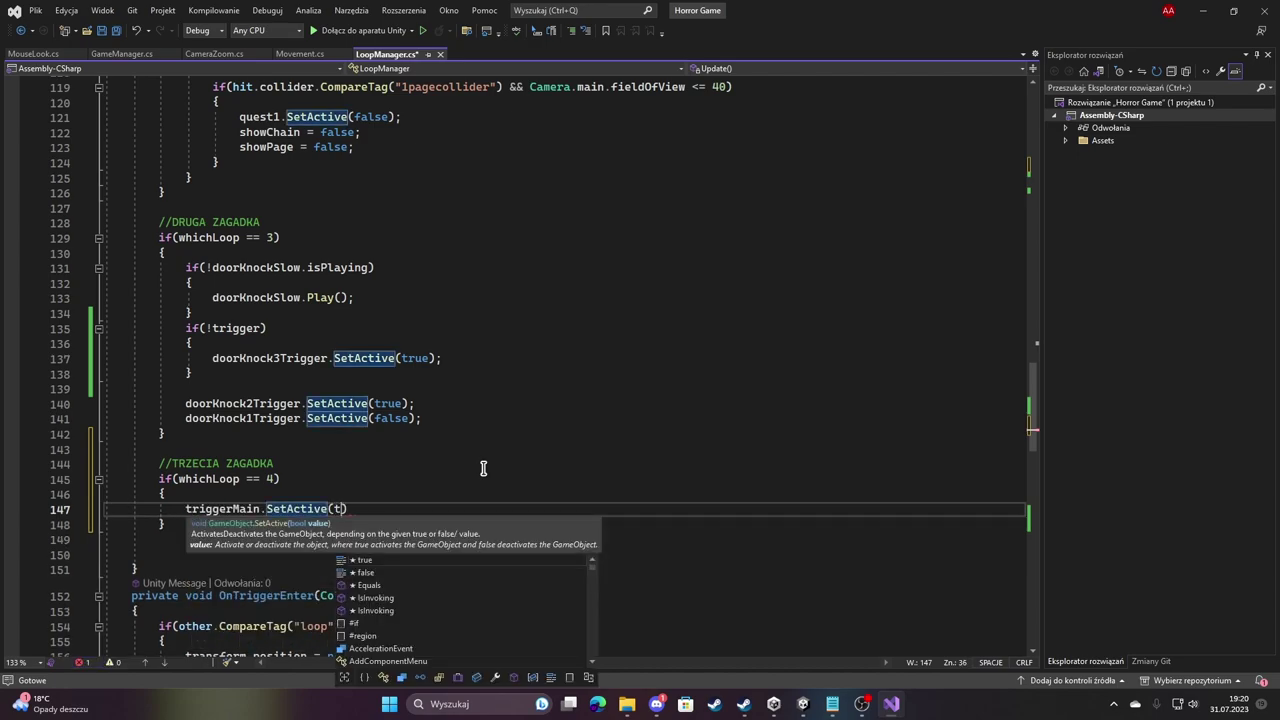
type("rue);")
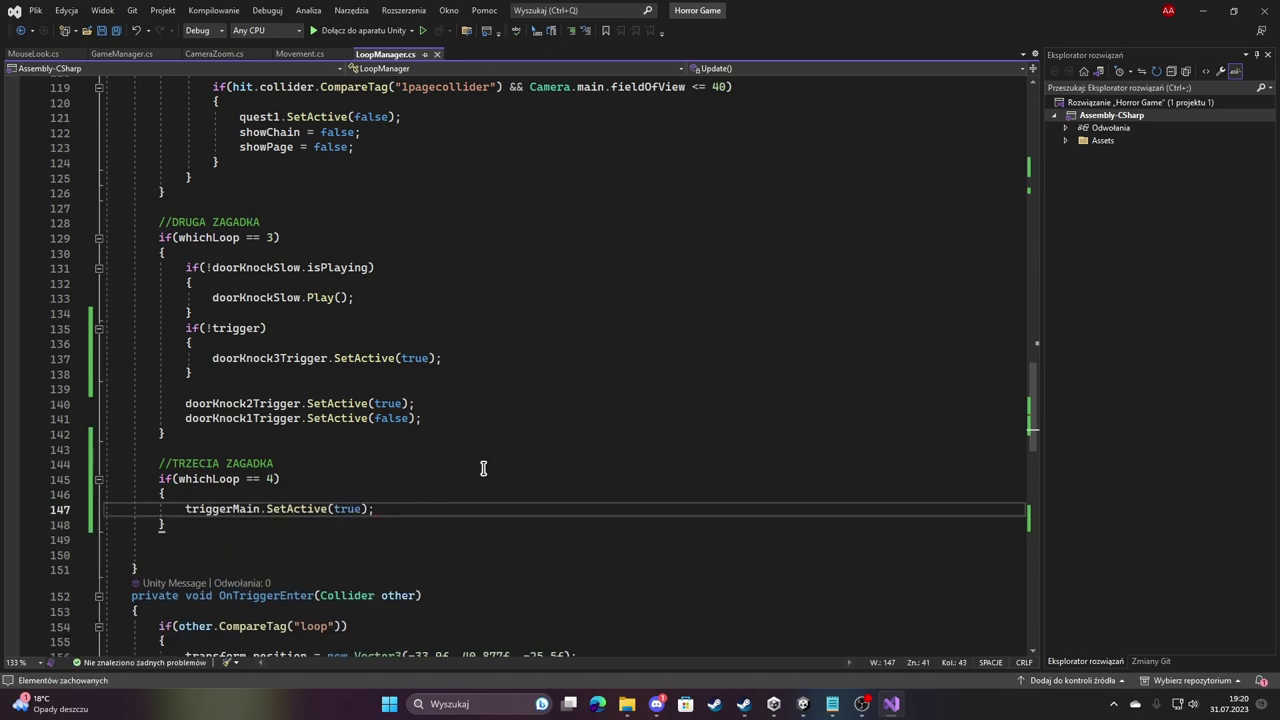
Scroll back up to the triggerMain declaration.
scroll(486, 412, "down", 5)
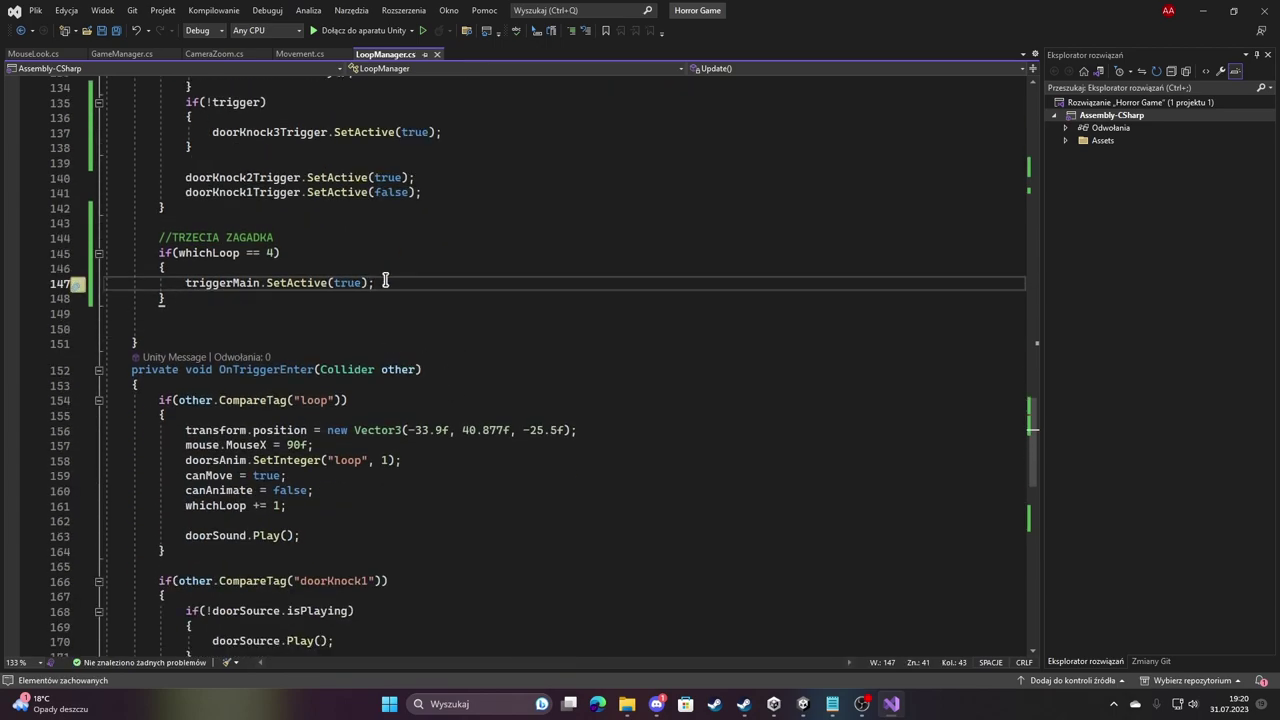
scroll(394, 322, "up", 13)
scroll(394, 322, "up", 14)
scroll(391, 326, "up", 9)
scroll(391, 340, "up", 5)
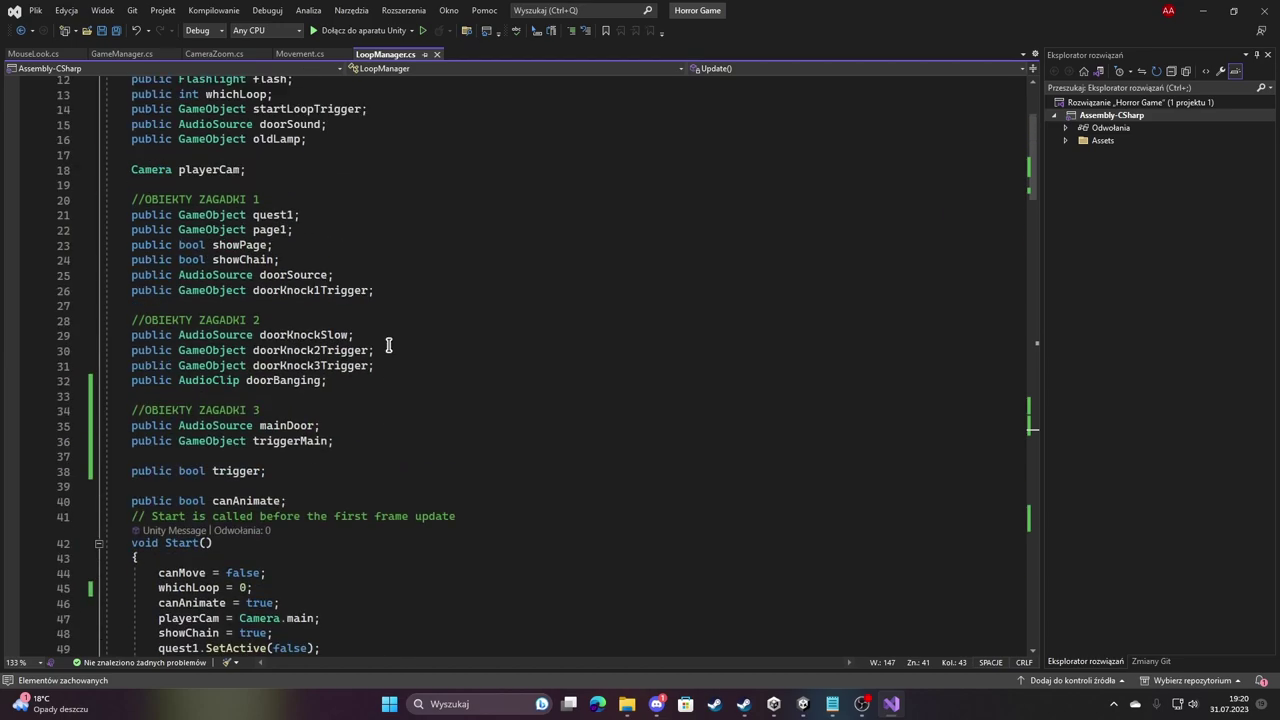
left_click(348, 440)
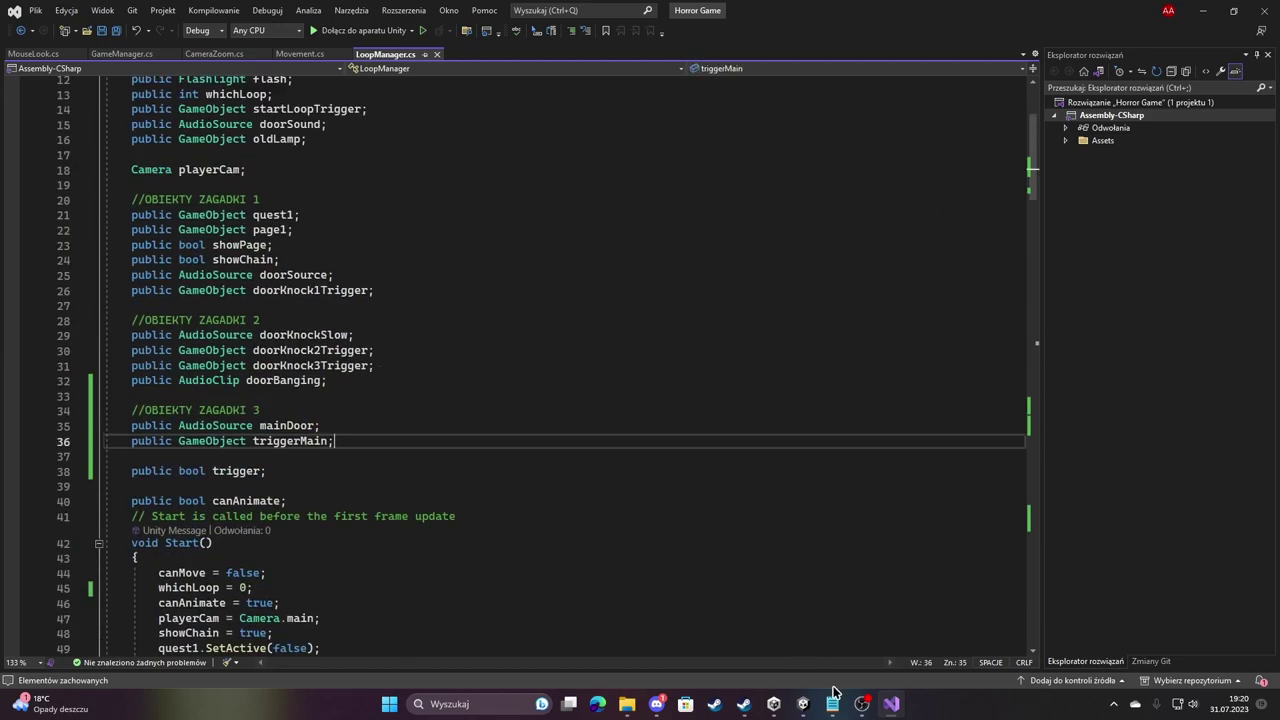
Open the door's Animator, arrange its states, and add a doorMainDefault → doorCloseMain transition.
left_click(802, 703)
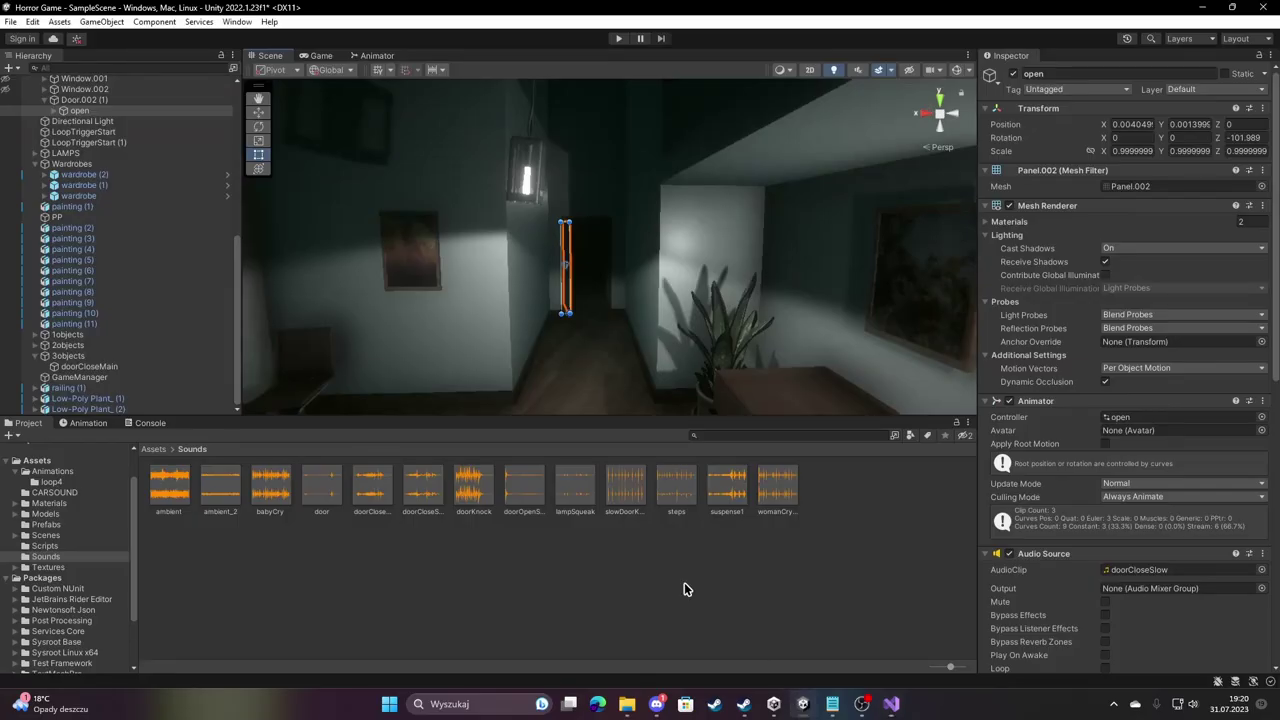
left_click(86, 101)
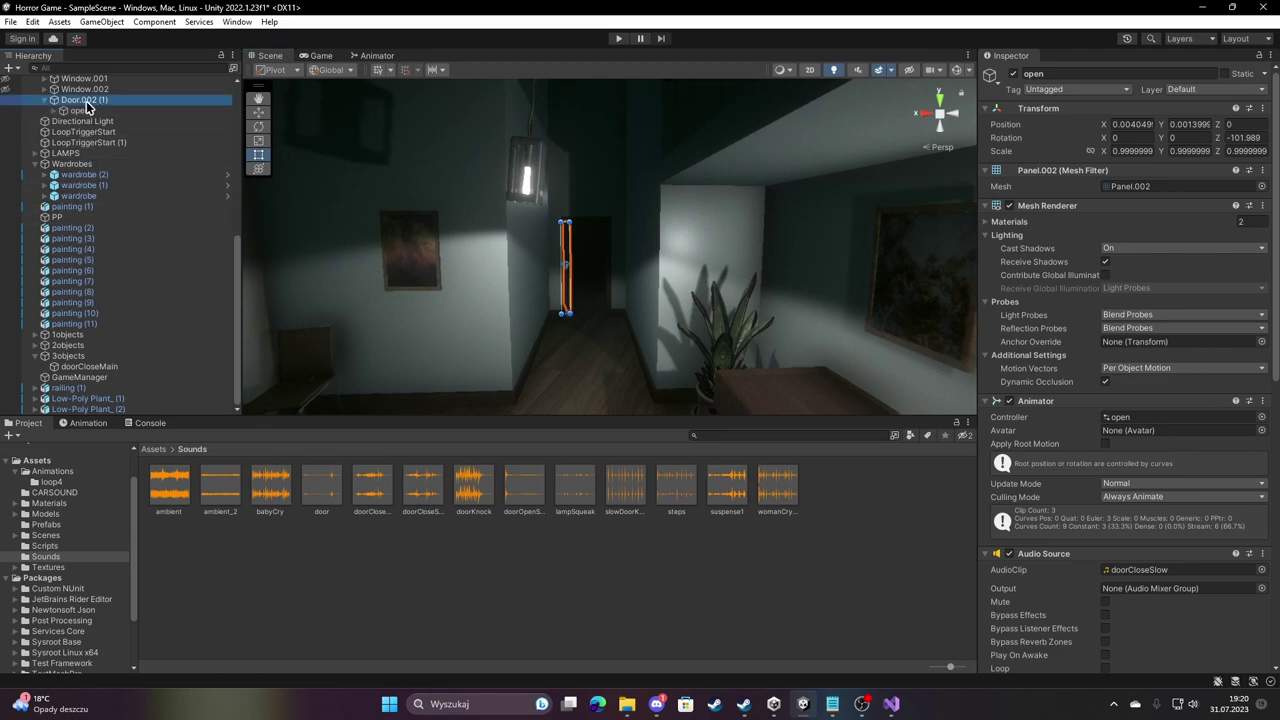
left_click(80, 111)
left_click(378, 53)
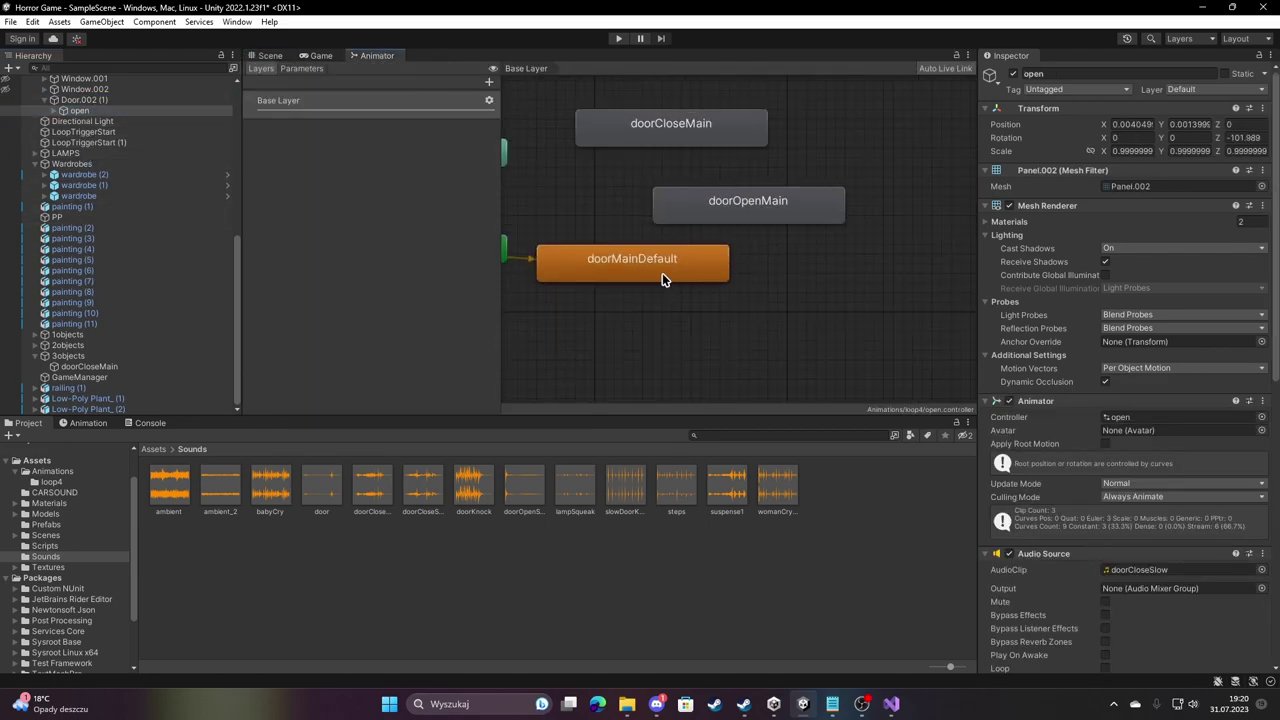
left_click_drag(736, 203, 851, 193)
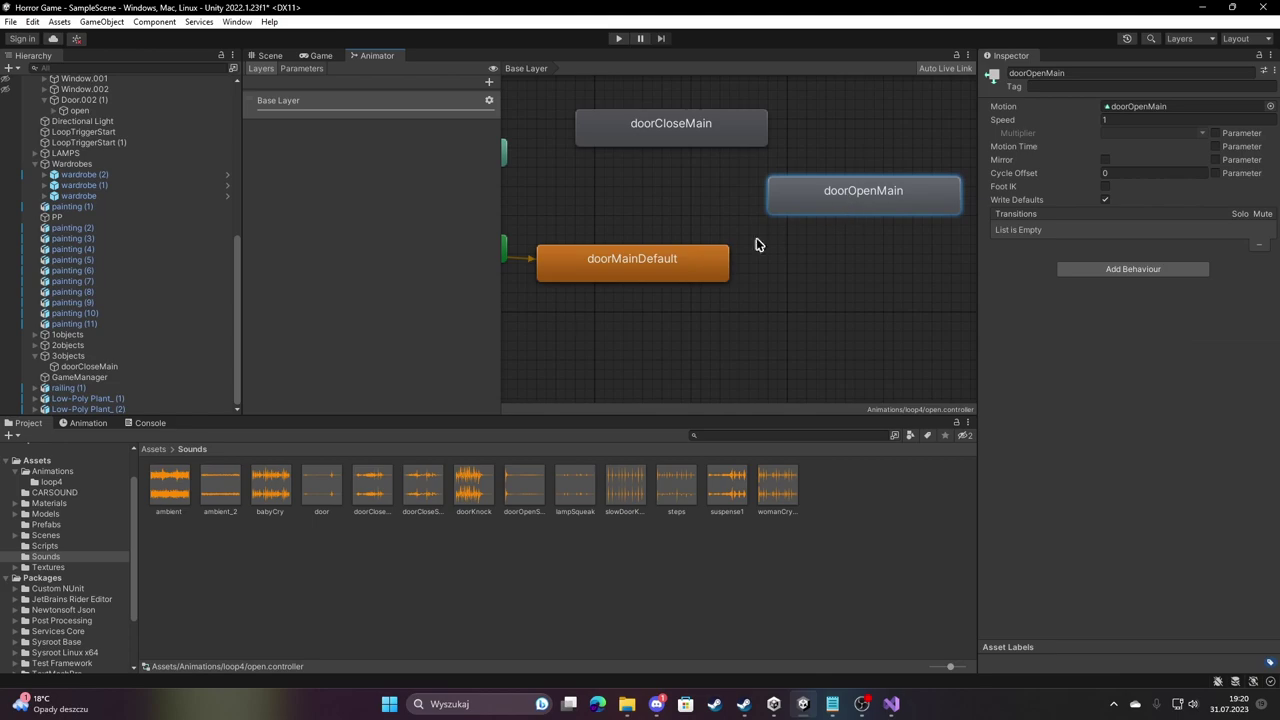
scroll(687, 253, "down", 5)
mouse_move(697, 185)
left_mouse_down()
mouse_move(774, 196)
mouse_move(891, 185)
left_mouse_up()
mouse_move(762, 190)
left_mouse_down()
mouse_move(765, 214)
mouse_move(788, 220)
left_mouse_up()
right_click(657, 250)
left_click(688, 258)
left_click(748, 218)
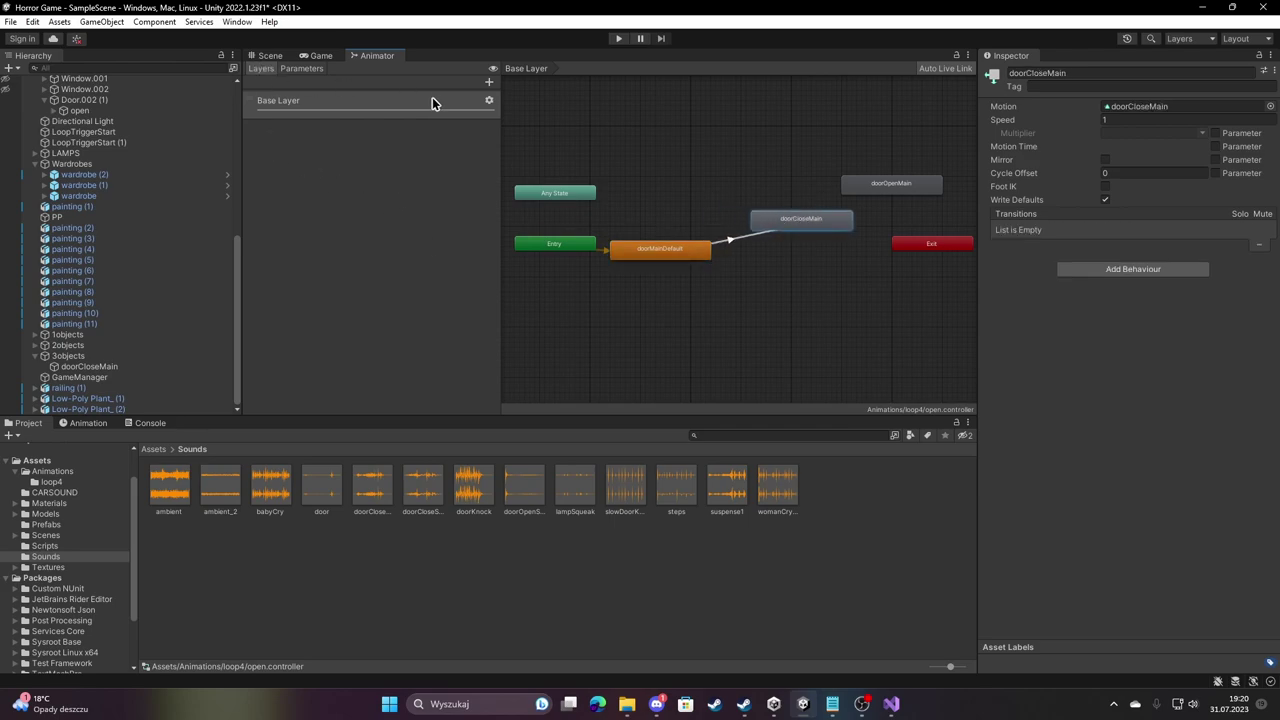
Add an Int parameter named state, deleting a mistakenly added Bool.
left_click(306, 67)
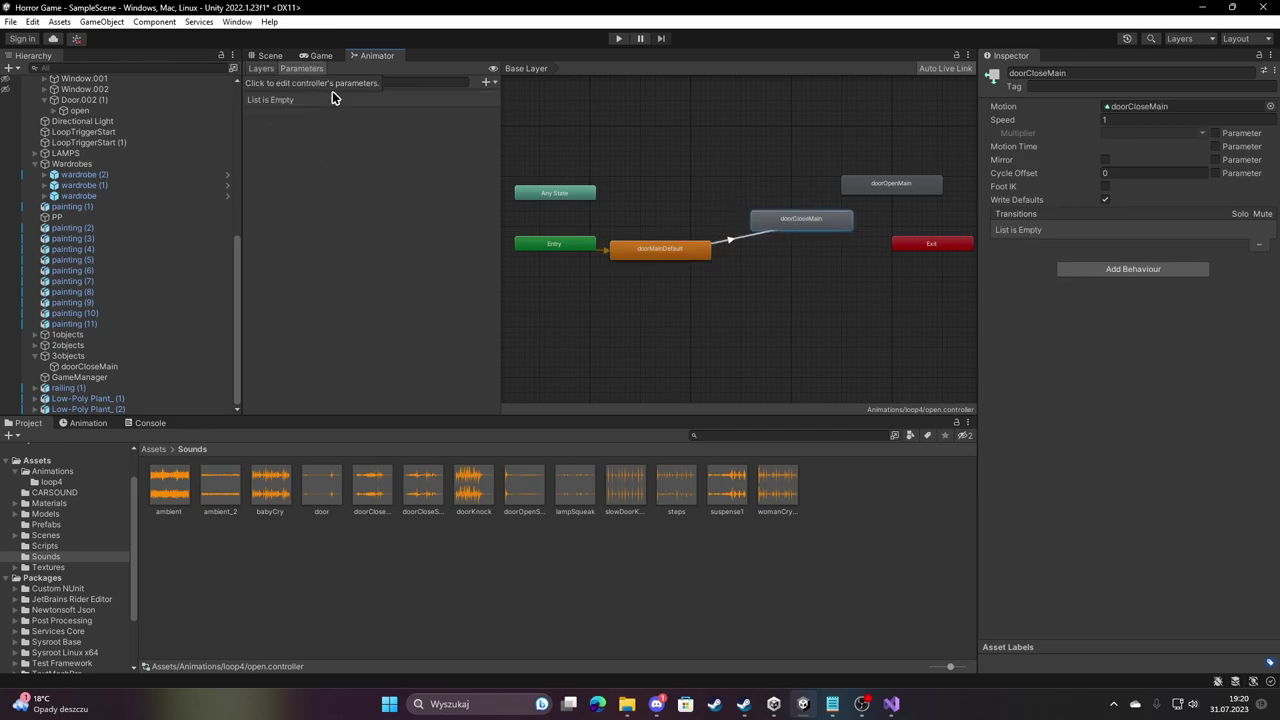
left_click(485, 82)
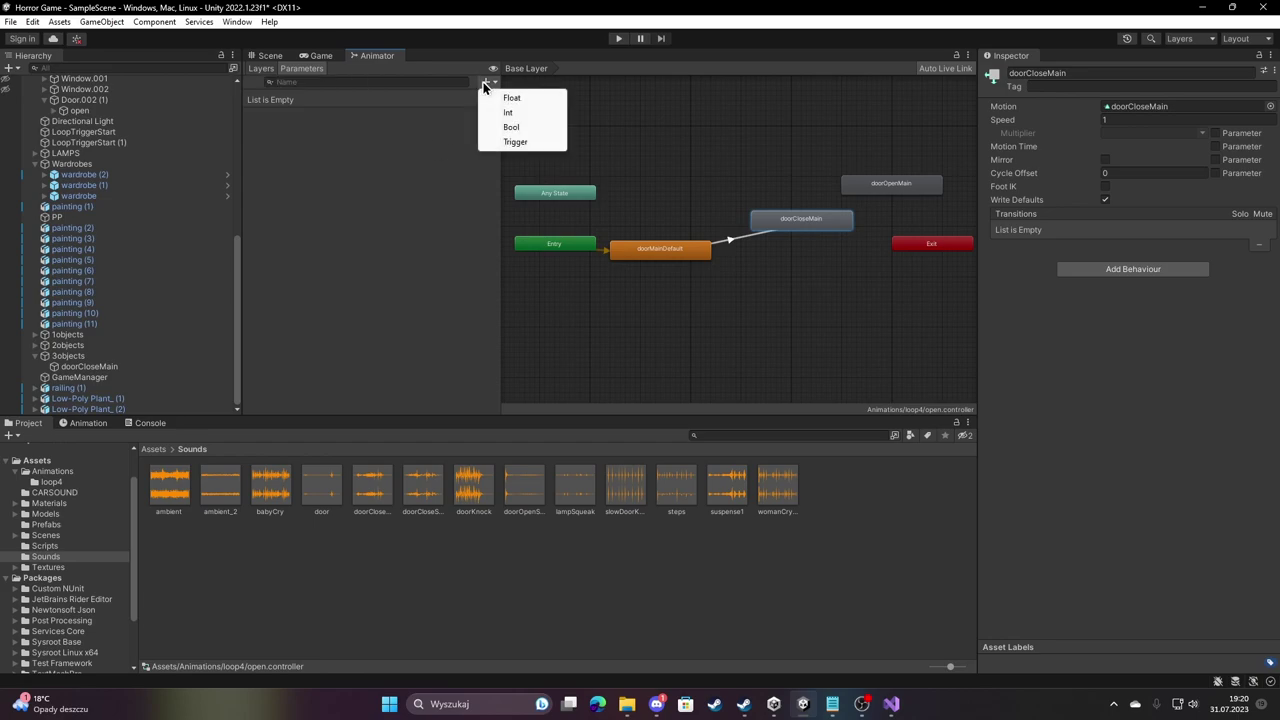
left_click(511, 127)
right_click(330, 96)
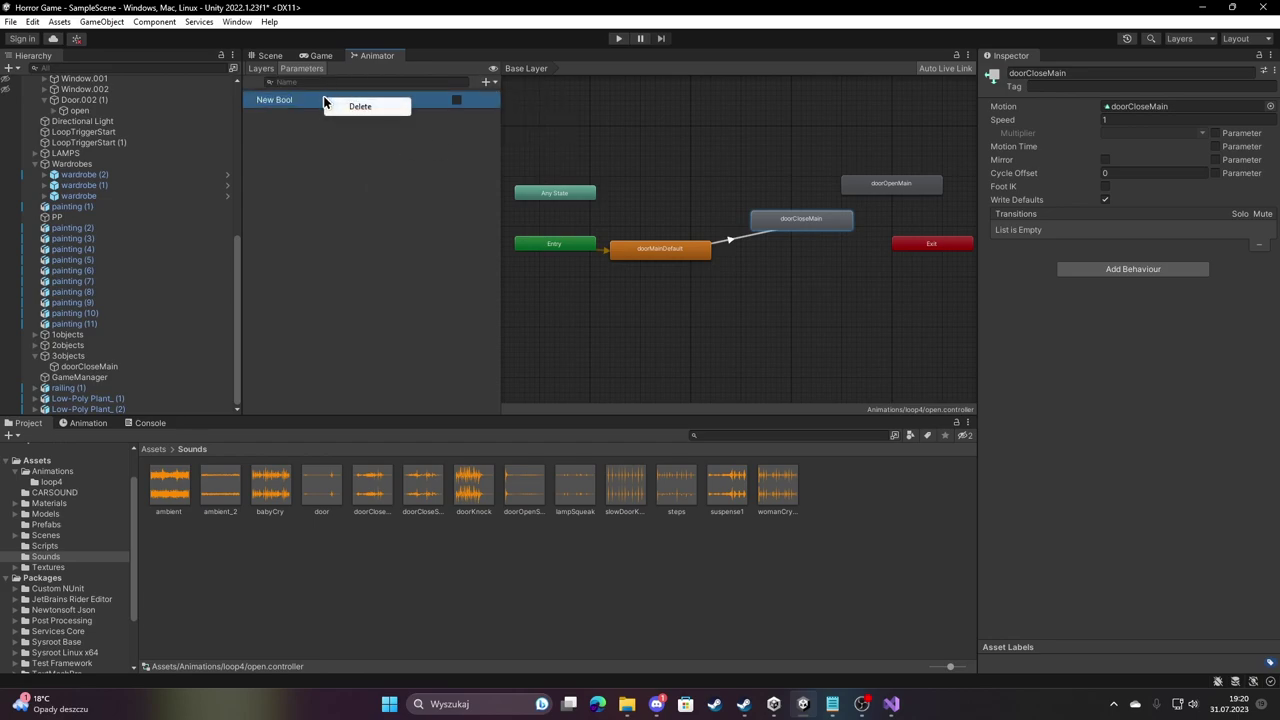
left_click(350, 107)
left_click(485, 82)
left_click(500, 111)
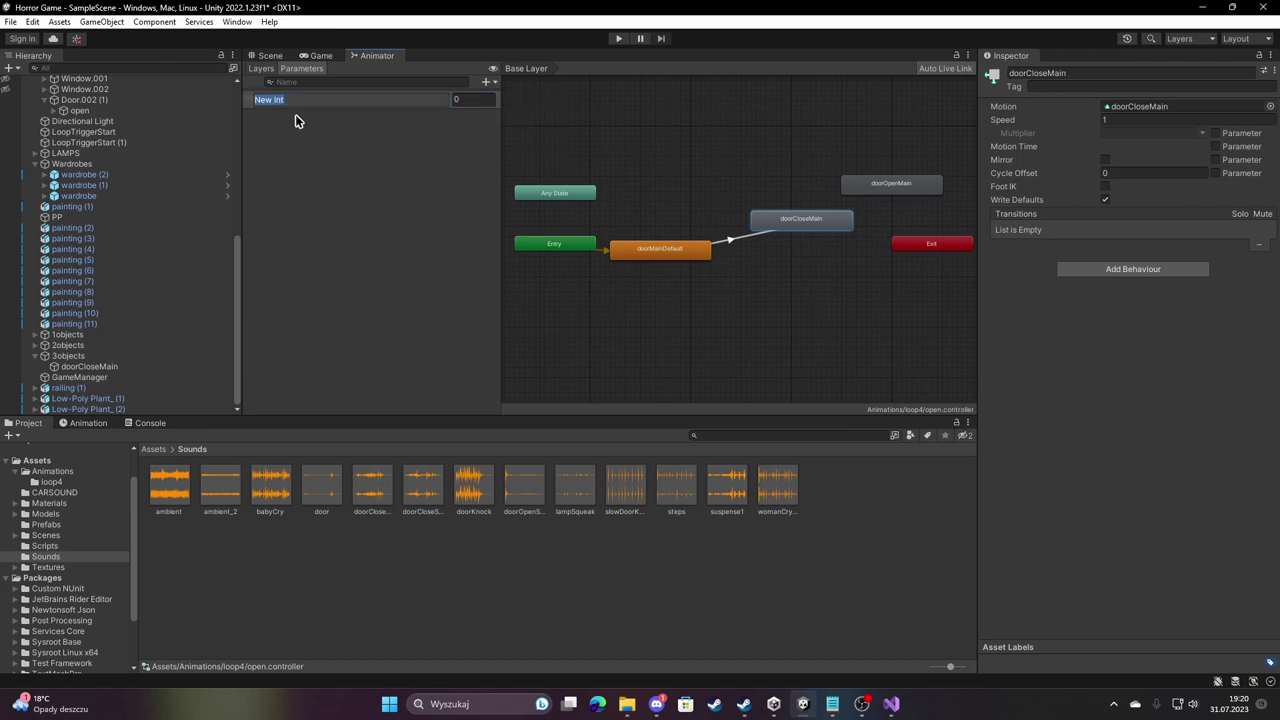
type("state")
key("Return")
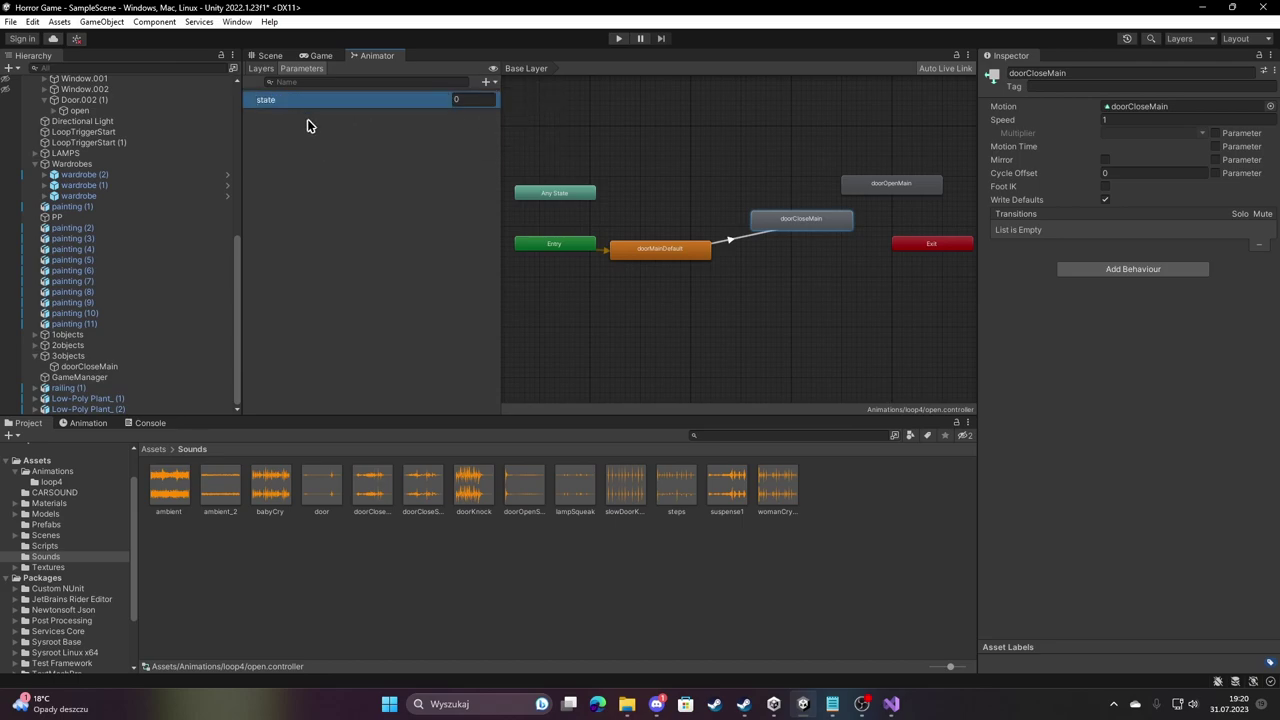
middle_click_drag(713, 201, 611, 214)
scroll(608, 218, "down", 1)
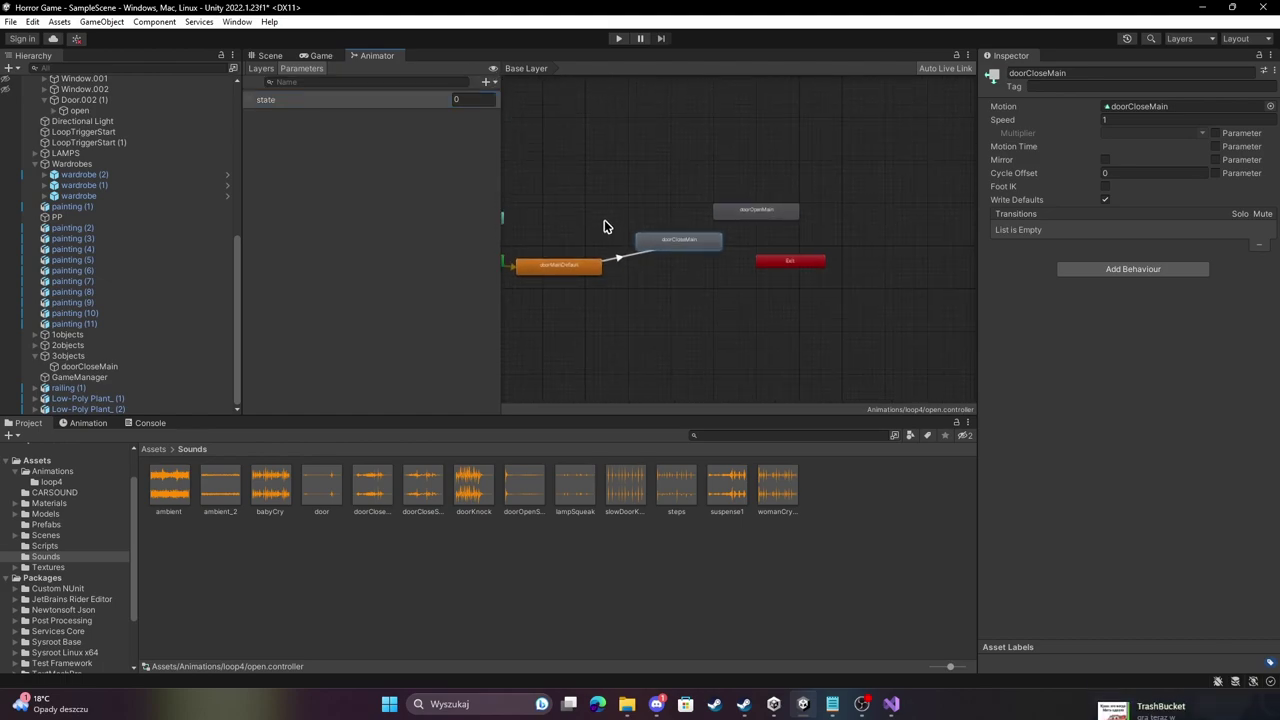
left_click(466, 100)
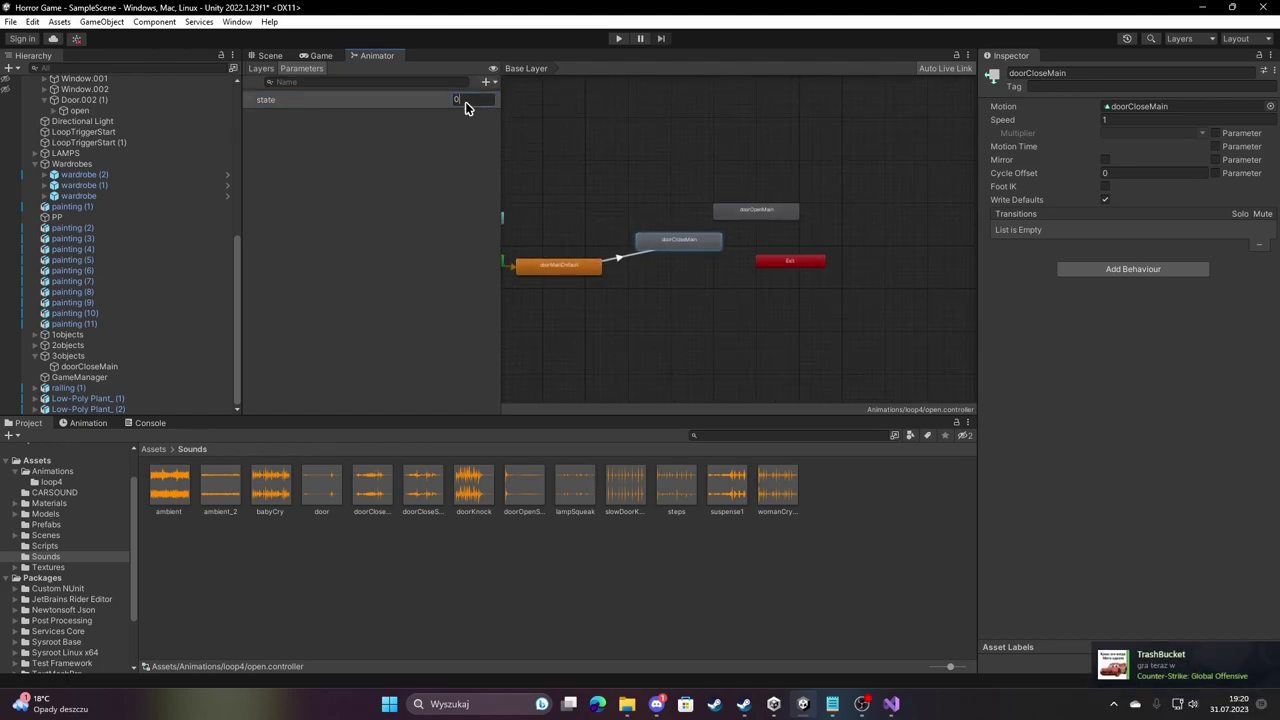
left_click(624, 259)
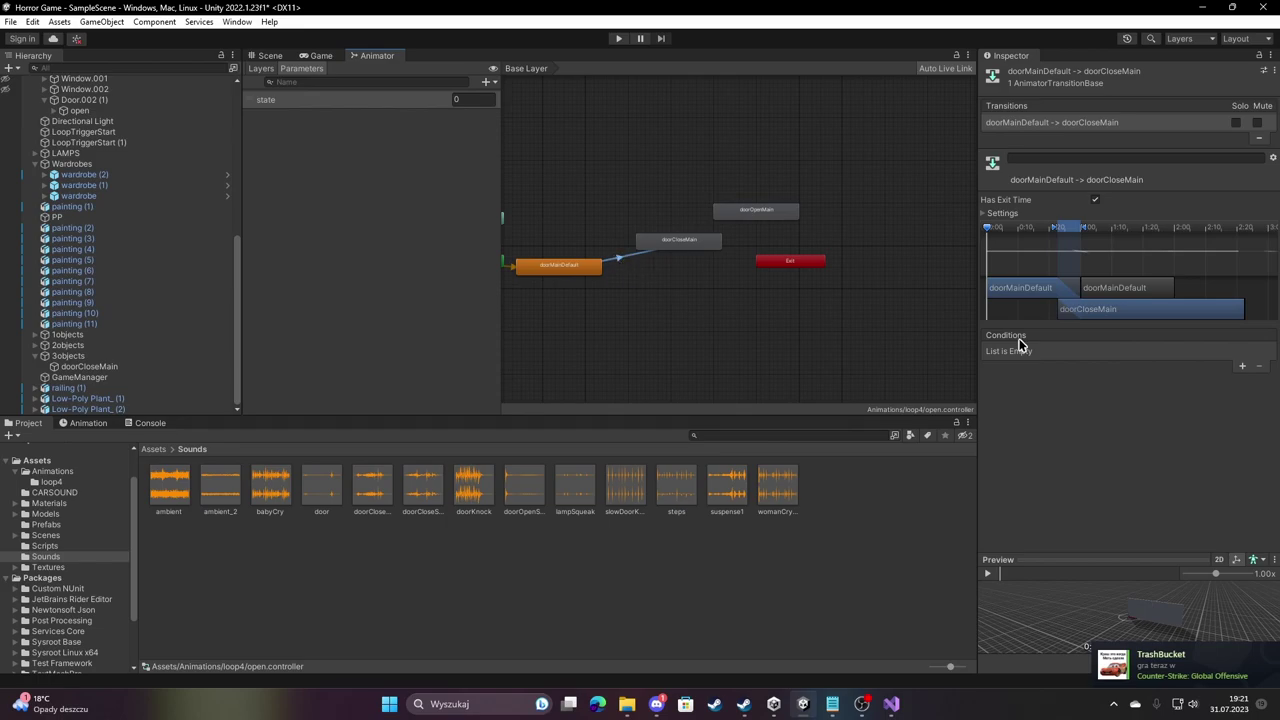
Make doorMainDefault → doorCloseMain require state Equals 1 and turn off exit time.
left_click(1243, 368)
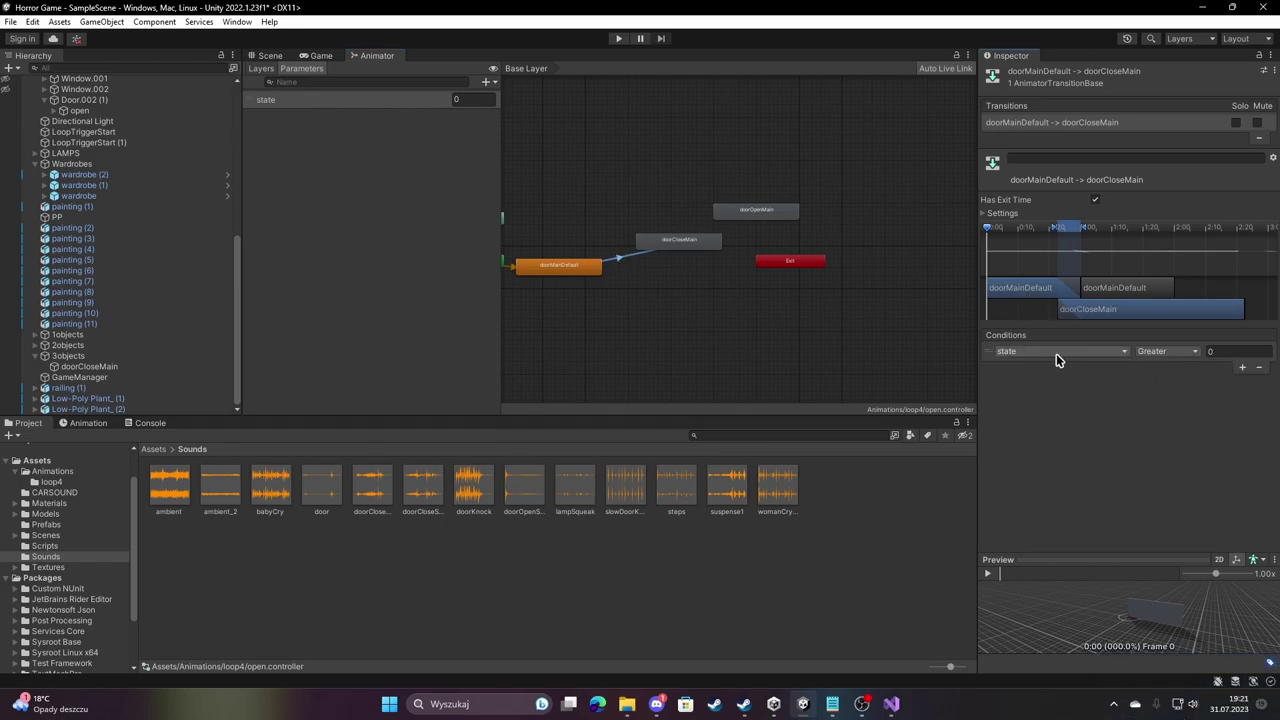
left_click(1172, 353)
left_click(1172, 395)
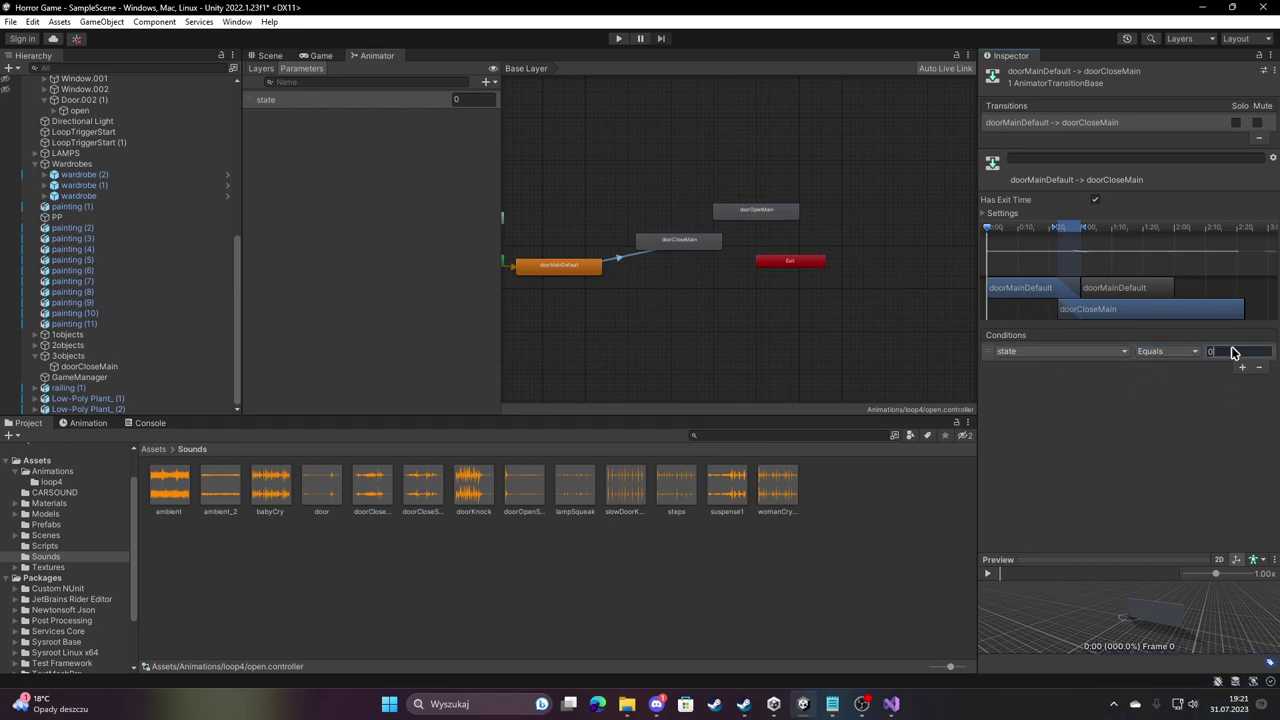
scroll(714, 294, "up", 3)
scroll(649, 274, "up", 2)
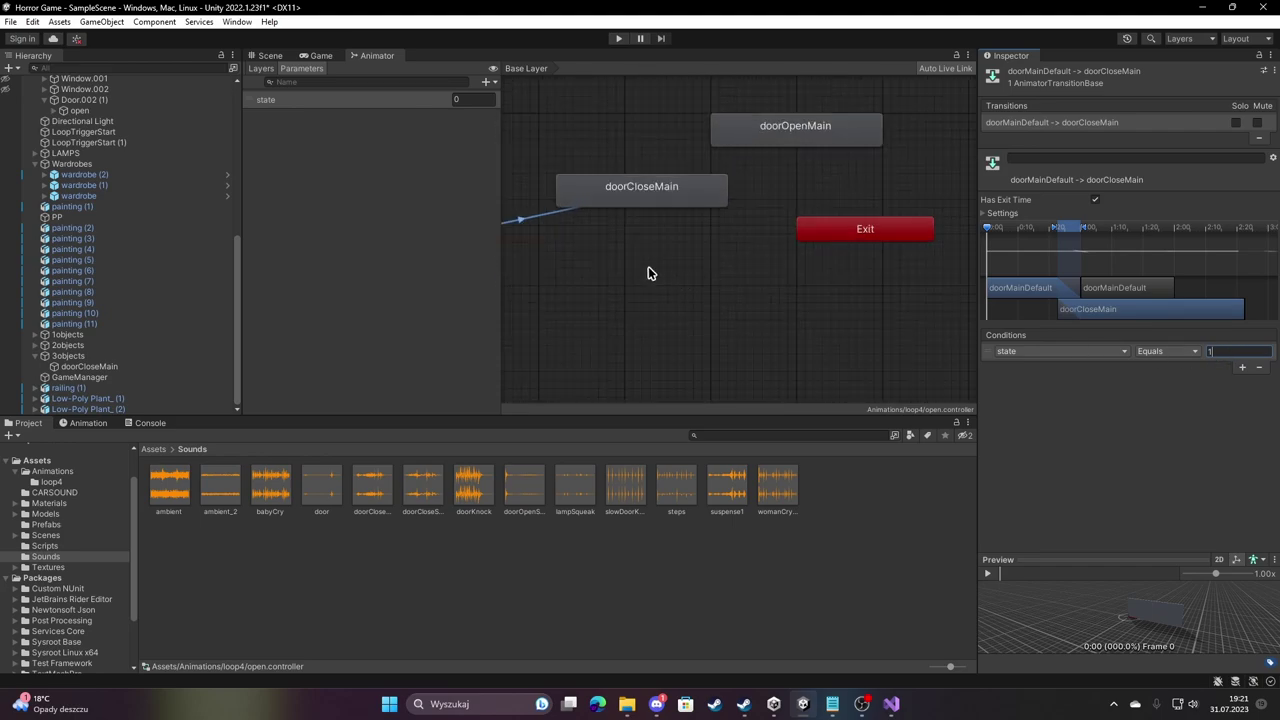
middle_click_drag(649, 274, 708, 309)
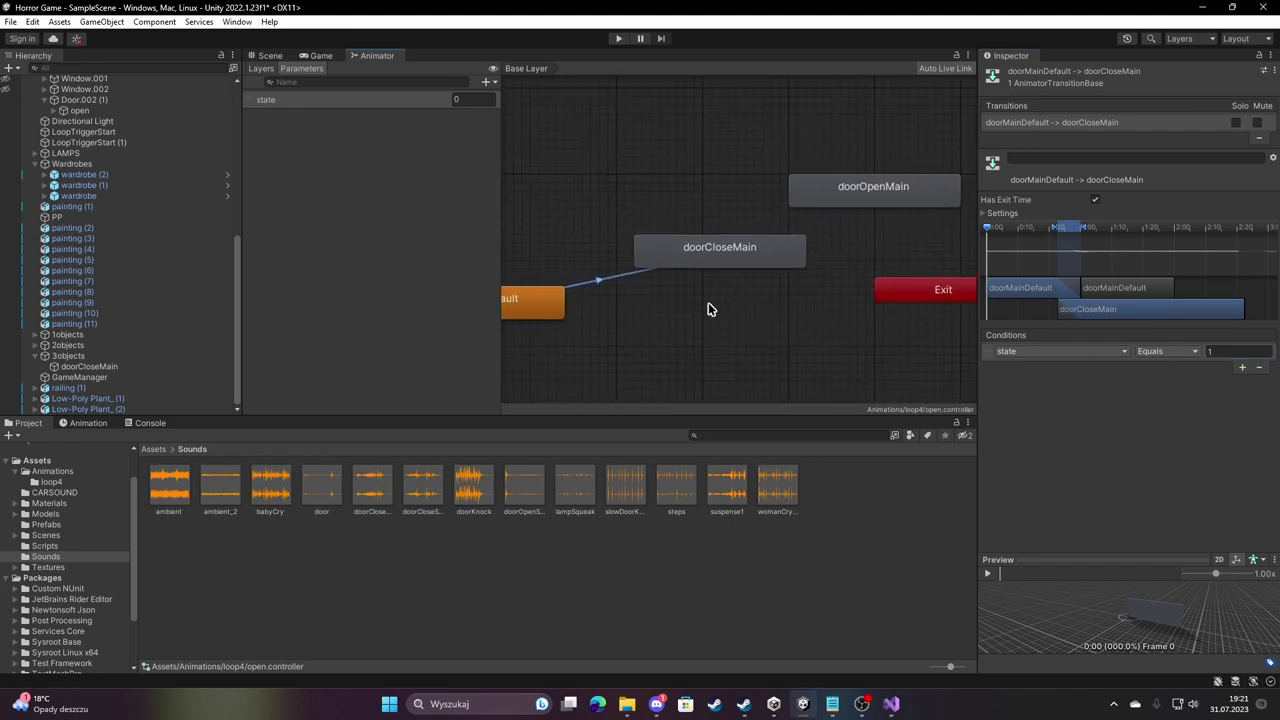
left_click(1094, 200)
scroll(649, 356, "down", 3)
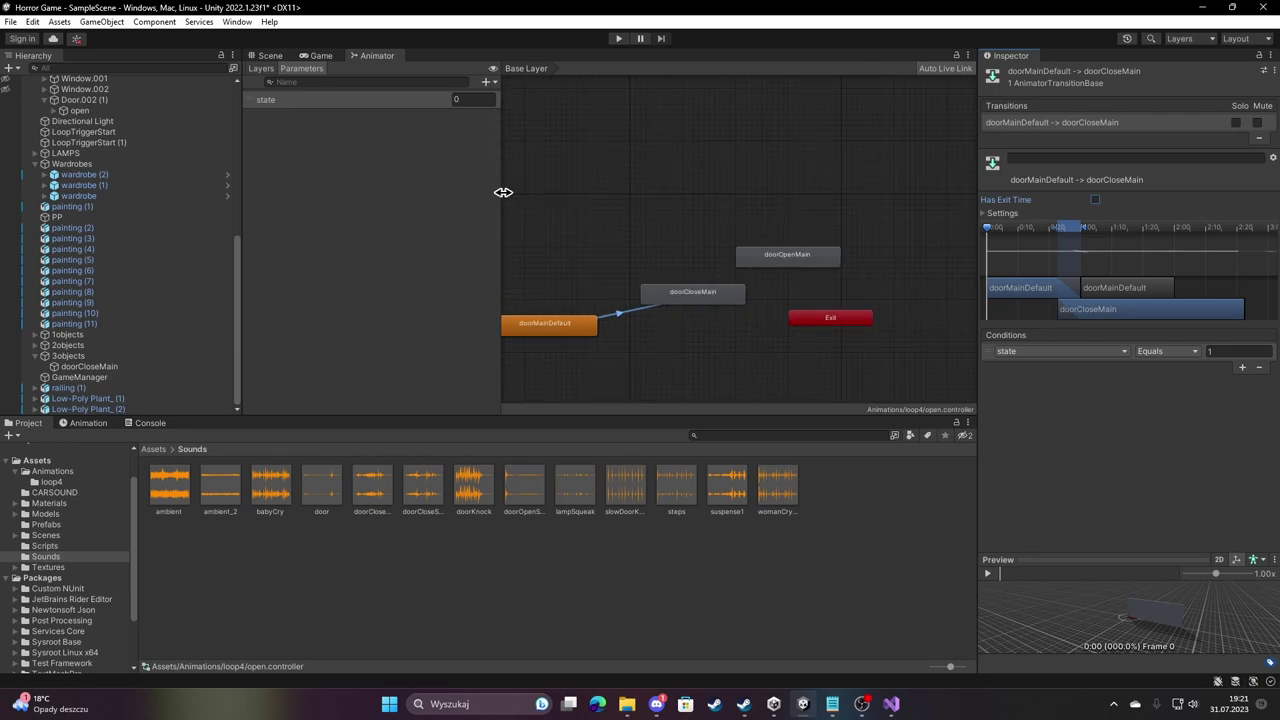
Resize the Parameters panel and frame the whole state graph.
left_click_drag(501, 197, 508, 197)
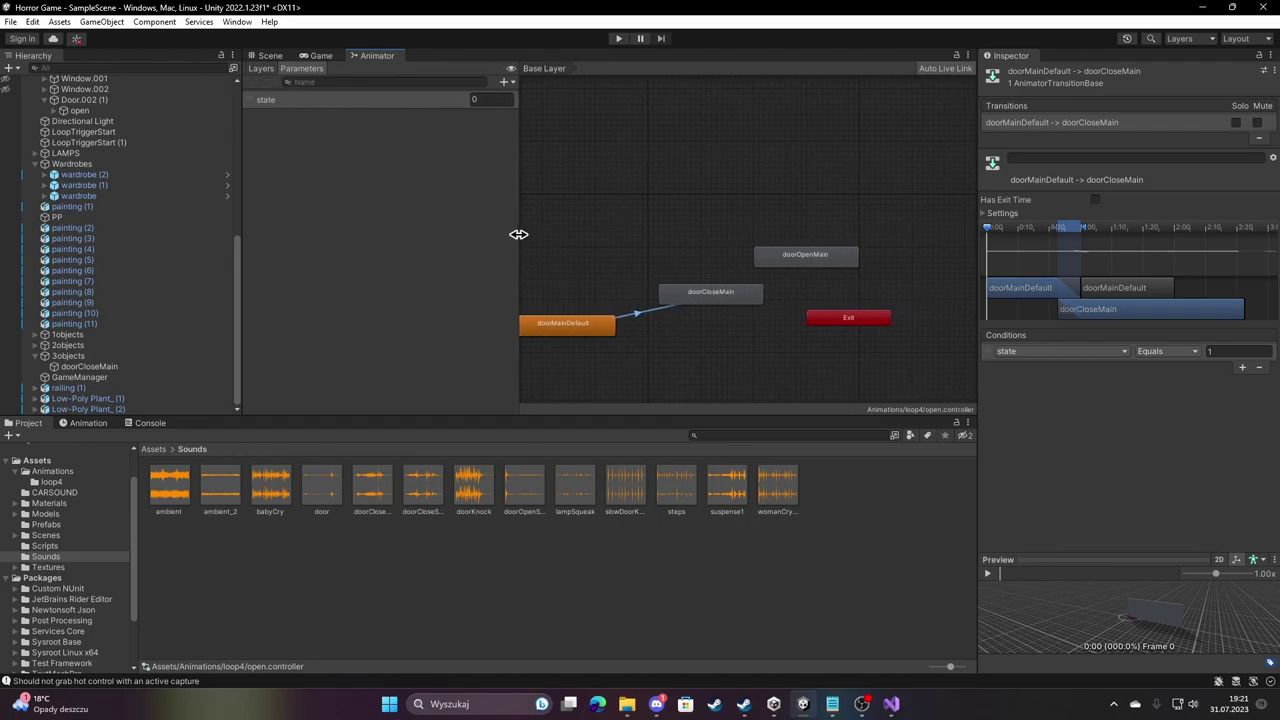
left_click_drag(448, 199, 554, 188)
right_click(556, 187)
mouse_move(554, 312)
left_mouse_down()
mouse_move(583, 317)
mouse_move(520, 310)
left_mouse_up()
mouse_move(515, 410)
left_mouse_down()
mouse_move(506, 371)
mouse_move(463, 329)
mouse_move(330, 356)
left_mouse_up()
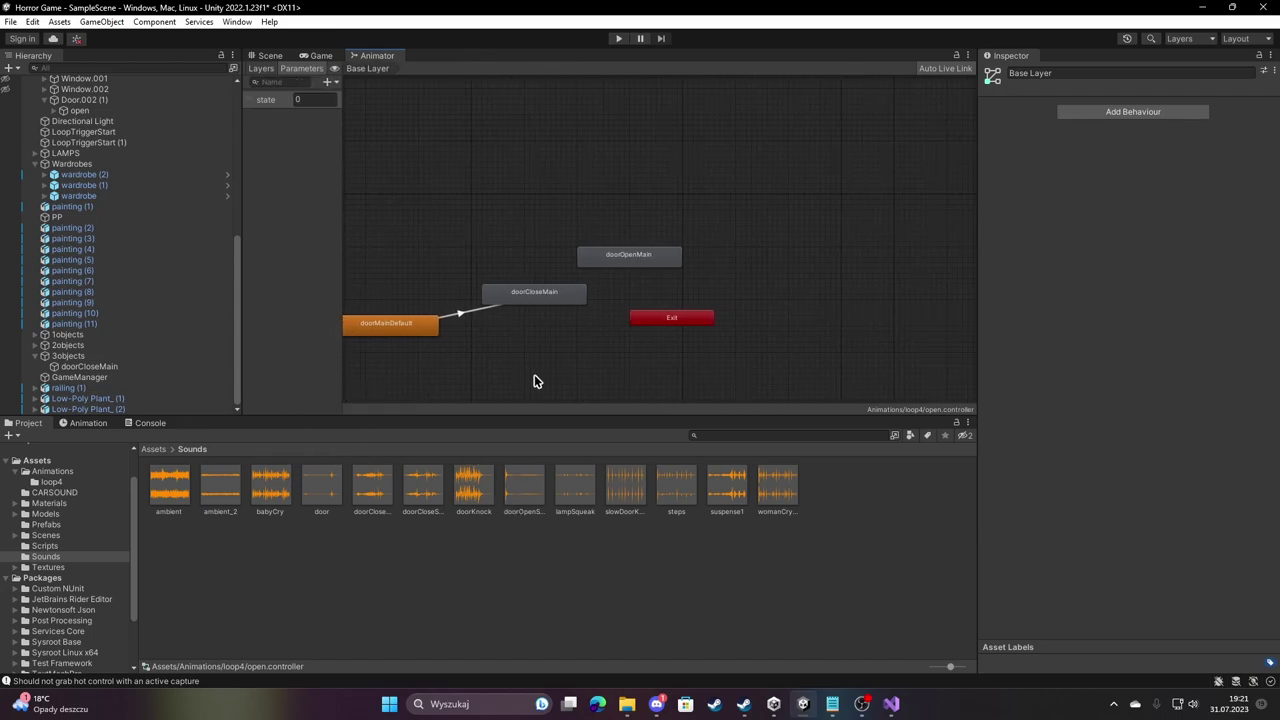
key("a")
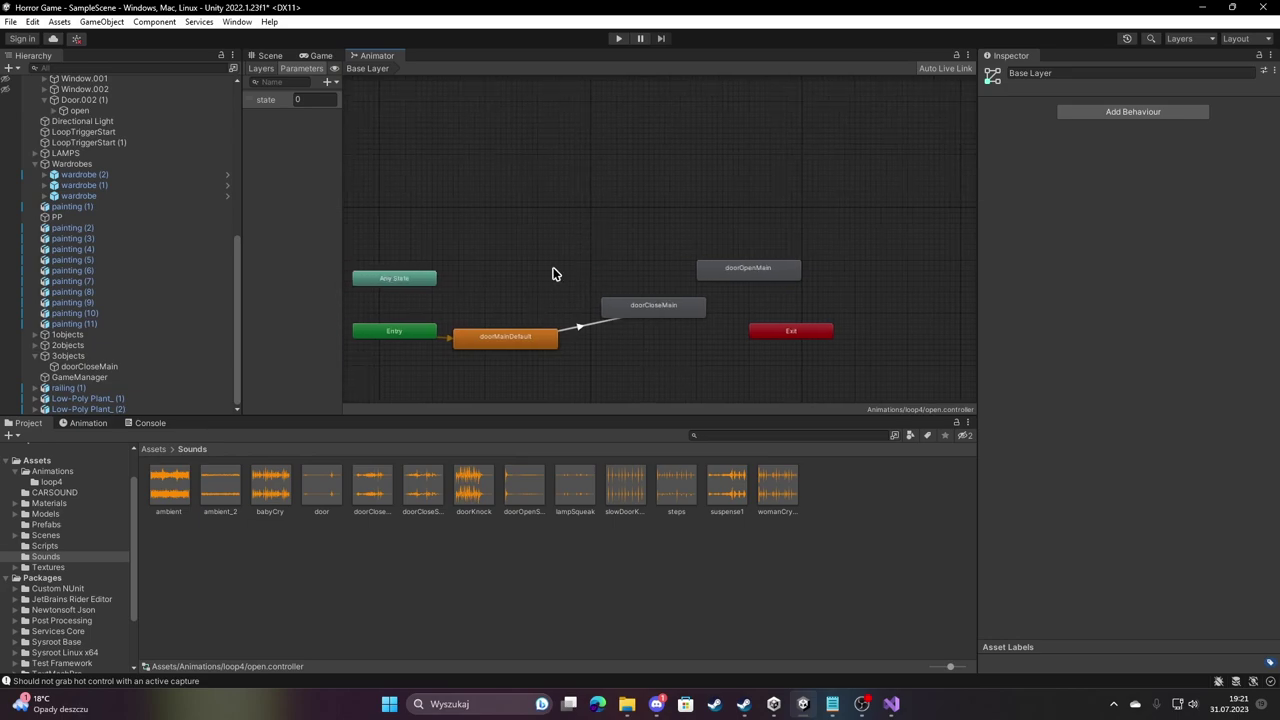
Link doorCloseMain to doorOpenMain with a new transition.
left_click(580, 328)
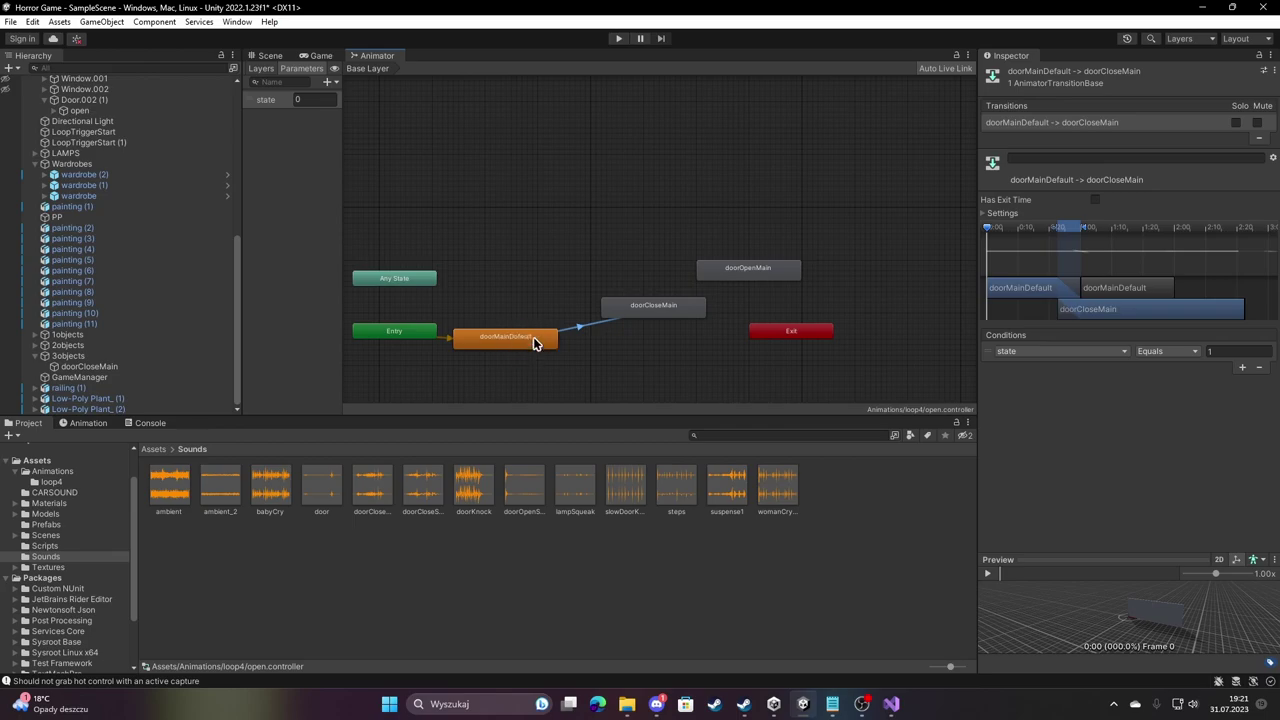
left_click(674, 313)
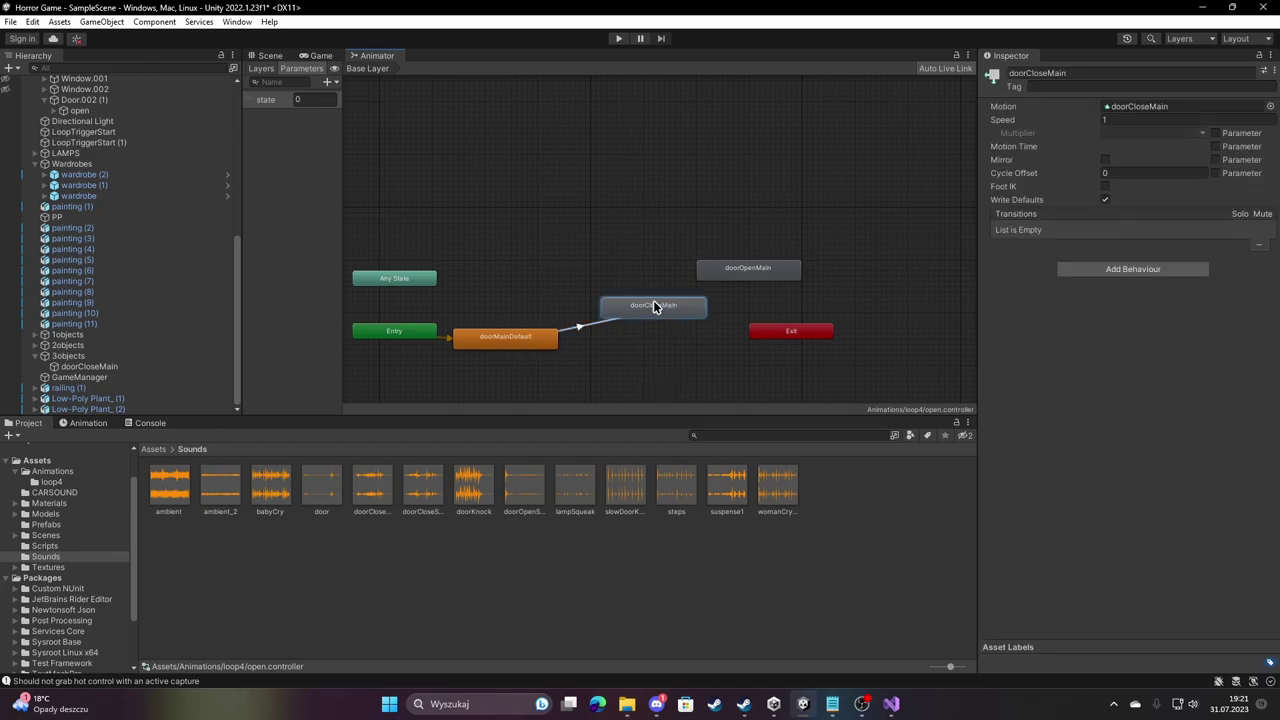
left_click(578, 331)
type("1")
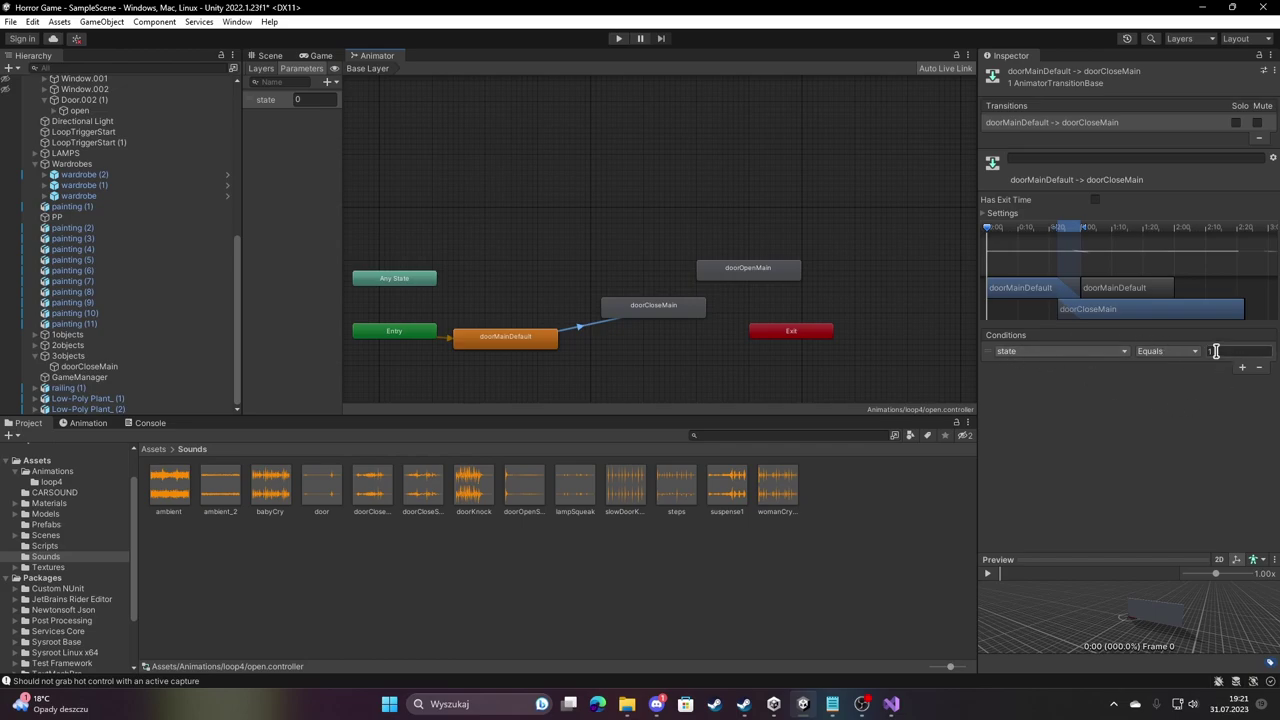
left_click(645, 307)
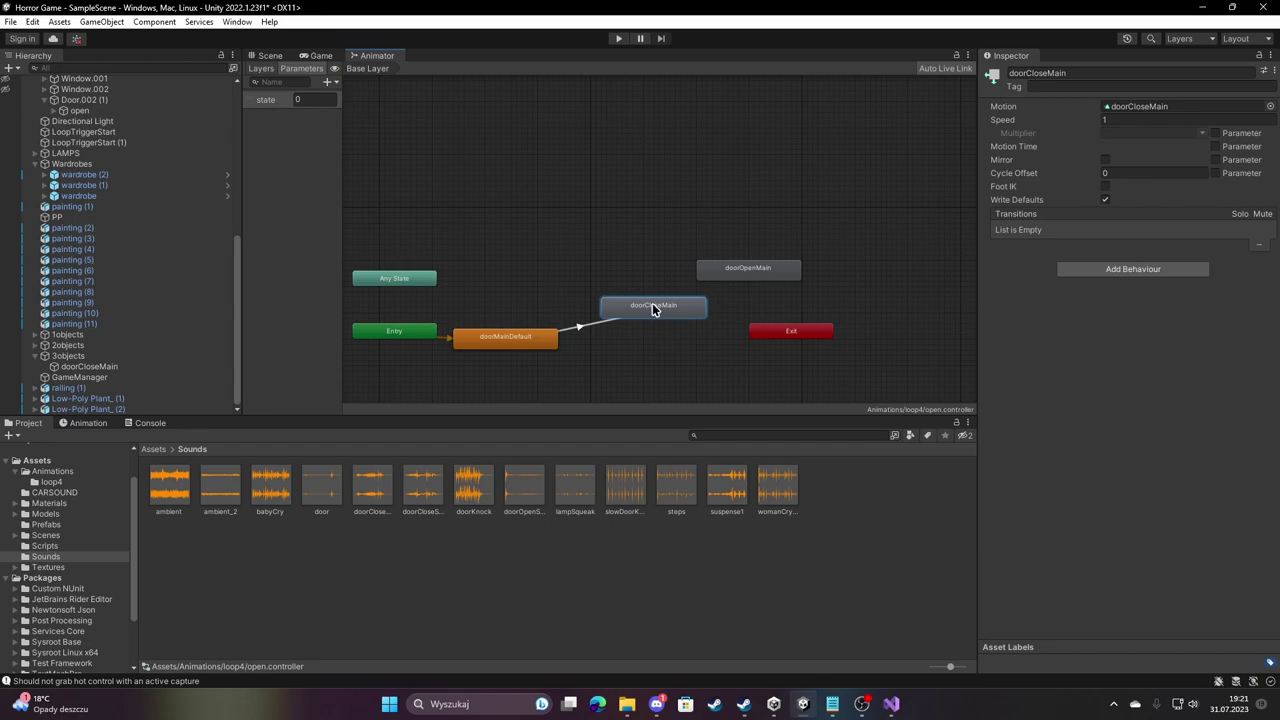
right_click(657, 309)
left_click(703, 317)
left_click(731, 268)
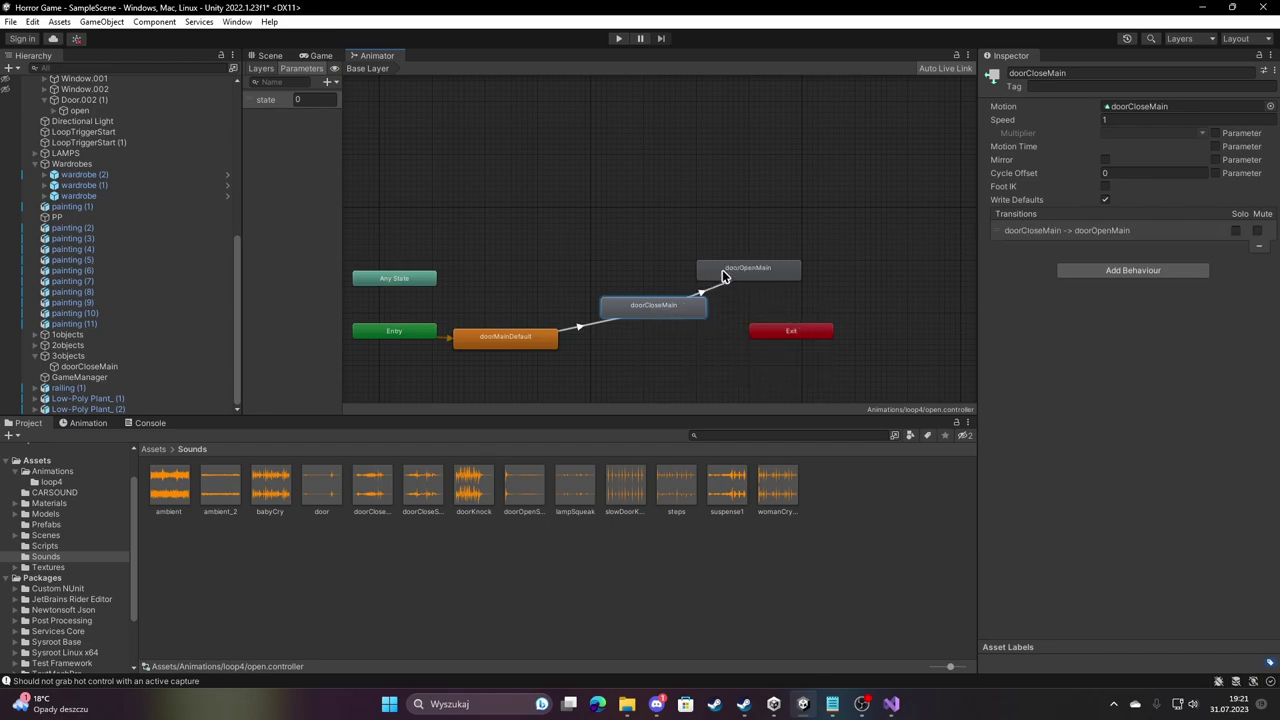
Give doorCloseMain → doorOpenMain a state Greater 2 condition with no exit time.
left_click_drag(745, 268, 750, 242)
left_click(710, 281)
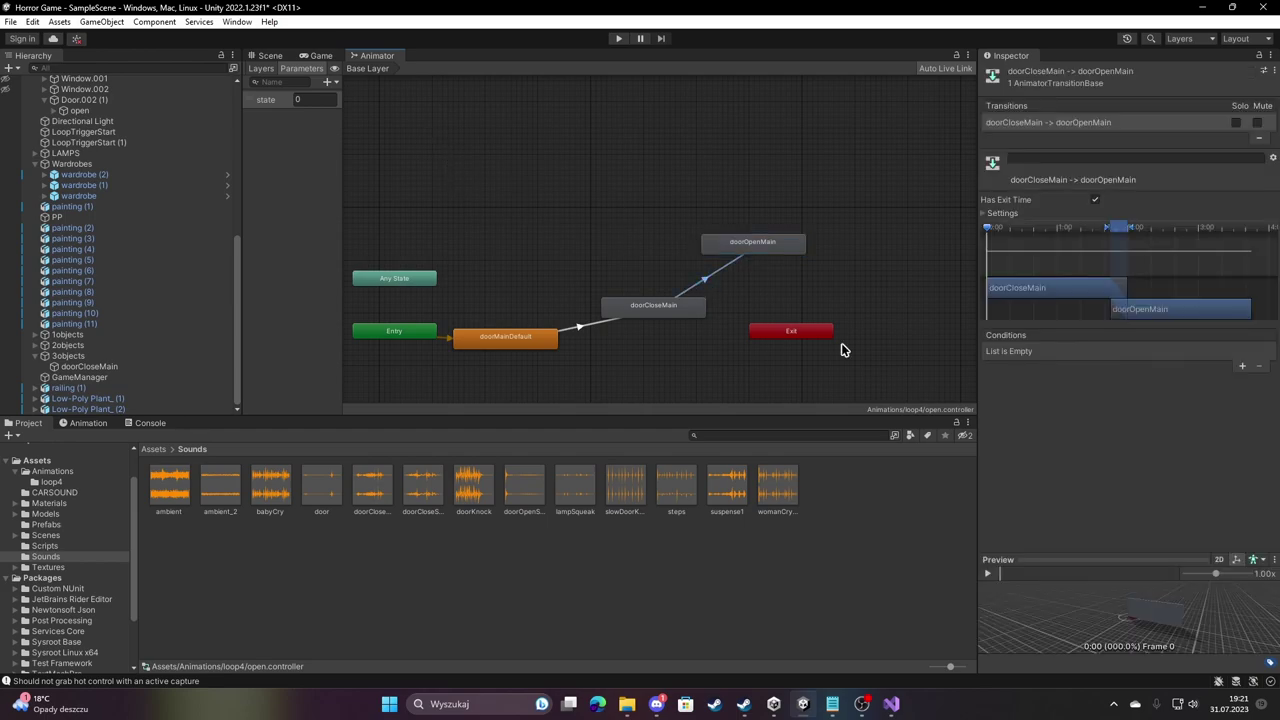
left_click(1243, 367)
left_click(1047, 352)
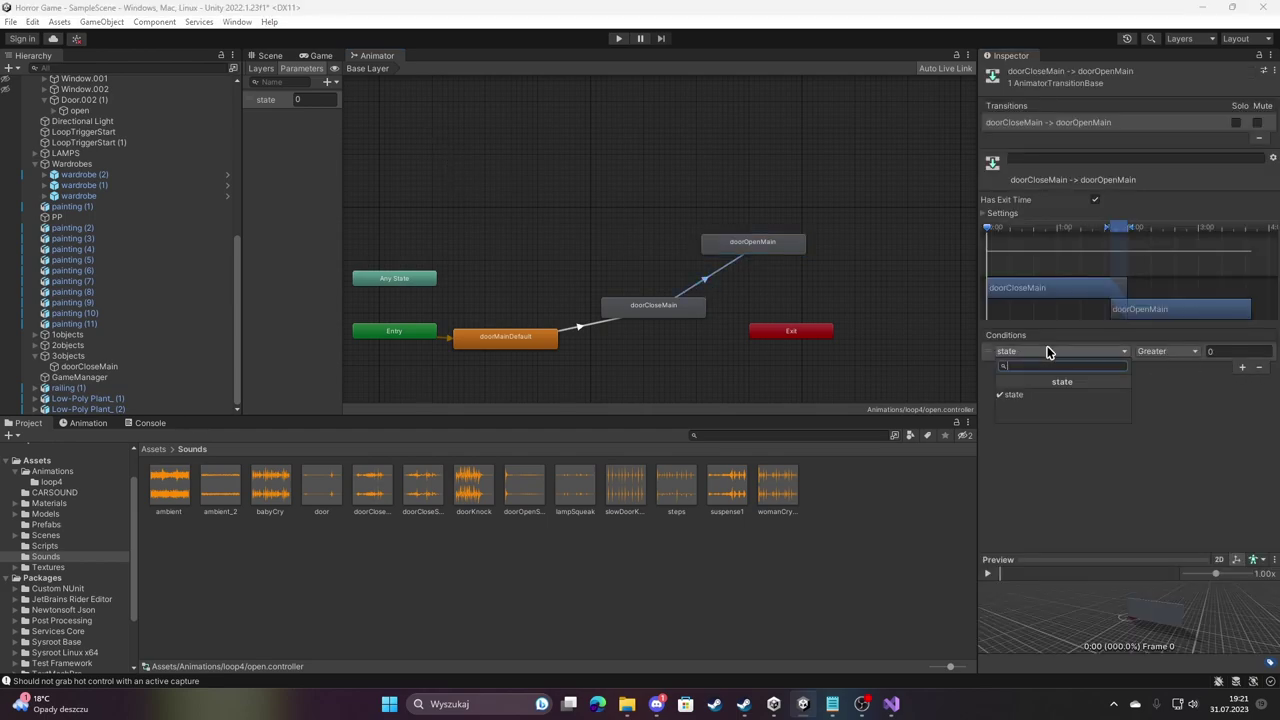
left_click(1023, 394)
type("2")
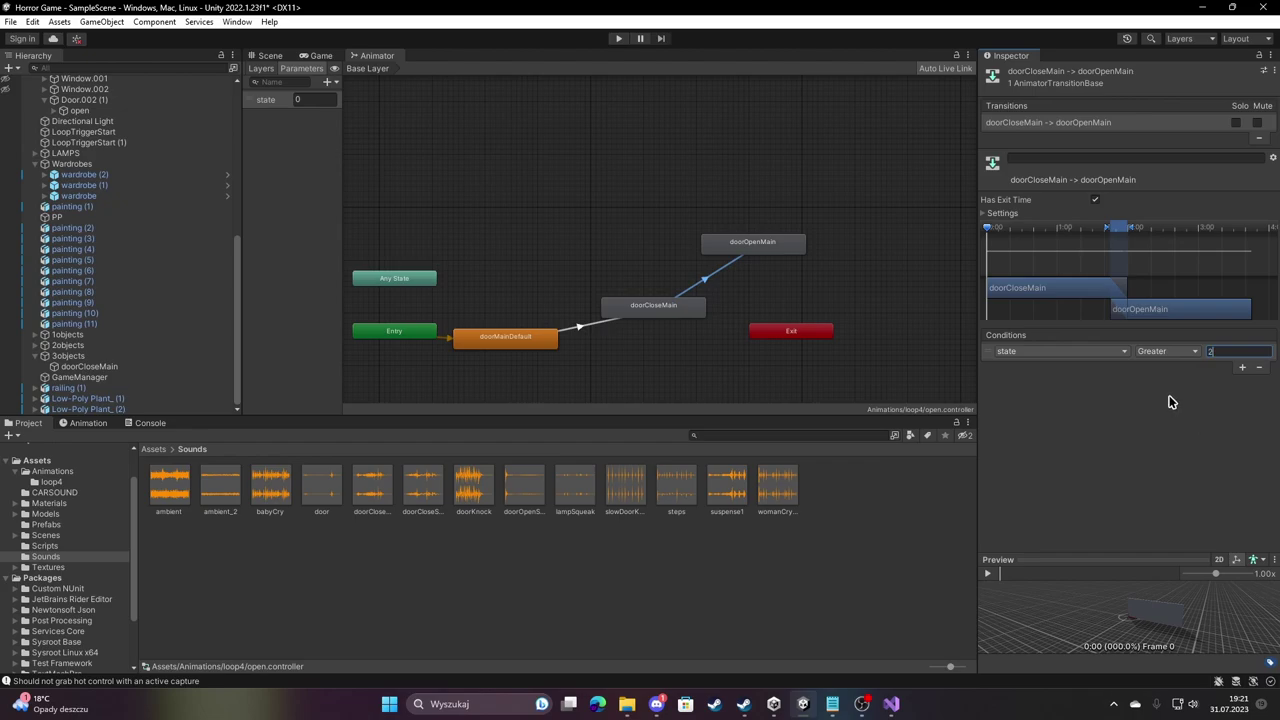
left_click(1095, 200)
left_click(581, 329)
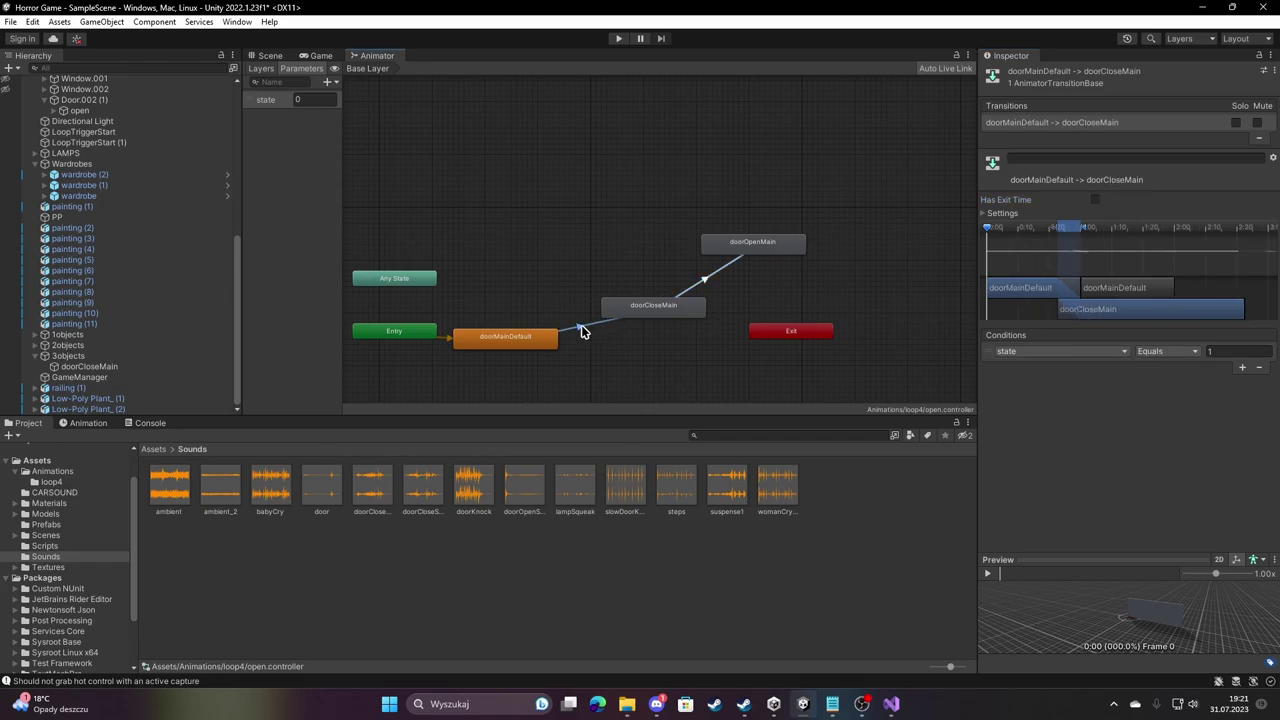
left_click(706, 281)
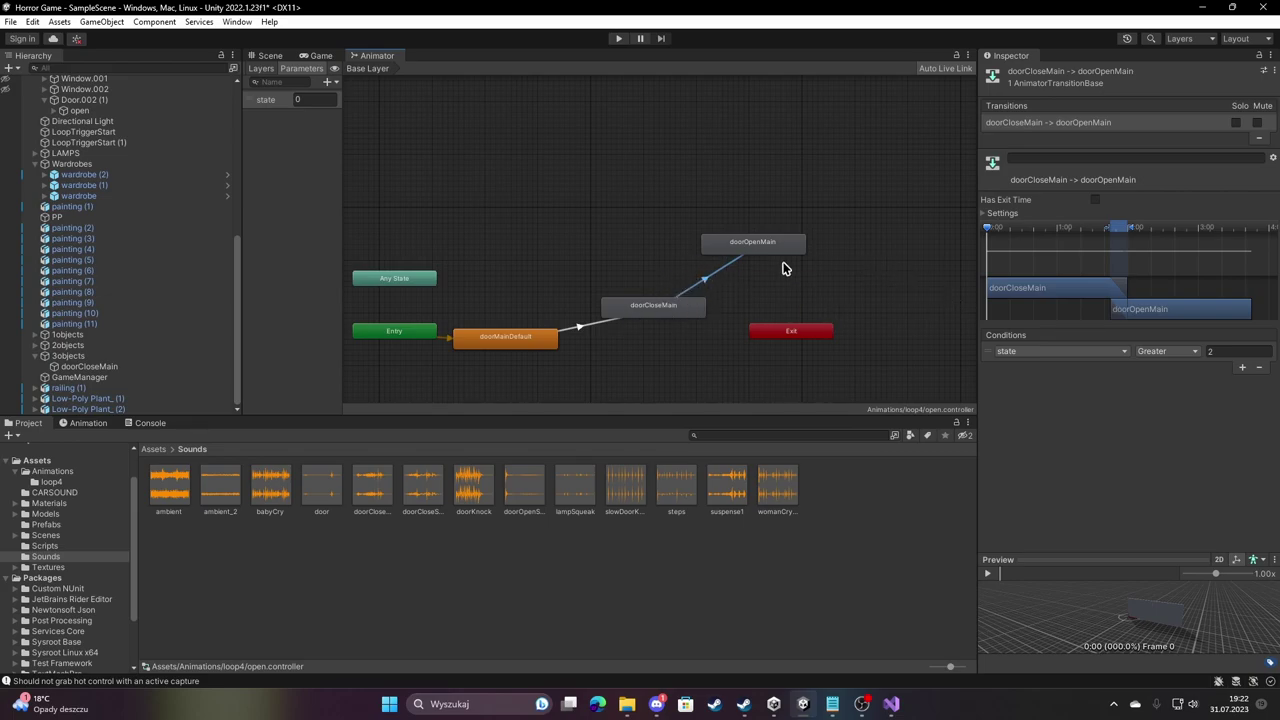
Add a transition from doorOpenMain back to doorMainDefault and review the transitions.
left_click_drag(737, 257, 590, 262)
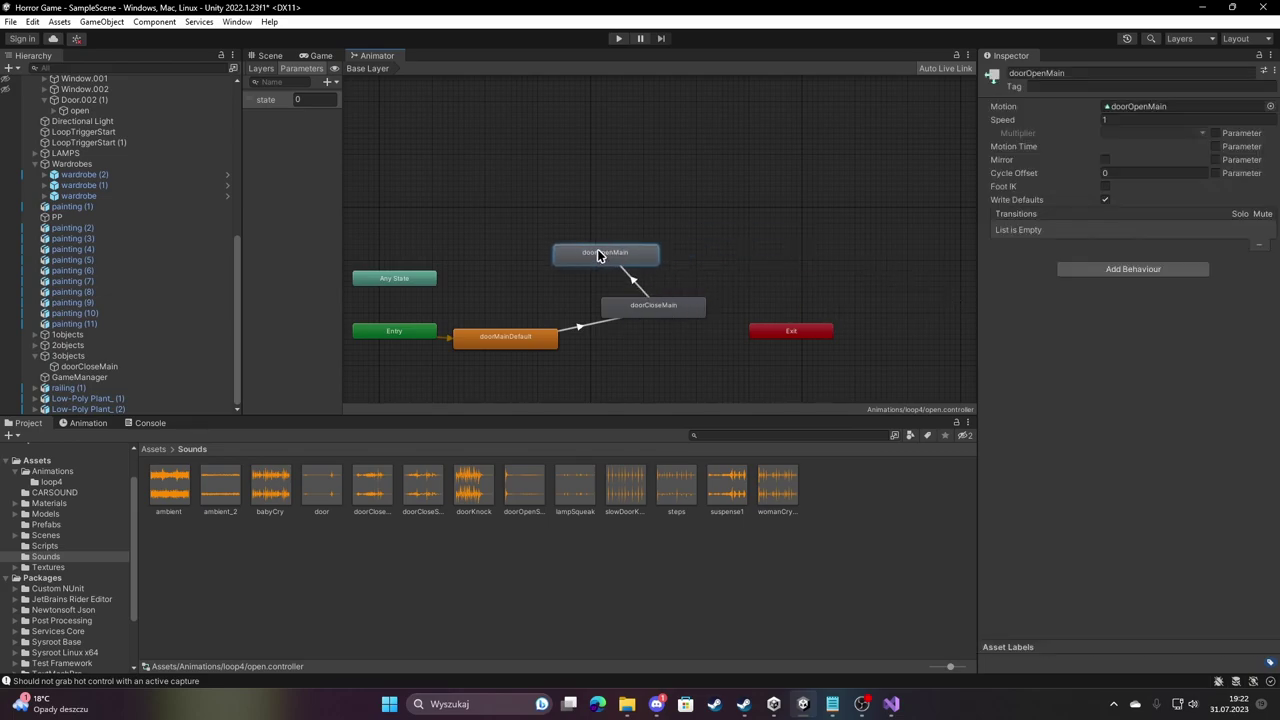
right_click(601, 254)
left_click(641, 261)
left_click(486, 339)
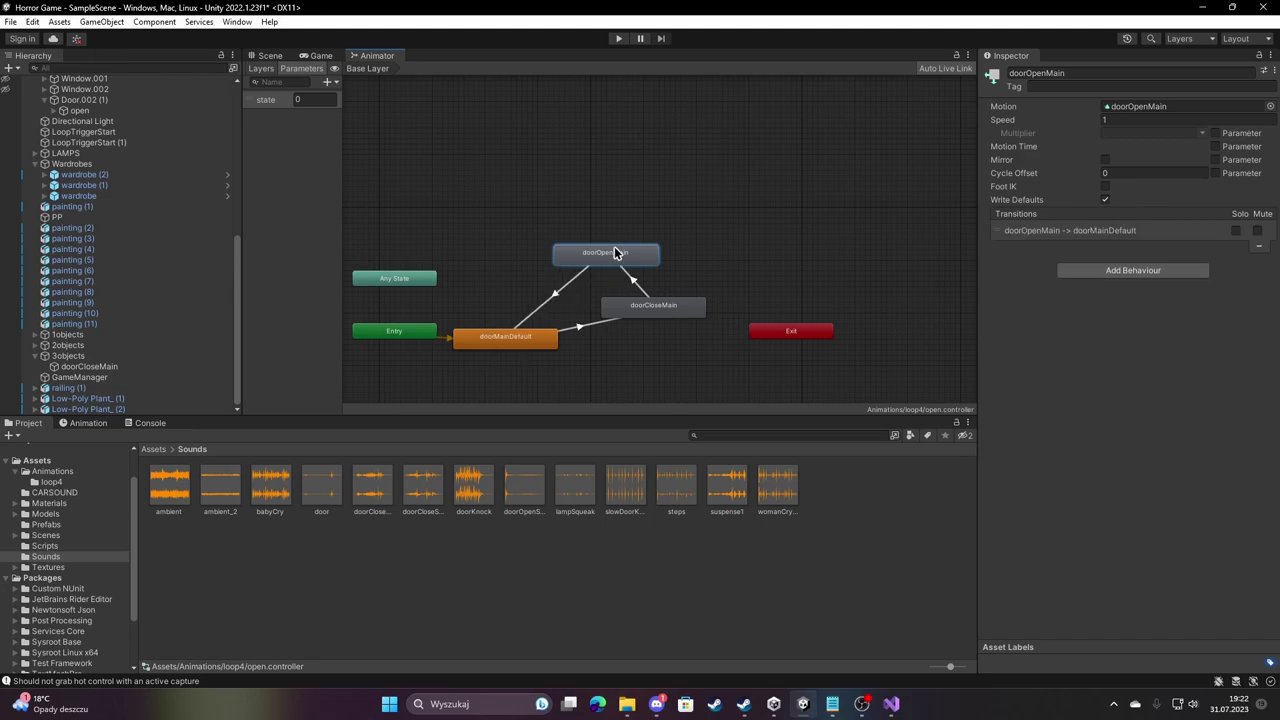
left_click(563, 291)
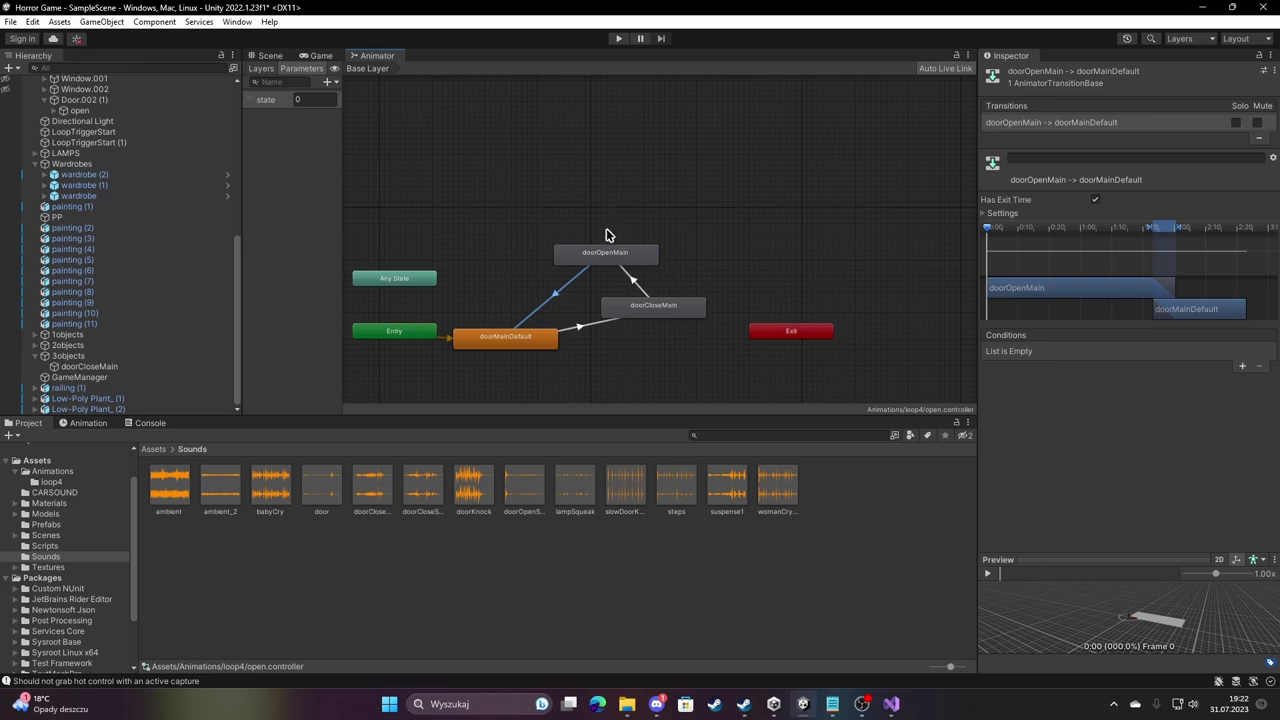
left_click(580, 326)
left_click(636, 288)
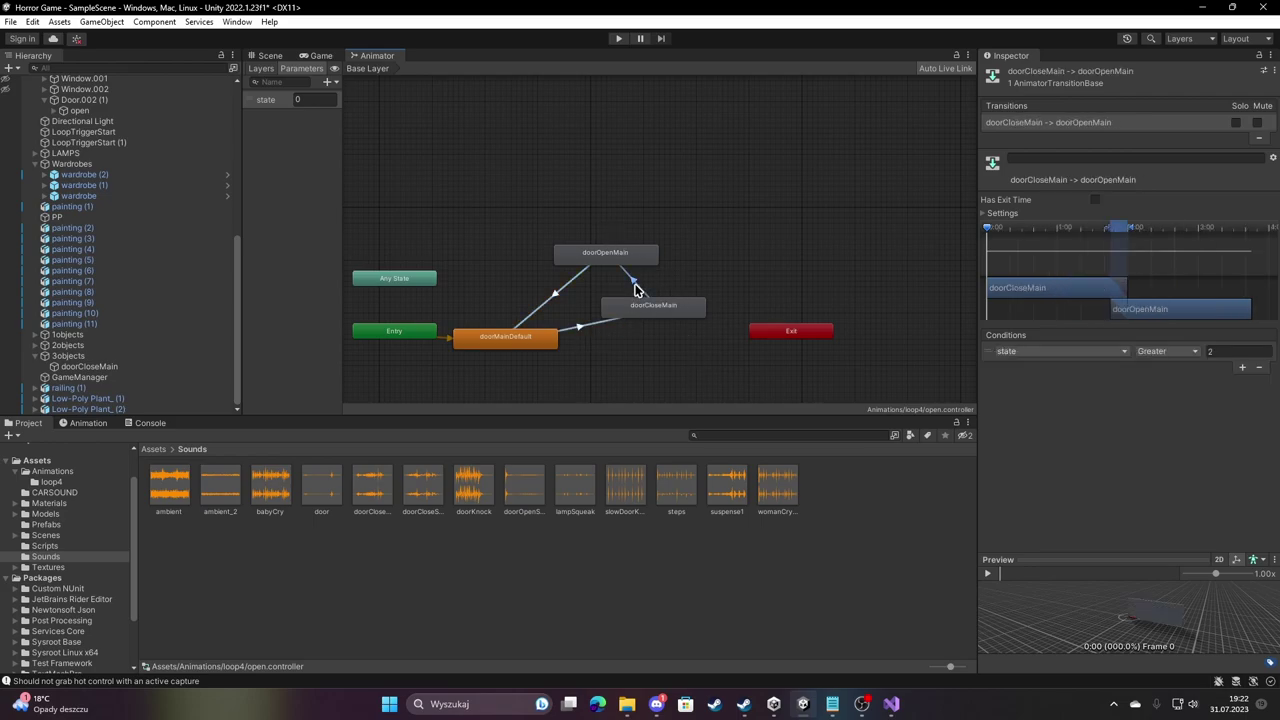
left_click(889, 704)
Declare 'public Animator doorMain;' after triggerMain and save the script.
key("Return")
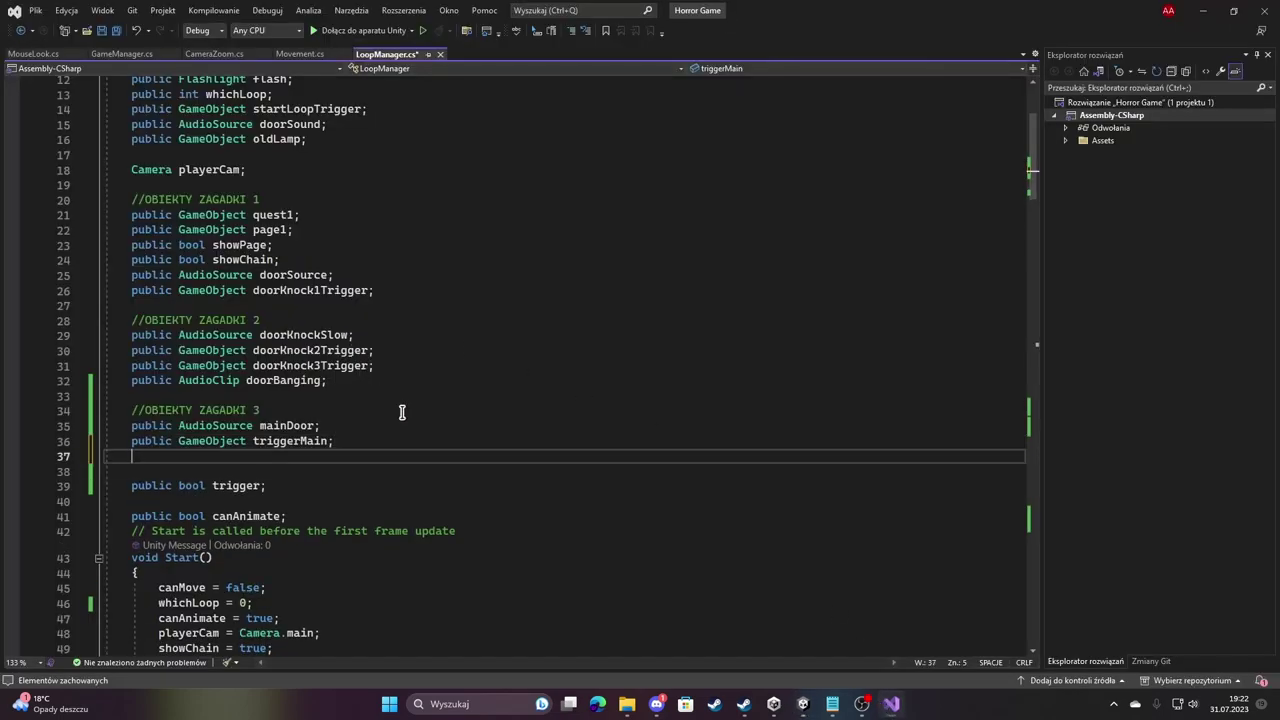
type("public ani")
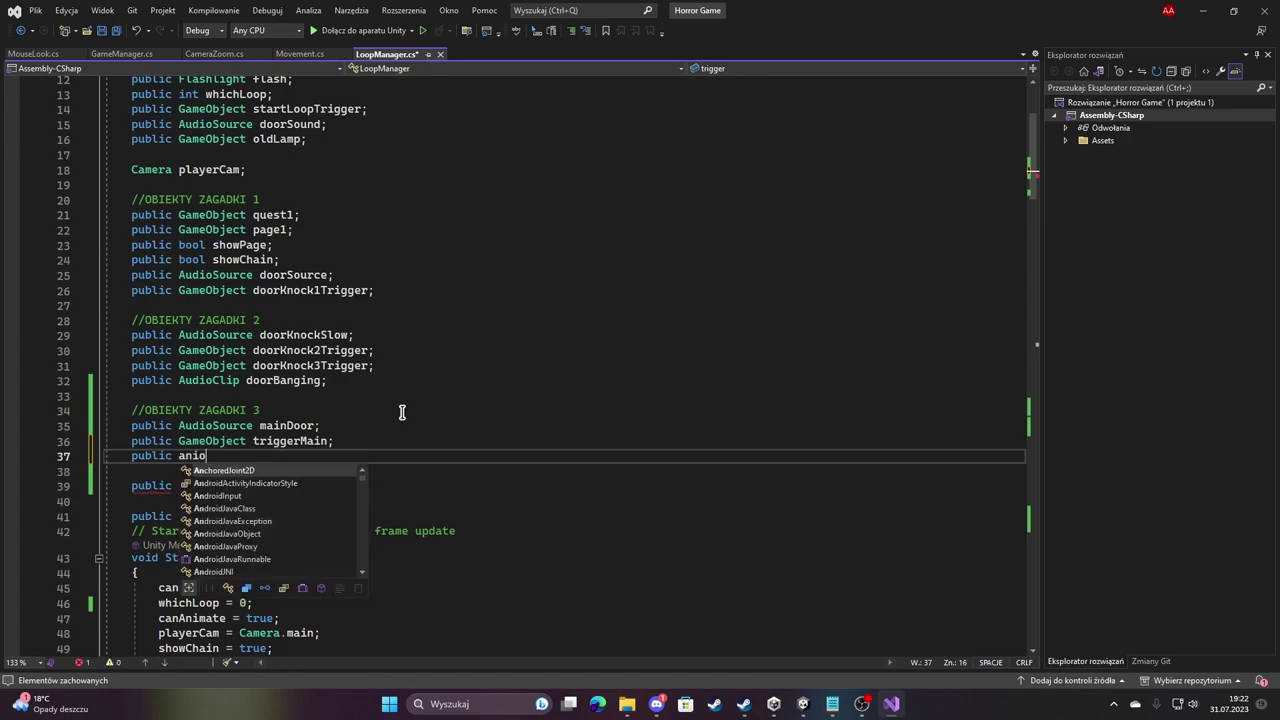
type("o")
key("BackSpace")
type("mator ")
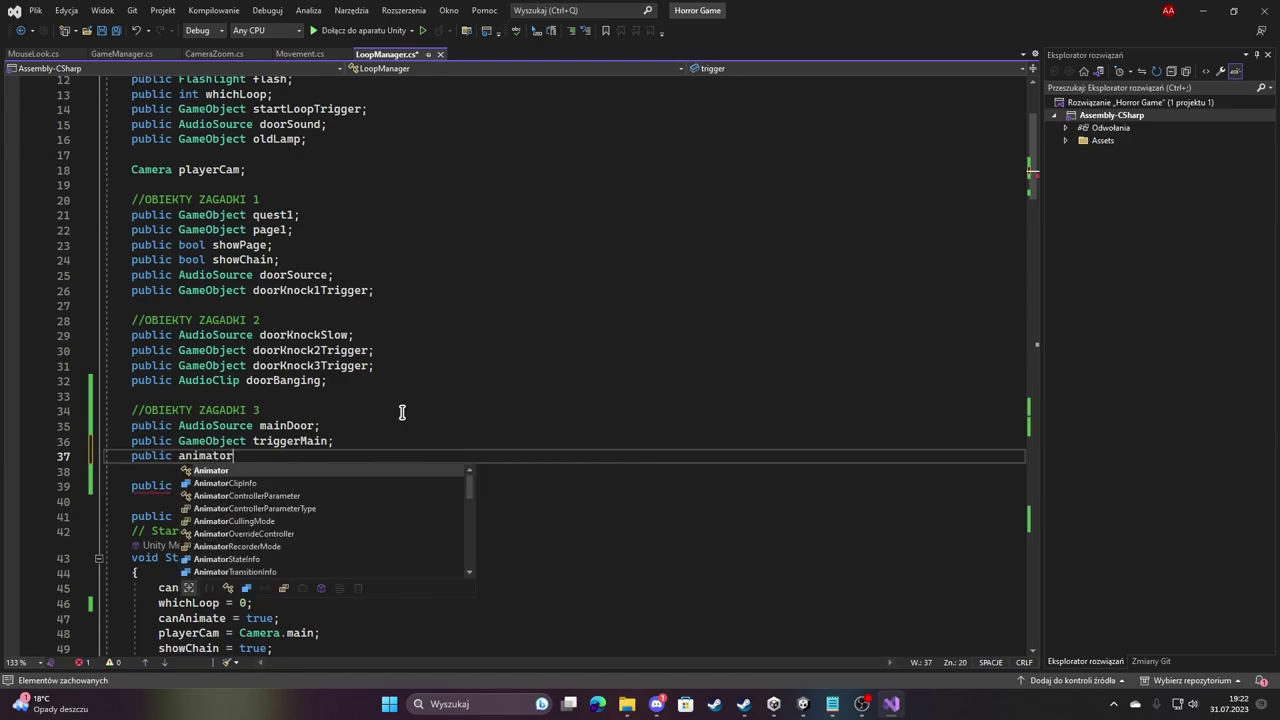
type("doorM")
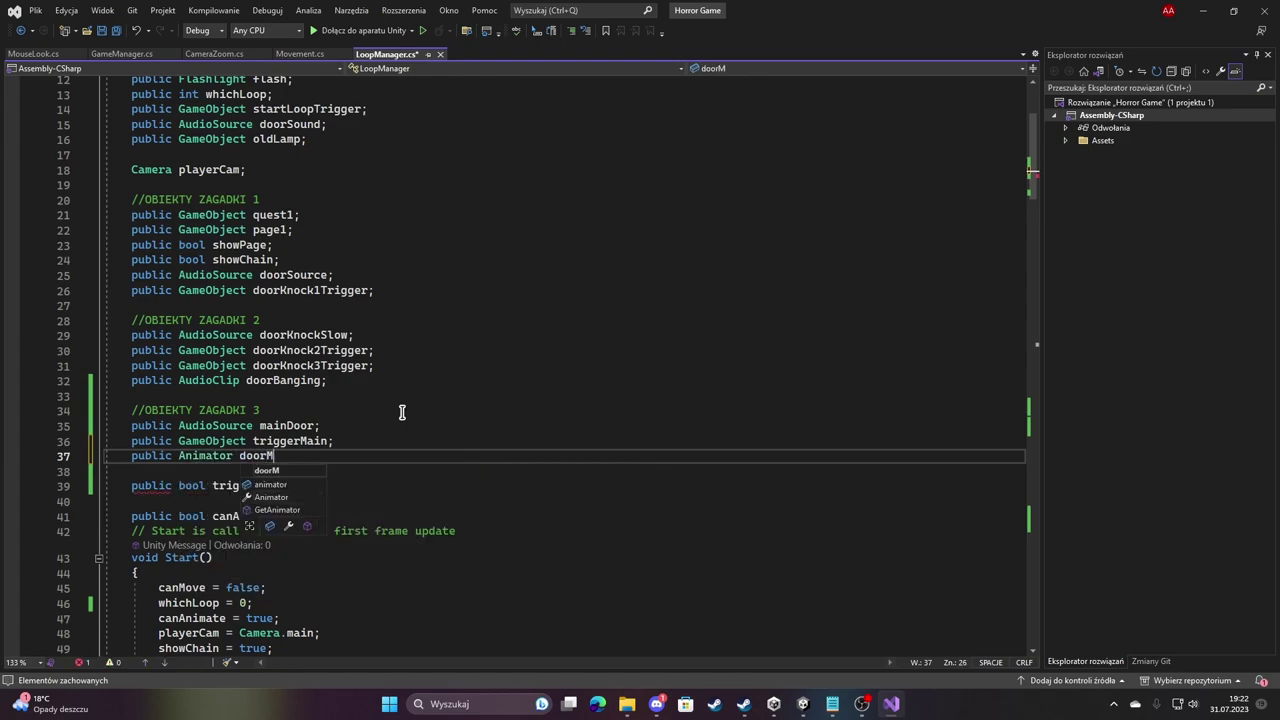
type("ain;")
key("ctrl+s")
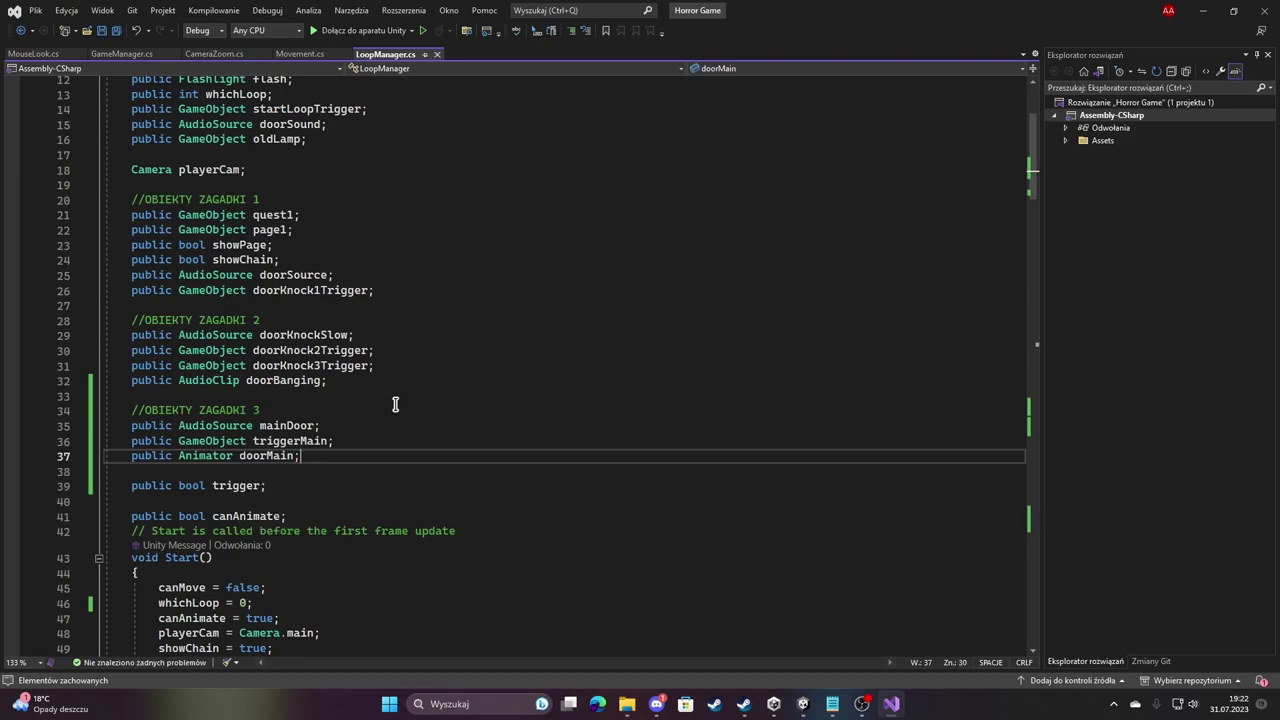
Rename the doorMain field to doorMainAnim everywhere with Ctrl+R.
key("Left")
key("ctrl+r")
key("ctrl+r")
type("Anim")
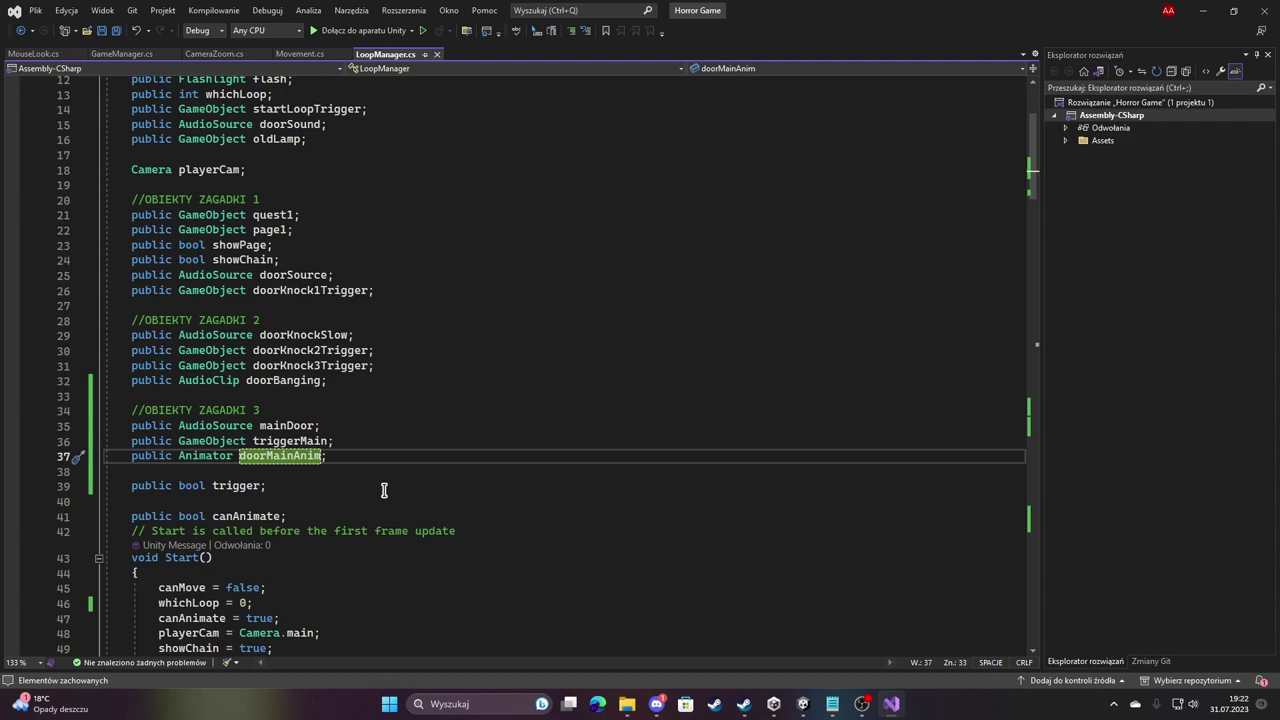
scroll(385, 485, "down", 6)
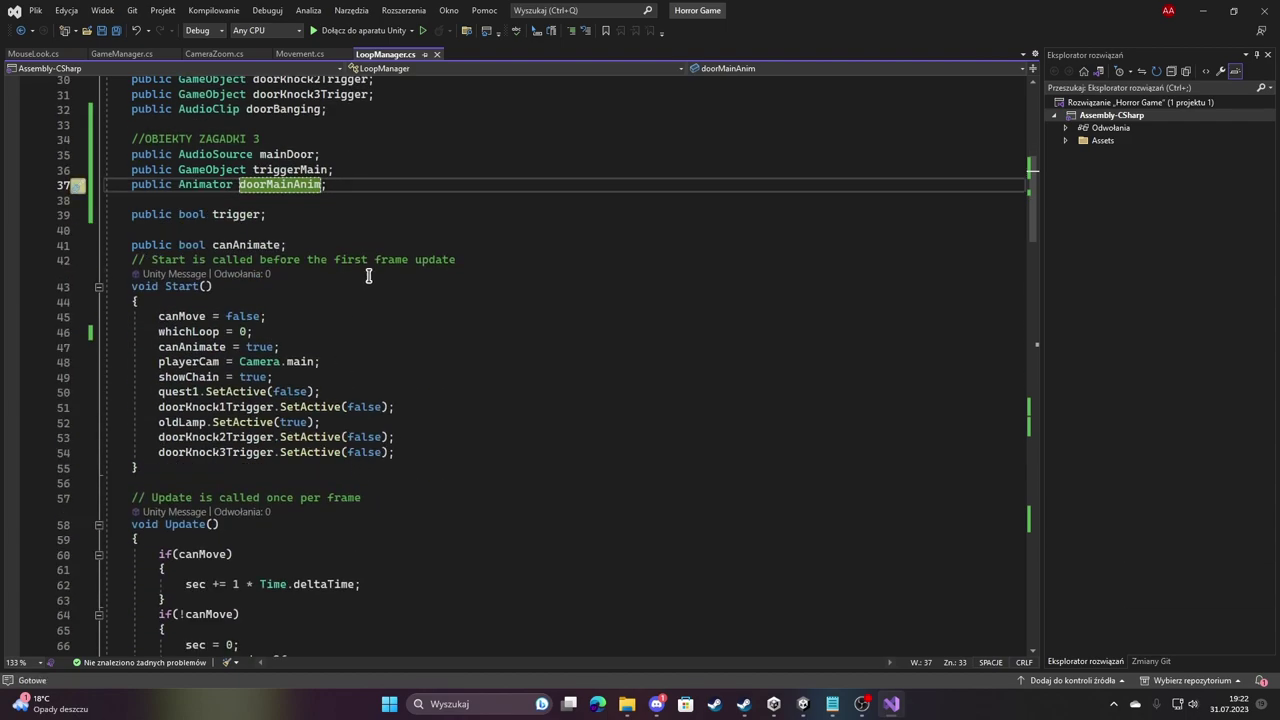
scroll(367, 276, "down", 9)
scroll(367, 276, "down", 14)
scroll(367, 276, "down", 12)
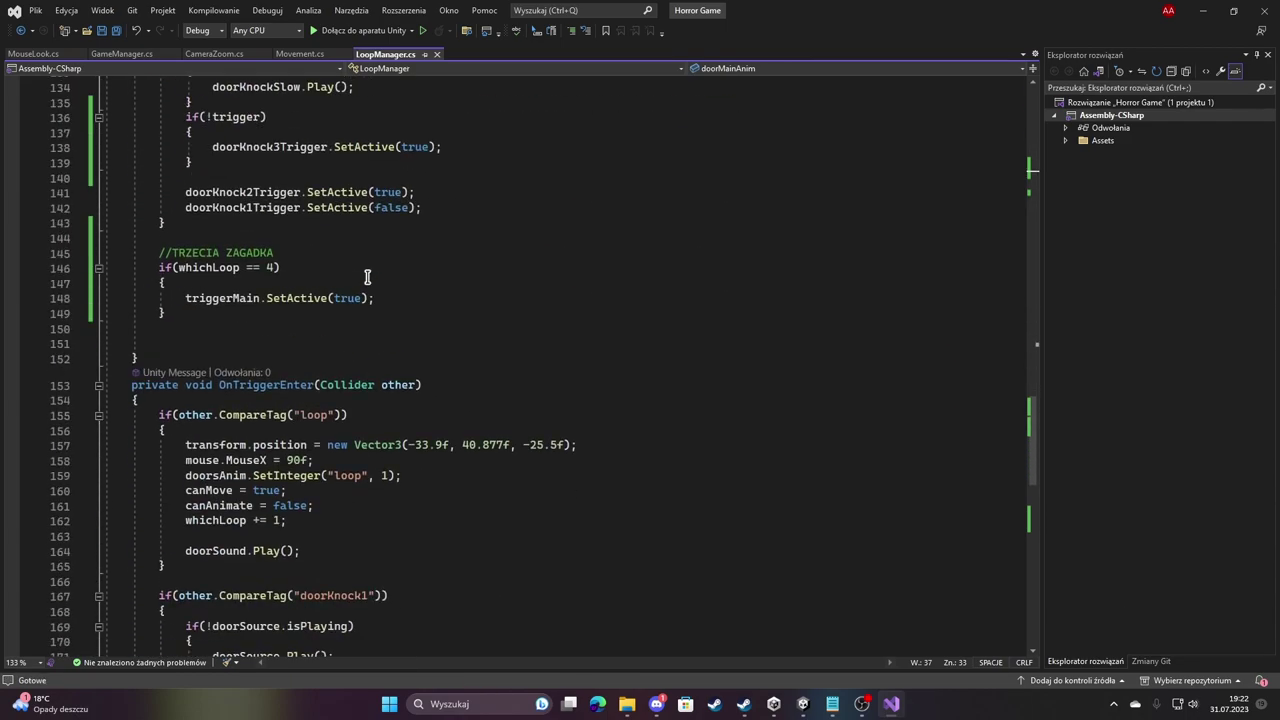
scroll(367, 276, "down", 5)
scroll(268, 347, "down", 3)
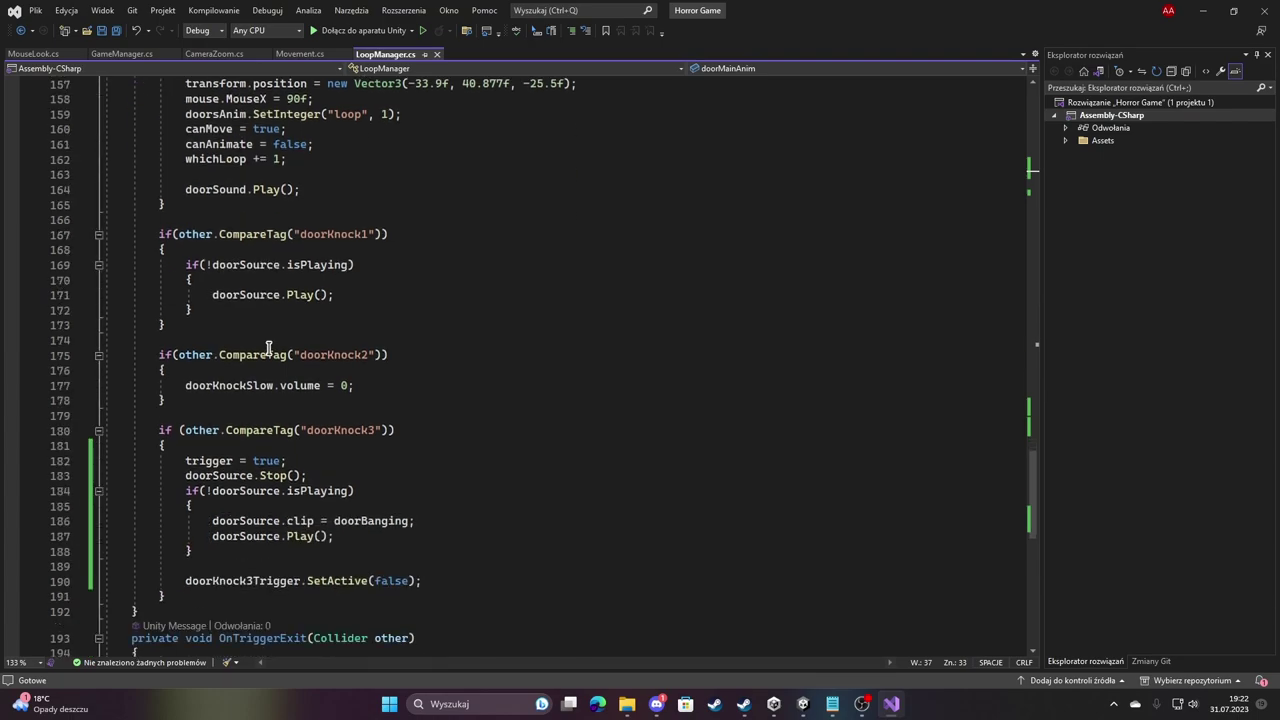
scroll(249, 392, "down", 1)
scroll(220, 460, "down", 2)
Add an if(other.CompareTag("doorCloseMain")) block after the doorKnock3 check.
left_click(175, 463)
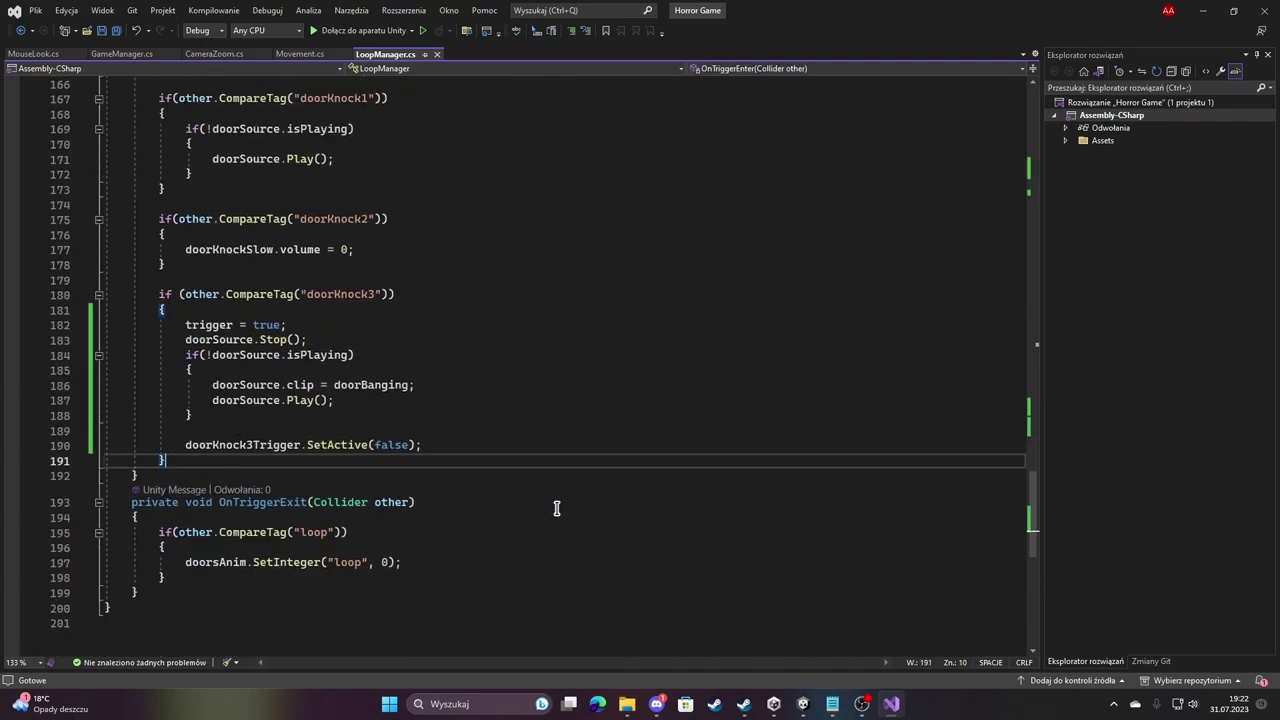
key("Return")
key("Return")
type("if(o")
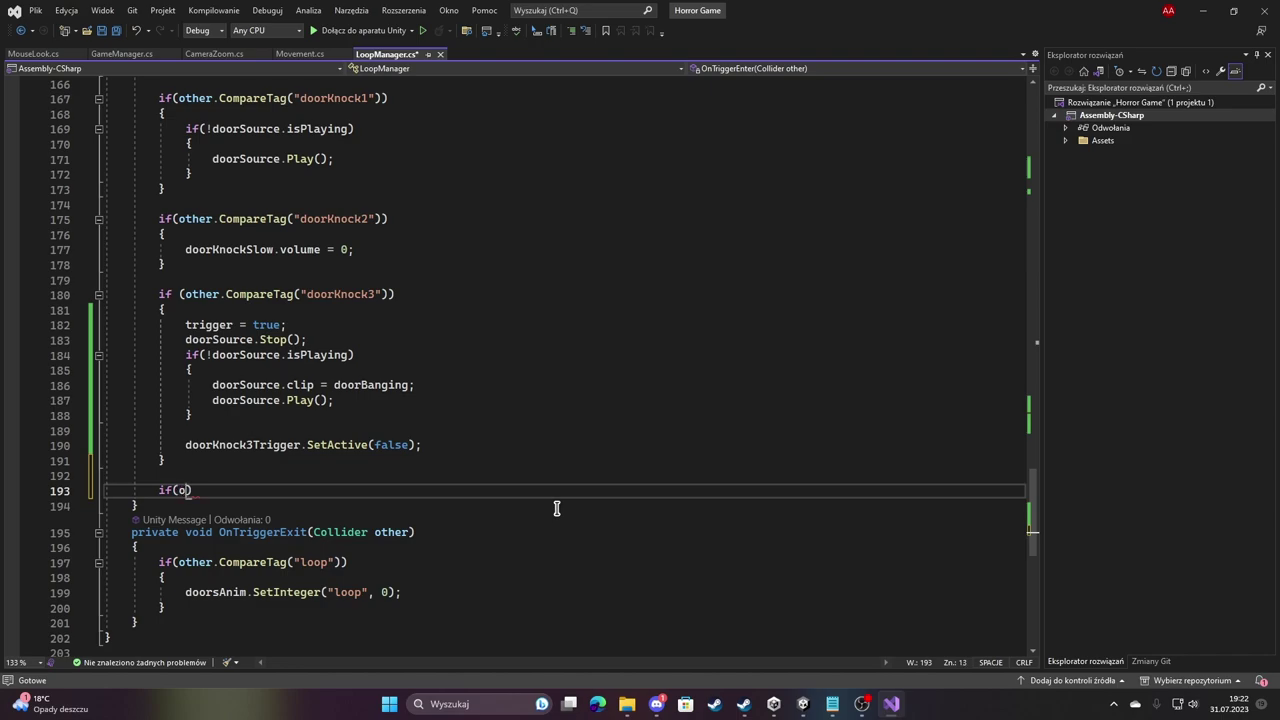
type("ther.comp")
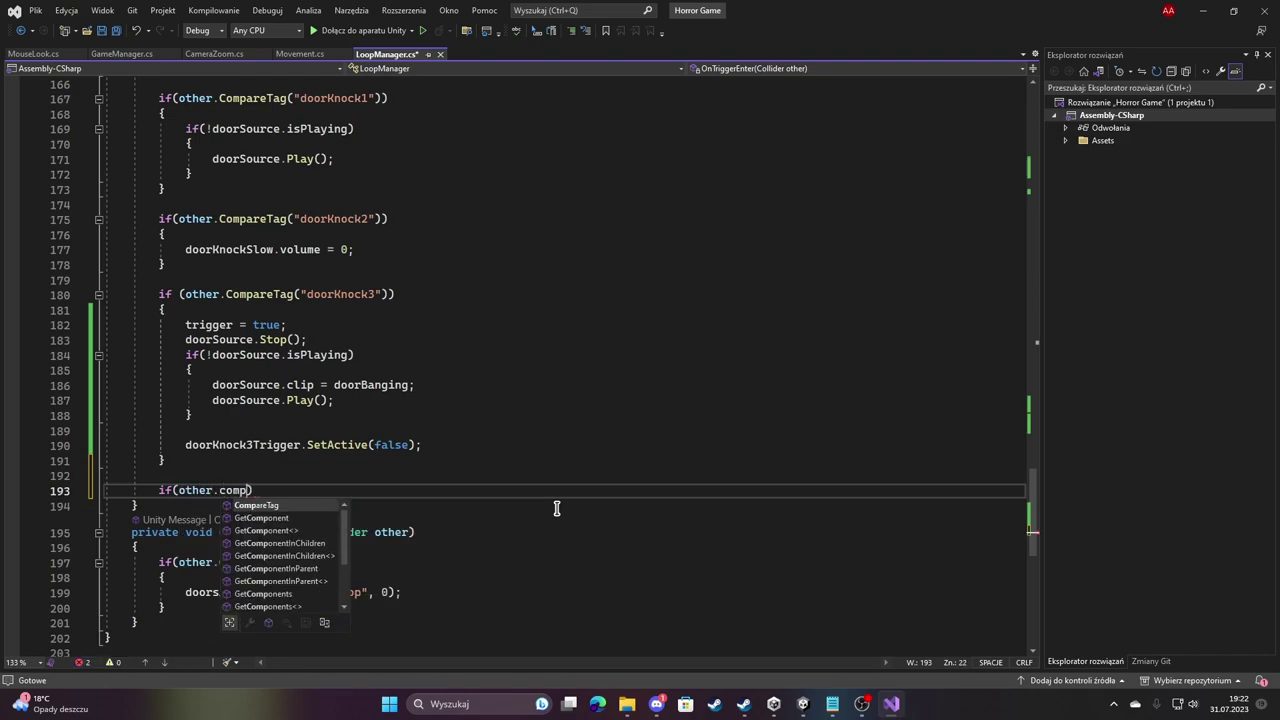
key("Tab")
type("(\"")
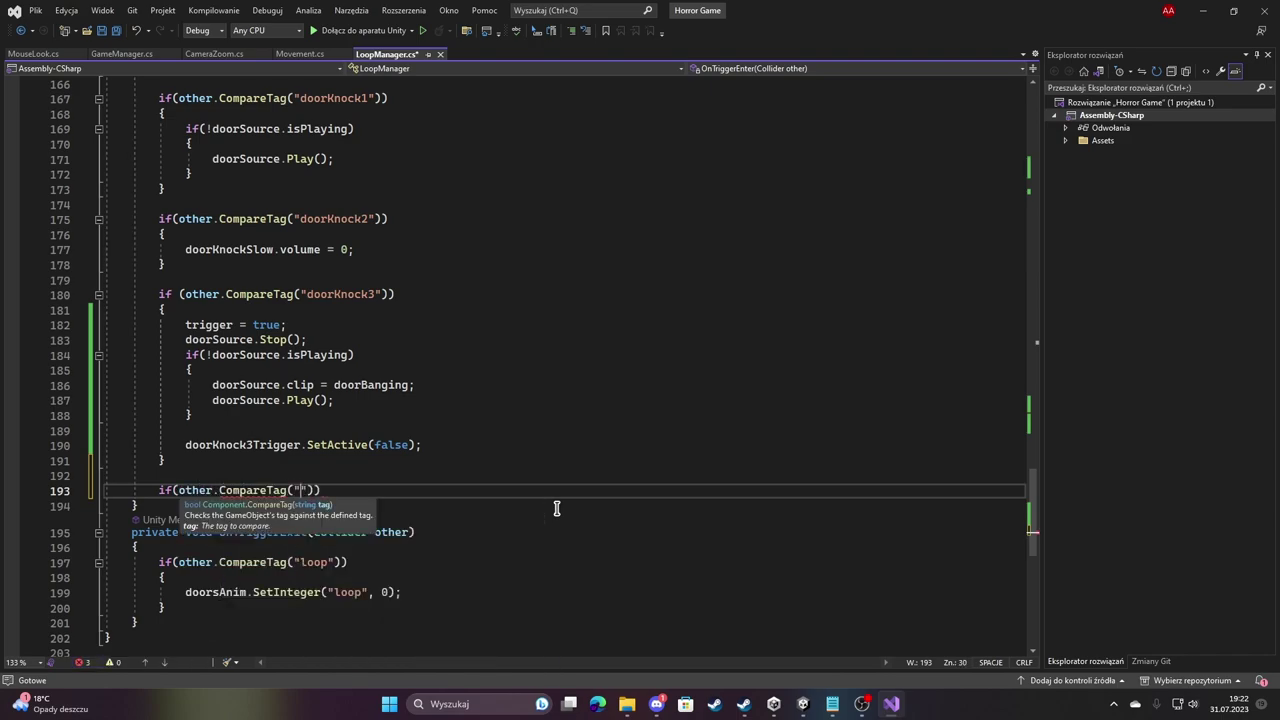
type("doorMain")
left_click(773, 703)
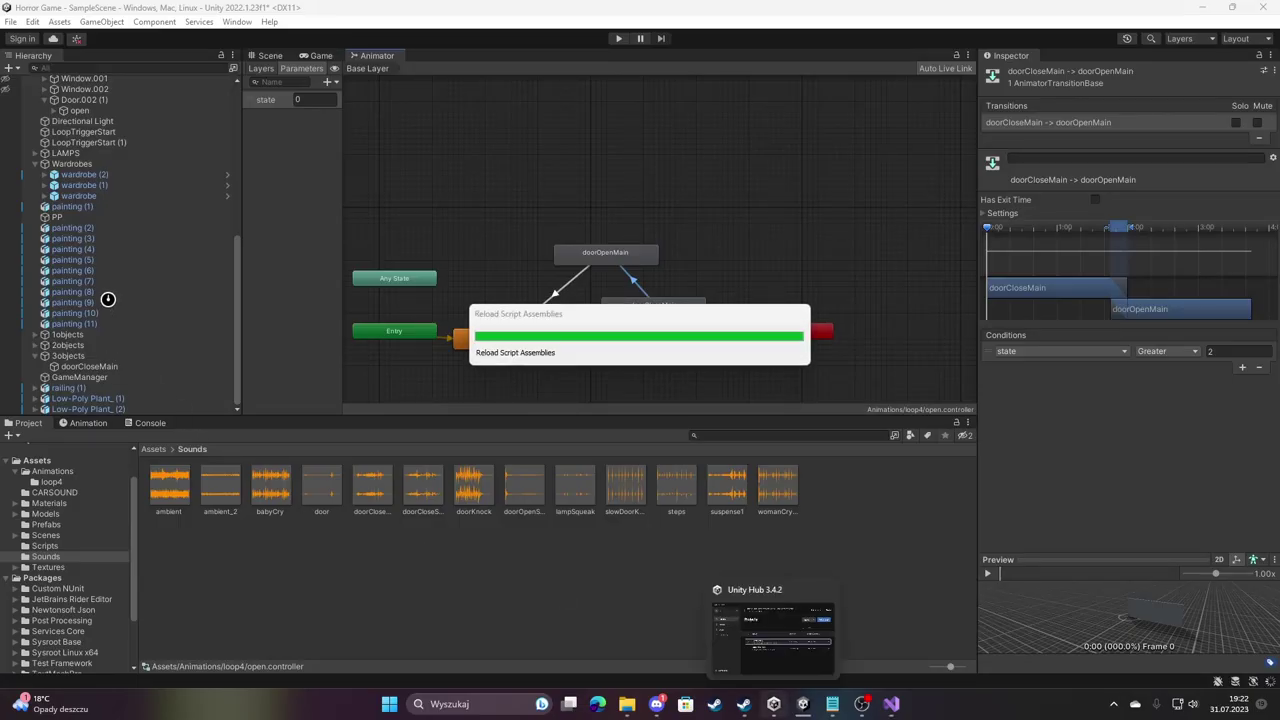
left_click(877, 712)
key("BackSpace")
key("BackSpace")
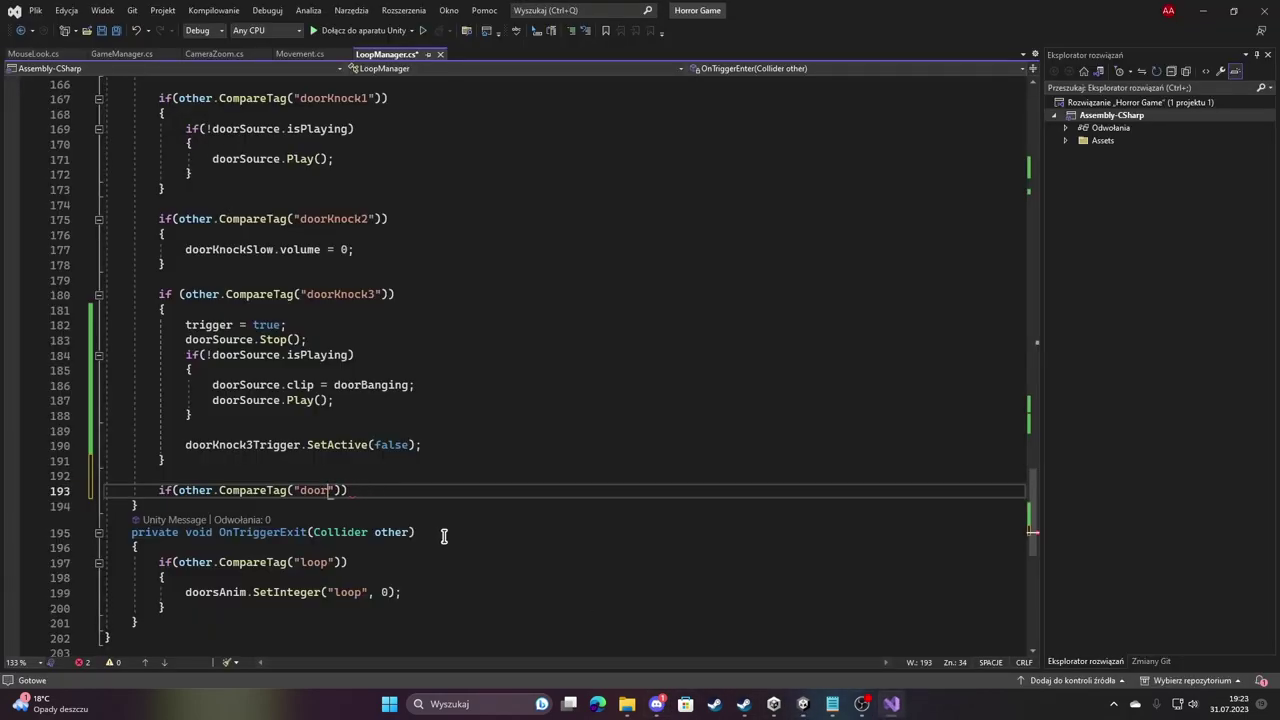
type("CloseMai")
type("n\")")
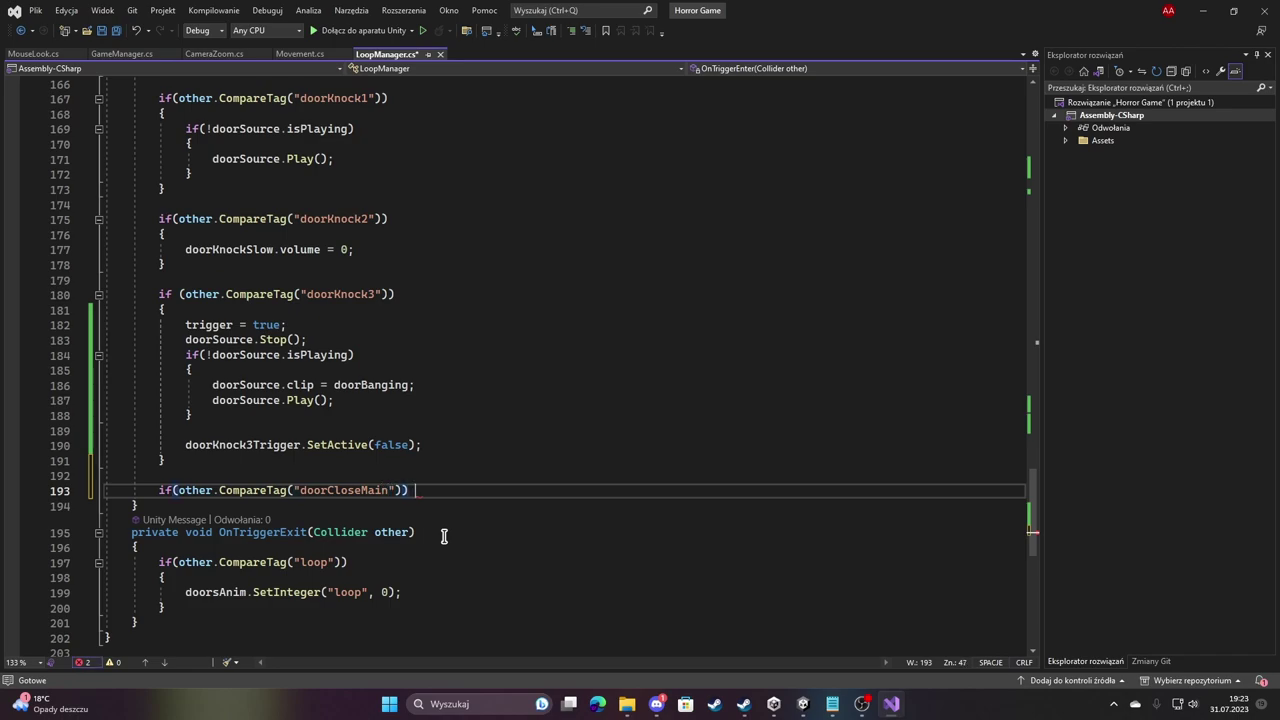
key("Return")
type("{")
key("Return")
Inside the block, call doorMainAnim.SetInteger("state", 1).
scroll(436, 432, "up", 1)
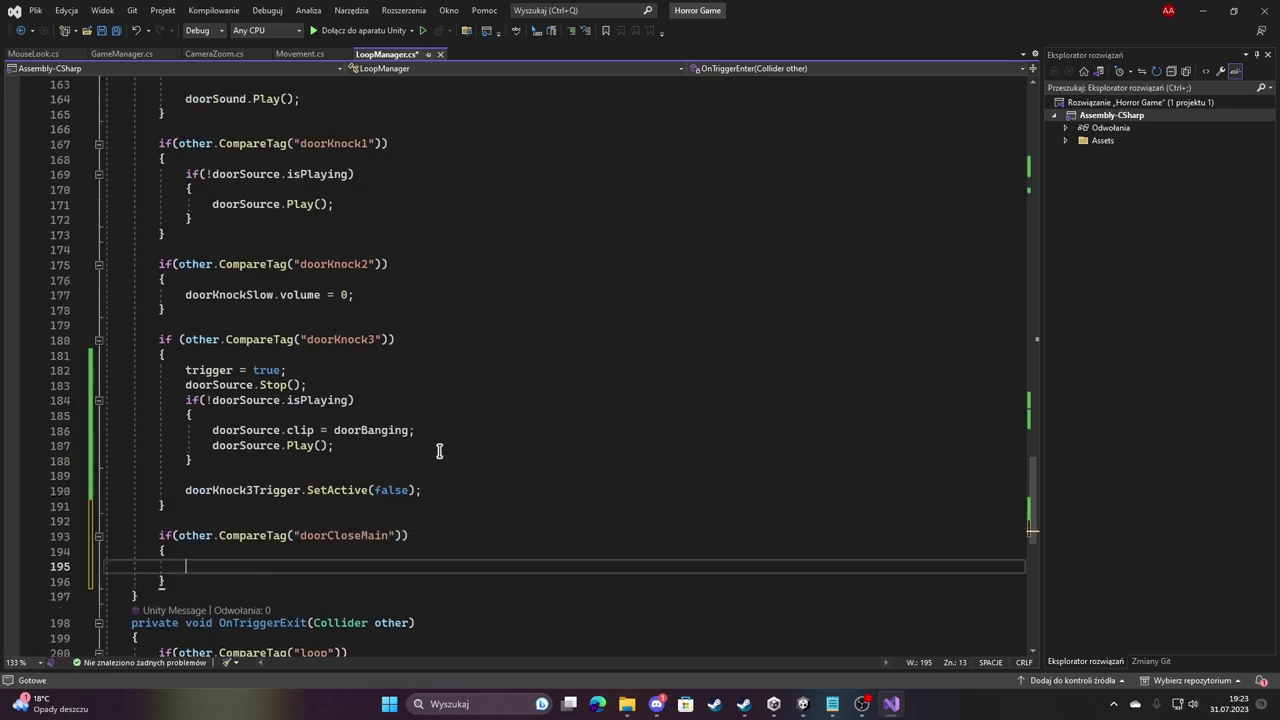
scroll(436, 434, "up", 15)
scroll(437, 438, "up", 15)
scroll(438, 444, "up", 9)
scroll(438, 444, "up", 4)
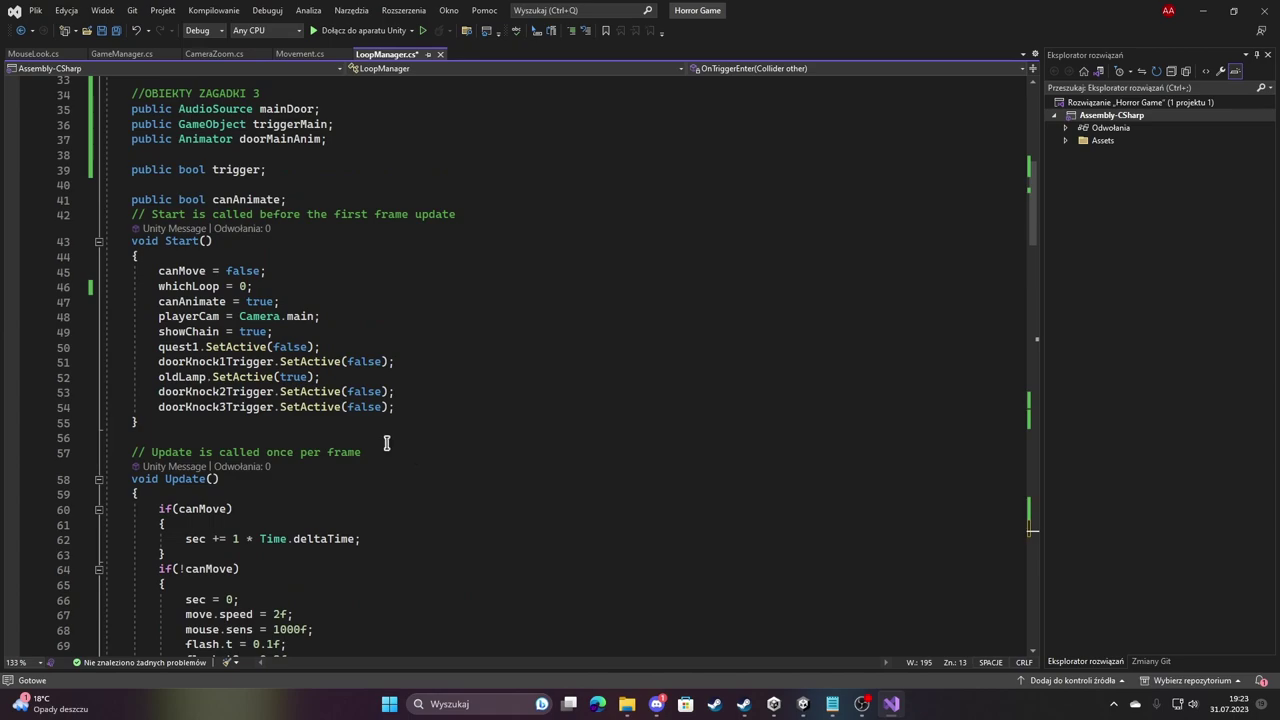
scroll(290, 250, "down", 4)
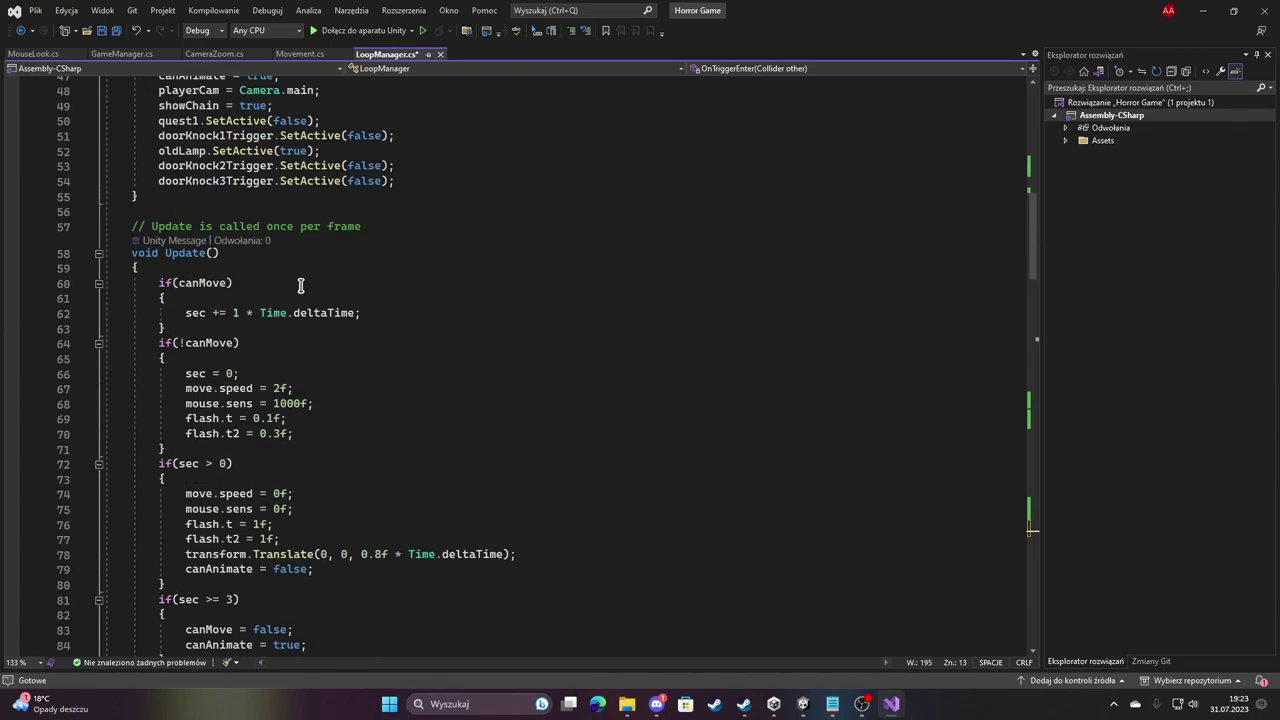
scroll(297, 337, "down", 8)
scroll(366, 374, "down", 13)
scroll(462, 453, "down", 13)
scroll(462, 453, "down", 11)
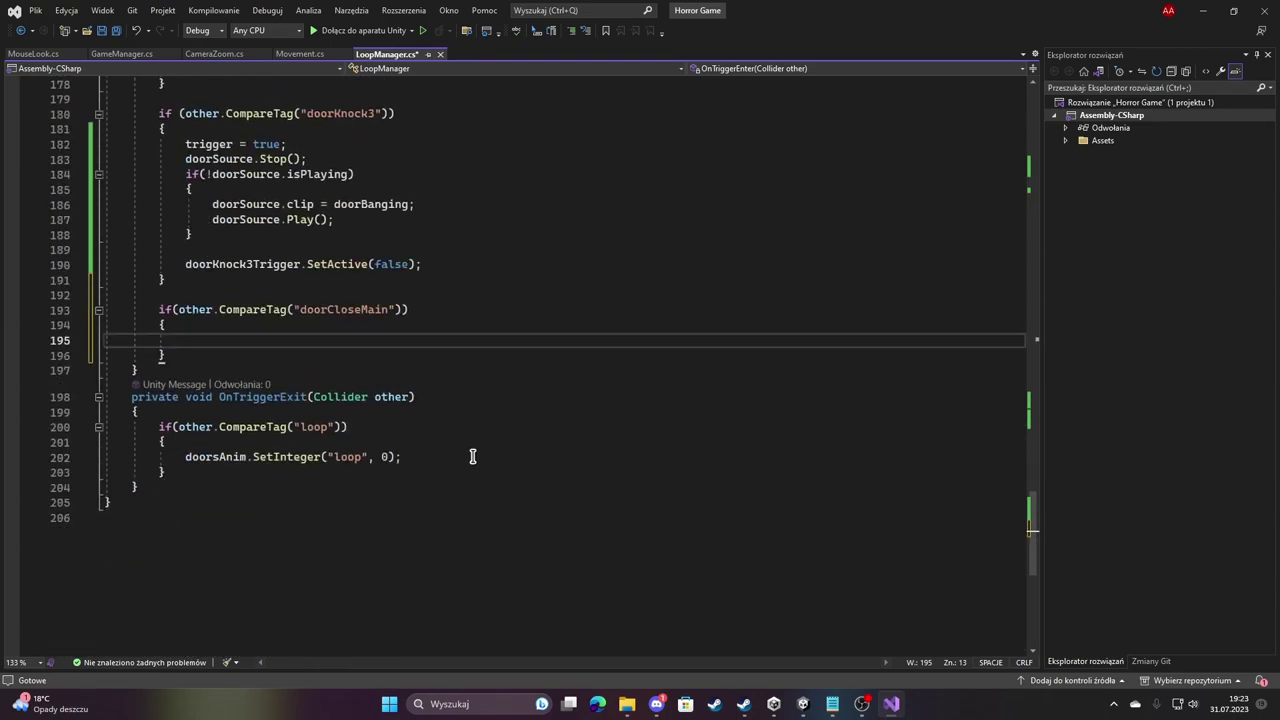
scroll(471, 451, "up", 4)
type("door")
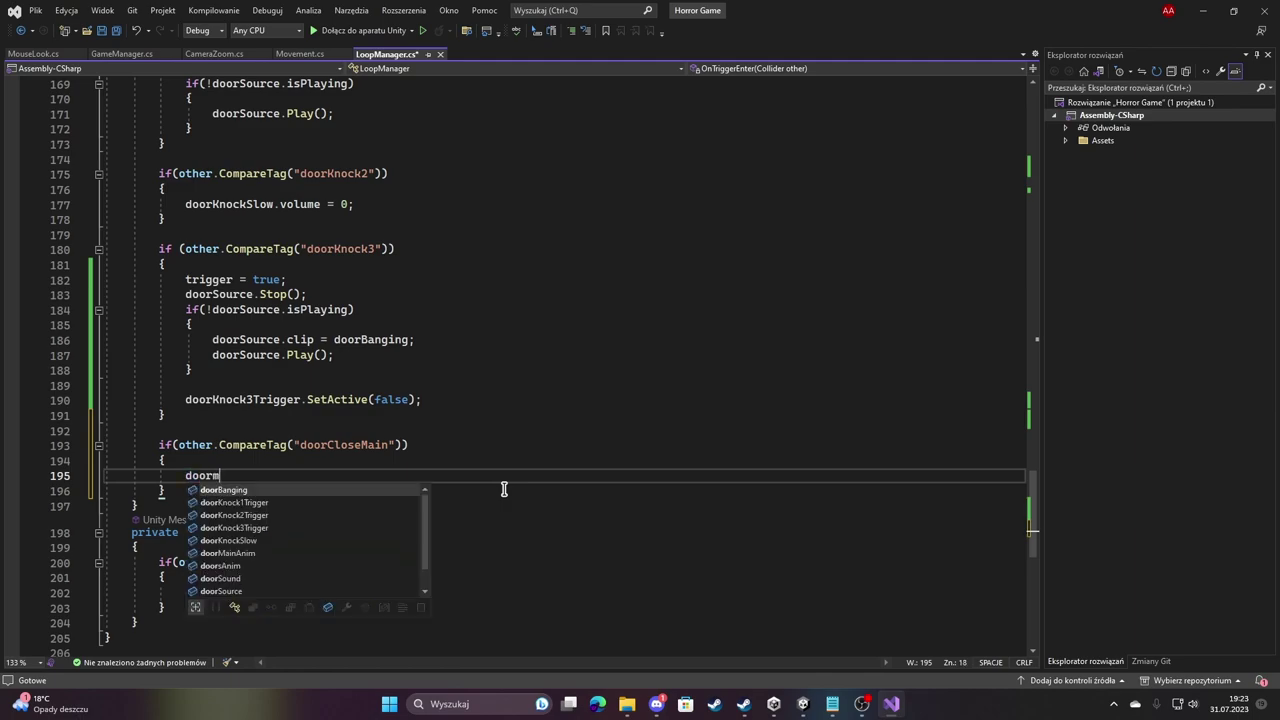
type("Mai")
key("Tab")
type(".")
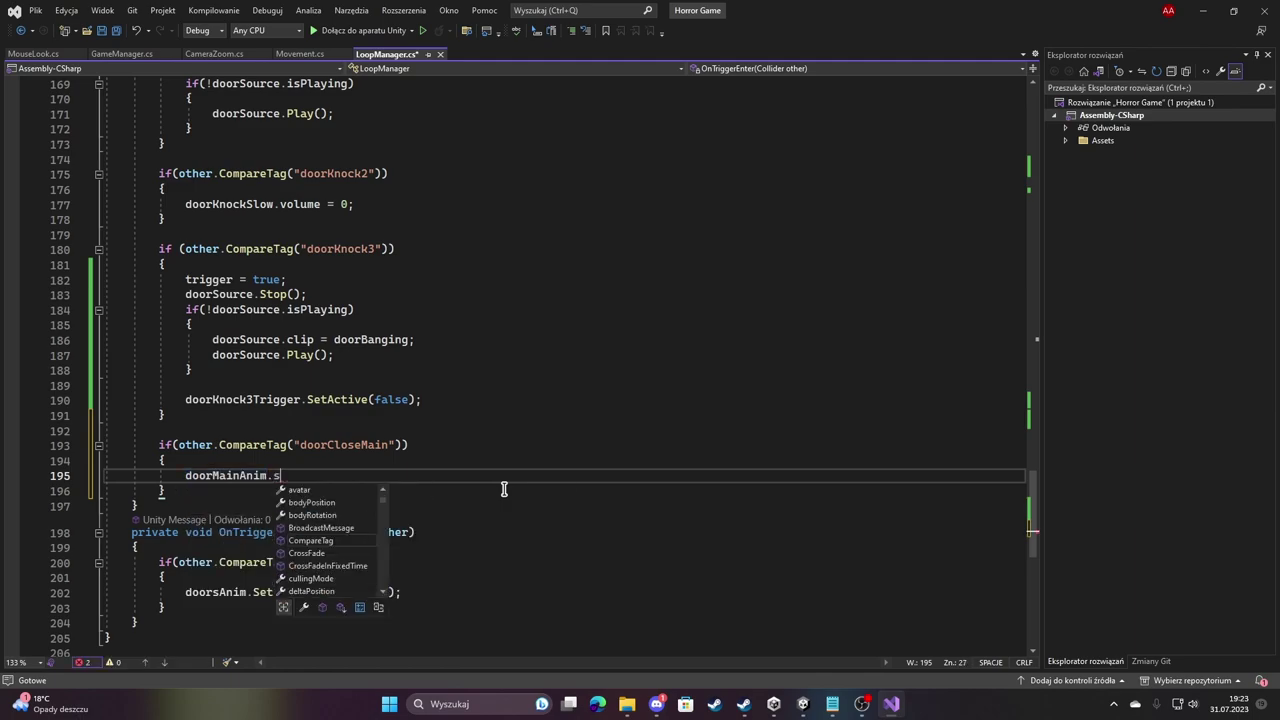
type("ser")
type("in")
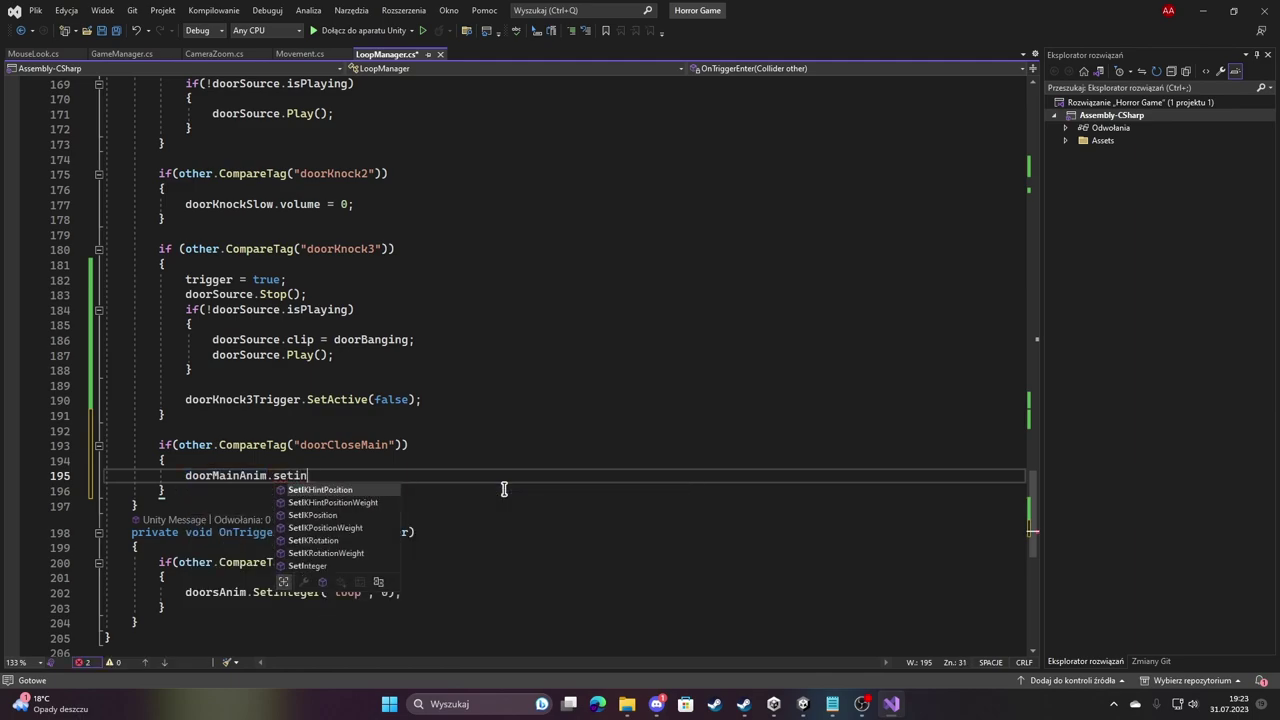
type("t")
key("Tab")
type("(")
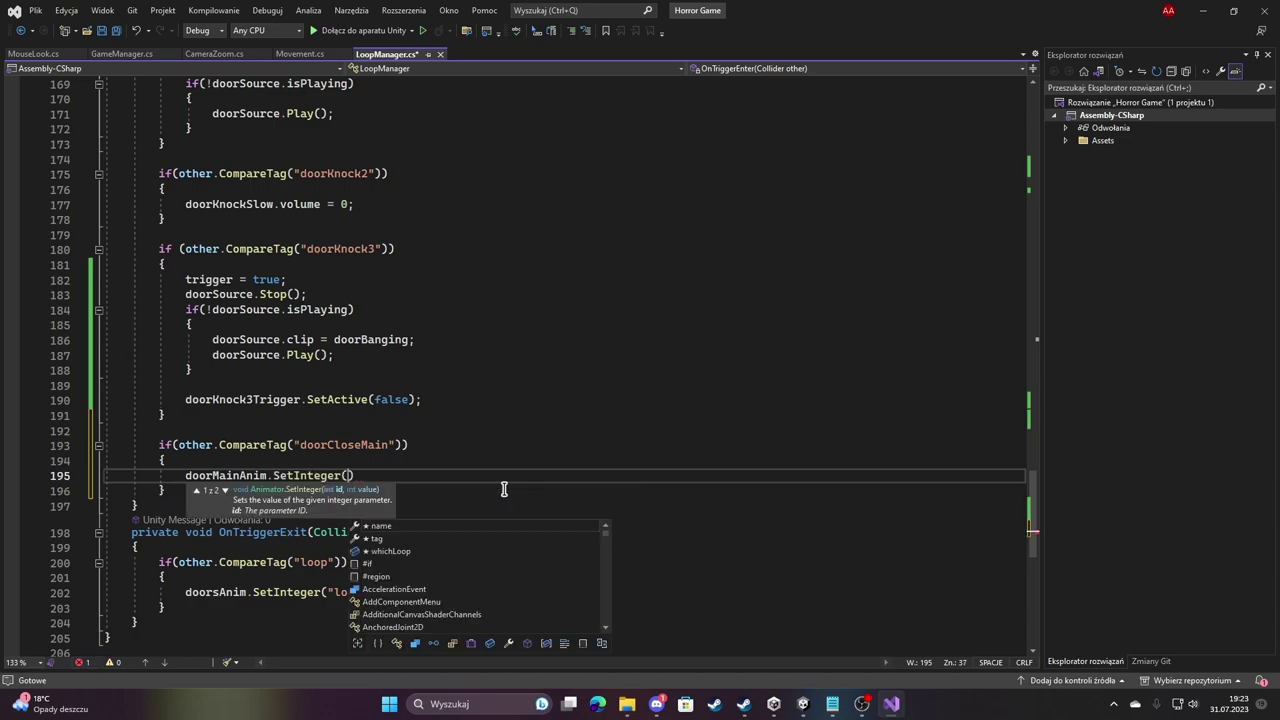
type("\"s")
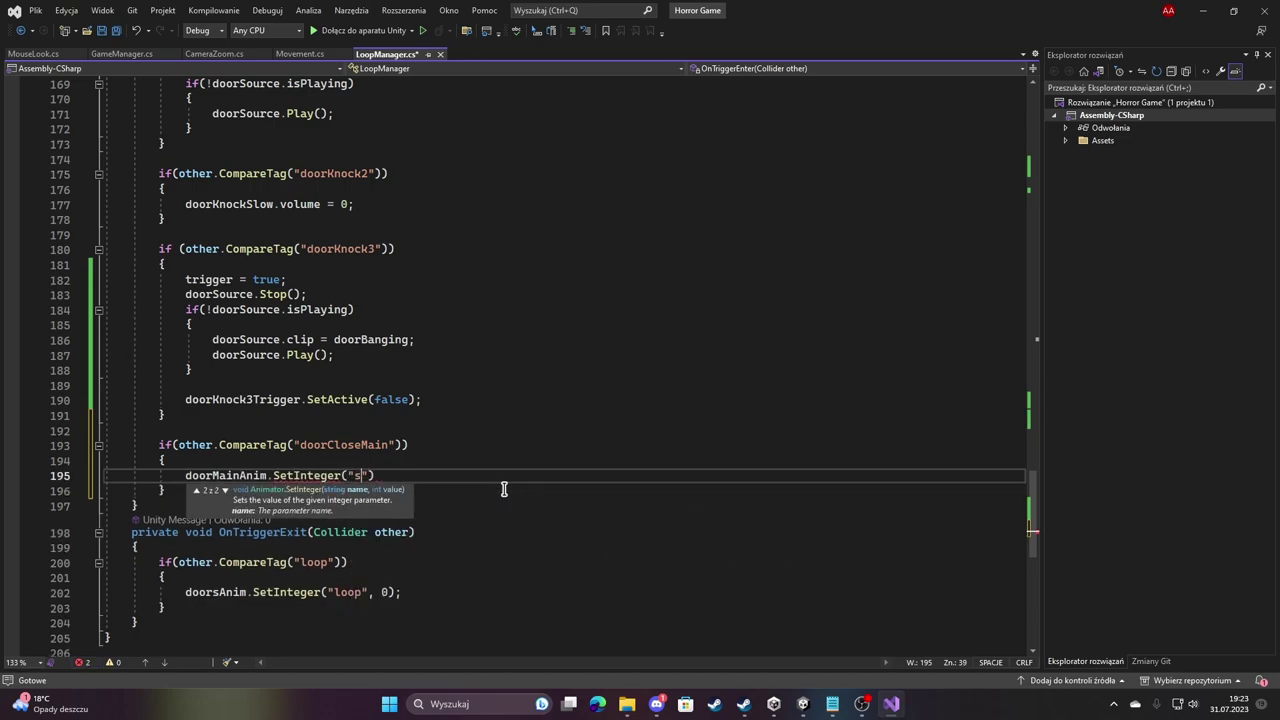
type("tate\", ")
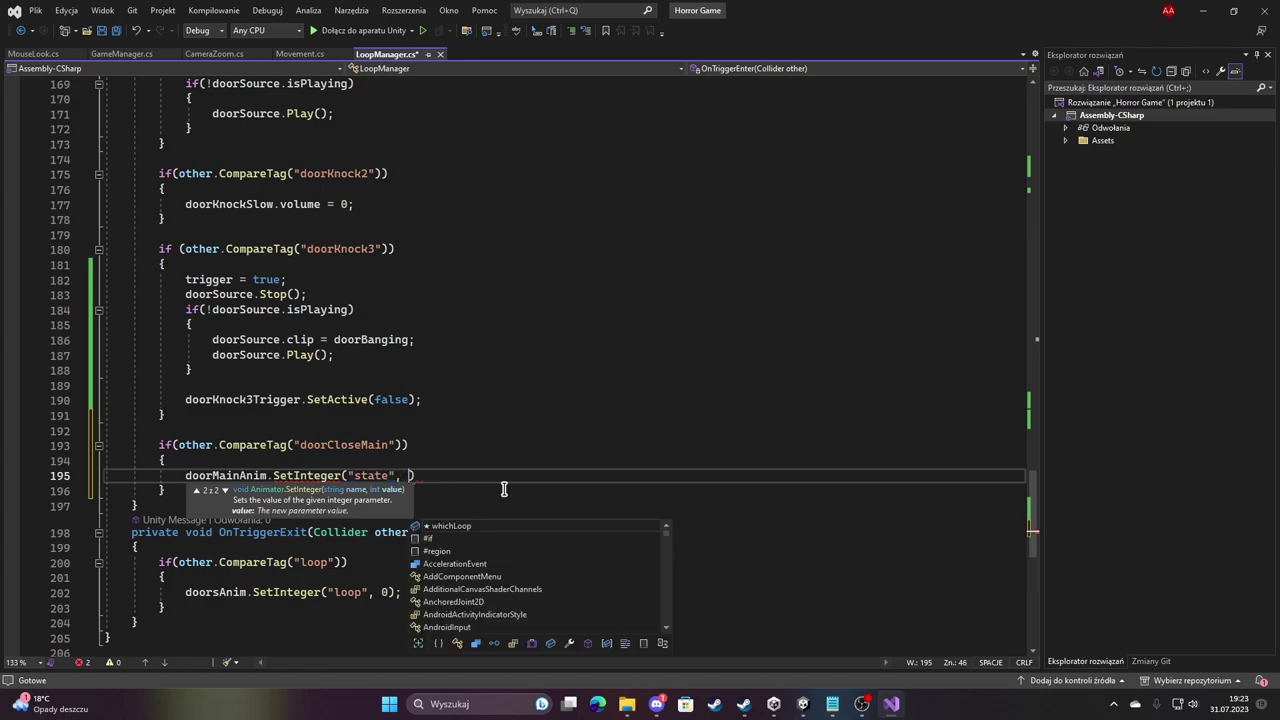
type("1)")
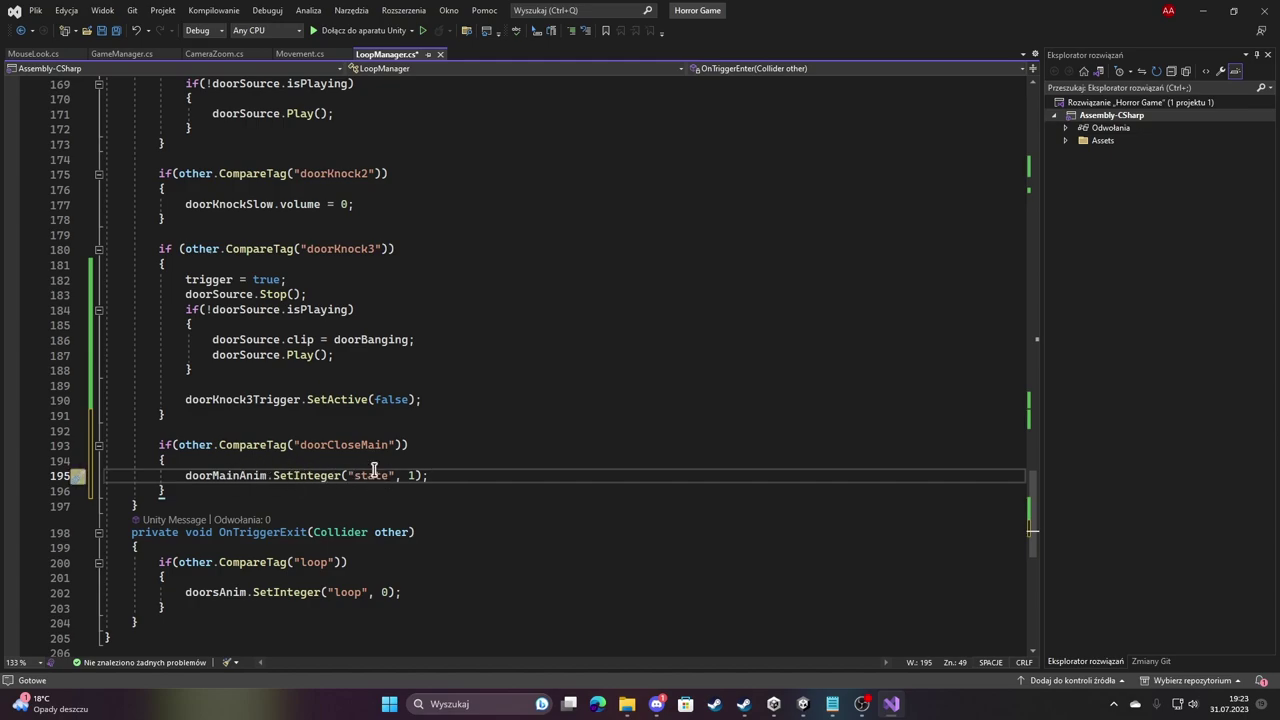
Add mainDoor.Play(); on the line below the SetInteger call.
key("Return")
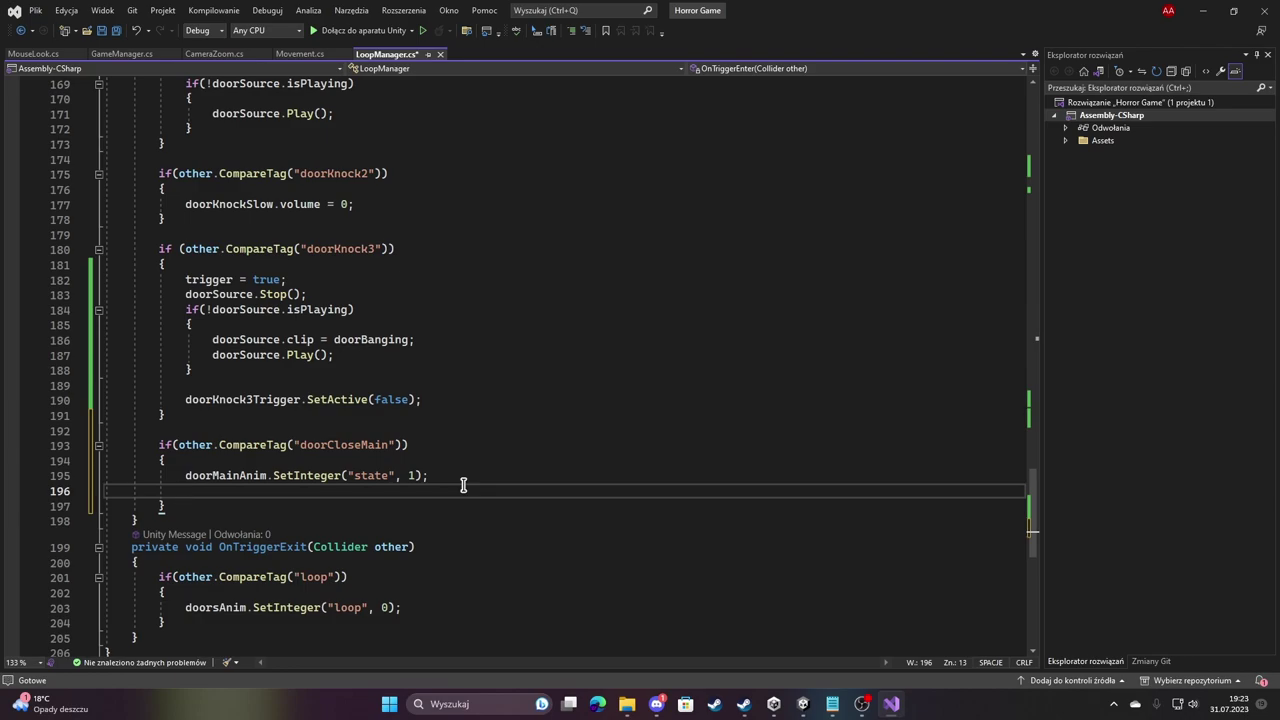
scroll(463, 485, "up", 5)
right_click(480, 491)
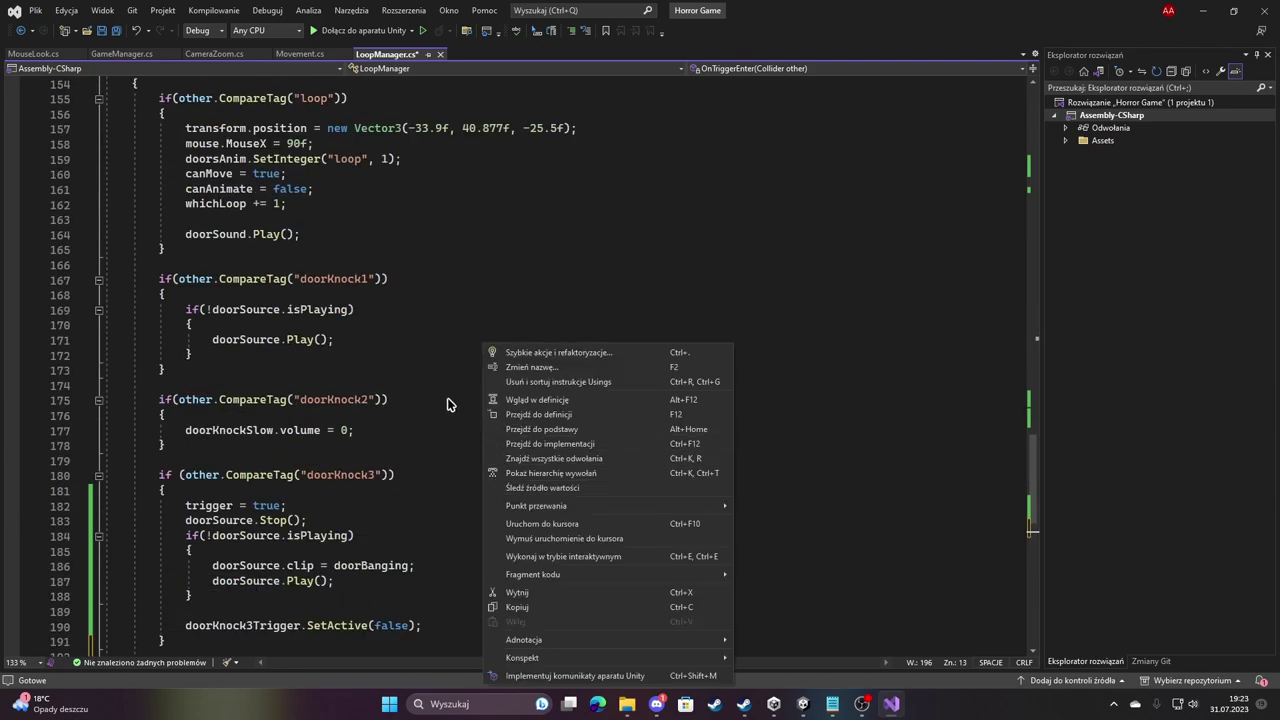
left_click(408, 344)
scroll(436, 360, "up", 18)
scroll(438, 376, "up", 17)
scroll(437, 379, "up", 7)
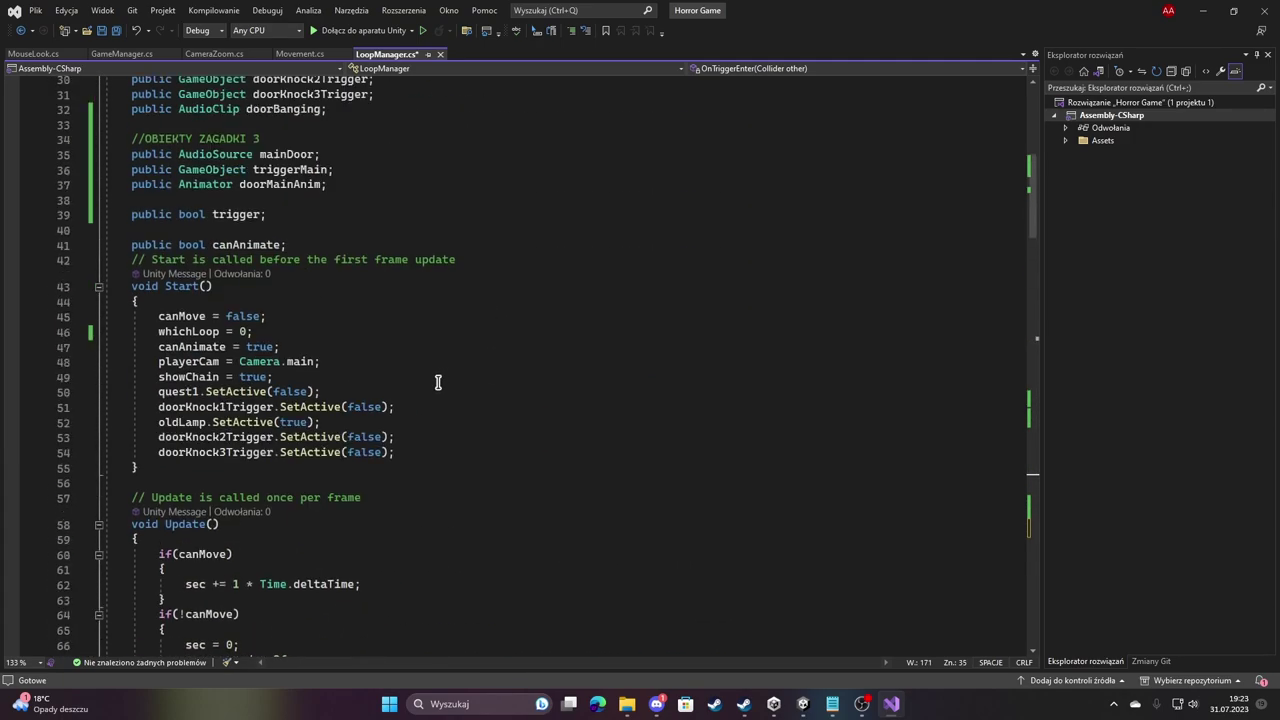
scroll(437, 380, "up", 1)
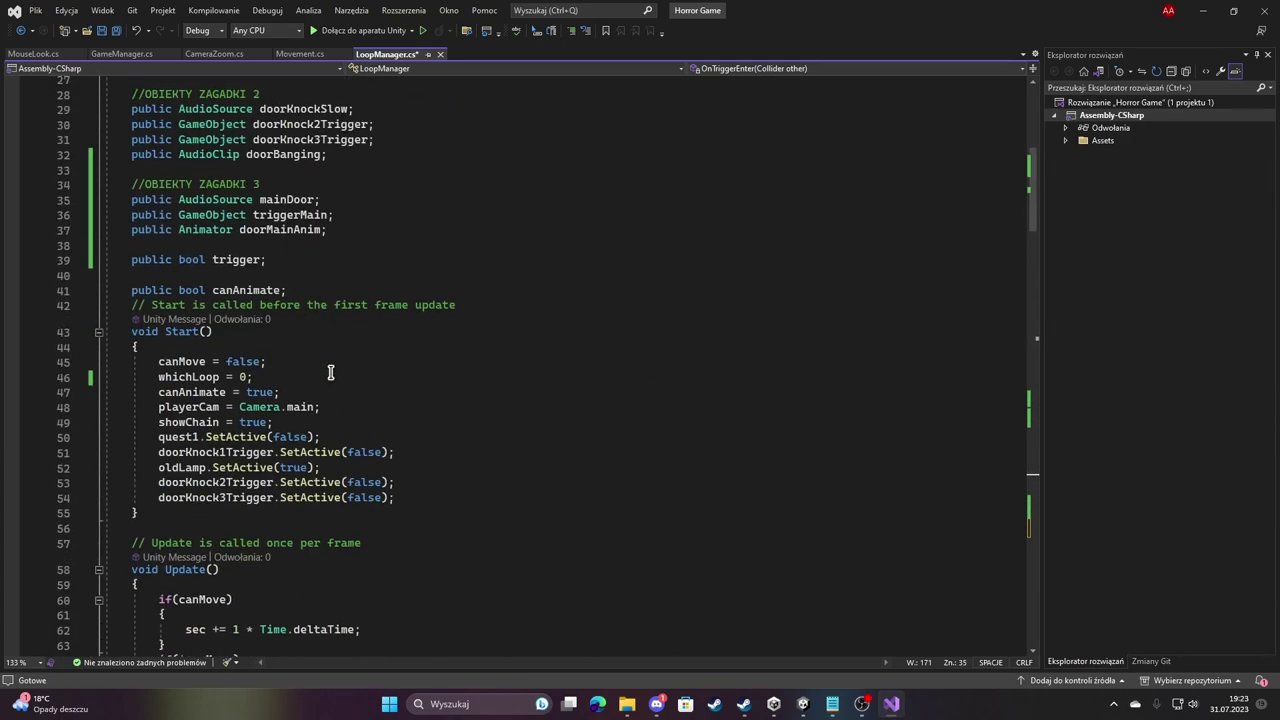
scroll(330, 372, "up", 4)
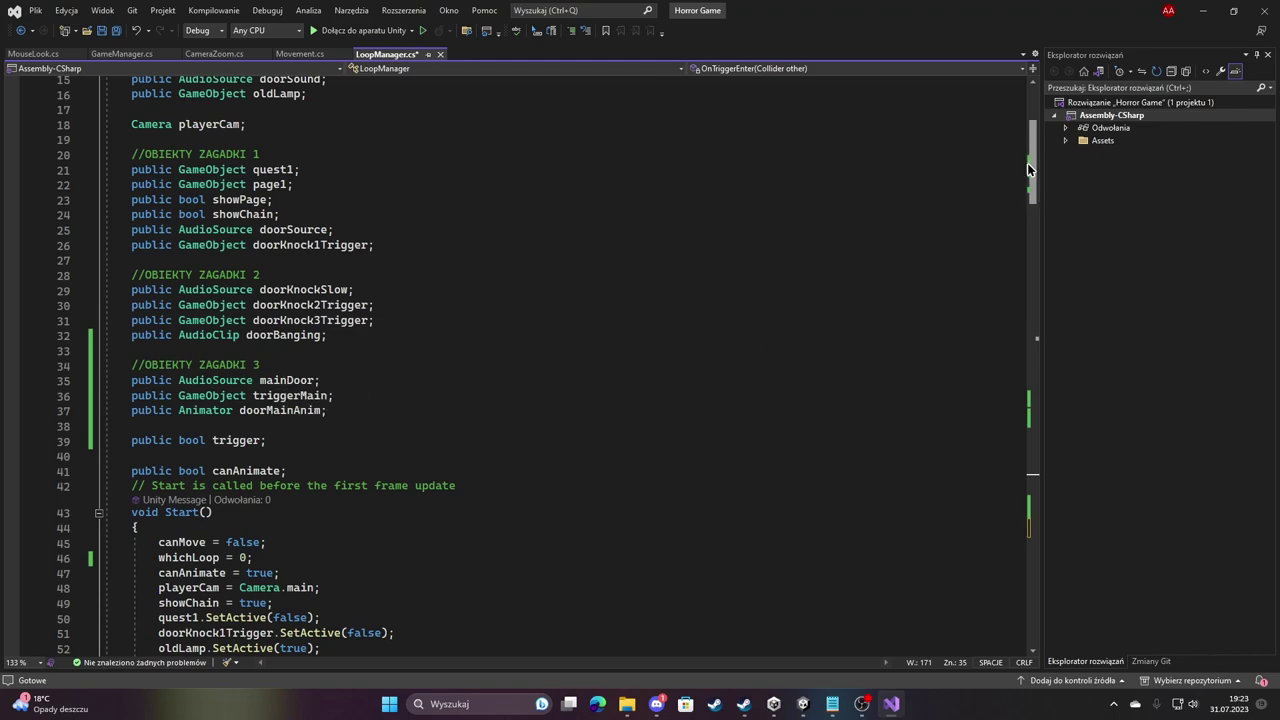
type("maind")
key("Tab")
type(".pl")
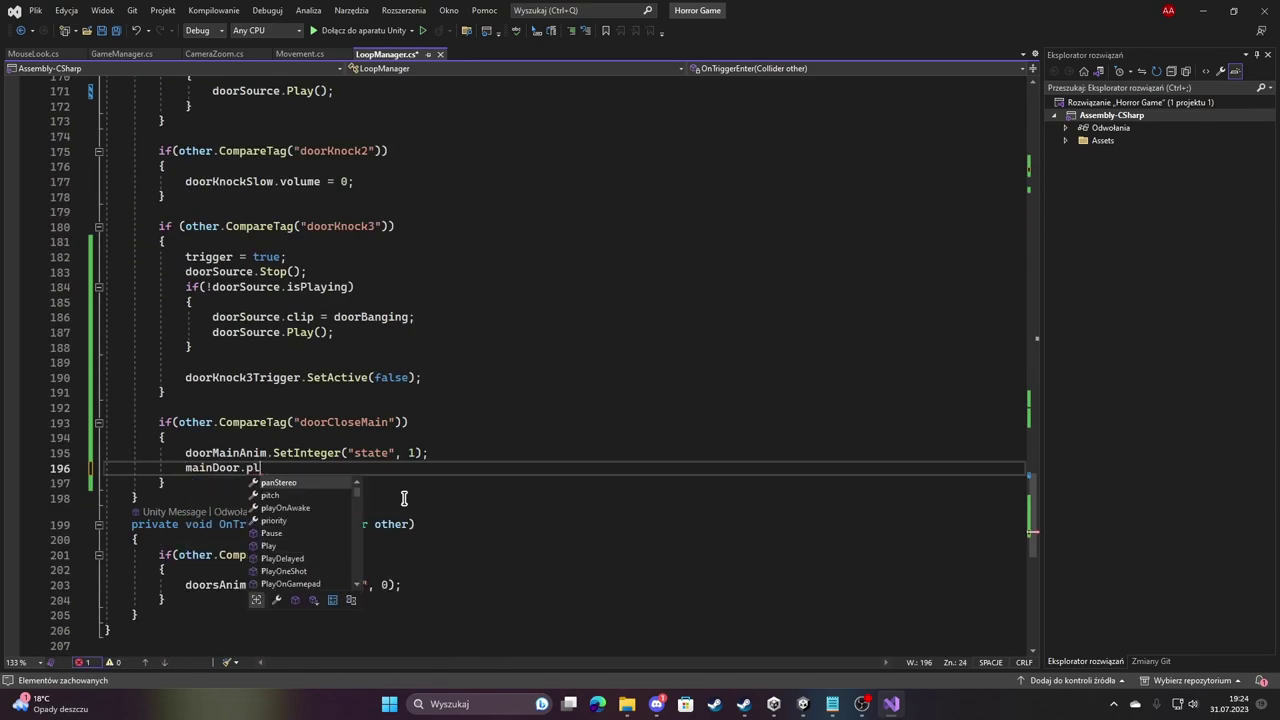
type("a")
key("Escape")
type("();")
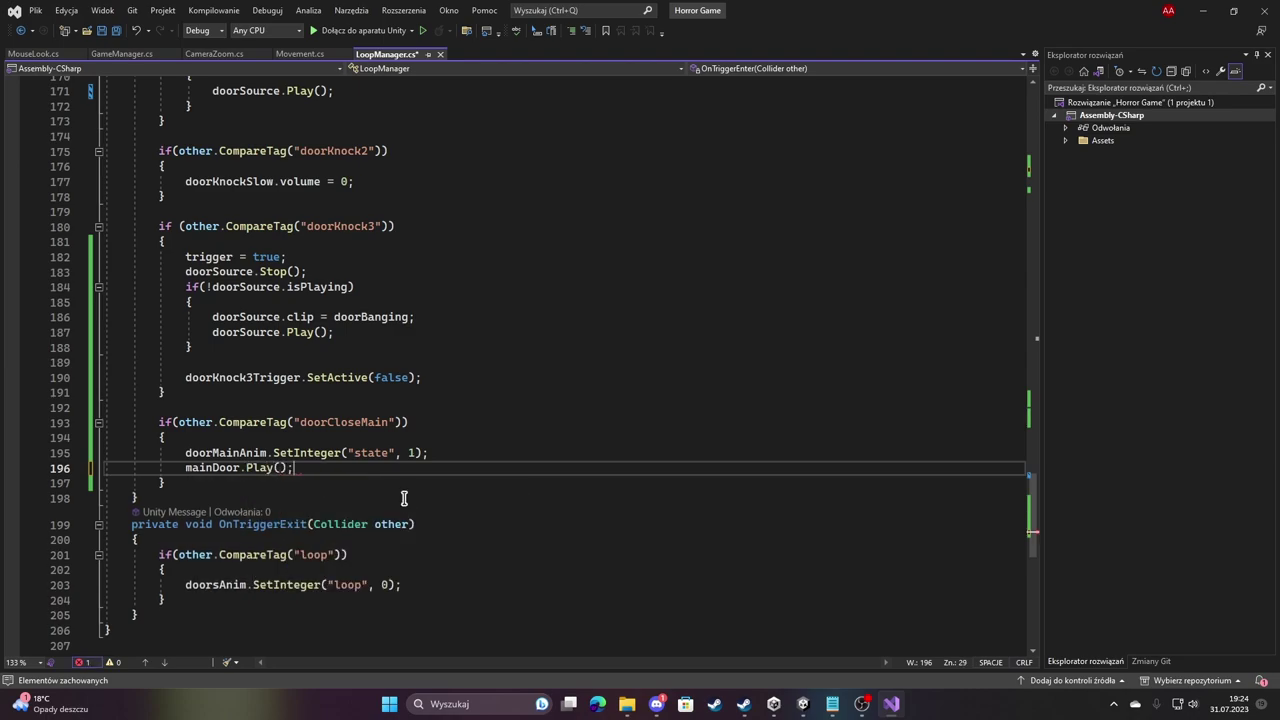
scroll(388, 432, "up", 15)
Declare public bool trigger3 below the doorMainAnim declaration in LoopManager.cs.
scroll(378, 420, "up", 15)
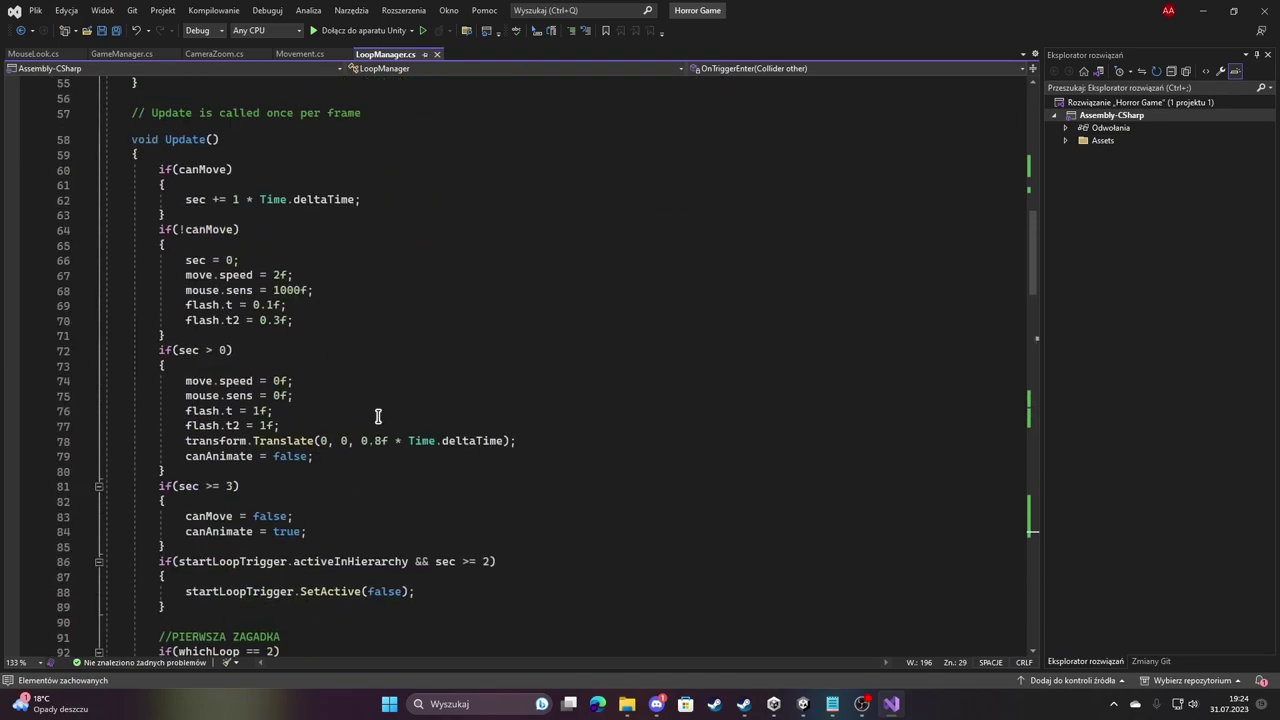
scroll(338, 428, "up", 10)
scroll(280, 390, "up", 4)
scroll(268, 380, "up", 2)
scroll(300, 400, "up", 1)
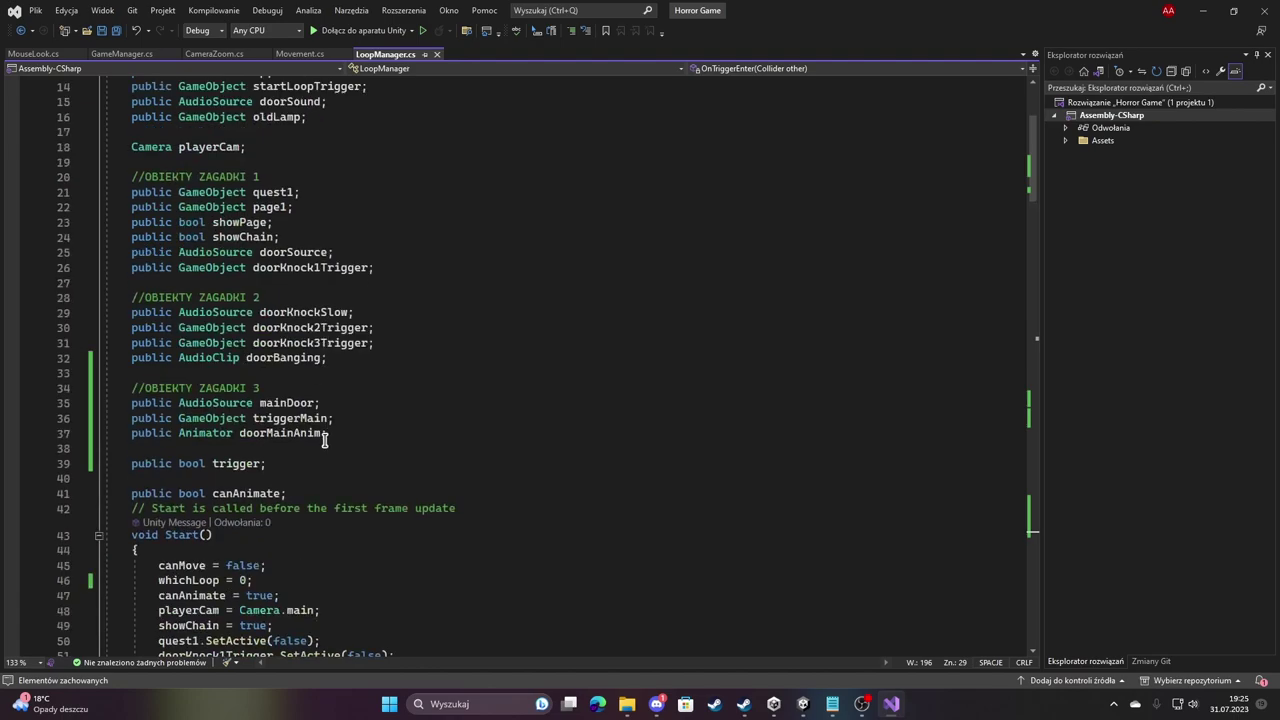
left_click(346, 432)
key("Return")
type("public b")
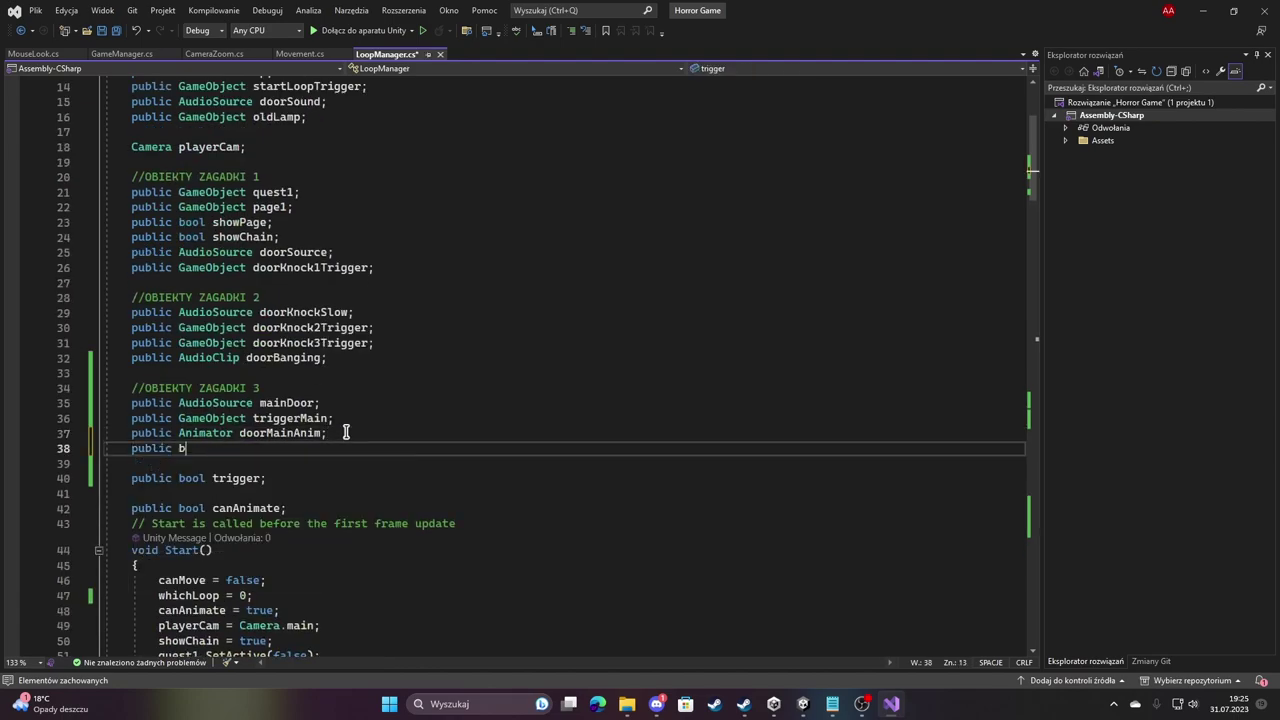
type("ool trigger3;")
Wrap triggerMain.SetActive(true) in an if(!trigger3) check inside the whichLoop == 4 block, then save.
scroll(835, 357, "down", 15)
scroll(835, 357, "down", 13)
scroll(783, 346, "down", 7)
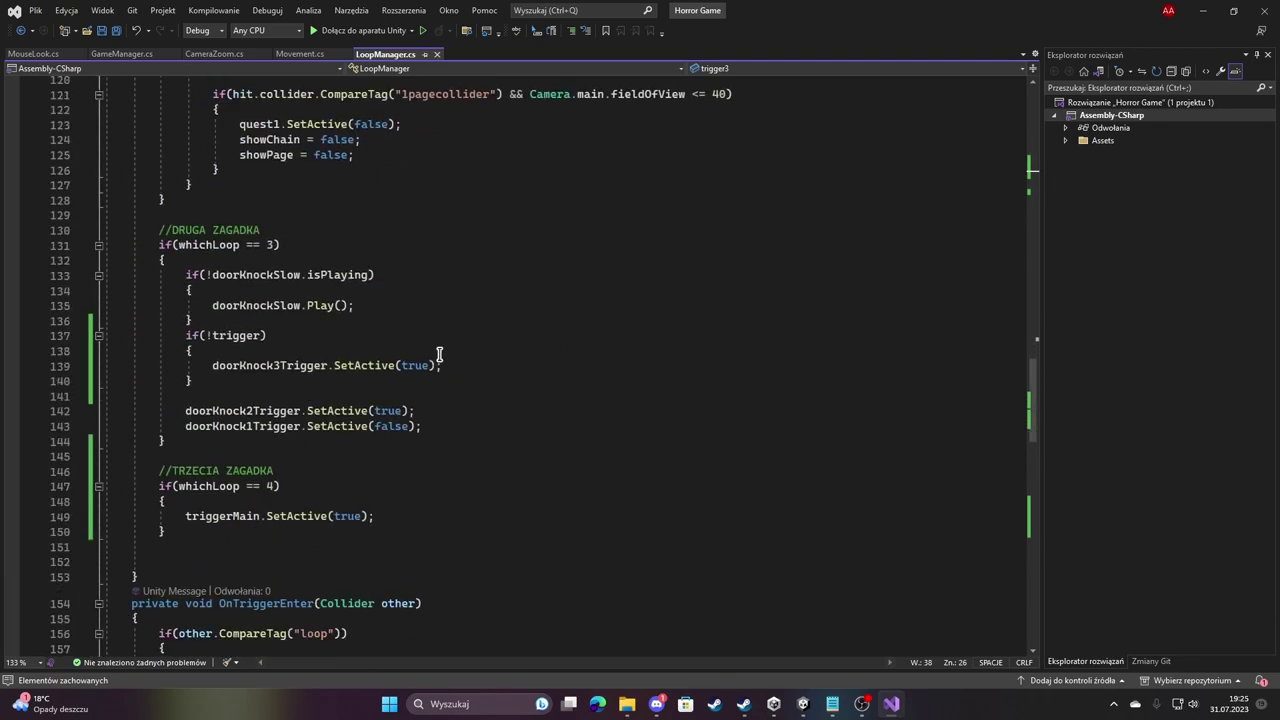
scroll(367, 316, "down", 2)
left_click(272, 408)
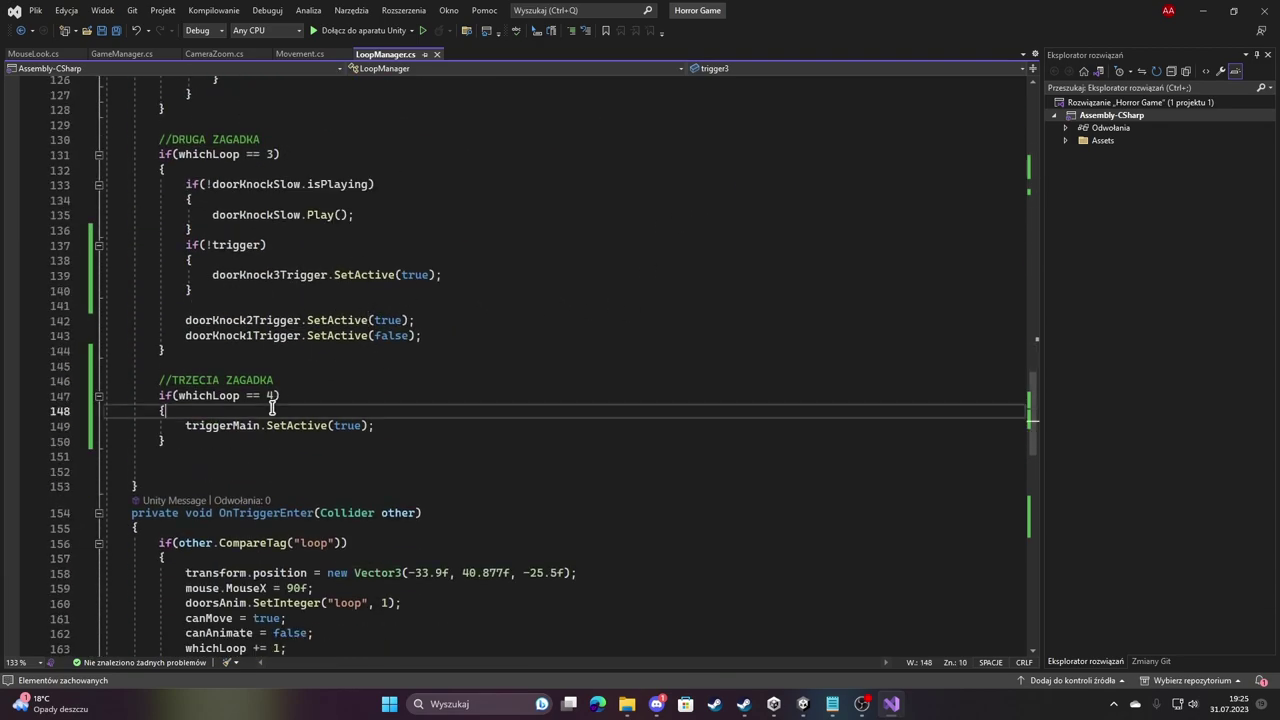
key("Return")
type("if(t")
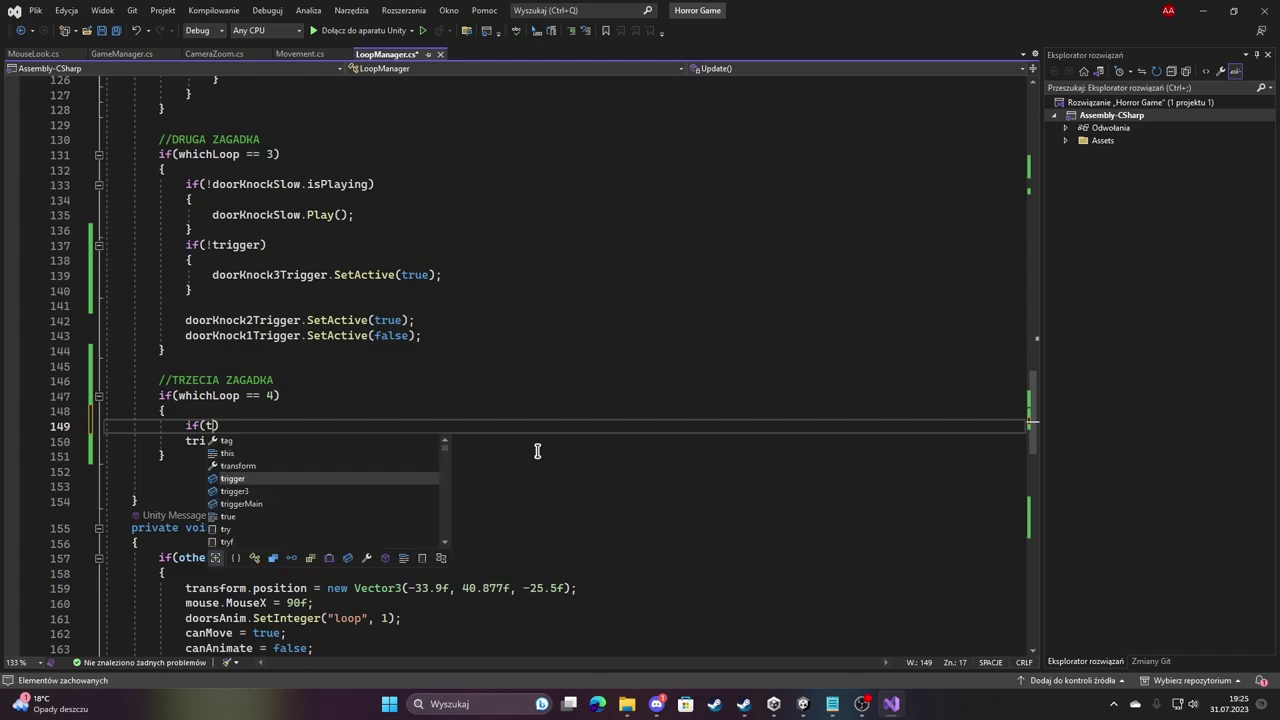
type("rigger3")
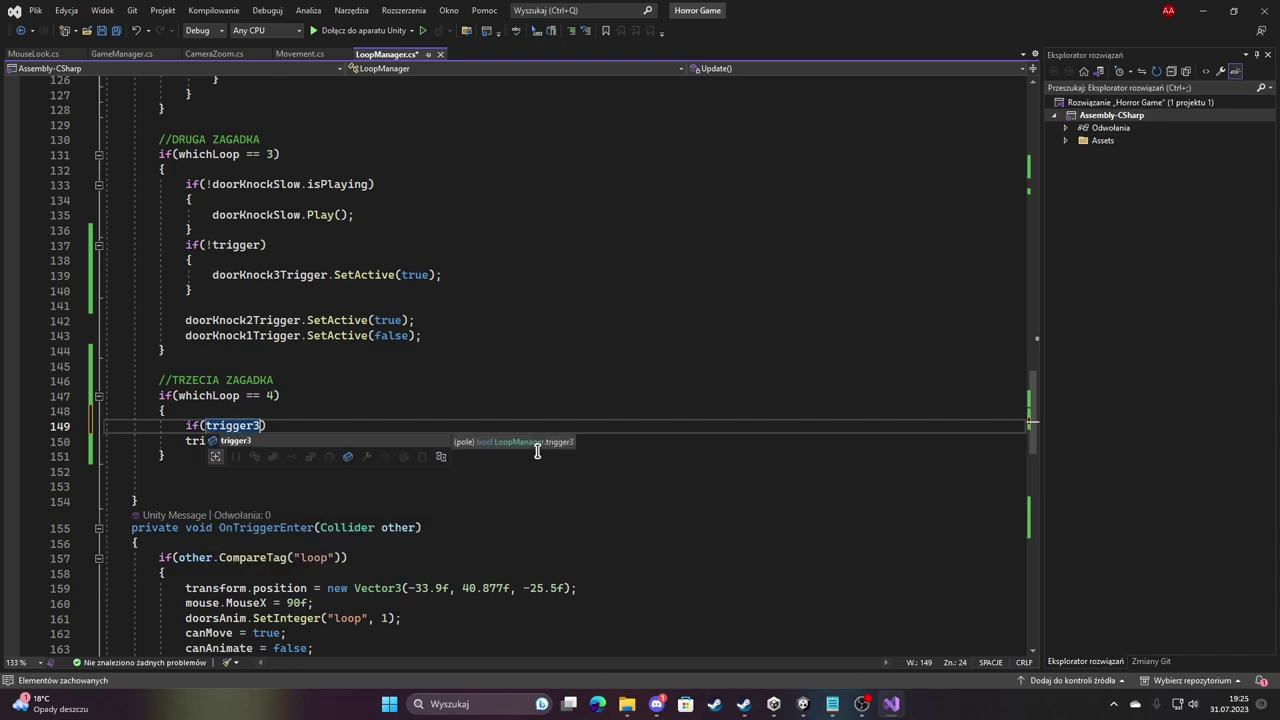
type("!")
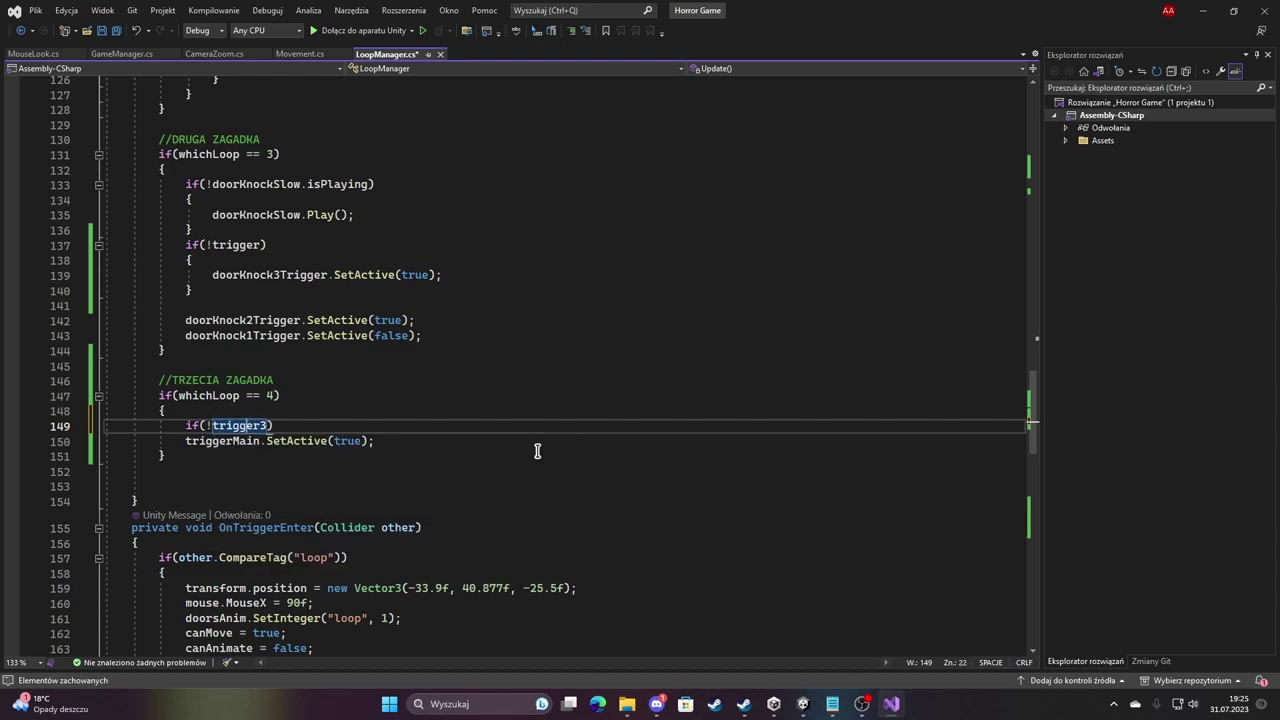
key("End")
type("{")
key("Return")
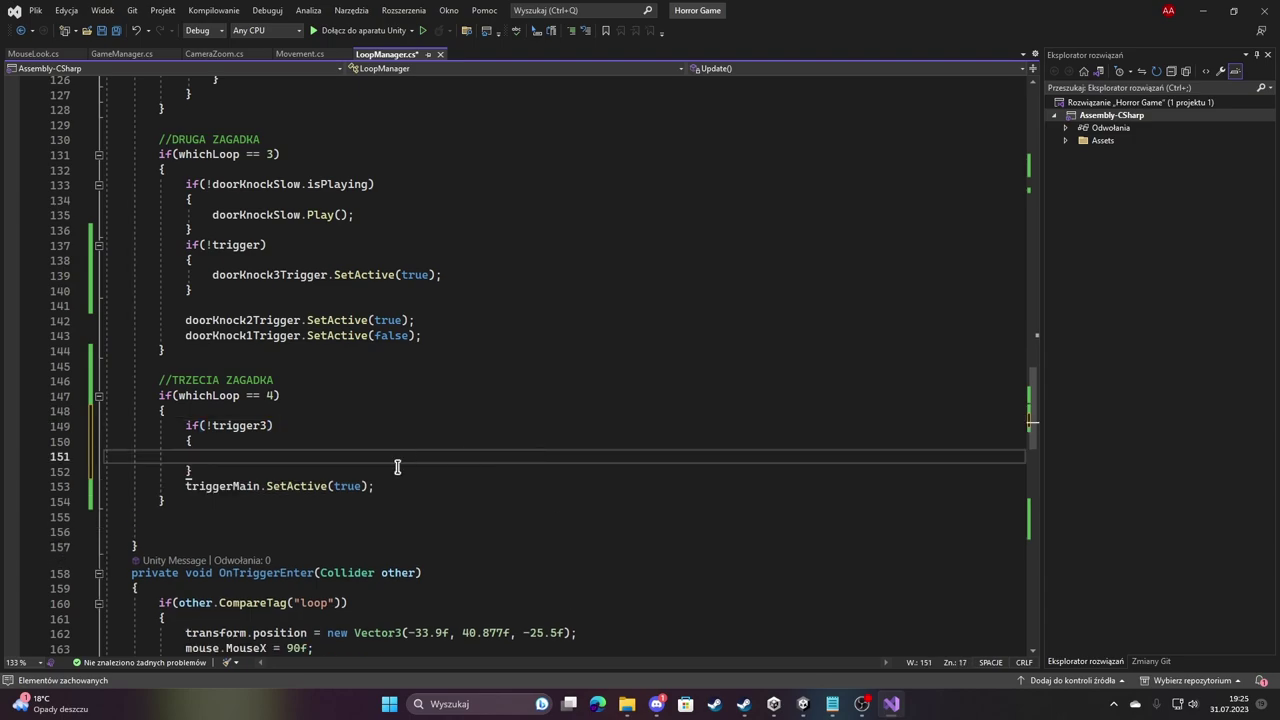
left_click_drag(386, 486, 186, 486)
key("ctrl+x")
left_click(214, 455)
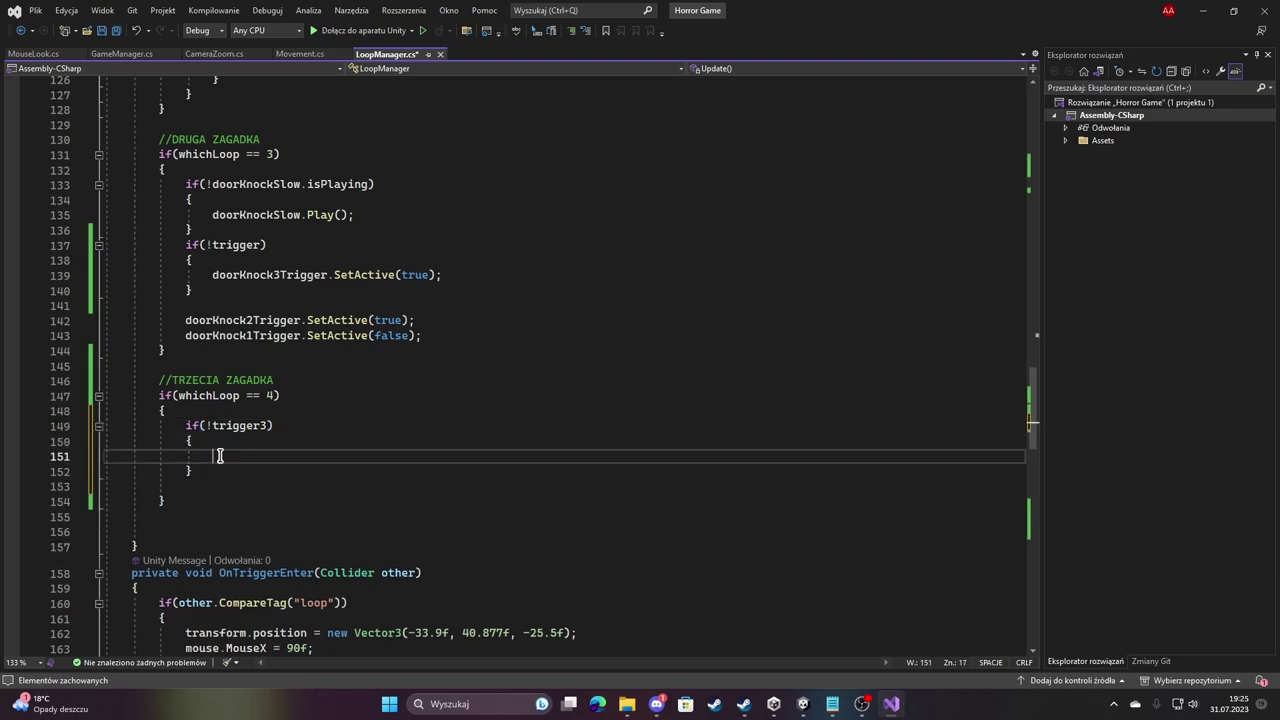
key("ctrl+v")
key("ctrl+s")
Add trigger3 = true; at the top of the doorCloseMain block.
scroll(251, 466, "down", 8)
scroll(290, 463, "down", 13)
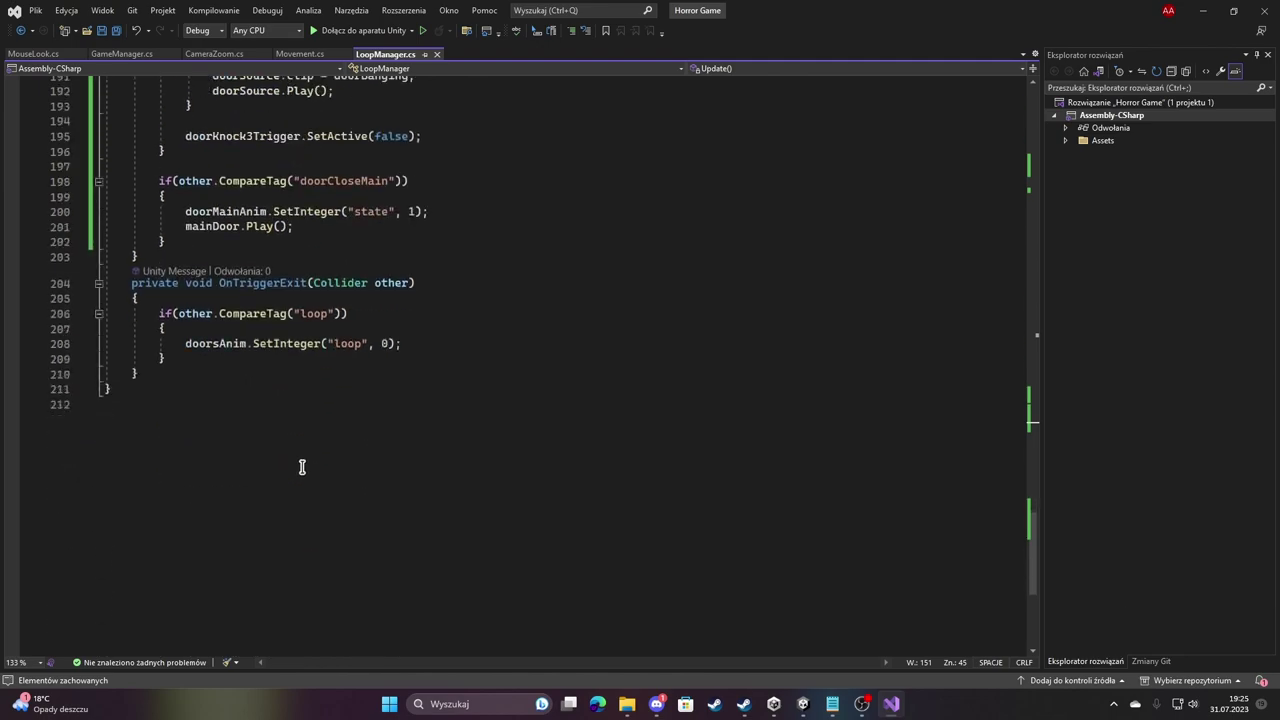
scroll(277, 438, "up", 2)
scroll(282, 337, "up", 1)
left_click(218, 331)
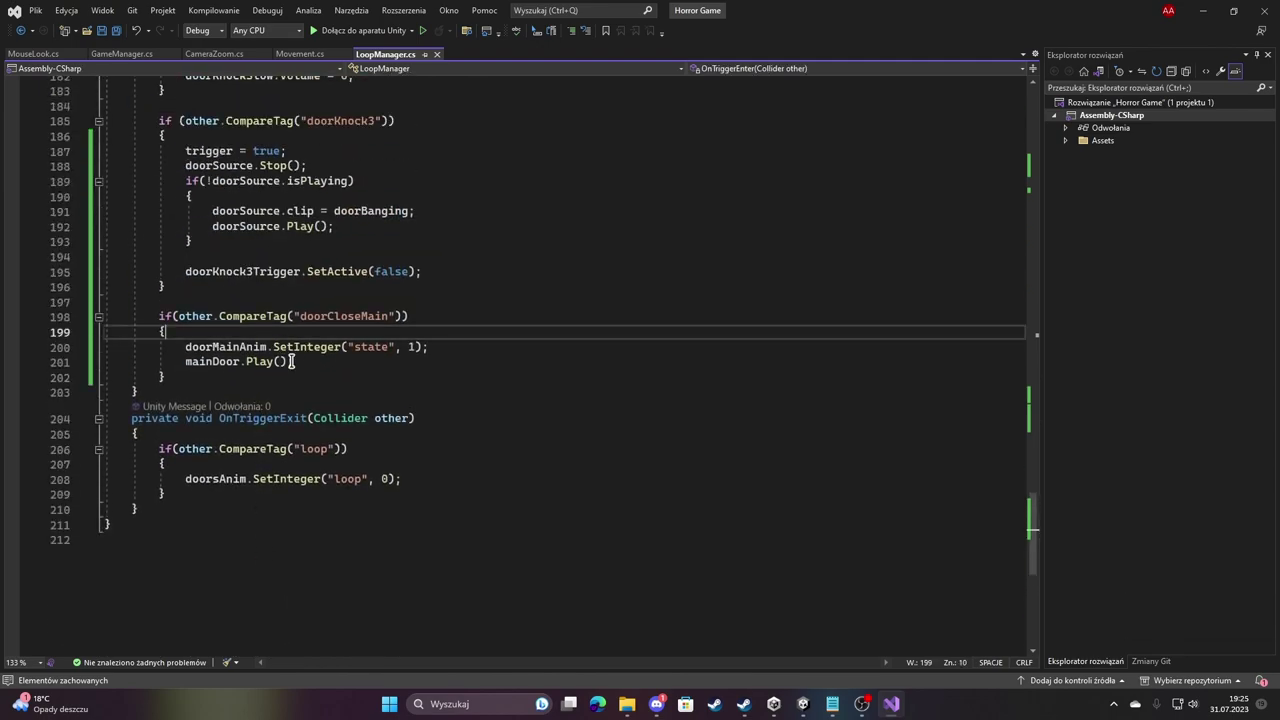
key("Return")
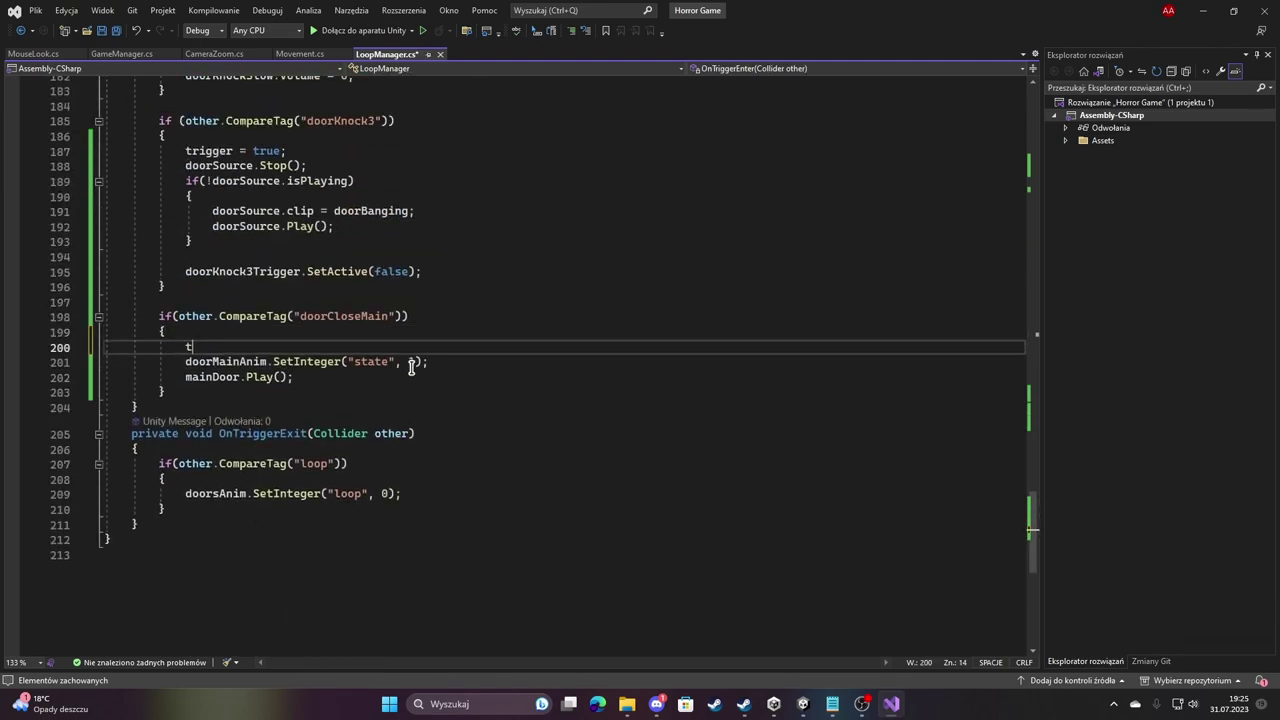
type("trigger")
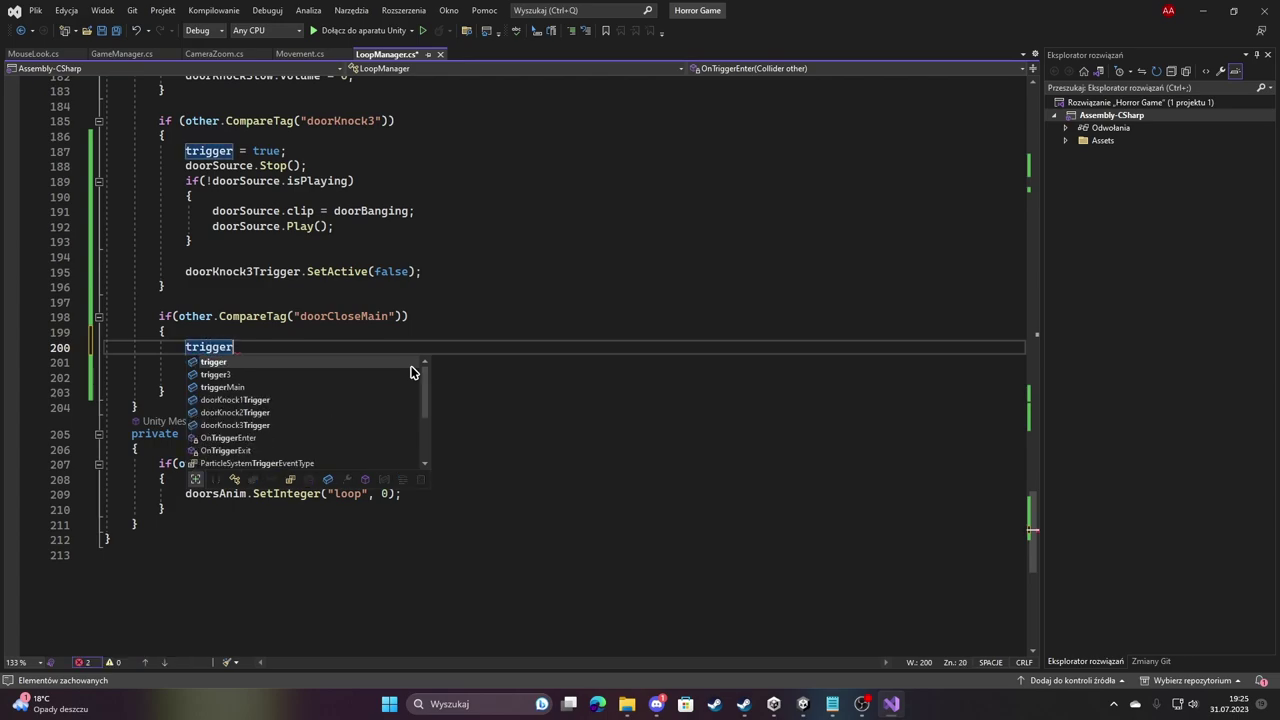
type("3 = ")
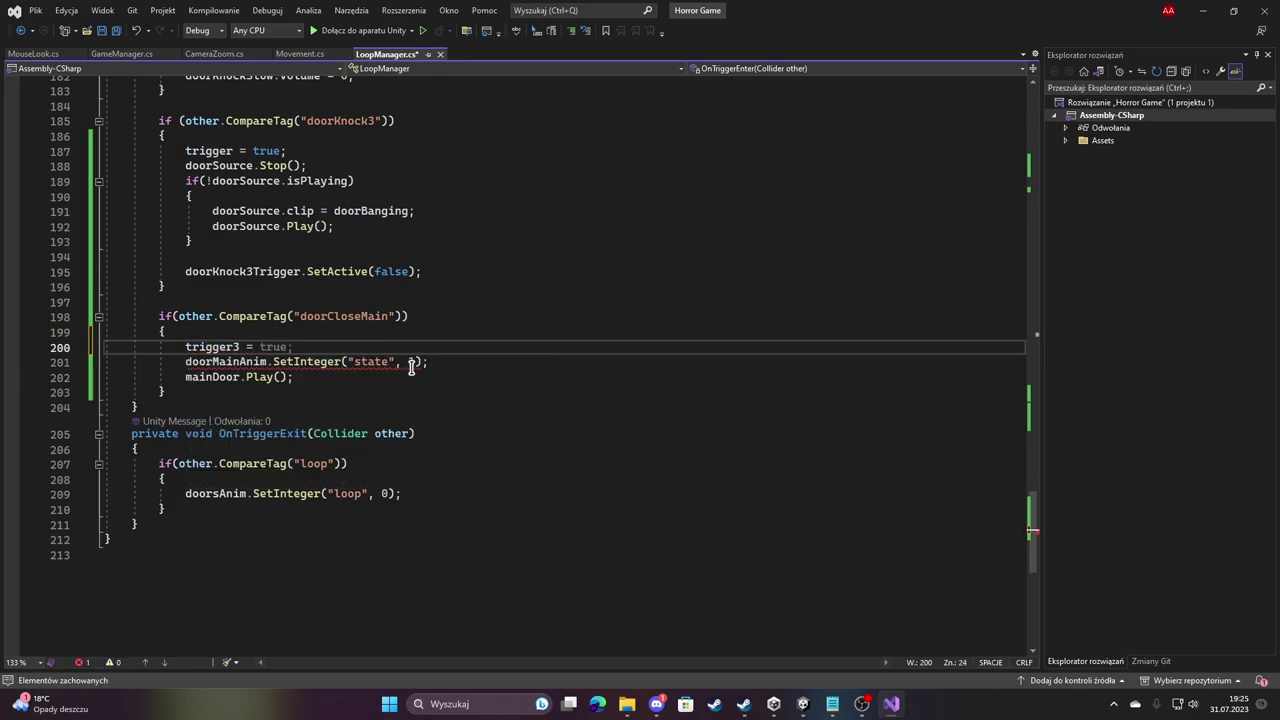
type("true;")
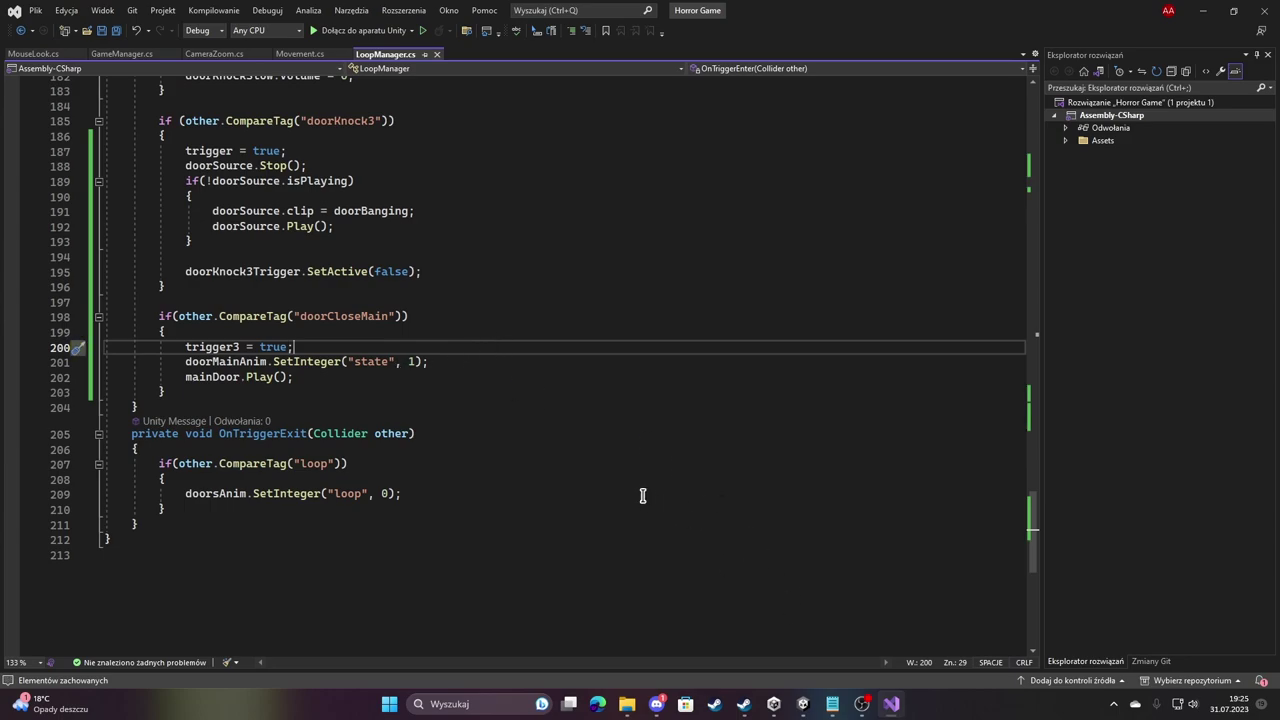
left_click_drag(1032, 525, 993, 93)
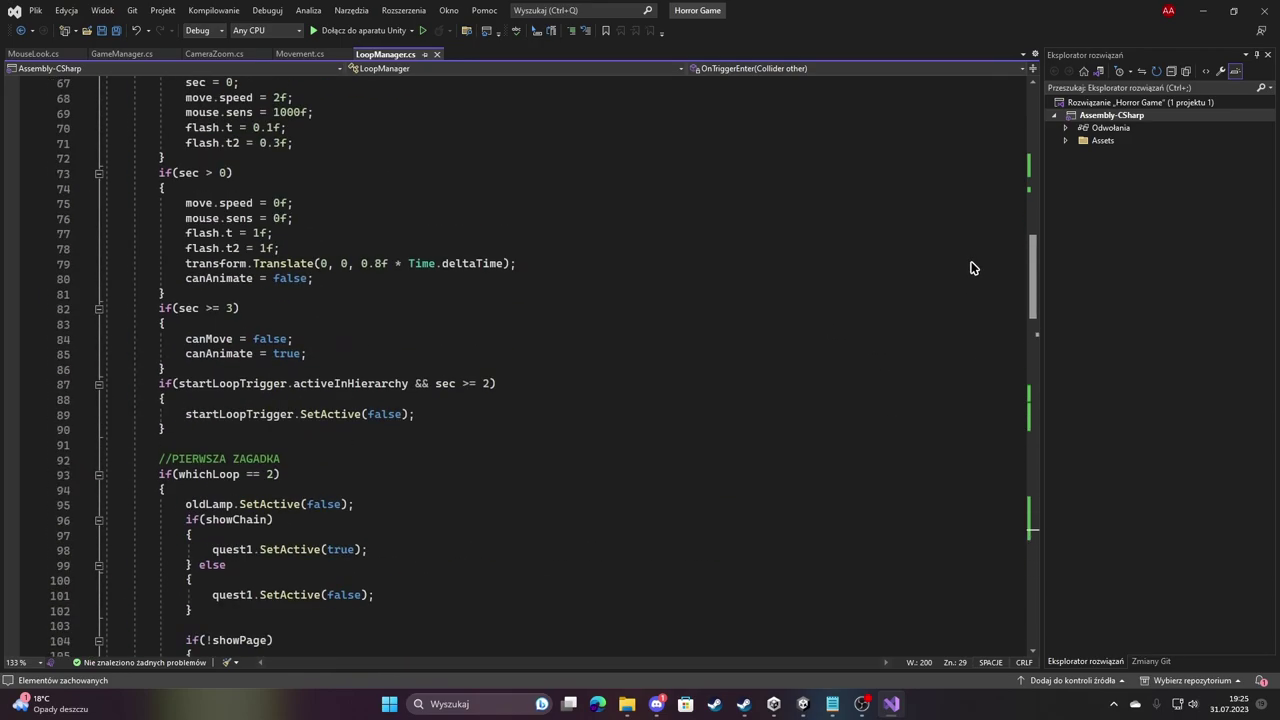
scroll(247, 447, "down", 5)
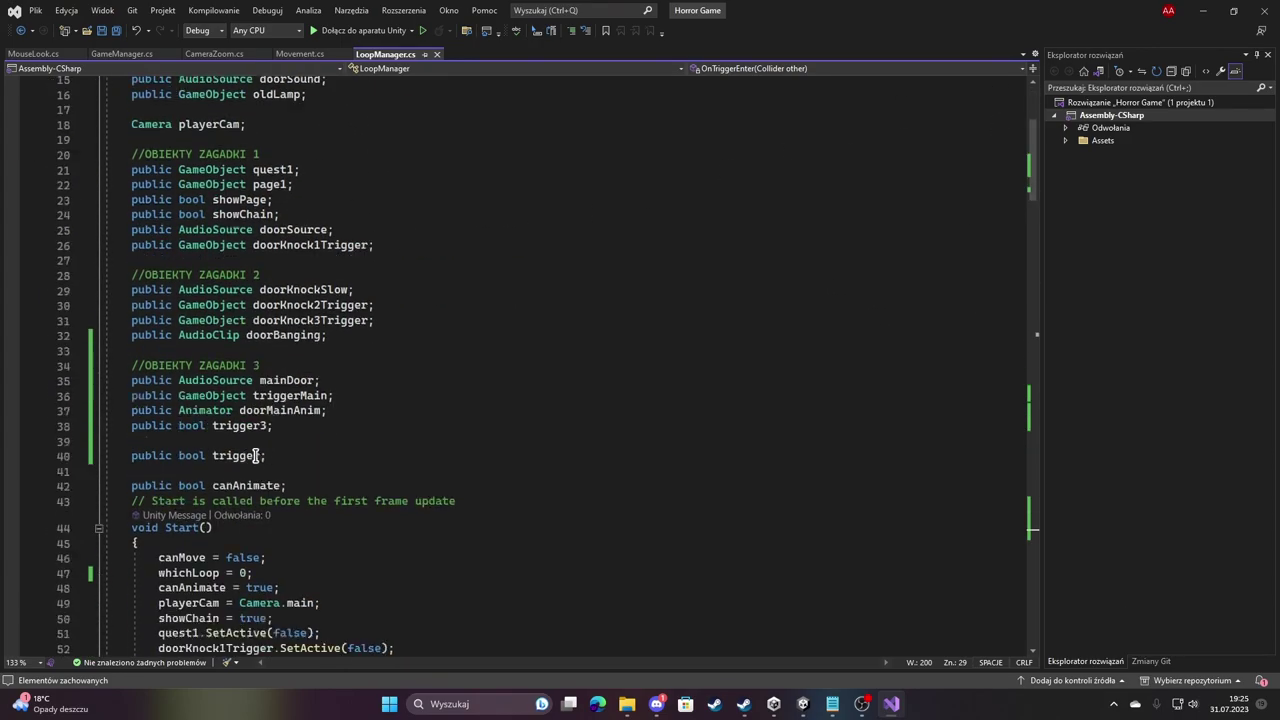
scroll(247, 447, "down", 2)
In Unity's Scene view, fly to the dark doorway and select the door named open.
left_click(803, 706)
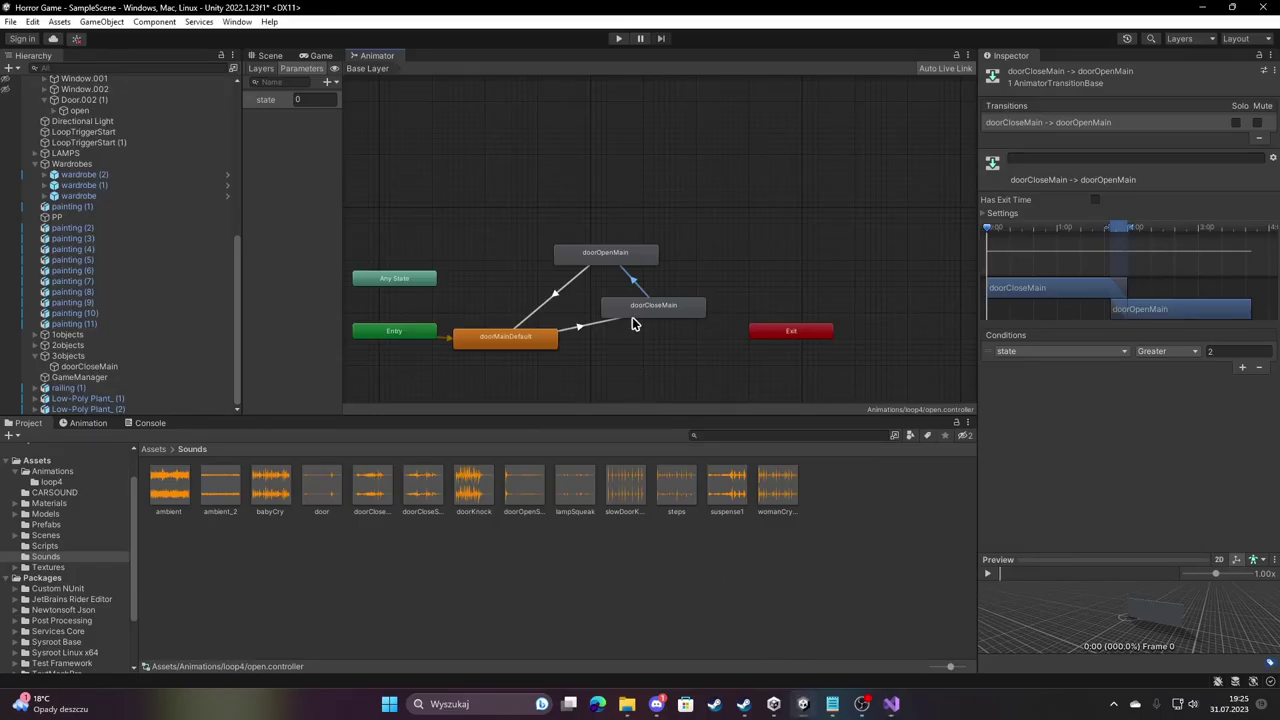
left_click(266, 55)
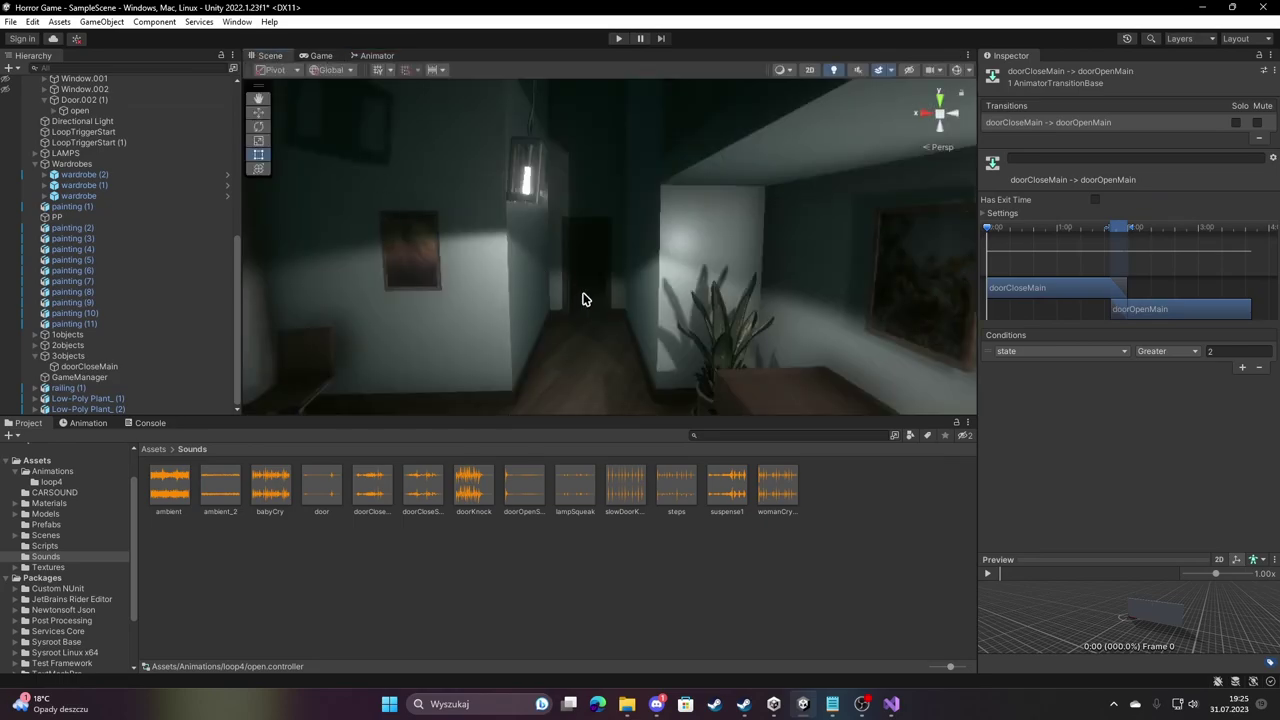
mouse_move(599, 370)
right_mouse_down()
mouse_move(595, 344)
mouse_move(497, 266)
right_mouse_up()
right_click_drag(670, 365, 726, 340)
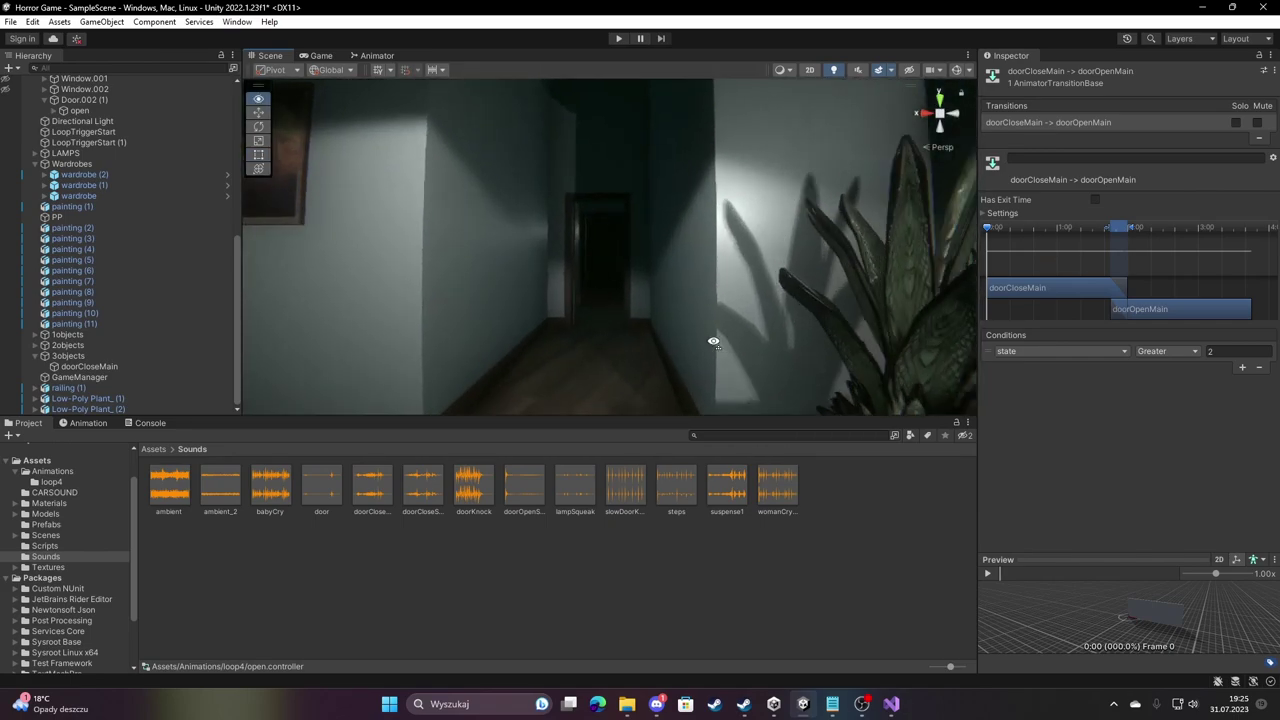
right_click_drag(726, 340, 505, 380)
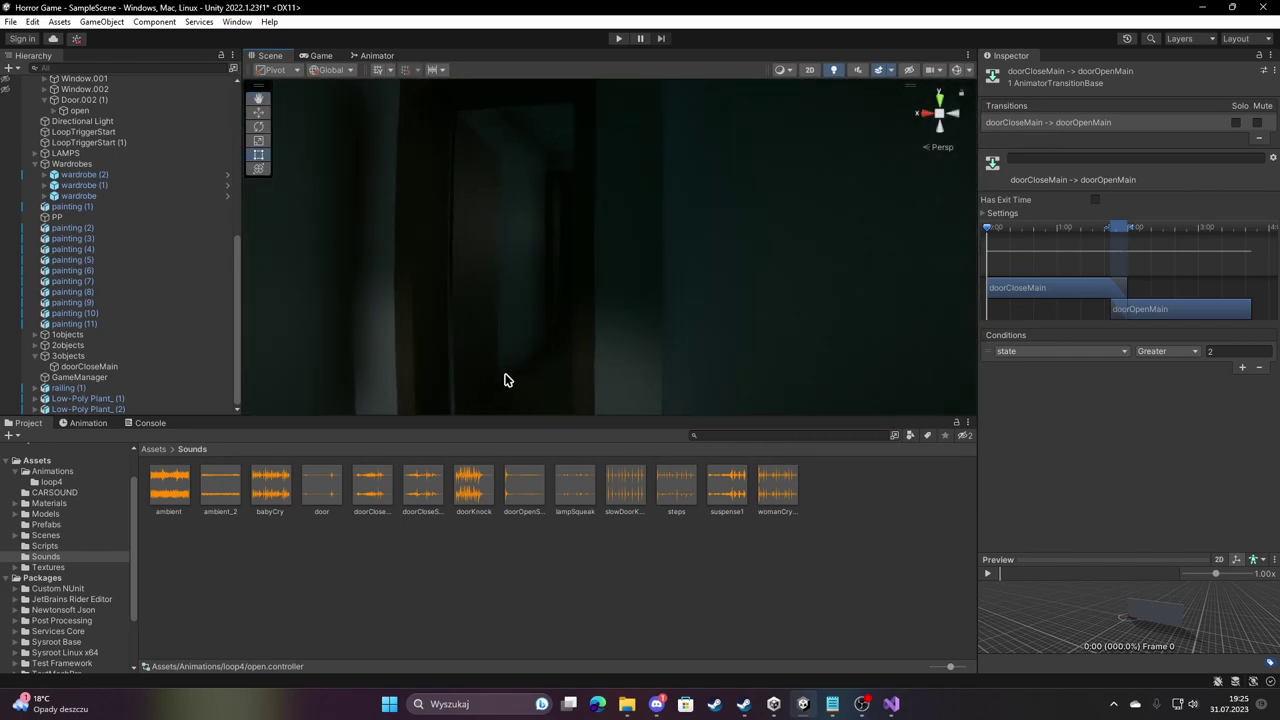
left_click(425, 485)
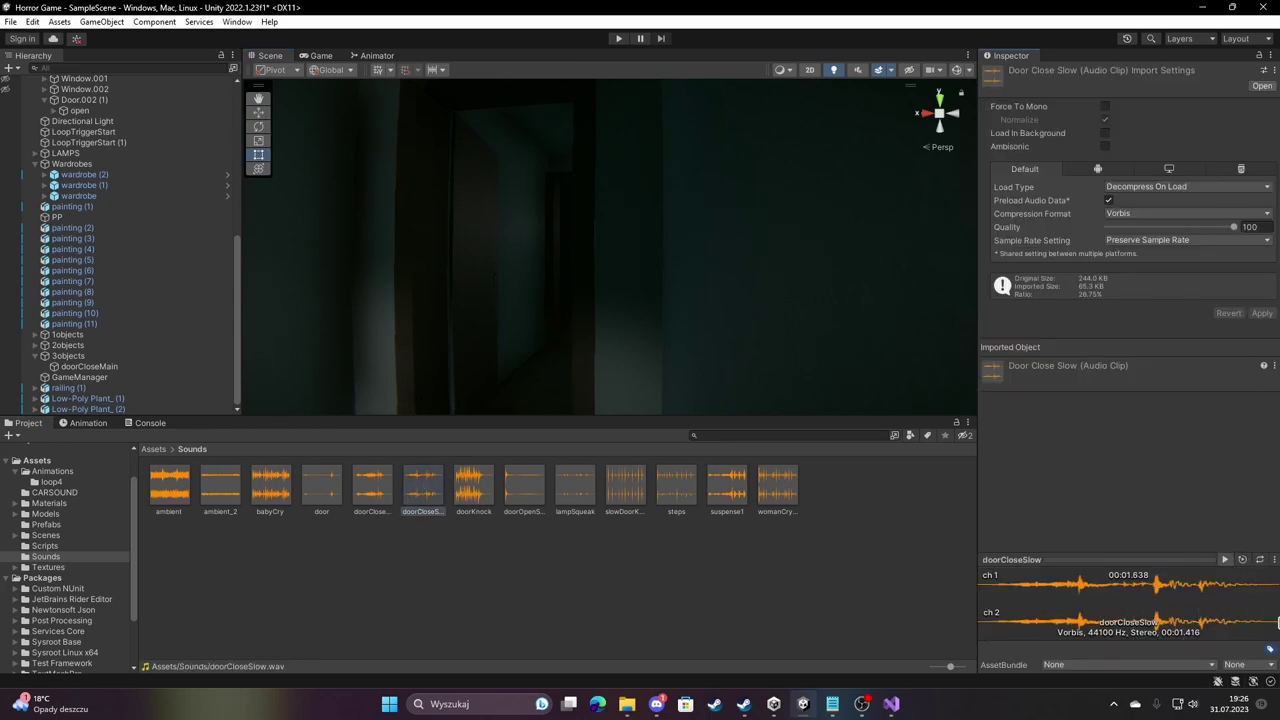
left_click(461, 291)
In the Animation timeline, move doorCloseMain's end keyframe to 1:30.
left_click(80, 423)
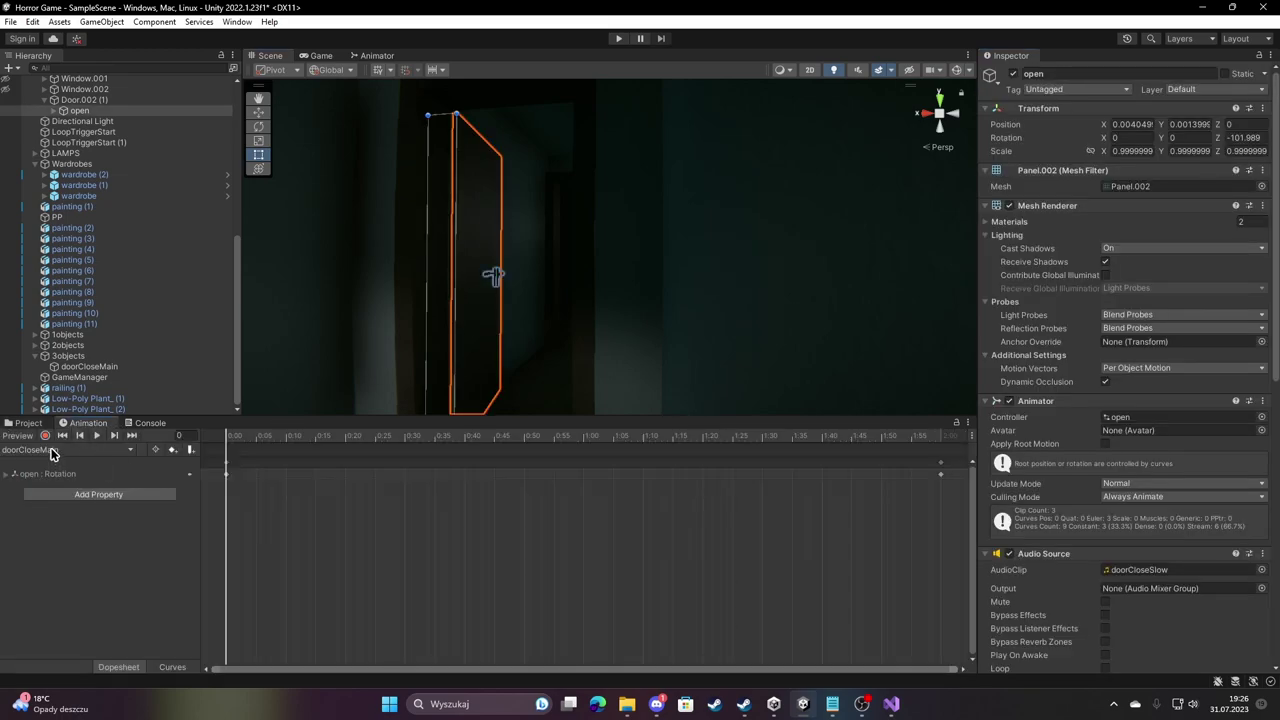
left_click(52, 451)
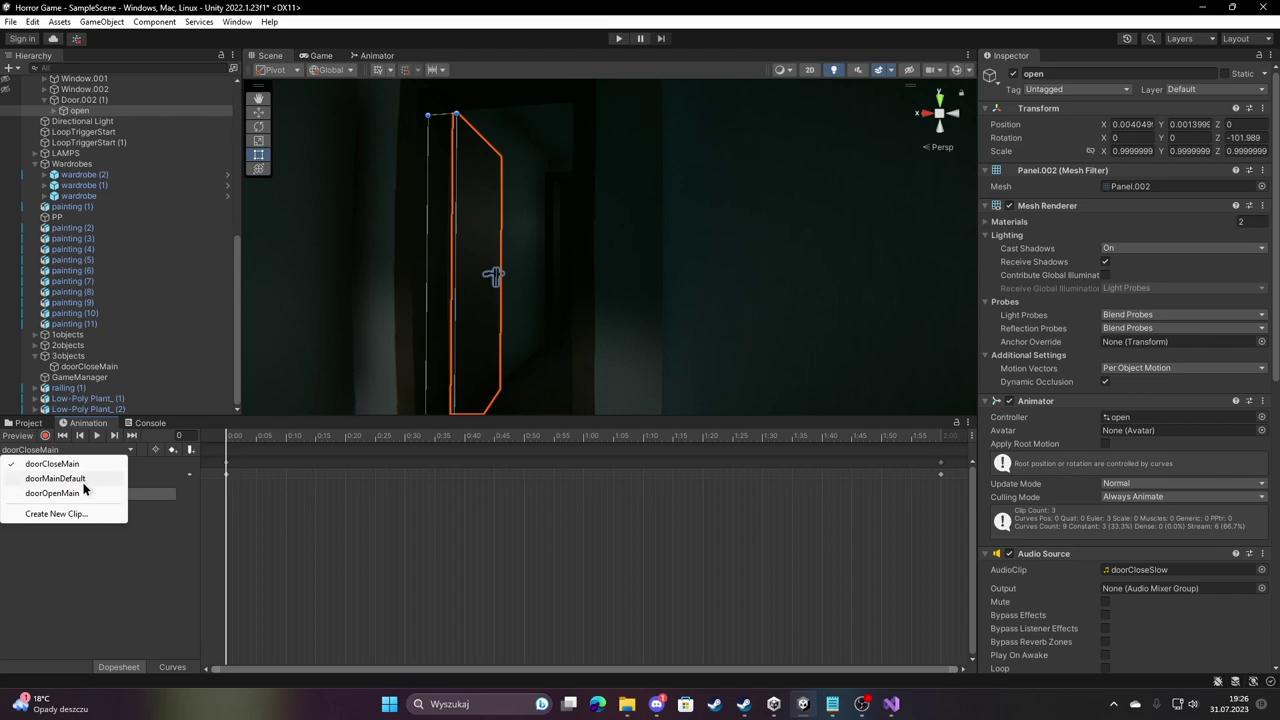
left_click(81, 466)
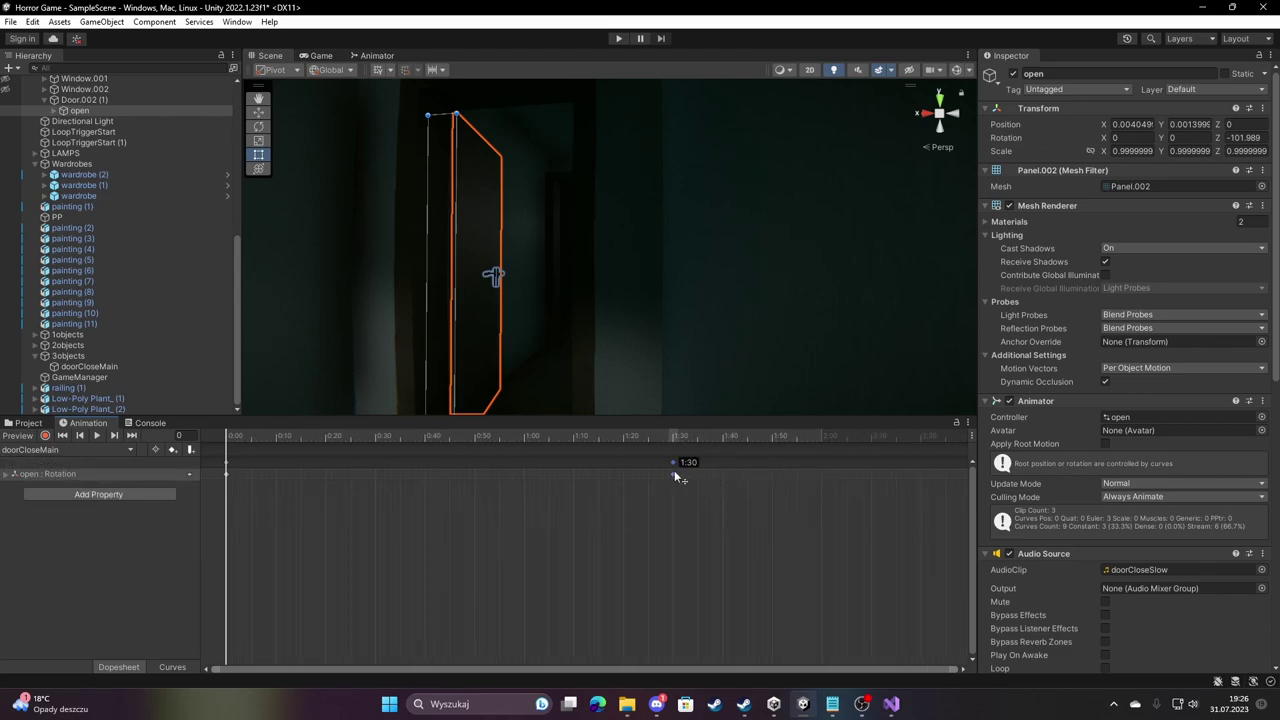
mouse_move(580, 436)
left_mouse_down()
mouse_move(590, 446)
mouse_move(121, 412)
left_mouse_up()
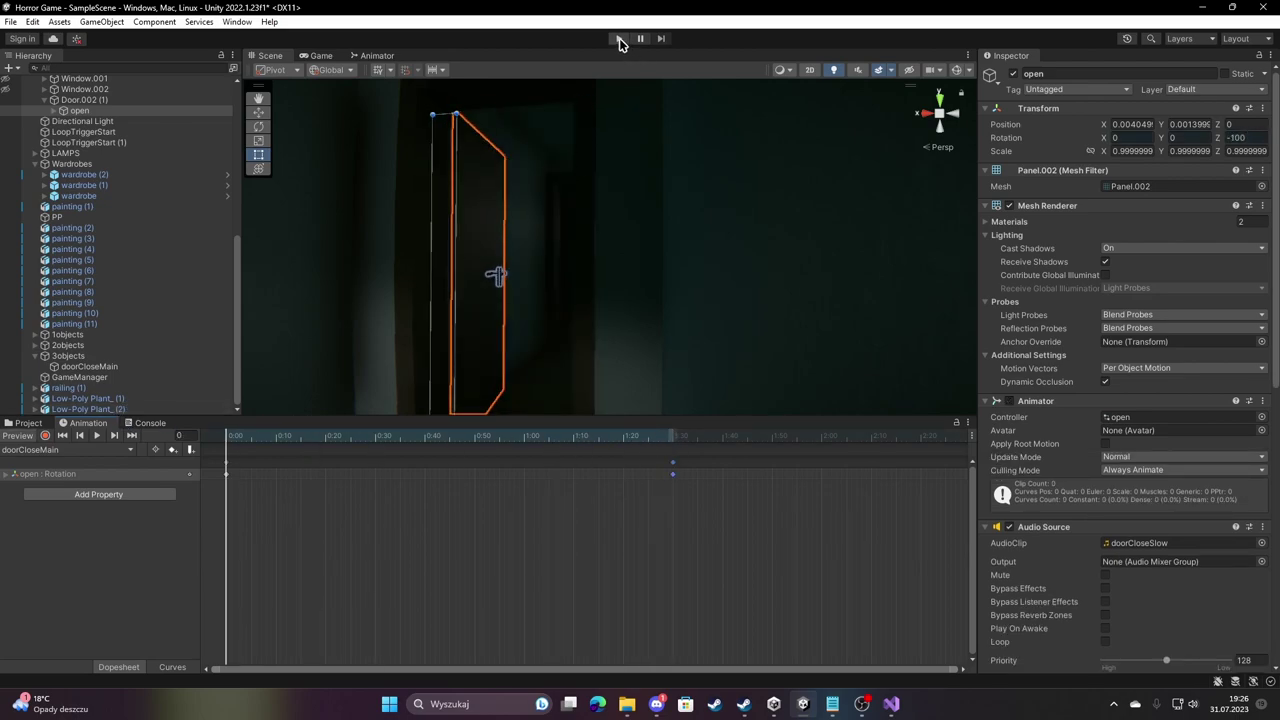
scroll(98, 183, "up", 6)
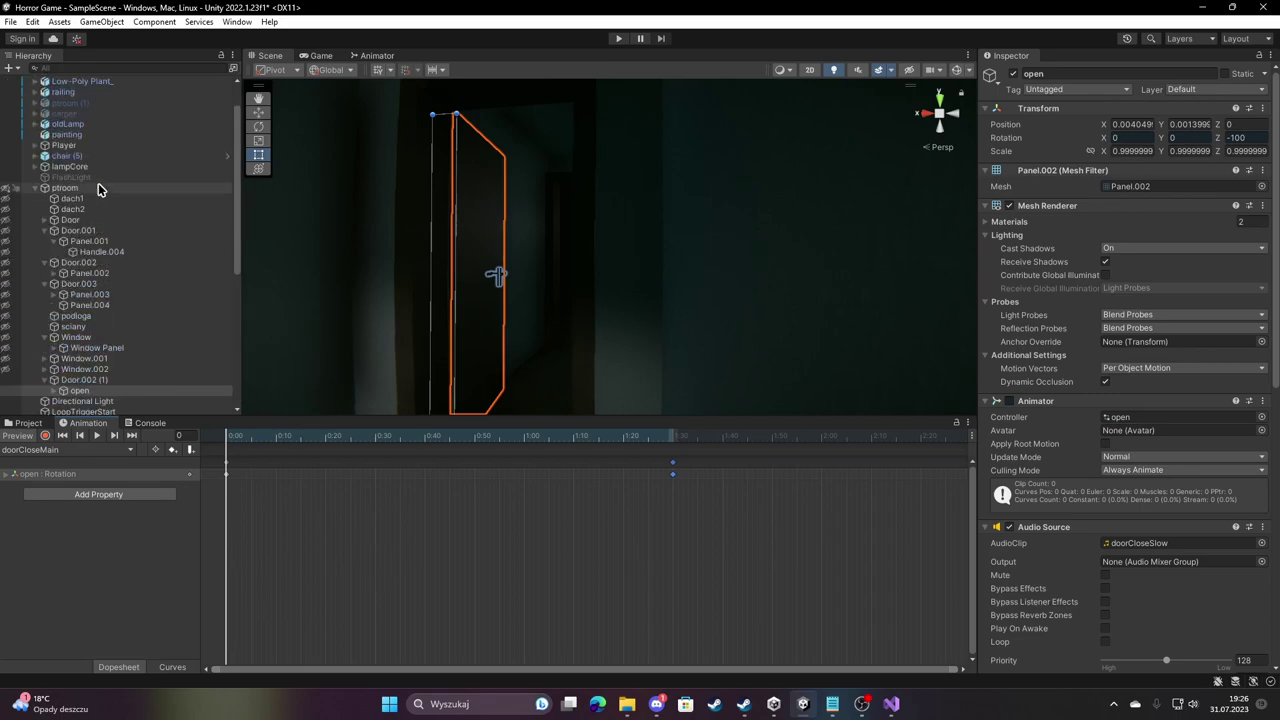
scroll(88, 135, "up", 4)
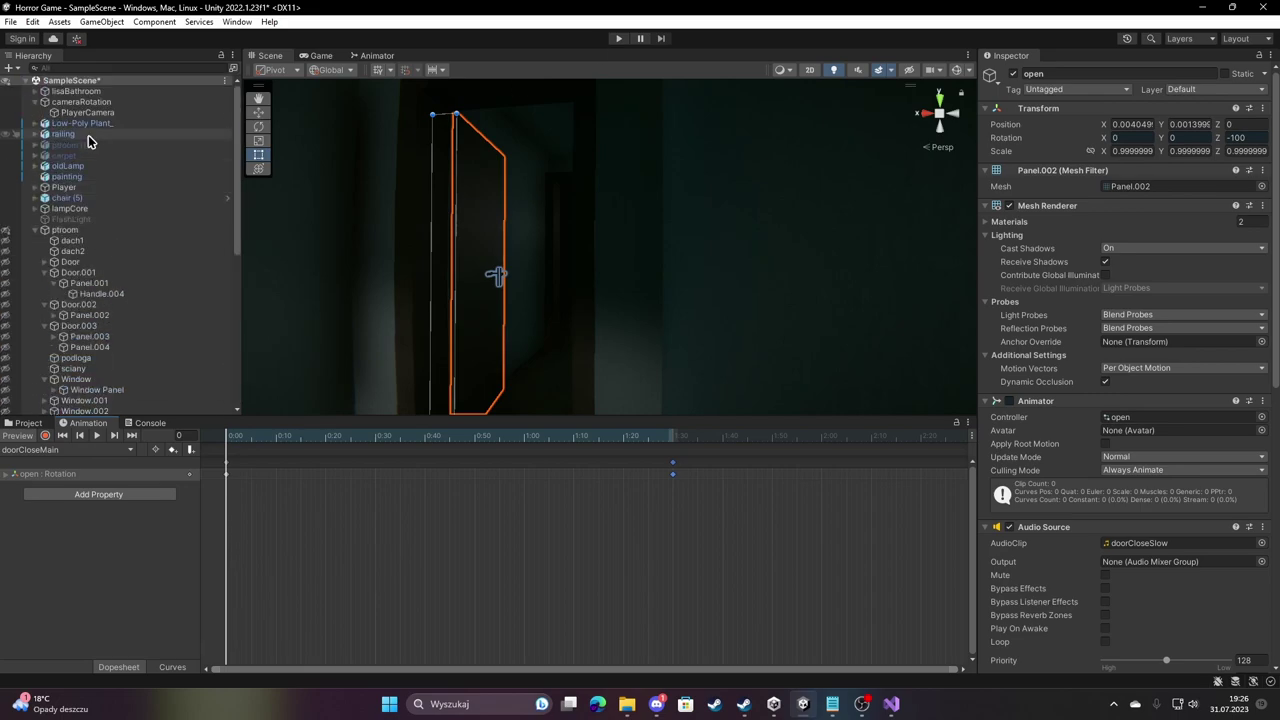
On the Player's Loop Manager, assign open as Main Door and doorCloseMain as Trigger Main.
left_click(72, 188)
scroll(1145, 440, "down", 5)
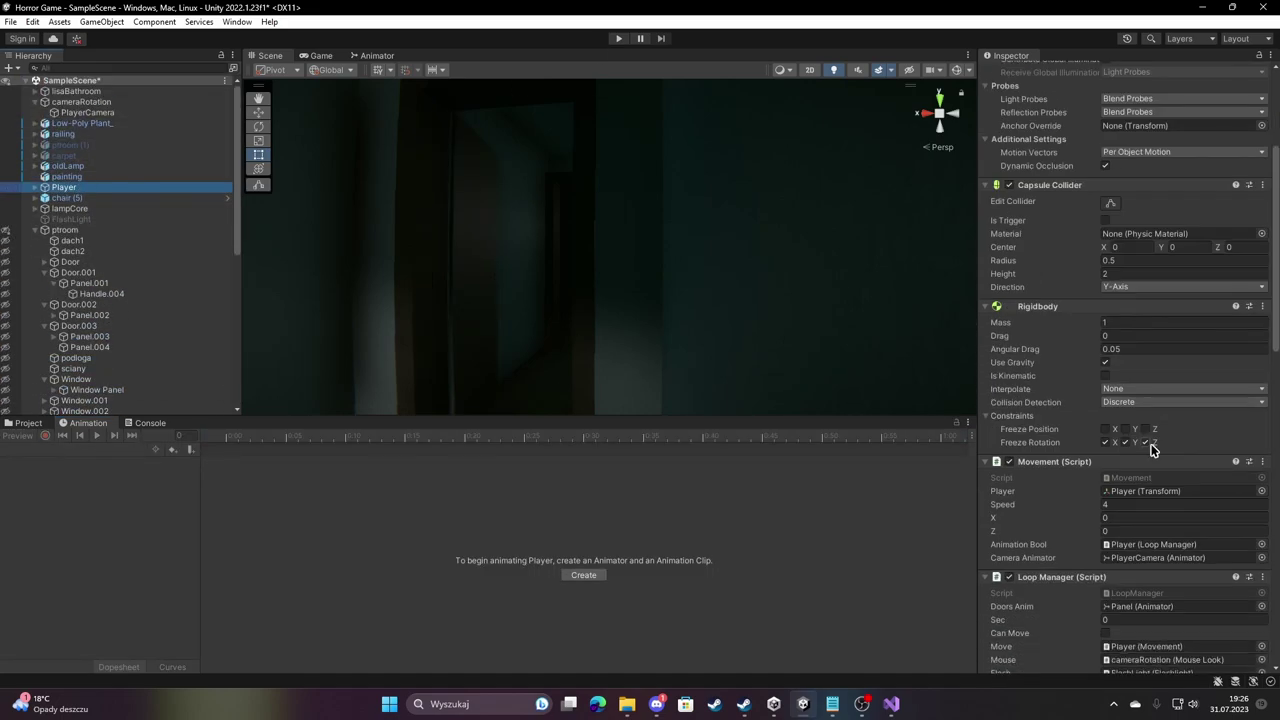
scroll(1140, 437, "down", 5)
scroll(1140, 437, "down", 5)
scroll(1147, 436, "down", 5)
scroll(1147, 436, "up", 5)
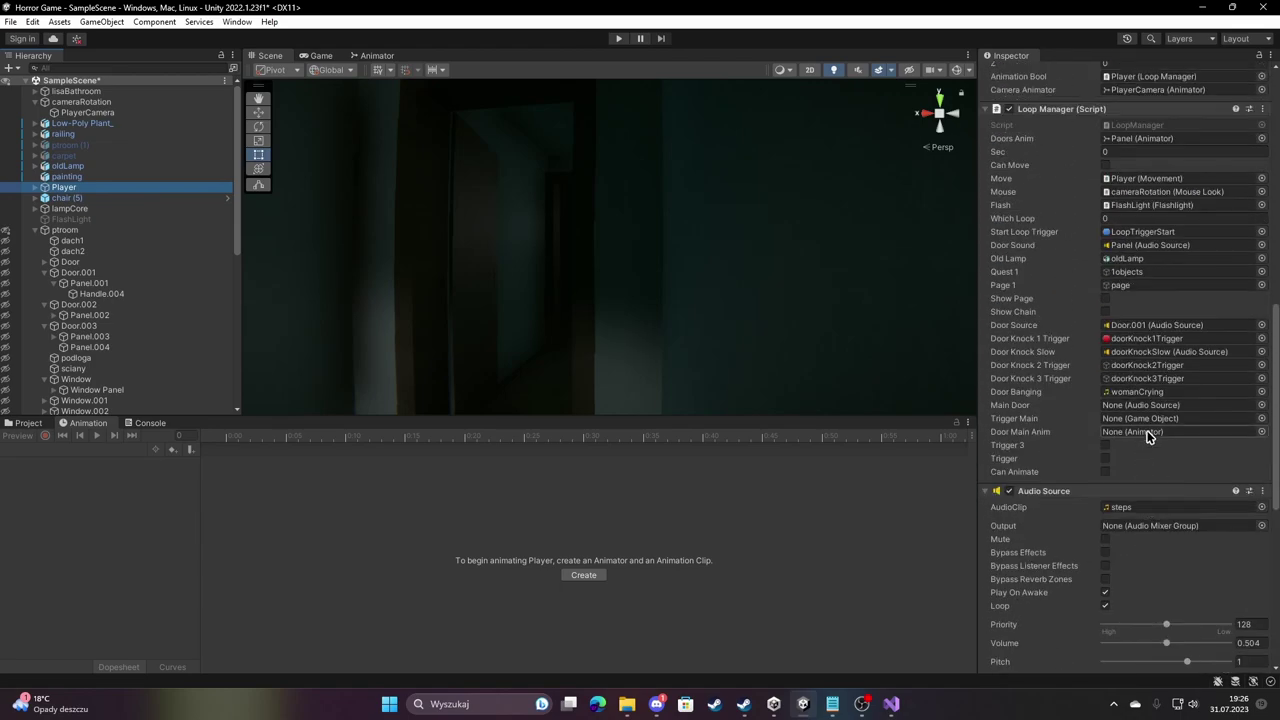
scroll(97, 257, "down", 2)
scroll(117, 283, "down", 2)
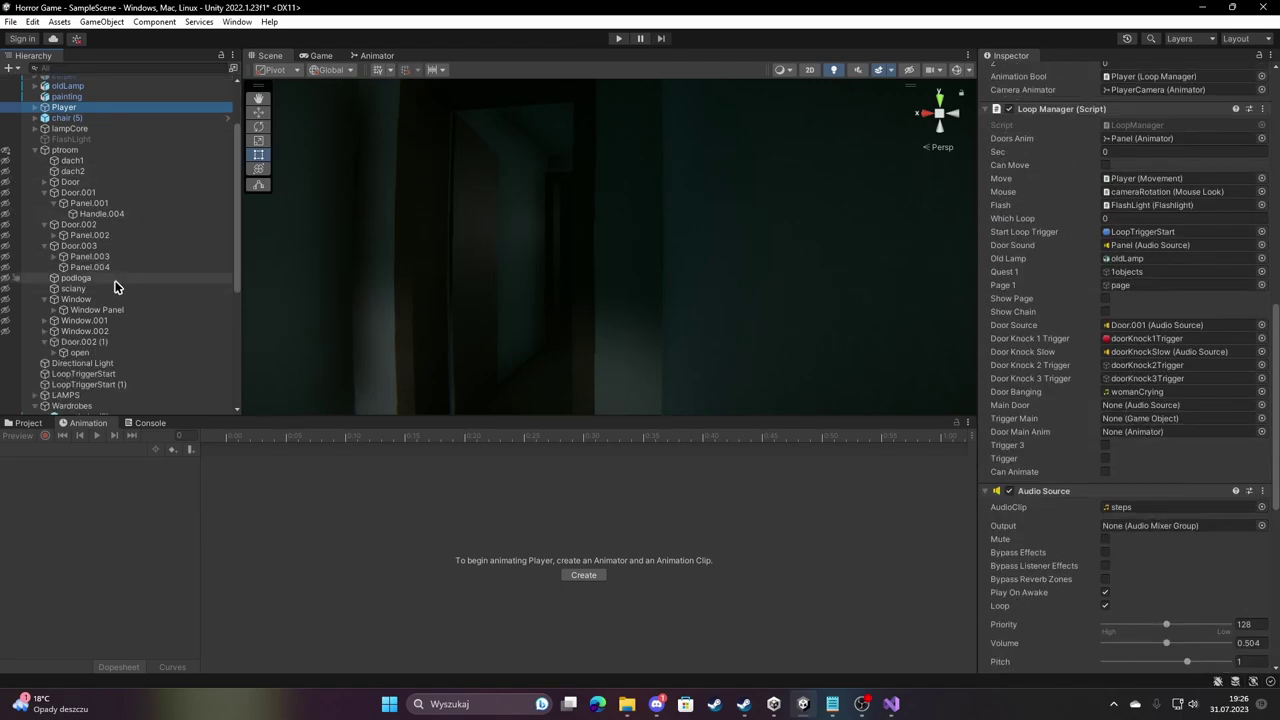
left_click_drag(931, 491, 1145, 412)
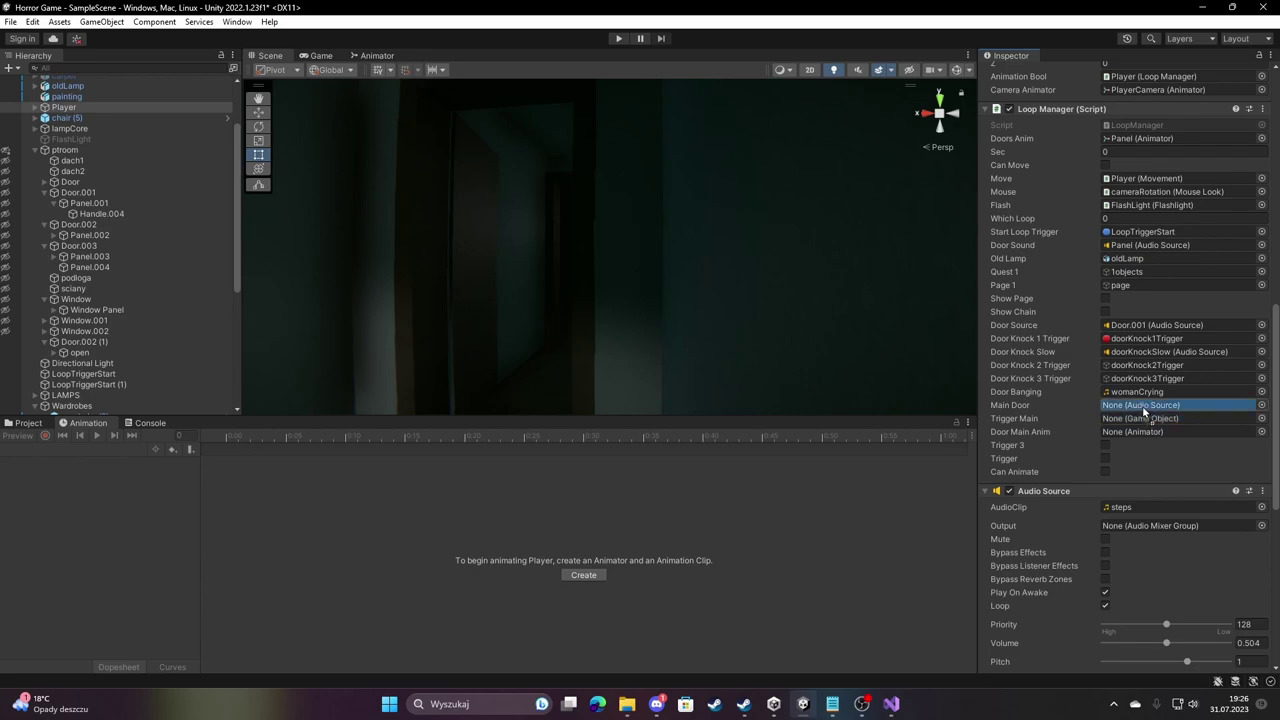
scroll(106, 309, "down", 10)
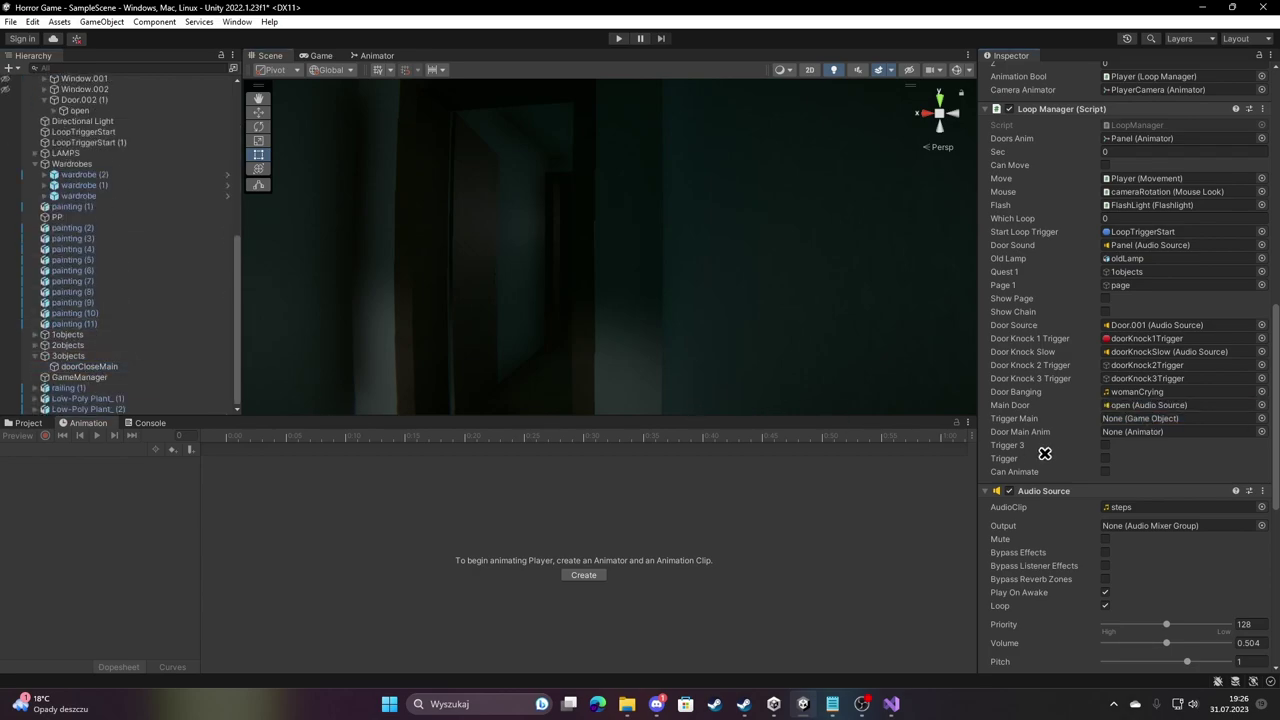
left_click_drag(1044, 454, 1135, 425)
Assign Door Main Anim, then start play mode in the Game view.
scroll(112, 262, "up", 3)
left_click_drag(80, 190, 1150, 431)
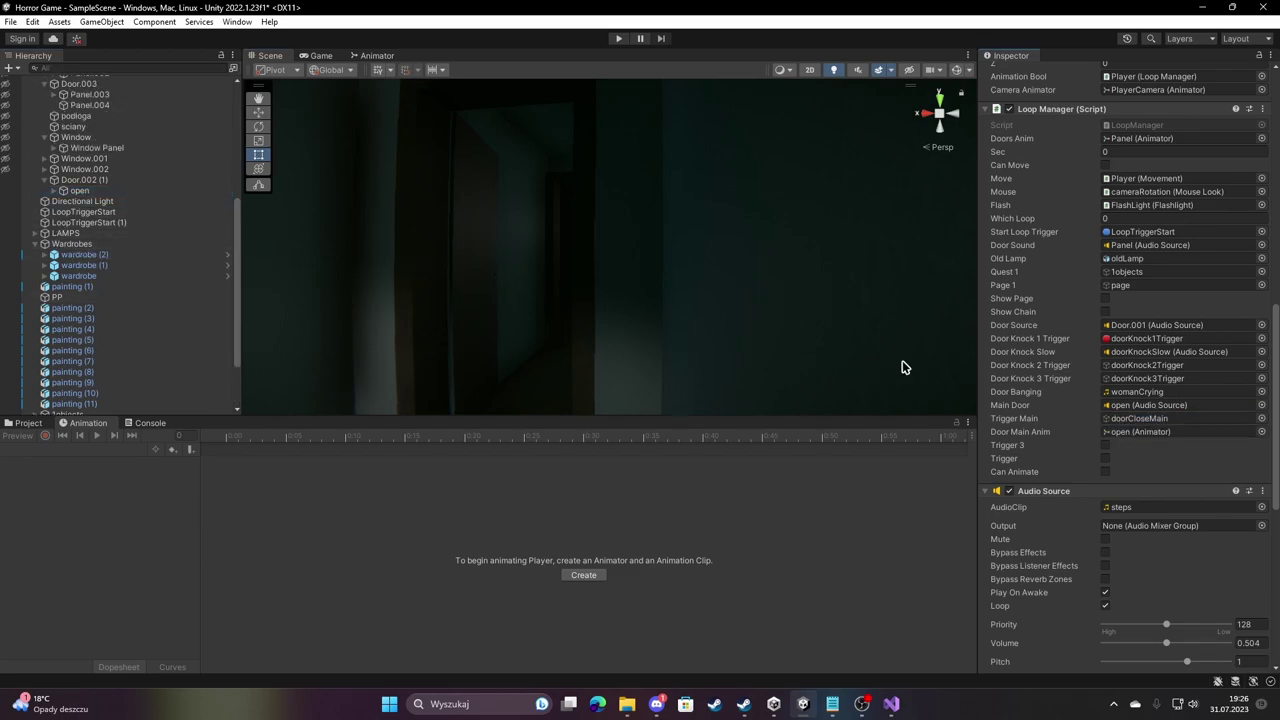
left_click(330, 56)
left_click(620, 39)
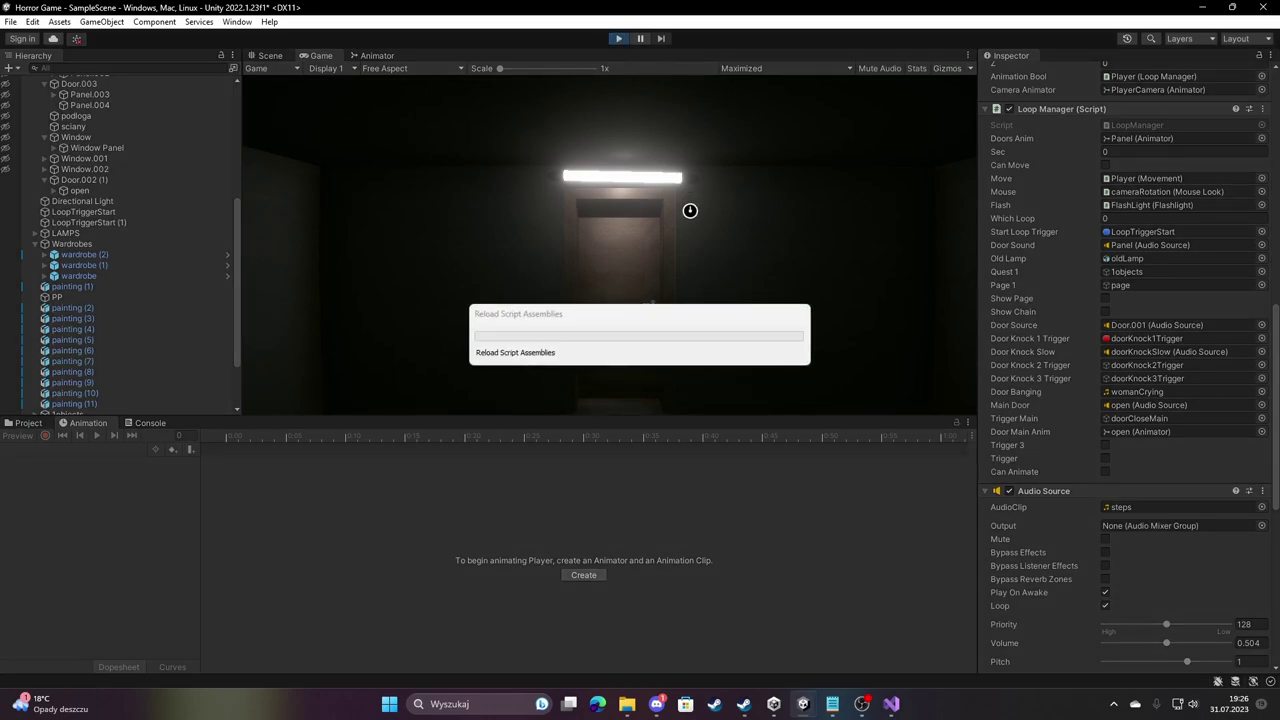
Add a SetActive(false) statement on a new line in Start().
key("alt+Tab")
left_click(422, 377)
key("Return")
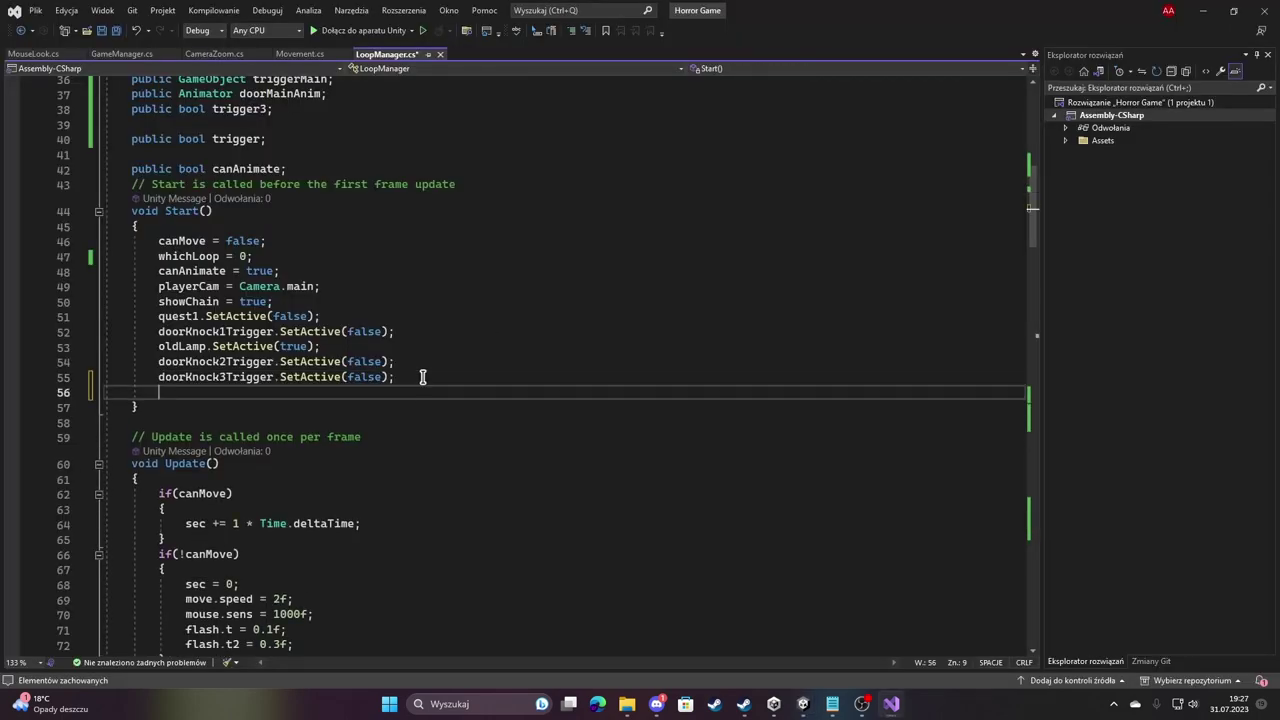
scroll(424, 377, "up", 5)
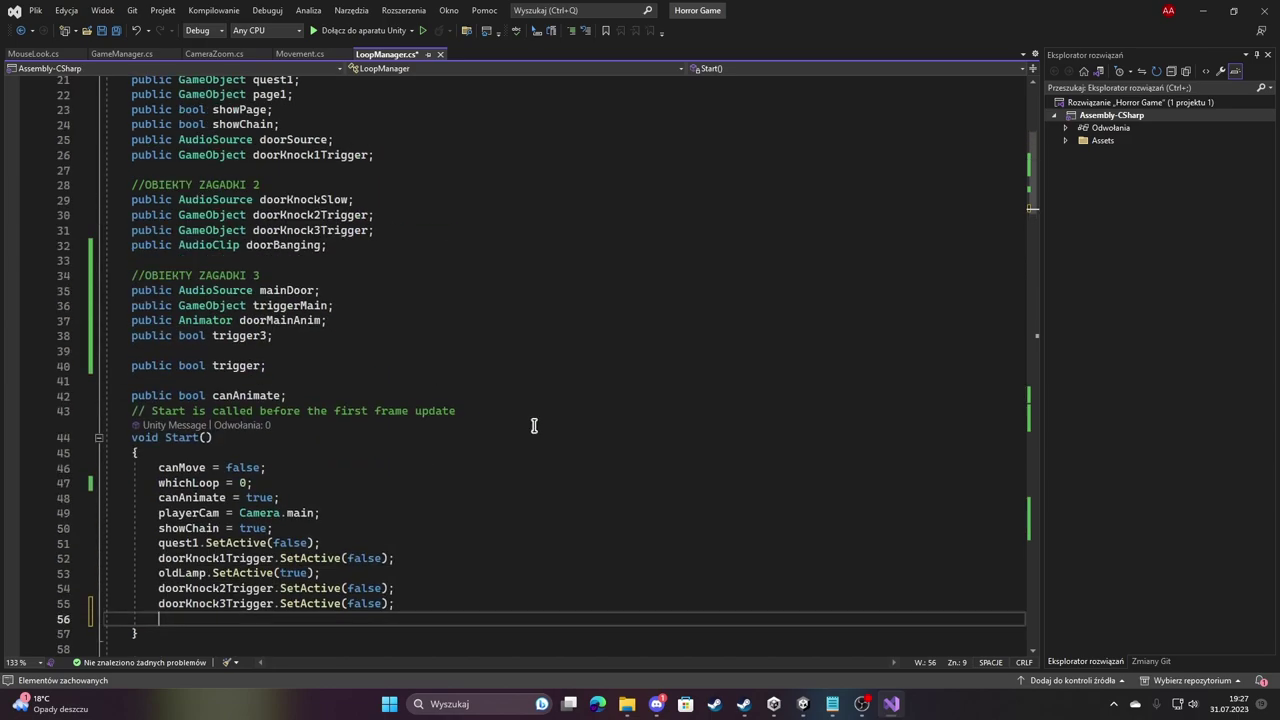
scroll(533, 427, "down", 1)
type("trigg")
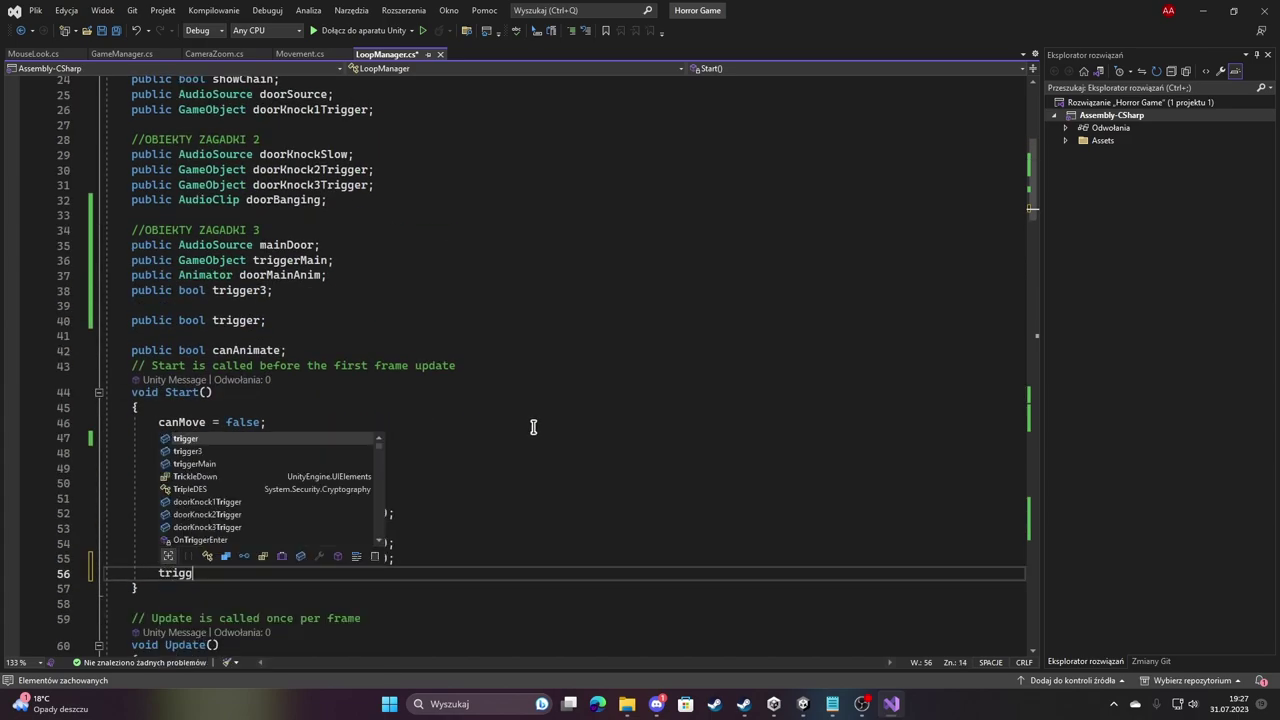
type(",a")
type(".set")
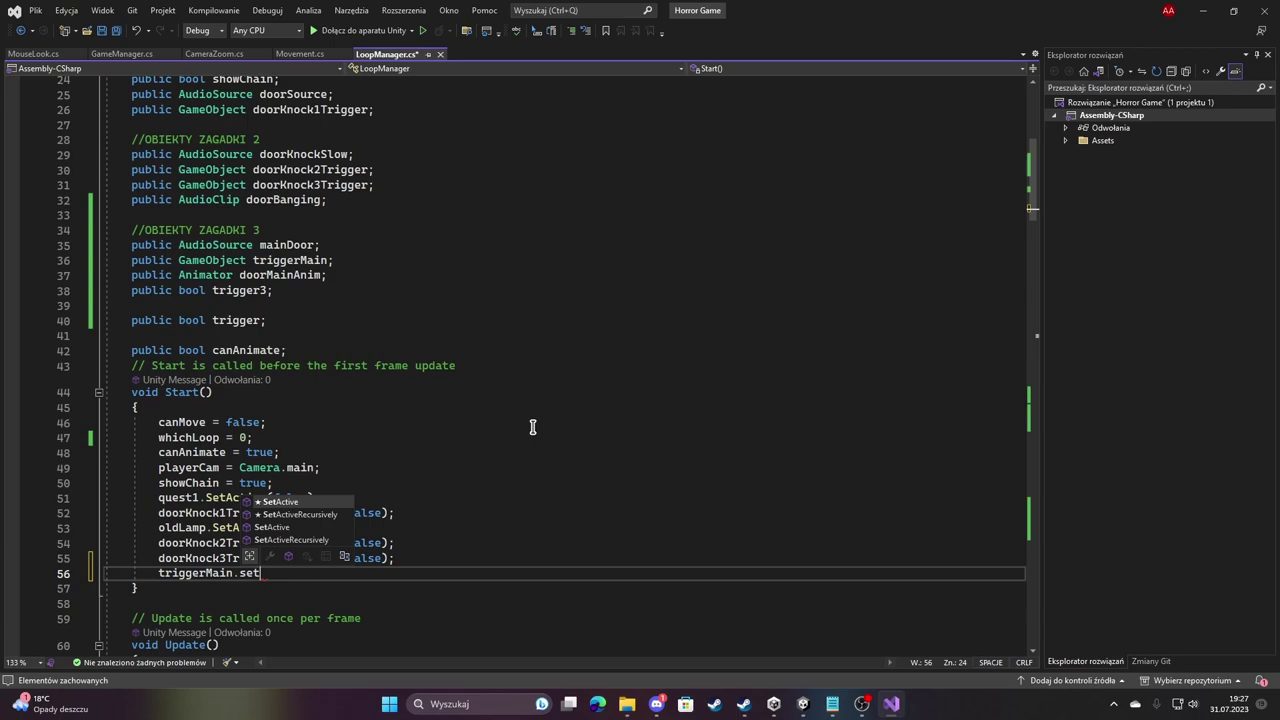
type("(false);")
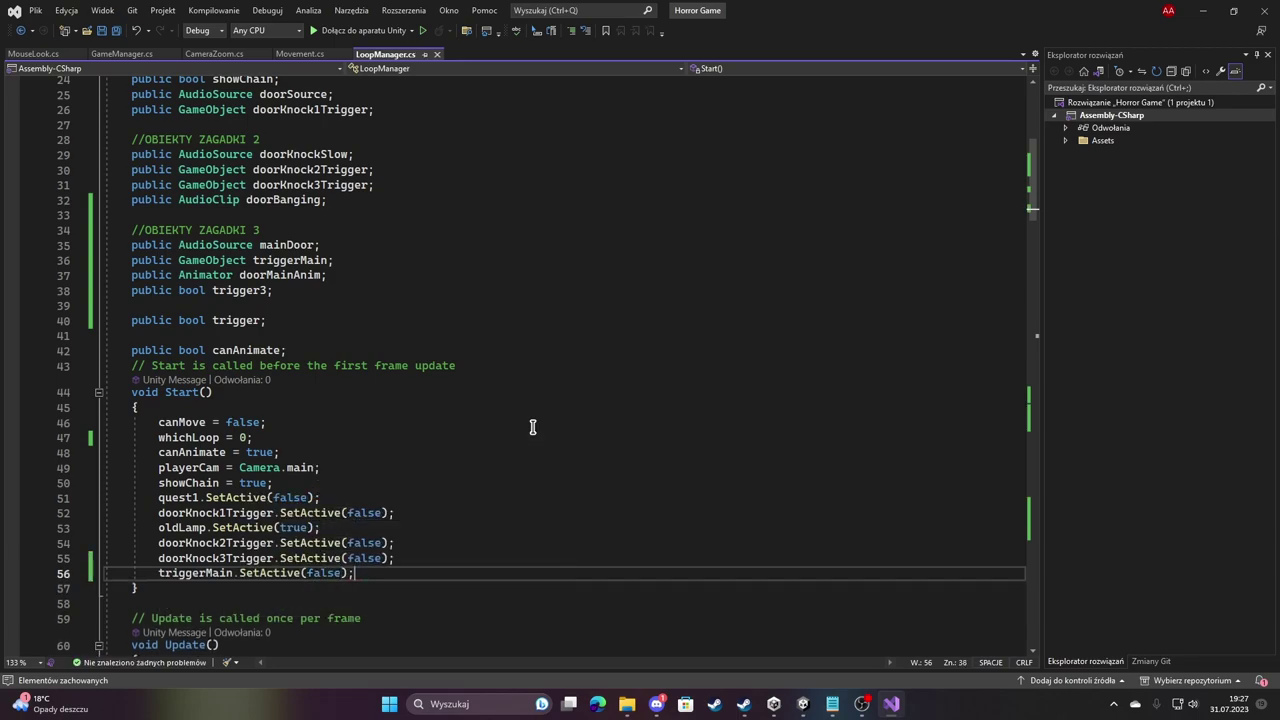
Add doorKnock2Trigger.SetActive(false); inside the if(!trigger3) block.
scroll(464, 400, "down", 12)
scroll(466, 371, "down", 1)
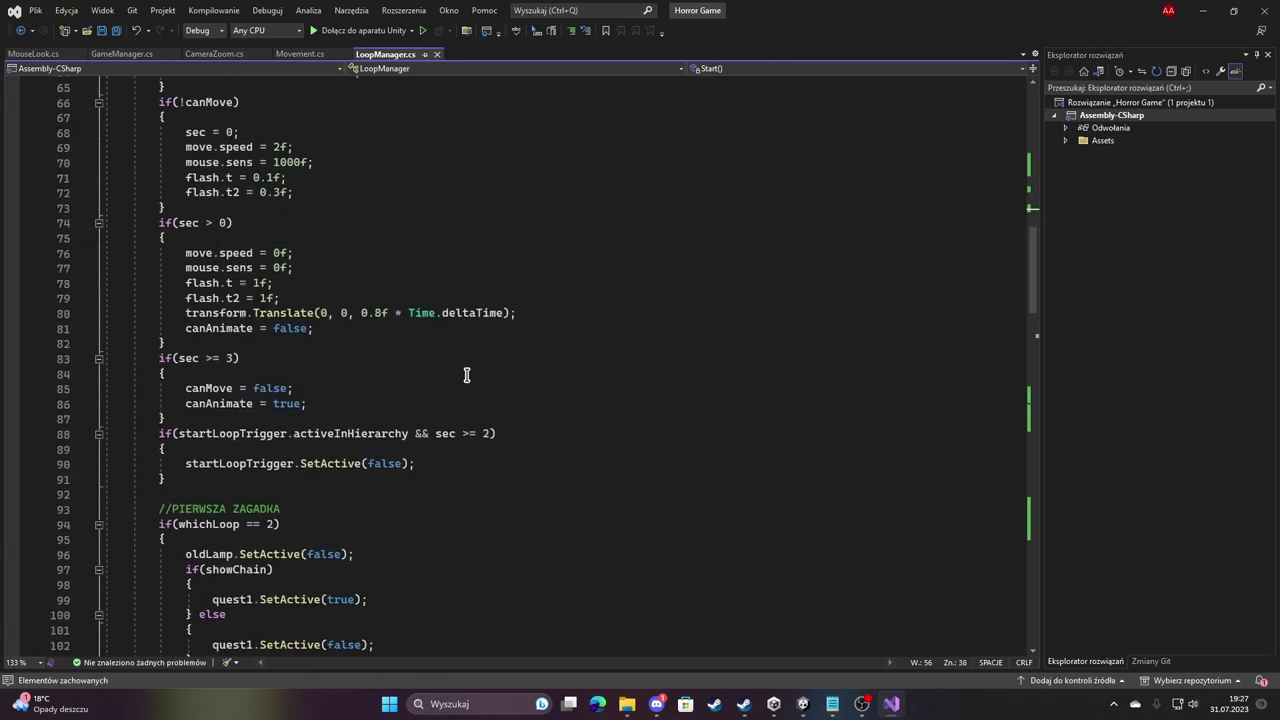
scroll(466, 371, "down", 10)
scroll(466, 365, "down", 5)
scroll(466, 359, "down", 5)
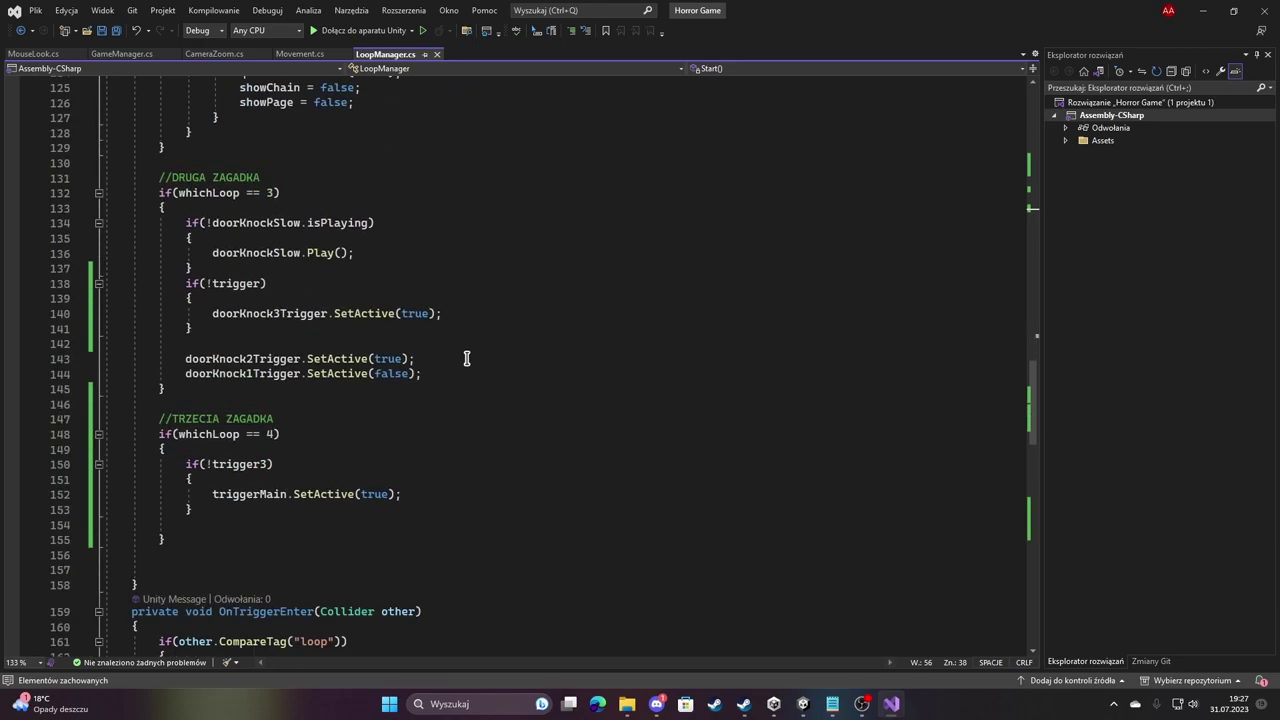
scroll(466, 365, "up", 2)
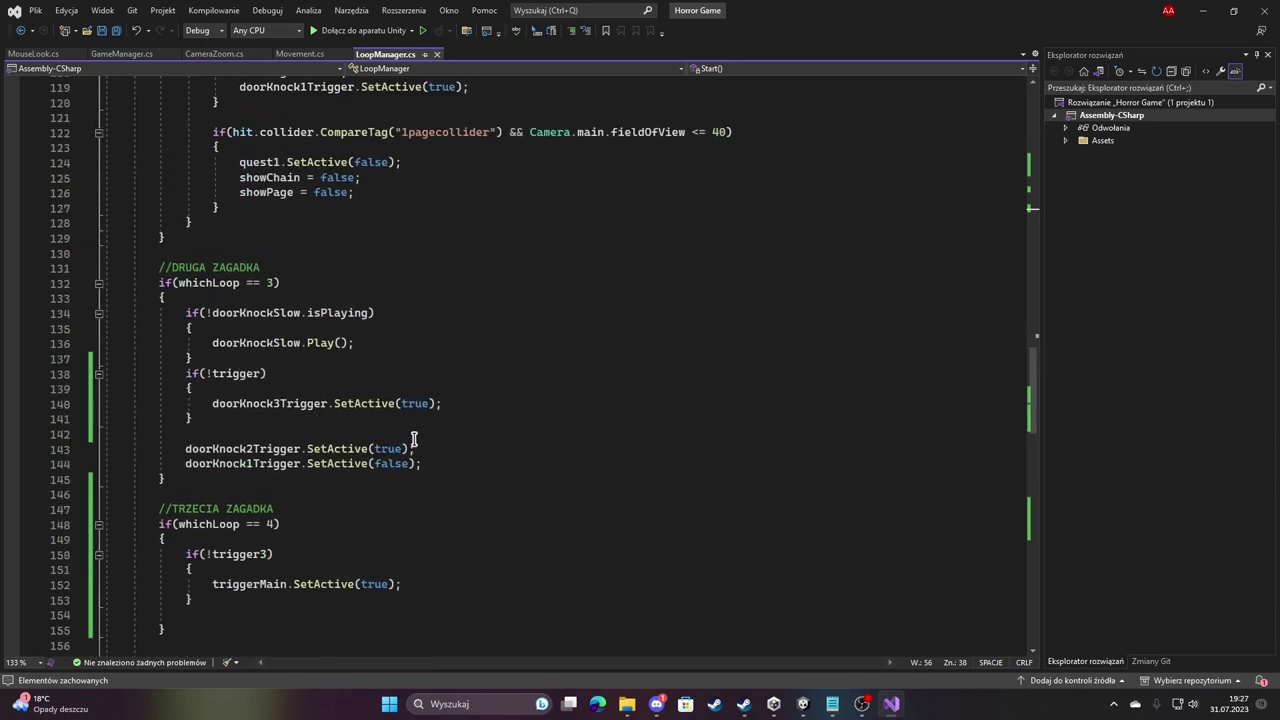
left_click(480, 570)
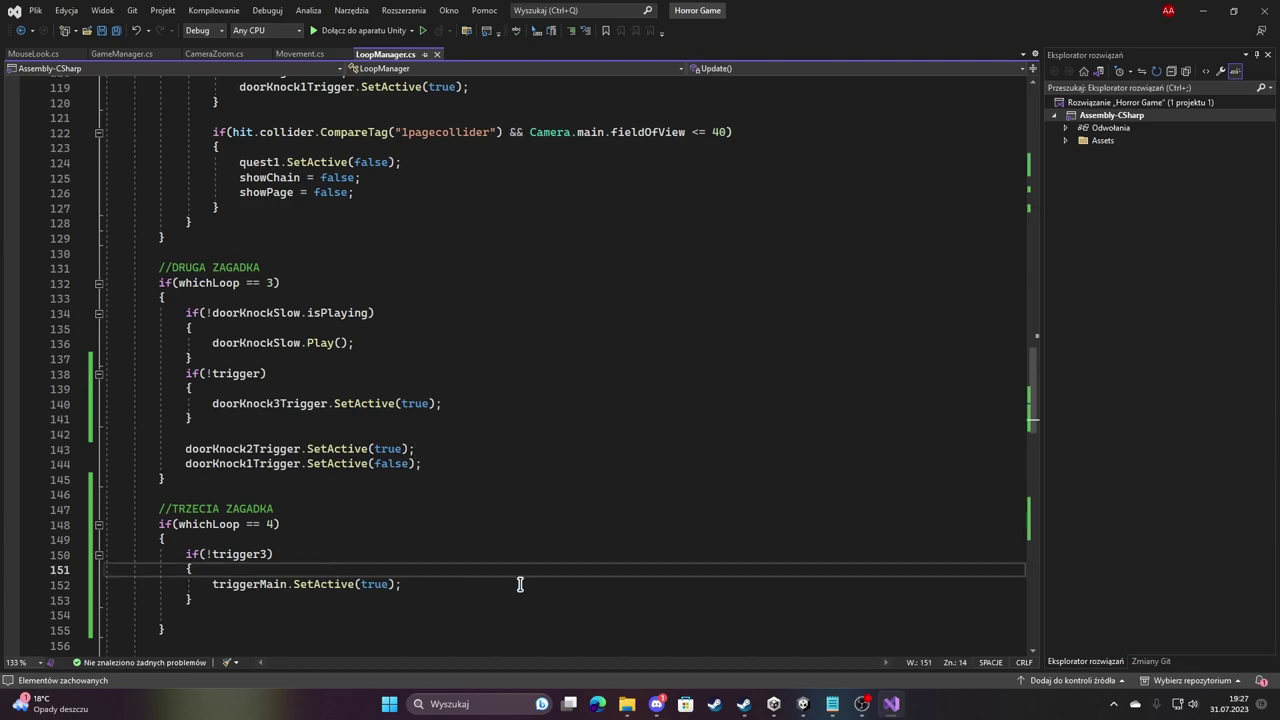
key("Return")
type("doork")
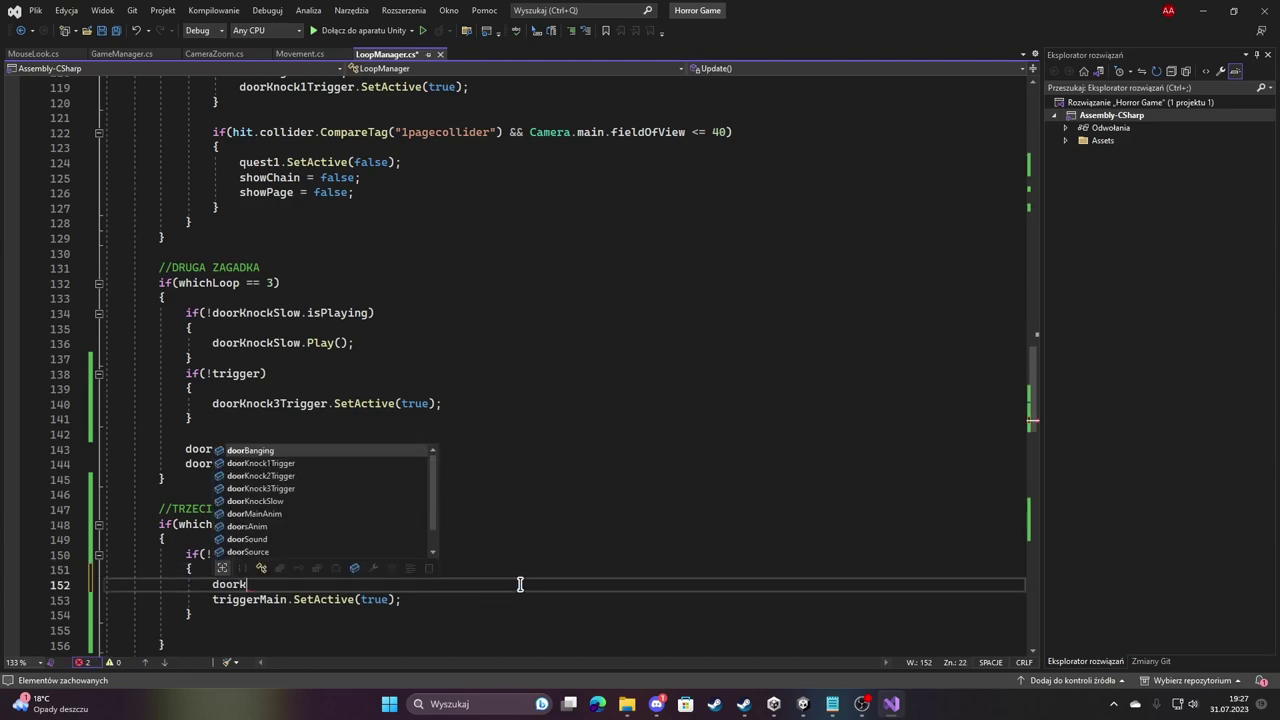
type("n")
key("Down")
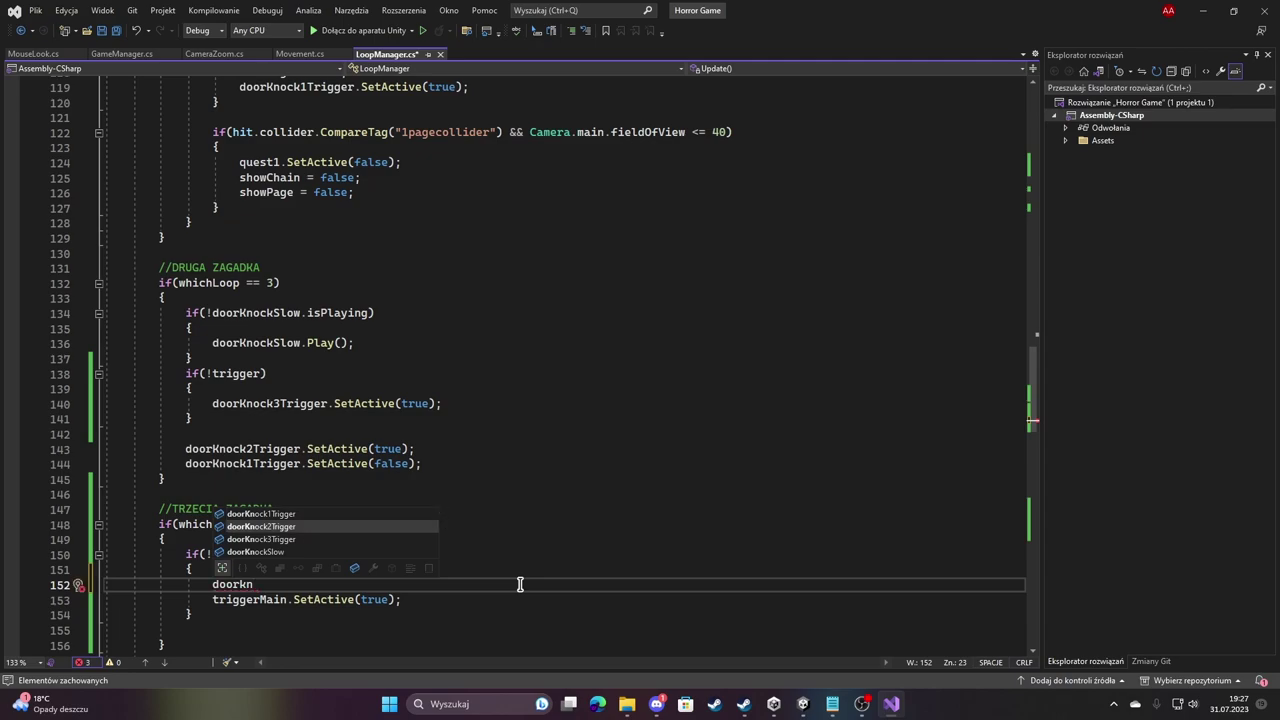
key("Tab")
type(".se")
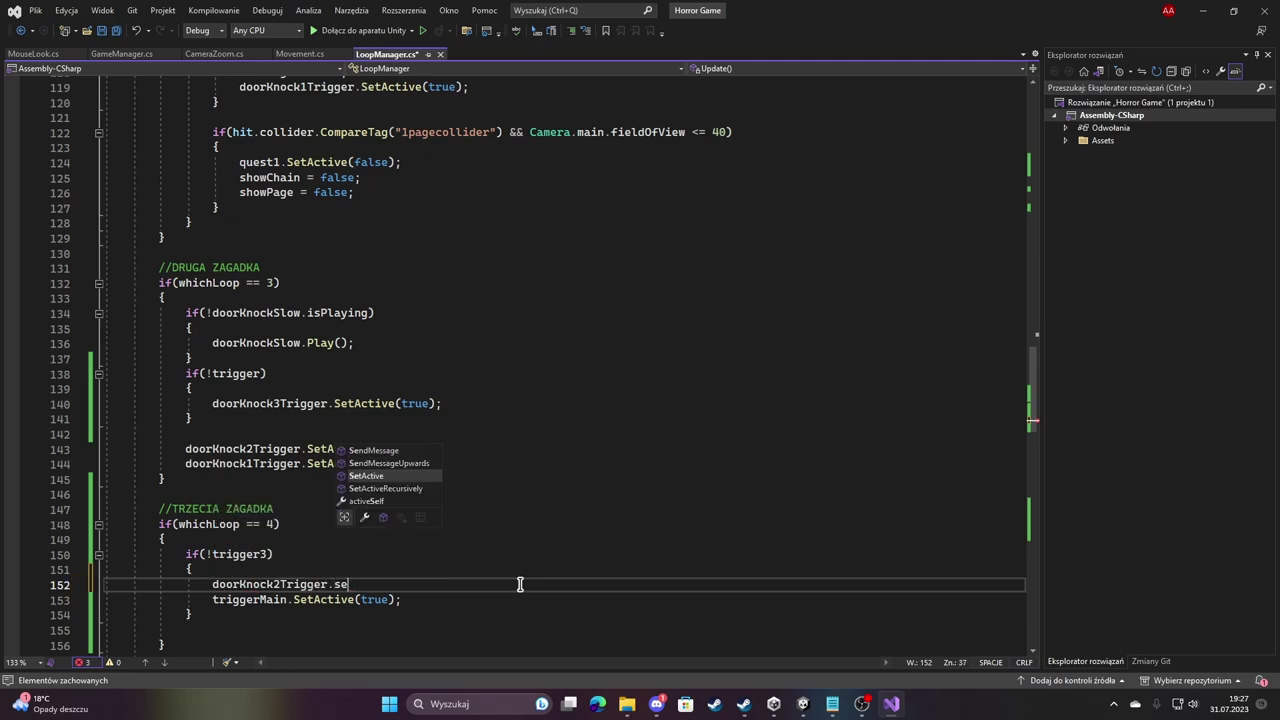
key("Tab")
type("(false);")
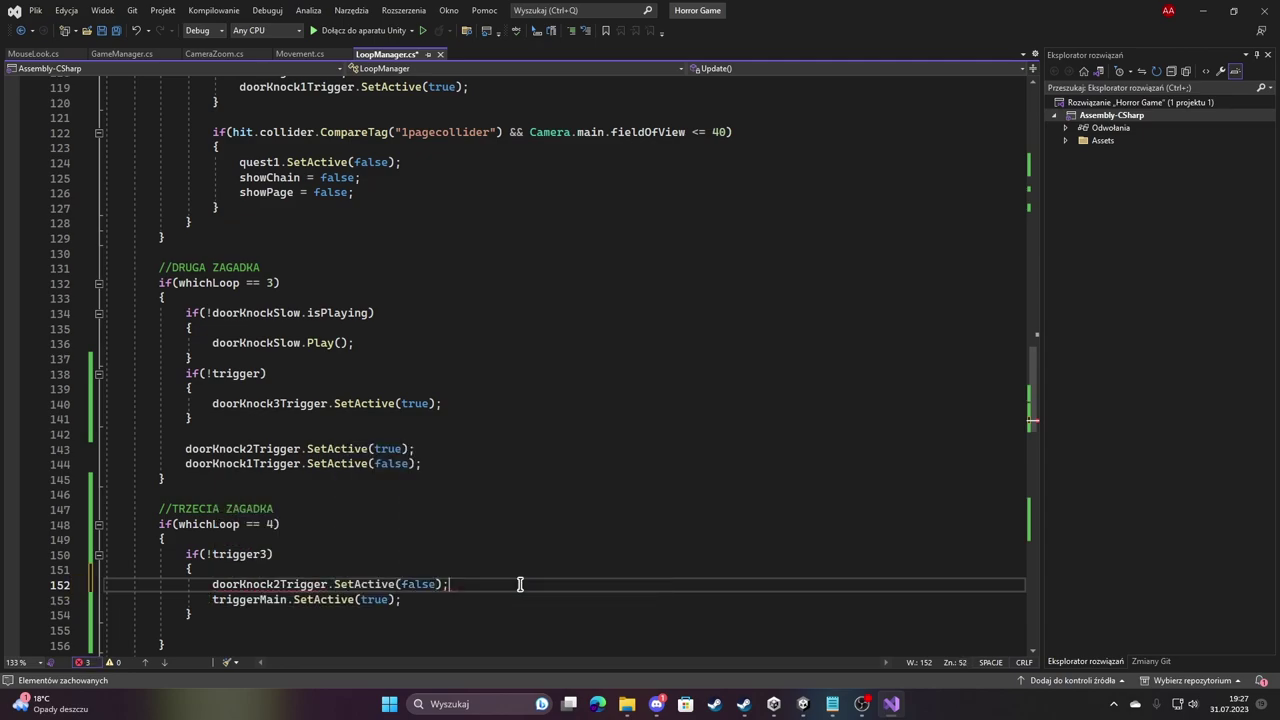
Duplicate that line as doorKnock3Trigger.SetActive(false); and let Unity recompile.
left_click_drag(467, 584, 214, 587)
left_click(475, 584)
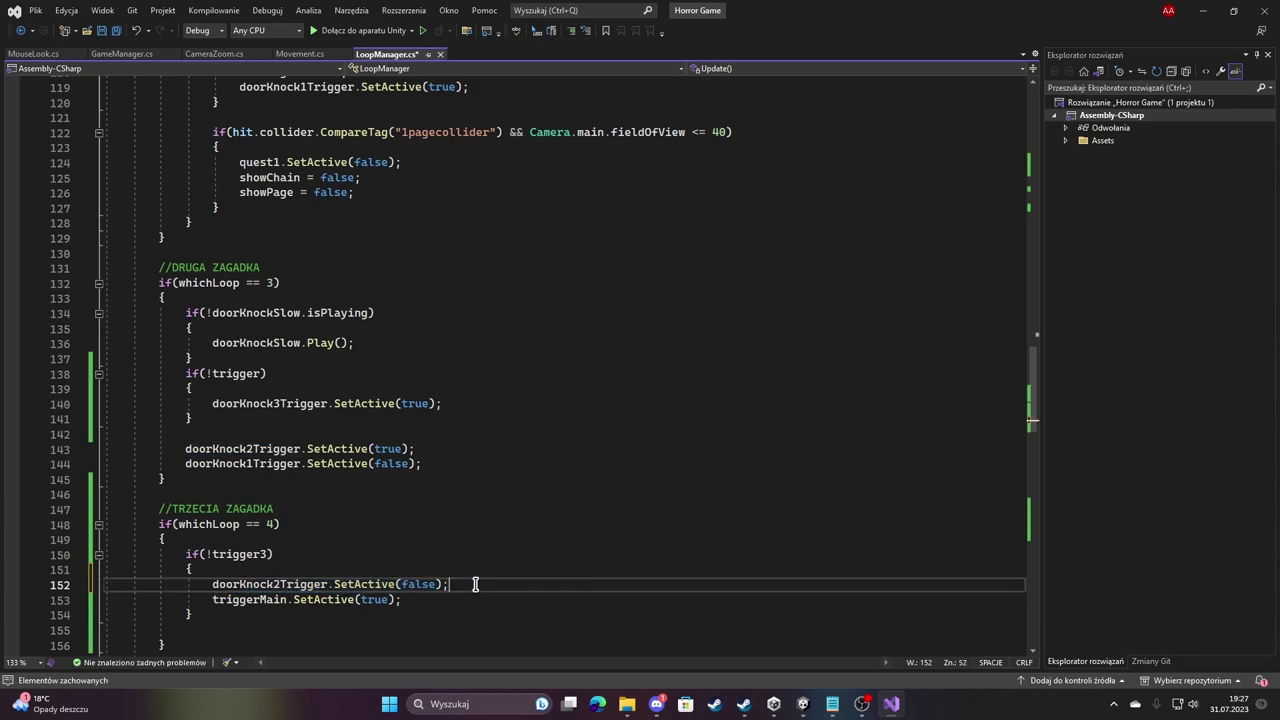
key("ctrl+d")
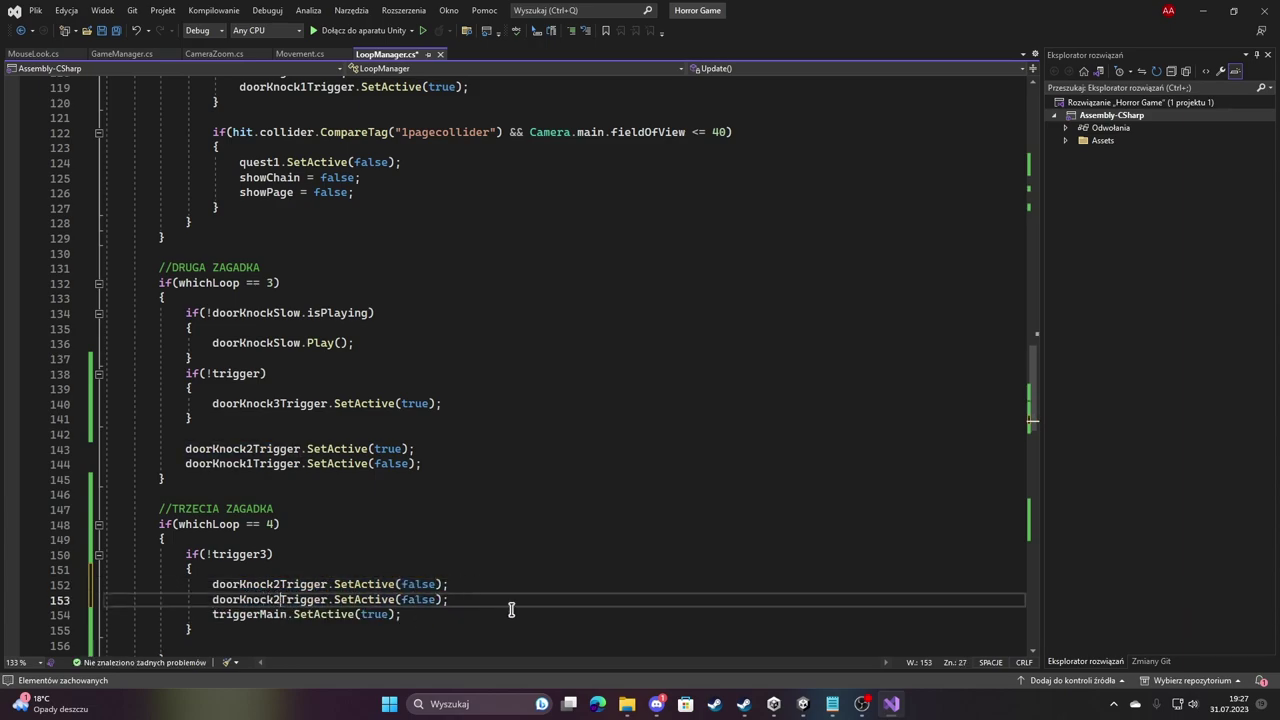
key("BackSpace")
type("3")
key("alt+Tab")
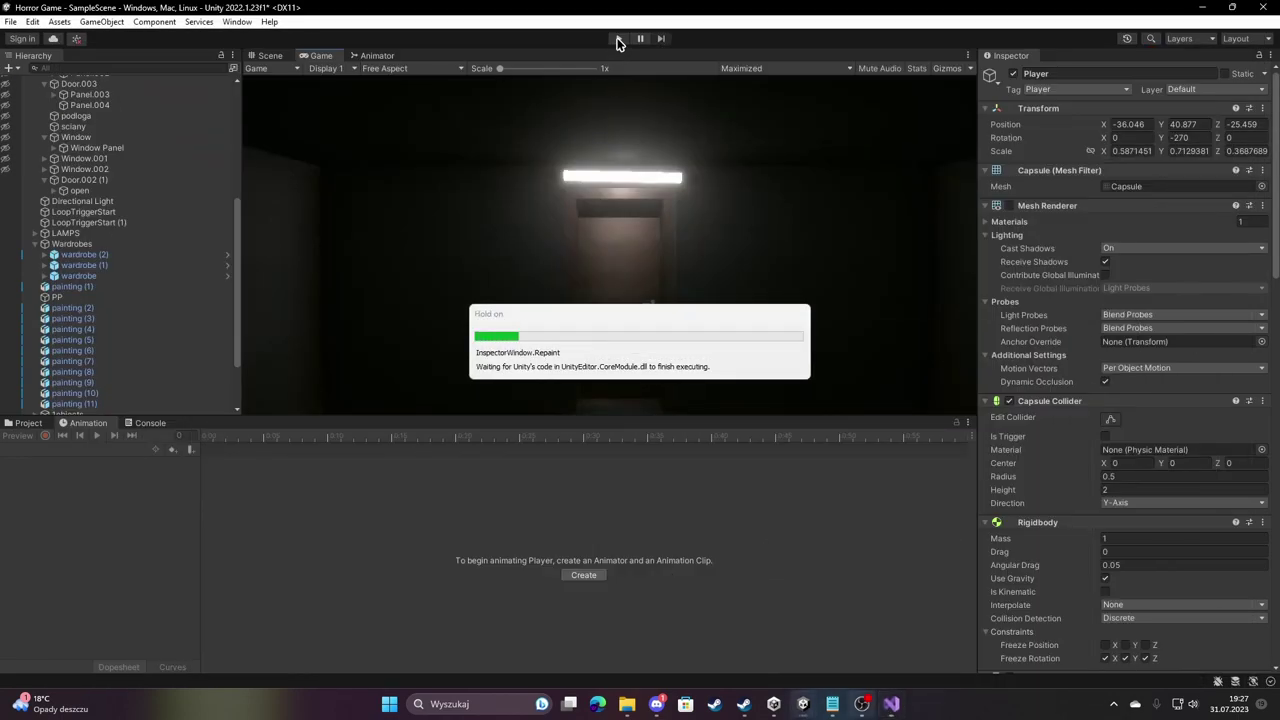
key("alt+Tab")
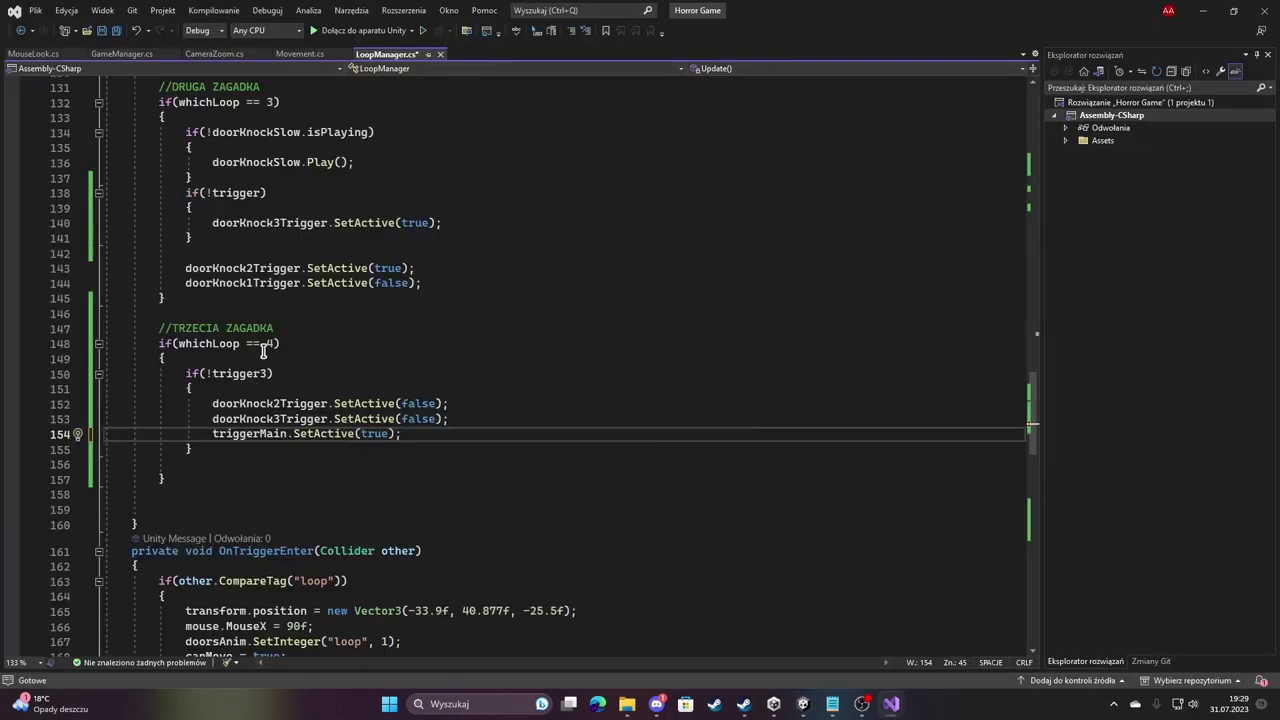
Add doorSource.Stop(); after the triggerMain statement in the trigger3 block.
scroll(244, 330, "up", 8)
scroll(380, 323, "up", 14)
scroll(380, 343, "up", 7)
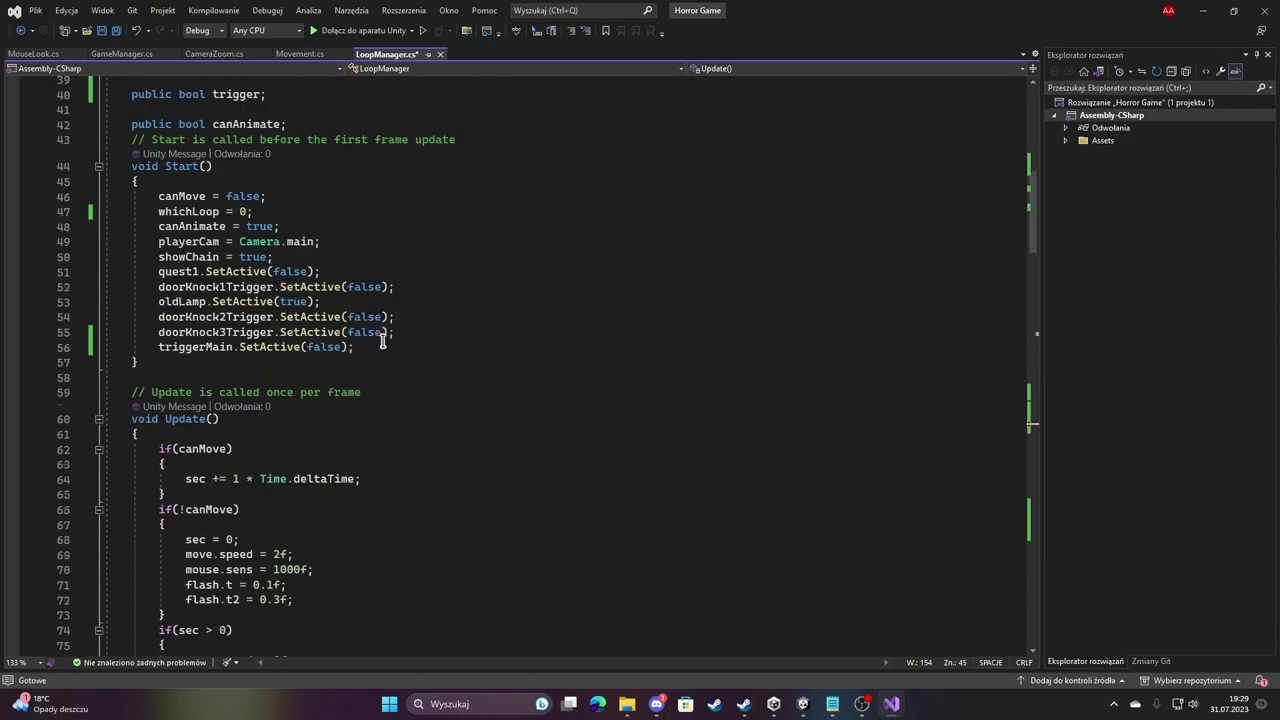
scroll(388, 365, "up", 6)
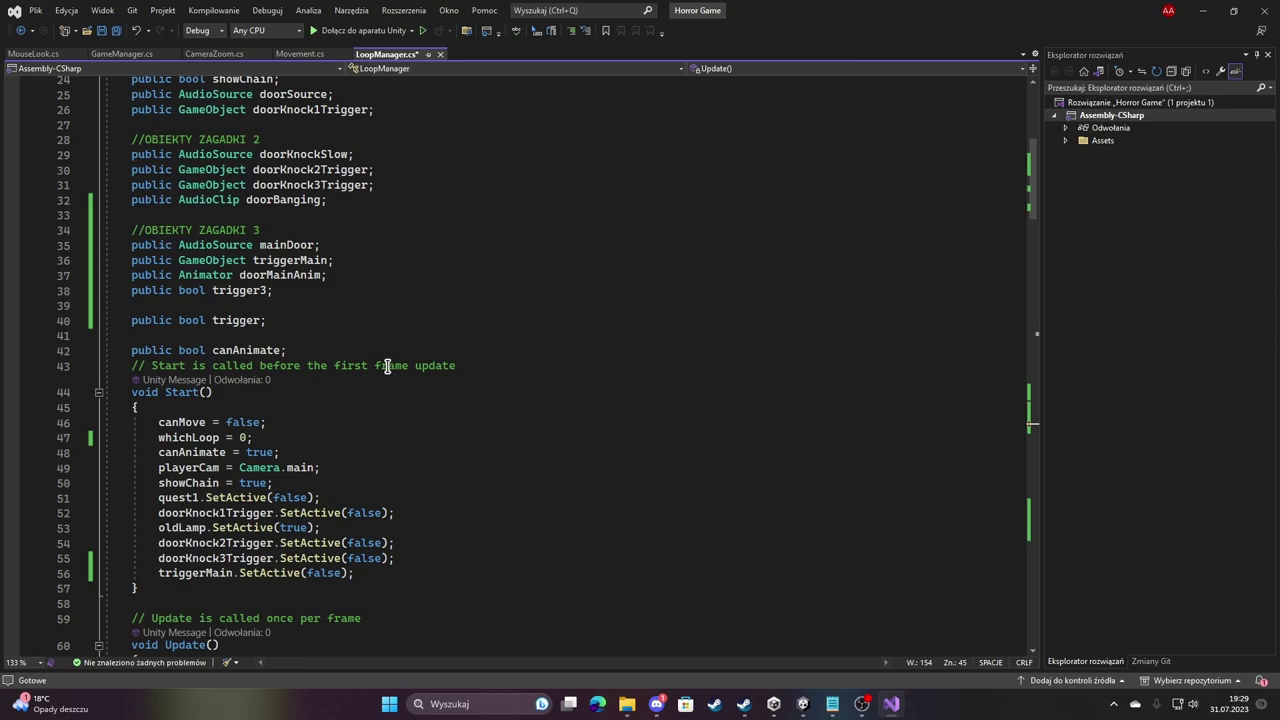
scroll(288, 187, "up", 2)
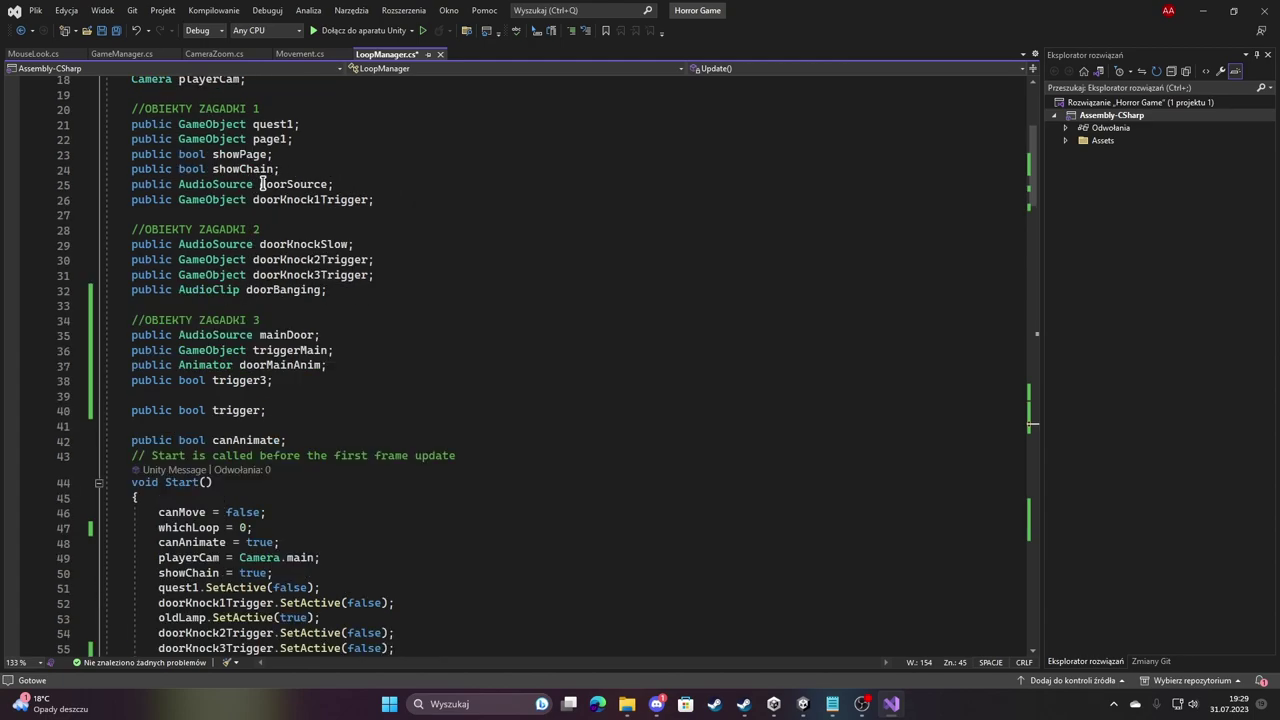
scroll(320, 190, "down", 13)
scroll(305, 220, "down", 13)
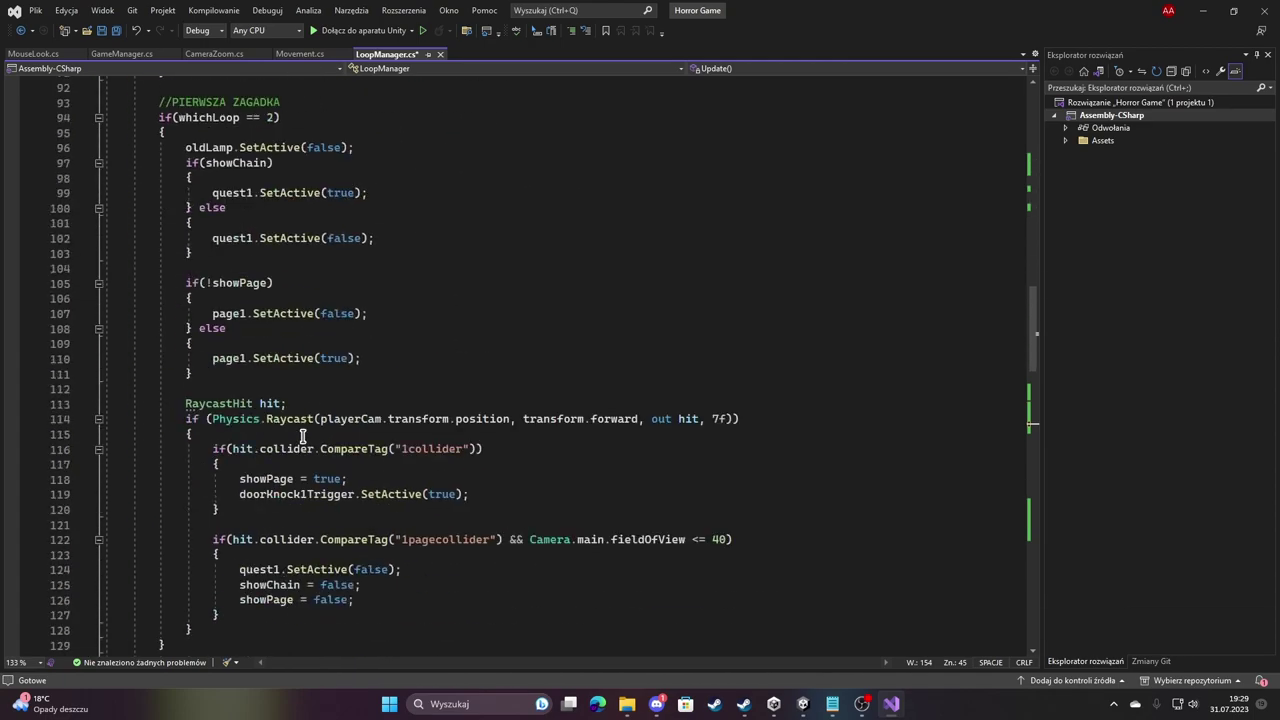
scroll(294, 443, "down", 10)
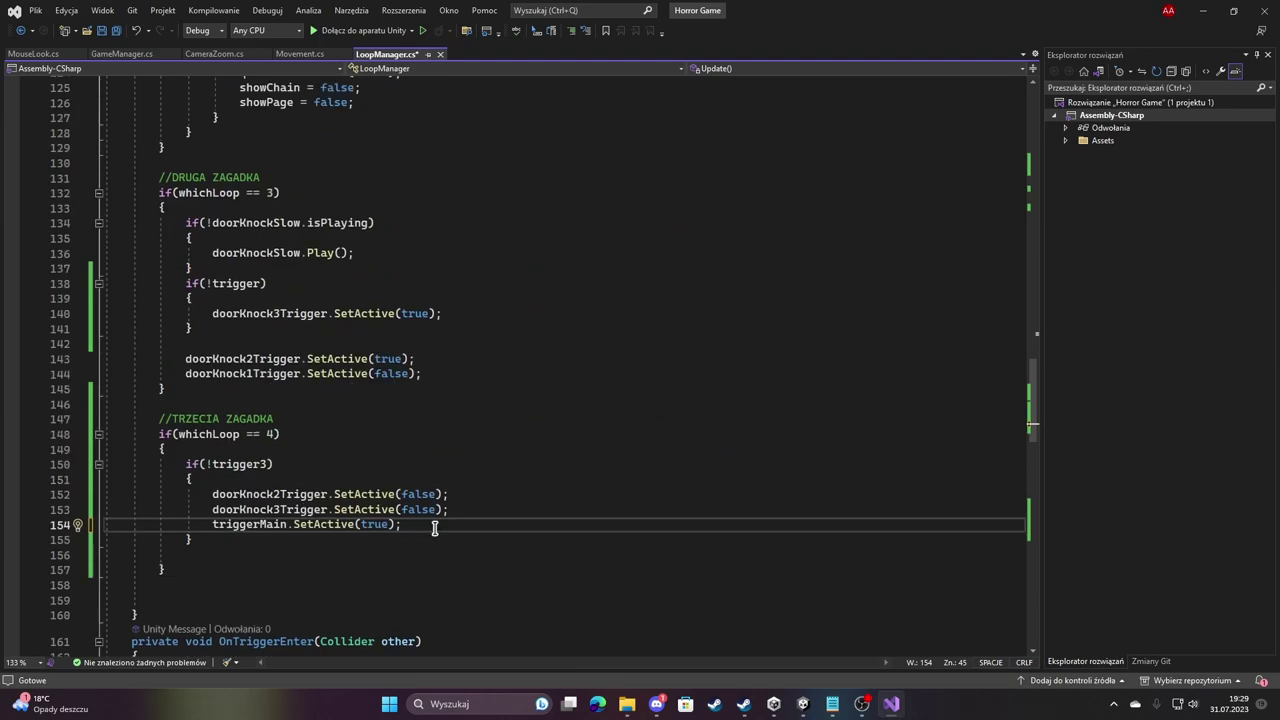
key("Return")
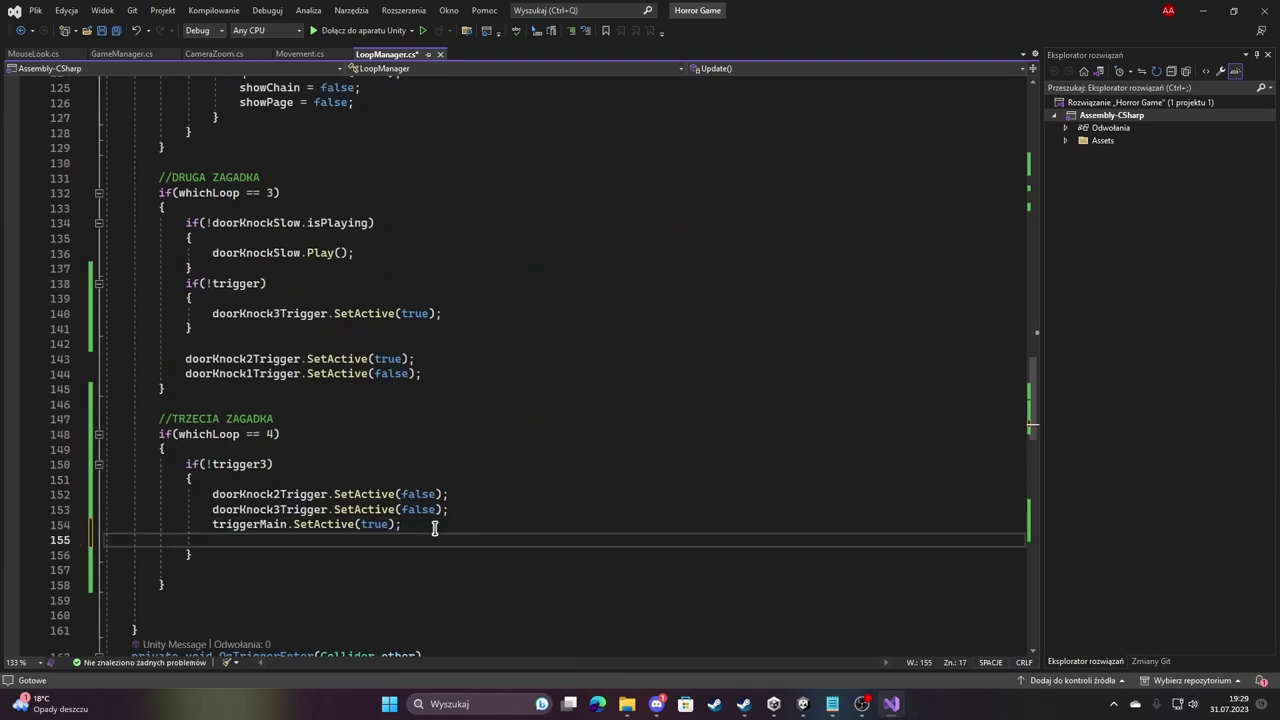
type("doorso")
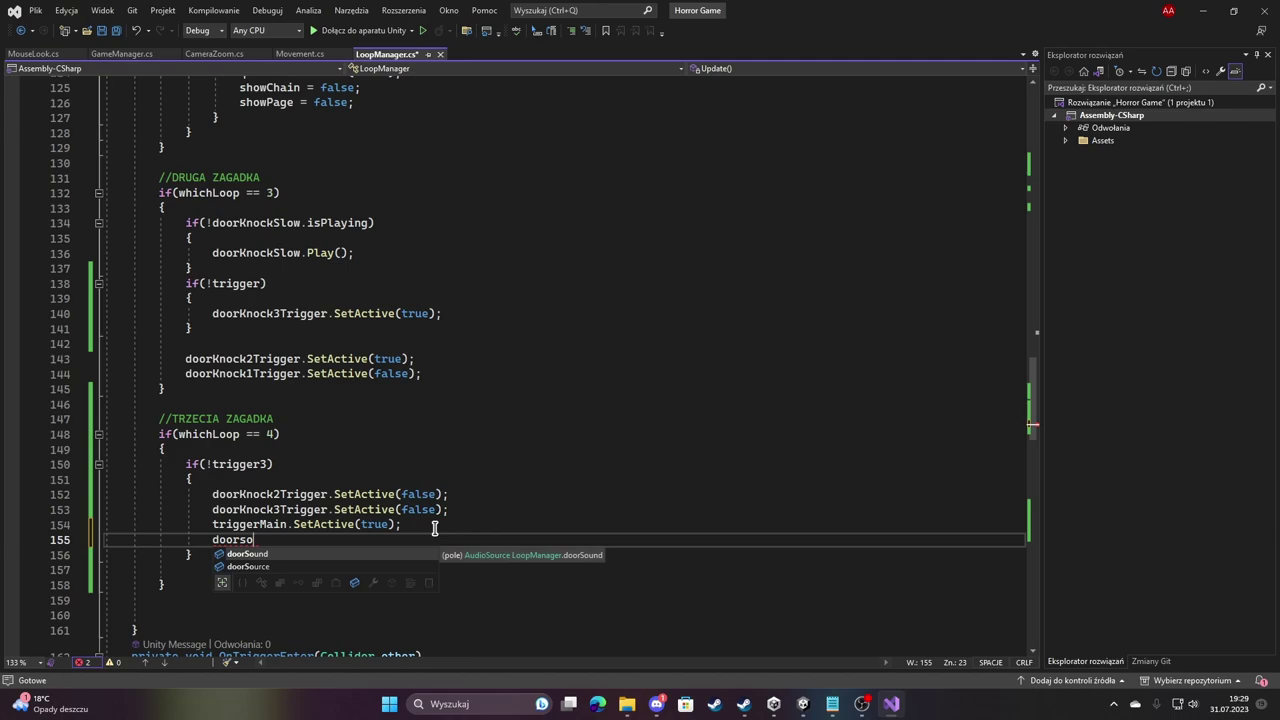
key("Down")
key("Tab")
type(".st")
key("Tab")
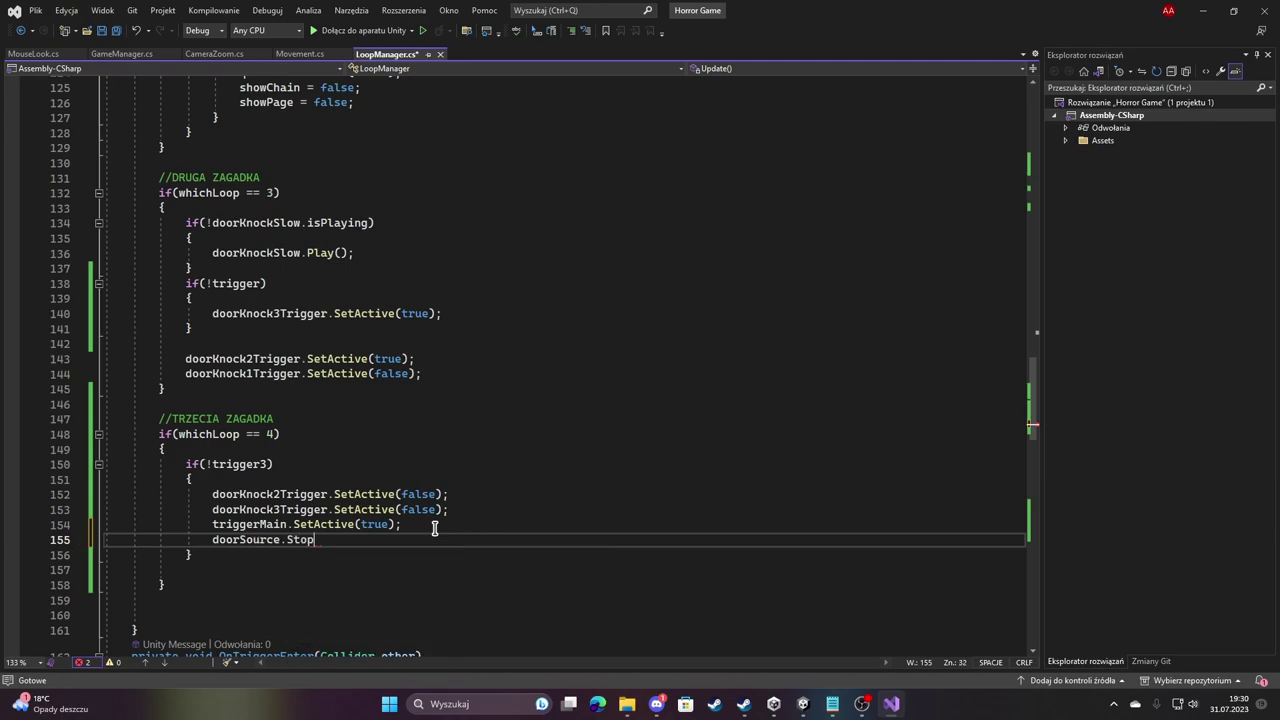
key("Tab")
Add a doorSource.volume = 0 assignment on the next line.
key("Return")
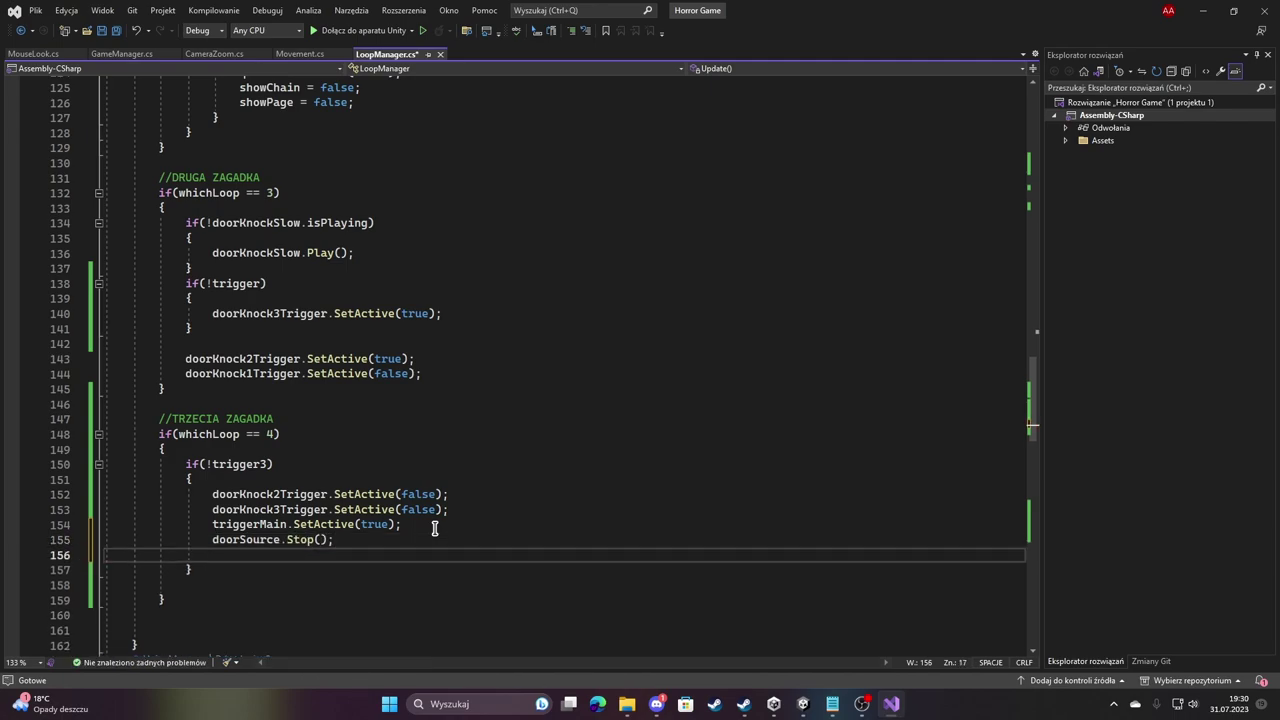
type("doors")
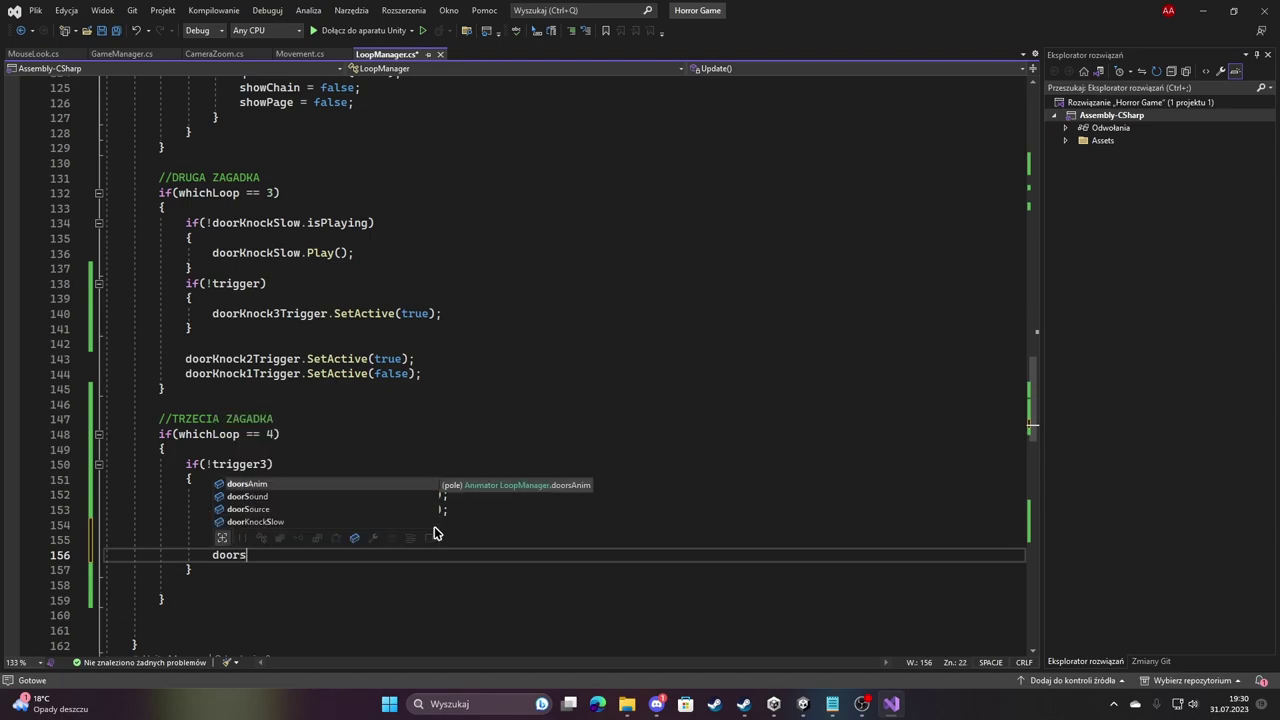
key("Down")
key("Down")
key("Tab")
type(".v")
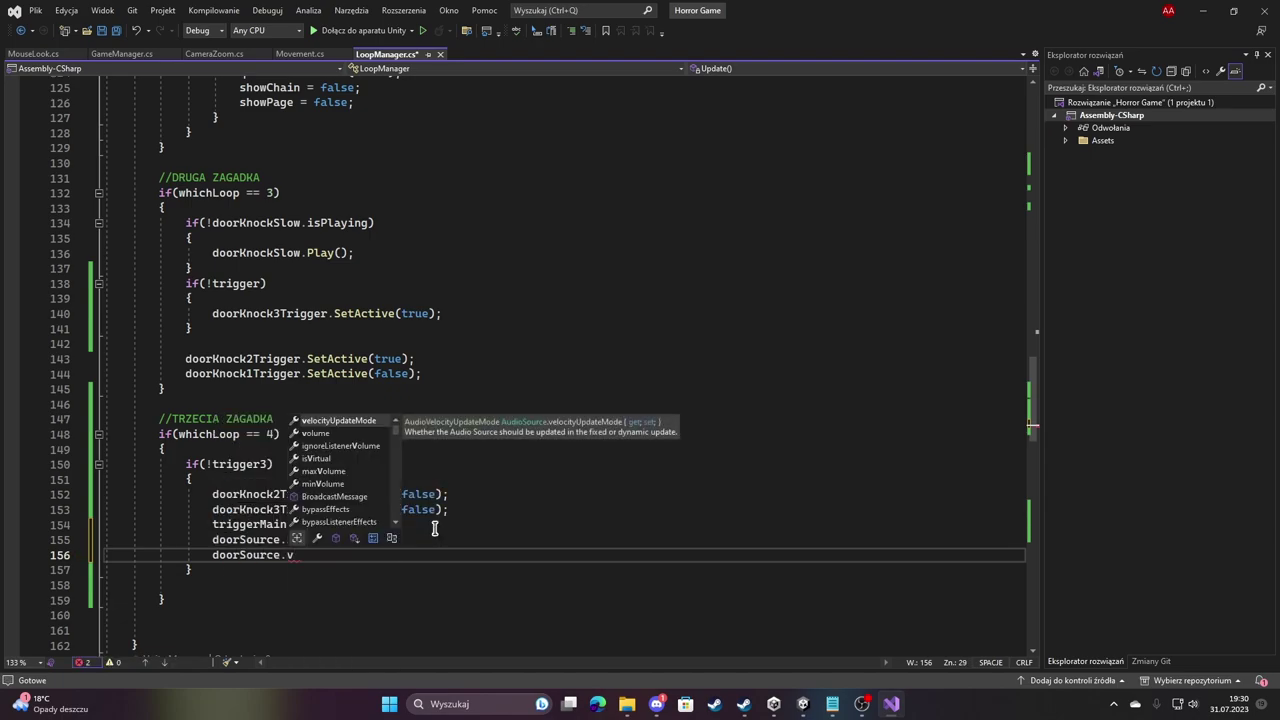
key("Down")
key("Tab")
type("=")
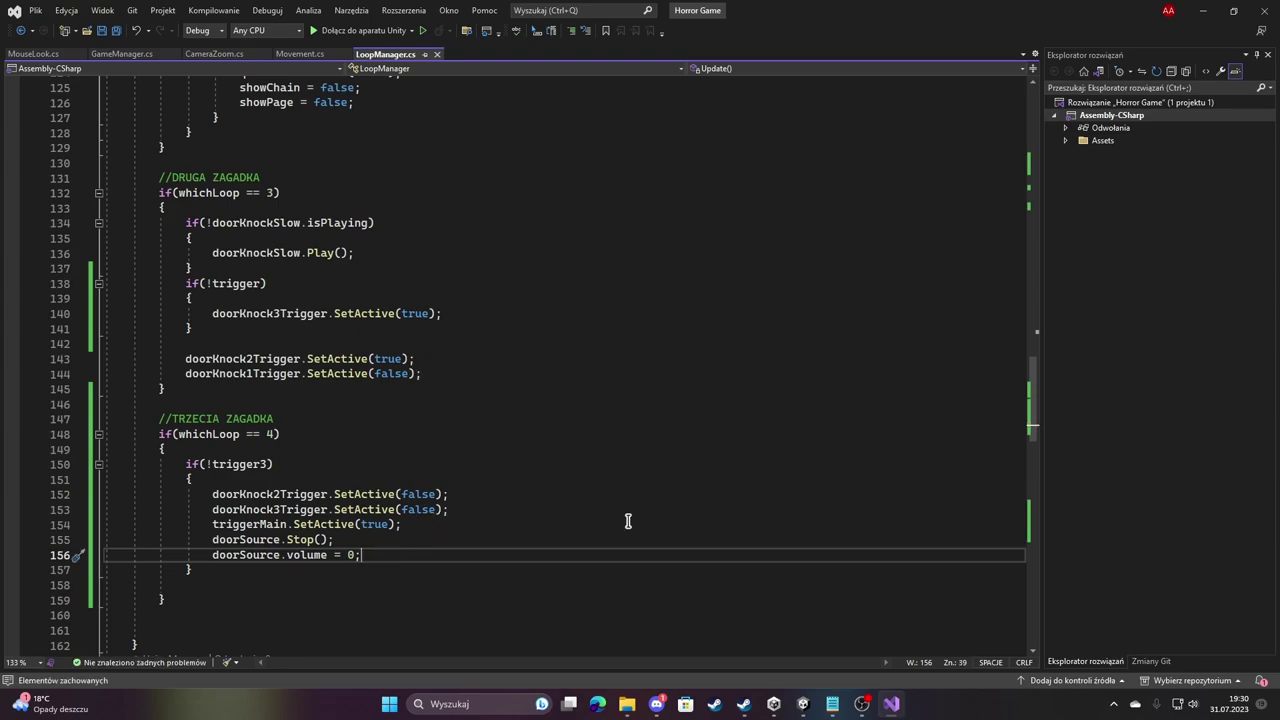
Walk the player through the corridors to the dark door in the running game.
mouse_move(806, 708)
left_click(749, 640)
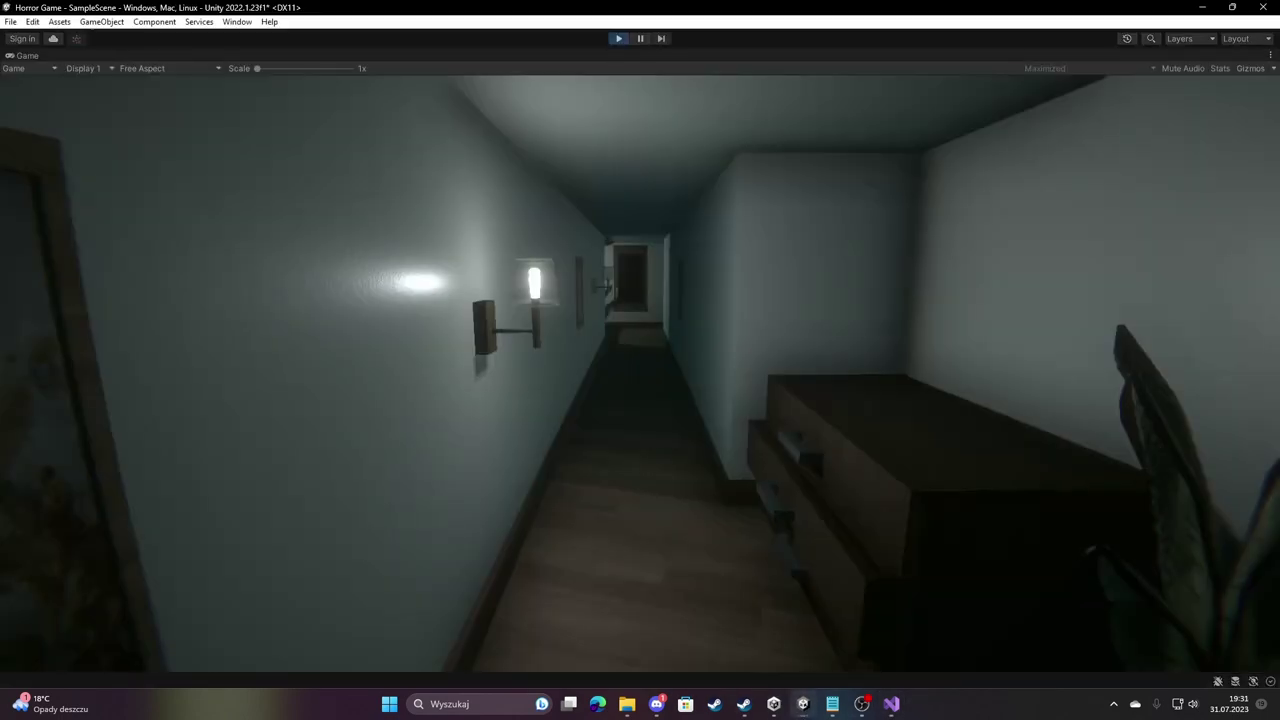
key("w")
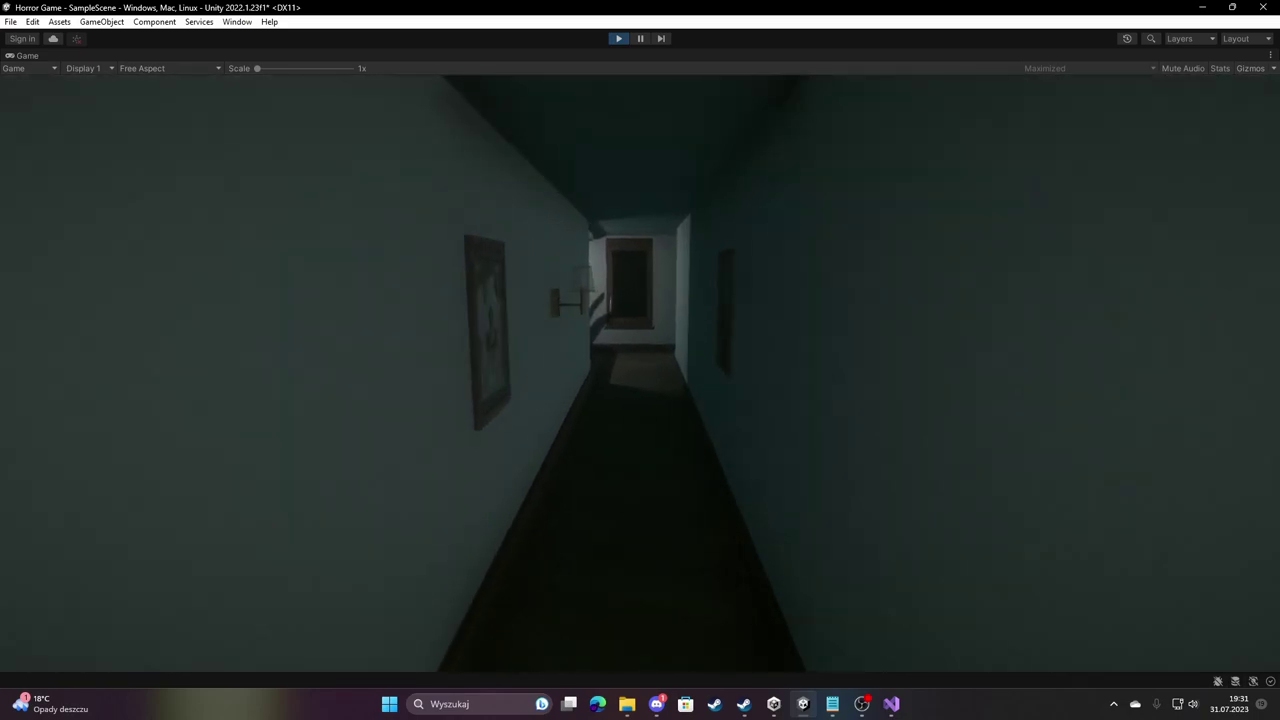
key("w")
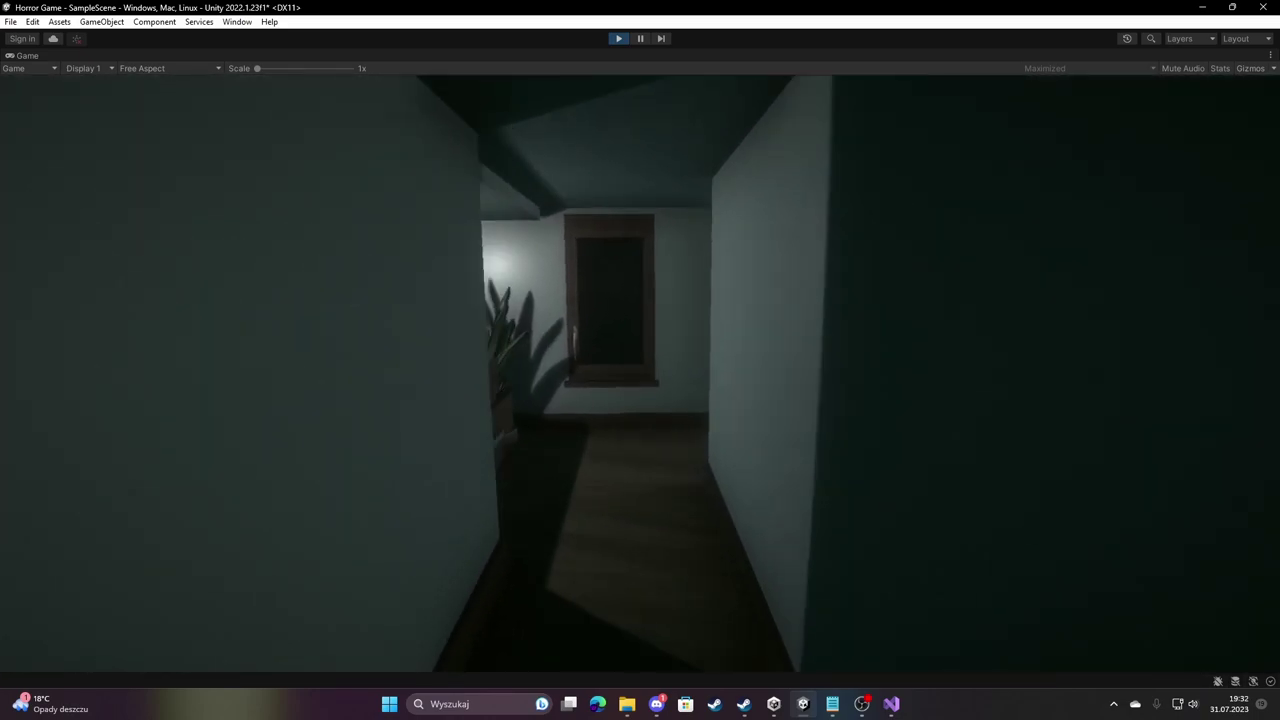
key("w")
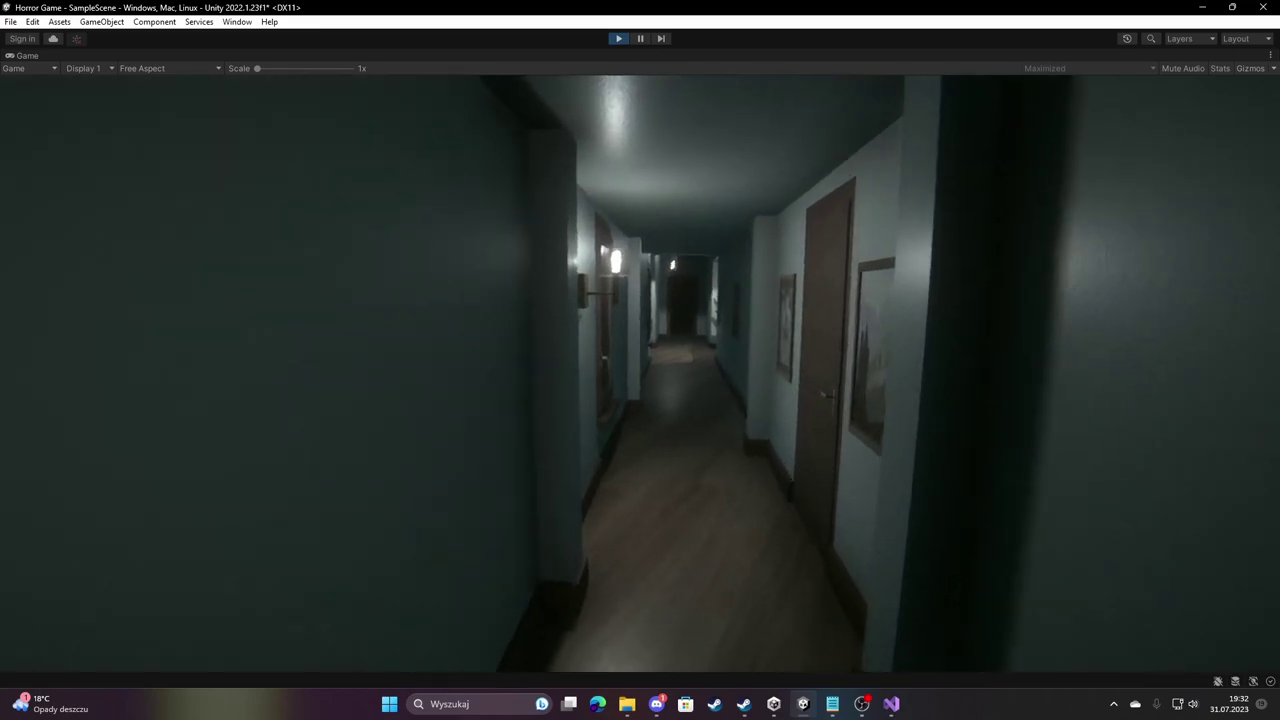
key("w")
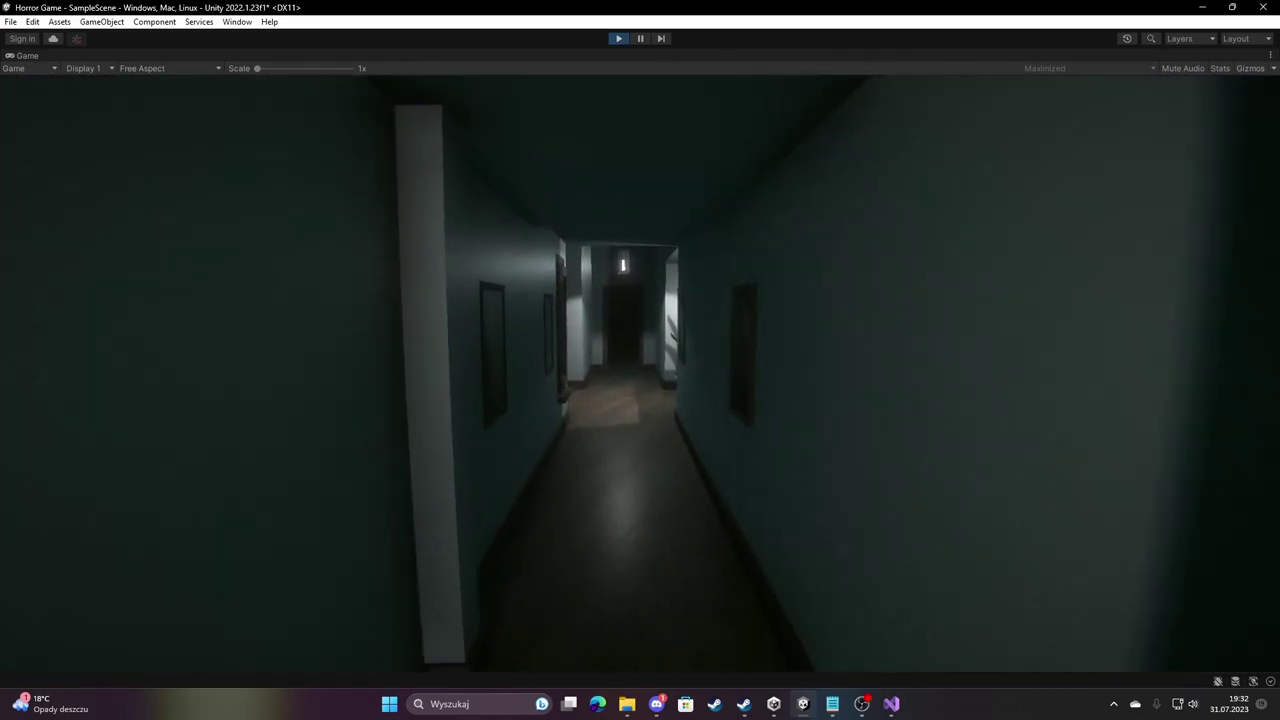
key("w")
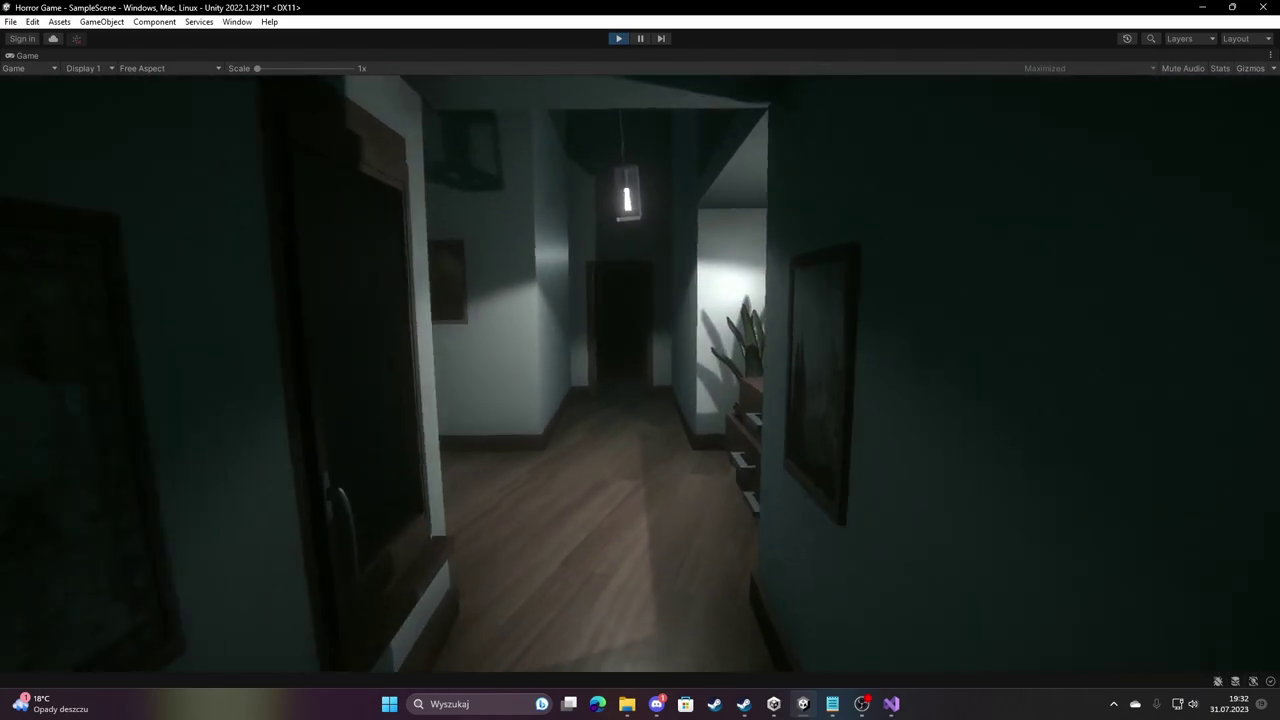
key("w")
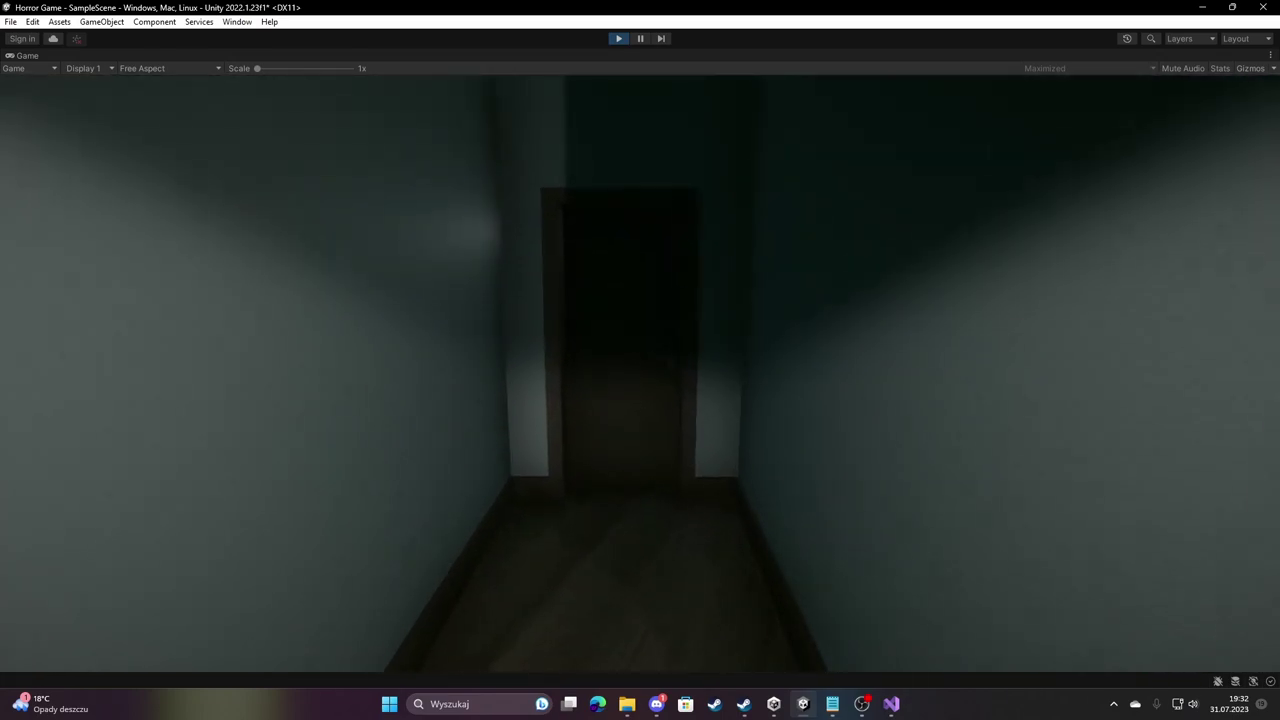
key("w")
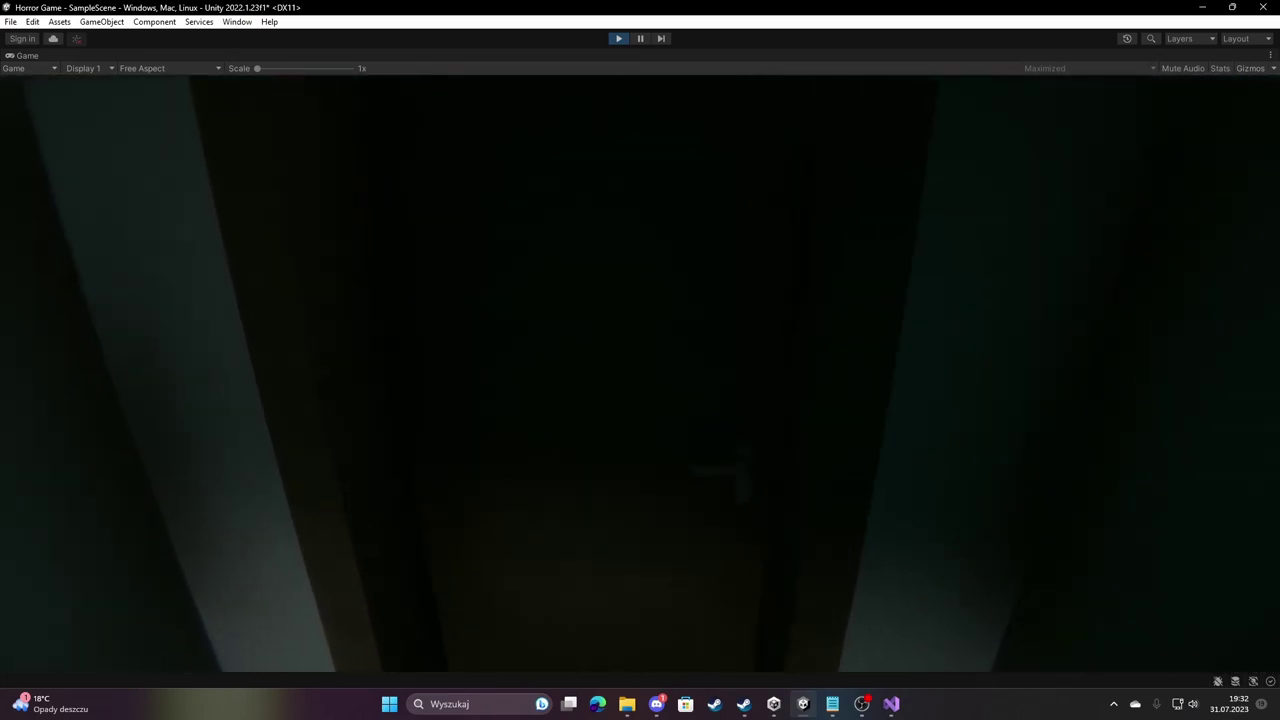
key("w")
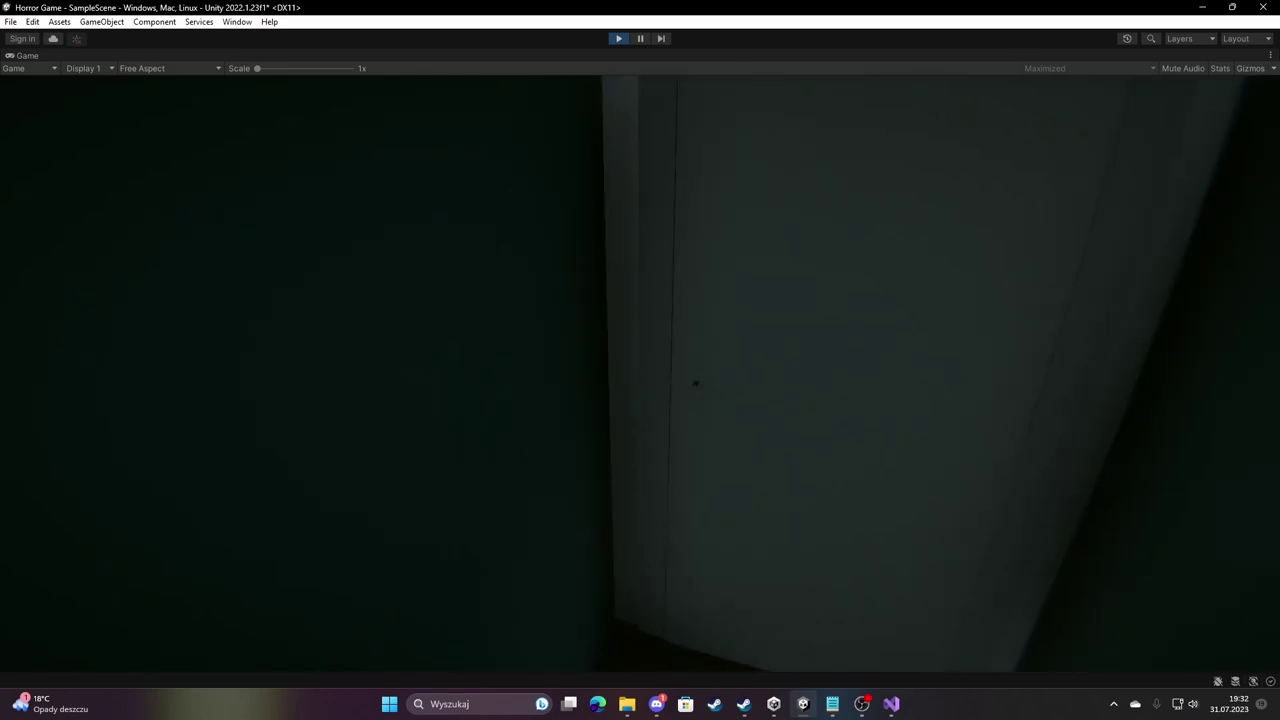
key("w")
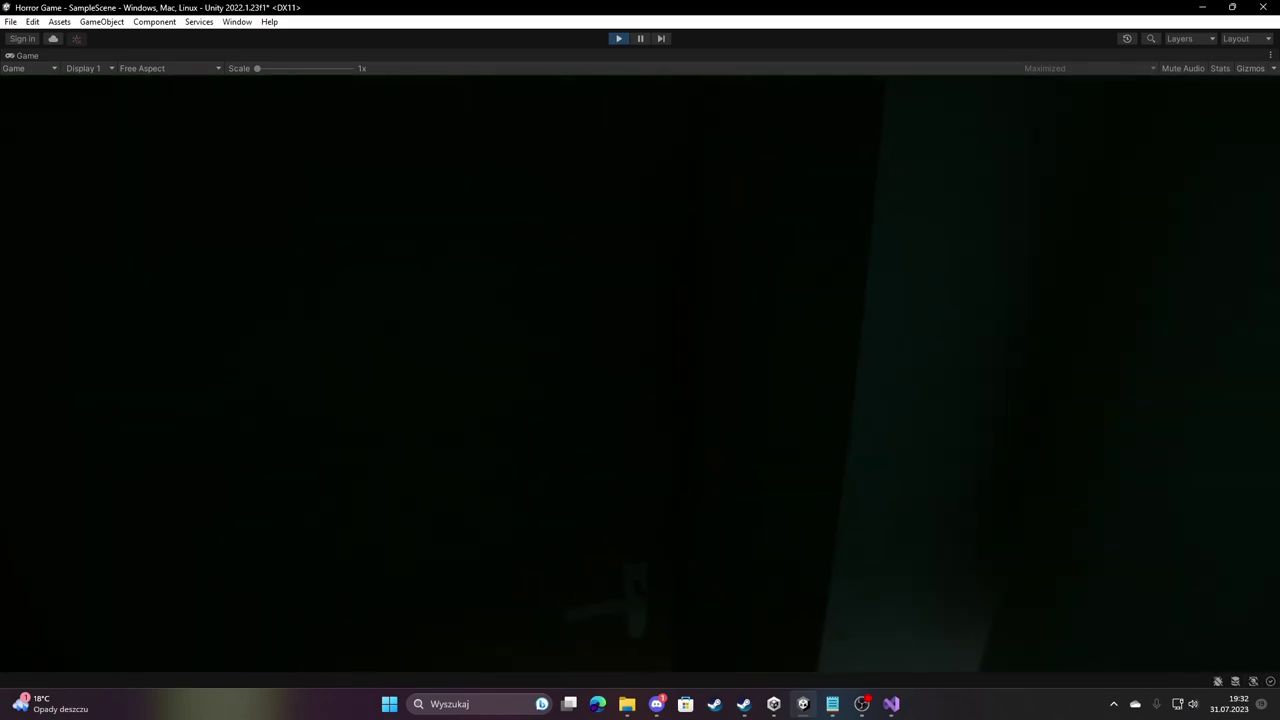
key("w")
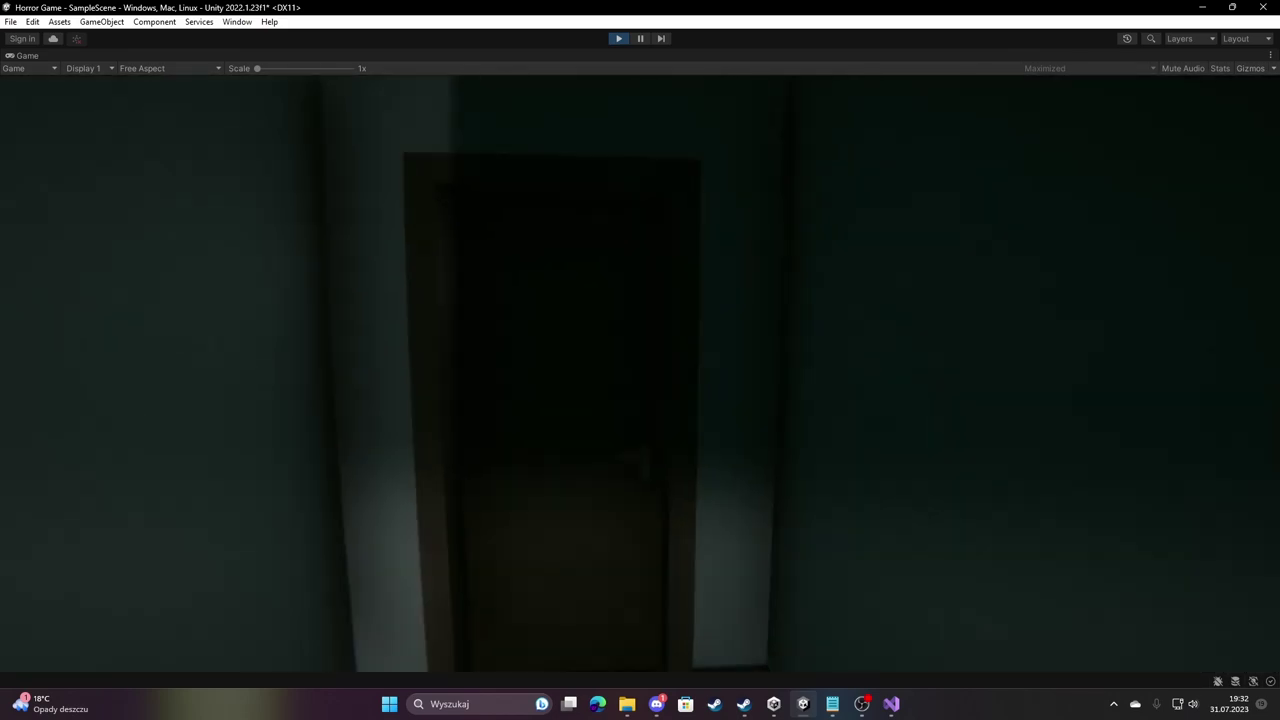
key("w")
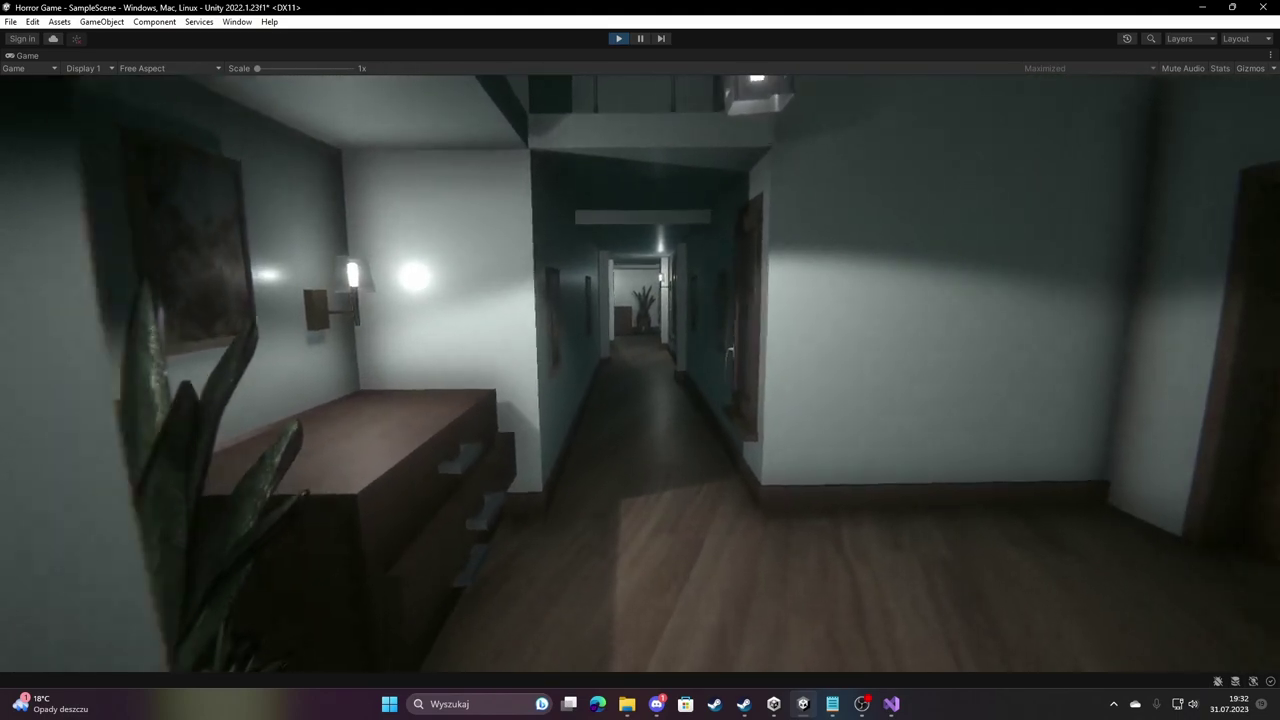
key("w")
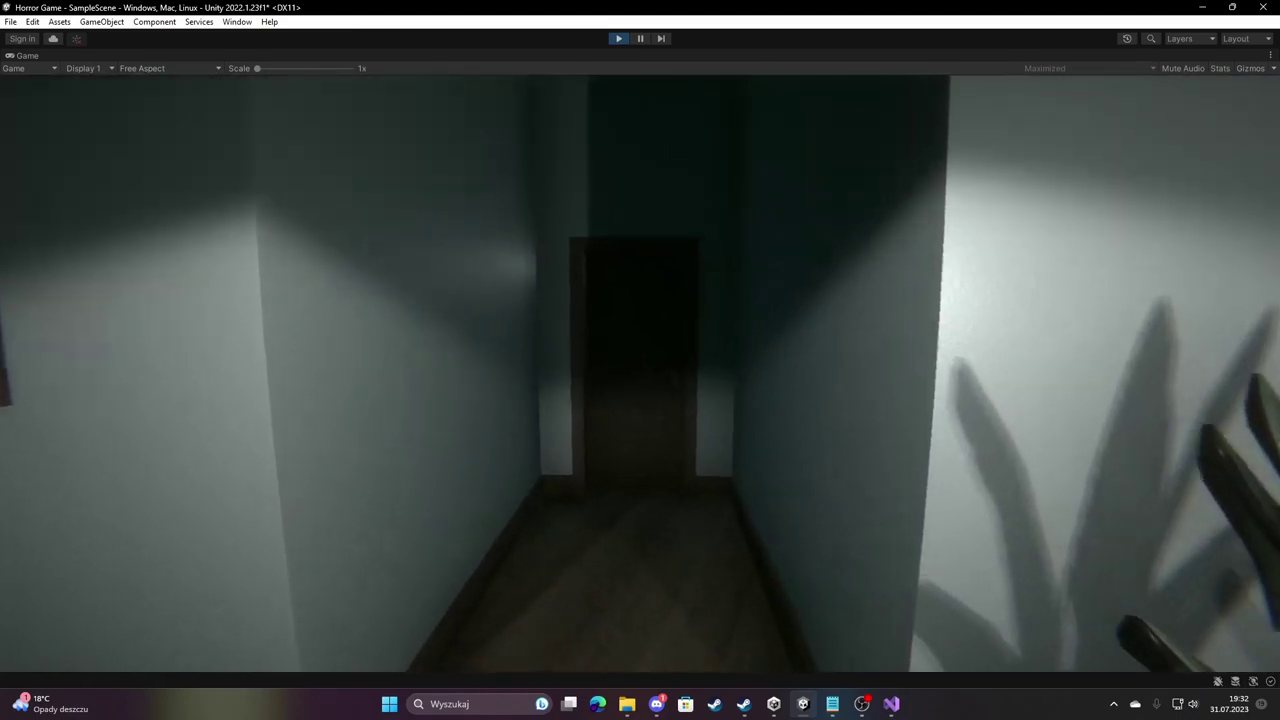
key("w")
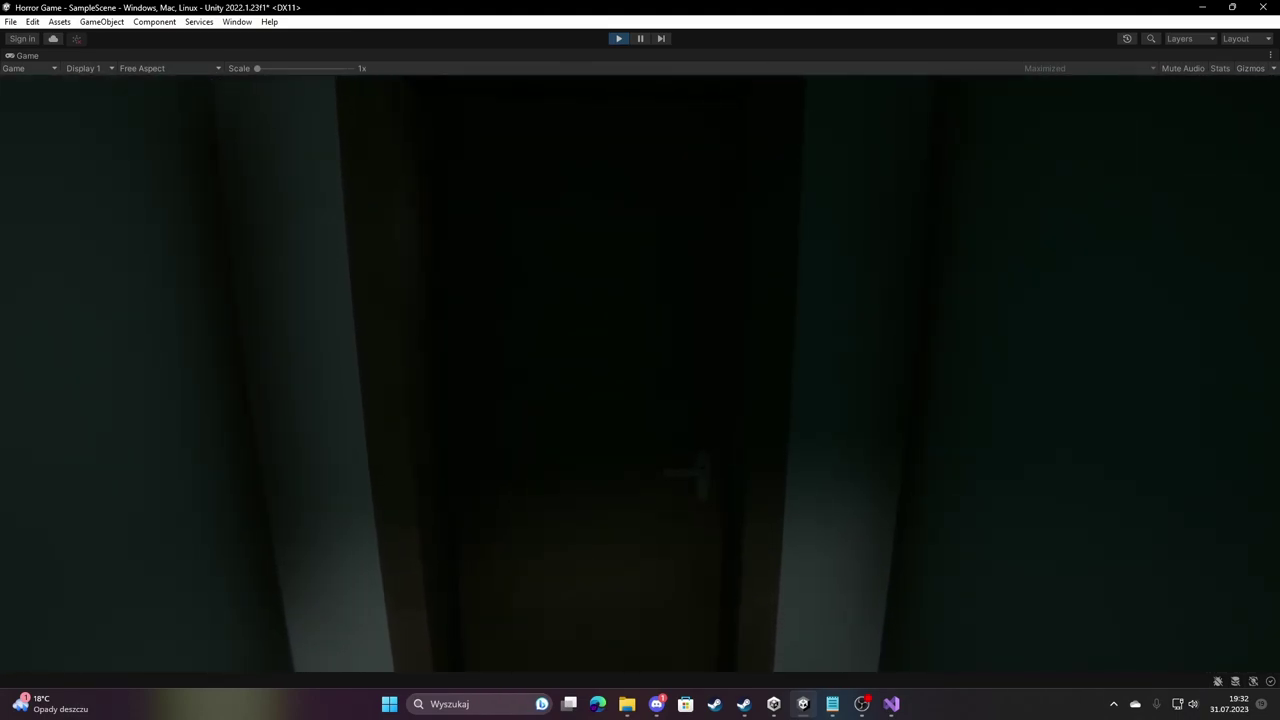
key("w")
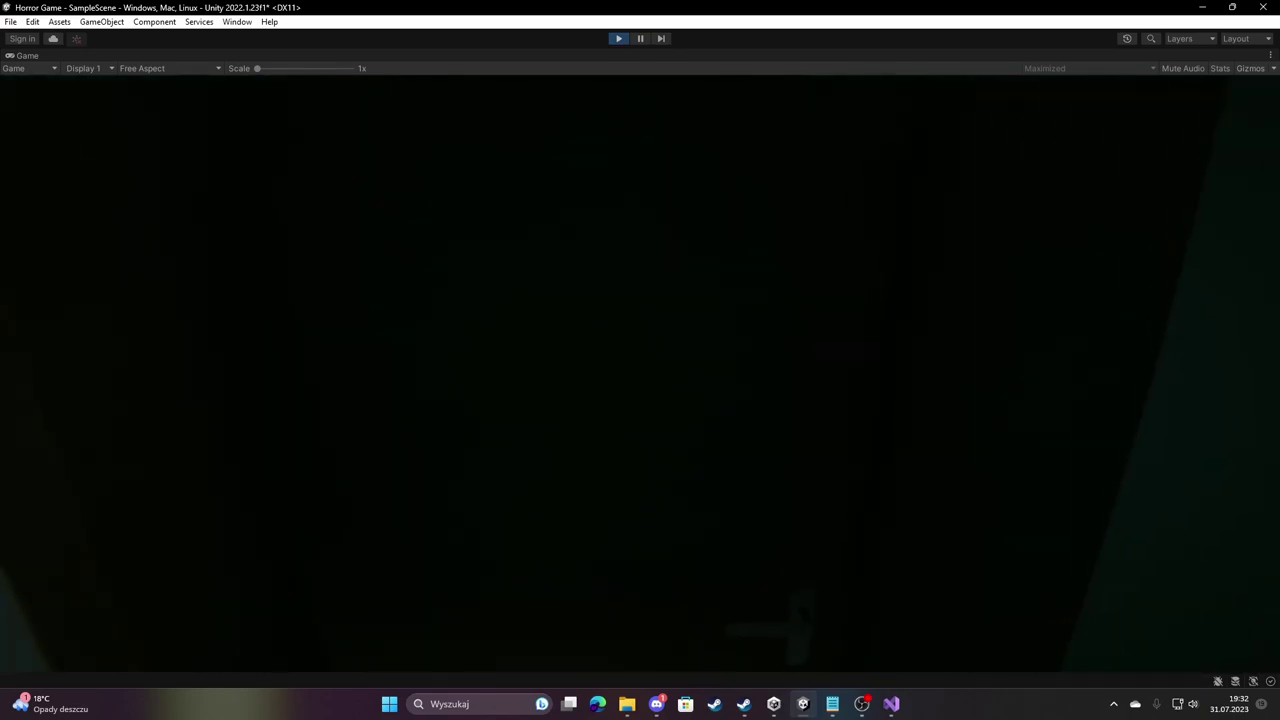
Open the door with E, walk to the door beside the painting, then stop the play test.
key("e")
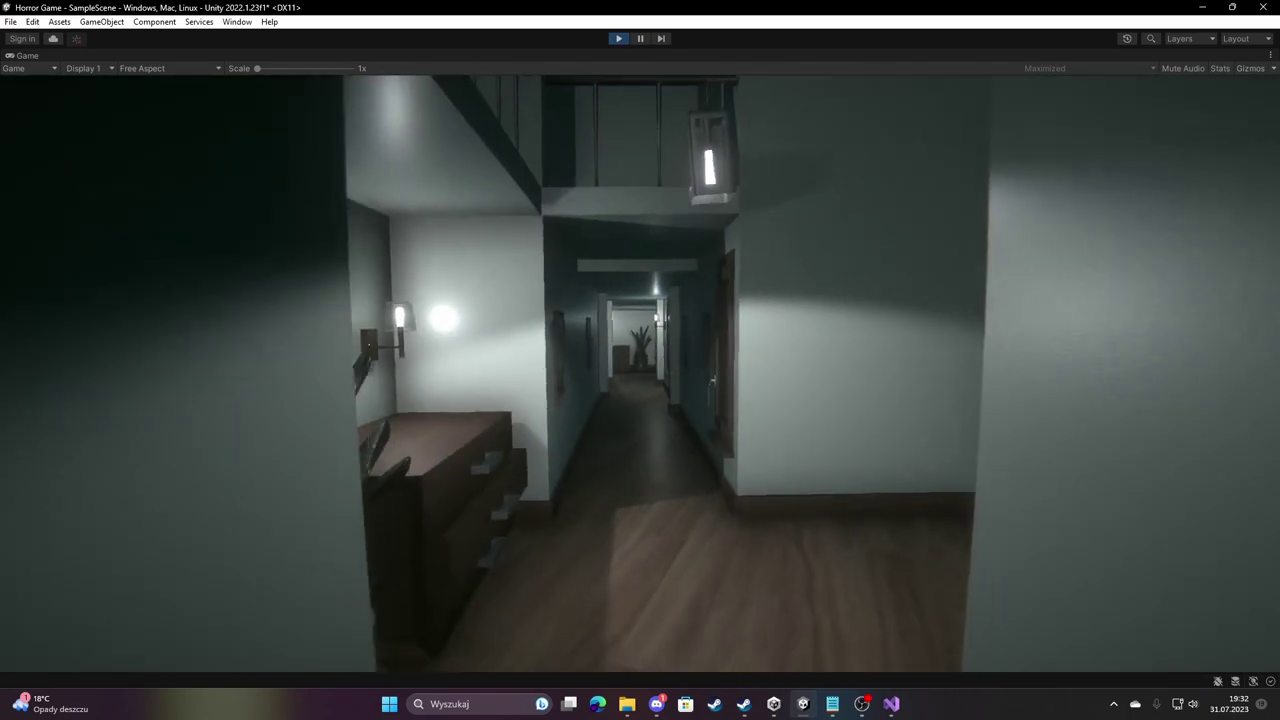
key("w")
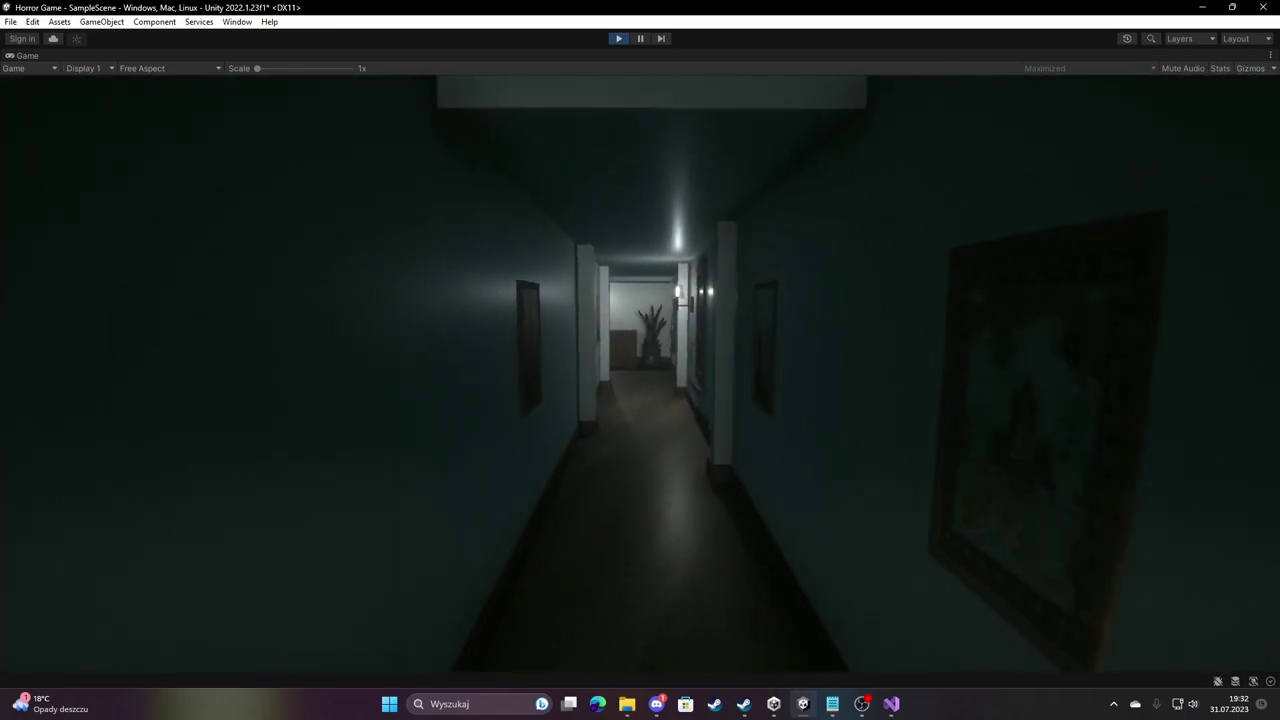
key("w")
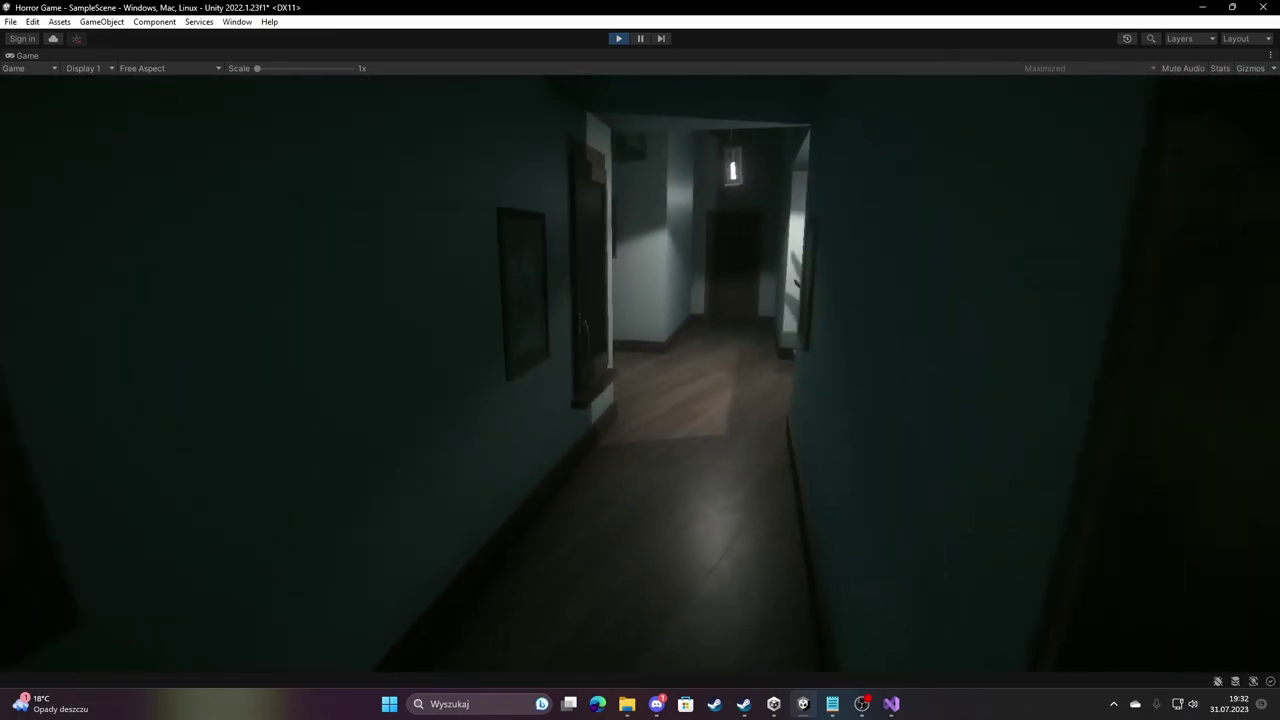
key("w")
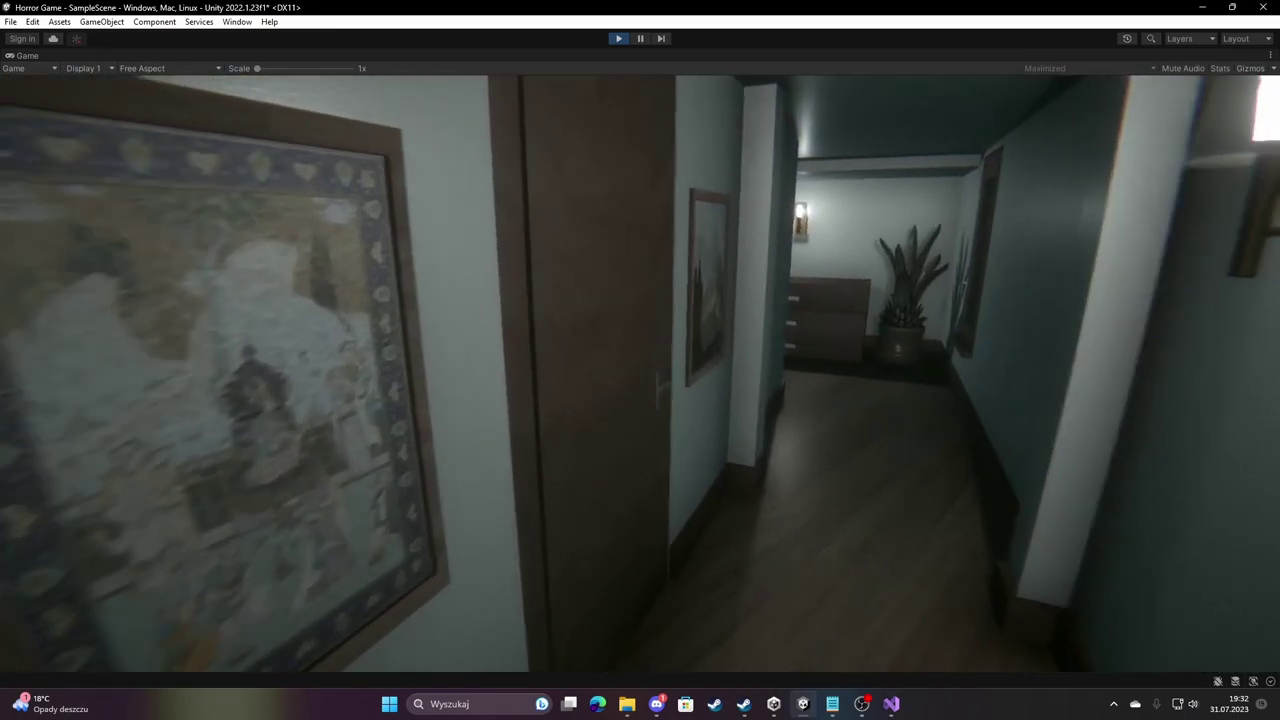
key("w")
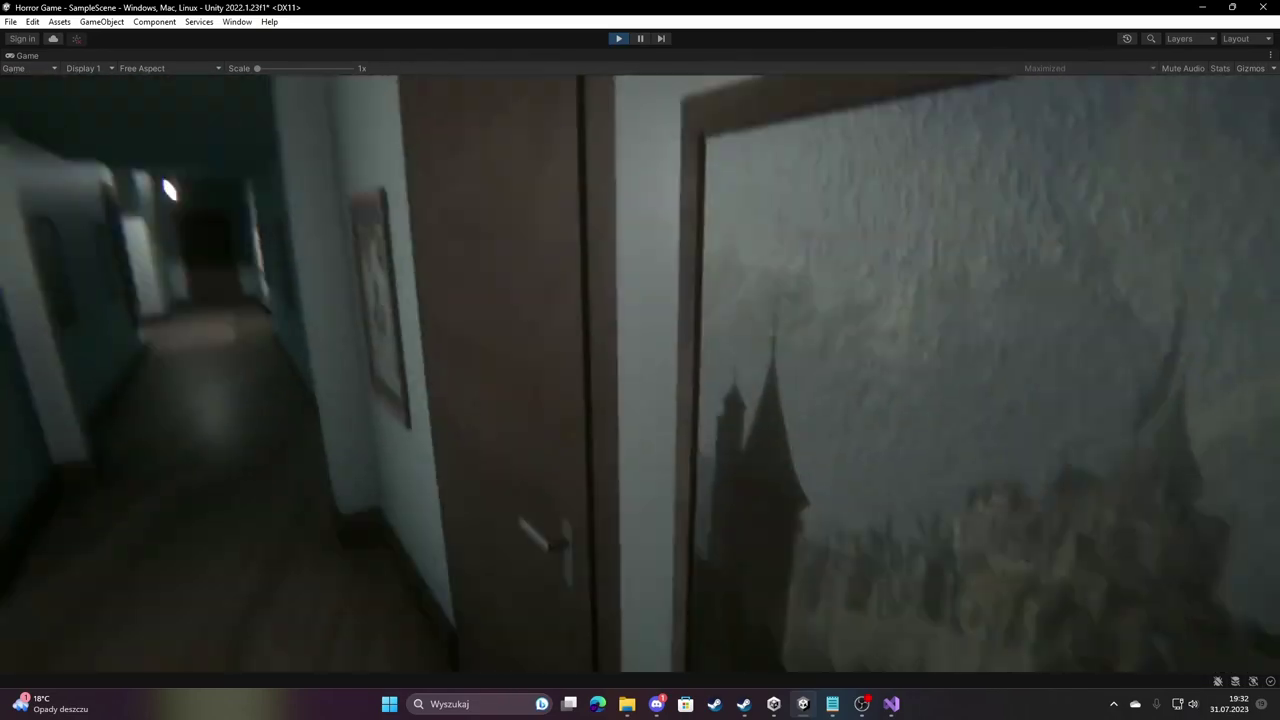
key("w")
key("Escape")
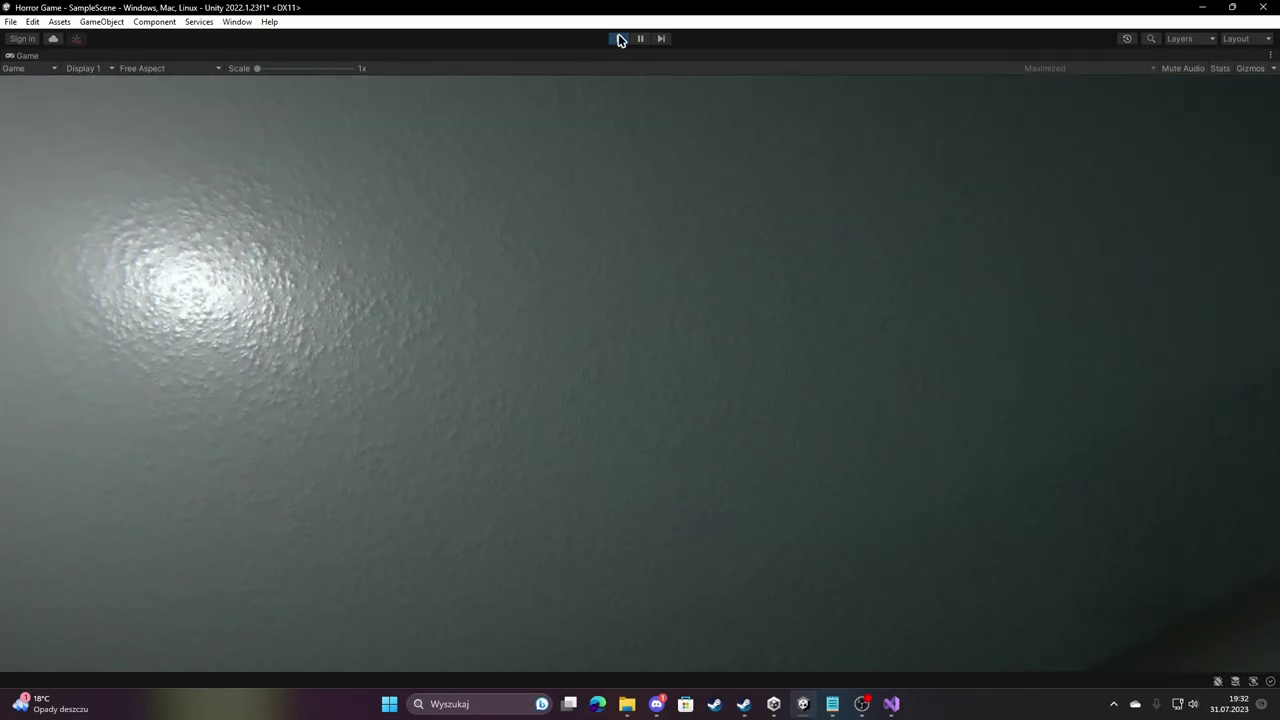
left_click(619, 39)
left_click(891, 703)
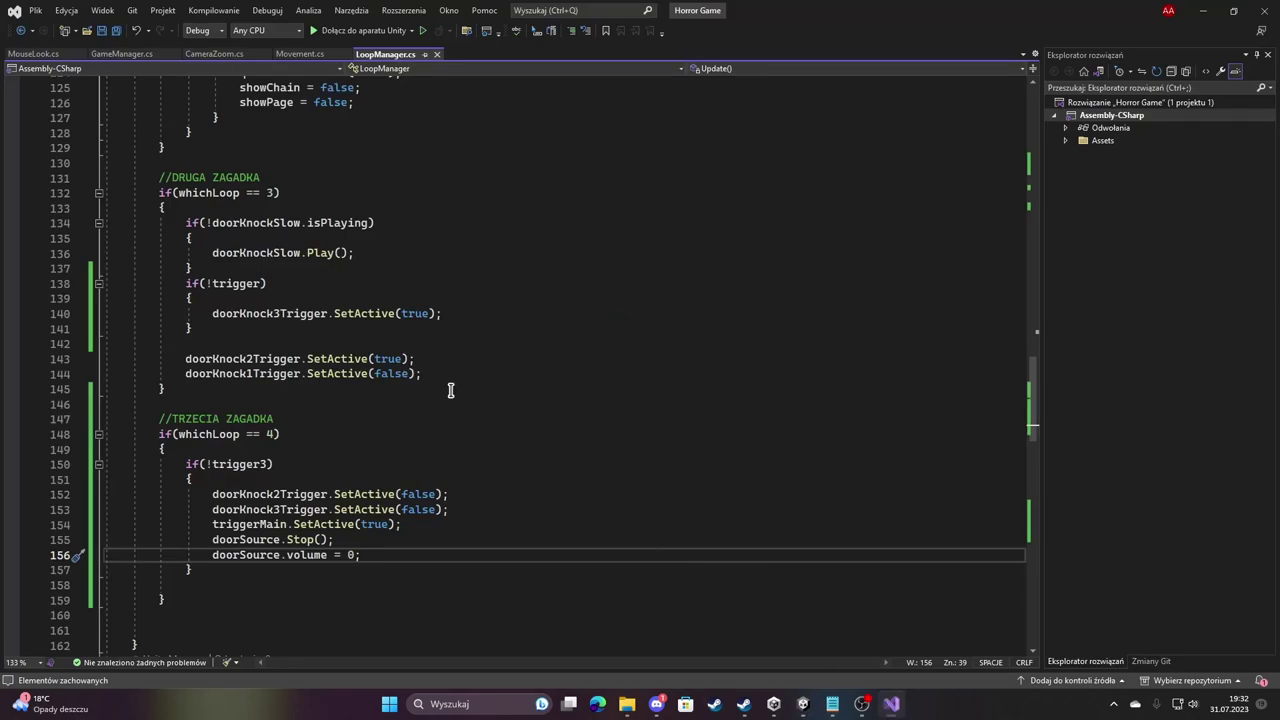
Add triggerMain.SetActive(false); after mainDoor.Play() in the doorCloseMain block, then return to Unity's Scene view.
scroll(457, 405, "down", 12)
scroll(454, 403, "down", 3)
scroll(452, 401, "up", 10)
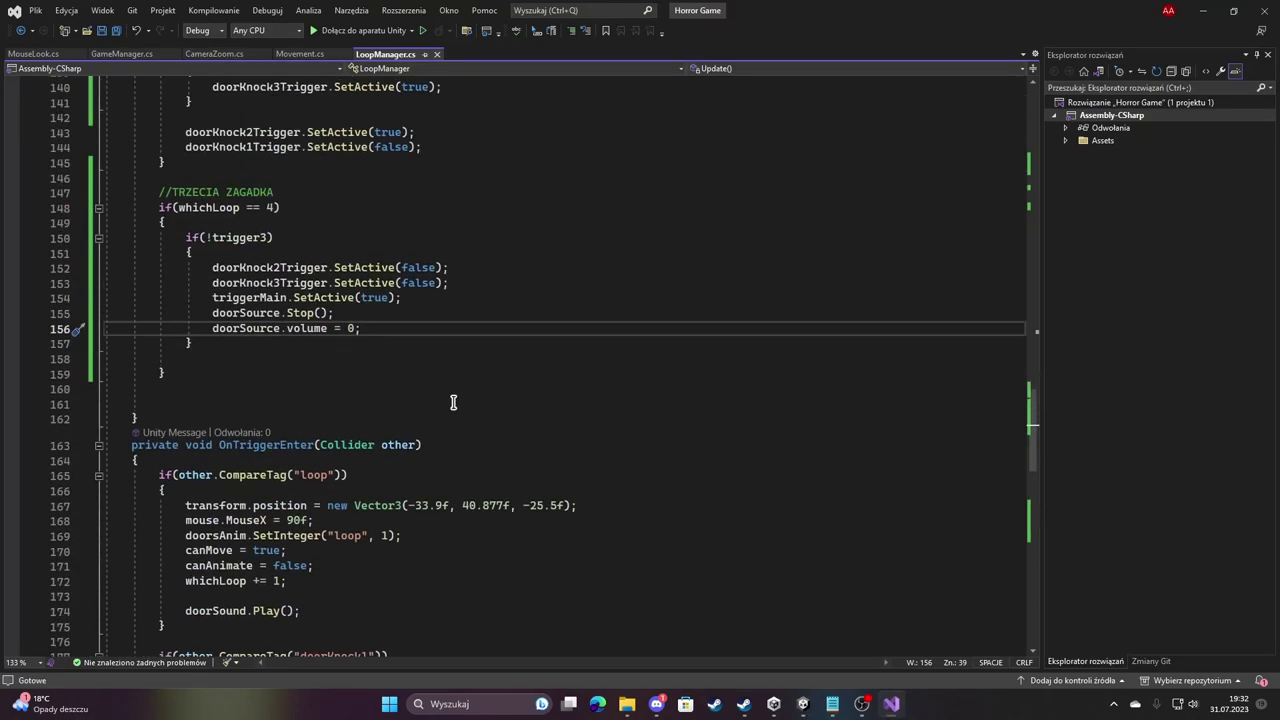
scroll(440, 397, "up", 2)
scroll(429, 393, "down", 5)
scroll(429, 393, "down", 13)
scroll(385, 203, "up", 14)
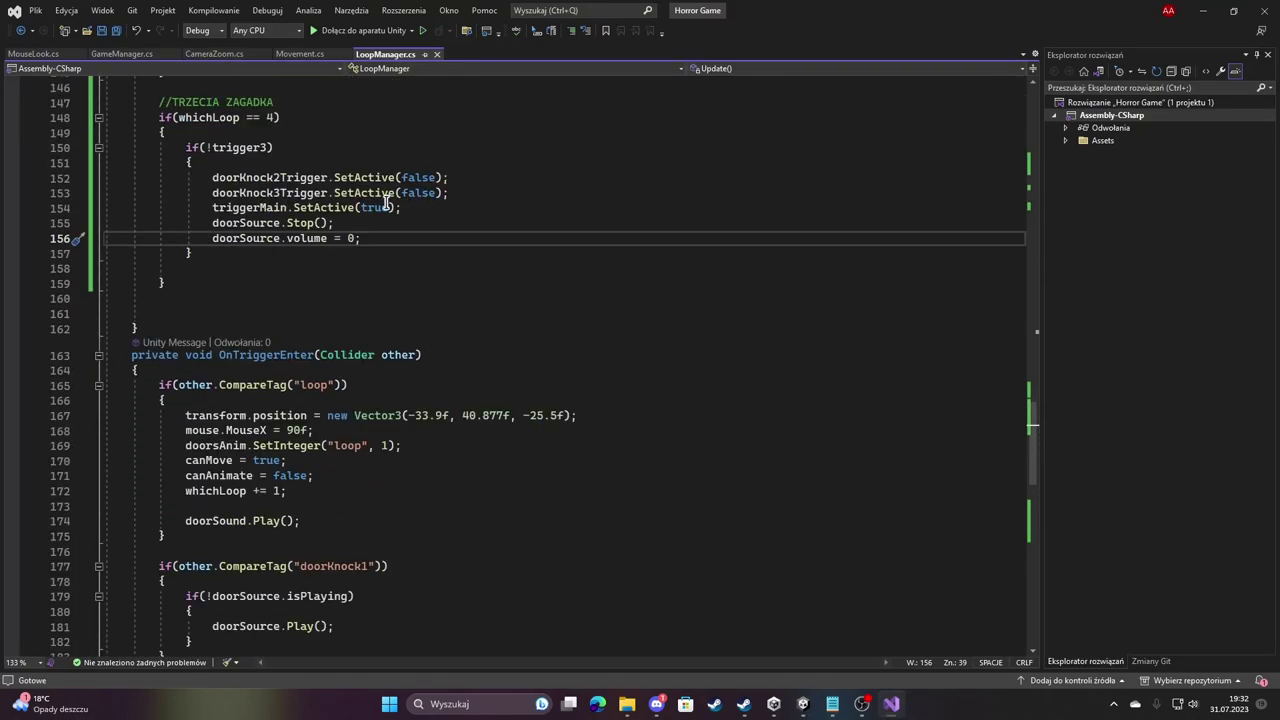
scroll(253, 186, "up", 2)
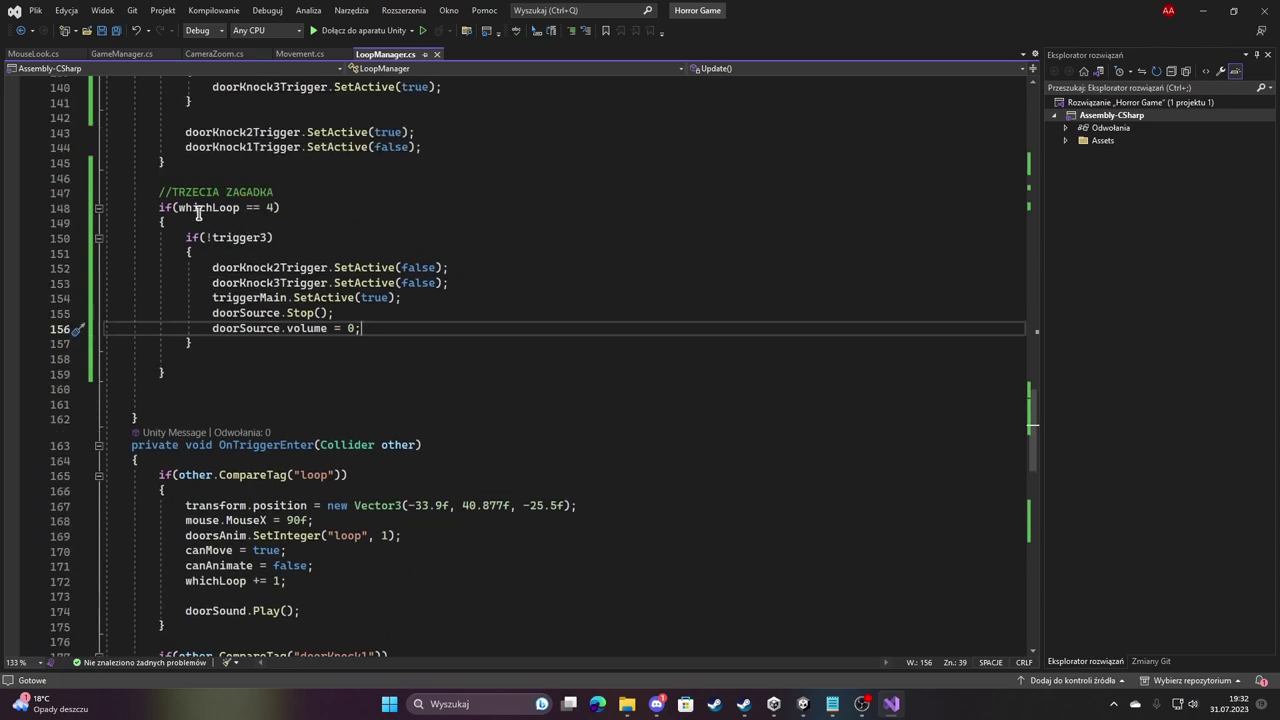
scroll(279, 298, "down", 6)
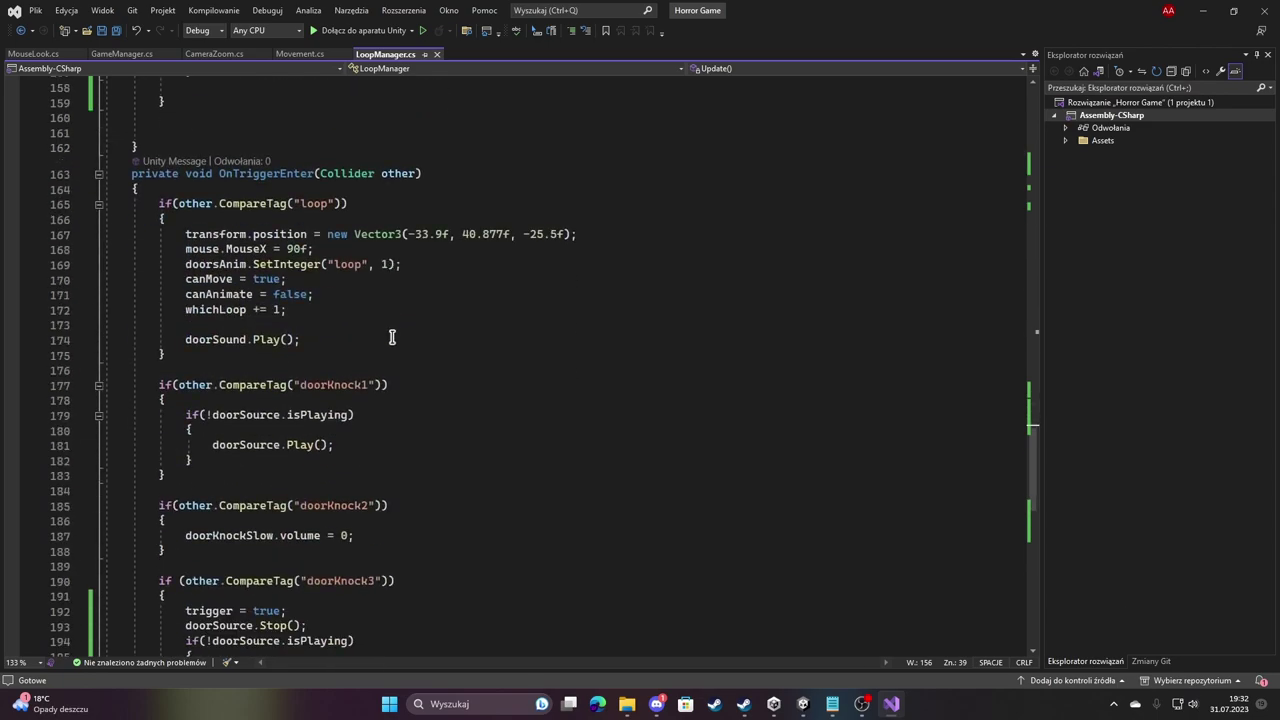
scroll(391, 337, "down", 9)
left_click(404, 385)
key("Return")
type("tr")
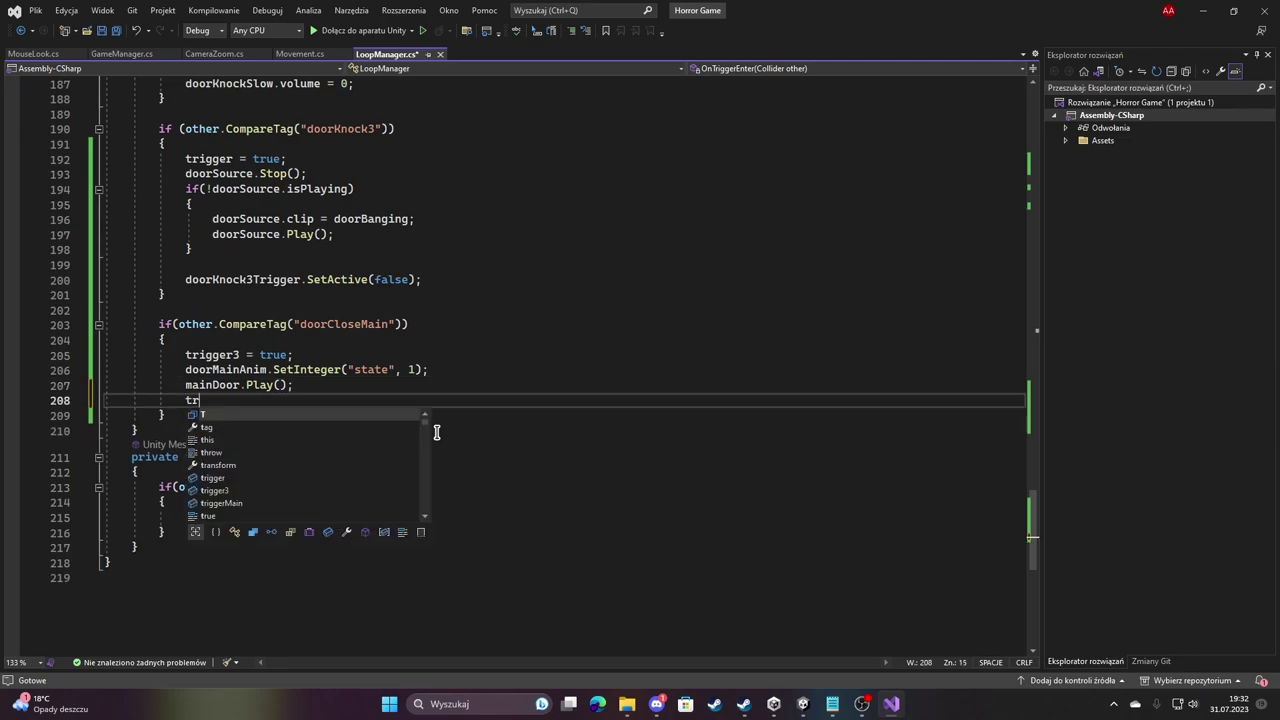
type("iggerma")
key("Tab")
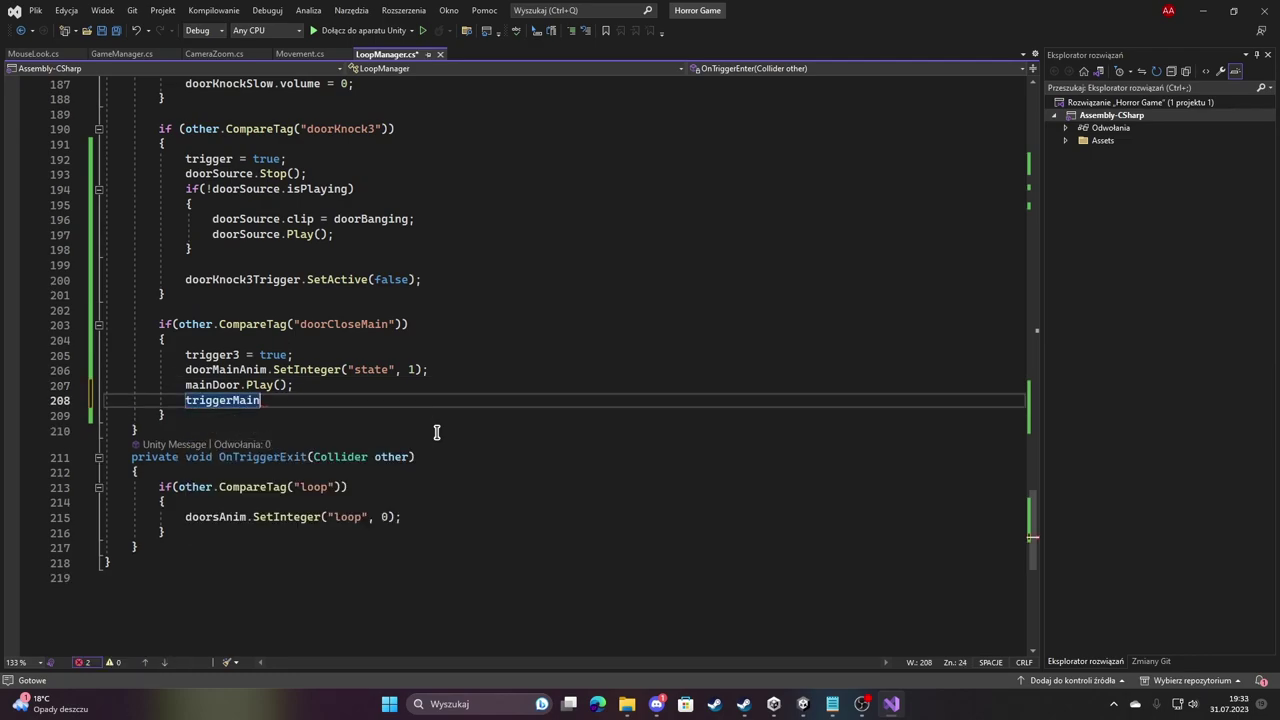
type(".set(fals")
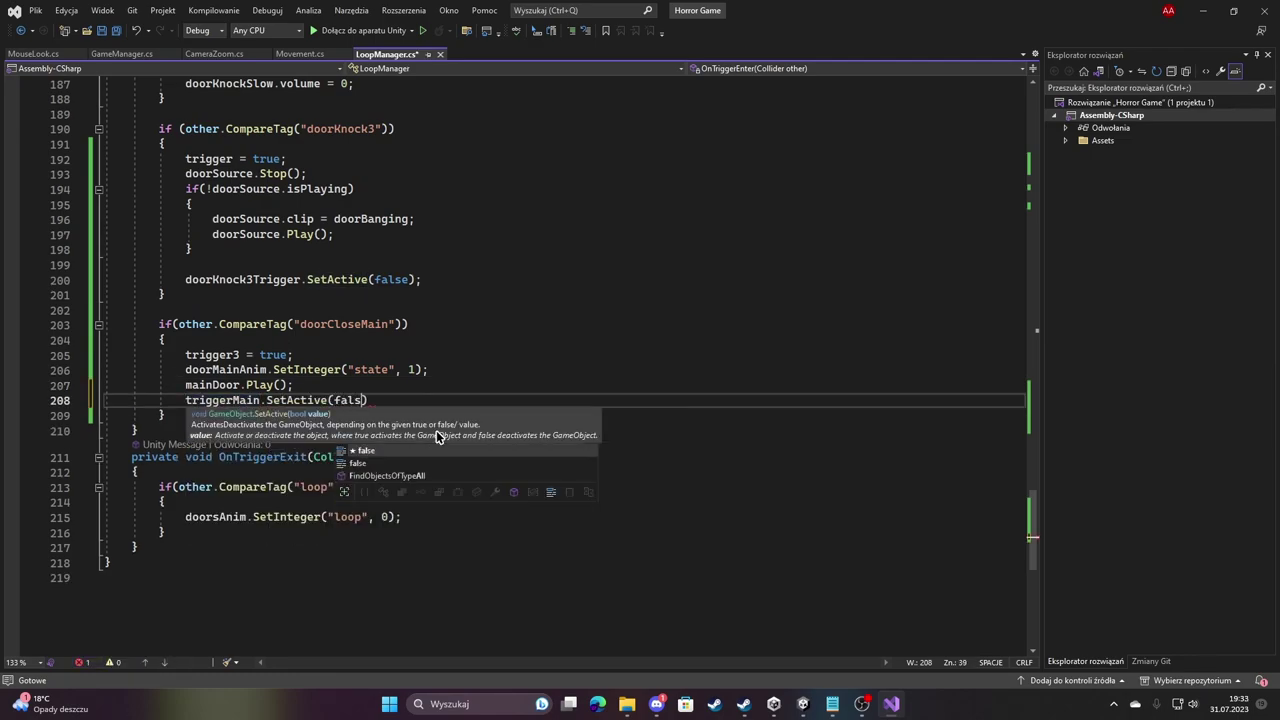
type("e);")
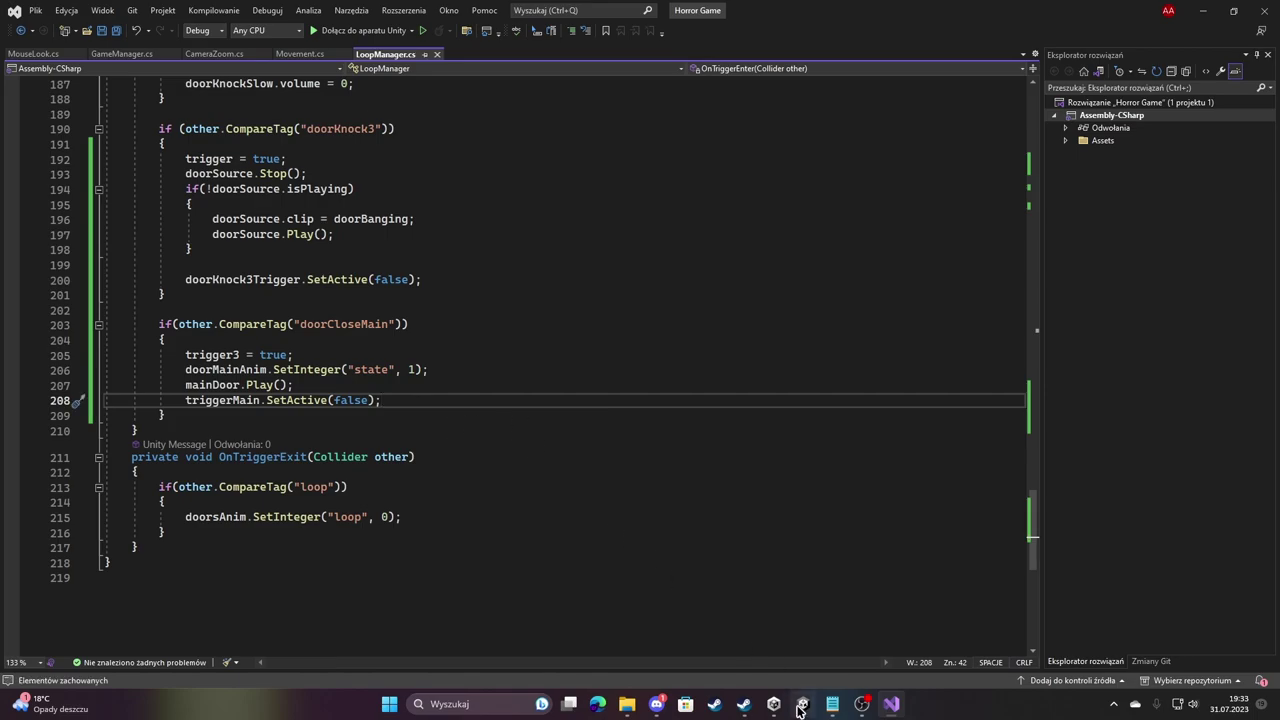
left_click(801, 706)
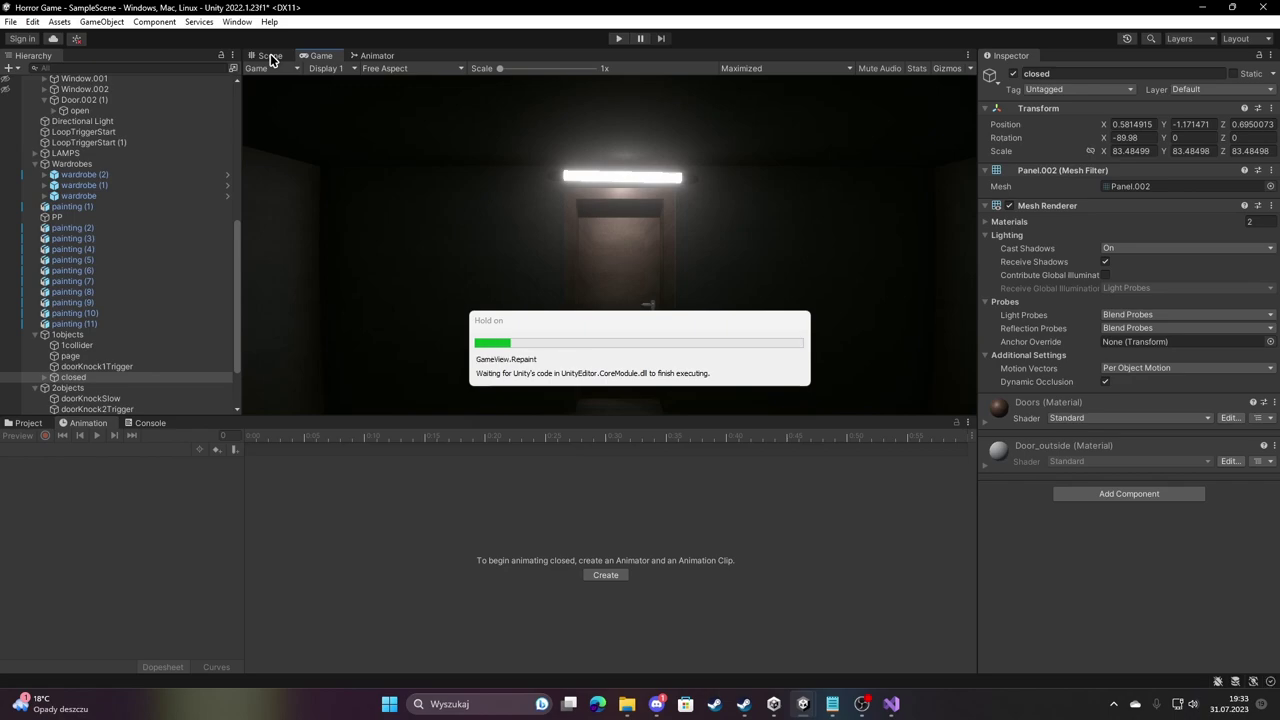
left_click(270, 57)
Give the closed door panel a solid Box Collider and check its bounds around the door.
right_click_drag(500, 229, 503, 251)
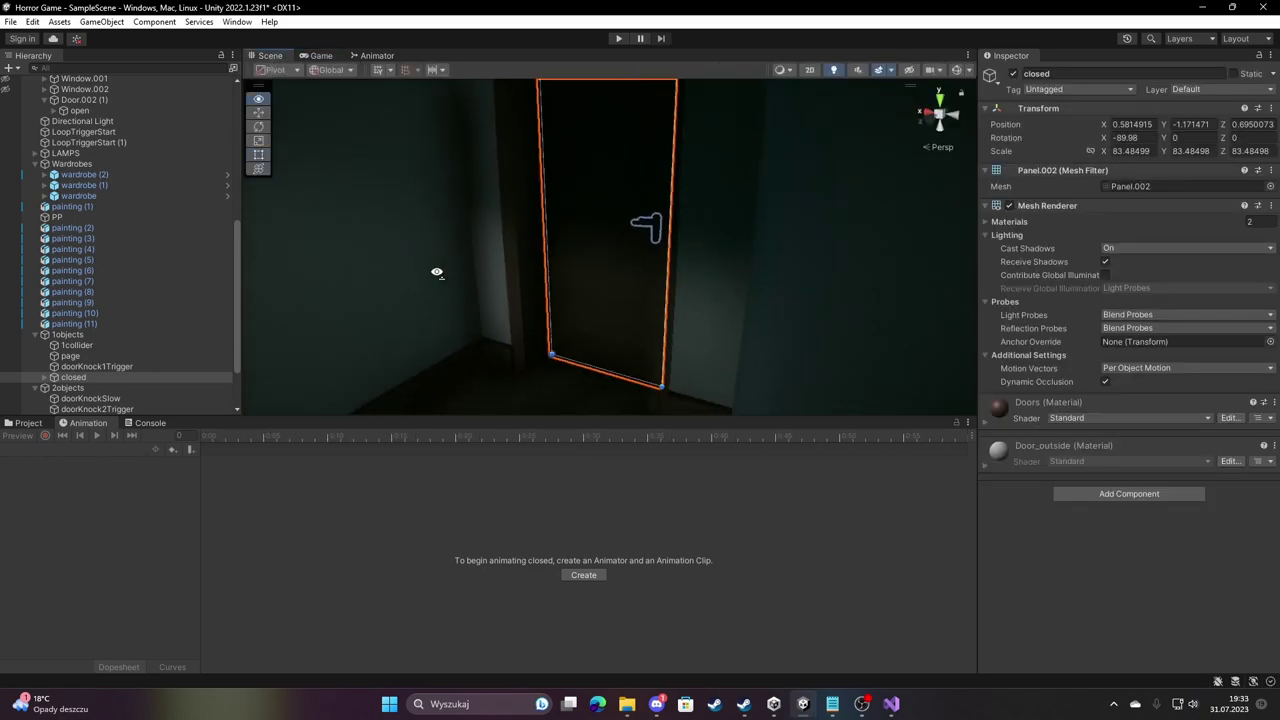
left_click(1098, 494)
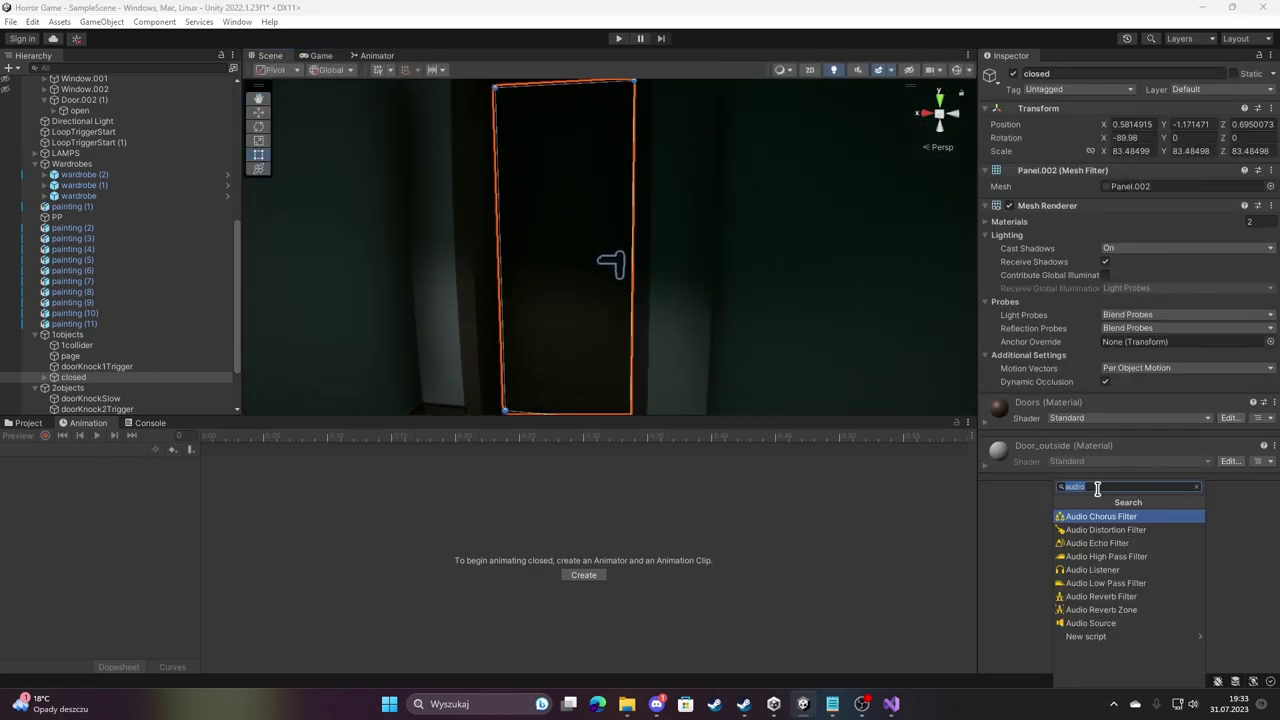
type("box")
left_click(1100, 518)
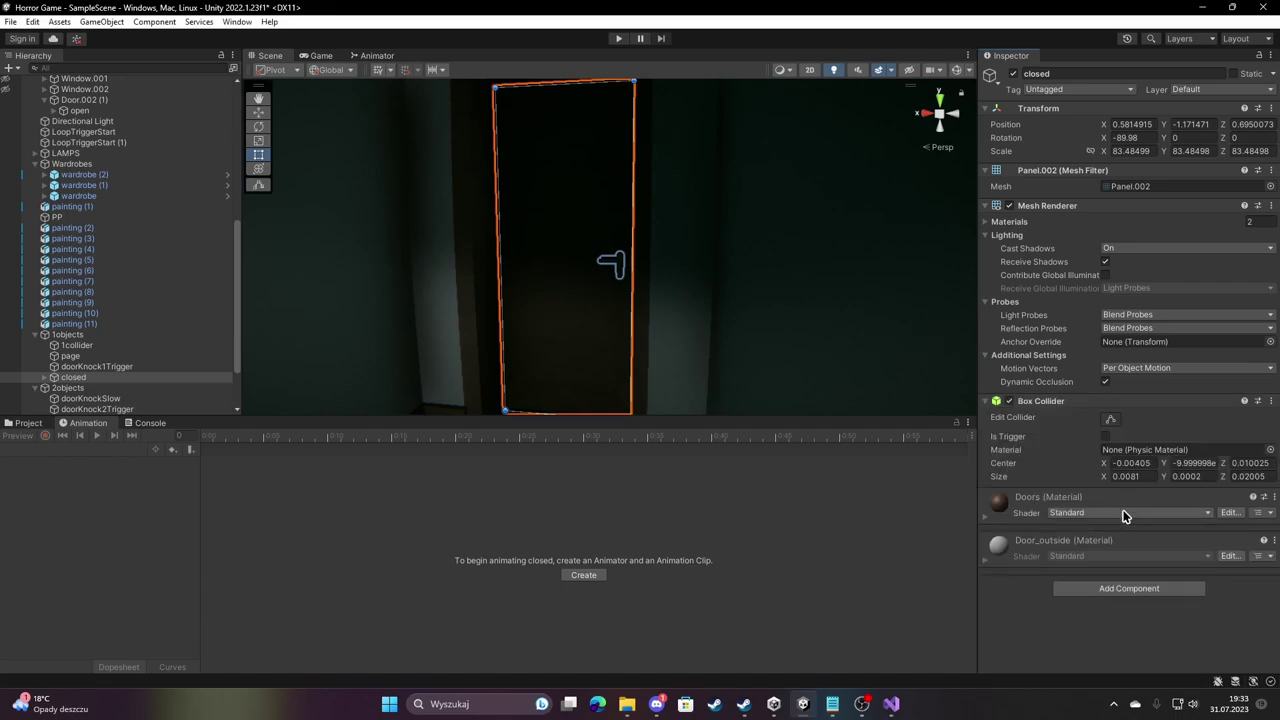
left_click(1110, 418)
right_click_drag(694, 240, 701, 222)
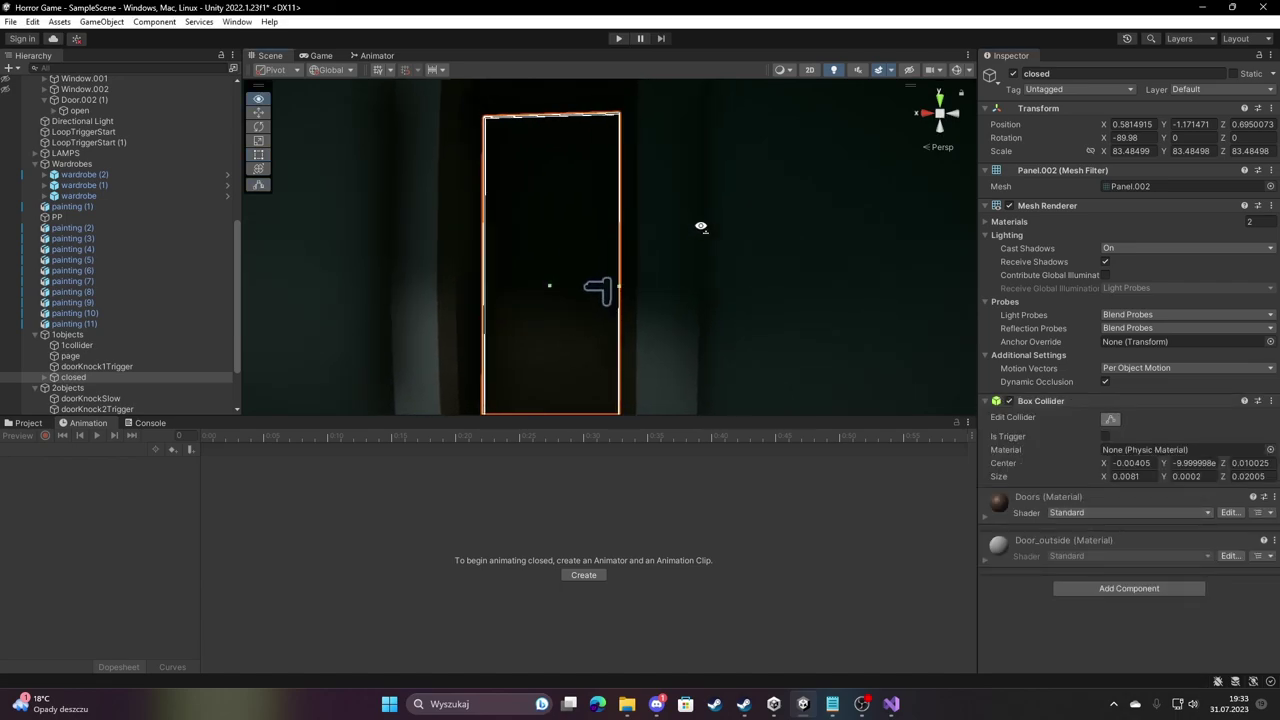
right_click_drag(621, 346, 600, 300)
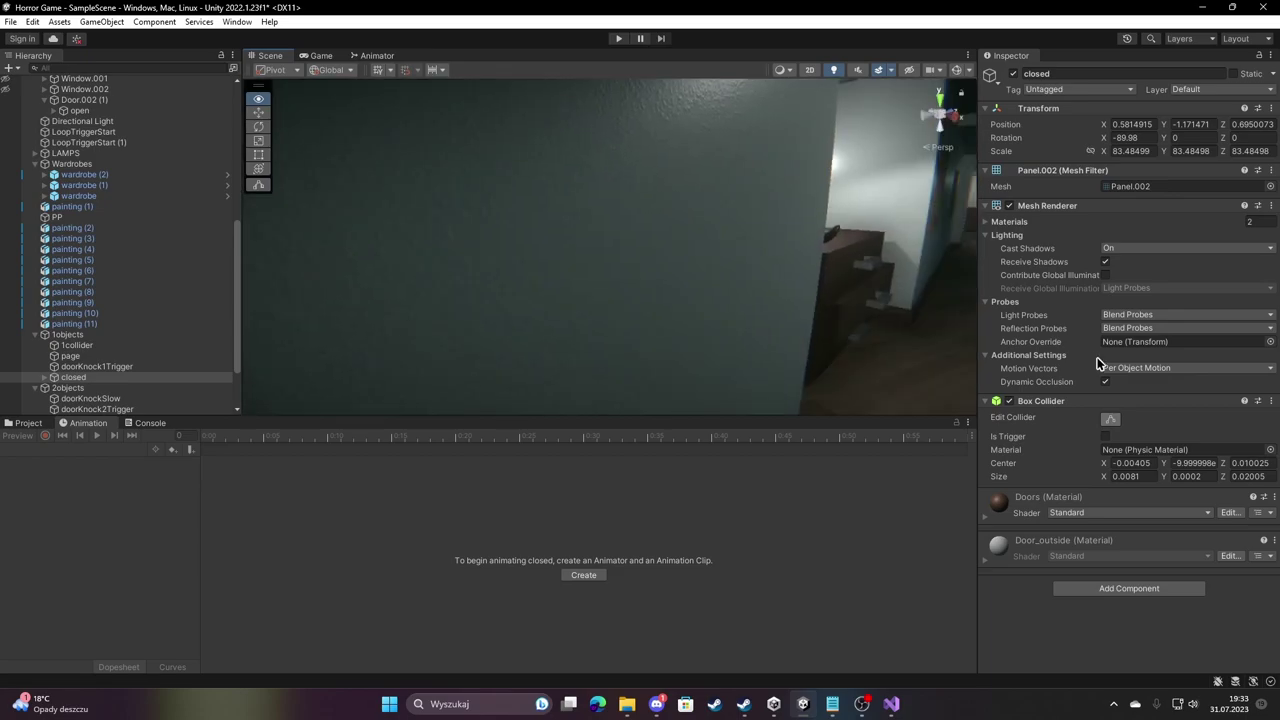
Declare 'public Animation doorBathroom;' on a new line below the doorMainAnim field in LoopManager.cs.
left_click(893, 706)
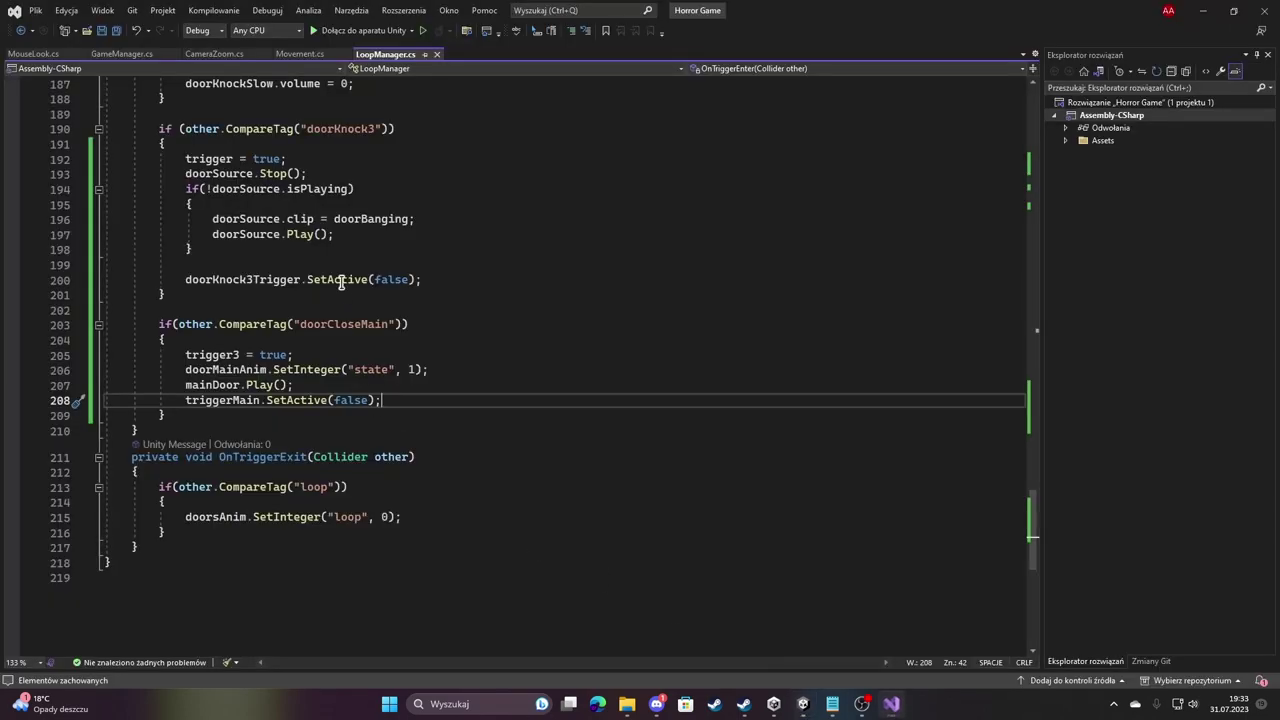
scroll(343, 286, "up", 15)
scroll(380, 314, "up", 10)
scroll(380, 314, "up", 15)
scroll(380, 330, "up", 5)
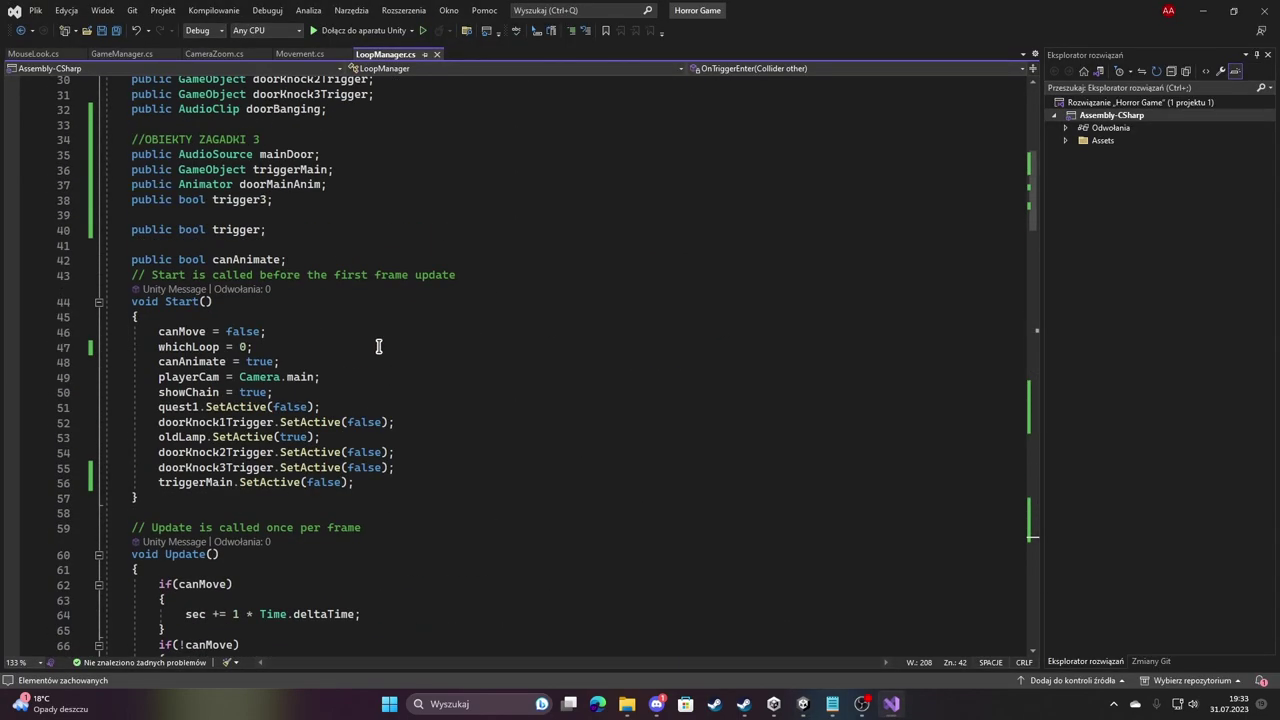
scroll(326, 354, "up", 3)
left_click(343, 322)
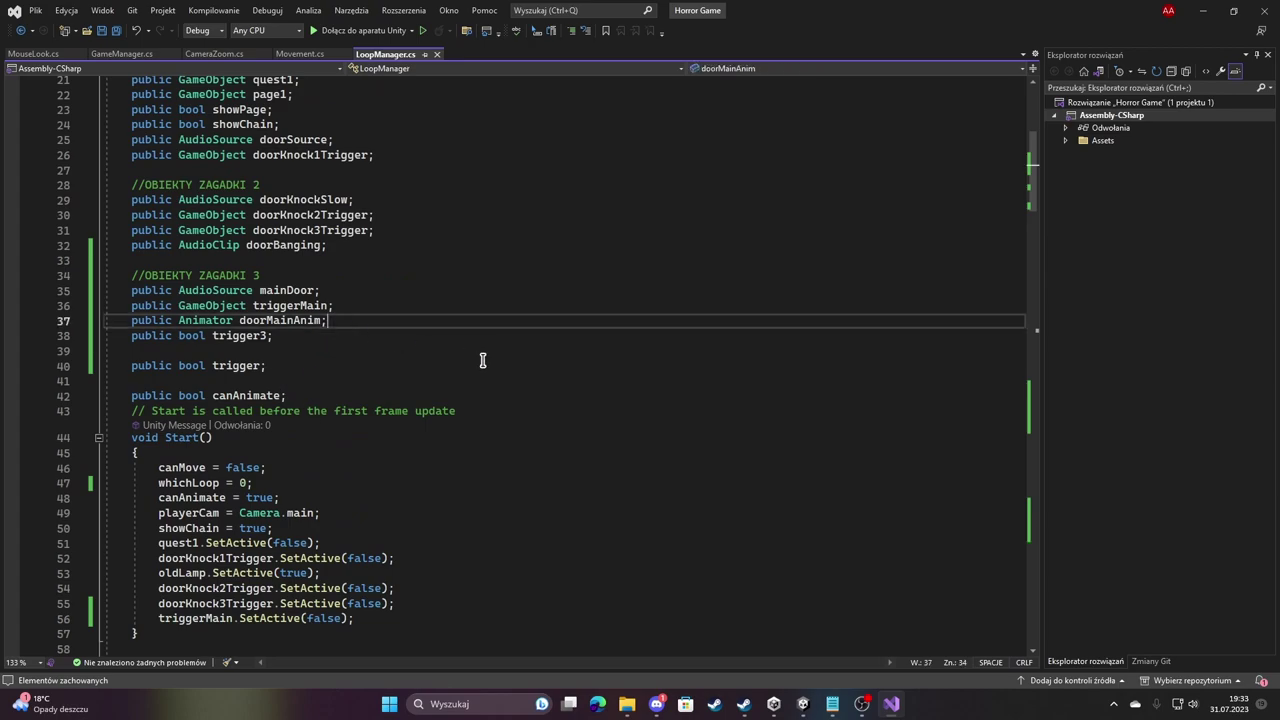
key("Return")
type("public a")
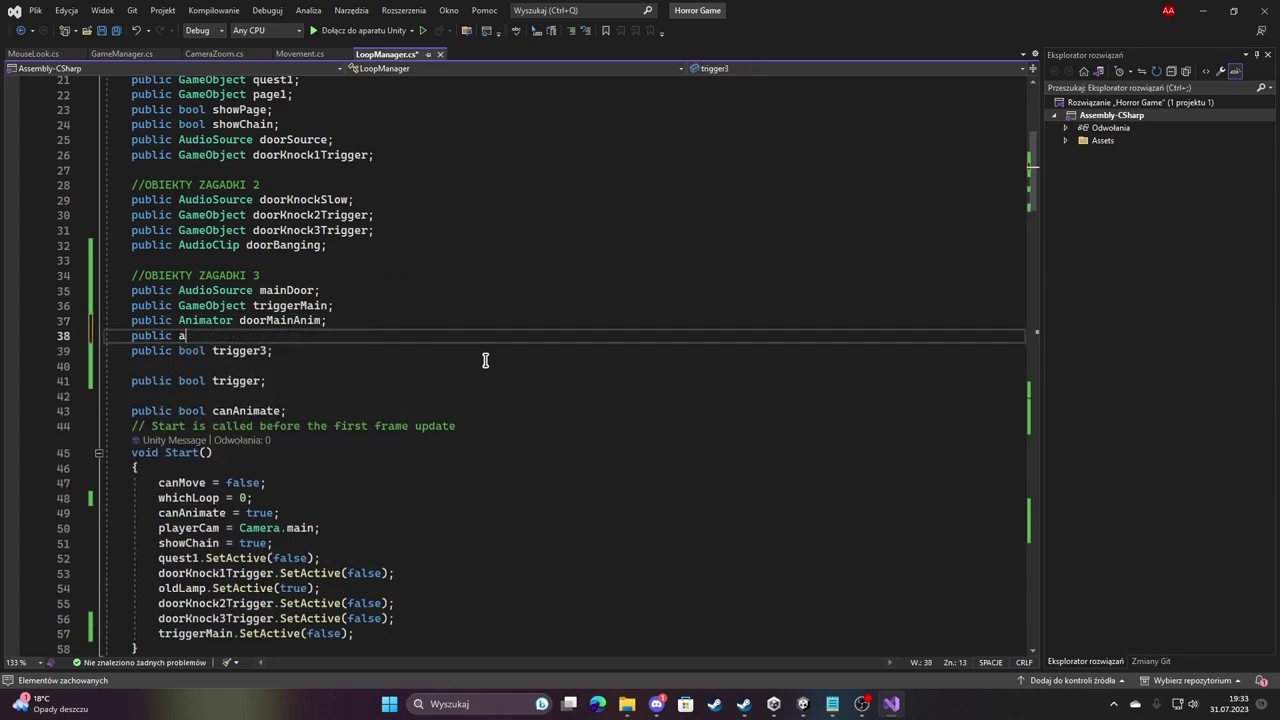
type("Ani")
type("mation doo")
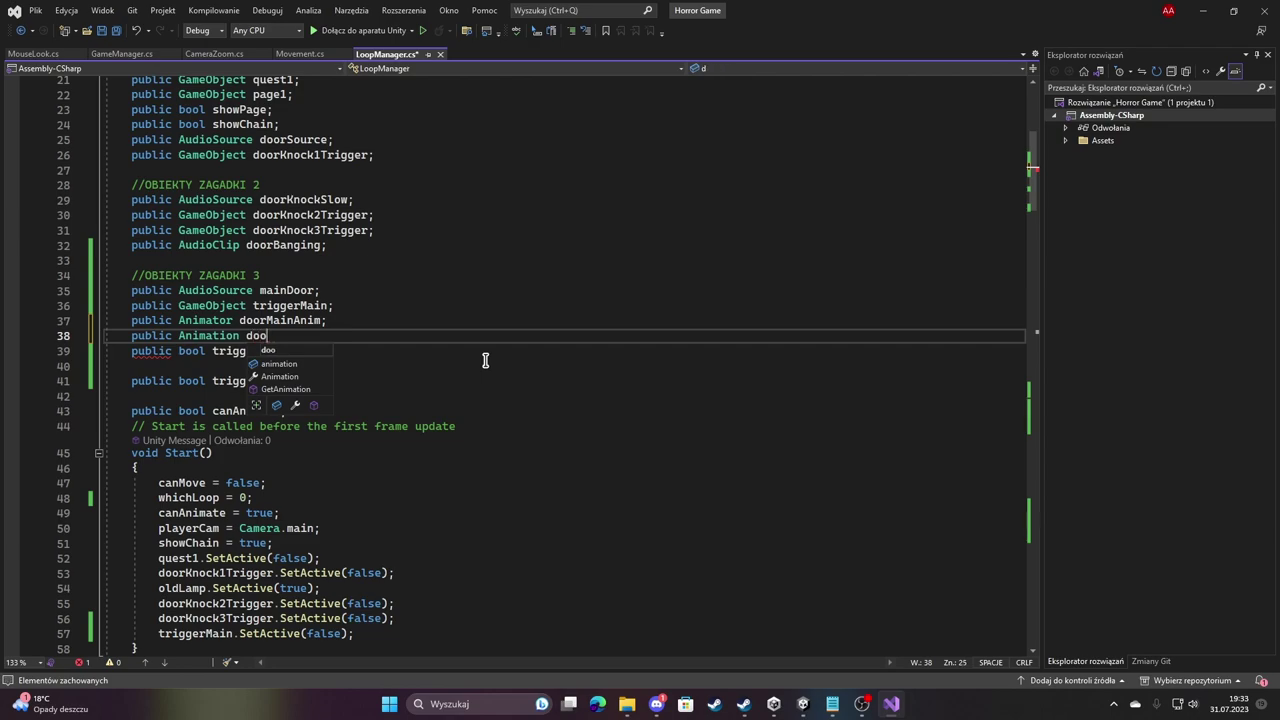
type("rB")
key("BackSpace")
key("BackSpace")
type("thrioo")
key("BackSpace")
key("BackSpace")
key("BackSpace")
type("o")
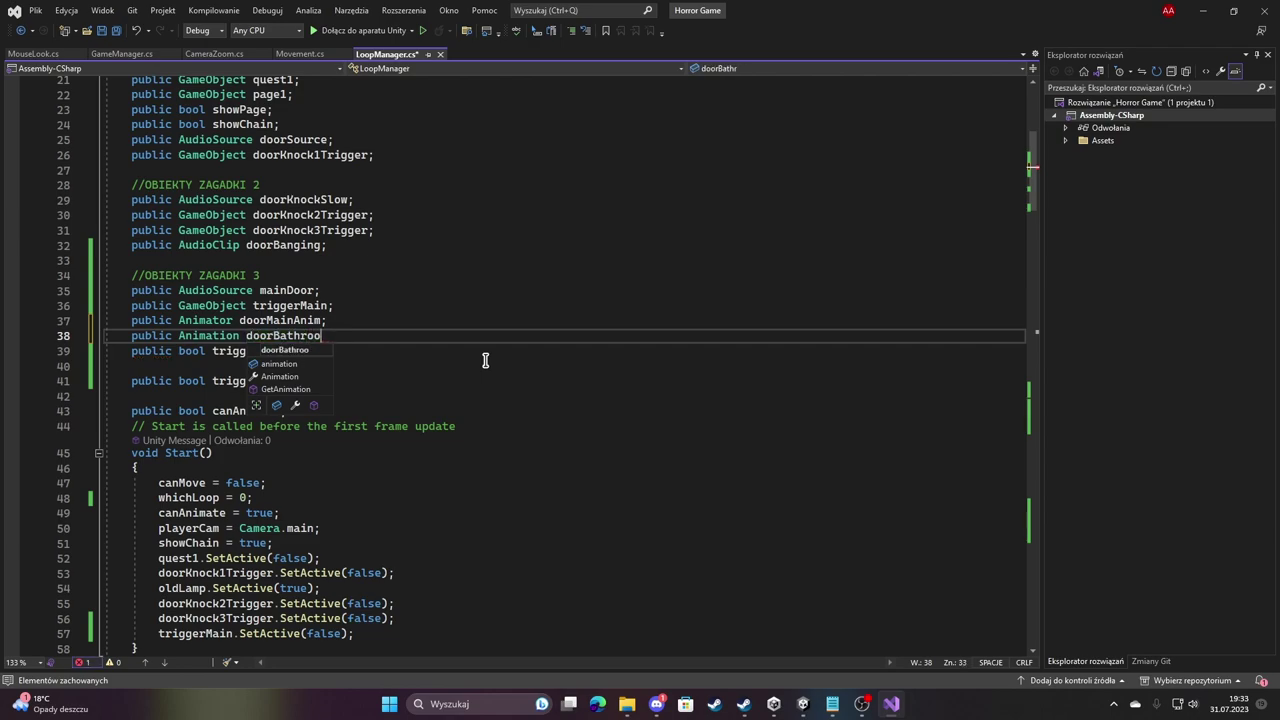
type("om;")
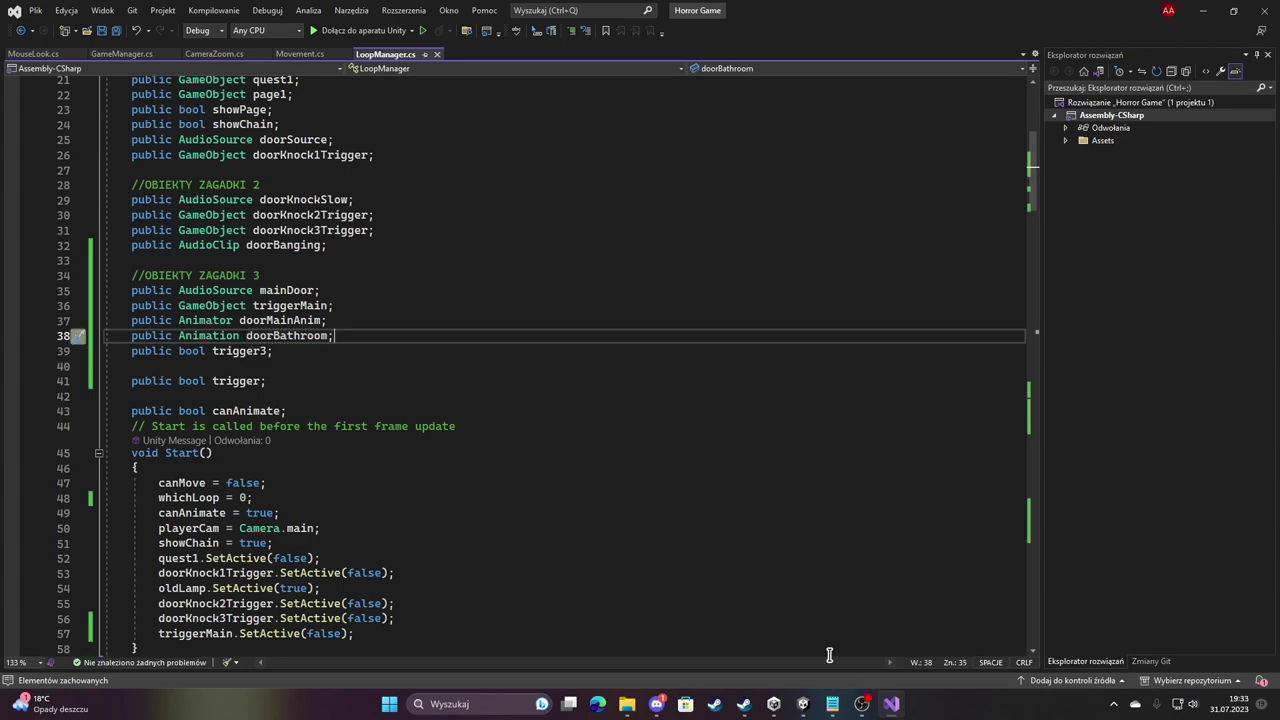
mouse_move(803, 708)
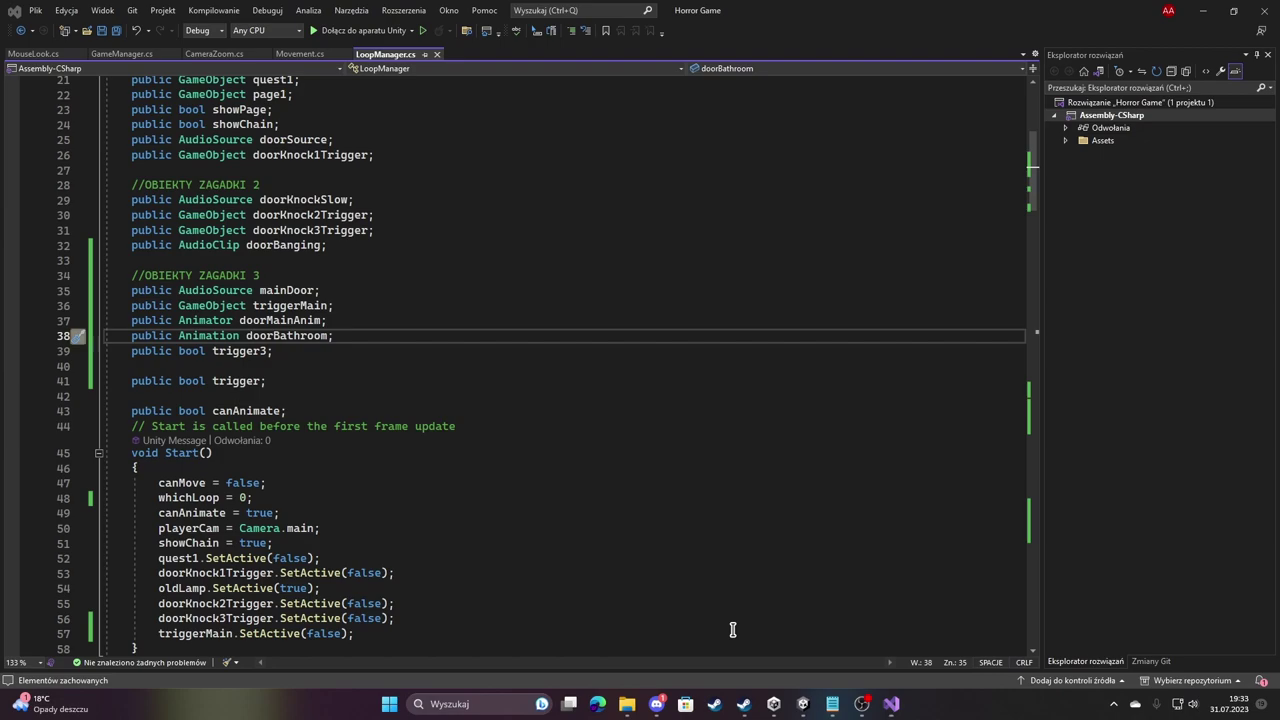
Select the bathroom door panel and add an Int parameter named 'state' to its Animator.
key("alt+Tab")
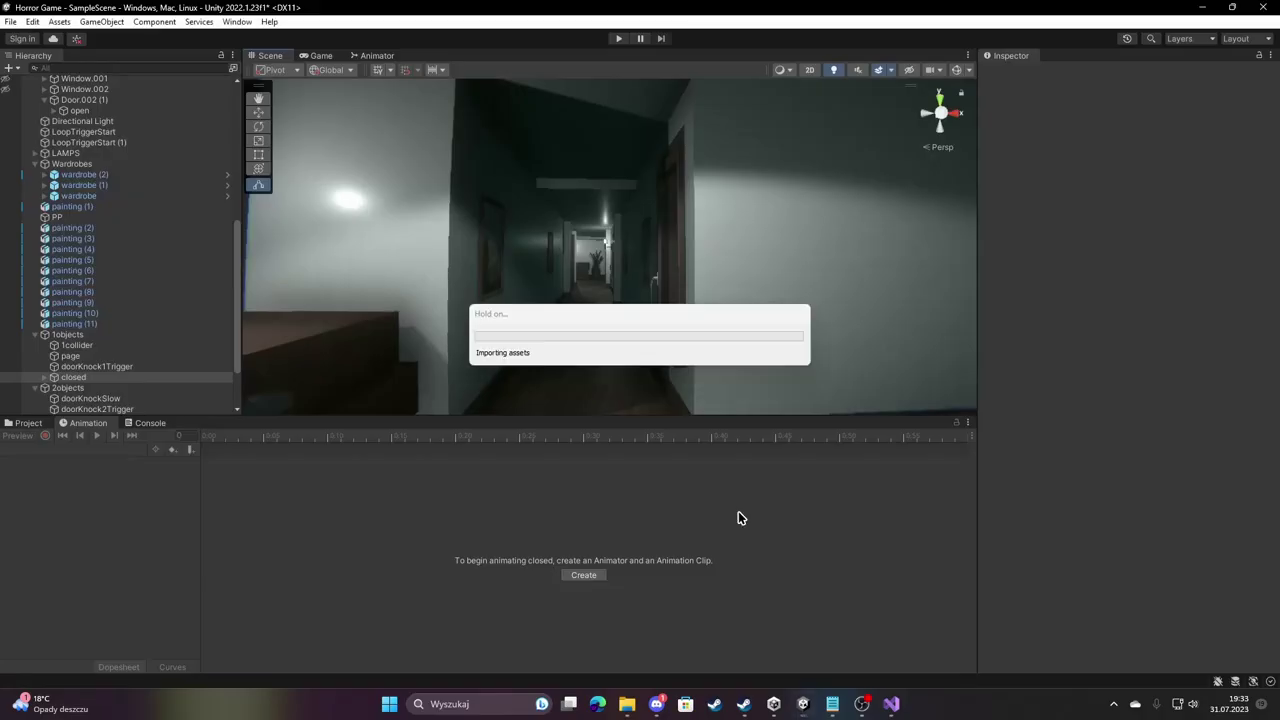
mouse_move(538, 250)
right_mouse_down()
mouse_move(543, 277)
mouse_move(480, 277)
right_mouse_up()
key("w")
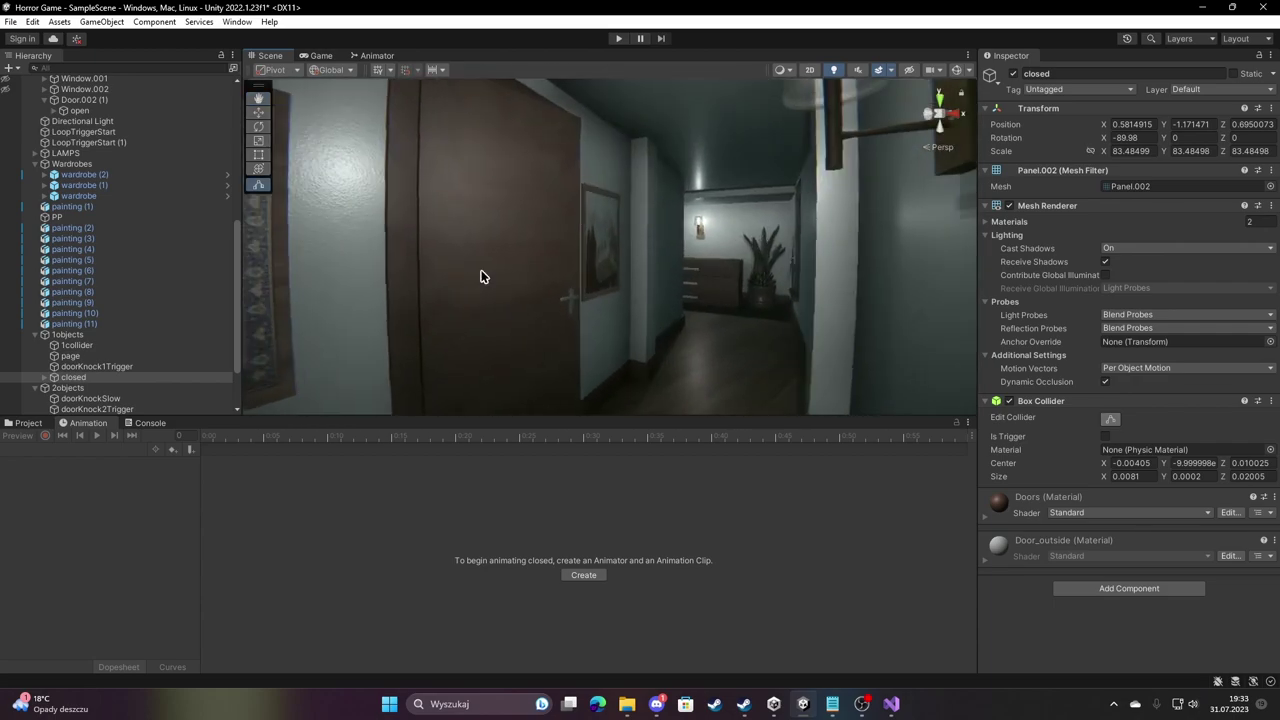
left_click(481, 196)
left_click(378, 55)
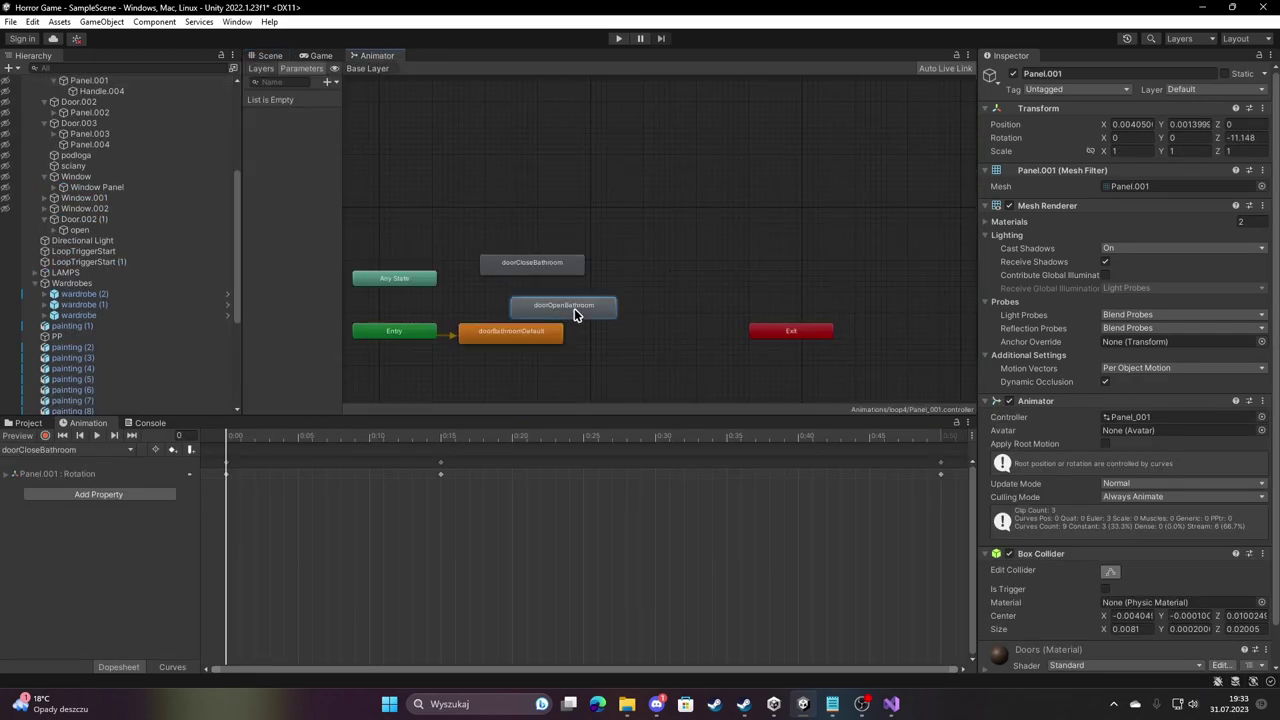
mouse_move(574, 308)
left_mouse_down()
mouse_move(612, 299)
mouse_move(579, 268)
left_mouse_up()
left_click(327, 81)
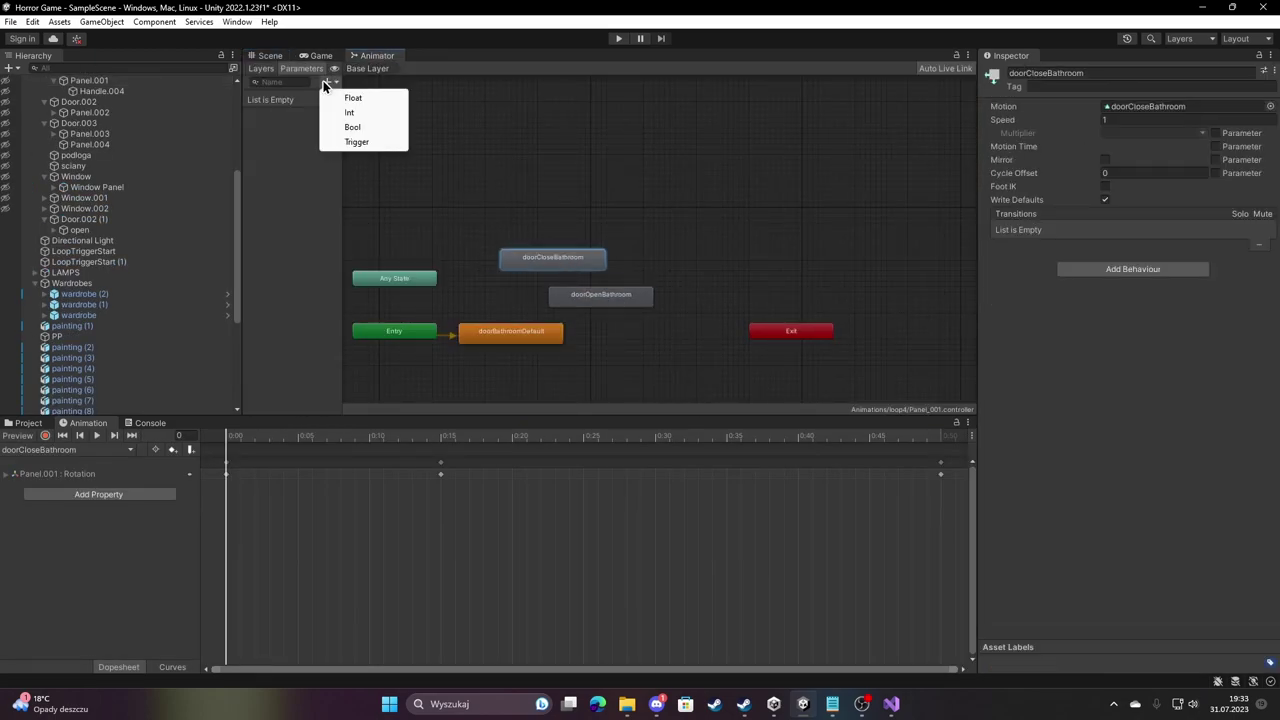
left_click(331, 109)
type("st")
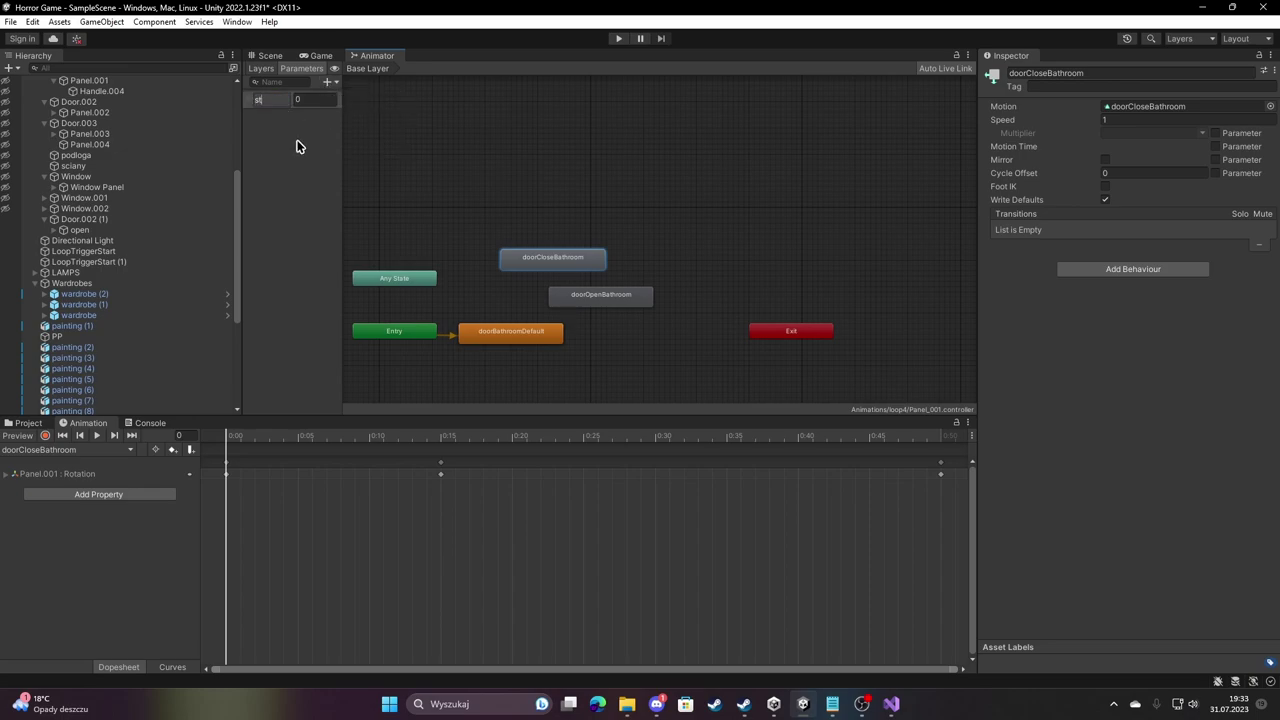
type("ate")
key("Return")
Create a doorBathroomDefault → doorOpenBathroom transition with condition state Equals 1.
right_click(513, 335)
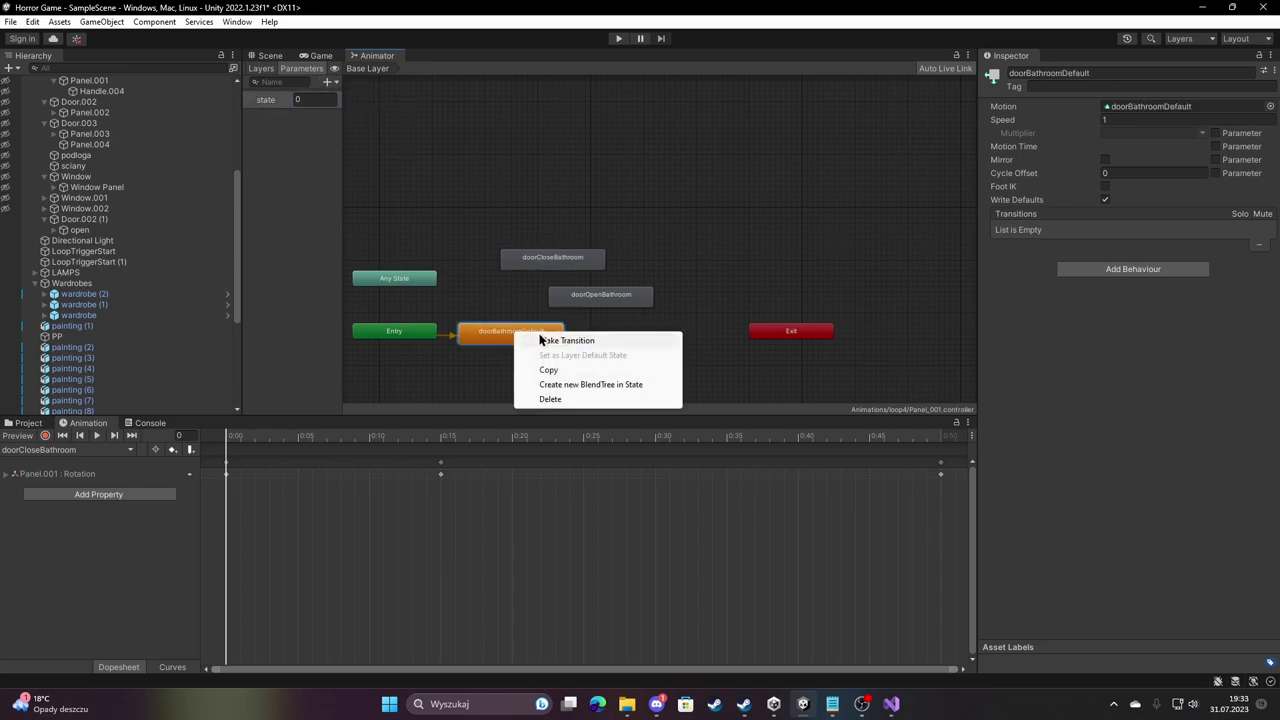
left_click(555, 338)
left_click(603, 298)
left_click_drag(603, 300, 624, 294)
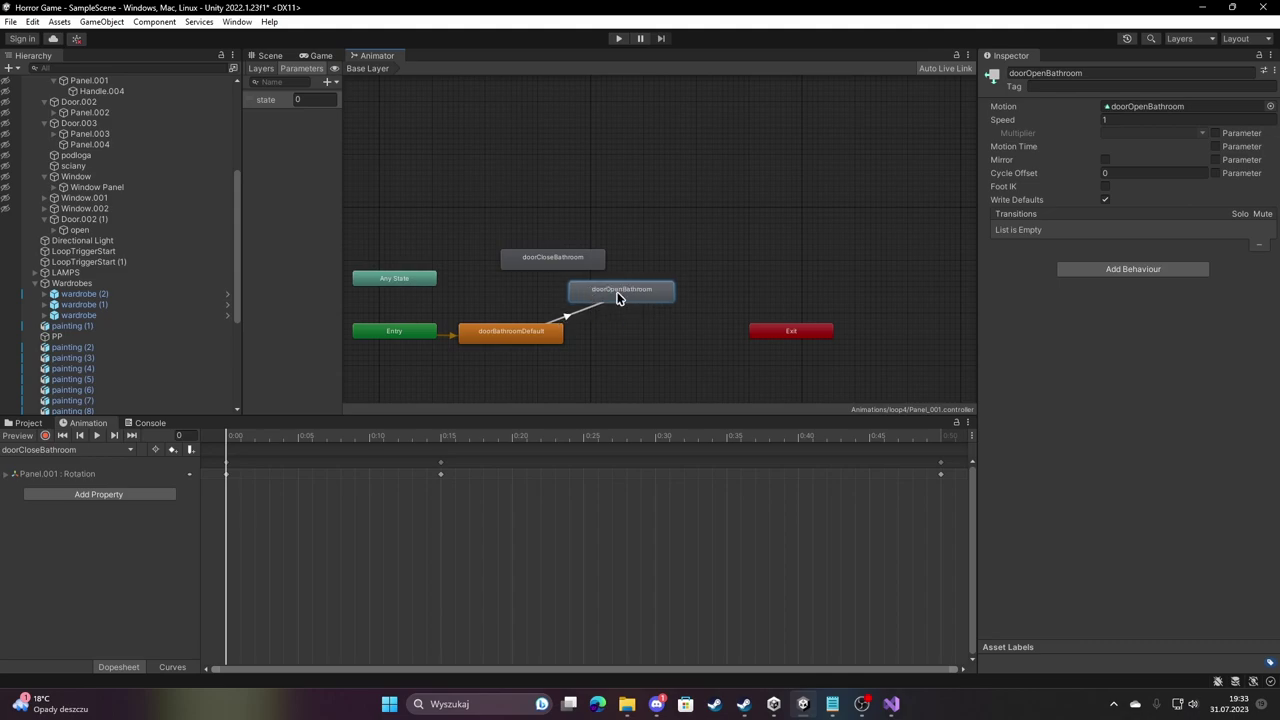
left_click(579, 318)
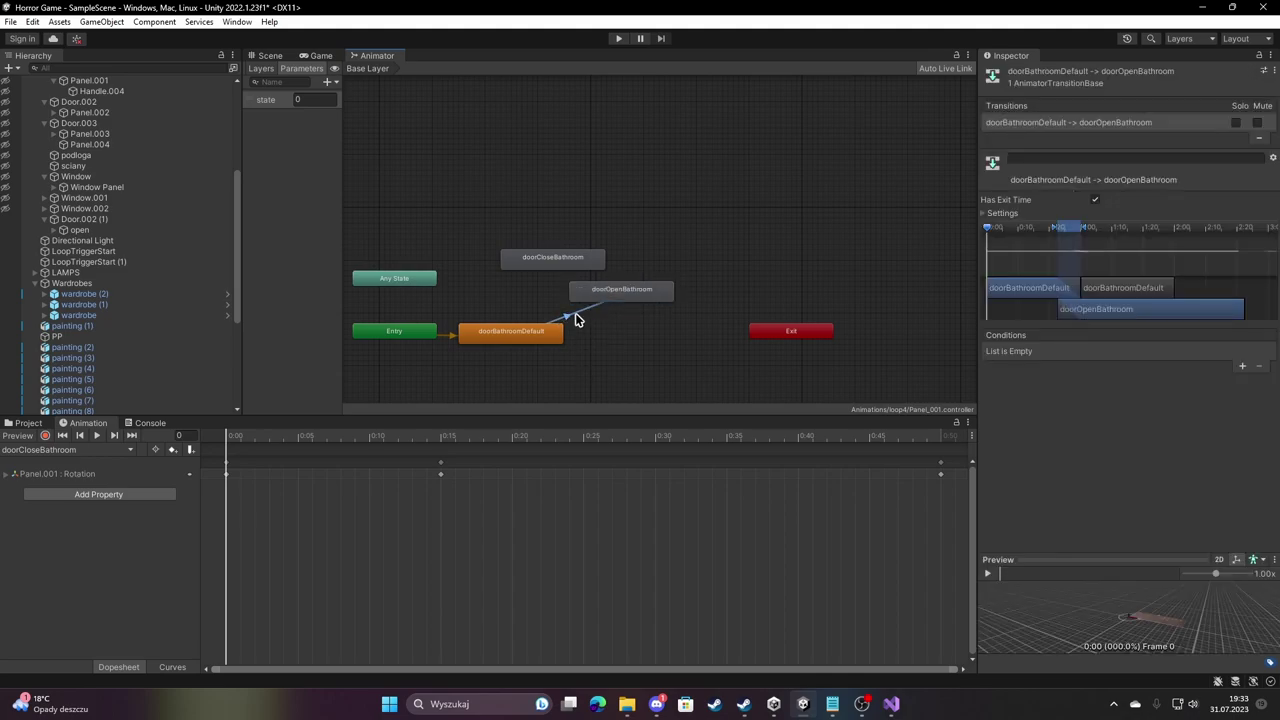
left_click(1242, 366)
left_click(1229, 351)
type("1")
left_click(1152, 351)
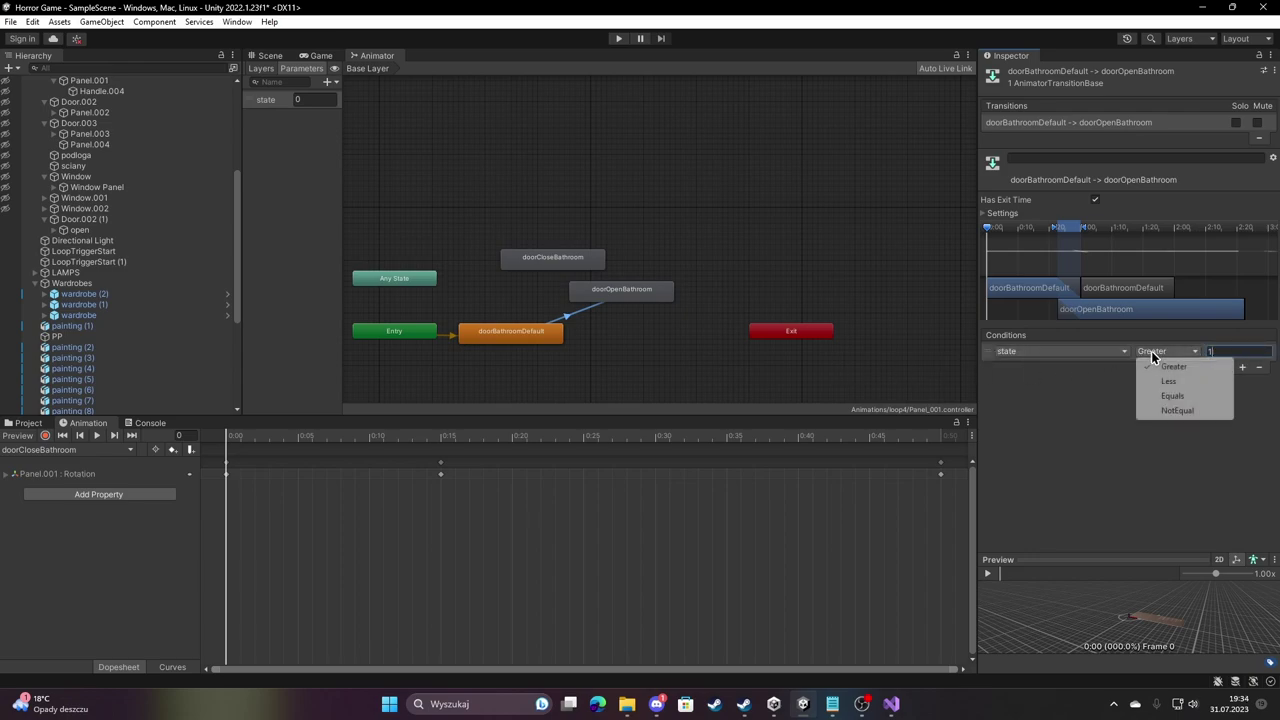
left_click(1172, 395)
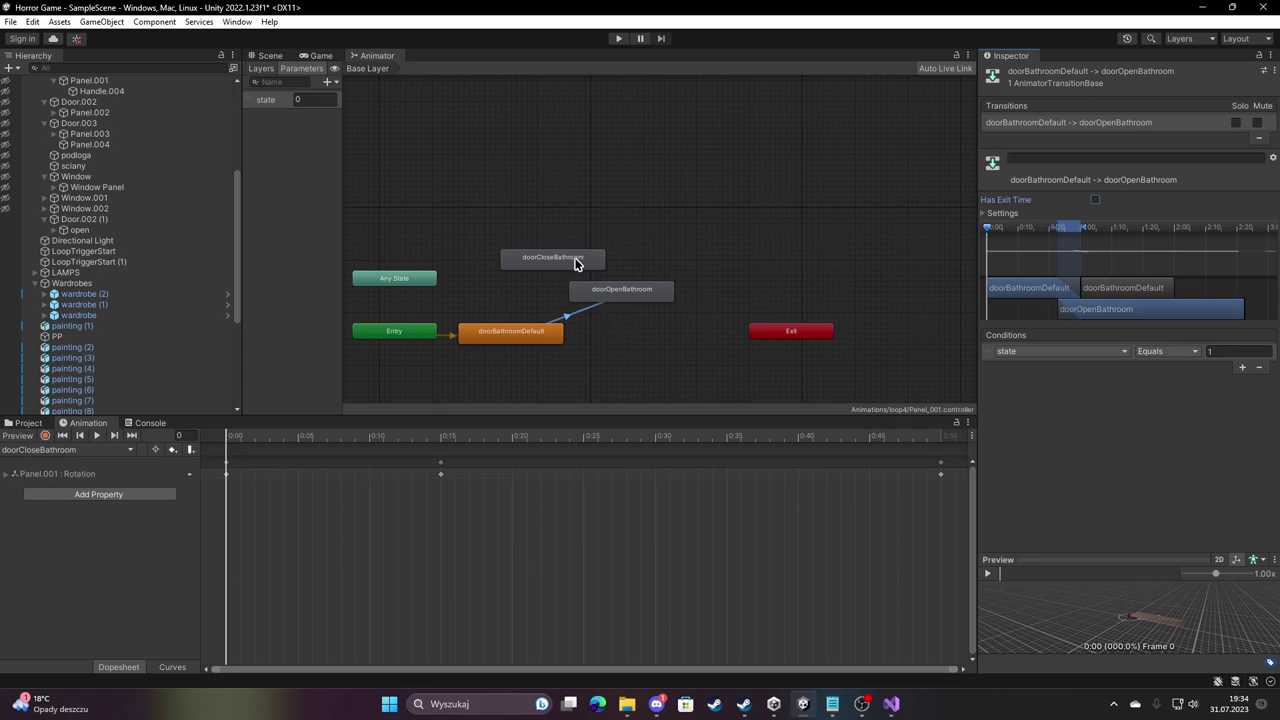
Create a doorOpenBathroom → doorCloseBathroom transition with state Equals 2 and no exit time.
left_click_drag(575, 263, 596, 247)
left_click_drag(620, 291, 645, 285)
right_click(634, 280)
left_click(680, 287)
left_click(575, 257)
left_click(614, 266)
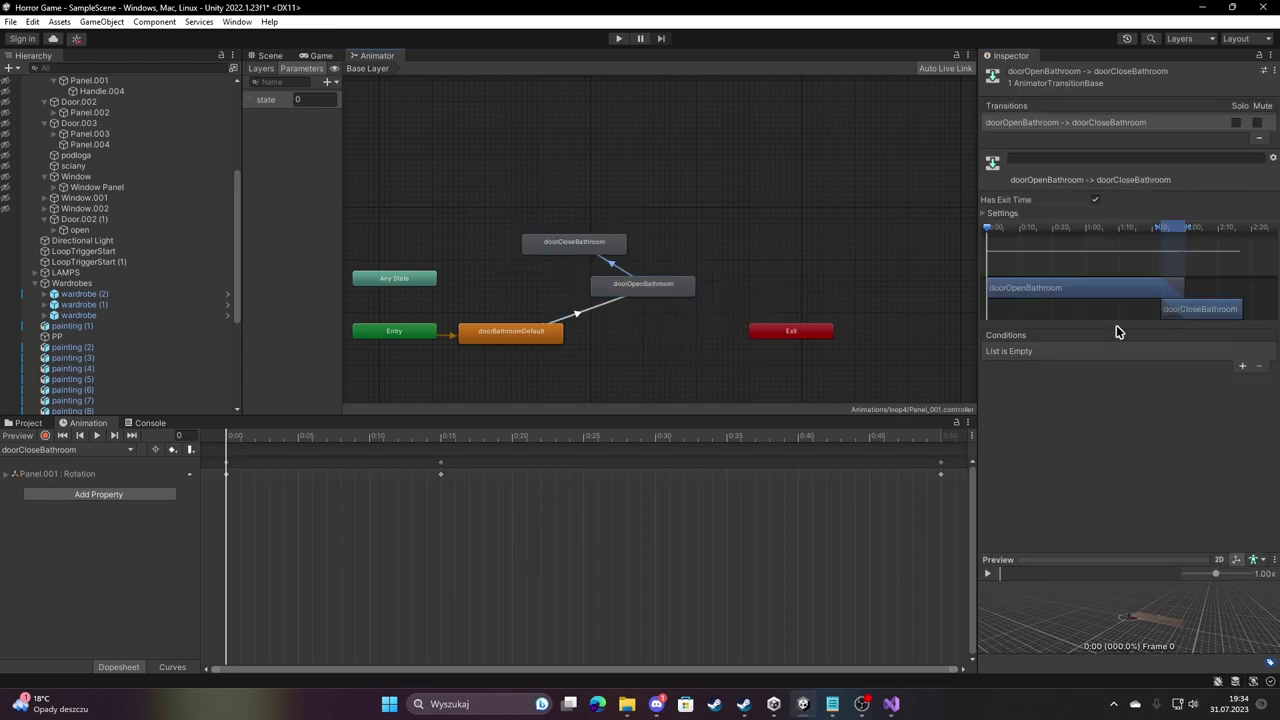
left_click(1242, 366)
left_click(1238, 351)
type("2")
left_click(1188, 352)
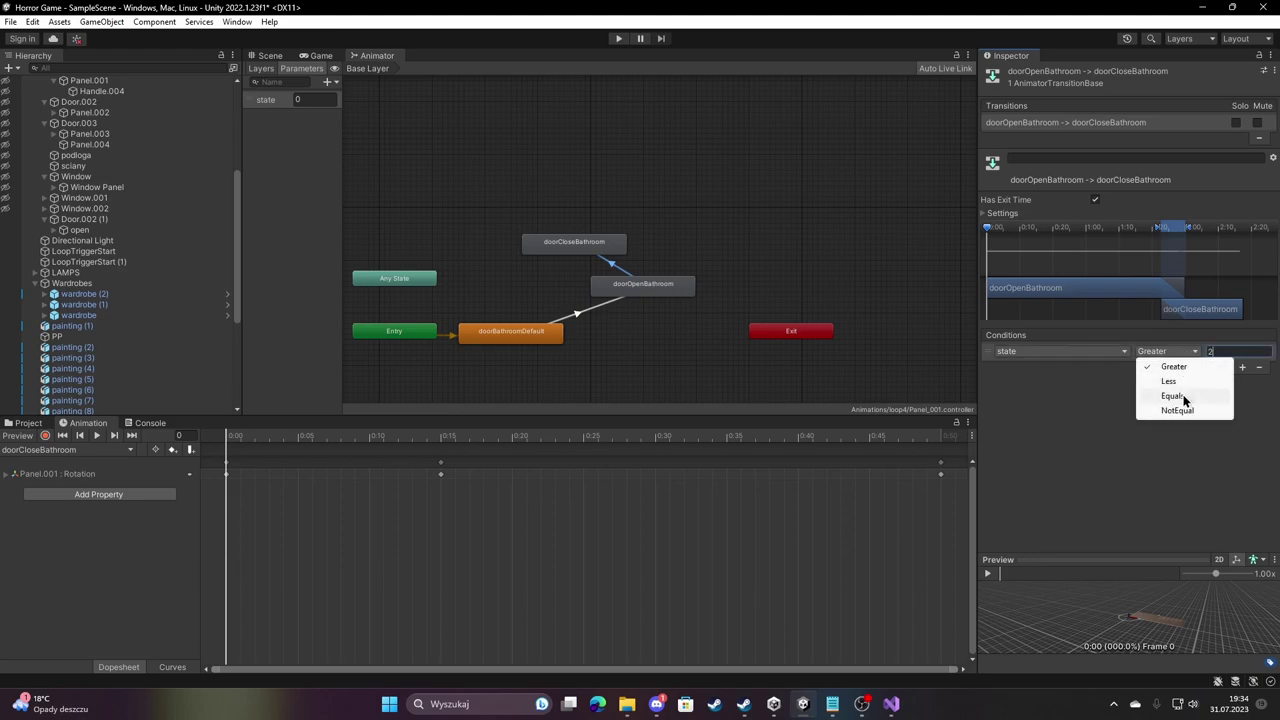
left_click(1185, 398)
left_click(1094, 199)
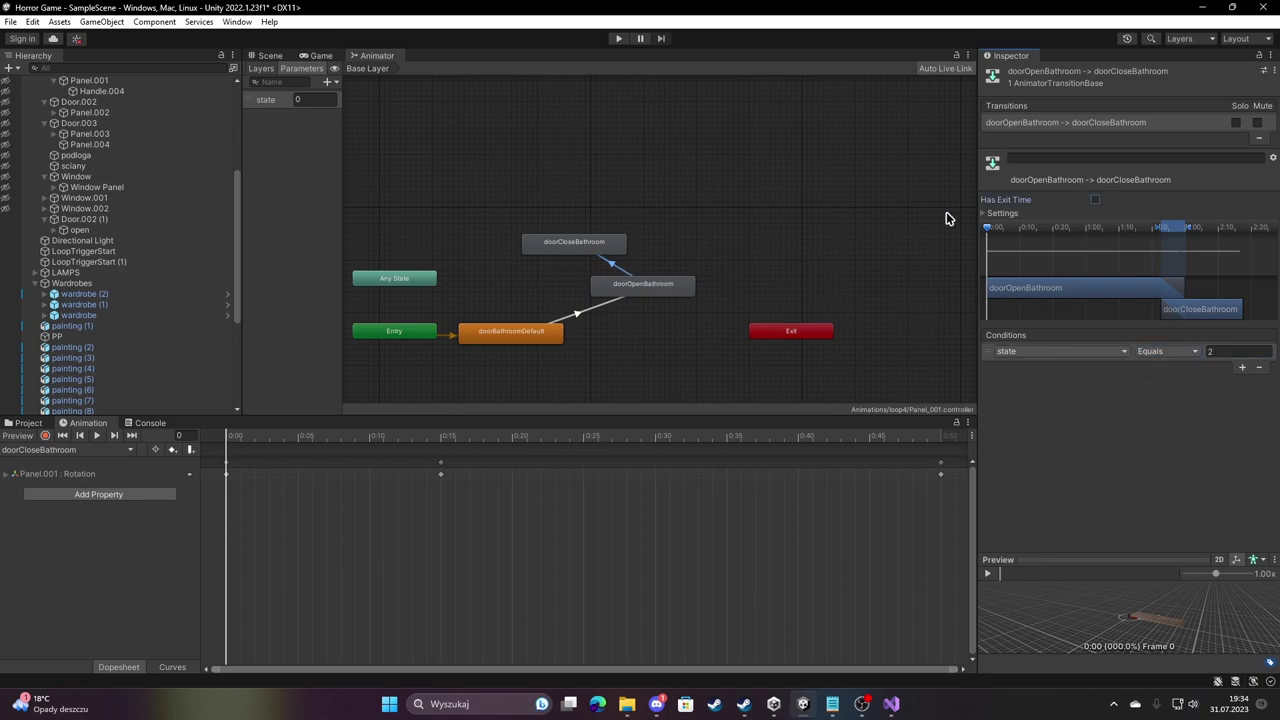
Link doorCloseBathroom back to doorBathroomDefault and review all three transitions' conditions.
left_click(553, 249)
right_click(553, 249)
left_click(578, 252)
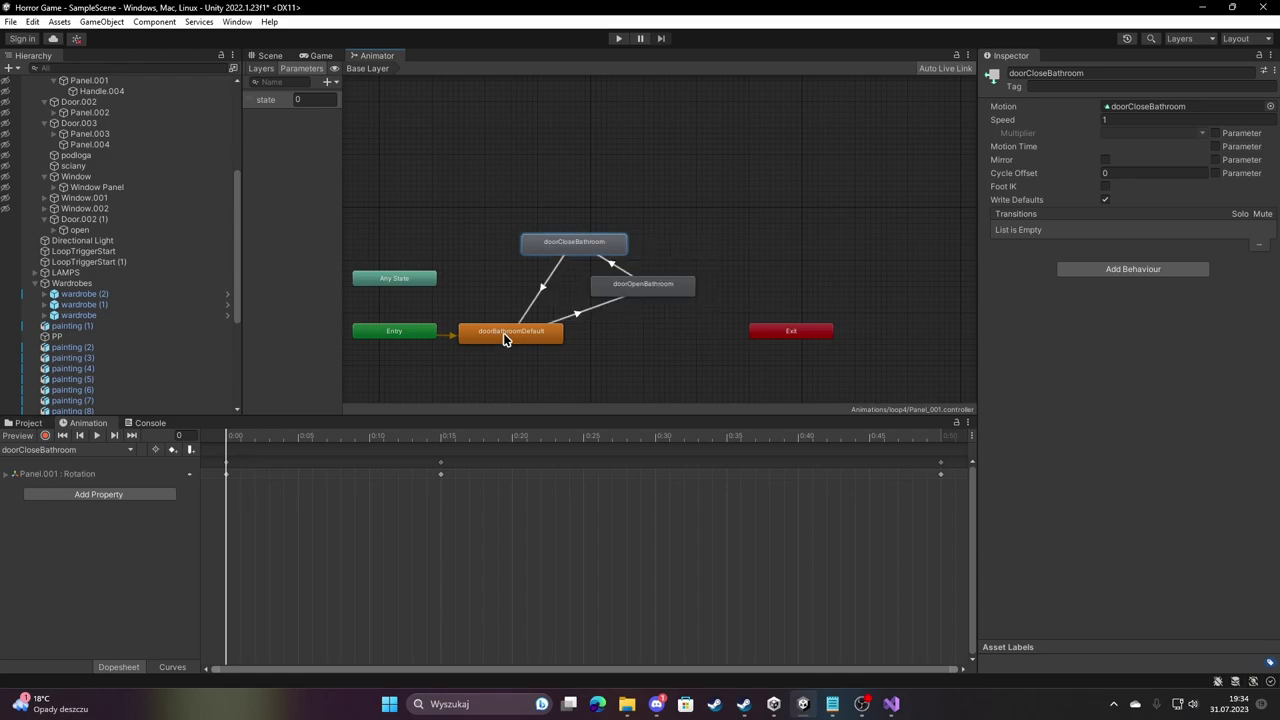
left_click(506, 337)
left_click(541, 286)
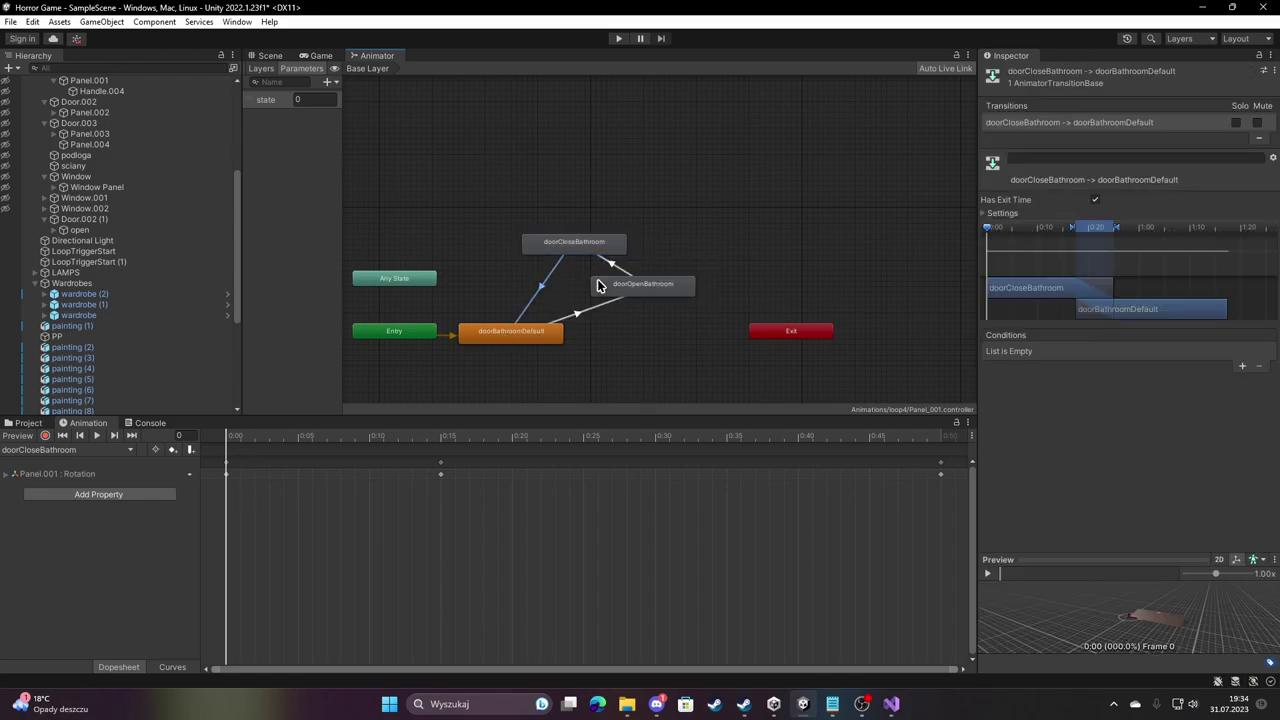
left_click(590, 312)
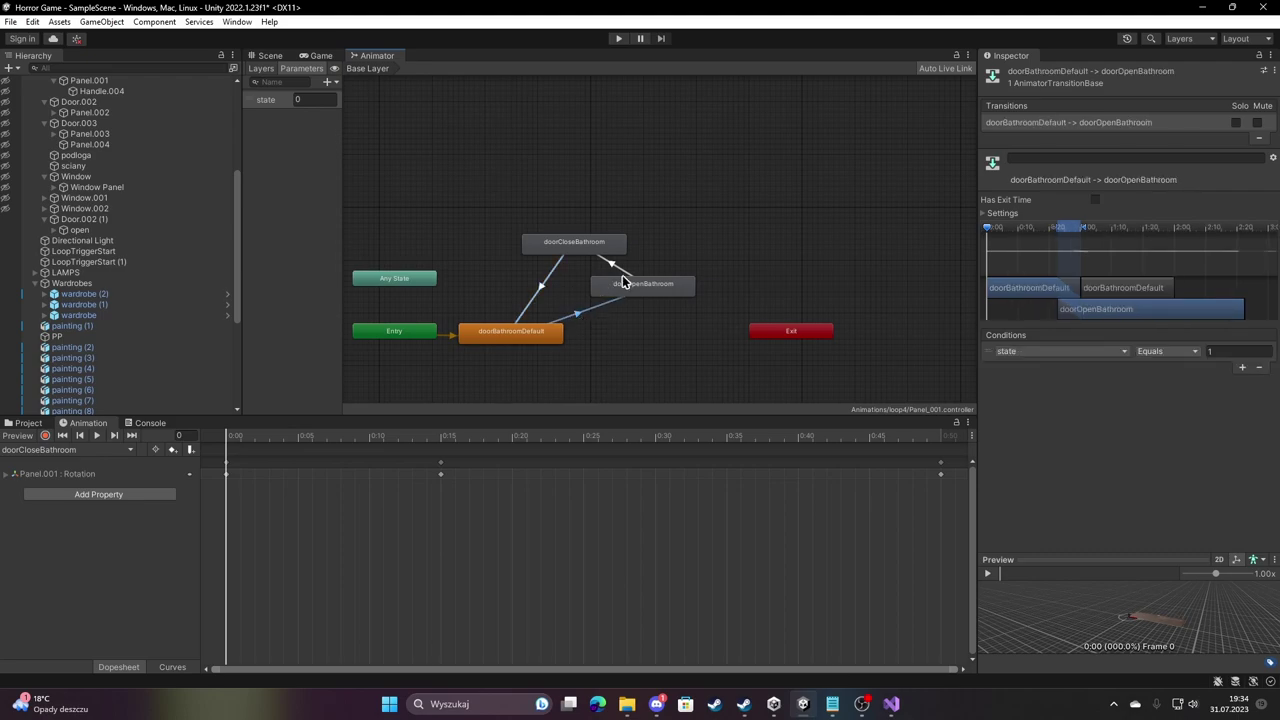
left_click(613, 261)
left_click(588, 309)
left_click(612, 268)
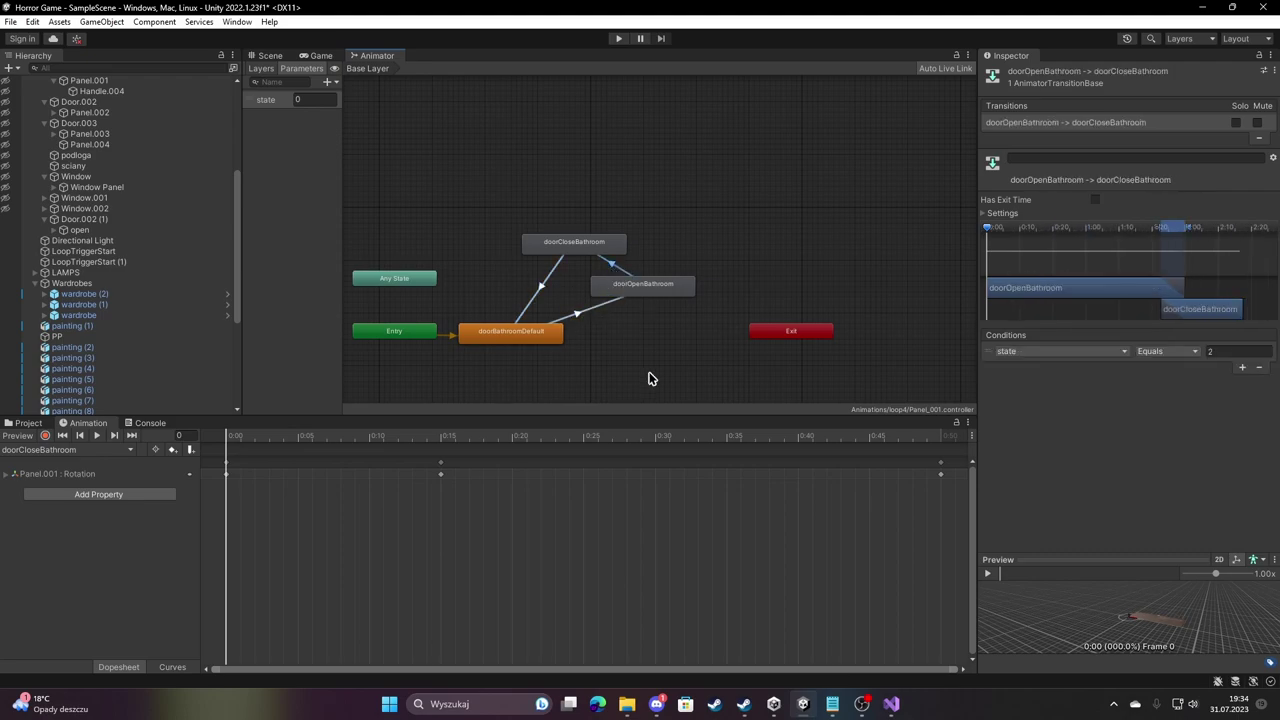
mouse_move(803, 702)
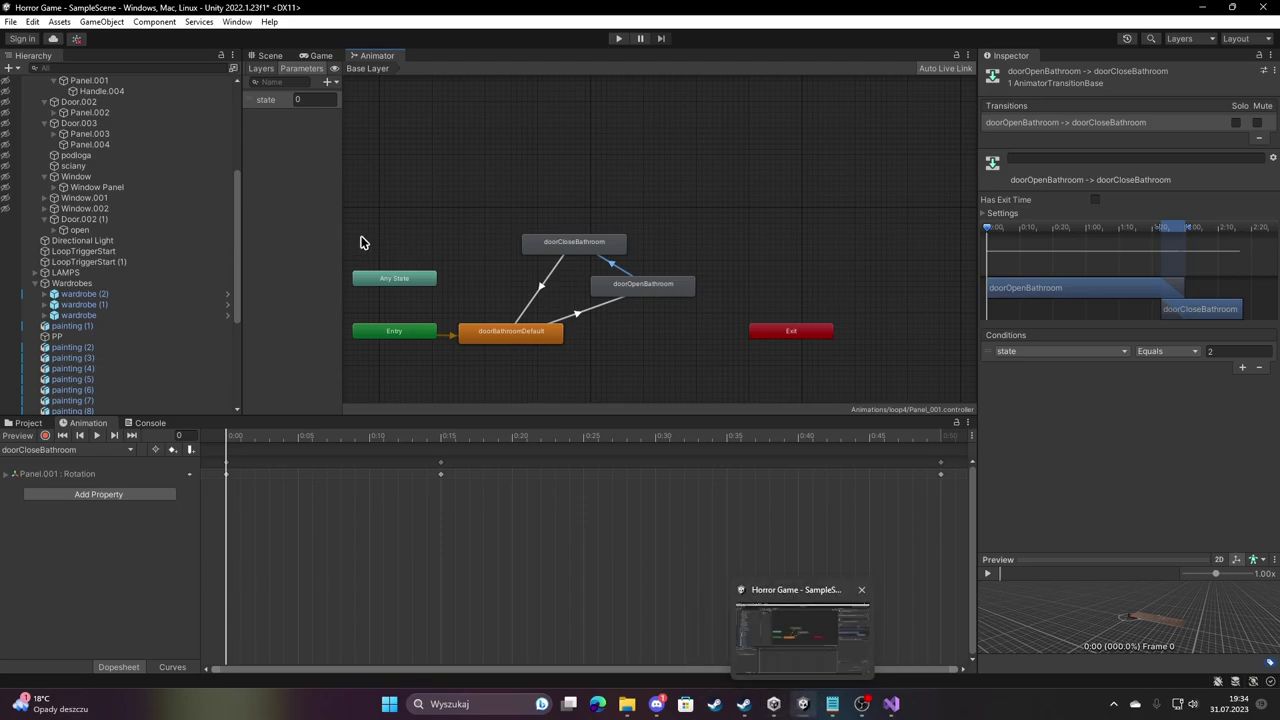
Create a new 3D Cube as a child of the 3objects group.
left_click(266, 55)
mouse_move(548, 284)
right_mouse_down()
mouse_move(31, 276)
mouse_move(69, 309)
right_mouse_up()
key("w")
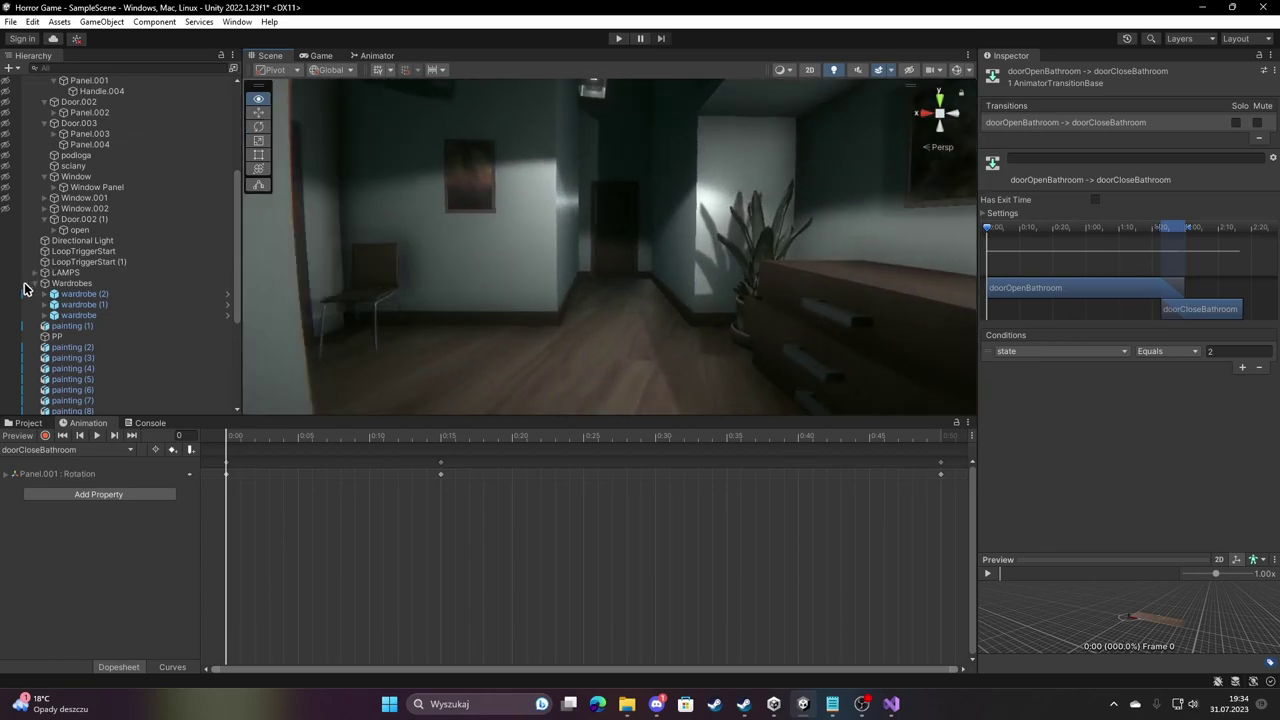
scroll(126, 324, "down", 6)
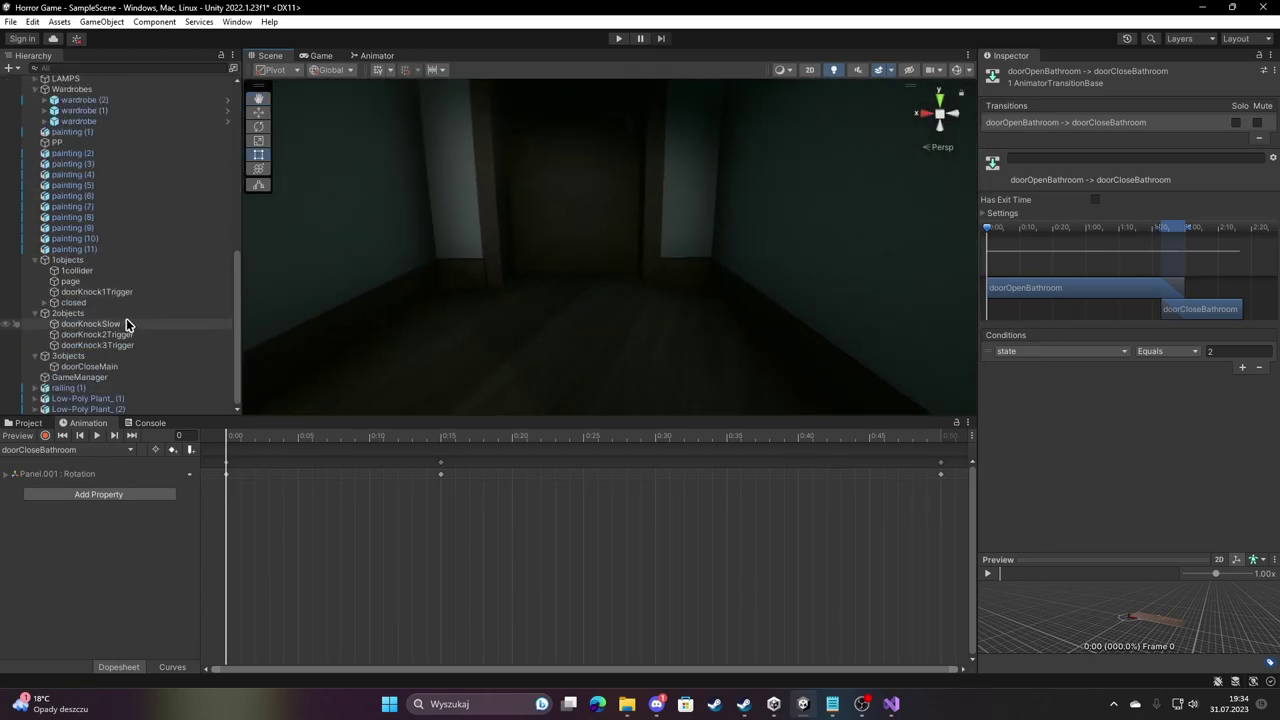
left_click(68, 356)
right_click(68, 356)
mouse_move(160, 496)
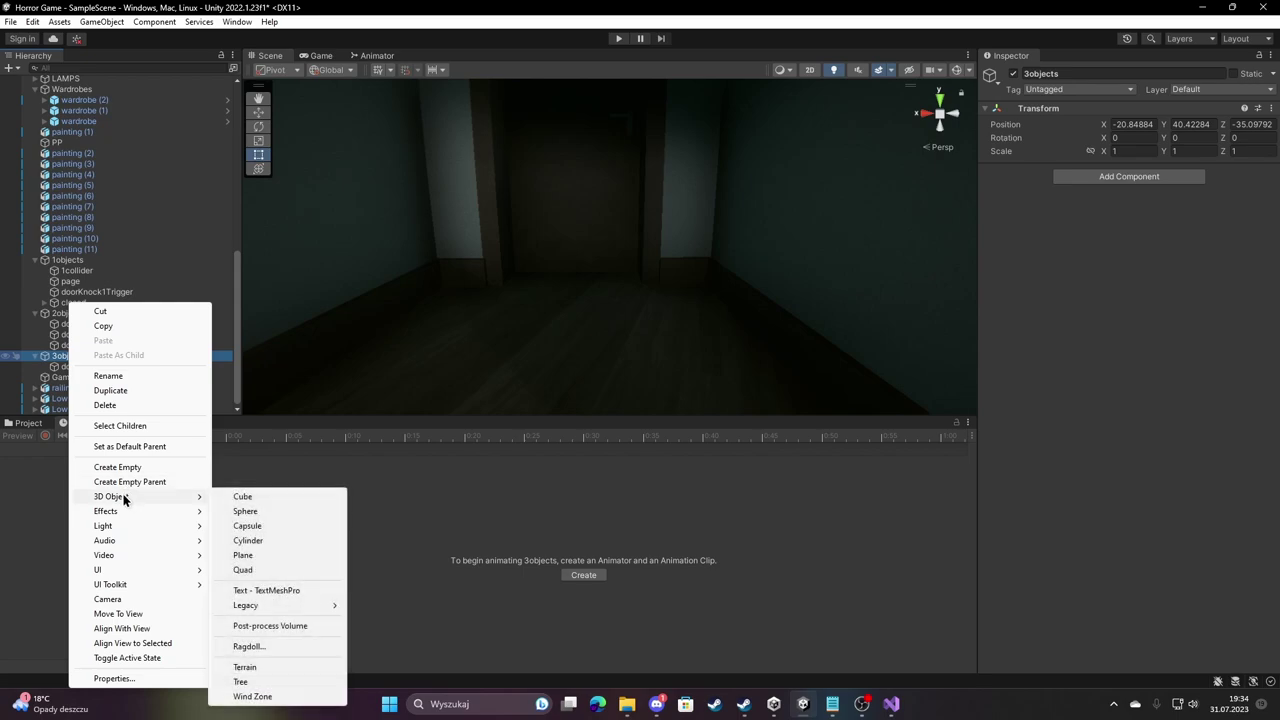
left_click(240, 494)
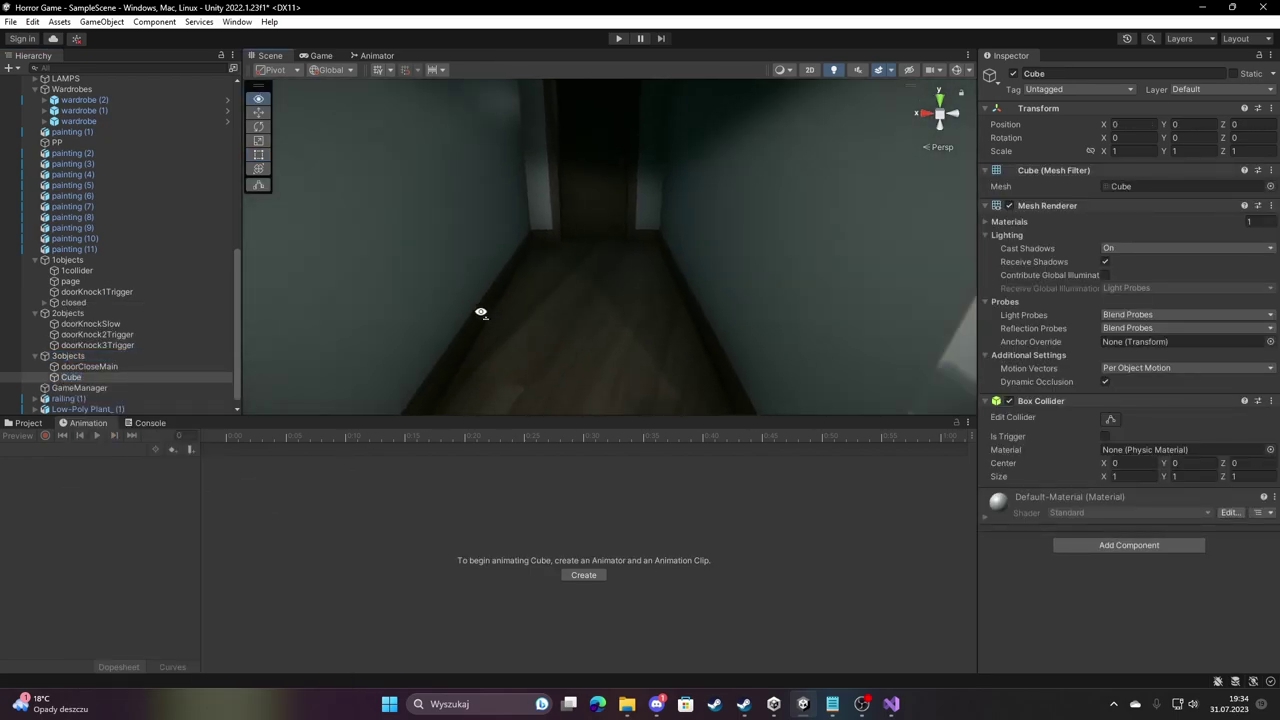
Move the Cube down the hallway and widen it to span the corridor (X 1.733).
right_click_drag(481, 318, 486, 310)
key("f")
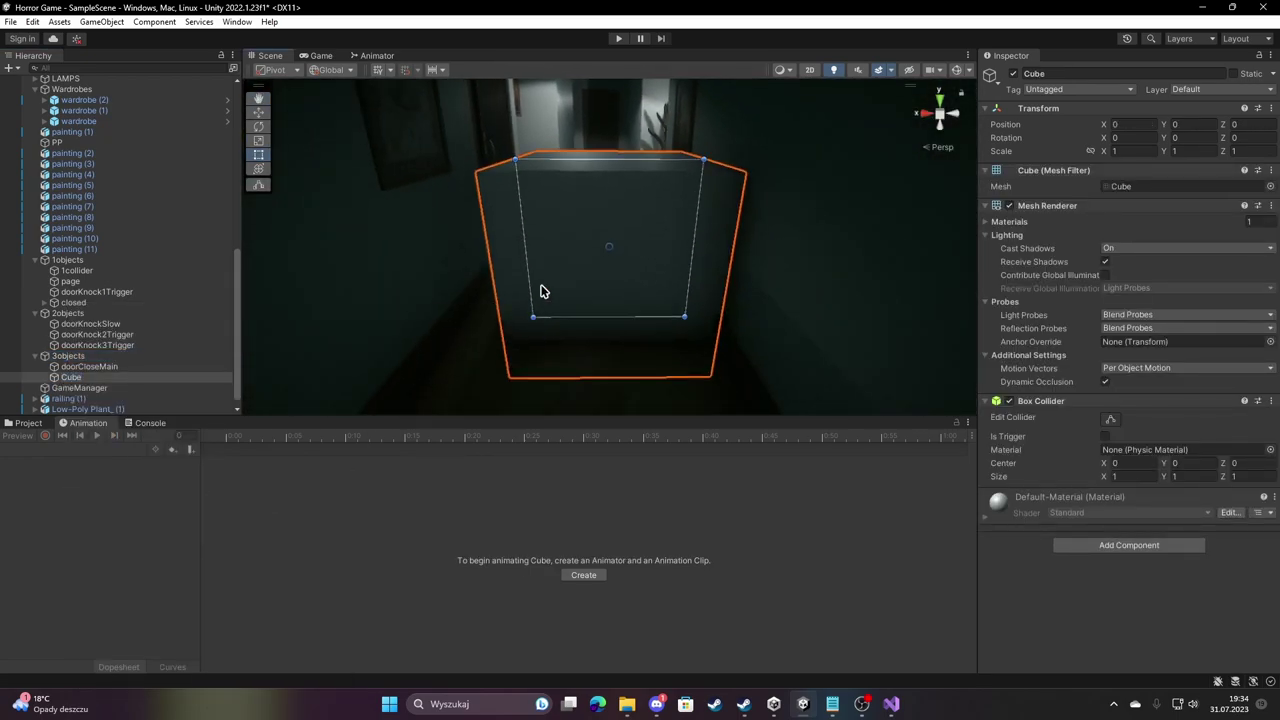
key("w")
left_click_drag(606, 268, 604, 150)
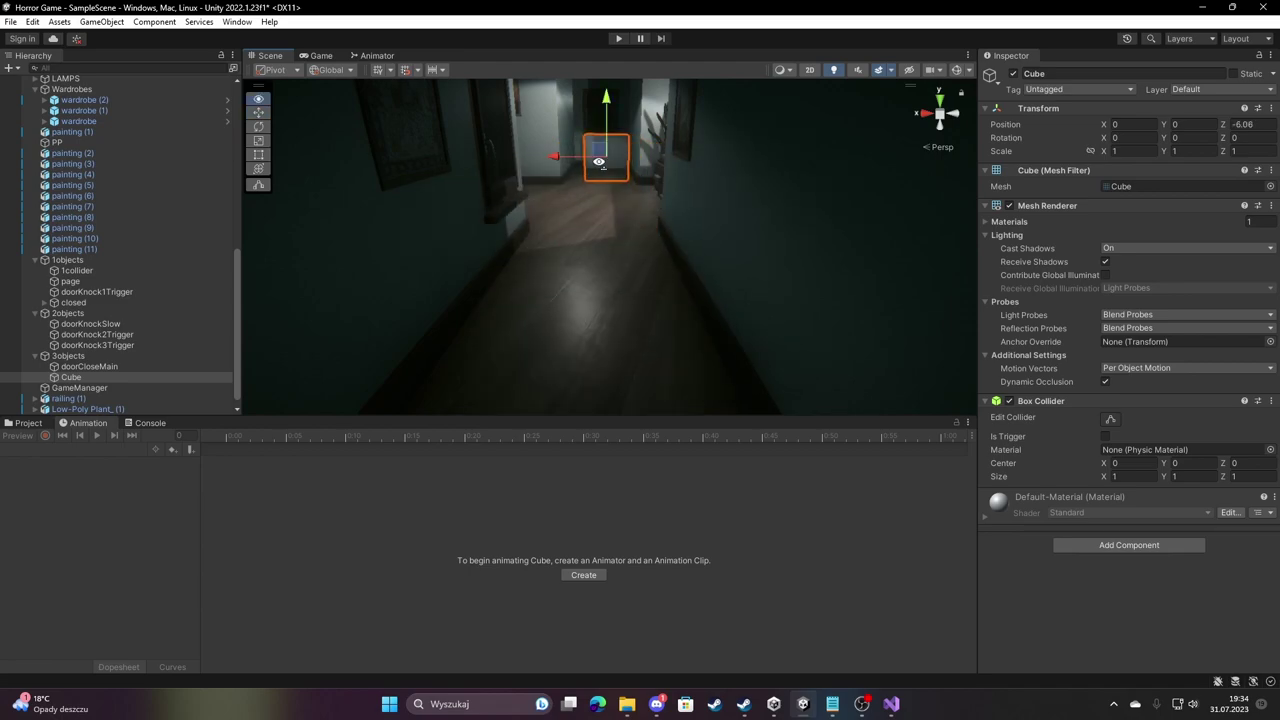
mouse_move(604, 150)
right_mouse_down()
mouse_move(595, 115)
mouse_move(651, 250)
right_mouse_up()
left_click_drag(590, 242, 580, 243)
key("e")
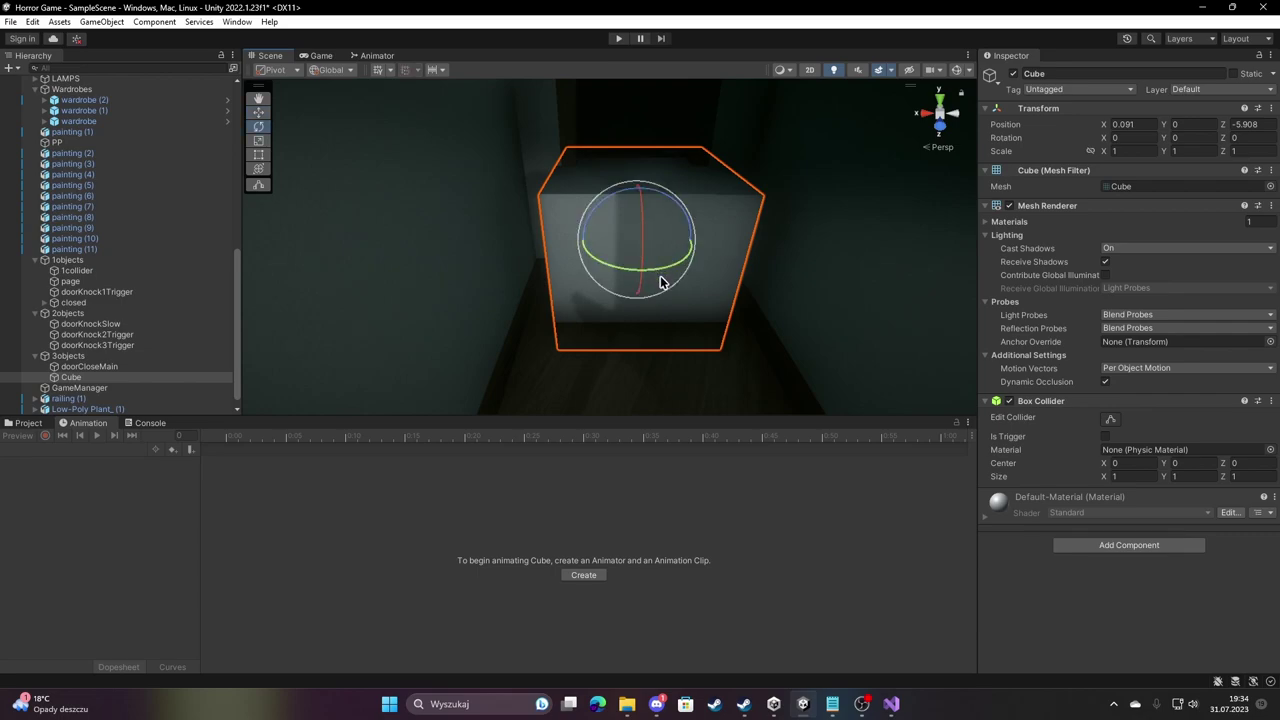
key("w")
key("t")
left_click_drag(718, 251, 757, 248)
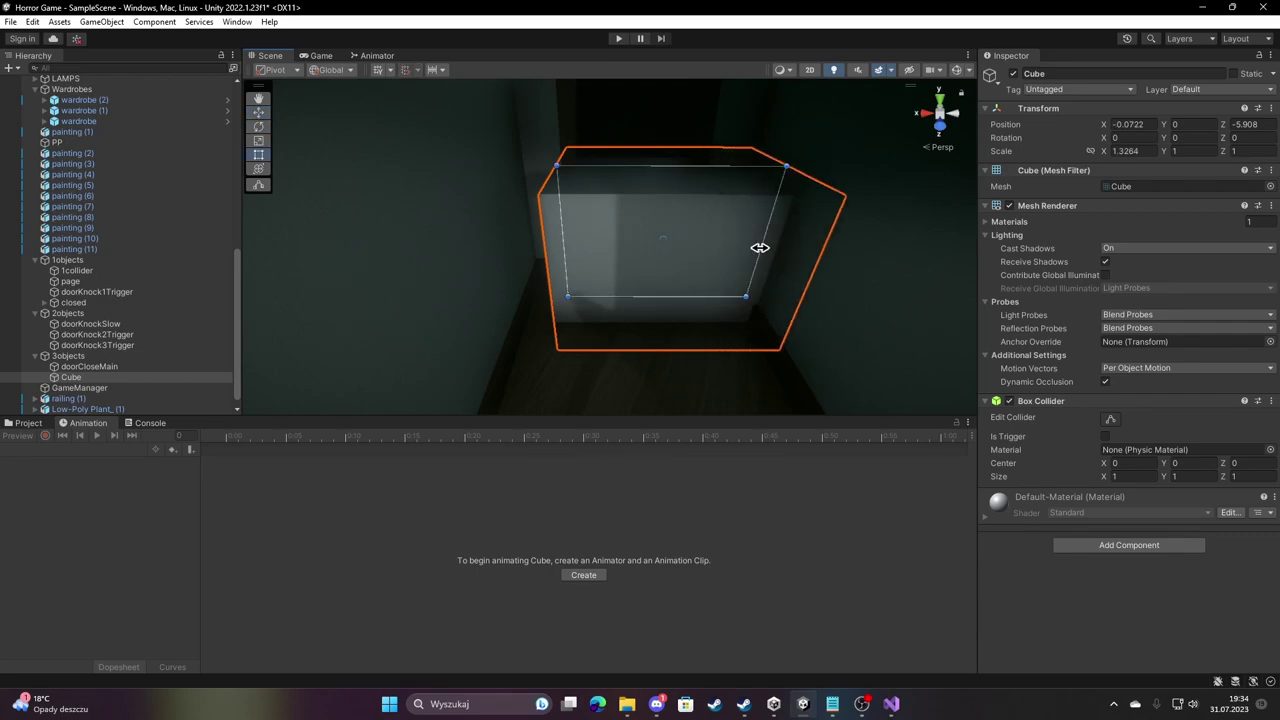
left_click_drag(567, 237, 480, 236)
right_click_drag(480, 236, 583, 196)
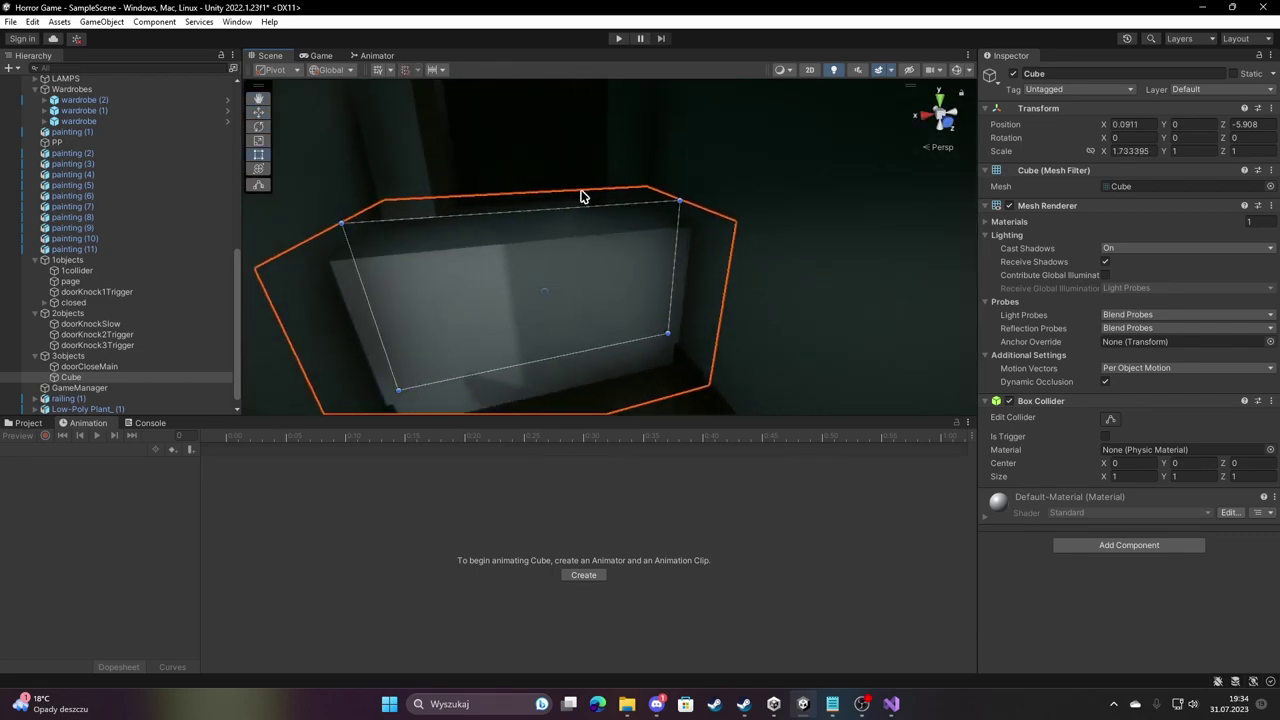
Hide the Cube's Mesh Renderer, make its collider a trigger, and start adding a new tag.
left_click(1009, 205)
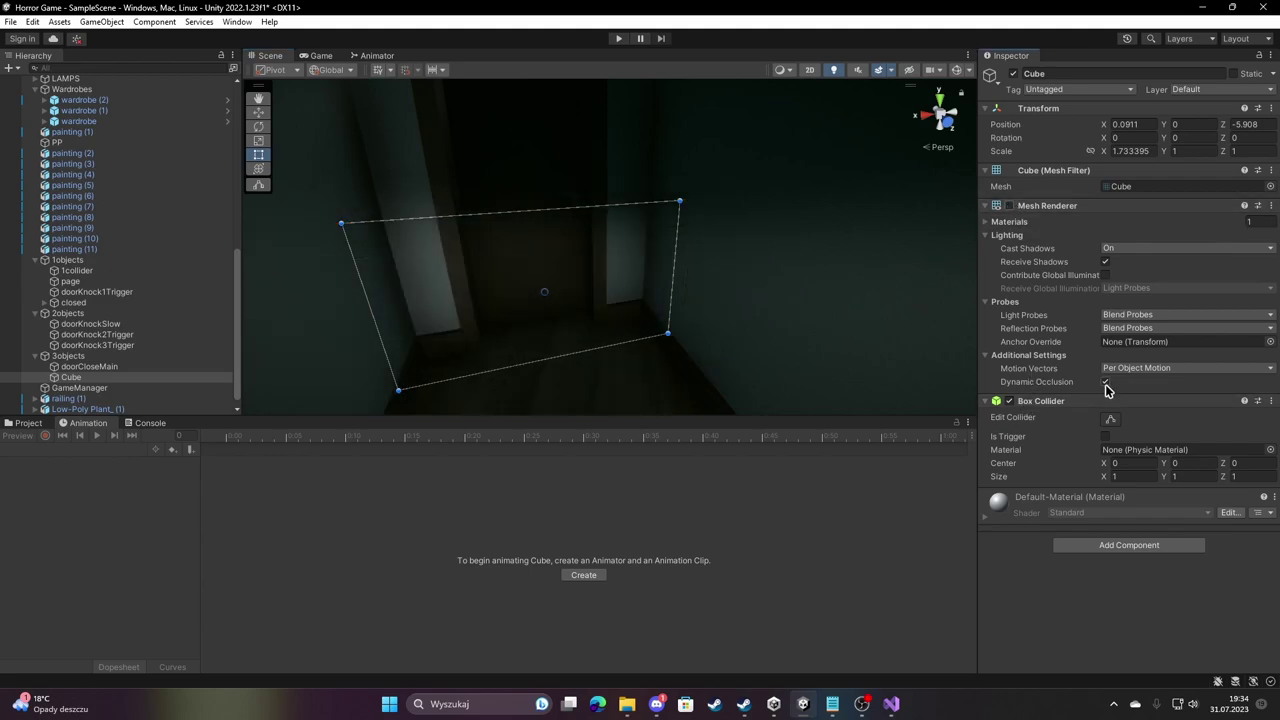
left_click(1105, 437)
left_click(1045, 89)
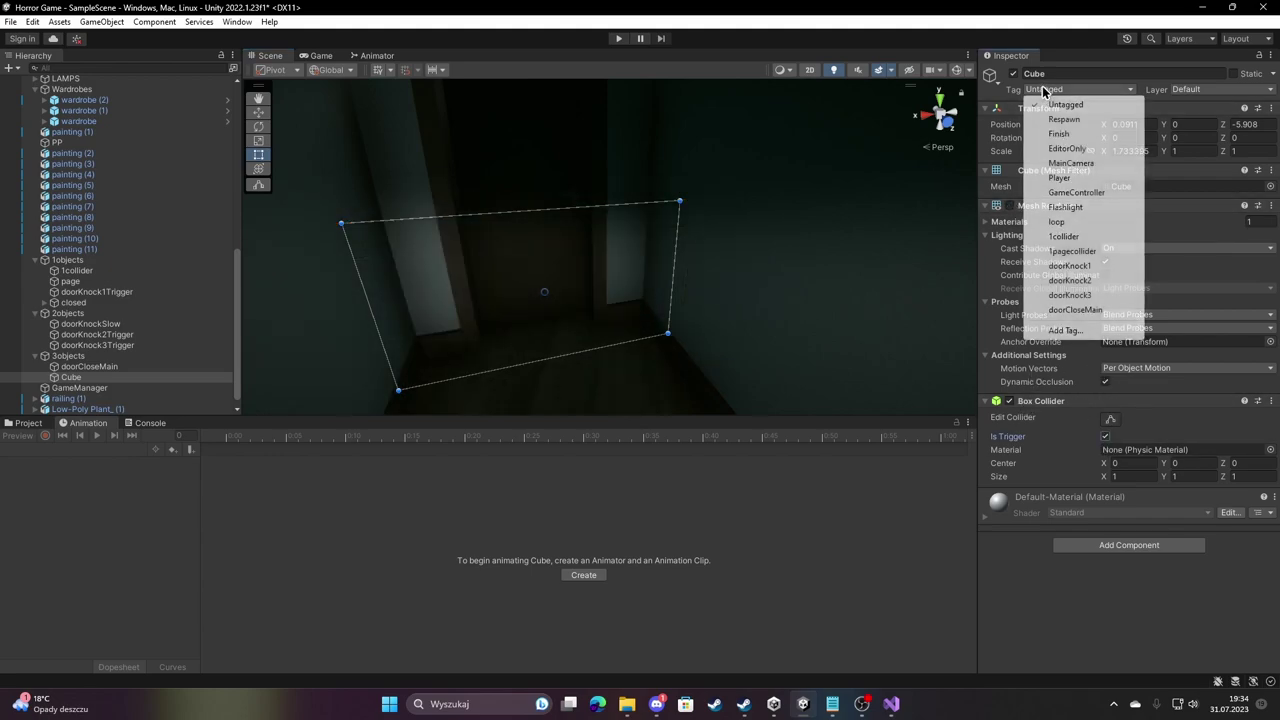
left_click(1064, 330)
left_click(1243, 238)
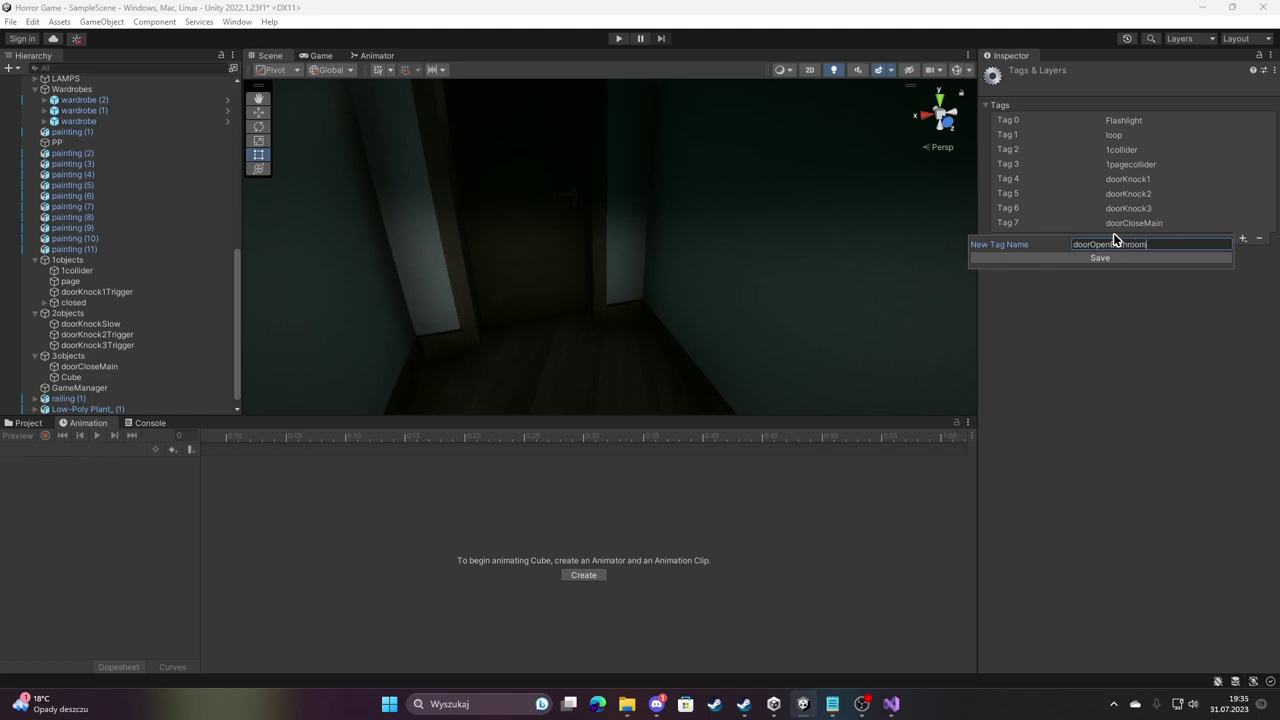
Save the new doorOpenBathroom tag and rename the Cube trigger to doorOpenBathroom.
left_click(1116, 258)
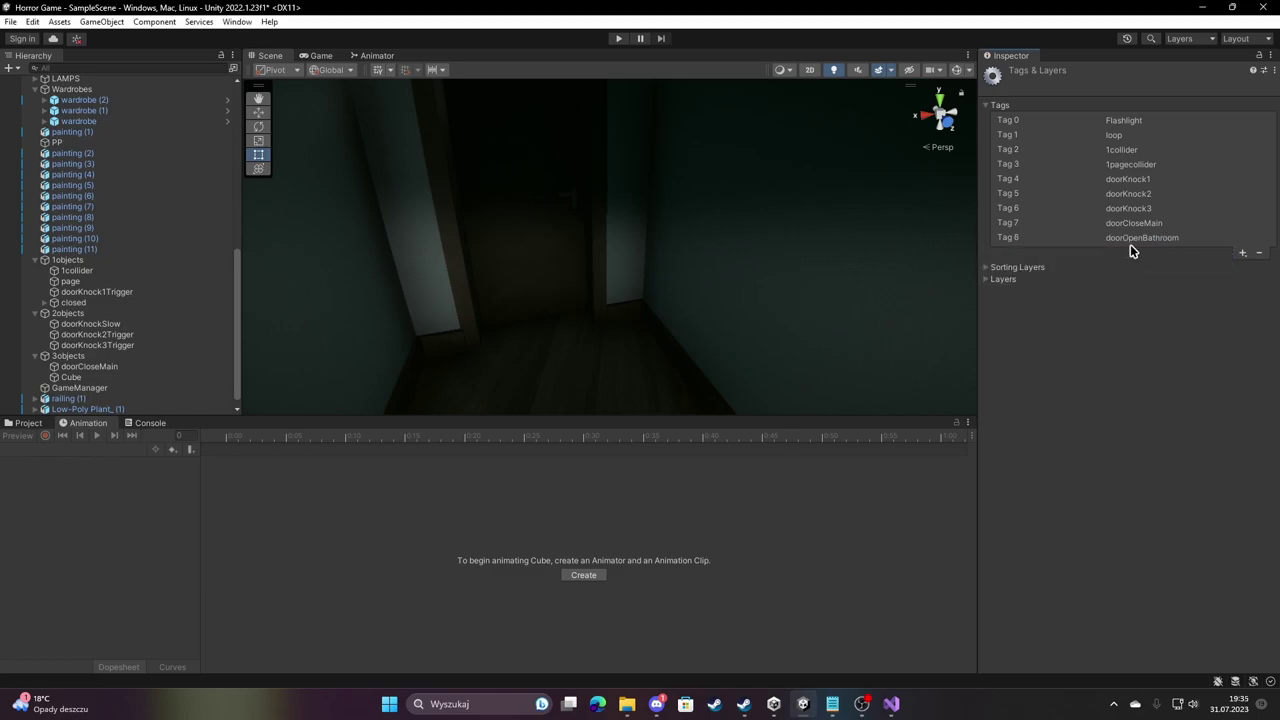
scroll(100, 305, "down", 1)
left_click(98, 367)
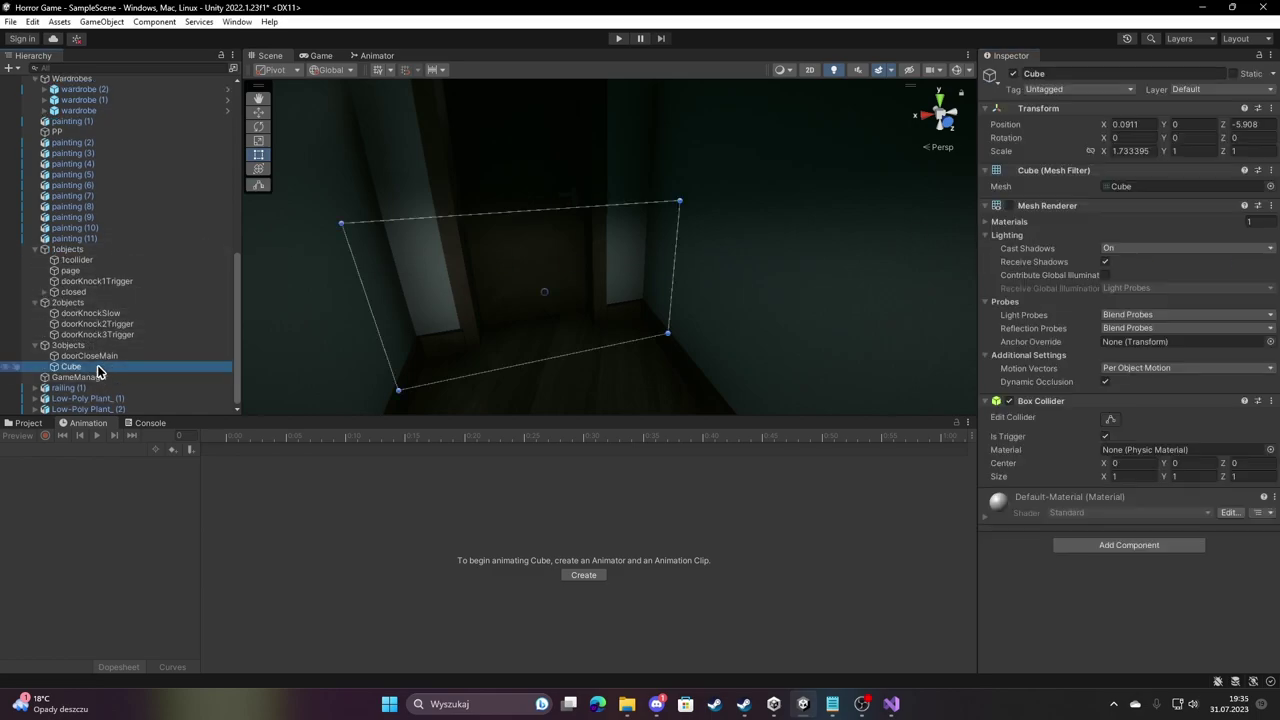
left_click(100, 368)
type("doorOpenBathroo")
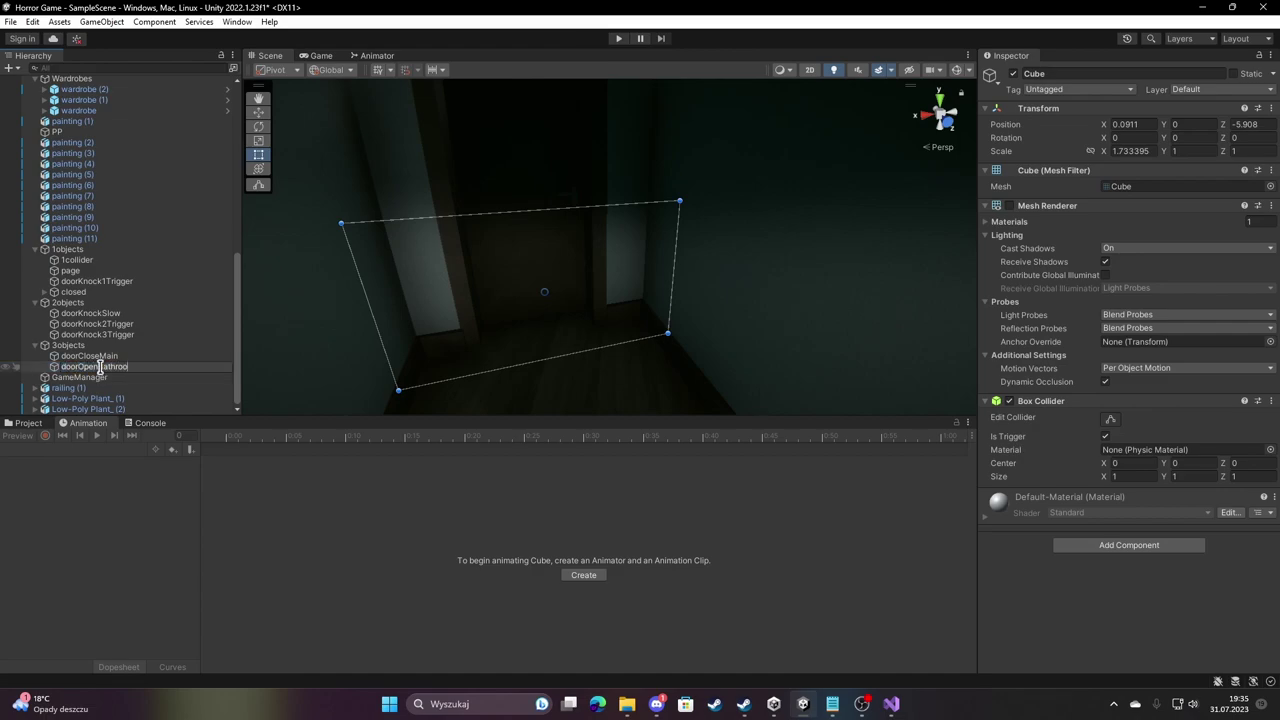
type("m")
key("Return")
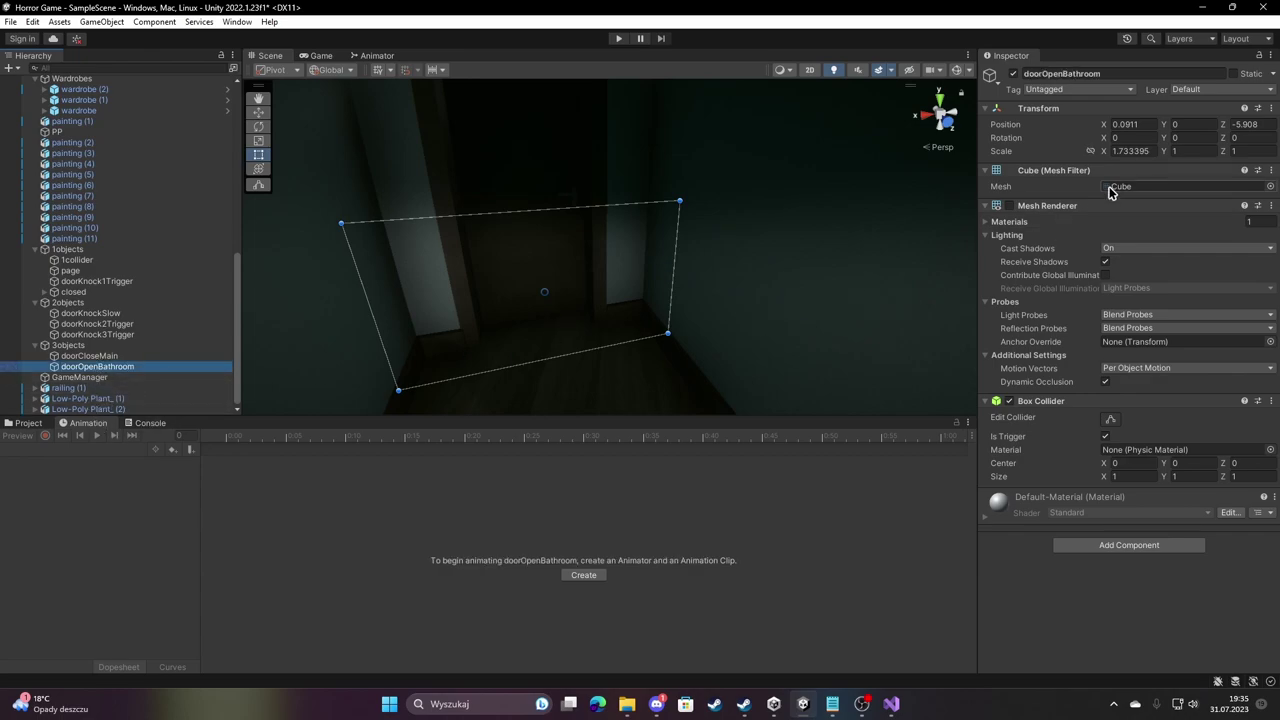
Tag the renamed trigger object as doorOpenBathroom.
left_click(1078, 89)
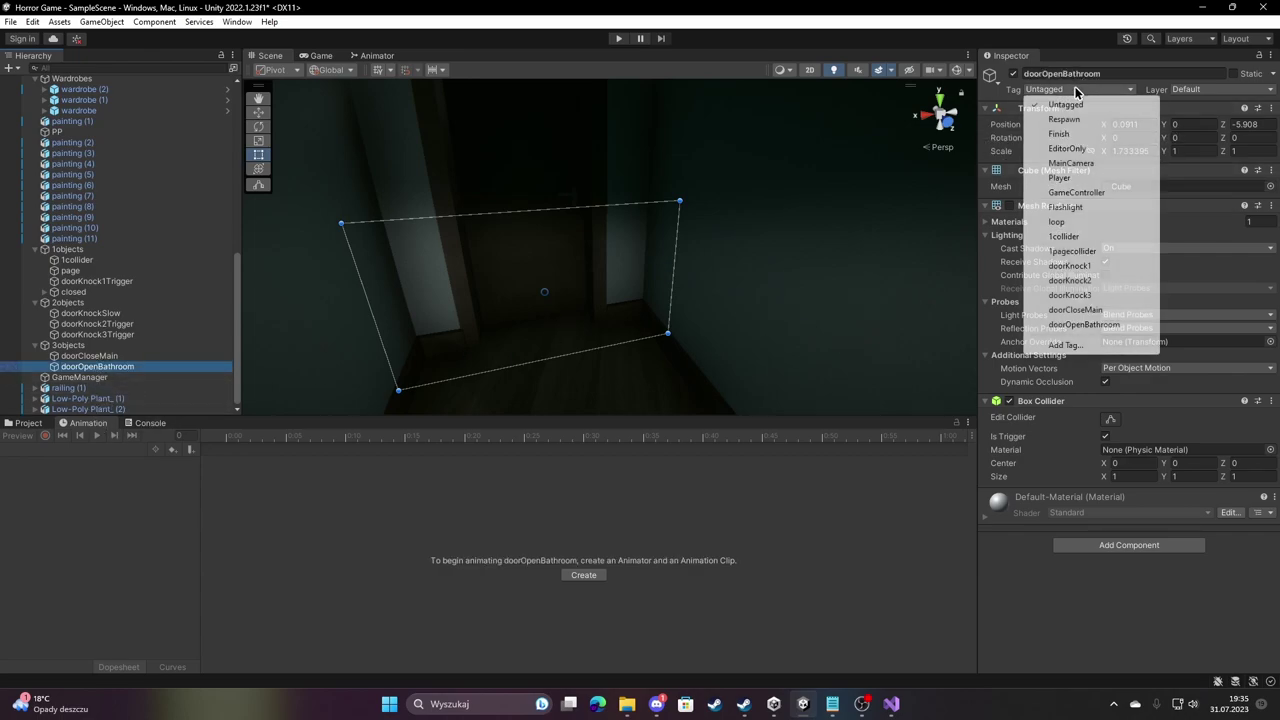
left_click(1093, 325)
right_click_drag(586, 229, 600, 229)
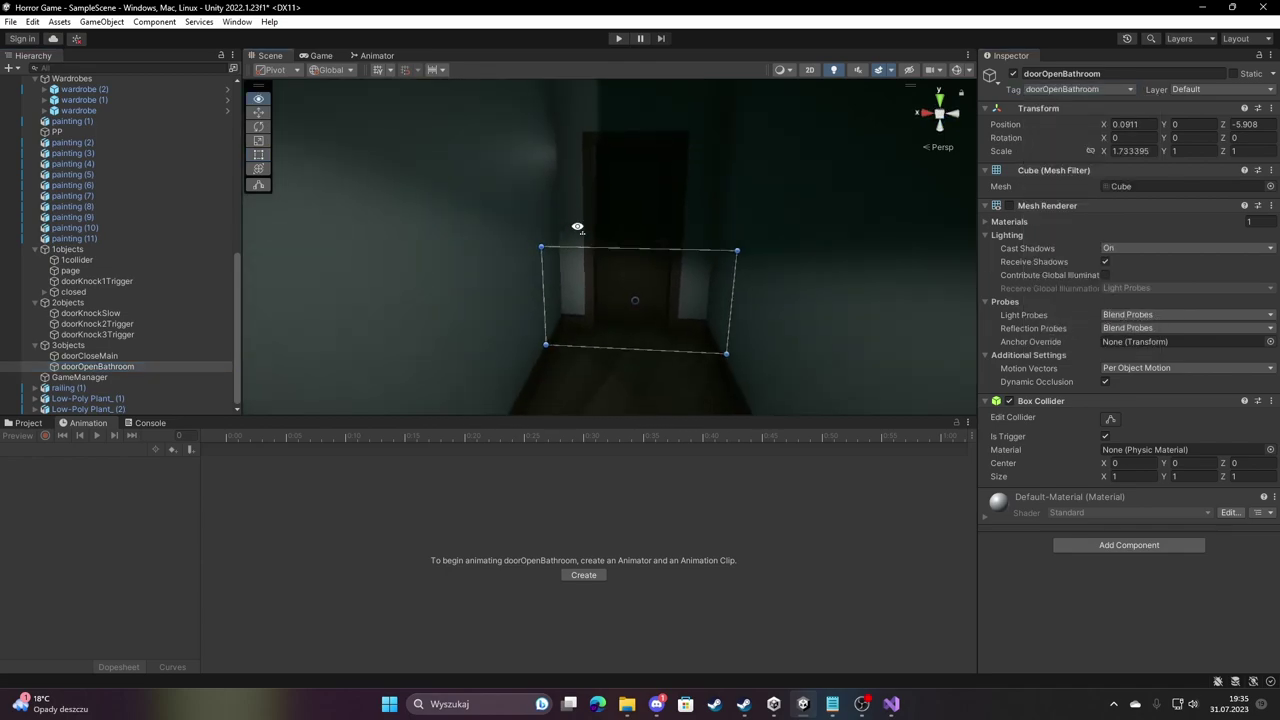
mouse_move(1262, 182)
right_mouse_down()
mouse_move(802, 224)
mouse_move(842, 227)
right_mouse_up()
Add an Audio Source component to the door panel Panel.001.
left_click(672, 247)
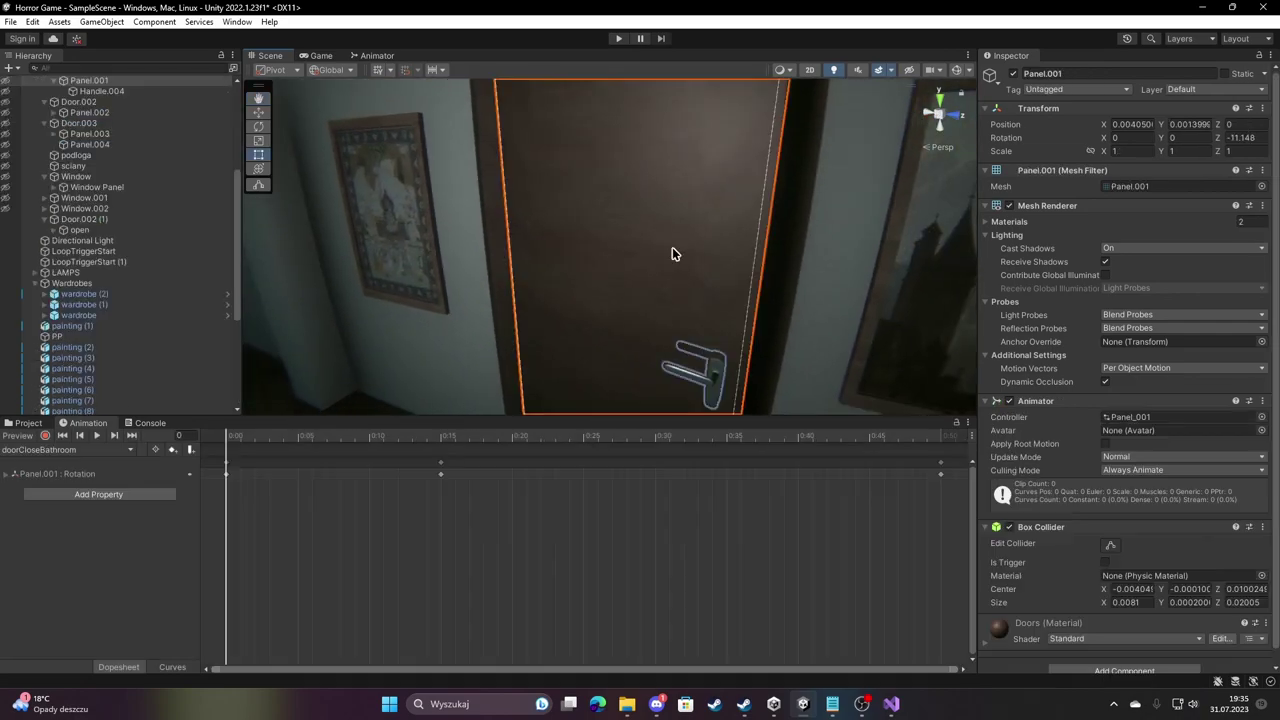
scroll(1103, 407, "down", 1)
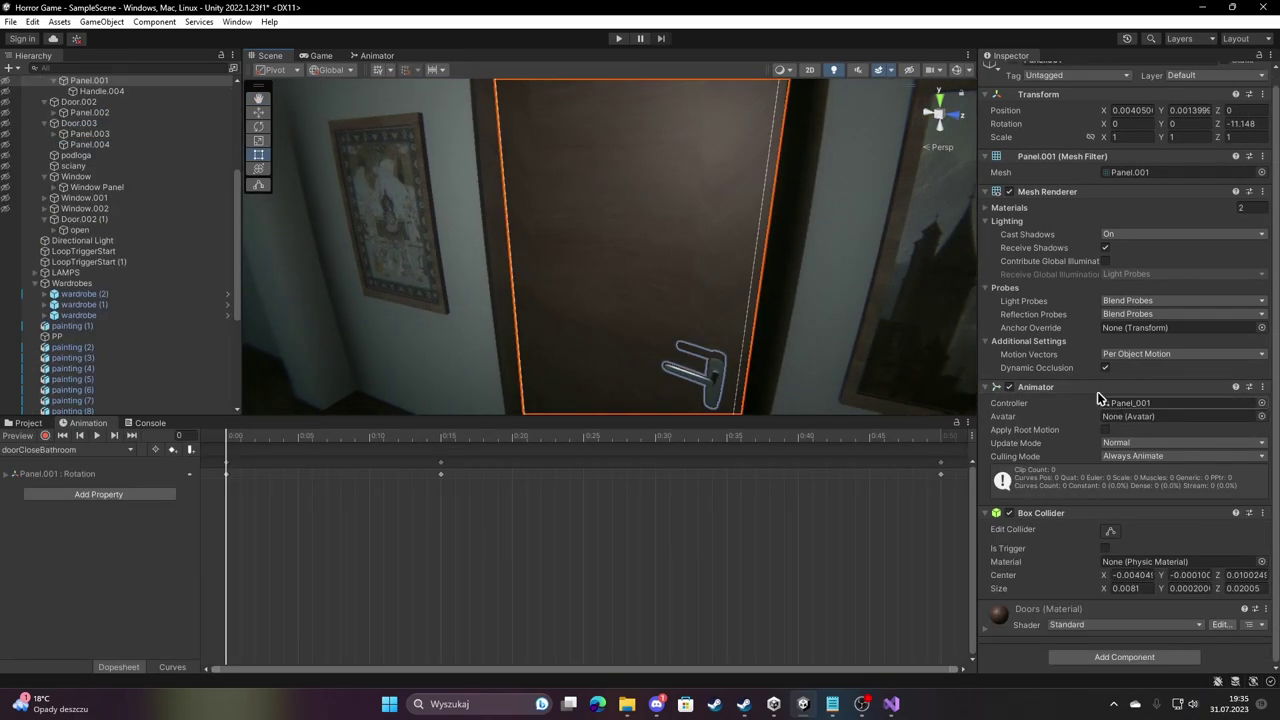
left_click(788, 298)
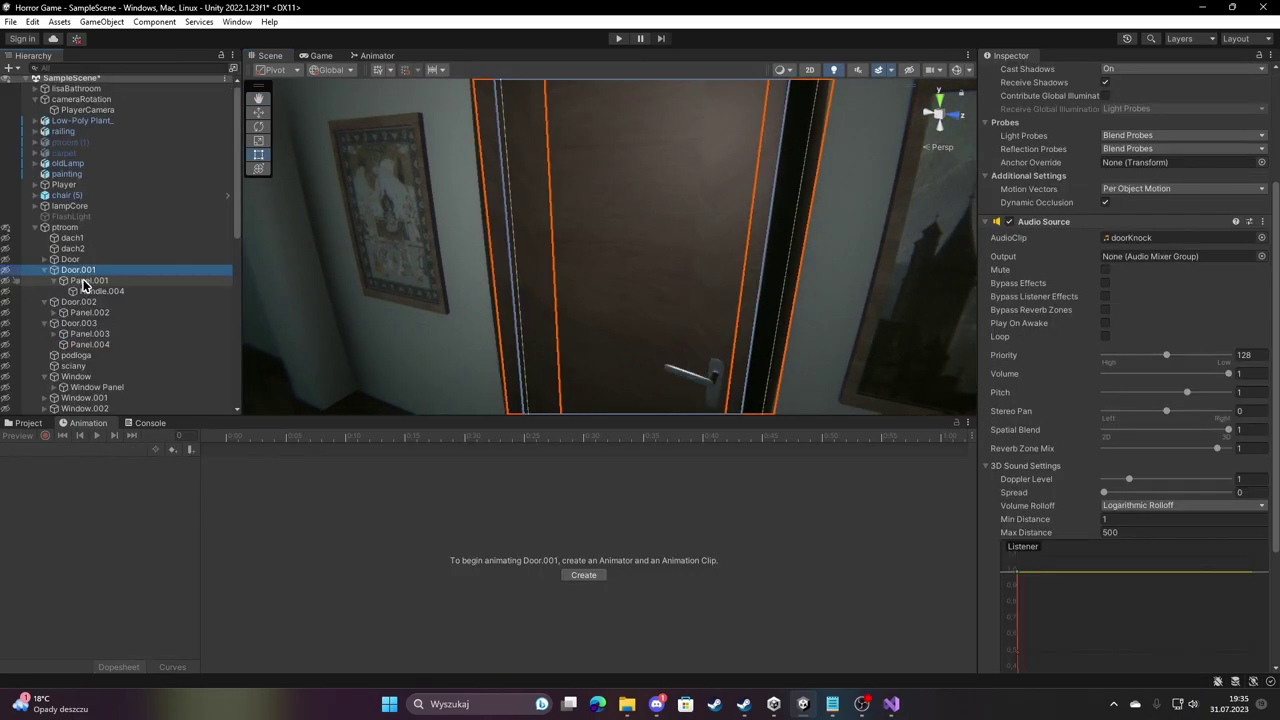
left_click(414, 337)
left_click(1118, 657)
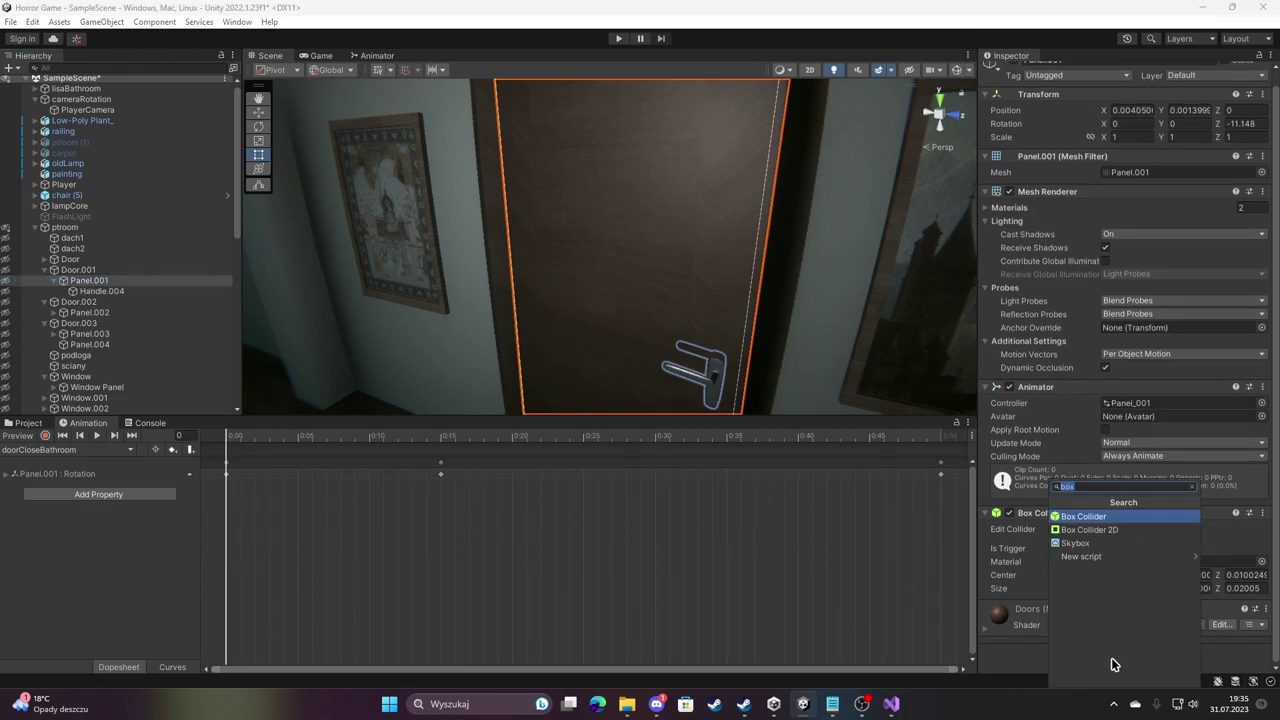
type("aud")
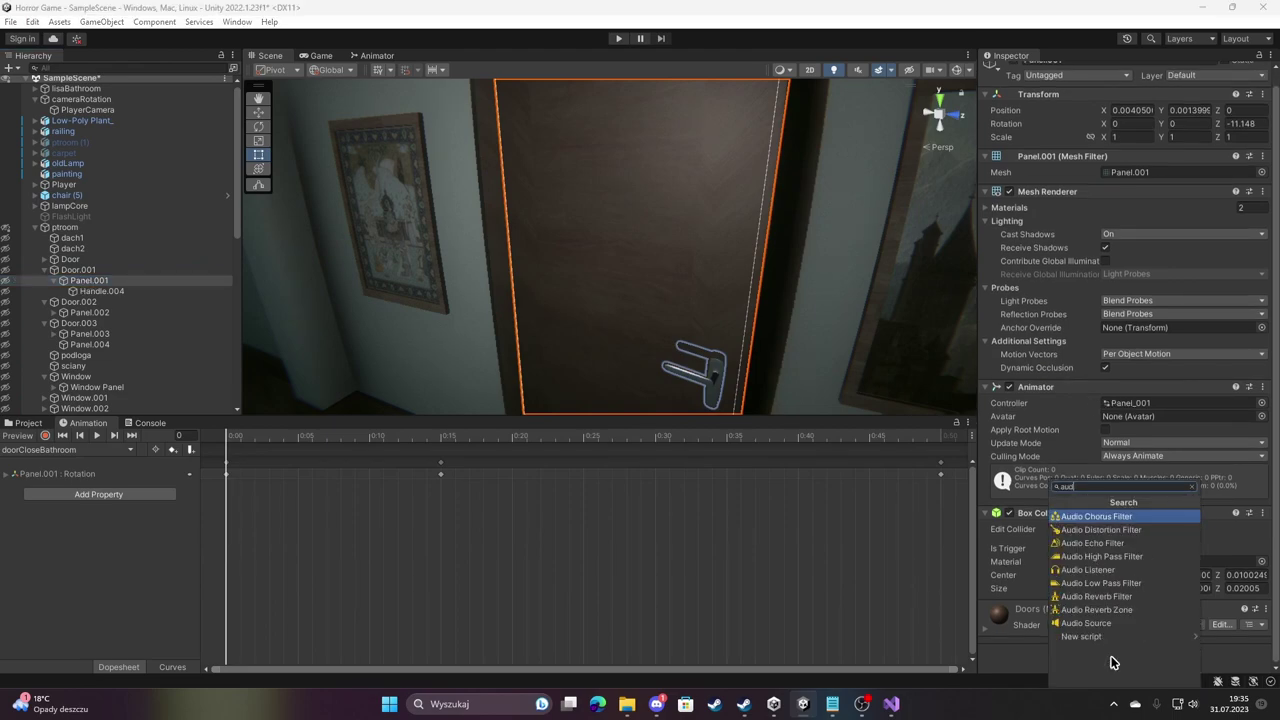
left_click(1090, 623)
Find and preview the doorOpenSlow clip in the Sounds assets.
scroll(1130, 410, "down", 5)
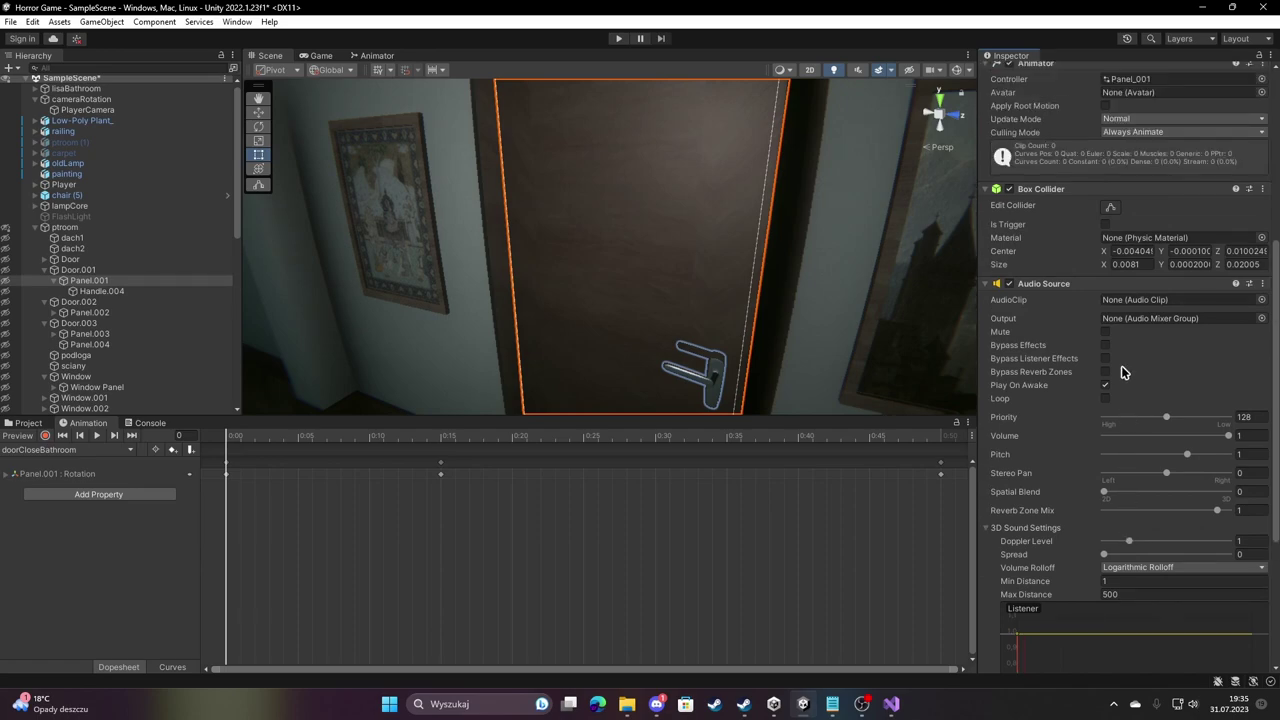
left_click(22, 424)
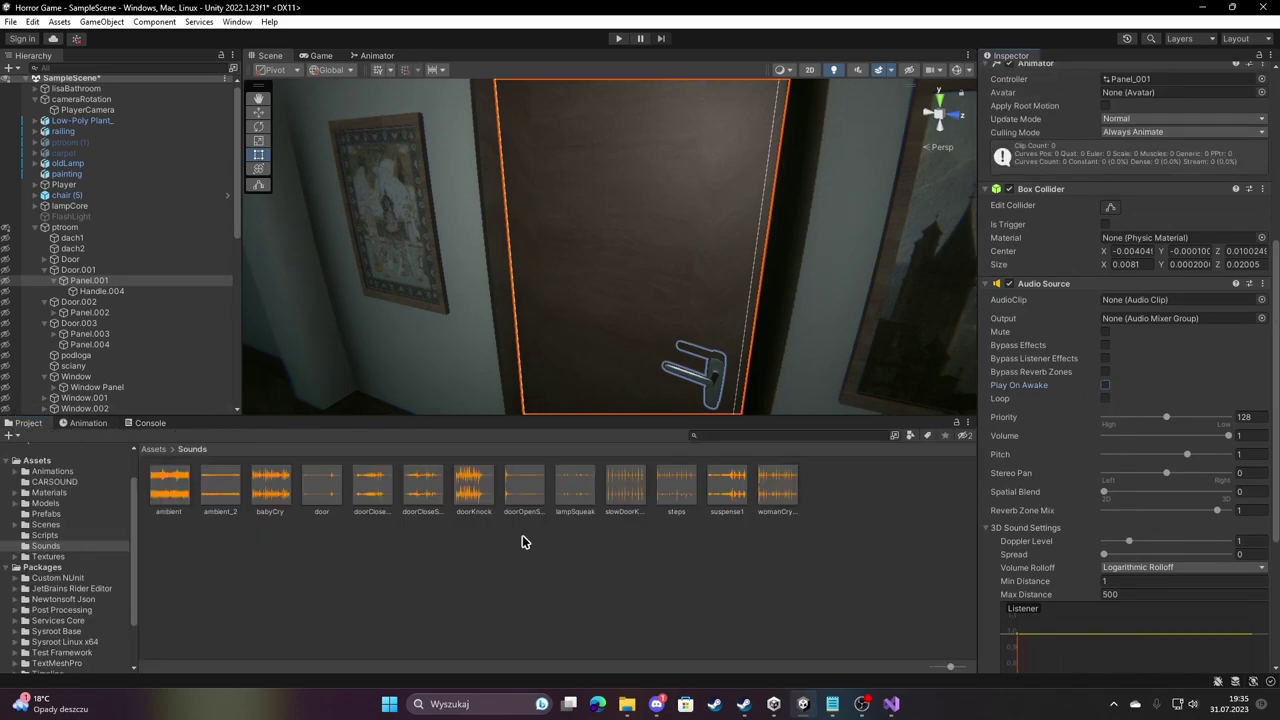
left_click(521, 493)
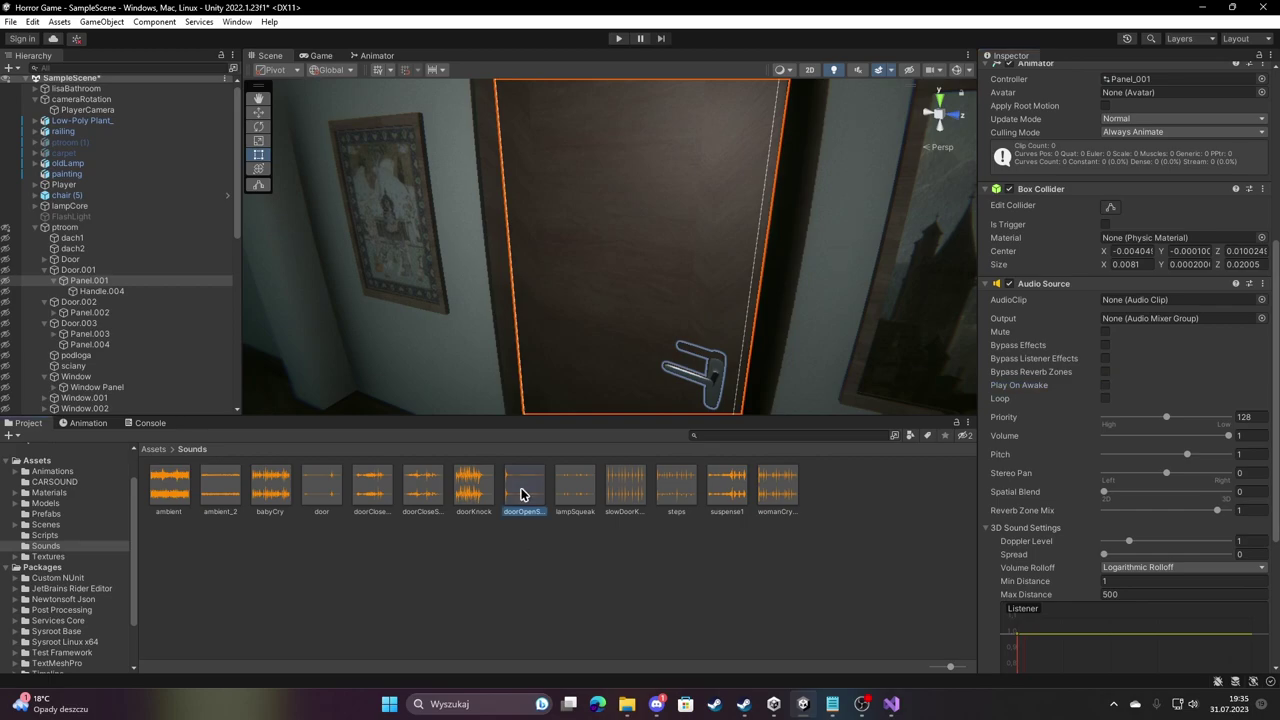
left_click(1224, 561)
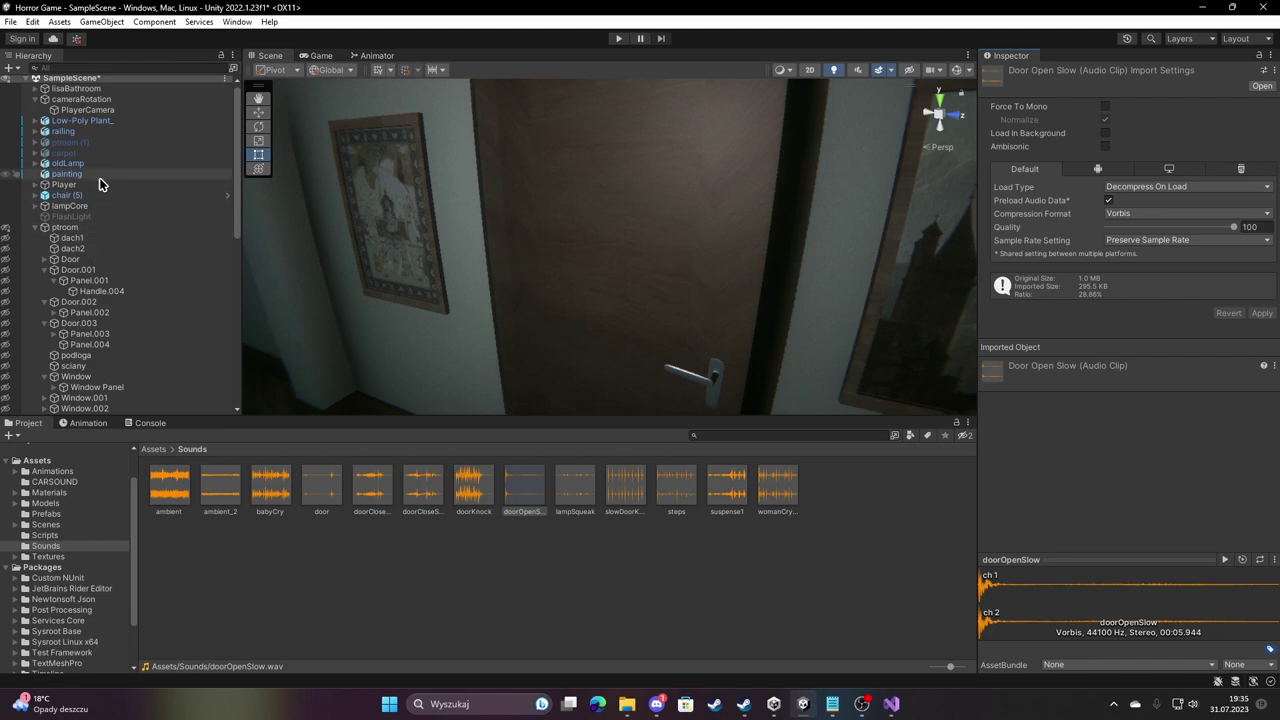
Lengthen the doorOpenBathroom animation clip by moving its last keyframe later.
left_click(604, 249)
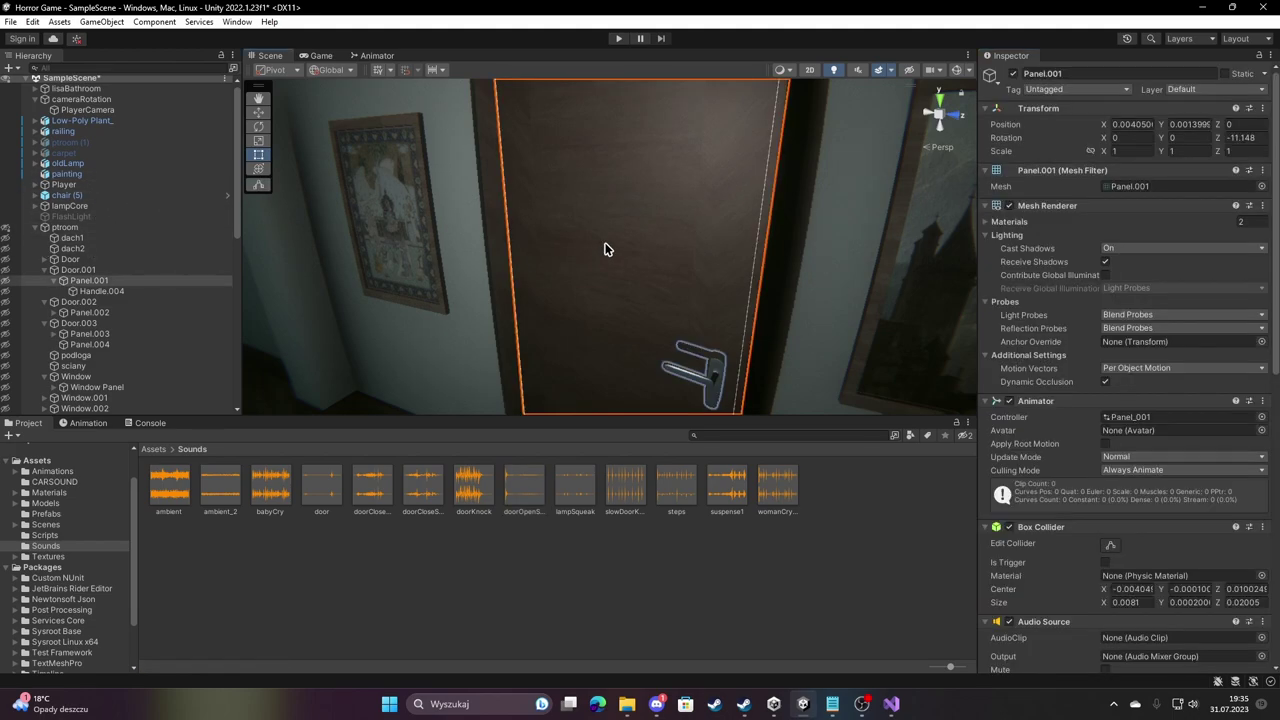
left_click(96, 428)
left_click(77, 449)
left_click(95, 487)
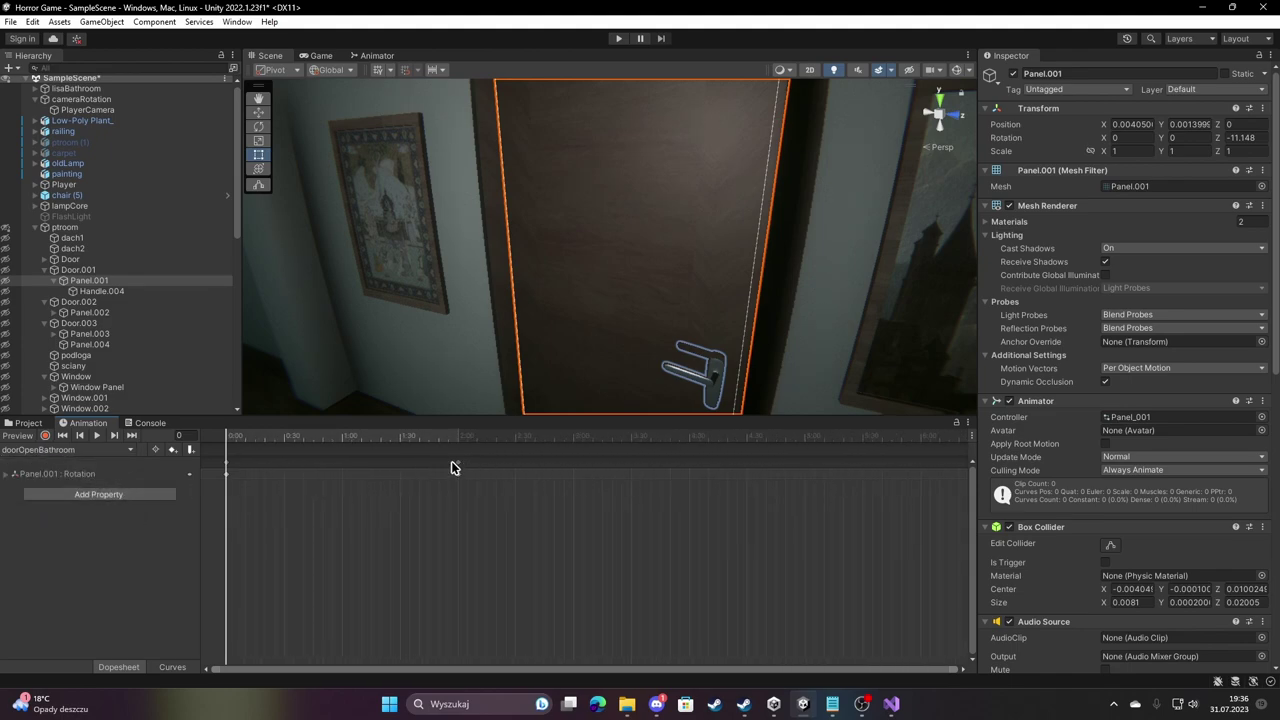
left_click_drag(456, 469, 804, 478)
Set Panel.001's Spatial Blend to fully 3D and assign doorOpenSlow as its AudioClip.
left_click(96, 284)
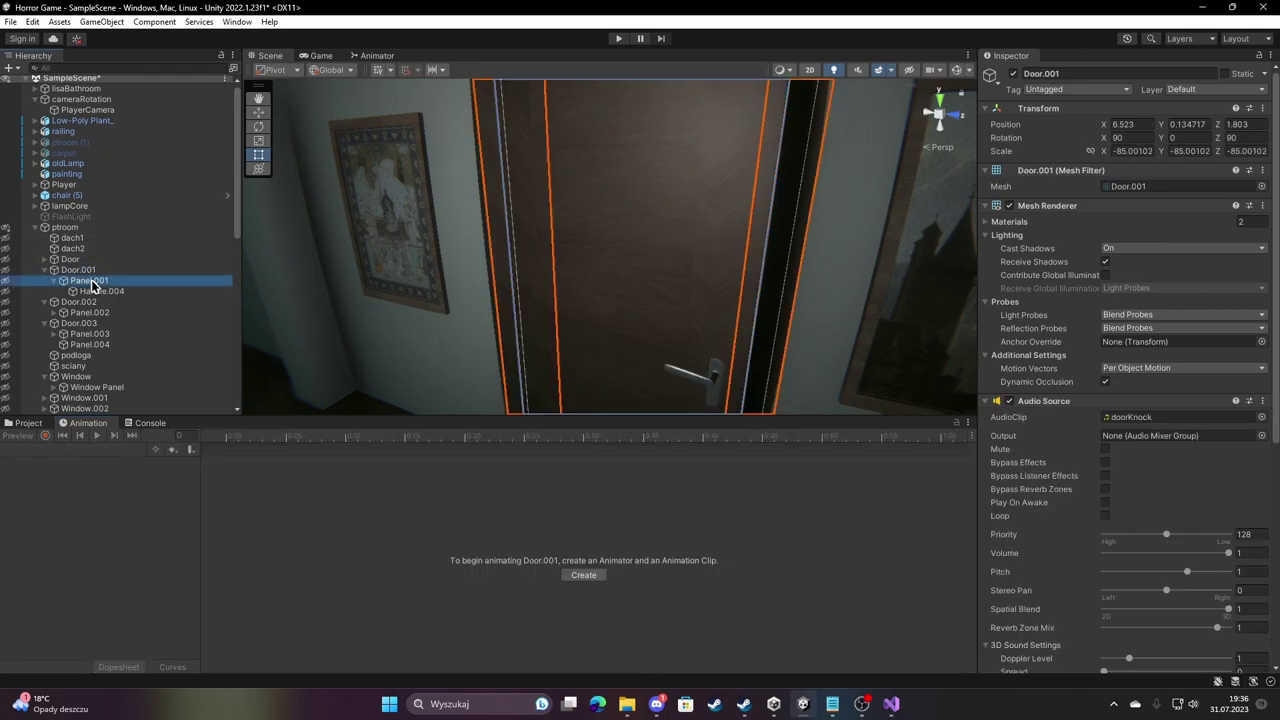
scroll(1149, 463, "down", 5)
scroll(1149, 463, "down", 5)
scroll(1103, 312, "up", 3)
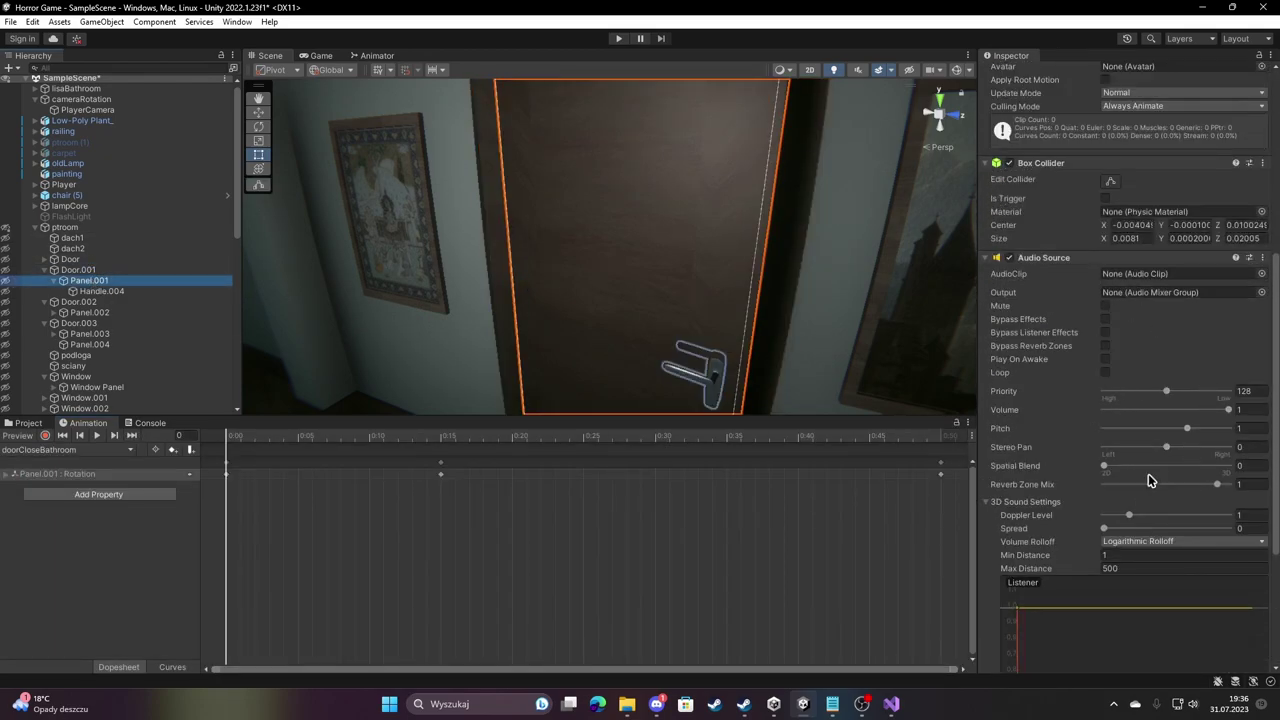
left_click_drag(1106, 467, 1260, 467)
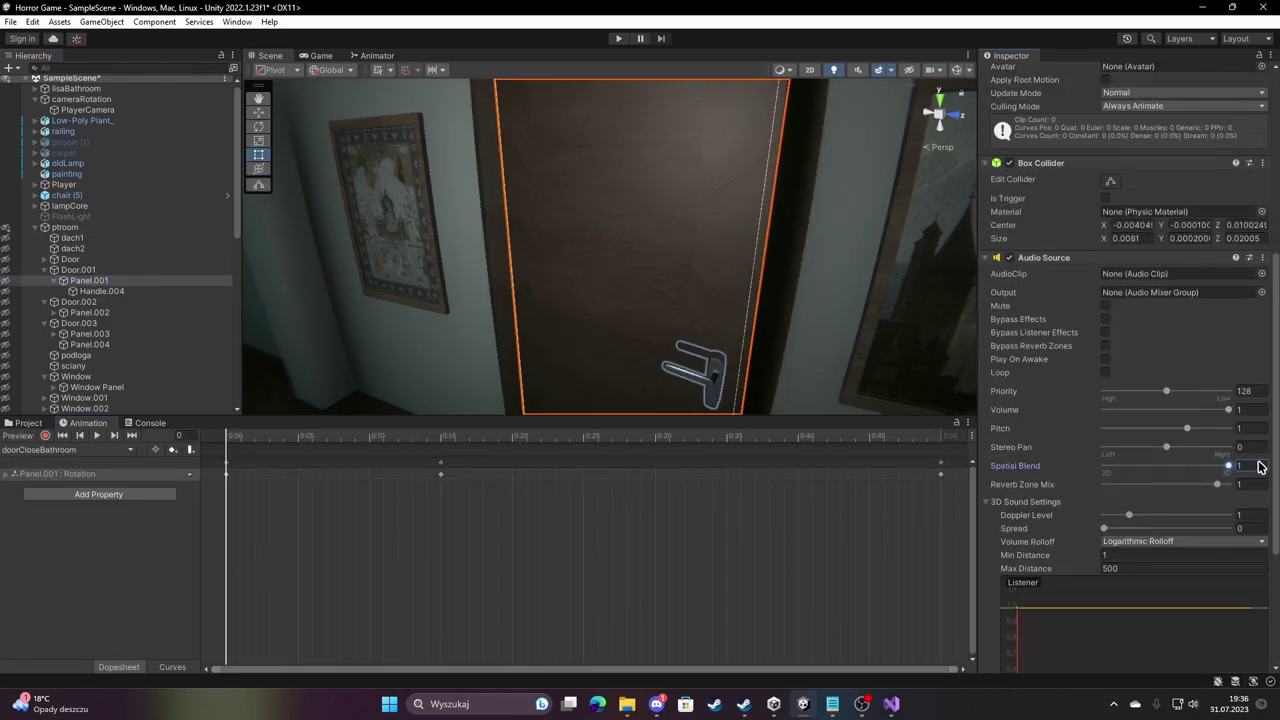
left_click(28, 423)
left_click_drag(524, 484, 1120, 275)
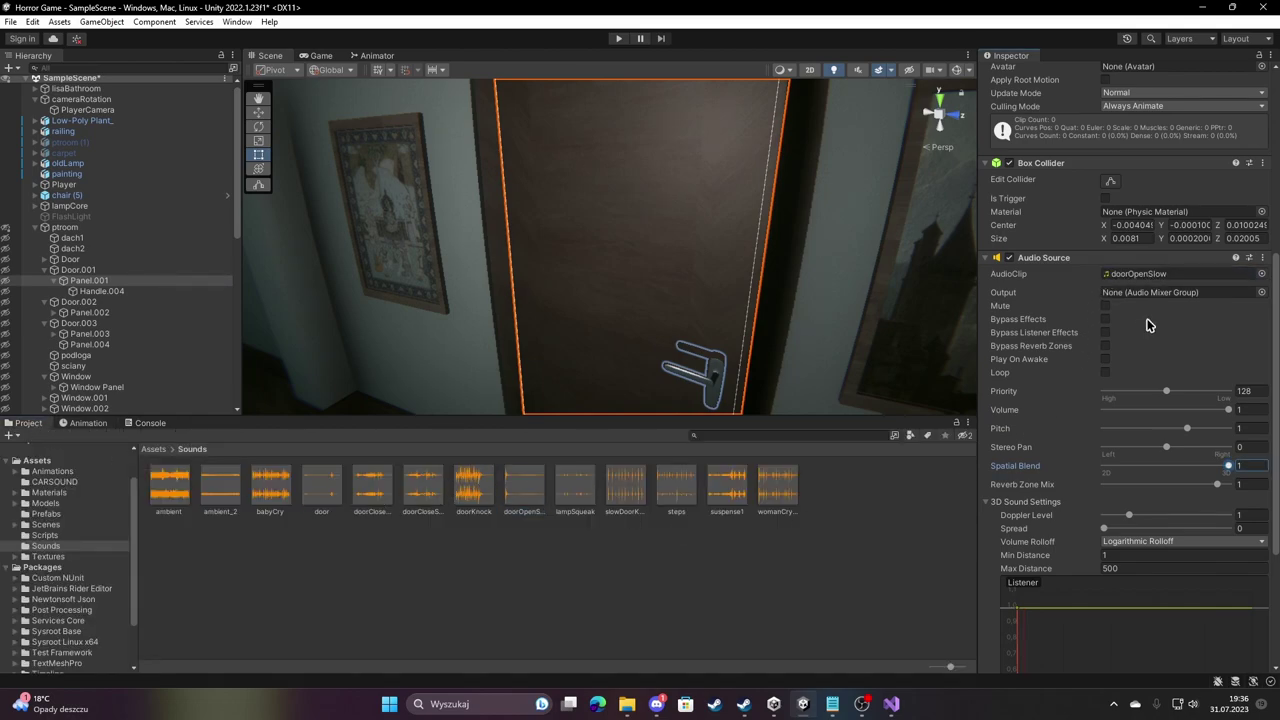
Switch to LoopManager.cs in Visual Studio.
scroll(1147, 563, "down", 2)
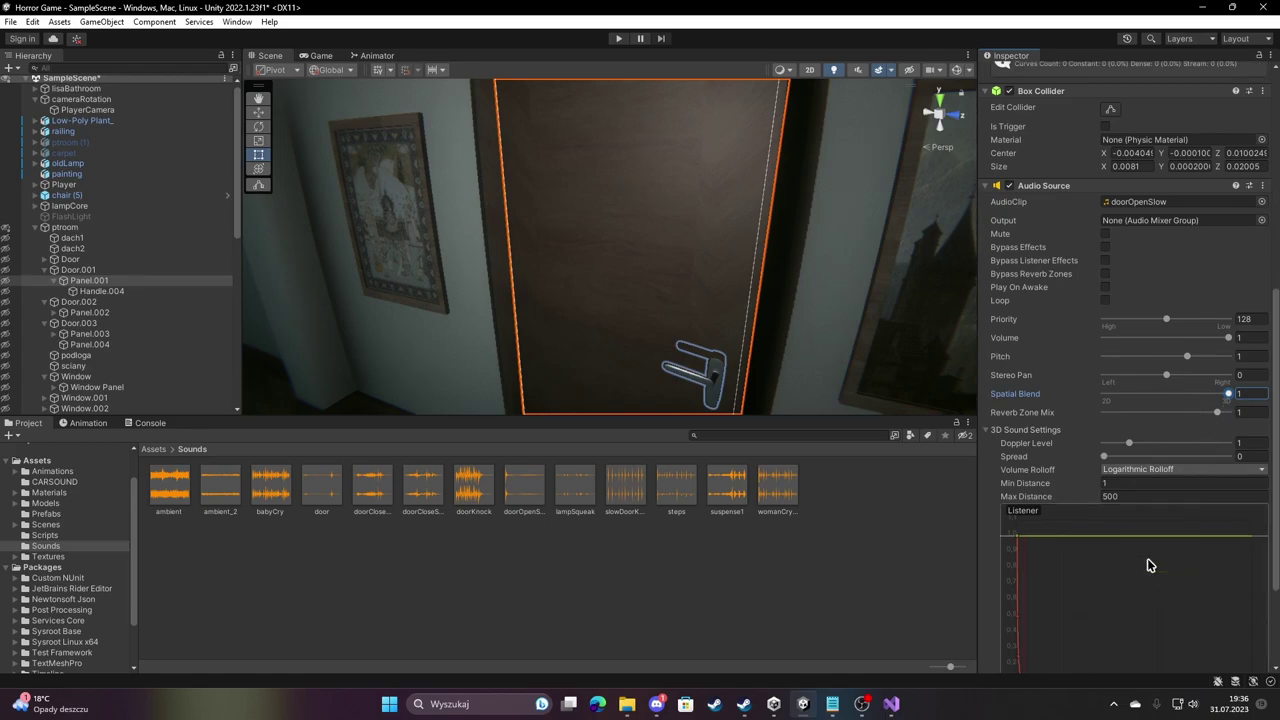
scroll(1147, 563, "down", 1)
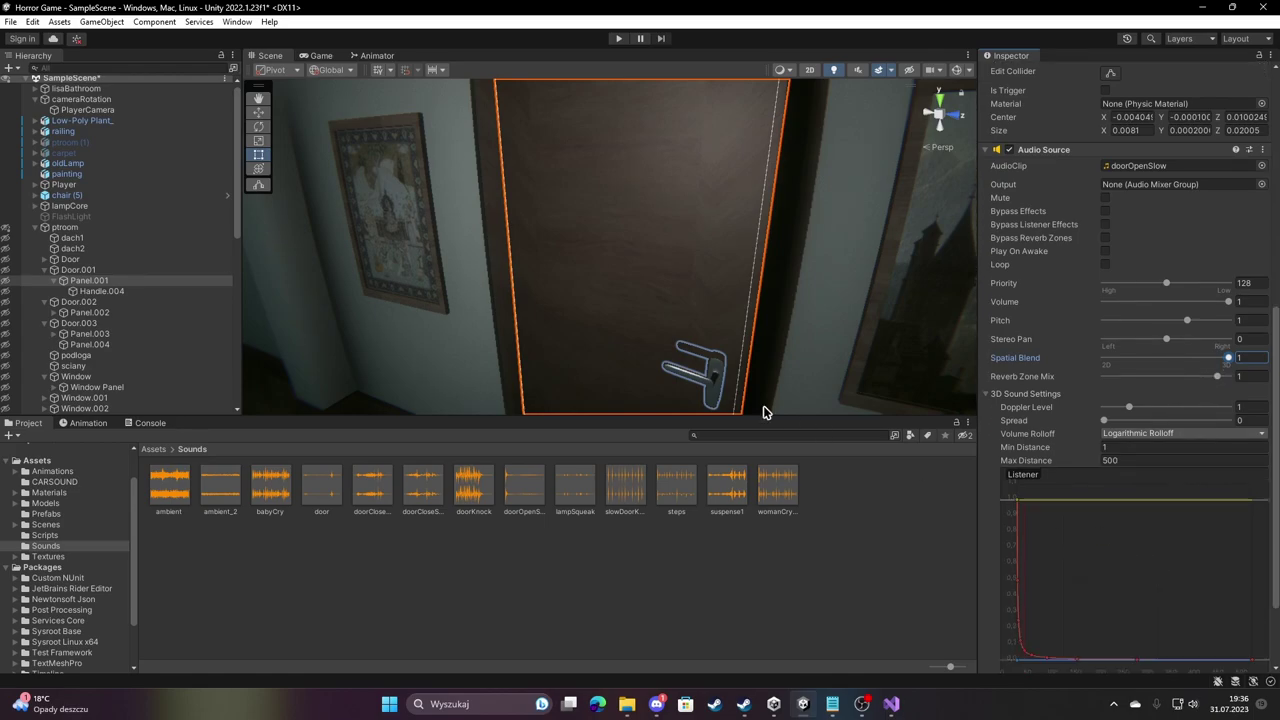
left_click(891, 703)
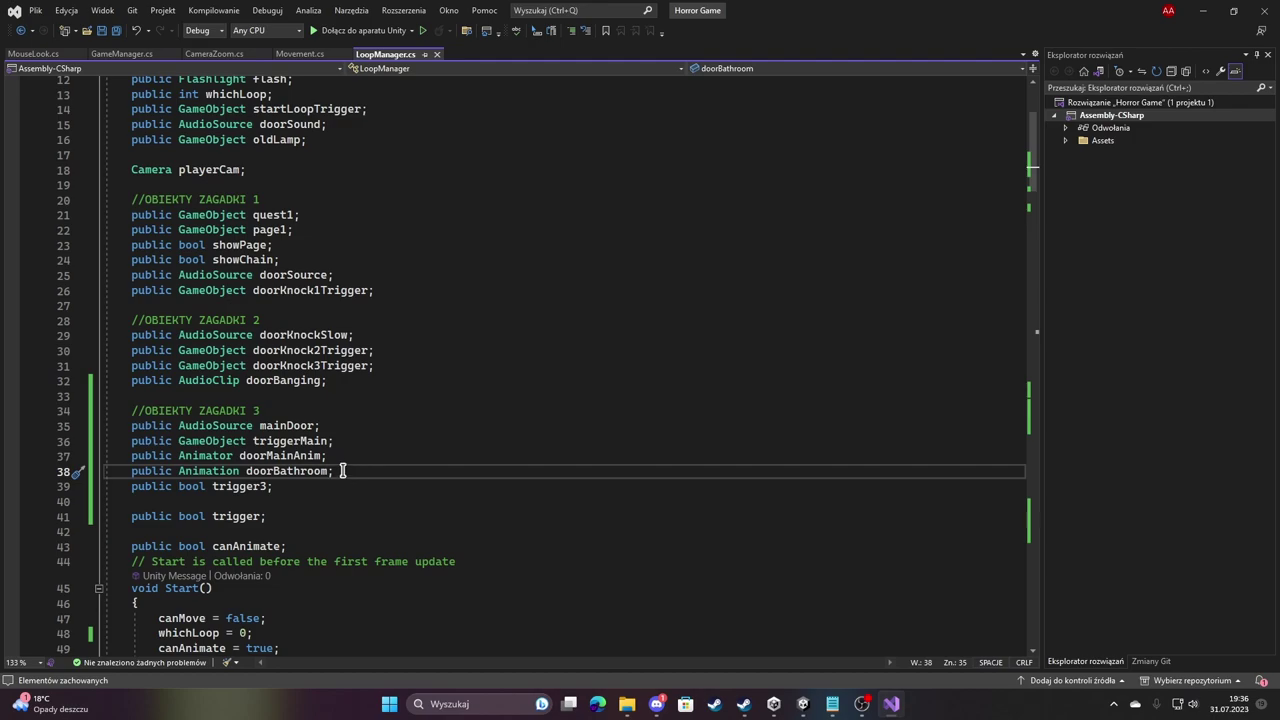
Declare a public AudioSource doorBathroomSound field and rename doorBathroom to doorBathroomAnim.
key("Return")
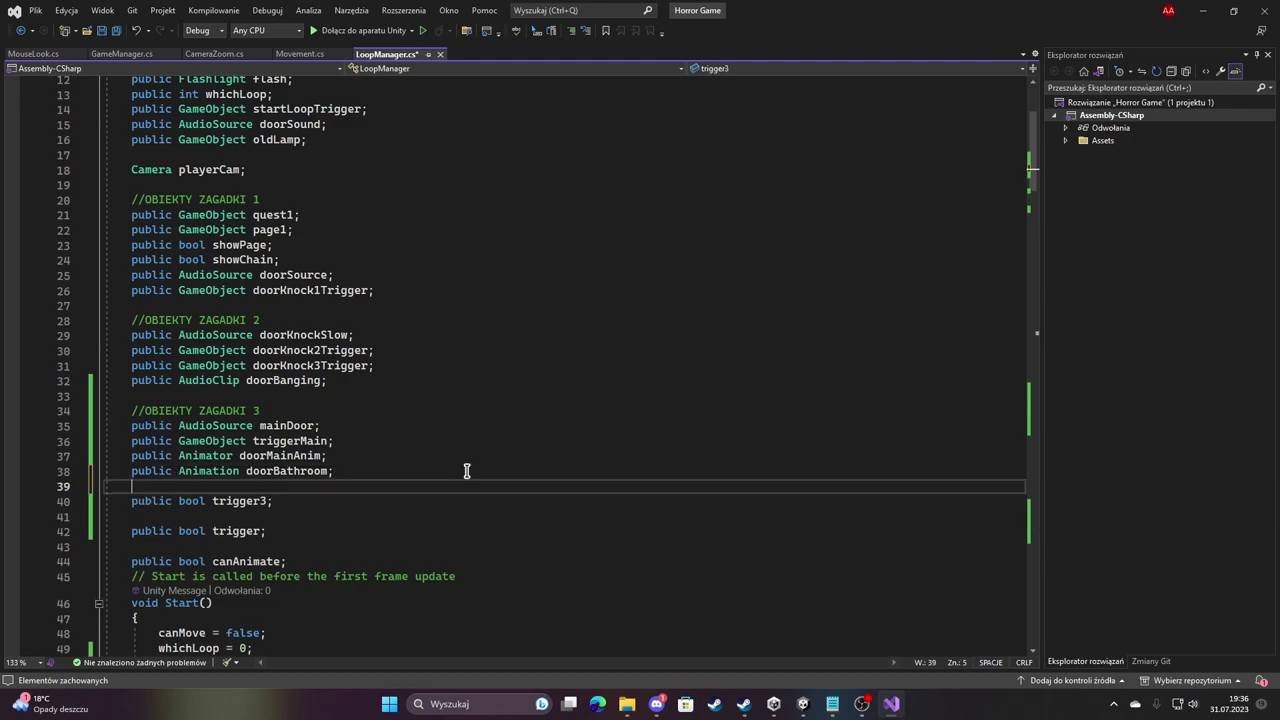
type("public audios ")
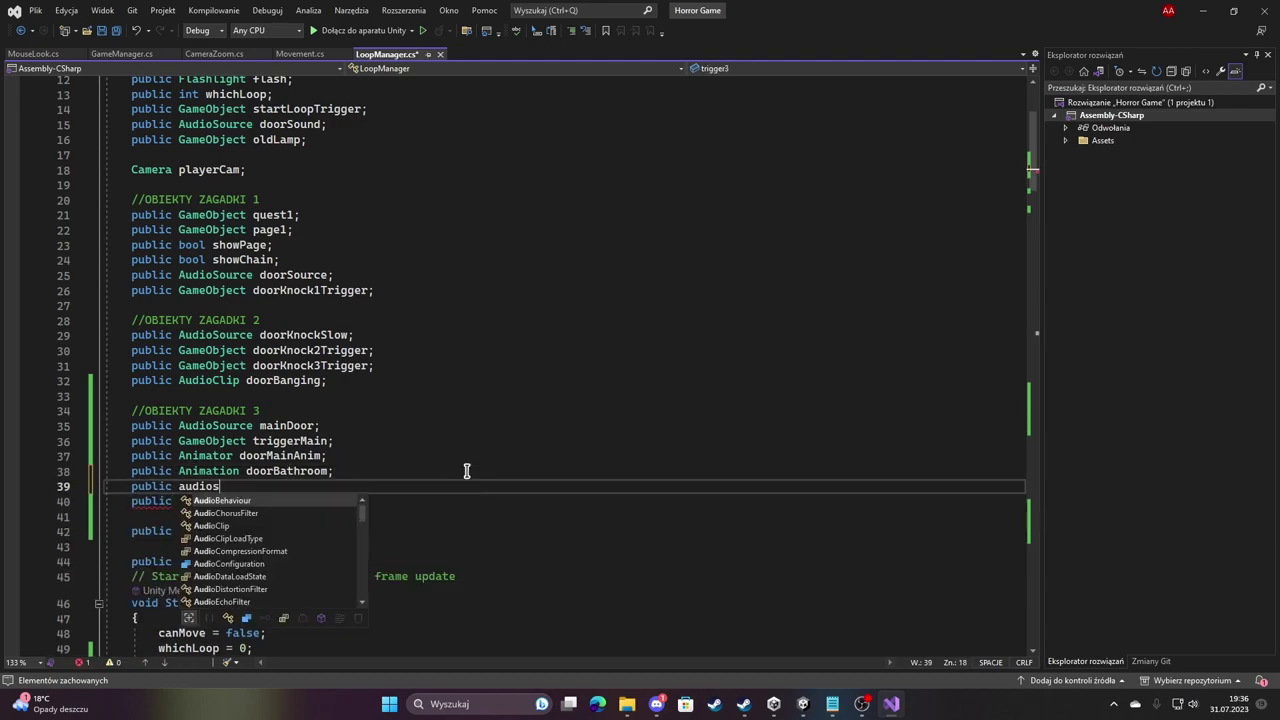
type("door")
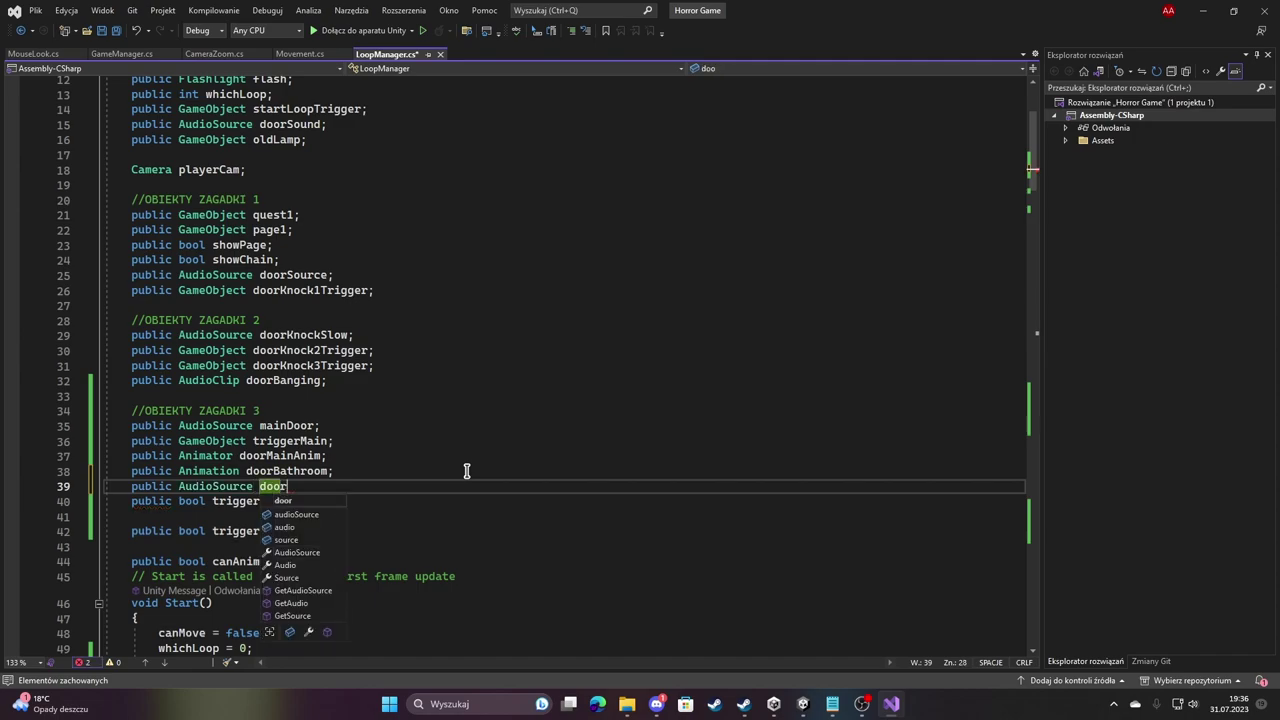
type("Bathroom")
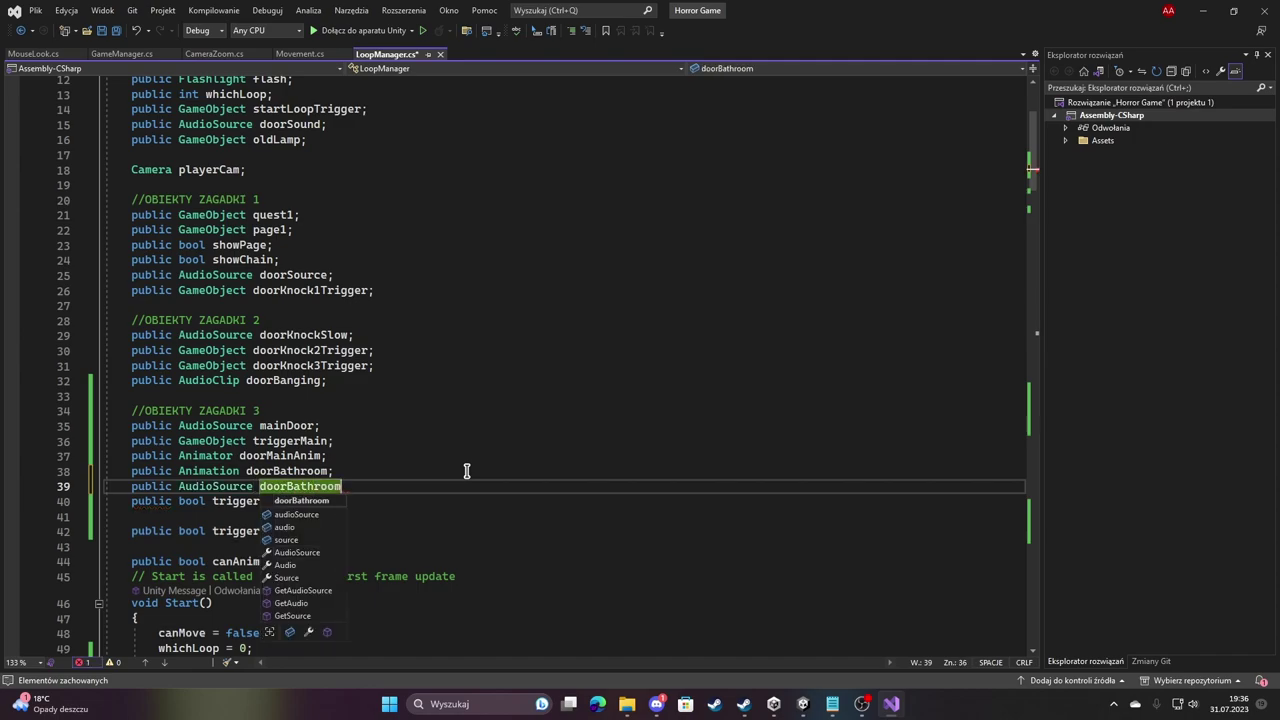
type("Sound;")
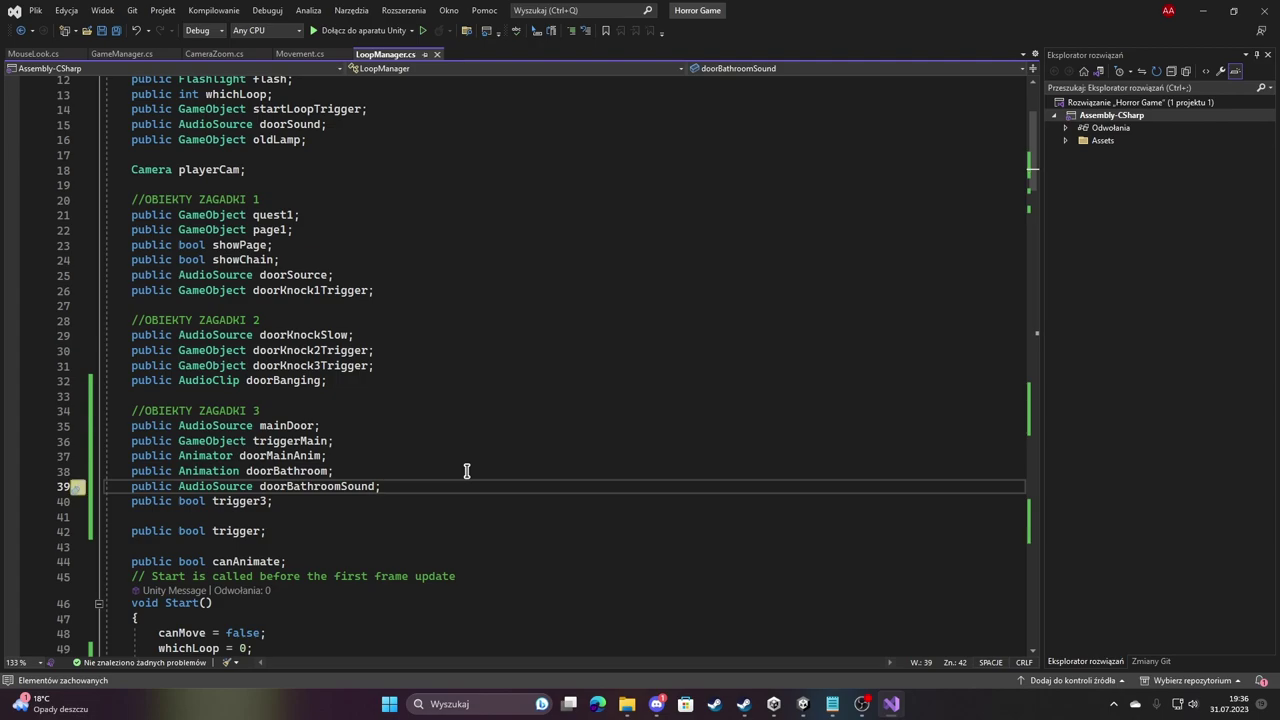
scroll(413, 203, "down", 6)
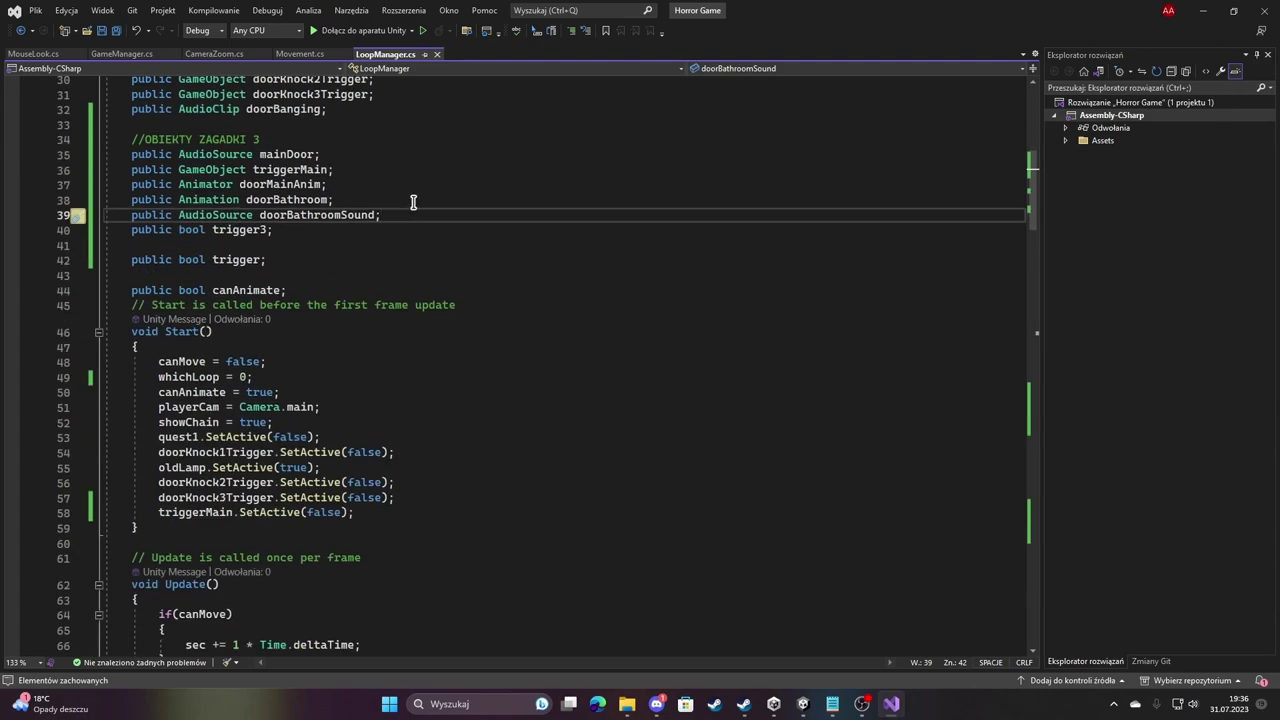
scroll(417, 250, "down", 5)
scroll(337, 243, "up", 6)
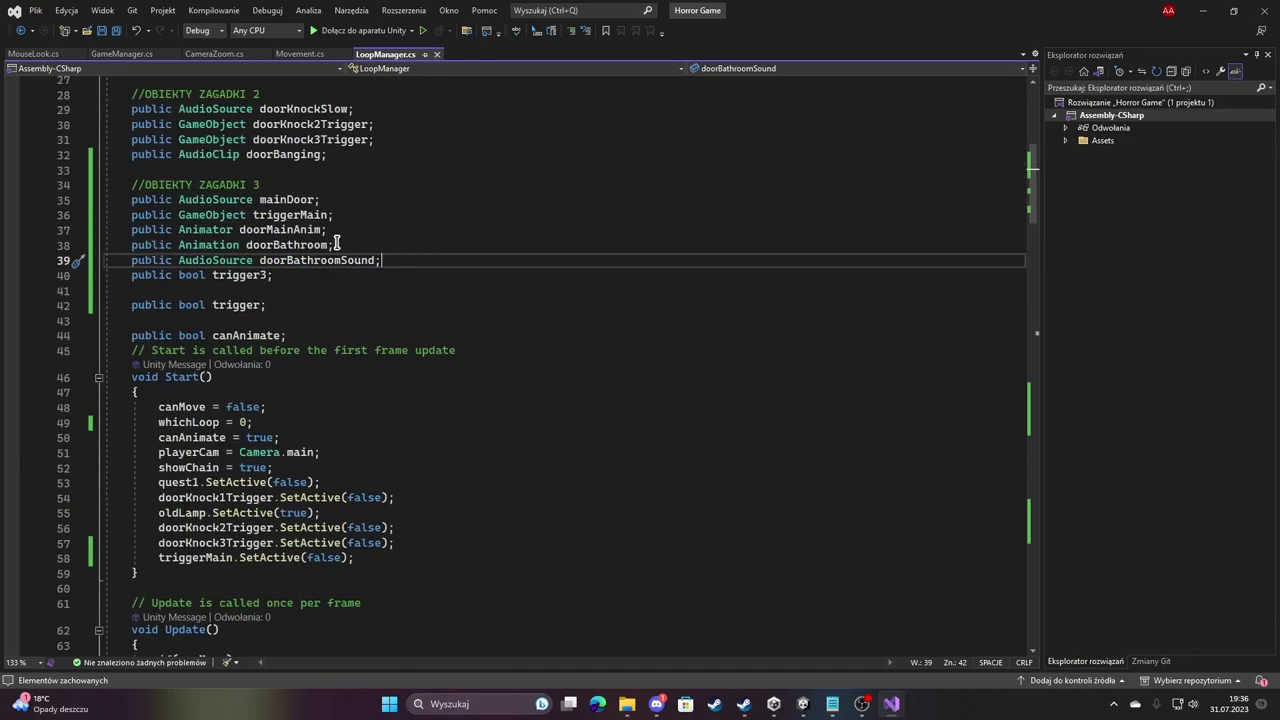
left_click(330, 244)
type("Anim")
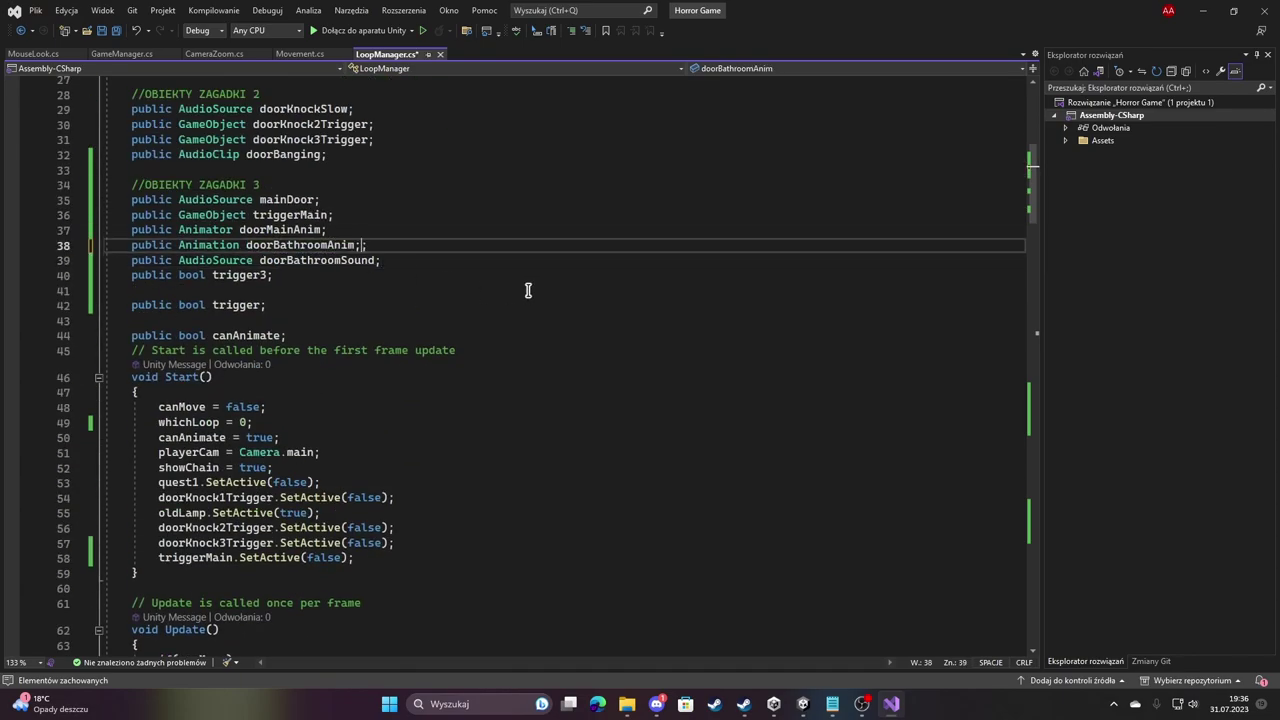
Remove the duplicate semicolon from the doorBathroomAnim declaration on line 38.
key("ctrl+a")
scroll(526, 289, "up", 4)
scroll(434, 306, "up", 13)
scroll(435, 312, "up", 14)
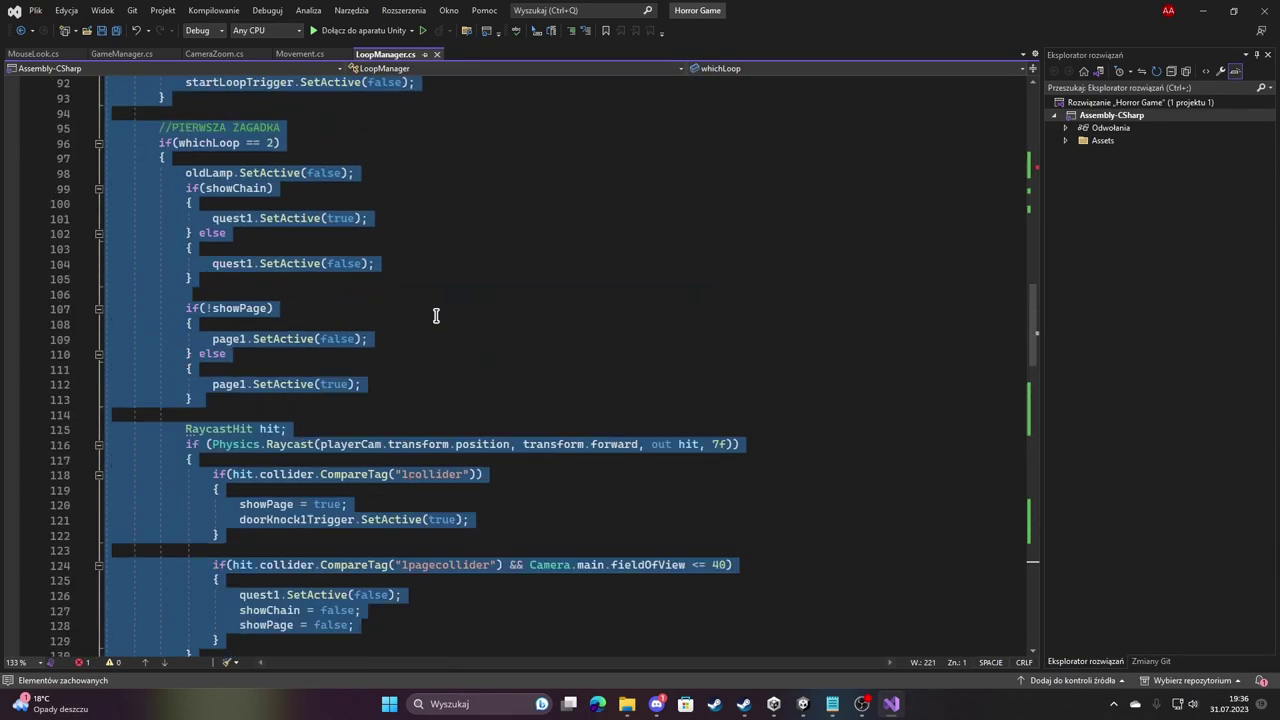
scroll(434, 309, "up", 13)
scroll(400, 334, "up", 6)
scroll(407, 374, "up", 4)
scroll(407, 375, "up", 4)
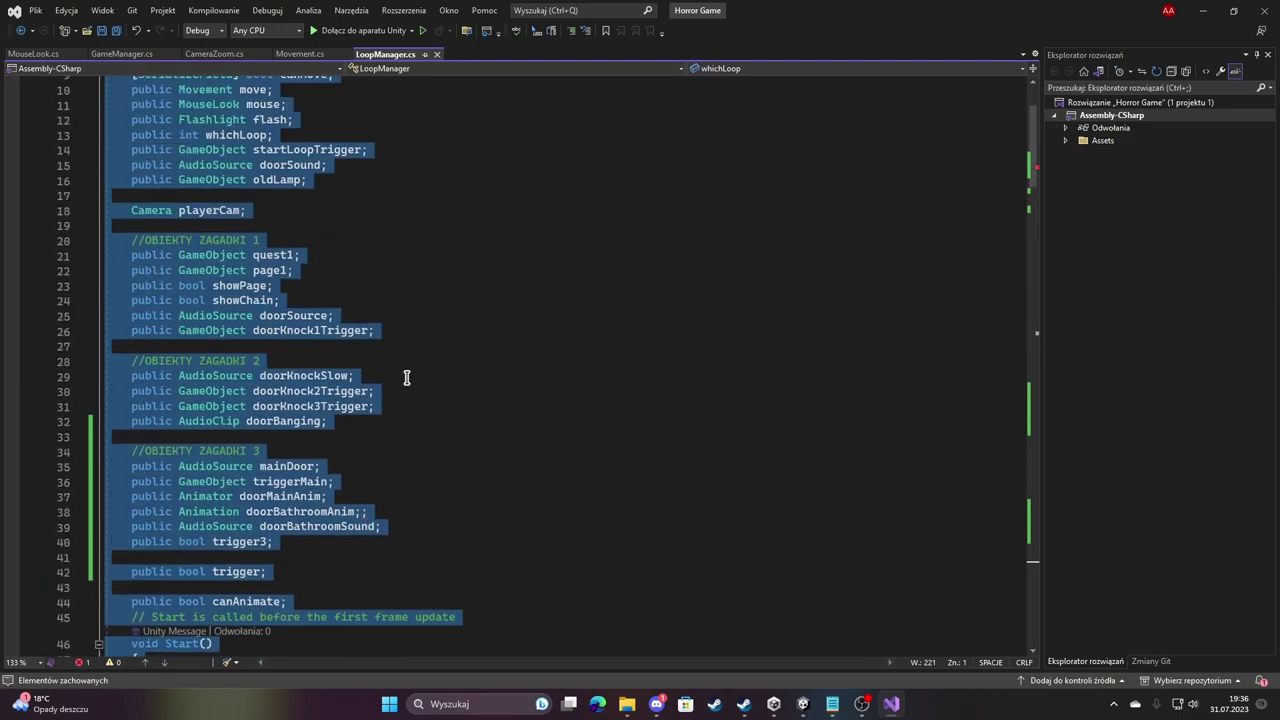
left_click(394, 511)
key("BackSpace")
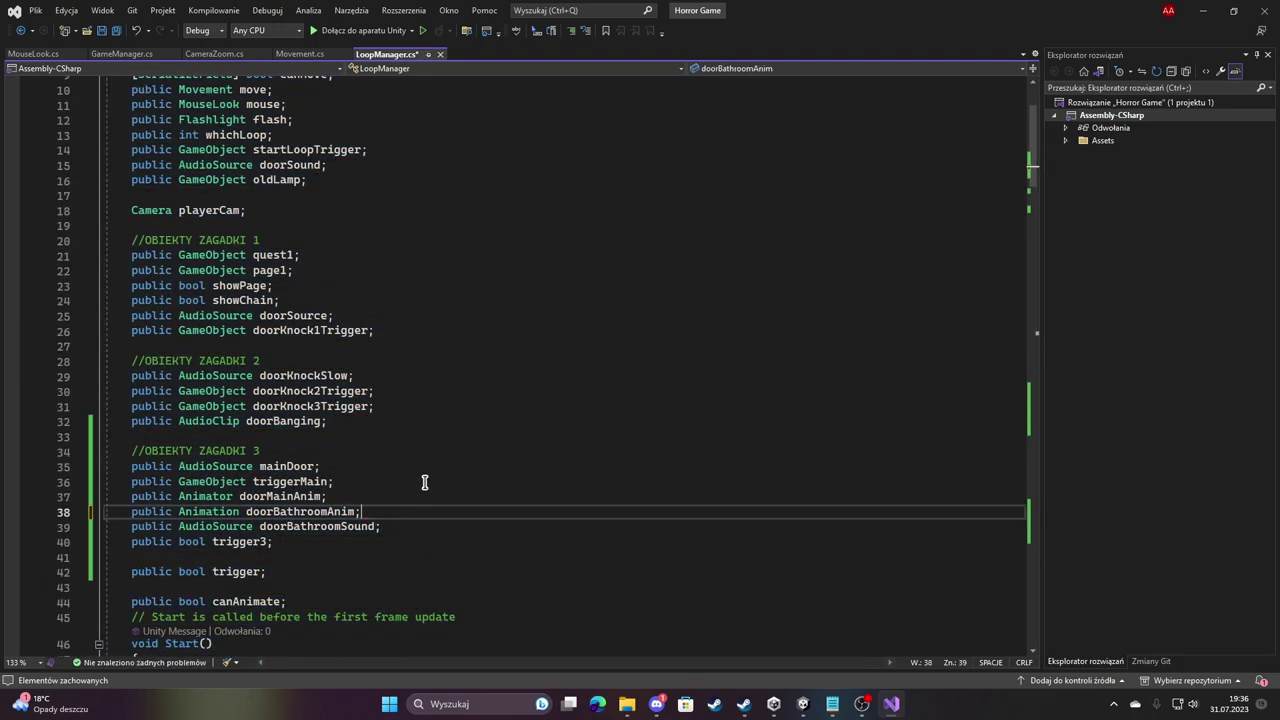
Begin an if(other.CompareTag("doorOpenBathroom")) check after the doorCloseMain block.
scroll(428, 455, "down", 10)
scroll(426, 437, "down", 10)
scroll(426, 437, "down", 20)
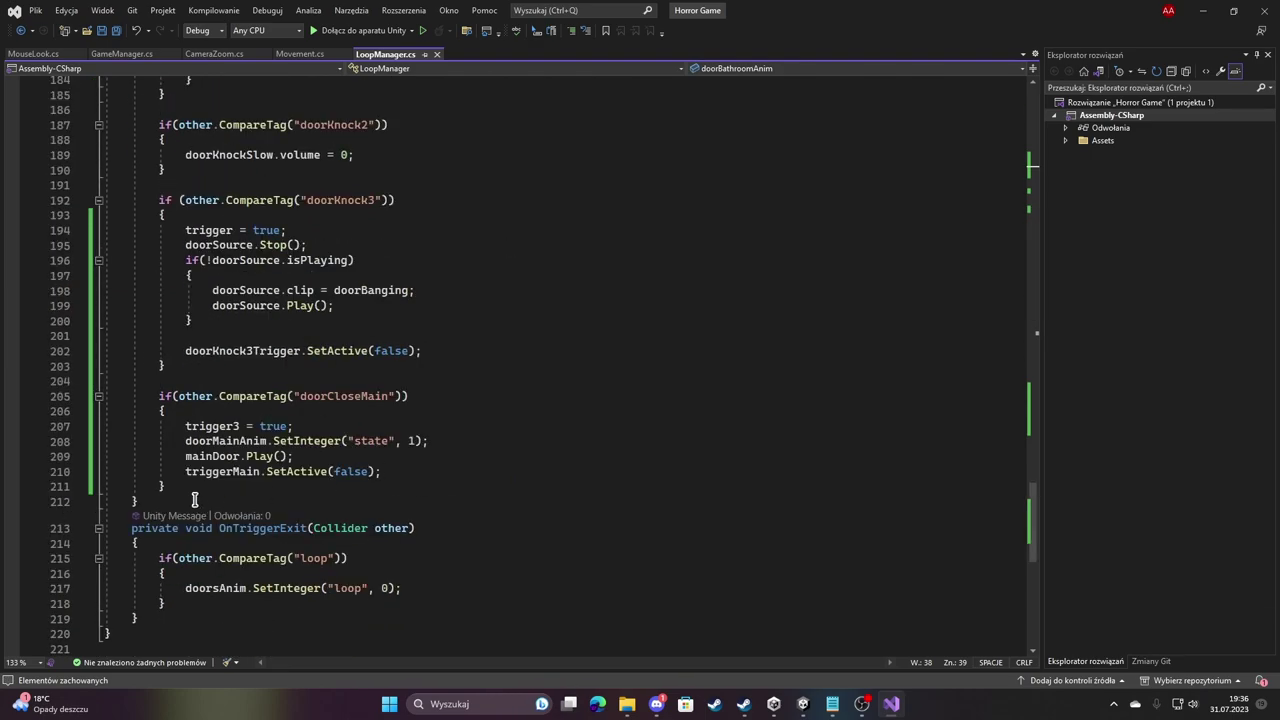
left_click(198, 490)
key("Return")
key("Return")
type("if")
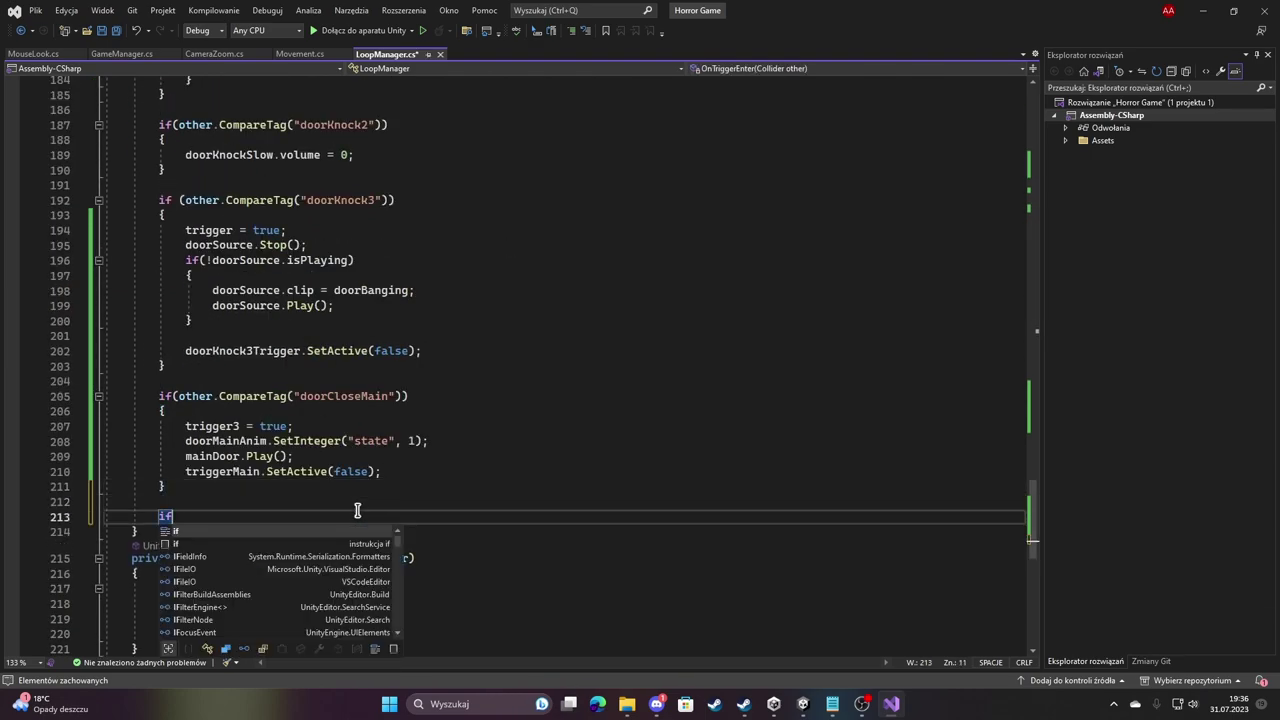
type("(other.co")
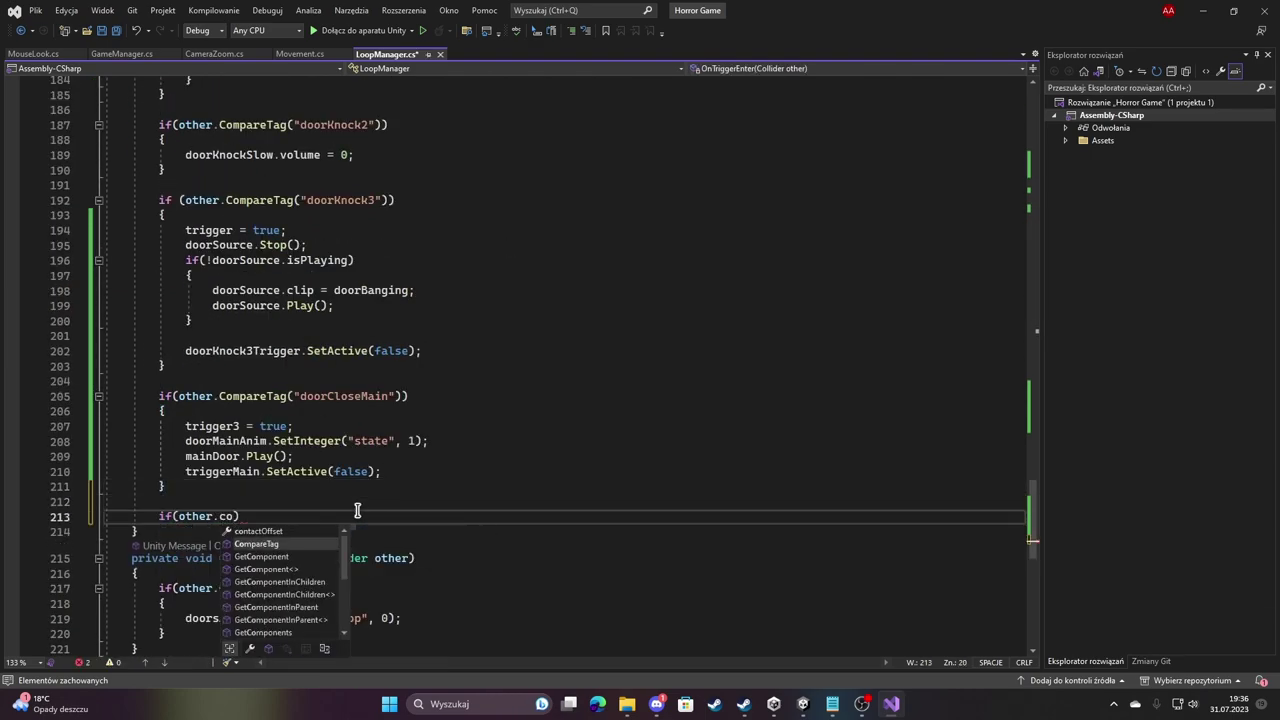
key("Tab")
type("(\"")
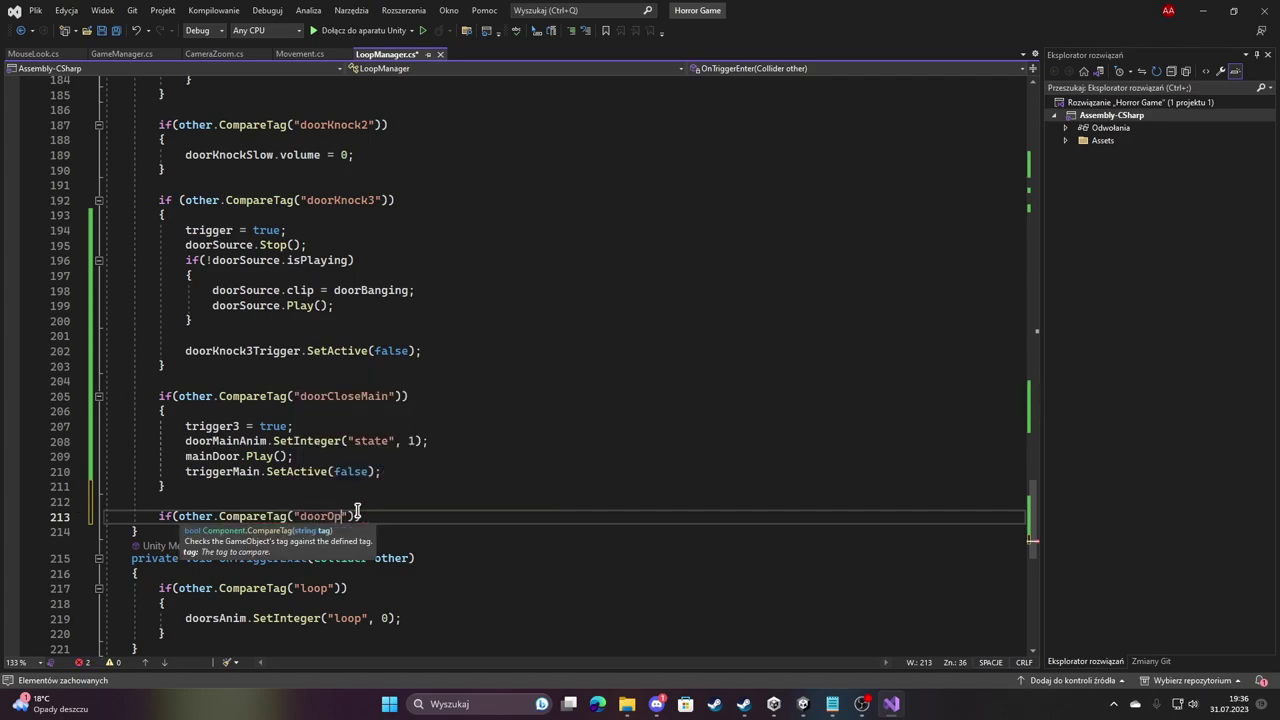
type("oonm")
Check the doorOpenBathroom trigger object's tag in Unity.
left_click(800, 706)
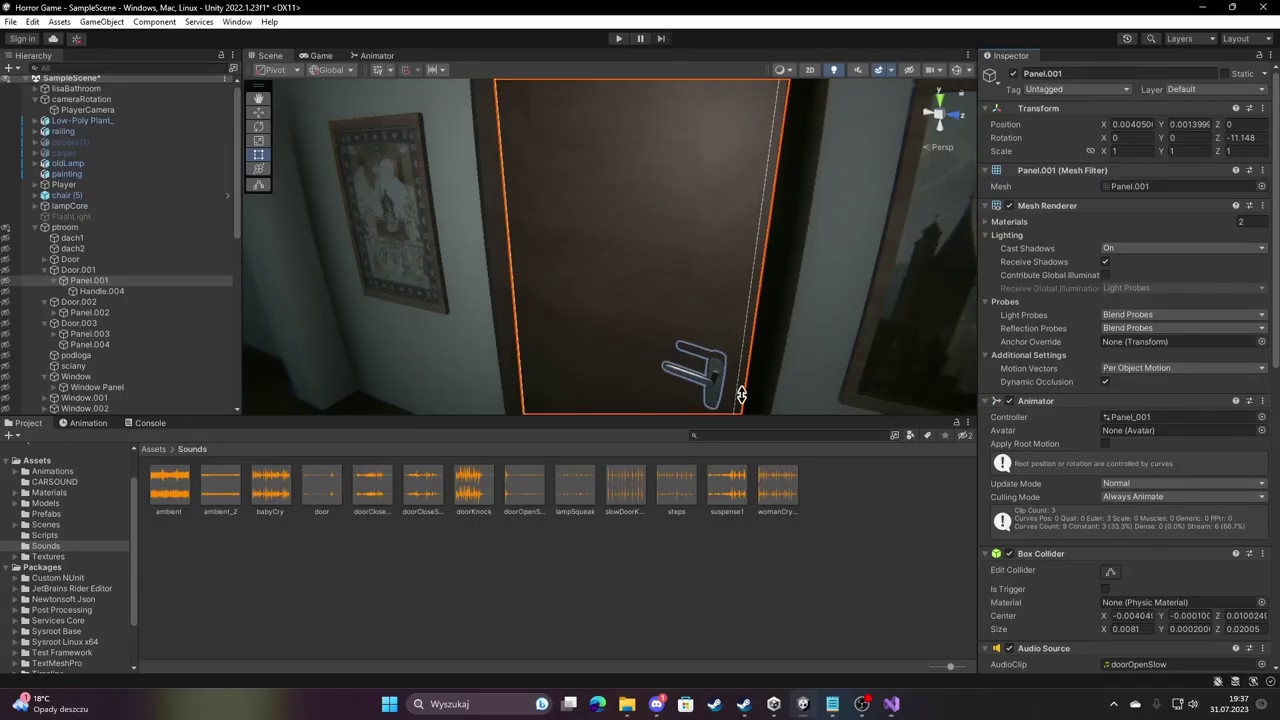
right_click_drag(663, 240, 414, 171)
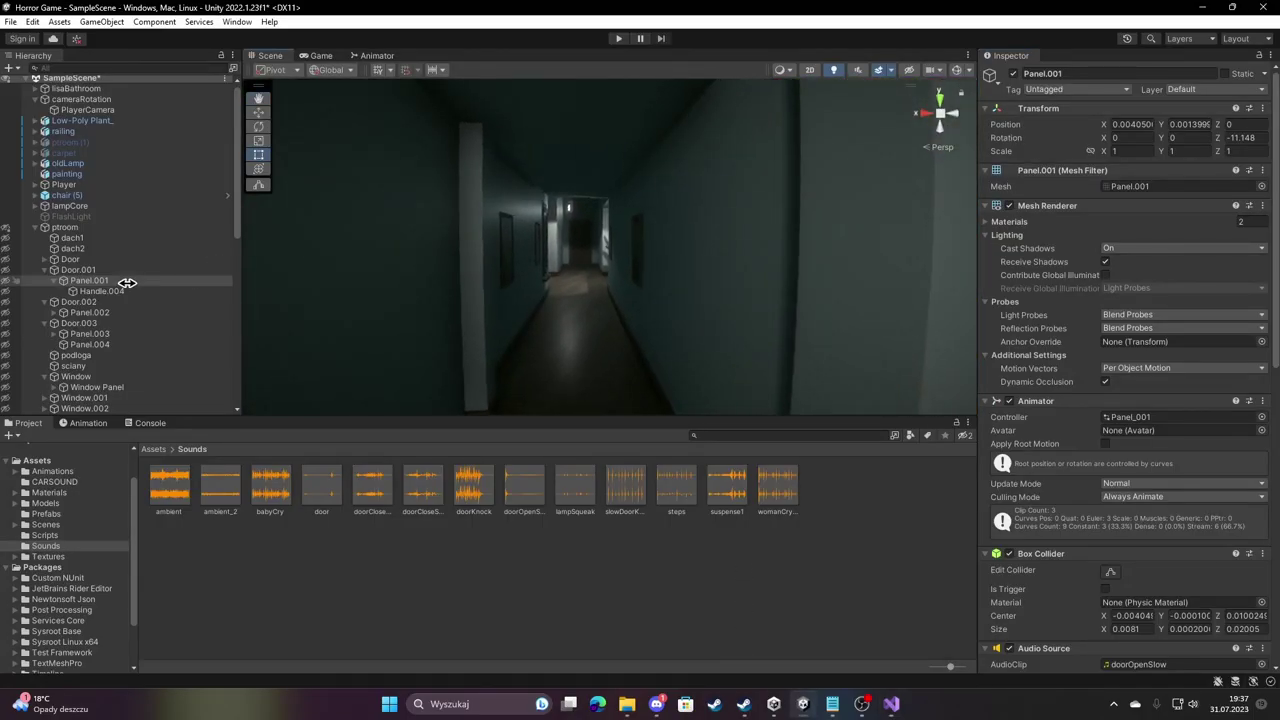
scroll(126, 283, "down", 10)
left_click(135, 367)
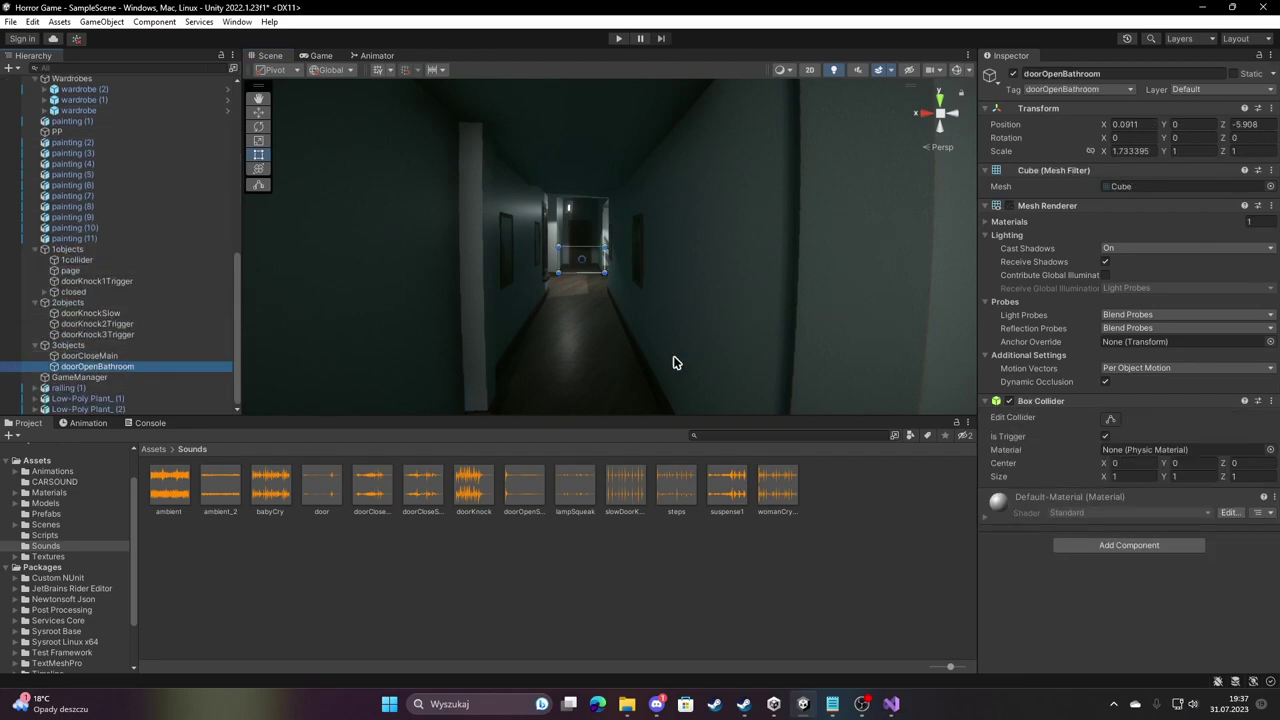
Open the doorOpenBathroom if body and change doorBathroomAnim's type to Animator.
left_click(890, 706)
type("if(other.CompareTag(\"doorOpenBathroom\")) { }")
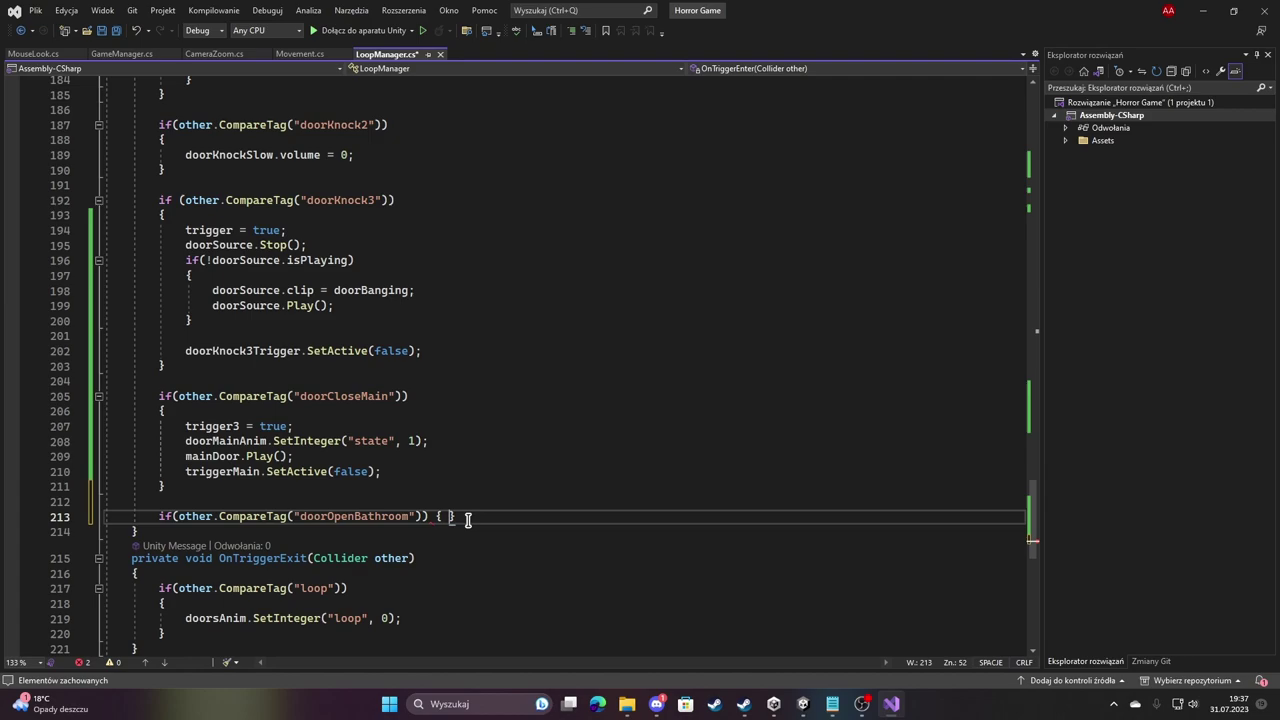
key("Return")
type("{")
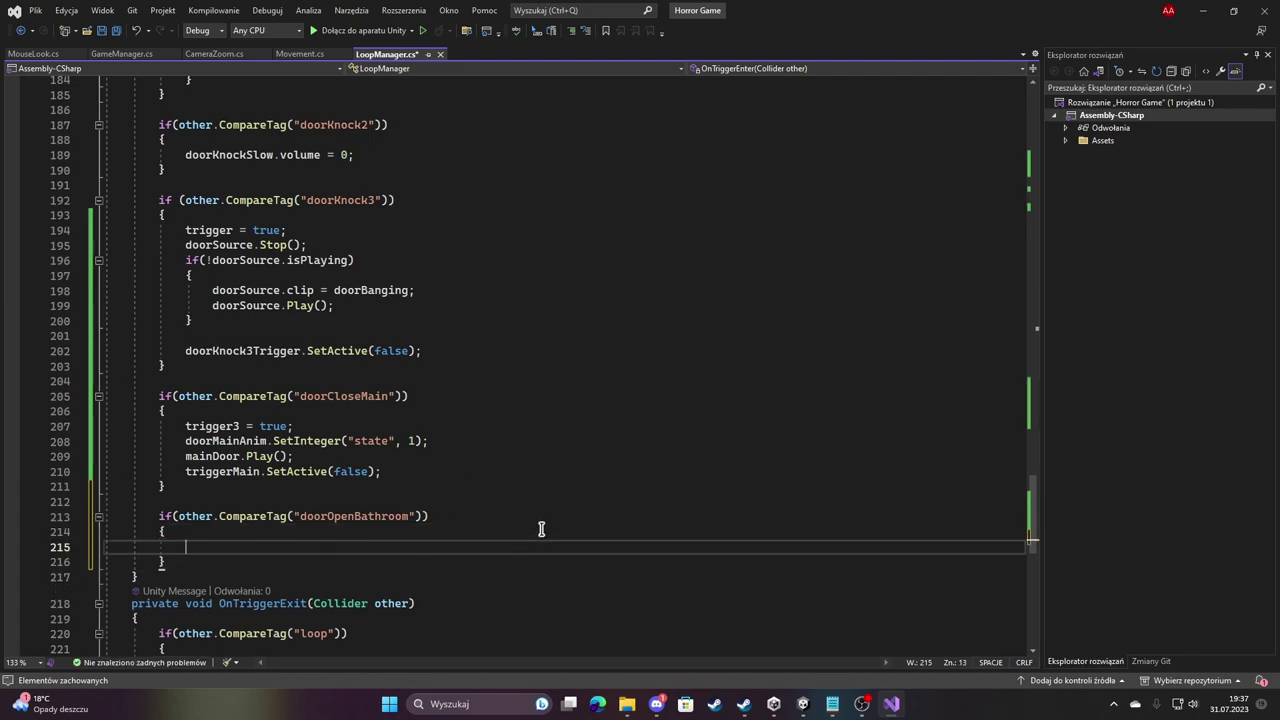
scroll(541, 529, "up", 20)
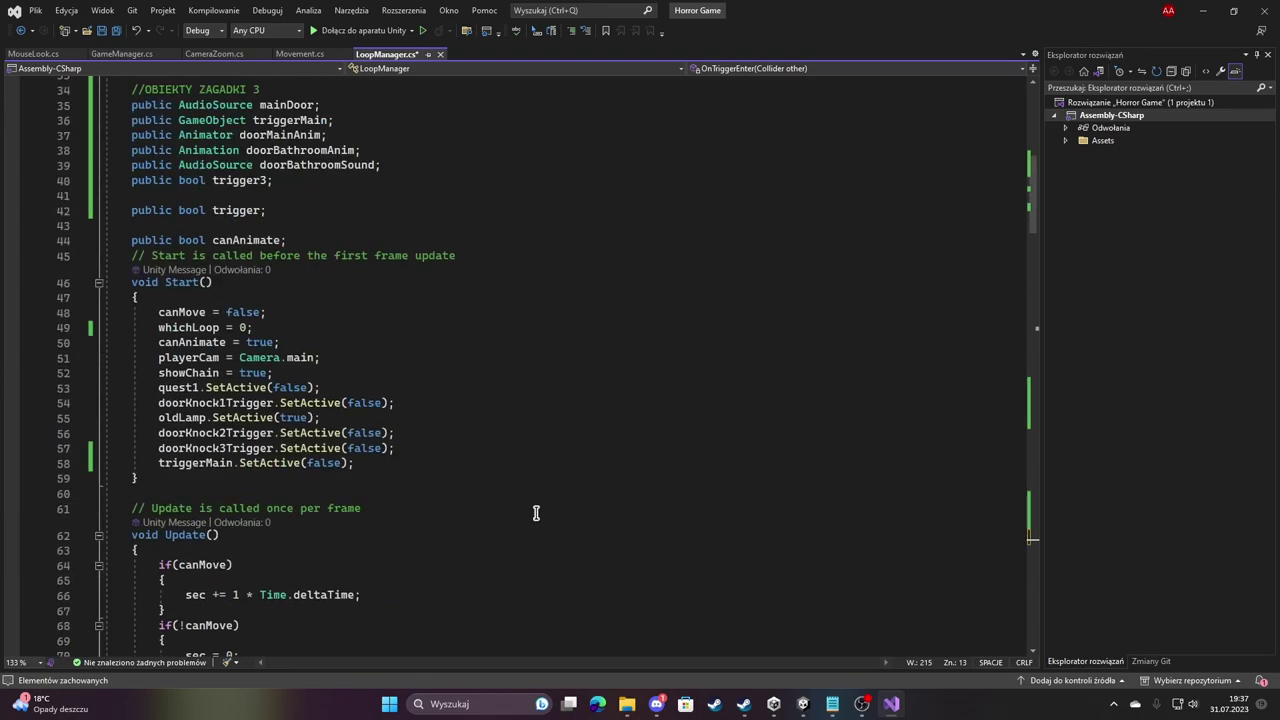
scroll(246, 327, "up", 4)
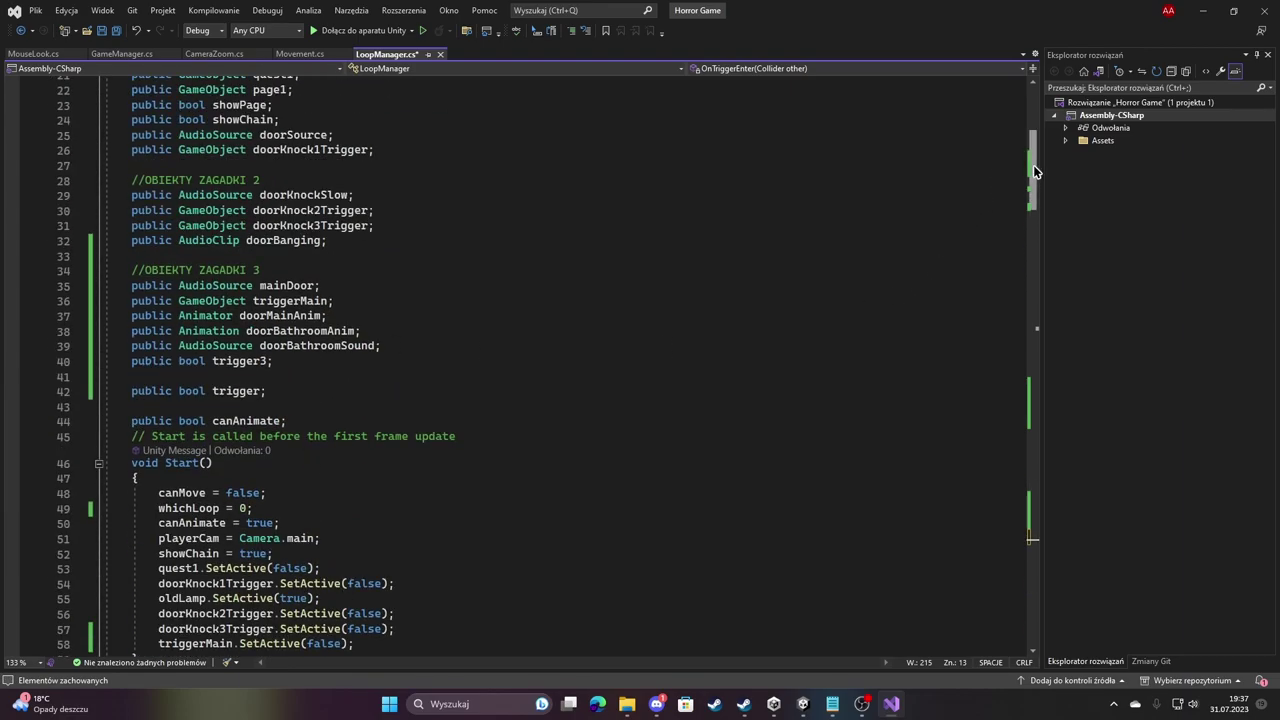
left_click_drag(1034, 163, 240, 360)
left_click(231, 367)
key("Delete")
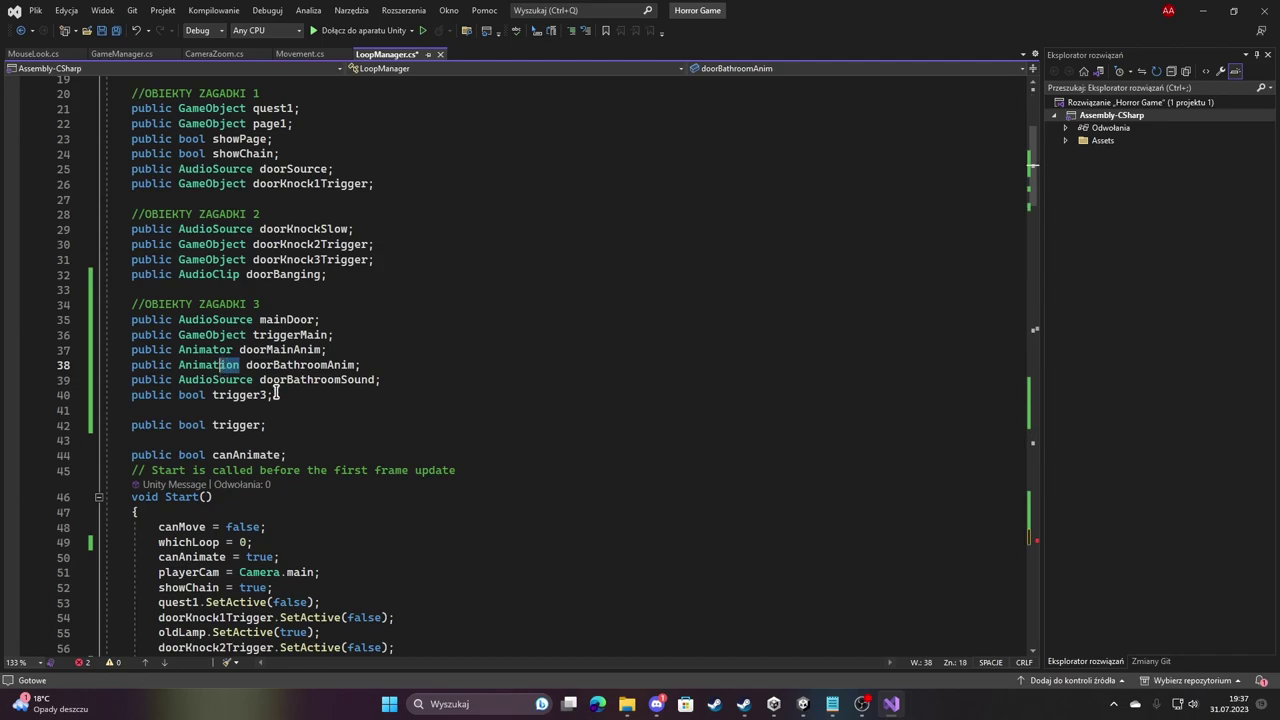
Write doorBathroomAnim.SetInteger("state", 1) inside the doorOpenBathroom block.
scroll(438, 380, "down", 15)
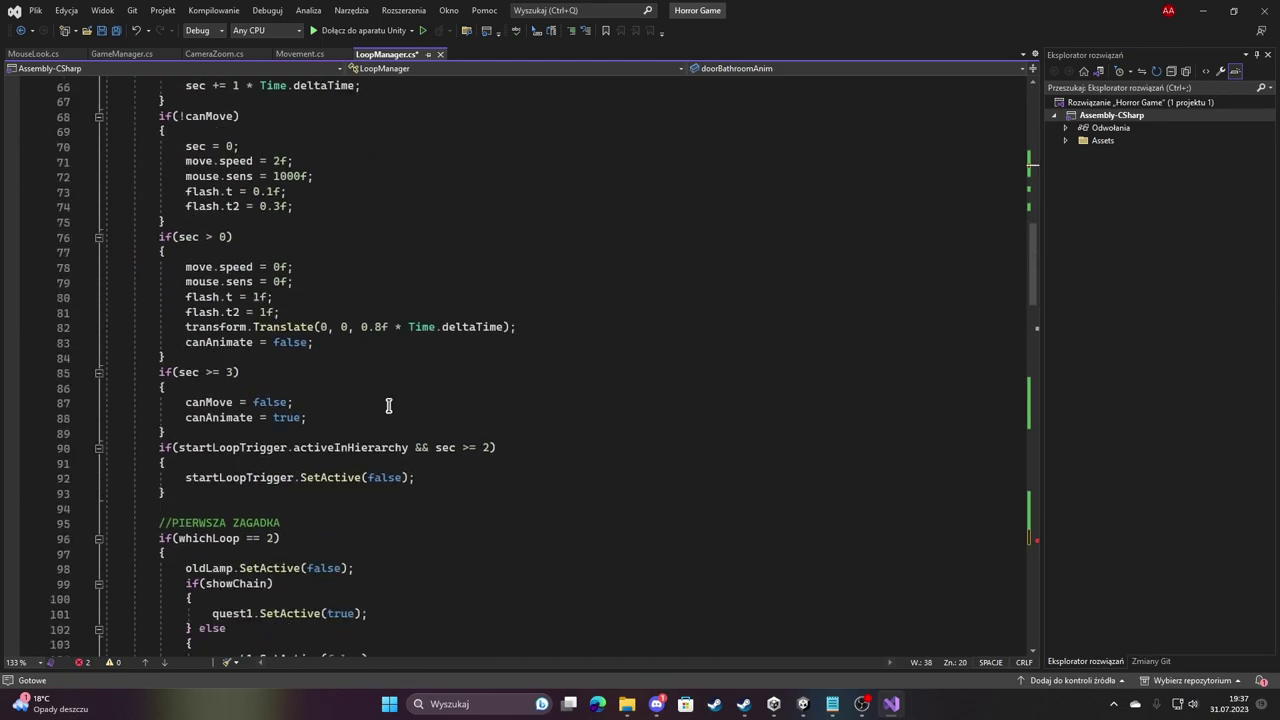
scroll(389, 406, "down", 20)
scroll(383, 409, "down", 14)
scroll(374, 403, "down", 12)
scroll(374, 404, "up", 2)
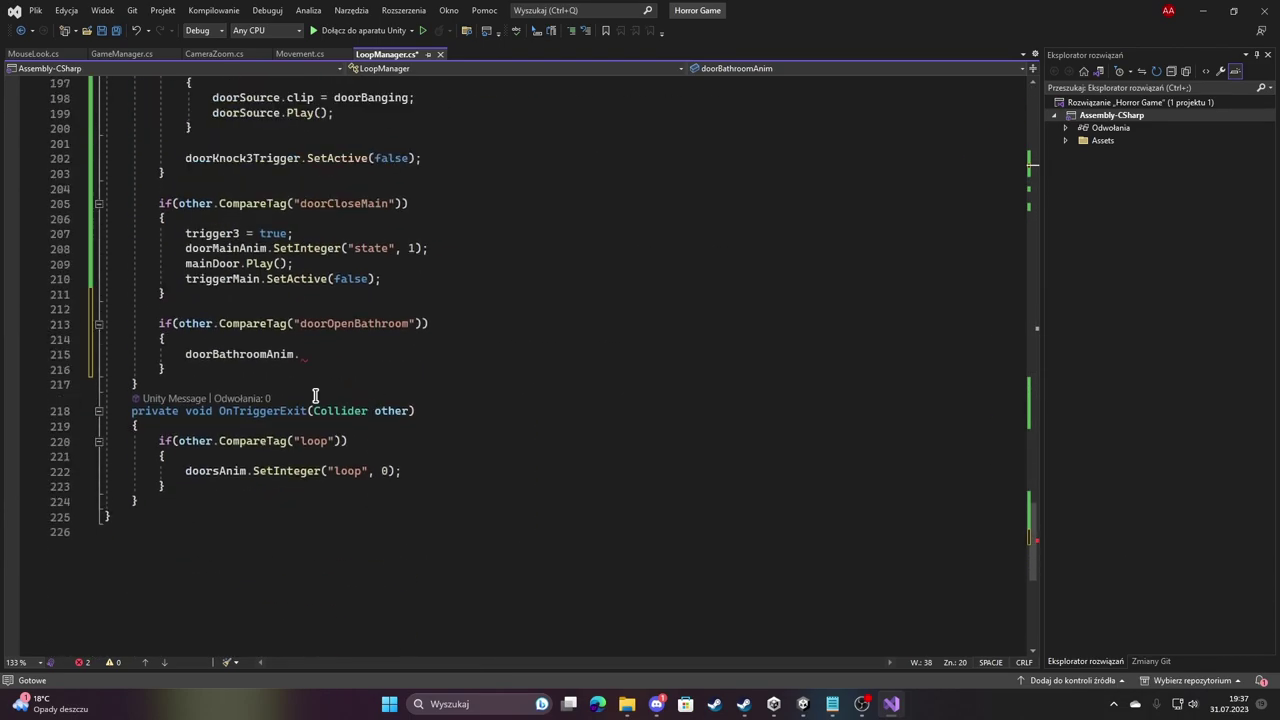
left_click(316, 362)
type("eti")
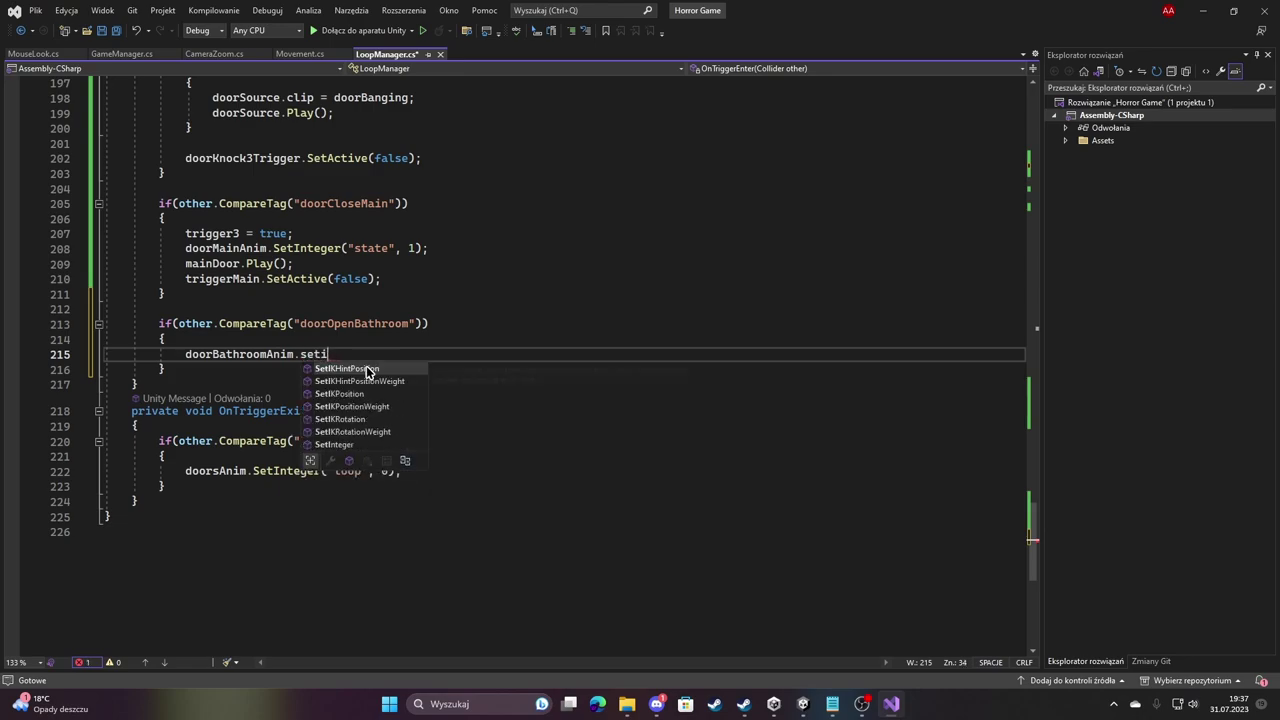
type("n")
key("Tab")
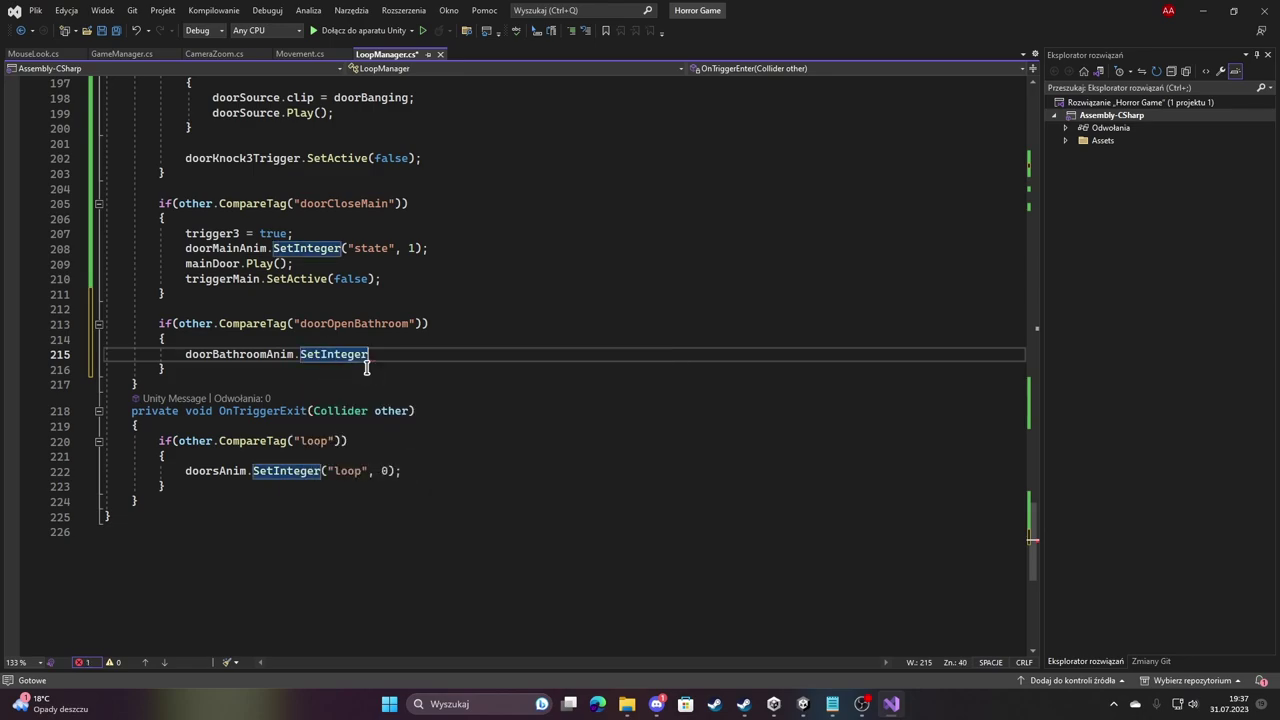
type("(\"state\"")
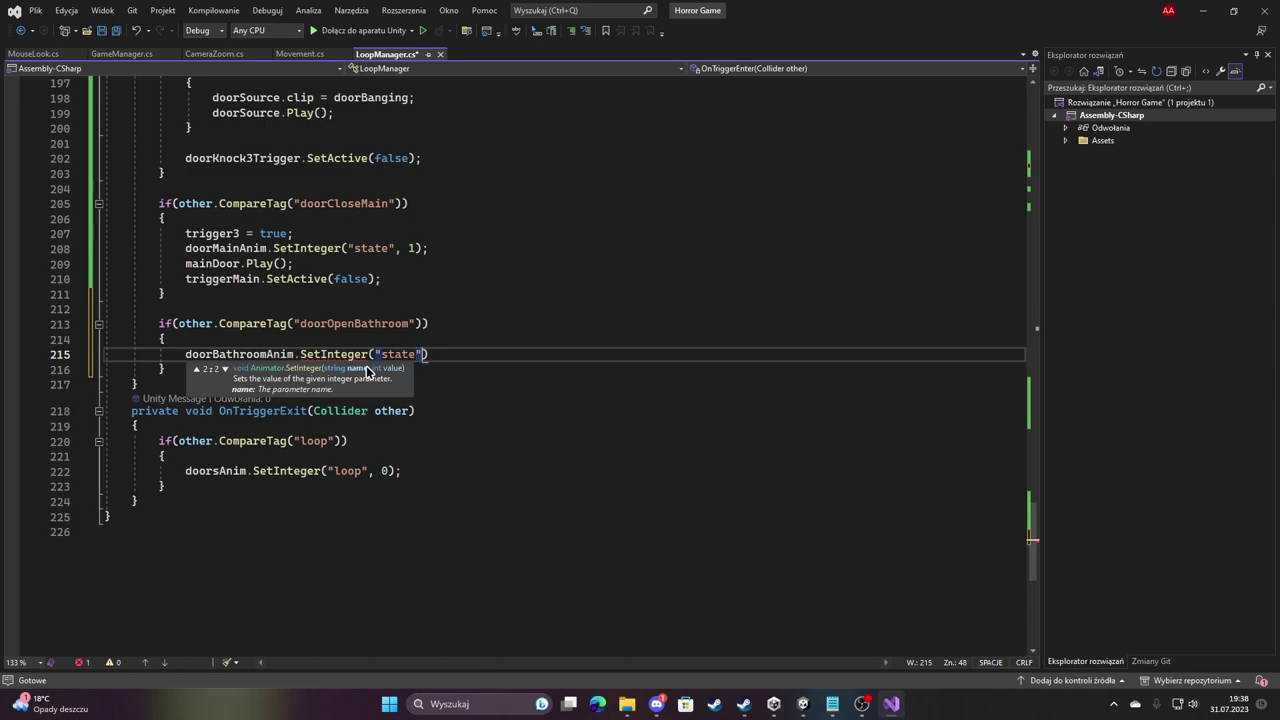
type(", 1)")
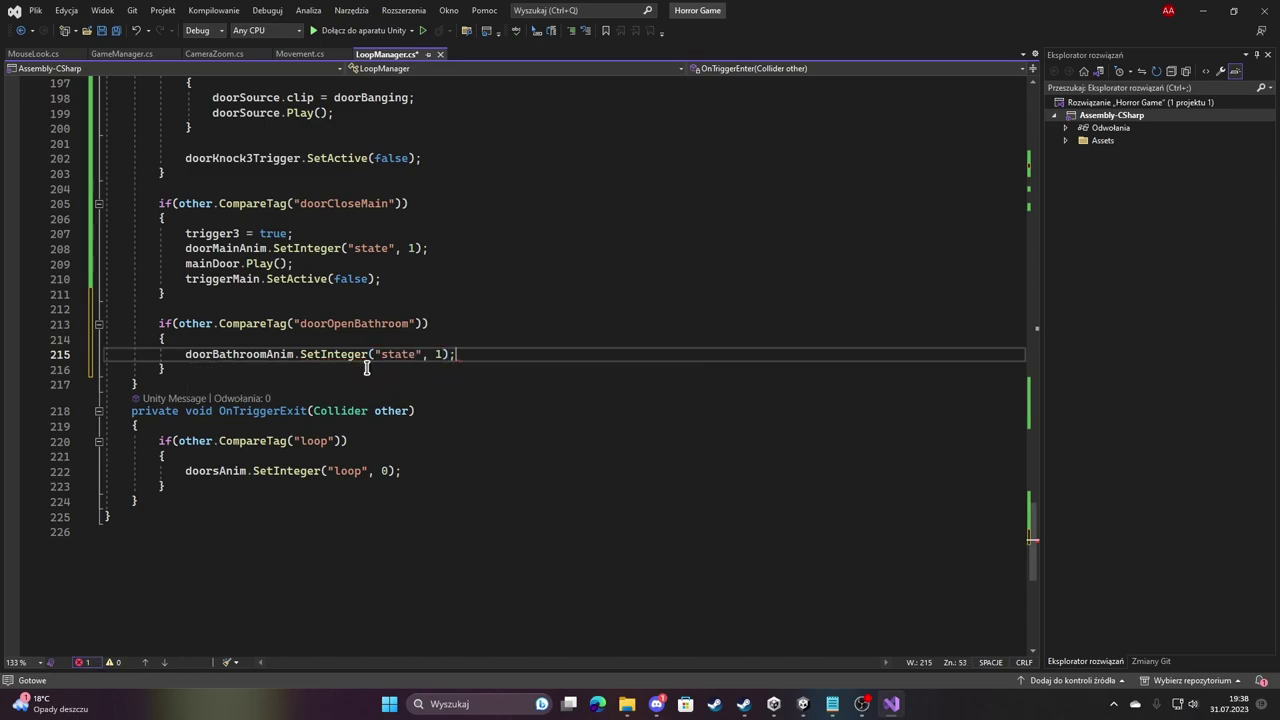
Add doorBathroomSound.Play(); below it and save LoopManager.cs.
key("Return")
type("door")
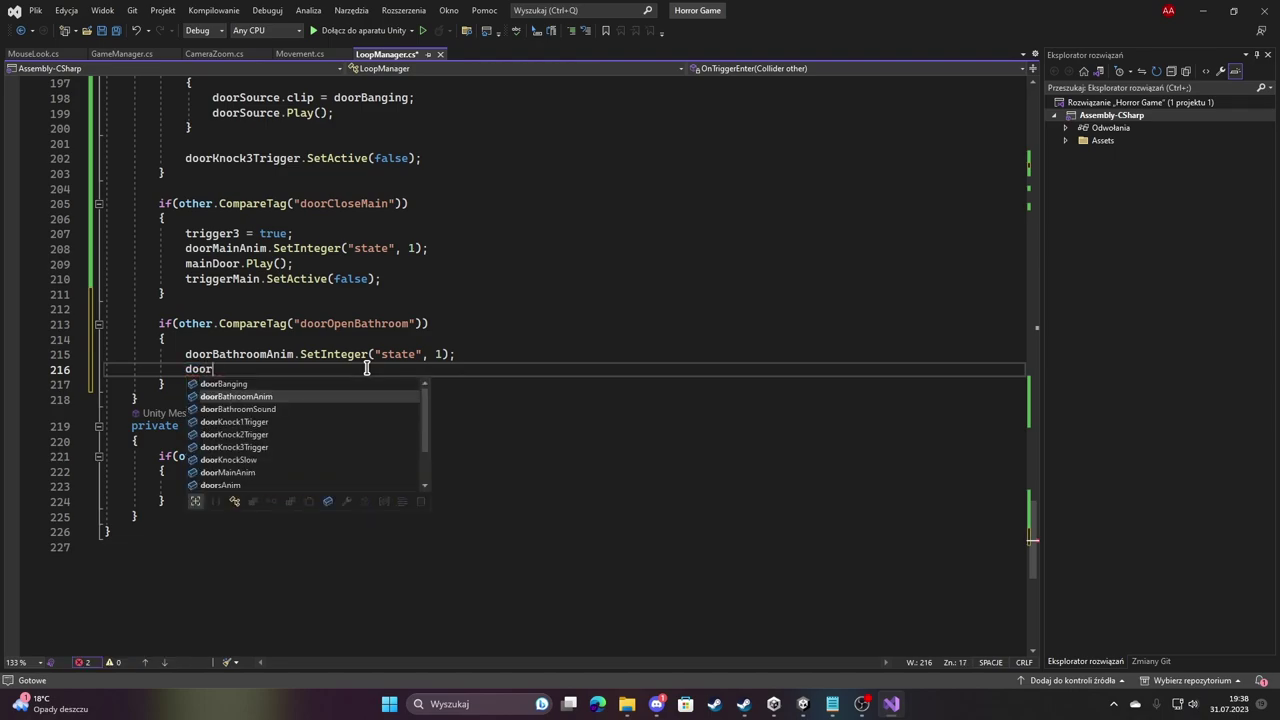
type("Ba")
key("Down")
key("Tab")
type(".p")
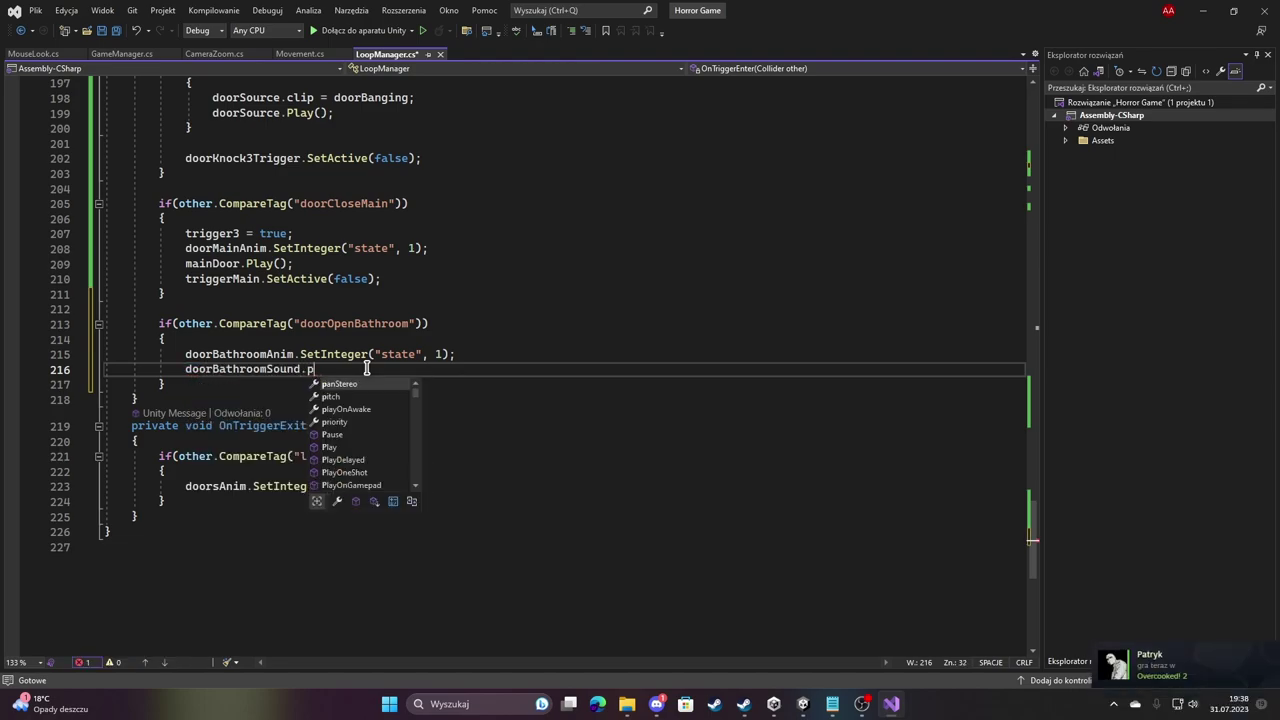
type("lay();")
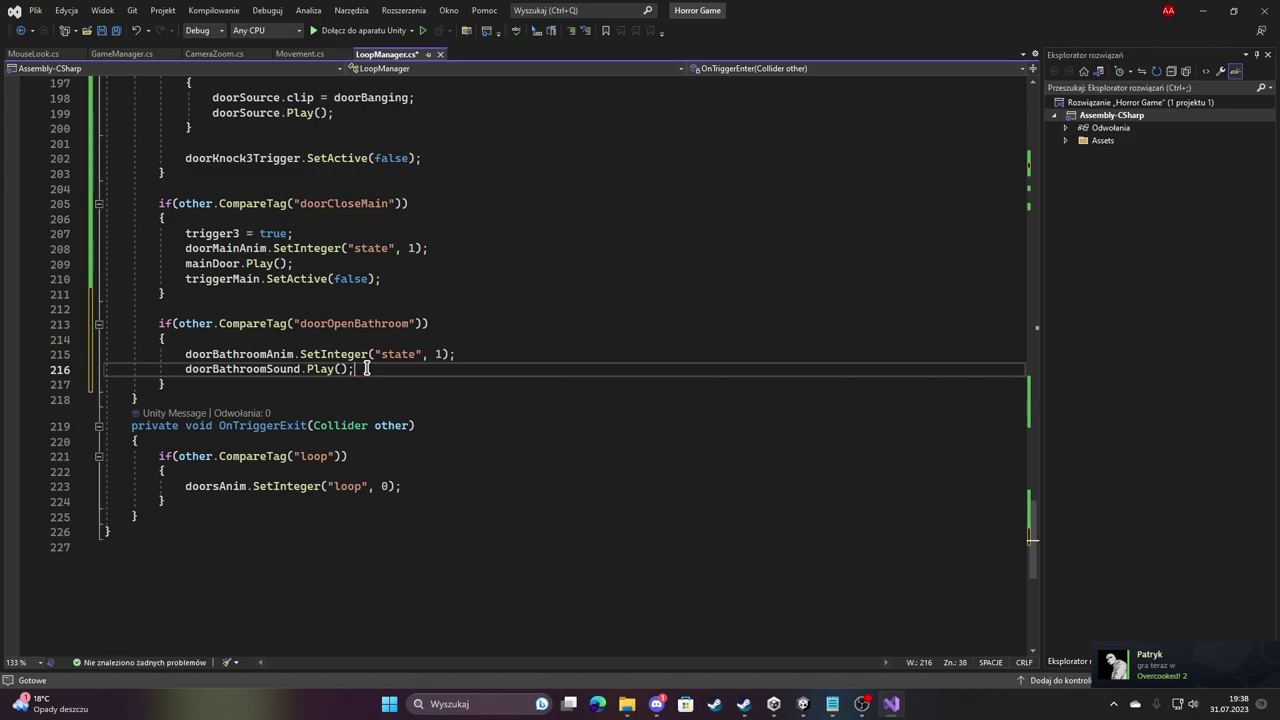
key("ctrl+s")
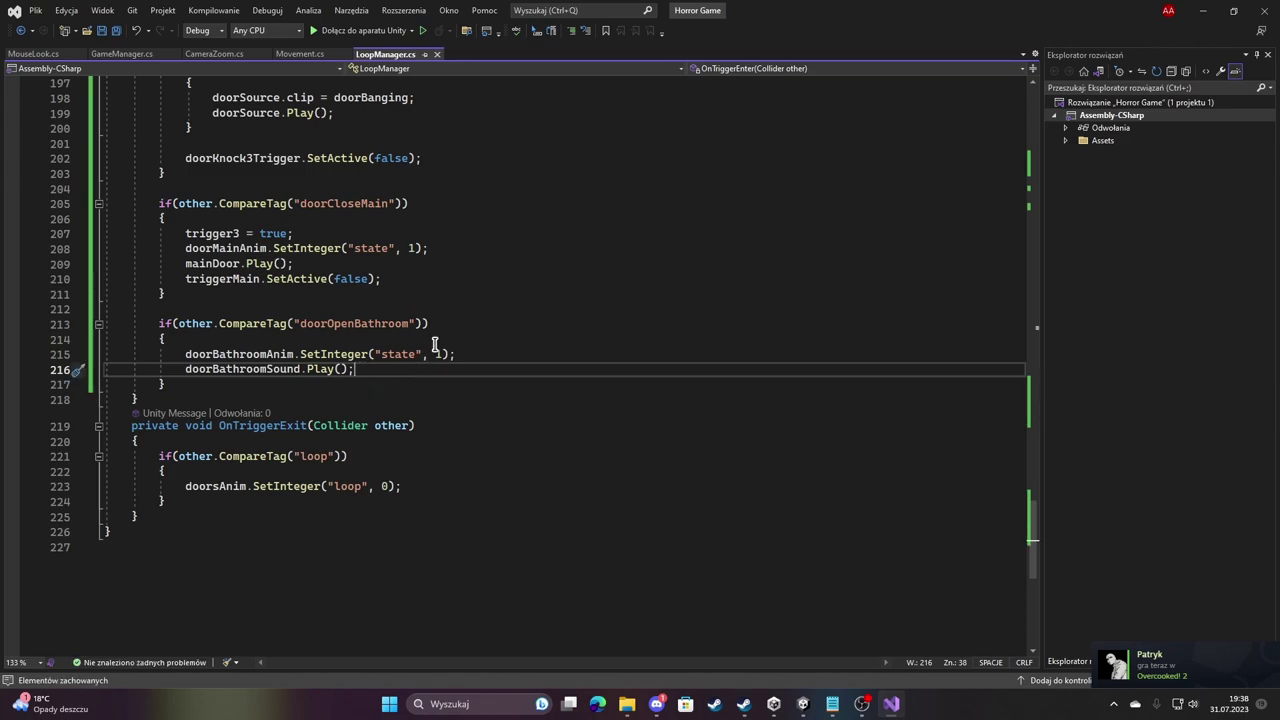
Declare public bool trigger3bathroom below the doorBathroomSound field.
scroll(526, 350, "up", 2)
scroll(526, 355, "up", 3)
scroll(528, 367, "up", 6)
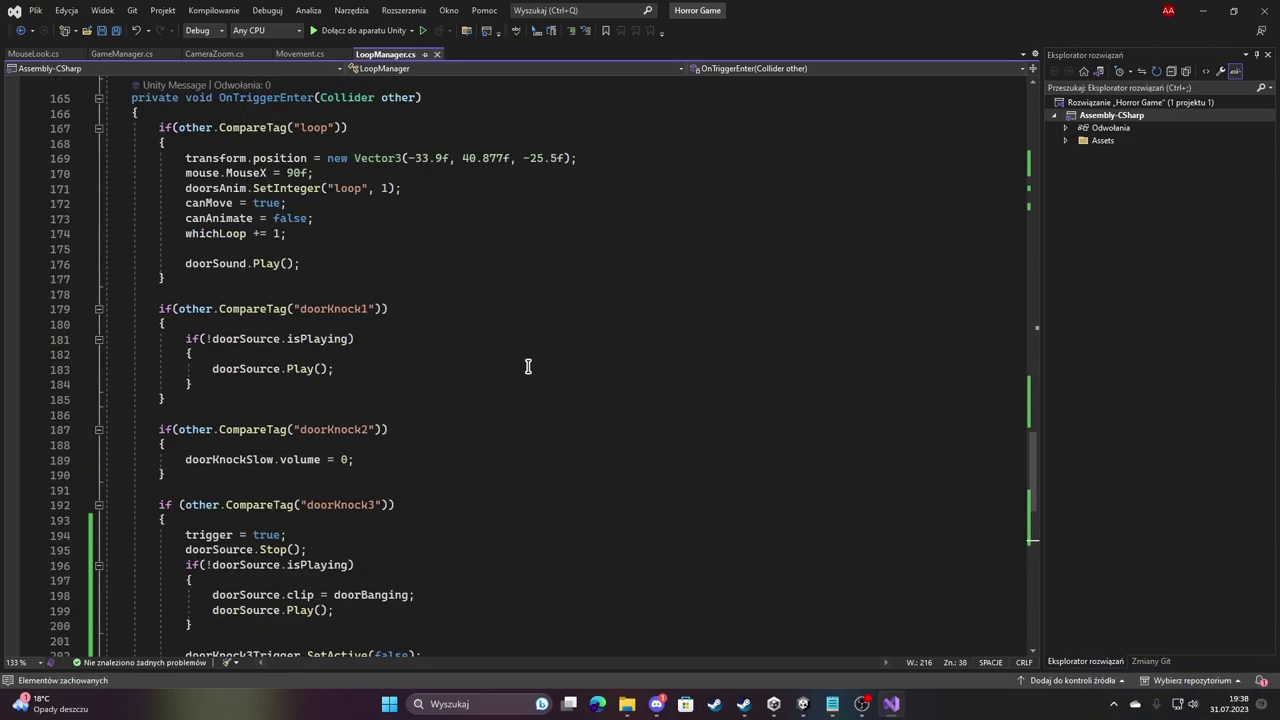
scroll(527, 360, "up", 15)
scroll(526, 366, "up", 15)
scroll(520, 371, "up", 5)
scroll(436, 429, "up", 5)
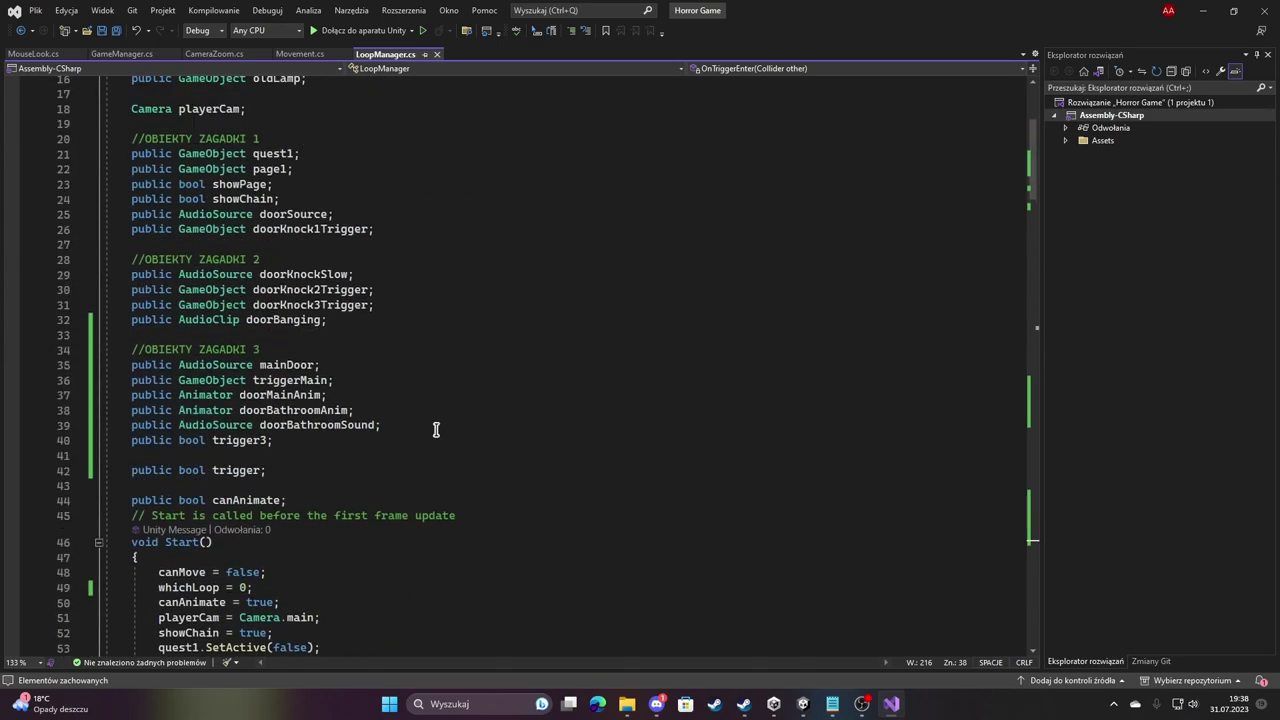
left_click(398, 425)
key("Return")
type("publ")
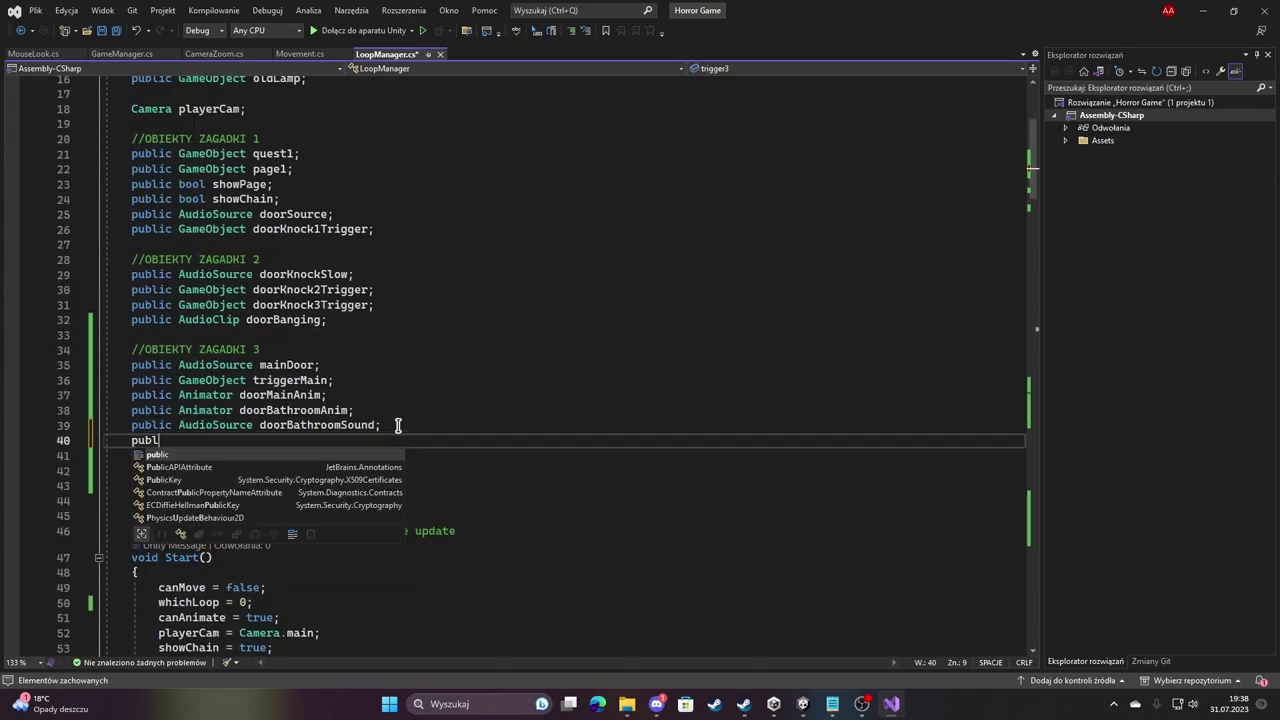
type("ic bo")
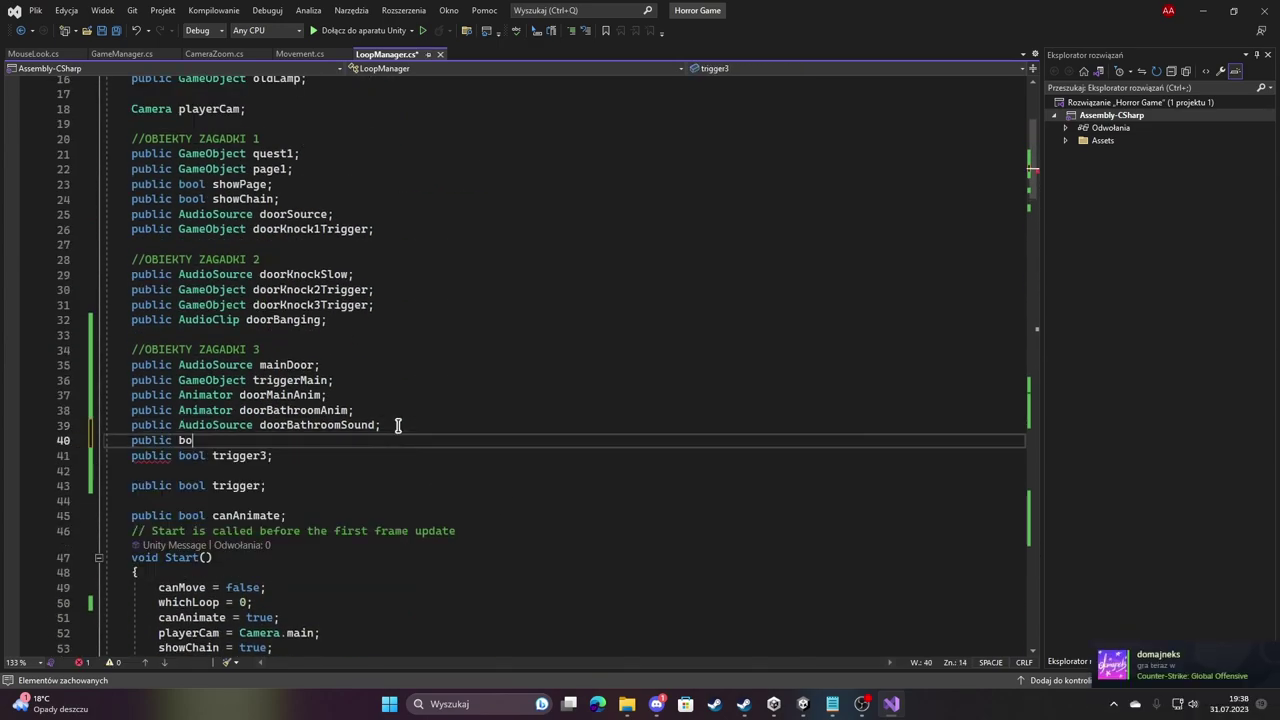
type("ol trigger")
type("3bathroom")
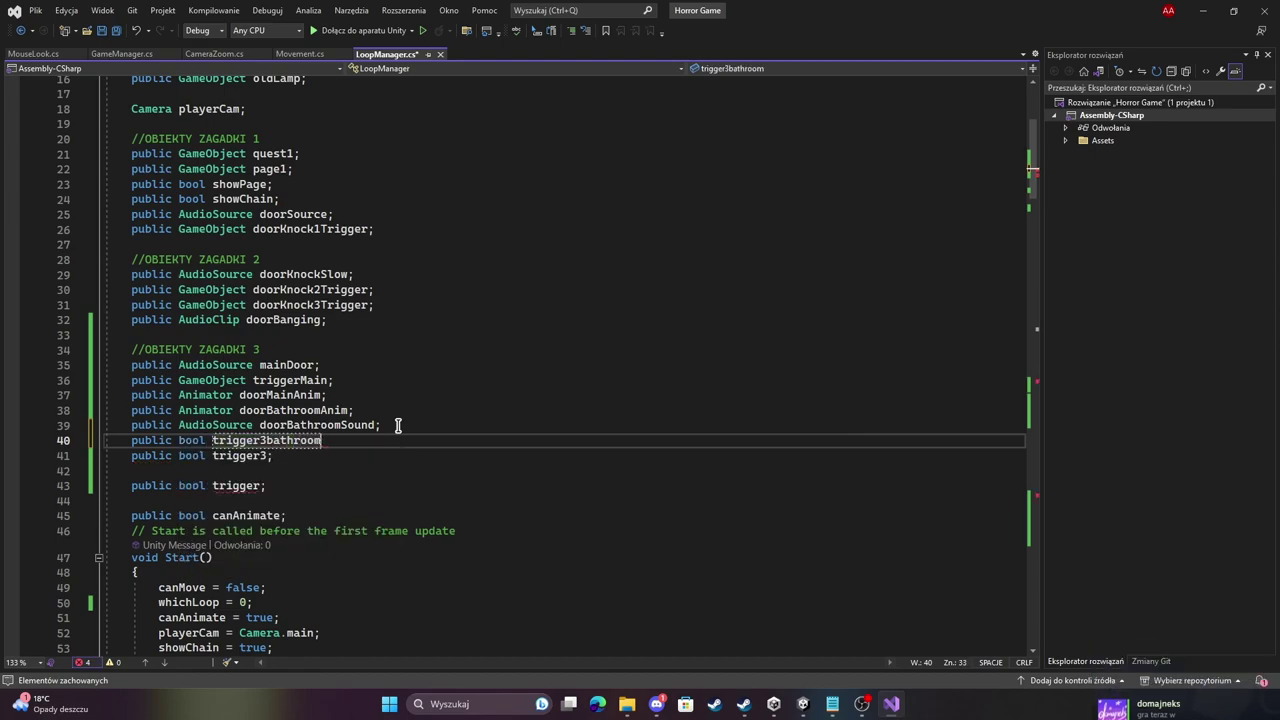
type(";")
Set trigger3bathroom = true inside the doorOpenBathroom block.
scroll(403, 349, "down", 15)
scroll(366, 360, "down", 19)
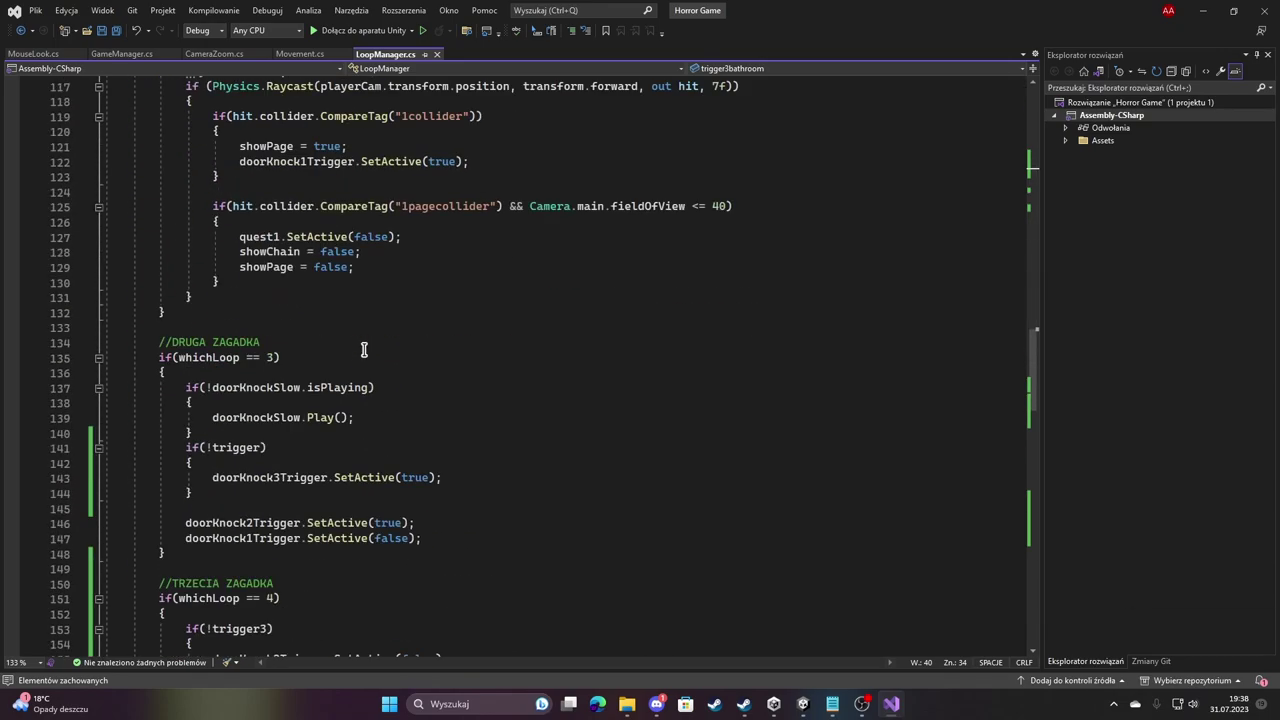
scroll(364, 349, "down", 10)
scroll(366, 351, "down", 8)
scroll(366, 351, "down", 7)
scroll(252, 403, "up", 3)
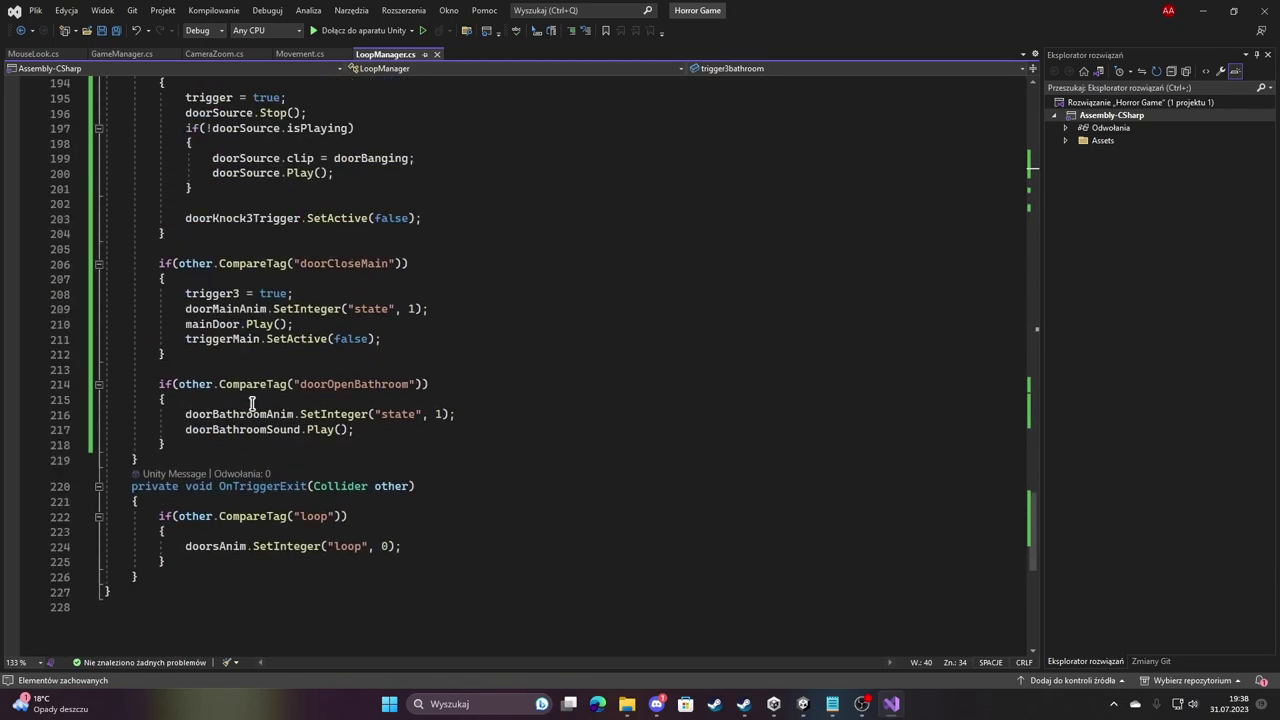
left_click(252, 403)
key("Return")
type("igge")
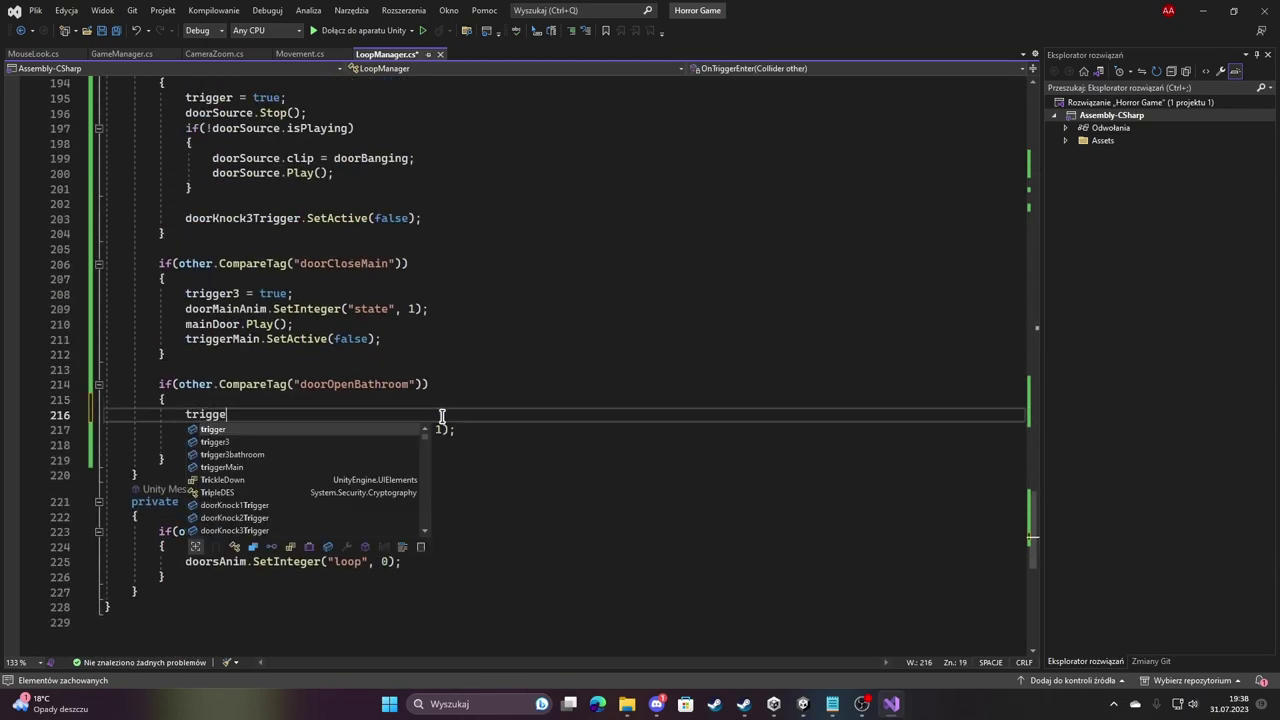
type("r3bathroom = ")
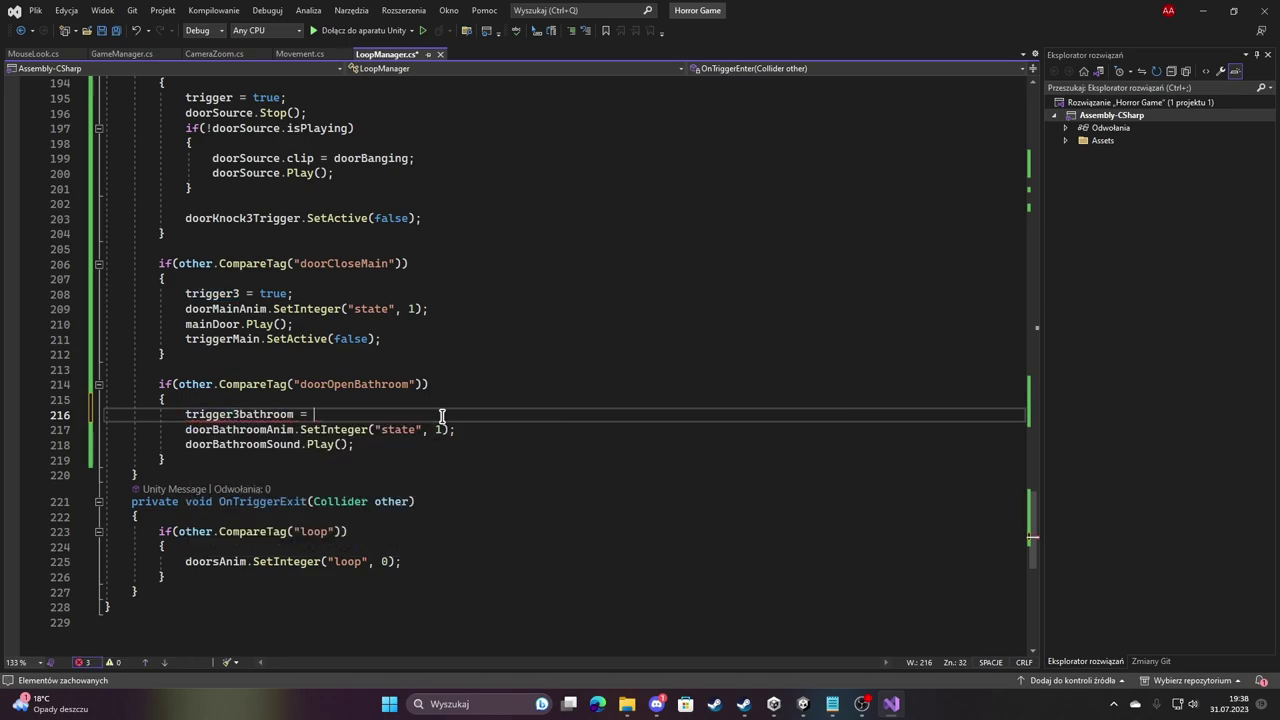
type("true;")
Start a trigger3bathroom statement after the triggerMain deactivation line in the doorCloseMain block.
scroll(451, 371, "up", 5)
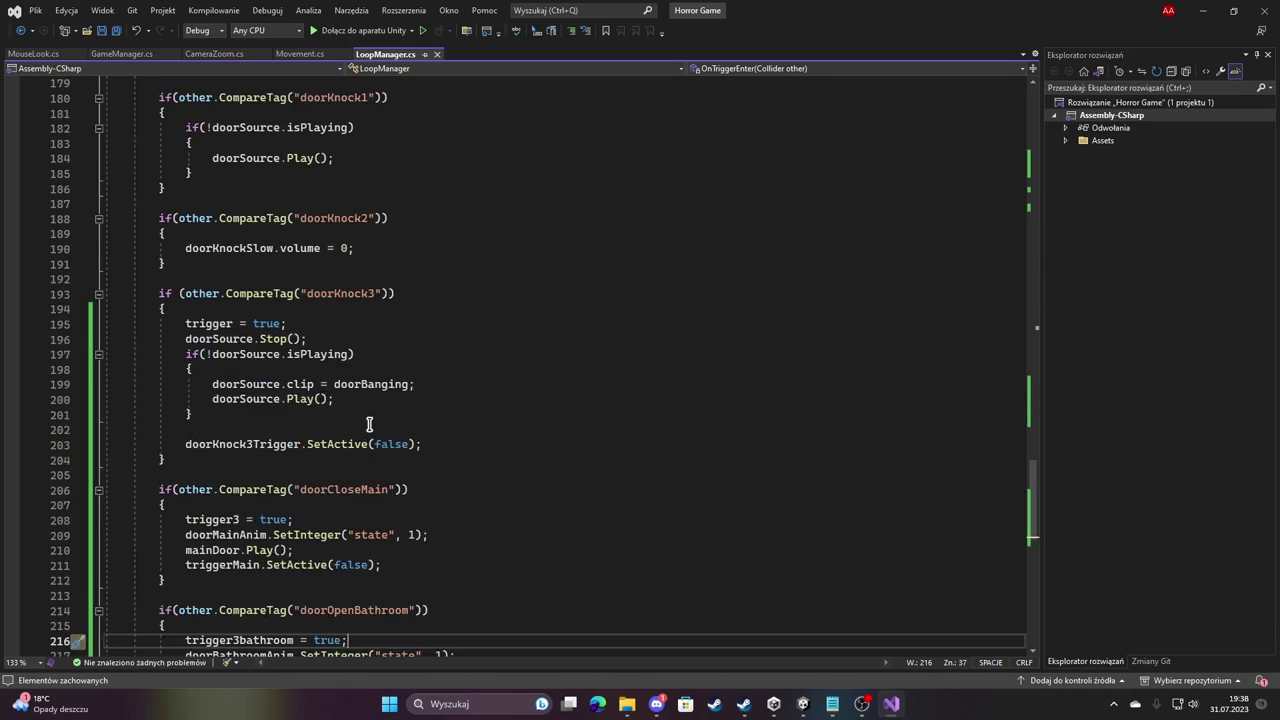
scroll(362, 426, "down", 2)
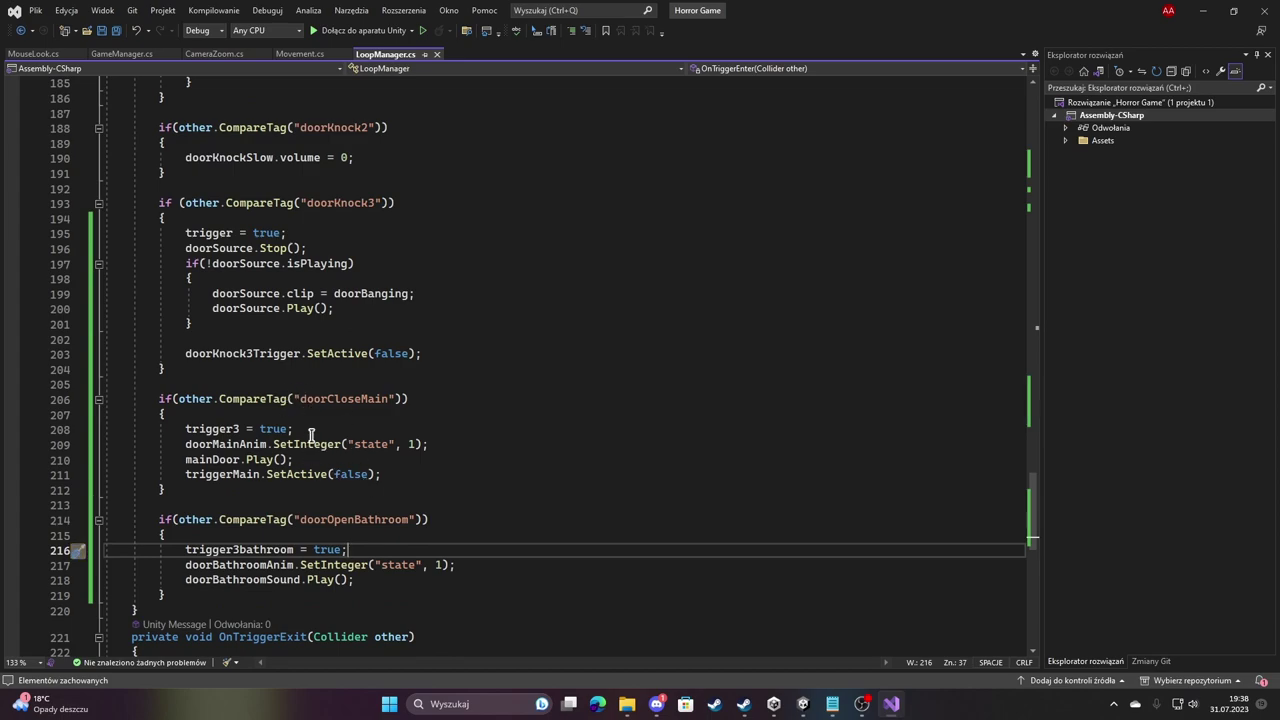
left_click(416, 476)
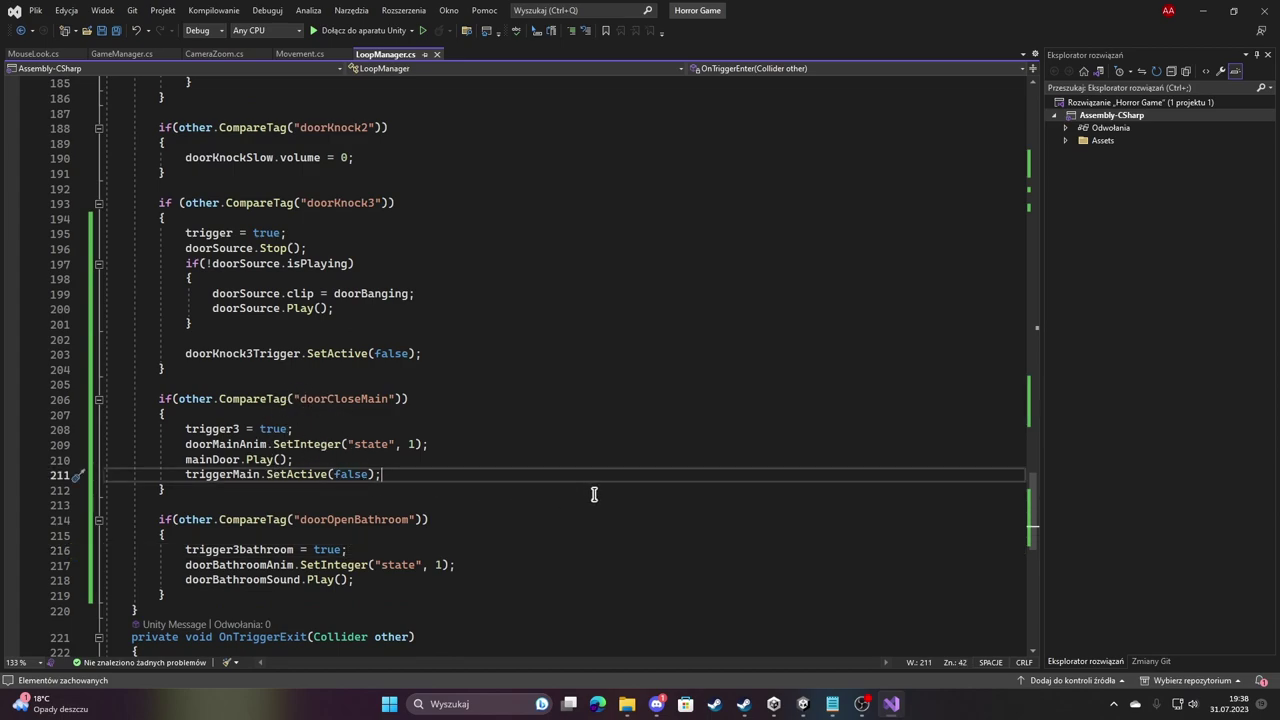
key("Return")
type("trigger")
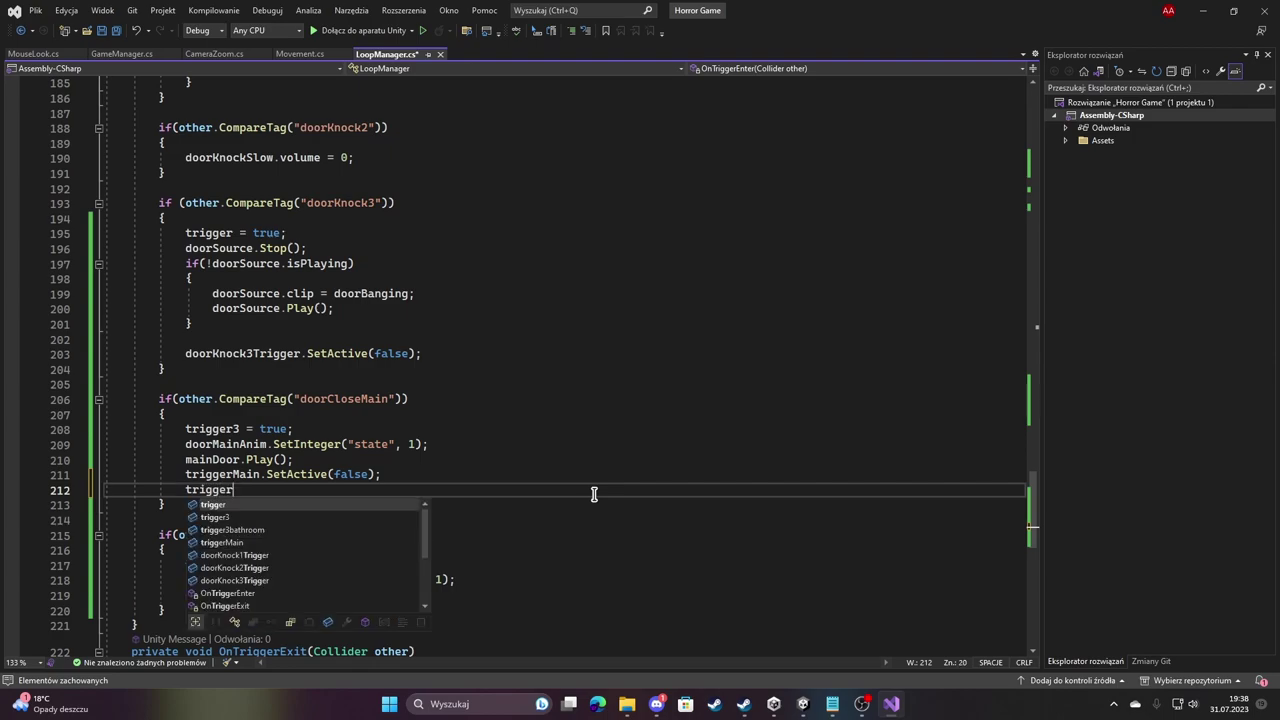
key("Down")
key("Down")
key("Tab")
type(".set")
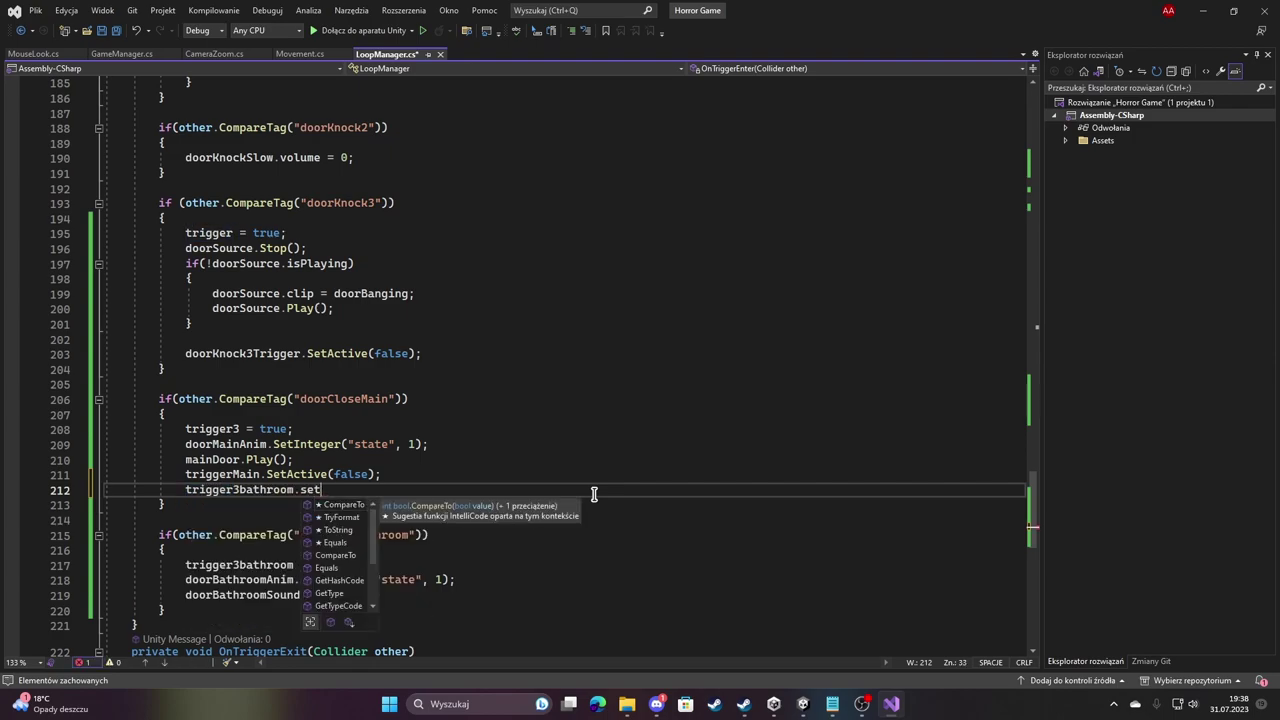
scroll(328, 277, "up", 20)
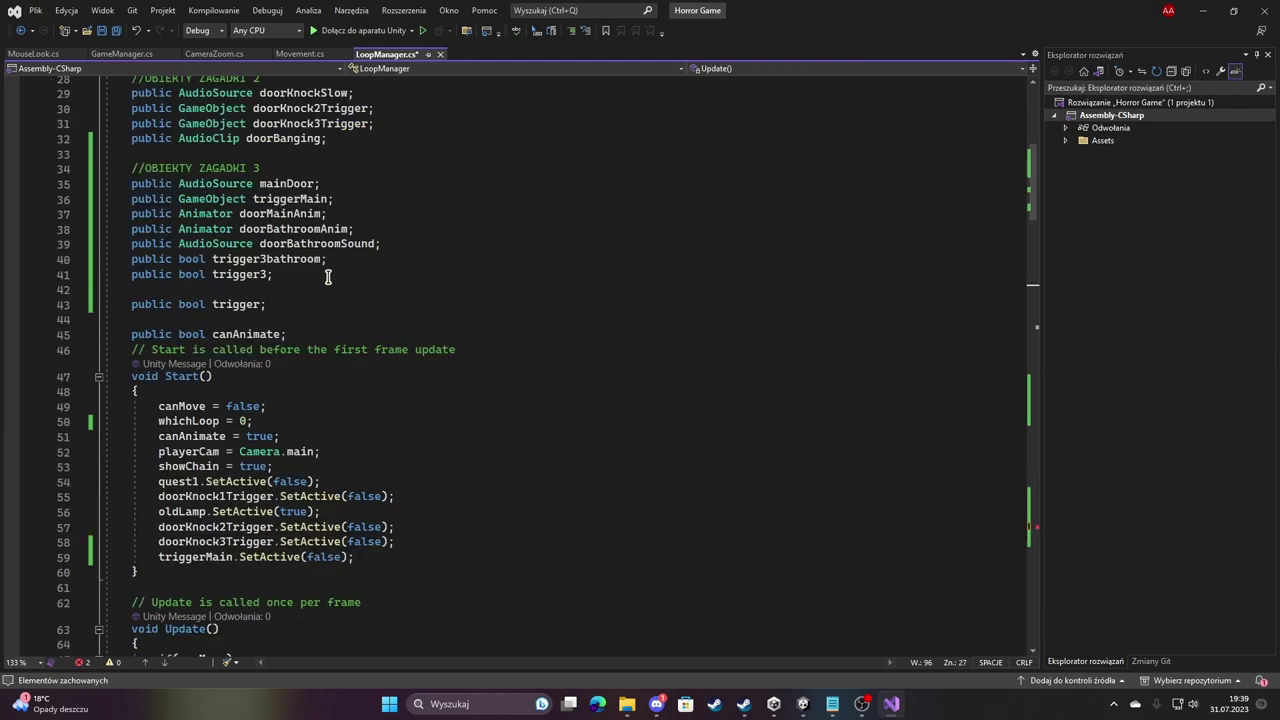
Declare 'public GameObject triggerBathroom;' below the triggerMain declaration.
left_click(348, 203)
key("Return")
type("publ")
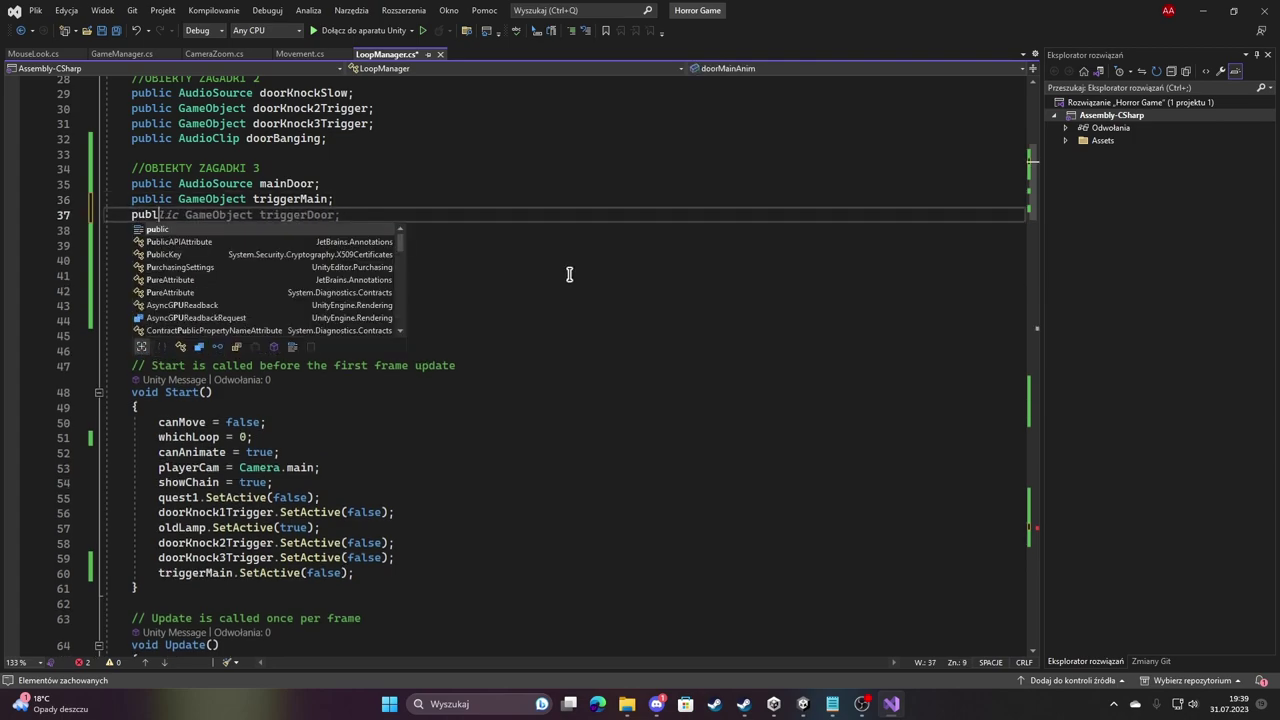
type("ic gameo")
key("Tab")
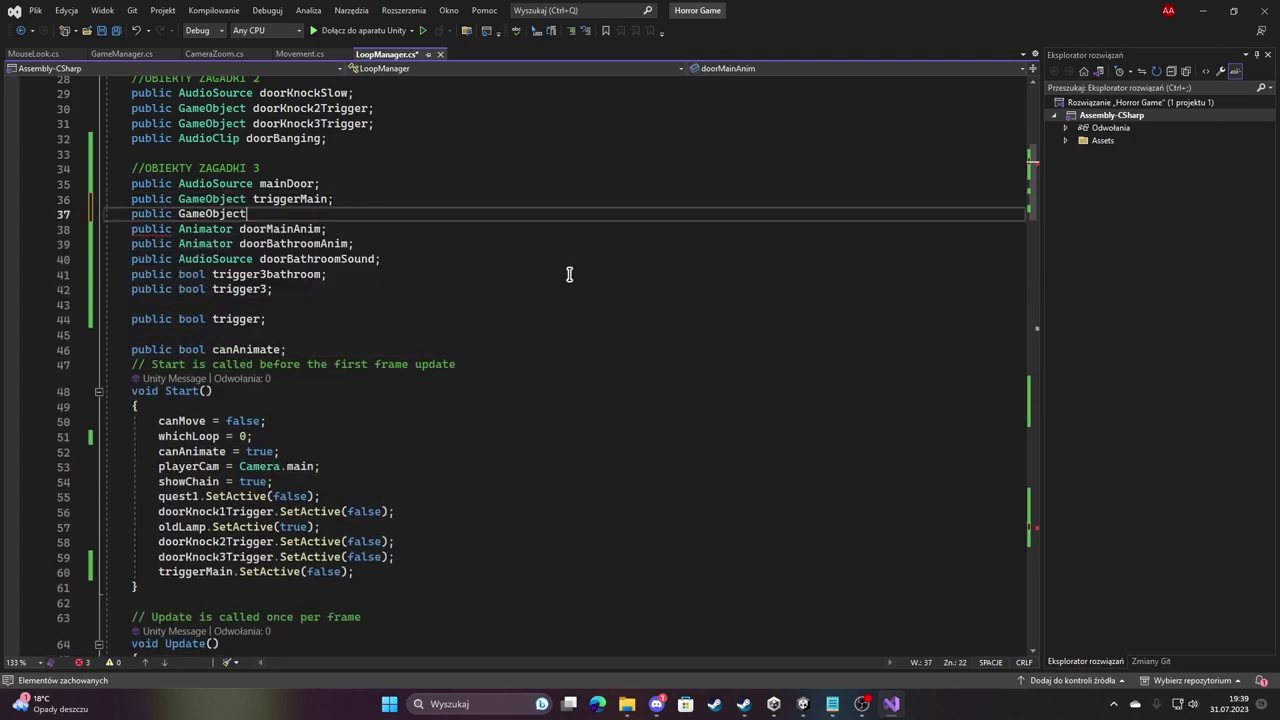
type(" tri")
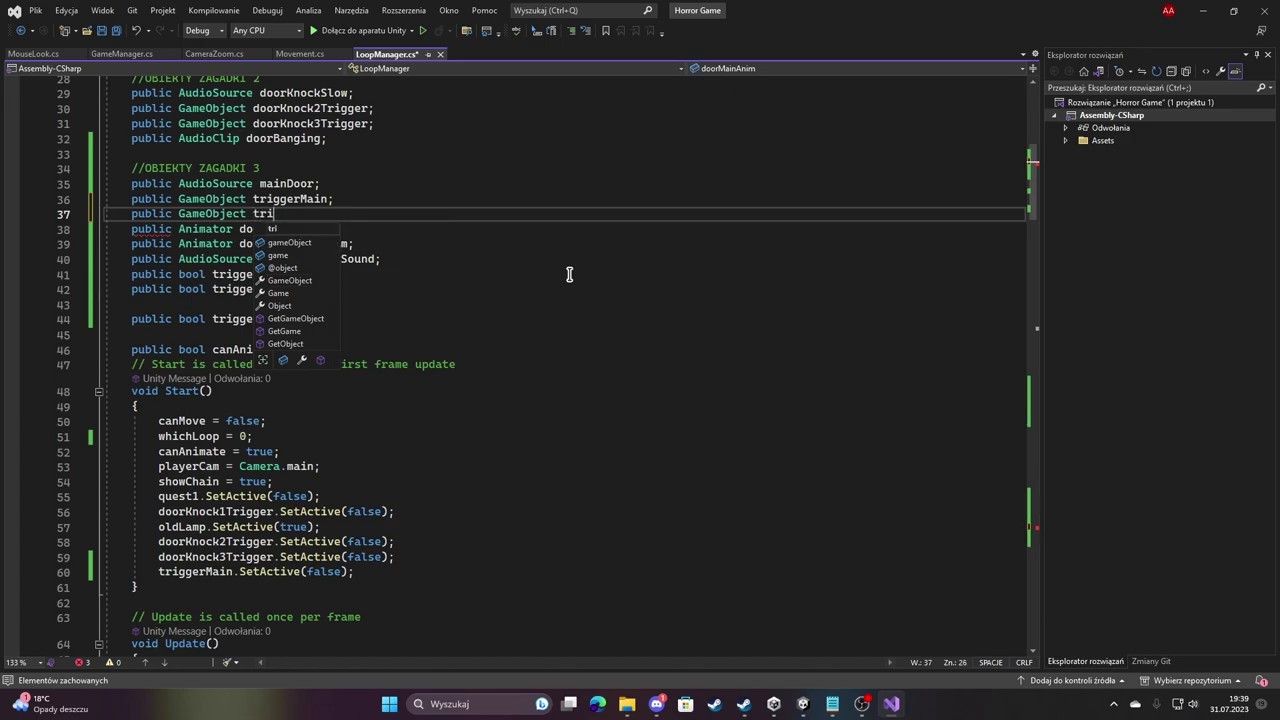
type("ggerBathroom;")
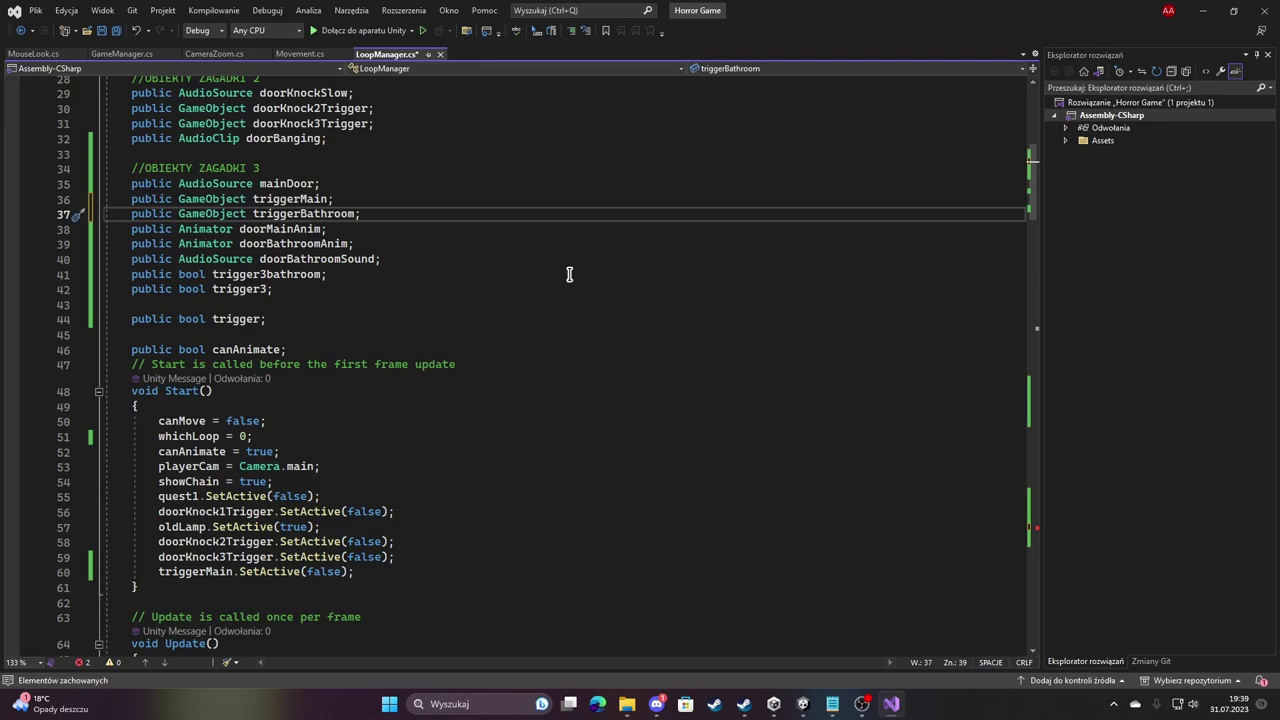
Replace the unfinished trigger3bathroom reference on line 213 with 'triggerBathroom.SetActive(true);'.
scroll(563, 251, "down", 14)
scroll(500, 350, "down", 16)
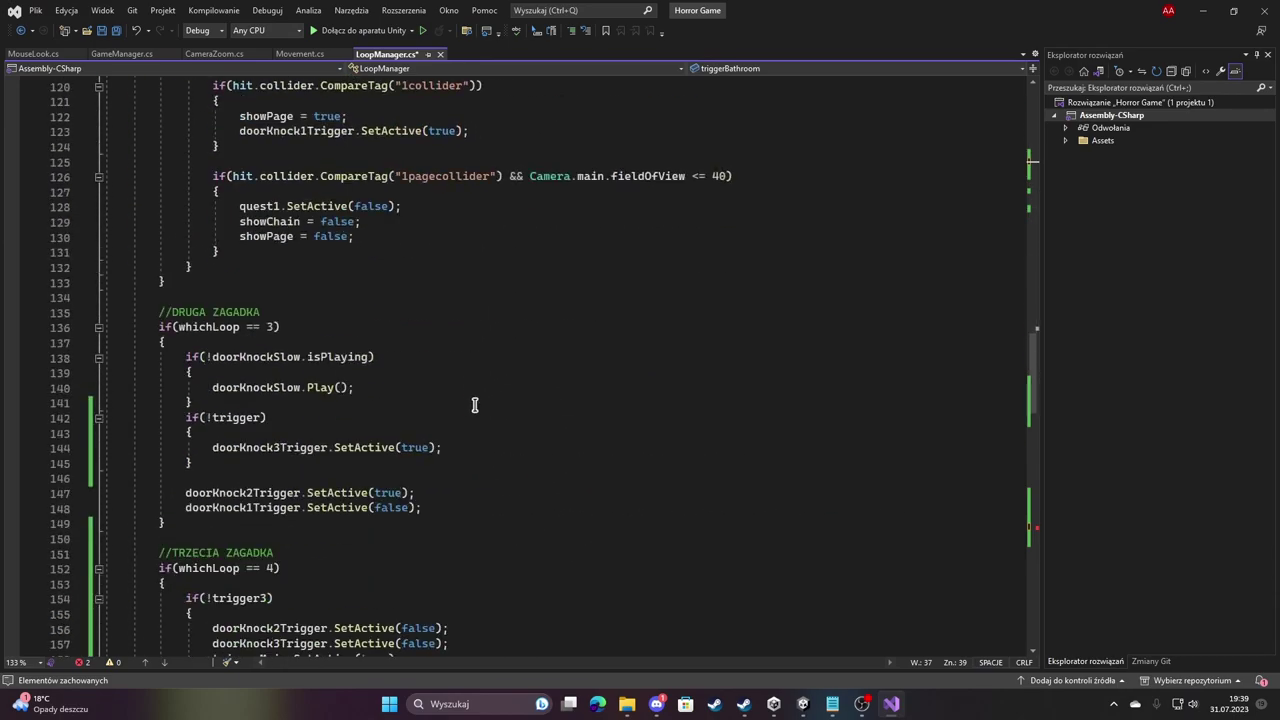
scroll(465, 390, "down", 14)
scroll(465, 390, "down", 16)
scroll(339, 339, "up", 3)
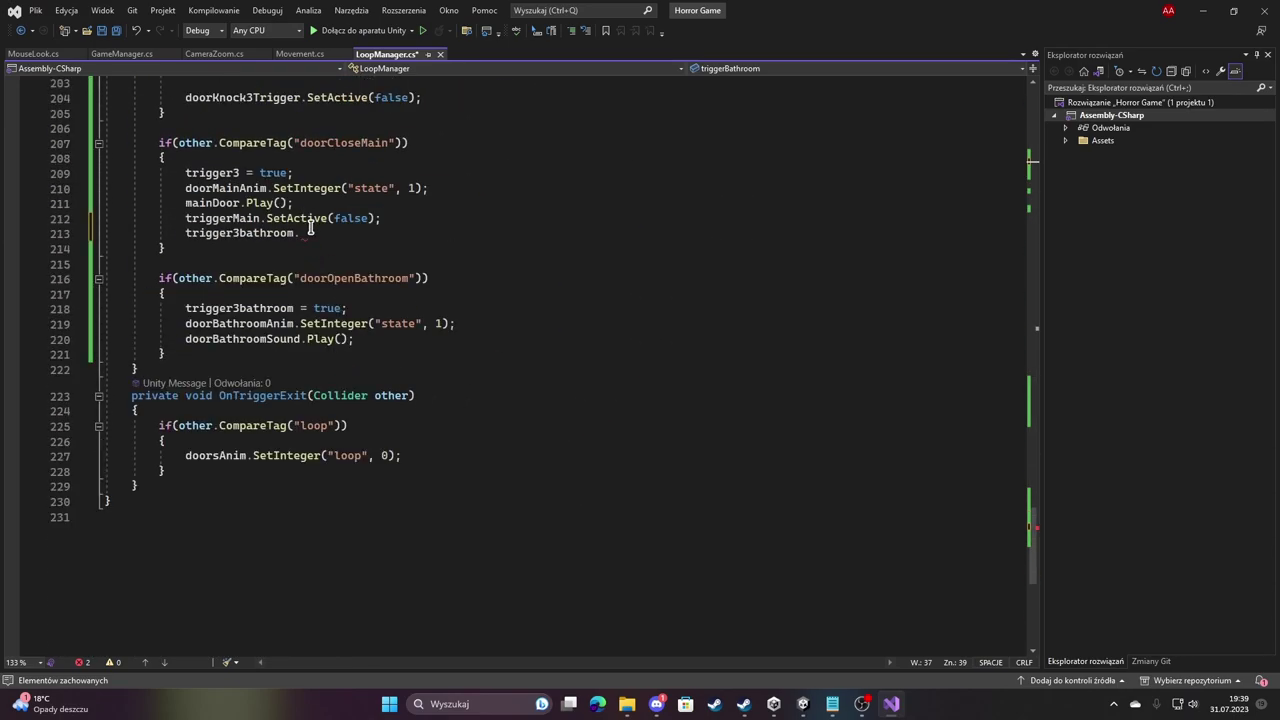
left_click_drag(300, 233, 188, 238)
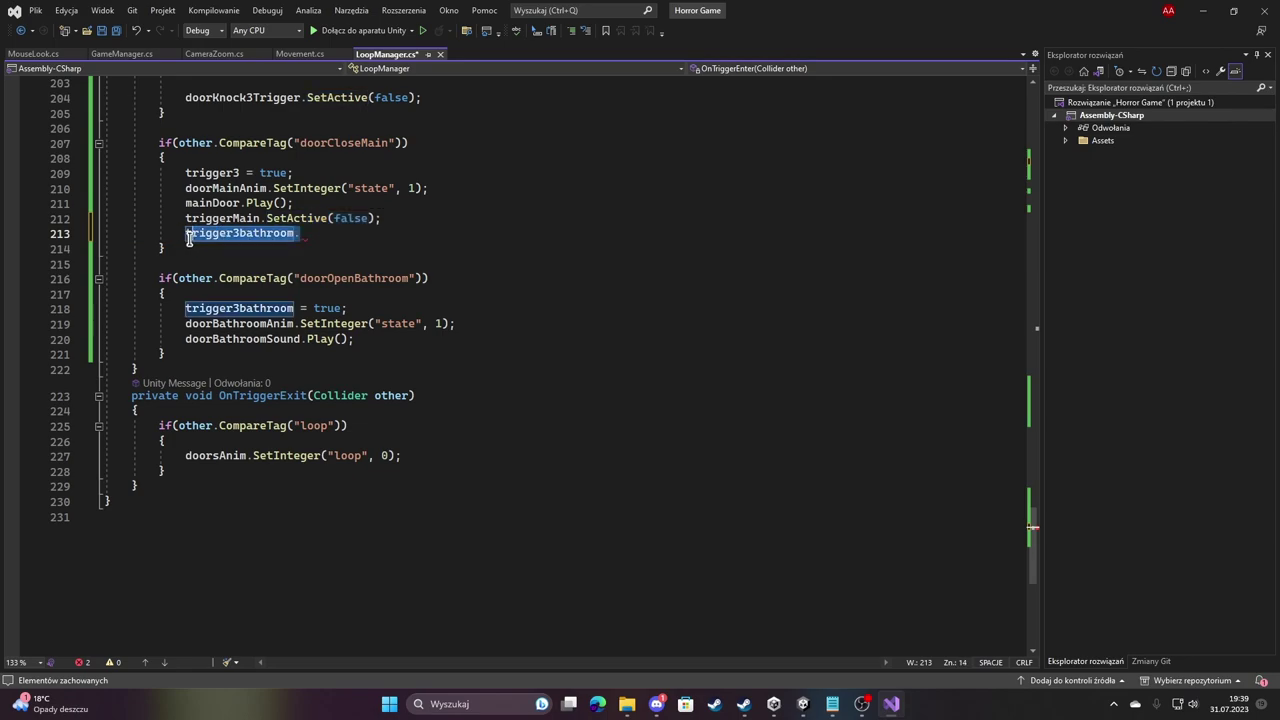
type("triggerBa")
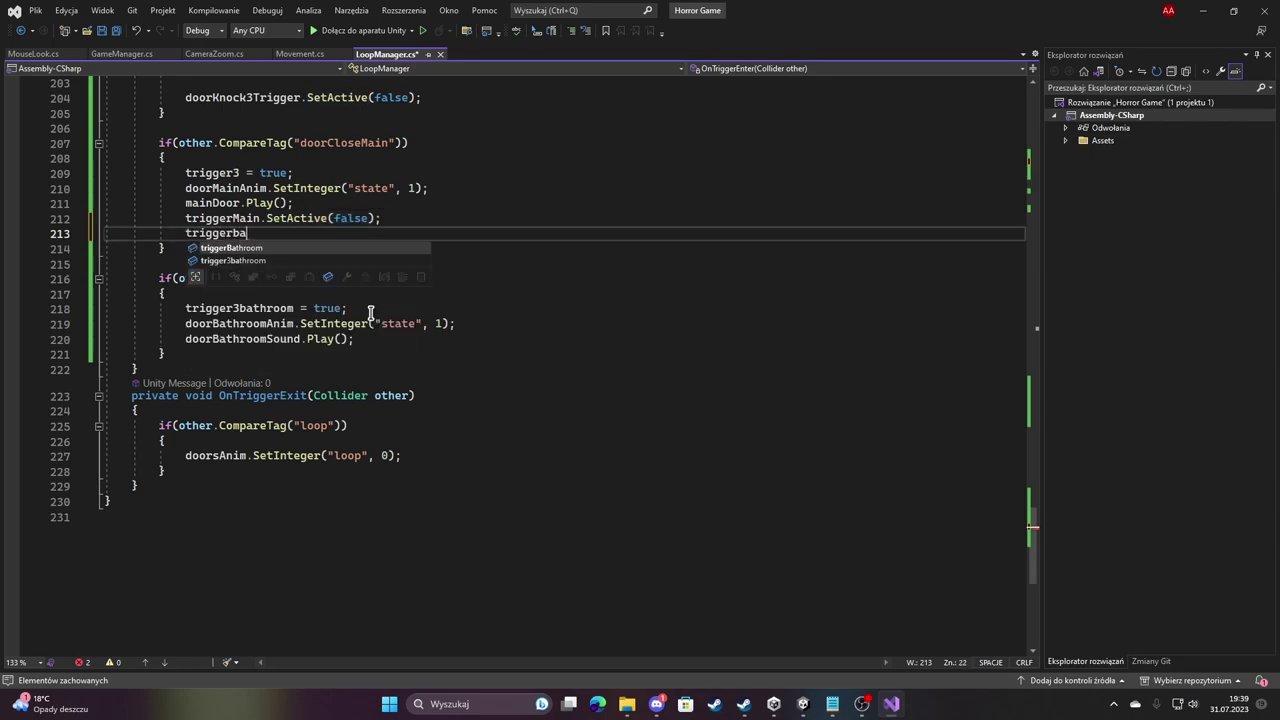
type("throom.se")
key("Tab")
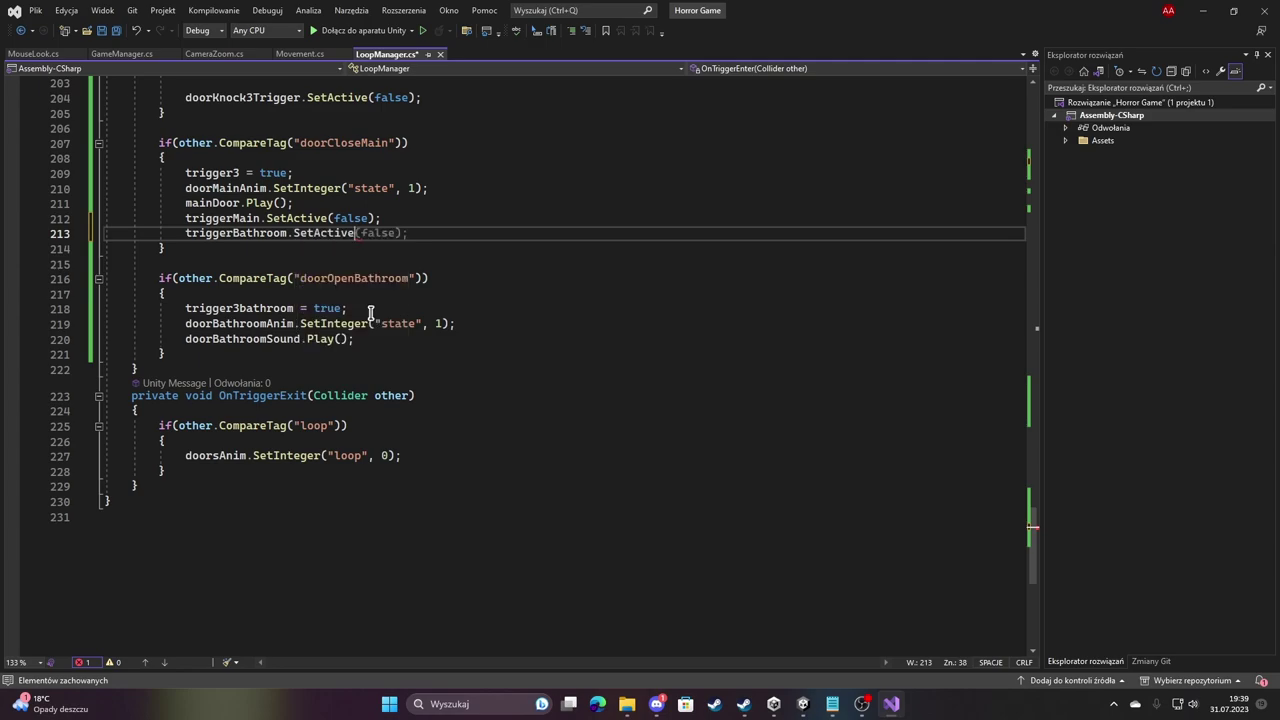
type("(true);")
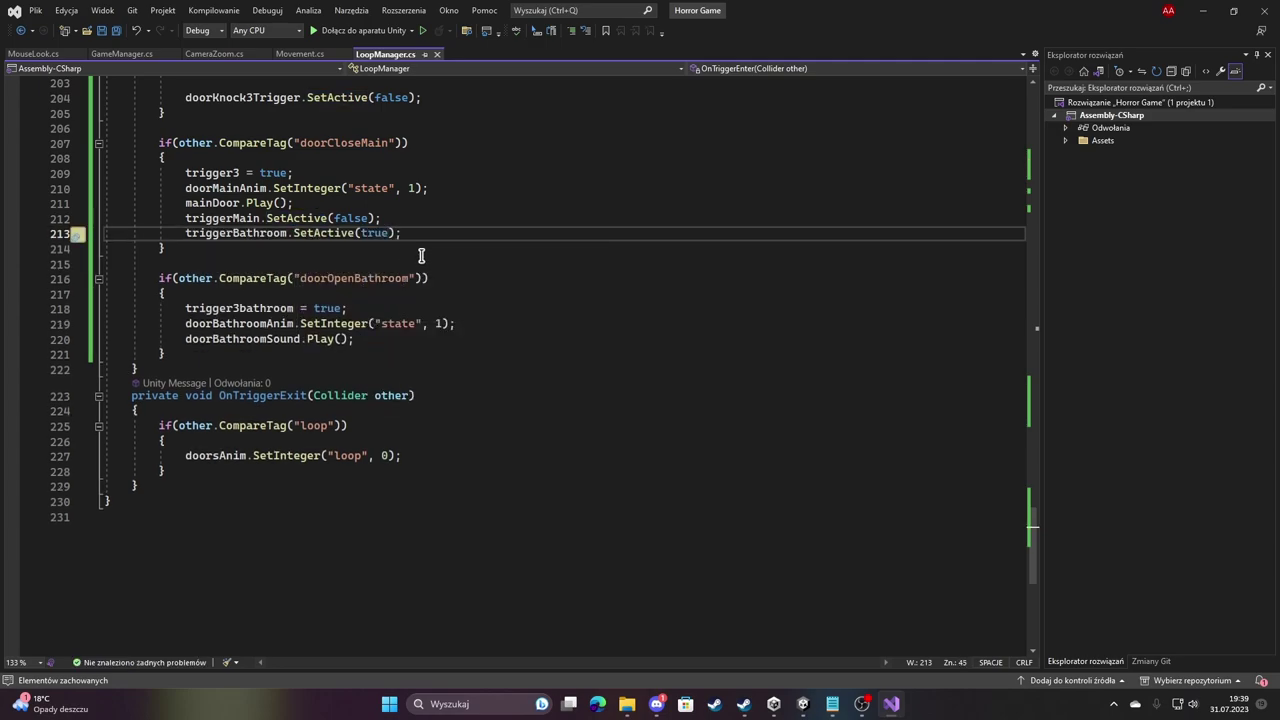
Add 'triggerBathroom.SetActive(false);' after the doorBathroomSound play line in the doorOpenBathroom block.
left_click(362, 339)
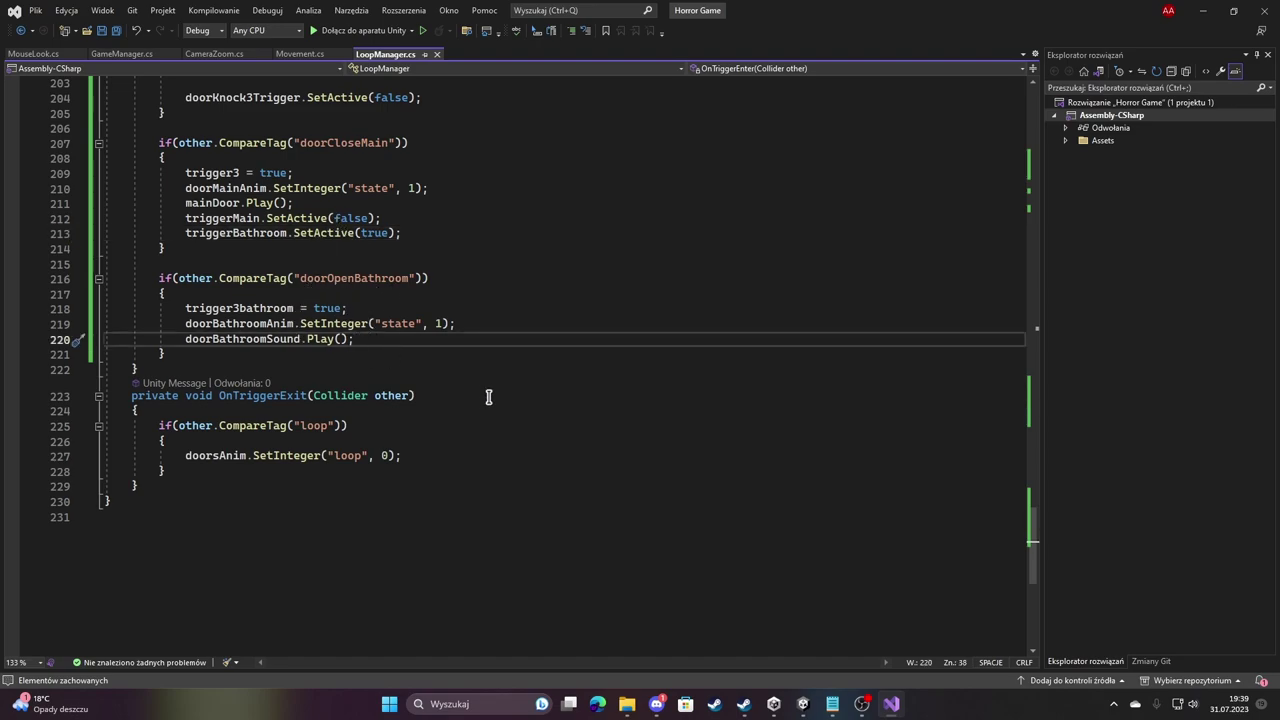
key("Return")
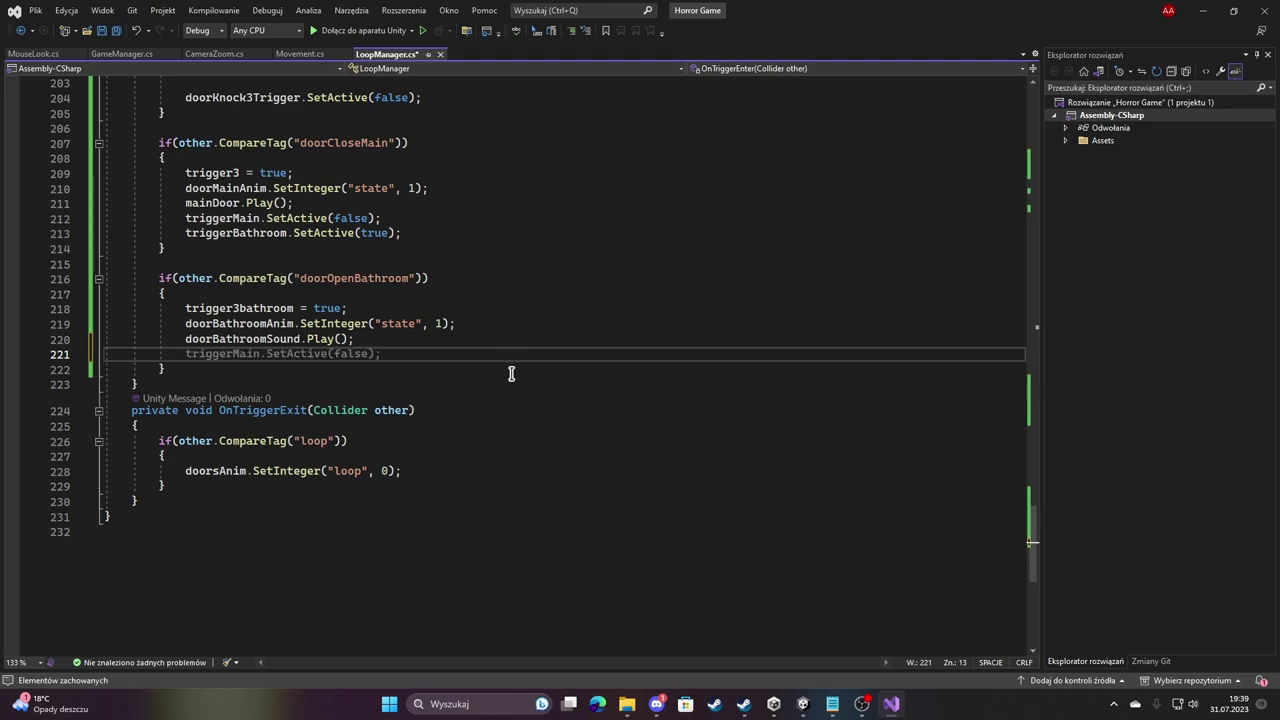
type("trigger")
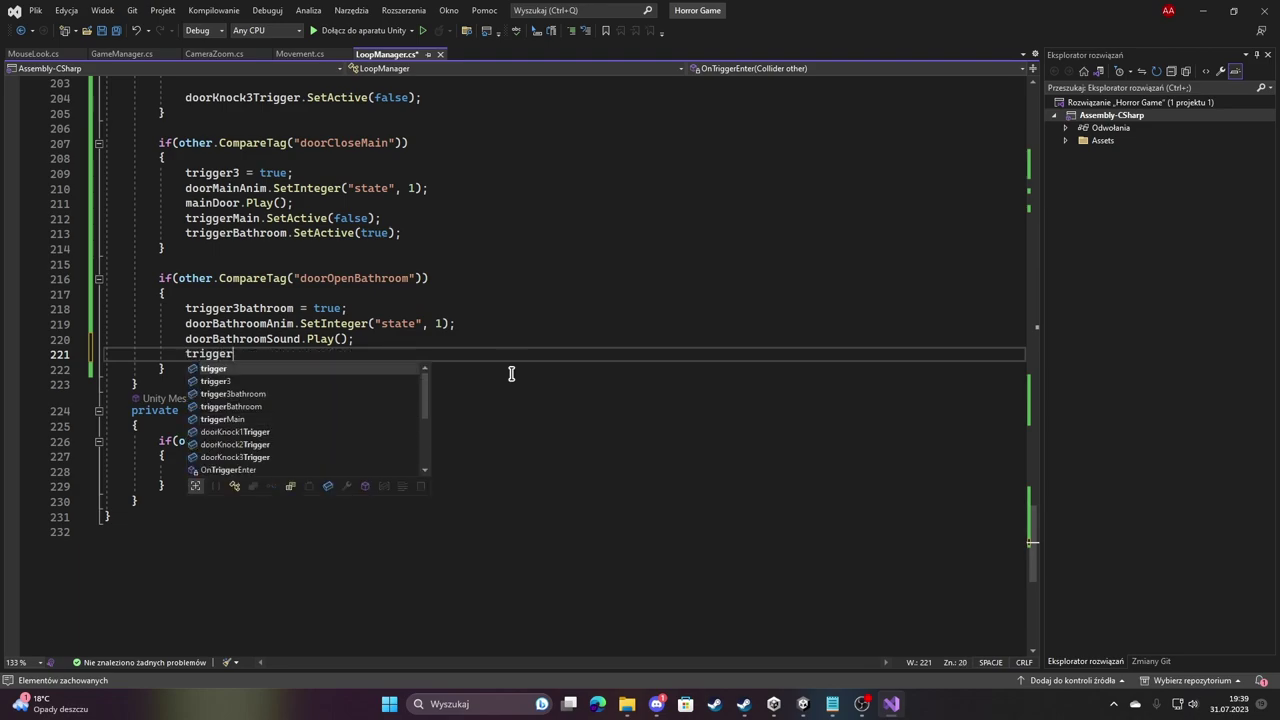
type("bn")
key("BackSpace")
type("a")
key("Tab")
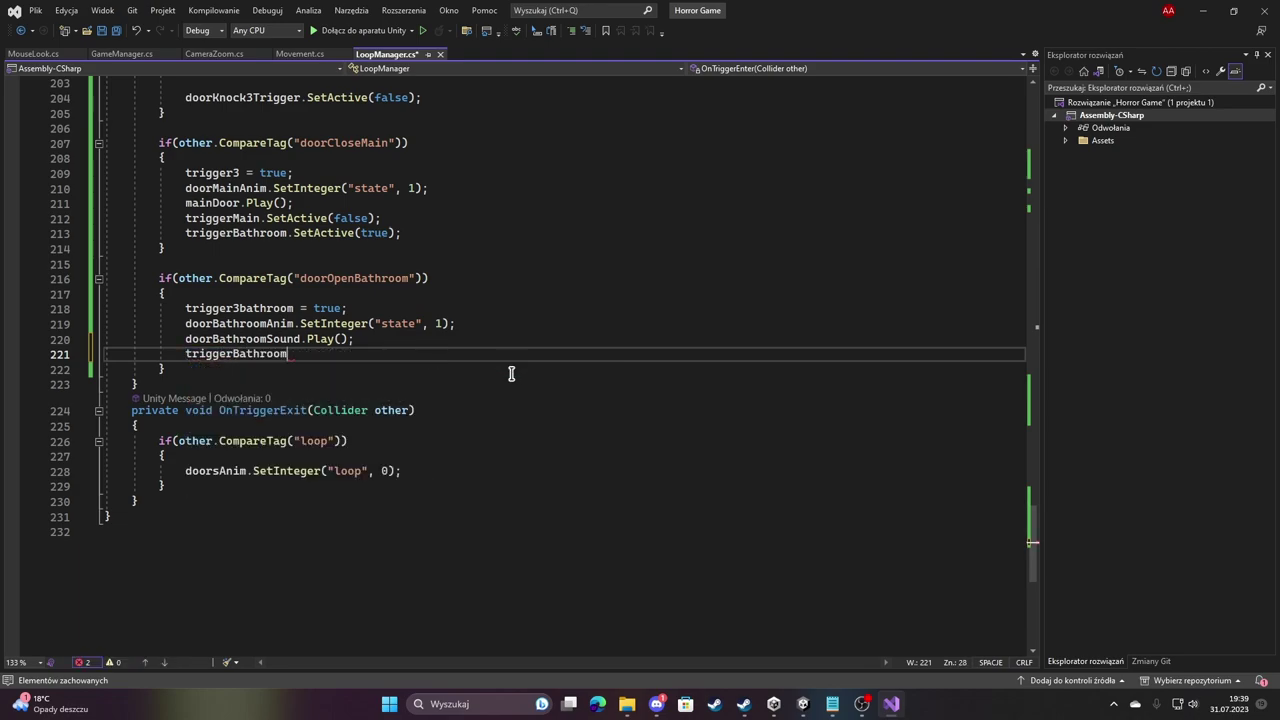
type(".set")
key("Tab")
type("(")
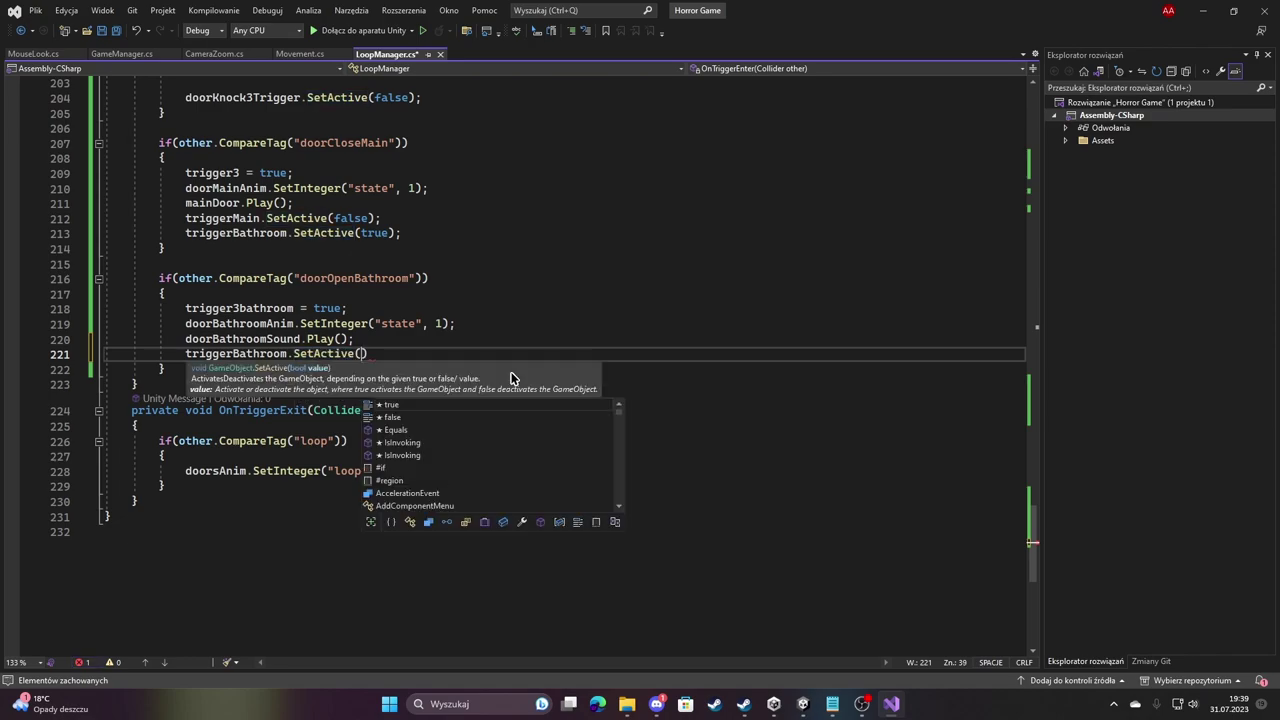
type("false);")
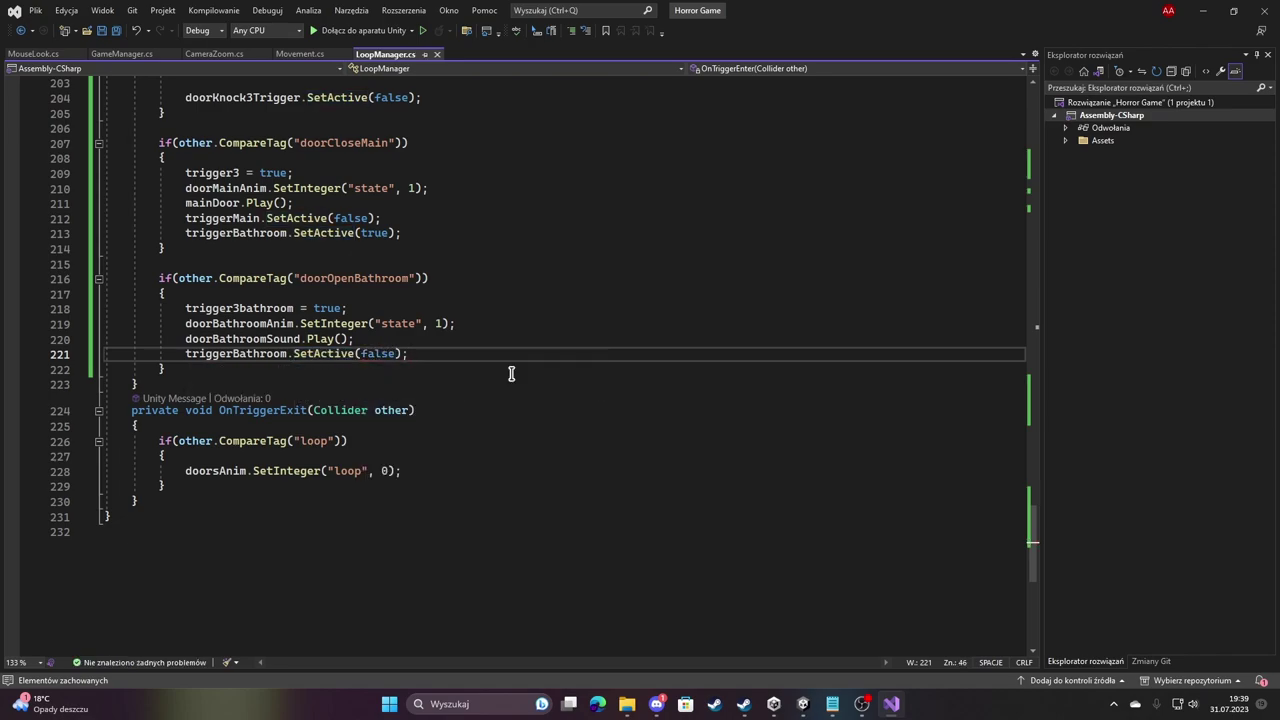
Comment out the trigger3bathroom assignment on line 218 and its declaration, then return to Unity.
left_click(352, 310)
type("B")
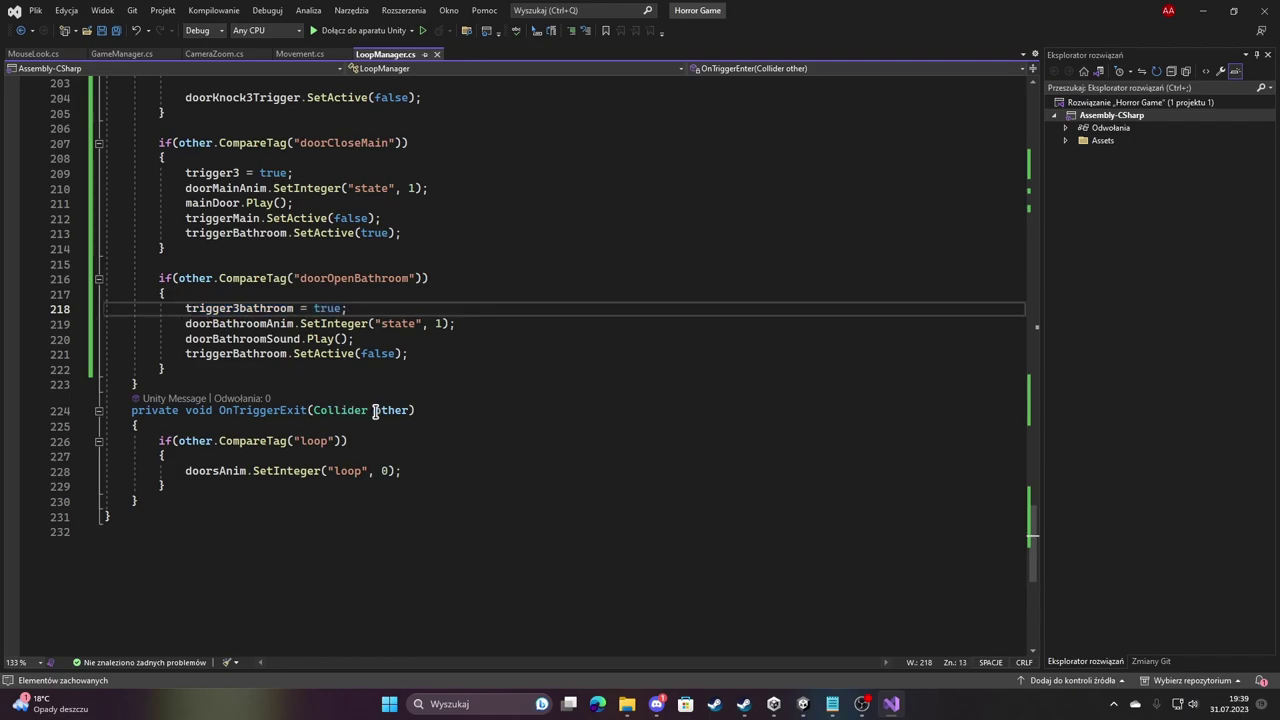
type("//")
scroll(370, 420, "up", 6)
scroll(365, 440, "up", 20)
scroll(362, 458, "up", 16)
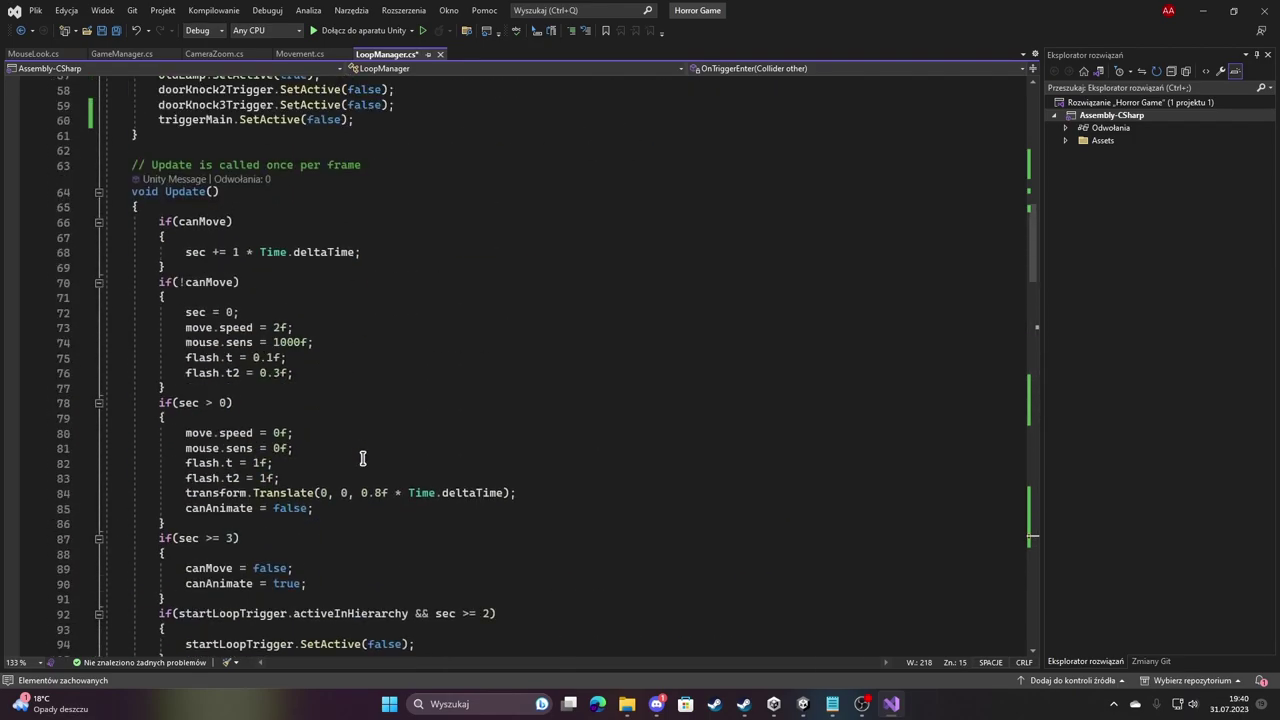
scroll(362, 458, "up", 9)
scroll(274, 412, "up", 4)
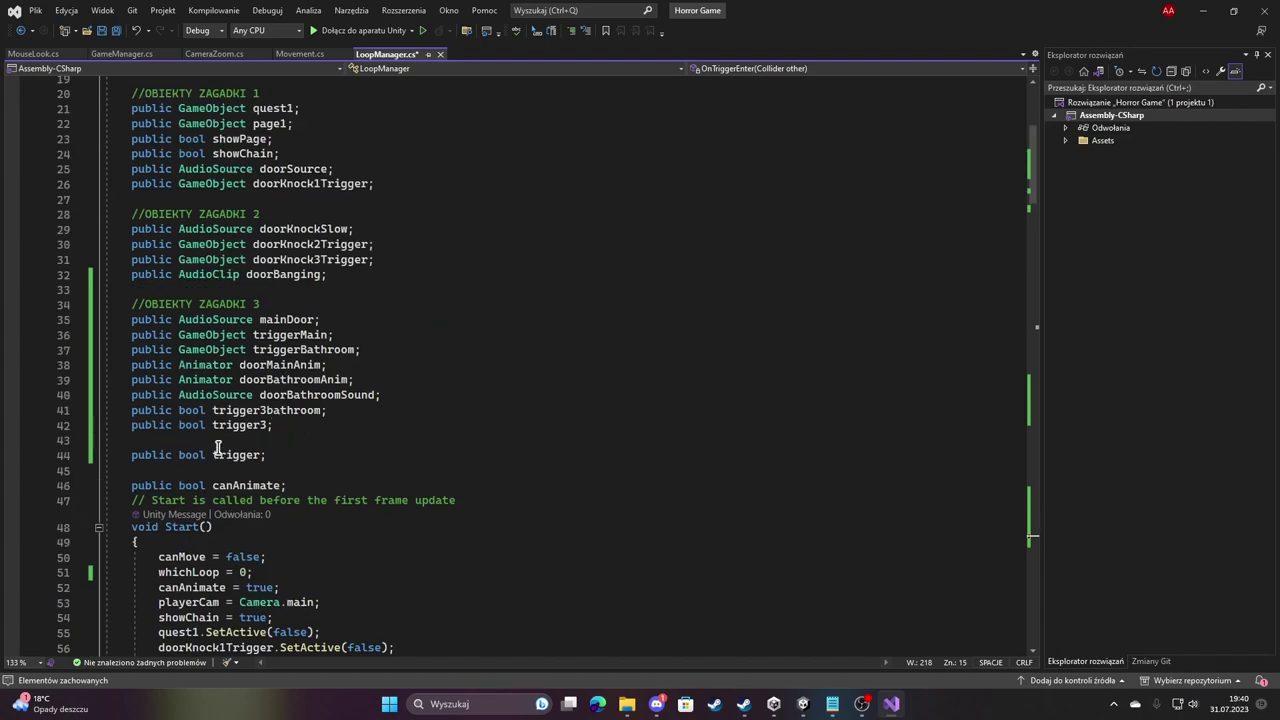
left_click(135, 410)
type("//")
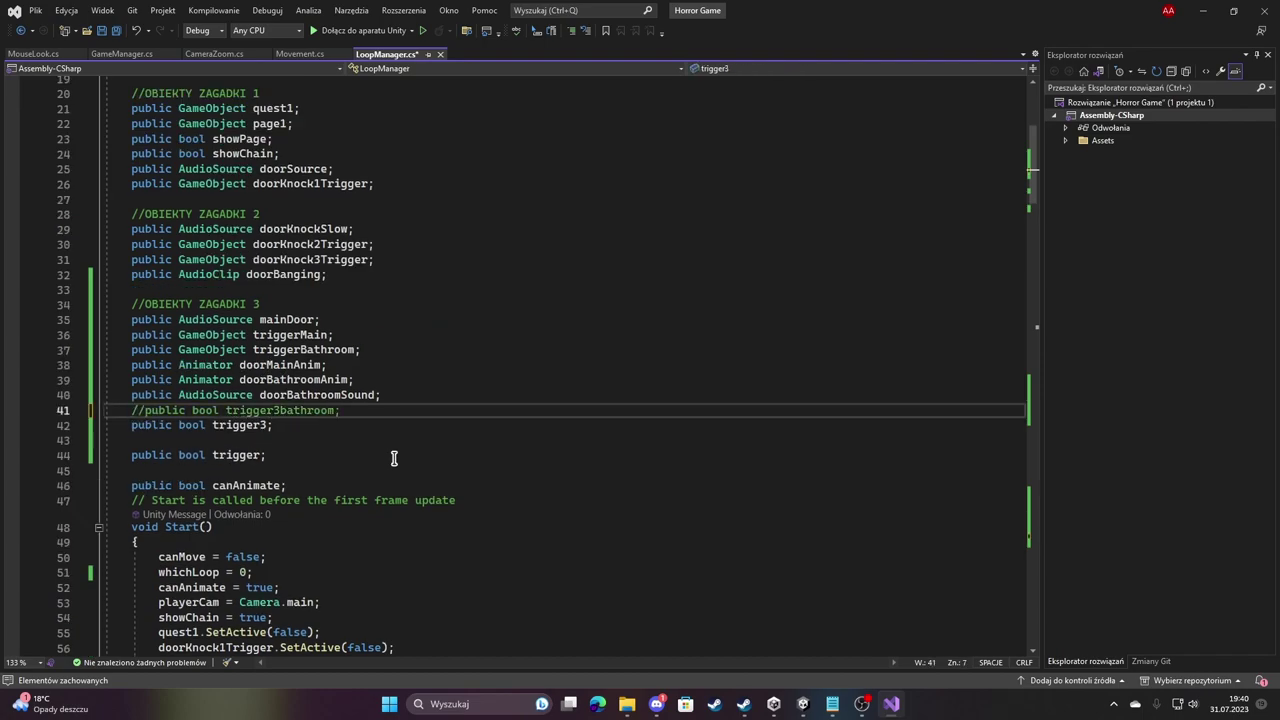
left_click(802, 704)
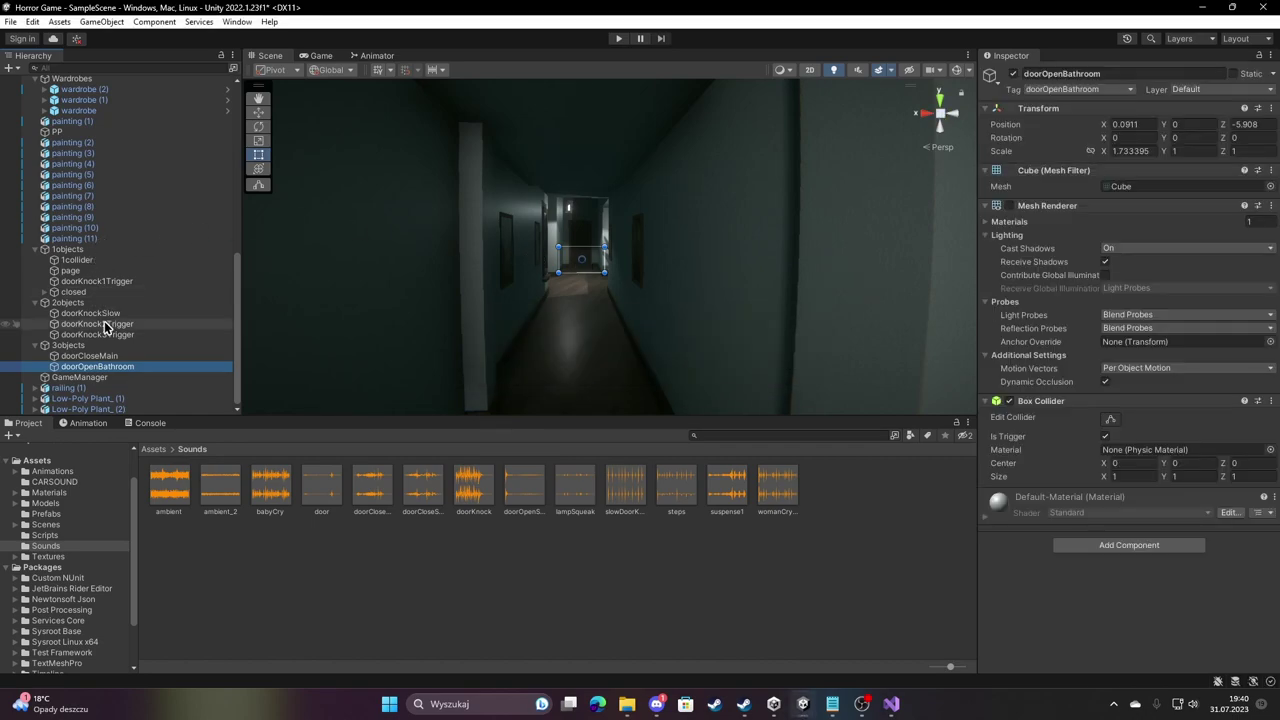
On the Player's Loop Manager, assign doorOpenBathroom to the Trigger Bathroom slot.
scroll(104, 321, "up", 10)
left_click(64, 187)
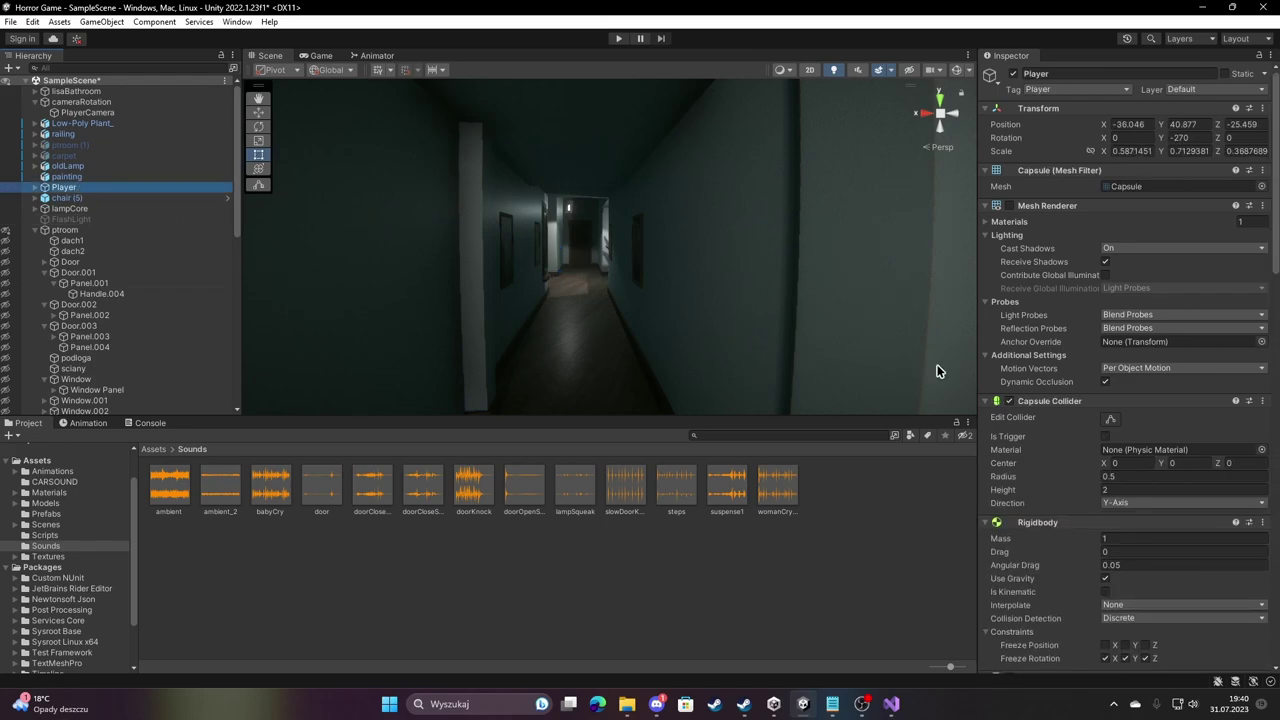
scroll(1135, 418, "down", 10)
scroll(1130, 419, "down", 5)
scroll(1125, 405, "up", 1)
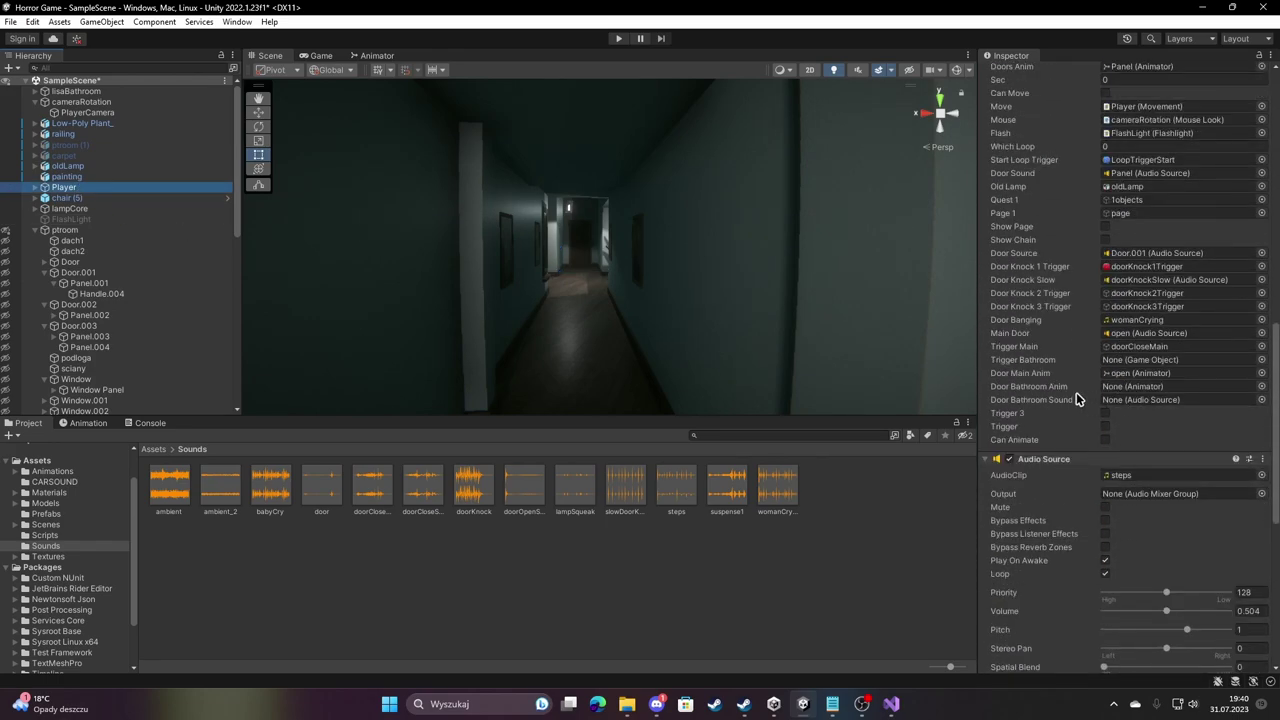
scroll(150, 275, "down", 5)
scroll(148, 276, "down", 3)
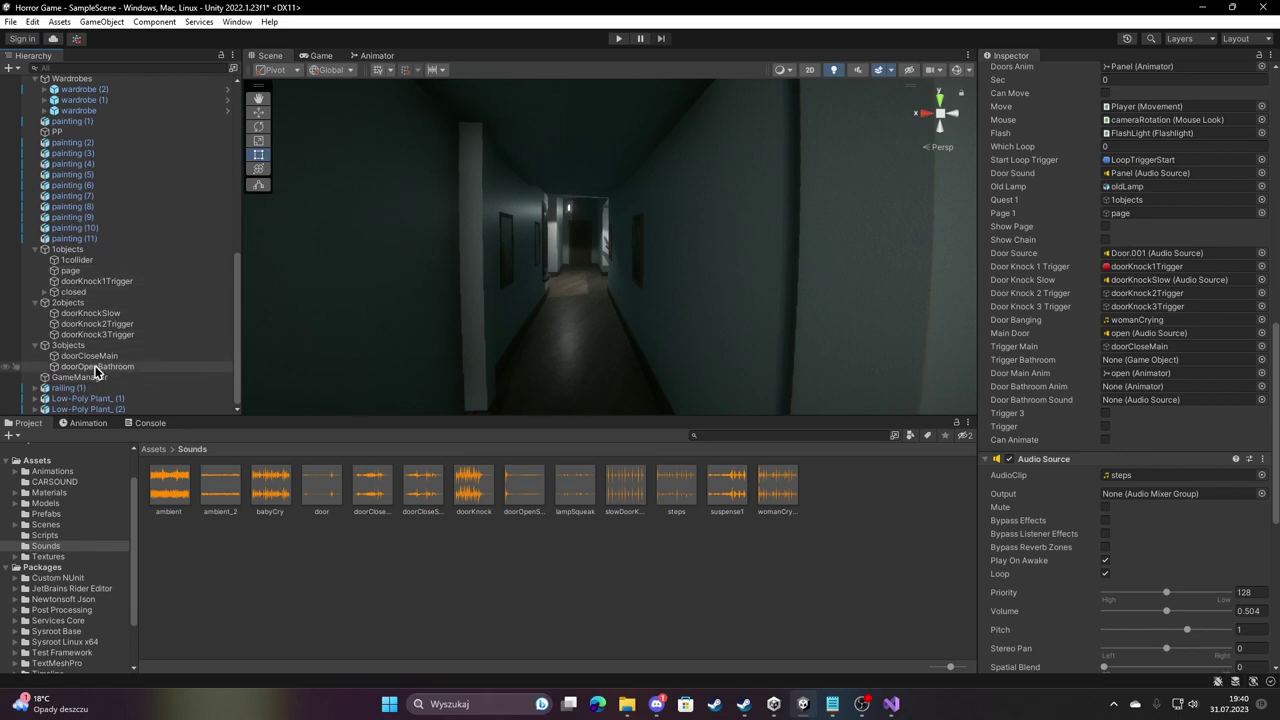
left_click_drag(97, 367, 982, 437)
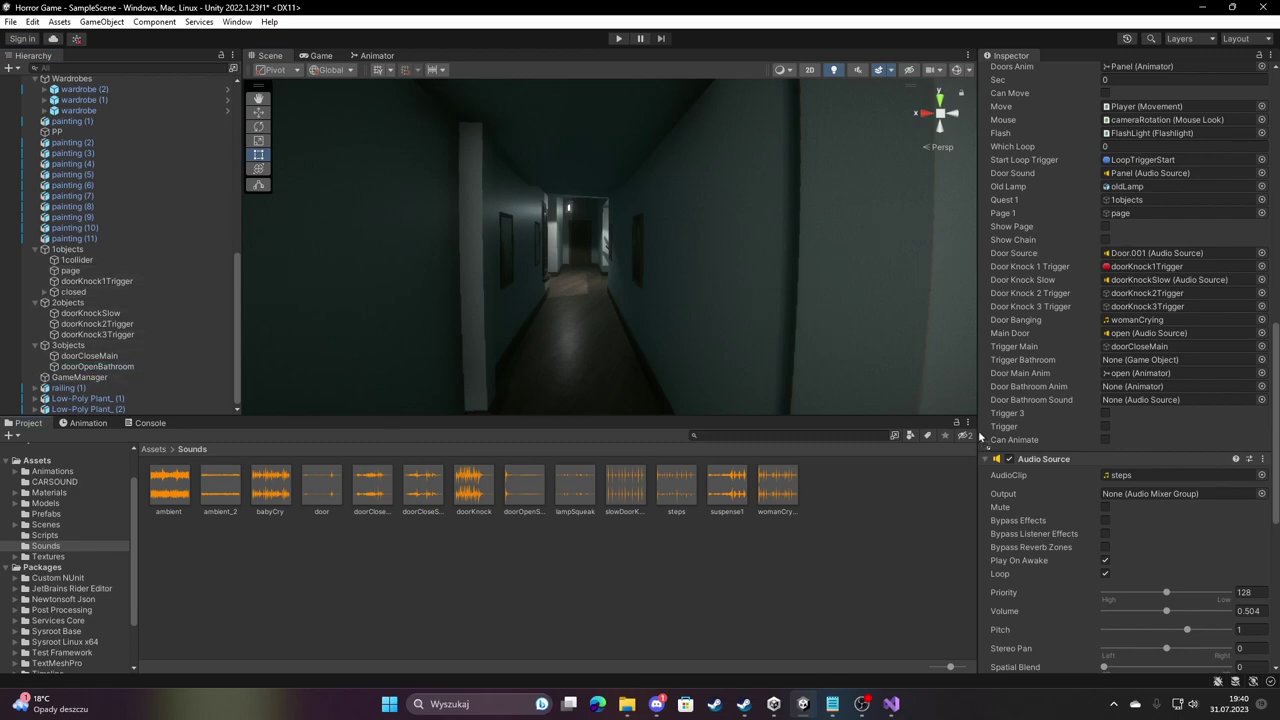
left_click_drag(1126, 354, 1131, 370)
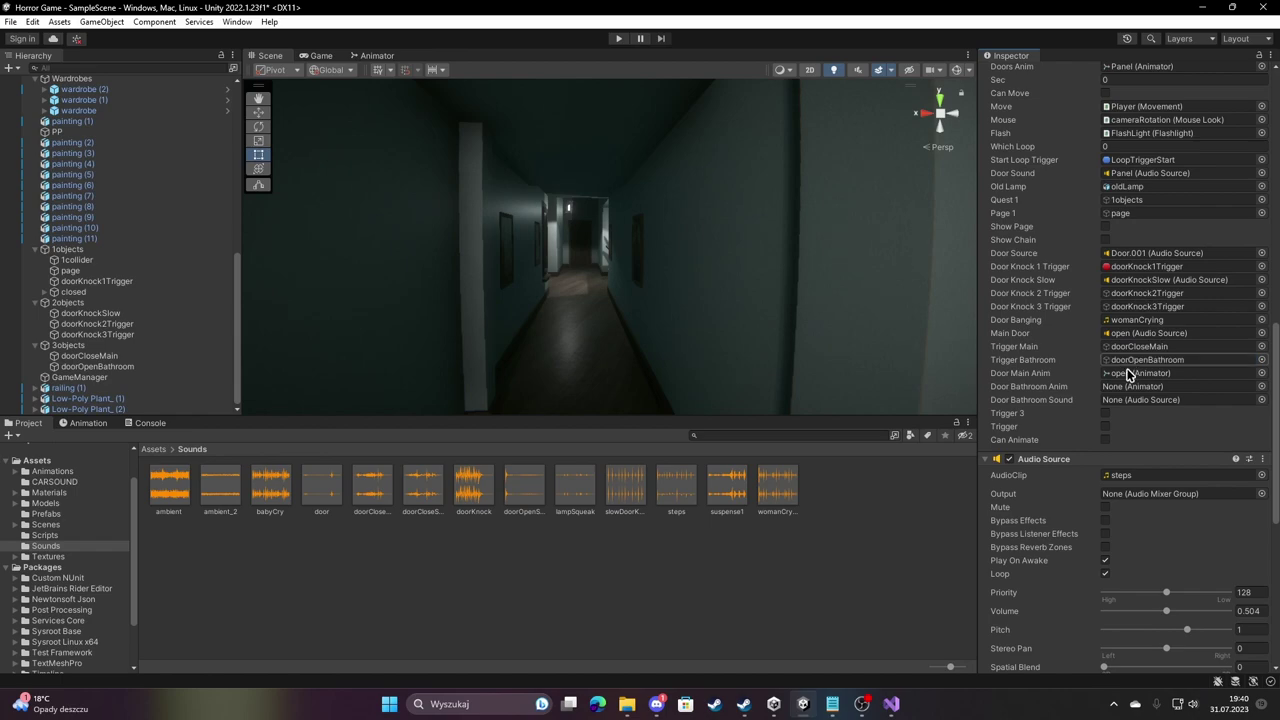
Rename the Panel.001 door object to bathroomDoor.
double_click(110, 282)
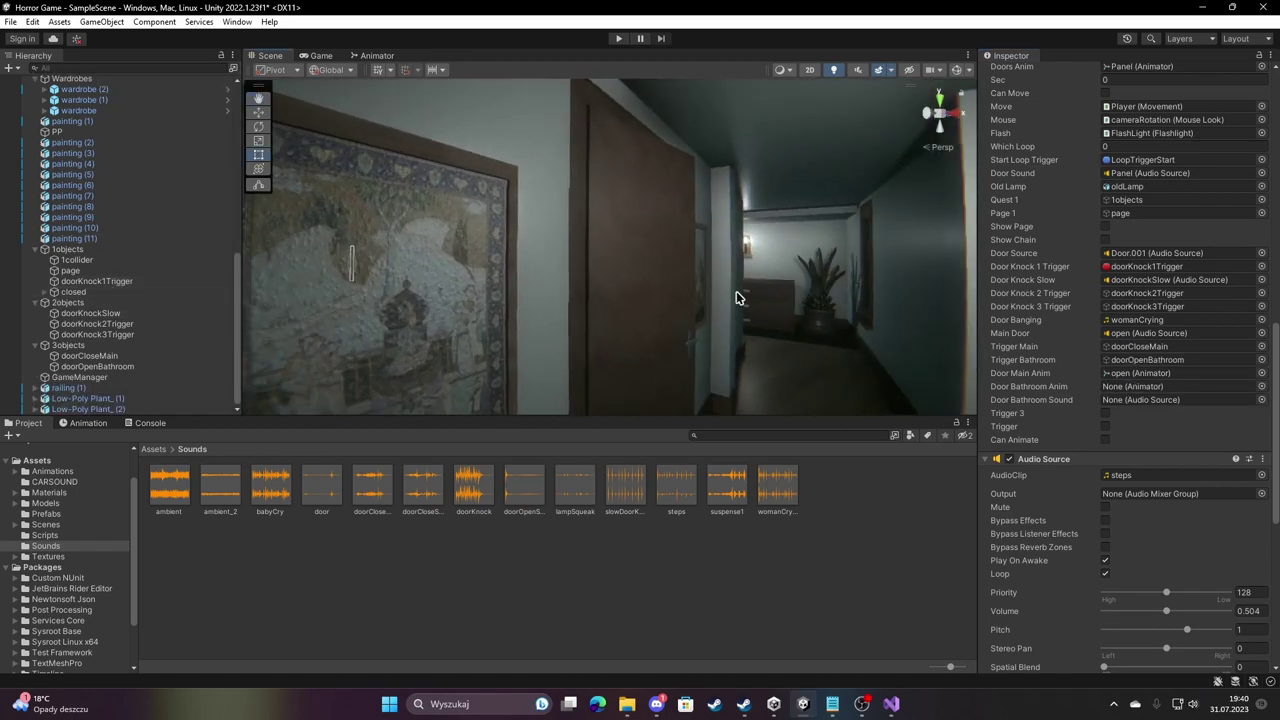
left_click(652, 272)
scroll(77, 217, "up", 3)
left_click(100, 200)
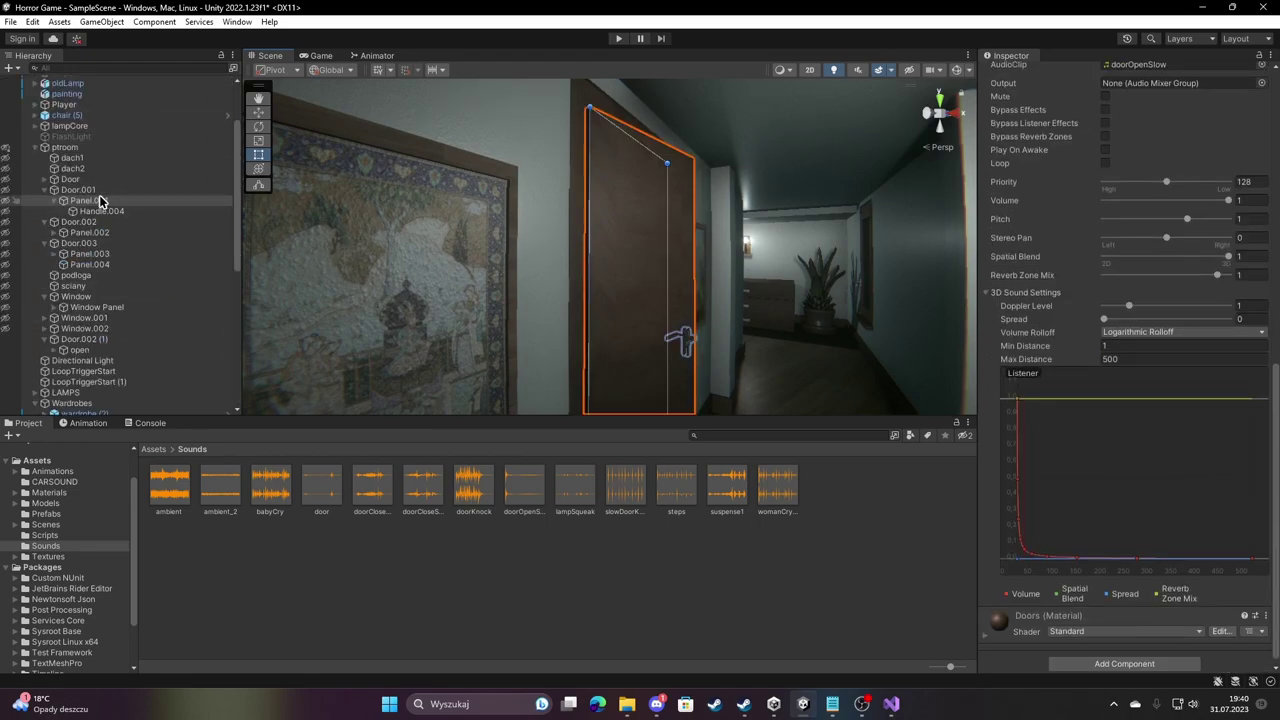
key("F2")
type("bn")
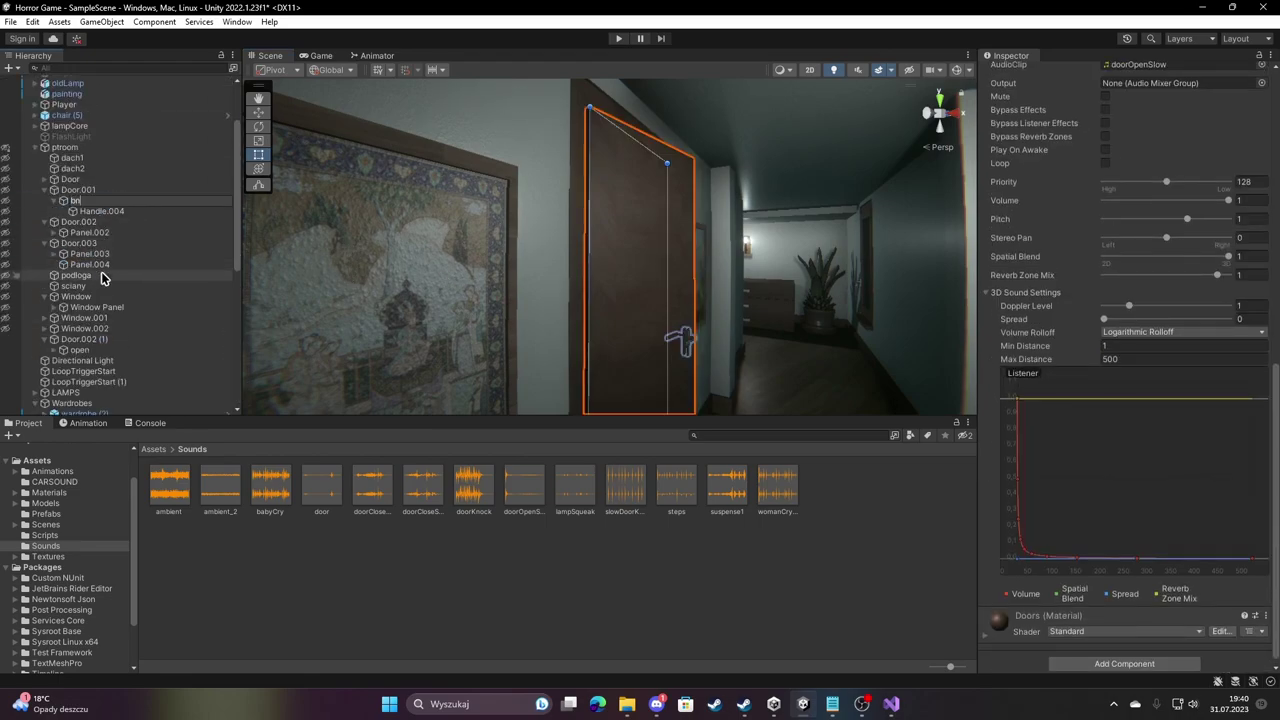
type("athro")
key("BackSpace")
key("BackSpace")
key("BackSpace")
key("BackSpace")
key("BackSpace")
key("BackSpace")
type("athroo")
type("mDo")
type("or")
key("Return")
Assign bathroomDoor's Animator and Audio Source to Door Bathroom Anim and Door Bathroom Sound.
scroll(101, 271, "up", 2)
scroll(150, 230, "up", 2)
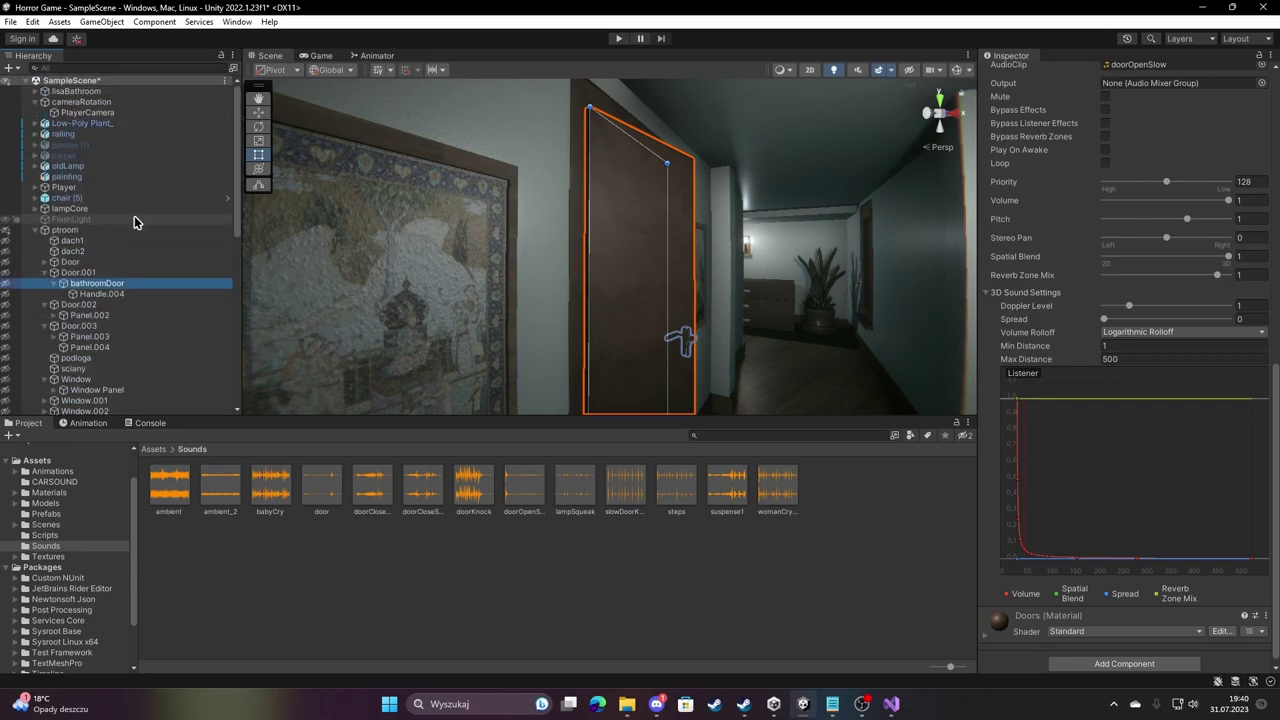
left_click(64, 187)
scroll(1167, 410, "down", 5)
scroll(1167, 410, "up", 4)
scroll(103, 251, "down", 4)
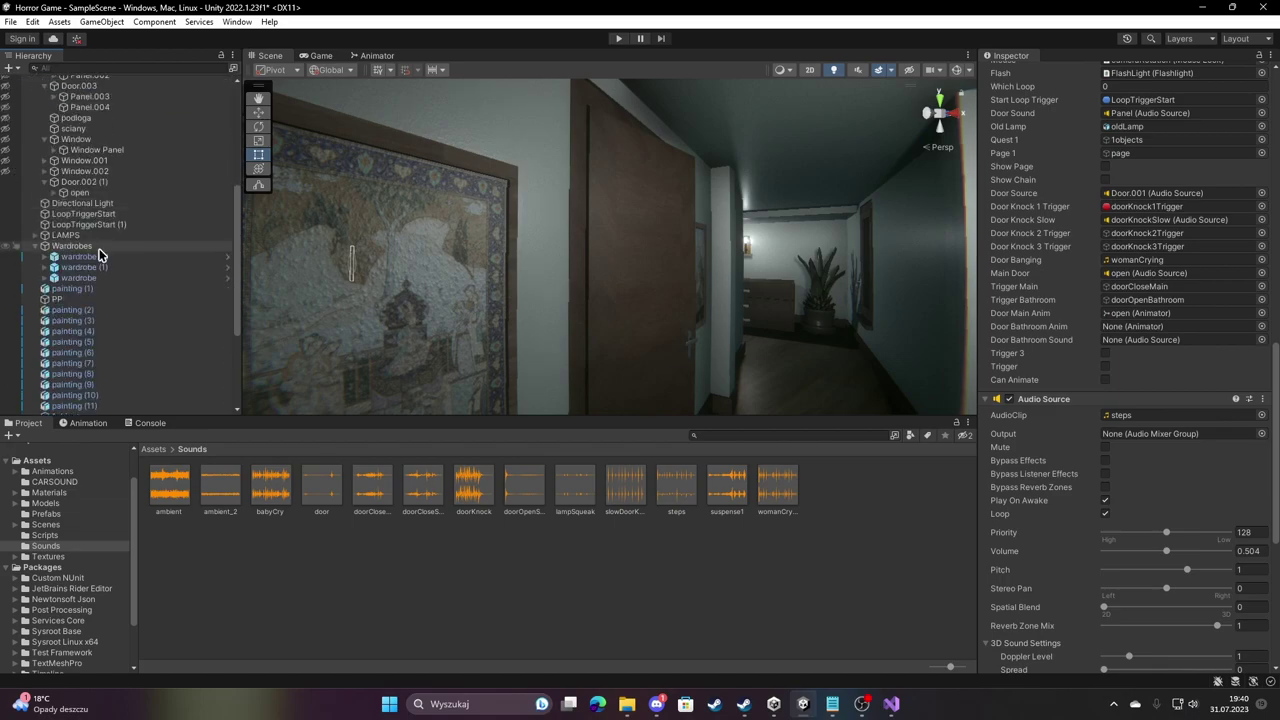
scroll(113, 230, "down", 3)
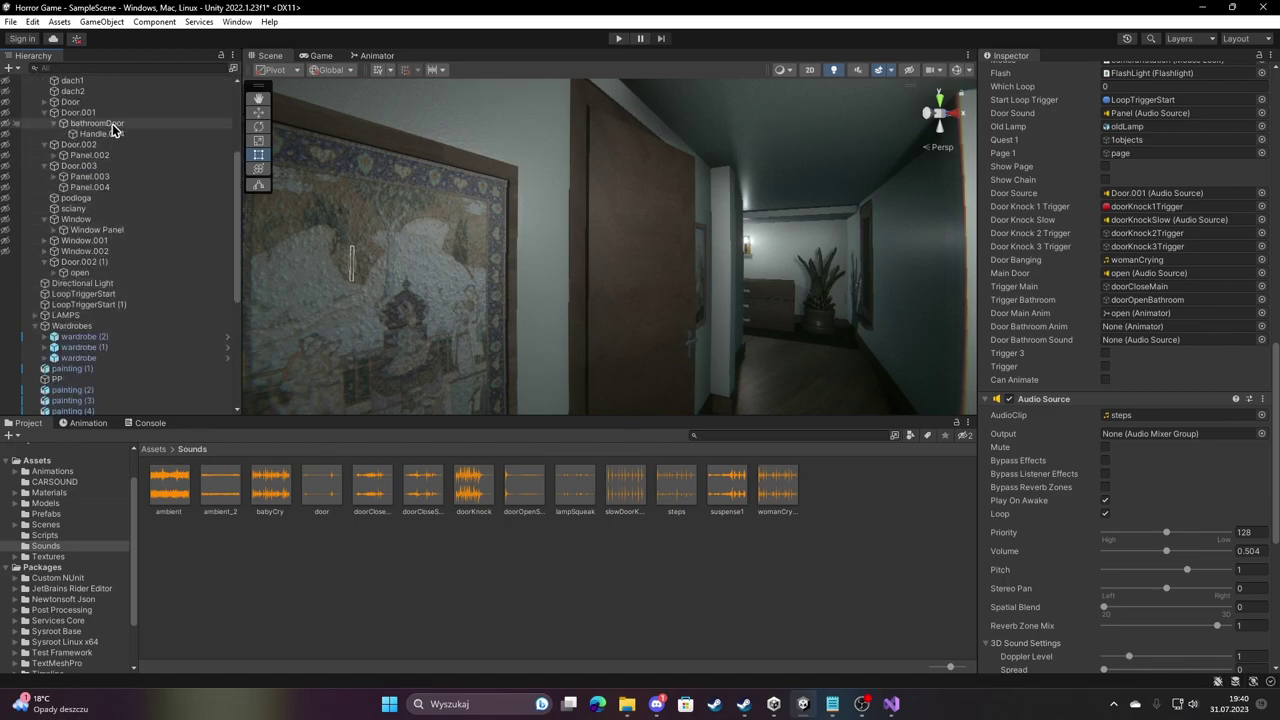
left_click_drag(113, 127, 1148, 336)
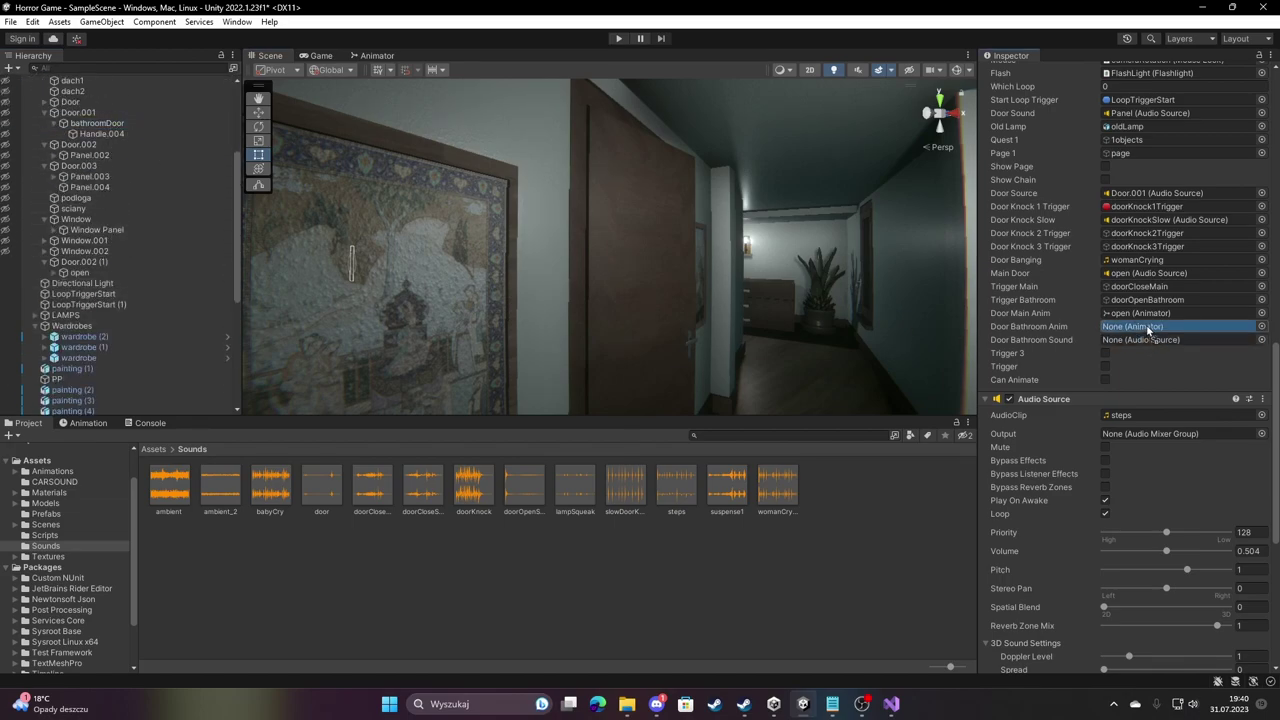
left_click_drag(97, 123, 1133, 342)
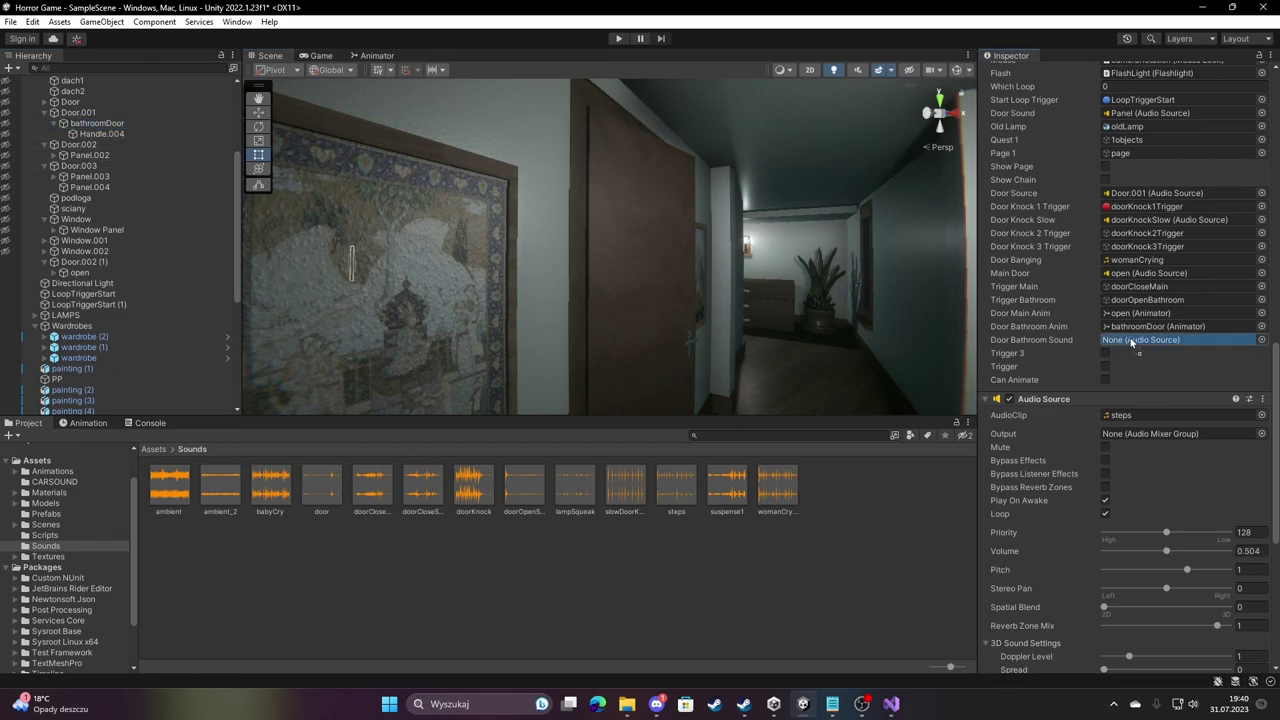
right_click_drag(757, 300, 76, 253)
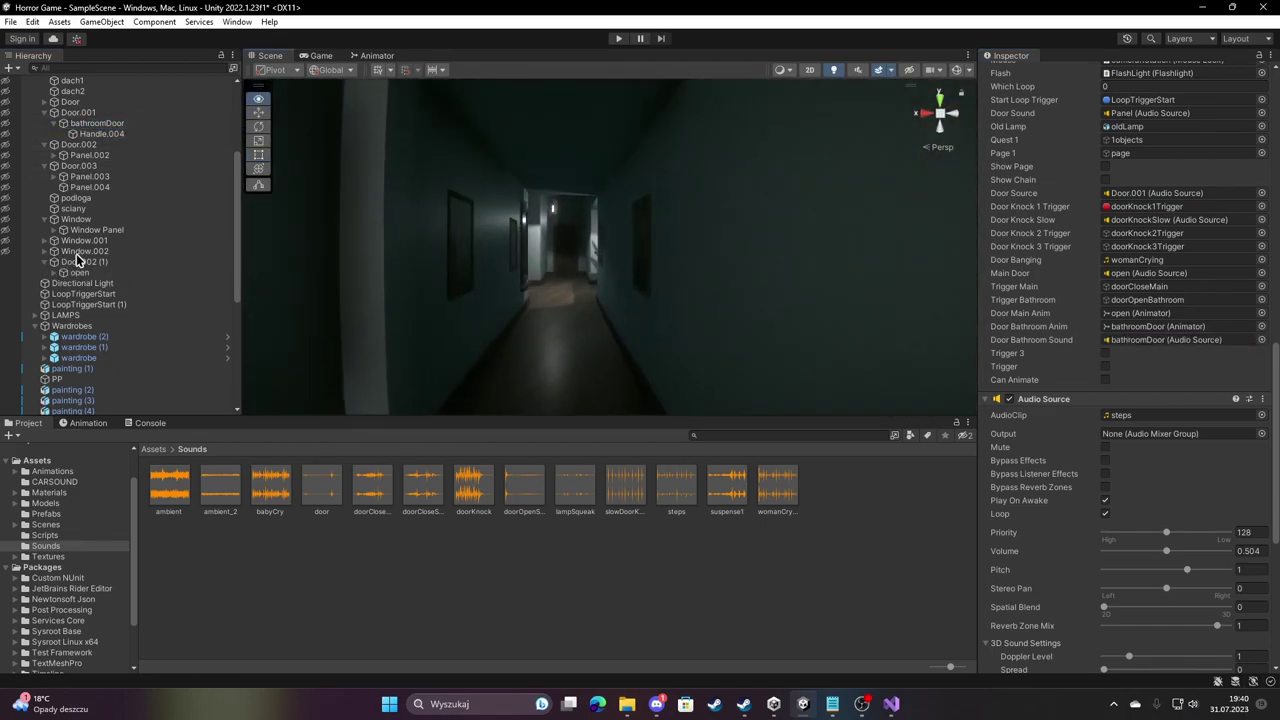
left_click(320, 55)
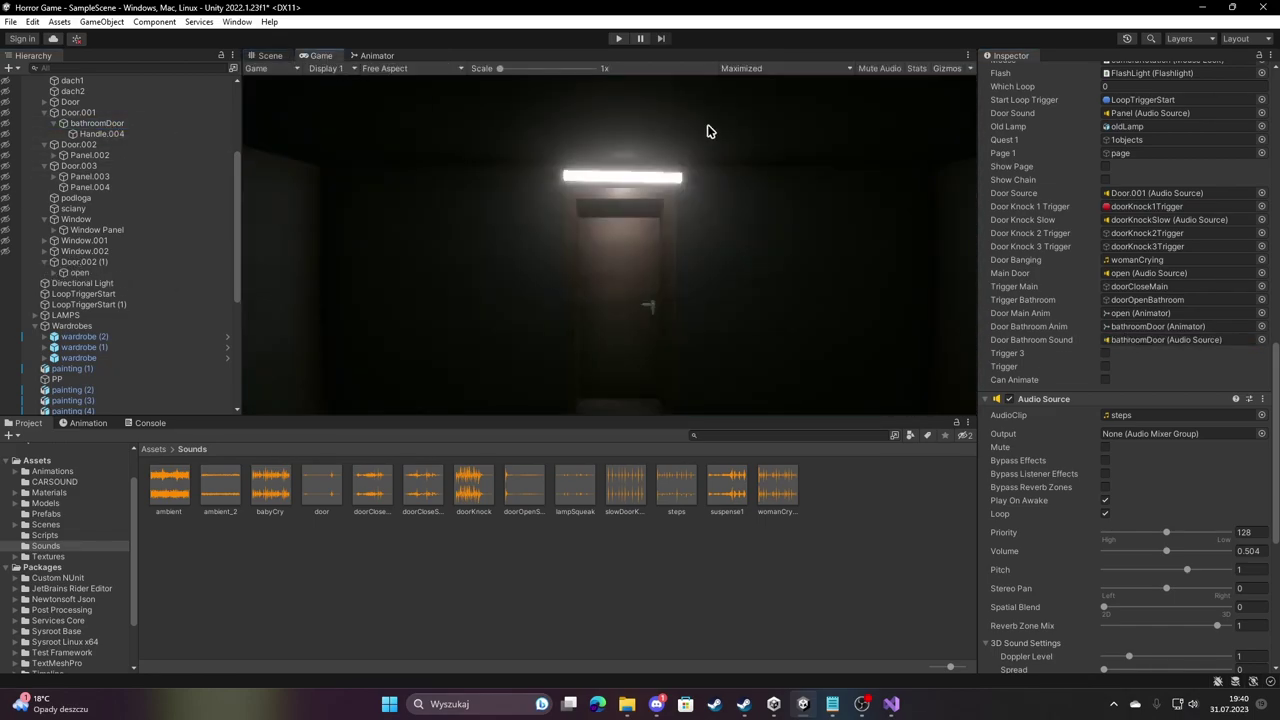
Start play mode to test the game.
left_click(619, 39)
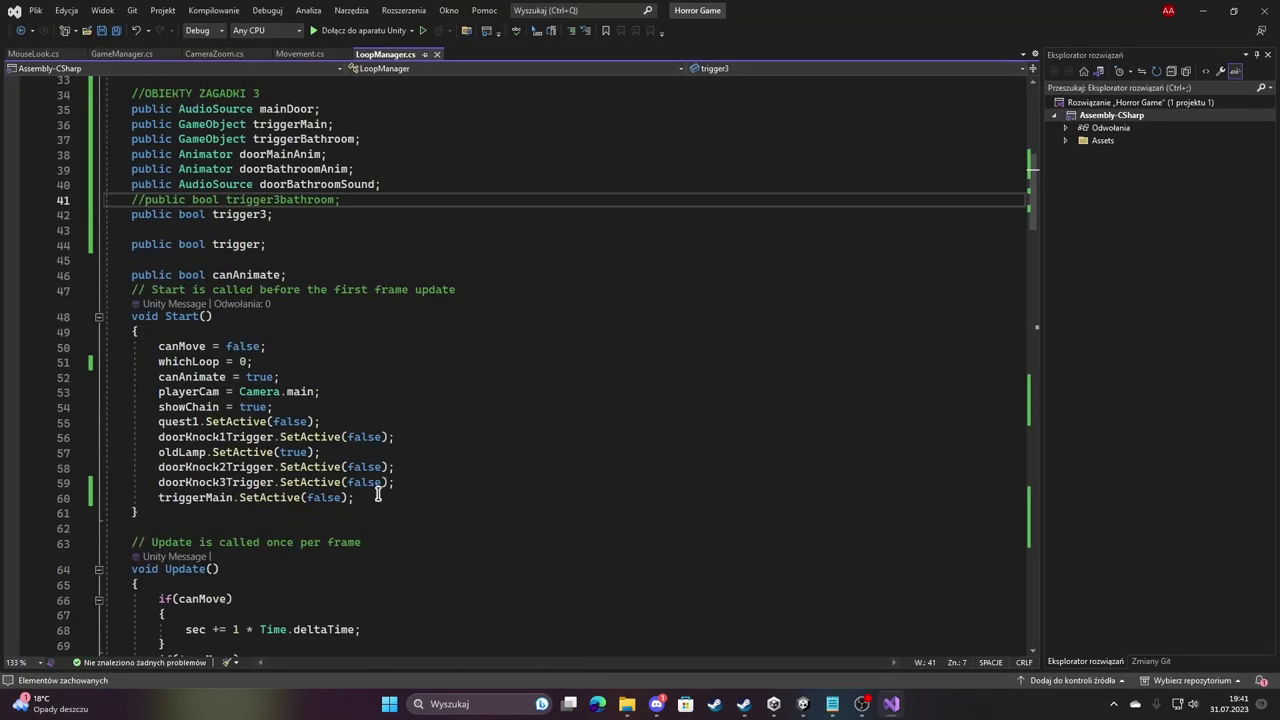
scroll(290, 398, "up", 3)
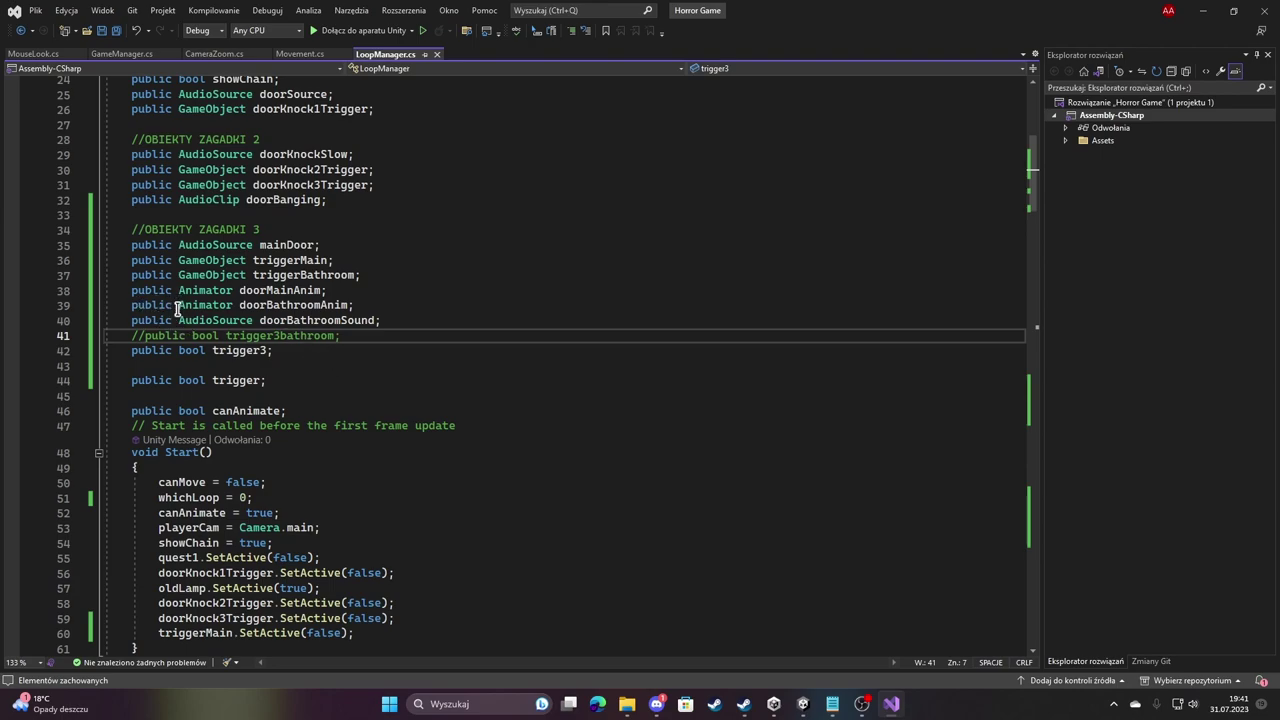
scroll(367, 358, "down", 2)
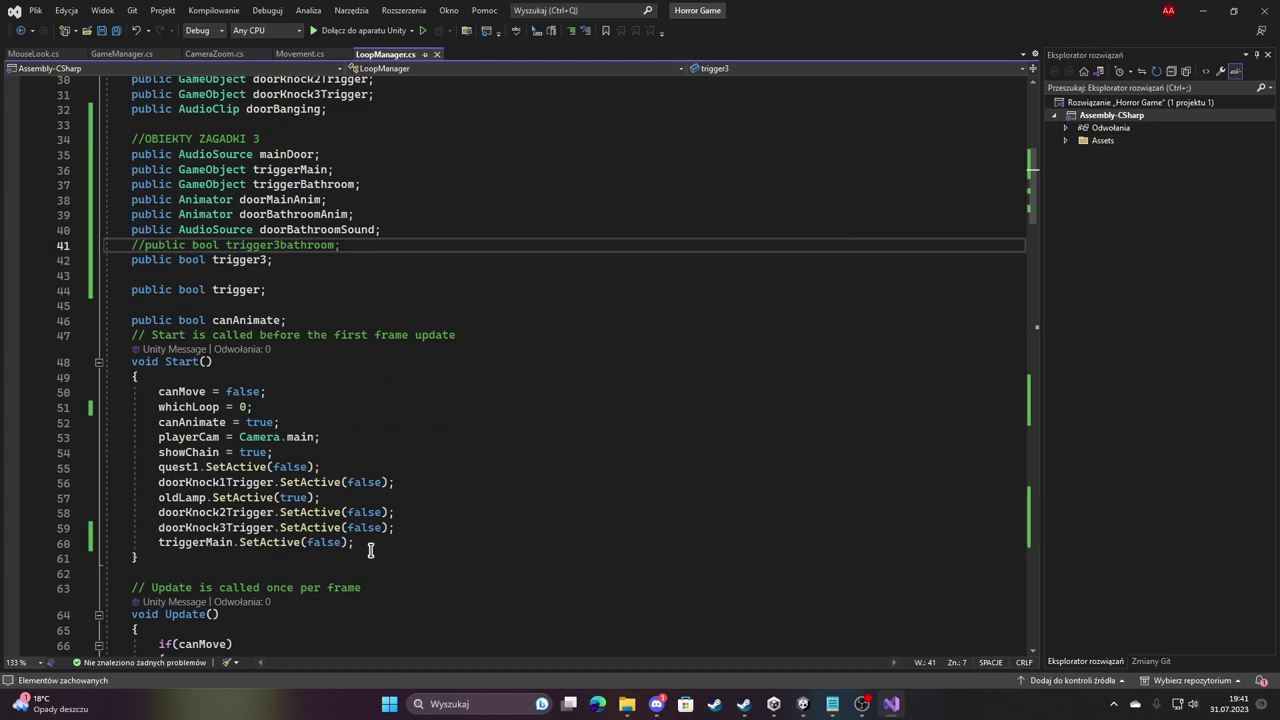
Add 'triggerBathroom.SetActive(false);' at the end of Start(), then return to Unity to recompile.
left_click(368, 551)
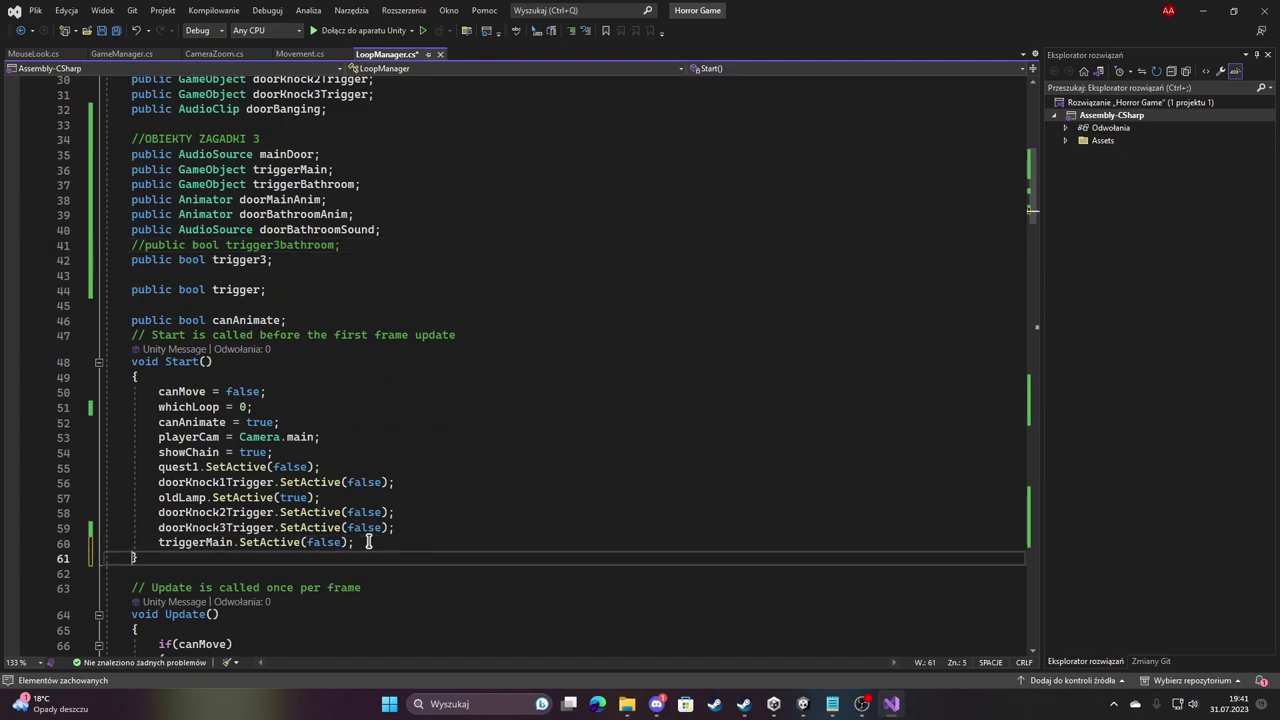
left_click(370, 541)
key("Delete")
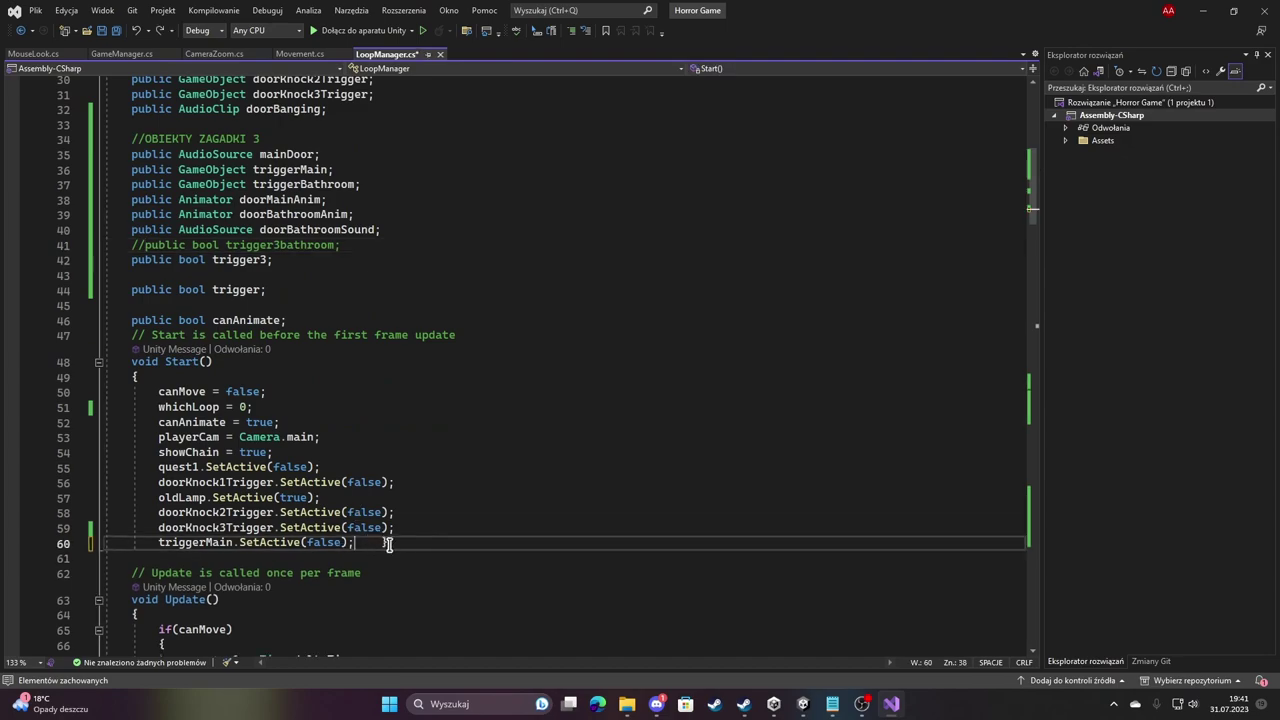
key("Return")
key("Return")
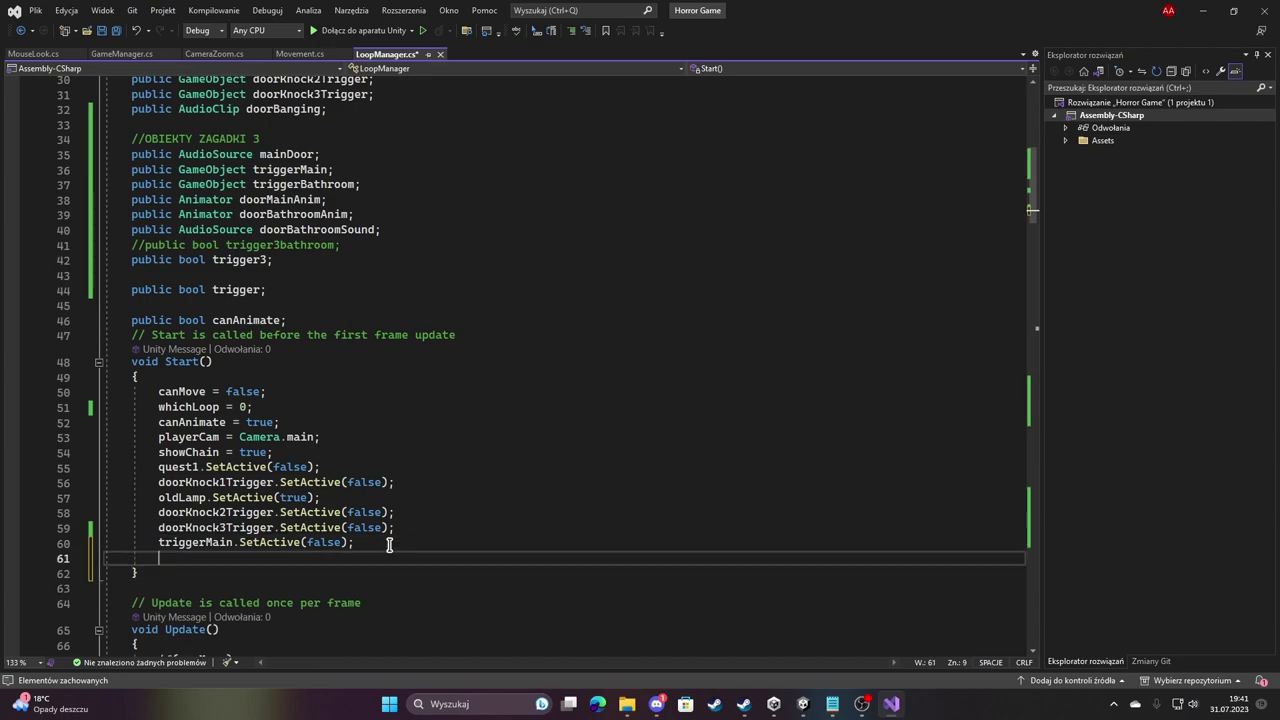
type("triggerB")
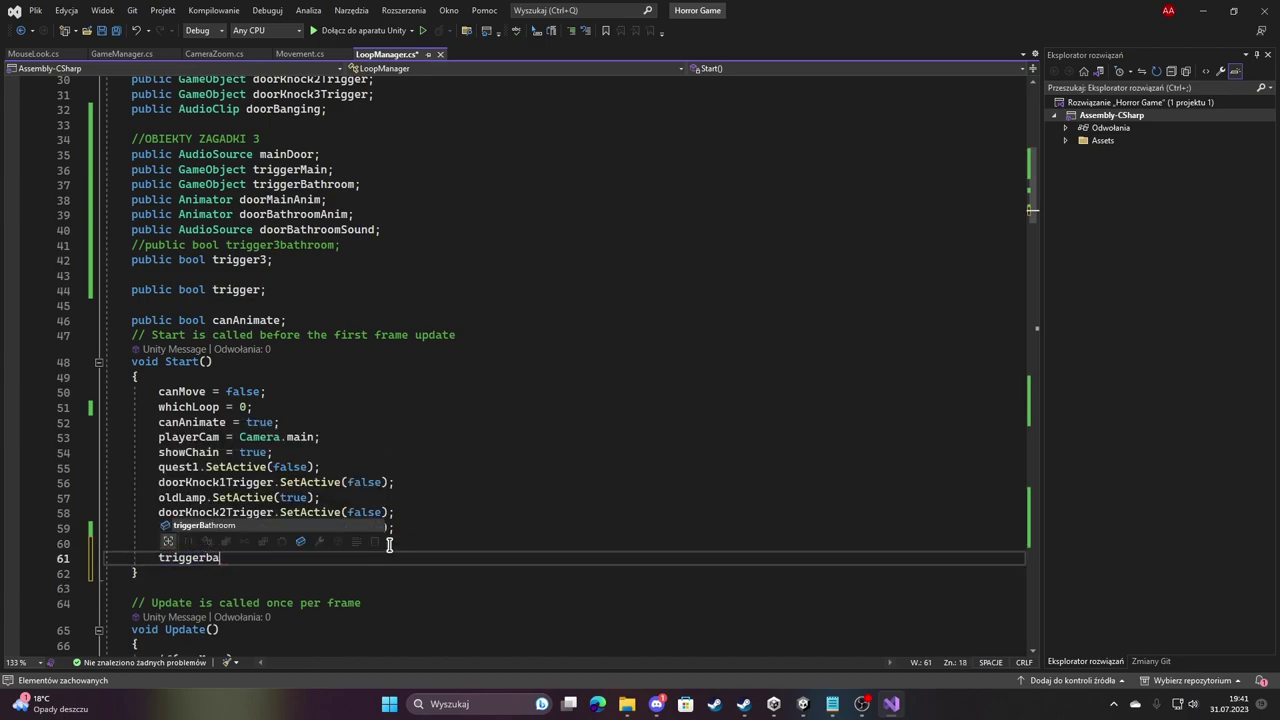
type("at")
key("Tab")
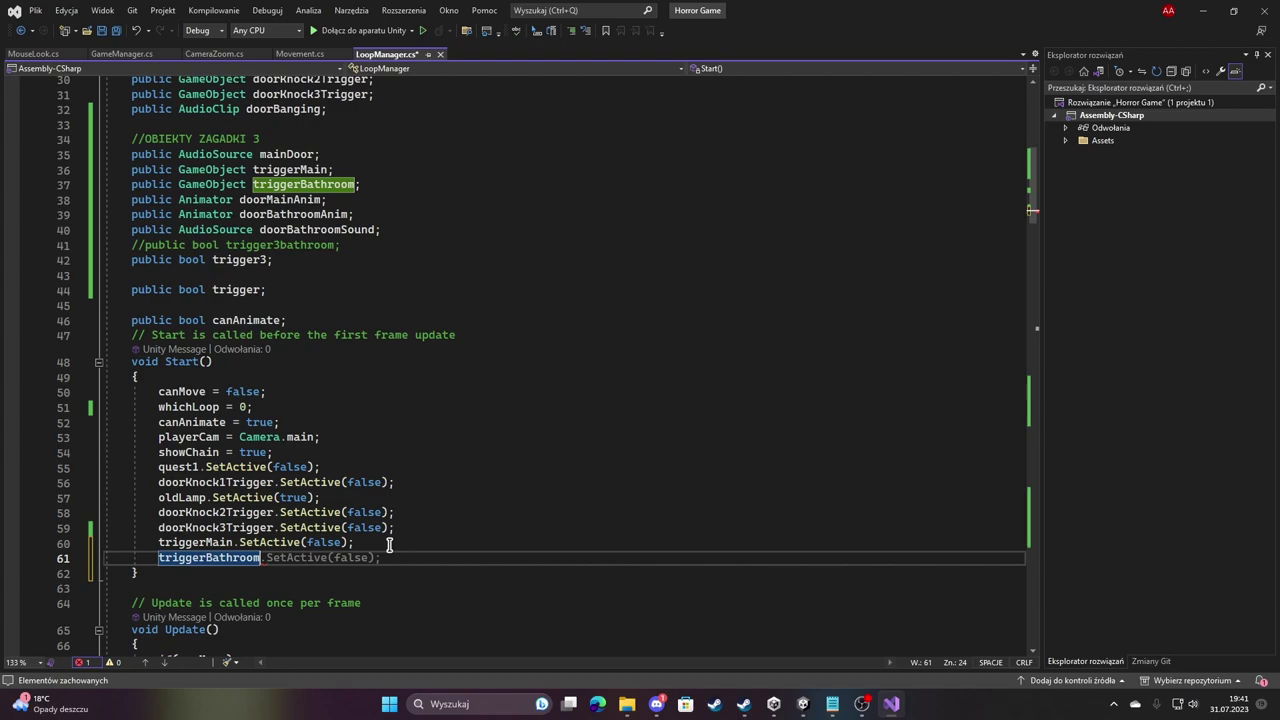
type(".Set")
key("Tab")
type("(fal")
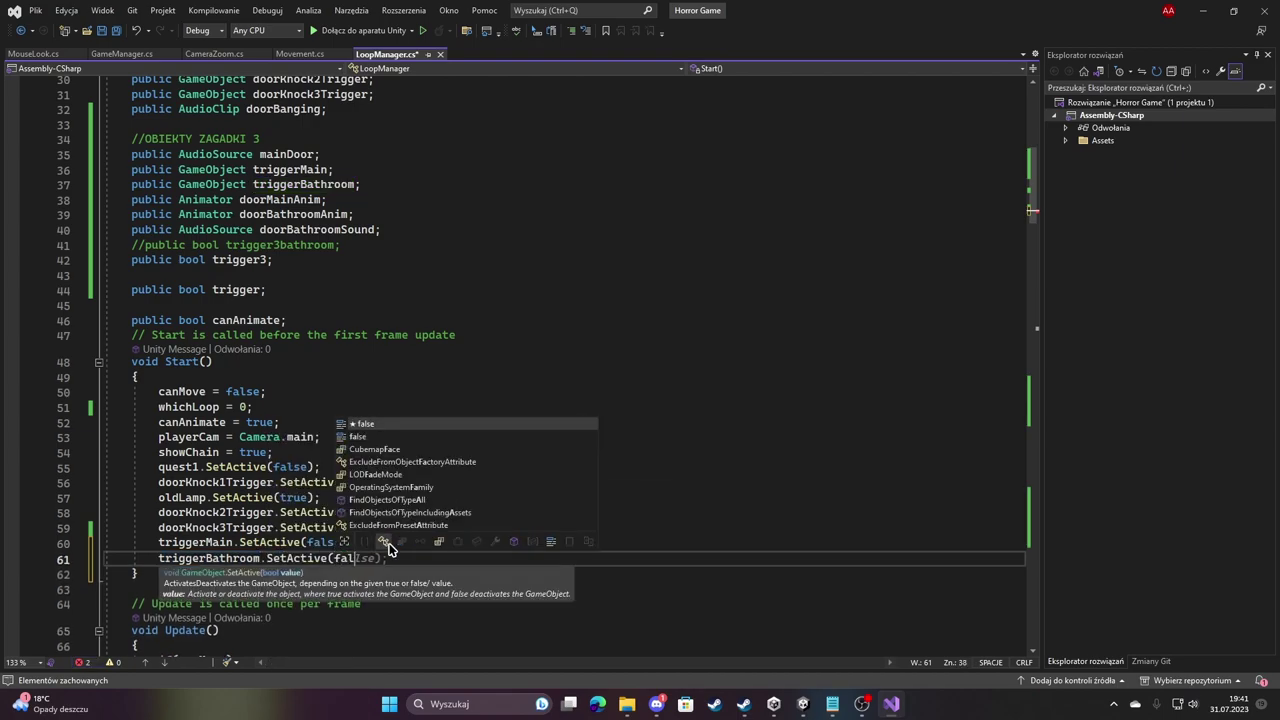
type("se);")
left_click(802, 704)
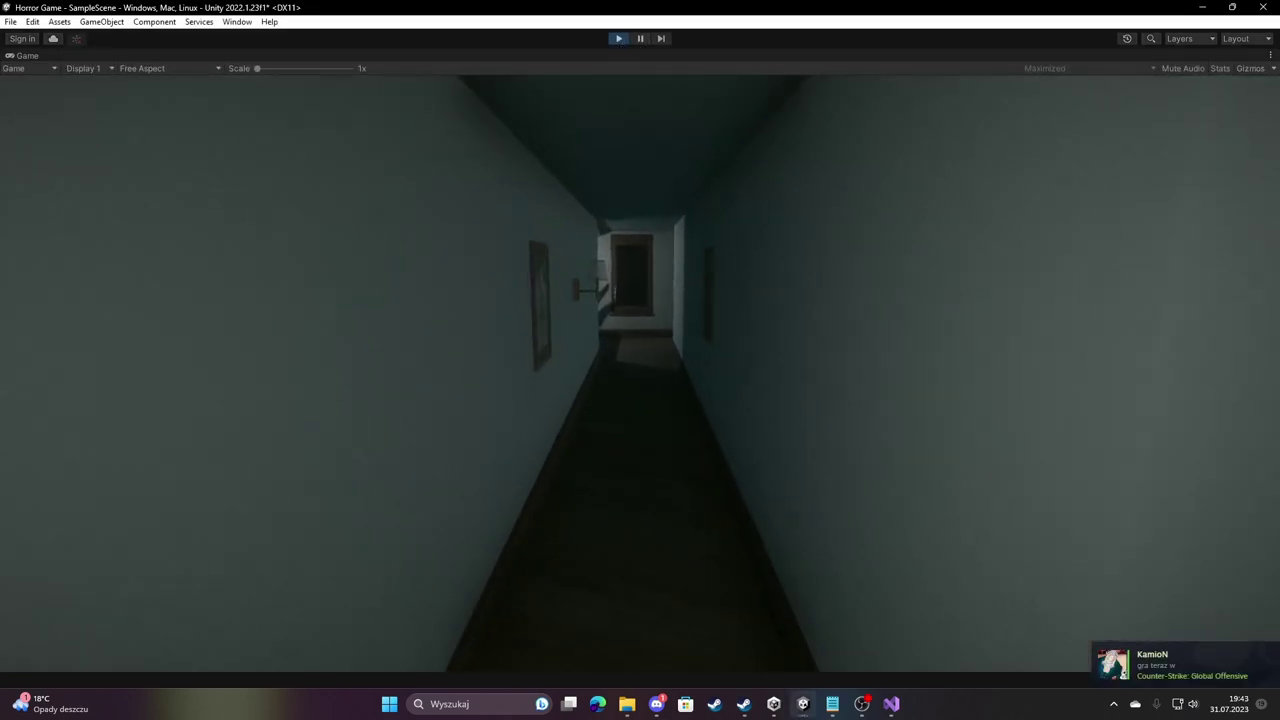
Walk the player through the corridors up to the bathroom door, then stop play mode.
key("w")
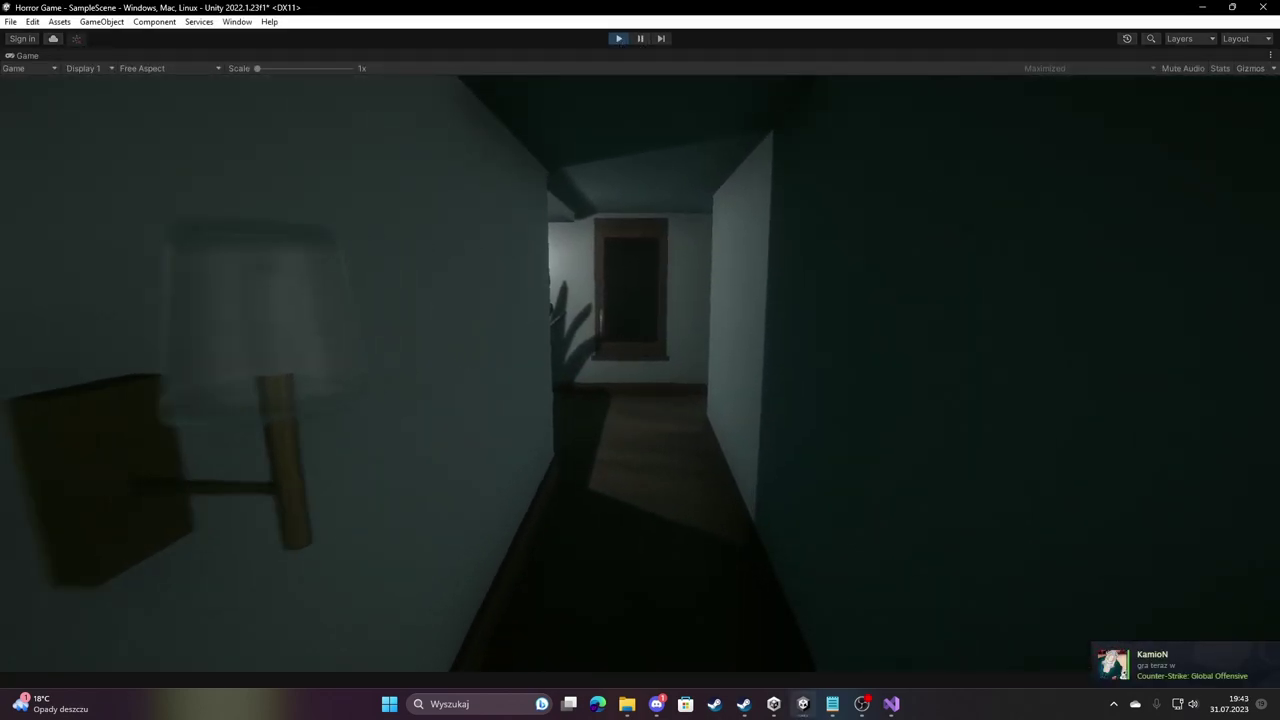
key("w")
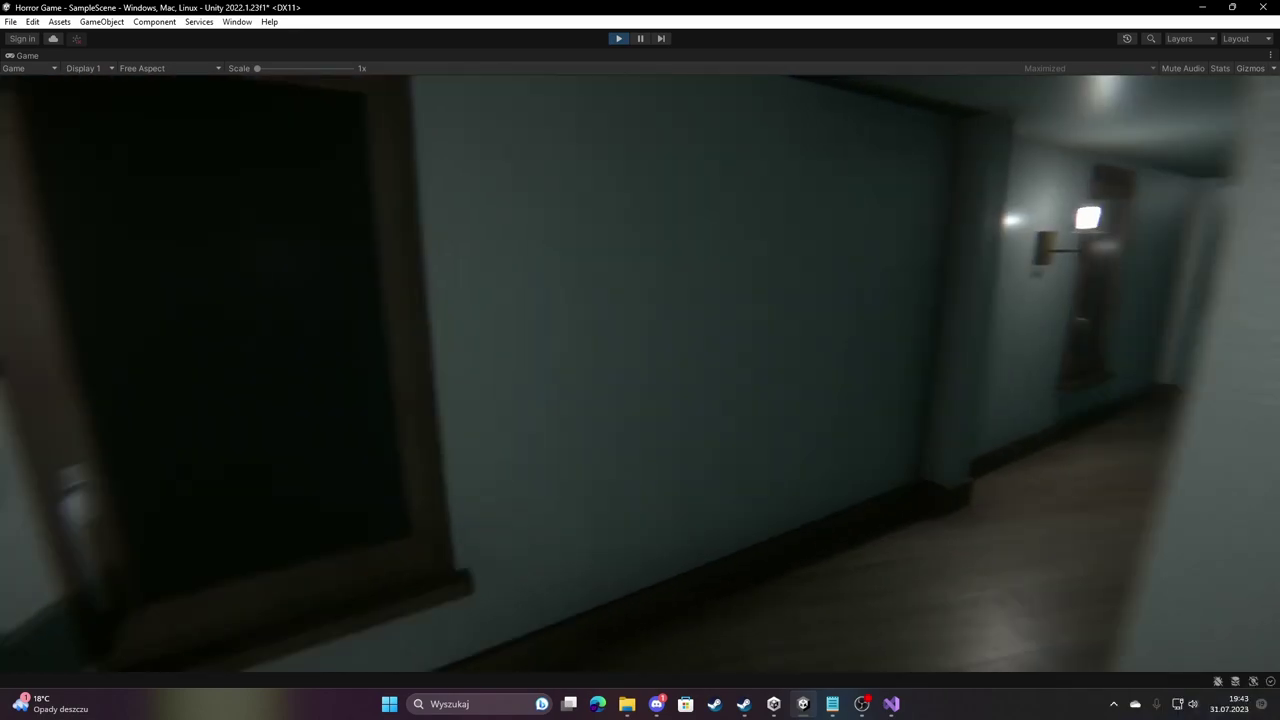
key("w")
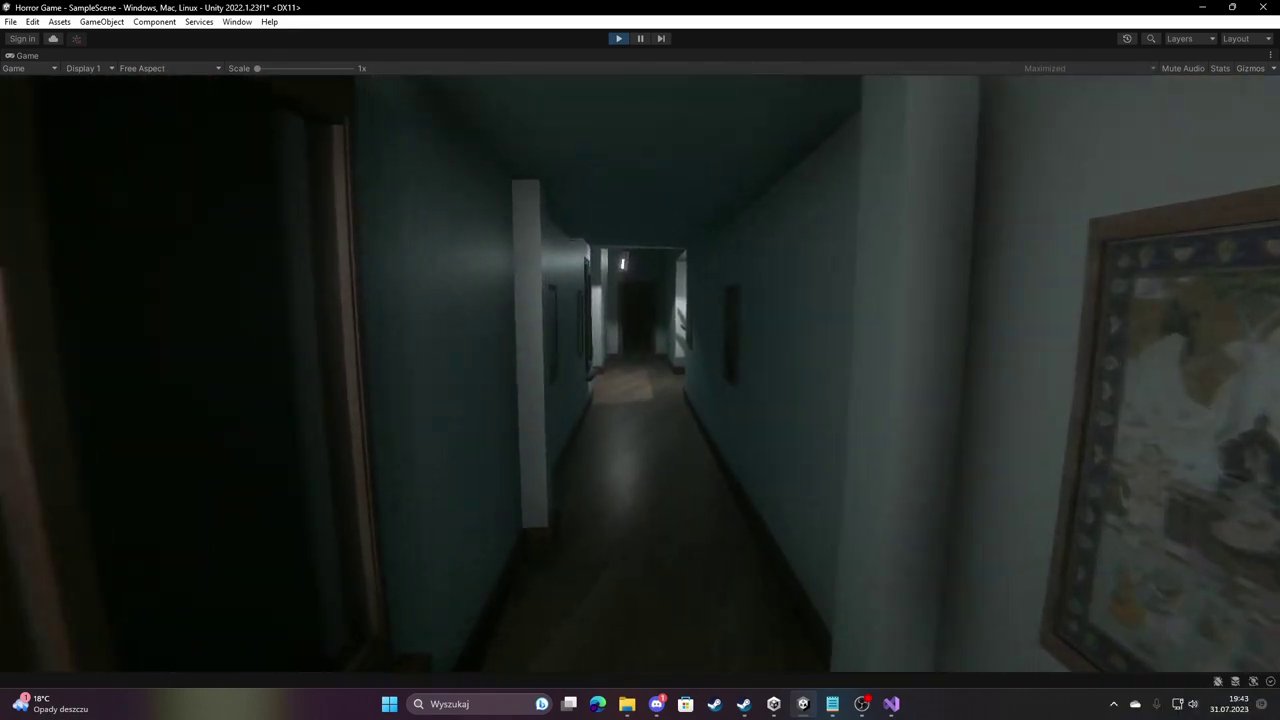
key("w")
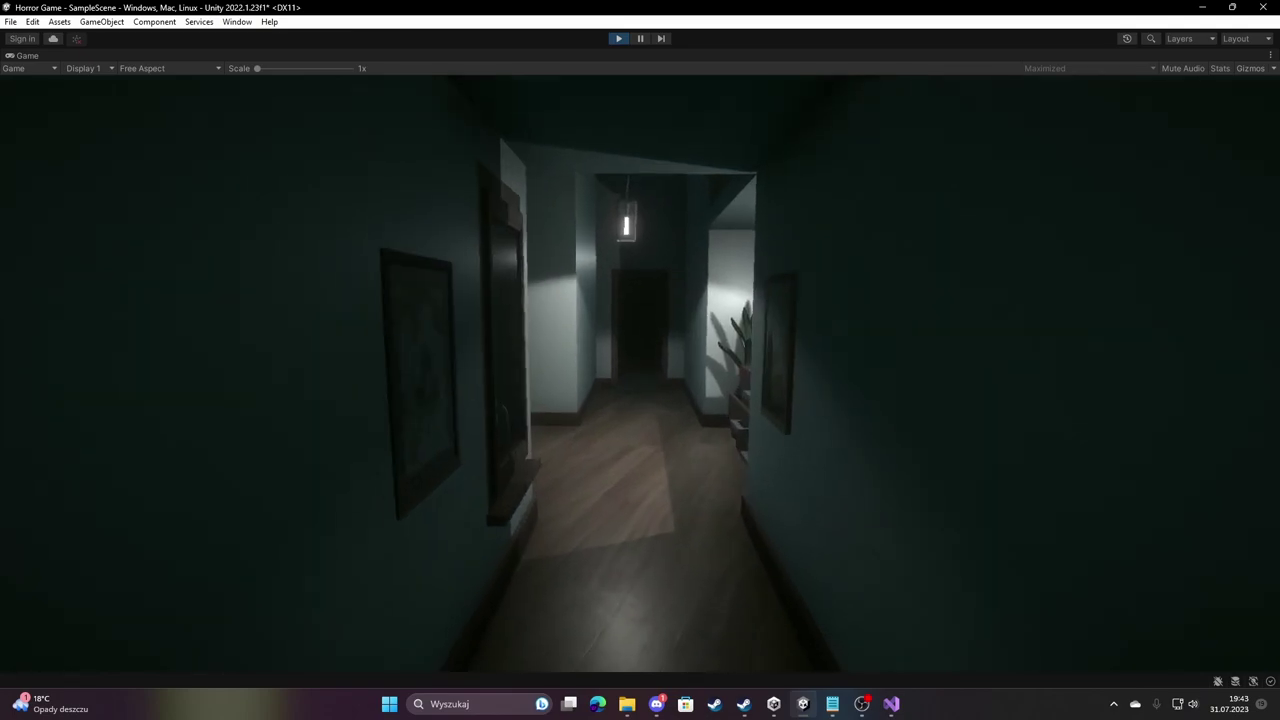
key("w")
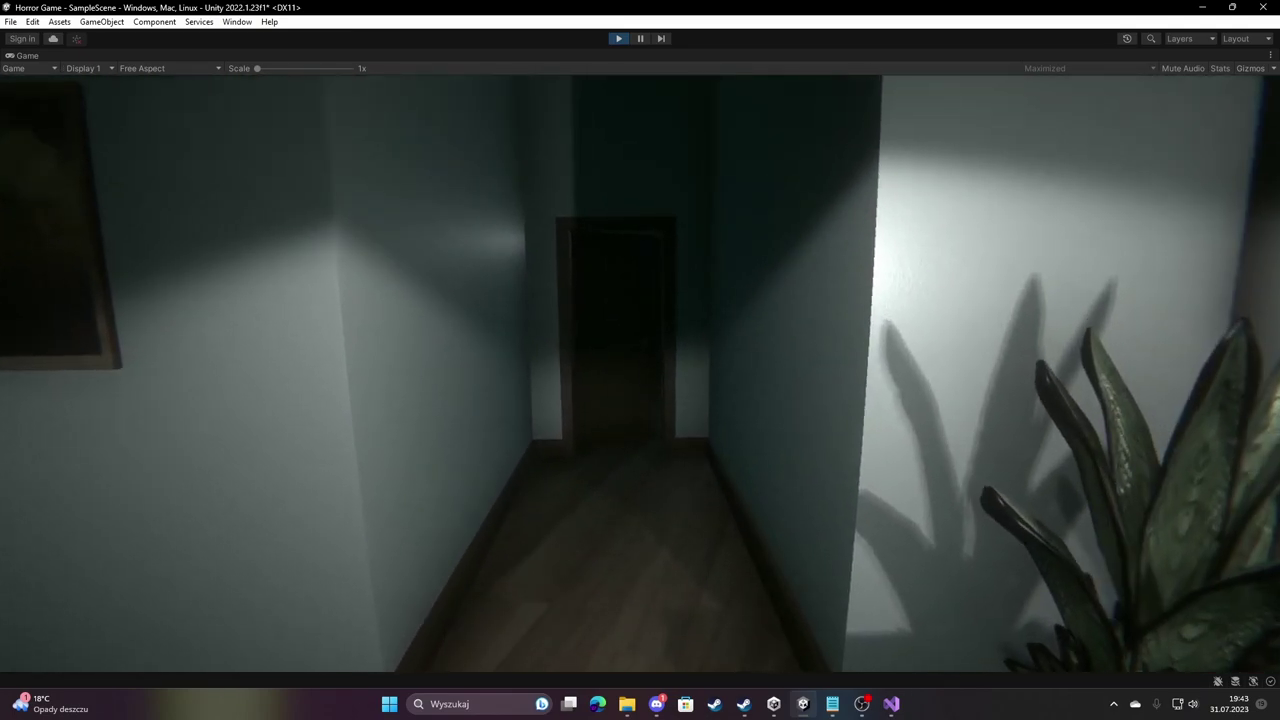
key("w")
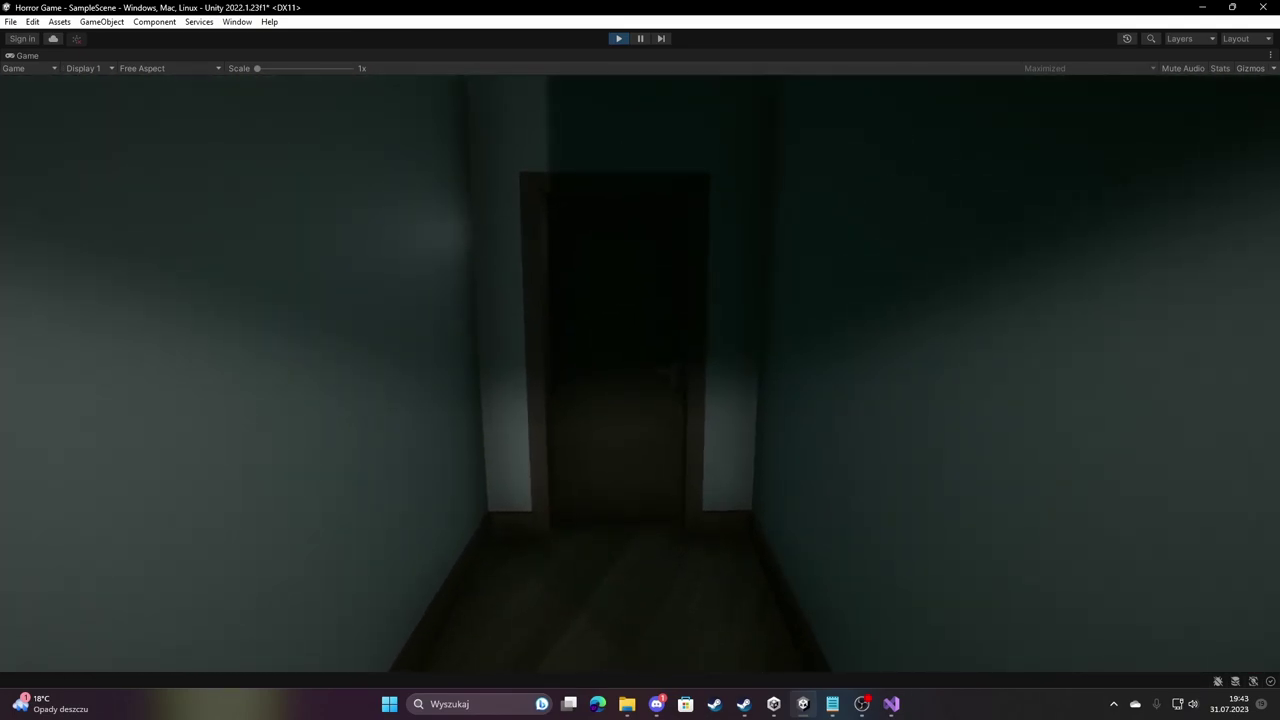
key("w")
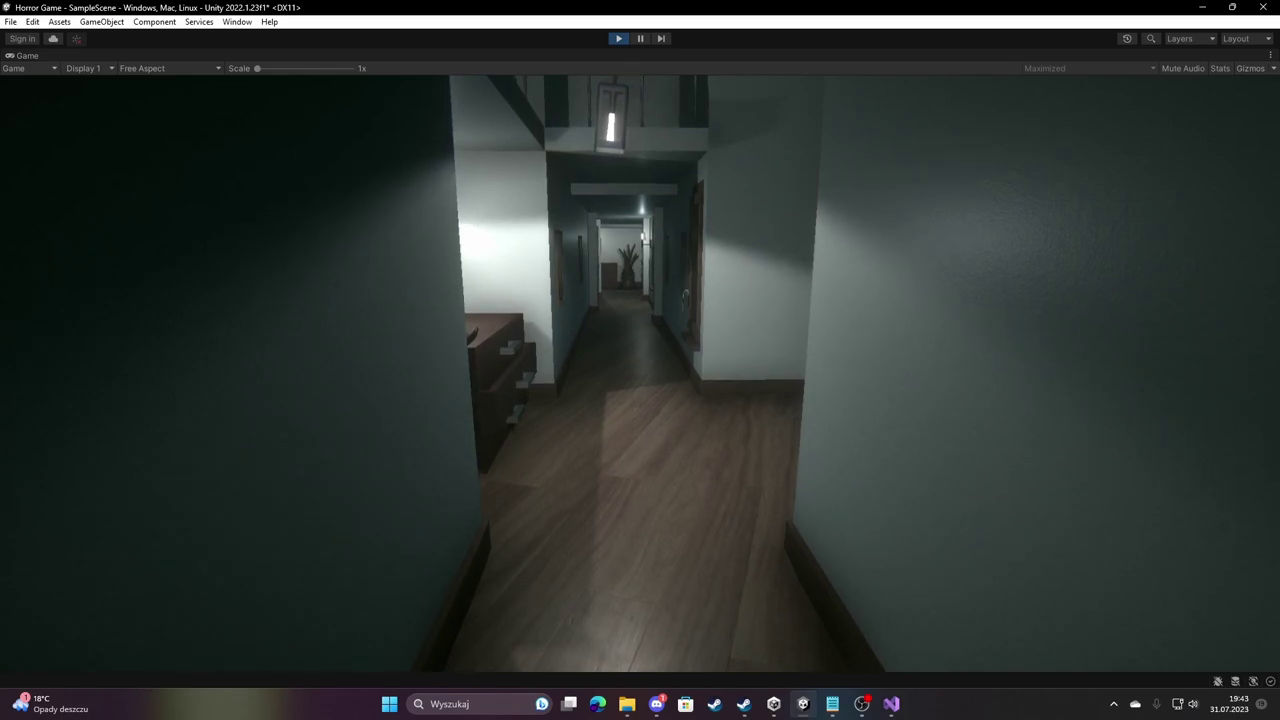
key("w")
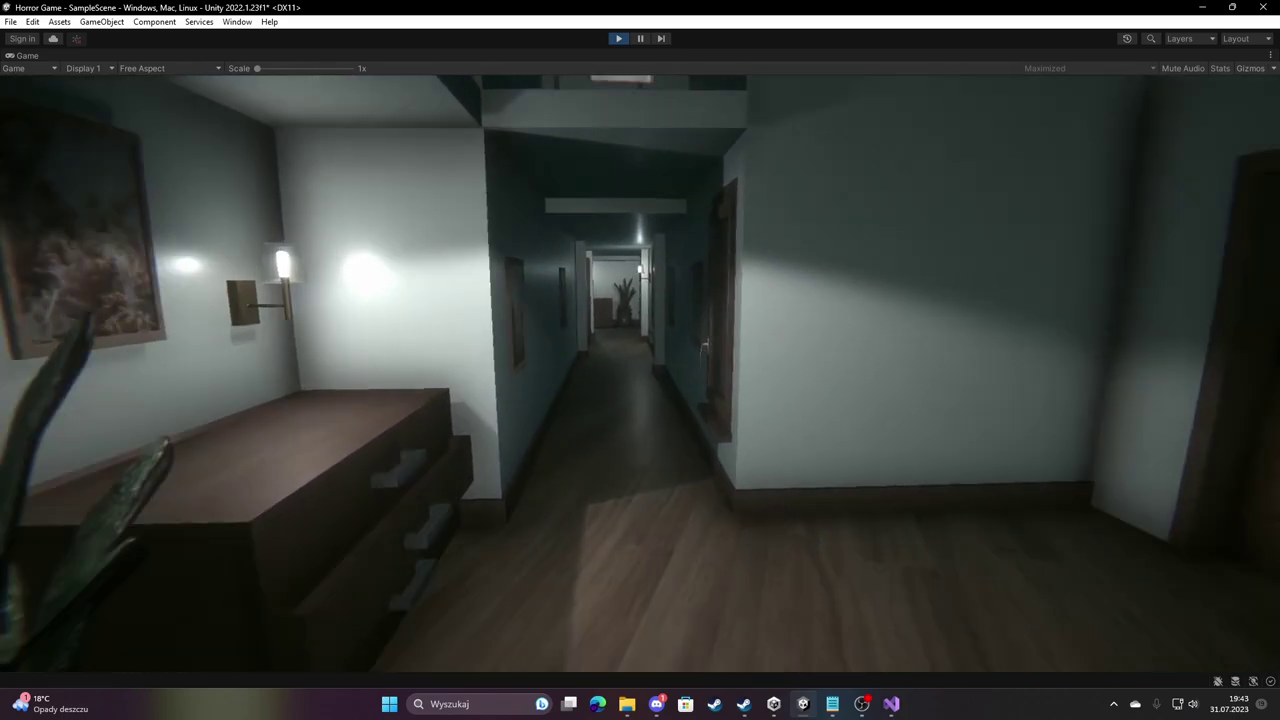
key("w")
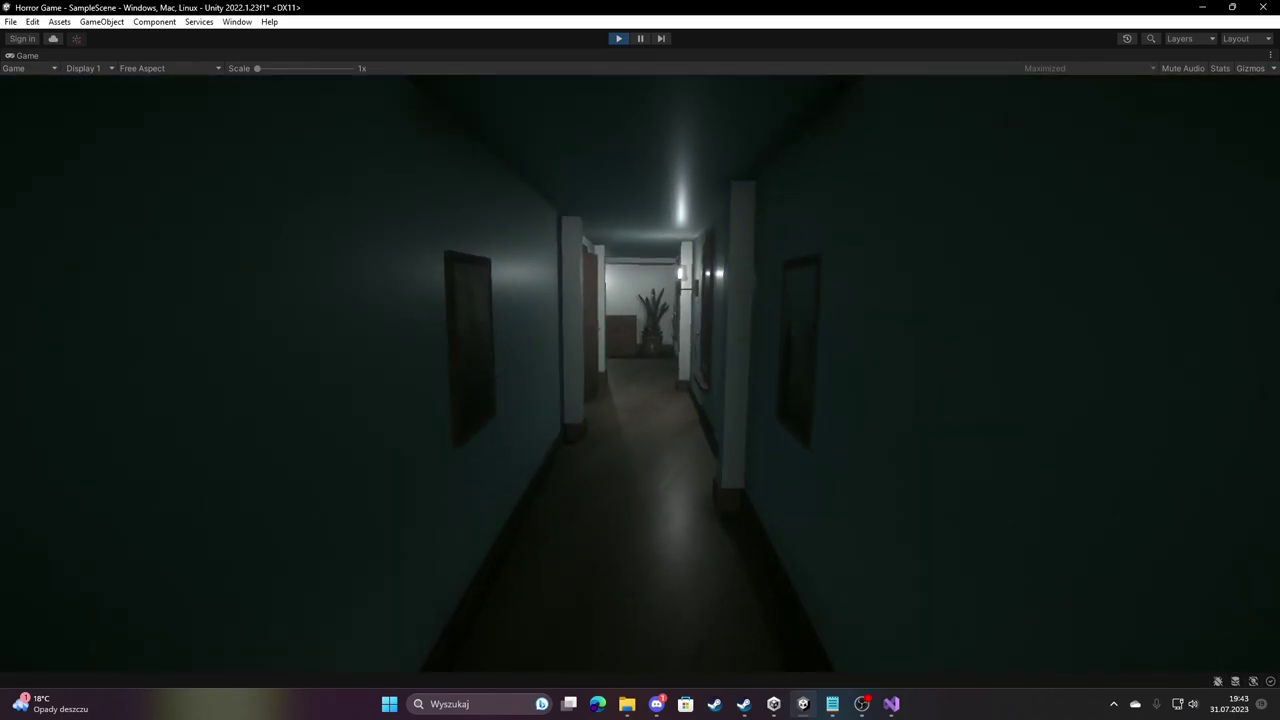
key("w")
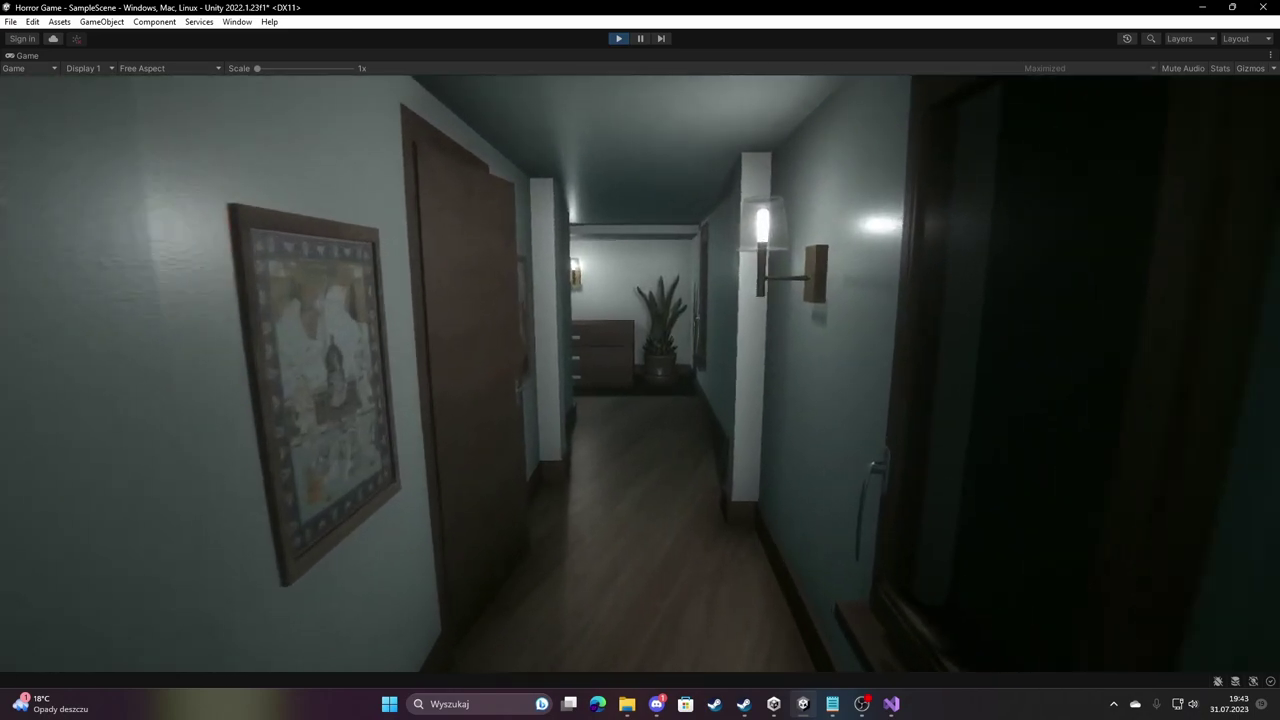
key("w")
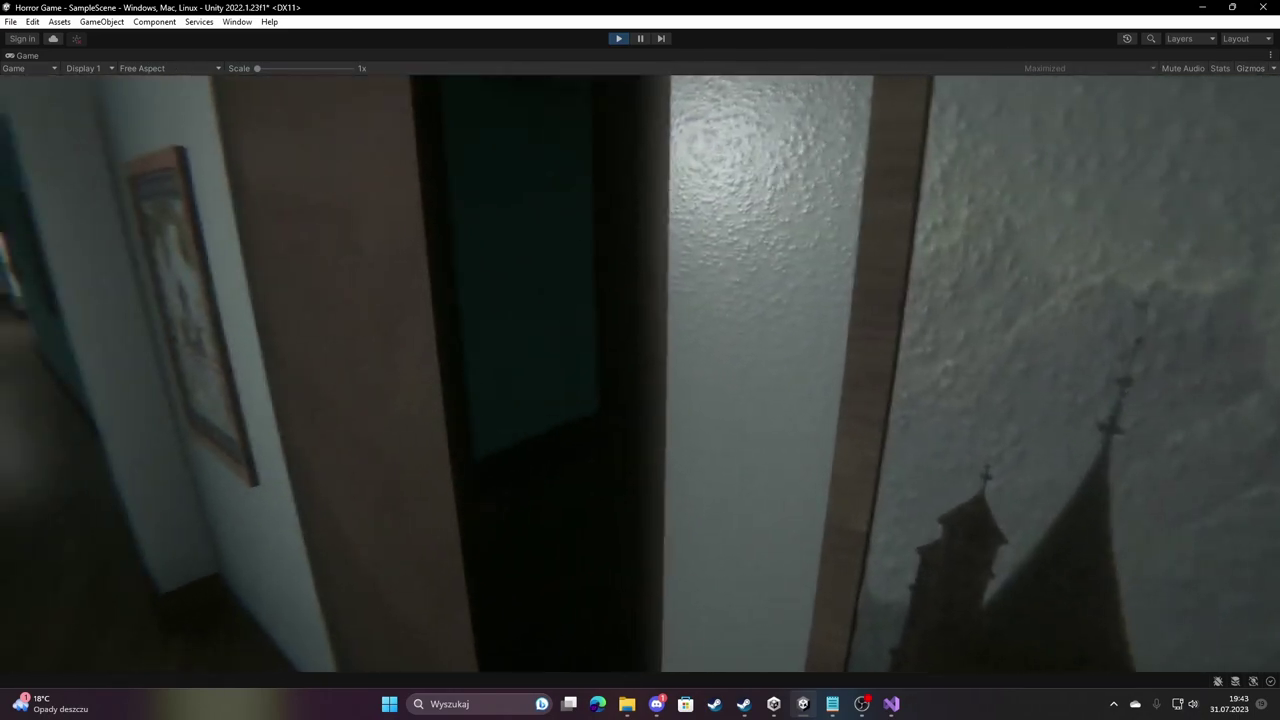
key("w")
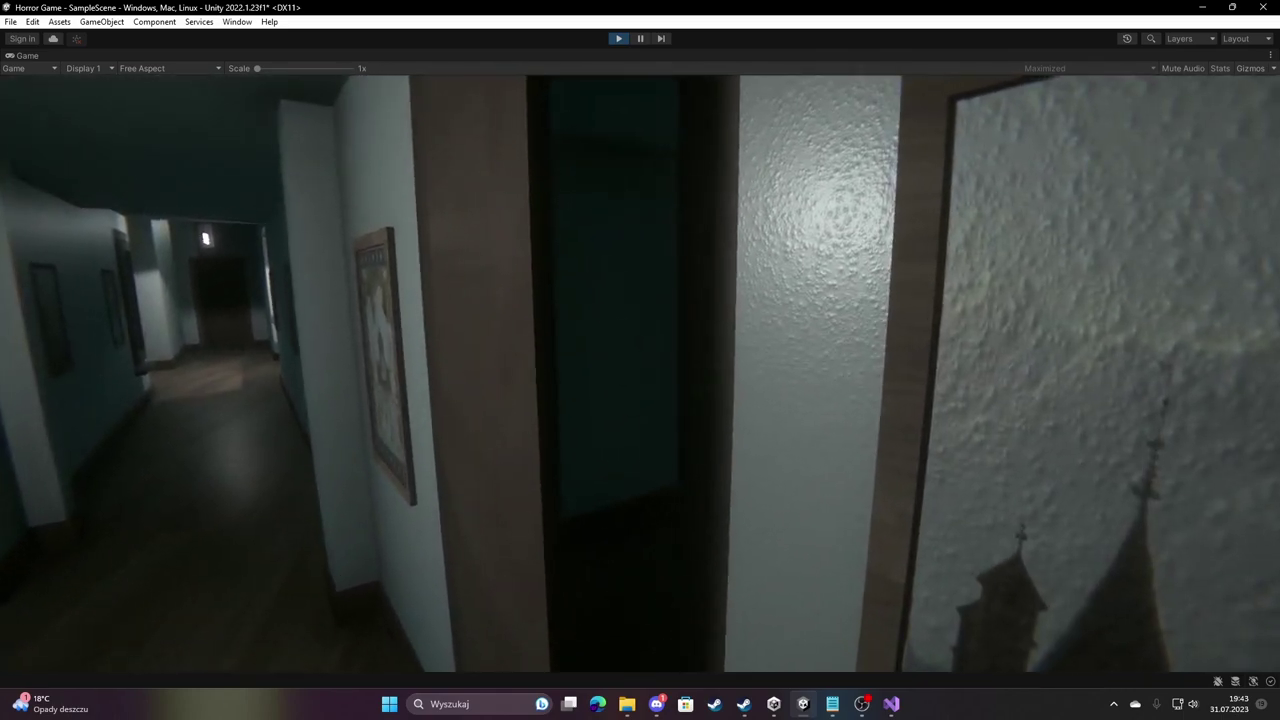
key("w")
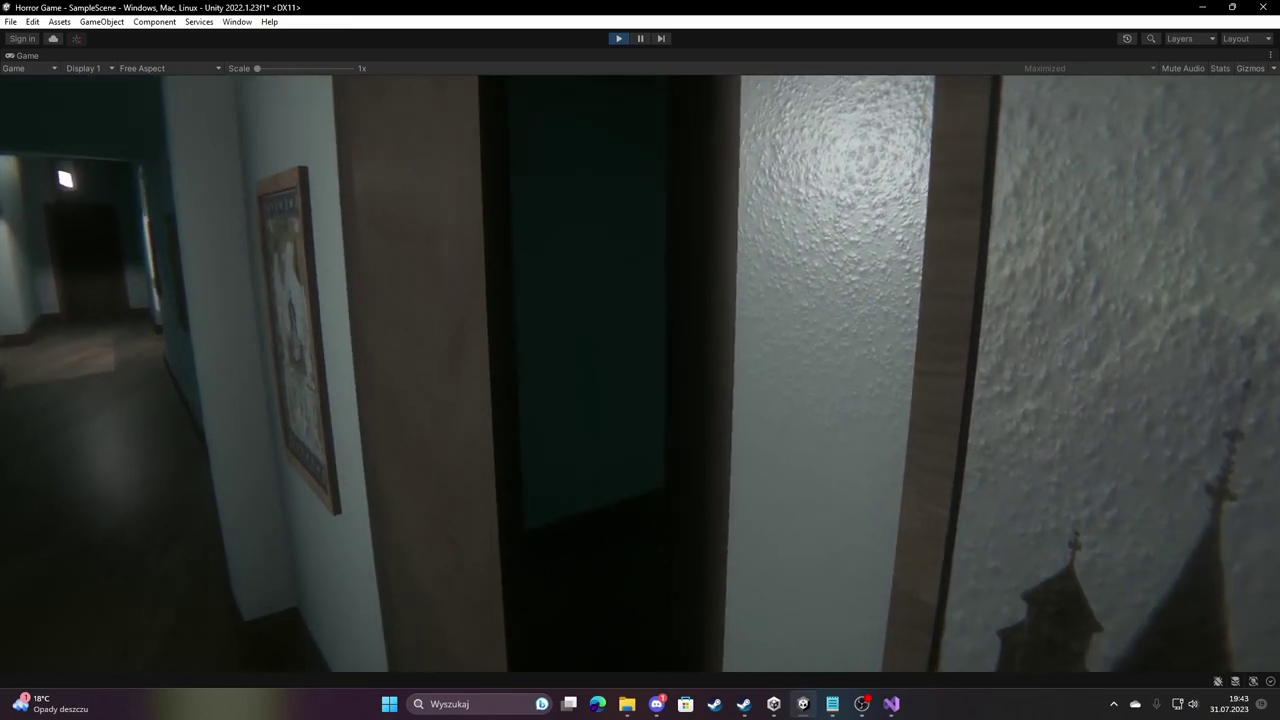
key("s")
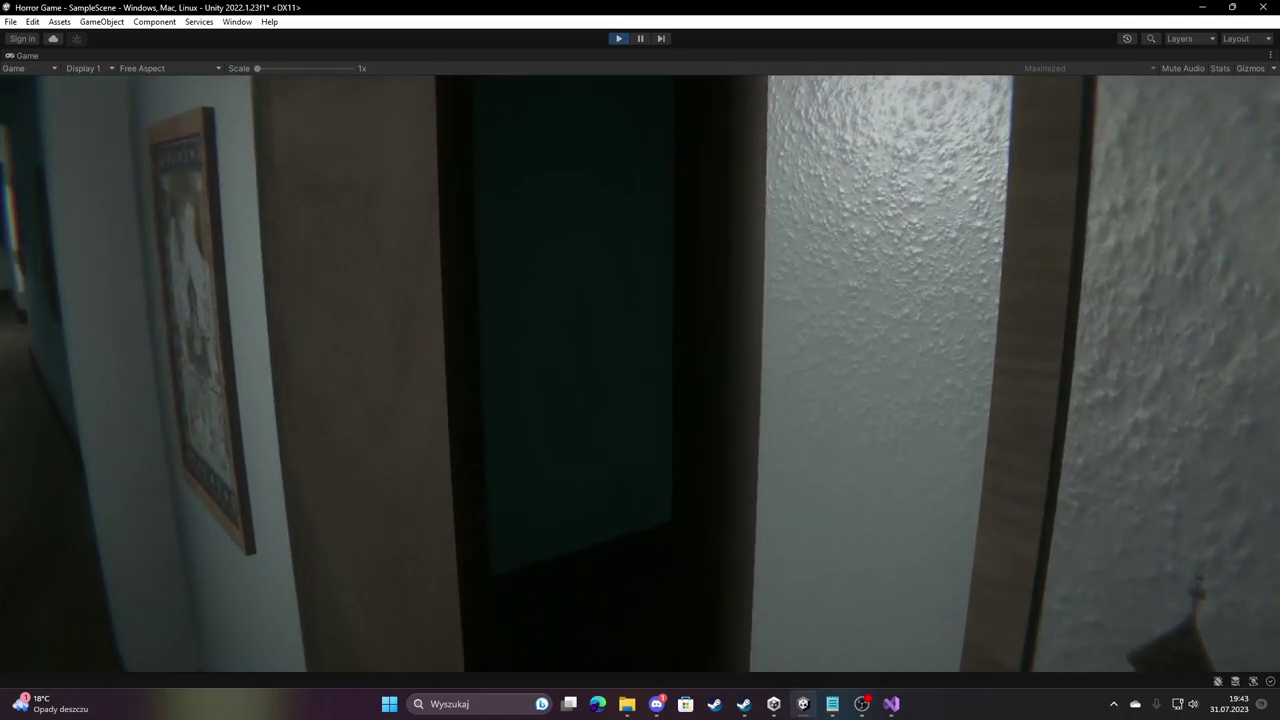
key("w")
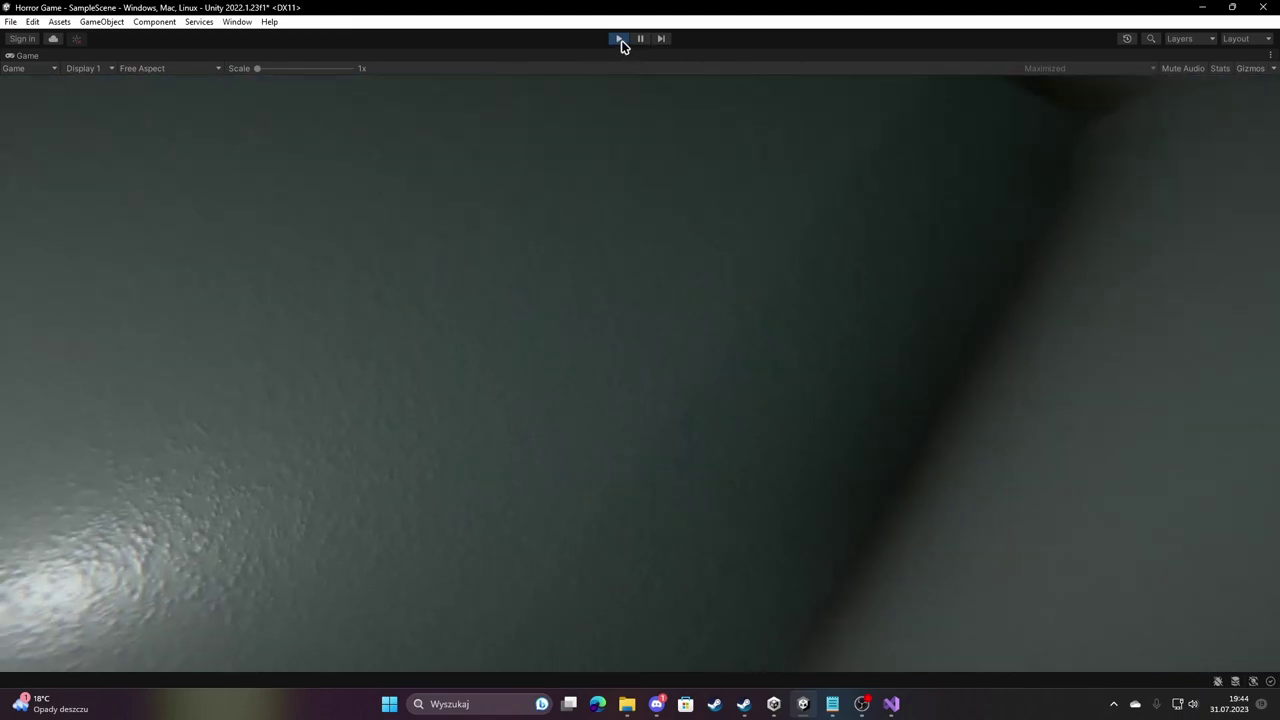
left_click(619, 39)
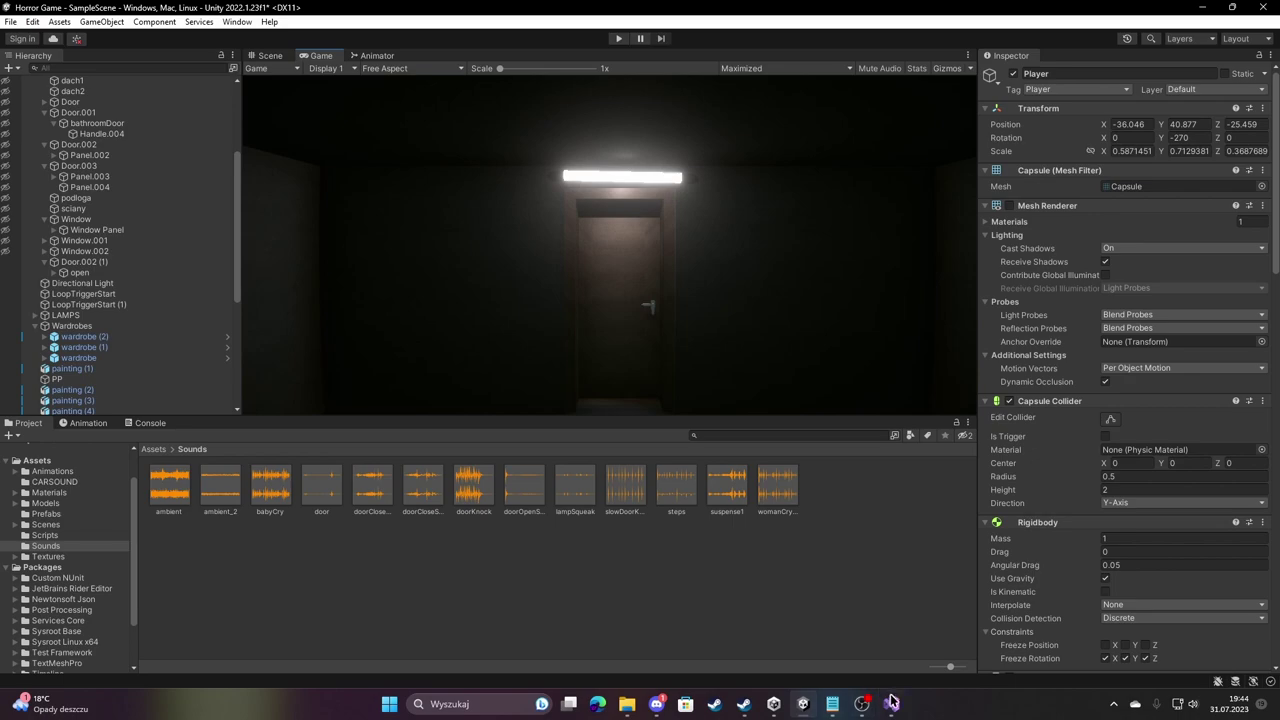
Collapse the hierarchy groups and select PlayerCamera under cameraRotation.
left_click(268, 57)
scroll(86, 208, "up", 5)
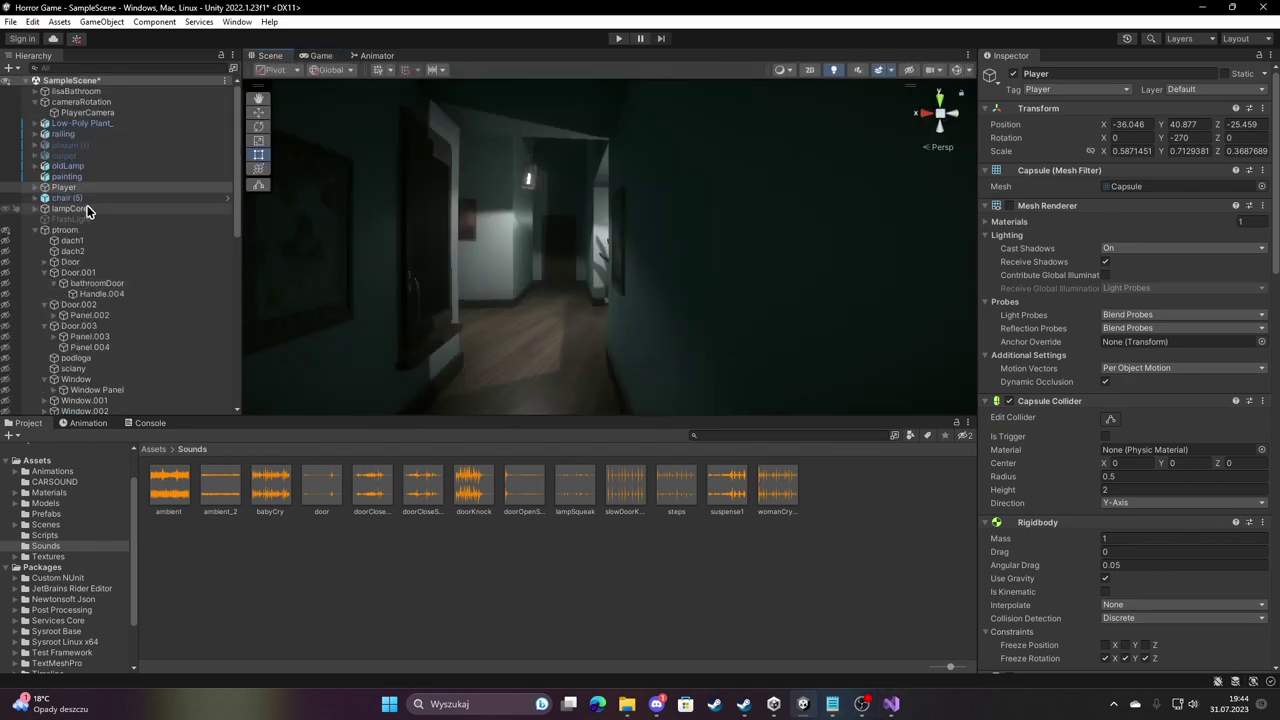
left_click(36, 102)
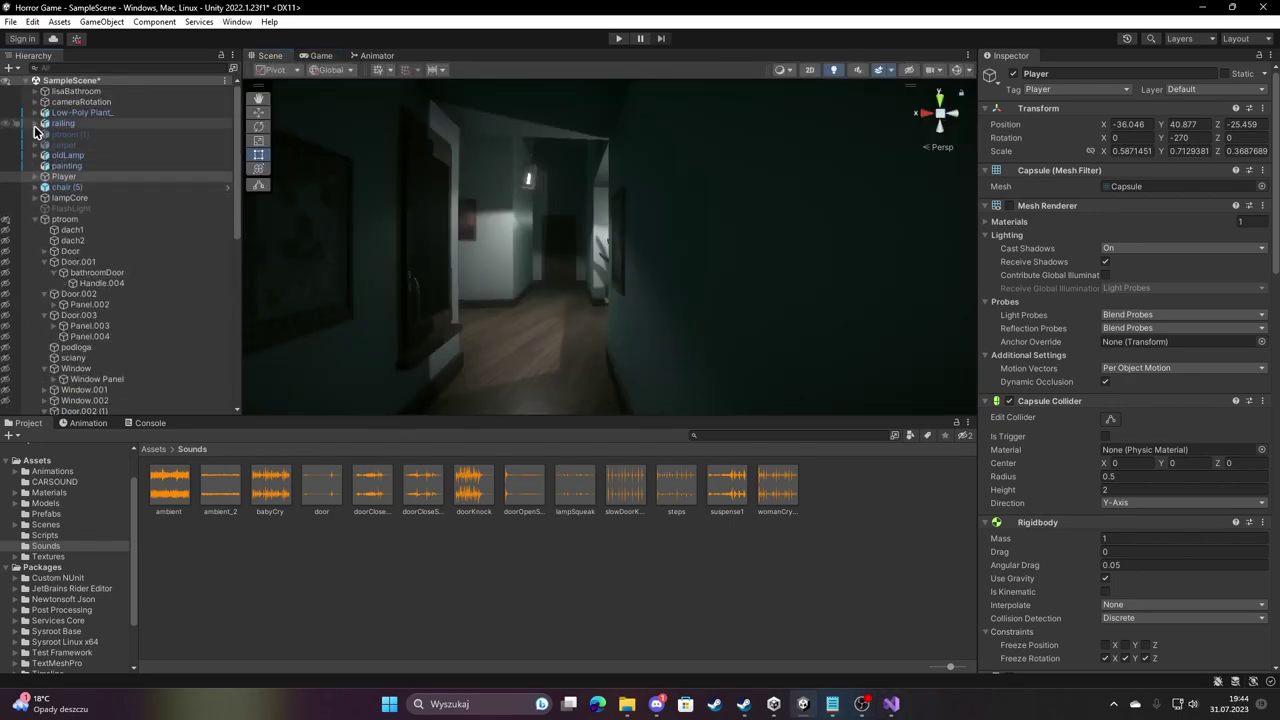
left_click(35, 220)
left_click(34, 272)
scroll(34, 340, "down", 5)
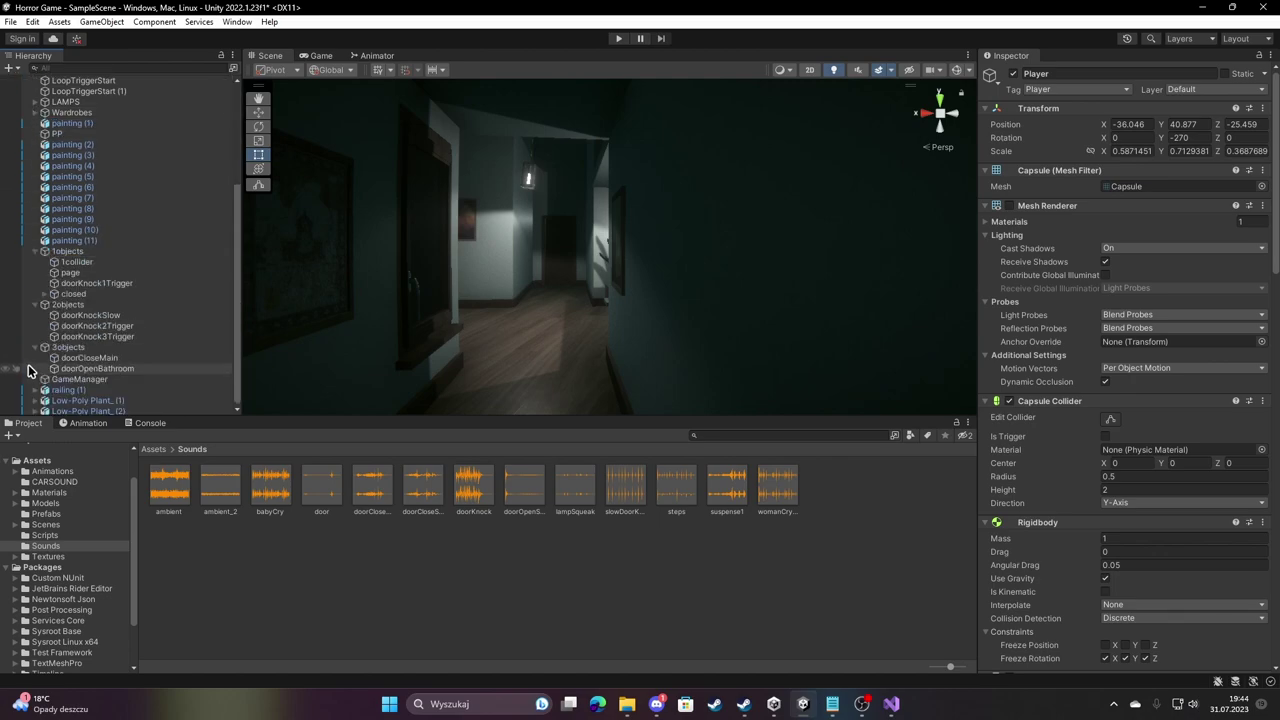
left_click(34, 251)
left_click(34, 304)
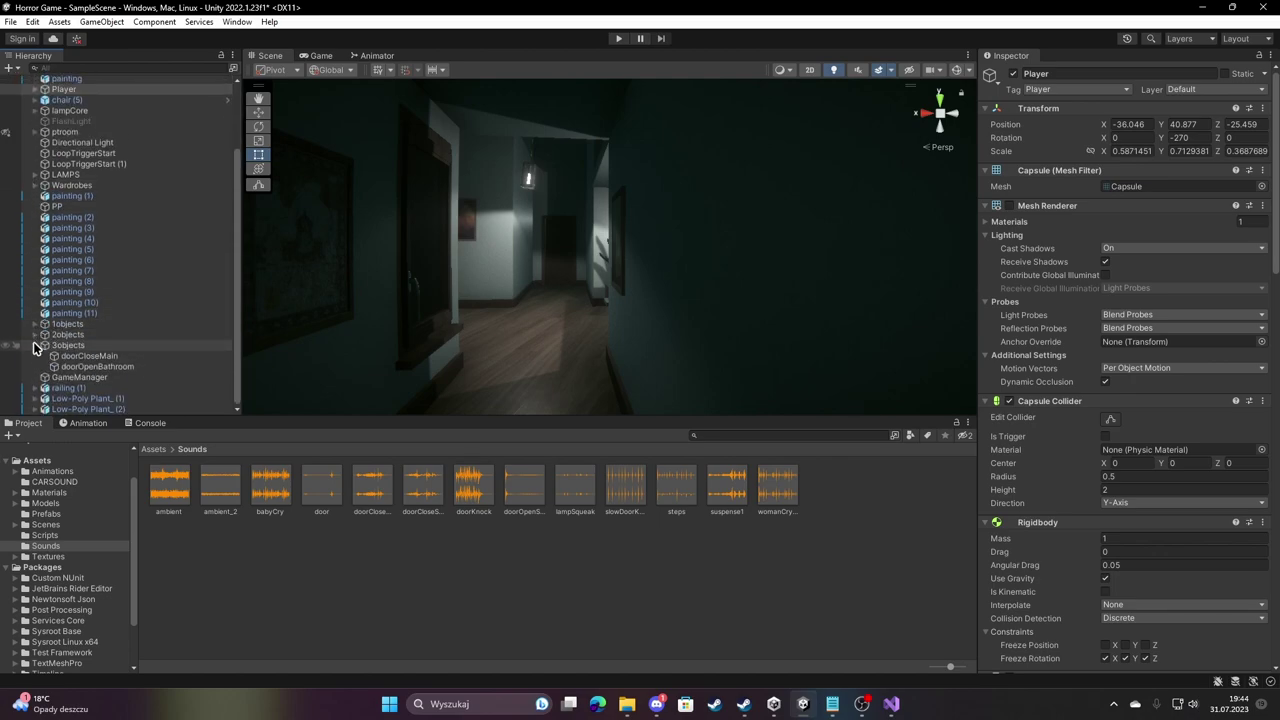
left_click(34, 347)
scroll(29, 330, "up", 3)
left_click(34, 177)
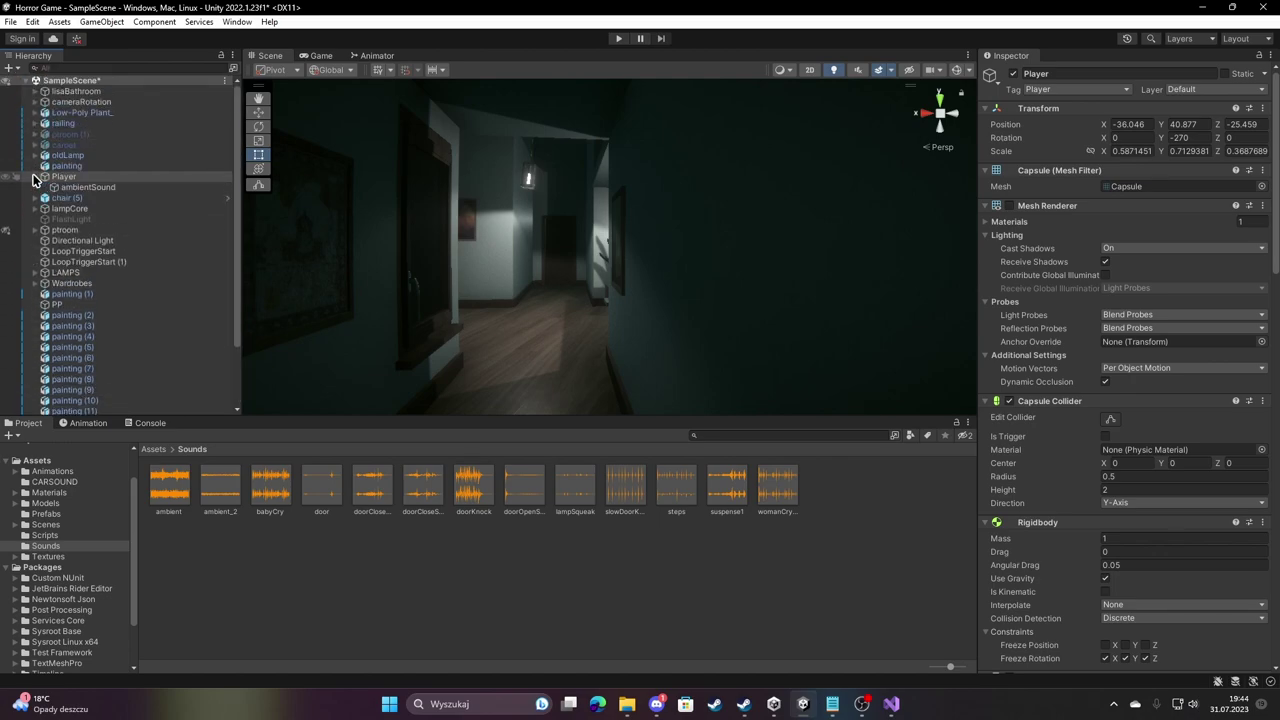
left_click(34, 177)
left_click(34, 102)
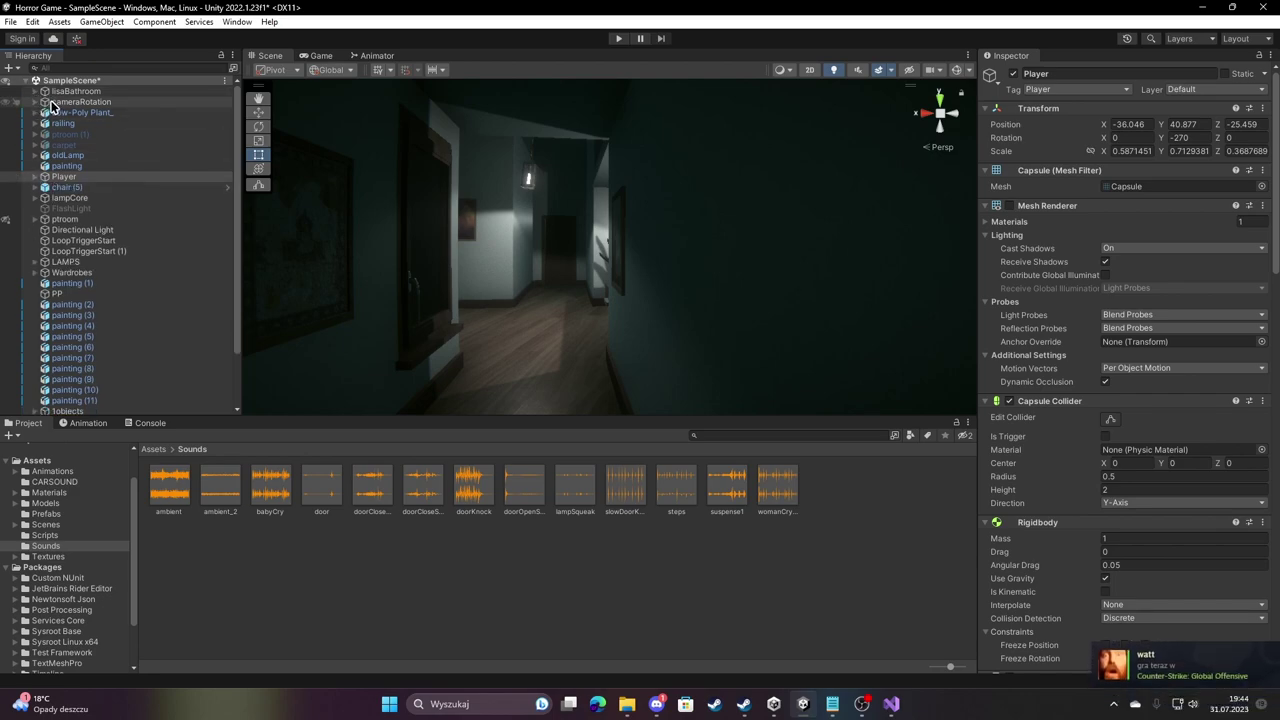
left_click(33, 106)
left_click(86, 112)
Create an empty child named ambient1 under PlayerCamera.
right_click(82, 112)
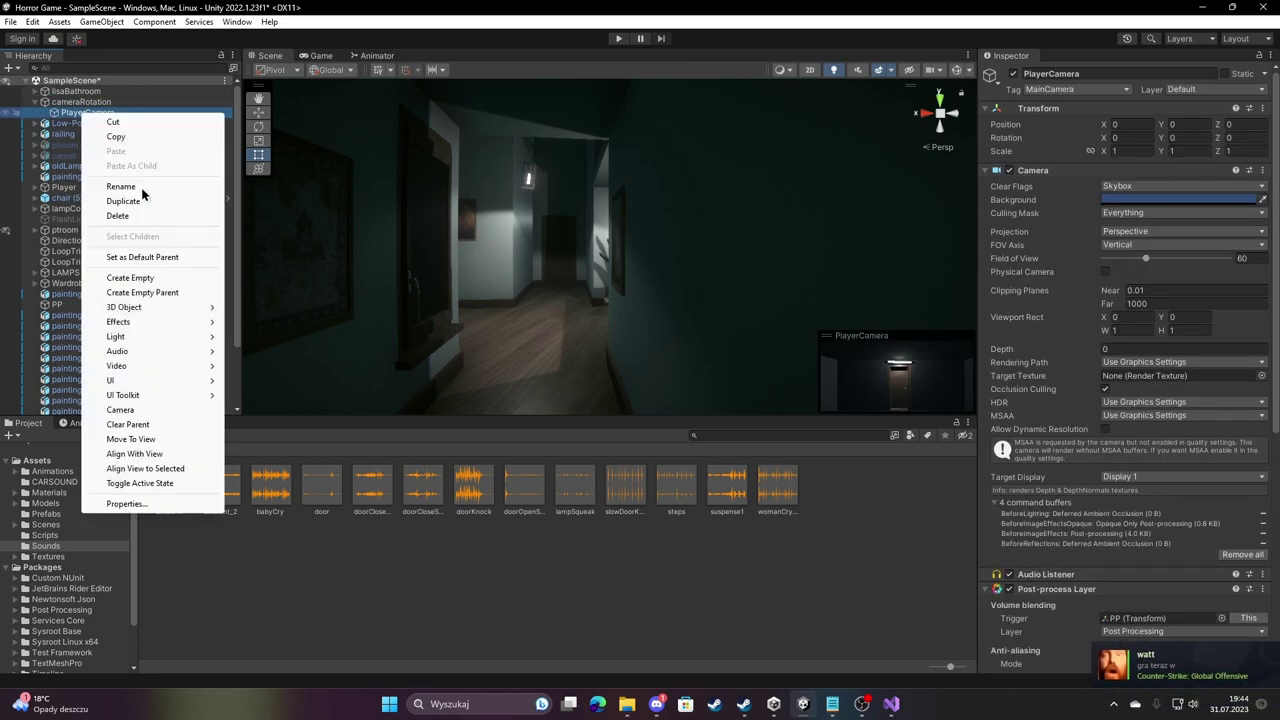
left_click(128, 277)
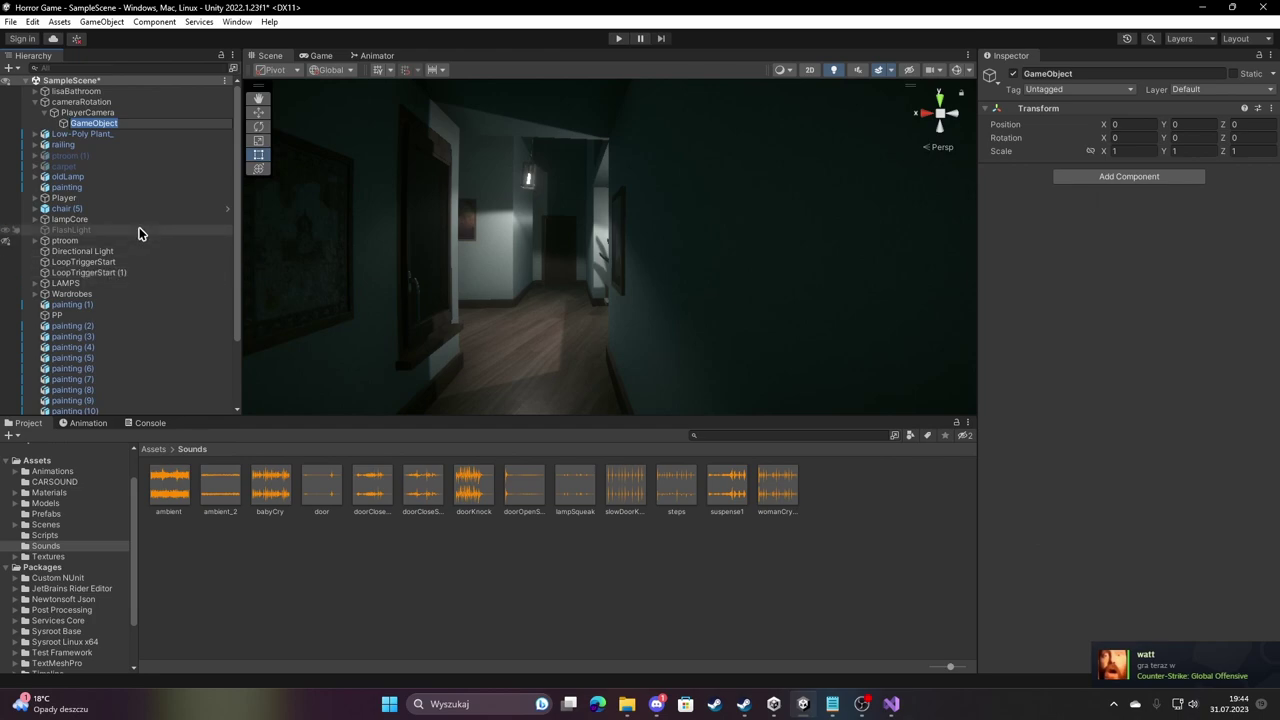
type("ambient")
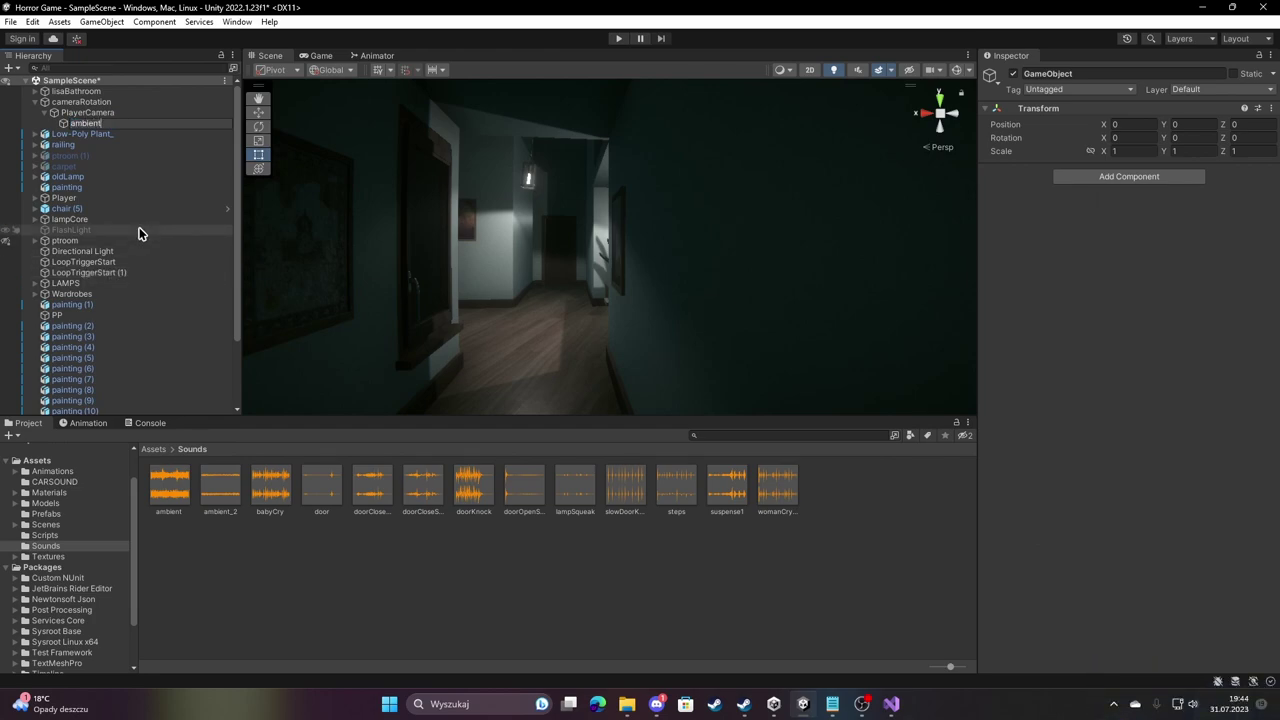
type("1")
key("Return")
Give ambient1 an Audio Source using the steps clip at volume 0.748.
left_click(1129, 176)
type("audio")
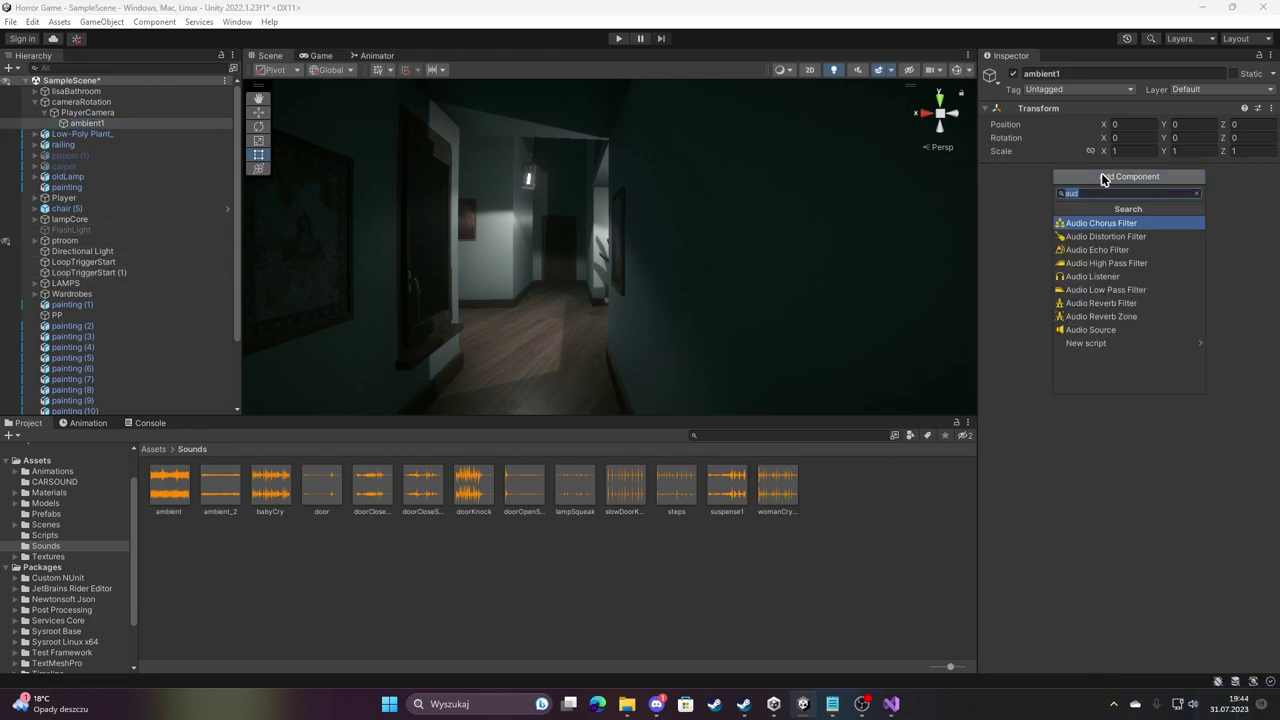
left_click(1096, 329)
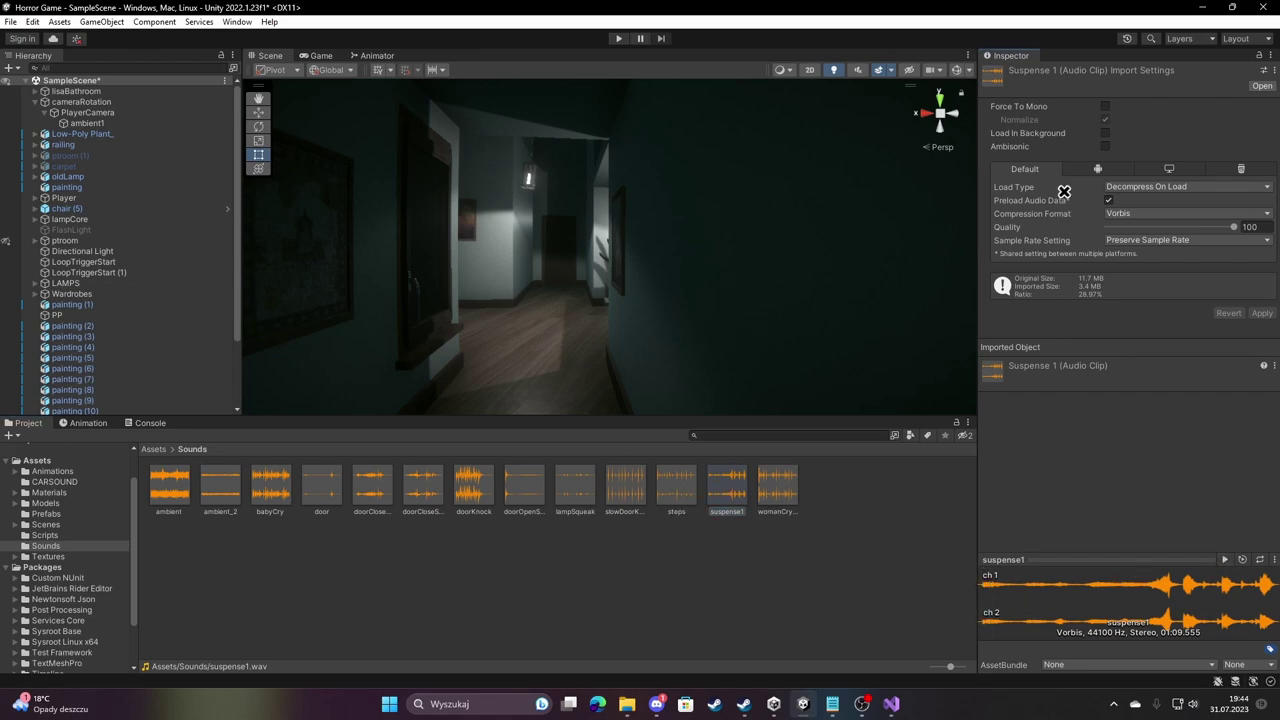
left_click(97, 122)
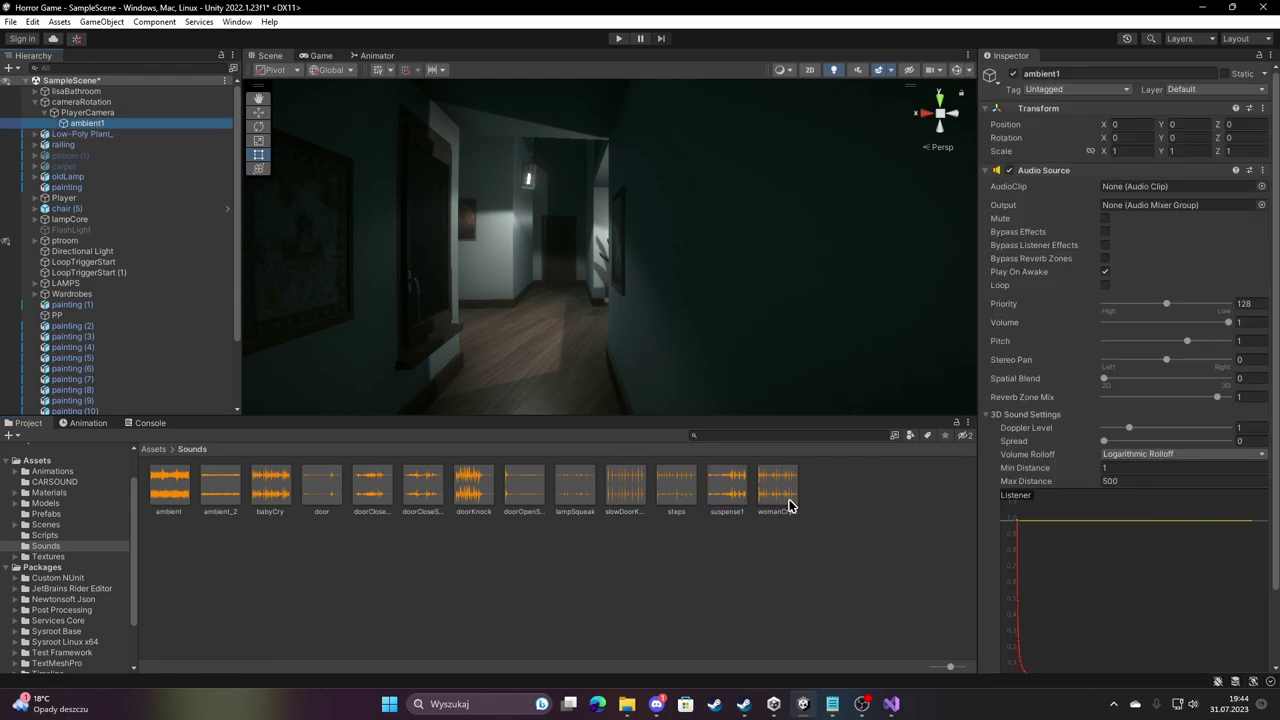
mouse_move(676, 487)
left_mouse_down()
mouse_move(1006, 247)
mouse_move(1123, 193)
left_mouse_up()
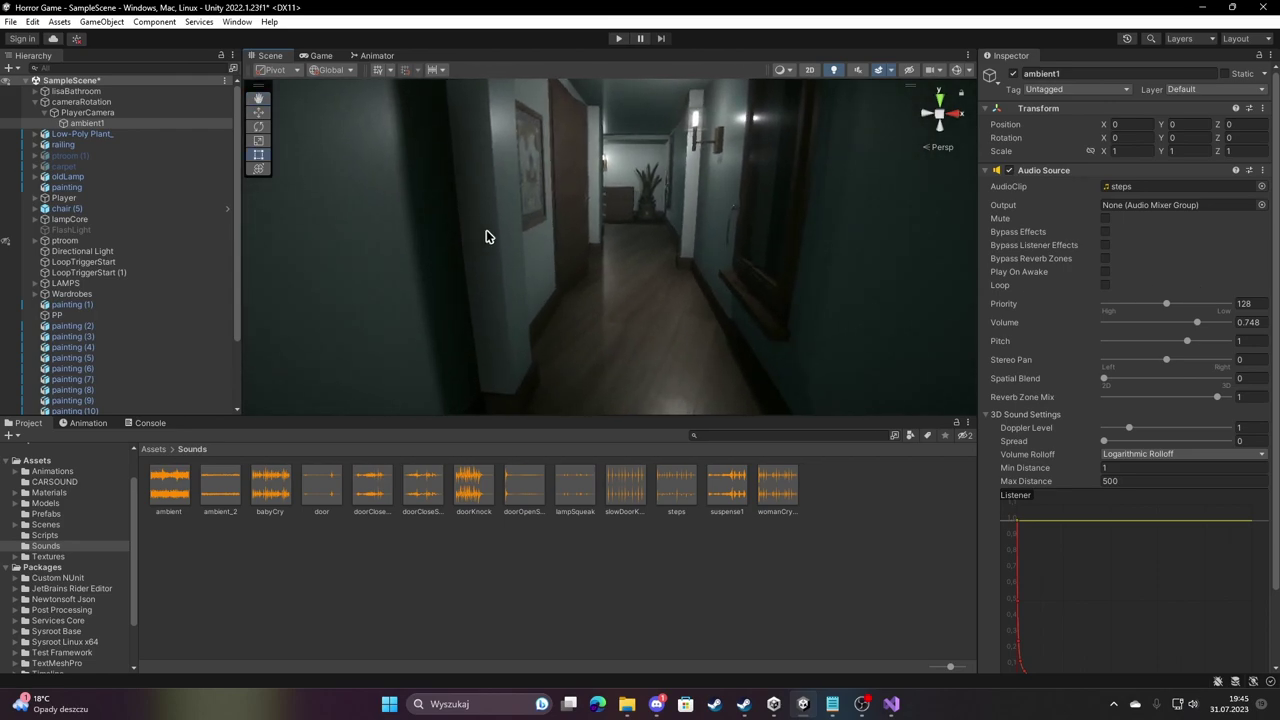
scroll(100, 250, "down", 3)
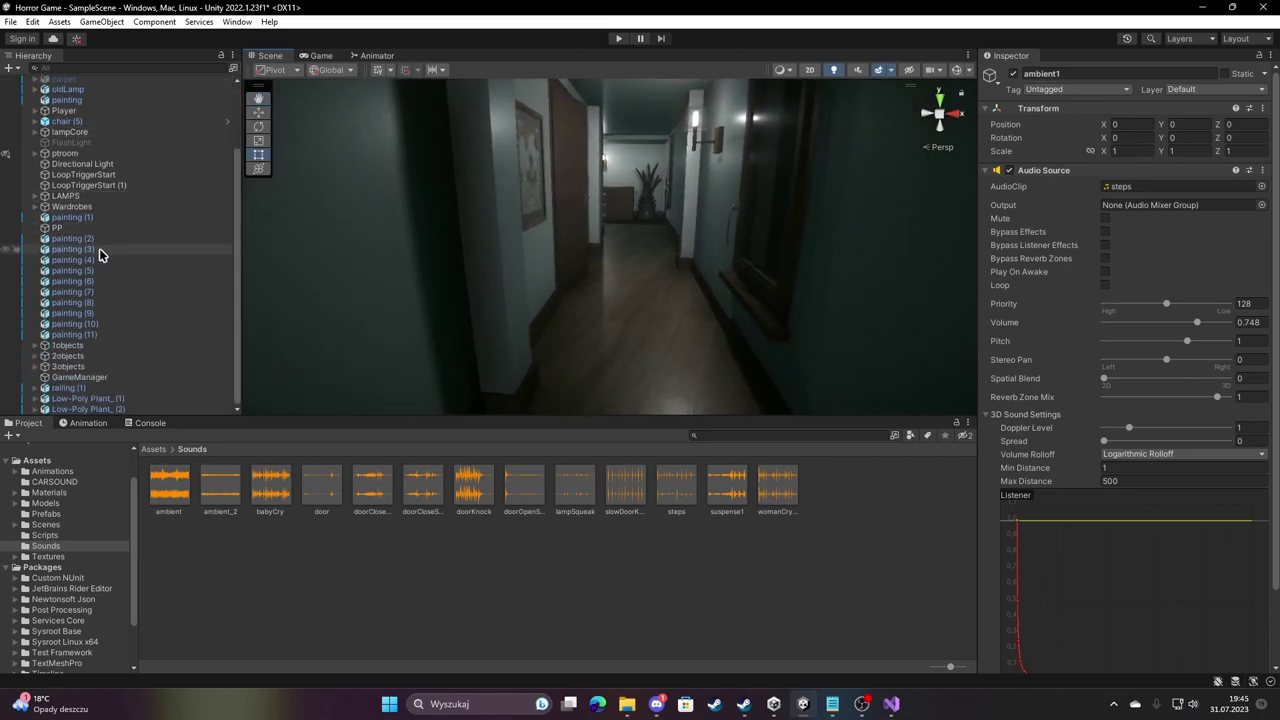
Create a cube named babyCry inside the 3objects group.
left_click(35, 366)
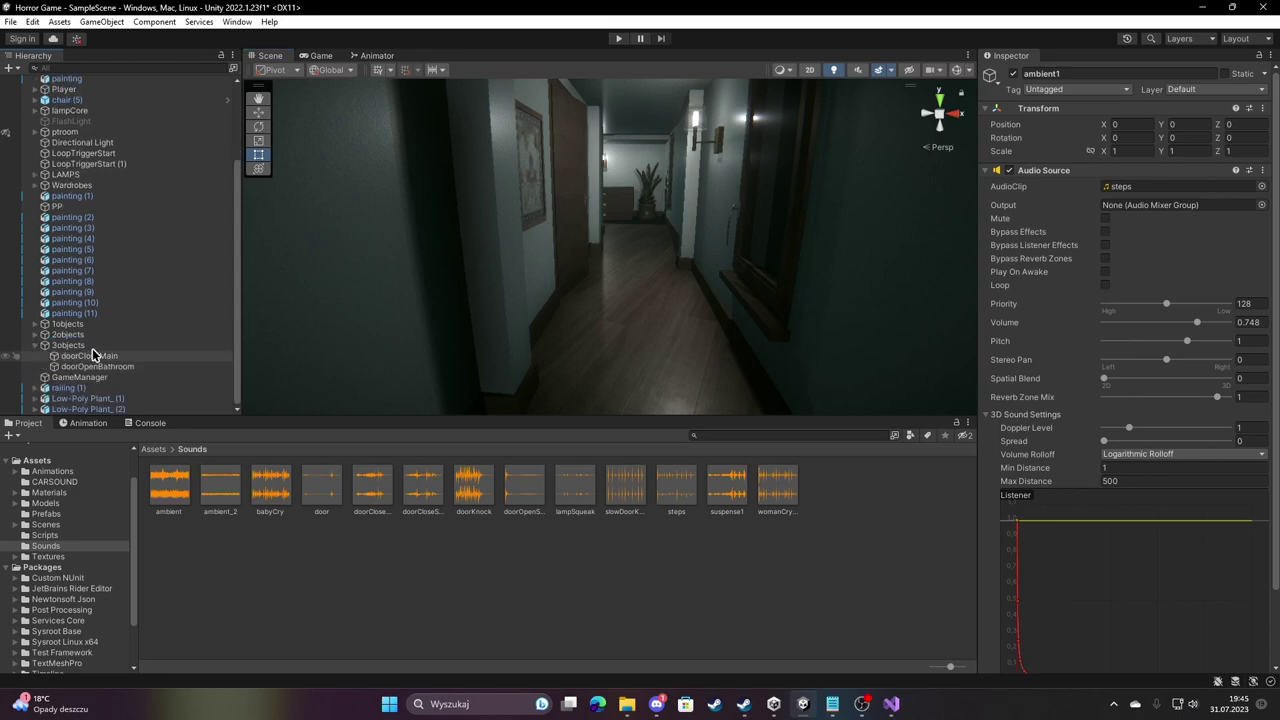
left_click(67, 346)
right_click(67, 346)
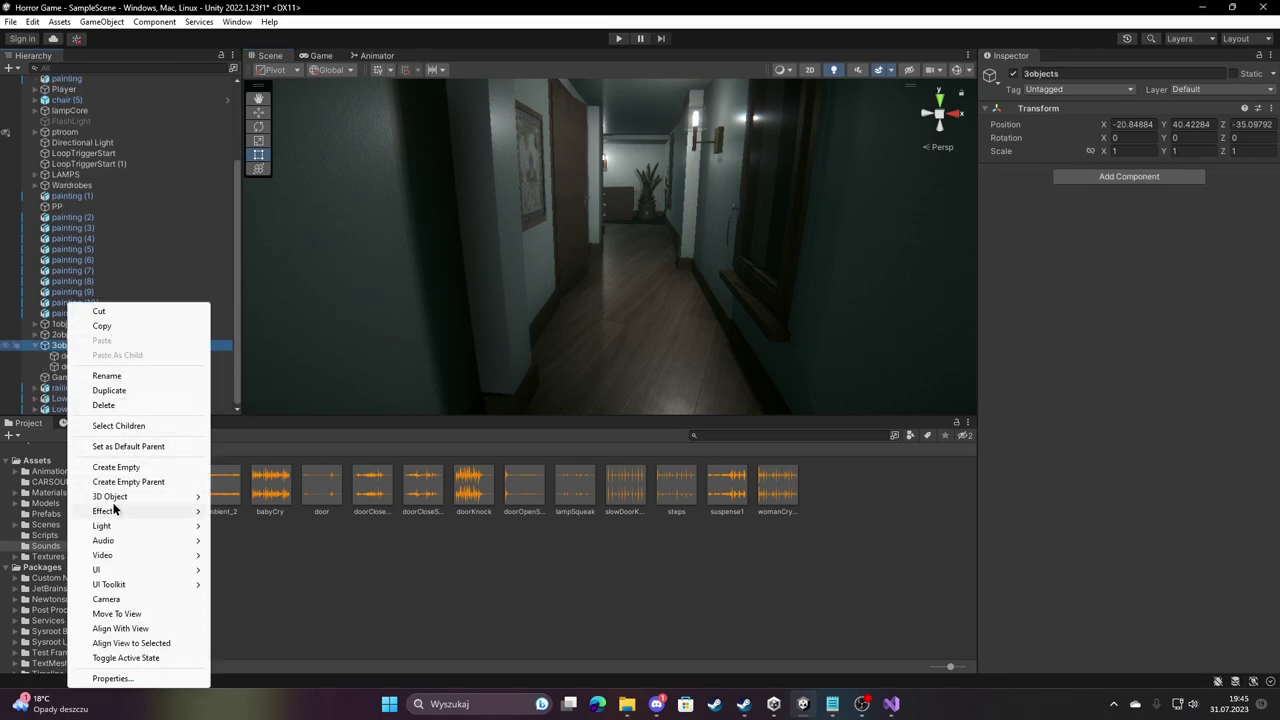
mouse_move(114, 497)
left_click(252, 497)
type("babyCr")
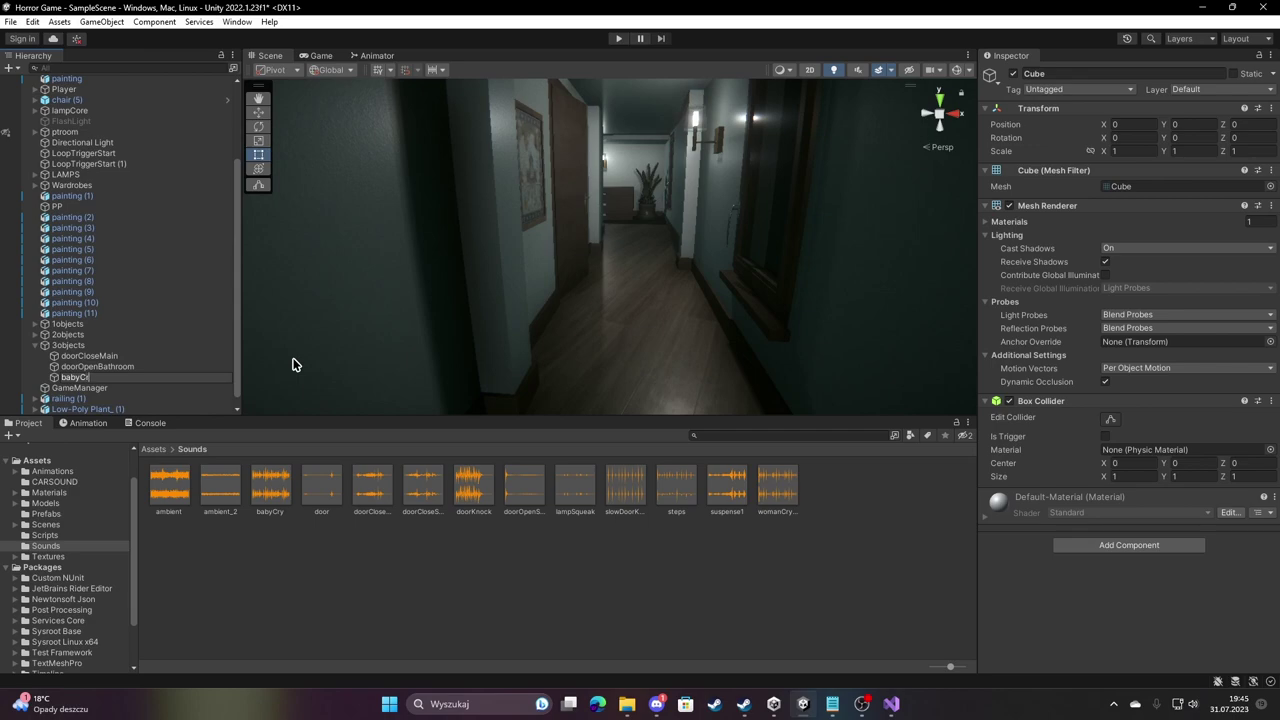
type("y")
key("Return")
Move the babyCry cube down the corridor and flatten it to about half its depth.
mouse_move(533, 327)
right_mouse_down()
mouse_move(597, 338)
mouse_move(604, 368)
right_mouse_up()
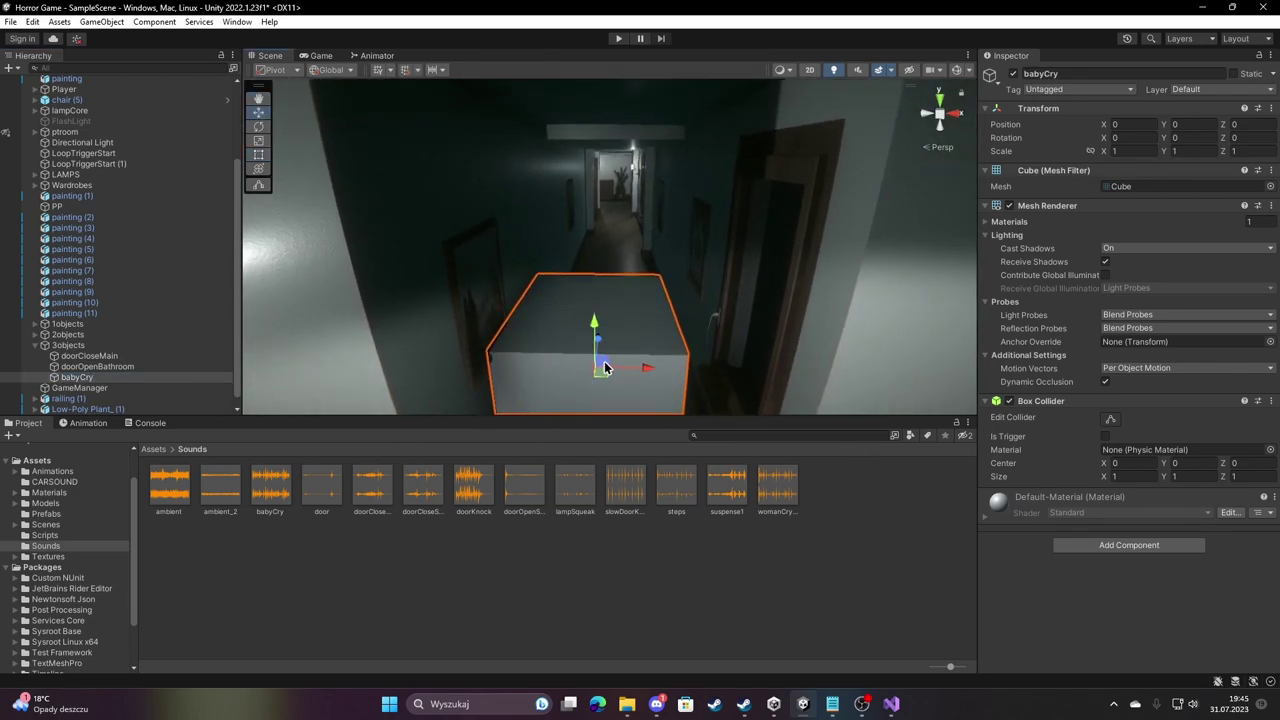
left_click_drag(600, 343, 605, 230)
mouse_move(605, 230)
right_mouse_down()
mouse_move(617, 193)
mouse_move(238, 225)
right_mouse_up()
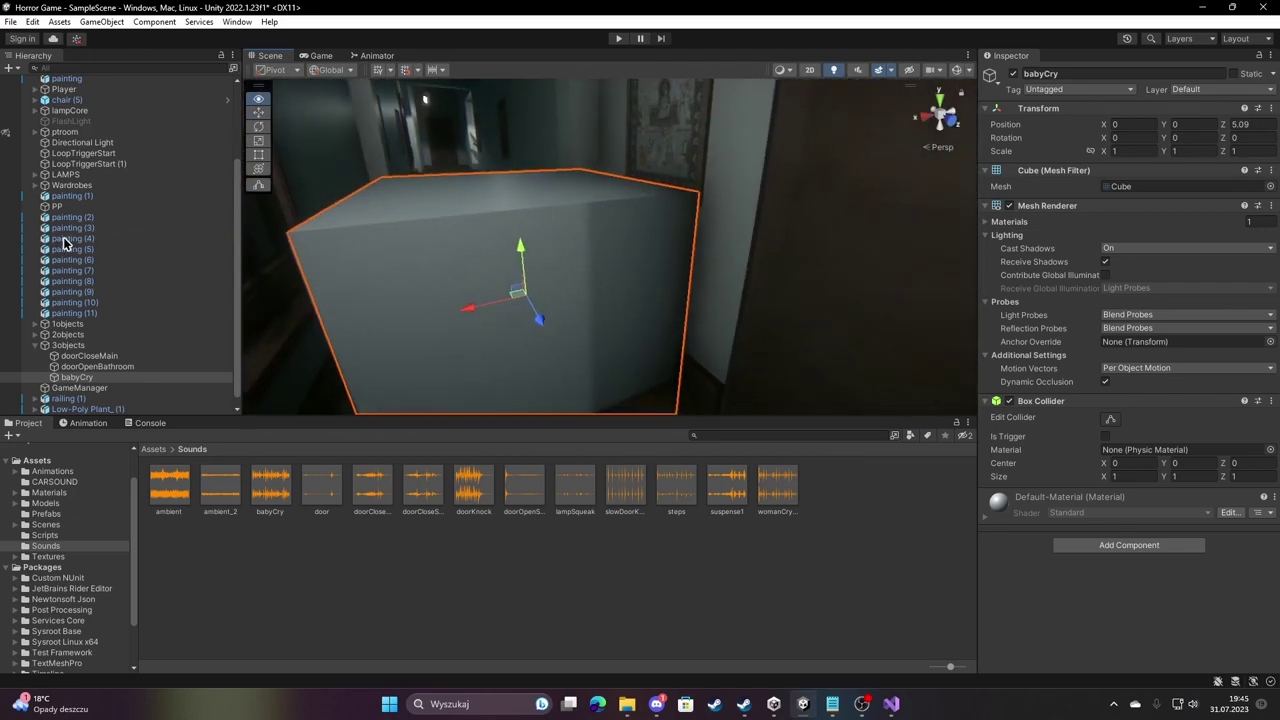
left_click_drag(479, 275, 543, 286)
scroll(550, 288, "up", 3)
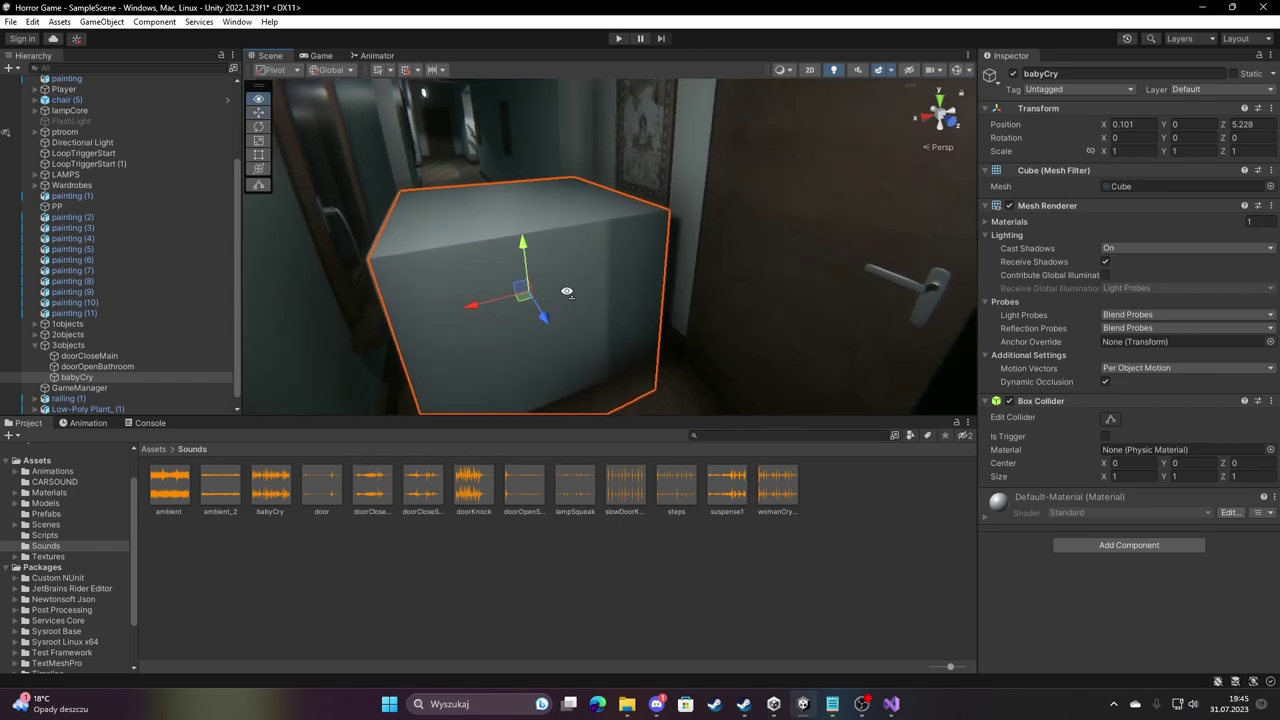
key("t")
scroll(500, 271, "up", 4)
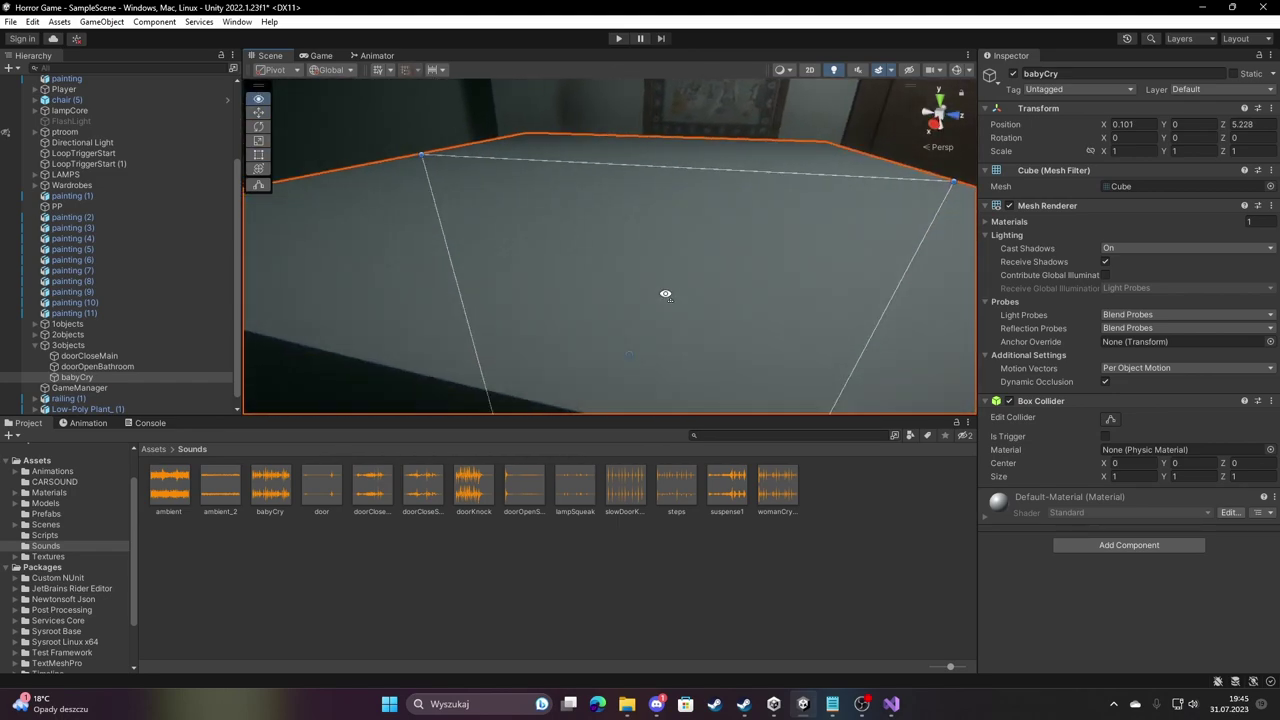
mouse_move(452, 242)
left_mouse_down()
mouse_move(663, 266)
mouse_move(672, 283)
left_mouse_up()
key("w")
key("f")
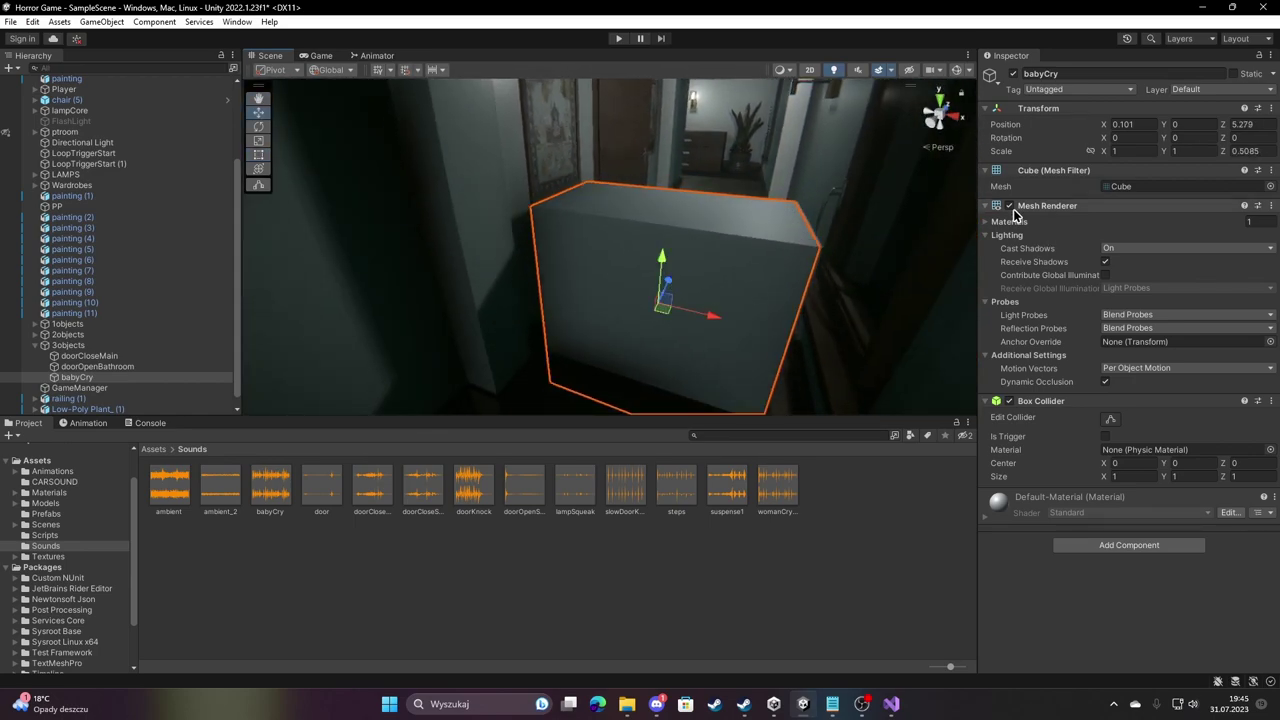
Disable babyCry's Mesh Renderer and give it a red label icon.
left_click(1009, 205)
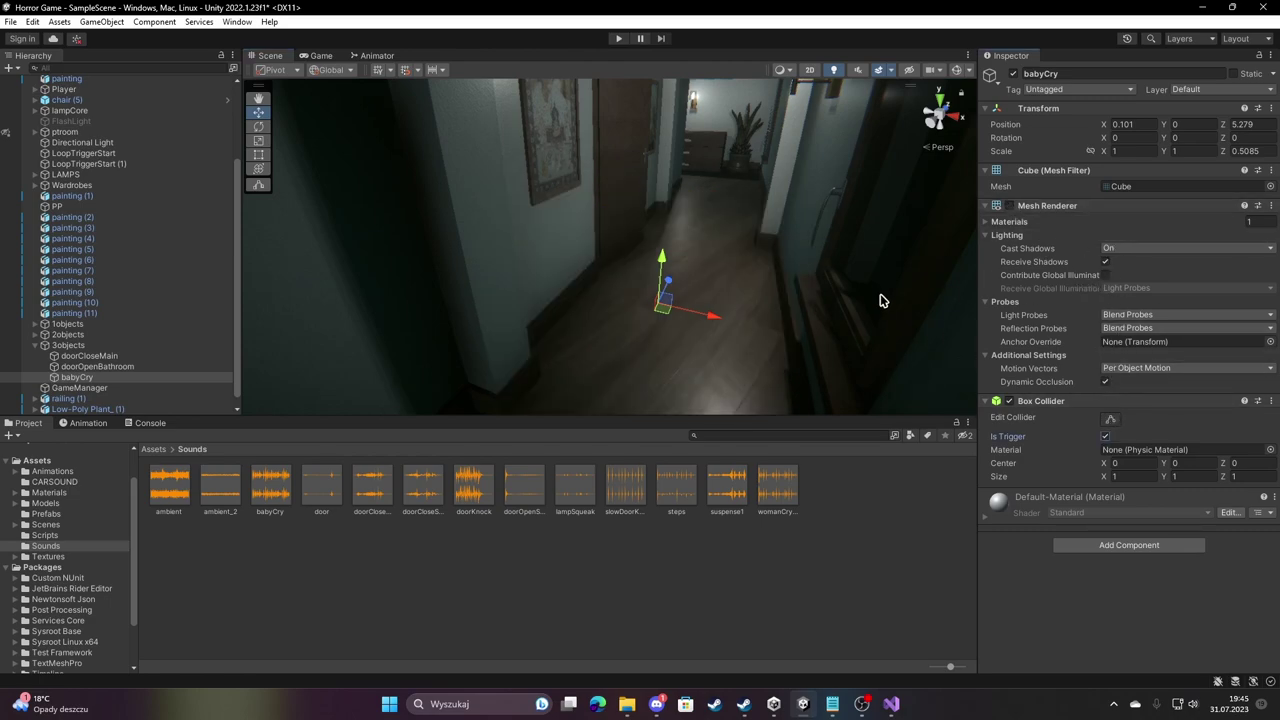
left_click(988, 76)
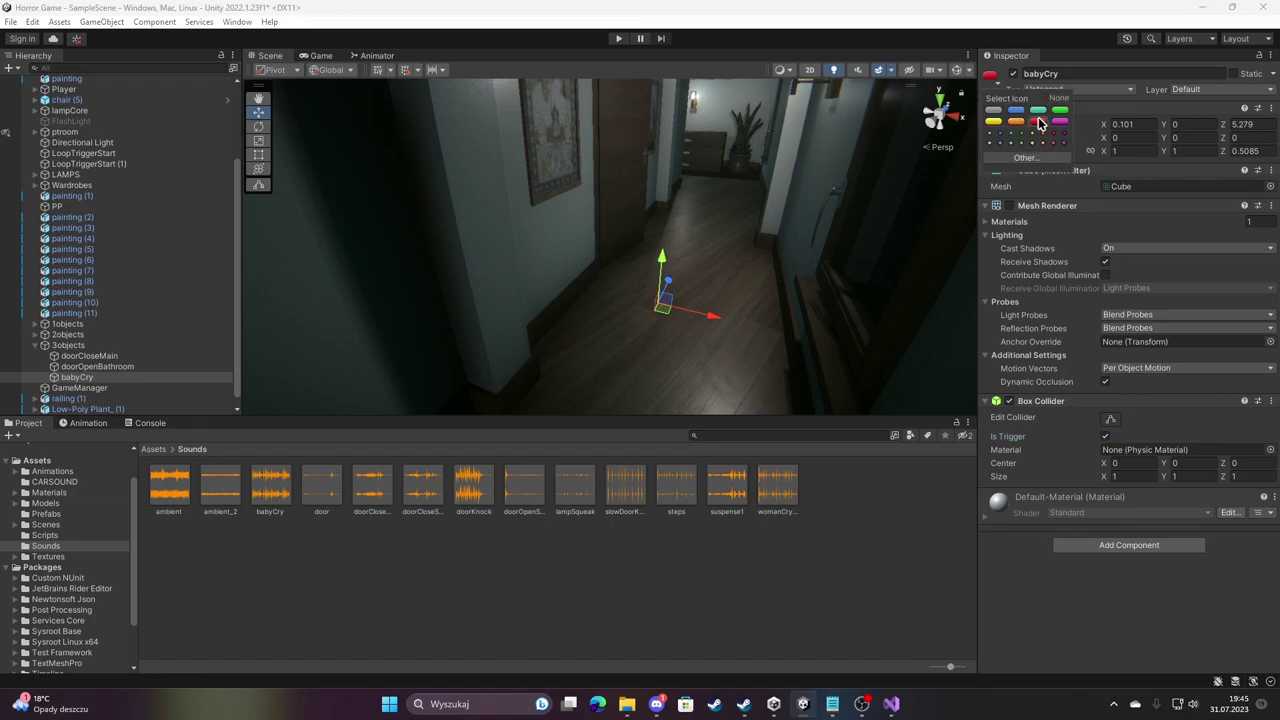
left_click(958, 76)
mouse_move(450, 200)
right_mouse_down()
mouse_move(380, 198)
mouse_move(687, 233)
mouse_move(326, 203)
right_mouse_up()
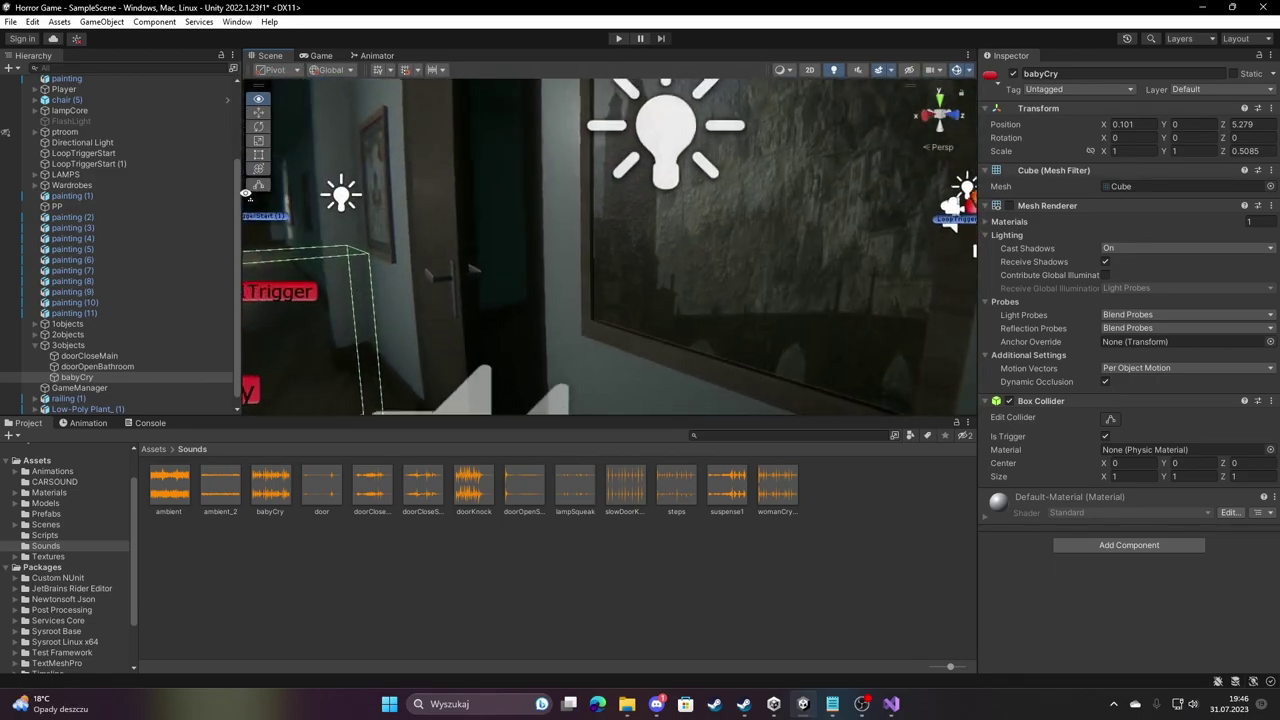
Create an empty object named babyCrySound and parent it under the bathroom door.
left_click(417, 206)
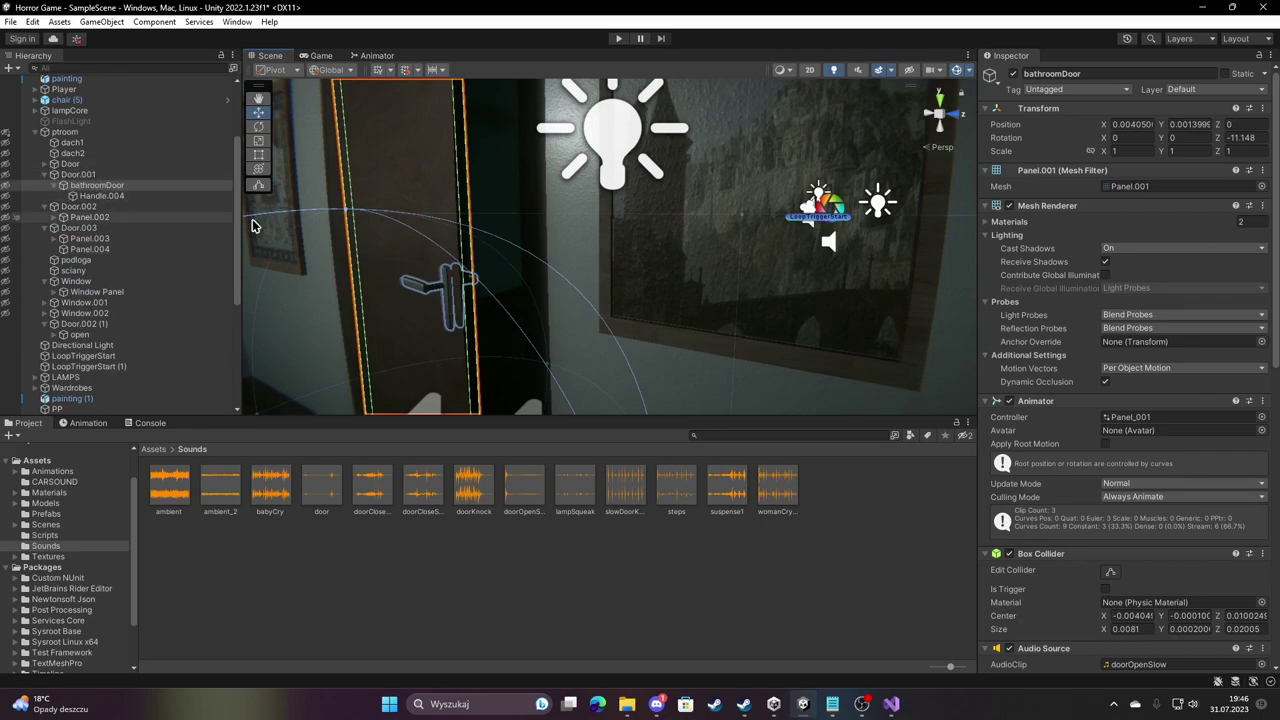
left_click(12, 69)
left_click(45, 81)
type("babyCrySoun")
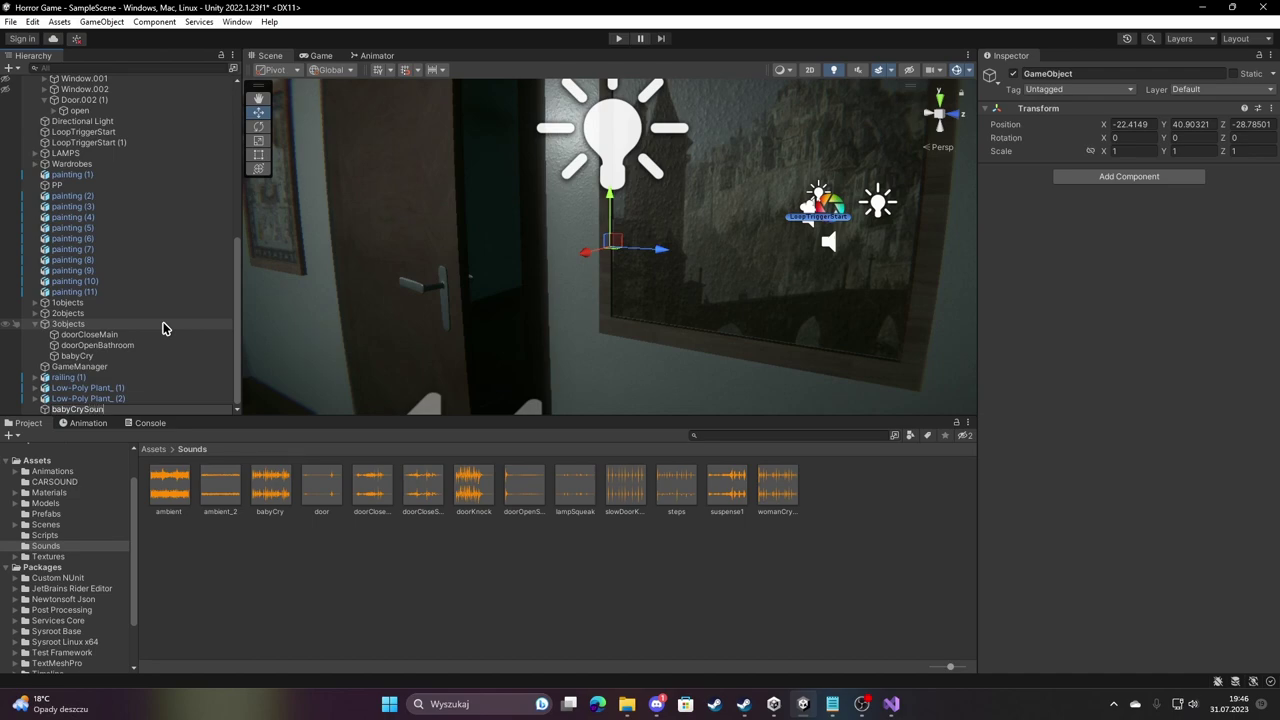
type("d")
key("Return")
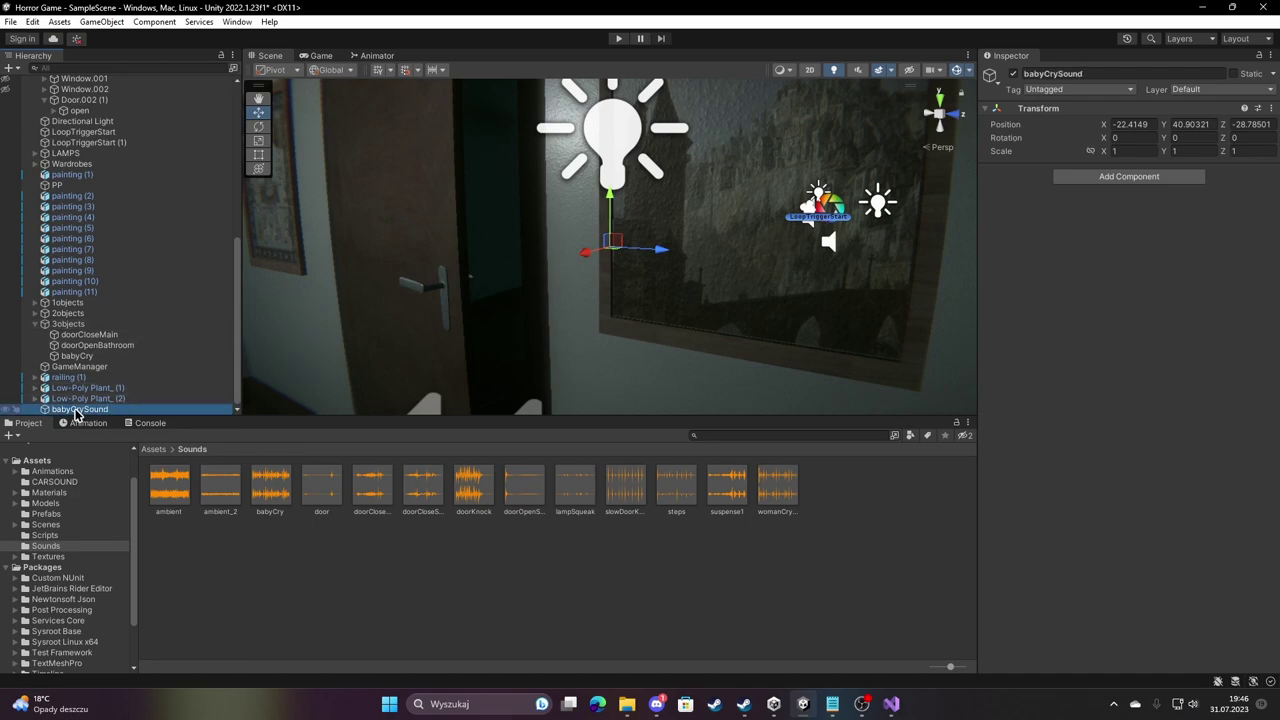
mouse_move(108, 203)
left_mouse_down()
mouse_move(92, 113)
mouse_move(117, 230)
left_mouse_up()
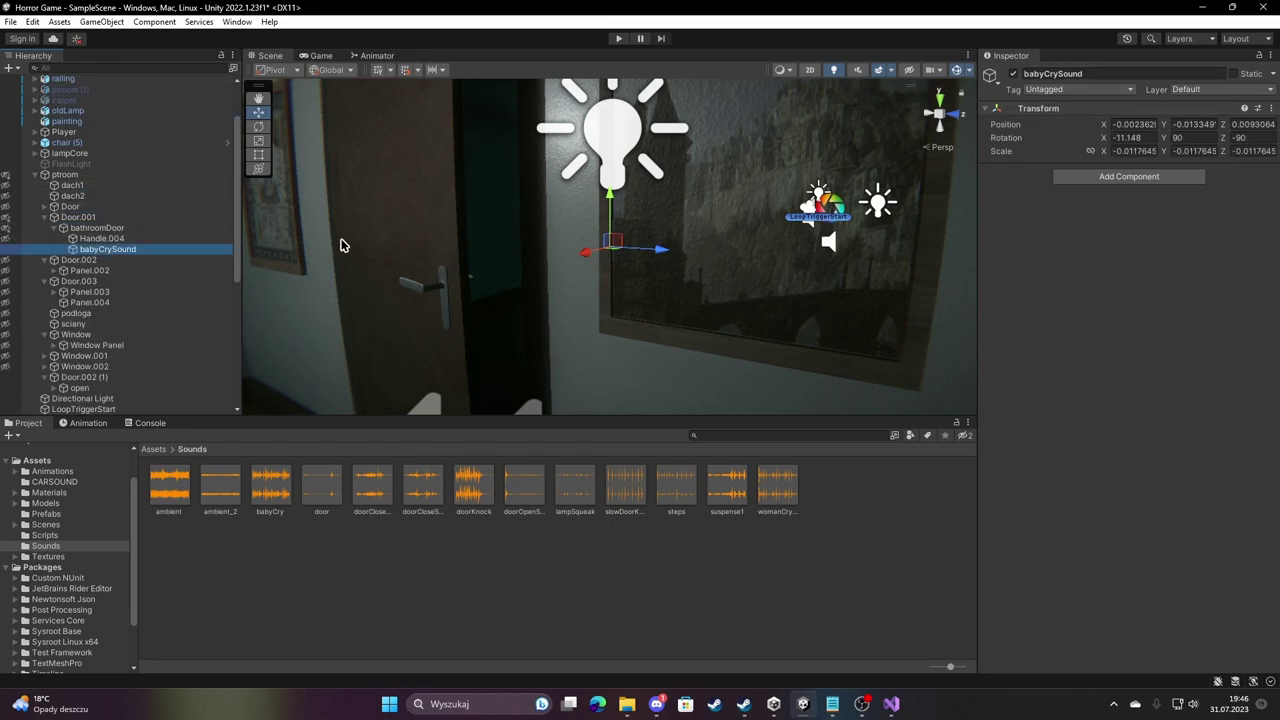
Reset babyCrySound's transform, move it to the scene root, and give it a teal label icon.
right_click(1043, 110)
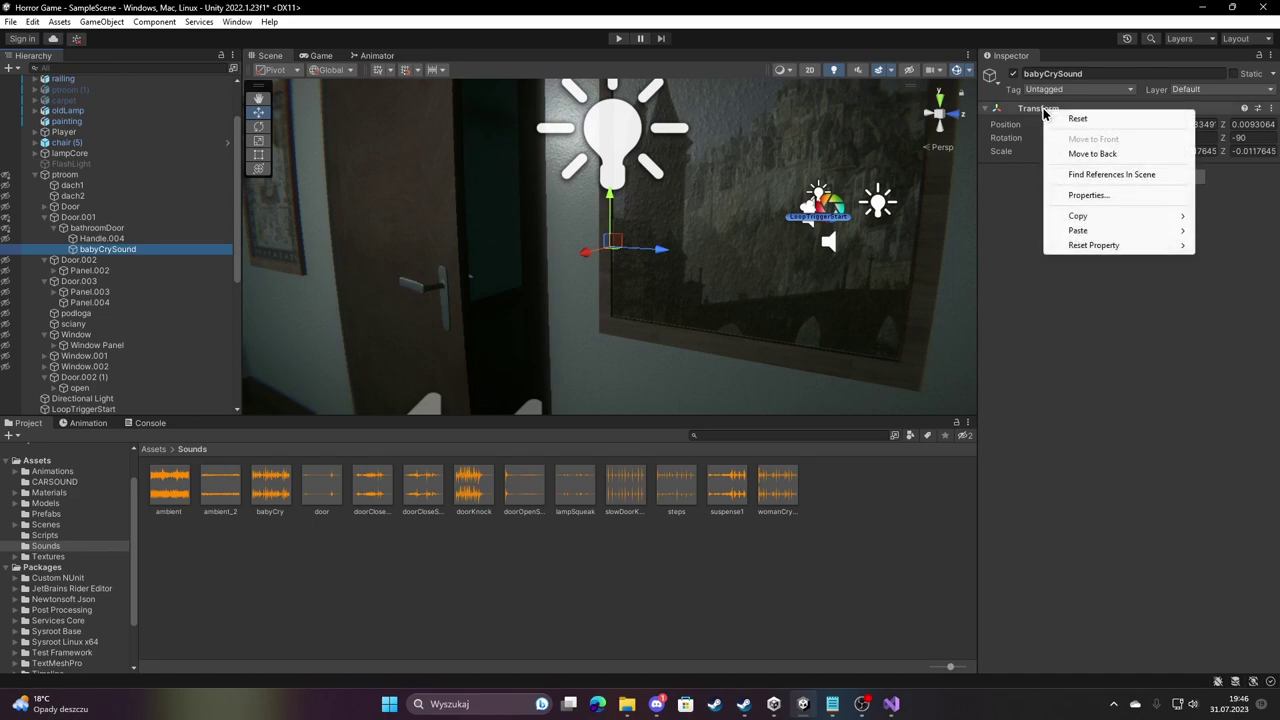
left_click(1079, 118)
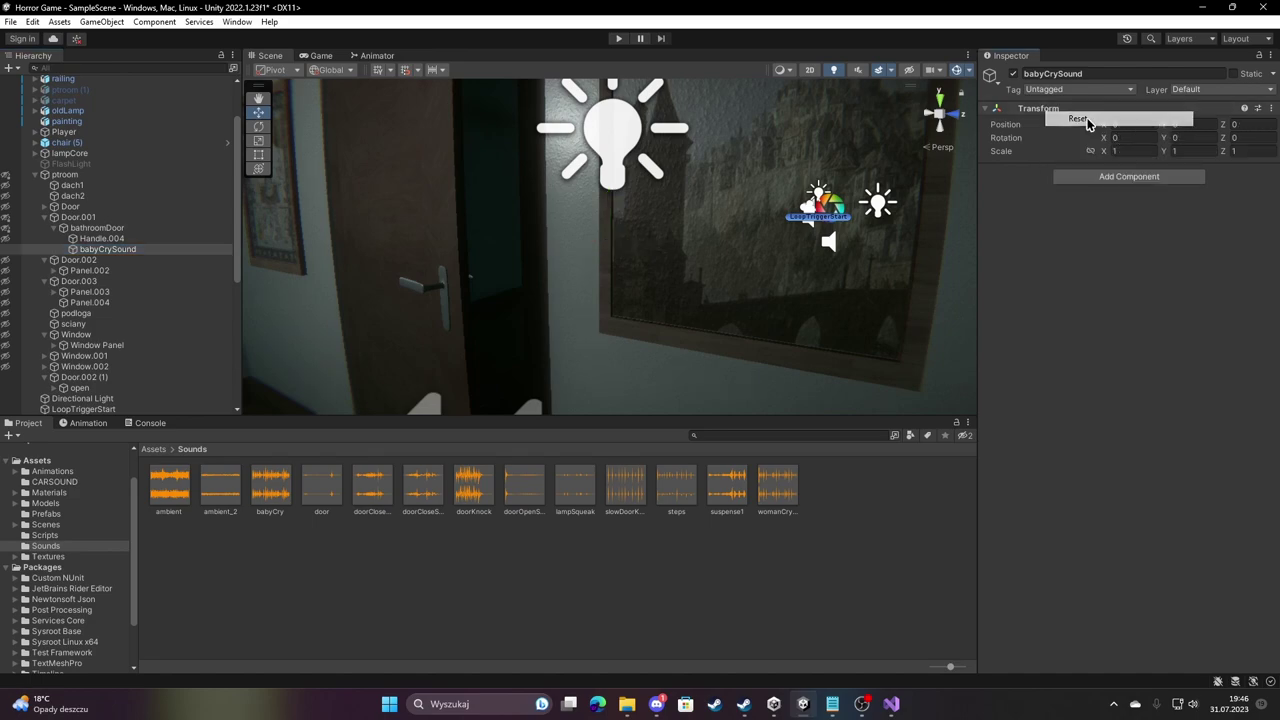
left_click(97, 250)
scroll(86, 79, "up", 3)
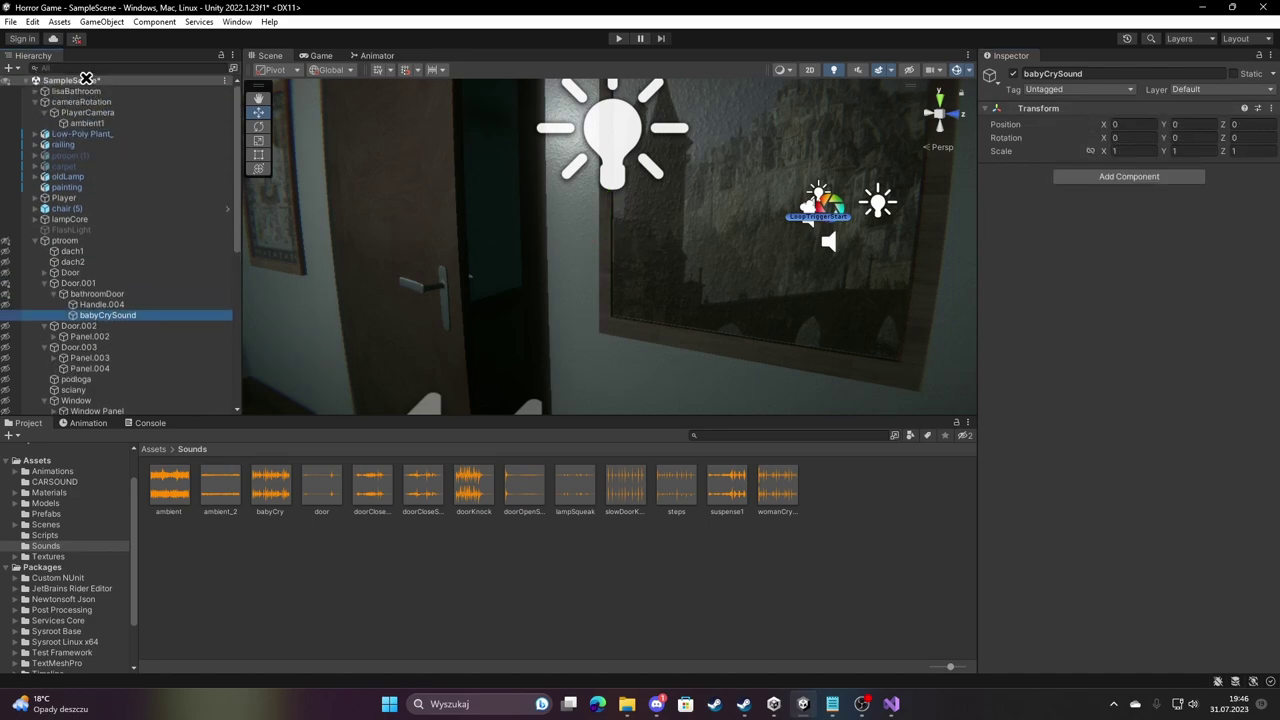
left_click_drag(83, 94, 83, 92)
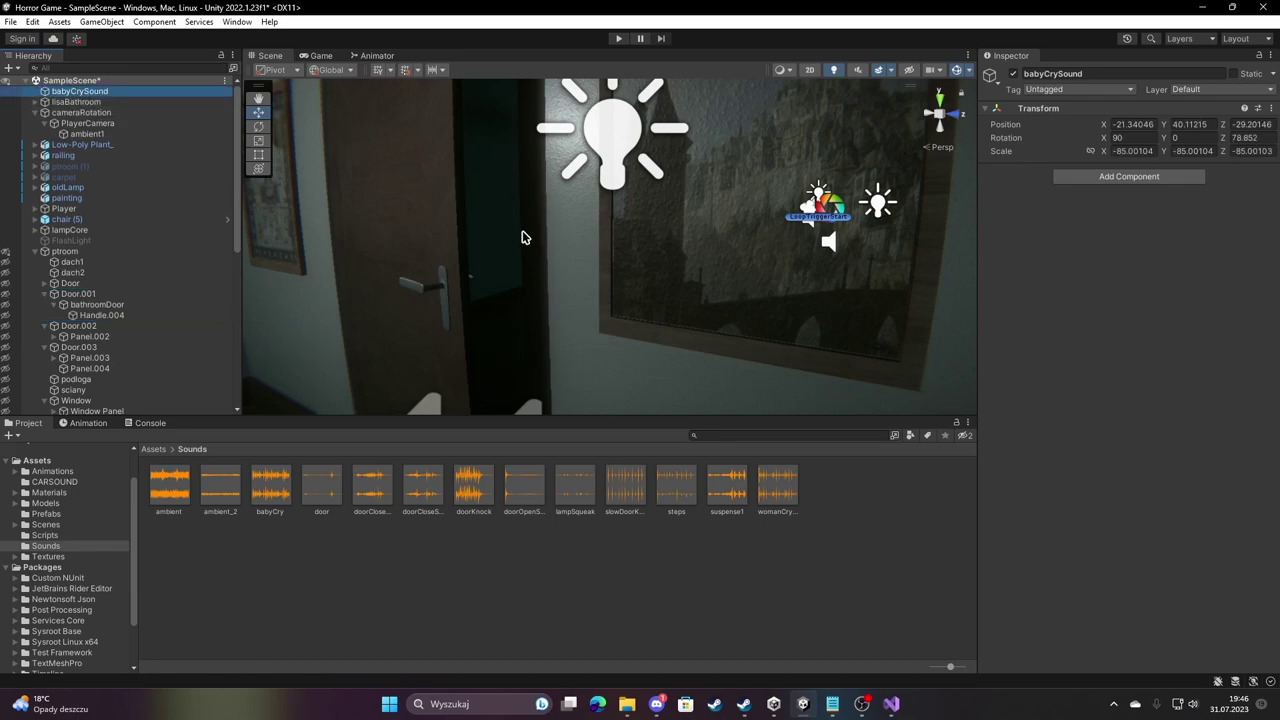
left_click(1038, 111)
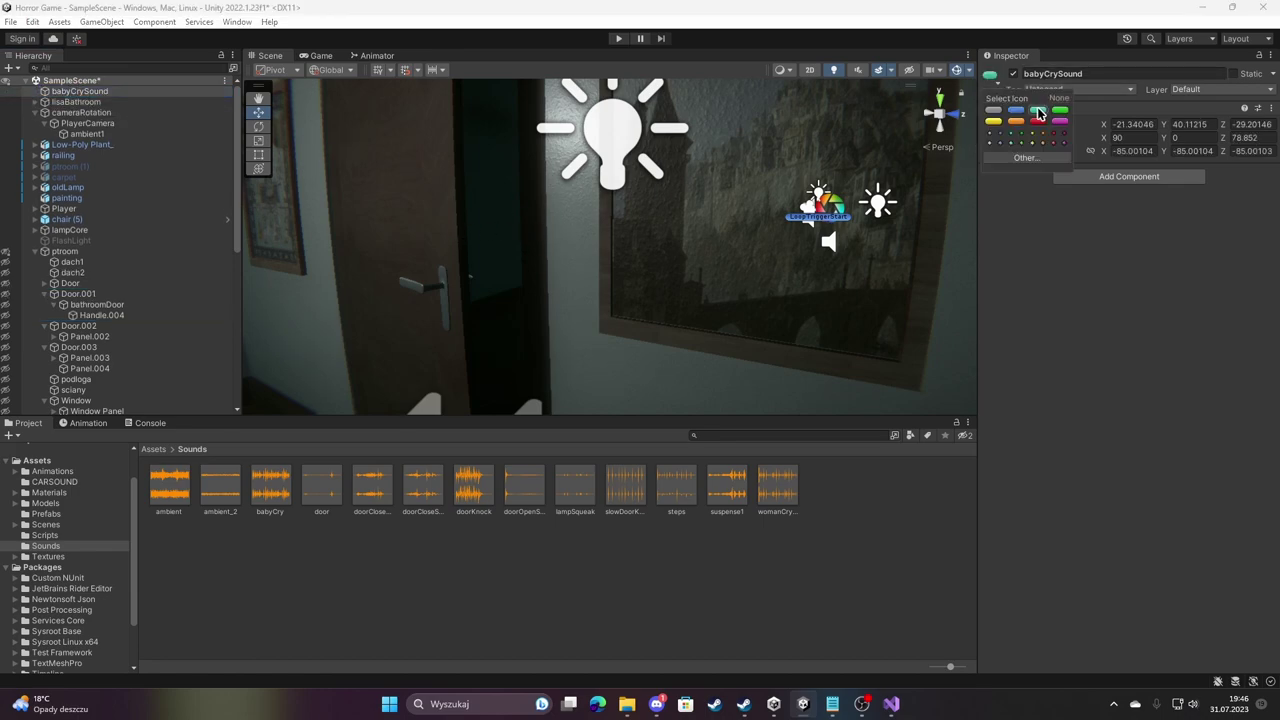
Raise babyCrySound higher in the corridor and give it an Audio Source with the babyCry clip.
key("f")
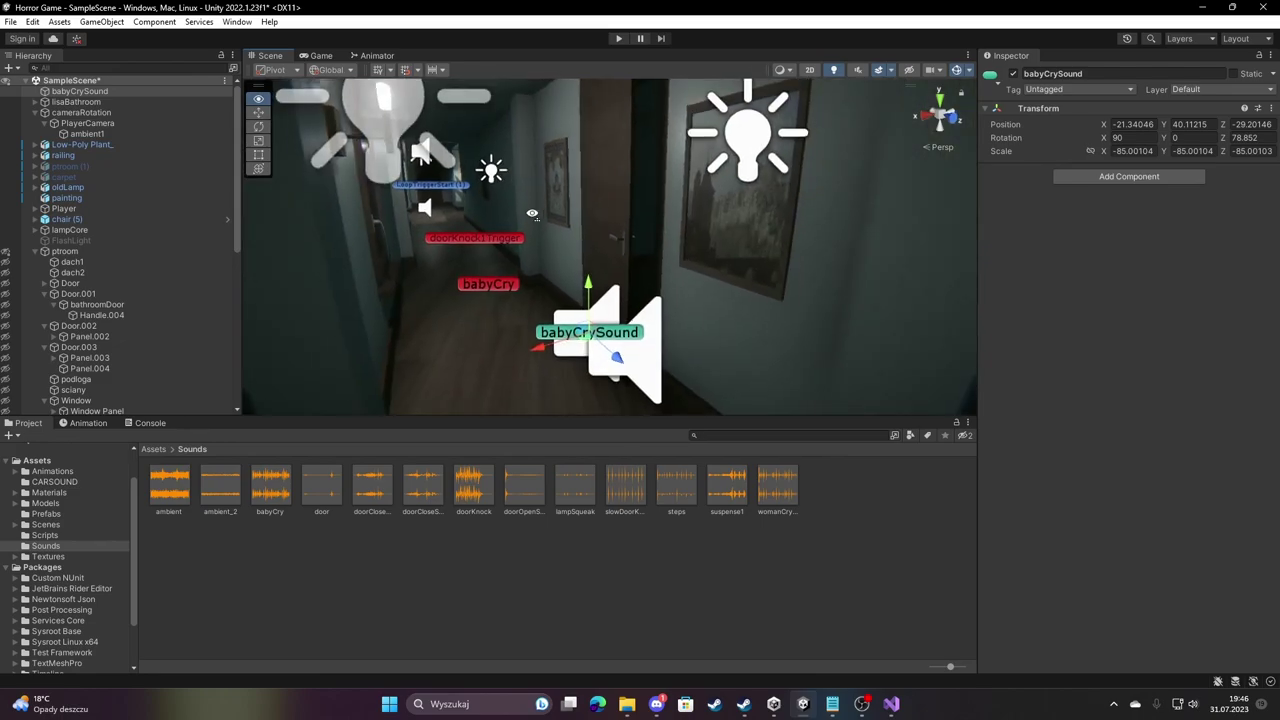
mouse_move(560, 281)
left_mouse_down()
mouse_move(703, 196)
mouse_move(1110, 180)
left_mouse_up()
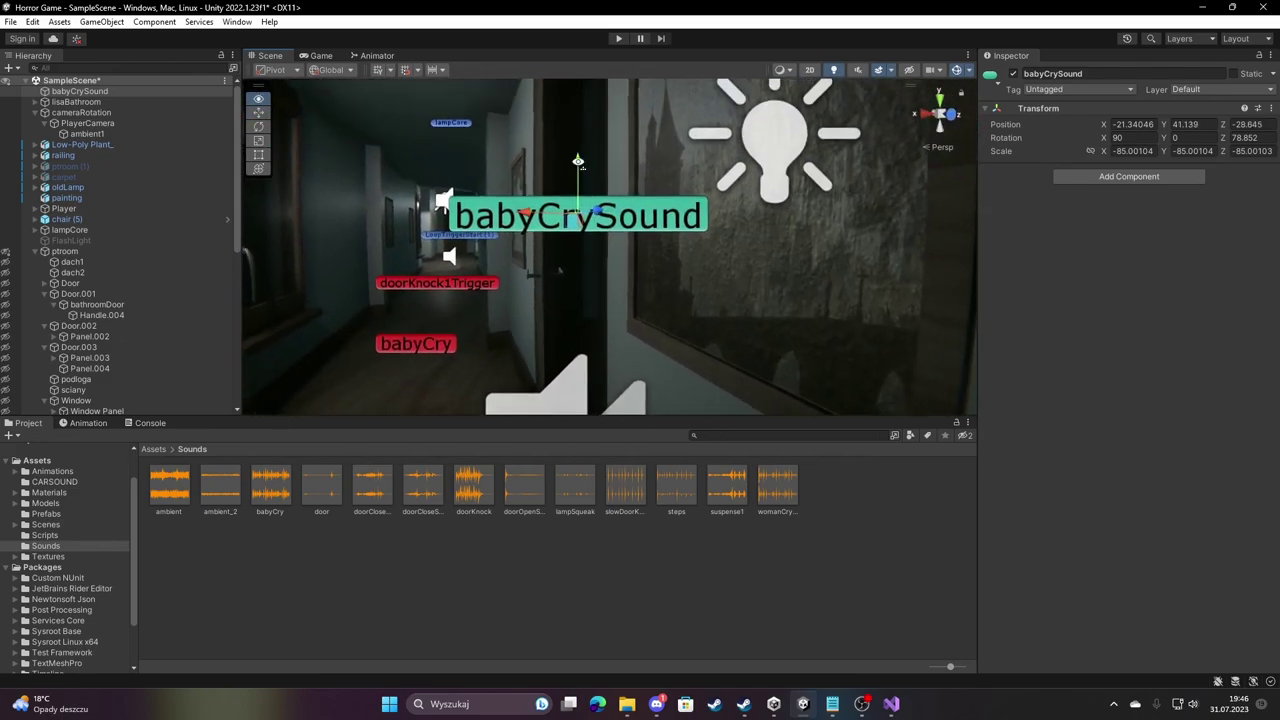
left_click(1110, 178)
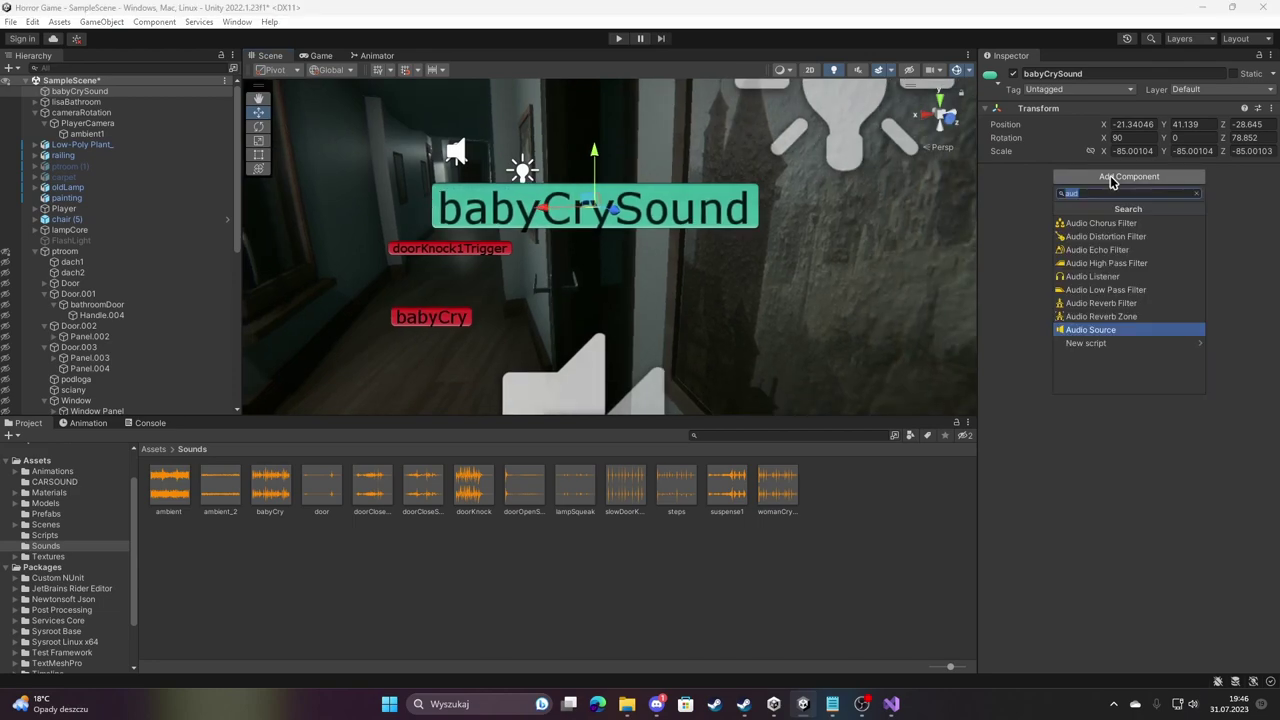
left_click(1108, 334)
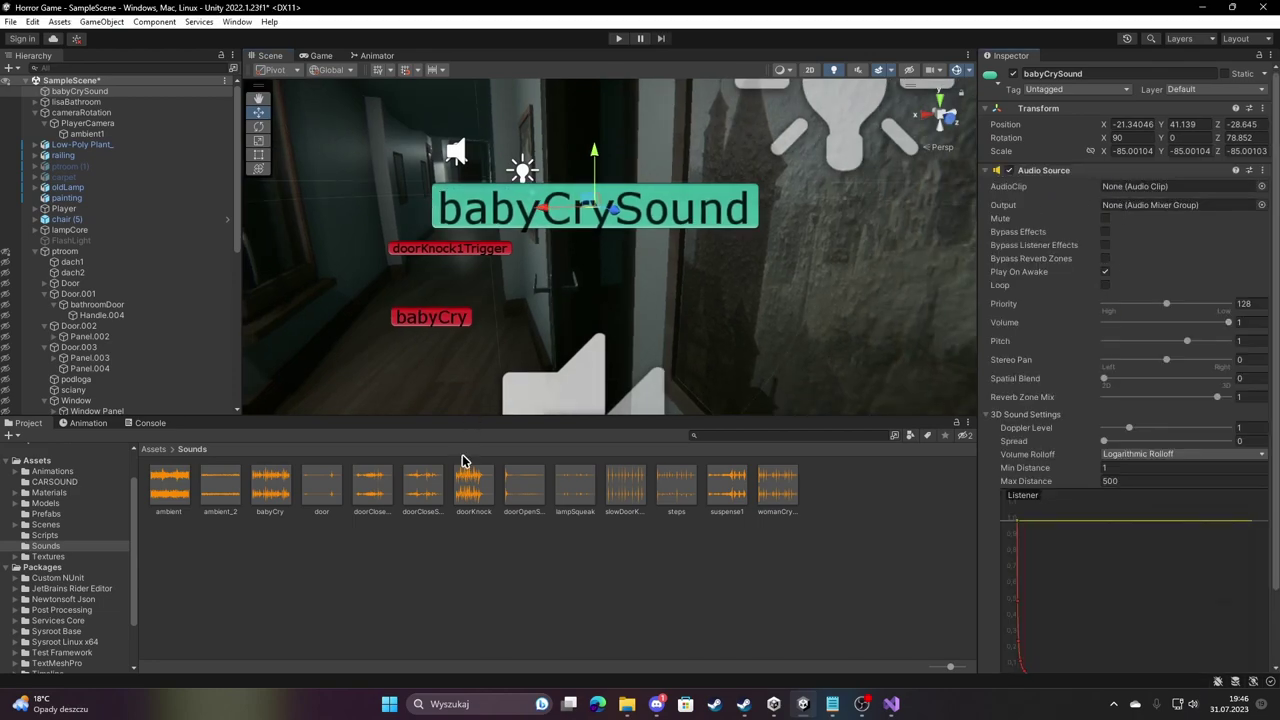
left_click_drag(270, 485, 1130, 188)
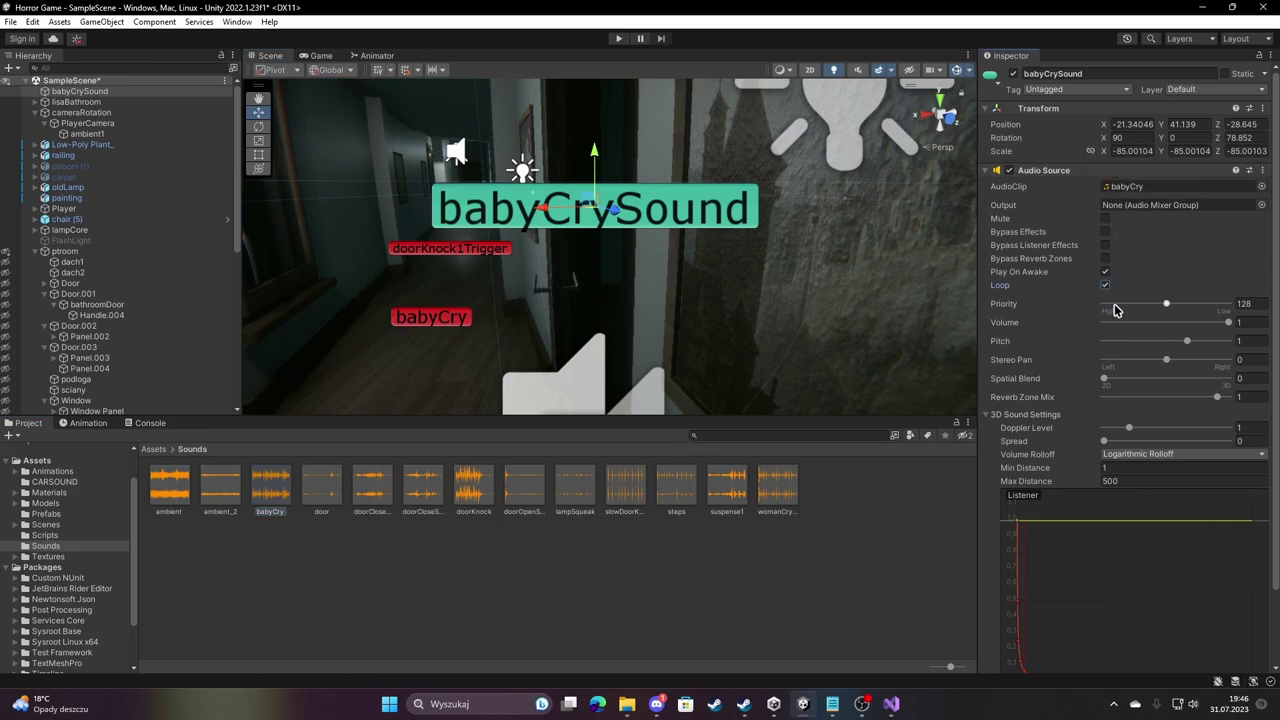
Set the Audio Source's Spatial Blend to 1 so the sound is fully 3D.
mouse_move(585, 177)
right_mouse_down()
mouse_move(690, 158)
mouse_move(612, 170)
mouse_move(642, 135)
mouse_move(660, 150)
right_mouse_up()
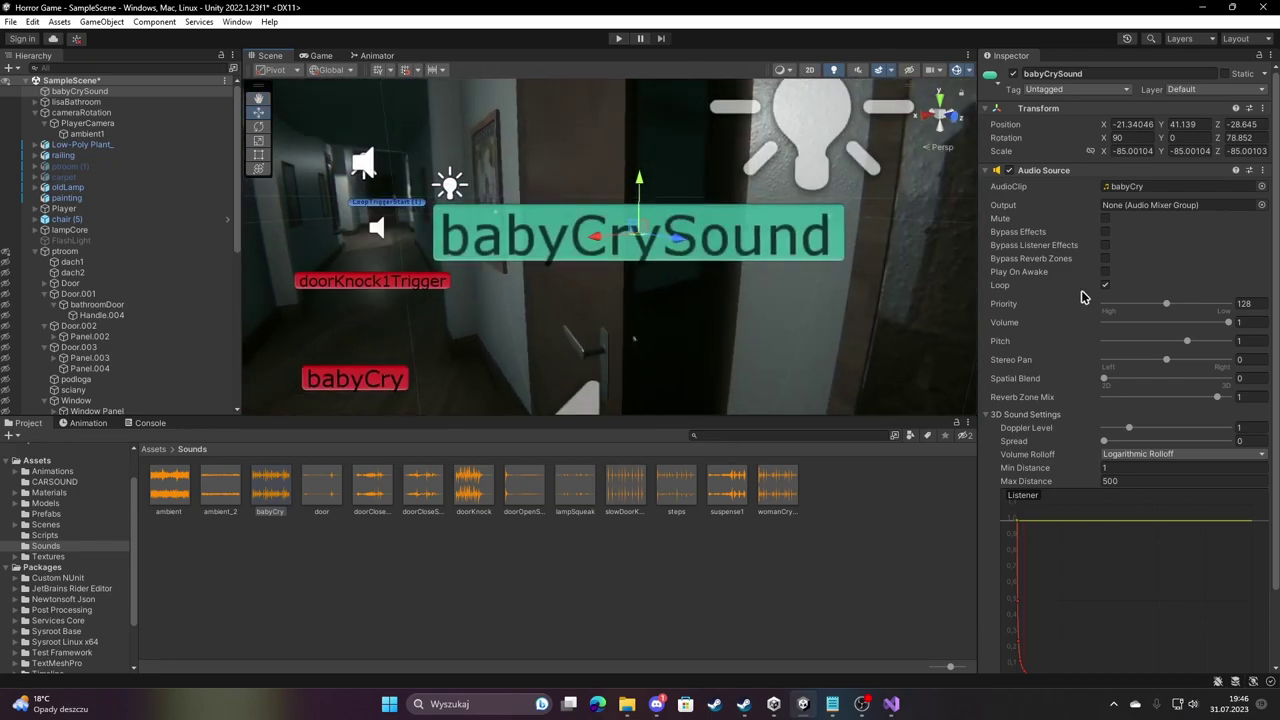
left_click_drag(1105, 379, 1232, 379)
scroll(670, 268, "down", 2)
scroll(640, 258, "down", 3)
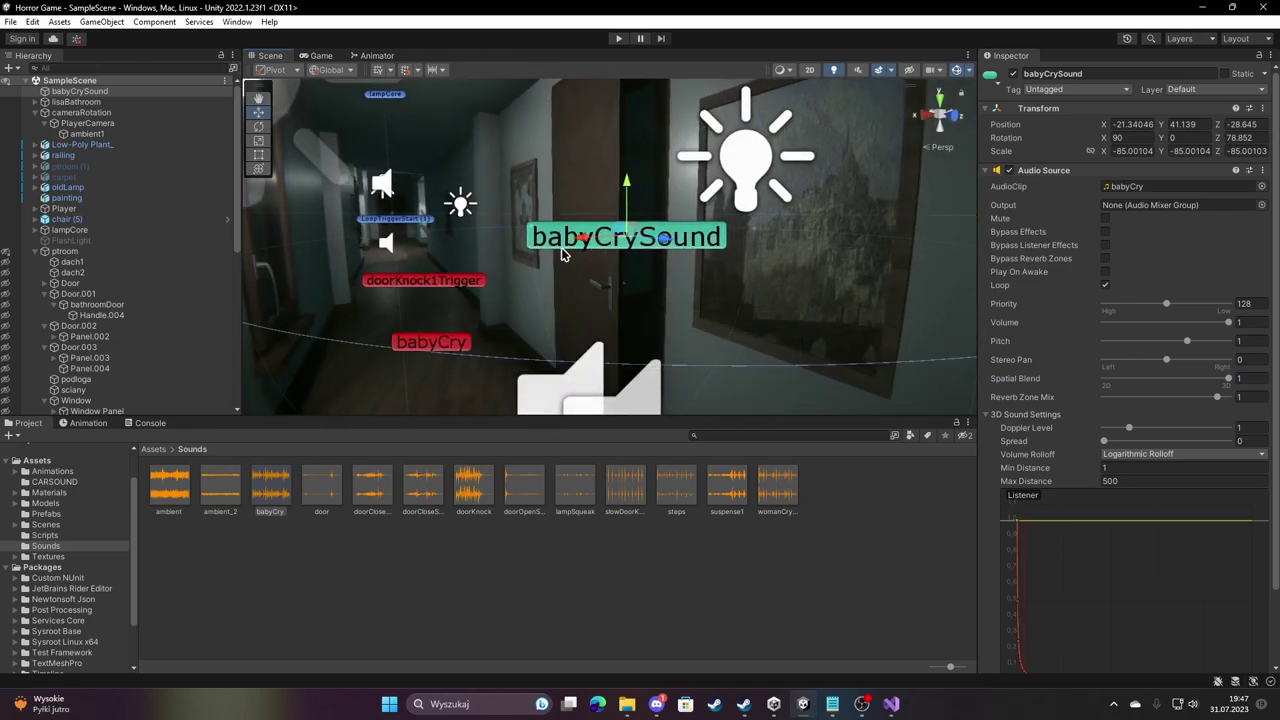
mouse_move(634, 234)
right_mouse_down()
mouse_move(790, 290)
mouse_move(481, 185)
mouse_move(277, 194)
right_mouse_up()
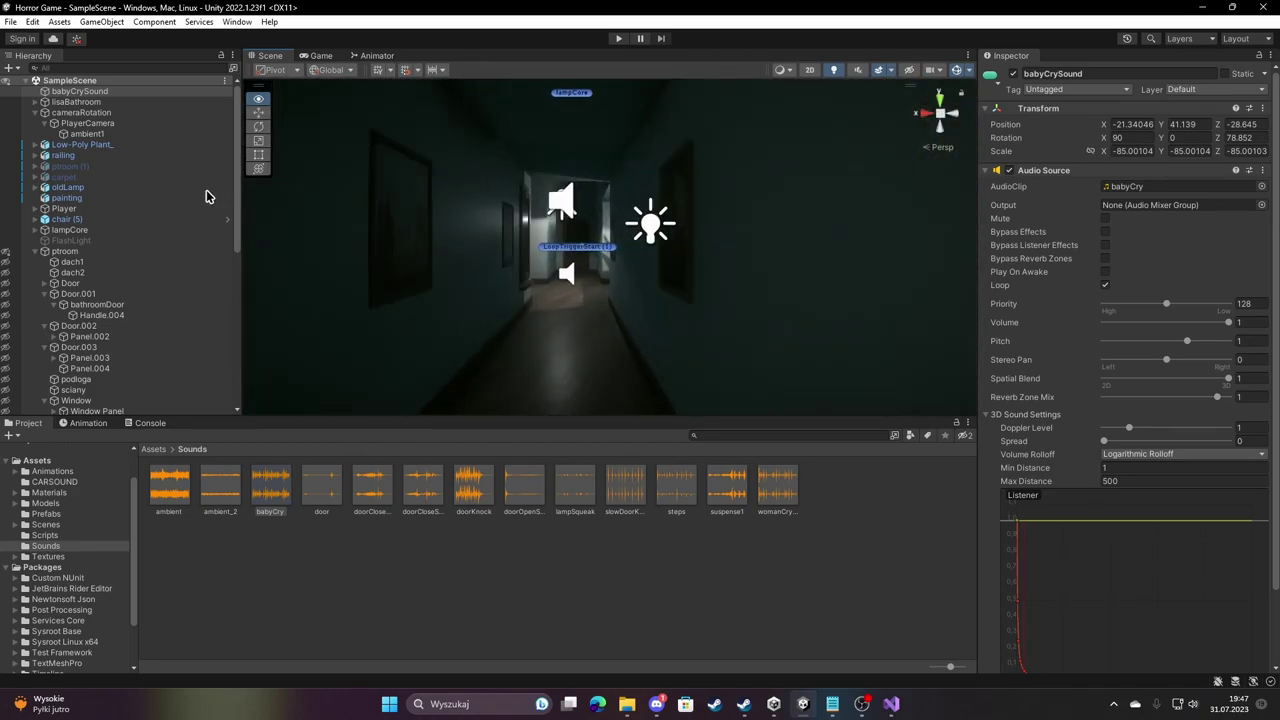
mouse_move(277, 194)
right_mouse_down()
mouse_move(193, 193)
mouse_move(849, 191)
mouse_move(871, 240)
mouse_move(357, 174)
right_mouse_up()
scroll(95, 331, "down", 10)
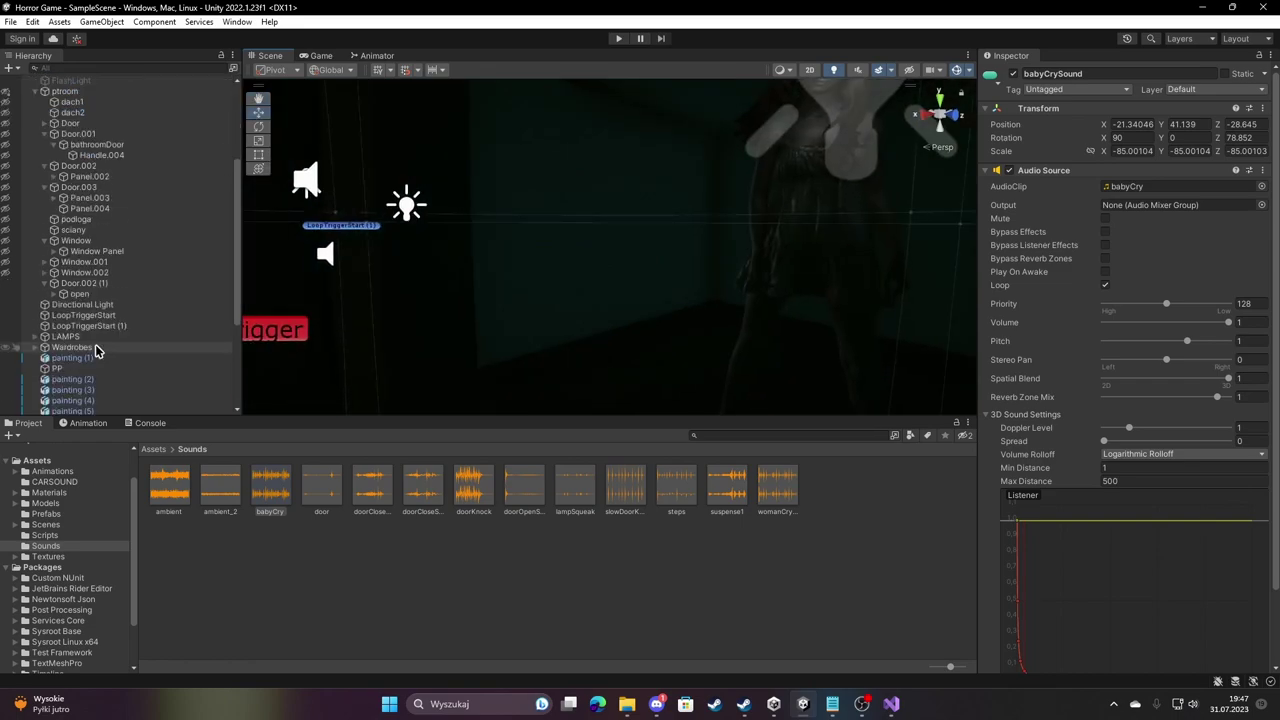
Add a cube inside 3objects and move and scale it to fit the doorway.
right_click(68, 334)
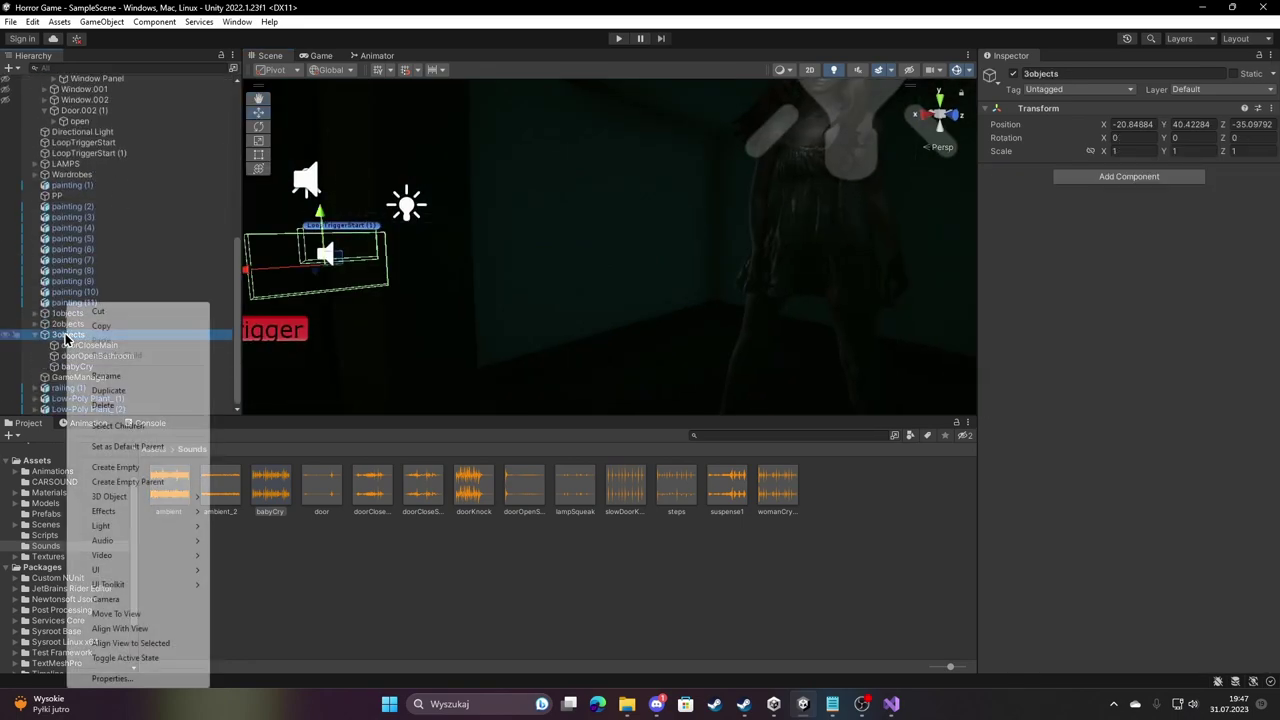
mouse_move(122, 497)
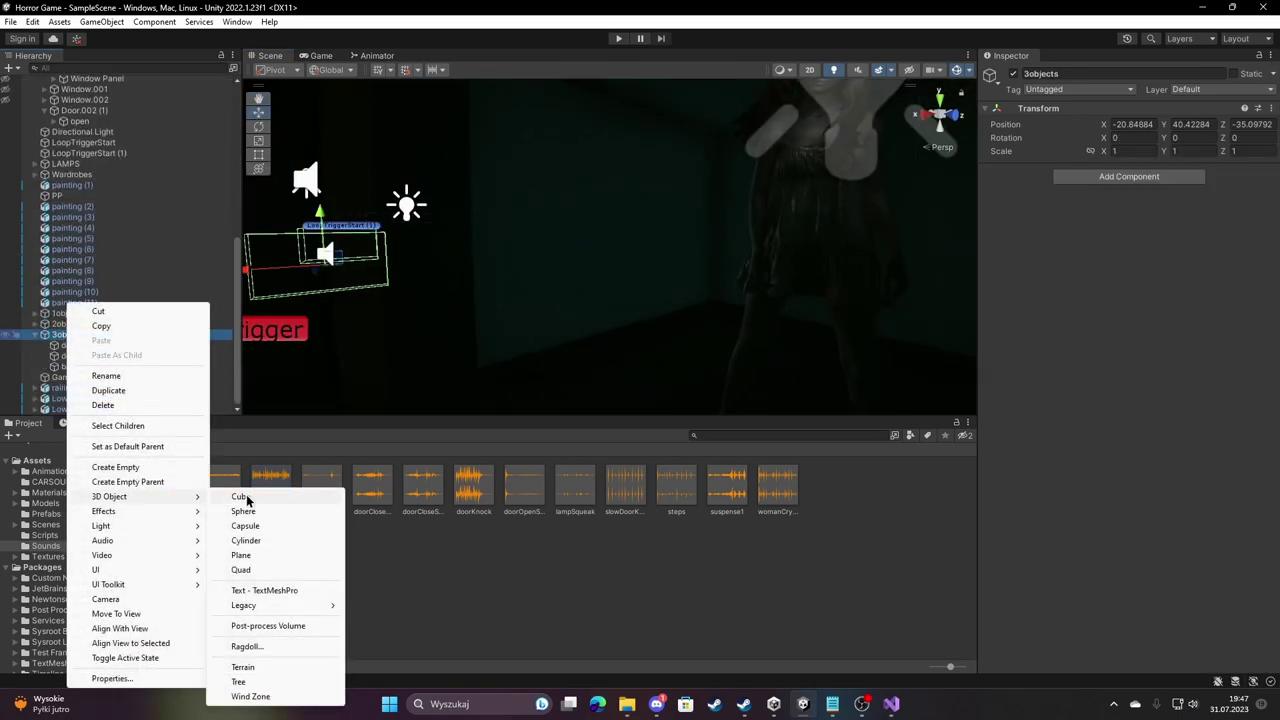
left_click(240, 496)
right_click_drag(507, 335, 471, 263)
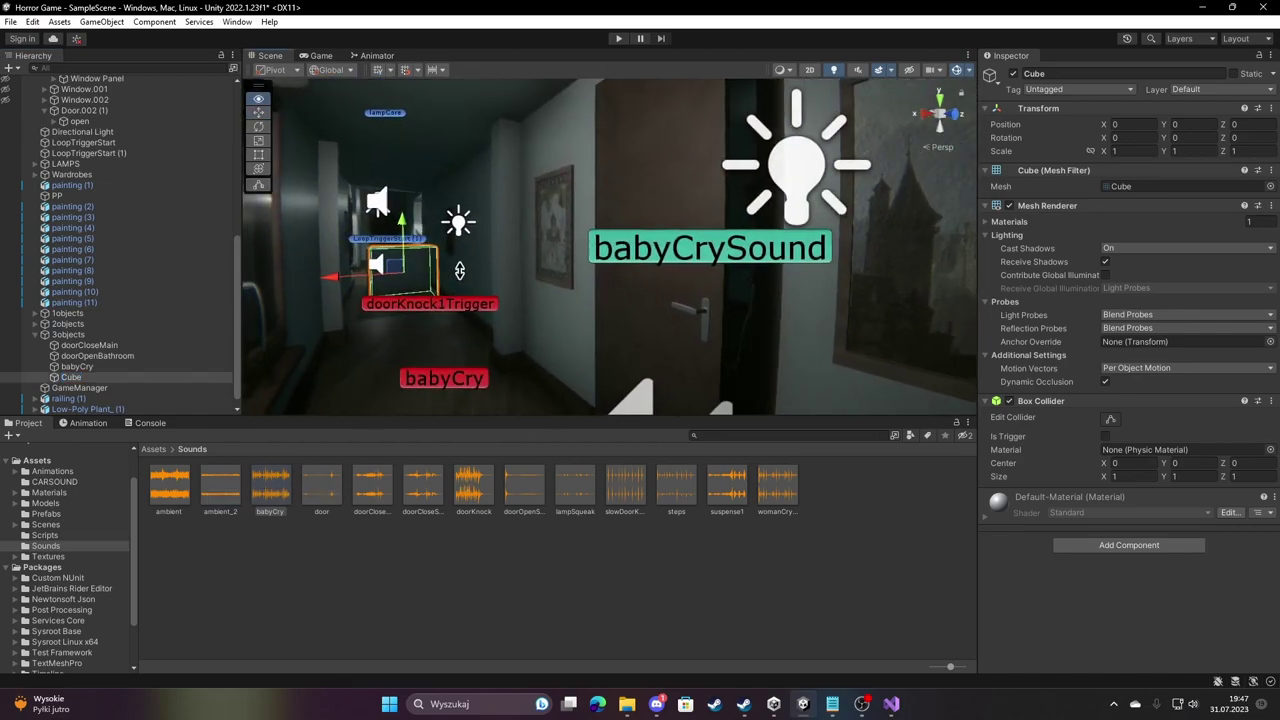
left_click_drag(471, 263, 552, 374)
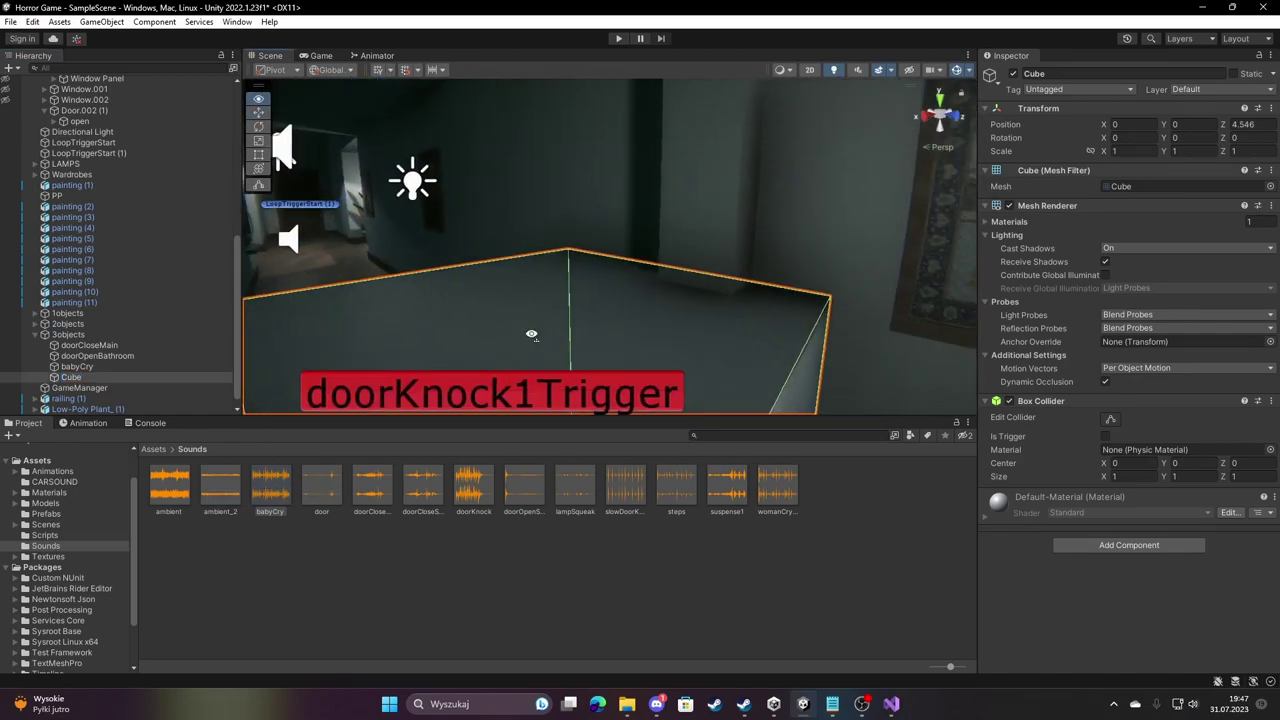
right_click_drag(552, 374, 503, 364)
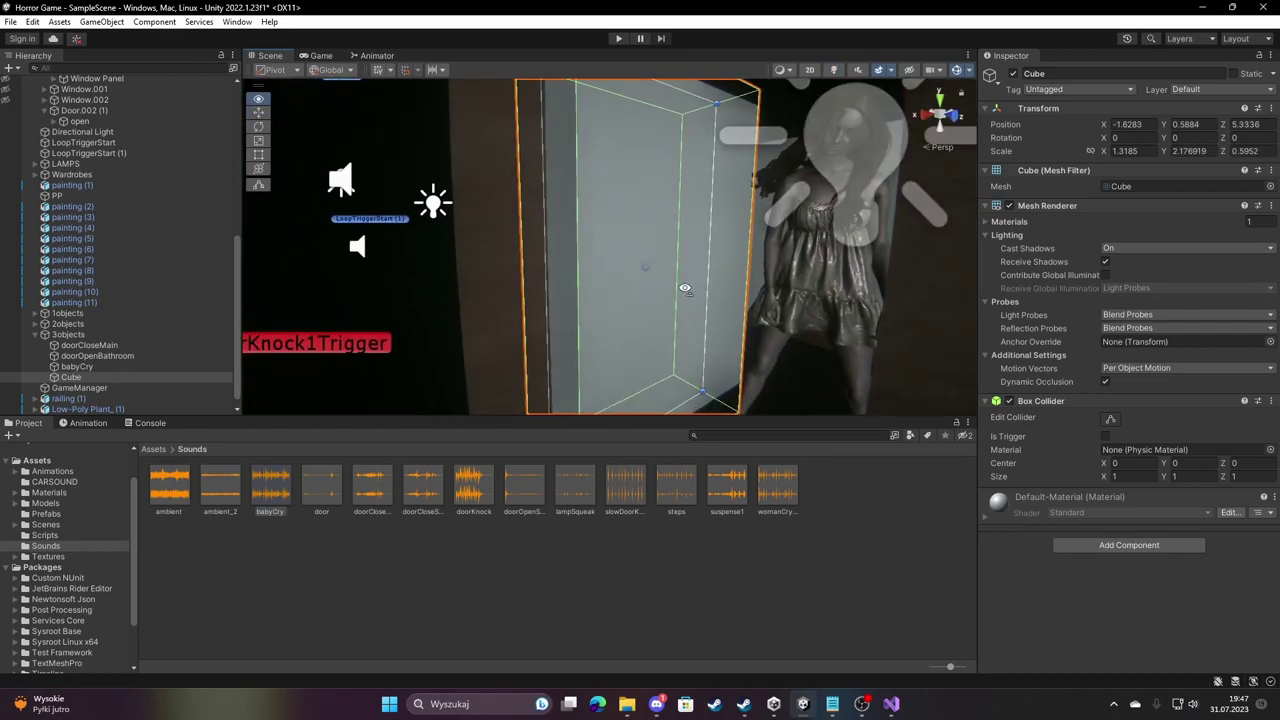
Disable the cube's Mesh Renderer and rename it closeDoorTrigger.
scroll(686, 287, "up", 2)
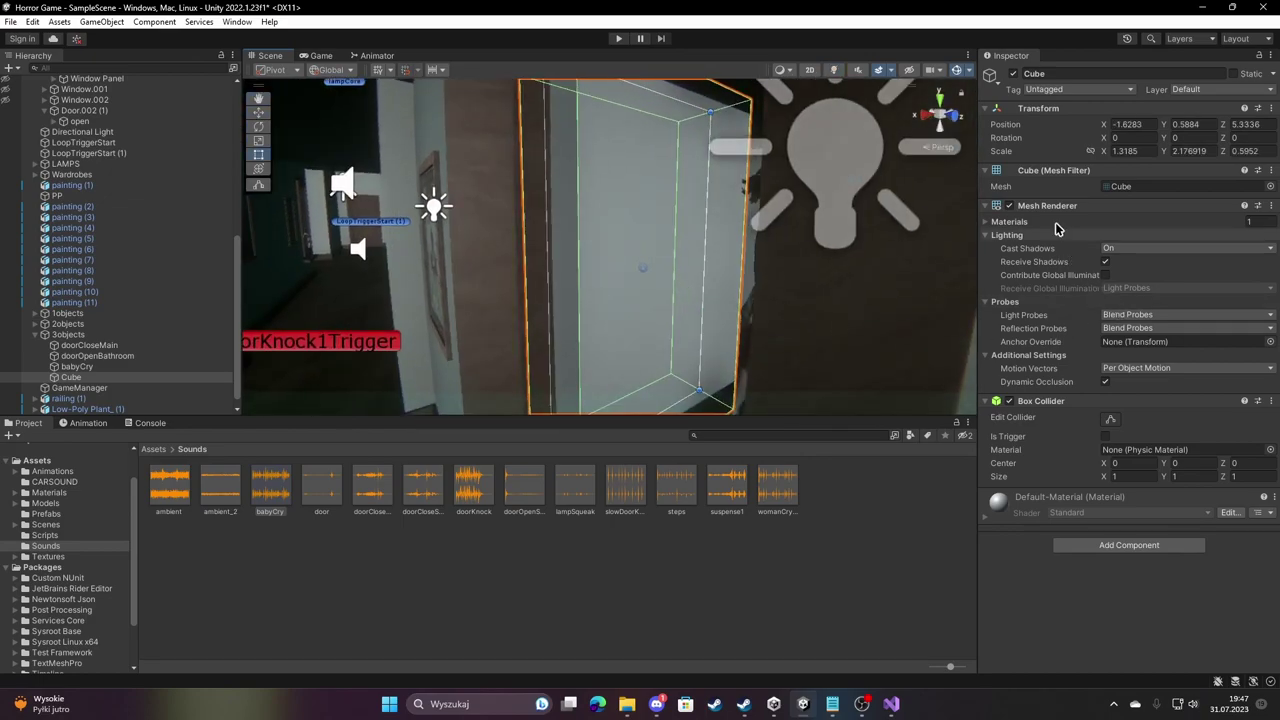
left_click(1009, 205)
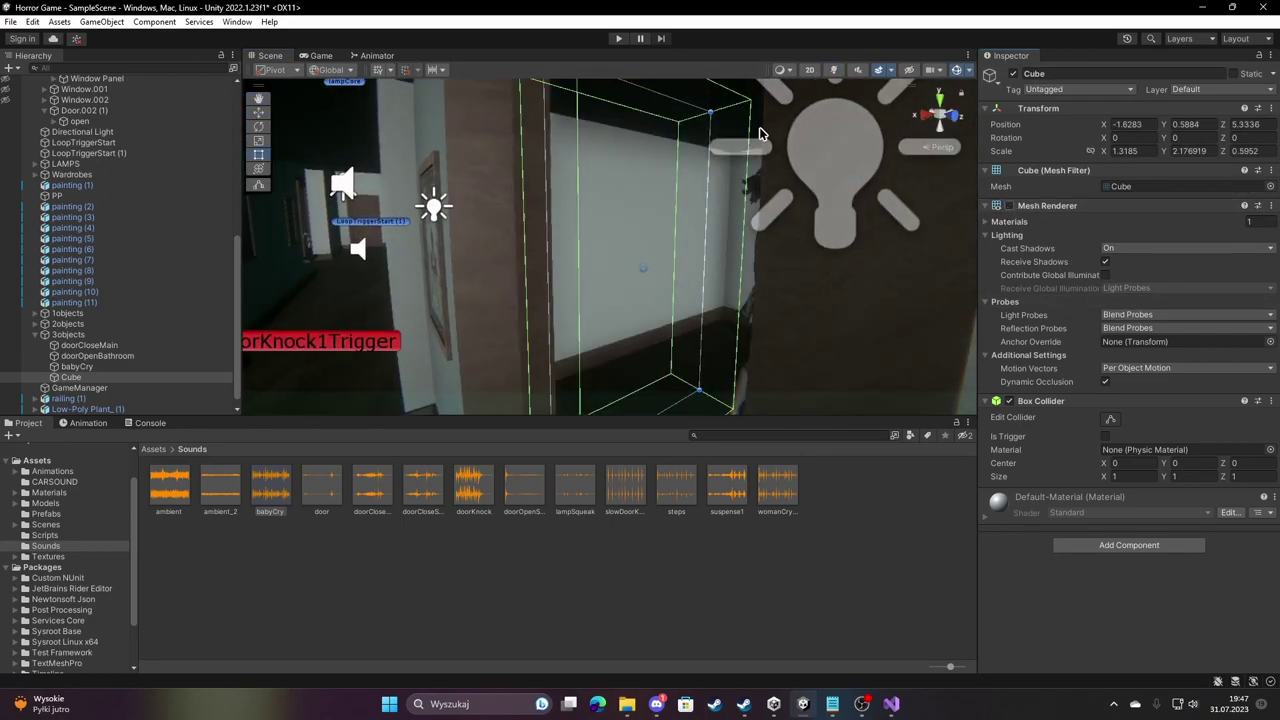
left_click(68, 377)
type("closeDoo")
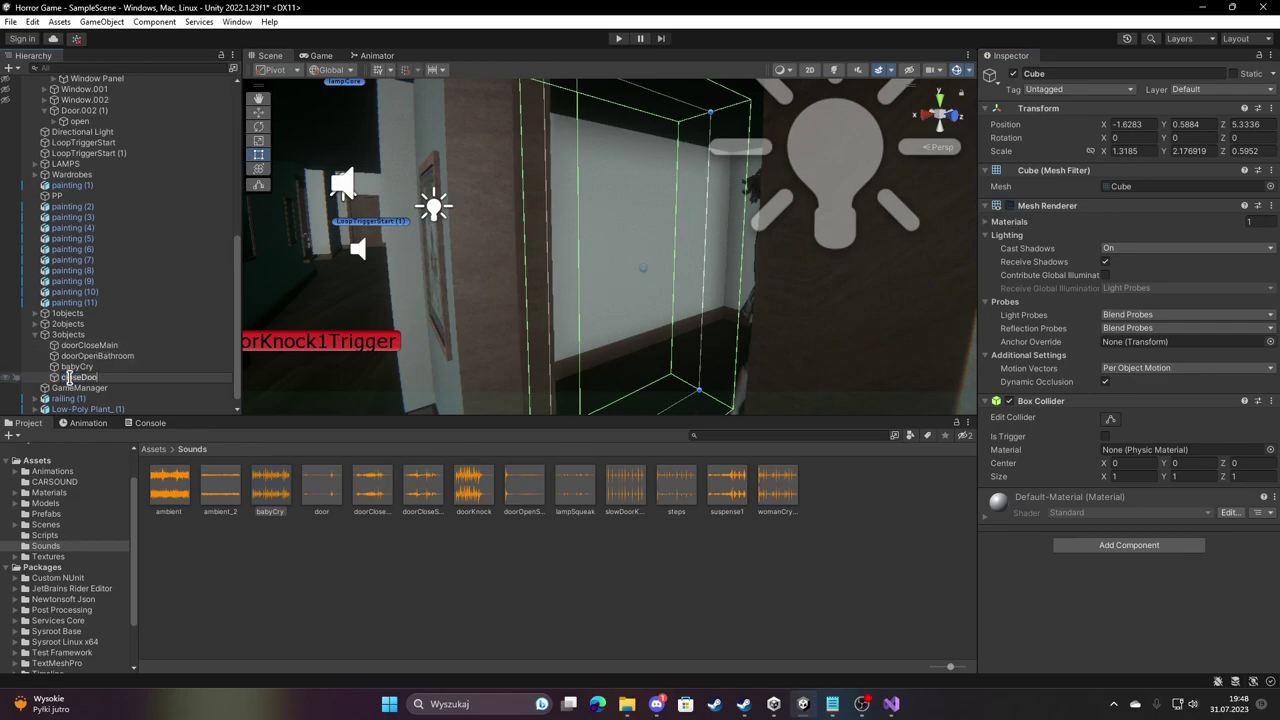
type("rTri")
type("gger")
key("Return")
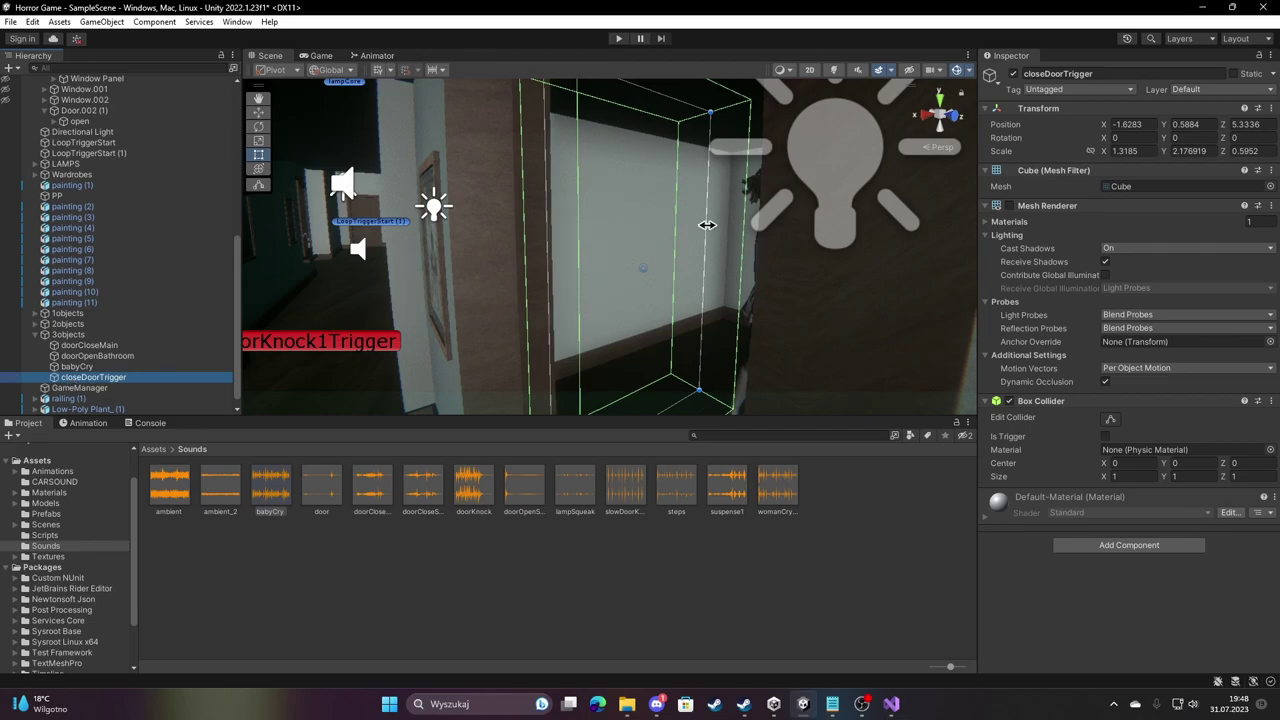
Create a closeDoorTrigger tag and assign it to the closeDoorTrigger object.
left_click(1070, 90)
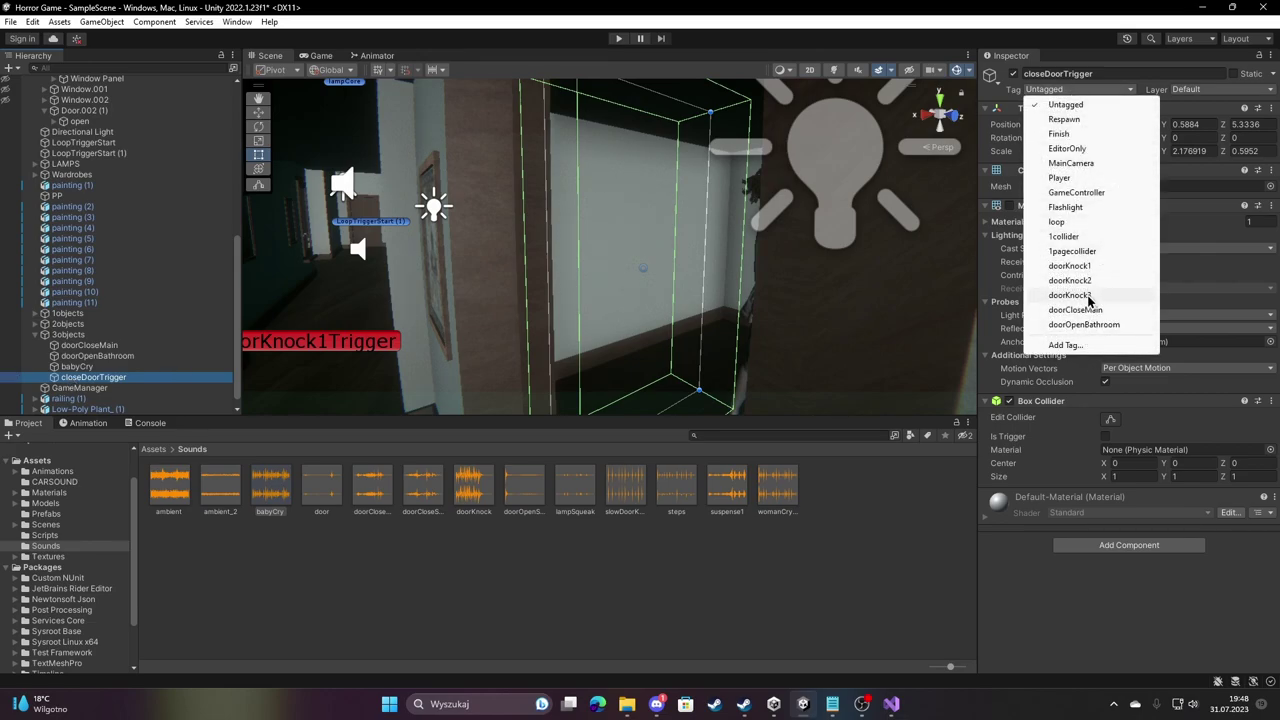
left_click(1066, 345)
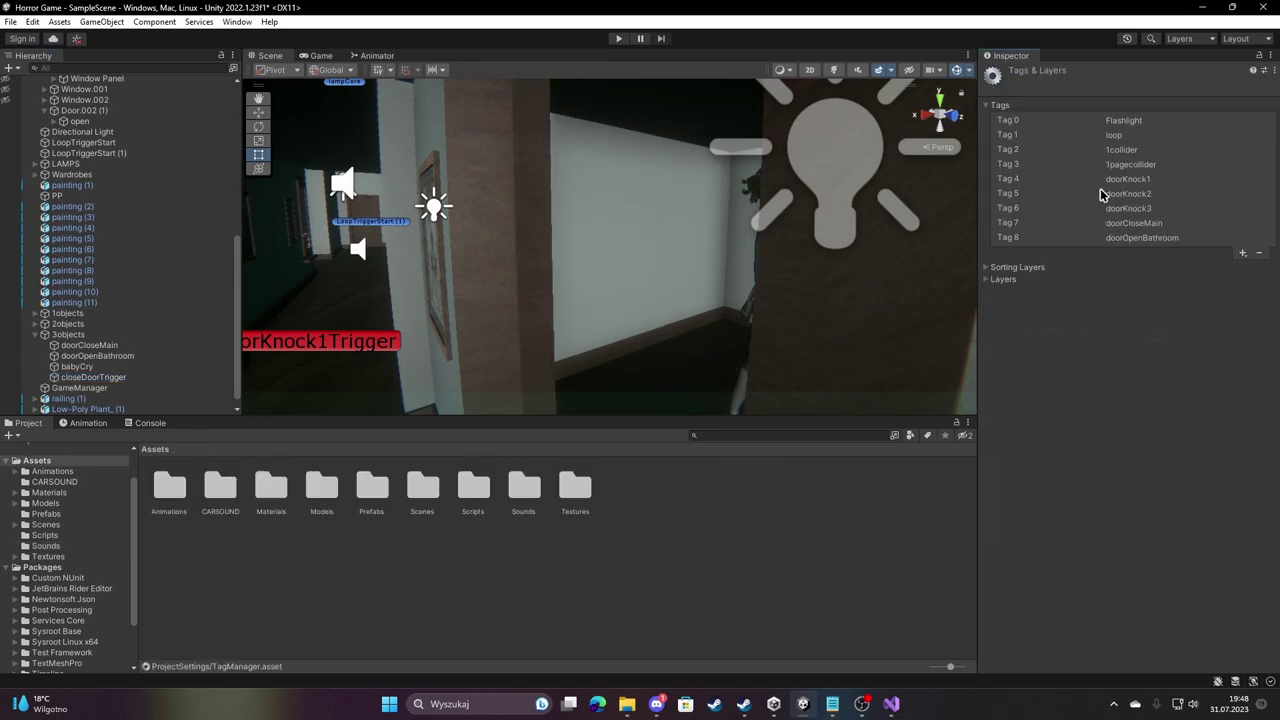
left_click(1241, 254)
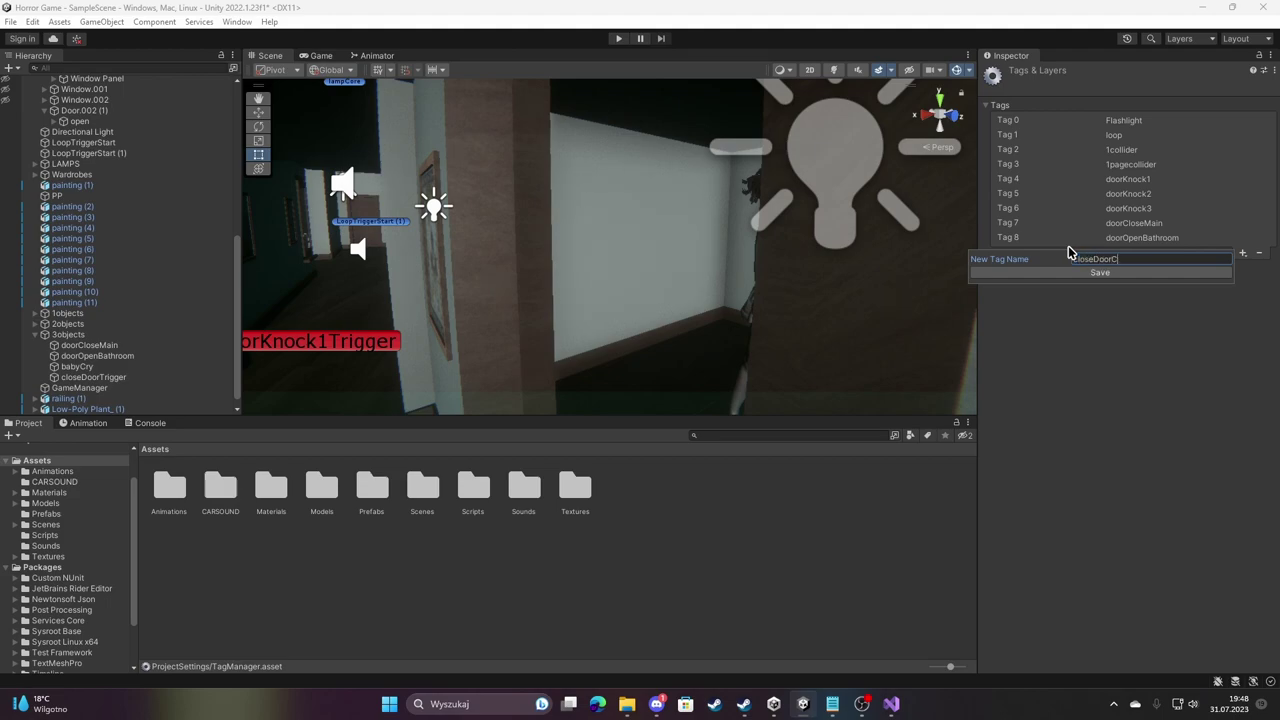
key("Return")
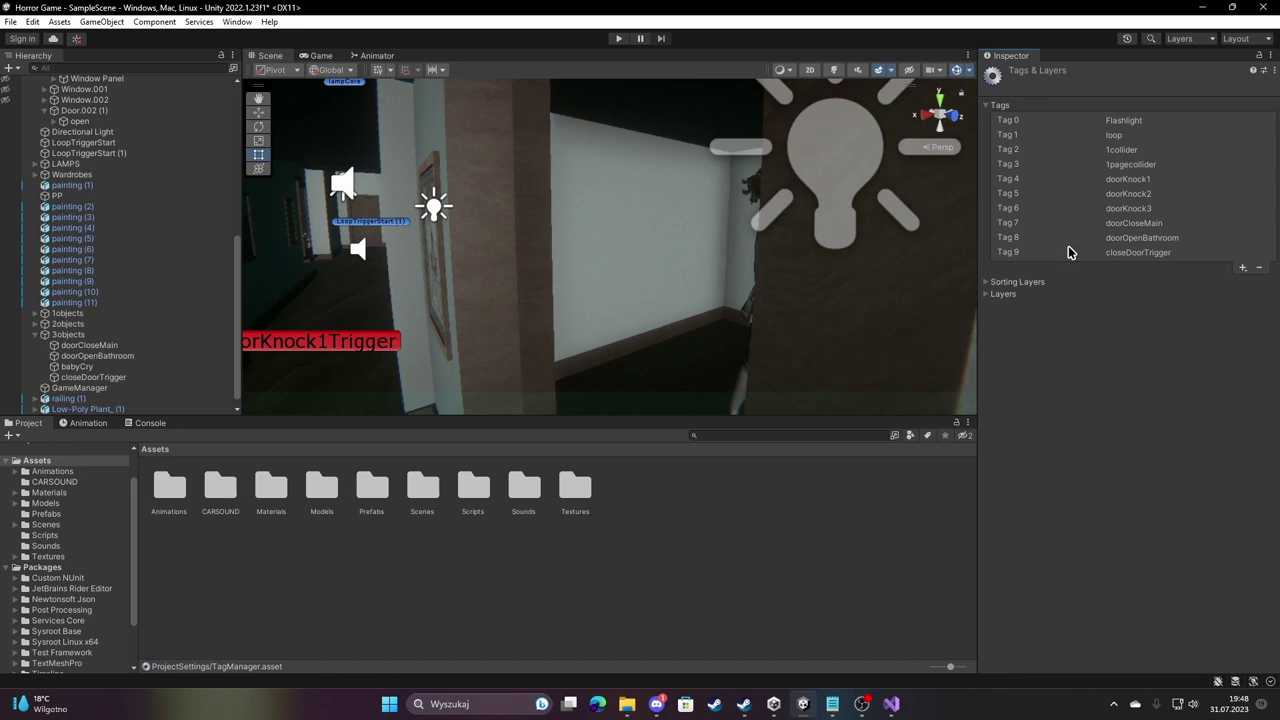
left_click(100, 377)
left_click(1078, 89)
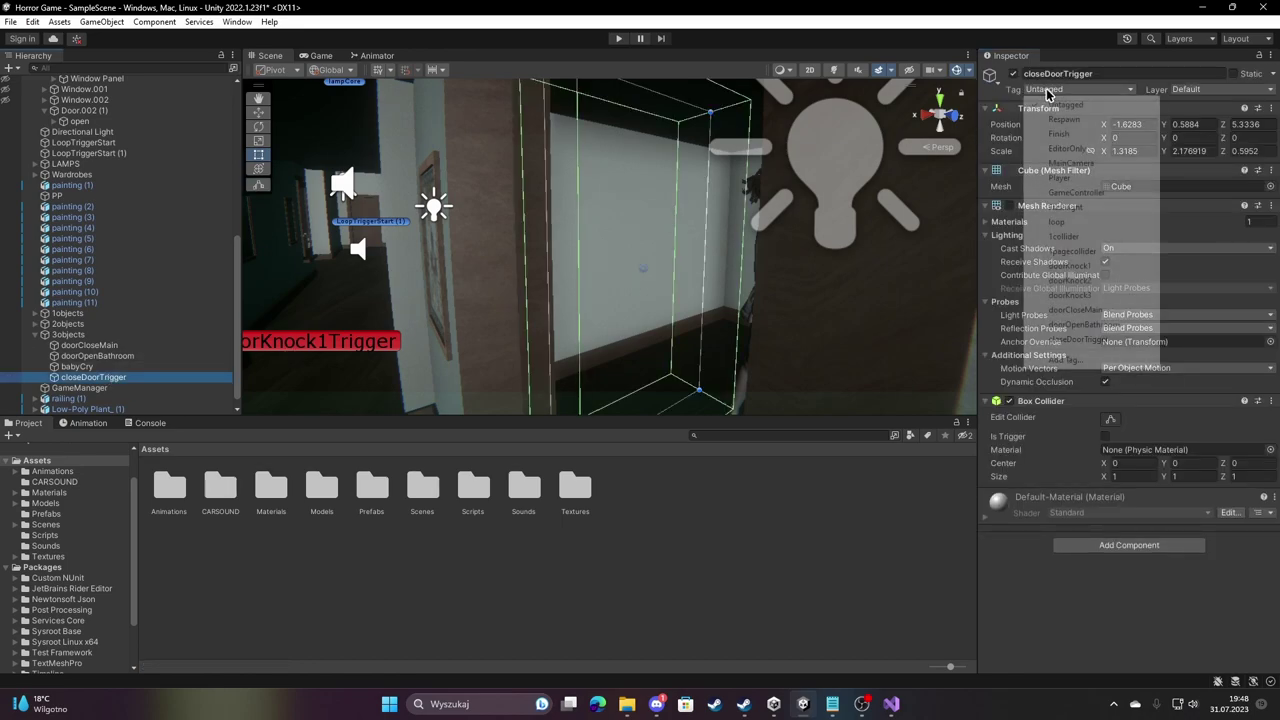
left_click(1100, 340)
Create a babyCry tag and assign it to the babyCry trigger box.
mouse_move(631, 263)
right_mouse_down()
mouse_move(650, 216)
mouse_move(569, 238)
mouse_move(560, 258)
right_mouse_up()
left_click(563, 270)
left_click(1078, 89)
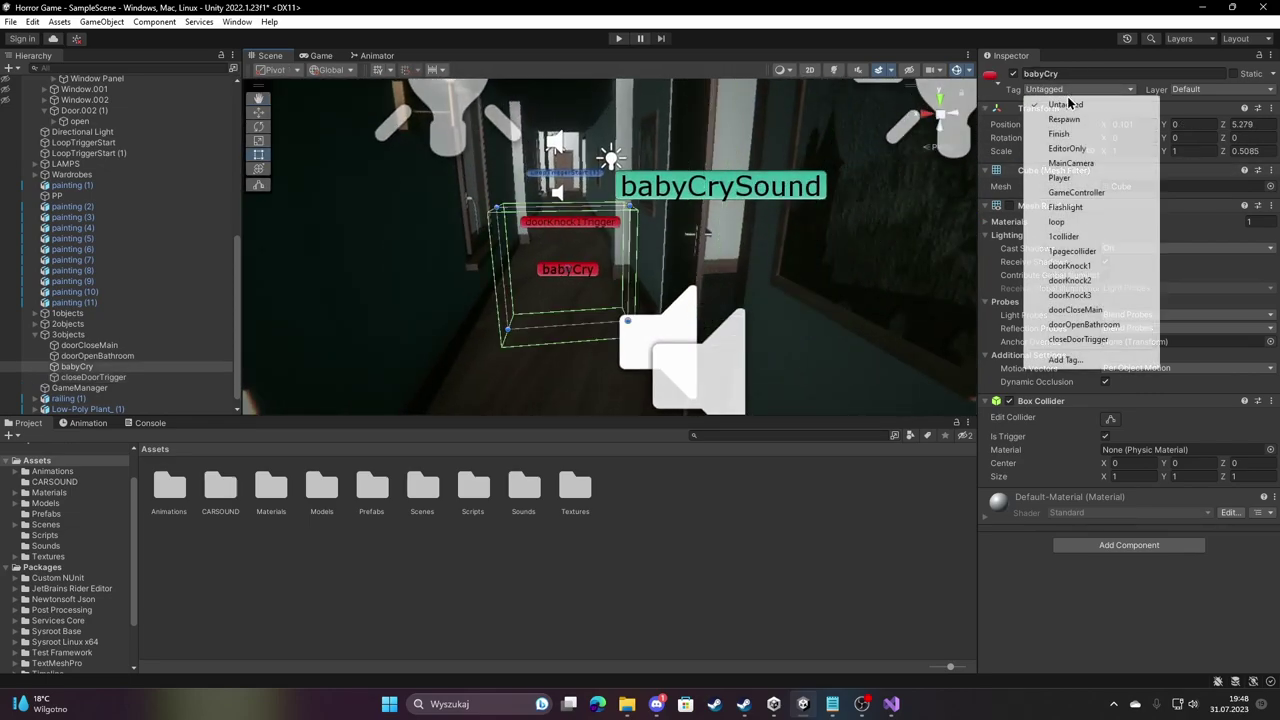
left_click(1064, 359)
left_click(1241, 269)
type("babyCry")
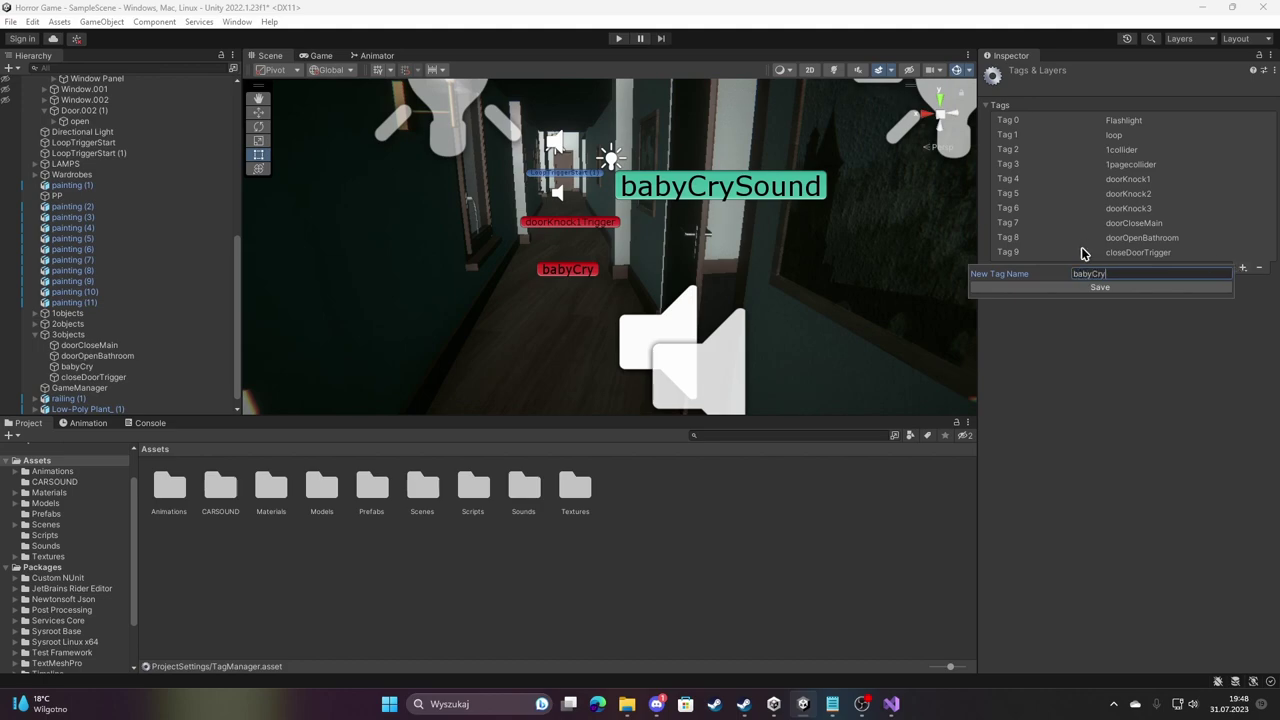
key("Return")
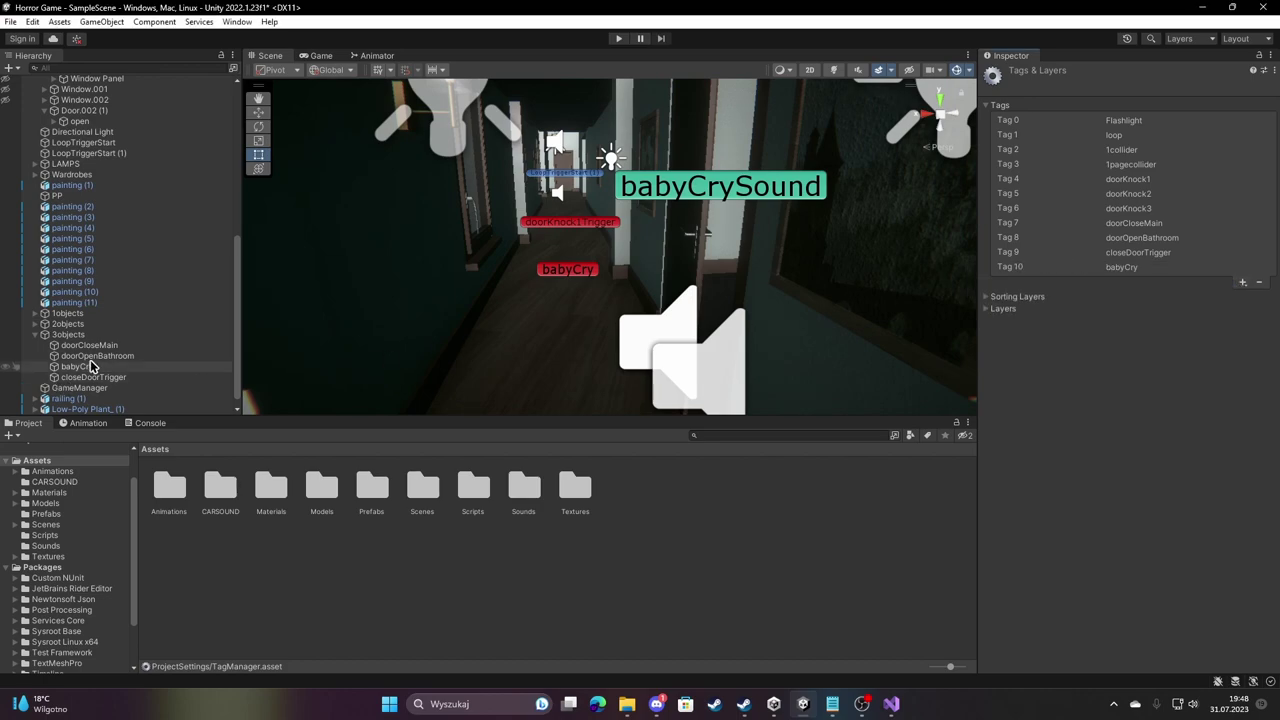
scroll(100, 366, "down", 1)
left_click(166, 357)
left_click(1078, 89)
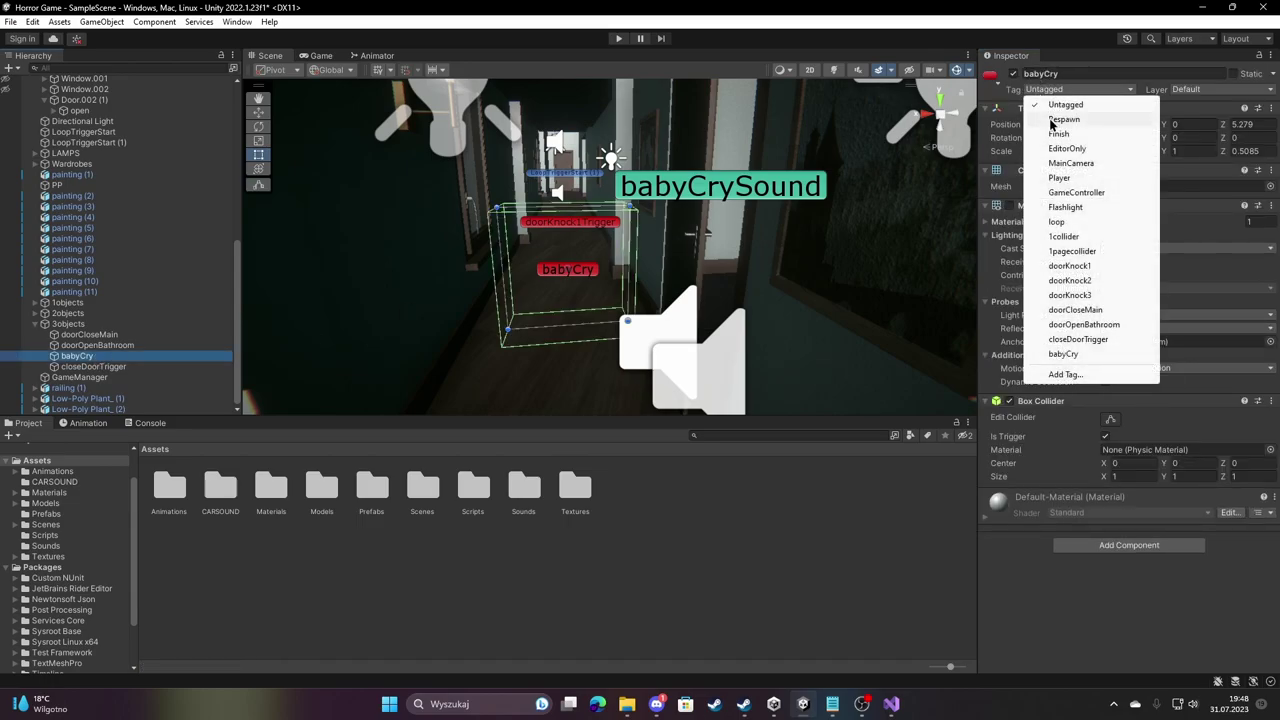
left_click(1080, 352)
mouse_move(677, 257)
right_mouse_down()
mouse_move(643, 228)
mouse_move(1019, 191)
mouse_move(754, 194)
mouse_move(874, 702)
right_mouse_up()
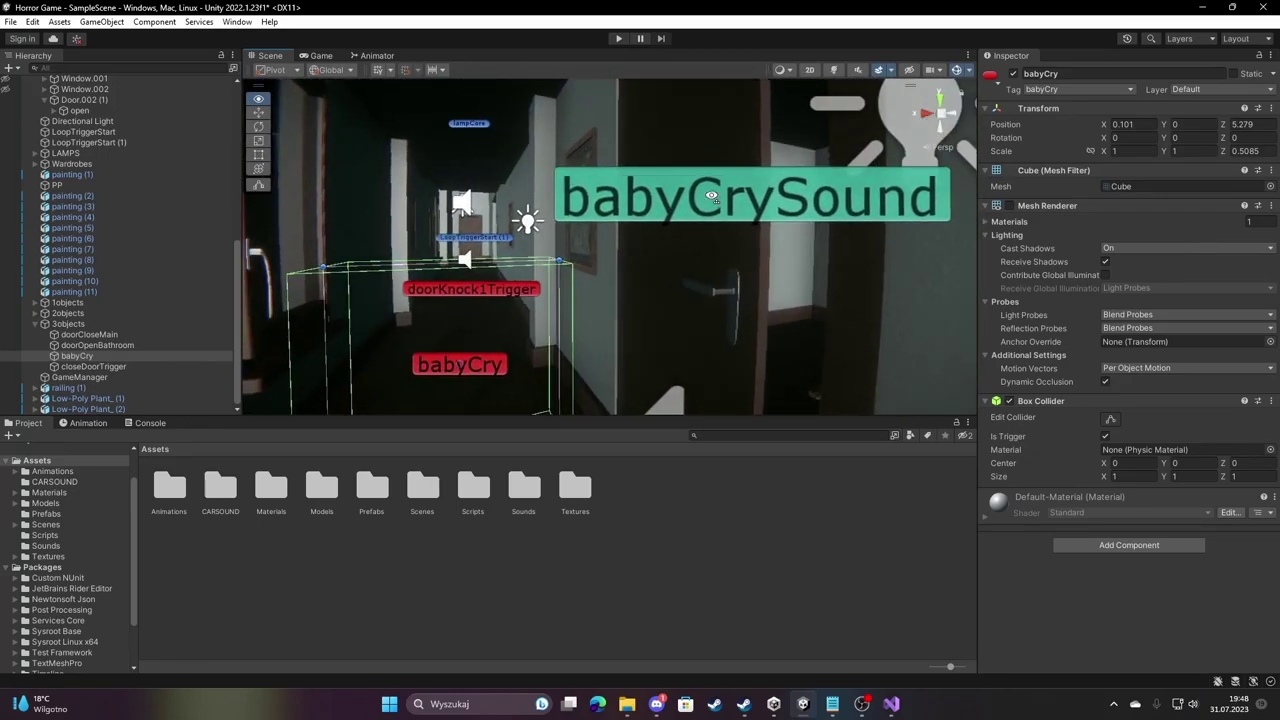
Declare a public AudioSource suspense1 field below doorBathroomSound and save.
left_click(889, 703)
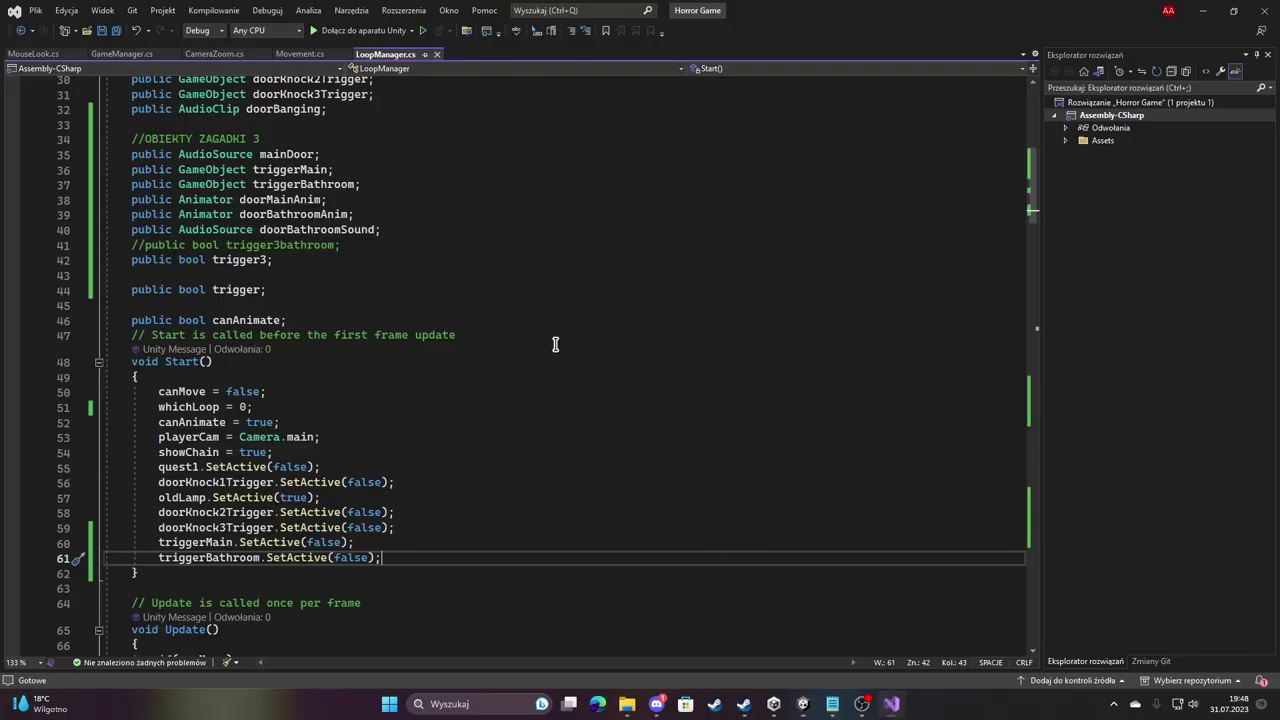
scroll(380, 407, "up", 4)
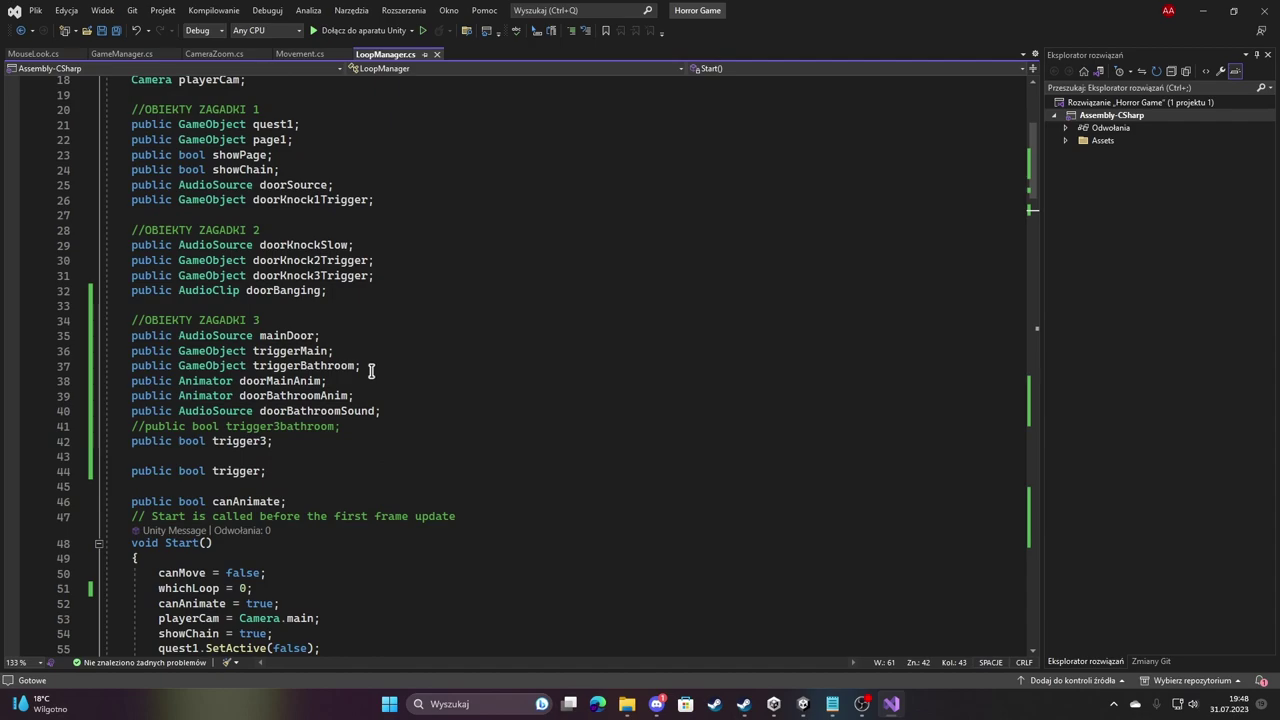
left_click(410, 405)
key("Return")
type("public")
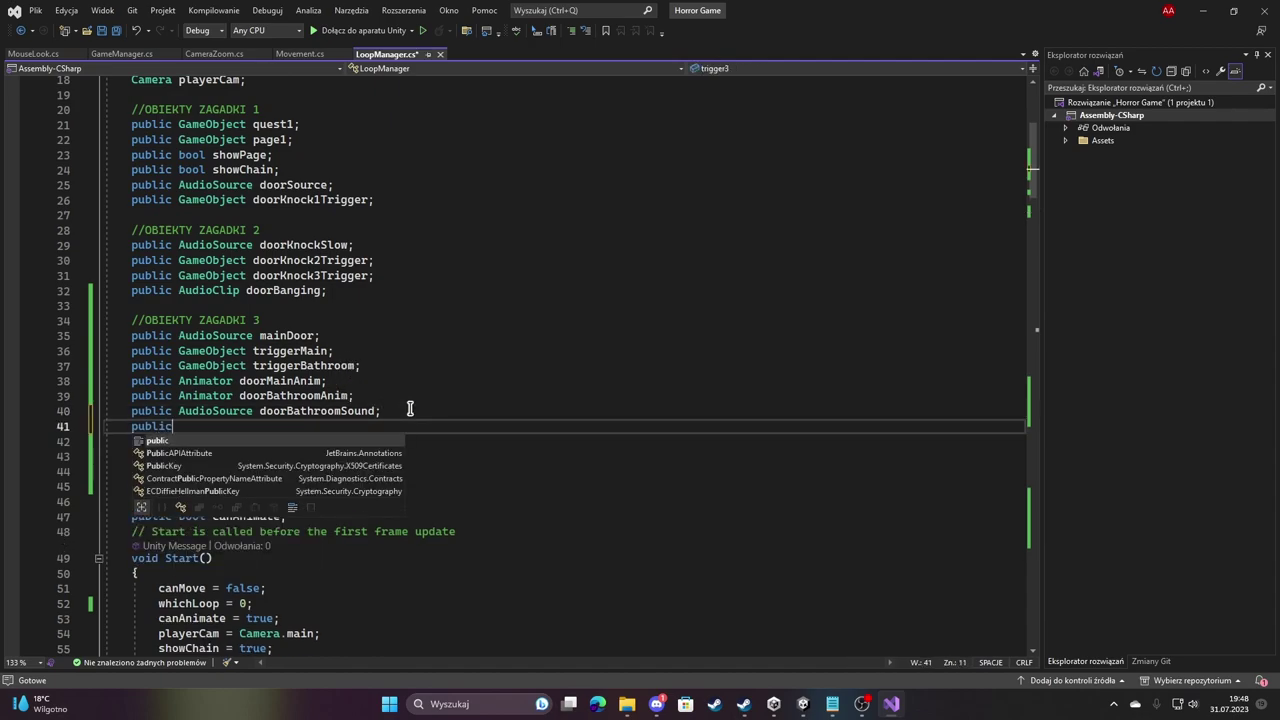
type(" Aud")
key("Tab")
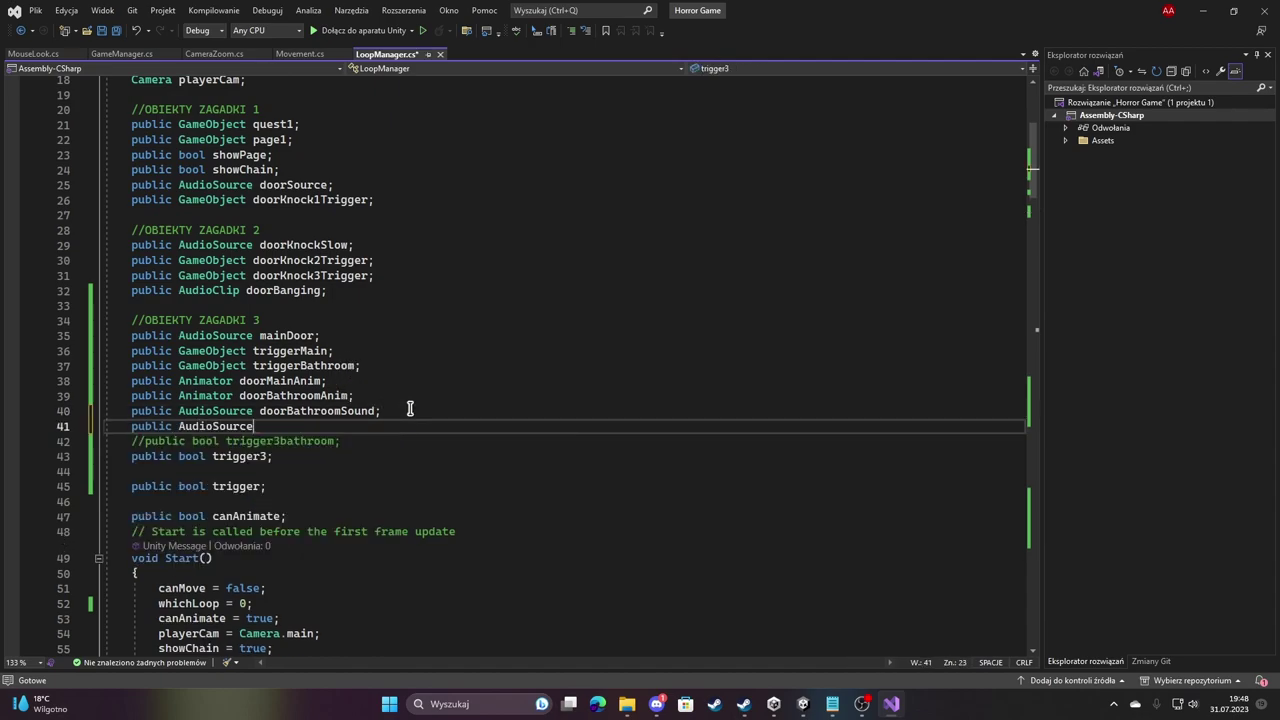
type(" suspense")
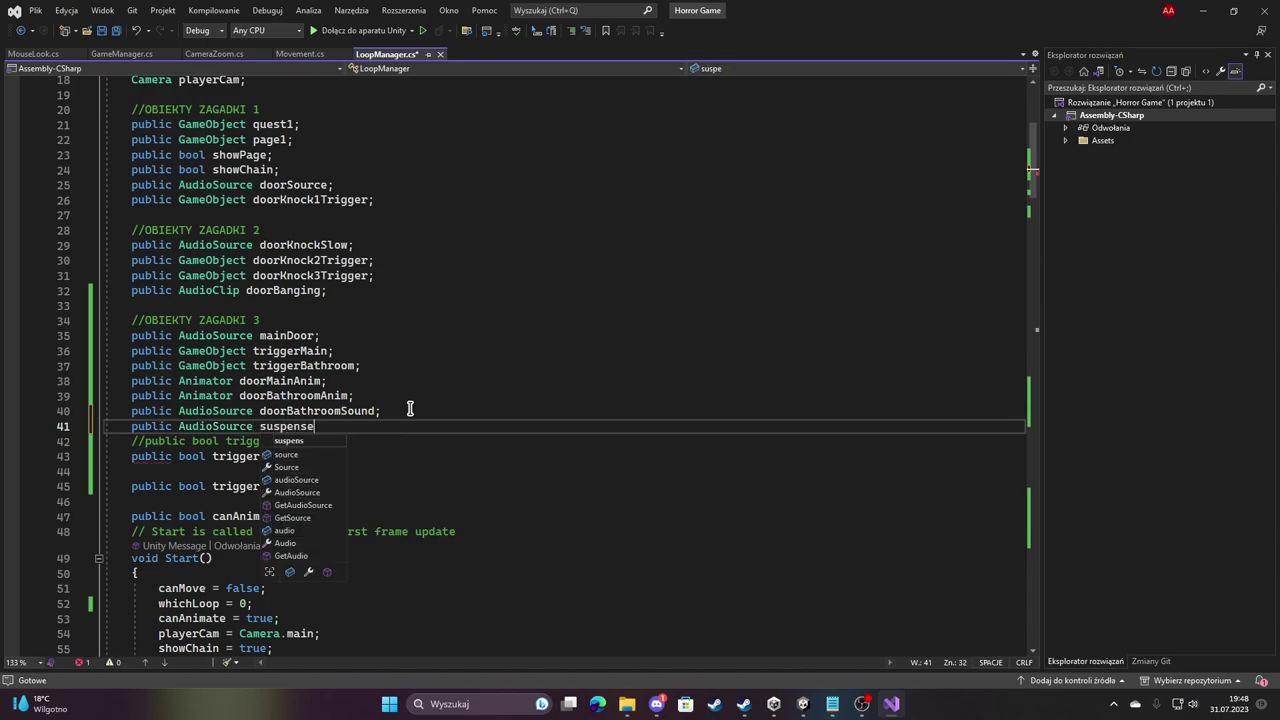
type("1;")
key("ctrl+s")
Add suspense1.Play() after doorBathroomSound.Play() in the bathroom door block and save.
scroll(400, 390, "down", 5)
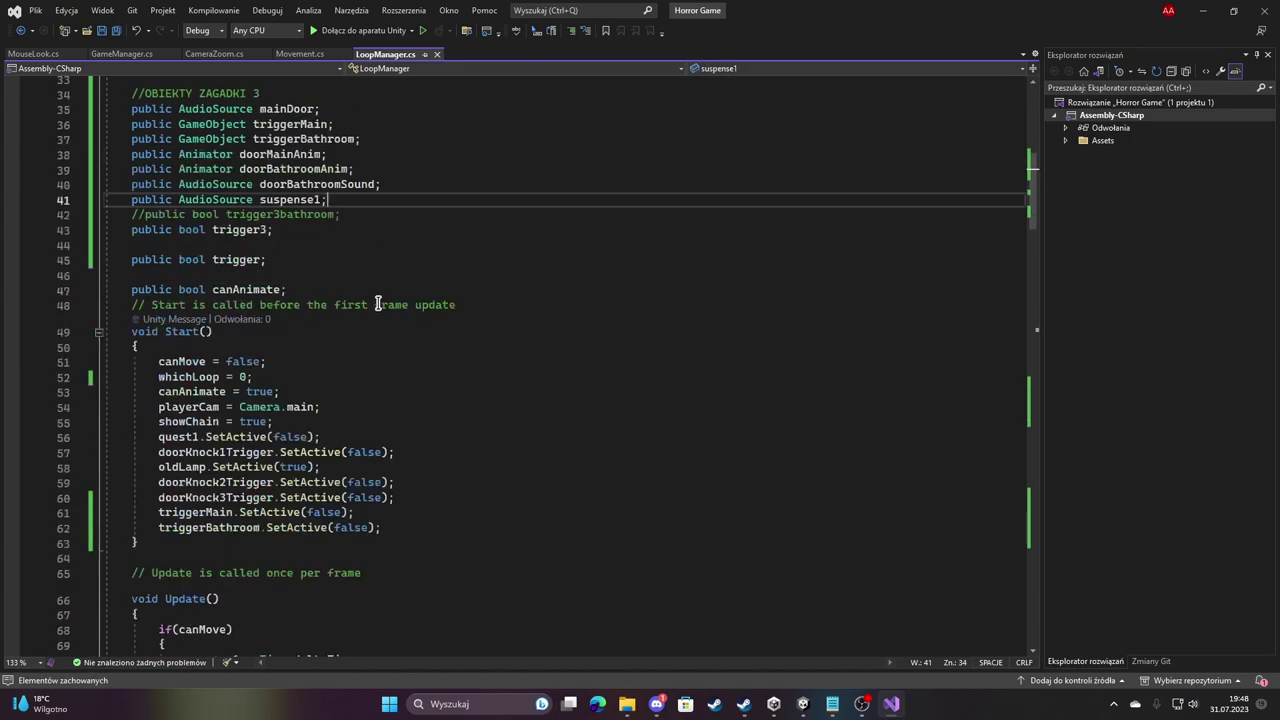
scroll(378, 320, "down", 13)
scroll(377, 303, "down", 11)
scroll(379, 300, "down", 9)
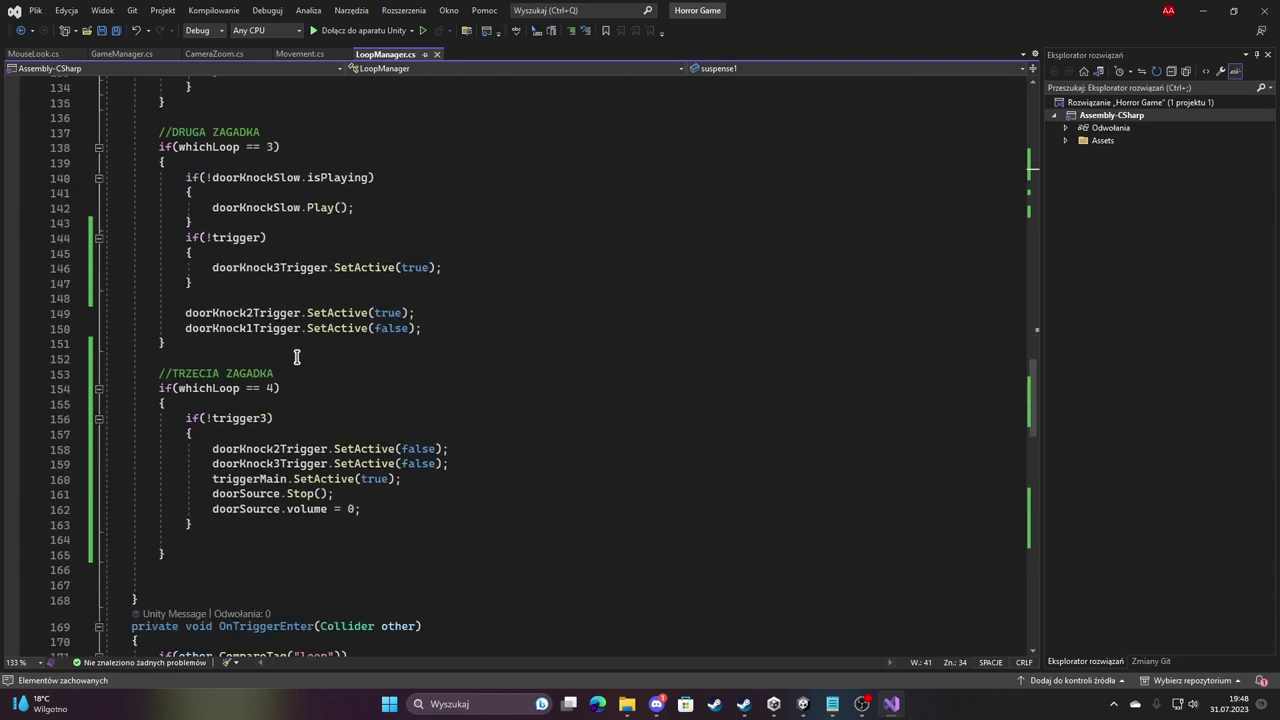
scroll(296, 357, "down", 11)
scroll(296, 356, "down", 5)
scroll(297, 355, "down", 3)
scroll(297, 354, "down", 1)
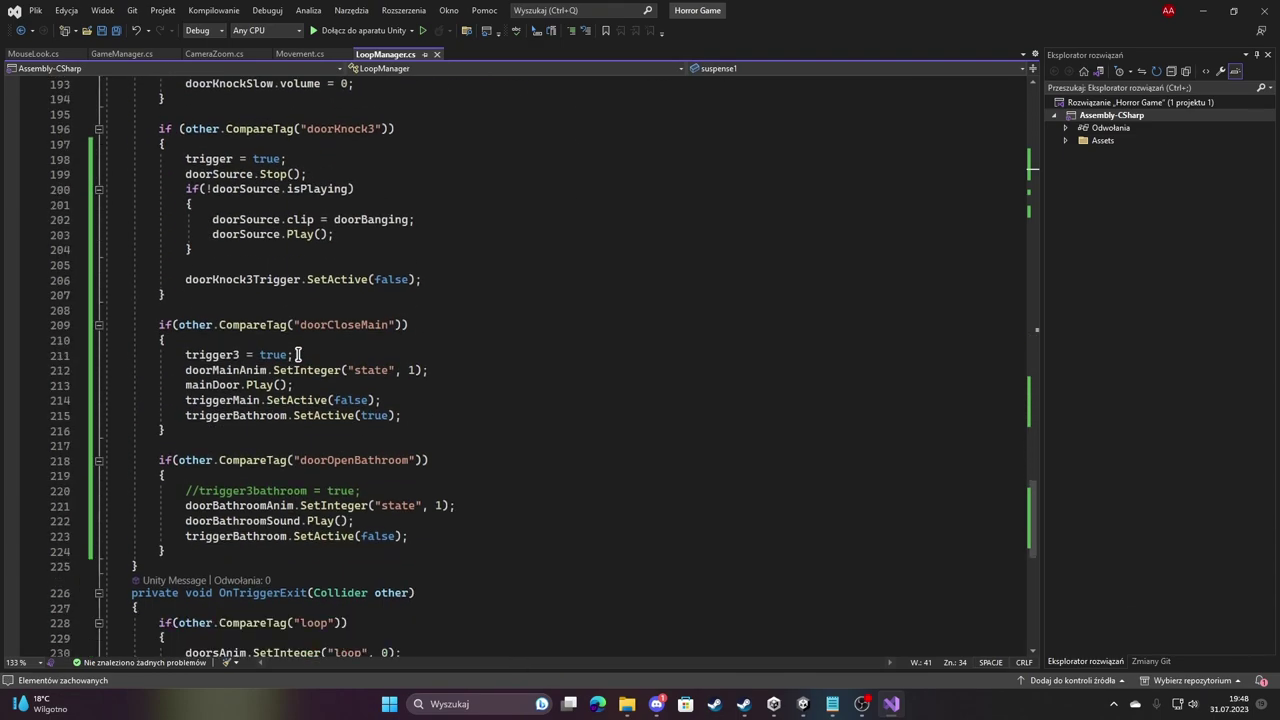
scroll(297, 354, "down", 1)
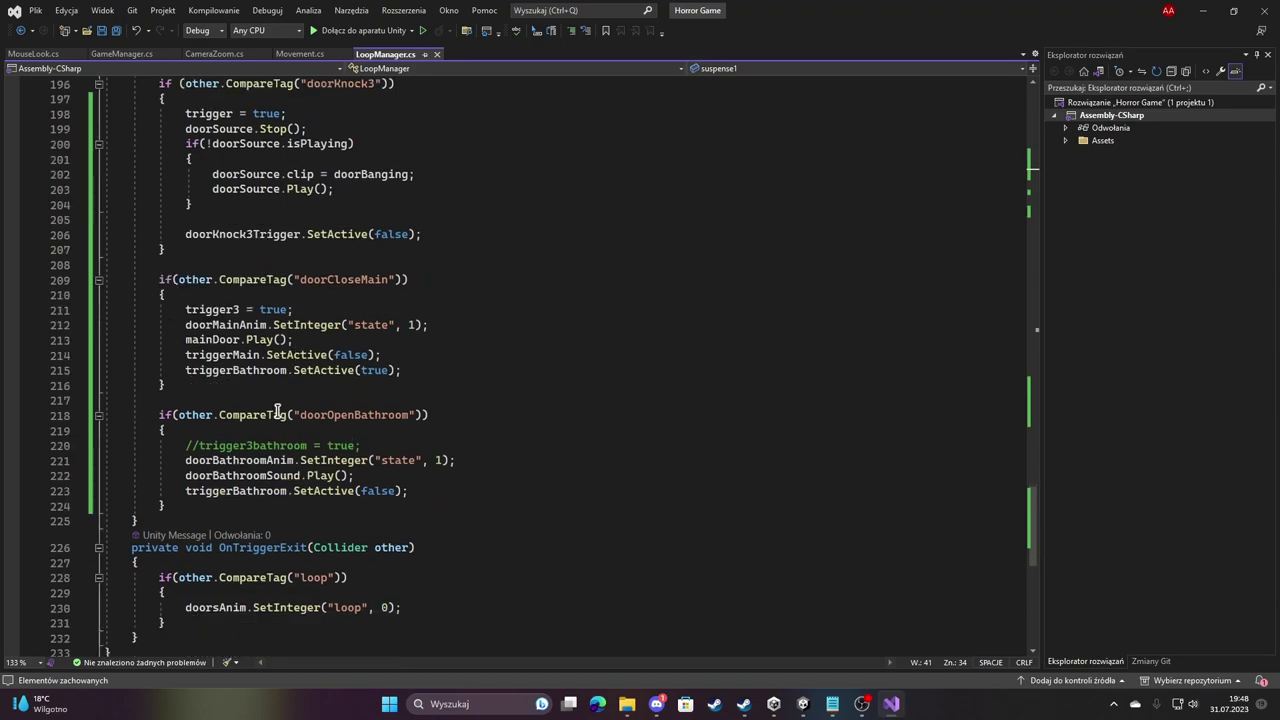
left_click(545, 480)
key("Return")
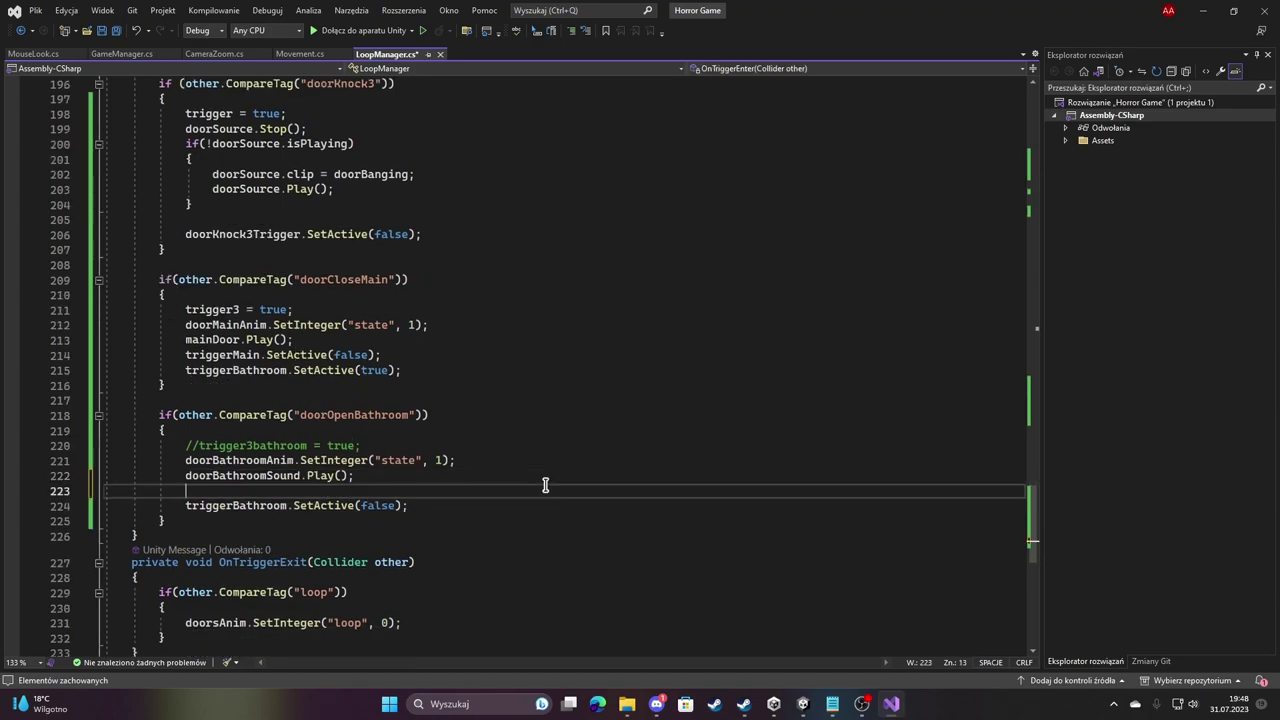
type("suspense1")
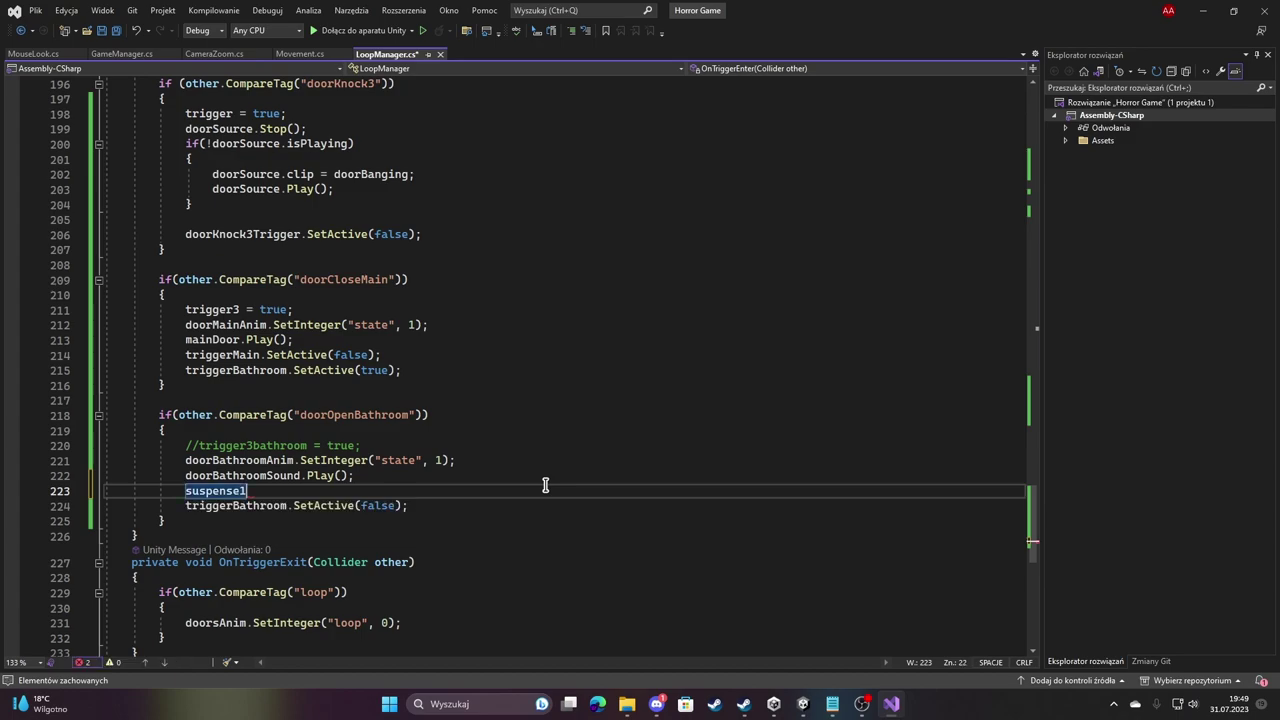
type(".play")
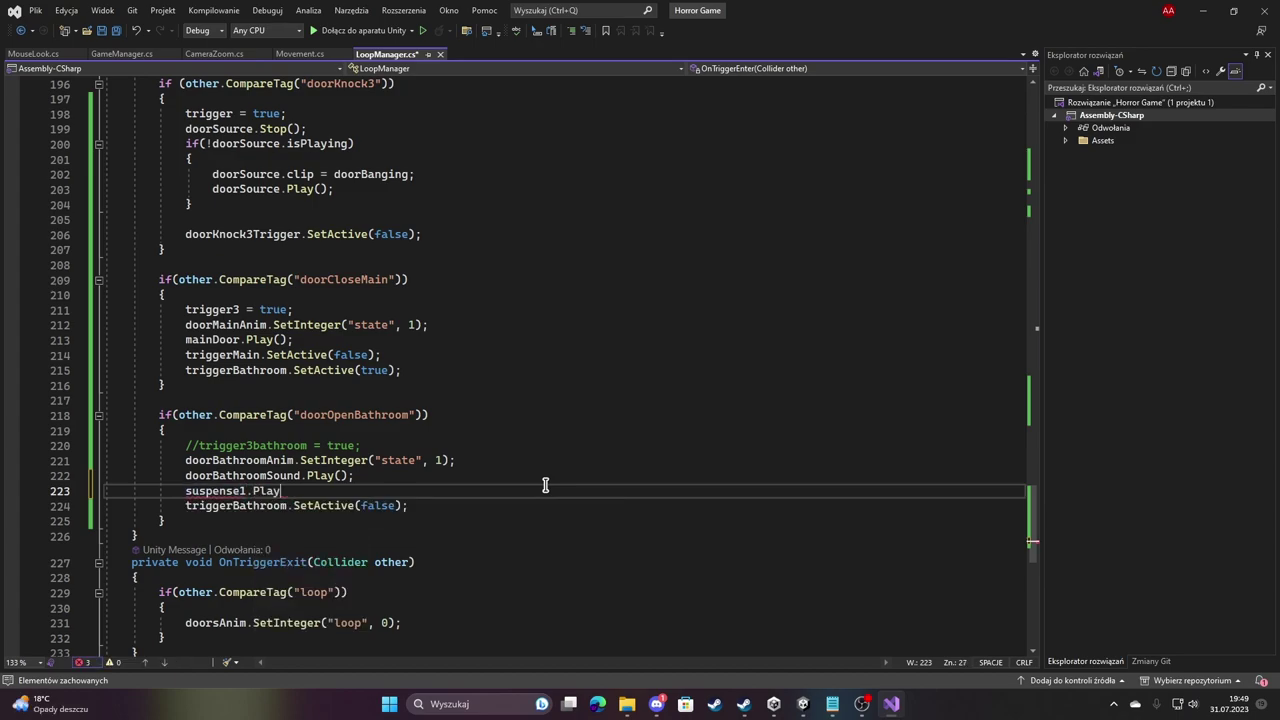
type("();")
key("ctrl+s")
Add an empty if(other.CompareTag("babyCry")) block after the bathroom door block.
left_click(175, 521)
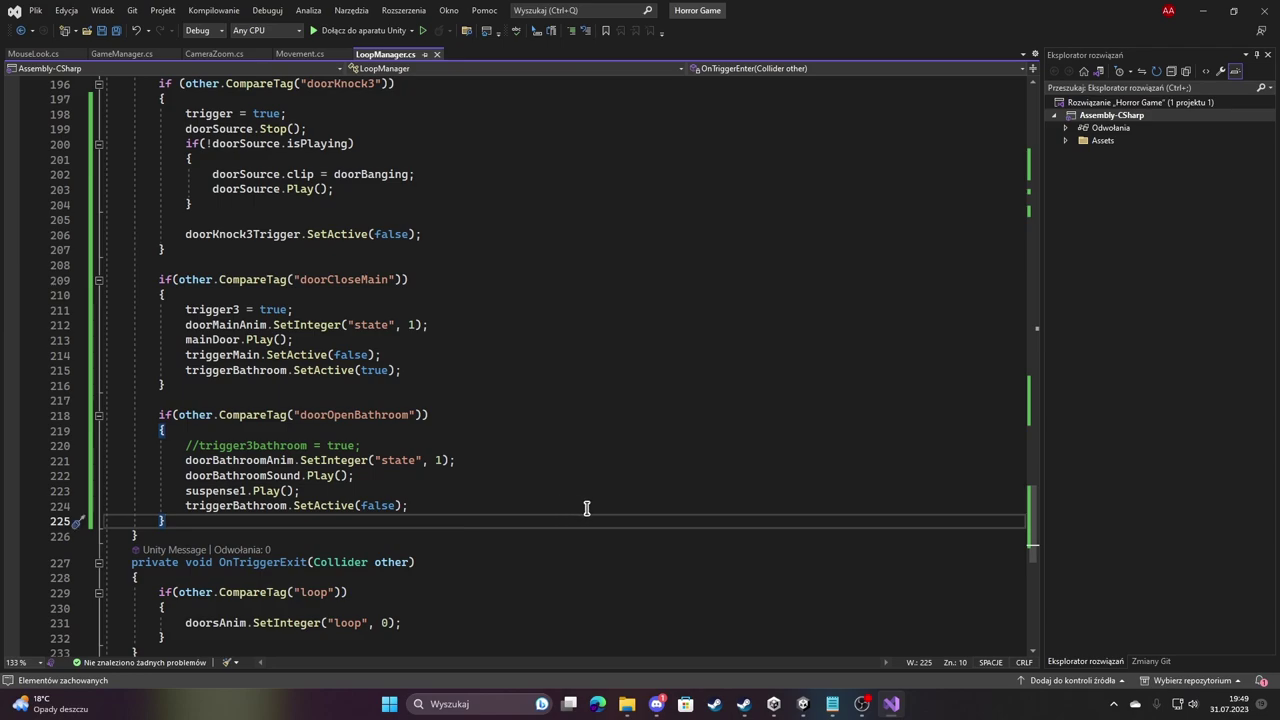
key("Return")
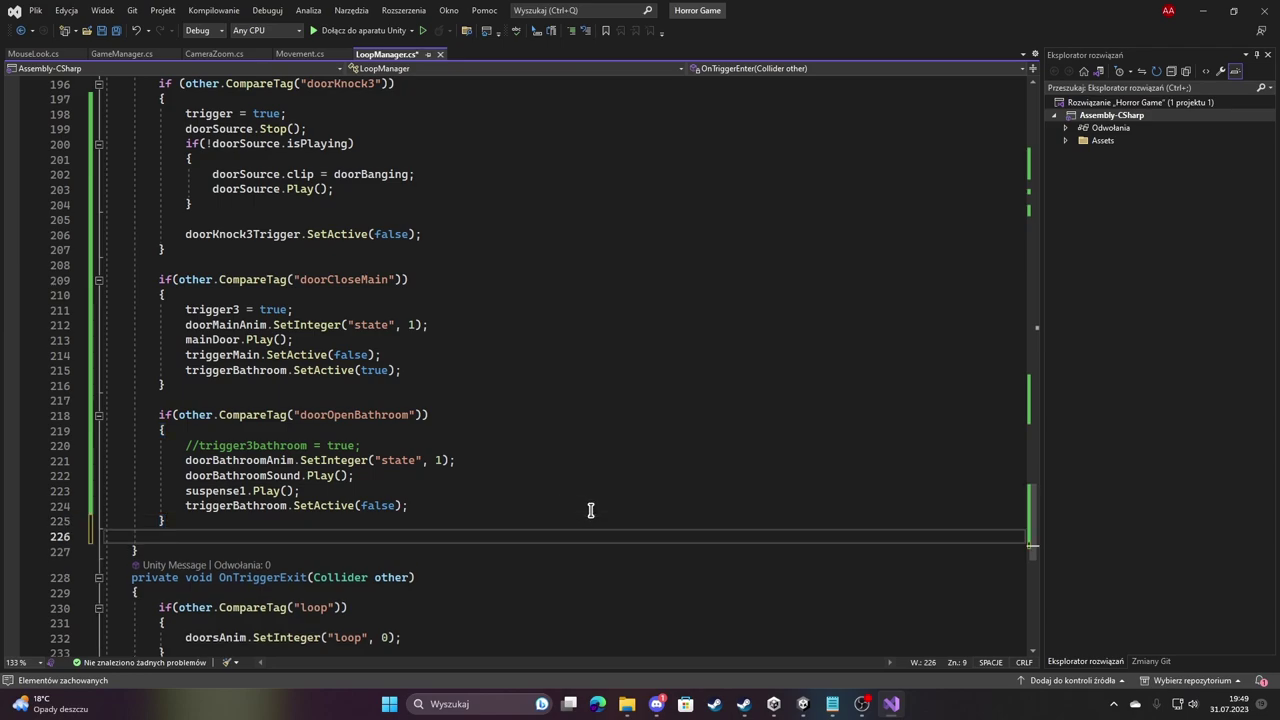
type("if(other.")
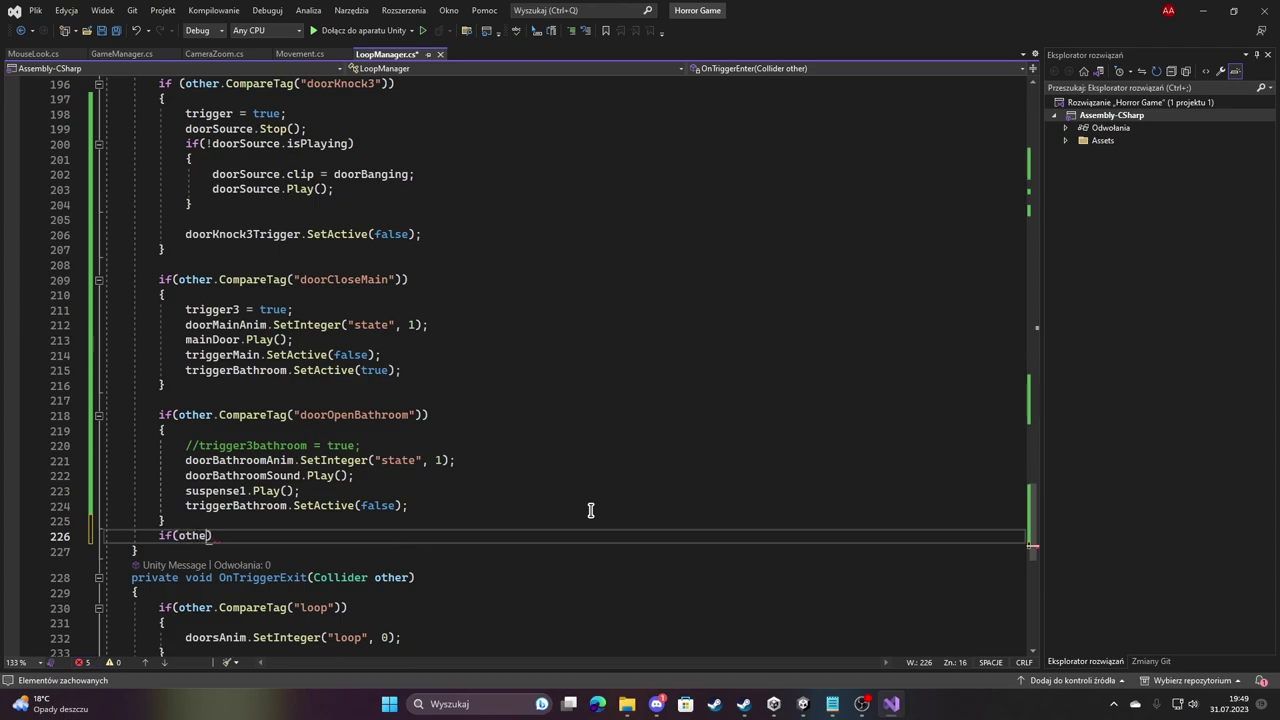
type("com")
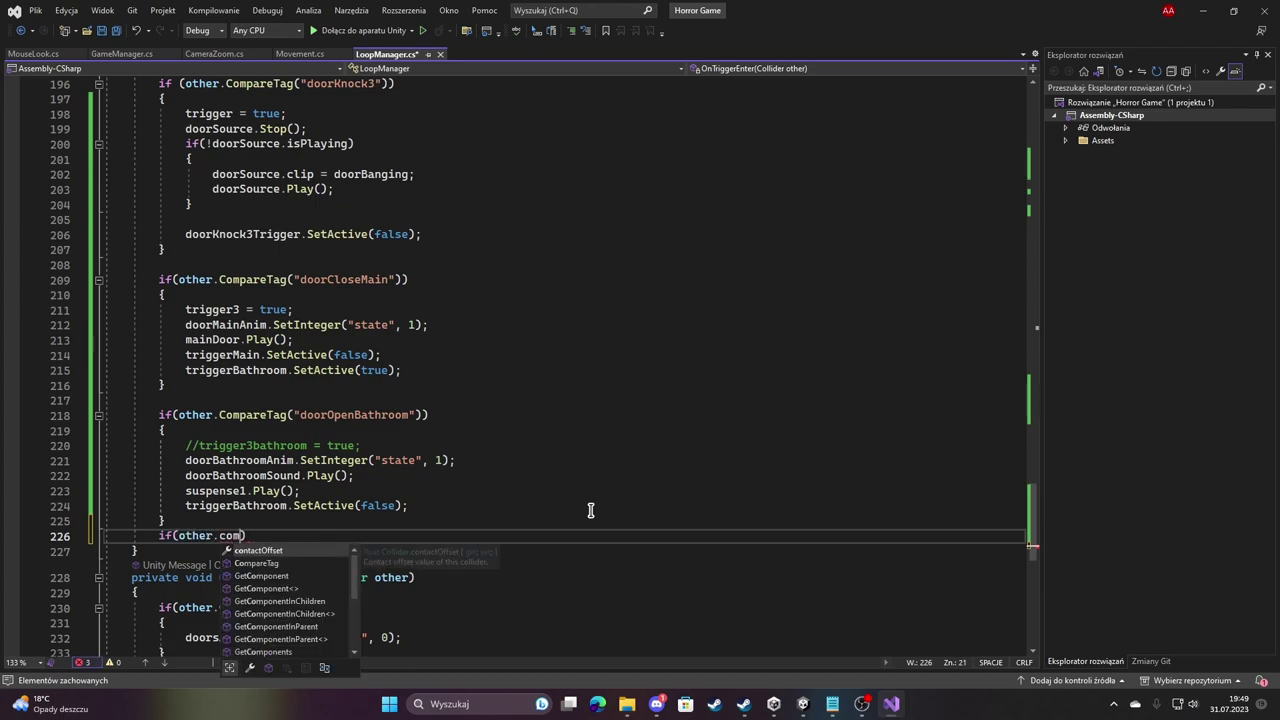
type("pa")
key("Tab")
type("(\"")
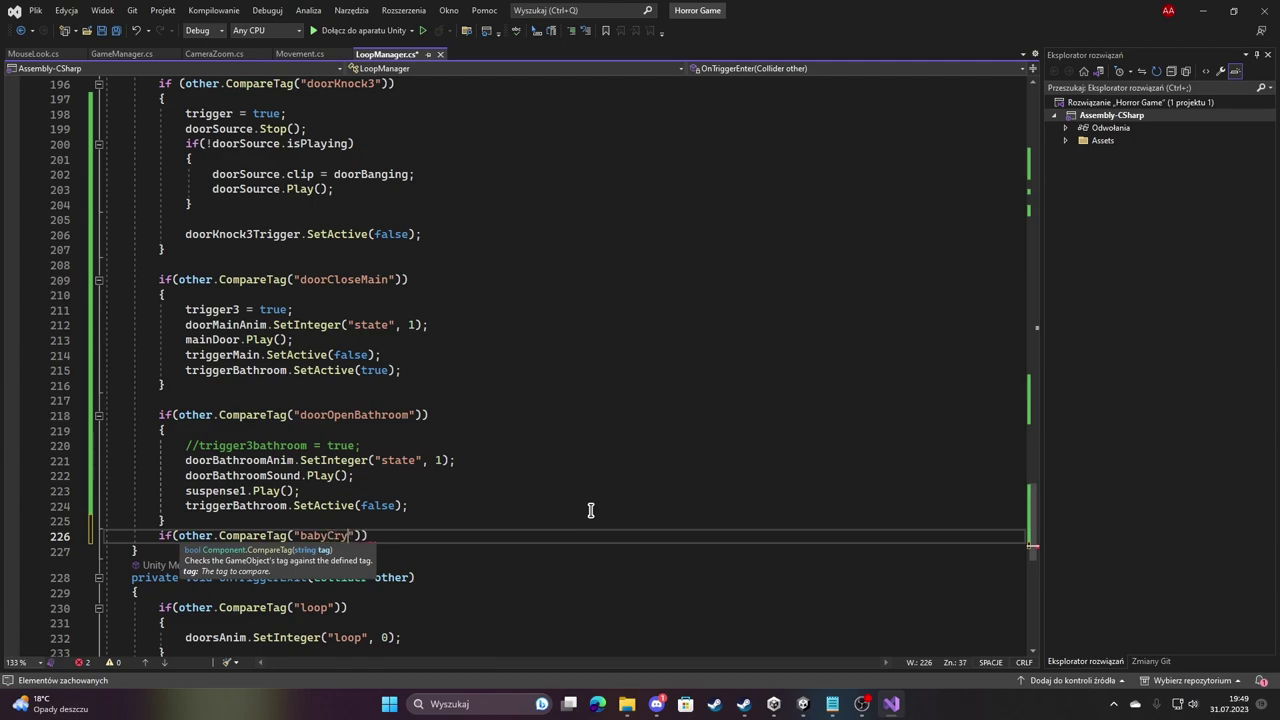
key("End")
type("{")
key("Return")
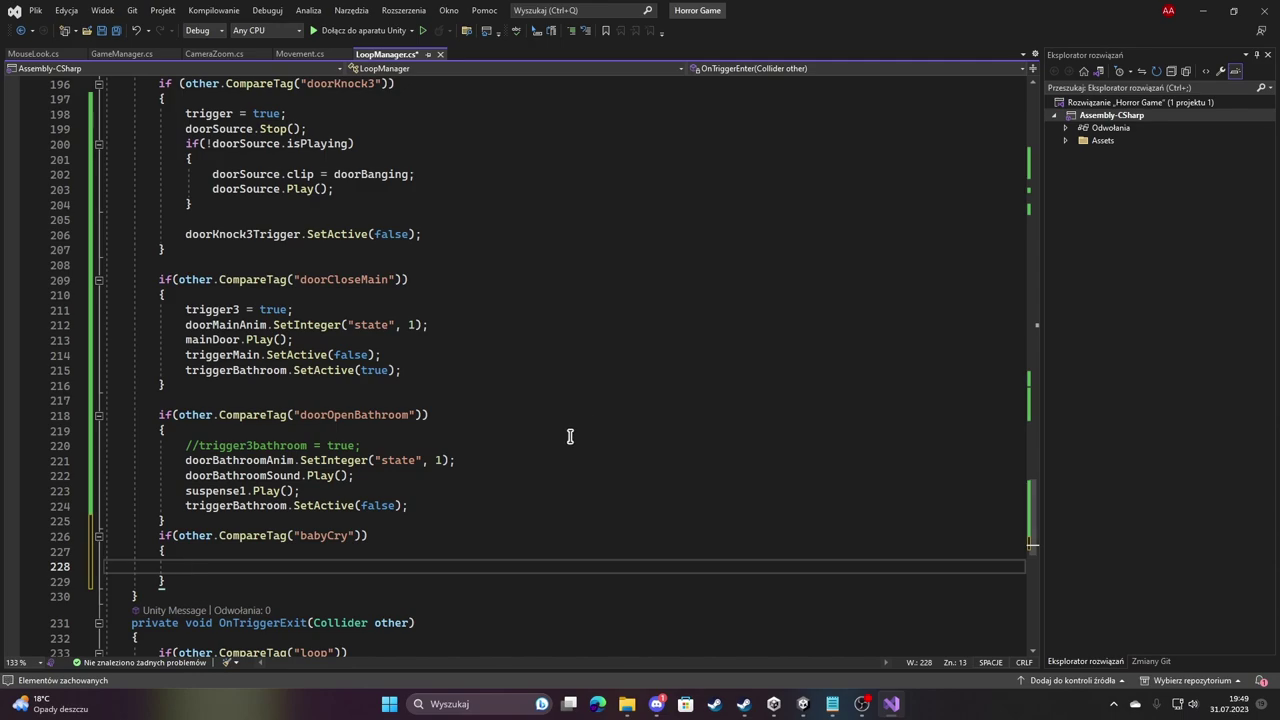
Declare a public GameObject babyCry field below triggerBathroom and save.
scroll(575, 425, "up", 8)
scroll(579, 414, "up", 10)
scroll(579, 414, "up", 13)
scroll(579, 414, "up", 16)
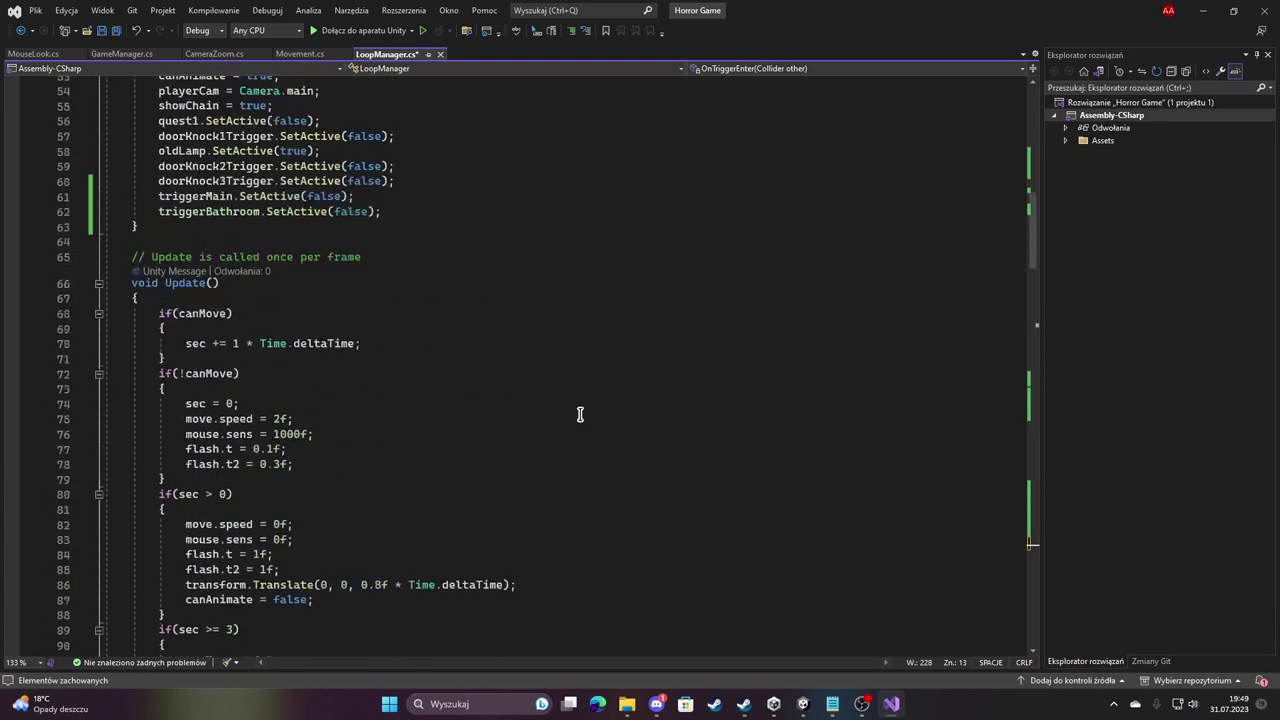
scroll(566, 423, "up", 8)
scroll(340, 428, "up", 4)
left_click(412, 369)
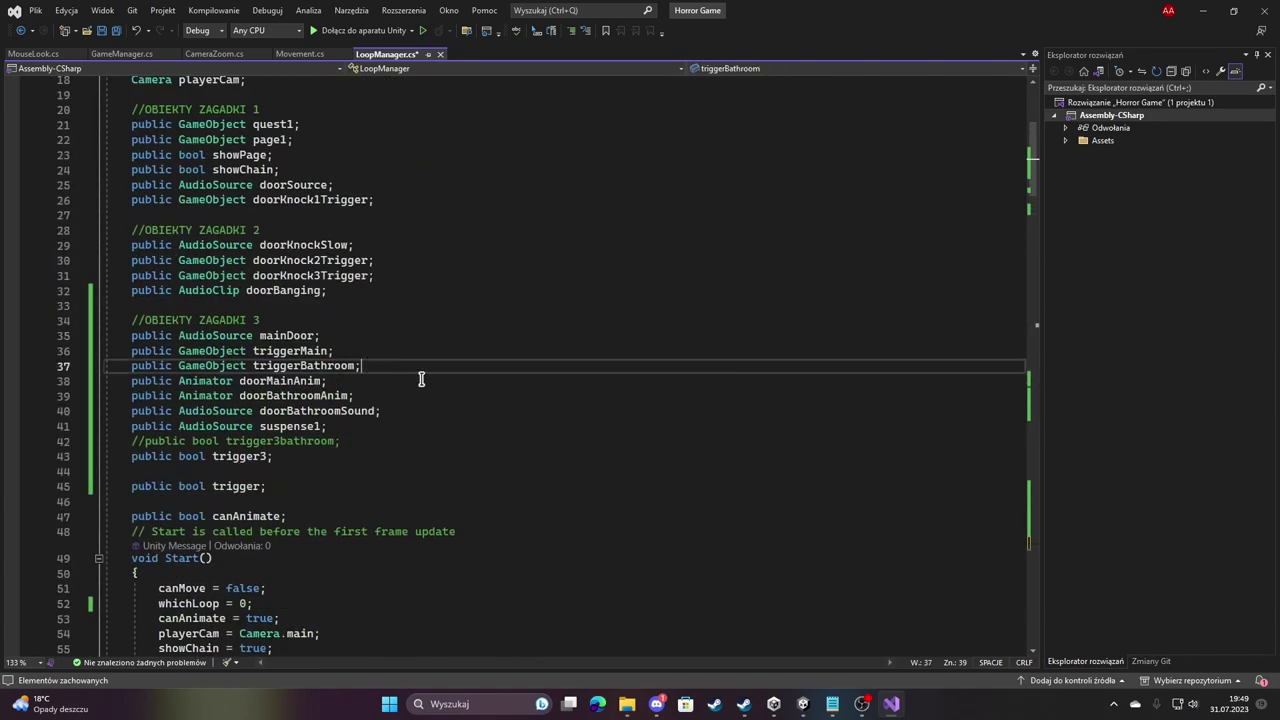
key("Return")
type("public gam")
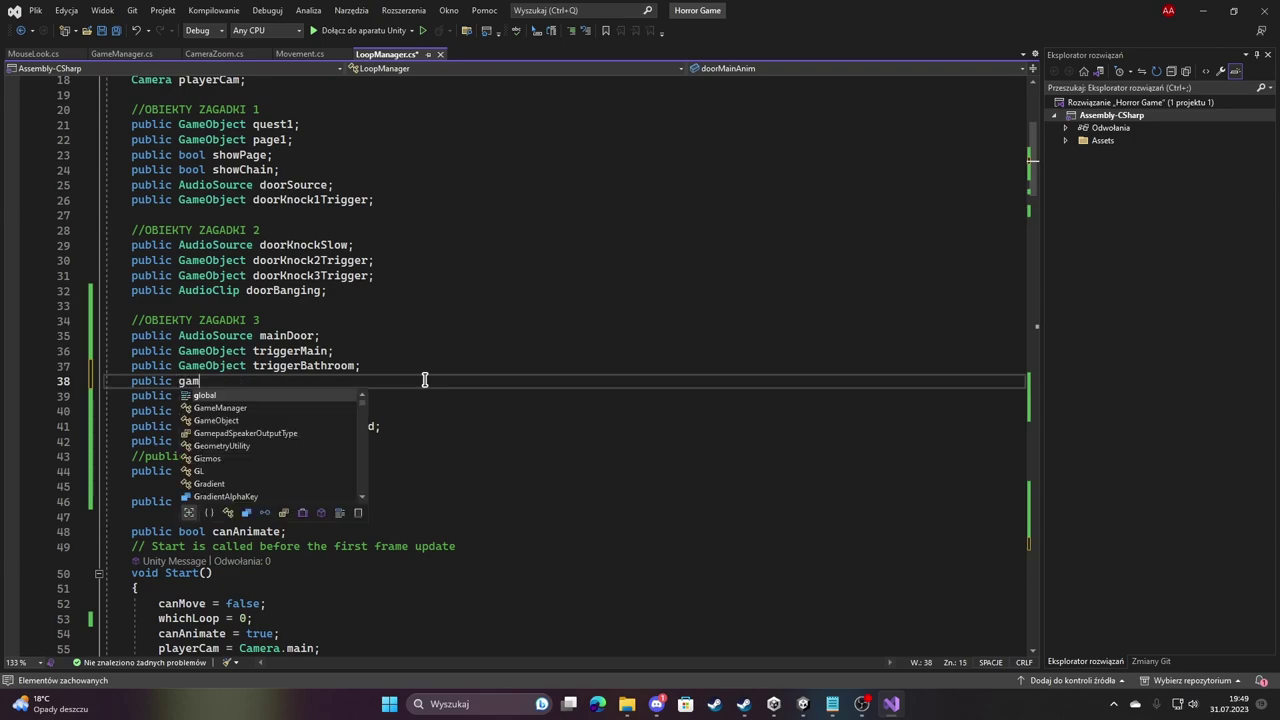
type("e")
key("BackSpace")
key("BackSpace")
key("BackSpace")
type("GameManage")
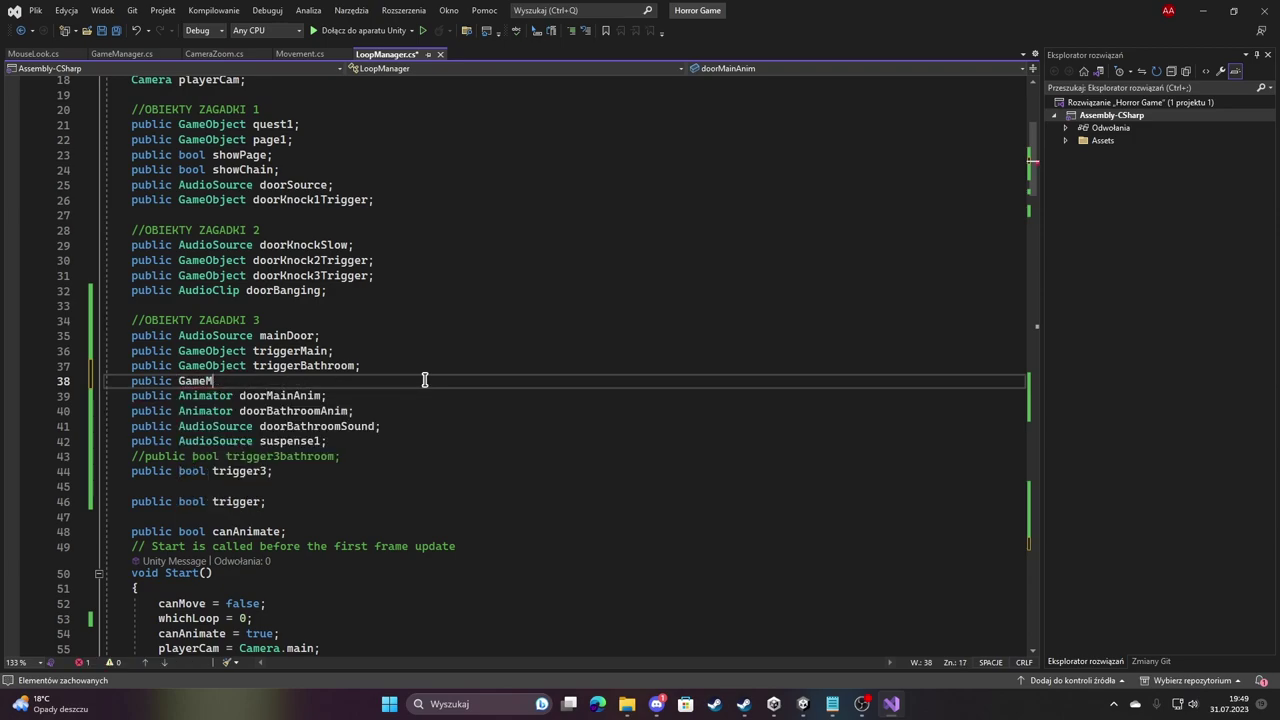
key("BackSpace")
type("Object baby")
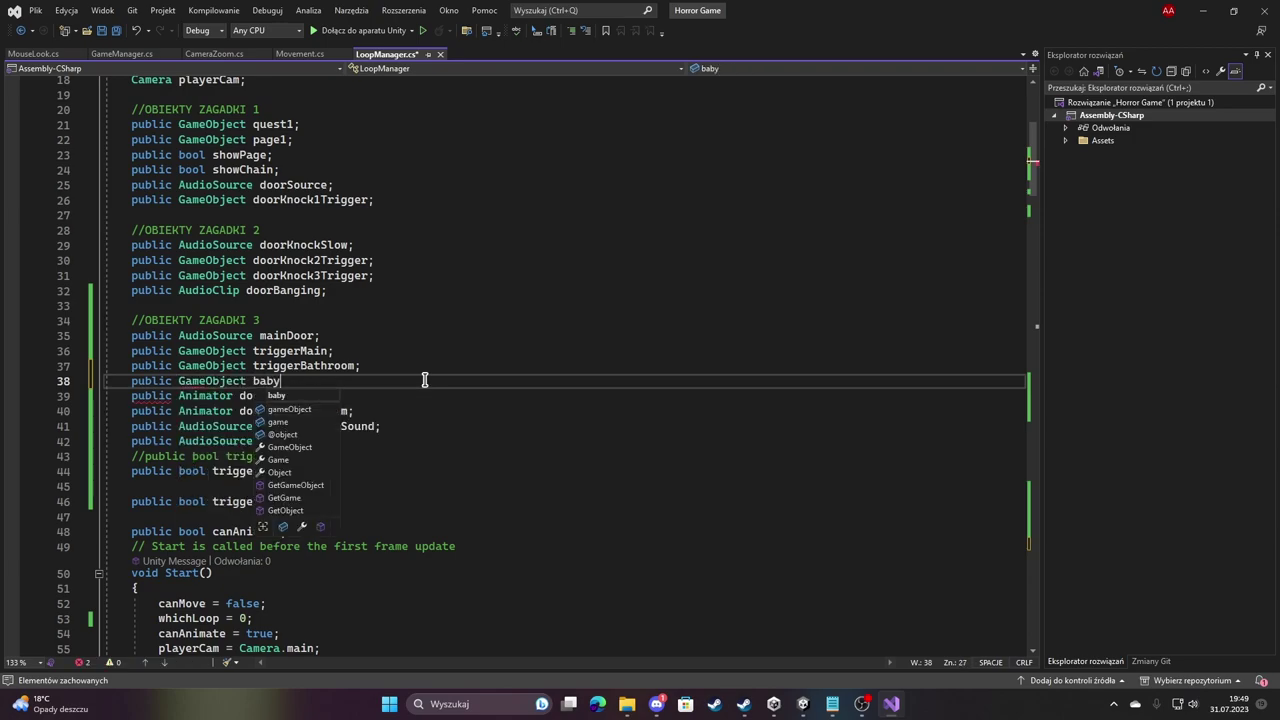
type("CryTrigg")
type("er;")
key("ctrl+s")
key("shift+Left")
key("shift+Left")
key("shift+Left")
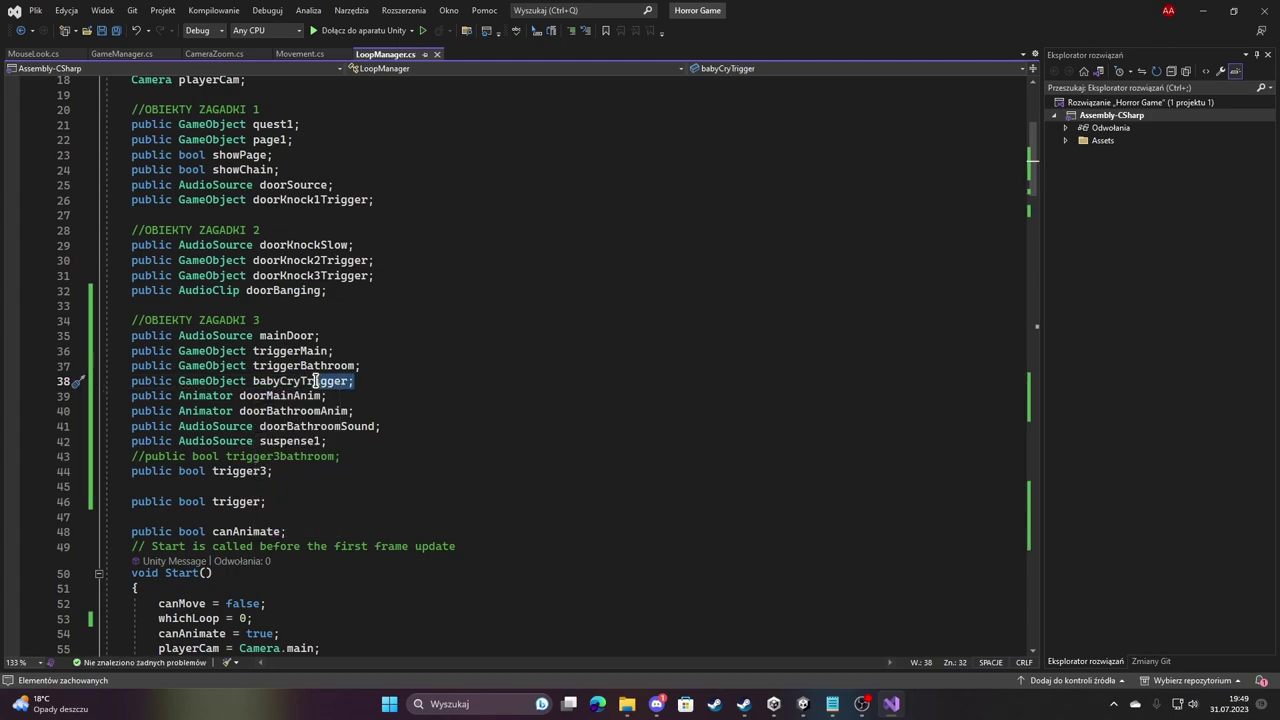
type(";")
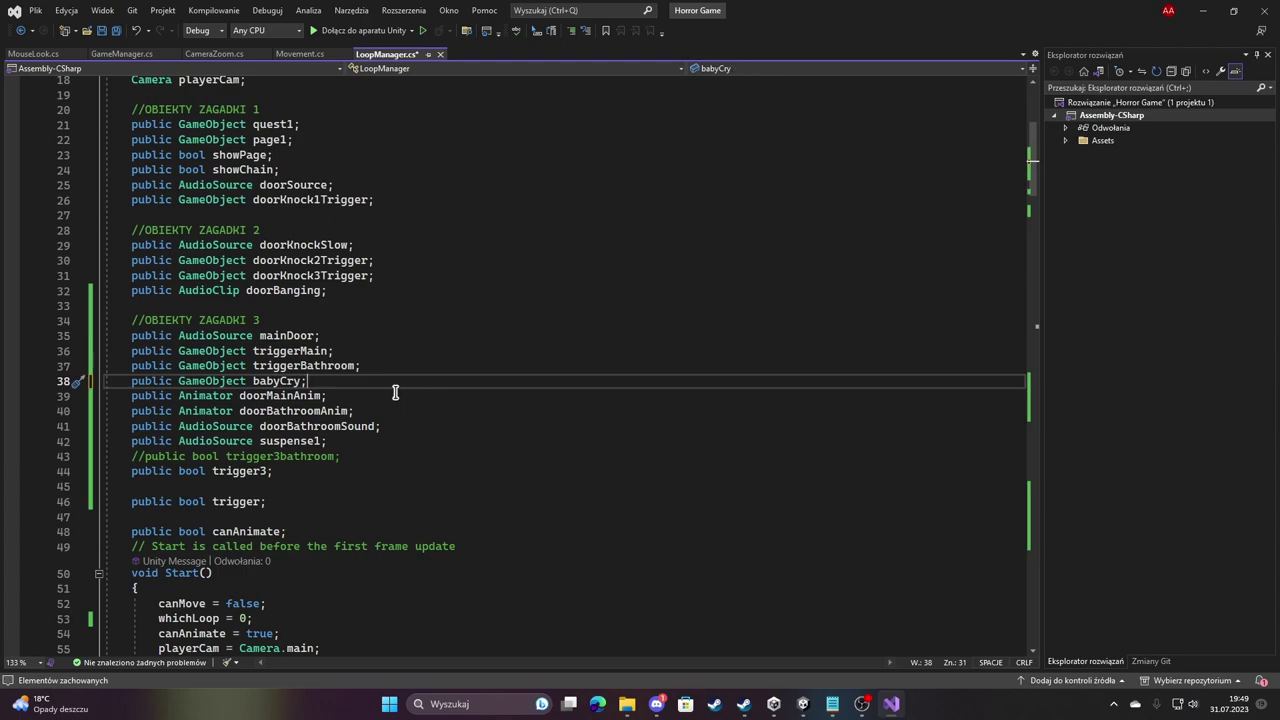
key("ctrl+s")
Declare a public AudioSource babyCrySound field below suspense1.
left_click(402, 440)
key("Return")
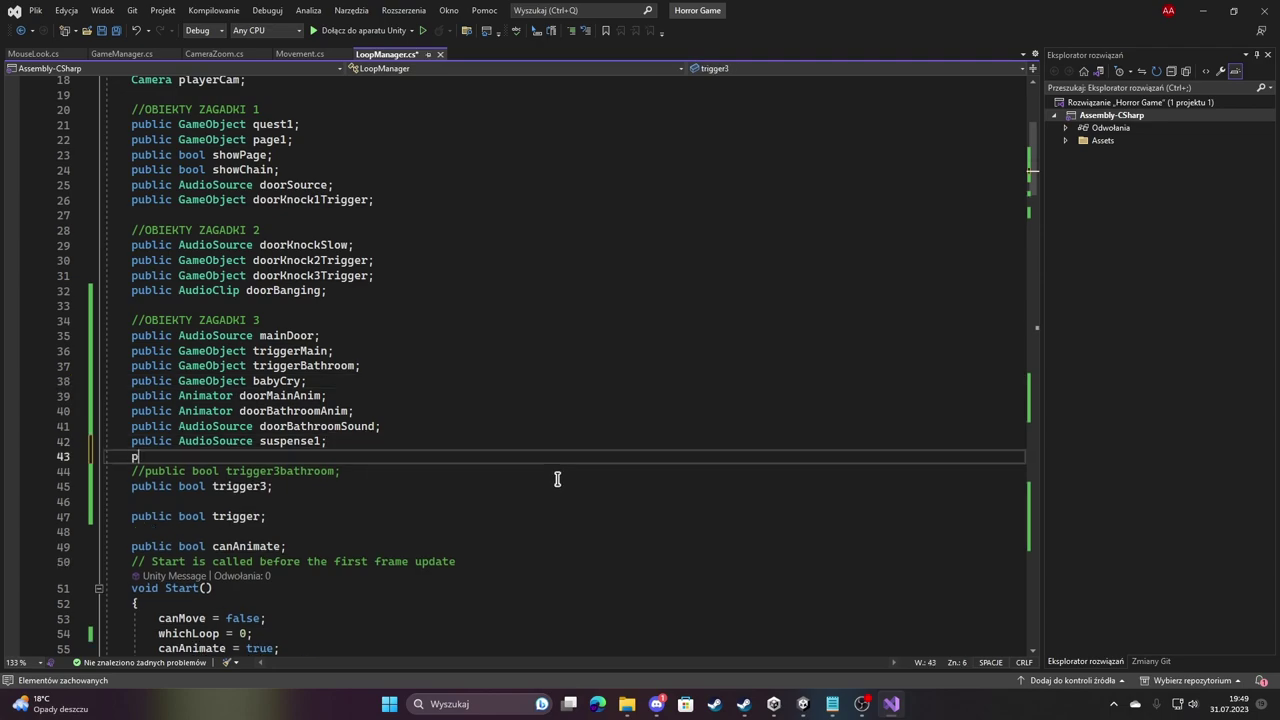
type("public audio")
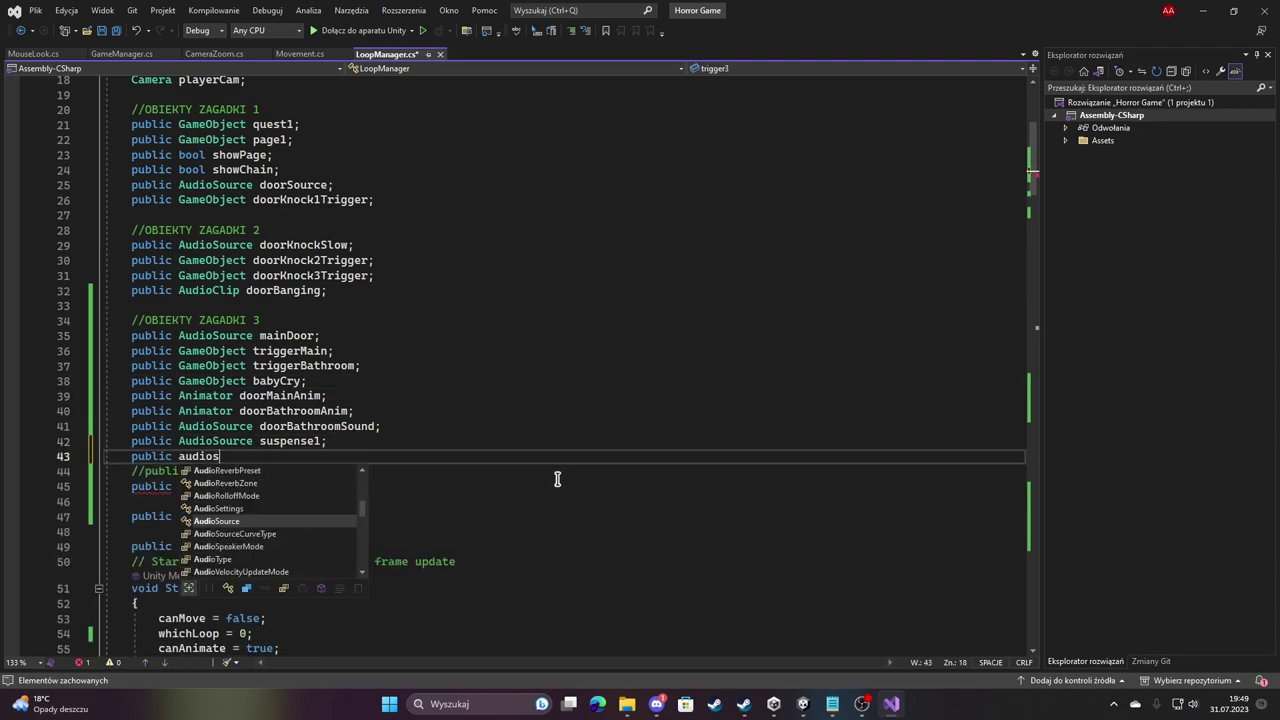
type("So")
key("Tab")
type("baby")
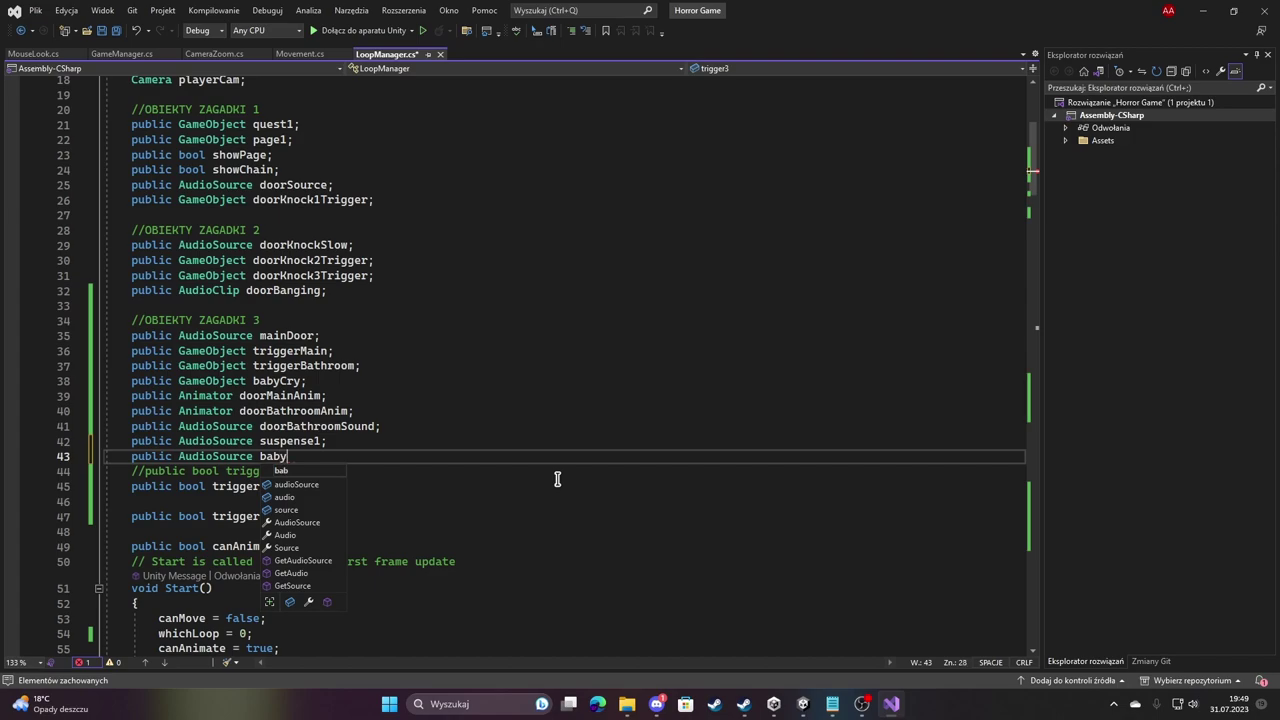
type("CrySound;")
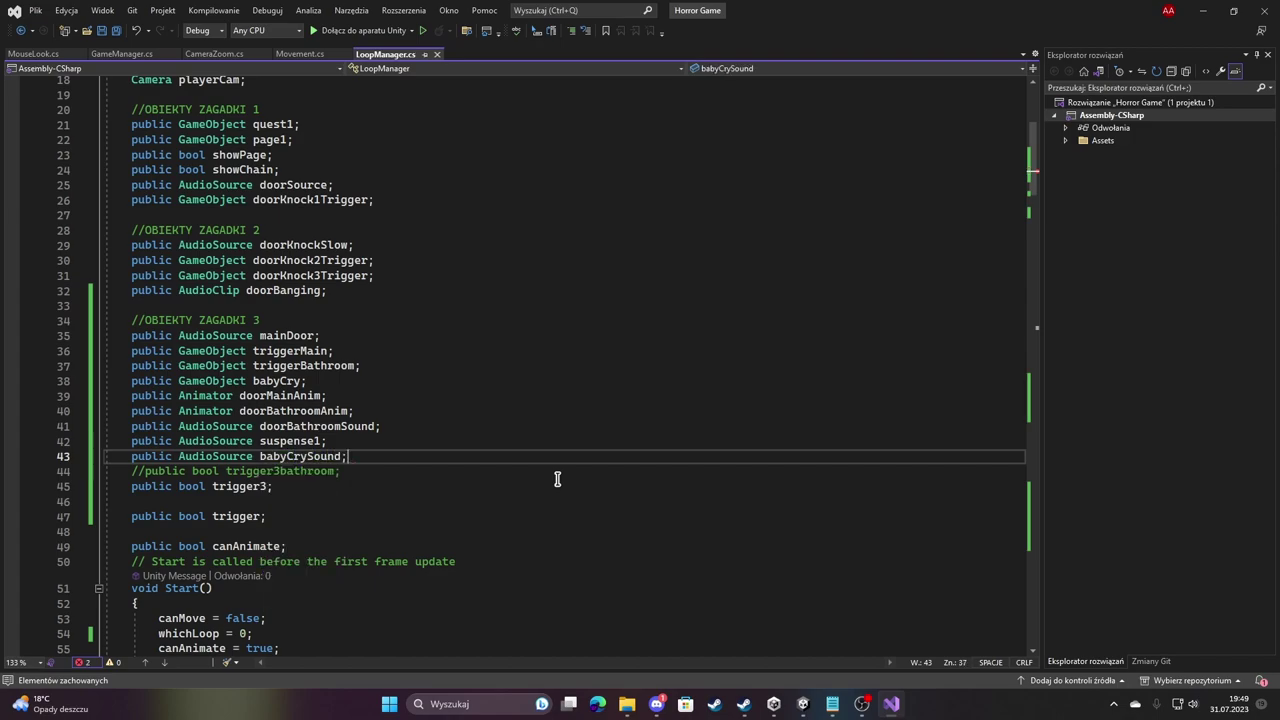
right_click(578, 481)
Add babyCry.SetActive(false) in the babyCry block and babyCry.SetActive(true) after suspense1.Play().
left_click(414, 385)
key("ctrl+minus")
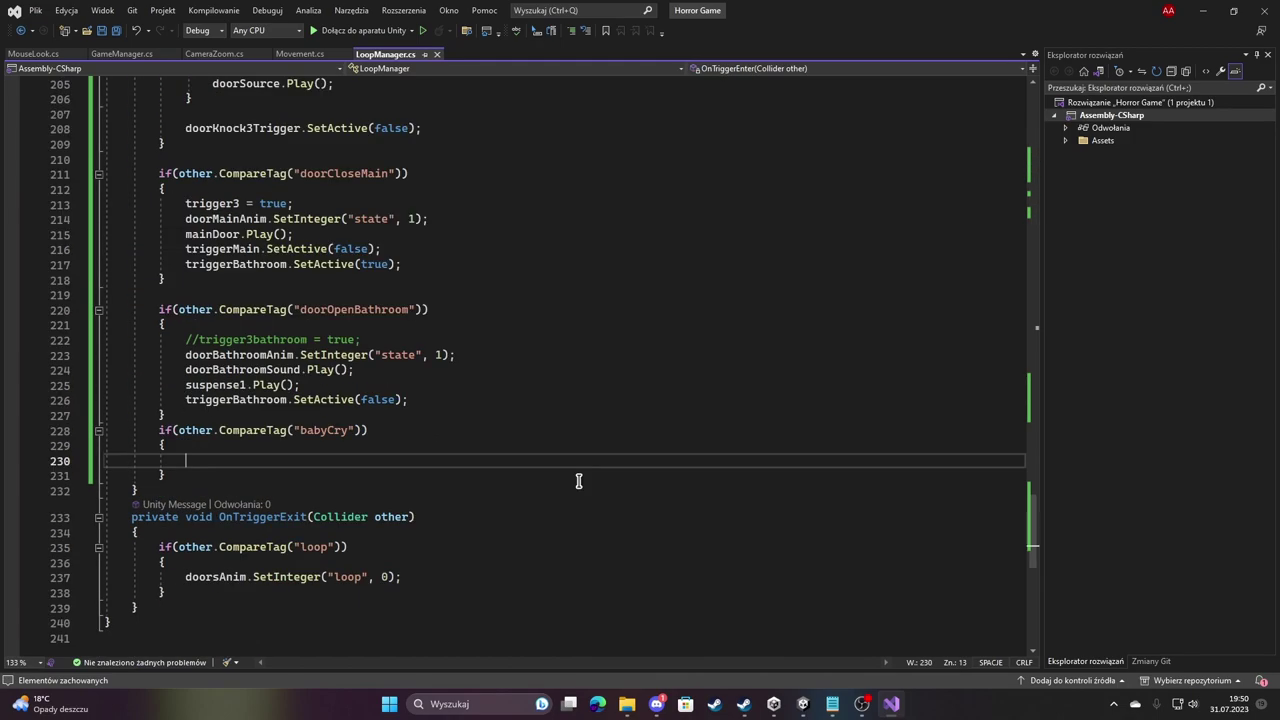
type("babycr")
type("y.")
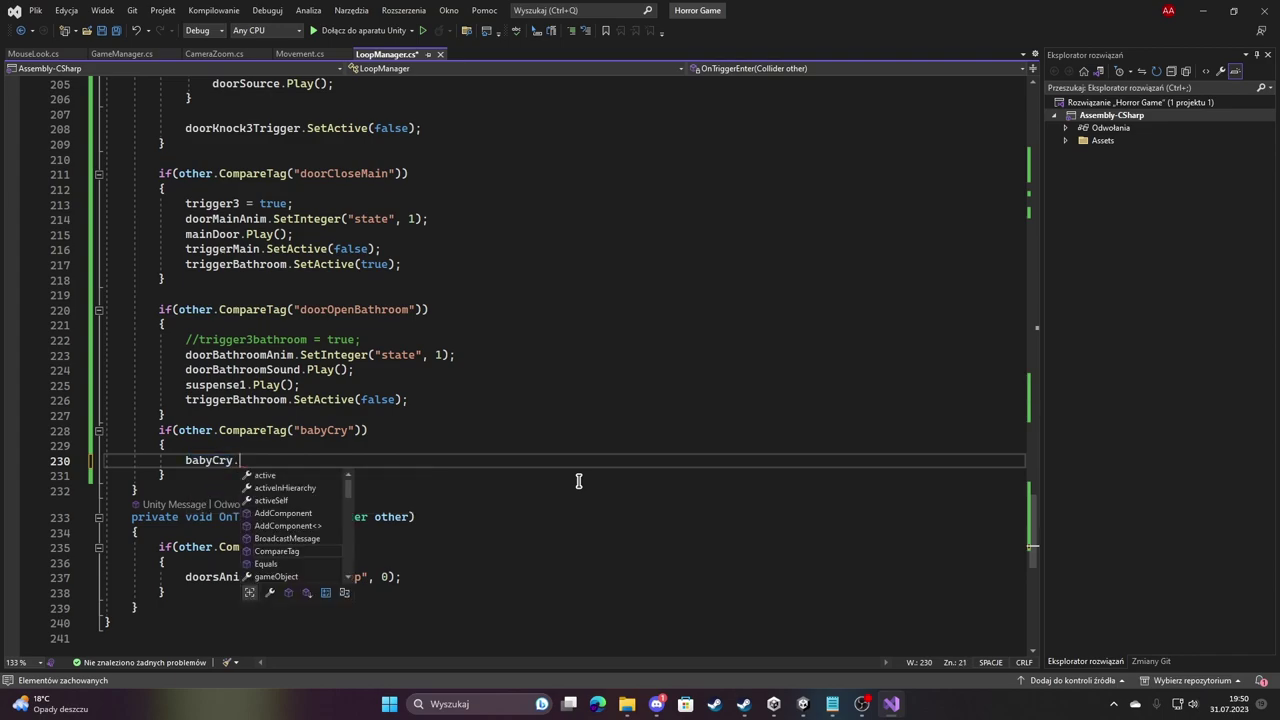
type("SetActive(false;")
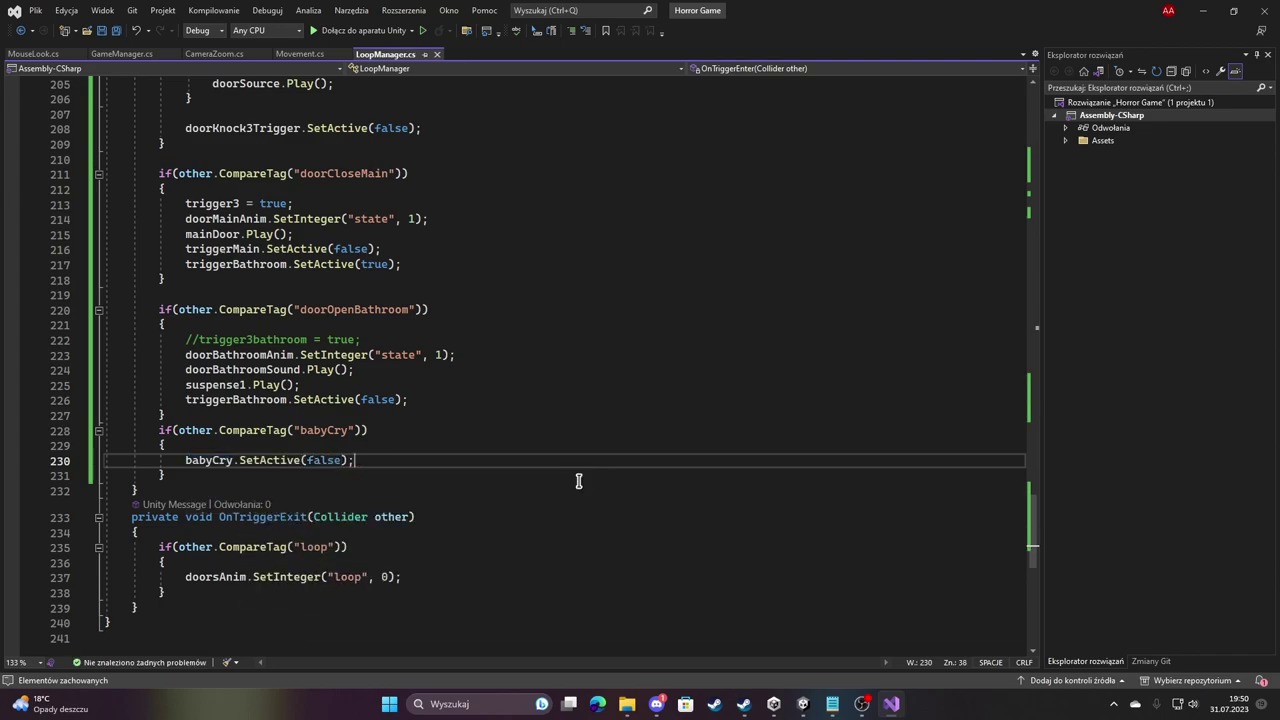
key("ctrl+Return")
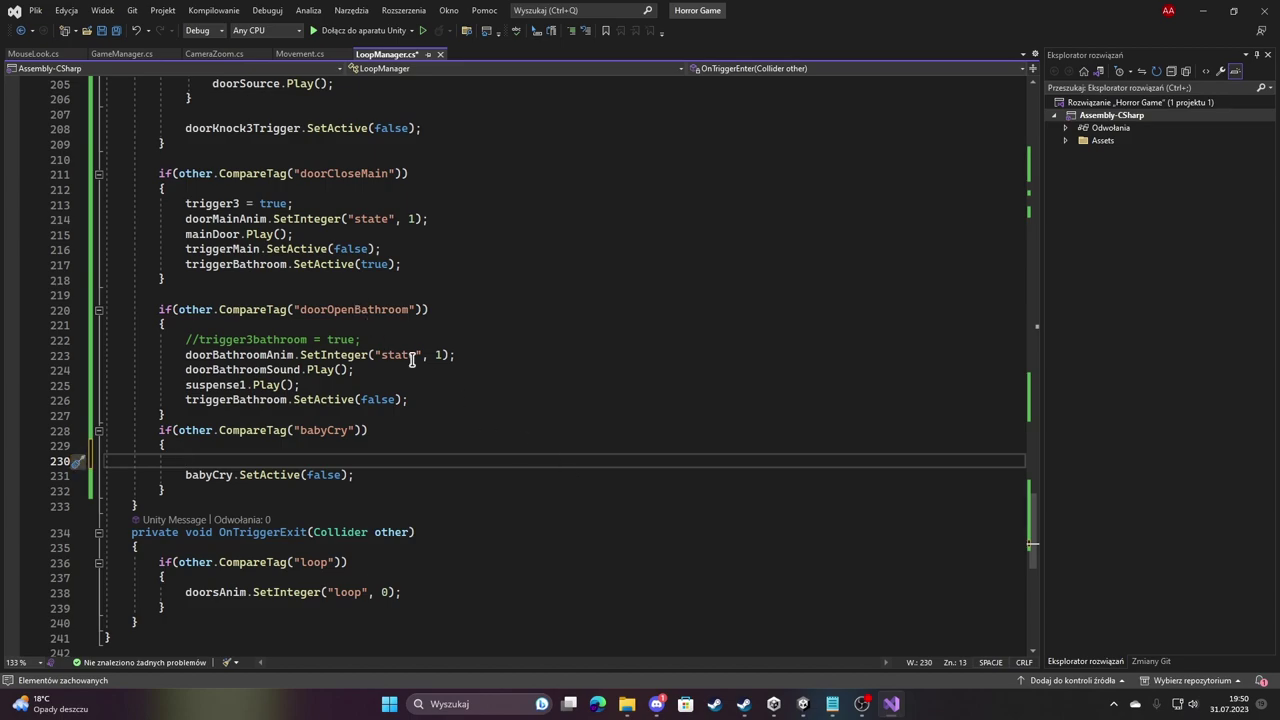
left_click(327, 386)
key("Return")
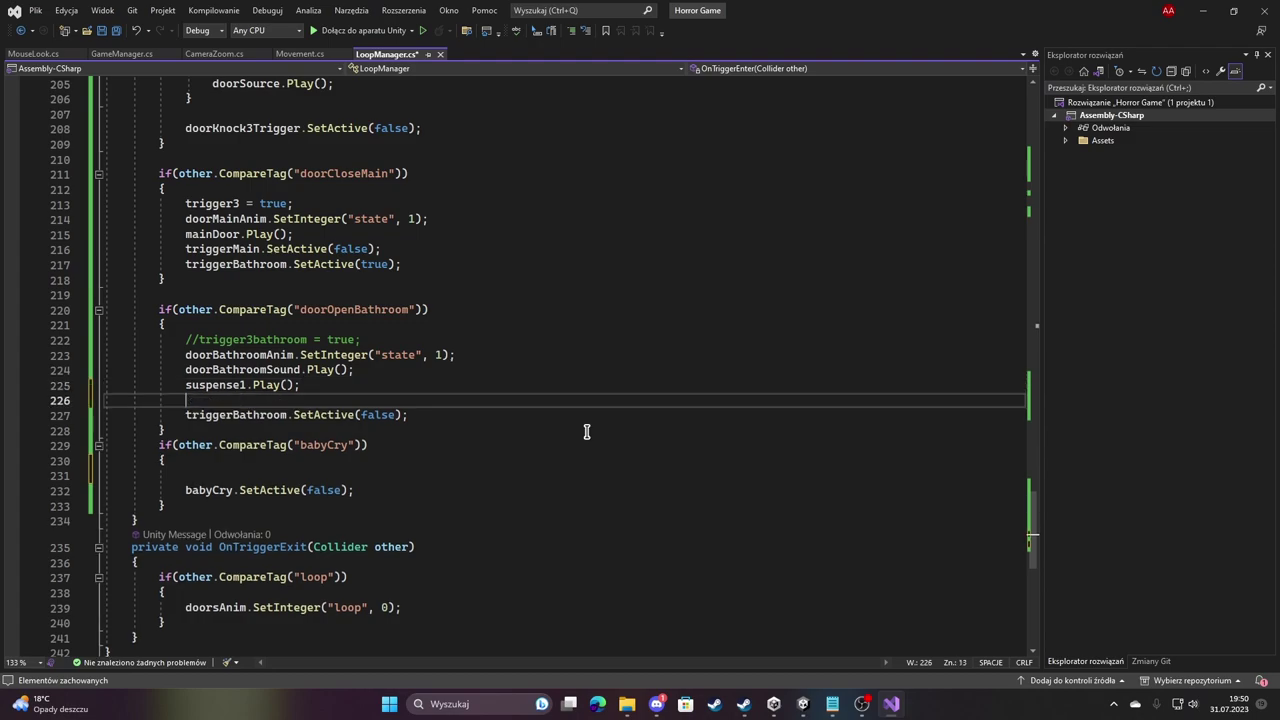
type("babyc")
type("y.SetA")
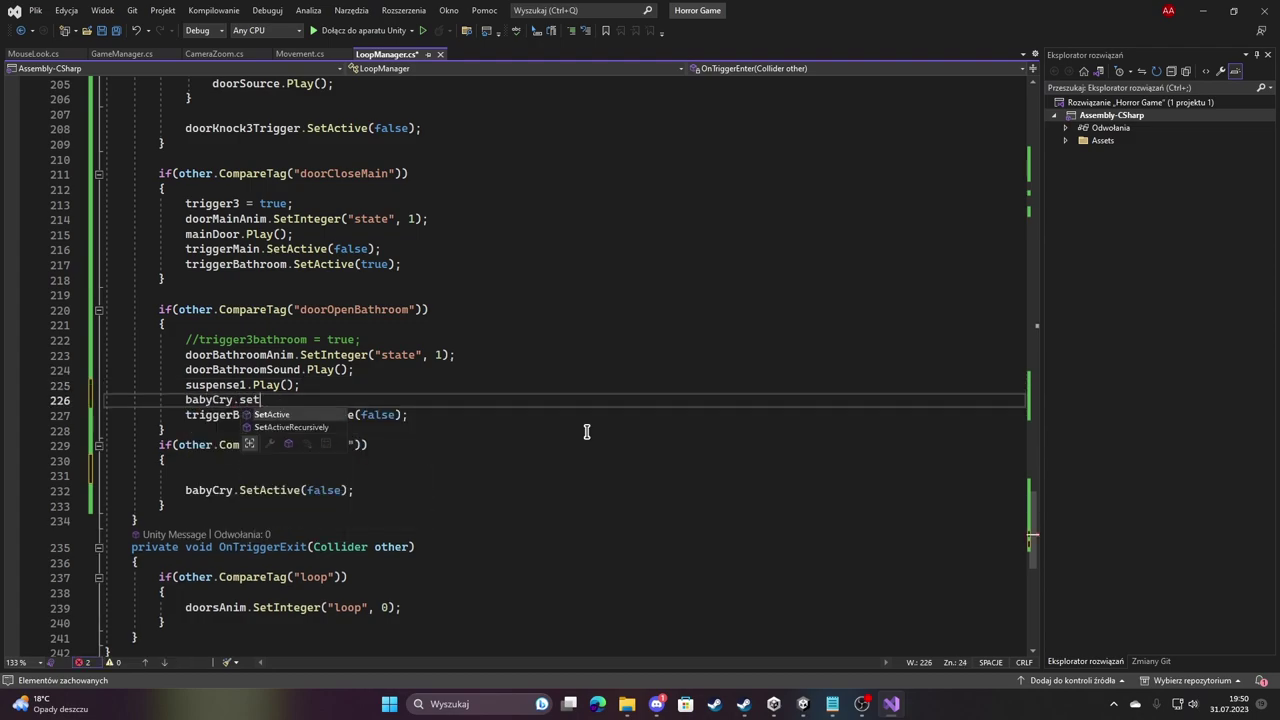
type("(true);")
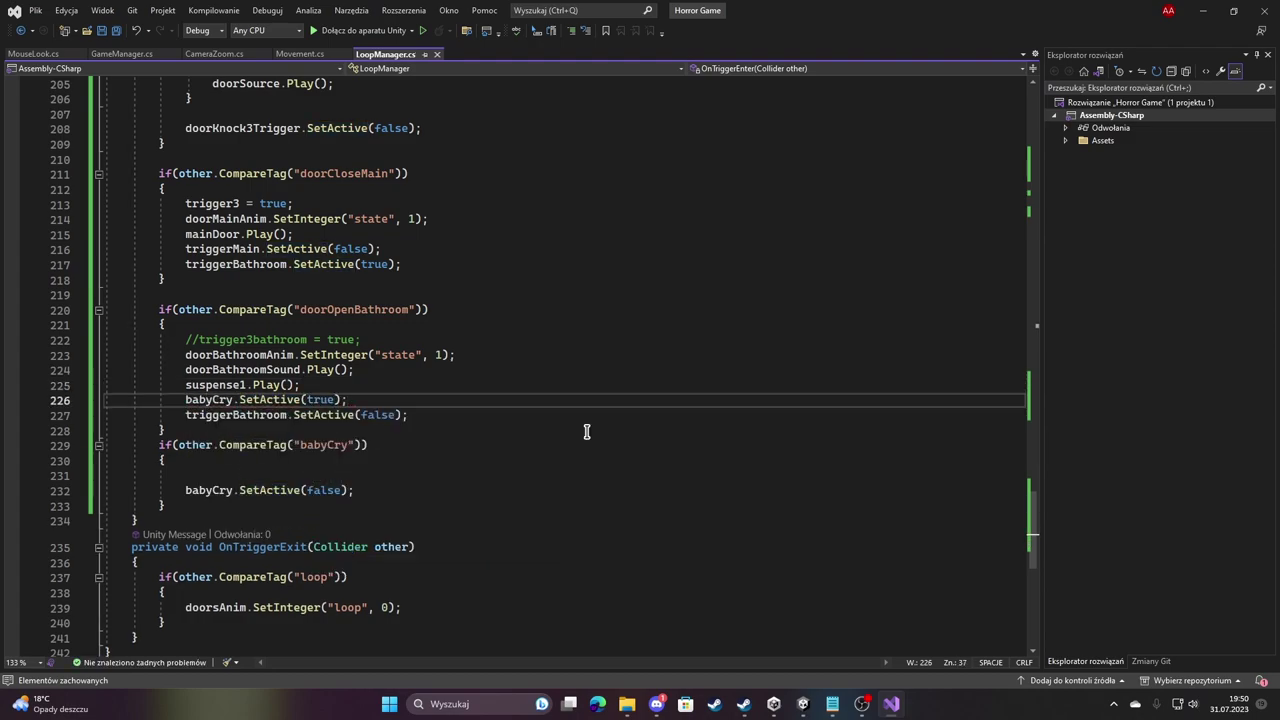
In the babyCry block, play babyCrySound only if !babyCrySound.isPlaying.
scroll(312, 376, "down", 1)
left_click(373, 448)
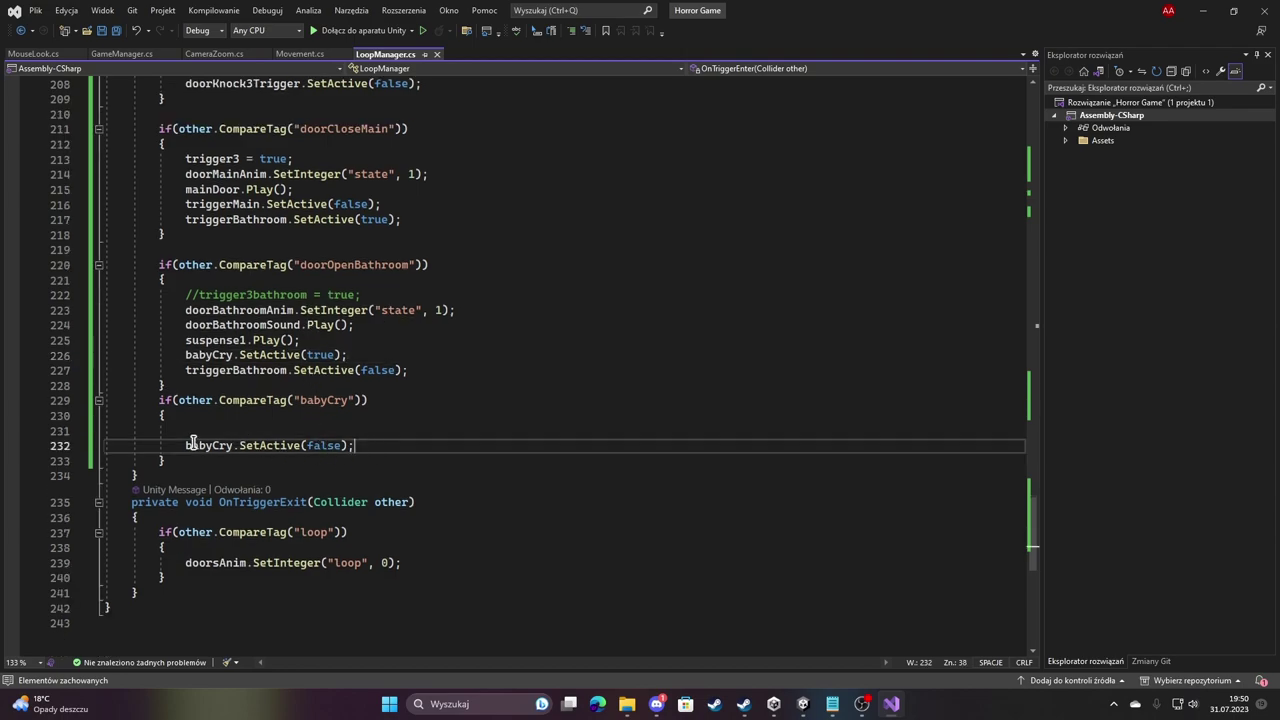
left_click(272, 430)
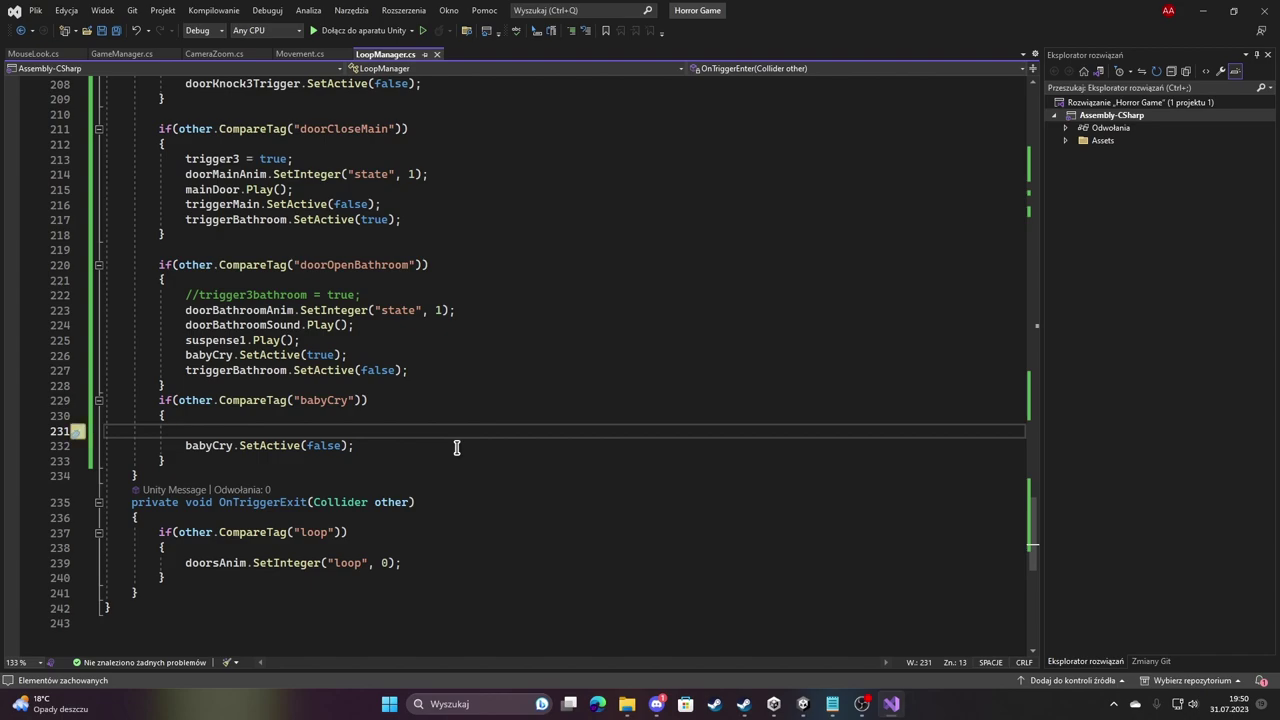
type("if(babycr")
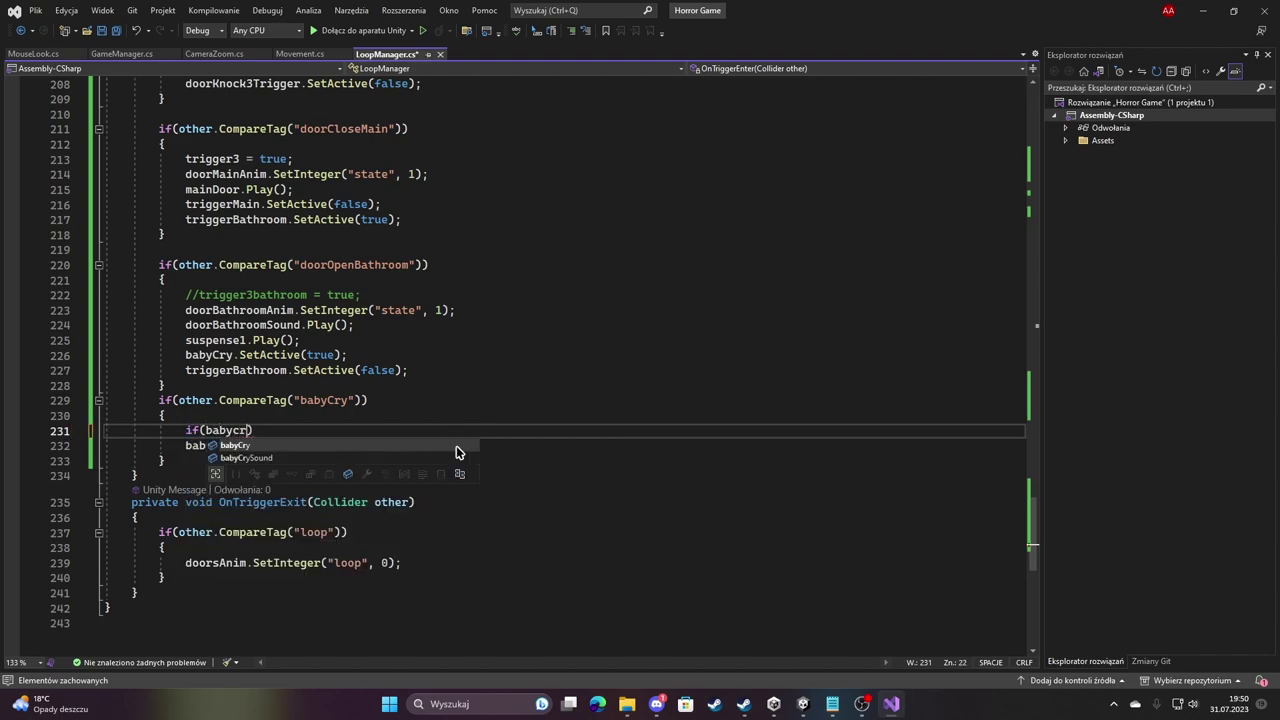
type("s.is")
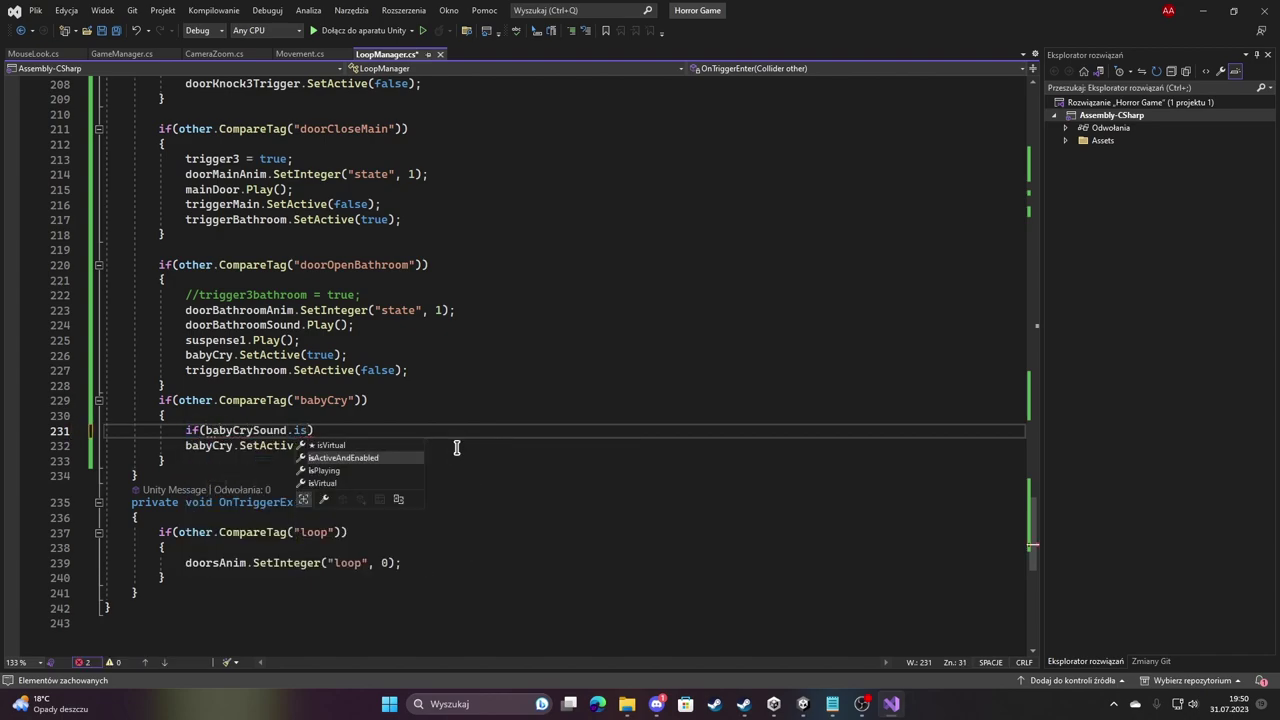
key("Down")
key("Tab")
left_click(207, 430)
type("!")
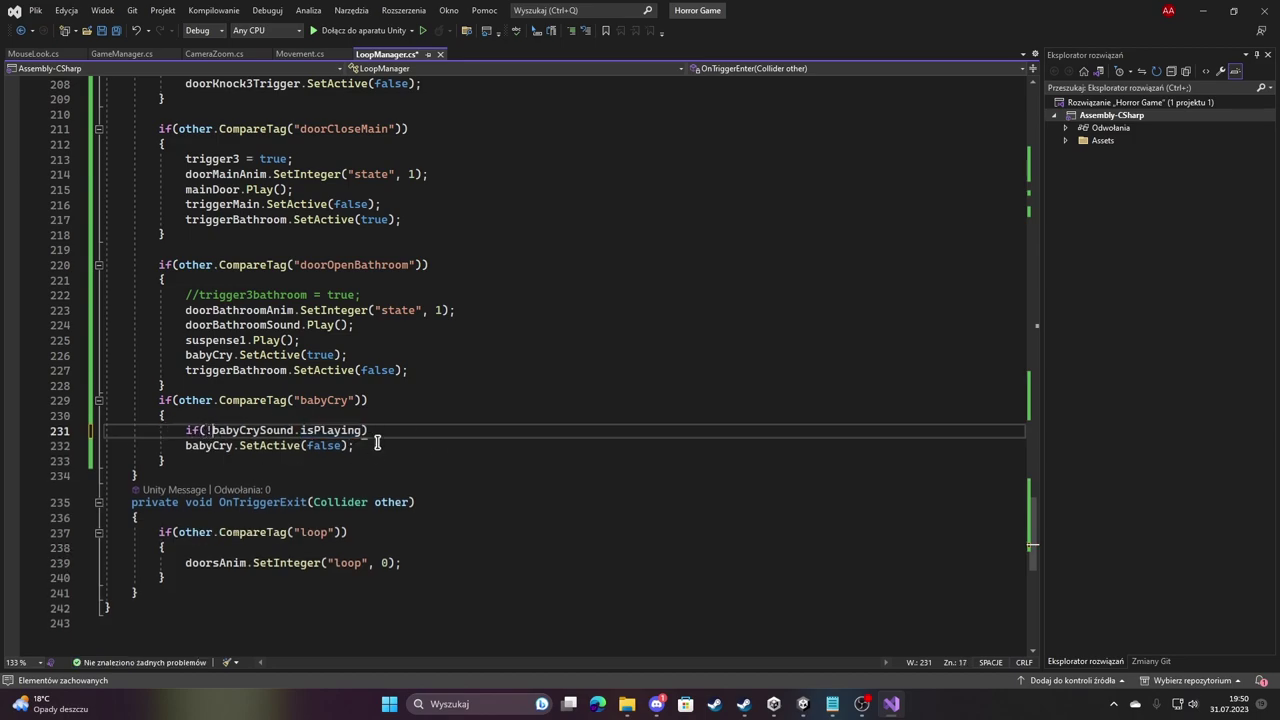
left_click(403, 430)
key("Return")
type("{")
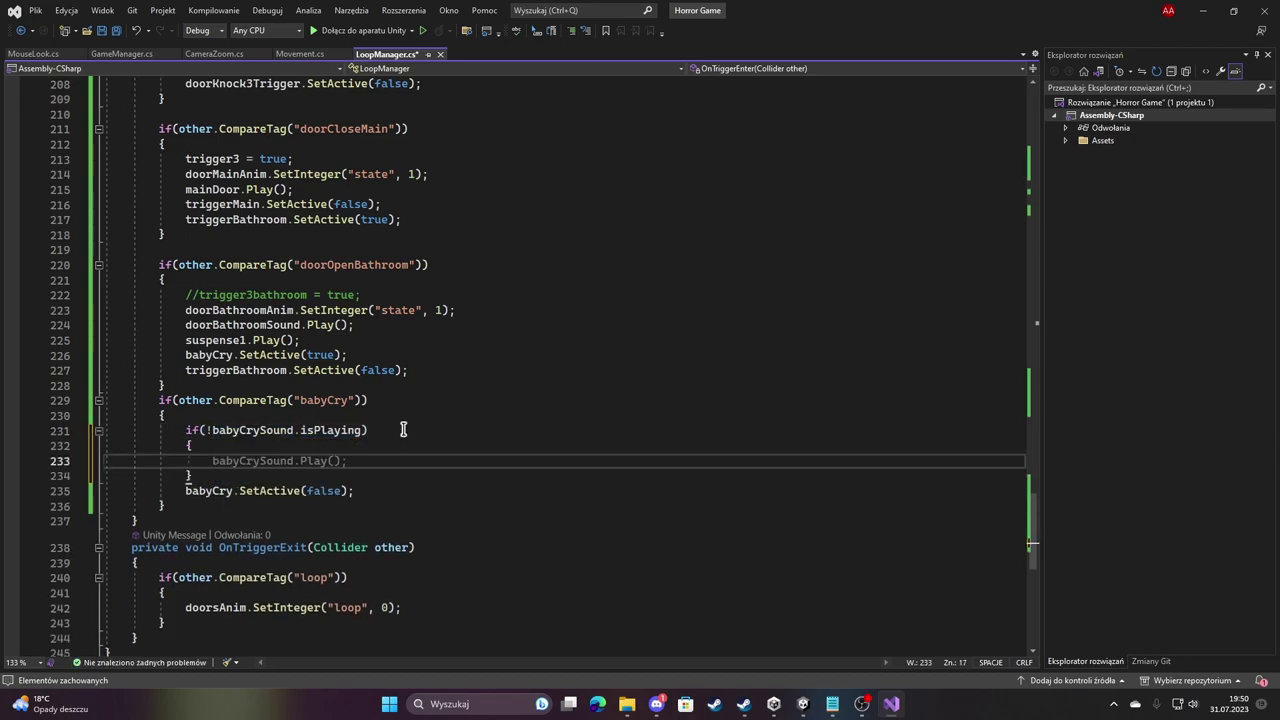
type("babyC")
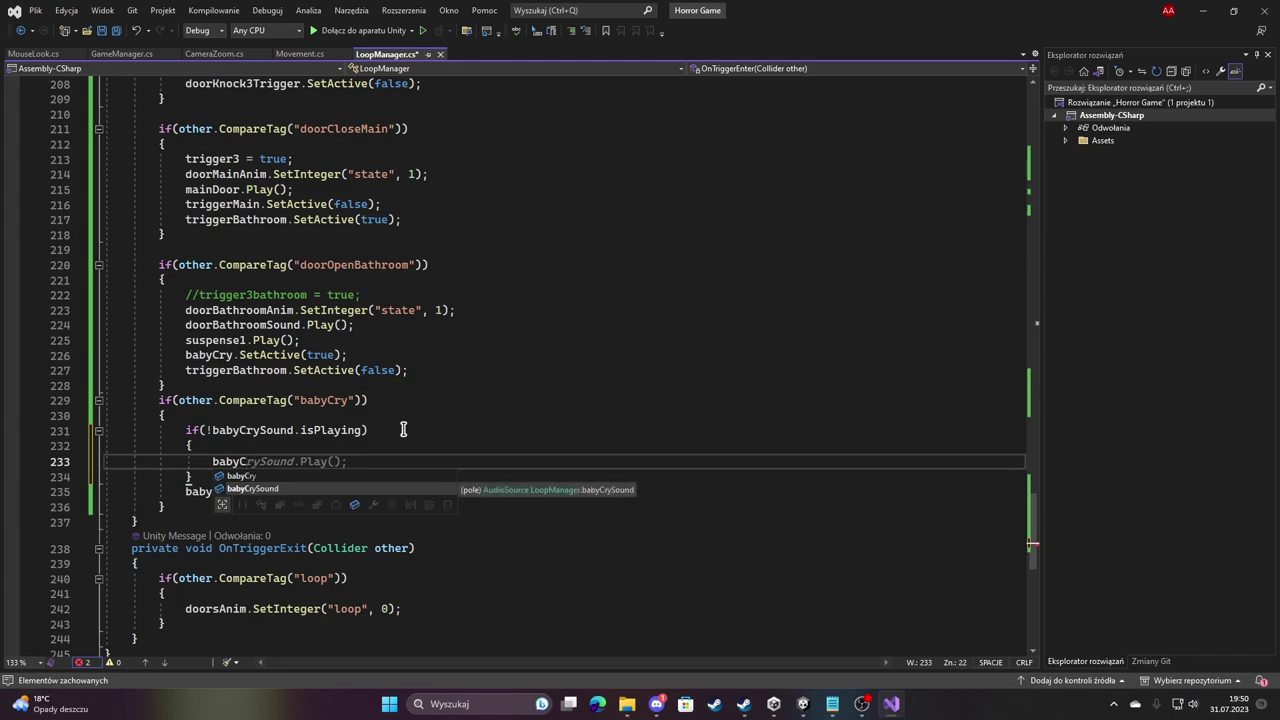
key("Tab")
type(".pl")
key("Tab")
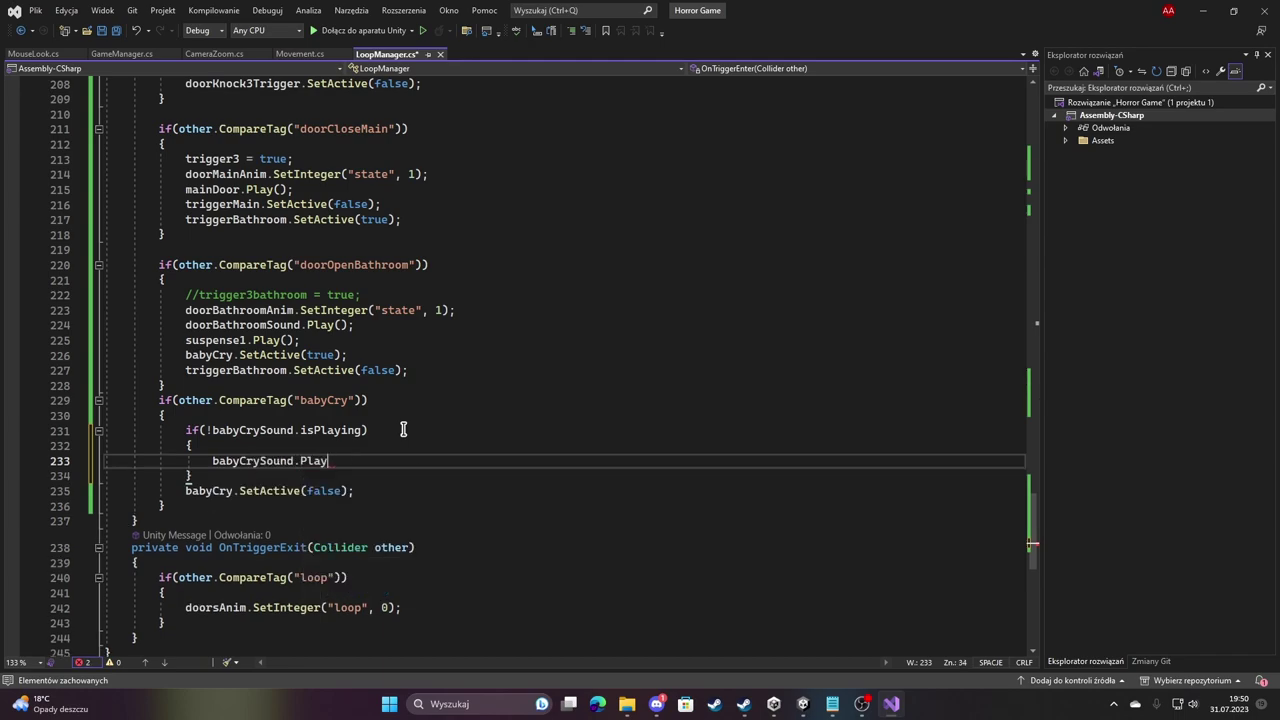
type("();")
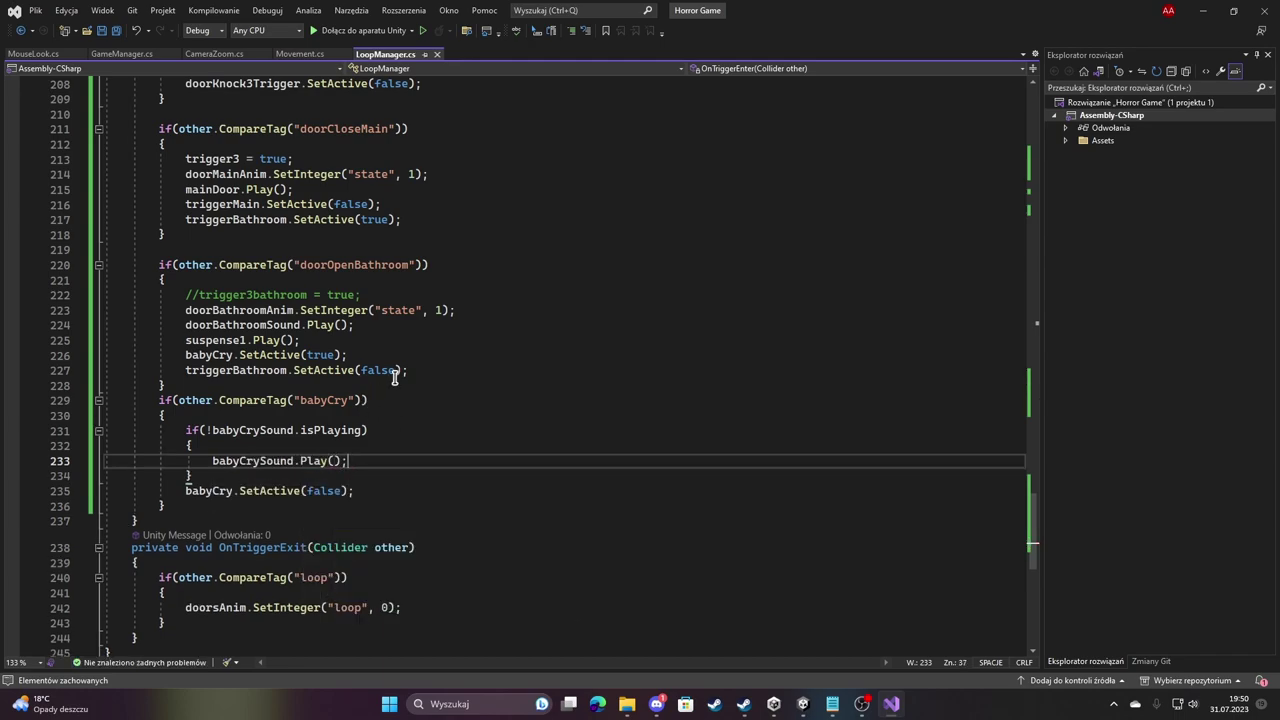
Add babyCry.SetActive(false) as the last line of Start().
scroll(500, 440, "up", 9)
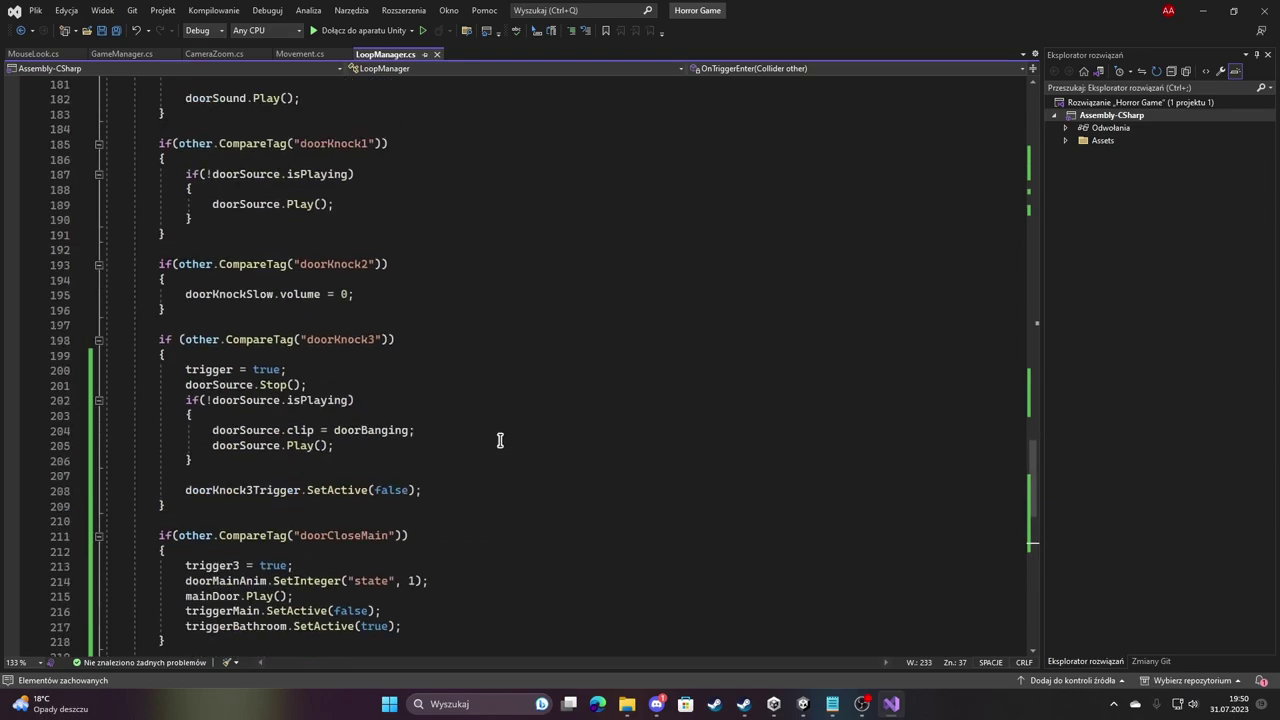
scroll(500, 440, "up", 15)
scroll(500, 440, "up", 16)
scroll(500, 440, "up", 16)
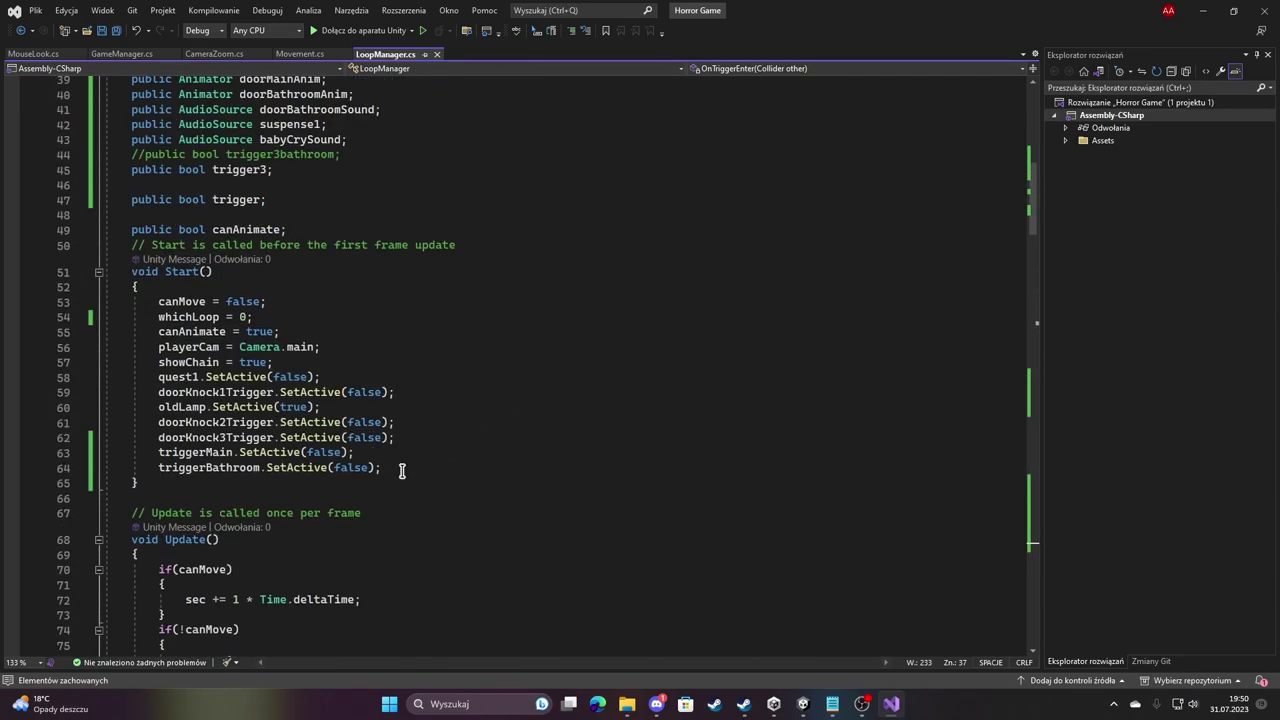
left_click(401, 470)
key("Return")
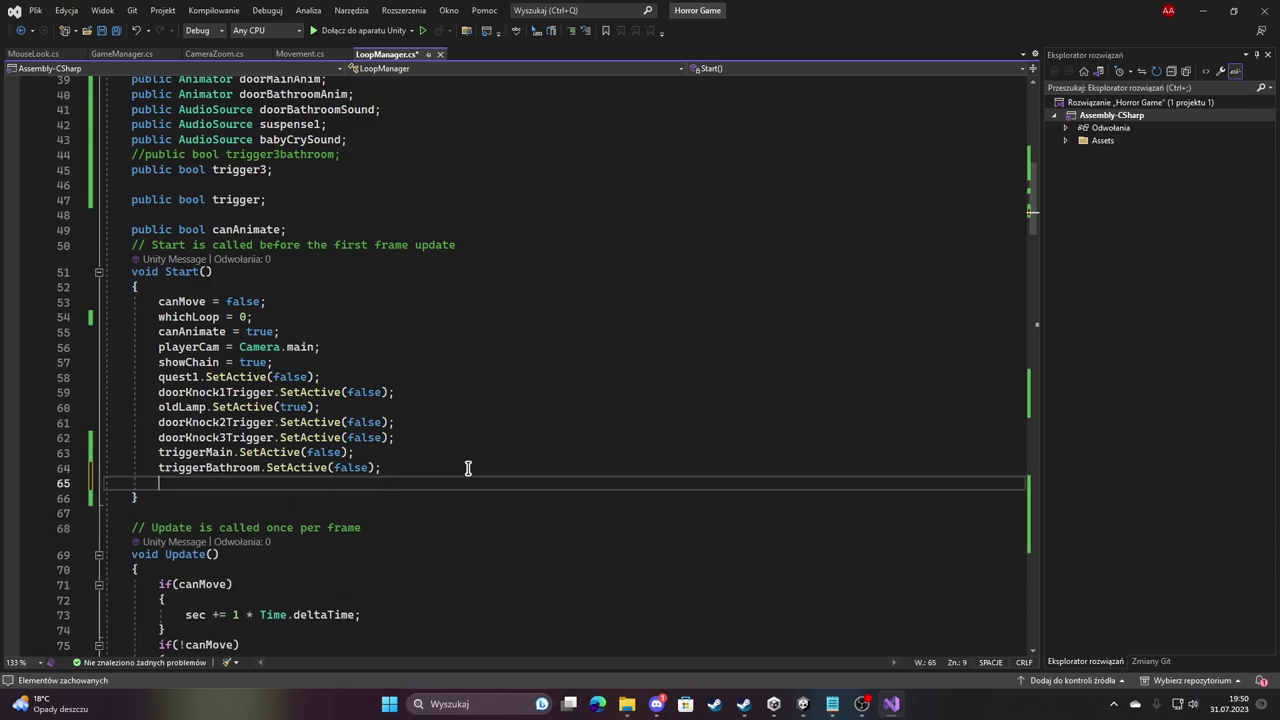
type("babyCry")
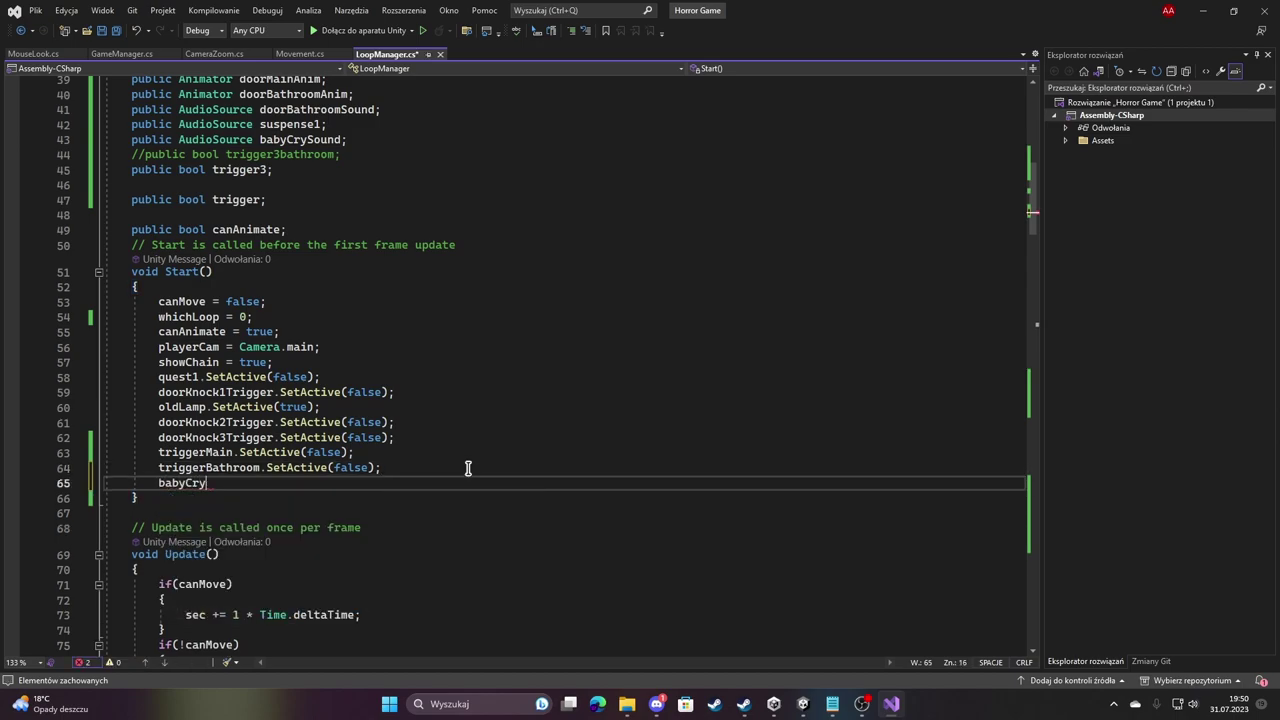
type(".set(false")
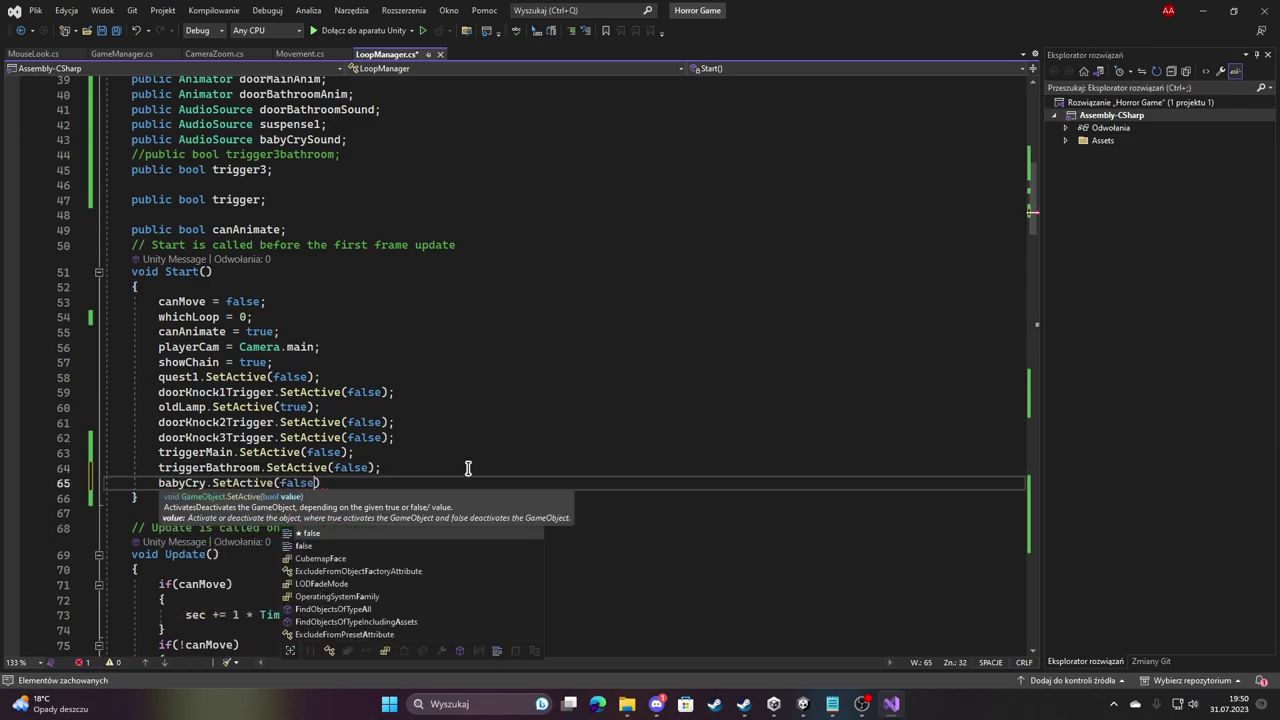
type(");")
scroll(434, 470, "down", 5)
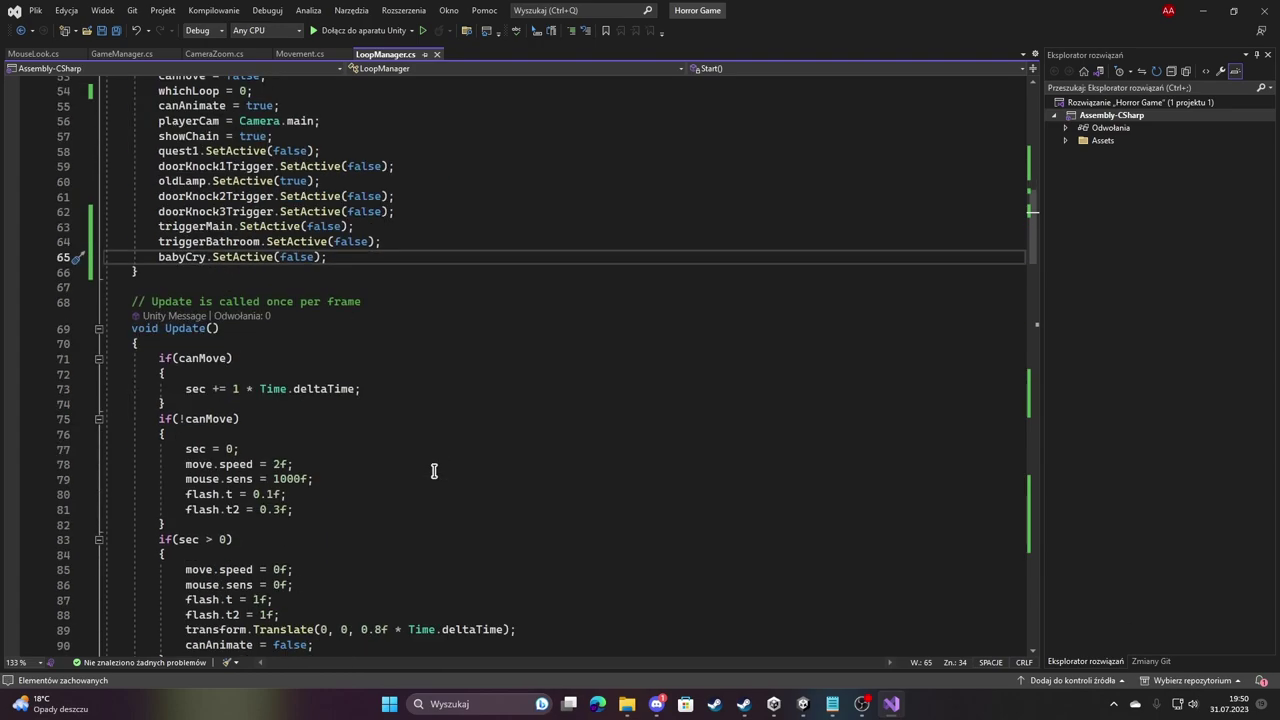
scroll(434, 470, "down", 10)
left_click(698, 568)
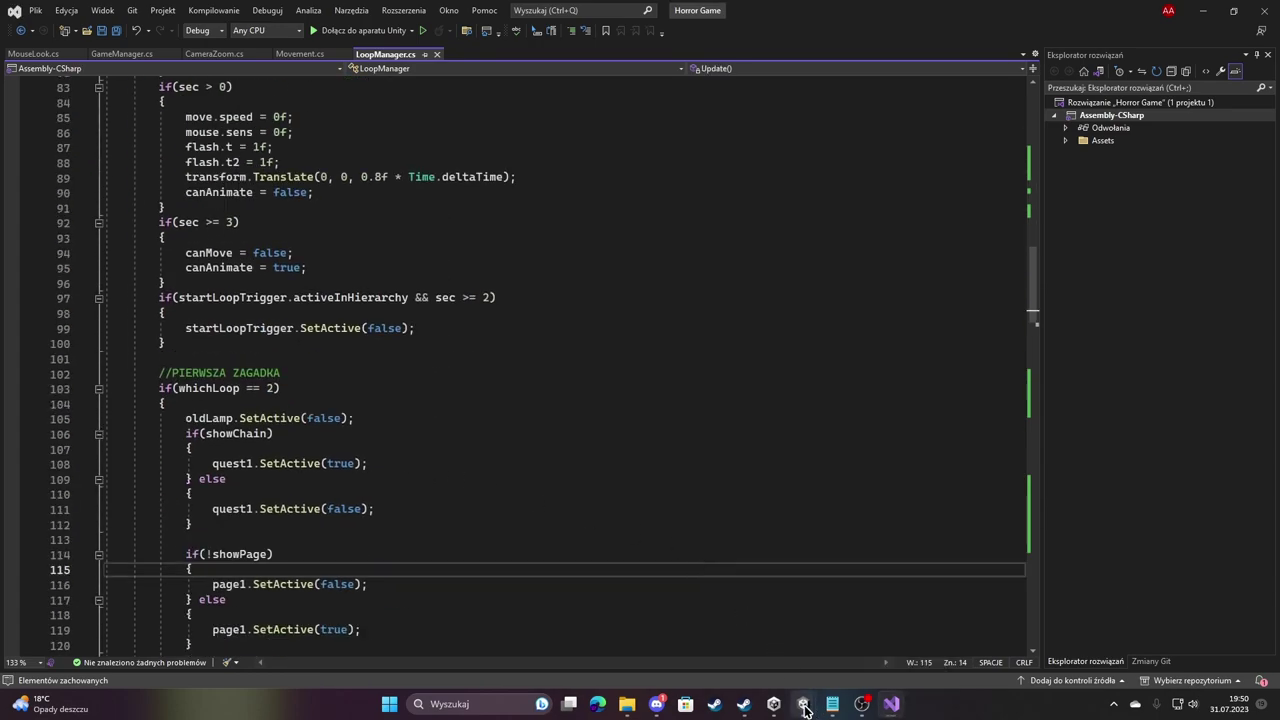
On the Player's Loop Manager, assign babyCry to Baby Cry and ambient1 to Suspense 1.
left_click(730, 625)
scroll(110, 165, "up", 3)
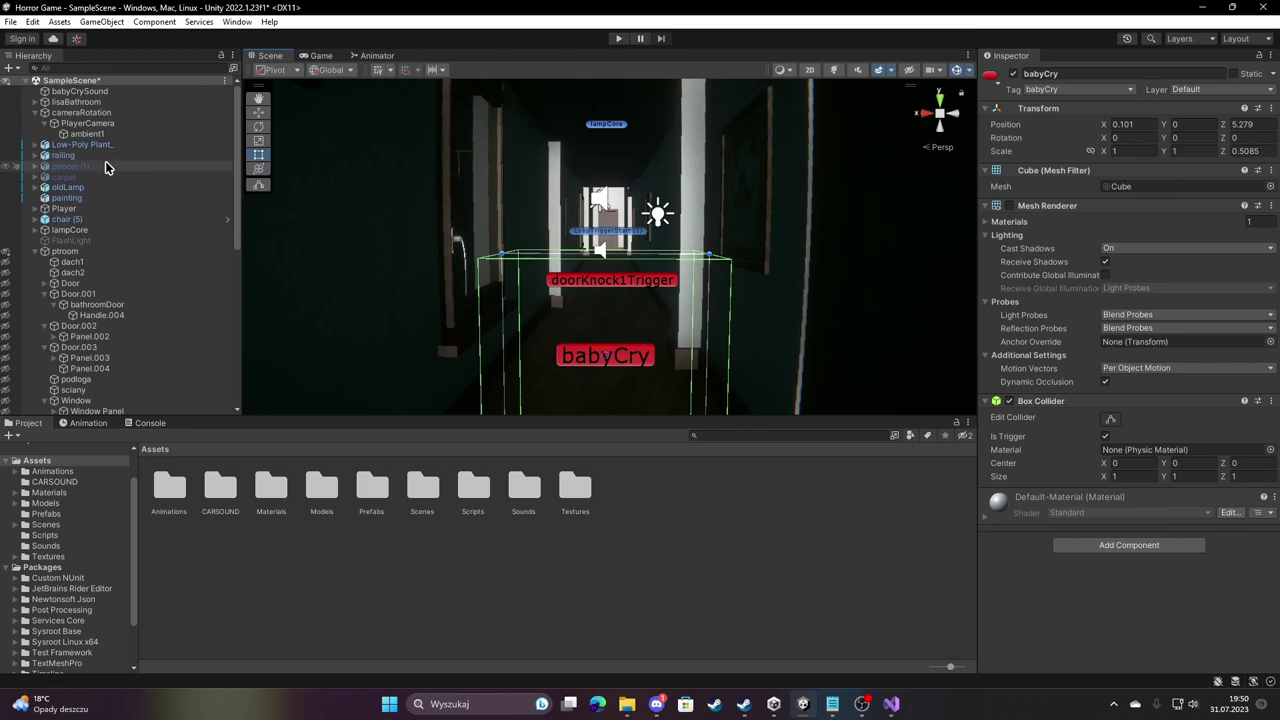
left_click(88, 211)
scroll(1052, 408, "down", 5)
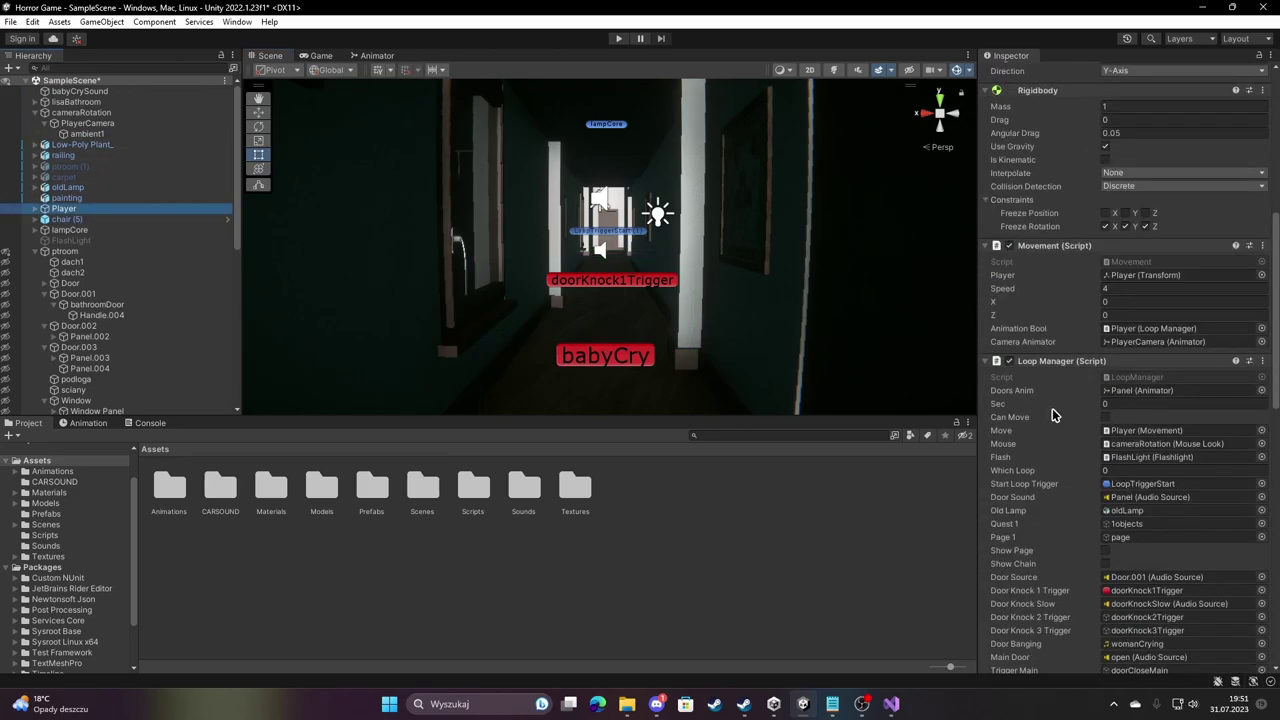
scroll(1052, 408, "down", 5)
scroll(1052, 408, "up", 2)
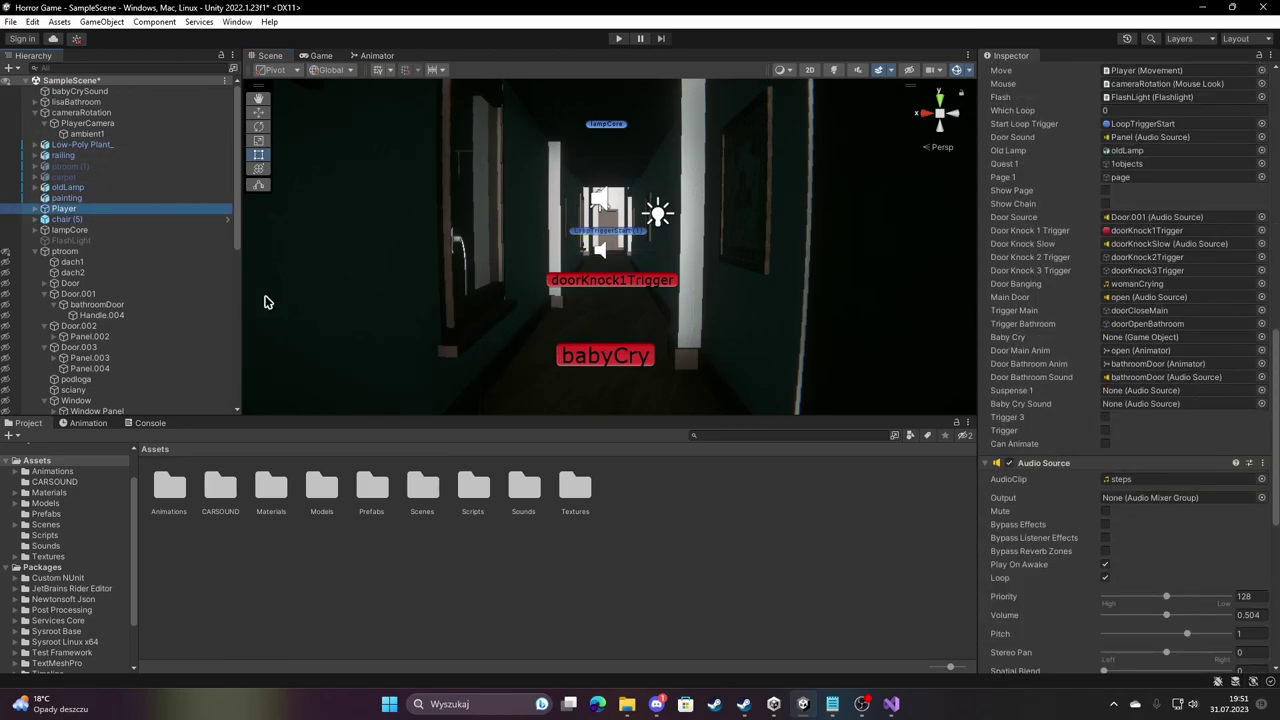
scroll(97, 288, "down", 10)
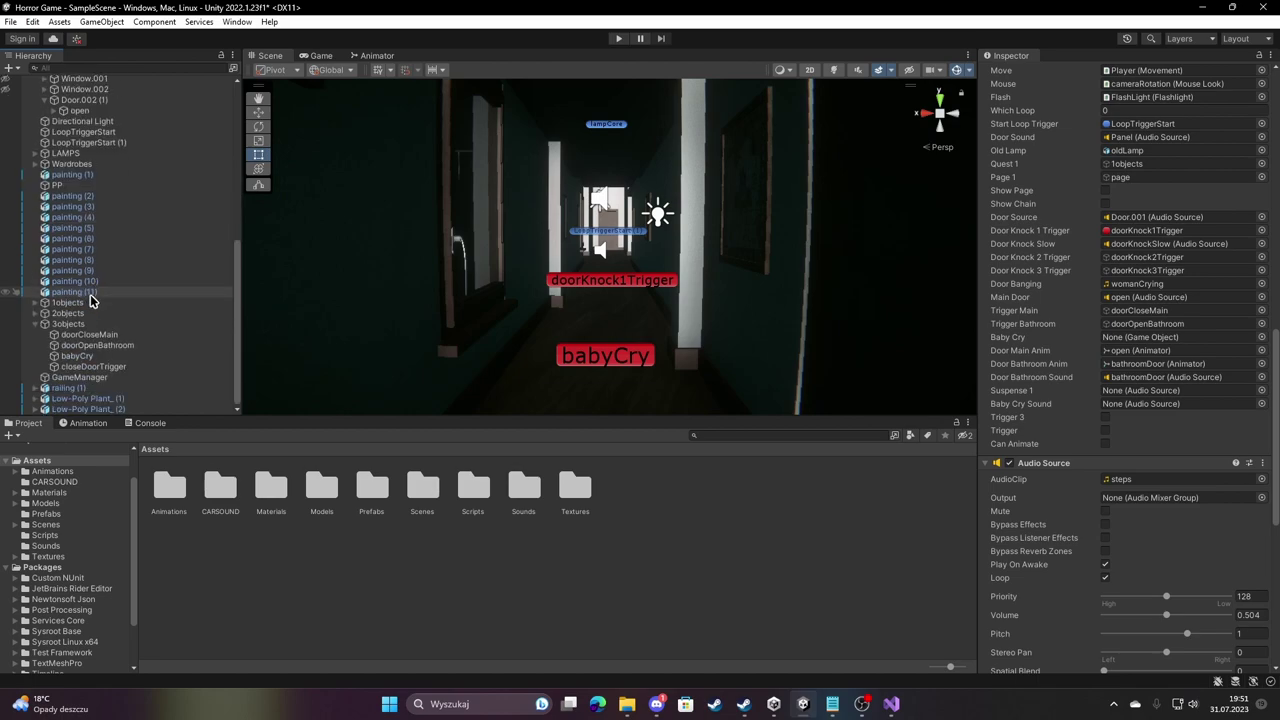
mouse_move(78, 356)
left_mouse_down()
mouse_move(1137, 348)
mouse_move(1140, 335)
left_mouse_up()
scroll(150, 290, "up", 10)
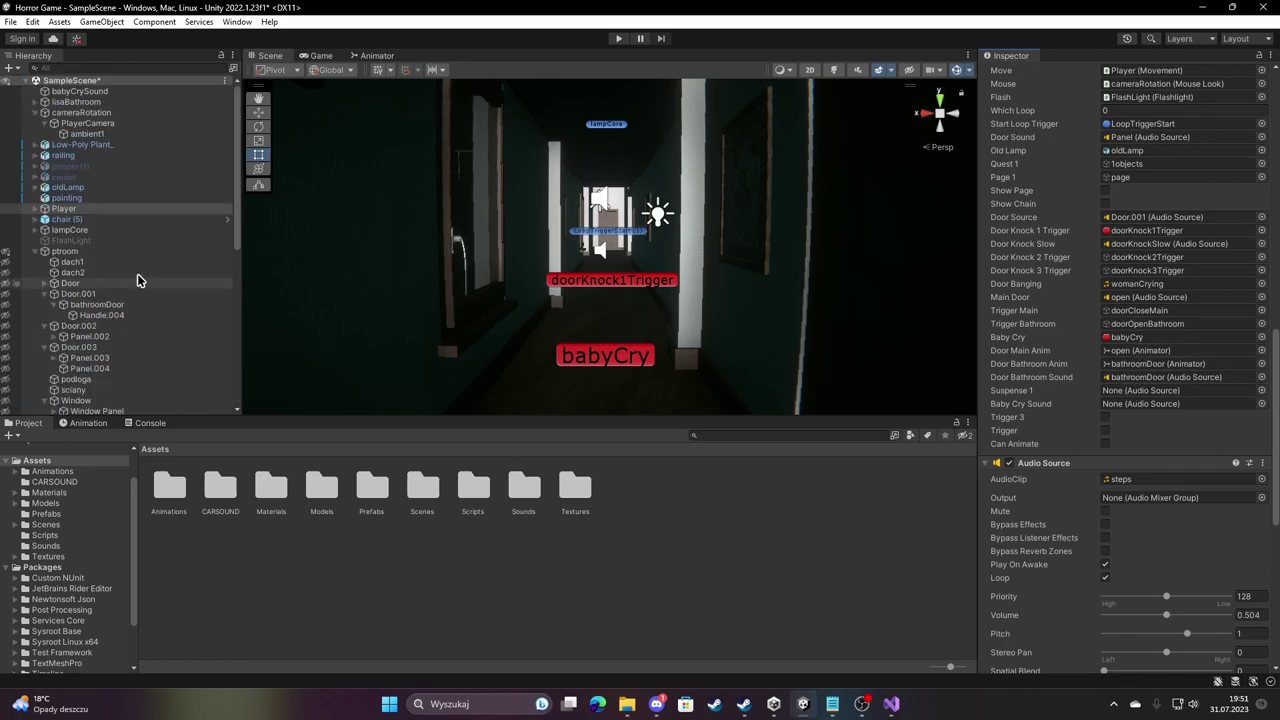
mouse_move(87, 133)
left_mouse_down()
mouse_move(263, 219)
mouse_move(1131, 393)
left_mouse_up()
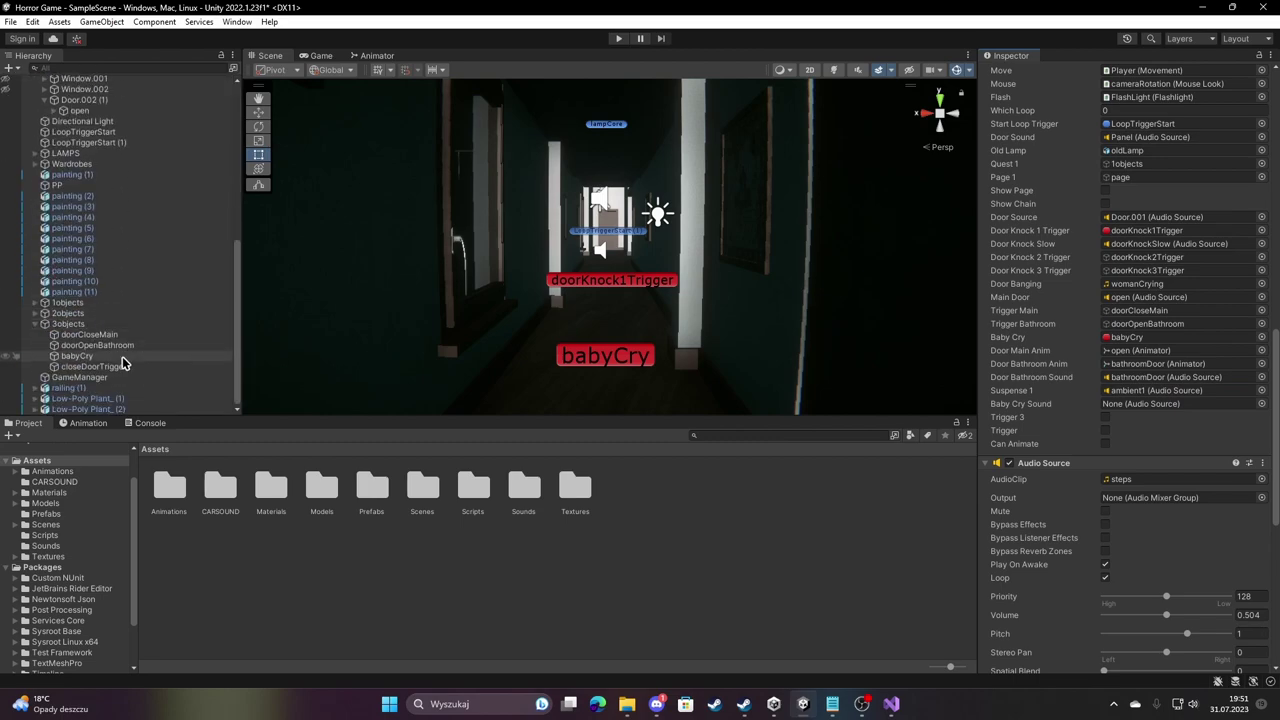
Frame and select the babyCrySound object in the scene.
double_click(93, 93)
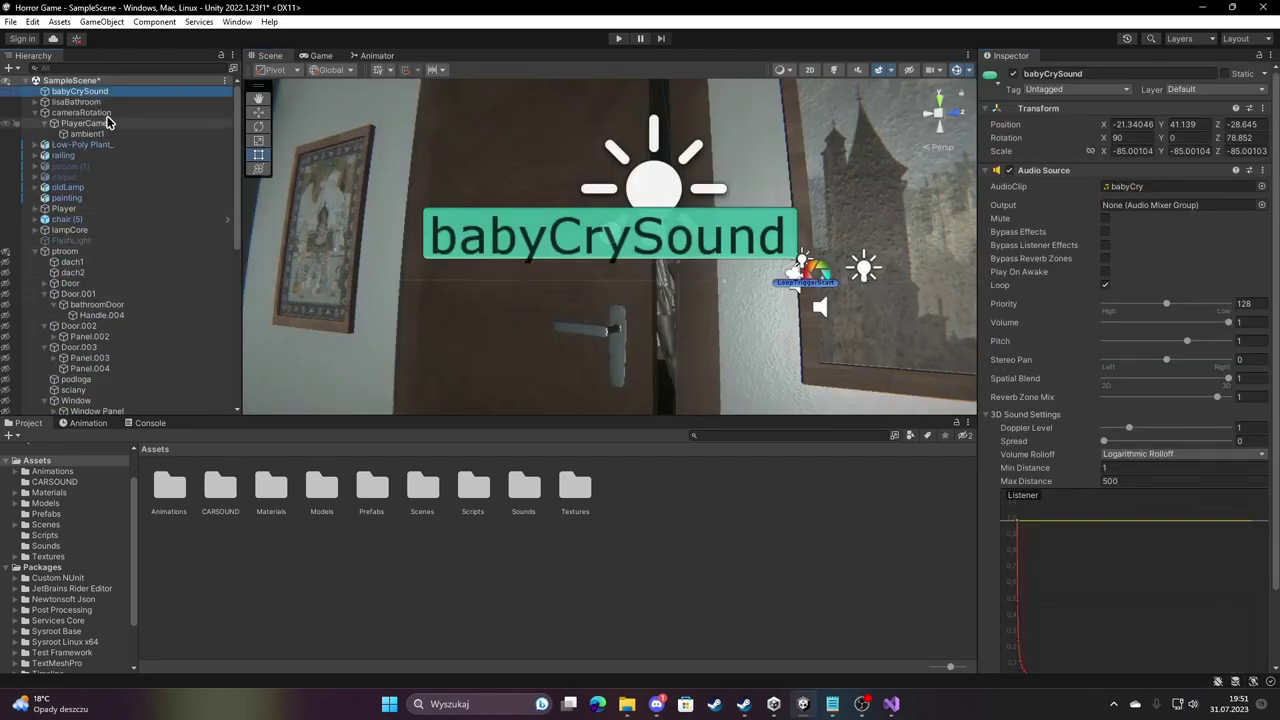
left_click(105, 90)
scroll(85, 405, "down", 10)
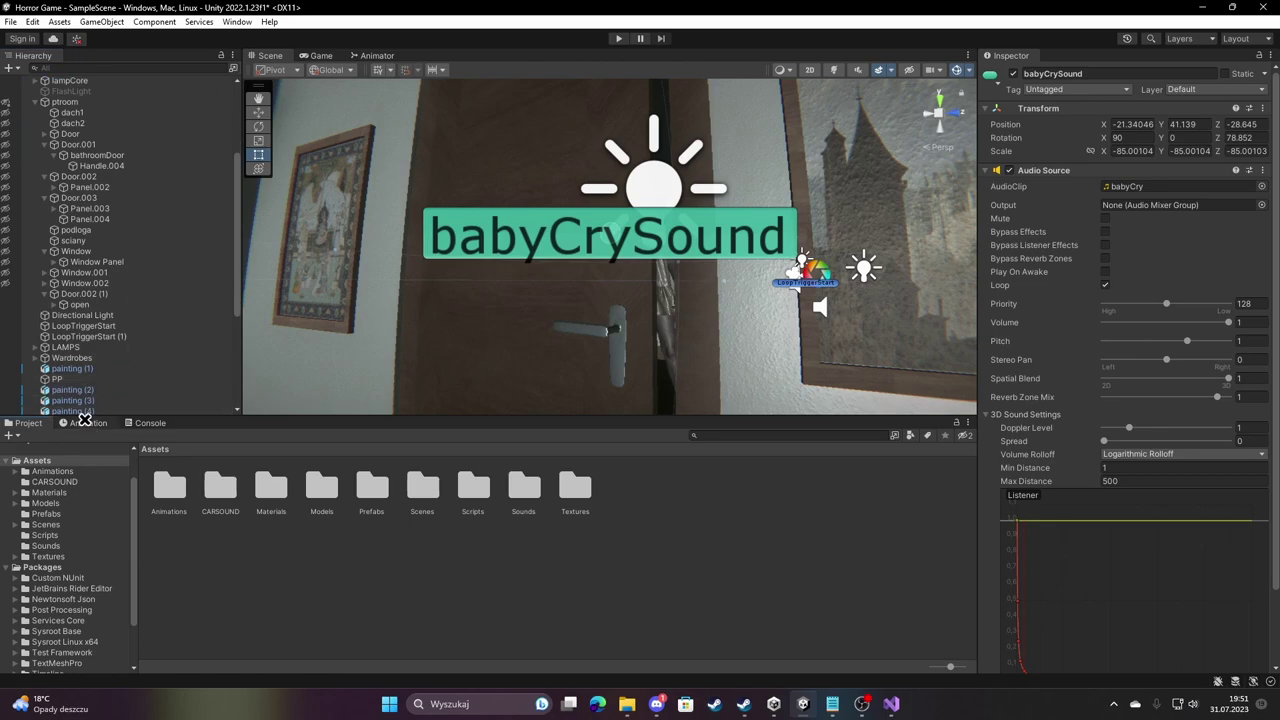
scroll(85, 400, "down", 2)
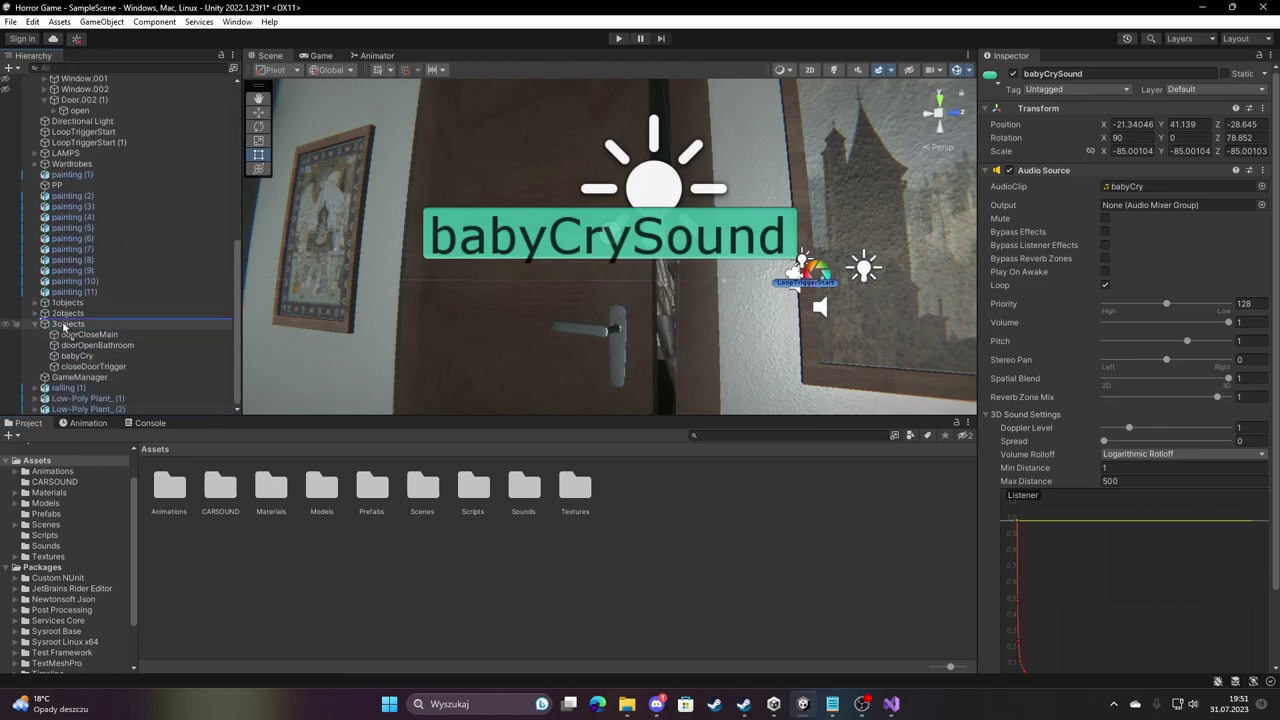
scroll(62, 326, "up", 5)
scroll(123, 297, "up", 7)
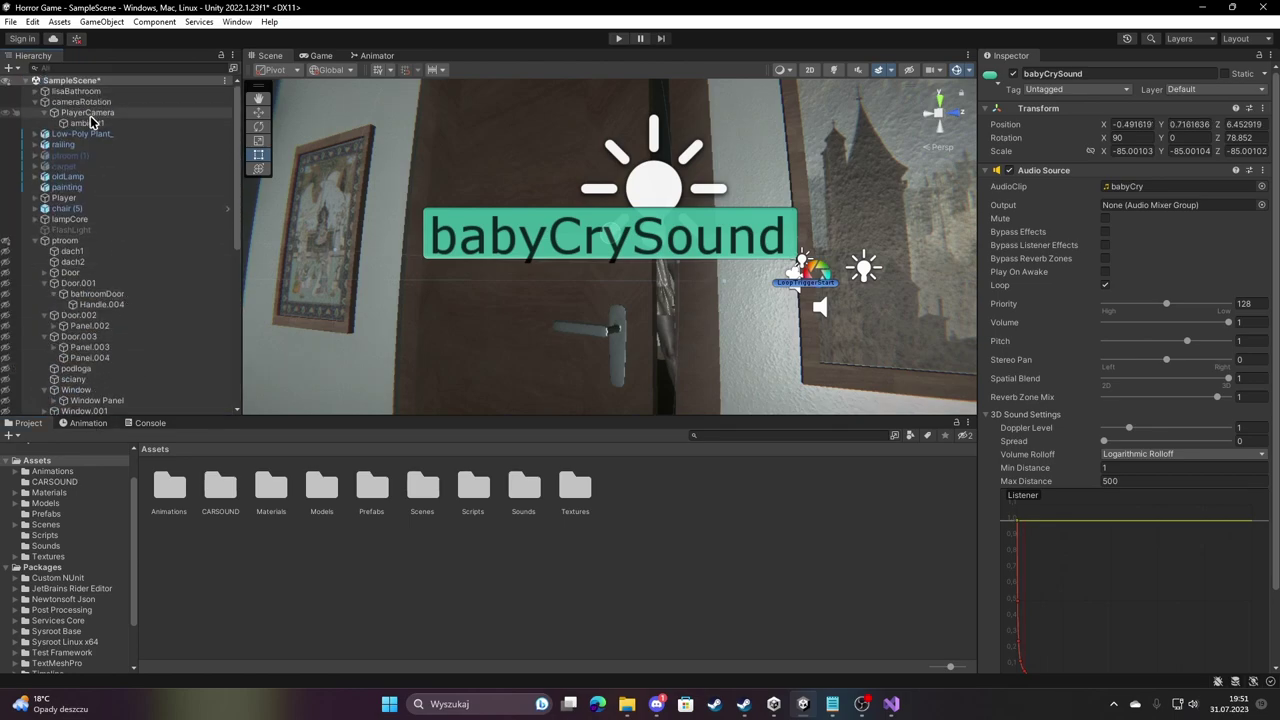
Assign babyCrySound's Audio Source to the Player's Baby Cry Sound field and play-test in the Game view.
left_click(75, 198)
scroll(1215, 345, "down", 5)
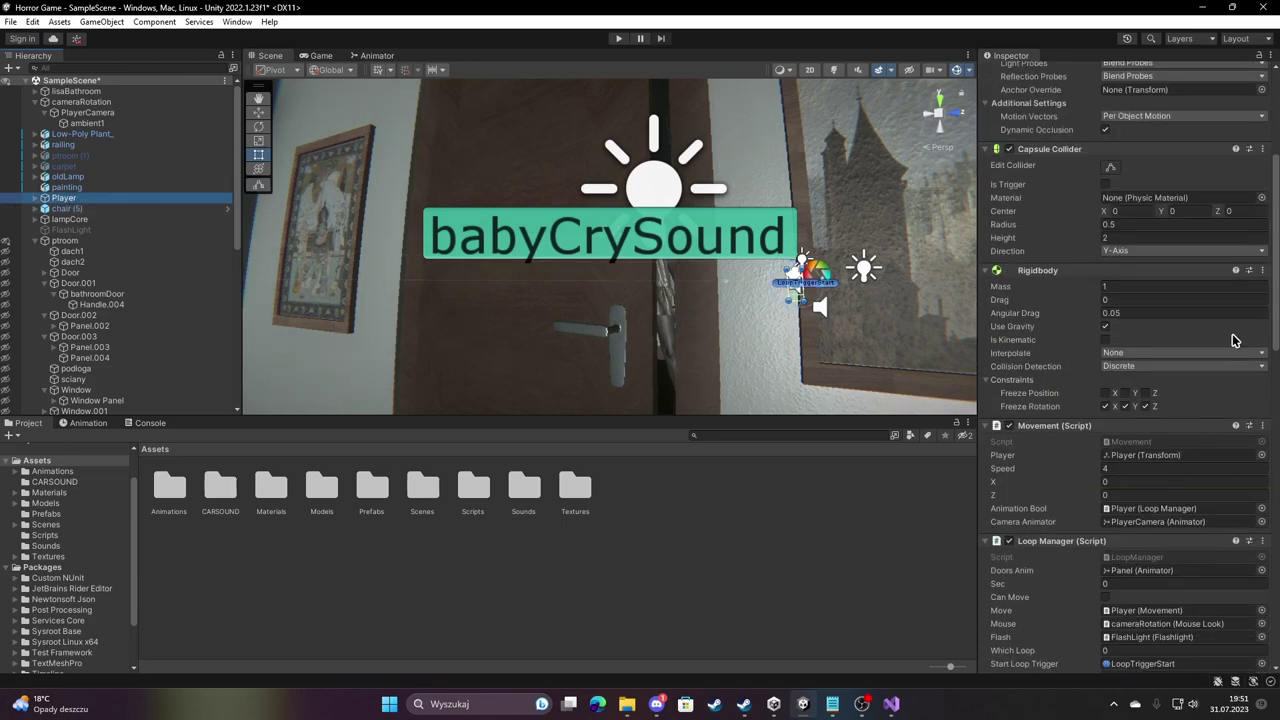
scroll(1215, 345, "down", 5)
scroll(189, 257, "down", 6)
scroll(129, 323, "down", 6)
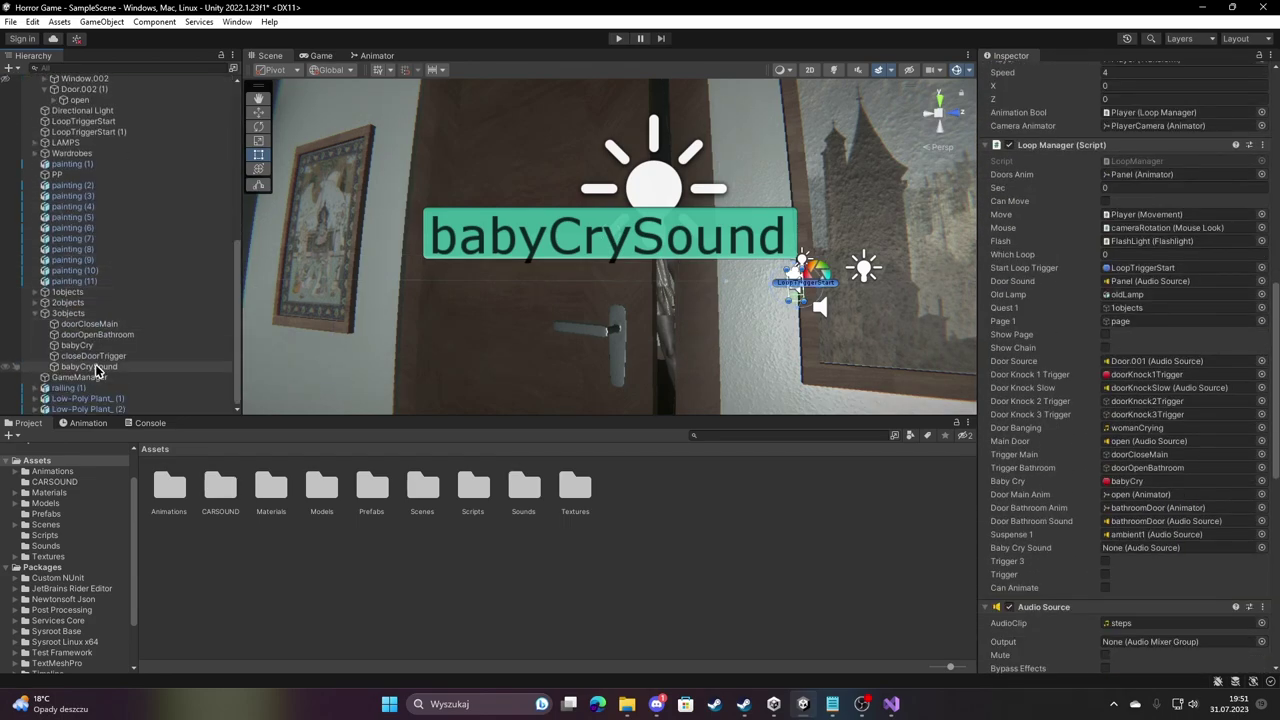
left_click_drag(690, 510, 1160, 547)
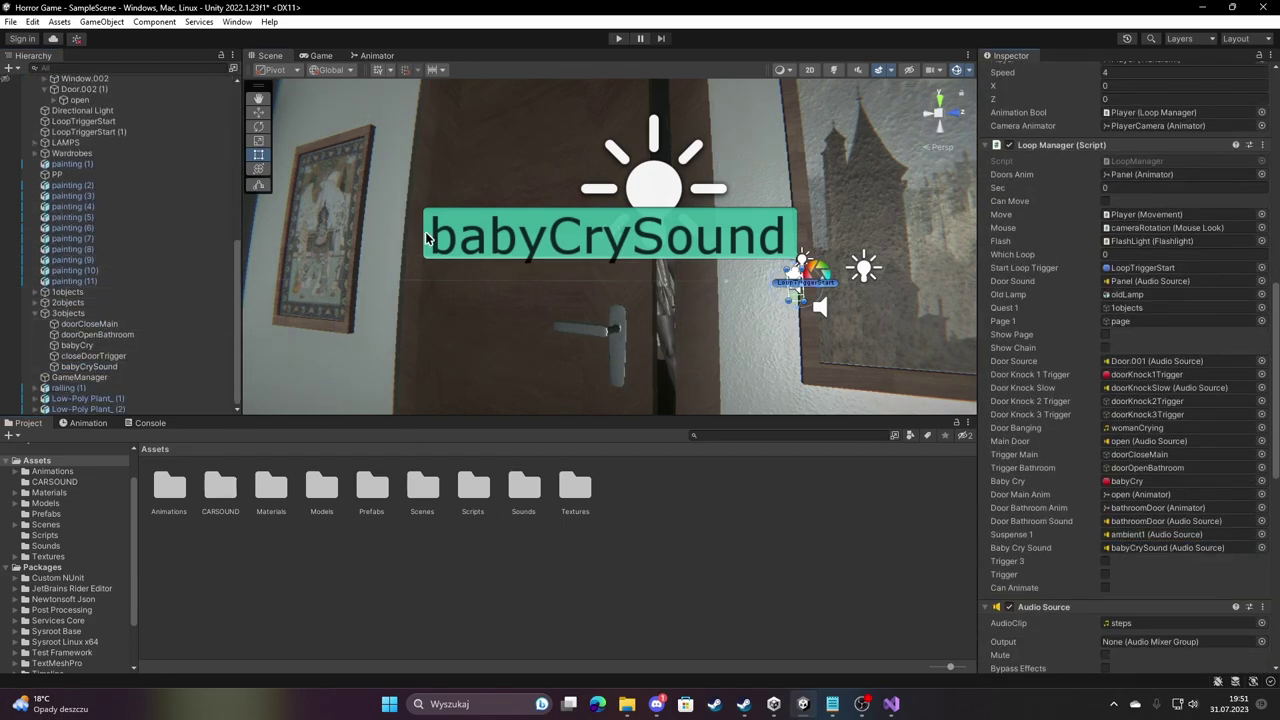
left_click(320, 56)
left_click(616, 40)
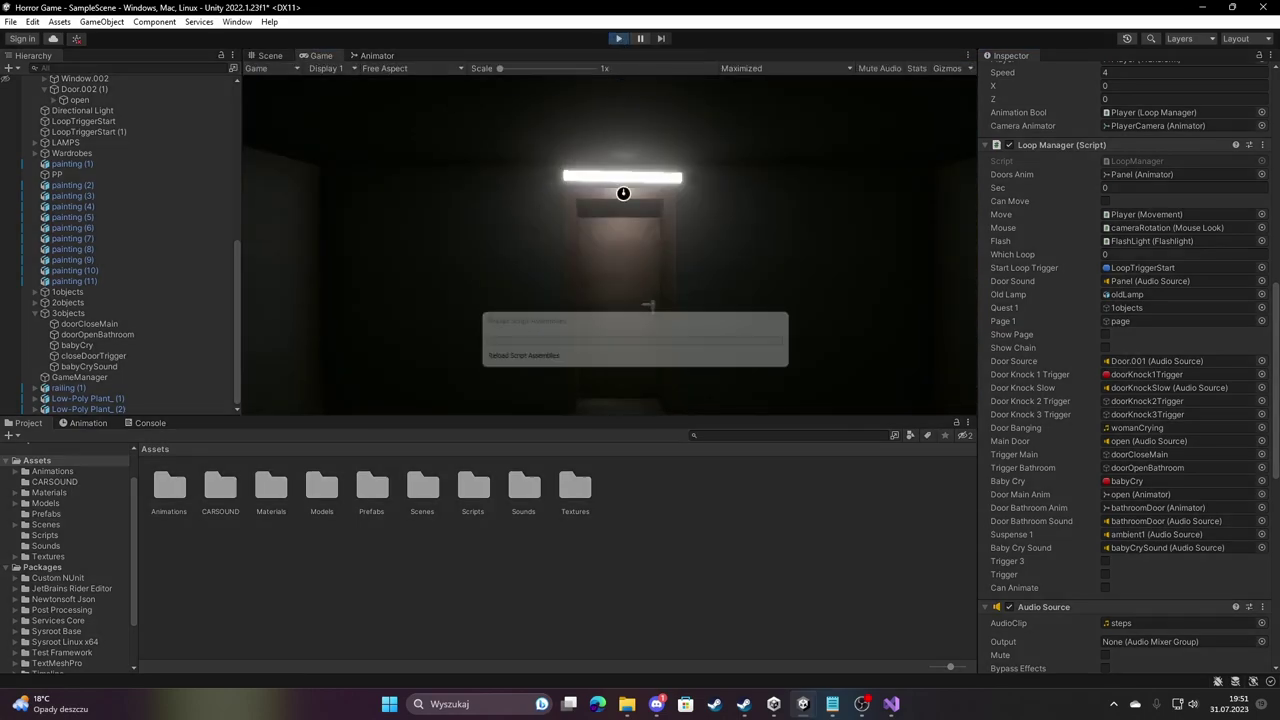
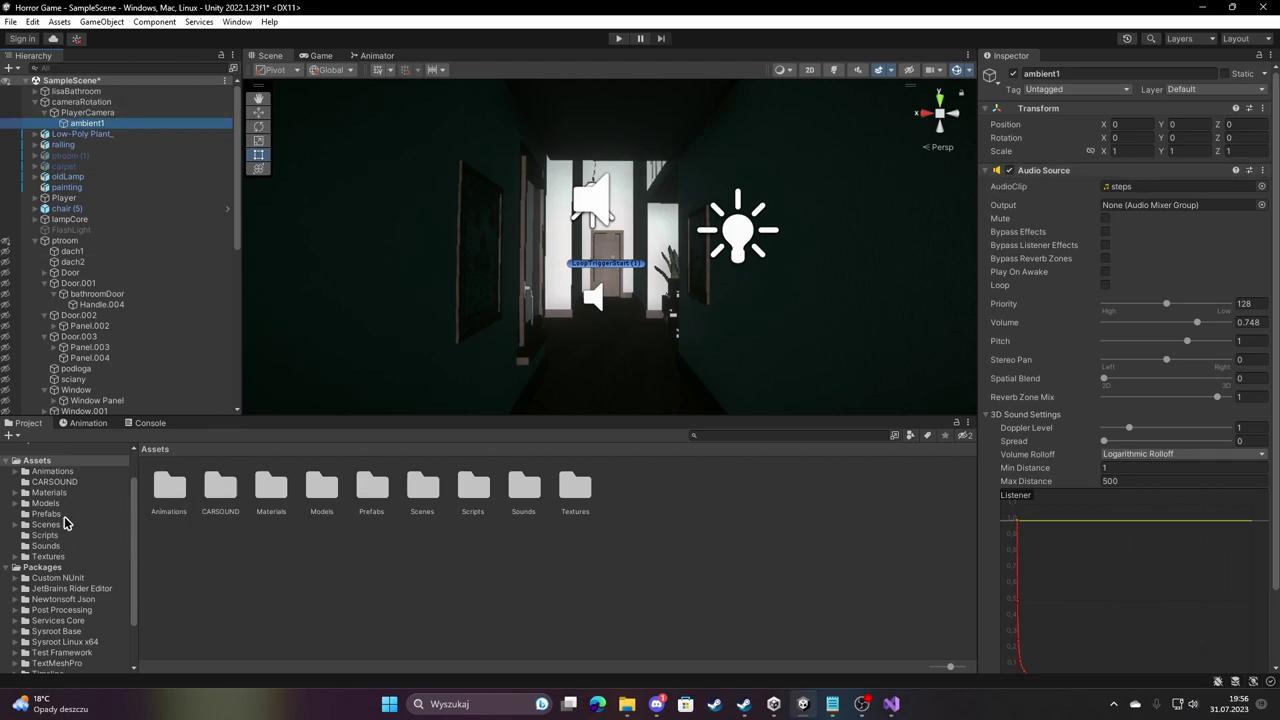
Assign the suspense1 clip from Assets > Sounds to ambient1's AudioClip field.
left_click(47, 546)
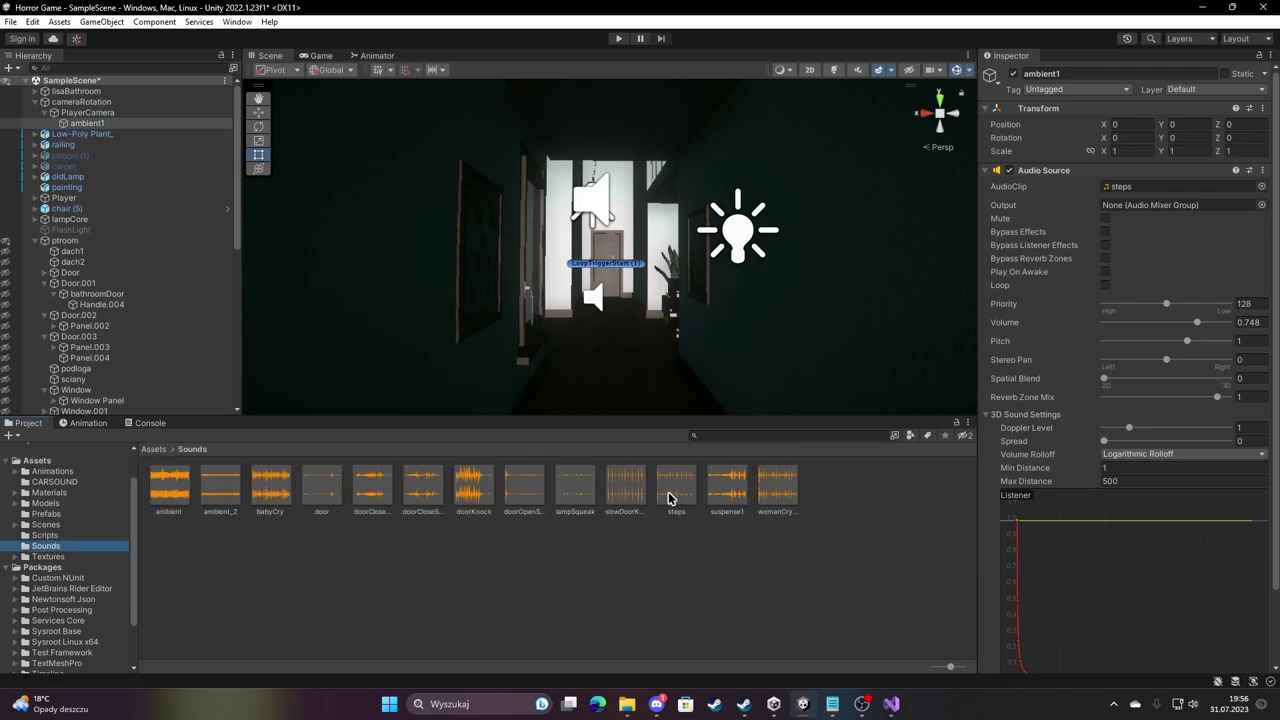
left_click_drag(726, 492, 1150, 187)
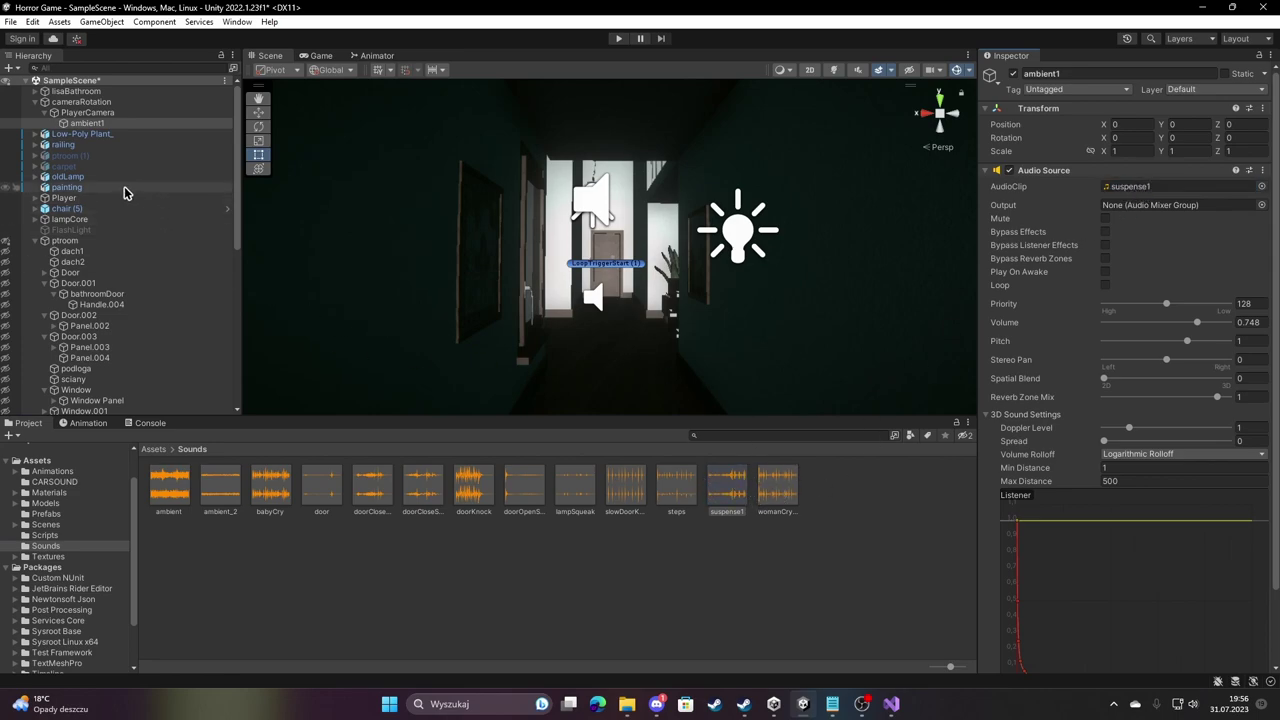
scroll(114, 232, "down", 5)
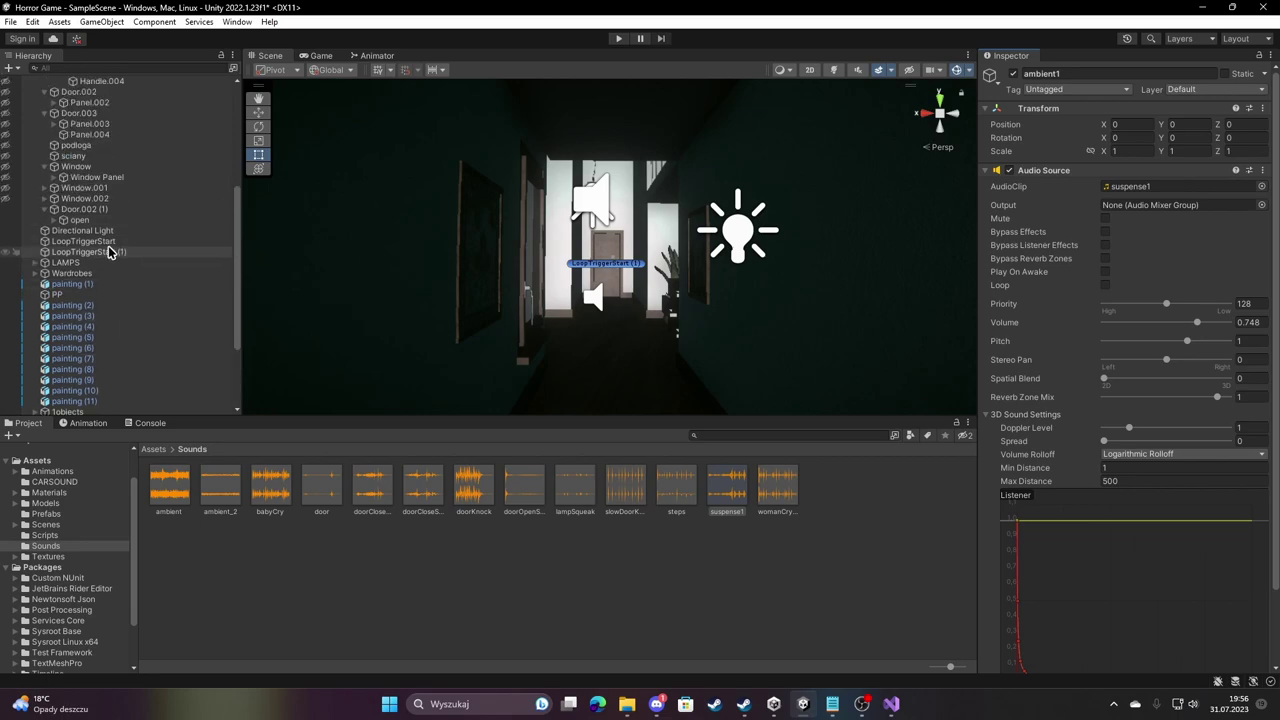
scroll(103, 277, "down", 2)
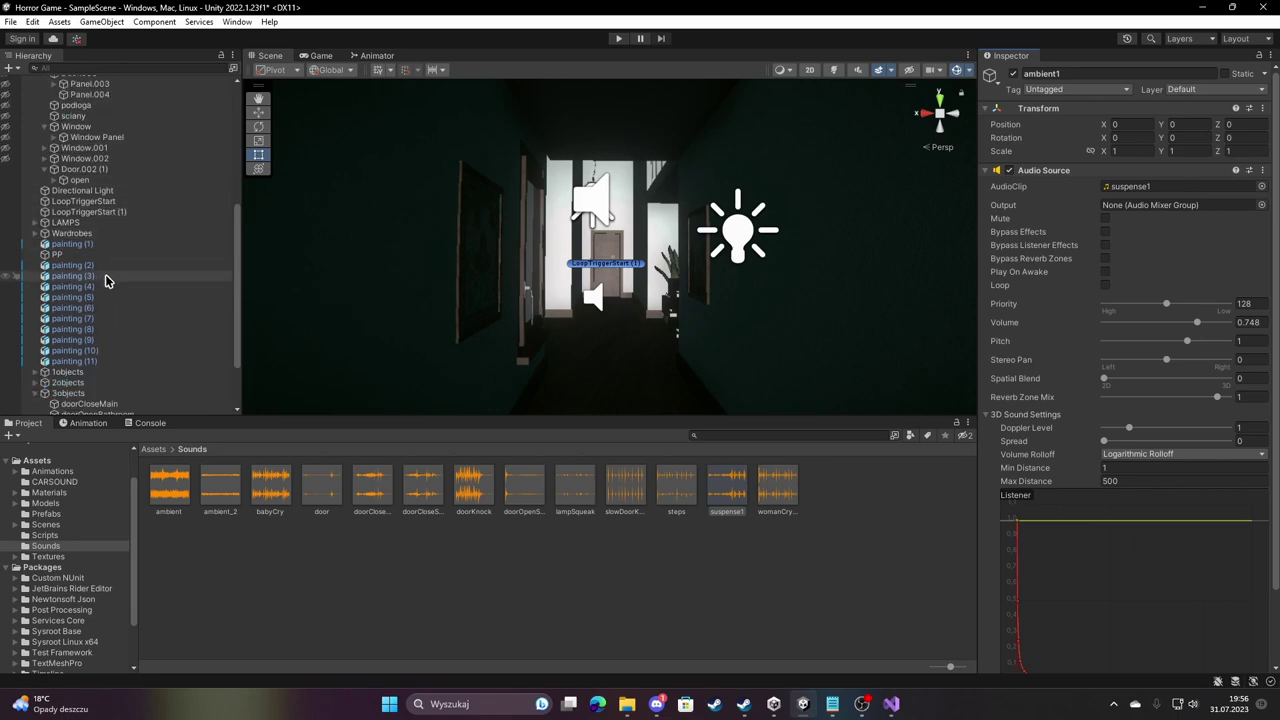
scroll(102, 285, "down", 1)
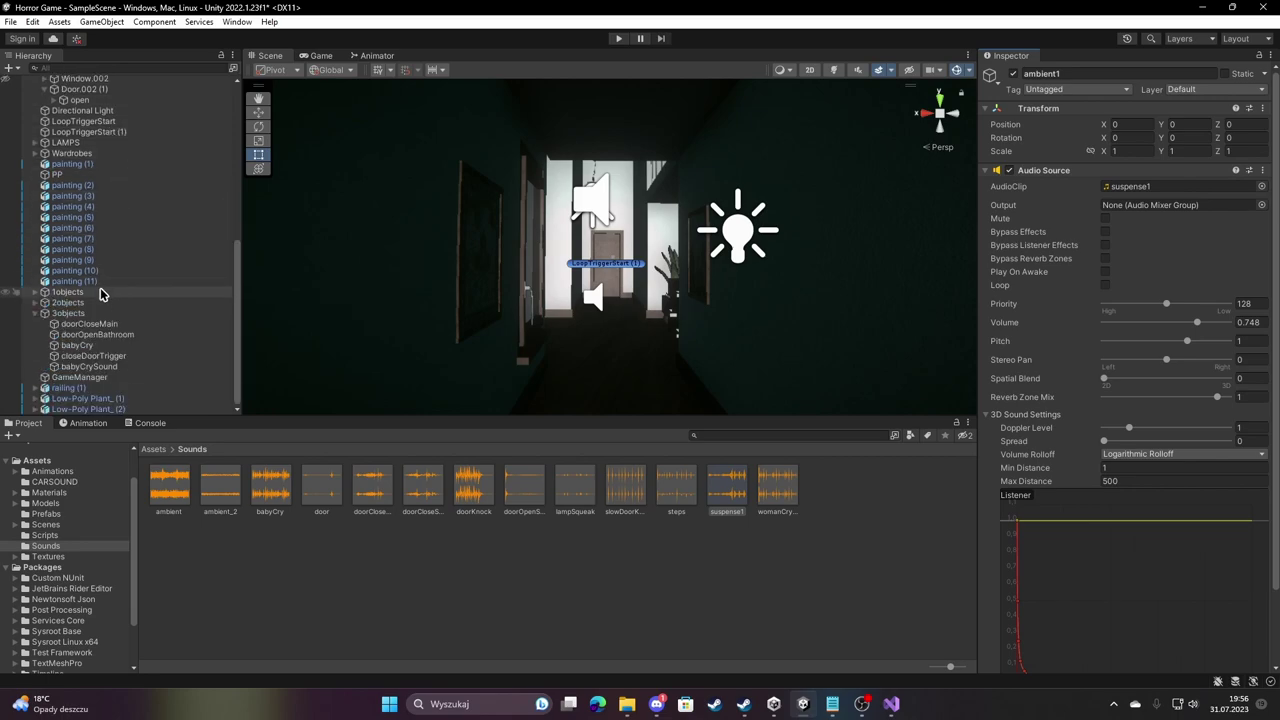
Lower babyCrySound's volume to about 0.5 and start Play mode.
left_click(120, 346)
left_click(118, 367)
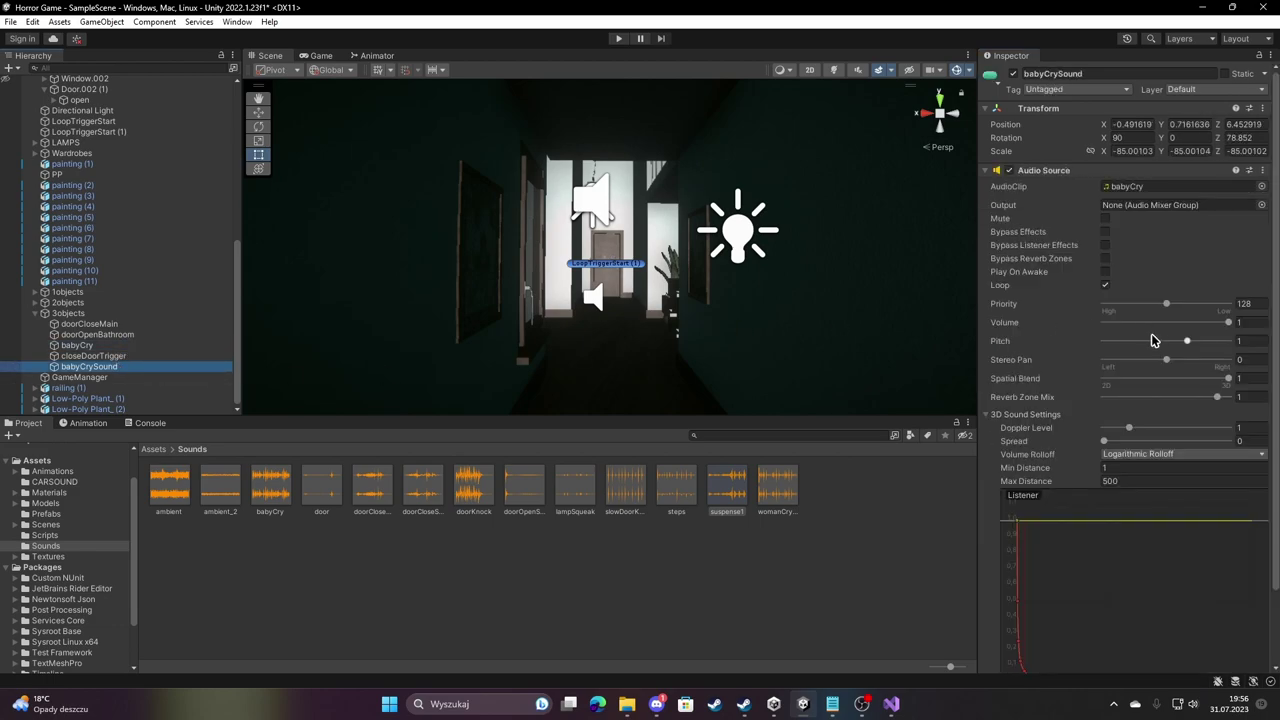
left_click_drag(1213, 325, 1179, 330)
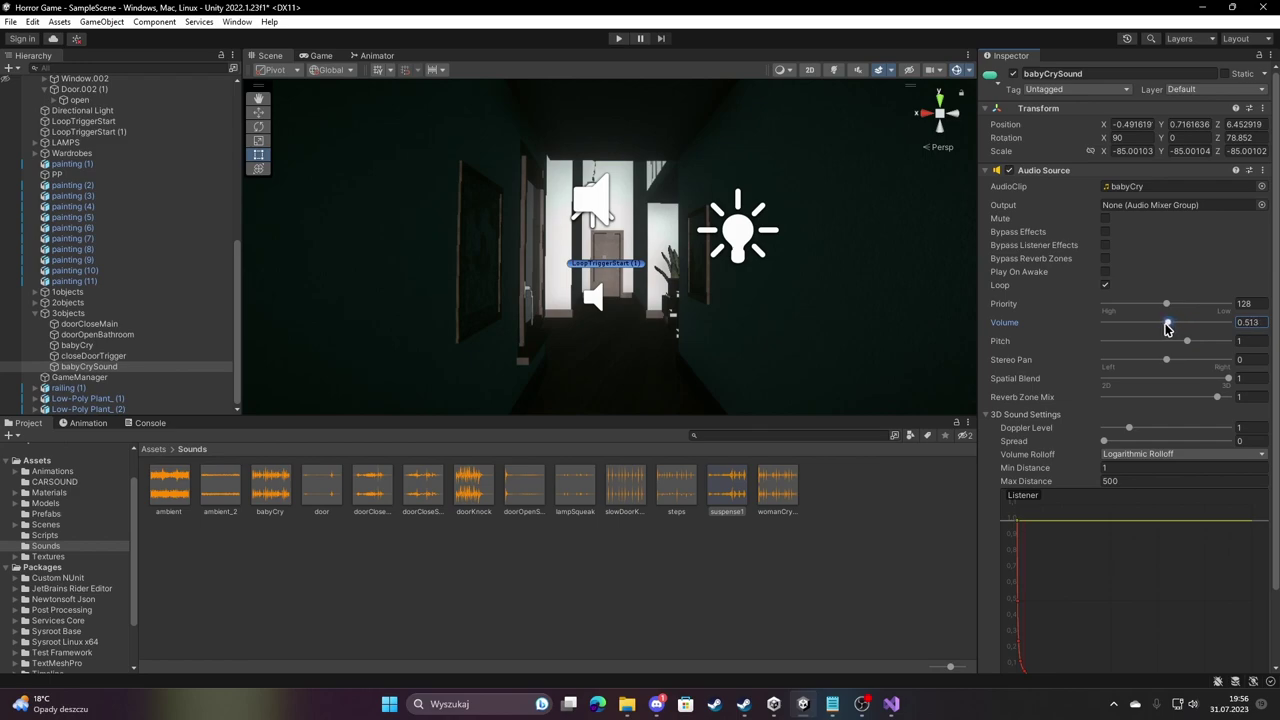
left_click_drag(1165, 328, 1168, 330)
left_click(620, 39)
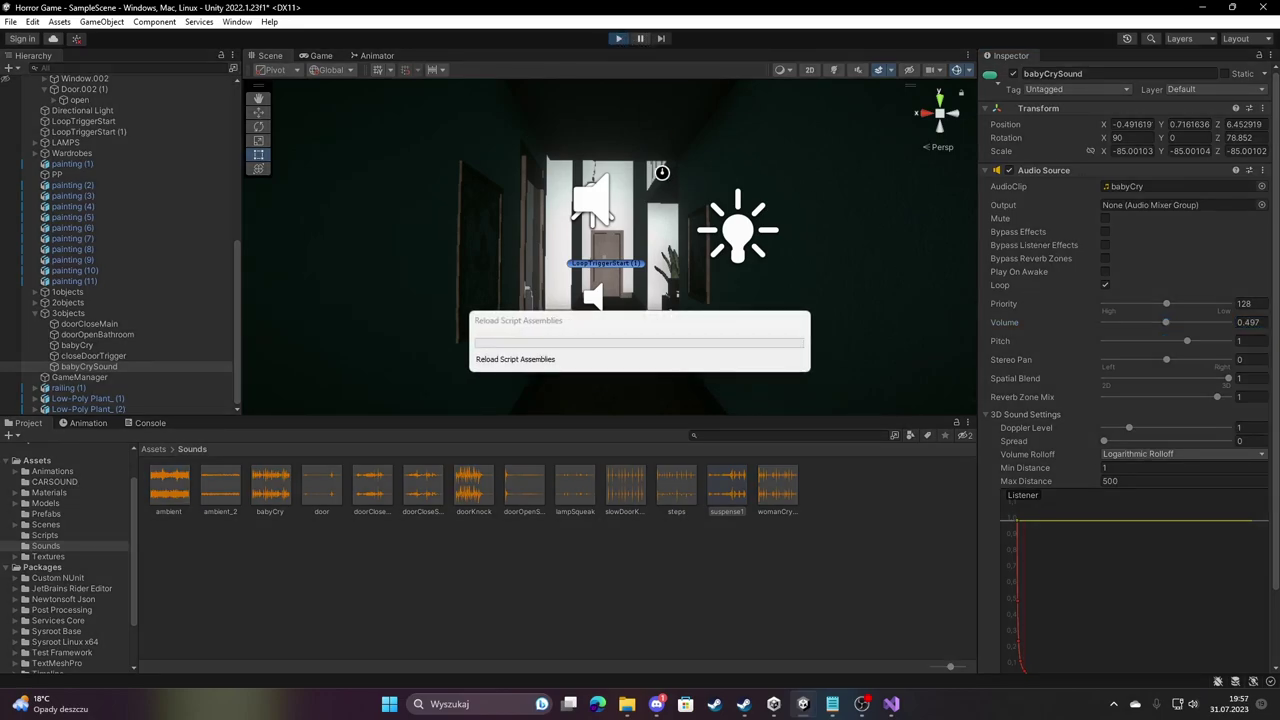
key("alt+Tab")
Start an if in the raycast block checking hit.collider.CompareTag("closeDoorTrigger").
key("Return")
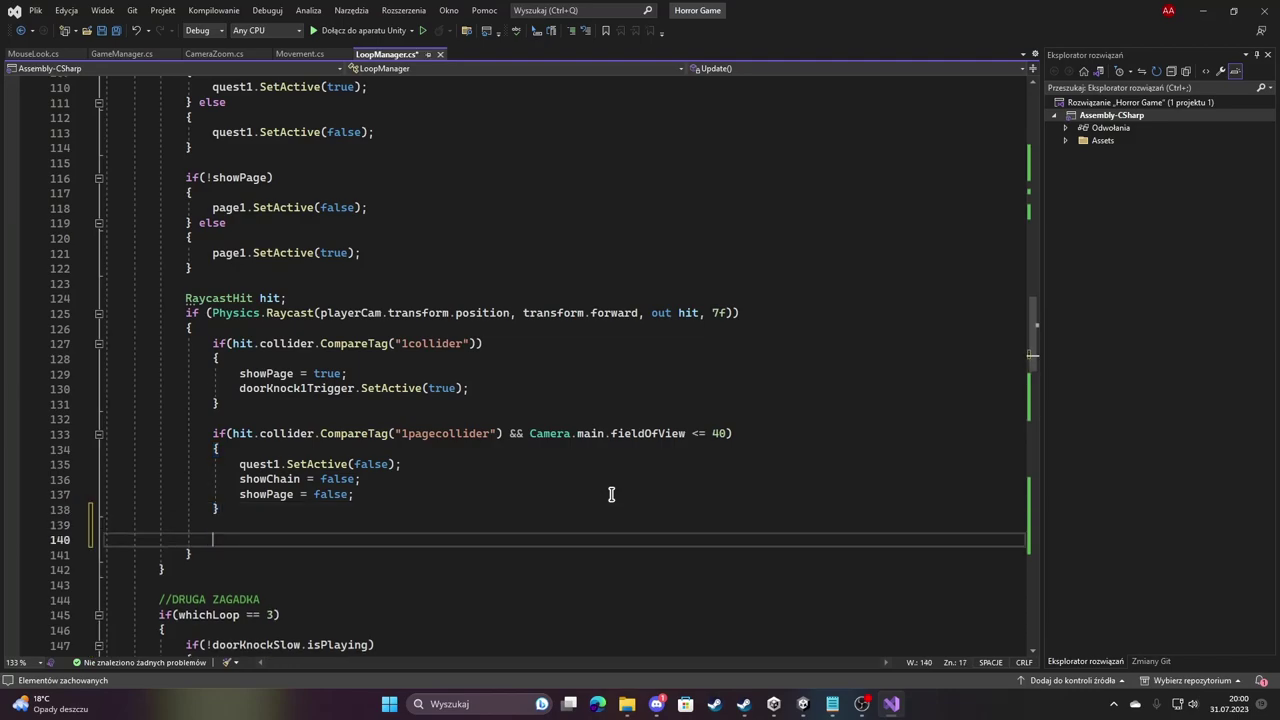
type("if(hiyt.")
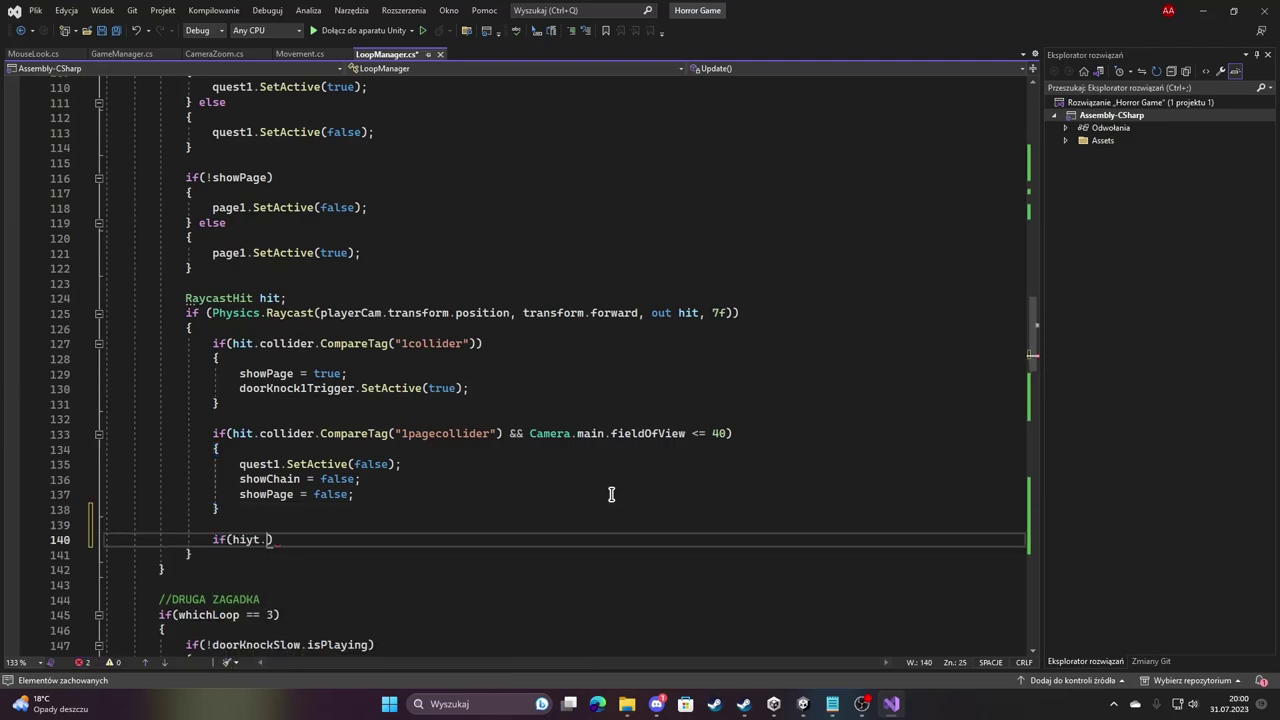
key("BackSpace")
key("BackSpace")
type(".collider.")
type("com")
key("Tab")
type("(")
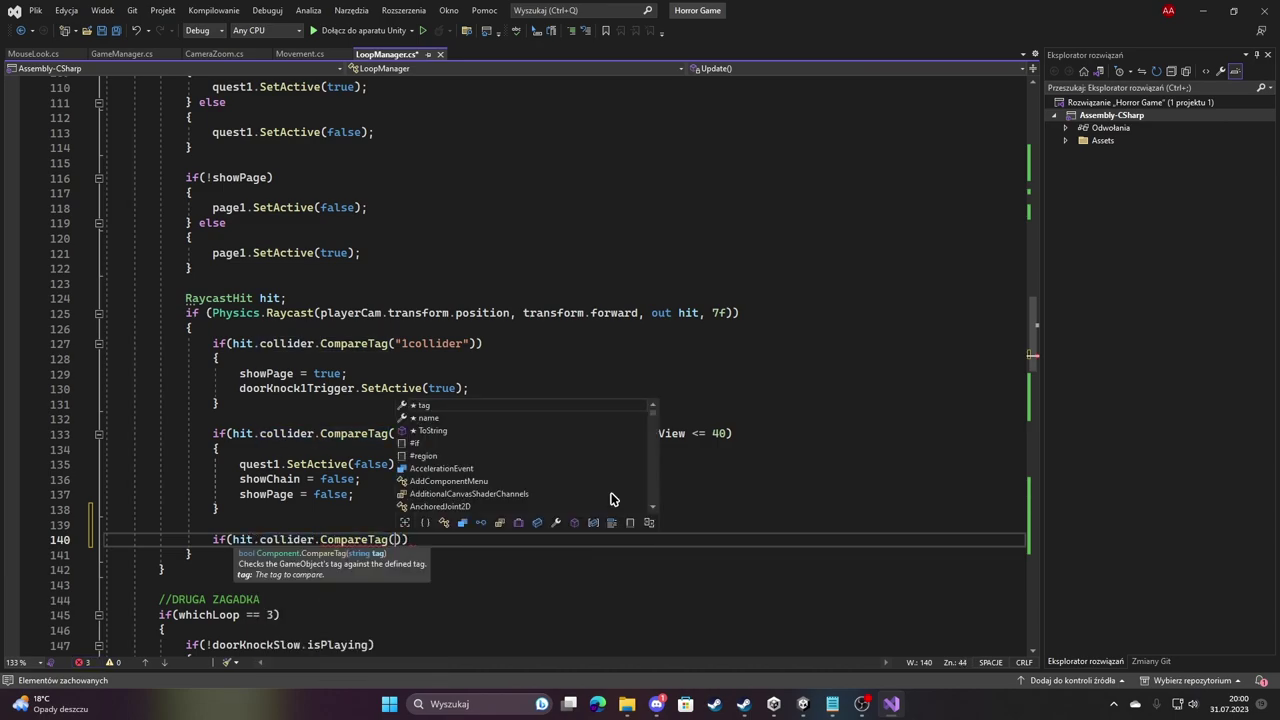
type("\"d")
type("oorCloseT")
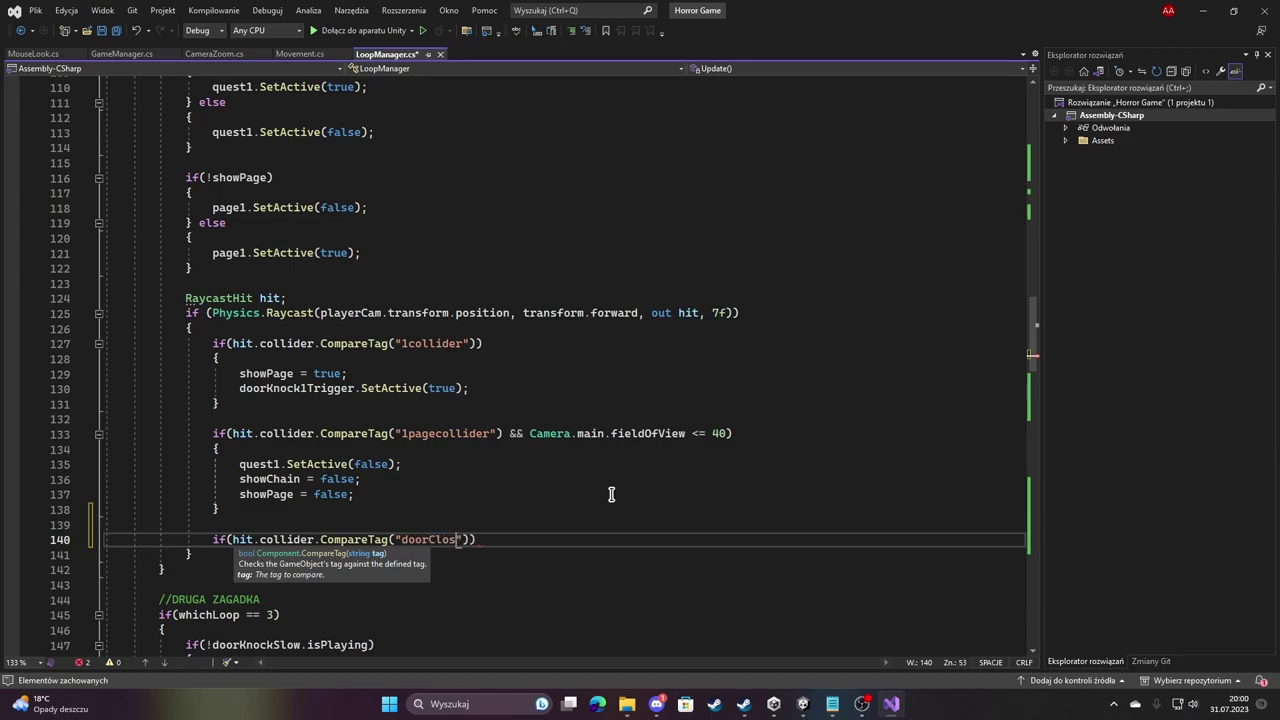
type("rigger")
left_click(799, 705)
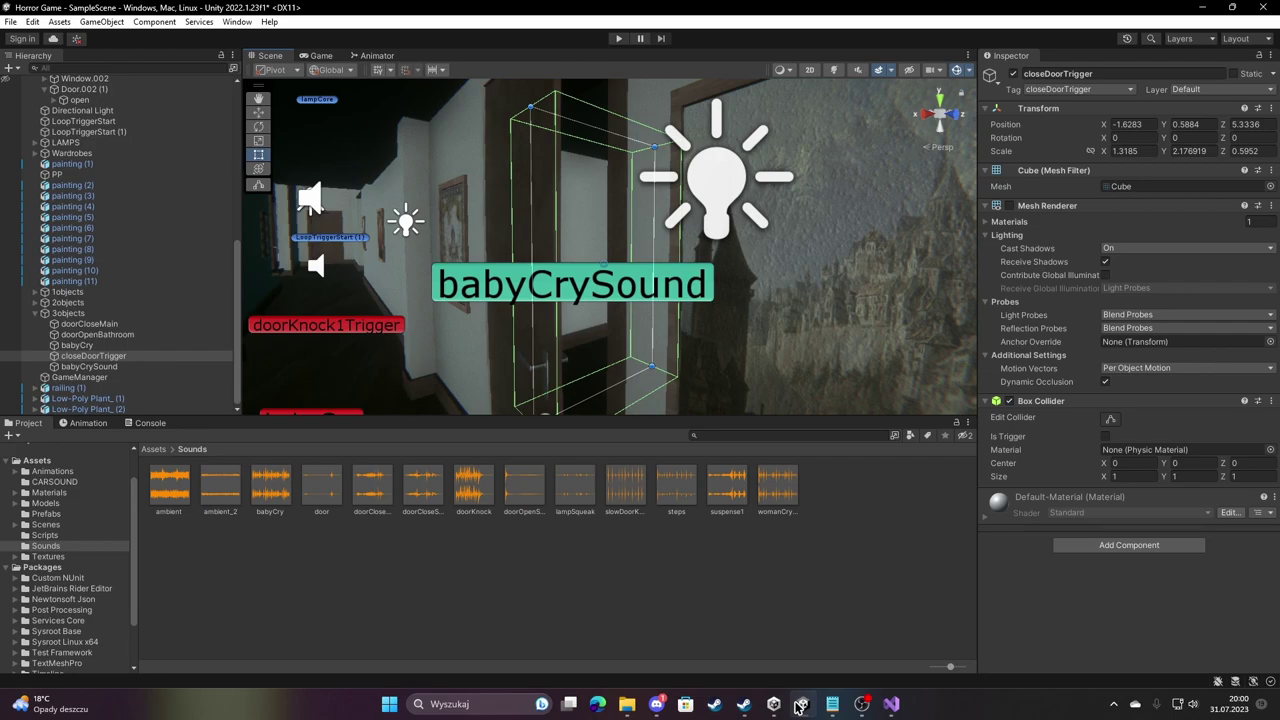
left_click(799, 705)
left_click_drag(401, 539, 515, 539)
type("CloseD")
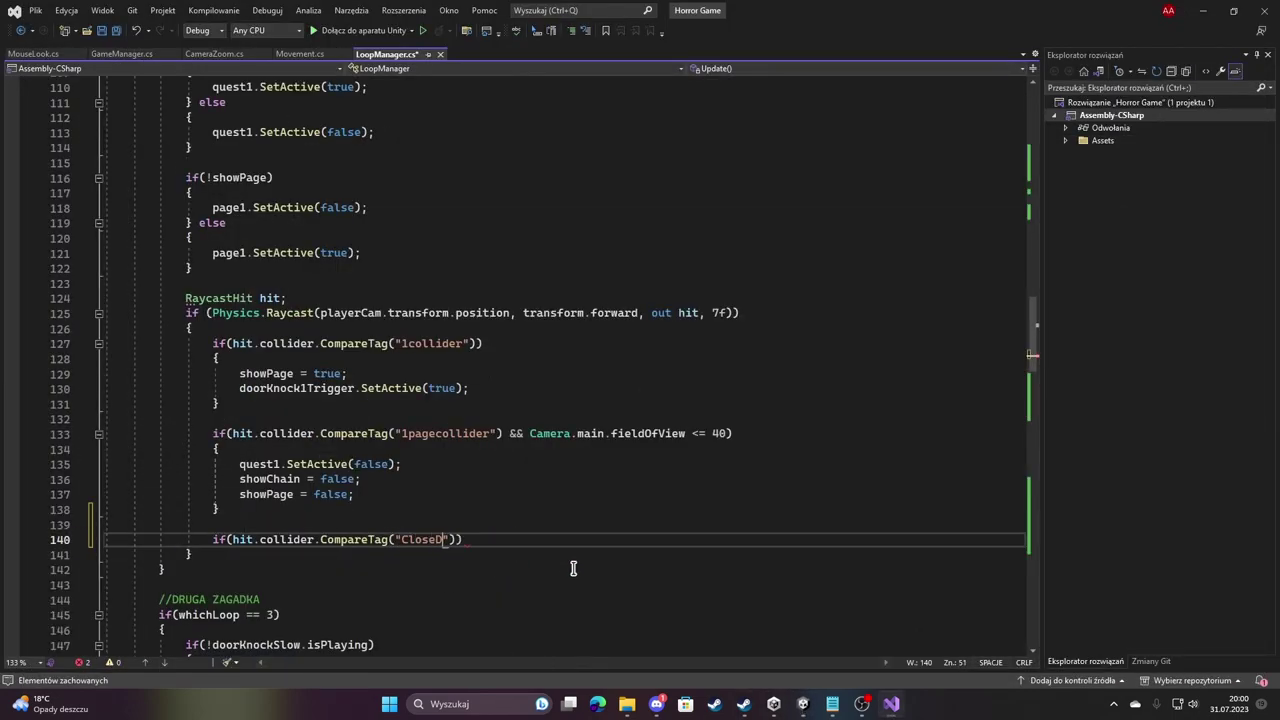
key("BackSpace")
key("BackSpace")
key("BackSpace")
type("los")
type("eDoorTrig")
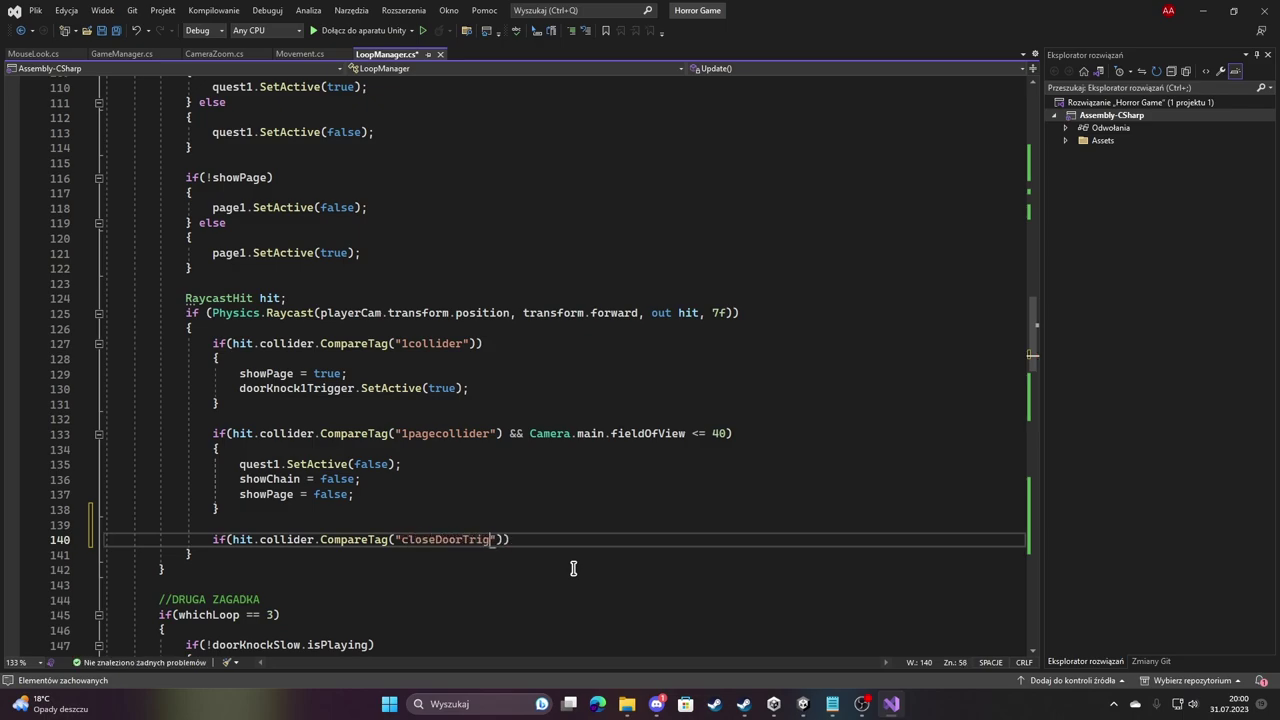
type("ger")
Add the Camera.main.fieldOfView <= 40 condition and an empty braced body.
left_click(803, 704)
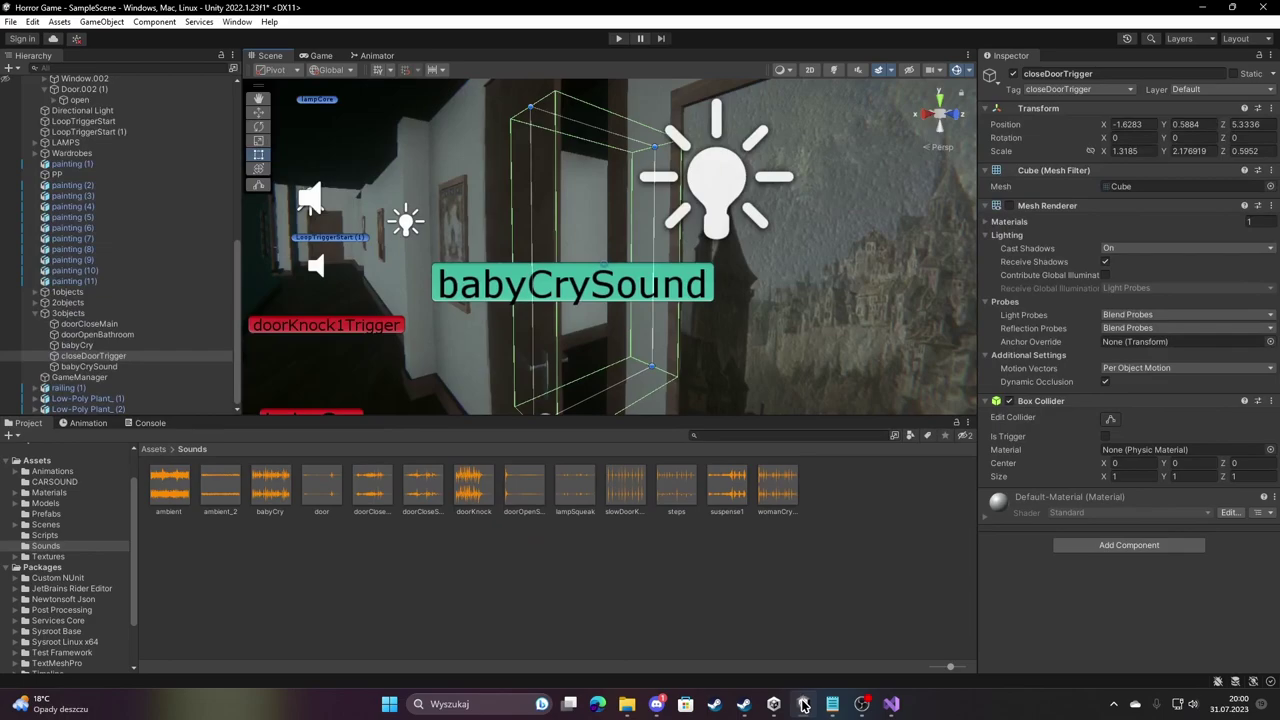
left_click(803, 704)
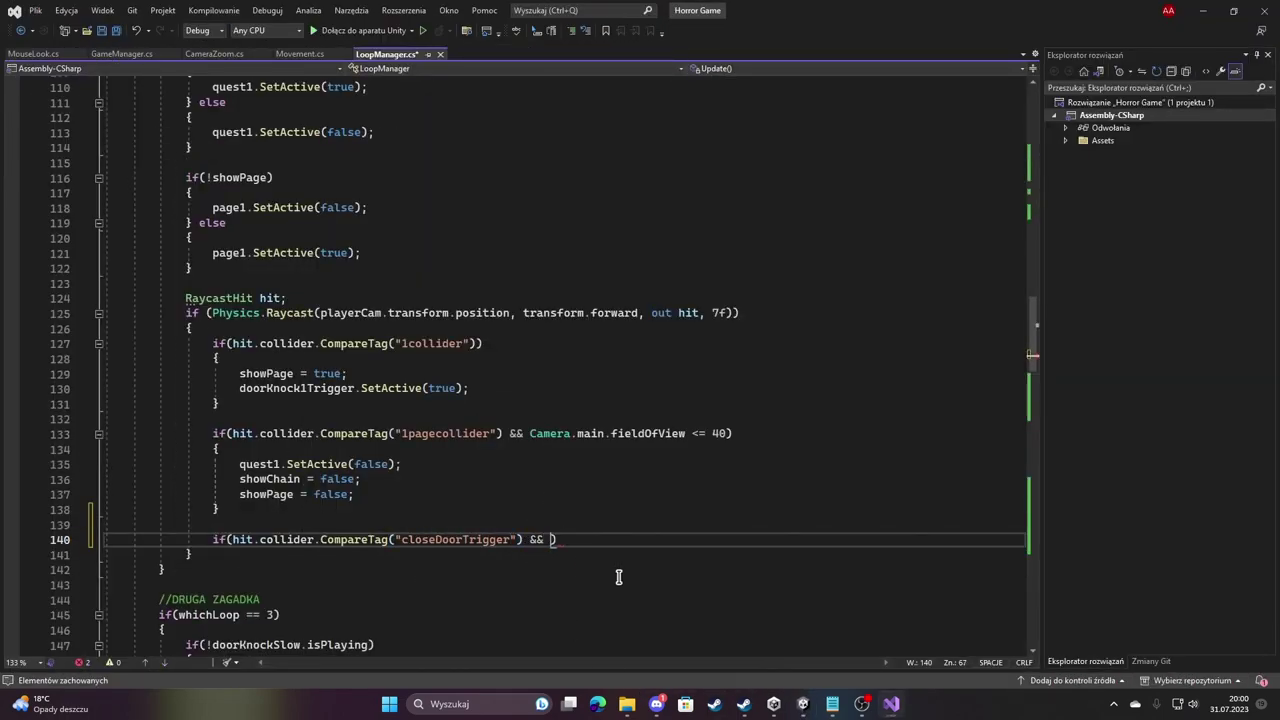
type("Camera.ma")
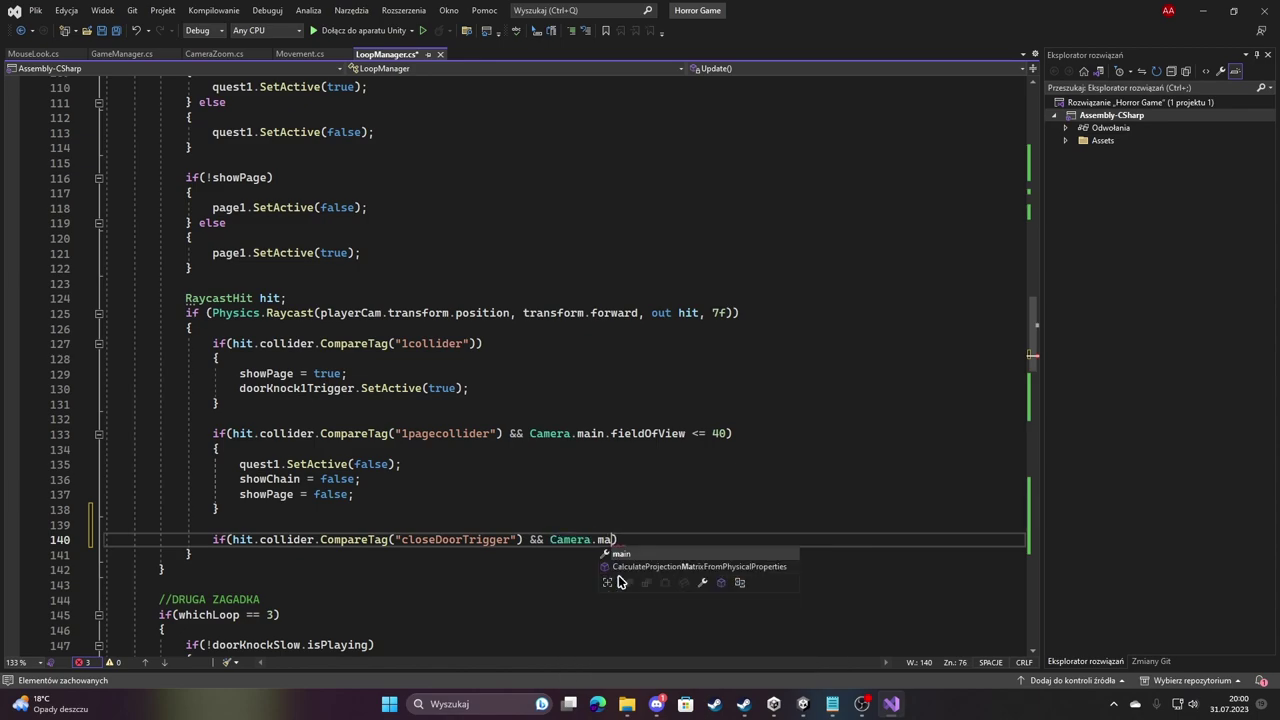
type("in.fieldOfView")
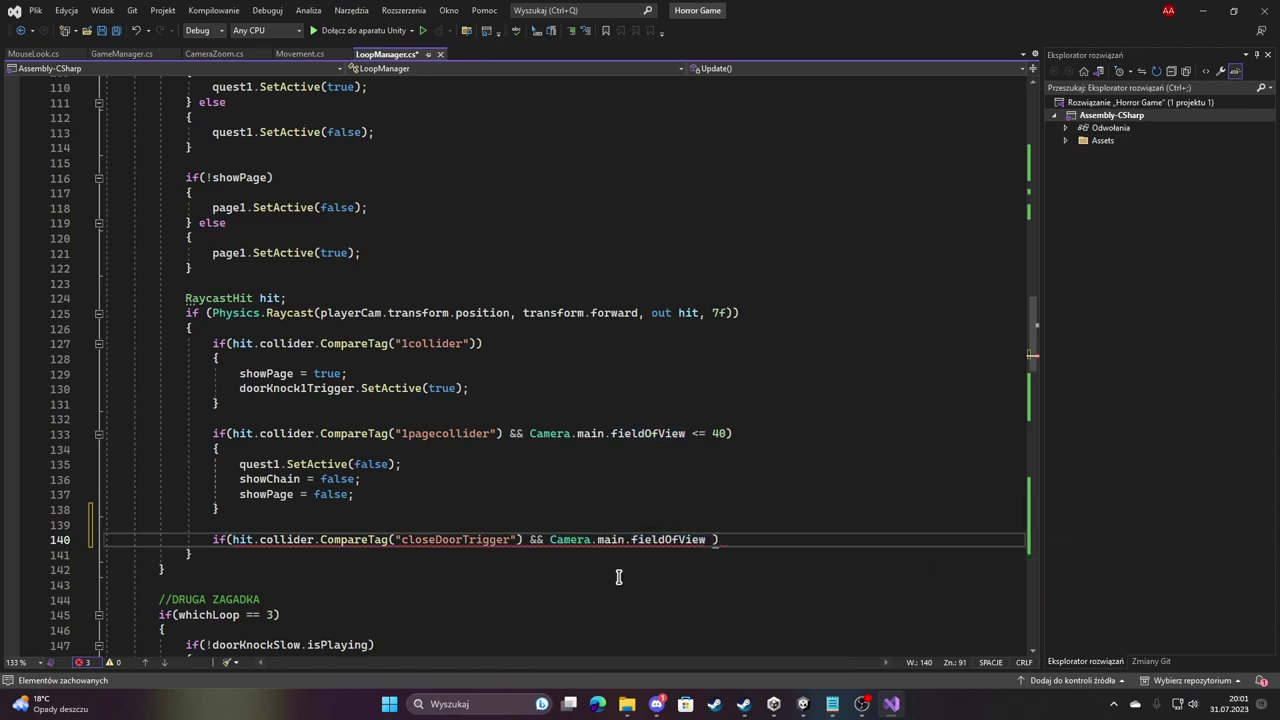
type(" <= 40")
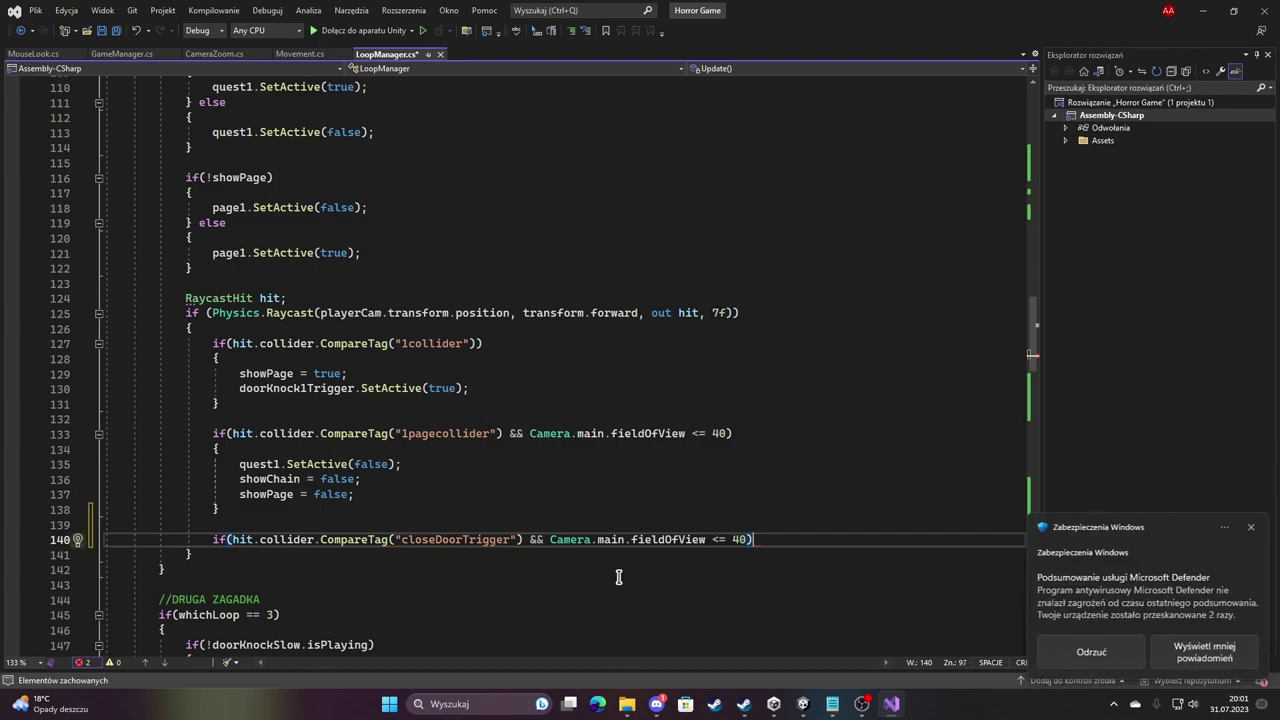
type(" {")
key("Return")
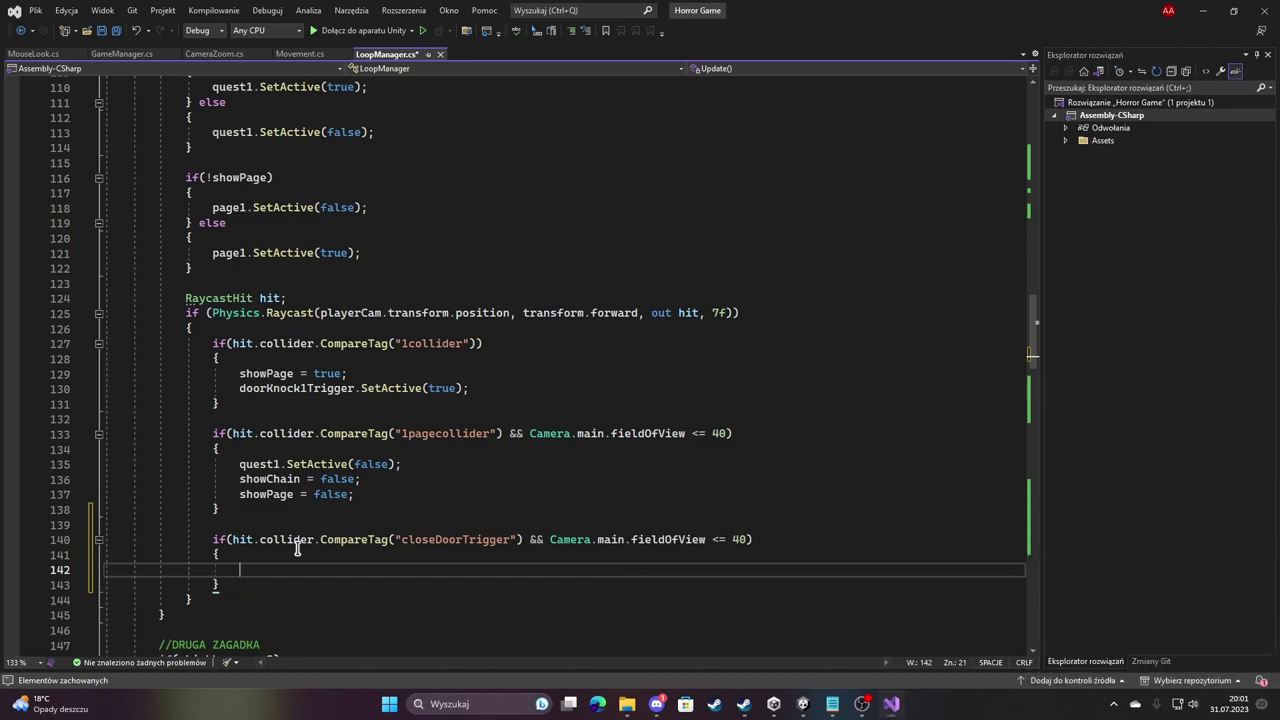
Declare a public Animator lisaAnim field below doorBathroomAnim.
scroll(285, 555, "up", 10)
scroll(280, 543, "up", 10)
scroll(340, 450, "up", 4)
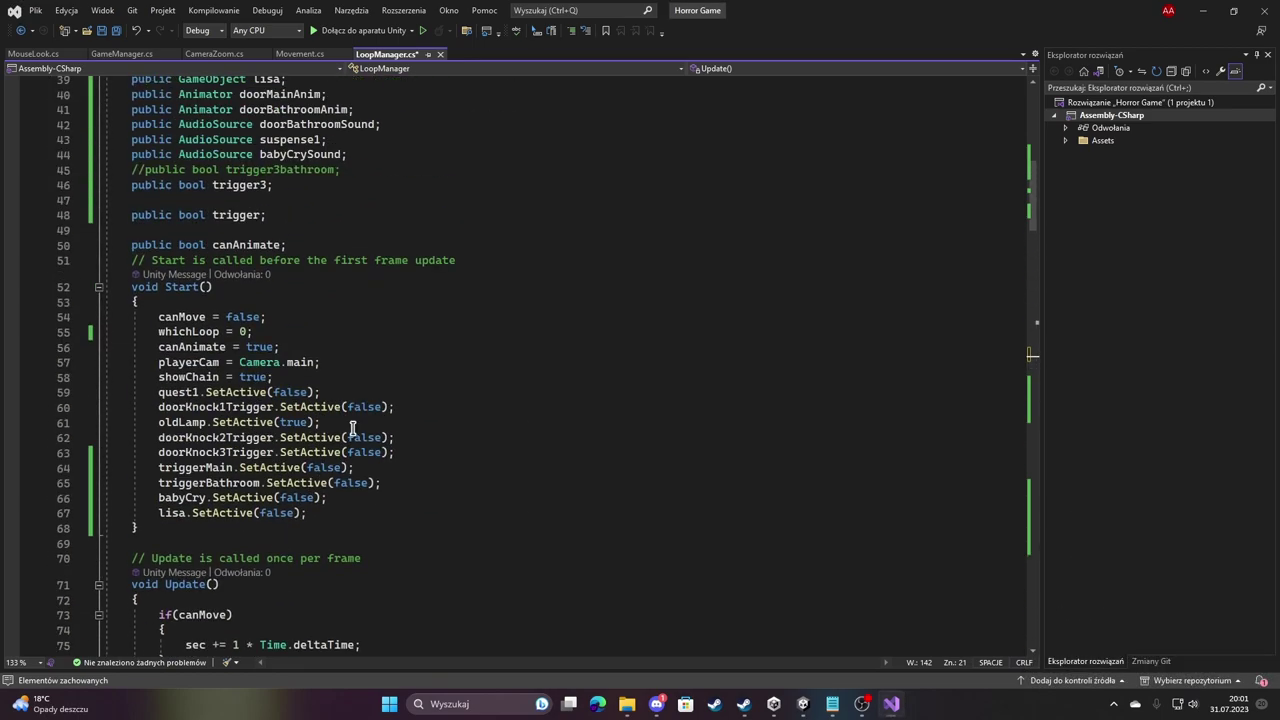
scroll(324, 373, "up", 4)
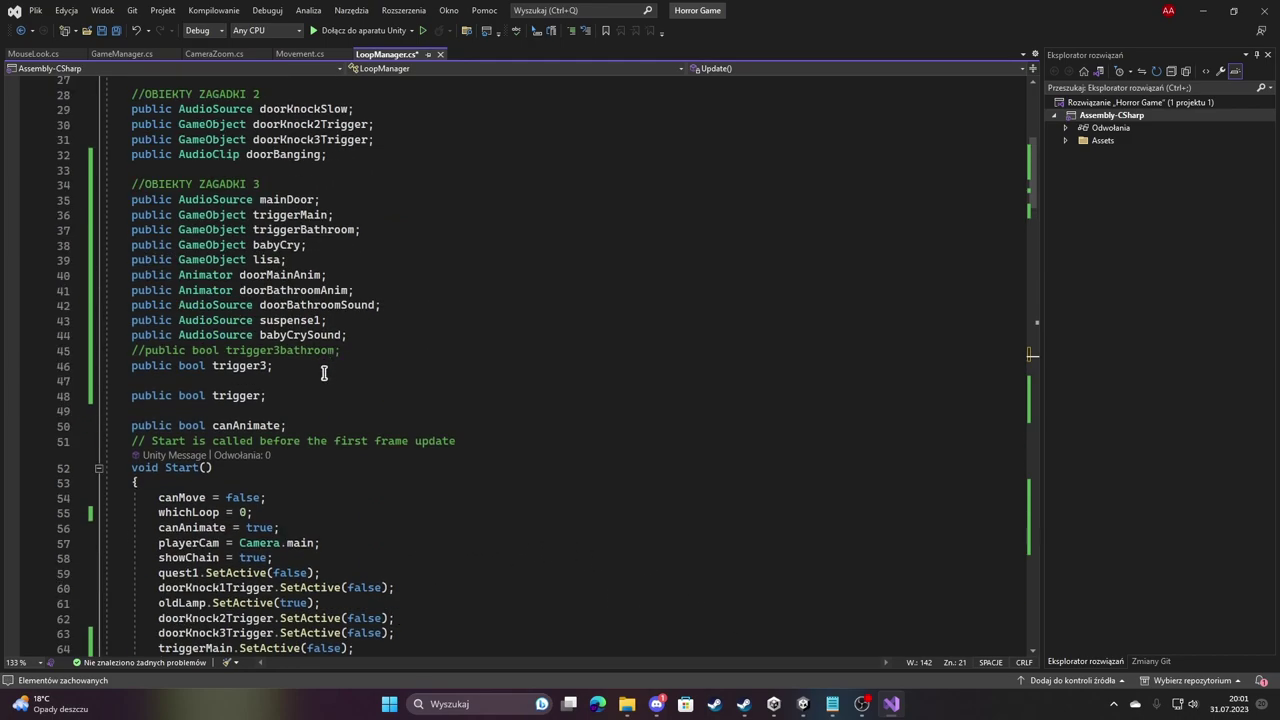
left_click(370, 292)
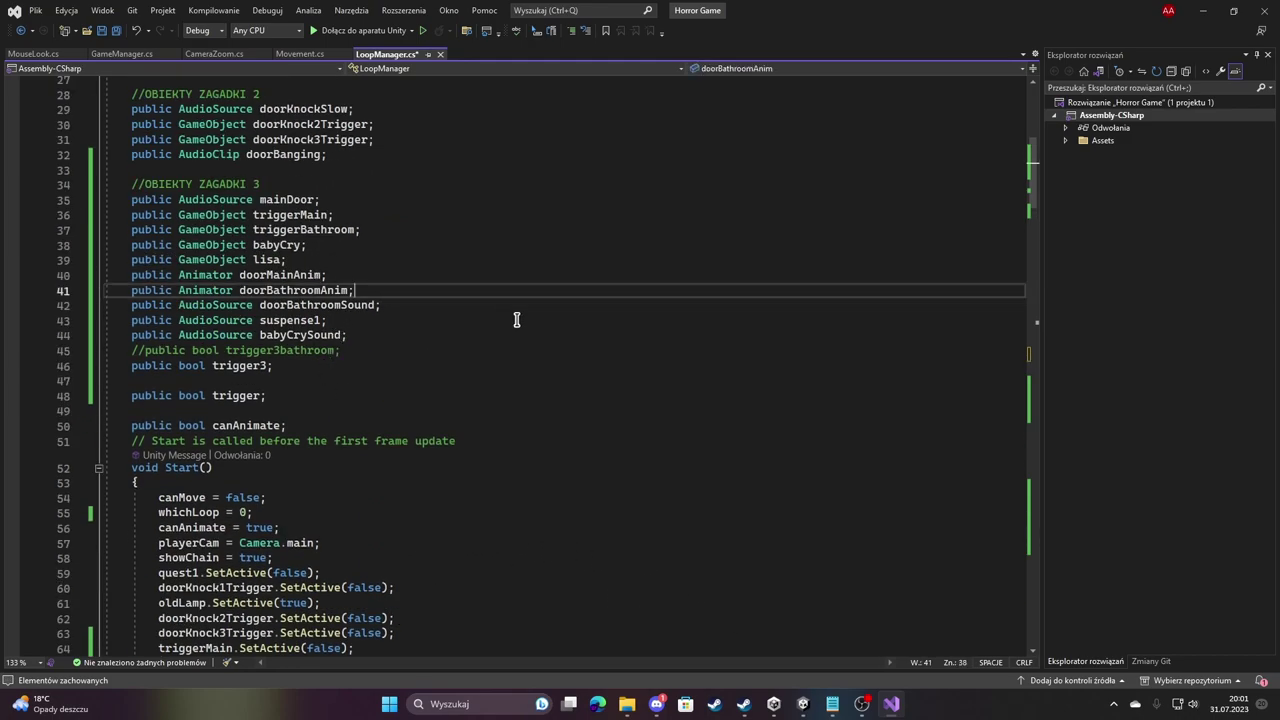
key("Return")
type("p")
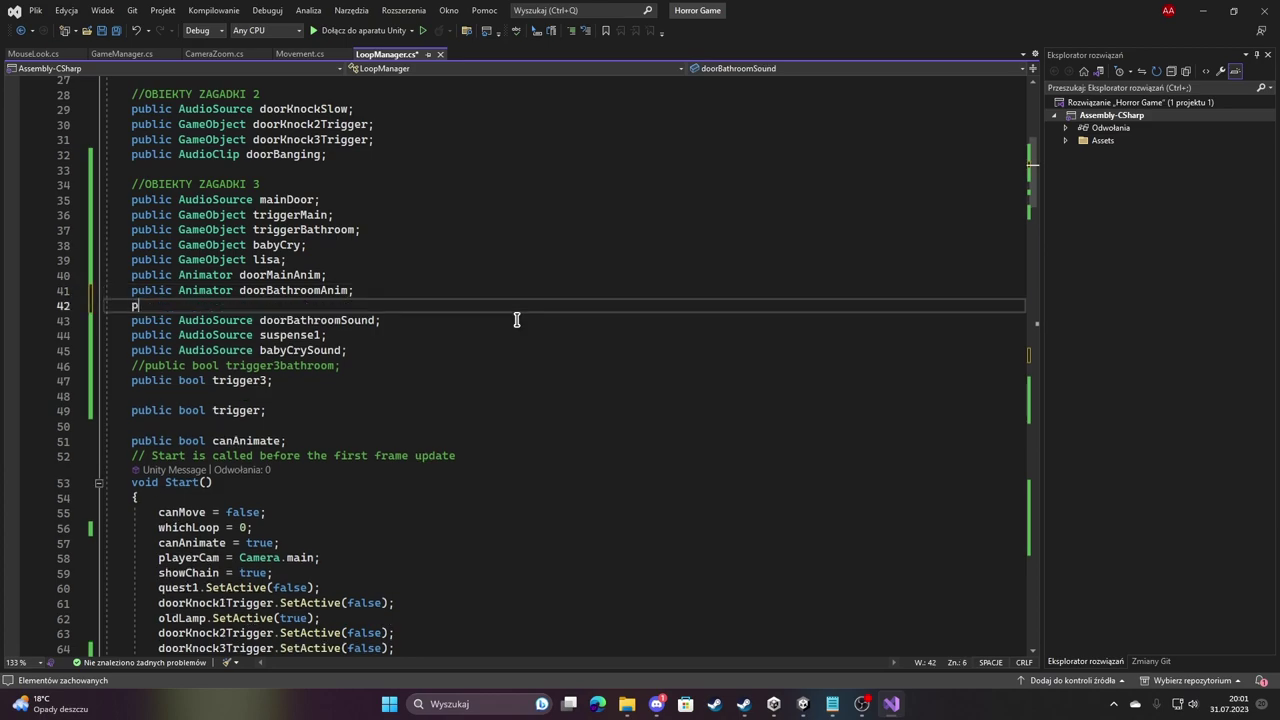
type("ublic a")
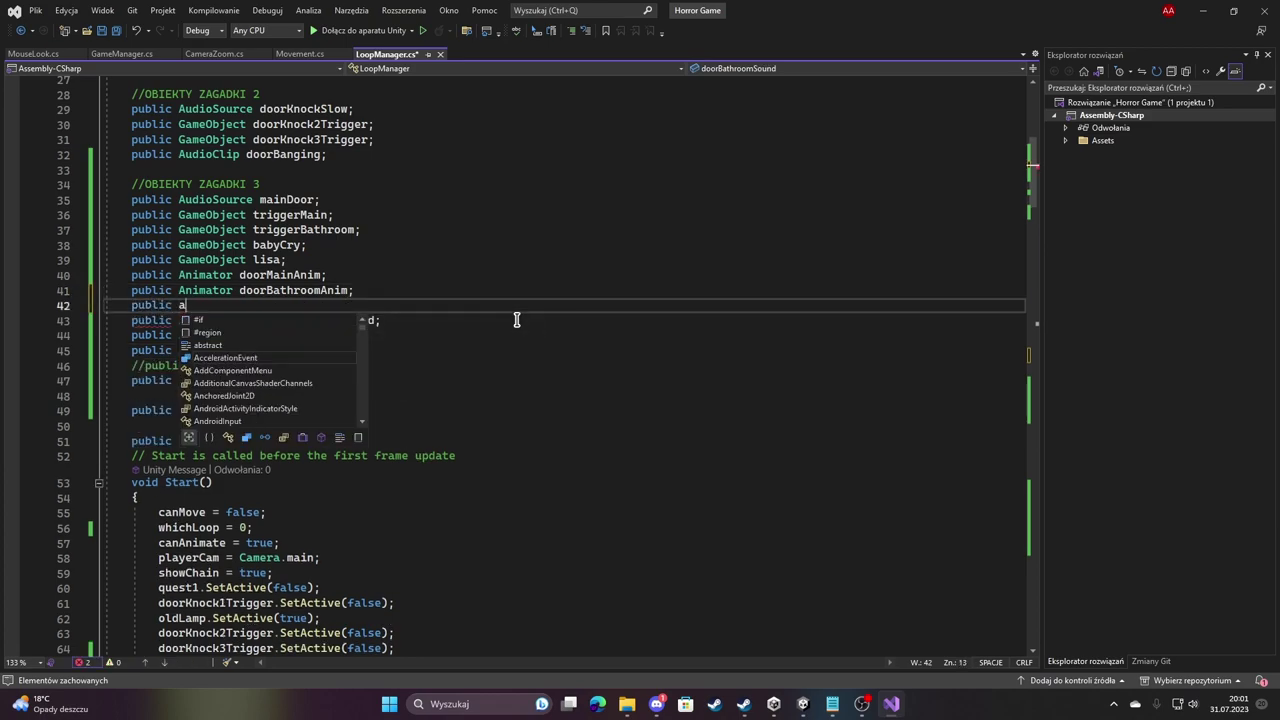
type("nimator")
key("Tab")
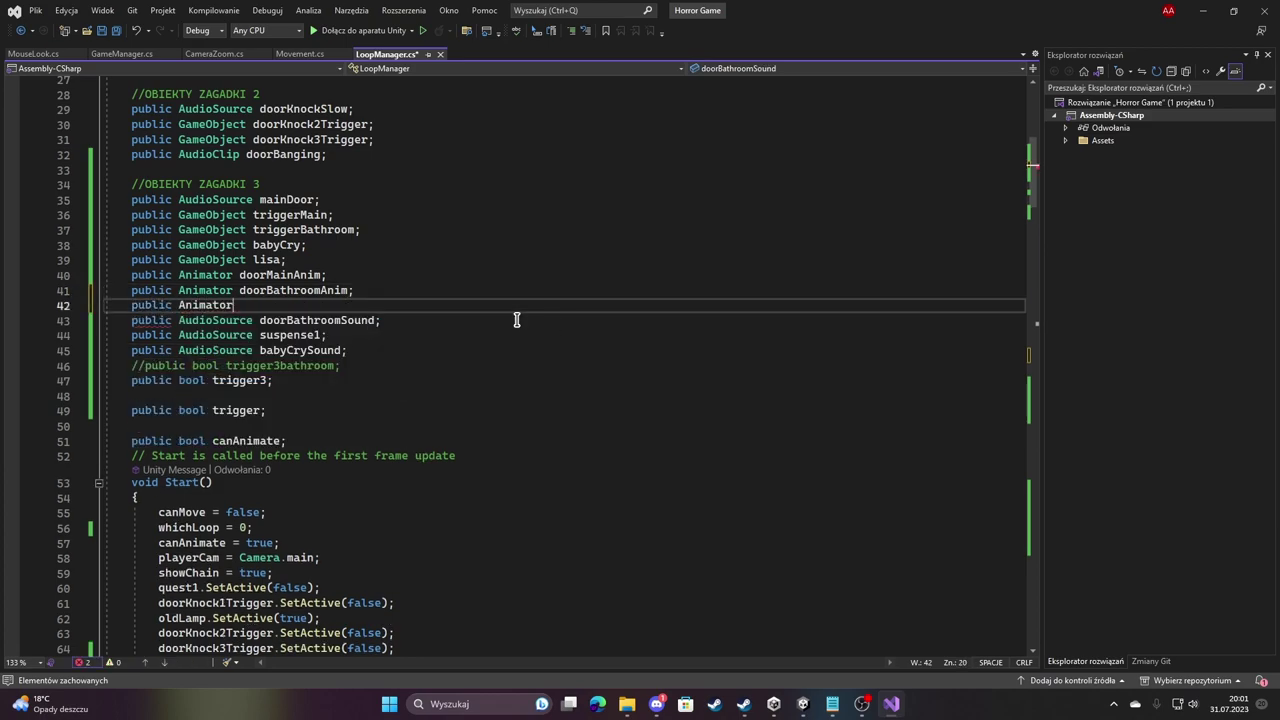
type("lisaAn")
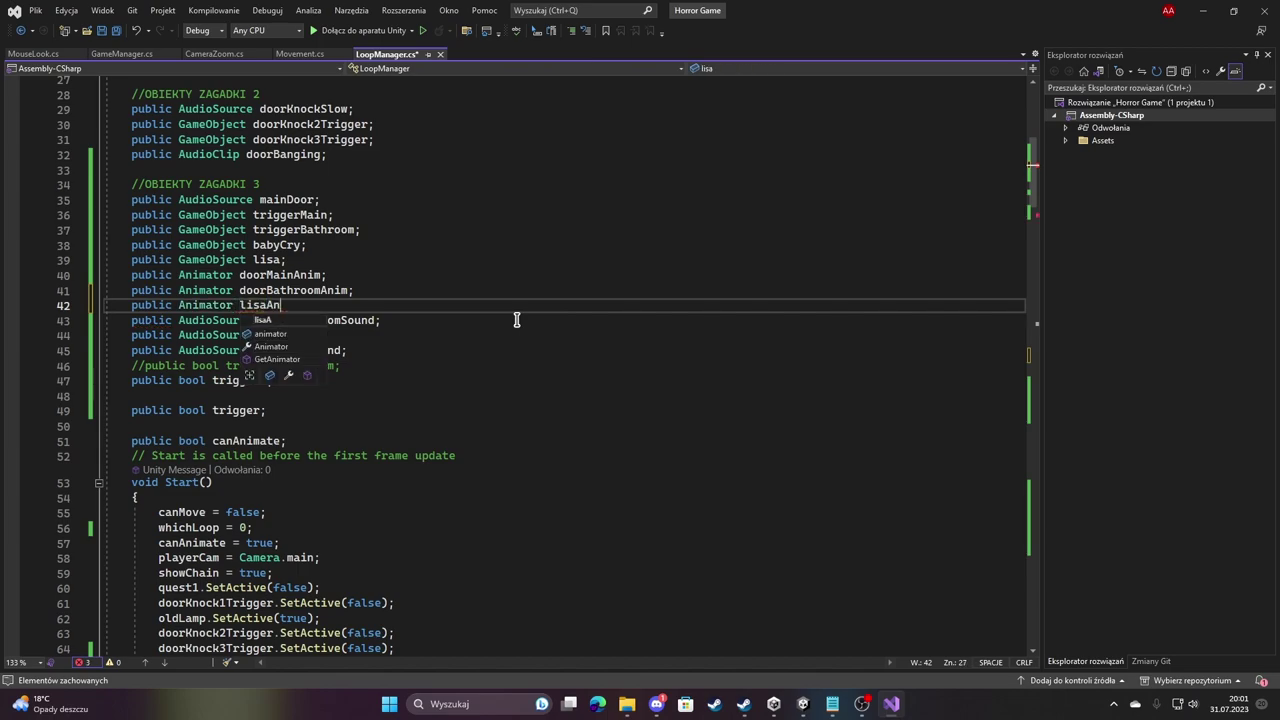
type("im;")
In the closeDoorTrigger block, add lisa.SetActive(true) and lisaAnim.SetInteger("state", 1).
scroll(527, 321, "down", 8)
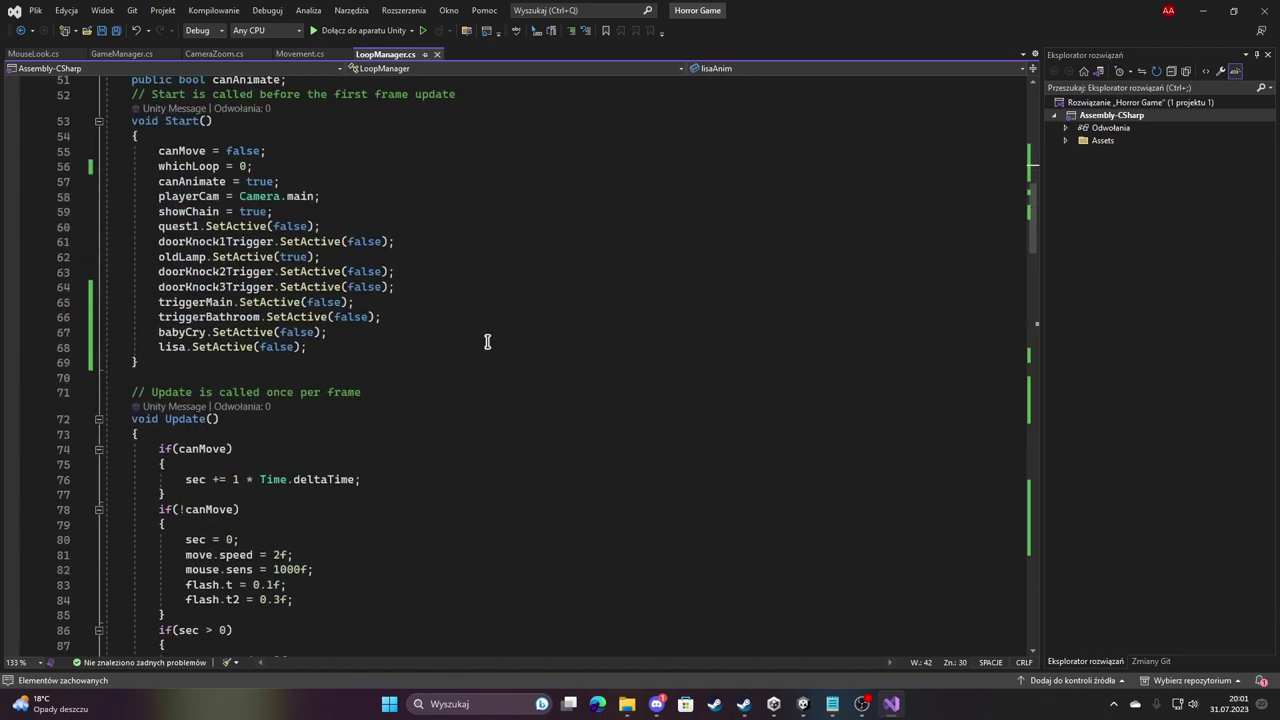
scroll(486, 340, "down", 15)
scroll(460, 374, "down", 6)
left_click(264, 536)
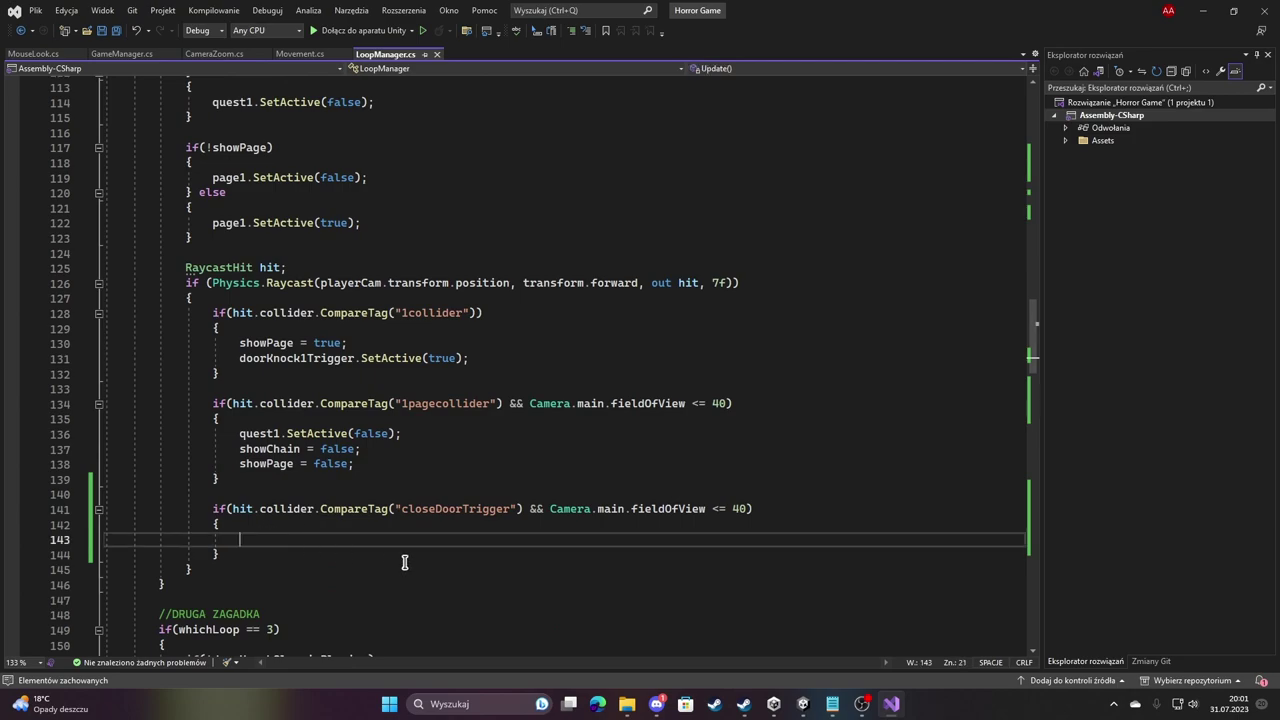
type("lisa.Set")
key("Tab")
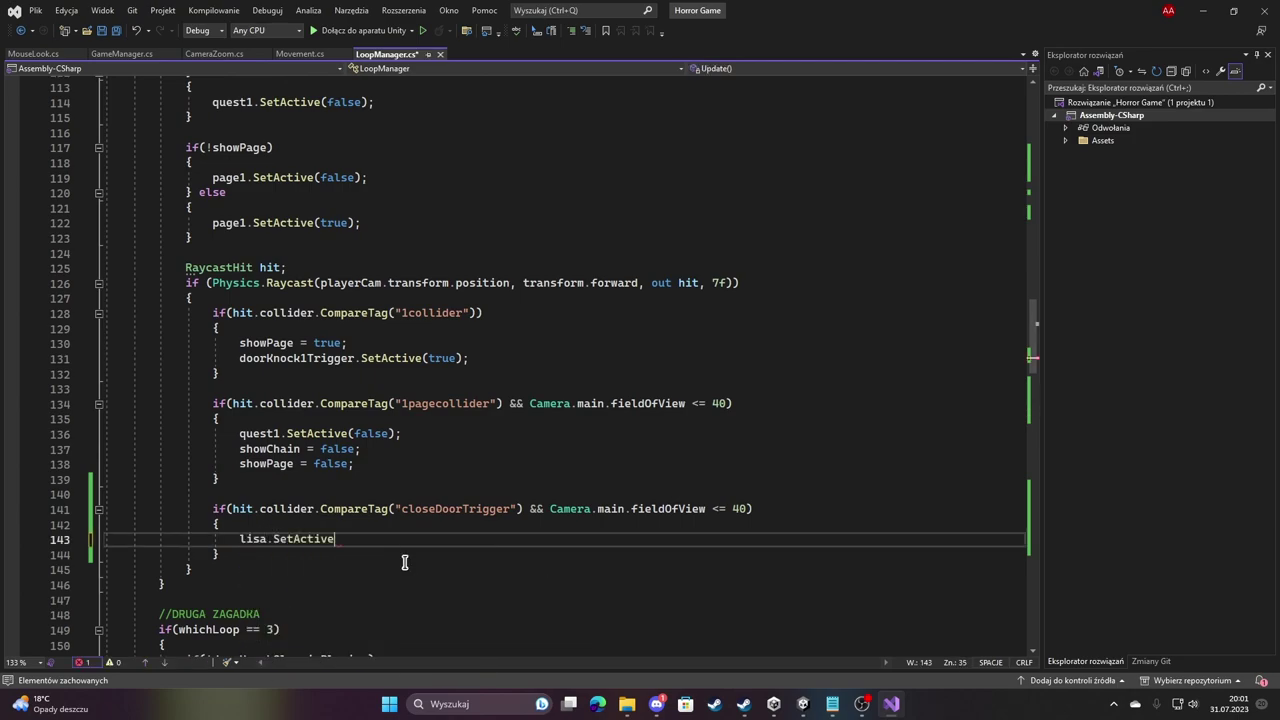
type("(true);")
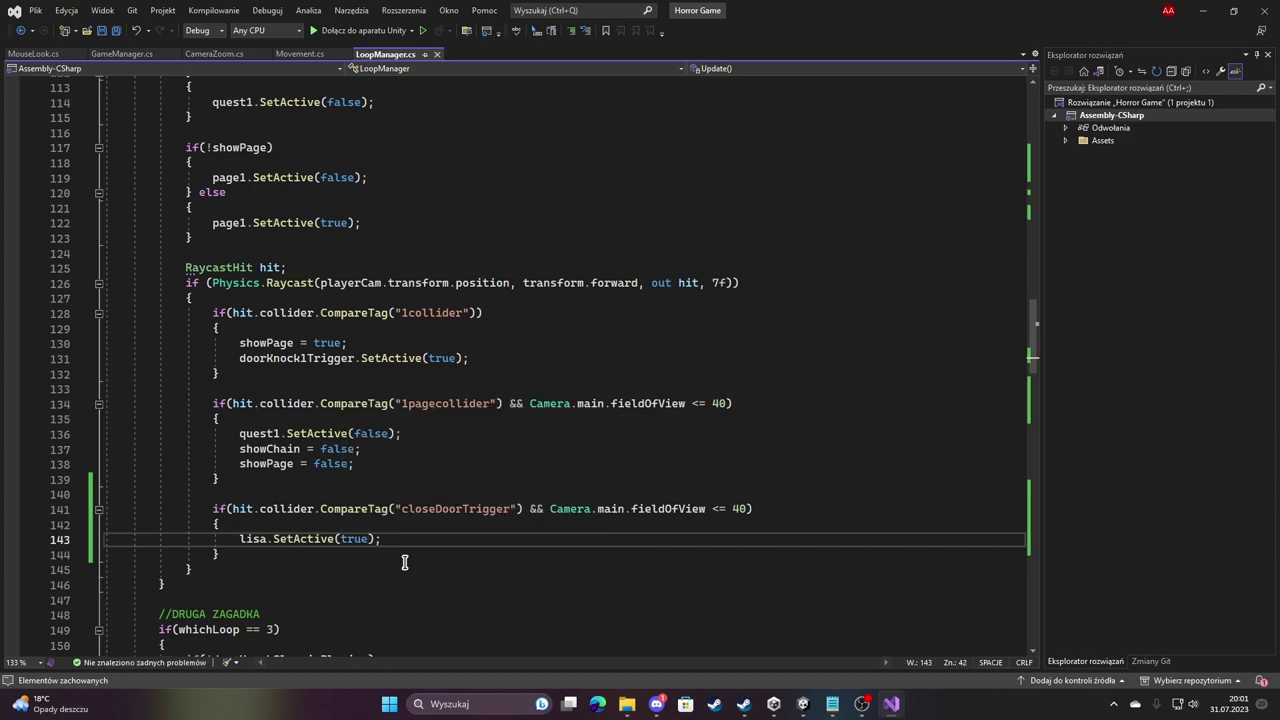
key("Return")
type("lisa")
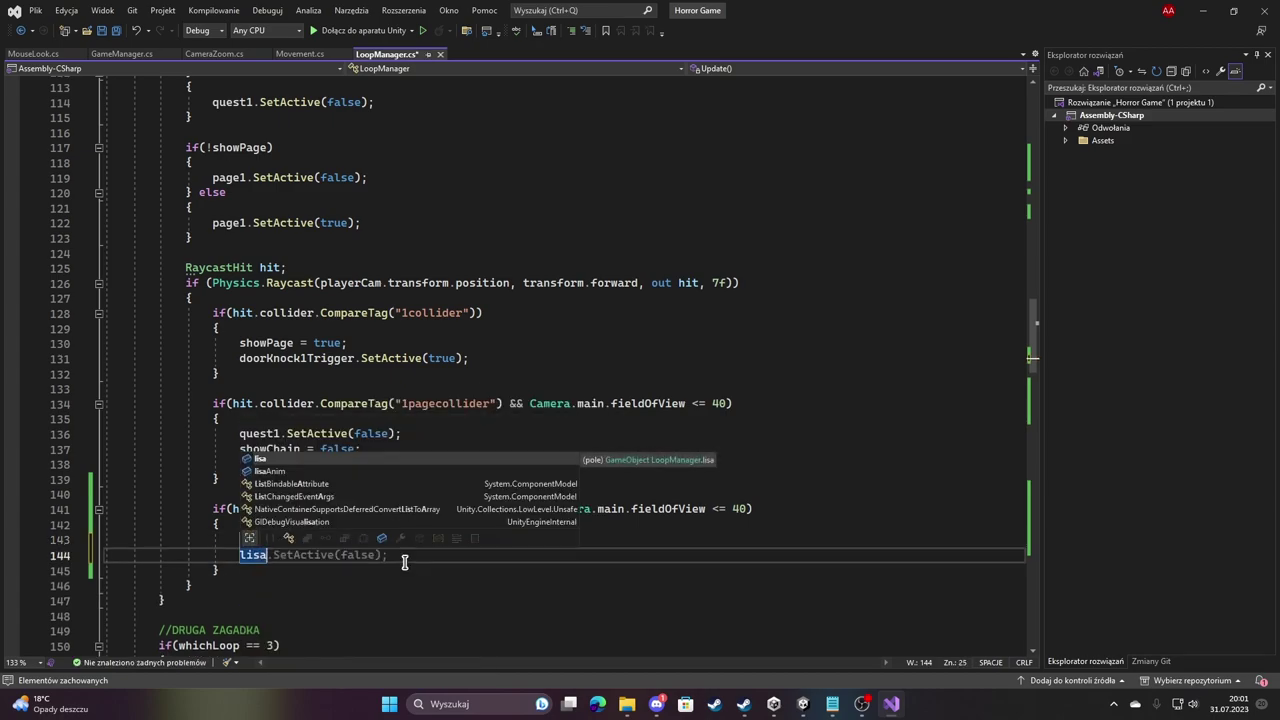
type("Anim.")
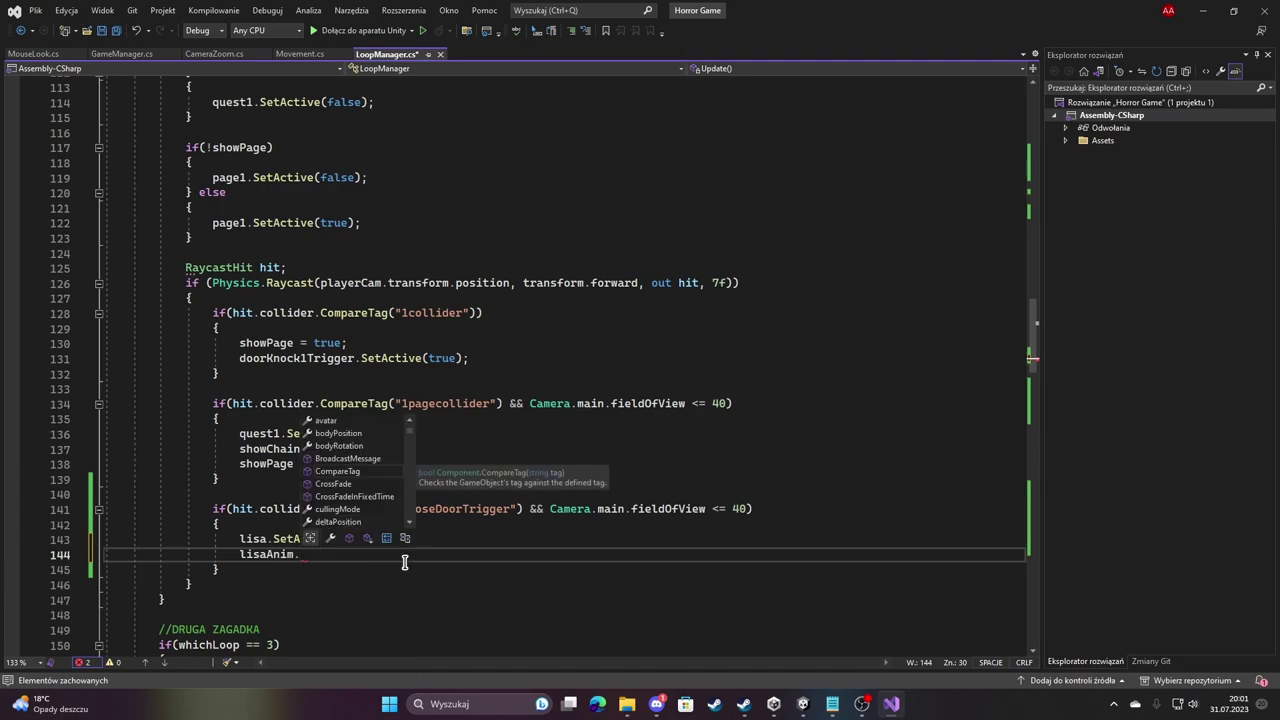
type("setIn")
key("Tab")
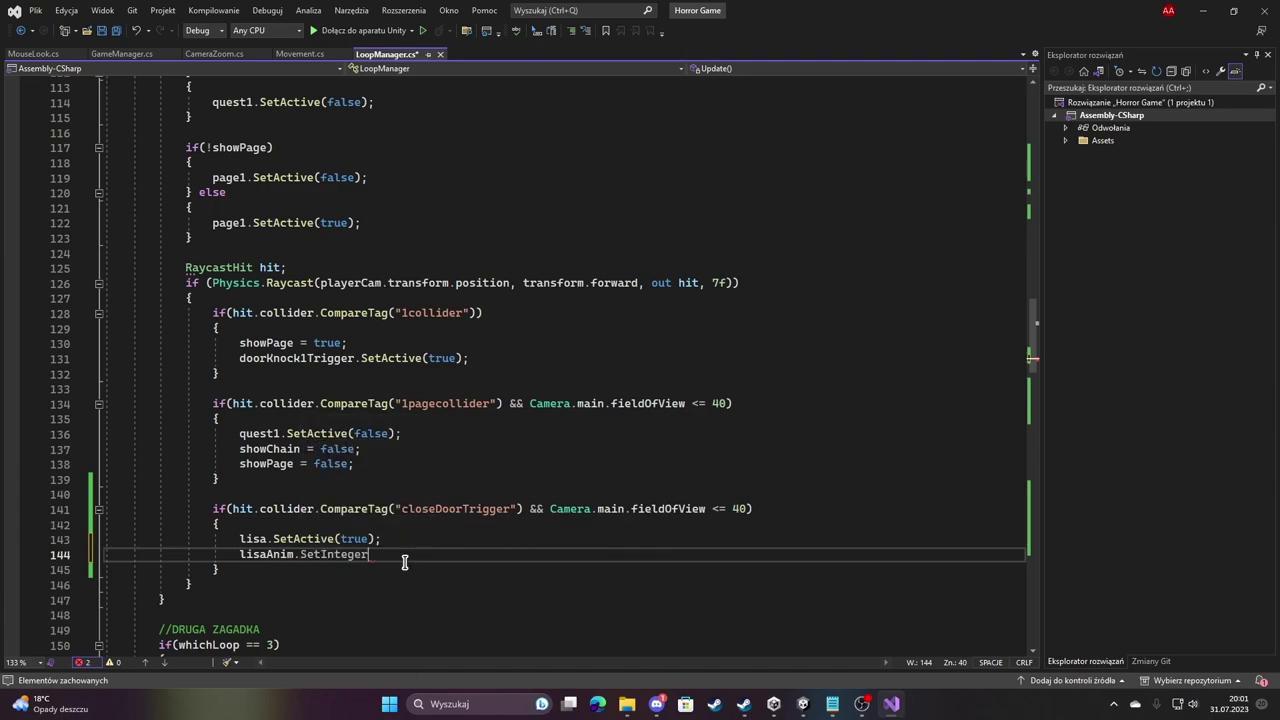
type("(:\"")
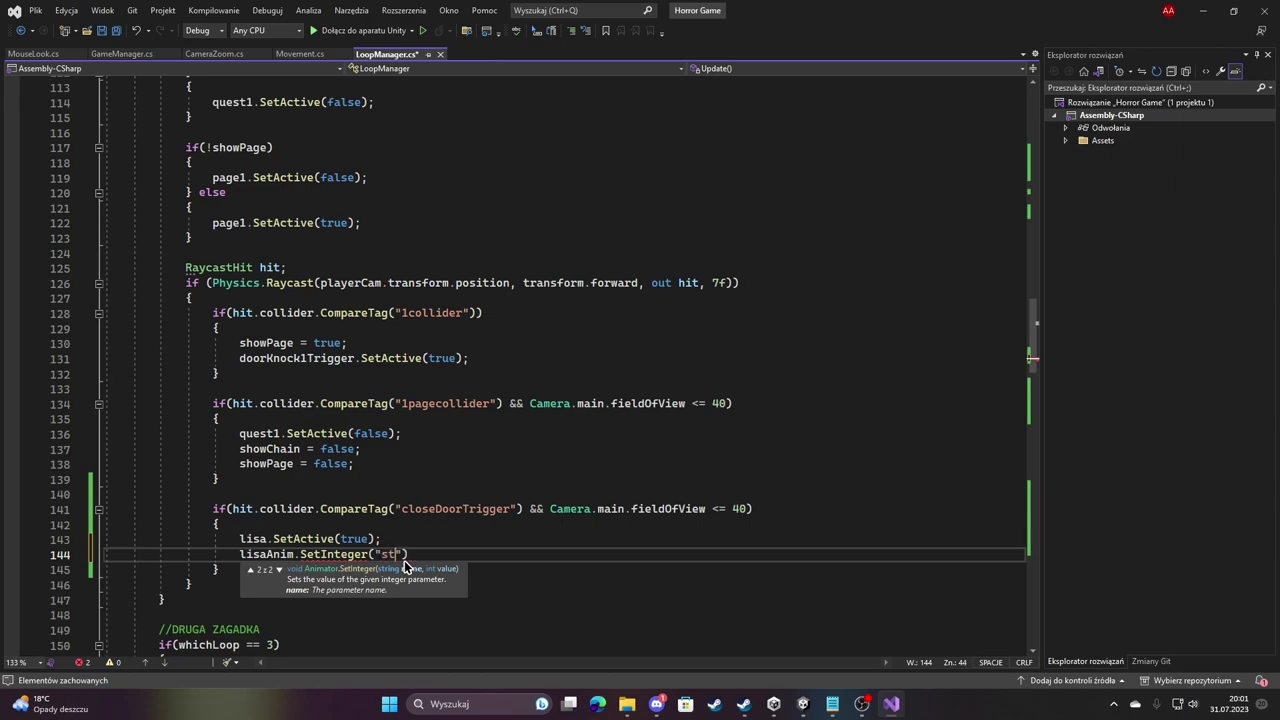
type("\", ")
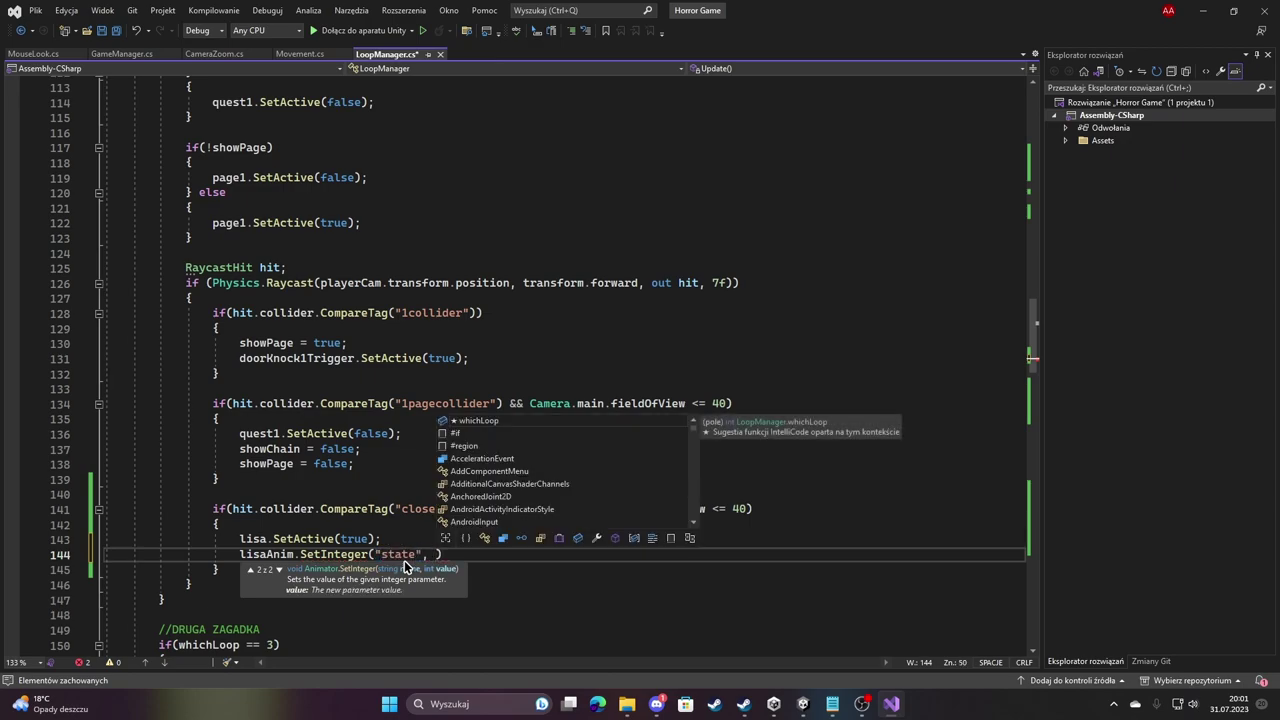
type("1")
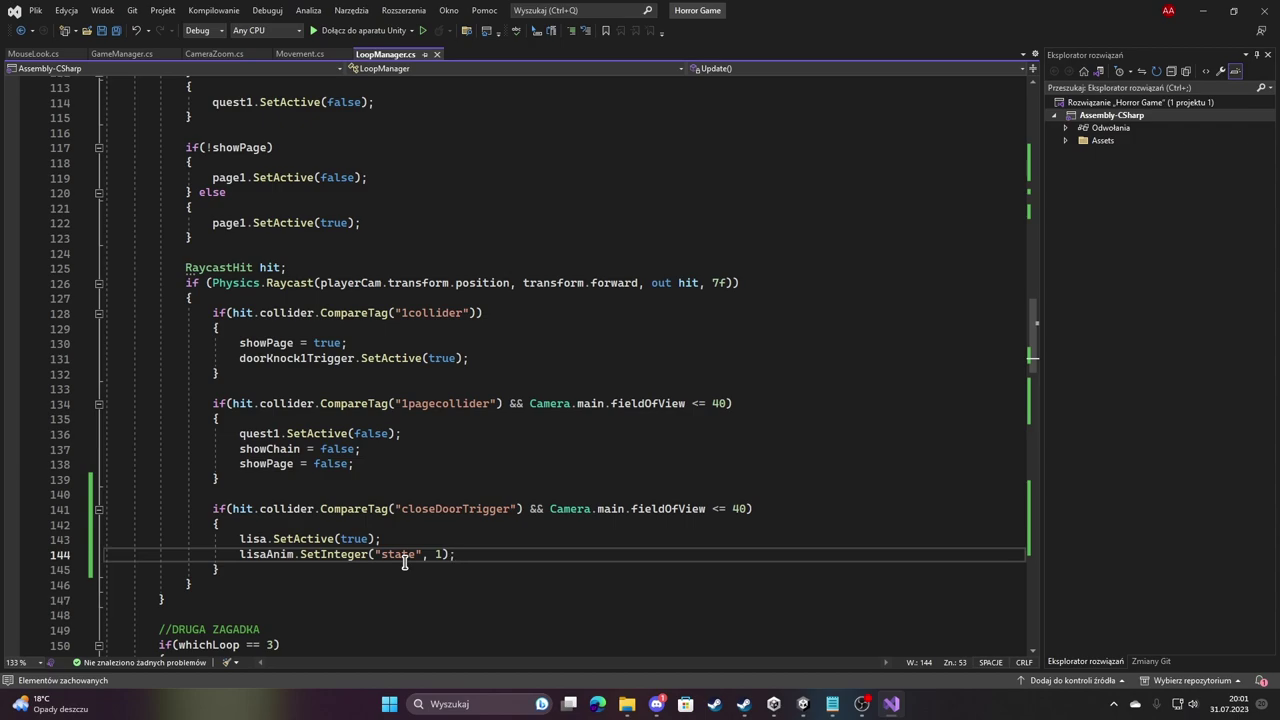
scroll(410, 470, "down", 3)
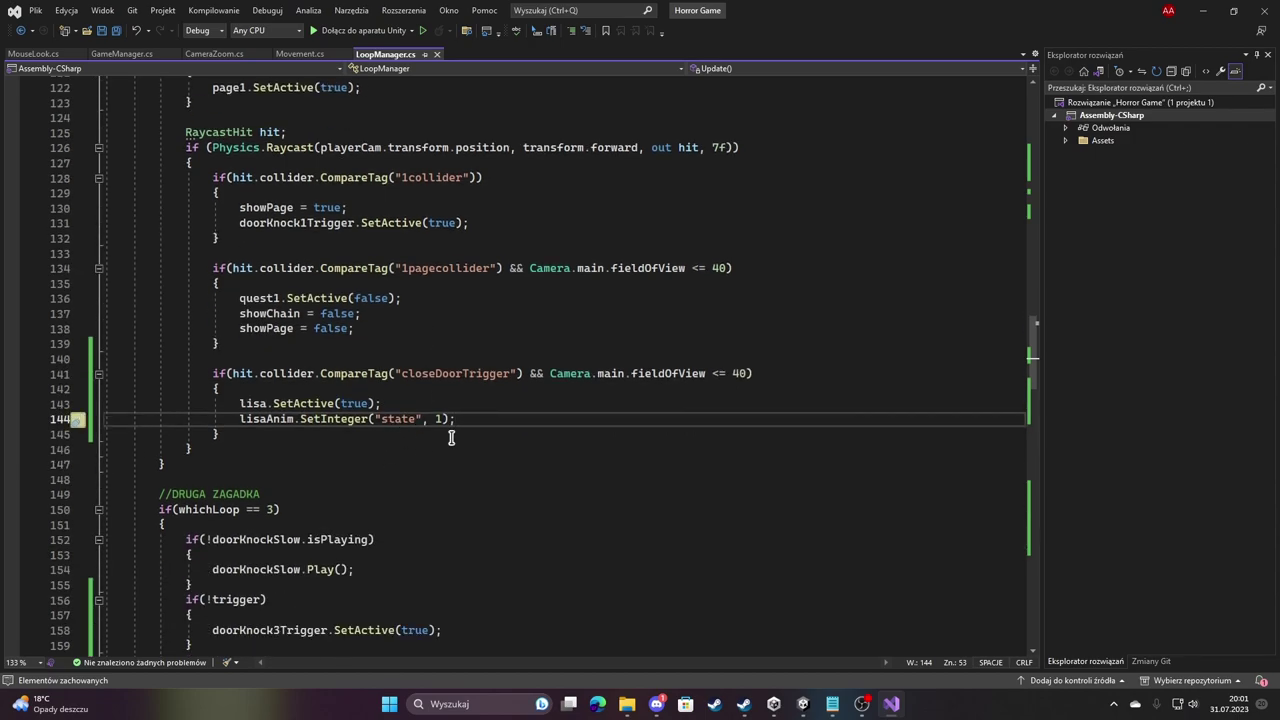
scroll(446, 440, "up", 1)
scroll(449, 450, "up", 13)
scroll(449, 451, "up", 11)
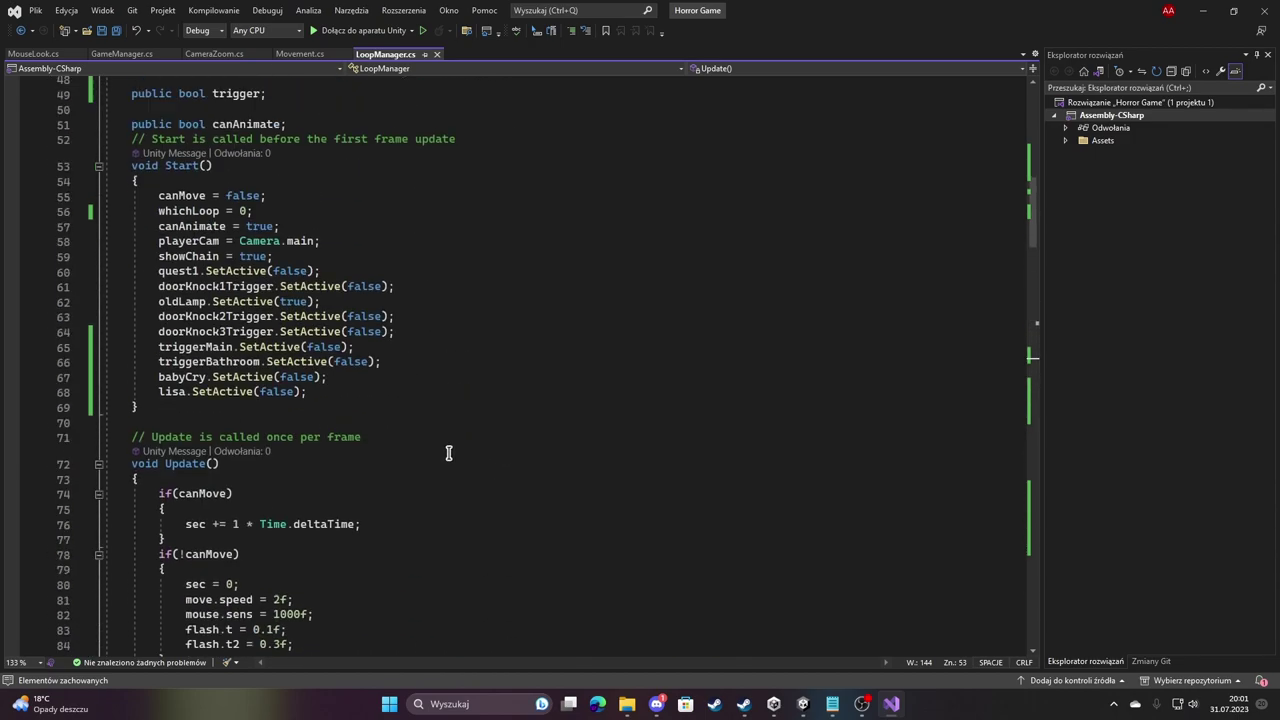
scroll(447, 455, "up", 9)
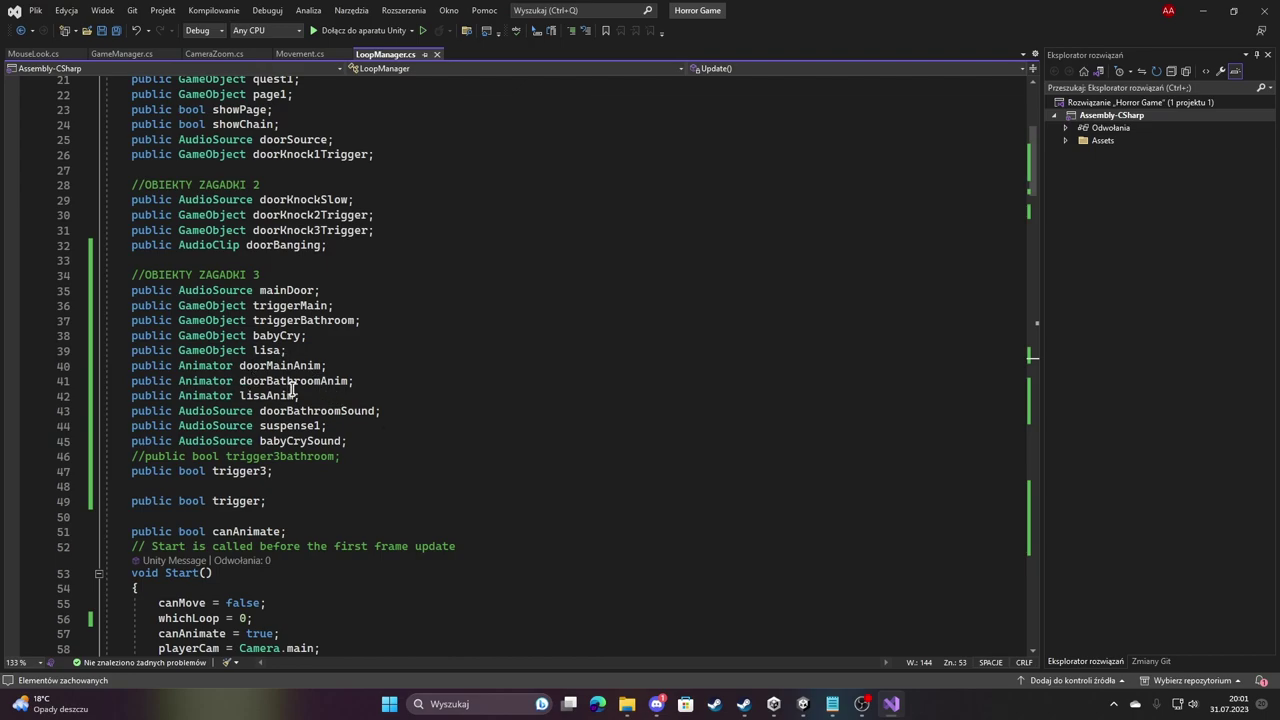
scroll(449, 466, "down", 9)
scroll(463, 486, "down", 12)
scroll(466, 489, "down", 15)
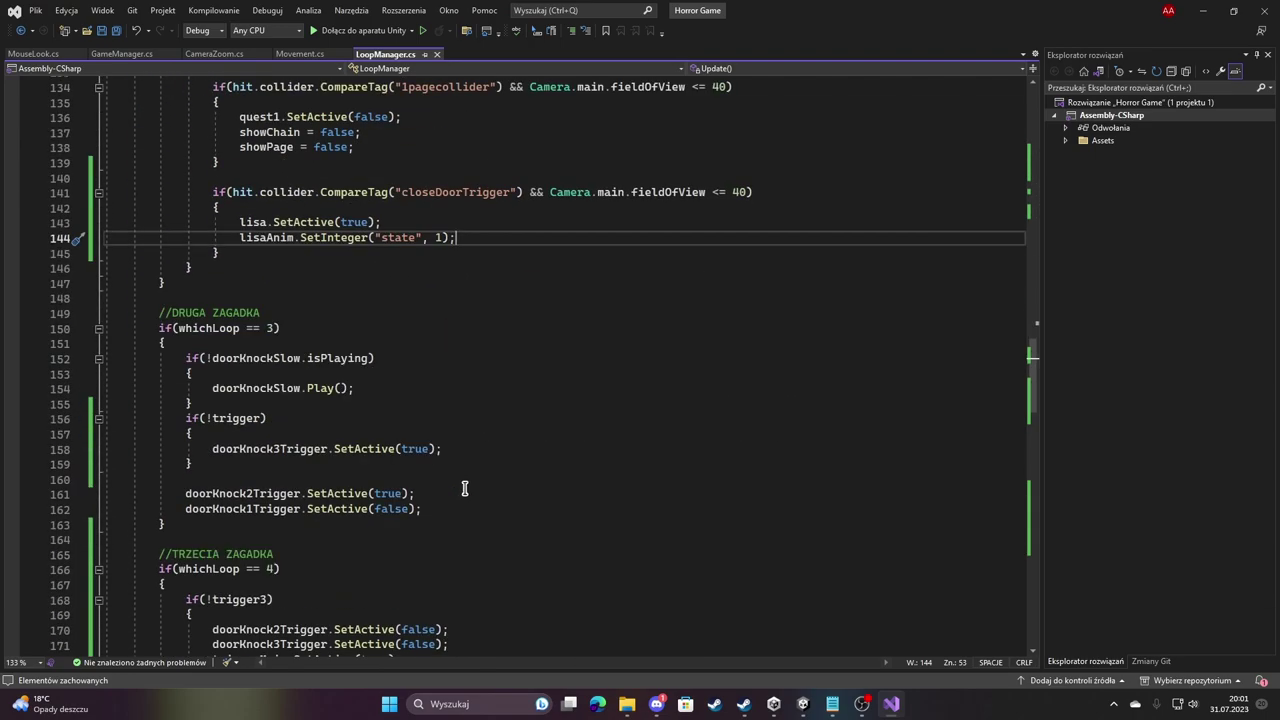
scroll(597, 529, "up", 3)
Add doorBathroomAnim.SetInteger("state", 2) after the lisaAnim call.
key("Return")
type("DOOR")
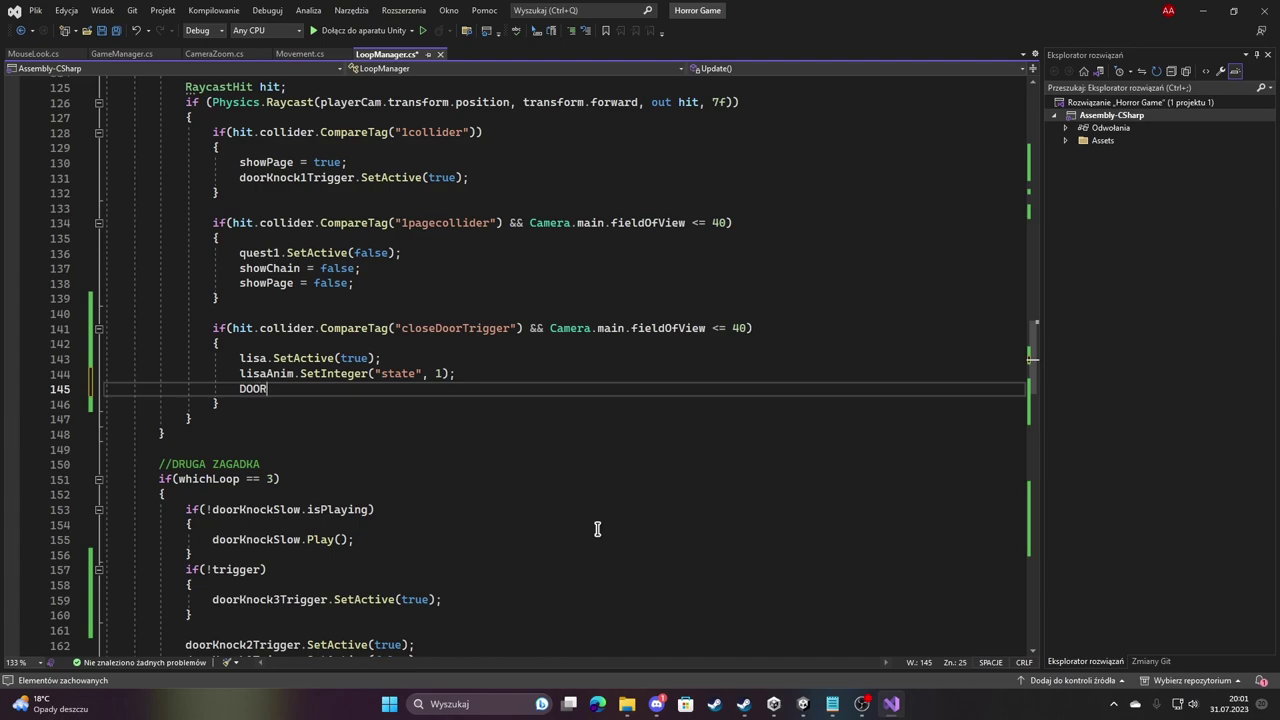
key("BackSpace")
key("BackSpace")
key("BackSpace")
key("BackSpace")
type("doorba")
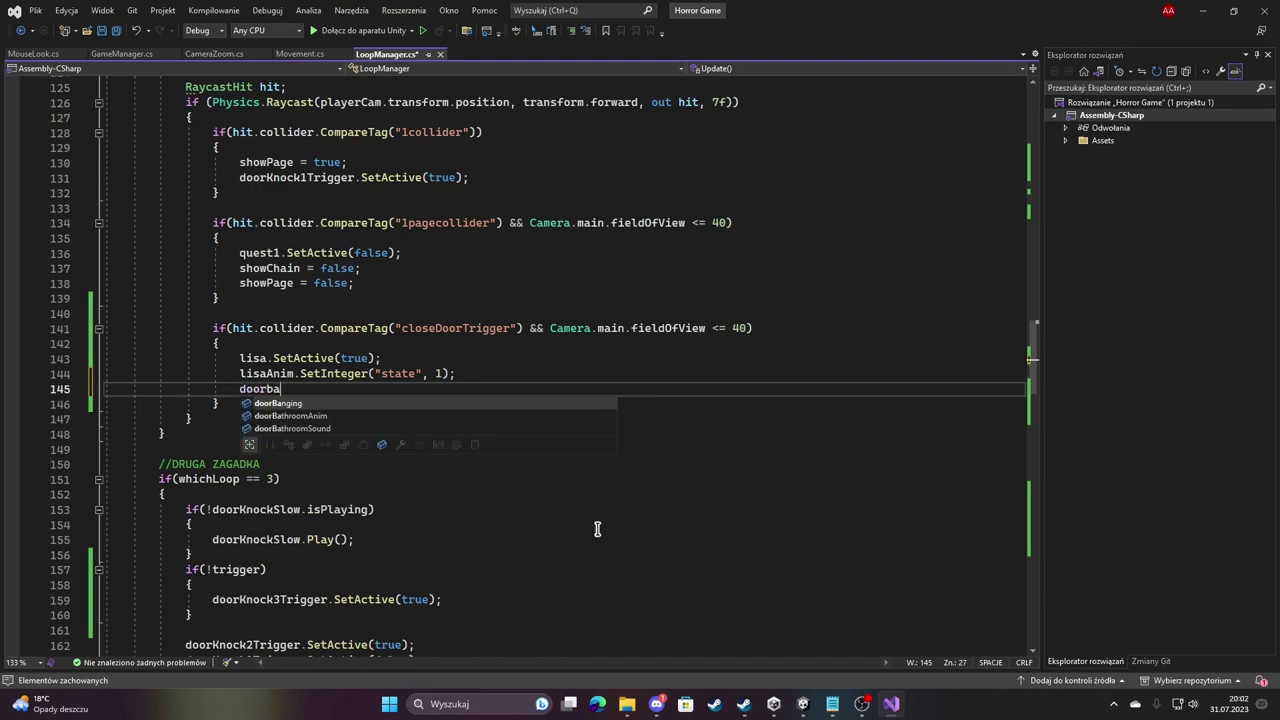
key("Down")
key("Tab")
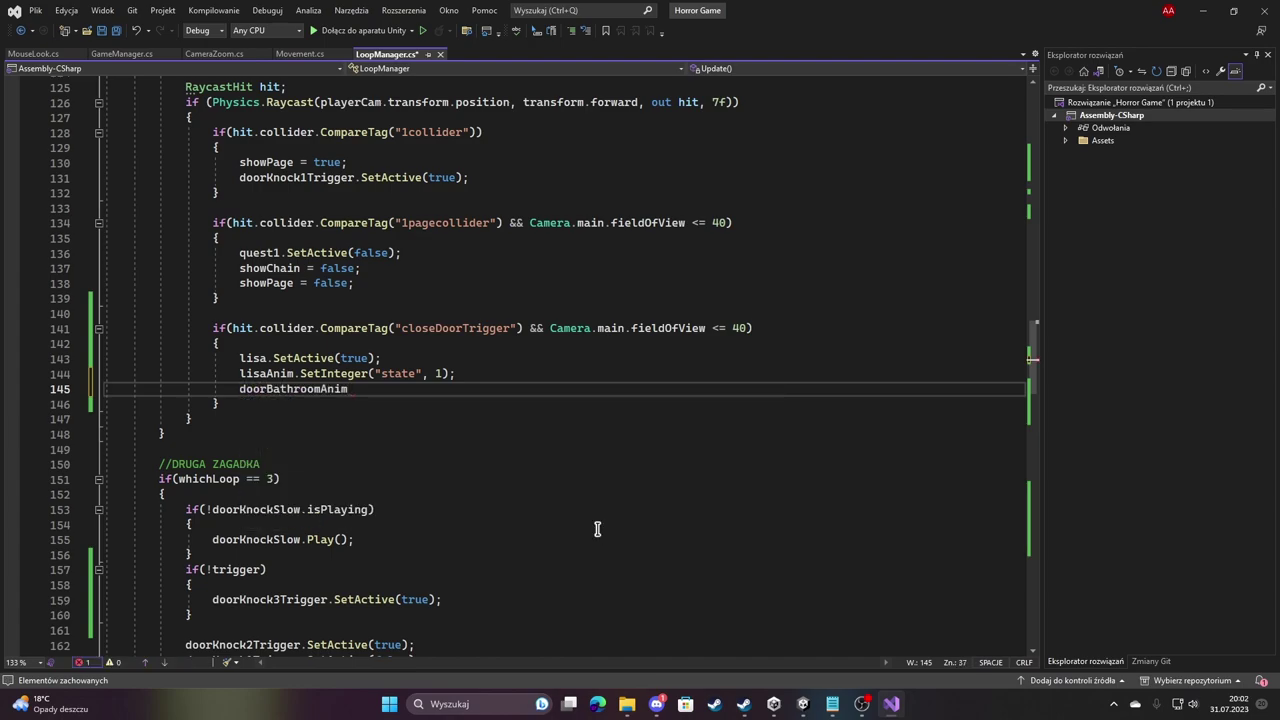
type(".set")
key("Down")
key("Tab")
type("(")
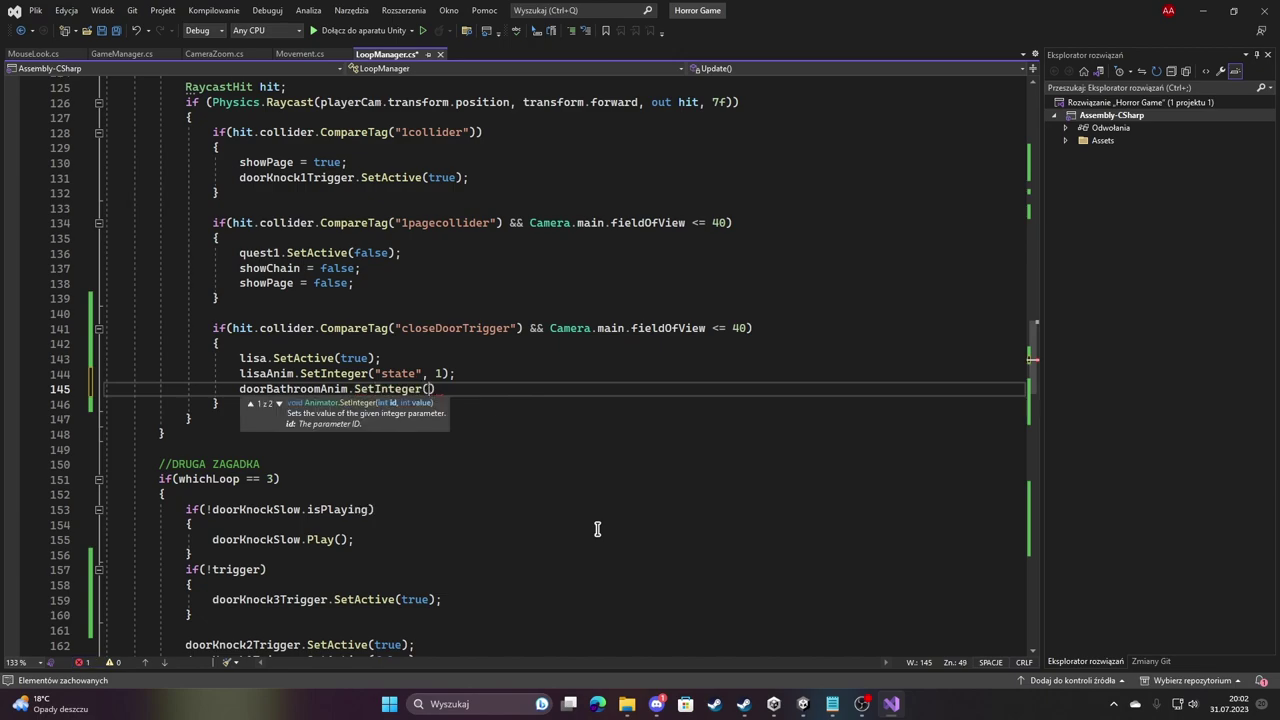
type("\"state")
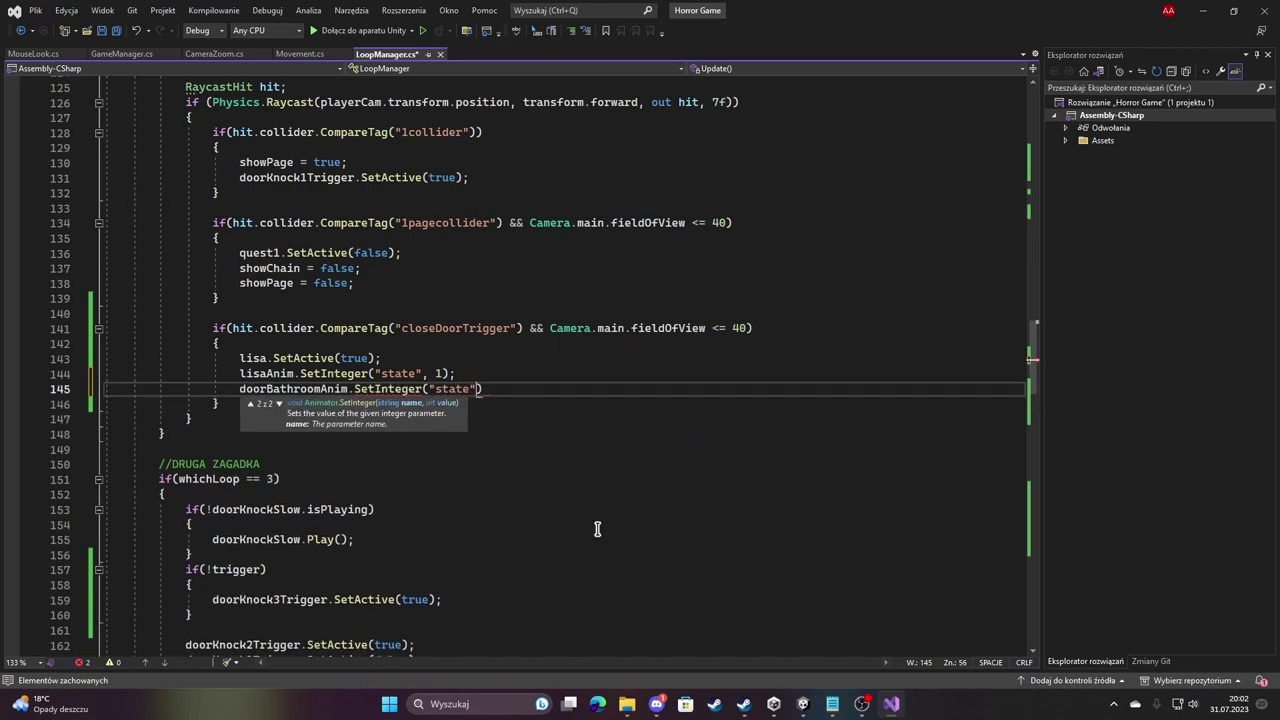
type(", 2);")
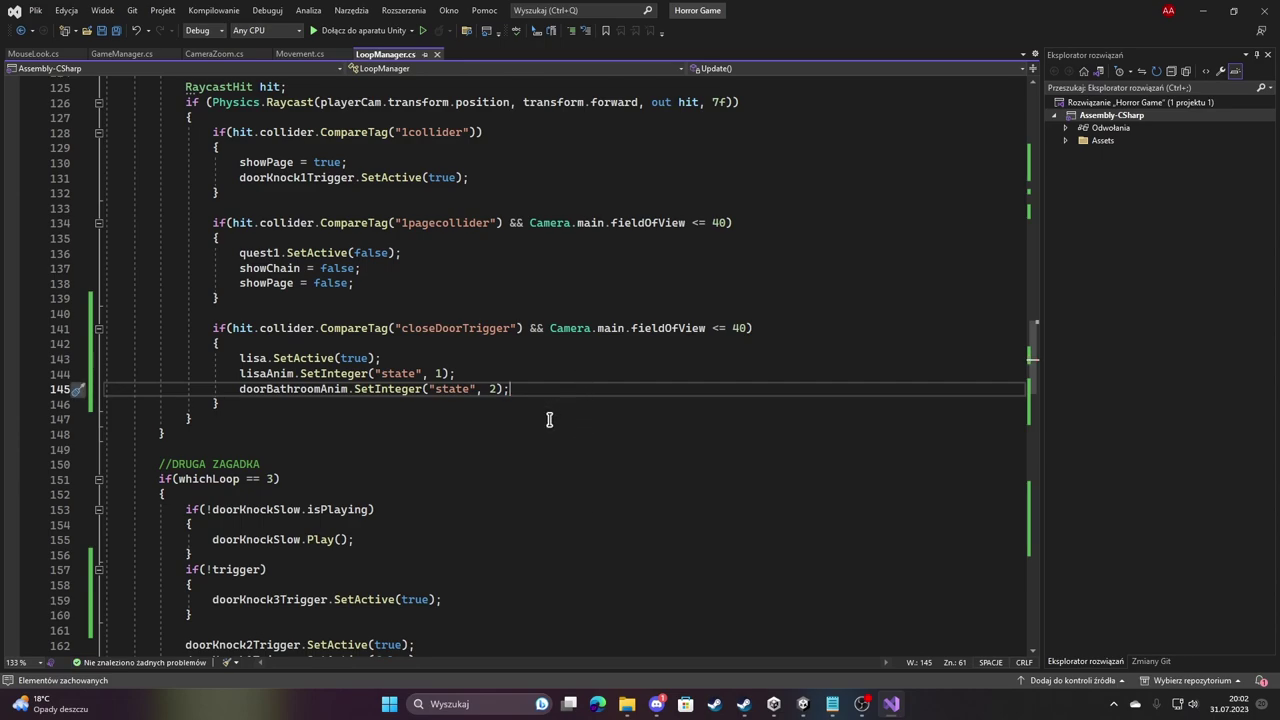
mouse_move(802, 704)
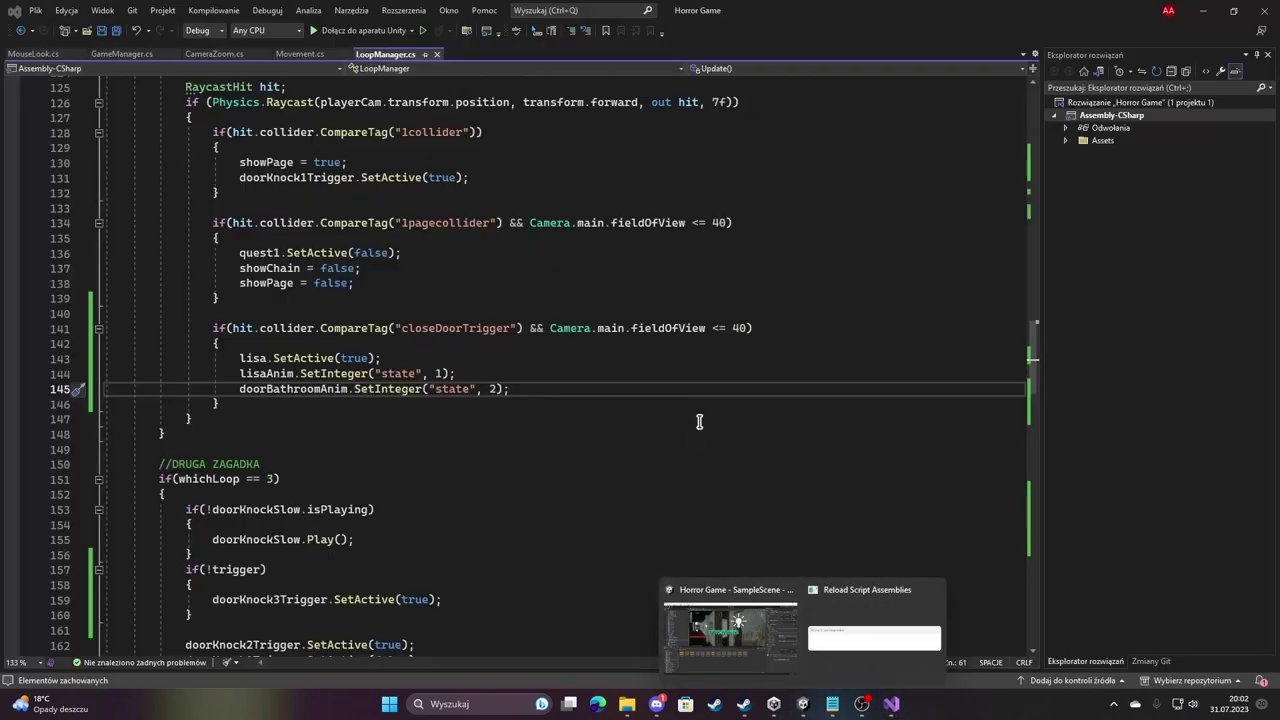
key("Up")
scroll(568, 404, "up", 16)
scroll(575, 407, "up", 12)
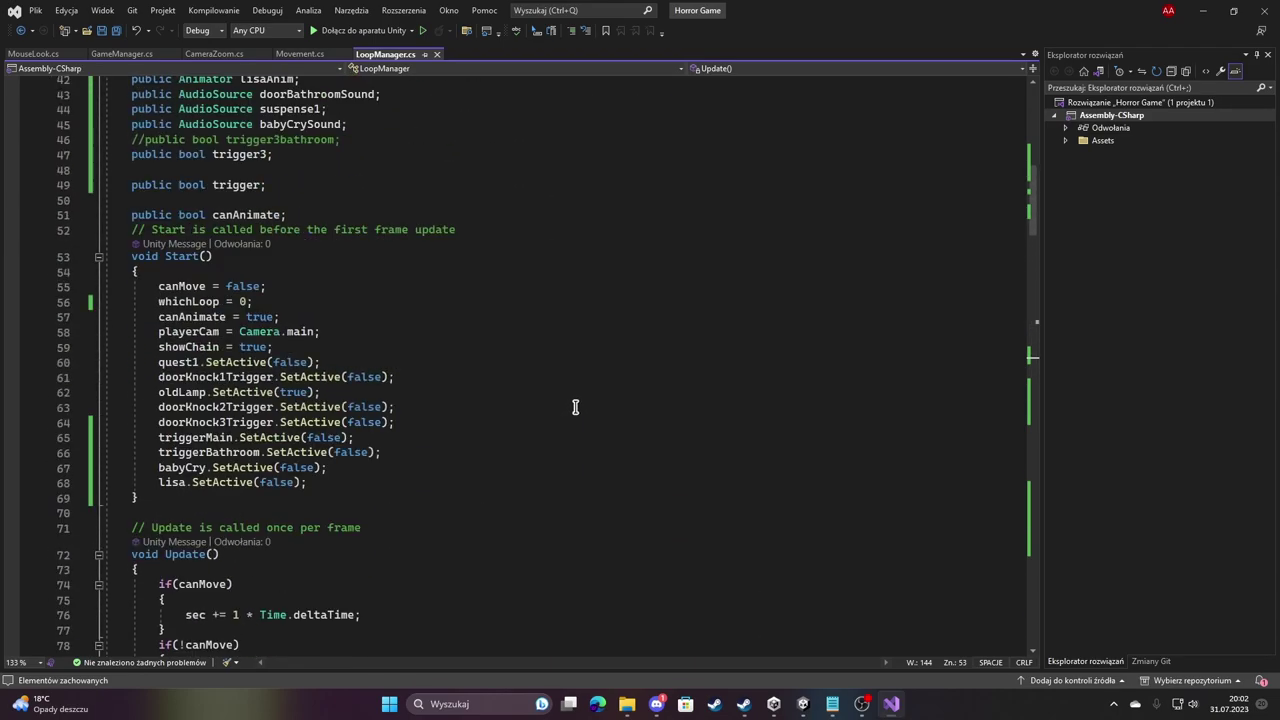
scroll(570, 400, "up", 5)
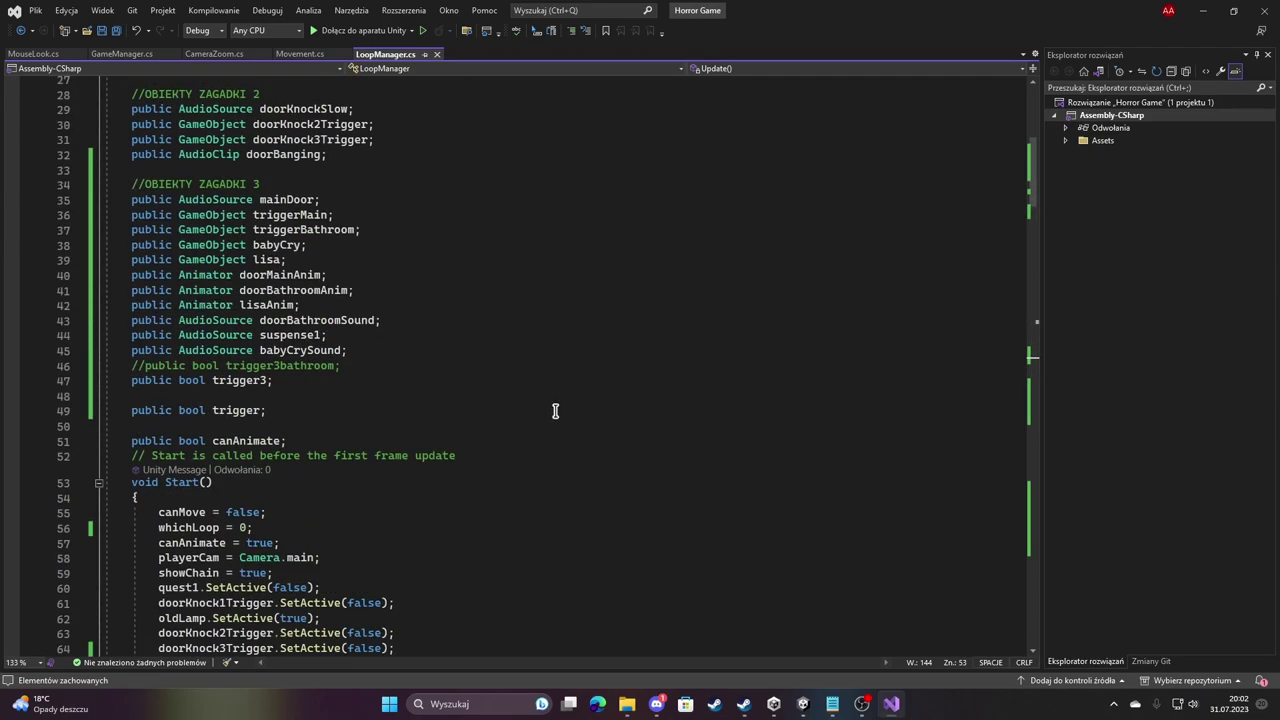
scroll(555, 411, "up", 2)
scroll(324, 421, "down", 2)
Declare a public AudioClip bathroomClose field below doorBathroomSound.
left_click(402, 322)
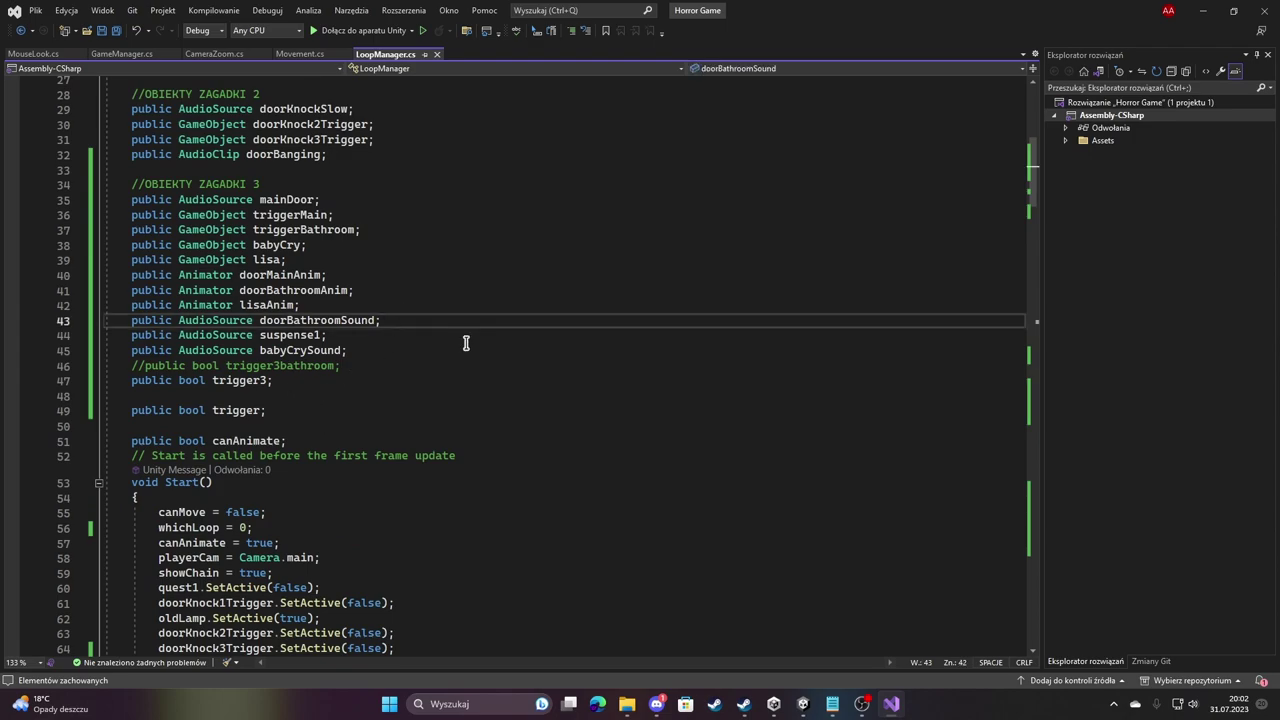
key("Return")
type("pub")
key("space")
type("lic aud")
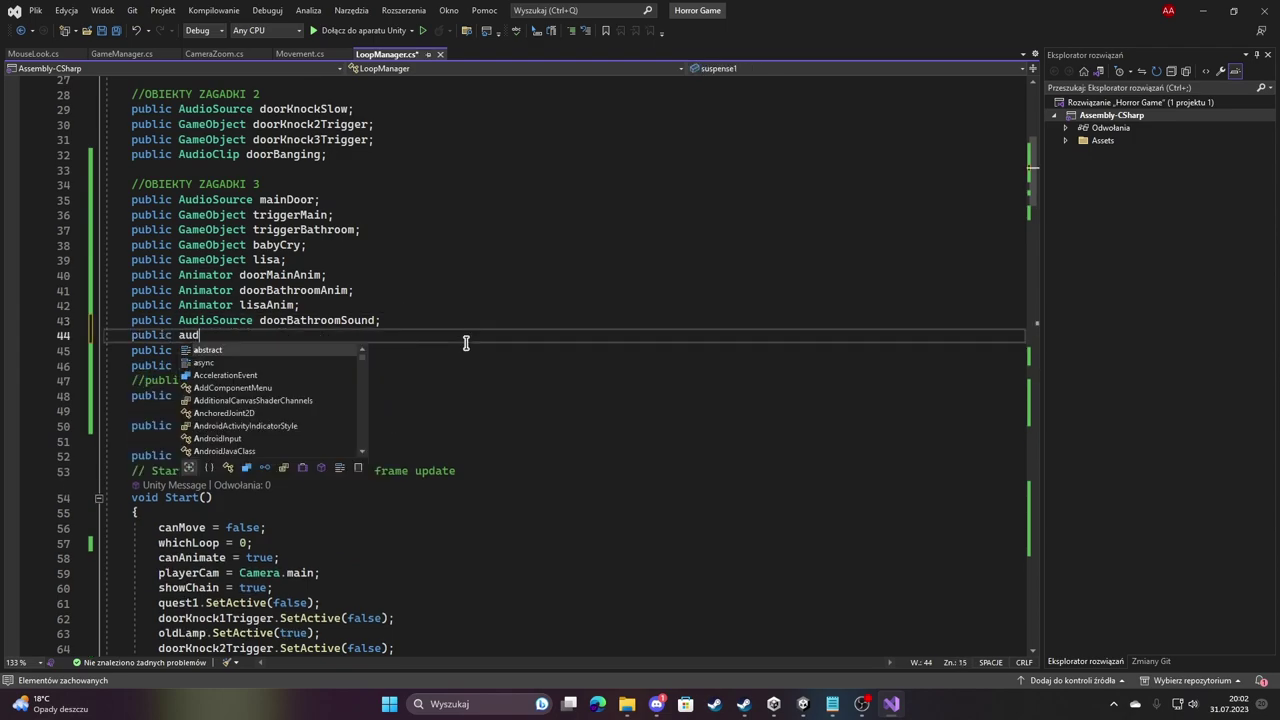
type("ioCl")
key("space")
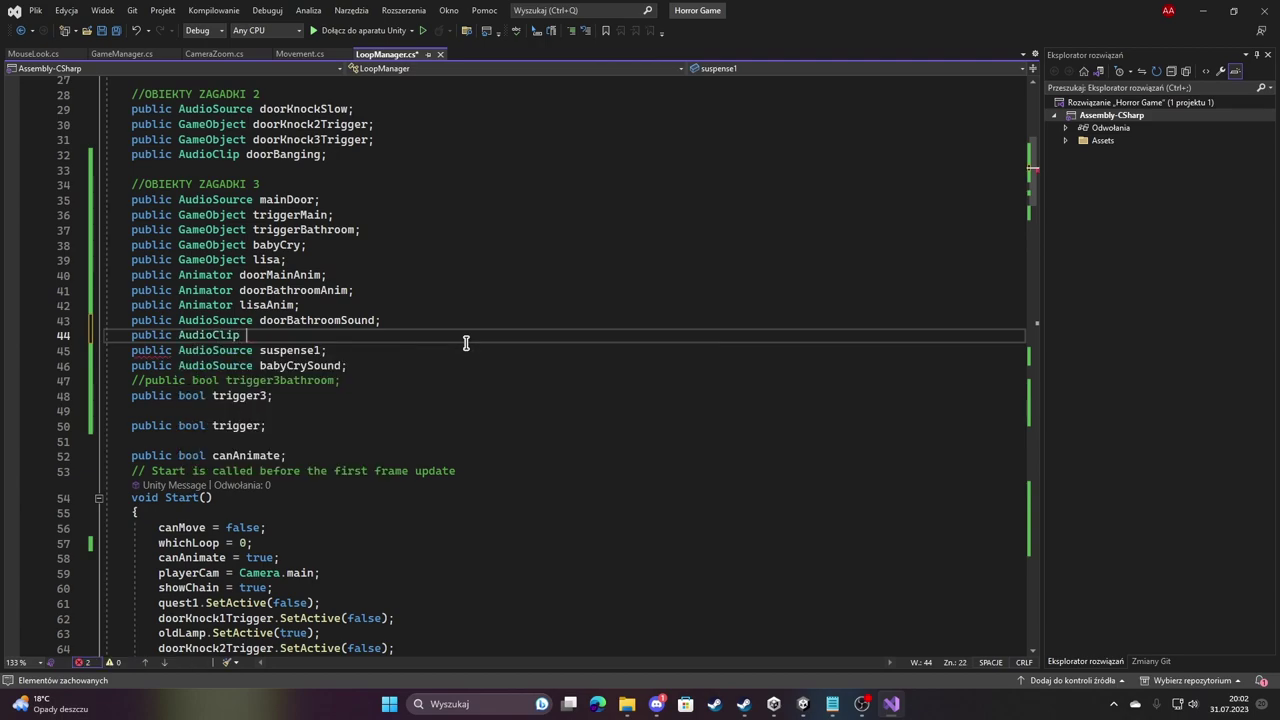
type("bathroomClos")
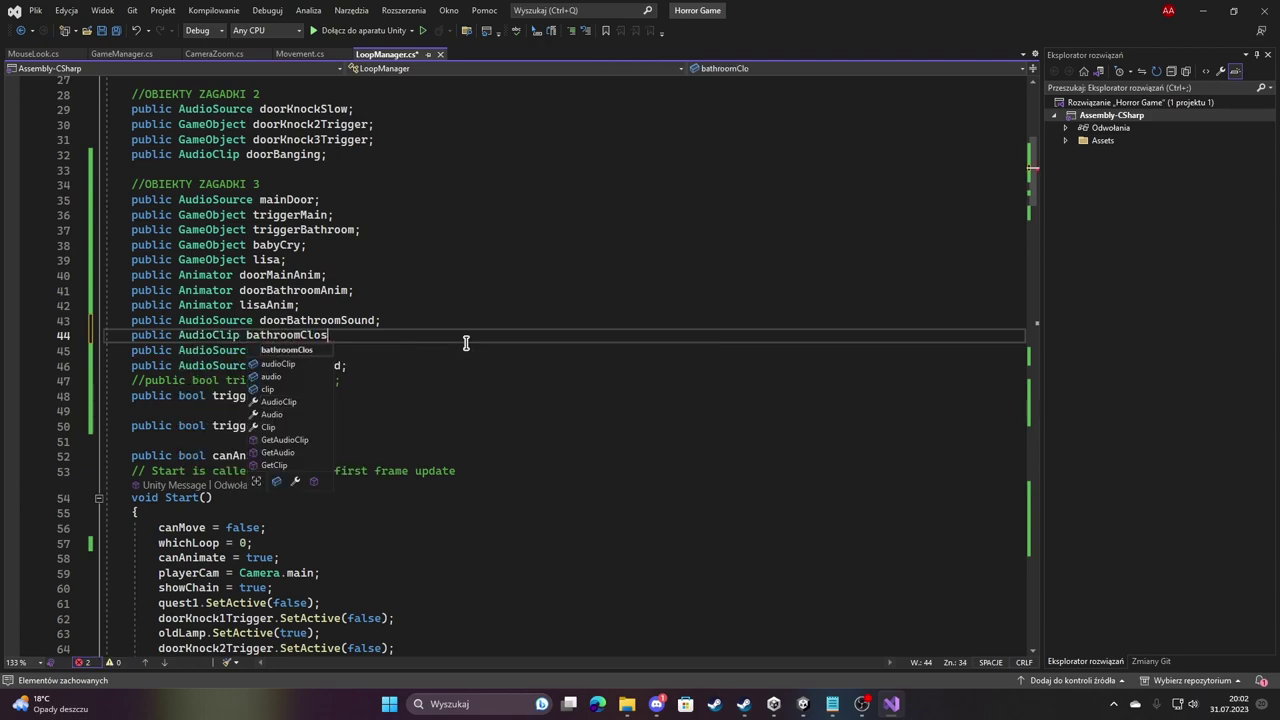
type("e;")
In the closeDoorTrigger block, set doorBathroomSound.clip = bathroomClose and call doorBathroomSound.Play().
scroll(470, 400, "down", 7)
scroll(468, 436, "down", 11)
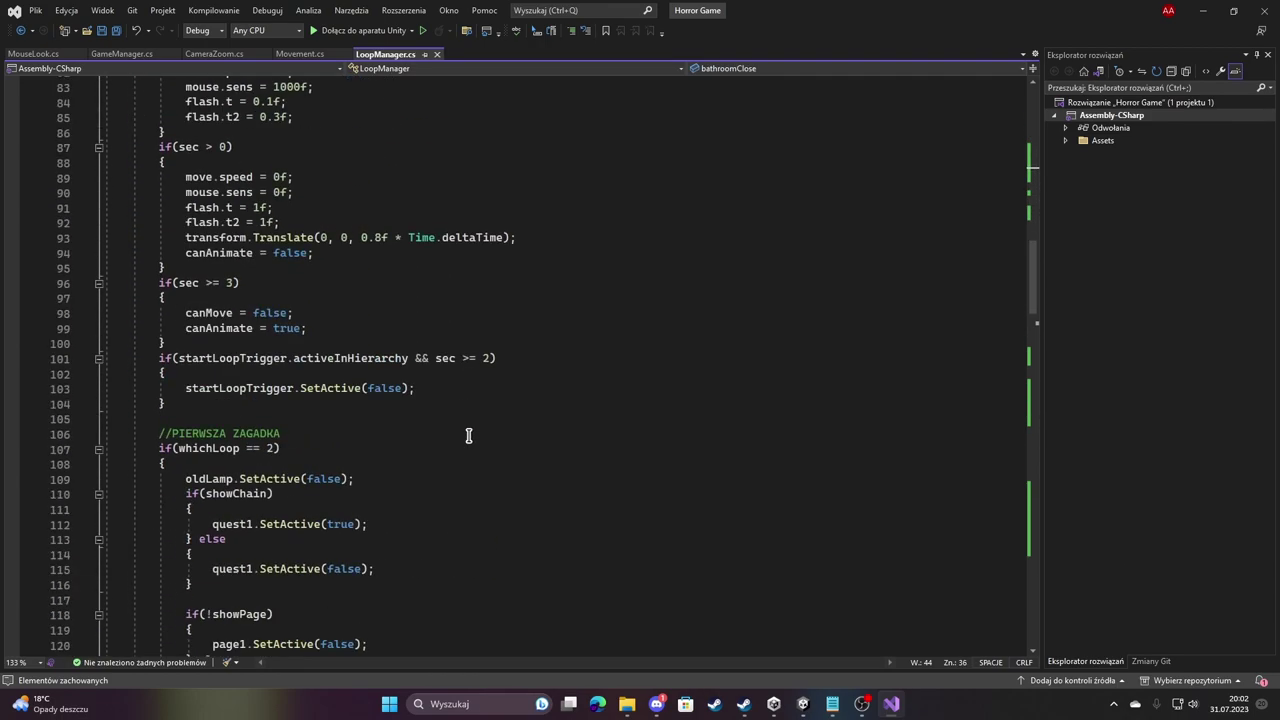
scroll(468, 436, "down", 18)
scroll(520, 392, "up", 4)
left_click(527, 403)
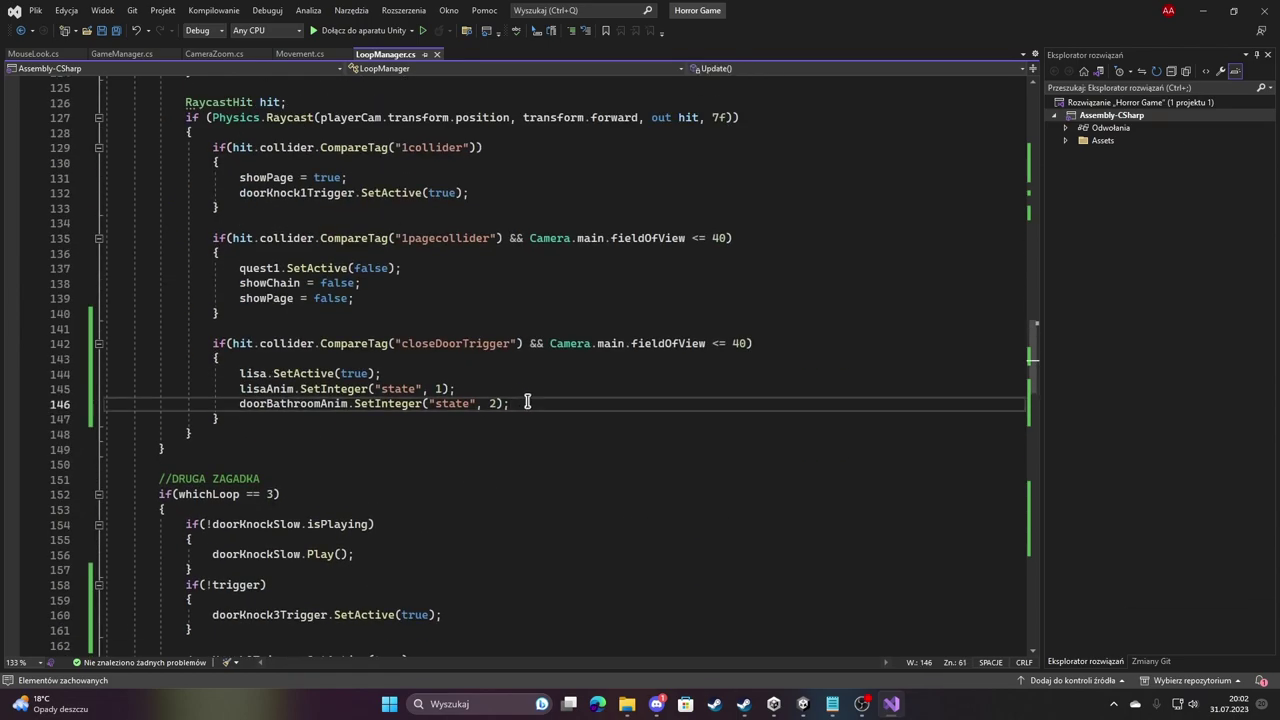
key("Return")
type("doorba")
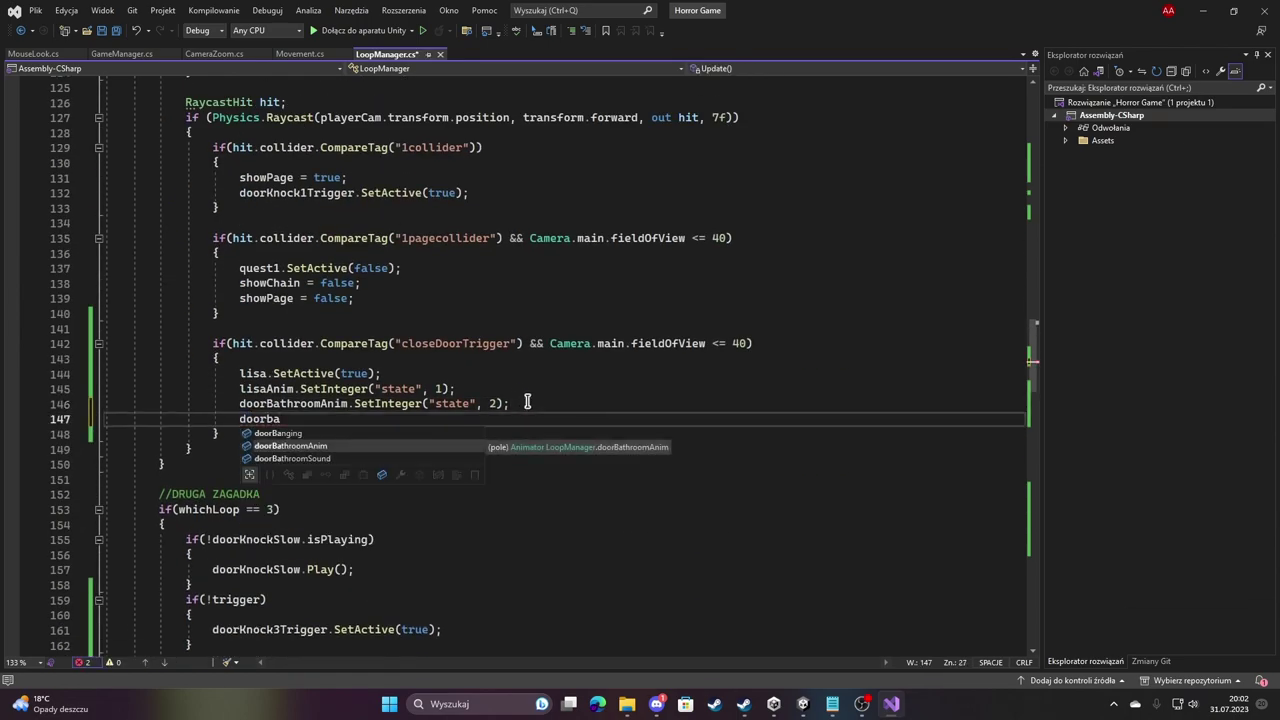
type("s")
key("Tab")
type(".clip ")
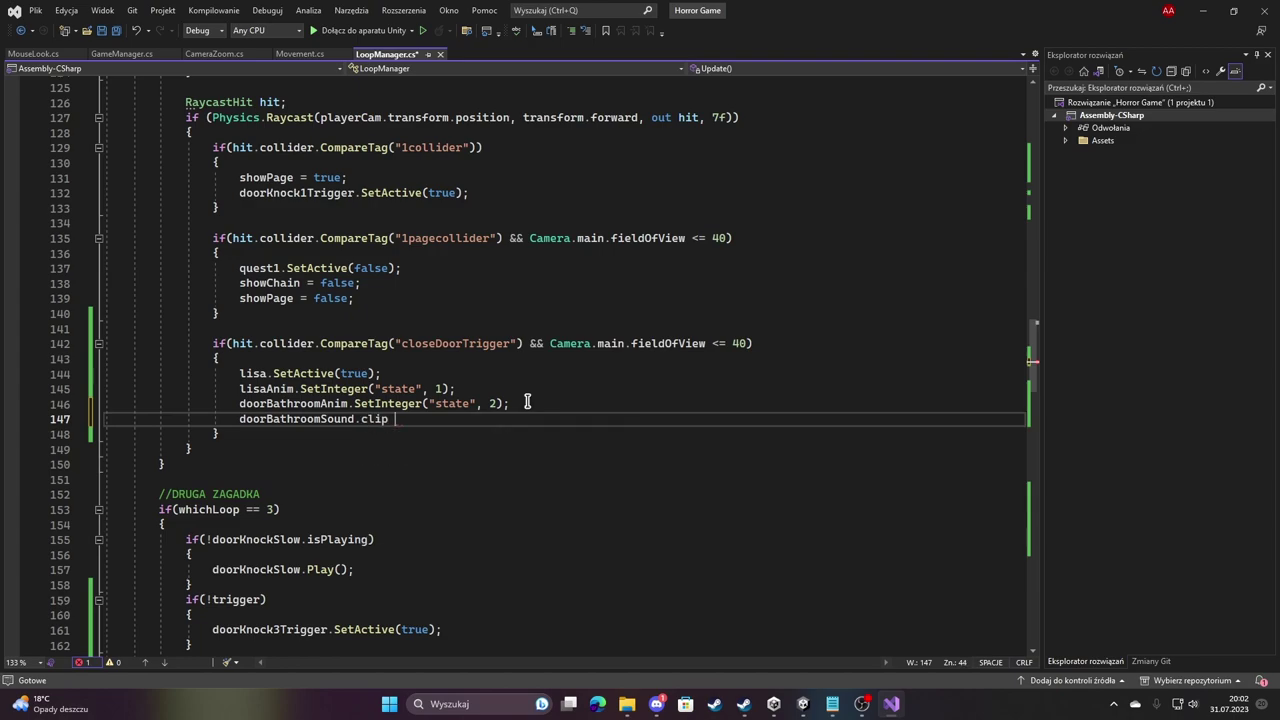
type("= bathr")
key("Tab")
key("Return")
type("do")
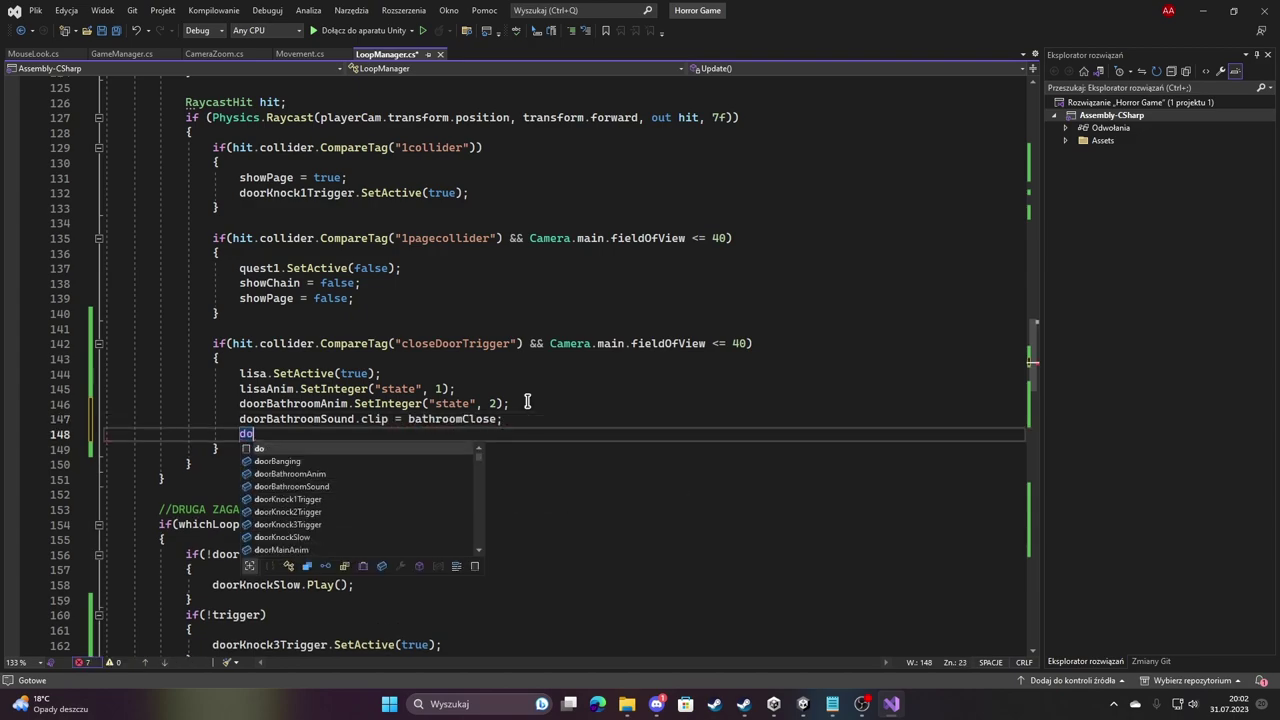
type("or")
key("Tab")
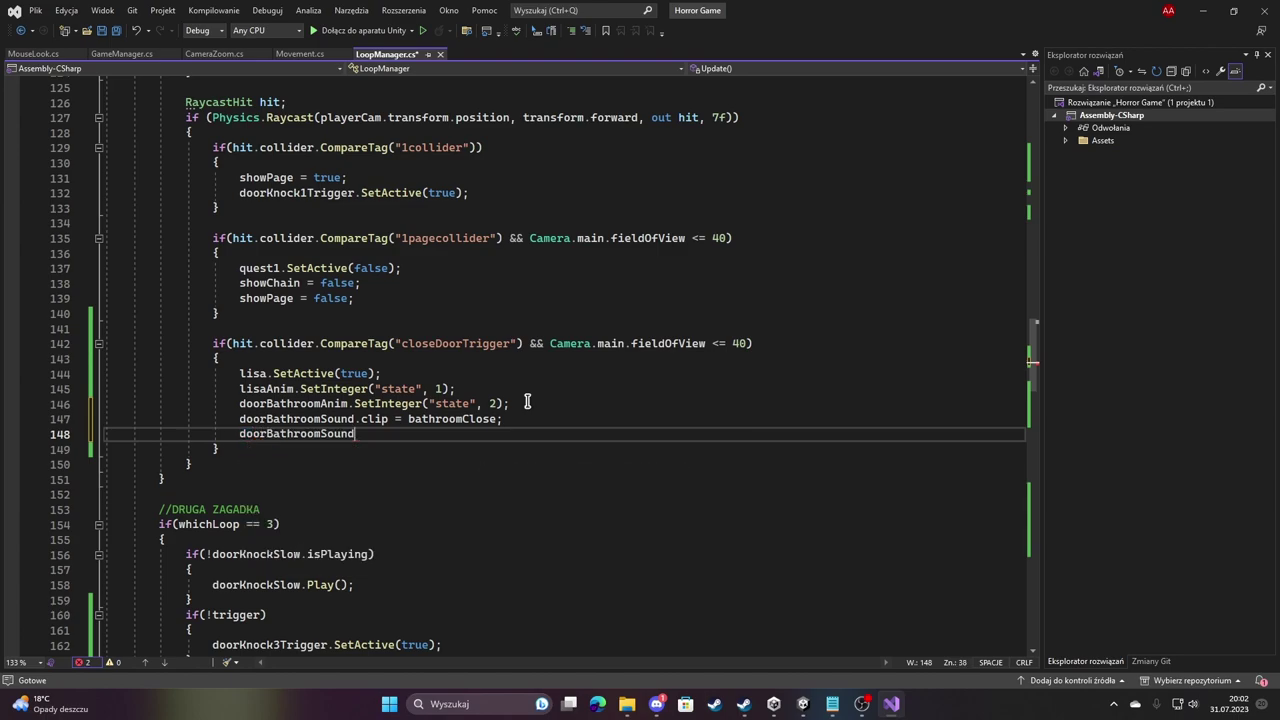
type(".pl")
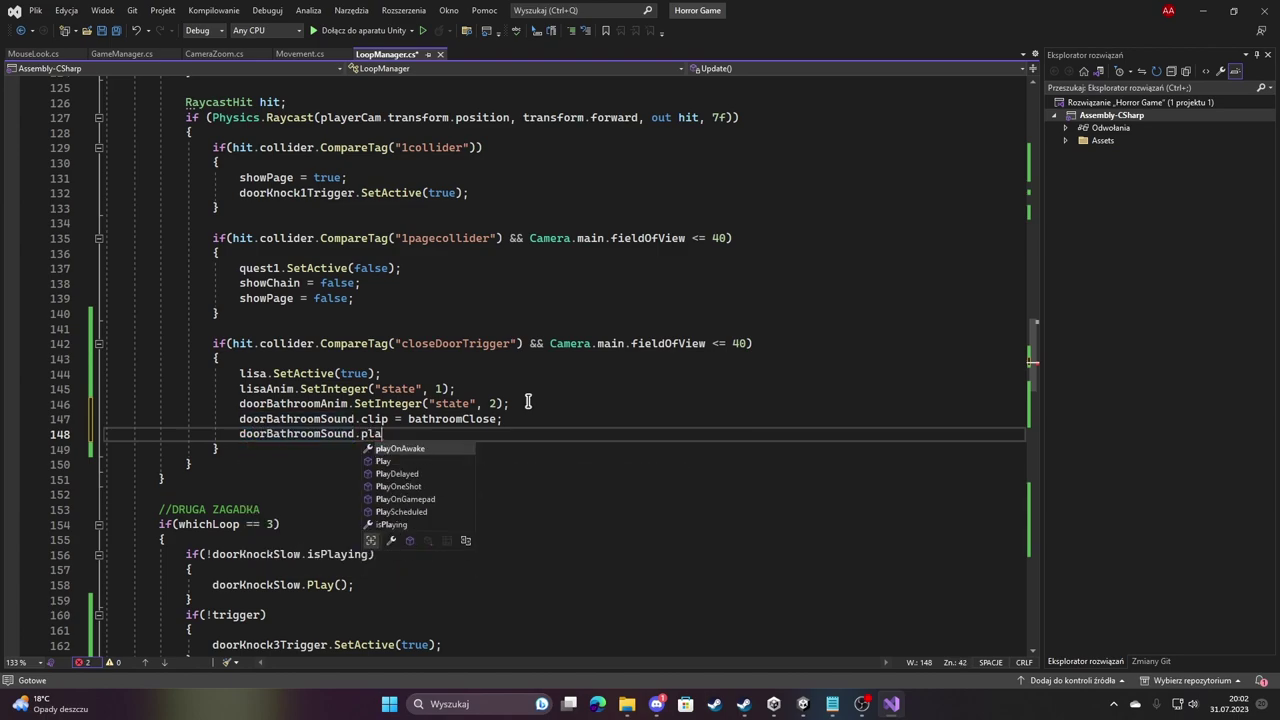
type("a")
key("Tab")
type("('")
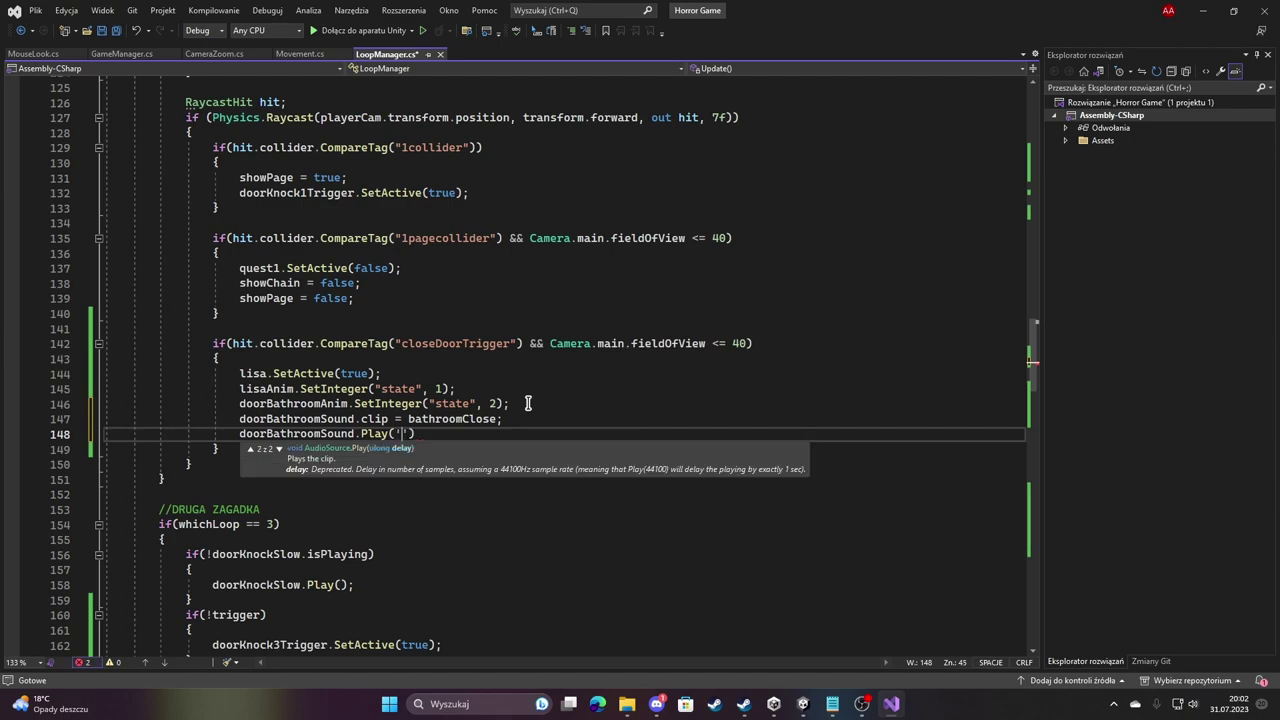
key("BackSpace")
type(");")
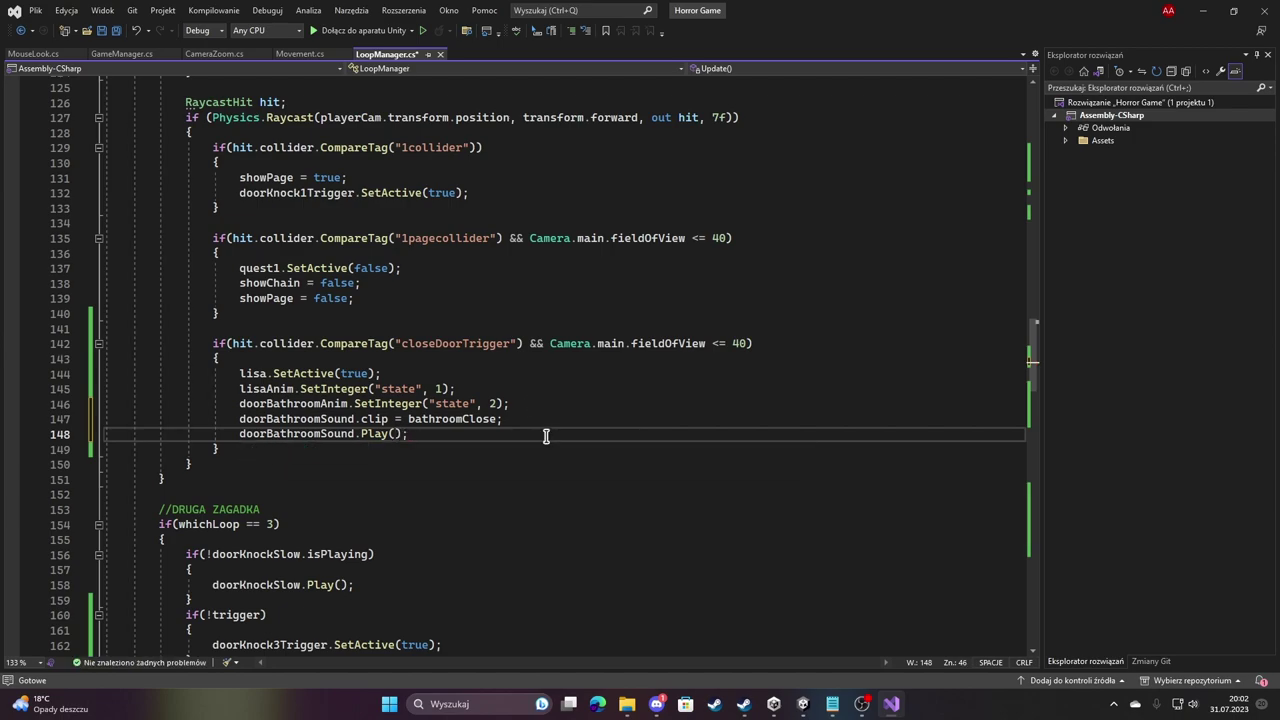
Wrap the Play() call inside an if(!doorBathroomSound.isPlaying) block.
left_click(540, 421)
key("Return")
type("io")
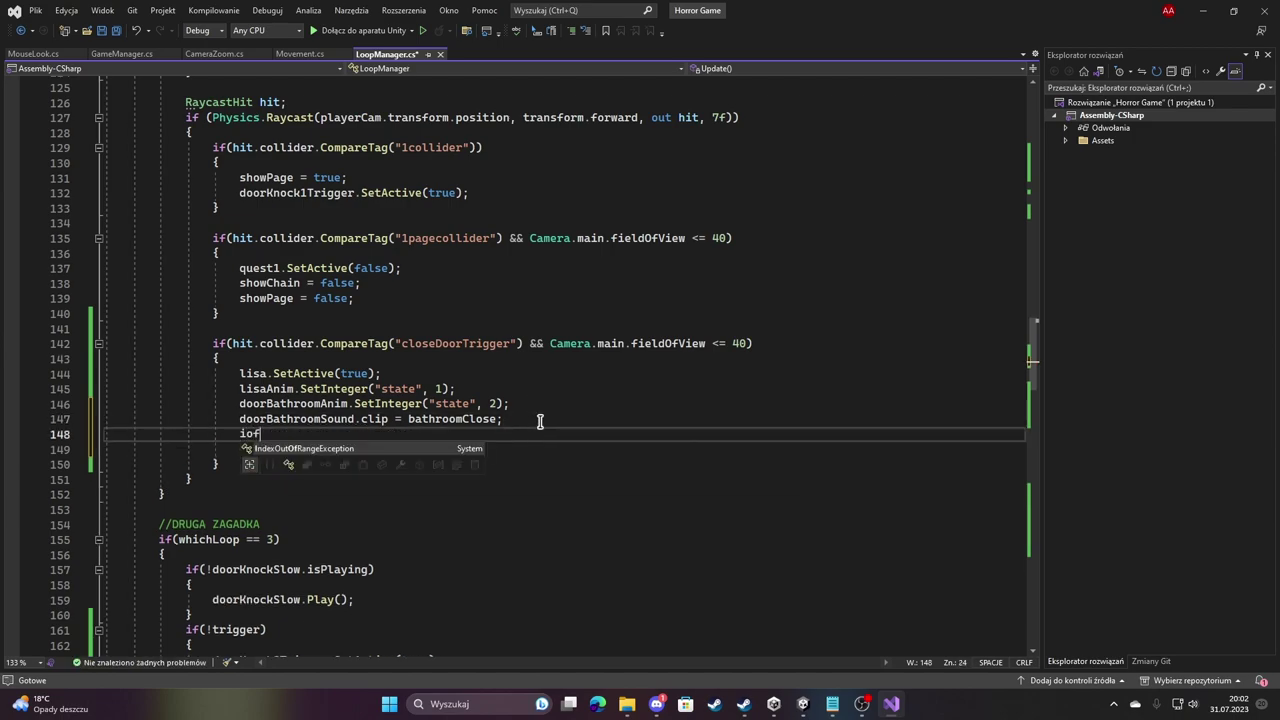
key("BackSpace")
type("f)")
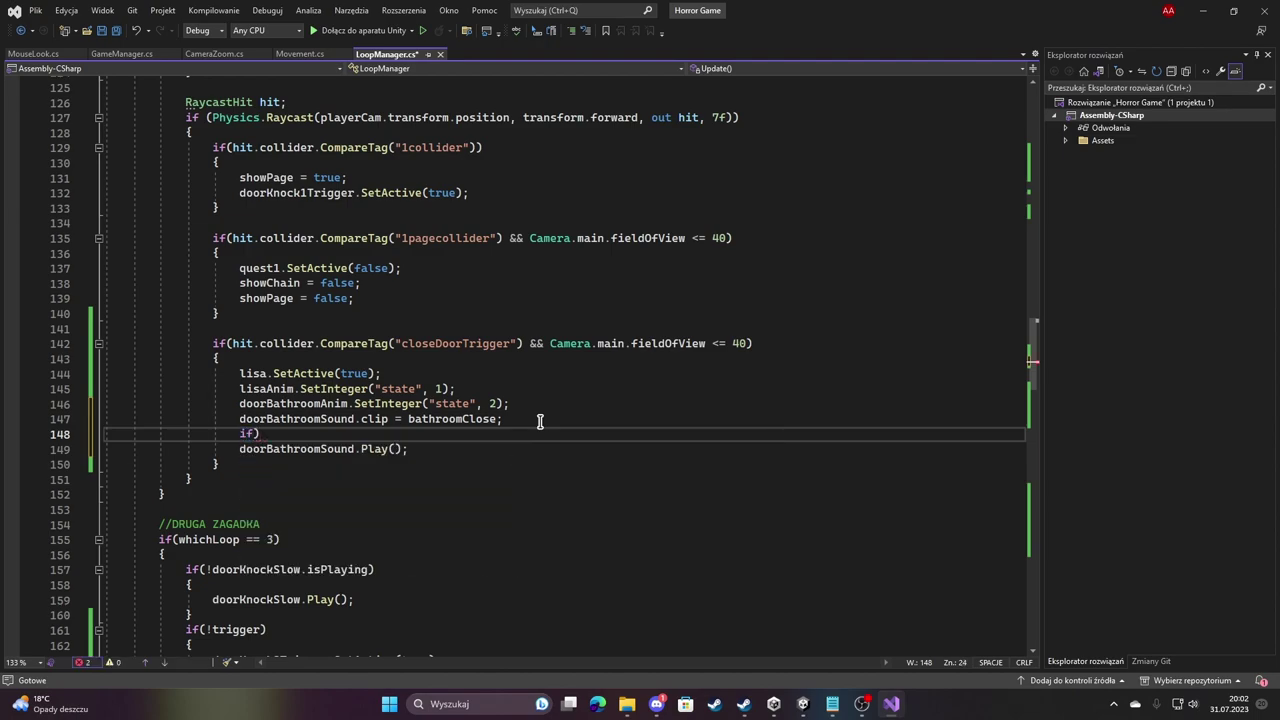
type("(")
type("oorBa")
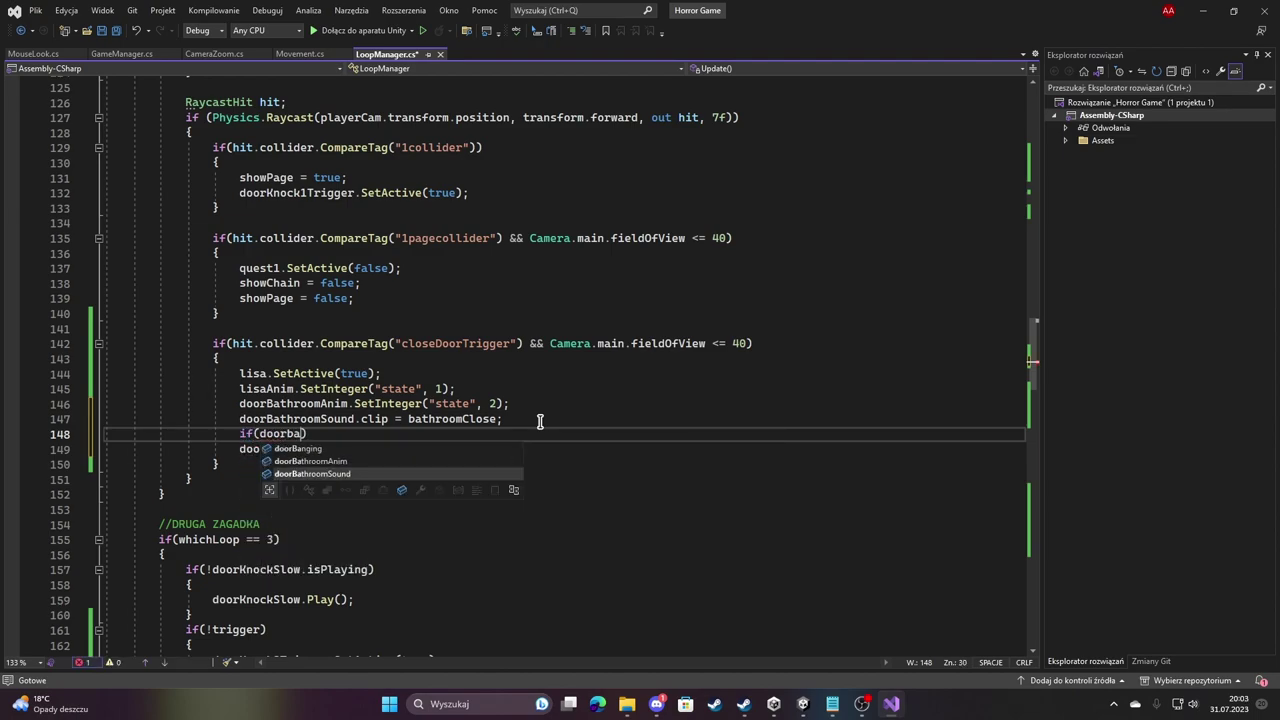
key("Tab")
type(".is")
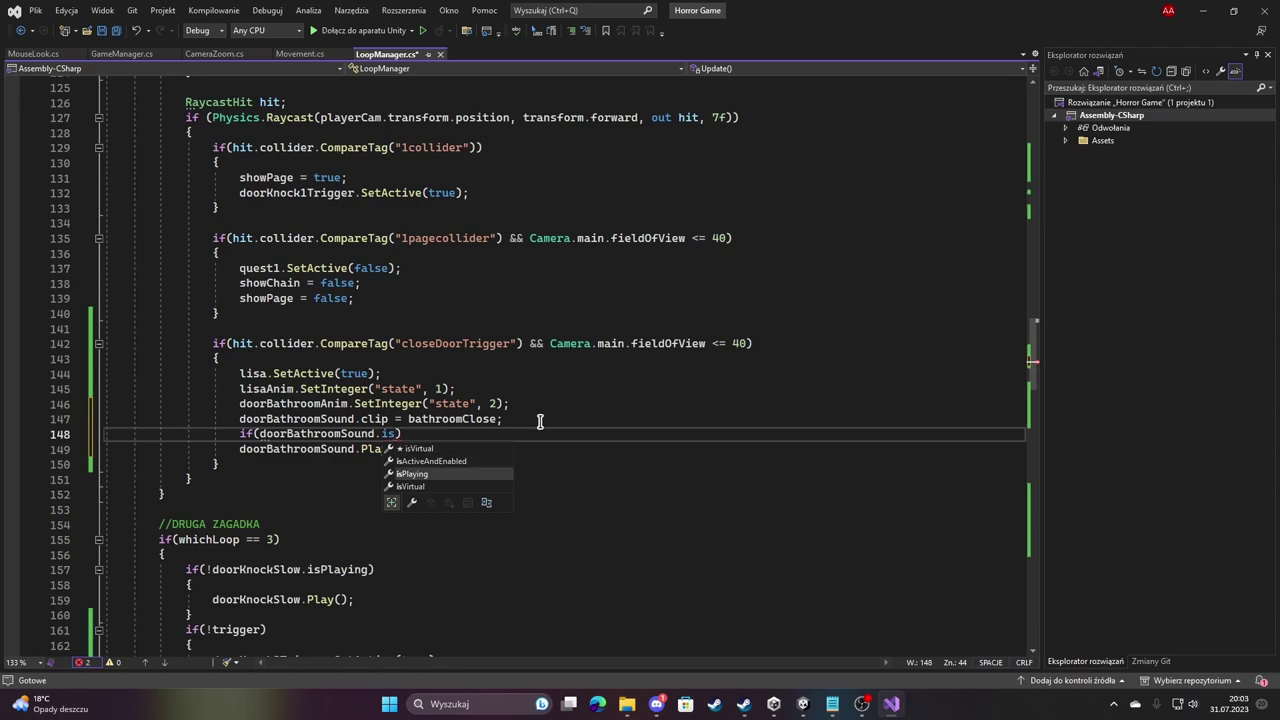
key("Tab")
left_click(258, 434)
type("!")
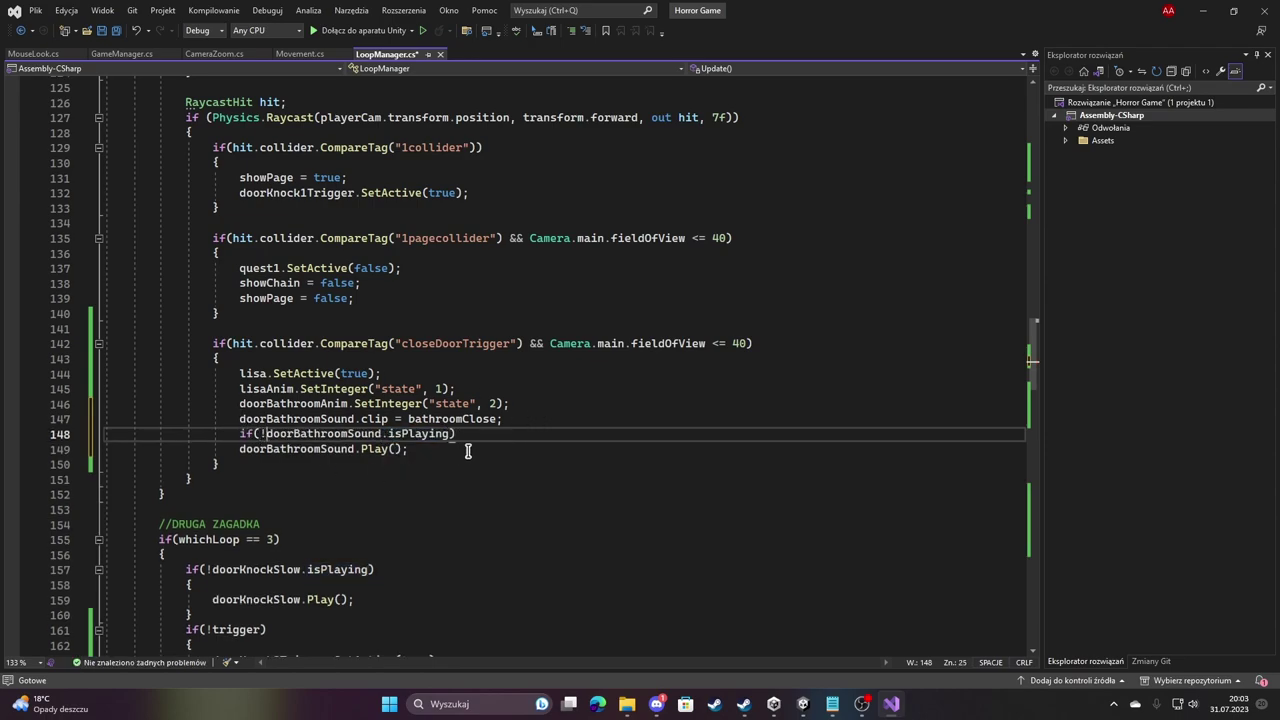
left_click(469, 434)
key("Return")
type("{")
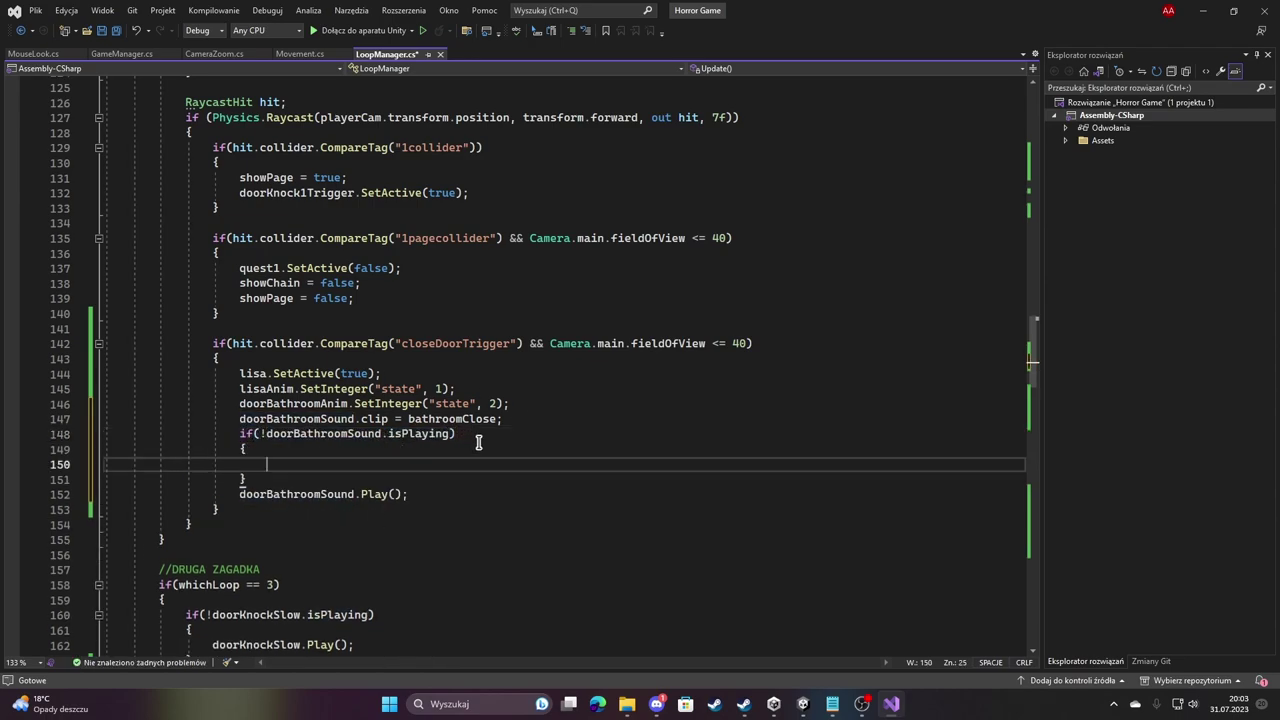
left_click_drag(412, 494, 75, 492)
key("ctrl+x")
left_click(286, 464)
key("ctrl+v")
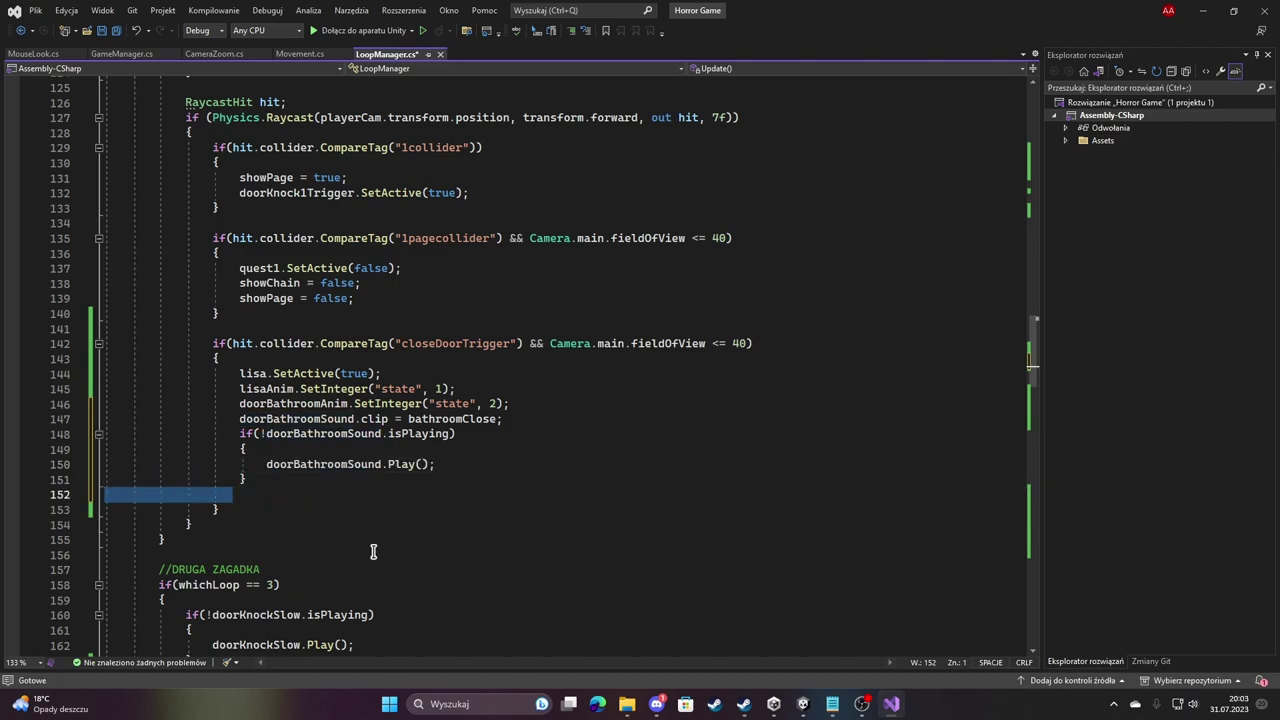
key("BackSpace")
scroll(385, 418, "up", 20)
left_click(372, 368)
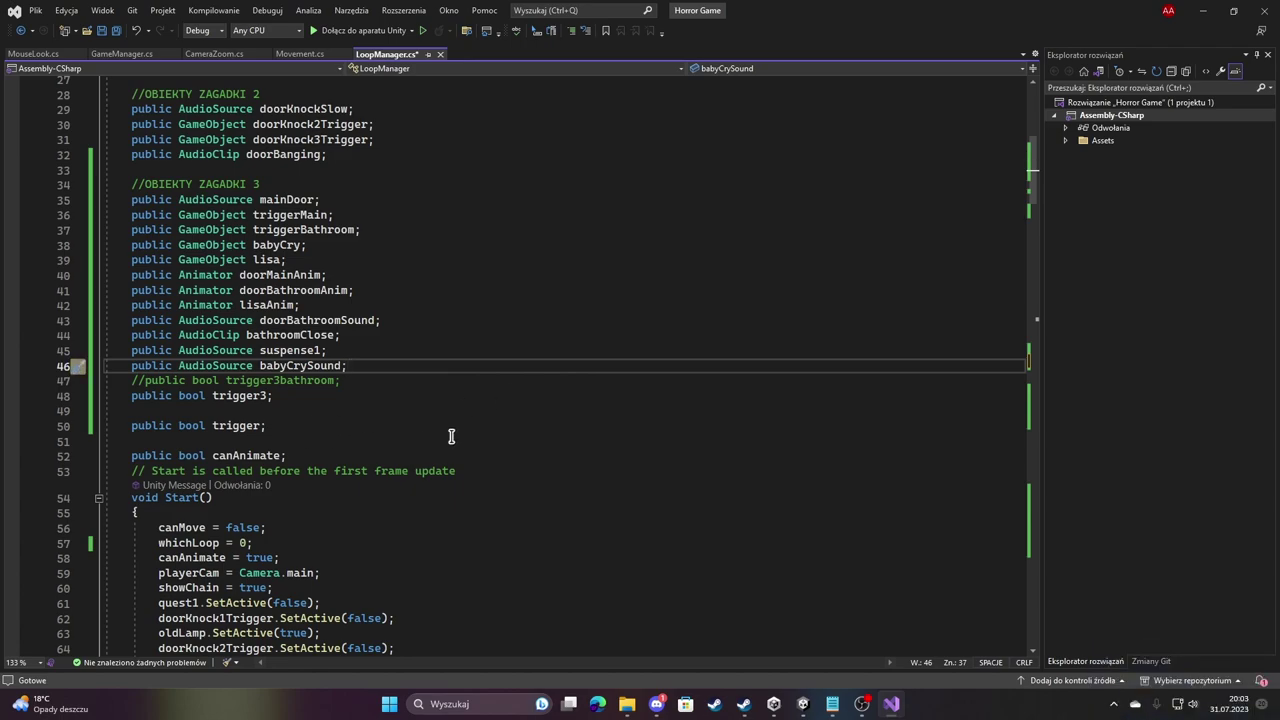
Declare 'public bool finished;' below the field declarations and save LoopManager.
key("Return")
key("Return")
type("public bool ")
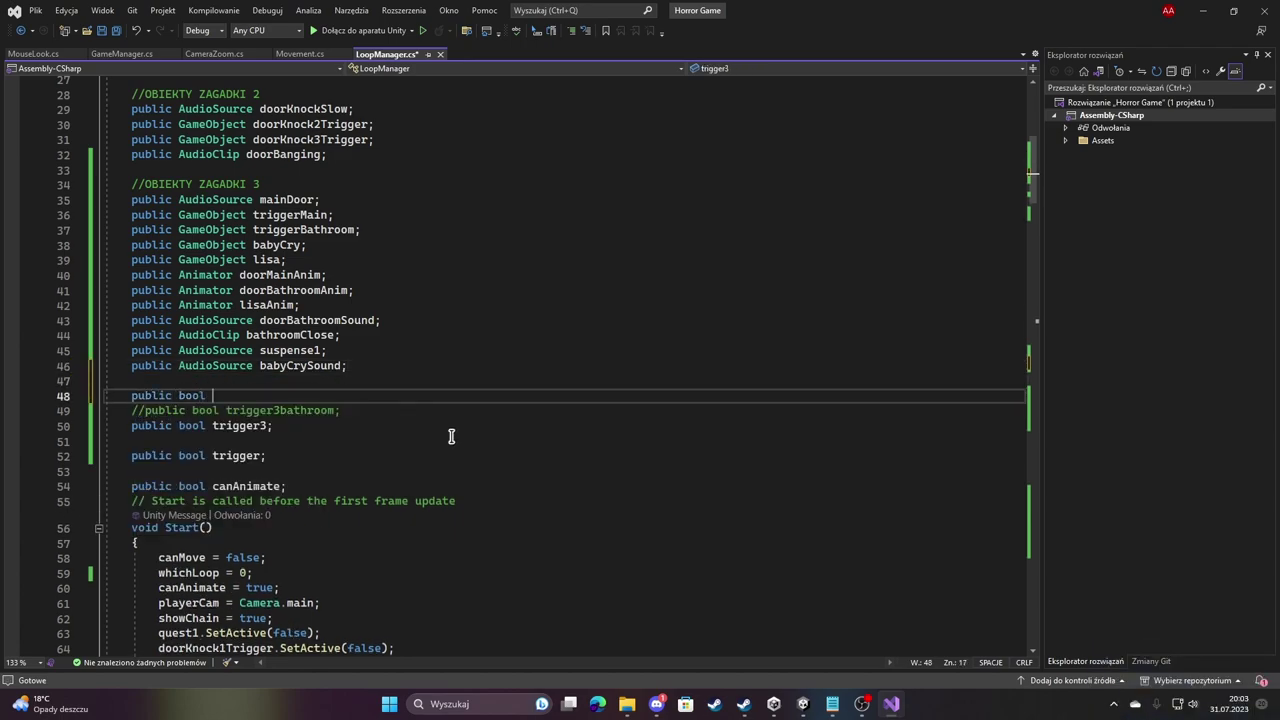
type("f")
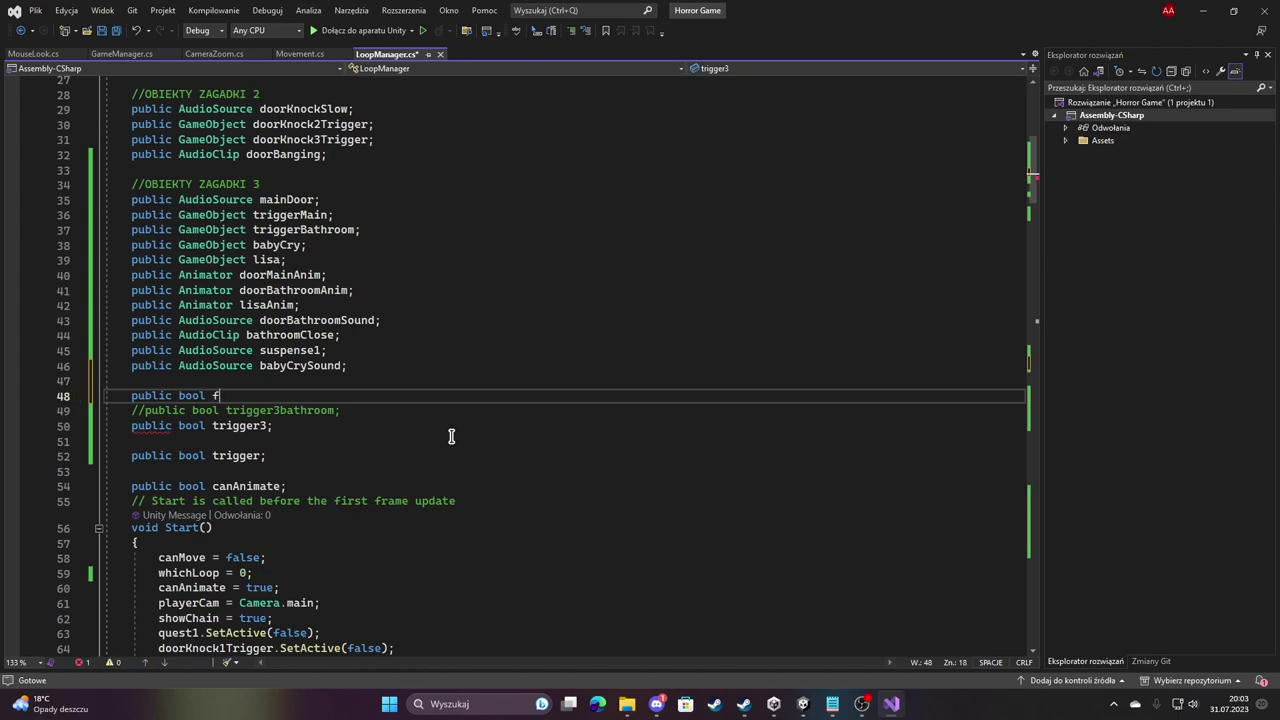
type("inished;")
key("ctrl+s")
Add a negated finish check to the isPlaying condition on line 150.
scroll(380, 429, "down", 4)
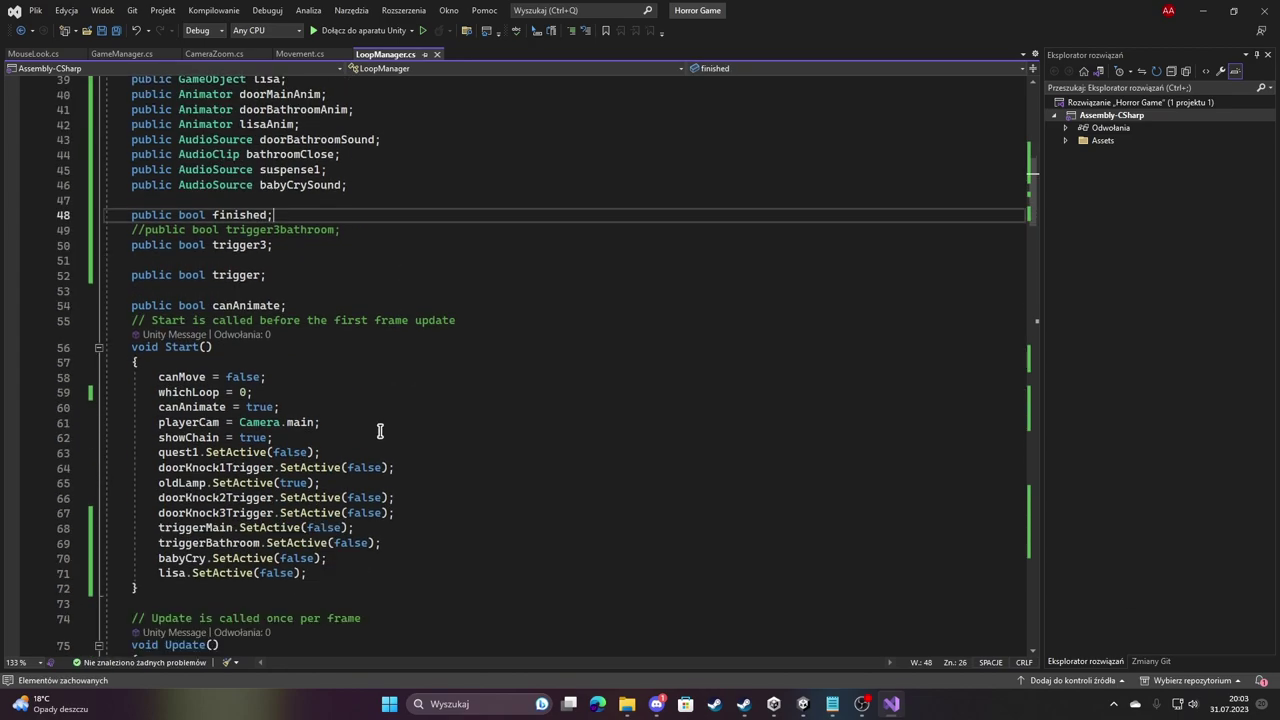
scroll(380, 429, "down", 3)
scroll(337, 257, "down", 5)
scroll(366, 309, "down", 18)
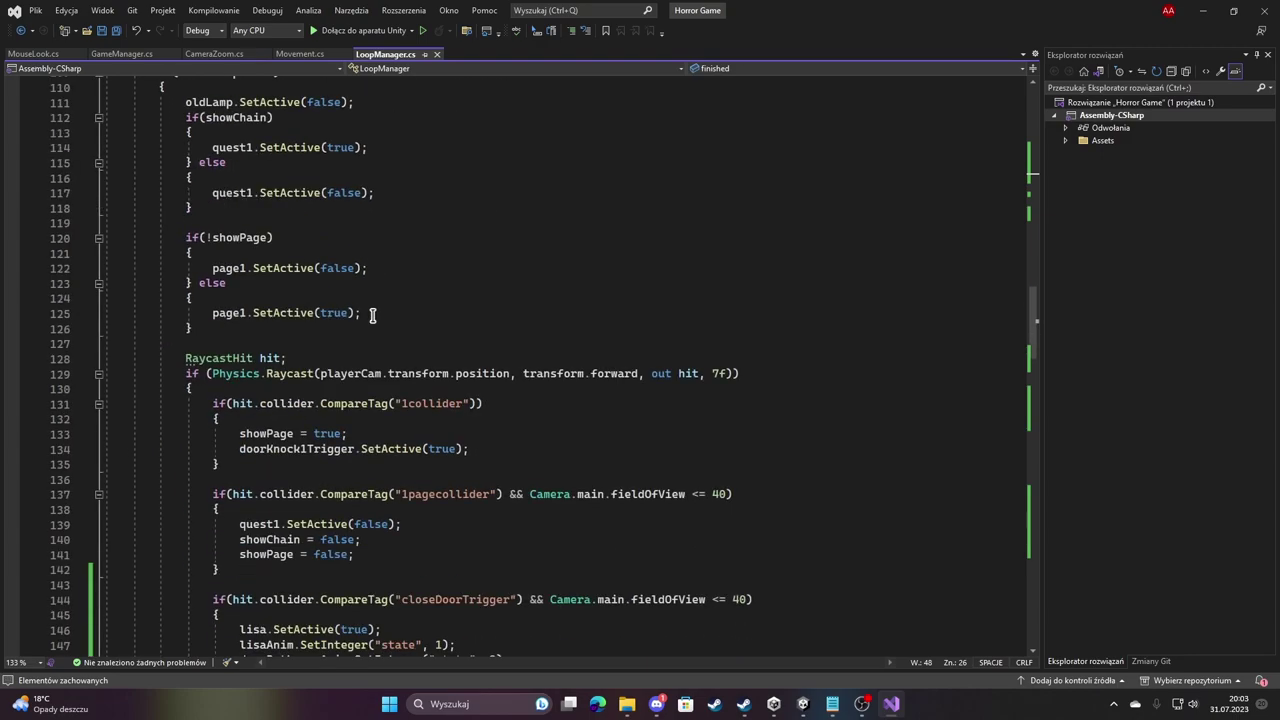
scroll(390, 321, "down", 8)
scroll(393, 318, "down", 5)
scroll(395, 465, "down", 1)
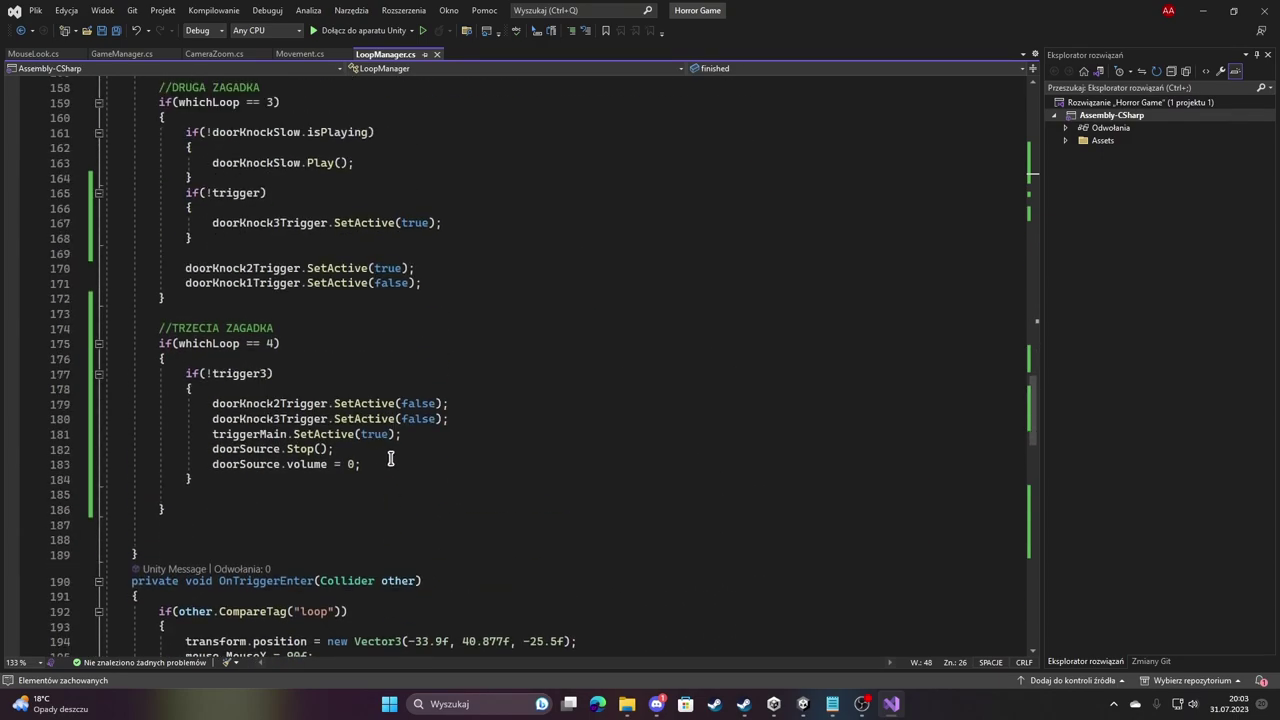
scroll(370, 448, "down", 2)
scroll(395, 438, "up", 2)
scroll(385, 433, "up", 3)
scroll(366, 433, "up", 5)
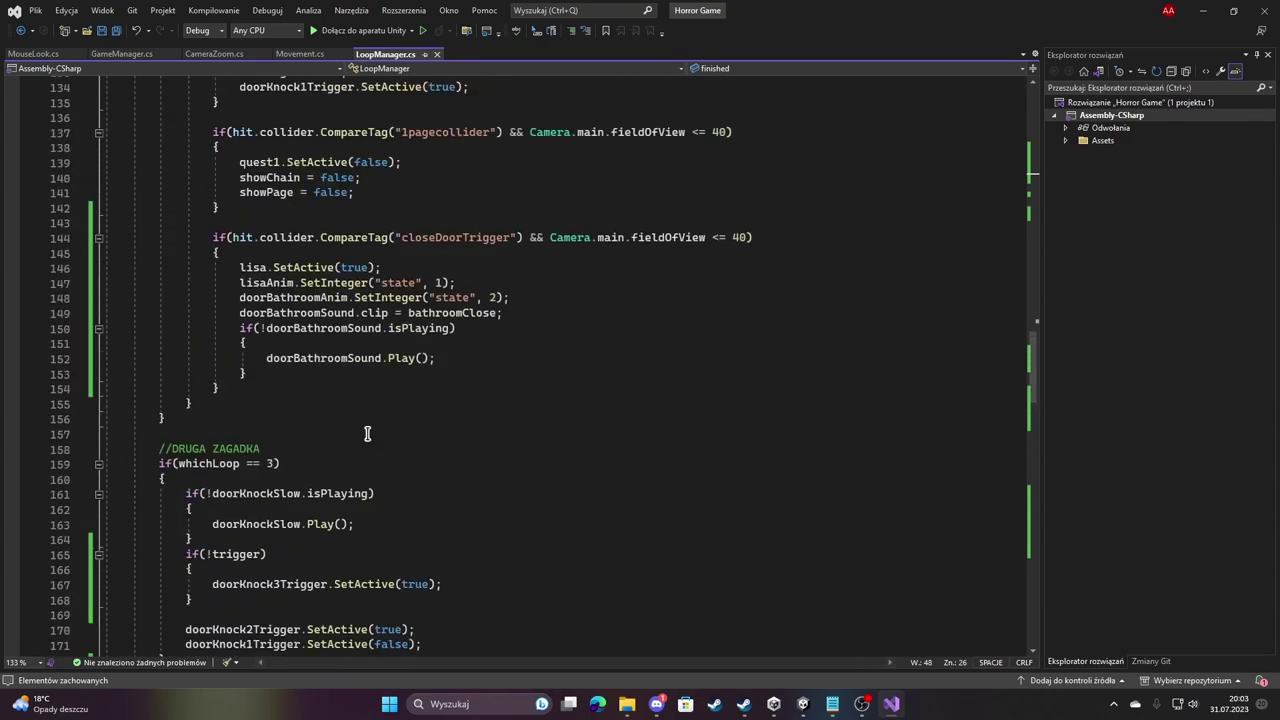
left_click(451, 329)
type("f")
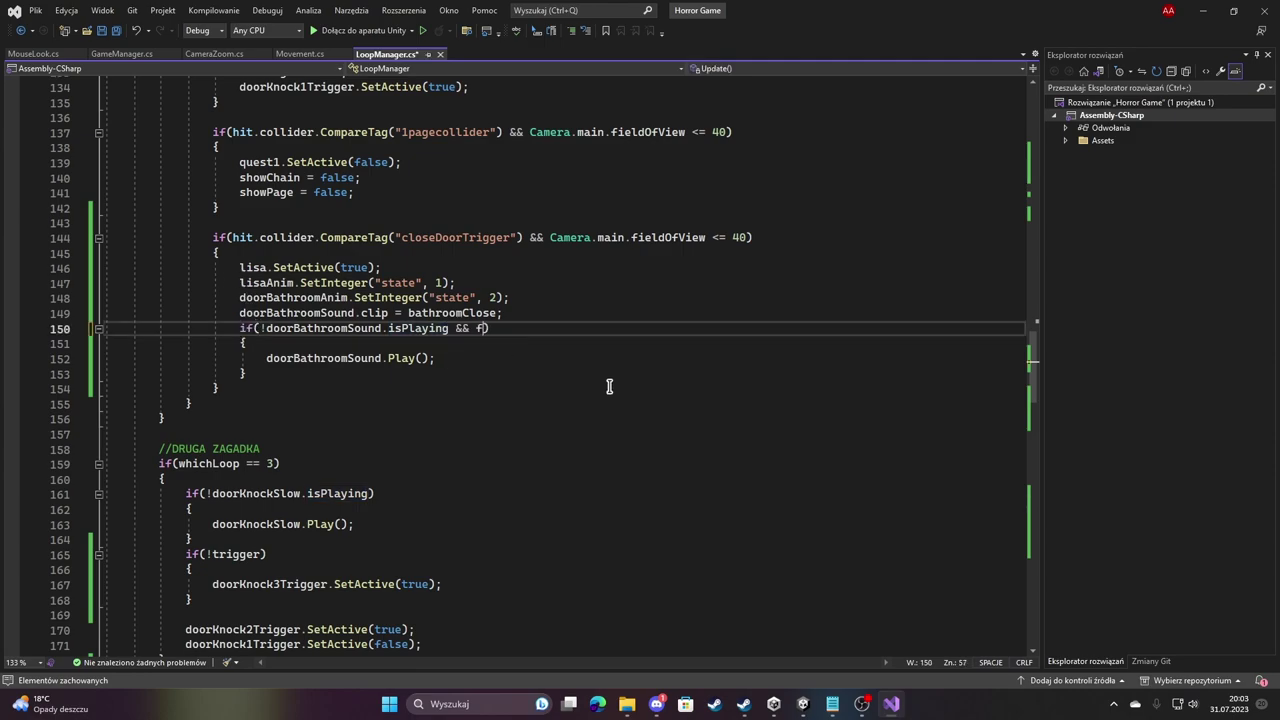
type("inish")
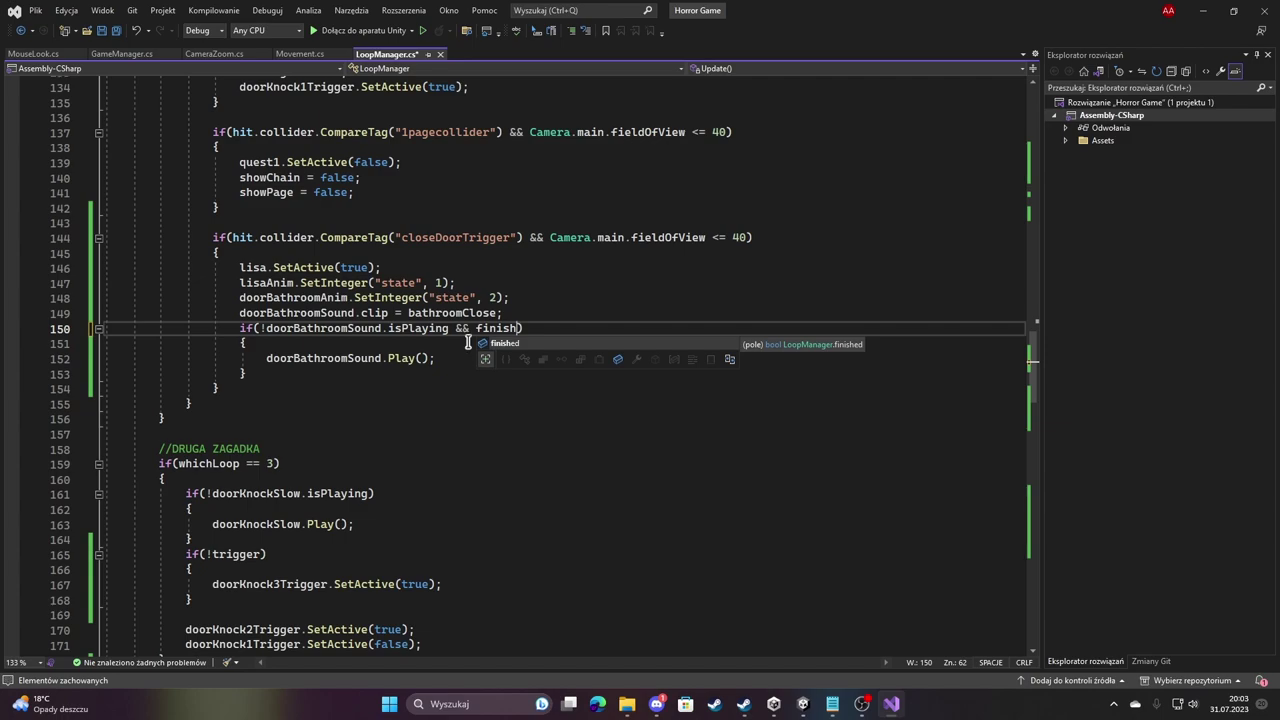
key("Left")
key("Left")
key("Left")
key("BackSpace")
type("!")
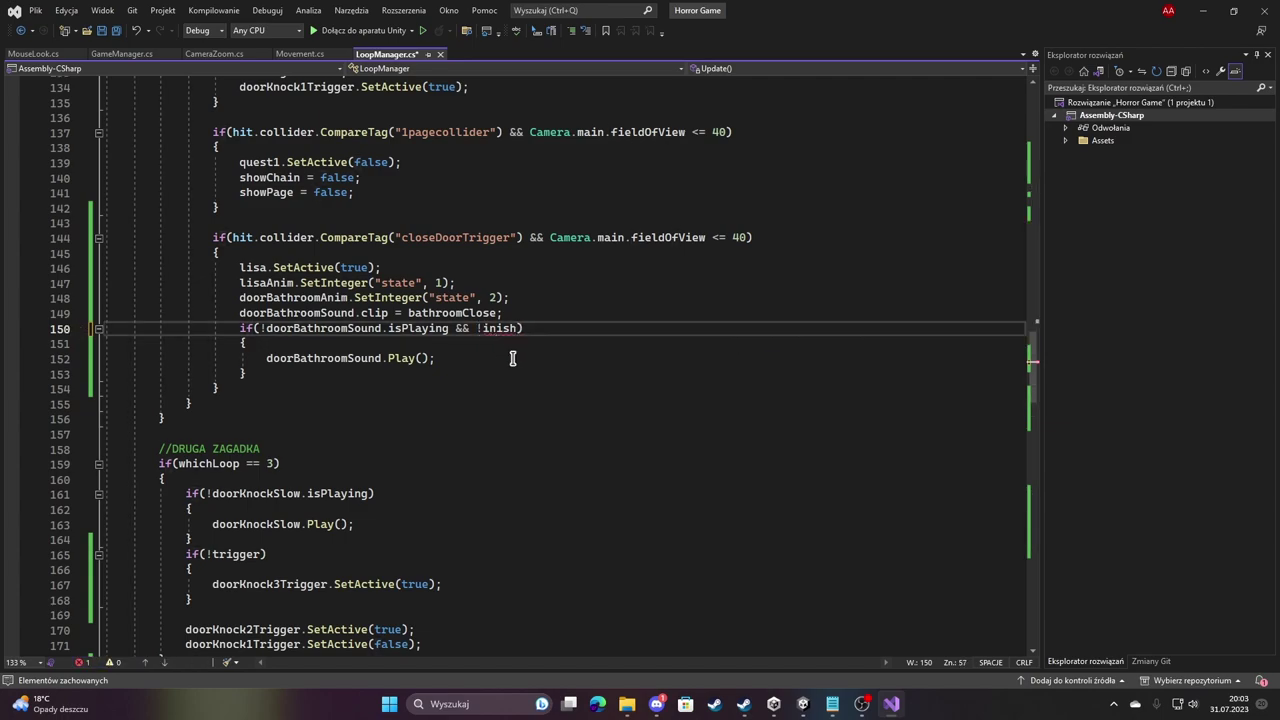
type("f")
Complete the condition so it reads '&& !finished'.
left_click(539, 333)
scroll(474, 337, "up", 18)
scroll(514, 400, "up", 7)
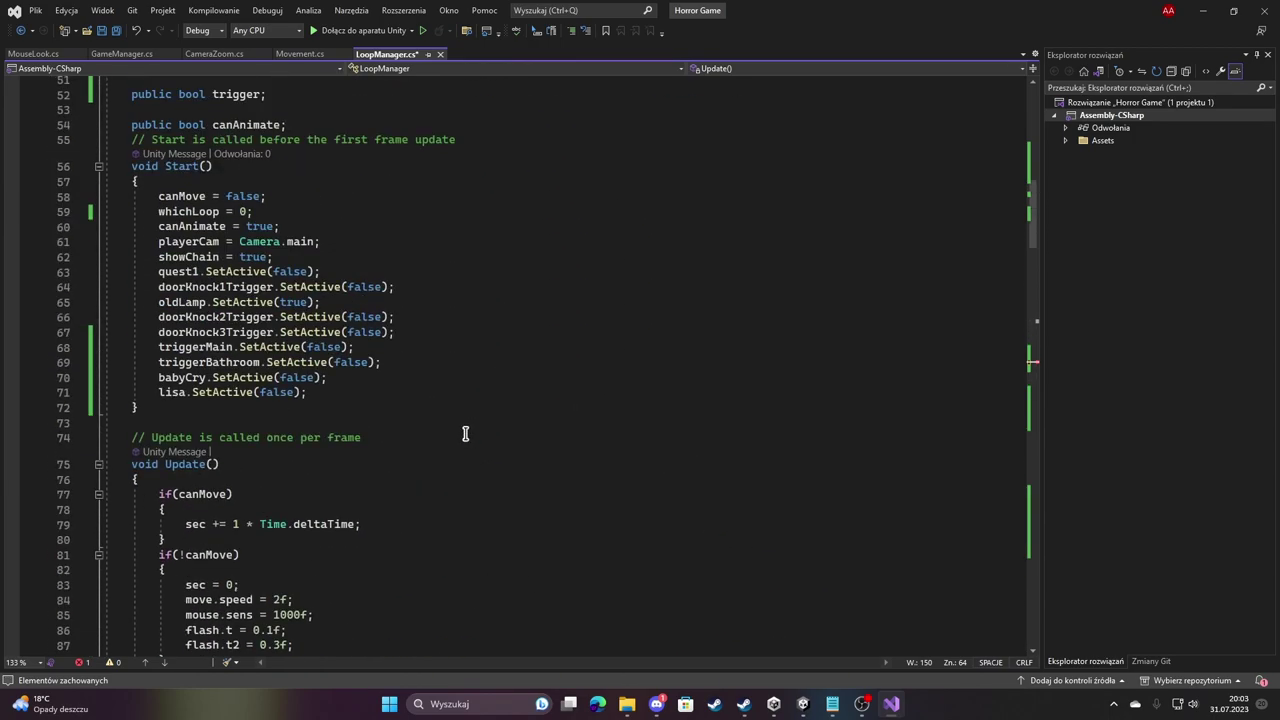
scroll(466, 434, "up", 10)
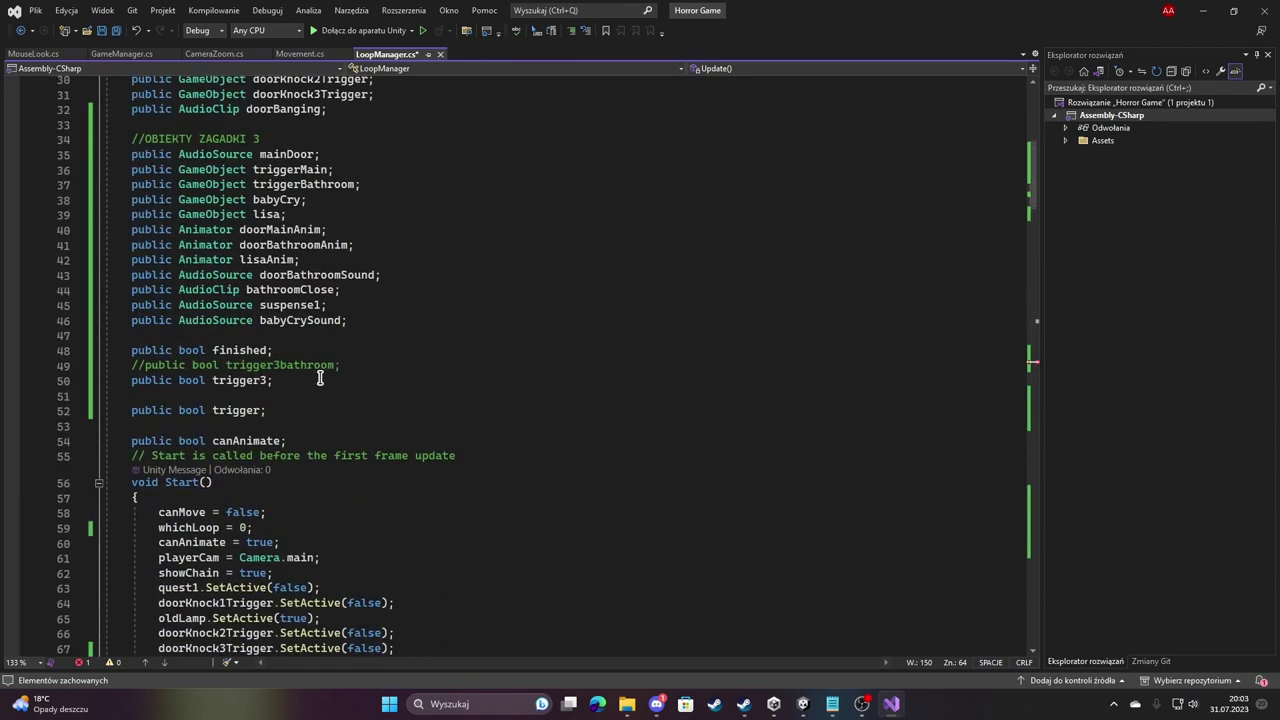
scroll(437, 422, "down", 7)
scroll(543, 477, "down", 15)
scroll(549, 451, "down", 13)
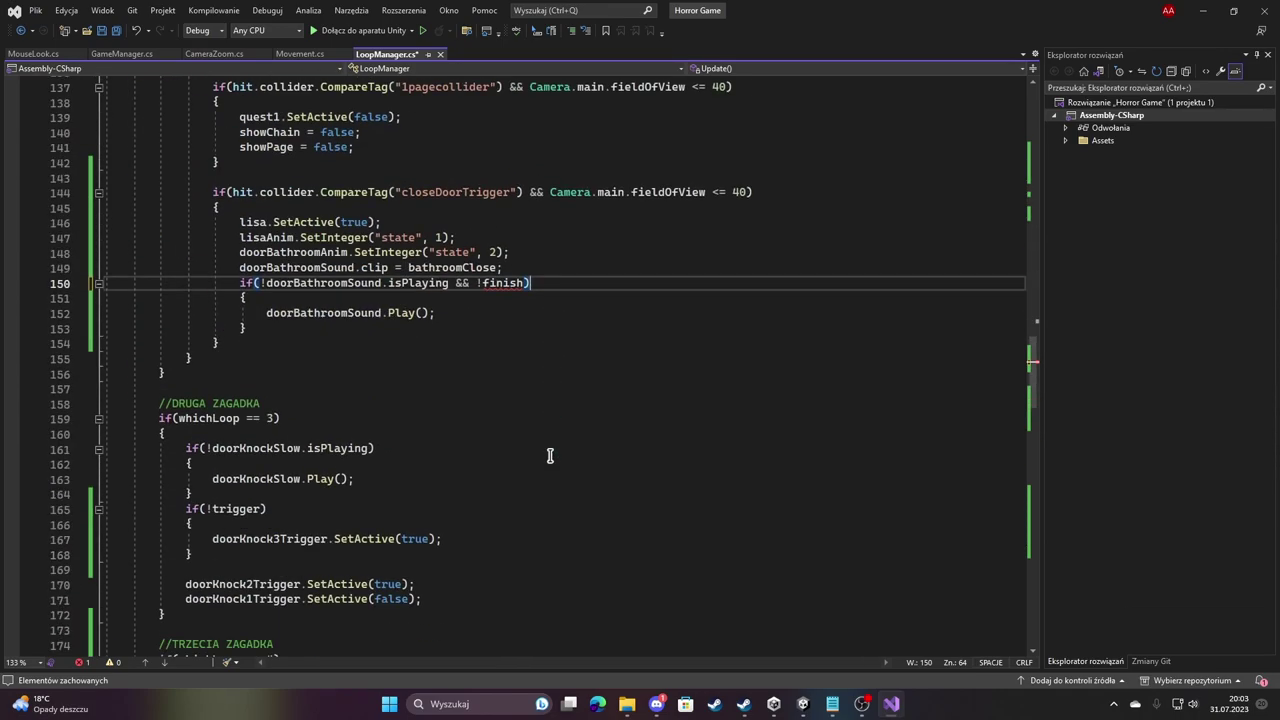
left_click(524, 283)
type("ed")
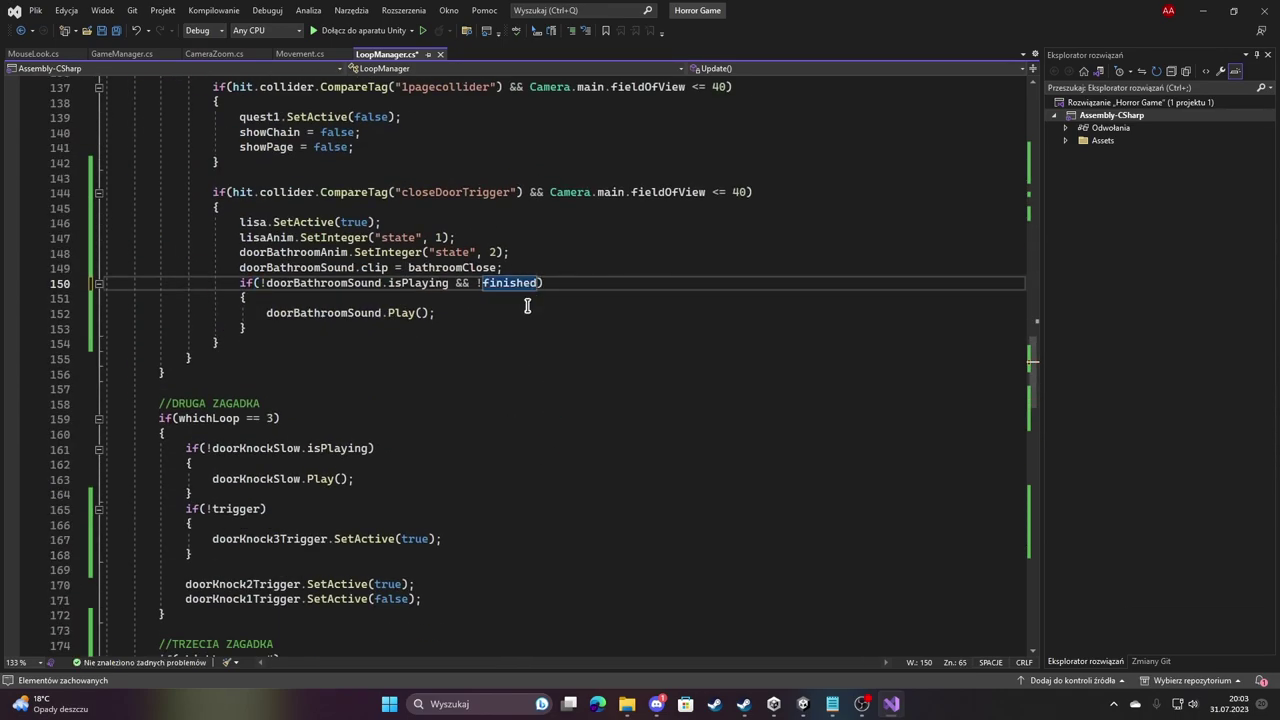
left_click(453, 312)
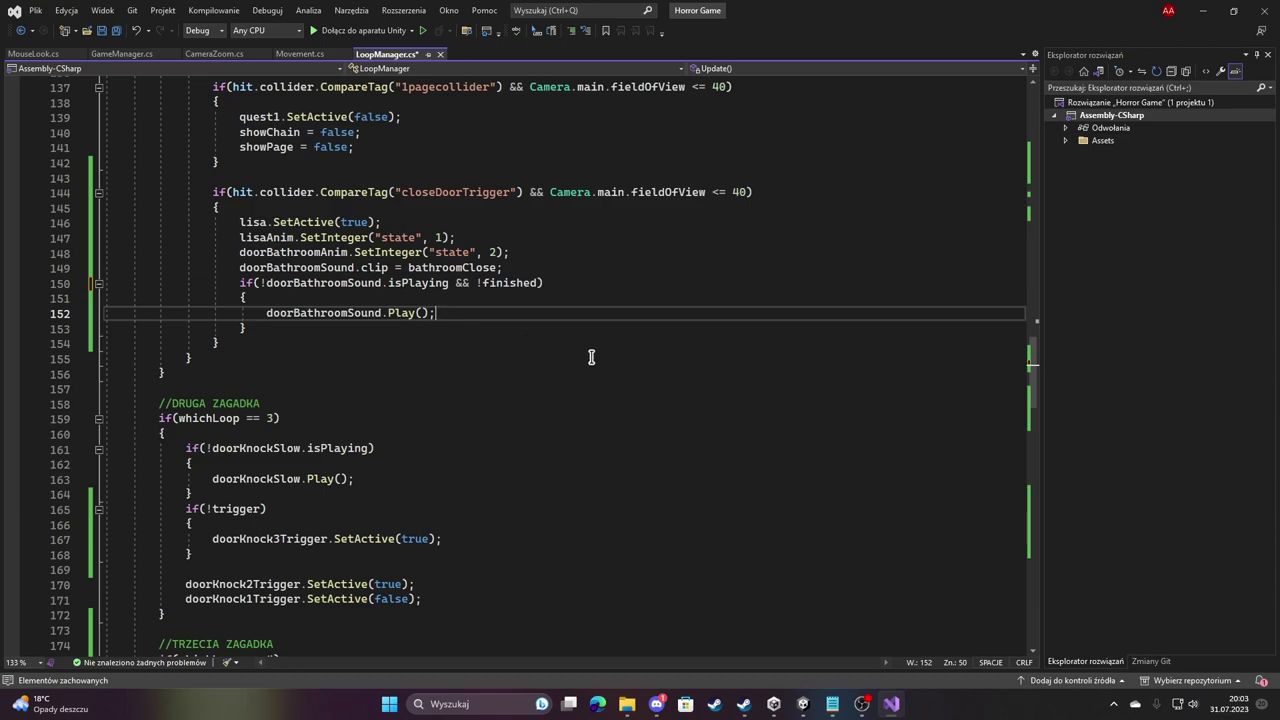
Add 'finished = true;' inside the bathroom door sound block.
key("Return")
type("finios")
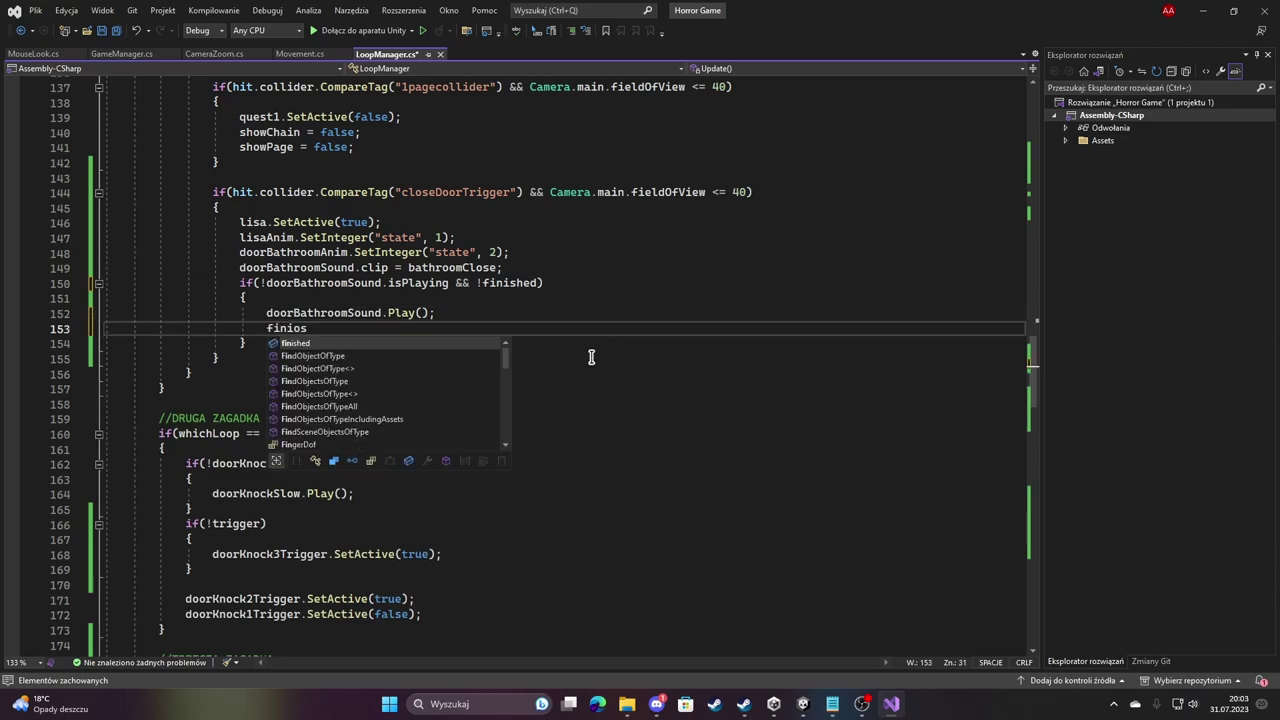
key("Escape")
key("BackSpace")
key("BackSpace")
key("BackSpace")
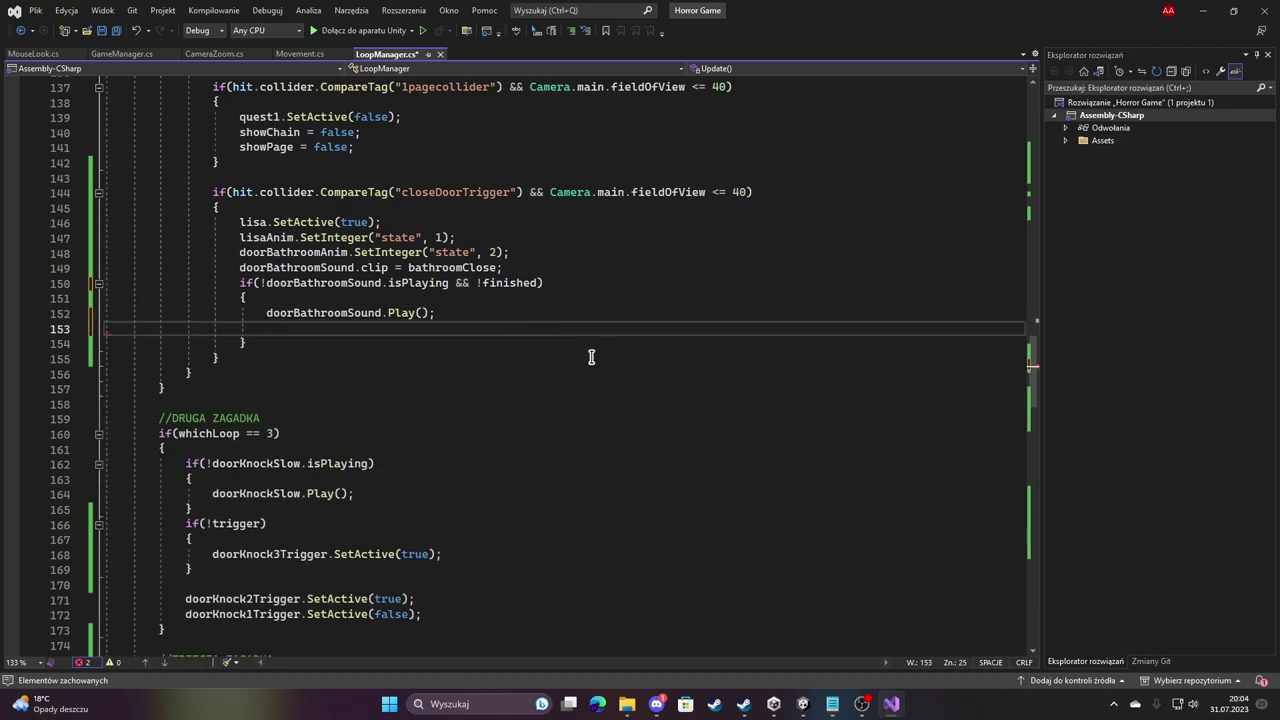
type("finished = tr")
type("ue;")
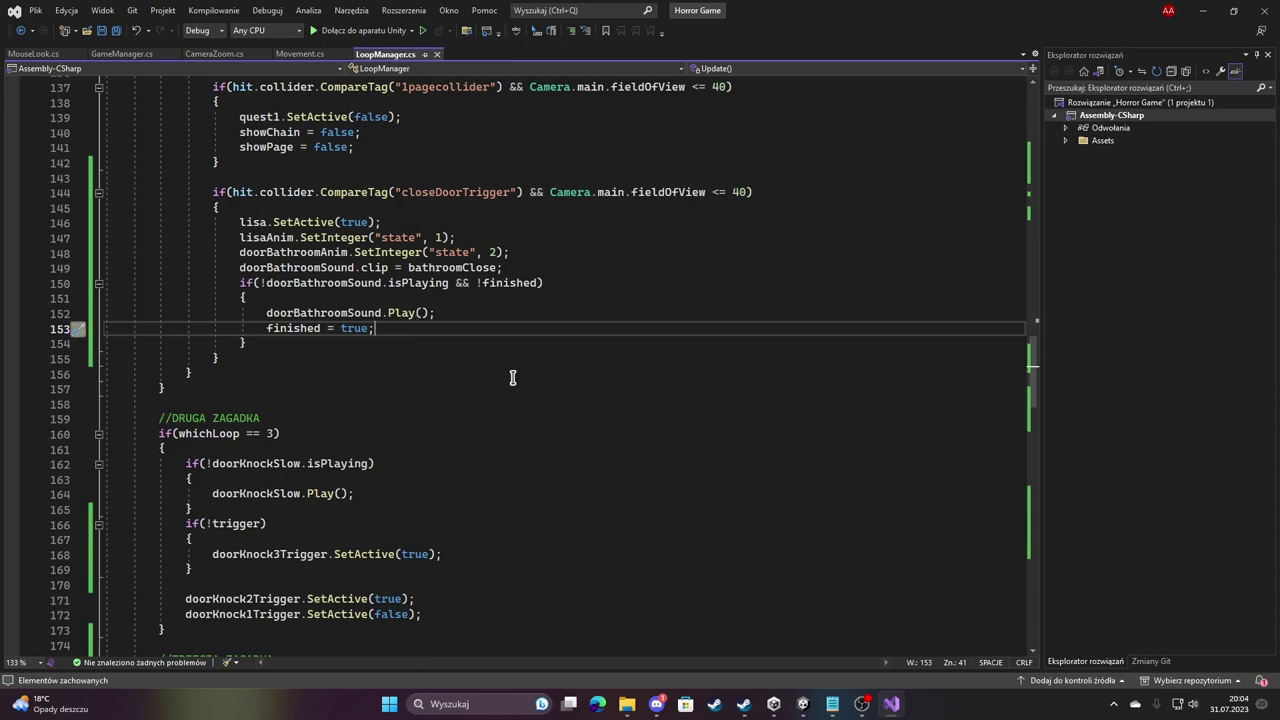
Add 'babyCrySound.volume -= .5f * Time.deltaTime;' to the block, then return to Unity.
key("Return")
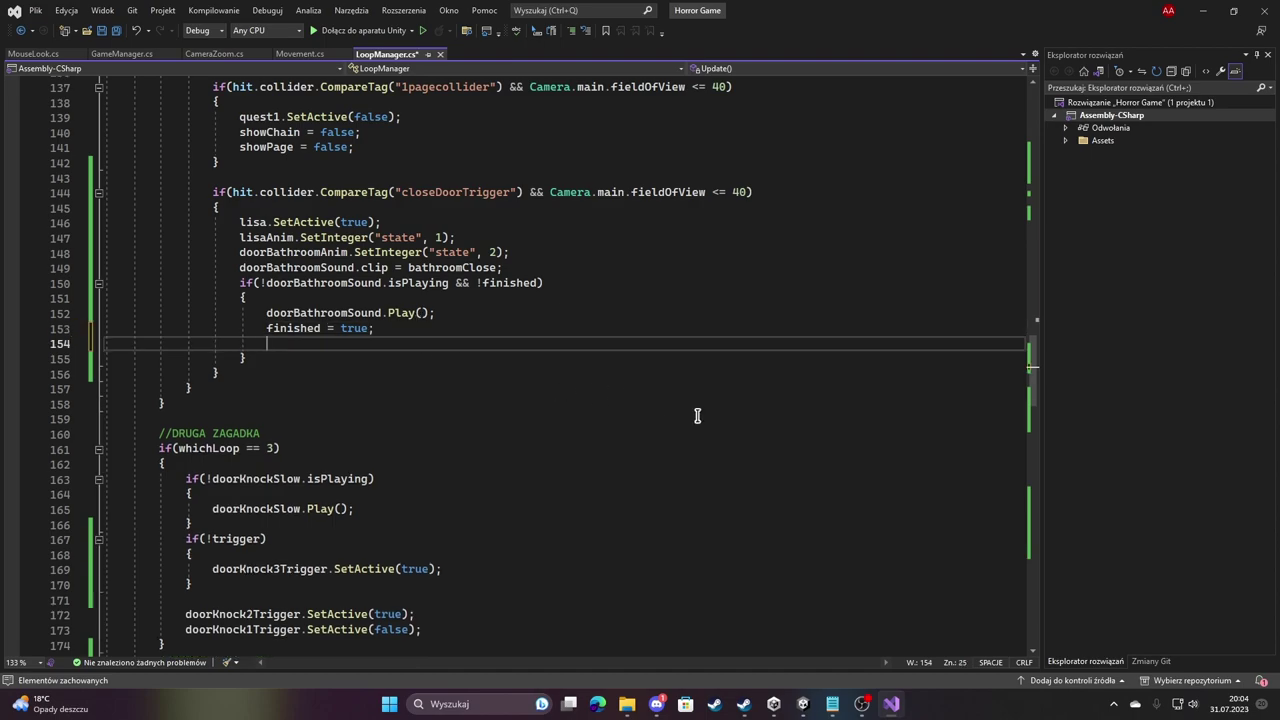
type("bab")
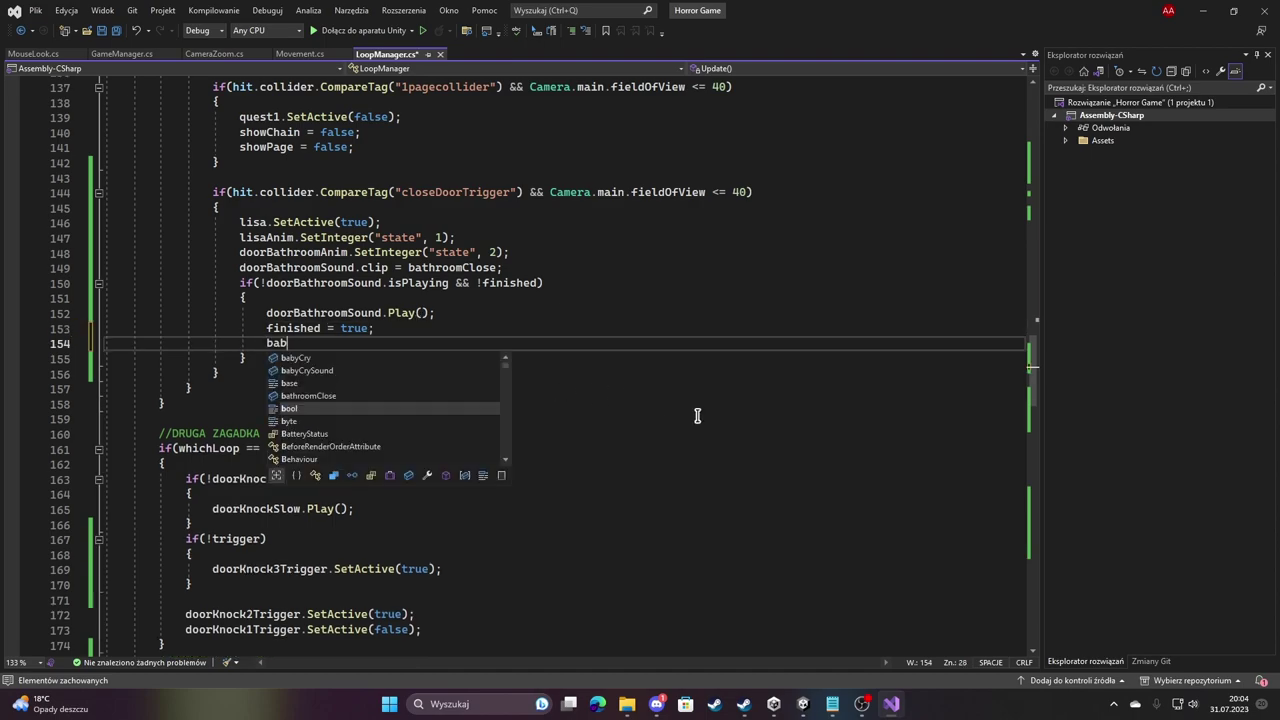
type("yC")
key("Tab")
type(".")
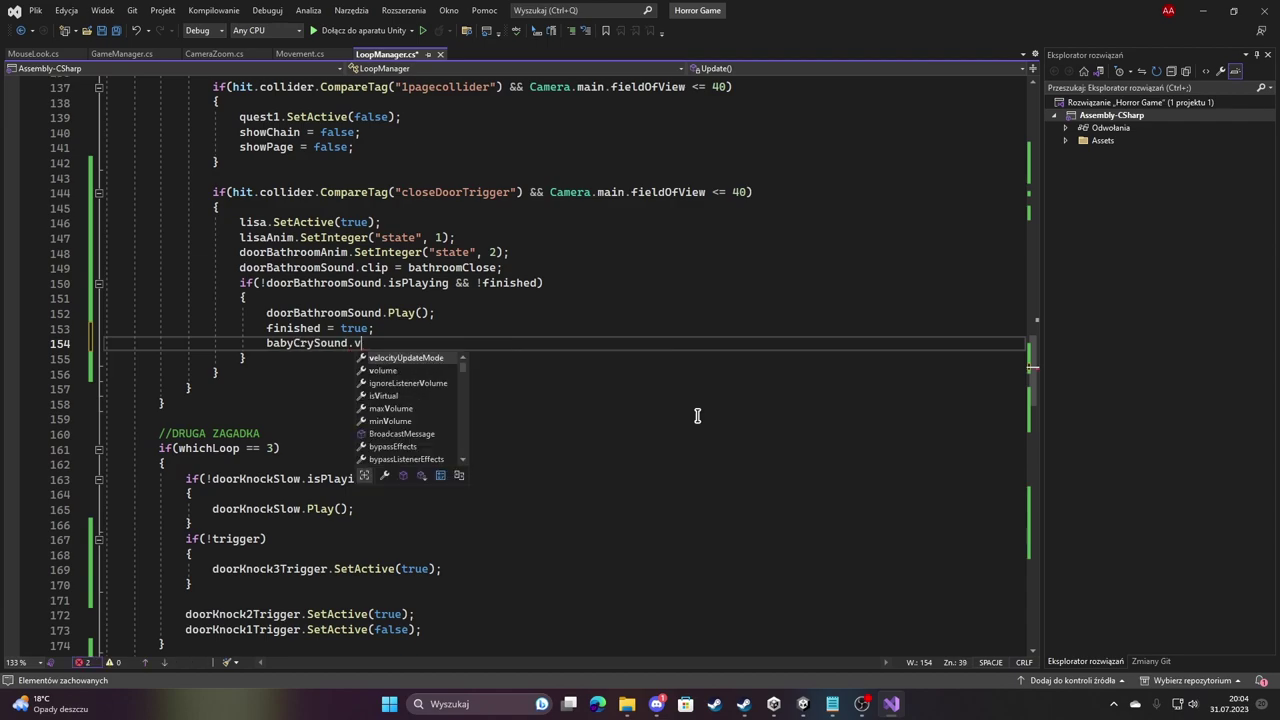
type("vo")
key("Tab")
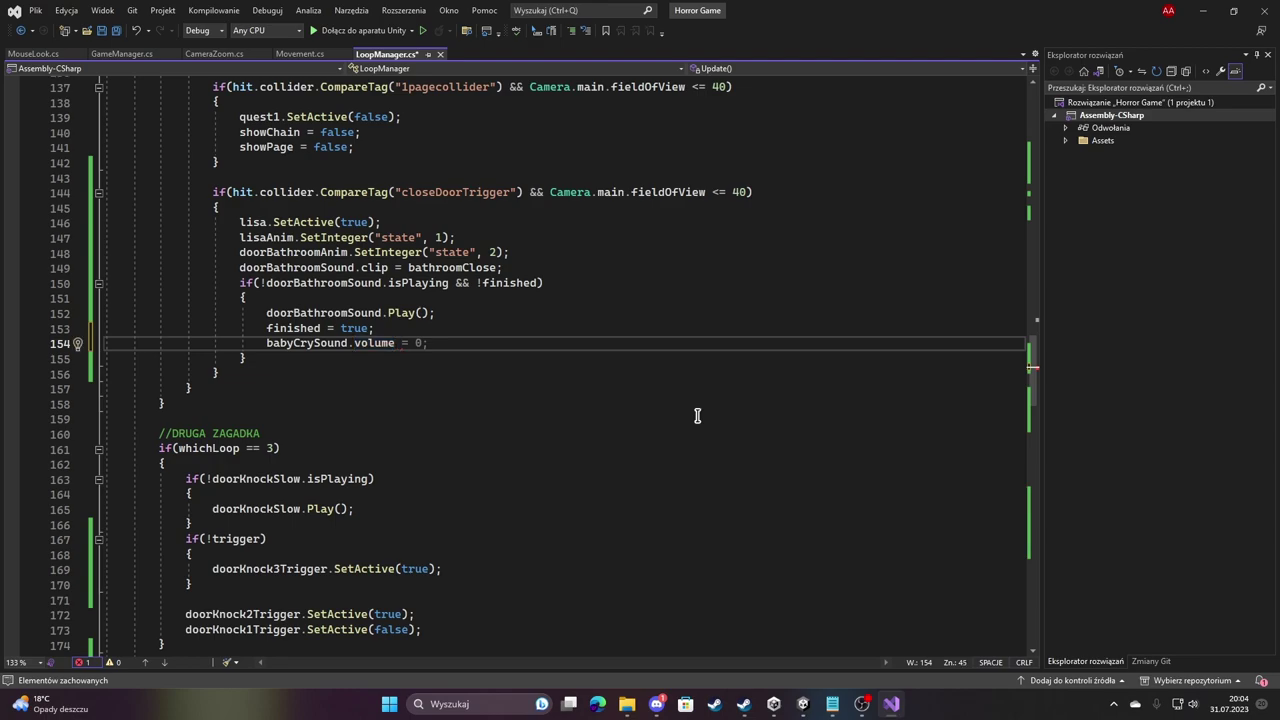
type("-= .5f * Ti")
type("me.")
type("de")
key("Tab")
type(";")
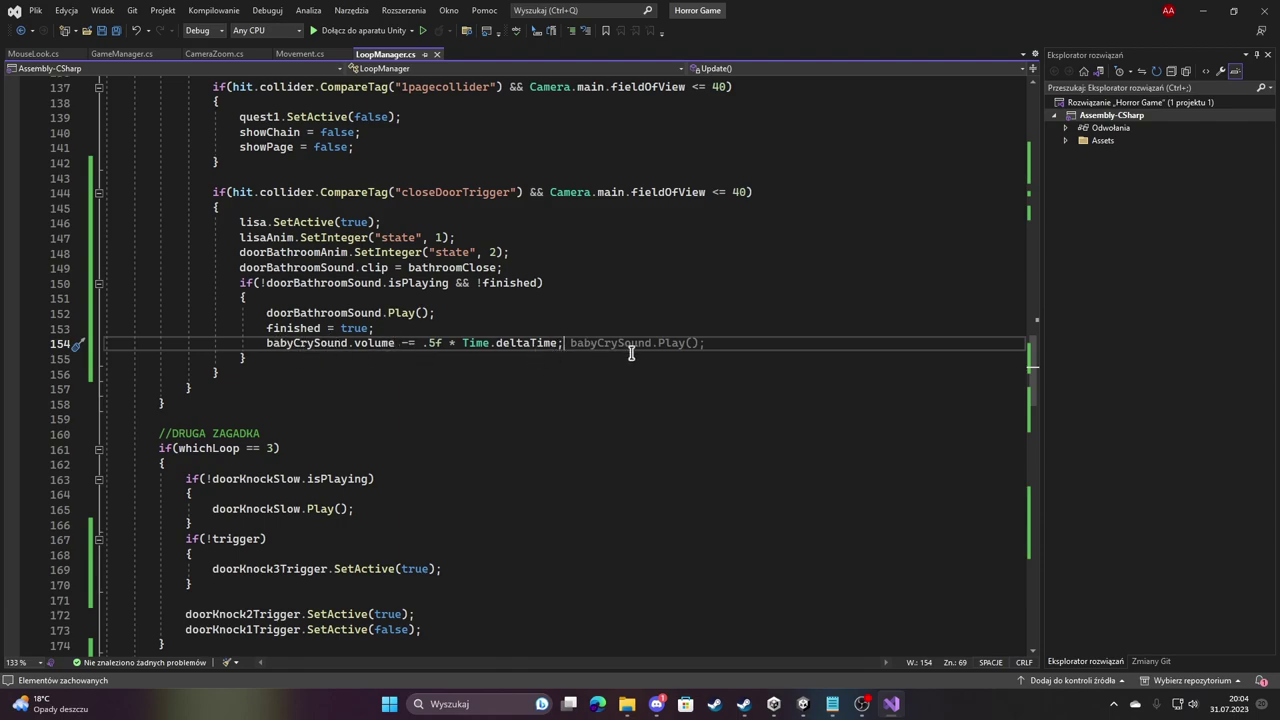
left_click(802, 703)
Assign lisaBathroom to the Player's Lisa field and its zombie_Walk animator to Lisa Anim.
scroll(95, 209, "up", 3)
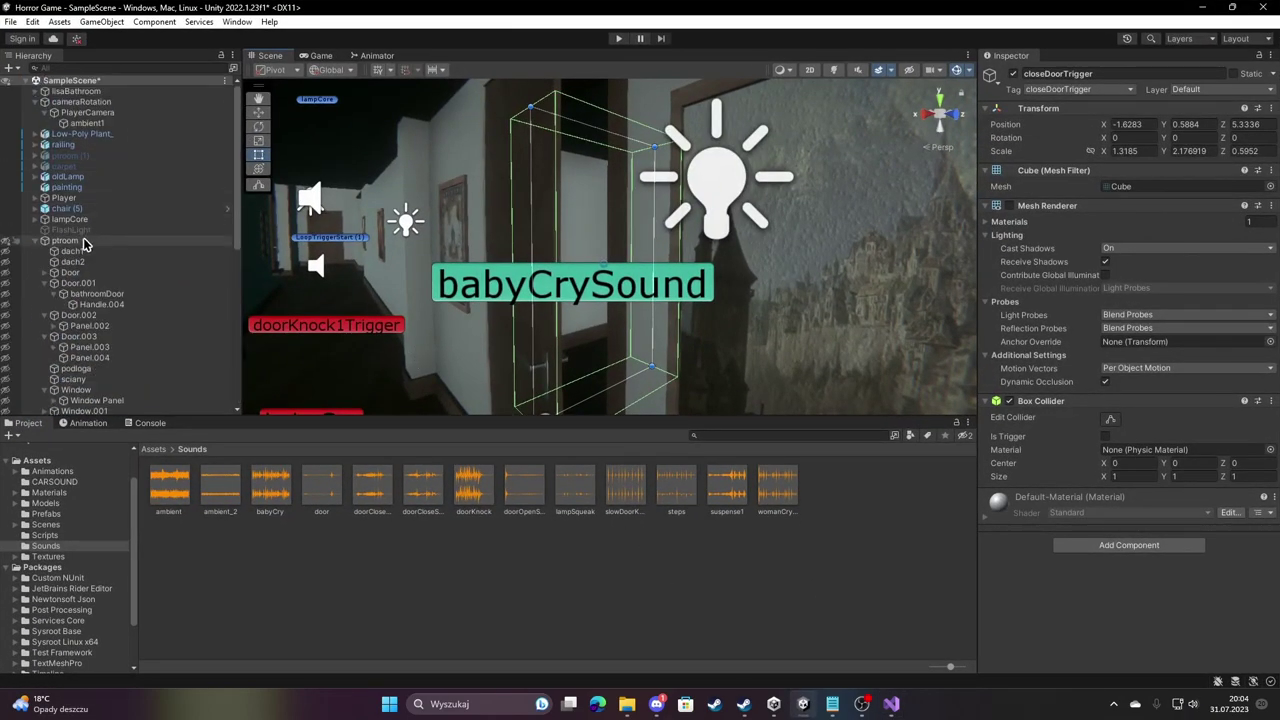
left_click(80, 198)
scroll(1058, 395, "down", 2)
scroll(1058, 395, "down", 5)
scroll(1058, 395, "down", 5)
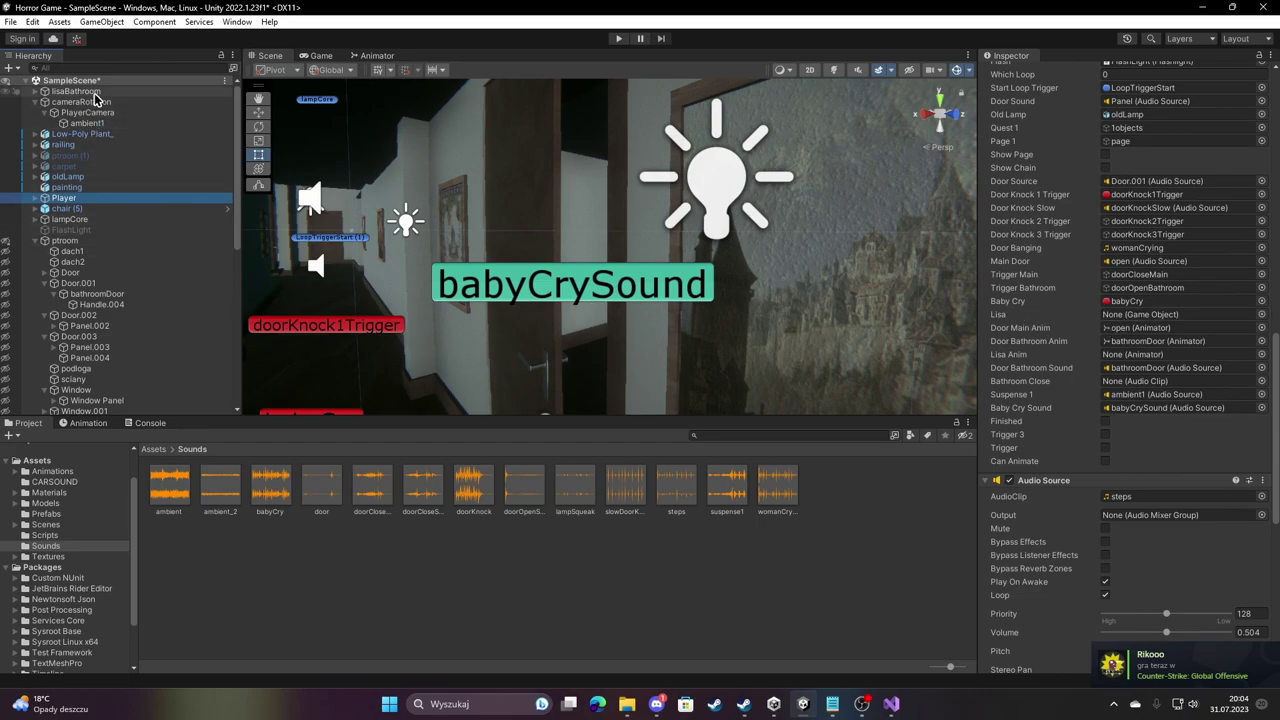
left_click_drag(83, 95, 1132, 345)
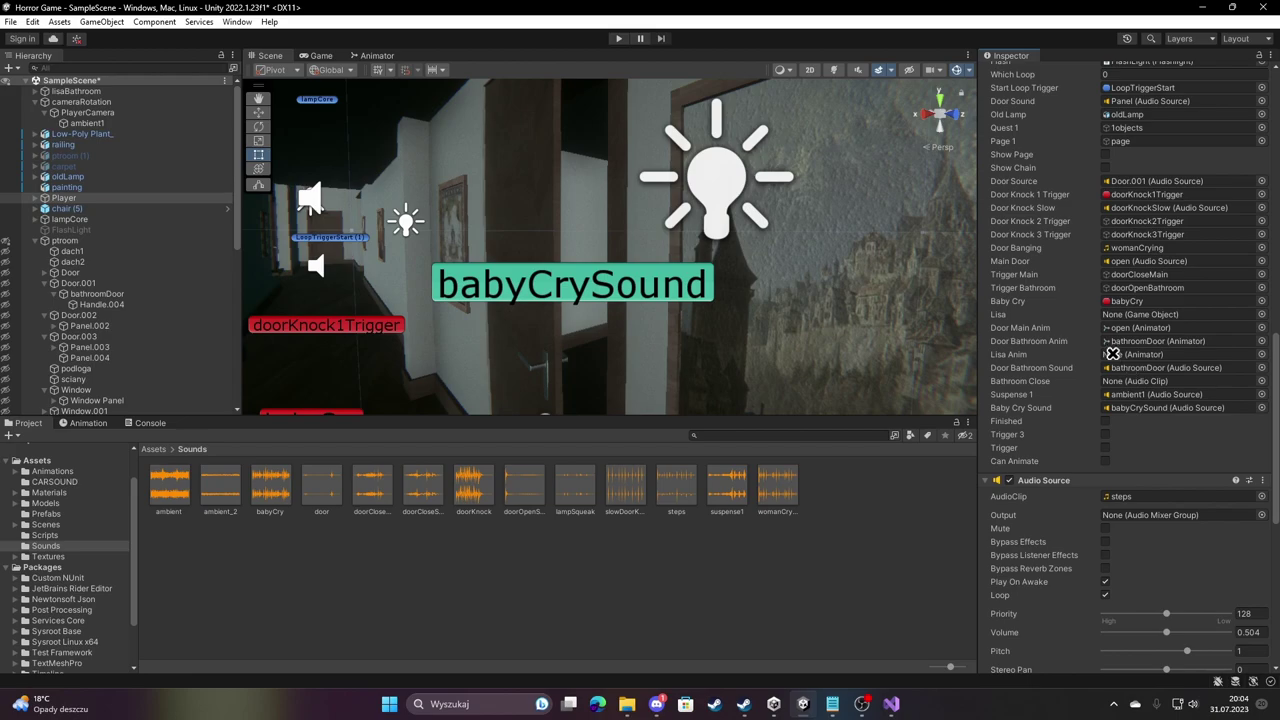
left_click_drag(1132, 345, 1128, 314)
left_click(35, 91)
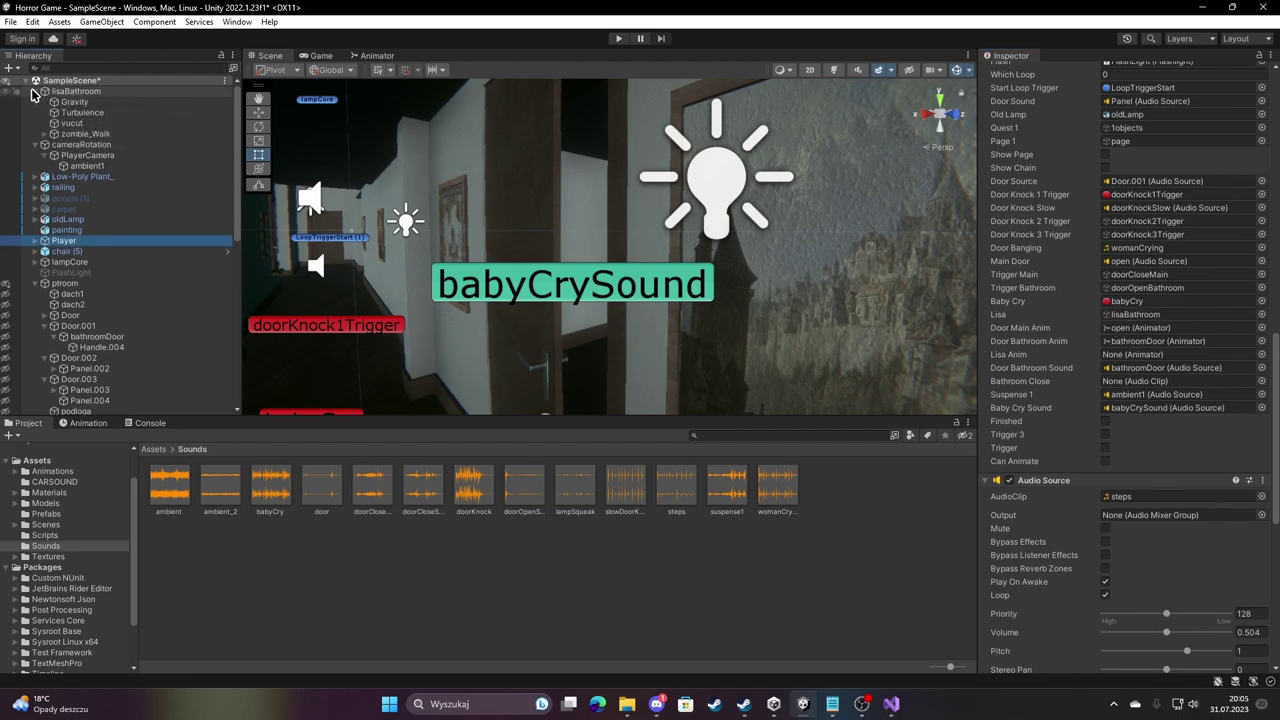
left_click_drag(58, 140, 1129, 357)
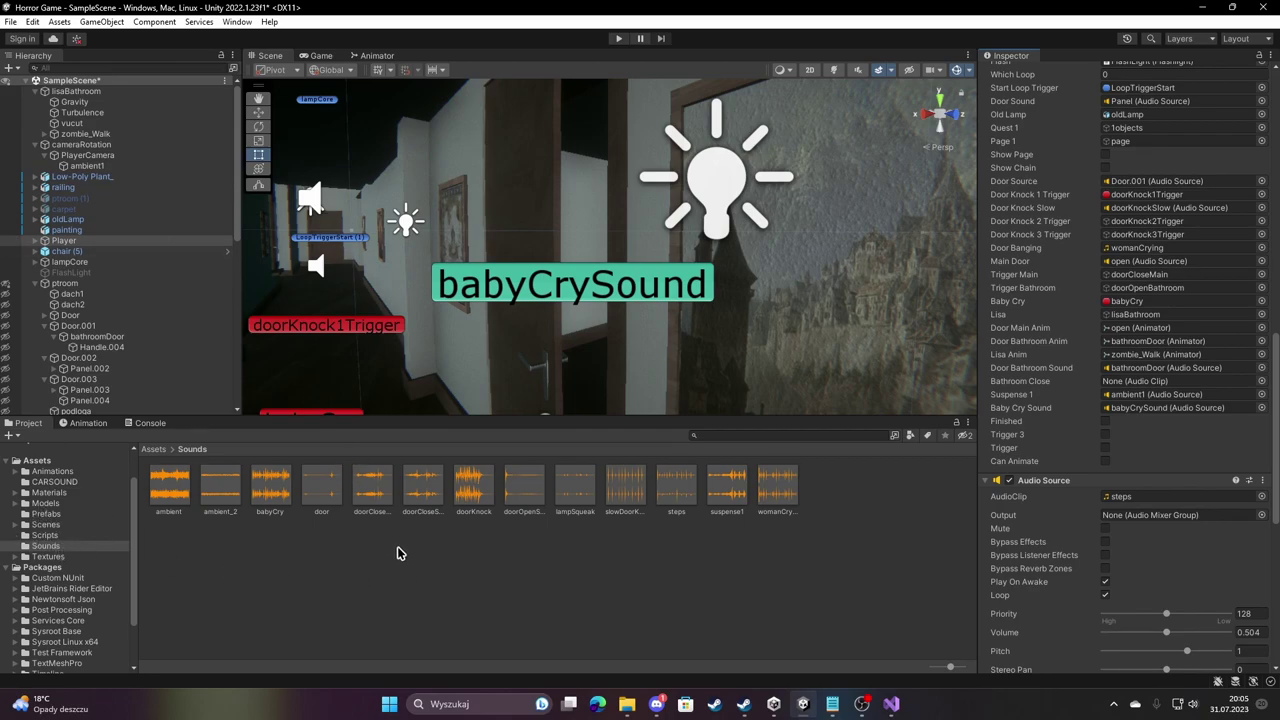
left_click(375, 490)
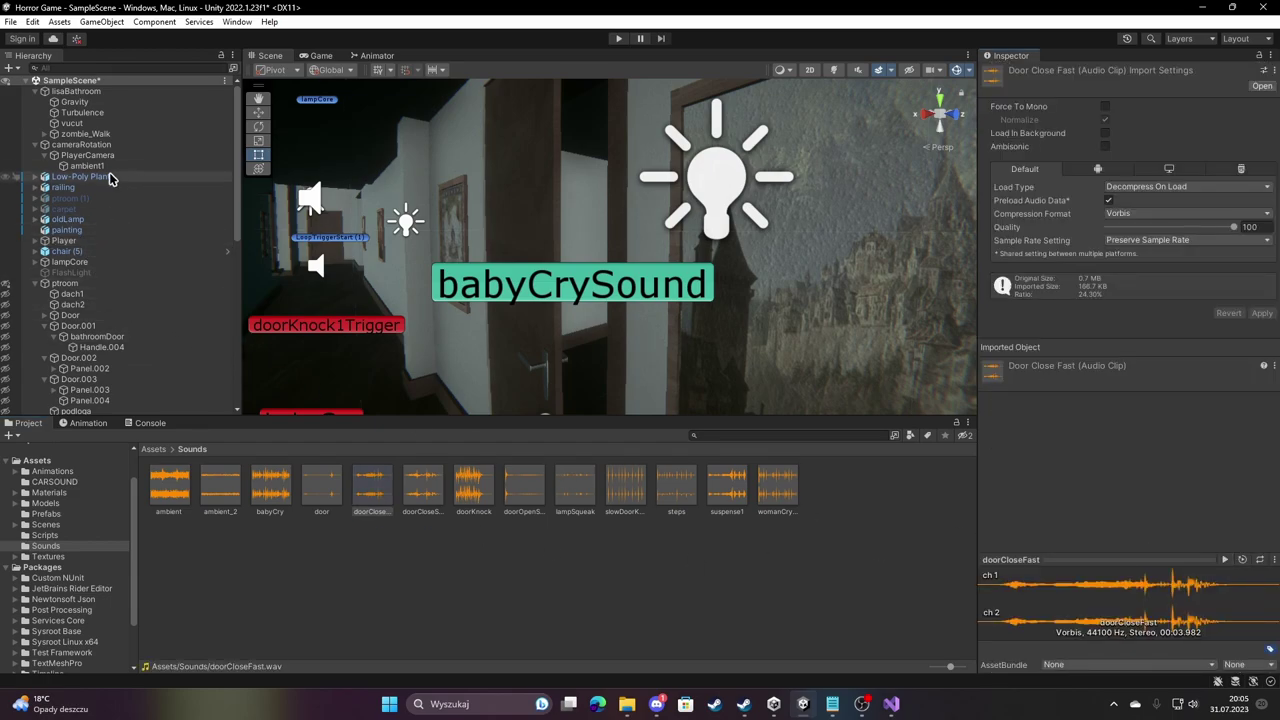
Set the Player's Bathroom Close sound to doorCloseSlow and fly the Scene view to the main door.
left_click(72, 242)
scroll(1164, 340, "down", 5)
scroll(1164, 345, "down", 5)
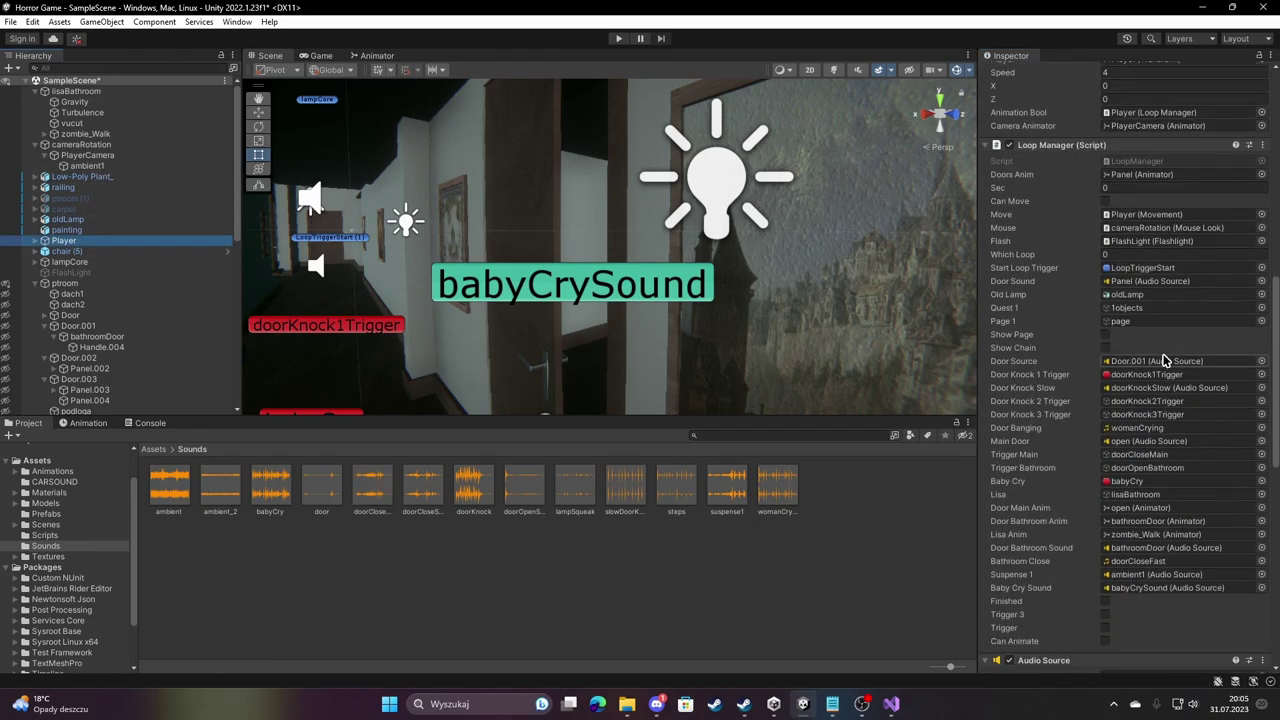
scroll(1164, 355, "down", 5)
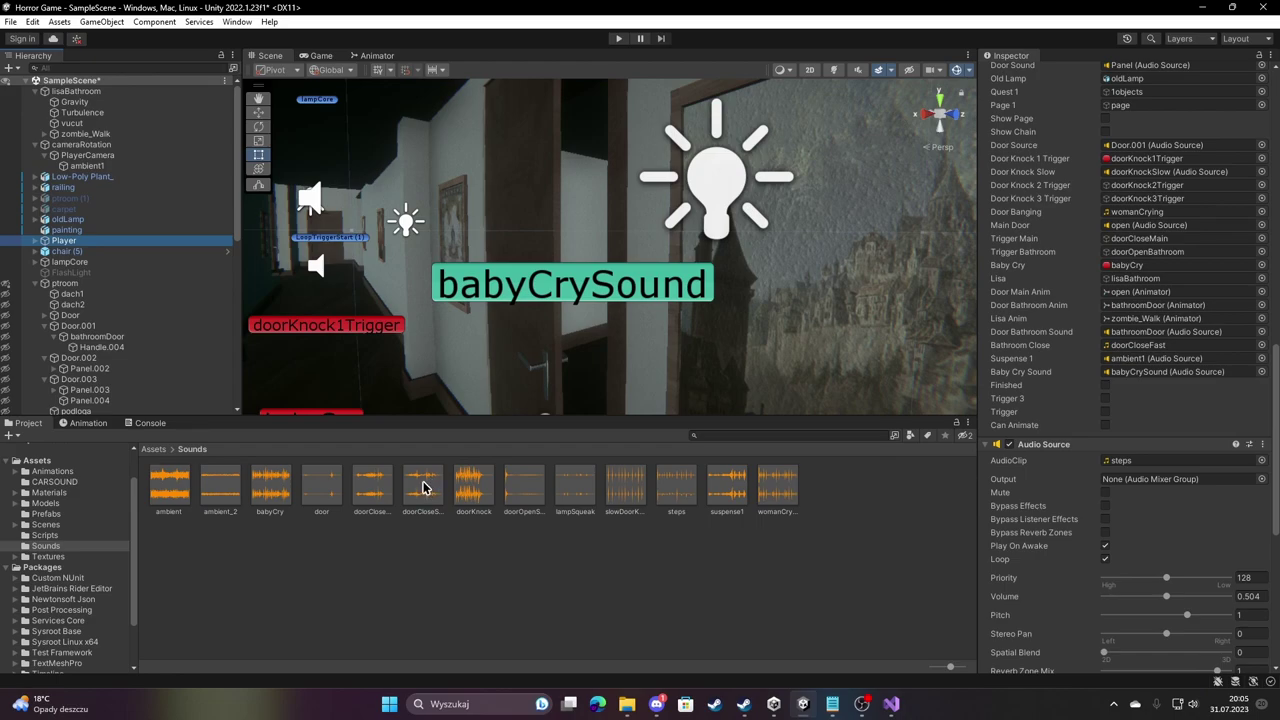
mouse_move(422, 487)
left_mouse_down()
mouse_move(1107, 408)
mouse_move(1129, 348)
left_mouse_up()
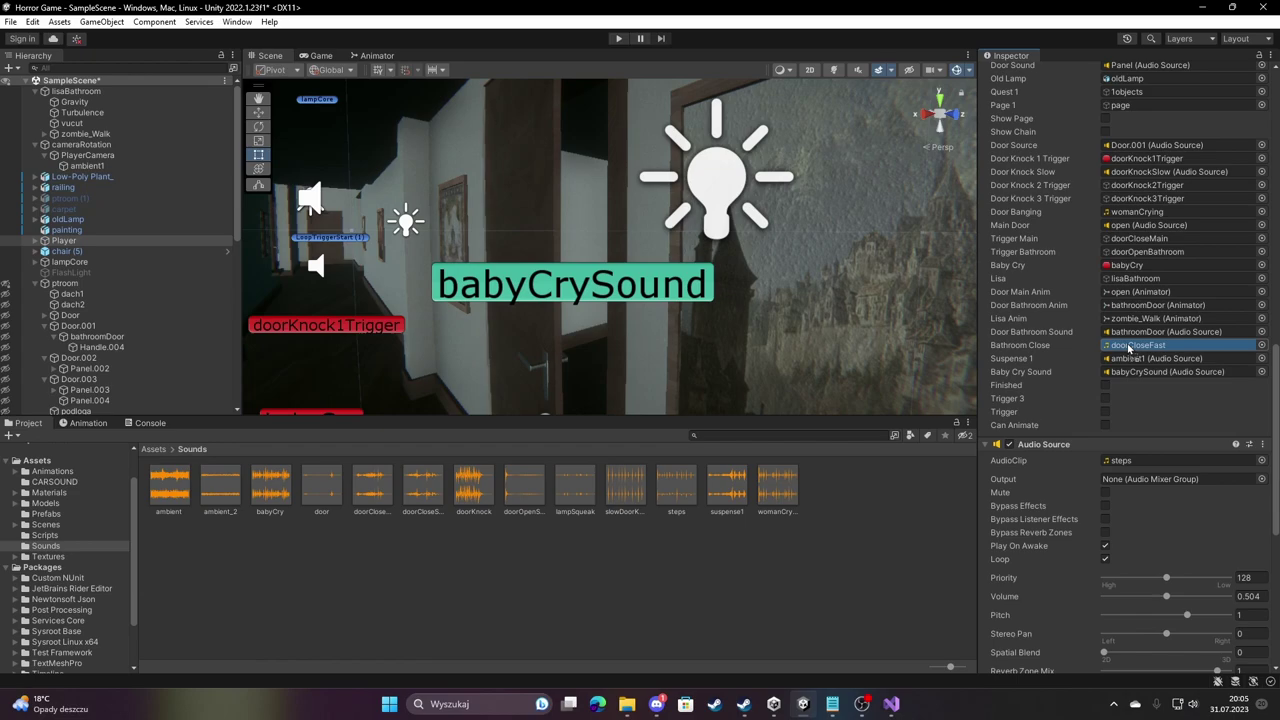
left_click_drag(1129, 348, 1127, 347)
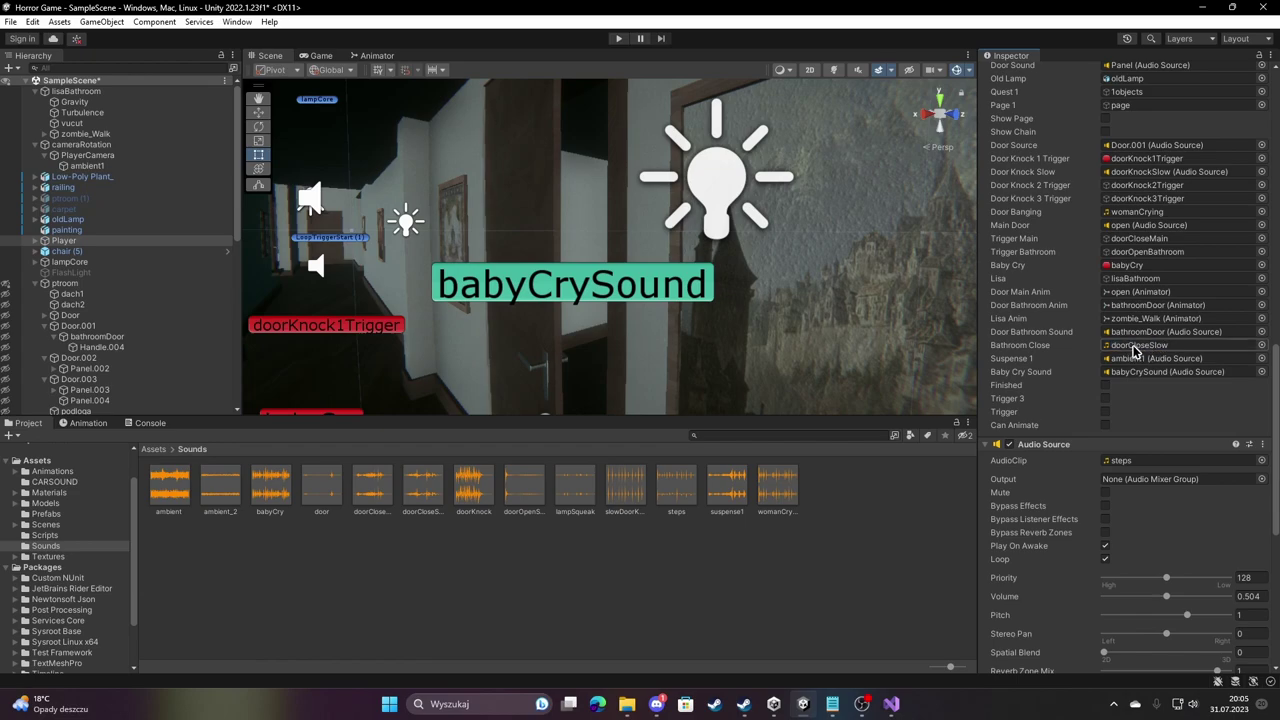
left_click(375, 487)
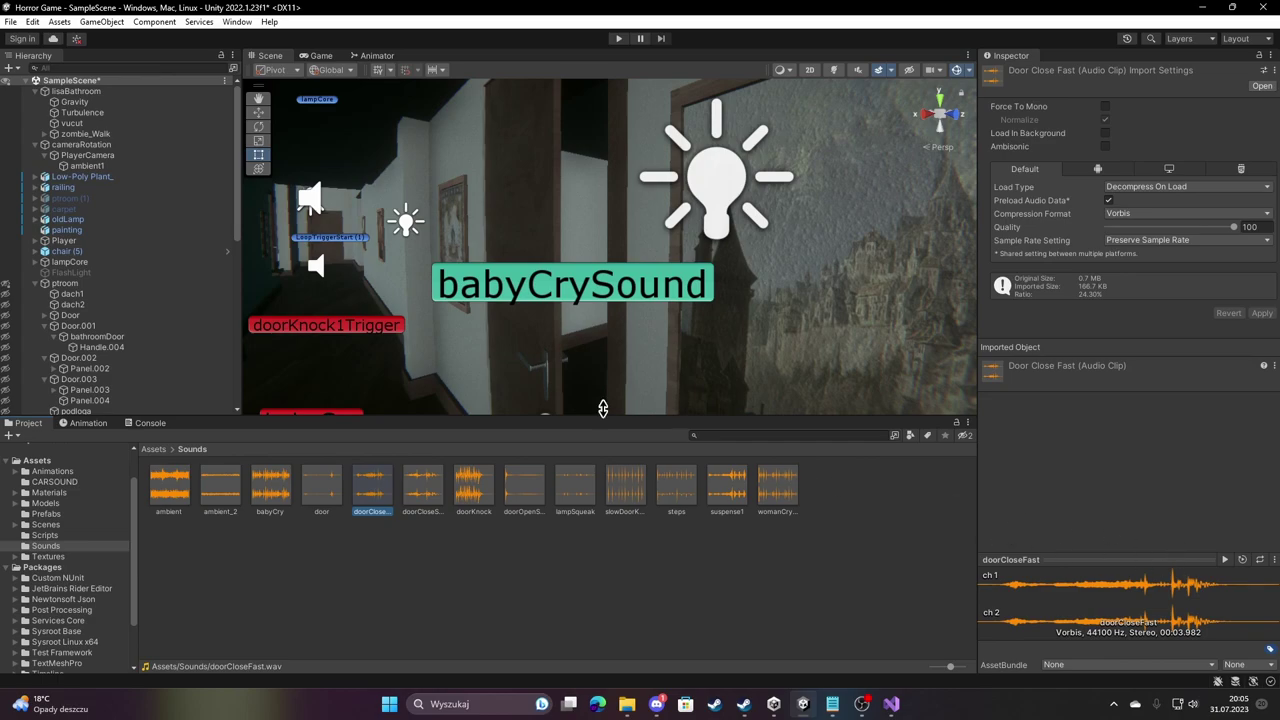
mouse_move(530, 259)
right_mouse_down()
mouse_move(344, 226)
mouse_move(485, 254)
mouse_move(478, 219)
right_mouse_up()
Move doorCloseMain's closing keyframe on the main door panel later to 3:02.
left_click(478, 219)
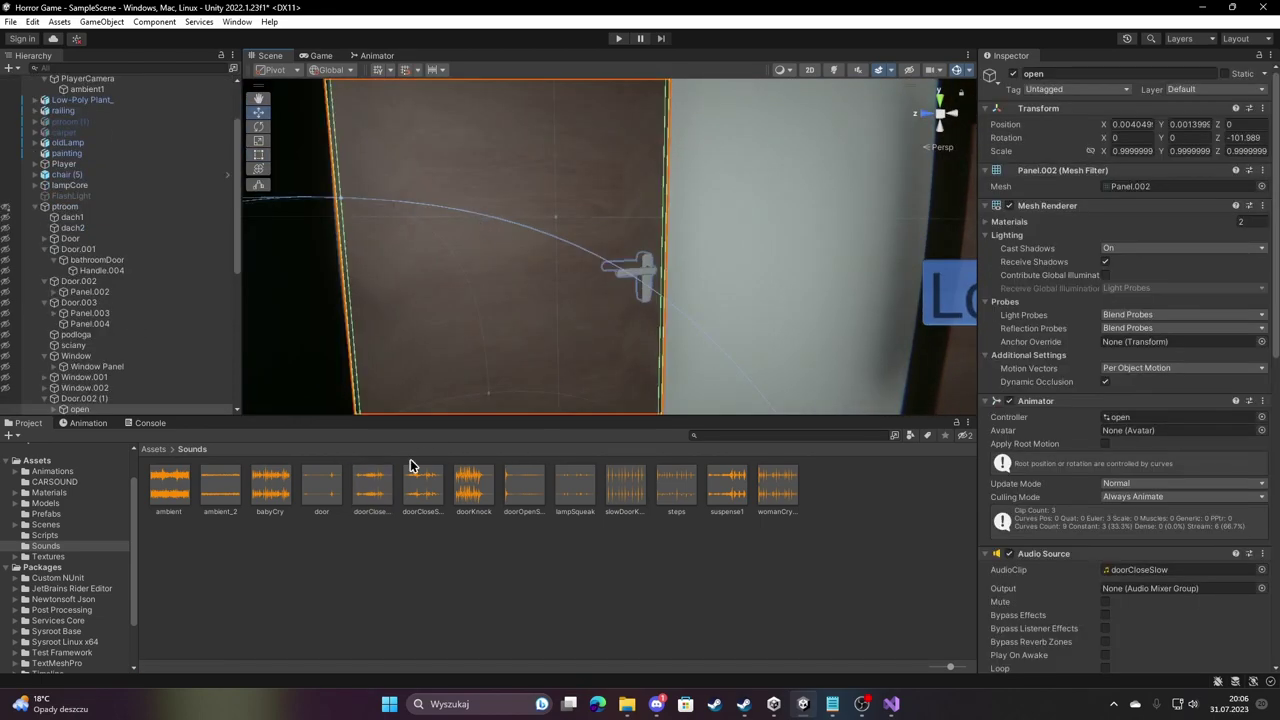
left_click(92, 423)
left_click(55, 450)
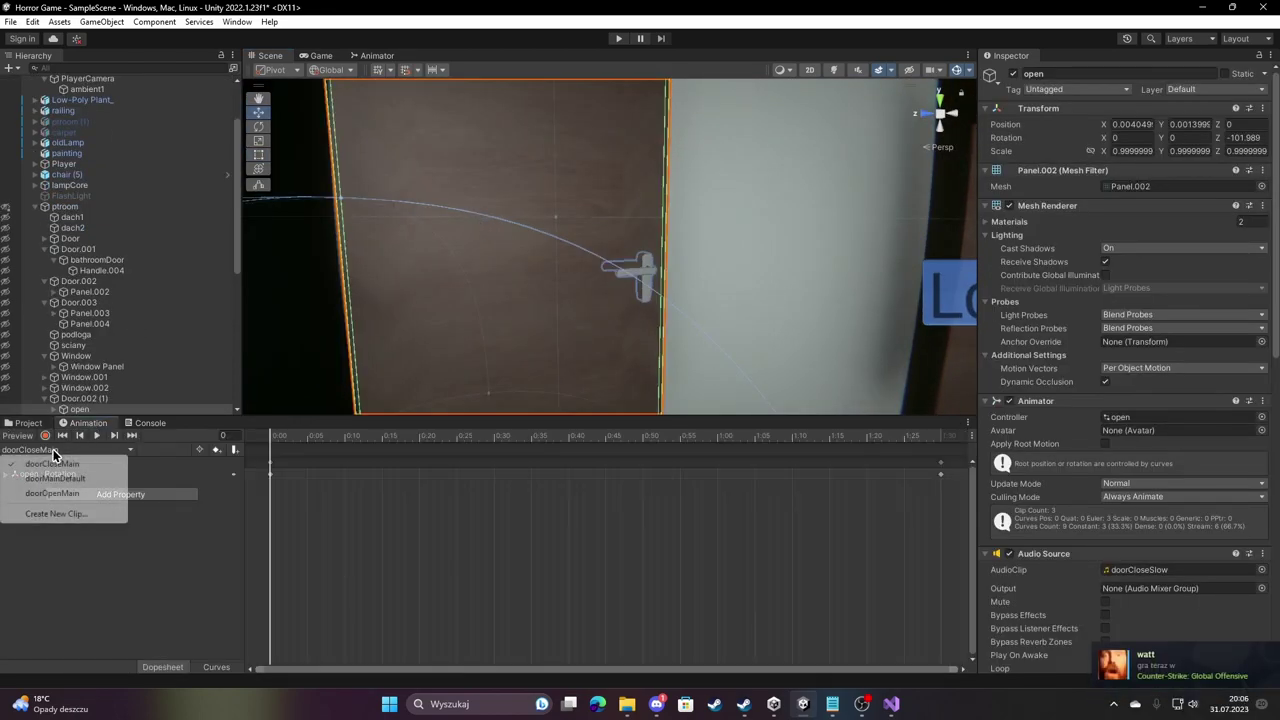
left_click(83, 465)
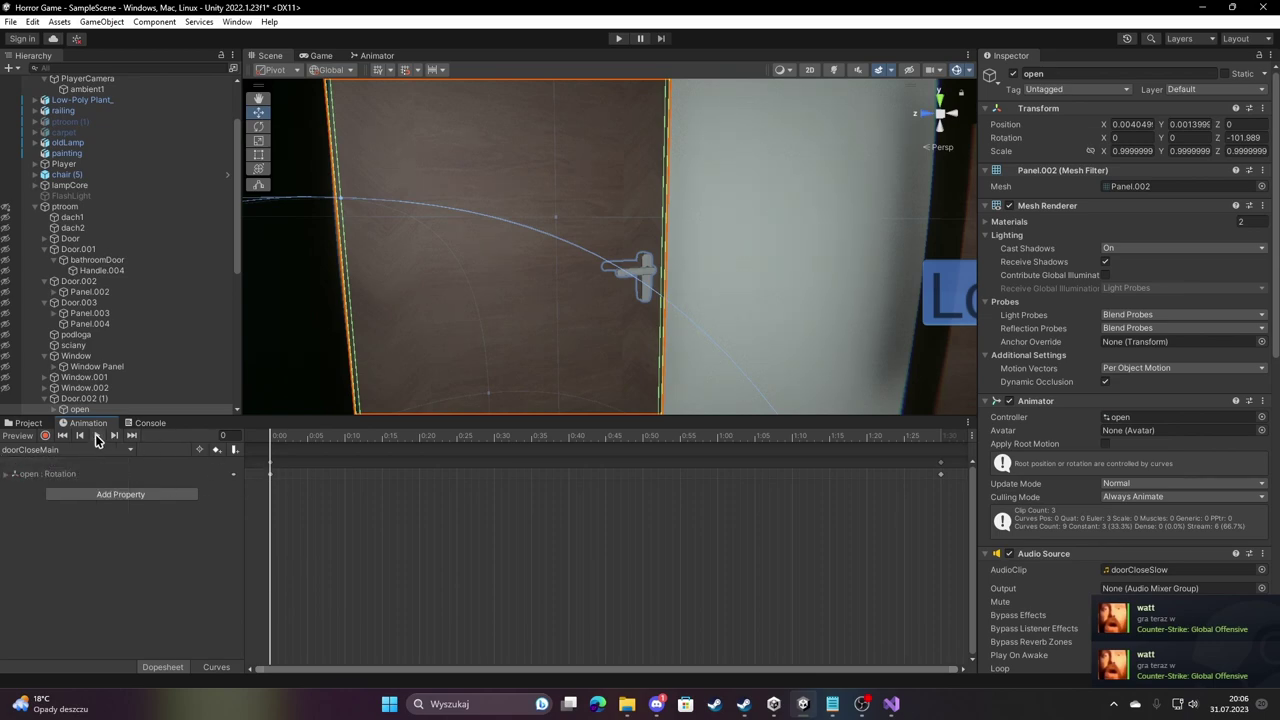
left_click(97, 436)
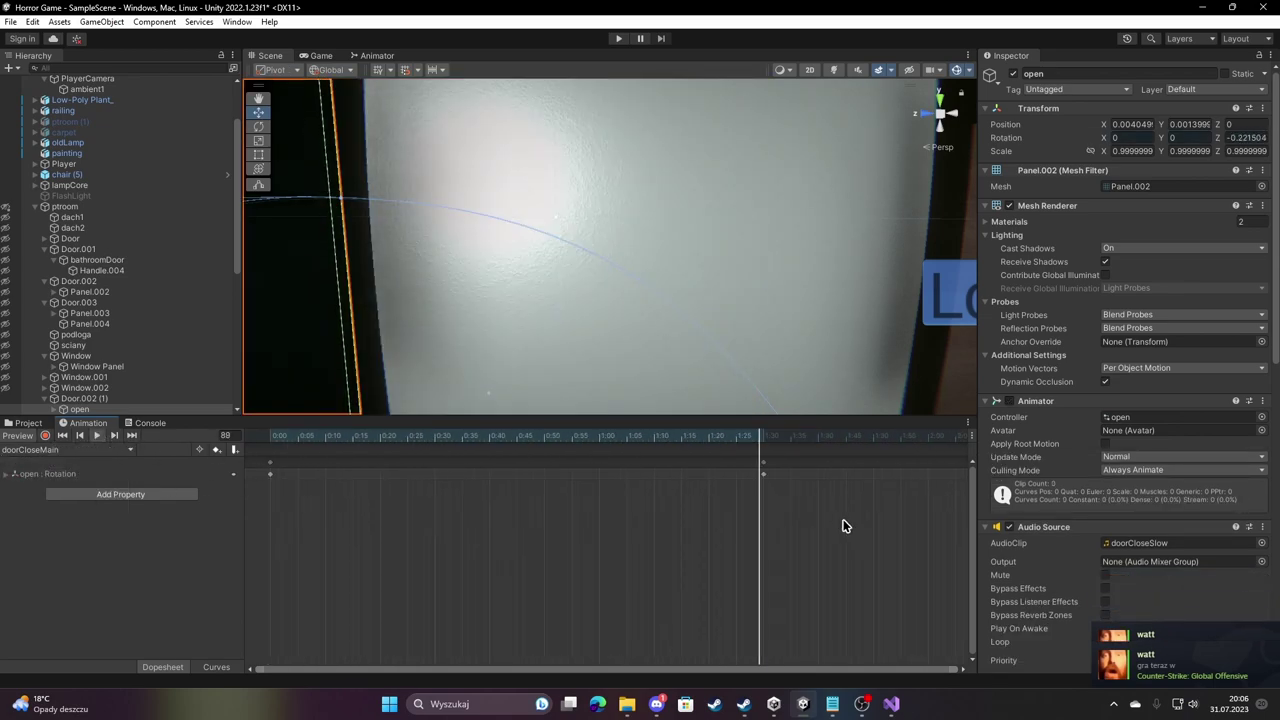
scroll(336, 469, "down", 3)
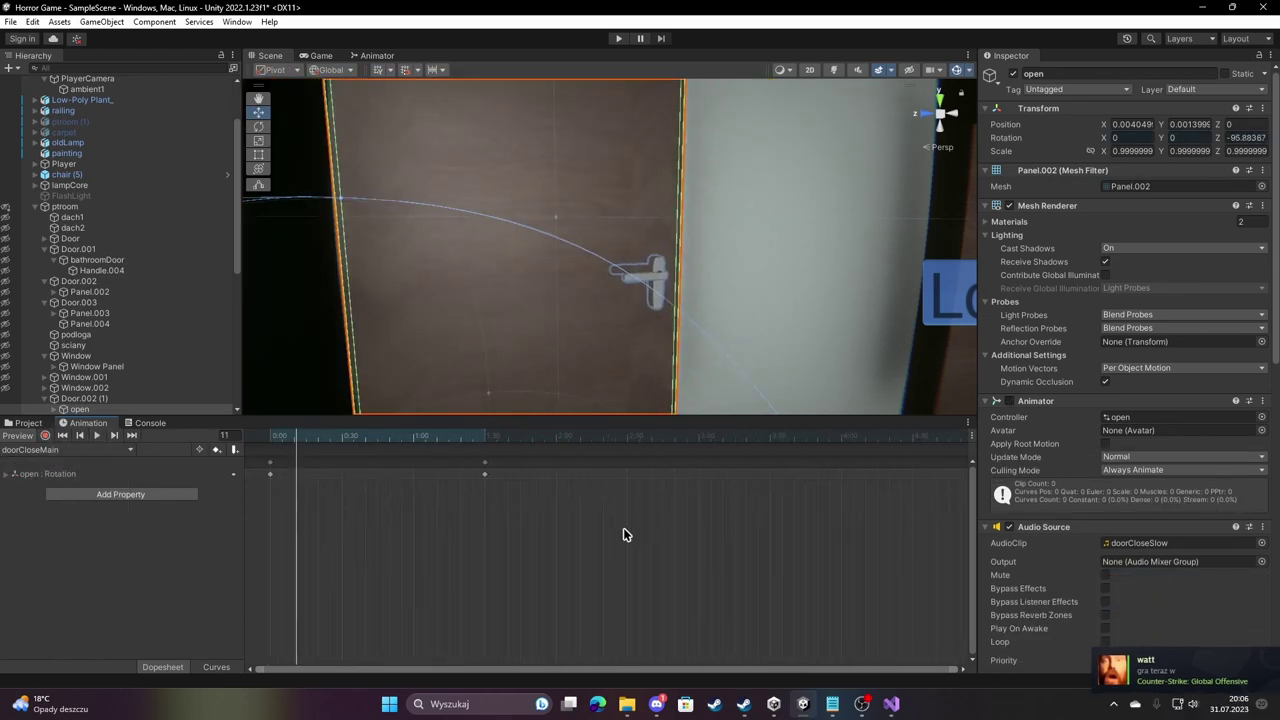
scroll(585, 510, "down", 2)
left_click_drag(430, 466, 538, 481)
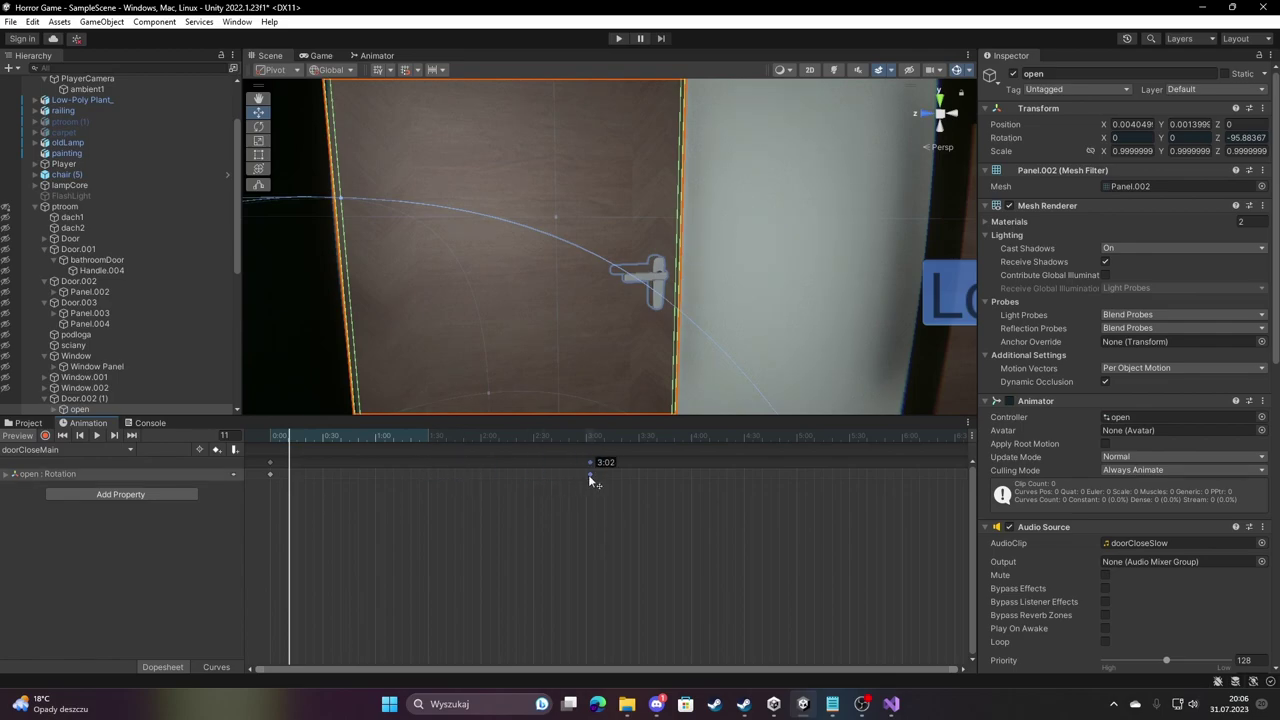
key("f")
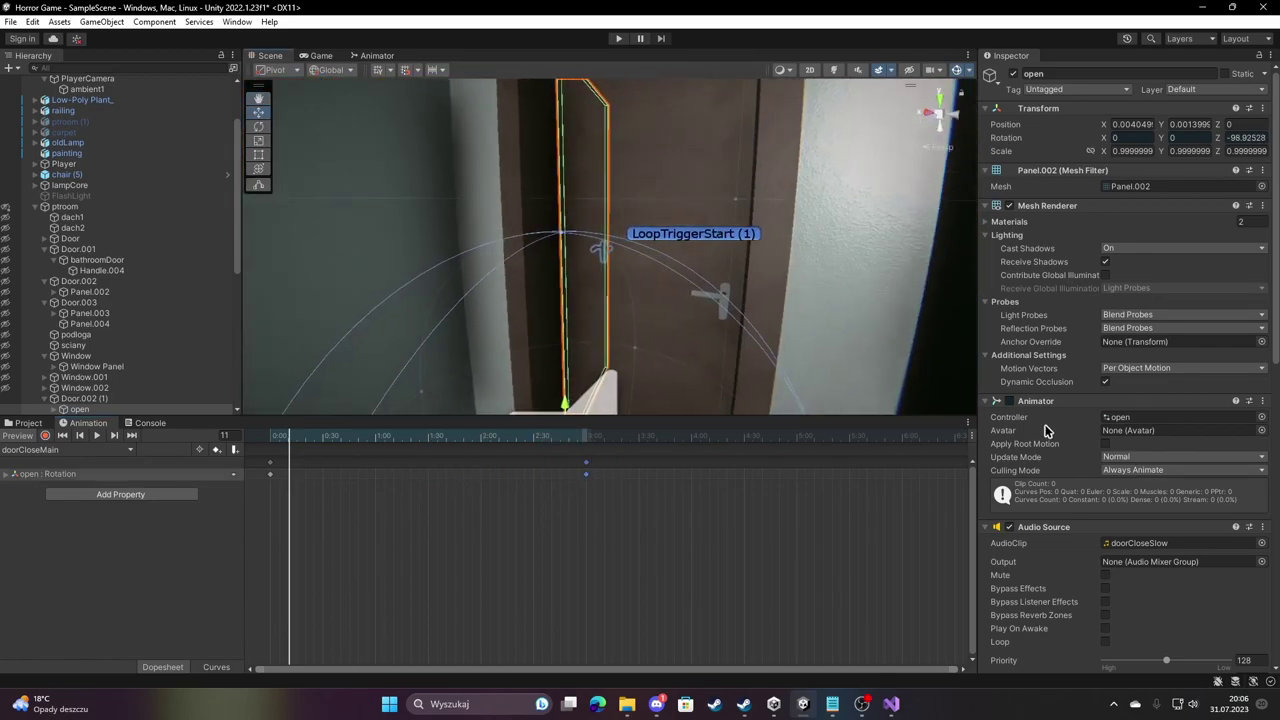
Set the door's audio clip to doorCloseFast and start Play mode in Game view.
scroll(1045, 430, "down", 3)
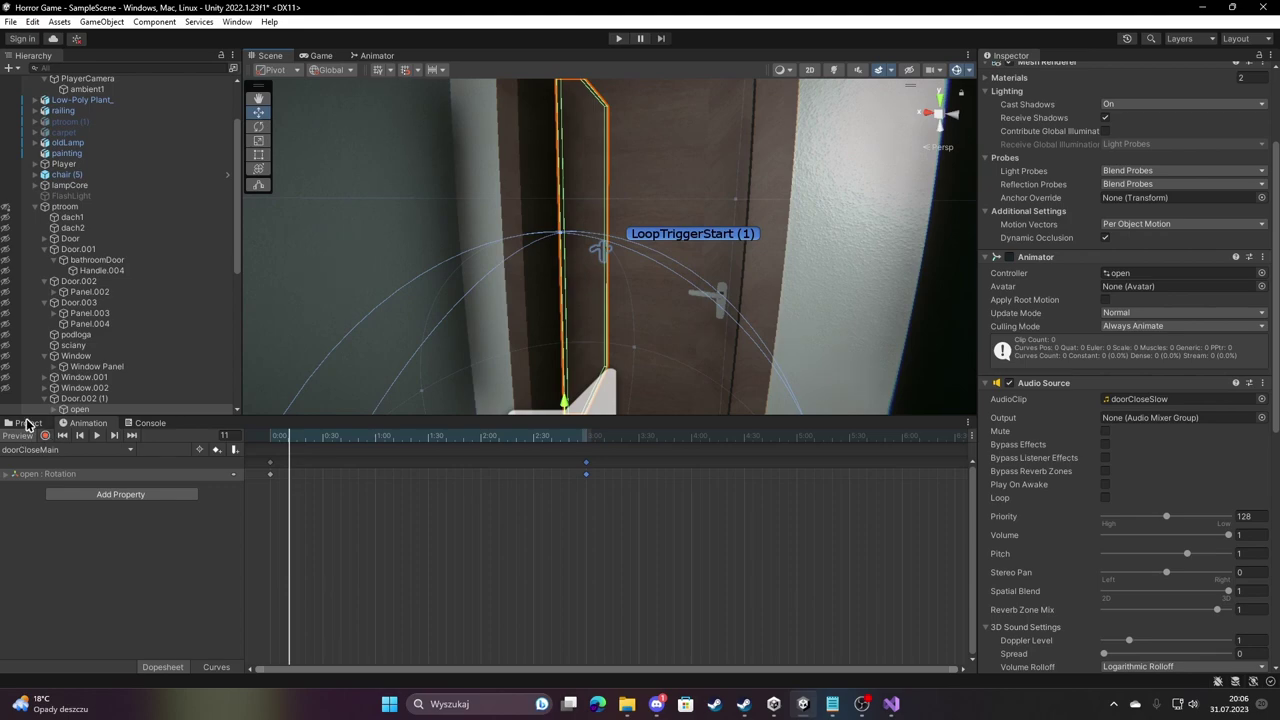
left_click(27, 424)
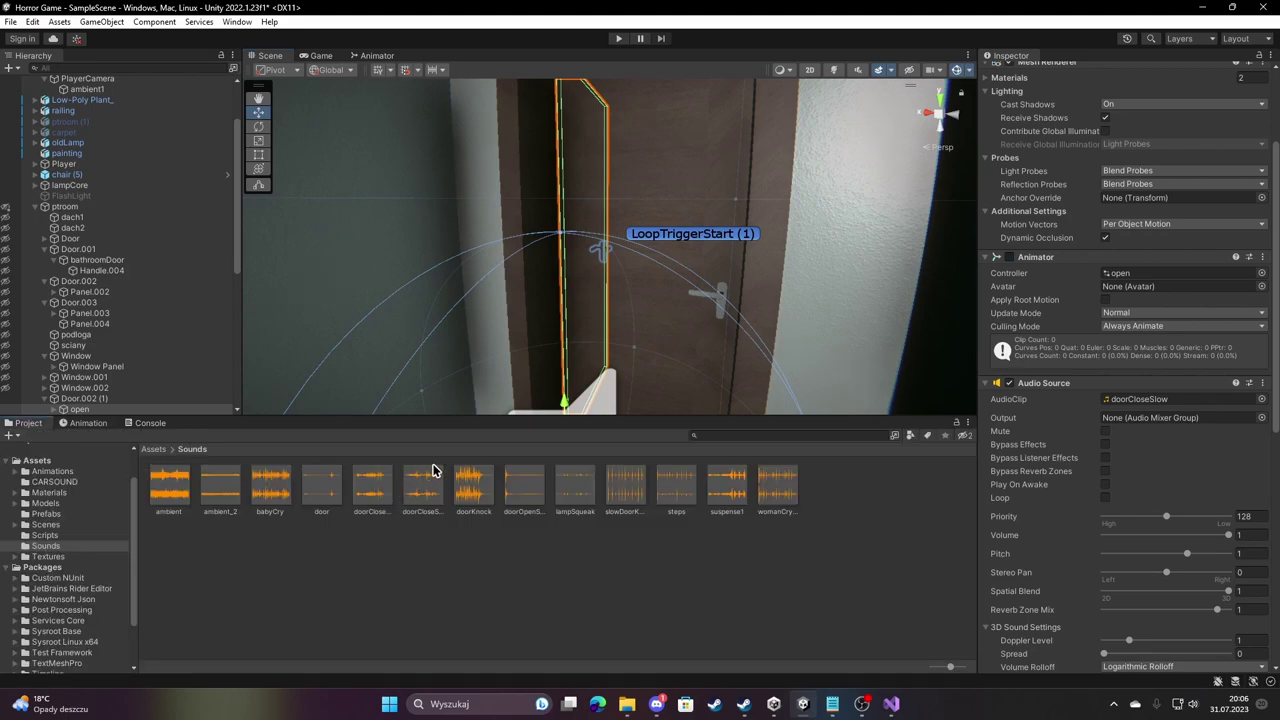
left_click_drag(376, 490, 1140, 399)
left_click(318, 56)
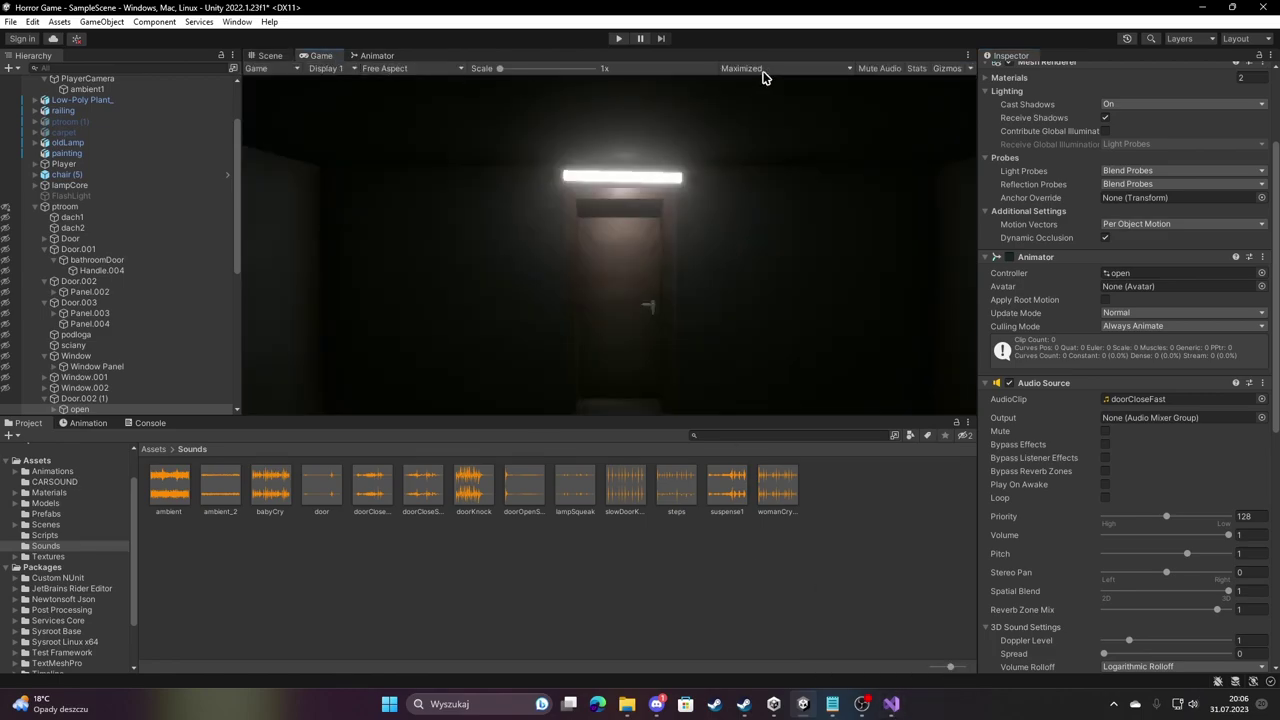
left_click(620, 40)
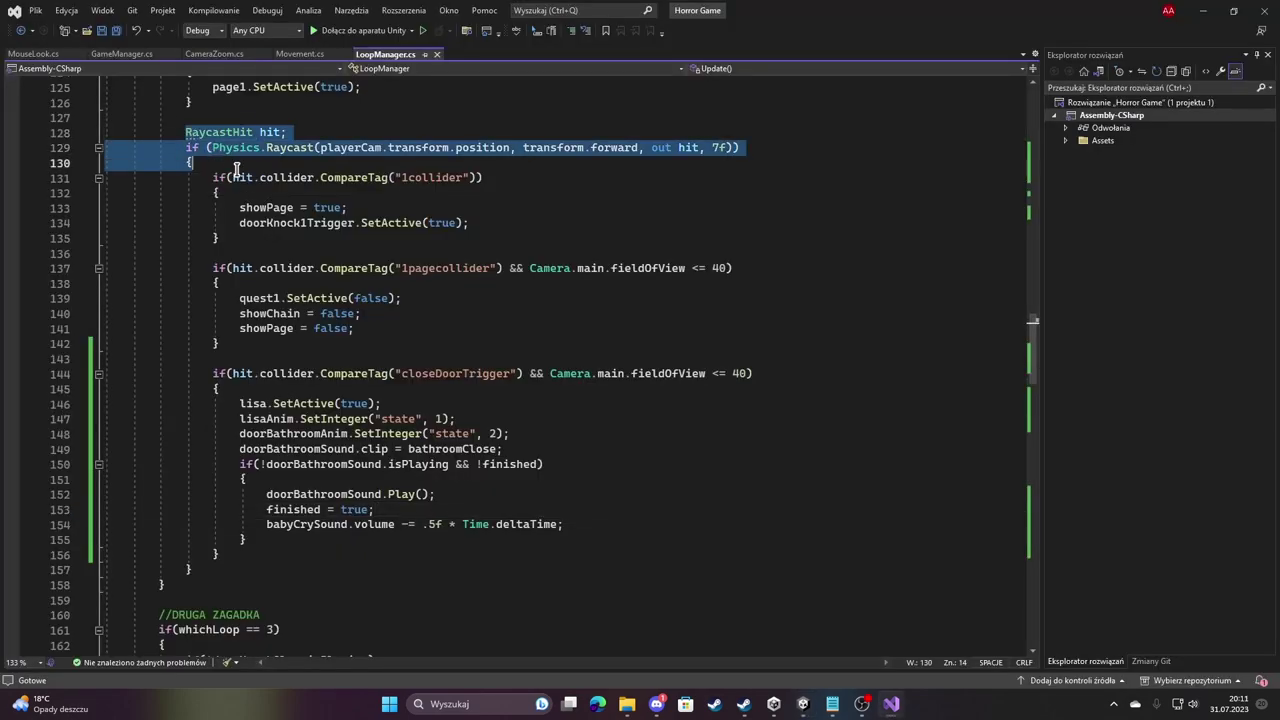
scroll(268, 420, "up", 8)
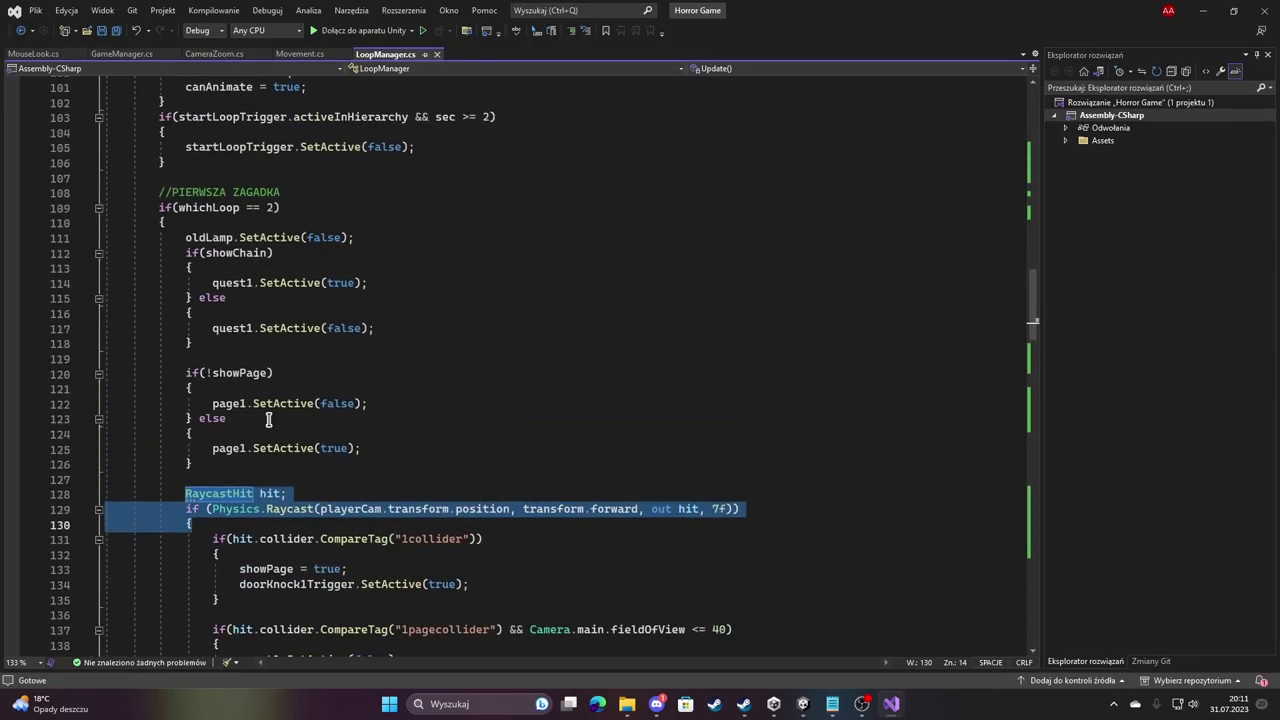
Paste the copied RaycastHit code block after the closing brace of the trigger3 block.
left_click_drag(178, 208, 281, 207)
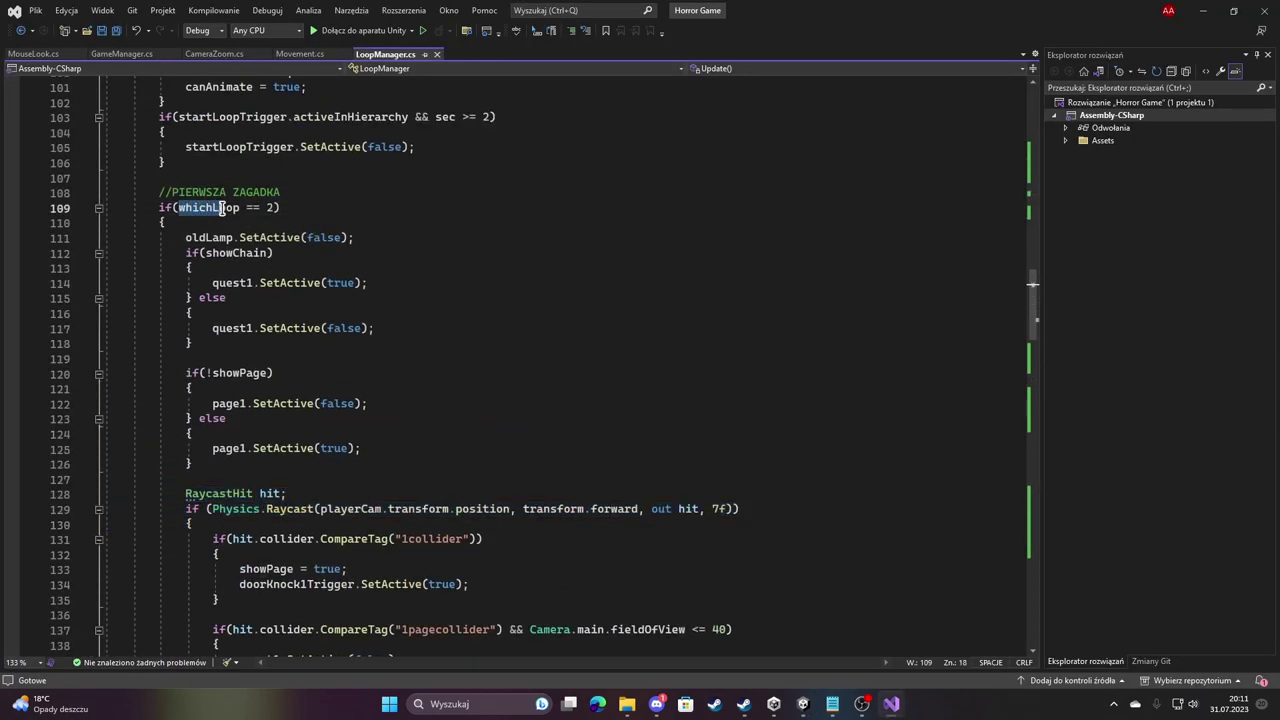
left_click(296, 208)
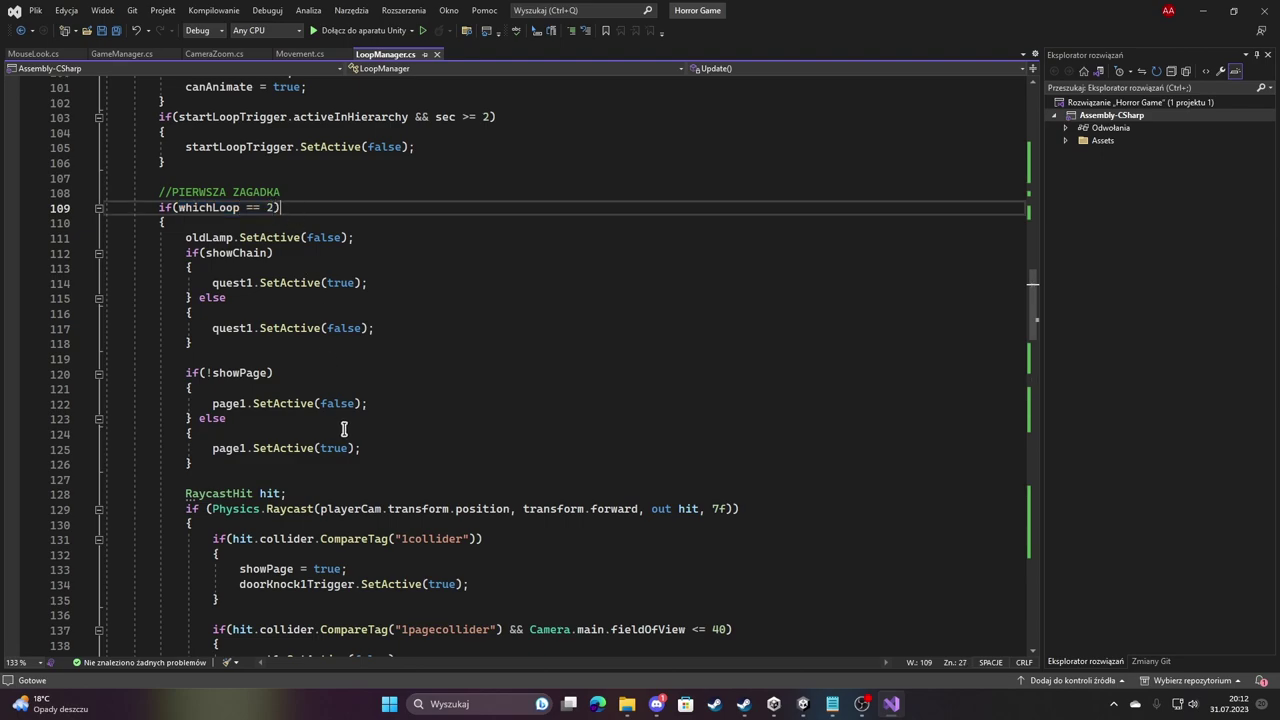
scroll(300, 445, "down", 3)
left_click(185, 358)
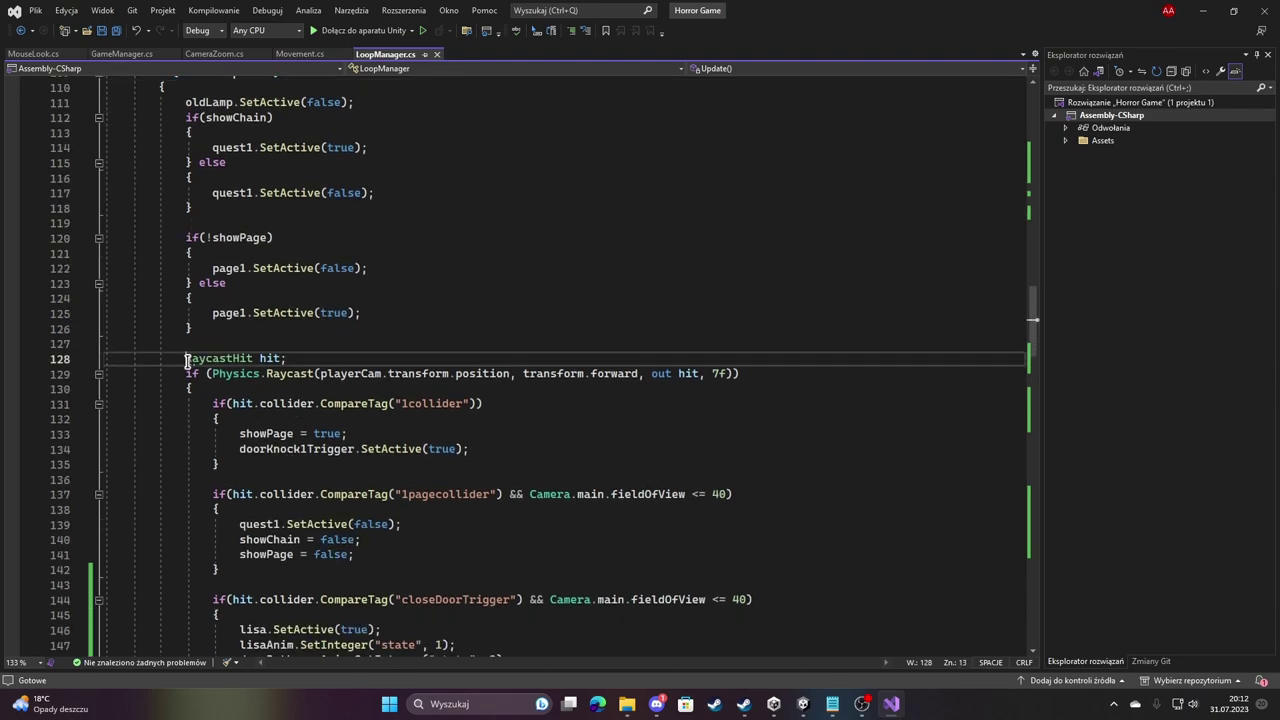
mouse_move(185, 358)
left_mouse_down()
mouse_move(240, 431)
mouse_move(268, 395)
mouse_move(274, 404)
mouse_move(283, 566)
left_mouse_up()
scroll(262, 426, "down", 3)
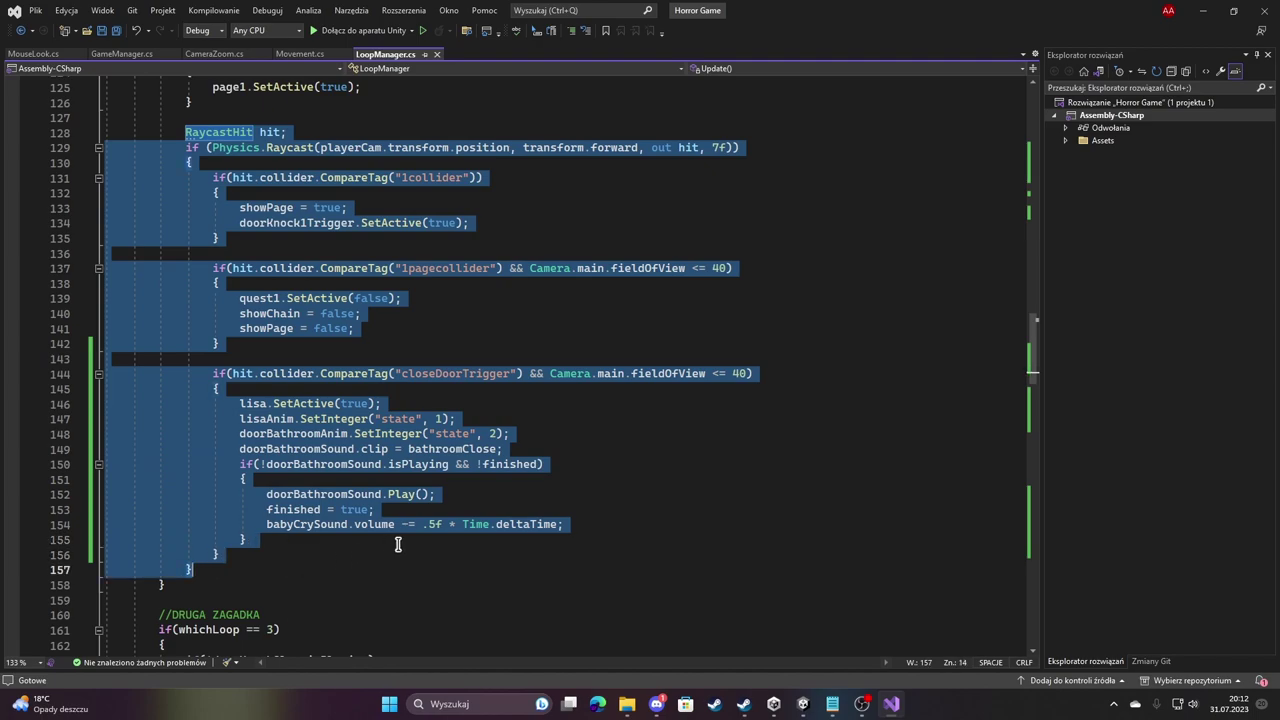
scroll(397, 544, "down", 4)
scroll(380, 529, "down", 5)
scroll(366, 506, "down", 2)
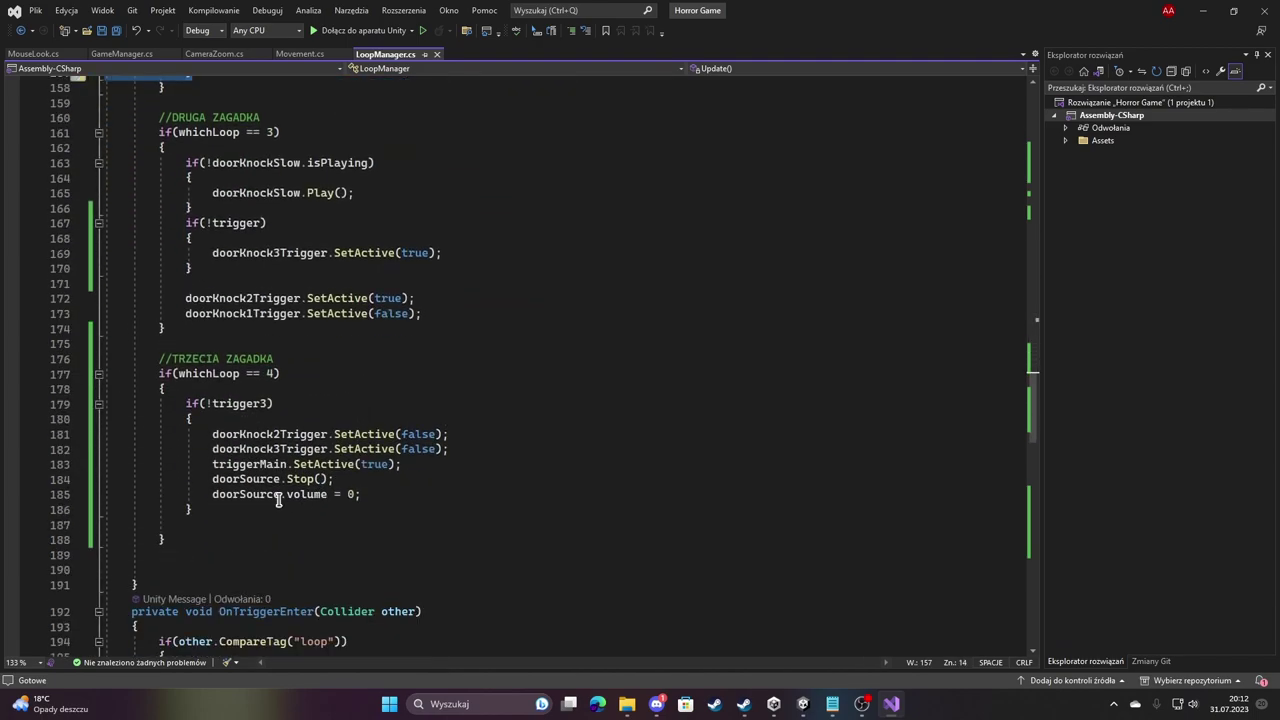
left_click(190, 507)
type("}")
key("Return")
key("Return")
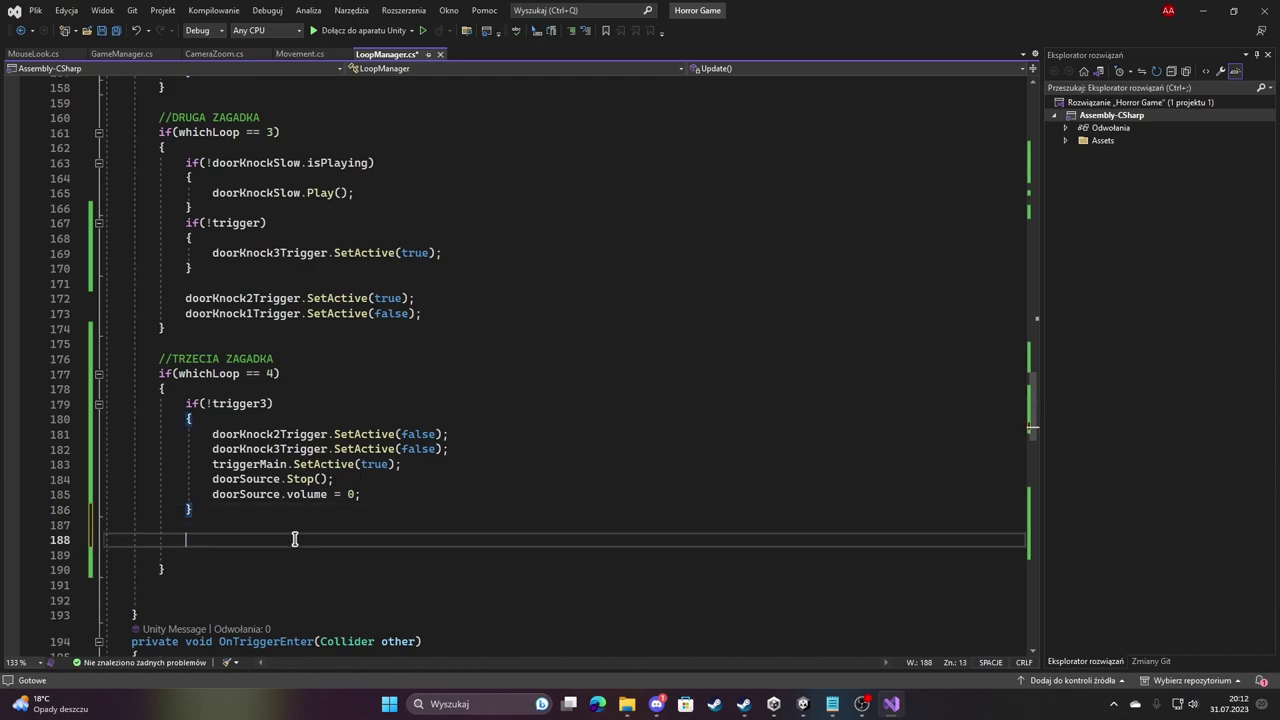
type("RaycastHit hit;             if (Physics.Raycast(playerCam.transform.position, transform.forward, out hit, 7f))             {                 if (hit.collider.CompareTag(\"1collider\"))                 {                     showPage = true;                     doorKnock1Trigger.SetActive(true);                 }                  if (hit.collider.CompareTag(\"1pagecollider\") && Camera.main.fieldOfView <= 40)                 {                     quest1.SetActive(false);                     showChain = false;                     showPage = false;                 }                  if (hit.collider.CompareTag(\"closeDoorTrigger\") && Camera.main.fieldOfView <= 40)                 {                     lisa.SetActive(true);                     lisaAnim.SetInteger(\"state\", 1);                     doorBathroomAnim.SetInteger(\"state\", 2);                     doorBathroomSound.clip = bathroomClose;                     if (!doorBathroomSound.isPlaying && !finished)                     {                         doorBathroomSound.Play();                         finished = true;                         babyCrySound.volume -= .5f * Time.deltaTime;                     }                 }             }")
Delete the 1collider and 1pagecollider checks from the pasted raycast code.
scroll(245, 340, "down", 1)
left_click(225, 345)
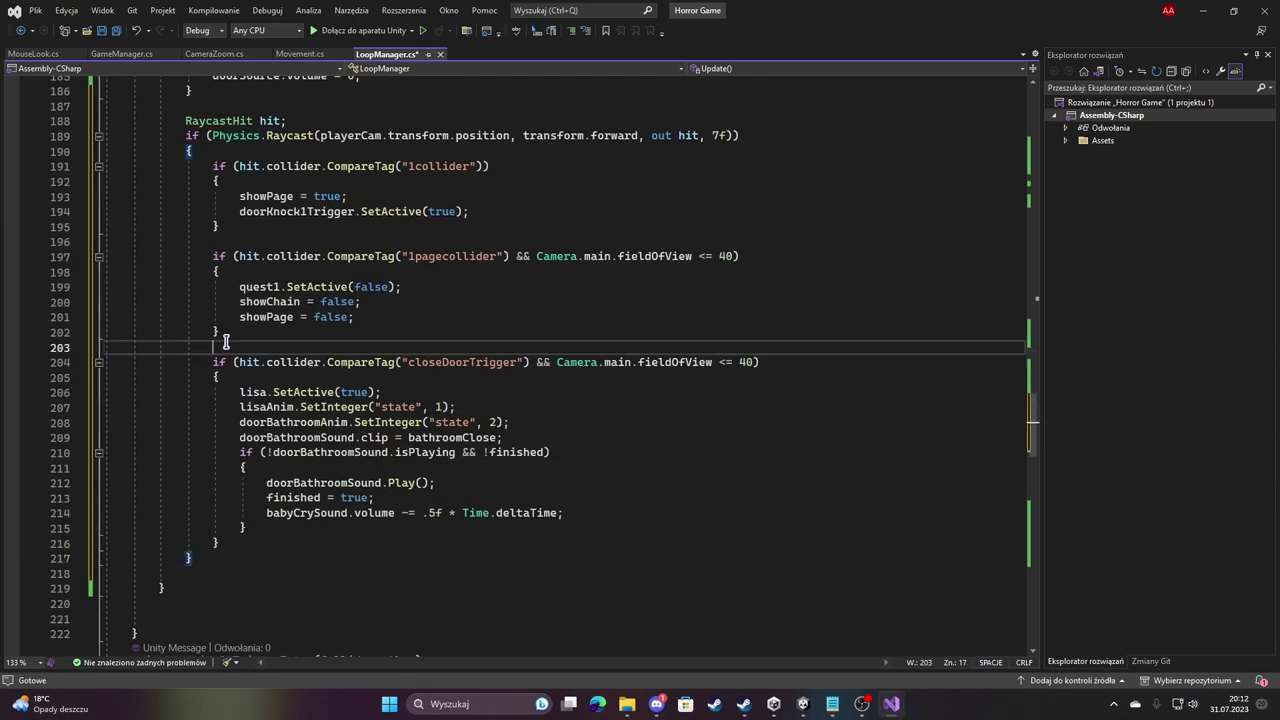
left_click_drag(225, 343, 214, 166)
key("Delete")
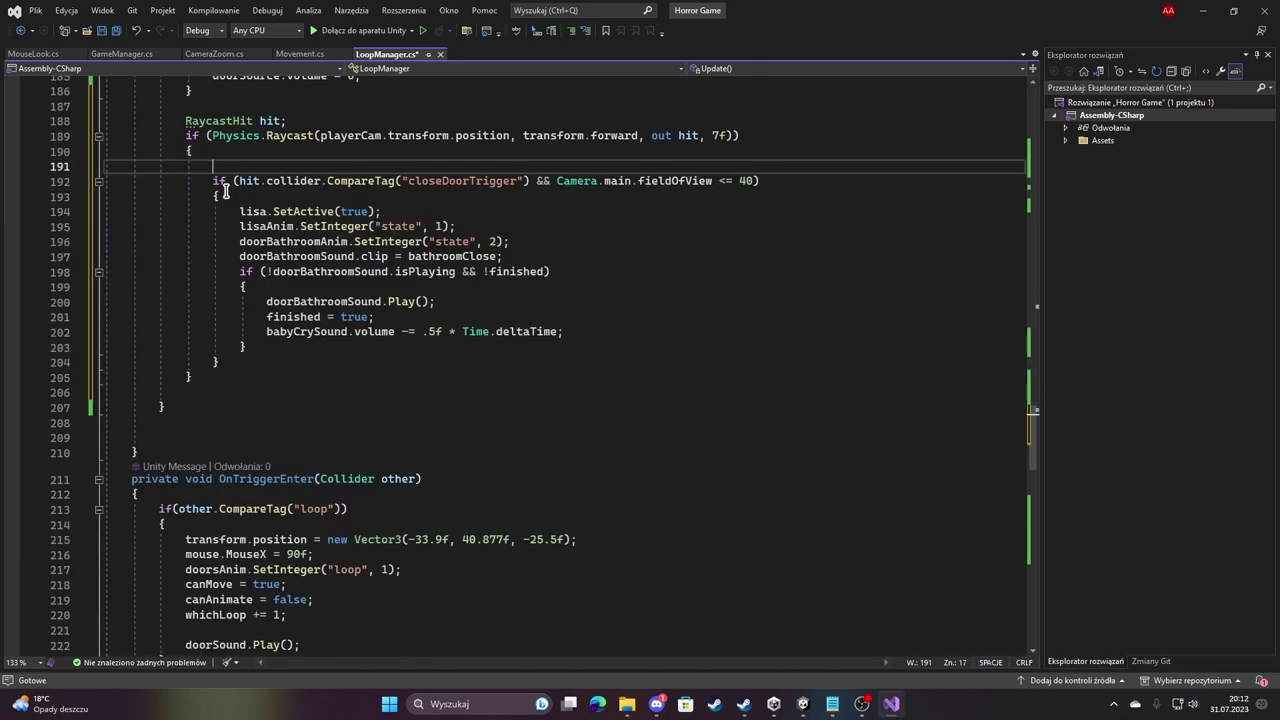
key("BackSpace")
key("BackSpace")
key("BackSpace")
key("BackSpace")
key("BackSpace")
key("BackSpace")
key("BackSpace")
key("BackSpace")
Replace the 7f raycast distance with Mathf.Infinity and save LoopManager.cs.
scroll(366, 229, "up", 3)
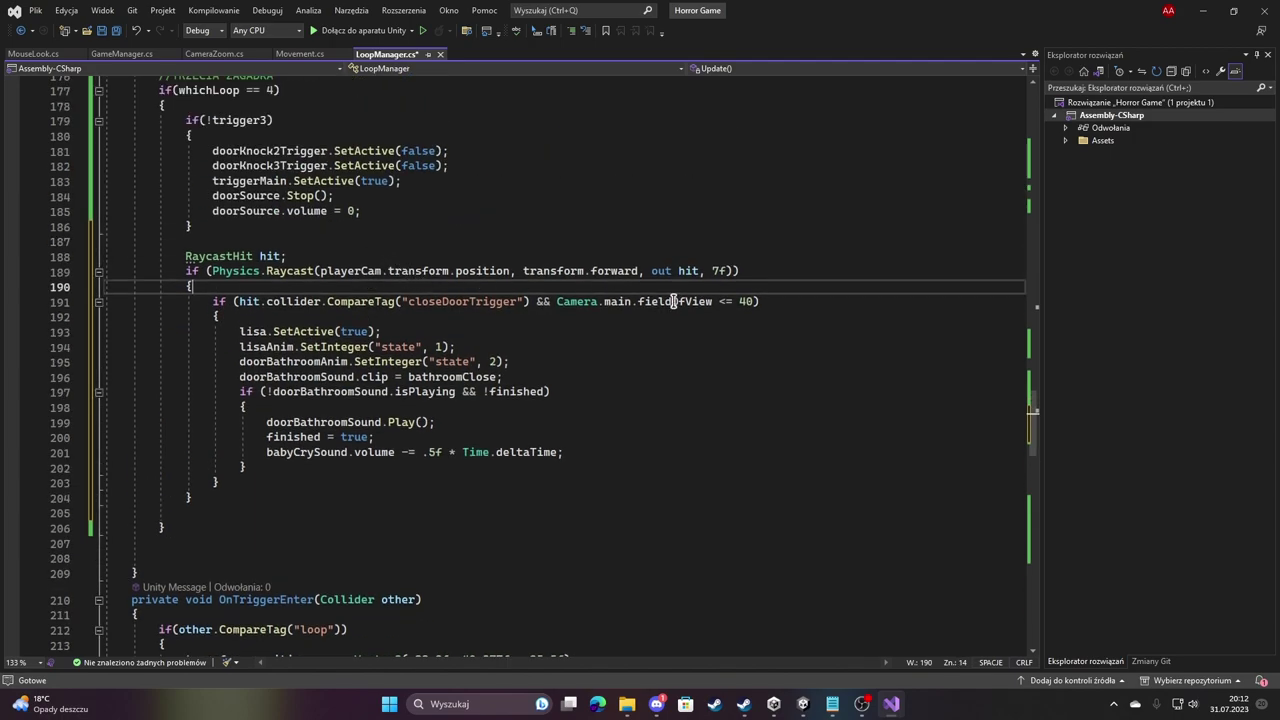
left_click_drag(731, 270, 713, 272)
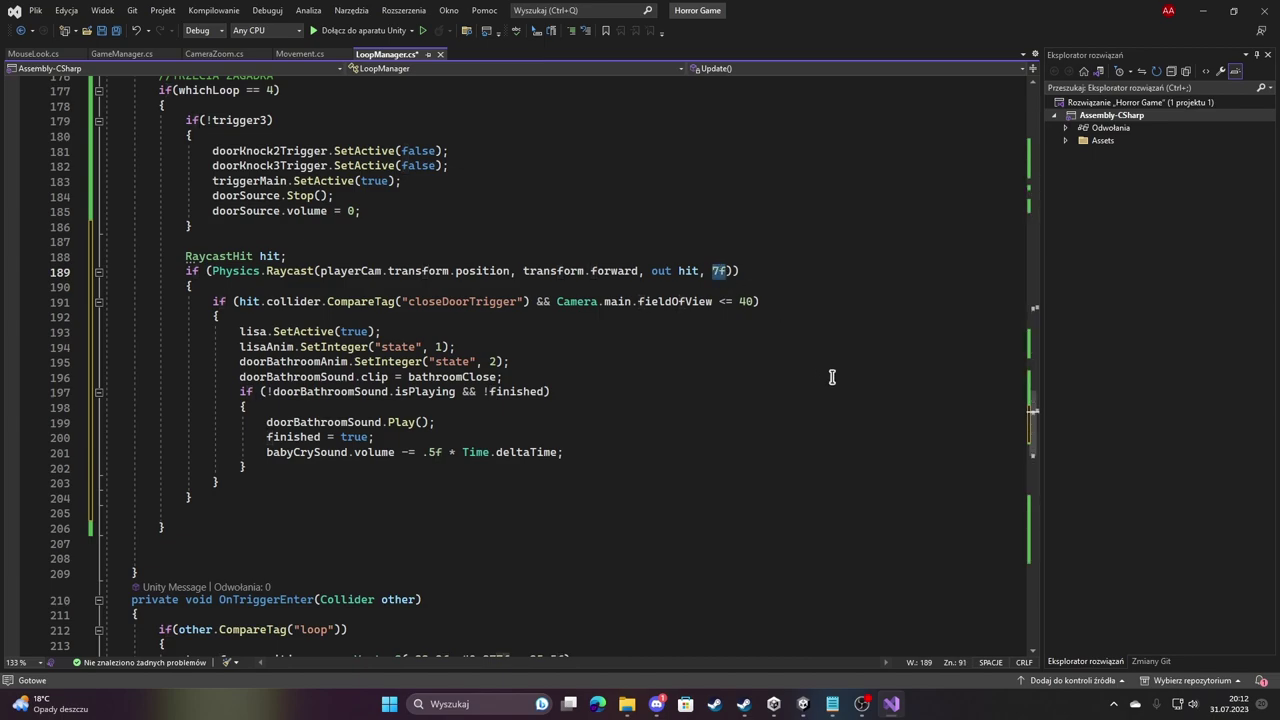
type("Mathf")
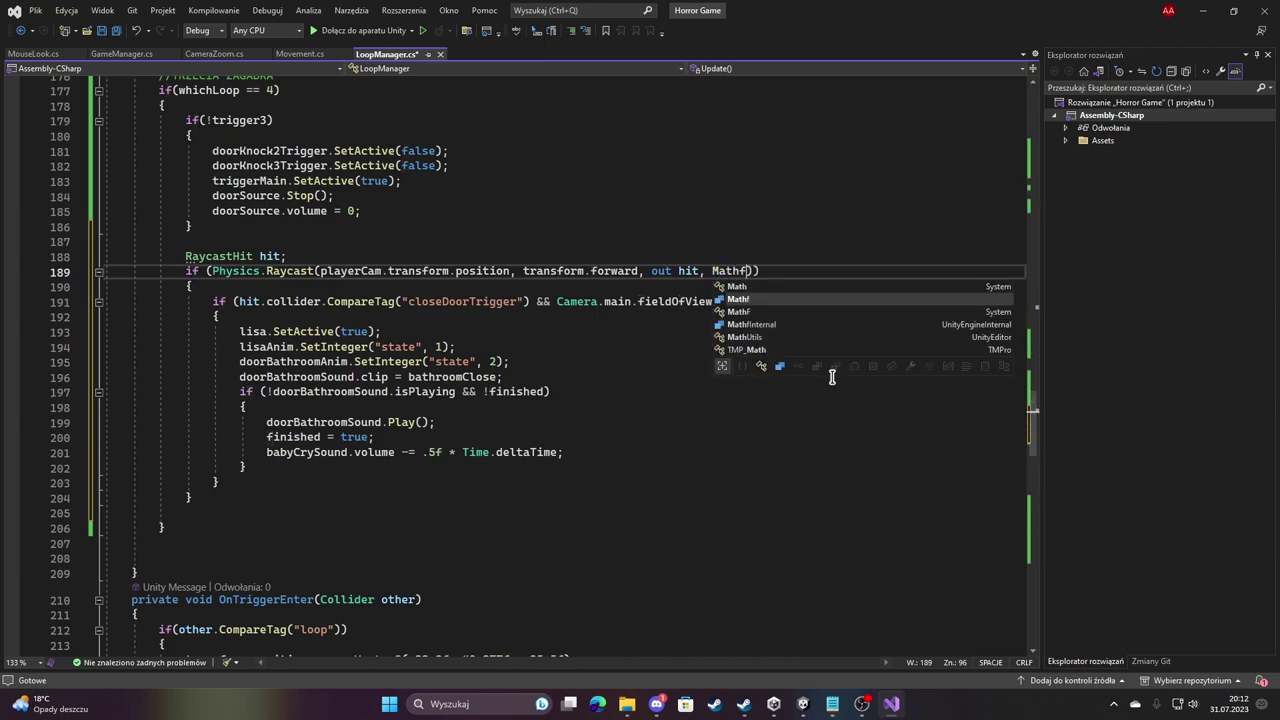
type(".")
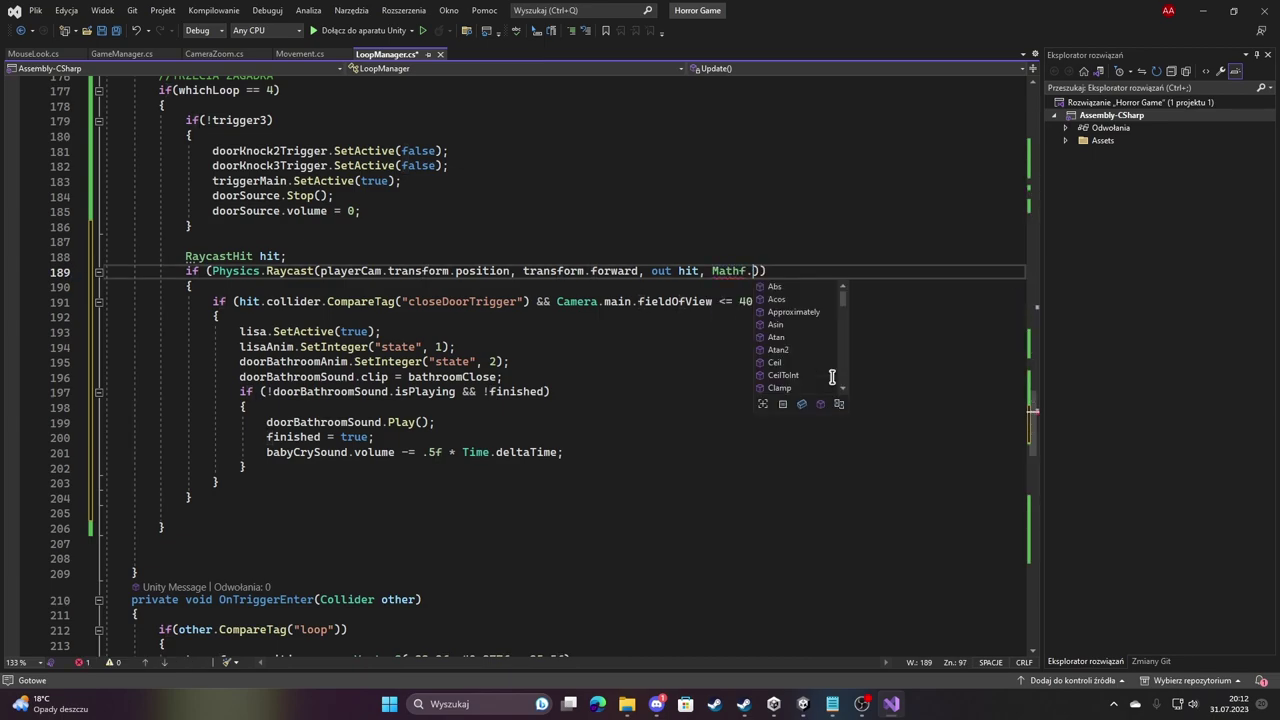
type("In")
key("Tab")
key("ctrl+s")
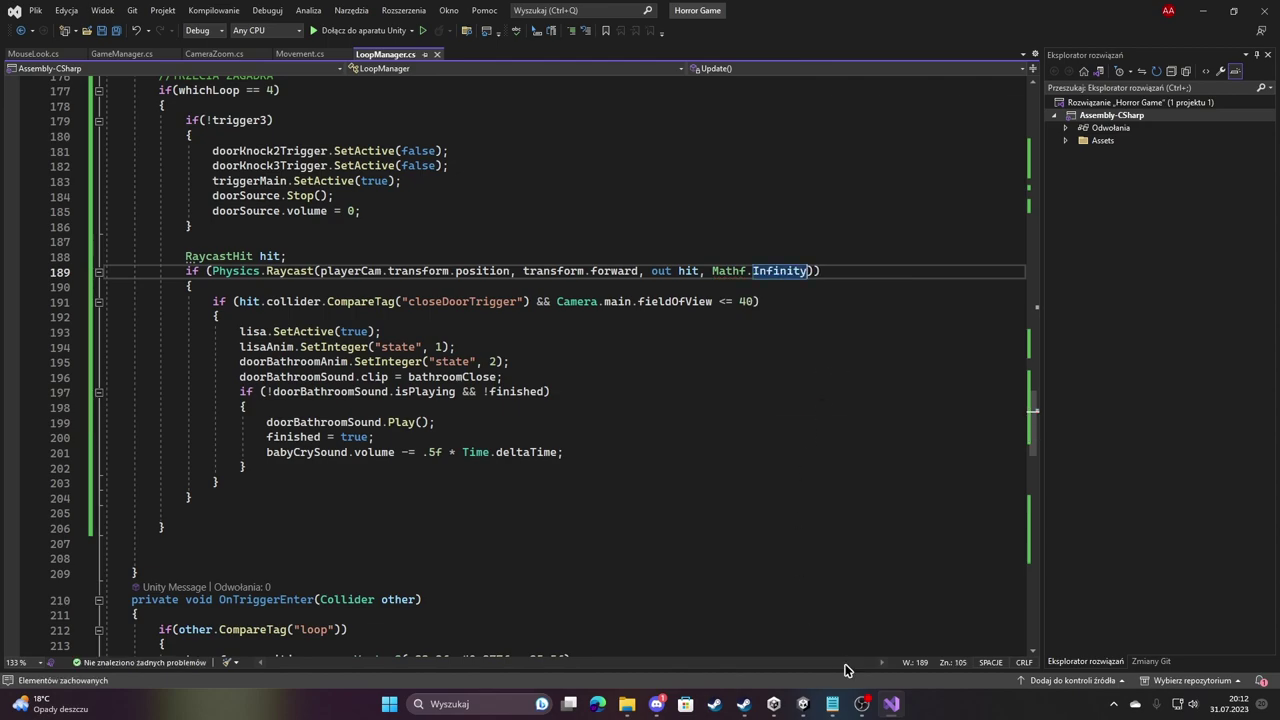
Back in Unity, select and frame lisaBathroom, then show its Animator graph.
left_click(802, 704)
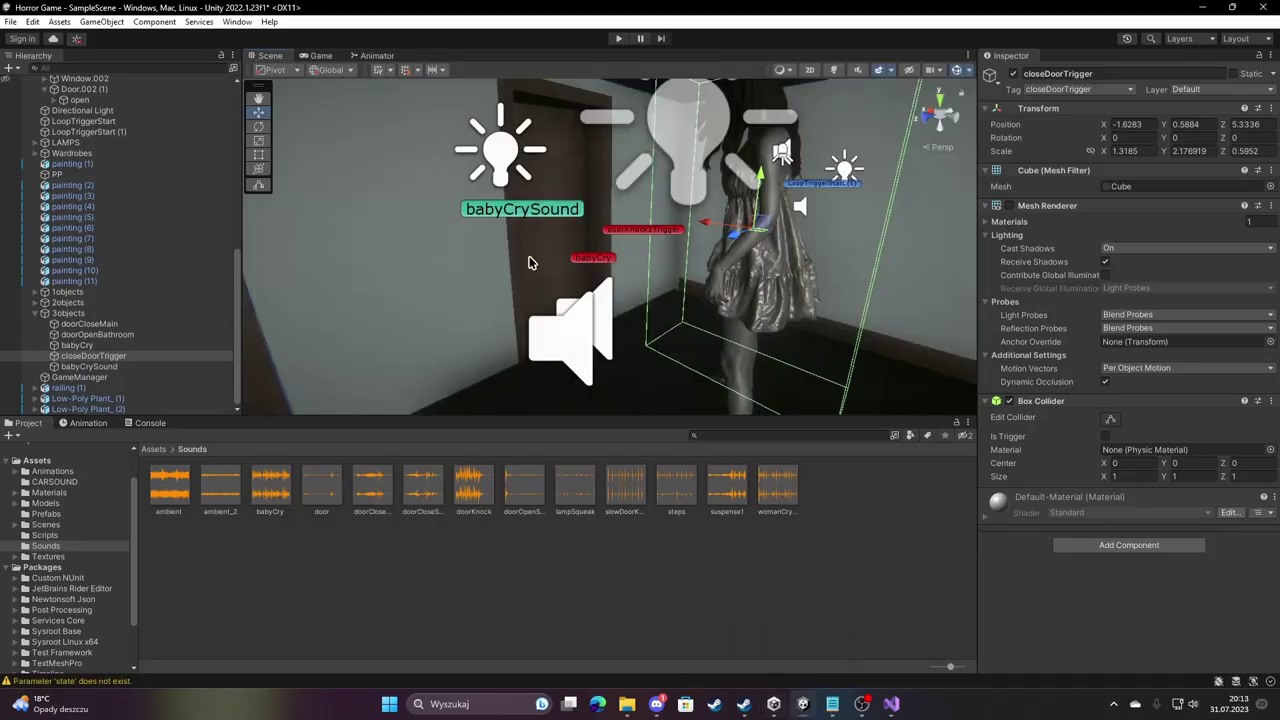
scroll(60, 230, "up", 5)
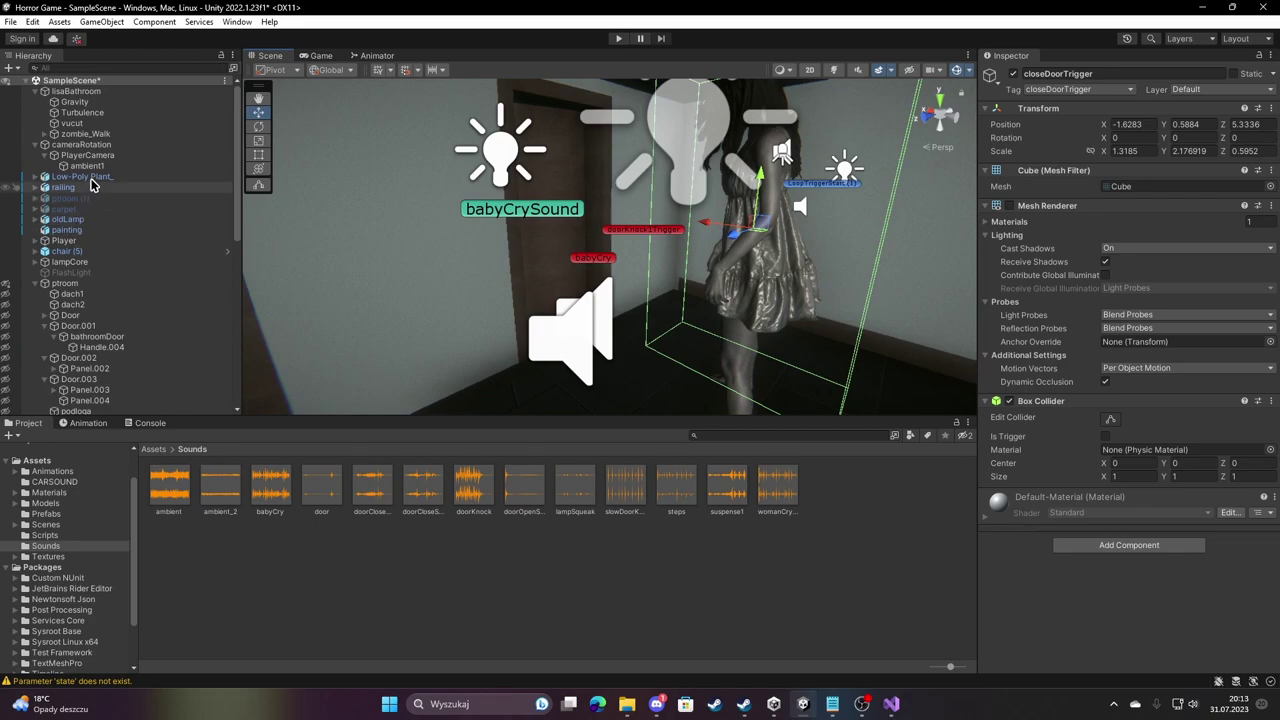
left_click(80, 91)
key("f")
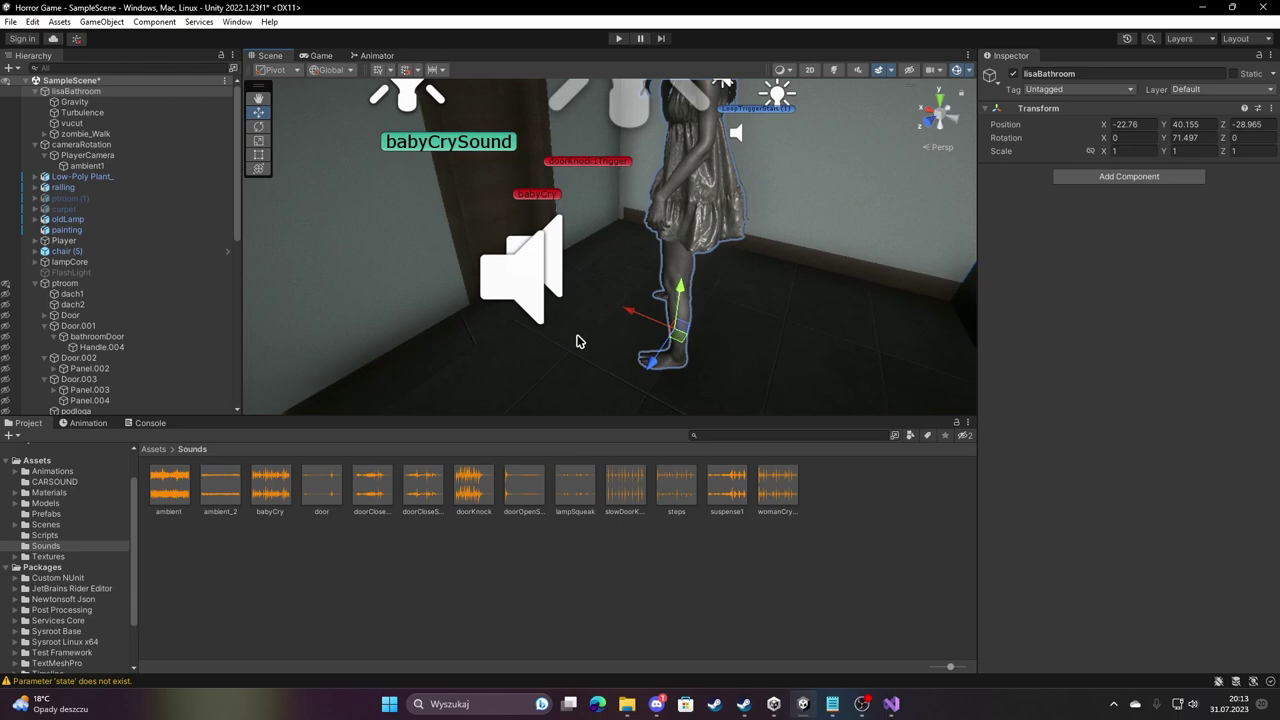
left_click(378, 56)
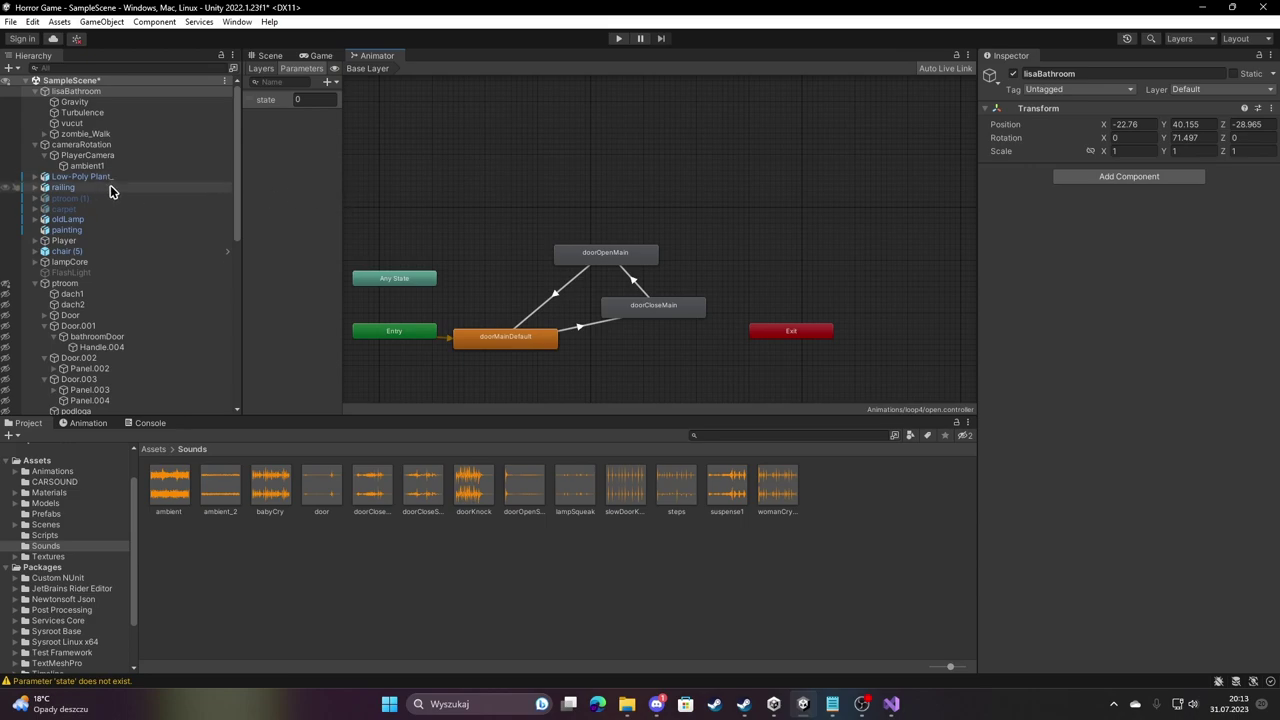
Open the 'state' does not exist warning's source line from the Console, then minimize Visual Studio.
left_click(88, 682)
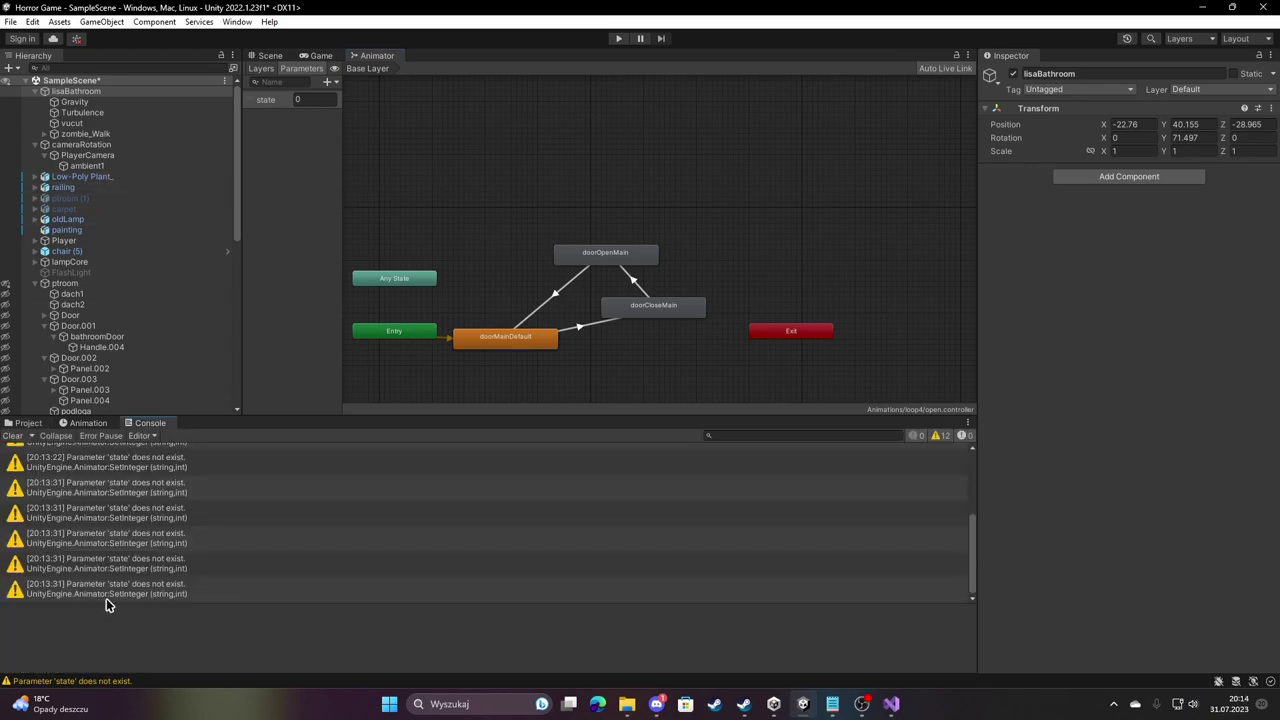
left_click(202, 589)
double_click(202, 589)
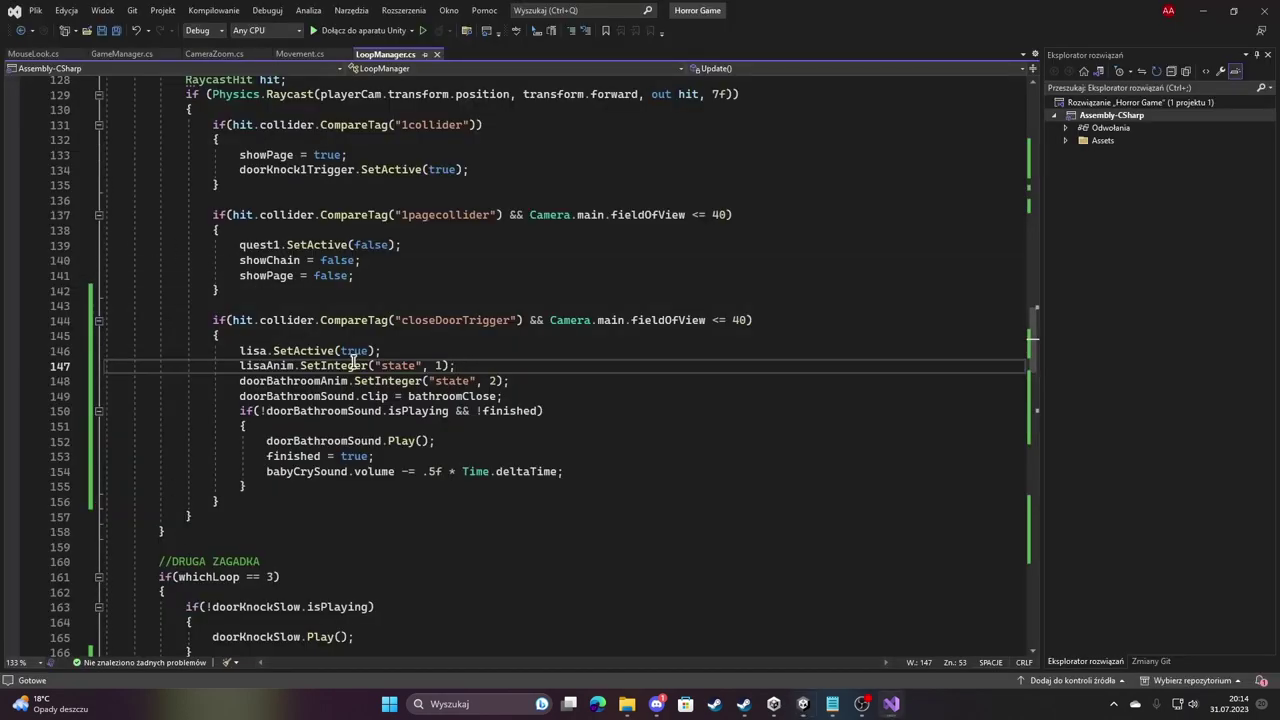
left_click(893, 705)
Add an Int parameter named state to zombie_Walk's animator controller.
left_click(92, 134)
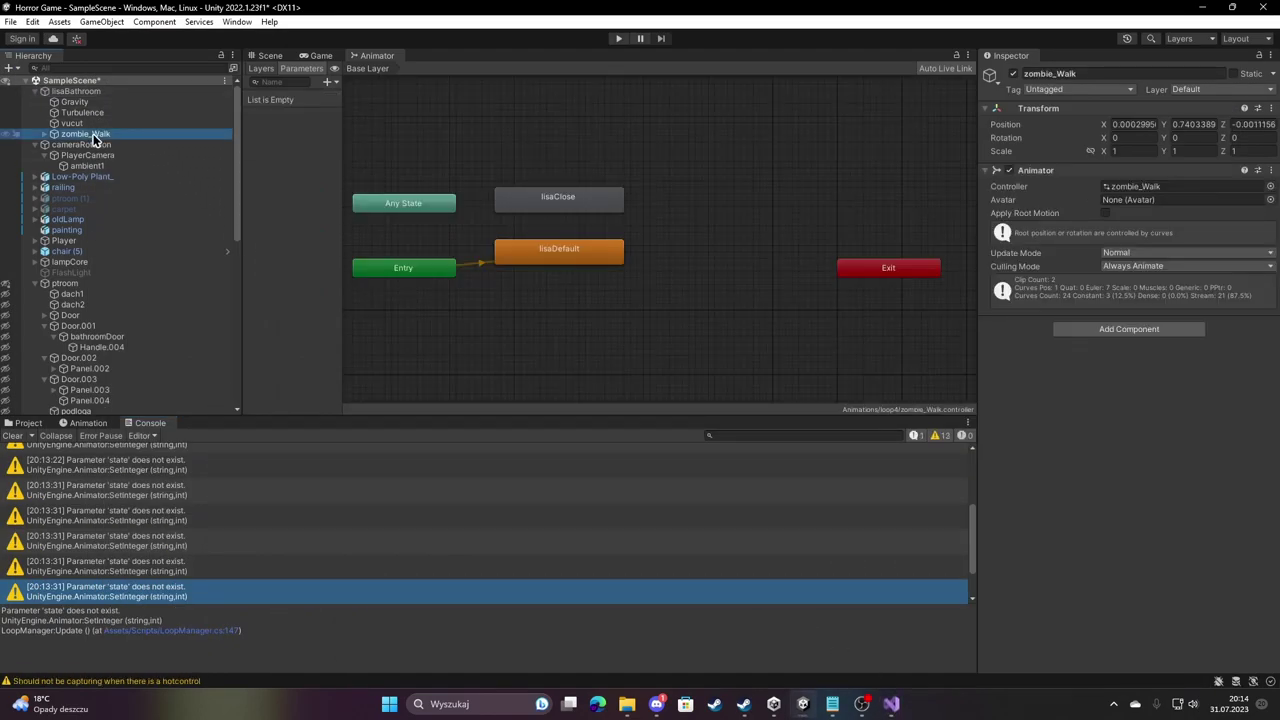
left_click(327, 81)
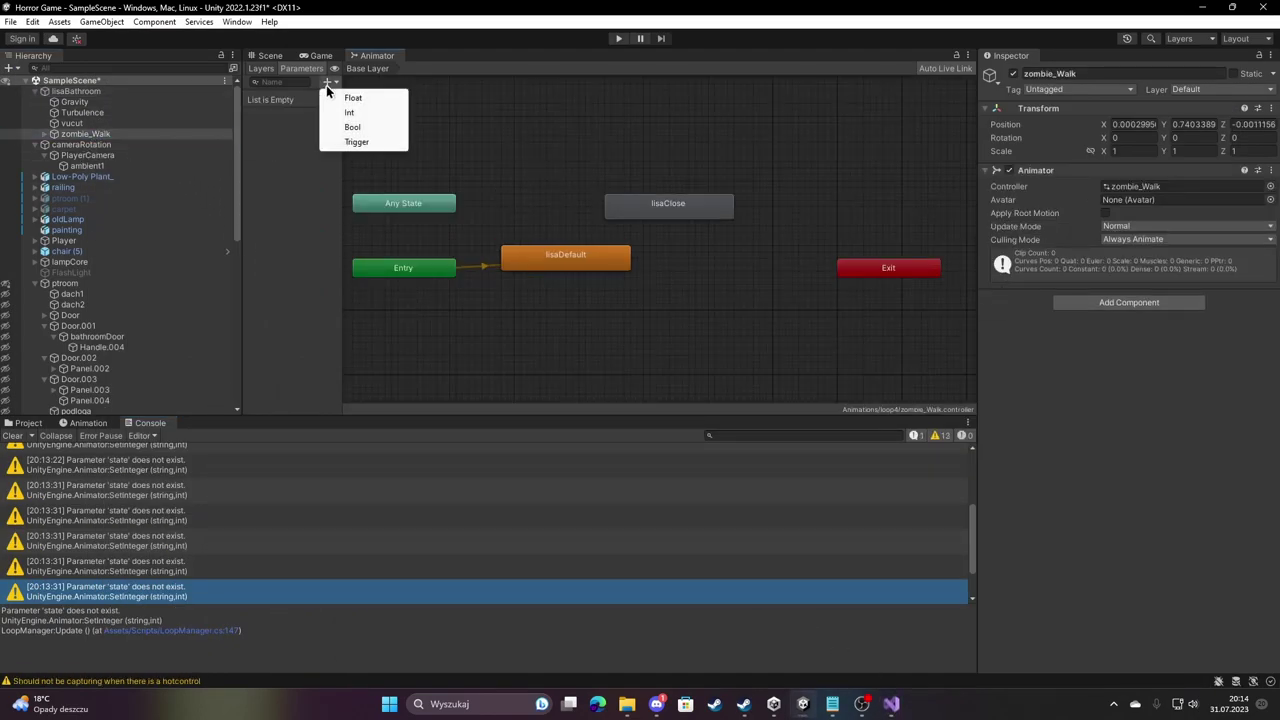
left_click(357, 113)
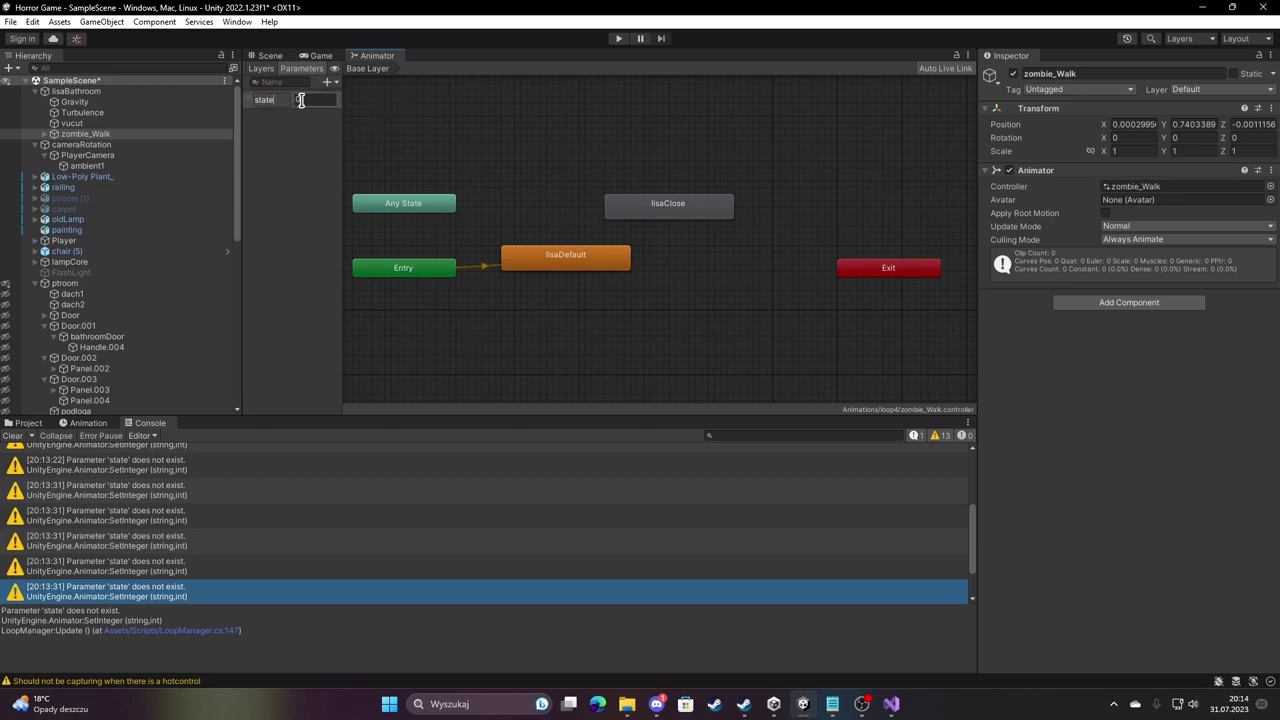
Create a lisaDefault to lisaClose transition conditioned on state Equals 1.
left_click_drag(668, 205, 681, 205)
left_click(577, 262)
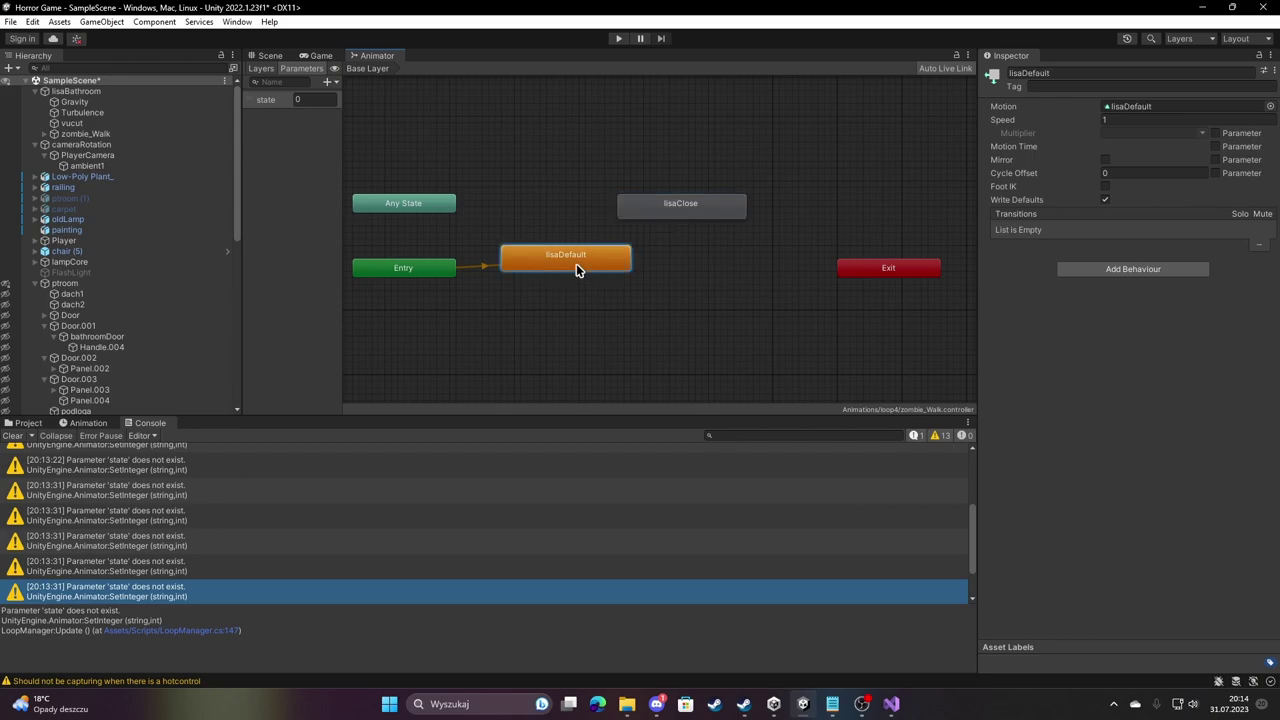
right_click(577, 265)
left_click(600, 274)
left_click(660, 212)
left_click(628, 239)
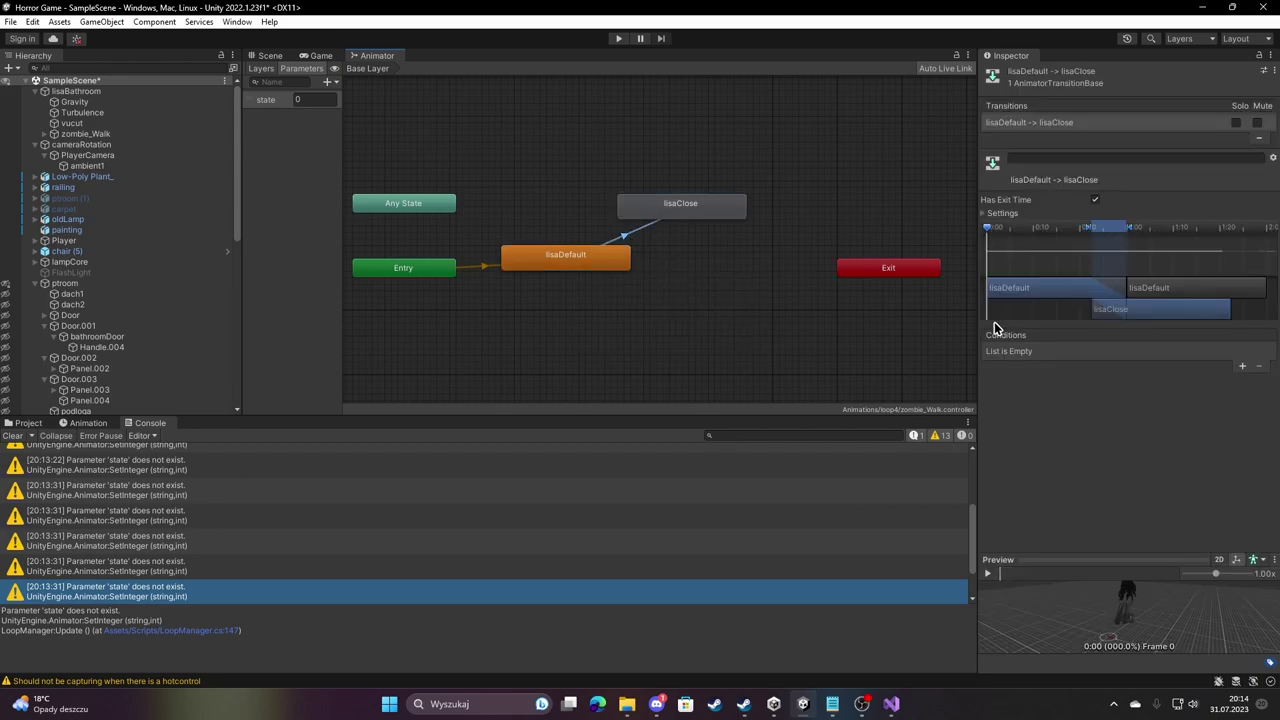
left_click(1242, 367)
left_click(1063, 351)
left_click(1236, 353)
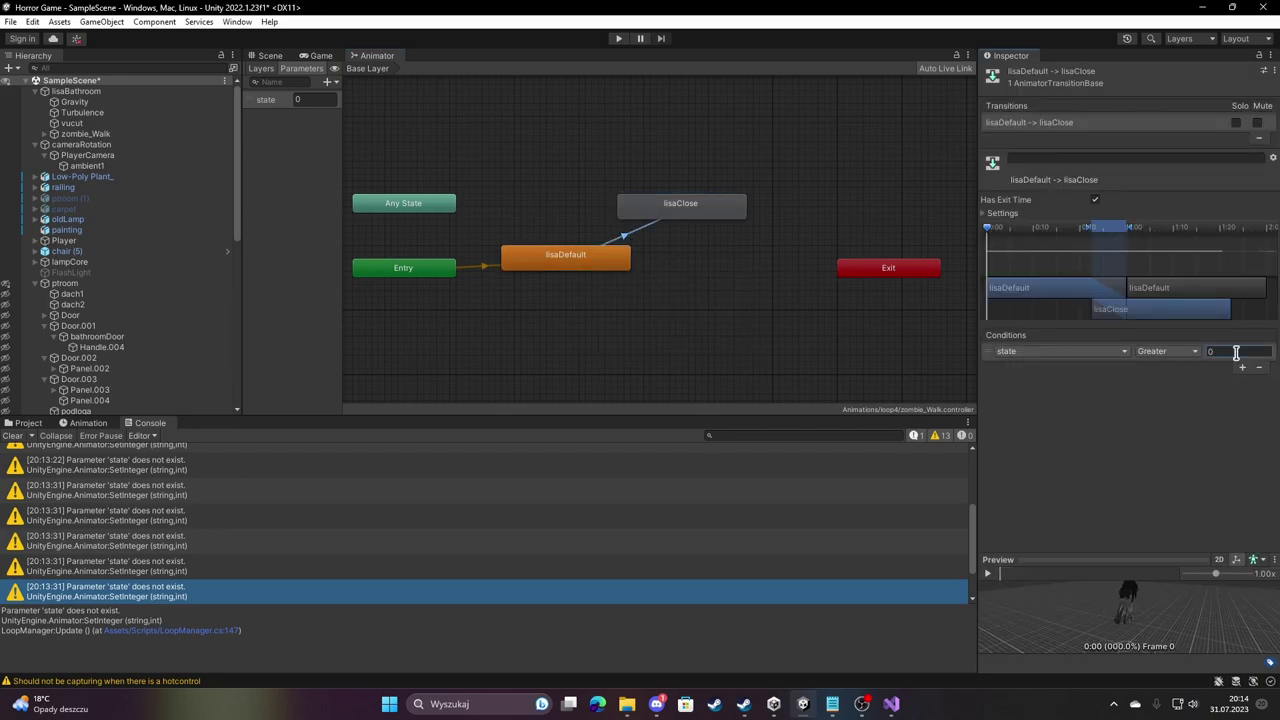
left_click(1157, 353)
left_click(1170, 394)
Add a return transition from lisaClose to lisaDefault and turn off Has Exit Time on the forward transition.
left_click_drag(688, 213, 714, 191)
right_click(714, 191)
left_click(745, 202)
left_click(576, 254)
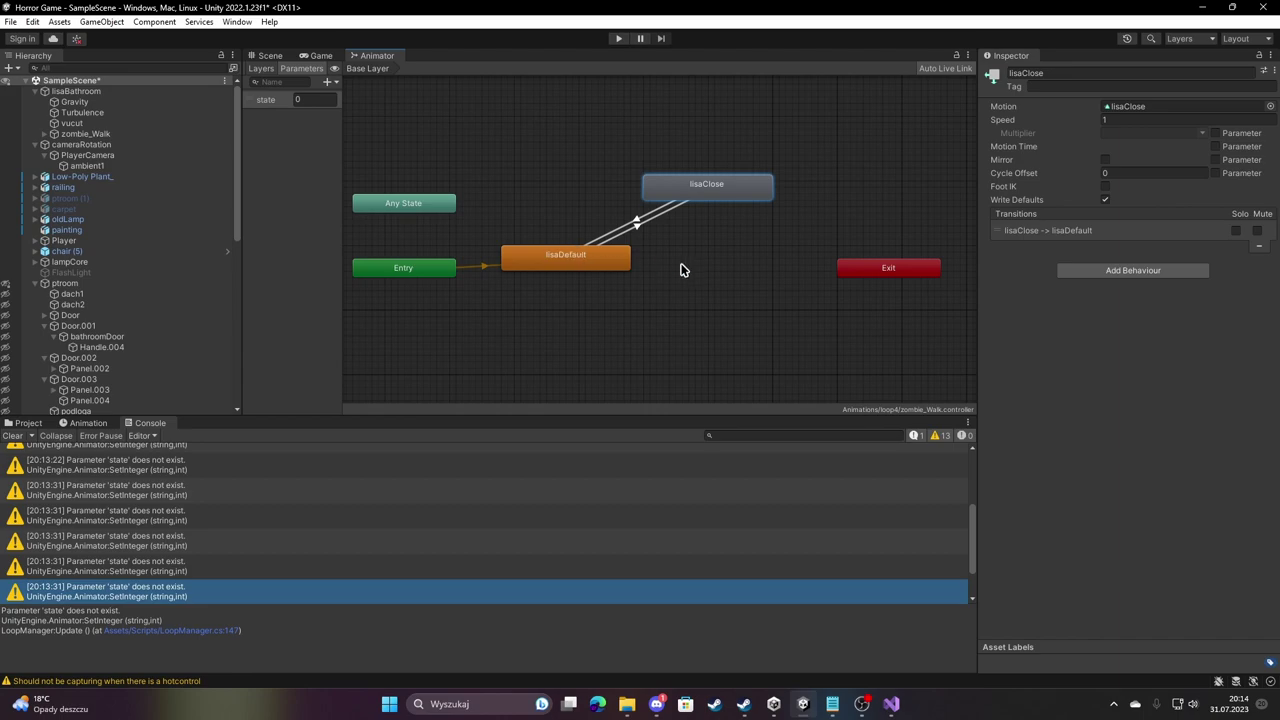
left_click(635, 223)
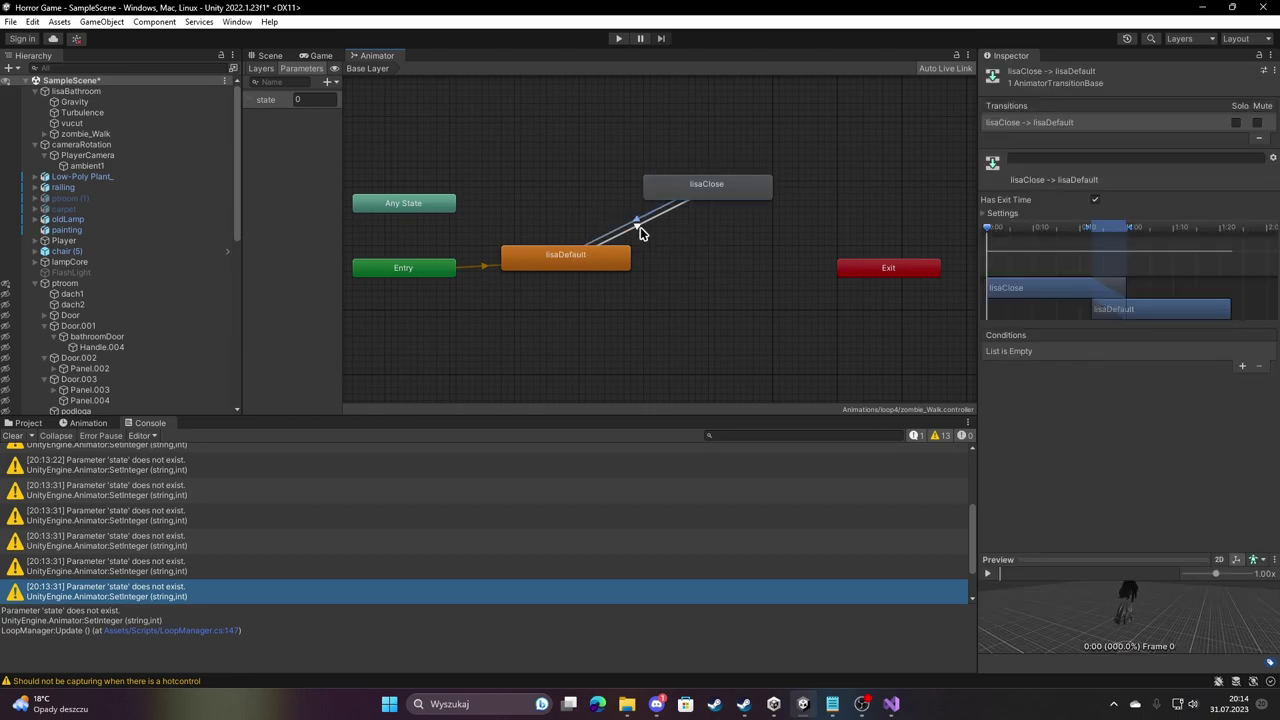
left_click(1095, 200)
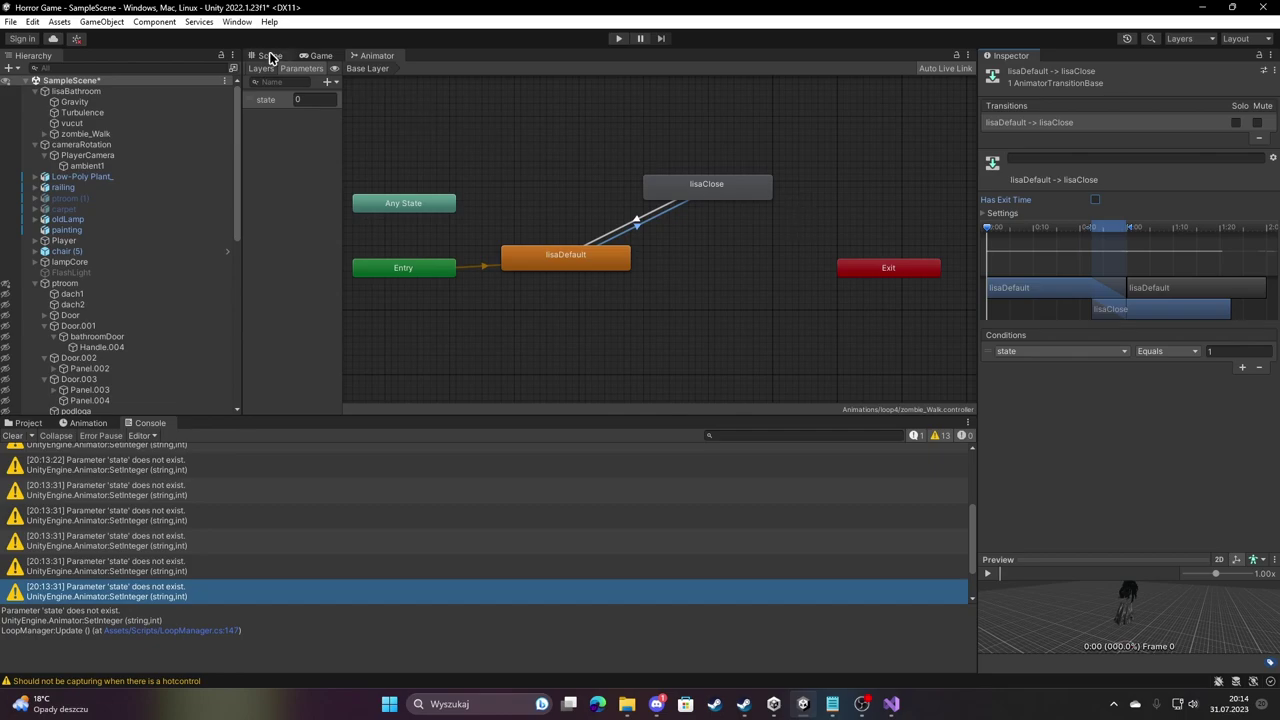
Check the closeDoorTrigger object and the Loop Manager component's fields in Unity.
left_click(889, 704)
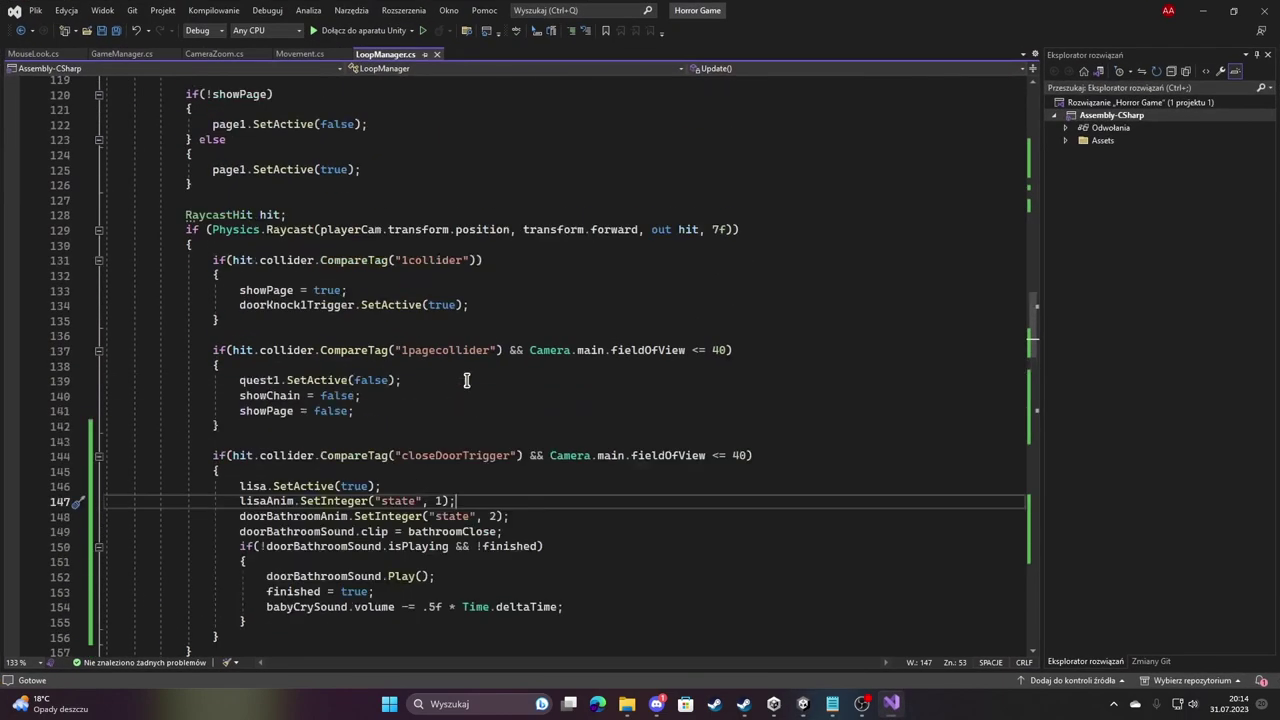
scroll(464, 384, "up", 10)
scroll(464, 384, "up", 9)
scroll(464, 384, "up", 4)
scroll(466, 375, "up", 3)
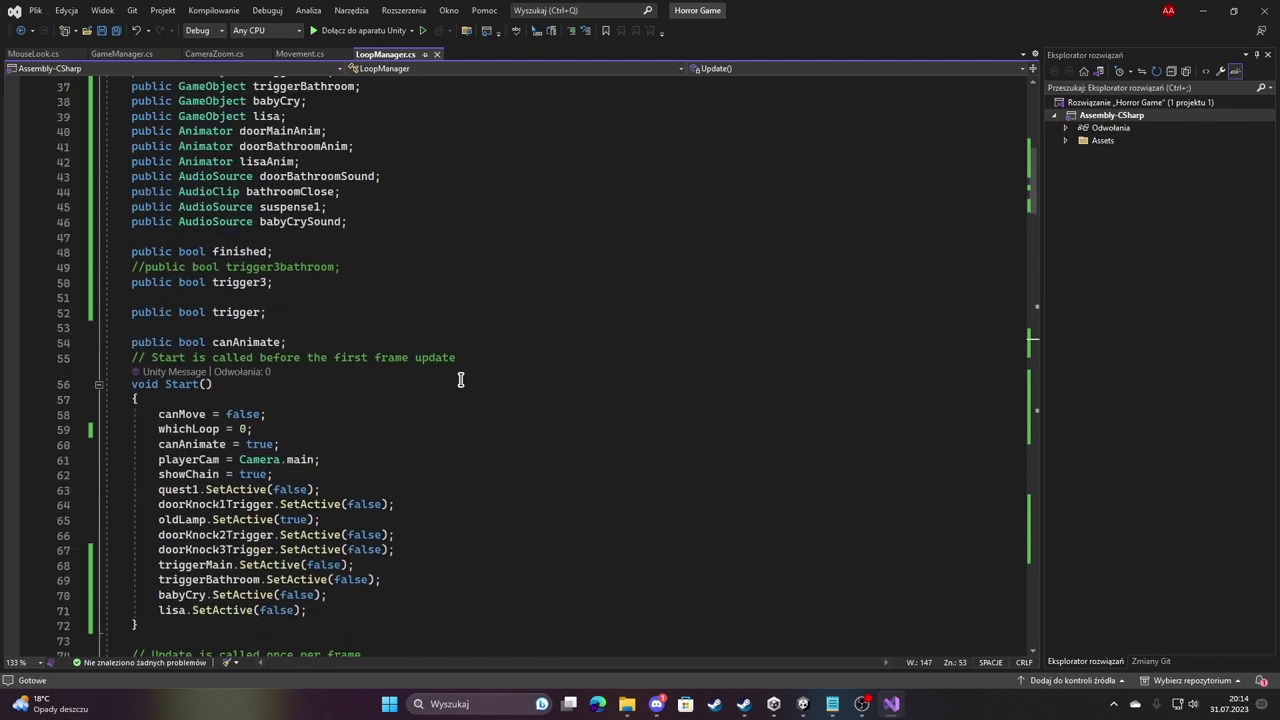
scroll(424, 375, "up", 2)
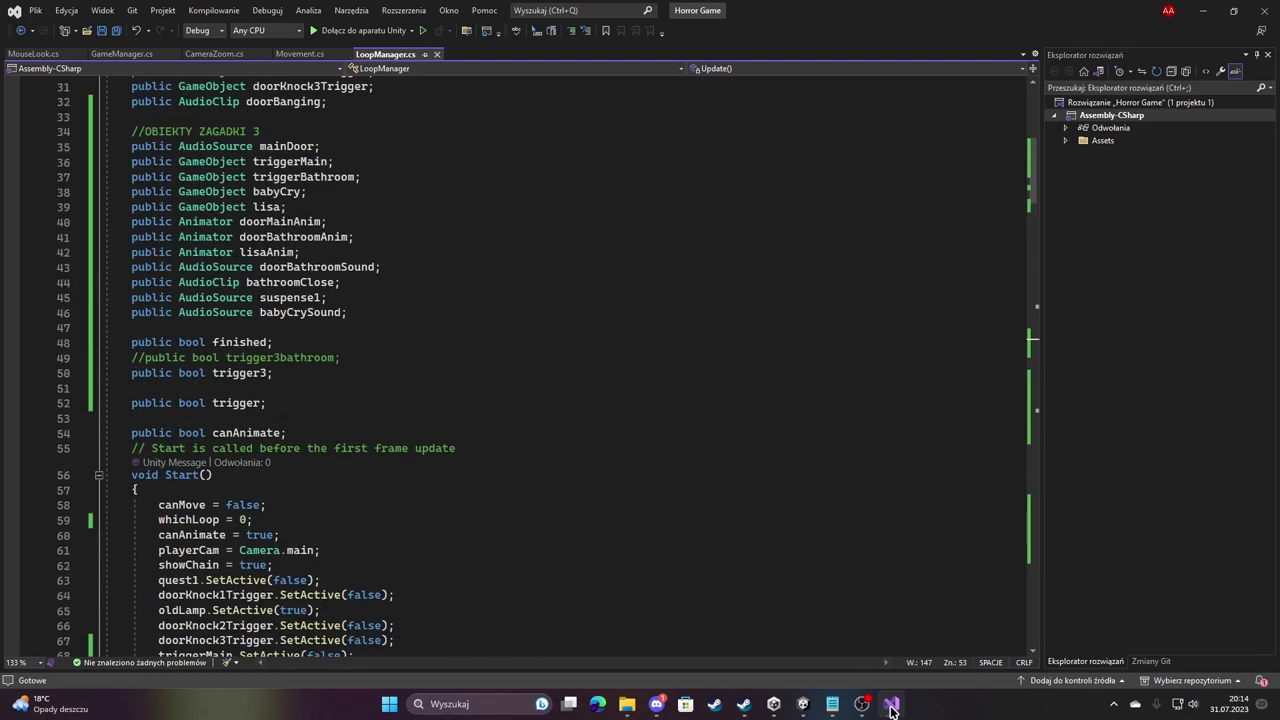
left_click(802, 704)
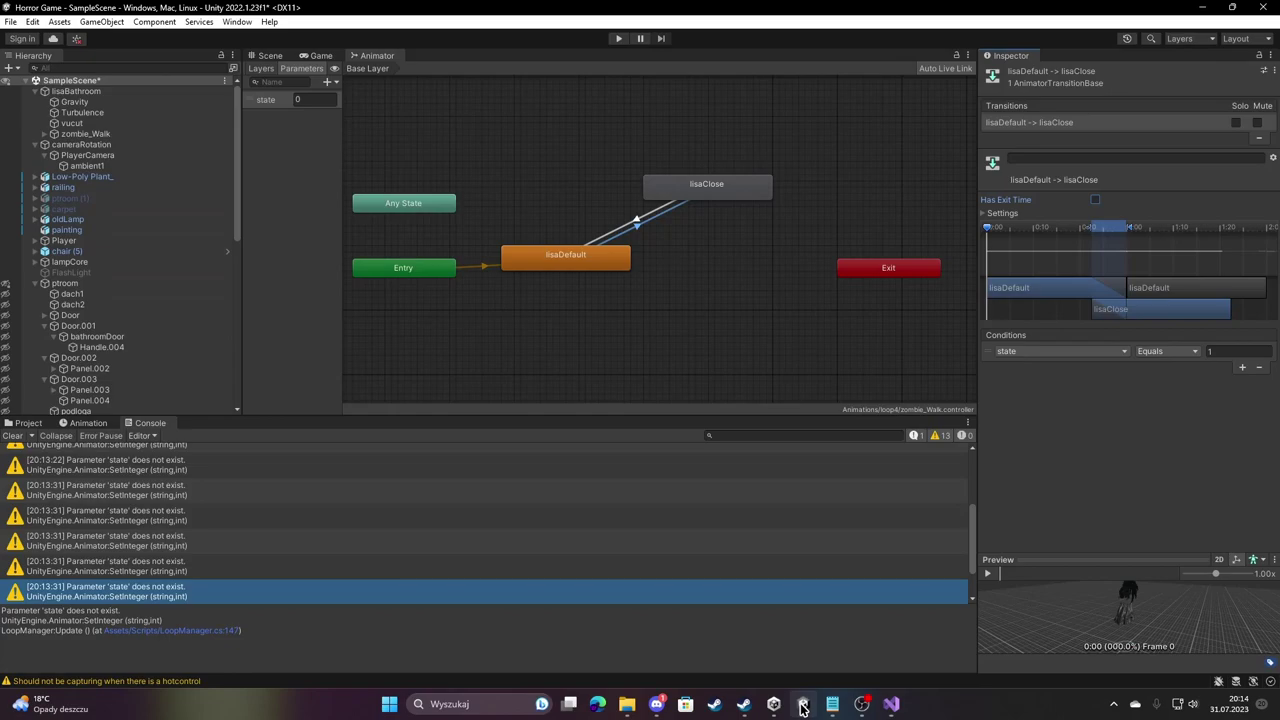
left_click(270, 56)
left_click(771, 308)
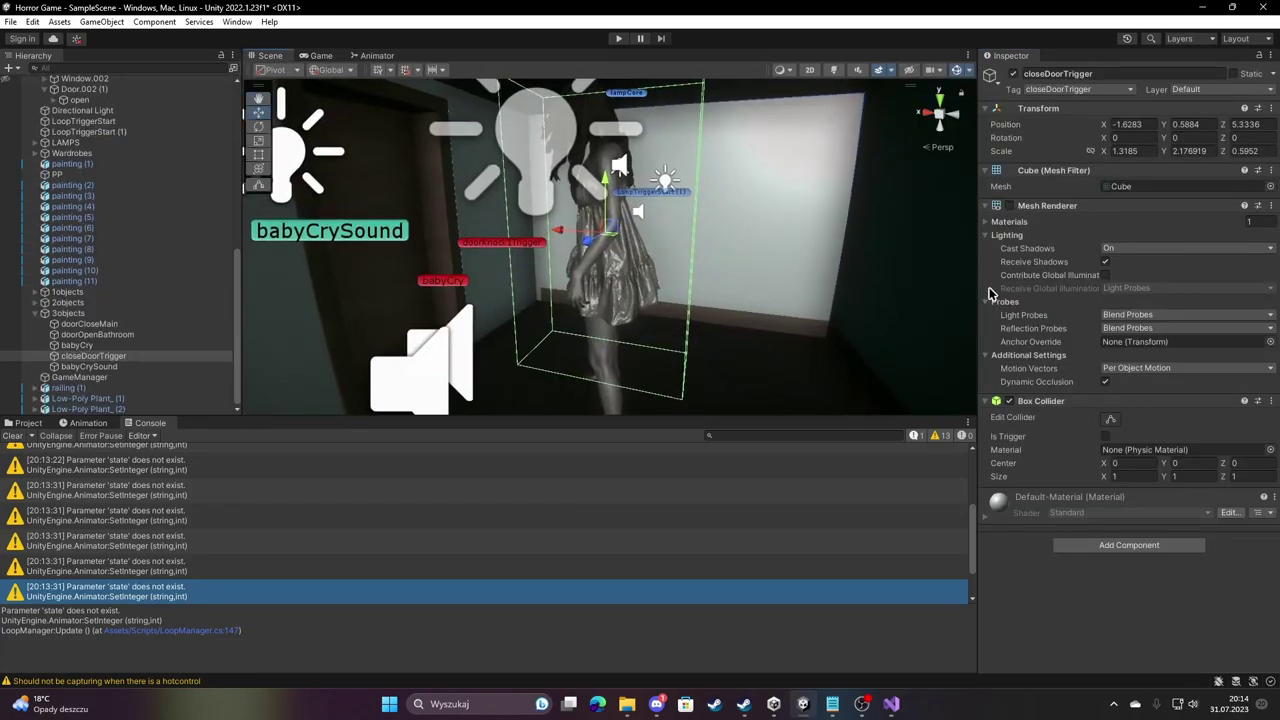
scroll(123, 229, "up", 5)
scroll(95, 165, "up", 5)
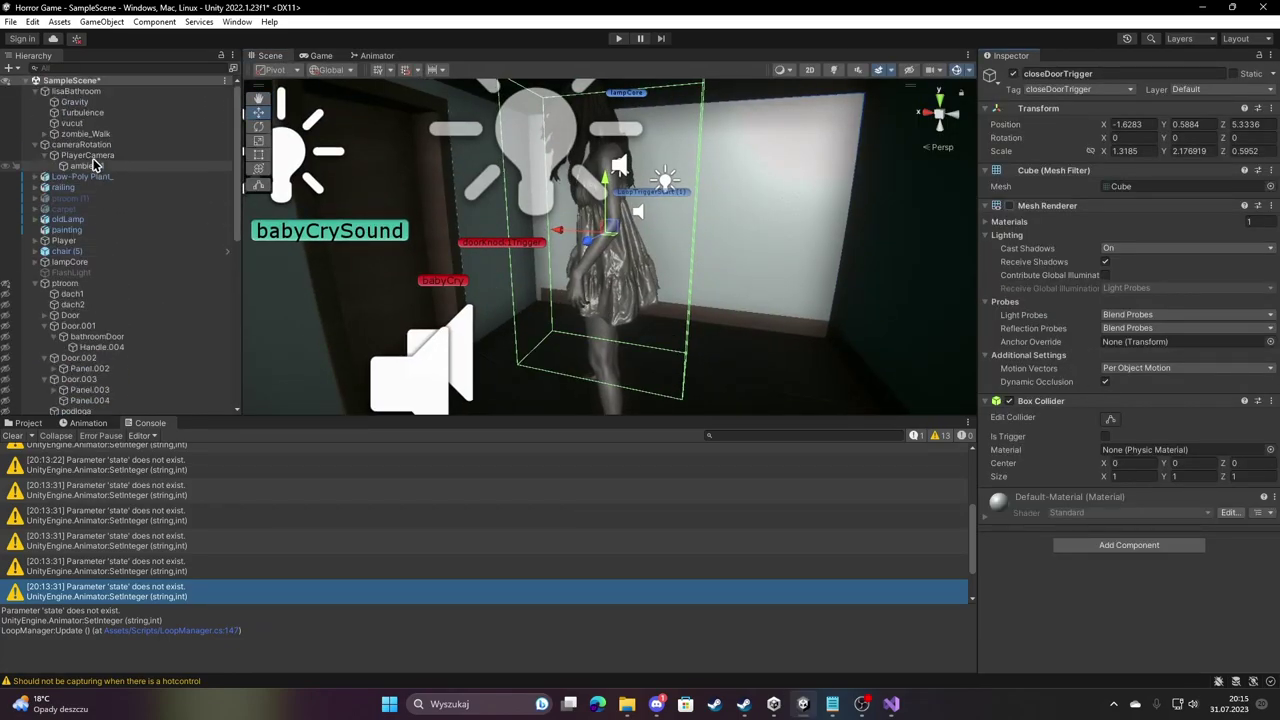
left_click(93, 166)
Declare 'public GameObject closeDoorTrigger;' below the lisa field and save LoopManager.cs.
left_click(890, 703)
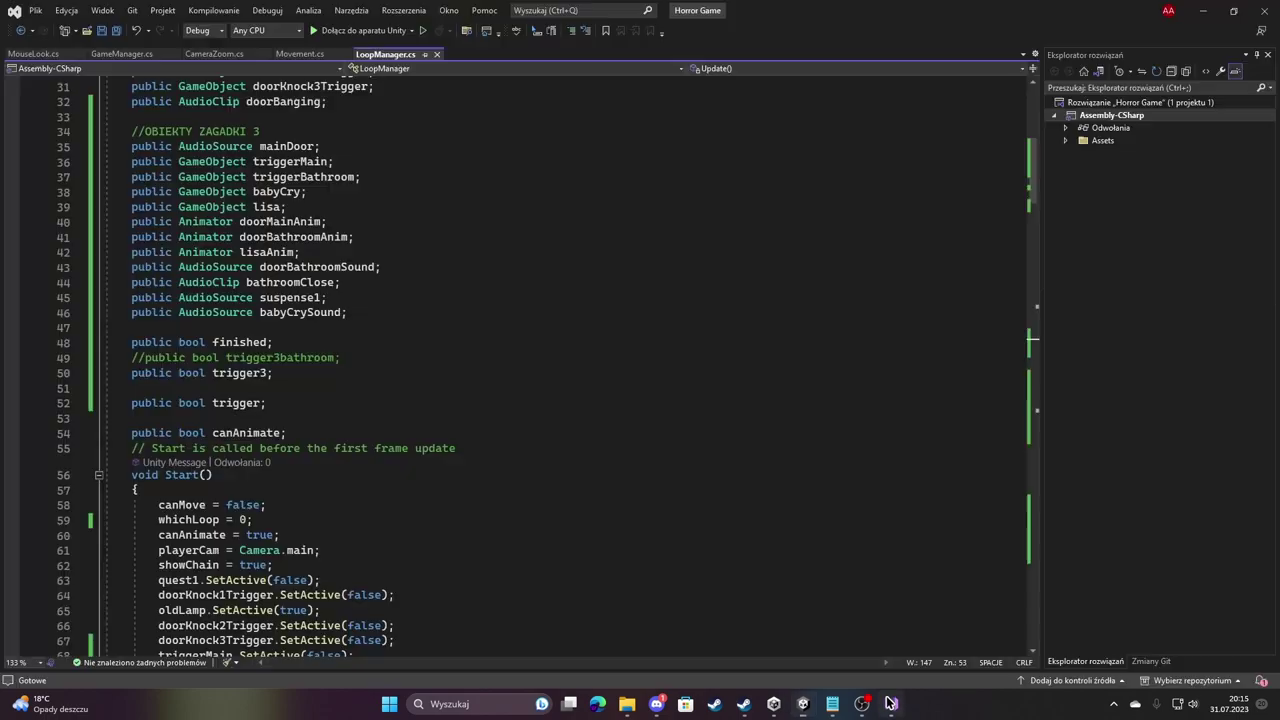
scroll(432, 371, "up", 10)
scroll(412, 365, "down", 5)
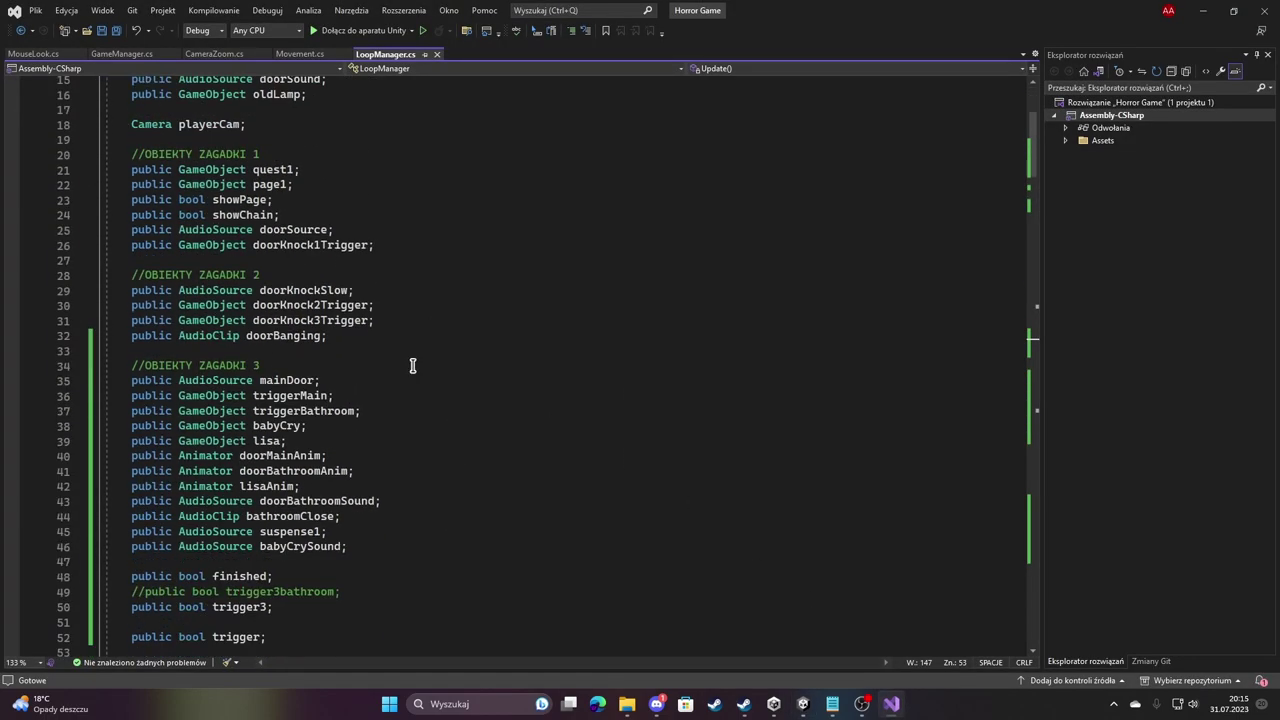
left_click(317, 443)
key("Return")
type("public")
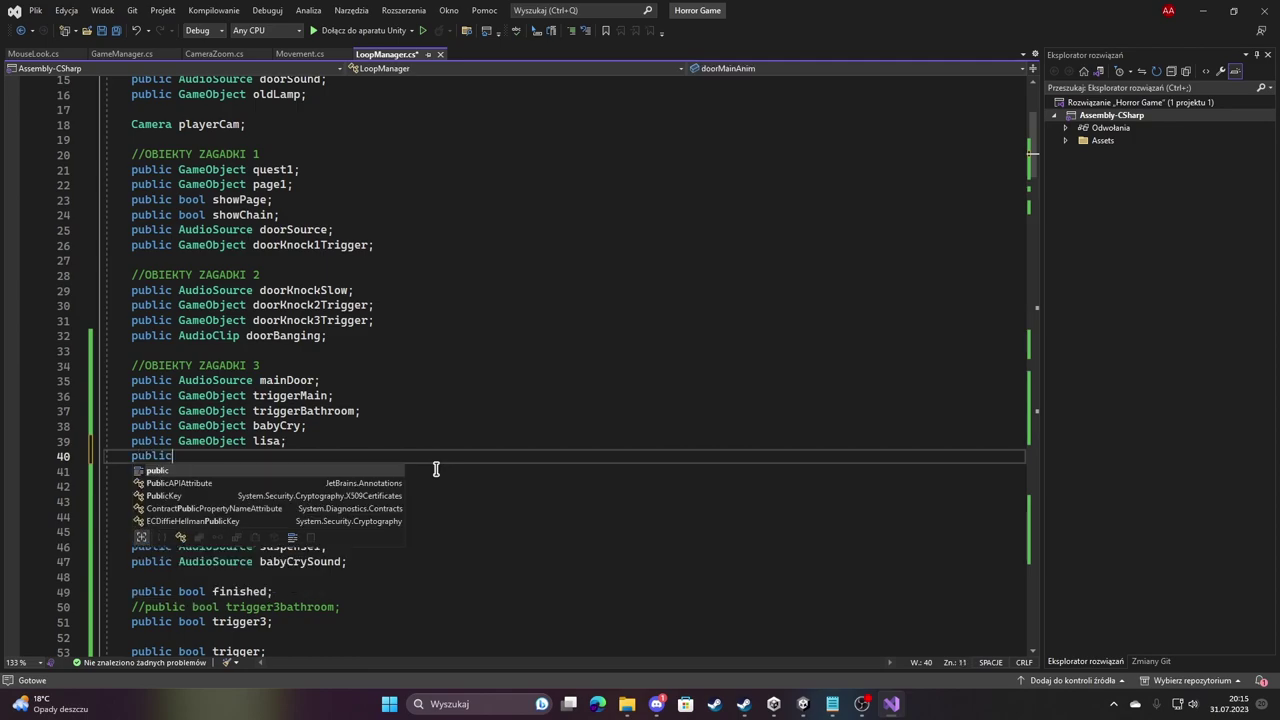
type(" game")
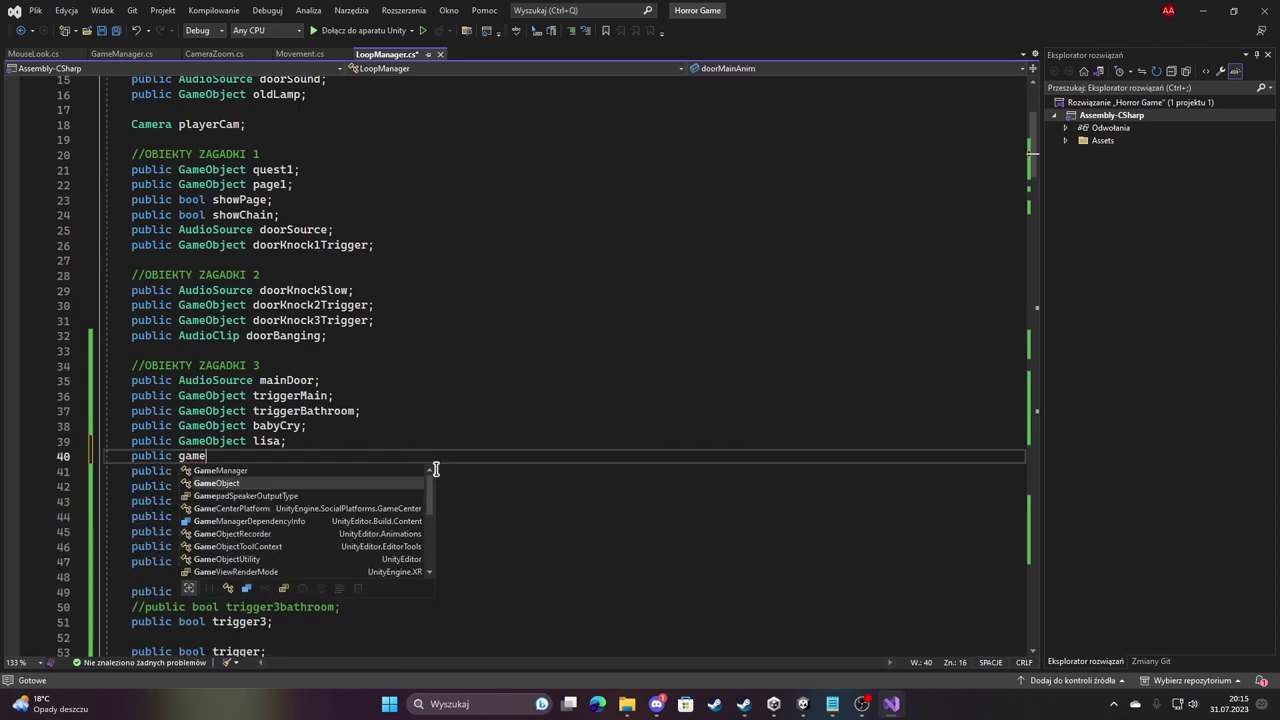
type(" c;pseDp")
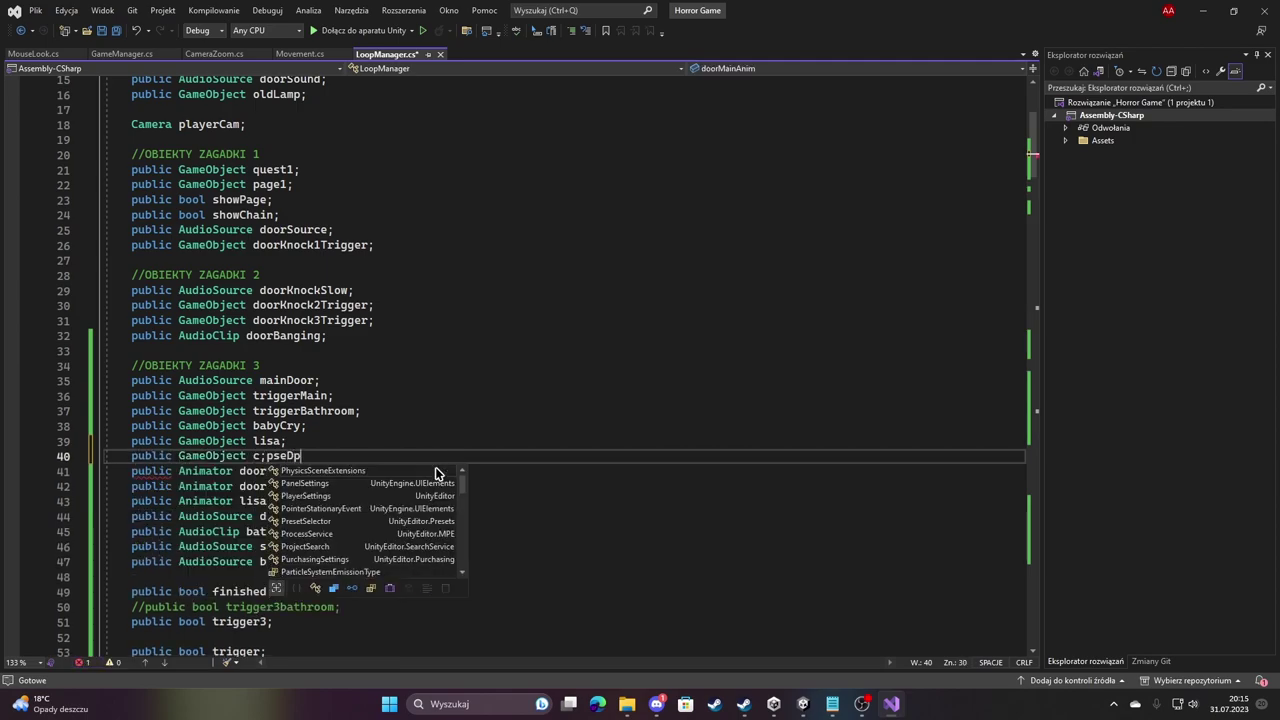
type("prT")
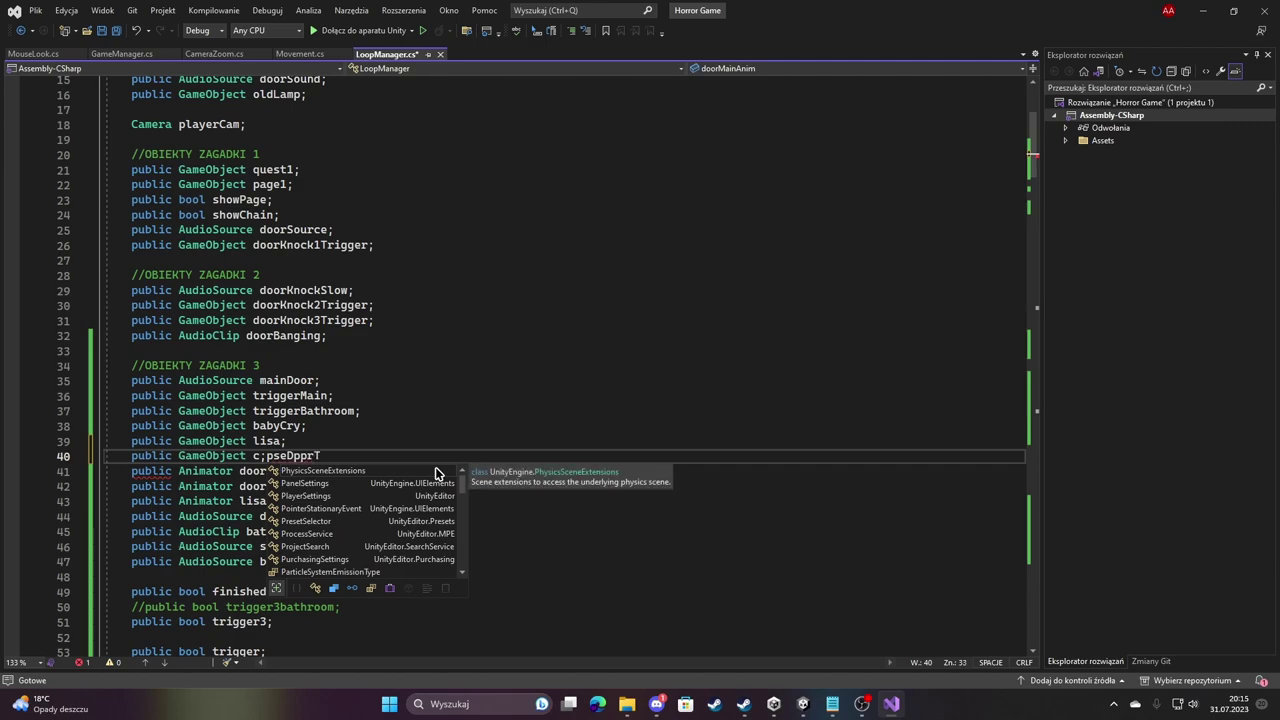
key("BackSpace")
key("BackSpace")
key("BackSpace")
key("BackSpace")
key("BackSpace")
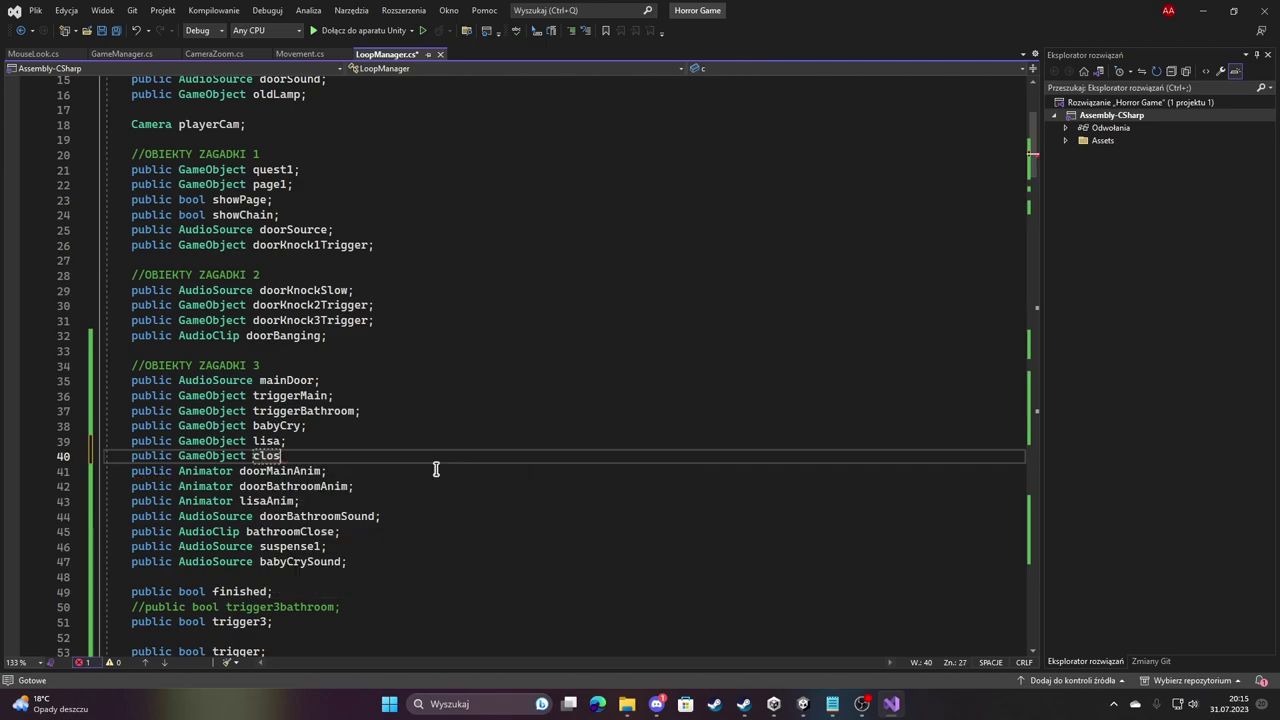
type("eDoorTri")
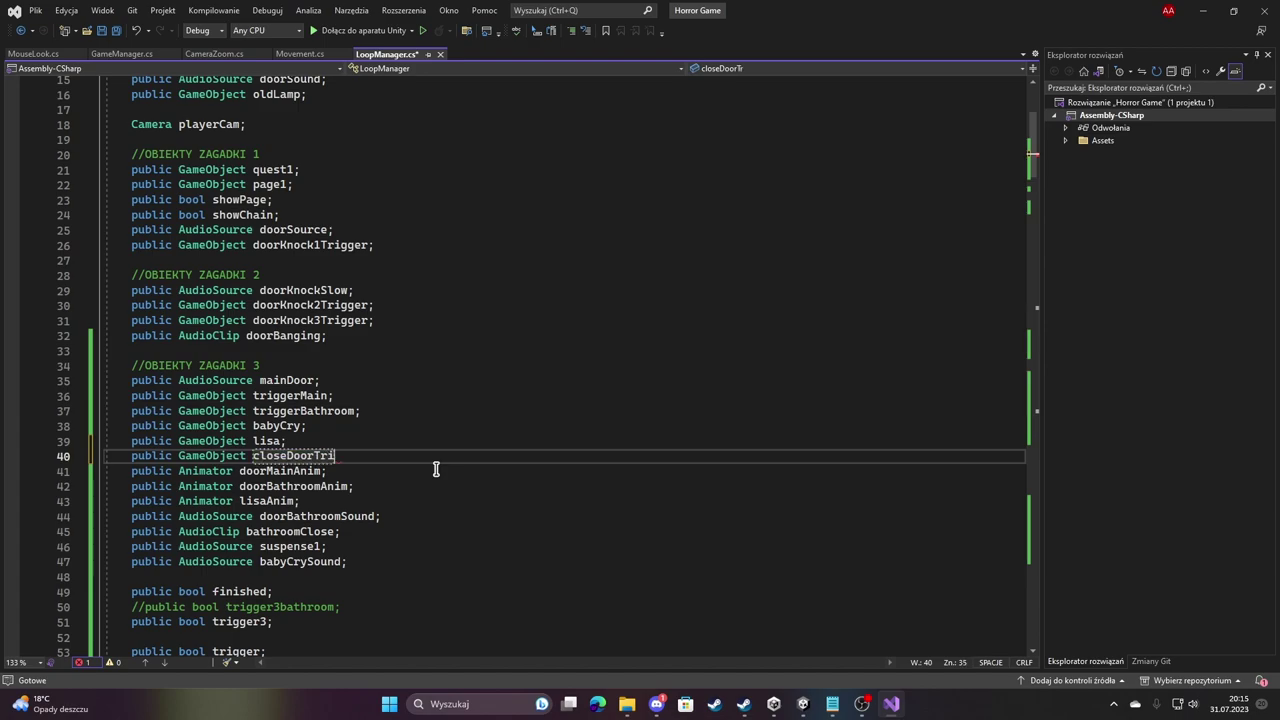
type("gger;")
key("ctrl+s")
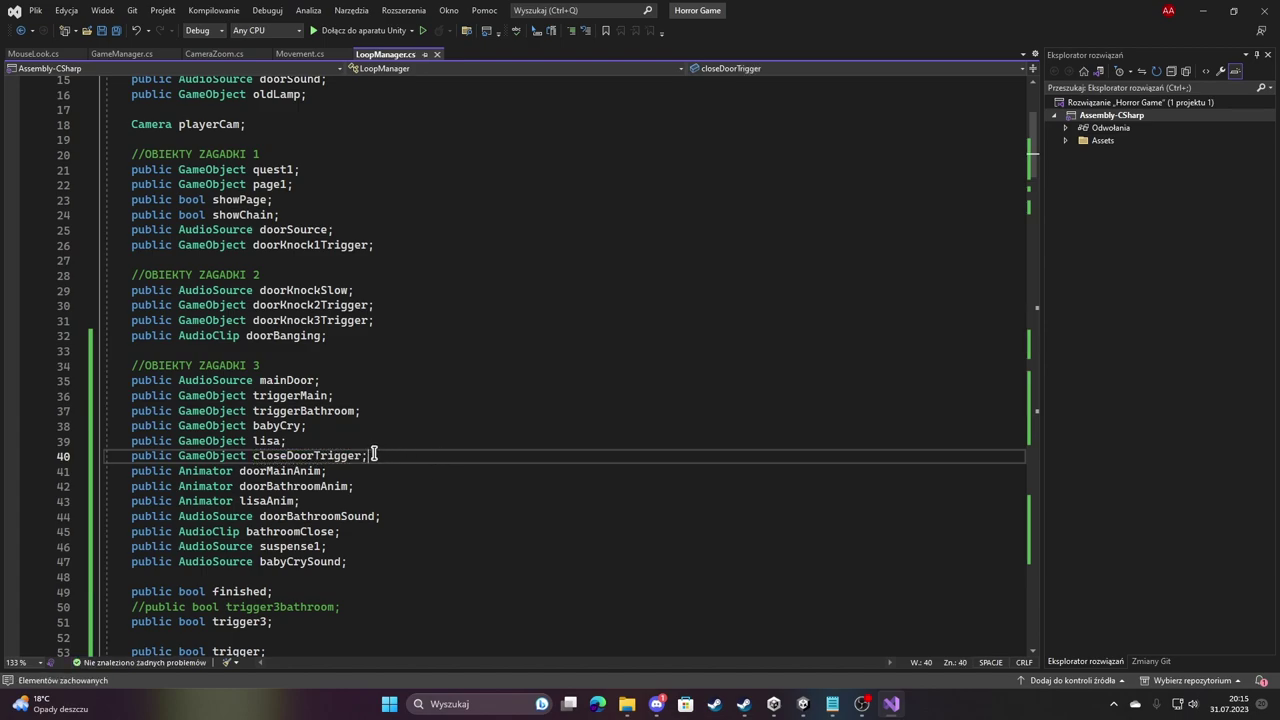
scroll(370, 450, "down", 10)
Add closeDoorTrigger.SetActive(false); at the end of Start().
scroll(360, 446, "down", 1)
left_click(331, 452)
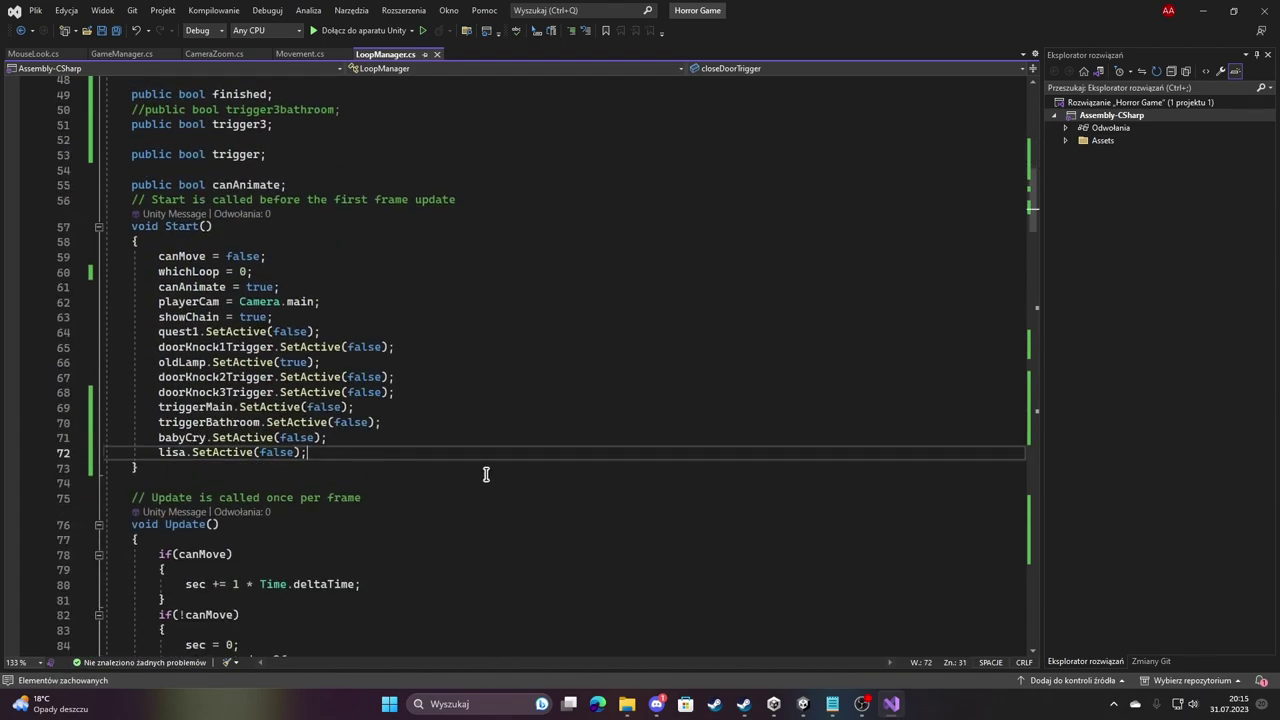
key("Return")
type("close")
key("Tab")
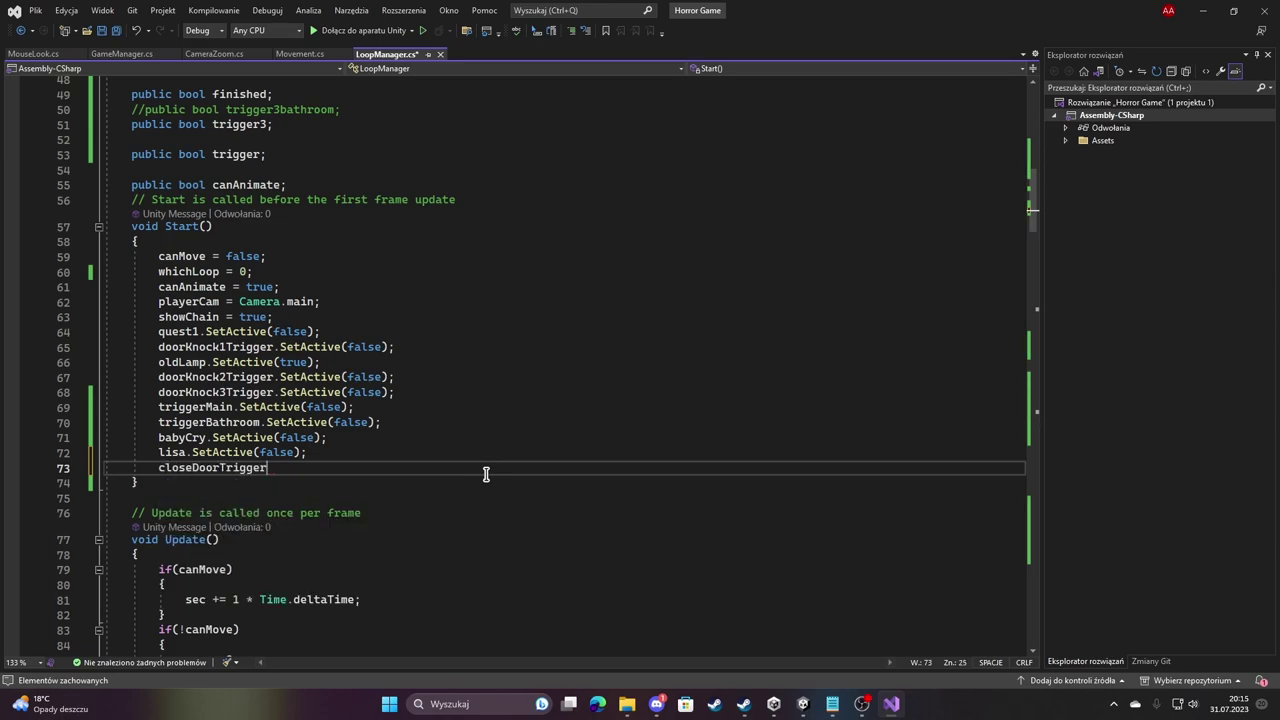
type(".se")
key("Tab")
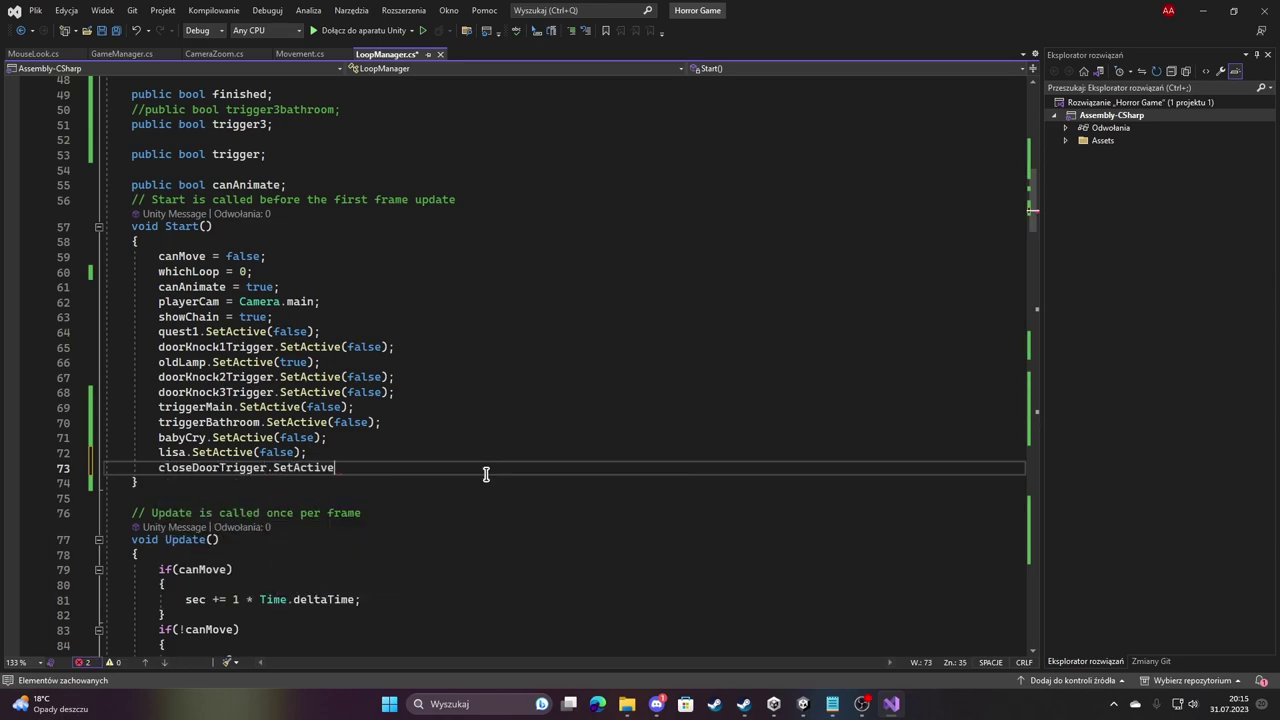
type("(false);")
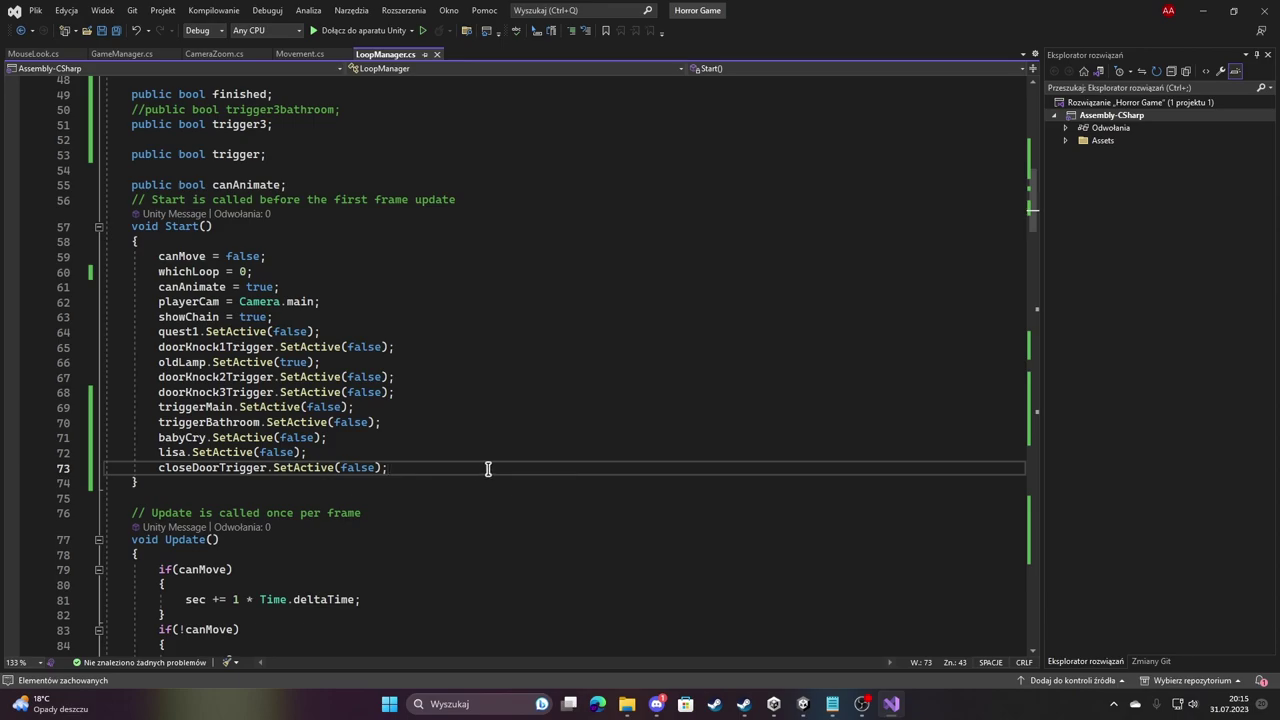
Add closeDoorTrigger.SetActive(true); at the top of the babyCry trigger block.
scroll(400, 440, "down", 12)
scroll(377, 437, "down", 12)
scroll(377, 437, "down", 4)
scroll(377, 437, "down", 6)
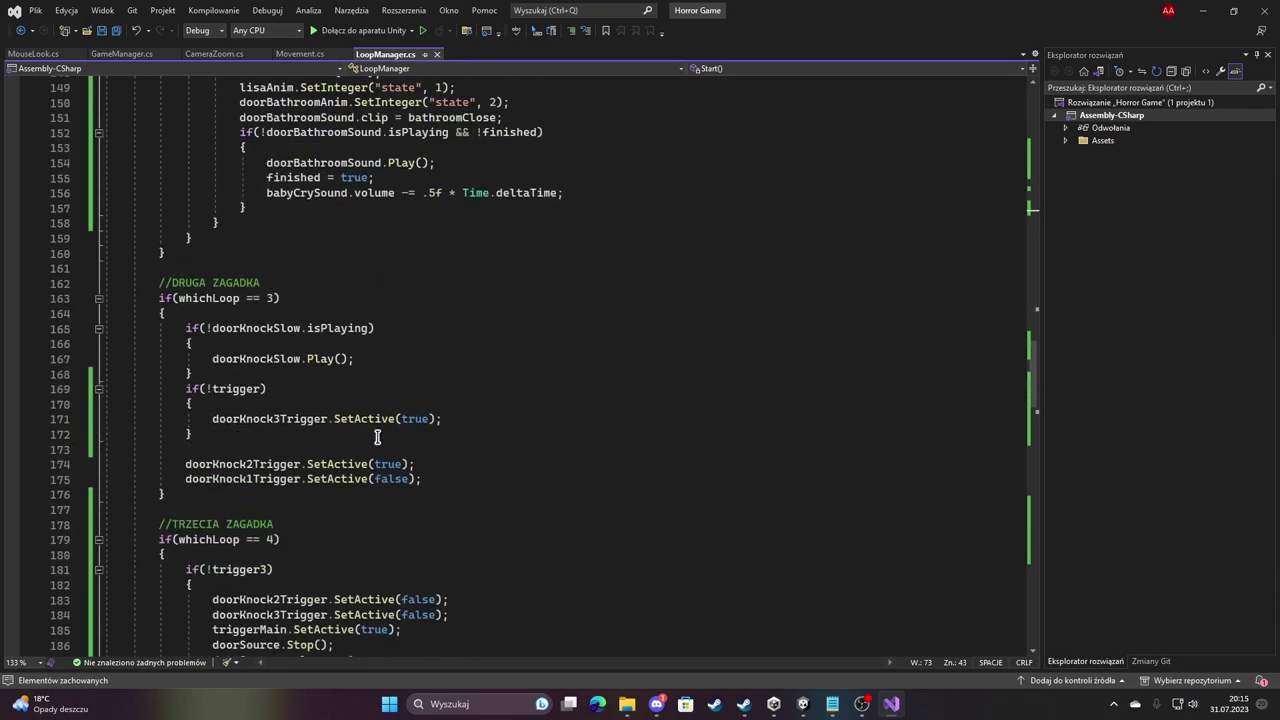
scroll(377, 437, "down", 1)
scroll(377, 437, "down", 2)
scroll(377, 437, "down", 3)
scroll(377, 437, "down", 9)
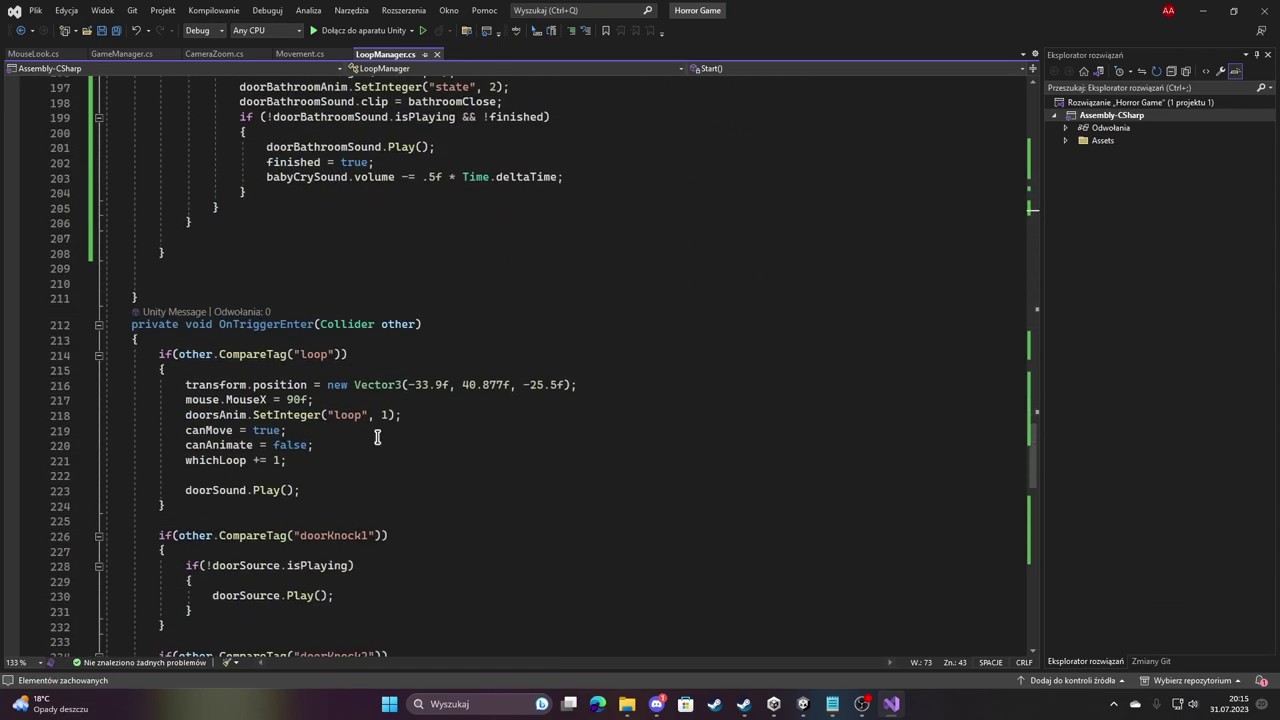
scroll(377, 437, "up", 5)
scroll(377, 437, "down", 11)
scroll(377, 437, "down", 2)
scroll(376, 420, "down", 3)
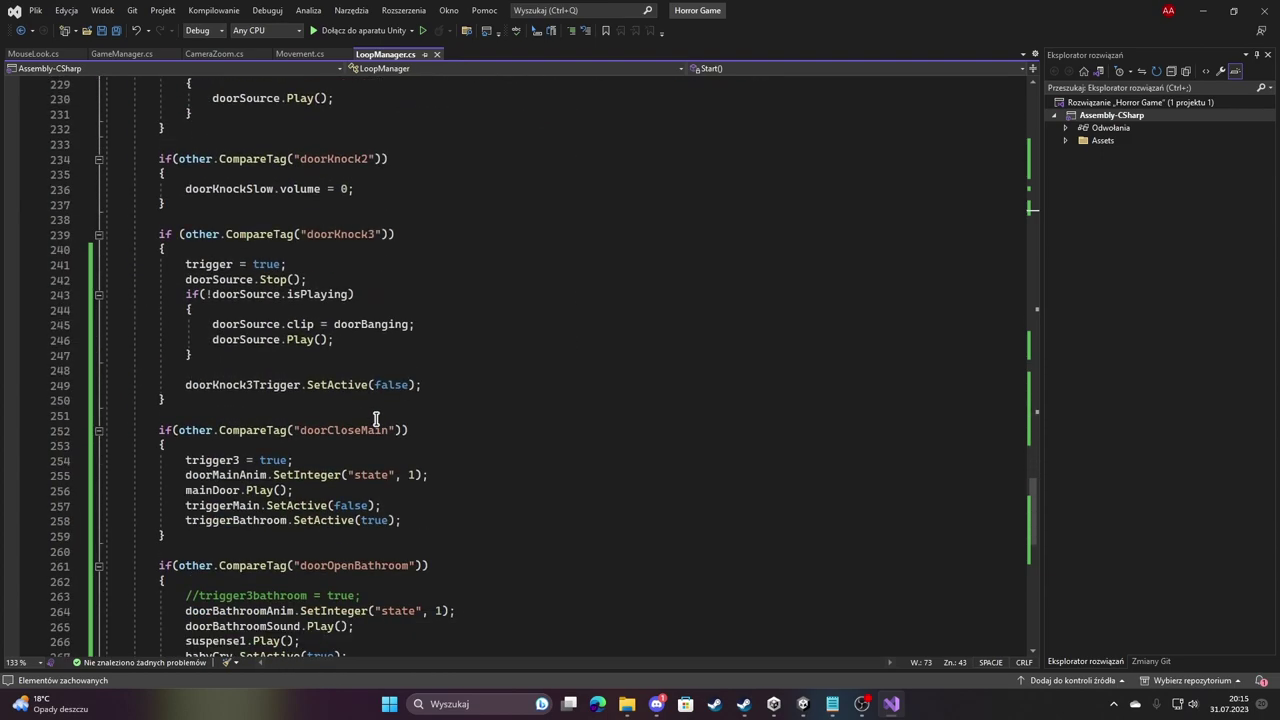
scroll(376, 420, "down", 3)
scroll(378, 416, "down", 3)
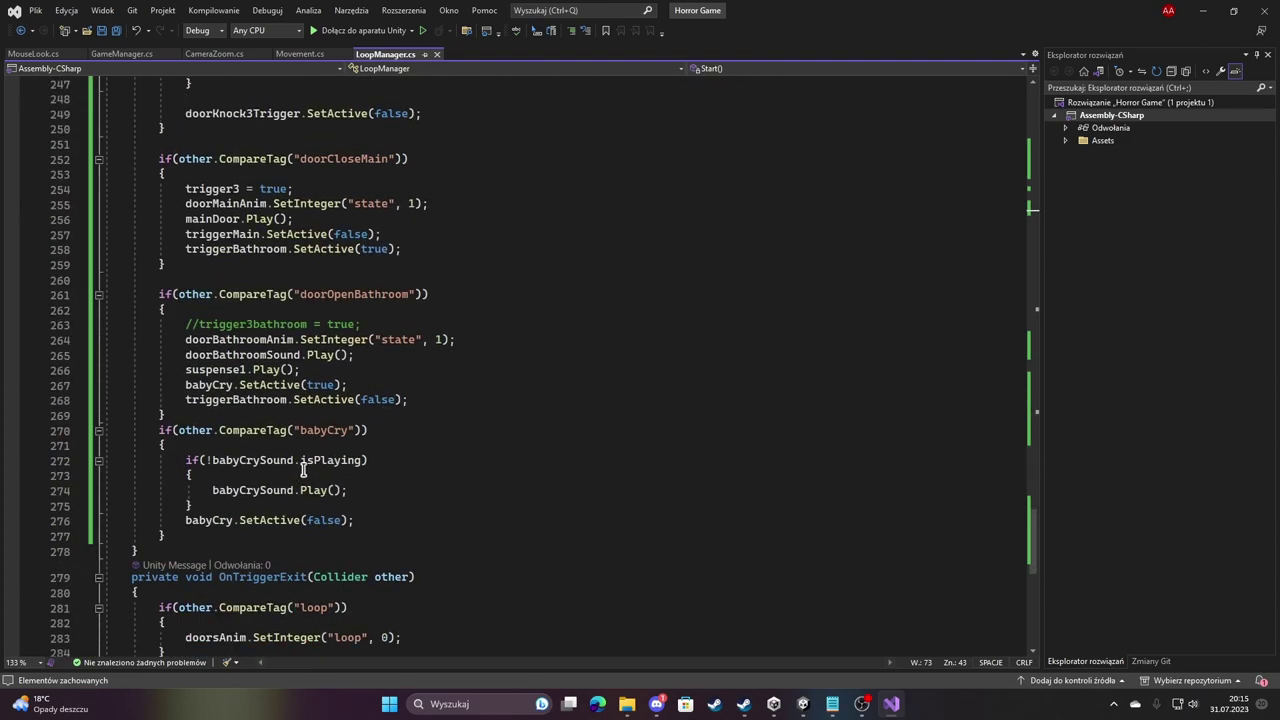
left_click(333, 448)
key("Return")
type("close")
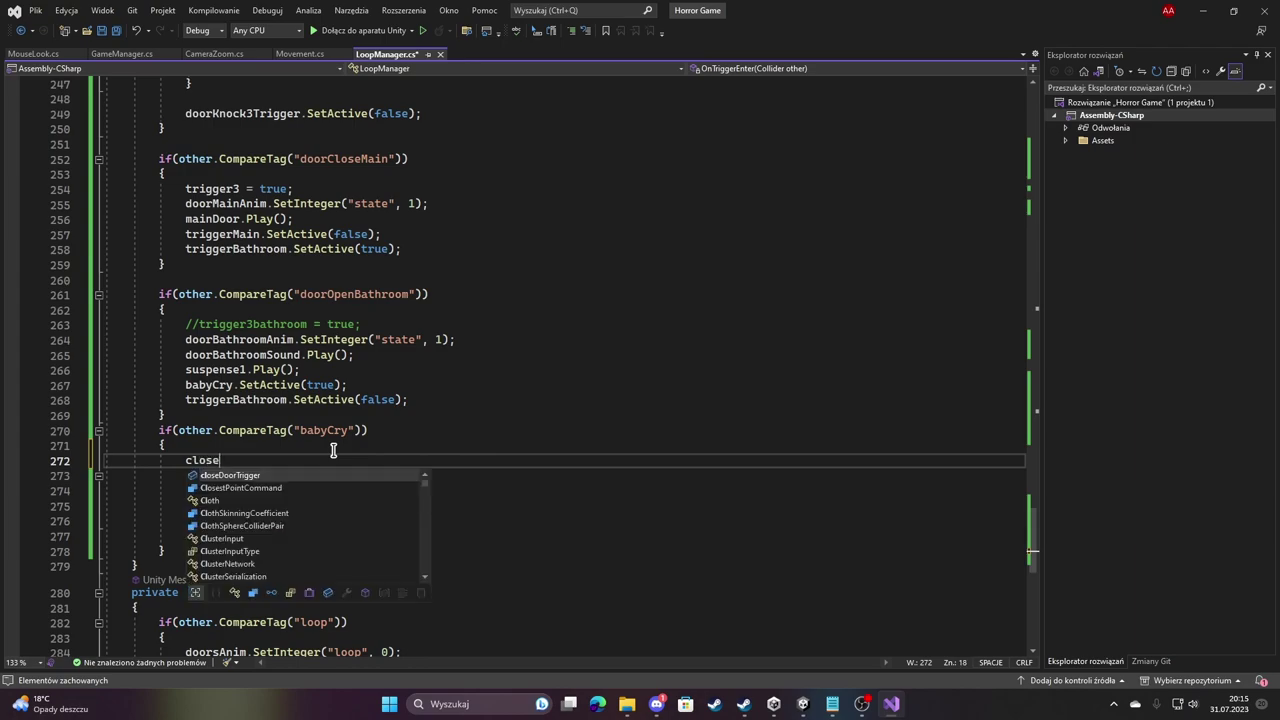
type("do.set(")
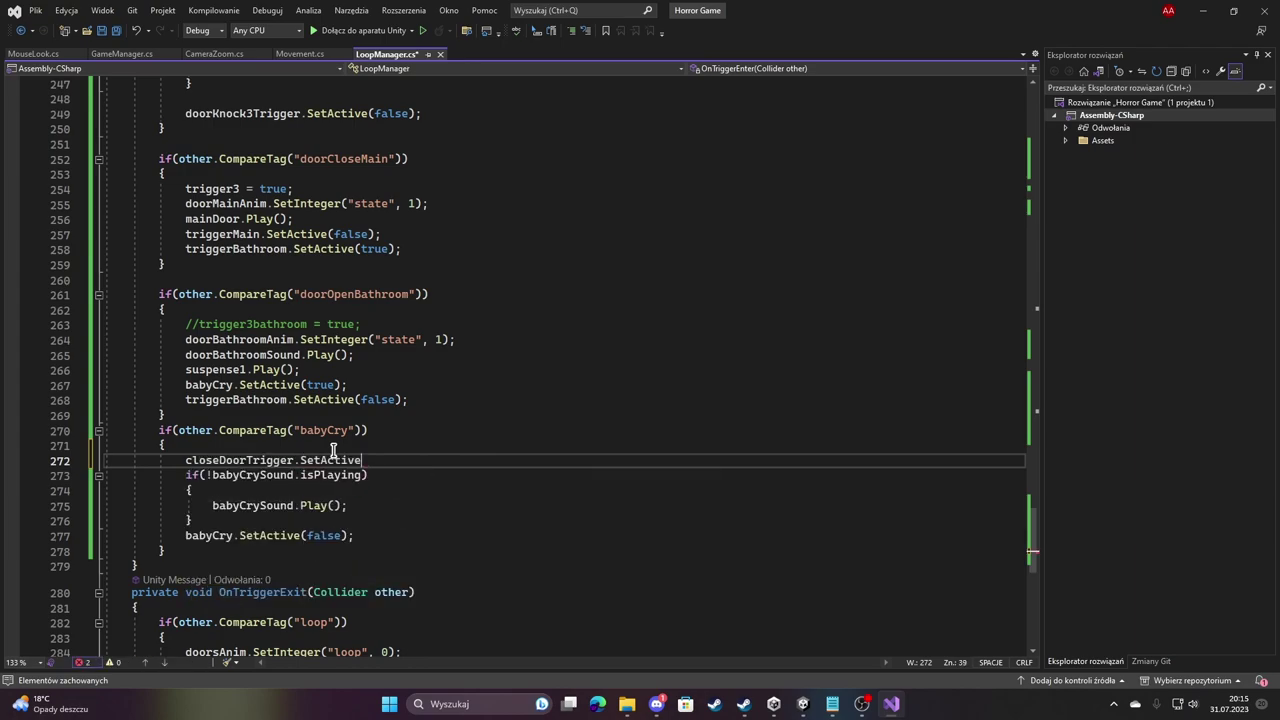
type("tr")
key("Tab")
type(";")
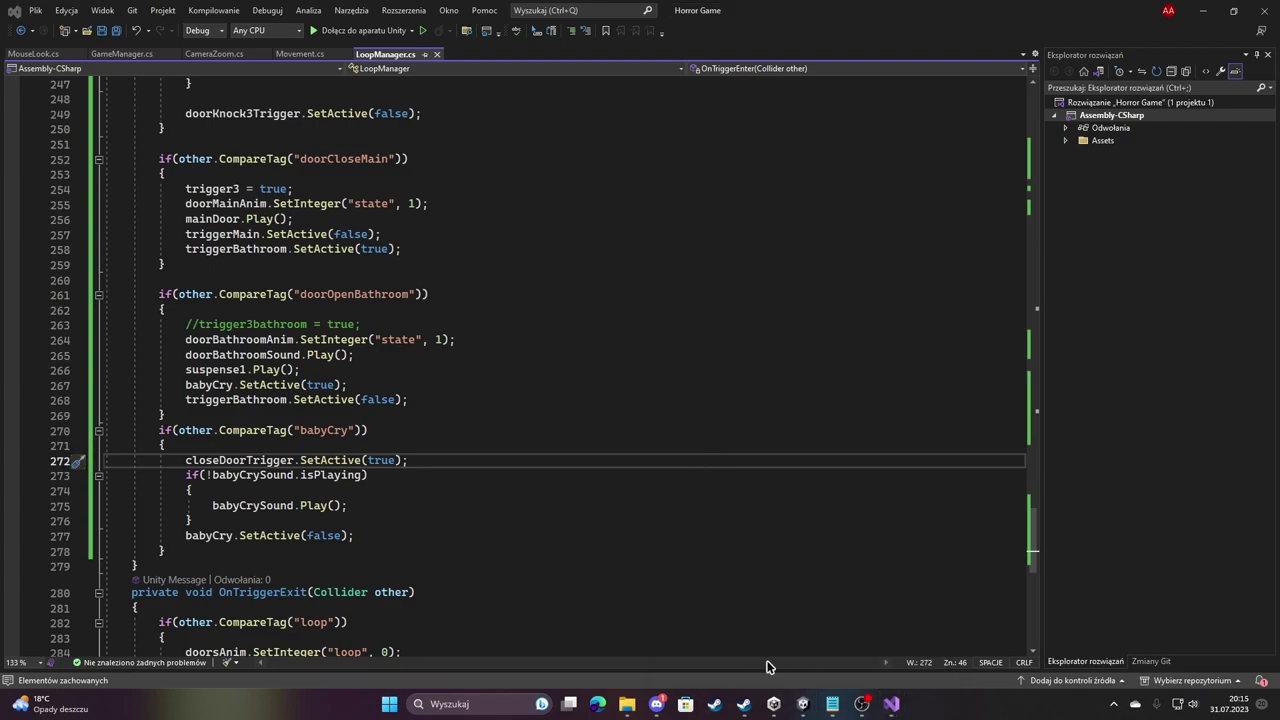
key("alt+Tab")
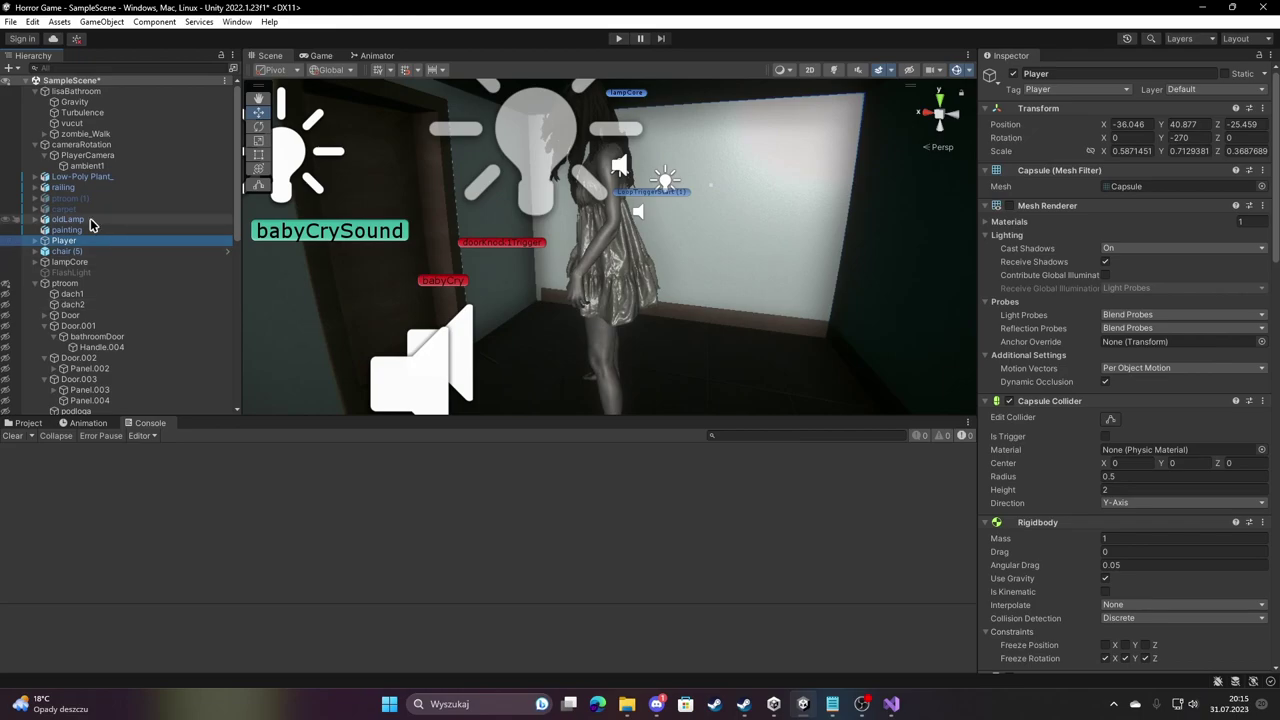
Assign closeDoorTrigger to the Player's Close Door Trigger field and start Play mode in the Game view.
scroll(1060, 432, "down", 5)
scroll(1060, 432, "down", 5)
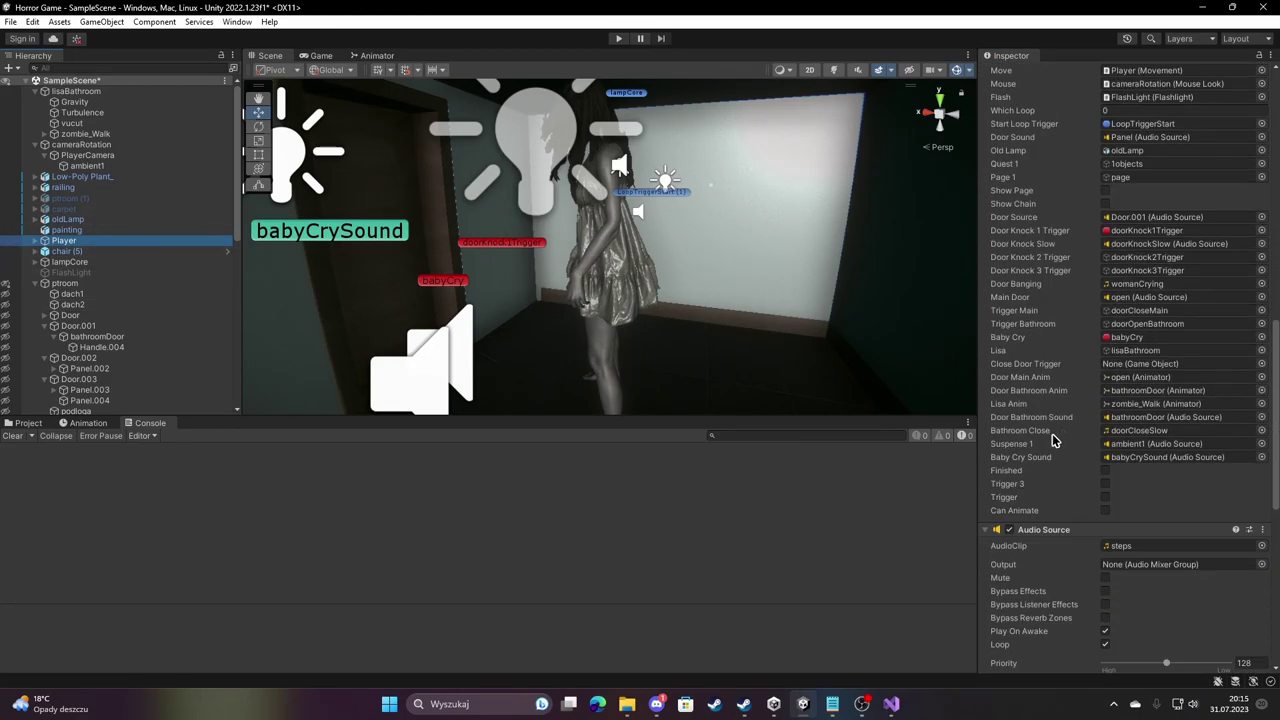
scroll(206, 343, "down", 5)
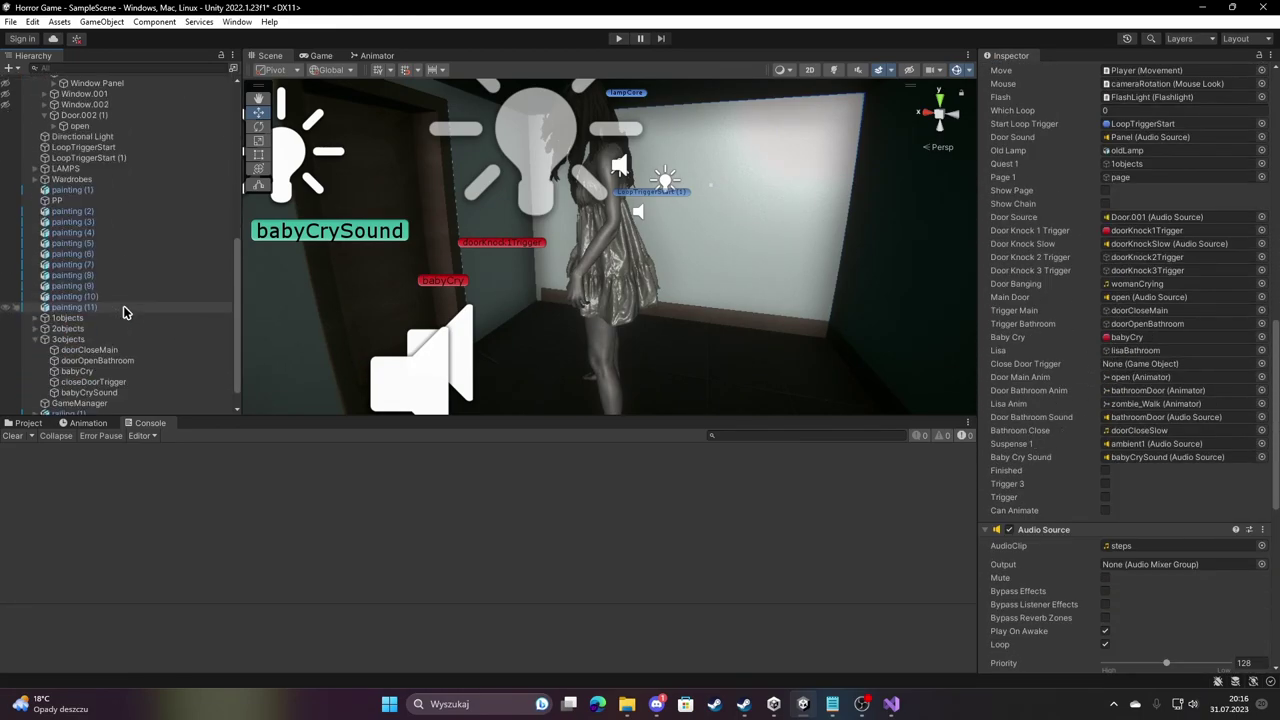
scroll(126, 310, "down", 5)
left_click_drag(100, 356, 1144, 368)
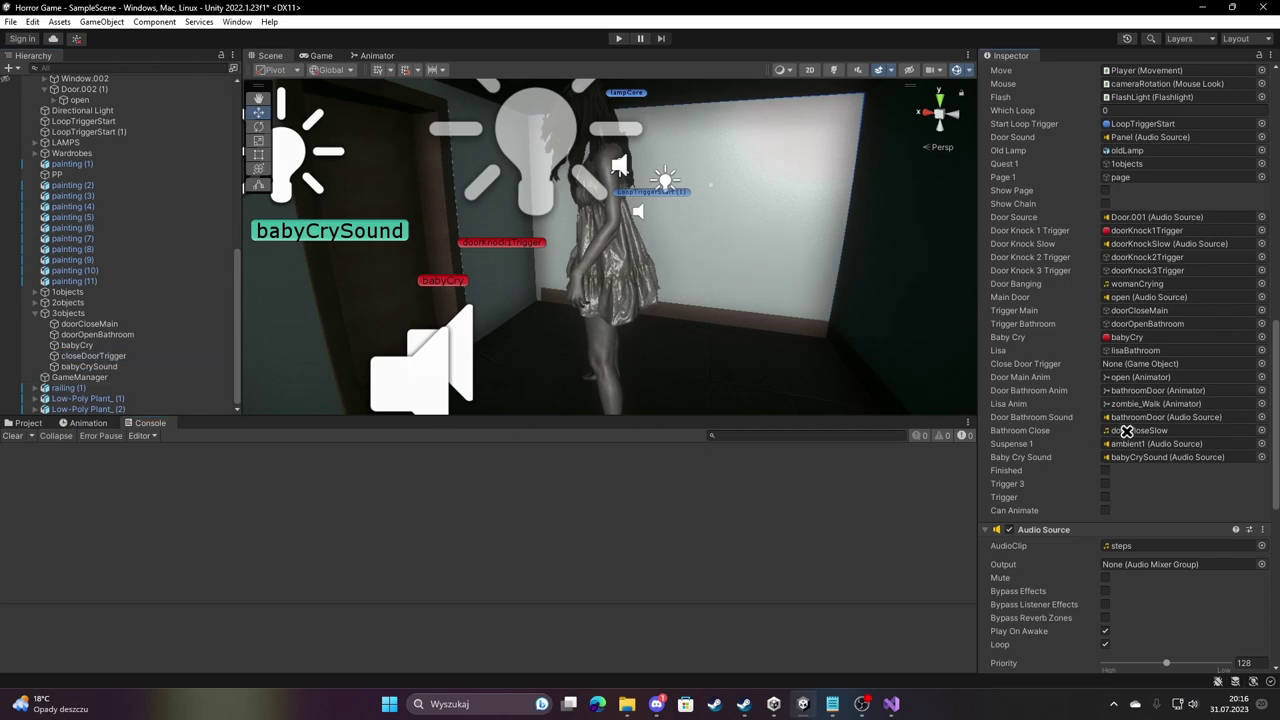
left_click(100, 356)
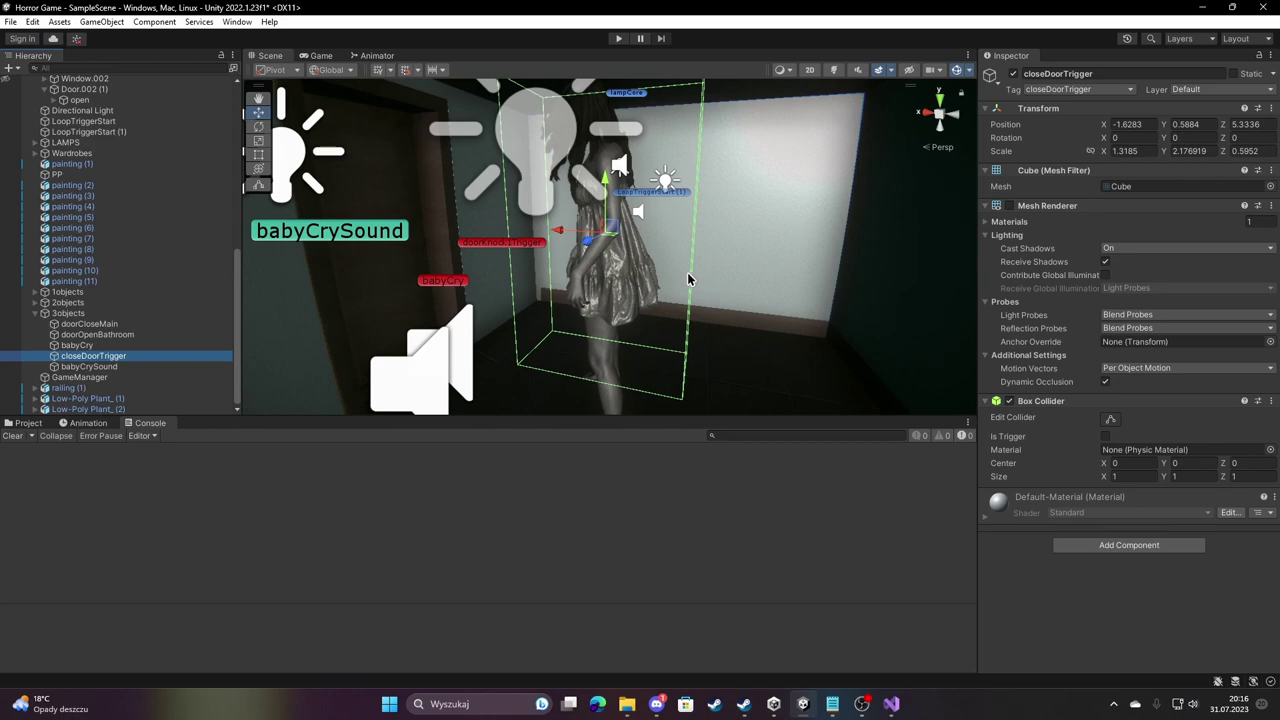
left_click(322, 56)
left_click(617, 40)
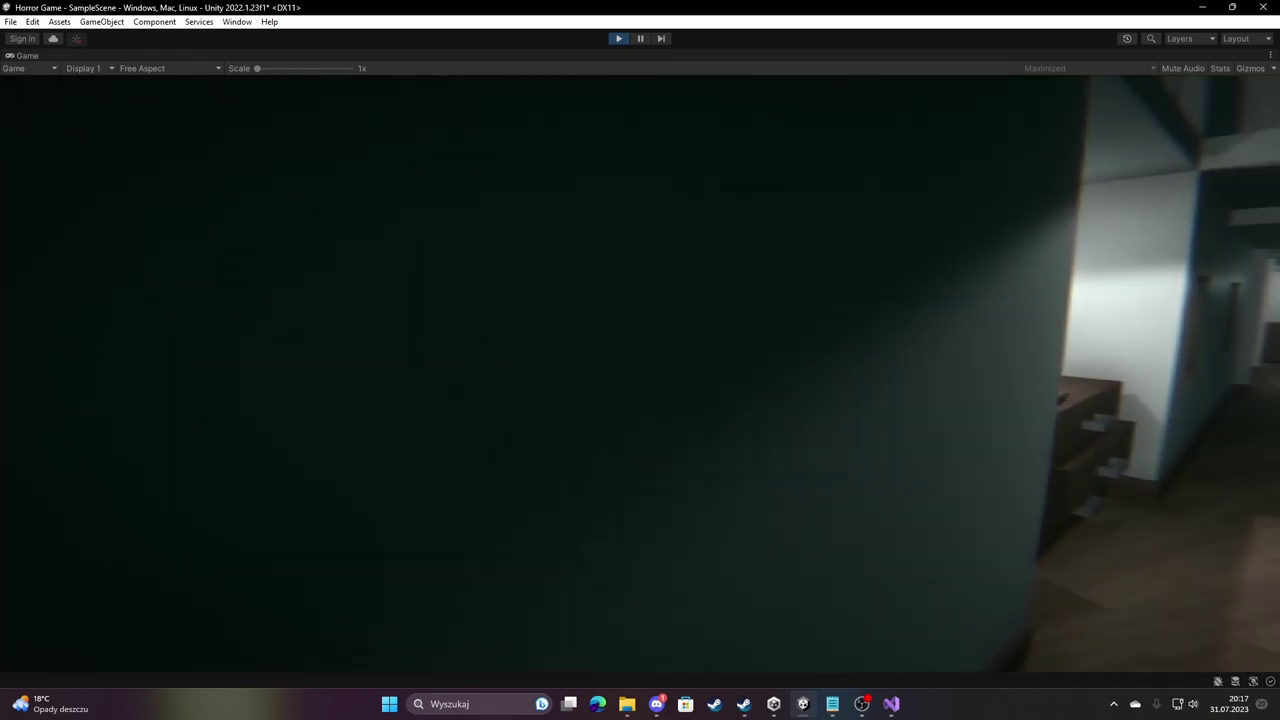
Walk the player through the doorway and down the corridor to the door beside the castle painting.
key("w")
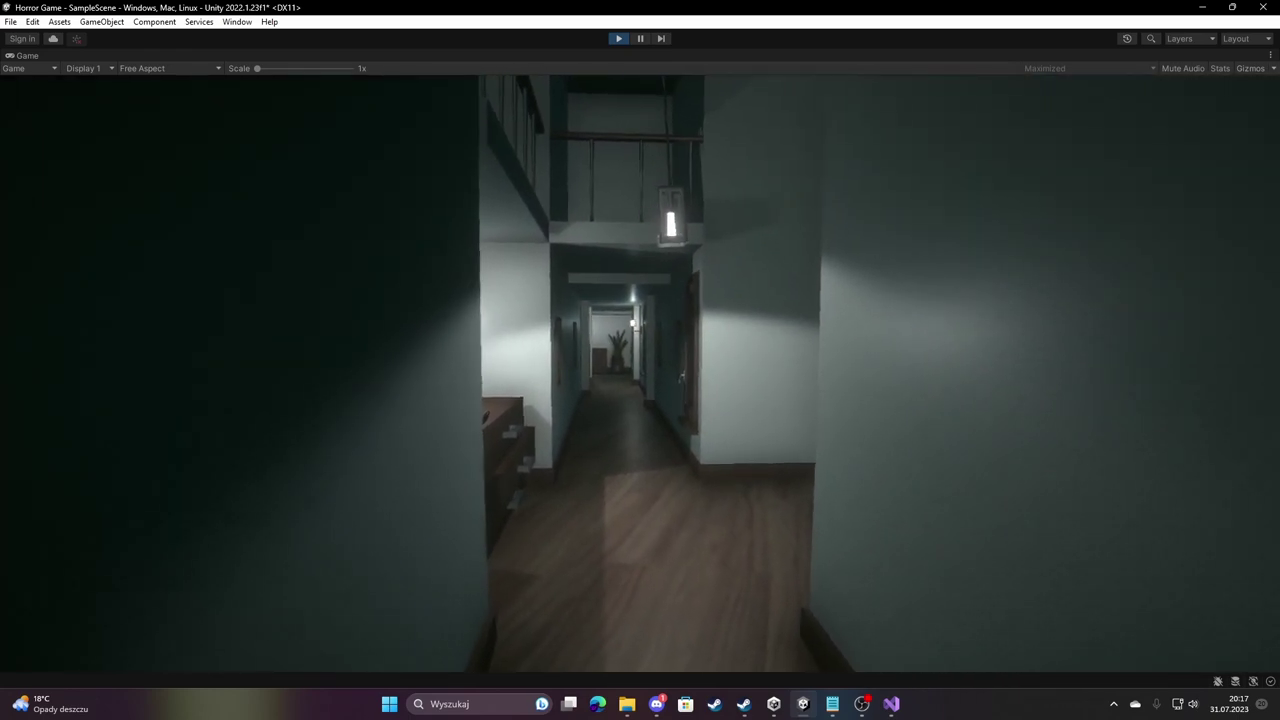
key("w")
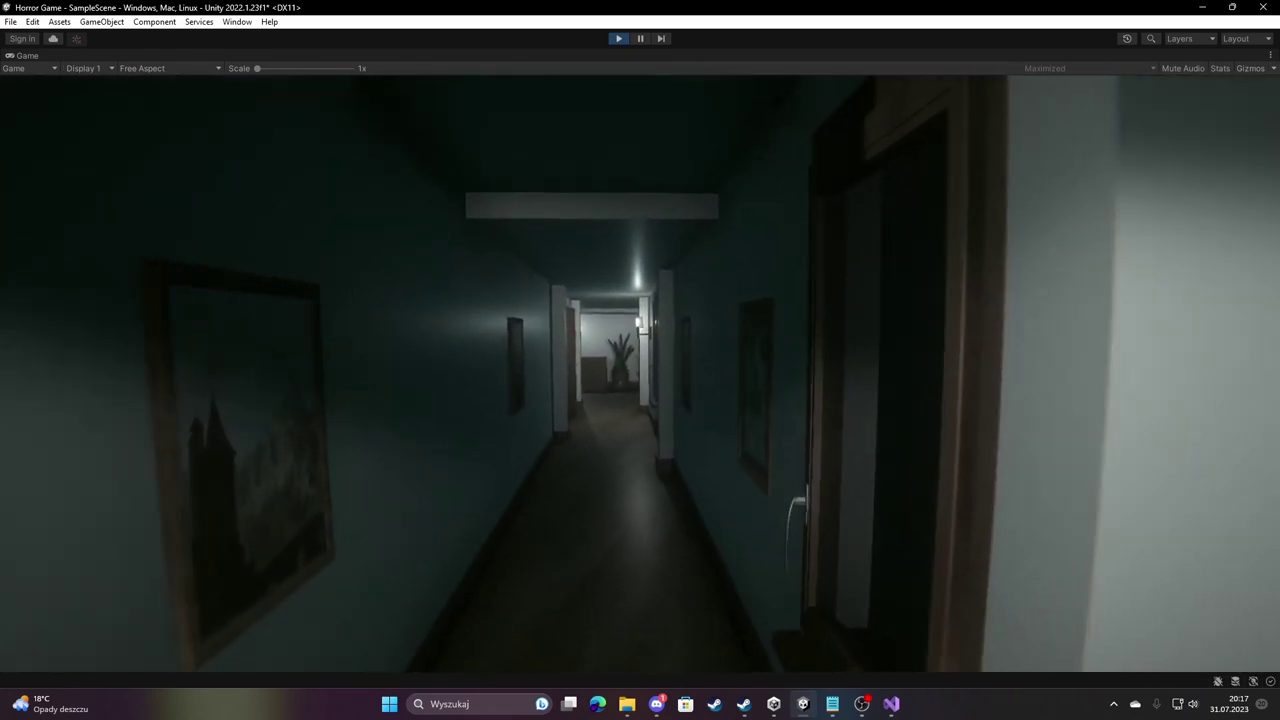
key("w")
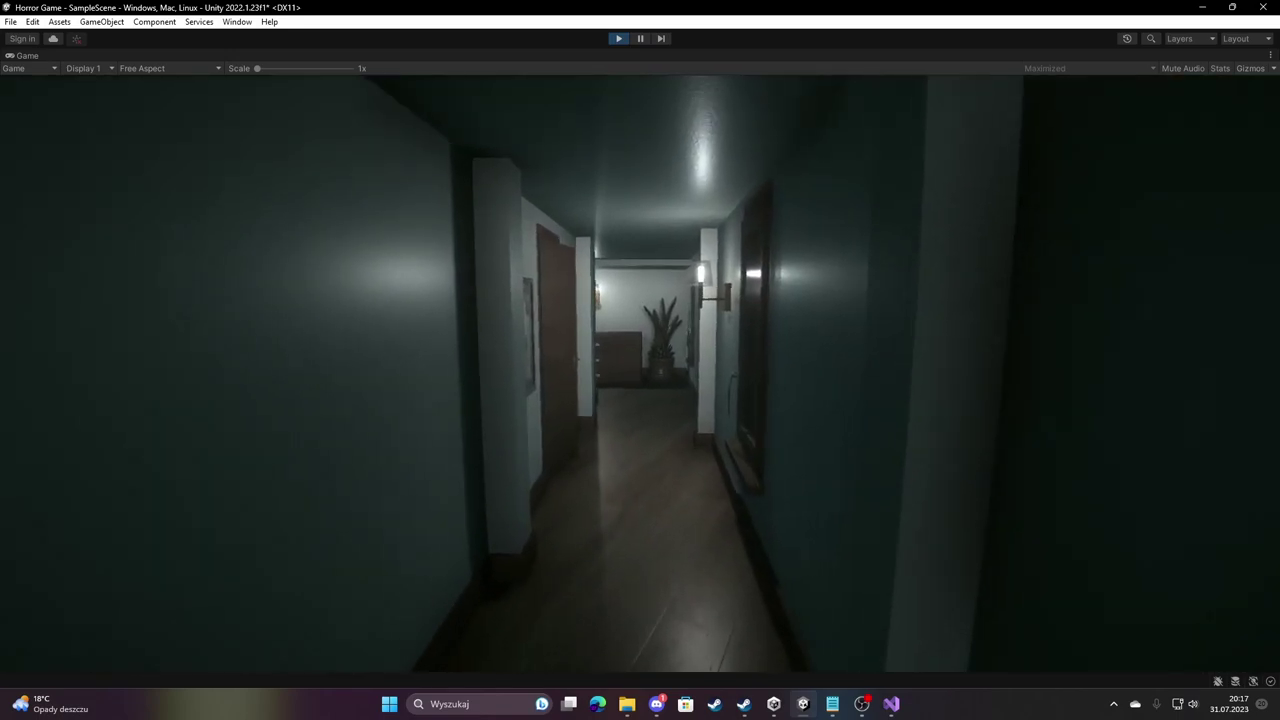
key("w")
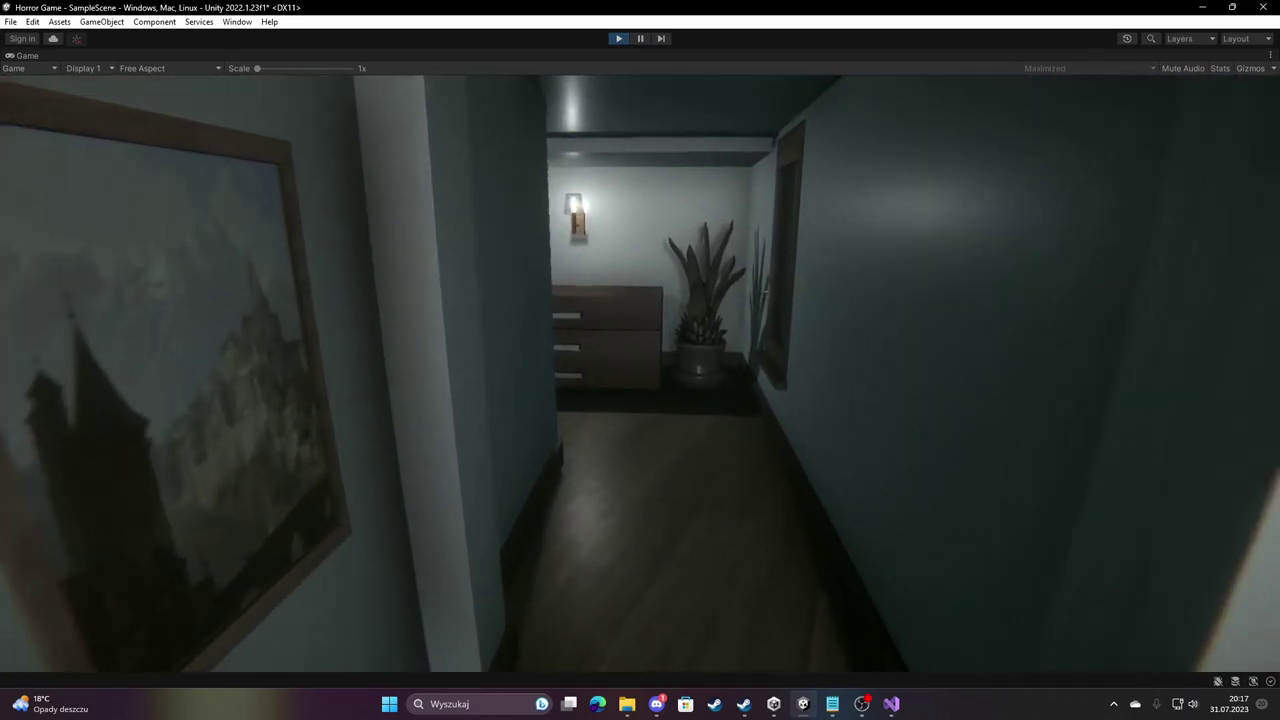
key("w")
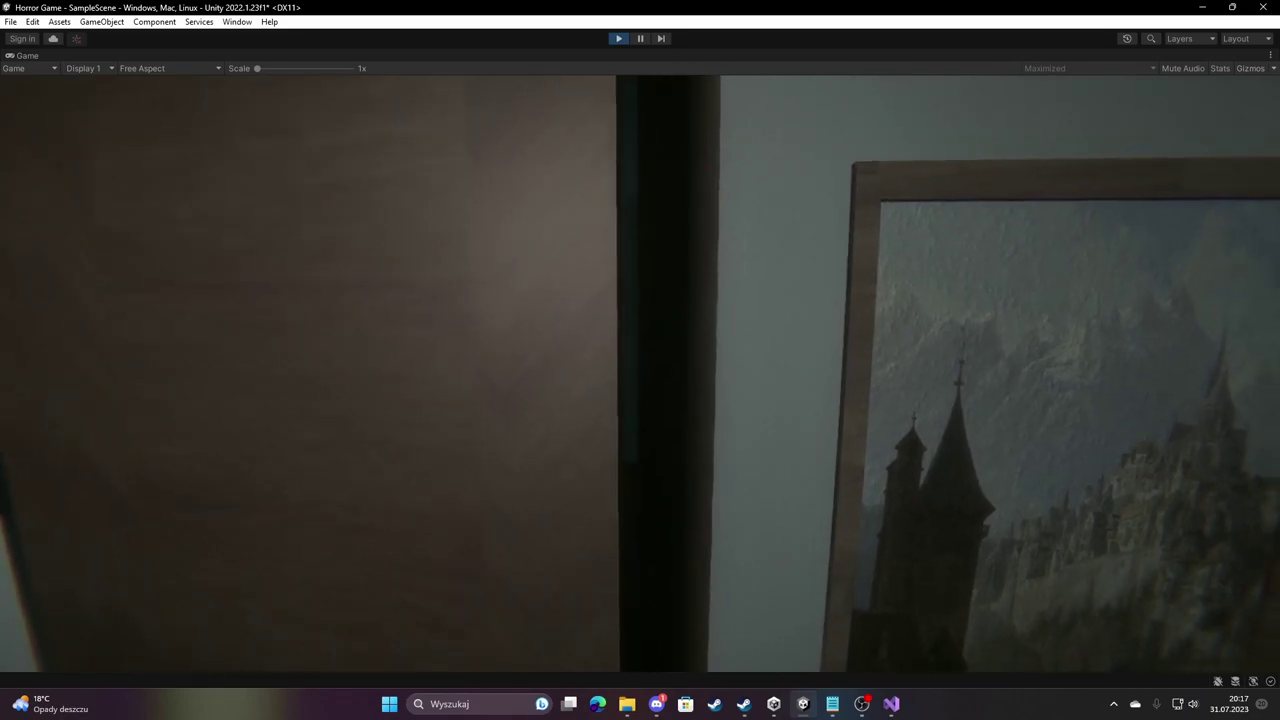
key("w")
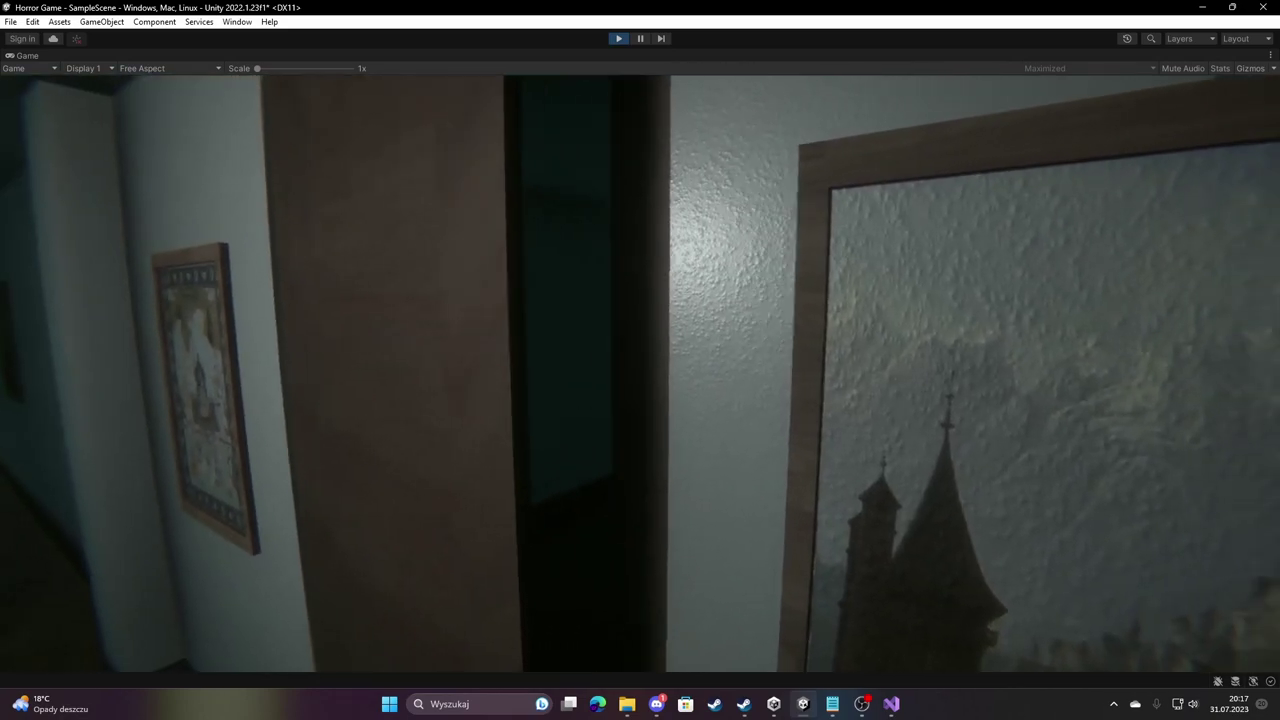
key("w")
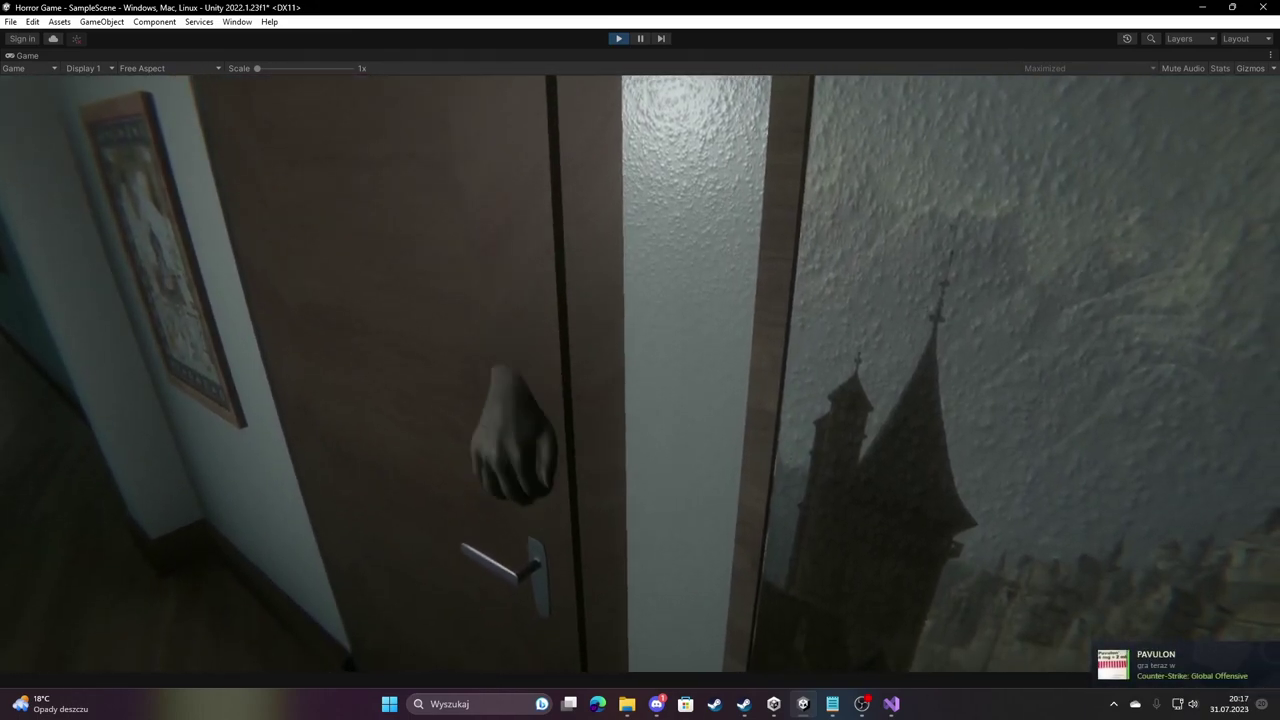
Add doorKnockSlow.Stop(); followed by doorKnockSlow.volume = 0; in the whichLoop == 4 block.
key("Escape")
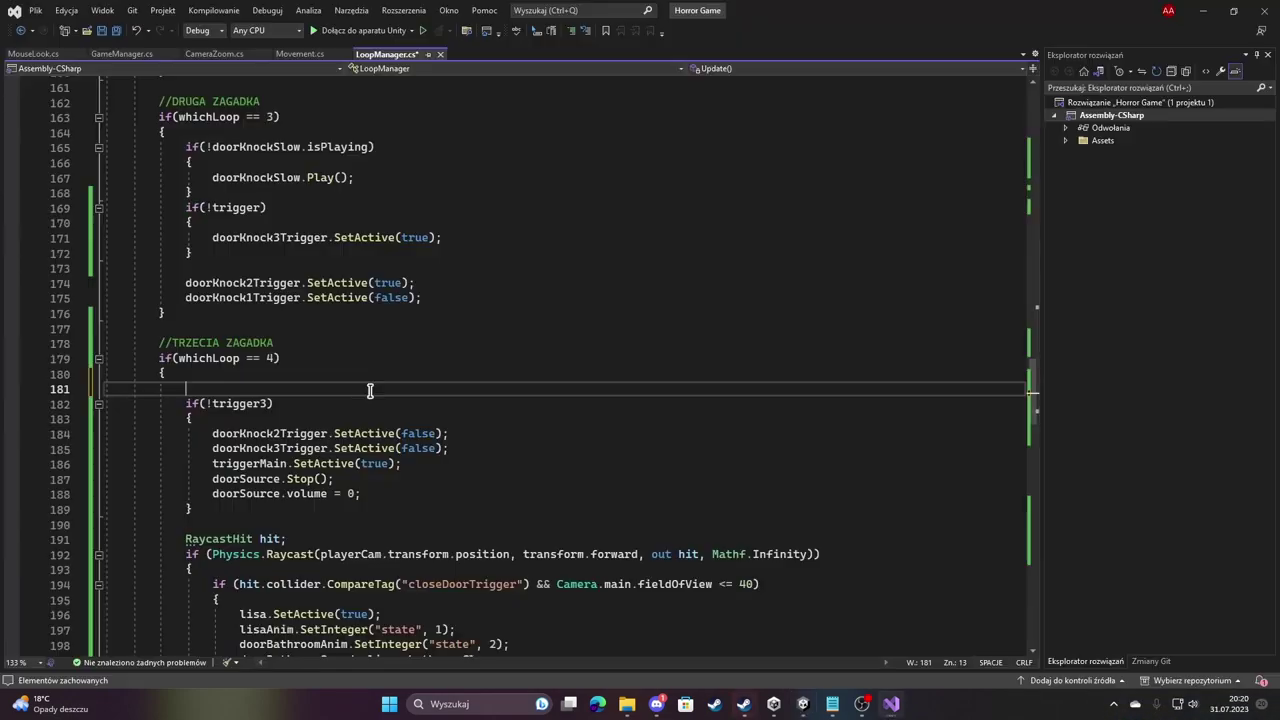
type("door")
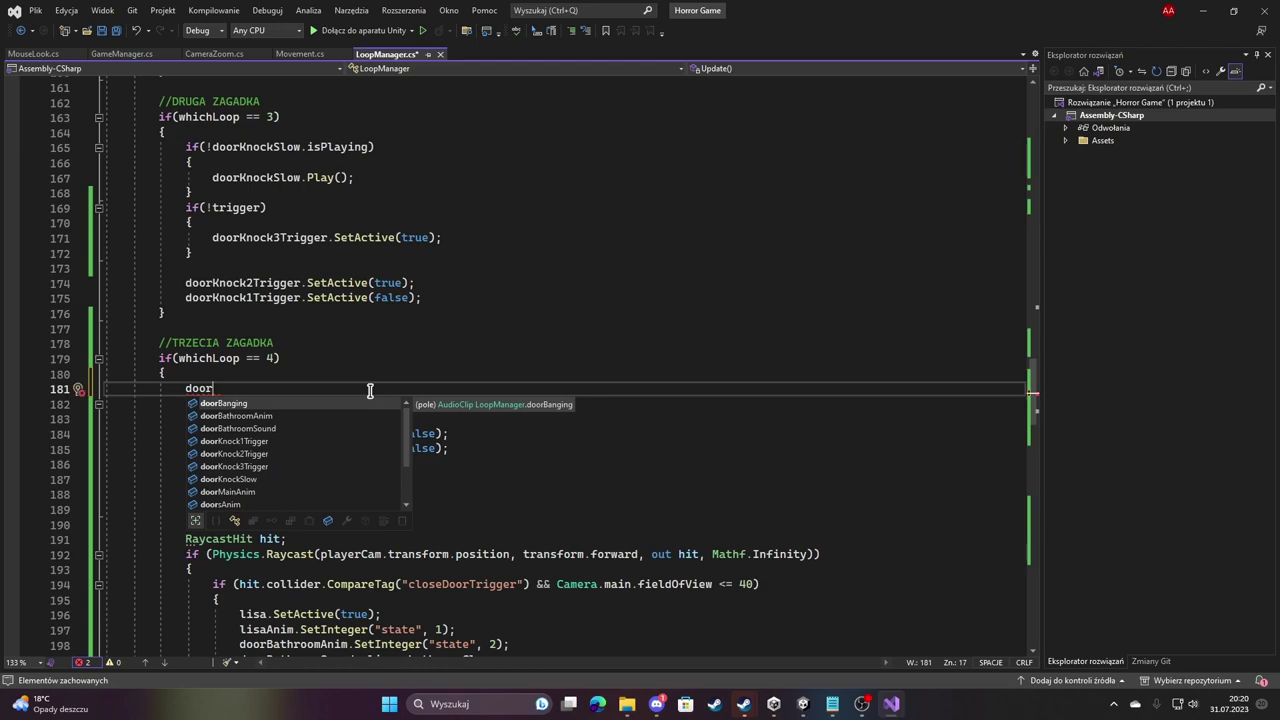
type("Kn")
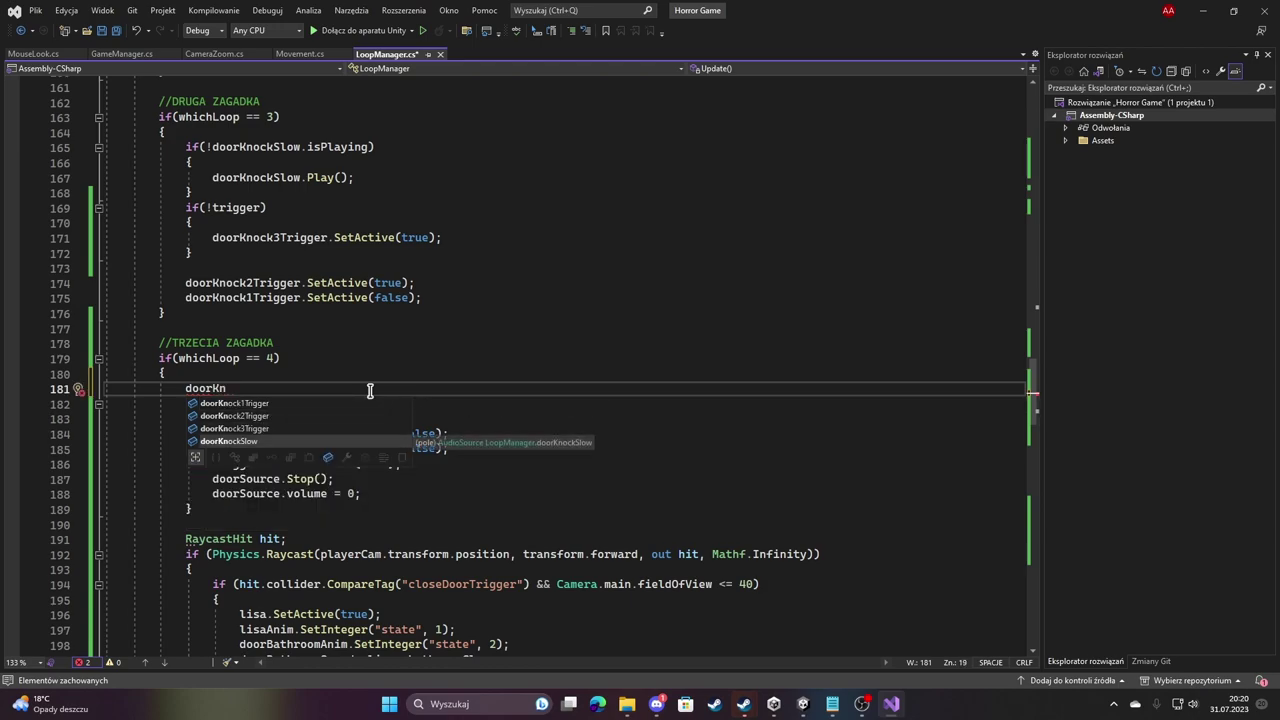
type("ockSlow.stop")
key("Tab")
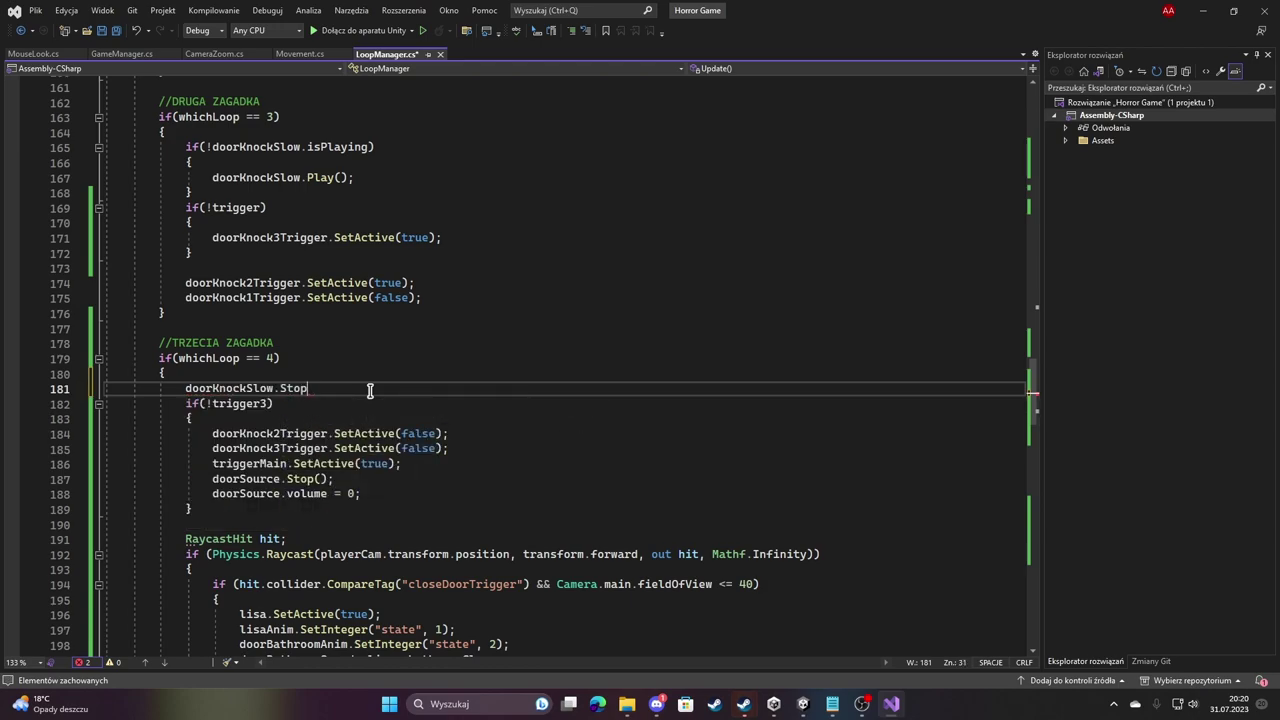
type(";")
key("Return")
type("doo")
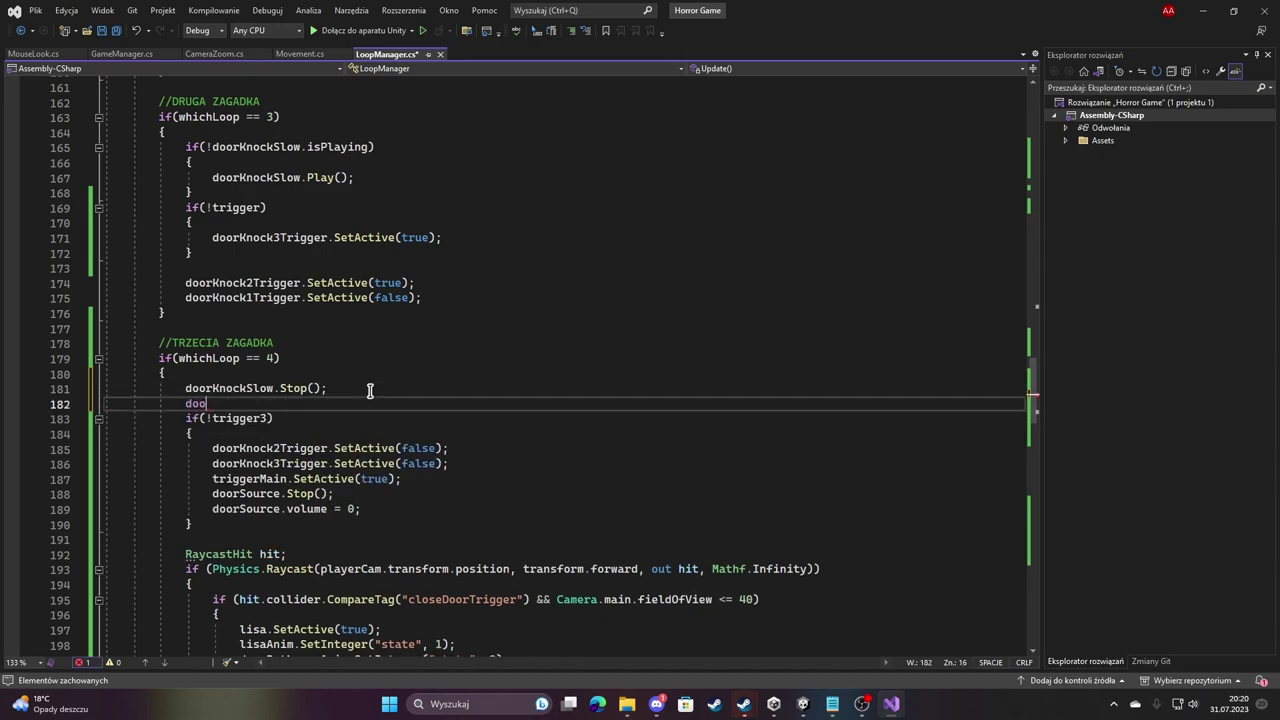
type("rKni")
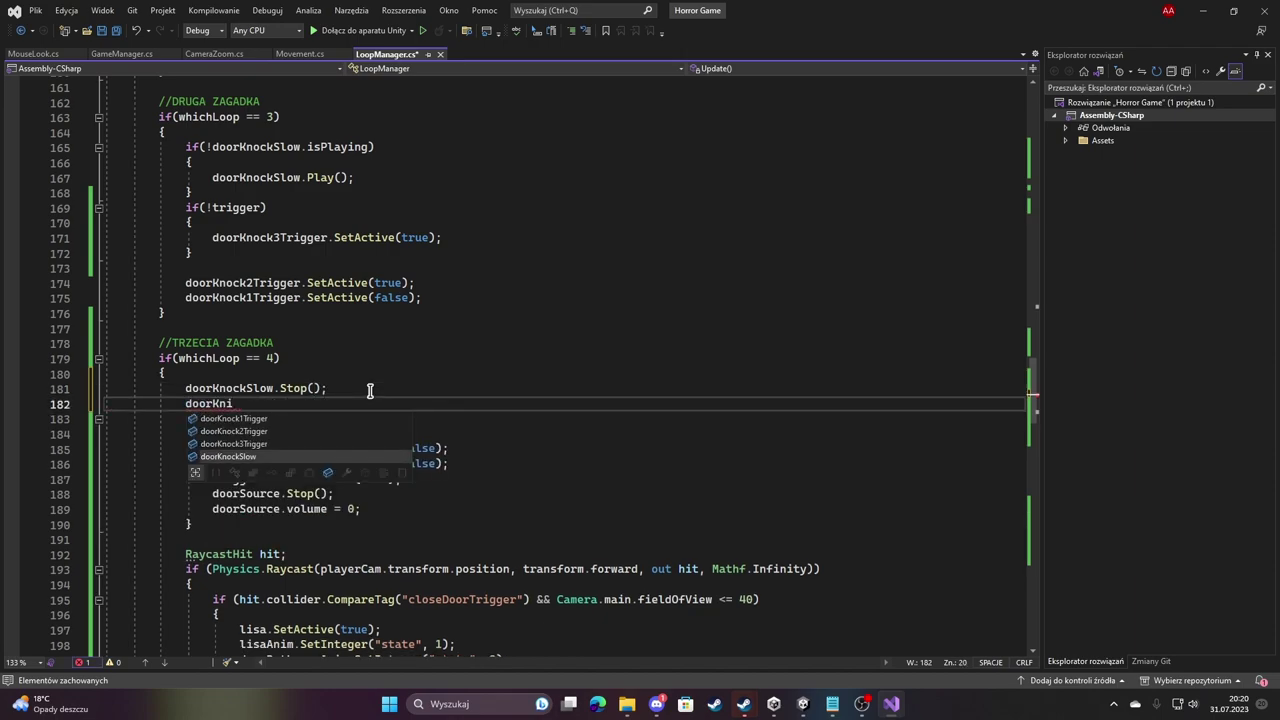
key("Tab")
type(".cv")
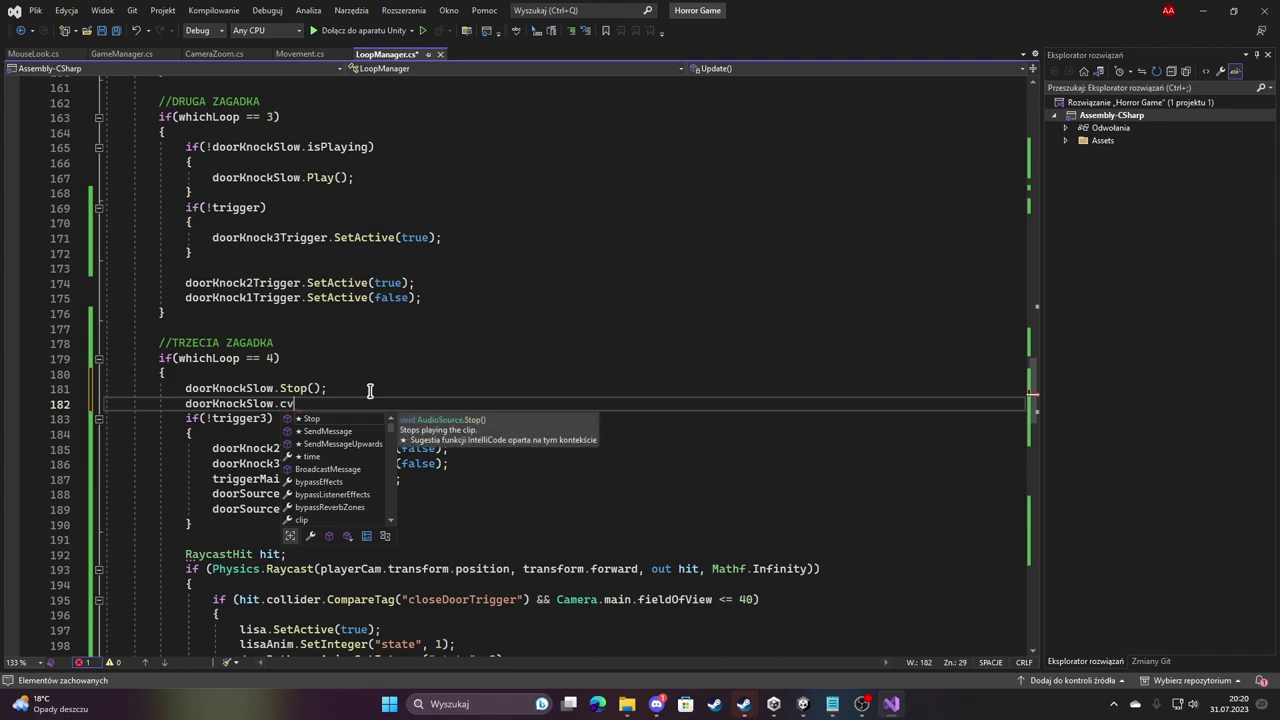
key("BackSpace")
key("BackSpace")
type("volume")
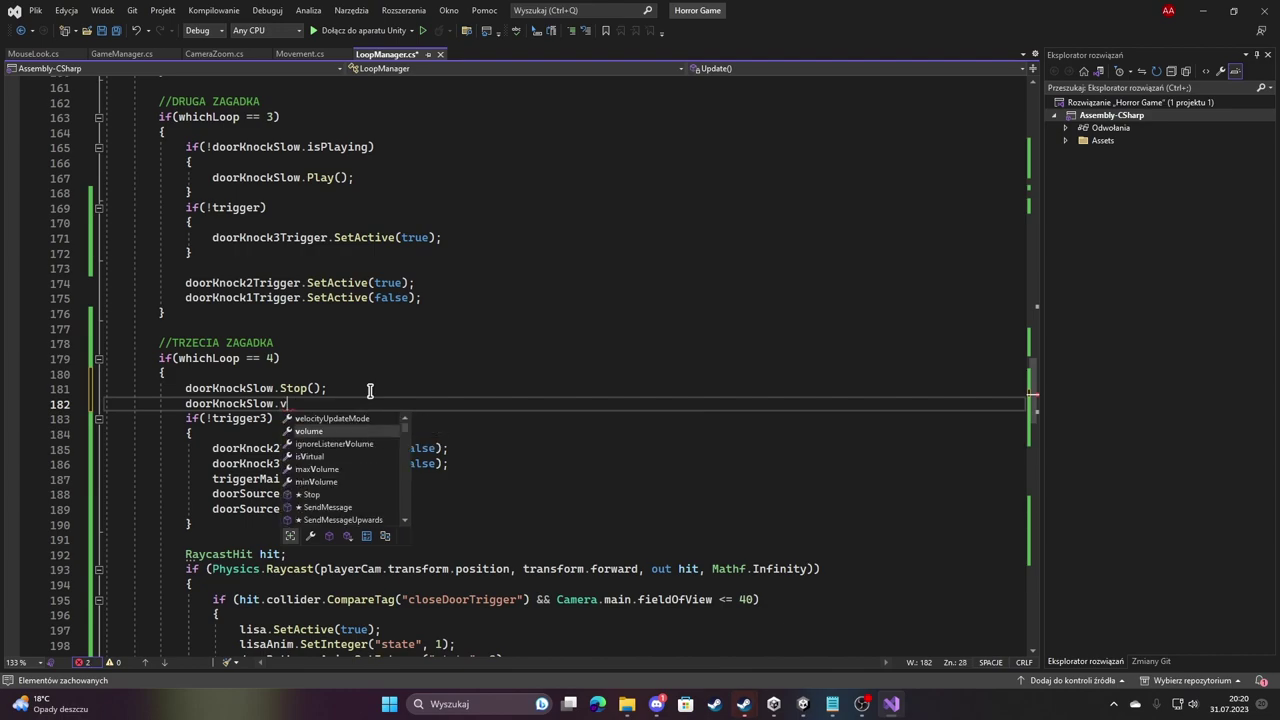
type(" = 0;")
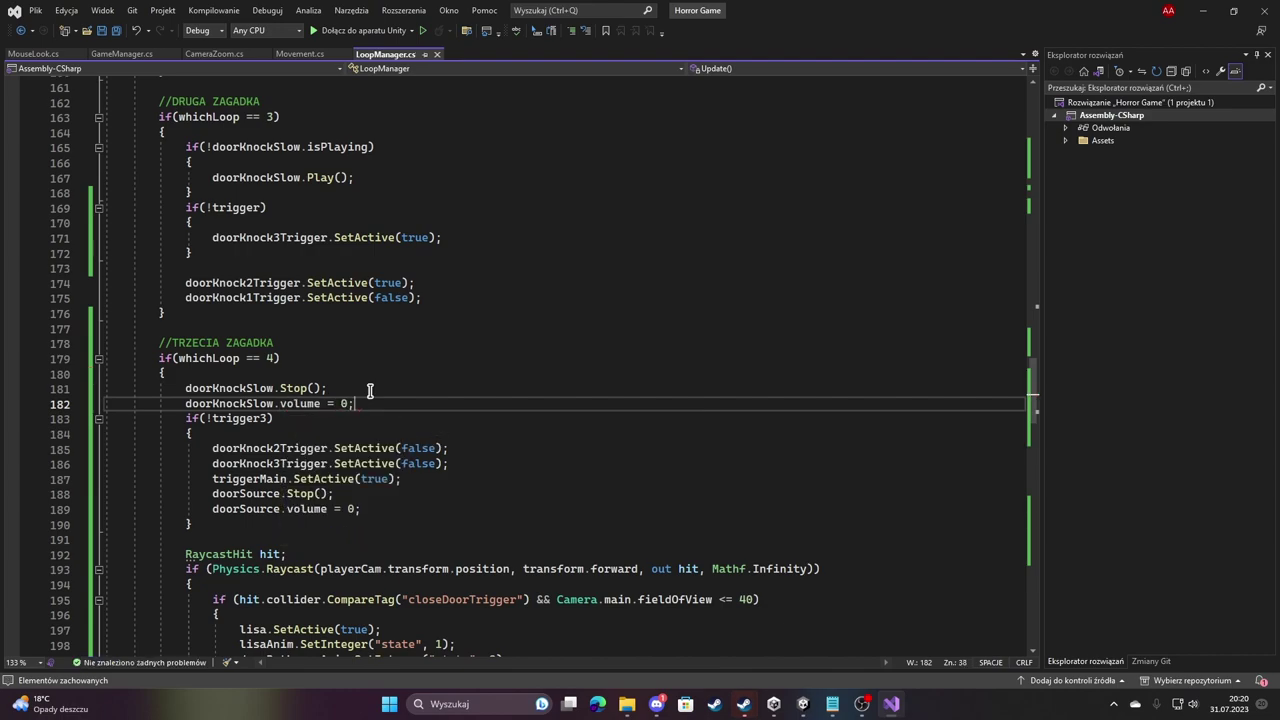
left_click(801, 706)
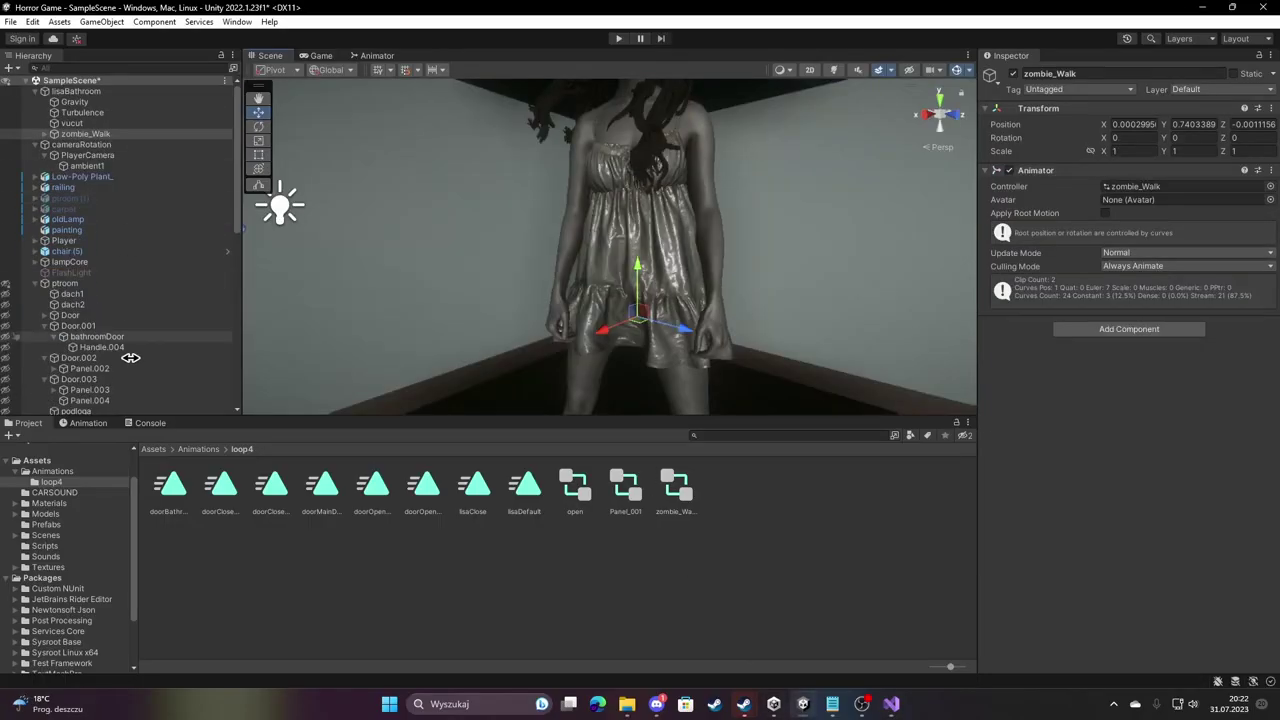
Select zombie_Walk's lisaClose clip in the Animation window and scrub it to frame 18.
left_click(88, 422)
left_click(63, 449)
left_click(320, 457)
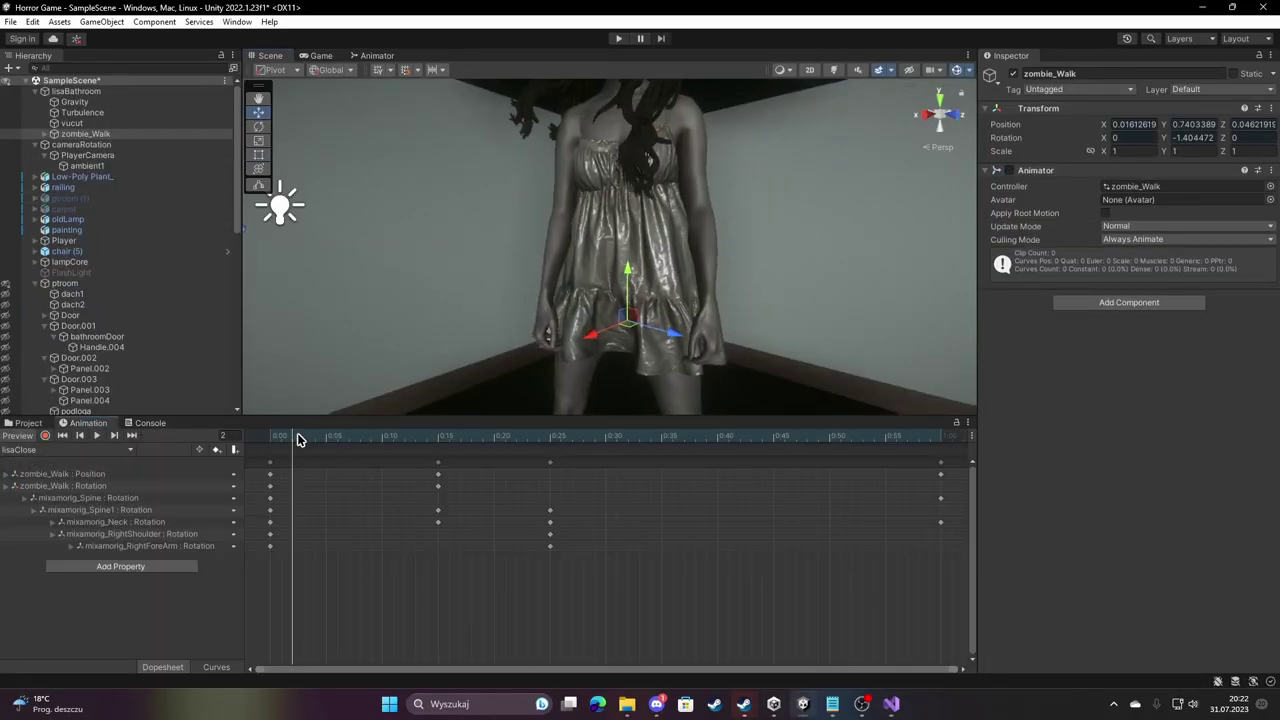
left_click_drag(290, 436, 392, 436)
left_click_drag(400, 300, 425, 278, "alt")
scroll(425, 278, "down", 5)
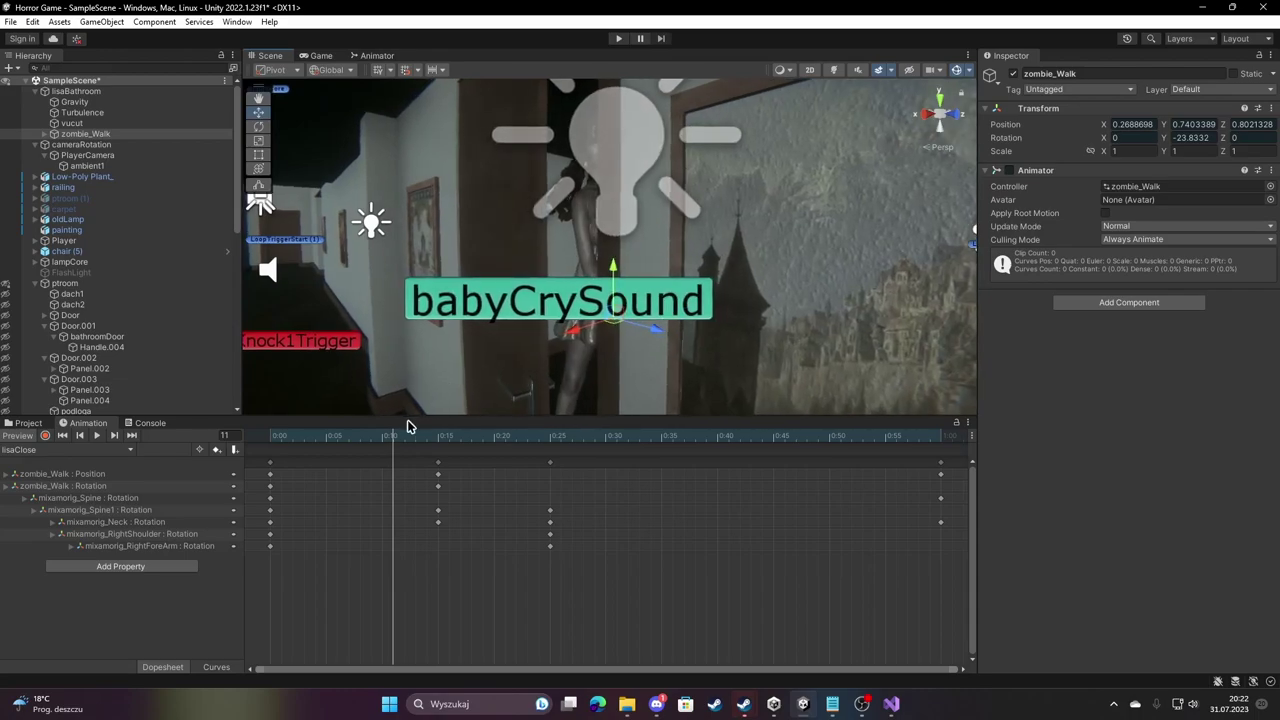
mouse_move(410, 436)
left_mouse_down()
mouse_move(594, 455)
mouse_move(434, 480)
left_mouse_up()
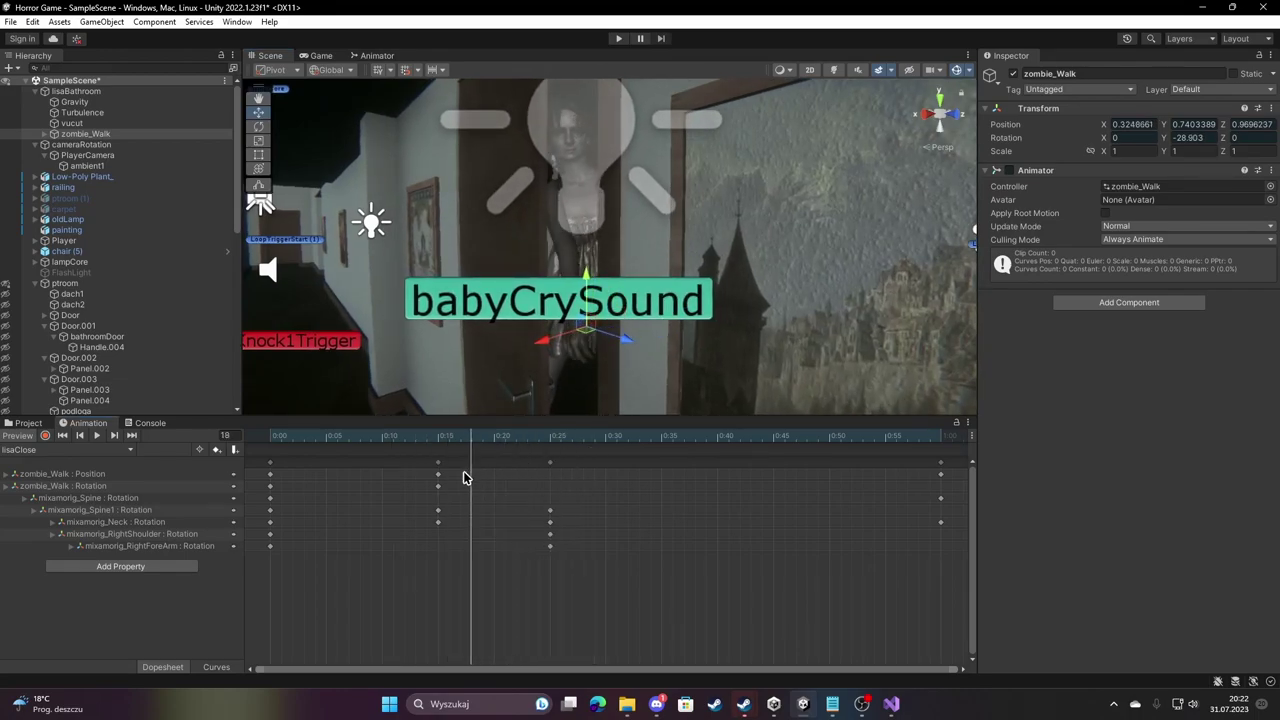
Record a frame-60 keyframe moving zombie_Walk to X -0.047, Z -0.141, then inspect the lisaClose→lisaDefault transition.
left_click(44, 436)
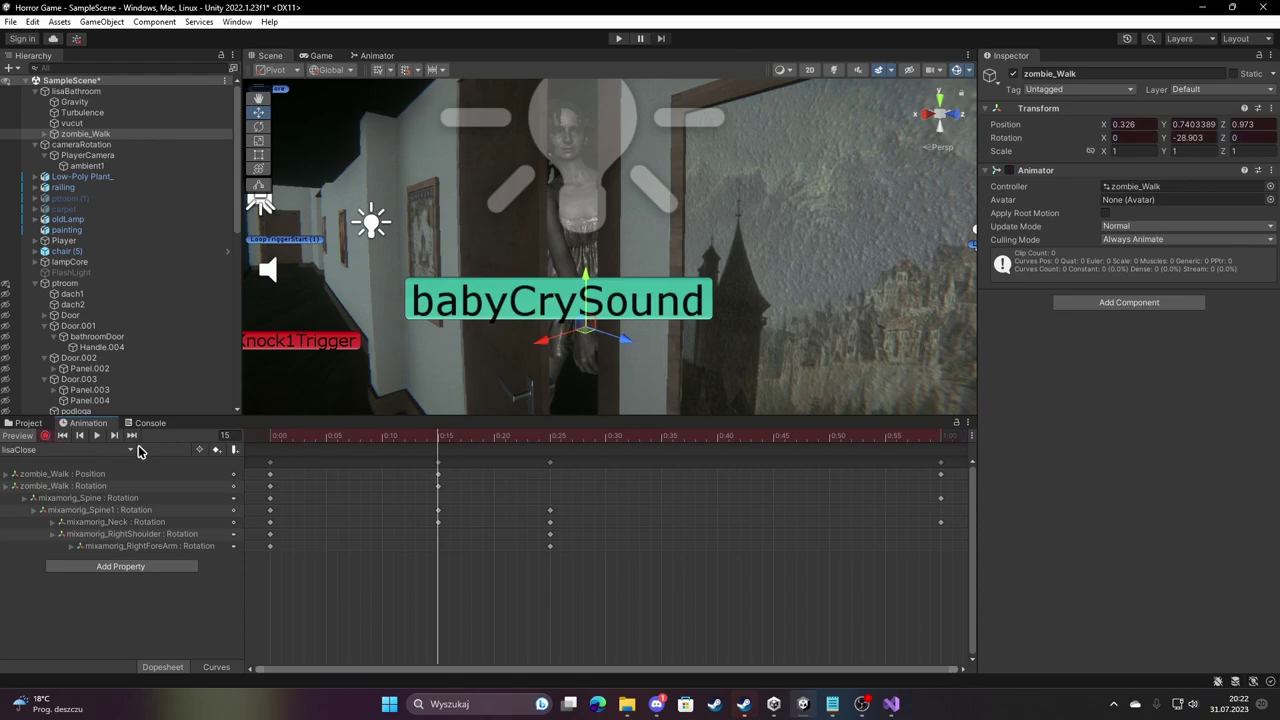
left_click(44, 134)
key("f")
key("shift+period")
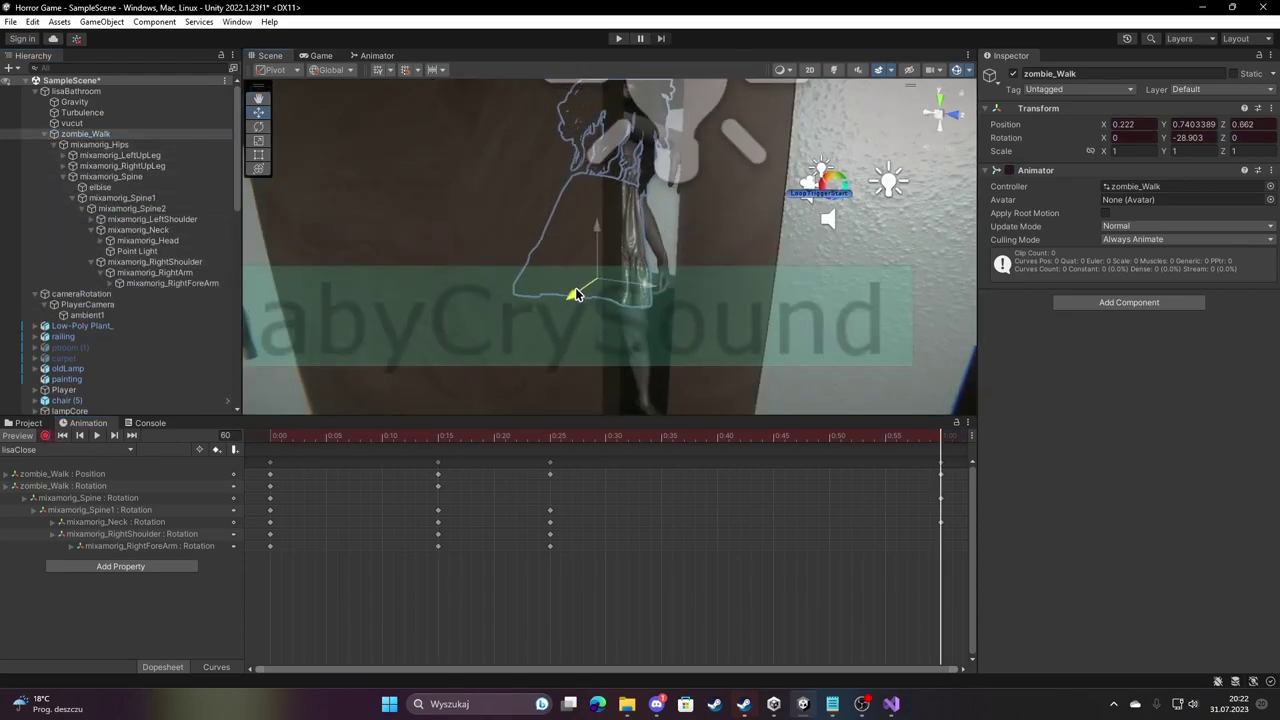
left_click_drag(576, 294, 632, 244)
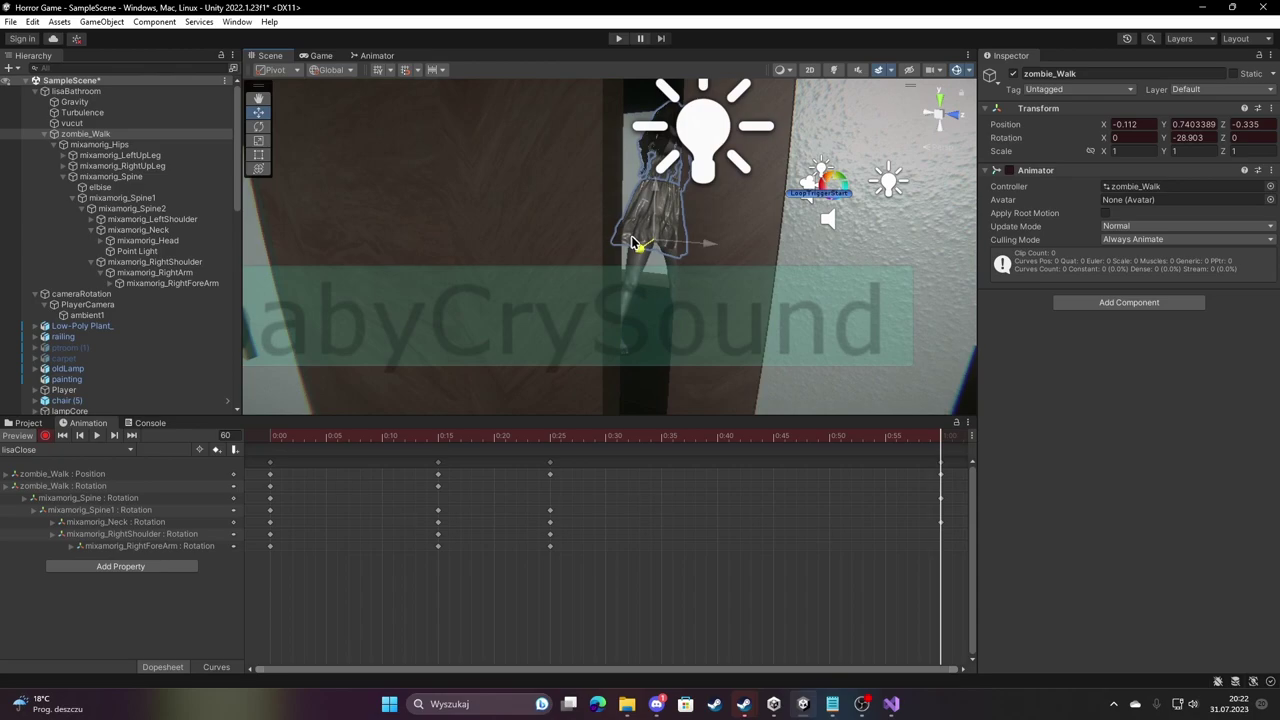
left_click_drag(632, 244, 636, 244)
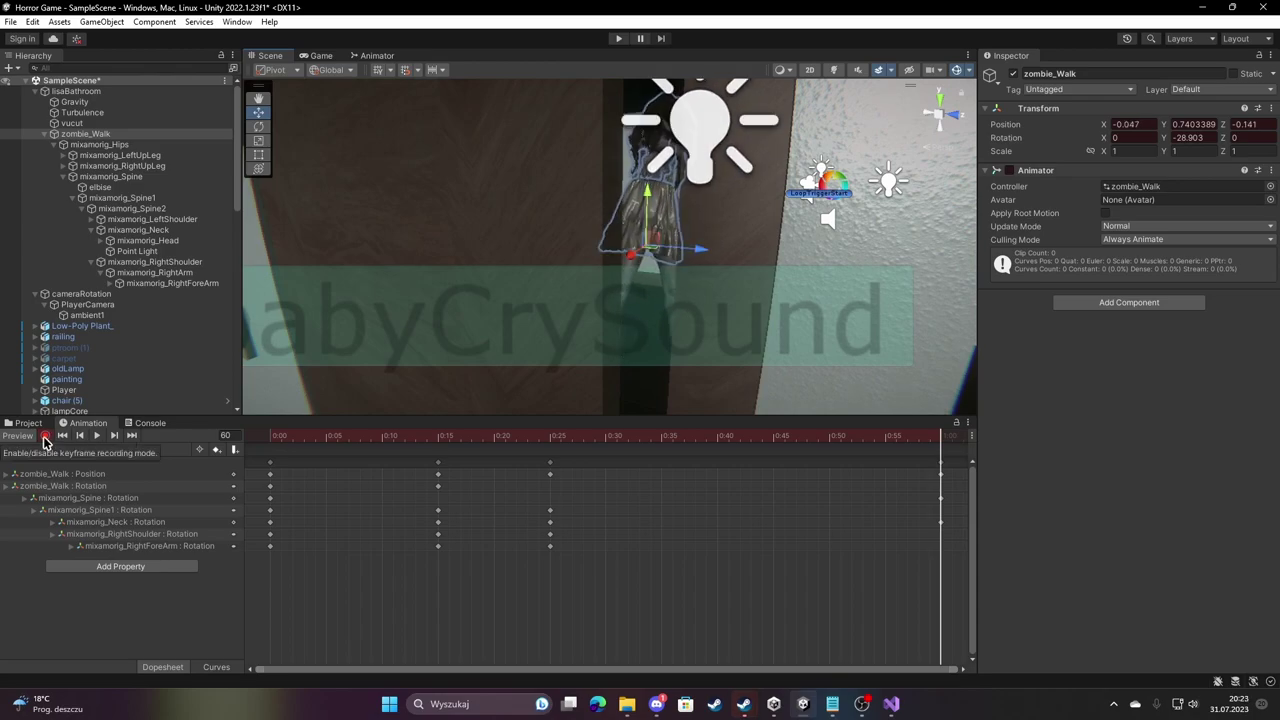
left_click(47, 440)
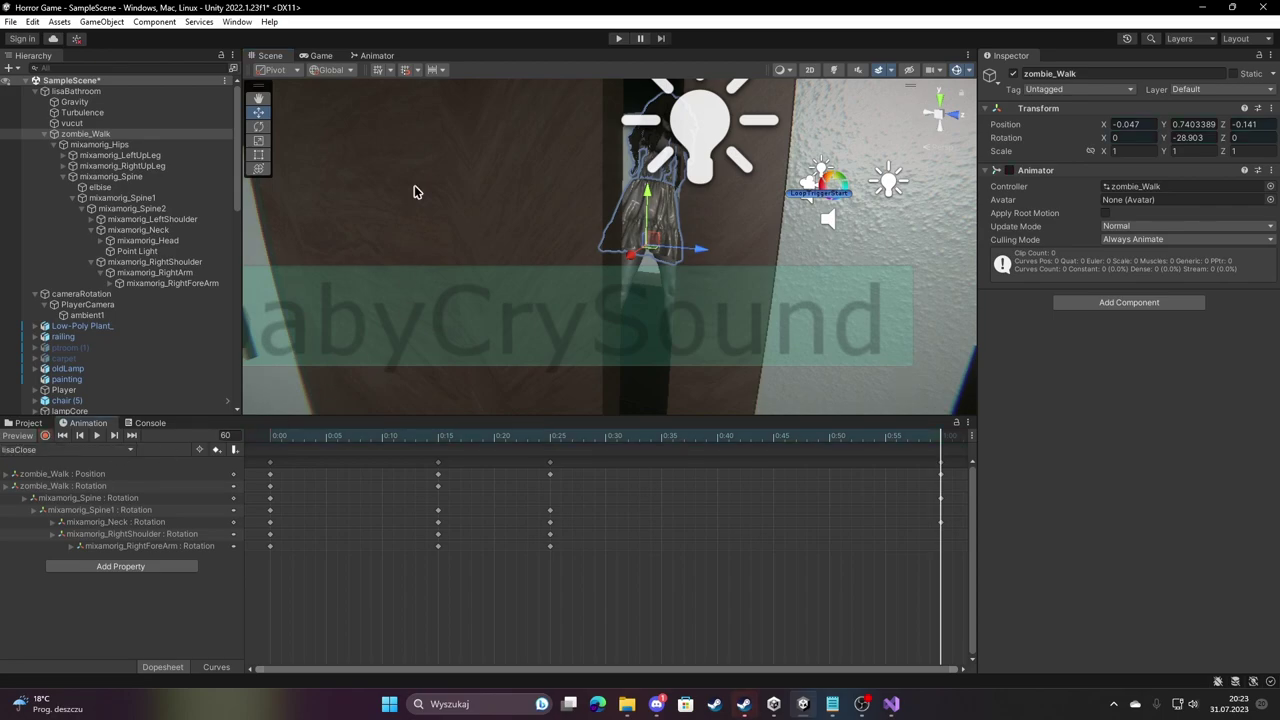
left_click(366, 55)
left_click(636, 221)
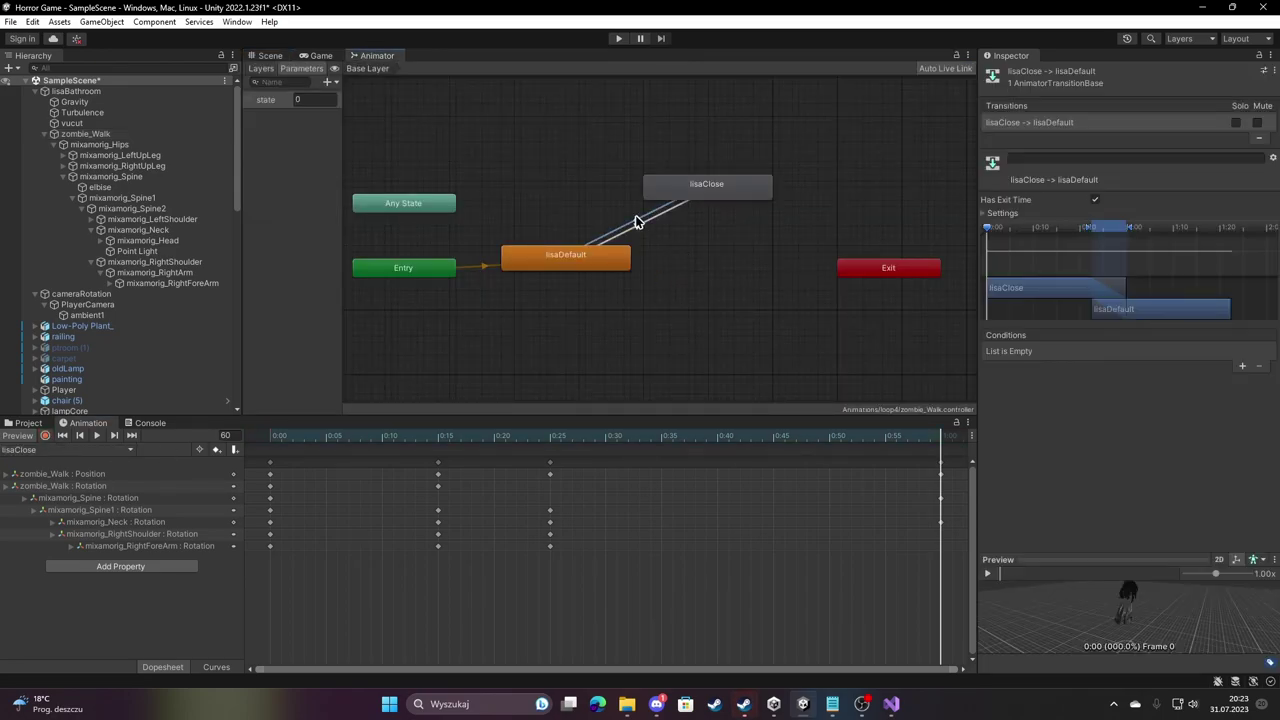
Inspect the lisaClose state, run and stop a play test, then list the main door's clips.
left_click(701, 180)
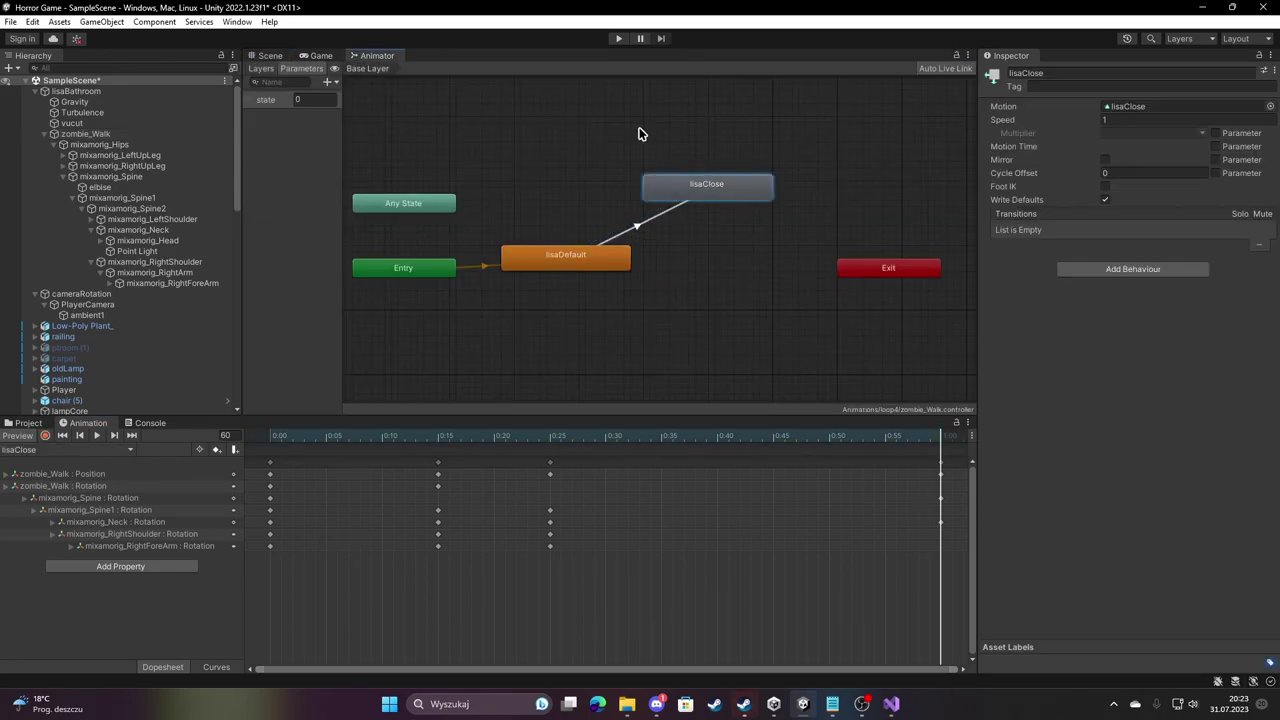
left_click(312, 56)
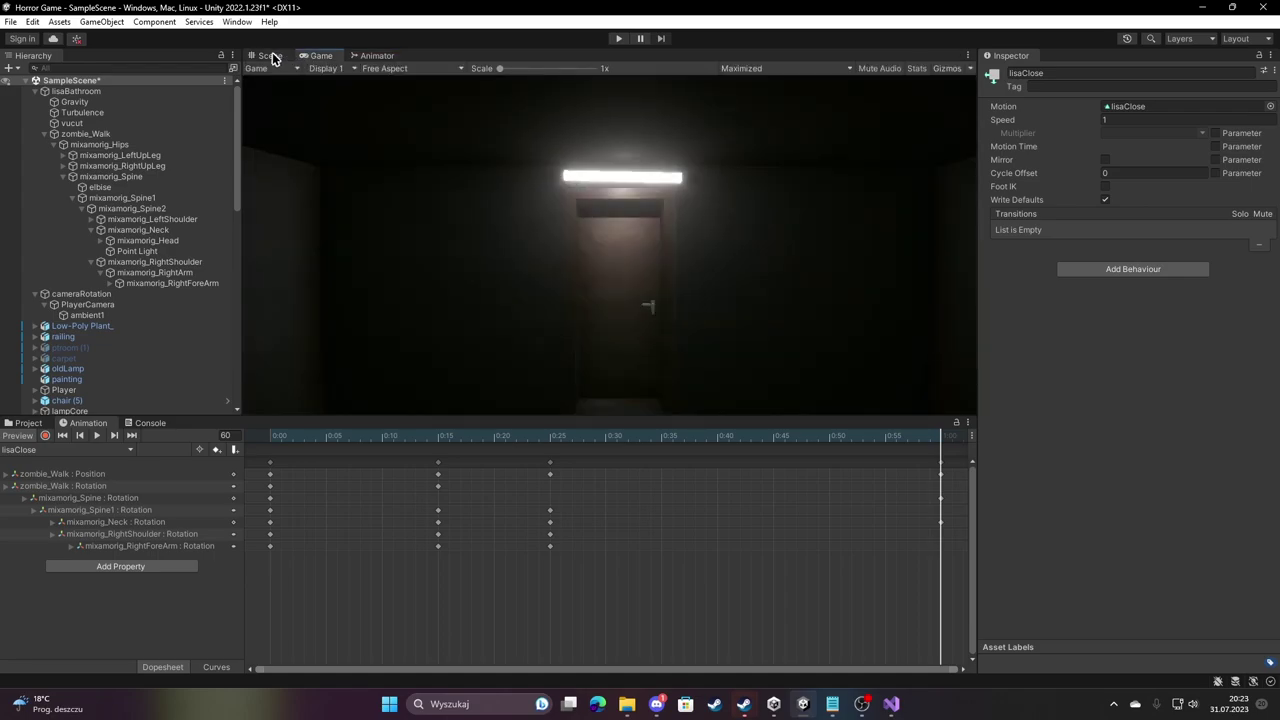
left_click(271, 56)
key("ctrl+p")
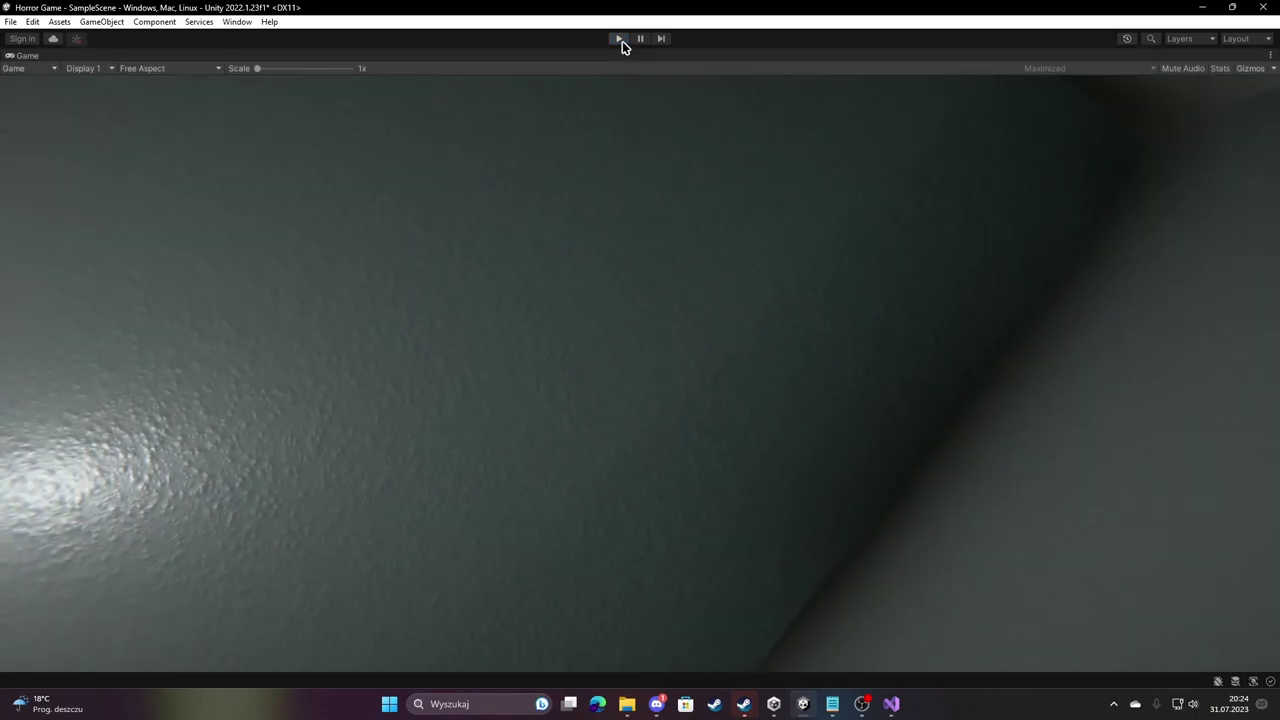
left_click(619, 39)
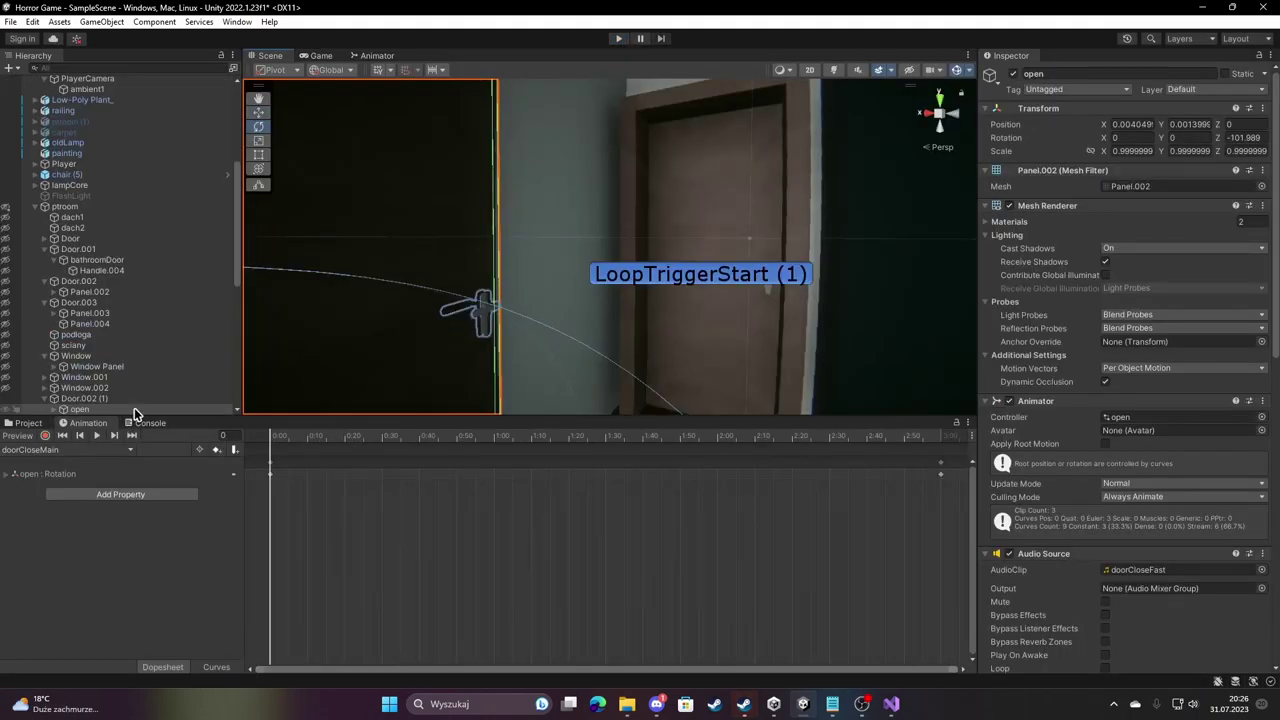
left_click(60, 449)
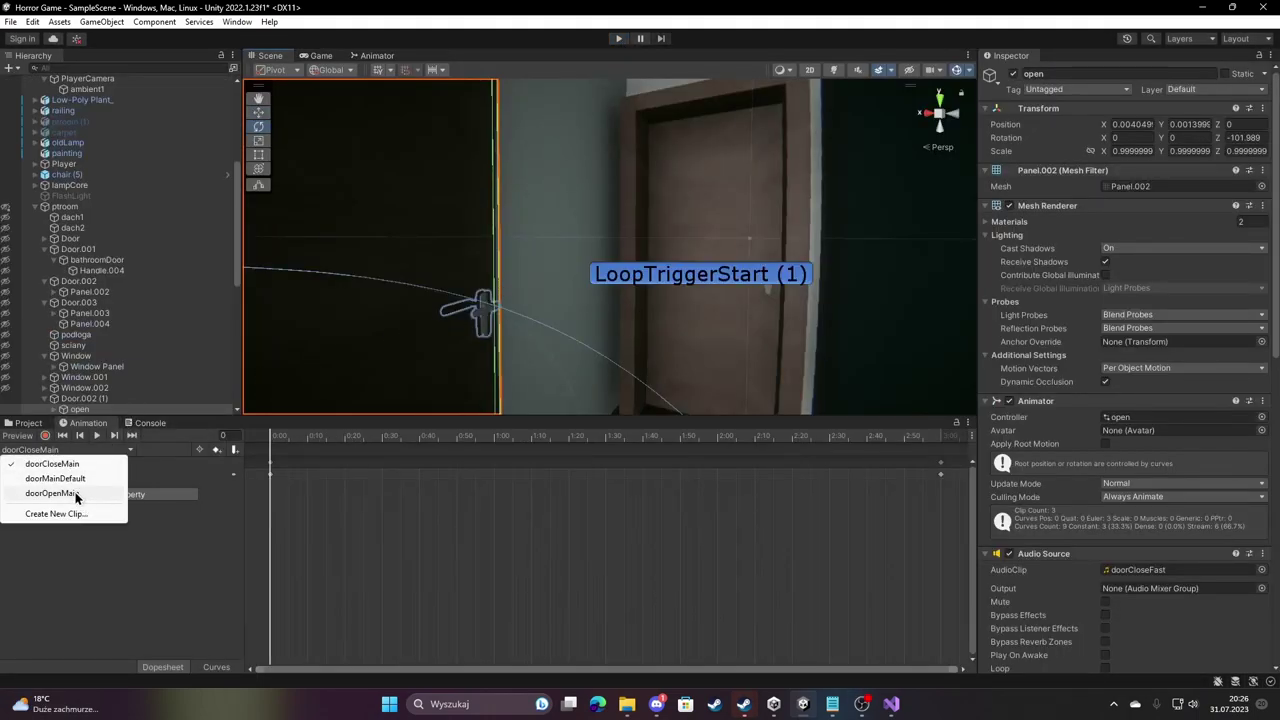
Switch the main door to the doorOpenMain clip and check its doorCloseMain→doorOpenMain transition (state Greater 2).
left_click(76, 494)
left_click(377, 56)
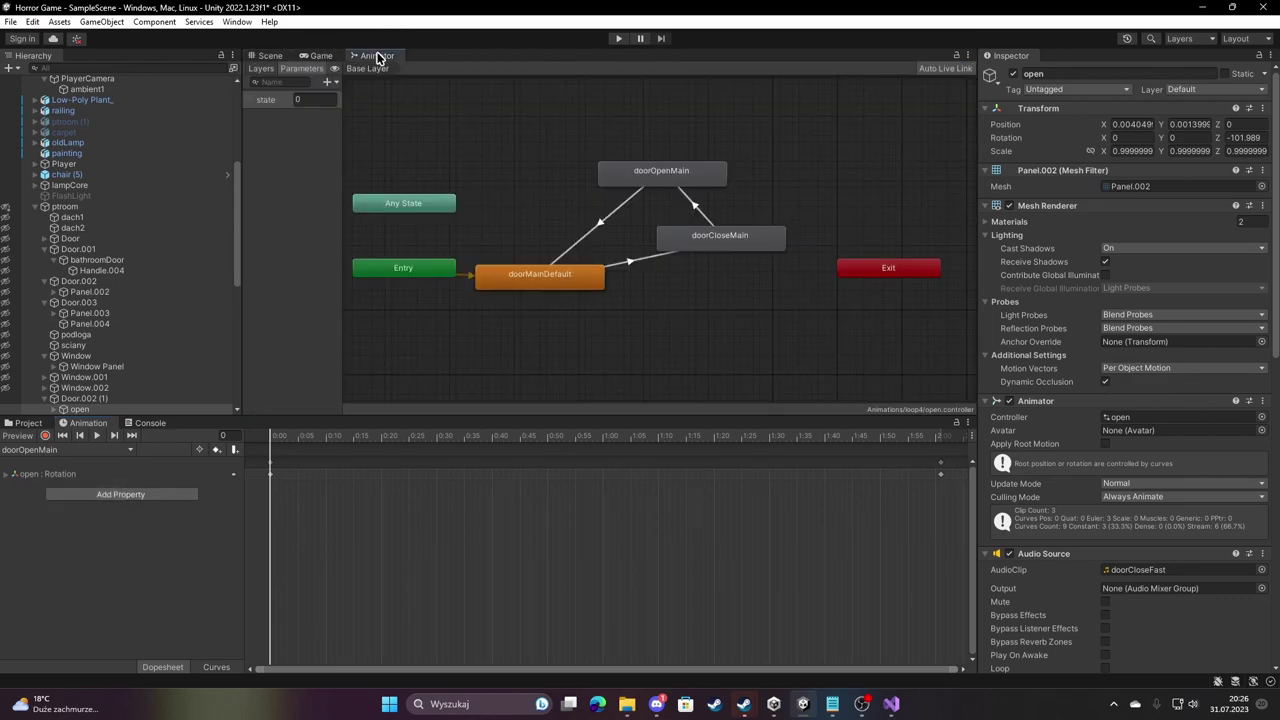
left_click(270, 56)
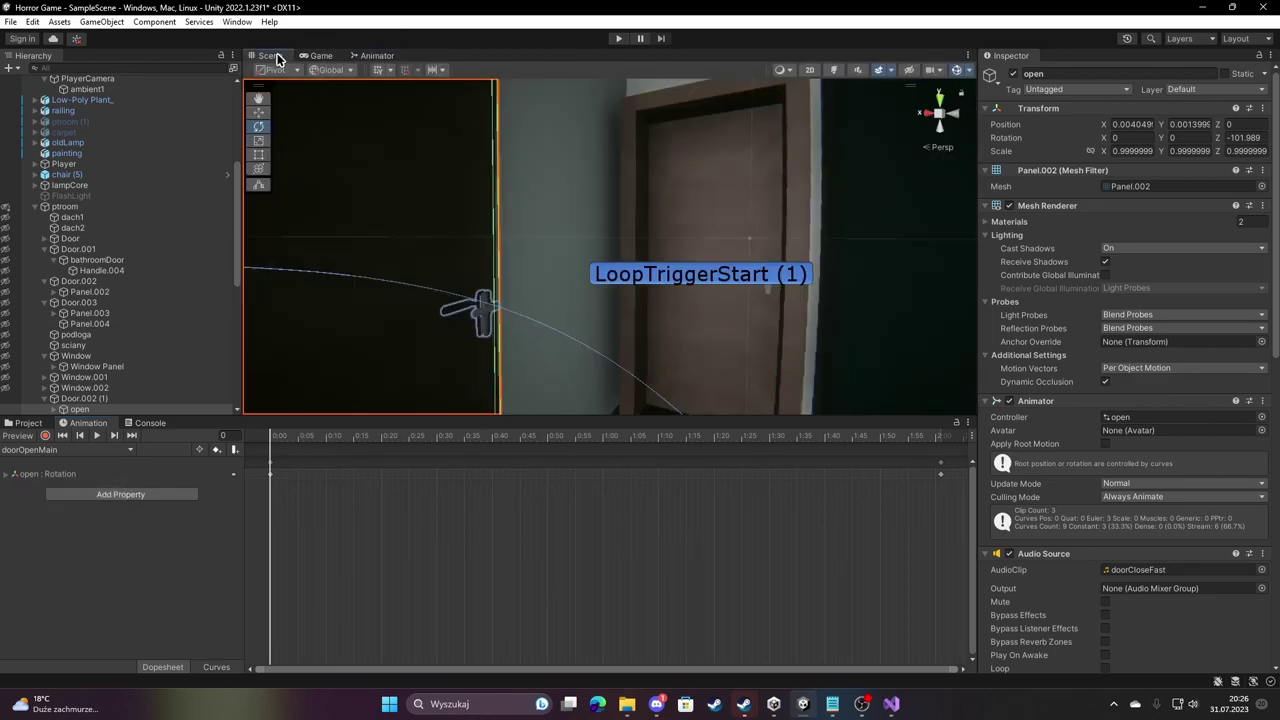
scroll(316, 92, "down", 5)
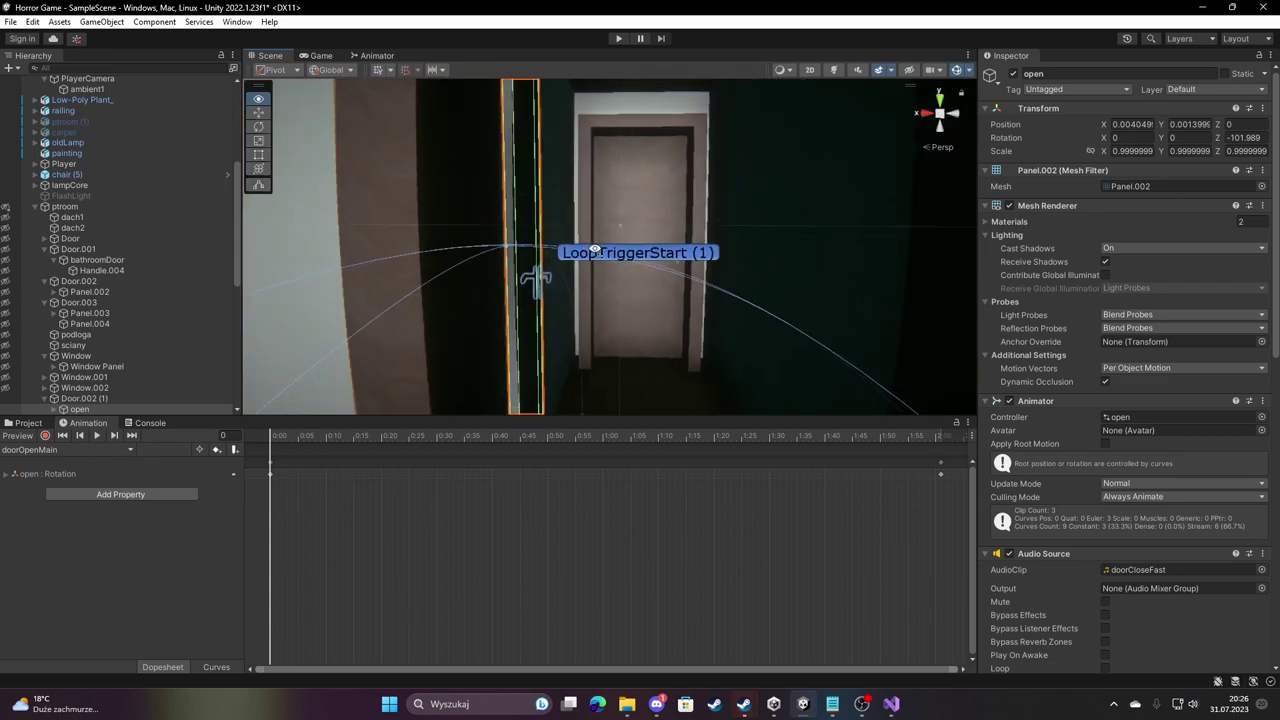
left_click(321, 56)
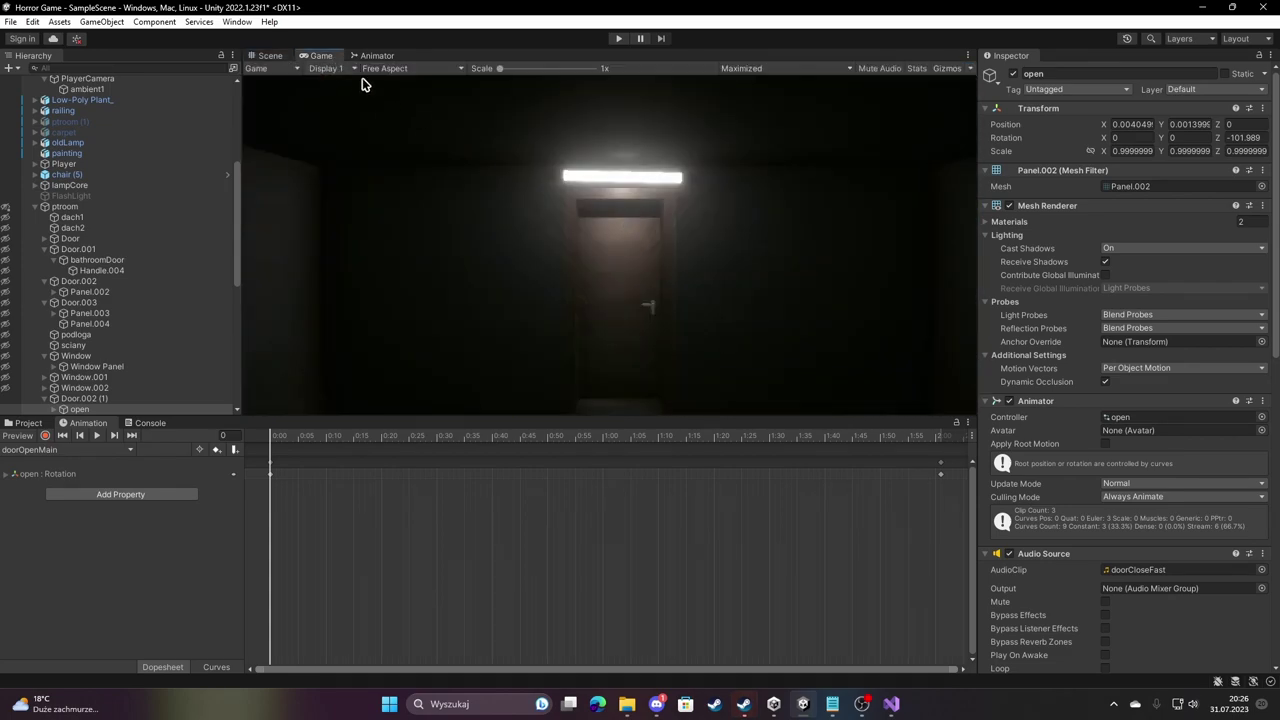
left_click(372, 56)
left_click(694, 208)
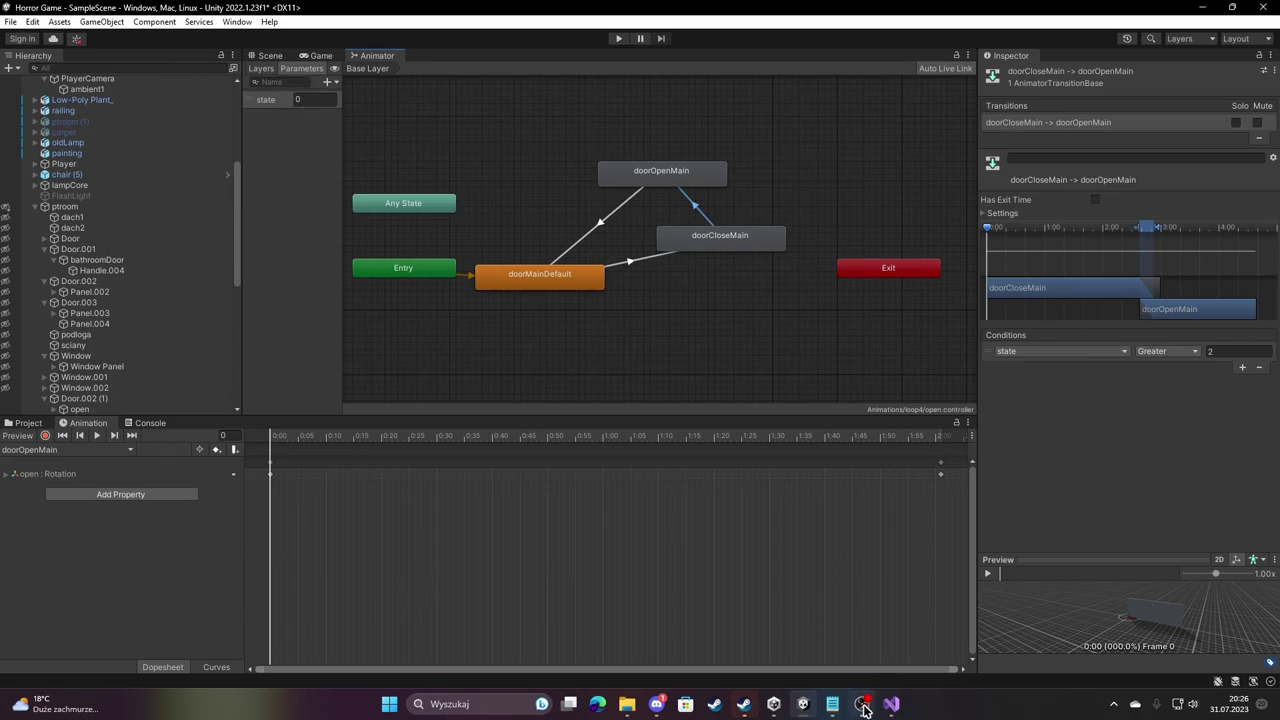
left_click(891, 704)
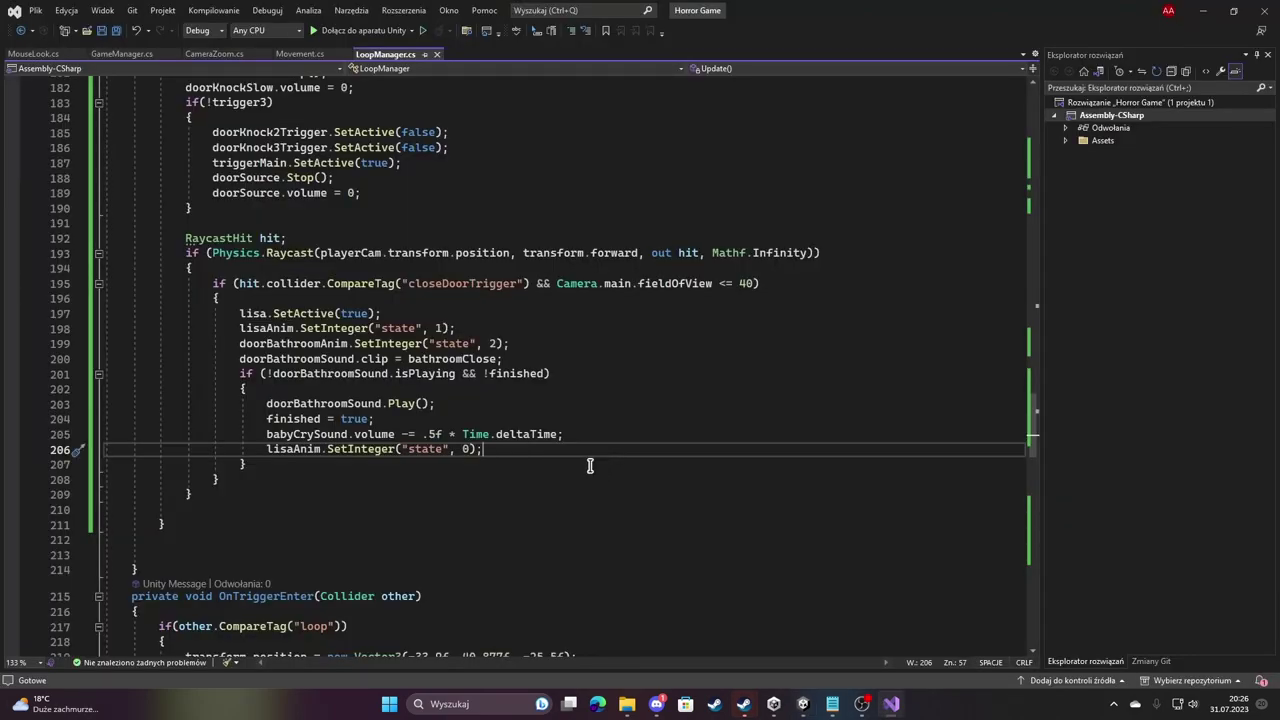
Copy the doorMainAnim state and mainDoor.Play() lines 258–259 from the doorCloseMain trigger.
scroll(590, 465, "up", 8)
scroll(585, 466, "down", 20)
scroll(491, 426, "up", 1)
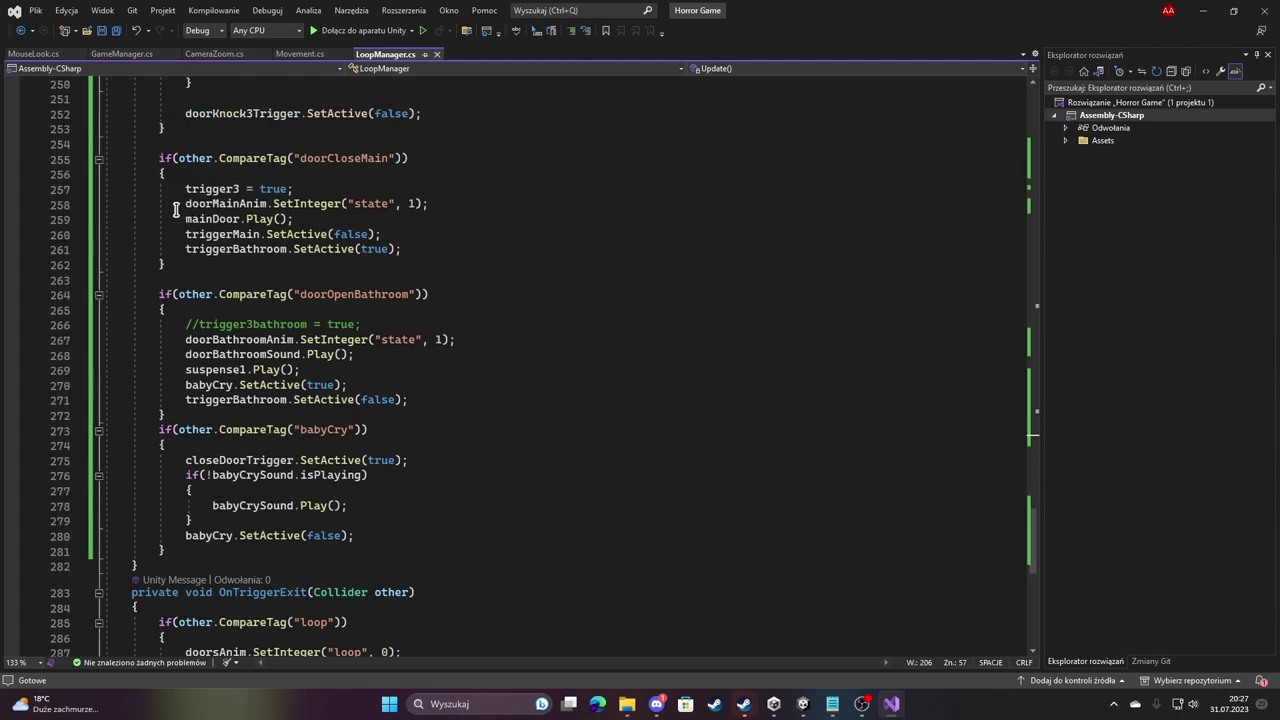
left_click_drag(185, 205, 430, 208)
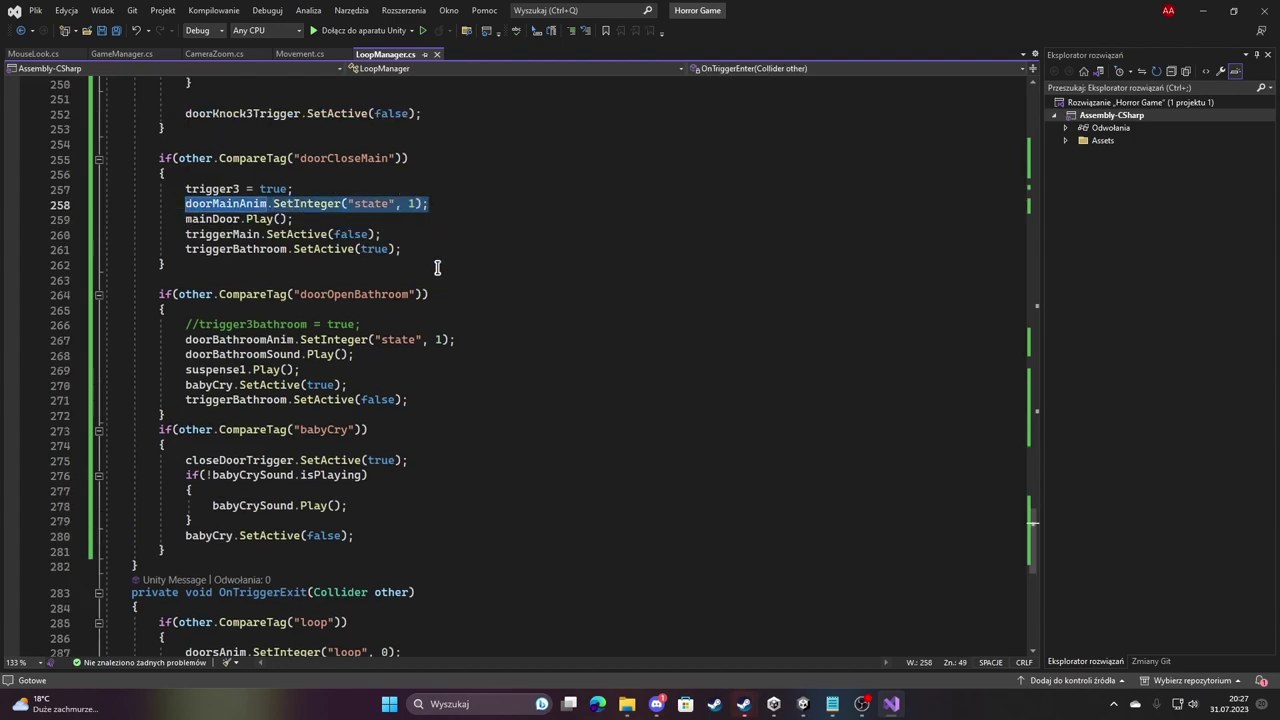
left_click_drag(186, 205, 280, 217)
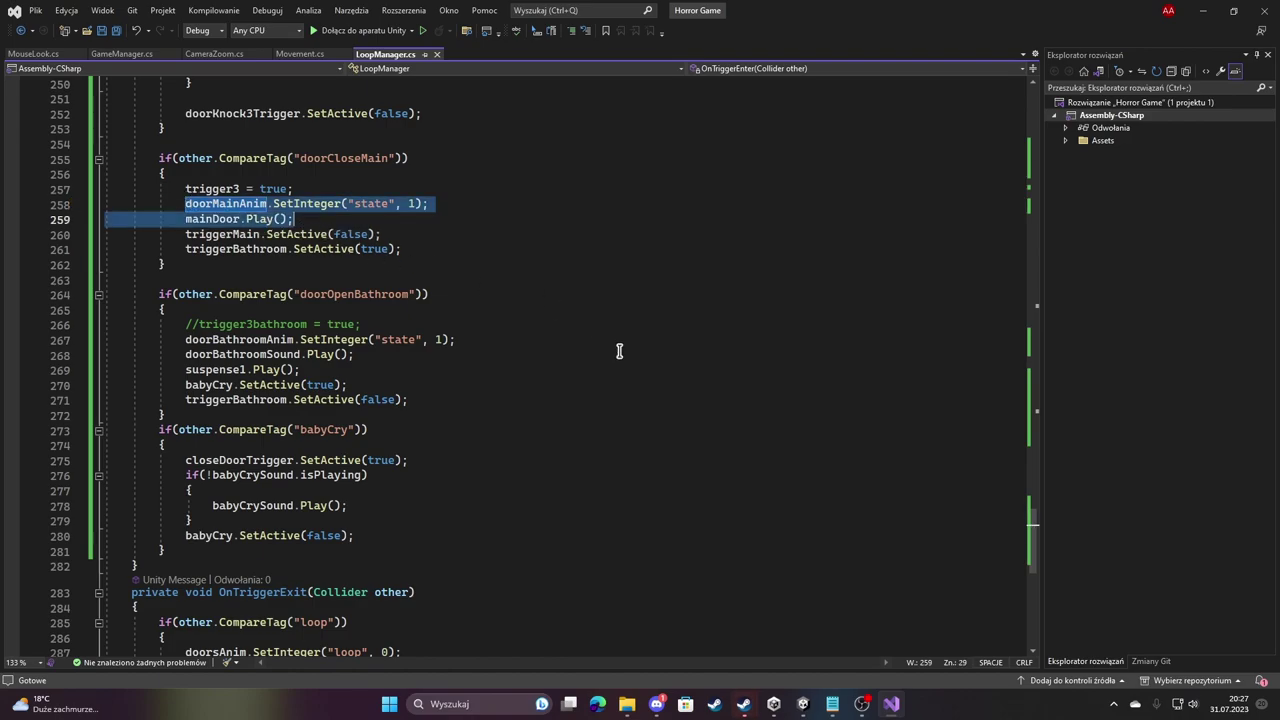
Paste them below the lisaAnim reset in the raycast block and change the state value to 2.
scroll(614, 357, "up", 14)
scroll(614, 360, "up", 12)
scroll(560, 400, "down", 5)
left_click(502, 404)
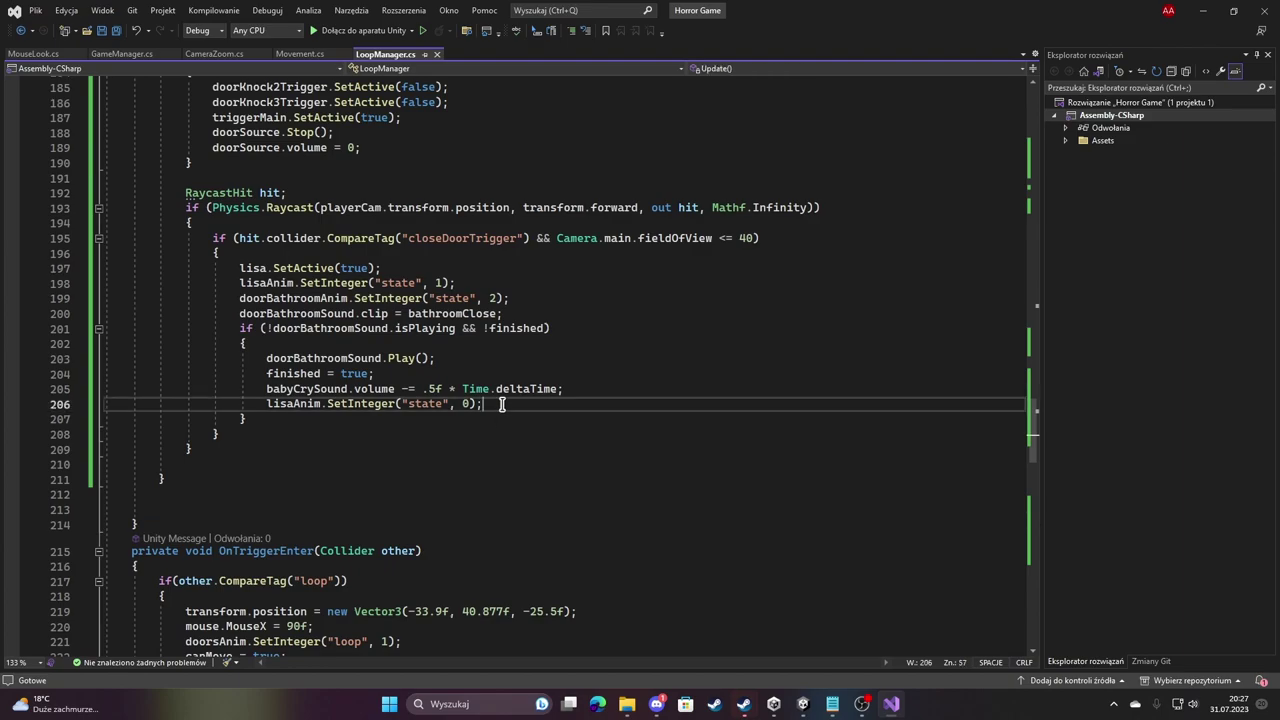
key("Return")
key("Return")
type("doorMainAnim.SetInteger(\"state\", 1);                         mainDoor.Play();")
double_click(495, 434)
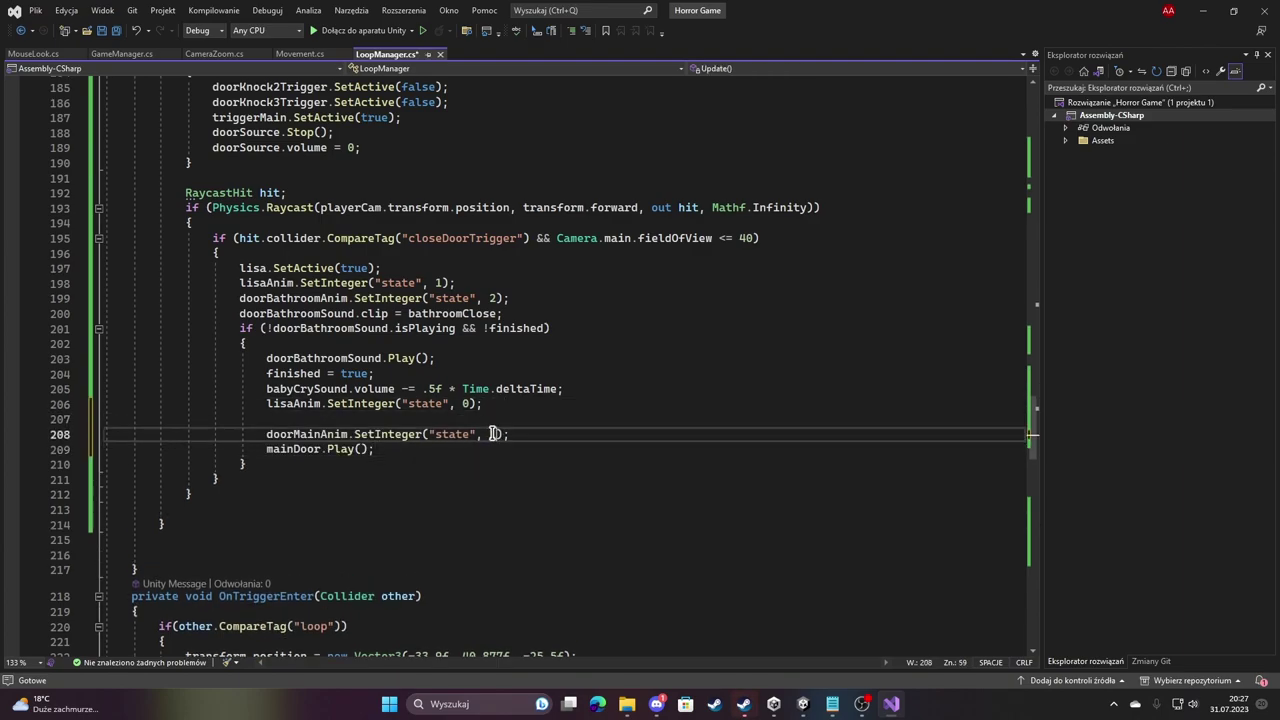
type("2")
scroll(680, 443, "up", 13)
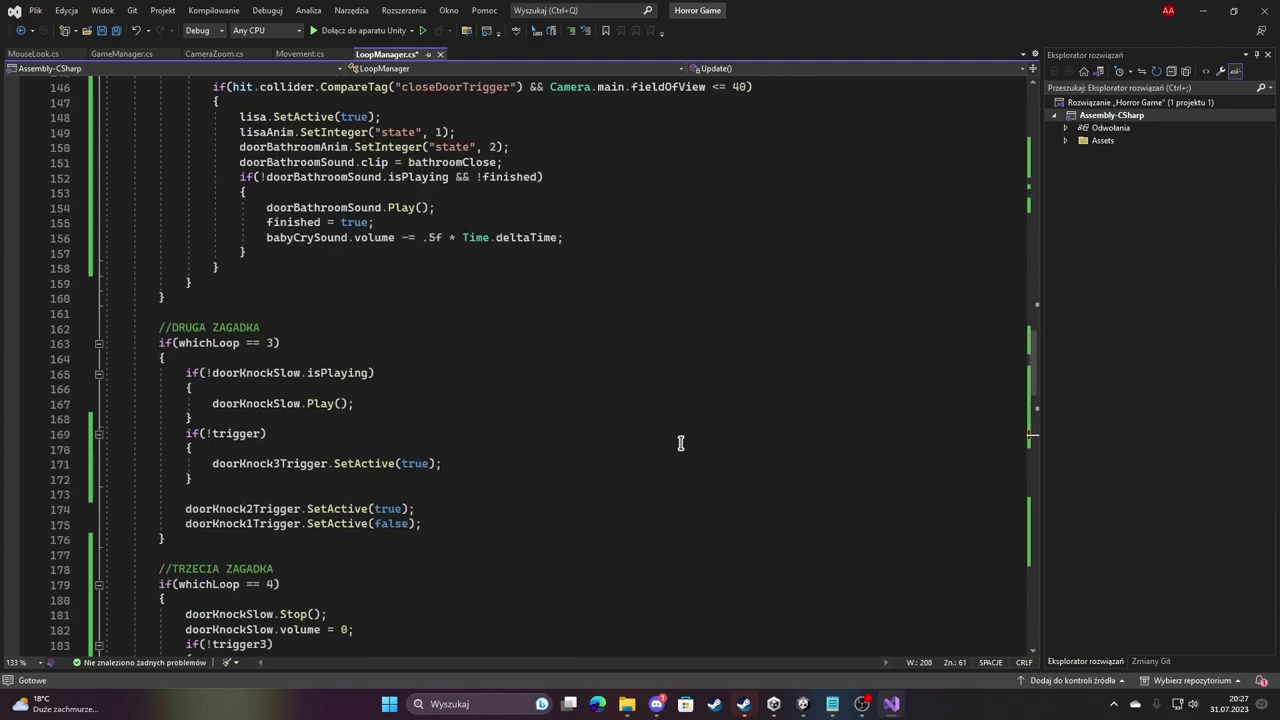
scroll(669, 443, "up", 8)
scroll(660, 437, "up", 12)
scroll(654, 441, "up", 15)
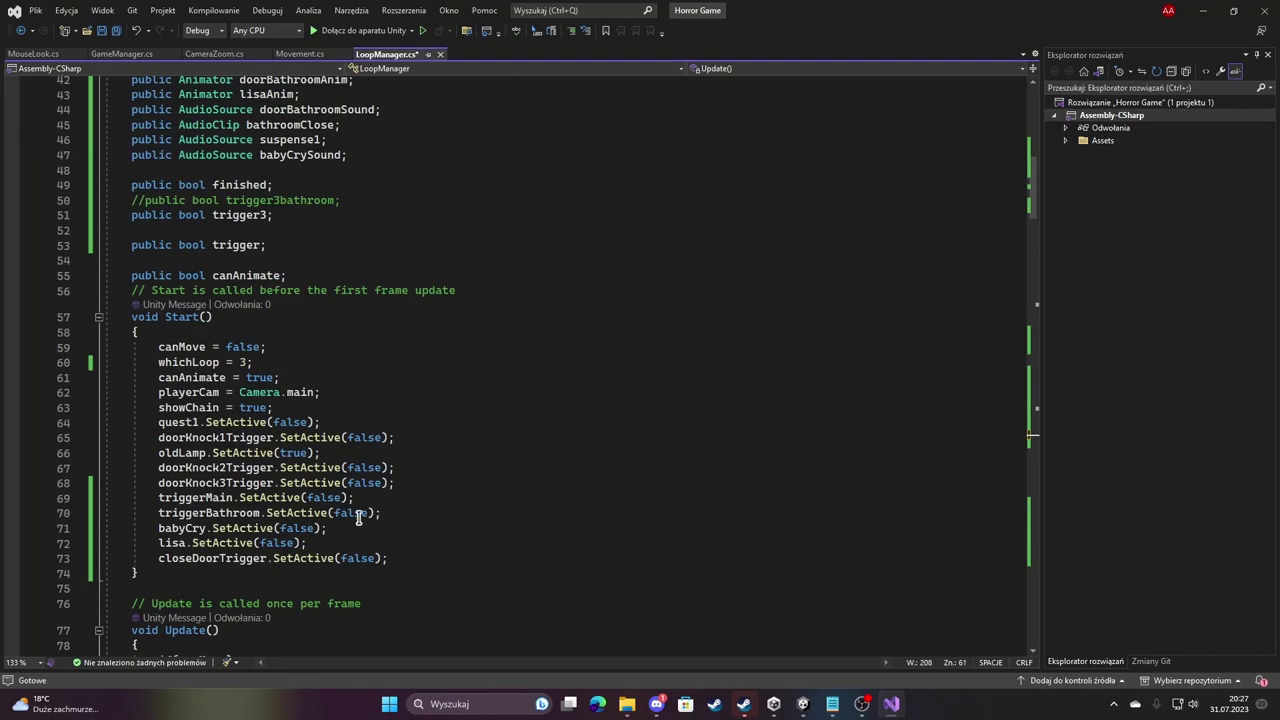
scroll(389, 491, "up", 5)
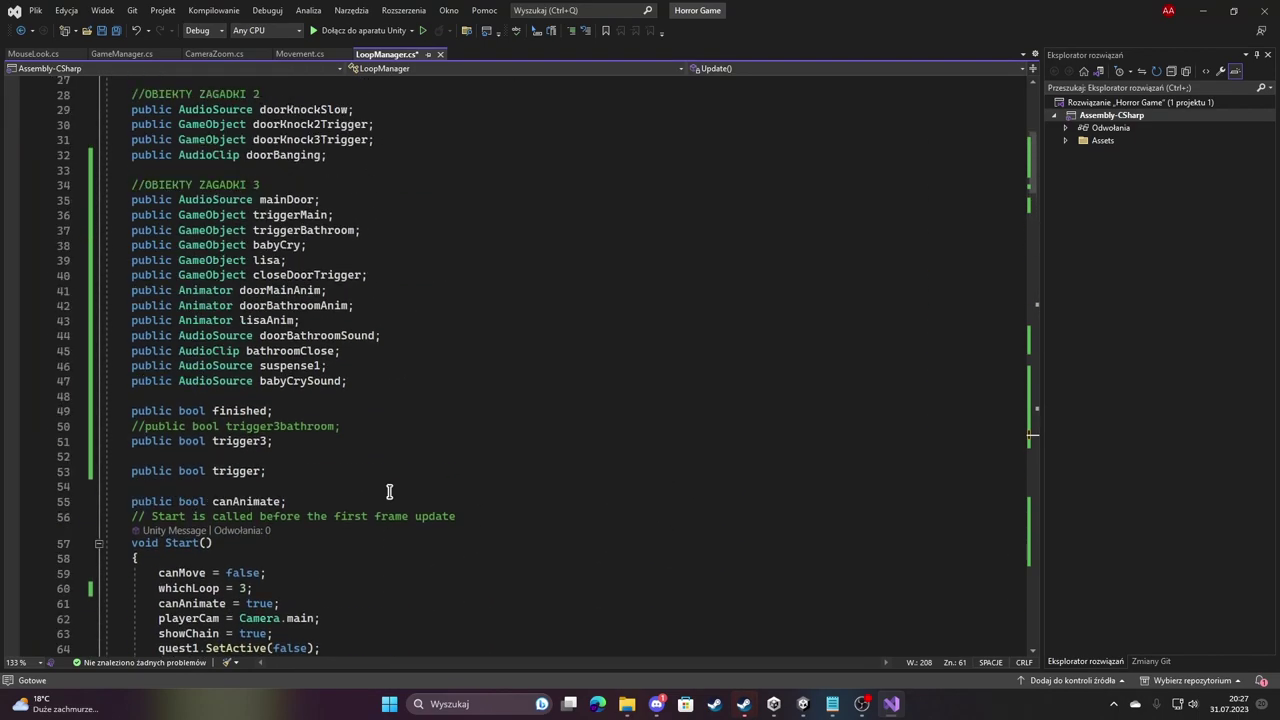
Declare a public AudioClip mainDoorOpen below the bathroomClose declaration in LoopManager.cs and save.
left_click(357, 351)
key("Return")
type("puvl")
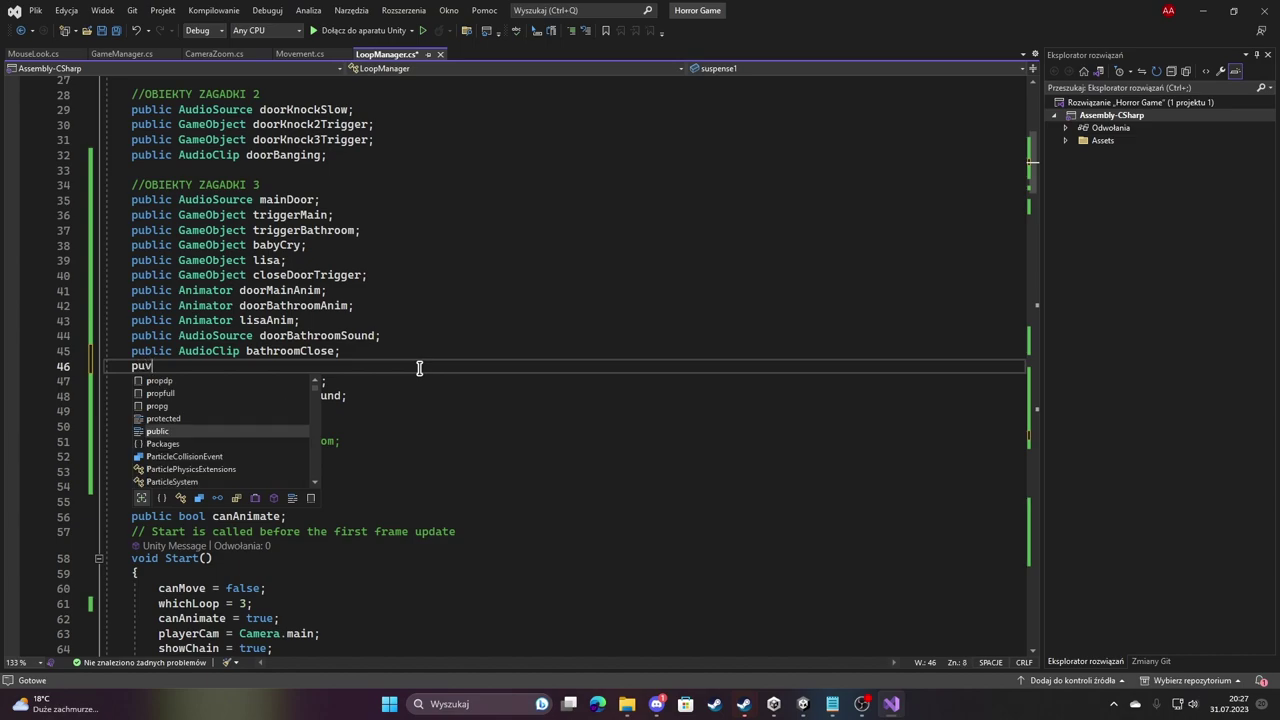
type("ix ")
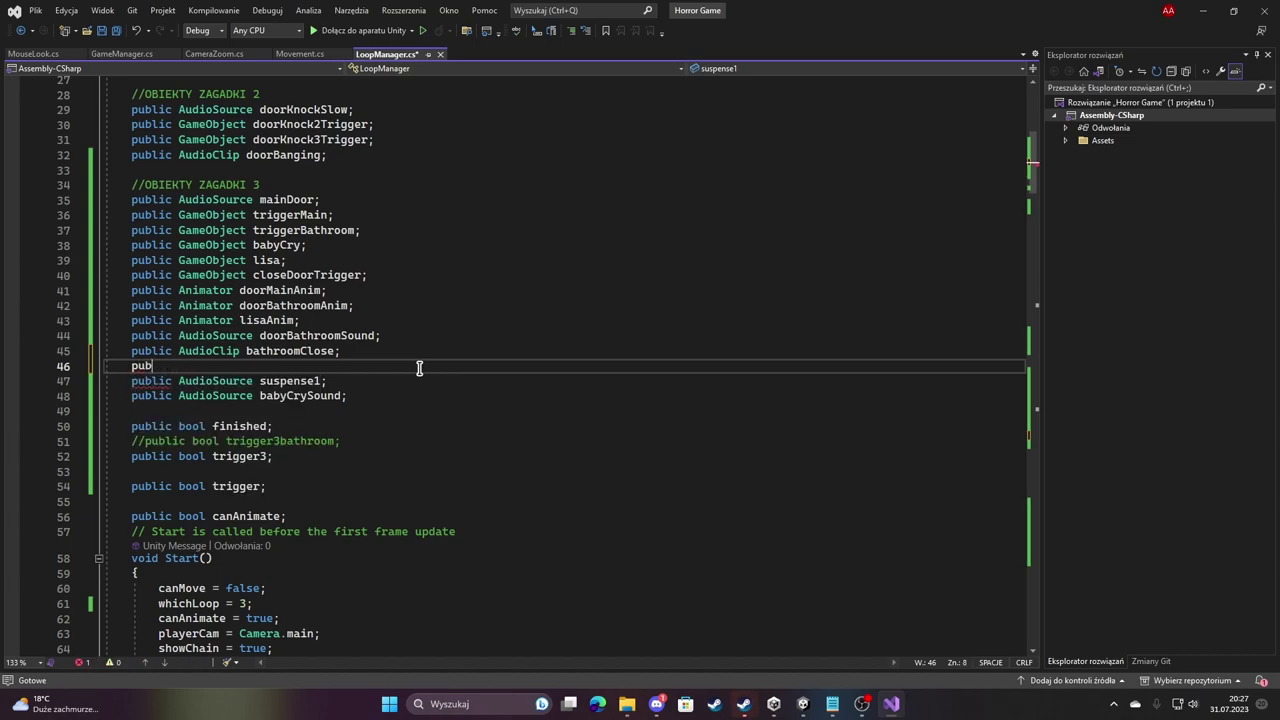
type("au")
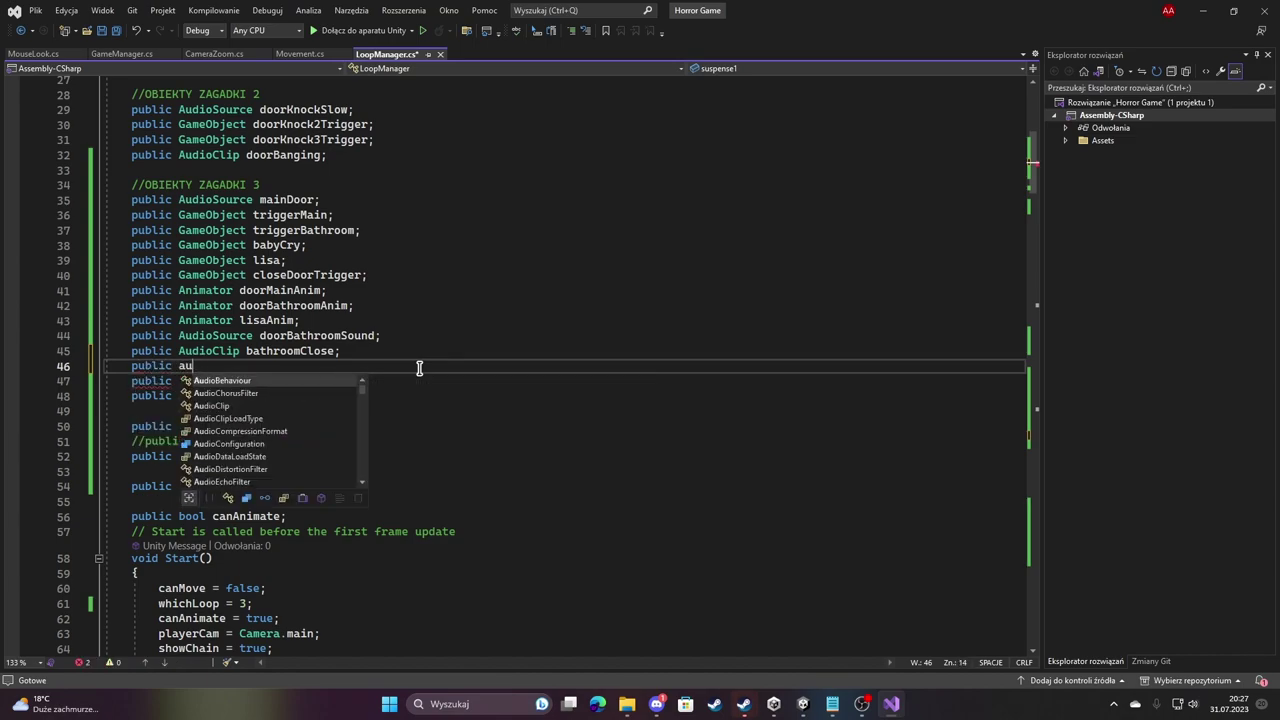
type("diocl ")
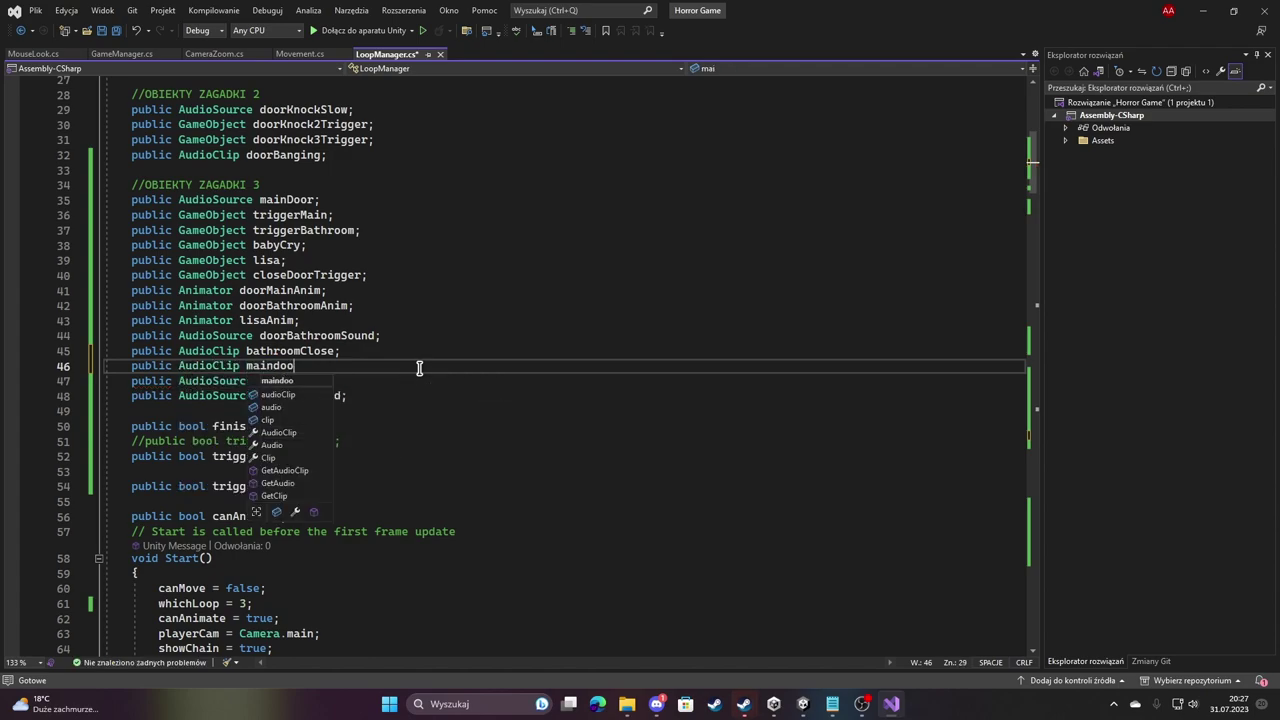
type("Door;")
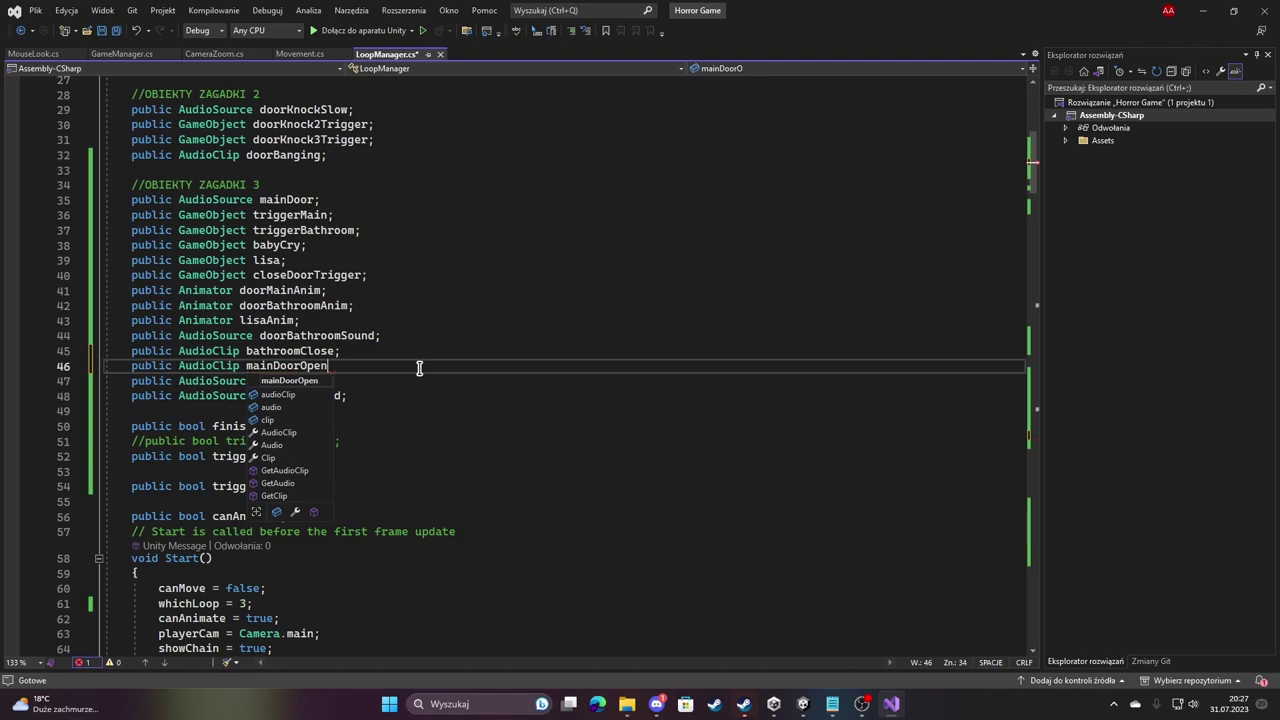
type(";")
key("ctrl+s")
In the raycast block, add 'mainDoor.clip = mainDoorOpen;' before the door plays, and save the script.
scroll(394, 414, "down", 5)
scroll(405, 447, "down", 11)
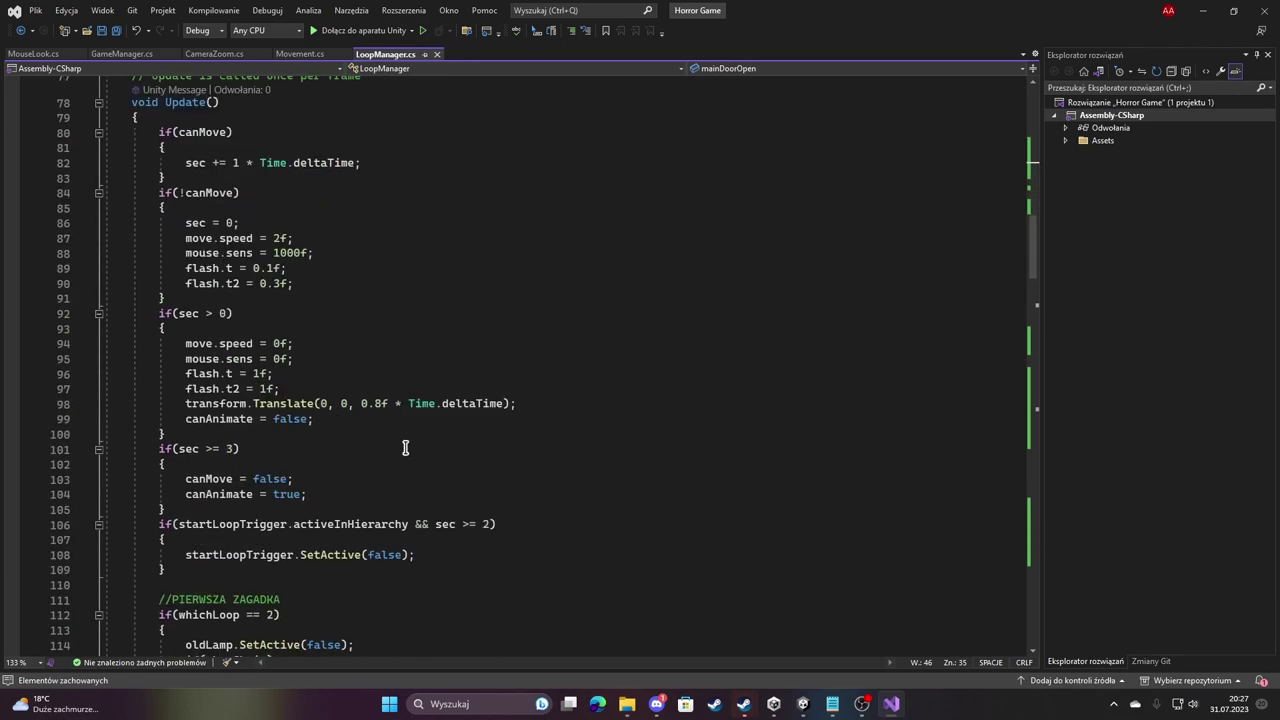
scroll(405, 447, "down", 20)
left_click(591, 414)
key("Return")
type("ain")
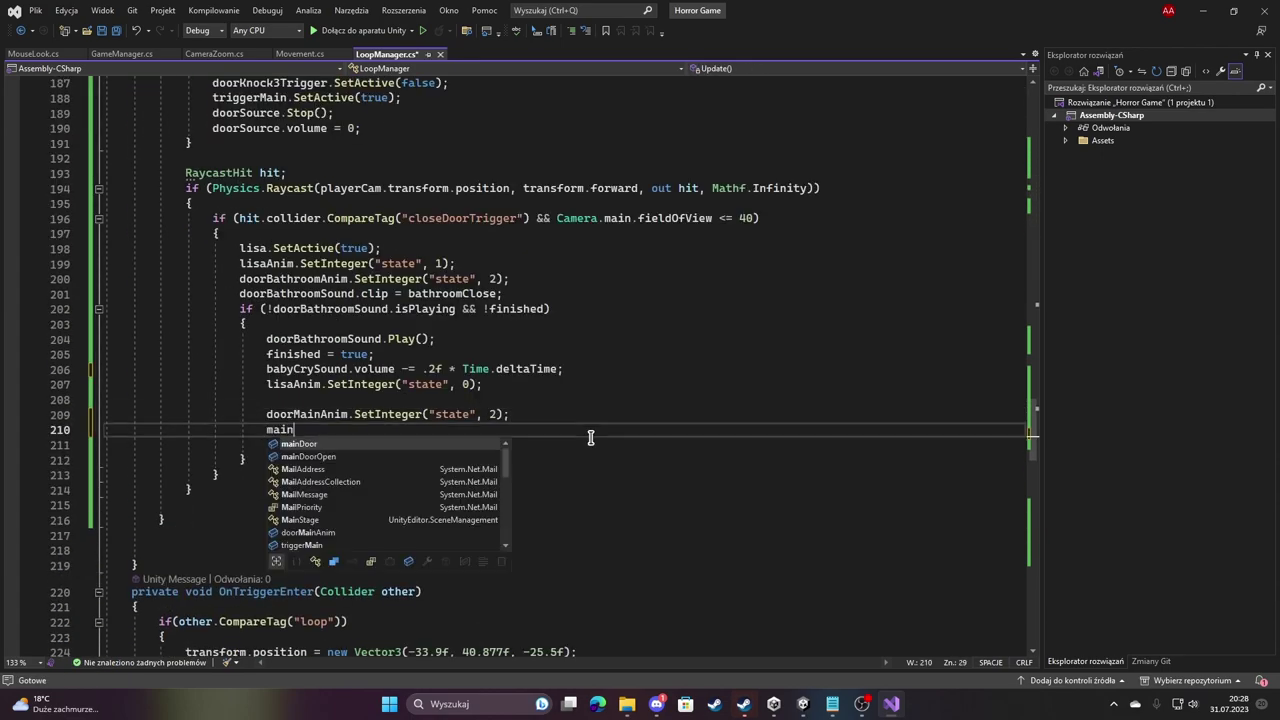
type("Do")
key("Tab")
type(".cl")
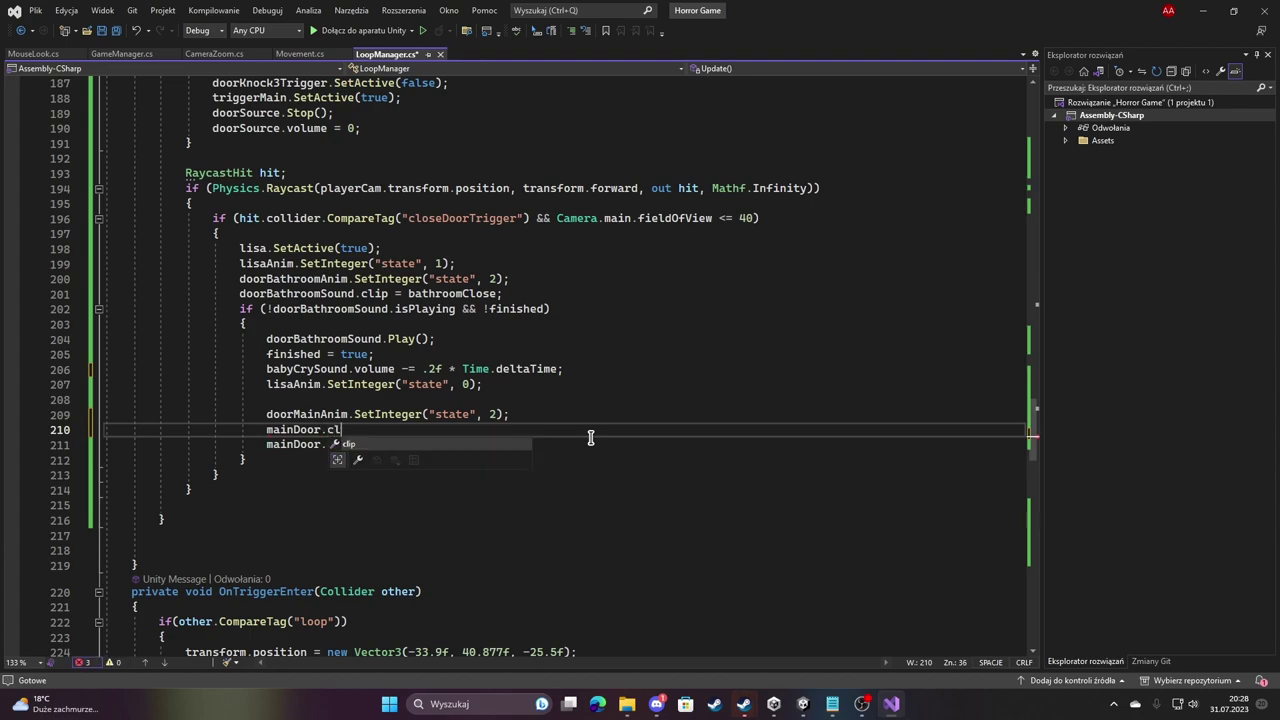
type("ip = ")
type("m")
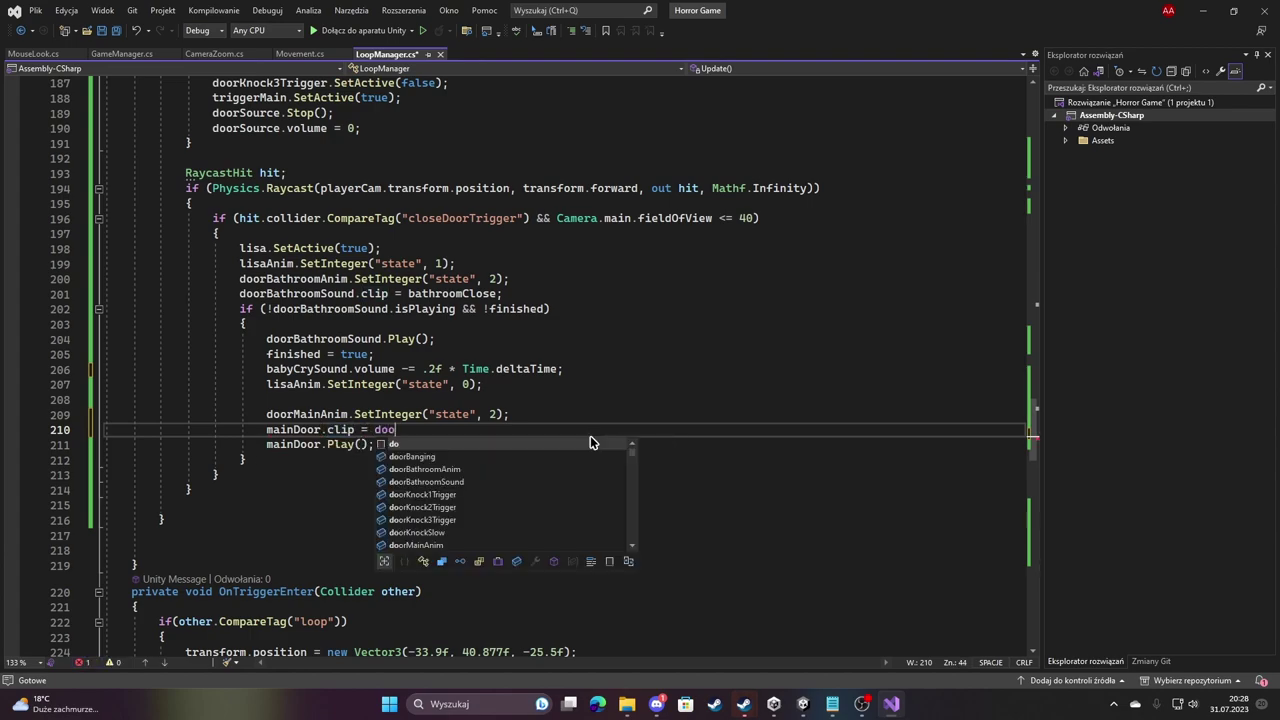
scroll(590, 437, "down", 1)
type("ainDoo")
key("Down")
key("Tab")
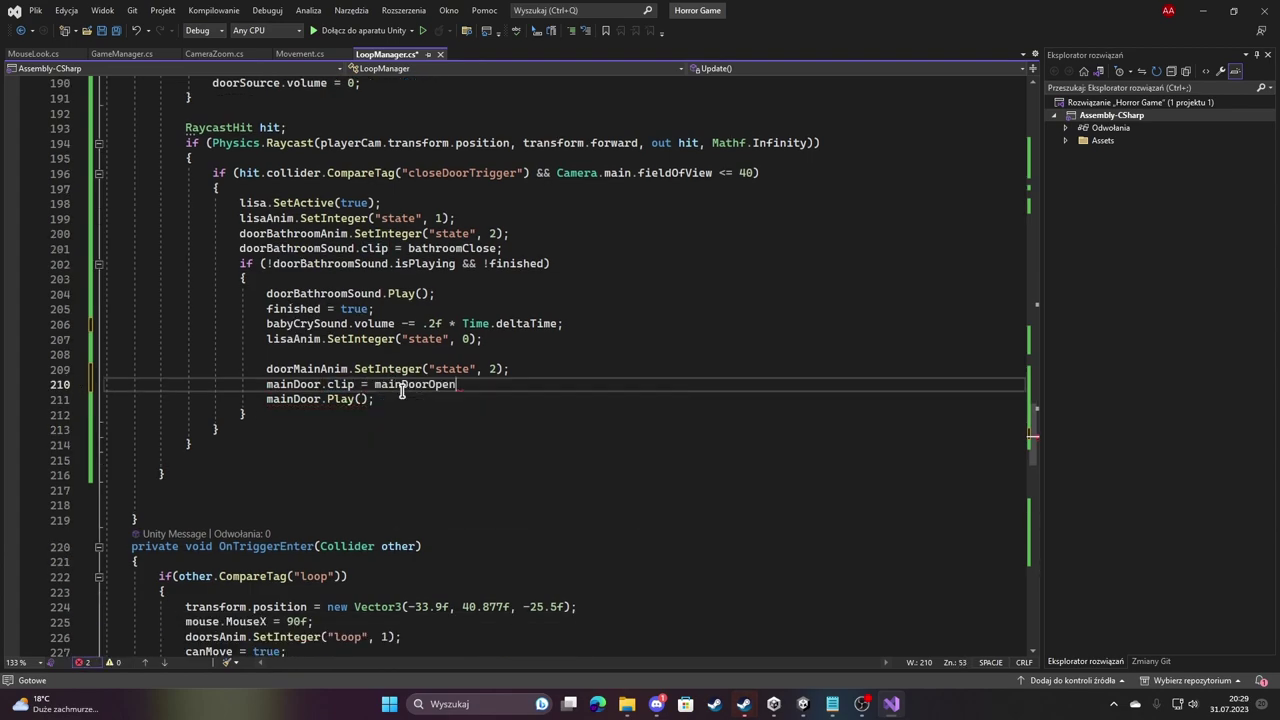
key("ctrl+s")
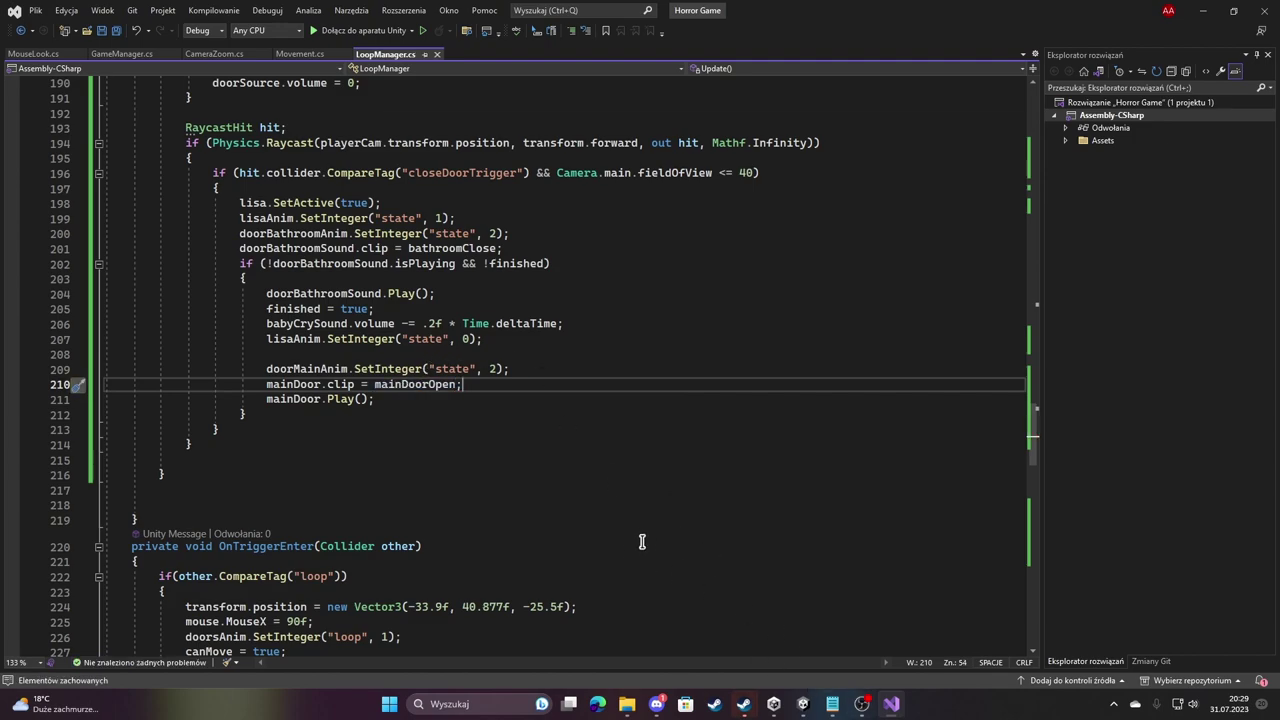
key("alt+Tab")
Drag doorOpenSlow from Sounds into the Player's Loop Manager Main Door Open slot, then start Play mode.
left_click(80, 285)
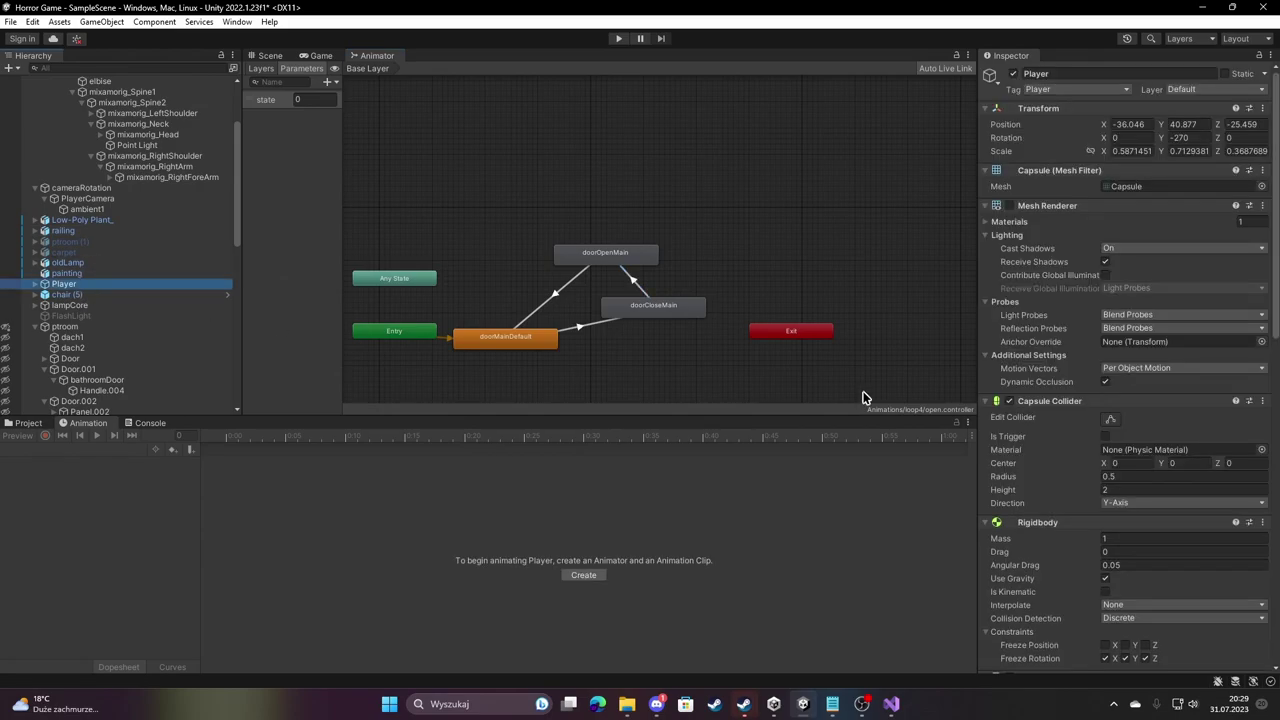
scroll(1202, 410, "down", 5)
scroll(1200, 408, "down", 6)
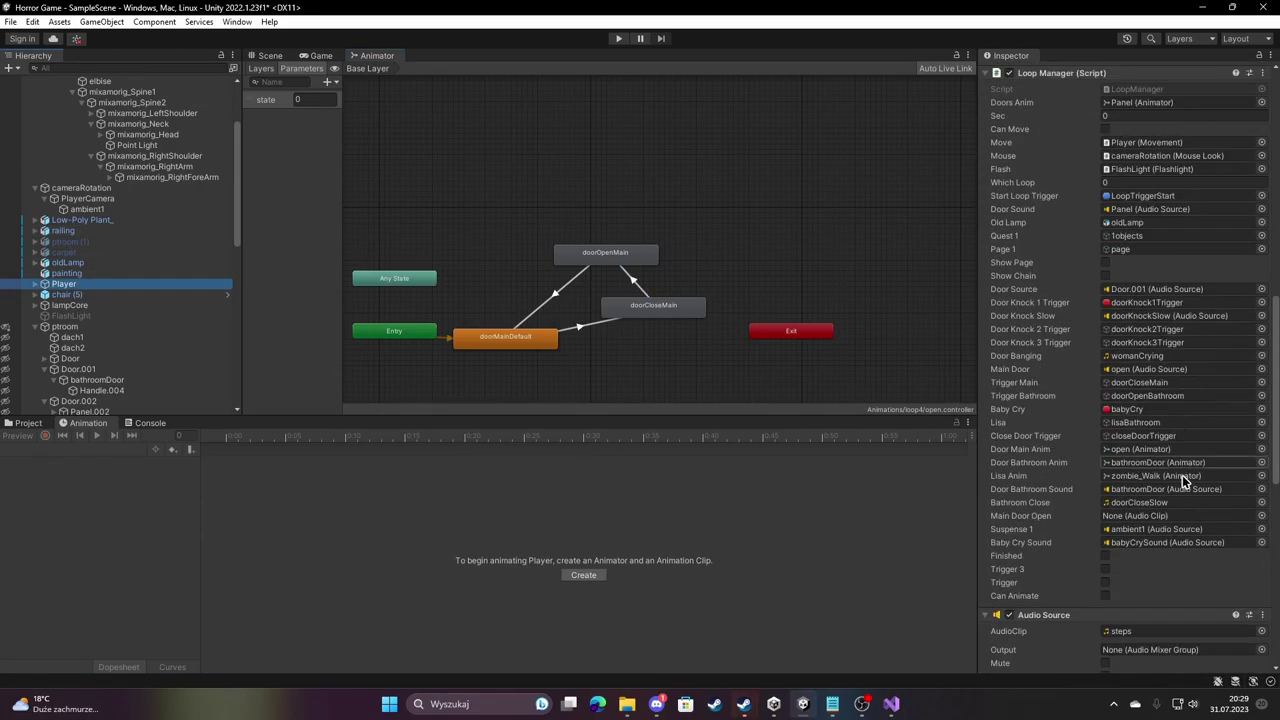
scroll(165, 204, "down", 5)
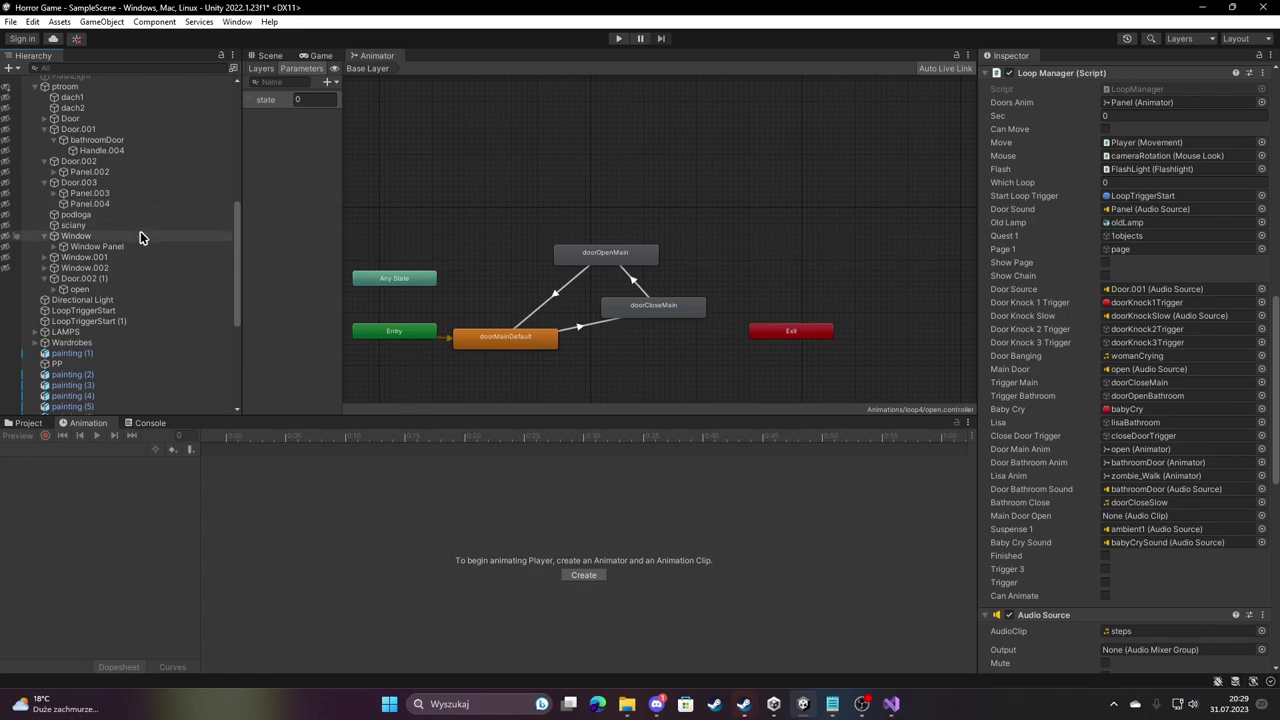
left_click(22, 423)
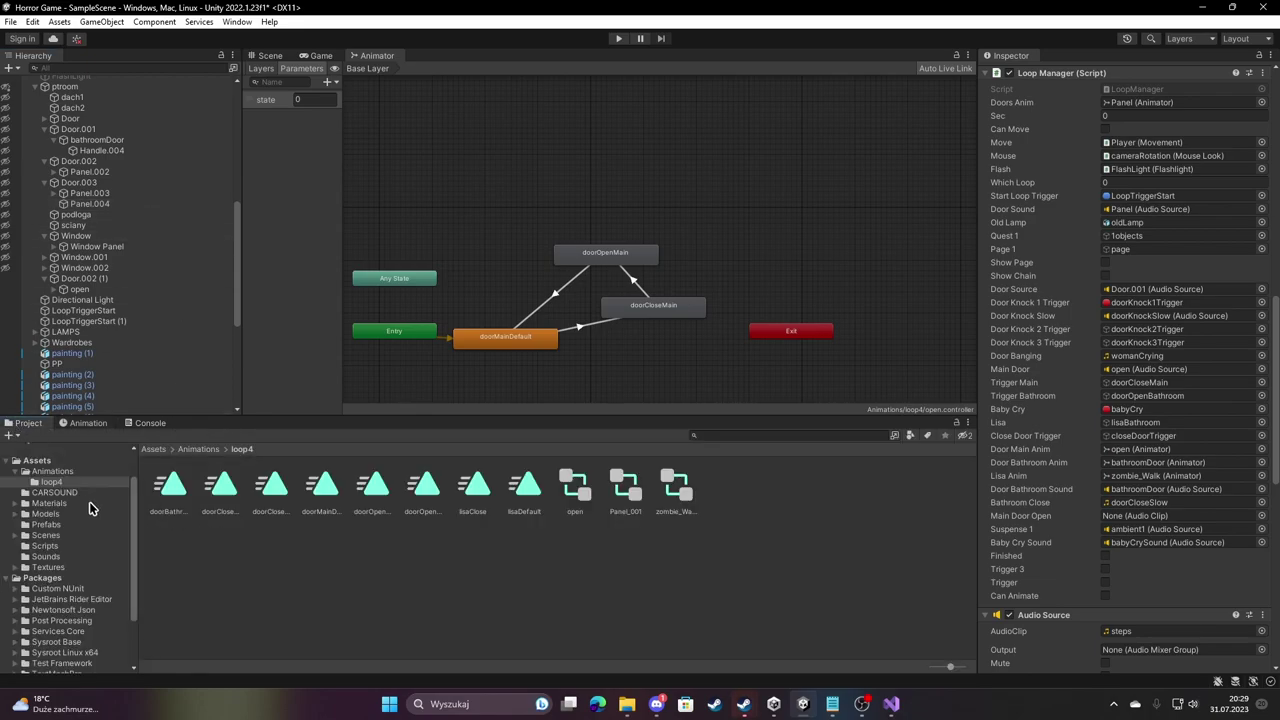
left_click(45, 556)
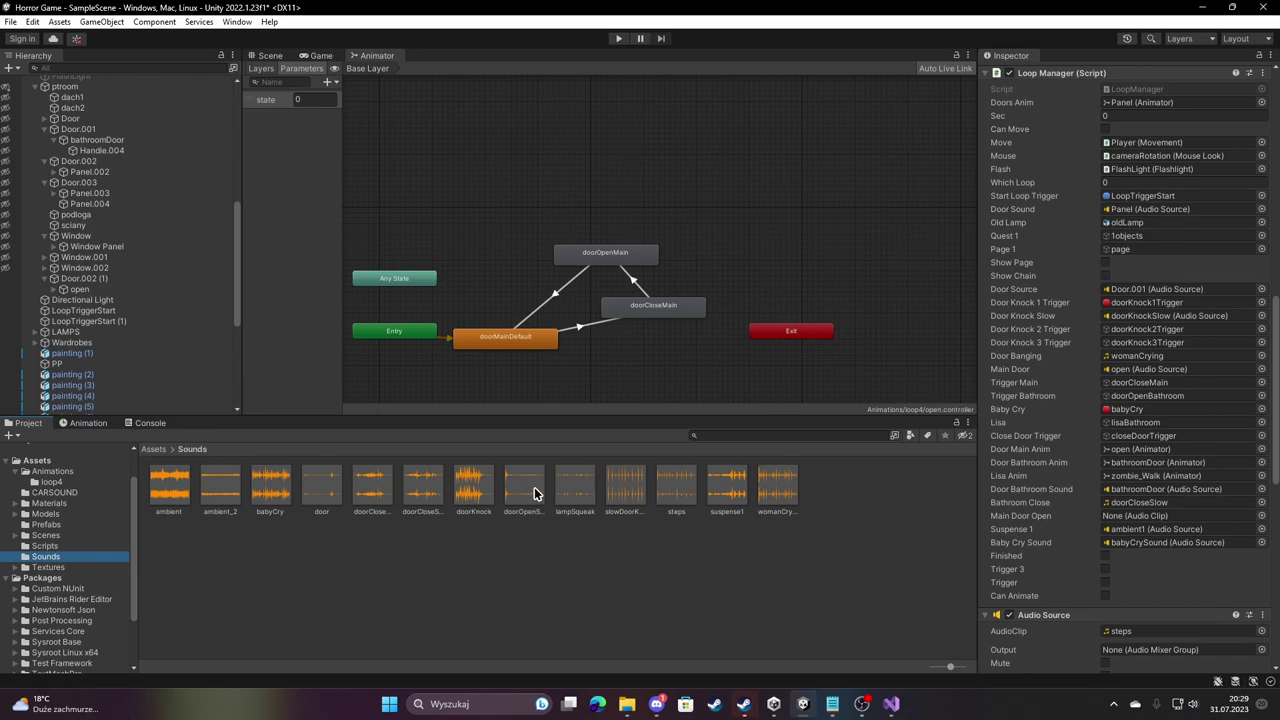
left_click_drag(1085, 527, 1150, 518)
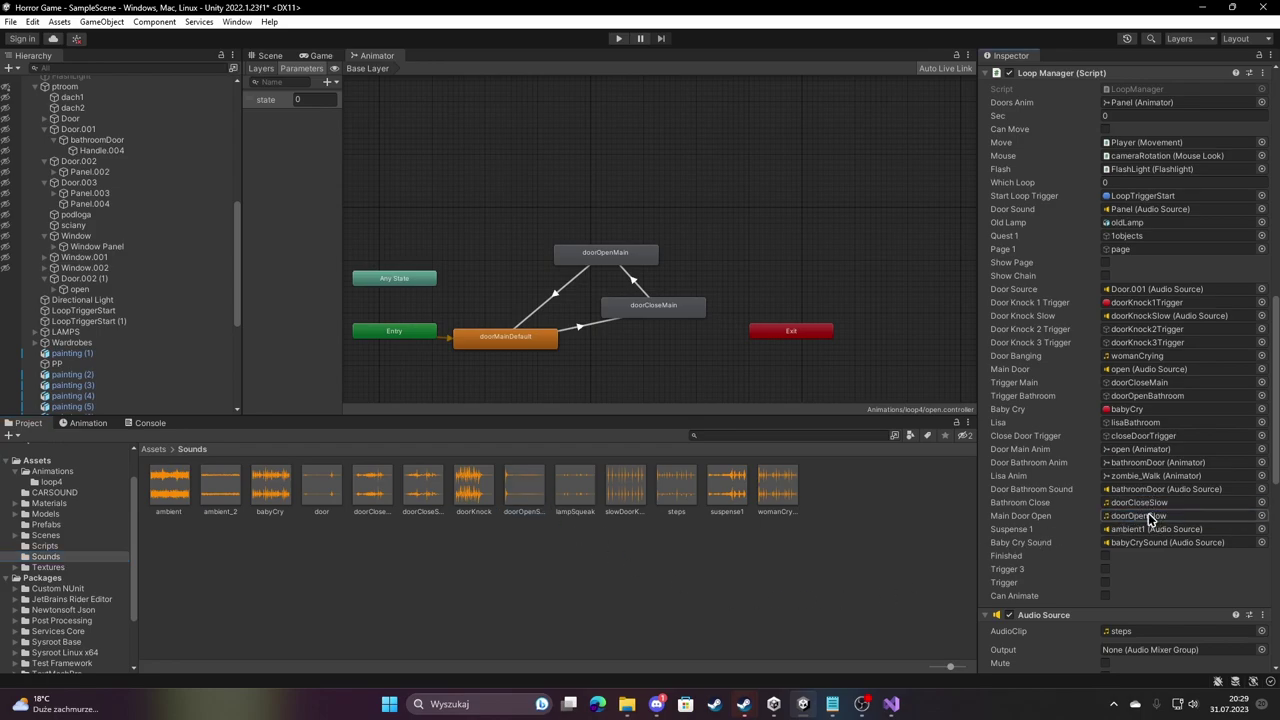
left_click(268, 56)
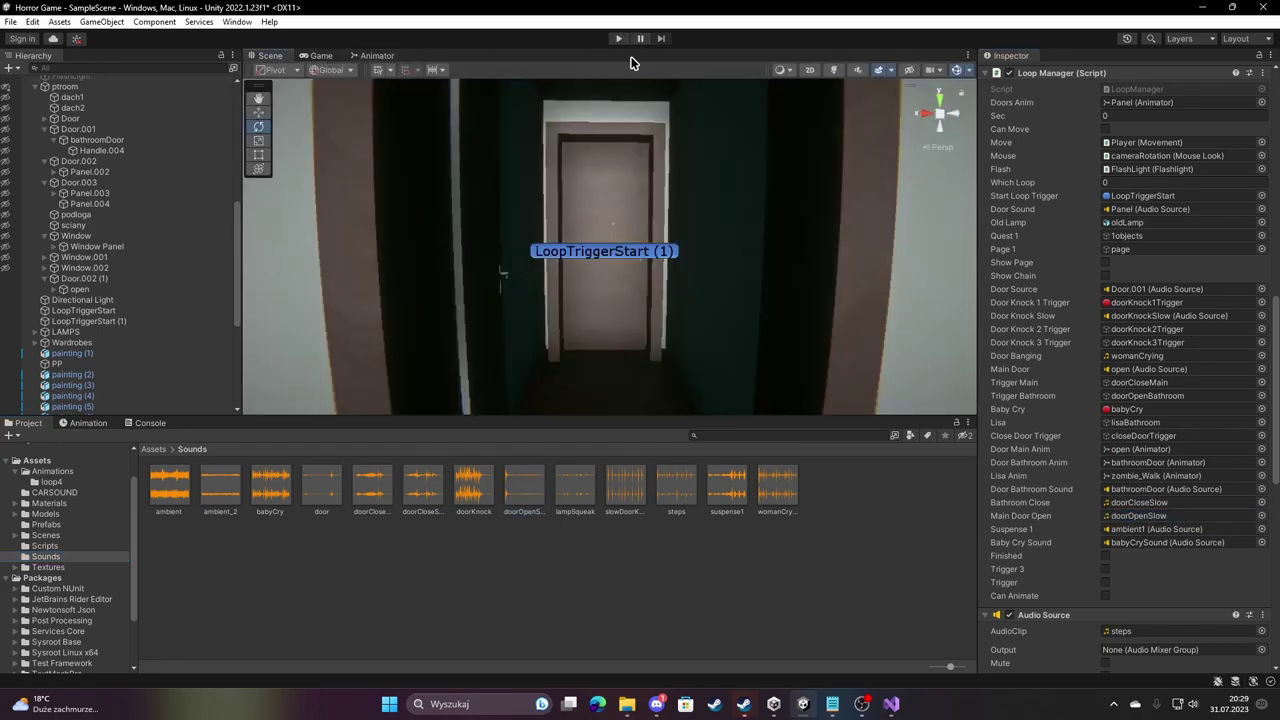
left_click(615, 39)
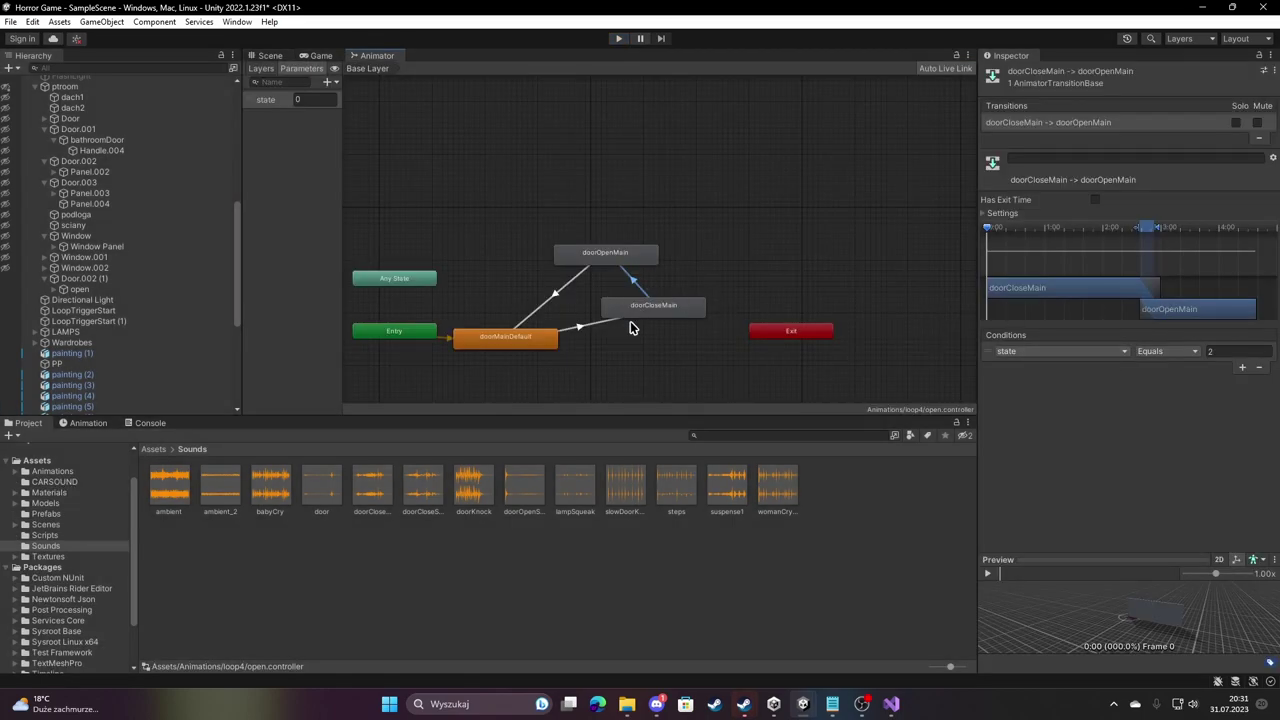
On the main door's Animator, switch the doorCloseMain→doorOpenMain condition to Greater, then back to Equals.
left_click(268, 56)
scroll(500, 248, "up", 3)
scroll(471, 200, "up", 3)
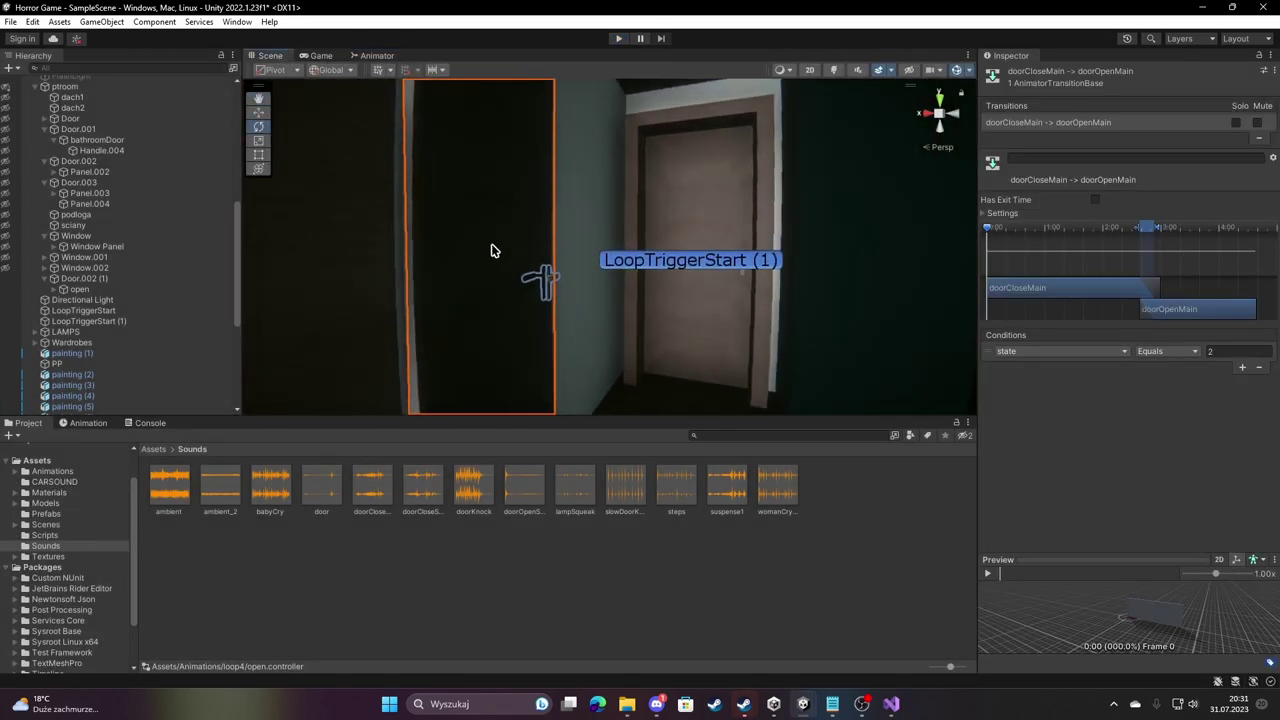
left_click(490, 254)
left_click(376, 56)
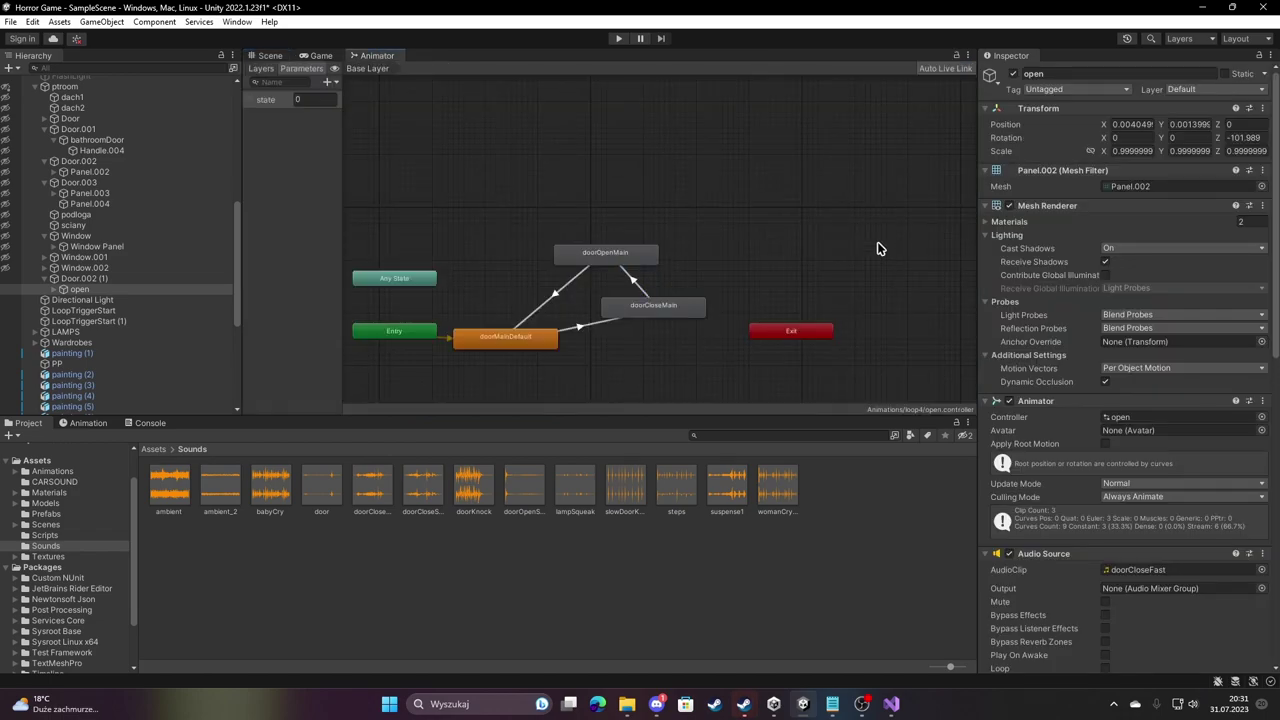
left_click(633, 283)
left_click(1160, 351)
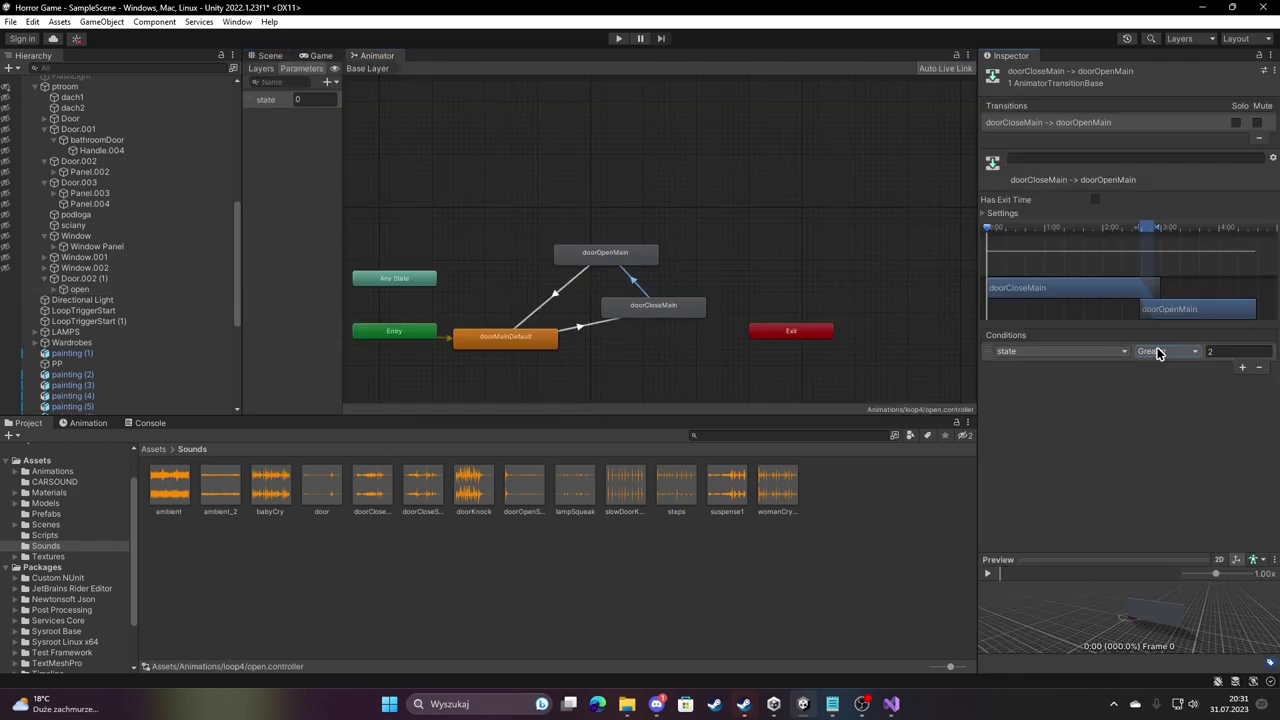
left_click(1158, 352)
left_click(1170, 396)
Review the doorOpenMain→doorMainDefault and doorMainDefault→doorCloseMain transitions, then look around the Scene view.
left_click(559, 290)
left_click(580, 330)
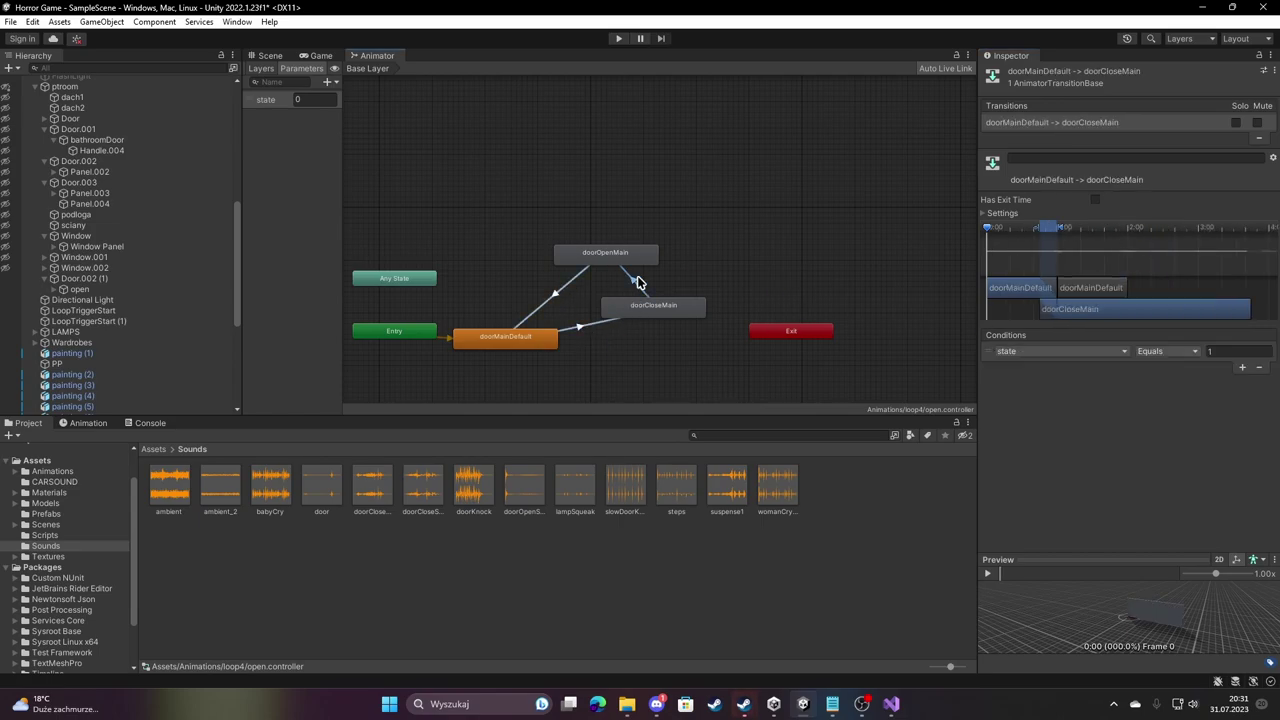
left_click(640, 285)
left_click(270, 55)
mouse_move(437, 160)
right_mouse_down()
mouse_move(656, 223)
mouse_move(646, 232)
right_mouse_up()
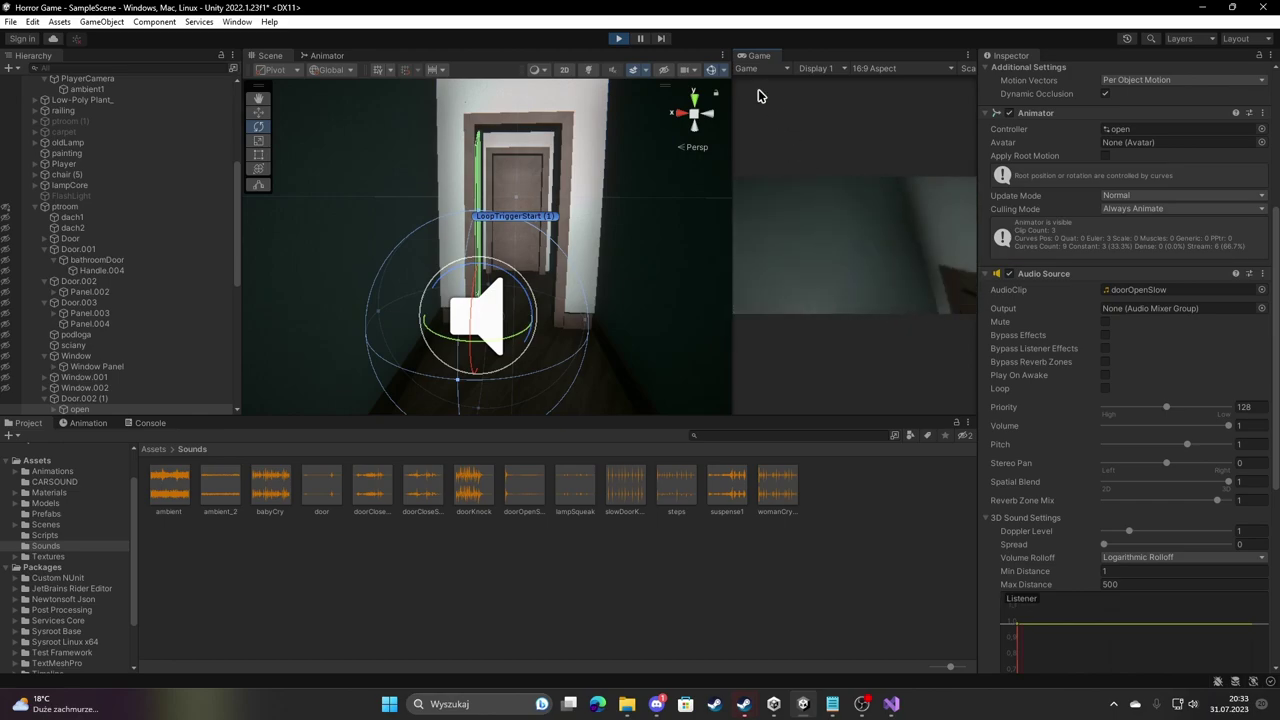
Stop Play mode and change line 206 to set babyCrySound.volume = 0 instead of fading it.
left_click(617, 38)
left_click(862, 703)
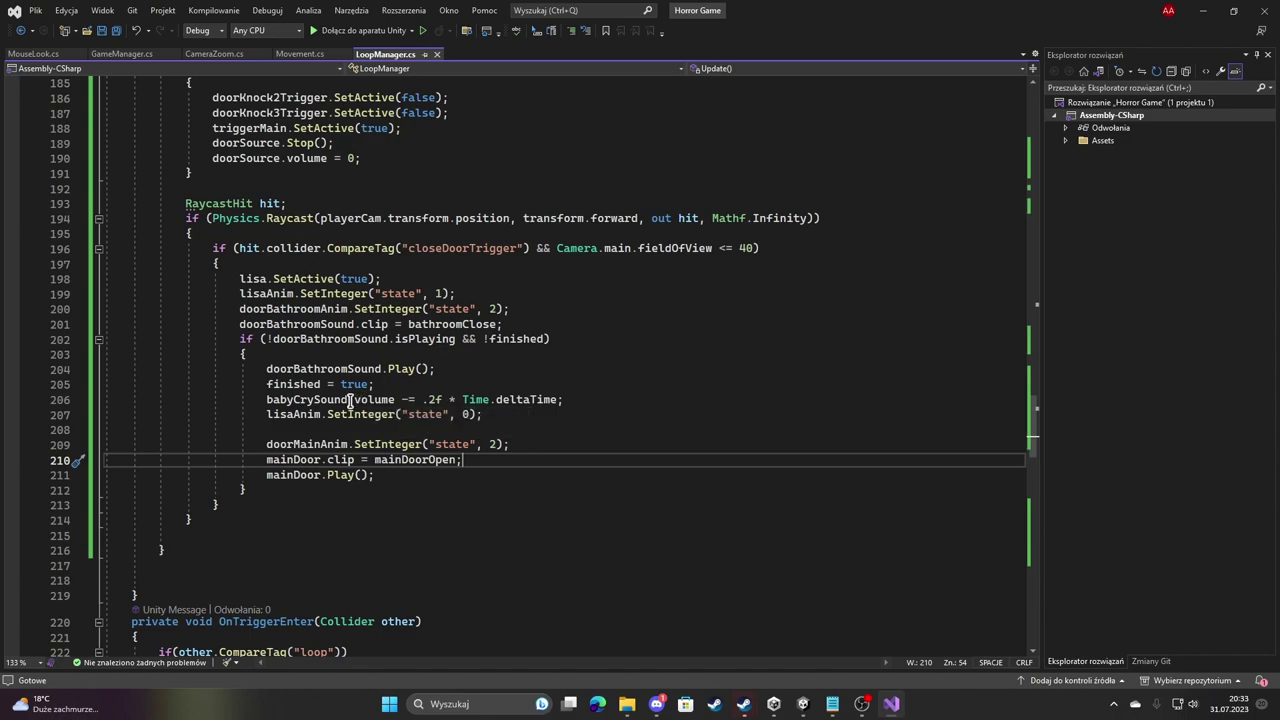
left_click_drag(398, 399, 416, 400)
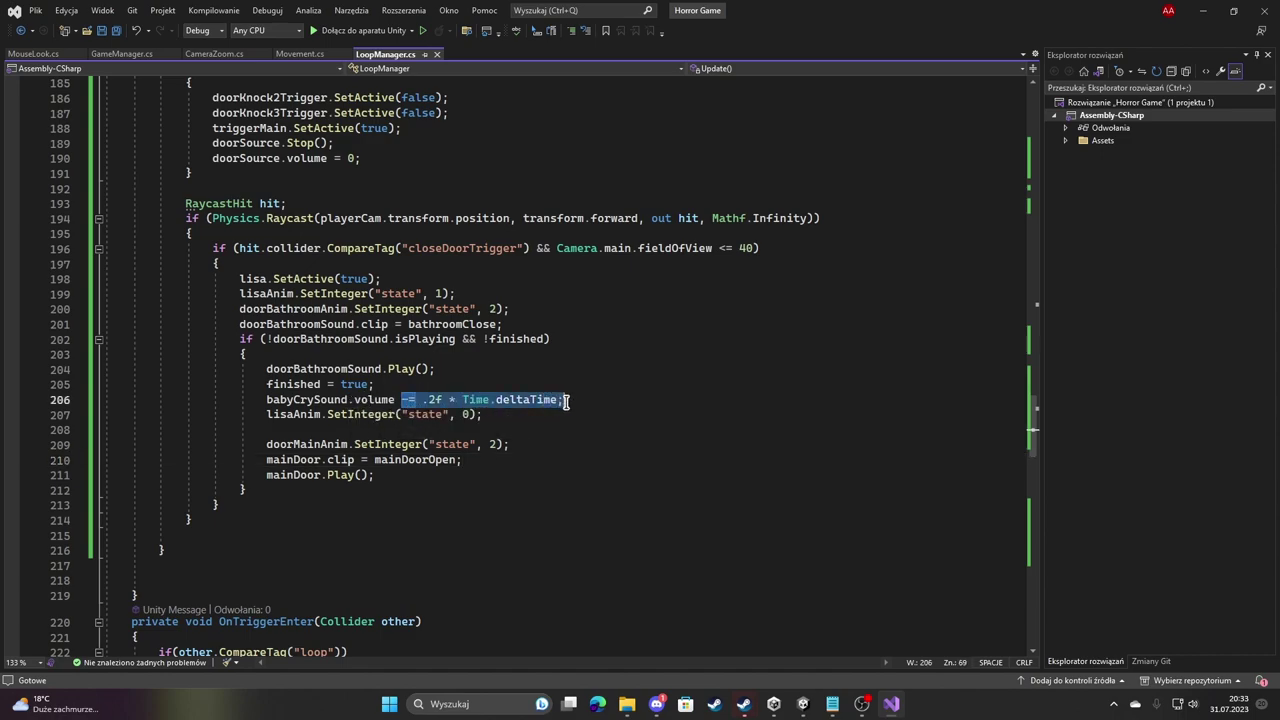
type("= 0")
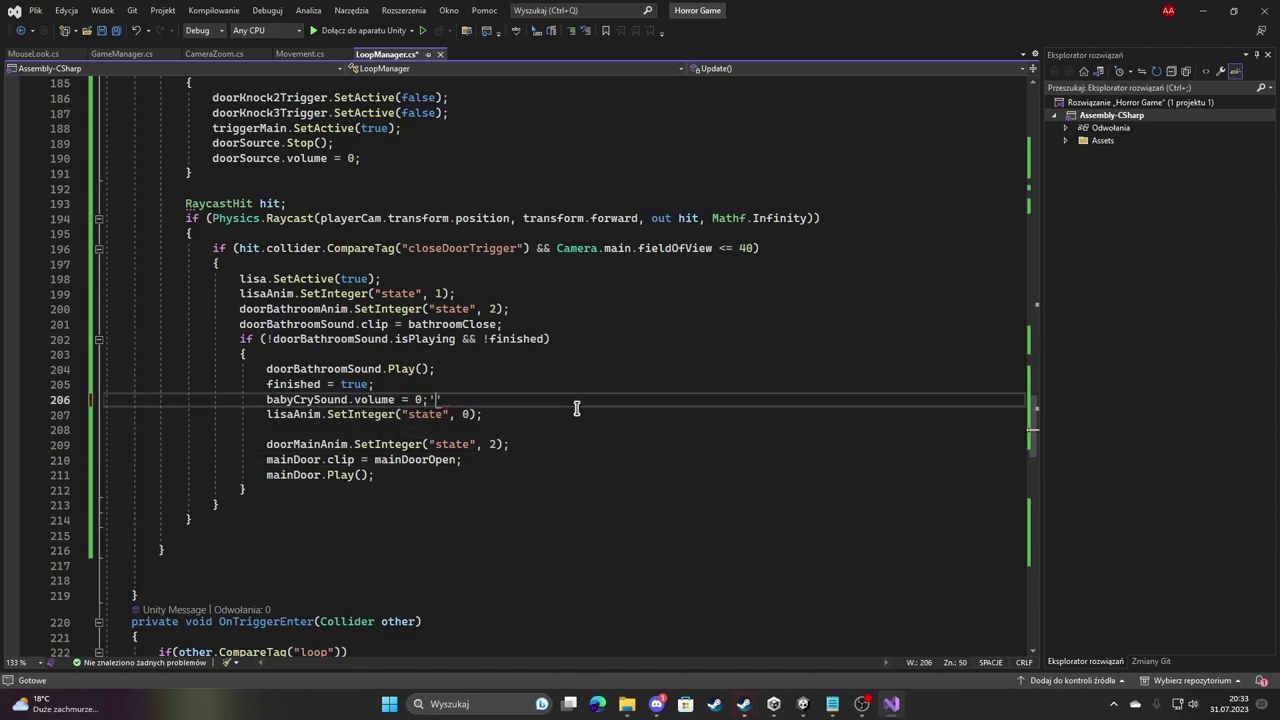
left_click(891, 703)
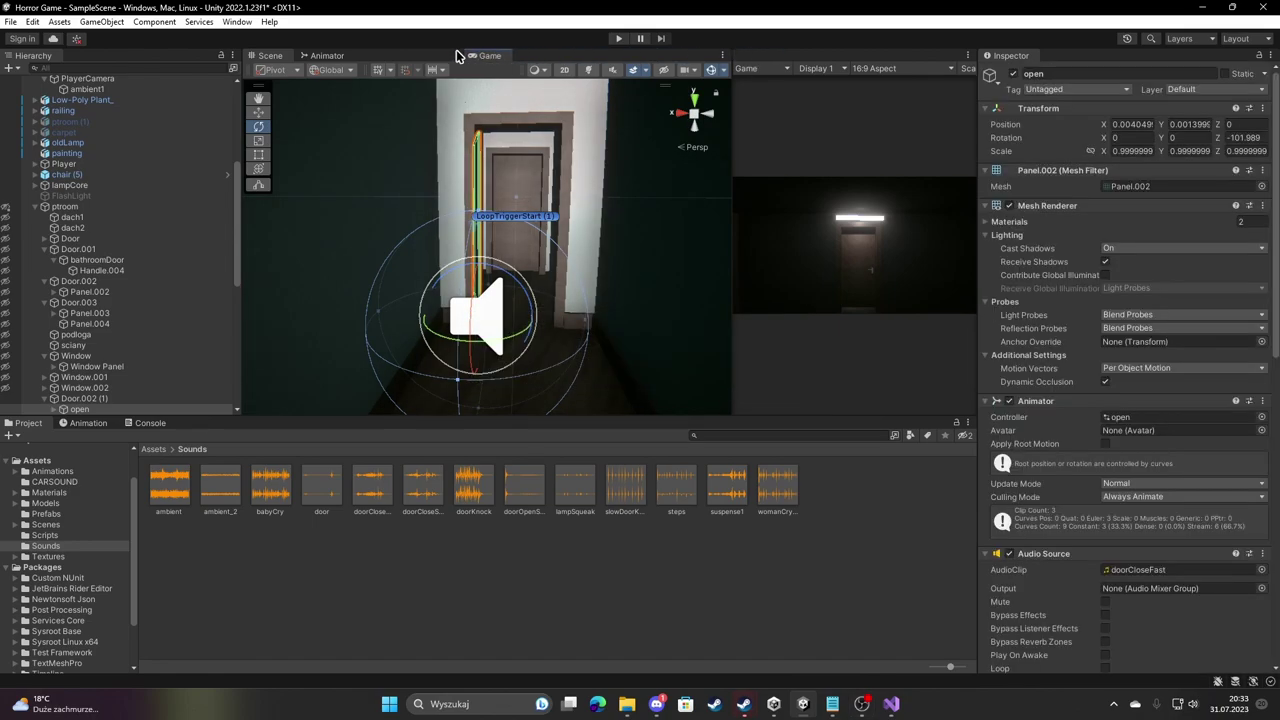
left_click(318, 56)
left_click(266, 56)
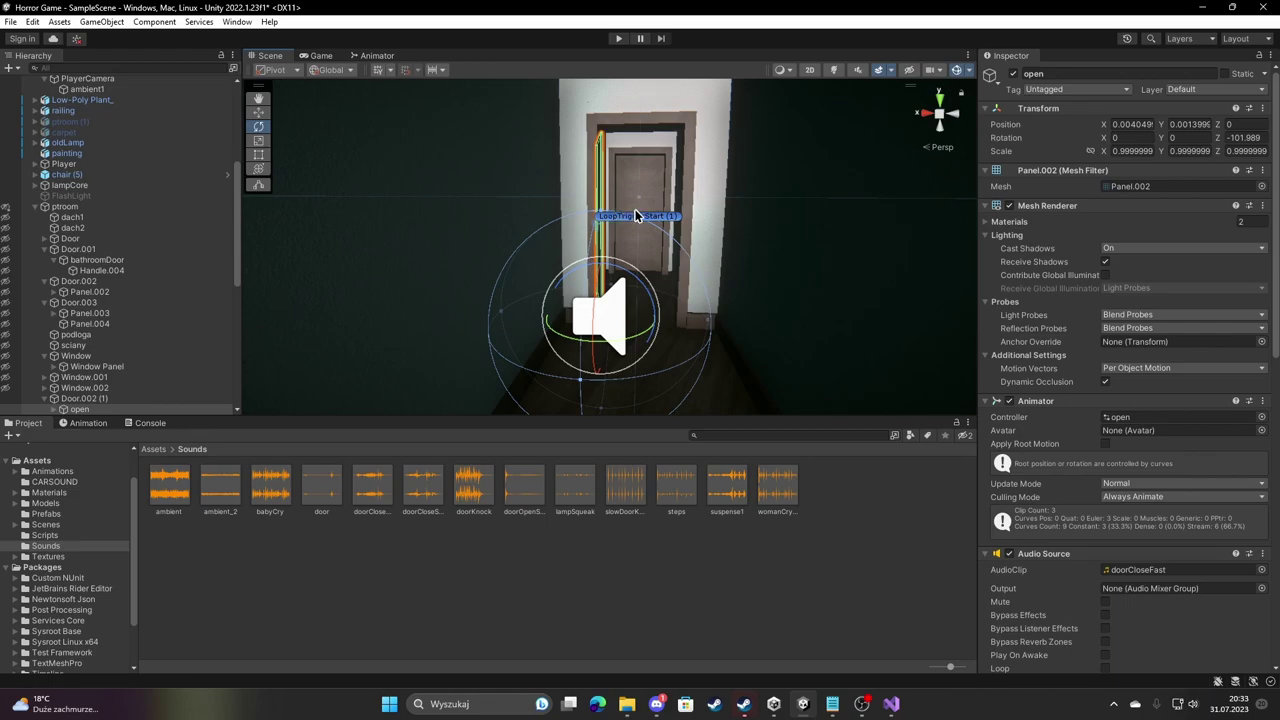
mouse_move(564, 220)
right_mouse_down()
mouse_move(1236, 189)
mouse_move(830, 183)
mouse_move(740, 195)
right_mouse_up()
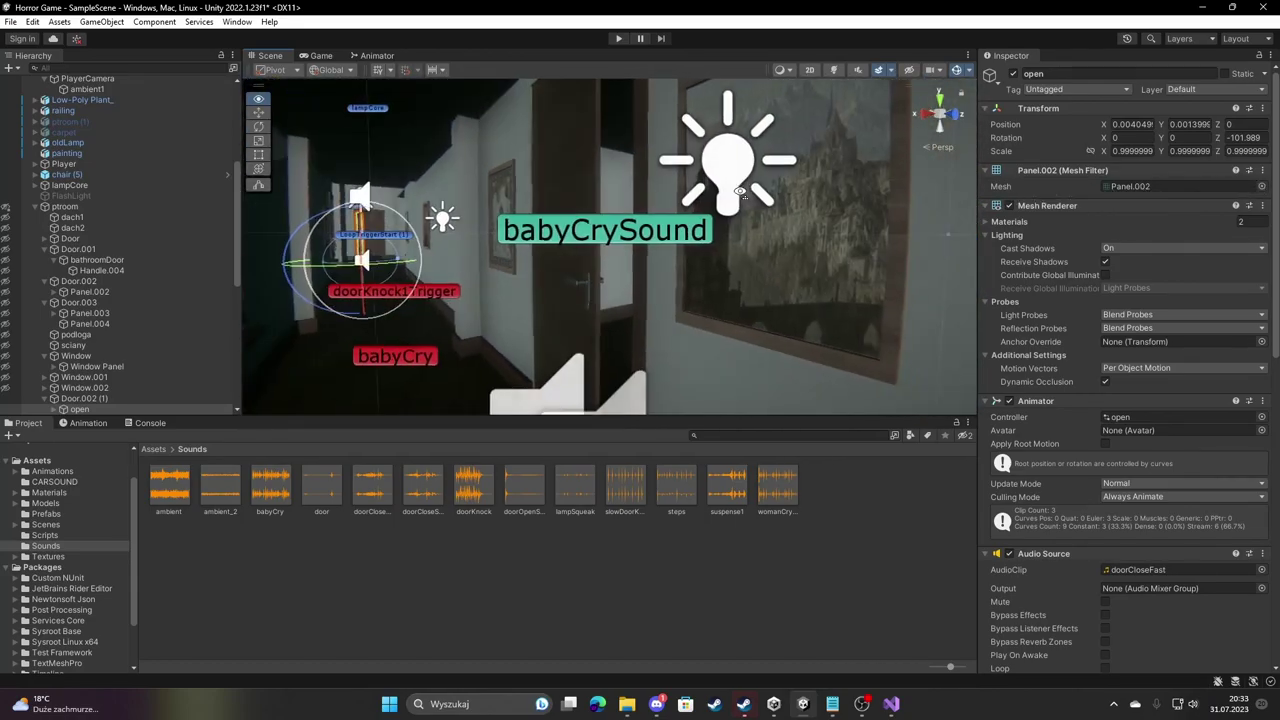